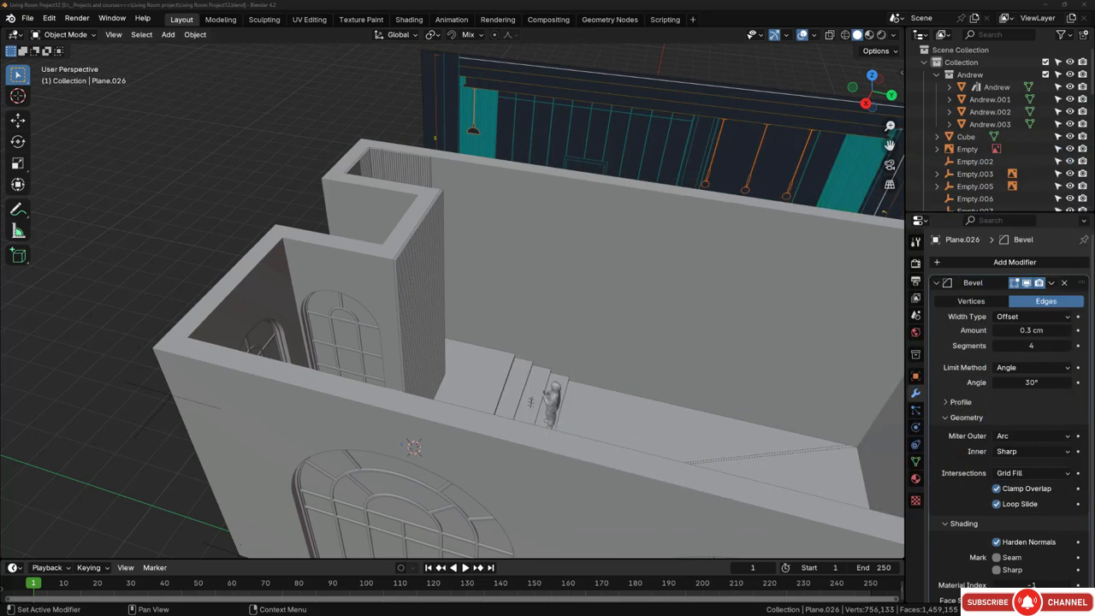
Step: Examine the room's long wall and the reference elevation drawing behind it
{"action": "scroll", "coordinate": [317, 234], "scroll_direction": "down", "scroll_amount": 5}
{"action": "middle_click_drag", "start_coordinate": [339, 231], "coordinate": [381, 229]}
{"action": "scroll", "coordinate": [393, 137], "scroll_direction": "up", "scroll_amount": 4}
{"action": "mouse_move", "coordinate": [393, 137]}
{"action": "middle_mouse_down"}
{"action": "mouse_move", "coordinate": [396, 166]}
{"action": "mouse_move", "coordinate": [457, 242]}
{"action": "mouse_move", "coordinate": [495, 200]}
{"action": "middle_mouse_up"}
{"action": "scroll", "coordinate": [480, 186], "scroll_direction": "up", "scroll_amount": 1}
{"action": "scroll", "coordinate": [480, 186], "scroll_direction": "up", "scroll_amount": 1}
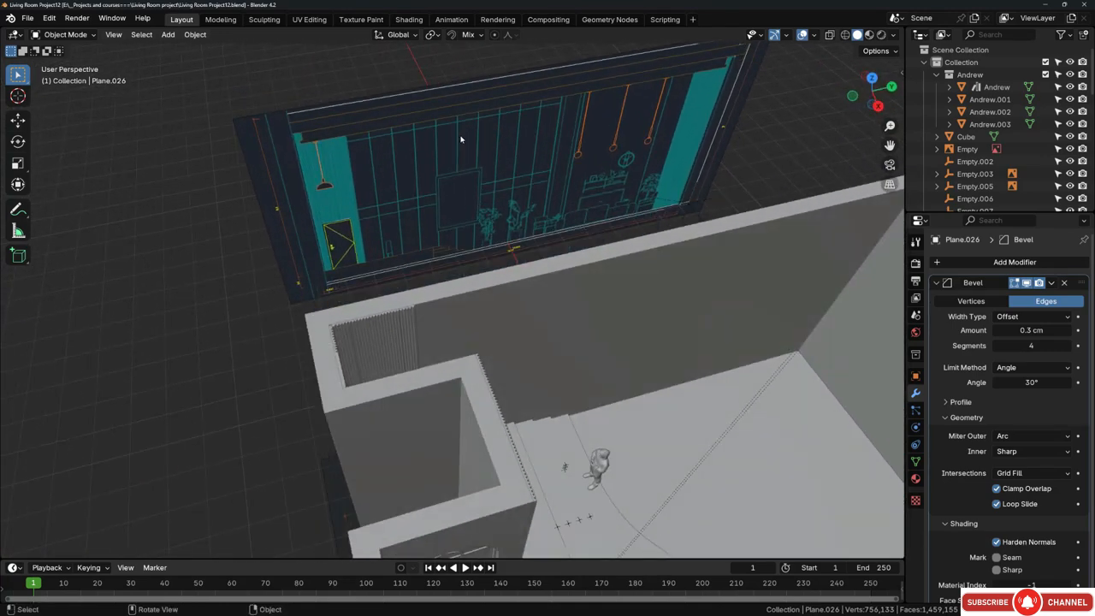
{"action": "scroll", "coordinate": [462, 139], "scroll_direction": "up", "scroll_amount": 2}
{"action": "scroll", "coordinate": [415, 188], "scroll_direction": "down", "scroll_amount": 3}
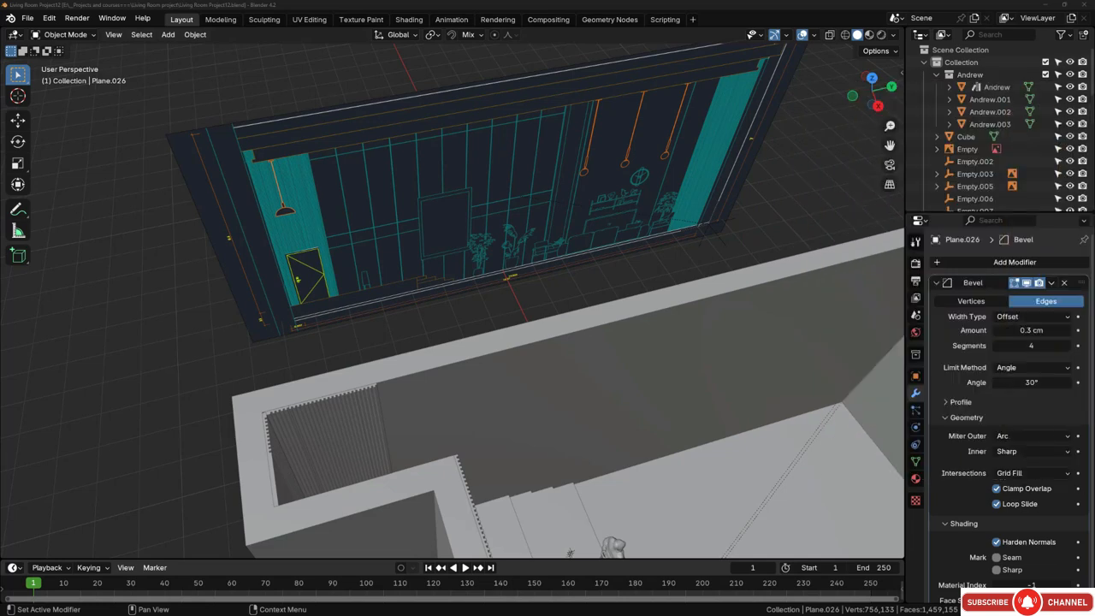
Step: Place the 3D cursor on the raised floor along the base of the long wall, between the slats and the stairs
{"action": "middle_click_drag", "start_coordinate": [479, 282], "coordinate": [462, 362]}
{"action": "scroll", "coordinate": [461, 362], "scroll_direction": "up", "scroll_amount": 6}
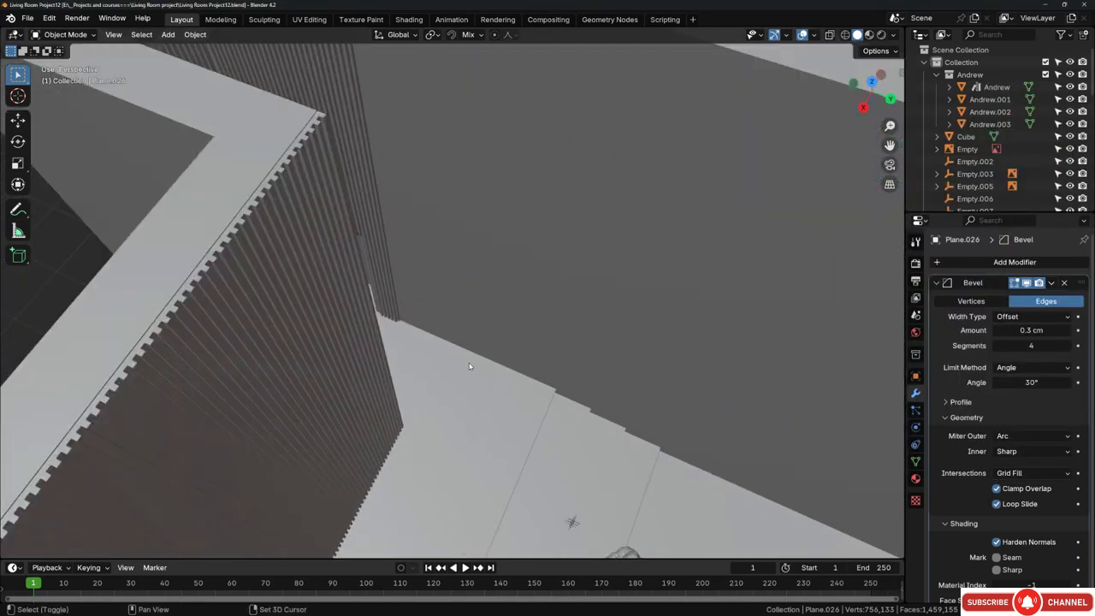
{"action": "key", "text": "g"}
{"action": "left_click", "coordinate": [476, 366]}
{"action": "scroll", "coordinate": [474, 364], "scroll_direction": "up", "scroll_amount": 3}
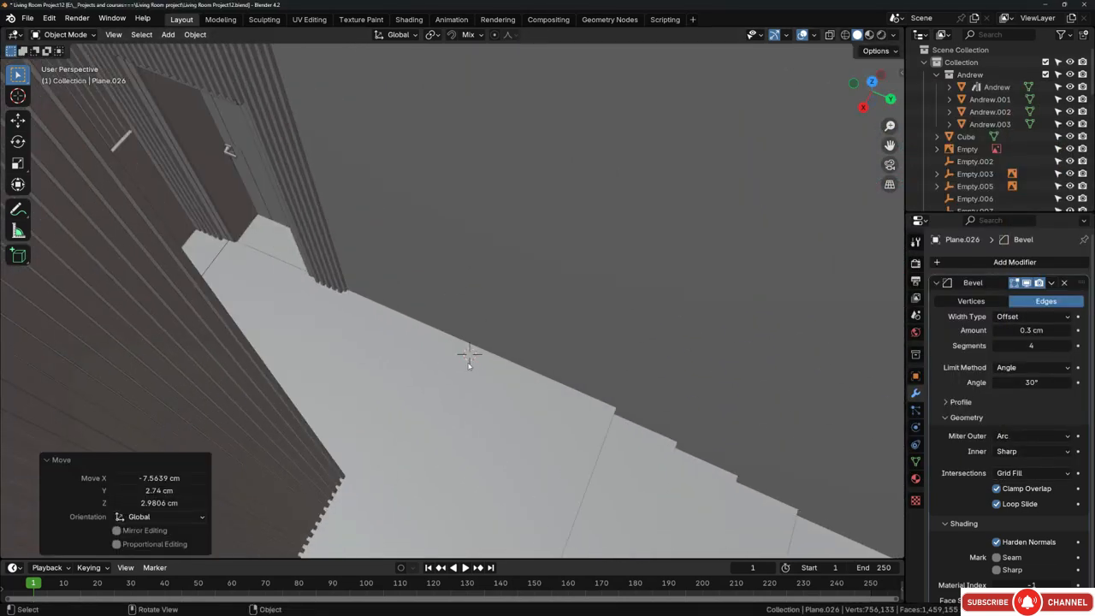
{"action": "key", "text": "shift+a"}
{"action": "right_click_drag", "start_coordinate": [509, 367], "coordinate": [485, 357], "text": "shift"}
{"action": "mouse_move", "coordinate": [486, 357]}
{"action": "middle_mouse_down"}
{"action": "mouse_move", "coordinate": [497, 278]}
{"action": "mouse_move", "coordinate": [499, 367]}
{"action": "mouse_move", "coordinate": [527, 320]}
{"action": "mouse_move", "coordinate": [505, 374]}
{"action": "mouse_move", "coordinate": [482, 365]}
{"action": "middle_mouse_up"}
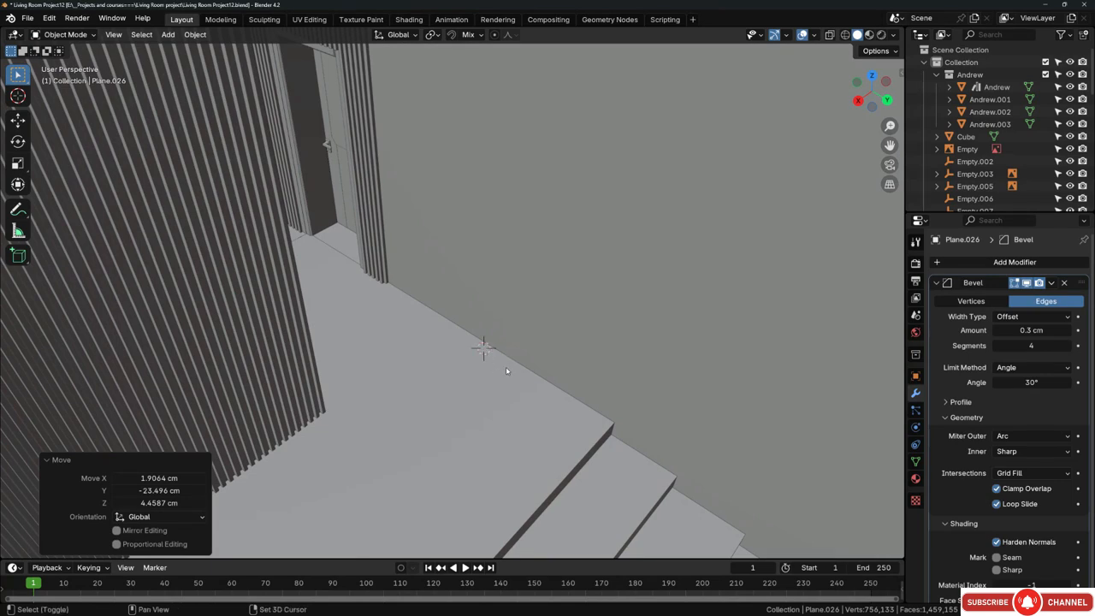
Step: Add a plane mesh at the 3D cursor and scale it down to about 0.073
{"action": "mouse_move", "coordinate": [505, 366]}
{"action": "middle_mouse_down"}
{"action": "mouse_move", "coordinate": [519, 320]}
{"action": "mouse_move", "coordinate": [531, 340]}
{"action": "mouse_move", "coordinate": [523, 355]}
{"action": "middle_mouse_up"}
{"action": "key", "text": "shift+a"}
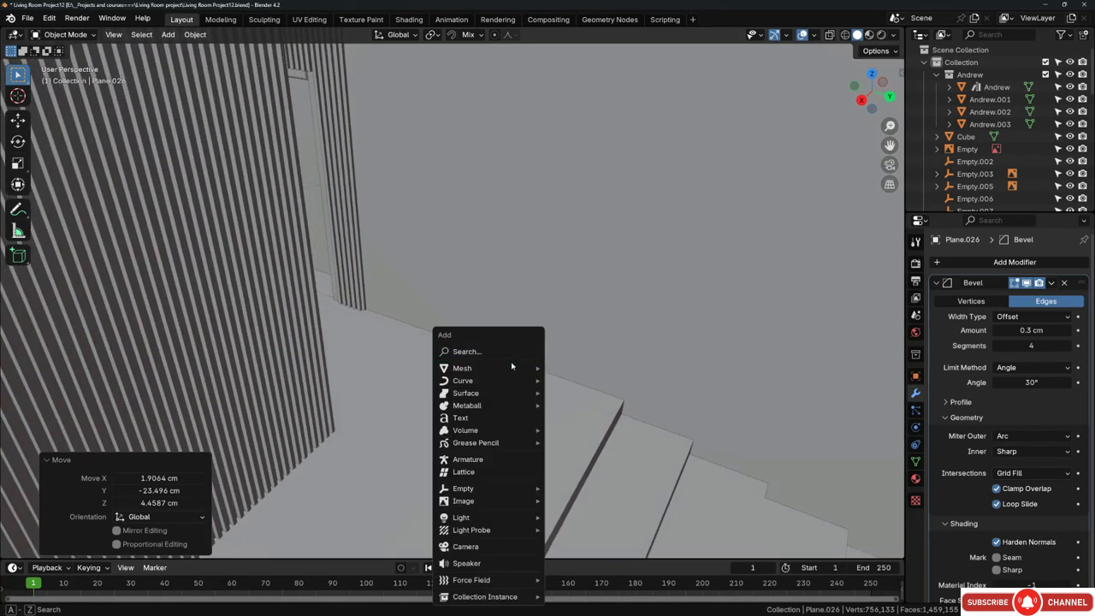
{"action": "mouse_move", "coordinate": [512, 366]}
{"action": "left_click", "coordinate": [607, 368]}
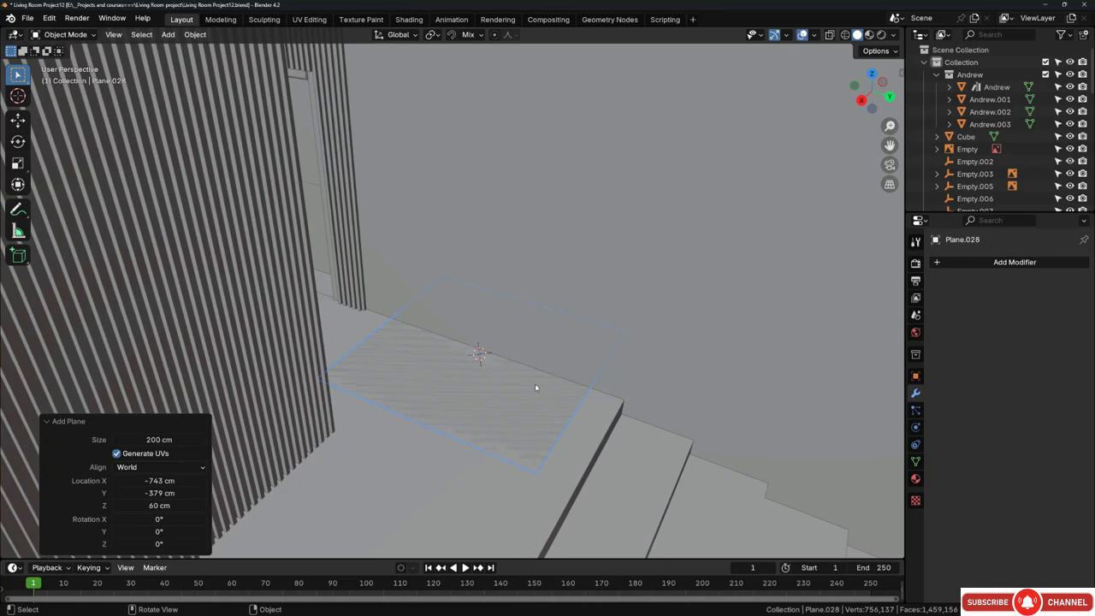
{"action": "key", "text": "s"}
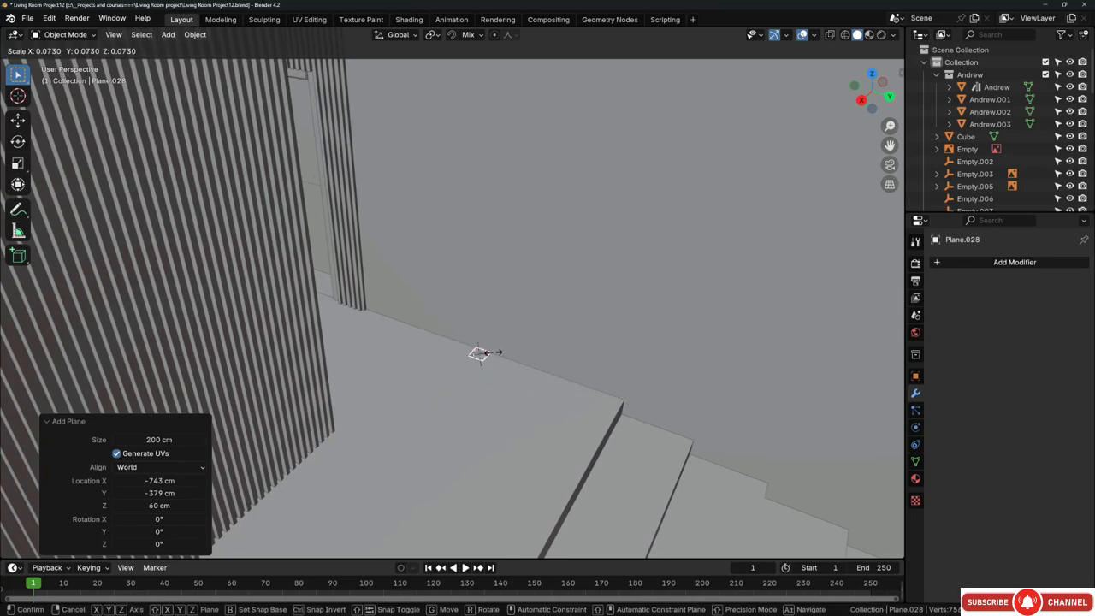
{"action": "left_click", "coordinate": [492, 352]}
{"action": "scroll", "coordinate": [466, 351], "scroll_direction": "up", "scroll_amount": 6}
{"action": "middle_click_drag", "start_coordinate": [491, 356], "coordinate": [513, 359]}
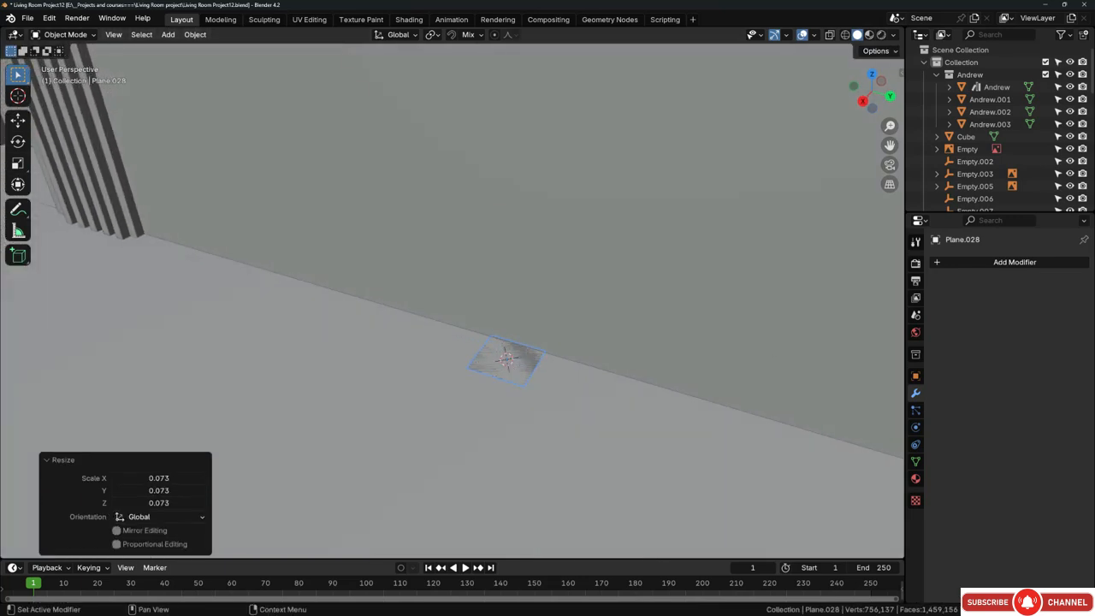
Step: Bring up the wood panel reference image and examine its vertical and diagonal grooves up close
{"action": "right_click_drag", "start_coordinate": [1094, 161], "coordinate": [970, 171]}
{"action": "scroll", "coordinate": [970, 171], "scroll_direction": "up", "scroll_amount": 6}
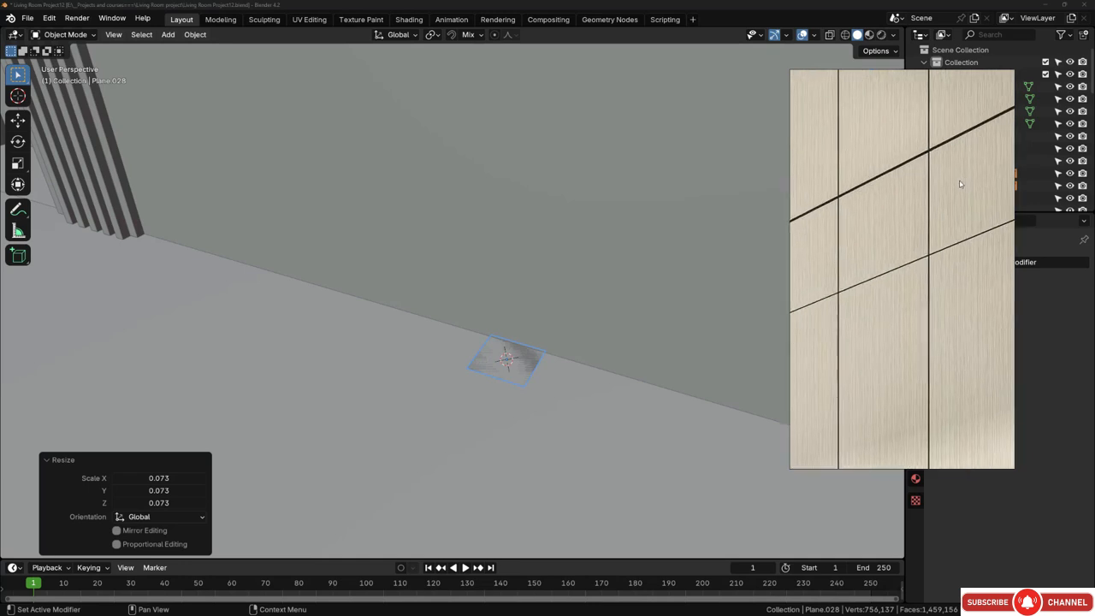
{"action": "middle_click_drag", "start_coordinate": [960, 183], "coordinate": [901, 226]}
{"action": "scroll", "coordinate": [964, 145], "scroll_direction": "up", "scroll_amount": 2}
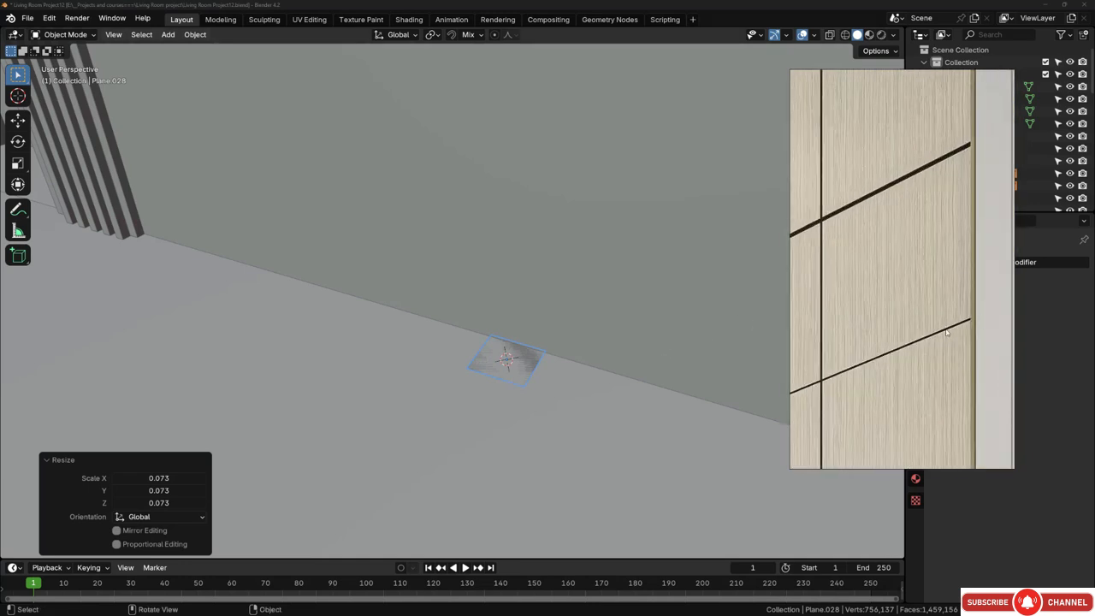
Step: Narrow the small plane along the X axis to about 0.325 and apply its scale
{"action": "middle_click_drag", "start_coordinate": [430, 372], "coordinate": [255, 272]}
{"action": "scroll", "coordinate": [513, 380], "scroll_direction": "up", "scroll_amount": 5}
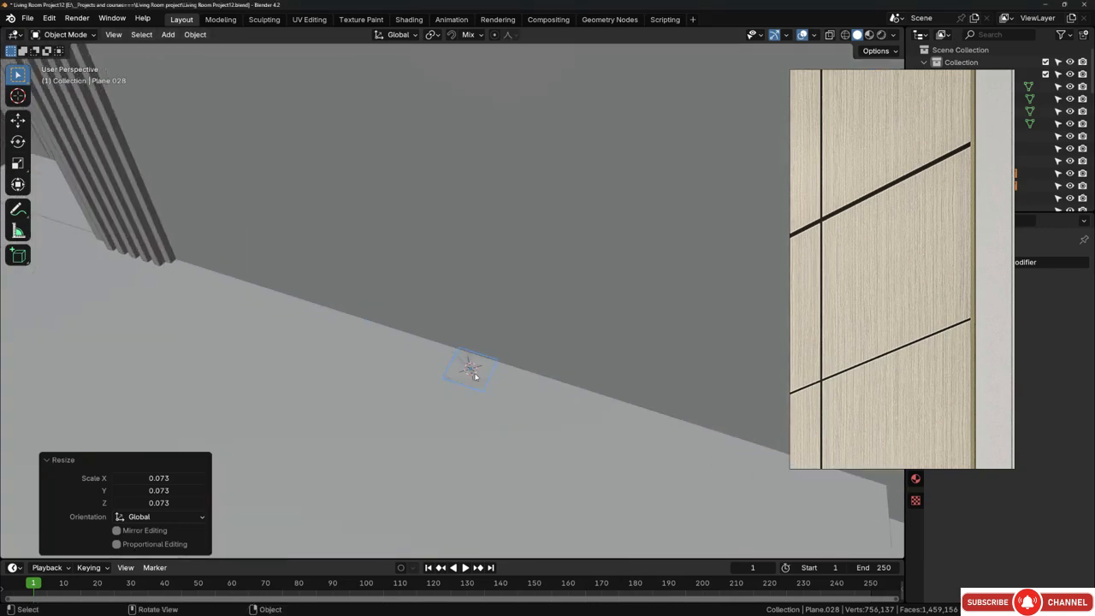
{"action": "middle_click_drag", "start_coordinate": [491, 362], "coordinate": [612, 372]}
{"action": "key", "text": "s"}
{"action": "key", "text": "x"}
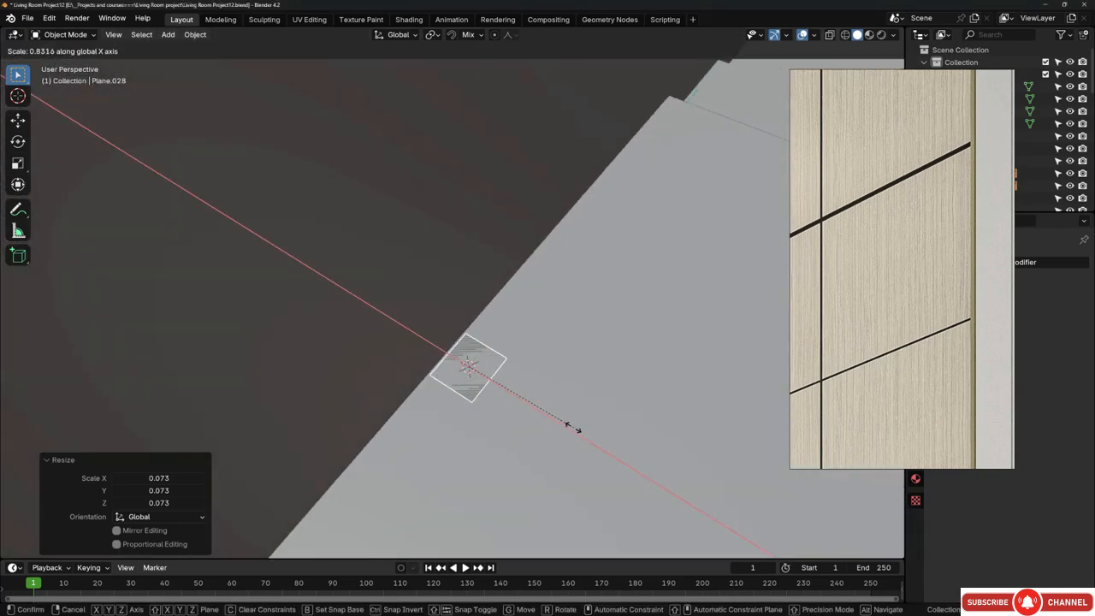
{"action": "left_click", "coordinate": [504, 391]}
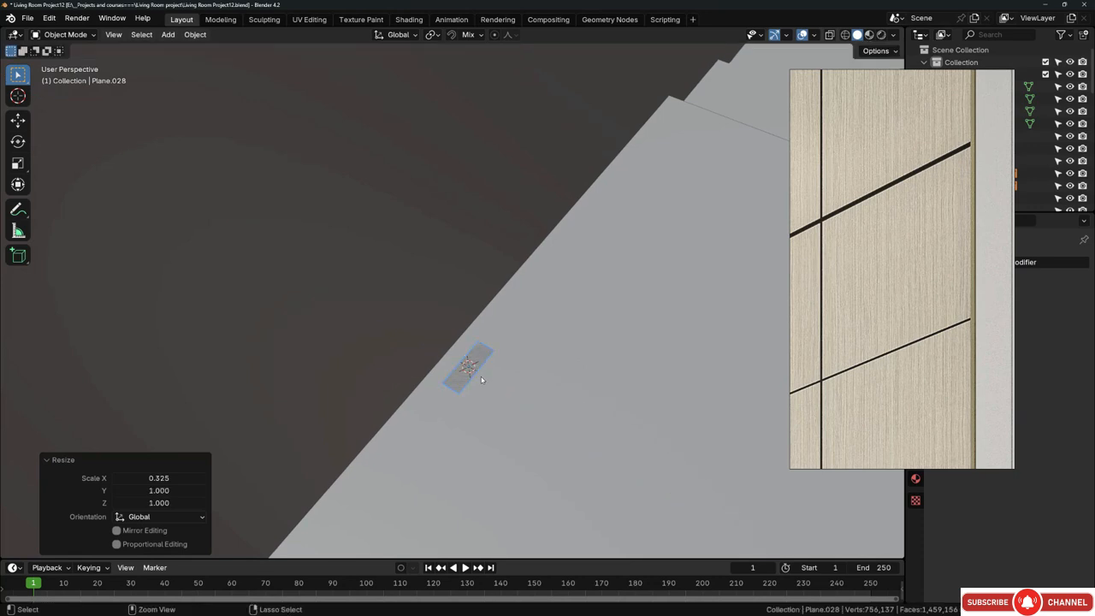
{"action": "key", "text": "ctrl+a"}
{"action": "left_click", "coordinate": [481, 399]}
Step: Add one centred loop cut running lengthwise through the plane in Edit Mode
{"action": "middle_click_drag", "start_coordinate": [485, 363], "coordinate": [509, 376]}
{"action": "key", "text": "Tab"}
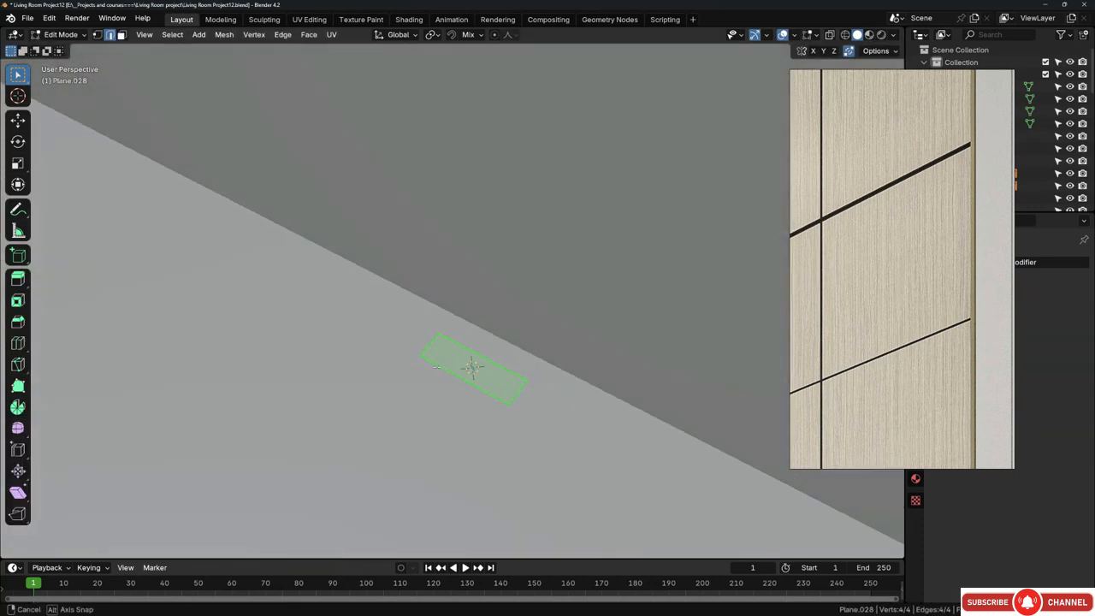
{"action": "key", "text": "ctrl+r"}
{"action": "left_click", "coordinate": [431, 344]}
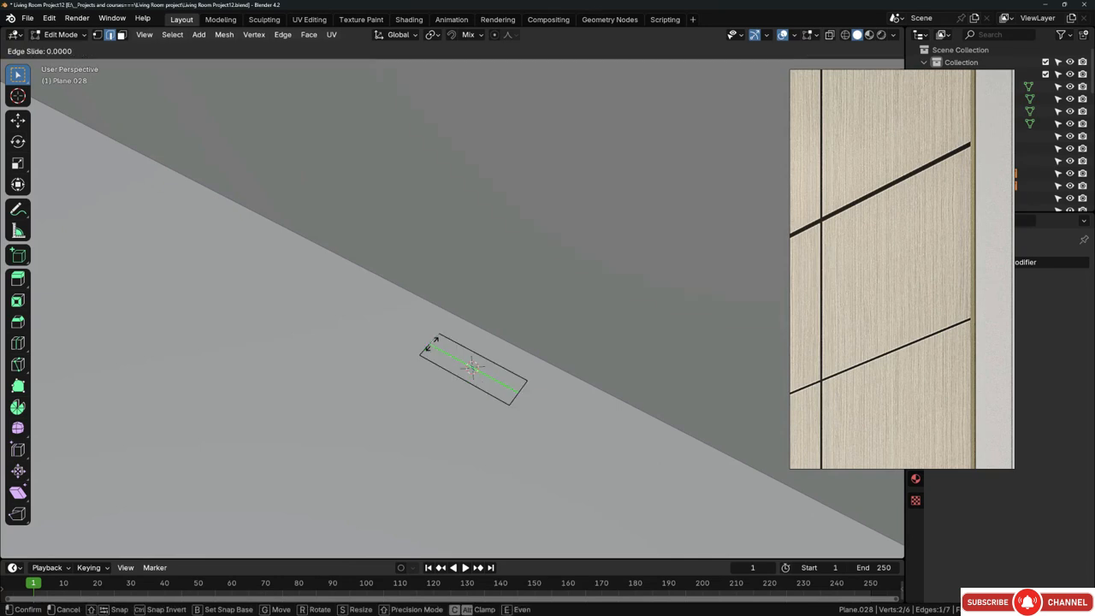
{"action": "right_click", "coordinate": [433, 344]}
{"action": "scroll", "coordinate": [483, 369], "scroll_direction": "down", "scroll_amount": 8}
{"action": "middle_click_drag", "start_coordinate": [484, 368], "coordinate": [510, 366]}
{"action": "scroll", "coordinate": [494, 373], "scroll_direction": "up", "scroll_amount": 5}
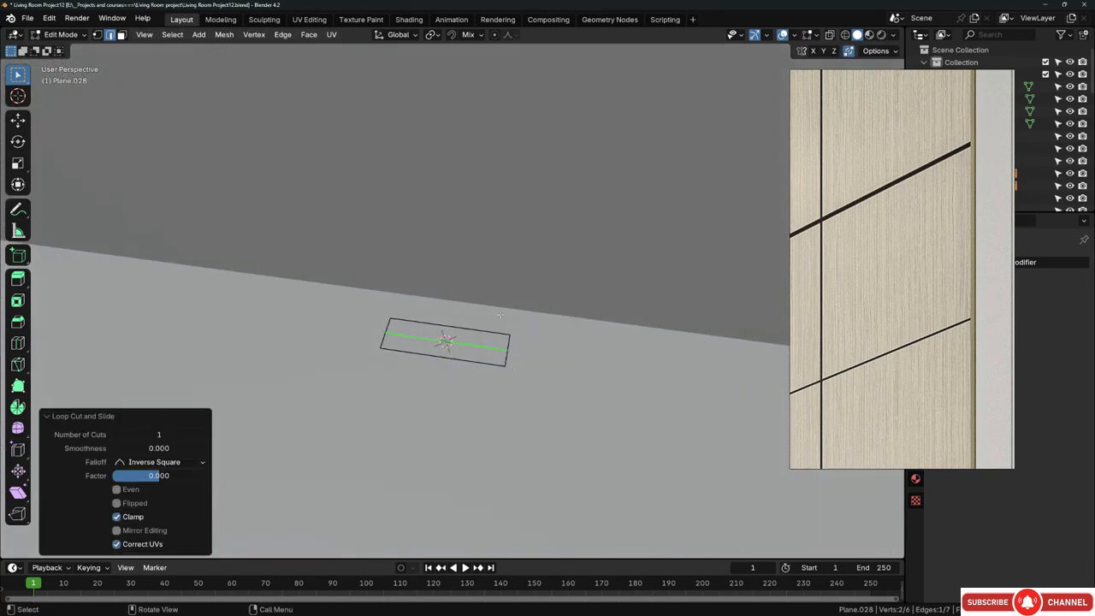
Step: Lengthen the plane by moving its end edges about 32.2 cm along the Y axis
{"action": "left_click_drag", "start_coordinate": [539, 401], "coordinate": [540, 402]}
{"action": "scroll", "coordinate": [483, 369], "scroll_direction": "down", "scroll_amount": 3}
{"action": "middle_click_drag", "start_coordinate": [470, 364], "coordinate": [507, 357]}
{"action": "key", "text": "g"}
{"action": "key", "text": "y"}
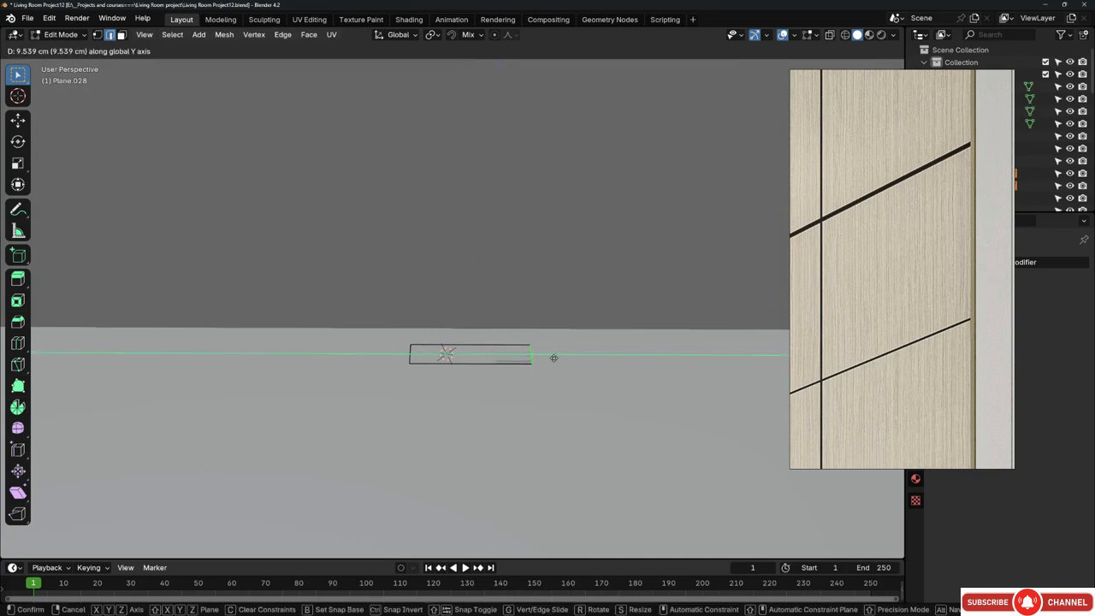
{"action": "left_click", "coordinate": [665, 369]}
Step: Extrude the end edge of the plane's wall-side half about 1.8 cm along the Y axis
{"action": "middle_click_drag", "start_coordinate": [665, 369], "coordinate": [523, 369], "text": "shift"}
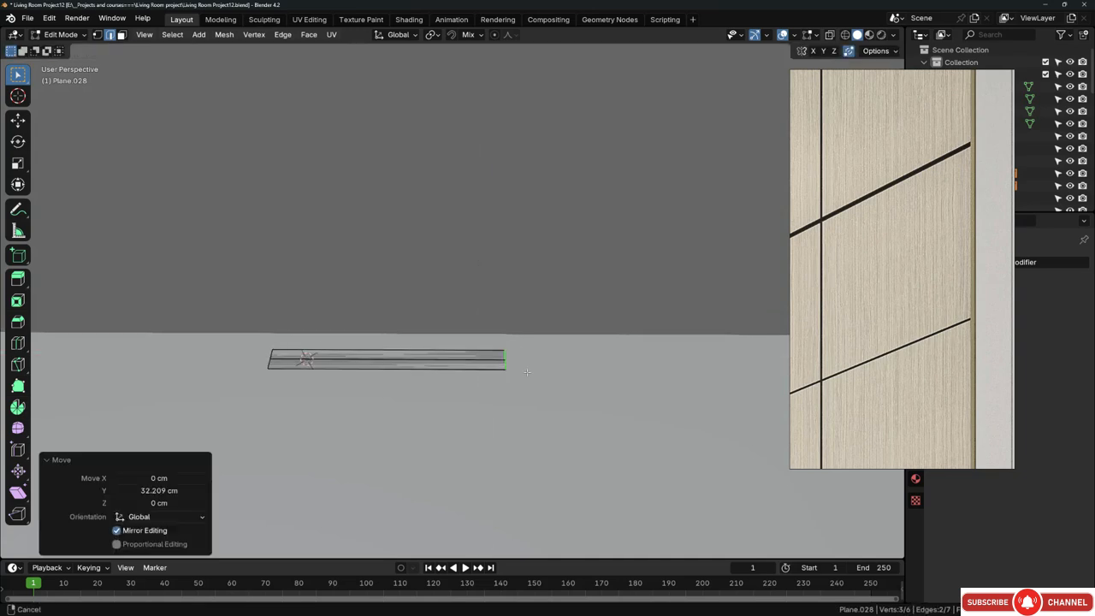
{"action": "scroll", "coordinate": [519, 359], "scroll_direction": "up", "scroll_amount": 3}
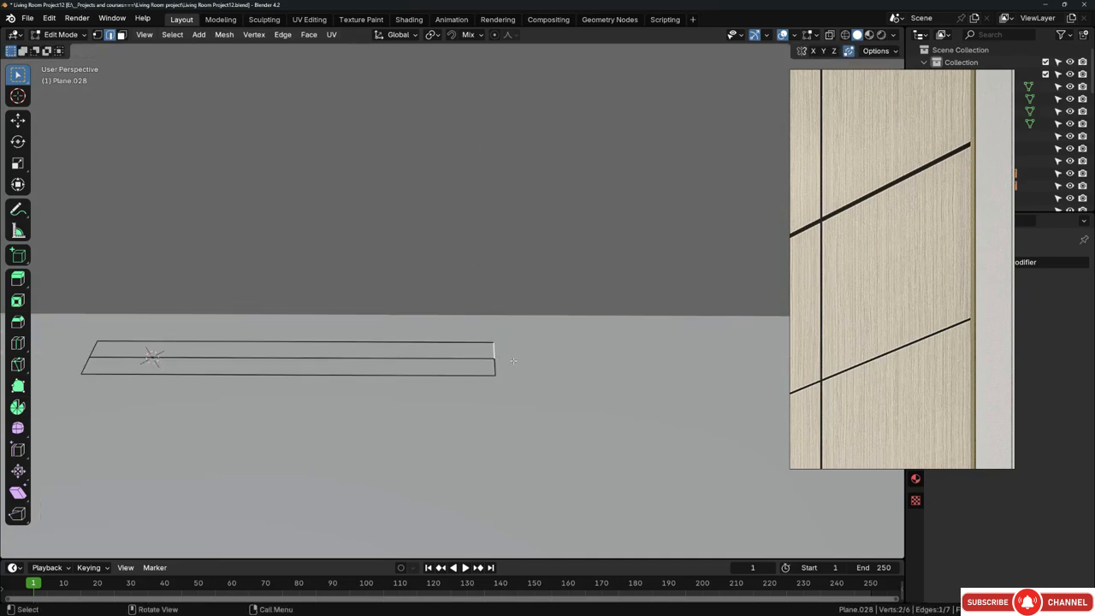
{"action": "key", "text": "g"}
{"action": "key", "text": "y"}
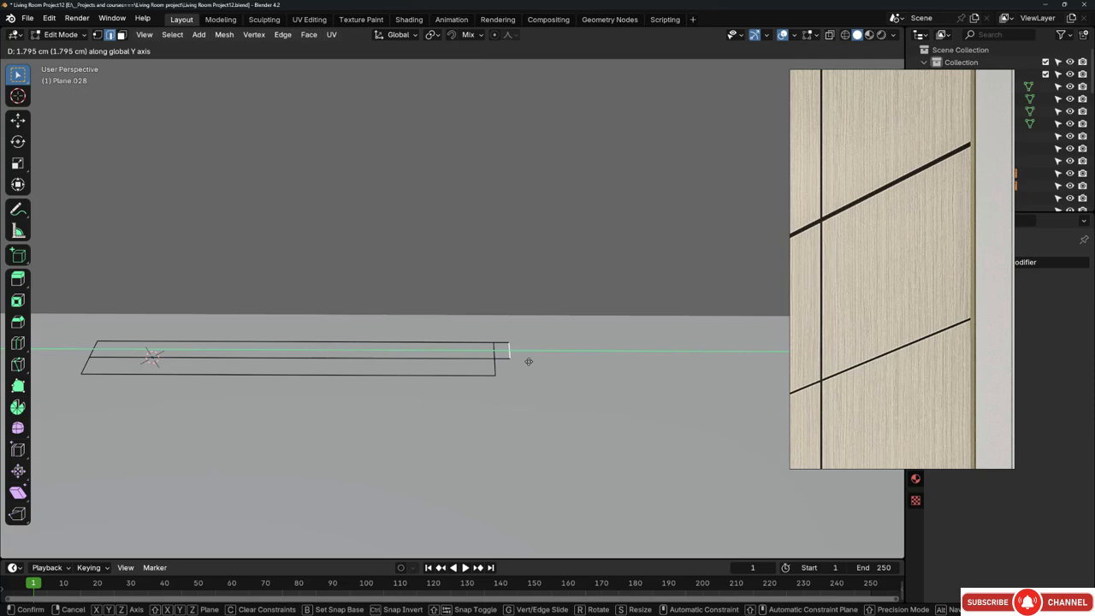
{"action": "left_click", "coordinate": [528, 360]}
Step: Examine how wide the grooves are relative to the panels in the wood panel reference image
{"action": "scroll", "coordinate": [897, 203], "scroll_direction": "up", "scroll_amount": 5}
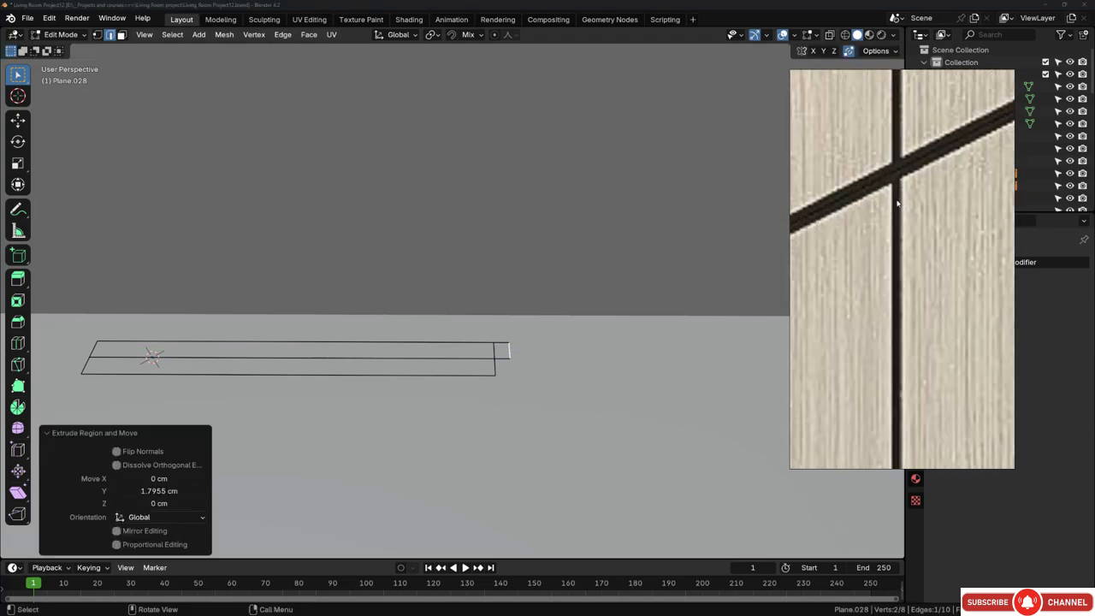
{"action": "scroll", "coordinate": [894, 213], "scroll_direction": "down", "scroll_amount": 4}
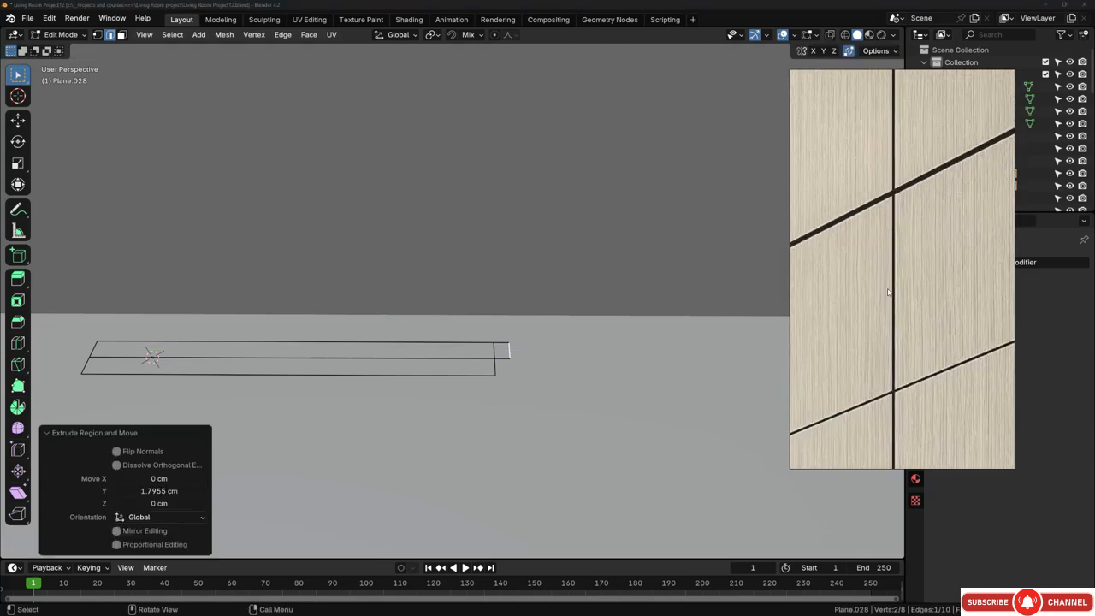
{"action": "mouse_move", "coordinate": [890, 292]}
{"action": "middle_mouse_down"}
{"action": "mouse_move", "coordinate": [888, 218]}
{"action": "mouse_move", "coordinate": [901, 239]}
{"action": "mouse_move", "coordinate": [899, 301]}
{"action": "middle_mouse_up"}
{"action": "scroll", "coordinate": [892, 330], "scroll_direction": "up", "scroll_amount": 3}
{"action": "scroll", "coordinate": [894, 302], "scroll_direction": "down", "scroll_amount": 3}
{"action": "scroll", "coordinate": [898, 248], "scroll_direction": "up", "scroll_amount": 4}
{"action": "scroll", "coordinate": [894, 217], "scroll_direction": "down", "scroll_amount": 5}
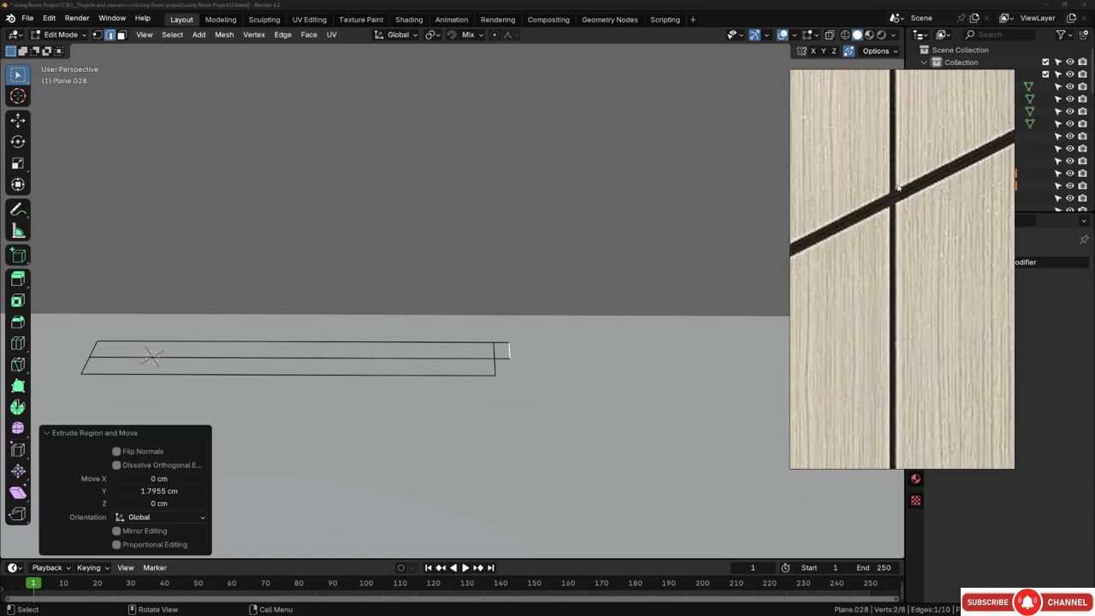
{"action": "middle_click_drag", "start_coordinate": [889, 364], "coordinate": [901, 353]}
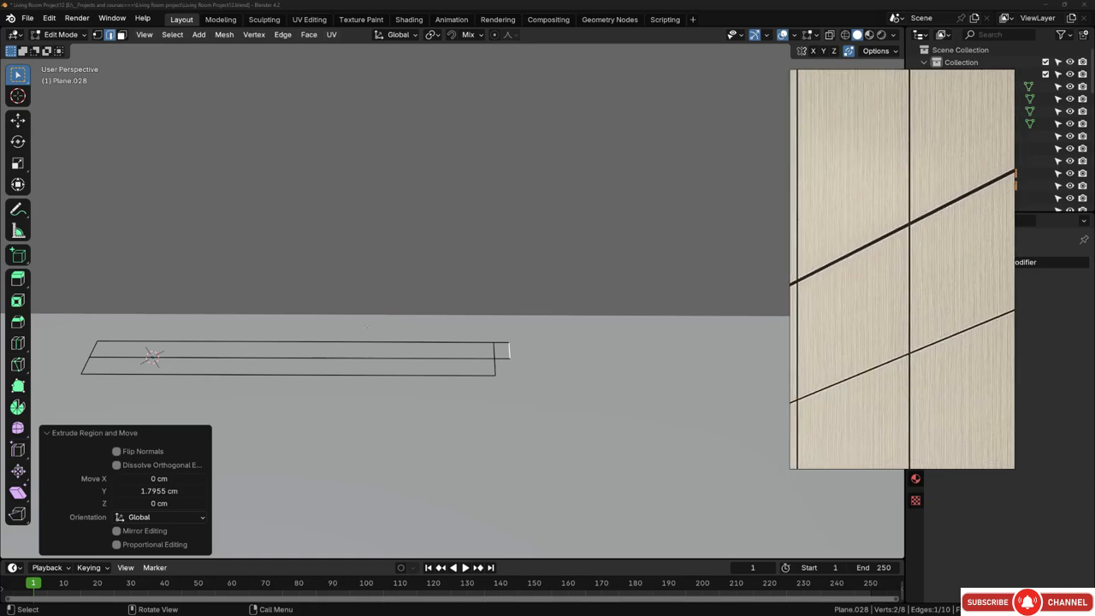
Step: Move the extruded groove edge about 0.49 cm further along the Y axis
{"action": "middle_click_drag", "start_coordinate": [565, 378], "coordinate": [523, 357]}
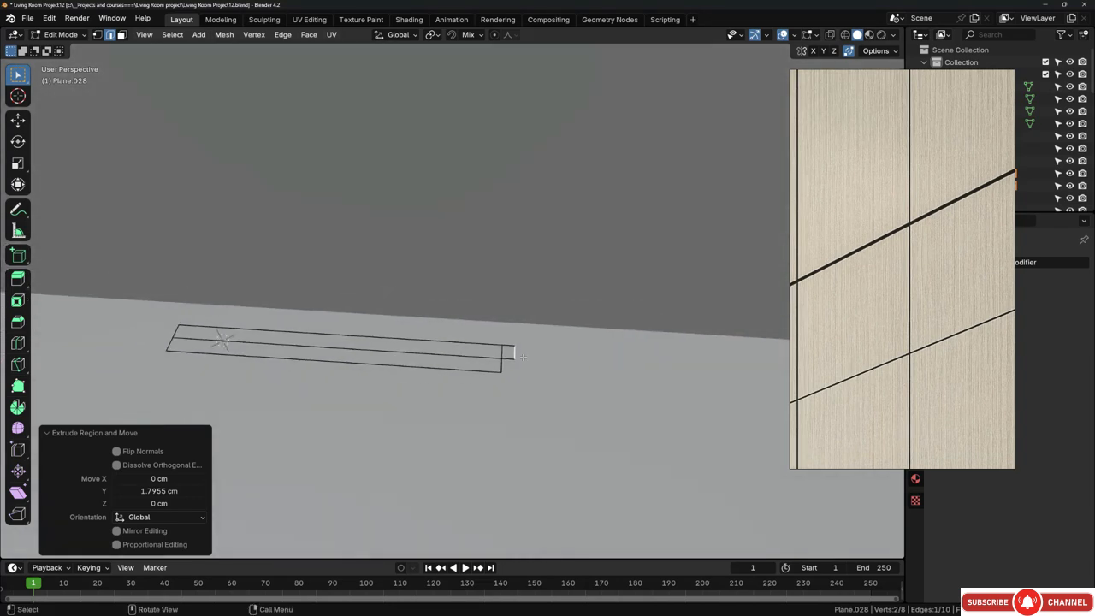
{"action": "key", "text": "g"}
{"action": "key", "text": "y"}
{"action": "left_click", "coordinate": [526, 358]}
Step: Select the whole panel profile and extrude it about 42.2 cm upward along the Z axis
{"action": "scroll", "coordinate": [362, 315], "scroll_direction": "down", "scroll_amount": 7}
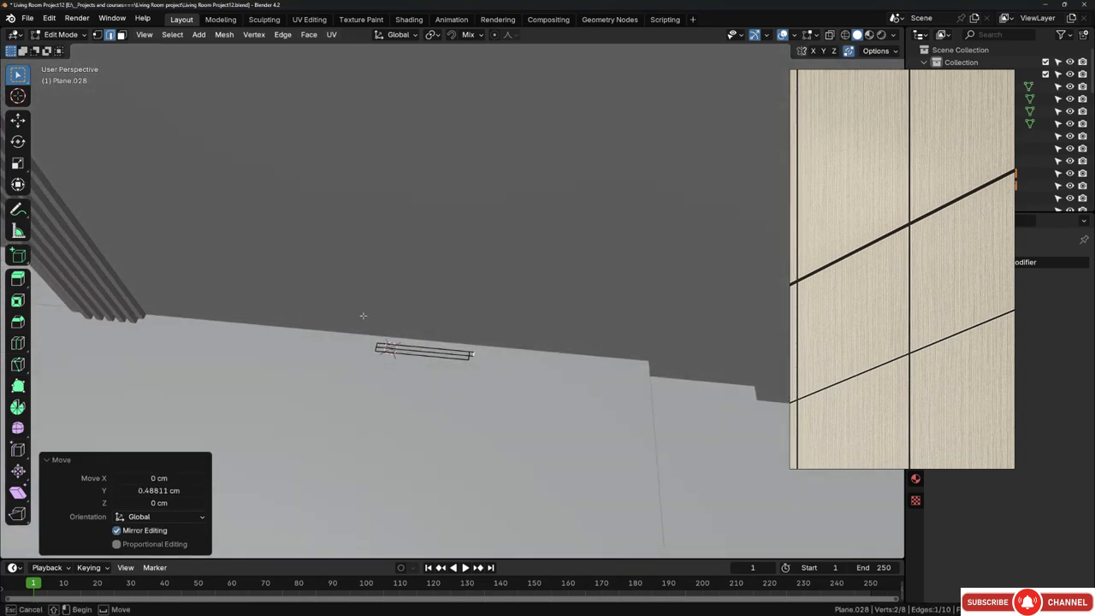
{"action": "left_click_drag", "start_coordinate": [362, 315], "coordinate": [513, 377]}
{"action": "scroll", "coordinate": [436, 349], "scroll_direction": "up", "scroll_amount": 2}
{"action": "middle_click_drag", "start_coordinate": [466, 369], "coordinate": [472, 332]}
{"action": "key", "text": "e"}
{"action": "key", "text": "y"}
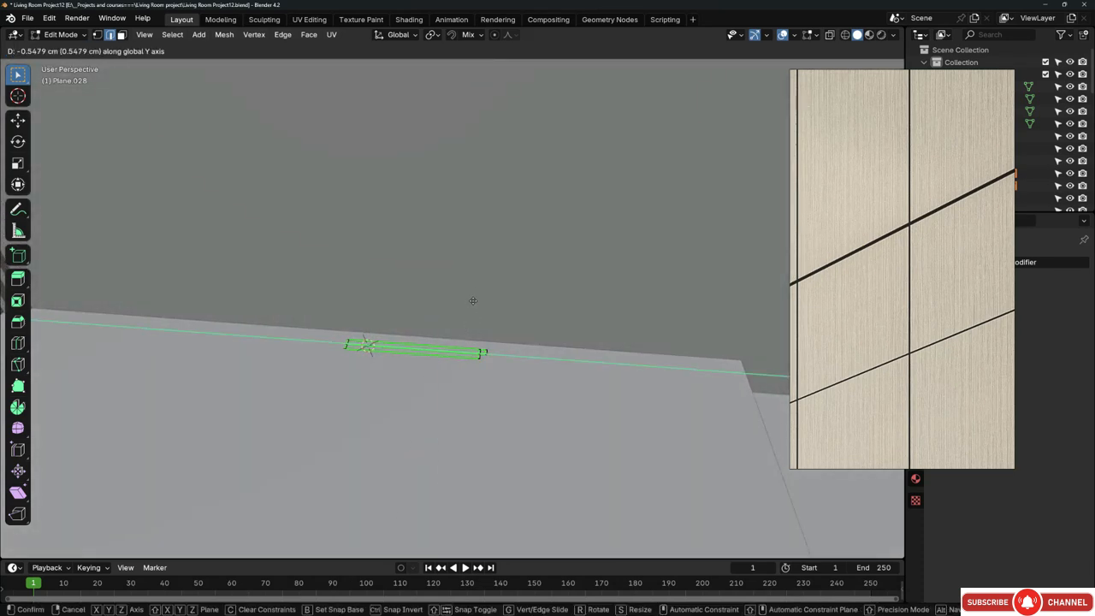
{"action": "key", "text": "z"}
{"action": "left_click", "coordinate": [484, 239]}
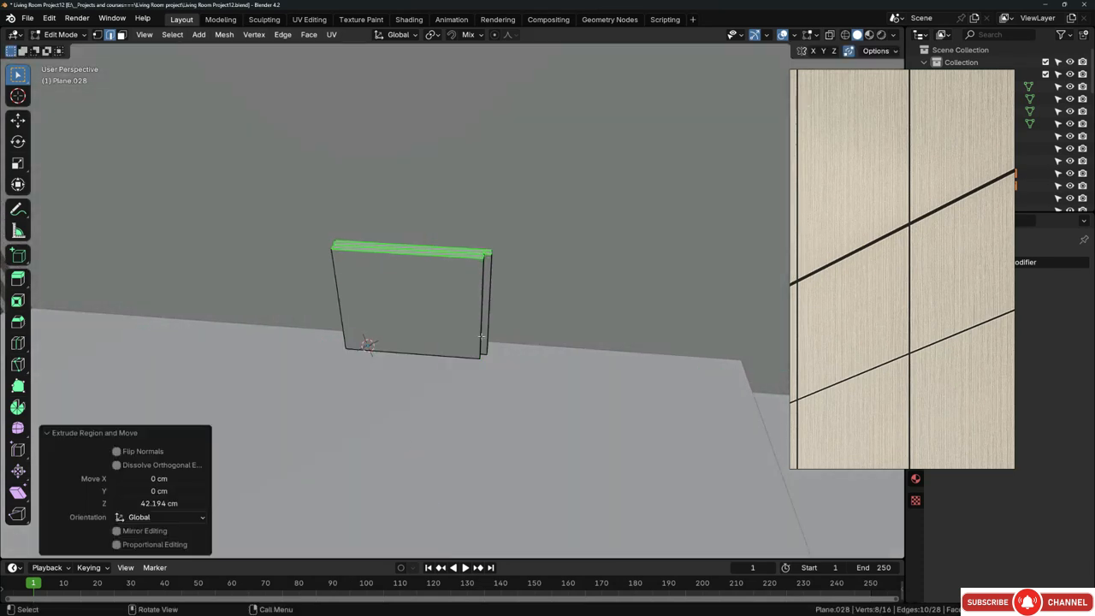
Step: Show the panel in right orthographic view with wireframe shading over the elevation drawing
{"action": "scroll", "coordinate": [480, 336], "scroll_direction": "down", "scroll_amount": 2}
{"action": "middle_click_drag", "start_coordinate": [481, 336], "coordinate": [489, 383]}
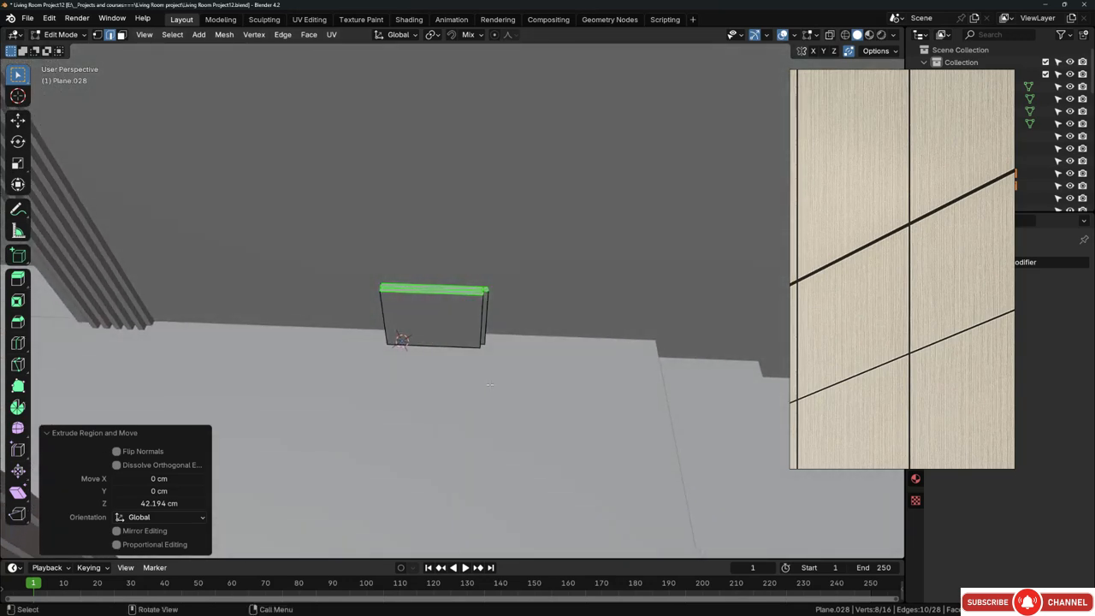
{"action": "key", "text": "KP_1"}
{"action": "key", "text": "KP_3"}
{"action": "key", "text": "shift+z"}
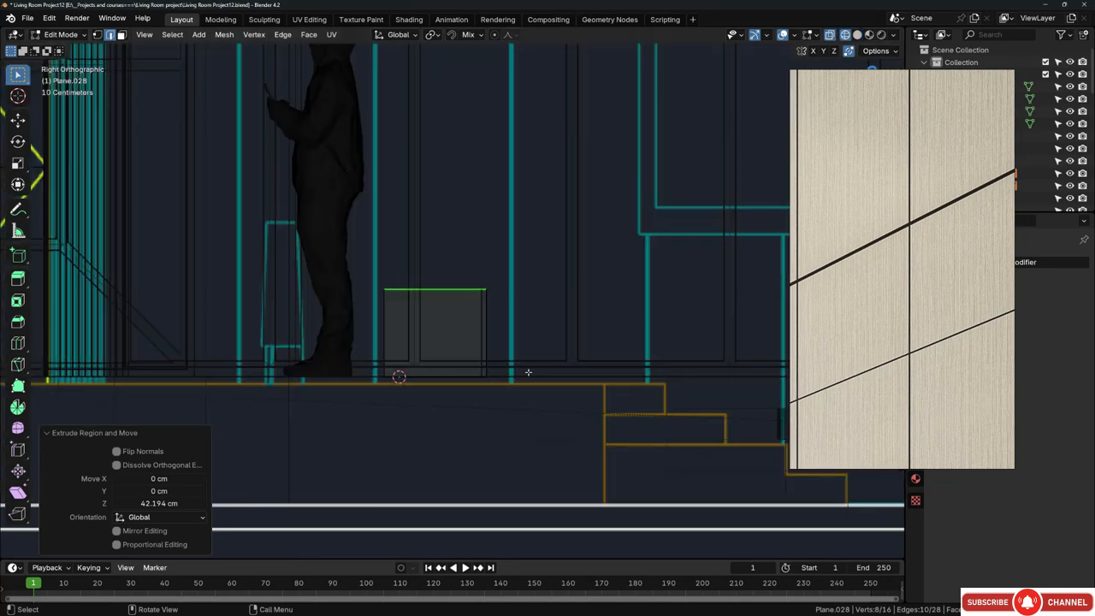
Step: Select the entire panel mesh and compare its width with the spacing of the drawing's vertical panel lines
{"action": "scroll", "coordinate": [415, 355], "scroll_direction": "down", "scroll_amount": 6}
{"action": "scroll", "coordinate": [459, 362], "scroll_direction": "up", "scroll_amount": 2}
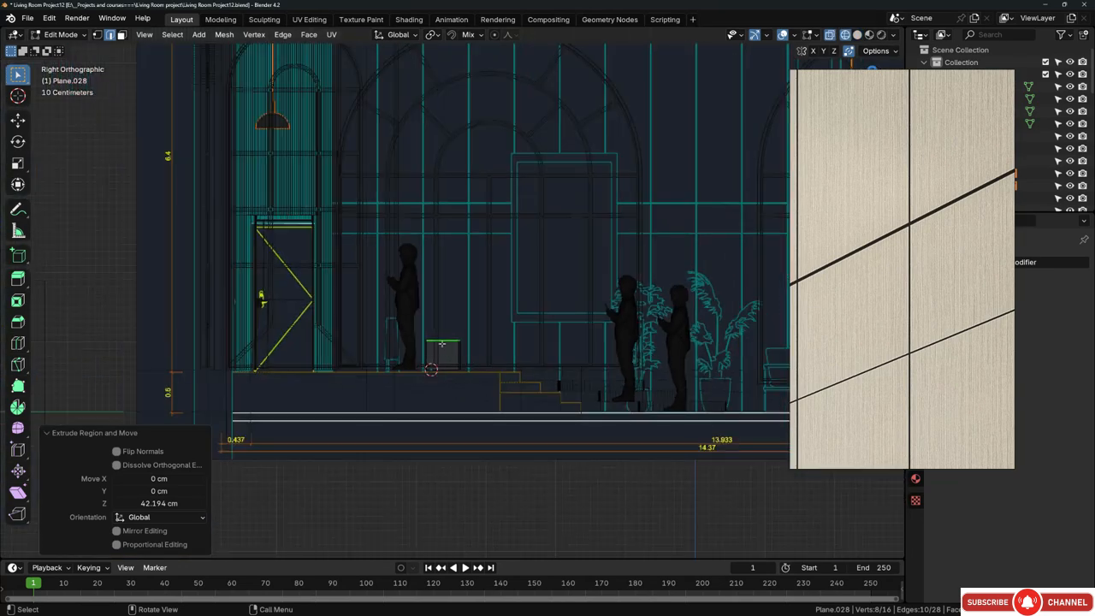
{"action": "scroll", "coordinate": [441, 345], "scroll_direction": "up", "scroll_amount": 2}
{"action": "key", "text": "a"}
{"action": "scroll", "coordinate": [443, 359], "scroll_direction": "up", "scroll_amount": 5}
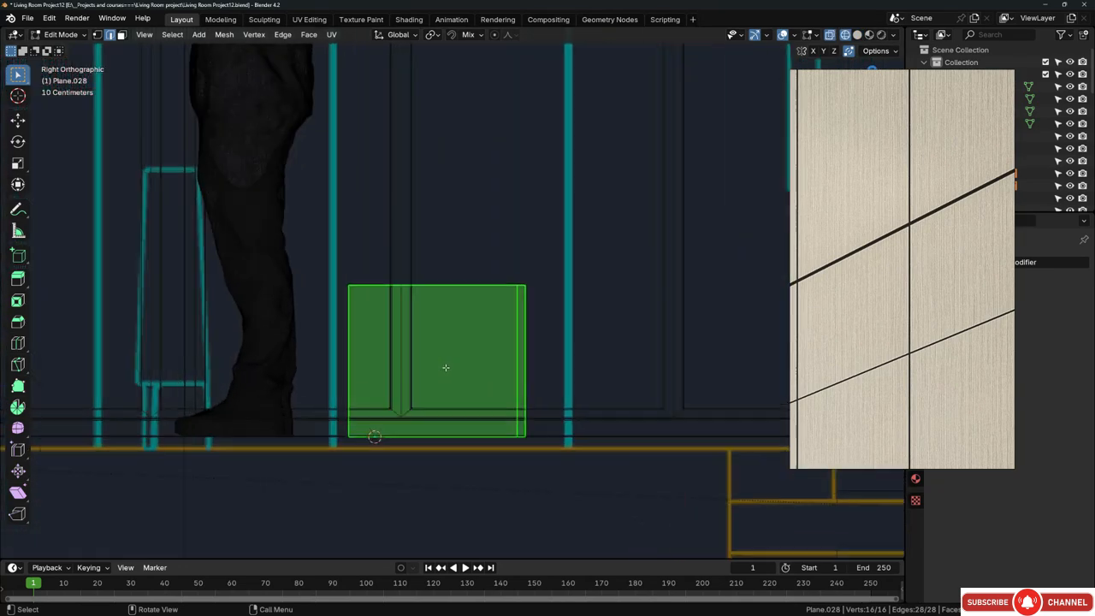
{"action": "scroll", "coordinate": [445, 367], "scroll_direction": "down", "scroll_amount": 12}
{"action": "scroll", "coordinate": [435, 359], "scroll_direction": "up", "scroll_amount": 4}
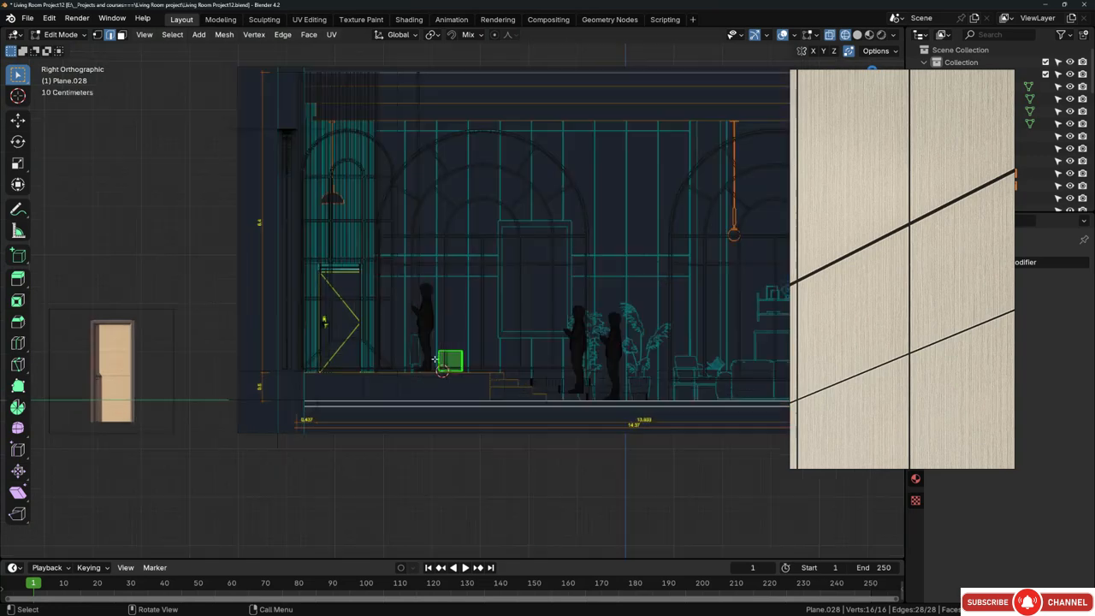
{"action": "scroll", "coordinate": [436, 360], "scroll_direction": "up", "scroll_amount": 5}
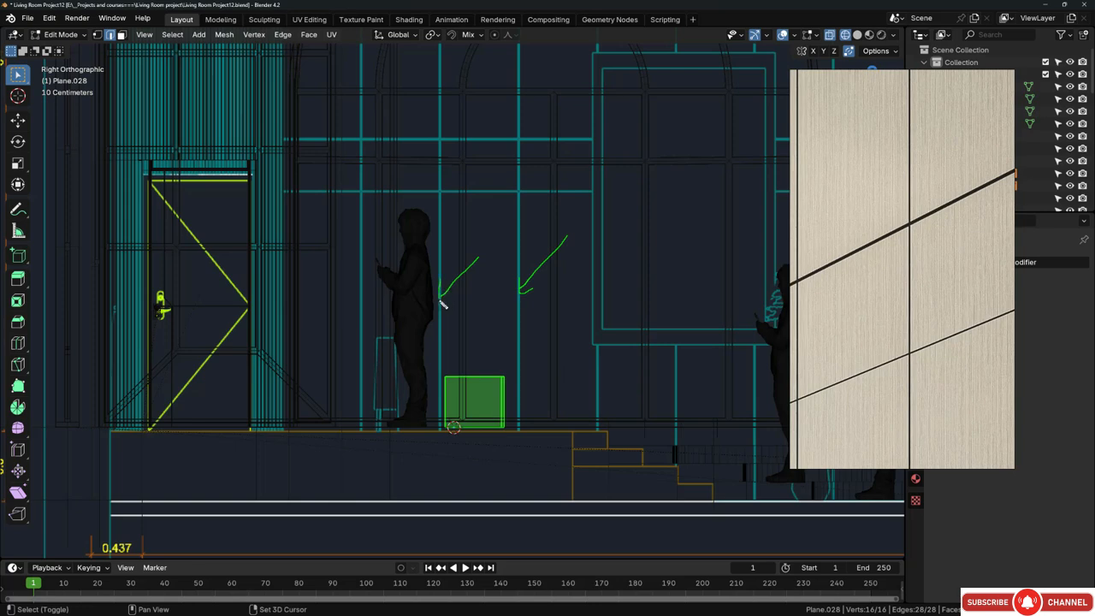
Step: Move the panel's left edge vertices about 3.21 cm along negative Y to meet the drawing's vertical panel line
{"action": "scroll", "coordinate": [452, 428], "scroll_direction": "up", "scroll_amount": 5}
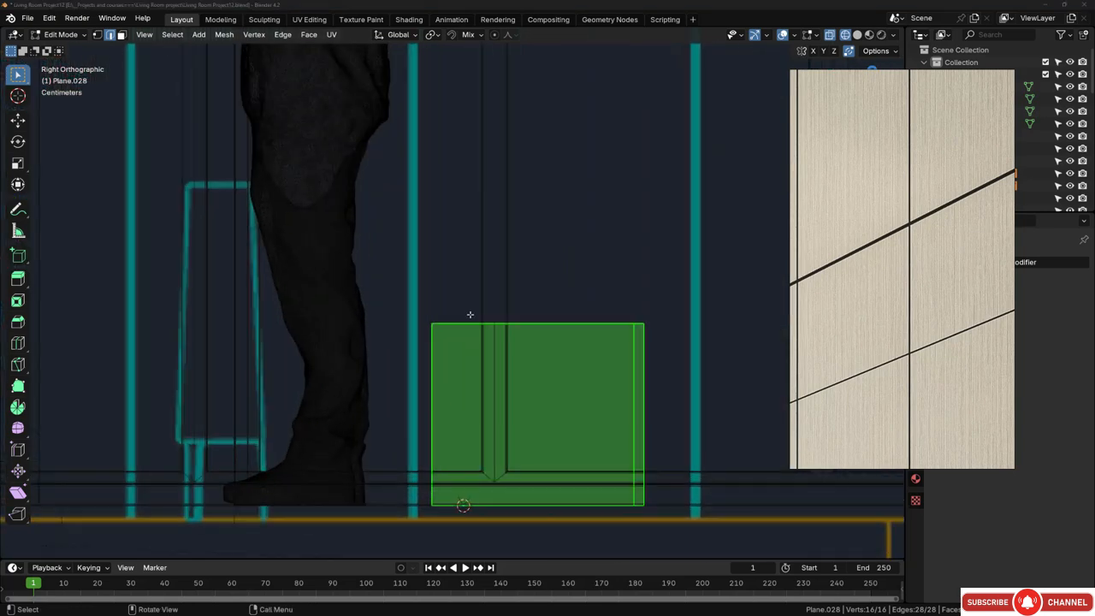
{"action": "left_click", "coordinate": [451, 347]}
{"action": "key", "text": "1"}
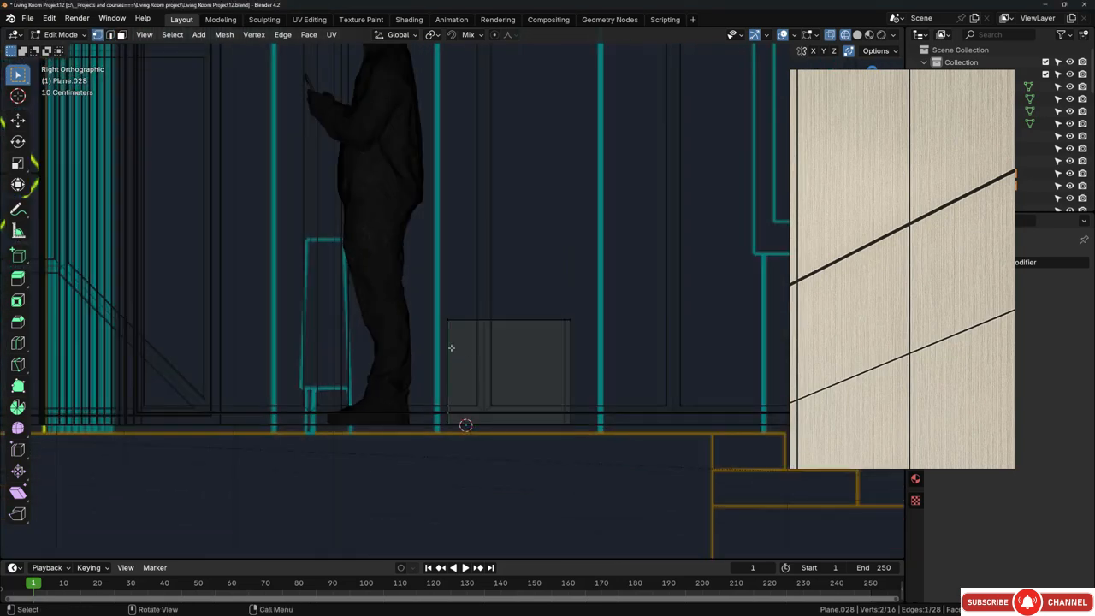
{"action": "left_click_drag", "start_coordinate": [431, 276], "coordinate": [574, 436]}
{"action": "scroll", "coordinate": [476, 428], "scroll_direction": "up", "scroll_amount": 4}
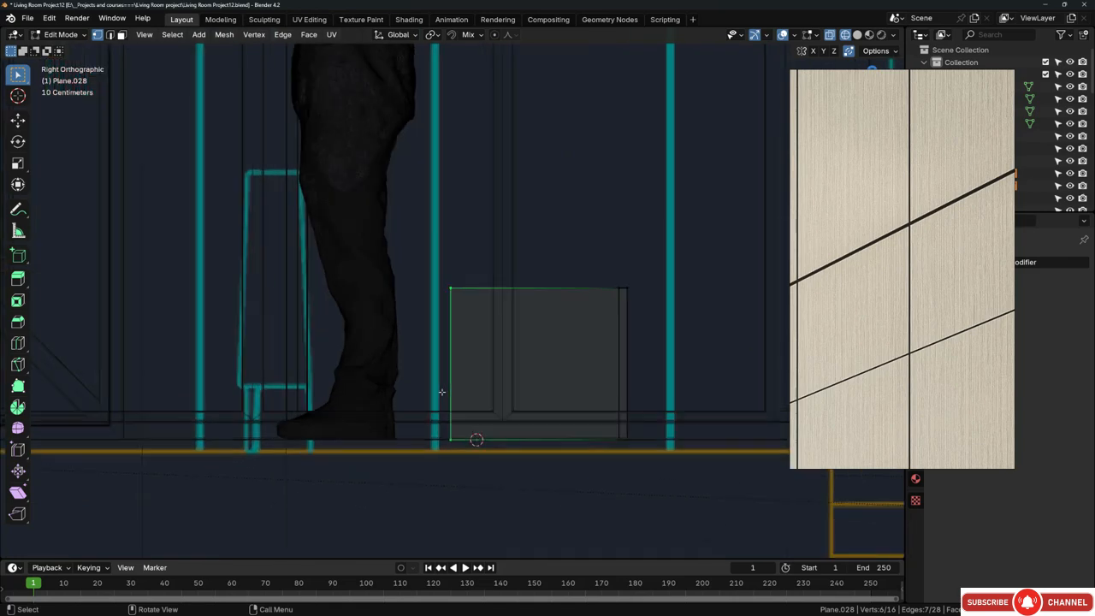
{"action": "key", "text": "g"}
{"action": "key", "text": "y"}
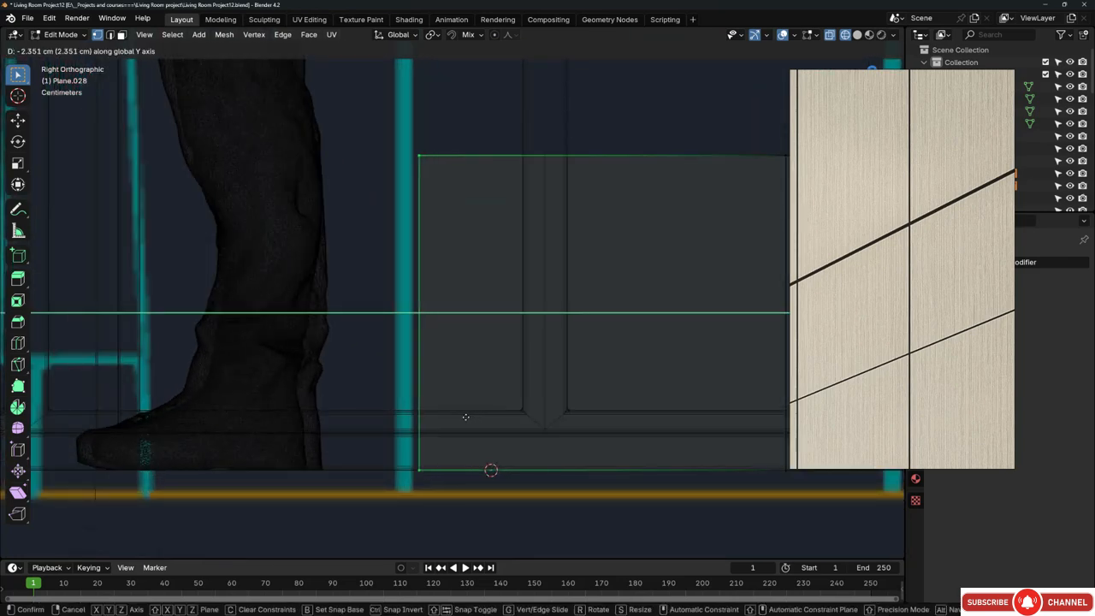
{"action": "left_click", "coordinate": [459, 417]}
Step: Select the grooved right edge's vertices and move them 13.12 cm along Y to the next vertical line in the drawing
{"action": "scroll", "coordinate": [345, 374], "scroll_direction": "down", "scroll_amount": 4}
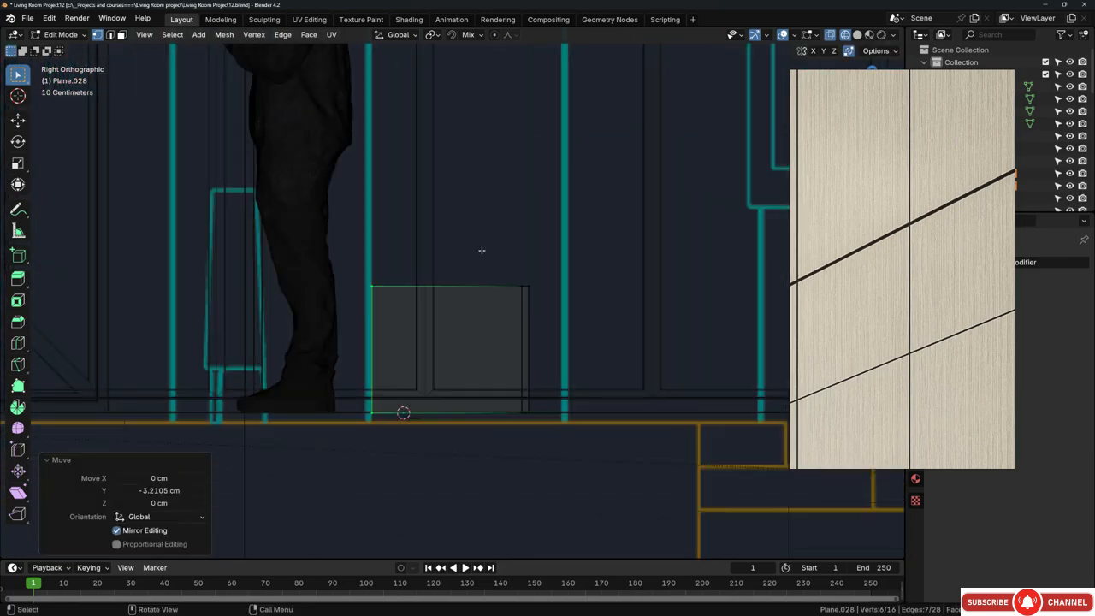
{"action": "left_click_drag", "start_coordinate": [482, 247], "coordinate": [567, 465]}
{"action": "scroll", "coordinate": [549, 362], "scroll_direction": "up", "scroll_amount": 4}
{"action": "scroll", "coordinate": [549, 363], "scroll_direction": "up", "scroll_amount": 1}
{"action": "key", "text": "g"}
{"action": "key", "text": "y"}
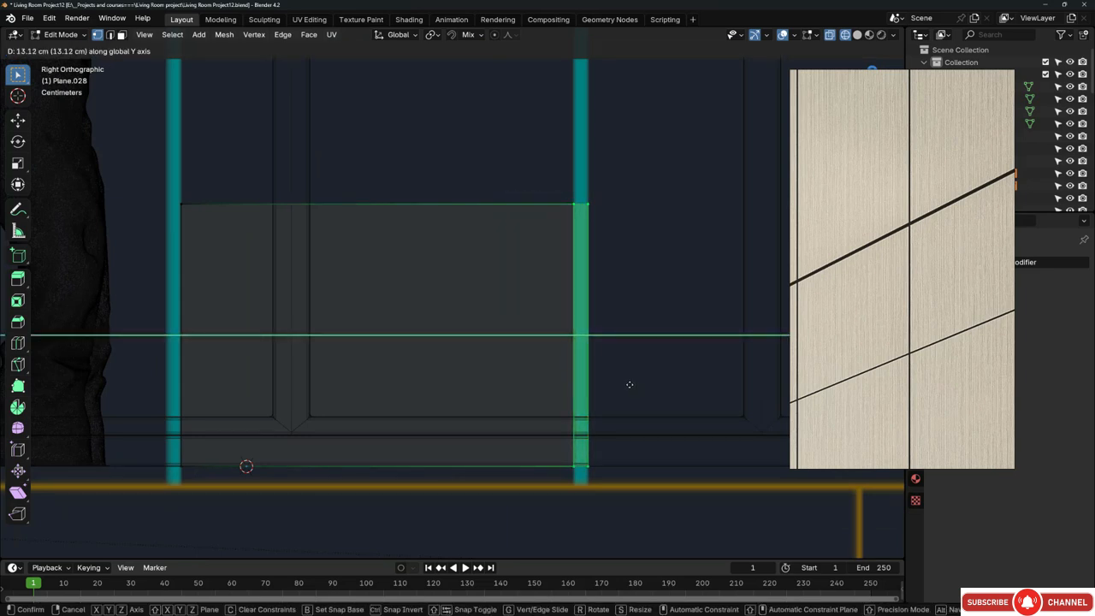
{"action": "left_click", "coordinate": [629, 384]}
Step: Select the panel's top vertices and raise them about 151.77 cm along Z toward the drawing's lower horizontal line
{"action": "scroll", "coordinate": [581, 324], "scroll_direction": "down", "scroll_amount": 3}
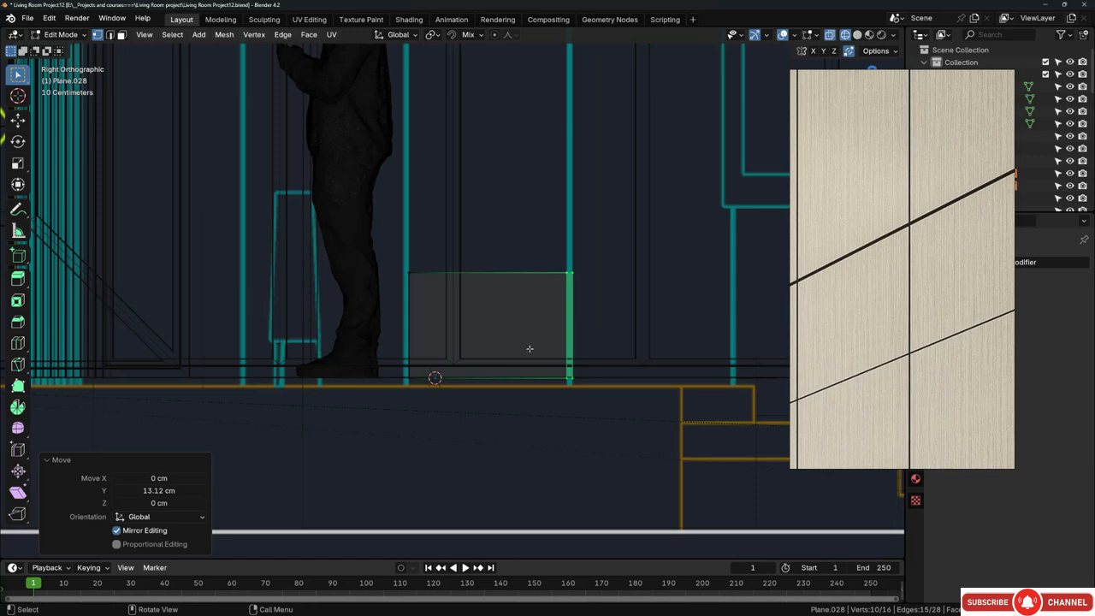
{"action": "scroll", "coordinate": [530, 348], "scroll_direction": "down", "scroll_amount": 3}
{"action": "mouse_move", "coordinate": [529, 348]}
{"action": "middle_mouse_down"}
{"action": "mouse_move", "coordinate": [520, 324]}
{"action": "mouse_move", "coordinate": [512, 360]}
{"action": "middle_mouse_up"}
{"action": "key", "text": "KP_3"}
{"action": "left_click_drag", "start_coordinate": [450, 329], "coordinate": [543, 378]}
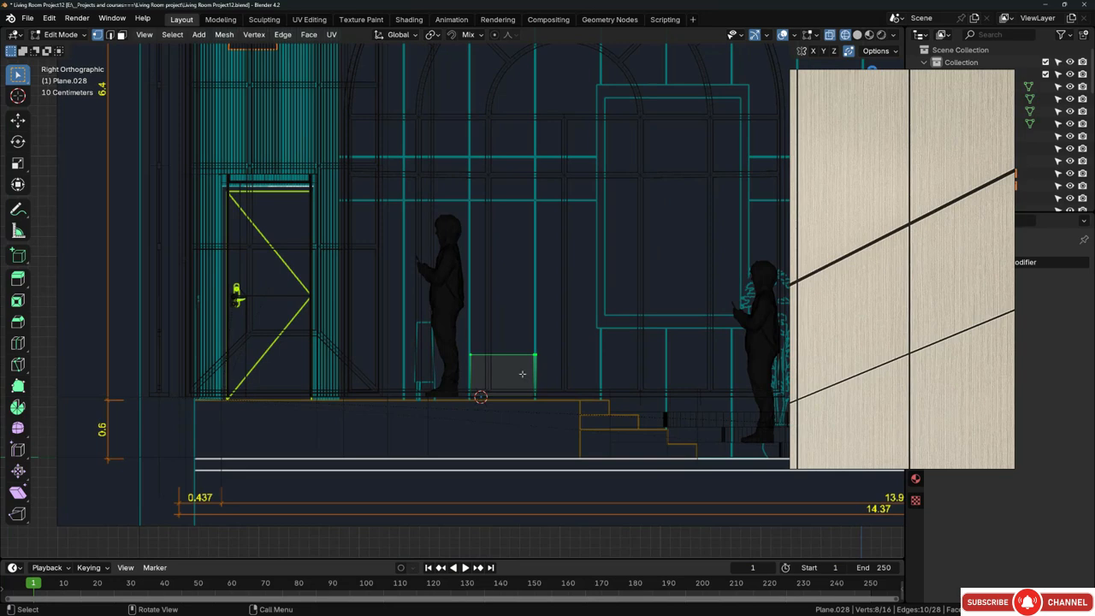
{"action": "key", "text": "g"}
{"action": "key", "text": "z"}
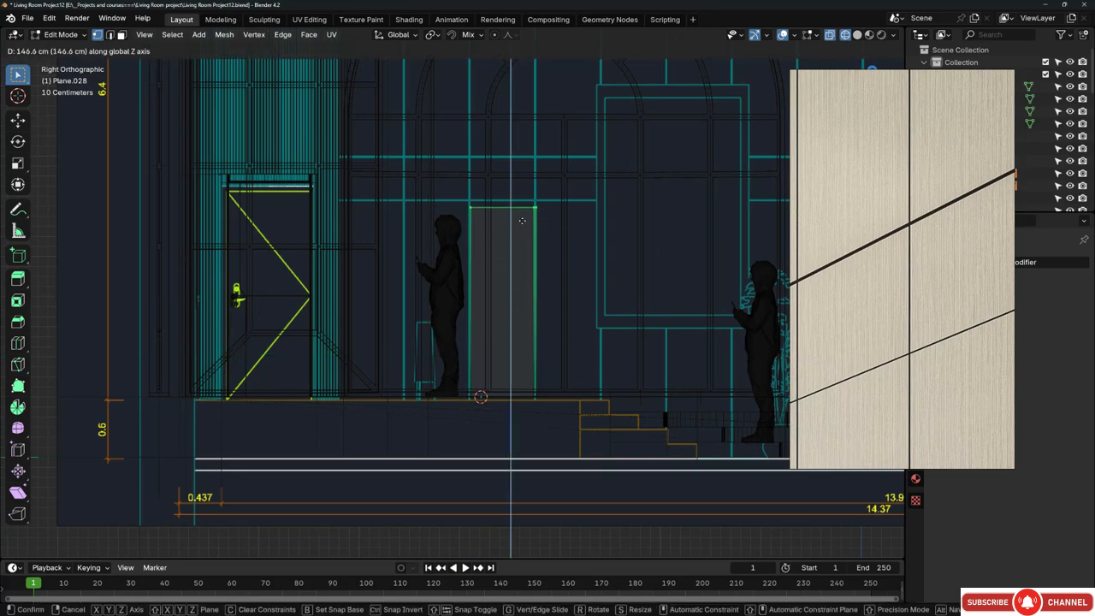
{"action": "left_click", "coordinate": [523, 181]}
Step: Raise the panel's top vertices another 0.82 cm along Z to align them with the drawing's horizontal line
{"action": "scroll", "coordinate": [526, 214], "scroll_direction": "up", "scroll_amount": 8}
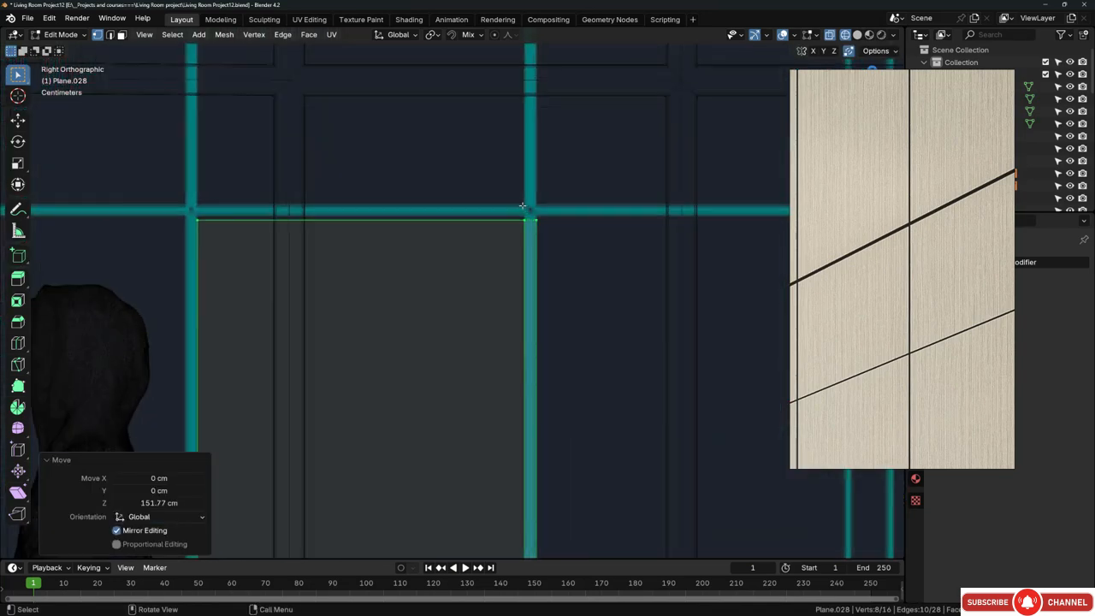
{"action": "key", "text": "g"}
{"action": "key", "text": "y"}
{"action": "key", "text": "z"}
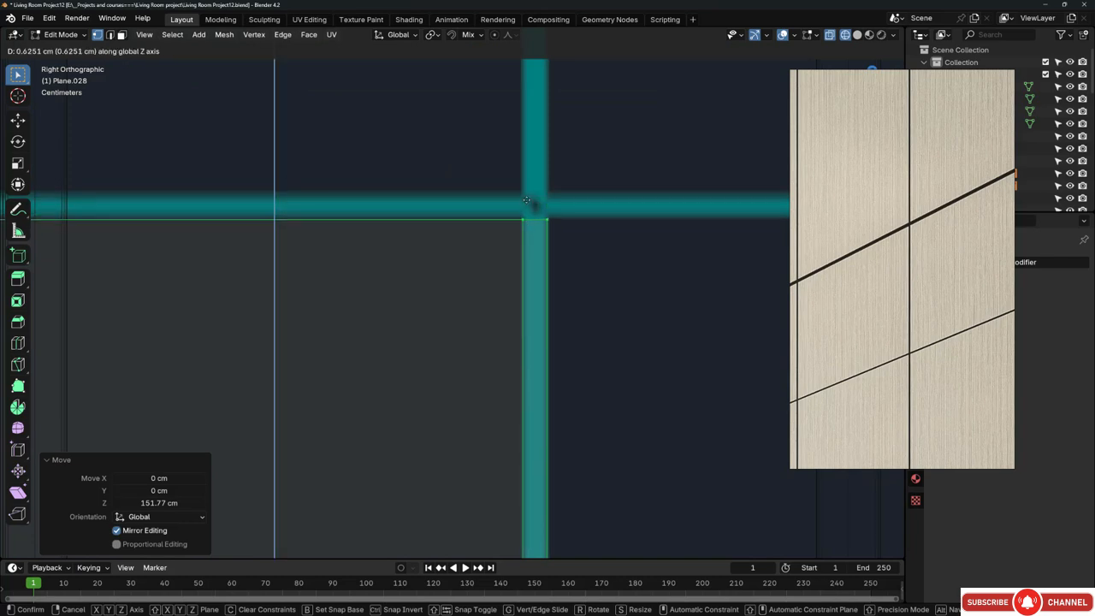
{"action": "left_click", "coordinate": [527, 182]}
Step: In solid shading, select the two top faces of the panel's rear layer, including the groove-side corner face
{"action": "scroll", "coordinate": [527, 182], "scroll_direction": "down", "scroll_amount": 6}
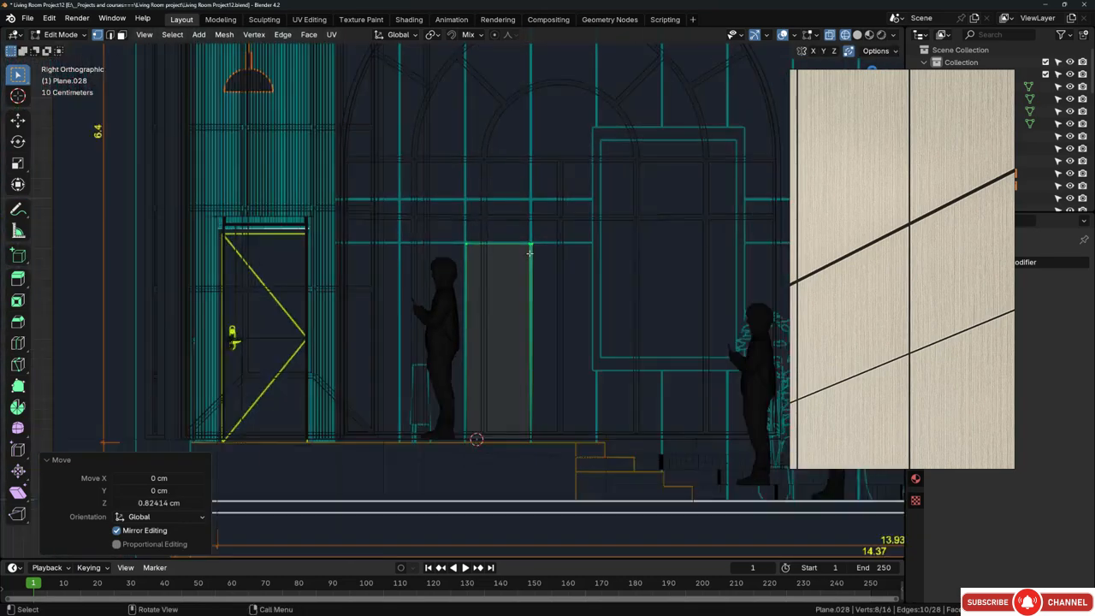
{"action": "middle_click_drag", "start_coordinate": [526, 182], "coordinate": [478, 313]}
{"action": "key", "text": "z"}
{"action": "scroll", "coordinate": [513, 279], "scroll_direction": "up", "scroll_amount": 10}
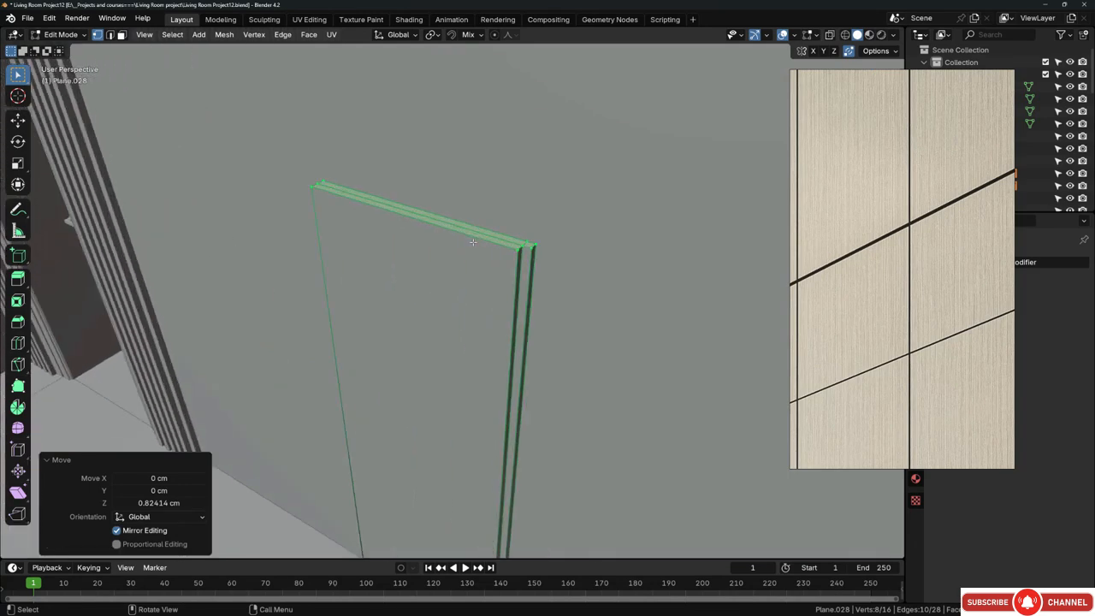
{"action": "mouse_move", "coordinate": [472, 242]}
{"action": "middle_mouse_down"}
{"action": "mouse_move", "coordinate": [451, 239]}
{"action": "mouse_move", "coordinate": [433, 268]}
{"action": "mouse_move", "coordinate": [478, 248]}
{"action": "middle_mouse_up"}
{"action": "scroll", "coordinate": [477, 246], "scroll_direction": "up", "scroll_amount": 2}
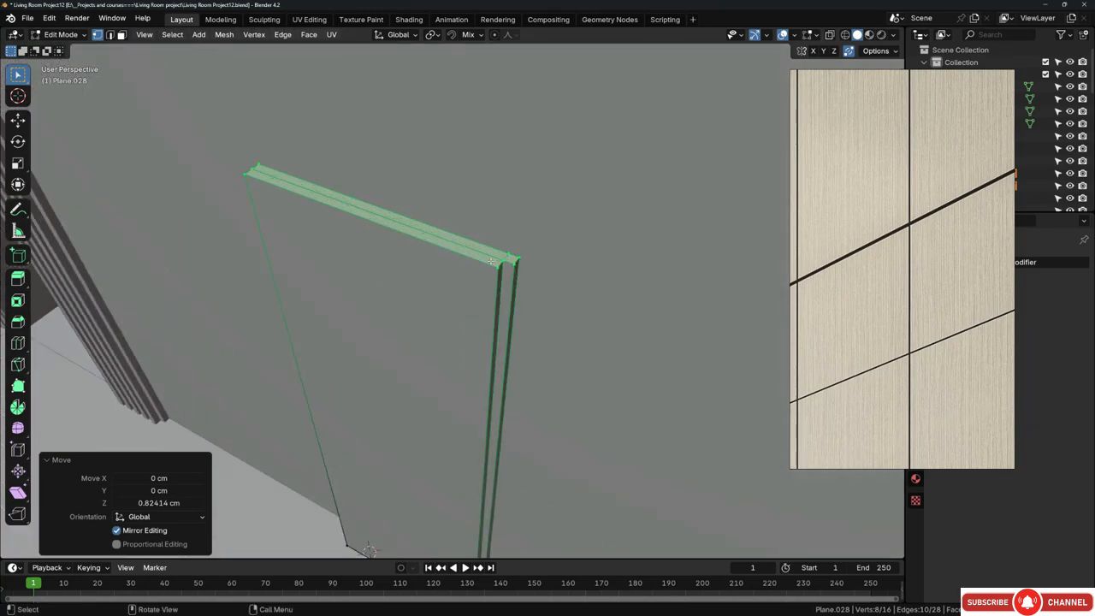
{"action": "key", "text": "3"}
{"action": "left_click", "coordinate": [510, 258]}
{"action": "left_click", "coordinate": [399, 219], "text": "shift"}
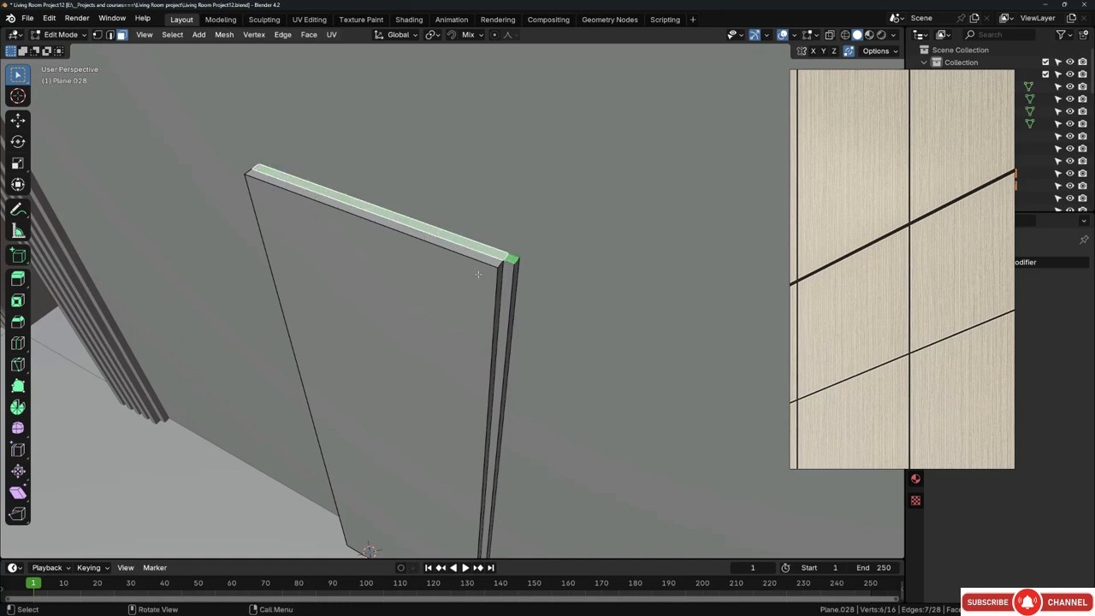
Step: Extrude the rear layer's top faces about 2.32 cm upward along Z to span the drawing's horizontal groove
{"action": "key", "text": "KP_3"}
{"action": "key", "text": "shift+z"}
{"action": "middle_click_drag", "start_coordinate": [490, 227], "coordinate": [556, 317], "text": "shift"}
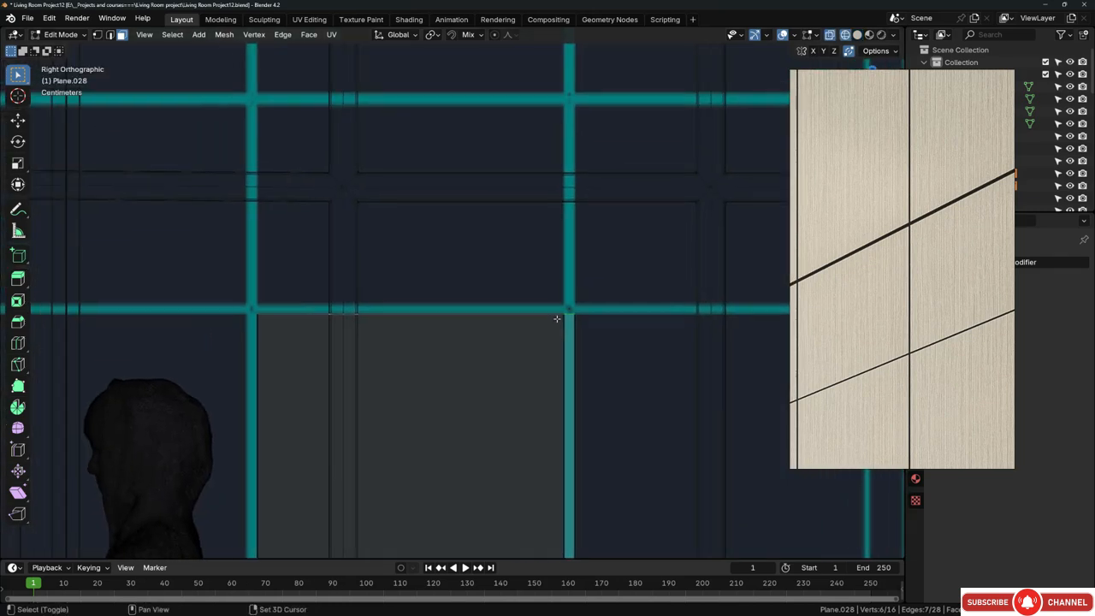
{"action": "scroll", "coordinate": [565, 317], "scroll_direction": "up", "scroll_amount": 4}
{"action": "key", "text": "g"}
{"action": "key", "text": "z"}
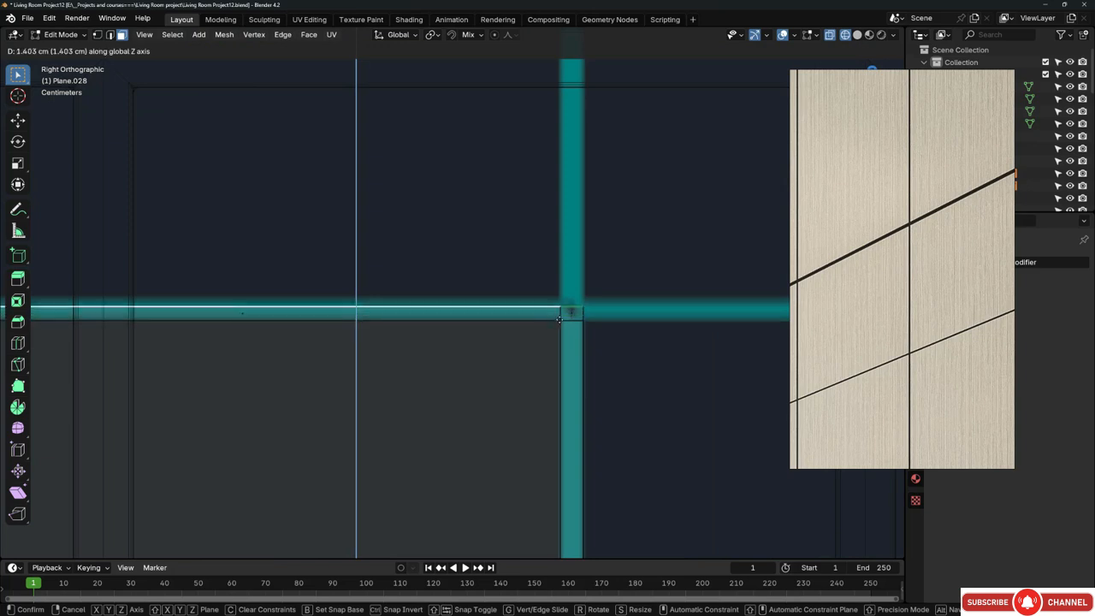
{"action": "left_click", "coordinate": [565, 295]}
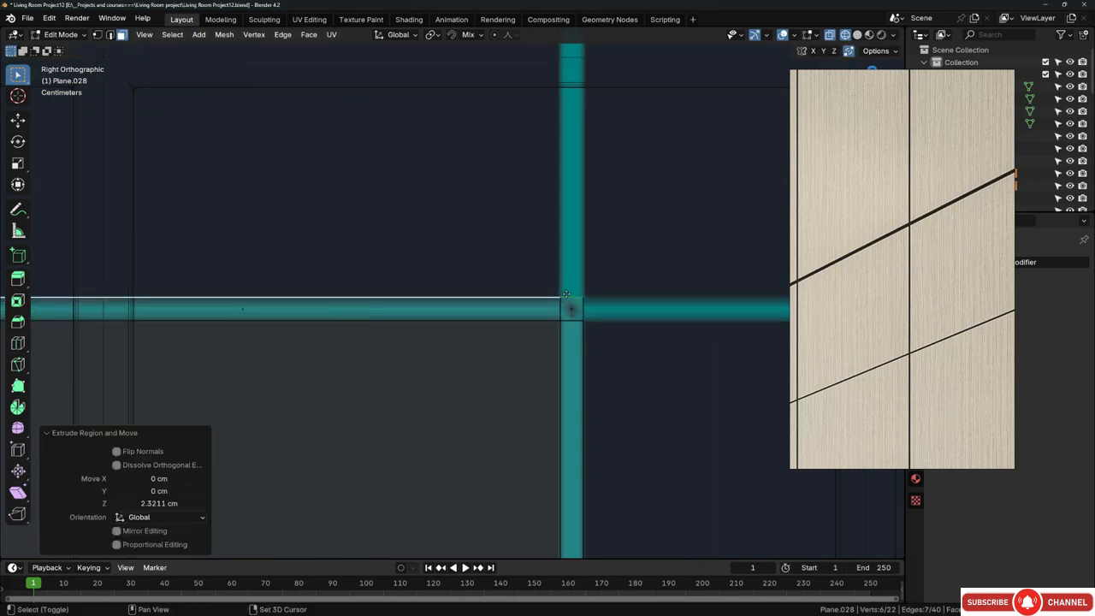
Step: Extrude the rear layer's top faces again, about 40.86 cm upward along Z to the drawing's upper horizontal line
{"action": "scroll", "coordinate": [565, 318], "scroll_direction": "down", "scroll_amount": 5}
{"action": "key", "text": "e"}
{"action": "key", "text": "z"}
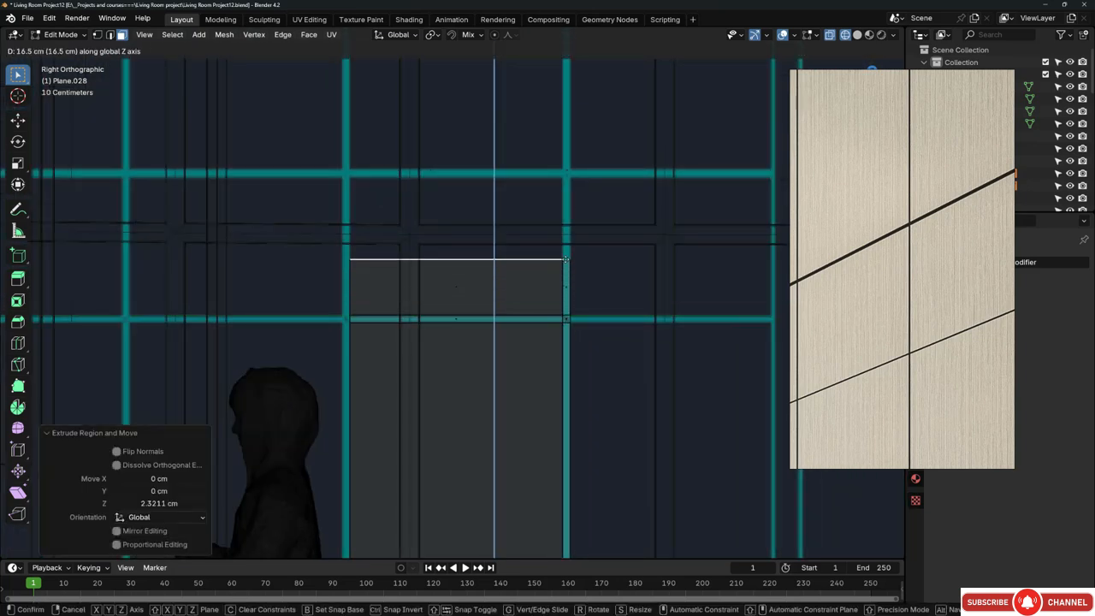
{"action": "left_click", "coordinate": [570, 173]}
Step: Switch to solid shading and select the large front face of the panel's upper section above the horizontal groove
{"action": "scroll", "coordinate": [557, 177], "scroll_direction": "up", "scroll_amount": 3}
{"action": "scroll", "coordinate": [538, 228], "scroll_direction": "down", "scroll_amount": 10}
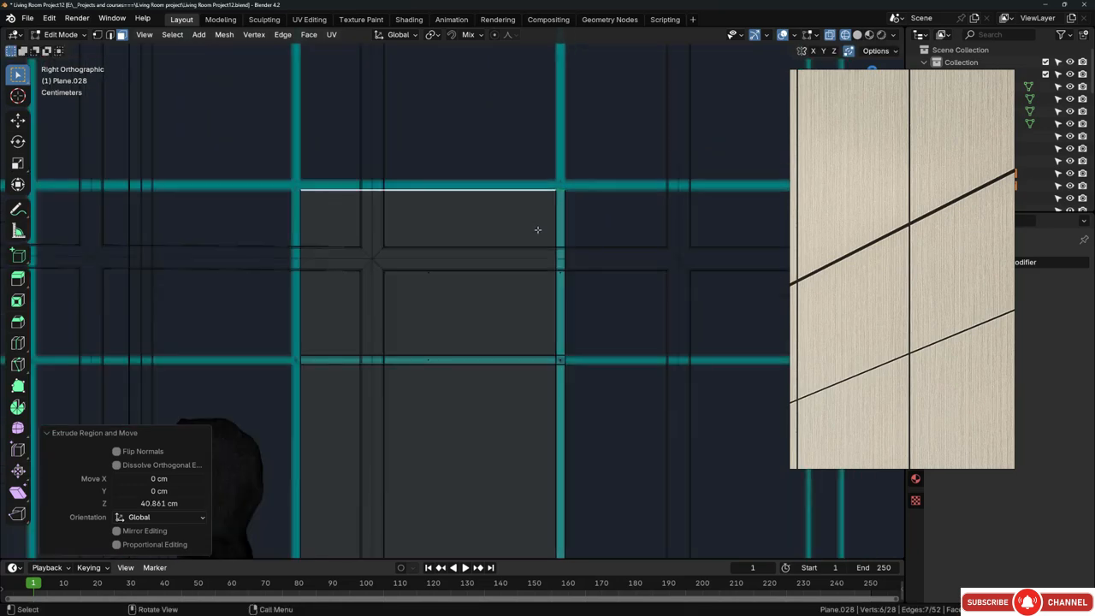
{"action": "middle_click_drag", "start_coordinate": [539, 303], "coordinate": [479, 335]}
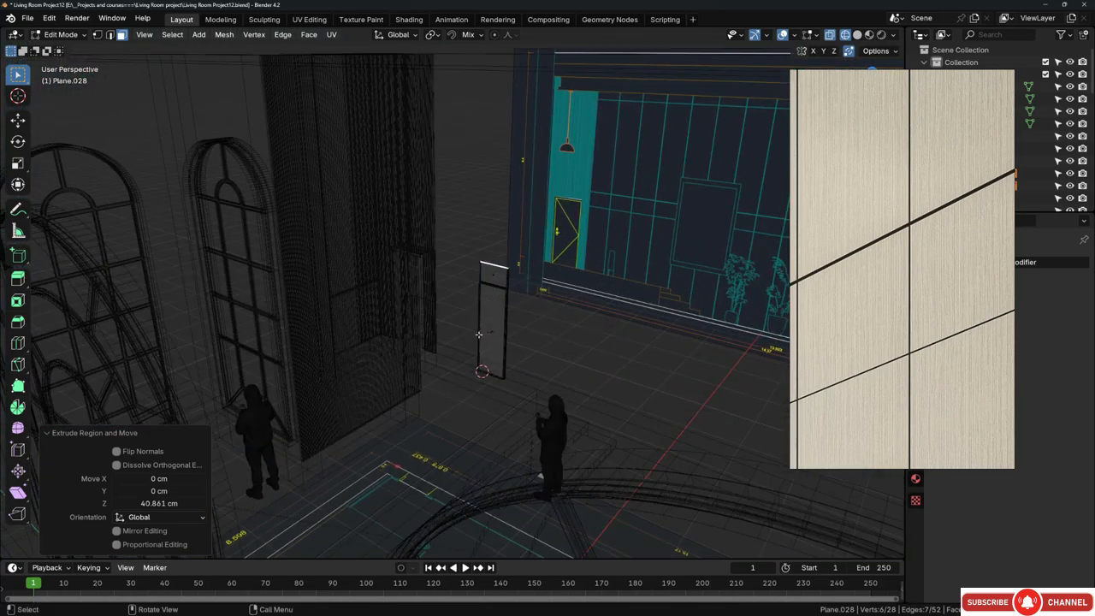
{"action": "key", "text": "shift+z"}
{"action": "mouse_move", "coordinate": [505, 285]}
{"action": "middle_mouse_down"}
{"action": "mouse_move", "coordinate": [479, 341]}
{"action": "mouse_move", "coordinate": [532, 357]}
{"action": "mouse_move", "coordinate": [511, 341]}
{"action": "middle_mouse_up"}
{"action": "scroll", "coordinate": [500, 275], "scroll_direction": "up", "scroll_amount": 10}
{"action": "left_click", "coordinate": [507, 297]}
{"action": "scroll", "coordinate": [505, 301], "scroll_direction": "up", "scroll_amount": 3}
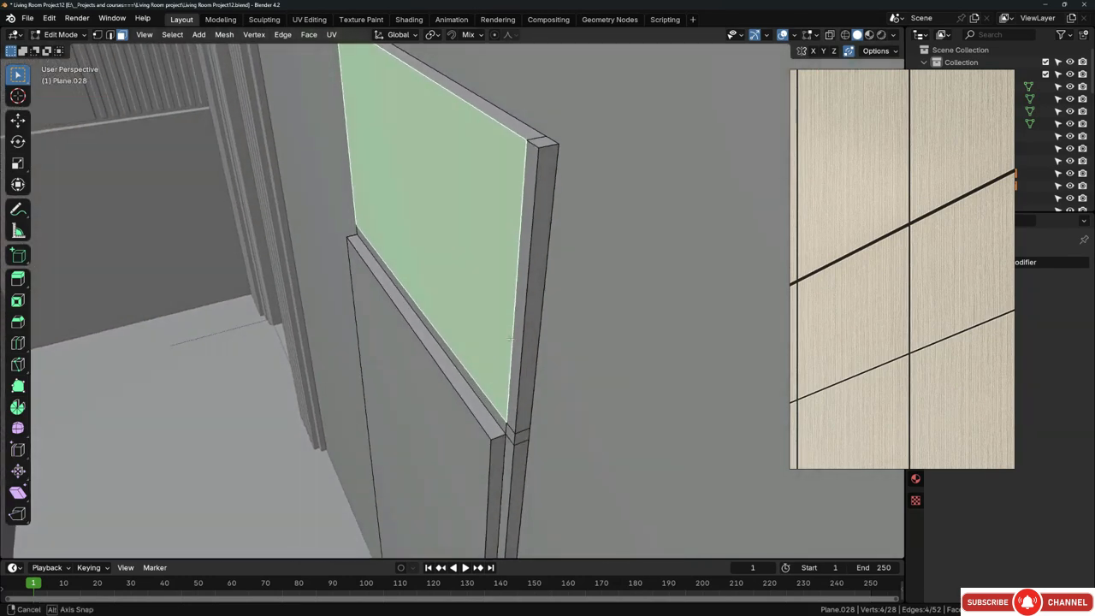
{"action": "middle_click_drag", "start_coordinate": [490, 402], "coordinate": [495, 353]}
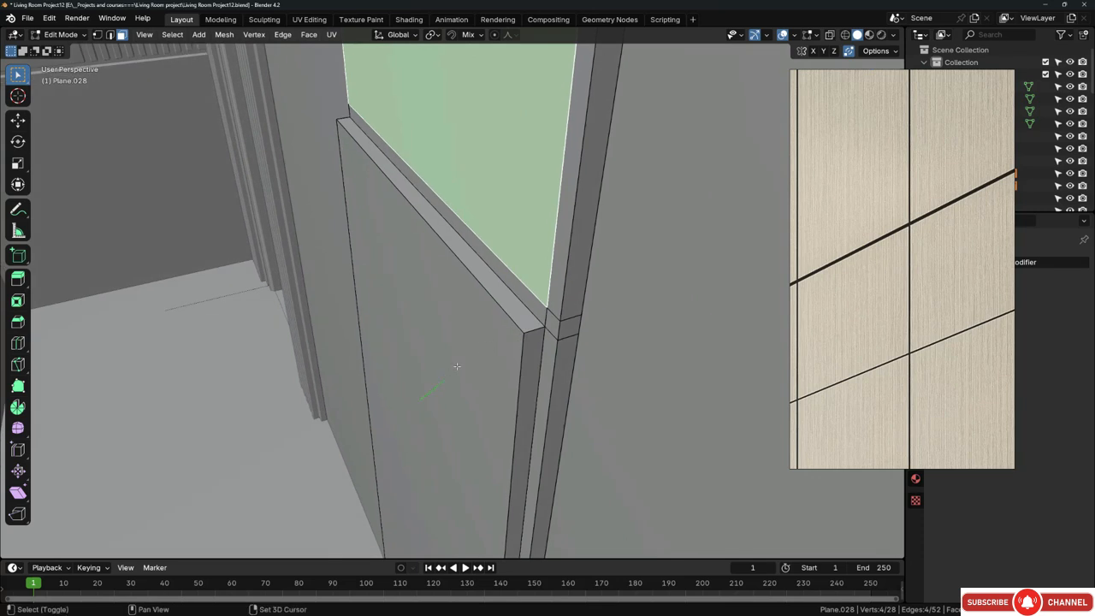
Step: Extrude the upper section's front face about 2.38 cm along its normal to line up with the lower board
{"action": "middle_click_drag", "start_coordinate": [513, 269], "coordinate": [554, 325]}
{"action": "key", "text": "e"}
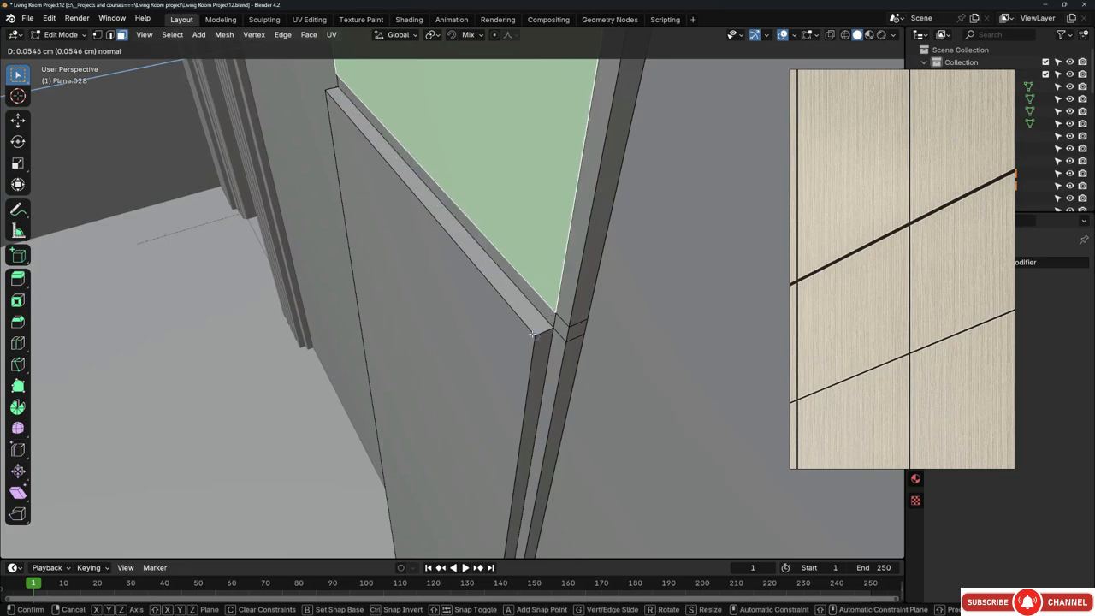
{"action": "left_click", "coordinate": [531, 333]}
{"action": "mouse_move", "coordinate": [528, 293]}
{"action": "middle_mouse_down"}
{"action": "mouse_move", "coordinate": [494, 297]}
{"action": "mouse_move", "coordinate": [522, 299]}
{"action": "middle_mouse_up"}
{"action": "key", "text": "e"}
{"action": "left_click", "coordinate": [482, 330]}
{"action": "middle_click_drag", "start_coordinate": [481, 330], "coordinate": [426, 220]}
Step: Compare the two-part panel with the elevation drawing in right orthographic view, then inspect it in solid shading
{"action": "scroll", "coordinate": [426, 221], "scroll_direction": "down", "scroll_amount": 3}
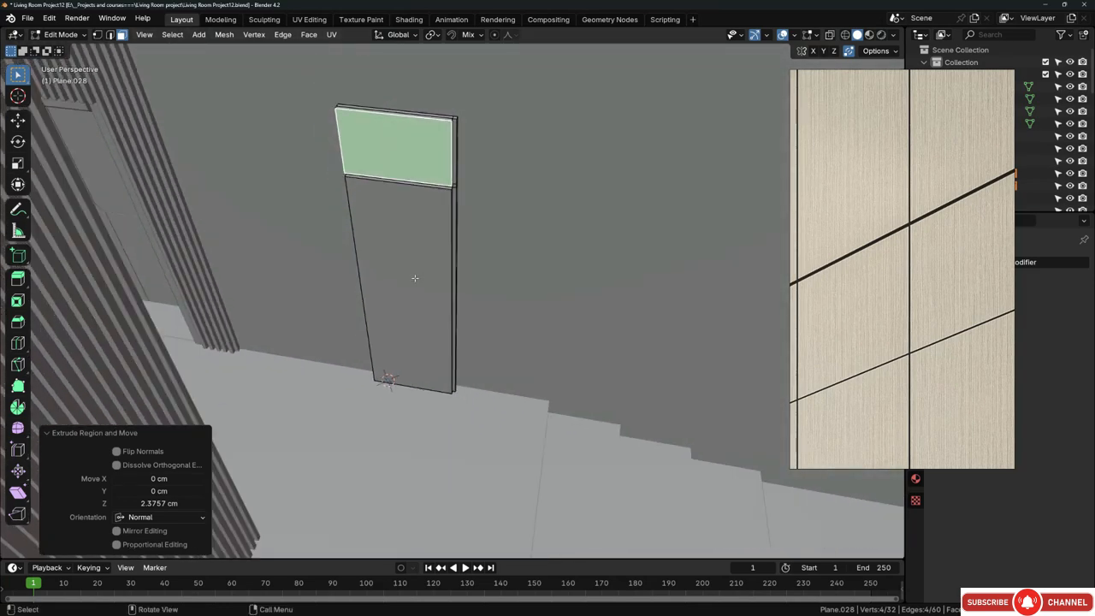
{"action": "key", "text": "KP_3"}
{"action": "key", "text": "alt+z"}
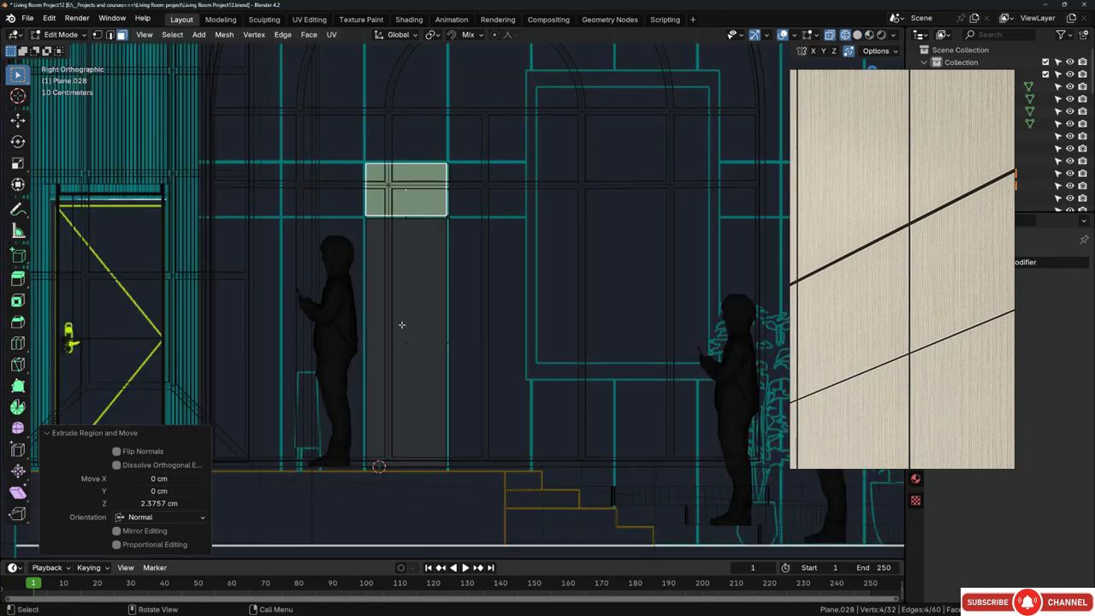
{"action": "middle_click_drag", "start_coordinate": [399, 311], "coordinate": [515, 295], "text": "shift"}
{"action": "middle_click_drag", "start_coordinate": [537, 234], "coordinate": [490, 296]}
{"action": "key", "text": "z"}
{"action": "left_click", "coordinate": [593, 318]}
{"action": "scroll", "coordinate": [489, 296], "scroll_direction": "up", "scroll_amount": 5}
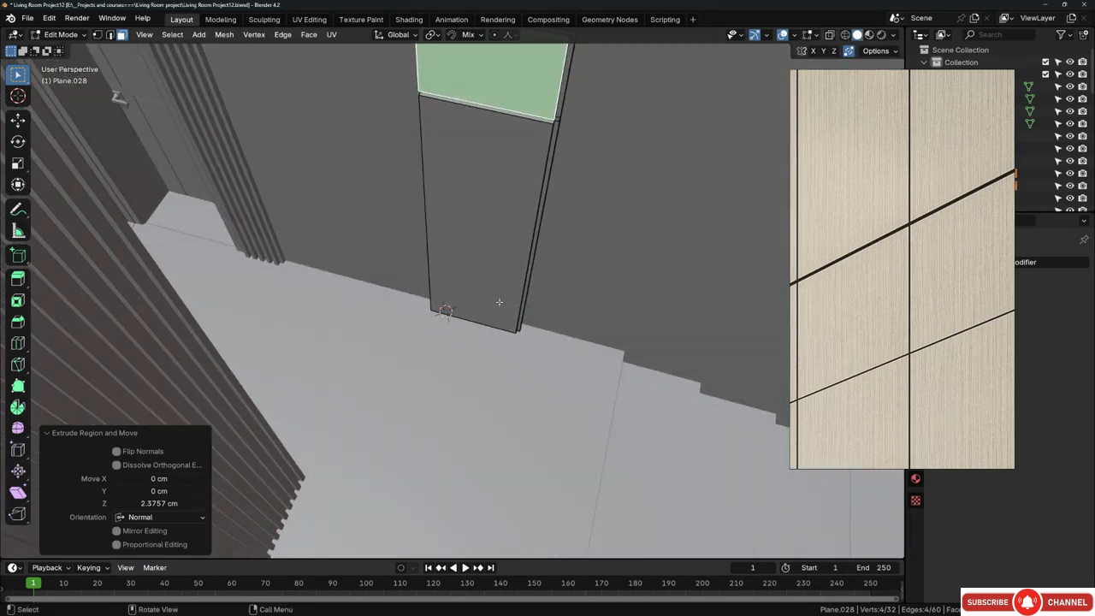
Step: Leave mesh editing and move the whole panel about 114.24 cm along negative Y toward the slatted wall section
{"action": "key", "text": "Tab"}
{"action": "middle_click_drag", "start_coordinate": [494, 284], "coordinate": [543, 316], "text": "shift"}
{"action": "middle_click_drag", "start_coordinate": [534, 311], "coordinate": [540, 384]}
{"action": "key", "text": "g"}
{"action": "key", "text": "y"}
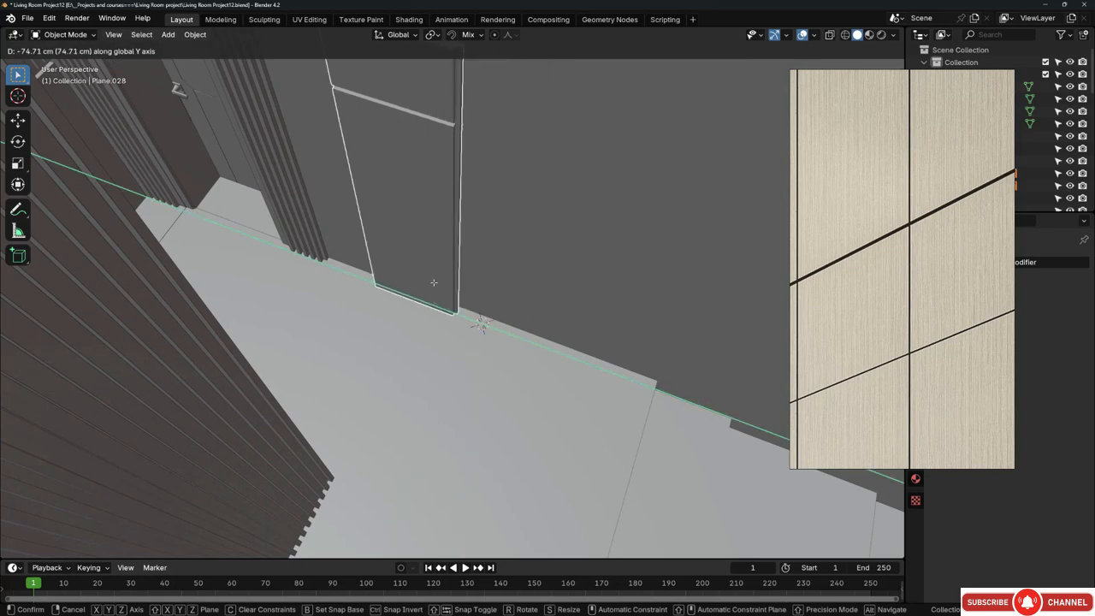
{"action": "left_click", "coordinate": [398, 277]}
Step: Move the panel about 4.17 cm along negative X to set its depth beside the wall slats
{"action": "middle_click_drag", "start_coordinate": [399, 277], "coordinate": [503, 355]}
{"action": "scroll", "coordinate": [498, 446], "scroll_direction": "up", "scroll_amount": 2}
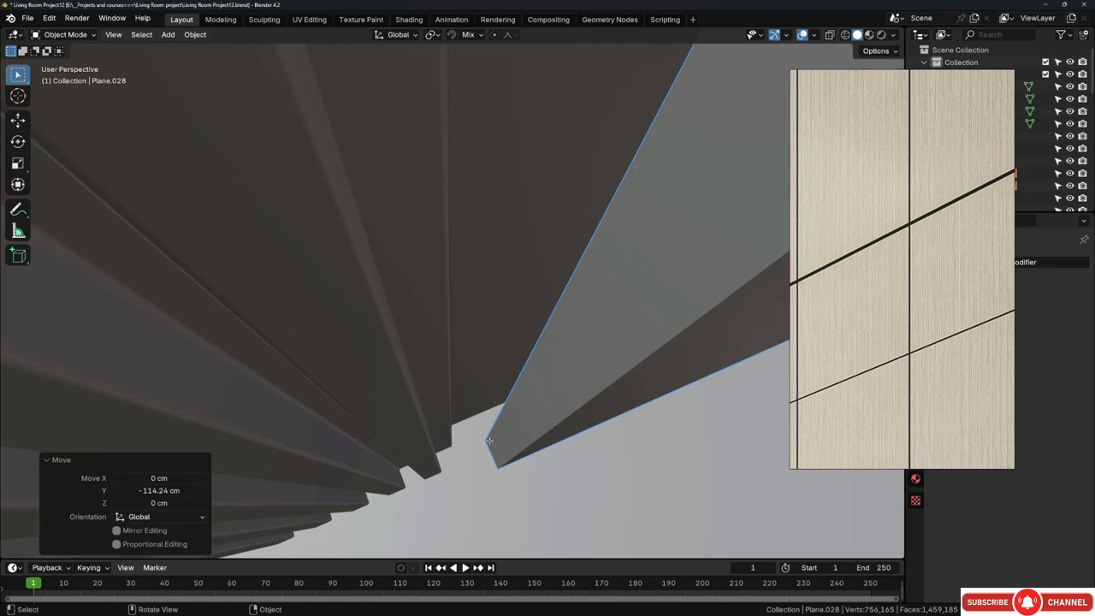
{"action": "key", "text": "g"}
{"action": "key", "text": "x"}
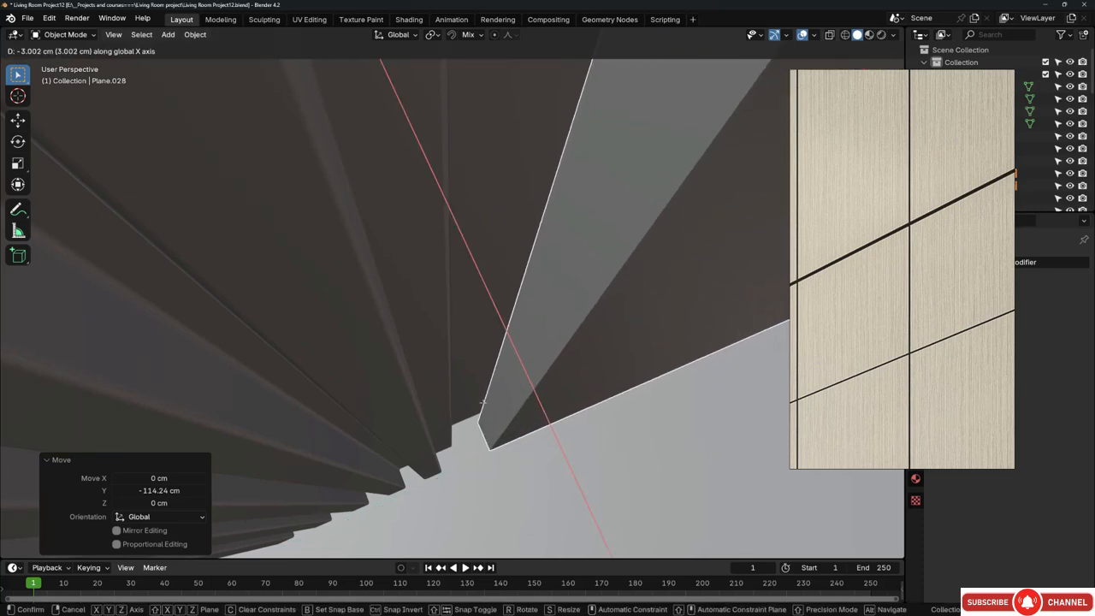
{"action": "left_click", "coordinate": [485, 328]}
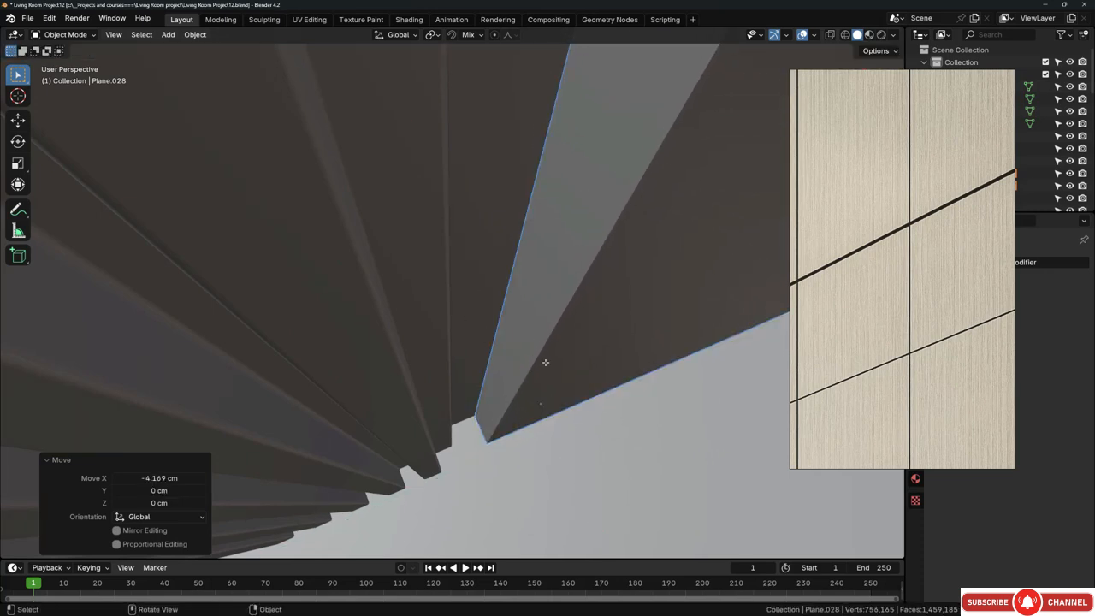
Step: Move the panel about 3 cm further along negative Y, closer to the last wall slat
{"action": "mouse_move", "coordinate": [542, 362]}
{"action": "middle_mouse_down"}
{"action": "mouse_move", "coordinate": [530, 357]}
{"action": "mouse_move", "coordinate": [548, 359]}
{"action": "middle_mouse_up"}
{"action": "key", "text": "g"}
{"action": "key", "text": "y"}
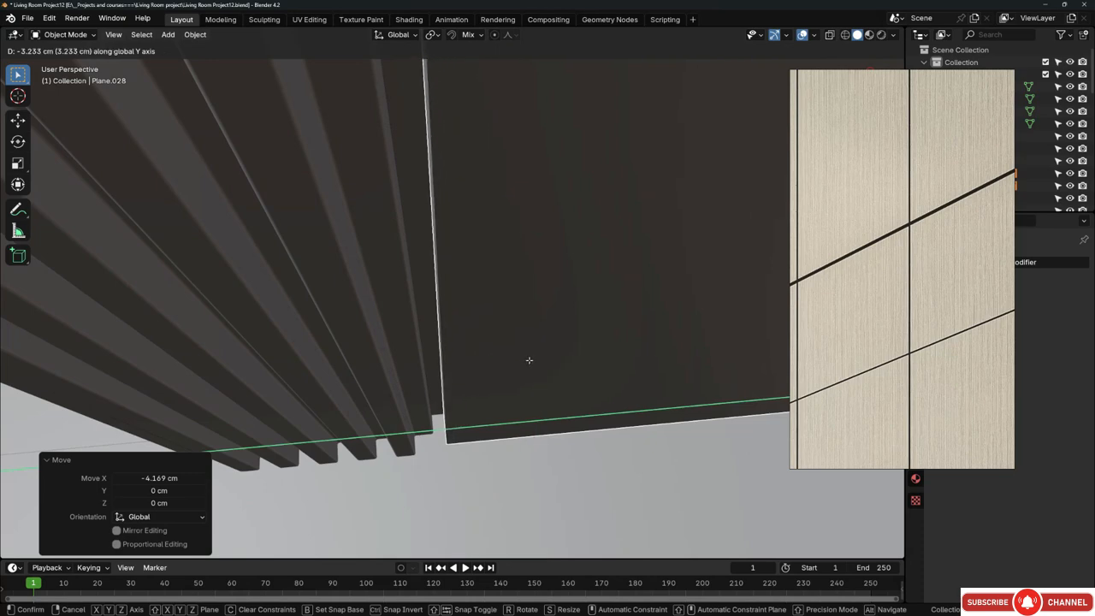
{"action": "left_click", "coordinate": [532, 368]}
Step: Isolate the panel in local view, shift the reference photo aside, and examine the panel's vertical and horizontal grooves
{"action": "middle_click_drag", "start_coordinate": [536, 368], "coordinate": [425, 233]}
{"action": "scroll", "coordinate": [425, 233], "scroll_direction": "down", "scroll_amount": 2}
{"action": "key", "text": "KP_Divide"}
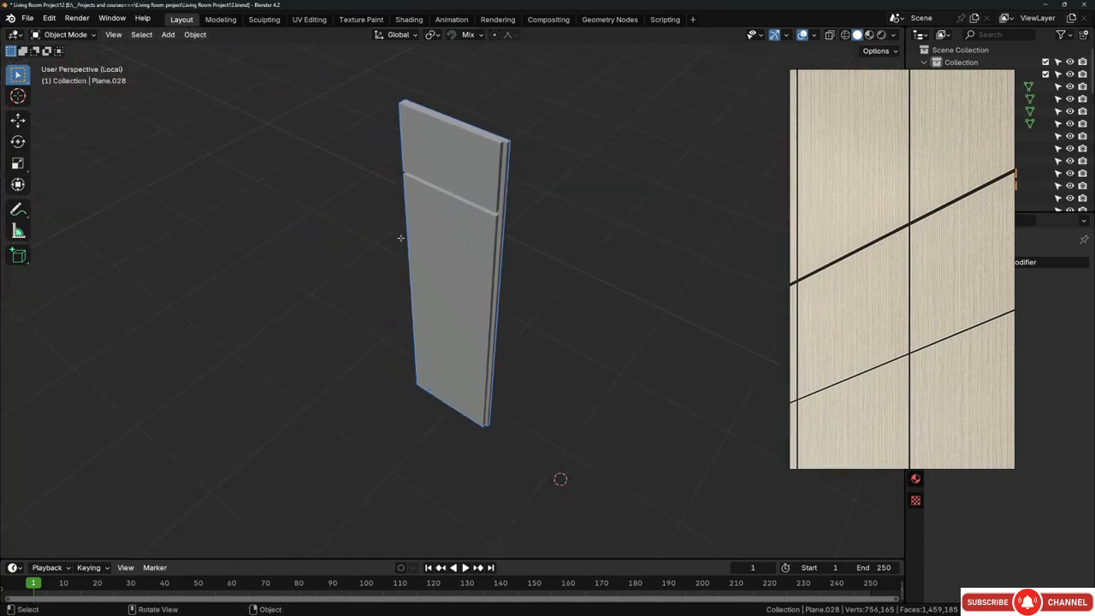
{"action": "left_click_drag", "start_coordinate": [902, 313], "coordinate": [955, 301]}
{"action": "middle_click_drag", "start_coordinate": [523, 223], "coordinate": [516, 157]}
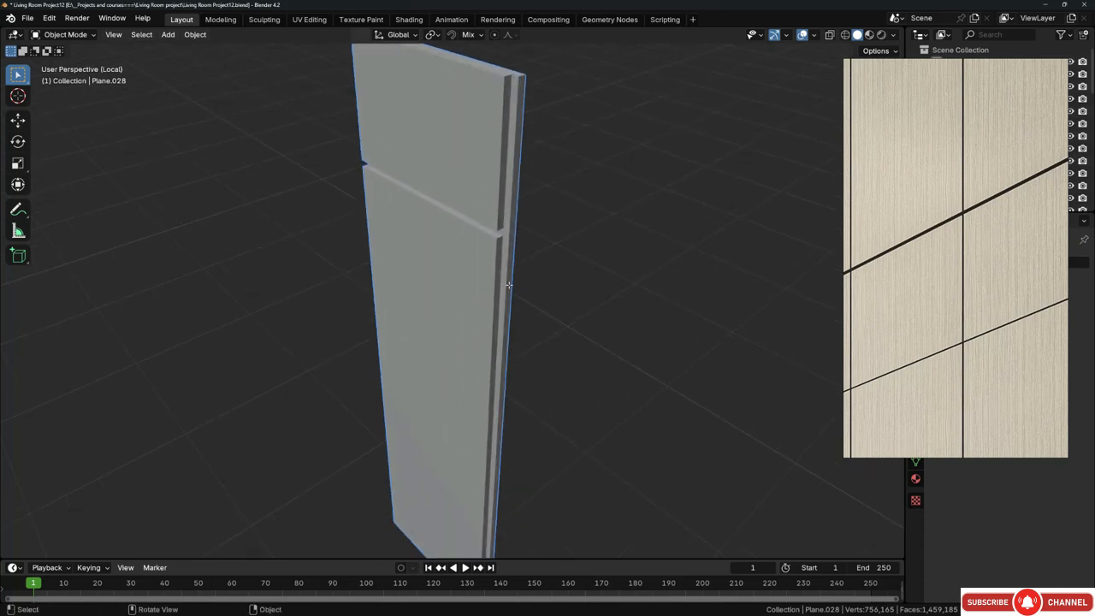
{"action": "scroll", "coordinate": [502, 321], "scroll_direction": "down", "scroll_amount": 3}
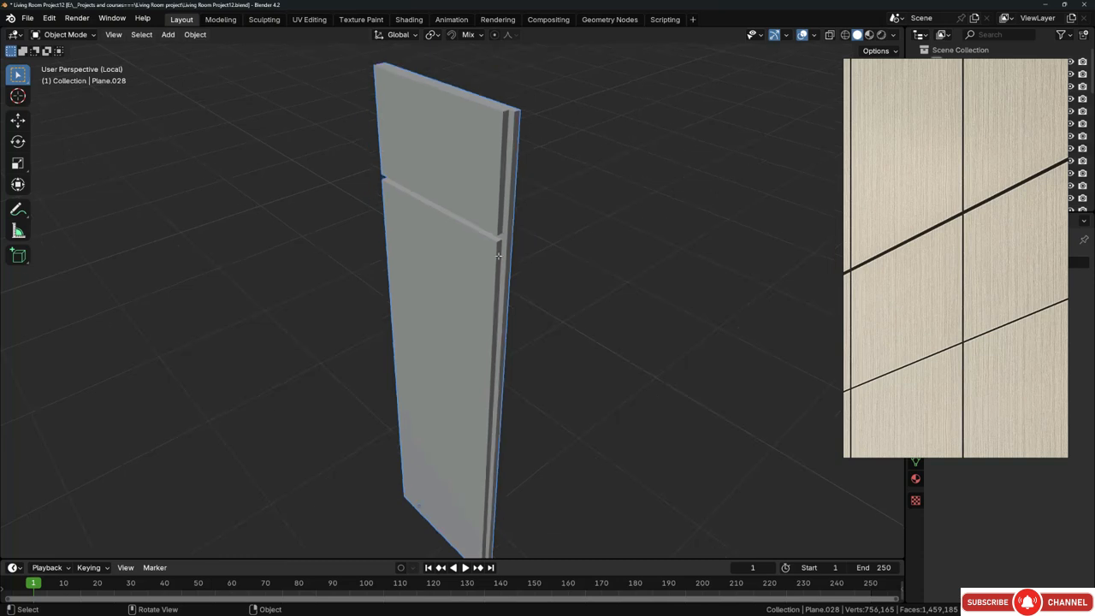
Step: Enter mesh editing and delete the upper and lower narrow side faces of the back layer along the panel's grooved edge
{"action": "middle_click_drag", "start_coordinate": [502, 321], "coordinate": [394, 234]}
{"action": "scroll", "coordinate": [393, 233], "scroll_direction": "up", "scroll_amount": 4}
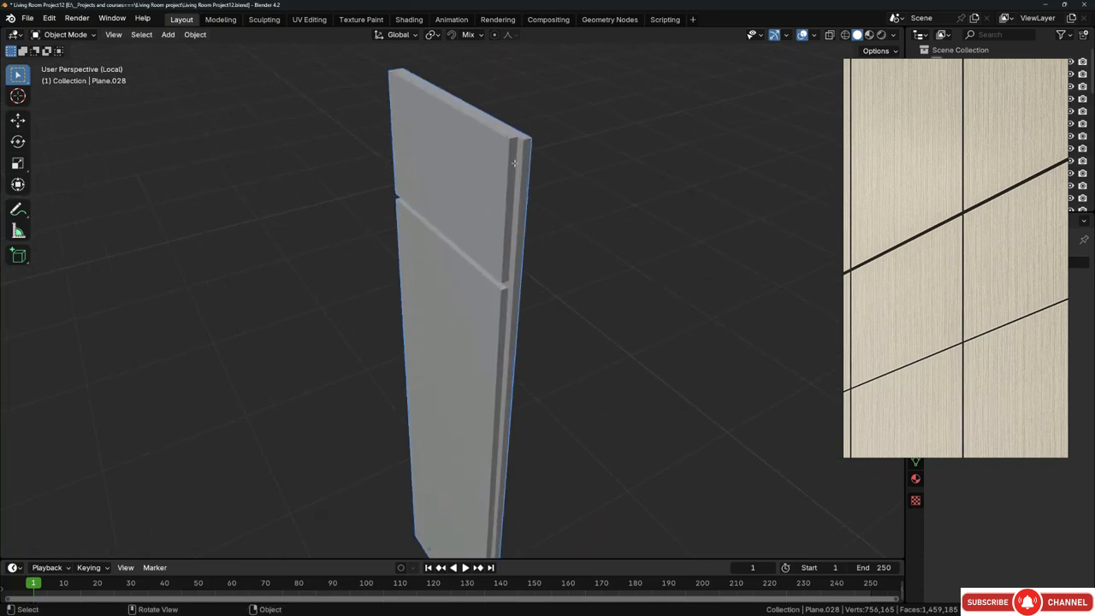
{"action": "key", "text": "Tab"}
{"action": "left_click", "coordinate": [520, 189]}
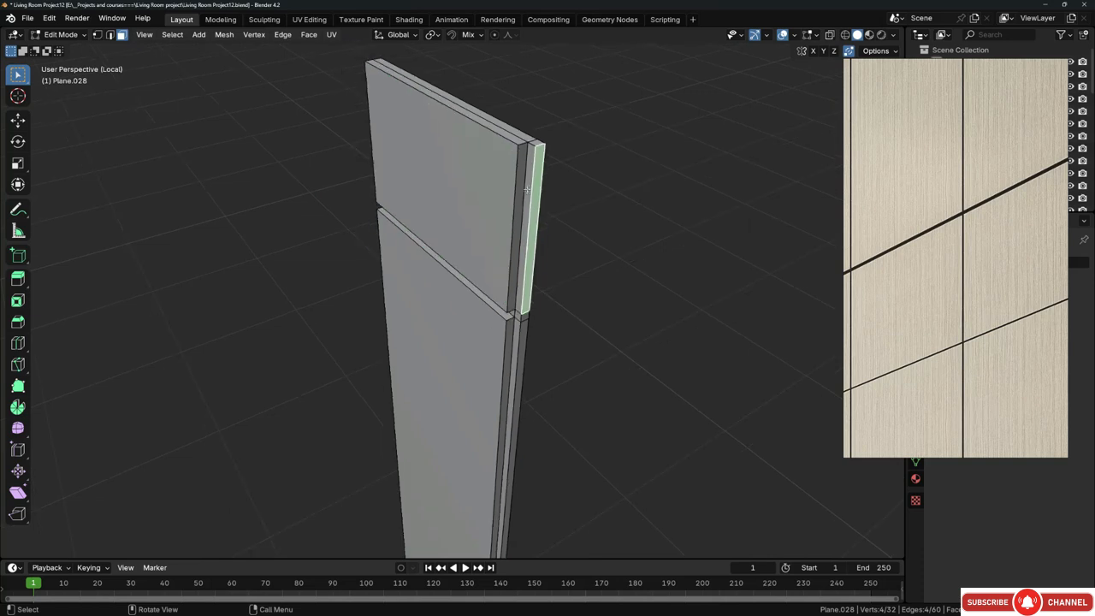
{"action": "scroll", "coordinate": [520, 299], "scroll_direction": "up", "scroll_amount": 3}
{"action": "left_click", "coordinate": [507, 318], "text": "ctrl"}
{"action": "scroll", "coordinate": [504, 308], "scroll_direction": "down", "scroll_amount": 4}
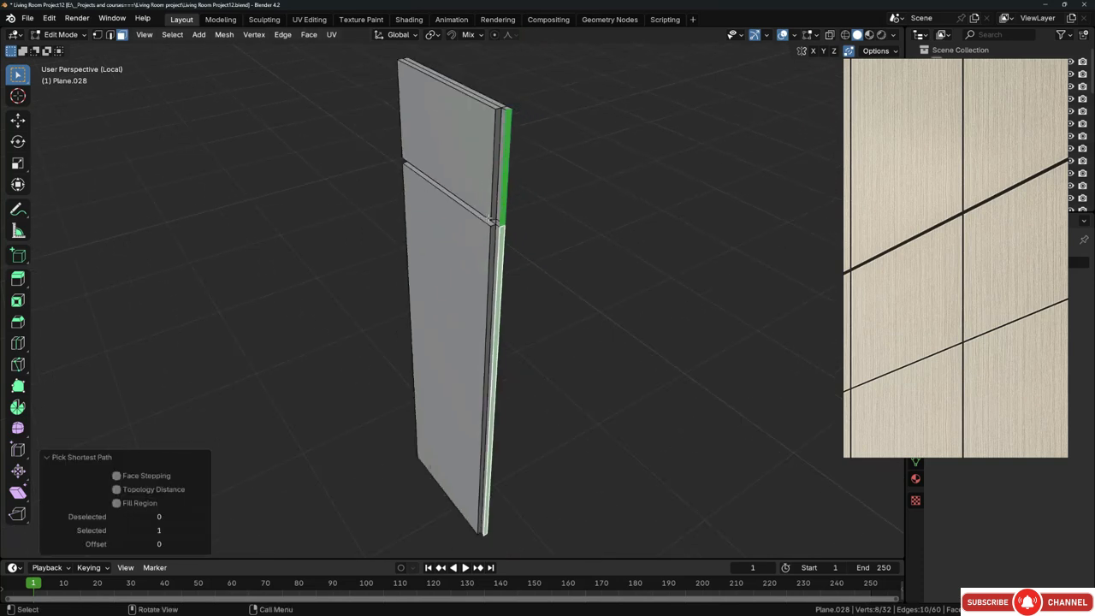
{"action": "key", "text": "x"}
{"action": "key", "text": "f"}
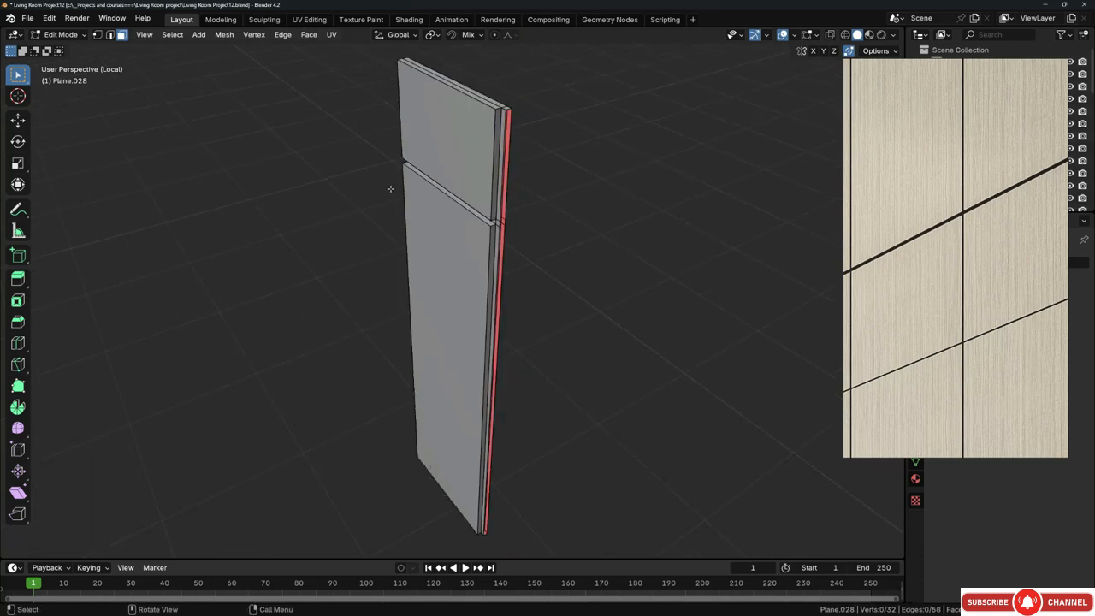
Step: Delete the upper and lower narrow side faces along the panel's opposite vertical edge
{"action": "middle_click_drag", "start_coordinate": [390, 188], "coordinate": [360, 252]}
{"action": "left_click", "coordinate": [365, 248]}
{"action": "left_click", "coordinate": [367, 254], "text": "ctrl"}
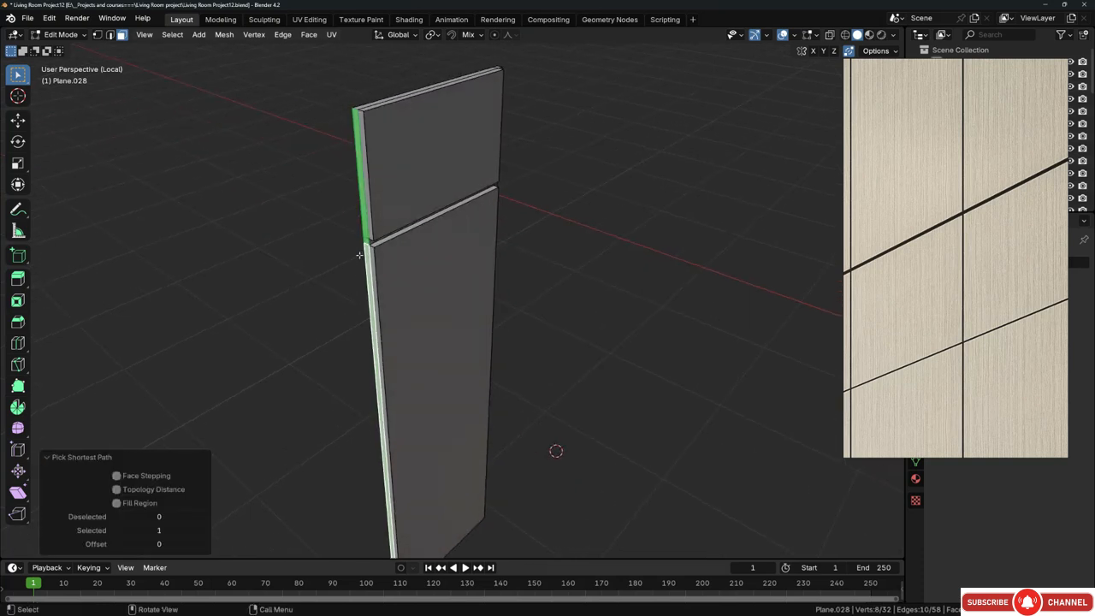
{"action": "key", "text": "x"}
{"action": "key", "text": "f"}
Step: Duplicate the whole panel mesh 65.421 cm along Y, snapping the copy's back top corner to the original's far corner
{"action": "middle_click_drag", "start_coordinate": [439, 244], "coordinate": [417, 245]}
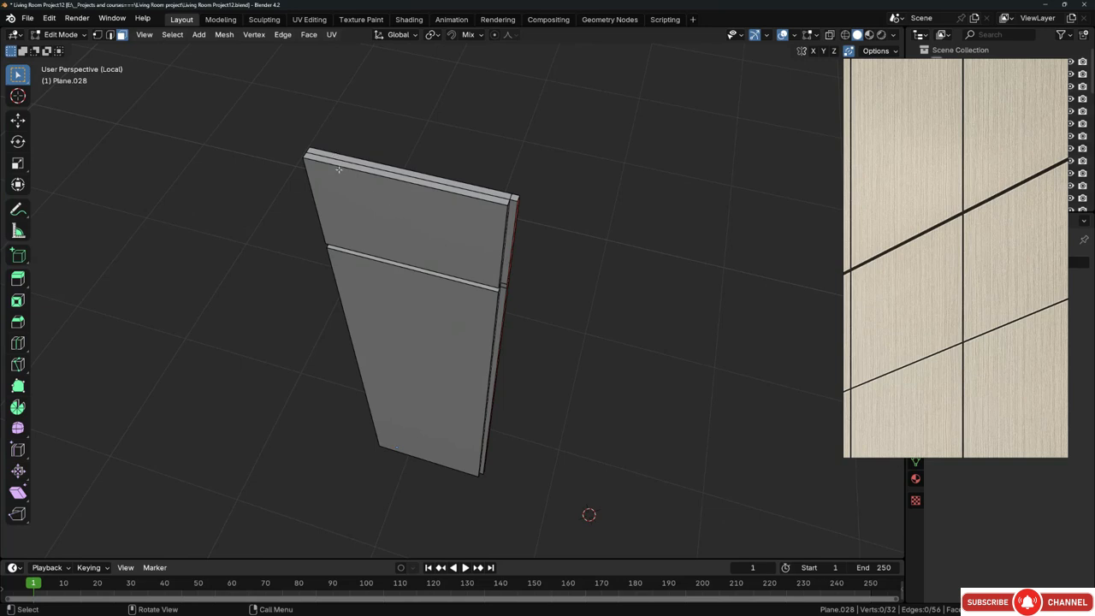
{"action": "scroll", "coordinate": [338, 170], "scroll_direction": "up", "scroll_amount": 1}
{"action": "key", "text": "a"}
{"action": "middle_click_drag", "start_coordinate": [384, 206], "coordinate": [360, 198]}
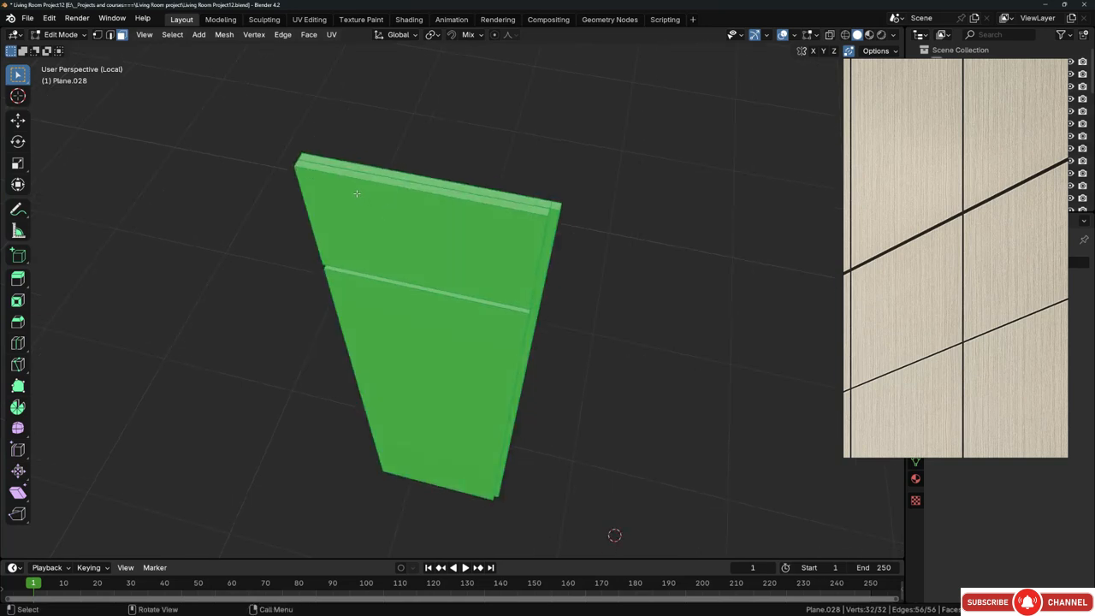
{"action": "key", "text": "shift+d"}
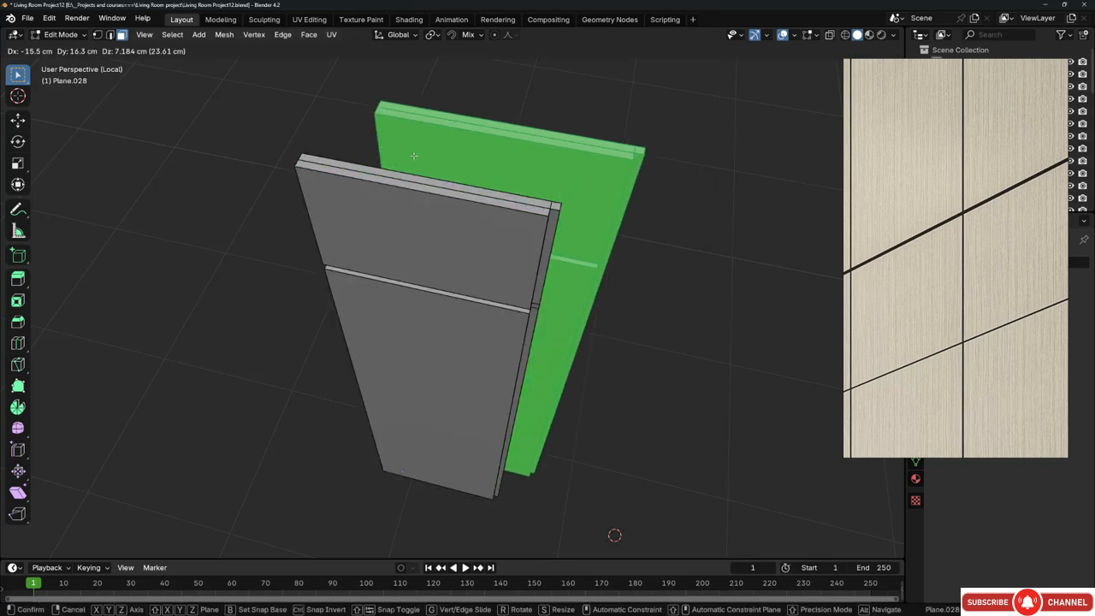
{"action": "right_click", "coordinate": [413, 156]}
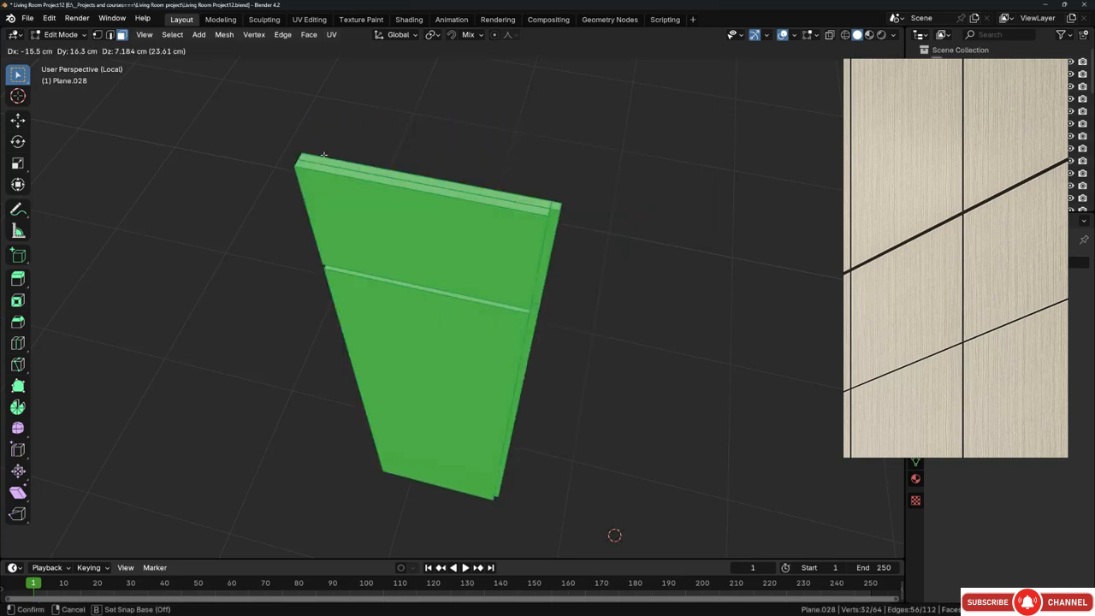
{"action": "left_click", "coordinate": [301, 154]}
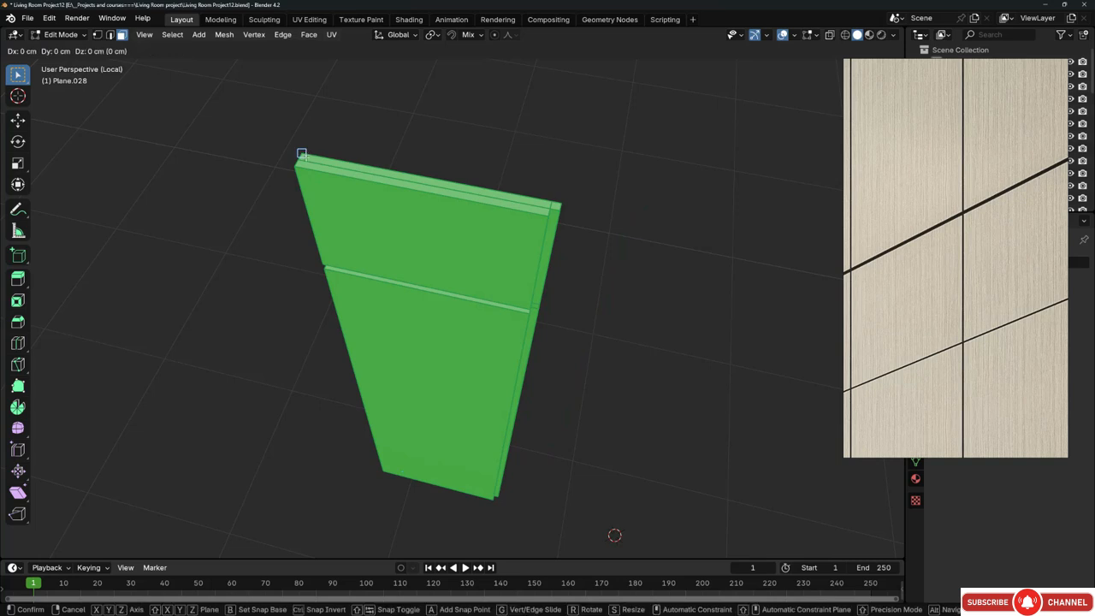
{"action": "left_click", "coordinate": [558, 205]}
{"action": "scroll", "coordinate": [430, 224], "scroll_direction": "down", "scroll_amount": 2}
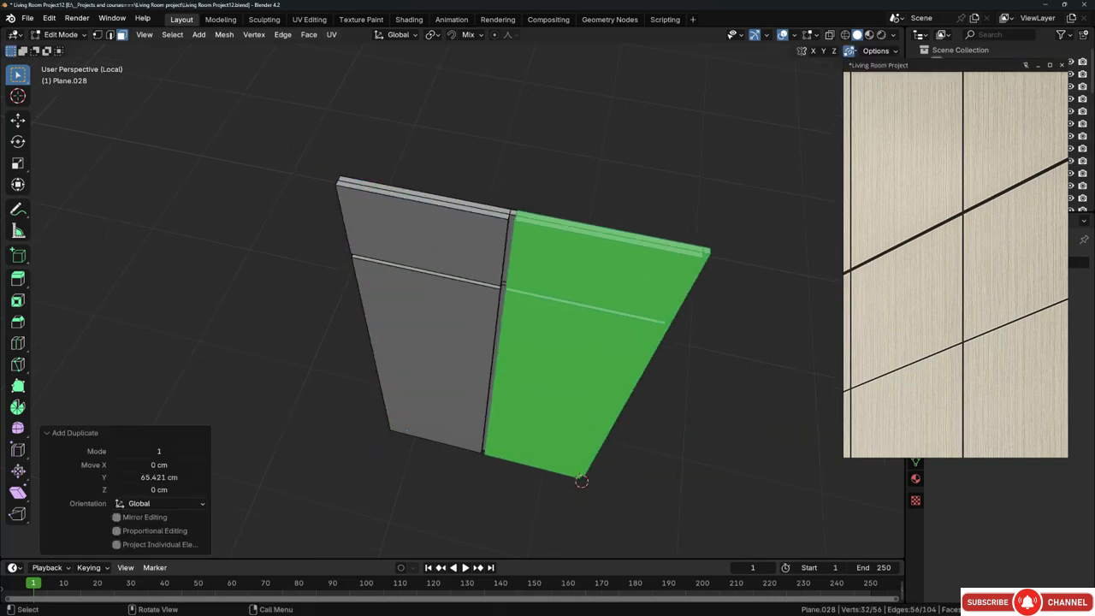
Step: Move the reference photo aside, duplicate the selected panel another 65.421 cm along Y with corner snapping, and repeat that duplication twice
{"action": "left_click_drag", "start_coordinate": [858, 77], "coordinate": [894, 198]}
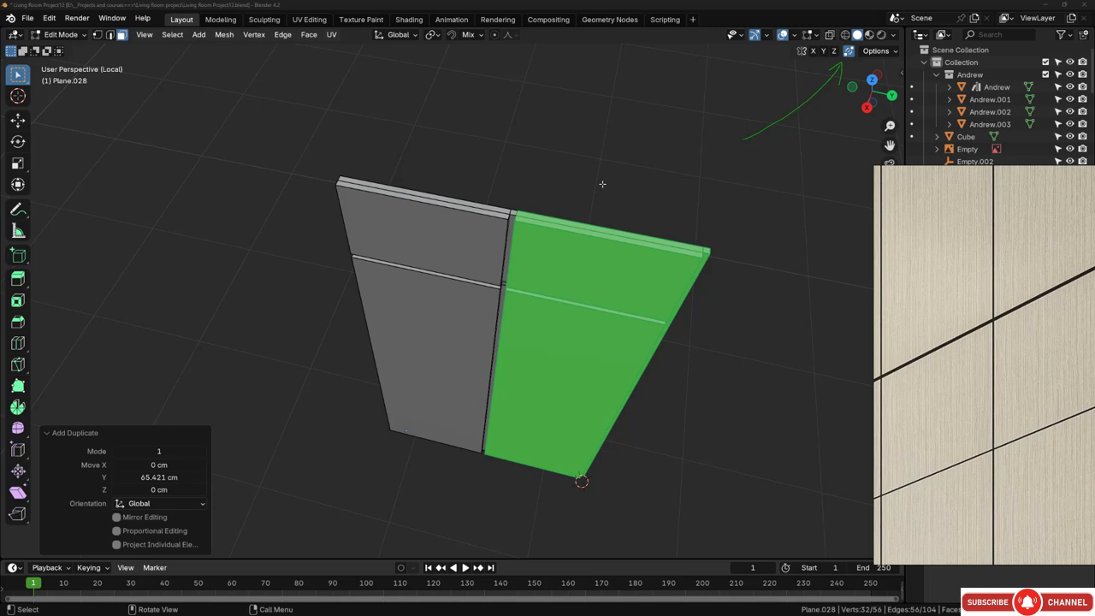
{"action": "middle_click_drag", "start_coordinate": [667, 153], "coordinate": [464, 232]}
{"action": "scroll", "coordinate": [465, 232], "scroll_direction": "down", "scroll_amount": 1}
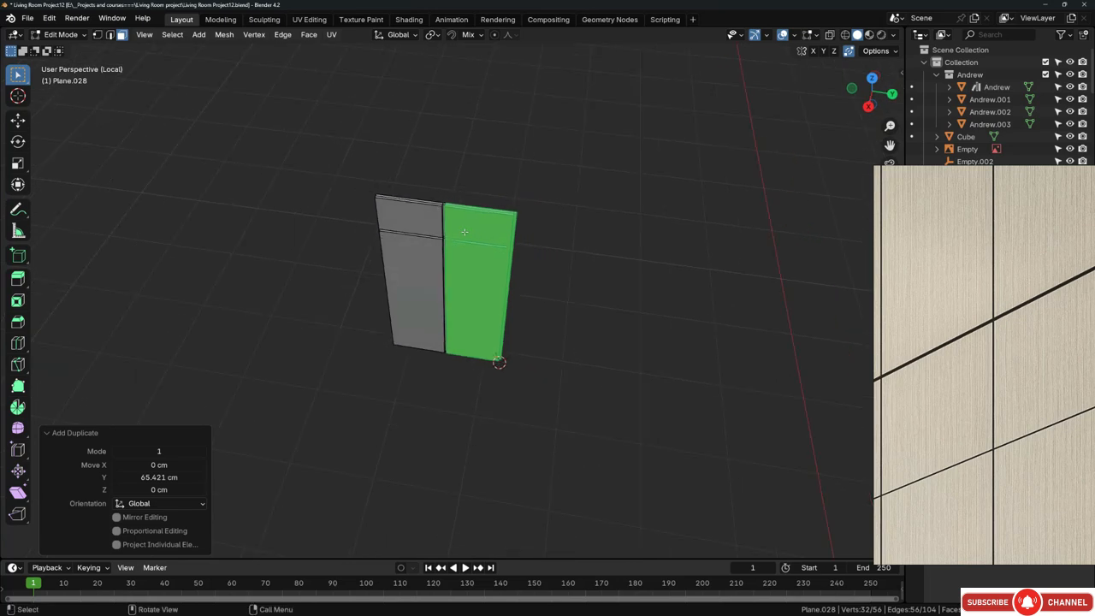
{"action": "scroll", "coordinate": [477, 239], "scroll_direction": "up", "scroll_amount": 2}
{"action": "scroll", "coordinate": [482, 235], "scroll_direction": "up", "scroll_amount": 2}
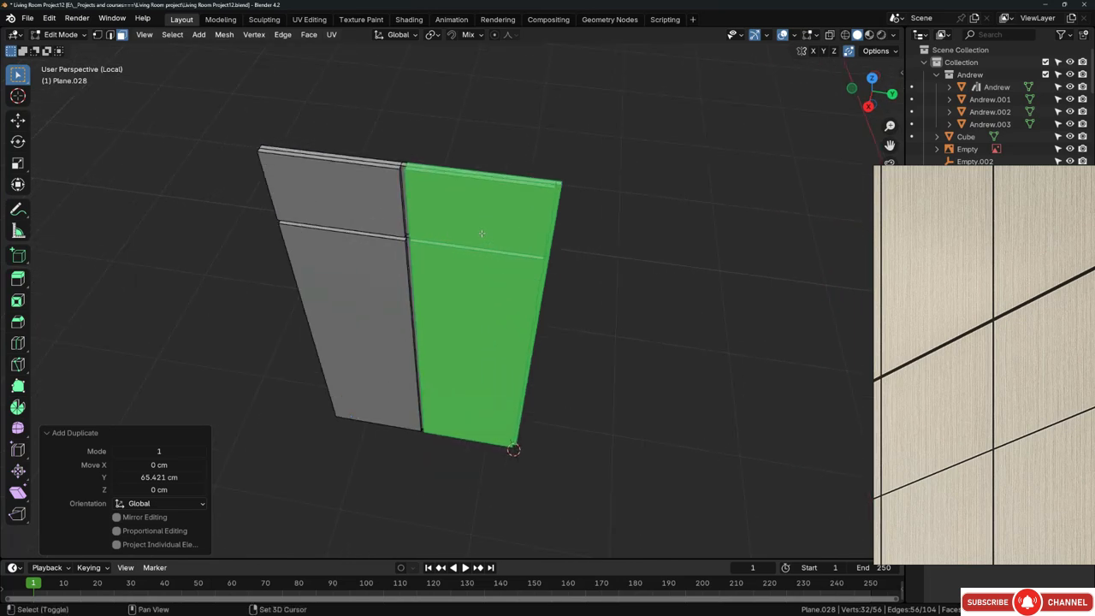
{"action": "key", "text": "shift+d"}
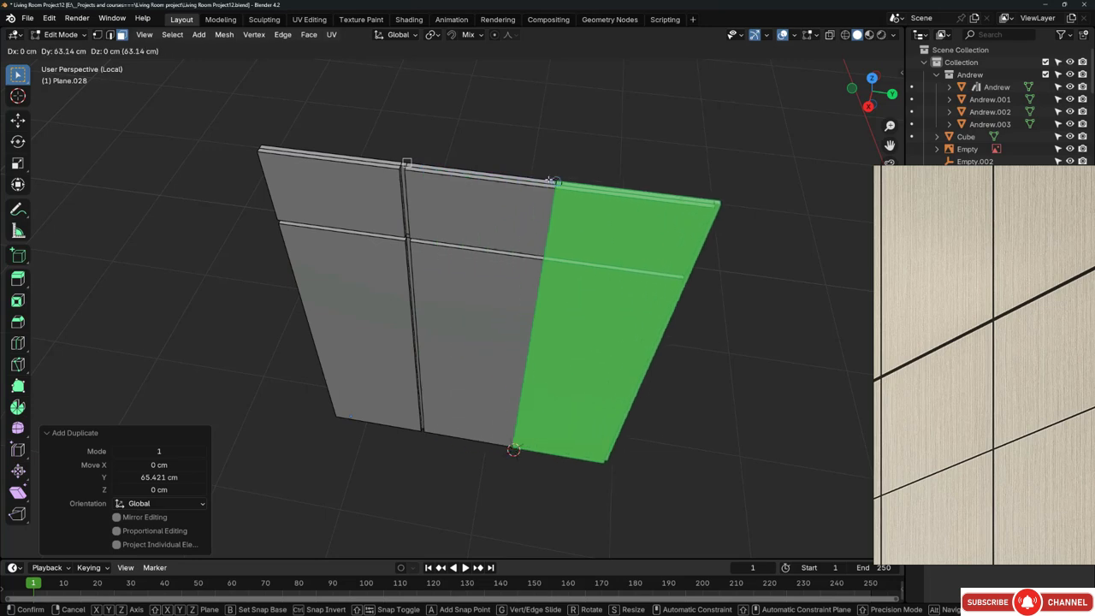
{"action": "left_click", "coordinate": [416, 231]}
{"action": "scroll", "coordinate": [460, 235], "scroll_direction": "down", "scroll_amount": 3}
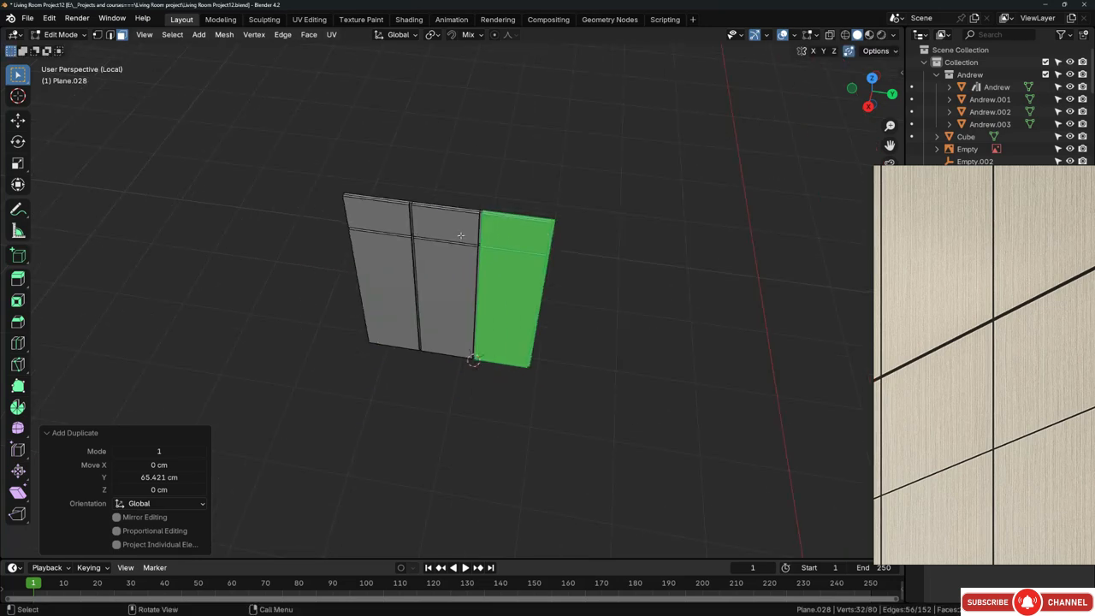
{"action": "key", "text": "shift+r"}
{"action": "key", "text": "shift+r"}
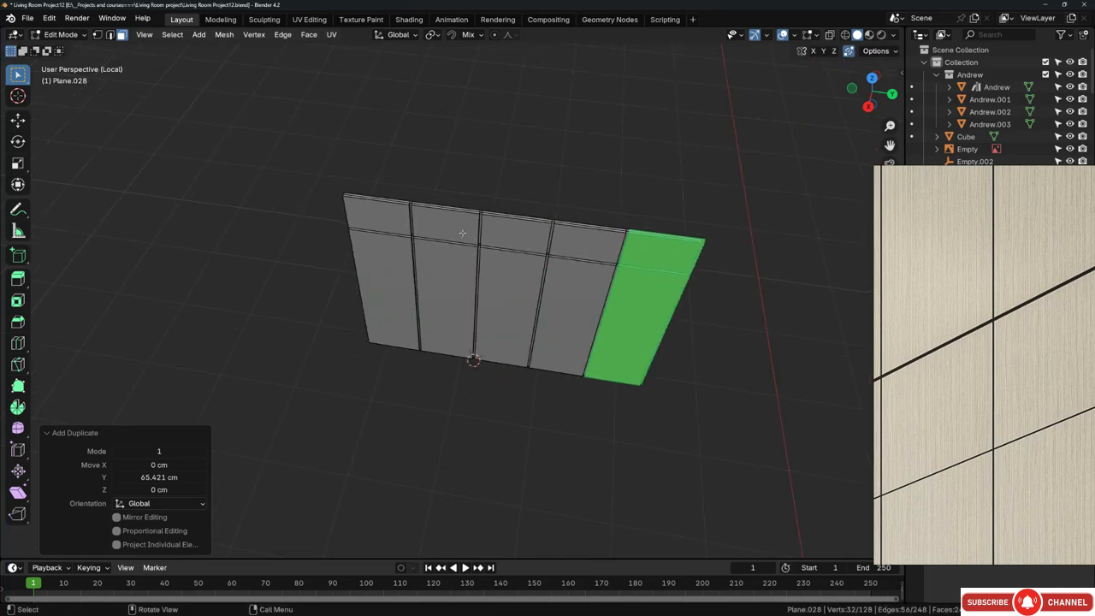
Step: Leave local view and repeat the panel duplication five more times along the elevation drawing in right orthographic X-ray view, making ten panels
{"action": "key", "text": "KP_3"}
{"action": "key", "text": "alt+z"}
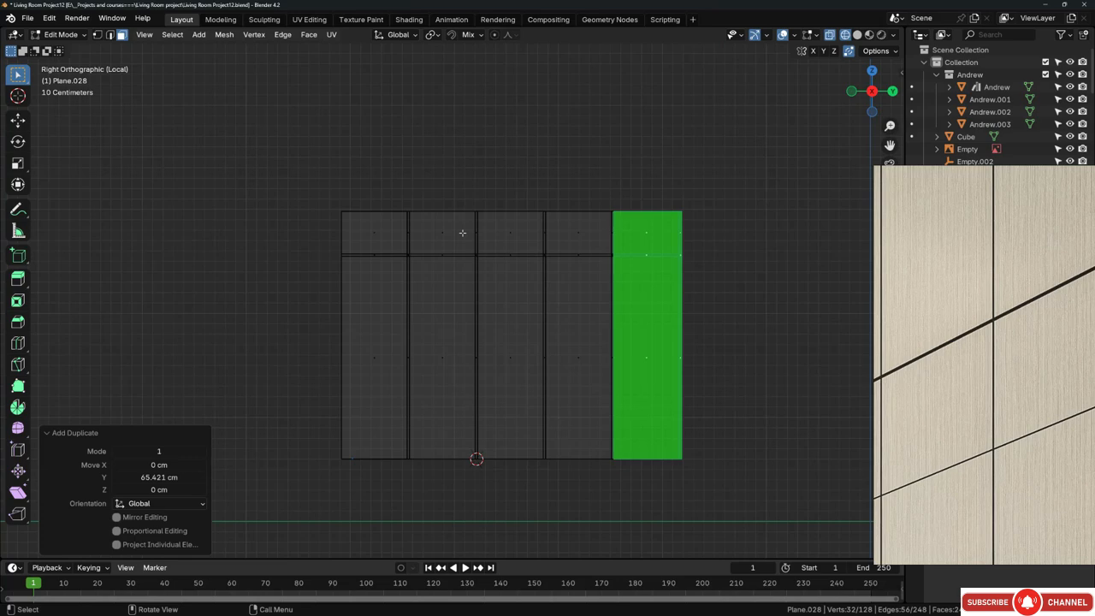
{"action": "key", "text": "KP_Divide"}
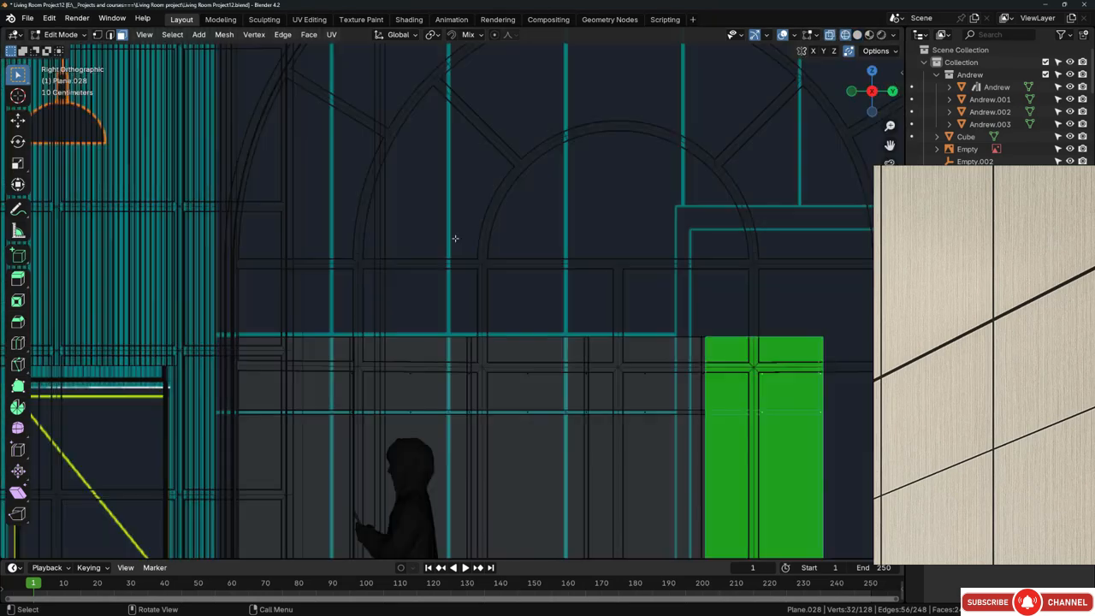
{"action": "scroll", "coordinate": [443, 242], "scroll_direction": "down", "scroll_amount": 6}
{"action": "scroll", "coordinate": [626, 326], "scroll_direction": "up", "scroll_amount": 2}
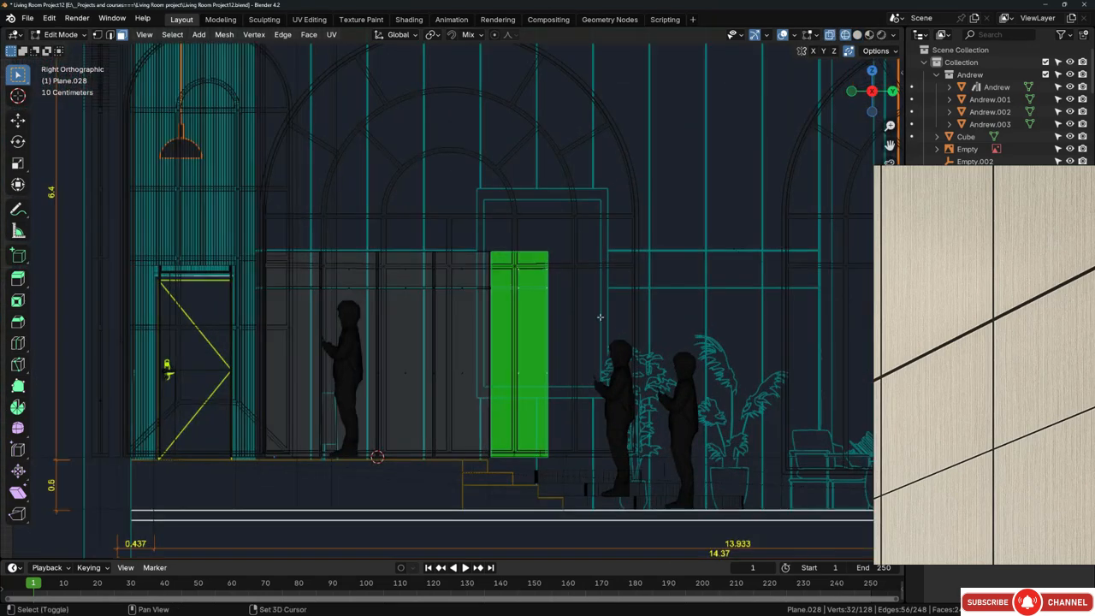
{"action": "key", "text": "shift+r"}
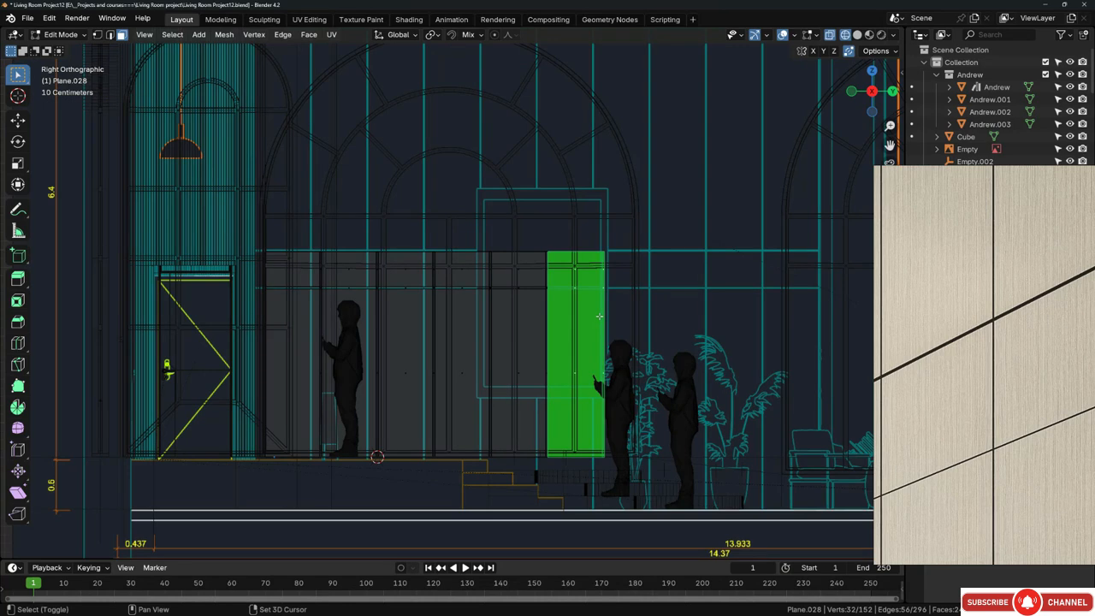
{"action": "key", "text": "shift+r"}
{"action": "key", "text": "shift+r"}
{"action": "key", "text": "shift+r"}
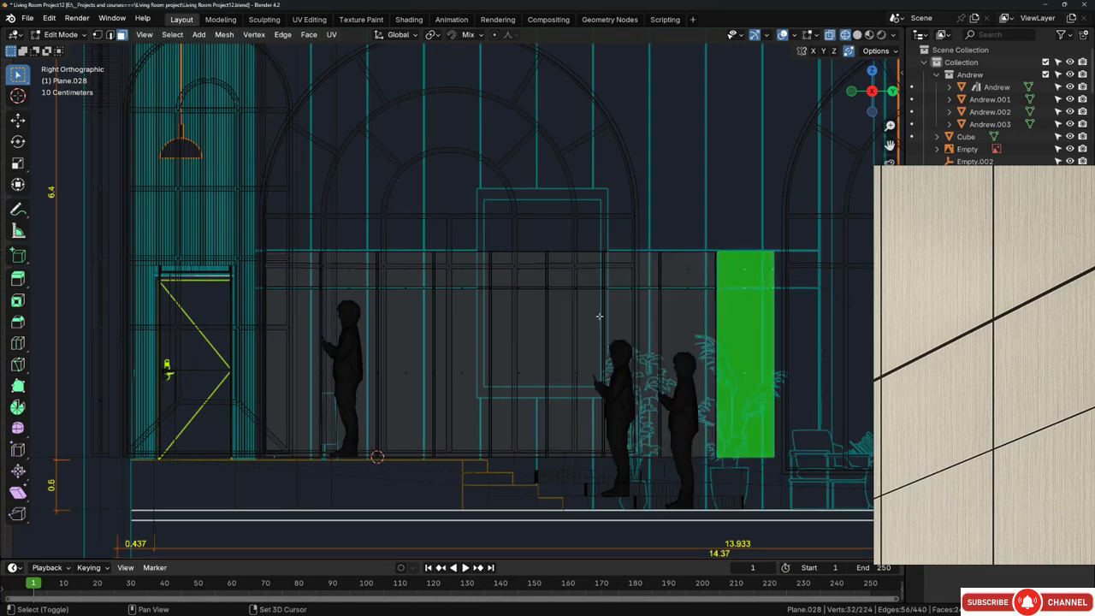
{"action": "key", "text": "shift+r"}
Step: Select the entire panel row and examine how its ends, top edge and base line up with the elevation drawing and the room
{"action": "scroll", "coordinate": [548, 283], "scroll_direction": "down", "scroll_amount": 3}
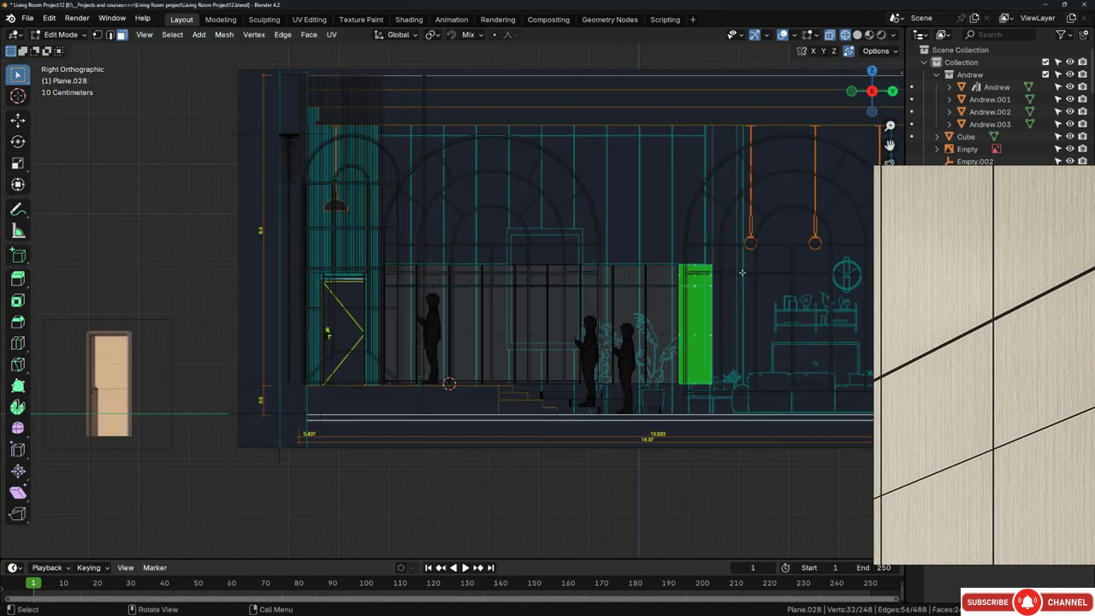
{"action": "scroll", "coordinate": [741, 272], "scroll_direction": "up", "scroll_amount": 5}
{"action": "scroll", "coordinate": [684, 242], "scroll_direction": "down", "scroll_amount": 4}
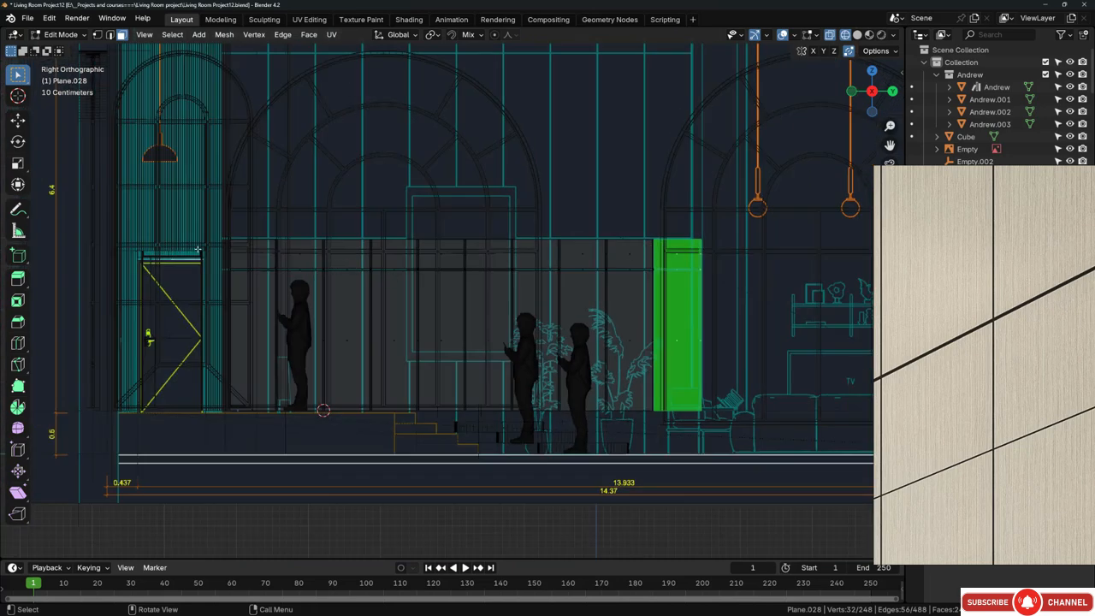
{"action": "scroll", "coordinate": [198, 249], "scroll_direction": "up", "scroll_amount": 5}
{"action": "scroll", "coordinate": [247, 242], "scroll_direction": "down", "scroll_amount": 5}
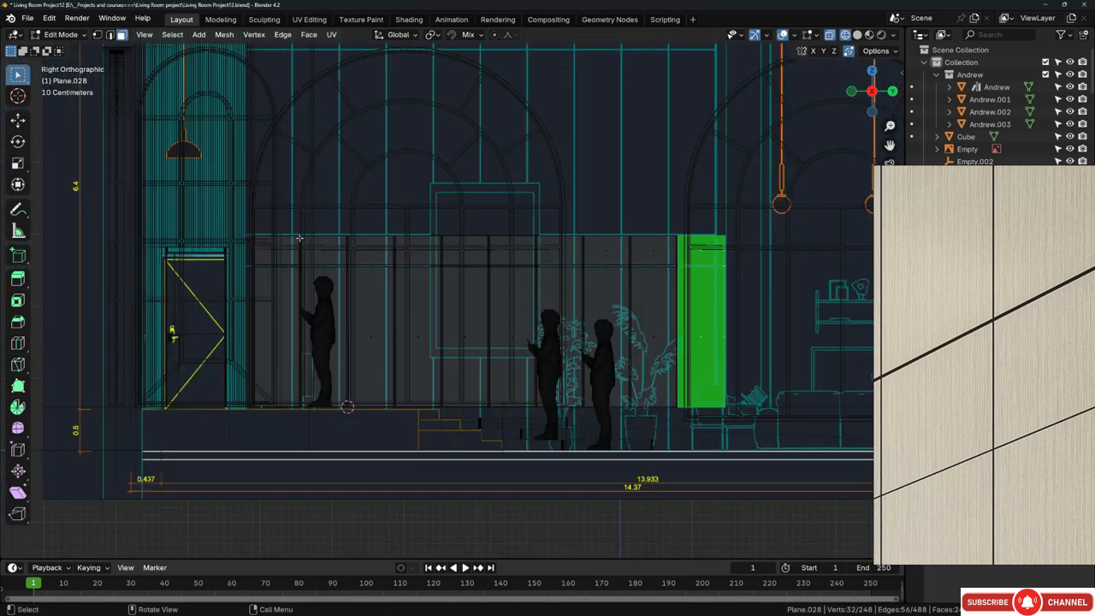
{"action": "key", "text": "a"}
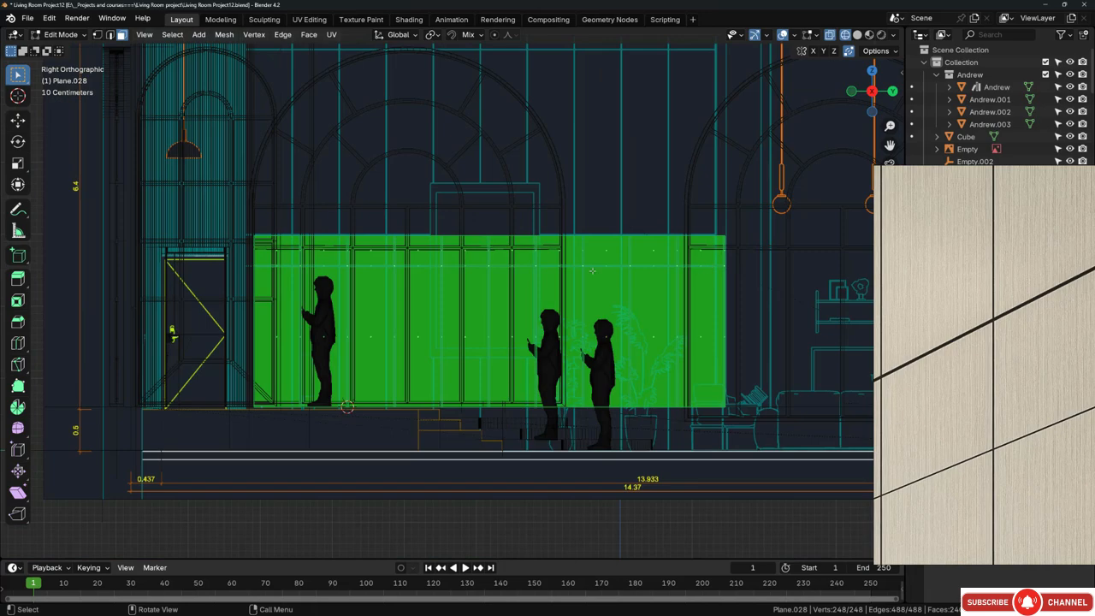
{"action": "mouse_move", "coordinate": [590, 199]}
{"action": "middle_mouse_down"}
{"action": "mouse_move", "coordinate": [559, 211]}
{"action": "mouse_move", "coordinate": [554, 290]}
{"action": "middle_mouse_up"}
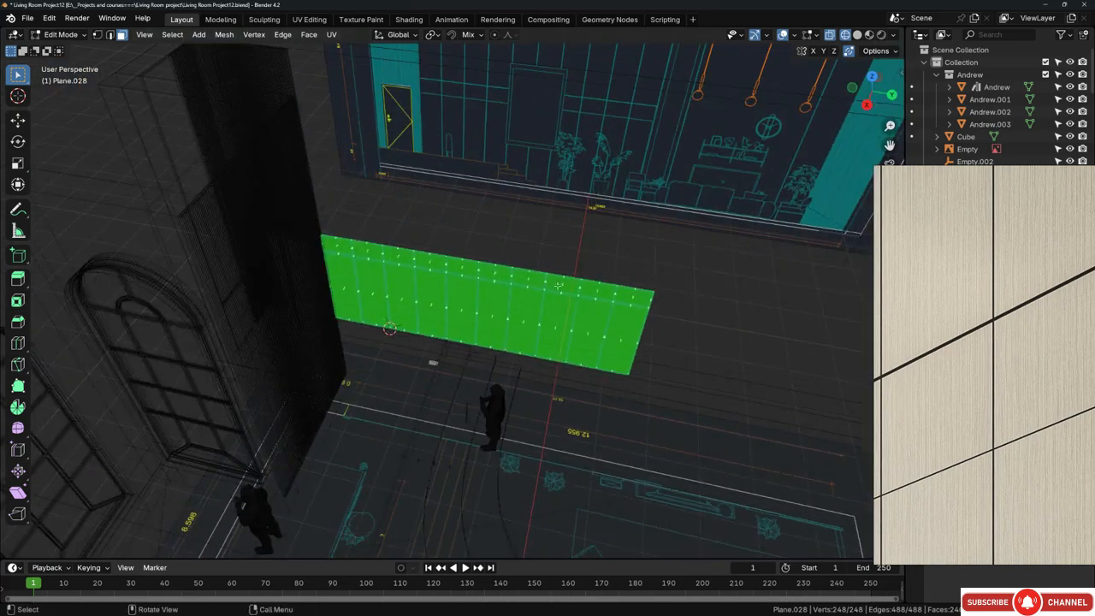
{"action": "key", "text": "shift+z"}
{"action": "mouse_move", "coordinate": [664, 295]}
{"action": "middle_mouse_down"}
{"action": "mouse_move", "coordinate": [567, 325]}
{"action": "mouse_move", "coordinate": [517, 284]}
{"action": "mouse_move", "coordinate": [578, 293]}
{"action": "mouse_move", "coordinate": [565, 298]}
{"action": "mouse_move", "coordinate": [573, 302]}
{"action": "middle_mouse_up"}
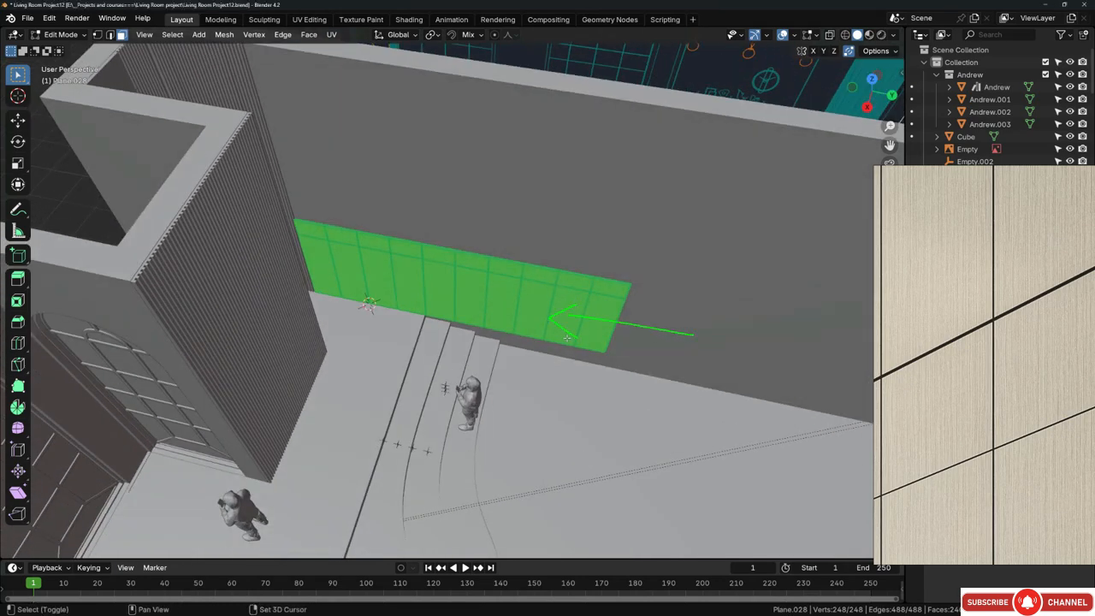
{"action": "scroll", "coordinate": [545, 321], "scroll_direction": "down", "scroll_amount": 3}
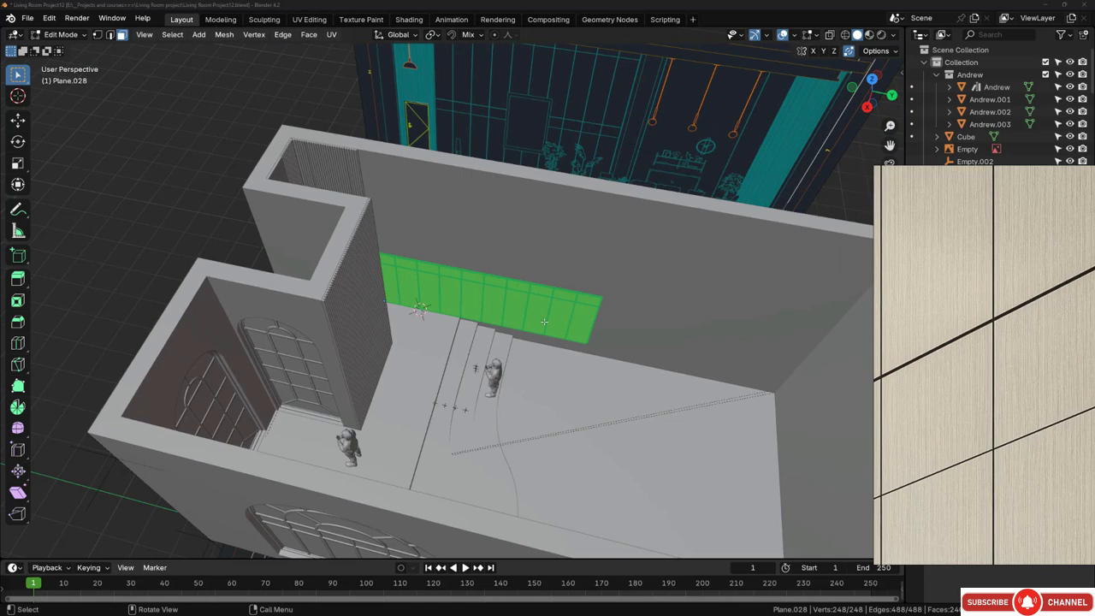
{"action": "key", "text": "KP_3"}
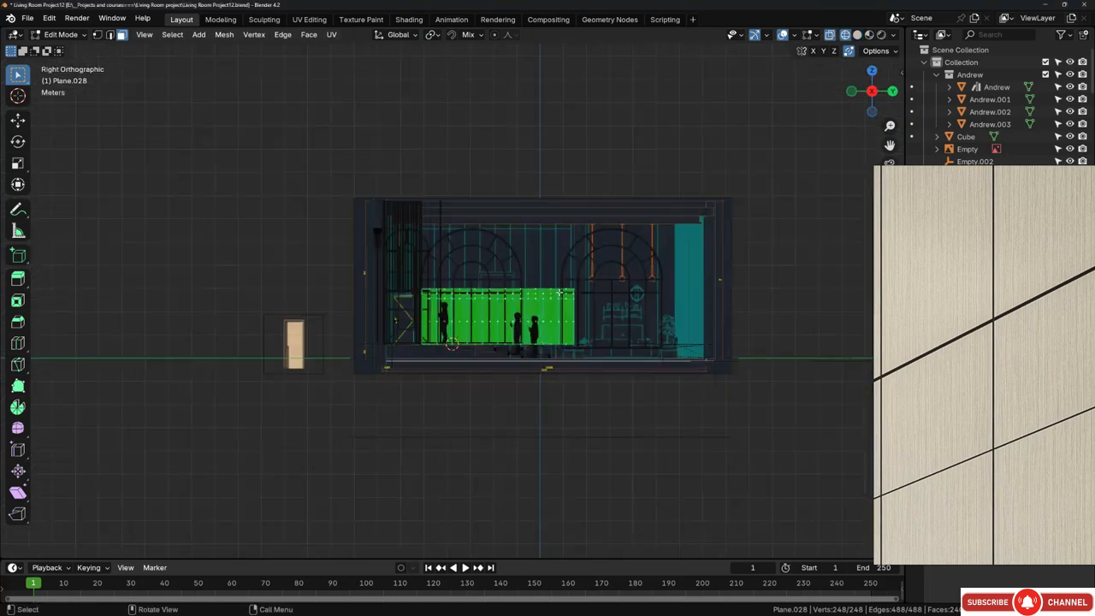
{"action": "scroll", "coordinate": [559, 293], "scroll_direction": "up", "scroll_amount": 10}
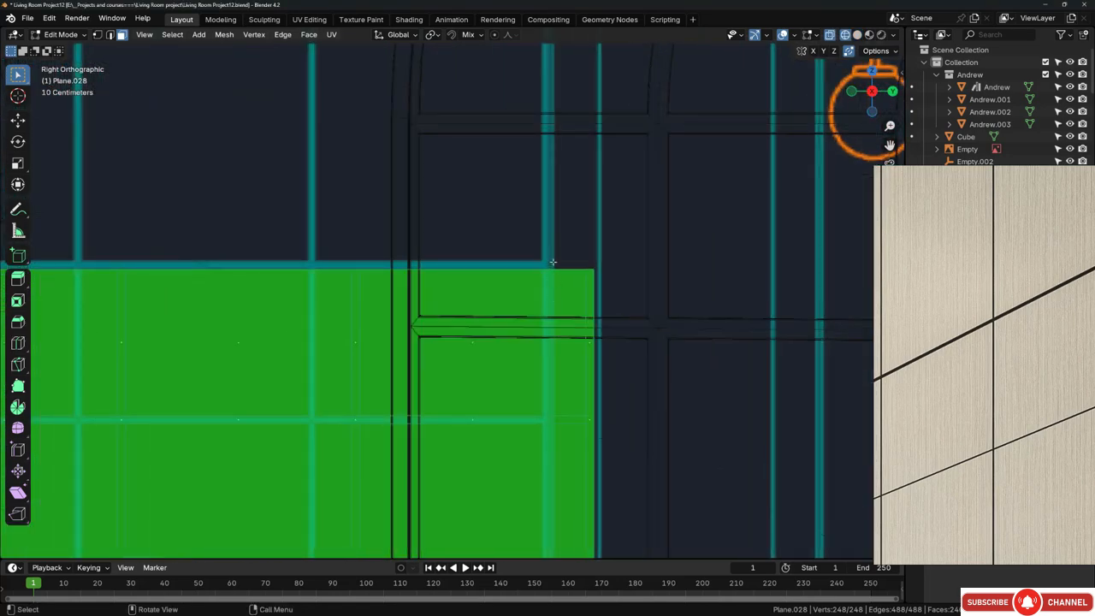
{"action": "scroll", "coordinate": [545, 269], "scroll_direction": "up", "scroll_amount": 4}
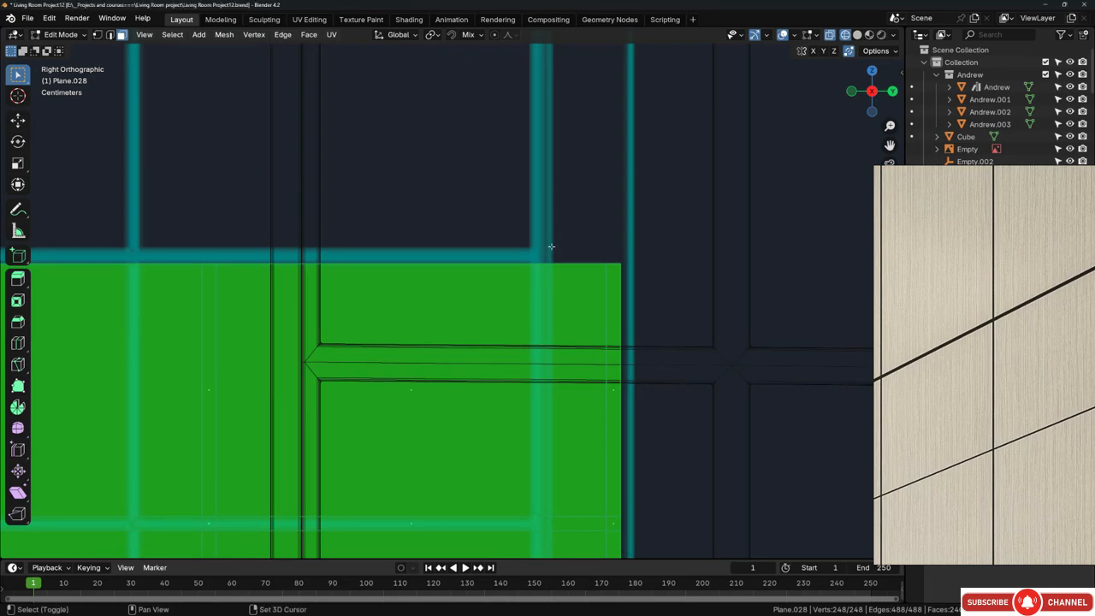
{"action": "scroll", "coordinate": [564, 301], "scroll_direction": "down", "scroll_amount": 7}
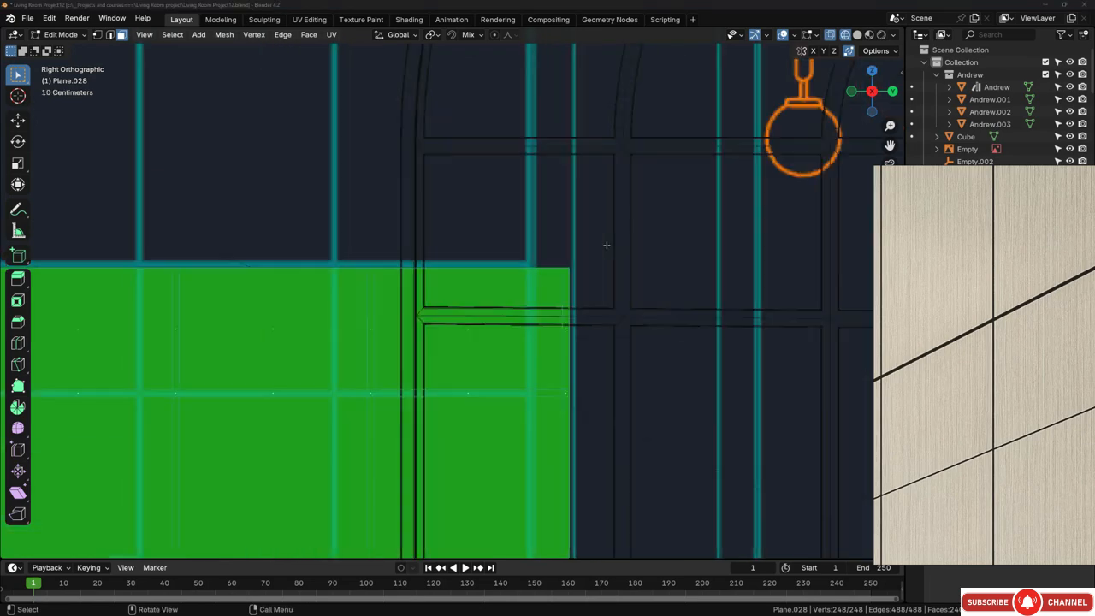
{"action": "scroll", "coordinate": [222, 395], "scroll_direction": "up", "scroll_amount": 8}
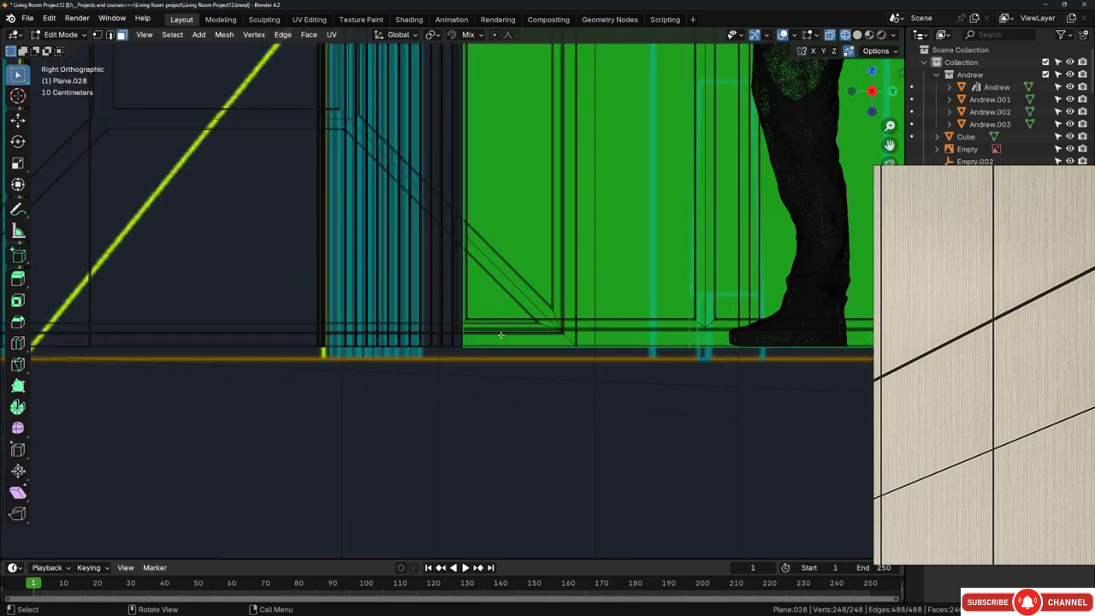
Step: Make the bottom corner vertex at the panel row's door end the active vertex and set the transform pivot to Active Element
{"action": "key", "text": "1"}
{"action": "scroll", "coordinate": [436, 334], "scroll_direction": "up", "scroll_amount": 2}
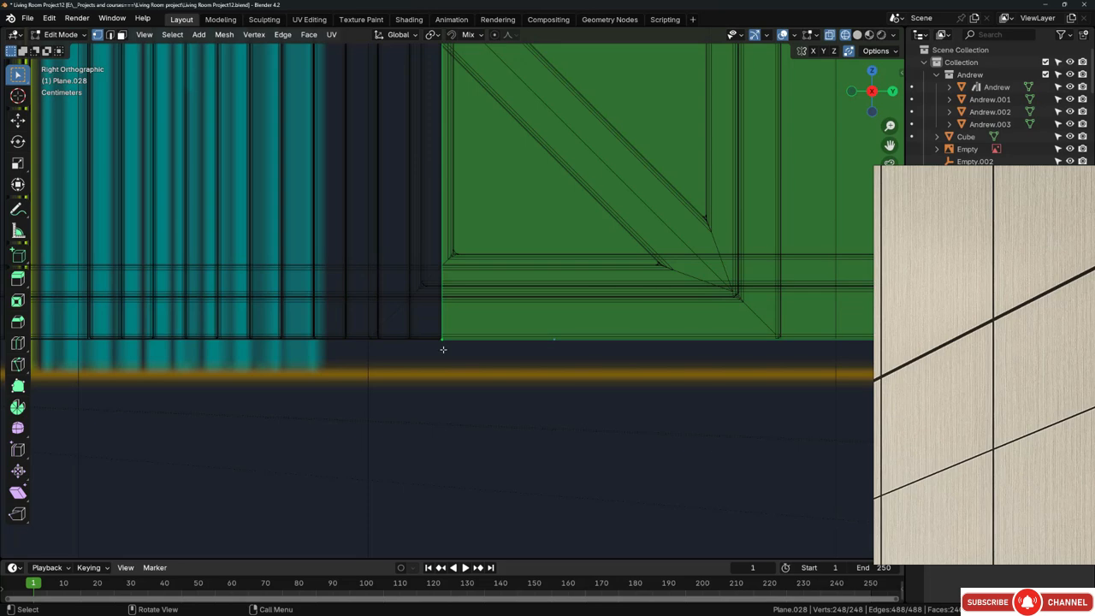
{"action": "left_click", "coordinate": [441, 340], "text": "shift"}
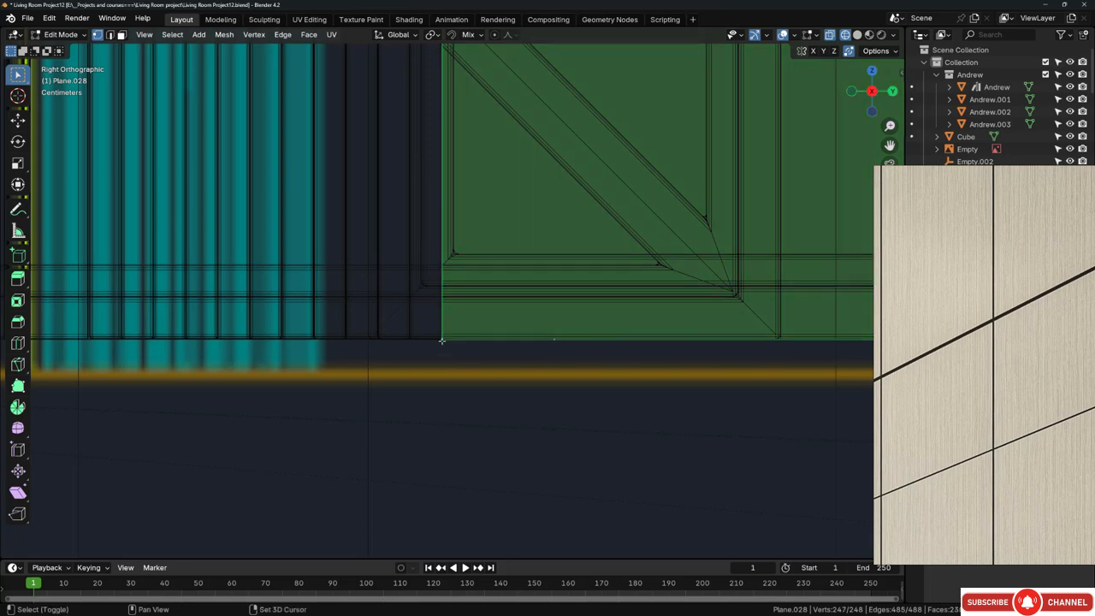
{"action": "left_click", "coordinate": [441, 338], "text": "shift"}
{"action": "scroll", "coordinate": [441, 345], "scroll_direction": "up", "scroll_amount": 5}
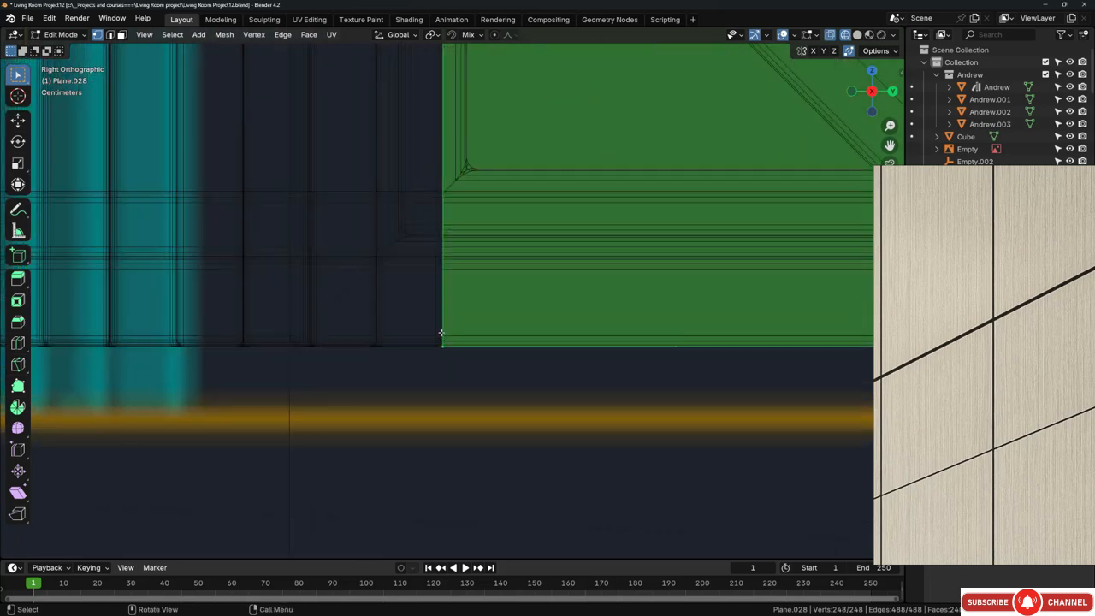
{"action": "left_click", "coordinate": [444, 344], "text": "shift"}
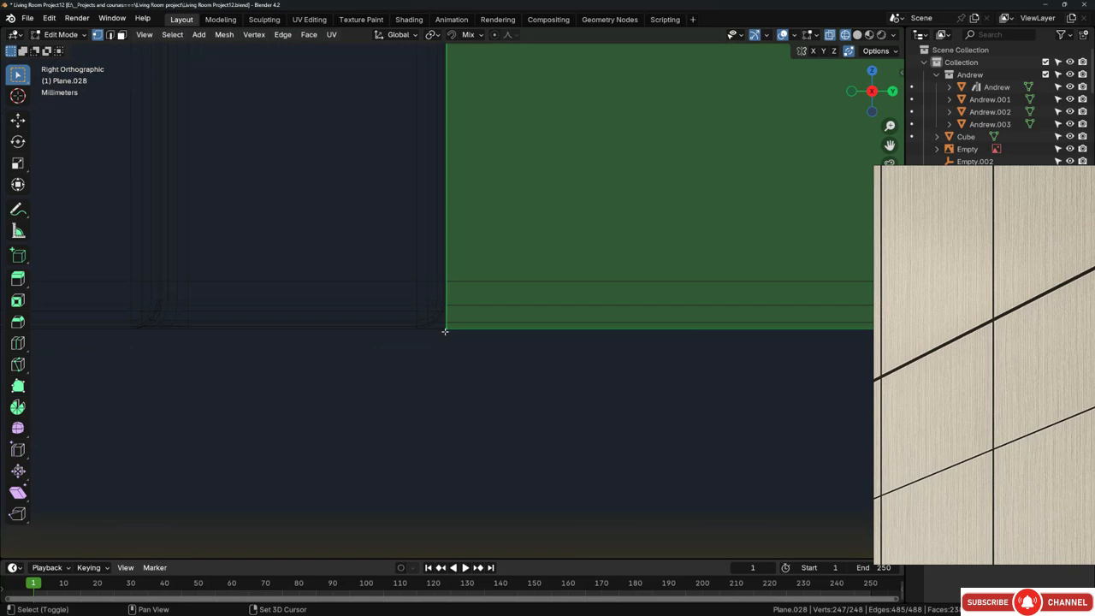
{"action": "left_click", "coordinate": [445, 329], "text": "shift"}
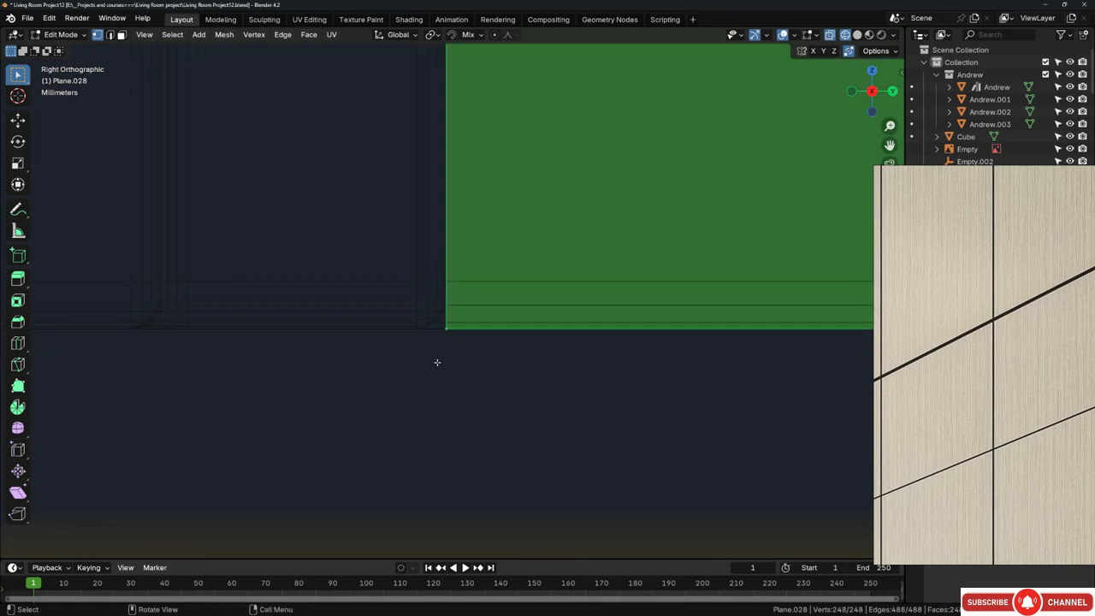
{"action": "scroll", "coordinate": [398, 348], "scroll_direction": "down", "scroll_amount": 4}
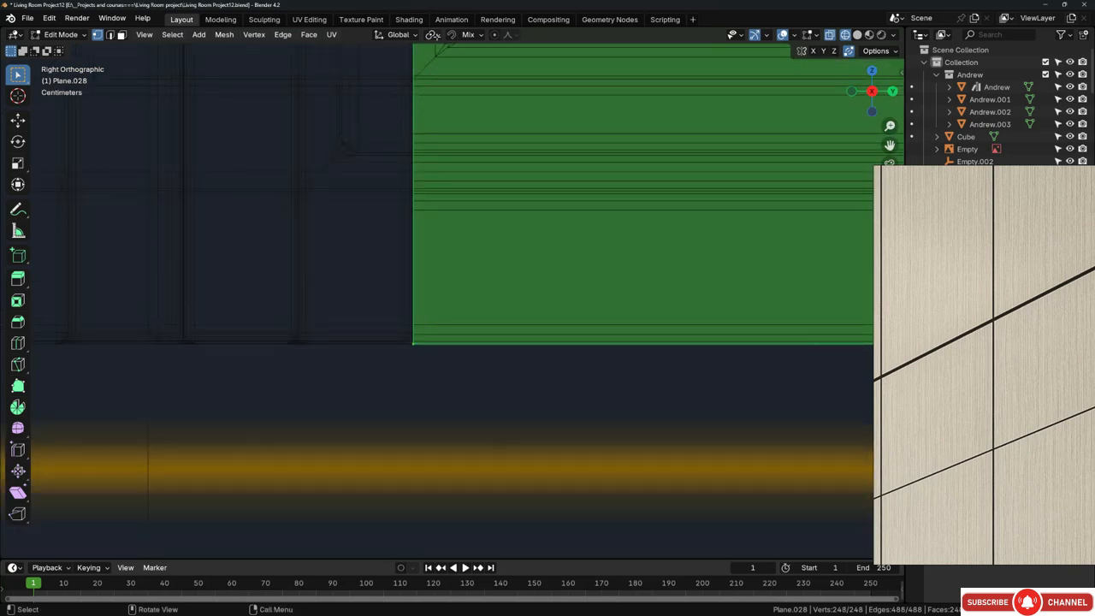
{"action": "left_click", "coordinate": [432, 34]}
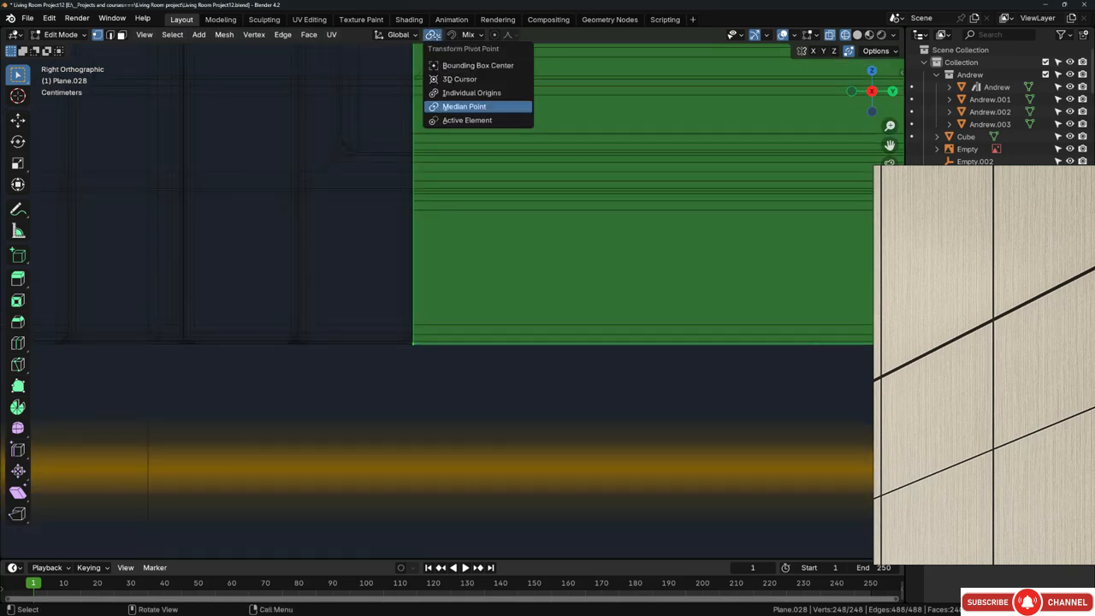
{"action": "left_click", "coordinate": [454, 107]}
Step: Scale the whole panel row along Y by 0.983 from the active corner towards the end line in the elevation drawing
{"action": "scroll", "coordinate": [349, 386], "scroll_direction": "down", "scroll_amount": 5}
{"action": "scroll", "coordinate": [397, 371], "scroll_direction": "down", "scroll_amount": 3}
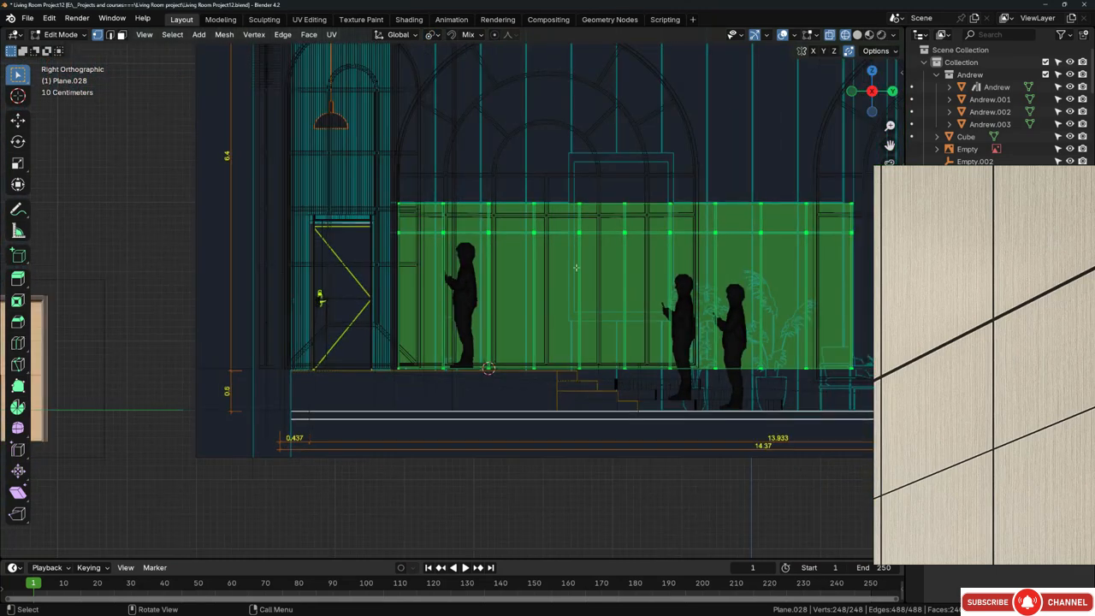
{"action": "key", "text": "s"}
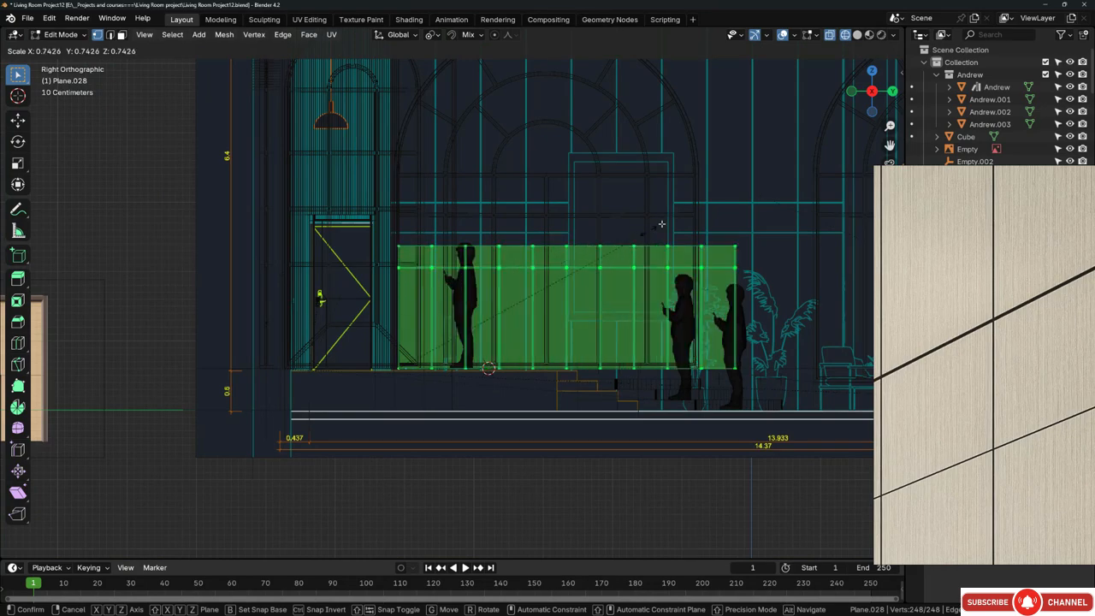
{"action": "right_click", "coordinate": [555, 274]}
{"action": "scroll", "coordinate": [411, 243], "scroll_direction": "down", "scroll_amount": 3}
{"action": "middle_click_drag", "start_coordinate": [582, 248], "coordinate": [453, 253], "text": "shift"}
{"action": "scroll", "coordinate": [513, 242], "scroll_direction": "up", "scroll_amount": 2}
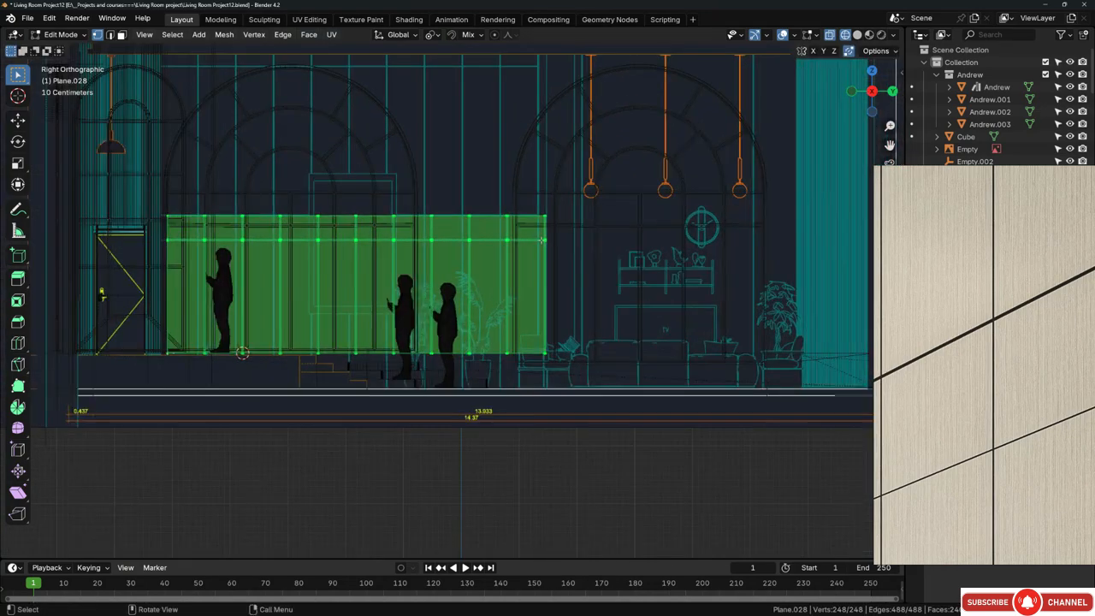
{"action": "scroll", "coordinate": [537, 240], "scroll_direction": "down", "scroll_amount": 1}
{"action": "scroll", "coordinate": [507, 254], "scroll_direction": "up", "scroll_amount": 10}
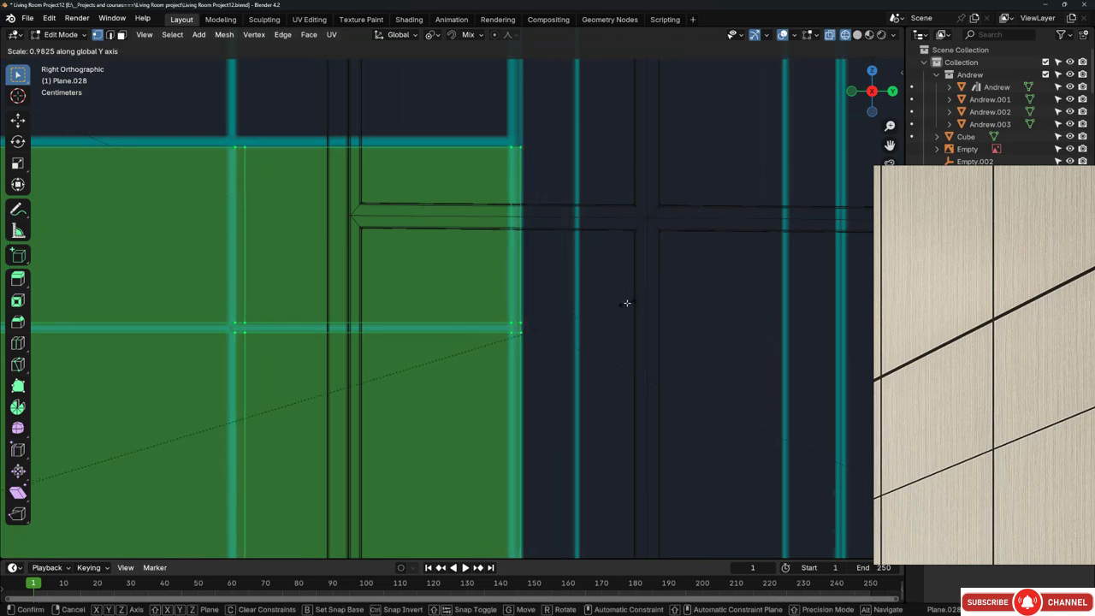
{"action": "left_click", "coordinate": [644, 304]}
Step: Fine-tune the panel row's length by scaling it along Y by 0.998 to fit the drawing's end line
{"action": "scroll", "coordinate": [514, 146], "scroll_direction": "up", "scroll_amount": 5}
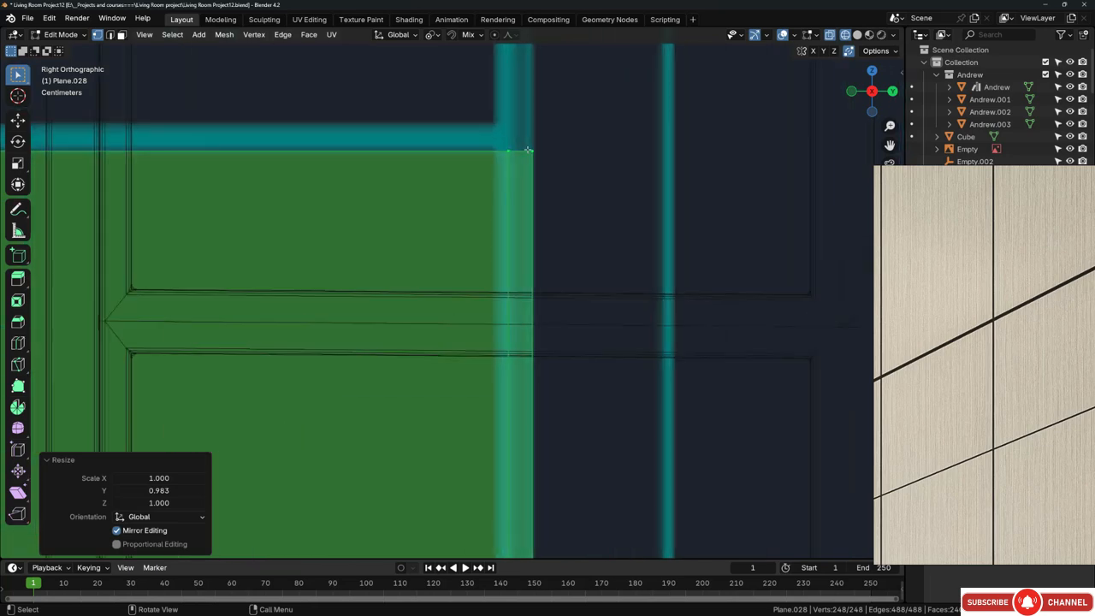
{"action": "scroll", "coordinate": [539, 188], "scroll_direction": "down", "scroll_amount": 3}
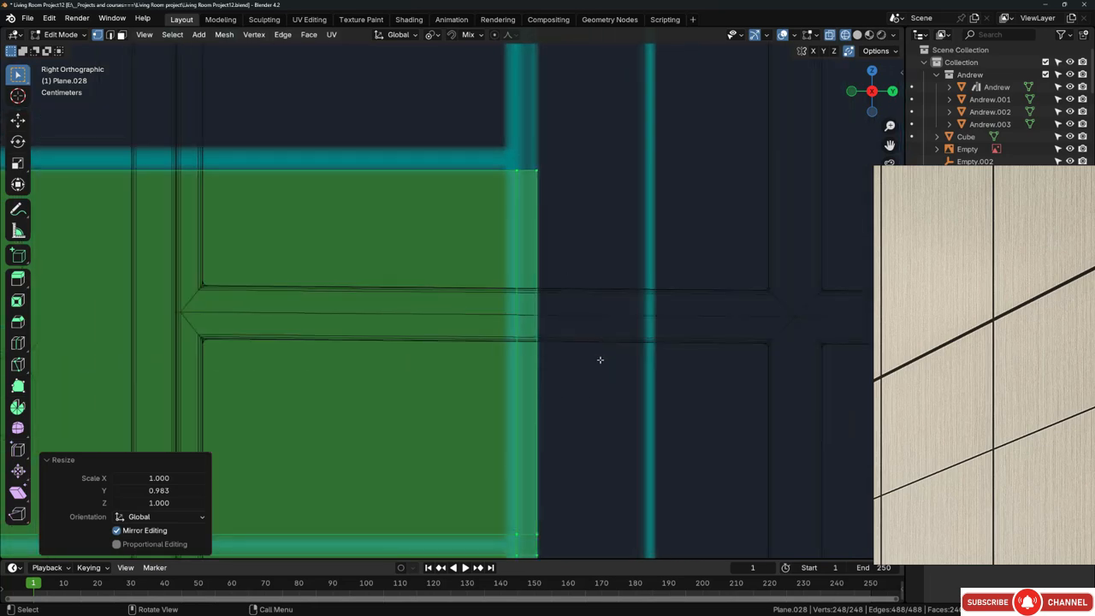
{"action": "key", "text": "s"}
{"action": "key", "text": "y"}
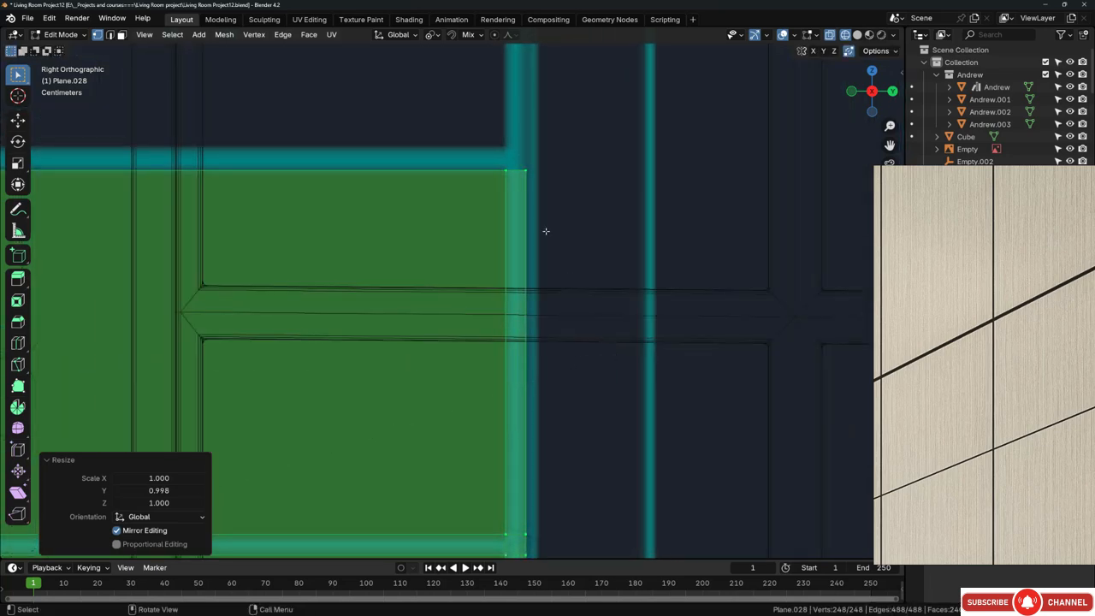
Step: Examine the fitted panel row in solid shading against the room and the reference photo, checking the groove widths
{"action": "scroll", "coordinate": [544, 218], "scroll_direction": "down", "scroll_amount": 6}
{"action": "mouse_move", "coordinate": [542, 205]}
{"action": "middle_mouse_down"}
{"action": "mouse_move", "coordinate": [570, 259]}
{"action": "mouse_move", "coordinate": [534, 282]}
{"action": "middle_mouse_up"}
{"action": "key", "text": "shift+z"}
{"action": "scroll", "coordinate": [571, 258], "scroll_direction": "down", "scroll_amount": 2}
{"action": "scroll", "coordinate": [410, 321], "scroll_direction": "up", "scroll_amount": 4}
{"action": "middle_click_drag", "start_coordinate": [415, 320], "coordinate": [452, 314]}
{"action": "scroll", "coordinate": [451, 364], "scroll_direction": "up", "scroll_amount": 2}
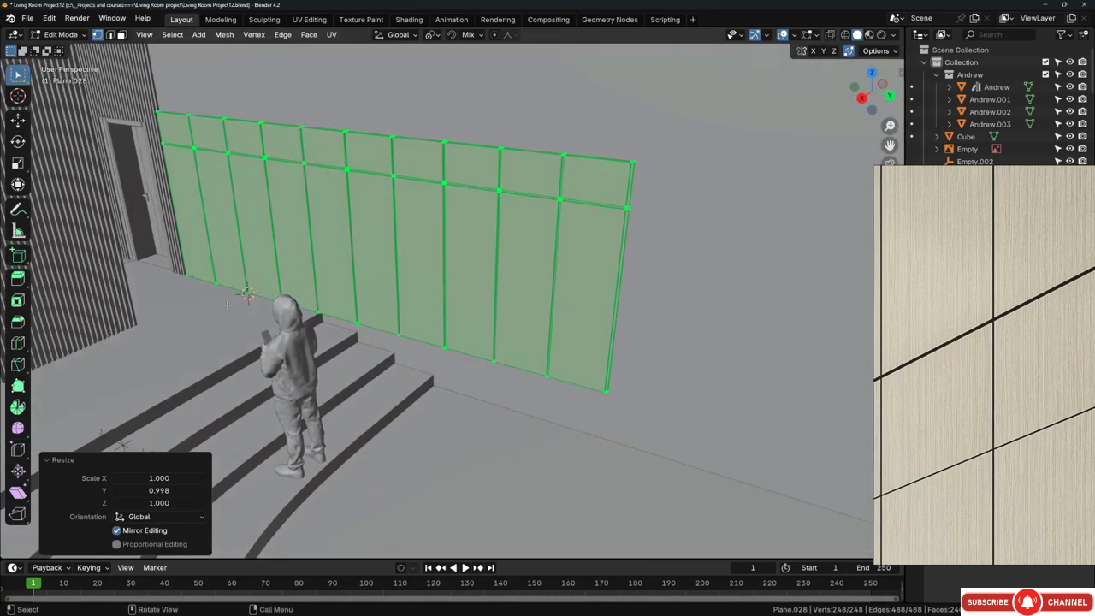
{"action": "scroll", "coordinate": [492, 271], "scroll_direction": "down", "scroll_amount": 2}
{"action": "scroll", "coordinate": [495, 281], "scroll_direction": "down", "scroll_amount": 3}
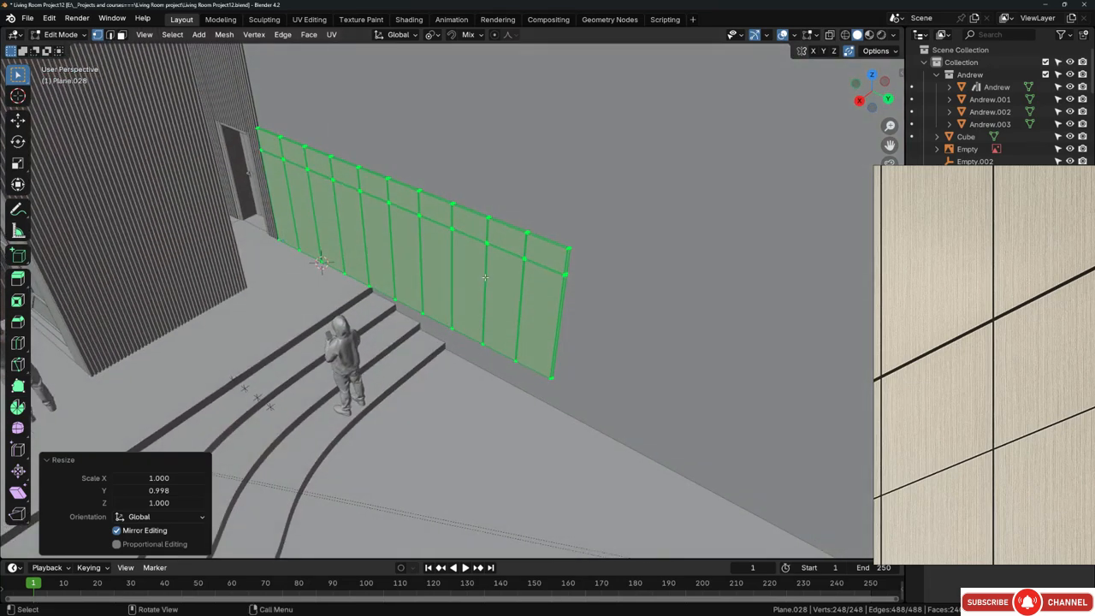
{"action": "scroll", "coordinate": [374, 219], "scroll_direction": "up", "scroll_amount": 8}
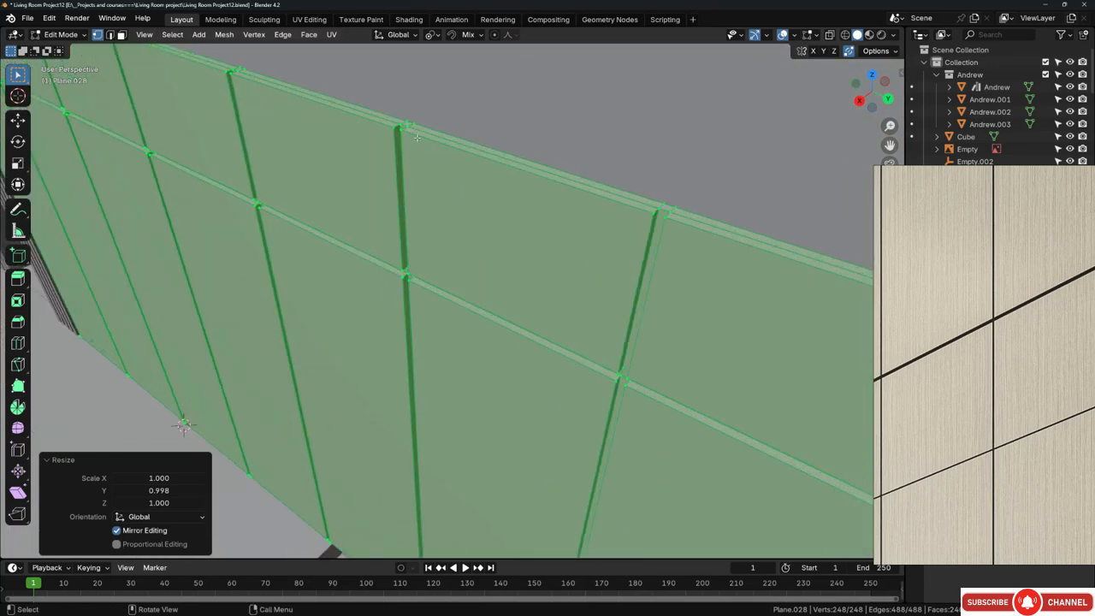
{"action": "middle_click_drag", "start_coordinate": [441, 172], "coordinate": [510, 212]}
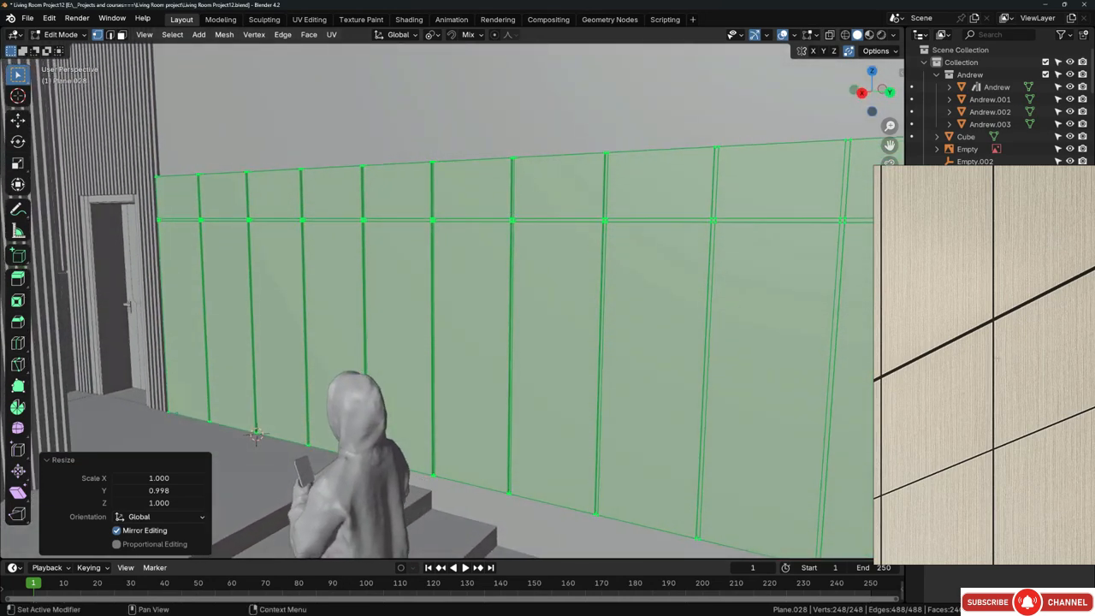
{"action": "middle_click_drag", "start_coordinate": [525, 274], "coordinate": [516, 254]}
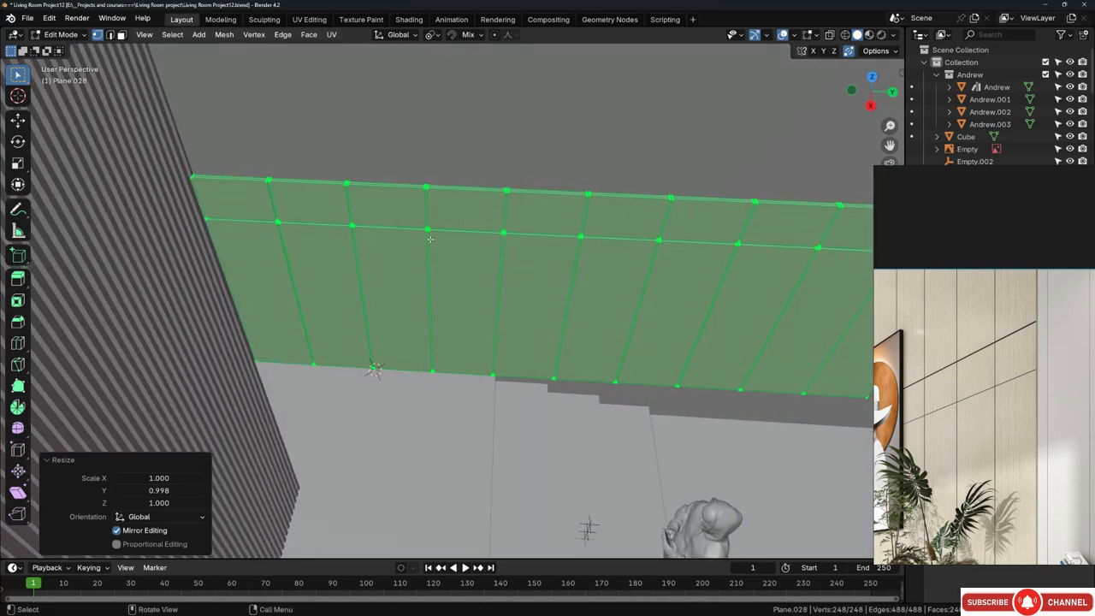
{"action": "middle_click_drag", "start_coordinate": [430, 239], "coordinate": [494, 215]}
{"action": "scroll", "coordinate": [494, 214], "scroll_direction": "up", "scroll_amount": 7}
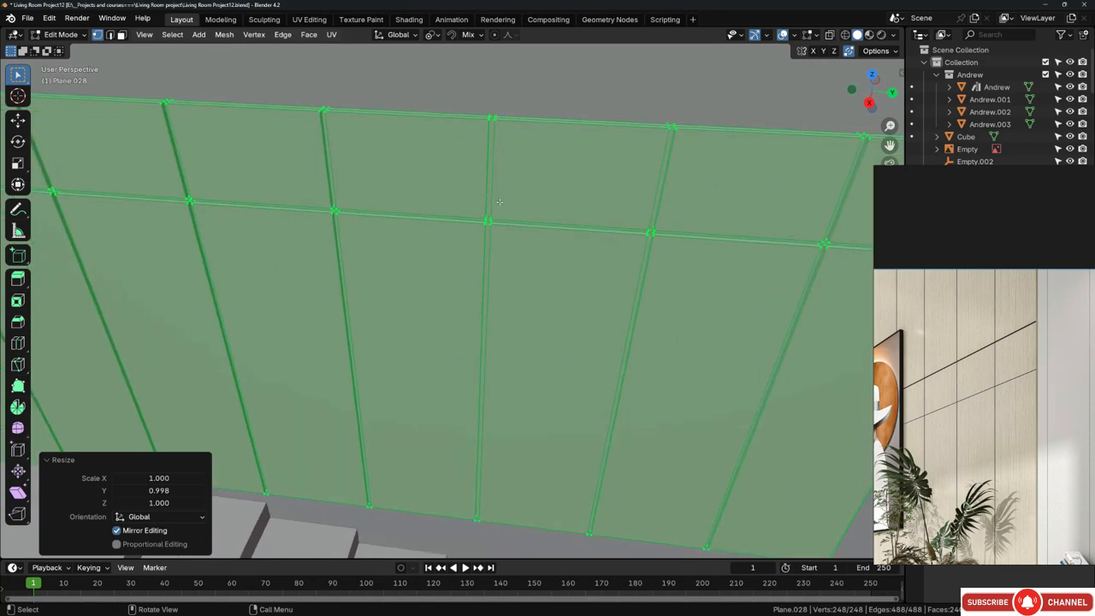
{"action": "scroll", "coordinate": [493, 215], "scroll_direction": "down", "scroll_amount": 8}
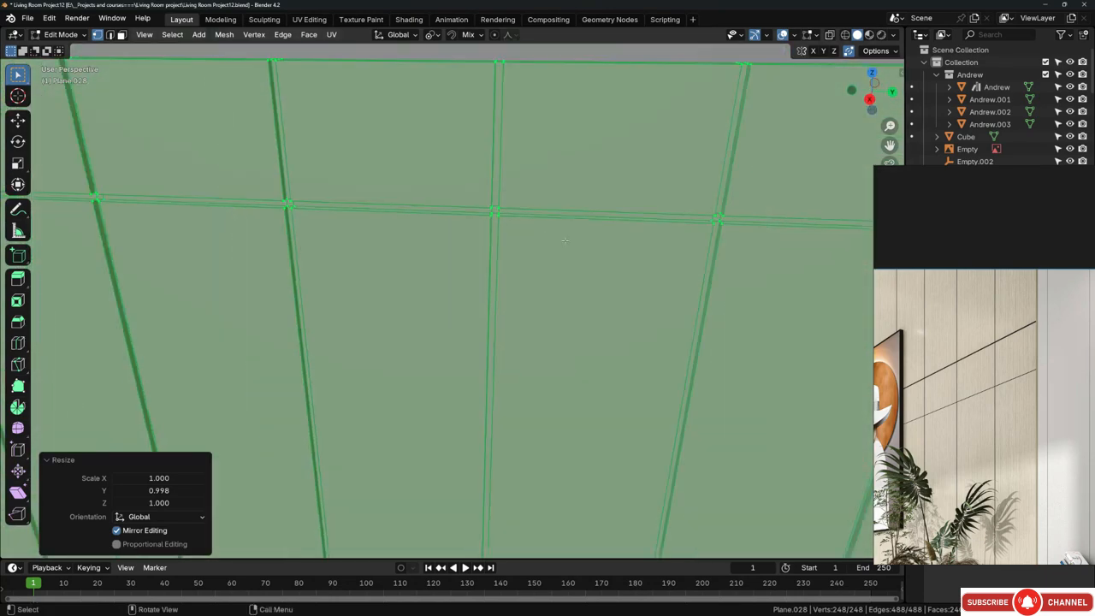
{"action": "middle_click_drag", "start_coordinate": [565, 244], "coordinate": [562, 260]}
{"action": "middle_click_drag", "start_coordinate": [562, 261], "coordinate": [735, 248], "text": "shift"}
{"action": "scroll", "coordinate": [414, 233], "scroll_direction": "up", "scroll_amount": 2}
{"action": "middle_click_drag", "start_coordinate": [414, 234], "coordinate": [405, 255]}
{"action": "scroll", "coordinate": [315, 150], "scroll_direction": "up", "scroll_amount": 3}
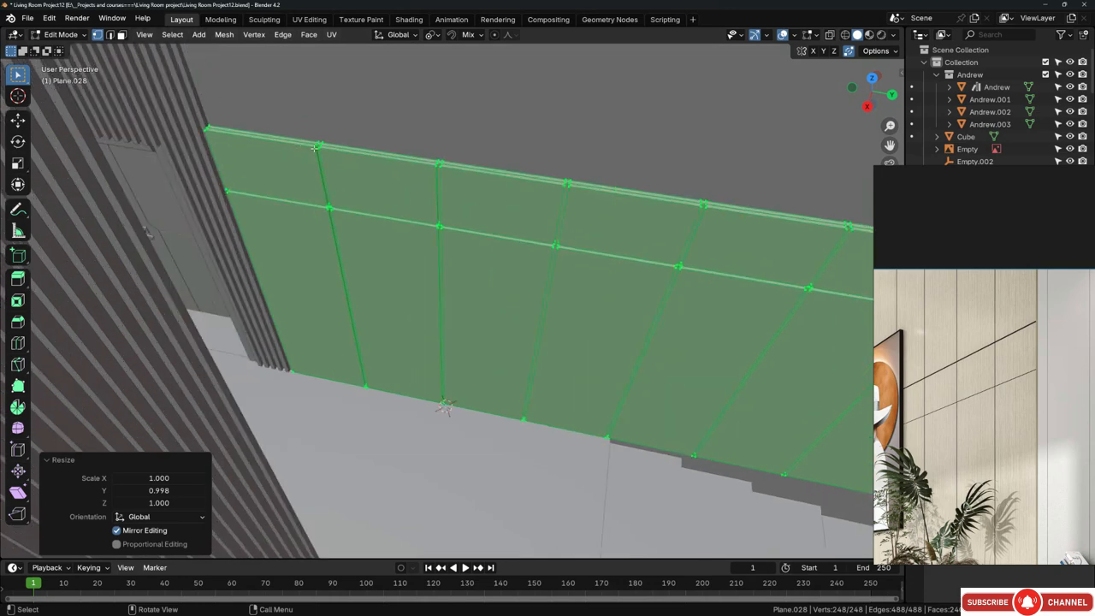
Step: Isolate the panel row in local view and show it from the top in wireframe
{"action": "key", "text": "KP_Divide"}
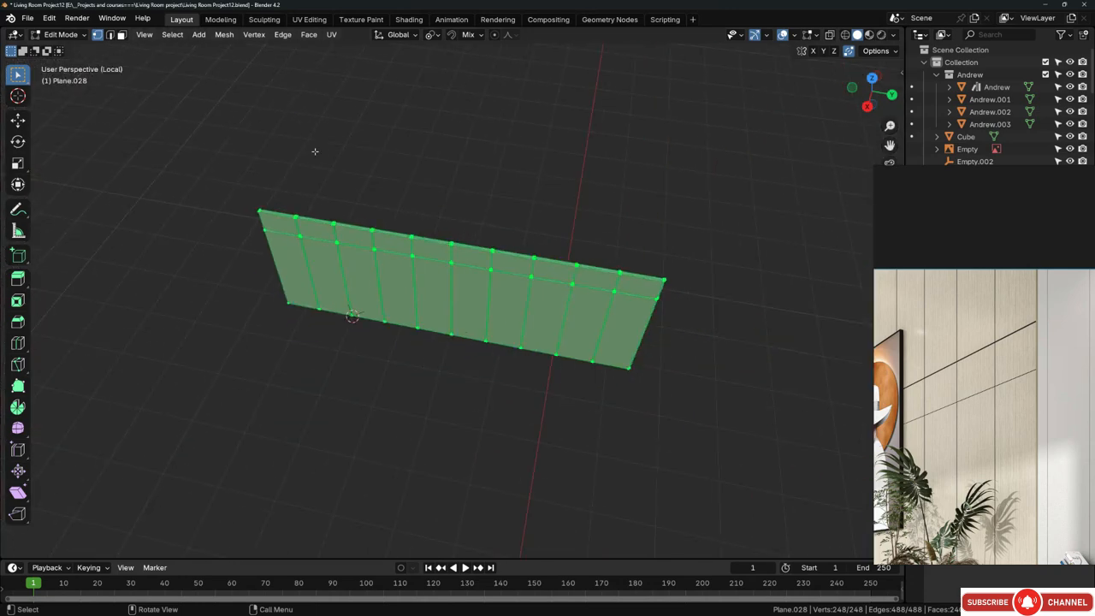
{"action": "key", "text": "KP_7"}
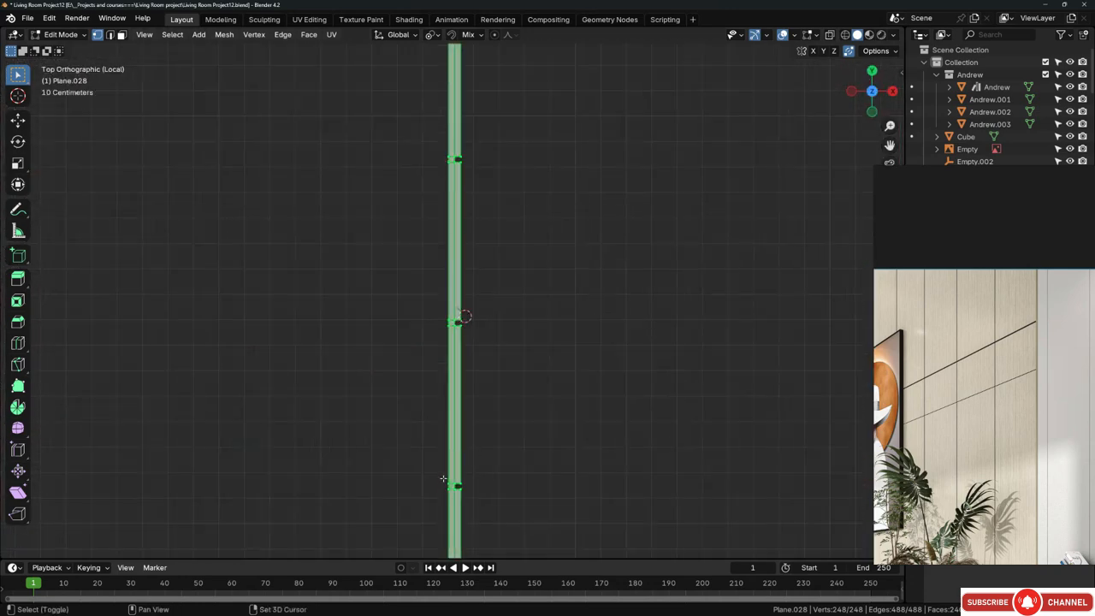
{"action": "middle_click_drag", "start_coordinate": [443, 479], "coordinate": [492, 366], "text": "shift"}
{"action": "scroll", "coordinate": [492, 287], "scroll_direction": "up", "scroll_amount": 4}
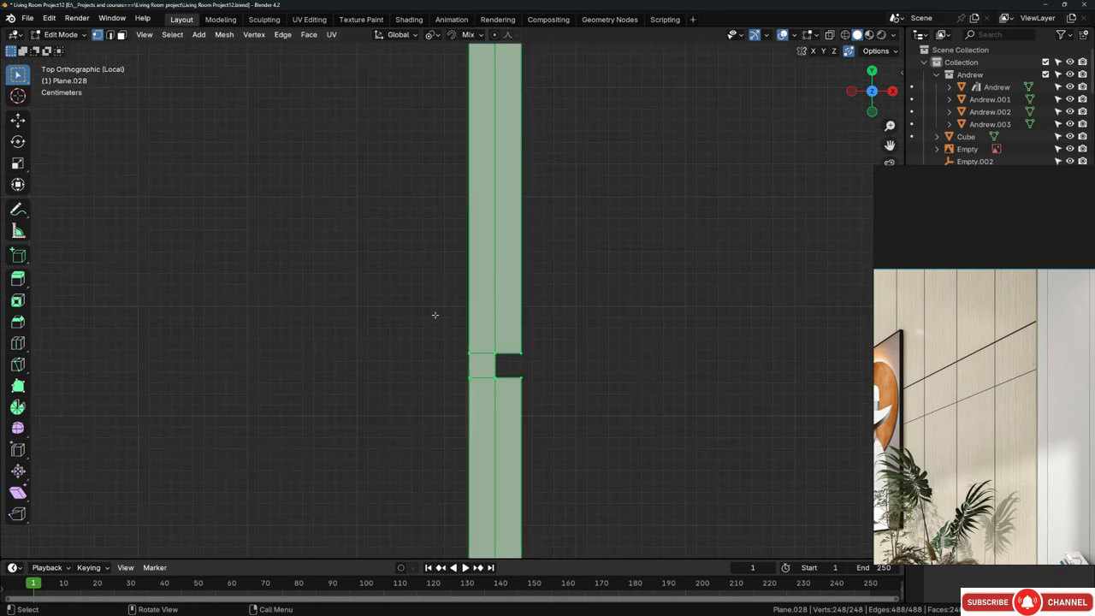
{"action": "key", "text": "shift+z"}
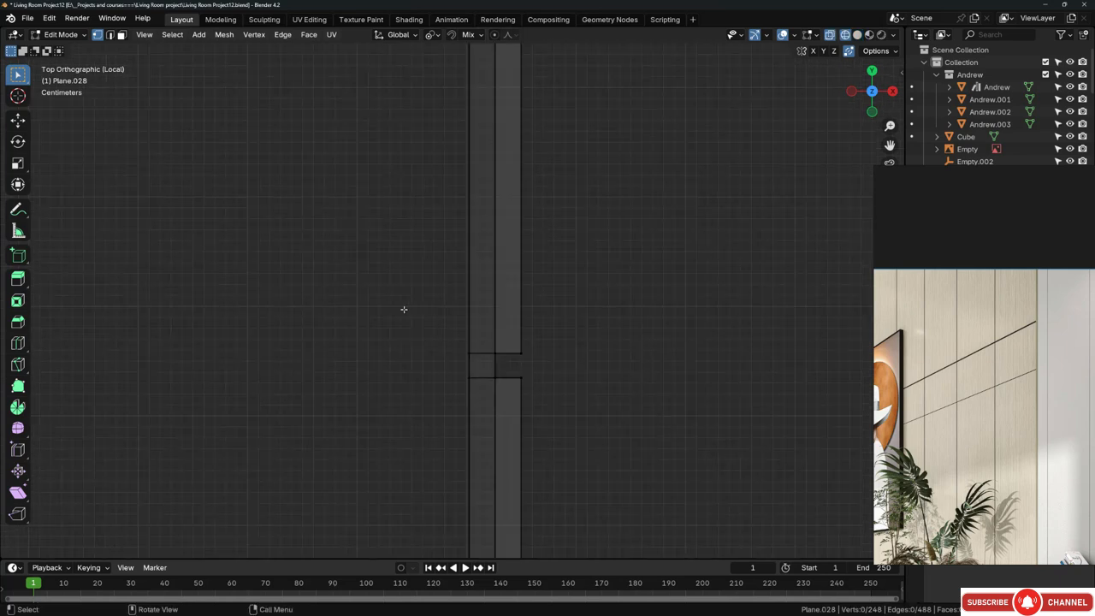
Step: Select the +Y side vertices of every vertical groove along the panel row, including the row's far end
{"action": "left_click_drag", "start_coordinate": [547, 361], "coordinate": [548, 362]}
{"action": "scroll", "coordinate": [517, 381], "scroll_direction": "down", "scroll_amount": 5}
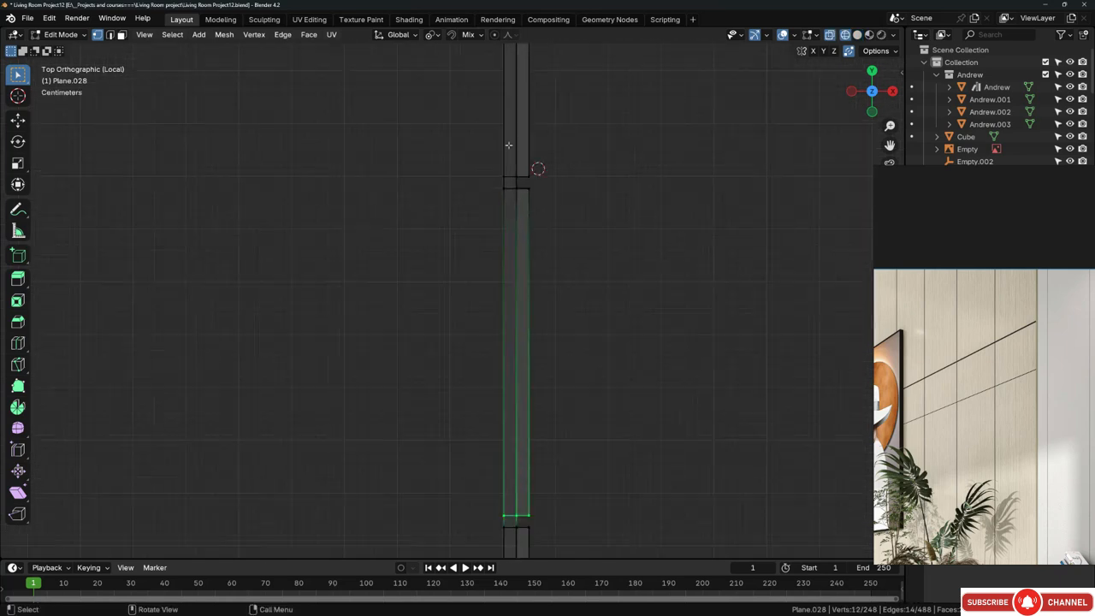
{"action": "left_click_drag", "start_coordinate": [563, 206], "coordinate": [564, 206], "text": "shift"}
{"action": "scroll", "coordinate": [452, 343], "scroll_direction": "down", "scroll_amount": 5}
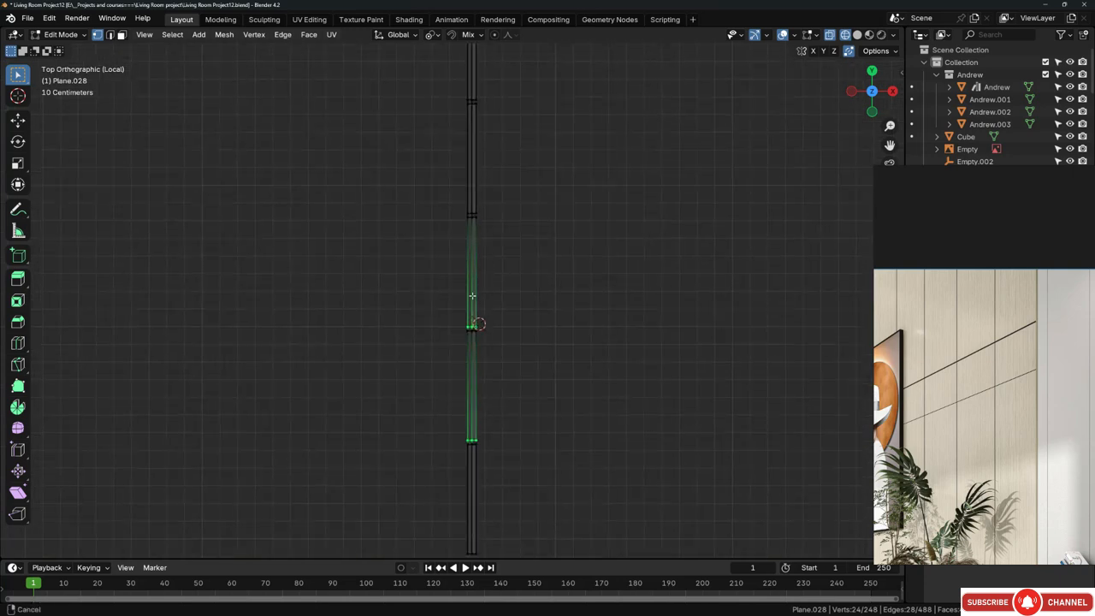
{"action": "scroll", "coordinate": [427, 270], "scroll_direction": "up", "scroll_amount": 4}
{"action": "left_click_drag", "start_coordinate": [433, 244], "coordinate": [492, 260]}
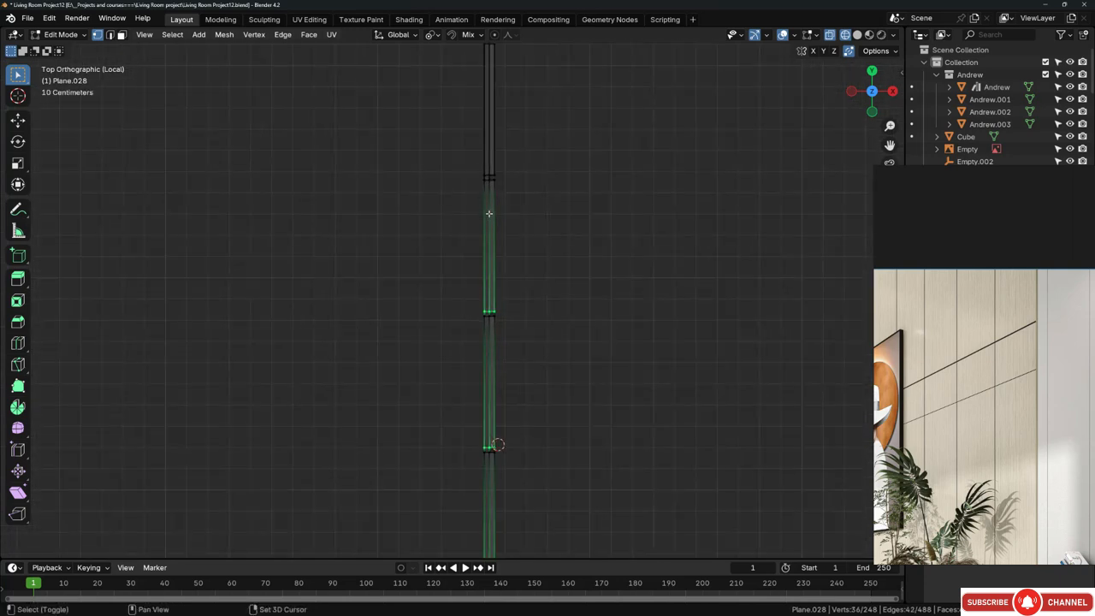
{"action": "scroll", "coordinate": [522, 354], "scroll_direction": "down", "scroll_amount": 5}
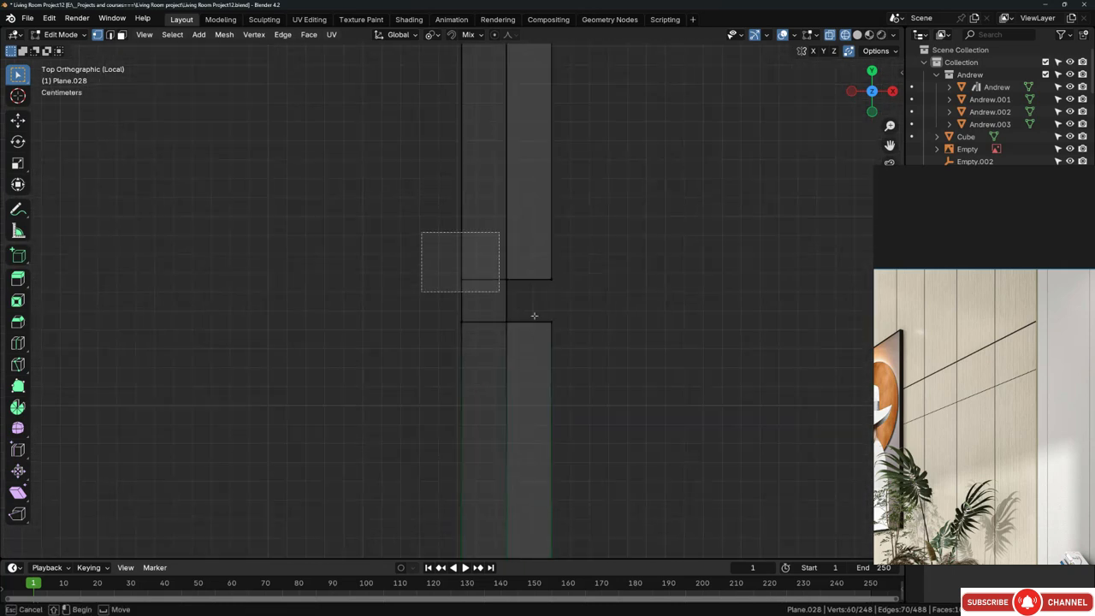
{"action": "scroll", "coordinate": [475, 390], "scroll_direction": "down", "scroll_amount": 8}
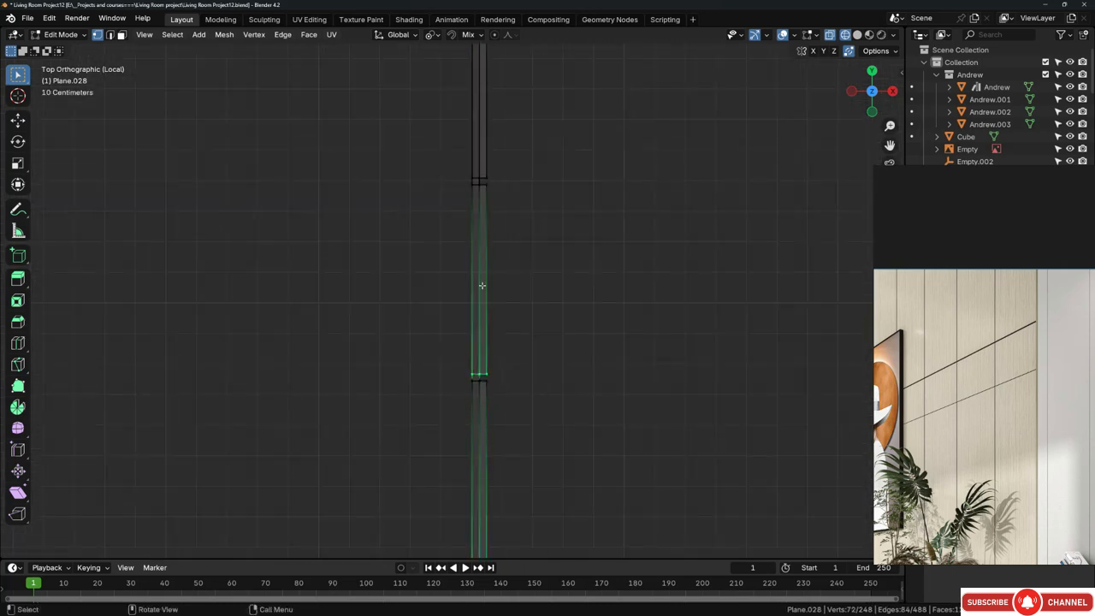
{"action": "middle_click_drag", "start_coordinate": [459, 171], "coordinate": [494, 308], "text": "shift"}
{"action": "scroll", "coordinate": [493, 305], "scroll_direction": "up", "scroll_amount": 8}
{"action": "left_click_drag", "start_coordinate": [511, 297], "coordinate": [624, 344]}
{"action": "scroll", "coordinate": [435, 339], "scroll_direction": "down", "scroll_amount": 6}
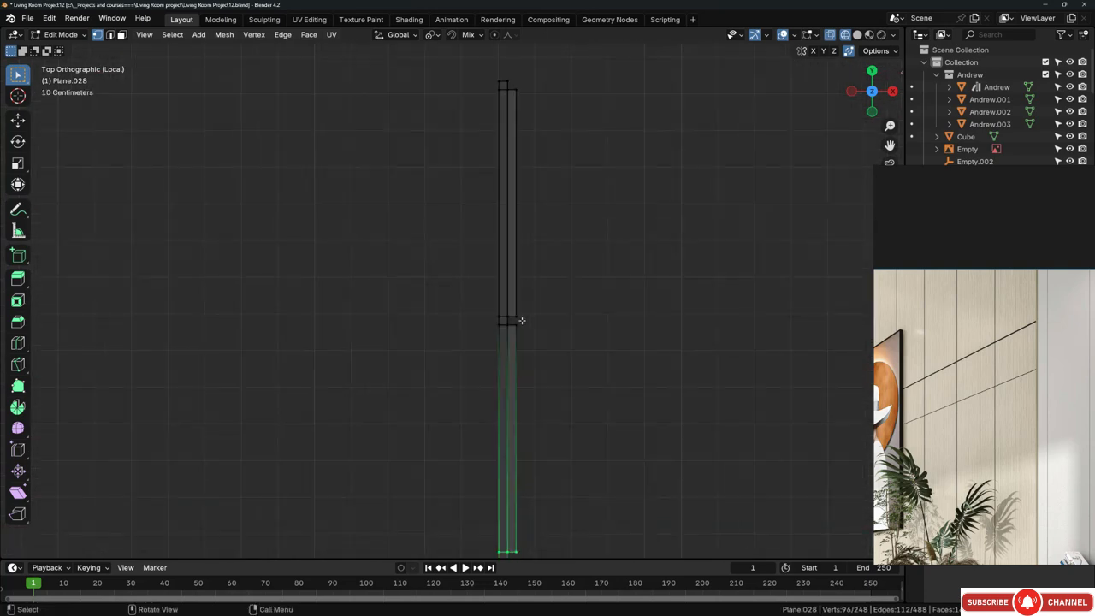
{"action": "scroll", "coordinate": [521, 320], "scroll_direction": "up", "scroll_amount": 4}
{"action": "scroll", "coordinate": [541, 315], "scroll_direction": "down", "scroll_amount": 4}
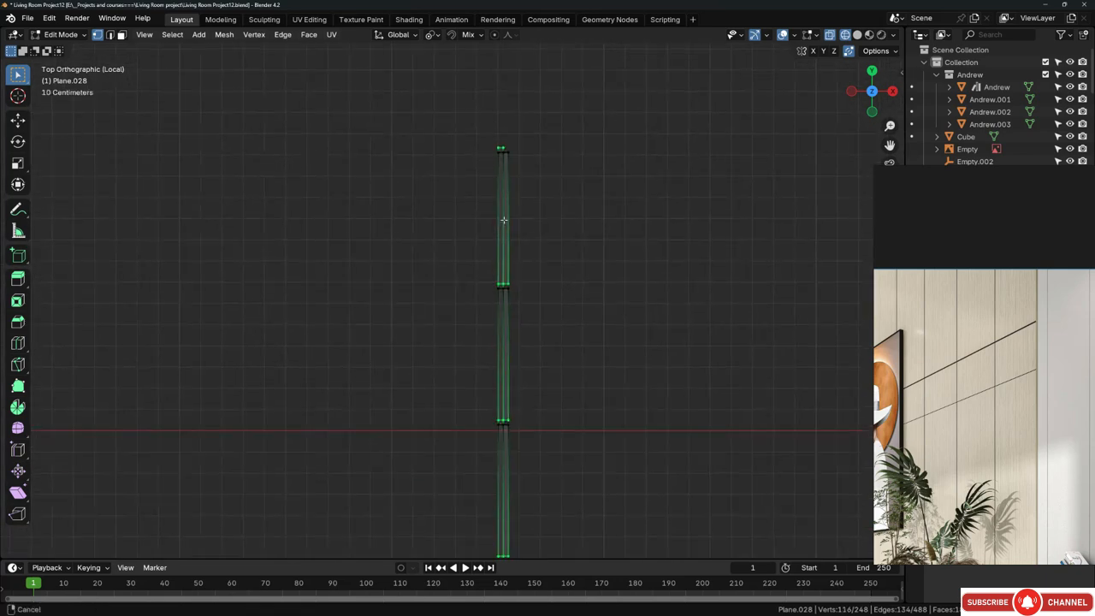
Step: Move the selected groove-side vertices -1.3458 cm along Y to narrow the vertical grooves, and check them in solid shading
{"action": "key", "text": "g"}
{"action": "key", "text": "y"}
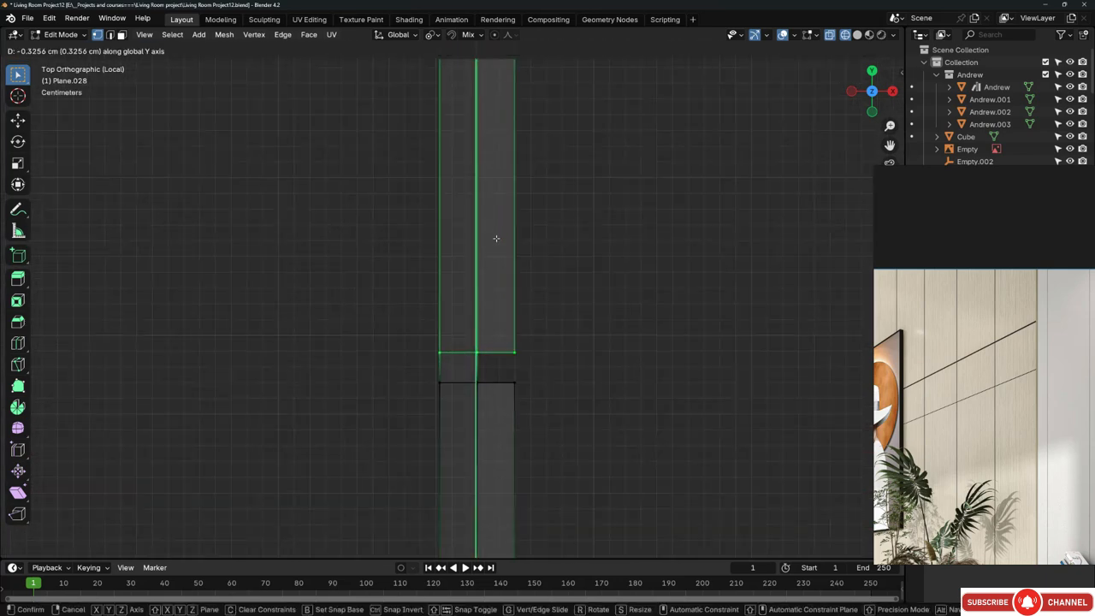
{"action": "left_click", "coordinate": [493, 320]}
{"action": "scroll", "coordinate": [487, 333], "scroll_direction": "down", "scroll_amount": 3}
{"action": "middle_click_drag", "start_coordinate": [486, 337], "coordinate": [422, 212]}
{"action": "scroll", "coordinate": [424, 208], "scroll_direction": "up", "scroll_amount": 6}
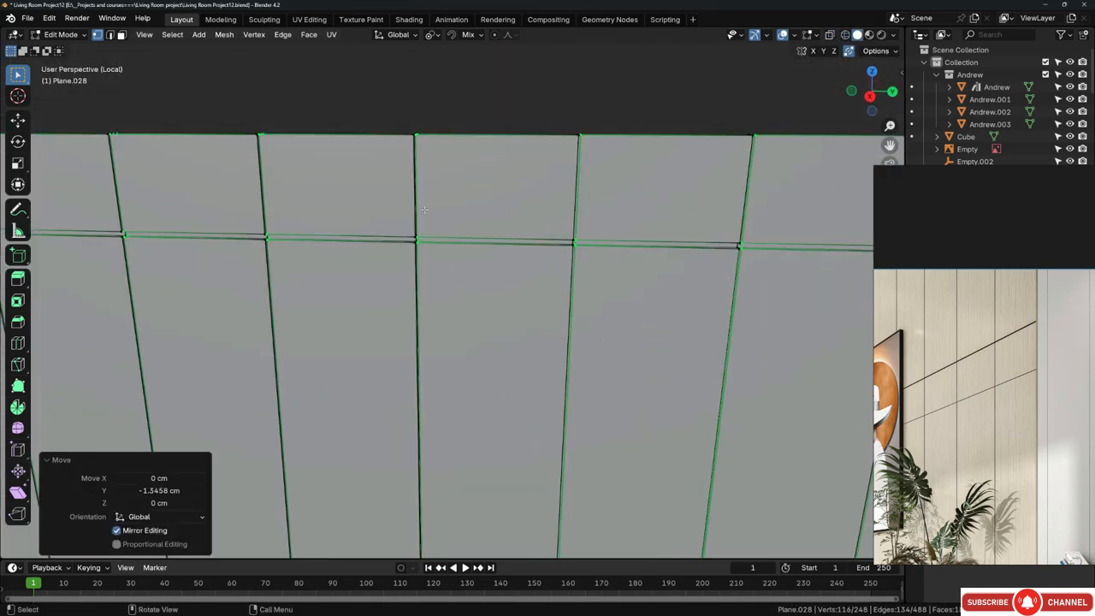
Step: Examine the narrowed vertical grooves up close and across the whole panel row, both isolated and within the room
{"action": "scroll", "coordinate": [423, 209], "scroll_direction": "up", "scroll_amount": 8}
{"action": "middle_click_drag", "start_coordinate": [424, 209], "coordinate": [612, 247]}
{"action": "scroll", "coordinate": [440, 239], "scroll_direction": "down", "scroll_amount": 10}
{"action": "scroll", "coordinate": [427, 225], "scroll_direction": "up", "scroll_amount": 7}
{"action": "scroll", "coordinate": [367, 230], "scroll_direction": "down", "scroll_amount": 7}
{"action": "scroll", "coordinate": [613, 246], "scroll_direction": "down", "scroll_amount": 5}
{"action": "middle_click_drag", "start_coordinate": [491, 246], "coordinate": [548, 246]}
{"action": "scroll", "coordinate": [540, 247], "scroll_direction": "up", "scroll_amount": 2}
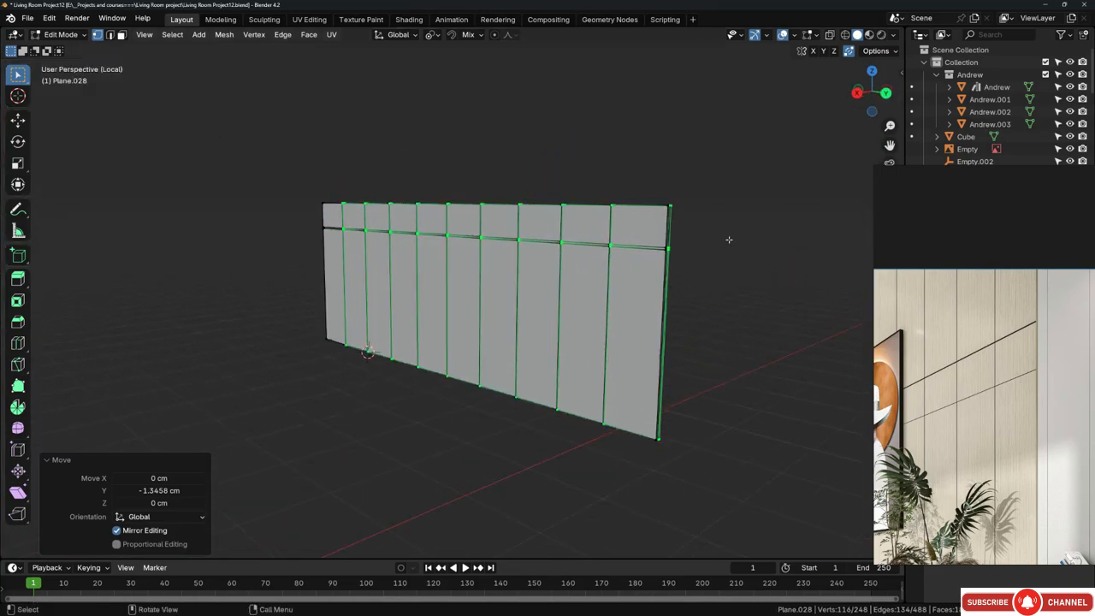
{"action": "key", "text": "slash"}
{"action": "scroll", "coordinate": [570, 242], "scroll_direction": "down", "scroll_amount": 3}
{"action": "middle_click_drag", "start_coordinate": [575, 242], "coordinate": [377, 219]}
{"action": "scroll", "coordinate": [385, 231], "scroll_direction": "down", "scroll_amount": 2}
{"action": "middle_click_drag", "start_coordinate": [590, 342], "coordinate": [608, 305]}
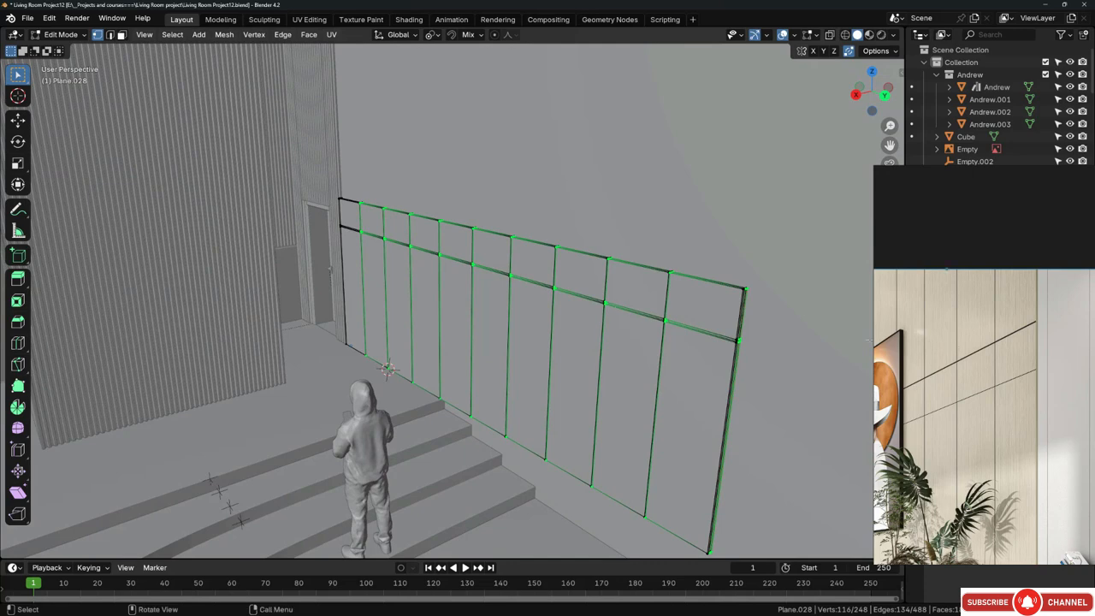
{"action": "middle_click_drag", "start_coordinate": [752, 312], "coordinate": [582, 307]}
{"action": "scroll", "coordinate": [675, 244], "scroll_direction": "up", "scroll_amount": 3}
Step: Isolate the panel row, select the horizontal groove's upper-edge vertices from the front in wireframe, and move them -1.4071 cm along Z
{"action": "key", "text": "KP_3"}
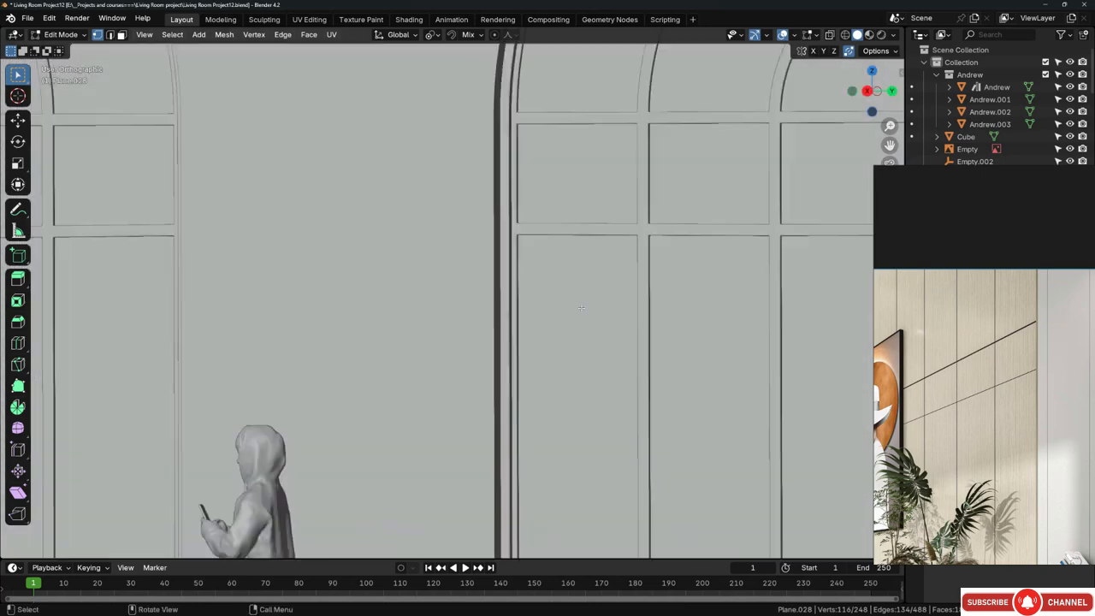
{"action": "key", "text": "KP_Divide"}
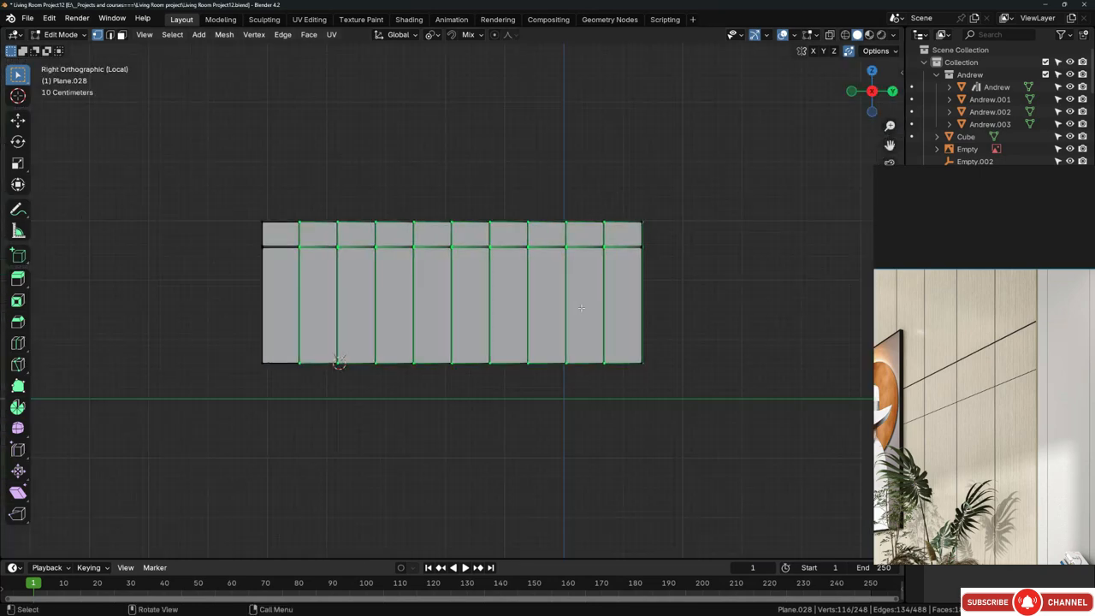
{"action": "key", "text": "KP_1"}
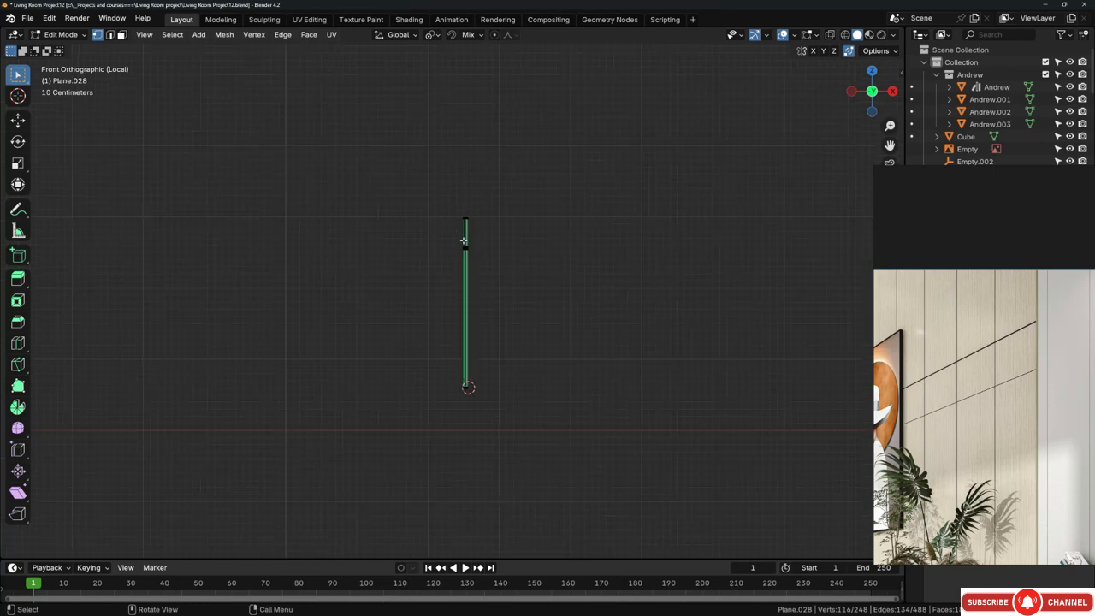
{"action": "scroll", "coordinate": [433, 266], "scroll_direction": "up", "scroll_amount": 5}
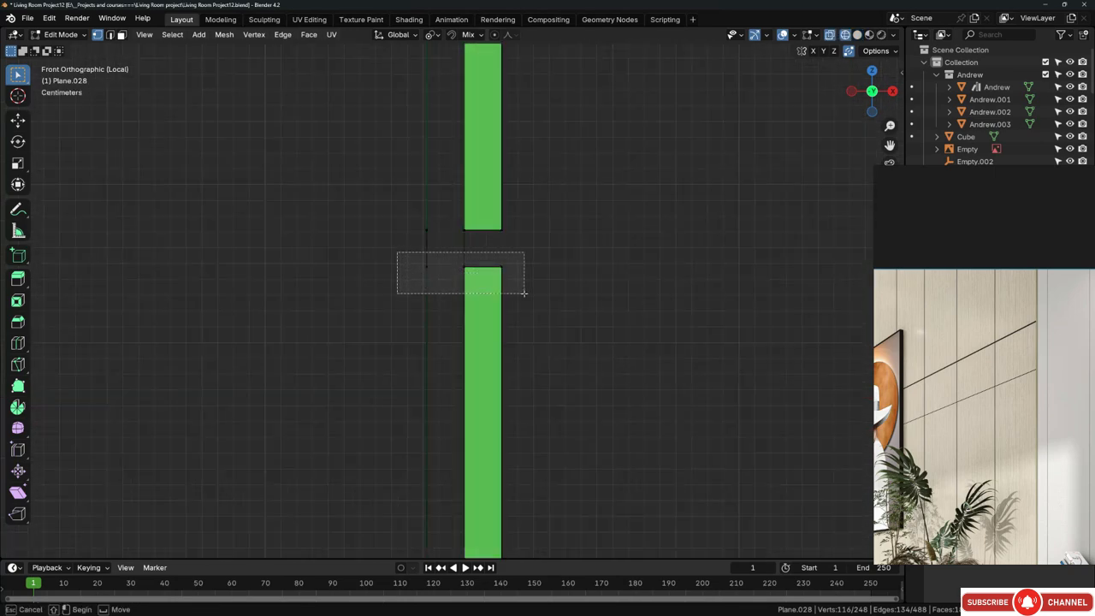
{"action": "left_click_drag", "start_coordinate": [525, 255], "coordinate": [525, 256]}
{"action": "scroll", "coordinate": [484, 218], "scroll_direction": "up", "scroll_amount": 3}
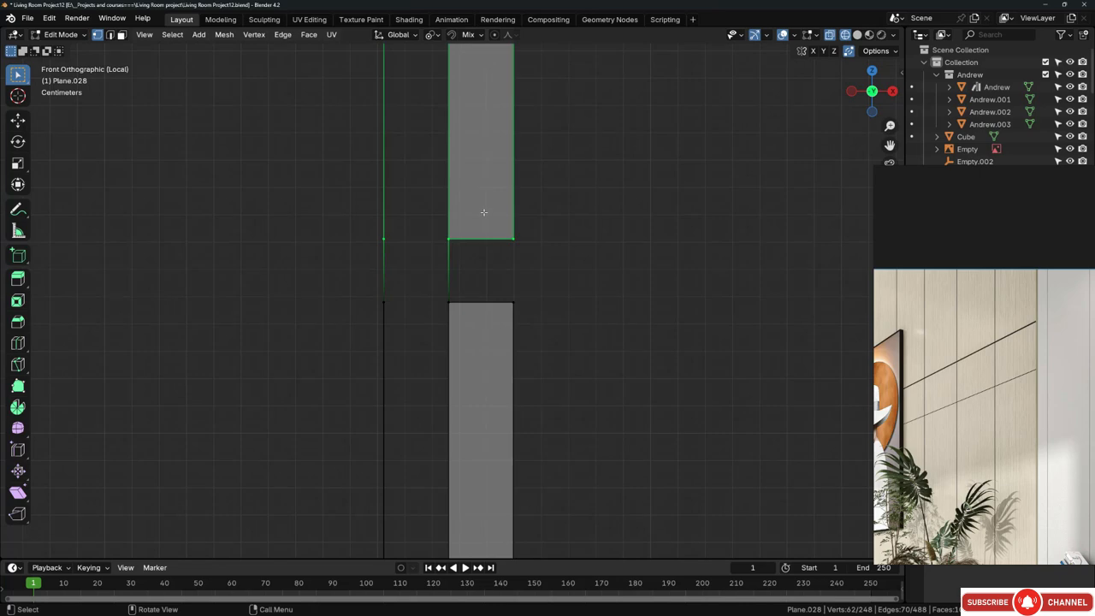
{"action": "key", "text": "g"}
{"action": "key", "text": "z"}
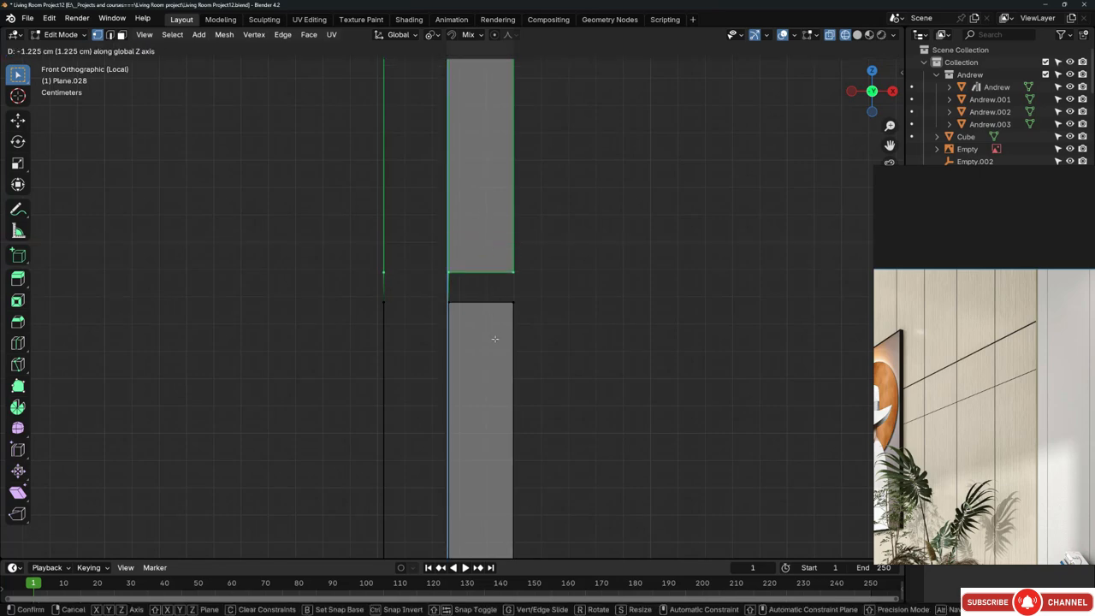
{"action": "left_click", "coordinate": [489, 388]}
Step: Examine the narrowed horizontal groove and the panel row's +Y end in solid shading, isolated and within the room
{"action": "scroll", "coordinate": [453, 291], "scroll_direction": "down", "scroll_amount": 6}
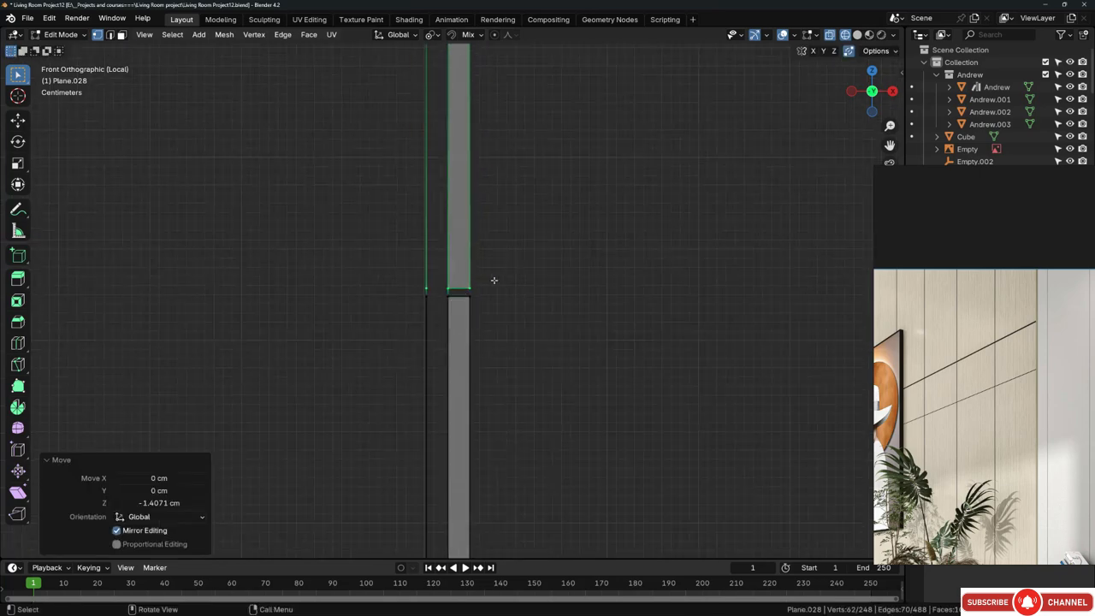
{"action": "middle_click_drag", "start_coordinate": [493, 279], "coordinate": [368, 243]}
{"action": "key", "text": "alt+z"}
{"action": "scroll", "coordinate": [367, 217], "scroll_direction": "down", "scroll_amount": 3}
{"action": "scroll", "coordinate": [368, 239], "scroll_direction": "down", "scroll_amount": 1}
{"action": "scroll", "coordinate": [369, 250], "scroll_direction": "up", "scroll_amount": 8}
{"action": "scroll", "coordinate": [324, 234], "scroll_direction": "down", "scroll_amount": 10}
{"action": "middle_click_drag", "start_coordinate": [577, 238], "coordinate": [530, 329]}
{"action": "key", "text": "slash"}
{"action": "scroll", "coordinate": [634, 295], "scroll_direction": "up", "scroll_amount": 4}
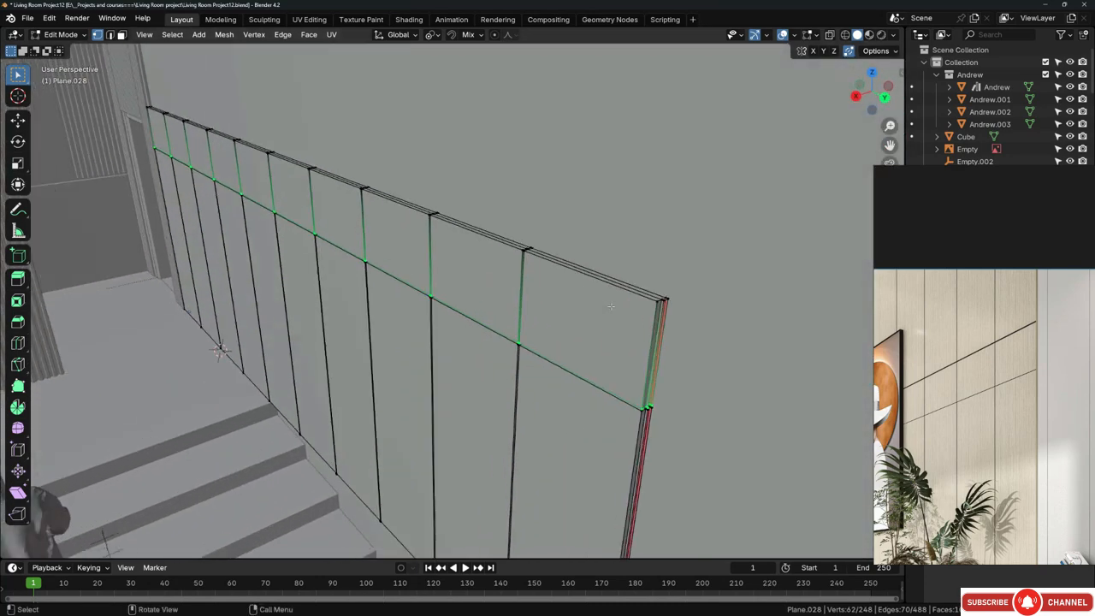
{"action": "middle_click_drag", "start_coordinate": [688, 306], "coordinate": [585, 227], "text": "shift"}
{"action": "scroll", "coordinate": [585, 228], "scroll_direction": "down", "scroll_amount": 3}
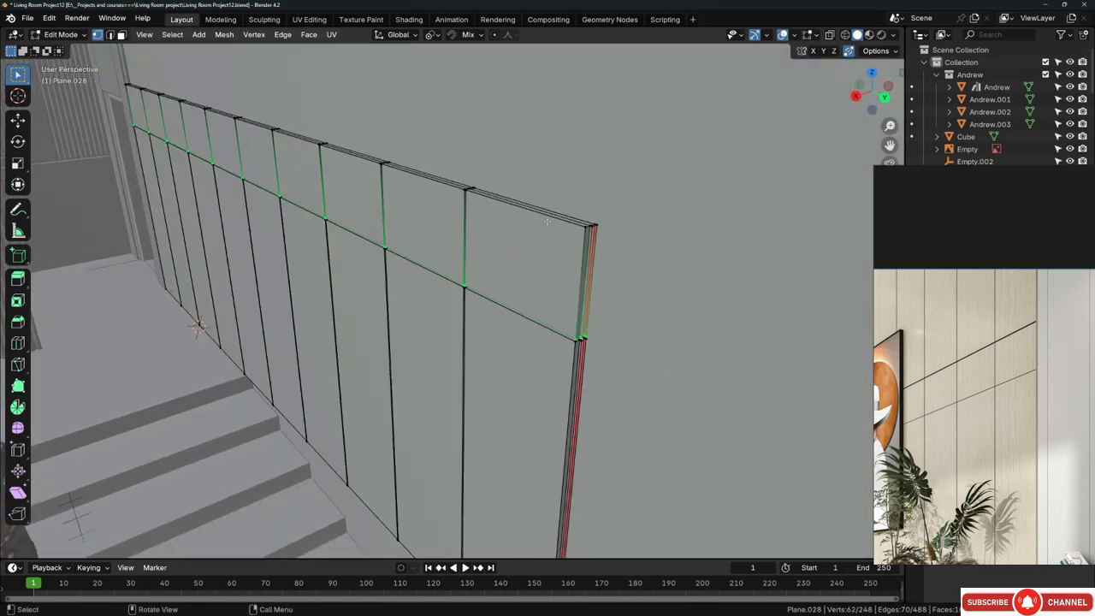
{"action": "middle_click_drag", "start_coordinate": [558, 279], "coordinate": [497, 264]}
{"action": "scroll", "coordinate": [561, 286], "scroll_direction": "up", "scroll_amount": 4}
{"action": "scroll", "coordinate": [549, 291], "scroll_direction": "down", "scroll_amount": 5}
{"action": "scroll", "coordinate": [497, 264], "scroll_direction": "up", "scroll_amount": 3}
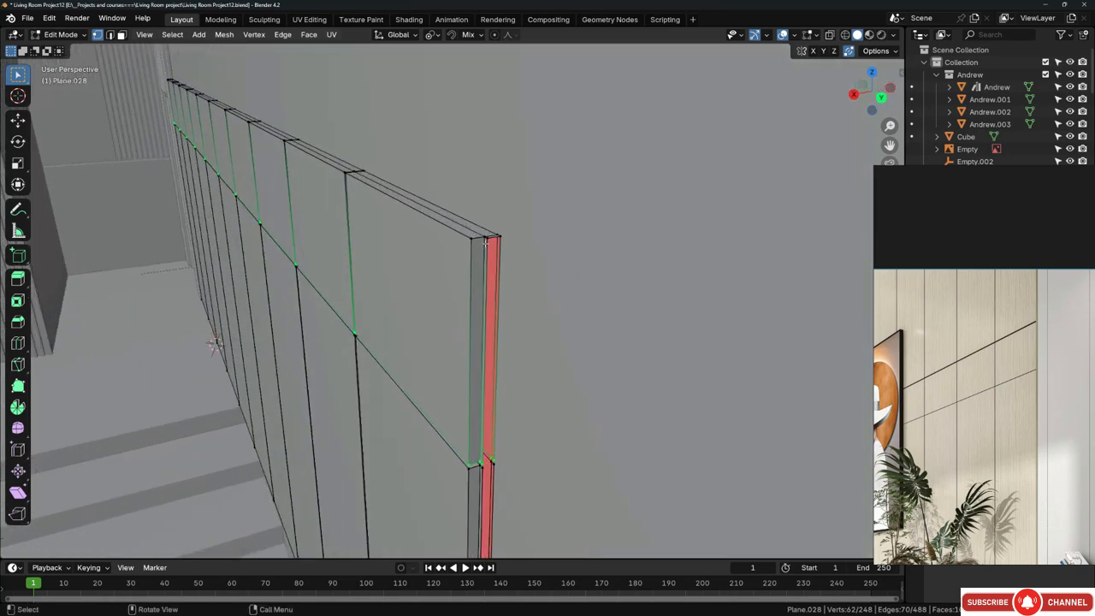
Step: Fill the open strips at the +Y end of the panel row's back layer with faces, starting from the short top edge
{"action": "scroll", "coordinate": [492, 248], "scroll_direction": "up", "scroll_amount": 2}
{"action": "scroll", "coordinate": [529, 274], "scroll_direction": "up", "scroll_amount": 3}
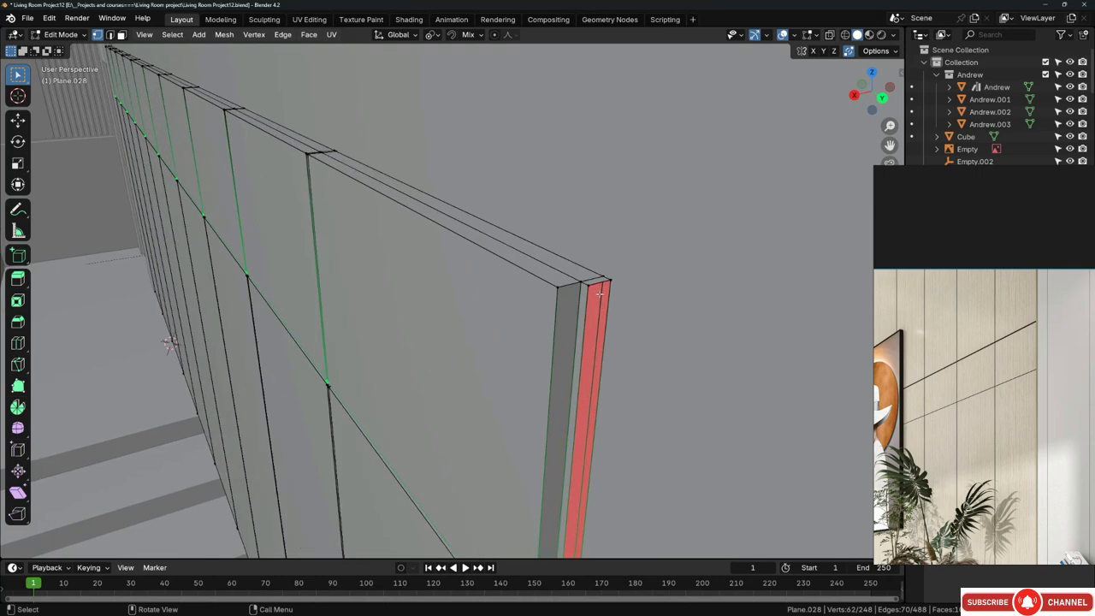
{"action": "scroll", "coordinate": [556, 244], "scroll_direction": "down", "scroll_amount": 2}
{"action": "scroll", "coordinate": [569, 265], "scroll_direction": "up", "scroll_amount": 2}
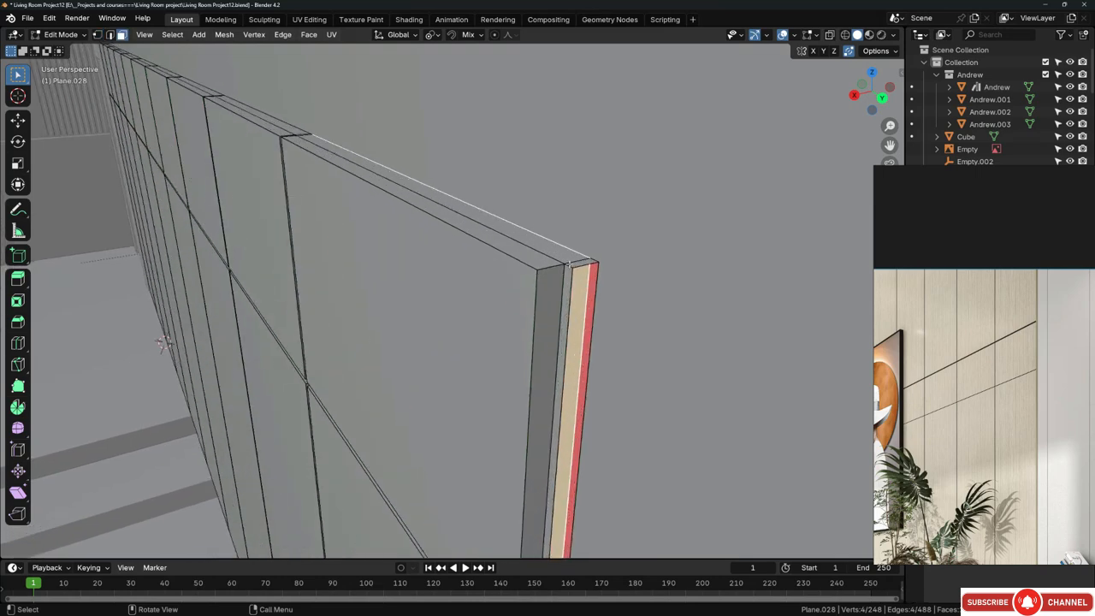
{"action": "left_click", "coordinate": [584, 262]}
{"action": "scroll", "coordinate": [528, 214], "scroll_direction": "down", "scroll_amount": 2}
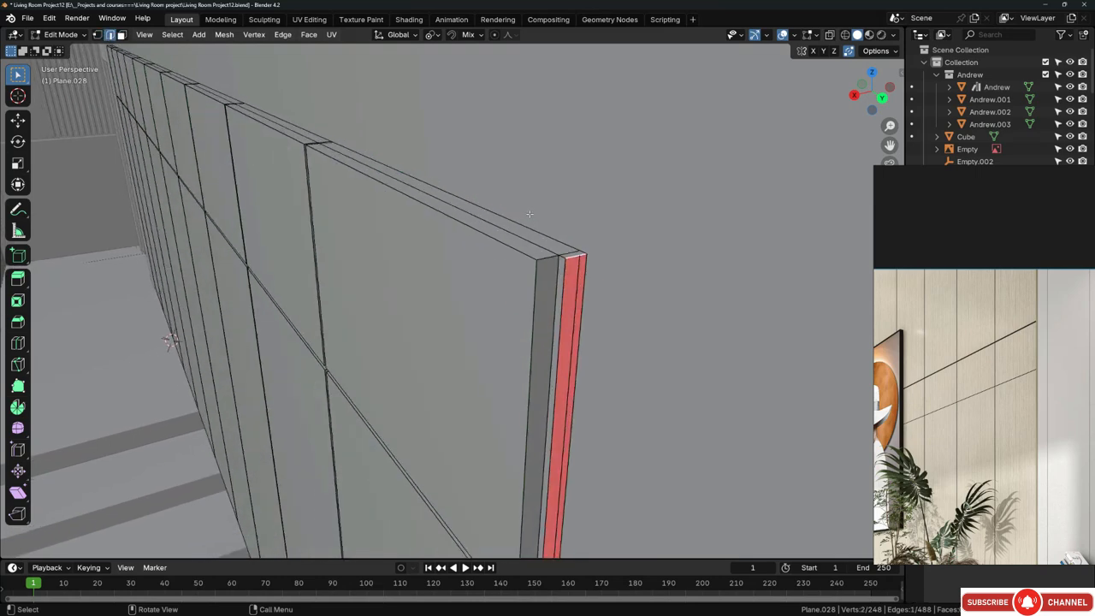
{"action": "middle_click_drag", "start_coordinate": [532, 275], "coordinate": [532, 120]}
{"action": "scroll", "coordinate": [529, 298], "scroll_direction": "up", "scroll_amount": 3}
{"action": "scroll", "coordinate": [488, 200], "scroll_direction": "down", "scroll_amount": 3}
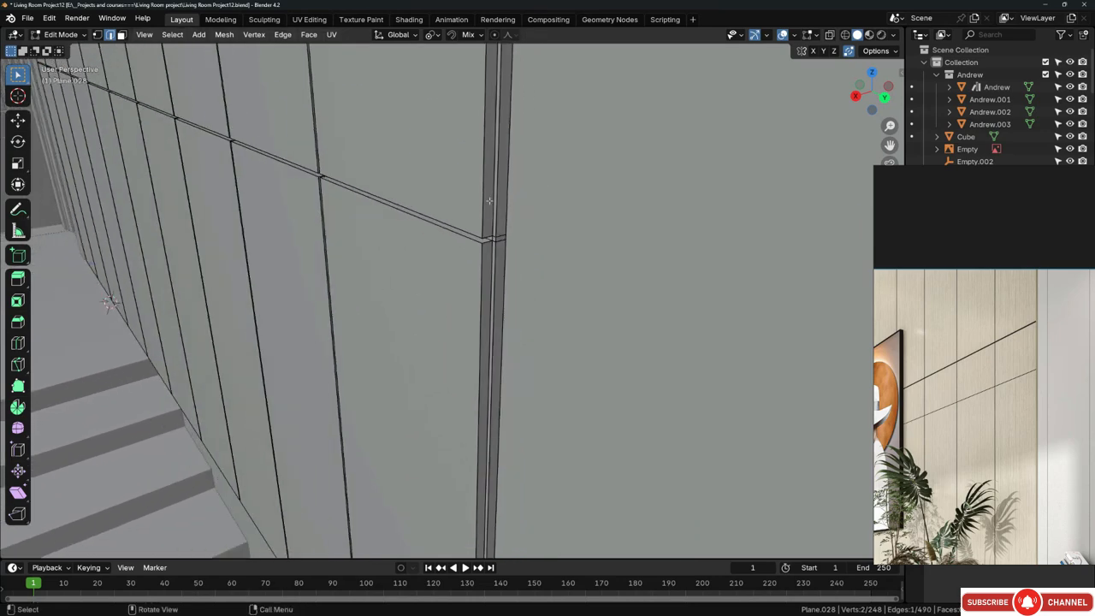
{"action": "middle_click_drag", "start_coordinate": [513, 397], "coordinate": [537, 120], "text": "shift"}
{"action": "scroll", "coordinate": [505, 409], "scroll_direction": "down", "scroll_amount": 2}
{"action": "scroll", "coordinate": [504, 409], "scroll_direction": "down", "scroll_amount": 2}
{"action": "middle_click_drag", "start_coordinate": [500, 283], "coordinate": [511, 294]}
Step: Isolate the panel row, fill the open strips at its -Y end with faces, and check the result back in the room
{"action": "key", "text": "slash"}
{"action": "middle_click_drag", "start_coordinate": [351, 231], "coordinate": [544, 212]}
{"action": "scroll", "coordinate": [501, 218], "scroll_direction": "down", "scroll_amount": 3}
{"action": "middle_click_drag", "start_coordinate": [413, 337], "coordinate": [539, 299], "text": "shift"}
{"action": "scroll", "coordinate": [463, 315], "scroll_direction": "up", "scroll_amount": 3}
{"action": "scroll", "coordinate": [463, 315], "scroll_direction": "up", "scroll_amount": 5}
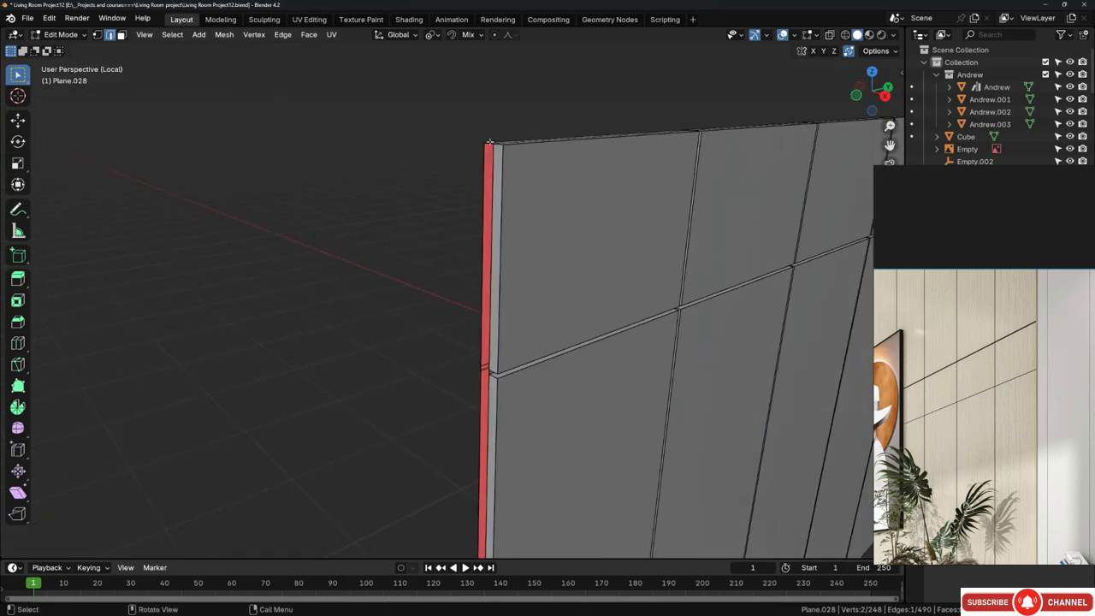
{"action": "middle_click_drag", "start_coordinate": [489, 144], "coordinate": [514, 248]}
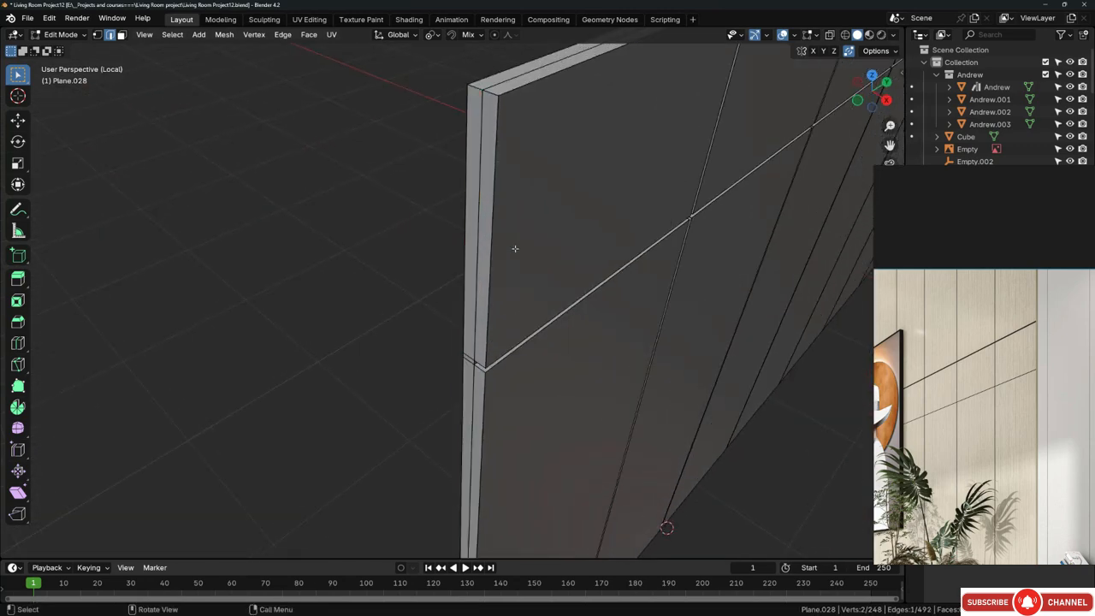
{"action": "scroll", "coordinate": [513, 249], "scroll_direction": "down", "scroll_amount": 3}
{"action": "middle_click_drag", "start_coordinate": [513, 329], "coordinate": [523, 196], "text": "shift"}
{"action": "scroll", "coordinate": [485, 450], "scroll_direction": "up", "scroll_amount": 3}
{"action": "scroll", "coordinate": [461, 434], "scroll_direction": "down", "scroll_amount": 3}
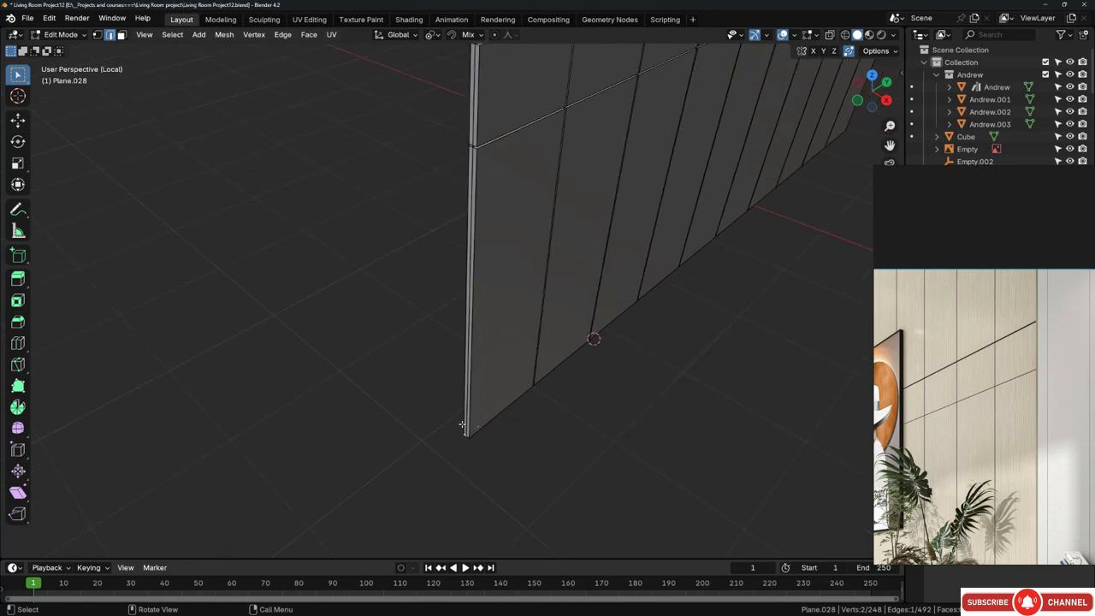
{"action": "middle_click_drag", "start_coordinate": [462, 424], "coordinate": [504, 415]}
{"action": "key", "text": "slash"}
{"action": "scroll", "coordinate": [482, 386], "scroll_direction": "down", "scroll_amount": 2}
{"action": "mouse_move", "coordinate": [504, 415]}
{"action": "middle_mouse_down"}
{"action": "mouse_move", "coordinate": [518, 404]}
{"action": "mouse_move", "coordinate": [505, 405]}
{"action": "middle_mouse_up"}
{"action": "scroll", "coordinate": [518, 263], "scroll_direction": "up", "scroll_amount": 2}
{"action": "middle_click_drag", "start_coordinate": [530, 263], "coordinate": [529, 274]}
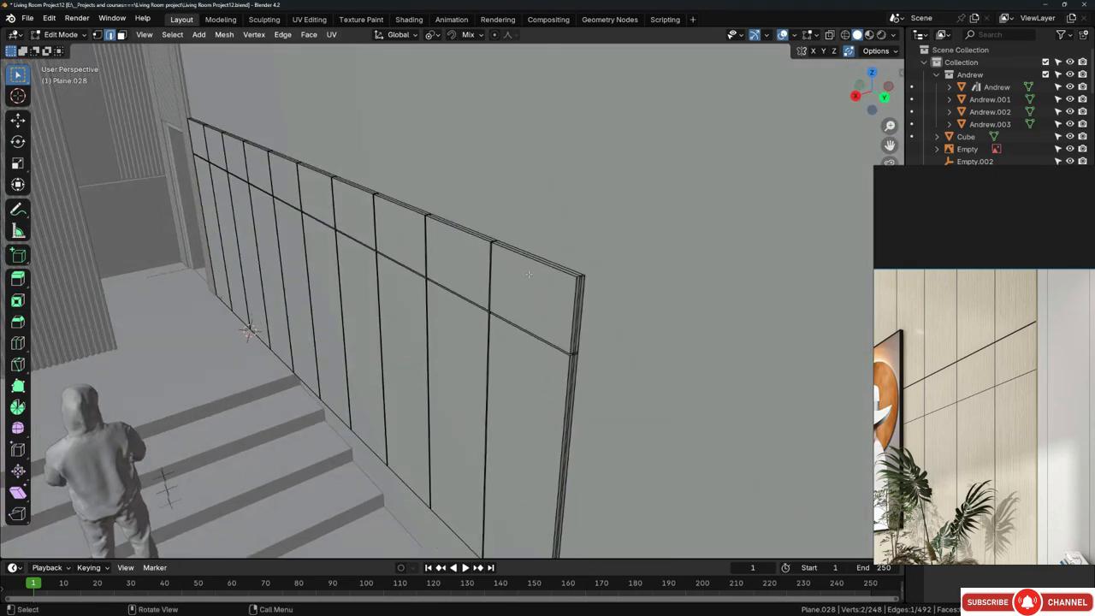
Step: Select all top faces of the panel row's back layer in face mode, using the isolated front view in wireframe
{"action": "key", "text": "3"}
{"action": "scroll", "coordinate": [530, 275], "scroll_direction": "up", "scroll_amount": 5}
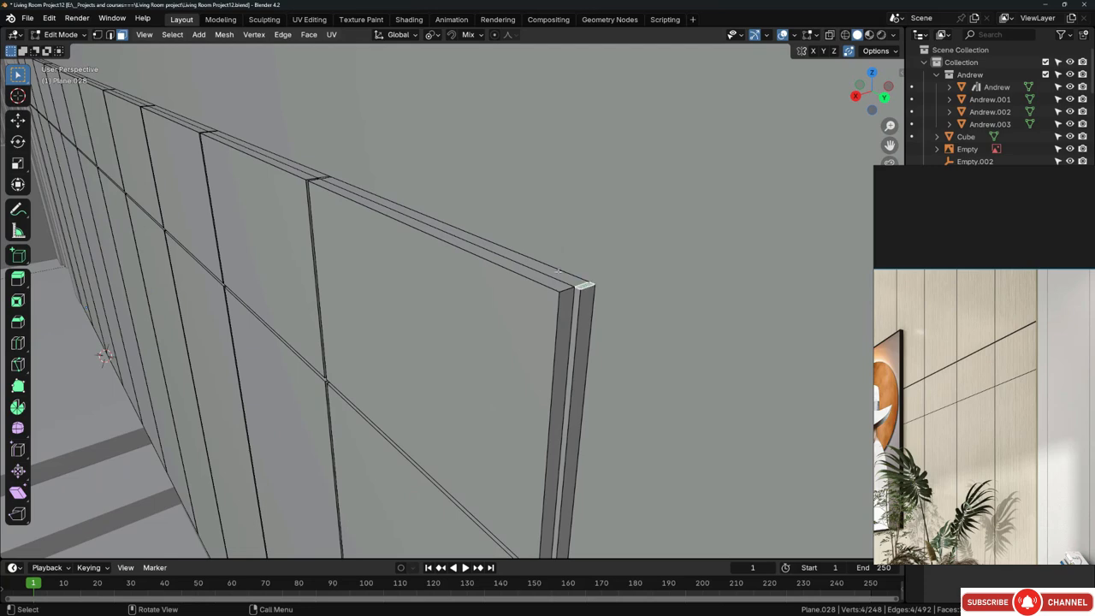
{"action": "left_click", "coordinate": [555, 271], "text": "shift"}
{"action": "middle_click_drag", "start_coordinate": [555, 271], "coordinate": [411, 224]}
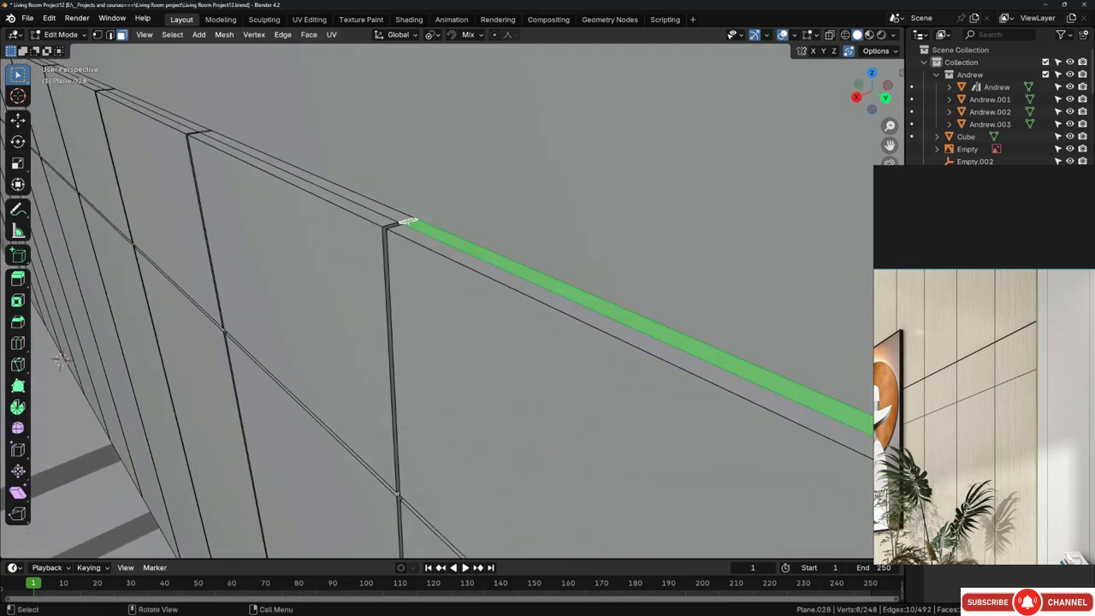
{"action": "key", "text": "KP_1"}
{"action": "scroll", "coordinate": [420, 243], "scroll_direction": "down", "scroll_amount": 8}
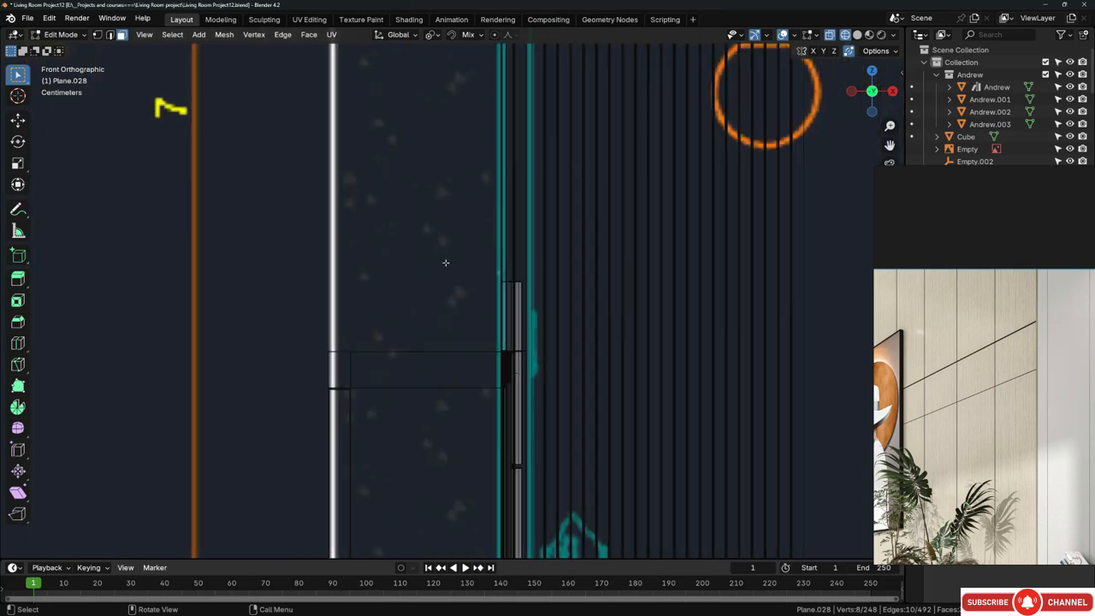
{"action": "scroll", "coordinate": [505, 262], "scroll_direction": "up", "scroll_amount": 7}
{"action": "scroll", "coordinate": [440, 289], "scroll_direction": "up", "scroll_amount": 6}
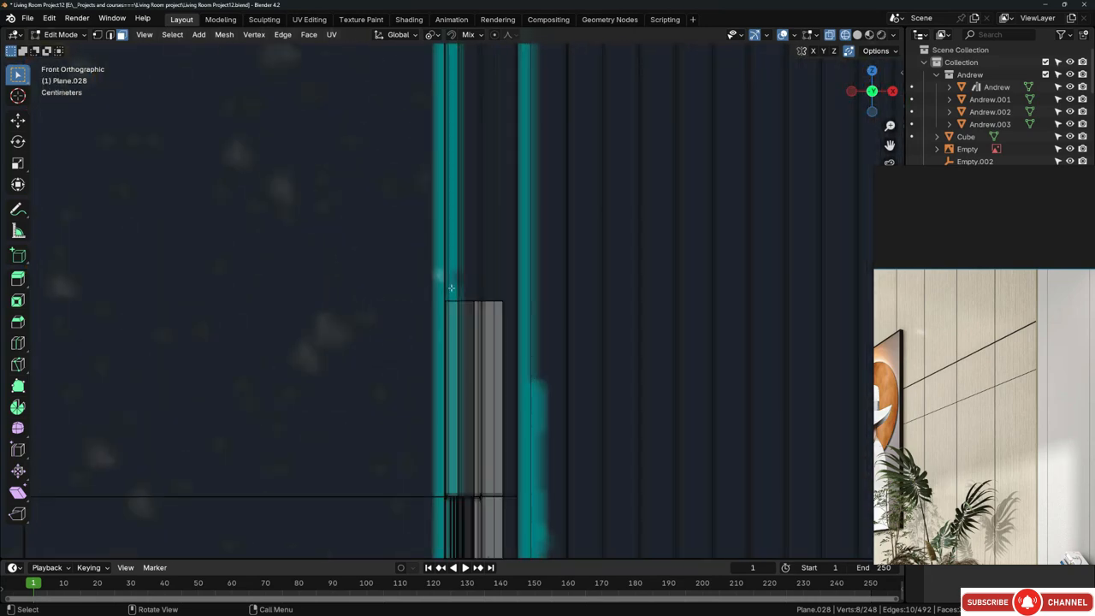
{"action": "scroll", "coordinate": [443, 289], "scroll_direction": "down", "scroll_amount": 3}
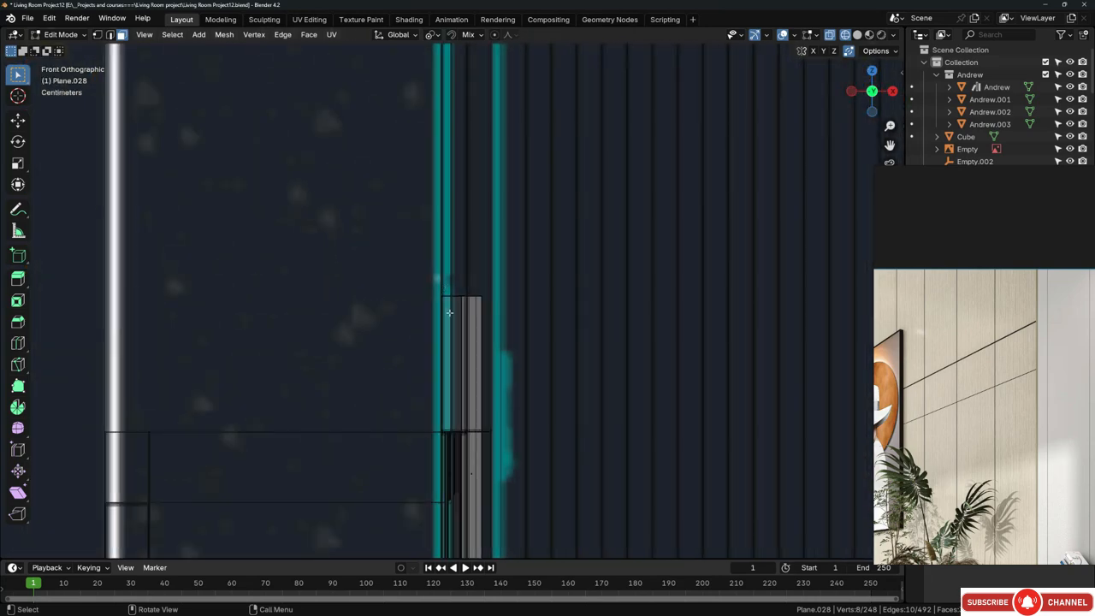
{"action": "key", "text": "KP_Divide"}
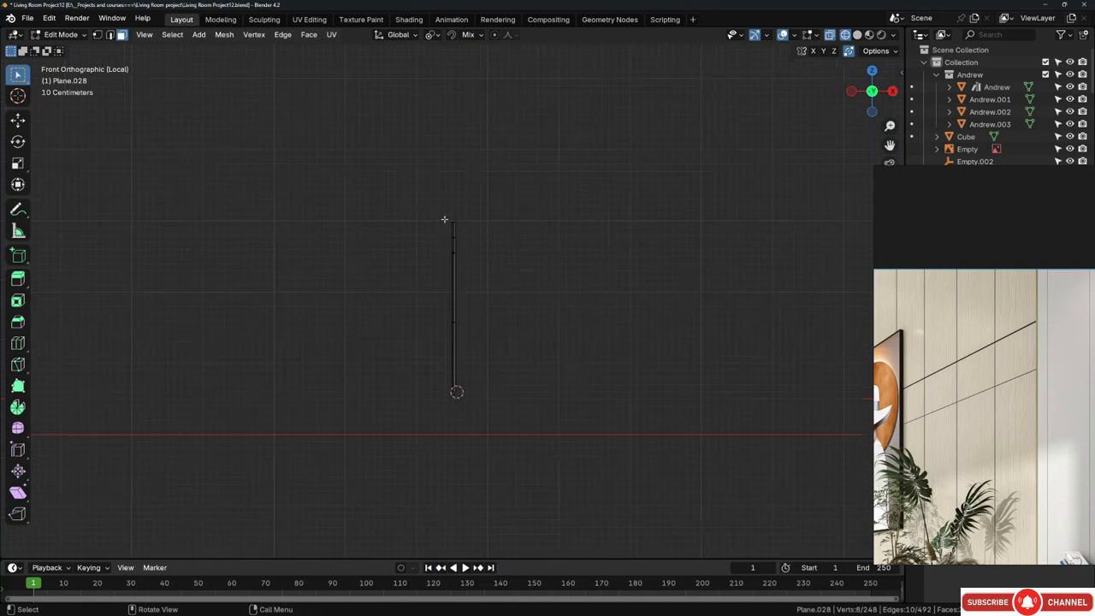
{"action": "scroll", "coordinate": [469, 231], "scroll_direction": "up", "scroll_amount": 12}
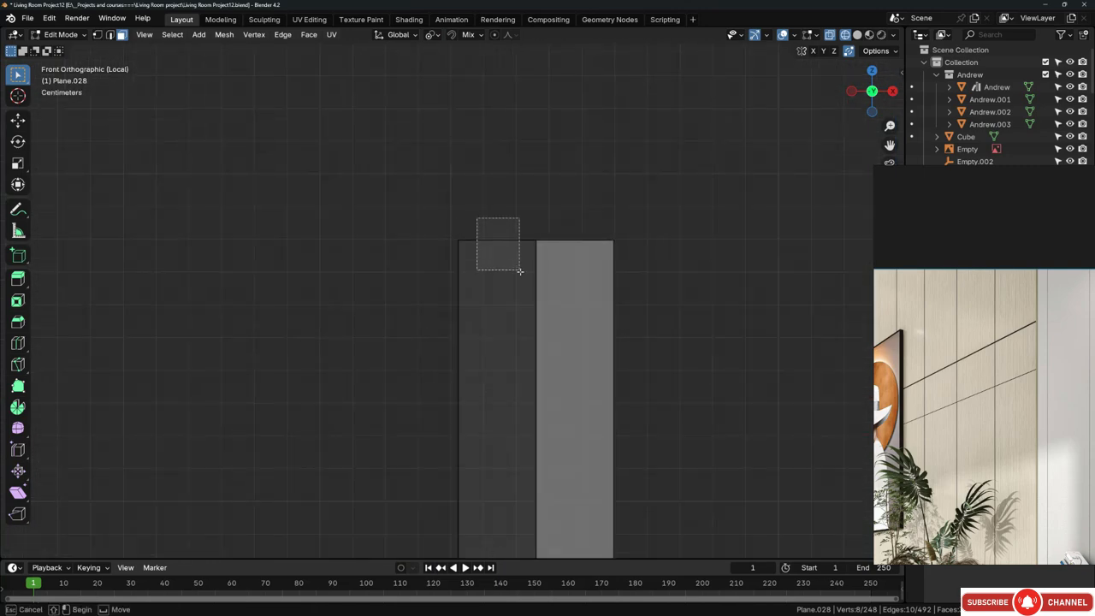
{"action": "left_click_drag", "start_coordinate": [520, 272], "coordinate": [520, 272]}
Step: Extrude the back layer's selected top faces 2.3503 cm upward in solid shading
{"action": "scroll", "coordinate": [483, 267], "scroll_direction": "down", "scroll_amount": 1}
{"action": "mouse_move", "coordinate": [491, 256]}
{"action": "middle_mouse_down"}
{"action": "mouse_move", "coordinate": [445, 308]}
{"action": "mouse_move", "coordinate": [397, 311]}
{"action": "mouse_move", "coordinate": [501, 295]}
{"action": "mouse_move", "coordinate": [582, 388]}
{"action": "mouse_move", "coordinate": [570, 322]}
{"action": "mouse_move", "coordinate": [550, 318]}
{"action": "middle_mouse_up"}
{"action": "key", "text": "z"}
{"action": "left_click", "coordinate": [488, 310]}
{"action": "scroll", "coordinate": [436, 301], "scroll_direction": "down", "scroll_amount": 2}
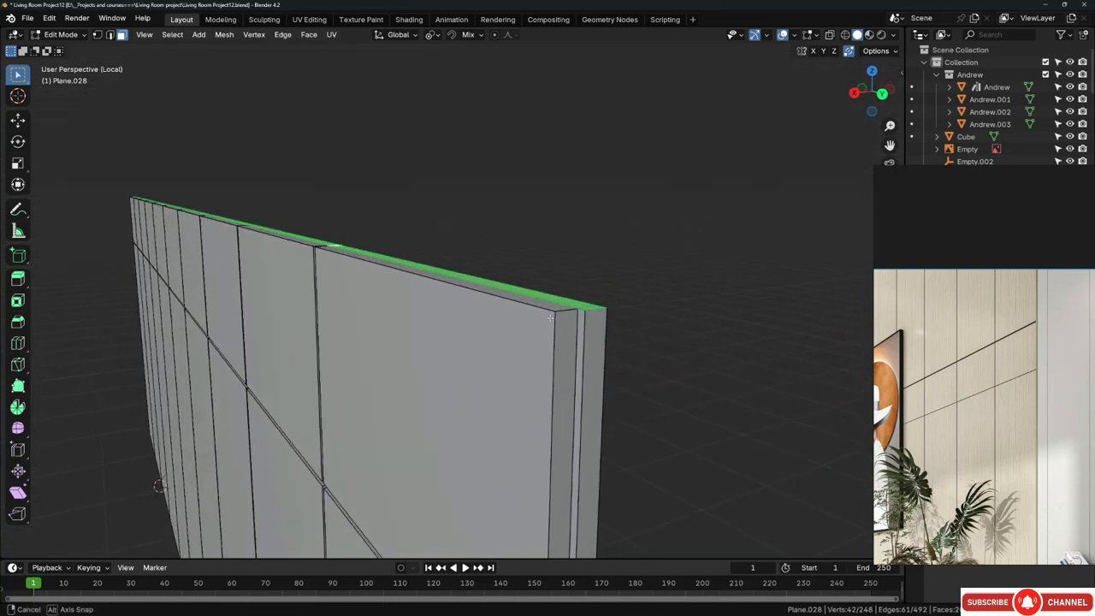
{"action": "left_click", "coordinate": [548, 195]}
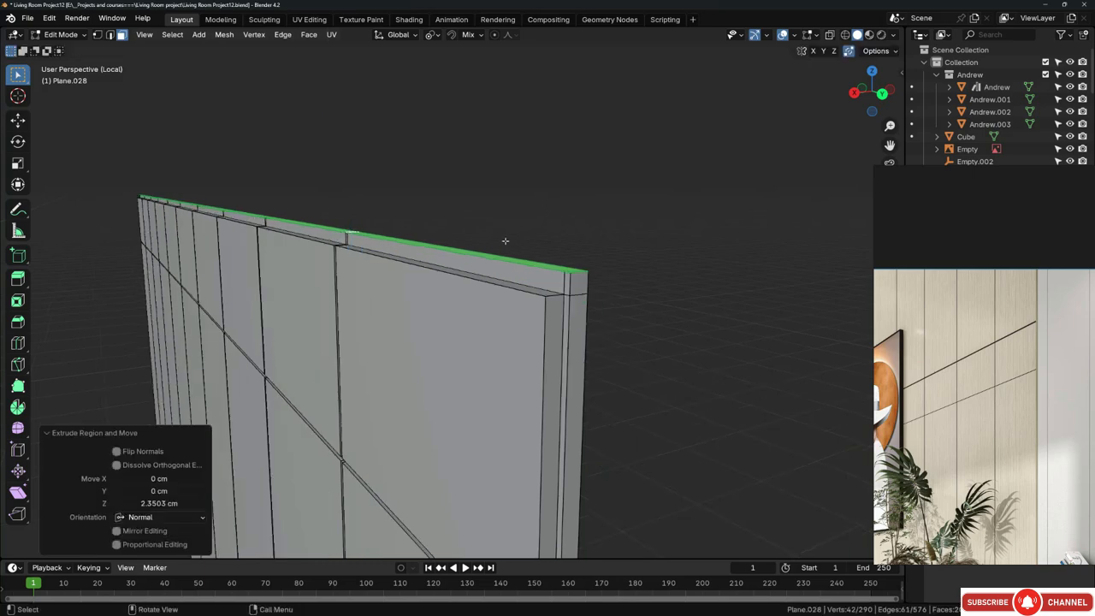
Step: Examine the panel row with its raised back strip within the whole room, from the front and at an angle
{"action": "scroll", "coordinate": [507, 243], "scroll_direction": "down", "scroll_amount": 6}
{"action": "key", "text": "KP_Divide"}
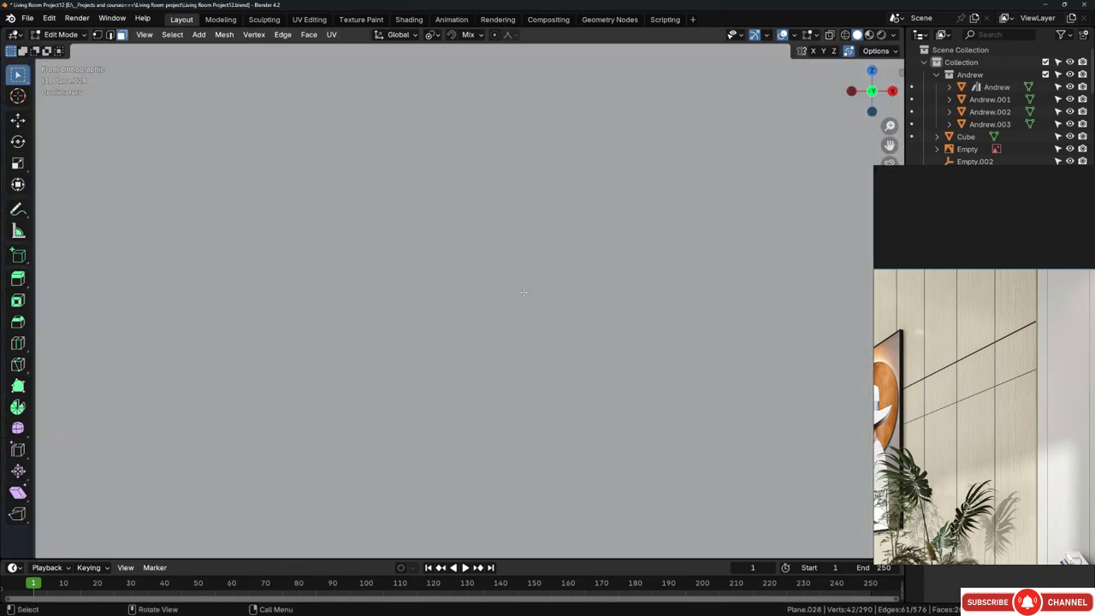
{"action": "scroll", "coordinate": [505, 295], "scroll_direction": "down", "scroll_amount": 14}
{"action": "key", "text": "KP_1"}
{"action": "scroll", "coordinate": [446, 331], "scroll_direction": "up", "scroll_amount": 6}
{"action": "middle_click_drag", "start_coordinate": [478, 317], "coordinate": [359, 299]}
{"action": "scroll", "coordinate": [359, 299], "scroll_direction": "up", "scroll_amount": 3}
{"action": "middle_click_drag", "start_coordinate": [513, 359], "coordinate": [474, 278]}
{"action": "middle_click_drag", "start_coordinate": [474, 278], "coordinate": [497, 289]}
{"action": "scroll", "coordinate": [490, 296], "scroll_direction": "up", "scroll_amount": 2}
Step: Leave mesh editing and add a Bevel modifier to the wall panel row
{"action": "key", "text": "Tab"}
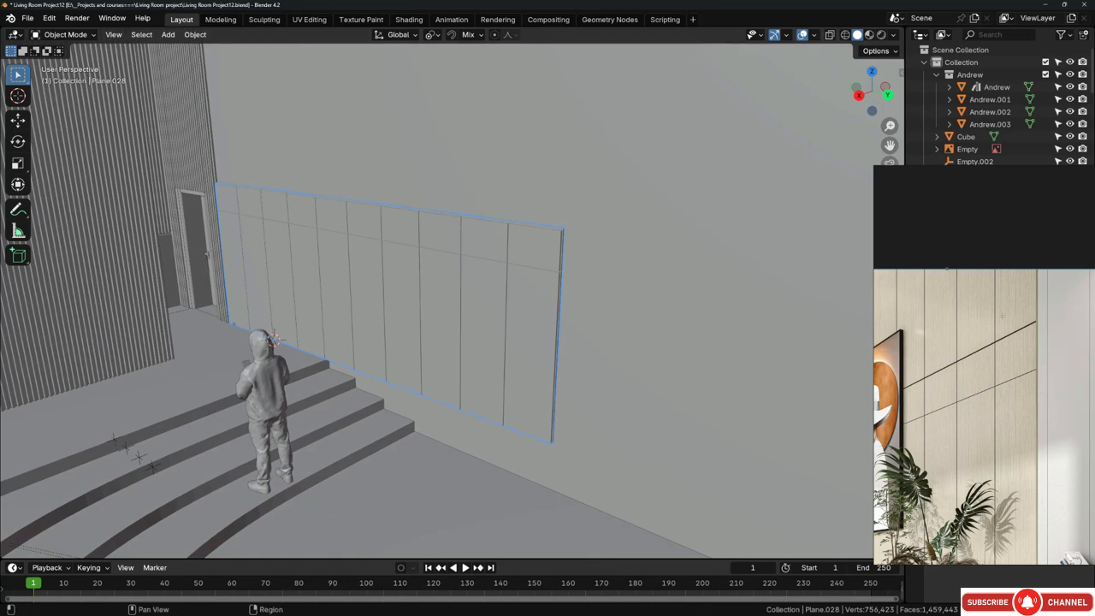
{"action": "scroll", "coordinate": [532, 249], "scroll_direction": "up", "scroll_amount": 3}
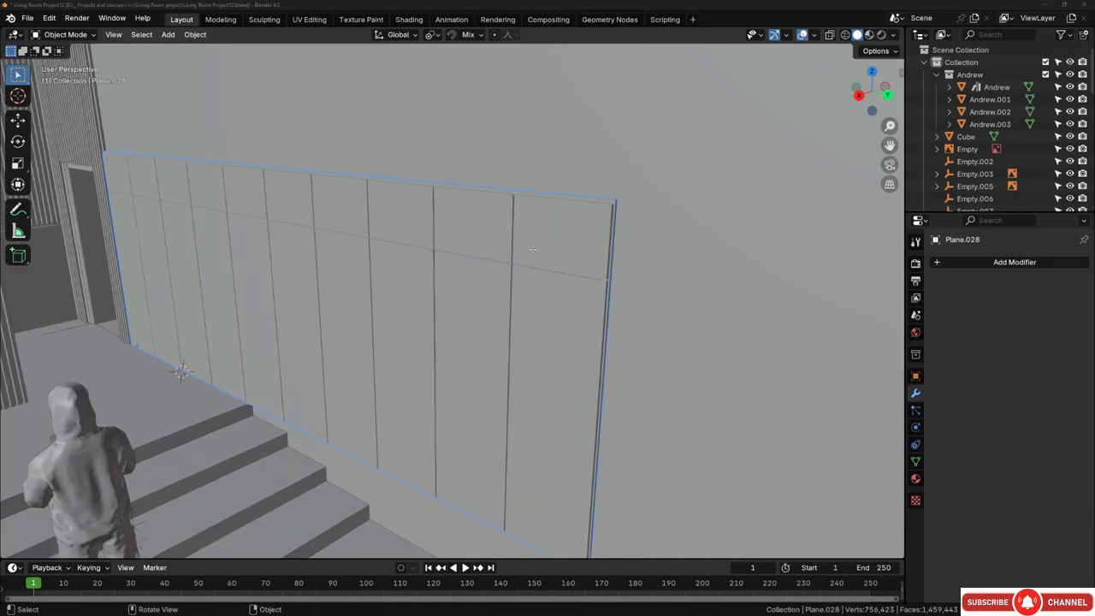
{"action": "scroll", "coordinate": [532, 249], "scroll_direction": "up", "scroll_amount": 3}
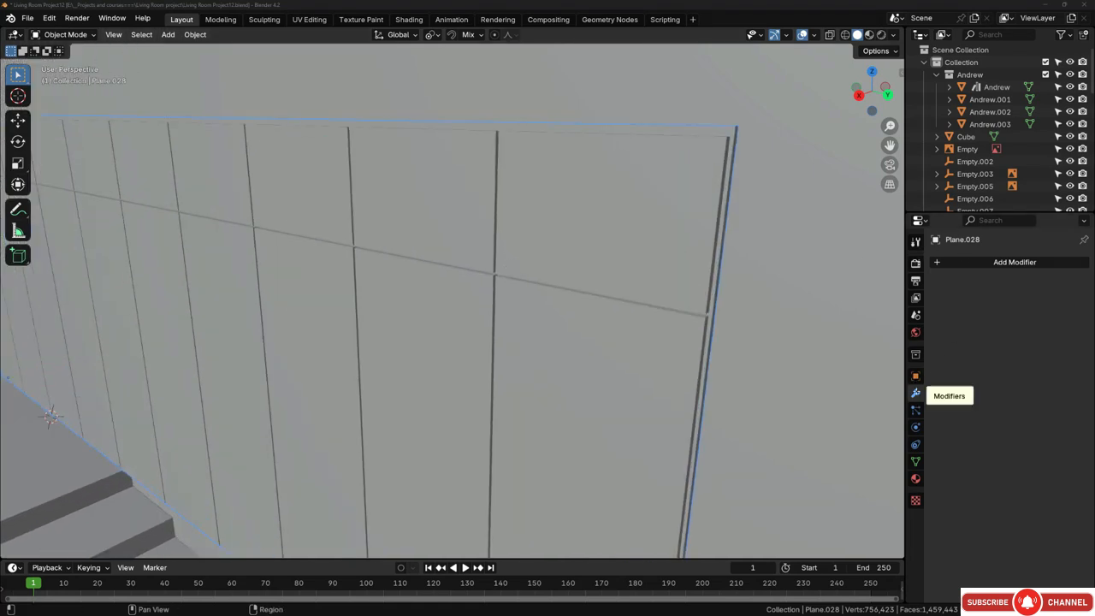
{"action": "left_click", "coordinate": [993, 262]}
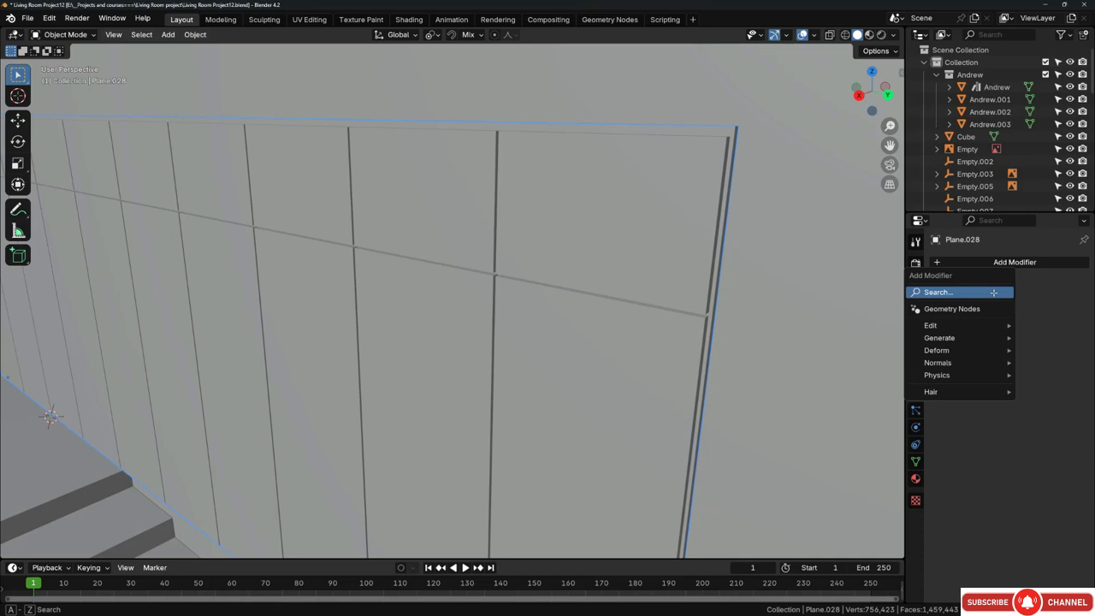
{"action": "mouse_move", "coordinate": [945, 338]}
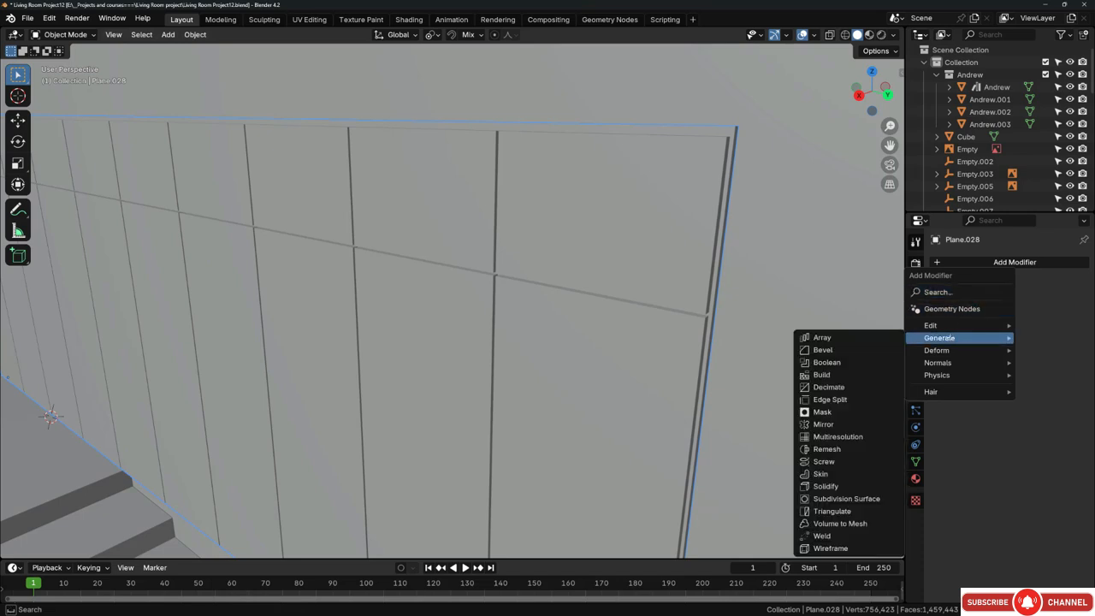
{"action": "left_click", "coordinate": [837, 350]}
{"action": "middle_click_drag", "start_coordinate": [667, 244], "coordinate": [680, 216]}
{"action": "scroll", "coordinate": [680, 216], "scroll_direction": "up", "scroll_amount": 4}
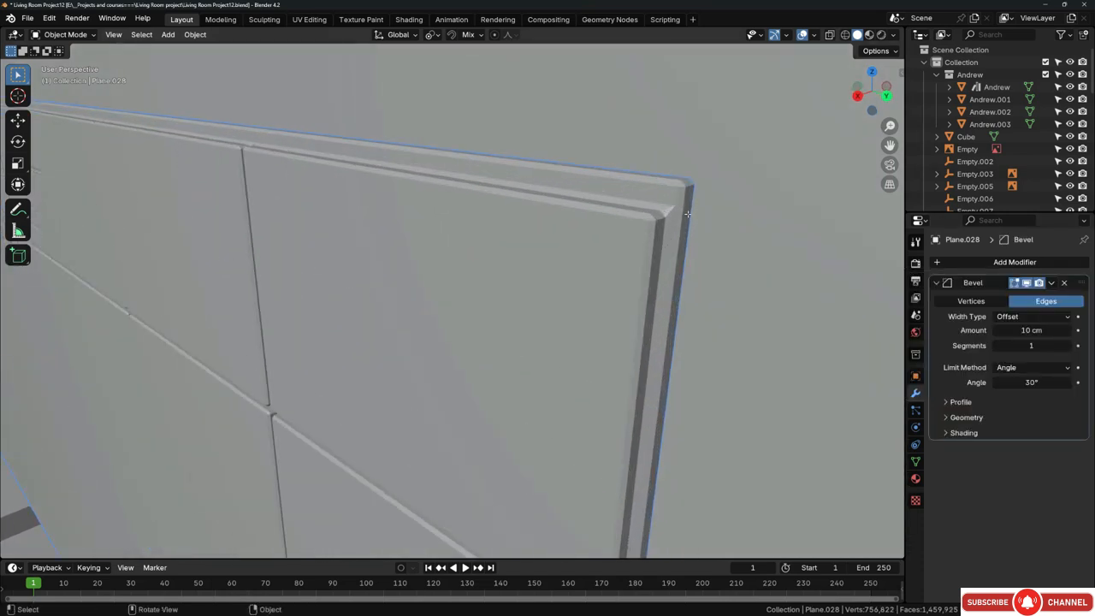
Step: Set the panel row's bevel amount to 0.3 cm with 3 segments
{"action": "left_click", "coordinate": [1038, 332]}
{"action": "type", "text": "0.3"}
{"action": "key", "text": "Return"}
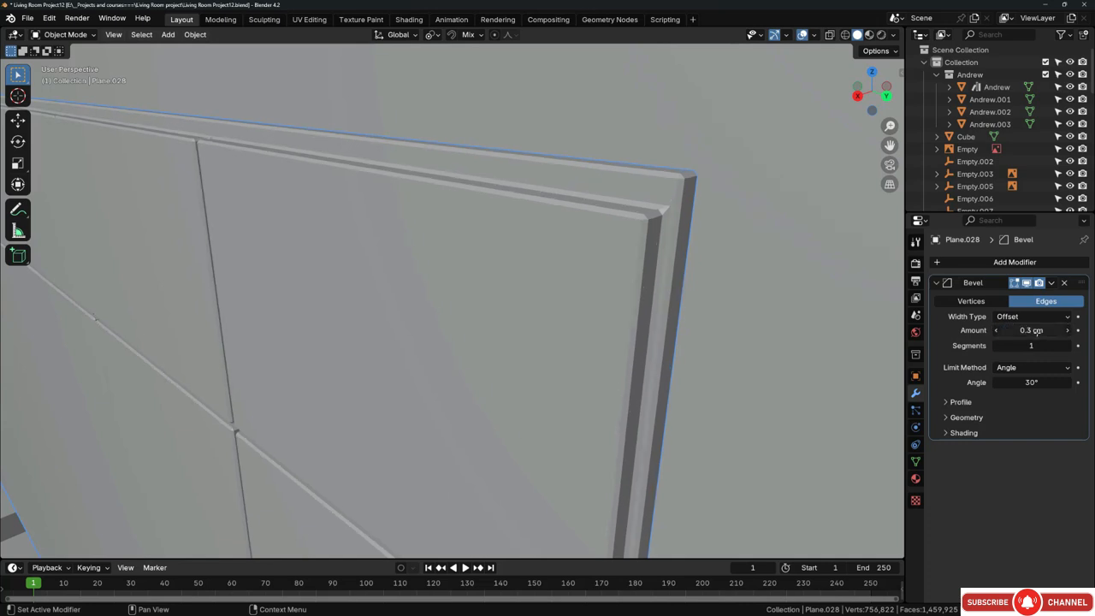
{"action": "left_click", "coordinate": [1067, 345]}
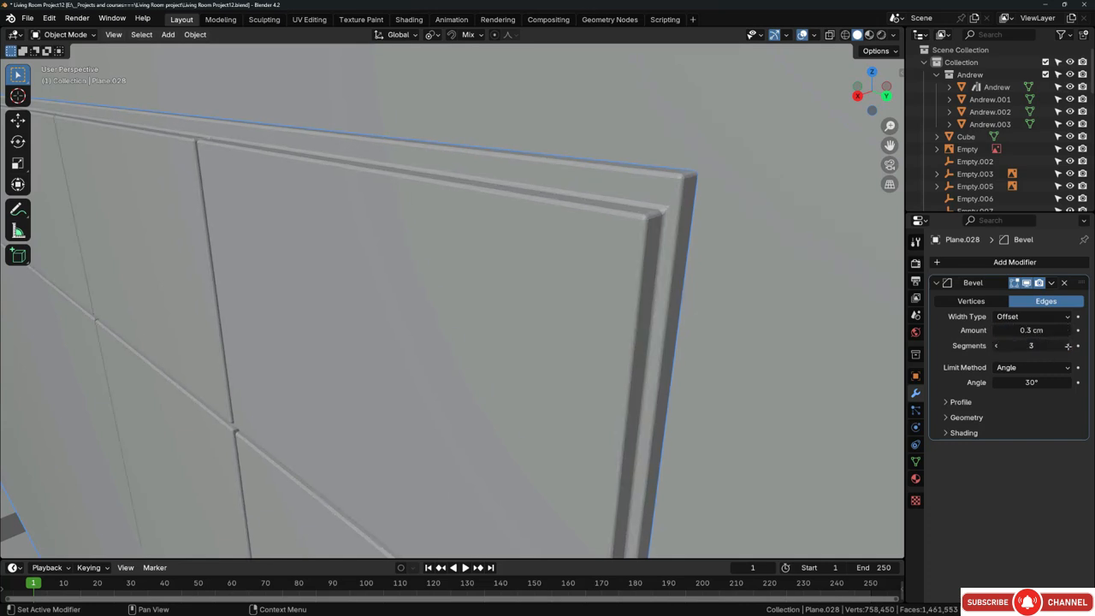
Step: Shade the panel row smooth and enable Harden Normals in its Bevel modifier
{"action": "right_click", "coordinate": [648, 232]}
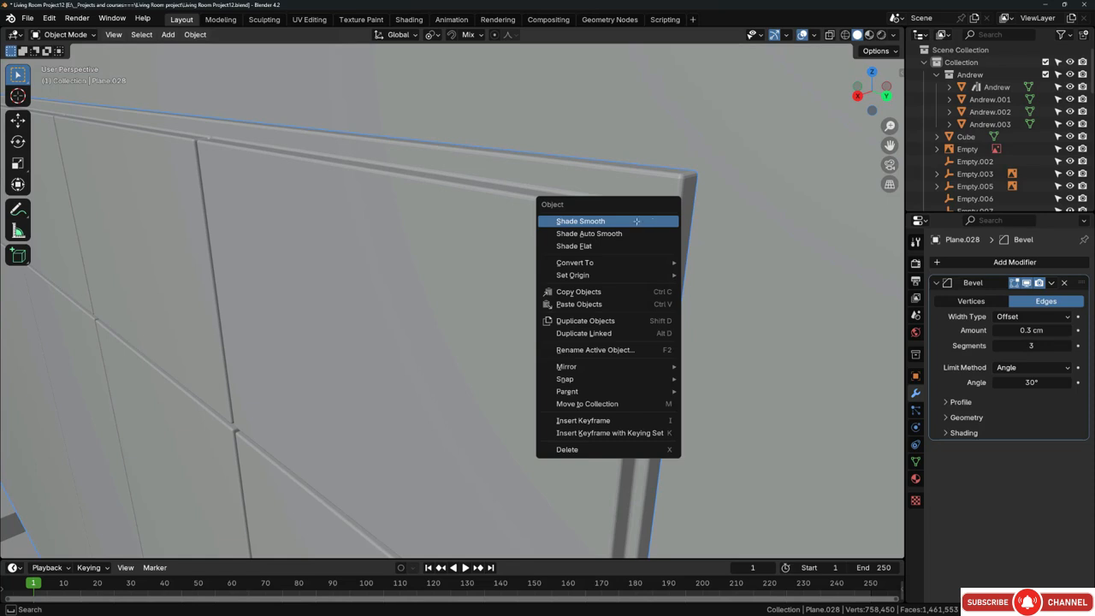
{"action": "left_click", "coordinate": [636, 221]}
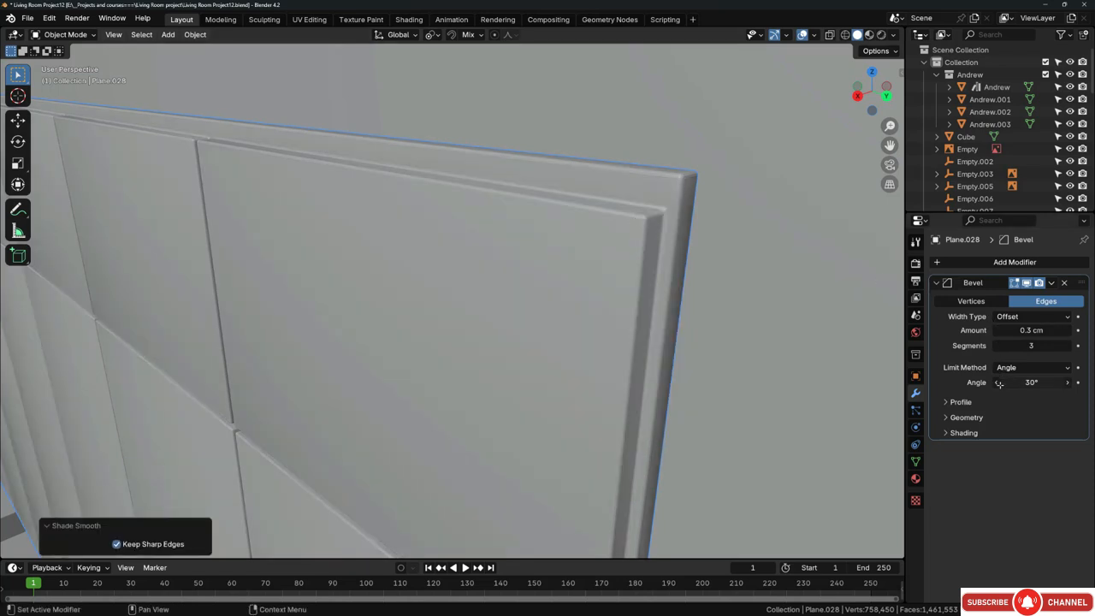
{"action": "left_click", "coordinate": [962, 433]}
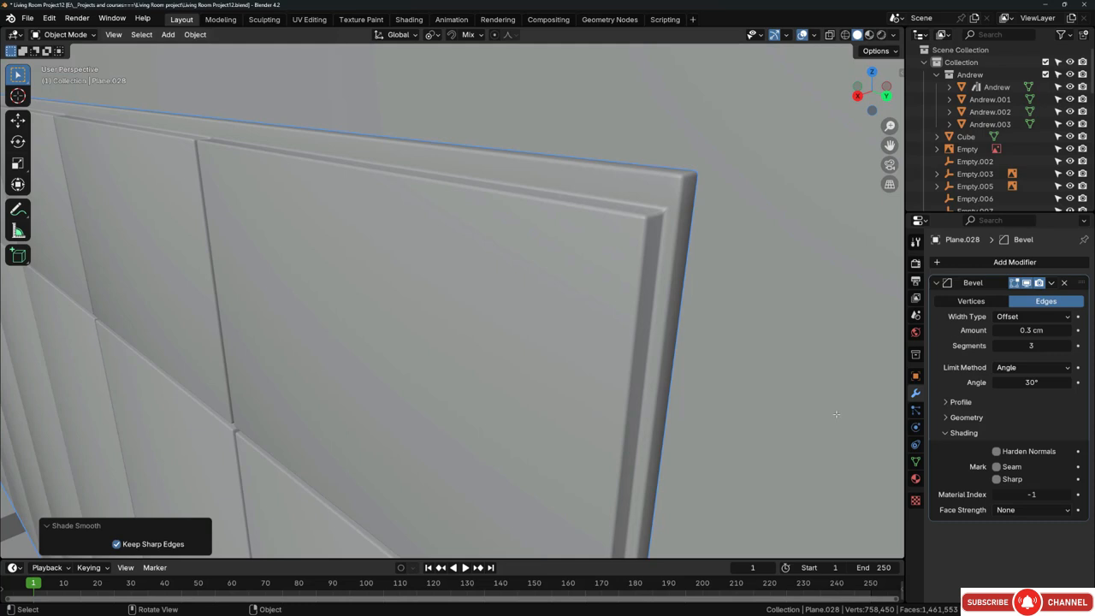
{"action": "left_click", "coordinate": [996, 450]}
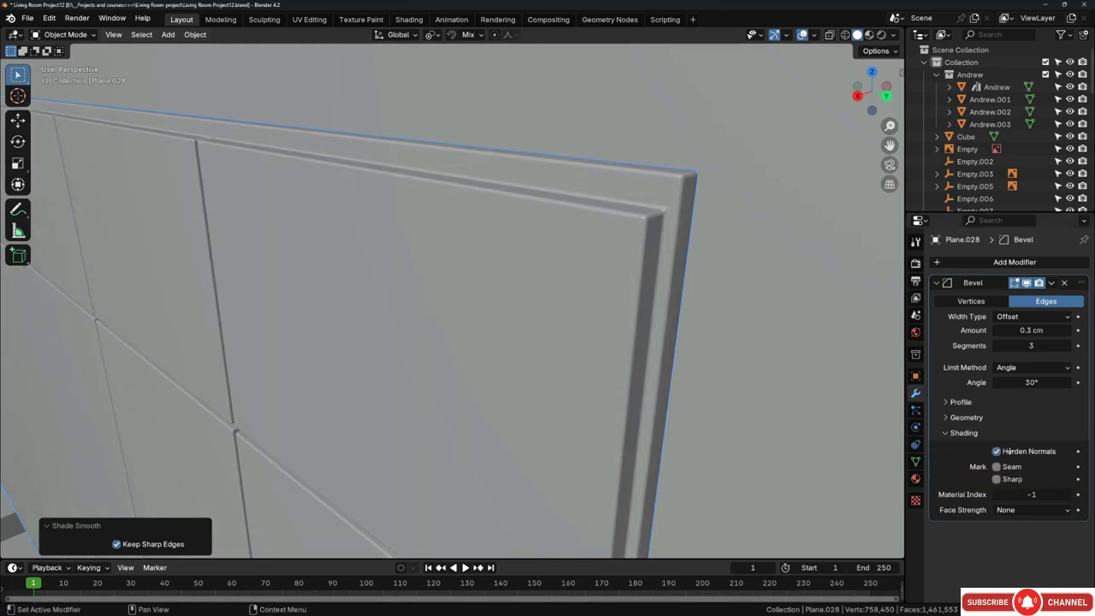
Step: Set the panel row's bevel amount to 0.1 cm after checking the upper corner's edges closely
{"action": "scroll", "coordinate": [608, 208], "scroll_direction": "down", "scroll_amount": 5}
{"action": "scroll", "coordinate": [624, 184], "scroll_direction": "up", "scroll_amount": 5}
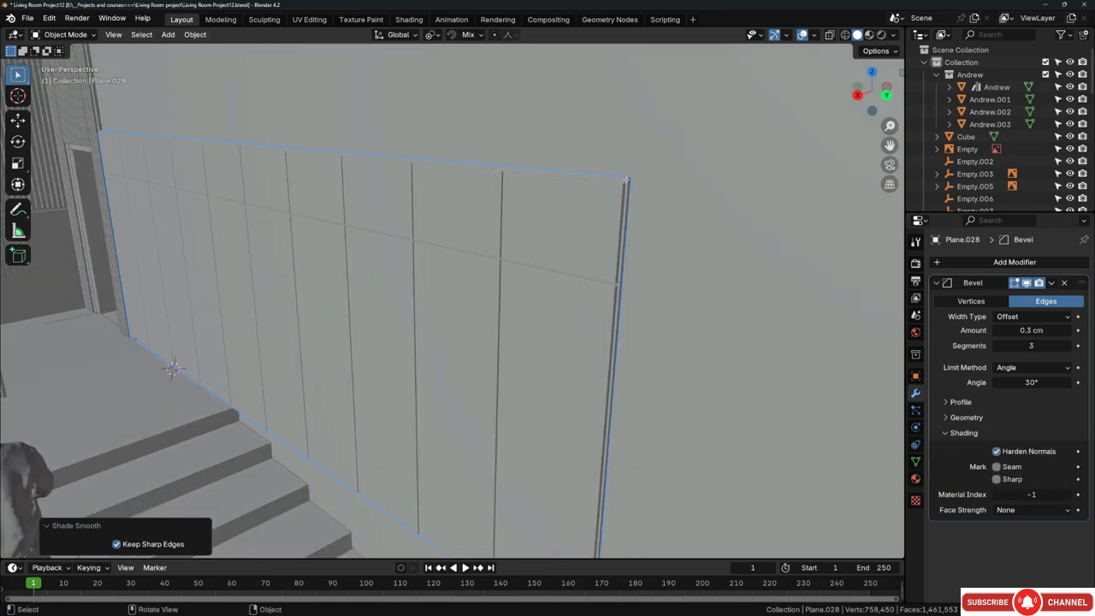
{"action": "scroll", "coordinate": [632, 179], "scroll_direction": "up", "scroll_amount": 2}
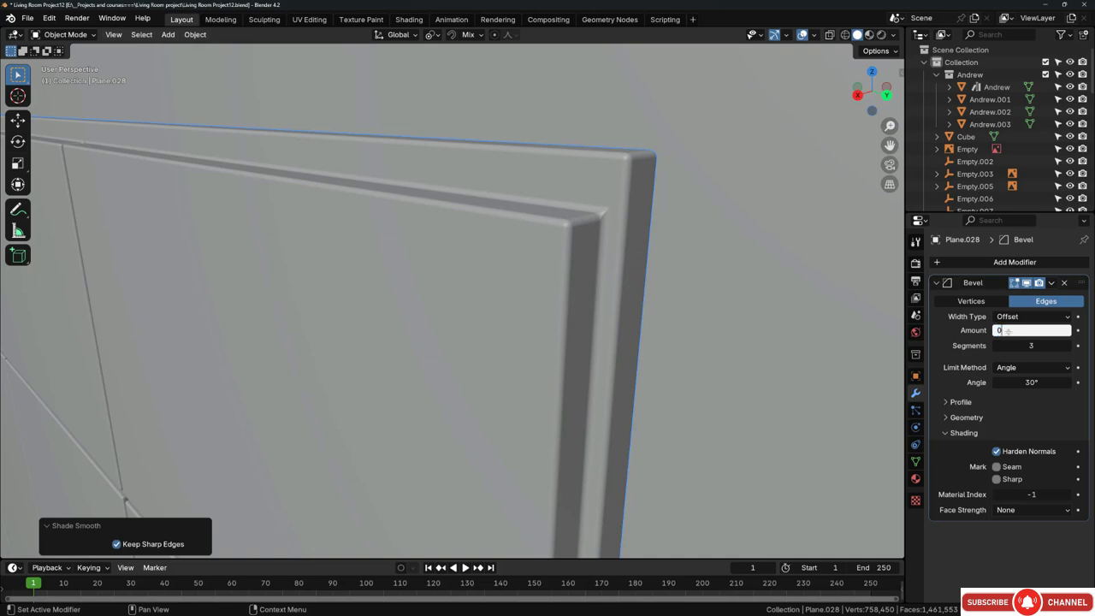
{"action": "key", "text": "Return"}
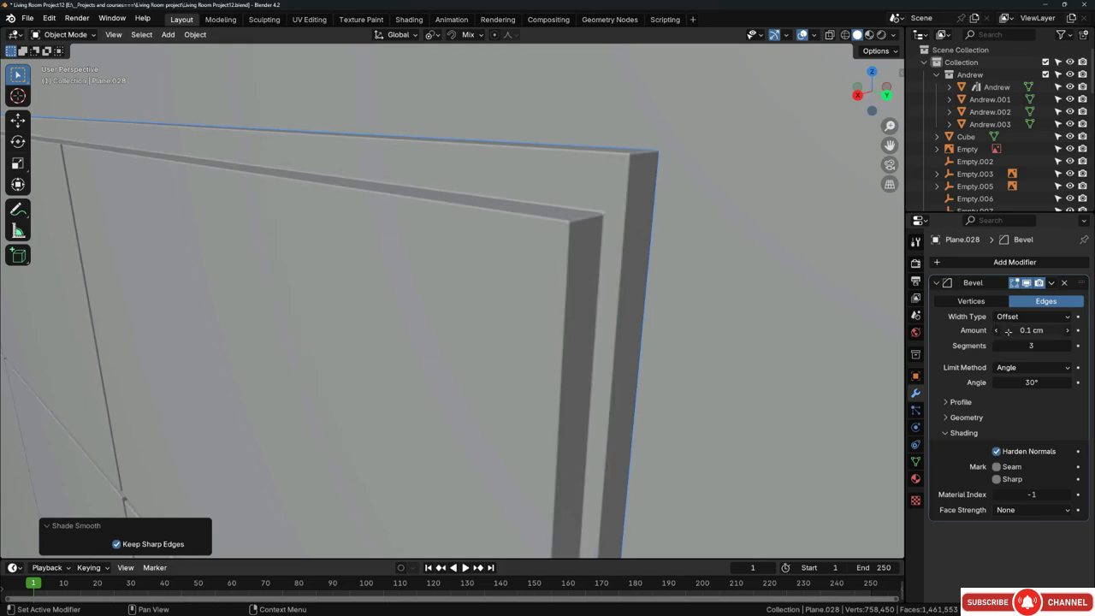
Step: Duplicate the panel row 241.75 cm straight up along Z to form a second row above it
{"action": "middle_click_drag", "start_coordinate": [879, 334], "coordinate": [475, 276]}
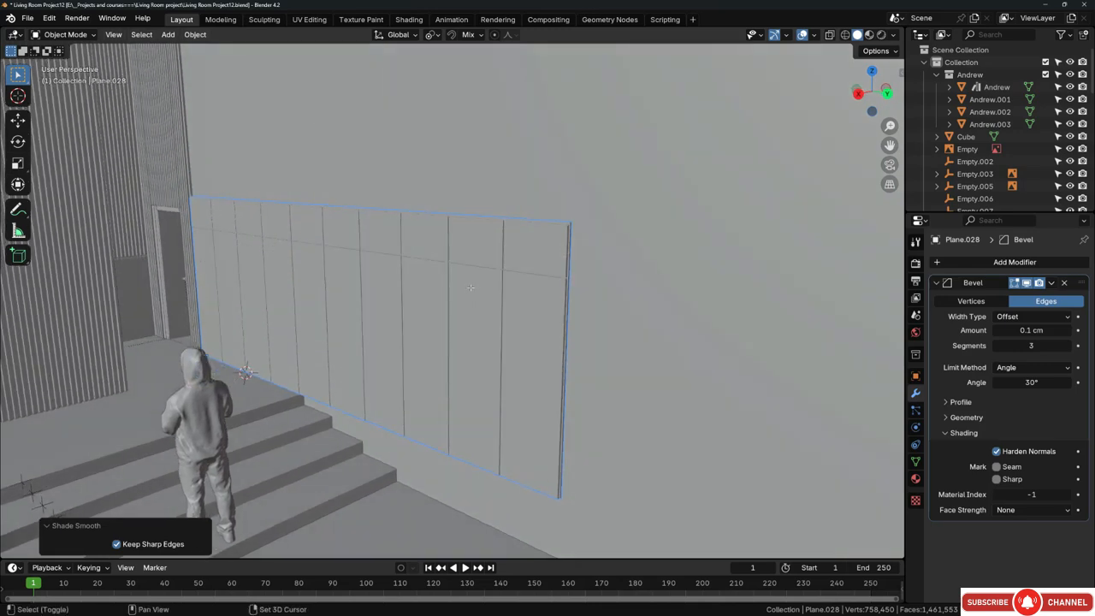
{"action": "key", "text": "shift+d"}
{"action": "key", "text": "z"}
{"action": "left_click", "coordinate": [511, 127]}
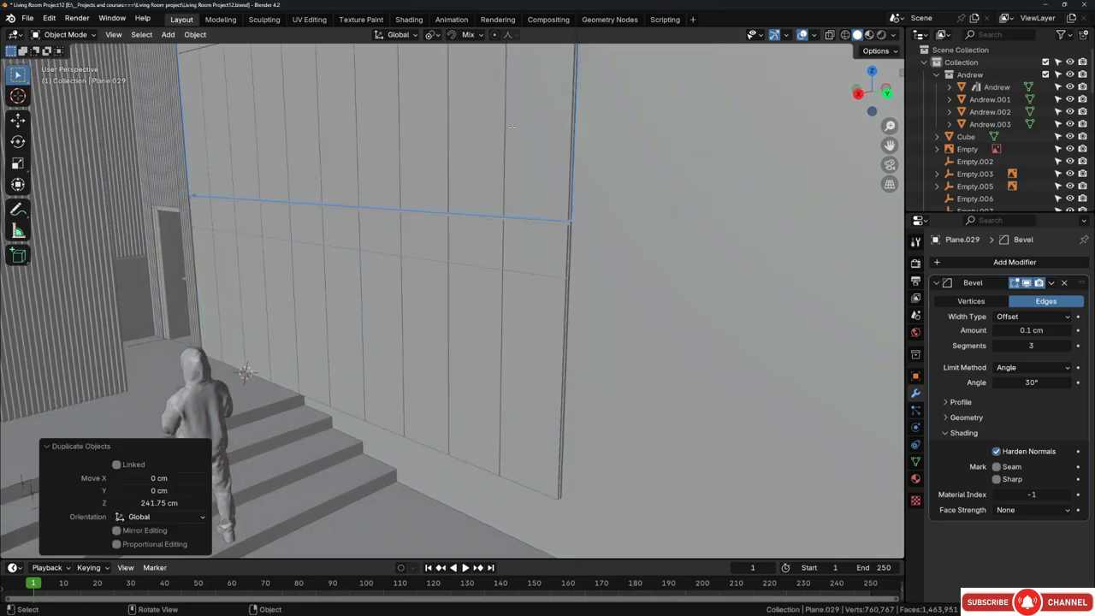
Step: Lower the duplicated row about 1.37 cm along Z so its underside meets the lower row's raised back strip
{"action": "scroll", "coordinate": [545, 183], "scroll_direction": "up", "scroll_amount": 6}
{"action": "scroll", "coordinate": [545, 183], "scroll_direction": "up", "scroll_amount": 2}
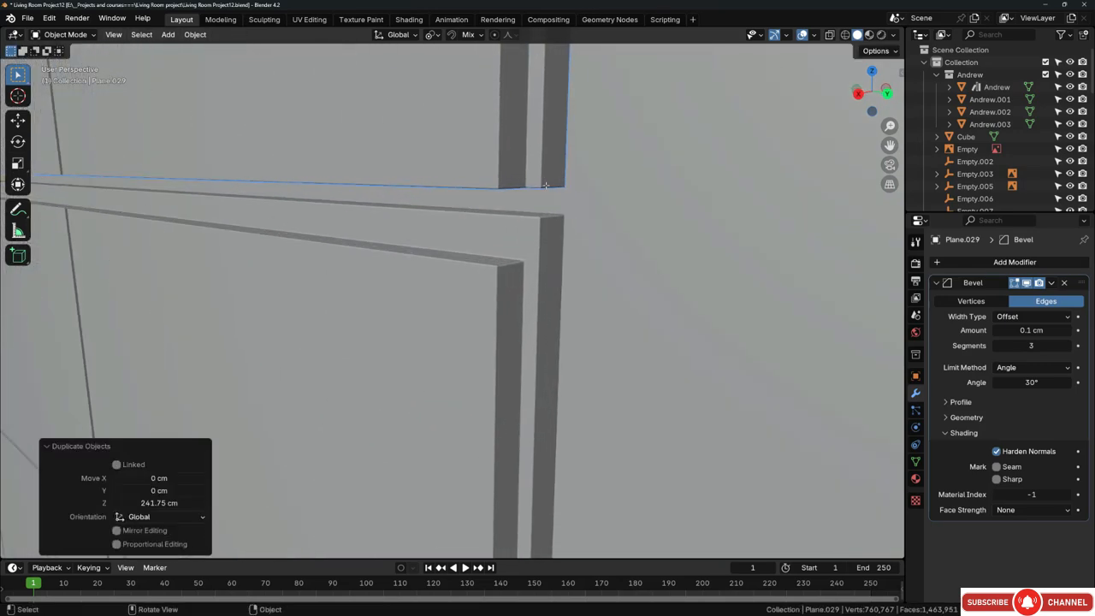
{"action": "key", "text": "g"}
{"action": "key", "text": "z"}
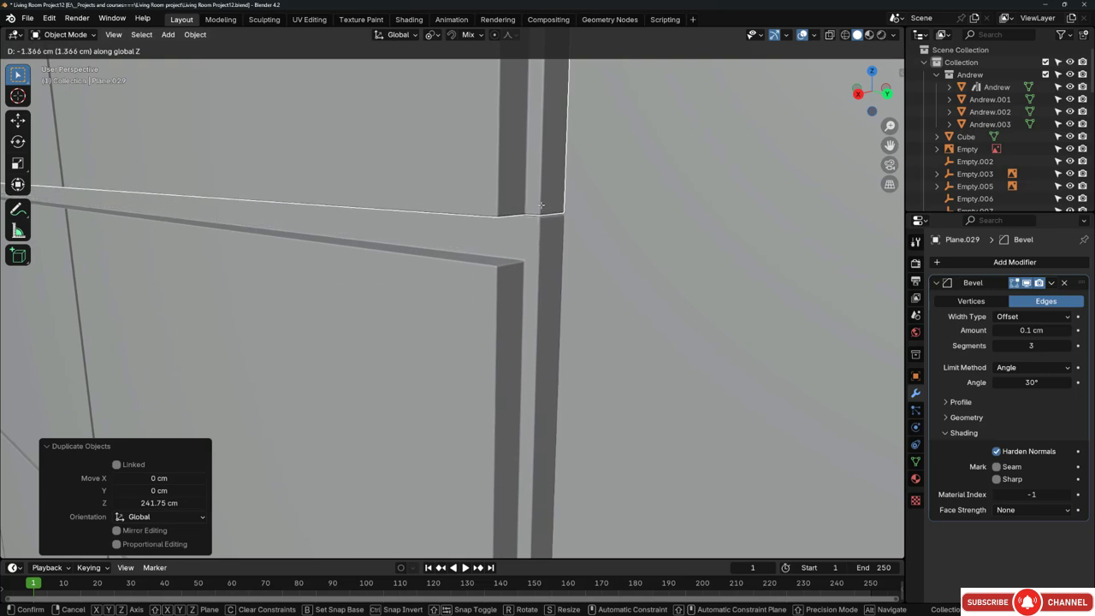
{"action": "left_click", "coordinate": [541, 206]}
Step: Examine the two stacked panel rows against the elevation drawing in the right wireframe view and within the room in solid shading
{"action": "middle_click_drag", "start_coordinate": [542, 206], "coordinate": [469, 345]}
{"action": "scroll", "coordinate": [513, 205], "scroll_direction": "down", "scroll_amount": 8}
{"action": "scroll", "coordinate": [462, 222], "scroll_direction": "down", "scroll_amount": 8}
{"action": "scroll", "coordinate": [494, 221], "scroll_direction": "up", "scroll_amount": 5}
{"action": "scroll", "coordinate": [469, 345], "scroll_direction": "up", "scroll_amount": 2}
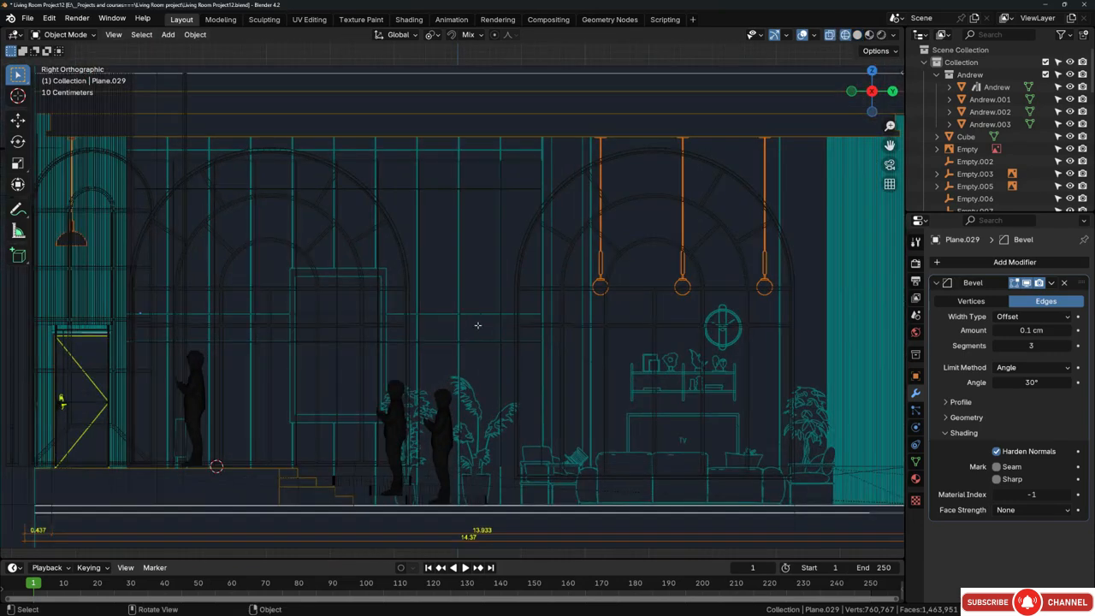
{"action": "middle_click_drag", "start_coordinate": [487, 250], "coordinate": [540, 234], "text": "shift"}
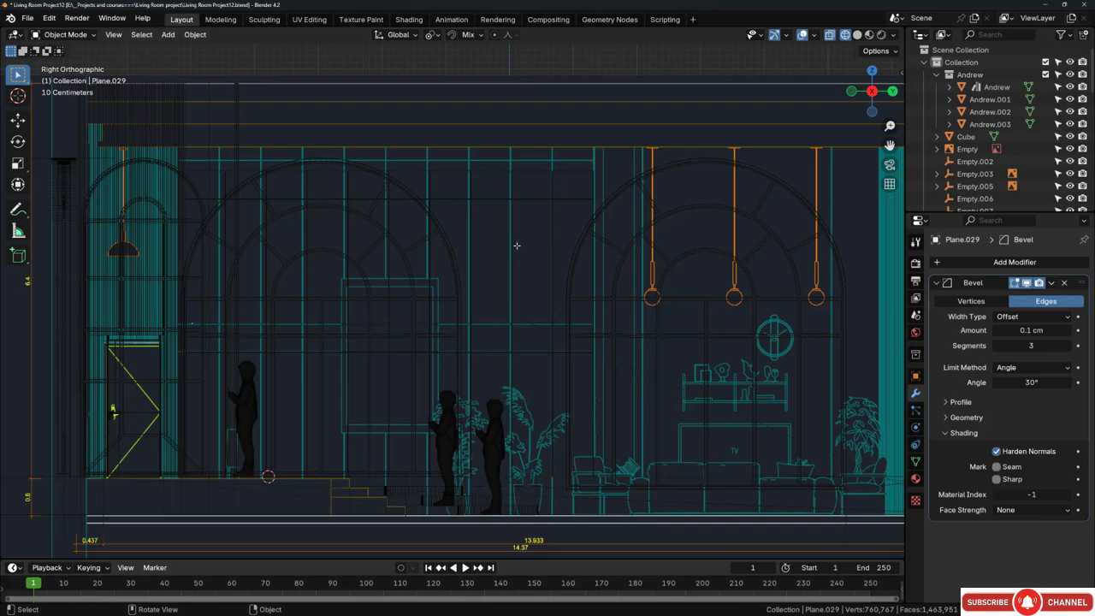
{"action": "mouse_move", "coordinate": [559, 191]}
{"action": "middle_mouse_down"}
{"action": "mouse_move", "coordinate": [479, 261]}
{"action": "mouse_move", "coordinate": [484, 244]}
{"action": "middle_mouse_up"}
{"action": "key", "text": "shift+z"}
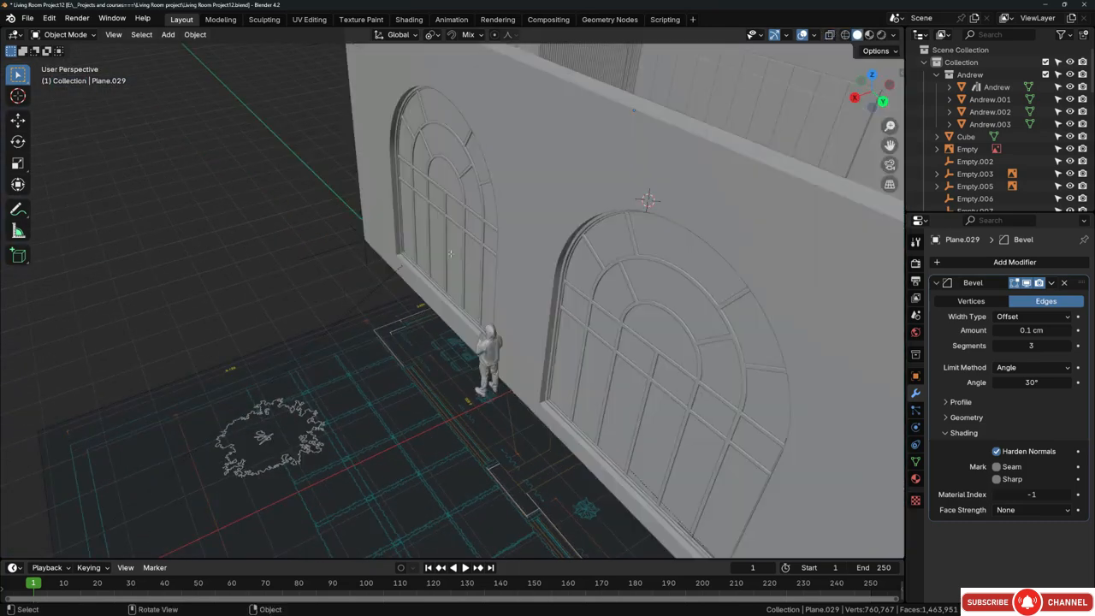
{"action": "scroll", "coordinate": [484, 244], "scroll_direction": "down", "scroll_amount": 4}
{"action": "mouse_move", "coordinate": [551, 210]}
{"action": "middle_mouse_down"}
{"action": "mouse_move", "coordinate": [478, 257]}
{"action": "mouse_move", "coordinate": [493, 255]}
{"action": "middle_mouse_up"}
{"action": "scroll", "coordinate": [513, 240], "scroll_direction": "up", "scroll_amount": 6}
{"action": "scroll", "coordinate": [476, 257], "scroll_direction": "down", "scroll_amount": 4}
{"action": "scroll", "coordinate": [503, 285], "scroll_direction": "up", "scroll_amount": 4}
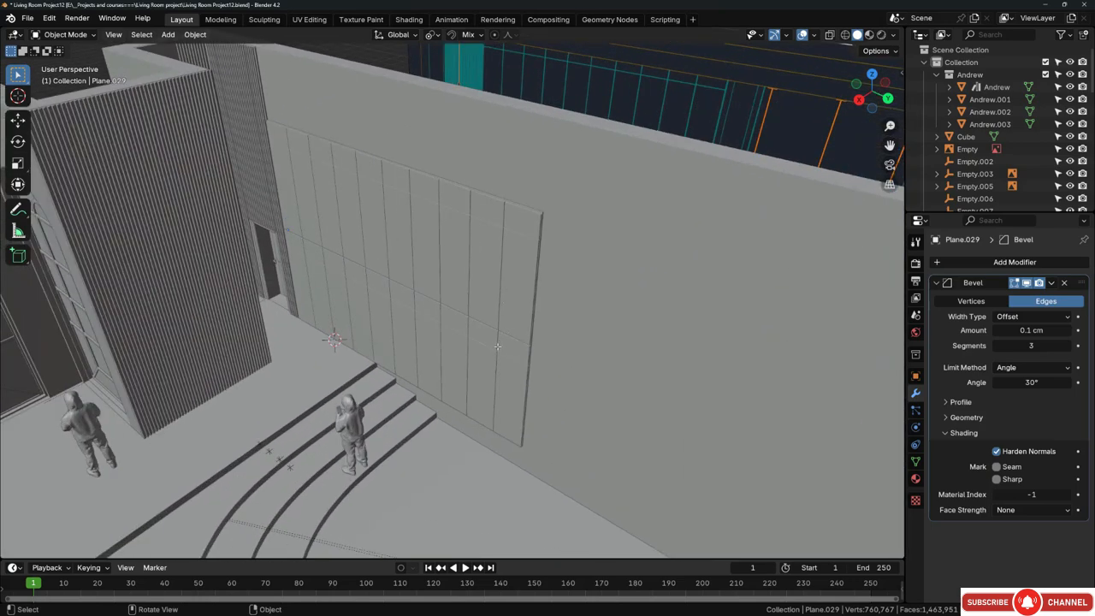
{"action": "middle_click_drag", "start_coordinate": [497, 236], "coordinate": [369, 190]}
{"action": "scroll", "coordinate": [471, 232], "scroll_direction": "up", "scroll_amount": 2}
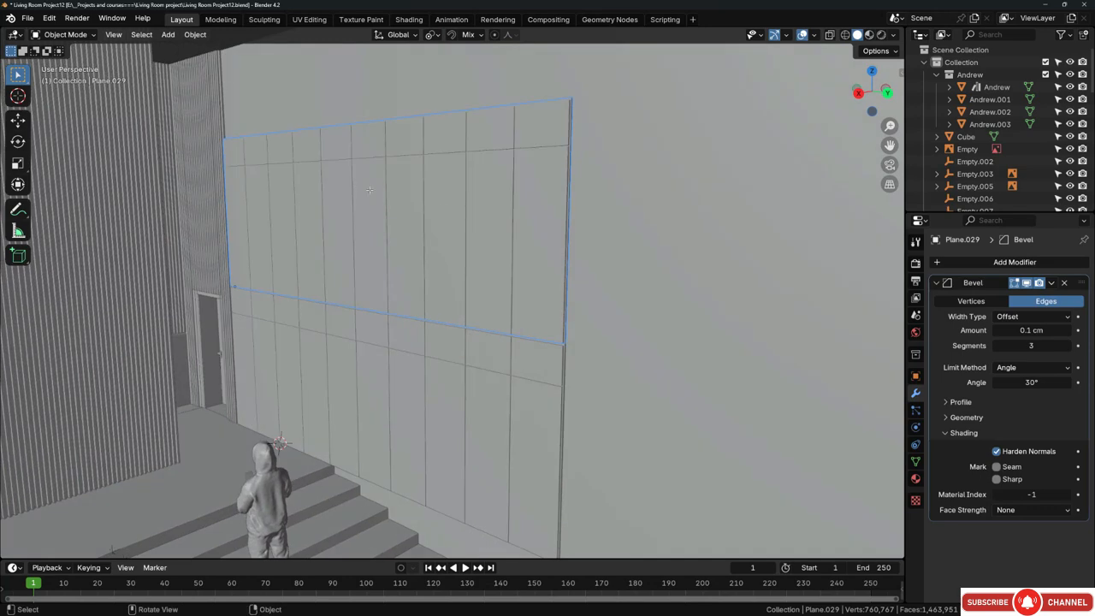
Step: Select all vertices of the upper row's top strip, from its horizontal groove to its upper edge, through the mesh
{"action": "middle_click_drag", "start_coordinate": [447, 202], "coordinate": [525, 274], "text": "shift"}
{"action": "key", "text": "Tab"}
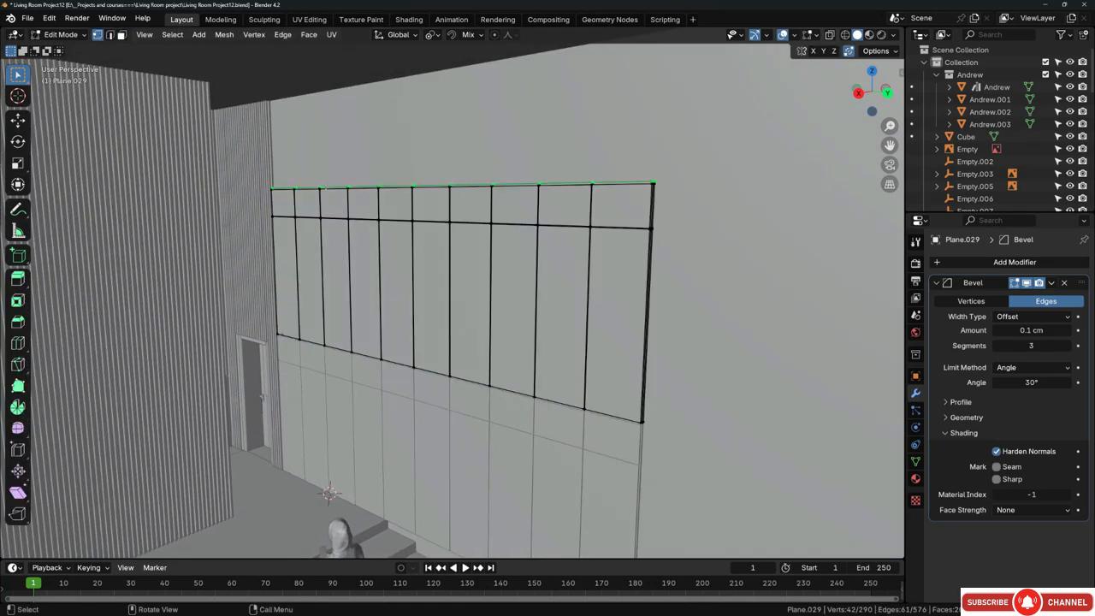
{"action": "key", "text": "shift+z"}
{"action": "left_click_drag", "start_coordinate": [237, 139], "coordinate": [738, 294]}
{"action": "key", "text": "shift+z"}
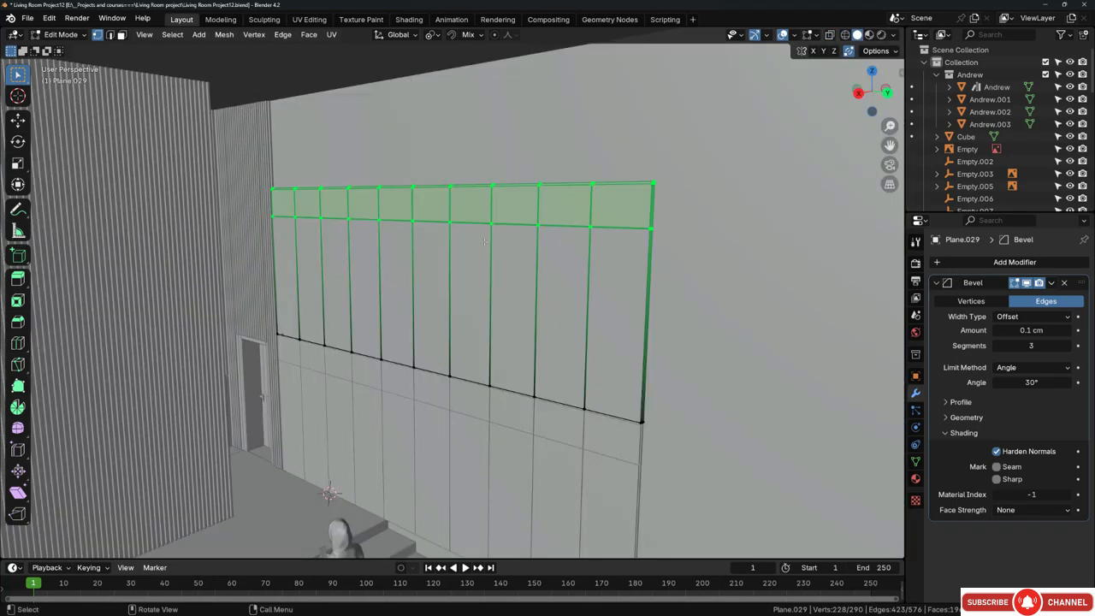
Step: Compare the selected top strip with the elevation drawing in the right wireframe view and with the wood panel reference photo
{"action": "key", "text": "KP_3"}
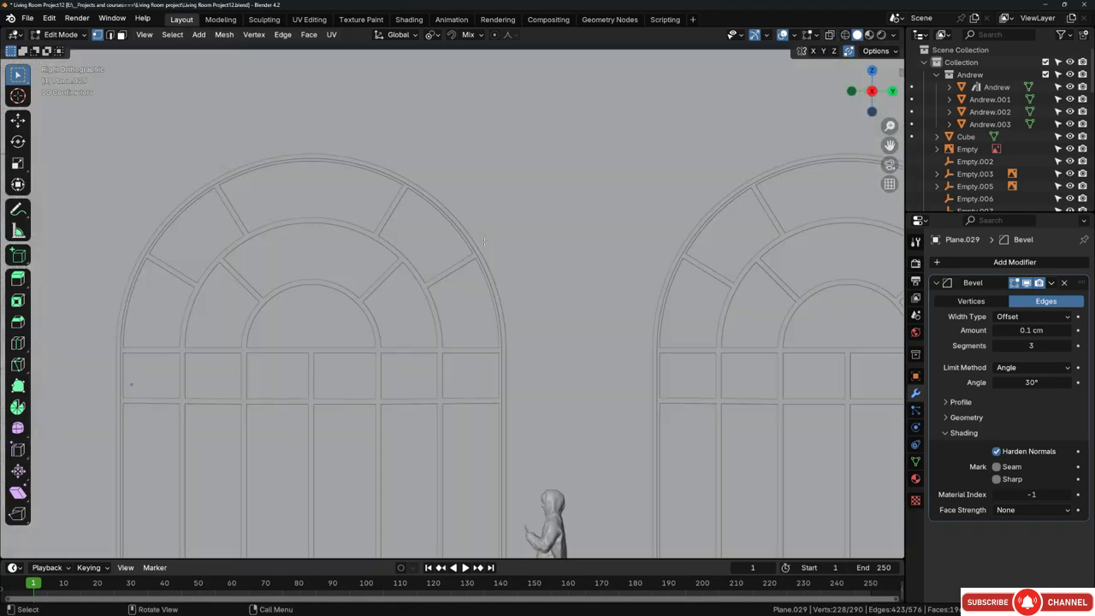
{"action": "key", "text": "shift+z"}
{"action": "scroll", "coordinate": [609, 180], "scroll_direction": "up", "scroll_amount": 3}
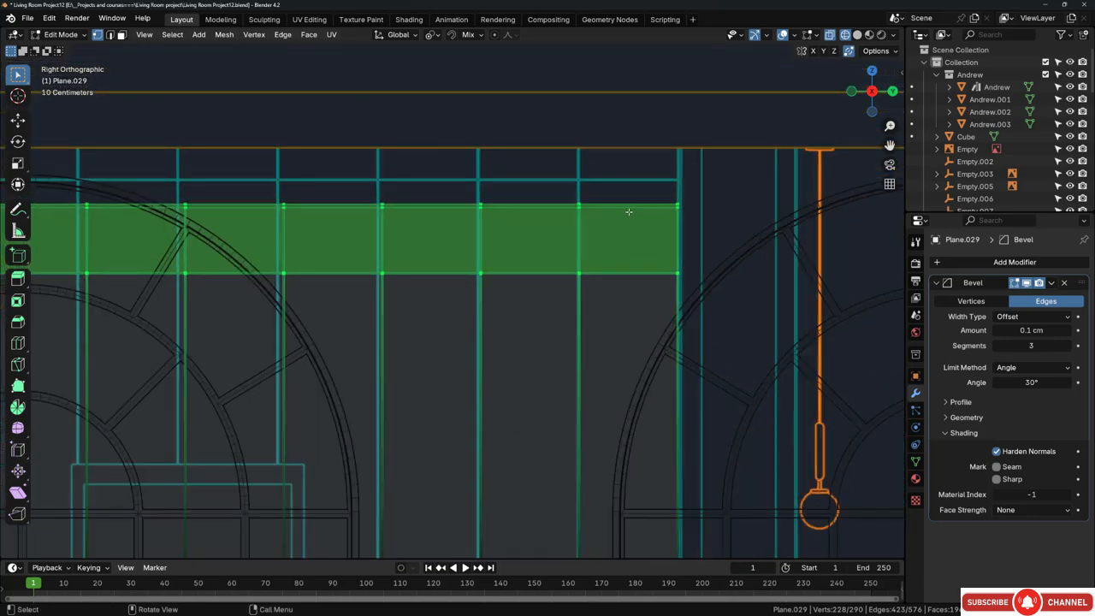
{"action": "scroll", "coordinate": [632, 219], "scroll_direction": "down", "scroll_amount": 1}
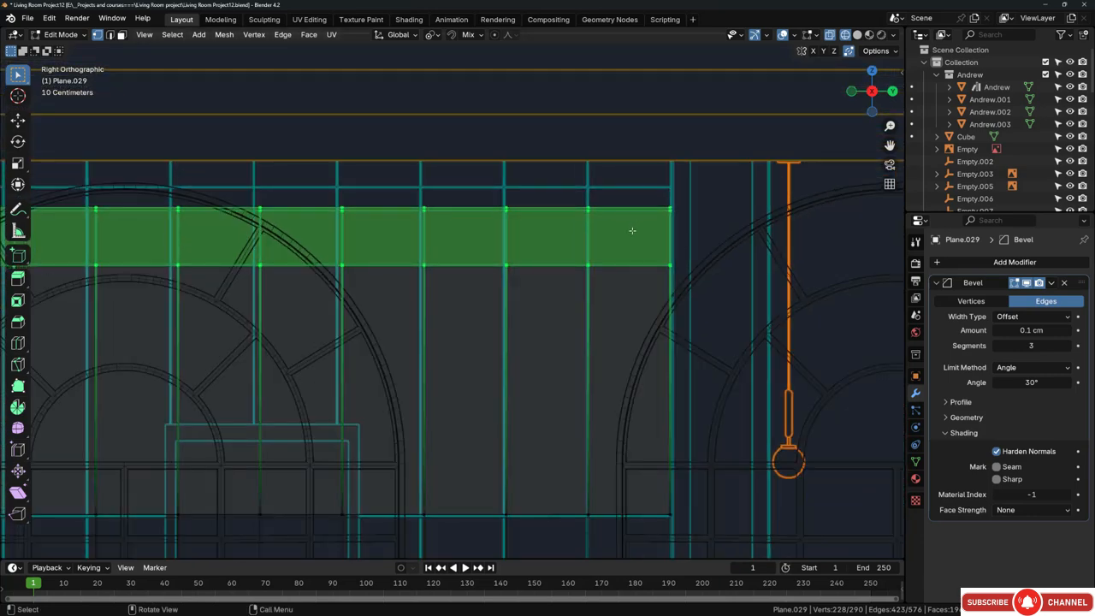
{"action": "right_click_drag", "start_coordinate": [1094, 244], "coordinate": [756, 240]}
{"action": "scroll", "coordinate": [756, 240], "scroll_direction": "down", "scroll_amount": 3}
{"action": "scroll", "coordinate": [756, 240], "scroll_direction": "up", "scroll_amount": 4}
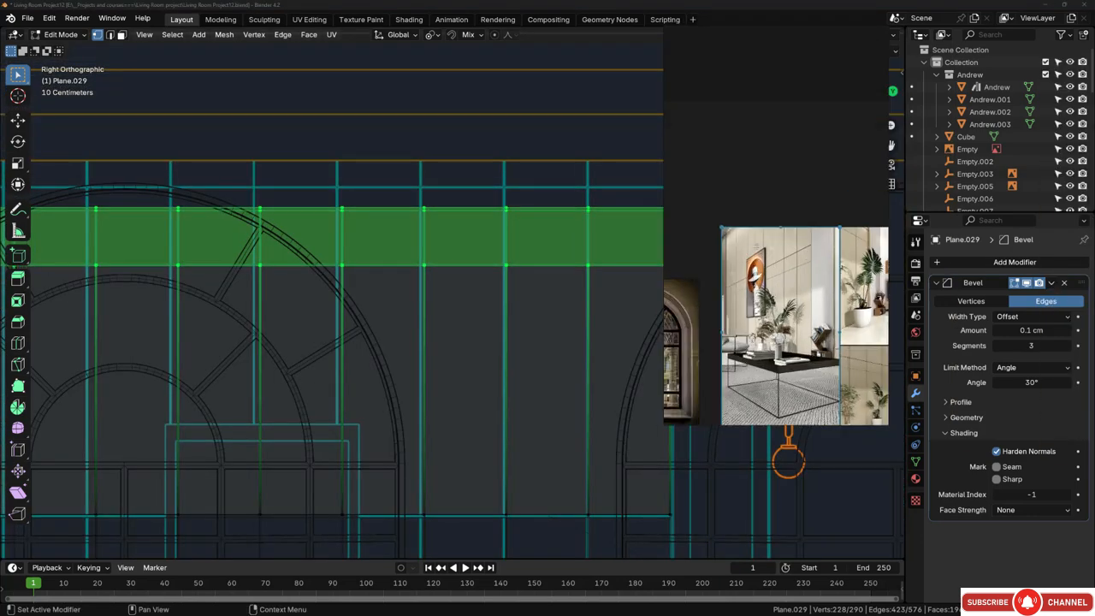
{"action": "scroll", "coordinate": [694, 223], "scroll_direction": "up", "scroll_amount": 3}
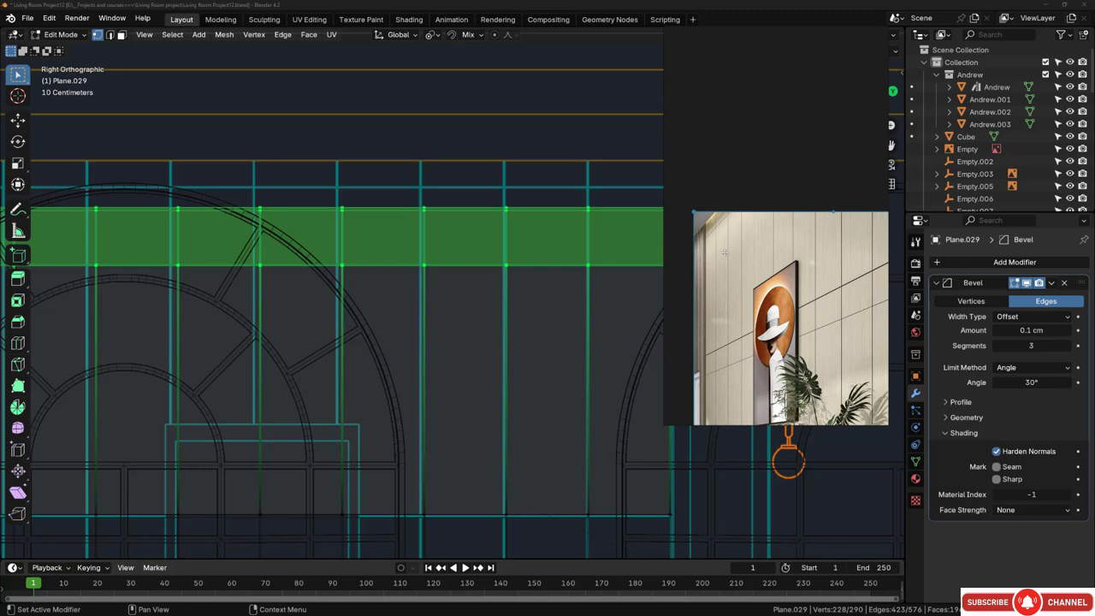
{"action": "right_click_drag", "start_coordinate": [732, 247], "coordinate": [1094, 245]}
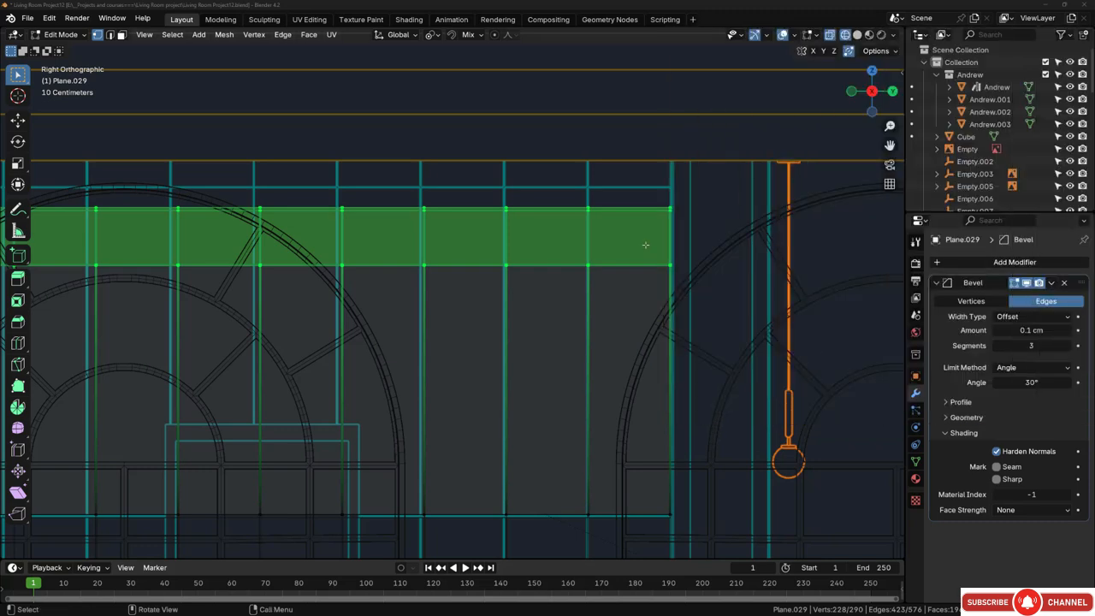
Step: Move the upper row's selected top strip up 60.89 cm along Z, beyond the ceiling line in the right view
{"action": "middle_click_drag", "start_coordinate": [609, 251], "coordinate": [607, 238]}
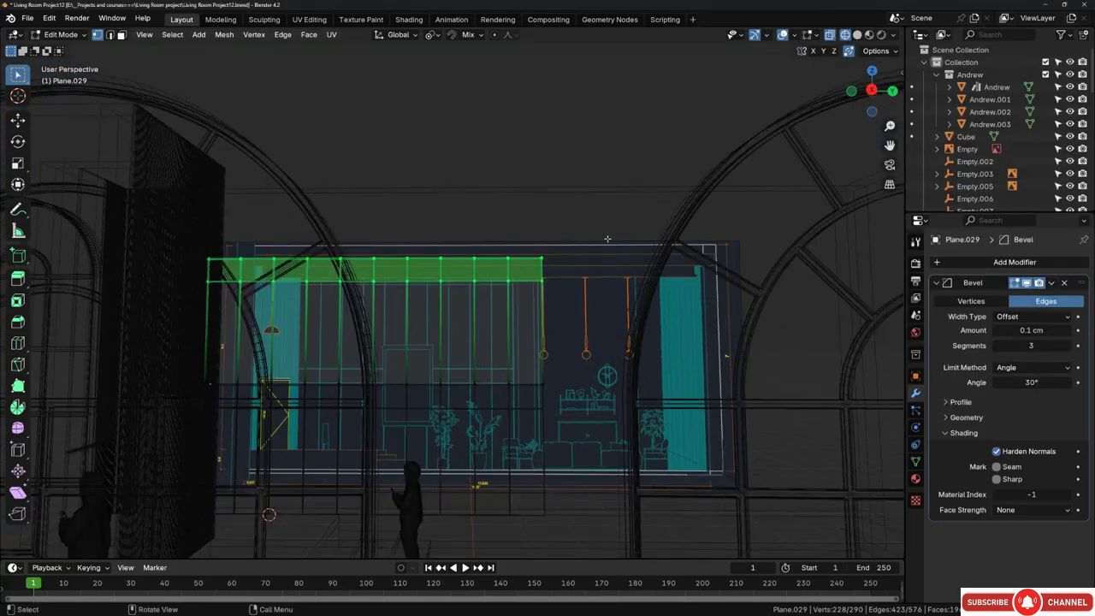
{"action": "key", "text": "KP_3"}
{"action": "key", "text": "g"}
{"action": "key", "text": "z"}
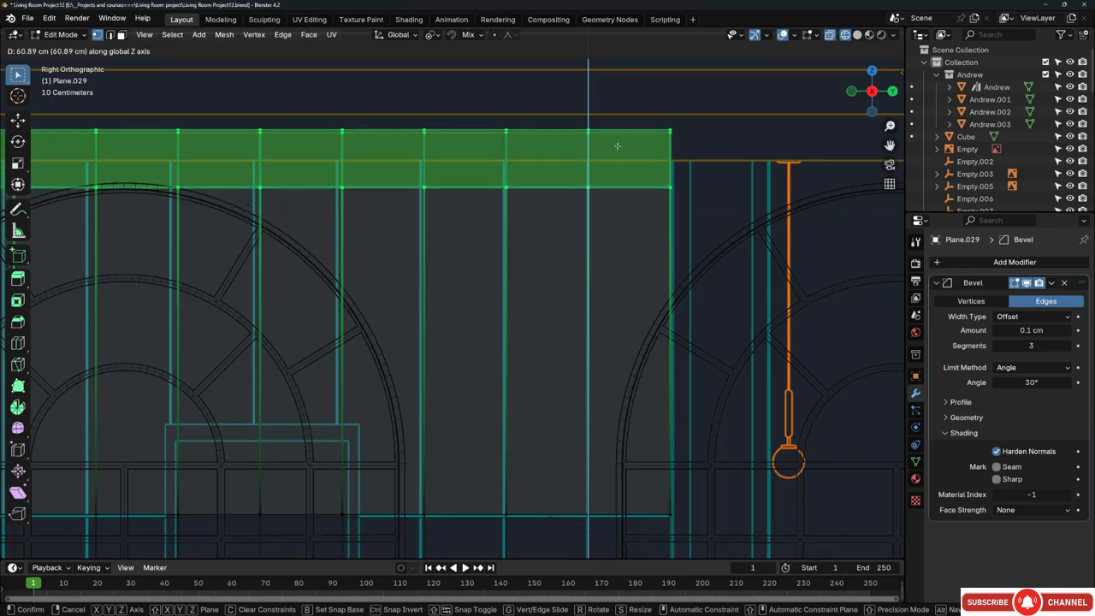
{"action": "left_click", "coordinate": [616, 147]}
Step: Select all bottom-edge vertices of the lower panel row through the mesh
{"action": "scroll", "coordinate": [587, 211], "scroll_direction": "down", "scroll_amount": 2}
{"action": "mouse_move", "coordinate": [577, 230]}
{"action": "middle_mouse_down"}
{"action": "mouse_move", "coordinate": [544, 295]}
{"action": "mouse_move", "coordinate": [492, 320]}
{"action": "middle_mouse_up"}
{"action": "key", "text": "shift+z"}
{"action": "mouse_move", "coordinate": [510, 452]}
{"action": "middle_mouse_down", "text": "shift"}
{"action": "mouse_move", "coordinate": [491, 279]}
{"action": "mouse_move", "coordinate": [478, 293]}
{"action": "mouse_move", "coordinate": [473, 281]}
{"action": "mouse_move", "coordinate": [492, 282]}
{"action": "mouse_move", "coordinate": [469, 241]}
{"action": "middle_mouse_up", "text": "shift"}
{"action": "scroll", "coordinate": [479, 293], "scroll_direction": "up", "scroll_amount": 3}
{"action": "scroll", "coordinate": [473, 281], "scroll_direction": "up", "scroll_amount": 3}
{"action": "key", "text": "Tab"}
{"action": "left_click", "coordinate": [479, 280]}
{"action": "scroll", "coordinate": [480, 280], "scroll_direction": "down", "scroll_amount": 2}
{"action": "key", "text": "Tab"}
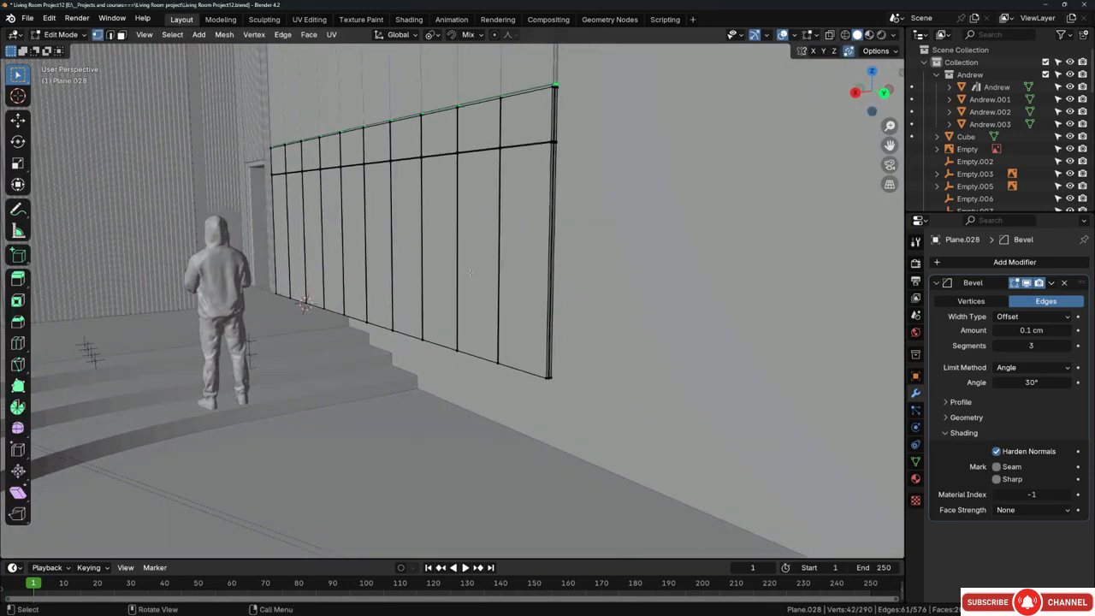
{"action": "key", "text": "shift+z"}
{"action": "mouse_move", "coordinate": [249, 255]}
{"action": "left_mouse_down"}
{"action": "mouse_move", "coordinate": [290, 293]}
{"action": "mouse_move", "coordinate": [598, 419]}
{"action": "left_mouse_up"}
{"action": "key", "text": "shift+z"}
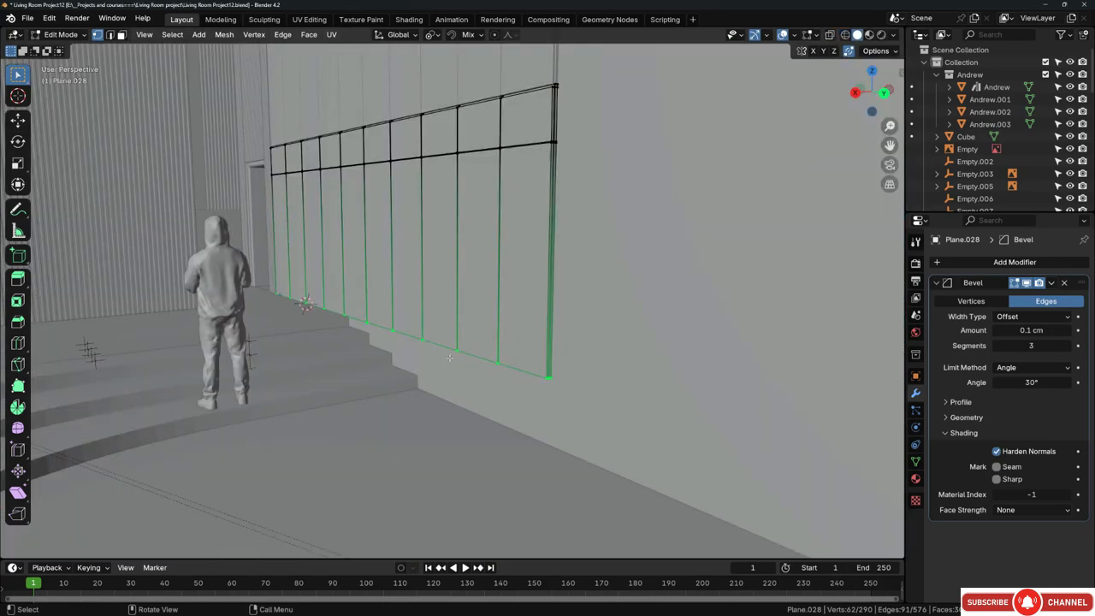
Step: Move the lower row's selected bottom vertices down 60.001 cm along Z to the floor
{"action": "scroll", "coordinate": [547, 364], "scroll_direction": "up", "scroll_amount": 3}
{"action": "middle_click_drag", "start_coordinate": [565, 363], "coordinate": [496, 270], "text": "shift"}
{"action": "middle_click_drag", "start_coordinate": [496, 271], "coordinate": [494, 272]}
{"action": "key", "text": "g"}
{"action": "key", "text": "z"}
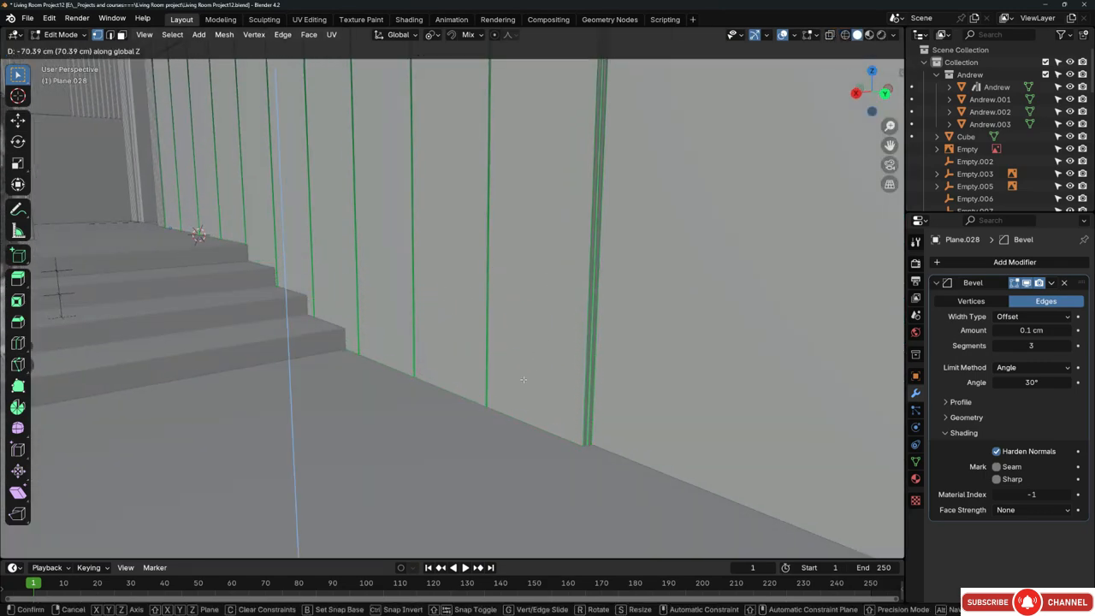
{"action": "left_click", "coordinate": [495, 417]}
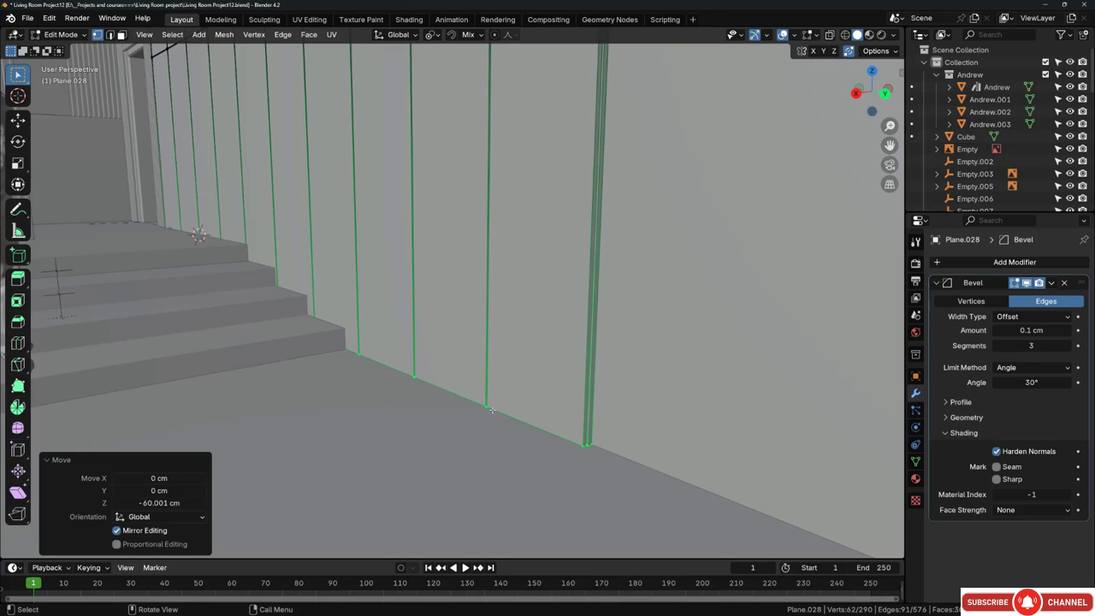
{"action": "middle_click_drag", "start_coordinate": [491, 409], "coordinate": [466, 289]}
{"action": "scroll", "coordinate": [466, 297], "scroll_direction": "up", "scroll_amount": 4}
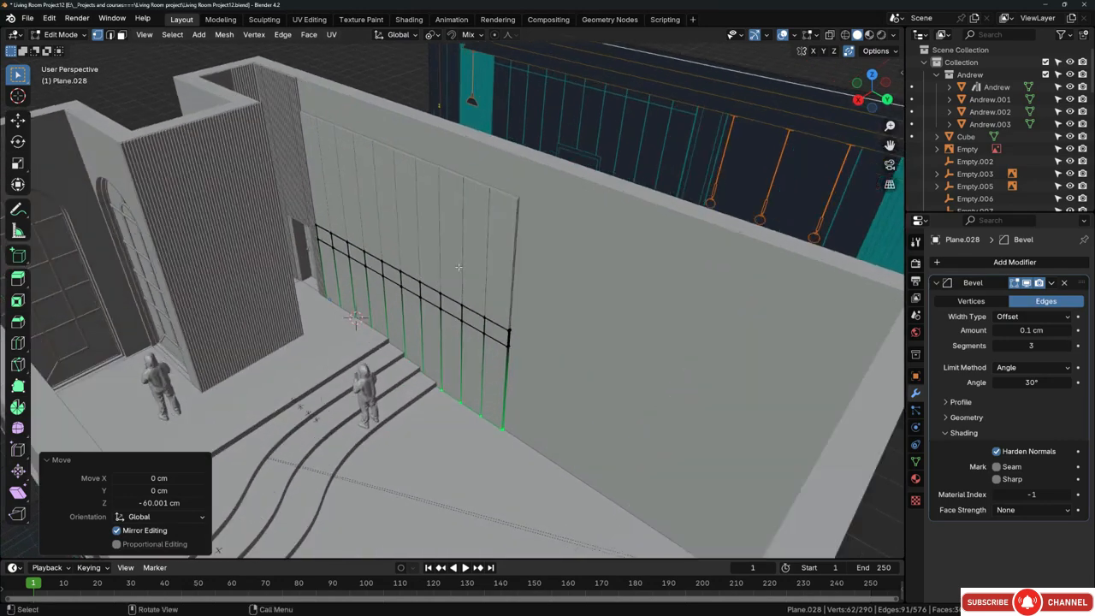
Step: Duplicate the upper panel row and move the copy up along Z onto the row's top edge as a third row
{"action": "middle_click_drag", "start_coordinate": [483, 354], "coordinate": [516, 315]}
{"action": "key", "text": "Tab"}
{"action": "key", "text": "alt+a"}
{"action": "scroll", "coordinate": [484, 341], "scroll_direction": "down", "scroll_amount": 4}
{"action": "scroll", "coordinate": [505, 319], "scroll_direction": "up", "scroll_amount": 4}
{"action": "mouse_move", "coordinate": [516, 316]}
{"action": "middle_mouse_down"}
{"action": "mouse_move", "coordinate": [518, 282]}
{"action": "mouse_move", "coordinate": [514, 318]}
{"action": "mouse_move", "coordinate": [522, 312]}
{"action": "middle_mouse_up"}
{"action": "left_click", "coordinate": [518, 282]}
{"action": "scroll", "coordinate": [518, 282], "scroll_direction": "down", "scroll_amount": 1}
{"action": "key", "text": "shift+d"}
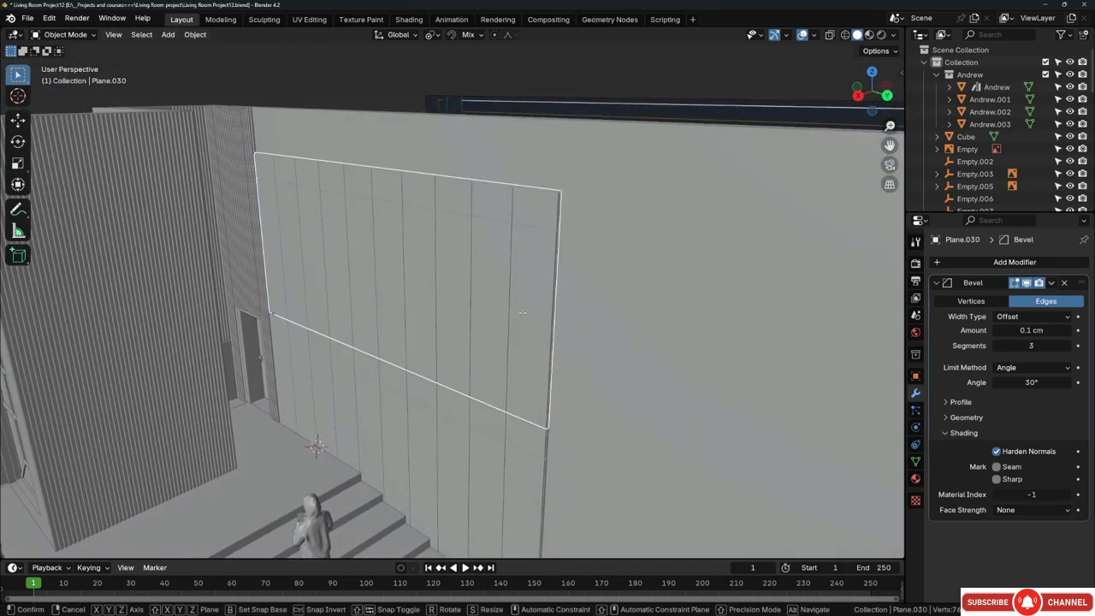
{"action": "key", "text": "z"}
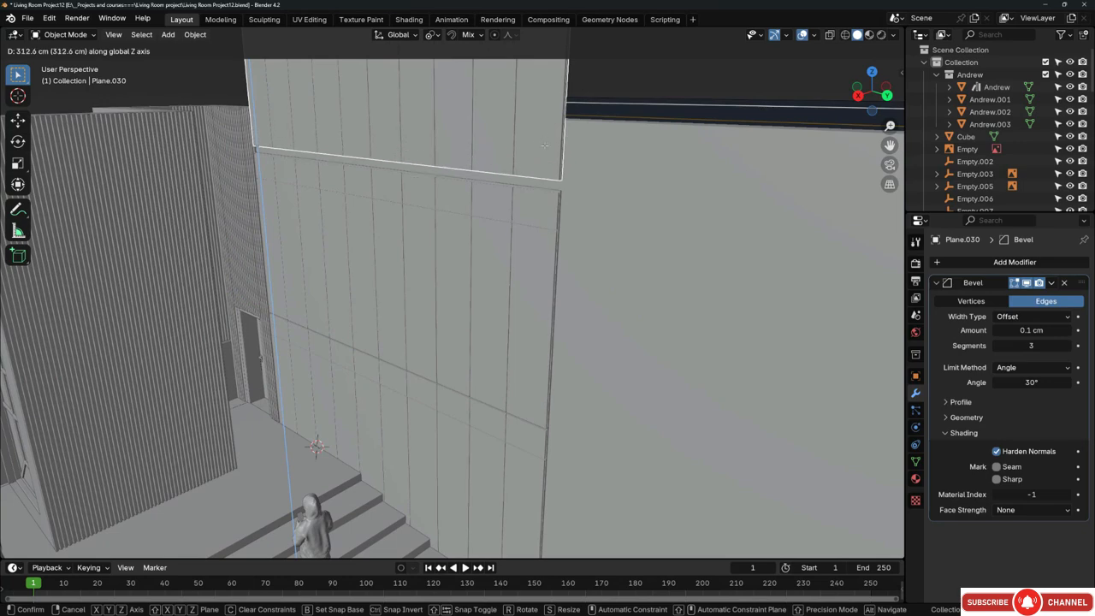
{"action": "left_click", "coordinate": [548, 174]}
Step: Select the third row's top strip through the mesh and lower it along Z to just below the wall's top edge
{"action": "middle_click_drag", "start_coordinate": [547, 174], "coordinate": [336, 114]}
{"action": "key", "text": "Tab"}
{"action": "mouse_move", "coordinate": [261, 60]}
{"action": "left_mouse_down"}
{"action": "mouse_move", "coordinate": [552, 159]}
{"action": "mouse_move", "coordinate": [303, 82]}
{"action": "mouse_move", "coordinate": [629, 149]}
{"action": "left_mouse_up"}
{"action": "key", "text": "z"}
{"action": "left_click", "coordinate": [411, 144]}
{"action": "key", "text": "shift+z"}
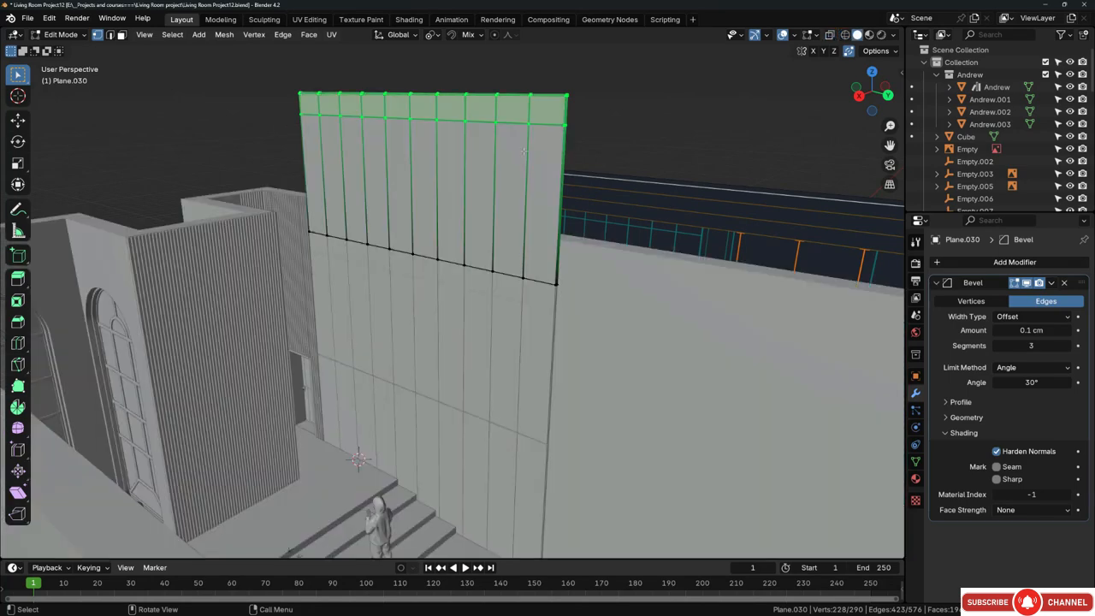
{"action": "scroll", "coordinate": [547, 147], "scroll_direction": "up", "scroll_amount": 2}
{"action": "key", "text": "g"}
{"action": "key", "text": "z"}
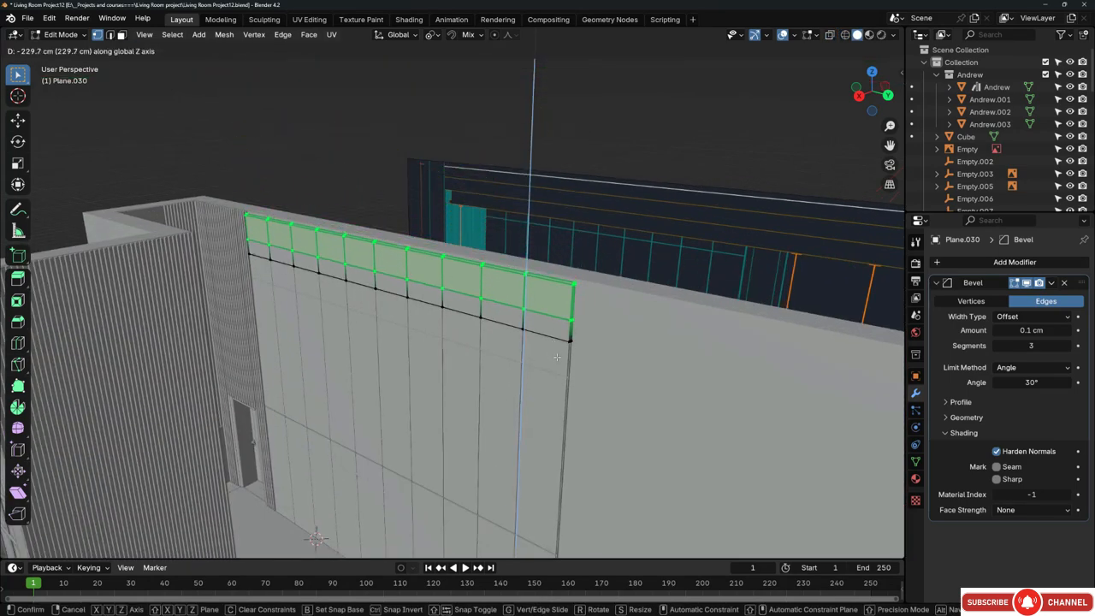
{"action": "left_click", "coordinate": [555, 350]}
Step: Adjust the whole third-row mesh along Z against the row below and check the panelled wall within the room
{"action": "middle_click_drag", "start_coordinate": [555, 348], "coordinate": [529, 234]}
{"action": "scroll", "coordinate": [484, 299], "scroll_direction": "up", "scroll_amount": 6}
{"action": "key", "text": "a"}
{"action": "key", "text": "g"}
{"action": "key", "text": "z"}
{"action": "left_click", "coordinate": [493, 280]}
{"action": "scroll", "coordinate": [505, 286], "scroll_direction": "down", "scroll_amount": 5}
{"action": "key", "text": "Tab"}
{"action": "left_click", "coordinate": [440, 239]}
{"action": "key", "text": "KP_Decimal"}
{"action": "scroll", "coordinate": [492, 240], "scroll_direction": "up", "scroll_amount": 2}
{"action": "scroll", "coordinate": [469, 277], "scroll_direction": "down", "scroll_amount": 3}
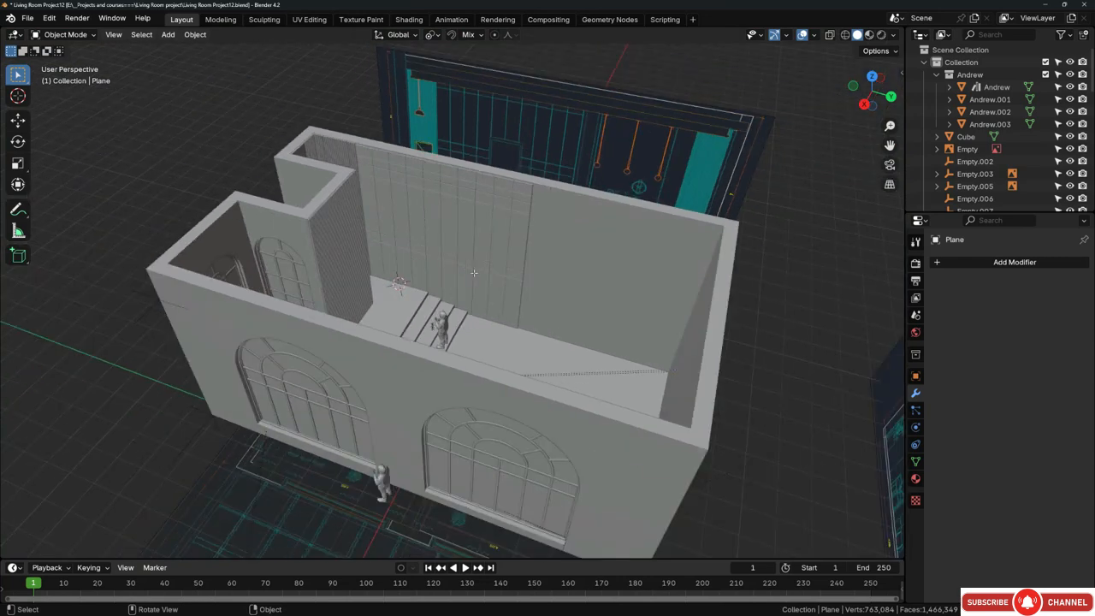
{"action": "mouse_move", "coordinate": [474, 272]}
{"action": "middle_mouse_down"}
{"action": "mouse_move", "coordinate": [523, 266]}
{"action": "mouse_move", "coordinate": [460, 287]}
{"action": "middle_mouse_up"}
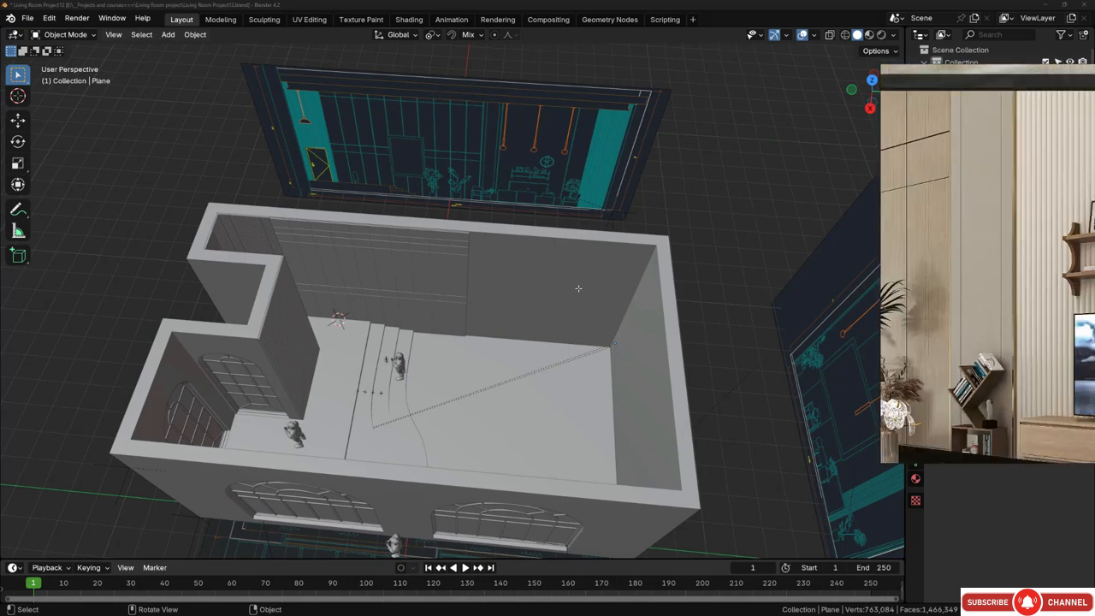
Step: Select the small bottom face at the outer end of the lower panel row in face mode
{"action": "scroll", "coordinate": [516, 216], "scroll_direction": "down", "scroll_amount": 3}
{"action": "middle_click_drag", "start_coordinate": [517, 216], "coordinate": [447, 237]}
{"action": "scroll", "coordinate": [481, 286], "scroll_direction": "up", "scroll_amount": 6}
{"action": "scroll", "coordinate": [488, 281], "scroll_direction": "up", "scroll_amount": 5}
{"action": "left_click", "coordinate": [448, 236]}
{"action": "key", "text": "Tab"}
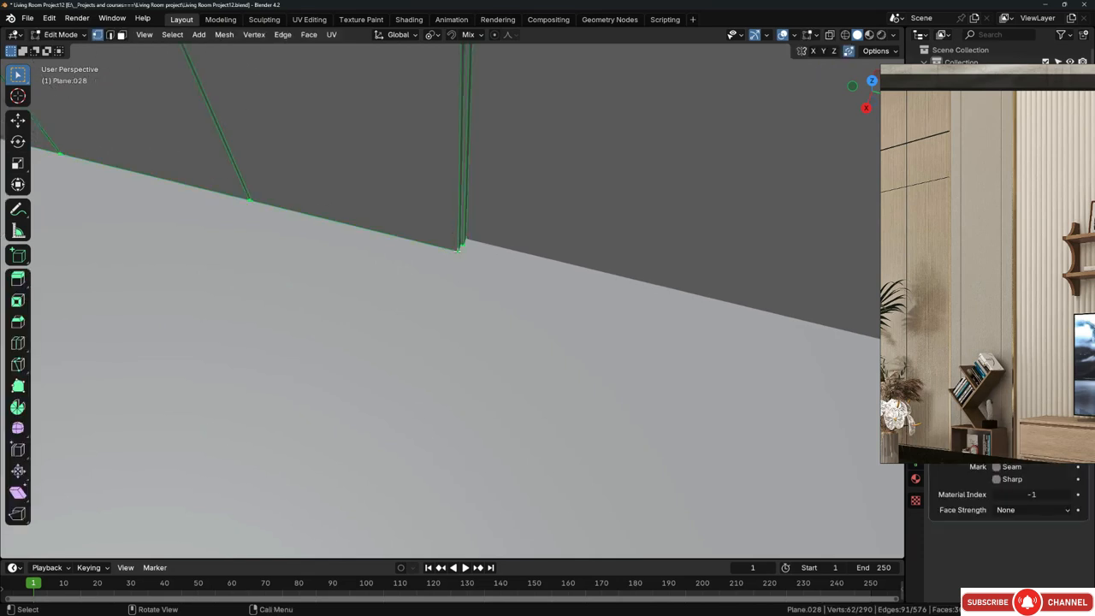
{"action": "key", "text": "shift+z"}
{"action": "scroll", "coordinate": [395, 225], "scroll_direction": "up", "scroll_amount": 1}
{"action": "key", "text": "3"}
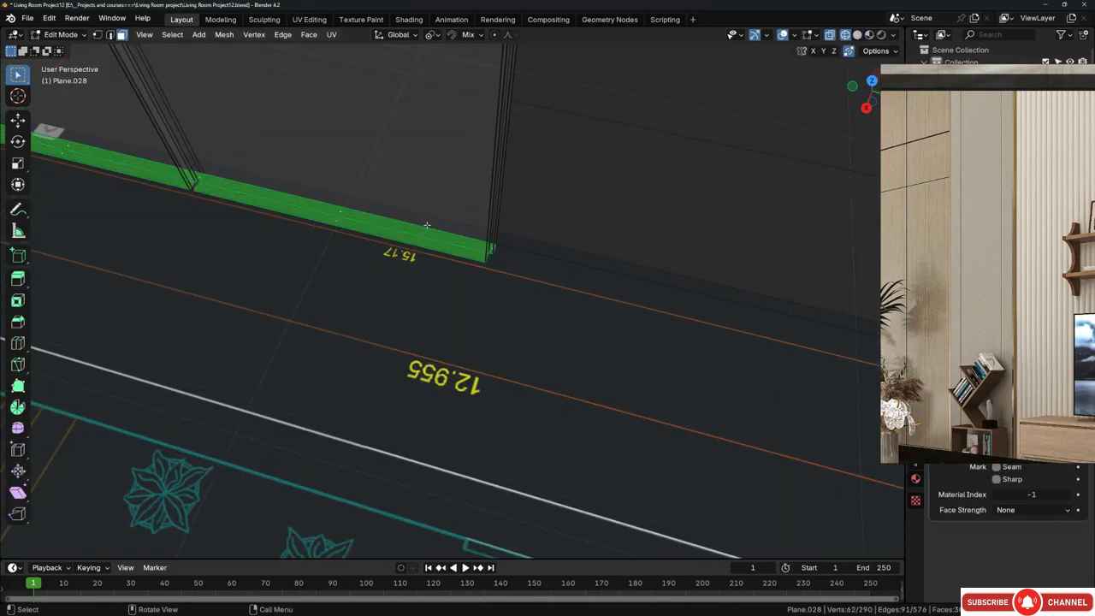
{"action": "left_click", "coordinate": [333, 212]}
{"action": "left_click", "coordinate": [342, 212]}
Step: Duplicate the selected face 5.4754 cm along Y and separate the copy into its own object
{"action": "mouse_move", "coordinate": [342, 212]}
{"action": "middle_mouse_down"}
{"action": "mouse_move", "coordinate": [397, 254]}
{"action": "mouse_move", "coordinate": [477, 251]}
{"action": "mouse_move", "coordinate": [447, 257]}
{"action": "middle_mouse_up"}
{"action": "key", "text": "shift+z"}
{"action": "key", "text": "g"}
{"action": "left_click", "coordinate": [462, 248]}
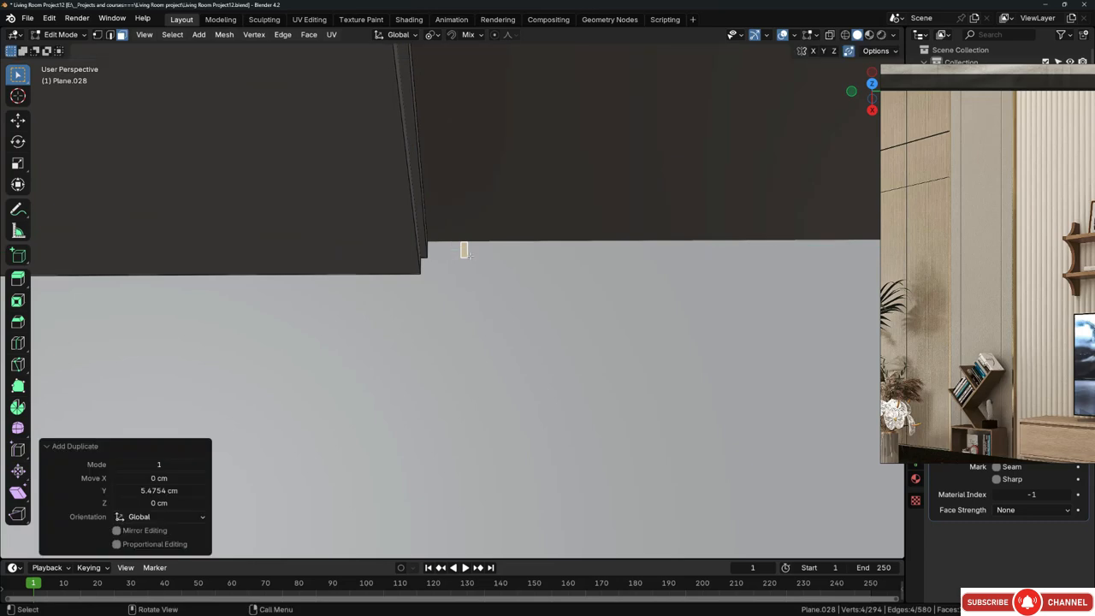
{"action": "key", "text": "x"}
{"action": "left_click", "coordinate": [469, 255]}
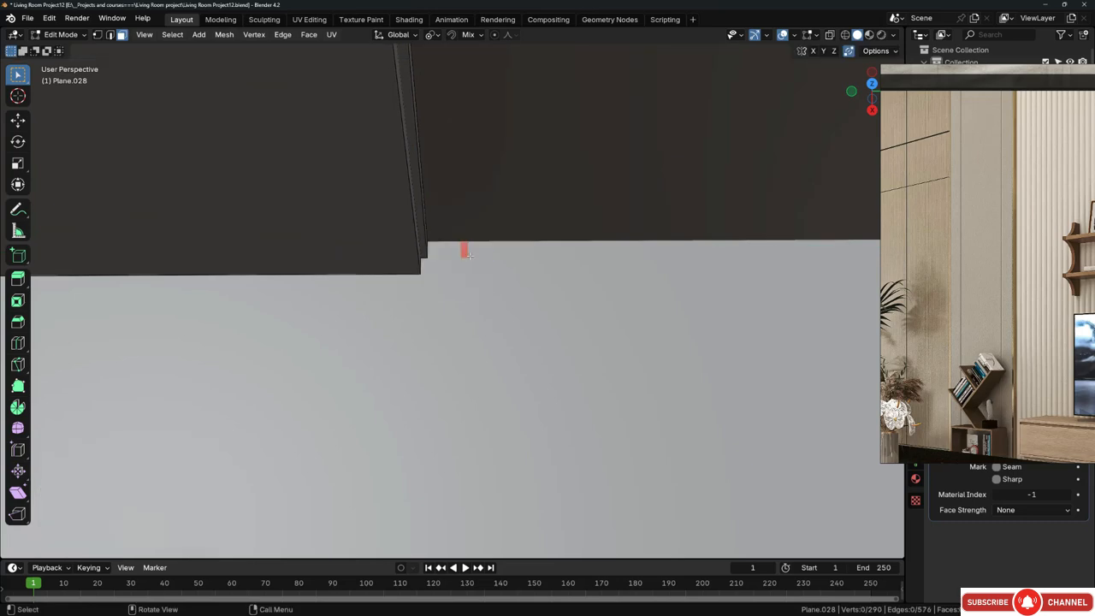
{"action": "middle_click_drag", "start_coordinate": [469, 255], "coordinate": [462, 249]}
{"action": "key", "text": "Tab"}
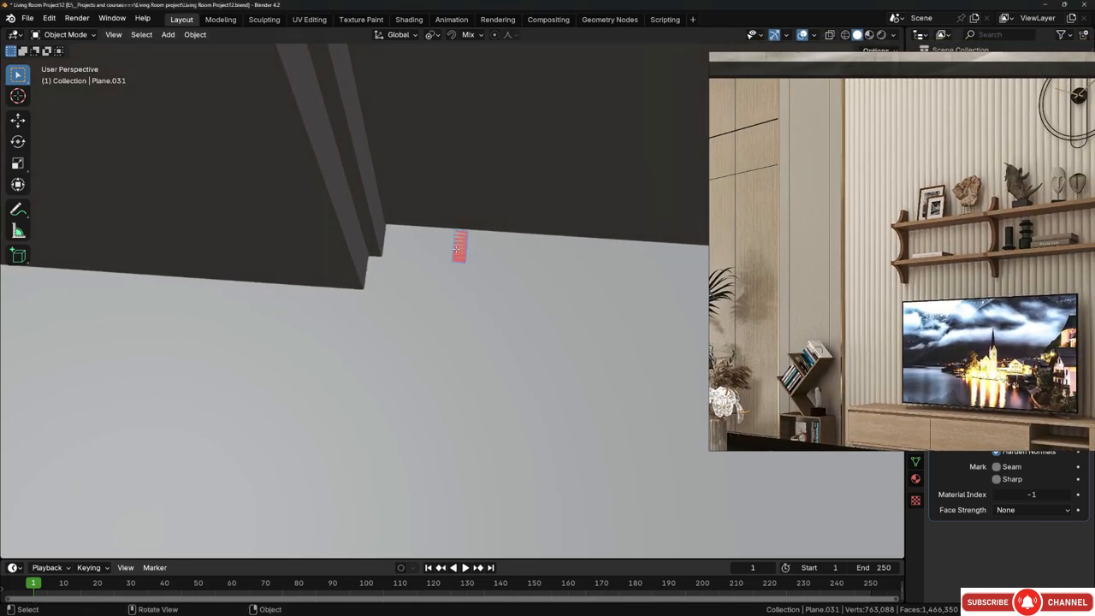
Step: Move the separated face's panel-side edge about 4.5 cm along negative Y to meet the panel row's end
{"action": "key", "text": "Tab"}
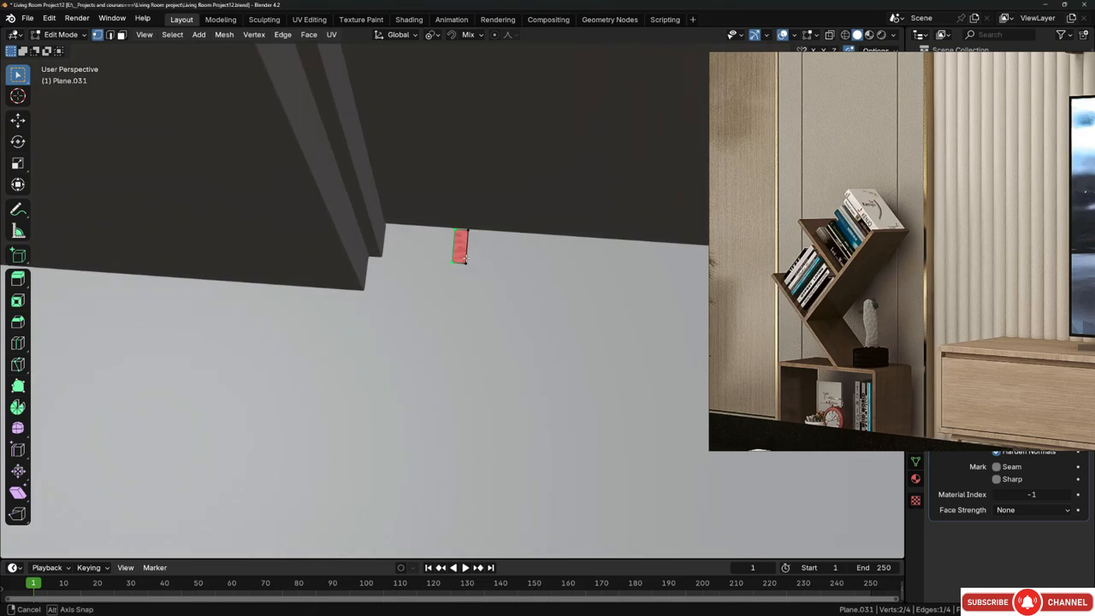
{"action": "key", "text": "g"}
{"action": "key", "text": "y"}
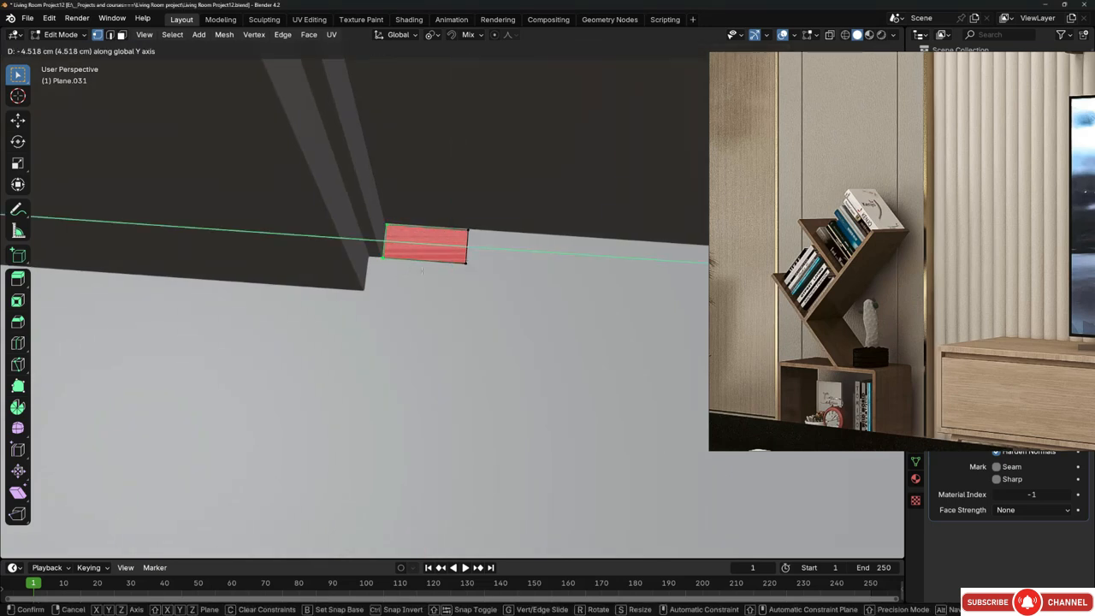
{"action": "left_click", "coordinate": [419, 270]}
{"action": "scroll", "coordinate": [360, 285], "scroll_direction": "down", "scroll_amount": 3}
Step: Move the face's opposite edge 18.327 cm along Y to widen it away from the panels
{"action": "left_click_drag", "start_coordinate": [441, 233], "coordinate": [393, 275]}
{"action": "scroll", "coordinate": [382, 285], "scroll_direction": "down", "scroll_amount": 3}
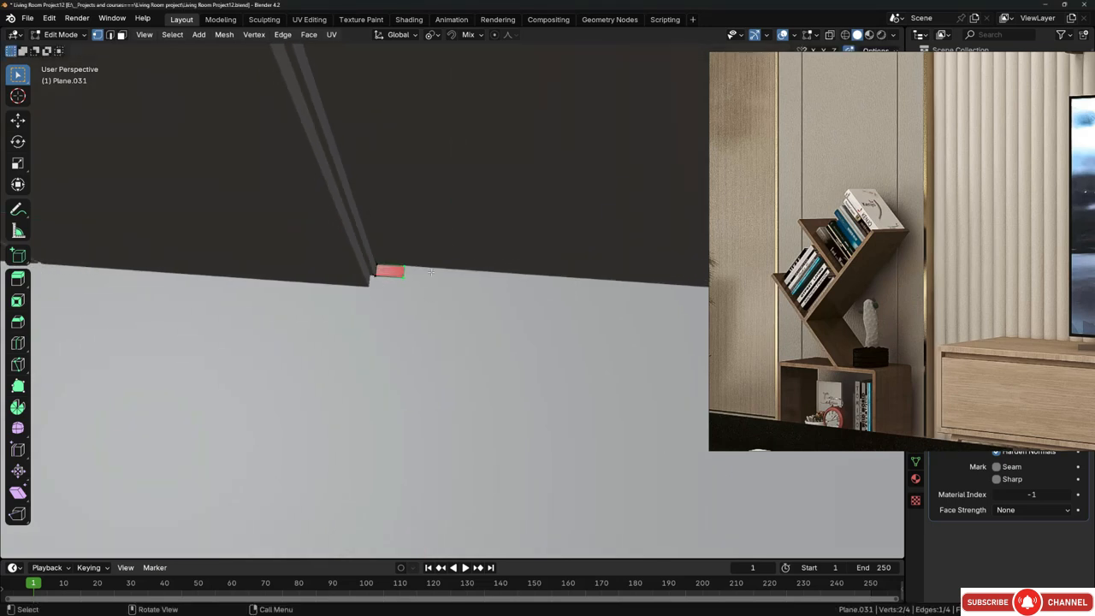
{"action": "mouse_move", "coordinate": [383, 285]}
{"action": "middle_mouse_down"}
{"action": "mouse_move", "coordinate": [422, 283]}
{"action": "mouse_move", "coordinate": [392, 278]}
{"action": "middle_mouse_up"}
{"action": "key", "text": "g"}
{"action": "key", "text": "y"}
{"action": "left_click", "coordinate": [514, 281]}
{"action": "scroll", "coordinate": [373, 275], "scroll_direction": "up", "scroll_amount": 2}
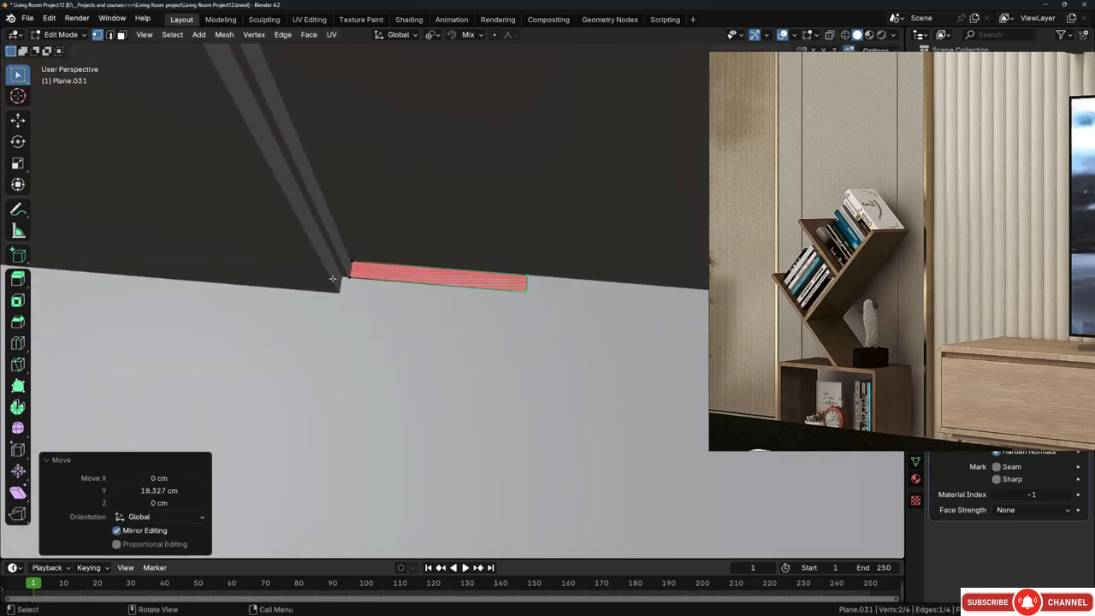
Step: Move the face's panel-side edge 0.82006 cm along Y, leaving a narrow gap beside the panels as in the reference photo
{"action": "scroll", "coordinate": [333, 279], "scroll_direction": "up", "scroll_amount": 1}
{"action": "scroll", "coordinate": [832, 224], "scroll_direction": "down", "scroll_amount": 3}
{"action": "scroll", "coordinate": [385, 277], "scroll_direction": "up", "scroll_amount": 1}
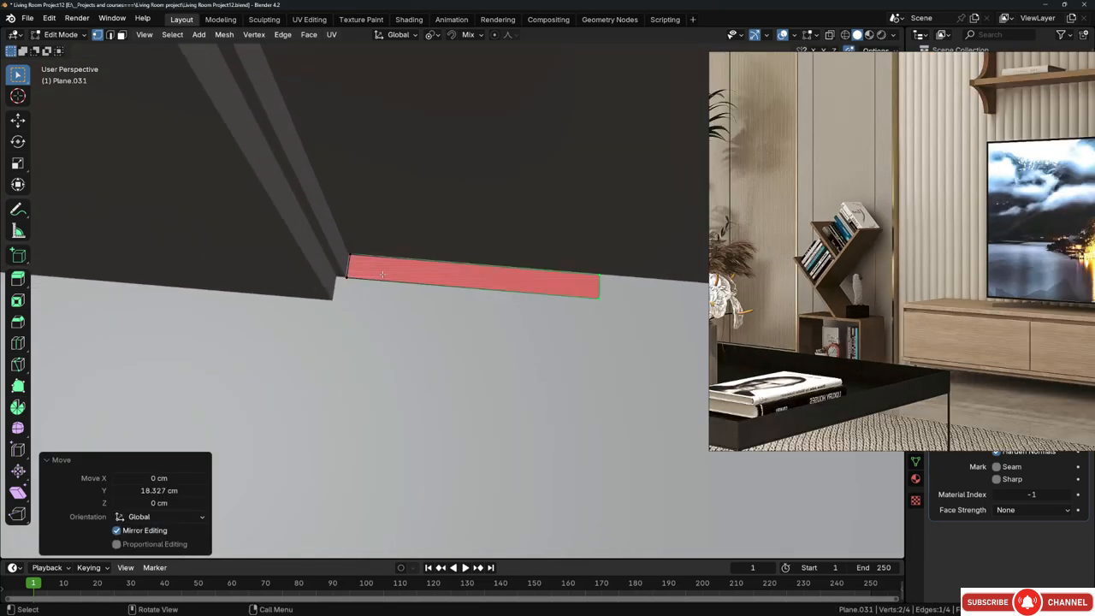
{"action": "scroll", "coordinate": [382, 274], "scroll_direction": "up", "scroll_amount": 1}
{"action": "middle_click_drag", "start_coordinate": [382, 274], "coordinate": [394, 275]}
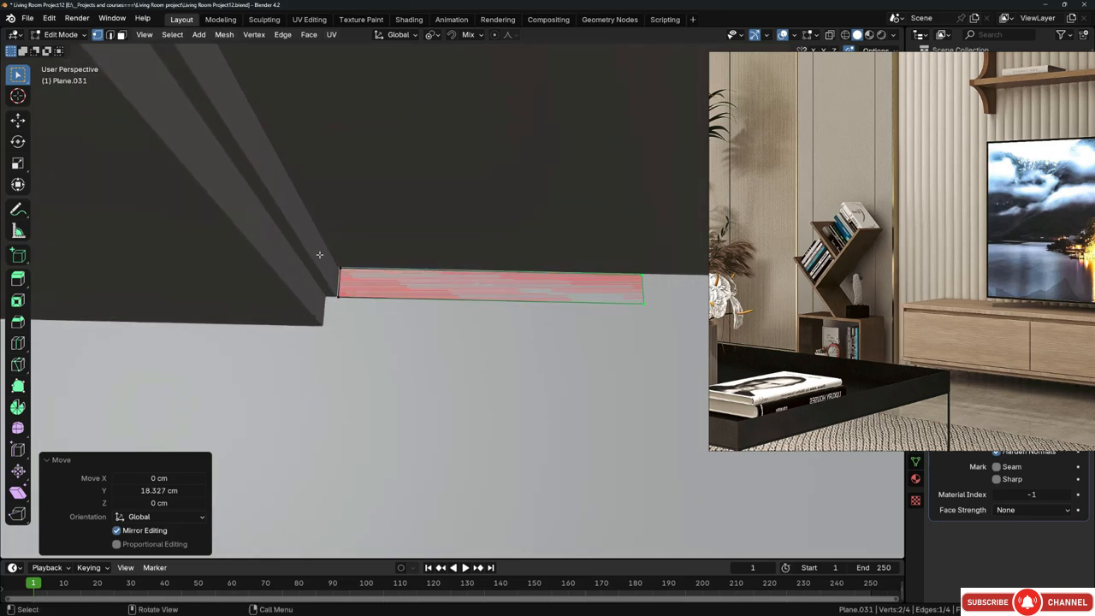
{"action": "left_click", "coordinate": [352, 287]}
{"action": "scroll", "coordinate": [344, 293], "scroll_direction": "up", "scroll_amount": 3}
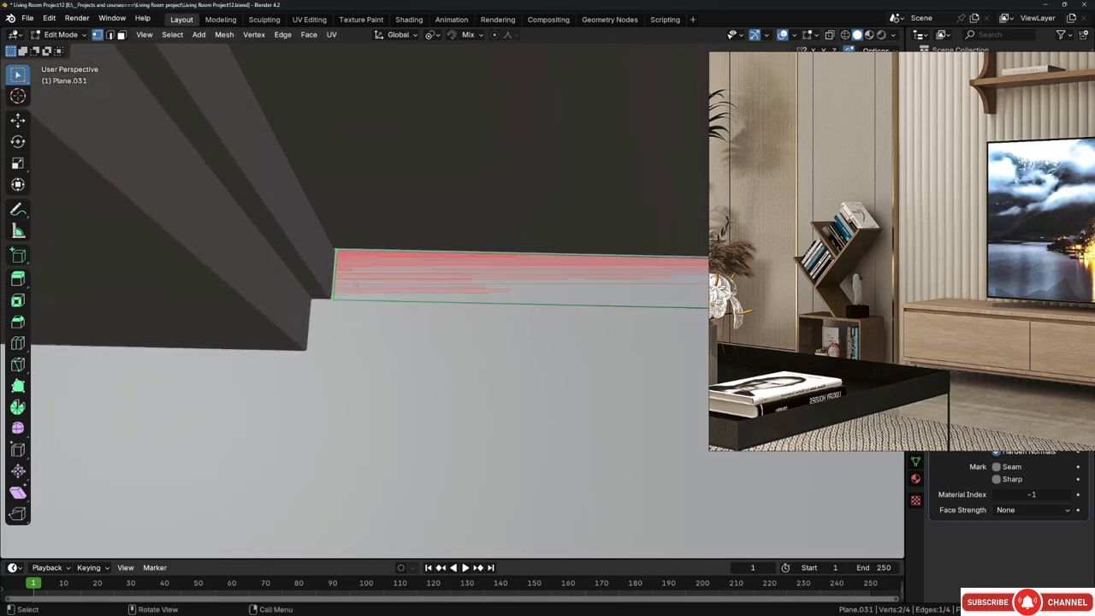
{"action": "key", "text": "g"}
{"action": "middle_click_drag", "start_coordinate": [354, 289], "coordinate": [367, 287]}
{"action": "left_click", "coordinate": [373, 288]}
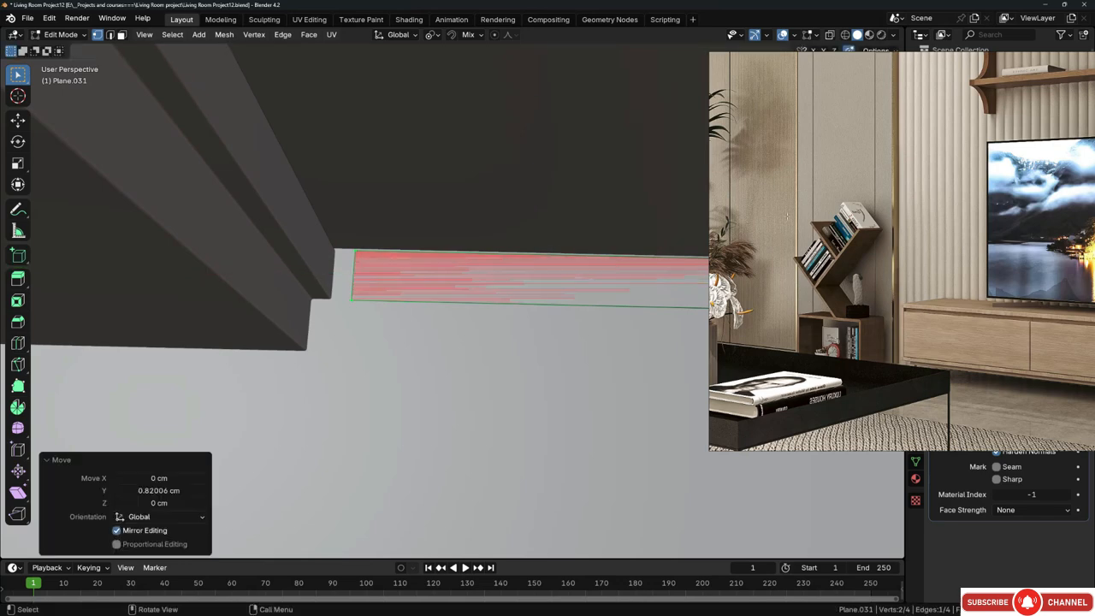
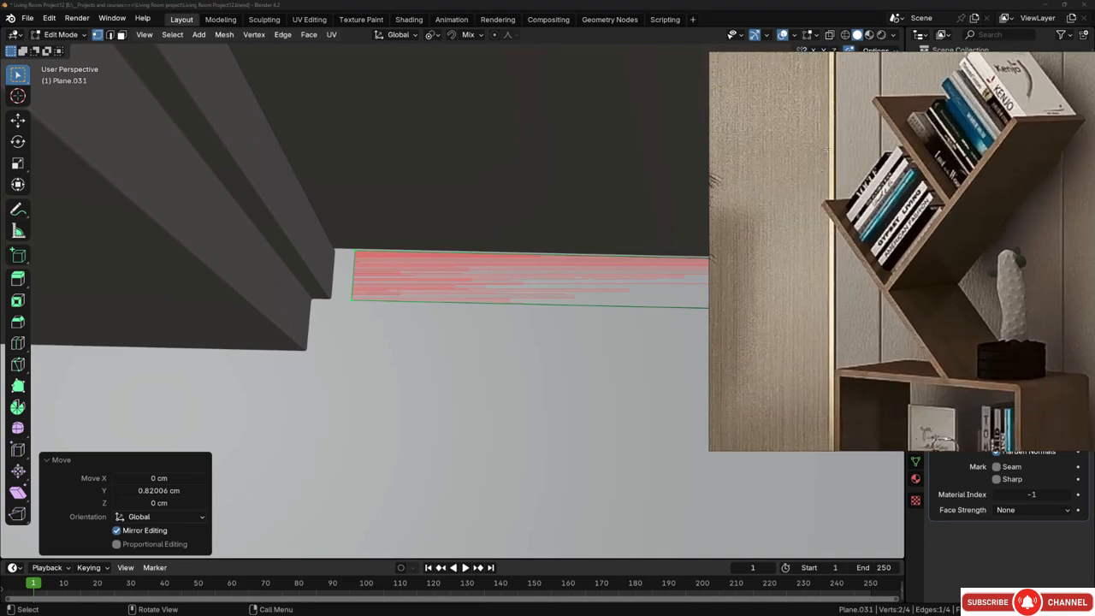
Step: Move the face's front edge about 2.1 cm along X, in line with the front of the panel row
{"action": "scroll", "coordinate": [357, 316], "scroll_direction": "down", "scroll_amount": 3}
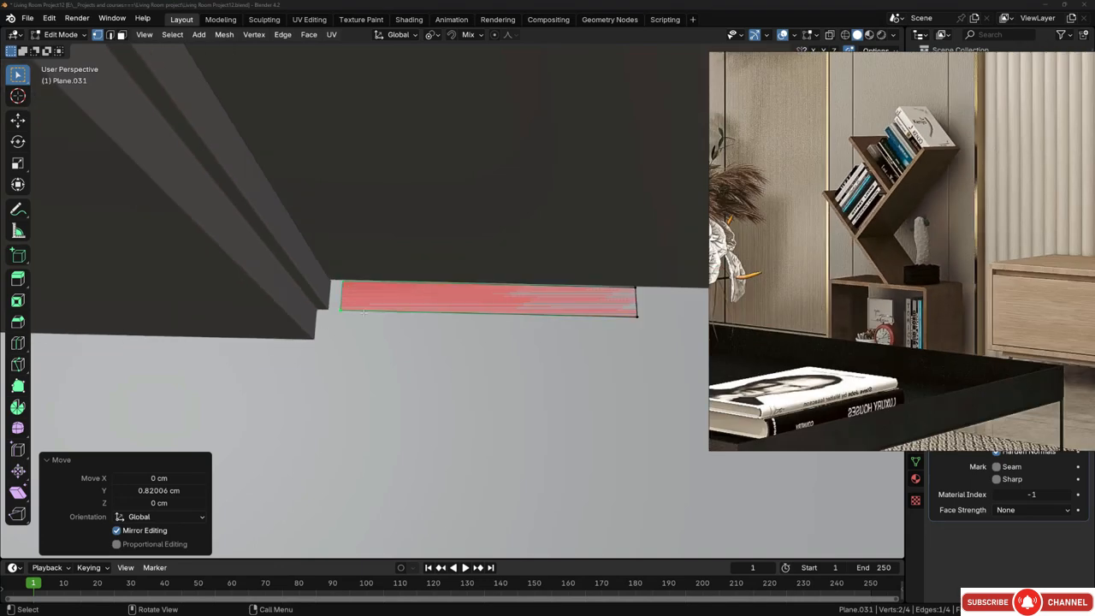
{"action": "middle_click_drag", "start_coordinate": [356, 316], "coordinate": [366, 291], "text": "shift"}
{"action": "left_click", "coordinate": [289, 312]}
{"action": "key", "text": "g"}
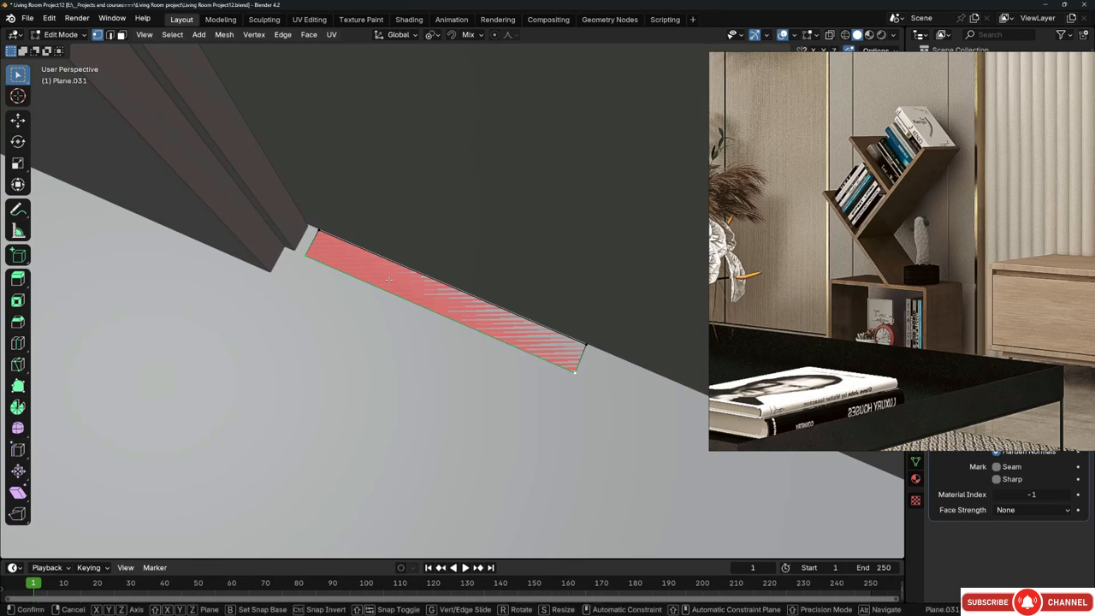
{"action": "key", "text": "z"}
{"action": "key", "text": "x"}
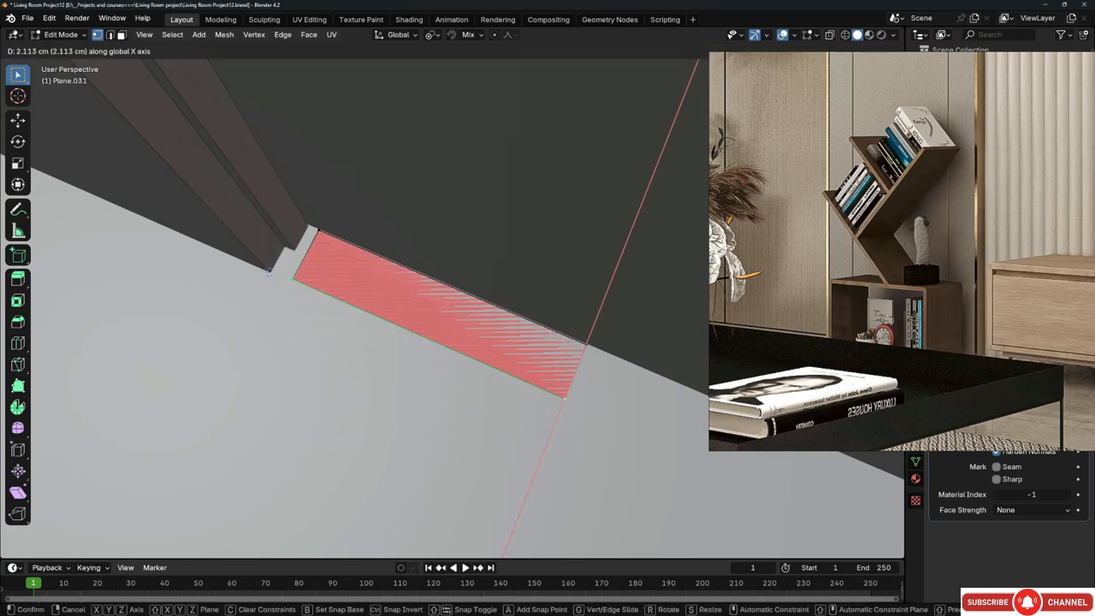
{"action": "left_click", "coordinate": [336, 306]}
Step: Extrude the whole face 26.416 cm upward along Z to start the vertical panel beside the wood rows
{"action": "middle_click_drag", "start_coordinate": [336, 305], "coordinate": [391, 308]}
{"action": "key", "text": "a"}
{"action": "key", "text": "e"}
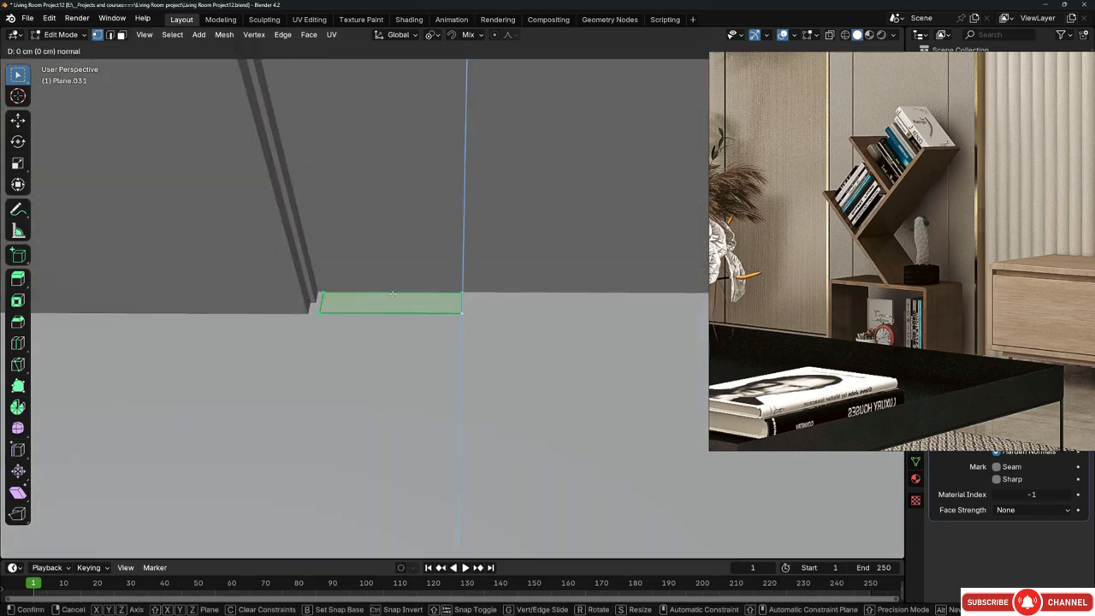
{"action": "key", "text": "z"}
{"action": "left_click", "coordinate": [379, 214]}
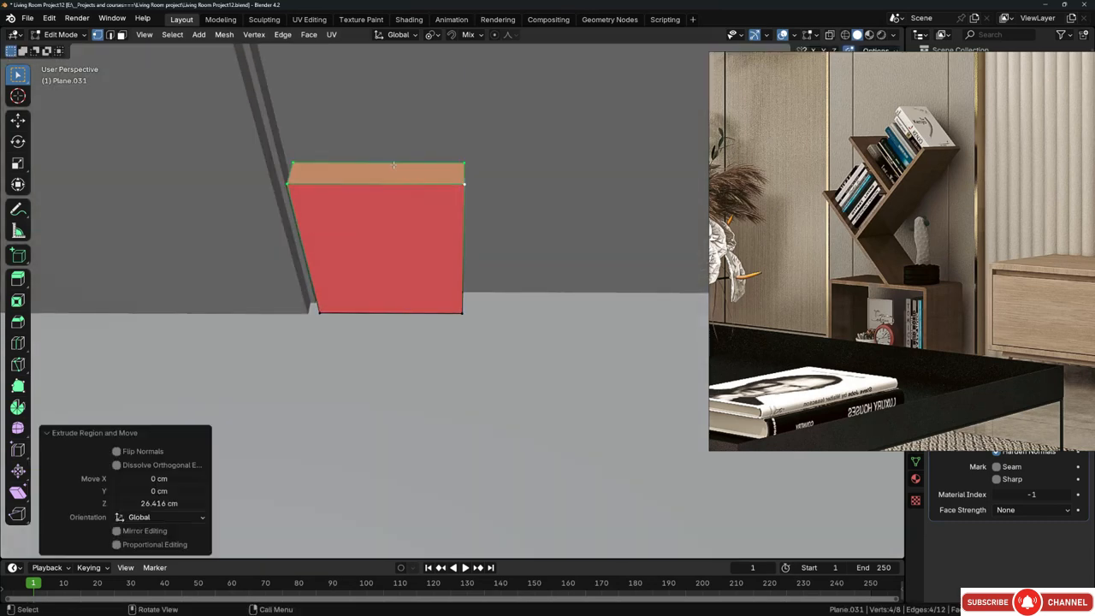
Step: Examine the extruded block against the elevation drawing from floor to ceiling in the right wireframe view
{"action": "middle_click_drag", "start_coordinate": [379, 214], "coordinate": [431, 248]}
{"action": "key", "text": "KP_3"}
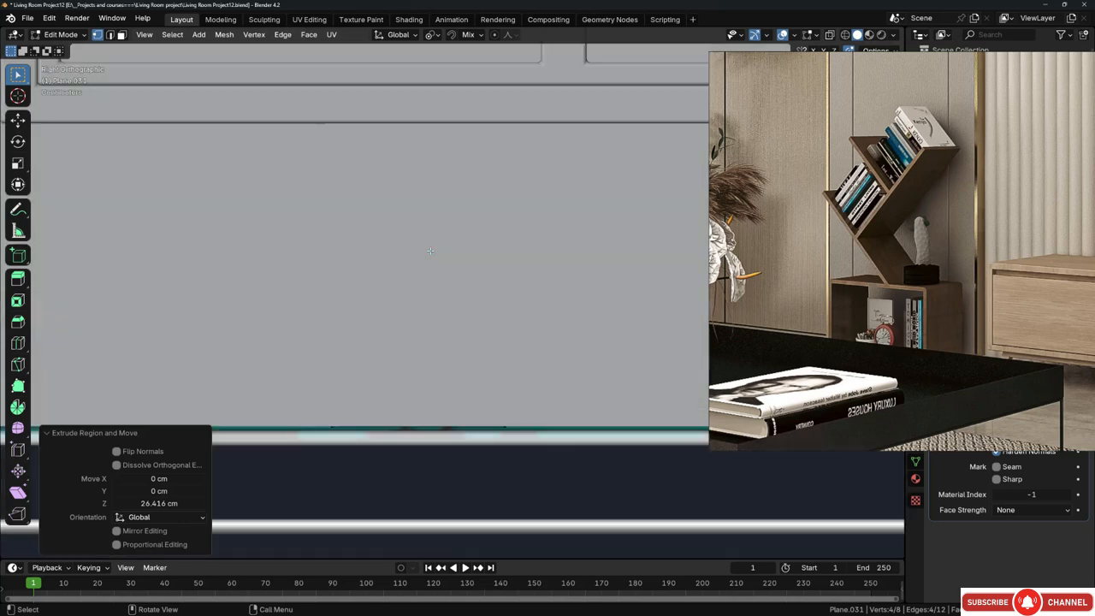
{"action": "scroll", "coordinate": [314, 257], "scroll_direction": "down", "scroll_amount": 10}
{"action": "key", "text": "shift+z"}
{"action": "scroll", "coordinate": [336, 253], "scroll_direction": "up", "scroll_amount": 4}
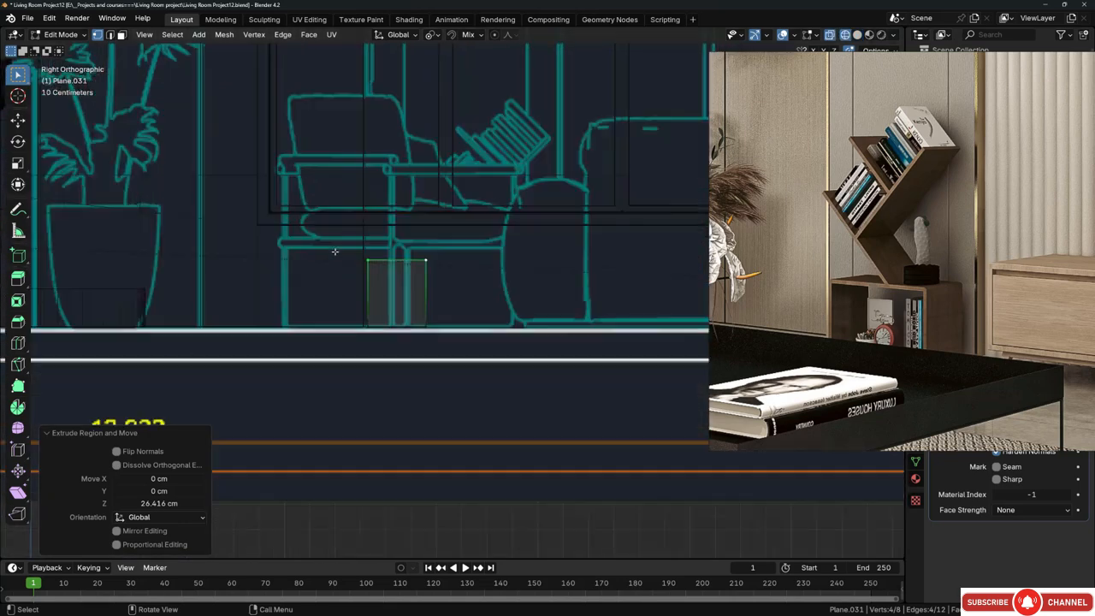
{"action": "scroll", "coordinate": [400, 305], "scroll_direction": "down", "scroll_amount": 2}
{"action": "middle_click_drag", "start_coordinate": [431, 266], "coordinate": [409, 373], "text": "shift"}
{"action": "scroll", "coordinate": [439, 350], "scroll_direction": "down", "scroll_amount": 6}
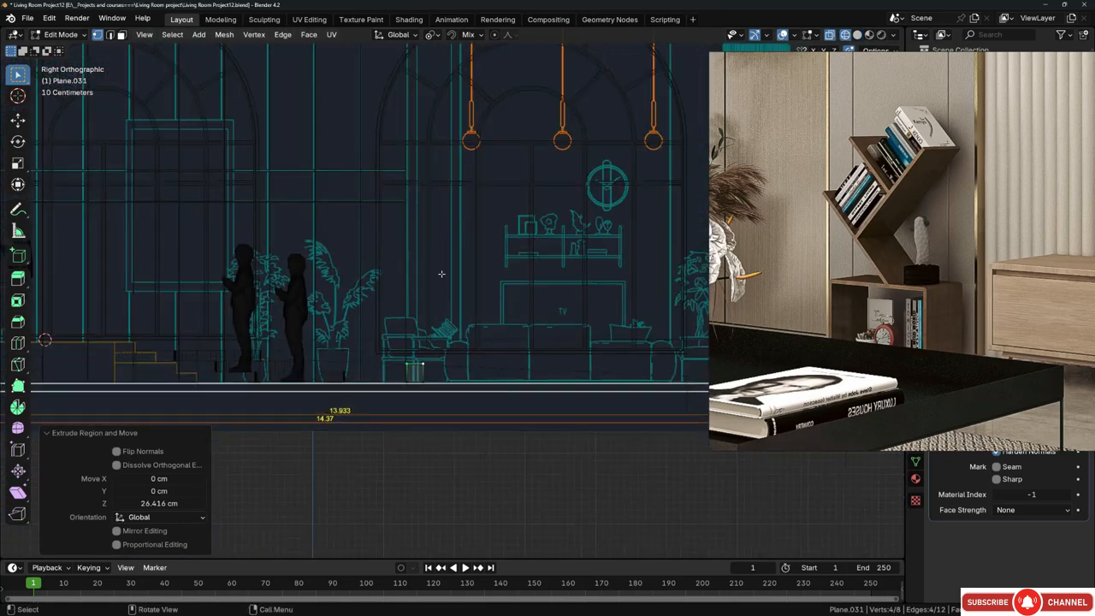
{"action": "middle_click_drag", "start_coordinate": [437, 248], "coordinate": [432, 353], "text": "shift"}
{"action": "scroll", "coordinate": [431, 352], "scroll_direction": "up", "scroll_amount": 4}
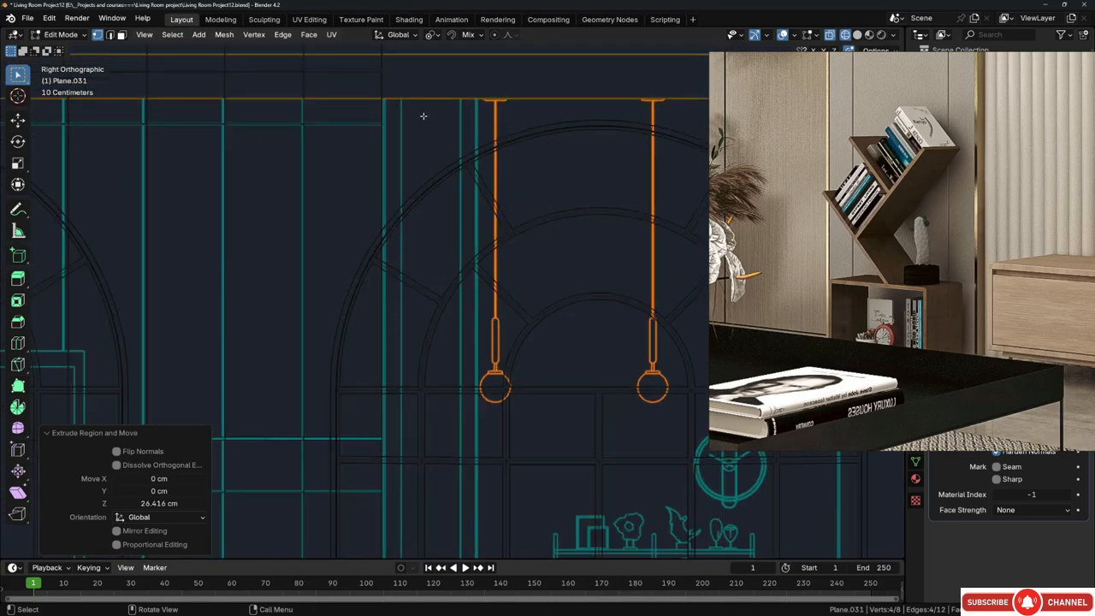
{"action": "scroll", "coordinate": [414, 368], "scroll_direction": "down", "scroll_amount": 5}
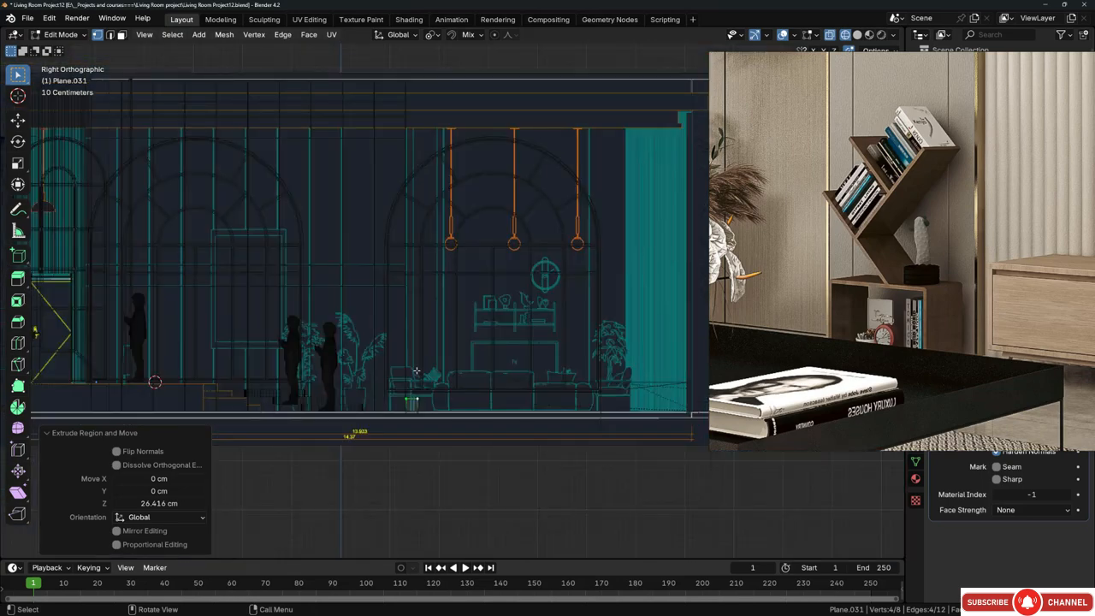
Step: Raise the top of the extruded block along Z to well above the armchair in the elevation drawing
{"action": "scroll", "coordinate": [426, 439], "scroll_direction": "up", "scroll_amount": 5}
{"action": "left_click_drag", "start_coordinate": [402, 394], "coordinate": [435, 486]}
{"action": "scroll", "coordinate": [433, 458], "scroll_direction": "up", "scroll_amount": 2}
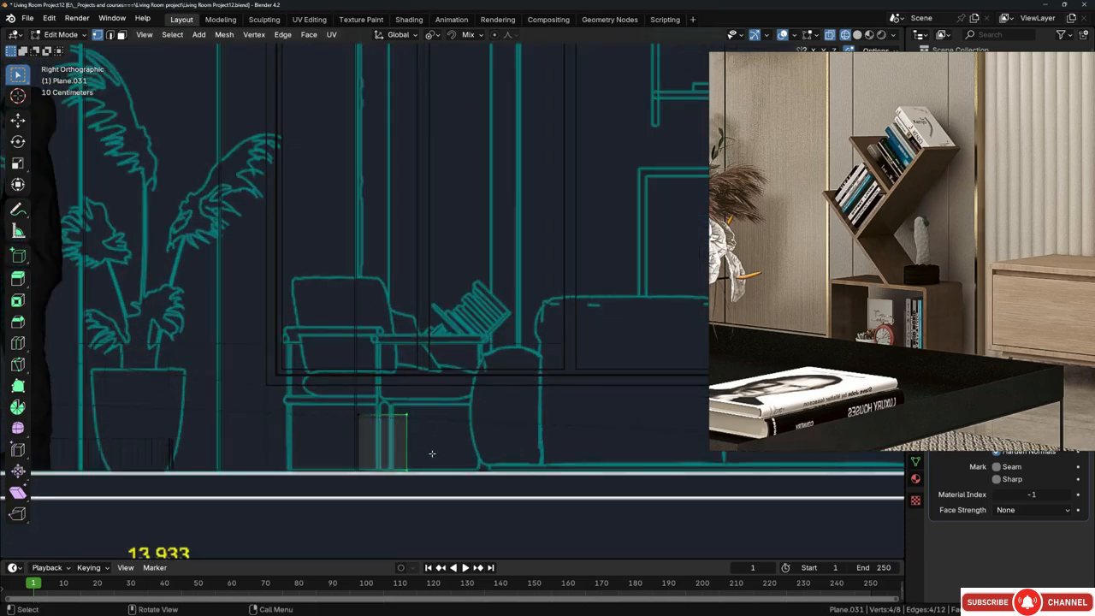
{"action": "scroll", "coordinate": [419, 427], "scroll_direction": "down", "scroll_amount": 1}
{"action": "scroll", "coordinate": [425, 428], "scroll_direction": "down", "scroll_amount": 2}
{"action": "key", "text": "g"}
{"action": "key", "text": "z"}
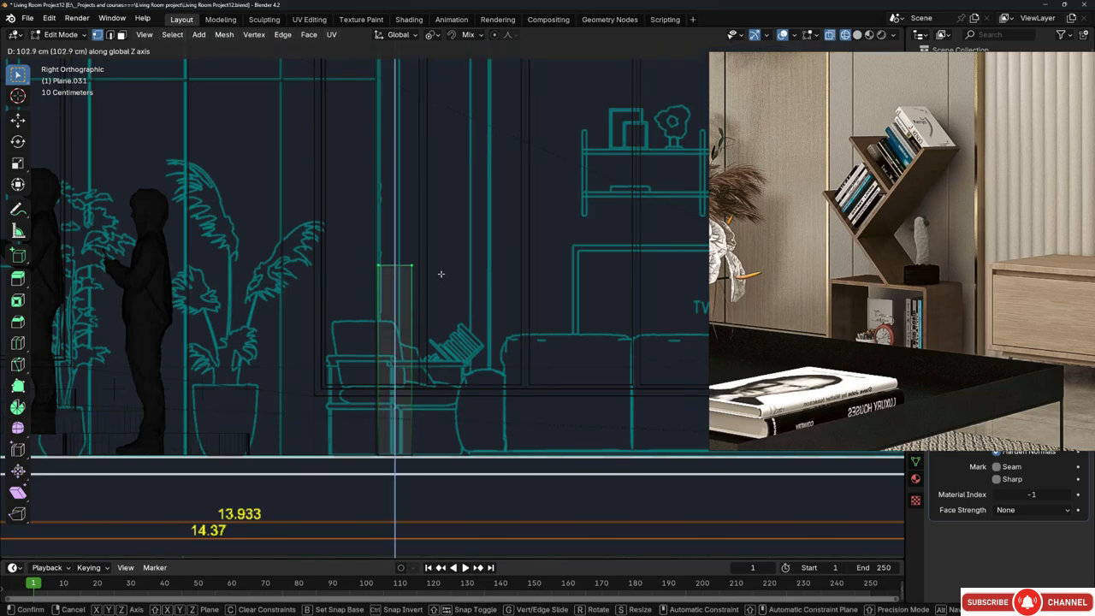
{"action": "left_click", "coordinate": [441, 215]}
{"action": "scroll", "coordinate": [441, 342], "scroll_direction": "down", "scroll_amount": 3}
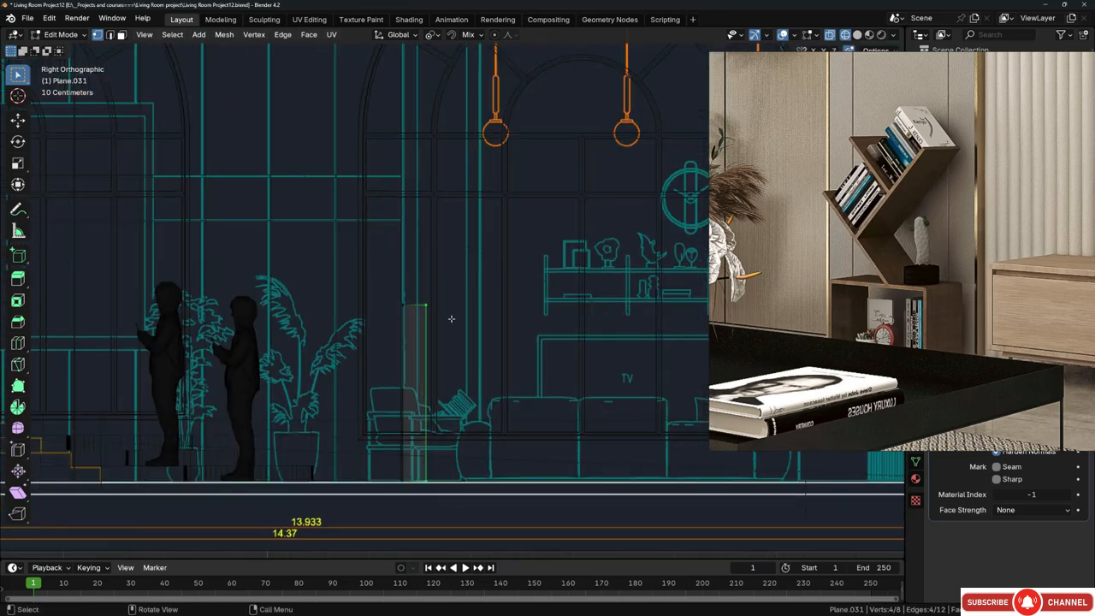
Step: Widen the block by moving its far side edge 52.848 cm along Y to the next panel line in the elevation
{"action": "scroll", "coordinate": [449, 319], "scroll_direction": "up", "scroll_amount": 5}
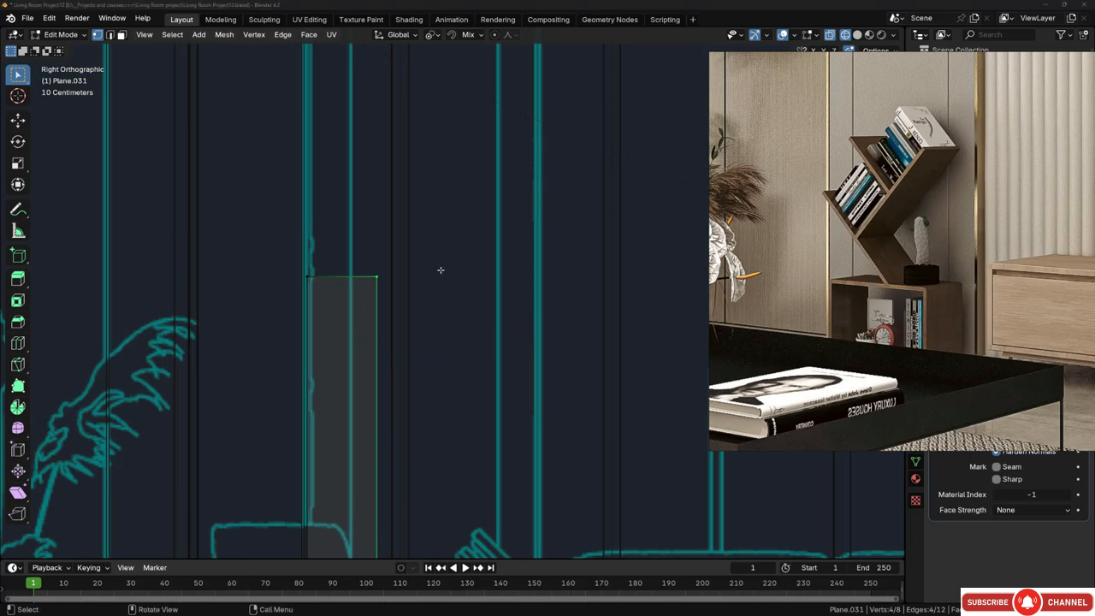
{"action": "scroll", "coordinate": [441, 271], "scroll_direction": "down", "scroll_amount": 4}
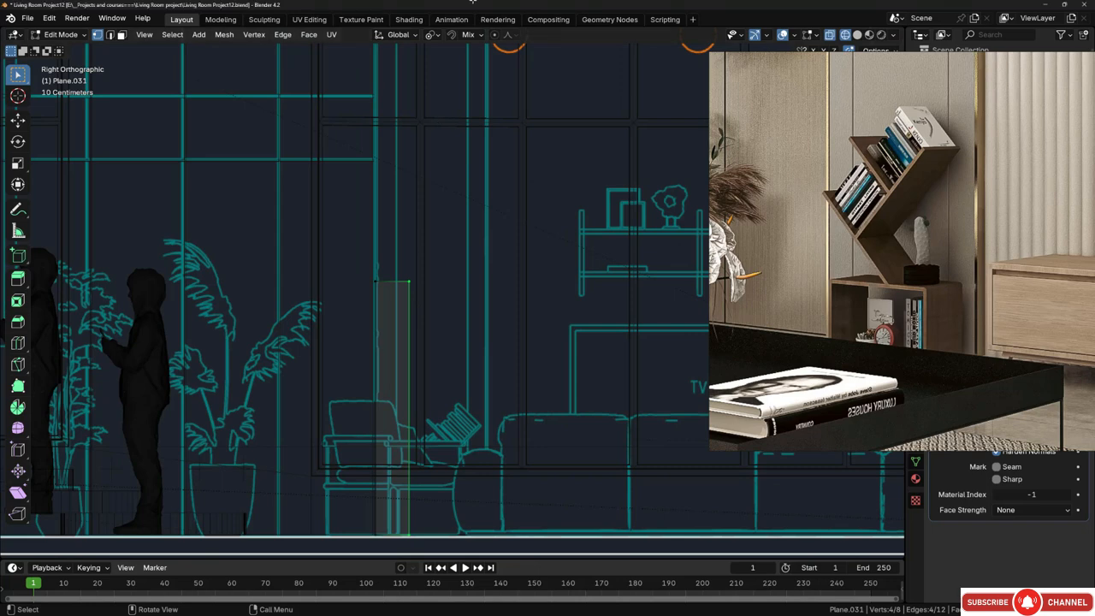
{"action": "scroll", "coordinate": [454, 310], "scroll_direction": "up", "scroll_amount": 5}
{"action": "key", "text": "g"}
{"action": "key", "text": "y"}
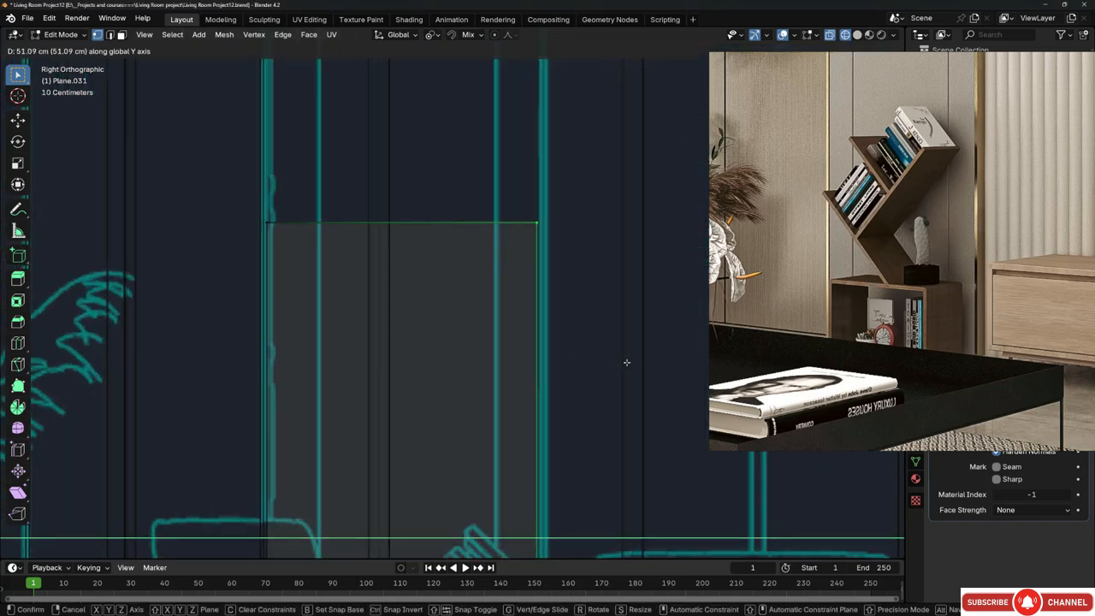
{"action": "left_click", "coordinate": [632, 363]}
{"action": "scroll", "coordinate": [476, 274], "scroll_direction": "down", "scroll_amount": 5}
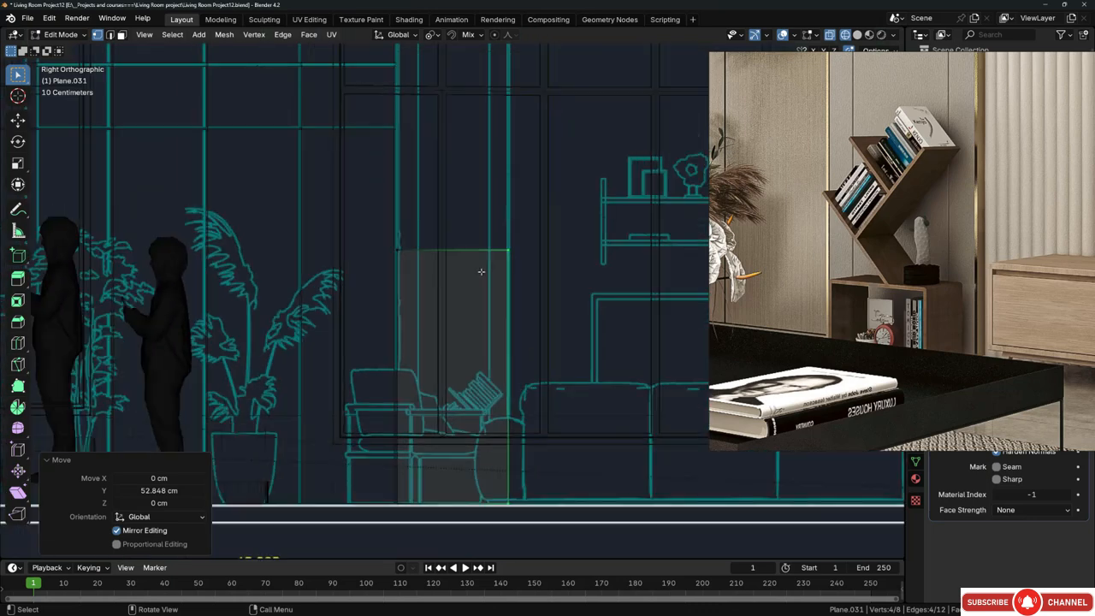
Step: Add one centred vertical loop cut to the panel and offset-slide a loop to each side with factor 0.655
{"action": "scroll", "coordinate": [453, 300], "scroll_direction": "up", "scroll_amount": 3}
{"action": "key", "text": "ctrl+r"}
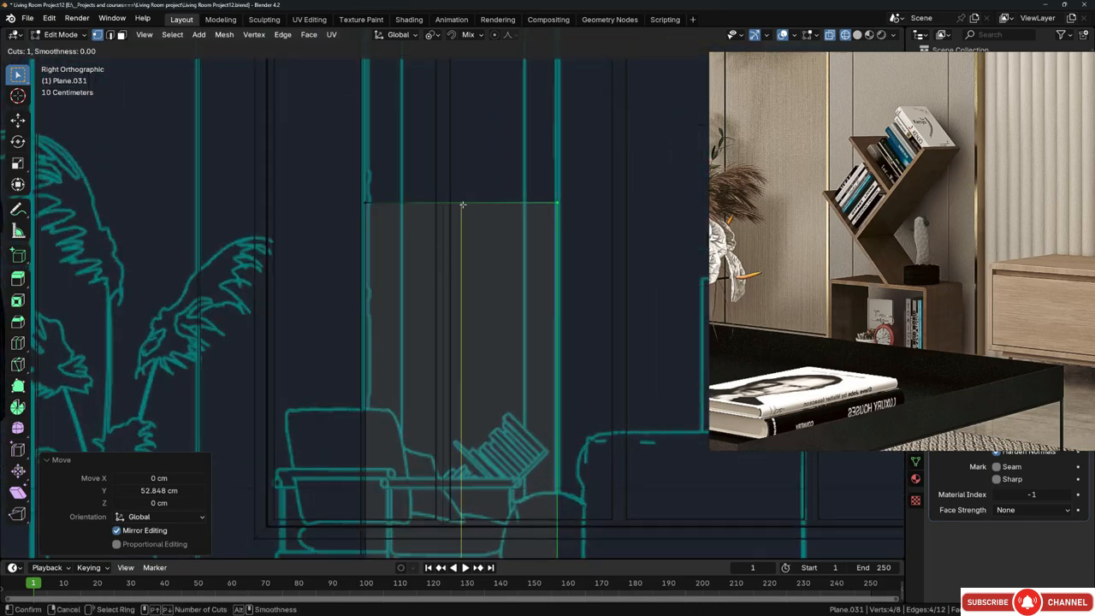
{"action": "left_click", "coordinate": [462, 204]}
{"action": "right_click", "coordinate": [461, 205]}
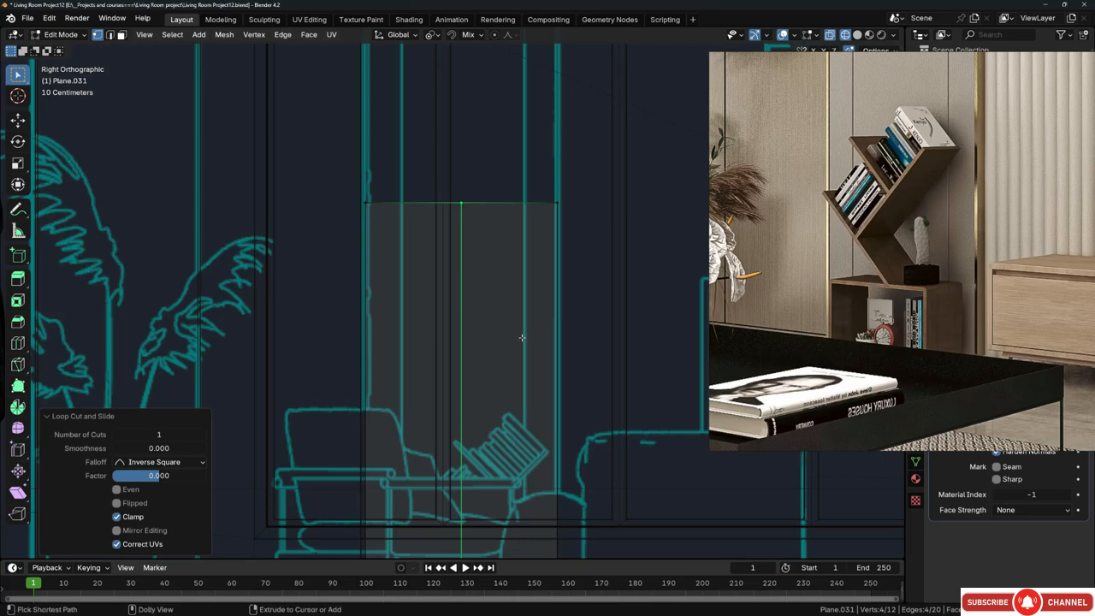
{"action": "key", "text": "g"}
{"action": "key", "text": "g"}
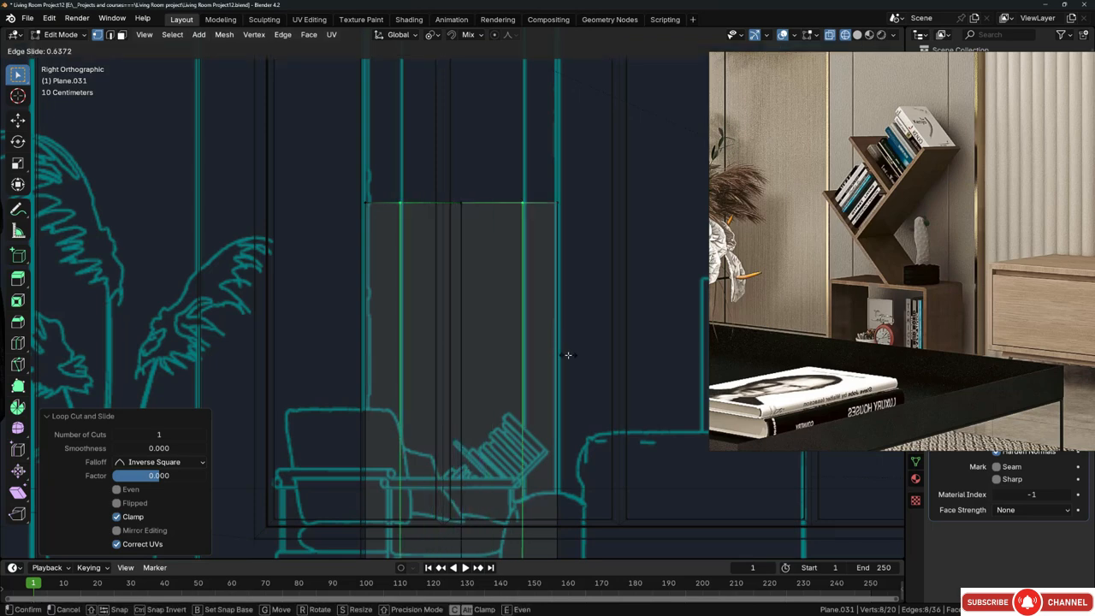
{"action": "left_click", "coordinate": [558, 354]}
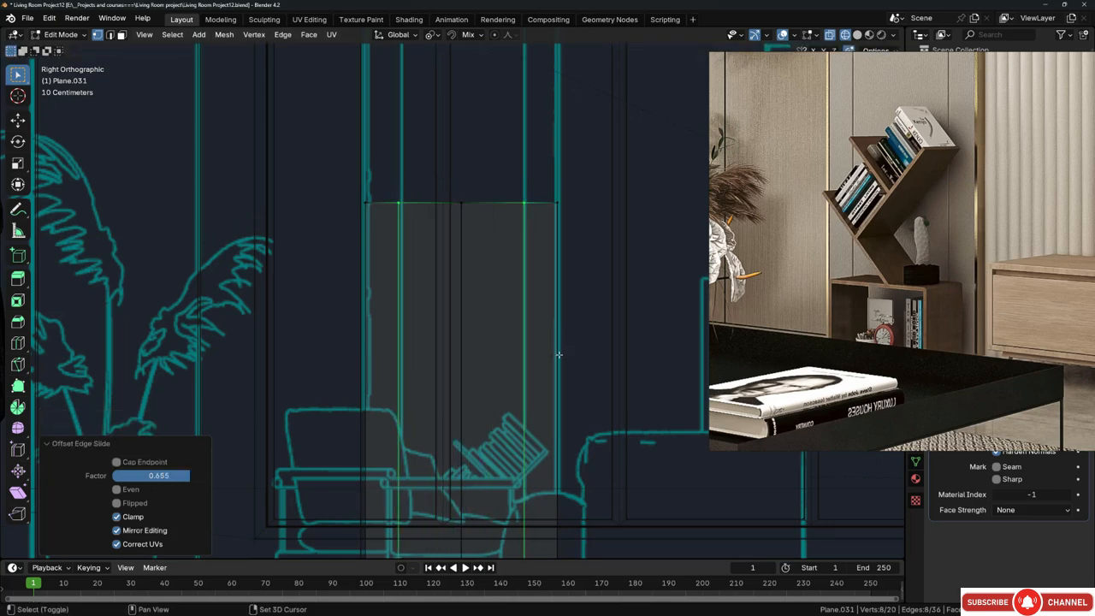
Step: Bevel the two offset vertical loops 0.349 cm wide with one segment to form thin groove strips
{"action": "scroll", "coordinate": [467, 276], "scroll_direction": "down", "scroll_amount": 8}
{"action": "middle_click_drag", "start_coordinate": [515, 283], "coordinate": [465, 313]}
{"action": "key", "text": "z"}
{"action": "left_click", "coordinate": [552, 313]}
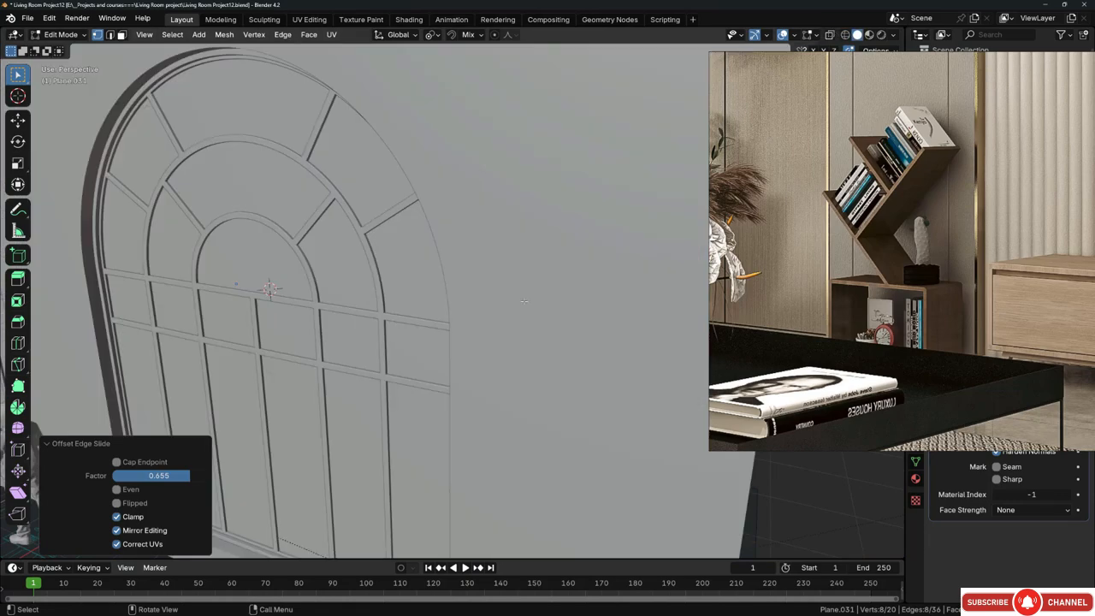
{"action": "scroll", "coordinate": [503, 320], "scroll_direction": "up", "scroll_amount": 8}
{"action": "mouse_move", "coordinate": [620, 316]}
{"action": "middle_mouse_down"}
{"action": "mouse_move", "coordinate": [504, 320]}
{"action": "mouse_move", "coordinate": [483, 352]}
{"action": "mouse_move", "coordinate": [446, 330]}
{"action": "mouse_move", "coordinate": [518, 327]}
{"action": "mouse_move", "coordinate": [419, 316]}
{"action": "mouse_move", "coordinate": [434, 340]}
{"action": "mouse_move", "coordinate": [446, 347]}
{"action": "mouse_move", "coordinate": [467, 313]}
{"action": "mouse_move", "coordinate": [481, 313]}
{"action": "mouse_move", "coordinate": [483, 223]}
{"action": "mouse_move", "coordinate": [462, 228]}
{"action": "mouse_move", "coordinate": [533, 196]}
{"action": "mouse_move", "coordinate": [540, 206]}
{"action": "mouse_move", "coordinate": [525, 222]}
{"action": "middle_mouse_up"}
{"action": "scroll", "coordinate": [530, 157], "scroll_direction": "up", "scroll_amount": 3}
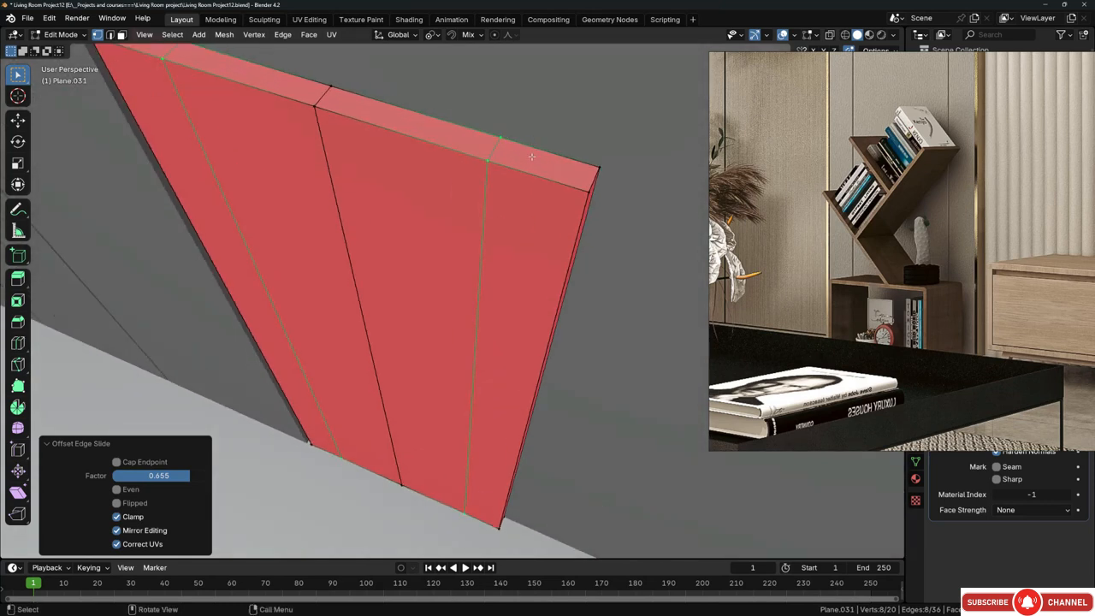
{"action": "key", "text": "ctrl+b"}
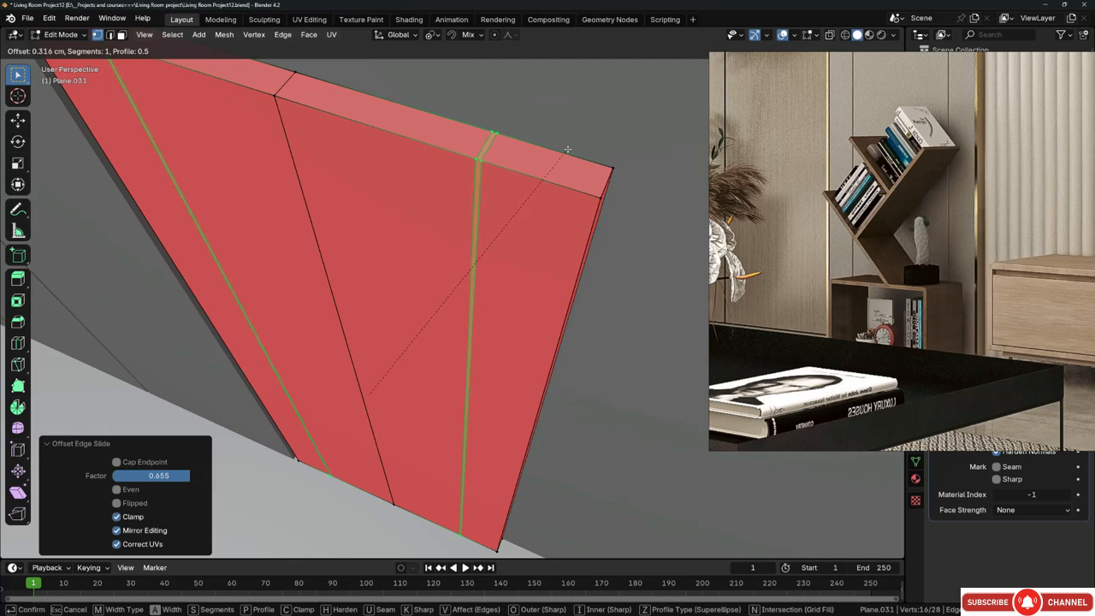
{"action": "left_click", "coordinate": [568, 149]}
{"action": "scroll", "coordinate": [568, 149], "scroll_direction": "down", "scroll_amount": 4}
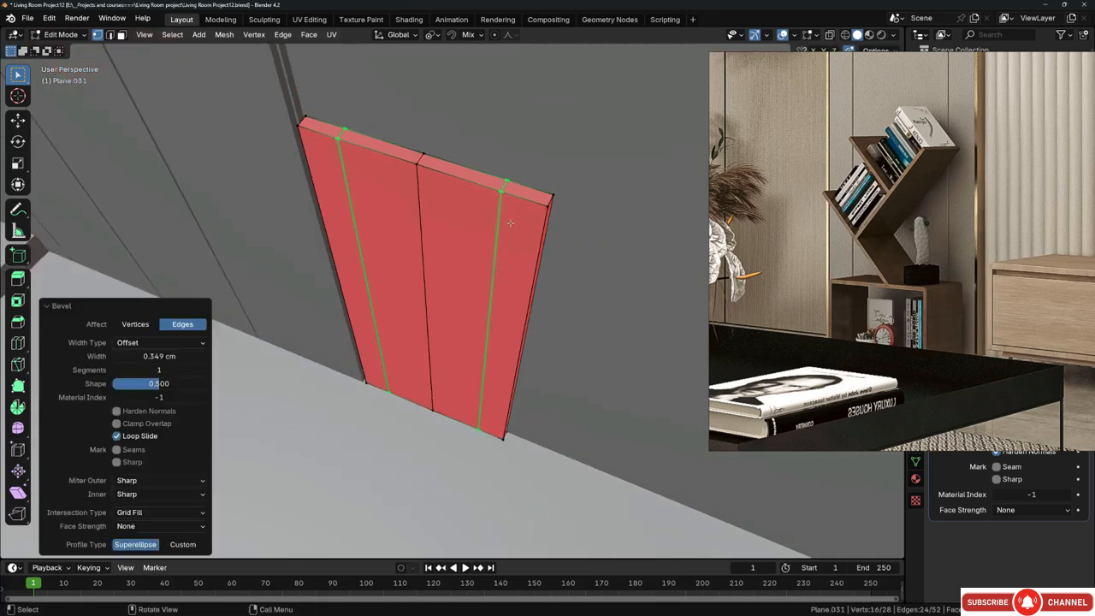
Step: Move the panel's front faces back 1.6998 cm along X to thin the block
{"action": "middle_click_drag", "start_coordinate": [568, 149], "coordinate": [444, 207]}
{"action": "key", "text": "3"}
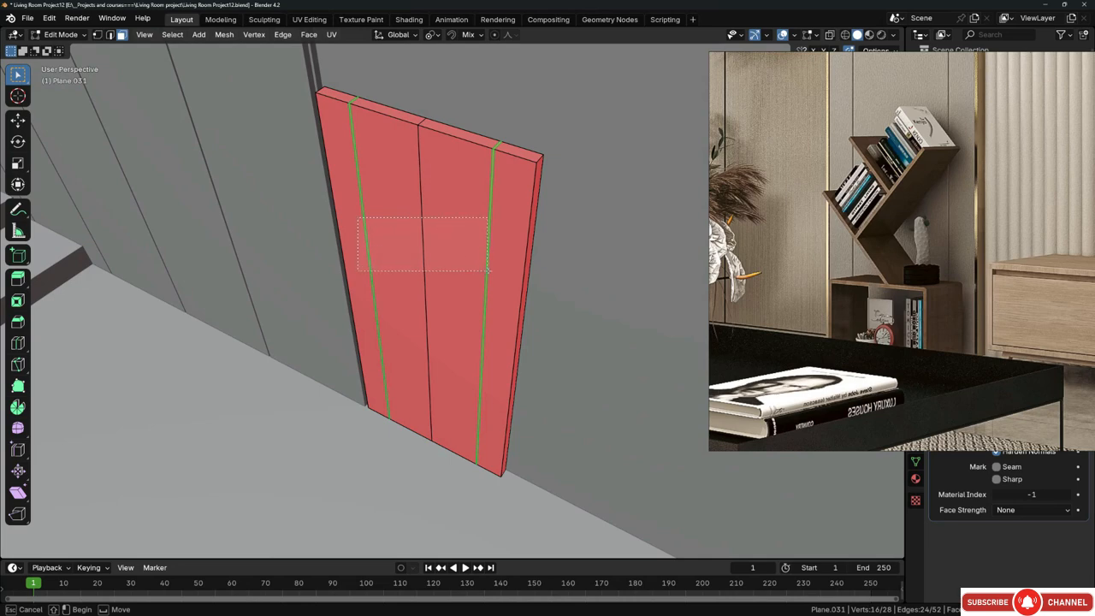
{"action": "left_click_drag", "start_coordinate": [488, 270], "coordinate": [488, 270]}
{"action": "middle_click_drag", "start_coordinate": [488, 271], "coordinate": [430, 224]}
{"action": "key", "text": "g"}
{"action": "key", "text": "z"}
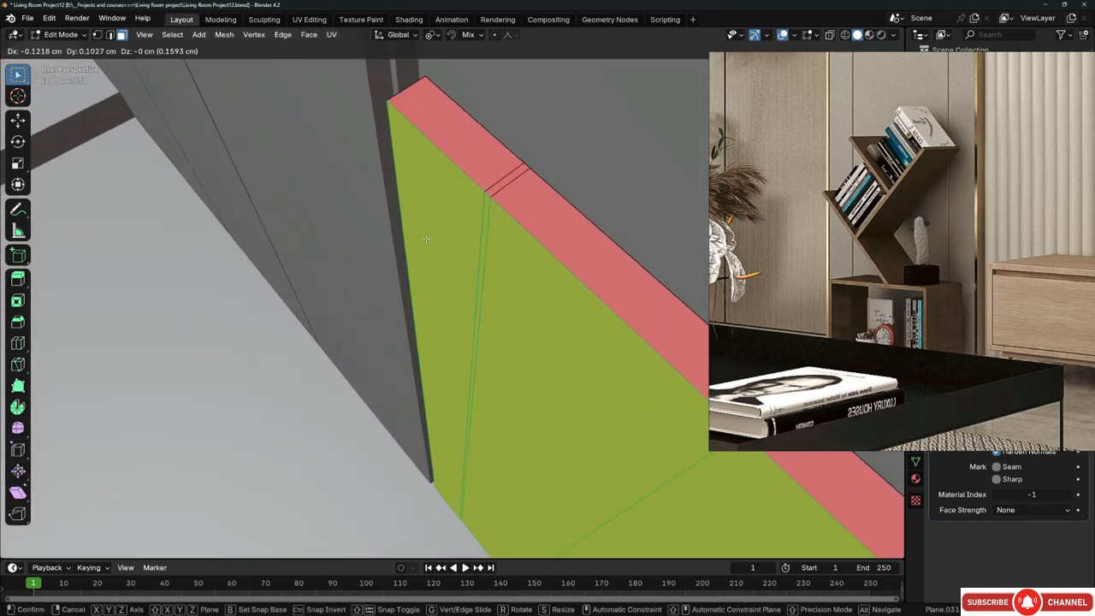
{"action": "key", "text": "x"}
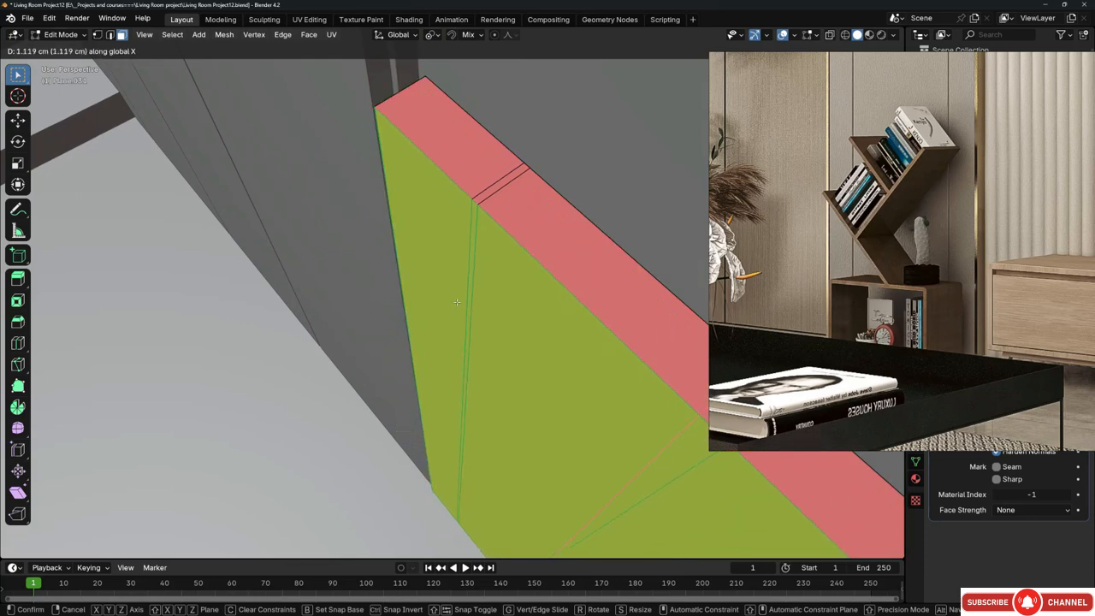
{"action": "left_click", "coordinate": [449, 294]}
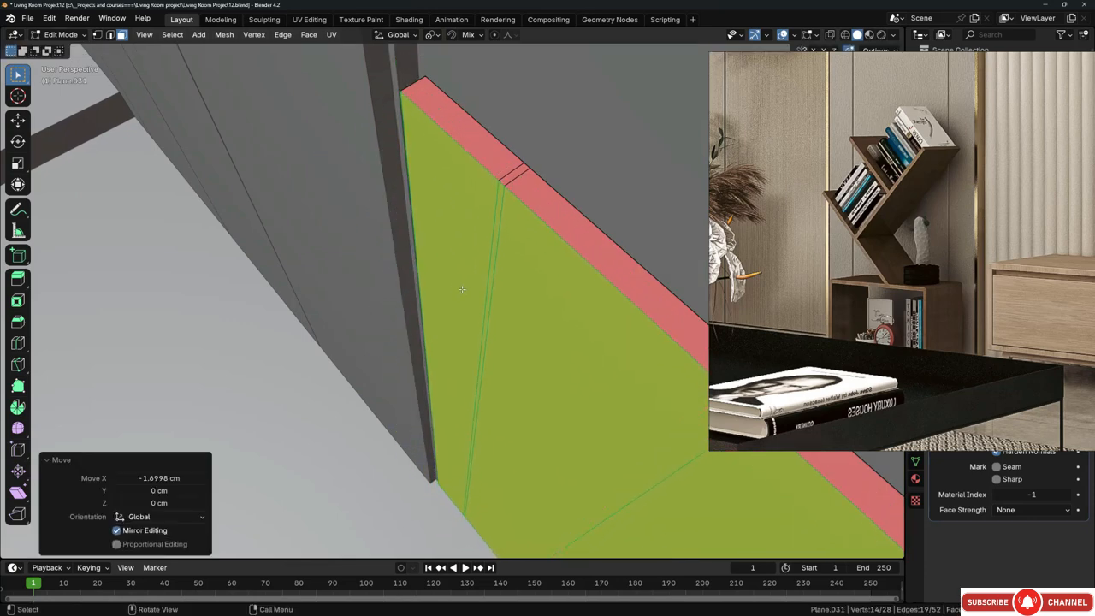
Step: Fine-tune the front faces along X from the top view to align with the neighbouring panel's rear layer
{"action": "key", "text": "KP_7"}
{"action": "scroll", "coordinate": [379, 217], "scroll_direction": "down", "scroll_amount": 8}
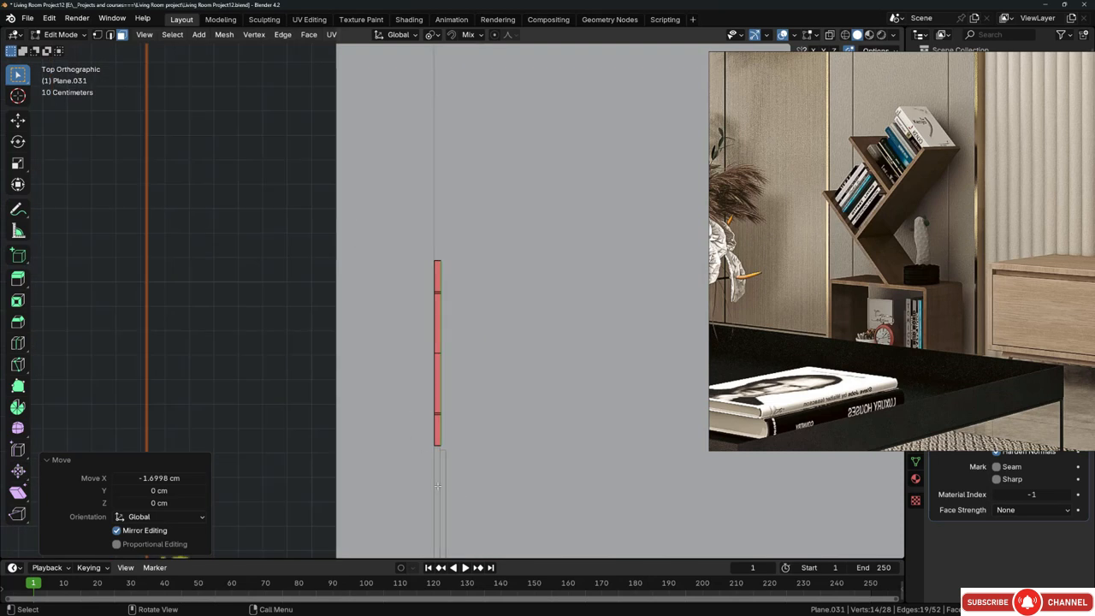
{"action": "scroll", "coordinate": [439, 441], "scroll_direction": "up", "scroll_amount": 11}
{"action": "key", "text": "g"}
{"action": "key", "text": "x"}
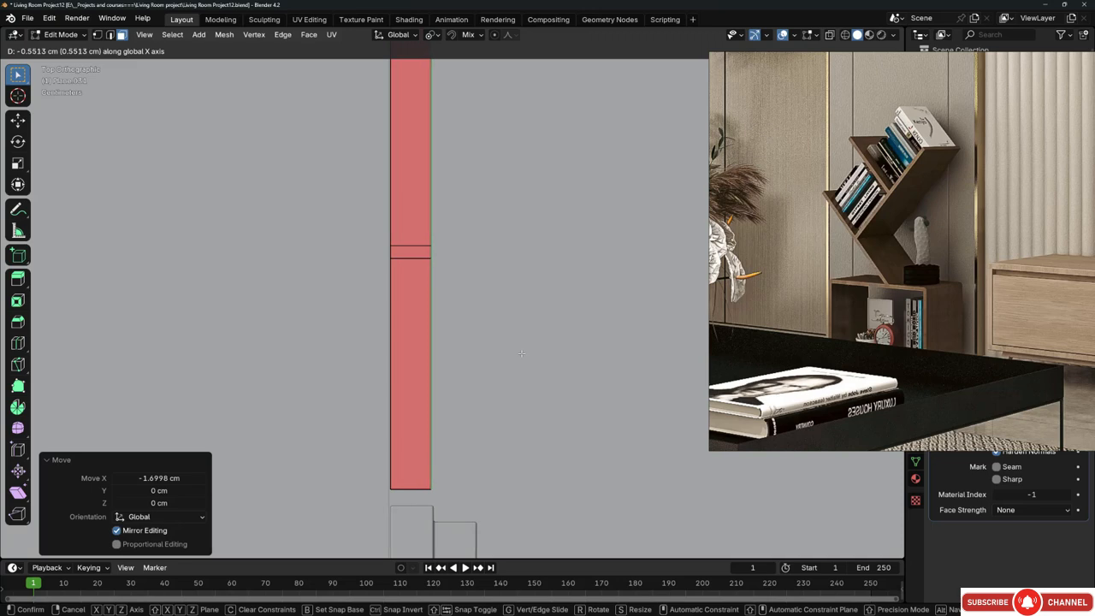
{"action": "left_click", "coordinate": [525, 353]}
Step: Extrude the wide front faces 2.1105 cm outward without the two thin strips, leaving grooves between them
{"action": "scroll", "coordinate": [479, 365], "scroll_direction": "down", "scroll_amount": 5}
{"action": "middle_click_drag", "start_coordinate": [479, 365], "coordinate": [338, 248]}
{"action": "left_click", "coordinate": [338, 240]}
{"action": "left_click", "coordinate": [397, 233], "text": "shift"}
{"action": "left_click", "coordinate": [461, 229], "text": "shift"}
{"action": "left_click", "coordinate": [494, 229], "text": "shift"}
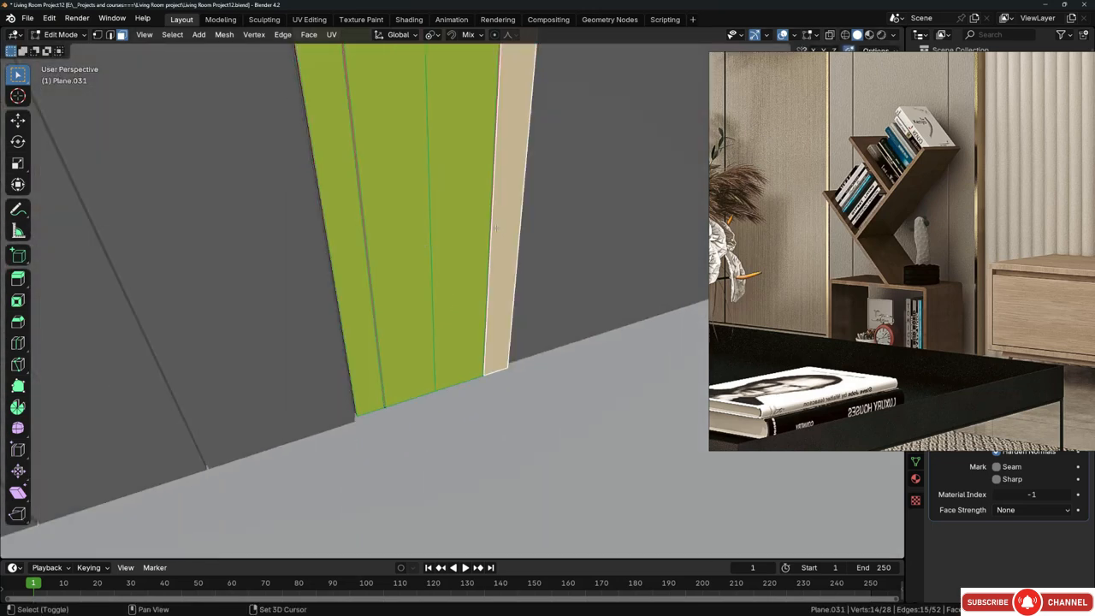
{"action": "middle_click_drag", "start_coordinate": [496, 229], "coordinate": [481, 368]}
{"action": "scroll", "coordinate": [434, 236], "scroll_direction": "up", "scroll_amount": 5}
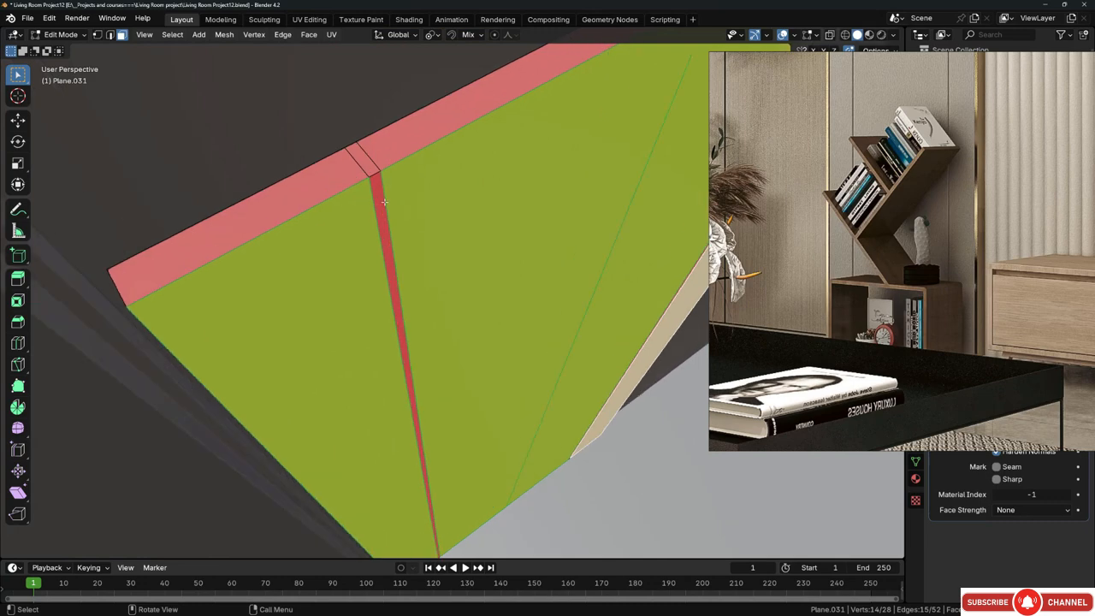
{"action": "key", "text": "KP_7"}
{"action": "scroll", "coordinate": [473, 389], "scroll_direction": "up", "scroll_amount": 4}
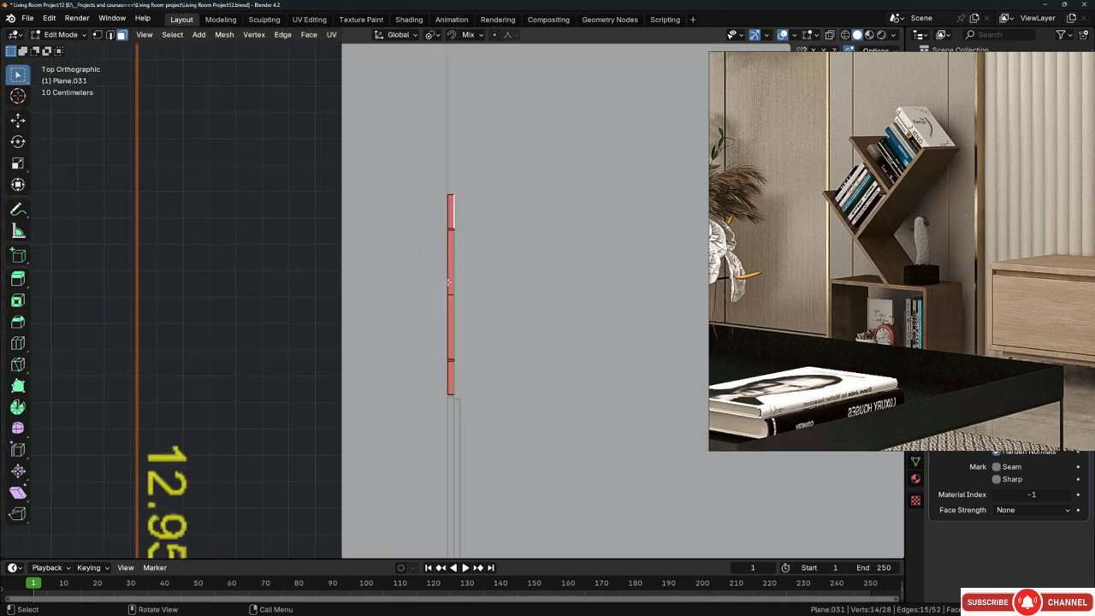
{"action": "scroll", "coordinate": [473, 389], "scroll_direction": "up", "scroll_amount": 2}
{"action": "key", "text": "e"}
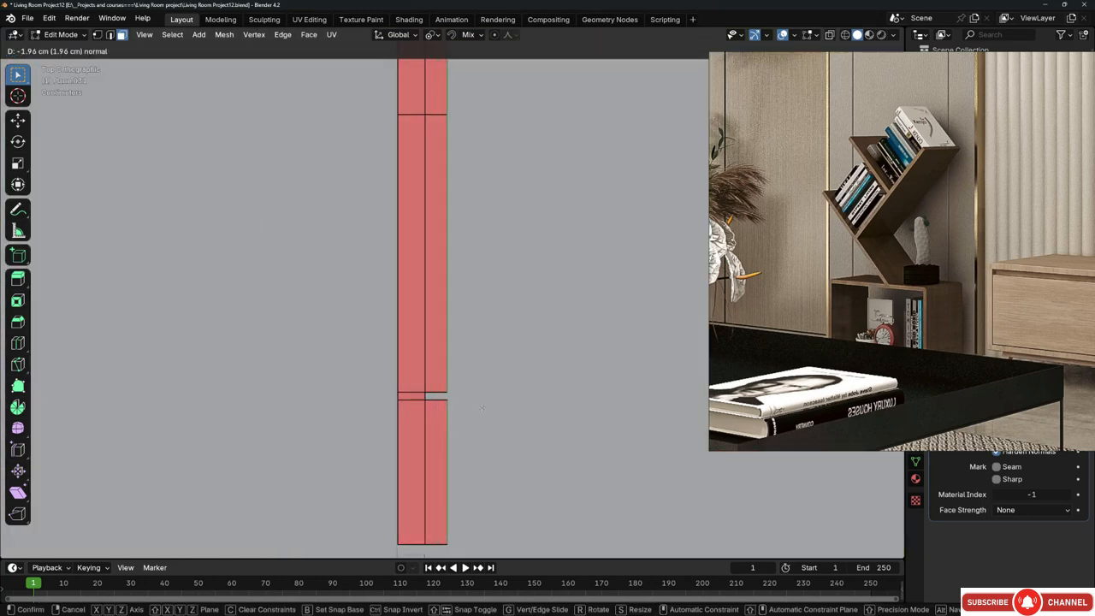
{"action": "left_click", "coordinate": [481, 408]}
Step: Move the extruded front faces a further 0.33321 cm along X to bring them near the neighbouring panel's front
{"action": "scroll", "coordinate": [433, 374], "scroll_direction": "up", "scroll_amount": 3}
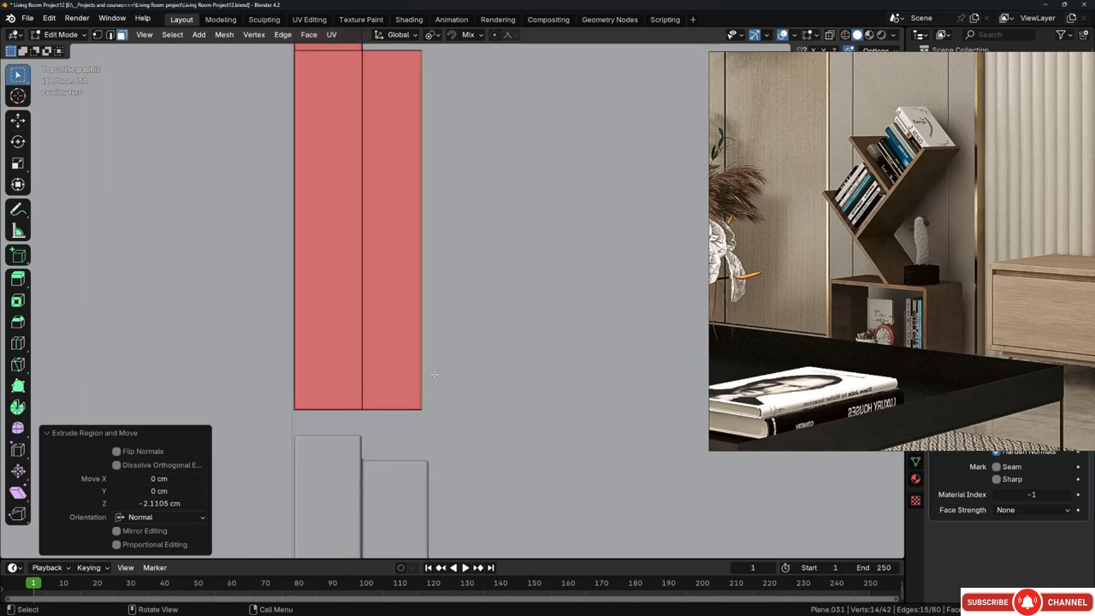
{"action": "key", "text": "g"}
{"action": "key", "text": "x"}
{"action": "left_click", "coordinate": [443, 375]}
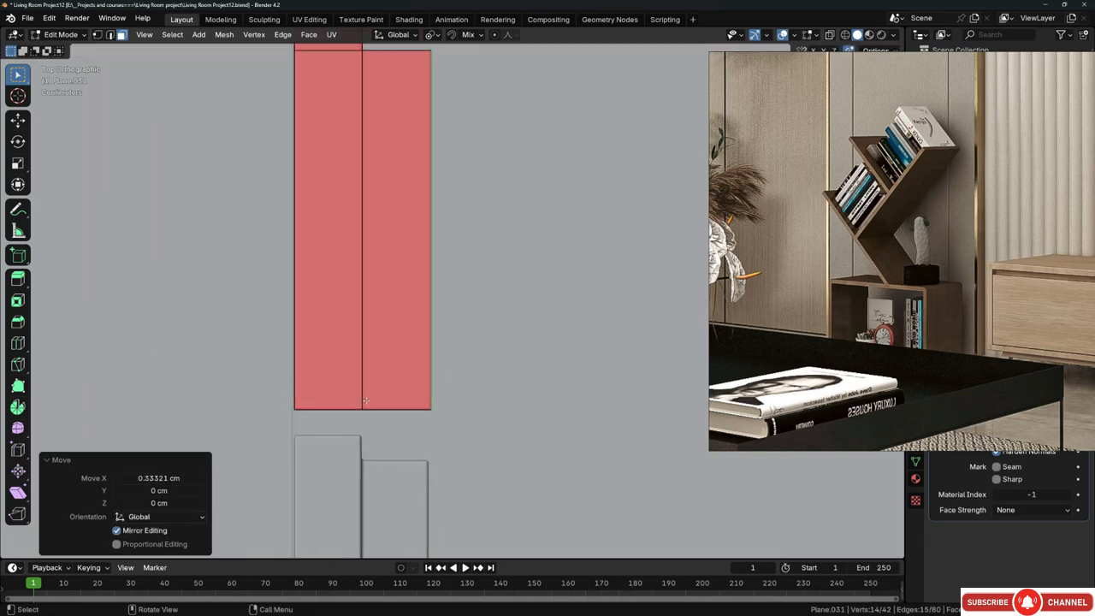
Step: Recalculate the normals of the whole grooved panel mesh so that its faces point outward
{"action": "middle_click_drag", "start_coordinate": [443, 375], "coordinate": [339, 313]}
{"action": "scroll", "coordinate": [275, 286], "scroll_direction": "down", "scroll_amount": 4}
{"action": "middle_click_drag", "start_coordinate": [275, 285], "coordinate": [296, 334], "text": "shift"}
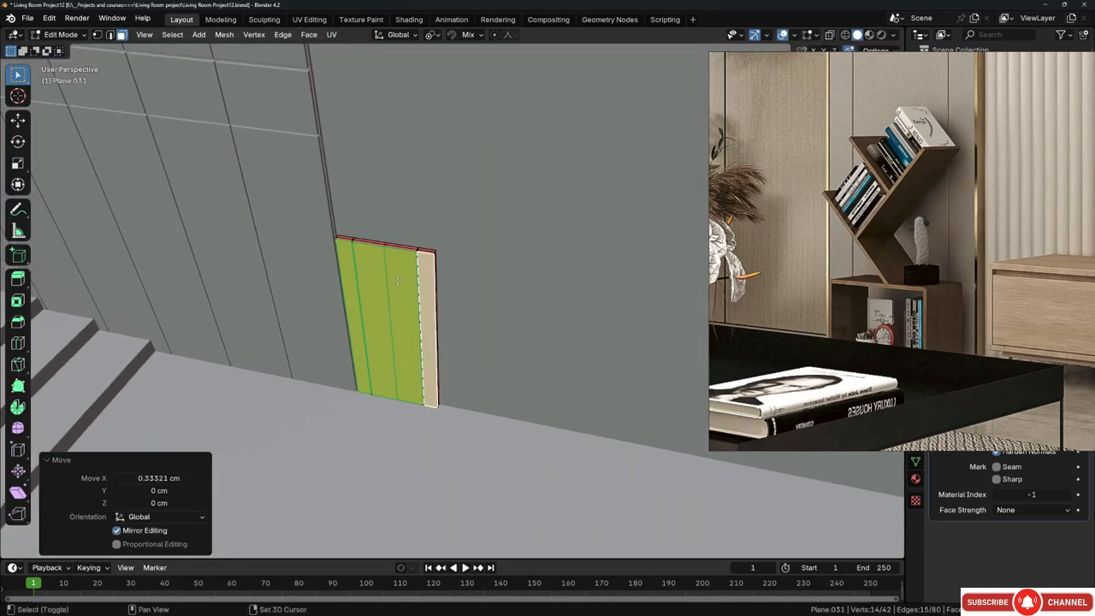
{"action": "scroll", "coordinate": [402, 257], "scroll_direction": "up", "scroll_amount": 10}
{"action": "scroll", "coordinate": [432, 240], "scroll_direction": "down", "scroll_amount": 1}
{"action": "left_click", "coordinate": [445, 232]}
{"action": "scroll", "coordinate": [445, 233], "scroll_direction": "down", "scroll_amount": 3}
{"action": "middle_click_drag", "start_coordinate": [446, 233], "coordinate": [418, 251]}
{"action": "key", "text": "a"}
{"action": "scroll", "coordinate": [432, 231], "scroll_direction": "down", "scroll_amount": 3}
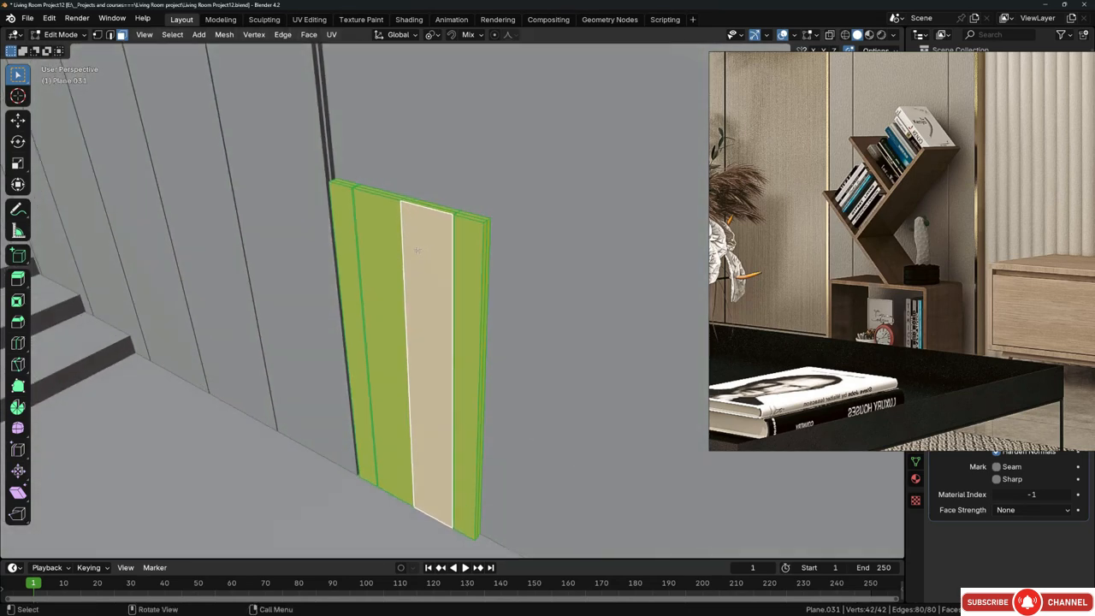
{"action": "key", "text": "shift+n"}
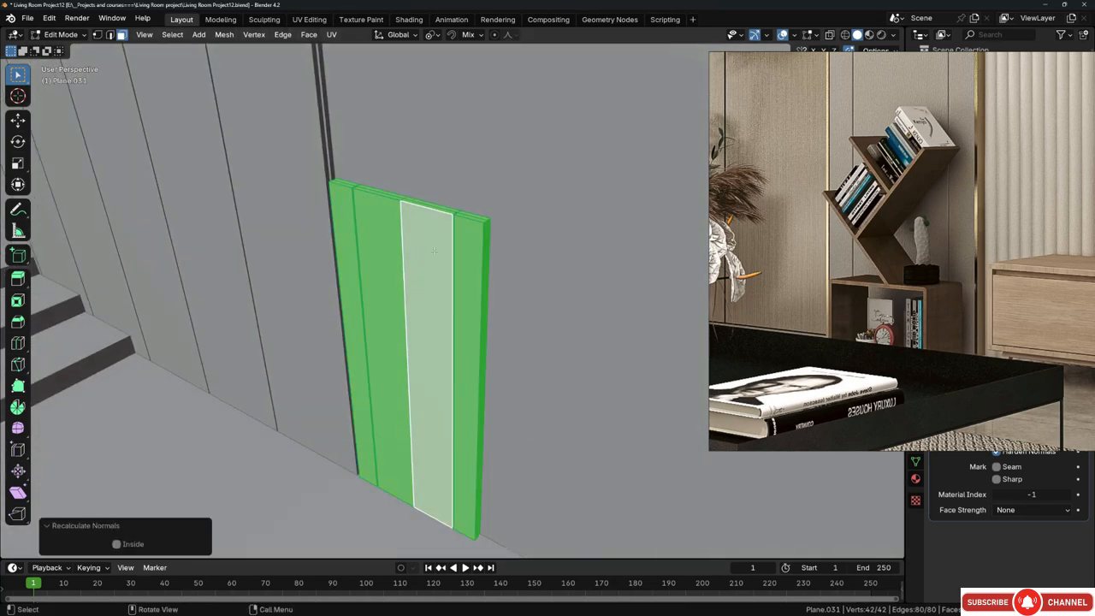
{"action": "middle_click_drag", "start_coordinate": [475, 217], "coordinate": [505, 218]}
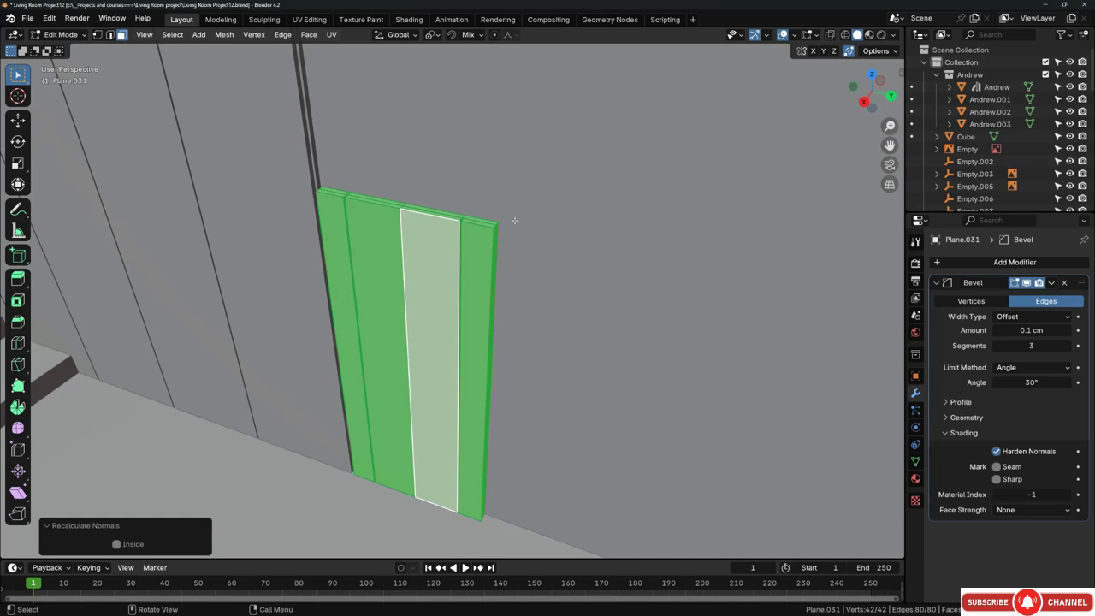
Step: Turn on the Screencast Keys display in the viewport
{"action": "key", "text": "n"}
{"action": "left_click", "coordinate": [895, 195]}
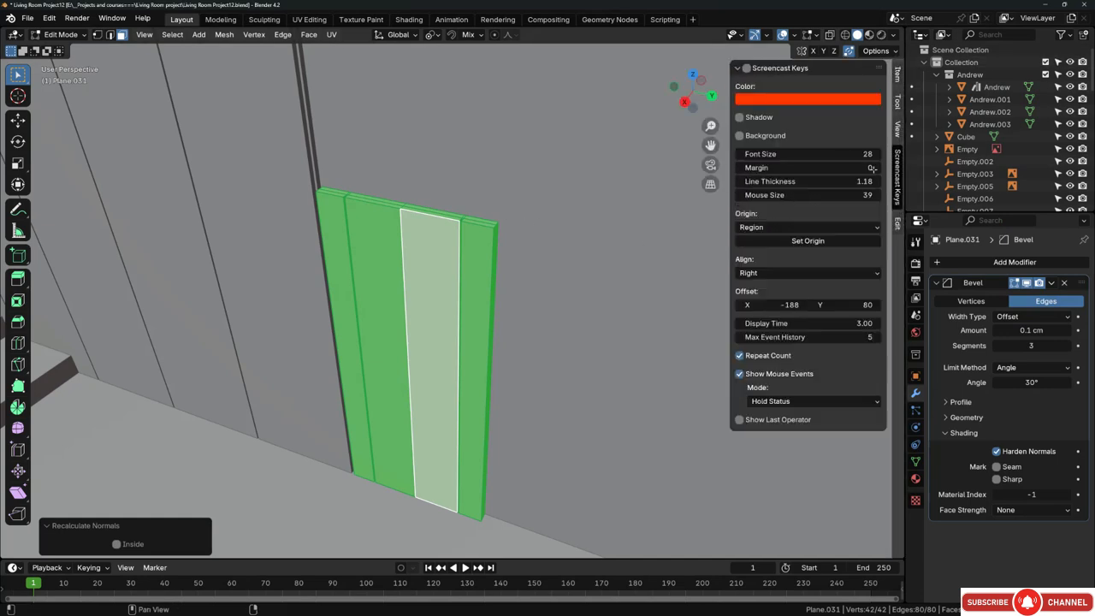
{"action": "key", "text": "n"}
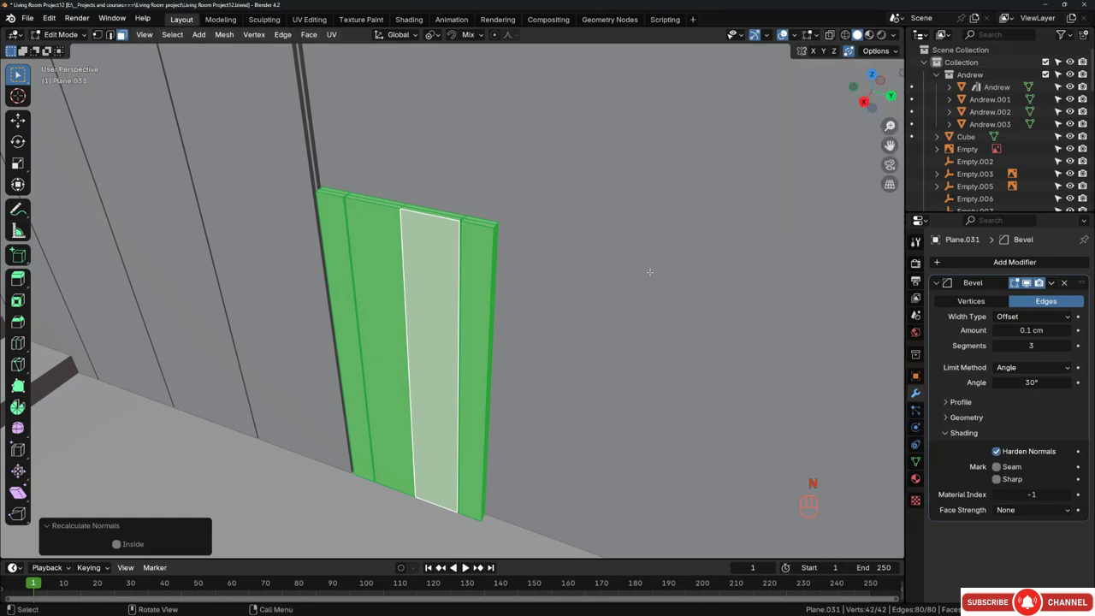
Step: Select all top vertices of the grooved panel, including the hidden ones behind the front faces
{"action": "middle_click_drag", "start_coordinate": [520, 282], "coordinate": [419, 222]}
{"action": "key", "text": "1"}
{"action": "left_click_drag", "start_coordinate": [617, 259], "coordinate": [616, 259]}
{"action": "key", "text": "z"}
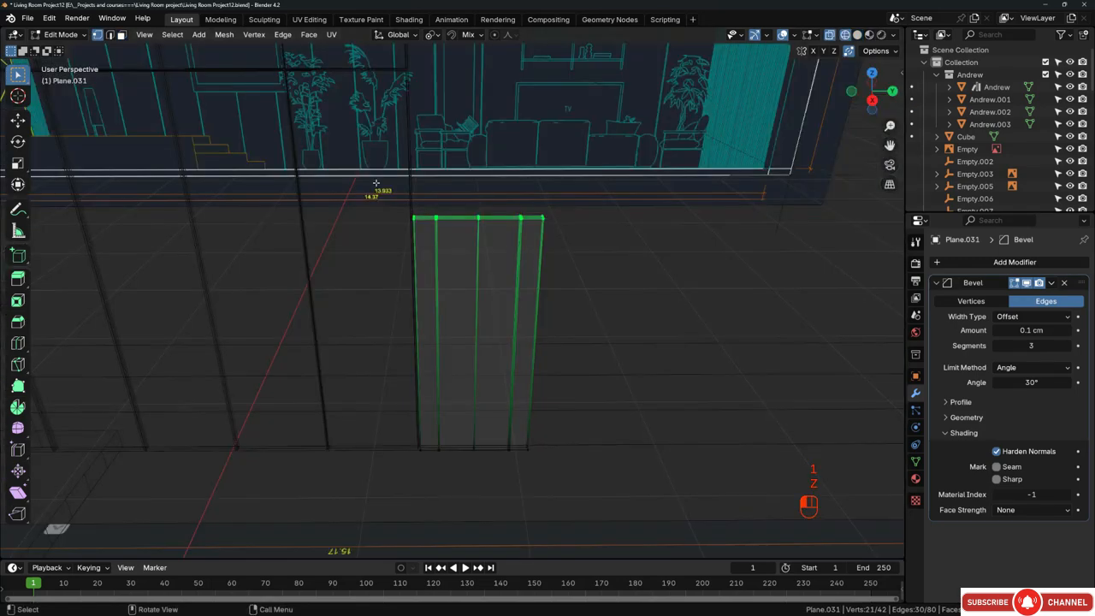
{"action": "key", "text": "z"}
{"action": "middle_click_drag", "start_coordinate": [616, 259], "coordinate": [491, 257]}
Step: Bring up the reference photos and find the view of the TV wall beside the wood panelling
{"action": "key", "text": "alt+Tab"}
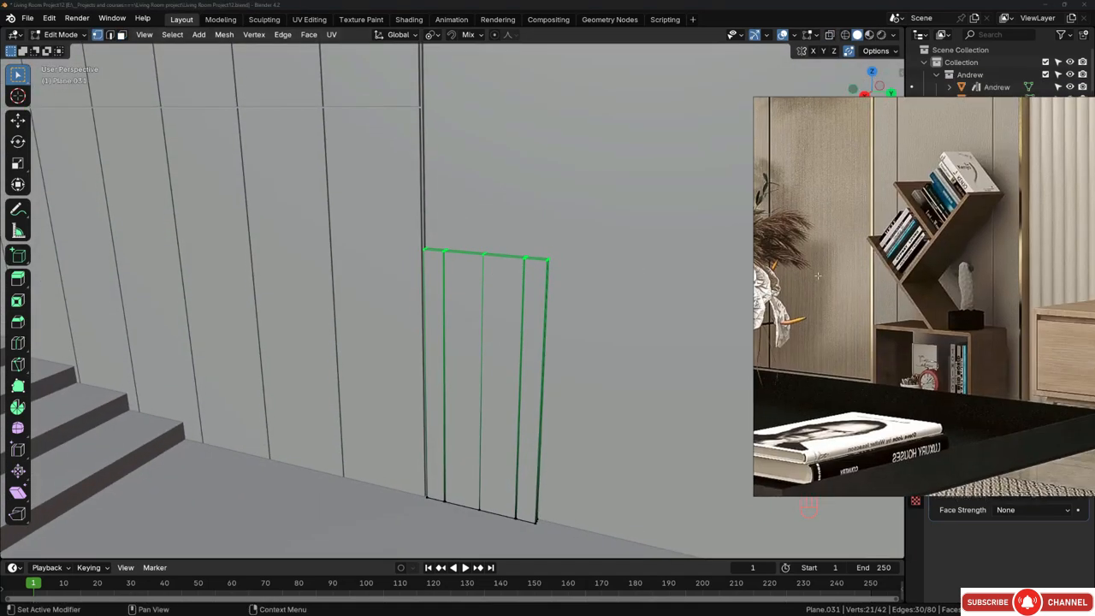
{"action": "scroll", "coordinate": [817, 325], "scroll_direction": "down", "scroll_amount": 5}
{"action": "middle_click_drag", "start_coordinate": [816, 235], "coordinate": [870, 292]}
{"action": "scroll", "coordinate": [870, 291], "scroll_direction": "down", "scroll_amount": 2}
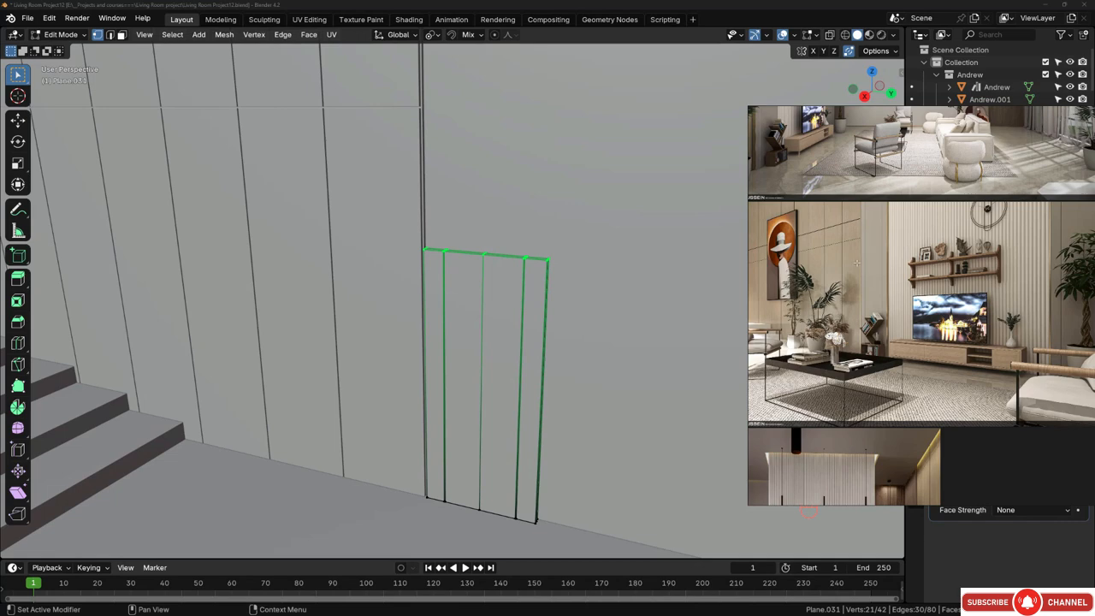
Step: Try raising the grooved panel's top vertices along Z, and undo the move
{"action": "middle_click_drag", "start_coordinate": [538, 290], "coordinate": [484, 359]}
{"action": "scroll", "coordinate": [533, 290], "scroll_direction": "down", "scroll_amount": 3}
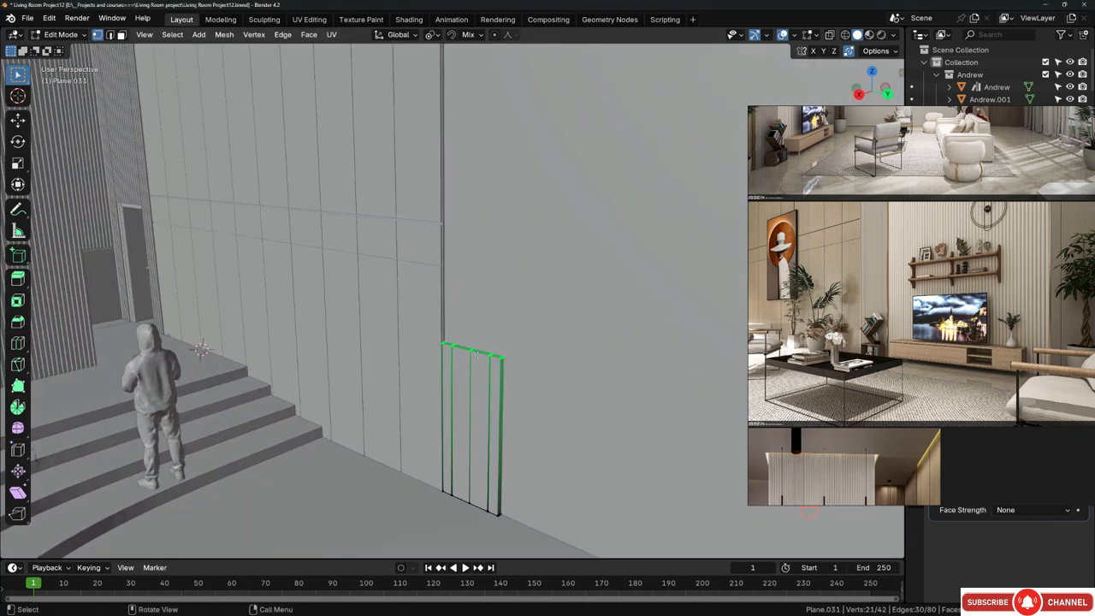
{"action": "scroll", "coordinate": [484, 359], "scroll_direction": "down", "scroll_amount": 2}
{"action": "key", "text": "g"}
{"action": "key", "text": "z"}
{"action": "left_click", "coordinate": [484, 151]}
{"action": "middle_click_drag", "start_coordinate": [470, 286], "coordinate": [494, 313]}
{"action": "key", "text": "ctrl+z"}
Step: Duplicate in place the panel's two side faces next to the wood-panelled wall and separate them into their own object
{"action": "scroll", "coordinate": [462, 377], "scroll_direction": "up", "scroll_amount": 6}
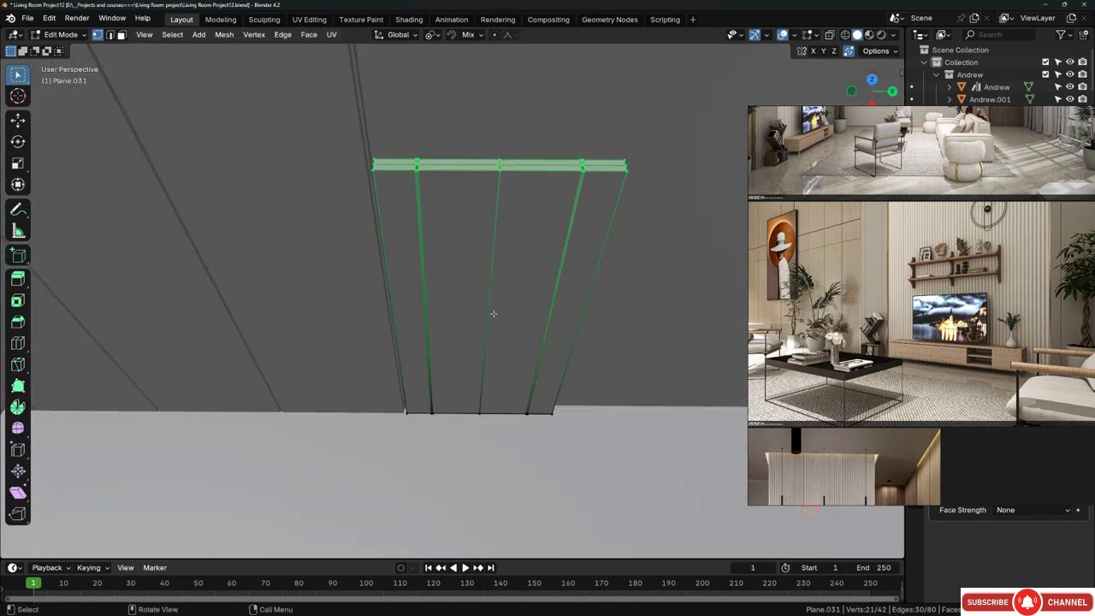
{"action": "middle_click_drag", "start_coordinate": [412, 286], "coordinate": [460, 189]}
{"action": "scroll", "coordinate": [458, 185], "scroll_direction": "up", "scroll_amount": 5}
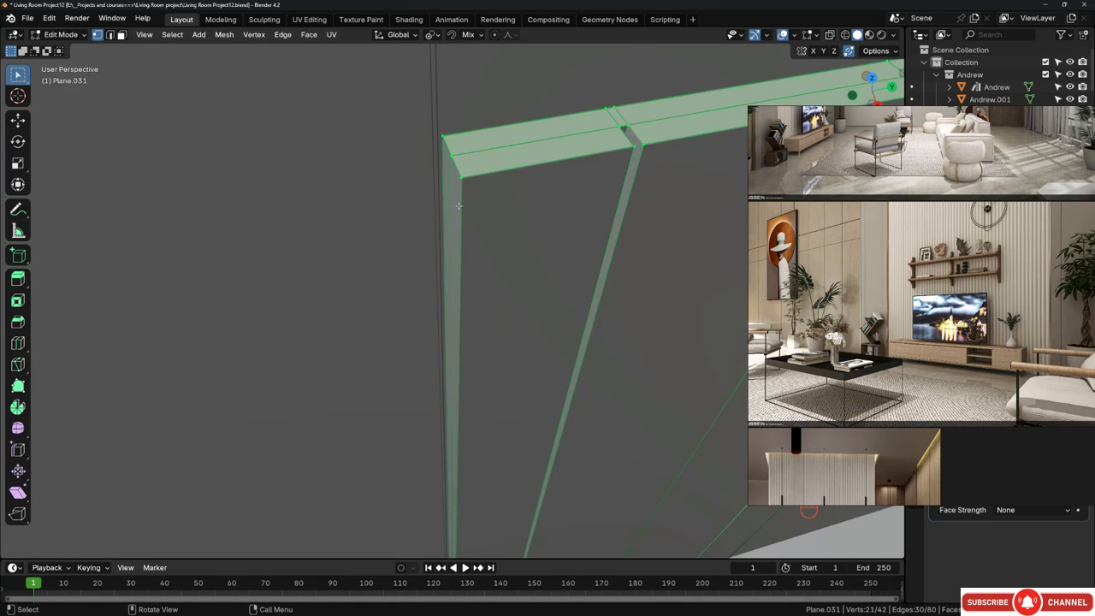
{"action": "key", "text": "3"}
{"action": "left_click", "coordinate": [458, 206]}
{"action": "middle_click_drag", "start_coordinate": [458, 206], "coordinate": [478, 255]}
{"action": "left_click", "coordinate": [456, 240], "text": "shift"}
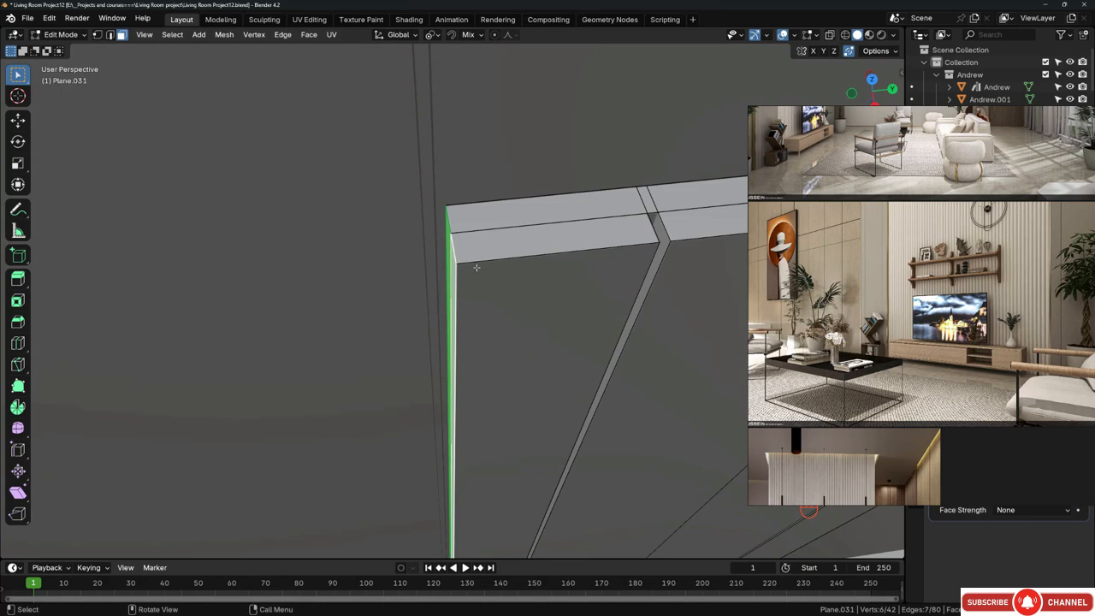
{"action": "middle_click_drag", "start_coordinate": [511, 206], "coordinate": [503, 275]}
{"action": "key", "text": "shift+d"}
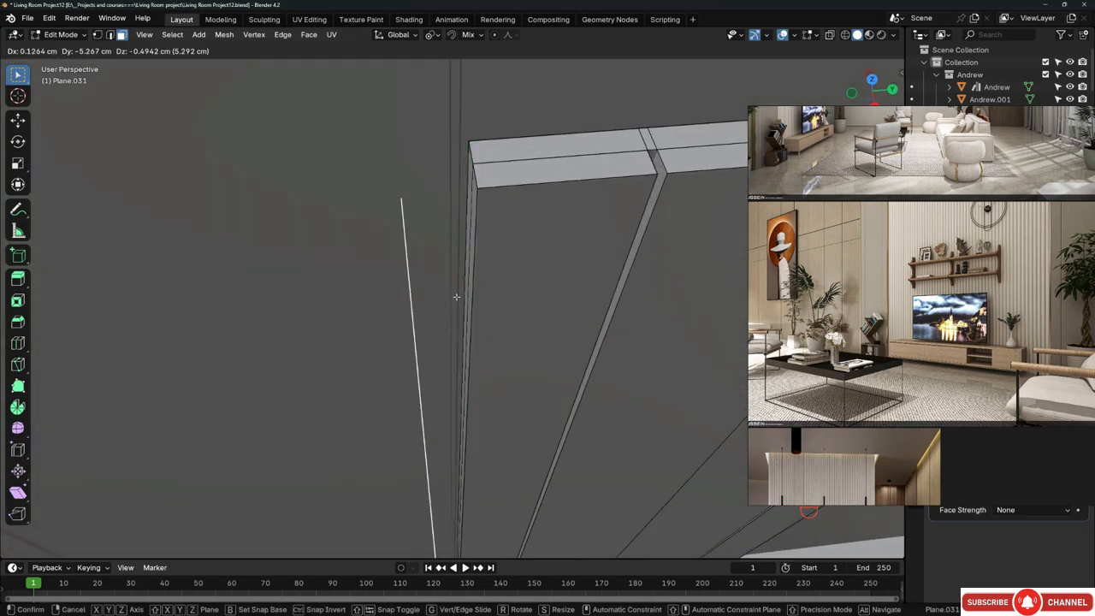
{"action": "right_click", "coordinate": [480, 327]}
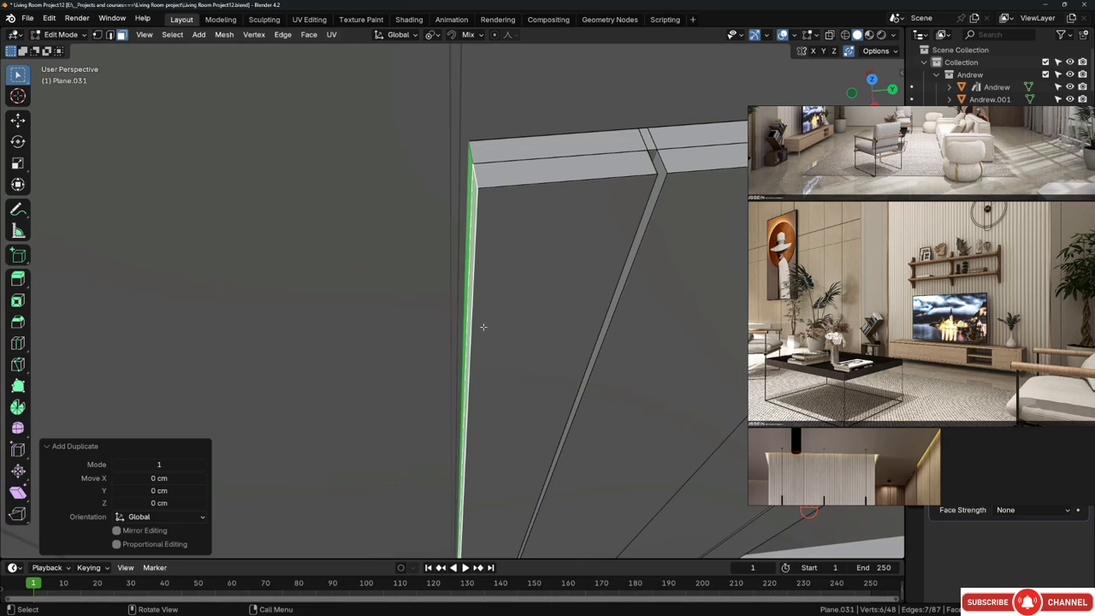
{"action": "key", "text": "p"}
{"action": "left_click", "coordinate": [483, 327]}
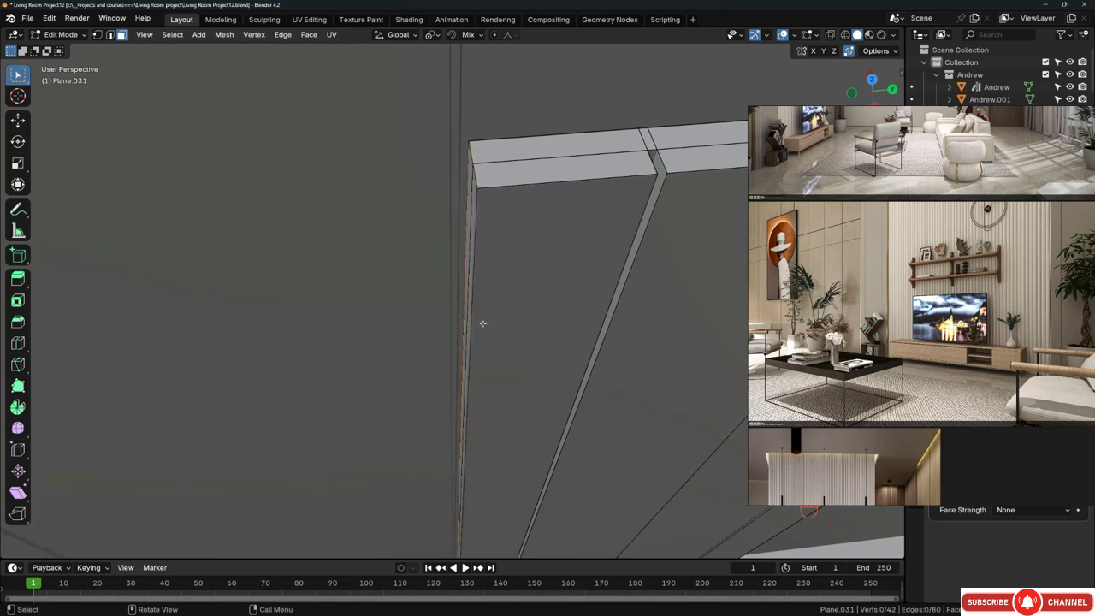
Step: Extrude the separated side faces 1.227 cm along their normal to form a thin vertical trim strip
{"action": "key", "text": "Tab"}
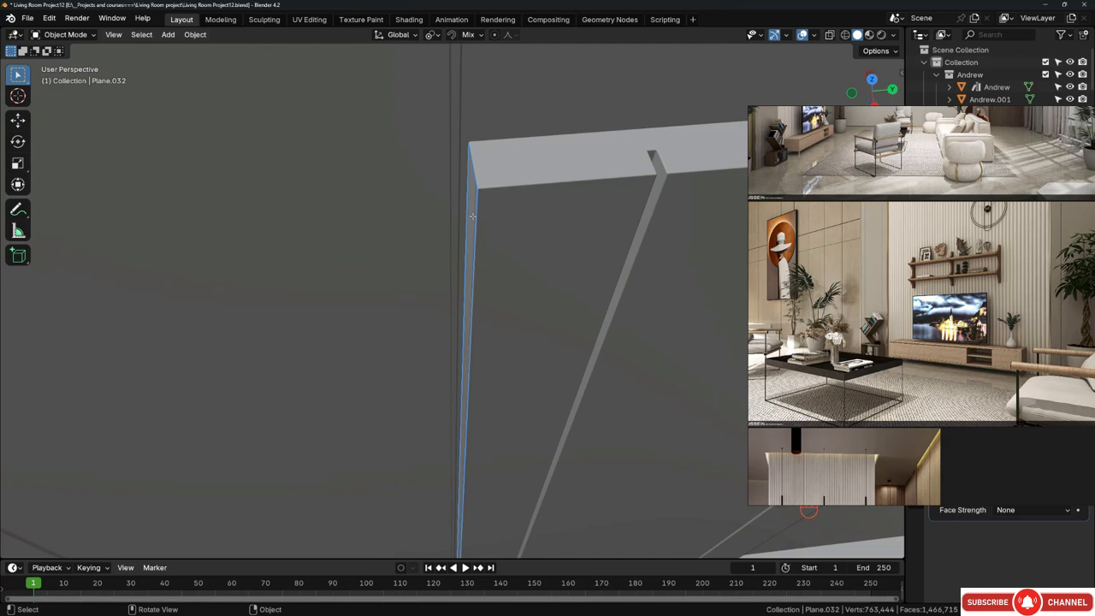
{"action": "key", "text": "Tab"}
{"action": "middle_click_drag", "start_coordinate": [472, 216], "coordinate": [482, 247]}
{"action": "key", "text": "e"}
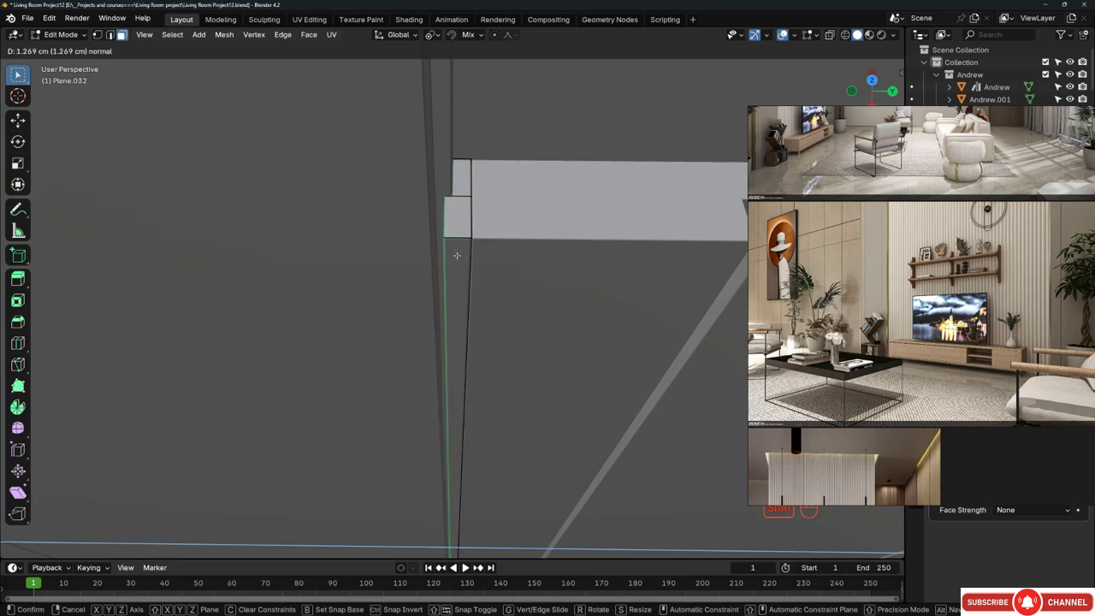
{"action": "left_click", "coordinate": [460, 257]}
{"action": "middle_click_drag", "start_coordinate": [460, 257], "coordinate": [425, 149]}
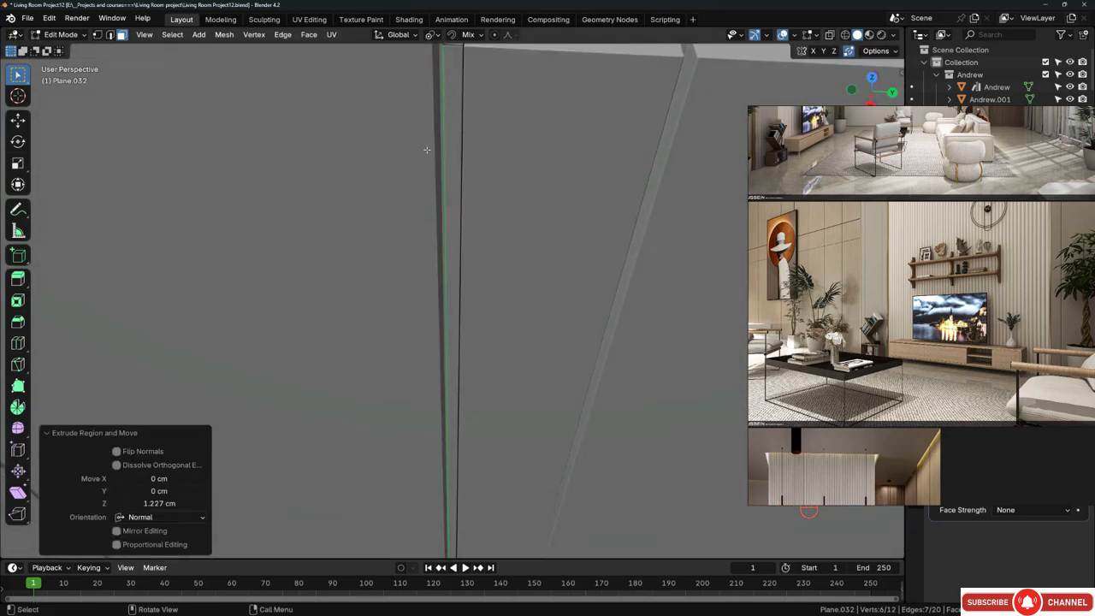
{"action": "scroll", "coordinate": [442, 232], "scroll_direction": "down", "scroll_amount": 4}
Step: Duplicate the whole trim strip 77.645 cm along Y to the grooved panel's opposite end, working from the top view
{"action": "middle_click_drag", "start_coordinate": [443, 232], "coordinate": [416, 209]}
{"action": "left_click", "coordinate": [452, 227]}
{"action": "scroll", "coordinate": [457, 227], "scroll_direction": "up", "scroll_amount": 4}
{"action": "scroll", "coordinate": [297, 188], "scroll_direction": "down", "scroll_amount": 5}
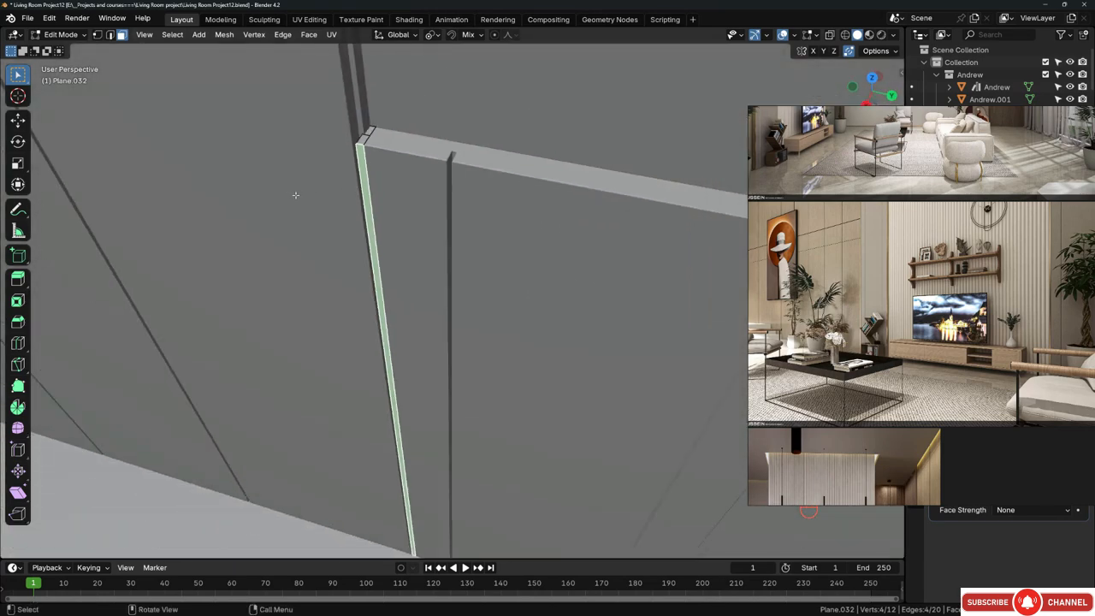
{"action": "key", "text": "l"}
{"action": "scroll", "coordinate": [316, 188], "scroll_direction": "down", "scroll_amount": 3}
{"action": "middle_click_drag", "start_coordinate": [316, 188], "coordinate": [261, 192]}
{"action": "scroll", "coordinate": [328, 202], "scroll_direction": "up", "scroll_amount": 1}
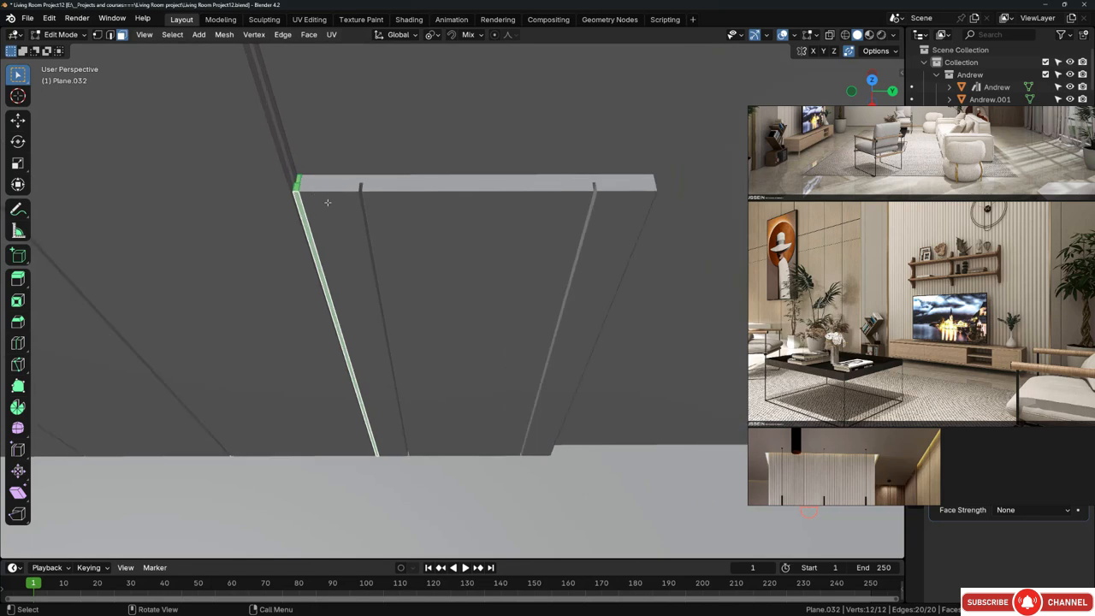
{"action": "key", "text": "KP_7"}
{"action": "scroll", "coordinate": [324, 283], "scroll_direction": "down", "scroll_amount": 4}
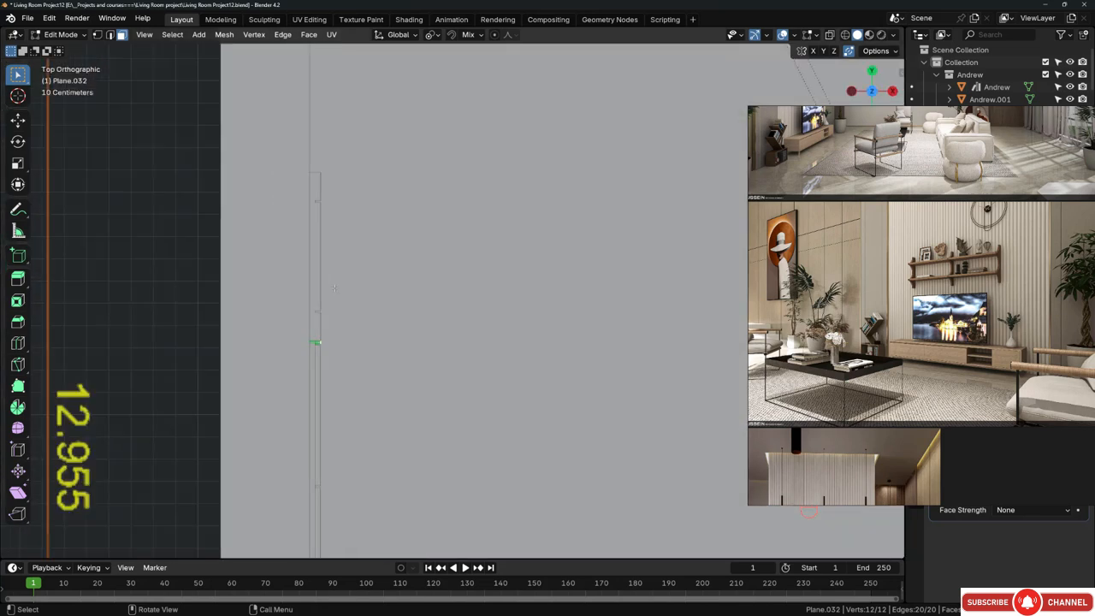
{"action": "middle_click_drag", "start_coordinate": [323, 281], "coordinate": [388, 361], "text": "shift"}
{"action": "key", "text": "g"}
{"action": "key", "text": "y"}
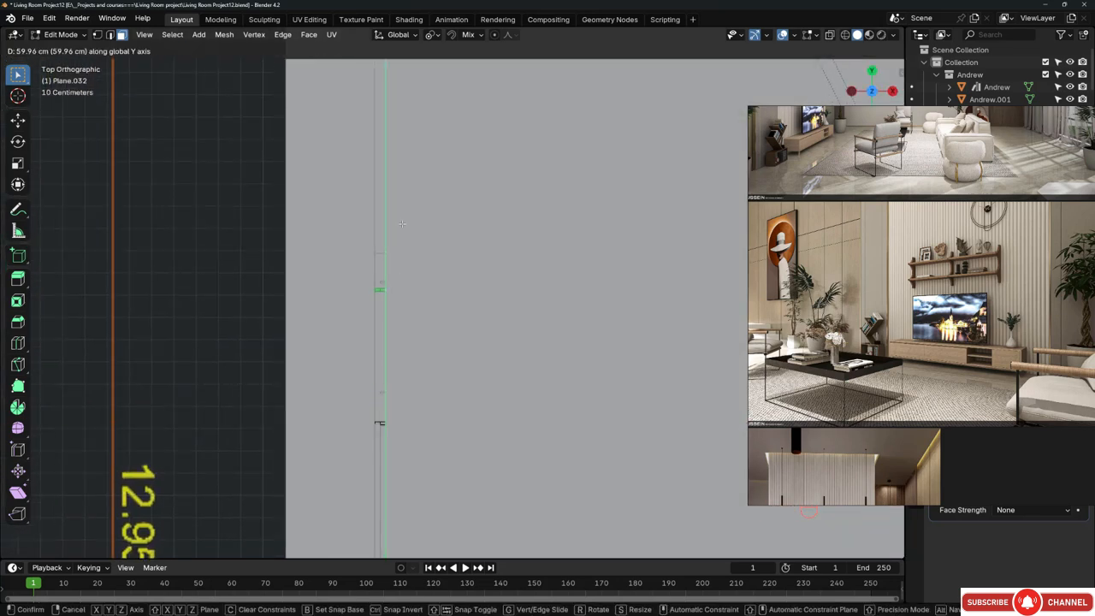
{"action": "left_click", "coordinate": [403, 198]}
Step: Move the duplicated strip -0.66183 cm along Y to bring it up against the panel's end
{"action": "scroll", "coordinate": [394, 224], "scroll_direction": "up", "scroll_amount": 6}
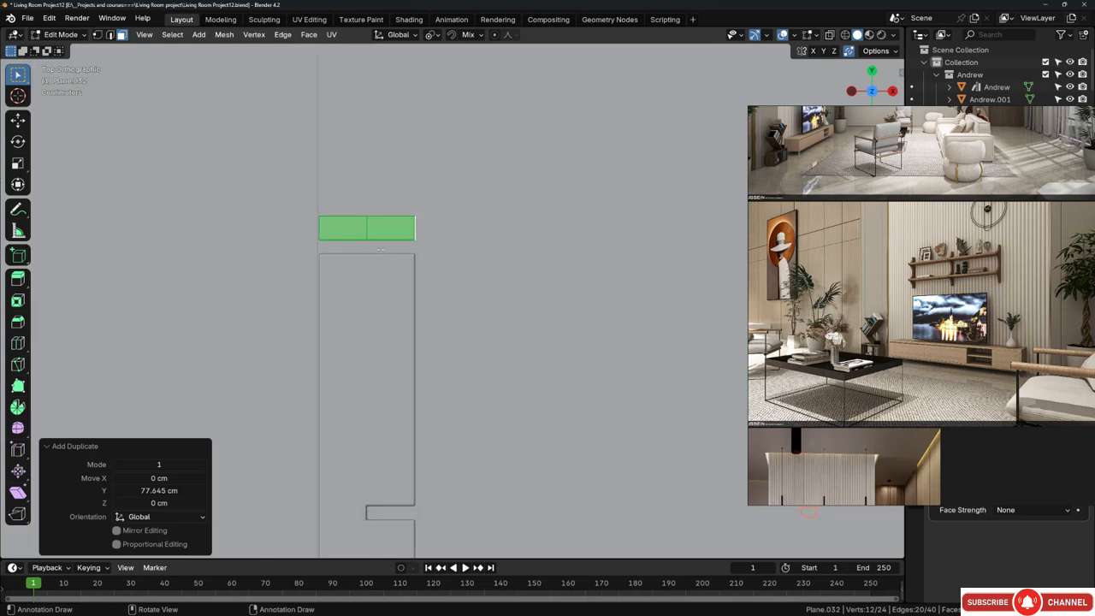
{"action": "key", "text": "shift+d"}
{"action": "key", "text": "y"}
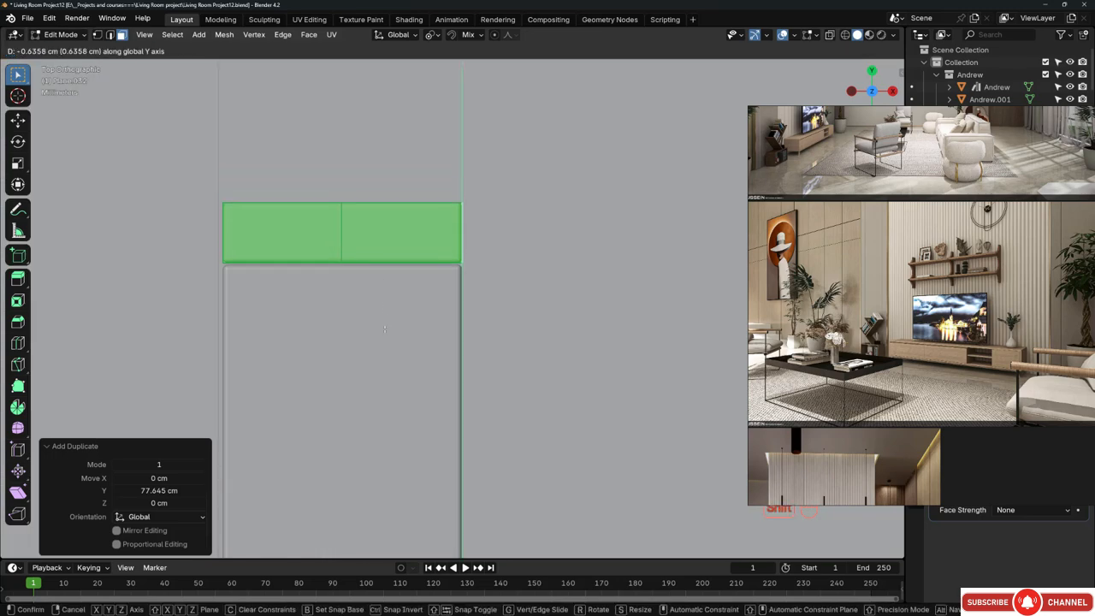
{"action": "left_click", "coordinate": [384, 340]}
Step: Check the end trim in the reference photo and widen the duplicated strip by moving its outer side faces outward along Y
{"action": "scroll", "coordinate": [384, 339], "scroll_direction": "down", "scroll_amount": 4}
{"action": "mouse_move", "coordinate": [433, 342]}
{"action": "middle_mouse_down"}
{"action": "mouse_move", "coordinate": [386, 251]}
{"action": "mouse_move", "coordinate": [350, 238]}
{"action": "mouse_move", "coordinate": [433, 325]}
{"action": "middle_mouse_up"}
{"action": "middle_click_drag", "start_coordinate": [433, 325], "coordinate": [406, 276]}
{"action": "middle_click_drag", "start_coordinate": [430, 237], "coordinate": [438, 274], "text": "shift"}
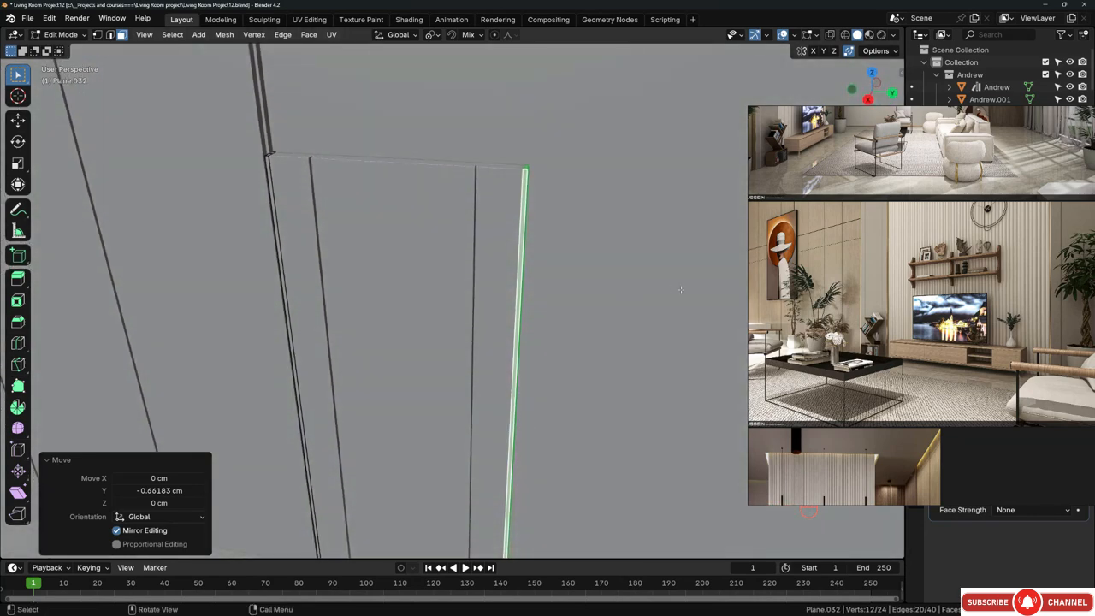
{"action": "scroll", "coordinate": [879, 302], "scroll_direction": "up", "scroll_amount": 5}
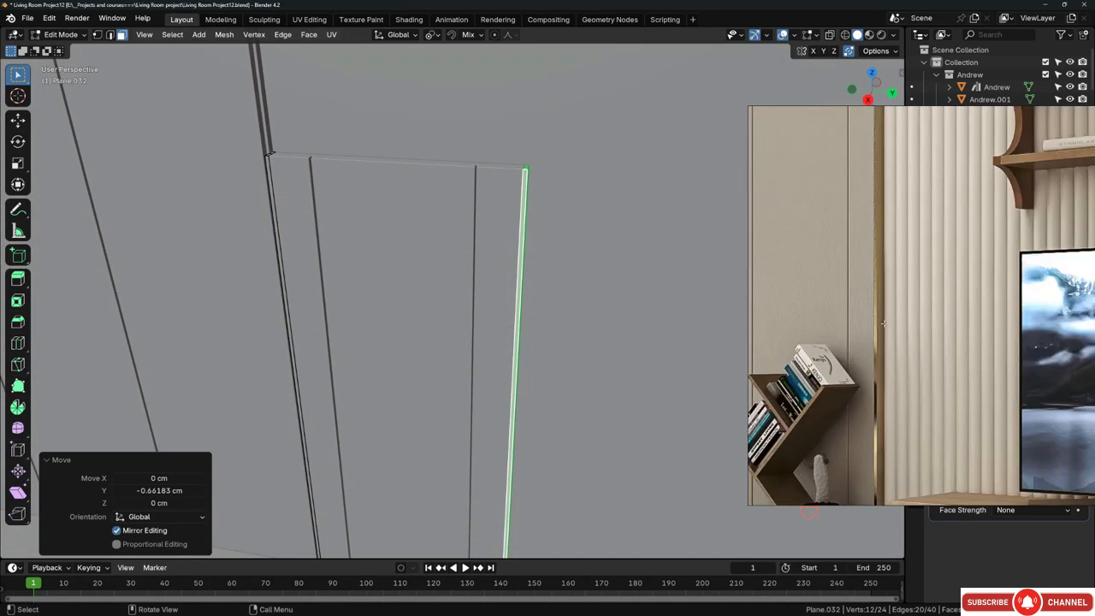
{"action": "middle_click_drag", "start_coordinate": [402, 215], "coordinate": [527, 213]}
{"action": "left_click", "coordinate": [504, 178]}
{"action": "left_click", "coordinate": [504, 179], "text": "shift"}
{"action": "key", "text": "g"}
{"action": "key", "text": "y"}
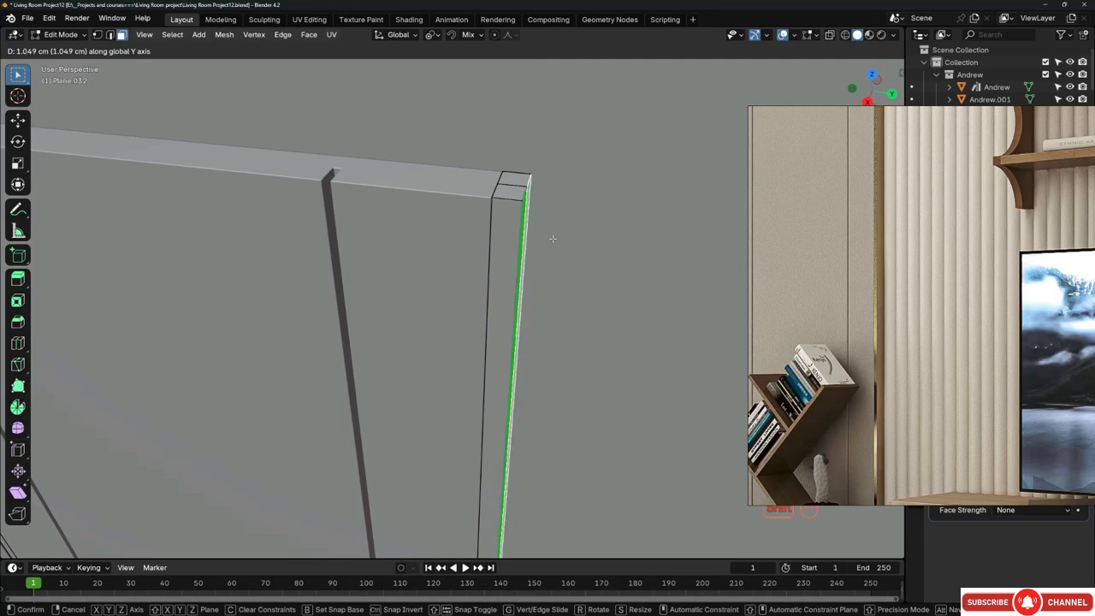
{"action": "left_click", "coordinate": [567, 248]}
{"action": "middle_click_drag", "start_coordinate": [567, 248], "coordinate": [490, 211]}
{"action": "key", "text": "Tab"}
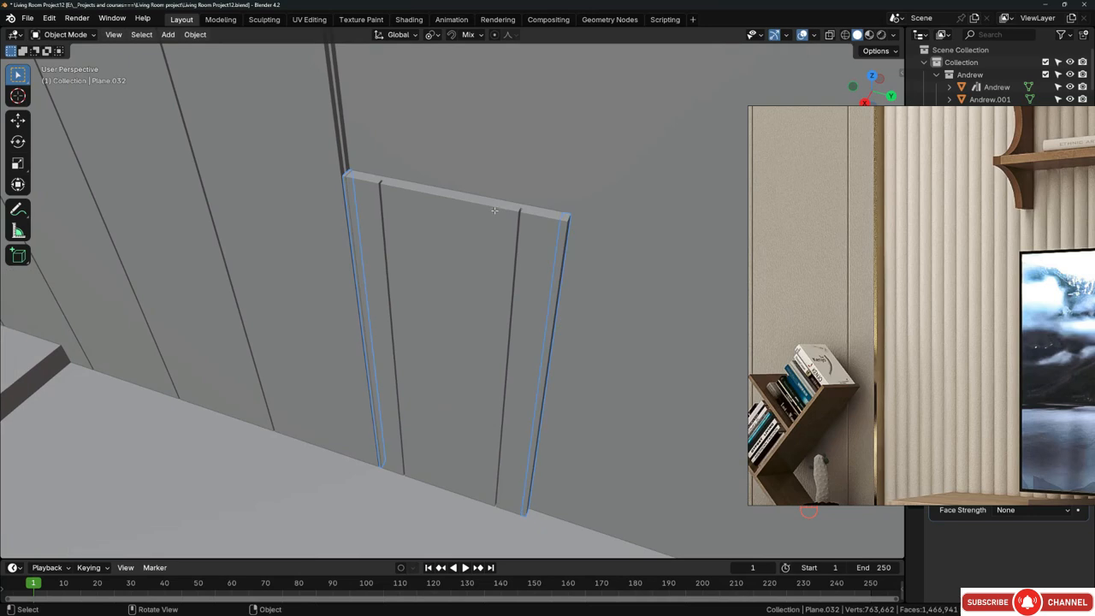
Step: Edit the grooved panel and both trim strips together and raise all their top vertices 330.58 cm along Z
{"action": "middle_click_drag", "start_coordinate": [573, 226], "coordinate": [353, 158]}
{"action": "key", "text": "Tab"}
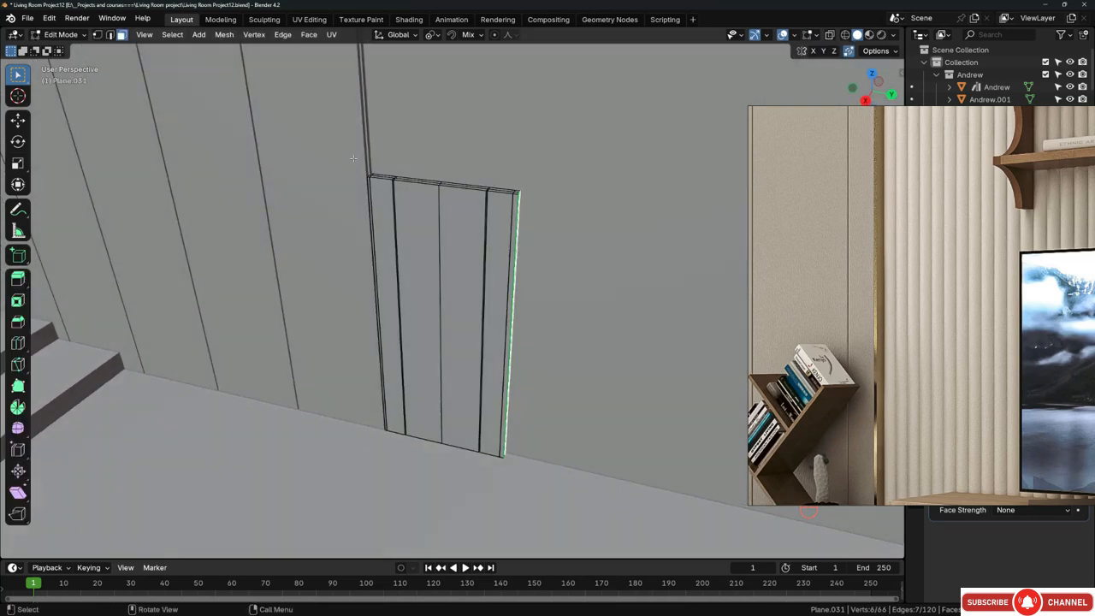
{"action": "key", "text": "shift+z"}
{"action": "mouse_move", "coordinate": [351, 151]}
{"action": "left_mouse_down"}
{"action": "mouse_move", "coordinate": [505, 188]}
{"action": "mouse_move", "coordinate": [557, 217]}
{"action": "left_mouse_up"}
{"action": "key", "text": "shift+z"}
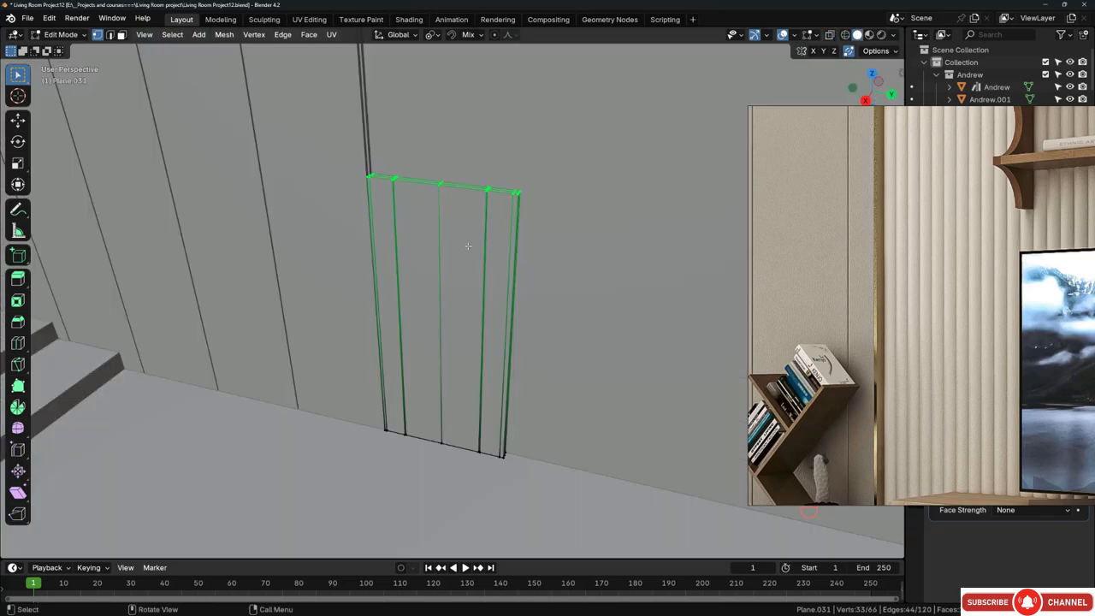
{"action": "scroll", "coordinate": [467, 247], "scroll_direction": "down", "scroll_amount": 4}
{"action": "scroll", "coordinate": [411, 334], "scroll_direction": "down", "scroll_amount": 2}
{"action": "middle_click_drag", "start_coordinate": [451, 248], "coordinate": [415, 339], "text": "shift"}
{"action": "key", "text": "g"}
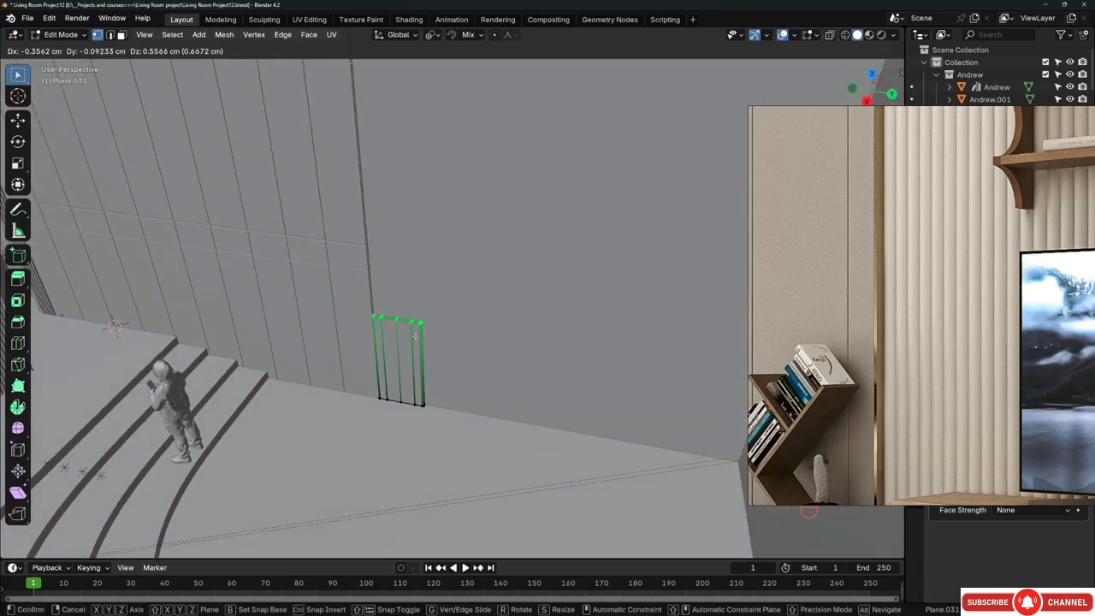
{"action": "key", "text": "z"}
{"action": "left_click", "coordinate": [409, 137]}
Step: Raise the same top vertices a further 171.33 cm along Z to reach the top of the wall
{"action": "middle_click_drag", "start_coordinate": [400, 231], "coordinate": [432, 411], "text": "shift"}
{"action": "middle_click_drag", "start_coordinate": [432, 411], "coordinate": [419, 282]}
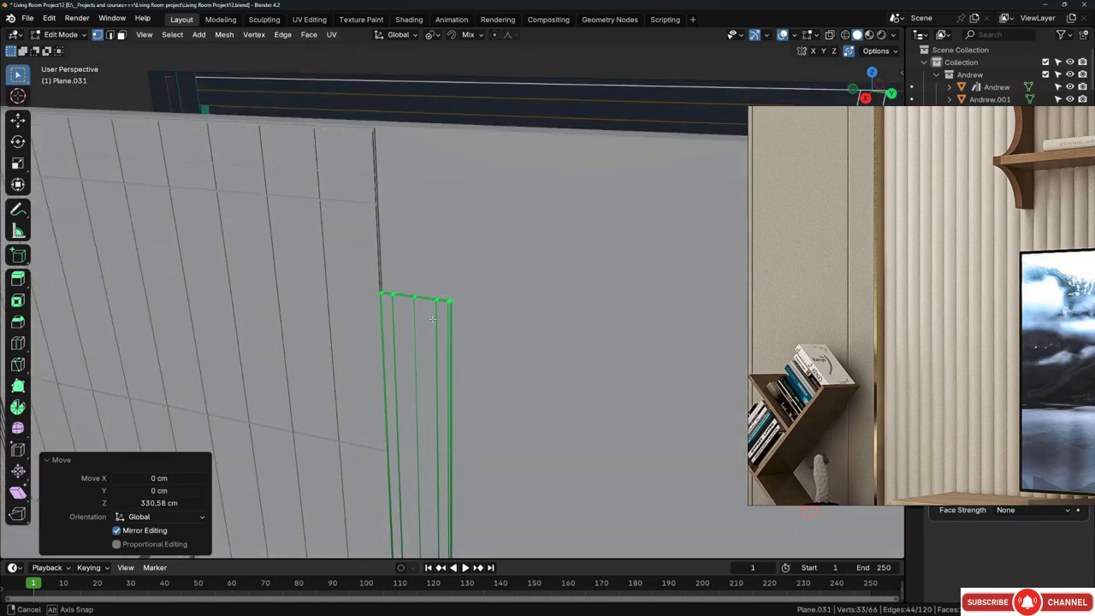
{"action": "key", "text": "g"}
{"action": "key", "text": "z"}
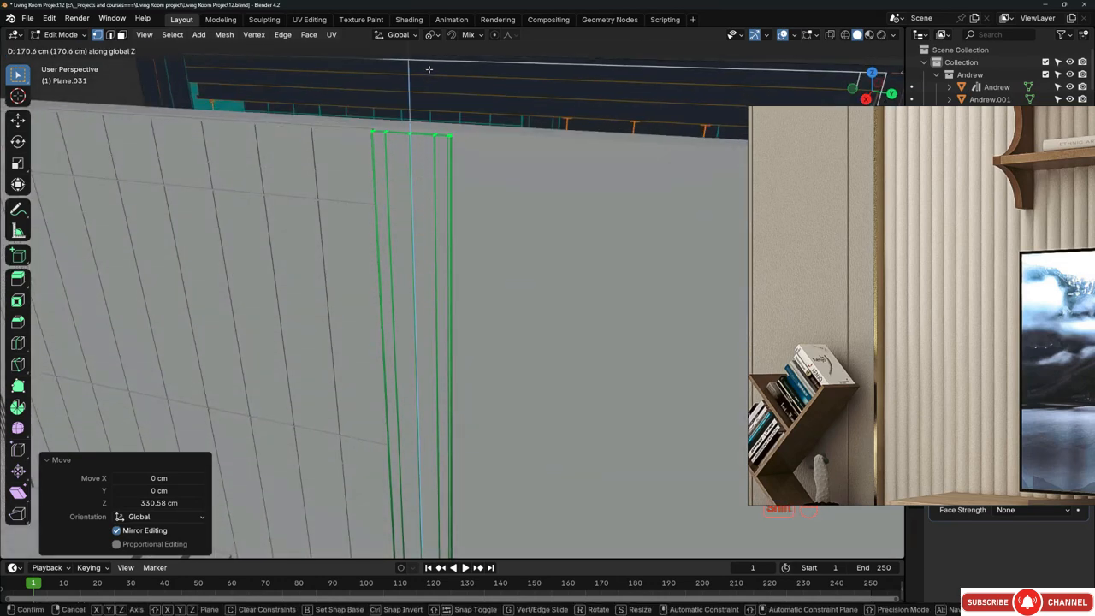
{"action": "left_click", "coordinate": [429, 69]}
{"action": "scroll", "coordinate": [425, 146], "scroll_direction": "down", "scroll_amount": 2}
{"action": "middle_click_drag", "start_coordinate": [425, 162], "coordinate": [387, 221]}
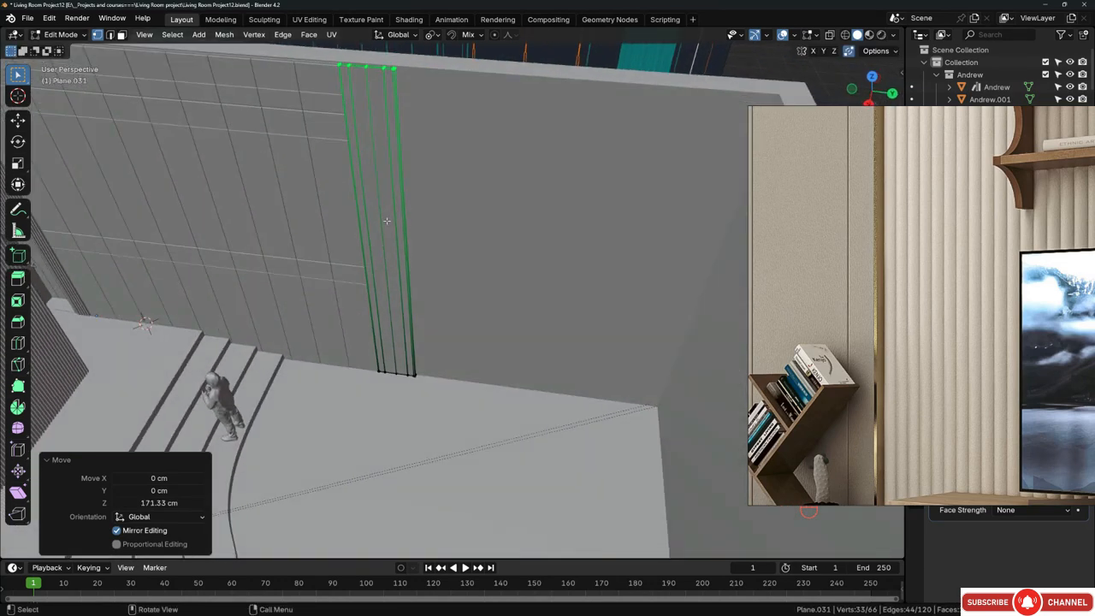
Step: Return to object mode and set the grooved panel's Bevel modifier amount to 0.3 cm
{"action": "key", "text": "Tab"}
{"action": "key", "text": "alt+a"}
{"action": "scroll", "coordinate": [371, 74], "scroll_direction": "up", "scroll_amount": 4}
{"action": "middle_click_drag", "start_coordinate": [394, 104], "coordinate": [410, 150]}
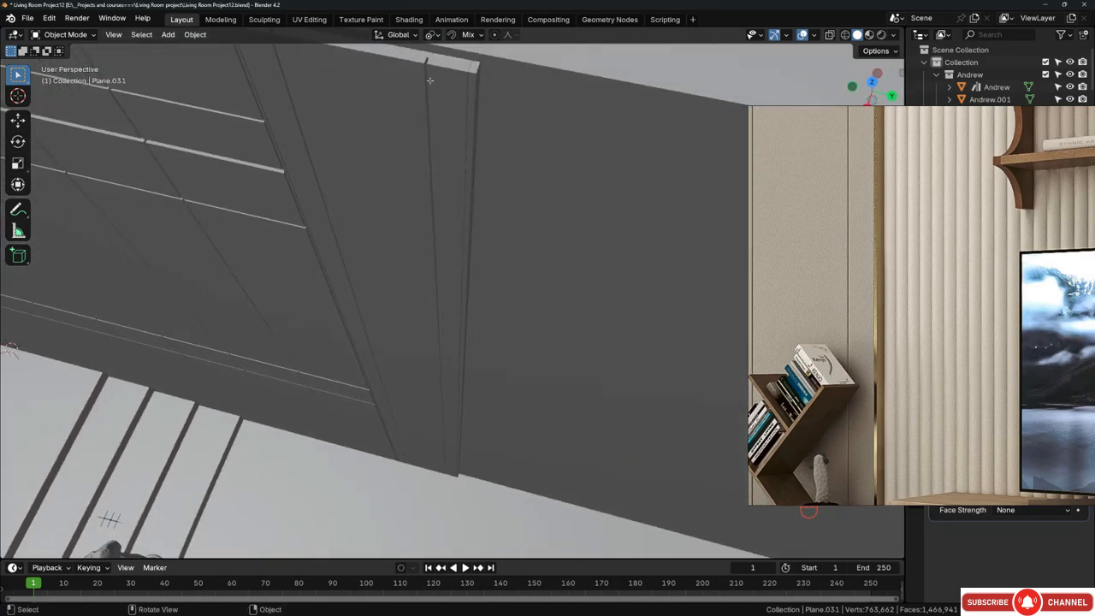
{"action": "middle_click_drag", "start_coordinate": [429, 80], "coordinate": [465, 207]}
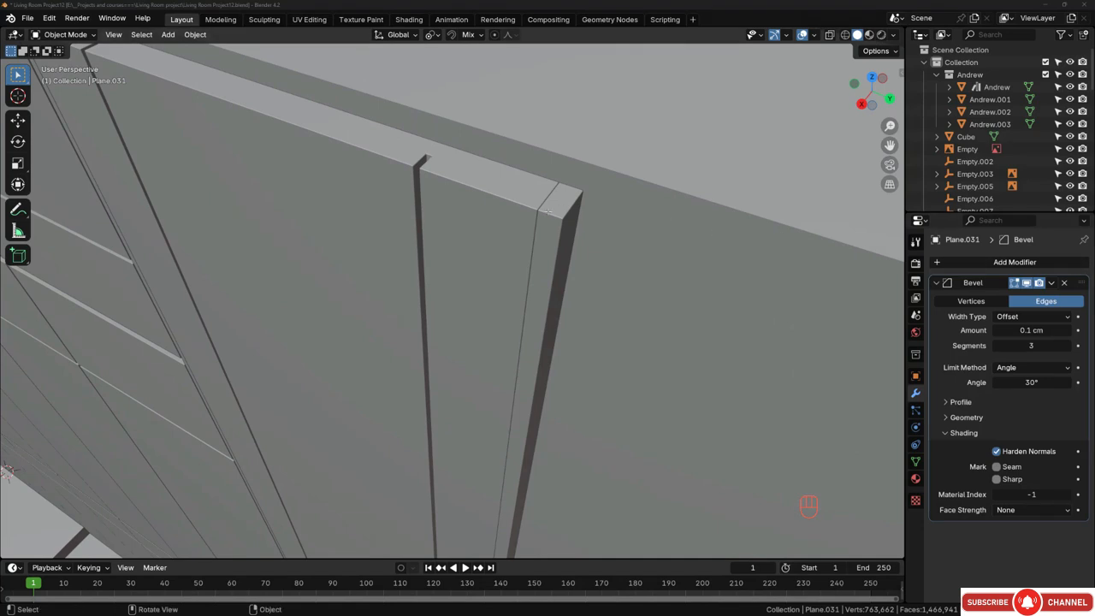
{"action": "left_click", "coordinate": [479, 204]}
{"action": "scroll", "coordinate": [460, 180], "scroll_direction": "up", "scroll_amount": 3}
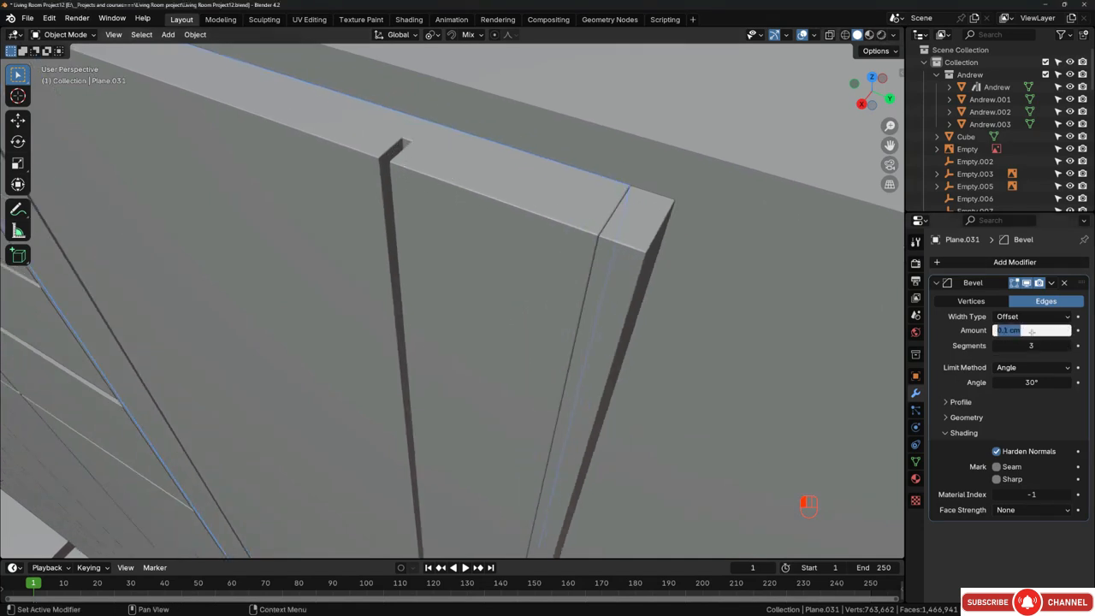
{"action": "key", "text": "Return"}
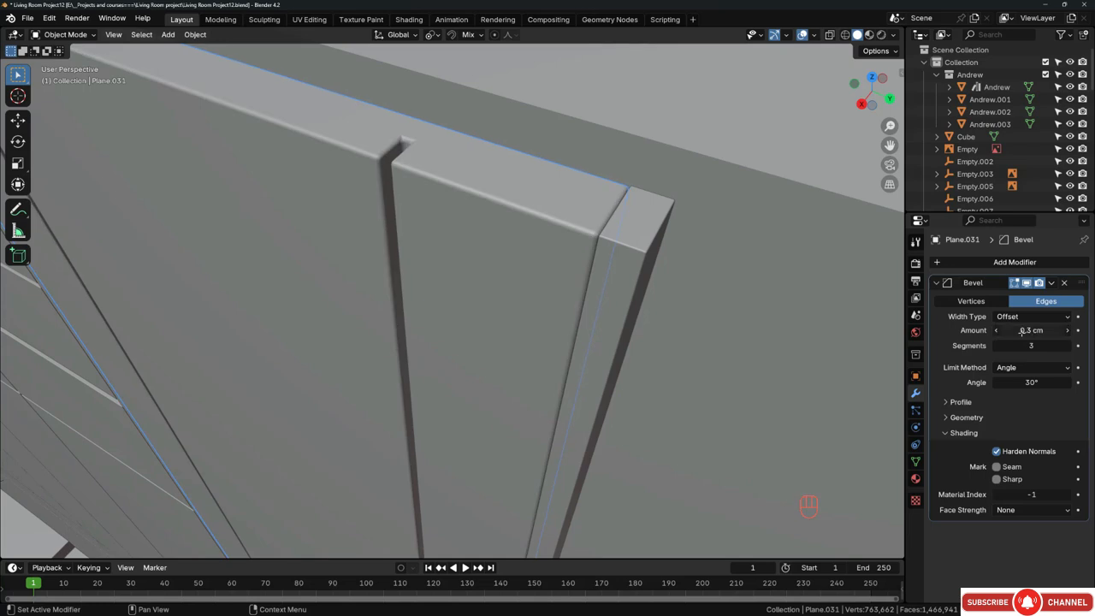
Step: Set the Bevel modifier amount of the trim strips object to 0.3 cm
{"action": "left_click", "coordinate": [622, 260]}
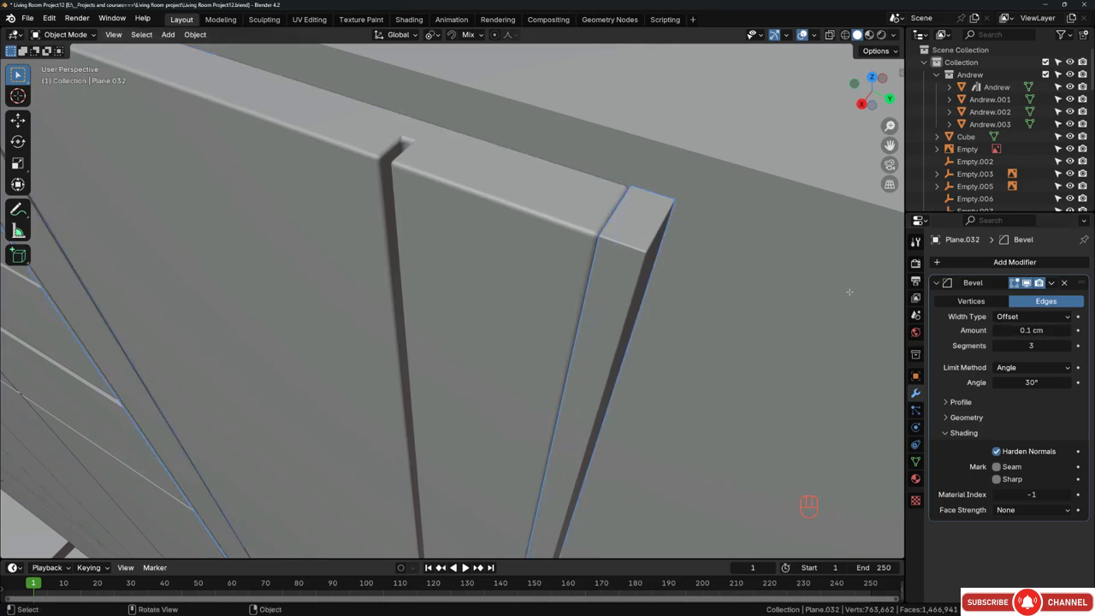
{"action": "left_click", "coordinate": [1029, 330]}
{"action": "type", "text": "0.3"}
{"action": "key", "text": "Return"}
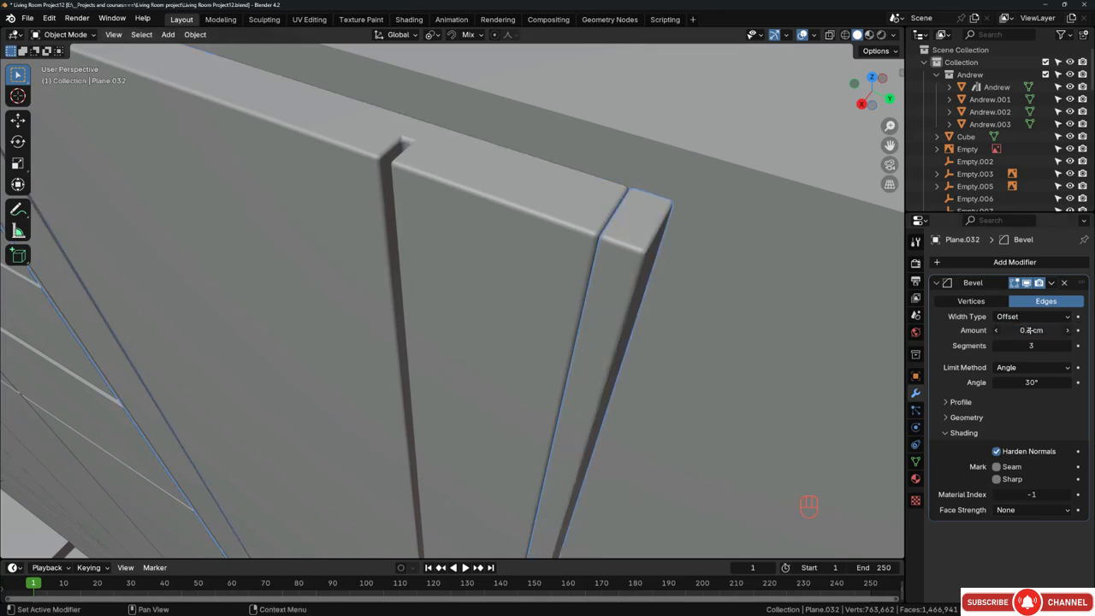
Step: Duplicate the grooved panel with its edge trim strips and move the copy 372.68 cm along Y, up to the curtain in the elevation drawing
{"action": "key", "text": "alt+a"}
{"action": "middle_click_drag", "start_coordinate": [585, 291], "coordinate": [440, 221]}
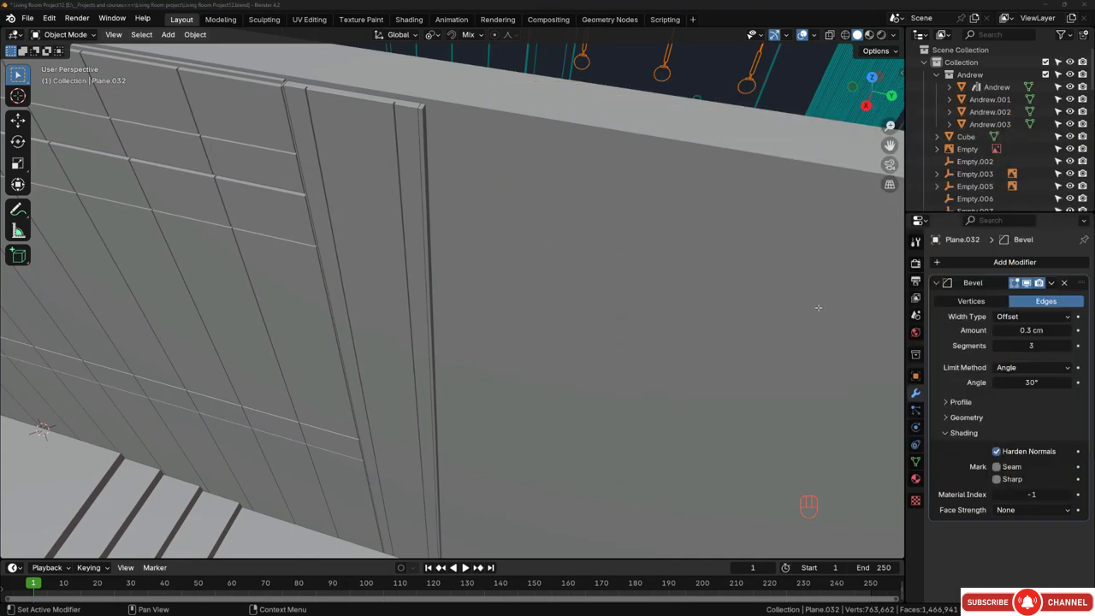
{"action": "middle_click_drag", "start_coordinate": [334, 203], "coordinate": [364, 181]}
{"action": "left_click", "coordinate": [333, 156]}
{"action": "key", "text": "KP_3"}
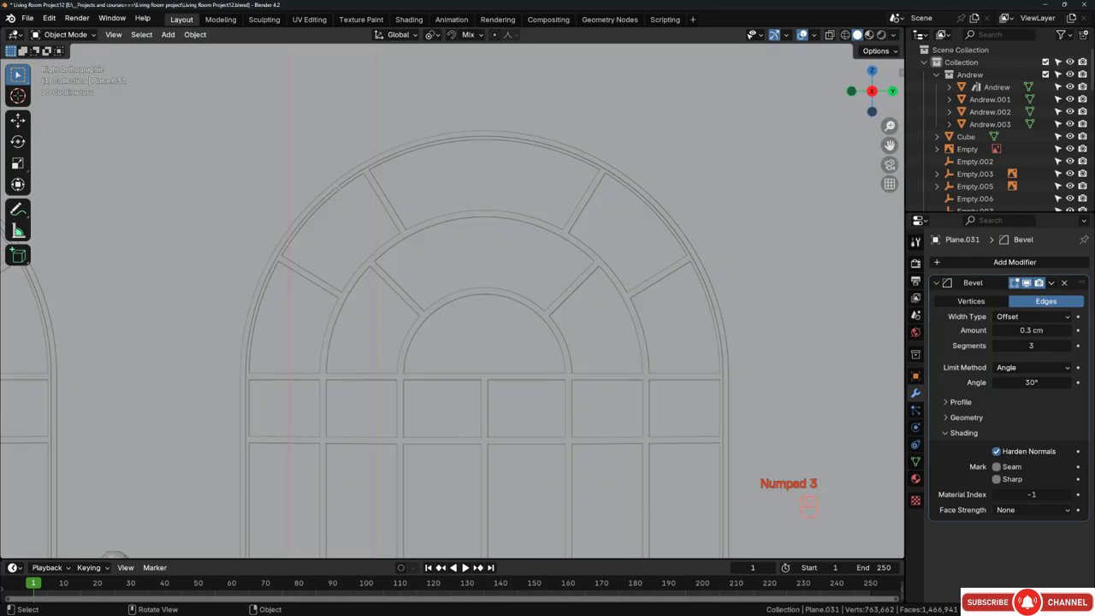
{"action": "scroll", "coordinate": [299, 154], "scroll_direction": "down", "scroll_amount": 6}
{"action": "key", "text": "z"}
{"action": "scroll", "coordinate": [433, 190], "scroll_direction": "up", "scroll_amount": 5}
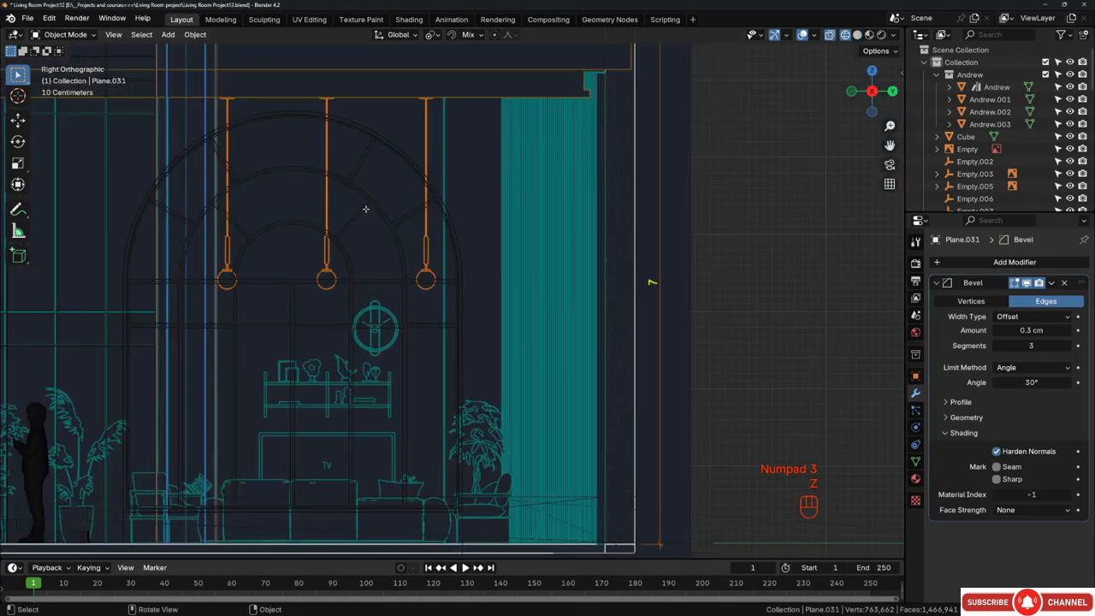
{"action": "key", "text": "shift+d"}
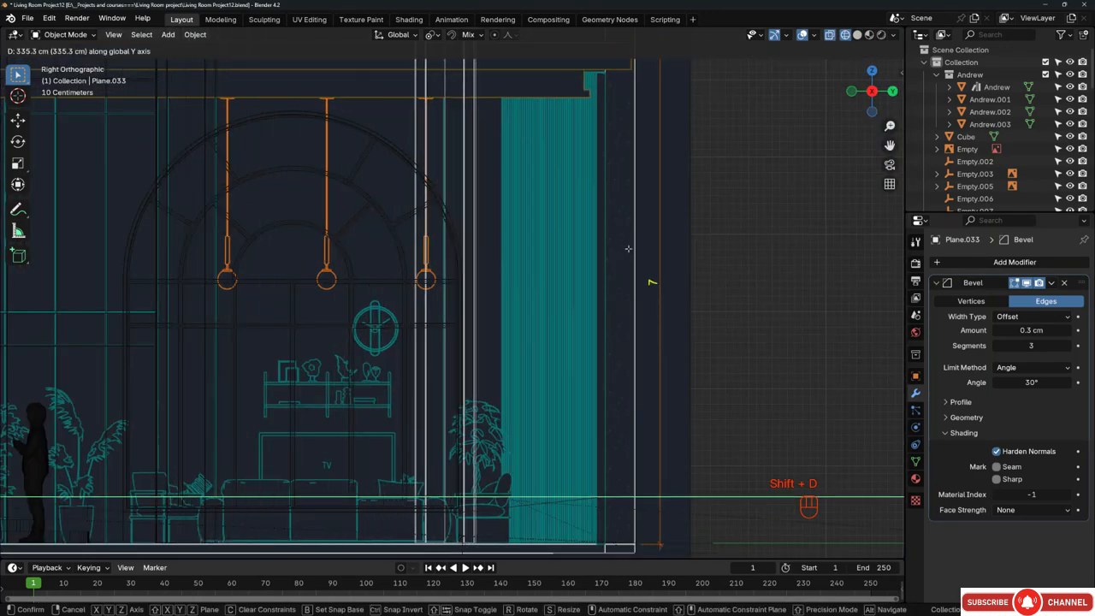
{"action": "key", "text": "shift"}
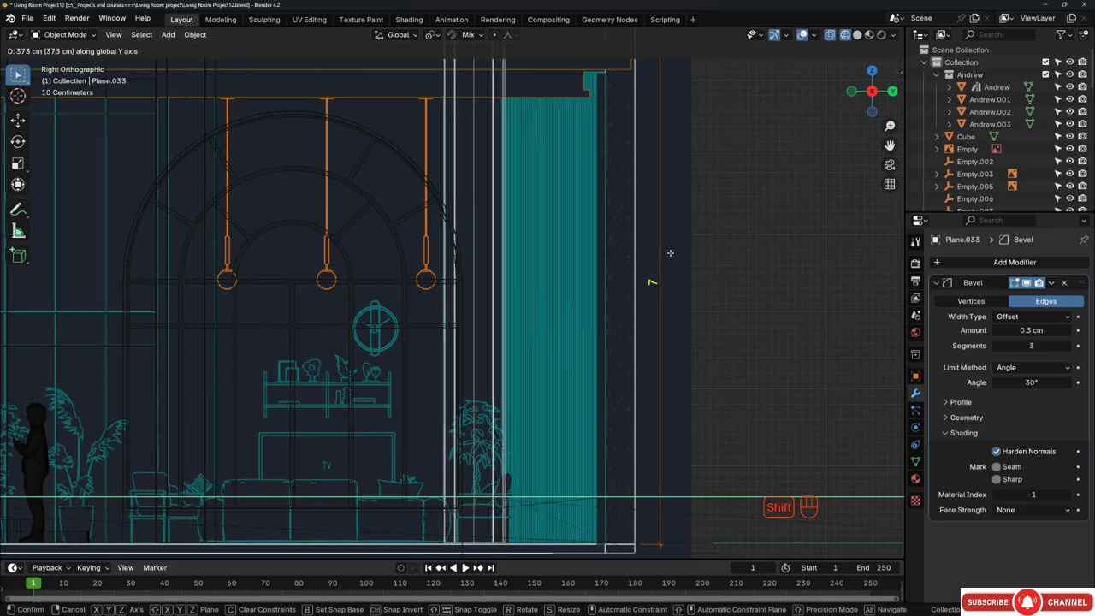
{"action": "left_click", "coordinate": [670, 252]}
{"action": "scroll", "coordinate": [523, 195], "scroll_direction": "down", "scroll_amount": 5}
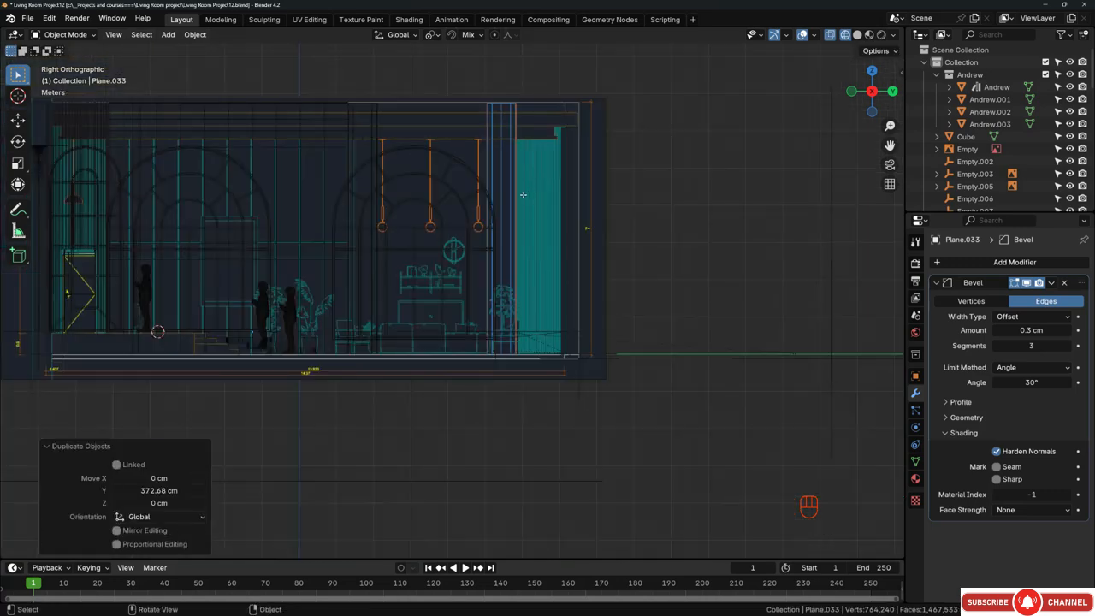
{"action": "mouse_move", "coordinate": [524, 195]}
{"action": "middle_mouse_down"}
{"action": "mouse_move", "coordinate": [428, 195]}
{"action": "mouse_move", "coordinate": [435, 223]}
{"action": "mouse_move", "coordinate": [454, 234]}
{"action": "mouse_move", "coordinate": [356, 201]}
{"action": "middle_mouse_up"}
{"action": "scroll", "coordinate": [435, 222], "scroll_direction": "up", "scroll_amount": 3}
{"action": "key", "text": "z"}
{"action": "left_click", "coordinate": [491, 224]}
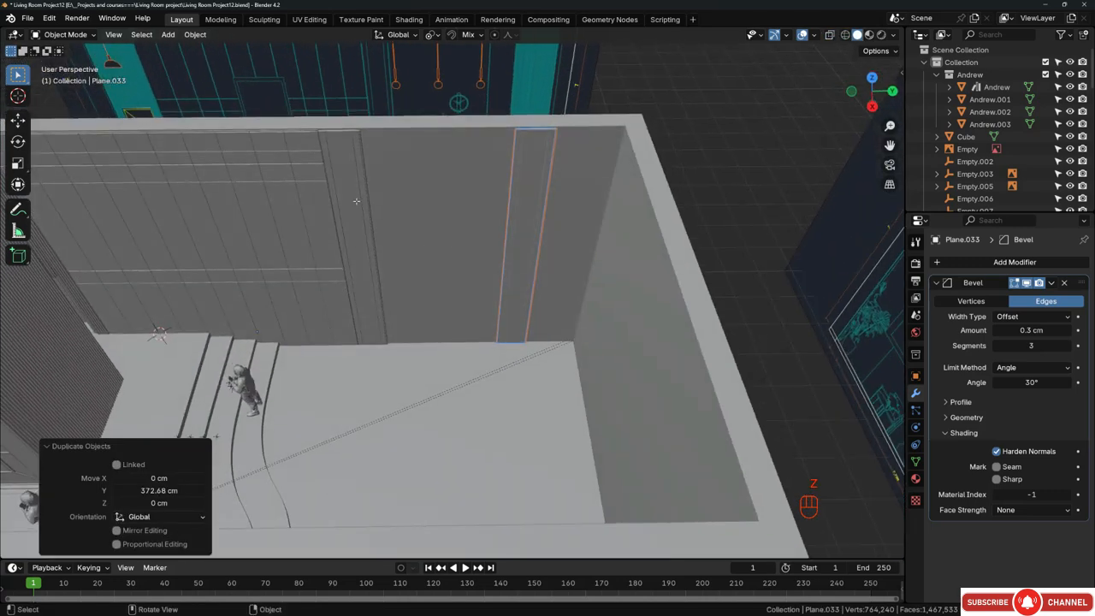
Step: Place the 3D cursor on the floor beside the first panel's outer trim strip and add a 32-vertex circle with 1 cm radius
{"action": "scroll", "coordinate": [490, 231], "scroll_direction": "up", "scroll_amount": 2}
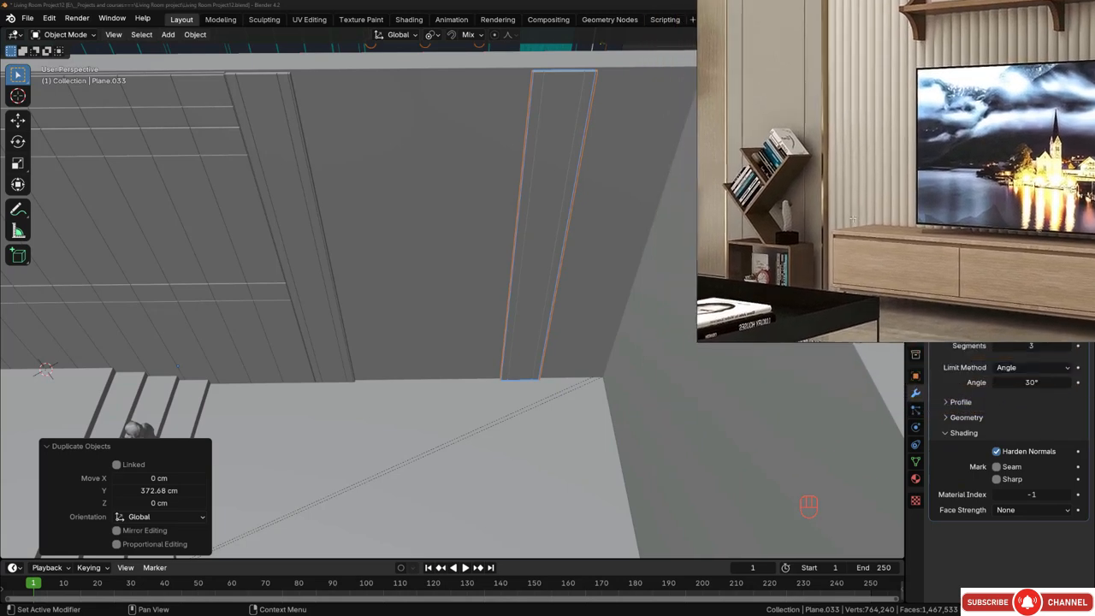
{"action": "middle_click_drag", "start_coordinate": [340, 396], "coordinate": [340, 409]}
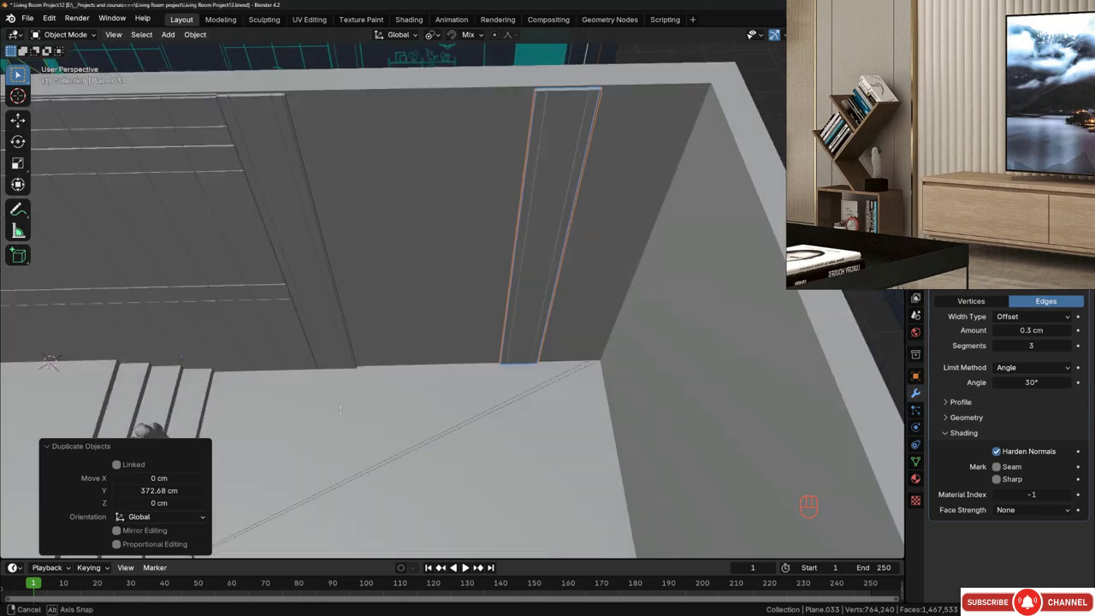
{"action": "scroll", "coordinate": [347, 407], "scroll_direction": "up", "scroll_amount": 6}
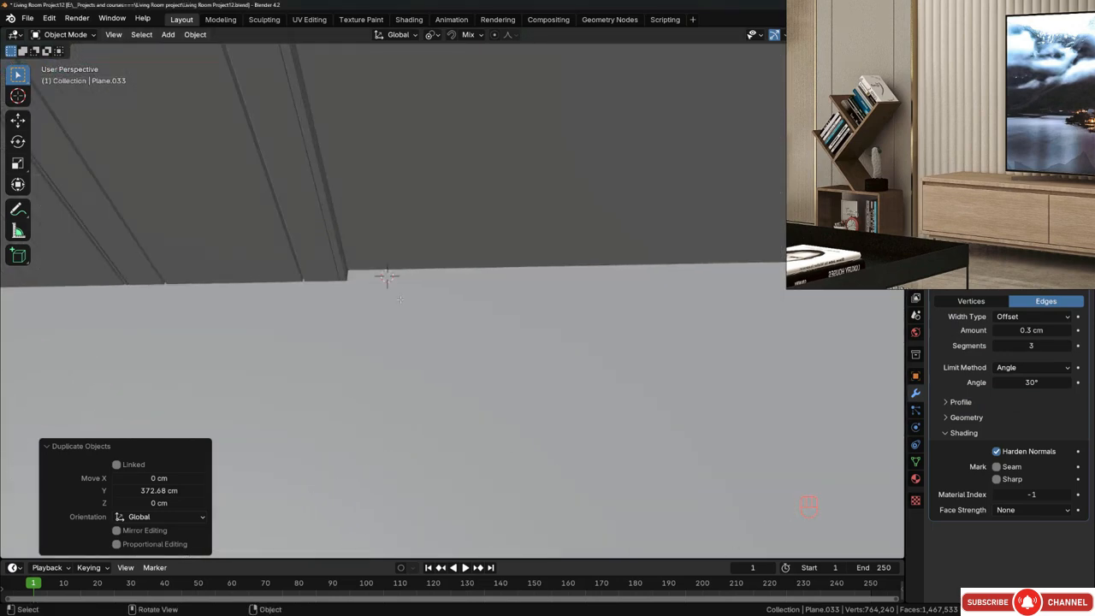
{"action": "mouse_move", "coordinate": [403, 269]}
{"action": "middle_mouse_down"}
{"action": "mouse_move", "coordinate": [409, 201]}
{"action": "mouse_move", "coordinate": [415, 259]}
{"action": "middle_mouse_up"}
{"action": "scroll", "coordinate": [409, 201], "scroll_direction": "up", "scroll_amount": 1}
{"action": "key", "text": "alt+a"}
{"action": "middle_click_drag", "start_coordinate": [408, 145], "coordinate": [428, 286]}
{"action": "right_click", "coordinate": [395, 138], "text": "shift"}
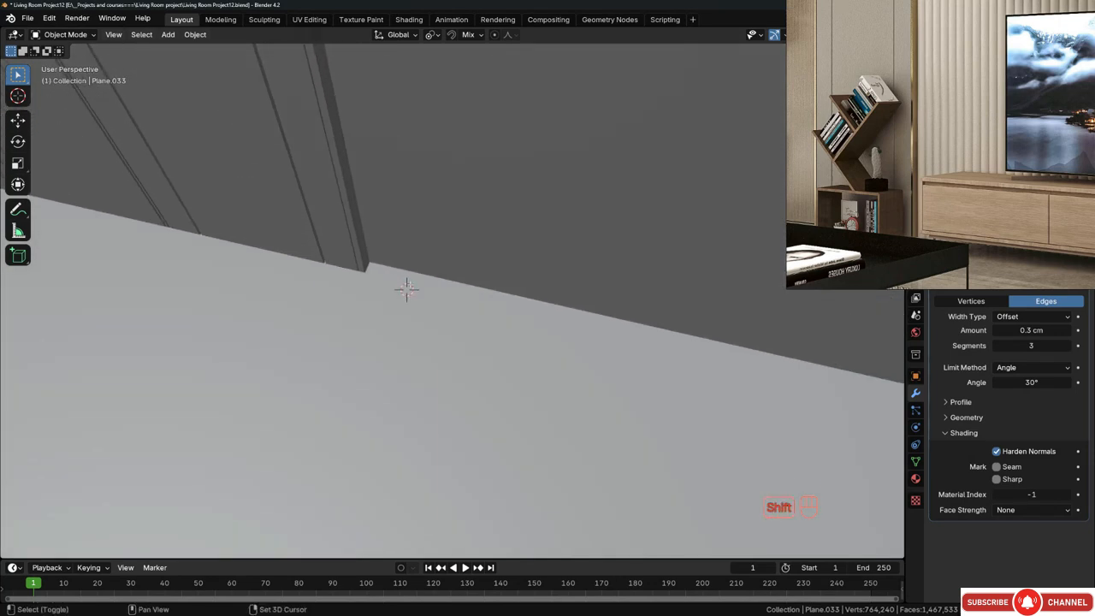
{"action": "key", "text": "shift+a"}
{"action": "left_click", "coordinate": [462, 309]}
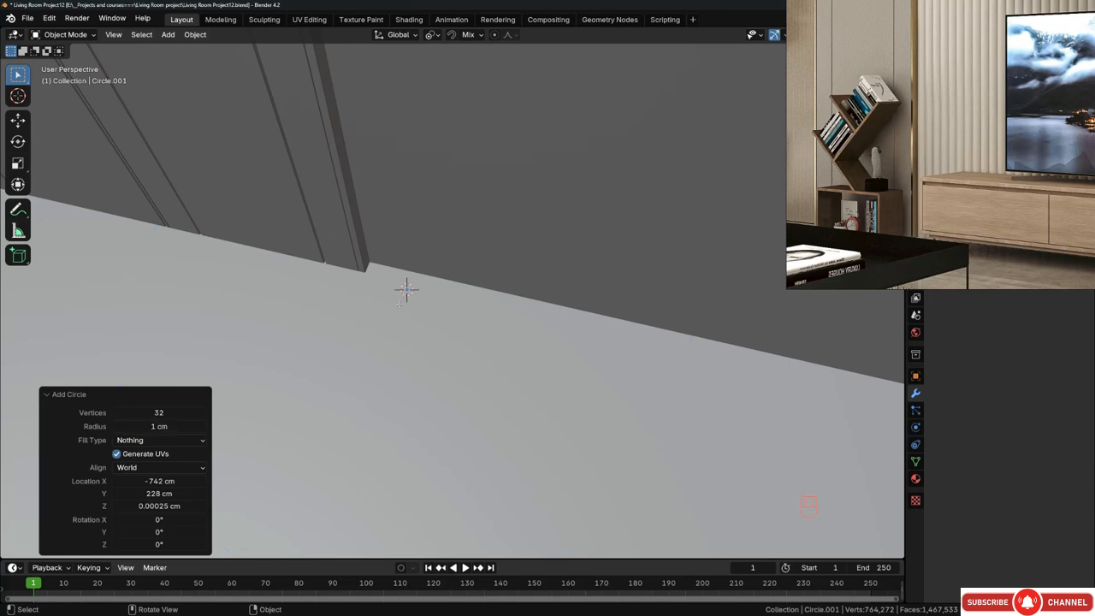
Step: Edit the circle in top view and delete the vertices of its +X half to leave a half-circle arc
{"action": "scroll", "coordinate": [406, 291], "scroll_direction": "up", "scroll_amount": 5}
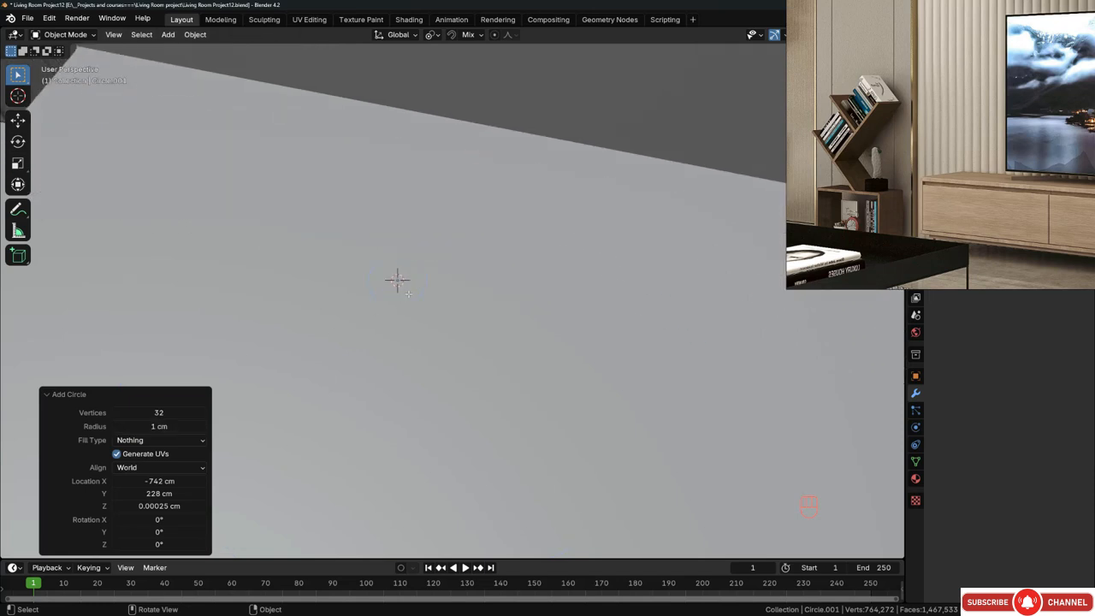
{"action": "scroll", "coordinate": [400, 285], "scroll_direction": "down", "scroll_amount": 2}
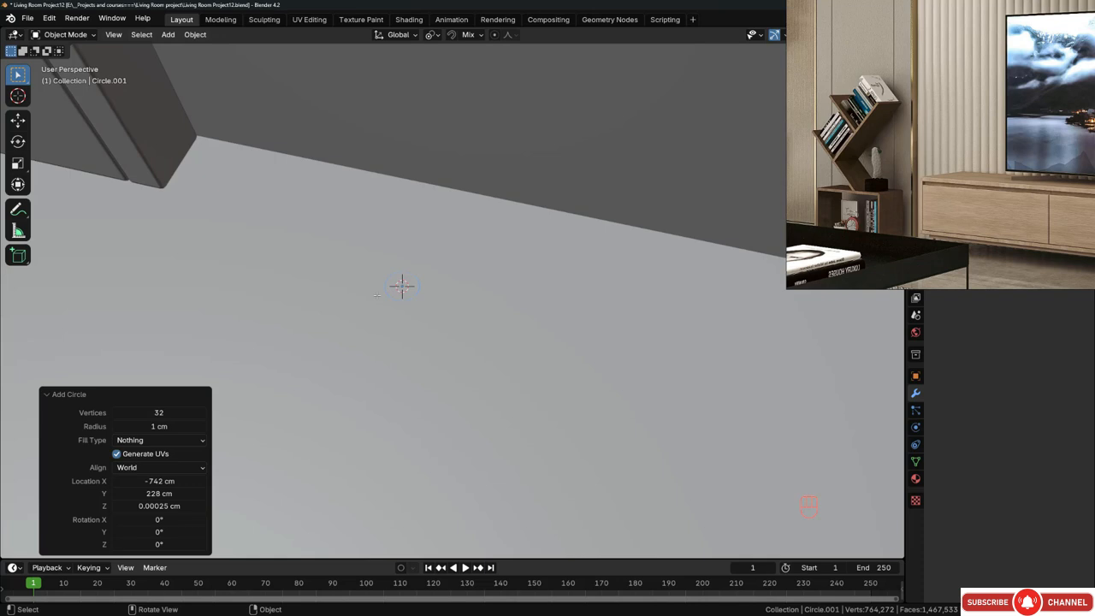
{"action": "scroll", "coordinate": [401, 286], "scroll_direction": "up", "scroll_amount": 1}
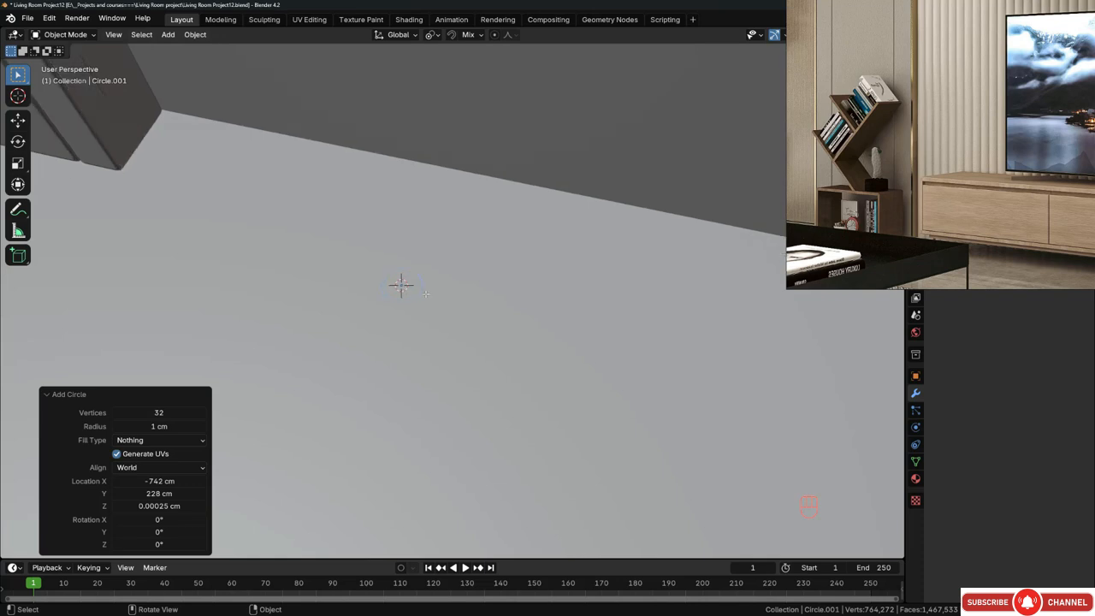
{"action": "key", "text": "Tab"}
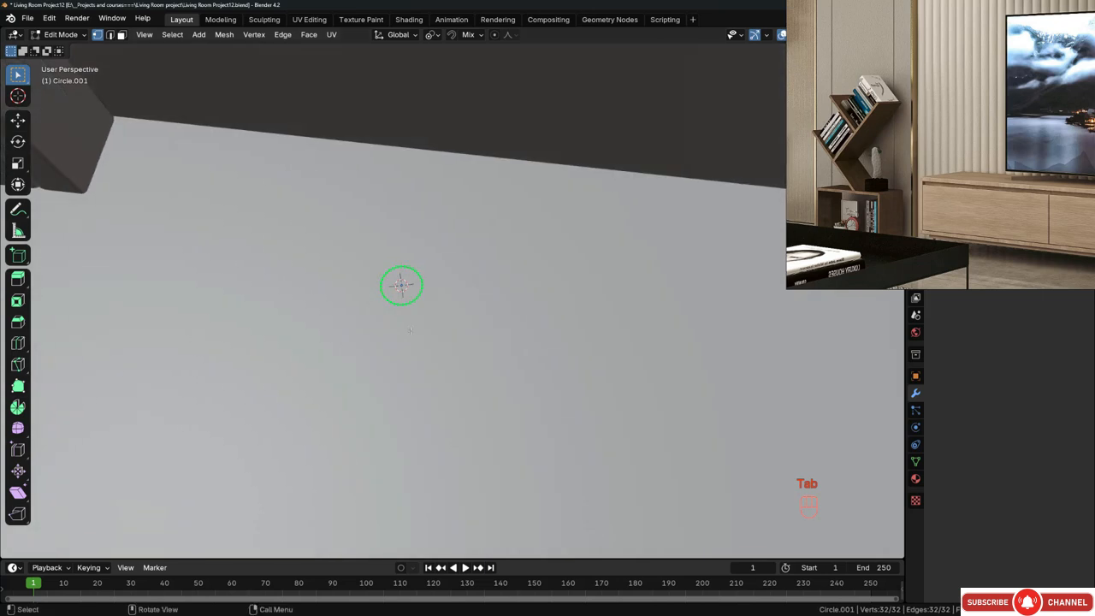
{"action": "key", "text": "KP_7"}
{"action": "scroll", "coordinate": [413, 283], "scroll_direction": "up", "scroll_amount": 7}
{"action": "left_click_drag", "start_coordinate": [514, 138], "coordinate": [367, 443]}
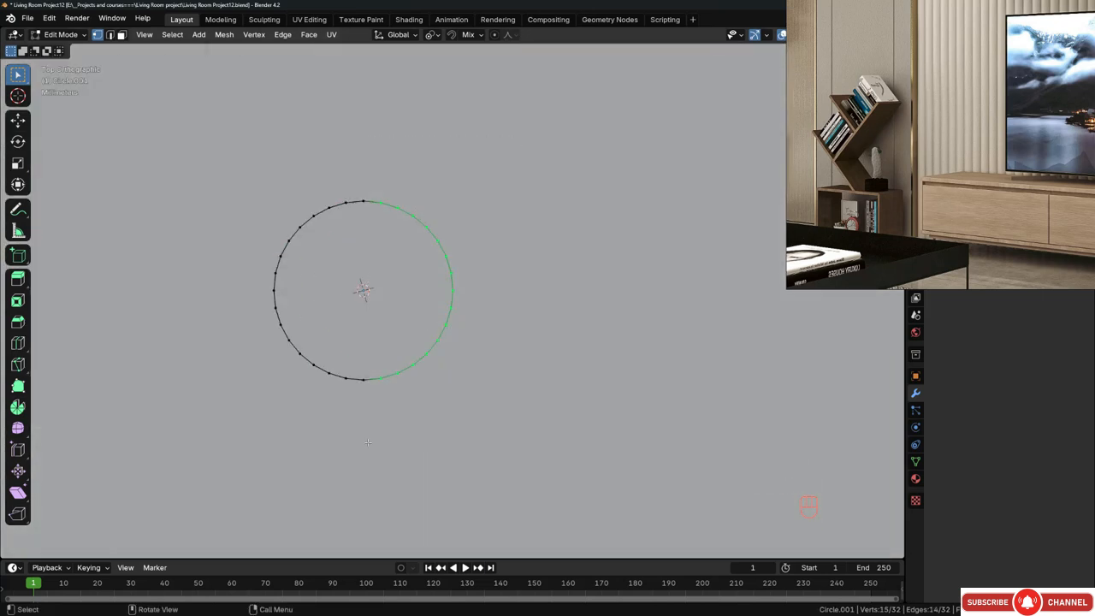
{"action": "left_click_drag", "start_coordinate": [494, 111], "coordinate": [374, 428]}
{"action": "key", "text": "x"}
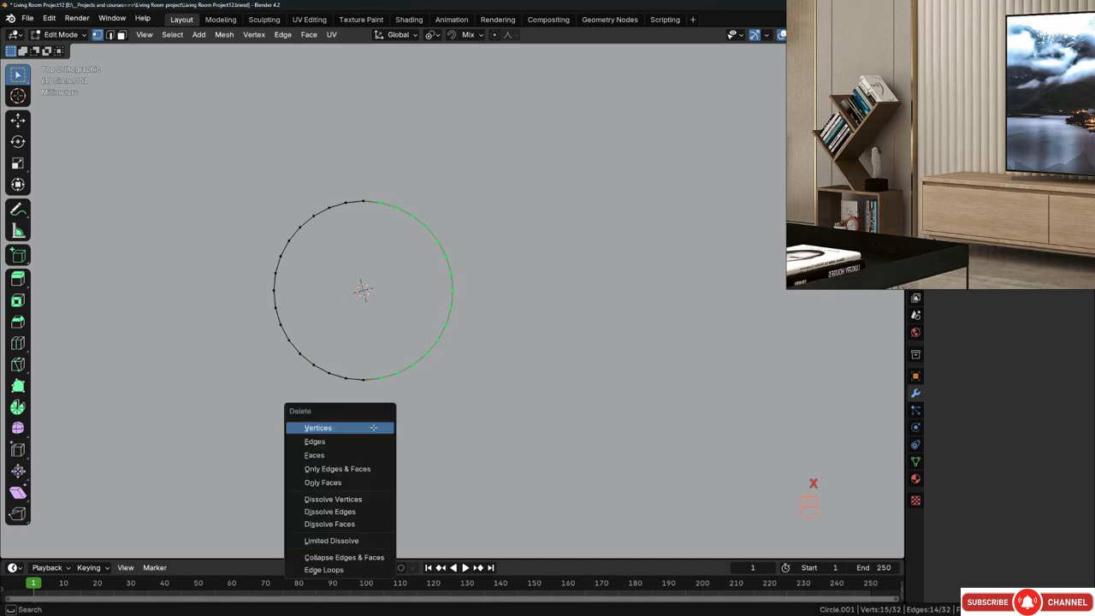
{"action": "left_click", "coordinate": [374, 422]}
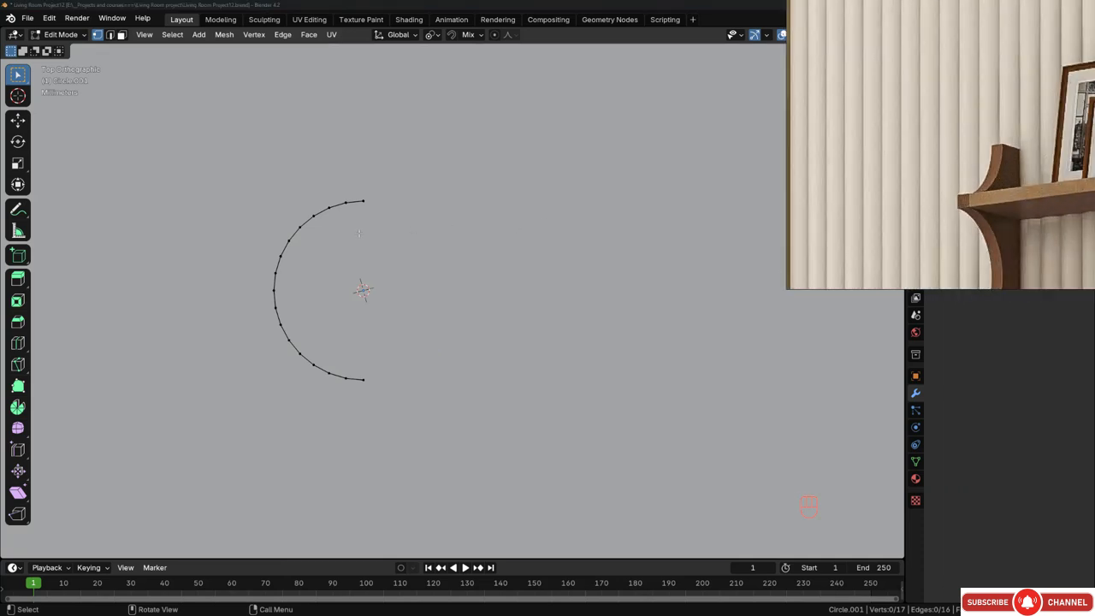
Step: Rotate the whole half-circle arc -180° about Z so that it bulges away from the wall
{"action": "key", "text": "a"}
{"action": "key", "text": "r"}
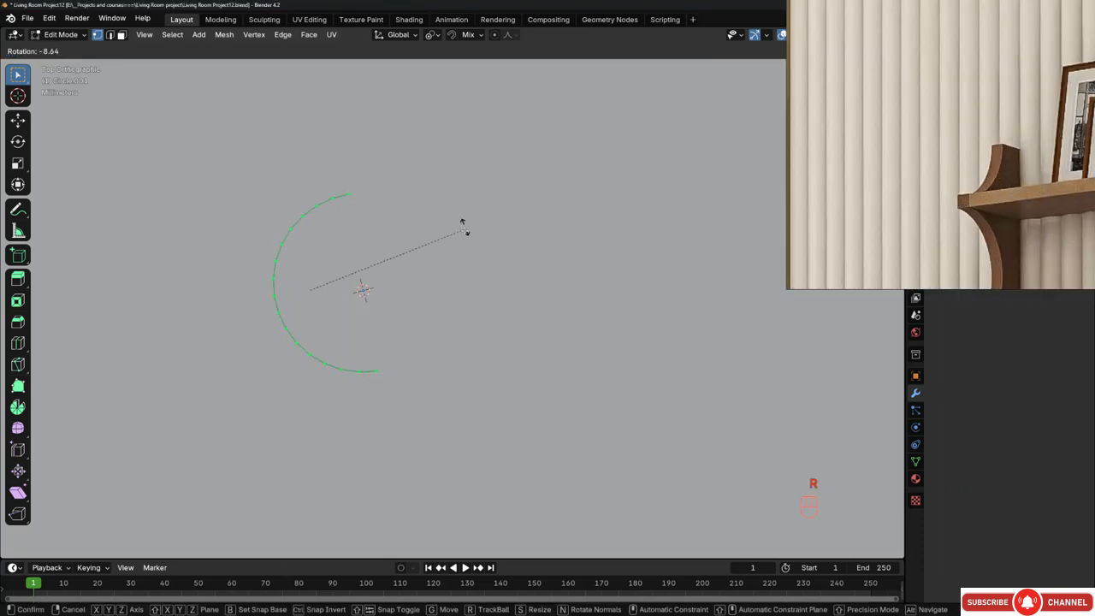
{"action": "left_click", "coordinate": [253, 297]}
Step: Try flattening the arc by scaling it to 0.353 along X
{"action": "key", "text": "s"}
{"action": "key", "text": "x"}
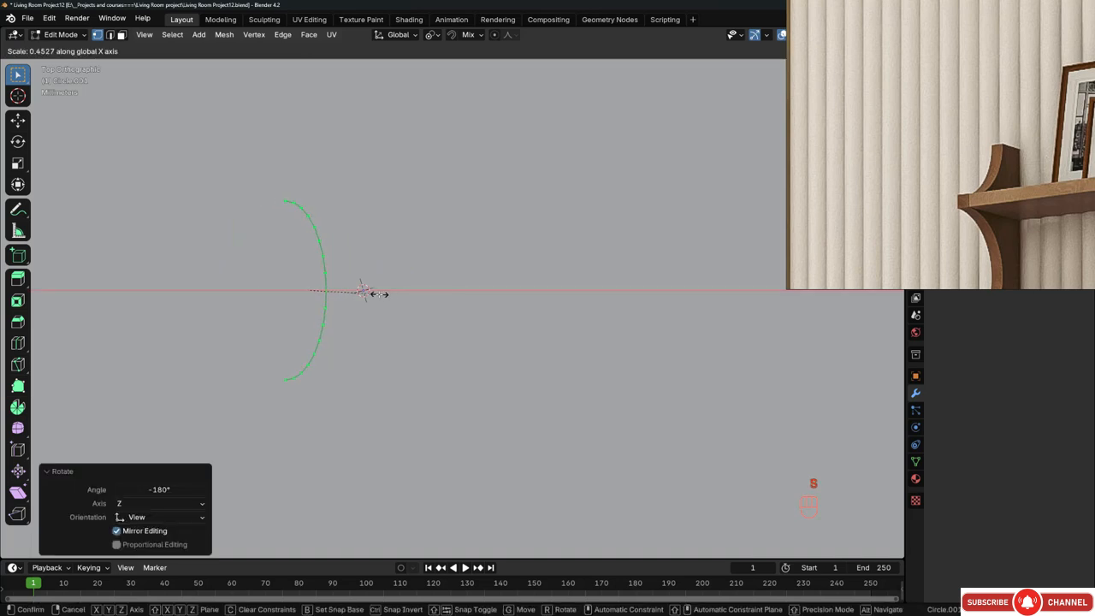
{"action": "left_click", "coordinate": [361, 291]}
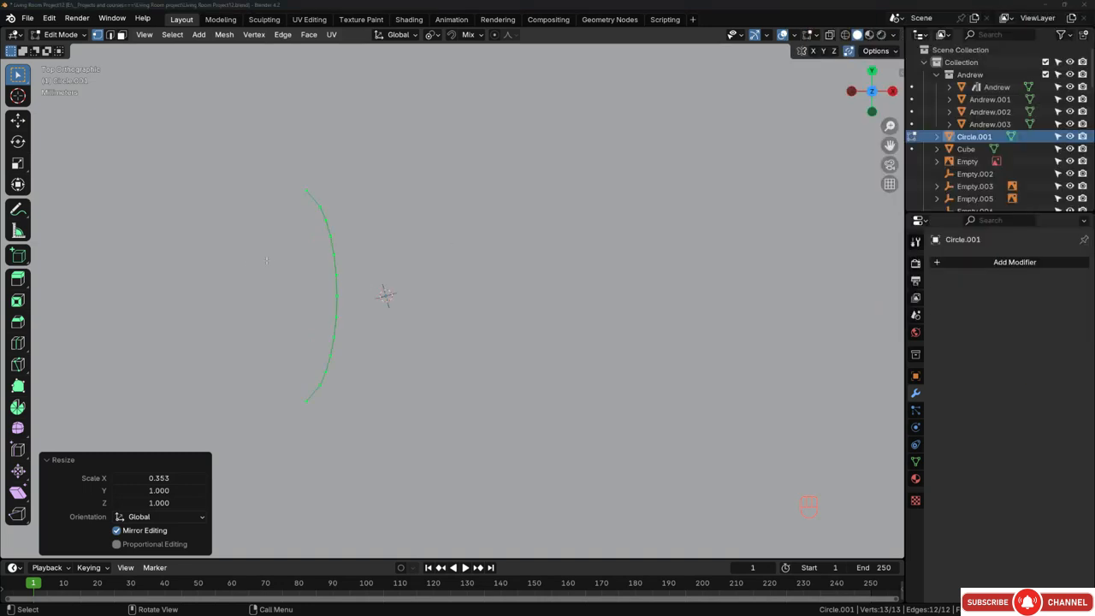
{"action": "key", "text": "ctrl+z"}
{"action": "key", "text": "ctrl+z"}
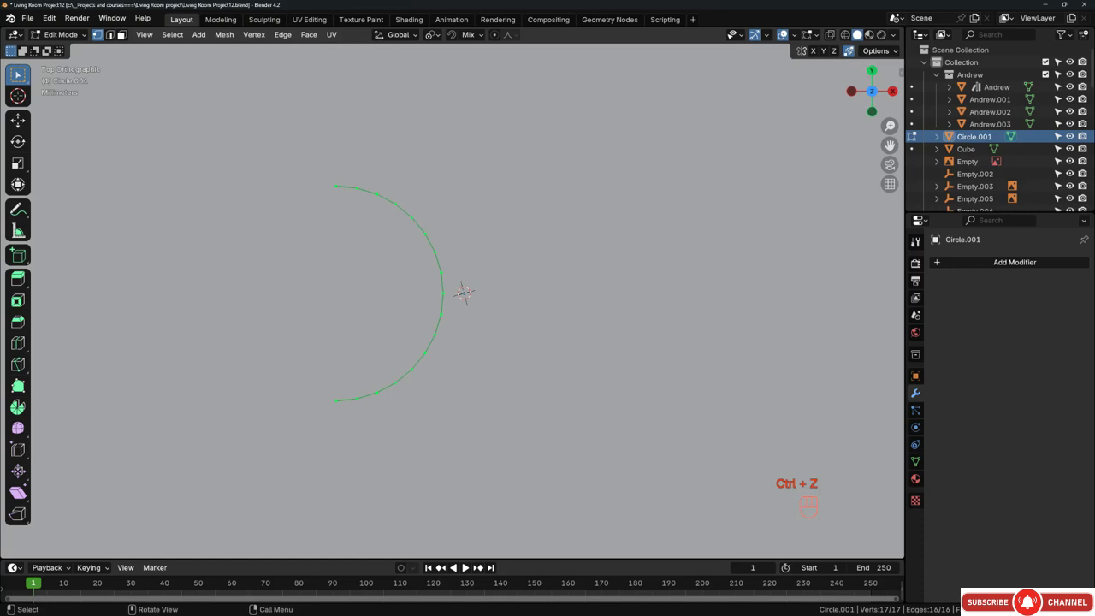
Step: Flatten the arc by scaling it to 0.417 along X
{"action": "key", "text": "s"}
{"action": "key", "text": "x"}
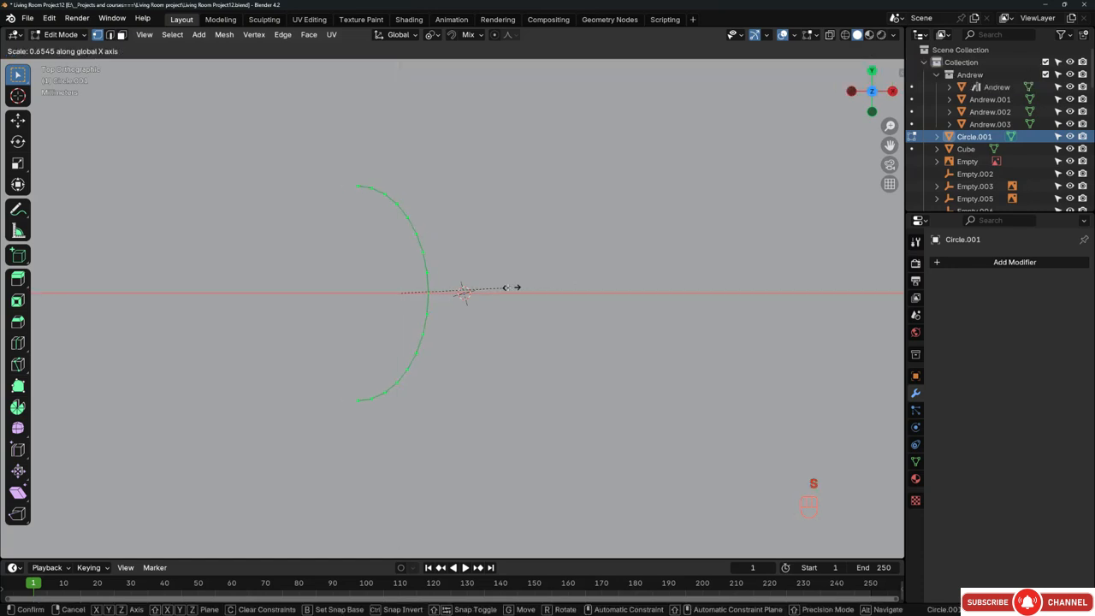
{"action": "left_click", "coordinate": [471, 291]}
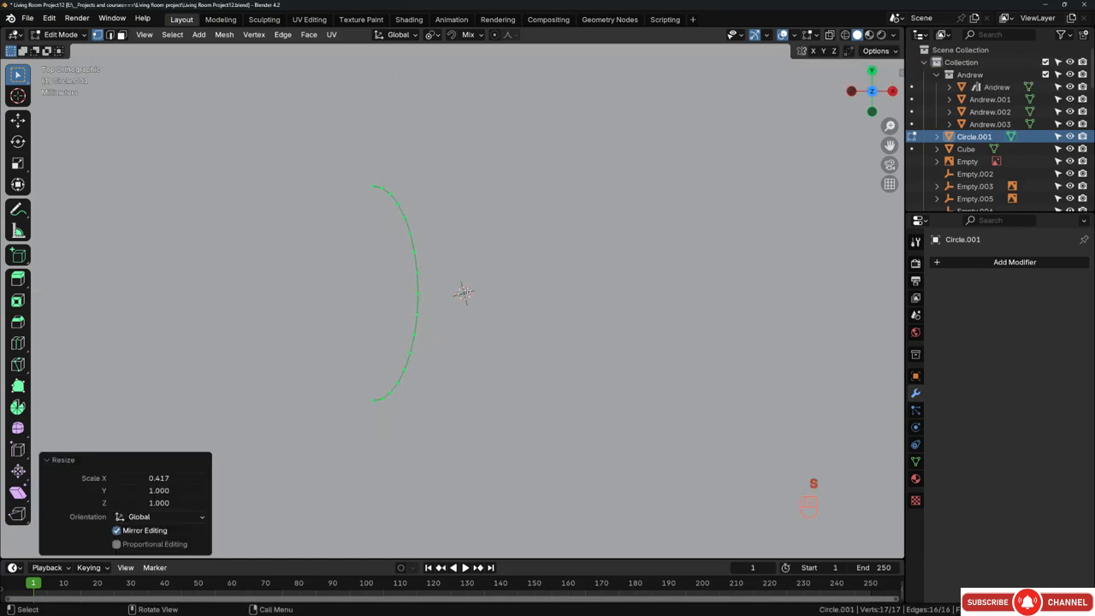
Step: Select the arc's vertices from one end to the other and distribute them evenly with LoopTools Space
{"action": "scroll", "coordinate": [376, 350], "scroll_direction": "up", "scroll_amount": 3}
{"action": "middle_click_drag", "start_coordinate": [376, 351], "coordinate": [424, 354], "text": "shift"}
{"action": "scroll", "coordinate": [427, 437], "scroll_direction": "down", "scroll_amount": 2}
{"action": "scroll", "coordinate": [424, 398], "scroll_direction": "up", "scroll_amount": 2, "text": "shift"}
{"action": "left_click", "coordinate": [421, 211]}
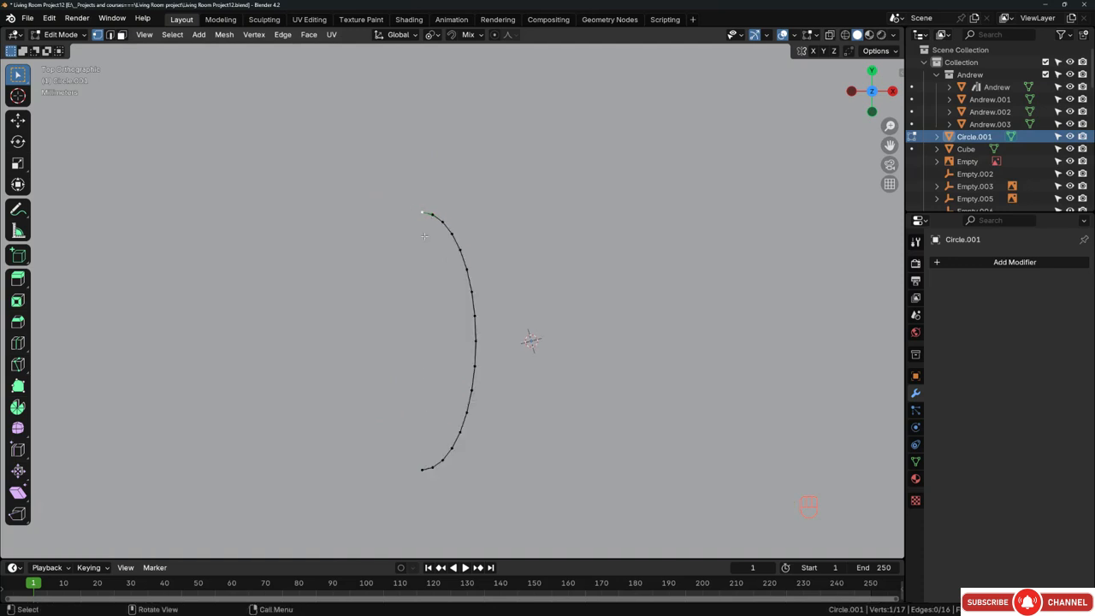
{"action": "left_click", "coordinate": [423, 471], "text": "ctrl"}
{"action": "right_click", "coordinate": [641, 179]}
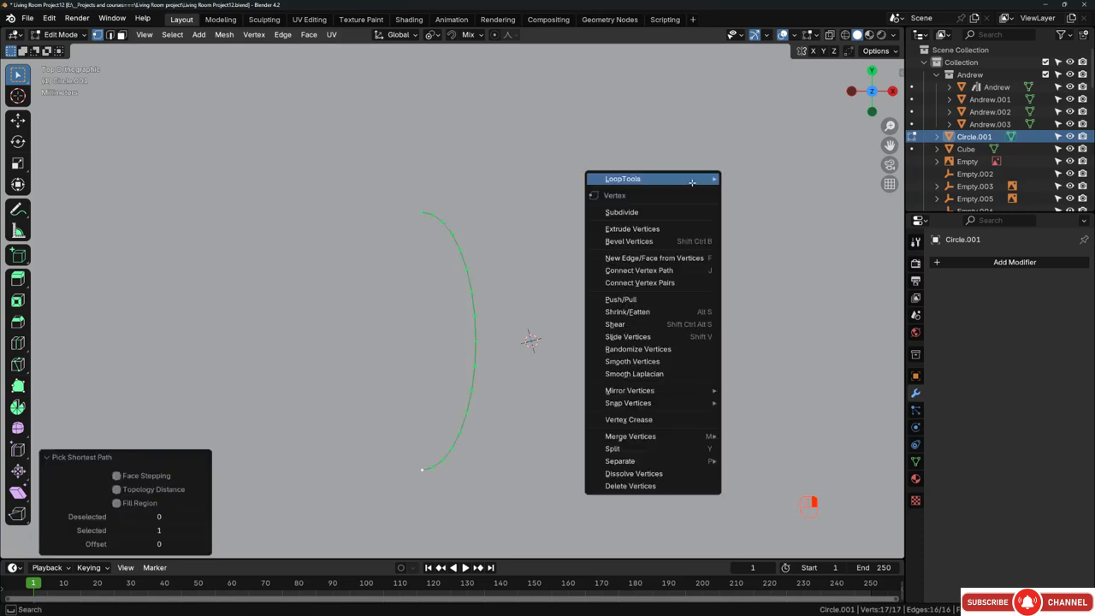
{"action": "mouse_move", "coordinate": [691, 182]}
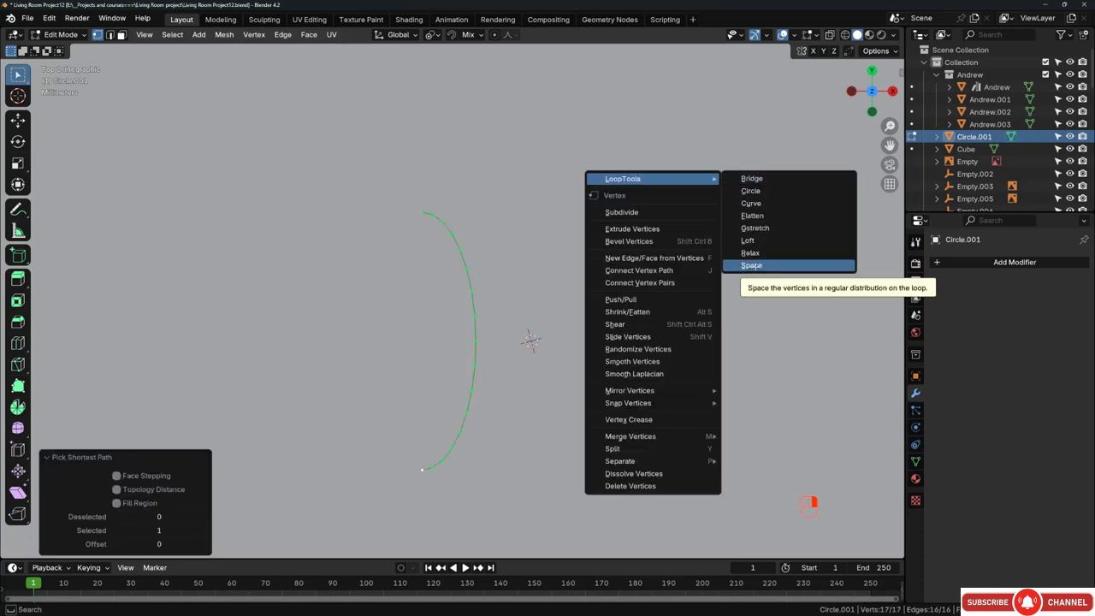
{"action": "left_click", "coordinate": [751, 266]}
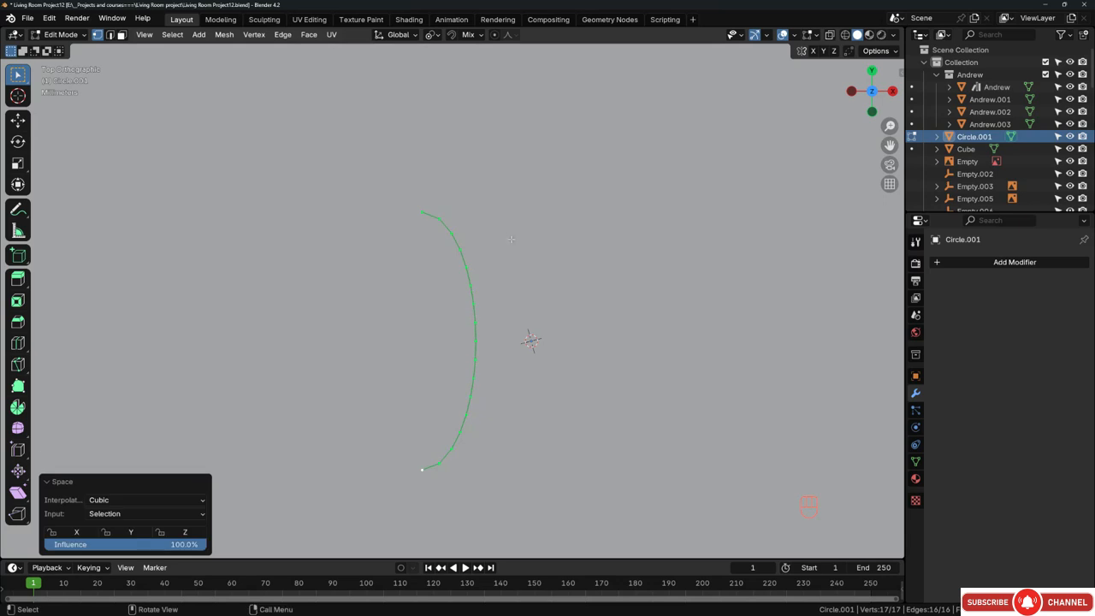
Step: Move the arc -2.6121 cm in X and -14.71 cm in Y, close to the trim strip, and scale it by 2.693
{"action": "mouse_move", "coordinate": [491, 257]}
{"action": "middle_mouse_down", "text": "shift"}
{"action": "mouse_move", "coordinate": [506, 240]}
{"action": "mouse_move", "coordinate": [353, 303]}
{"action": "middle_mouse_up", "text": "shift"}
{"action": "key", "text": "z"}
{"action": "scroll", "coordinate": [386, 310], "scroll_direction": "down", "scroll_amount": 7}
{"action": "mouse_move", "coordinate": [453, 322]}
{"action": "middle_mouse_down"}
{"action": "mouse_move", "coordinate": [462, 373]}
{"action": "mouse_move", "coordinate": [465, 212]}
{"action": "middle_mouse_up"}
{"action": "key", "text": "KP_7"}
{"action": "key", "text": "g"}
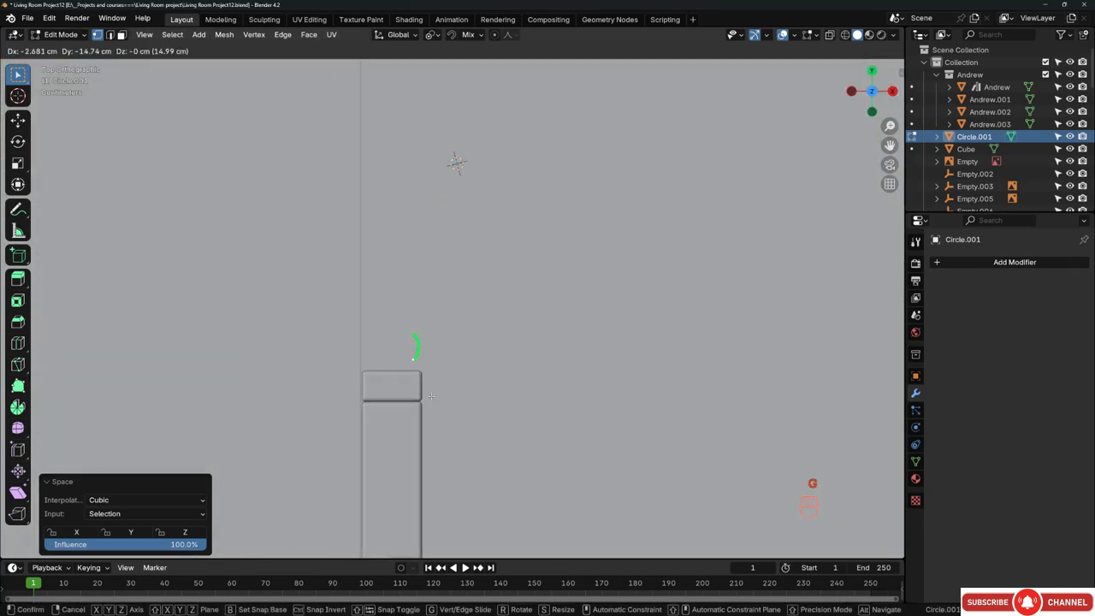
{"action": "left_click", "coordinate": [433, 393]}
{"action": "key", "text": "s"}
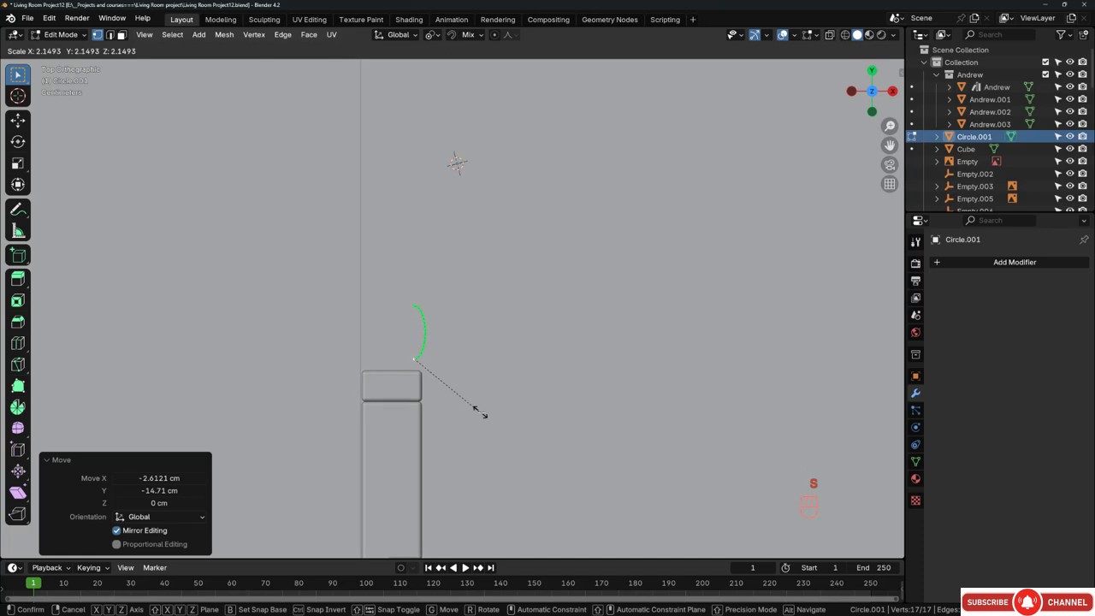
{"action": "left_click", "coordinate": [497, 421]}
Step: Move the arc -1.0267 cm along Y so its end meets the trim strip's corner
{"action": "middle_click_drag", "start_coordinate": [466, 345], "coordinate": [377, 318]}
{"action": "scroll", "coordinate": [475, 347], "scroll_direction": "up", "scroll_amount": 4}
{"action": "key", "text": "g"}
{"action": "key", "text": "y"}
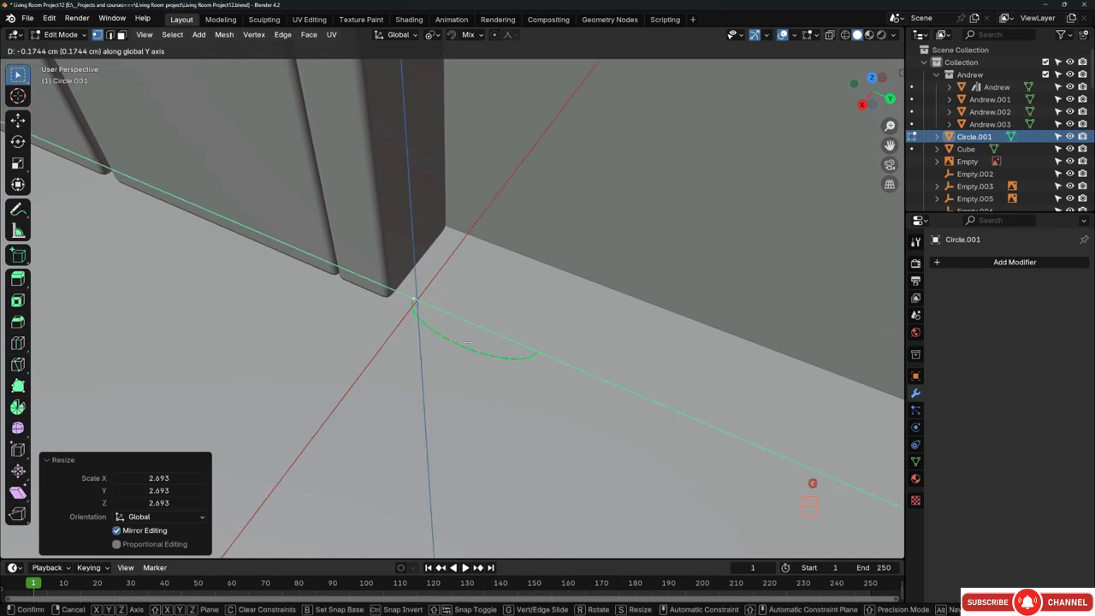
{"action": "left_click", "coordinate": [454, 336]}
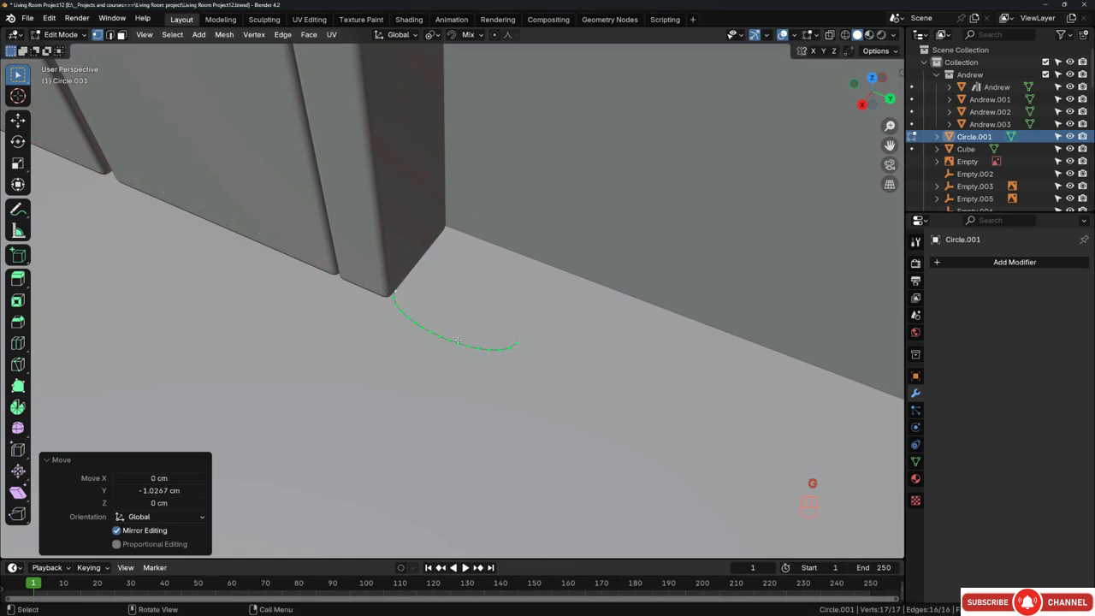
Step: Extrude the arc 10.339 cm upward along Z to form a curved flute surface
{"action": "key", "text": "e"}
{"action": "key", "text": "z"}
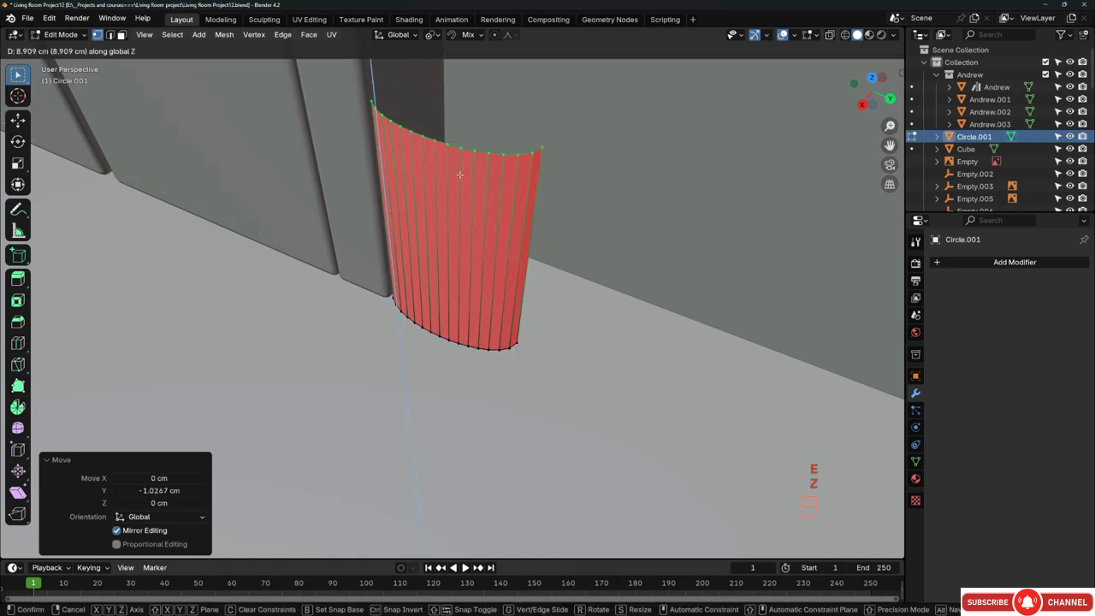
{"action": "left_click", "coordinate": [460, 158]}
{"action": "scroll", "coordinate": [461, 158], "scroll_direction": "down", "scroll_amount": 7}
{"action": "middle_click_drag", "start_coordinate": [445, 282], "coordinate": [453, 366], "text": "shift"}
{"action": "mouse_move", "coordinate": [454, 366]}
{"action": "middle_mouse_down"}
{"action": "mouse_move", "coordinate": [427, 330]}
{"action": "mouse_move", "coordinate": [425, 371]}
{"action": "mouse_move", "coordinate": [468, 379]}
{"action": "mouse_move", "coordinate": [444, 350]}
{"action": "middle_mouse_up"}
{"action": "scroll", "coordinate": [444, 348], "scroll_direction": "up", "scroll_amount": 5}
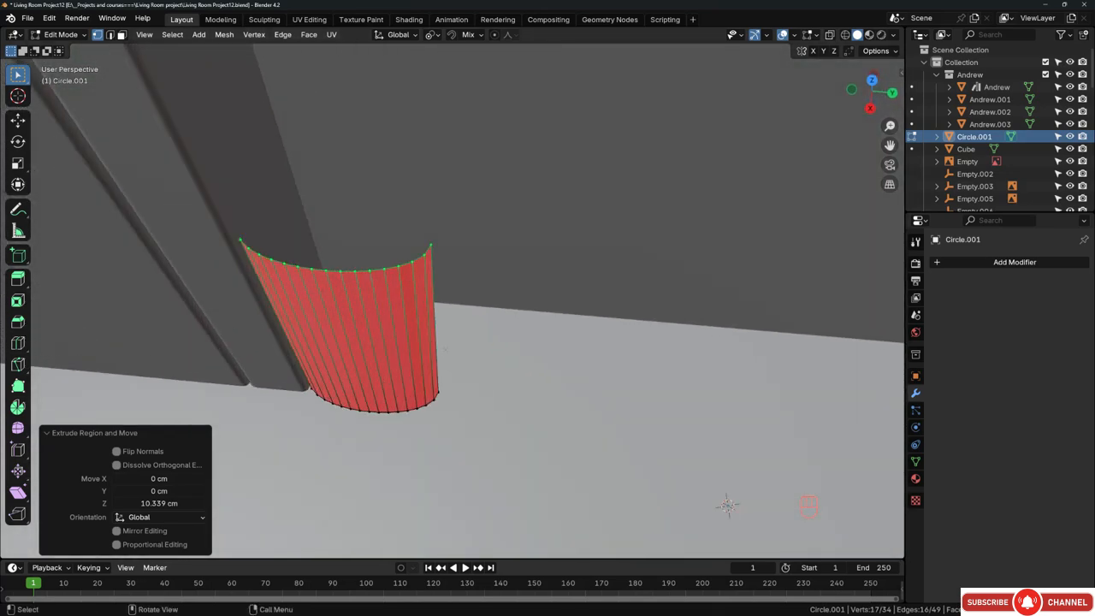
Step: Move the whole flute surface 0.21417 cm along Y, away from the trim strip
{"action": "middle_click_drag", "start_coordinate": [359, 348], "coordinate": [398, 352], "text": "shift"}
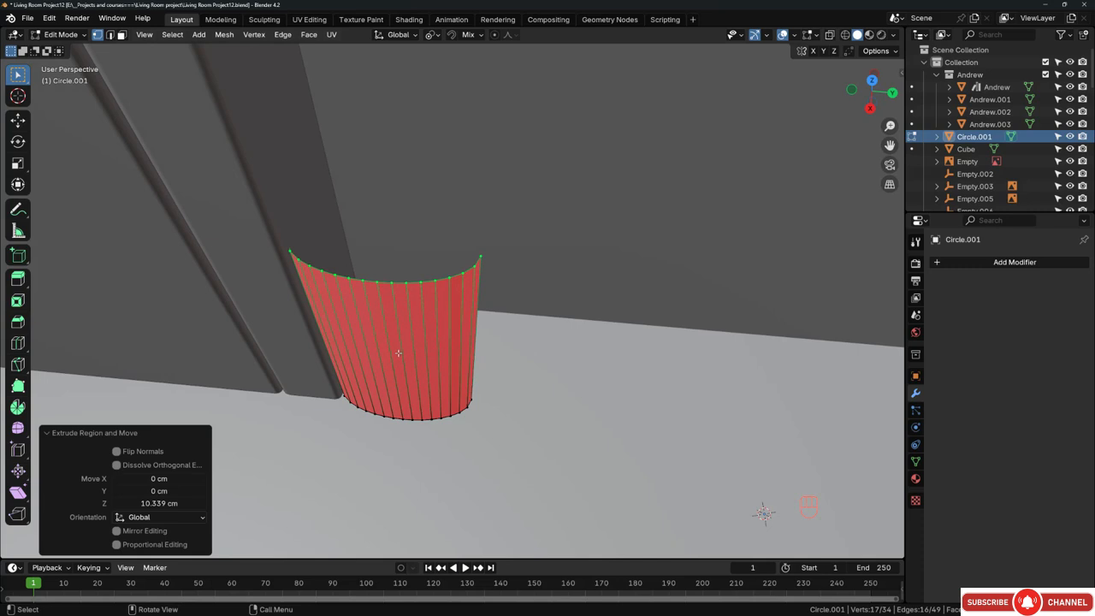
{"action": "key", "text": "a"}
{"action": "key", "text": "g"}
{"action": "middle_click", "coordinate": [407, 357]}
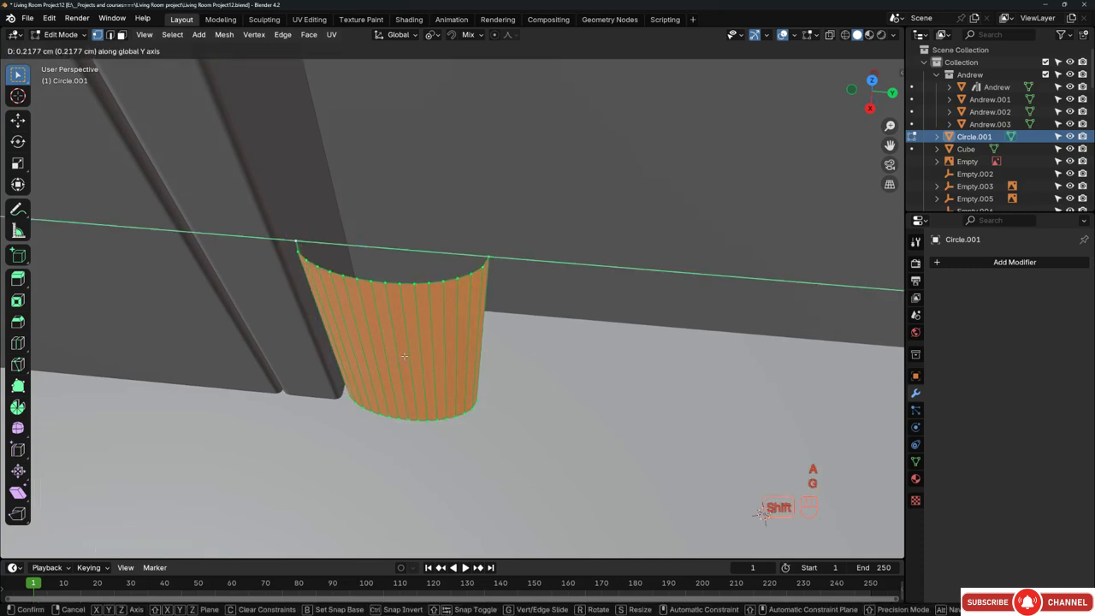
{"action": "left_click", "coordinate": [404, 356]}
{"action": "scroll", "coordinate": [400, 348], "scroll_direction": "down", "scroll_amount": 2}
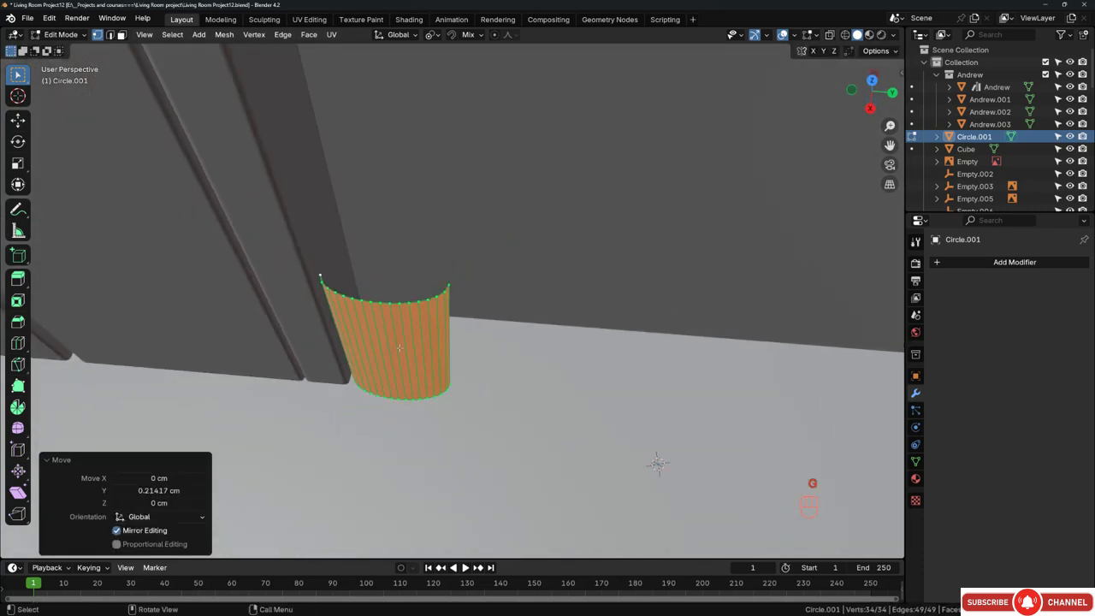
Step: Undo the flute surface's last move and its upward extrusion, back to the flat arc
{"action": "middle_click_drag", "start_coordinate": [399, 348], "coordinate": [454, 300]}
{"action": "scroll", "coordinate": [396, 334], "scroll_direction": "down", "scroll_amount": 8}
{"action": "scroll", "coordinate": [392, 342], "scroll_direction": "down", "scroll_amount": 2}
{"action": "scroll", "coordinate": [394, 350], "scroll_direction": "up", "scroll_amount": 7}
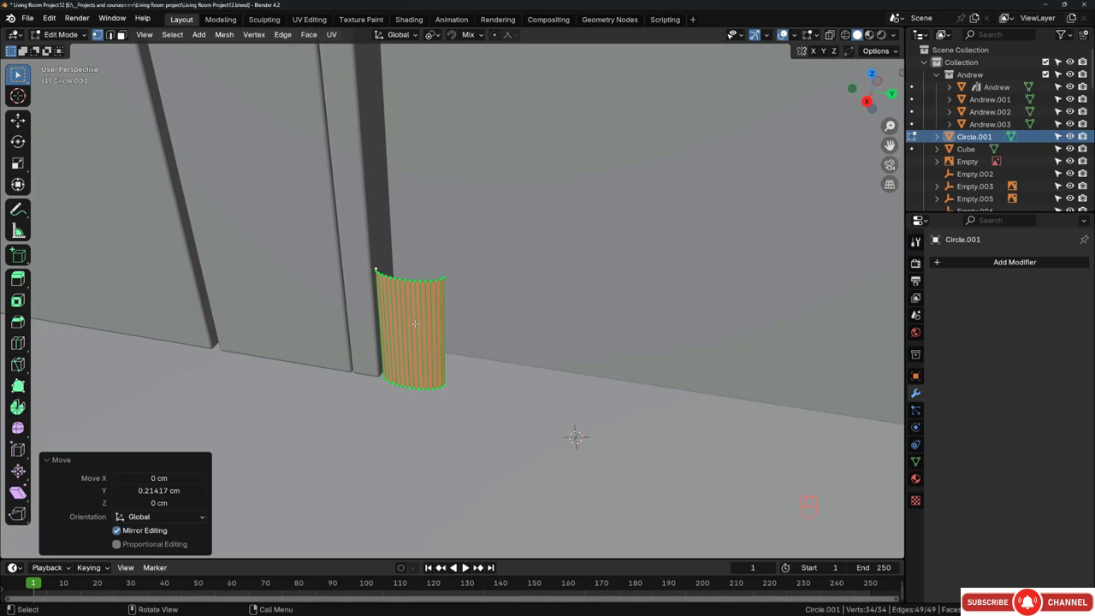
{"action": "middle_click_drag", "start_coordinate": [411, 325], "coordinate": [407, 326]}
{"action": "scroll", "coordinate": [409, 328], "scroll_direction": "up", "scroll_amount": 3}
{"action": "key", "text": "ctrl+z"}
{"action": "key", "text": "ctrl+z"}
{"action": "key", "text": "ctrl+z"}
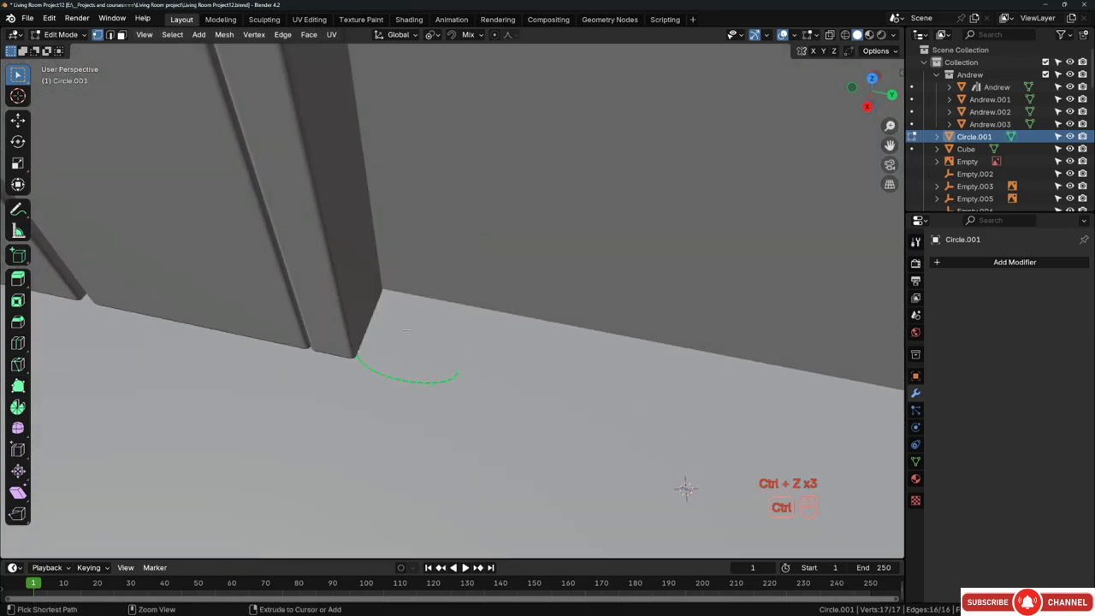
Step: Move the arc about 1.3 cm along Y, away from the trim strip's corner
{"action": "scroll", "coordinate": [367, 383], "scroll_direction": "up", "scroll_amount": 3}
{"action": "key", "text": "g"}
{"action": "middle_click_drag", "start_coordinate": [478, 377], "coordinate": [513, 386]}
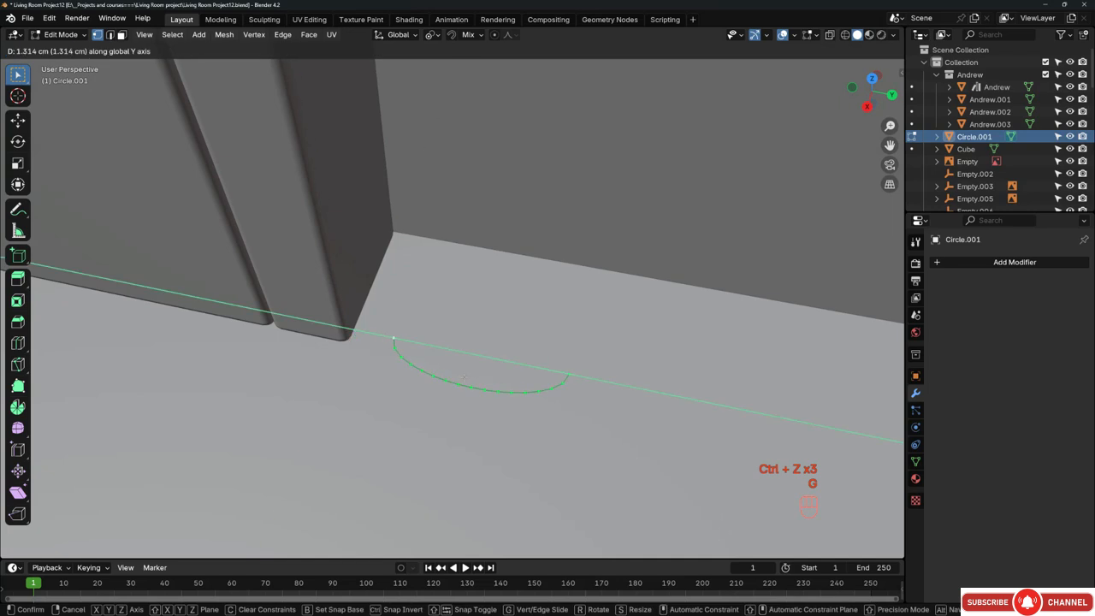
{"action": "left_click", "coordinate": [516, 386]}
Step: Select the second-to-last vertex at the arc's end farthest from the trim strip
{"action": "scroll", "coordinate": [518, 388], "scroll_direction": "up", "scroll_amount": 1}
{"action": "scroll", "coordinate": [518, 388], "scroll_direction": "up", "scroll_amount": 2}
{"action": "left_click", "coordinate": [596, 377]}
{"action": "left_click", "coordinate": [553, 392], "text": "shift"}
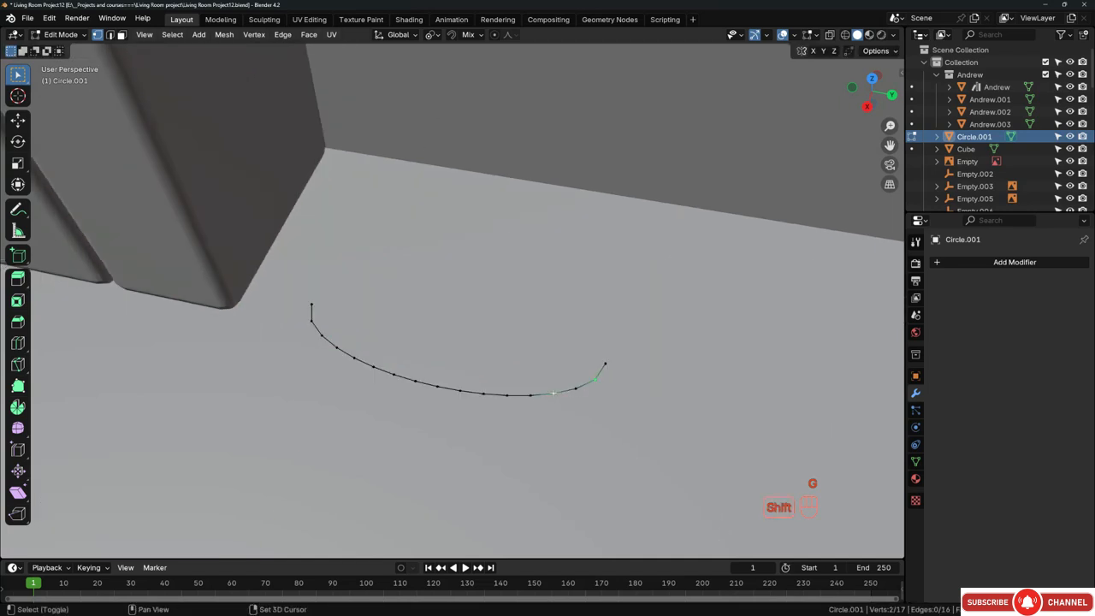
{"action": "left_click", "coordinate": [596, 378]}
{"action": "scroll", "coordinate": [590, 385], "scroll_direction": "up", "scroll_amount": 2}
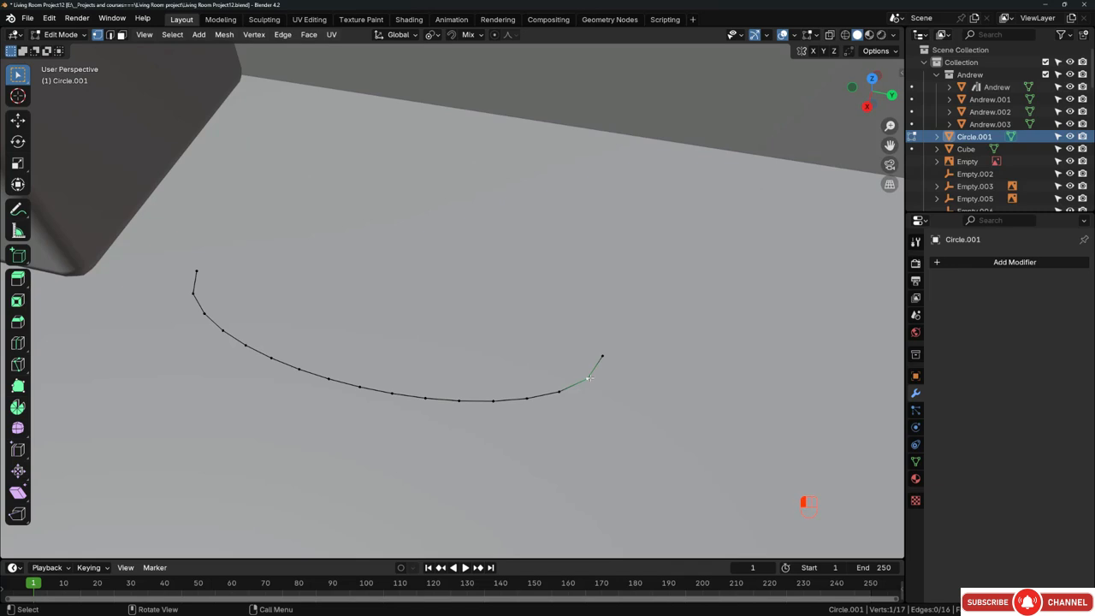
Step: Select every second vertex along the arc and dissolve the selected vertices
{"action": "left_click", "coordinate": [527, 397], "text": "shift"}
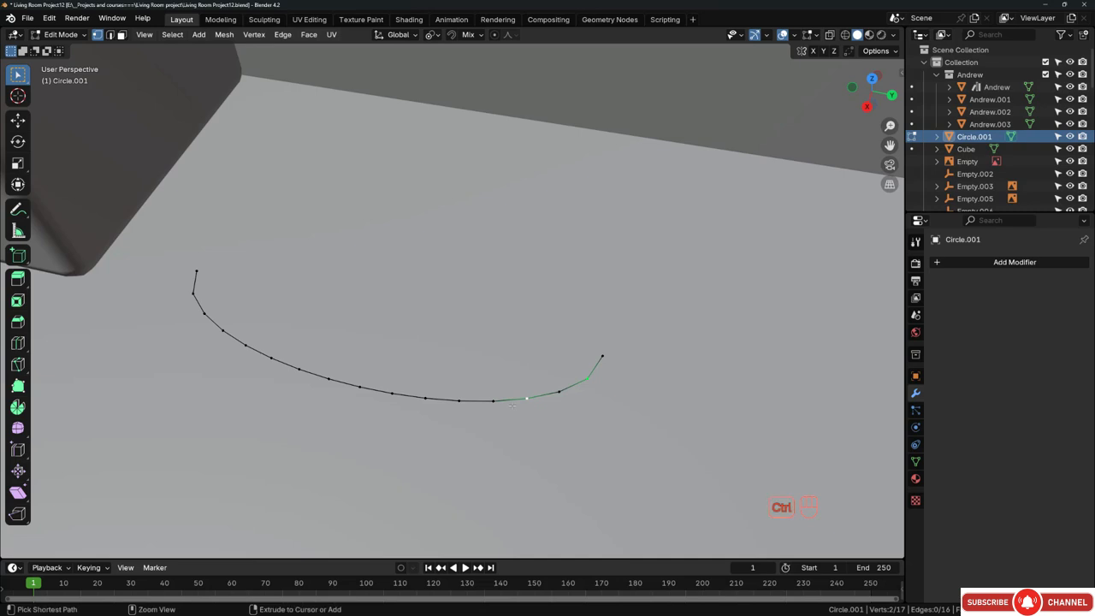
{"action": "key", "text": "shift+ctrl+KP_Add"}
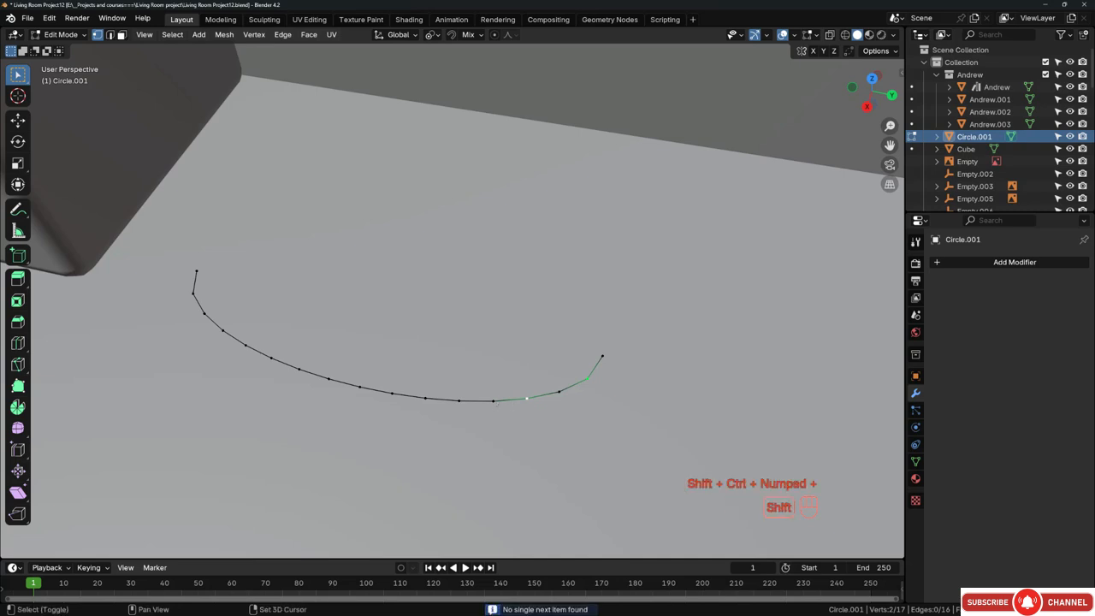
{"action": "left_click", "coordinate": [459, 401], "text": "shift"}
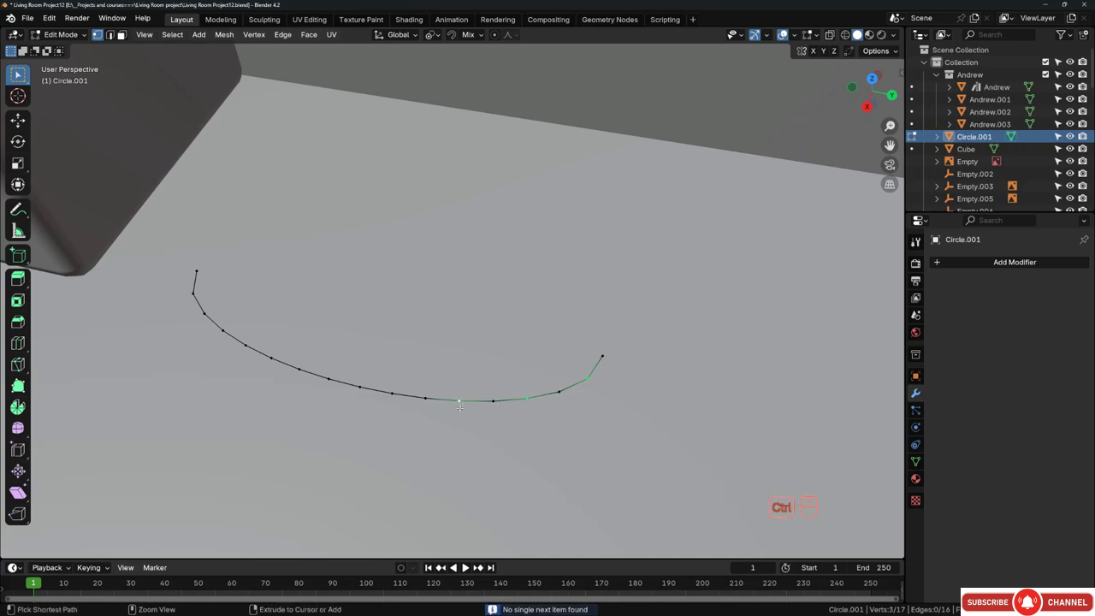
{"action": "key", "text": "shift+ctrl+KP_Add"}
{"action": "key", "text": "shift+ctrl+KP_Add"}
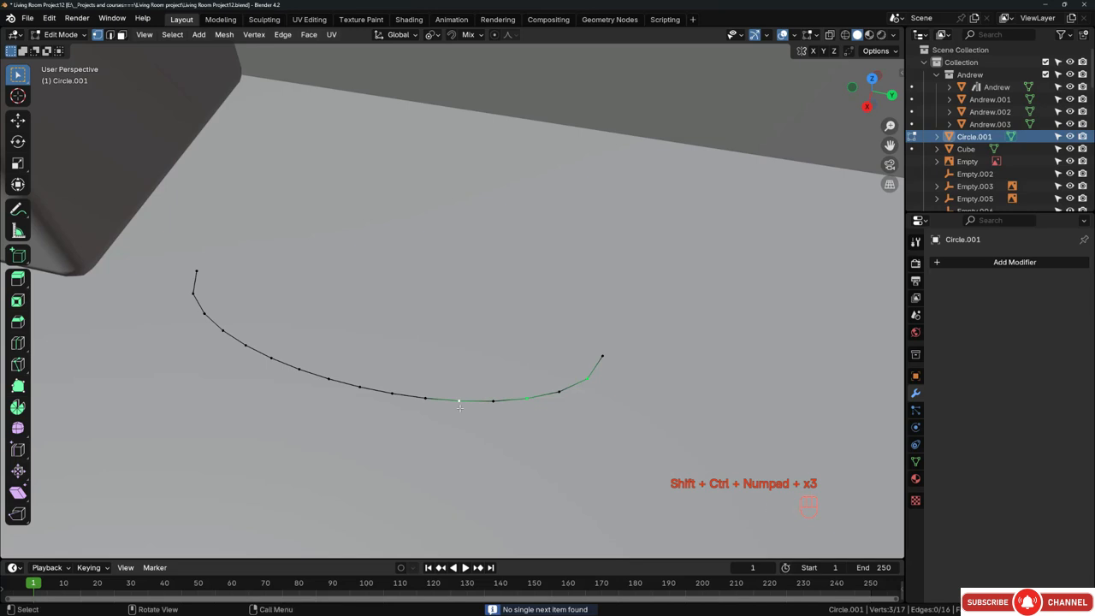
{"action": "middle_click_drag", "start_coordinate": [463, 372], "coordinate": [422, 413]}
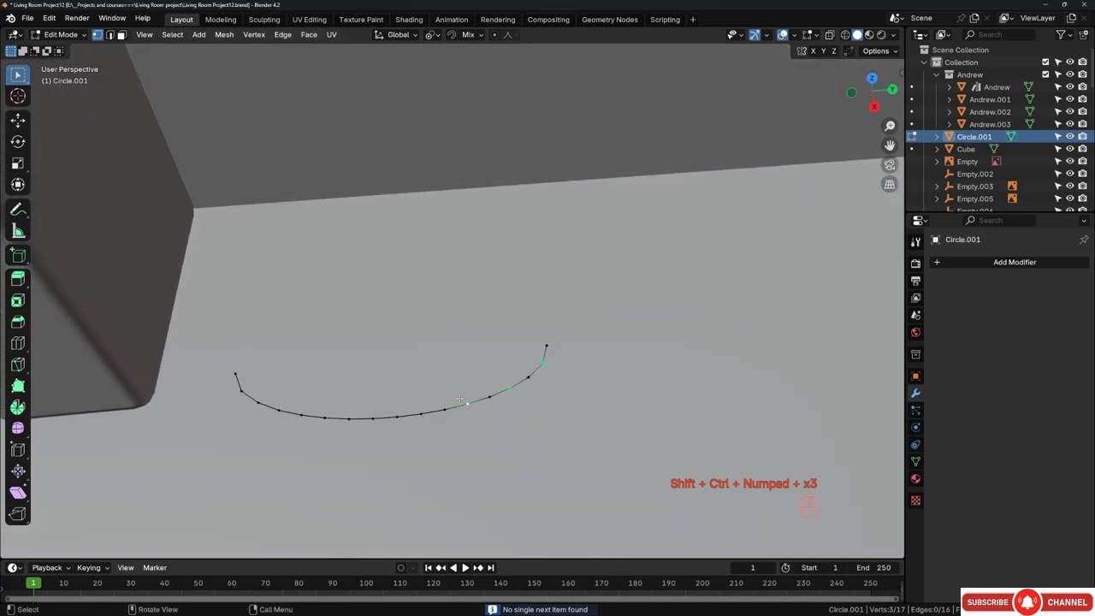
{"action": "left_click", "coordinate": [421, 413], "text": "shift"}
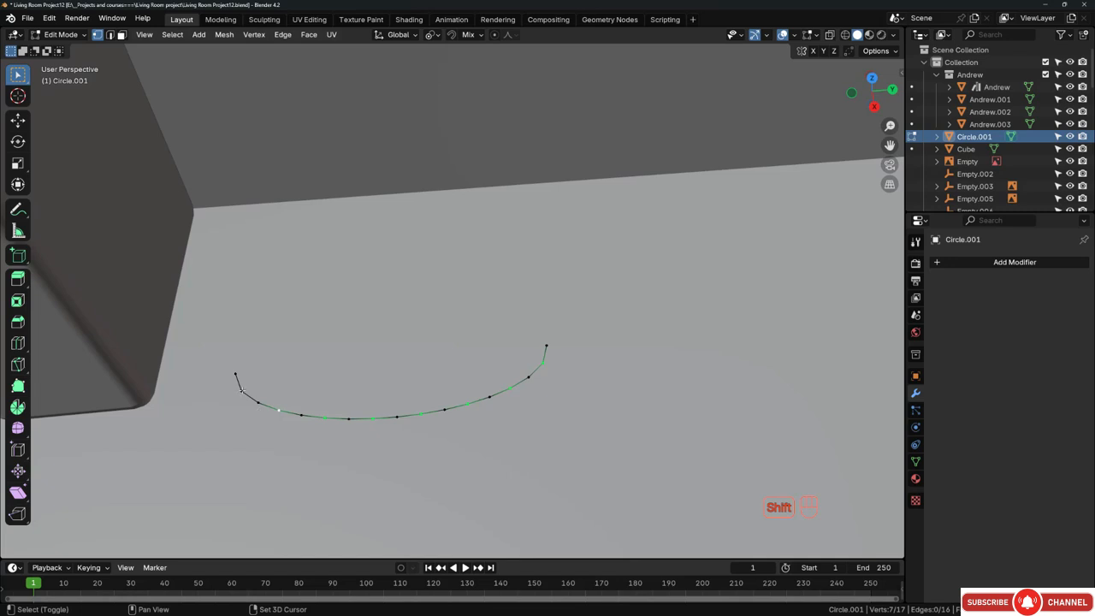
{"action": "key", "text": "ctrl+x"}
{"action": "middle_click_drag", "start_coordinate": [241, 390], "coordinate": [368, 376]}
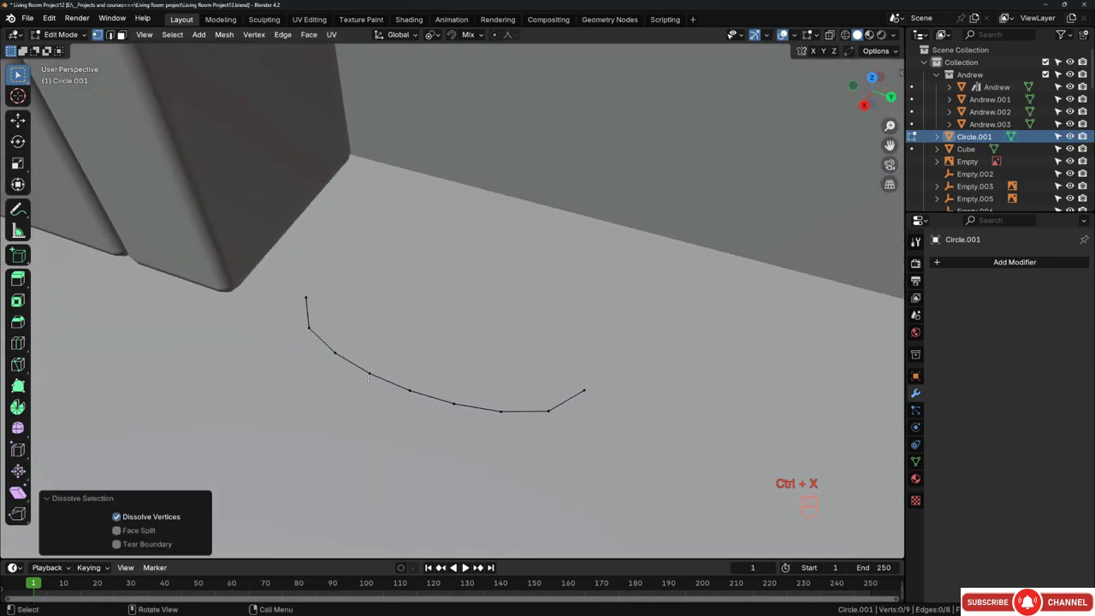
Step: Select all the arc's remaining vertices and distribute them evenly with LoopTools Space
{"action": "left_click_drag", "start_coordinate": [291, 265], "coordinate": [726, 479]}
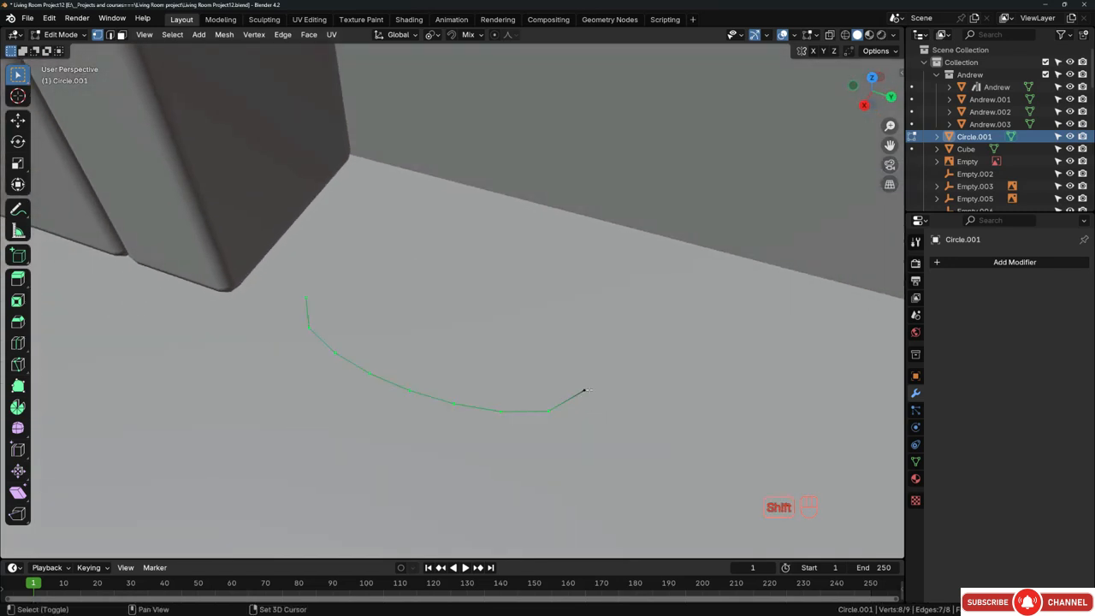
{"action": "left_click", "coordinate": [584, 391], "text": "shift"}
{"action": "right_click", "coordinate": [650, 359]}
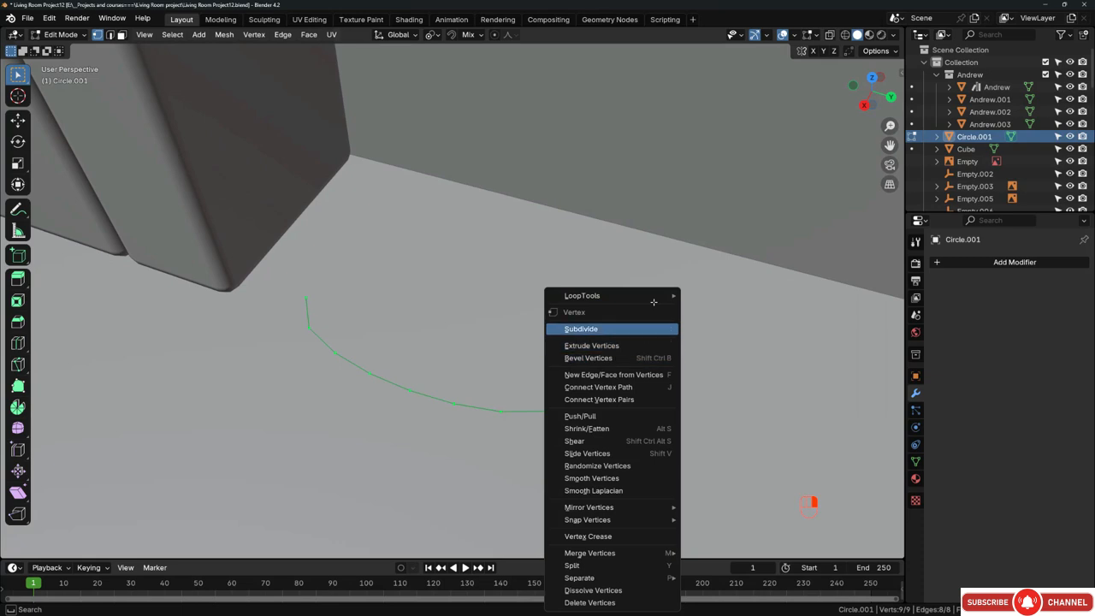
{"action": "mouse_move", "coordinate": [654, 296]}
{"action": "left_click", "coordinate": [711, 382]}
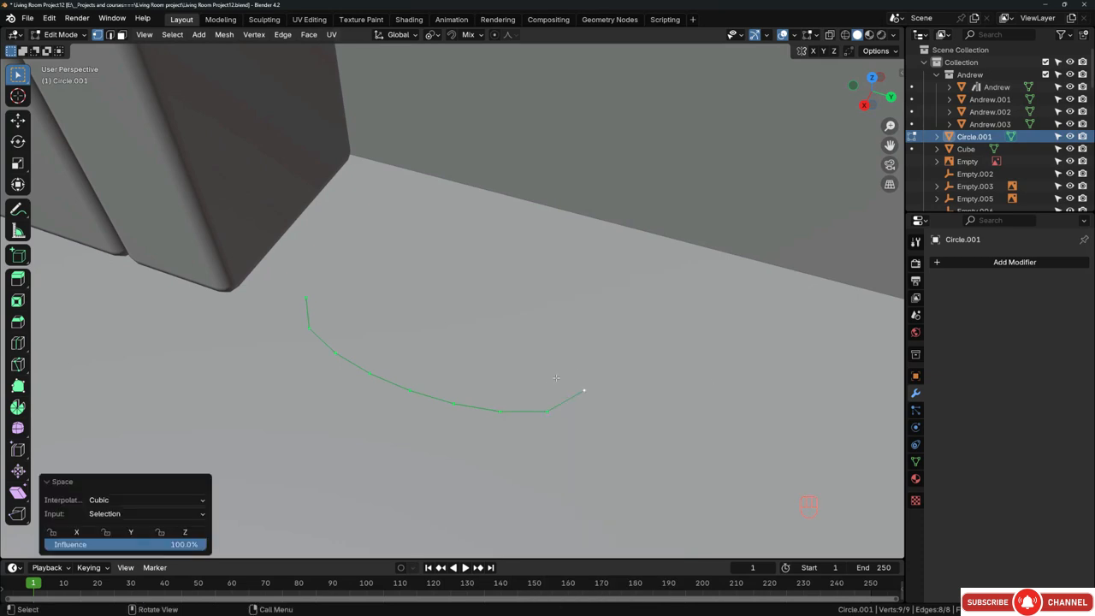
Step: Smooth the selected arc with LoopTools Relax
{"action": "middle_click_drag", "start_coordinate": [556, 378], "coordinate": [585, 376]}
{"action": "right_click", "coordinate": [654, 322]}
{"action": "mouse_move", "coordinate": [656, 296]}
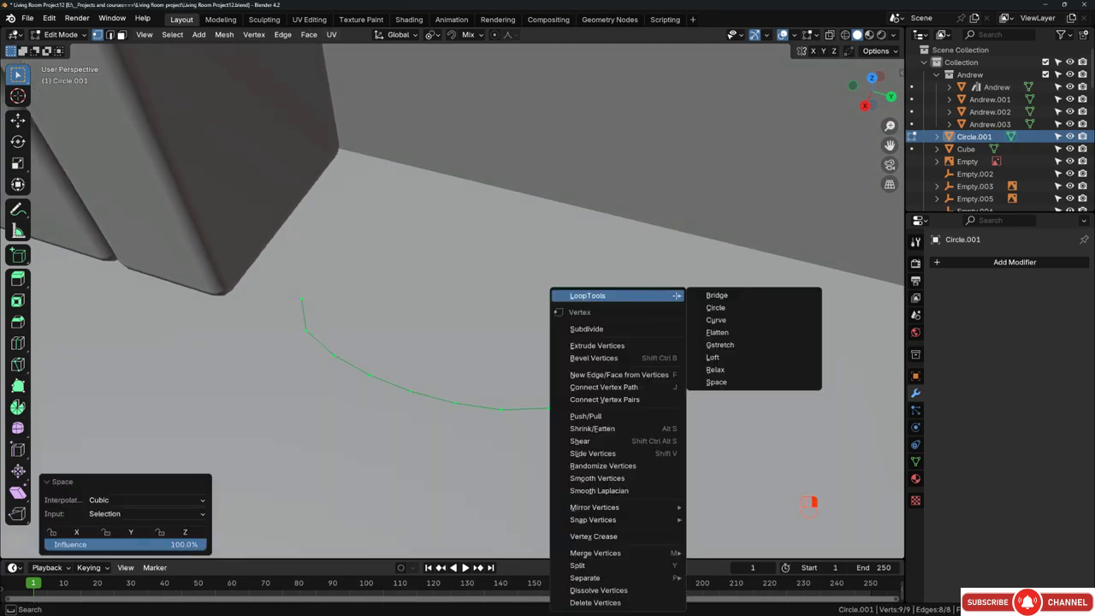
{"action": "left_click", "coordinate": [732, 369]}
{"action": "middle_click_drag", "start_coordinate": [534, 414], "coordinate": [543, 454]}
Step: From the top view, scale the arc by about 1.212 along the X axis to deepen its curve
{"action": "key", "text": "KP_7"}
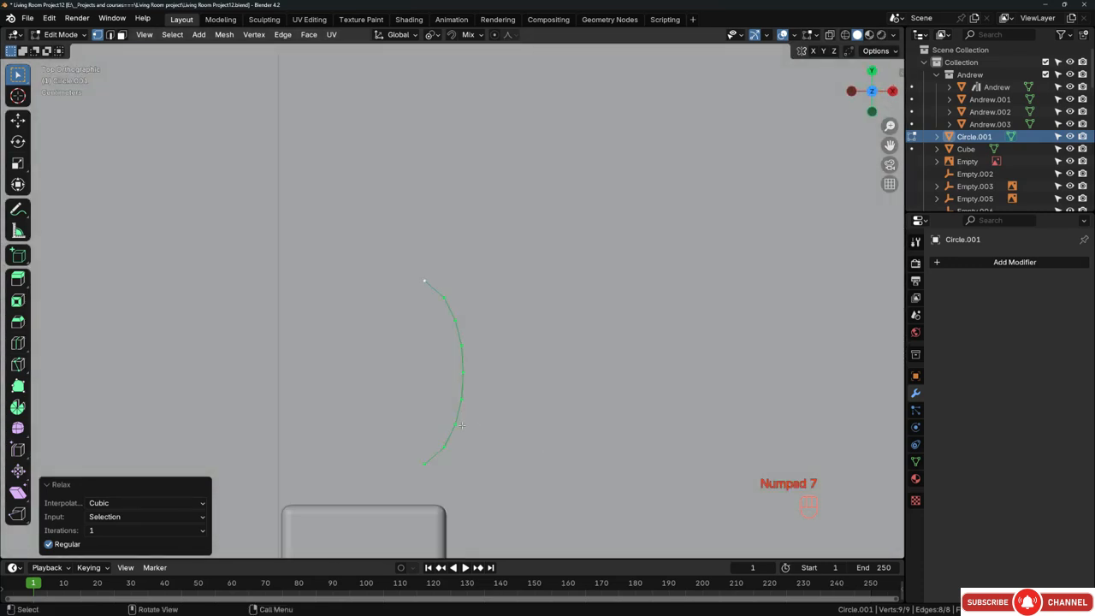
{"action": "key", "text": "s"}
{"action": "key", "text": "x"}
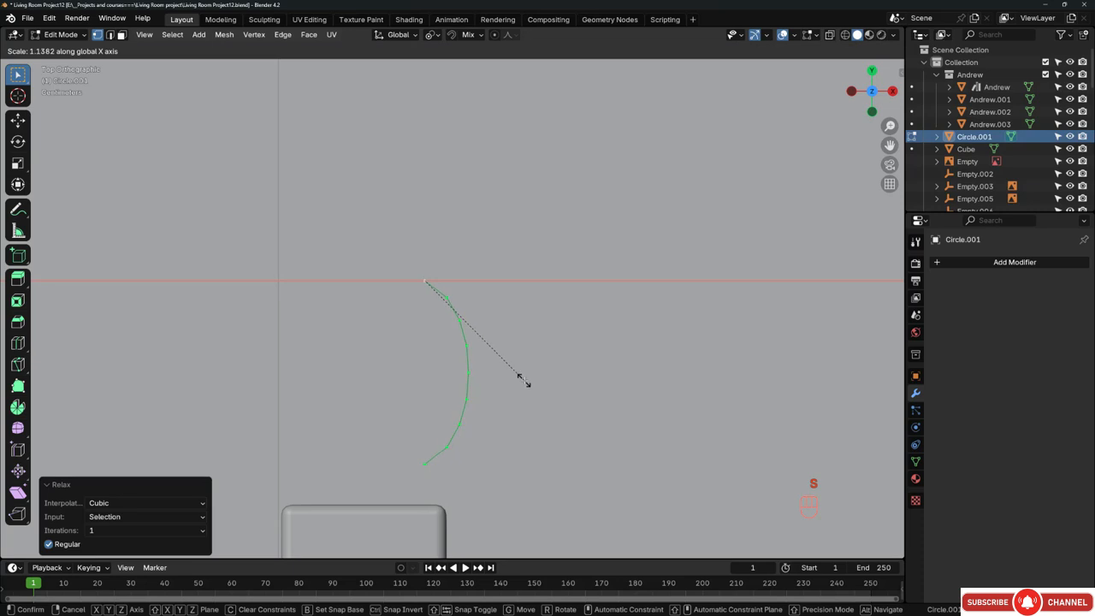
{"action": "left_click", "coordinate": [534, 382]}
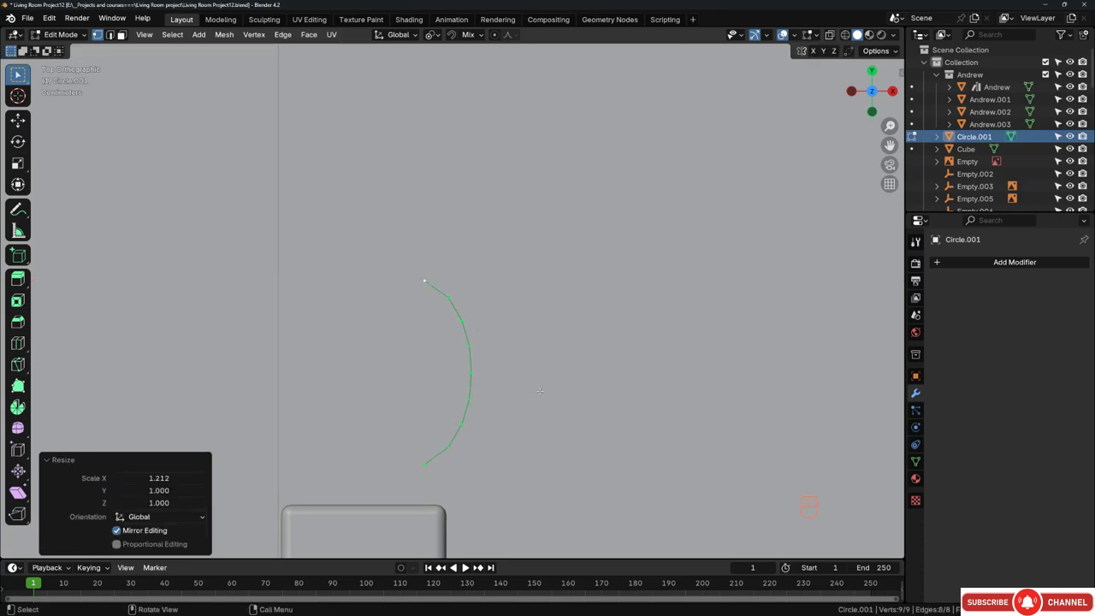
Step: Extrude the arc upward along the Z axis into a short curved strip
{"action": "middle_click_drag", "start_coordinate": [539, 389], "coordinate": [427, 360]}
{"action": "key", "text": "e"}
{"action": "key", "text": "z"}
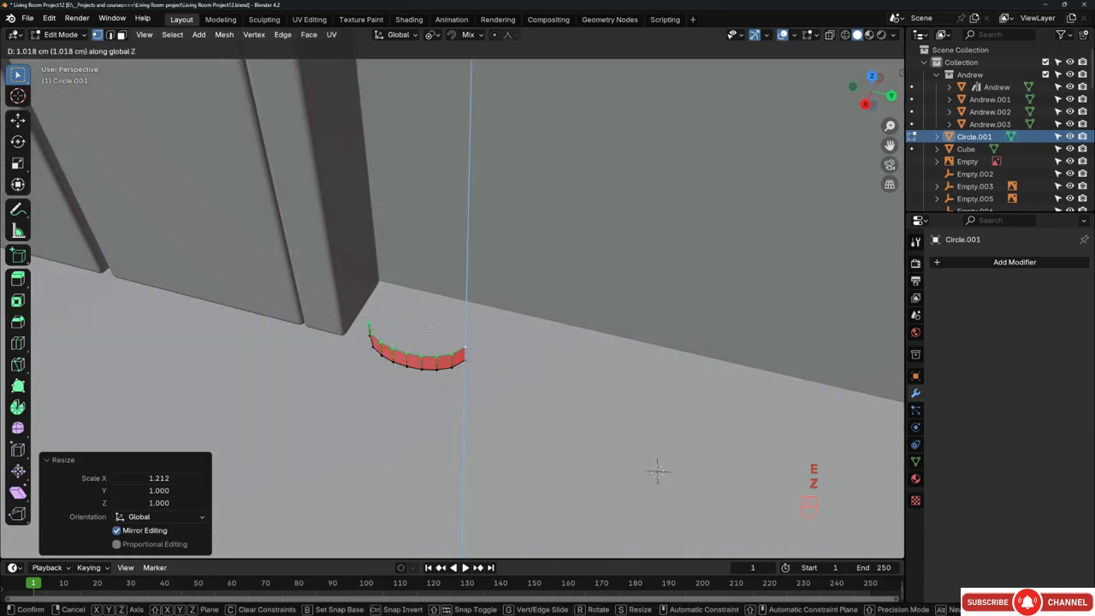
{"action": "left_click", "coordinate": [429, 217]}
{"action": "middle_click_drag", "start_coordinate": [419, 288], "coordinate": [401, 312]}
Step: Try to duplicate the whole curved strip and snap the copy edge to edge beside the original along Y
{"action": "key", "text": "a"}
{"action": "key", "text": "shift+d"}
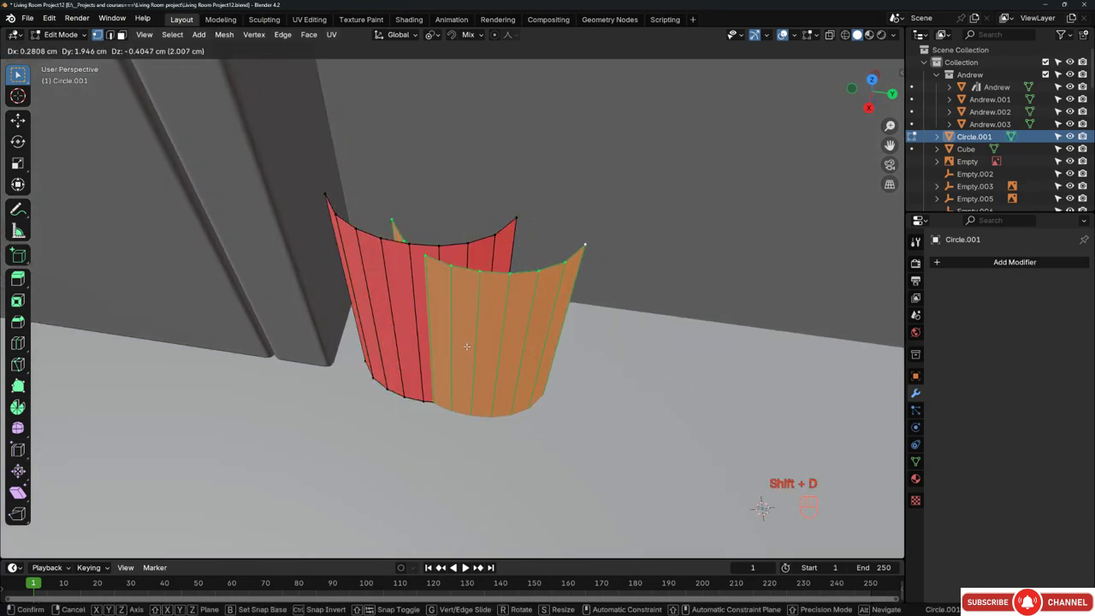
{"action": "key", "text": "b"}
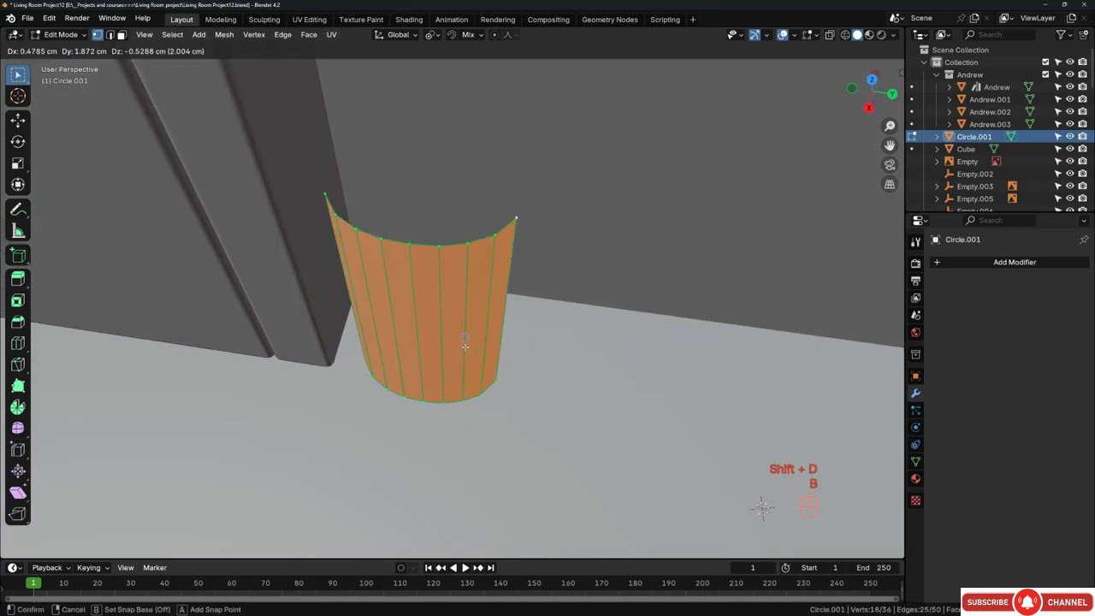
{"action": "left_click", "coordinate": [323, 191]}
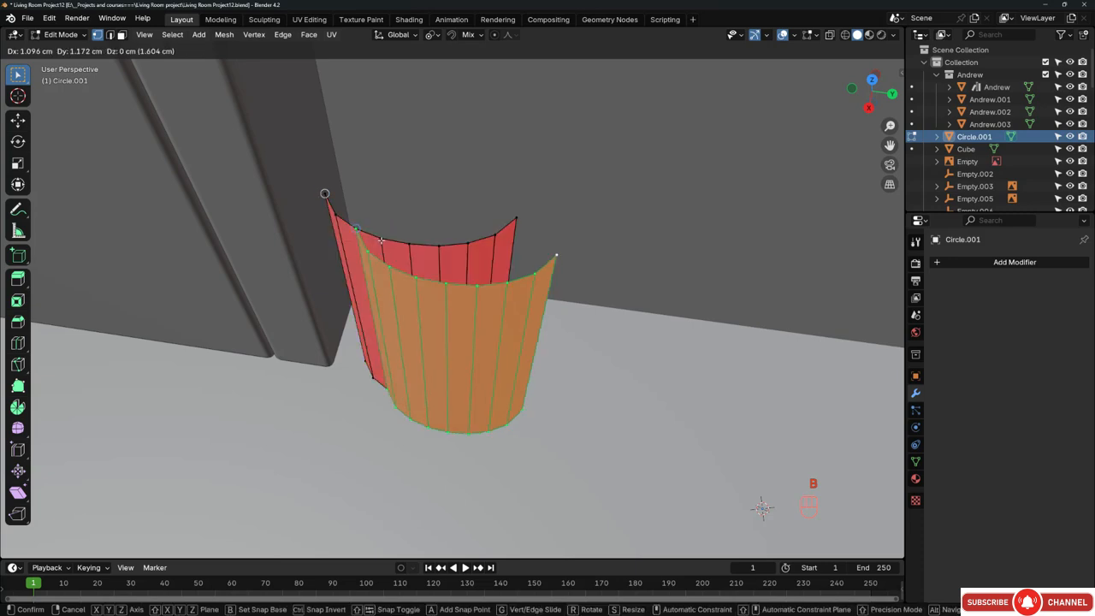
{"action": "left_click", "coordinate": [517, 218]}
{"action": "scroll", "coordinate": [358, 326], "scroll_direction": "down", "scroll_amount": 2}
{"action": "scroll", "coordinate": [357, 327], "scroll_direction": "down", "scroll_amount": 5}
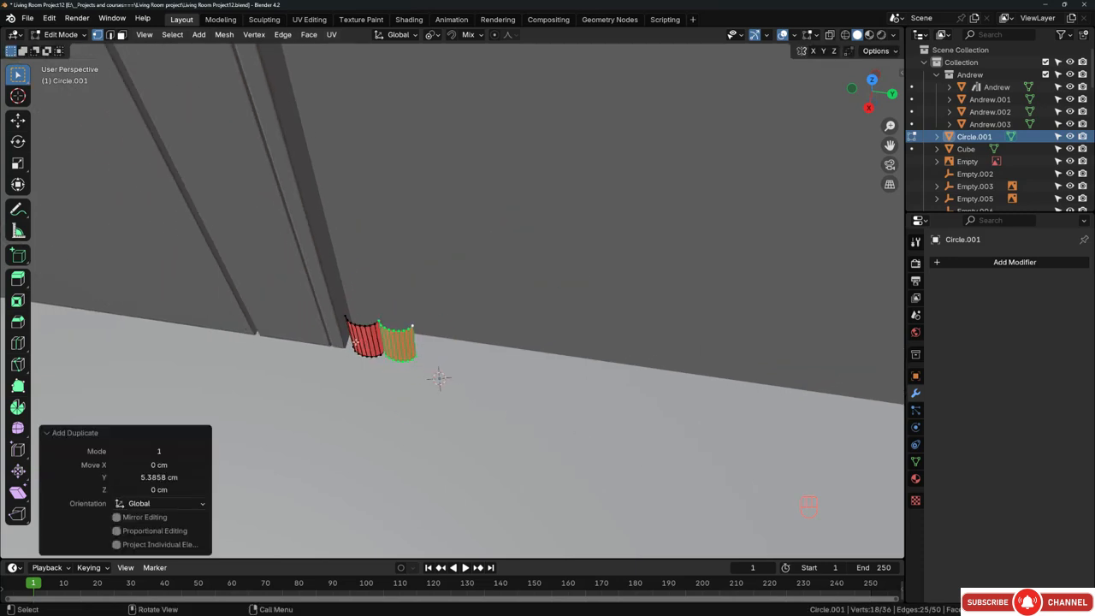
{"action": "middle_click_drag", "start_coordinate": [357, 326], "coordinate": [373, 344]}
{"action": "key", "text": "ctrl+z"}
Step: Return to Object Mode and add an Array modifier to the curved strip
{"action": "scroll", "coordinate": [346, 346], "scroll_direction": "up", "scroll_amount": 6}
{"action": "key", "text": "Tab"}
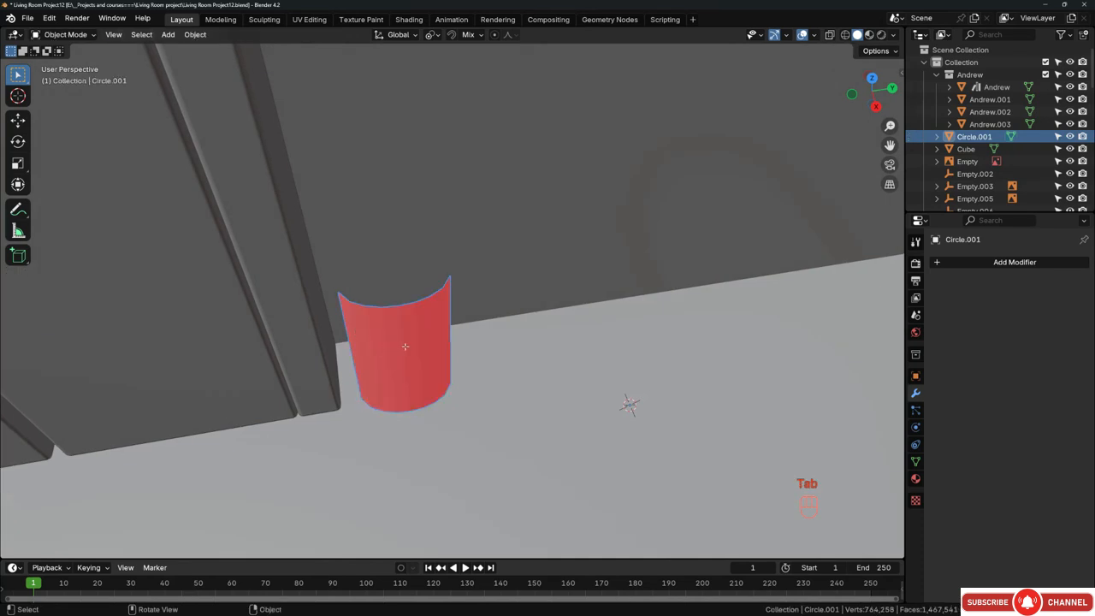
{"action": "key", "text": "shift+a"}
{"action": "mouse_move", "coordinate": [966, 314]}
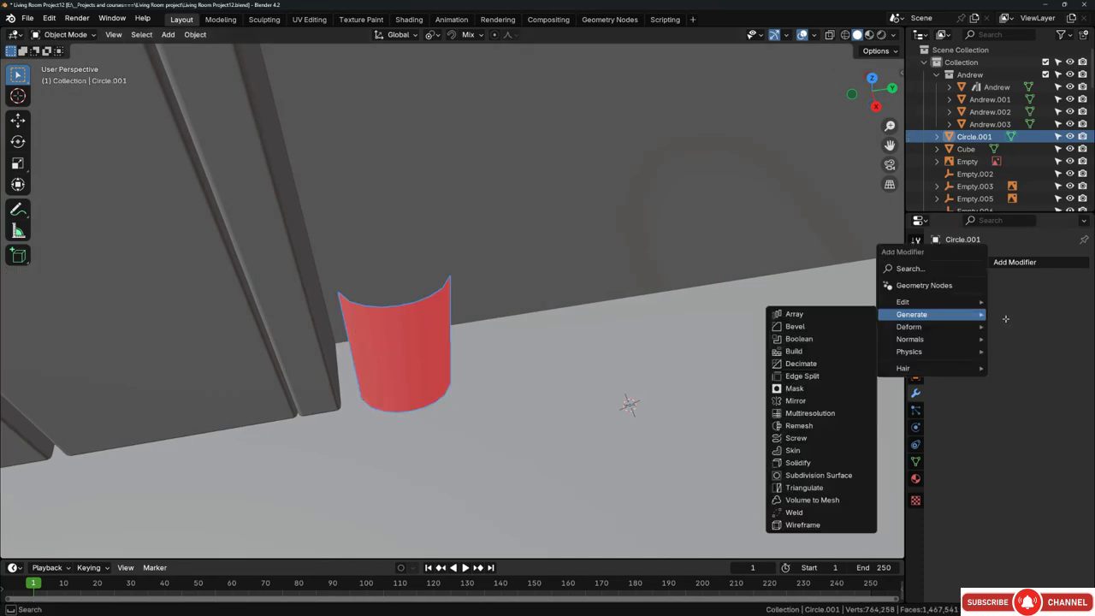
{"action": "key", "text": "shift+a"}
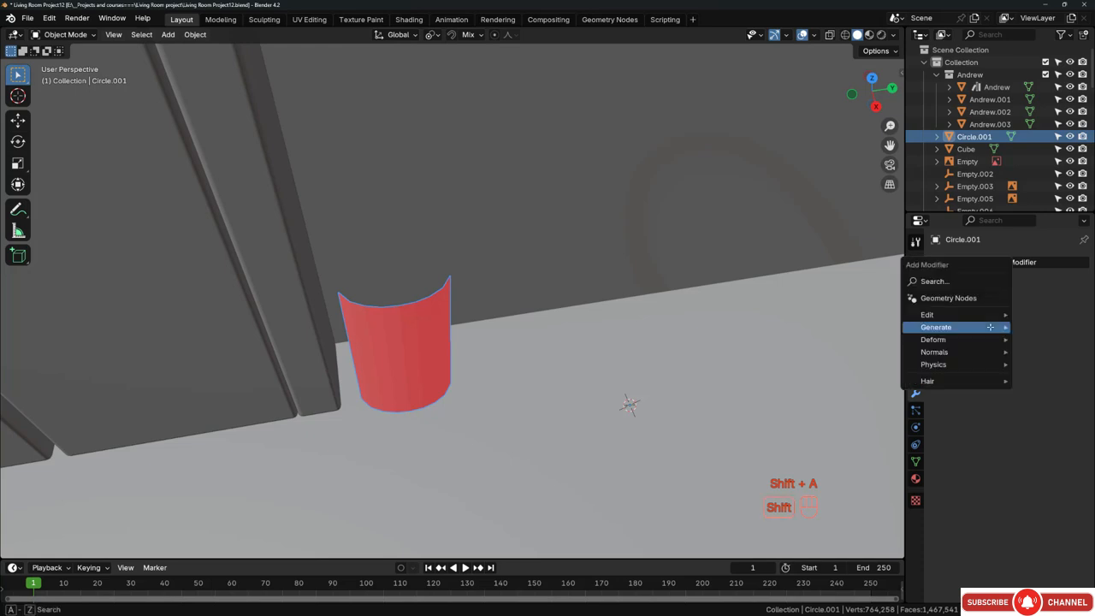
{"action": "mouse_move", "coordinate": [990, 327]}
{"action": "left_click", "coordinate": [821, 326]}
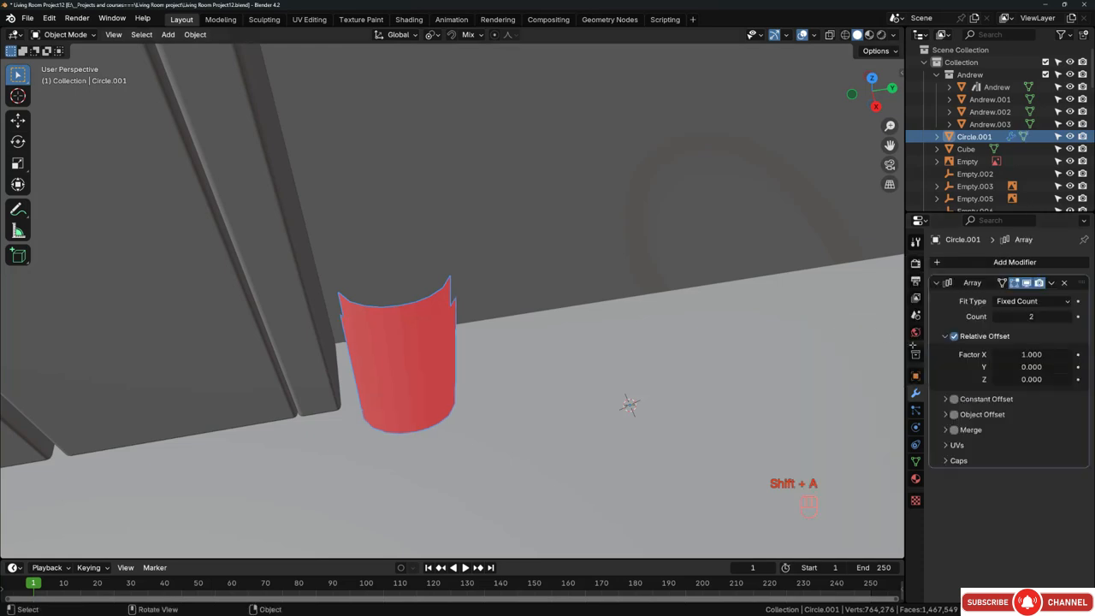
Step: Set the array's relative offset to 0 in X and 1 in Y
{"action": "left_click_drag", "start_coordinate": [1015, 366], "coordinate": [1030, 366]}
{"action": "left_click", "coordinate": [1020, 354]}
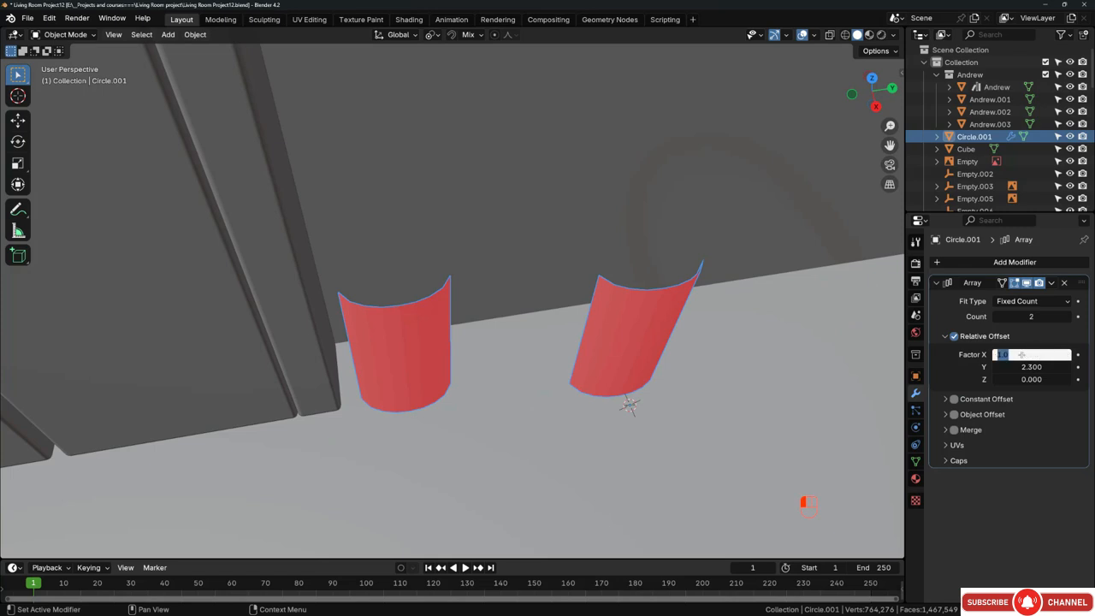
{"action": "type", "text": "0"}
{"action": "key", "text": "Return"}
{"action": "left_click", "coordinate": [1020, 366]}
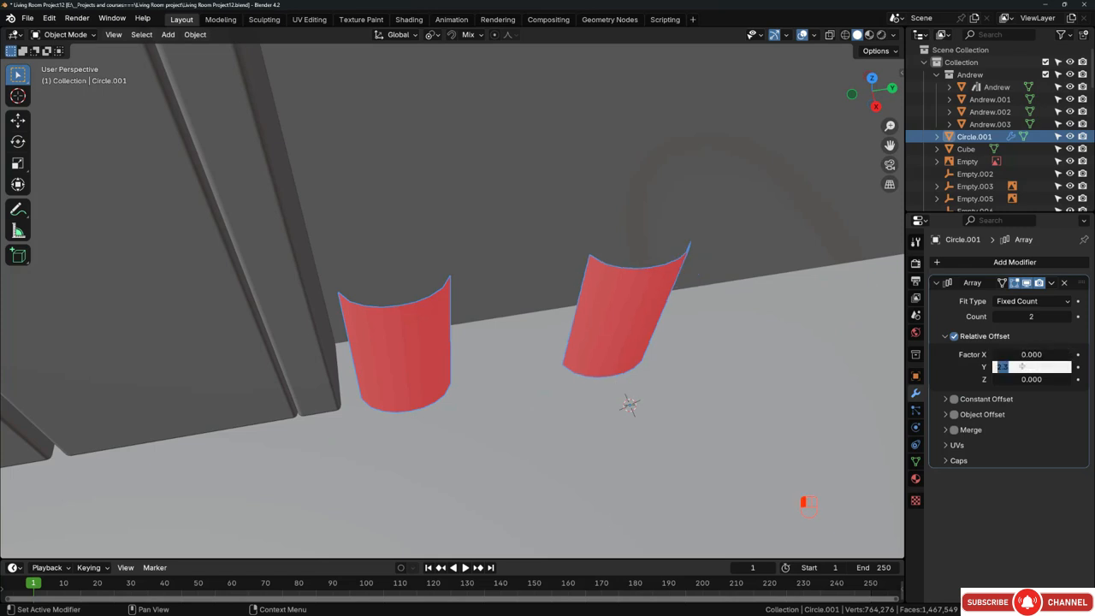
{"action": "type", "text": "1"}
{"action": "key", "text": "Return"}
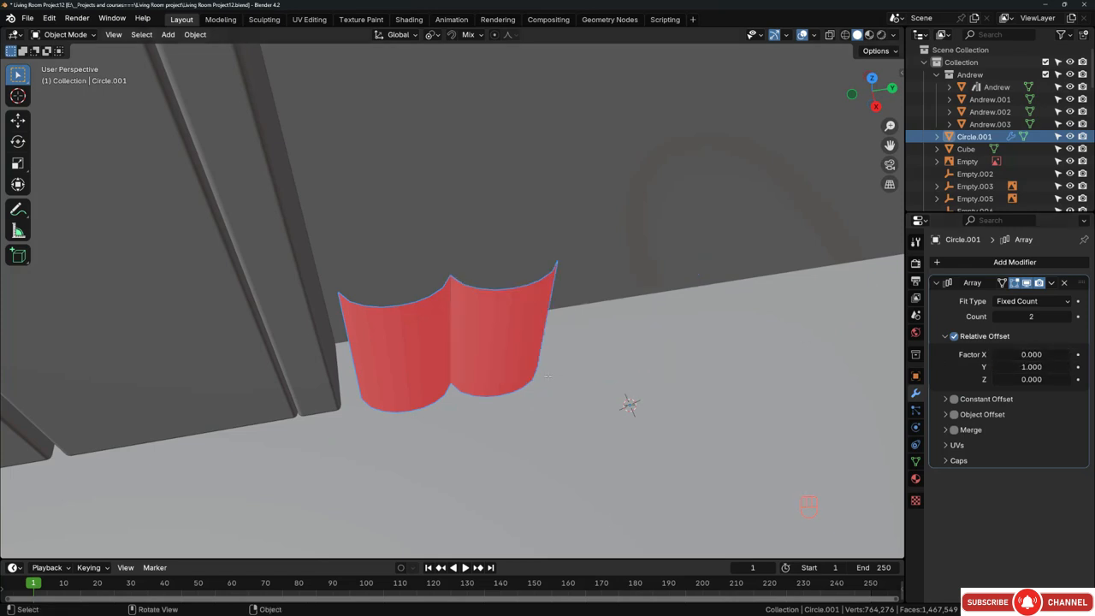
{"action": "middle_click_drag", "start_coordinate": [549, 377], "coordinate": [827, 418]}
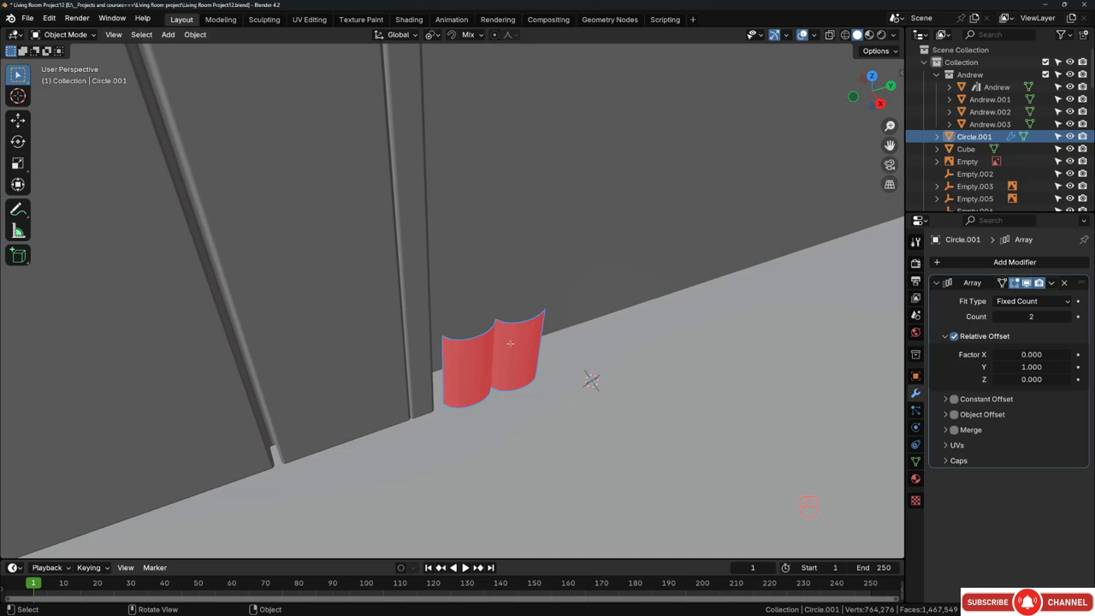
{"action": "scroll", "coordinate": [509, 343], "scroll_direction": "up", "scroll_amount": 7}
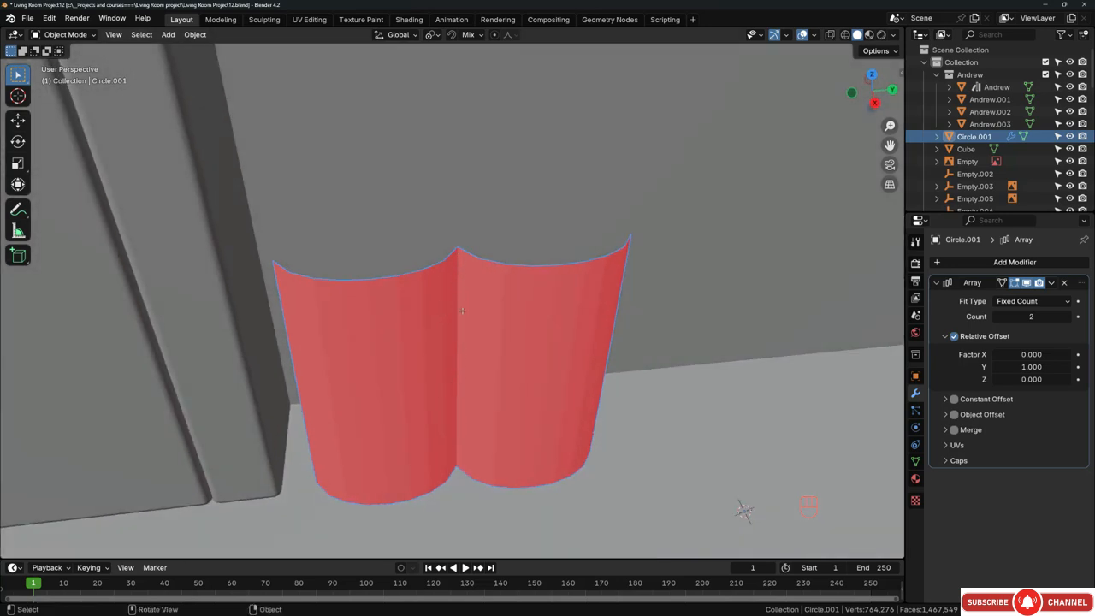
{"action": "mouse_move", "coordinate": [462, 310]}
{"action": "middle_mouse_down"}
{"action": "mouse_move", "coordinate": [453, 317]}
{"action": "mouse_move", "coordinate": [481, 313]}
{"action": "middle_mouse_up"}
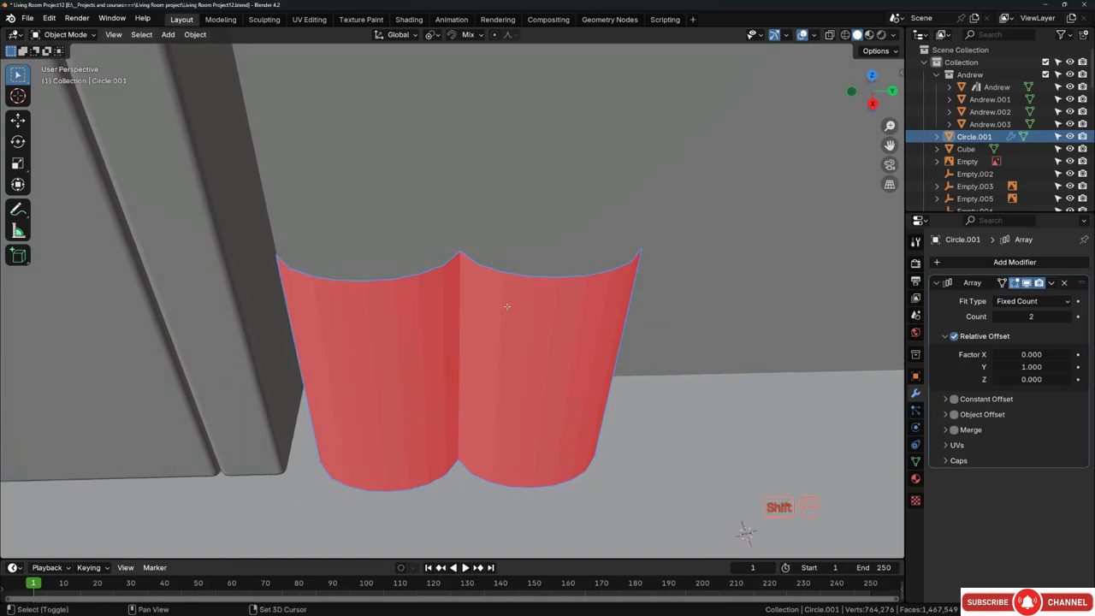
{"action": "left_click_drag", "start_coordinate": [615, 321], "coordinate": [555, 336]}
{"action": "left_click_drag", "start_coordinate": [438, 301], "coordinate": [374, 340]}
{"action": "left_click_drag", "start_coordinate": [460, 253], "coordinate": [453, 425]}
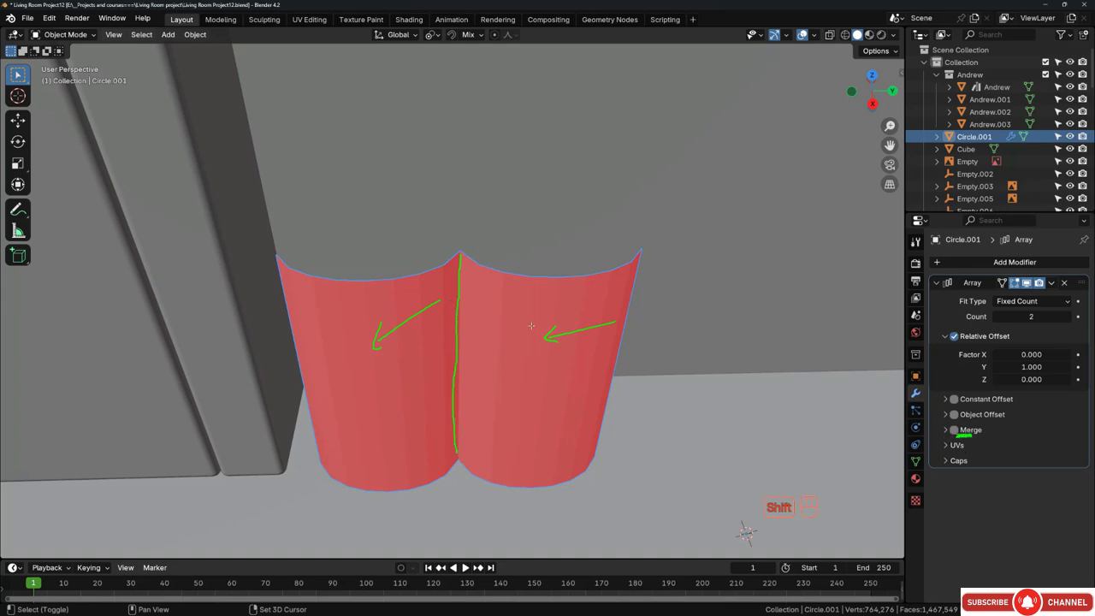
{"action": "key", "text": "Escape"}
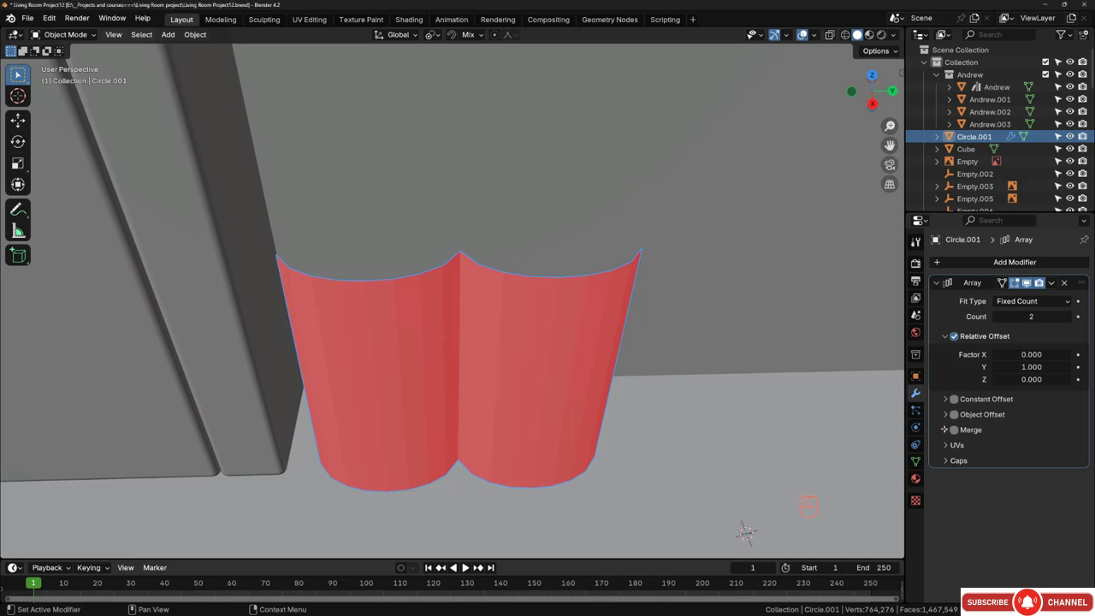
Step: Enable Merge on the Array modifier and set the merge distance to 0.2 cm
{"action": "left_click", "coordinate": [946, 430]}
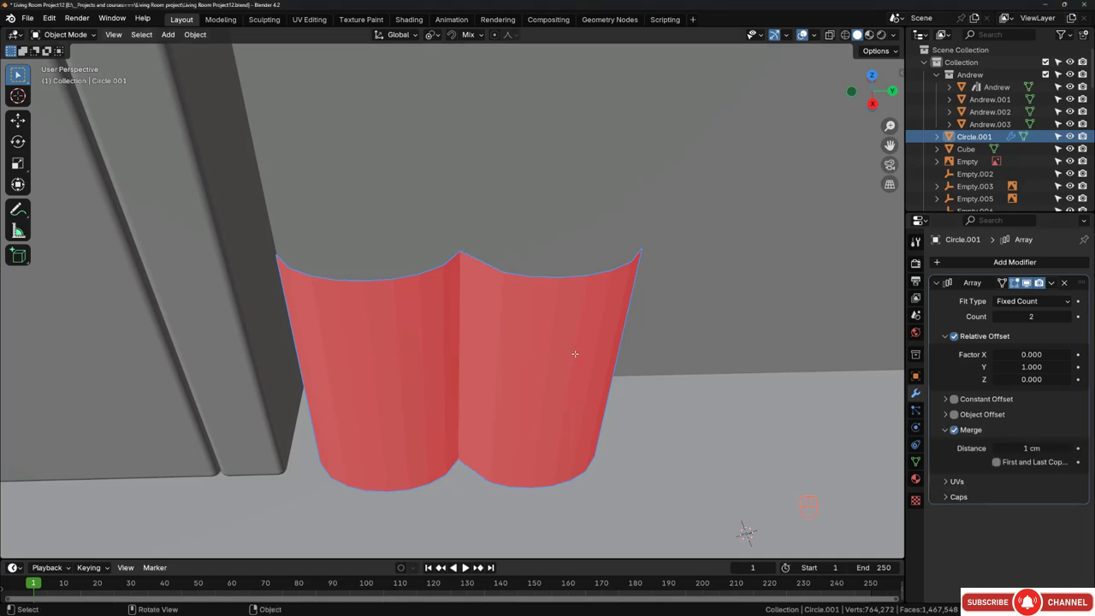
{"action": "middle_click_drag", "start_coordinate": [532, 308], "coordinate": [442, 401]}
{"action": "scroll", "coordinate": [425, 364], "scroll_direction": "down", "scroll_amount": 3}
{"action": "scroll", "coordinate": [430, 392], "scroll_direction": "up", "scroll_amount": 5}
{"action": "scroll", "coordinate": [430, 391], "scroll_direction": "up", "scroll_amount": 2}
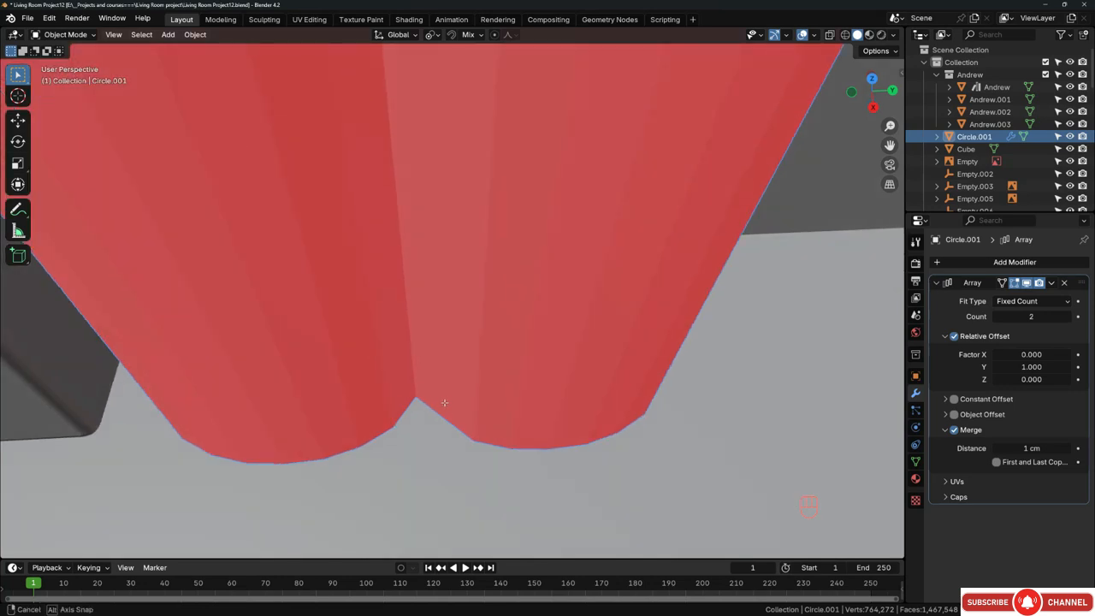
{"action": "scroll", "coordinate": [442, 401], "scroll_direction": "down", "scroll_amount": 4}
{"action": "middle_click_drag", "start_coordinate": [441, 261], "coordinate": [466, 319], "text": "shift"}
{"action": "scroll", "coordinate": [490, 327], "scroll_direction": "up", "scroll_amount": 2}
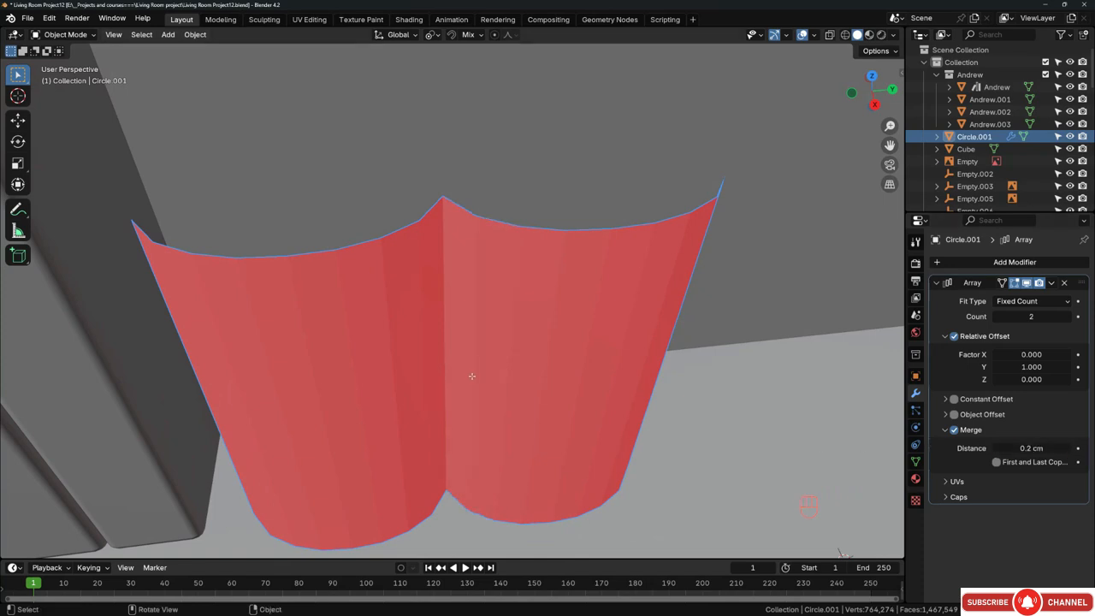
{"action": "scroll", "coordinate": [471, 376], "scroll_direction": "down", "scroll_amount": 4}
{"action": "scroll", "coordinate": [408, 368], "scroll_direction": "down", "scroll_amount": 5}
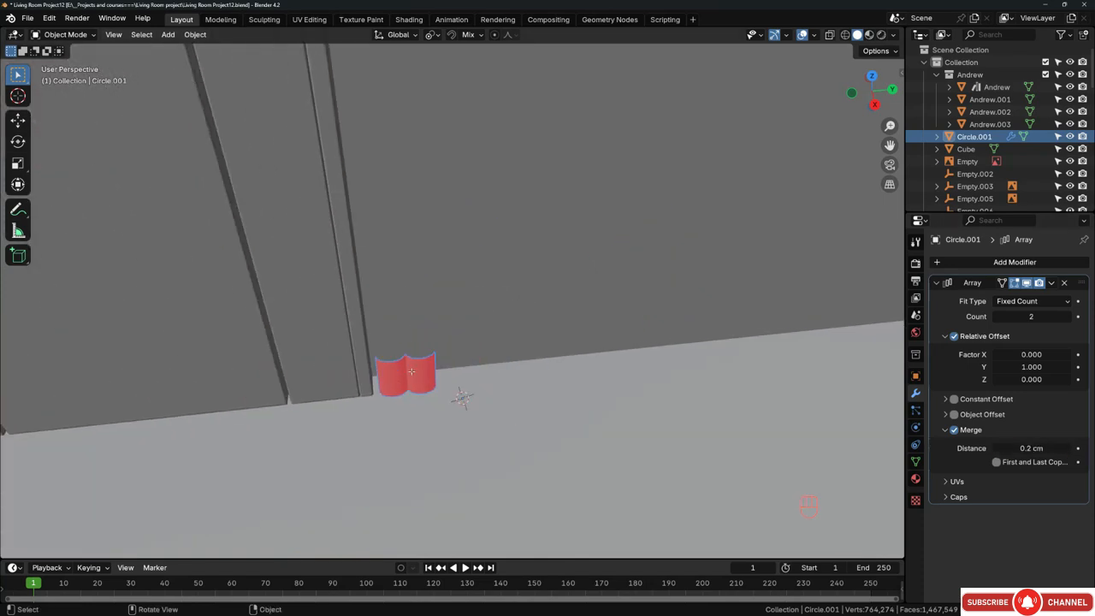
Step: Stretch the curved strip upward by moving its top vertices along Z, the final move being about 373 cm
{"action": "key", "text": "Tab"}
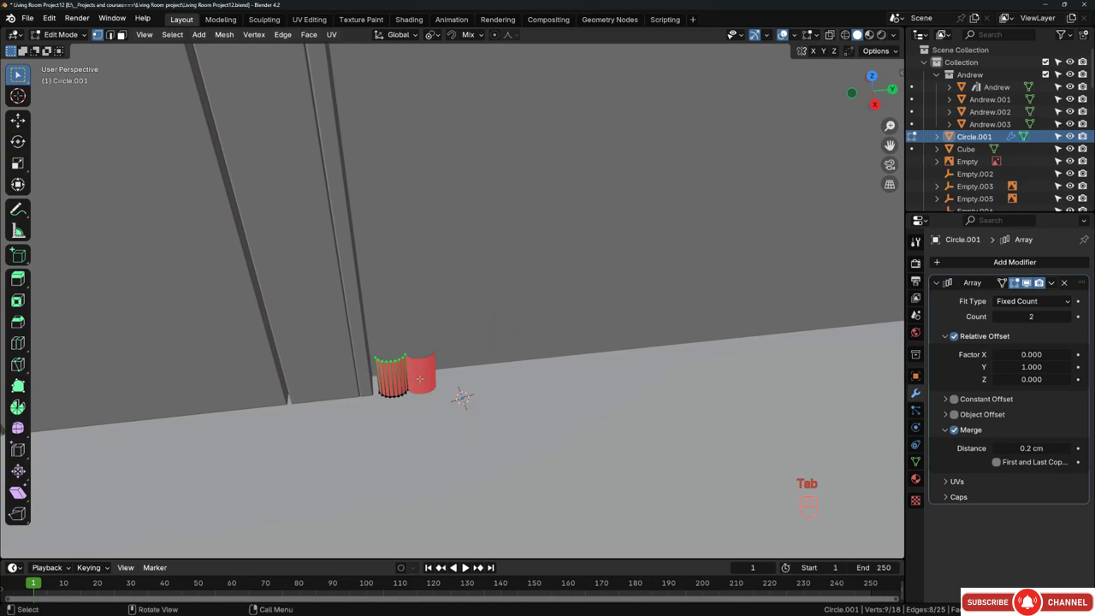
{"action": "middle_click_drag", "start_coordinate": [420, 378], "coordinate": [400, 385]}
{"action": "scroll", "coordinate": [400, 394], "scroll_direction": "down", "scroll_amount": 5}
{"action": "key", "text": "g"}
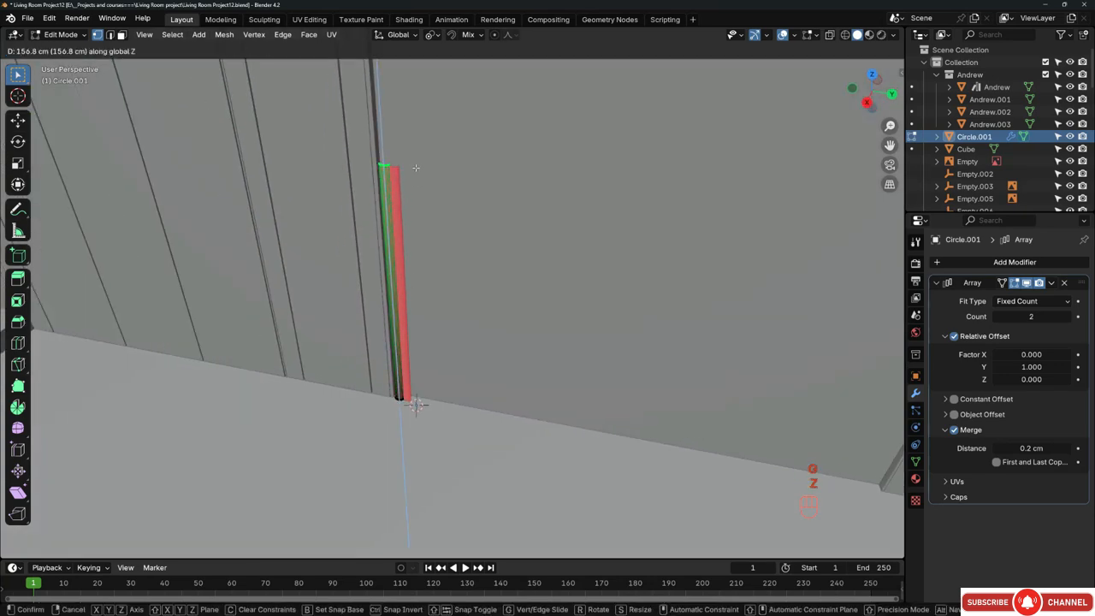
{"action": "left_click", "coordinate": [415, 164]}
{"action": "scroll", "coordinate": [409, 235], "scroll_direction": "down", "scroll_amount": 2}
{"action": "scroll", "coordinate": [420, 365], "scroll_direction": "down", "scroll_amount": 2}
{"action": "middle_click_drag", "start_coordinate": [408, 248], "coordinate": [420, 373], "text": "shift"}
{"action": "scroll", "coordinate": [420, 369], "scroll_direction": "down", "scroll_amount": 2}
{"action": "key", "text": "g"}
{"action": "key", "text": "z"}
{"action": "left_click", "coordinate": [407, 142]}
Step: Raise the strip's top vertices another 130 cm or so along Z, up to the top of the adjacent wall panels
{"action": "middle_click_drag", "start_coordinate": [407, 145], "coordinate": [429, 367], "text": "shift"}
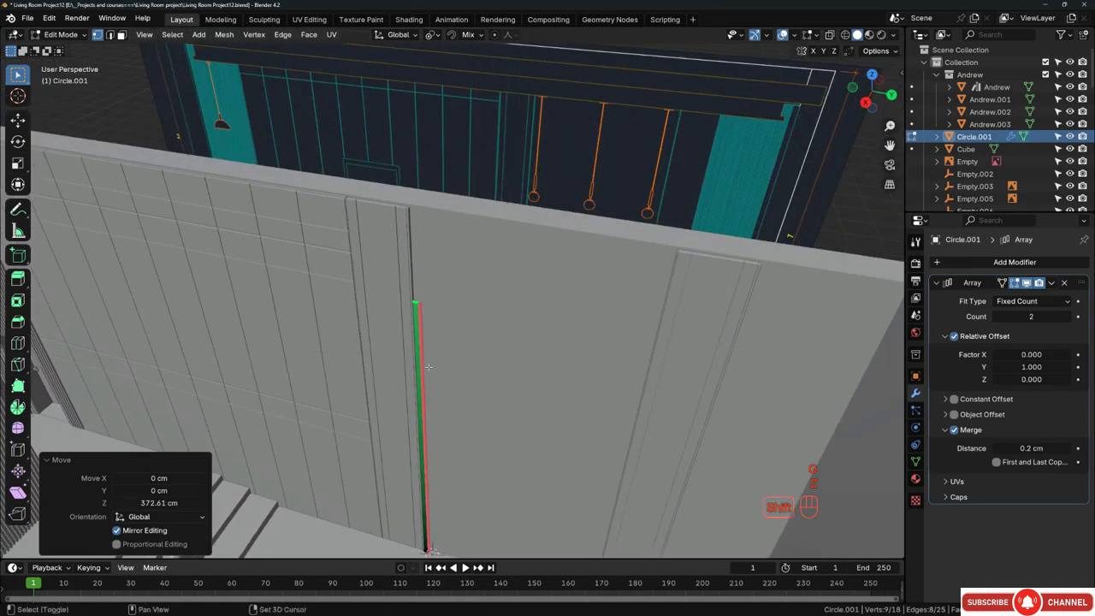
{"action": "scroll", "coordinate": [428, 366], "scroll_direction": "up", "scroll_amount": 3}
{"action": "key", "text": "g"}
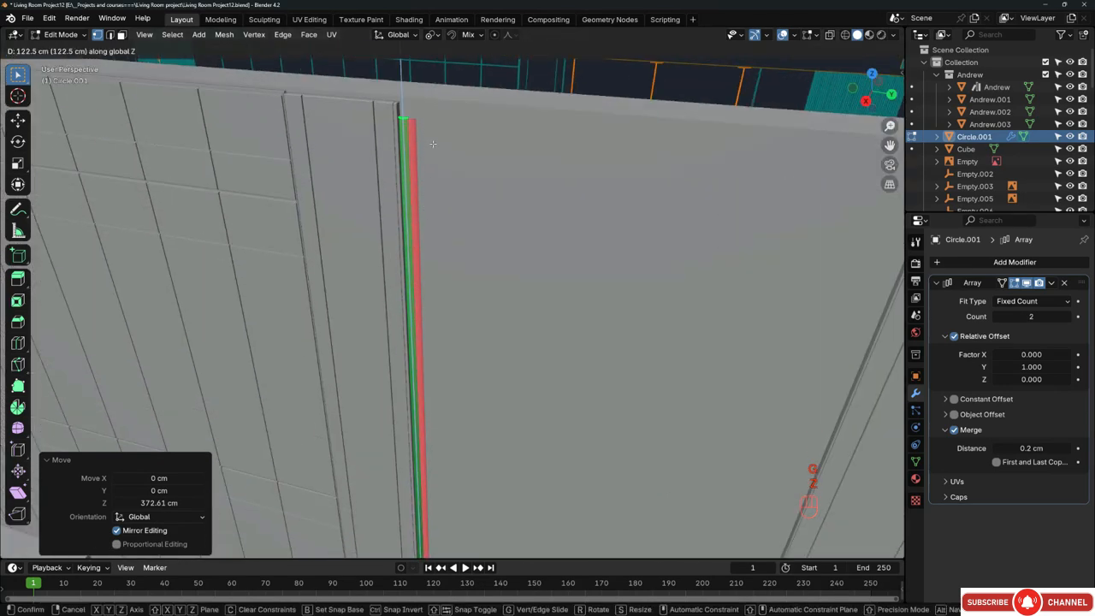
{"action": "left_click", "coordinate": [426, 120], "text": "shift"}
{"action": "middle_click_drag", "start_coordinate": [426, 120], "coordinate": [435, 208]}
Step: From the top view, move the whole strip about -1.16 cm in Y and 0.03 cm in X against the adjacent trim
{"action": "key", "text": "KP_7"}
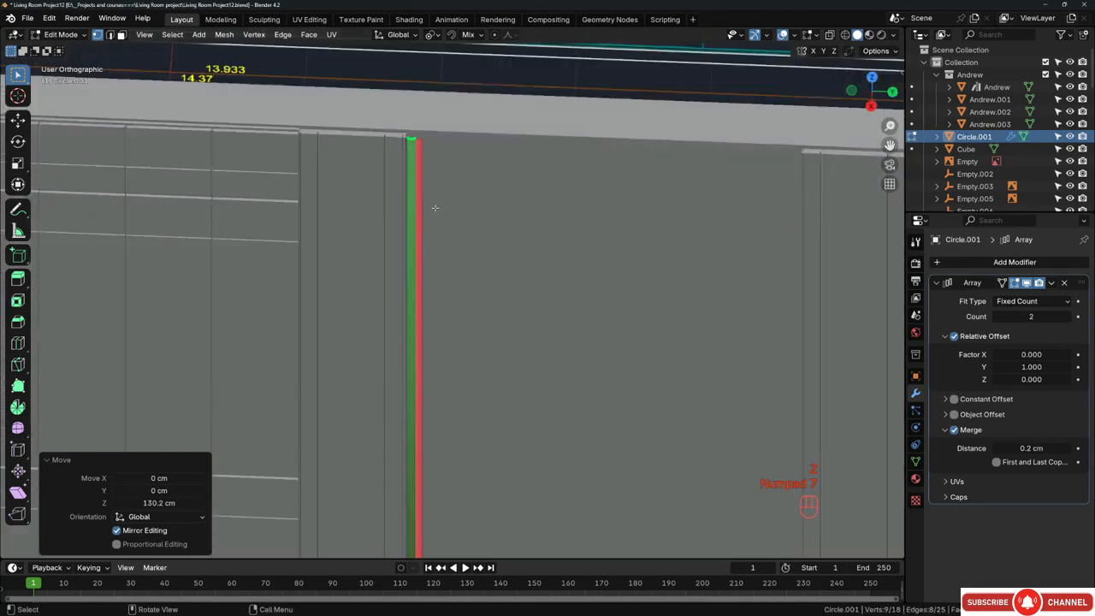
{"action": "scroll", "coordinate": [419, 205], "scroll_direction": "up", "scroll_amount": 10}
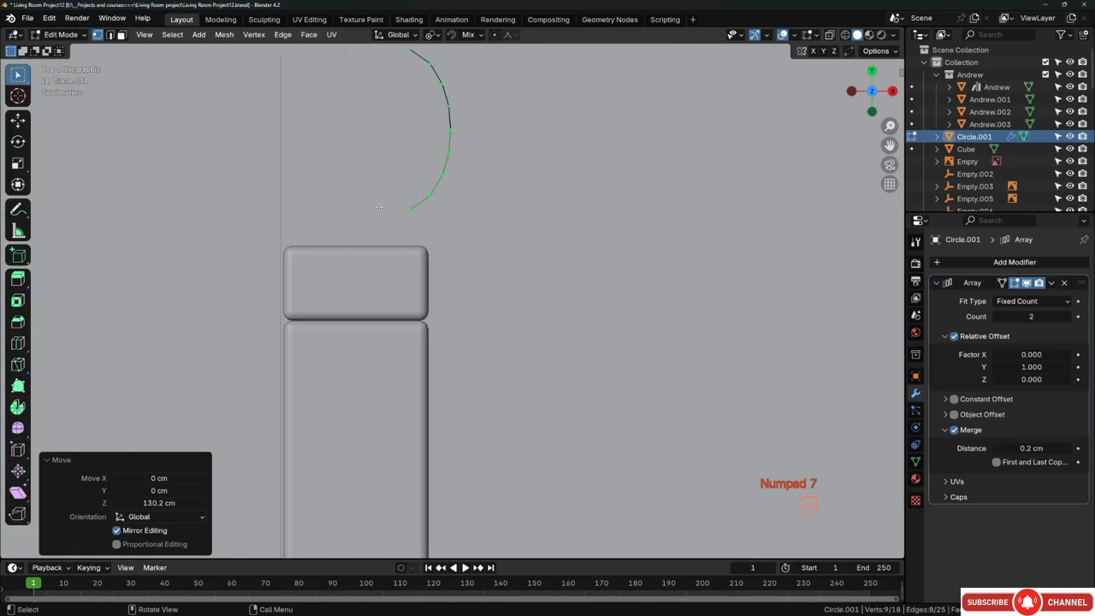
{"action": "key", "text": "a"}
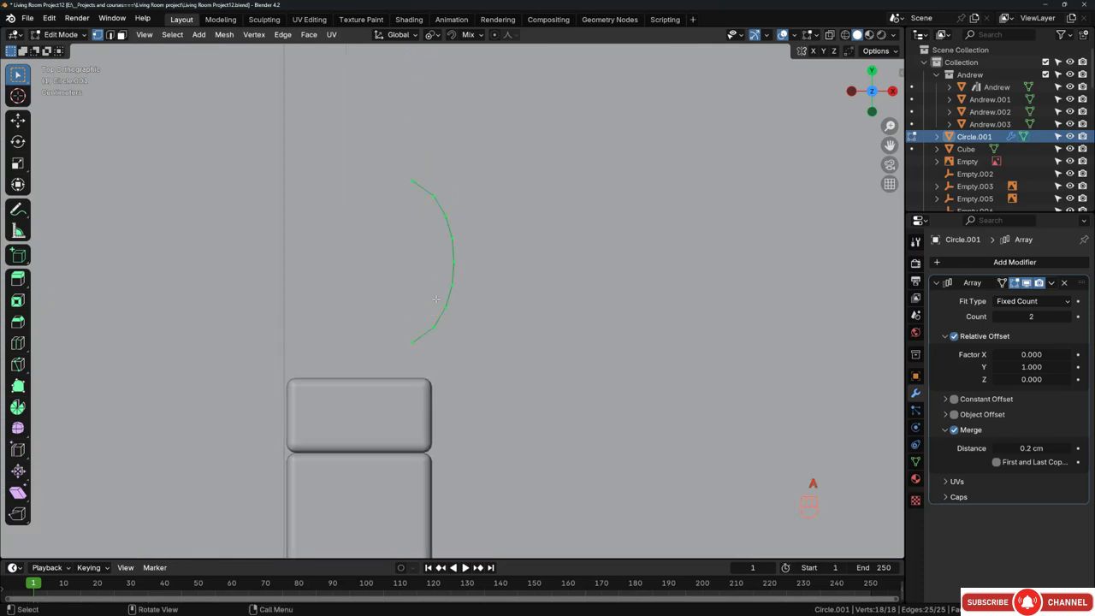
{"action": "key", "text": "g"}
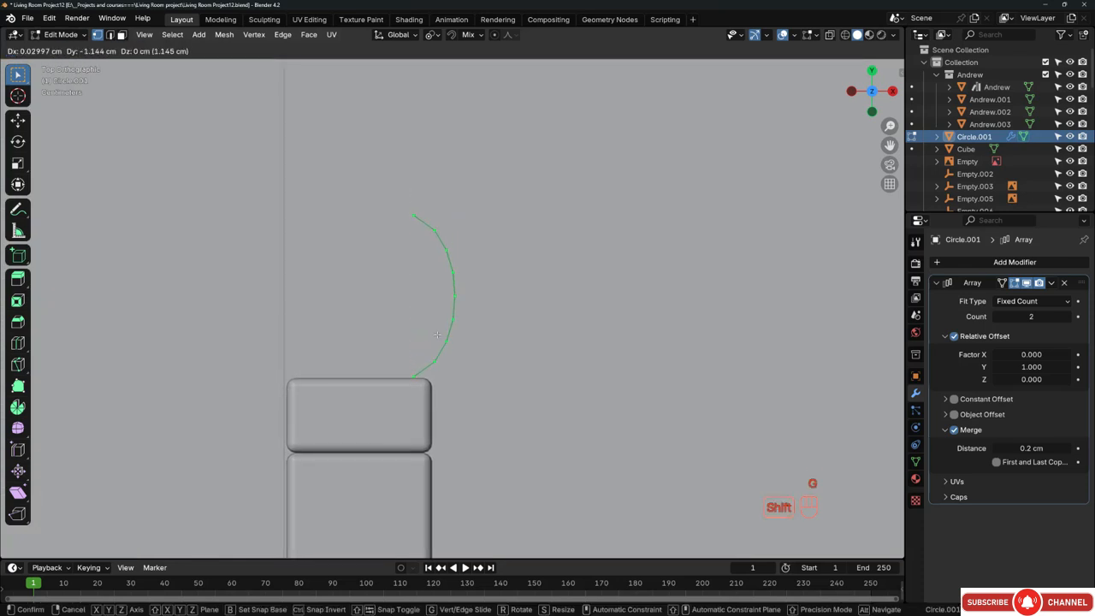
{"action": "left_click", "coordinate": [438, 338]}
Step: Recalculate the normals of all the strip's faces to correct their orientation, and return to Object Mode
{"action": "middle_click_drag", "start_coordinate": [438, 338], "coordinate": [398, 323]}
{"action": "scroll", "coordinate": [420, 172], "scroll_direction": "up", "scroll_amount": 8}
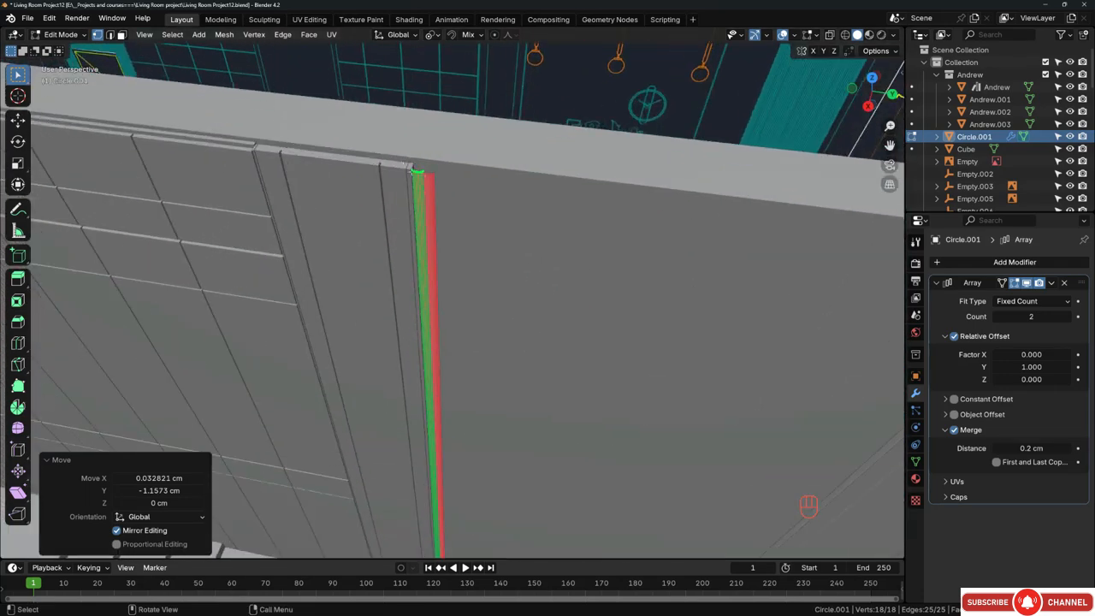
{"action": "middle_click_drag", "start_coordinate": [421, 171], "coordinate": [394, 245]}
{"action": "key", "text": "Tab"}
{"action": "key", "text": "Tab"}
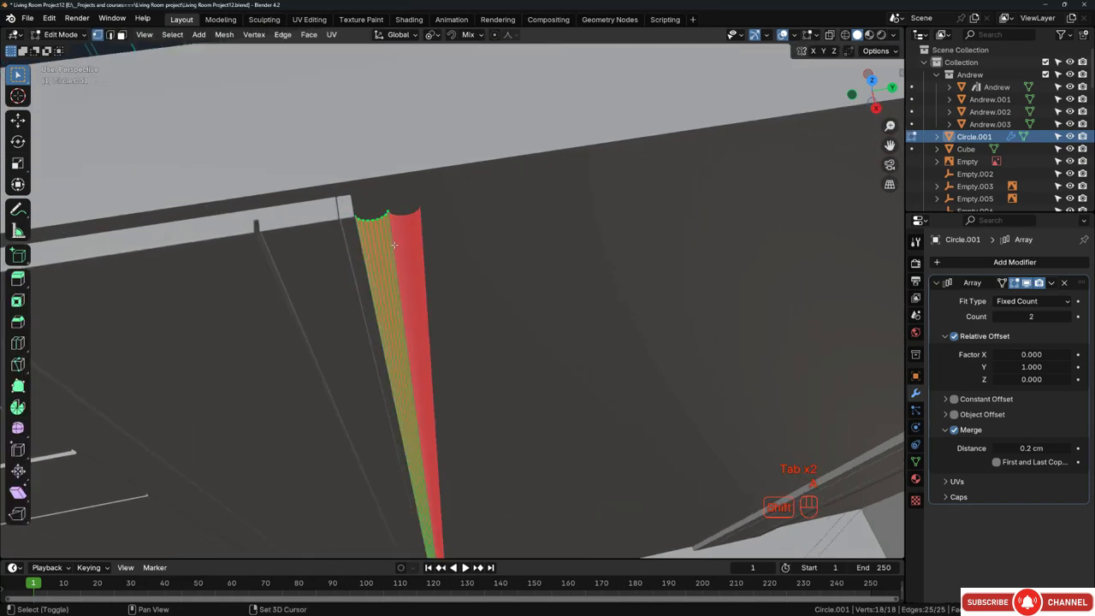
{"action": "key", "text": "a"}
{"action": "key", "text": "shift+n"}
{"action": "middle_click_drag", "start_coordinate": [396, 244], "coordinate": [433, 230]}
{"action": "key", "text": "Tab"}
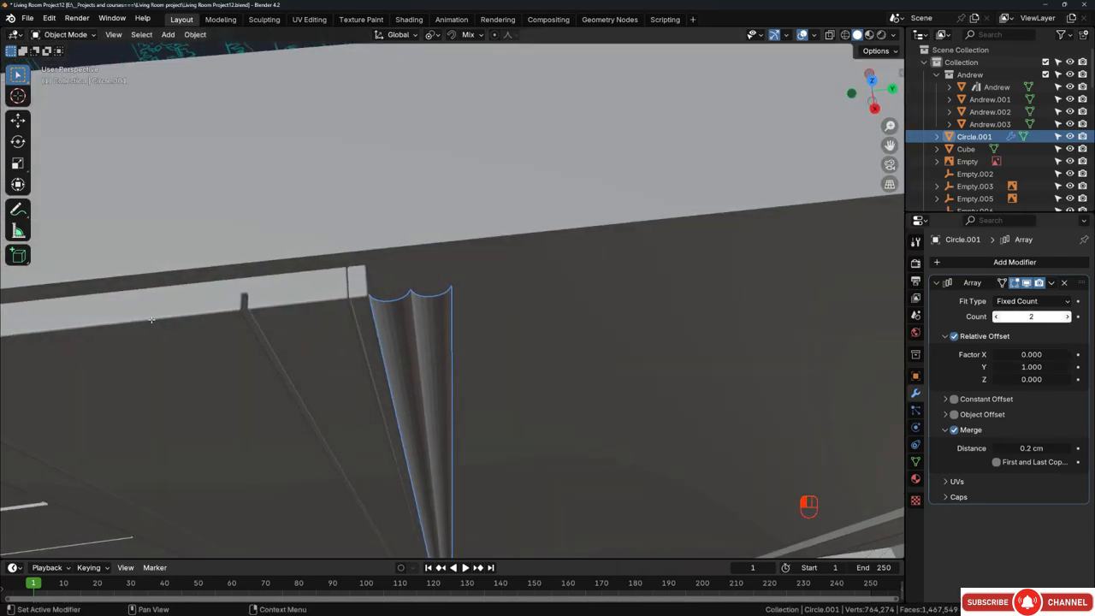
Step: Set the Array modifier's count to 55 so the flutes span the wall up to the opposite trim
{"action": "left_click_drag", "start_coordinate": [1031, 316], "coordinate": [1069, 317]}
{"action": "middle_click_drag", "start_coordinate": [391, 262], "coordinate": [462, 288]}
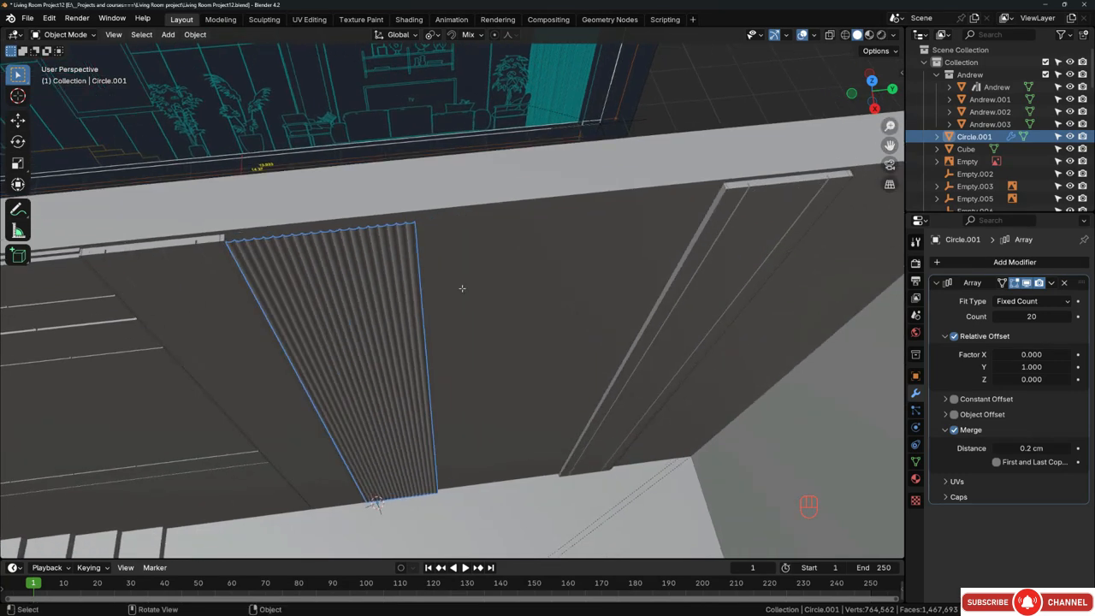
{"action": "left_click_drag", "start_coordinate": [147, 320], "coordinate": [157, 322]}
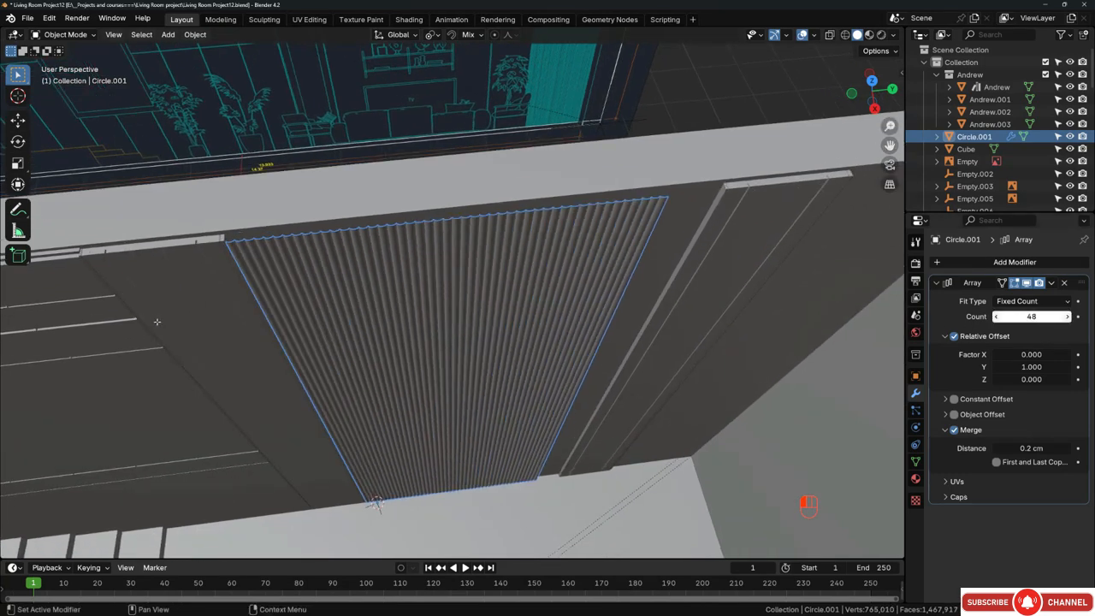
Step: Examine from above and up close how the last flute meets the trim at the far end of the panel
{"action": "key", "text": "KP_7"}
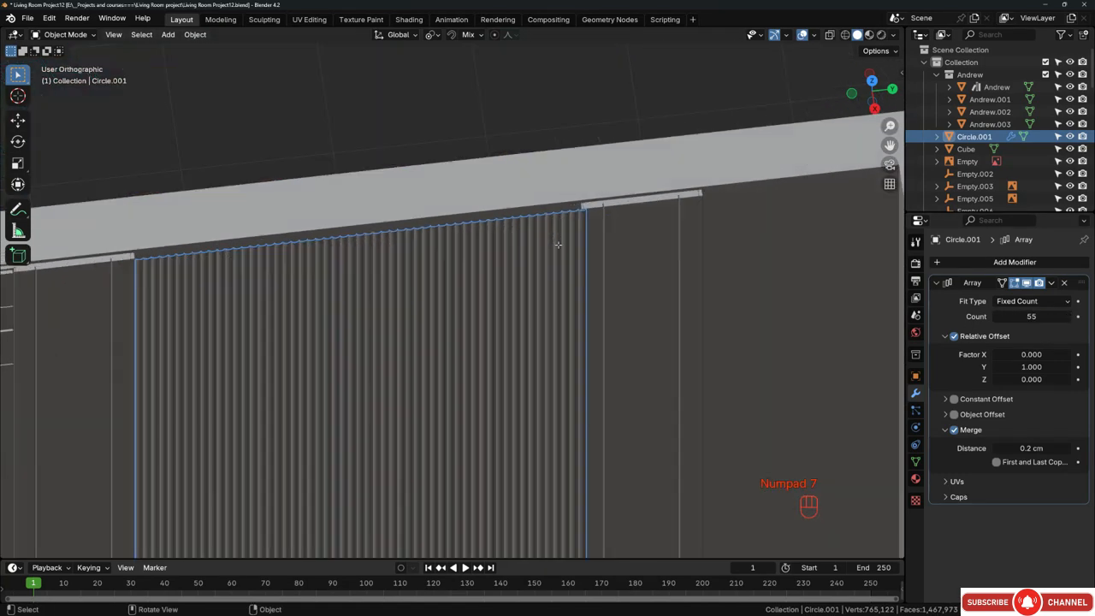
{"action": "scroll", "coordinate": [488, 276], "scroll_direction": "down", "scroll_amount": 2}
{"action": "scroll", "coordinate": [488, 276], "scroll_direction": "down", "scroll_amount": 3}
{"action": "scroll", "coordinate": [485, 326], "scroll_direction": "up", "scroll_amount": 3}
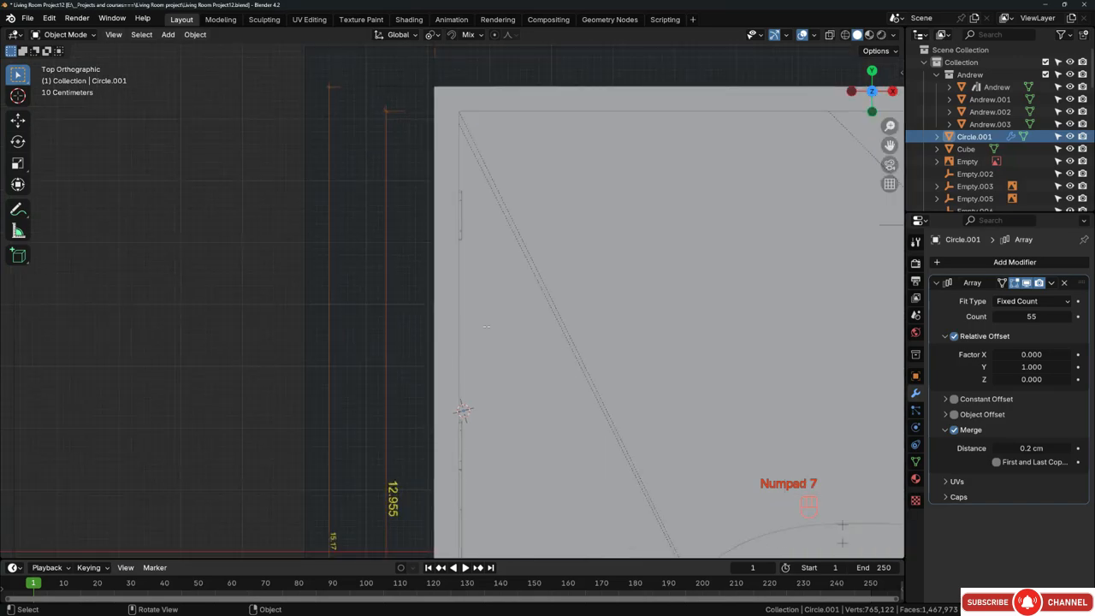
{"action": "scroll", "coordinate": [469, 256], "scroll_direction": "up", "scroll_amount": 3}
{"action": "middle_click_drag", "start_coordinate": [469, 257], "coordinate": [527, 231]}
{"action": "scroll", "coordinate": [527, 231], "scroll_direction": "up", "scroll_amount": 8}
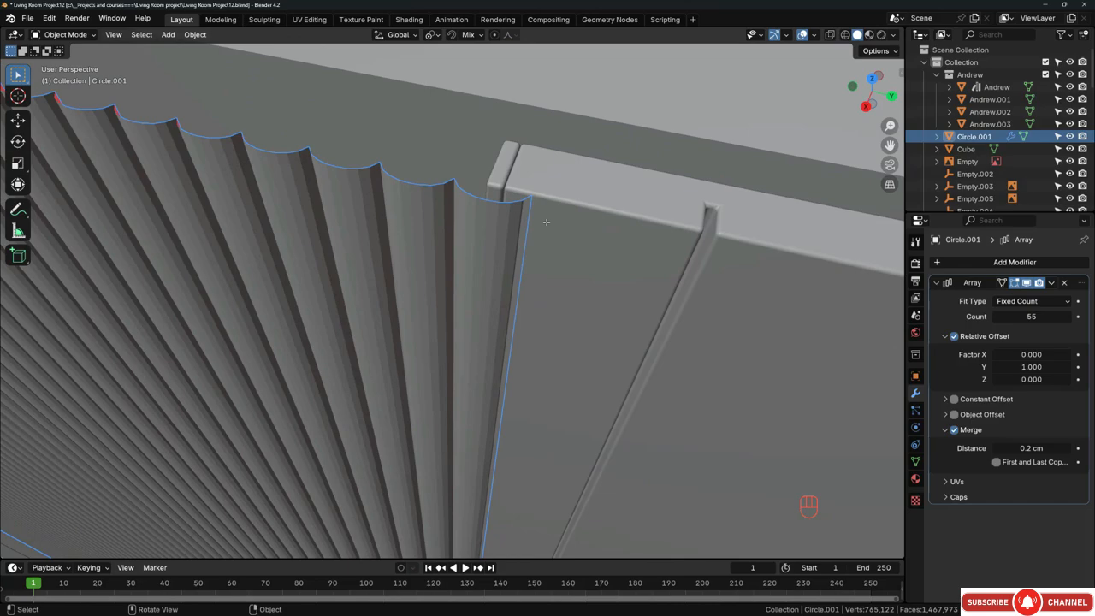
{"action": "scroll", "coordinate": [546, 223], "scroll_direction": "down", "scroll_amount": 9}
{"action": "middle_click_drag", "start_coordinate": [482, 216], "coordinate": [544, 192]}
{"action": "scroll", "coordinate": [502, 249], "scroll_direction": "down", "scroll_amount": 3}
{"action": "mouse_move", "coordinate": [544, 191]}
{"action": "middle_mouse_down"}
{"action": "mouse_move", "coordinate": [549, 224]}
{"action": "mouse_move", "coordinate": [555, 178]}
{"action": "middle_mouse_up"}
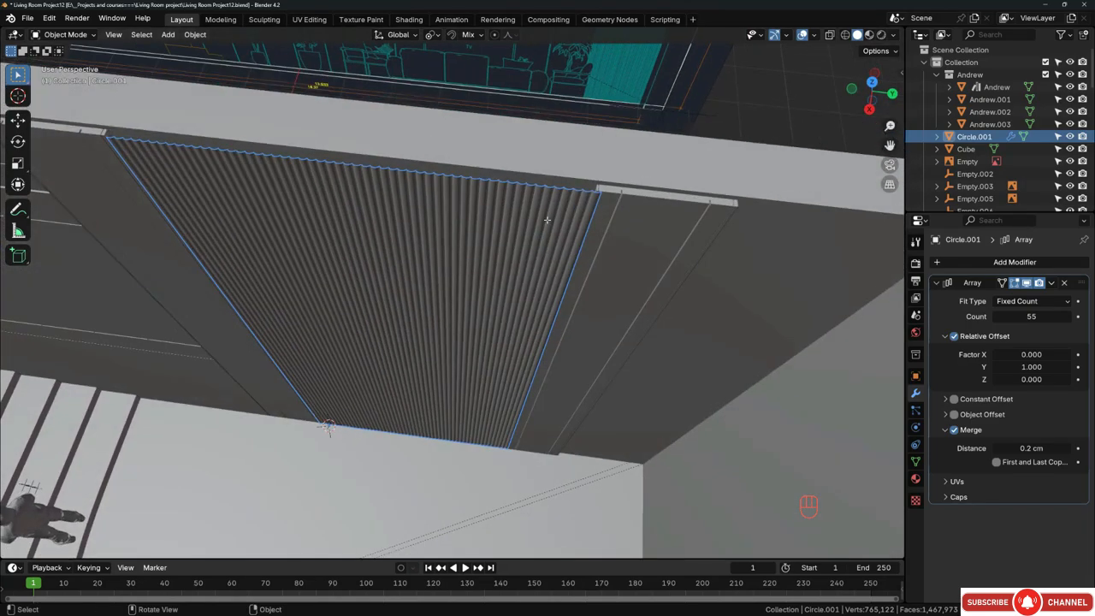
{"action": "scroll", "coordinate": [594, 202], "scroll_direction": "up", "scroll_amount": 3}
{"action": "scroll", "coordinate": [594, 202], "scroll_direction": "up", "scroll_amount": 4}
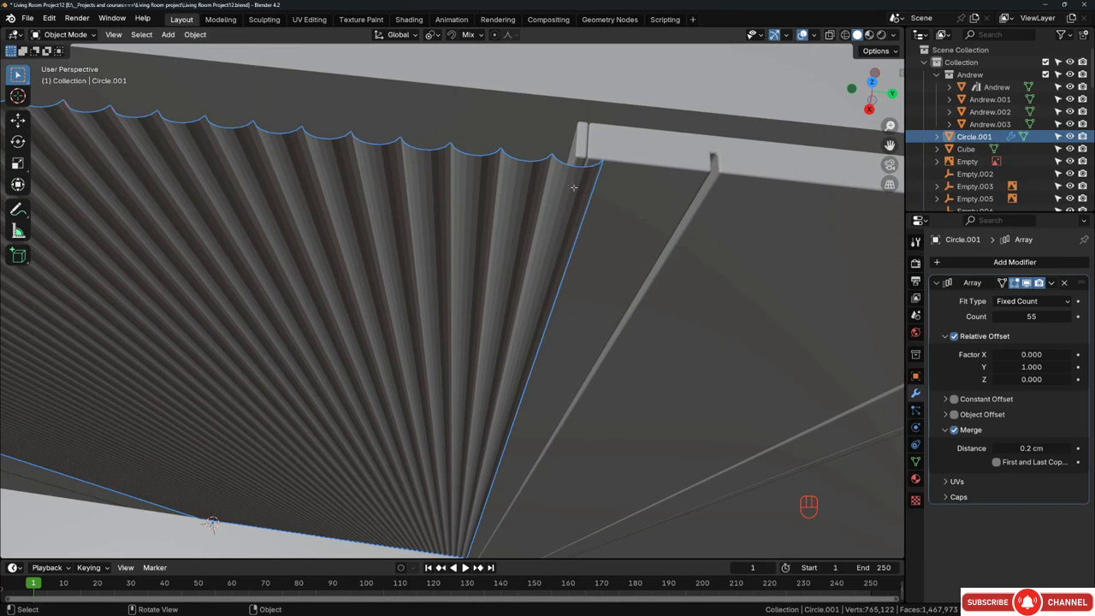
{"action": "scroll", "coordinate": [572, 174], "scroll_direction": "down", "scroll_amount": 5}
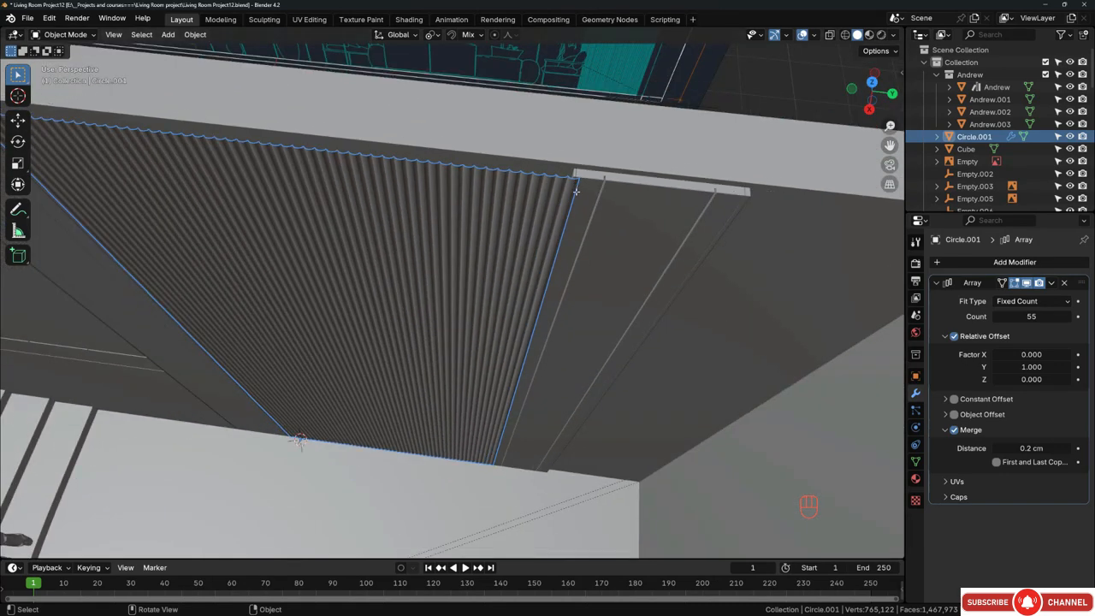
{"action": "scroll", "coordinate": [576, 177], "scroll_direction": "up", "scroll_amount": 5}
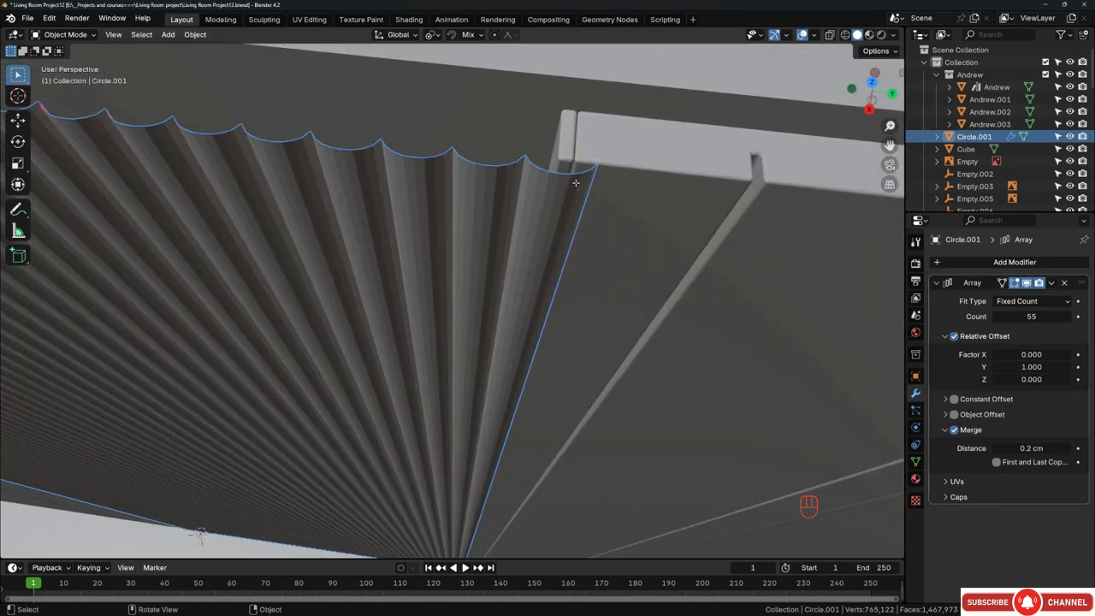
{"action": "scroll", "coordinate": [544, 177], "scroll_direction": "down", "scroll_amount": 6}
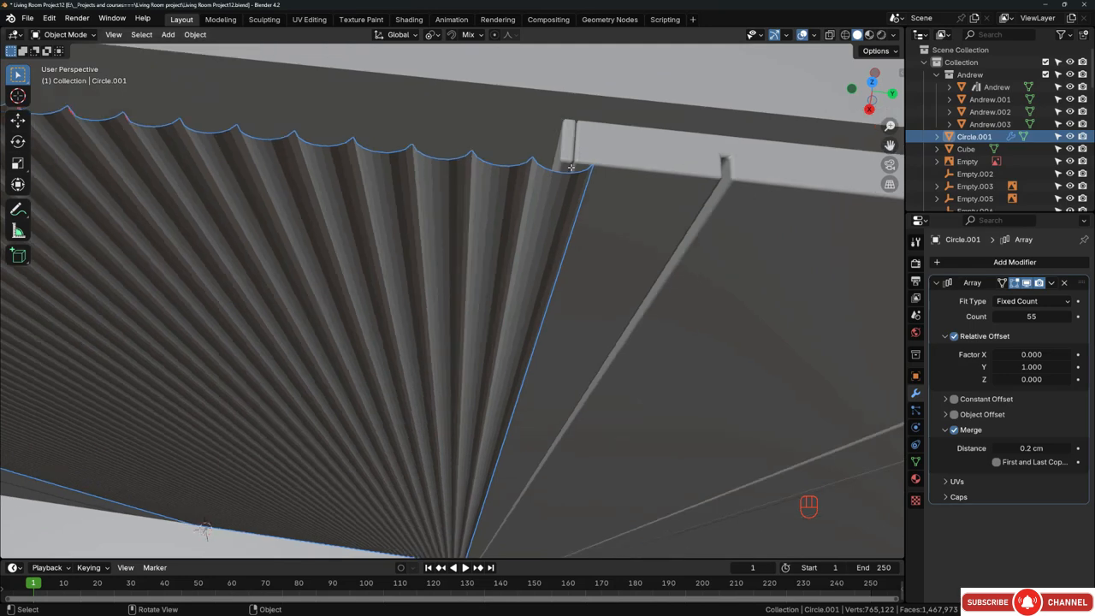
{"action": "scroll", "coordinate": [590, 195], "scroll_direction": "up", "scroll_amount": 4}
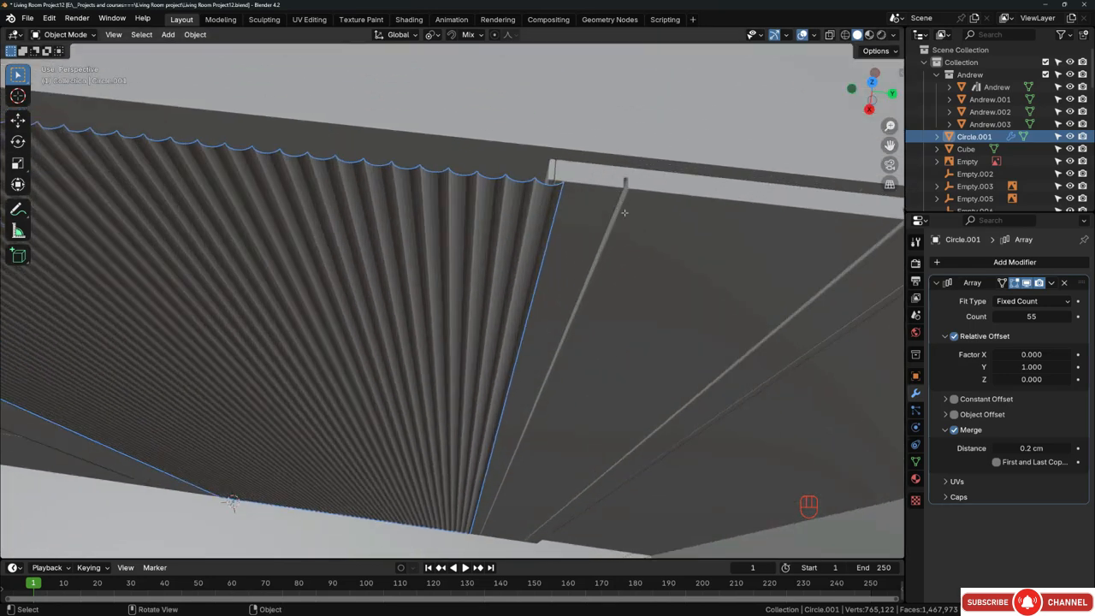
Step: Scale the fluted panel to about 0.989 along Y so its far edge meets the trim
{"action": "key", "text": "s"}
{"action": "key", "text": "y"}
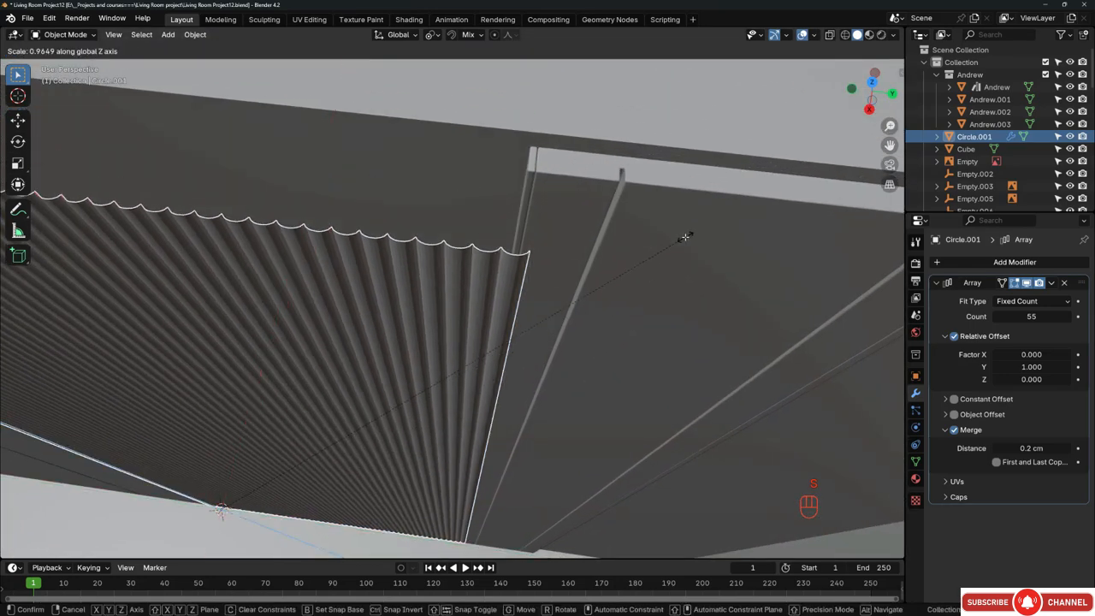
{"action": "left_click", "coordinate": [756, 247]}
{"action": "scroll", "coordinate": [524, 166], "scroll_direction": "up", "scroll_amount": 4}
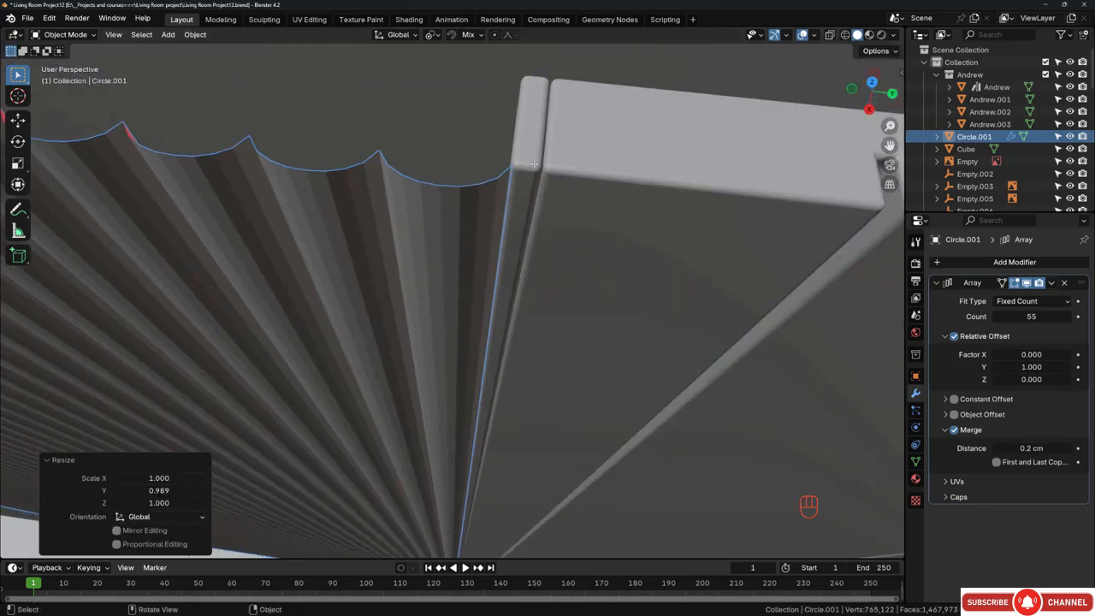
Step: Move the fluted panel about -1.64 cm along X, back toward the wall
{"action": "scroll", "coordinate": [537, 183], "scroll_direction": "down", "scroll_amount": 7}
{"action": "middle_click_drag", "start_coordinate": [342, 190], "coordinate": [479, 196], "text": "shift"}
{"action": "scroll", "coordinate": [478, 196], "scroll_direction": "down", "scroll_amount": 2}
{"action": "middle_click_drag", "start_coordinate": [367, 206], "coordinate": [291, 217]}
{"action": "scroll", "coordinate": [290, 217], "scroll_direction": "up", "scroll_amount": 5}
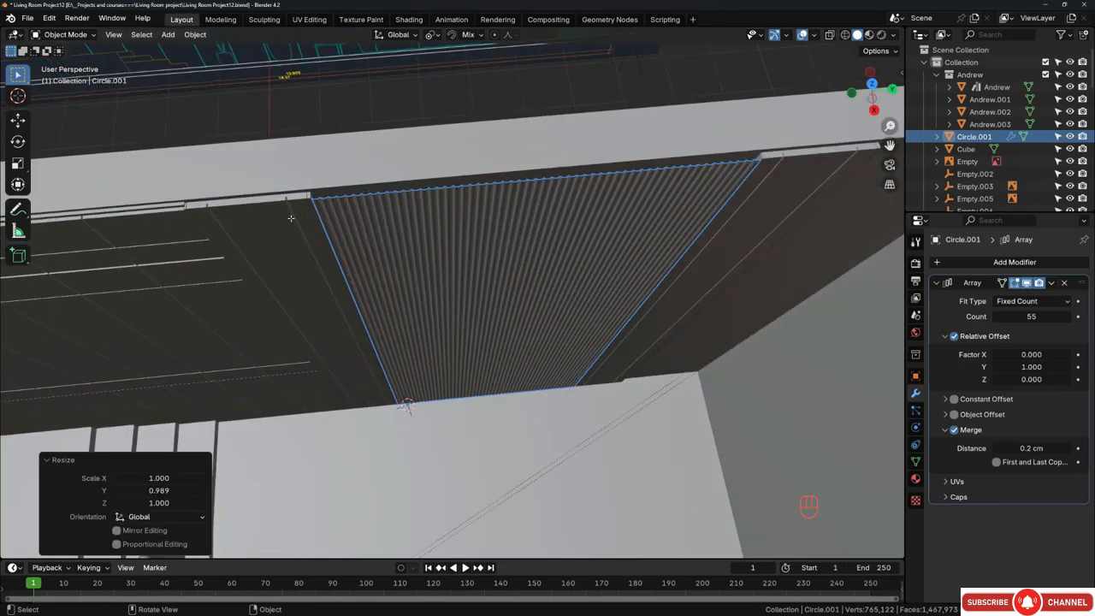
{"action": "middle_click_drag", "start_coordinate": [374, 199], "coordinate": [383, 248]}
{"action": "scroll", "coordinate": [388, 265], "scroll_direction": "up", "scroll_amount": 2}
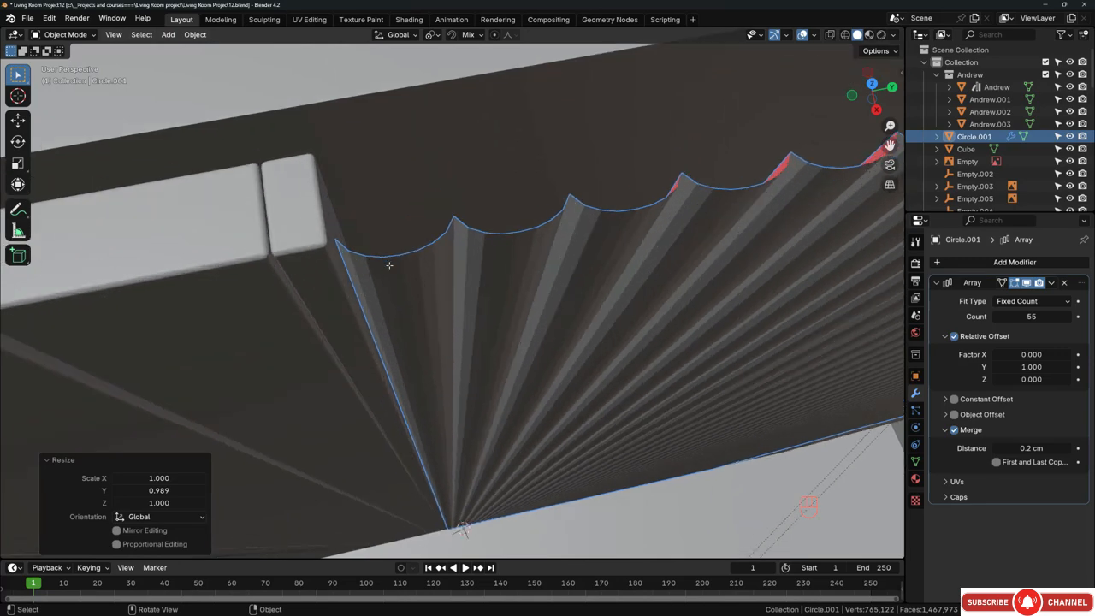
{"action": "key", "text": "g"}
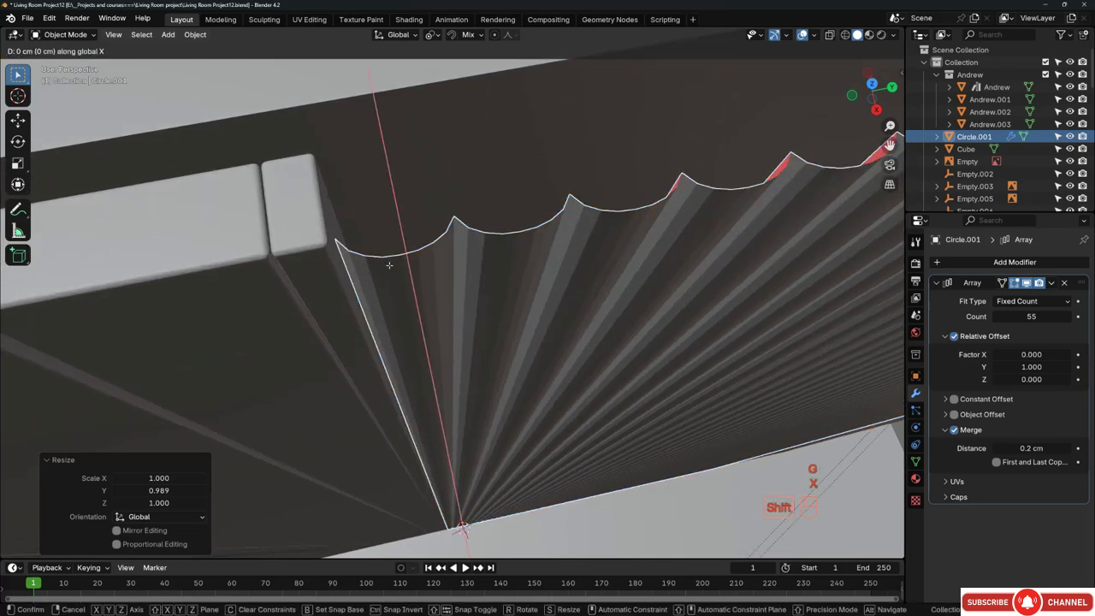
{"action": "left_click", "coordinate": [384, 249]}
Step: Select the fluted panel and apply Shade Auto Smooth with a 30° angle
{"action": "scroll", "coordinate": [295, 216], "scroll_direction": "down", "scroll_amount": 2}
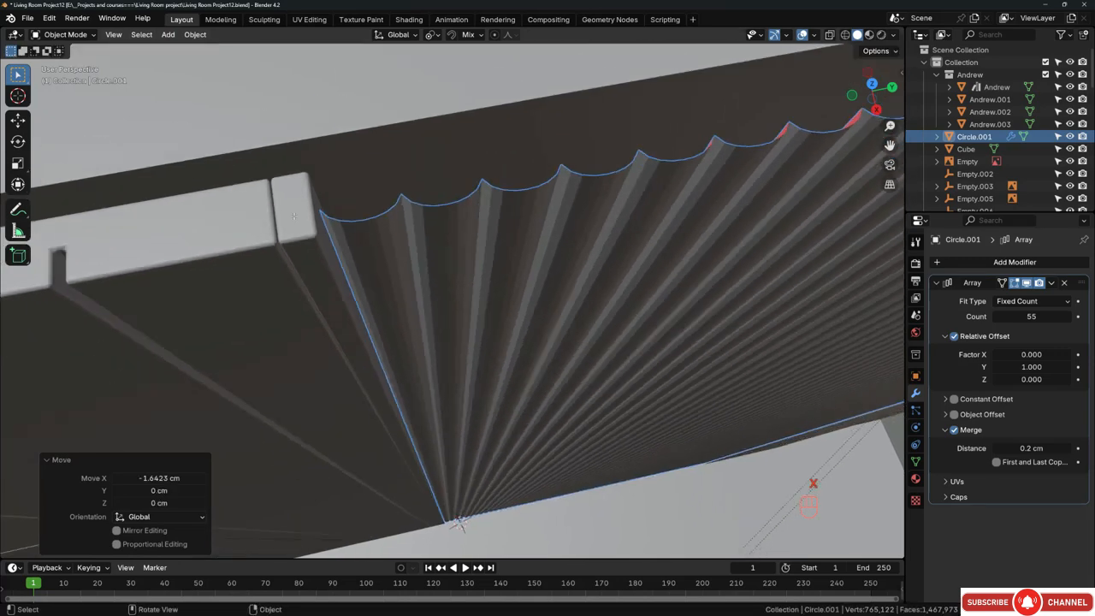
{"action": "scroll", "coordinate": [294, 215], "scroll_direction": "down", "scroll_amount": 3}
{"action": "middle_click_drag", "start_coordinate": [435, 242], "coordinate": [496, 255]}
{"action": "middle_click_drag", "start_coordinate": [496, 254], "coordinate": [418, 266], "text": "shift"}
{"action": "scroll", "coordinate": [565, 169], "scroll_direction": "up", "scroll_amount": 2}
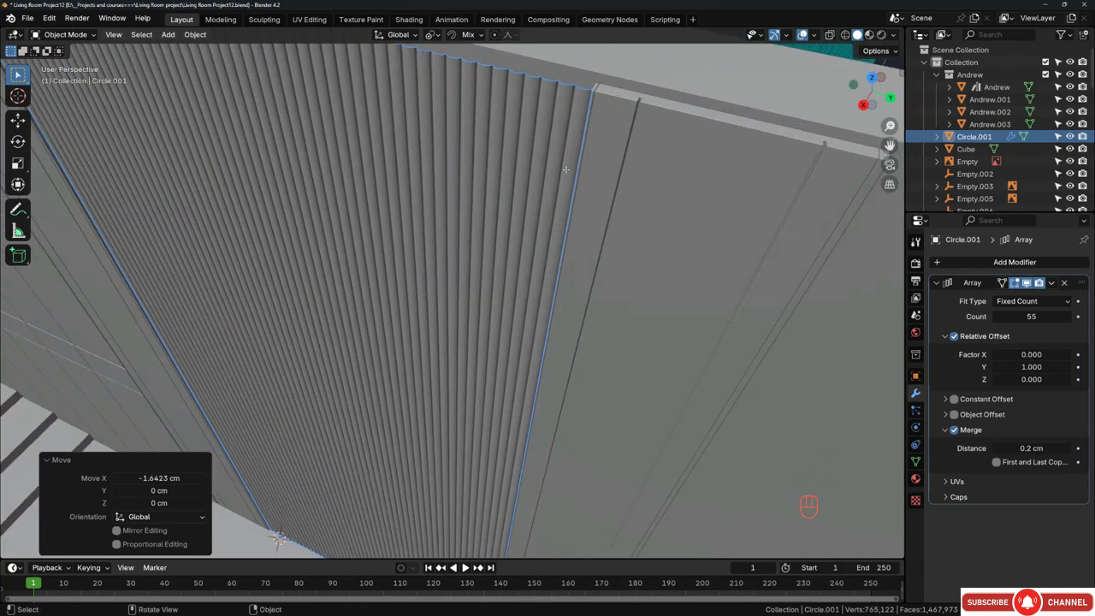
{"action": "scroll", "coordinate": [565, 169], "scroll_direction": "up", "scroll_amount": 2}
{"action": "middle_click_drag", "start_coordinate": [566, 169], "coordinate": [529, 246], "text": "shift"}
{"action": "scroll", "coordinate": [541, 150], "scroll_direction": "up", "scroll_amount": 4}
{"action": "key", "text": "alt+a"}
{"action": "left_click", "coordinate": [528, 147]}
{"action": "right_click", "coordinate": [528, 147]}
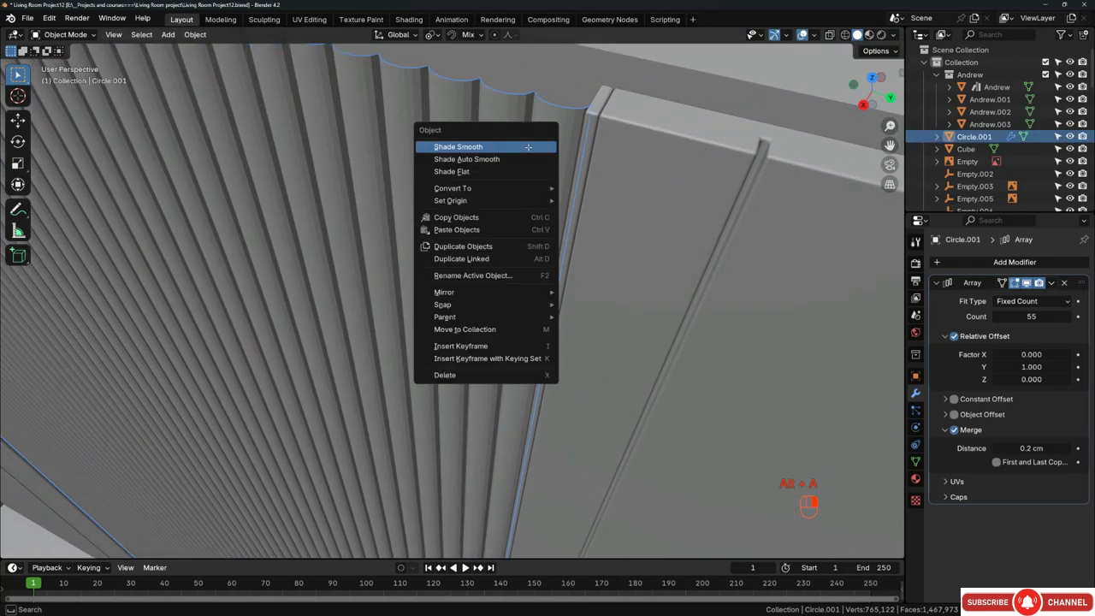
{"action": "left_click", "coordinate": [523, 159]}
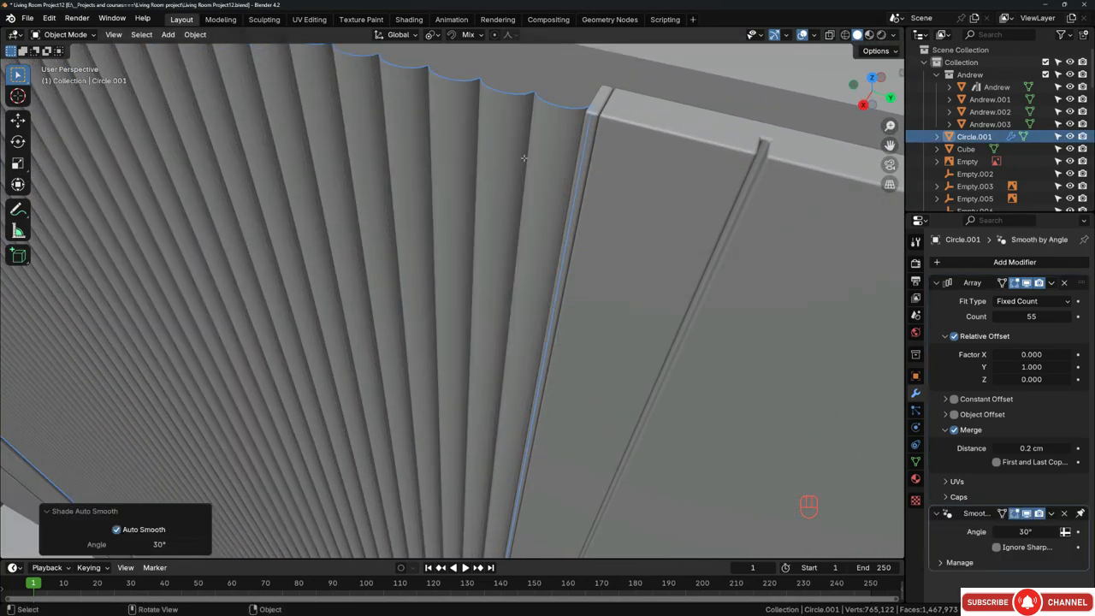
Step: Deselect everything and inspect the smoothed fluted panel along the wall, the floor and the adjoining trim
{"action": "scroll", "coordinate": [495, 184], "scroll_direction": "down", "scroll_amount": 4}
{"action": "key", "text": "alt+a"}
{"action": "mouse_move", "coordinate": [462, 231]}
{"action": "middle_mouse_down"}
{"action": "mouse_move", "coordinate": [486, 136]}
{"action": "mouse_move", "coordinate": [466, 214]}
{"action": "middle_mouse_up"}
{"action": "scroll", "coordinate": [458, 257], "scroll_direction": "down", "scroll_amount": 4}
{"action": "middle_click_drag", "start_coordinate": [441, 351], "coordinate": [483, 245]}
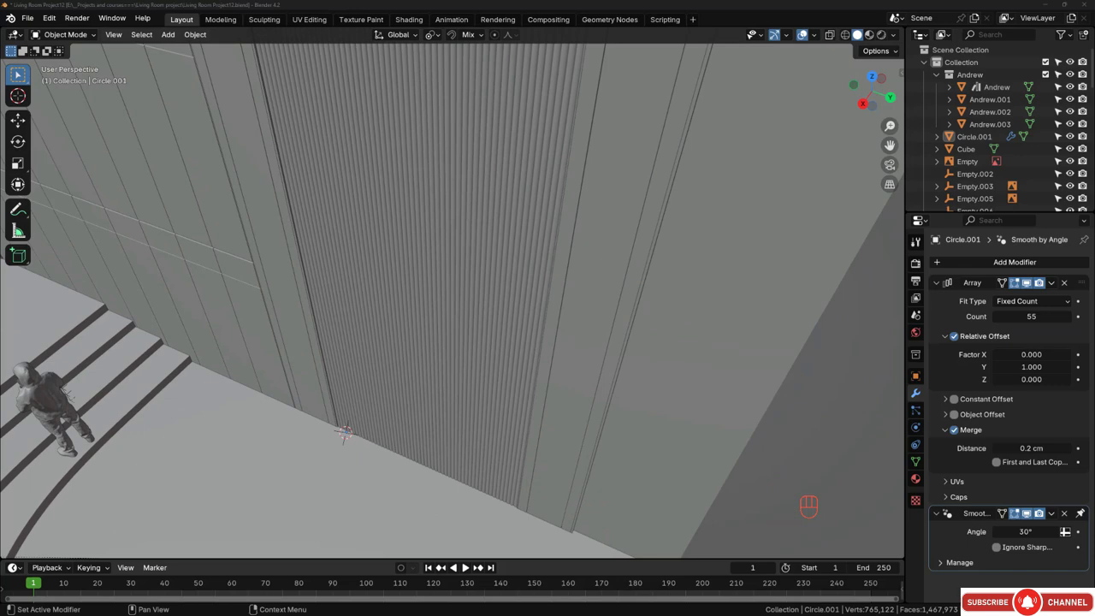
{"action": "scroll", "coordinate": [409, 434], "scroll_direction": "up", "scroll_amount": 5}
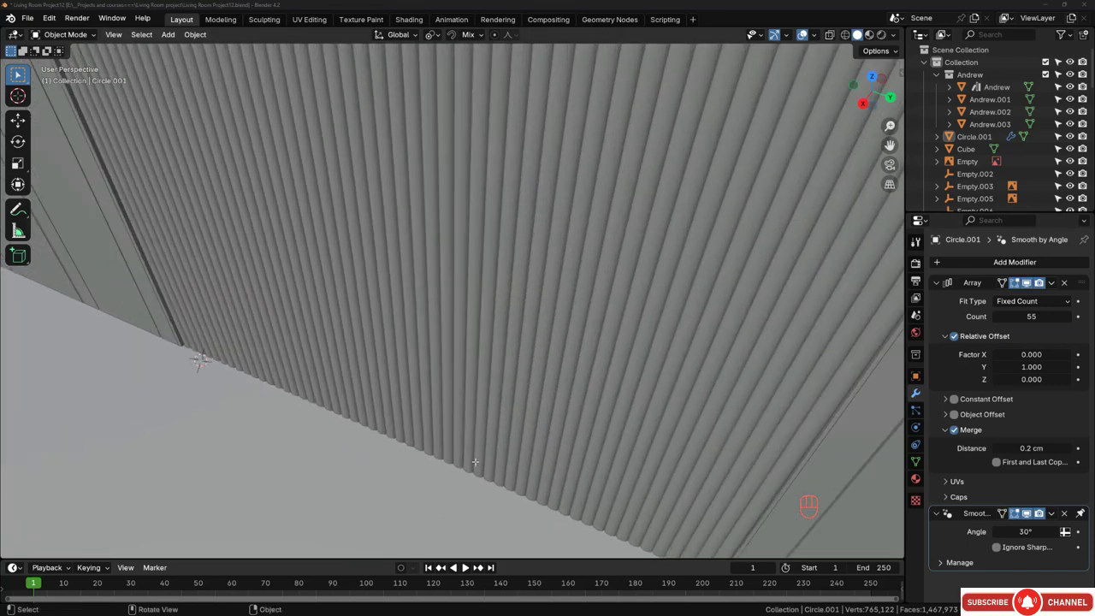
{"action": "scroll", "coordinate": [472, 451], "scroll_direction": "down", "scroll_amount": 10}
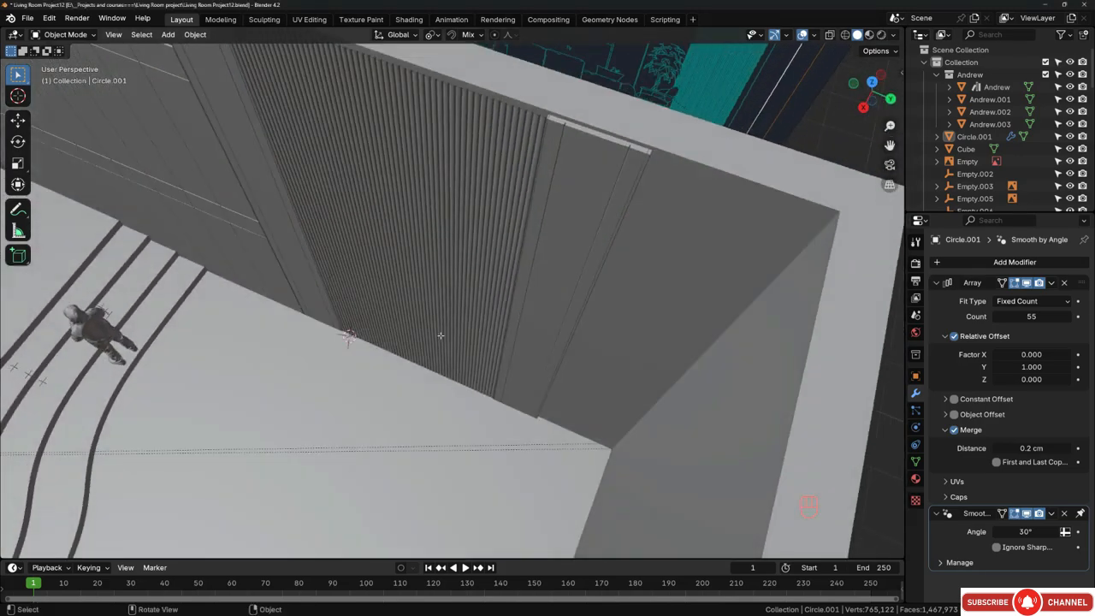
{"action": "middle_click_drag", "start_coordinate": [433, 290], "coordinate": [516, 308], "text": "shift"}
{"action": "scroll", "coordinate": [462, 317], "scroll_direction": "up", "scroll_amount": 2}
{"action": "scroll", "coordinate": [402, 248], "scroll_direction": "up", "scroll_amount": 5}
{"action": "middle_click_drag", "start_coordinate": [282, 261], "coordinate": [519, 290], "text": "shift"}
{"action": "scroll", "coordinate": [359, 351], "scroll_direction": "down", "scroll_amount": 4}
{"action": "middle_click_drag", "start_coordinate": [427, 376], "coordinate": [433, 290]}
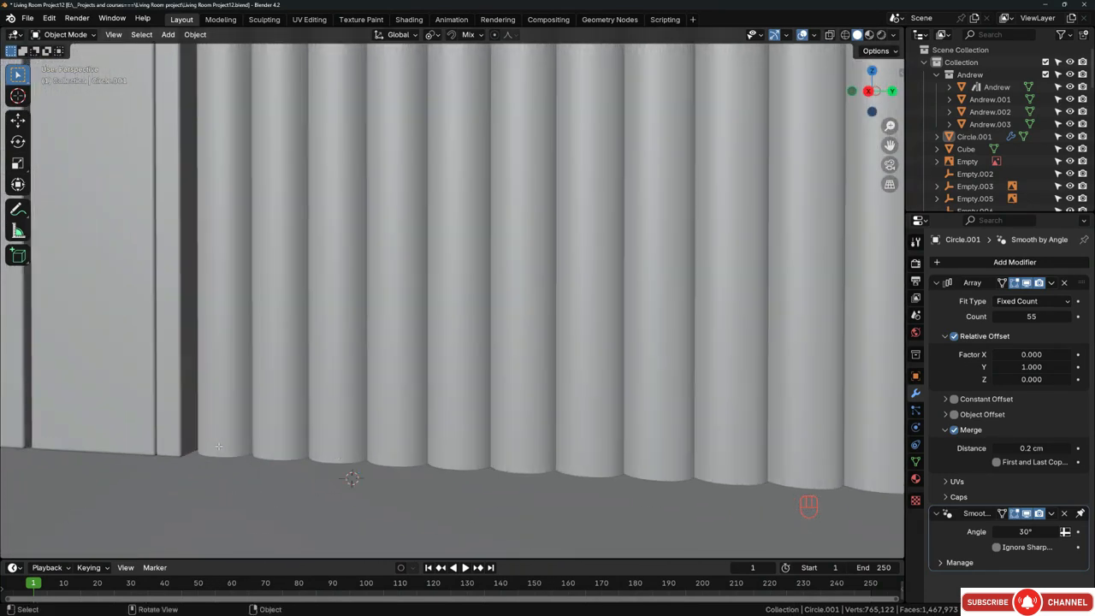
Step: Review the finished fluted panel within the whole room and move the slatted-wall reference image clear of the model
{"action": "mouse_move", "coordinate": [265, 431]}
{"action": "middle_mouse_down"}
{"action": "mouse_move", "coordinate": [300, 403]}
{"action": "mouse_move", "coordinate": [286, 431]}
{"action": "middle_mouse_up"}
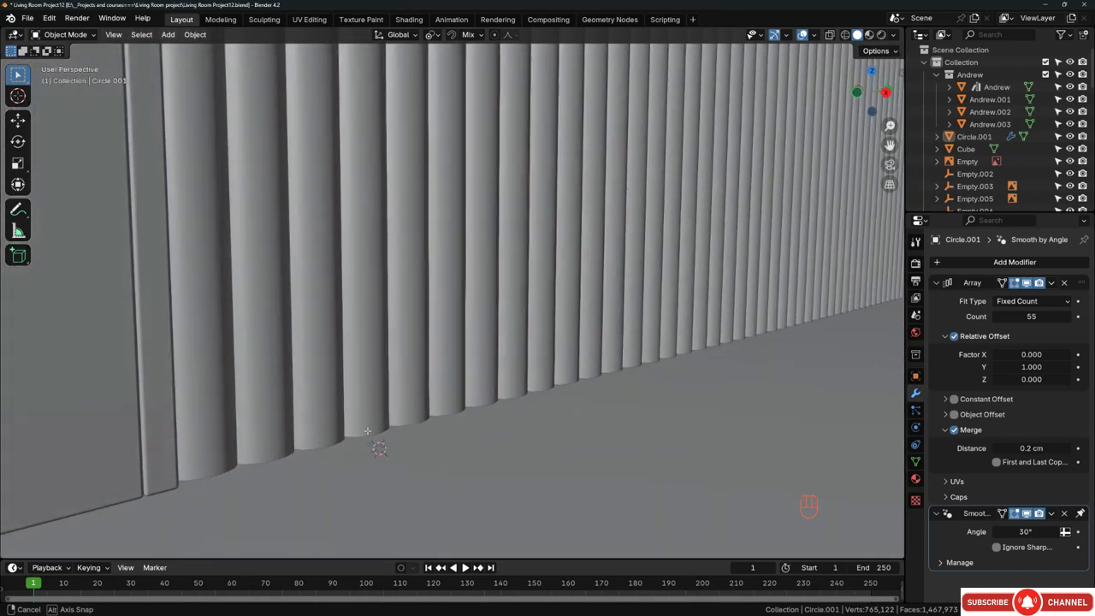
{"action": "middle_click_drag", "start_coordinate": [367, 431], "coordinate": [432, 387]}
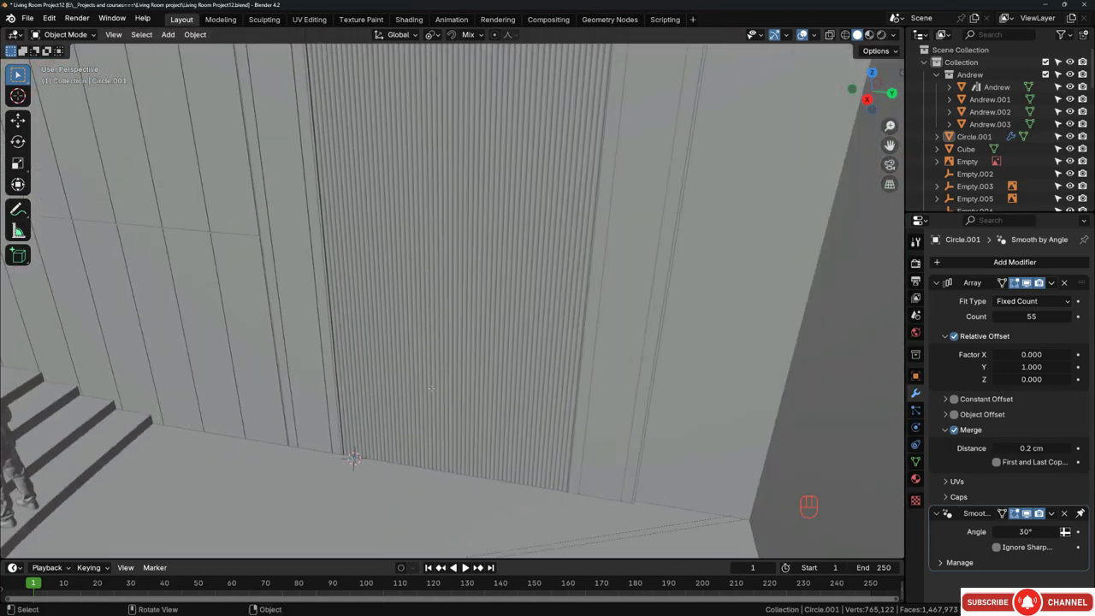
{"action": "scroll", "coordinate": [432, 388], "scroll_direction": "down", "scroll_amount": 10}
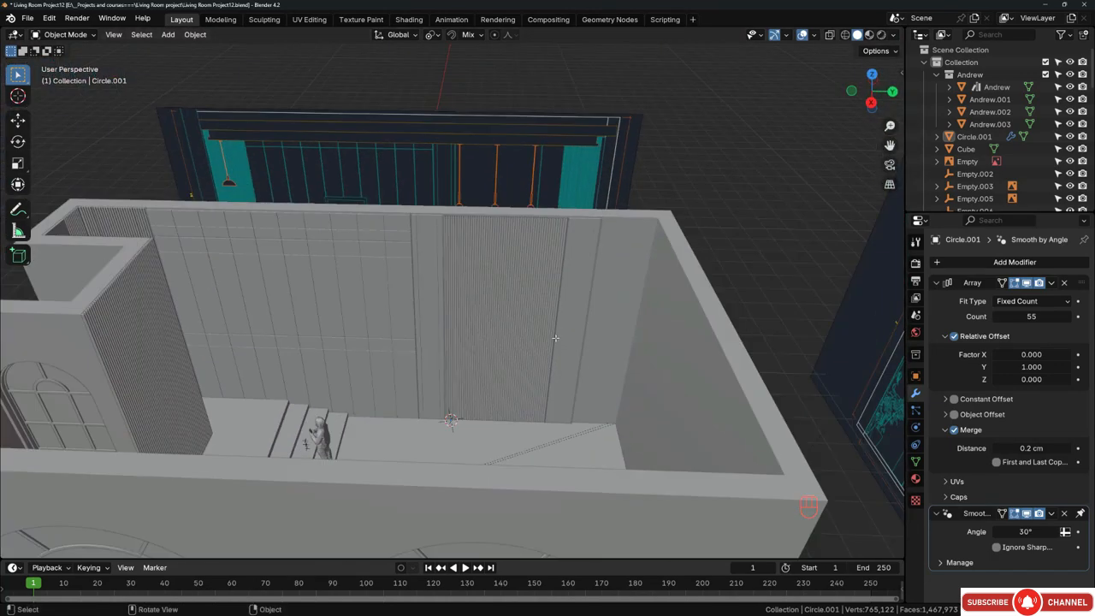
{"action": "middle_click_drag", "start_coordinate": [555, 338], "coordinate": [460, 327]}
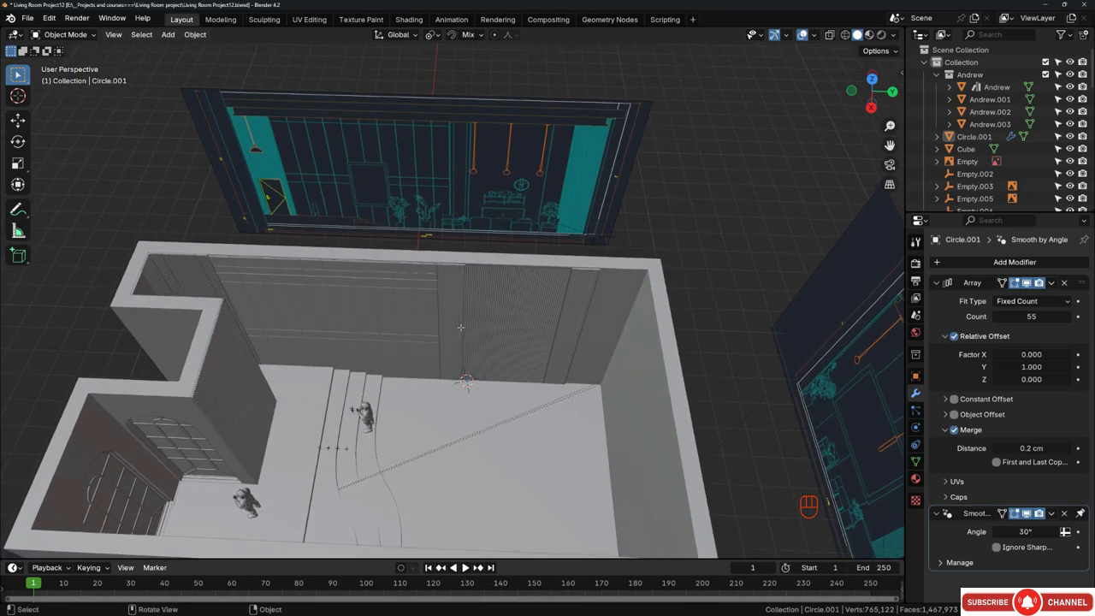
{"action": "middle_click_drag", "start_coordinate": [534, 327], "coordinate": [529, 327], "text": "shift"}
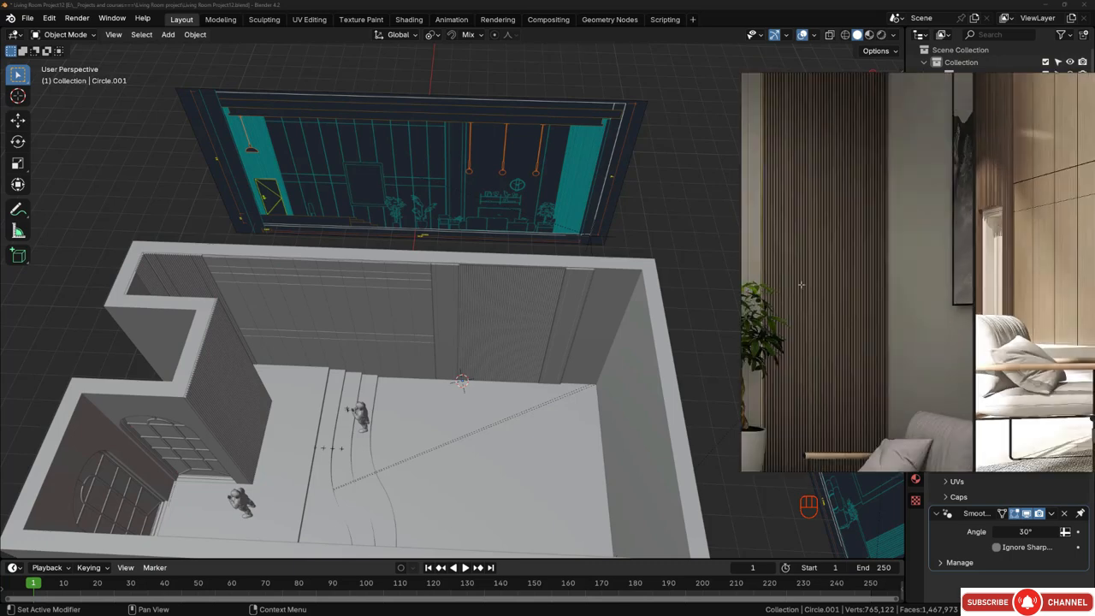
{"action": "right_click_drag", "start_coordinate": [856, 285], "coordinate": [954, 280]}
Step: Duplicate the slatted panel from the room's recess and move the copy about 1212.3 cm along Y, past the fluted wall
{"action": "mouse_move", "coordinate": [208, 289]}
{"action": "middle_mouse_down"}
{"action": "mouse_move", "coordinate": [188, 286]}
{"action": "mouse_move", "coordinate": [250, 288]}
{"action": "mouse_move", "coordinate": [193, 285]}
{"action": "mouse_move", "coordinate": [208, 280]}
{"action": "middle_mouse_up"}
{"action": "scroll", "coordinate": [188, 286], "scroll_direction": "up", "scroll_amount": 2}
{"action": "left_click", "coordinate": [233, 292]}
{"action": "left_click", "coordinate": [196, 266]}
{"action": "scroll", "coordinate": [148, 261], "scroll_direction": "up", "scroll_amount": 5}
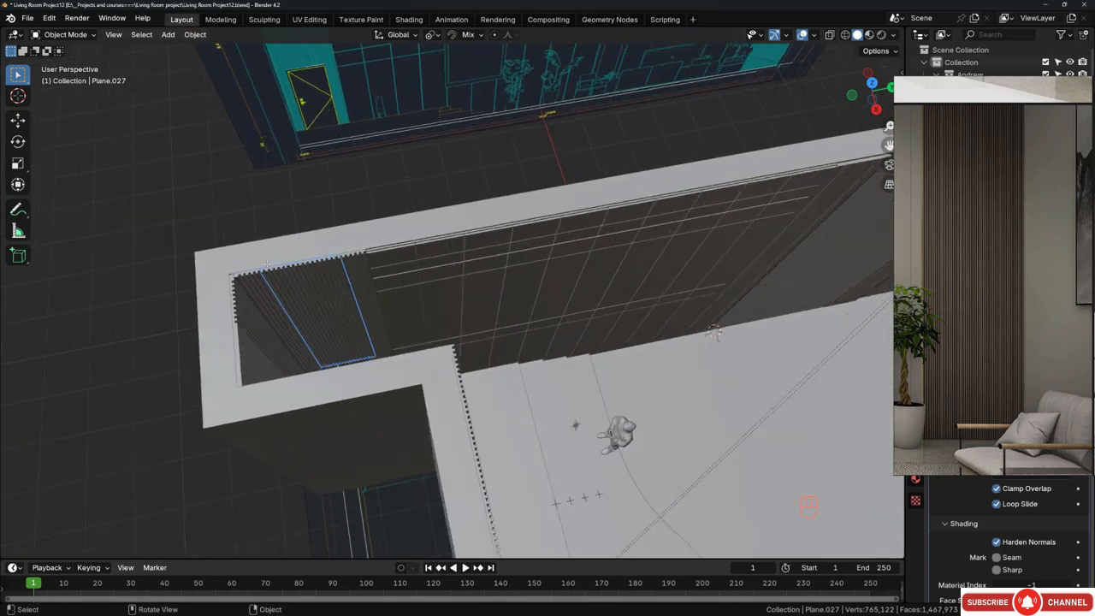
{"action": "scroll", "coordinate": [235, 274], "scroll_direction": "down", "scroll_amount": 6}
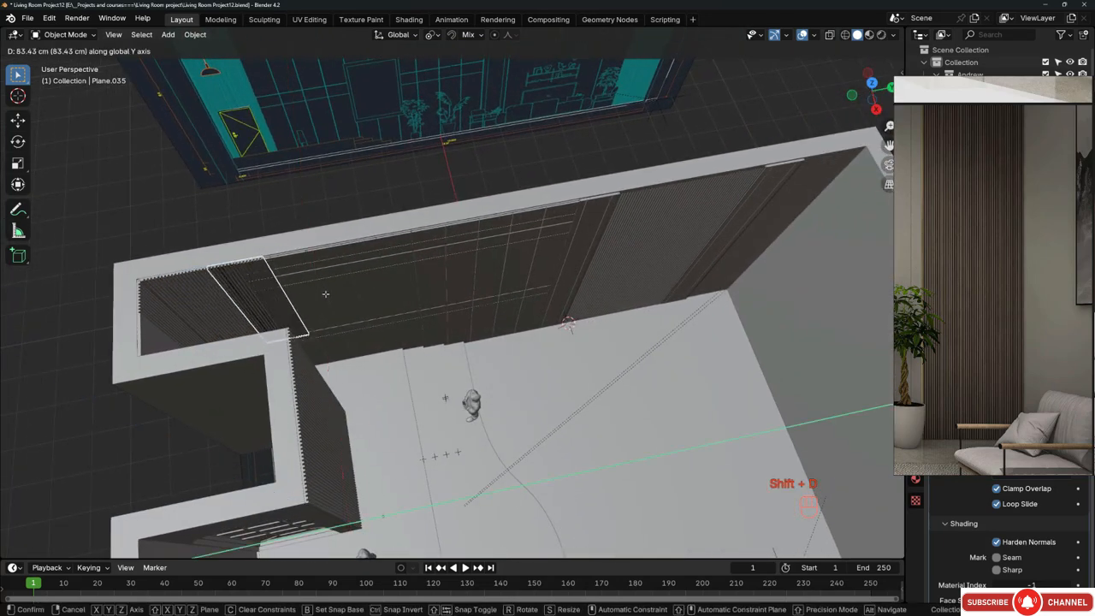
{"action": "left_click", "coordinate": [763, 277]}
Step: Move the duplicated slatted panel about 12.47 cm along Y, off the adjoining trim
{"action": "middle_click_drag", "start_coordinate": [713, 233], "coordinate": [386, 247], "text": "shift"}
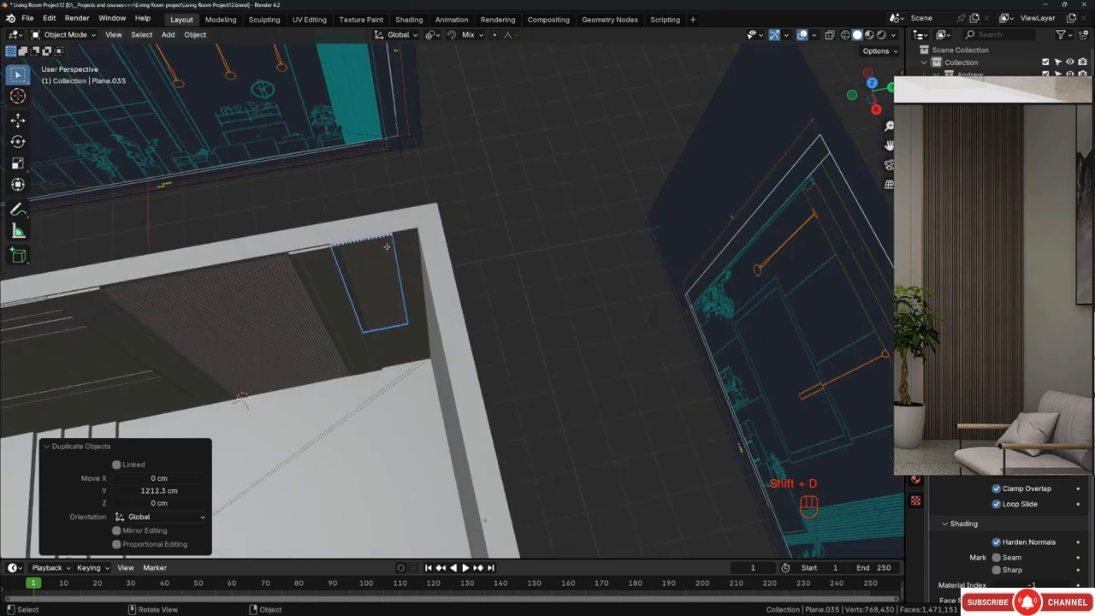
{"action": "scroll", "coordinate": [359, 255], "scroll_direction": "up", "scroll_amount": 8}
{"action": "middle_click_drag", "start_coordinate": [298, 234], "coordinate": [348, 269], "text": "shift"}
{"action": "scroll", "coordinate": [352, 269], "scroll_direction": "up", "scroll_amount": 2}
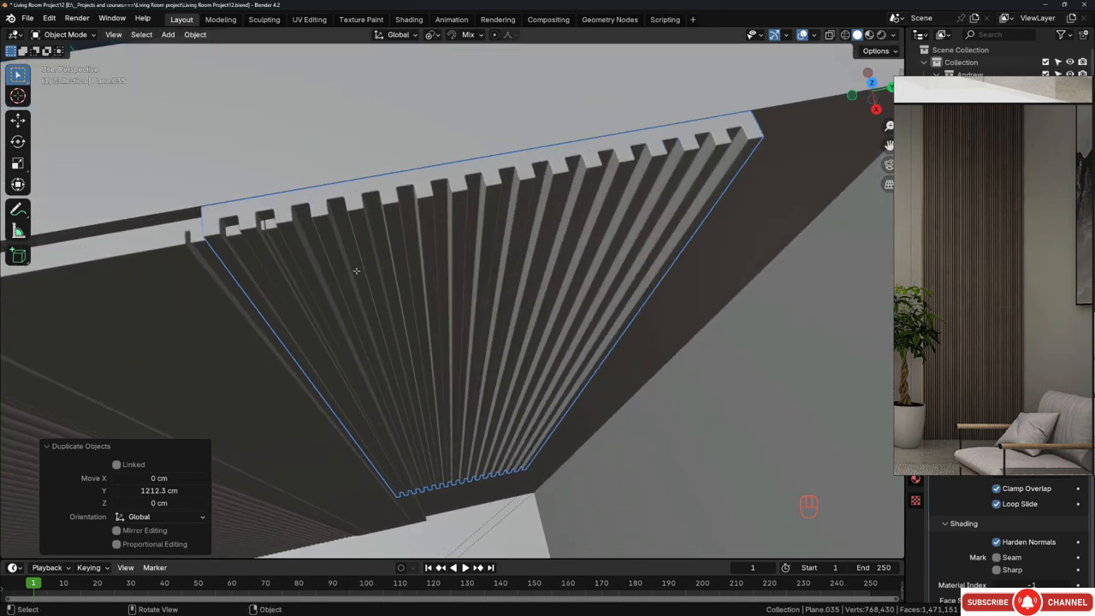
{"action": "key", "text": "g"}
{"action": "key", "text": "y"}
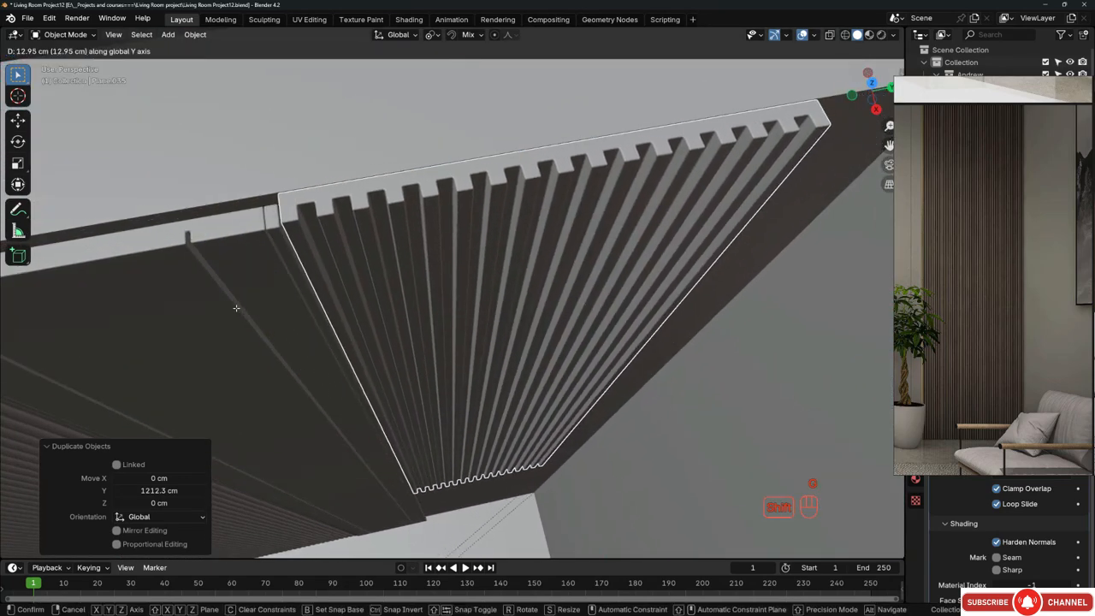
{"action": "left_click", "coordinate": [236, 308]}
Step: Working from the top view, move the duplicated slatted panel about -0.277 cm along Y to meet the trim
{"action": "middle_click_drag", "start_coordinate": [236, 308], "coordinate": [344, 183]}
{"action": "key", "text": "KP_7"}
{"action": "scroll", "coordinate": [351, 183], "scroll_direction": "down", "scroll_amount": 3}
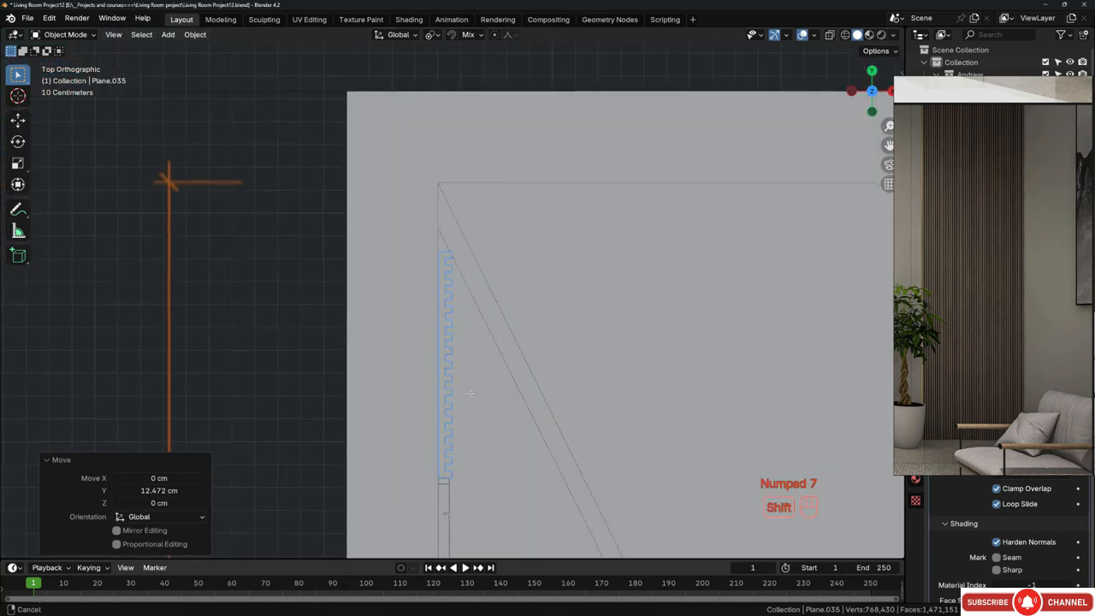
{"action": "middle_click_drag", "start_coordinate": [440, 486], "coordinate": [493, 366], "text": "shift"}
{"action": "scroll", "coordinate": [496, 366], "scroll_direction": "up", "scroll_amount": 13}
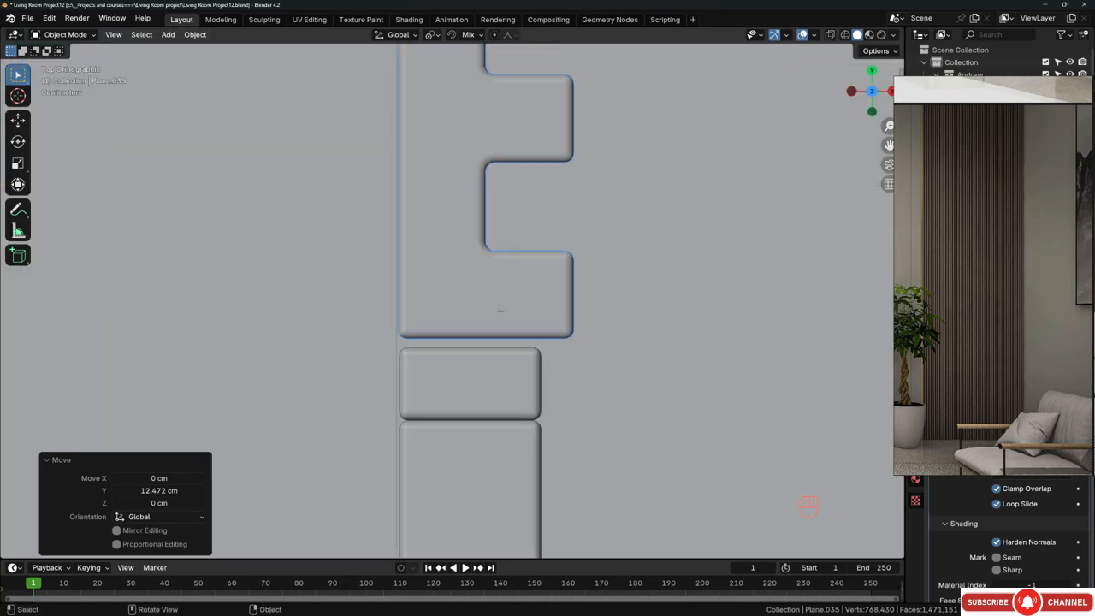
{"action": "key", "text": "g"}
{"action": "key", "text": "y"}
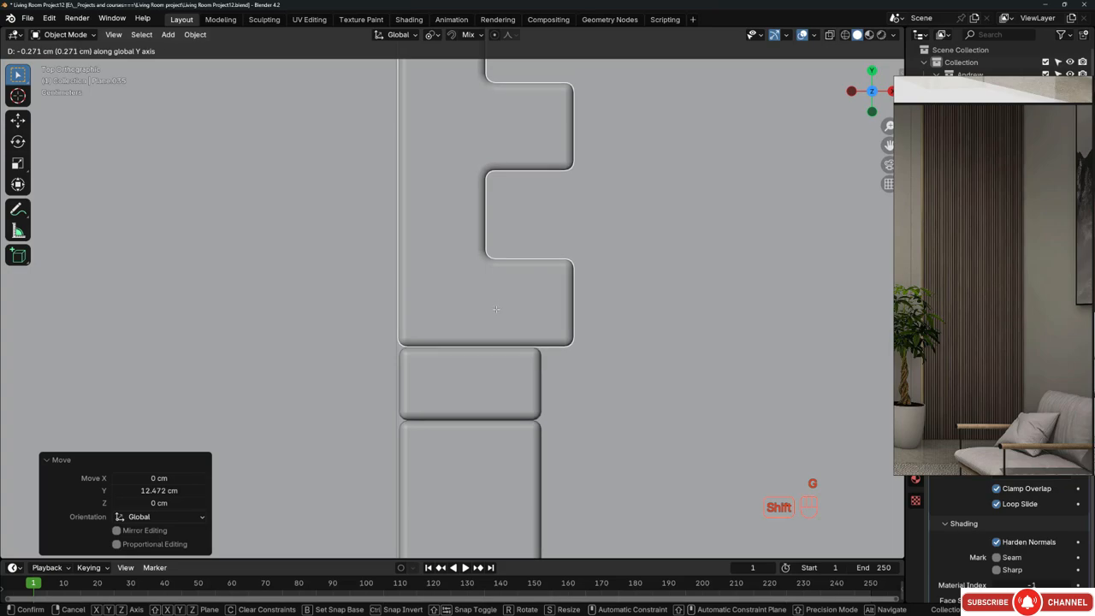
{"action": "left_click", "coordinate": [446, 388]}
{"action": "scroll", "coordinate": [452, 385], "scroll_direction": "down", "scroll_amount": 8}
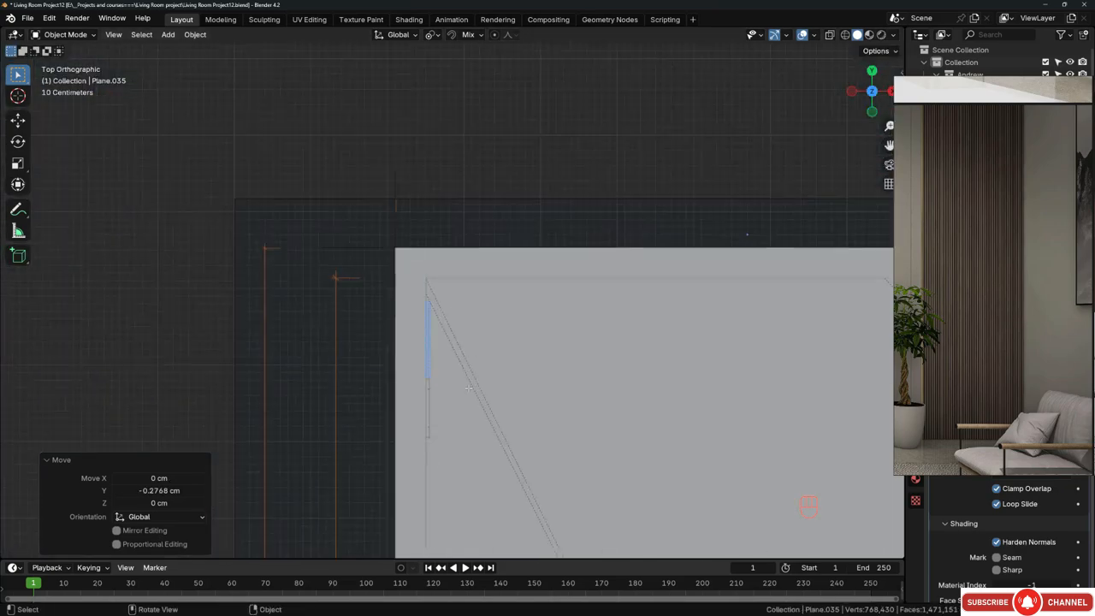
Step: Edit the duplicated panel's mesh in top wireframe view and delete all vertices except the first slat and gap beside the trim
{"action": "middle_click_drag", "start_coordinate": [451, 386], "coordinate": [403, 379]}
{"action": "scroll", "coordinate": [462, 308], "scroll_direction": "up", "scroll_amount": 4}
{"action": "middle_click_drag", "start_coordinate": [480, 246], "coordinate": [463, 239]}
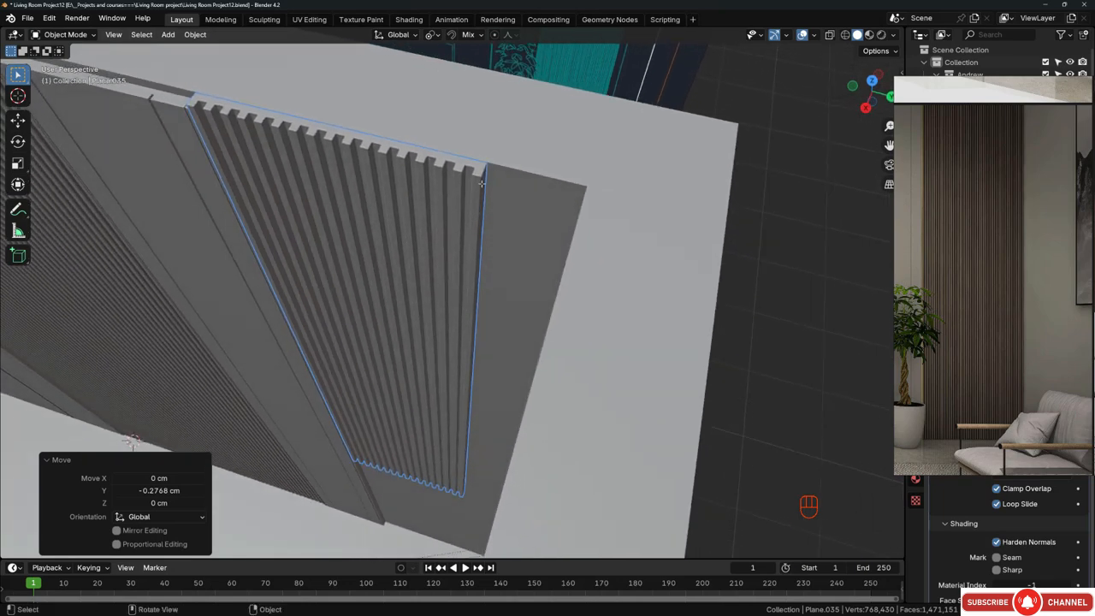
{"action": "scroll", "coordinate": [481, 182], "scroll_direction": "up", "scroll_amount": 2}
{"action": "key", "text": "Tab"}
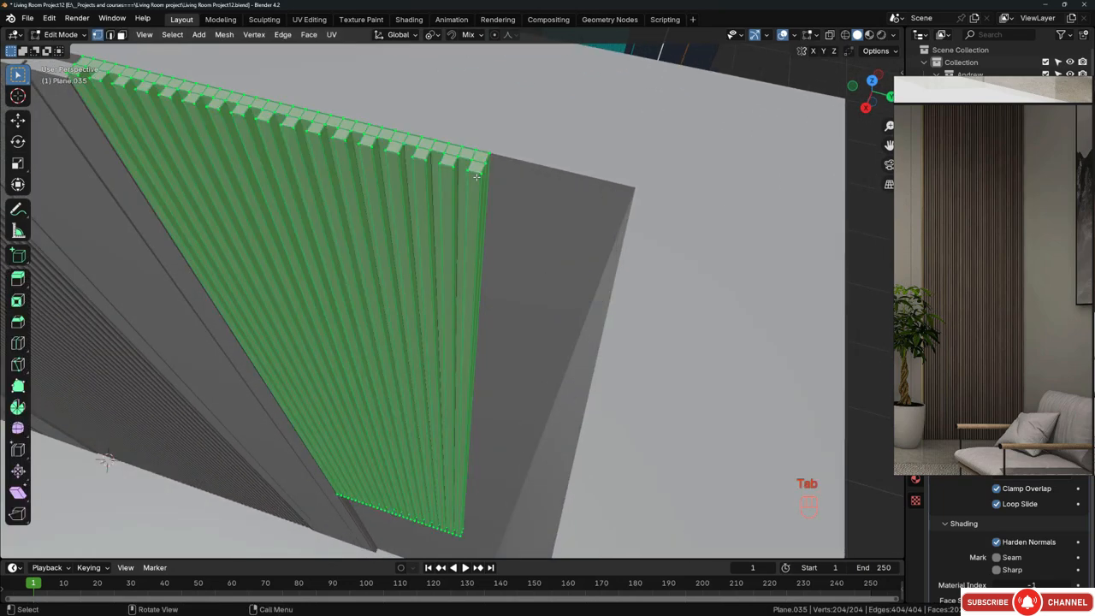
{"action": "middle_click_drag", "start_coordinate": [477, 177], "coordinate": [376, 171]}
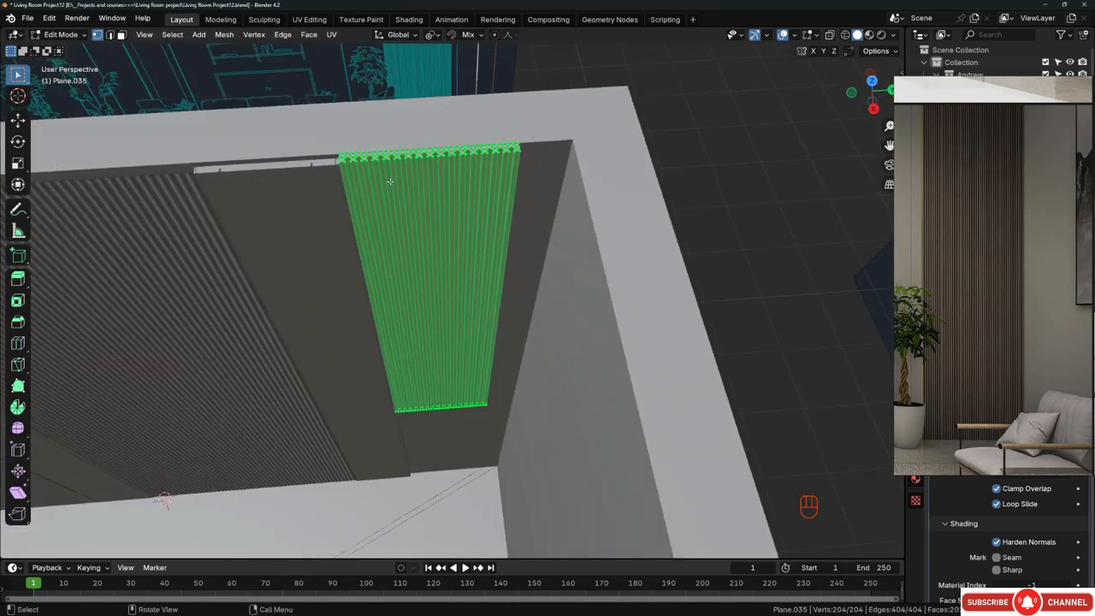
{"action": "scroll", "coordinate": [330, 147], "scroll_direction": "up", "scroll_amount": 3}
{"action": "scroll", "coordinate": [352, 147], "scroll_direction": "up", "scroll_amount": 1}
{"action": "key", "text": "KP_7"}
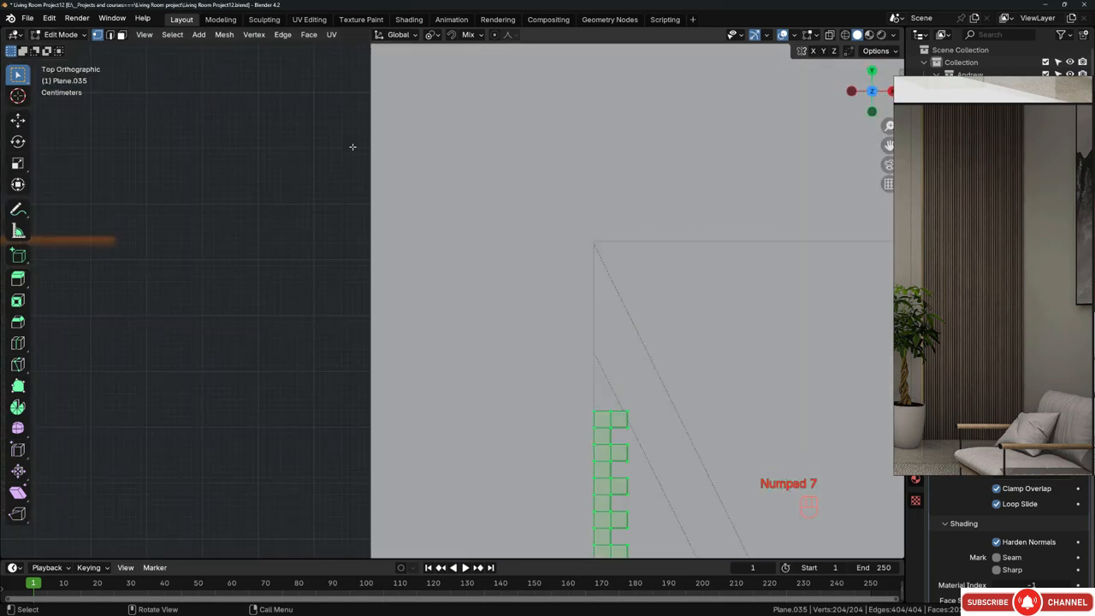
{"action": "scroll", "coordinate": [359, 205], "scroll_direction": "down", "scroll_amount": 5}
{"action": "scroll", "coordinate": [454, 261], "scroll_direction": "up", "scroll_amount": 3}
{"action": "key", "text": "z"}
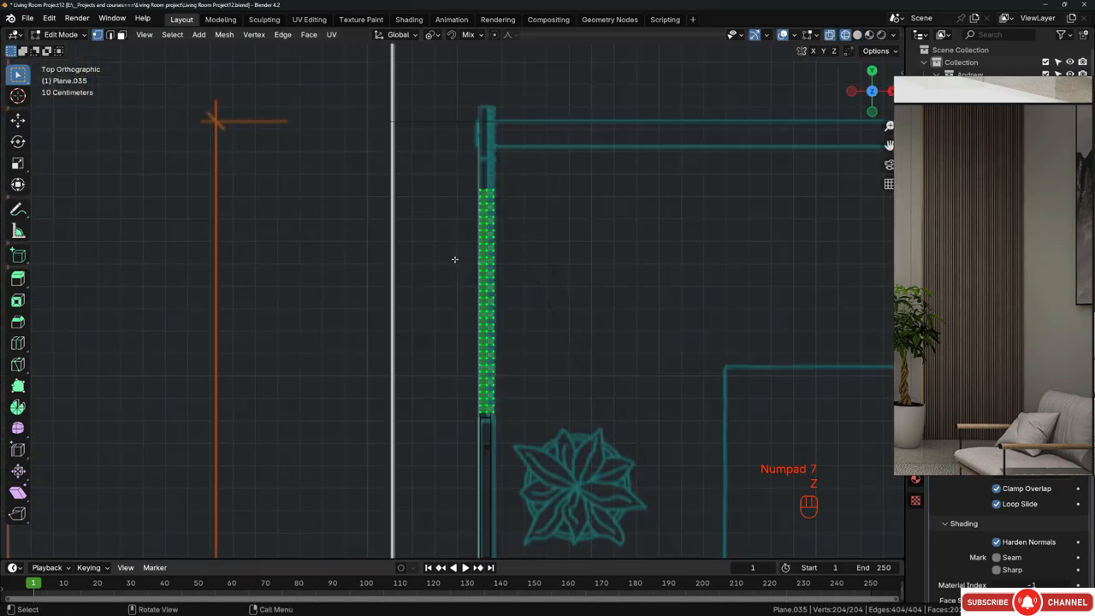
{"action": "left_click_drag", "start_coordinate": [528, 395], "coordinate": [524, 392]}
{"action": "scroll", "coordinate": [522, 390], "scroll_direction": "up", "scroll_amount": 10}
{"action": "key", "text": "x"}
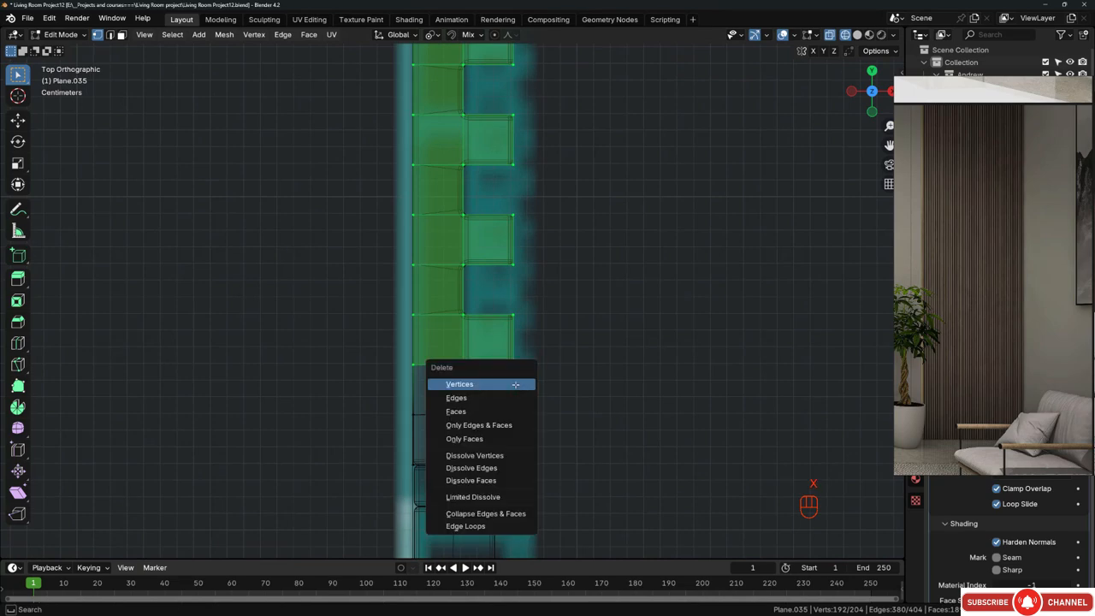
{"action": "left_click", "coordinate": [515, 384]}
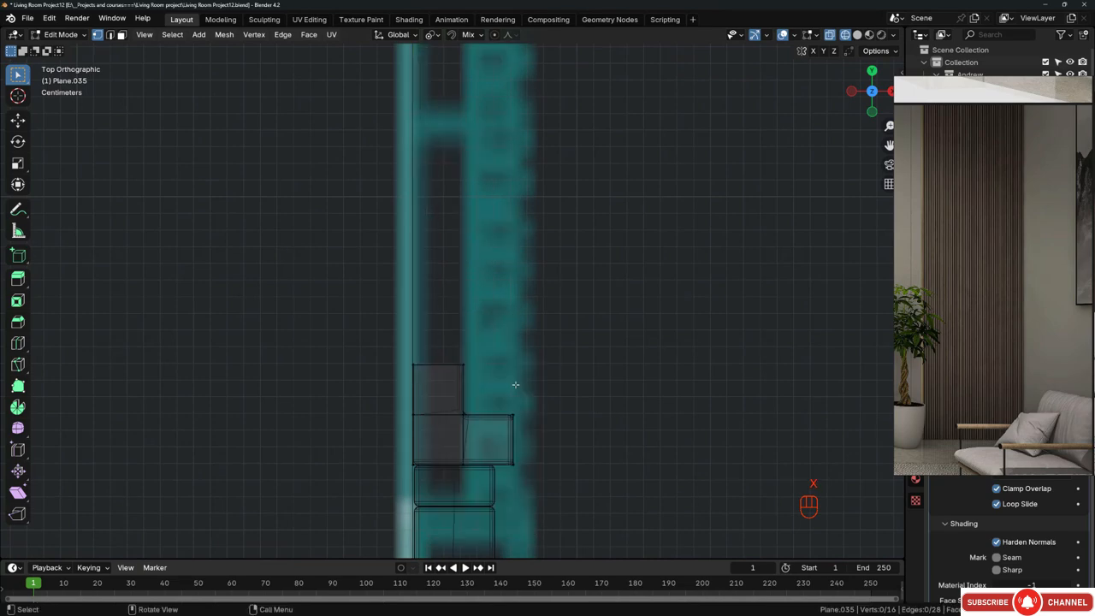
Step: Select the remaining slat geometry, restore solid shading and isolate the slat in local view
{"action": "left_click_drag", "start_coordinate": [347, 333], "coordinate": [544, 484]}
{"action": "middle_click_drag", "start_coordinate": [542, 483], "coordinate": [368, 369]}
{"action": "key", "text": "z"}
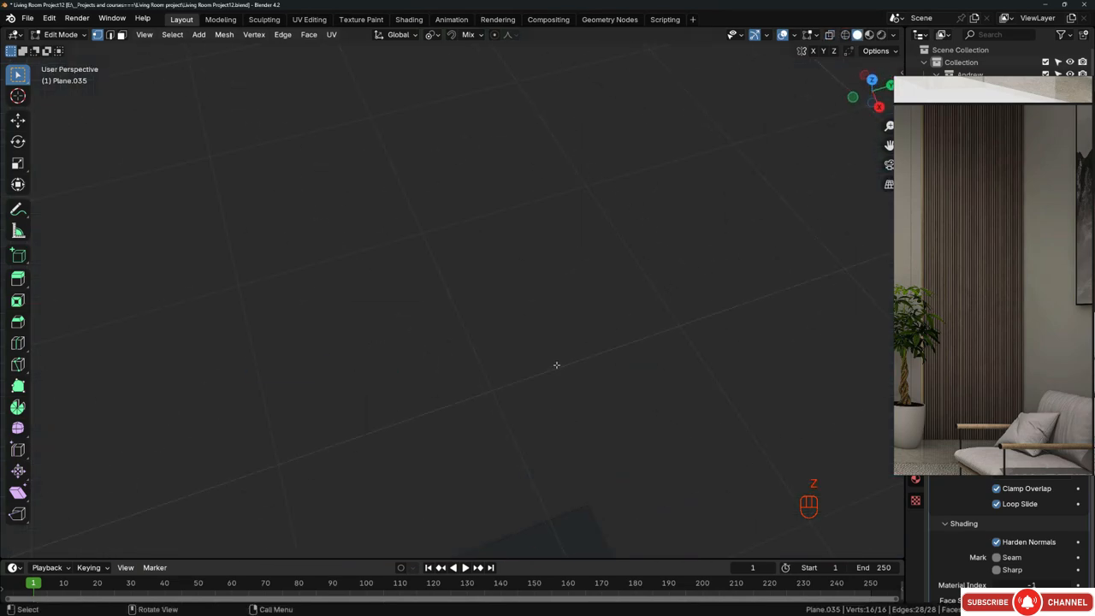
{"action": "mouse_move", "coordinate": [557, 364]}
{"action": "middle_mouse_down"}
{"action": "mouse_move", "coordinate": [504, 348]}
{"action": "mouse_move", "coordinate": [400, 246]}
{"action": "mouse_move", "coordinate": [527, 214]}
{"action": "mouse_move", "coordinate": [462, 174]}
{"action": "middle_mouse_up"}
{"action": "key", "text": "KP_Divide"}
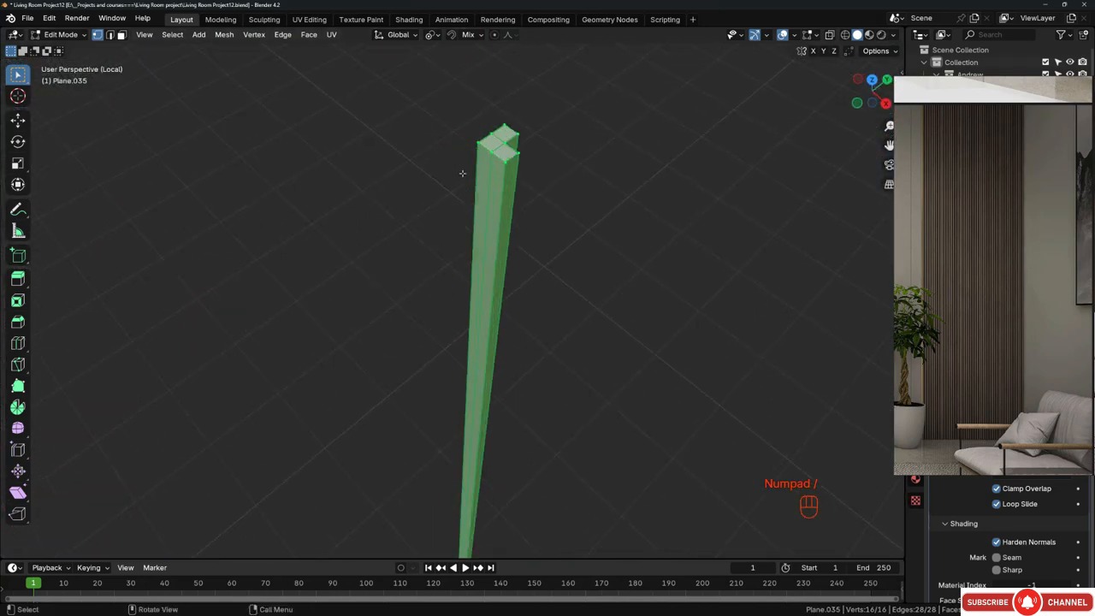
Step: Delete the side face of the slat's base on its -Y side and check the opposite side of the piece
{"action": "key", "text": "3"}
{"action": "left_click", "coordinate": [476, 329]}
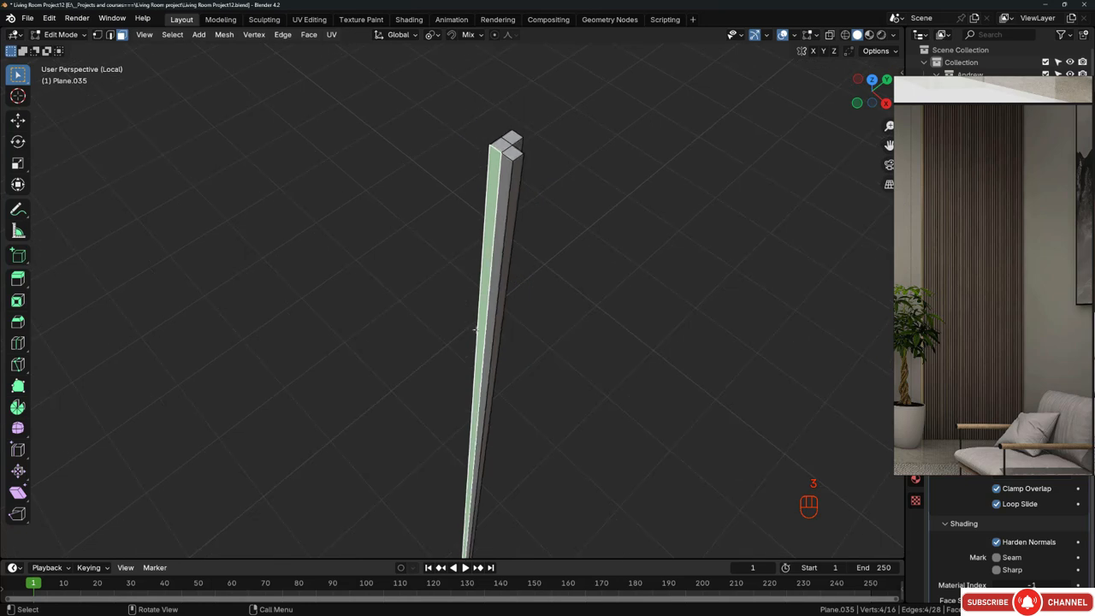
{"action": "scroll", "coordinate": [486, 316], "scroll_direction": "down", "scroll_amount": 3}
{"action": "key", "text": "x"}
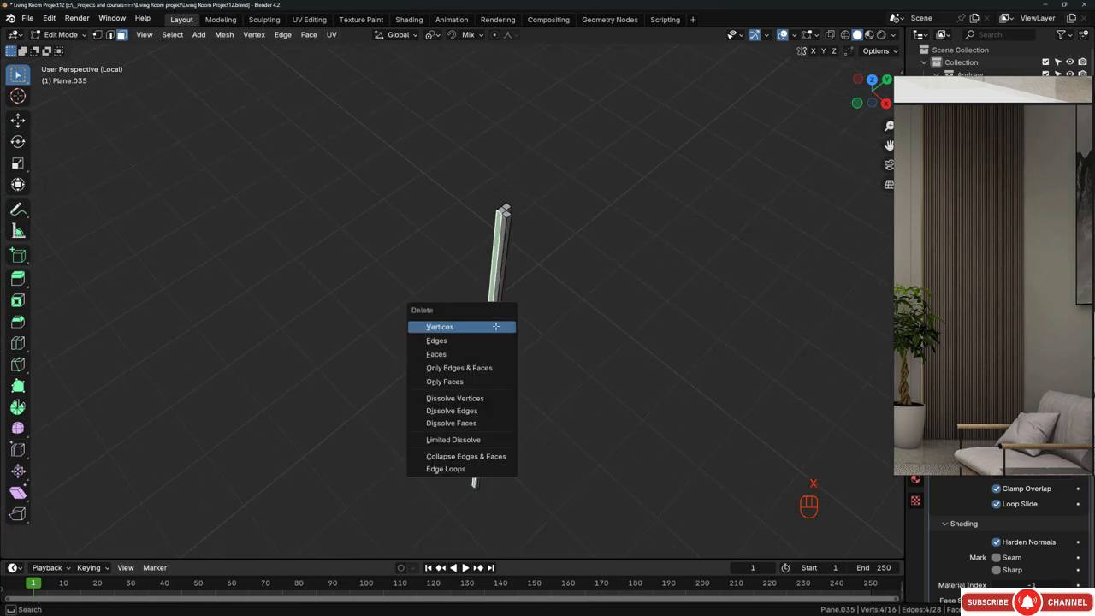
{"action": "left_click", "coordinate": [479, 354]}
{"action": "middle_click_drag", "start_coordinate": [506, 256], "coordinate": [393, 213]}
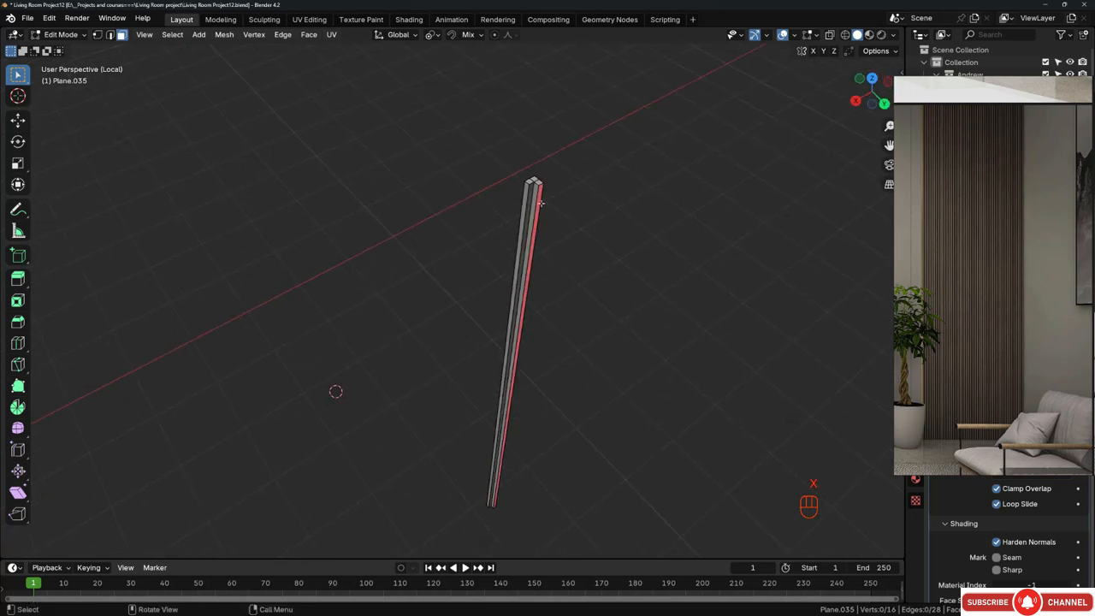
{"action": "scroll", "coordinate": [540, 204], "scroll_direction": "up", "scroll_amount": 2}
{"action": "mouse_move", "coordinate": [519, 201]}
{"action": "middle_mouse_down"}
{"action": "mouse_move", "coordinate": [535, 200]}
{"action": "mouse_move", "coordinate": [487, 220]}
{"action": "mouse_move", "coordinate": [518, 235]}
{"action": "mouse_move", "coordinate": [572, 231]}
{"action": "mouse_move", "coordinate": [513, 208]}
{"action": "middle_mouse_up"}
{"action": "scroll", "coordinate": [513, 208], "scroll_direction": "up", "scroll_amount": 4}
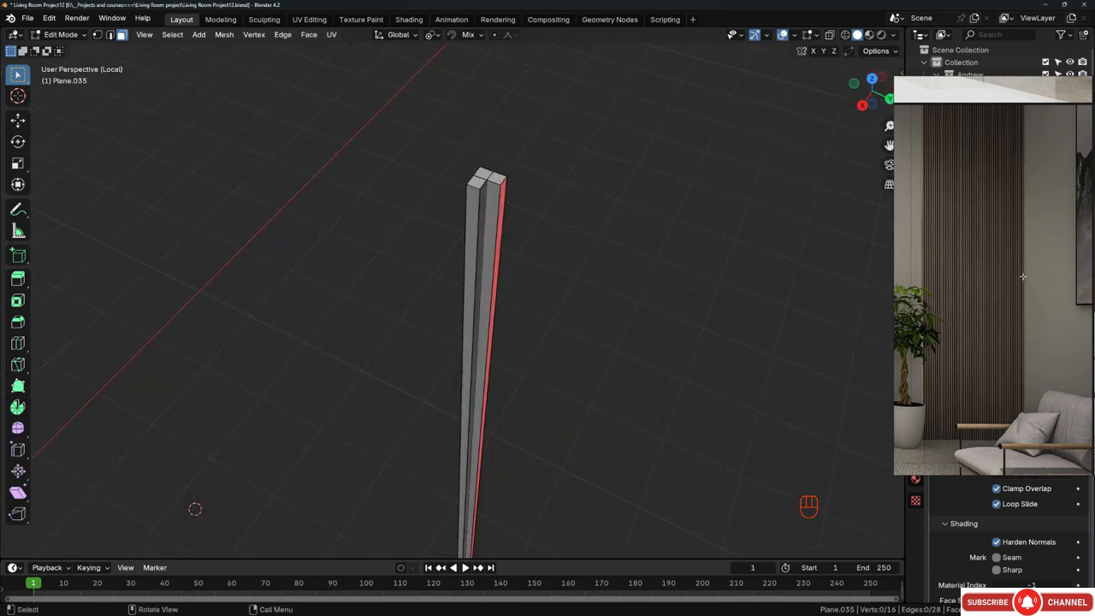
Step: Return the slat to Object Mode and set its origin to its geometry
{"action": "key", "text": "Tab"}
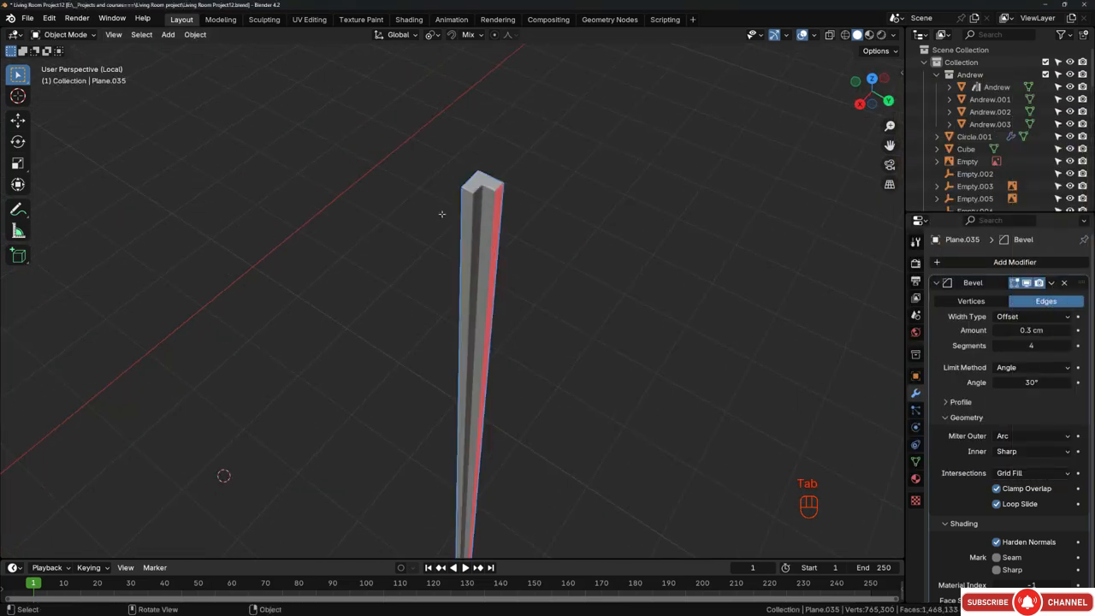
{"action": "key", "text": "alt+a"}
{"action": "middle_click_drag", "start_coordinate": [441, 214], "coordinate": [522, 258]}
{"action": "left_click", "coordinate": [471, 196]}
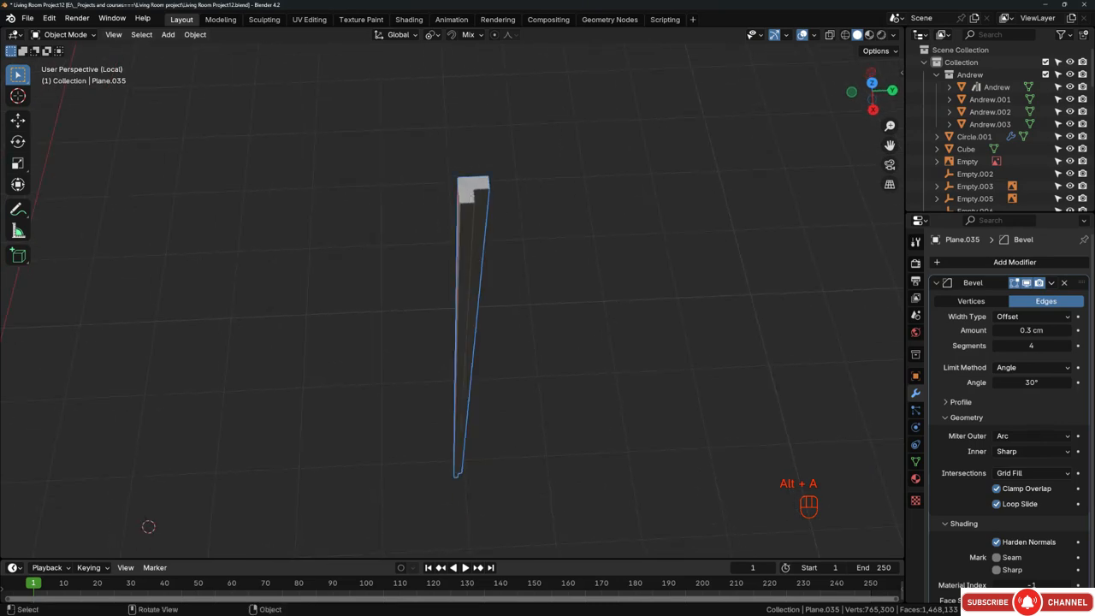
{"action": "right_click", "coordinate": [485, 211]}
{"action": "mouse_move", "coordinate": [453, 251]}
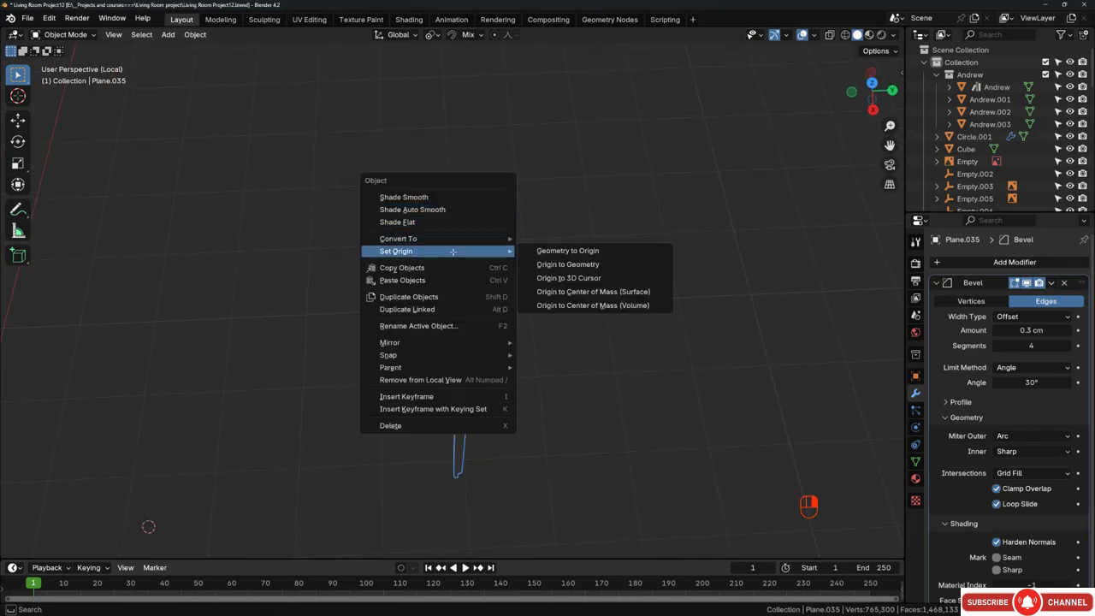
{"action": "left_click", "coordinate": [578, 266]}
{"action": "middle_click_drag", "start_coordinate": [513, 283], "coordinate": [466, 186]}
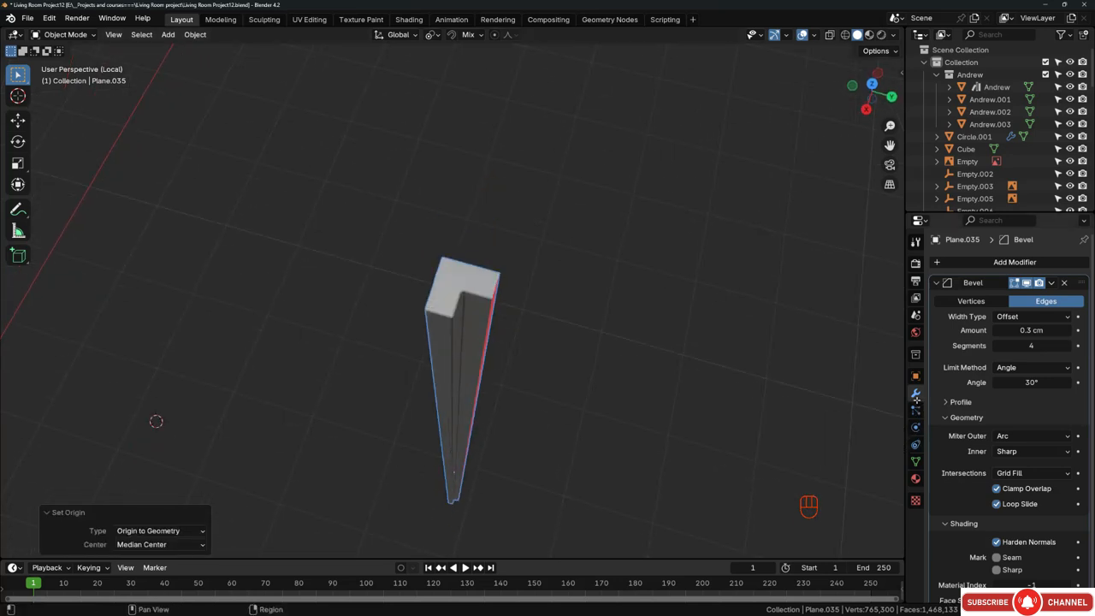
Step: Add an Array modifier to the slat below Bevel, with relative offset factors of 0 in X and 1 in Y
{"action": "left_click", "coordinate": [937, 282]}
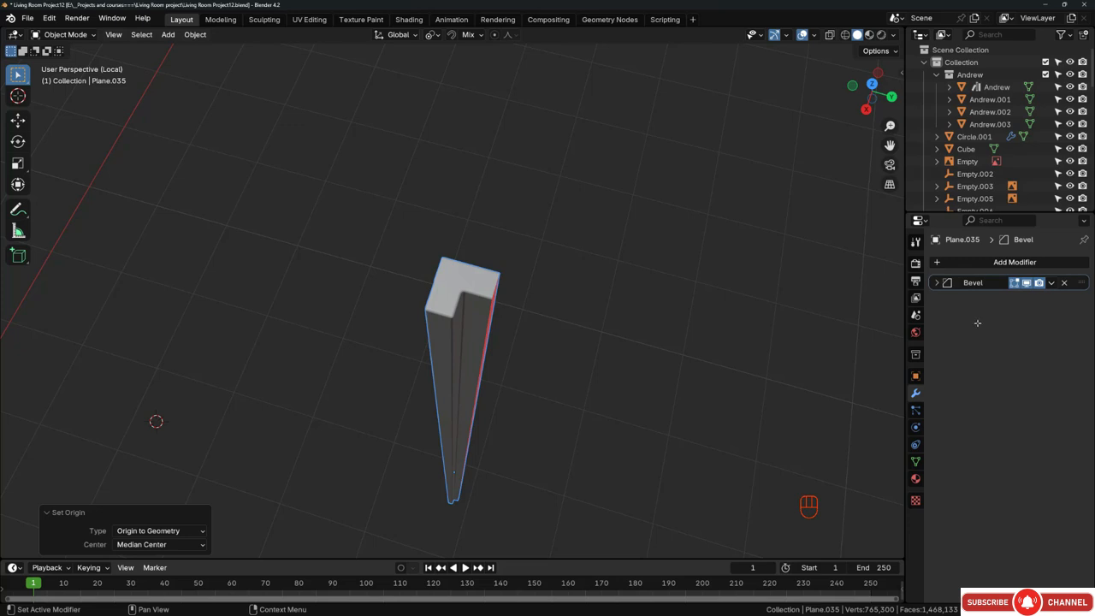
{"action": "key", "text": "shift+a"}
{"action": "left_click", "coordinate": [836, 322]}
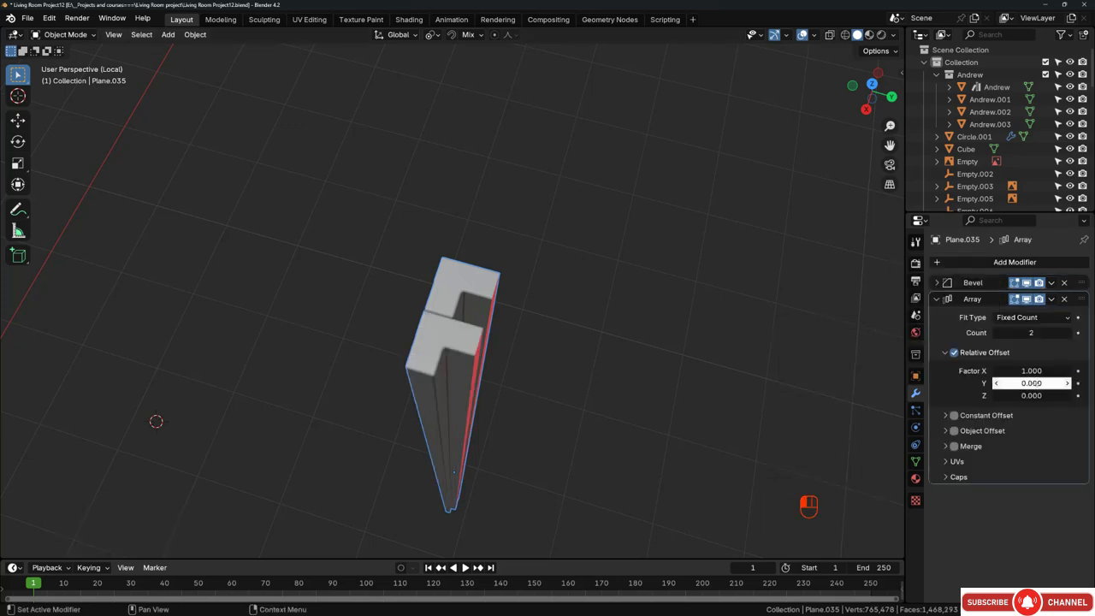
{"action": "left_click", "coordinate": [1036, 384]}
{"action": "type", "text": "1"}
{"action": "key", "text": "Return"}
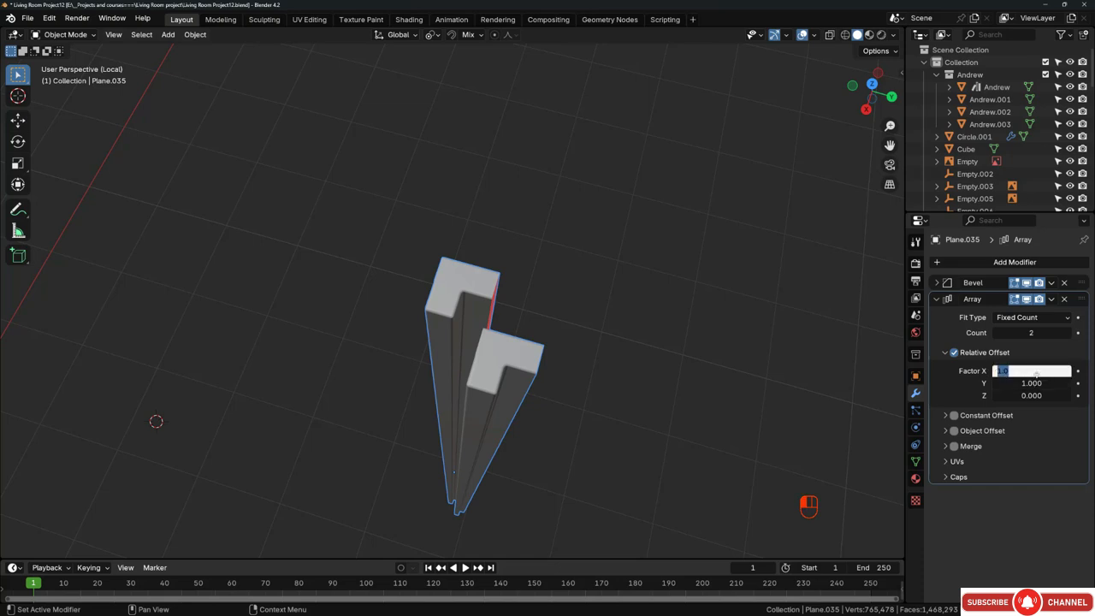
{"action": "type", "text": "0"}
{"action": "key", "text": "Return"}
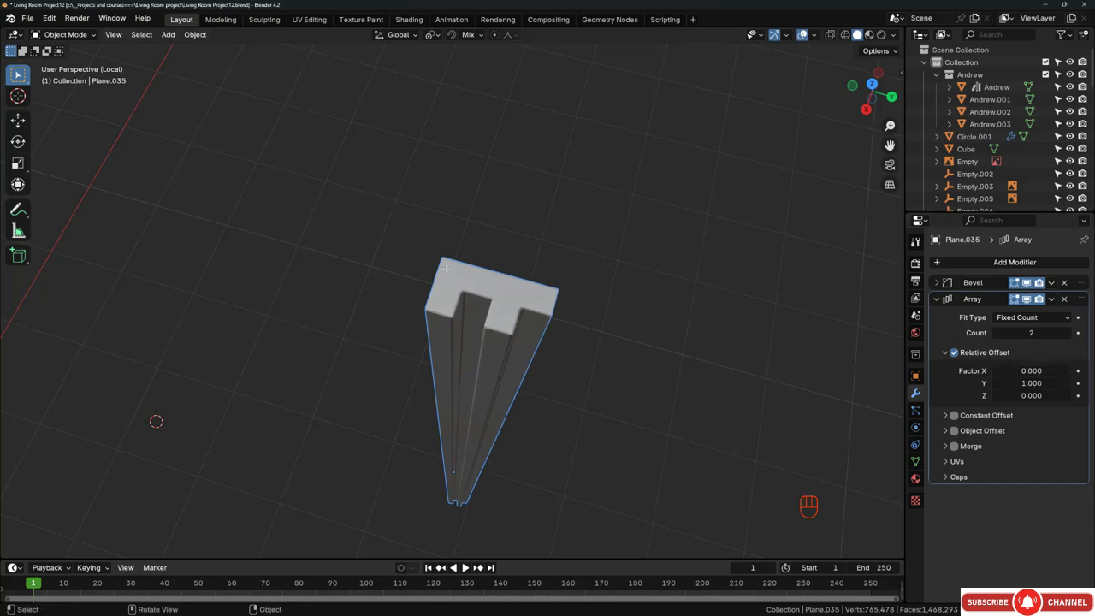
Step: Leave local view and move the slat's bottom vertices about 268 cm down along Z in Edit Mode
{"action": "middle_click_drag", "start_coordinate": [445, 268], "coordinate": [447, 191]}
{"action": "key", "text": "KP_Divide"}
{"action": "middle_click_drag", "start_coordinate": [410, 415], "coordinate": [407, 305]}
{"action": "key", "text": "Tab"}
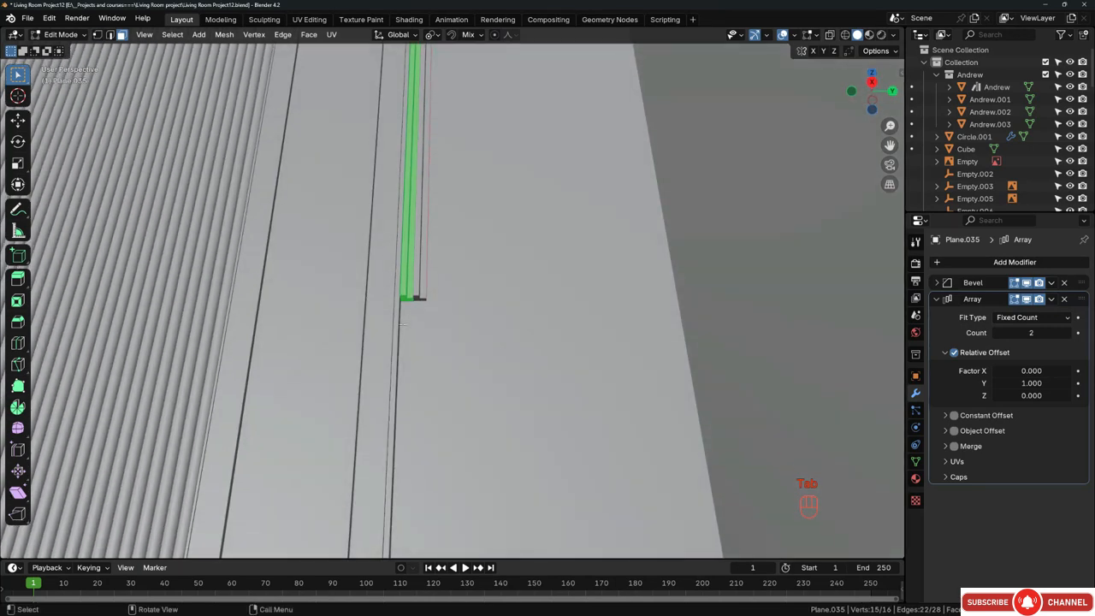
{"action": "key", "text": "1"}
{"action": "key", "text": "z"}
{"action": "left_click", "coordinate": [363, 241]}
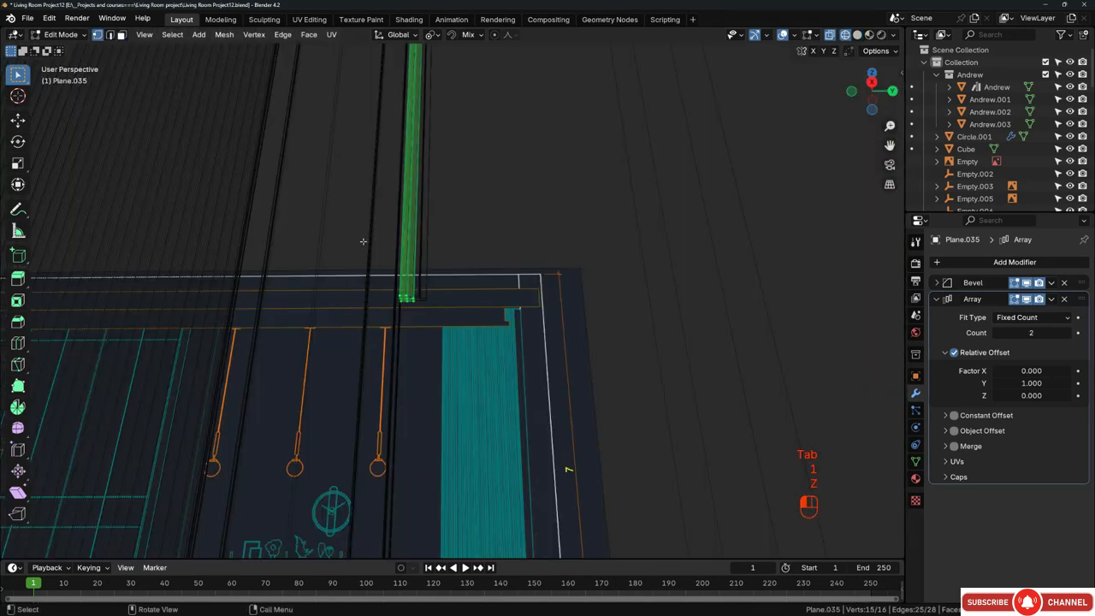
{"action": "key", "text": "z"}
{"action": "middle_click_drag", "start_coordinate": [367, 243], "coordinate": [452, 256]}
{"action": "key", "text": "g"}
{"action": "key", "text": "x"}
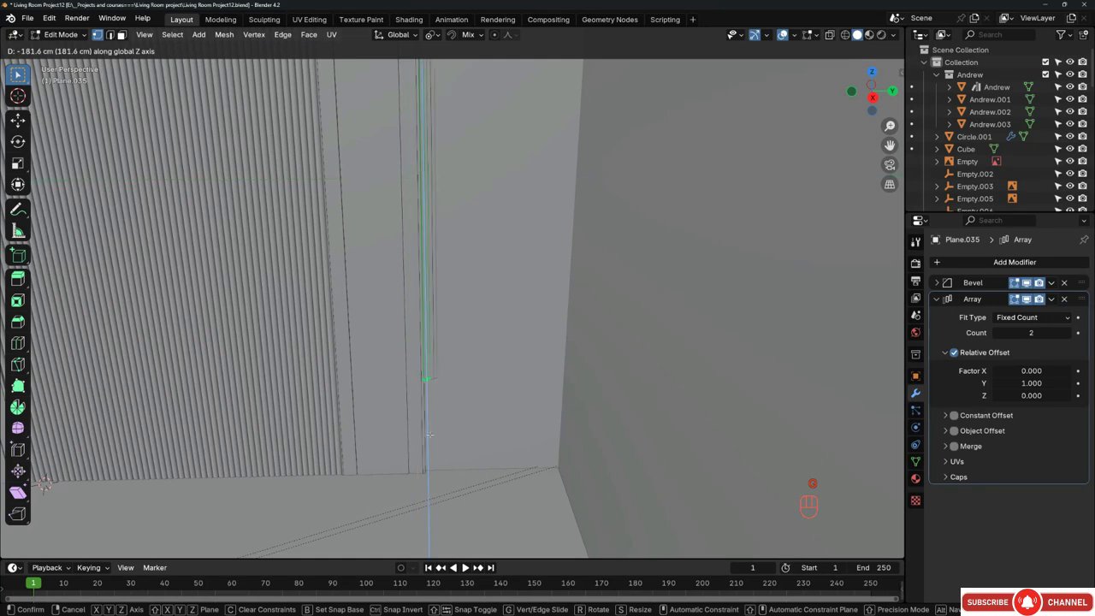
{"action": "left_click", "coordinate": [443, 506]}
Step: Lower the slat's bottom vertices about 13.8 cm further along Z to the floor, then return to Object Mode
{"action": "scroll", "coordinate": [423, 483], "scroll_direction": "up", "scroll_amount": 10}
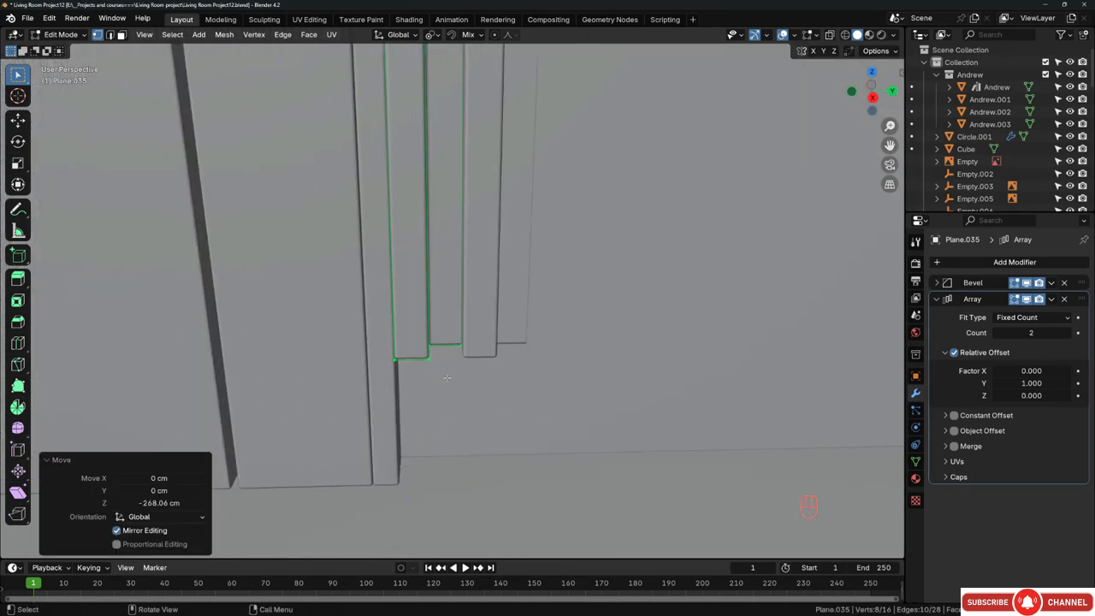
{"action": "key", "text": "g"}
{"action": "middle_click_drag", "start_coordinate": [445, 395], "coordinate": [442, 434]}
{"action": "key", "text": "z"}
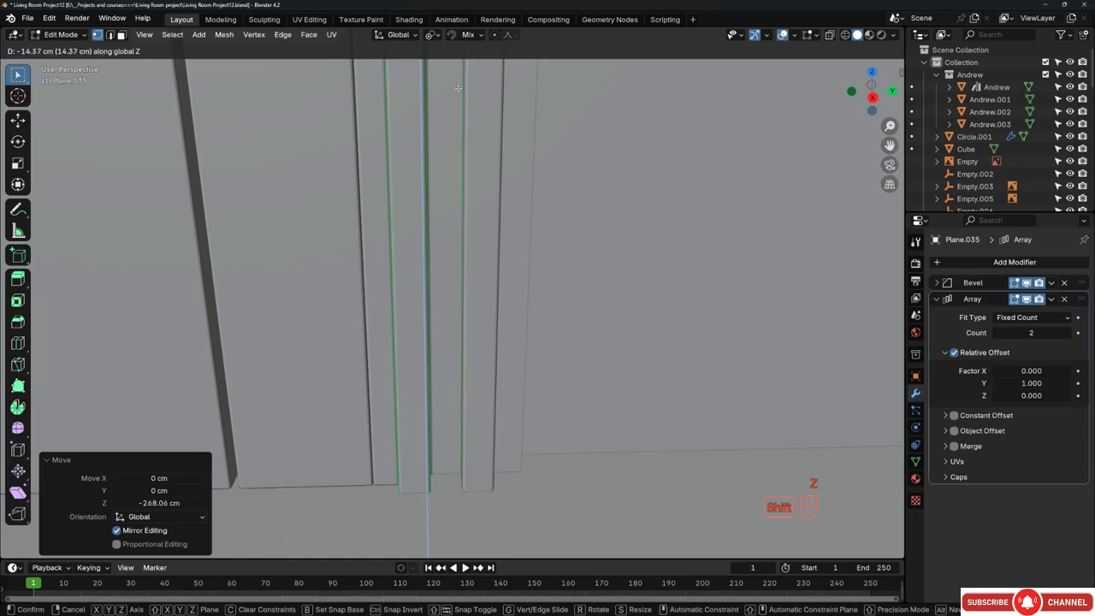
{"action": "left_click", "coordinate": [460, 42]}
{"action": "scroll", "coordinate": [416, 220], "scroll_direction": "down", "scroll_amount": 2}
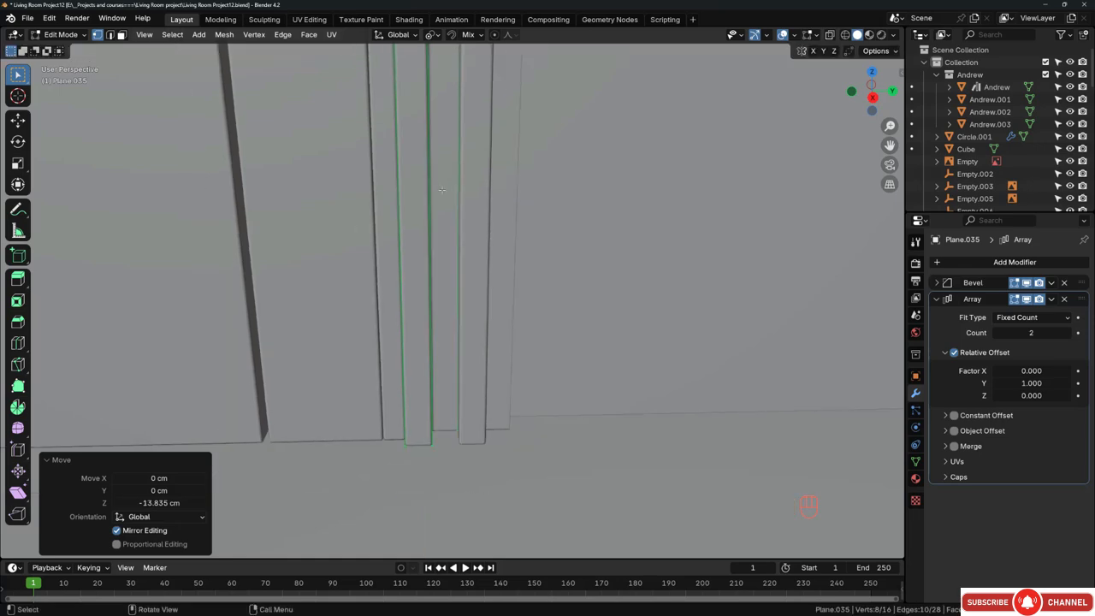
{"action": "middle_click_drag", "start_coordinate": [417, 211], "coordinate": [410, 248]}
{"action": "key", "text": "alt+a"}
{"action": "key", "text": "Tab"}
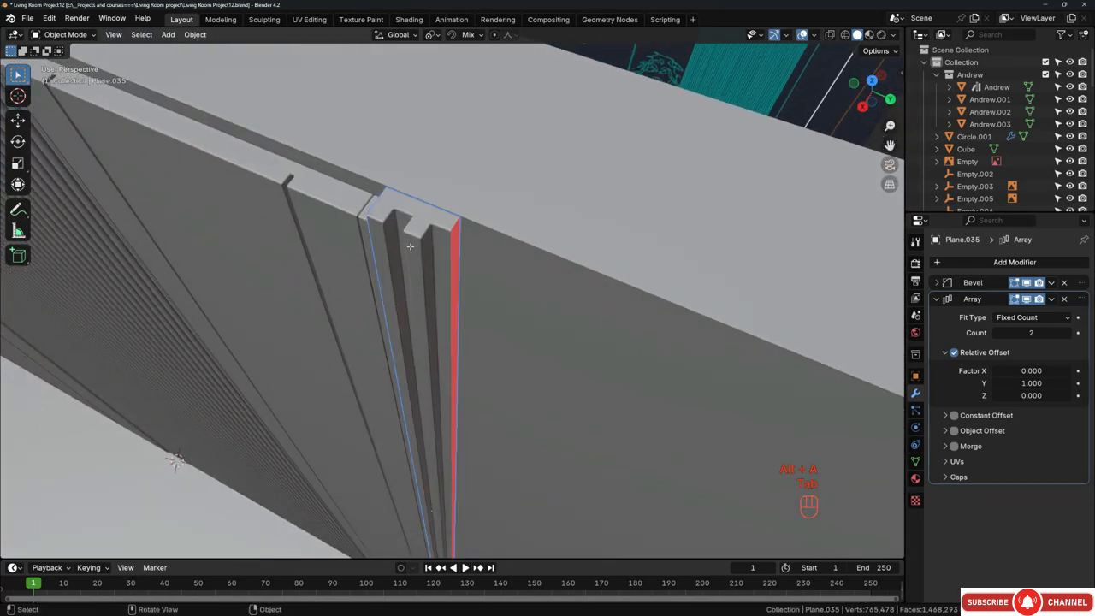
Step: Increase the slat's Array count to 21 so the copies run along the wall towards the room corner
{"action": "left_click", "coordinate": [1071, 333]}
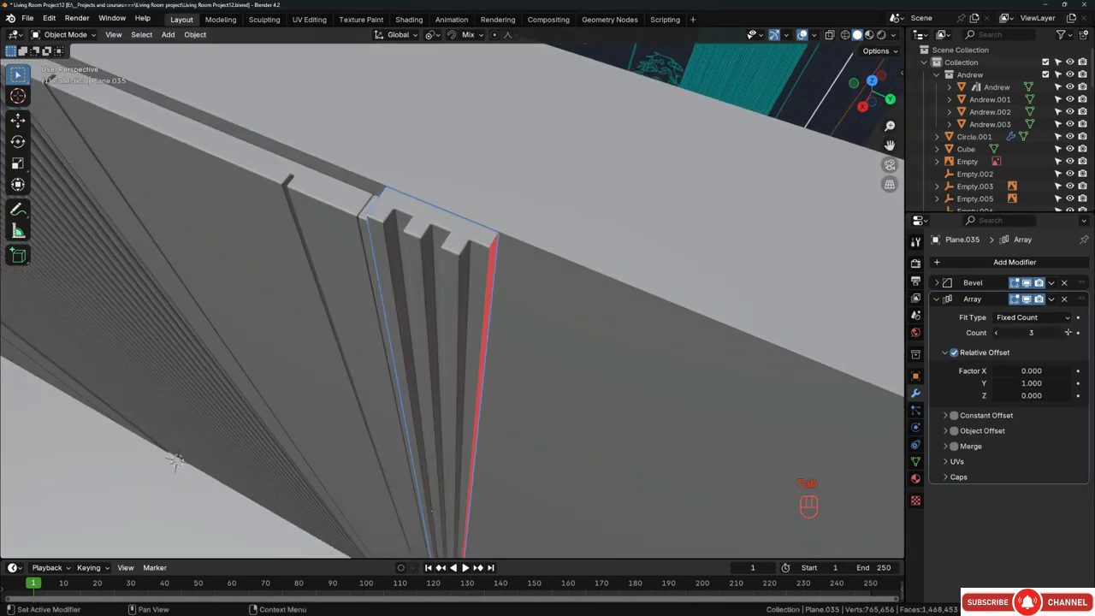
{"action": "left_click", "coordinate": [1070, 333]}
{"action": "left_click", "coordinate": [1070, 333]}
{"action": "left_click", "coordinate": [1068, 332]}
{"action": "scroll", "coordinate": [362, 262], "scroll_direction": "down", "scroll_amount": 3}
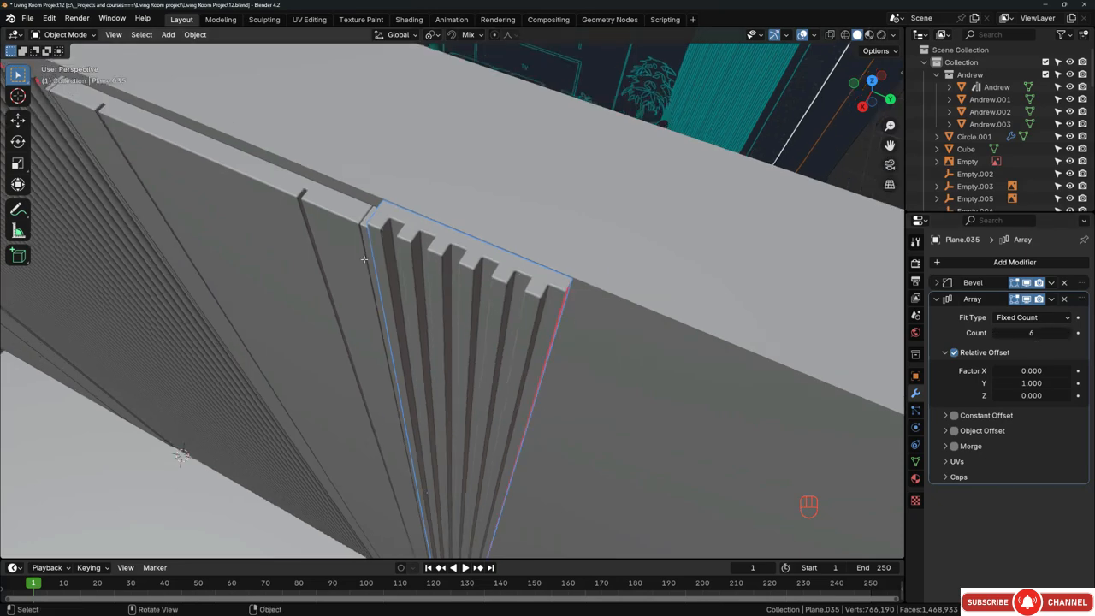
{"action": "middle_click_drag", "start_coordinate": [362, 262], "coordinate": [339, 242]}
{"action": "left_click_drag", "start_coordinate": [1031, 333], "coordinate": [1094, 334]}
{"action": "left_click_drag", "start_coordinate": [156, 334], "coordinate": [393, 334]}
{"action": "scroll", "coordinate": [678, 284], "scroll_direction": "down", "scroll_amount": 2}
{"action": "middle_click_drag", "start_coordinate": [678, 284], "coordinate": [462, 256], "text": "shift"}
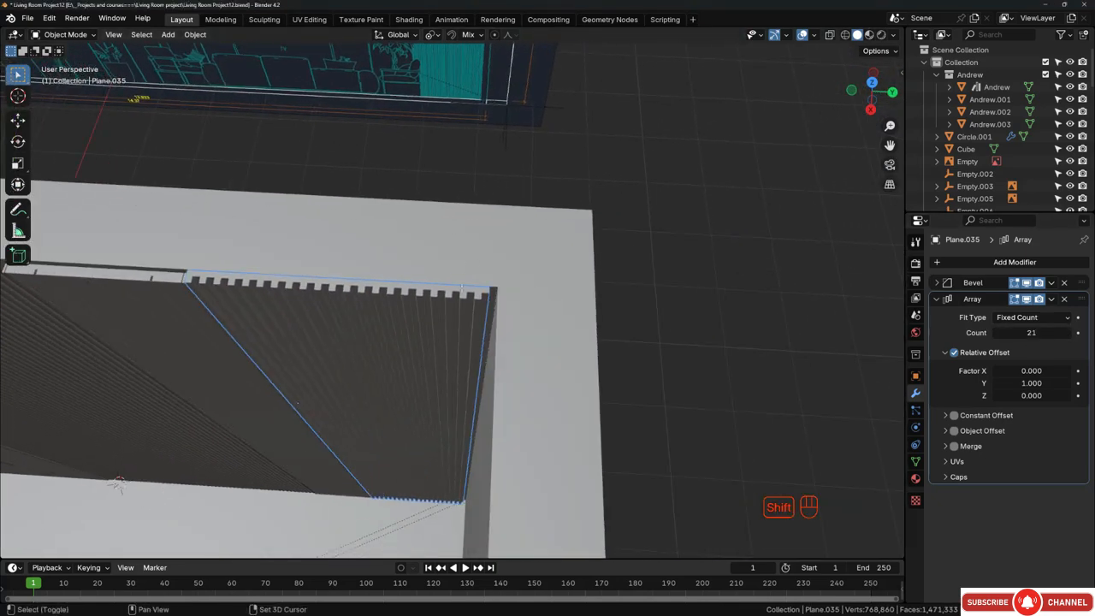
Step: Check the panel's end at the room corner and set the Array count to 22 to close the gap
{"action": "scroll", "coordinate": [465, 308], "scroll_direction": "up", "scroll_amount": 5}
{"action": "middle_click_drag", "start_coordinate": [520, 277], "coordinate": [402, 288], "text": "shift"}
{"action": "scroll", "coordinate": [402, 287], "scroll_direction": "up", "scroll_amount": 2}
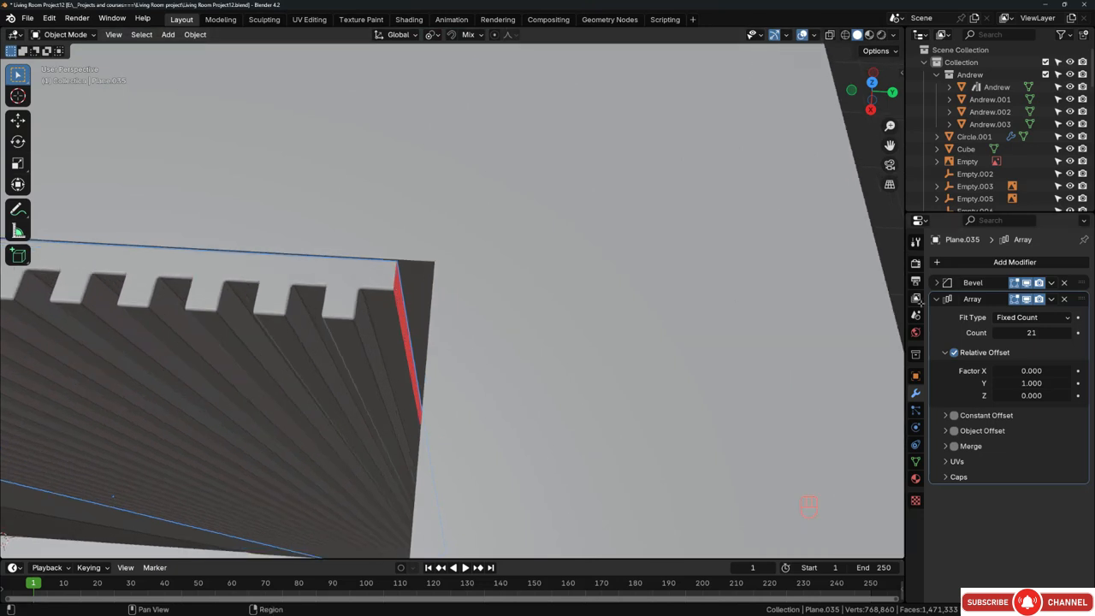
{"action": "left_click", "coordinate": [1066, 332]}
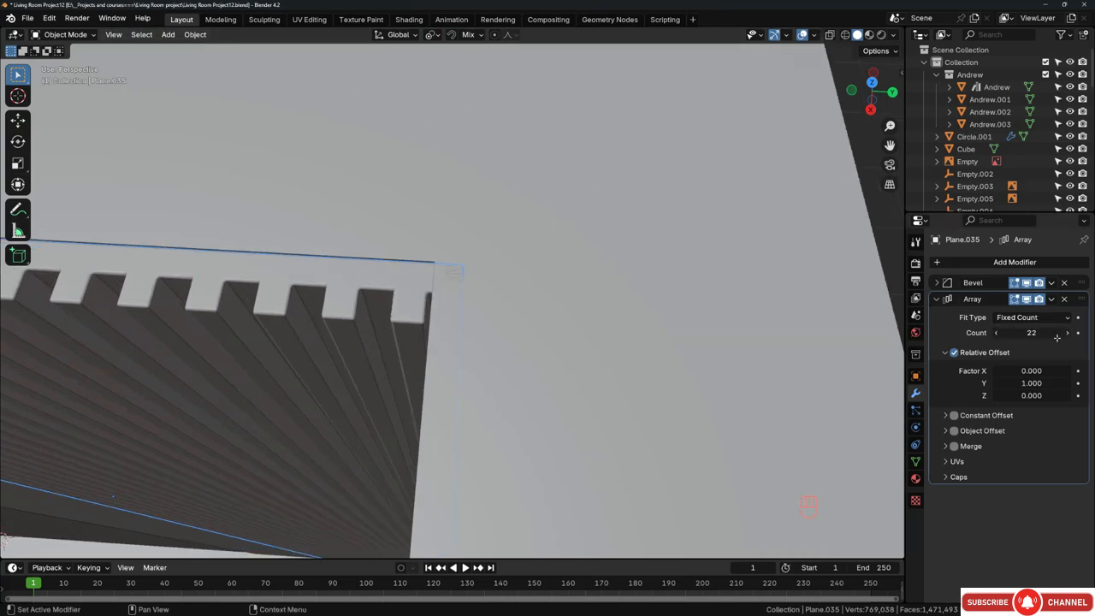
{"action": "left_click", "coordinate": [997, 333]}
{"action": "scroll", "coordinate": [425, 279], "scroll_direction": "down", "scroll_amount": 3}
{"action": "middle_click_drag", "start_coordinate": [423, 280], "coordinate": [356, 208], "text": "shift"}
{"action": "left_click", "coordinate": [1066, 333]}
Step: Isolate the slatted panel in local view and enable Merge on its Array with a distance of 0.2 cm
{"action": "key", "text": "KP_Divide"}
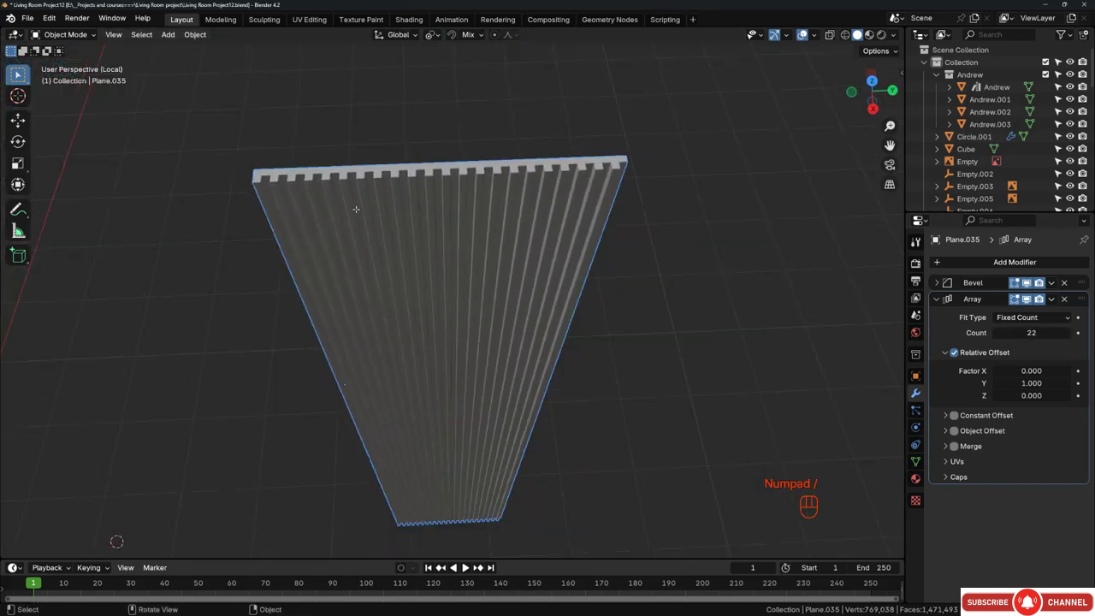
{"action": "middle_click_drag", "start_coordinate": [505, 205], "coordinate": [419, 190]}
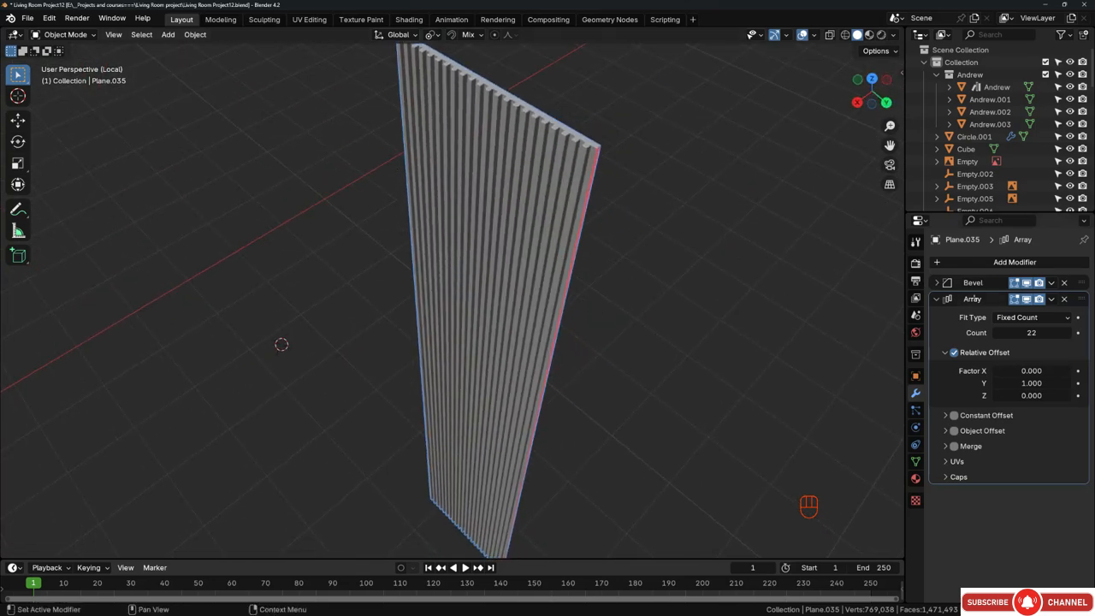
{"action": "middle_click_drag", "start_coordinate": [598, 187], "coordinate": [684, 193]}
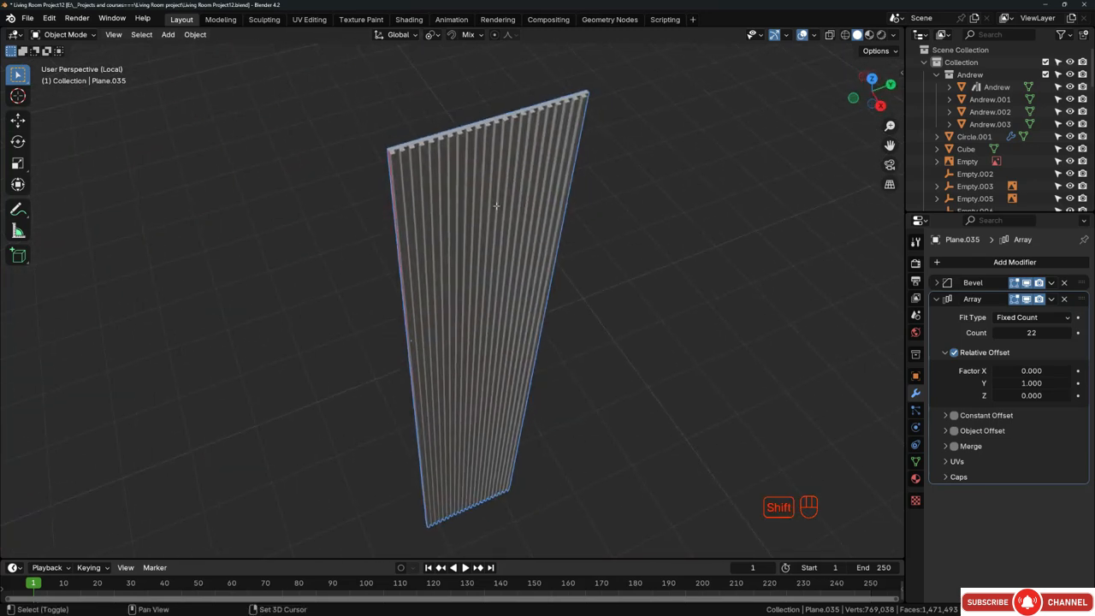
{"action": "middle_click_drag", "start_coordinate": [403, 149], "coordinate": [523, 193], "text": "shift"}
{"action": "scroll", "coordinate": [524, 192], "scroll_direction": "up", "scroll_amount": 9}
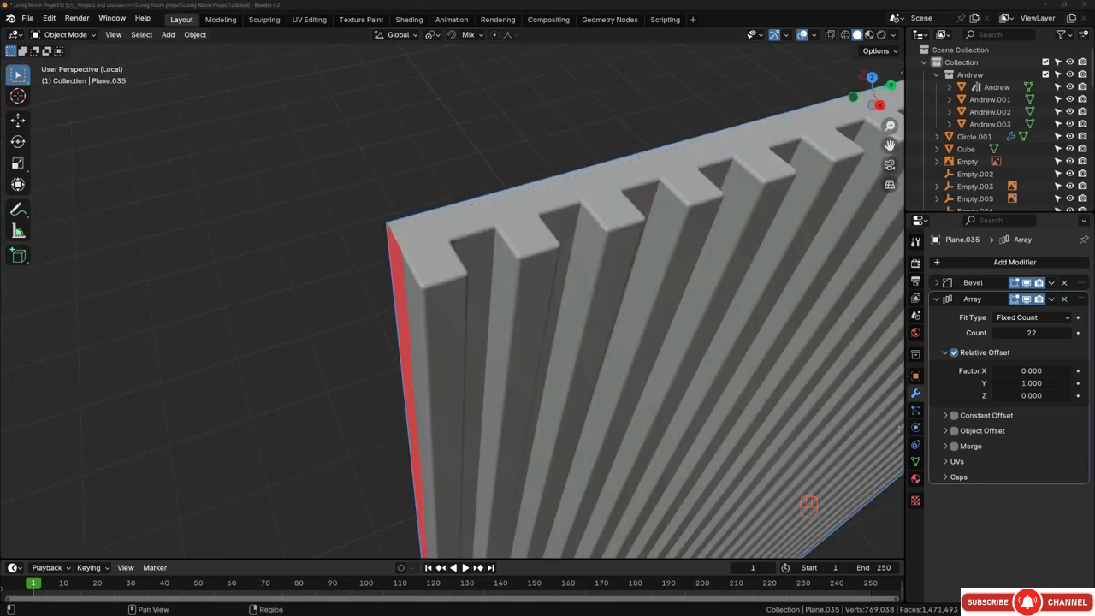
{"action": "left_click", "coordinate": [945, 445]}
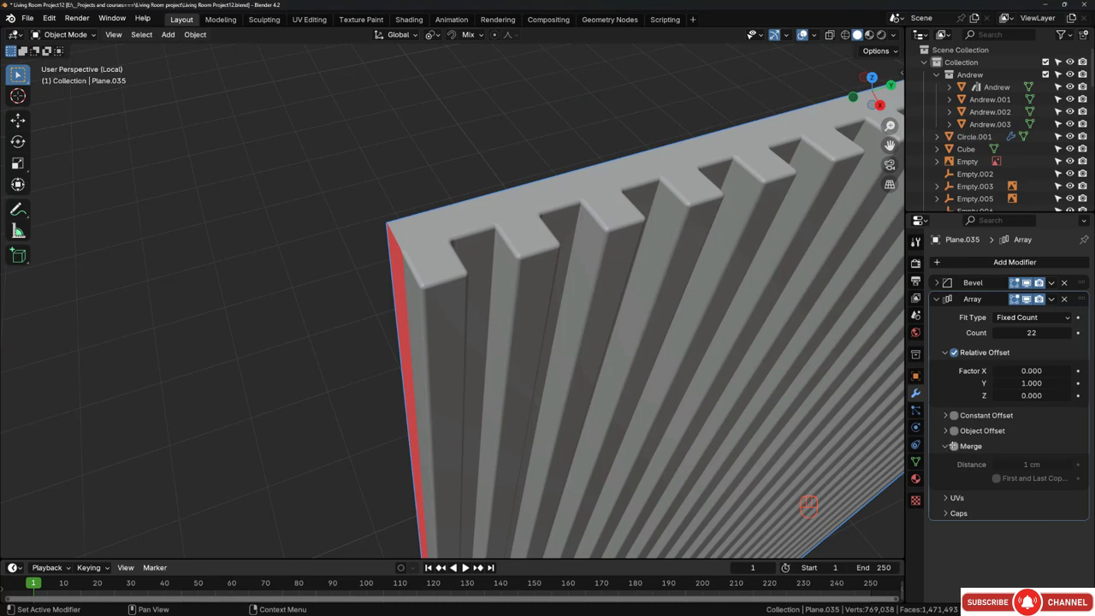
{"action": "left_click", "coordinate": [954, 445]}
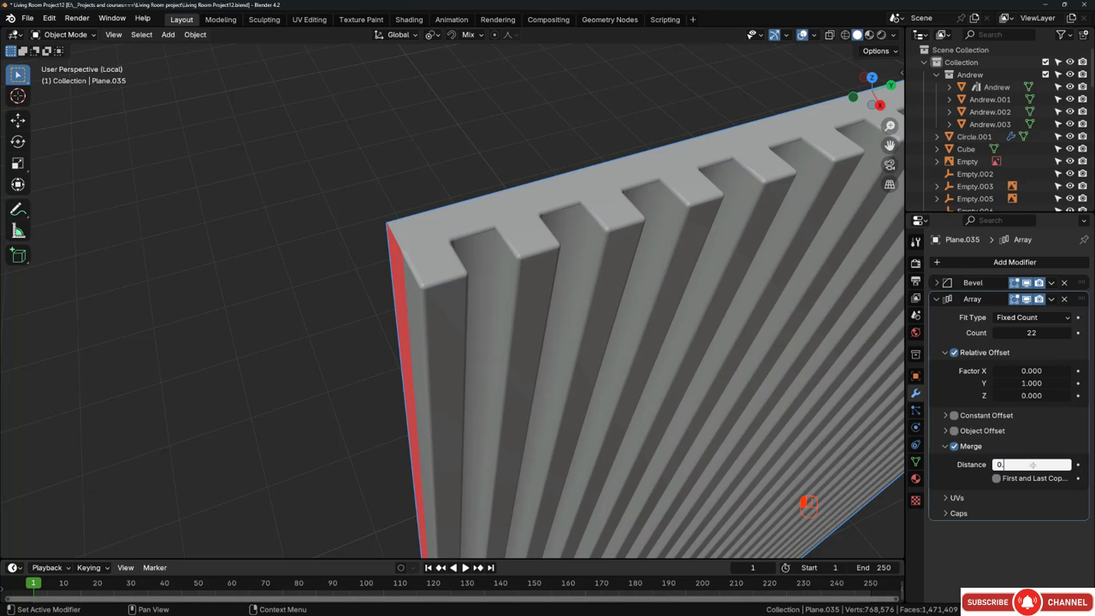
{"action": "middle_click_drag", "start_coordinate": [420, 209], "coordinate": [477, 259]}
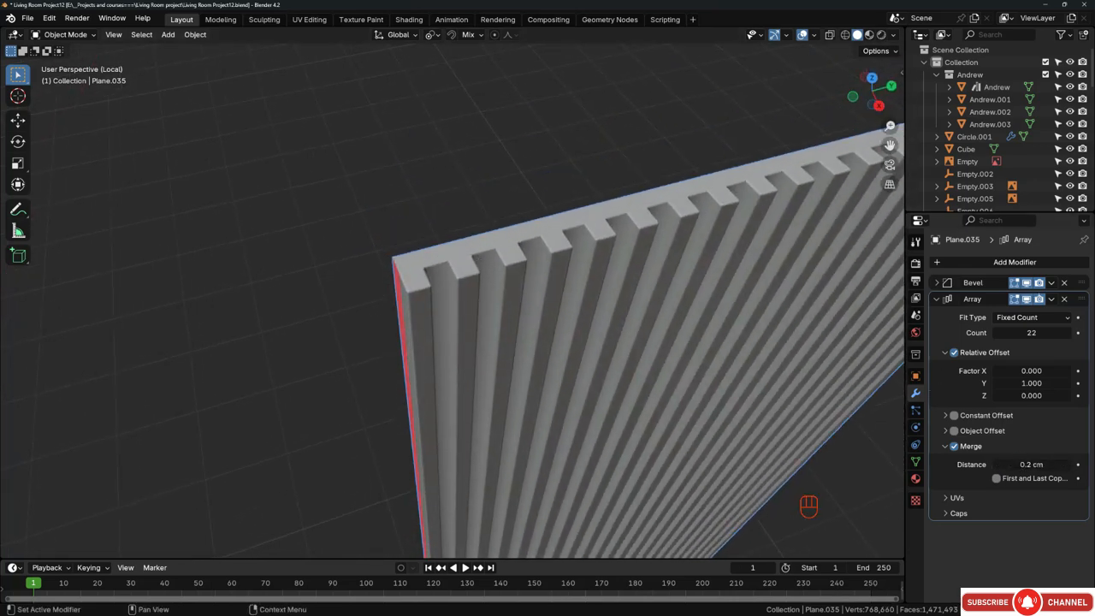
Step: Place the Bevel modifier below the Array in the stack and apply the Array modifier
{"action": "left_click_drag", "start_coordinate": [1079, 282], "coordinate": [1079, 513]}
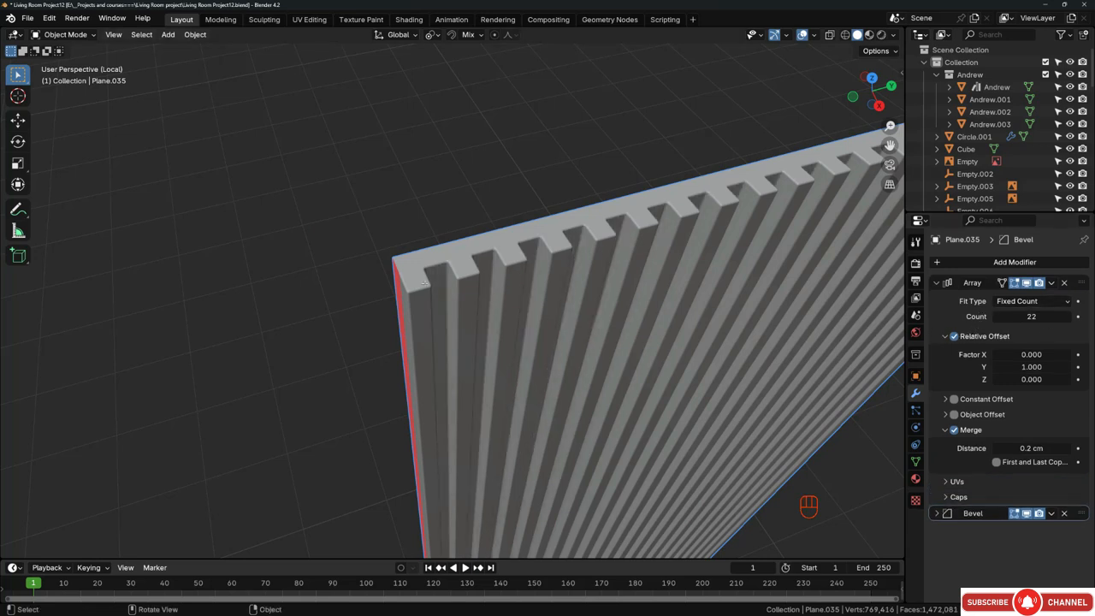
{"action": "scroll", "coordinate": [519, 248], "scroll_direction": "down", "scroll_amount": 2}
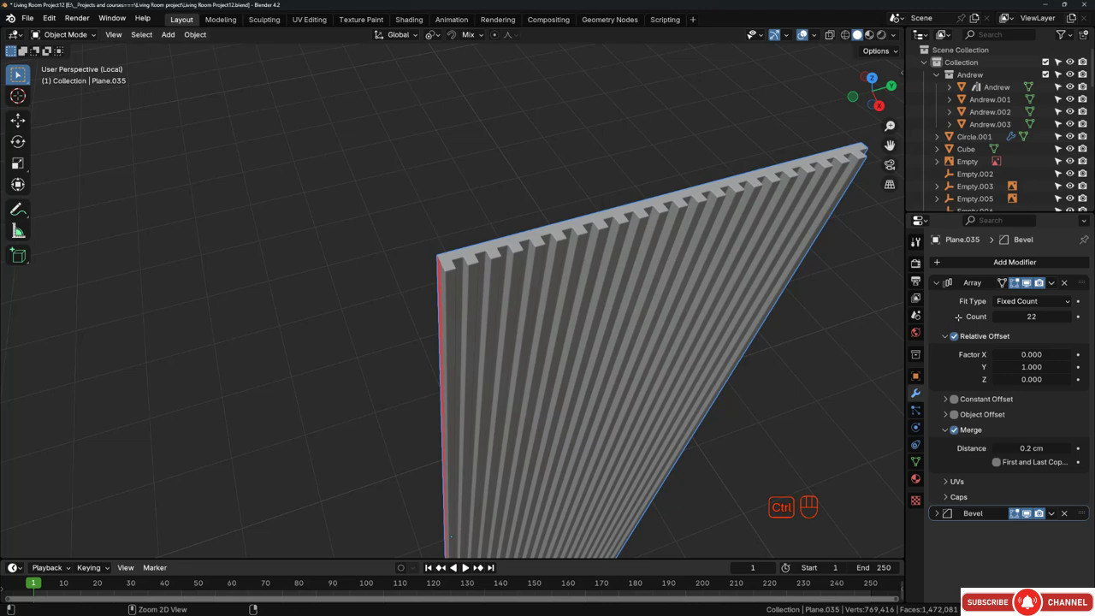
{"action": "key", "text": "ctrl+a"}
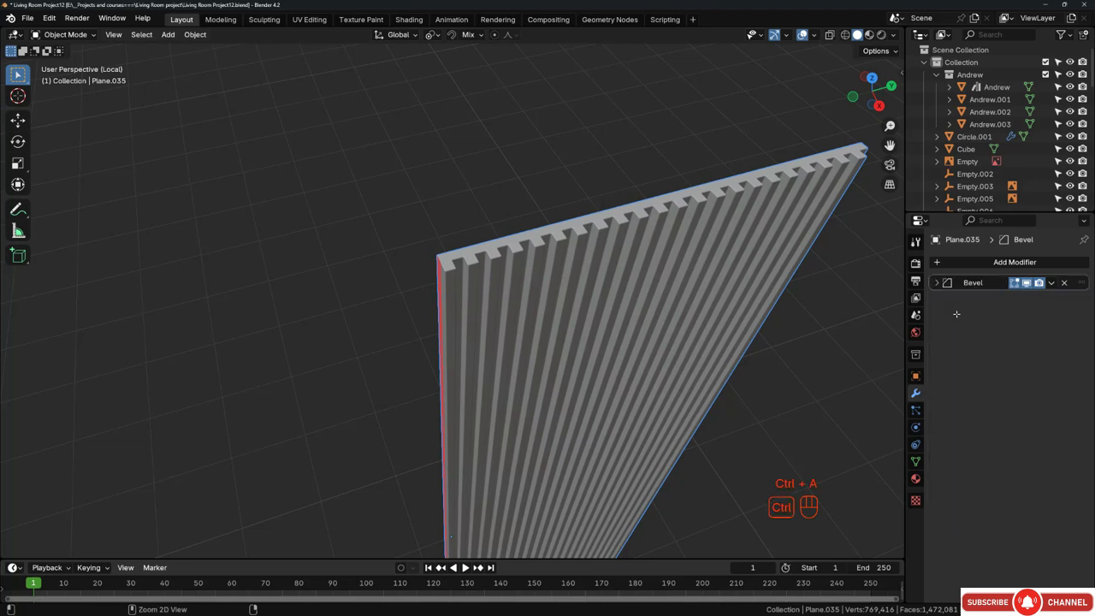
Step: Fill the open side faces at both ends of the slatted panel in Edit Mode
{"action": "scroll", "coordinate": [449, 266], "scroll_direction": "up", "scroll_amount": 2}
{"action": "key", "text": "Tab"}
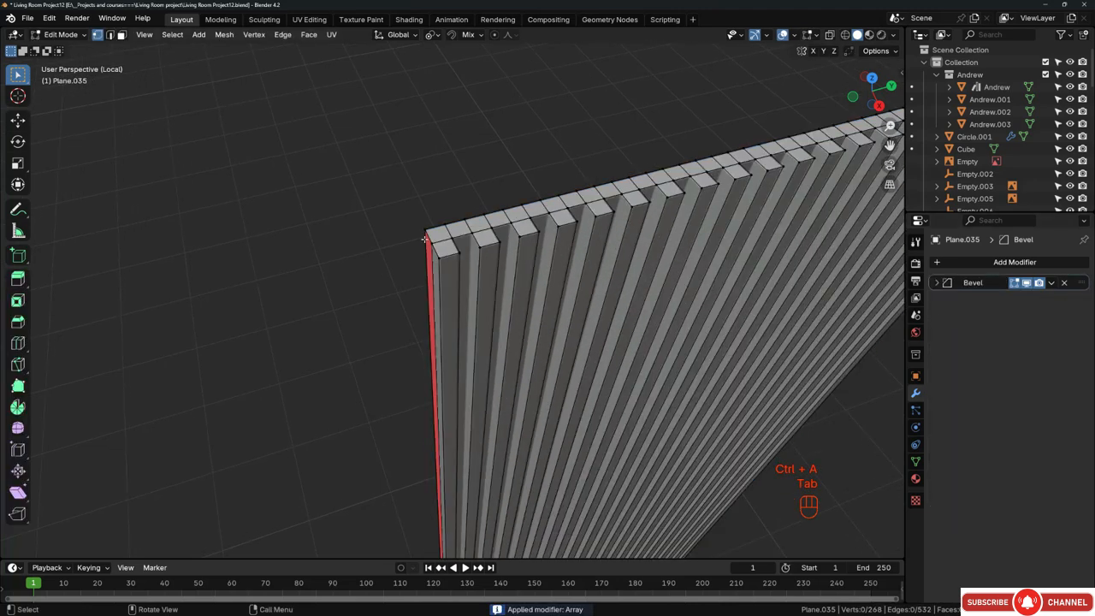
{"action": "middle_click_drag", "start_coordinate": [430, 243], "coordinate": [444, 269]}
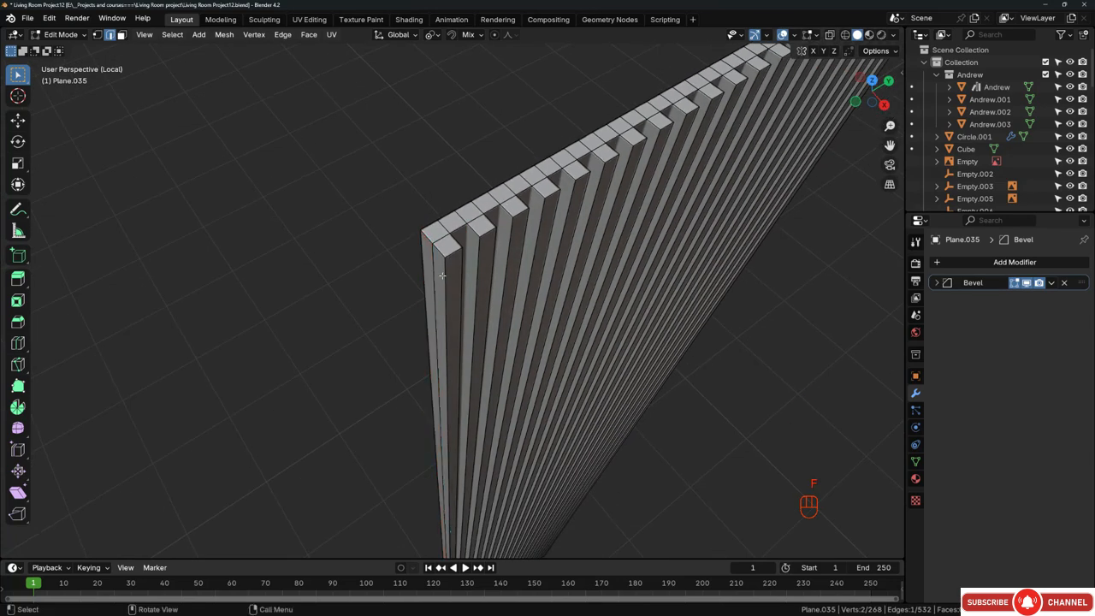
{"action": "scroll", "coordinate": [442, 275], "scroll_direction": "down", "scroll_amount": 5}
{"action": "middle_click_drag", "start_coordinate": [442, 276], "coordinate": [410, 288]}
{"action": "scroll", "coordinate": [410, 287], "scroll_direction": "up", "scroll_amount": 5}
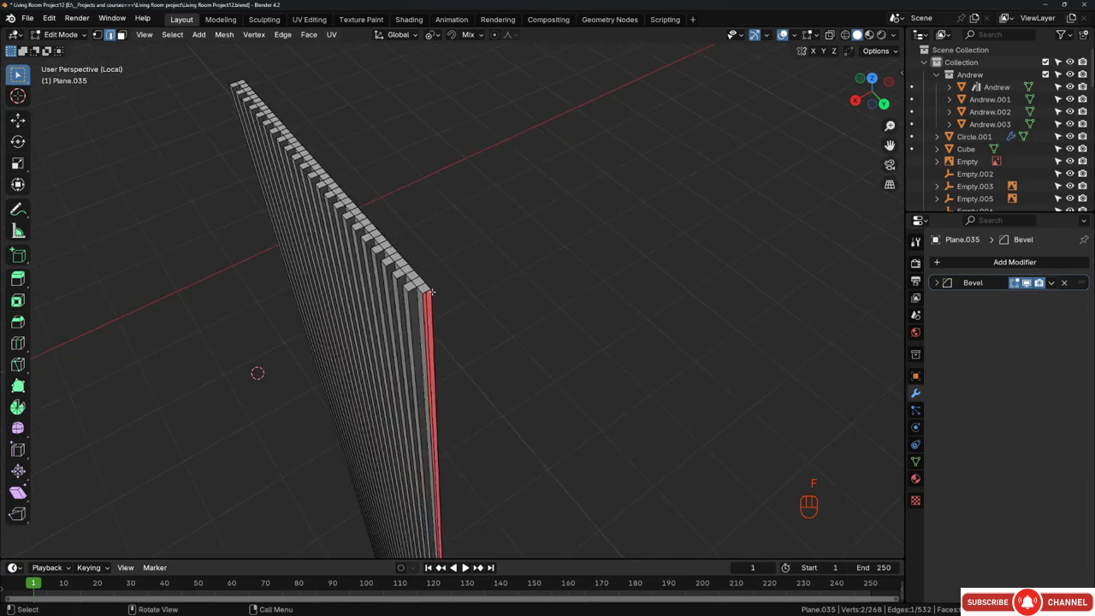
{"action": "key", "text": "f"}
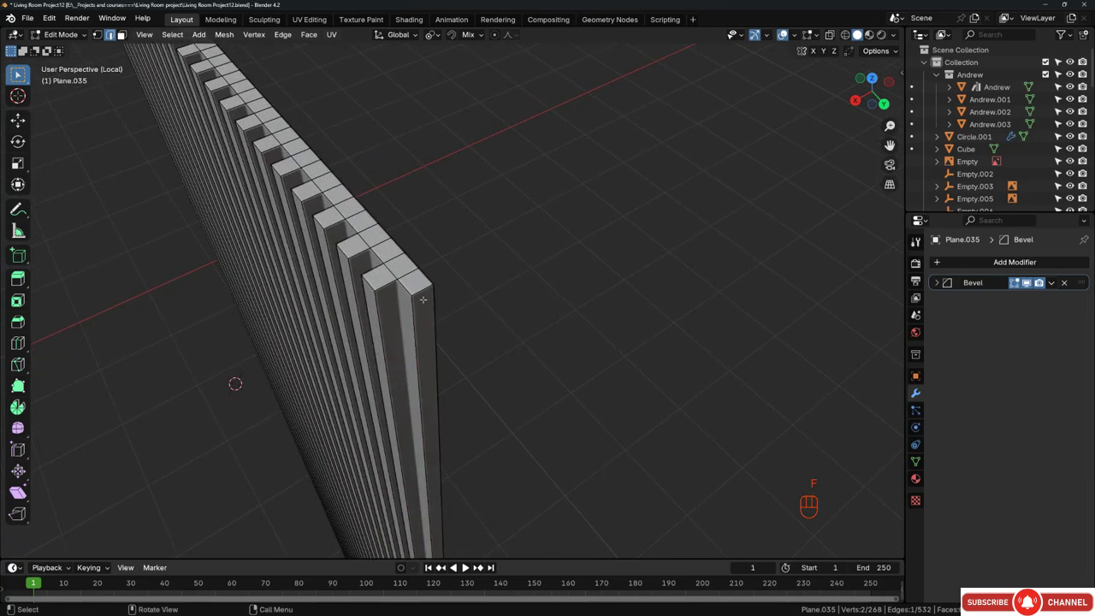
Step: Leave local view, scale all the panel's geometry along Y in top view to fit the wall corner, and return to Object Mode
{"action": "key", "text": "KP_7"}
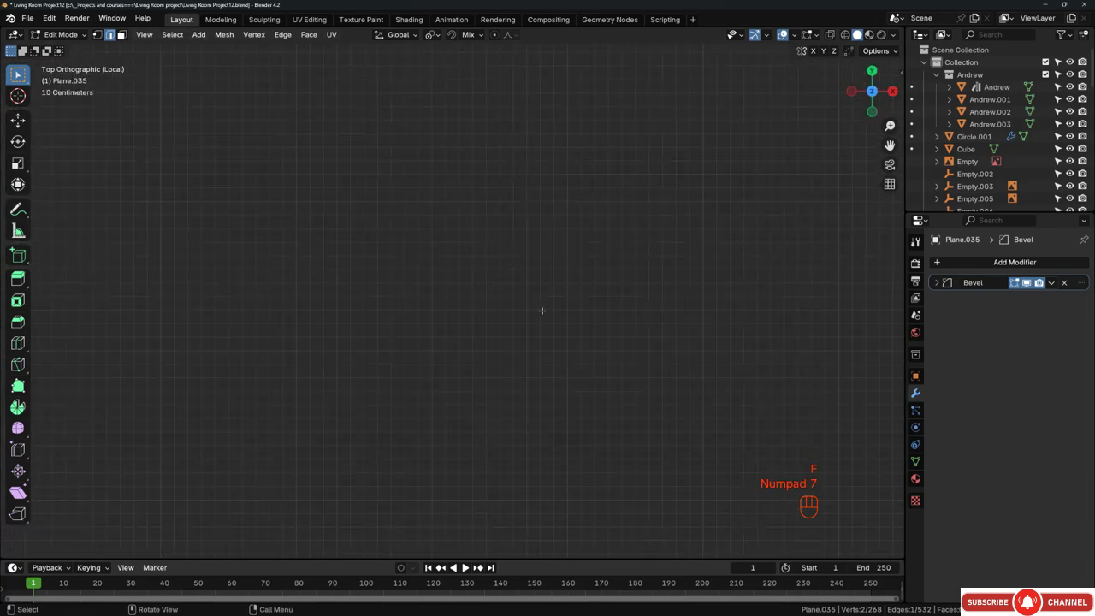
{"action": "key", "text": "KP_Divide"}
{"action": "key", "text": "KP_7"}
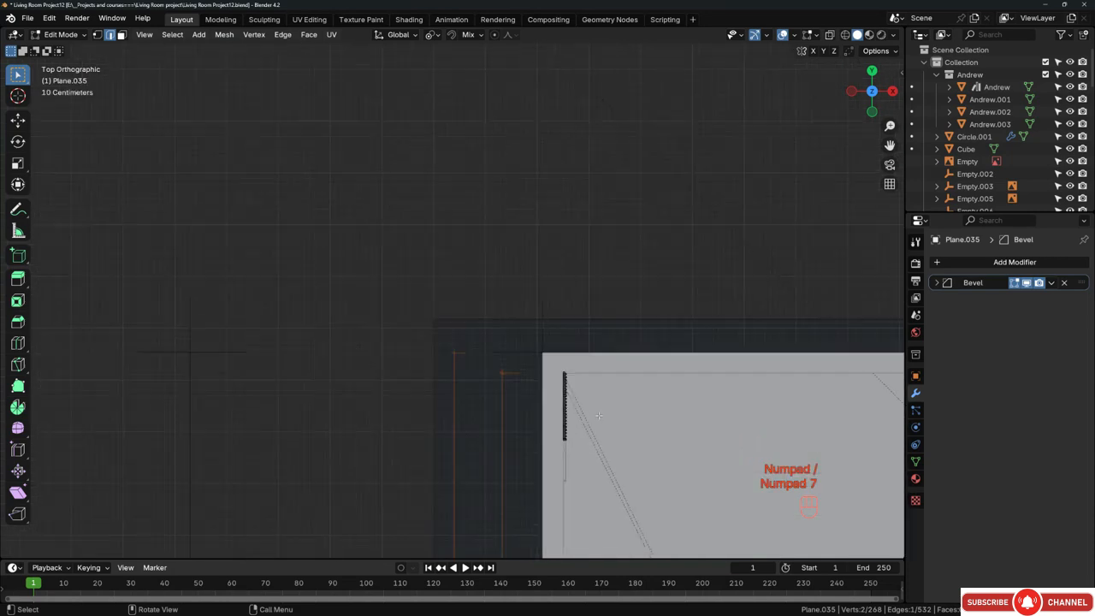
{"action": "scroll", "coordinate": [598, 415], "scroll_direction": "up", "scroll_amount": 6}
{"action": "key", "text": "a"}
{"action": "scroll", "coordinate": [549, 451], "scroll_direction": "down", "scroll_amount": 2}
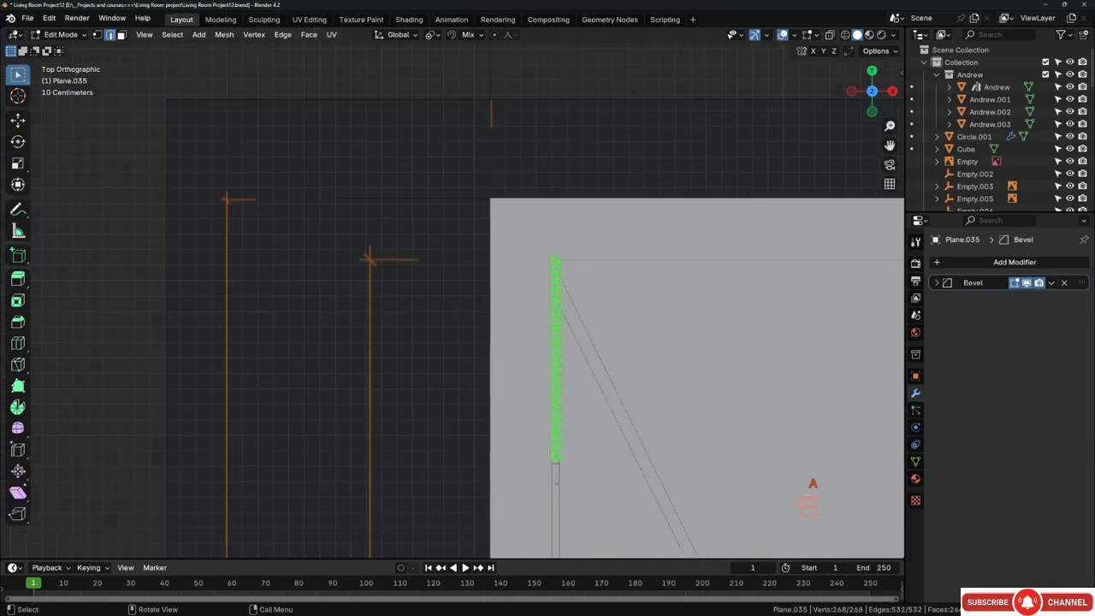
{"action": "scroll", "coordinate": [550, 451], "scroll_direction": "up", "scroll_amount": 9}
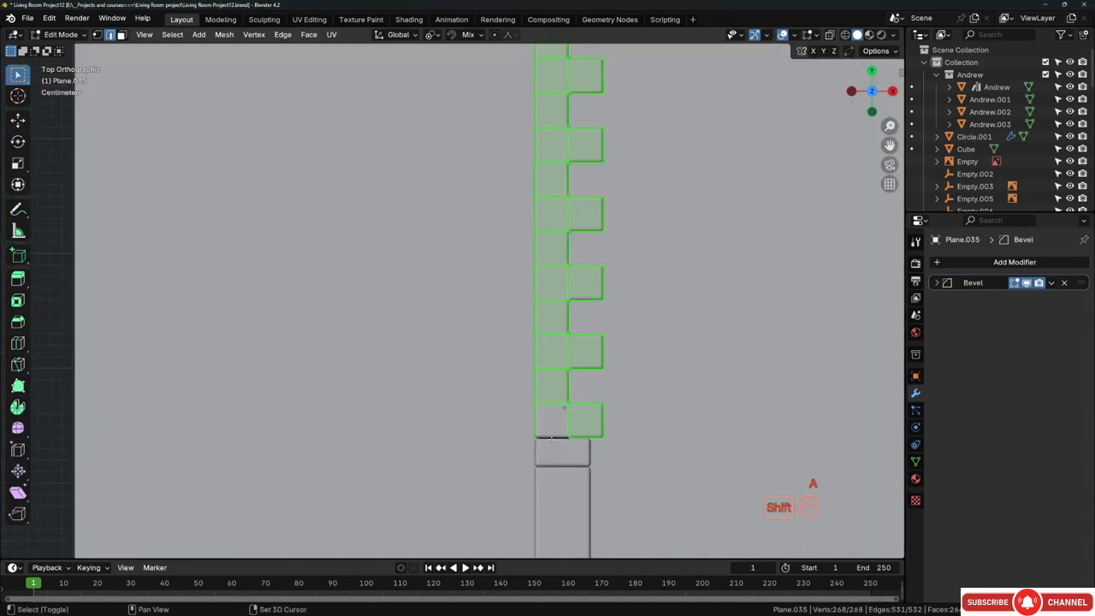
{"action": "scroll", "coordinate": [561, 437], "scroll_direction": "down", "scroll_amount": 10}
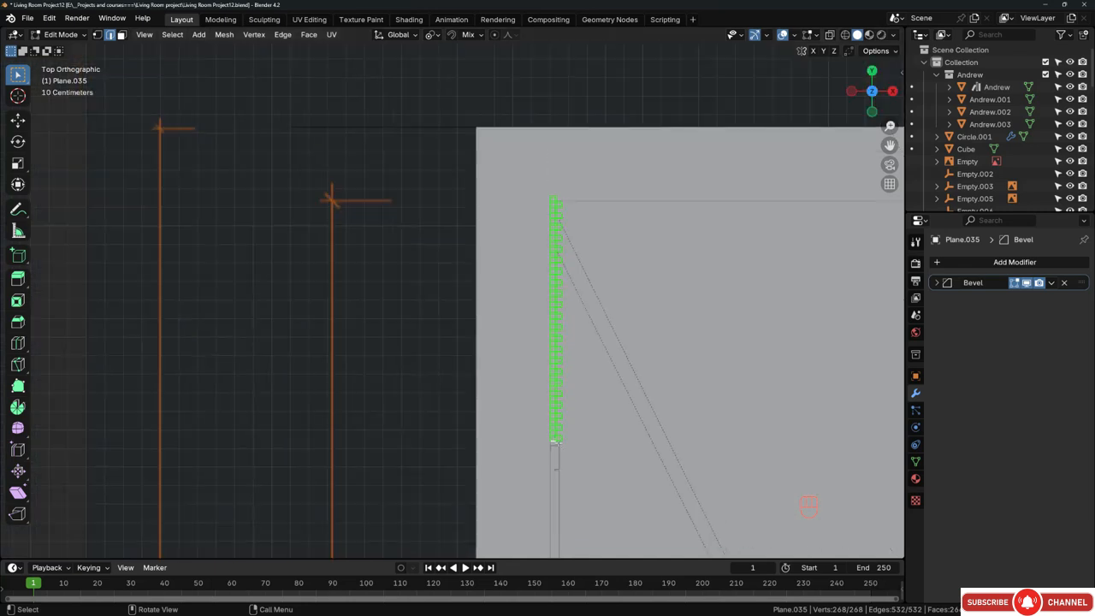
{"action": "middle_click_drag", "start_coordinate": [564, 213], "coordinate": [555, 247], "text": "shift"}
{"action": "scroll", "coordinate": [555, 248], "scroll_direction": "up", "scroll_amount": 5}
{"action": "scroll", "coordinate": [535, 199], "scroll_direction": "up", "scroll_amount": 6}
{"action": "key", "text": "s"}
{"action": "key", "text": "y"}
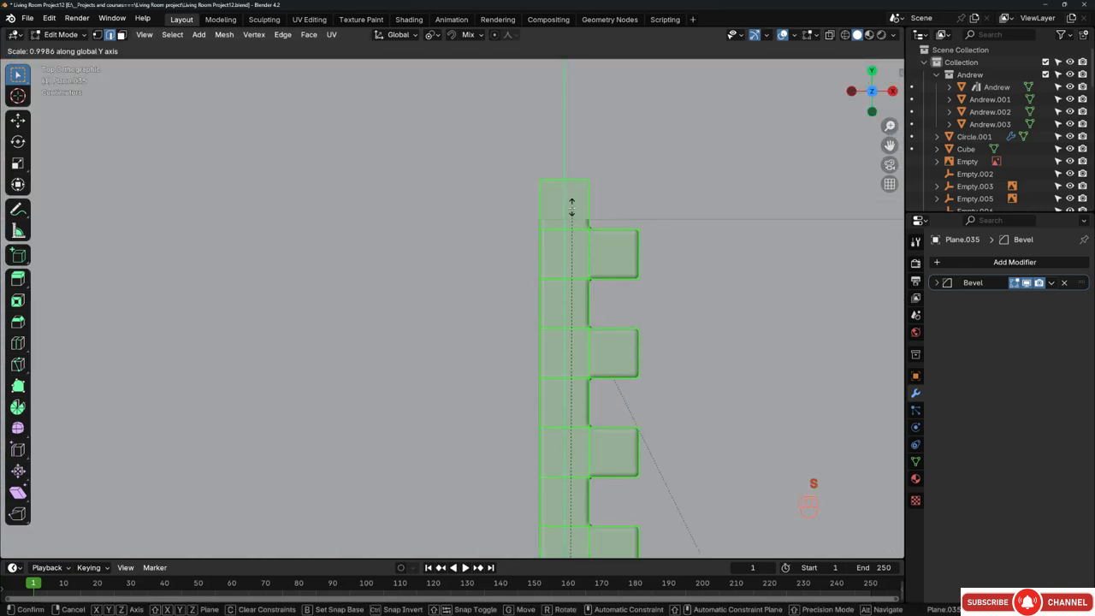
{"action": "left_click", "coordinate": [563, 346]}
{"action": "scroll", "coordinate": [563, 346], "scroll_direction": "down", "scroll_amount": 2}
{"action": "middle_click_drag", "start_coordinate": [563, 346], "coordinate": [484, 233]}
{"action": "key", "text": "z"}
{"action": "key", "text": "Tab"}
{"action": "key", "text": "alt+a"}
Step: Examine the finished fluted and slatted wall panels and compare them with the living room reference images
{"action": "scroll", "coordinate": [484, 232], "scroll_direction": "down", "scroll_amount": 2}
{"action": "middle_click_drag", "start_coordinate": [385, 248], "coordinate": [482, 242], "text": "shift"}
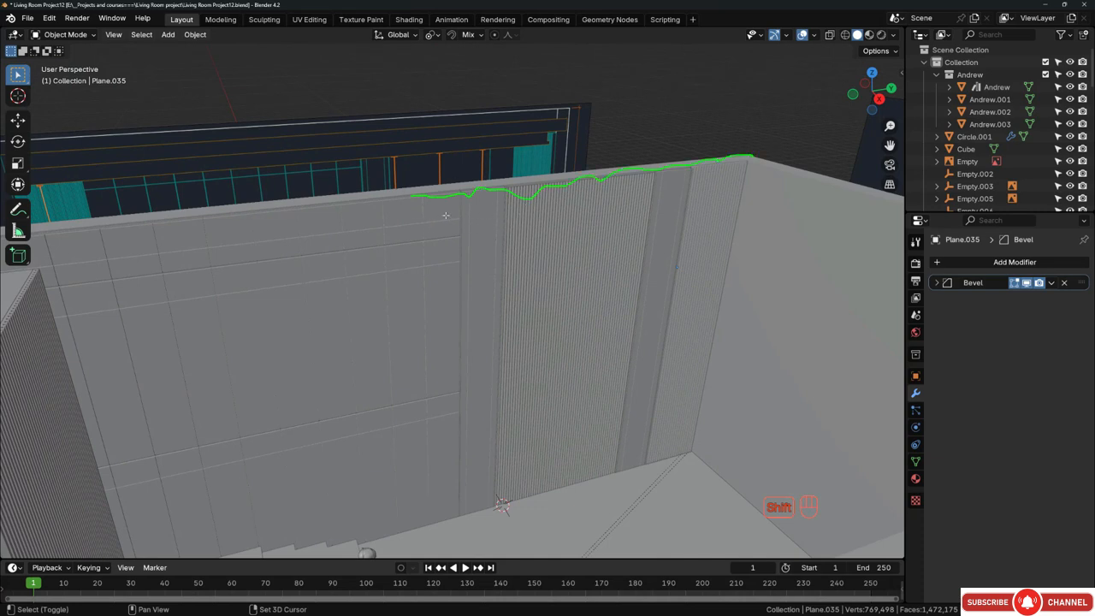
{"action": "middle_click_drag", "start_coordinate": [521, 287], "coordinate": [466, 239]}
{"action": "scroll", "coordinate": [549, 307], "scroll_direction": "up", "scroll_amount": 2}
{"action": "key", "text": "alt+Tab"}
{"action": "right_click_drag", "start_coordinate": [903, 246], "coordinate": [920, 252]}
{"action": "scroll", "coordinate": [513, 299], "scroll_direction": "up", "scroll_amount": 2}
{"action": "middle_click_drag", "start_coordinate": [479, 316], "coordinate": [417, 373]}
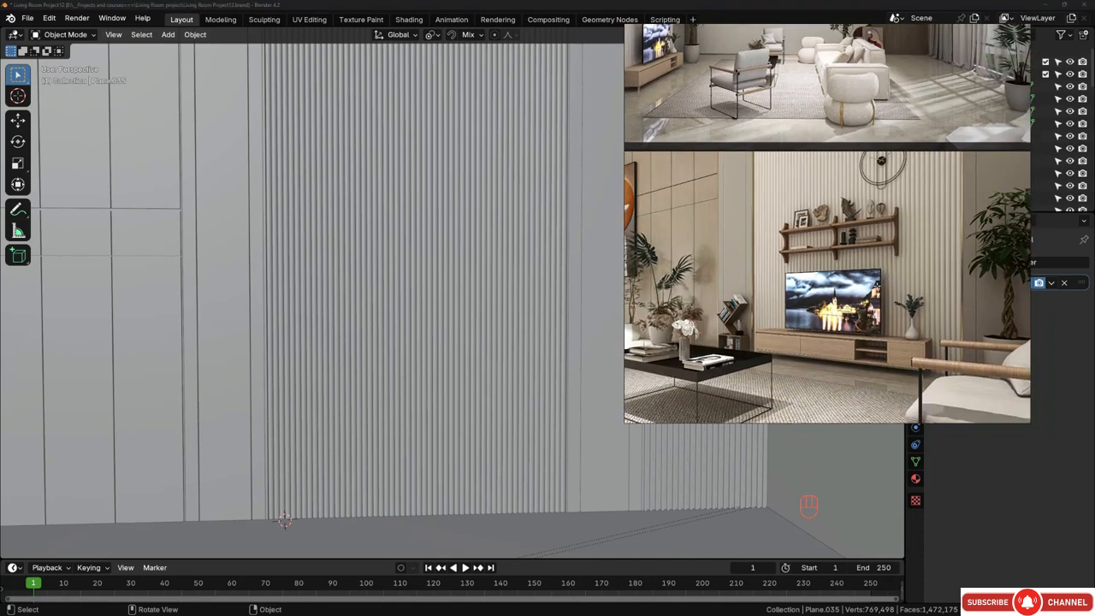
{"action": "middle_click_drag", "start_coordinate": [401, 290], "coordinate": [421, 289]}
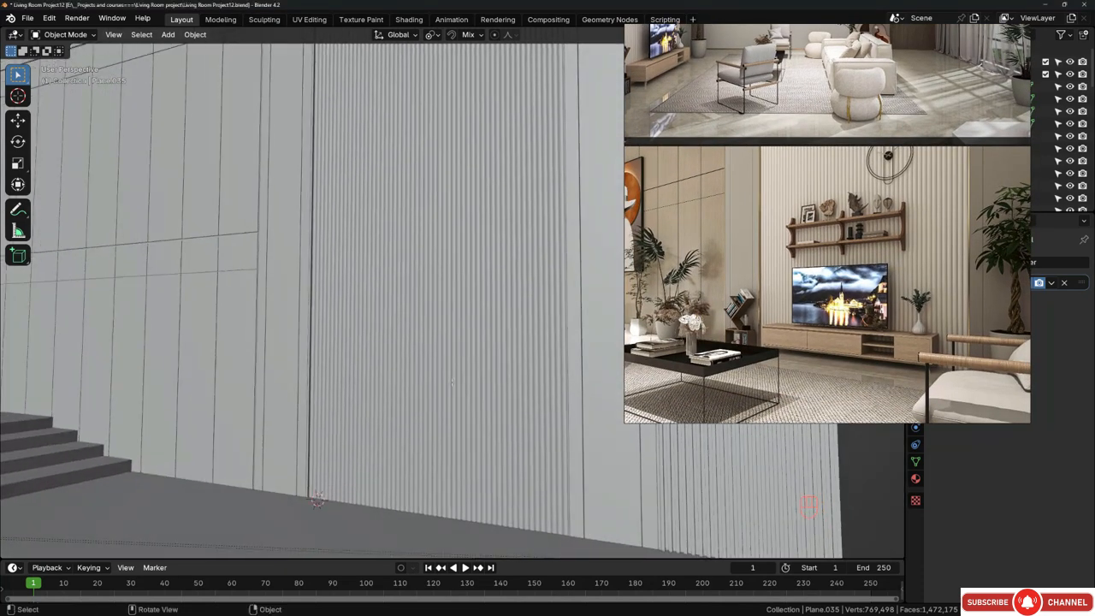
Step: Select the fluted wall panel and bring its lower end beside the adjoining flat panel into view
{"action": "middle_click_drag", "start_coordinate": [452, 501], "coordinate": [453, 329], "text": "ctrl"}
{"action": "middle_click_drag", "start_coordinate": [297, 389], "coordinate": [402, 424]}
{"action": "middle_click_drag", "start_coordinate": [248, 469], "coordinate": [329, 446], "text": "shift"}
{"action": "scroll", "coordinate": [345, 430], "scroll_direction": "up", "scroll_amount": 4}
{"action": "scroll", "coordinate": [322, 440], "scroll_direction": "down", "scroll_amount": 2}
{"action": "left_click", "coordinate": [313, 425]}
{"action": "scroll", "coordinate": [315, 448], "scroll_direction": "up", "scroll_amount": 1}
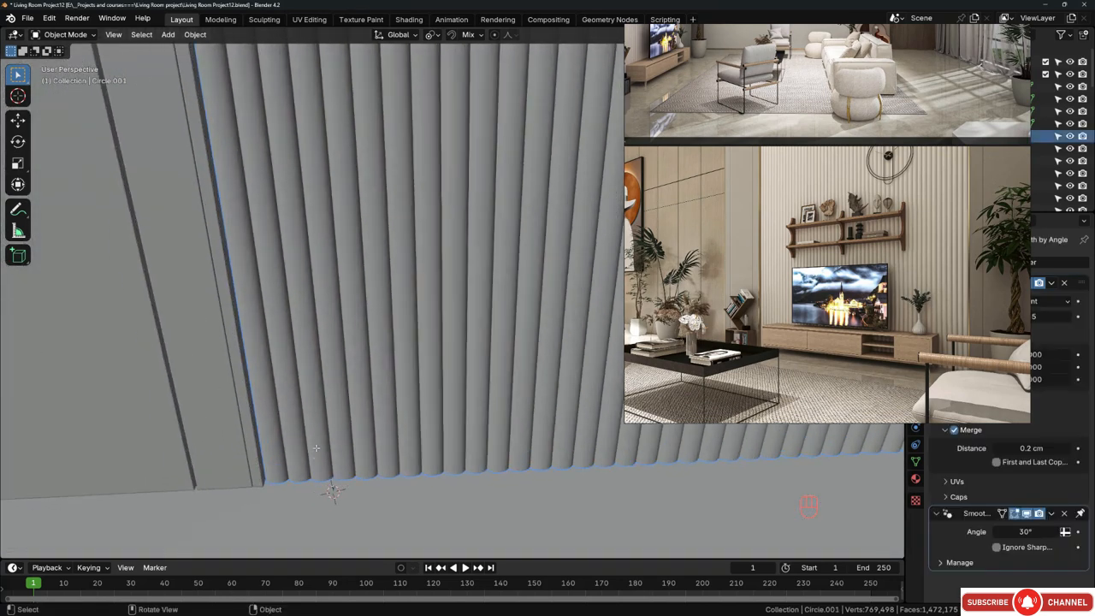
{"action": "scroll", "coordinate": [315, 448], "scroll_direction": "up", "scroll_amount": 1}
{"action": "key", "text": "s"}
{"action": "key", "text": "y"}
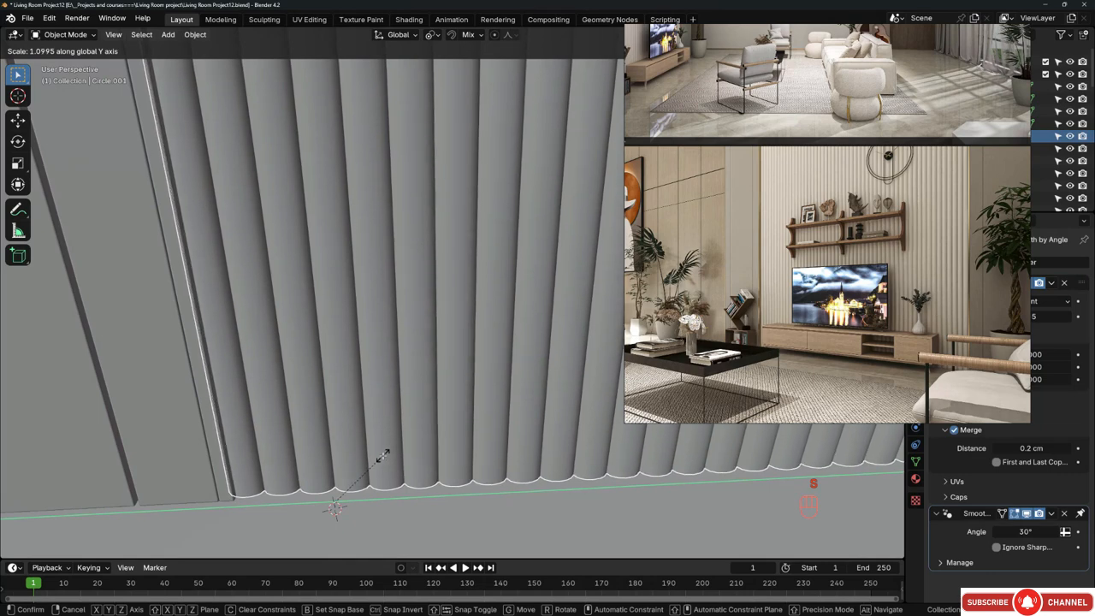
{"action": "left_click", "coordinate": [385, 461]}
Step: Enter Edit Mode on the fluted panel and select all geometry of its base flute
{"action": "key", "text": "Tab"}
{"action": "key", "text": "a"}
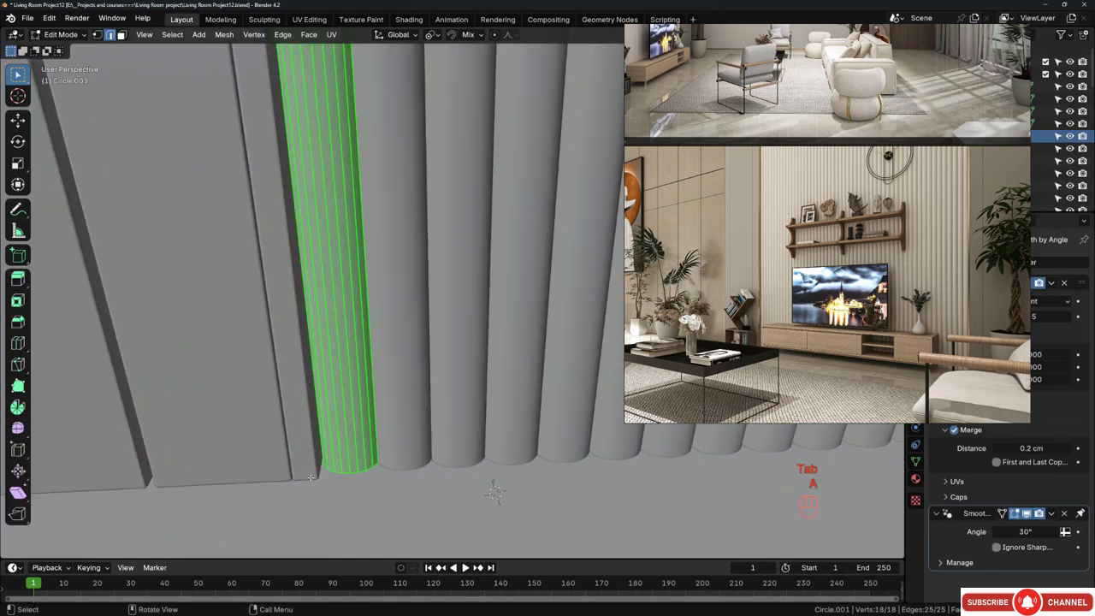
{"action": "scroll", "coordinate": [311, 477], "scroll_direction": "up", "scroll_amount": 2}
{"action": "middle_click_drag", "start_coordinate": [326, 444], "coordinate": [446, 463], "text": "shift"}
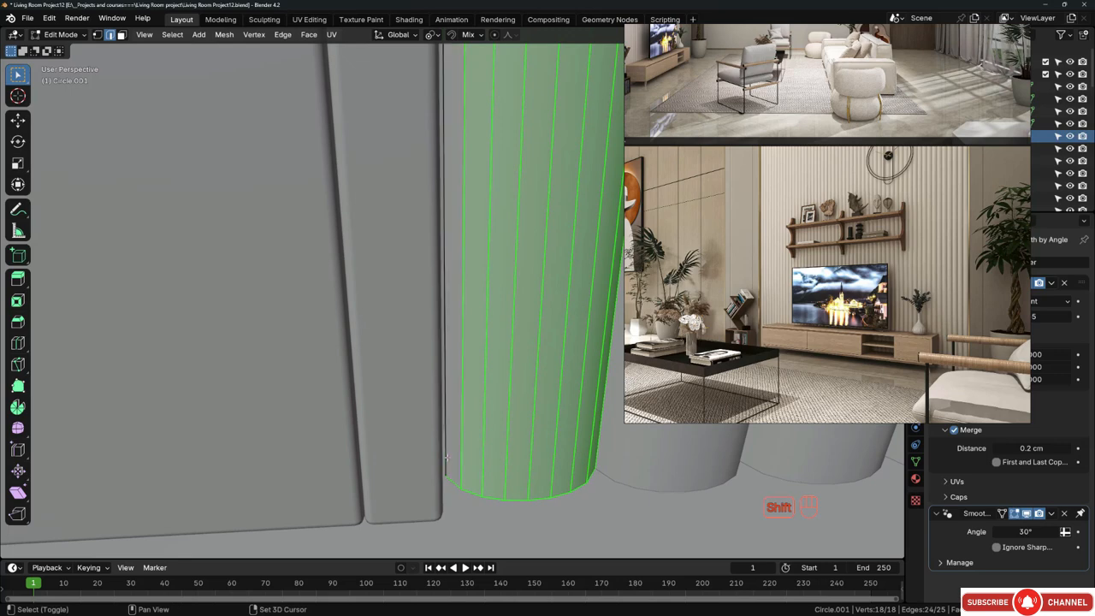
{"action": "scroll", "coordinate": [445, 462], "scroll_direction": "down", "scroll_amount": 4}
{"action": "key", "text": "s"}
{"action": "key", "text": "y"}
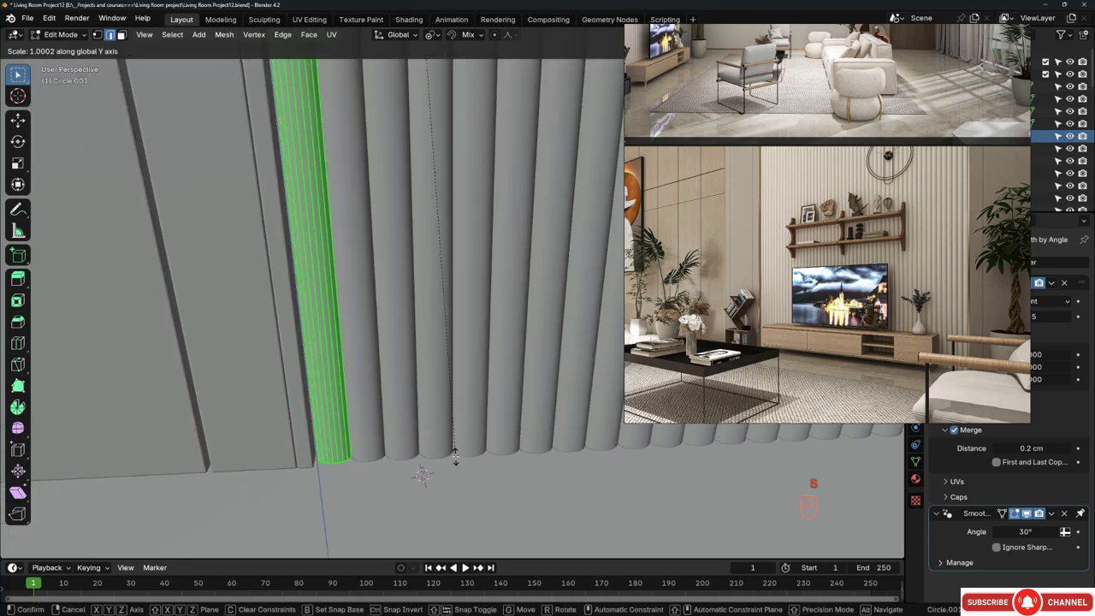
{"action": "left_click", "coordinate": [473, 435]}
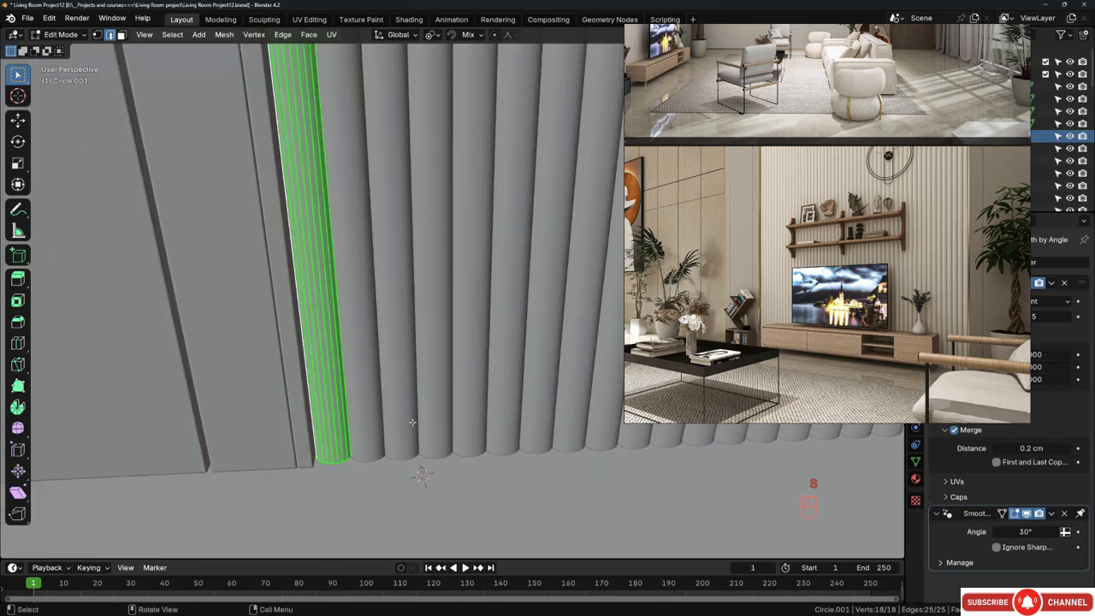
{"action": "key", "text": "s"}
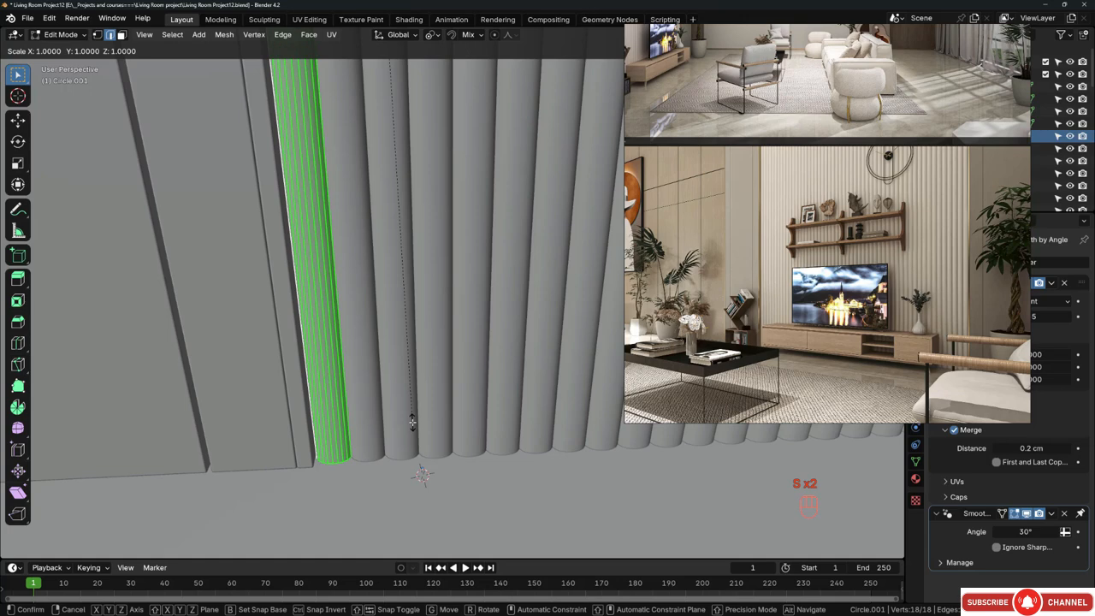
{"action": "right_click", "coordinate": [412, 422]}
Step: Widen the selected base flute by scaling it along global Y by about 1.354
{"action": "right_click_drag", "start_coordinate": [862, 210], "coordinate": [1094, 279]}
{"action": "mouse_move", "coordinate": [481, 291]}
{"action": "middle_mouse_down"}
{"action": "mouse_move", "coordinate": [482, 303]}
{"action": "mouse_move", "coordinate": [489, 295]}
{"action": "middle_mouse_up"}
{"action": "key", "text": "s"}
{"action": "key", "text": "y"}
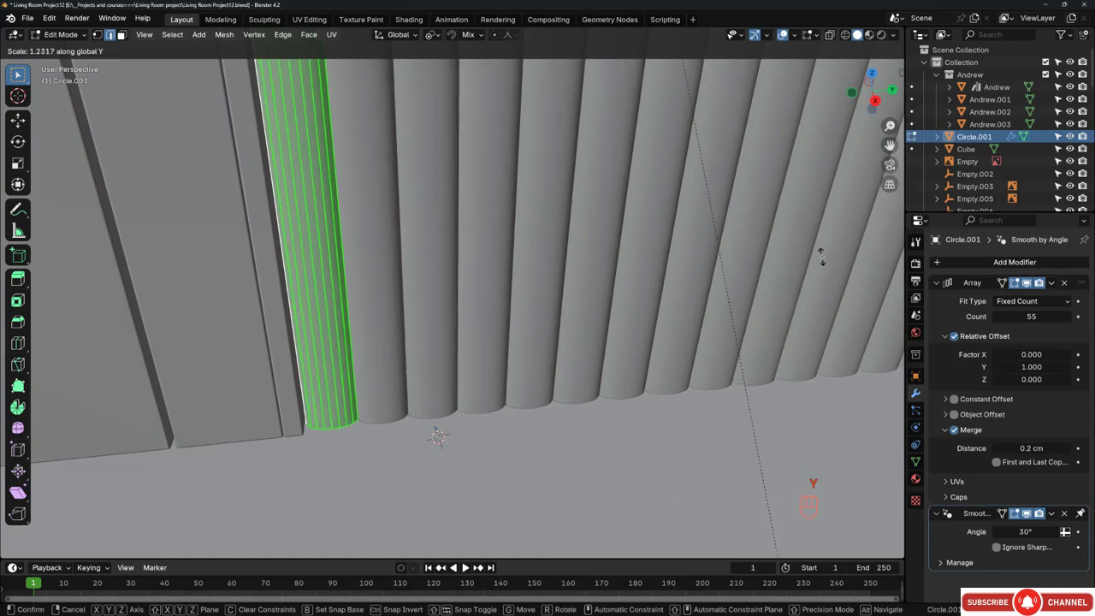
{"action": "left_click", "coordinate": [809, 509]}
Step: Adjust the flute's depth by scaling it along global X by about 1.742 and again by about 0.78
{"action": "middle_click_drag", "start_coordinate": [598, 488], "coordinate": [385, 320]}
{"action": "key", "text": "s"}
{"action": "key", "text": "x"}
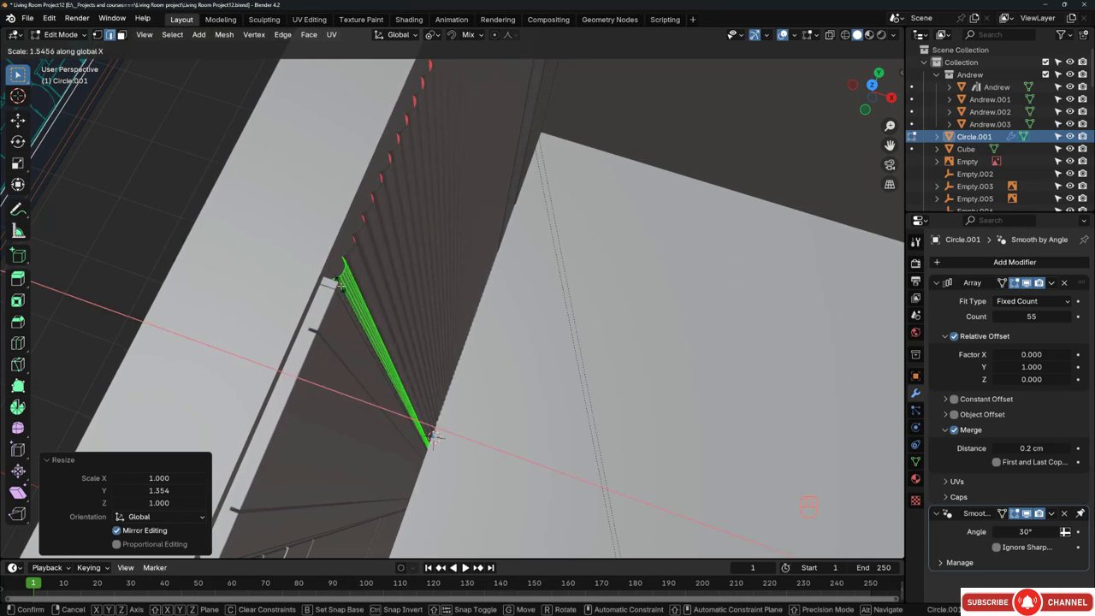
{"action": "left_click", "coordinate": [324, 268]}
{"action": "scroll", "coordinate": [342, 259], "scroll_direction": "up", "scroll_amount": 4}
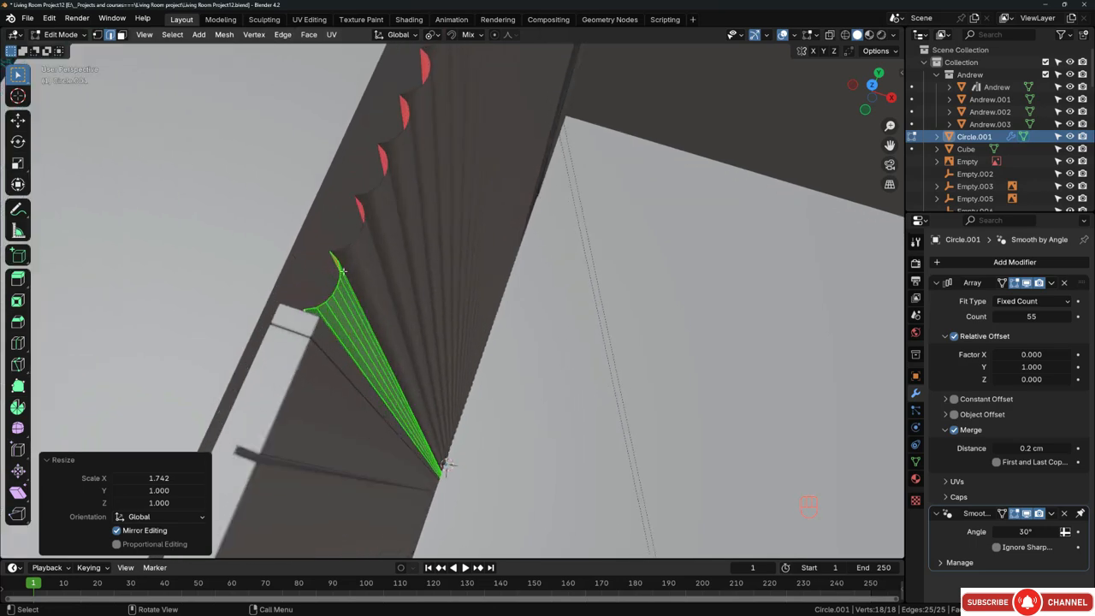
{"action": "key", "text": "s"}
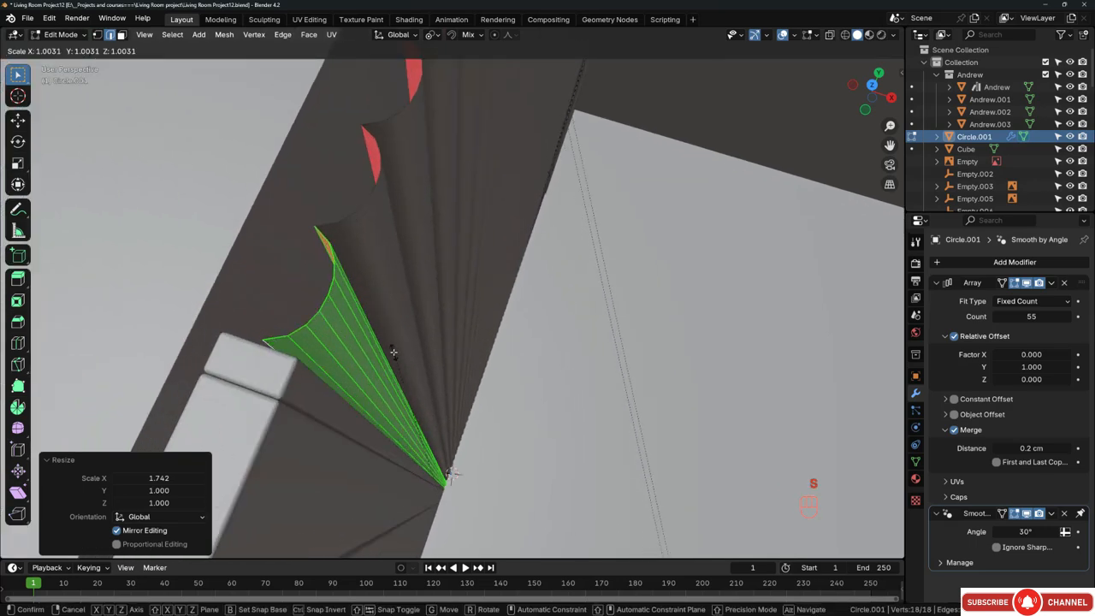
{"action": "key", "text": "x"}
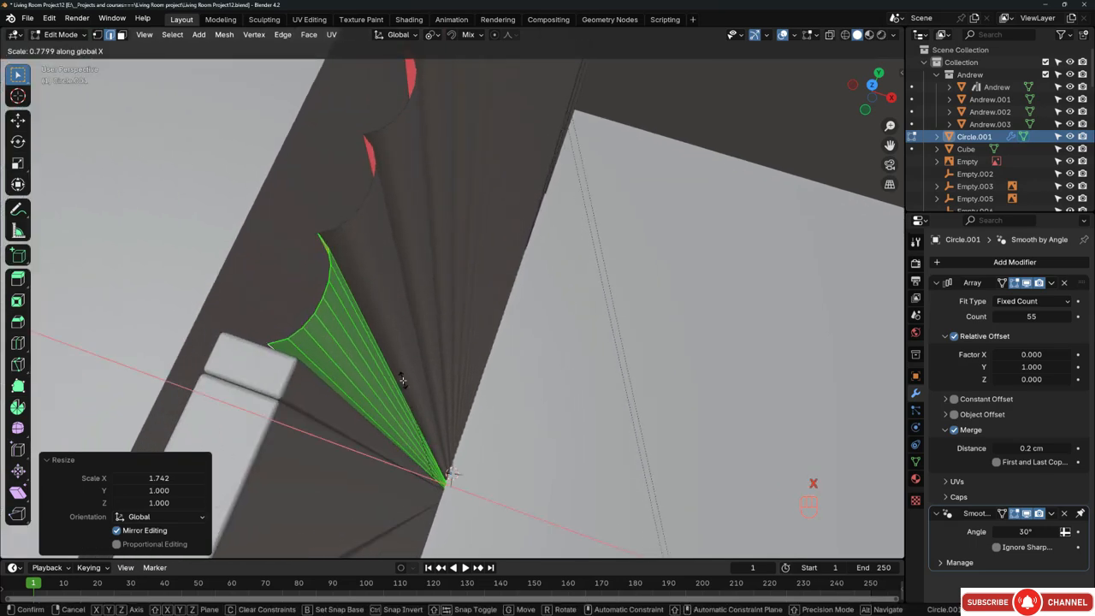
{"action": "left_click", "coordinate": [402, 381]}
Step: Return to Object Mode and reduce the fluted panel's Array count to 41
{"action": "scroll", "coordinate": [402, 382], "scroll_direction": "down", "scroll_amount": 4}
{"action": "middle_click_drag", "start_coordinate": [478, 410], "coordinate": [299, 299]}
{"action": "middle_click_drag", "start_coordinate": [513, 295], "coordinate": [475, 292], "text": "shift"}
{"action": "middle_click_drag", "start_coordinate": [475, 293], "coordinate": [442, 302]}
{"action": "key", "text": "Tab"}
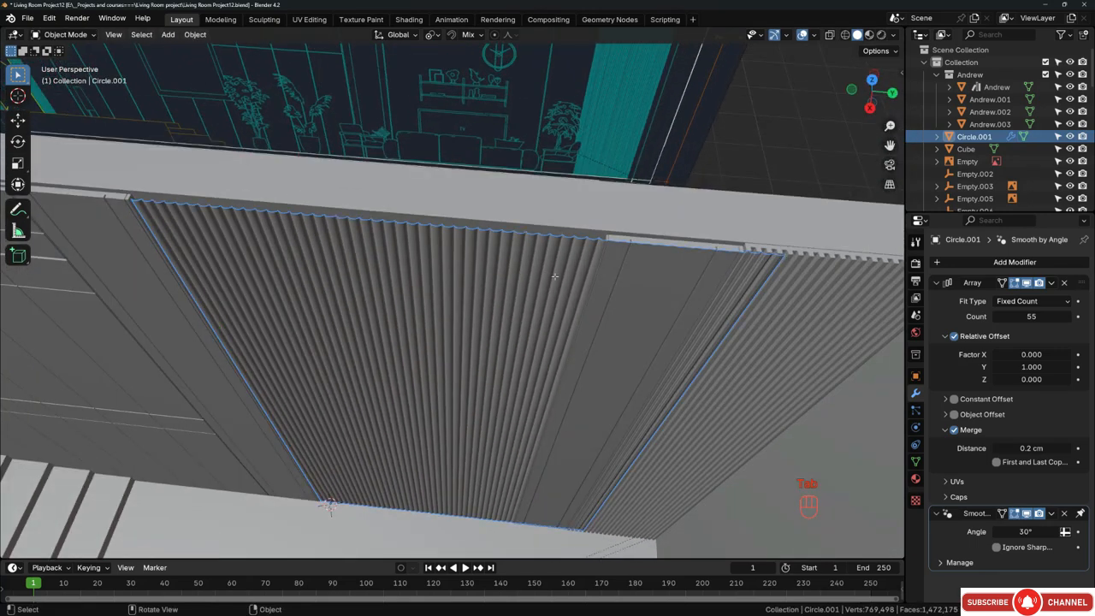
{"action": "middle_click_drag", "start_coordinate": [580, 267], "coordinate": [538, 261], "text": "shift"}
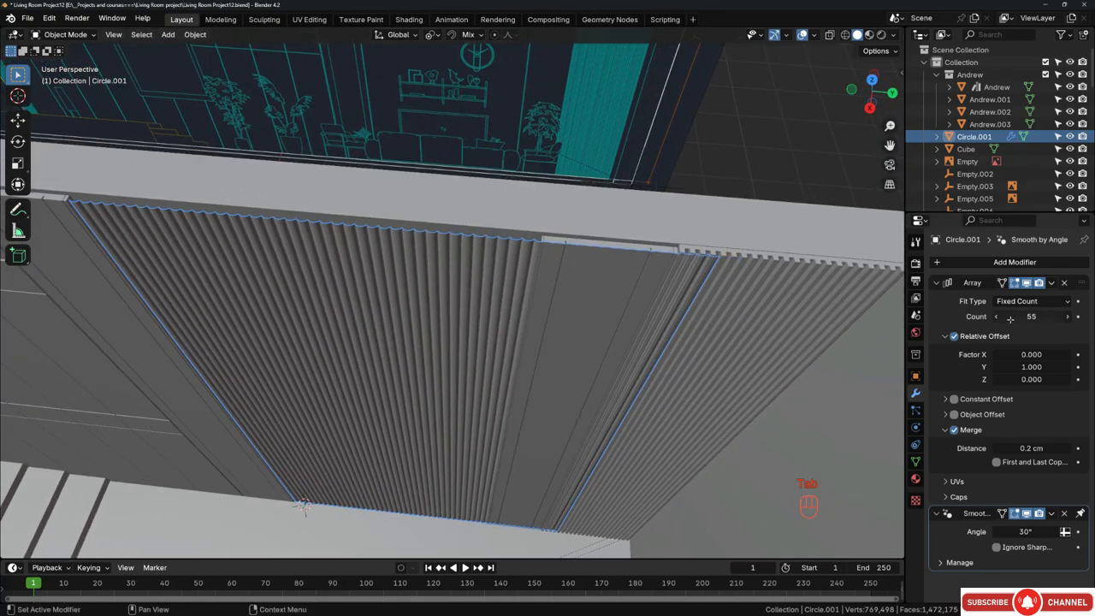
{"action": "left_click_drag", "start_coordinate": [1030, 316], "coordinate": [990, 317]}
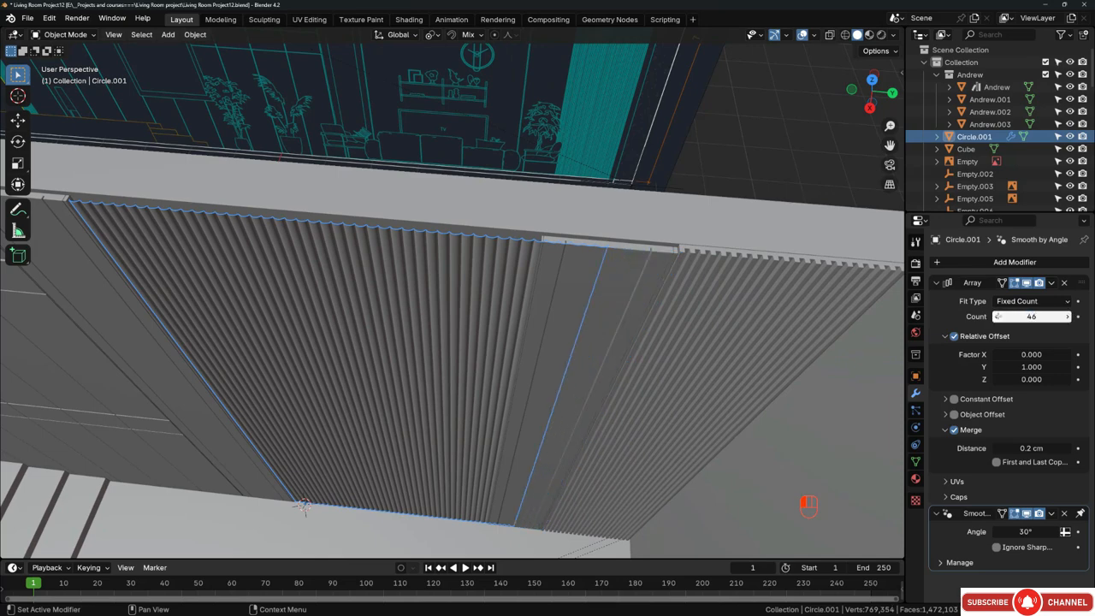
{"action": "left_click", "coordinate": [997, 317]}
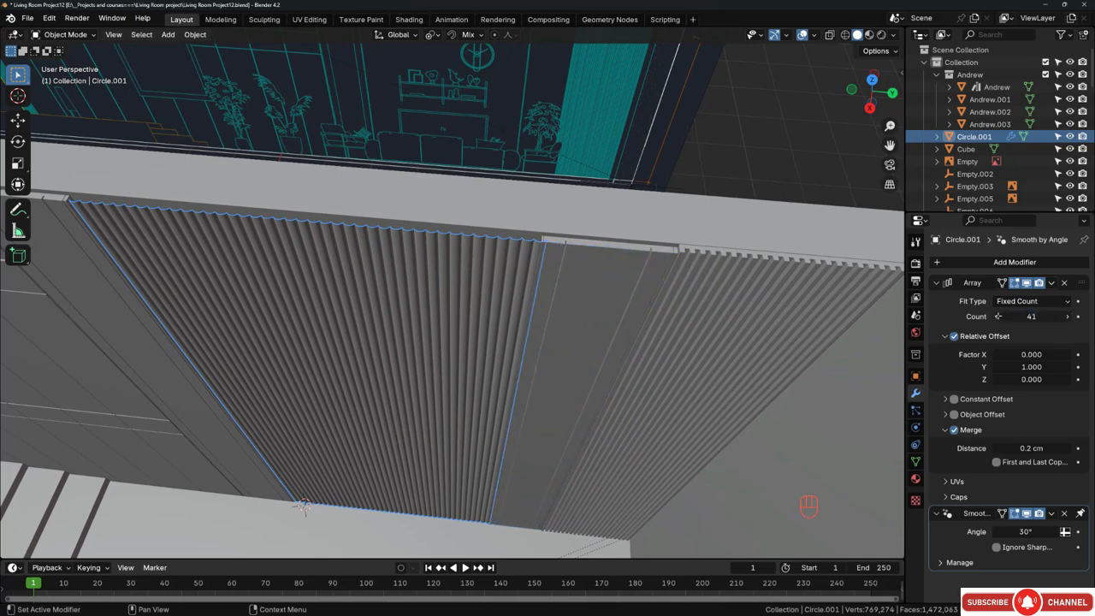
Step: Scale the base flute along Y by about 0.99 so the array meets the neighbouring panel's edge, and deselect everything in Object Mode
{"action": "scroll", "coordinate": [499, 276], "scroll_direction": "up", "scroll_amount": 6}
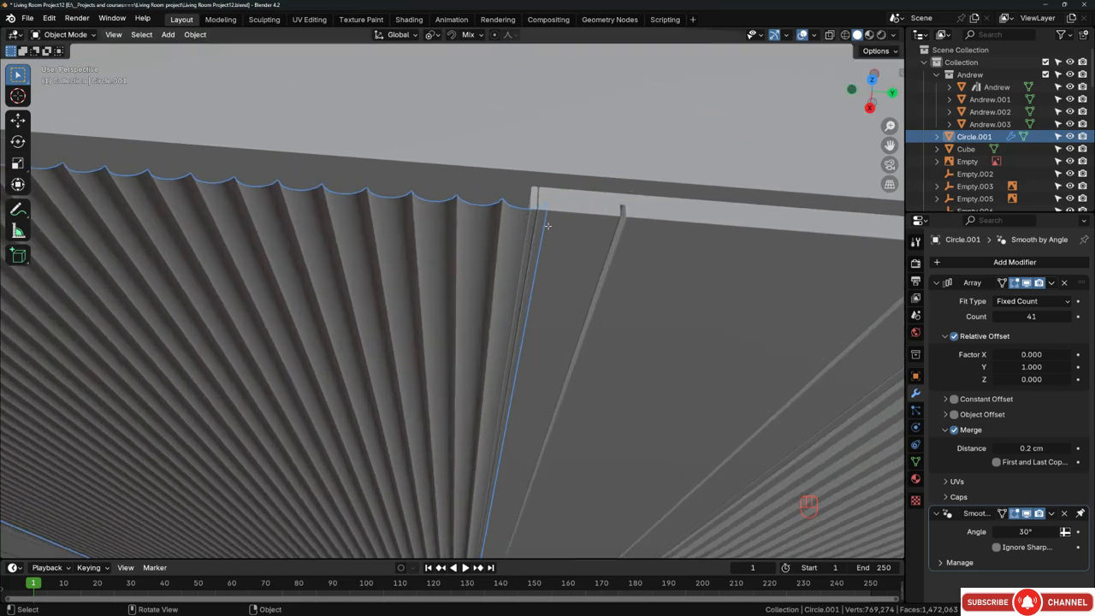
{"action": "key", "text": "Tab"}
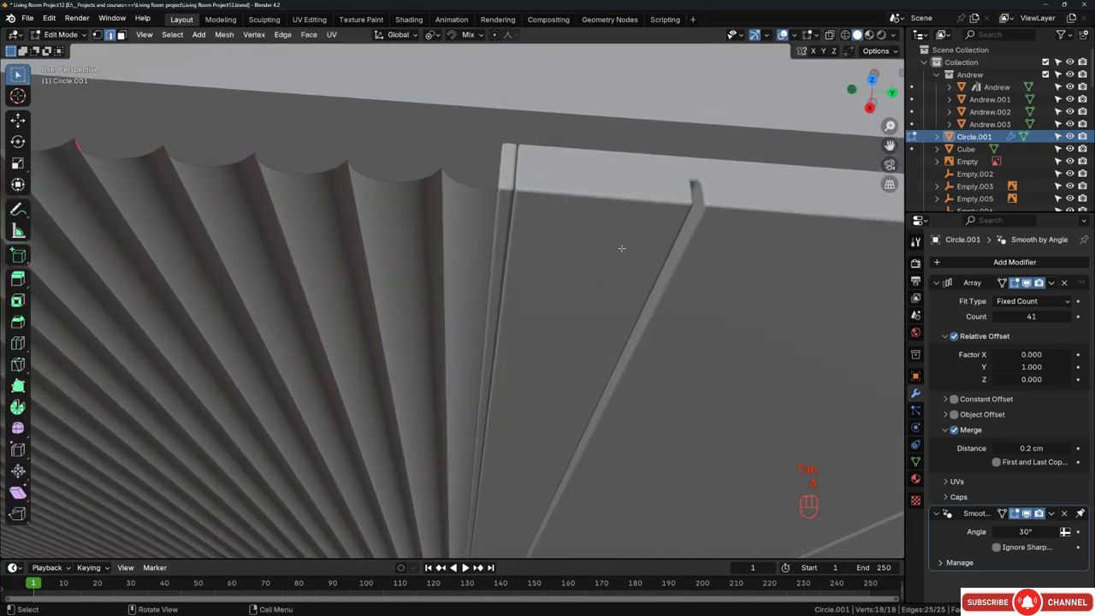
{"action": "key", "text": "s"}
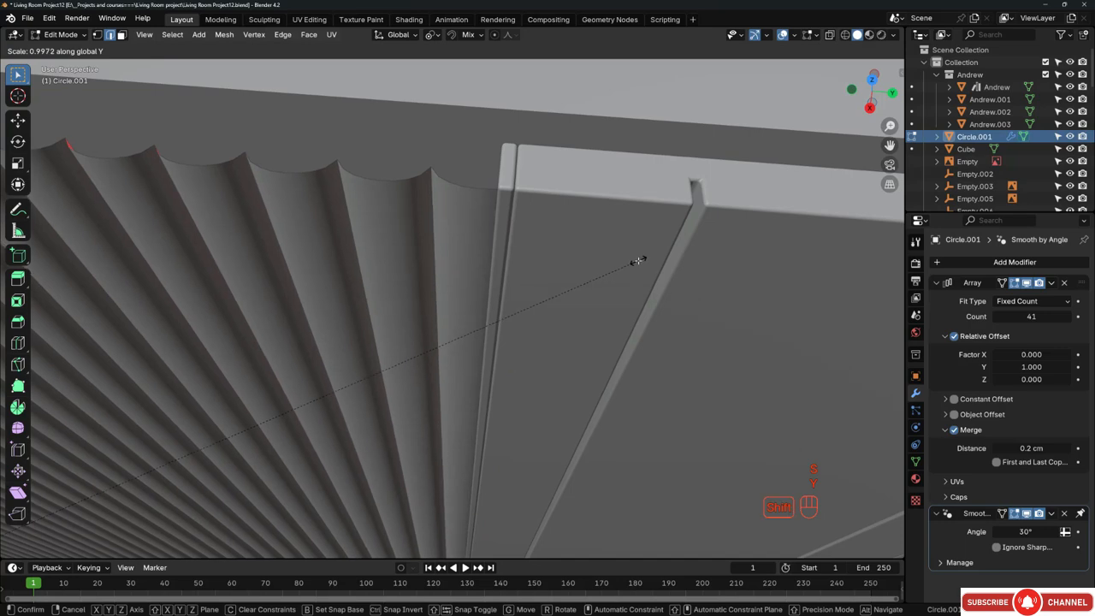
{"action": "key", "text": "y"}
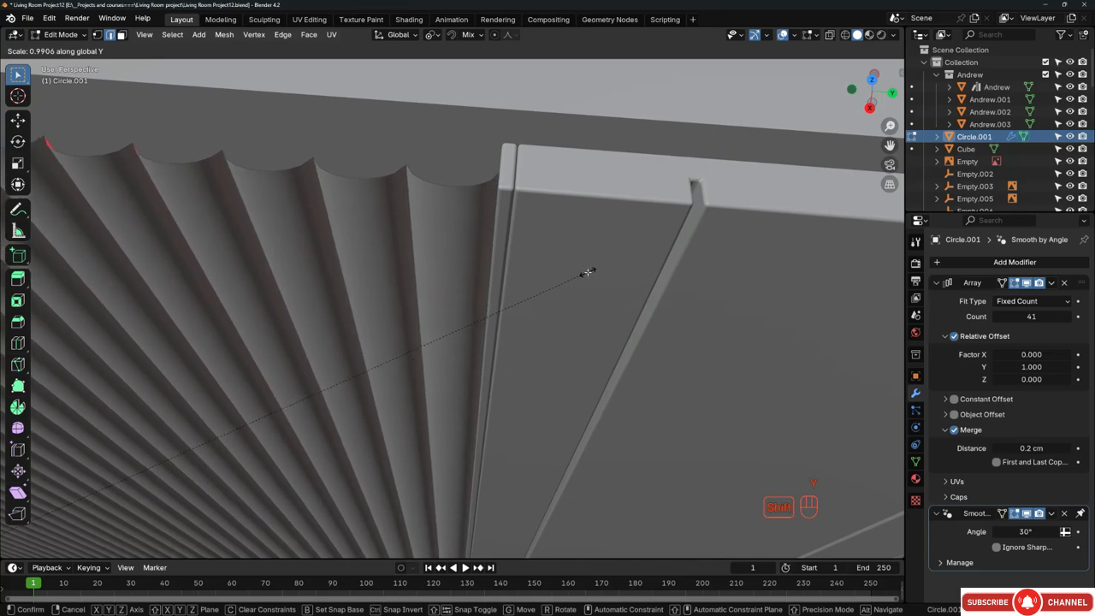
{"action": "left_click", "coordinate": [588, 272]}
{"action": "scroll", "coordinate": [645, 269], "scroll_direction": "down", "scroll_amount": 9}
{"action": "key", "text": "Tab"}
{"action": "key", "text": "alt+a"}
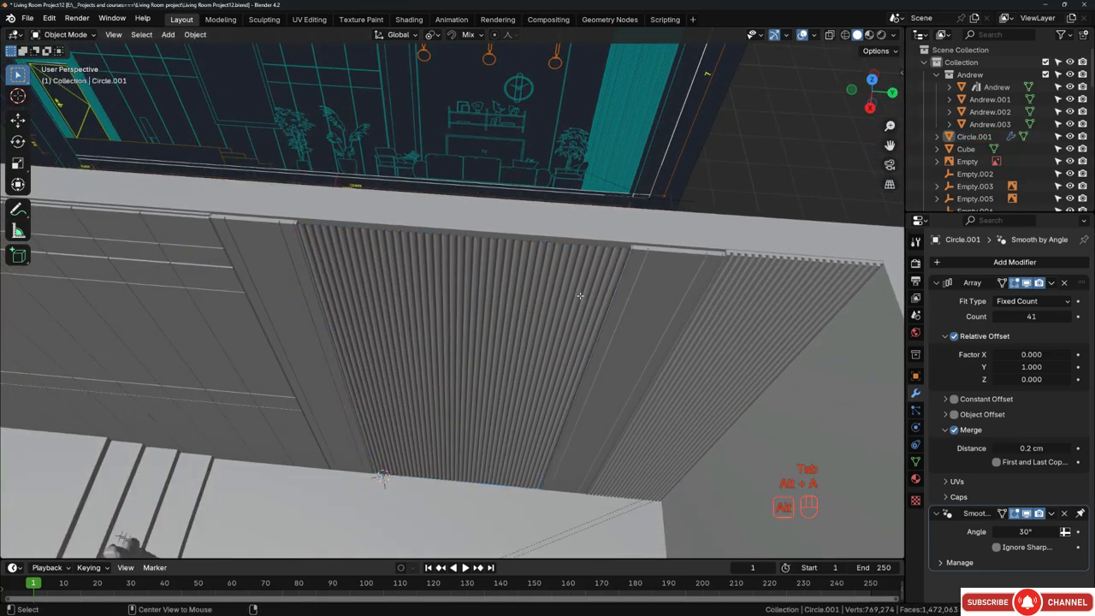
Step: Examine the modelled room and the reference image of the panelled wall with its framed artwork
{"action": "middle_click_drag", "start_coordinate": [580, 295], "coordinate": [525, 346]}
{"action": "scroll", "coordinate": [477, 257], "scroll_direction": "down", "scroll_amount": 5}
{"action": "middle_click_drag", "start_coordinate": [525, 346], "coordinate": [542, 318]}
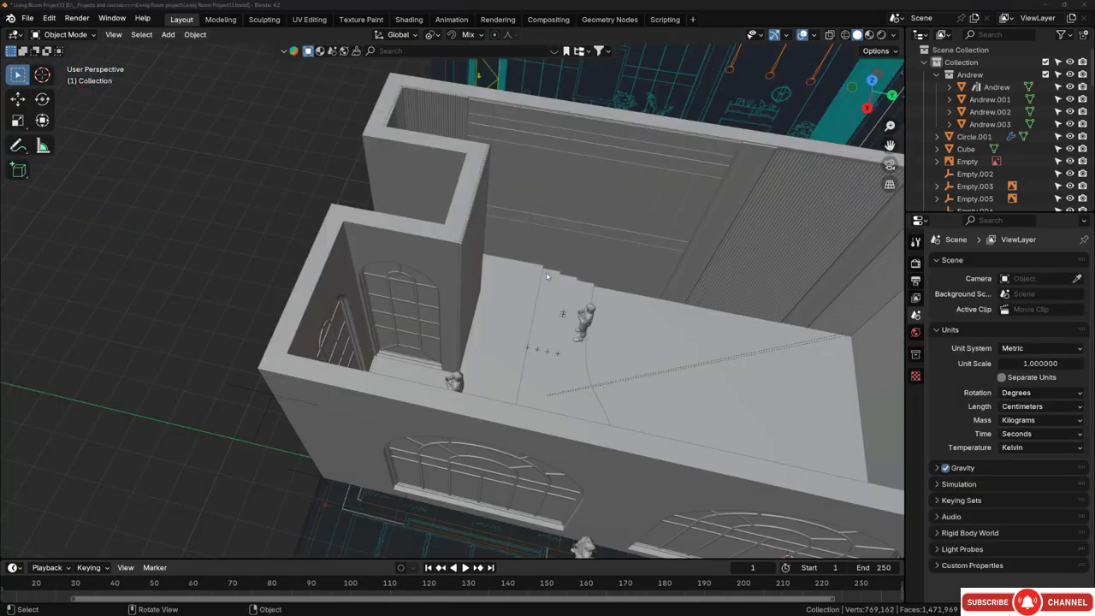
{"action": "scroll", "coordinate": [396, 310], "scroll_direction": "down", "scroll_amount": 2}
{"action": "middle_click_drag", "start_coordinate": [490, 296], "coordinate": [551, 281]}
{"action": "scroll", "coordinate": [552, 281], "scroll_direction": "up", "scroll_amount": 4}
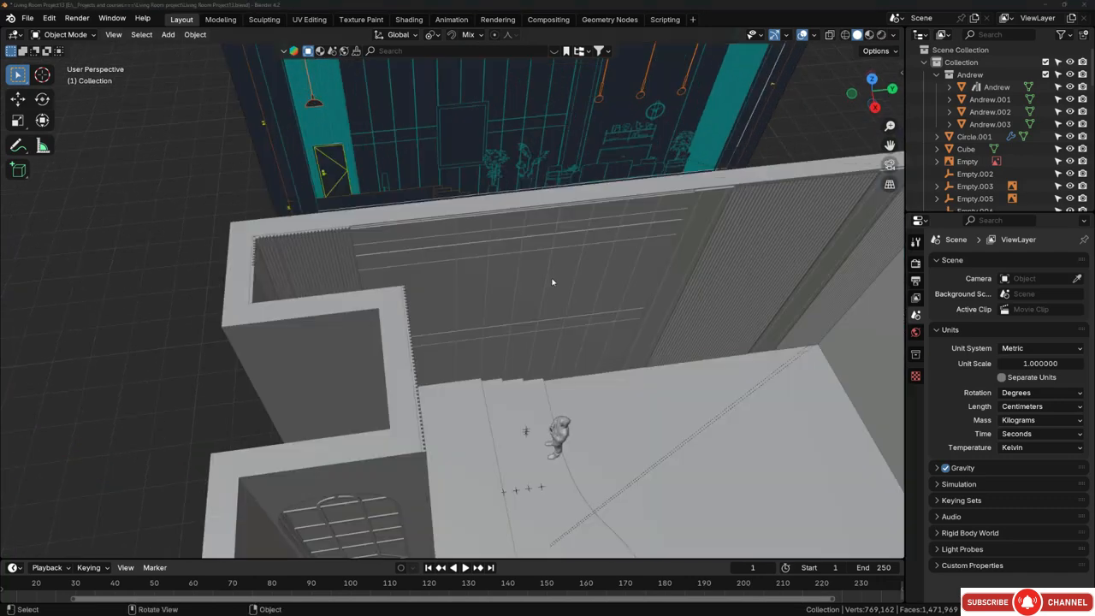
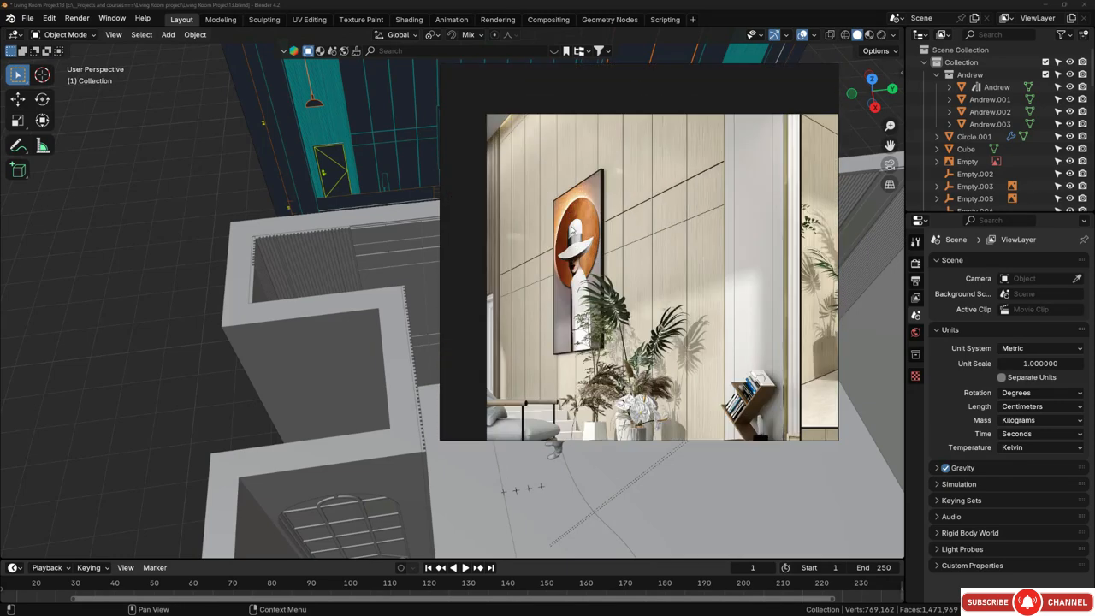
{"action": "scroll", "coordinate": [634, 205], "scroll_direction": "down", "scroll_amount": 3}
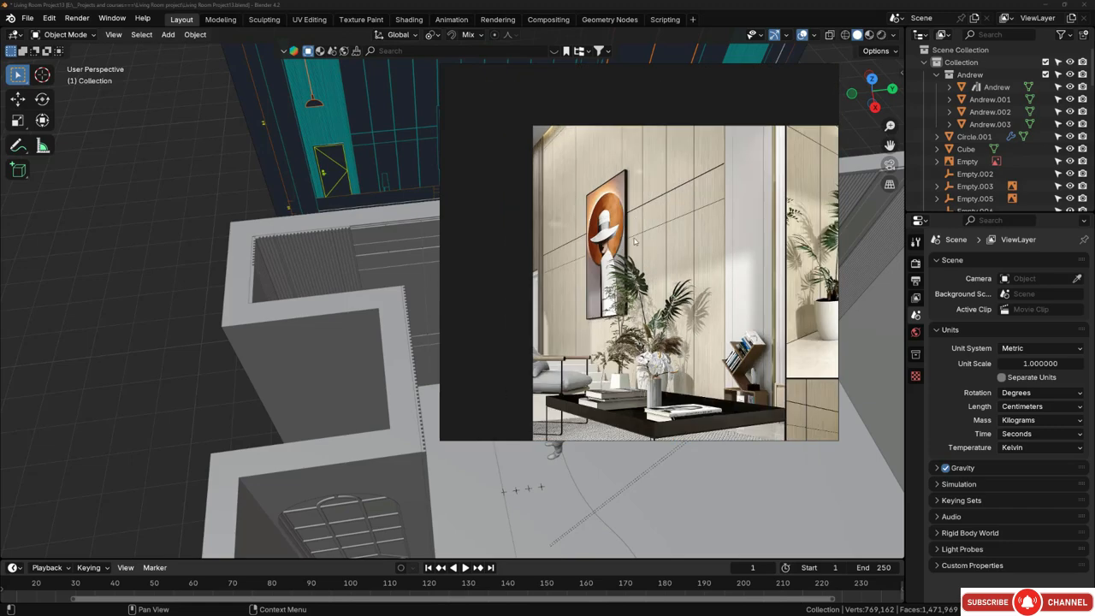
{"action": "right_click_drag", "start_coordinate": [634, 204], "coordinate": [1093, 218]}
{"action": "scroll", "coordinate": [506, 222], "scroll_direction": "down", "scroll_amount": 2}
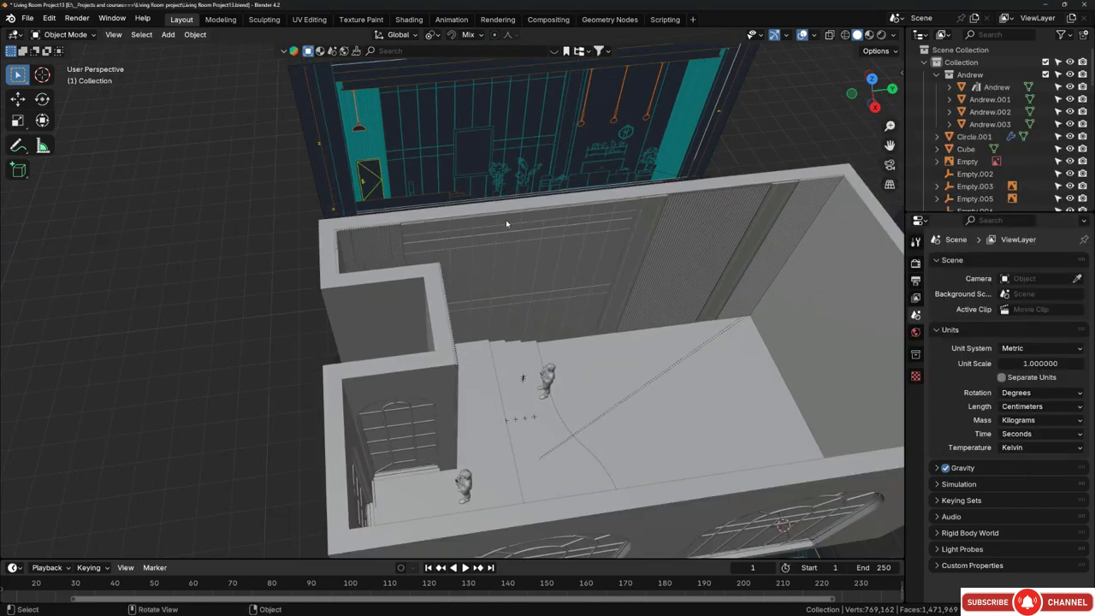
Step: Examine the picture frame outline in the wall elevation drawing behind the room
{"action": "mouse_move", "coordinate": [505, 223]}
{"action": "middle_mouse_down"}
{"action": "mouse_move", "coordinate": [520, 242]}
{"action": "mouse_move", "coordinate": [530, 223]}
{"action": "mouse_move", "coordinate": [473, 208]}
{"action": "middle_mouse_up"}
{"action": "scroll", "coordinate": [481, 202], "scroll_direction": "up", "scroll_amount": 3}
{"action": "scroll", "coordinate": [475, 201], "scroll_direction": "up", "scroll_amount": 3}
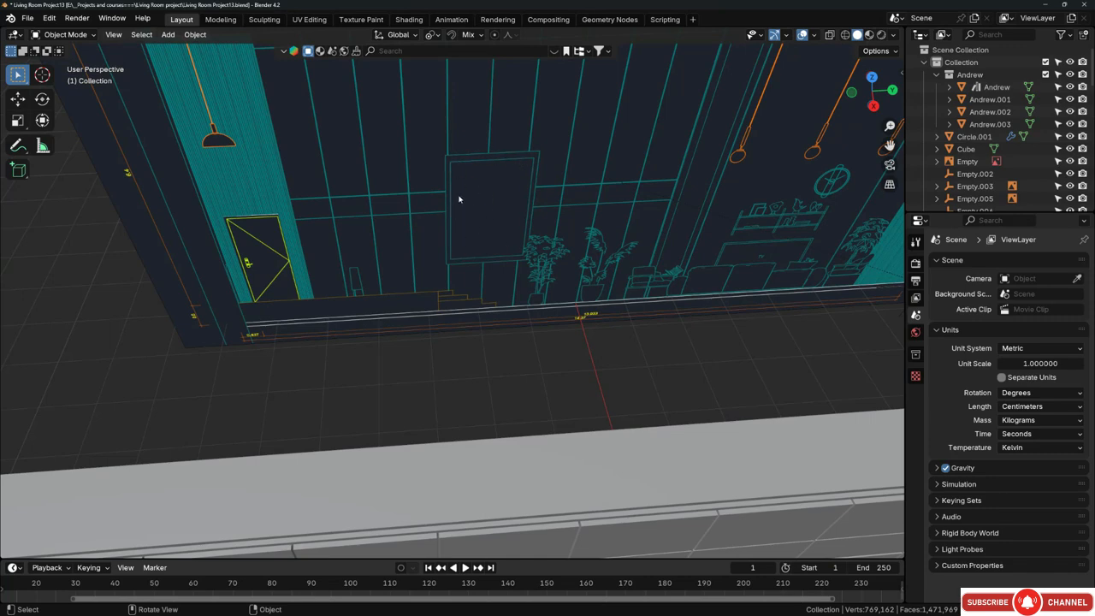
{"action": "scroll", "coordinate": [470, 196], "scroll_direction": "down", "scroll_amount": 3}
{"action": "middle_click_drag", "start_coordinate": [472, 196], "coordinate": [480, 205]}
{"action": "scroll", "coordinate": [468, 255], "scroll_direction": "down", "scroll_amount": 4}
{"action": "middle_click_drag", "start_coordinate": [470, 265], "coordinate": [444, 366]}
Step: Place the 3D cursor on the panelled wall above the steps, where the framed artwork belongs
{"action": "scroll", "coordinate": [443, 366], "scroll_direction": "up", "scroll_amount": 6}
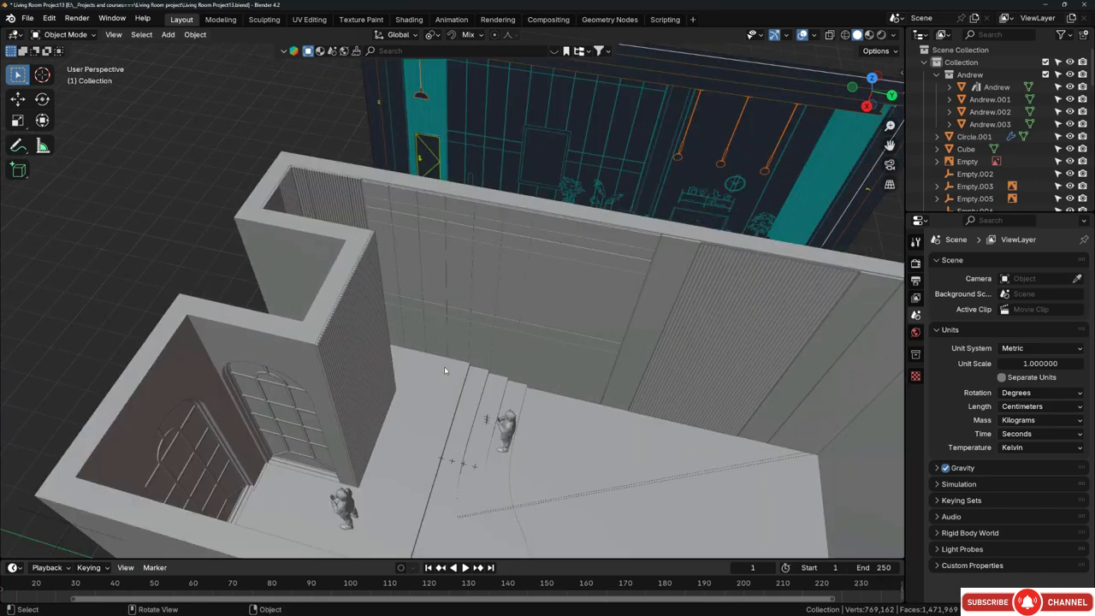
{"action": "scroll", "coordinate": [449, 376], "scroll_direction": "down", "scroll_amount": 1}
{"action": "scroll", "coordinate": [506, 236], "scroll_direction": "down", "scroll_amount": 4}
{"action": "right_click", "coordinate": [506, 240], "text": "shift"}
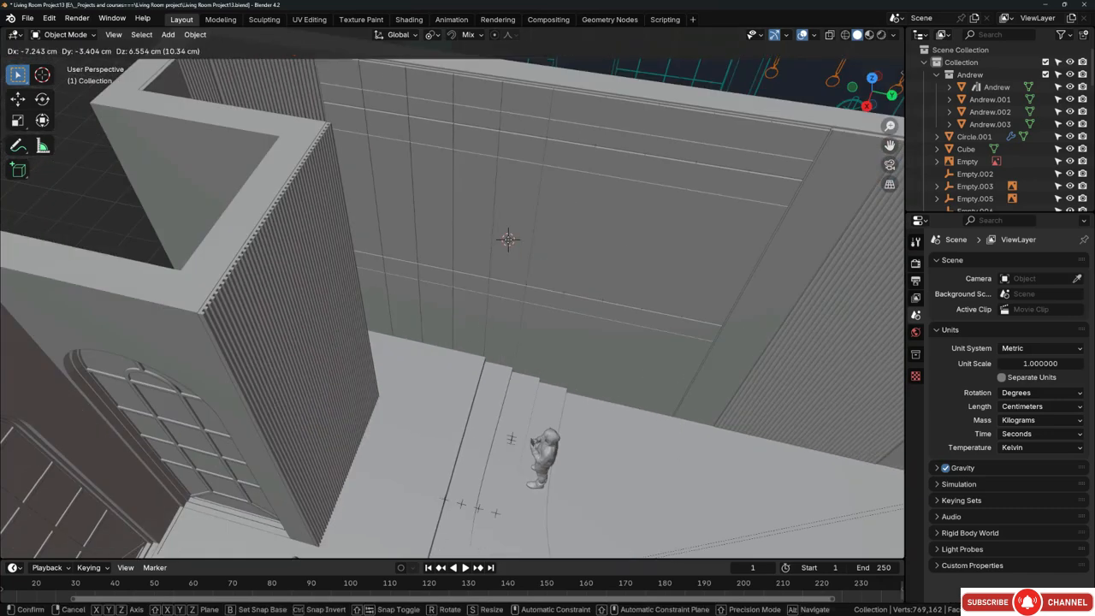
{"action": "mouse_move", "coordinate": [506, 241]}
{"action": "middle_mouse_down"}
{"action": "mouse_move", "coordinate": [521, 254]}
{"action": "mouse_move", "coordinate": [507, 261]}
{"action": "middle_mouse_up"}
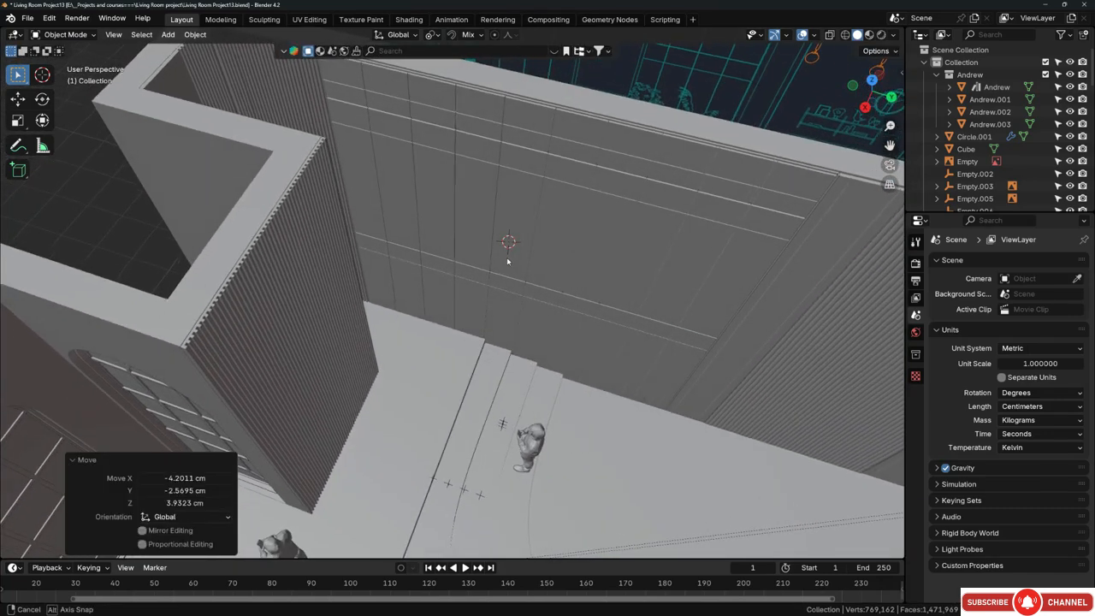
Step: Add a plane at the 3D cursor in the right orthographic view and set its alignment to View
{"action": "key", "text": "KP_3"}
{"action": "key", "text": "shift+a"}
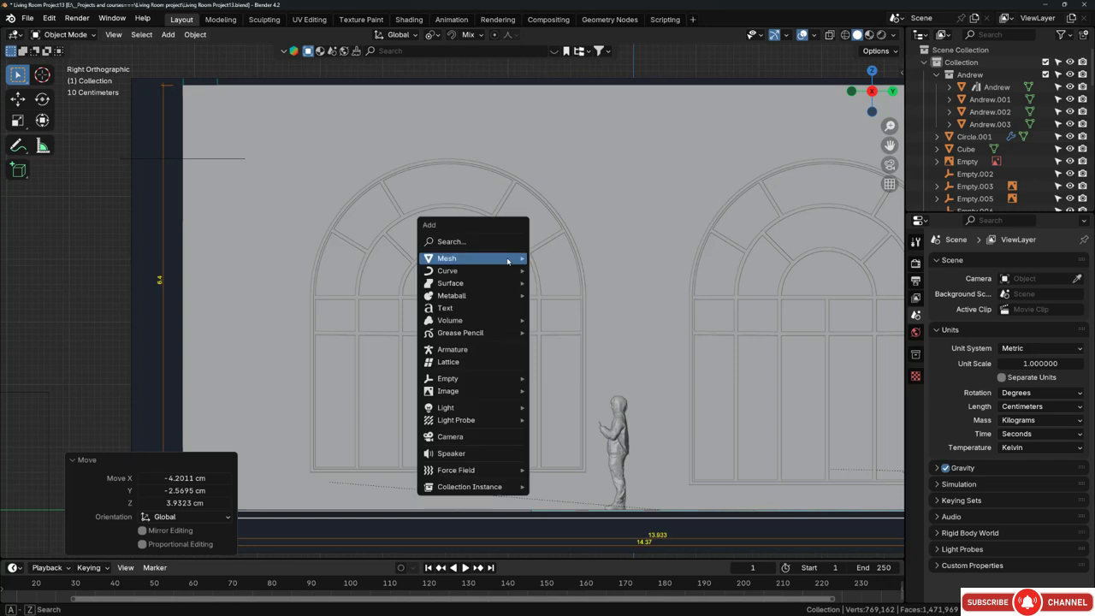
{"action": "mouse_move", "coordinate": [513, 259]}
{"action": "left_click", "coordinate": [557, 258]}
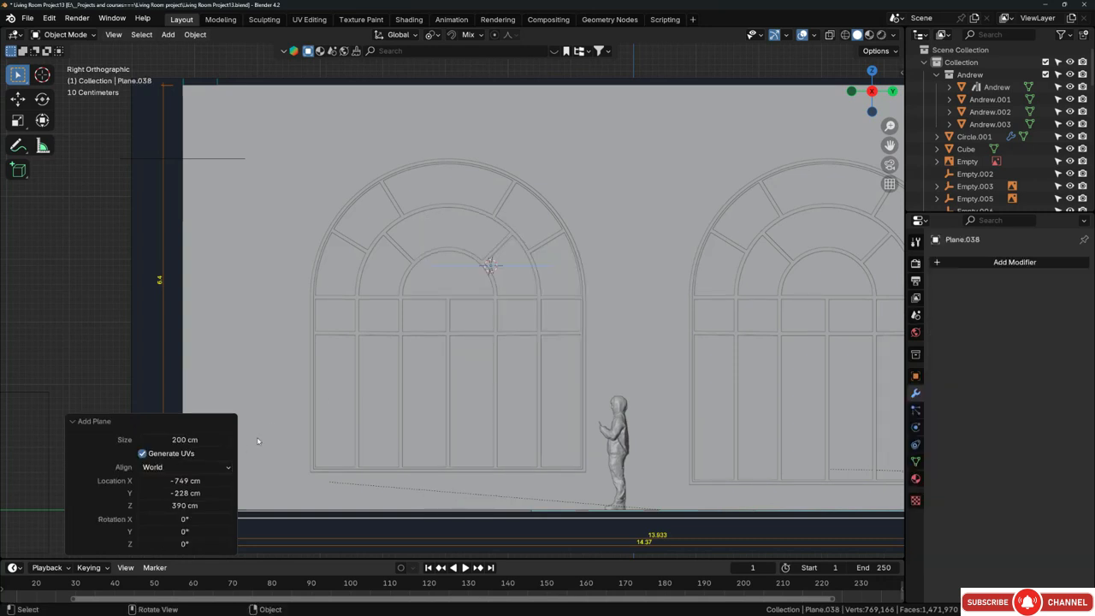
{"action": "left_click", "coordinate": [196, 467]}
{"action": "left_click", "coordinate": [170, 495]}
Step: Move the plane about 5.84 cm along X, out from the panelled wall's surface
{"action": "scroll", "coordinate": [570, 199], "scroll_direction": "up", "scroll_amount": 5}
{"action": "middle_click_drag", "start_coordinate": [570, 200], "coordinate": [487, 272]}
{"action": "scroll", "coordinate": [519, 252], "scroll_direction": "up", "scroll_amount": 2}
{"action": "key", "text": "g"}
{"action": "key", "text": "x"}
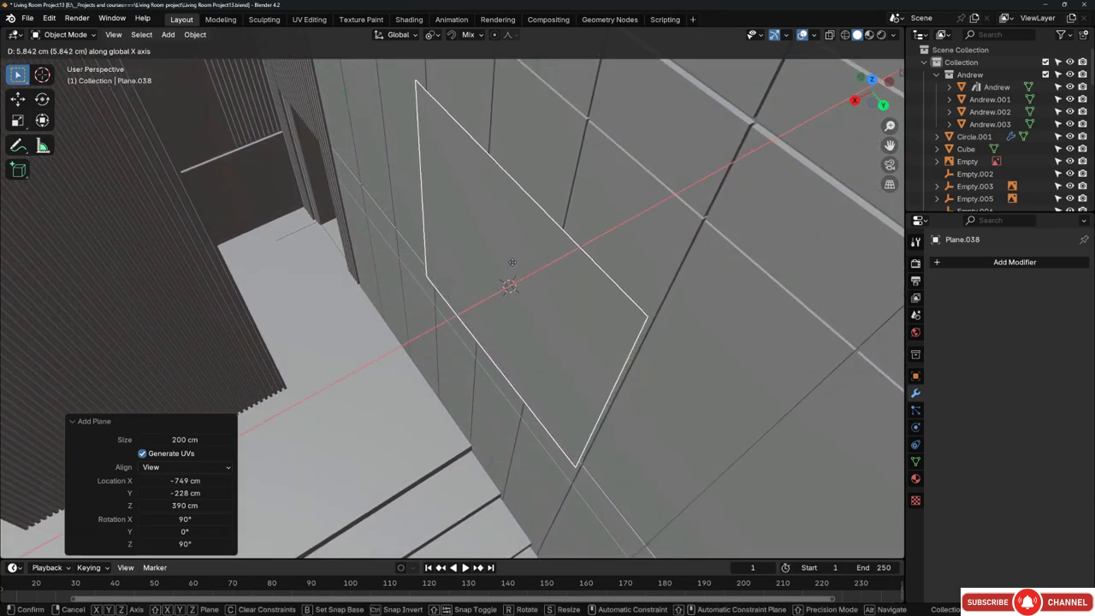
{"action": "left_click", "coordinate": [511, 262]}
Step: In the right orthographic wireframe view, move the plane about 146.6 cm down along Z to the picture frame outline
{"action": "middle_click_drag", "start_coordinate": [511, 261], "coordinate": [550, 282]}
{"action": "key", "text": "KP_3"}
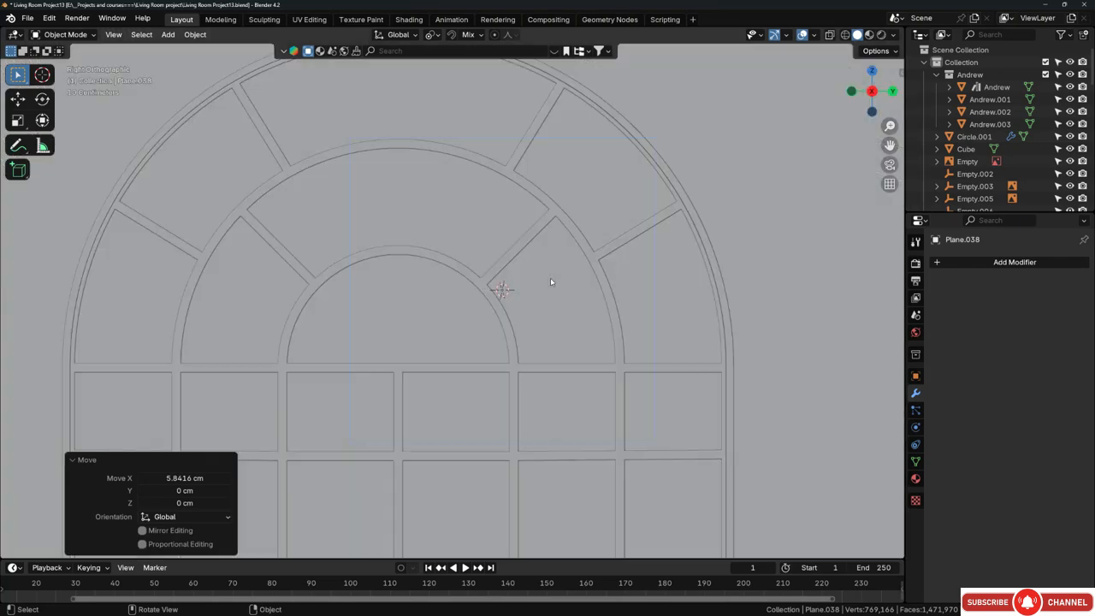
{"action": "key", "text": "shift+z"}
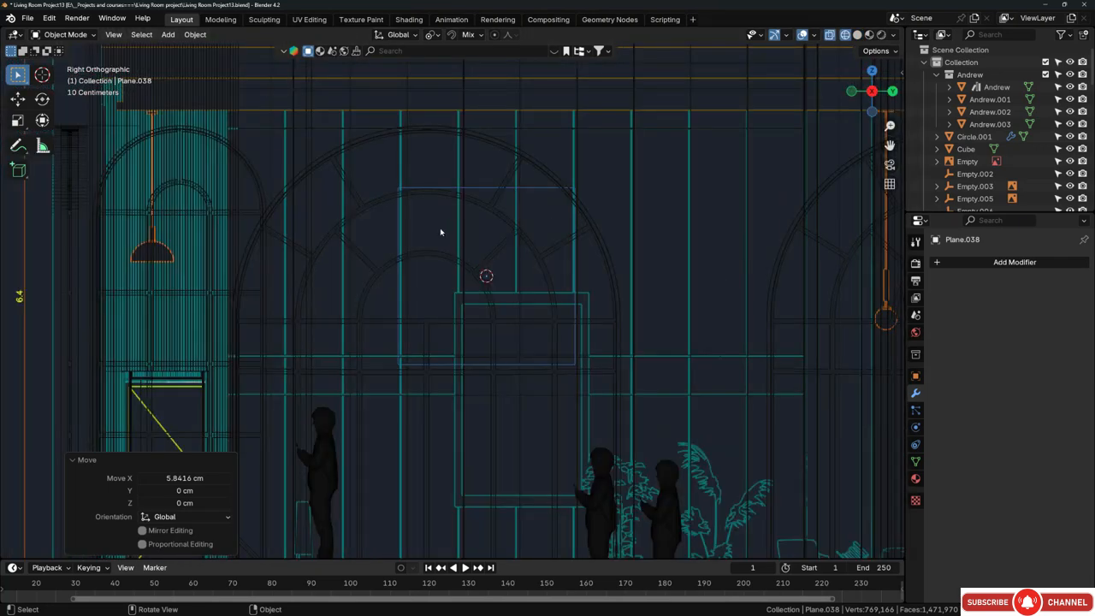
{"action": "middle_click_drag", "start_coordinate": [441, 232], "coordinate": [444, 191], "text": "shift"}
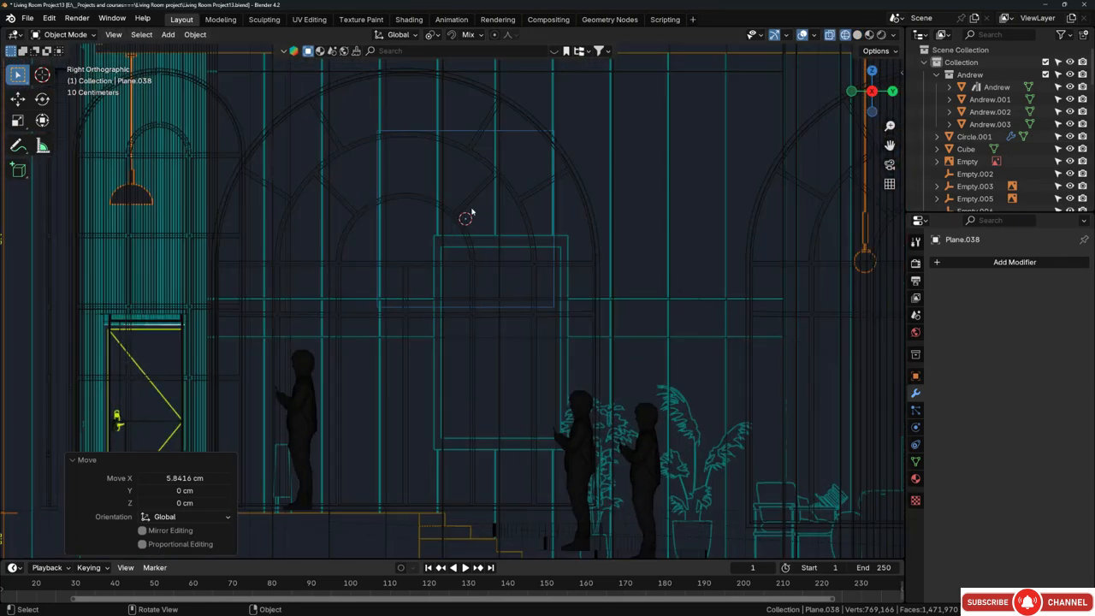
{"action": "key", "text": "g"}
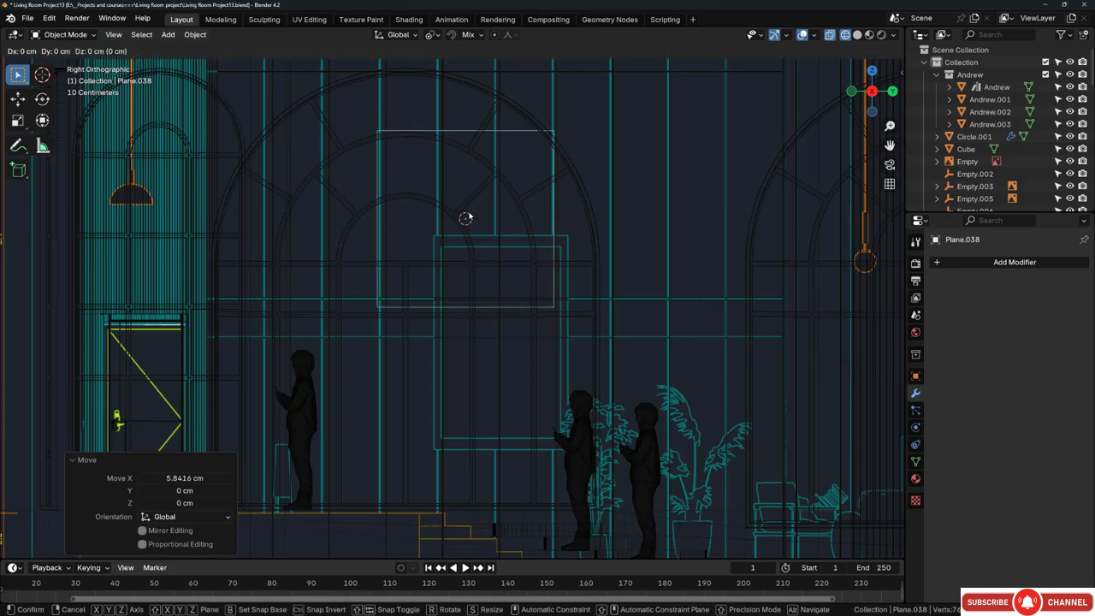
{"action": "key", "text": "z"}
{"action": "left_click", "coordinate": [499, 344]}
Step: Move the plane about 38.3 cm along Y to centre it horizontally on the picture frame outline
{"action": "scroll", "coordinate": [499, 344], "scroll_direction": "up", "scroll_amount": 4}
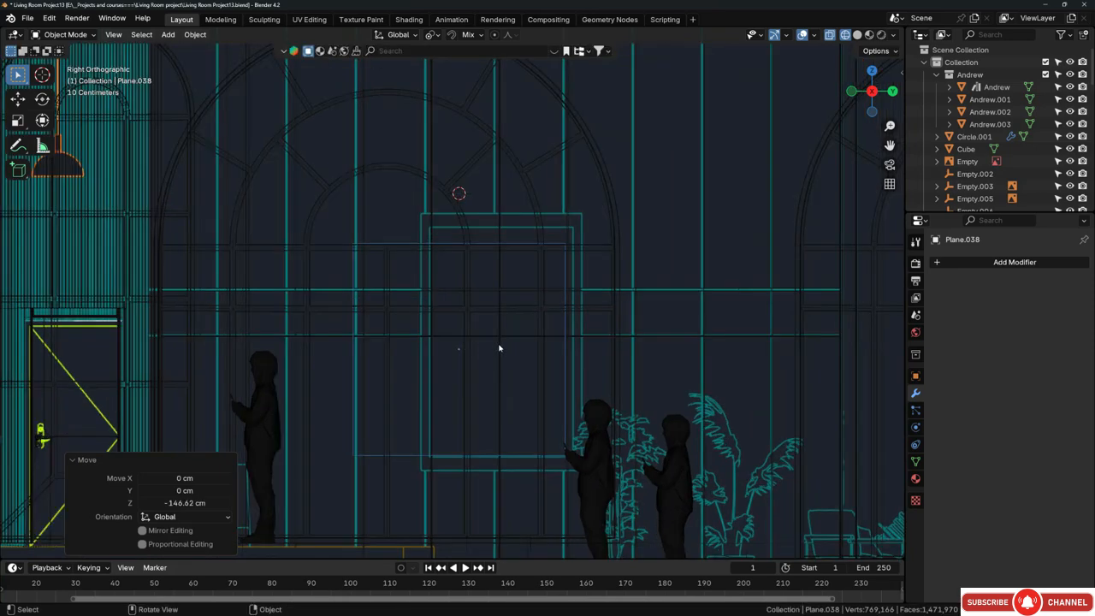
{"action": "key", "text": "g"}
{"action": "key", "text": "y"}
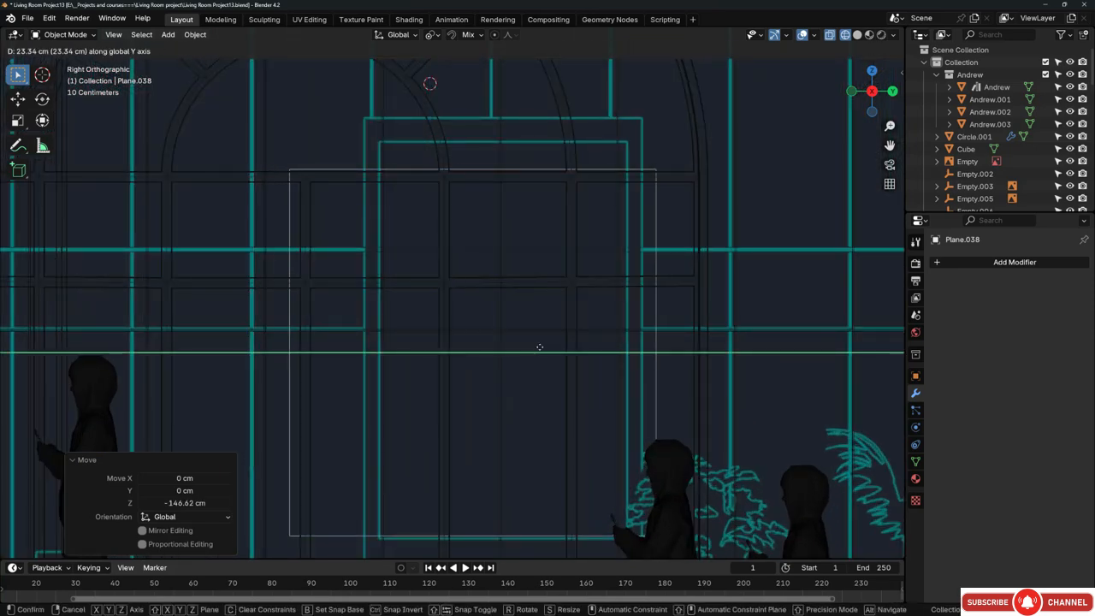
{"action": "left_click", "coordinate": [566, 357]}
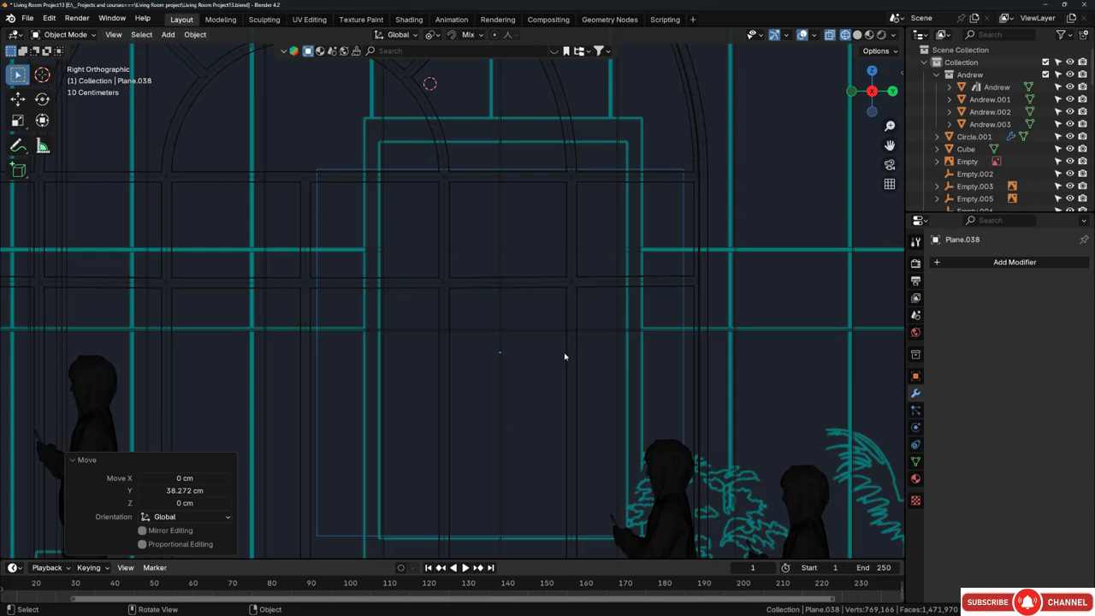
Step: Turn on the Screencast Keys overlay
{"action": "left_click", "coordinate": [899, 72]}
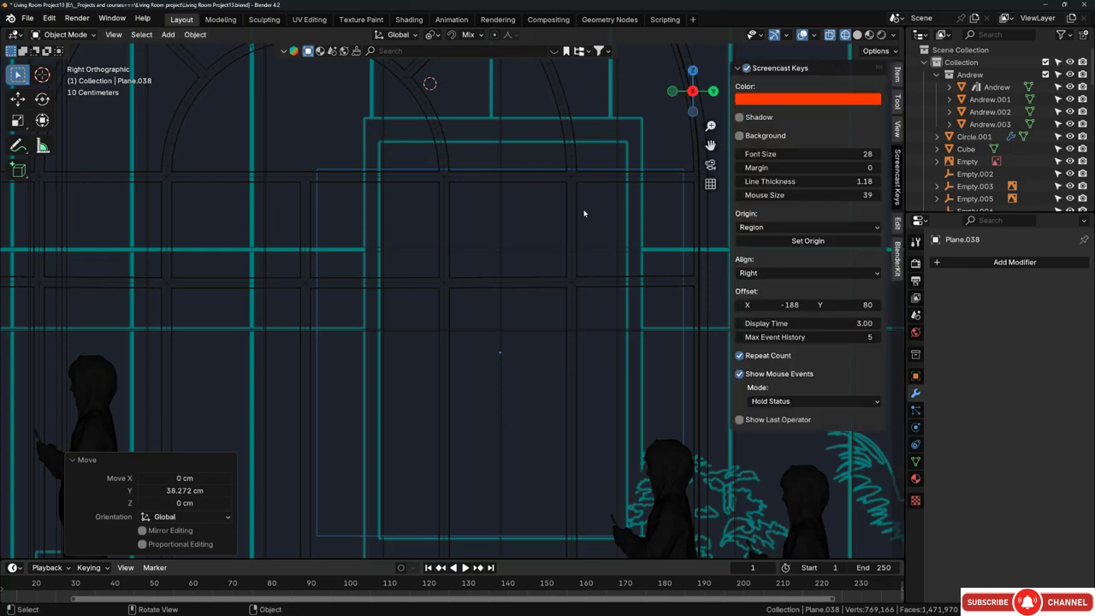
{"action": "key", "text": "n"}
Step: Move the plane's left vertices about 25.9 cm along Y onto the frame outline's outer left edge
{"action": "scroll", "coordinate": [517, 278], "scroll_direction": "down", "scroll_amount": 1}
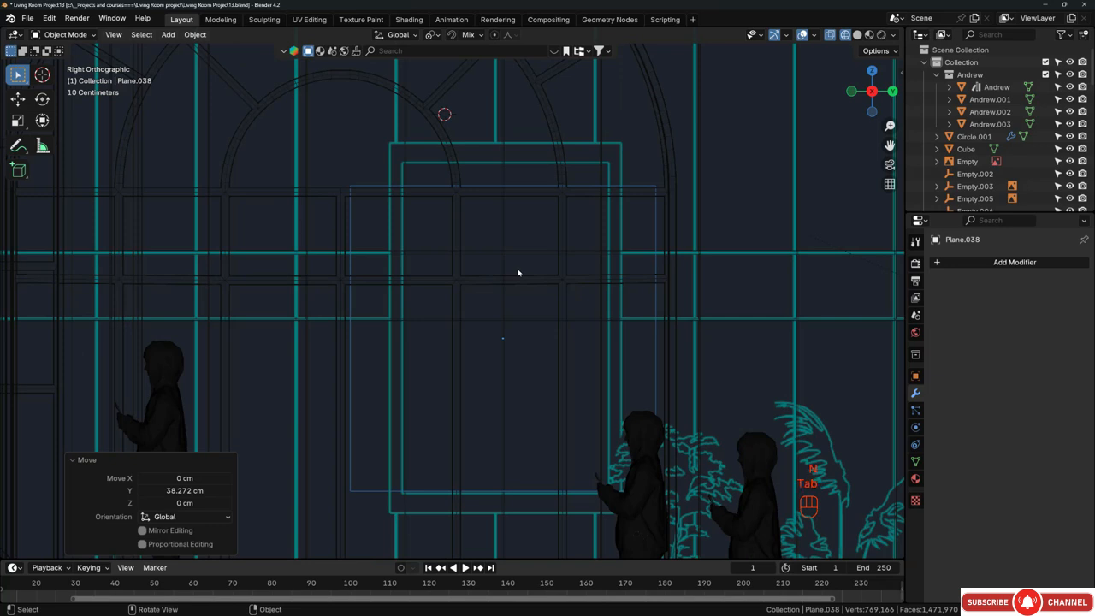
{"action": "key", "text": "Tab"}
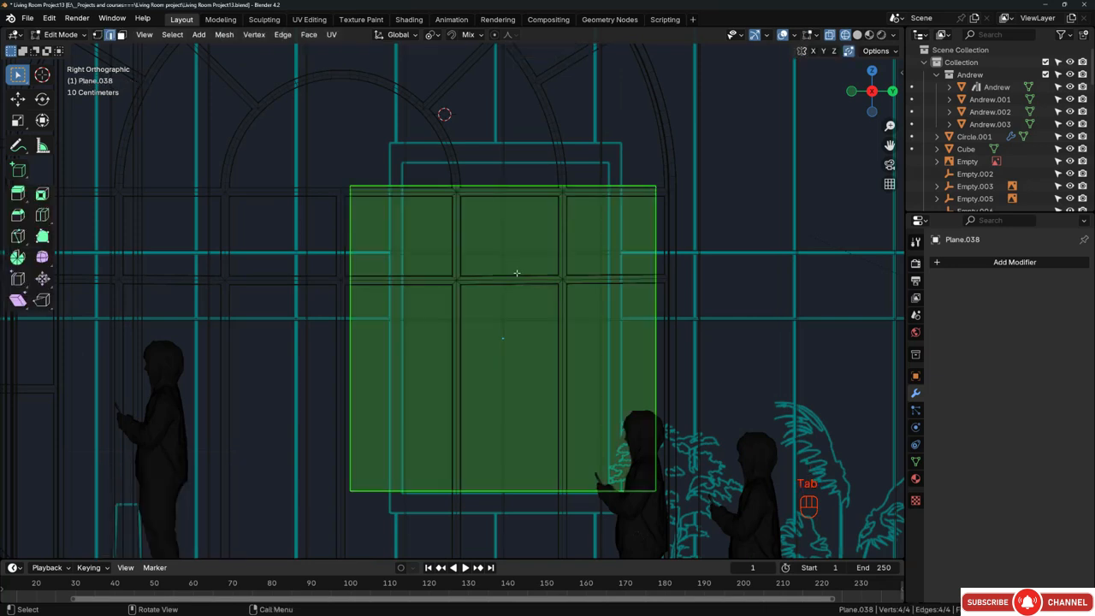
{"action": "key", "text": "1"}
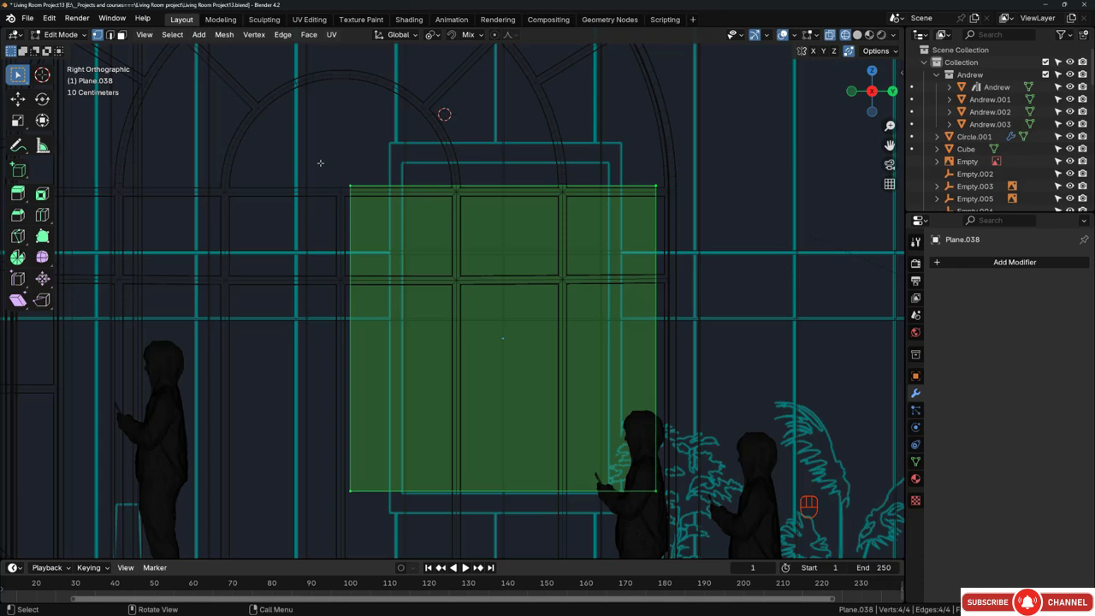
{"action": "left_click_drag", "start_coordinate": [320, 163], "coordinate": [381, 537]}
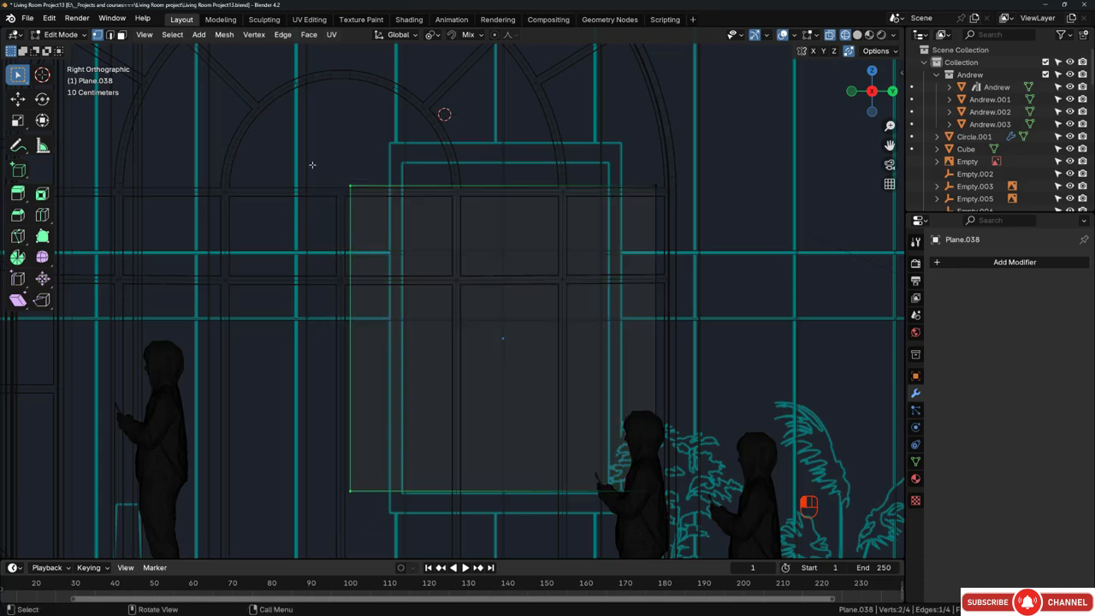
{"action": "left_click_drag", "start_coordinate": [312, 164], "coordinate": [389, 506]}
{"action": "scroll", "coordinate": [391, 281], "scroll_direction": "up", "scroll_amount": 2}
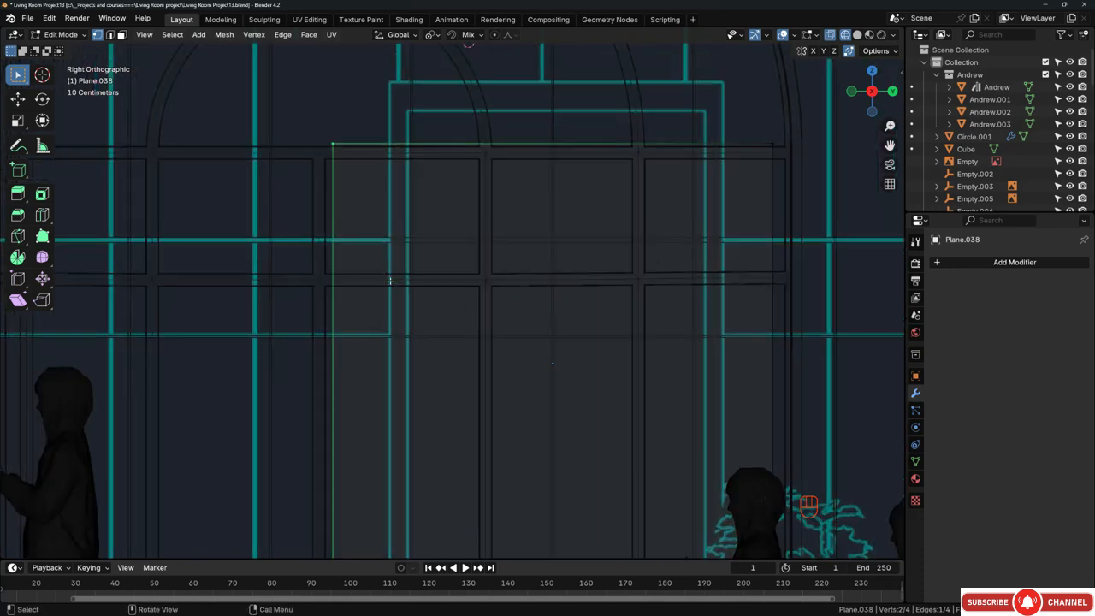
{"action": "key", "text": "g"}
{"action": "key", "text": "y"}
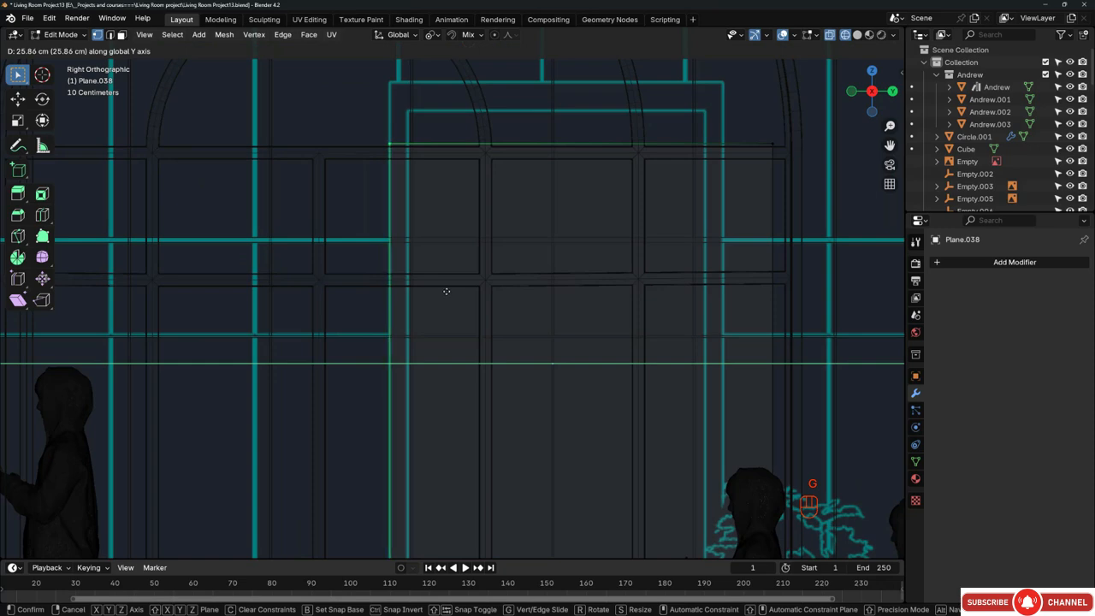
{"action": "left_click", "coordinate": [447, 291]}
Step: Move the plane's right vertices about -22.5 cm along Y onto the frame outline's outer right edge
{"action": "scroll", "coordinate": [354, 152], "scroll_direction": "down", "scroll_amount": 3}
{"action": "left_click_drag", "start_coordinate": [530, 116], "coordinate": [628, 451]}
{"action": "scroll", "coordinate": [614, 283], "scroll_direction": "up", "scroll_amount": 5}
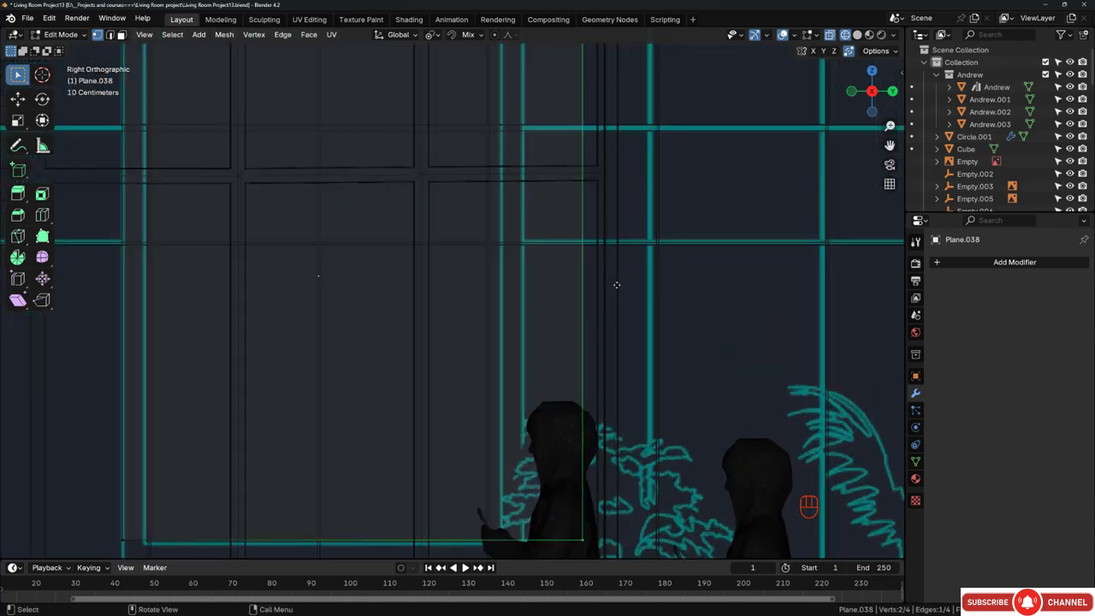
{"action": "key", "text": "g"}
{"action": "key", "text": "y"}
{"action": "left_click", "coordinate": [557, 286]}
Step: Raise the plane's top vertices about 27.9 cm along Z to the frame outline's outer top edge
{"action": "scroll", "coordinate": [567, 306], "scroll_direction": "down", "scroll_amount": 4}
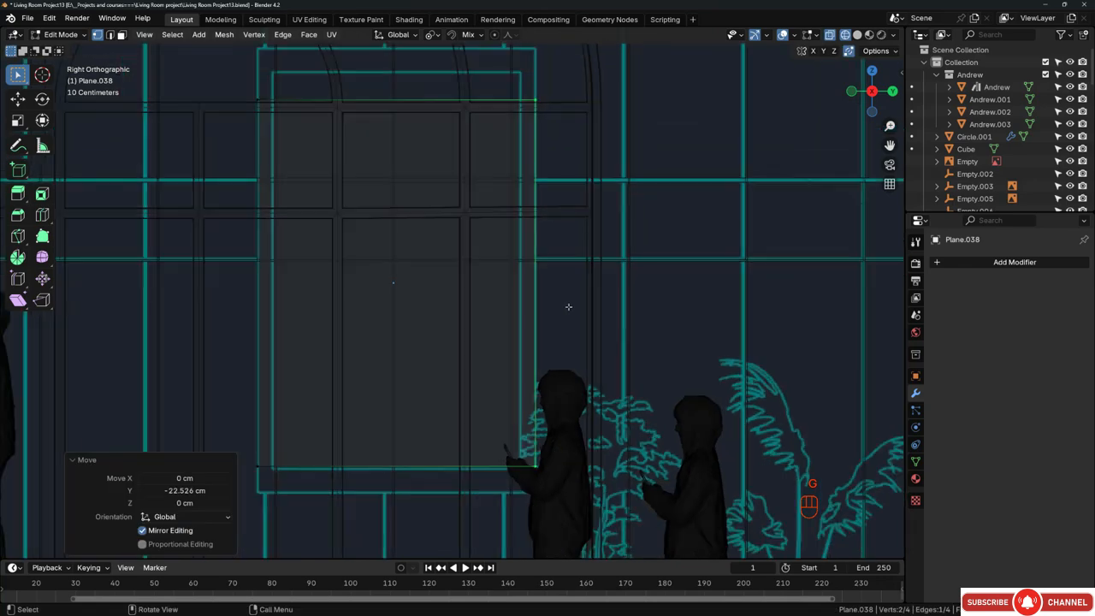
{"action": "left_click_drag", "start_coordinate": [354, 160], "coordinate": [541, 229]}
{"action": "scroll", "coordinate": [534, 235], "scroll_direction": "up", "scroll_amount": 5}
{"action": "scroll", "coordinate": [534, 234], "scroll_direction": "up", "scroll_amount": 2}
{"action": "key", "text": "g"}
{"action": "key", "text": "z"}
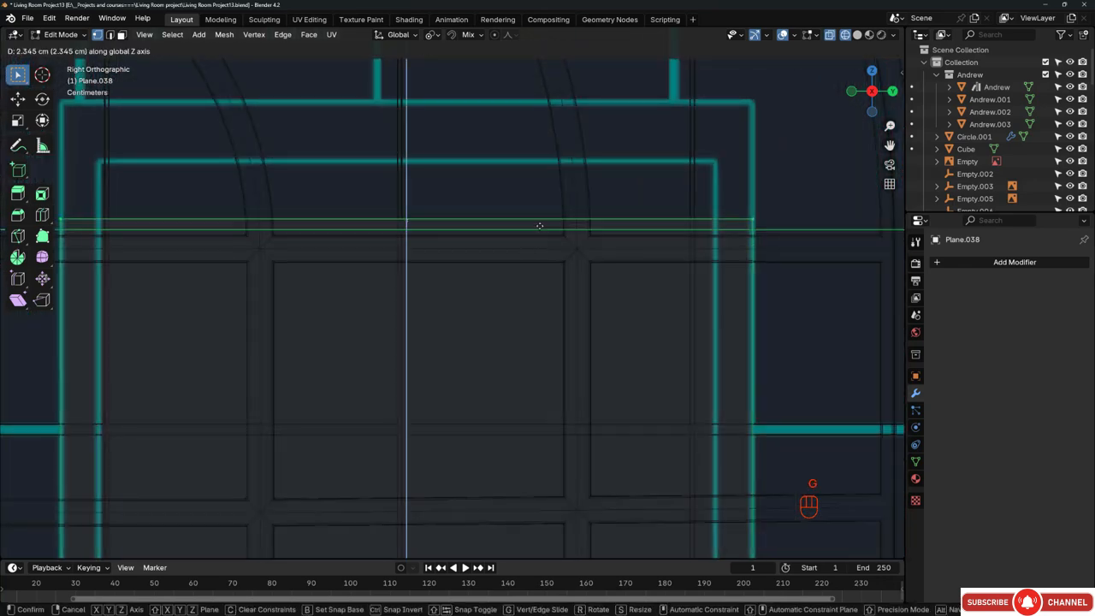
{"action": "left_click", "coordinate": [544, 116]}
Step: Lower the plane's bottom vertices about 14.1 cm along Z to the frame outline's outer bottom edge
{"action": "scroll", "coordinate": [480, 300], "scroll_direction": "down", "scroll_amount": 6}
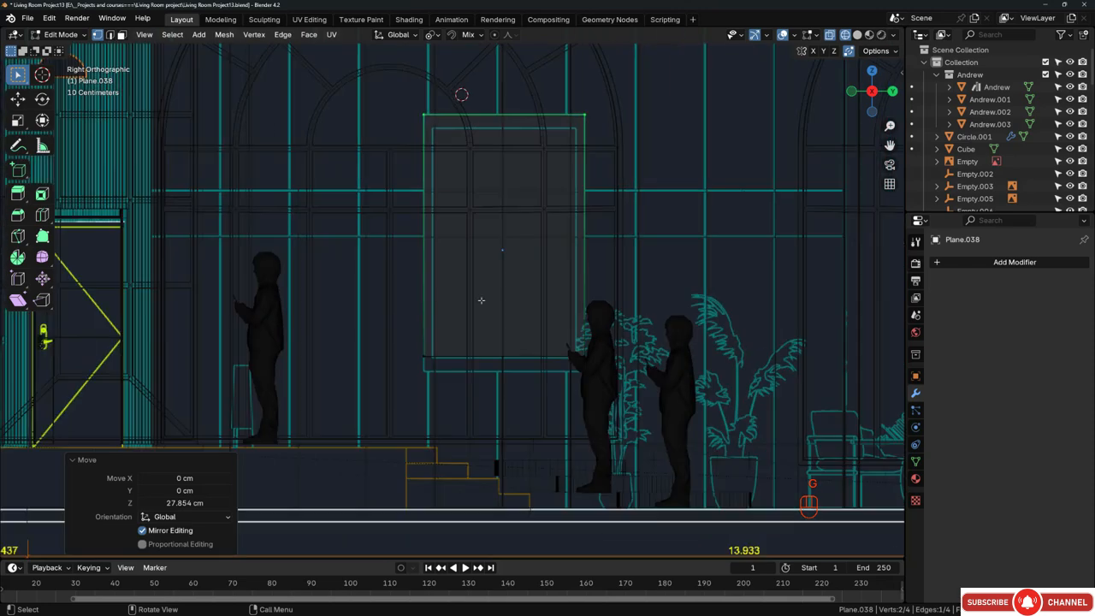
{"action": "left_click_drag", "start_coordinate": [408, 330], "coordinate": [548, 403]}
{"action": "scroll", "coordinate": [409, 340], "scroll_direction": "up", "scroll_amount": 5}
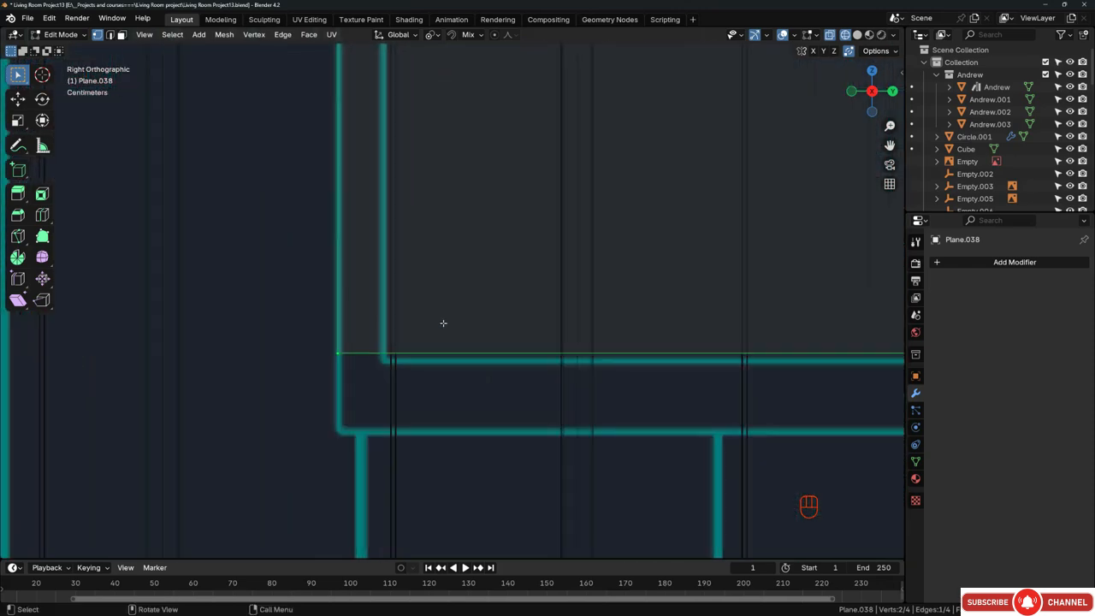
{"action": "key", "text": "g"}
{"action": "middle_click_drag", "start_coordinate": [442, 323], "coordinate": [440, 373]}
{"action": "left_click", "coordinate": [435, 399]}
Step: Return to solid shading in a perspective view and bring up the close-up reference of the framed artwork's corner
{"action": "scroll", "coordinate": [427, 381], "scroll_direction": "down", "scroll_amount": 6}
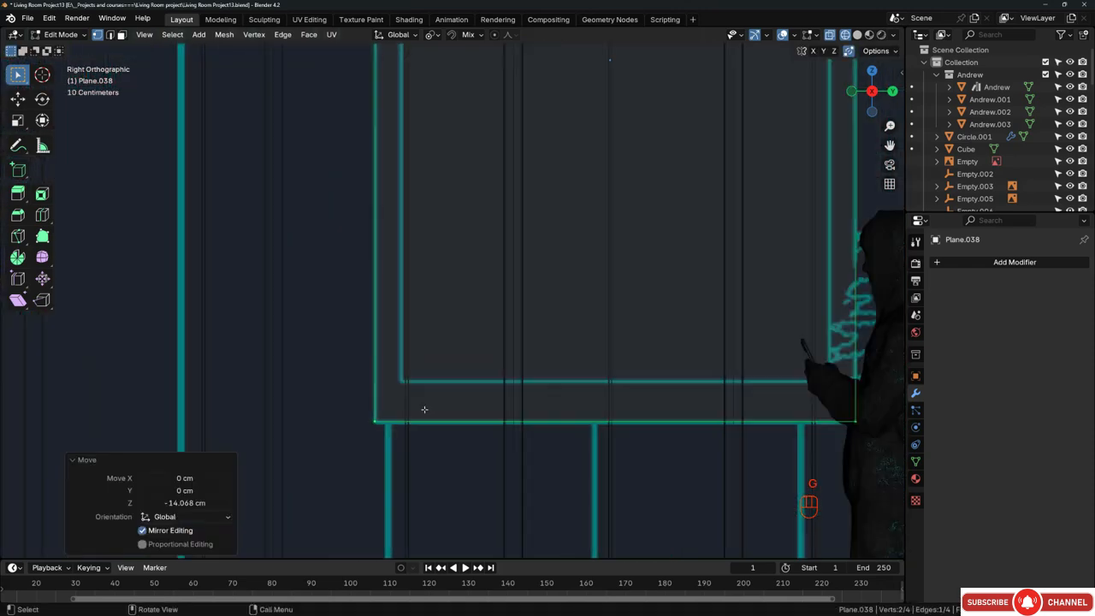
{"action": "mouse_move", "coordinate": [554, 166]}
{"action": "middle_mouse_down"}
{"action": "mouse_move", "coordinate": [520, 238]}
{"action": "mouse_move", "coordinate": [500, 222]}
{"action": "mouse_move", "coordinate": [535, 224]}
{"action": "middle_mouse_up"}
{"action": "key", "text": "shift+z"}
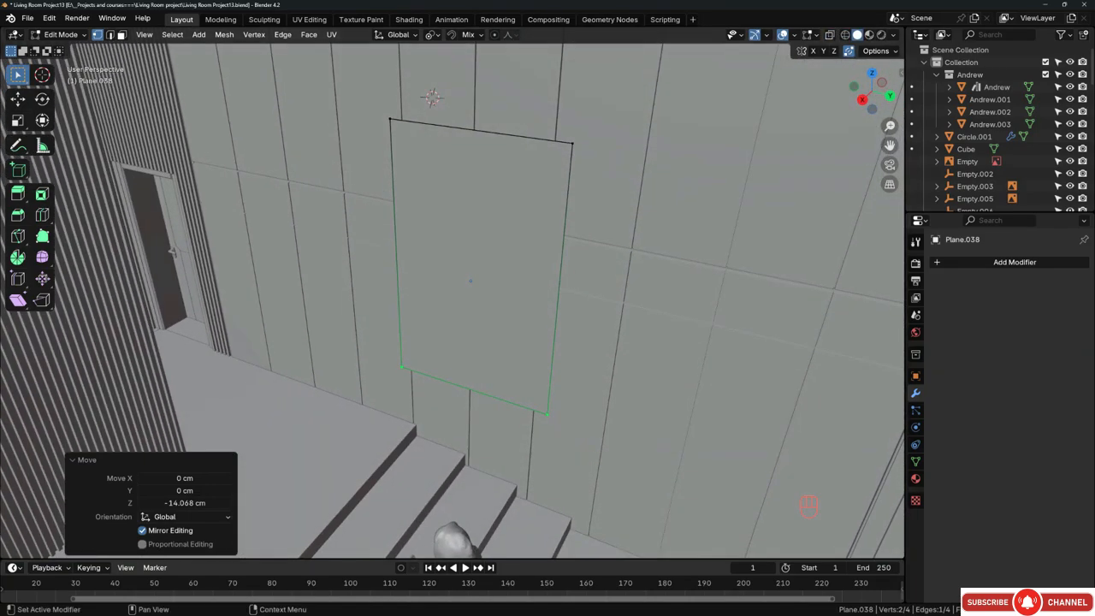
{"action": "right_click_drag", "start_coordinate": [1093, 234], "coordinate": [896, 234]}
{"action": "scroll", "coordinate": [845, 170], "scroll_direction": "up", "scroll_amount": 5}
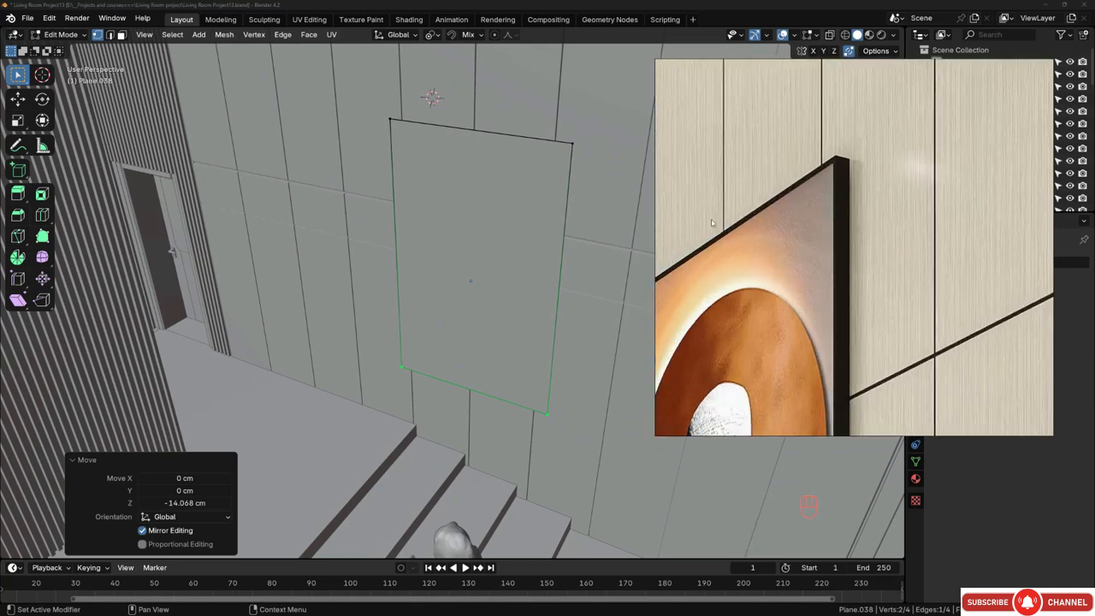
Step: Inset the plane's face with a thickness of 1 cm to form the thin picture frame border
{"action": "mouse_move", "coordinate": [484, 195]}
{"action": "middle_mouse_down"}
{"action": "mouse_move", "coordinate": [539, 185]}
{"action": "mouse_move", "coordinate": [498, 186]}
{"action": "mouse_move", "coordinate": [519, 178]}
{"action": "middle_mouse_up"}
{"action": "left_click", "coordinate": [541, 184]}
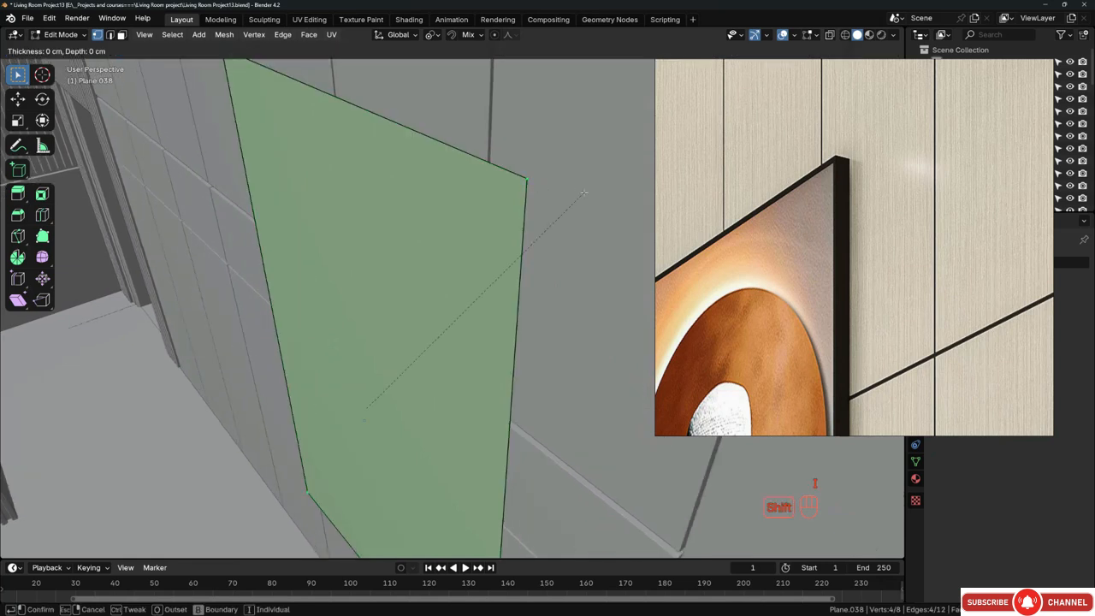
{"action": "key", "text": "i"}
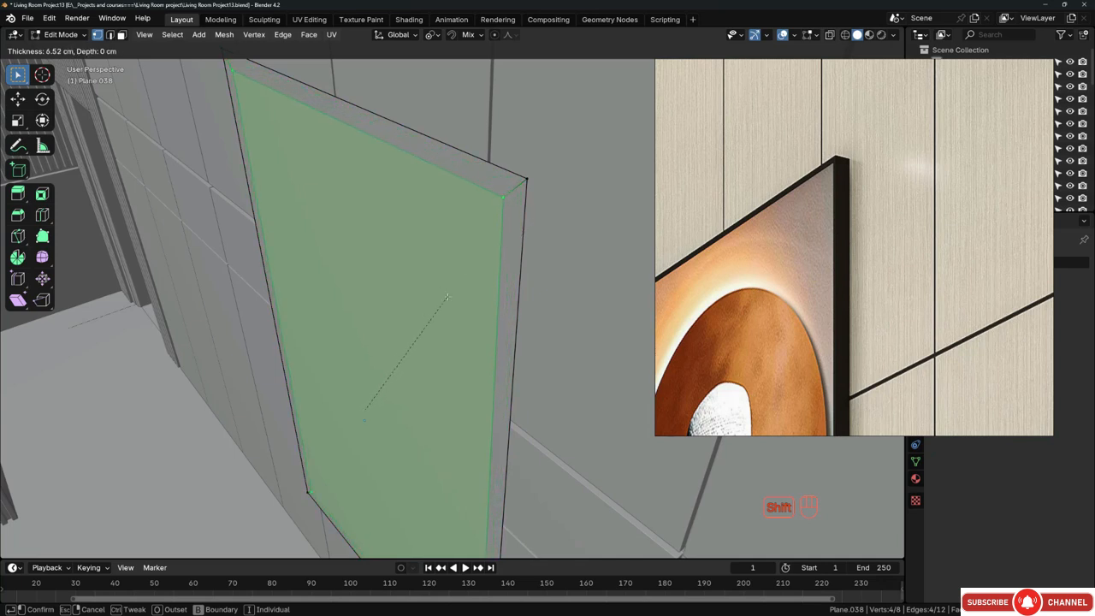
{"action": "left_click", "coordinate": [431, 312]}
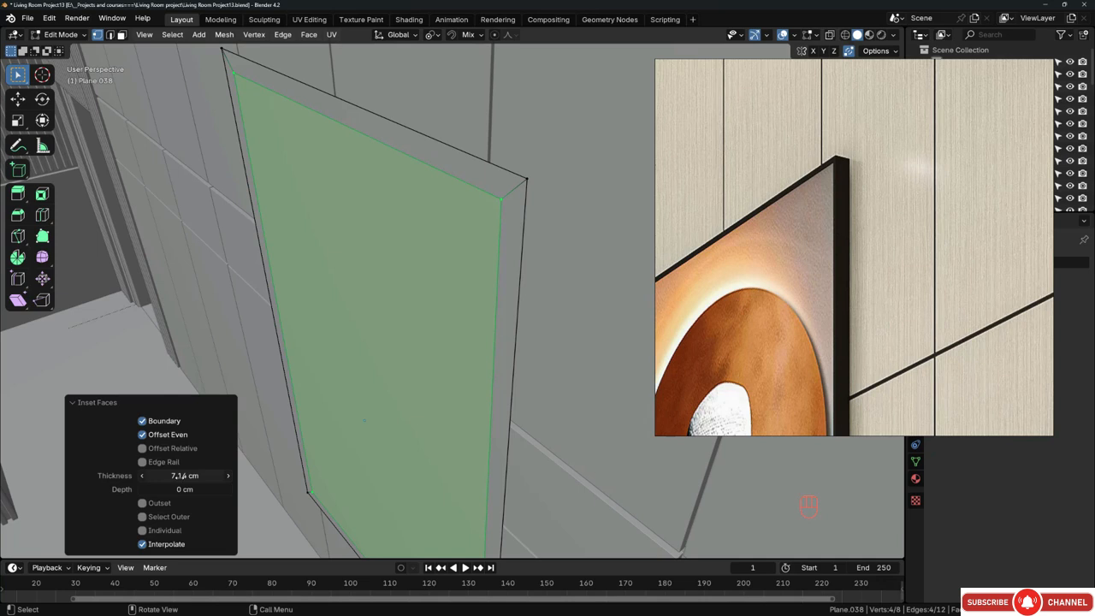
{"action": "left_click", "coordinate": [110, 404]}
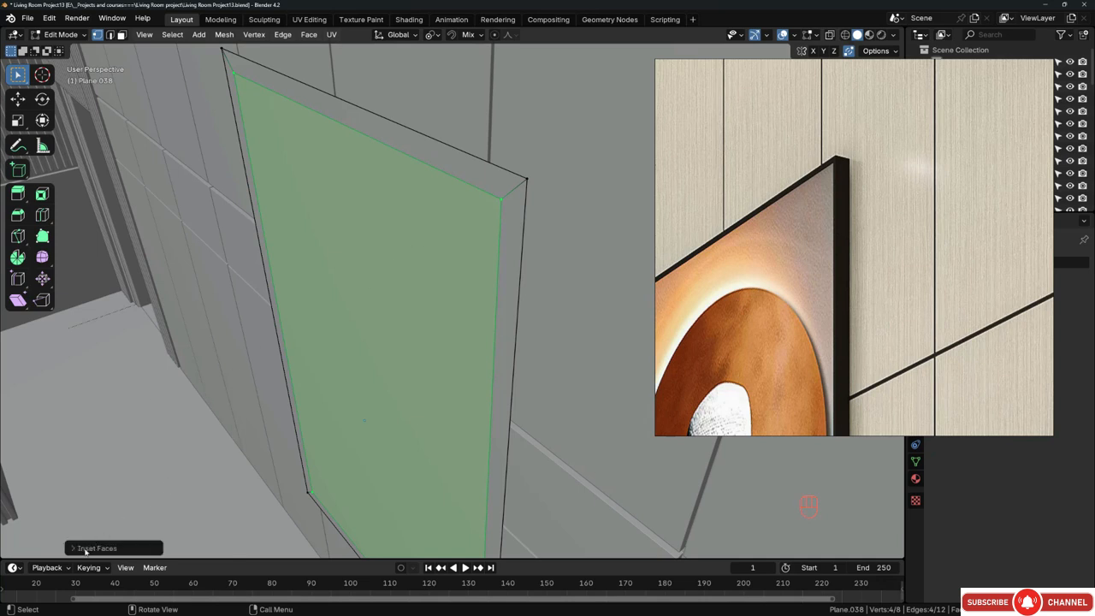
{"action": "left_click", "coordinate": [85, 550]}
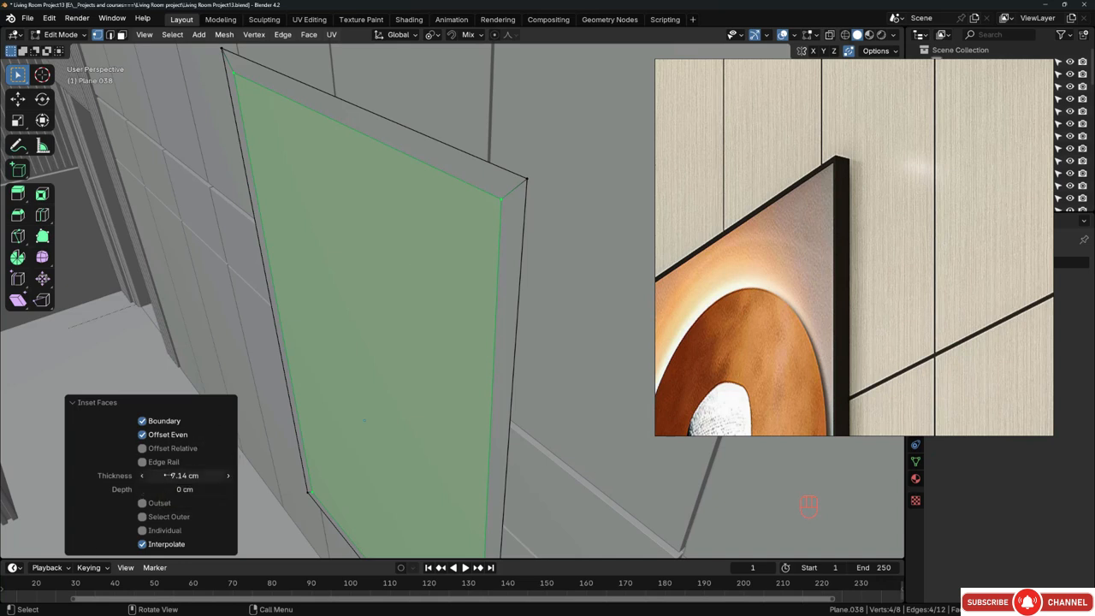
{"action": "left_click", "coordinate": [171, 476]}
{"action": "type", "text": "1"}
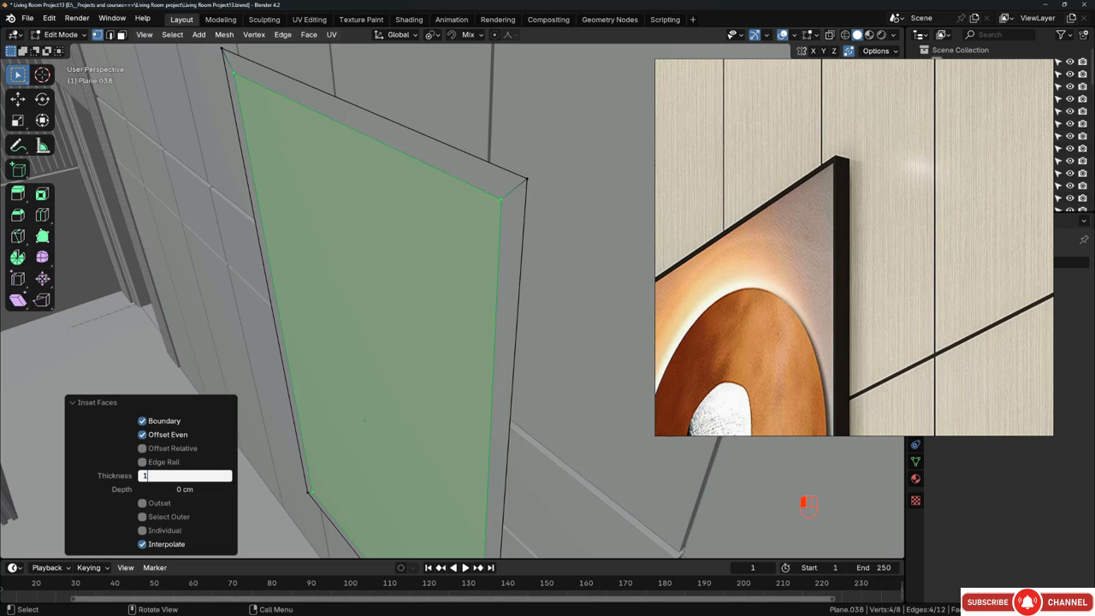
{"action": "key", "text": "Return"}
Step: Examine the inset border's width at the plane's upper corner against the framed artwork reference
{"action": "middle_click_drag", "start_coordinate": [508, 220], "coordinate": [538, 205]}
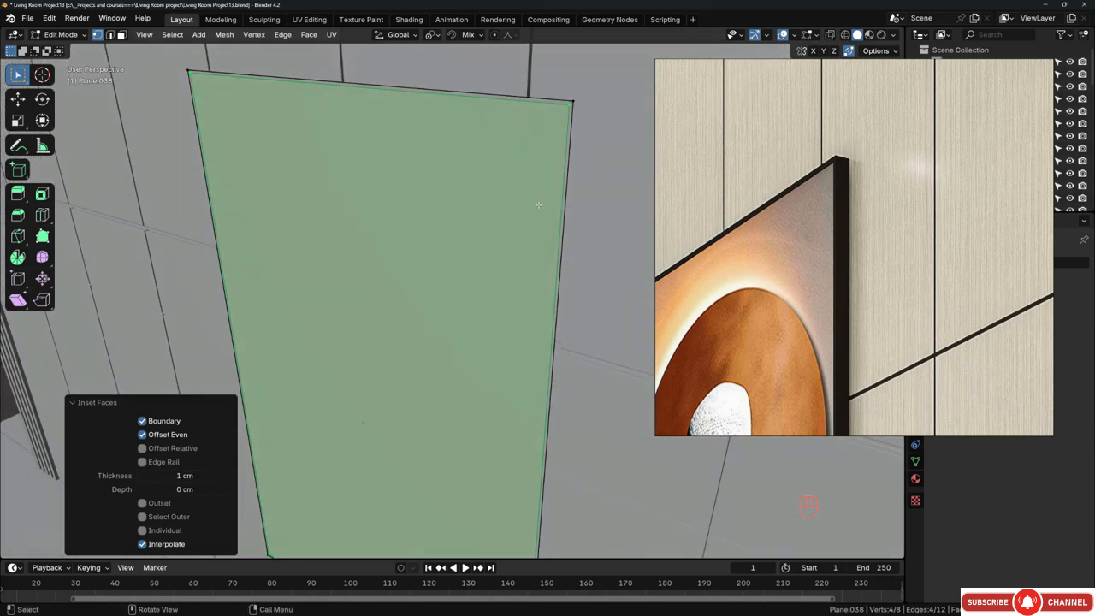
{"action": "middle_click_drag", "start_coordinate": [549, 142], "coordinate": [453, 195]}
{"action": "scroll", "coordinate": [539, 116], "scroll_direction": "up", "scroll_amount": 6}
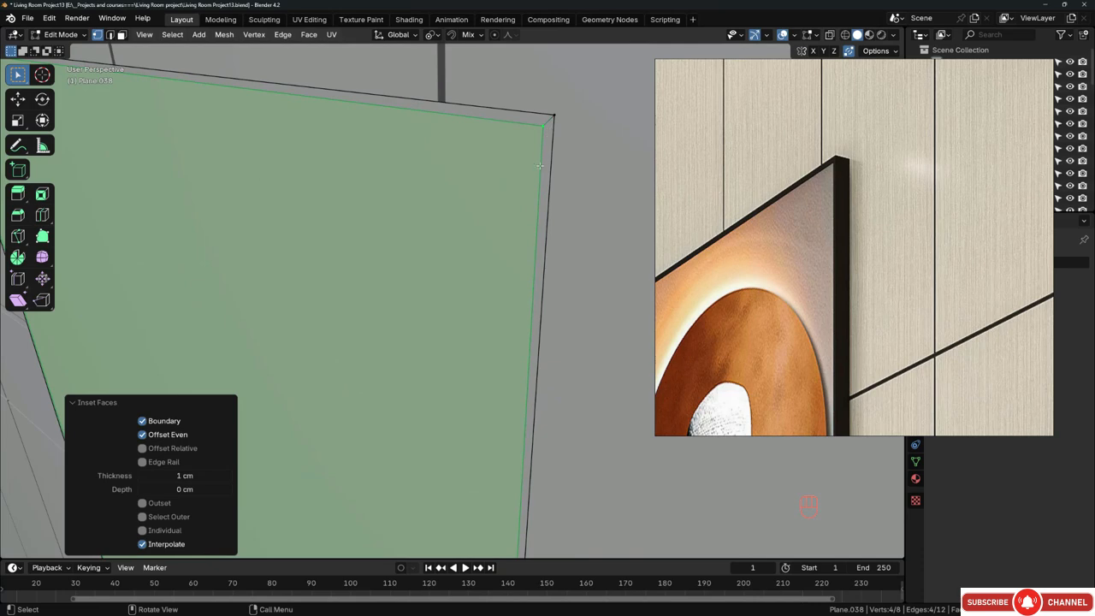
{"action": "scroll", "coordinate": [539, 165], "scroll_direction": "down", "scroll_amount": 5}
{"action": "middle_click_drag", "start_coordinate": [467, 186], "coordinate": [508, 186]}
{"action": "scroll", "coordinate": [513, 121], "scroll_direction": "up", "scroll_amount": 3}
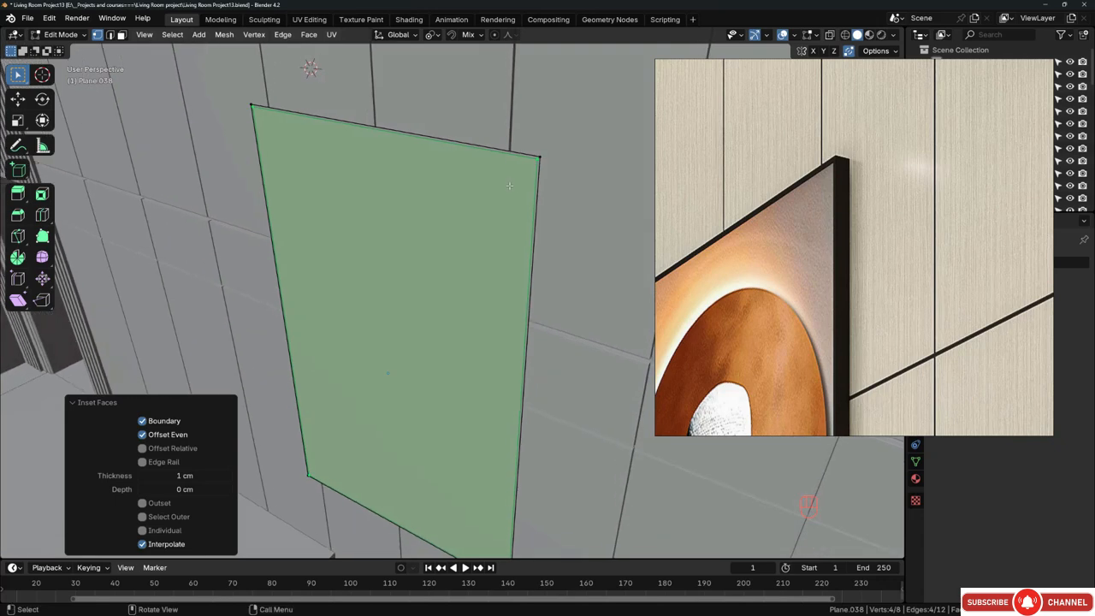
{"action": "scroll", "coordinate": [506, 185], "scroll_direction": "down", "scroll_amount": 2}
{"action": "middle_click_drag", "start_coordinate": [367, 102], "coordinate": [381, 93], "text": "shift"}
{"action": "scroll", "coordinate": [509, 183], "scroll_direction": "up", "scroll_amount": 2}
Step: Separate the selected inner face from the frame border into its own object
{"action": "middle_click_drag", "start_coordinate": [506, 186], "coordinate": [511, 187]}
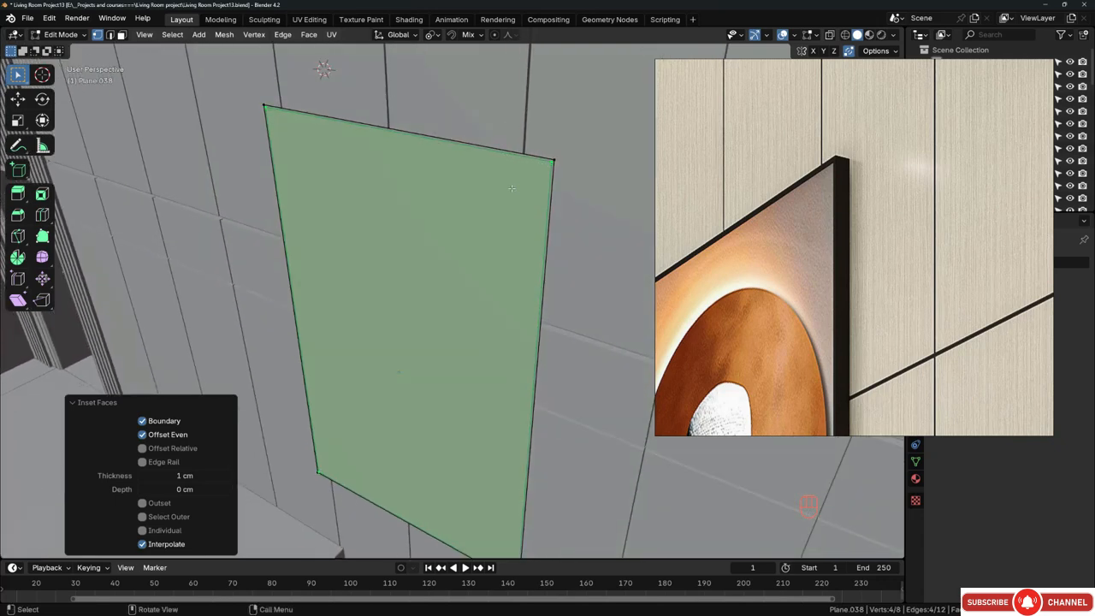
{"action": "scroll", "coordinate": [512, 188], "scroll_direction": "up", "scroll_amount": 1}
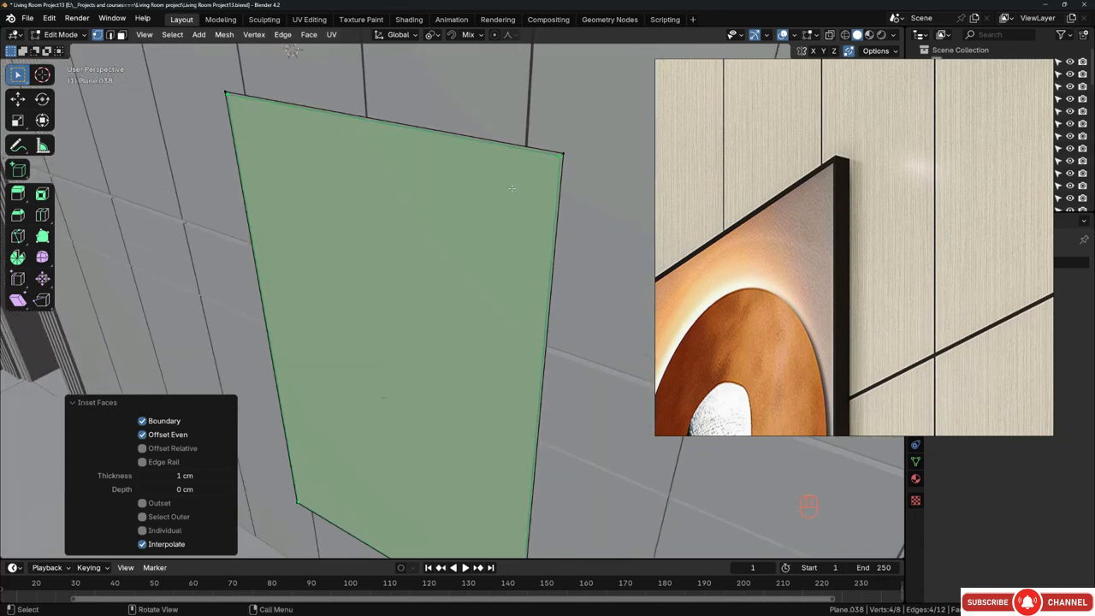
{"action": "key", "text": "p"}
{"action": "left_click", "coordinate": [511, 187]}
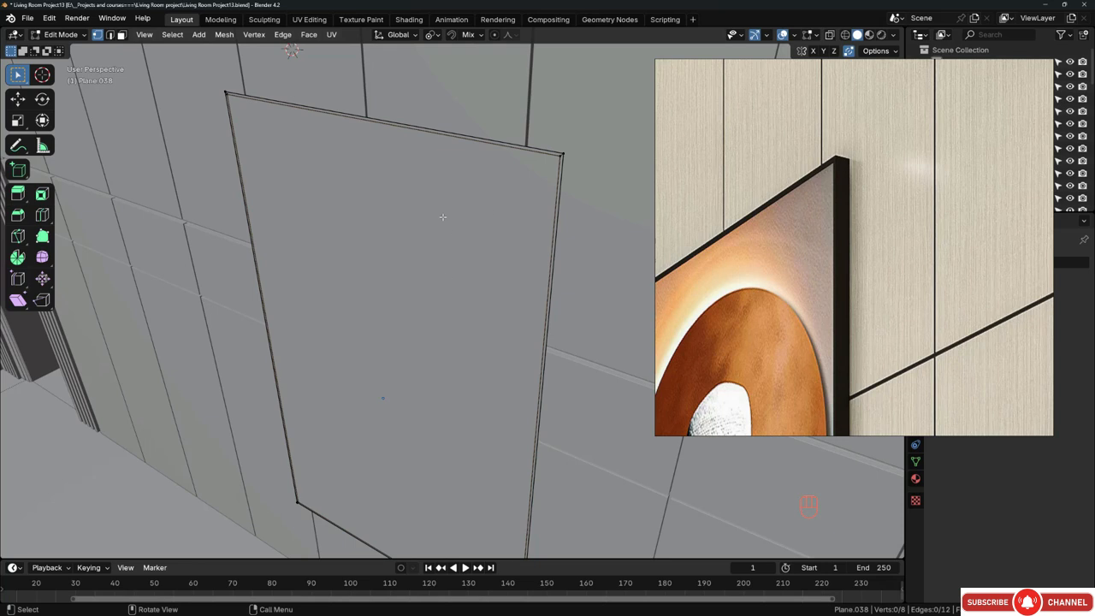
{"action": "scroll", "coordinate": [560, 156], "scroll_direction": "up", "scroll_amount": 1}
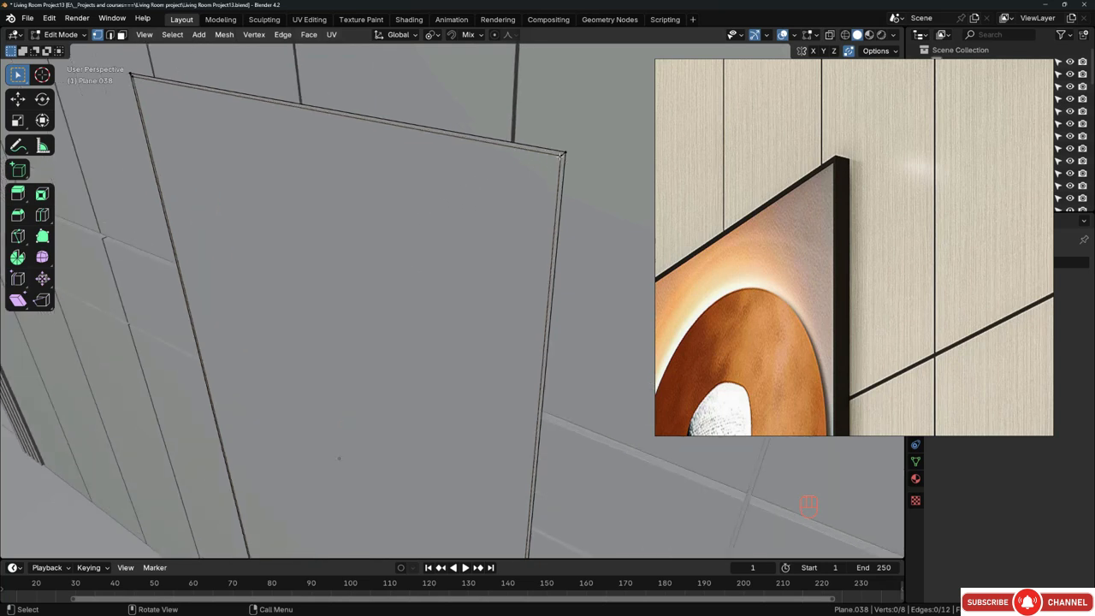
Step: Narrow the viewport's tool shelf to a single column
{"action": "scroll", "coordinate": [557, 167], "scroll_direction": "down", "scroll_amount": 3}
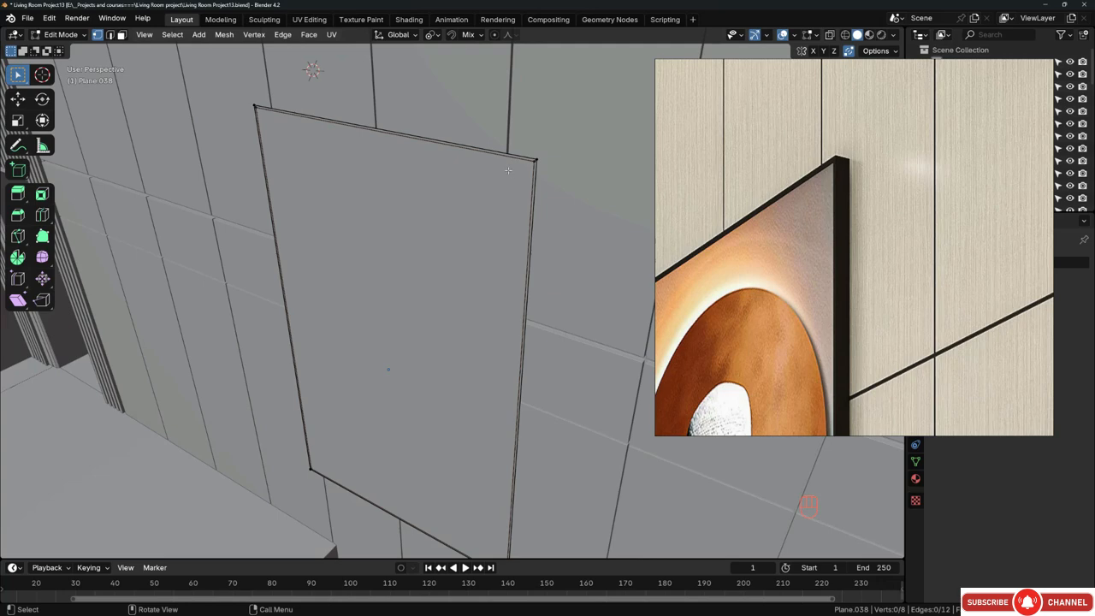
{"action": "scroll", "coordinate": [508, 171], "scroll_direction": "down", "scroll_amount": 2}
{"action": "middle_click_drag", "start_coordinate": [447, 292], "coordinate": [443, 284]}
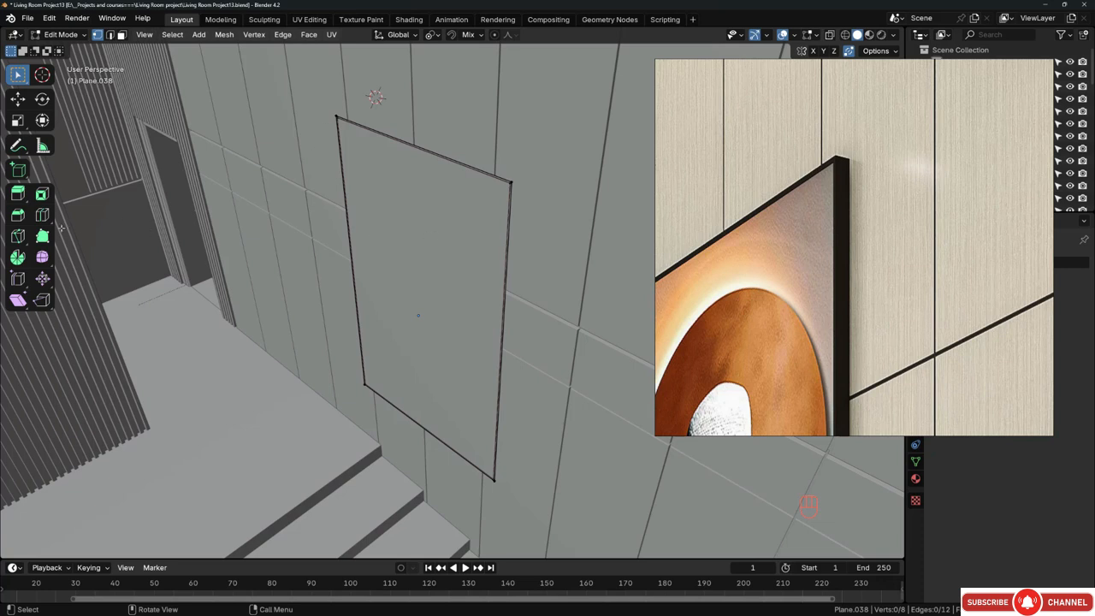
{"action": "left_click_drag", "start_coordinate": [56, 226], "coordinate": [38, 225]}
Step: Select the whole frame border mesh and compare its upper corner with the framed artwork reference
{"action": "middle_click_drag", "start_coordinate": [425, 226], "coordinate": [474, 222]}
{"action": "key", "text": "a"}
{"action": "scroll", "coordinate": [475, 223], "scroll_direction": "up", "scroll_amount": 4}
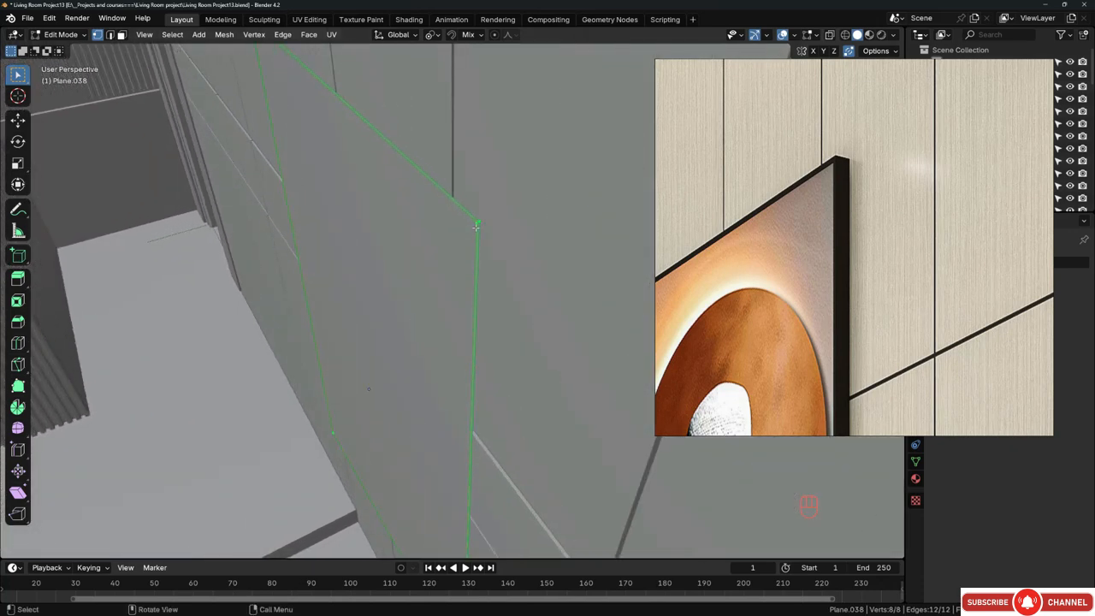
{"action": "scroll", "coordinate": [477, 225], "scroll_direction": "down", "scroll_amount": 6}
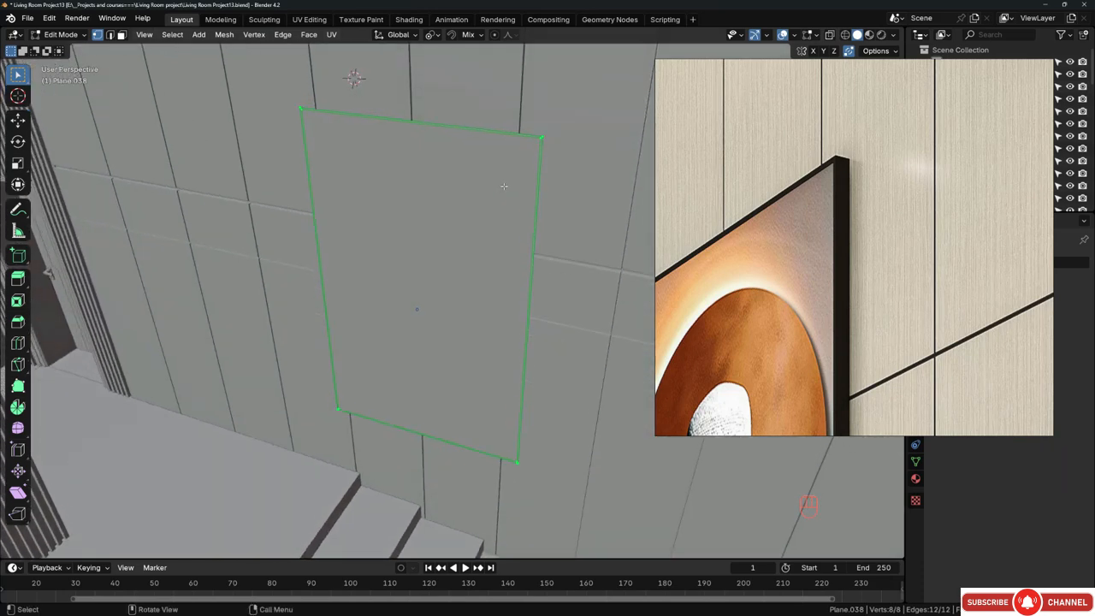
{"action": "scroll", "coordinate": [835, 157], "scroll_direction": "up", "scroll_amount": 5}
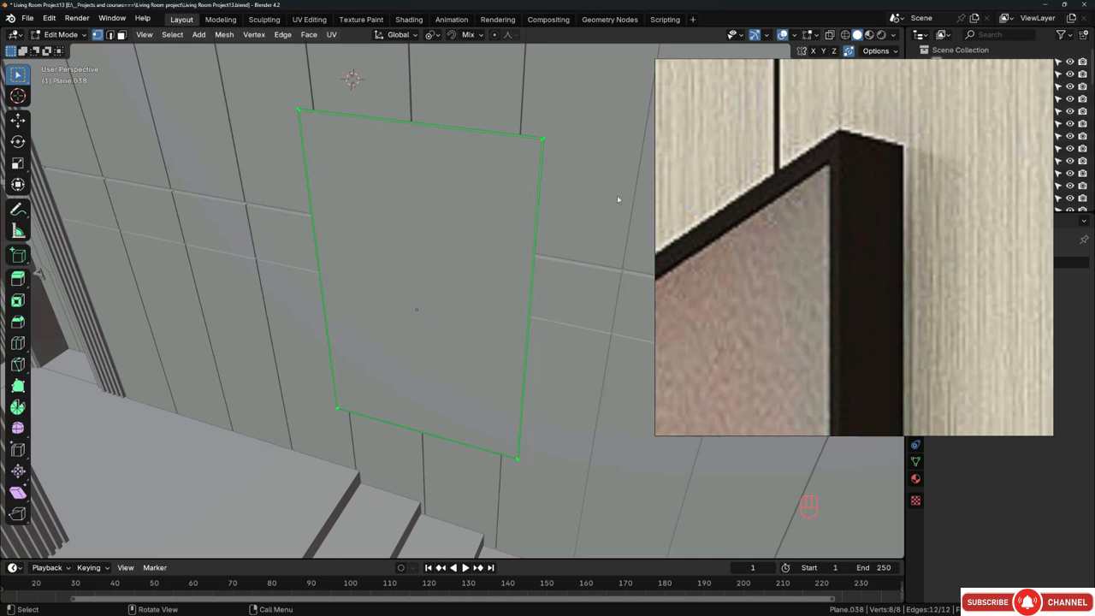
{"action": "middle_click_drag", "start_coordinate": [401, 190], "coordinate": [407, 192]}
Step: Separate the border's upper and lower horizontal faces into their own object and return to Object Mode
{"action": "key", "text": "3"}
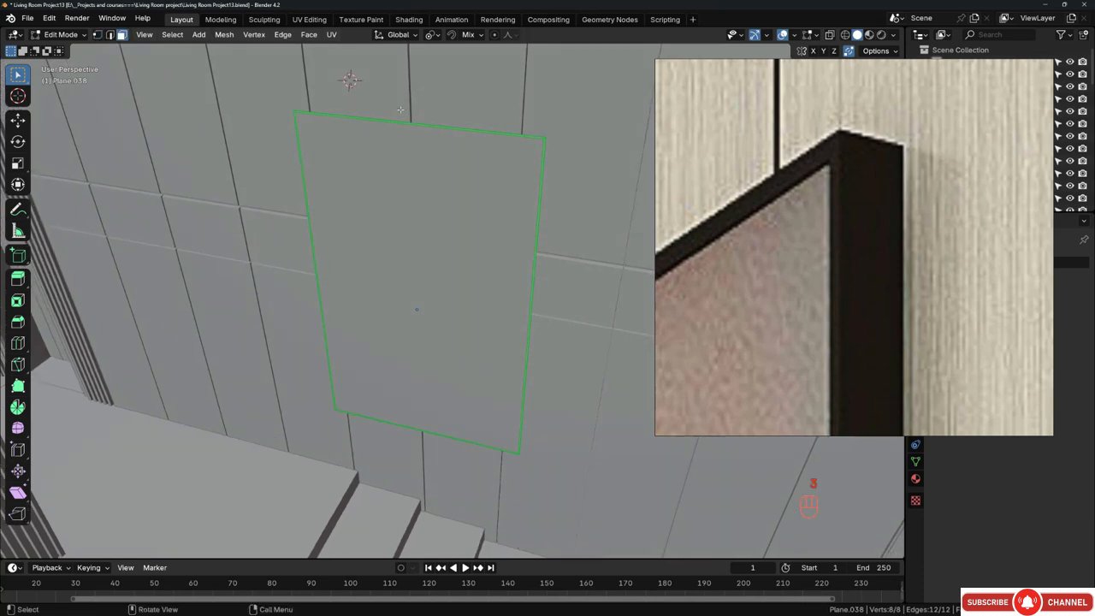
{"action": "left_click_drag", "start_coordinate": [400, 111], "coordinate": [432, 151]}
{"action": "left_click_drag", "start_coordinate": [415, 410], "coordinate": [459, 464], "text": "shift"}
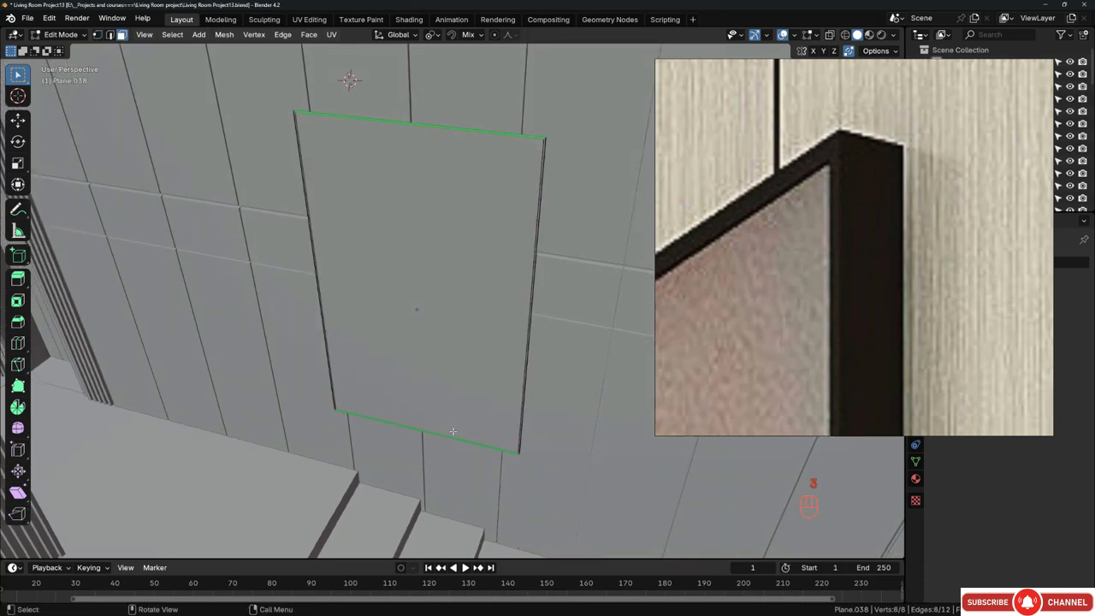
{"action": "key", "text": "p"}
{"action": "left_click", "coordinate": [457, 301]}
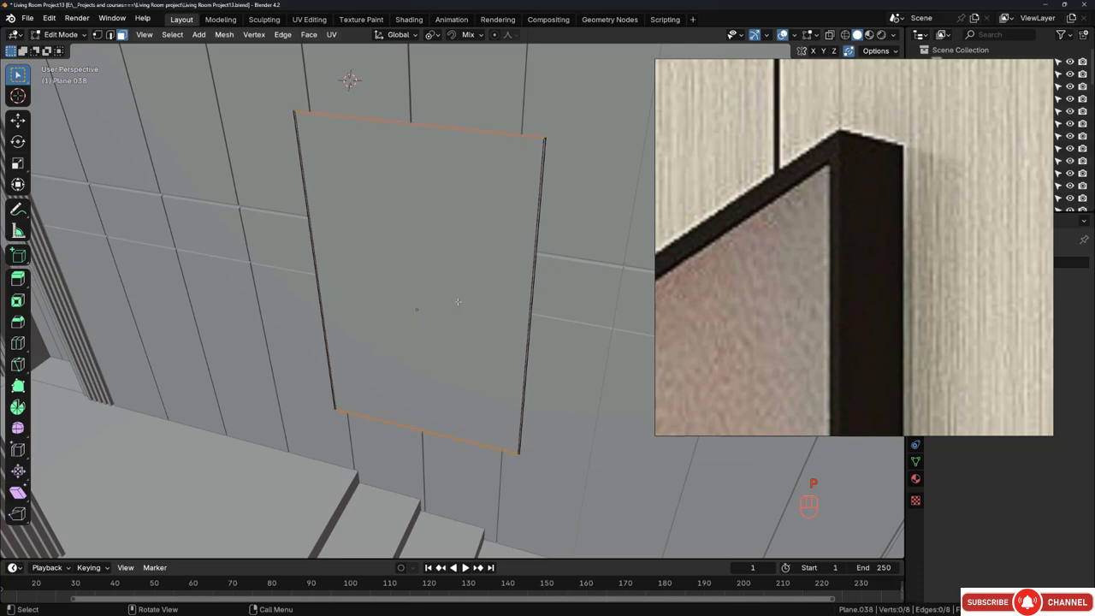
{"action": "middle_click_drag", "start_coordinate": [458, 301], "coordinate": [522, 201]}
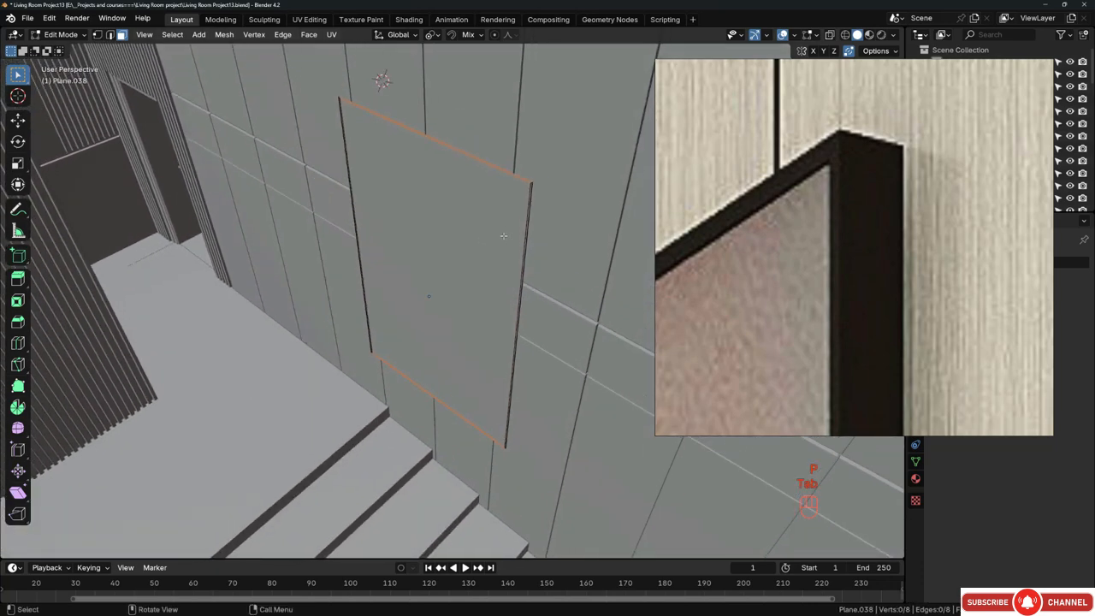
{"action": "key", "text": "Tab"}
Step: Add a Solidify modifier with a thickness of 2 cm to the frame's horizontal strips
{"action": "scroll", "coordinate": [522, 201], "scroll_direction": "up", "scroll_amount": 4}
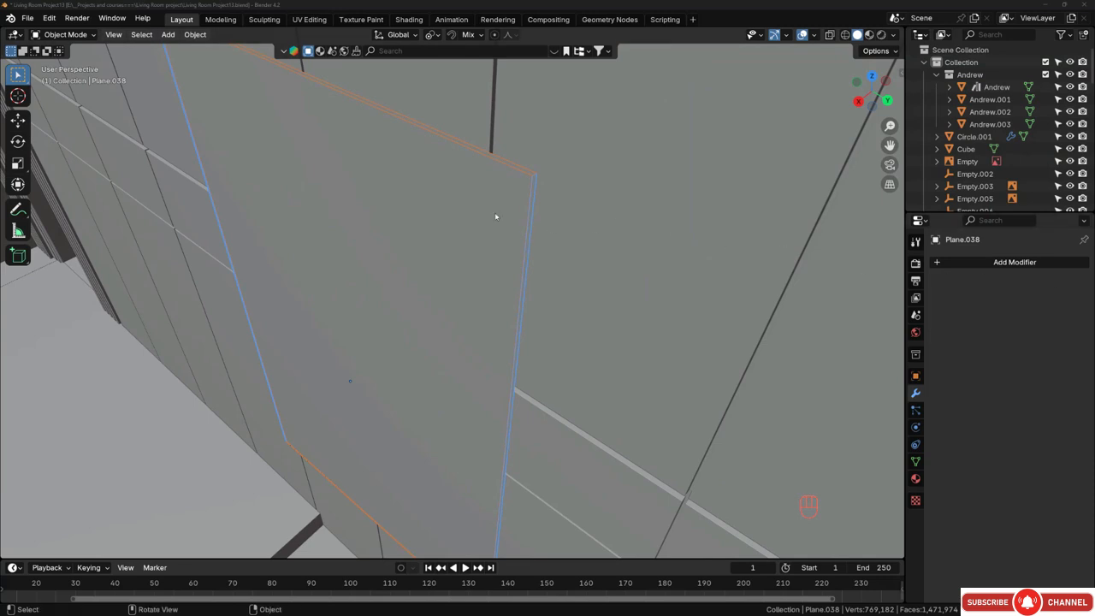
{"action": "middle_click_drag", "start_coordinate": [494, 212], "coordinate": [485, 190]}
{"action": "scroll", "coordinate": [487, 192], "scroll_direction": "up", "scroll_amount": 4}
{"action": "left_click", "coordinate": [519, 189]}
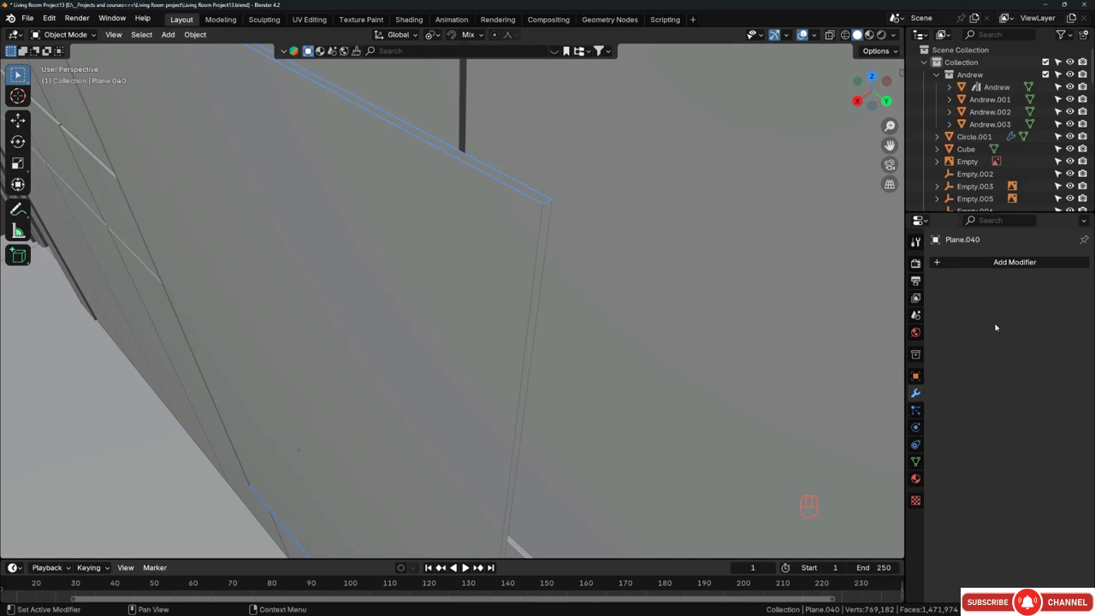
{"action": "key", "text": "shift+a"}
{"action": "mouse_move", "coordinate": [996, 326]}
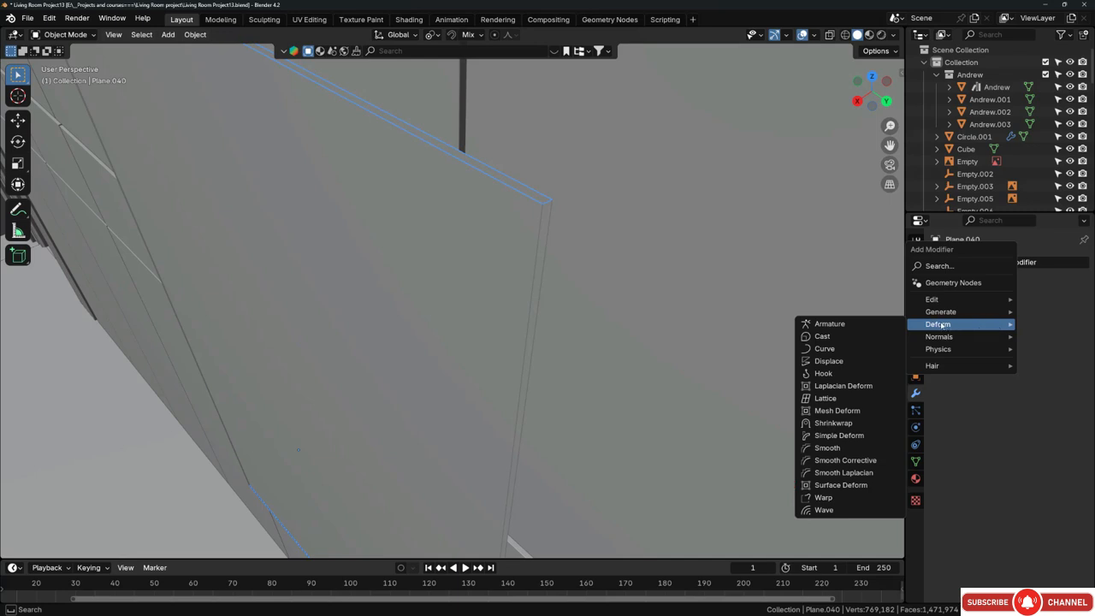
{"action": "mouse_move", "coordinate": [948, 315]}
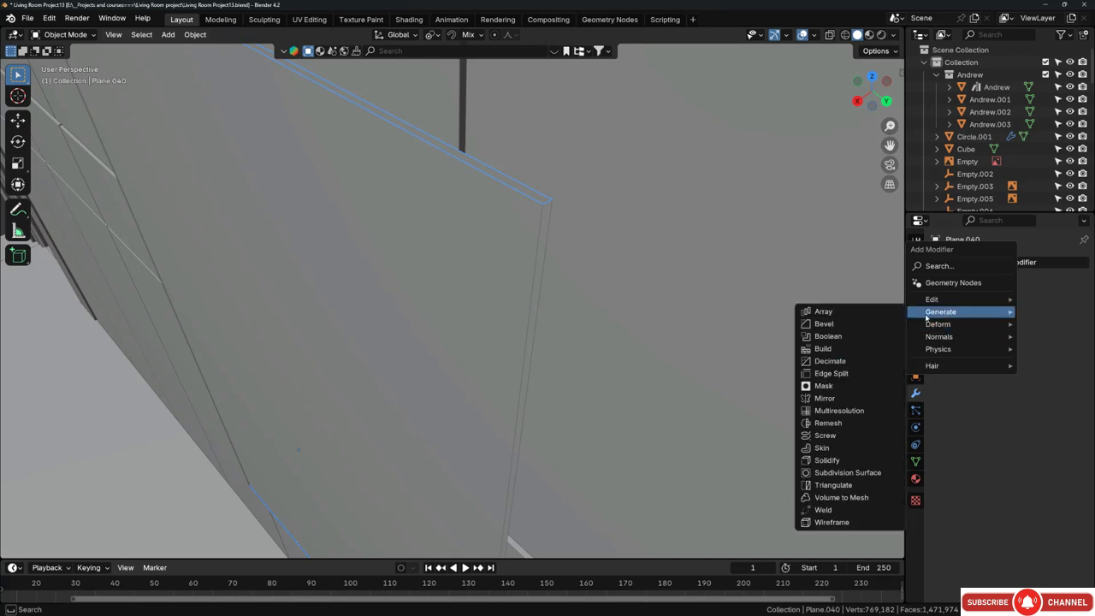
{"action": "left_click", "coordinate": [838, 461]}
{"action": "middle_click_drag", "start_coordinate": [632, 282], "coordinate": [419, 275]}
{"action": "left_click", "coordinate": [1030, 316]}
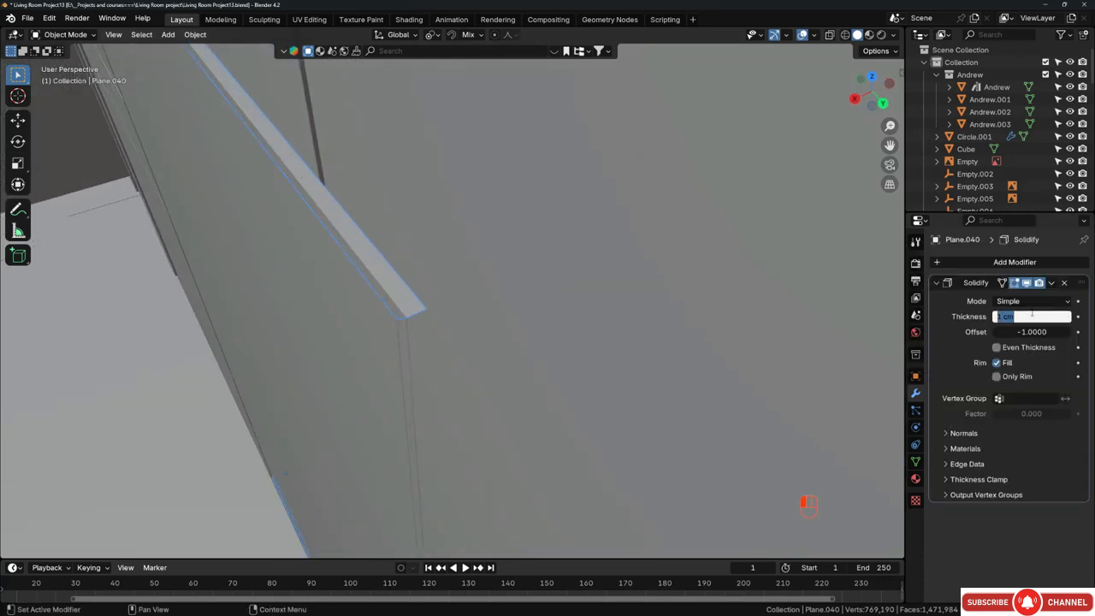
{"action": "type", "text": "2"}
{"action": "key", "text": "Return"}
Step: Copy the Solidify modifier from the horizontal strips to the frame's vertical side strips
{"action": "middle_click_drag", "start_coordinate": [581, 196], "coordinate": [520, 214]}
{"action": "left_click", "coordinate": [556, 263]}
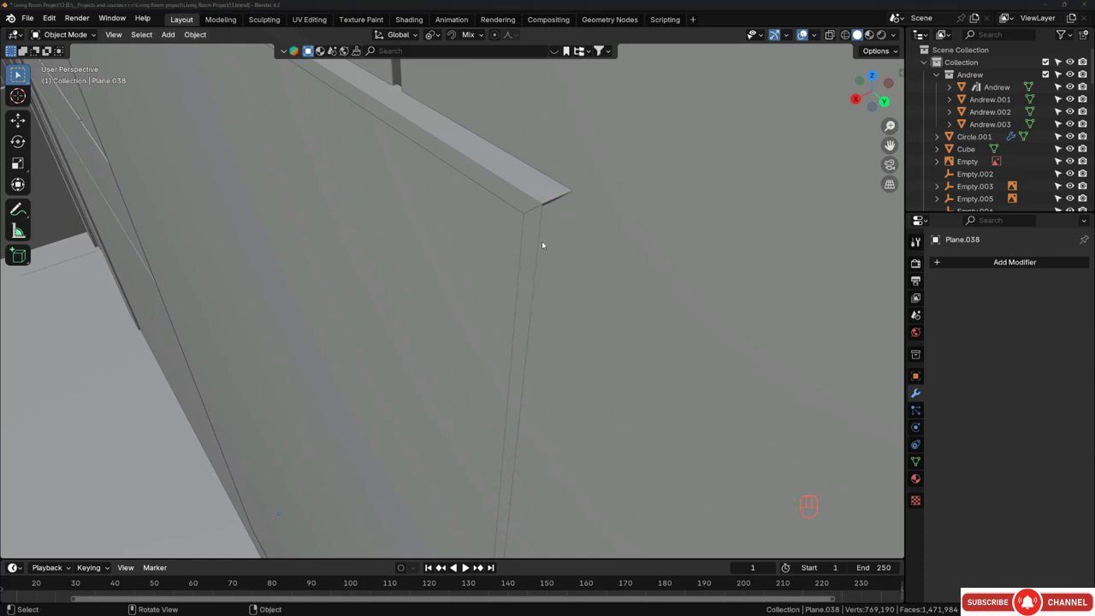
{"action": "scroll", "coordinate": [542, 245], "scroll_direction": "up", "scroll_amount": 1}
{"action": "left_click", "coordinate": [537, 239]}
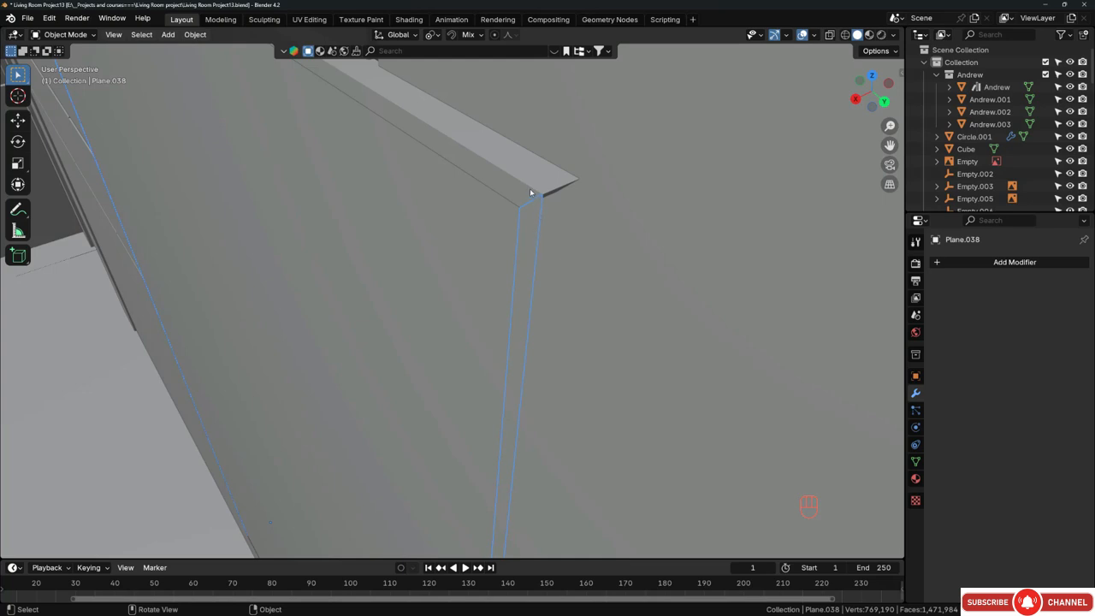
{"action": "left_click", "coordinate": [497, 162], "text": "shift"}
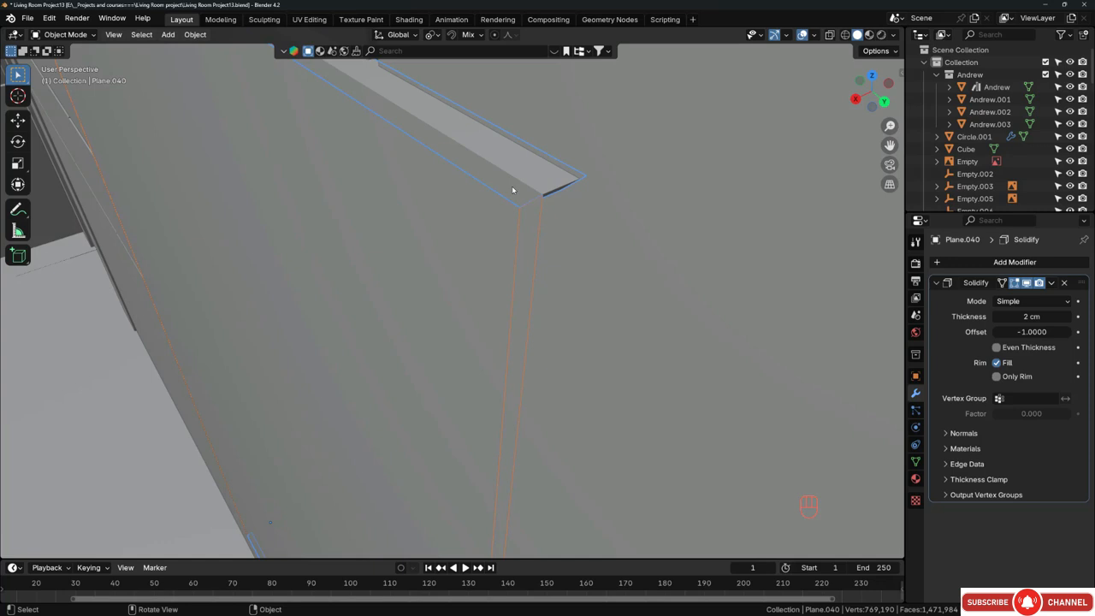
{"action": "left_click", "coordinate": [1052, 283]}
{"action": "left_click", "coordinate": [1008, 310]}
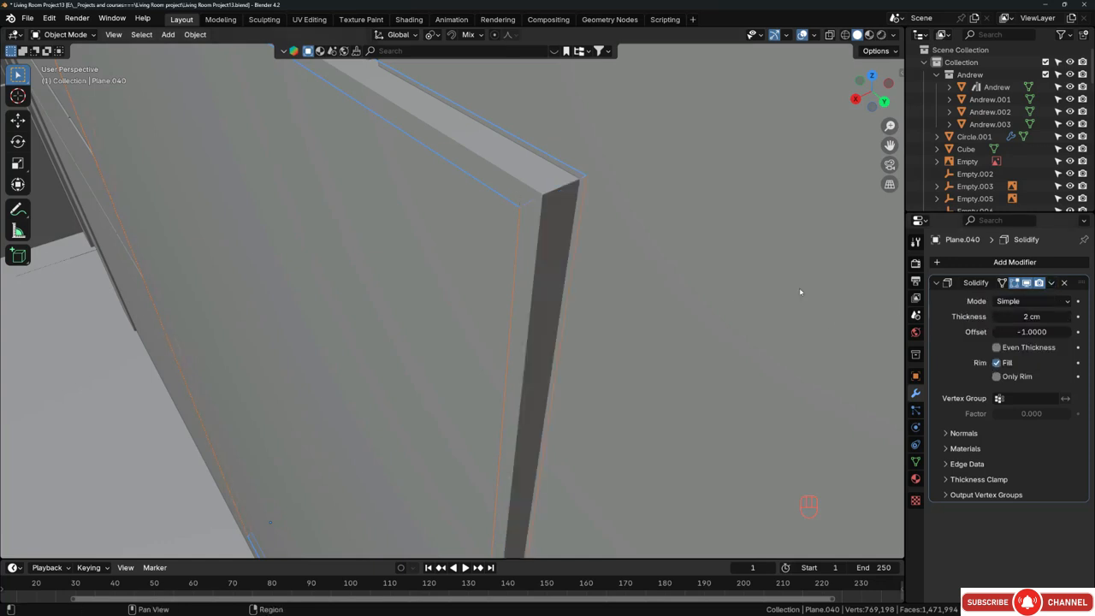
Step: Move the separate picture surface about -0.15 cm along the global X axis
{"action": "middle_click_drag", "start_coordinate": [541, 225], "coordinate": [683, 284]}
{"action": "left_click", "coordinate": [571, 210]}
{"action": "left_click", "coordinate": [540, 171]}
{"action": "left_click", "coordinate": [537, 231]}
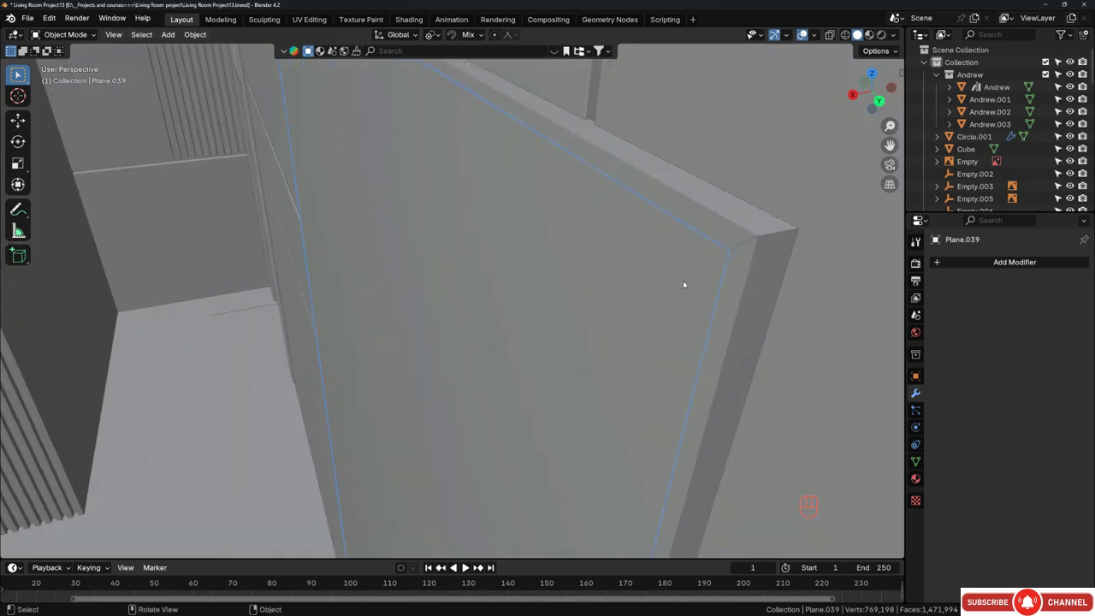
{"action": "key", "text": "g"}
{"action": "key", "text": "x"}
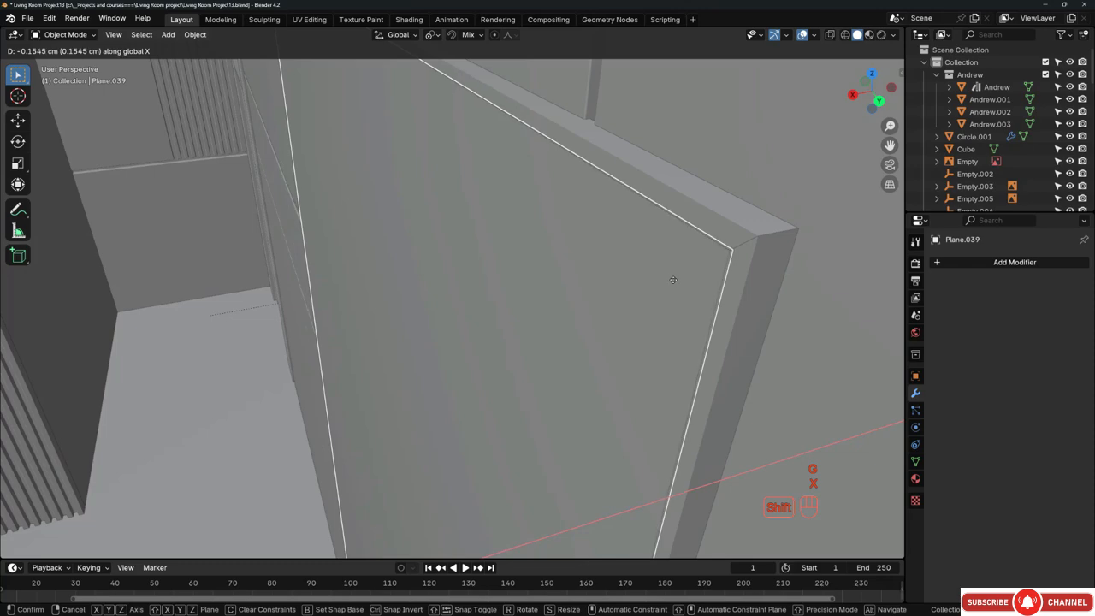
{"action": "left_click", "coordinate": [674, 283], "text": "shift"}
Step: Add a Bevel modifier to the frame's horizontal strips with an amount of 0.2 cm
{"action": "middle_click_drag", "start_coordinate": [675, 283], "coordinate": [585, 161]}
{"action": "key", "text": "alt+a"}
{"action": "left_click", "coordinate": [585, 161]}
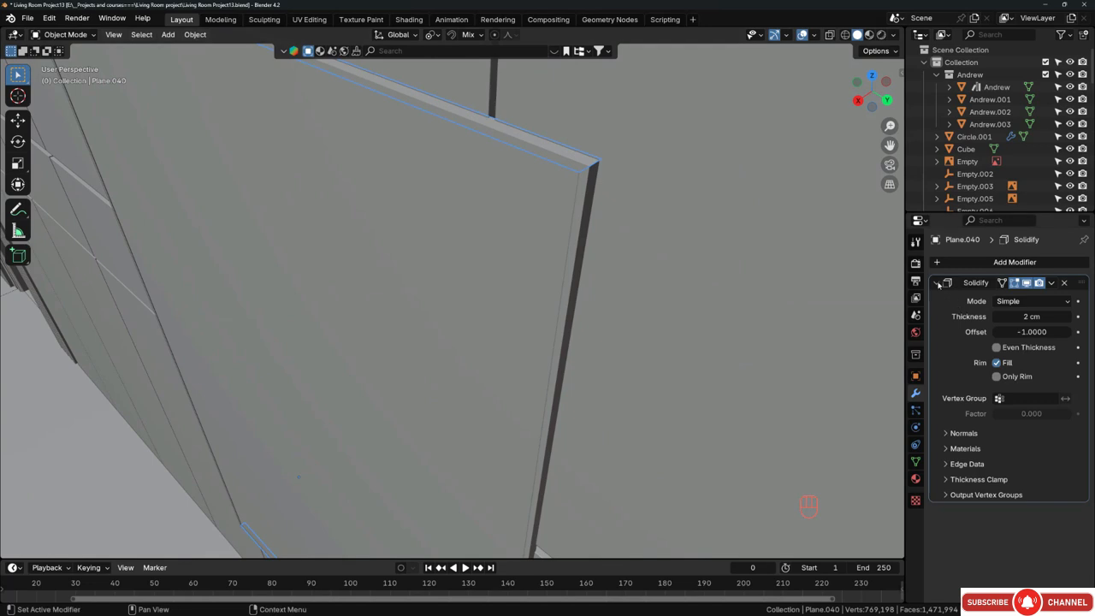
{"action": "left_click", "coordinate": [937, 284]}
{"action": "key", "text": "shift+a"}
{"action": "mouse_move", "coordinate": [977, 316]}
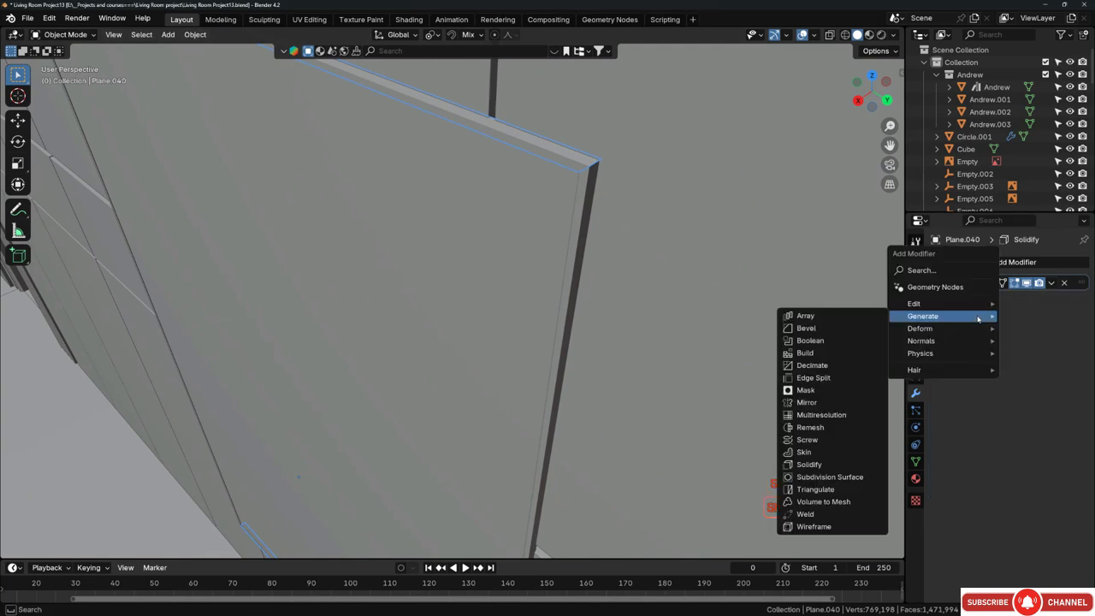
{"action": "left_click", "coordinate": [806, 328]}
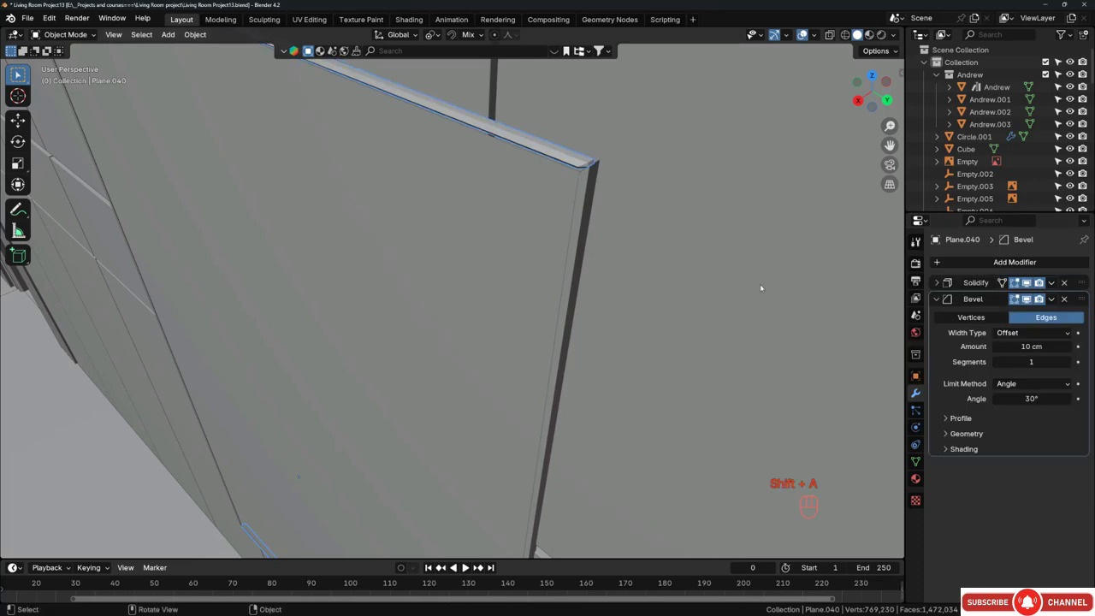
{"action": "left_click", "coordinate": [1025, 346]}
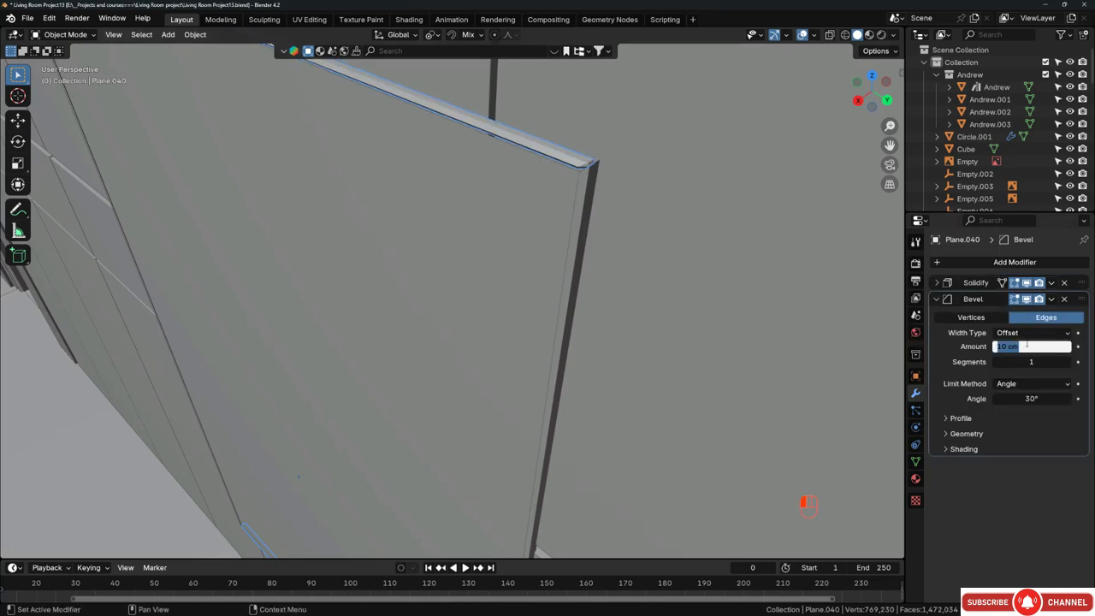
{"action": "type", "text": "0."}
{"action": "type", "text": "2"}
{"action": "key", "text": "Return"}
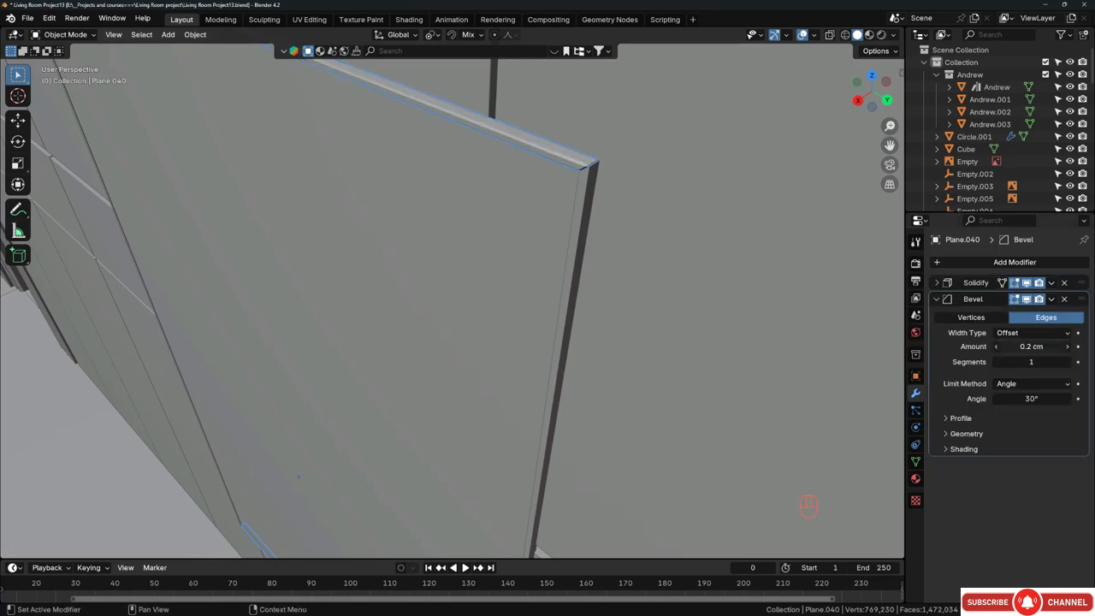
Step: Set the horizontal strips' bevel amount to 0.1 cm and its segments to 3
{"action": "scroll", "coordinate": [563, 175], "scroll_direction": "up", "scroll_amount": 5}
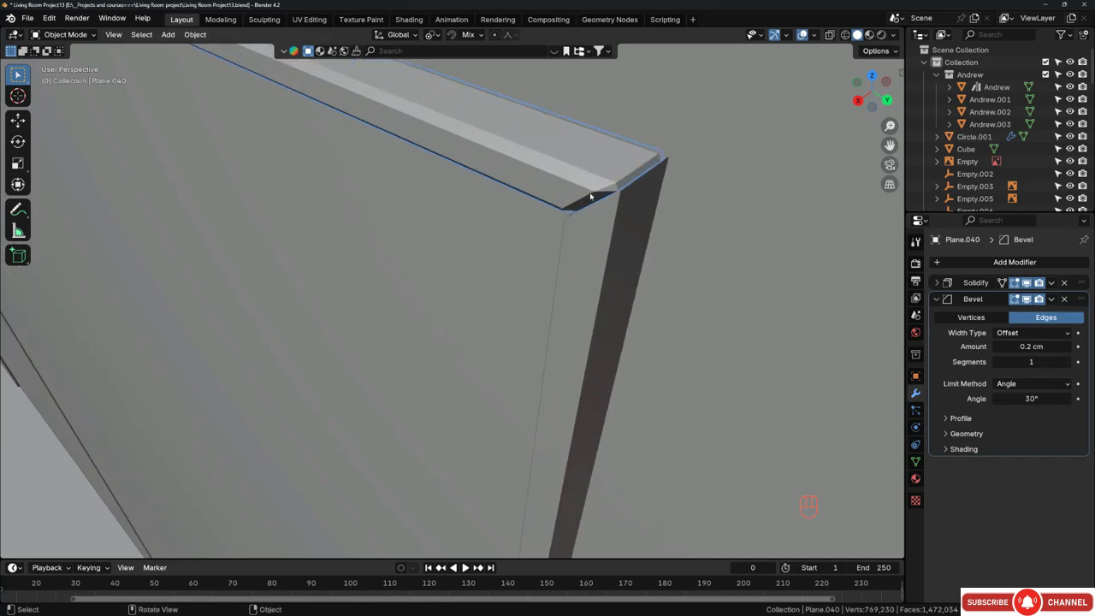
{"action": "middle_click_drag", "start_coordinate": [589, 201], "coordinate": [580, 227]}
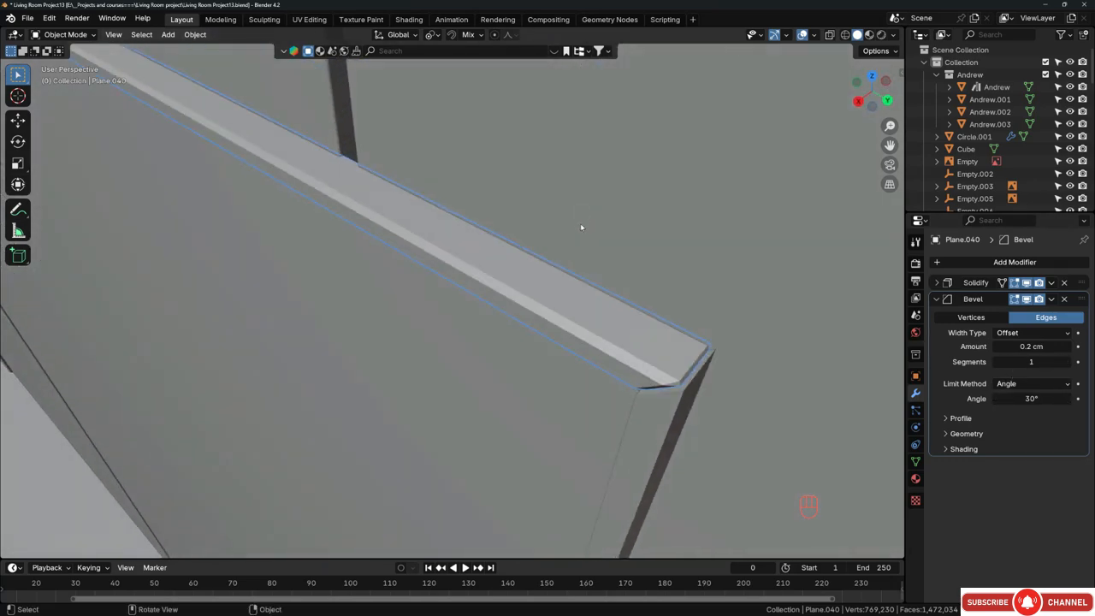
{"action": "key", "text": "alt+a"}
{"action": "middle_click_drag", "start_coordinate": [634, 374], "coordinate": [675, 387]}
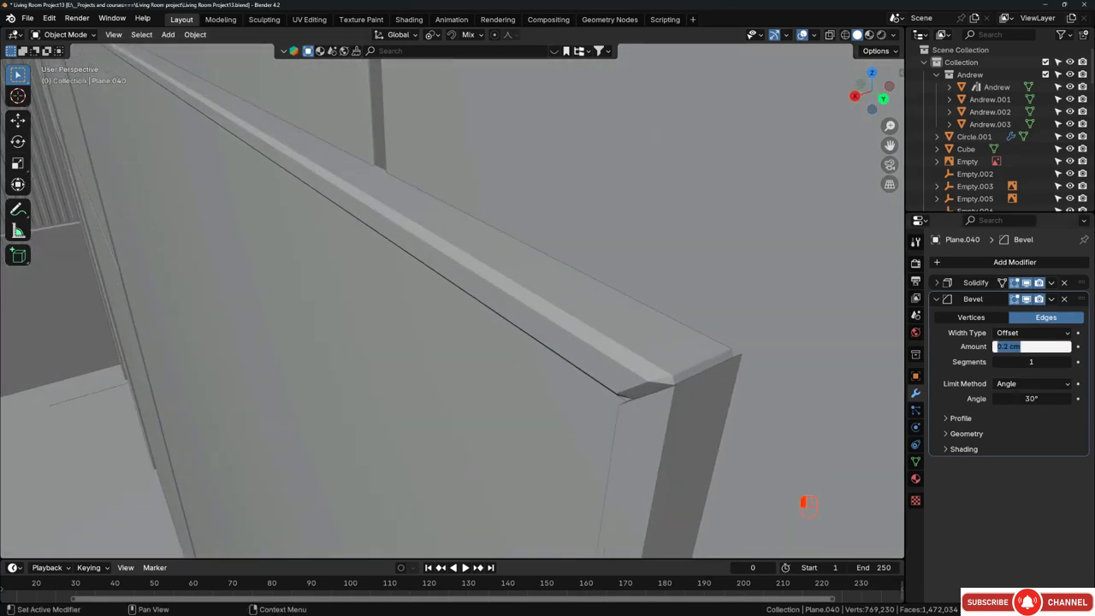
{"action": "left_click", "coordinate": [807, 504]}
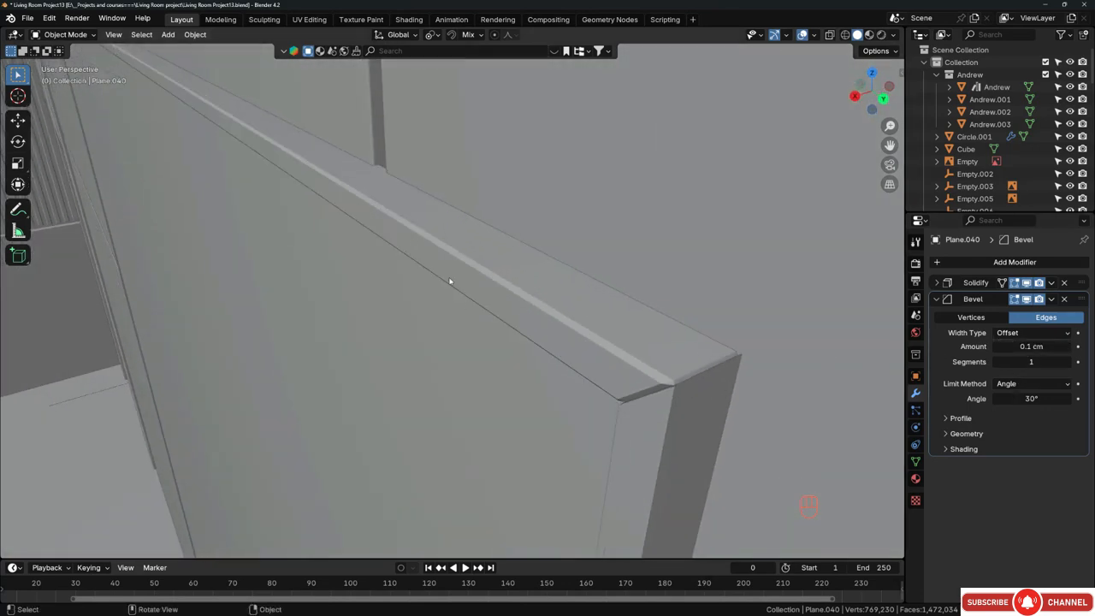
{"action": "scroll", "coordinate": [449, 281], "scroll_direction": "down", "scroll_amount": 5}
{"action": "middle_click_drag", "start_coordinate": [505, 261], "coordinate": [598, 291]}
{"action": "left_click", "coordinate": [1068, 362]}
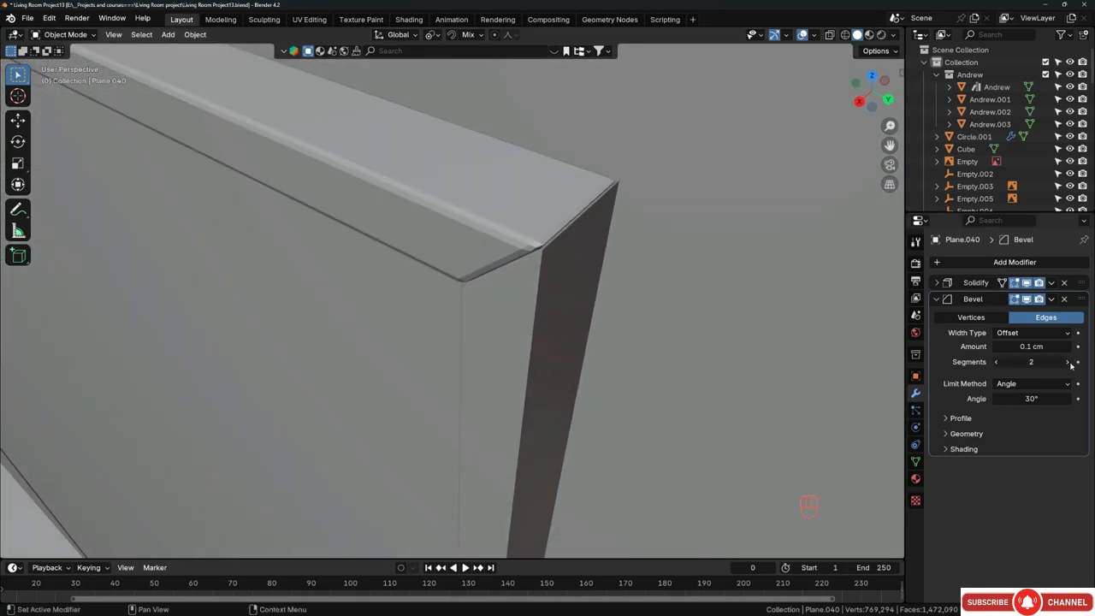
{"action": "left_click", "coordinate": [1068, 362]}
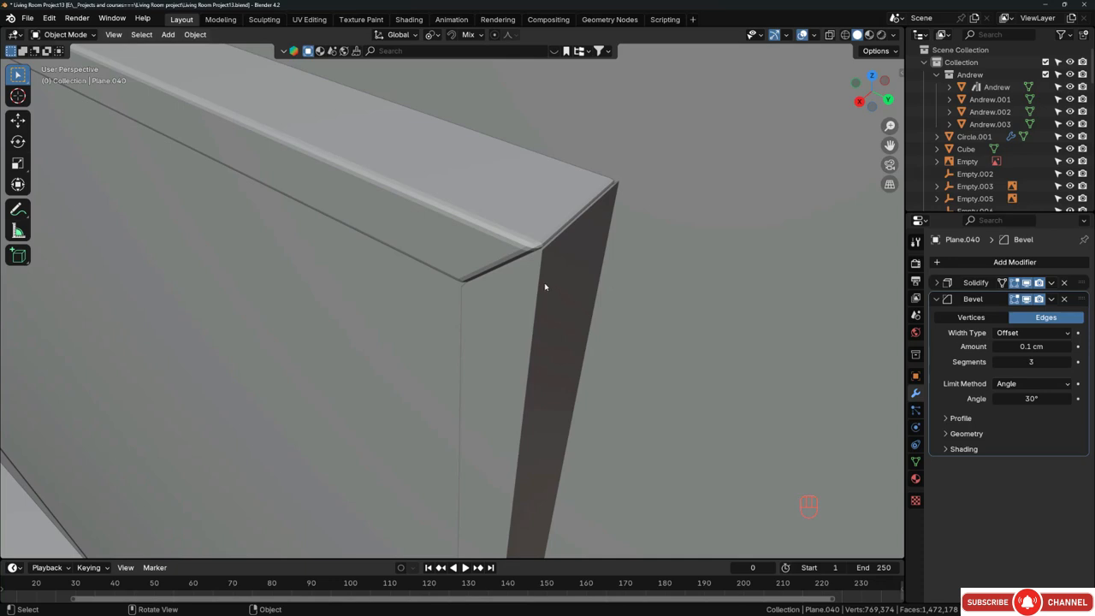
Step: Copy the Bevel modifier from the horizontal strips to the frame's vertical side strips
{"action": "mouse_move", "coordinate": [525, 277]}
{"action": "middle_mouse_down"}
{"action": "mouse_move", "coordinate": [757, 299]}
{"action": "mouse_move", "coordinate": [527, 291]}
{"action": "middle_mouse_up"}
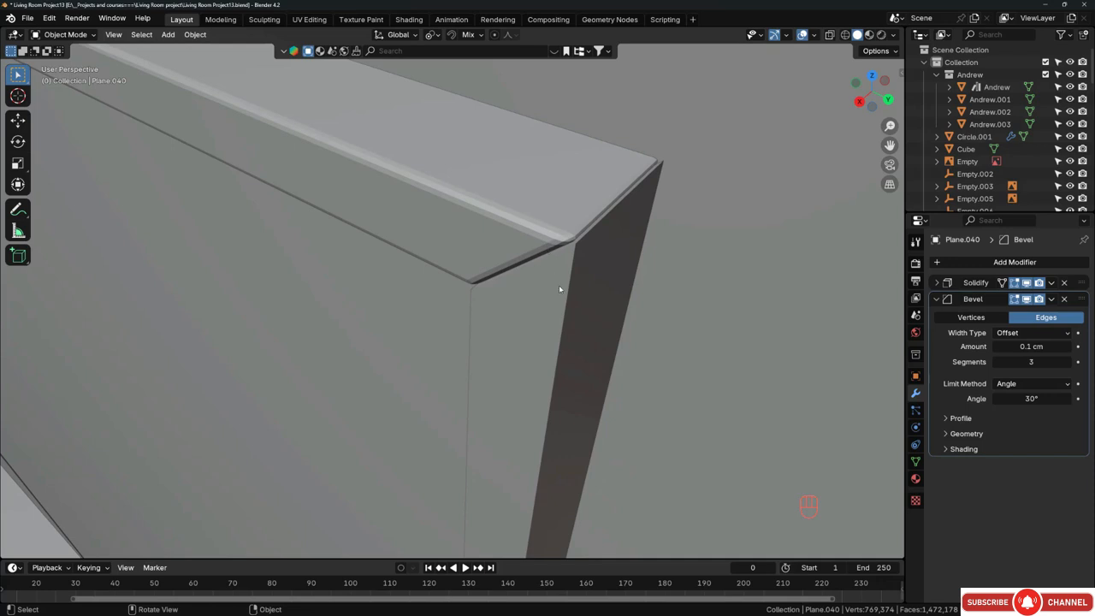
{"action": "left_click", "coordinate": [565, 253]}
{"action": "left_click", "coordinate": [523, 210]}
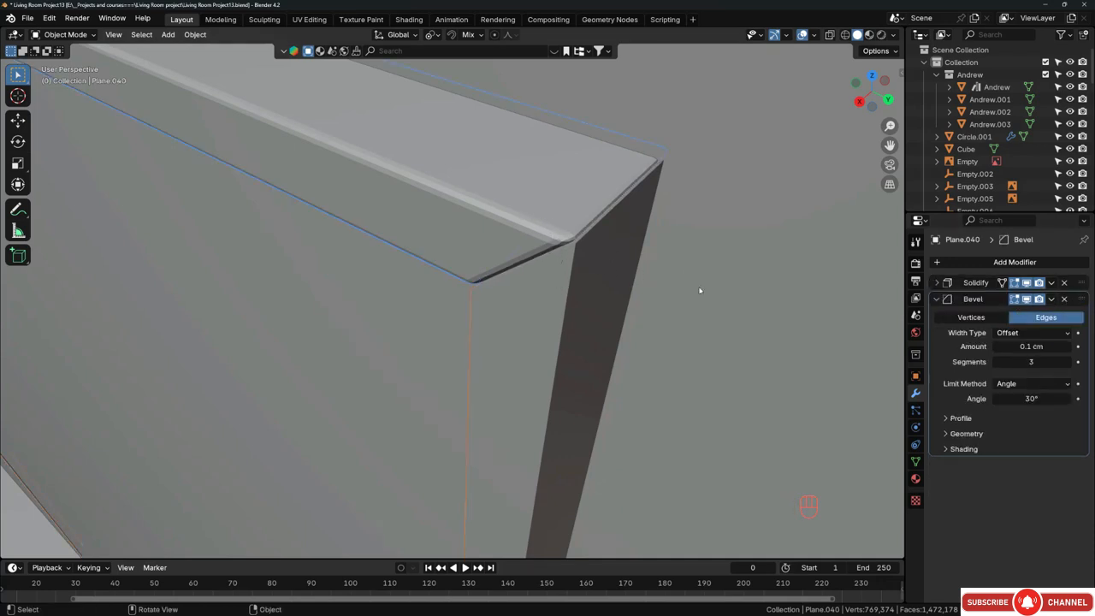
{"action": "left_click", "coordinate": [1051, 299]}
{"action": "left_click", "coordinate": [1007, 343]}
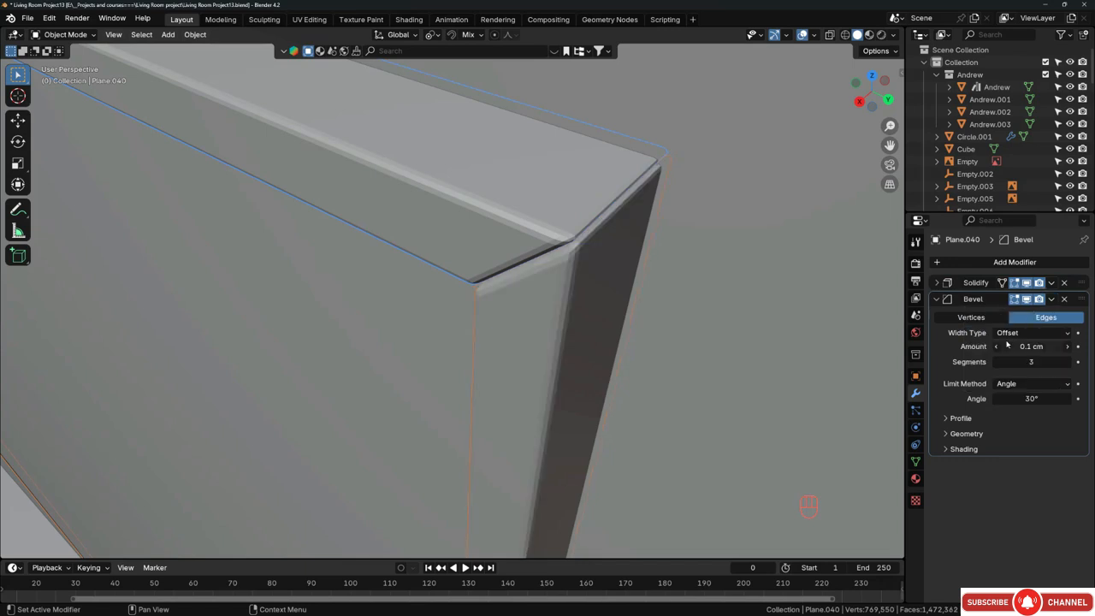
Step: Apply smooth shading to the frame's vertical side strips and to its horizontal strips
{"action": "left_click", "coordinate": [574, 281]}
{"action": "right_click", "coordinate": [543, 283]}
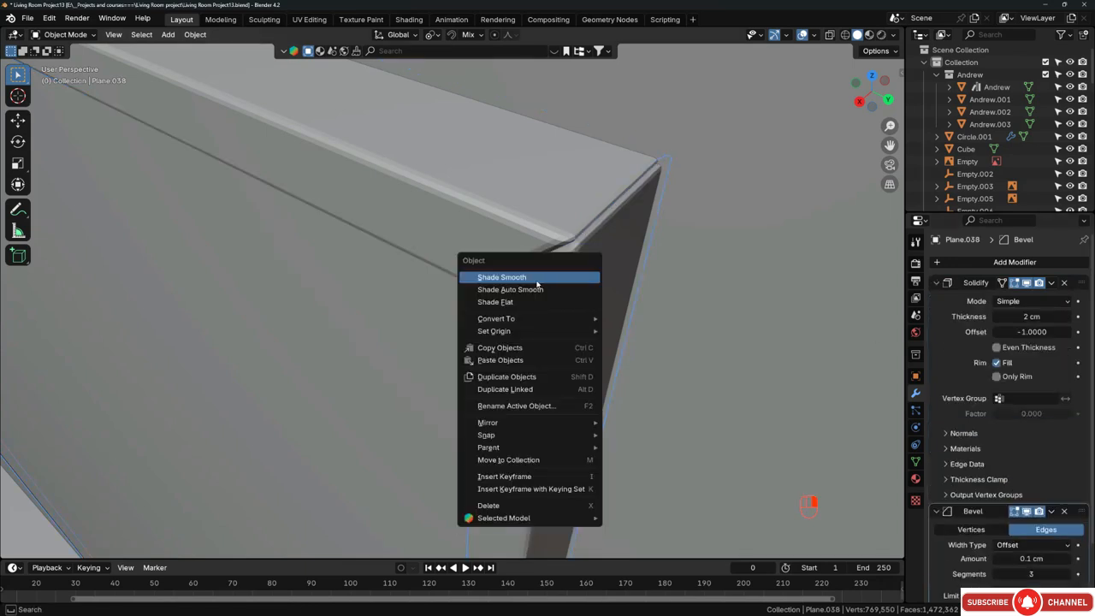
{"action": "left_click", "coordinate": [527, 277]}
{"action": "left_click", "coordinate": [535, 223]}
{"action": "right_click", "coordinate": [536, 224]}
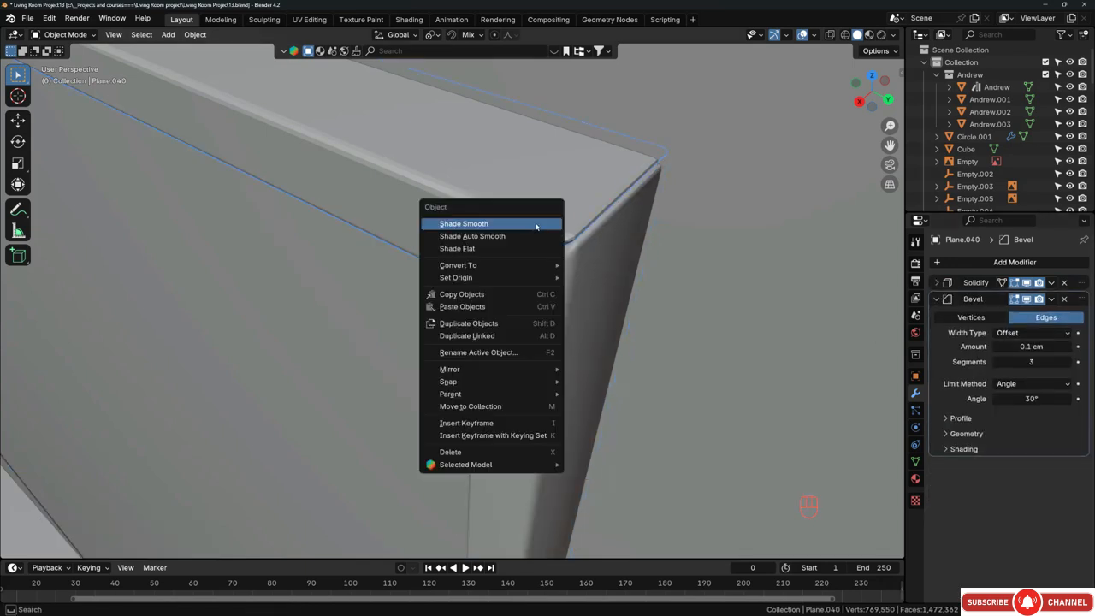
{"action": "left_click", "coordinate": [520, 224]}
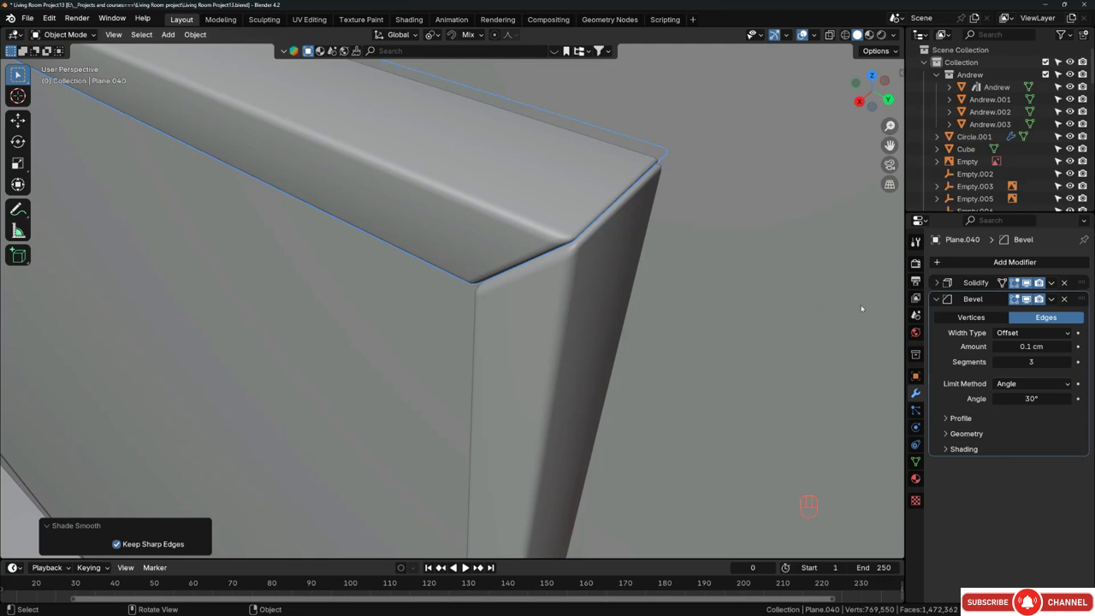
Step: Enable Harden Normals in the Bevel modifiers of the frame's horizontal strips and vertical strips
{"action": "left_click", "coordinate": [945, 449]}
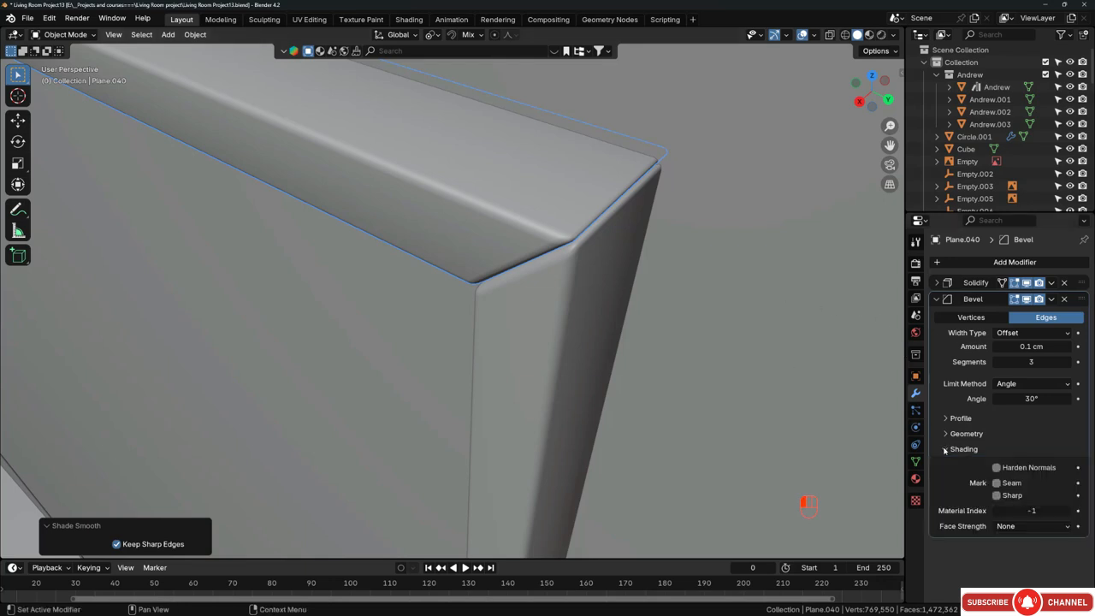
{"action": "left_click", "coordinate": [995, 467]}
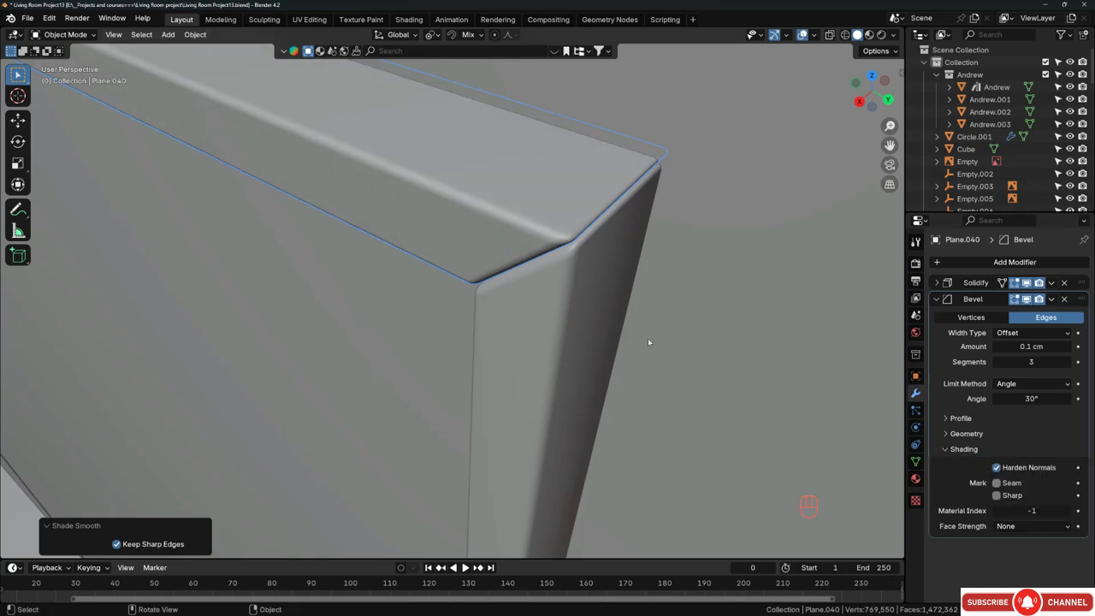
{"action": "left_click", "coordinate": [572, 298]}
{"action": "middle_click_drag", "start_coordinate": [971, 507], "coordinate": [968, 441]}
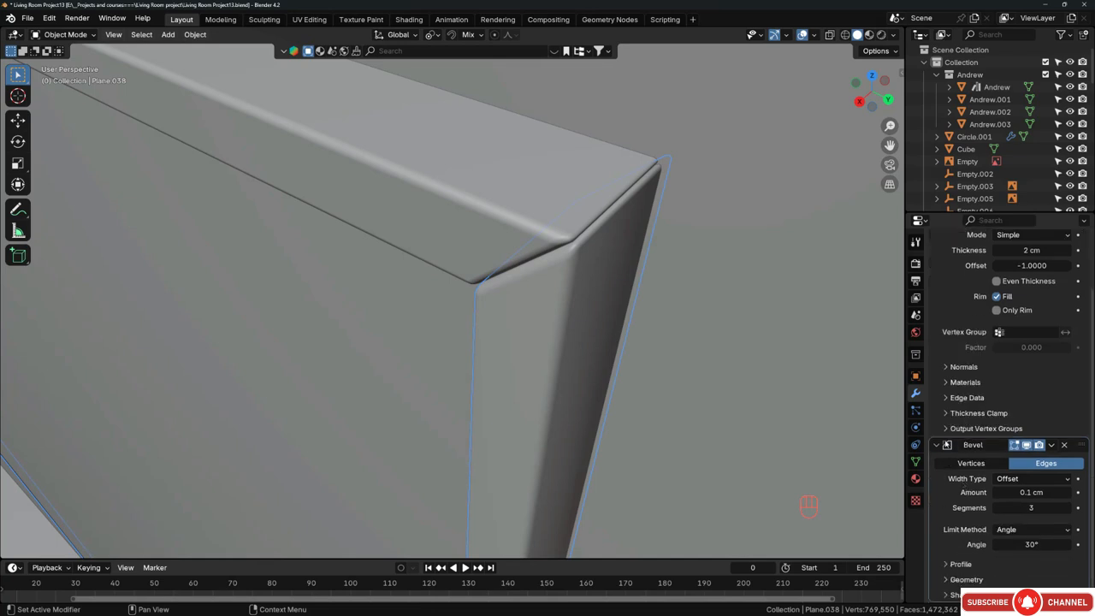
{"action": "middle_click_drag", "start_coordinate": [955, 596], "coordinate": [975, 514]}
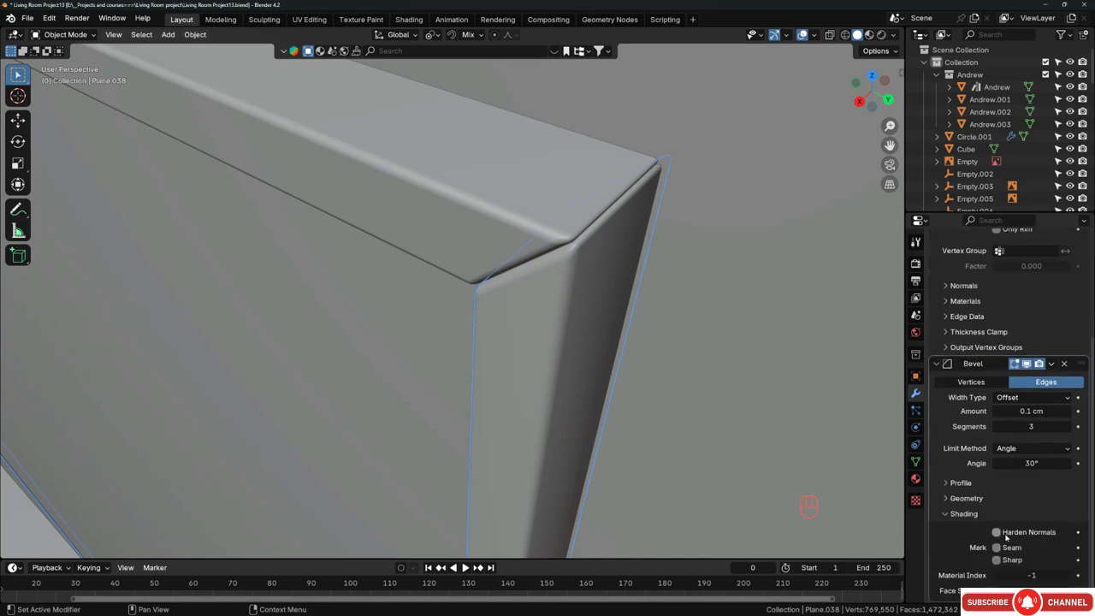
{"action": "left_click", "coordinate": [1004, 536]}
Step: Join the frame's vertical side strips with its horizontal strips into one object
{"action": "scroll", "coordinate": [597, 257], "scroll_direction": "down", "scroll_amount": 5}
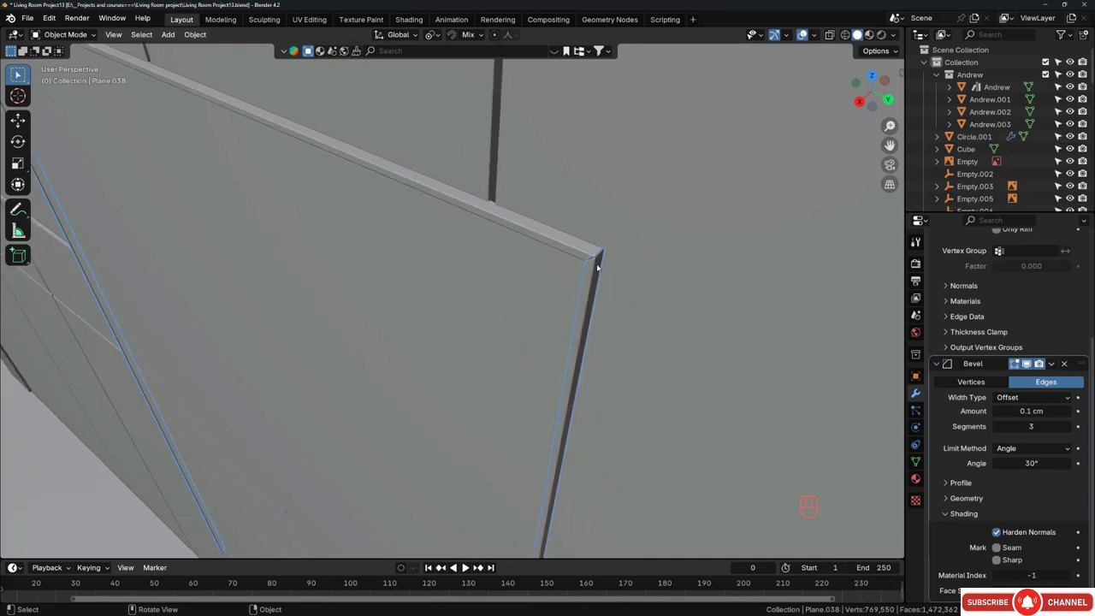
{"action": "middle_click_drag", "start_coordinate": [597, 268], "coordinate": [557, 265]}
{"action": "left_click", "coordinate": [557, 261]}
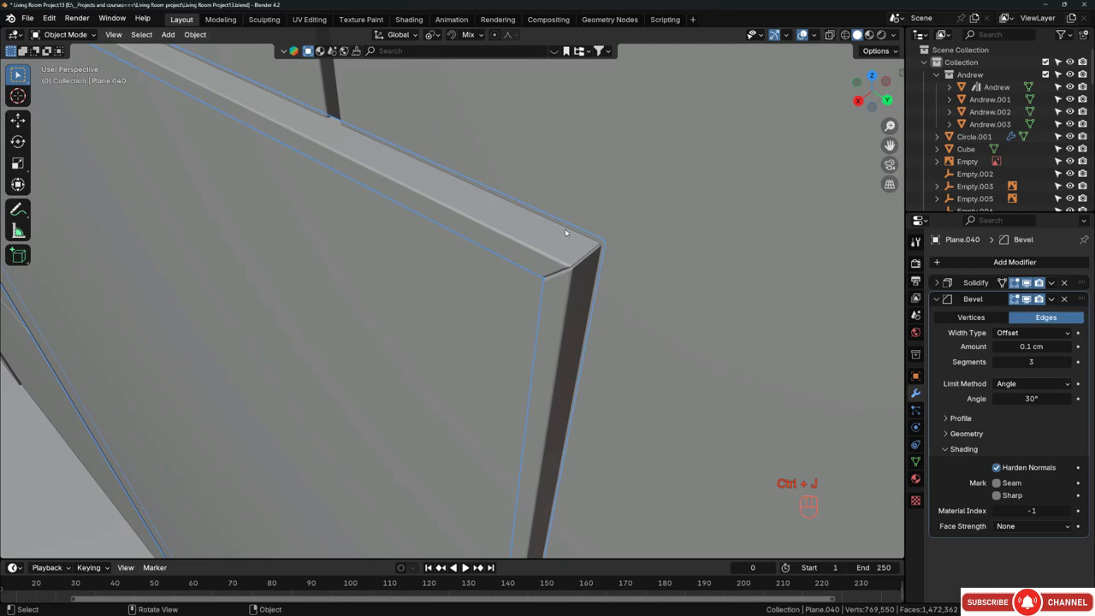
Step: Duplicate the frame together with its picture surface and place the copy about 245 cm along the global X axis
{"action": "scroll", "coordinate": [571, 228], "scroll_direction": "down", "scroll_amount": 6}
{"action": "middle_click_drag", "start_coordinate": [573, 227], "coordinate": [523, 224]}
{"action": "left_click", "coordinate": [536, 242]}
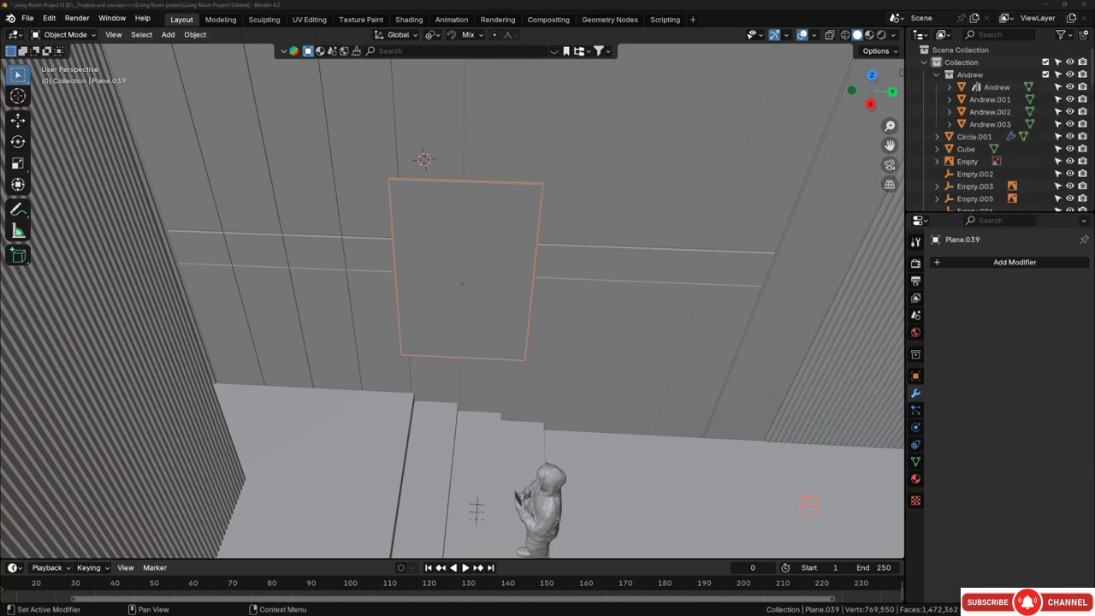
{"action": "scroll", "coordinate": [549, 247], "scroll_direction": "down", "scroll_amount": 3}
{"action": "middle_click_drag", "start_coordinate": [550, 247], "coordinate": [528, 239]}
{"action": "scroll", "coordinate": [480, 249], "scroll_direction": "up", "scroll_amount": 3}
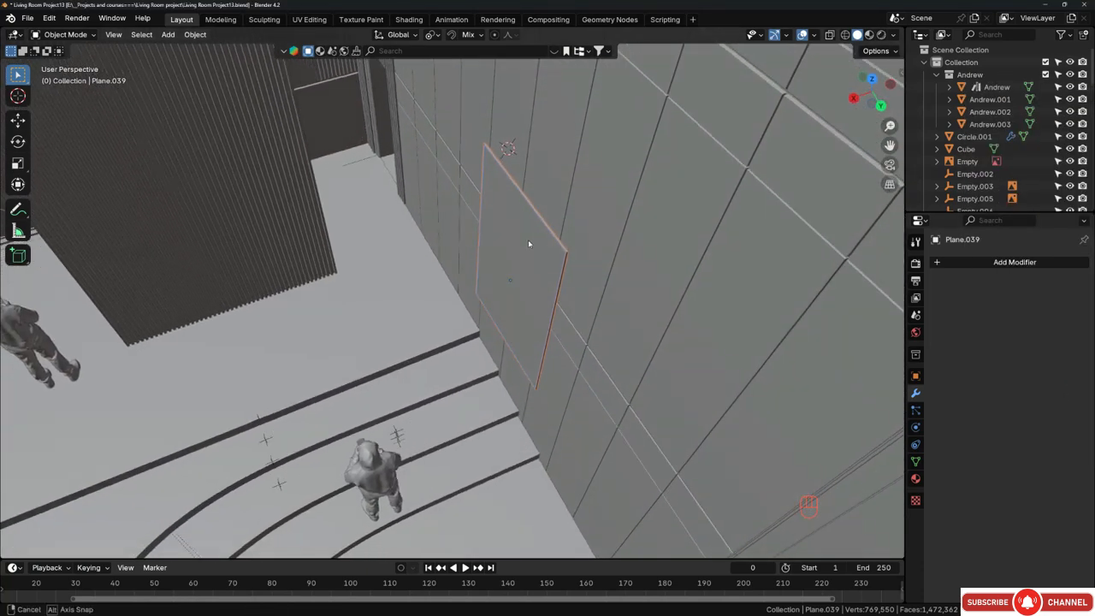
{"action": "key", "text": "shift+d"}
{"action": "key", "text": "x"}
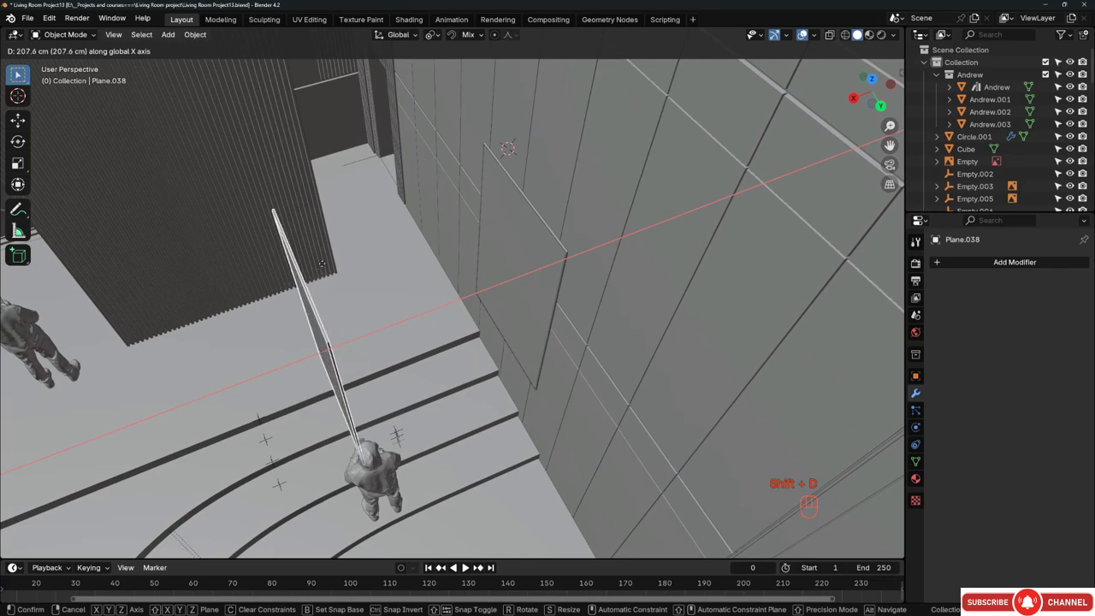
{"action": "left_click", "coordinate": [318, 253]}
Step: Rotate the copied artwork about the global Z axis until it is parallel to the slatted wall
{"action": "scroll", "coordinate": [301, 252], "scroll_direction": "down", "scroll_amount": 4}
{"action": "middle_click_drag", "start_coordinate": [301, 253], "coordinate": [368, 321]}
{"action": "key", "text": "r"}
{"action": "key", "text": "z"}
{"action": "key", "text": "ctrl"}
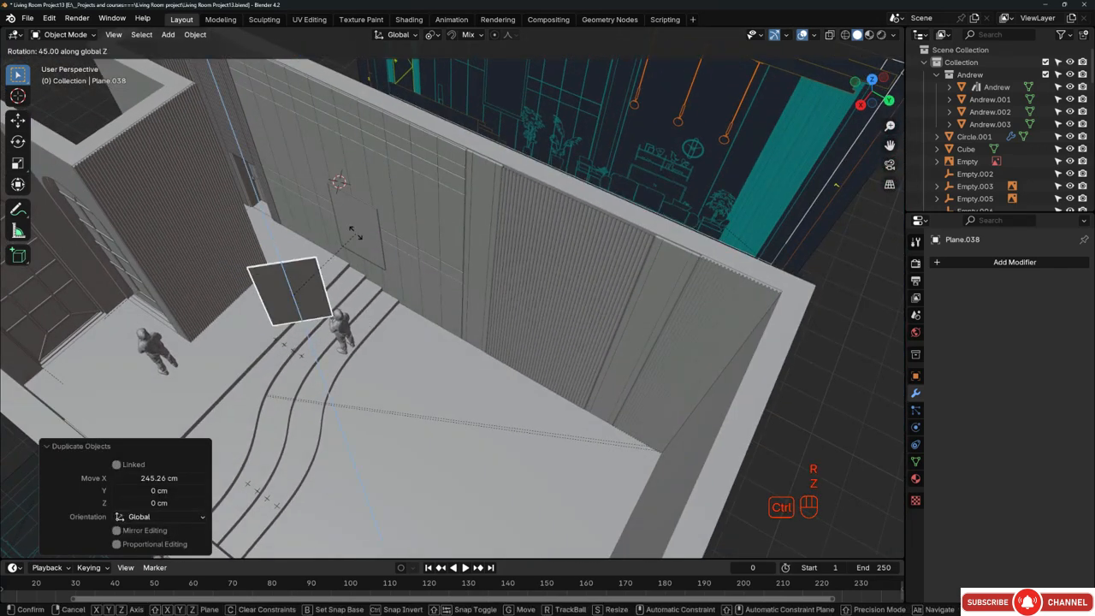
{"action": "left_click", "coordinate": [329, 206]}
Step: Move the copied artwork about -246 cm along the global Y axis towards the slatted wall
{"action": "middle_click_drag", "start_coordinate": [281, 248], "coordinate": [393, 260], "text": "shift"}
{"action": "middle_click_drag", "start_coordinate": [393, 260], "coordinate": [407, 293]}
{"action": "key", "text": "g"}
{"action": "middle_click", "coordinate": [404, 294]}
{"action": "left_click", "coordinate": [317, 264]}
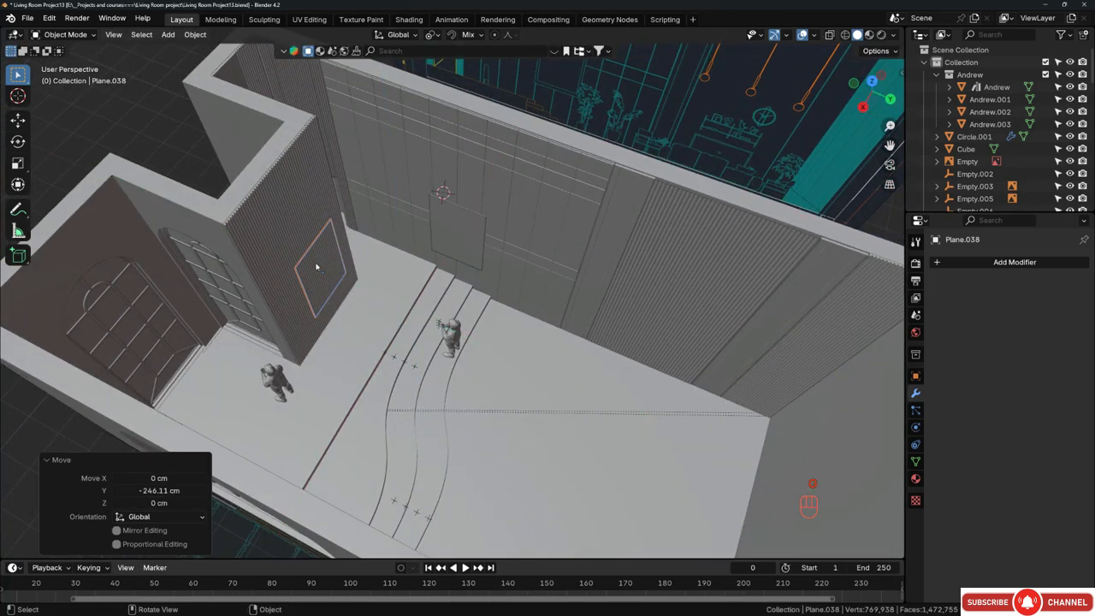
Step: From the top view, move the copied artwork about 11.7 cm along the Y axis so it sits against the wall slats
{"action": "key", "text": "KP_7"}
{"action": "scroll", "coordinate": [313, 297], "scroll_direction": "up", "scroll_amount": 2}
{"action": "scroll", "coordinate": [313, 297], "scroll_direction": "up", "scroll_amount": 5}
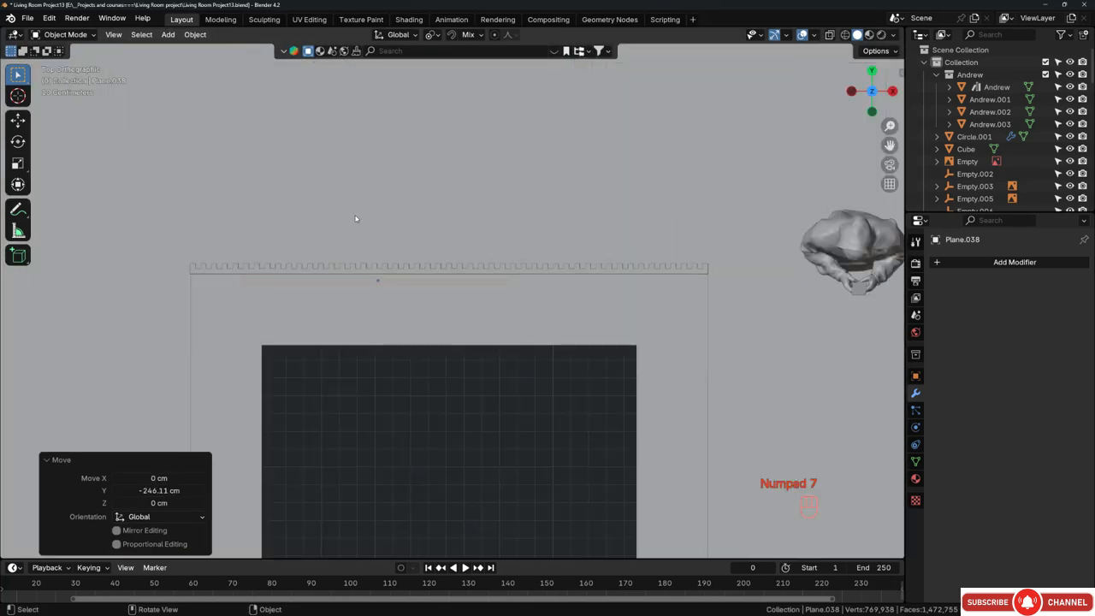
{"action": "key", "text": "g"}
{"action": "middle_click", "coordinate": [371, 289]}
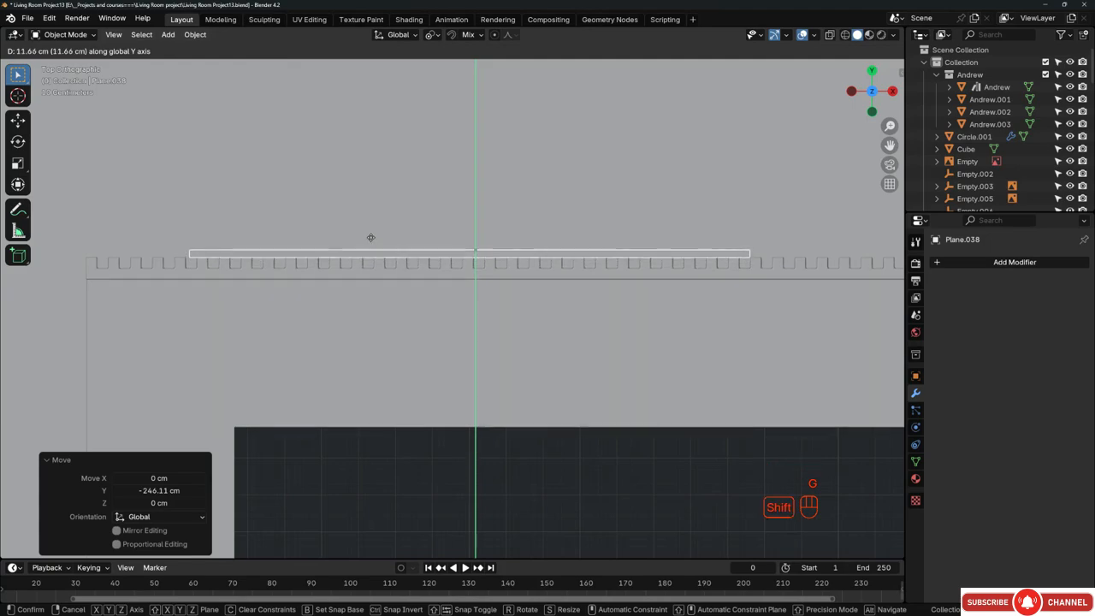
{"action": "left_click", "coordinate": [370, 238]}
{"action": "scroll", "coordinate": [371, 243], "scroll_direction": "down", "scroll_amount": 7}
{"action": "middle_click_drag", "start_coordinate": [397, 271], "coordinate": [340, 215]}
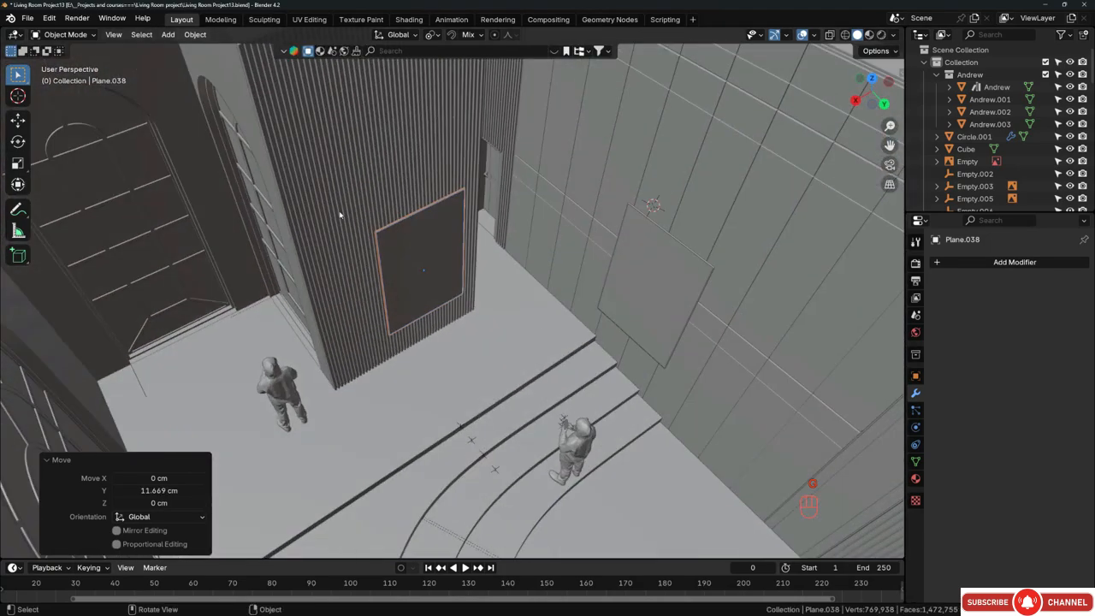
Step: Bring up the reference board and examine the size and placement of the framed artworks on the slatted wall
{"action": "mouse_move", "coordinate": [471, 215]}
{"action": "middle_mouse_down"}
{"action": "mouse_move", "coordinate": [406, 215]}
{"action": "mouse_move", "coordinate": [483, 221]}
{"action": "middle_mouse_up"}
{"action": "scroll", "coordinate": [407, 215], "scroll_direction": "up", "scroll_amount": 3}
{"action": "right_click_drag", "start_coordinate": [1094, 255], "coordinate": [652, 291]}
{"action": "scroll", "coordinate": [652, 291], "scroll_direction": "down", "scroll_amount": 6}
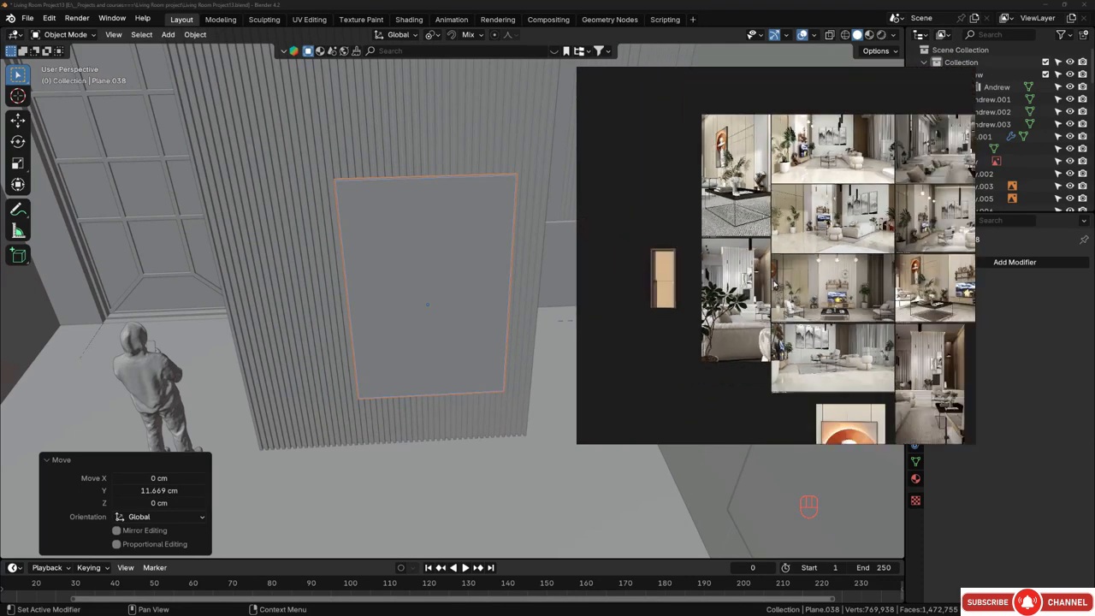
{"action": "scroll", "coordinate": [736, 283], "scroll_direction": "up", "scroll_amount": 3}
{"action": "scroll", "coordinate": [737, 283], "scroll_direction": "up", "scroll_amount": 3}
{"action": "scroll", "coordinate": [367, 291], "scroll_direction": "down", "scroll_amount": 3}
{"action": "middle_click_drag", "start_coordinate": [367, 292], "coordinate": [398, 306]}
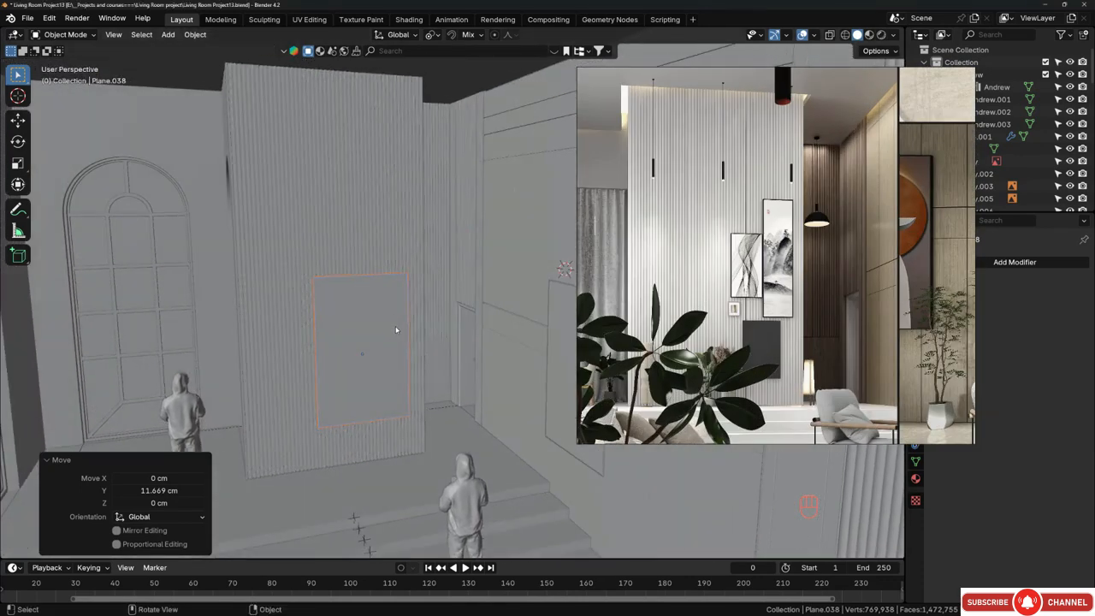
{"action": "scroll", "coordinate": [376, 342], "scroll_direction": "up", "scroll_amount": 3}
{"action": "scroll", "coordinate": [376, 321], "scroll_direction": "down", "scroll_amount": 5}
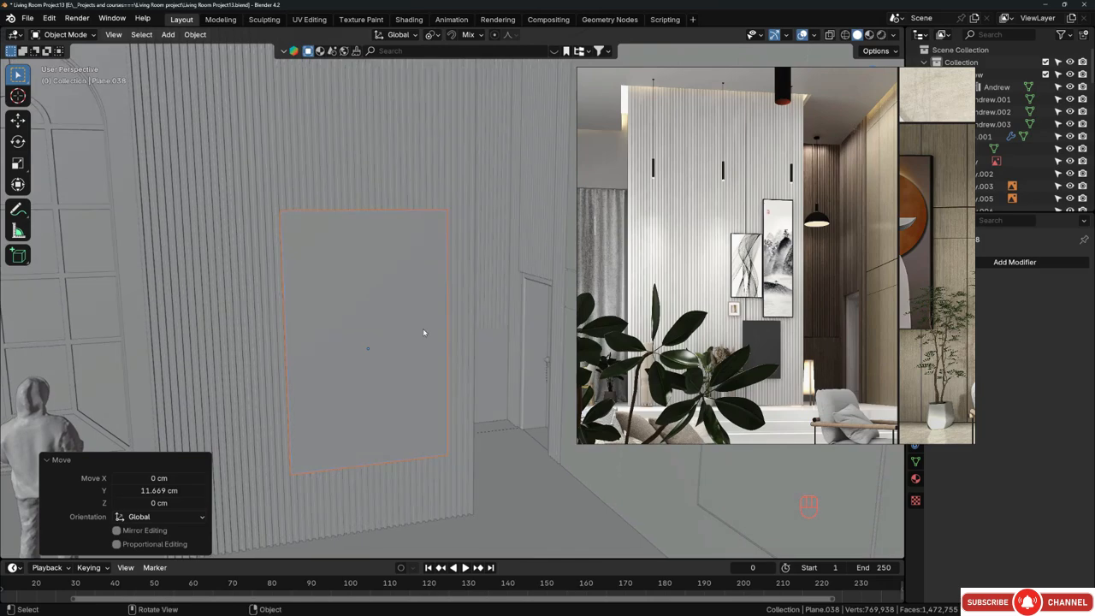
{"action": "middle_click_drag", "start_coordinate": [388, 315], "coordinate": [321, 277]}
{"action": "scroll", "coordinate": [365, 320], "scroll_direction": "up", "scroll_amount": 4}
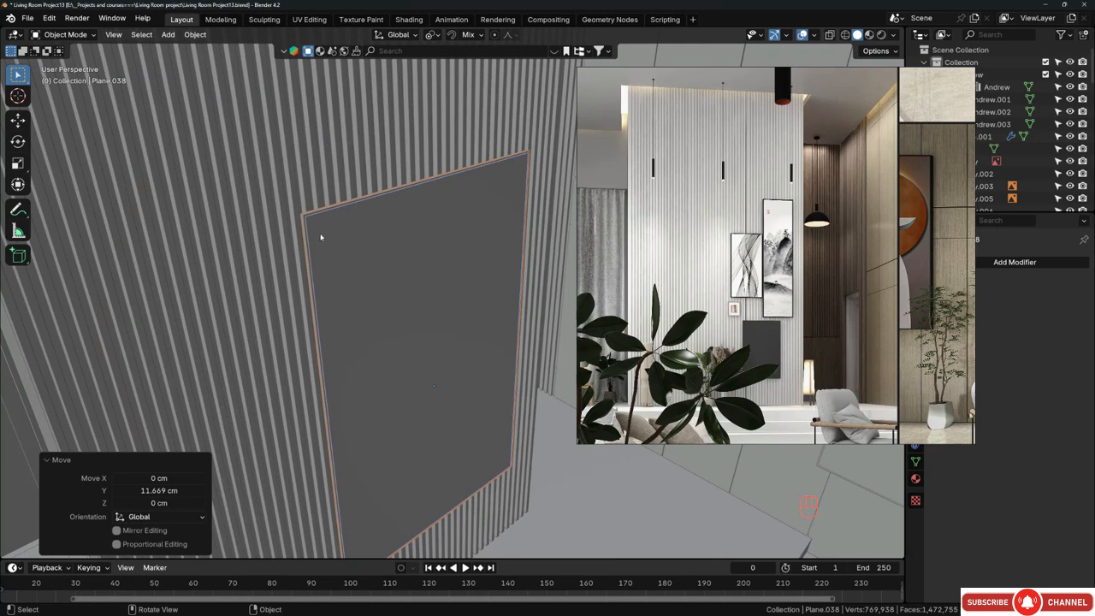
{"action": "middle_click_drag", "start_coordinate": [321, 237], "coordinate": [367, 271]}
Step: Open the copied artwork's frame and picture surface for mesh editing and turn off Auto Merge for vertices
{"action": "key", "text": "Tab"}
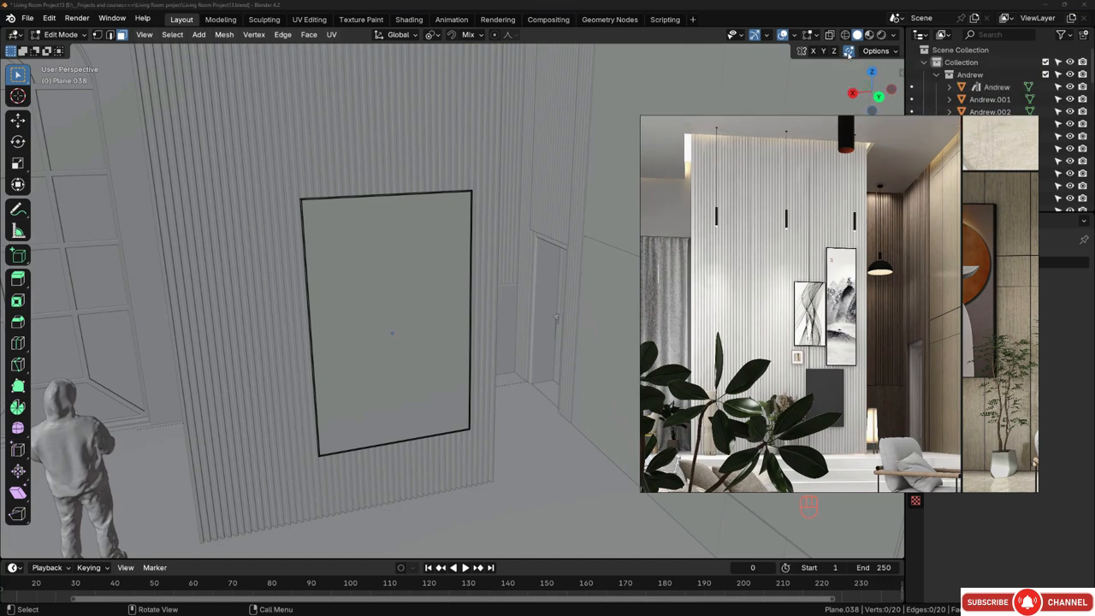
{"action": "middle_click_drag", "start_coordinate": [847, 51], "coordinate": [817, 78]}
{"action": "scroll", "coordinate": [329, 219], "scroll_direction": "up", "scroll_amount": 5}
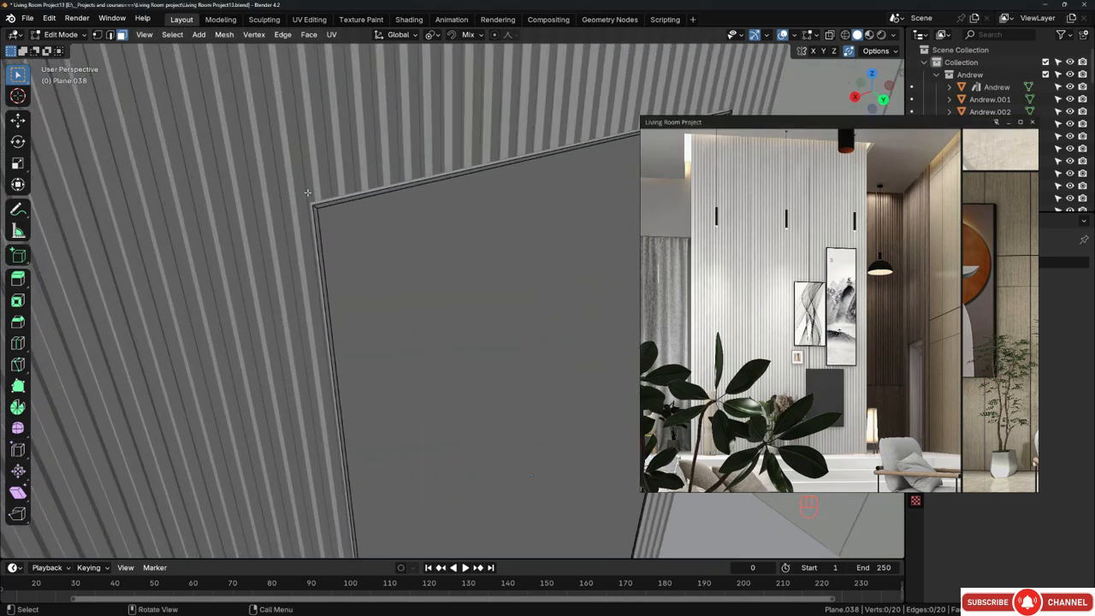
{"action": "mouse_move", "coordinate": [313, 200]}
{"action": "middle_mouse_down"}
{"action": "mouse_move", "coordinate": [338, 199]}
{"action": "mouse_move", "coordinate": [321, 183]}
{"action": "middle_mouse_up"}
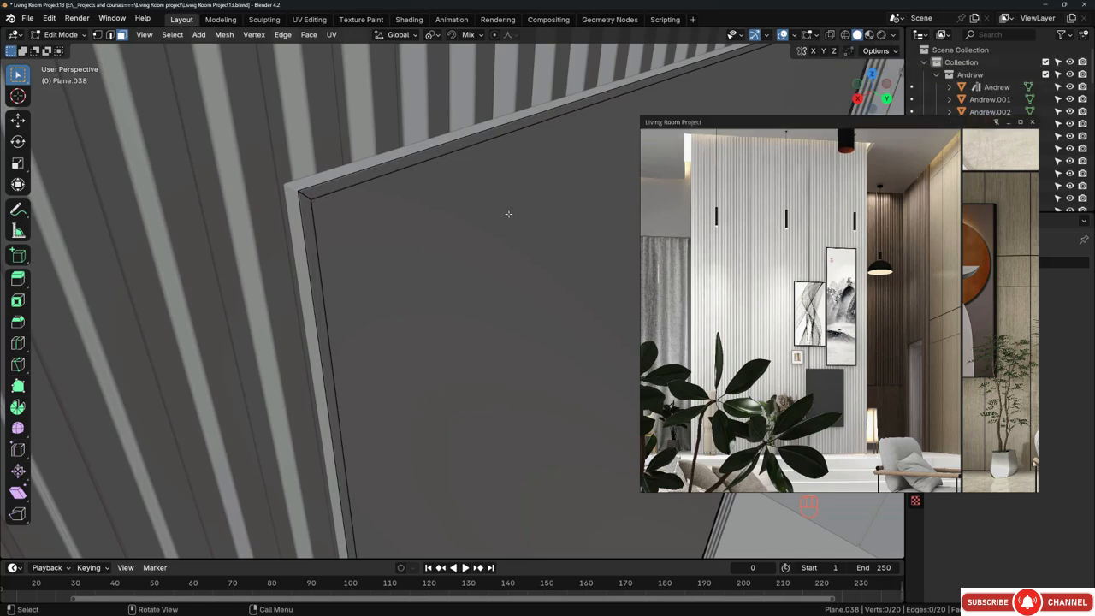
{"action": "middle_click_drag", "start_coordinate": [506, 215], "coordinate": [418, 261]}
Step: Narrow the copied artwork by moving the vertices of its window-side edge about -81 cm along the global X axis
{"action": "key", "text": "1"}
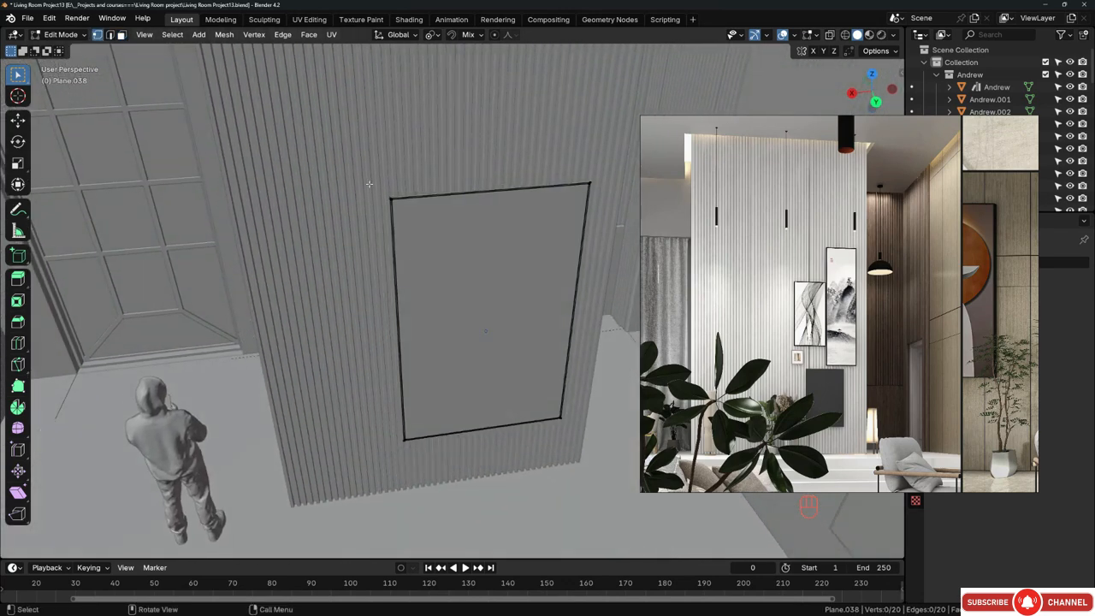
{"action": "key", "text": "shift+z"}
{"action": "left_click_drag", "start_coordinate": [369, 183], "coordinate": [437, 483]}
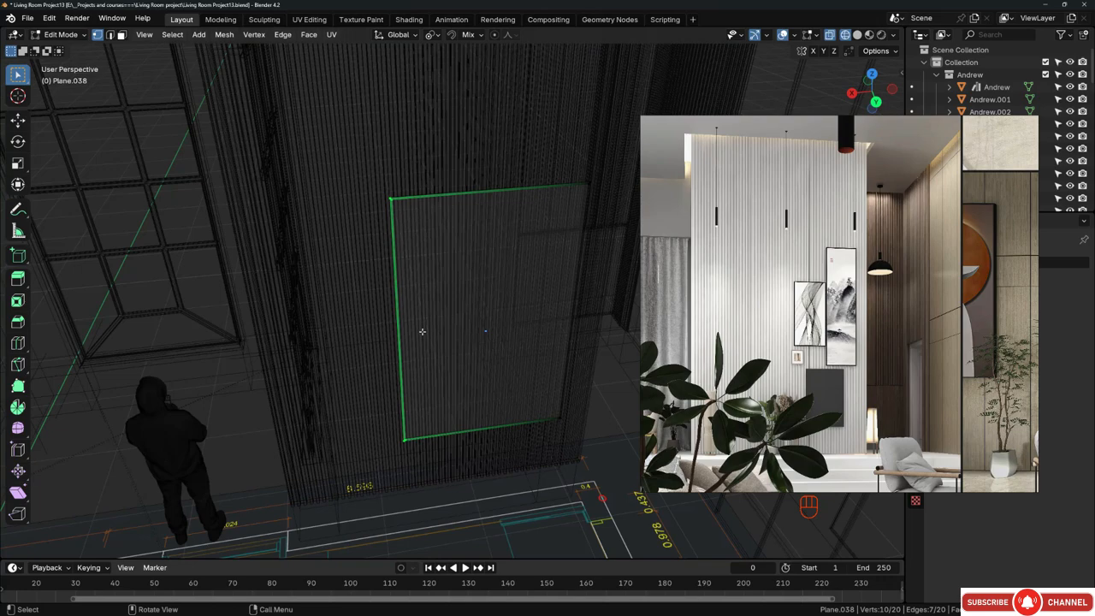
{"action": "key", "text": "shift+z"}
{"action": "middle_click_drag", "start_coordinate": [475, 308], "coordinate": [472, 308]}
{"action": "key", "text": "g"}
{"action": "key", "text": "x"}
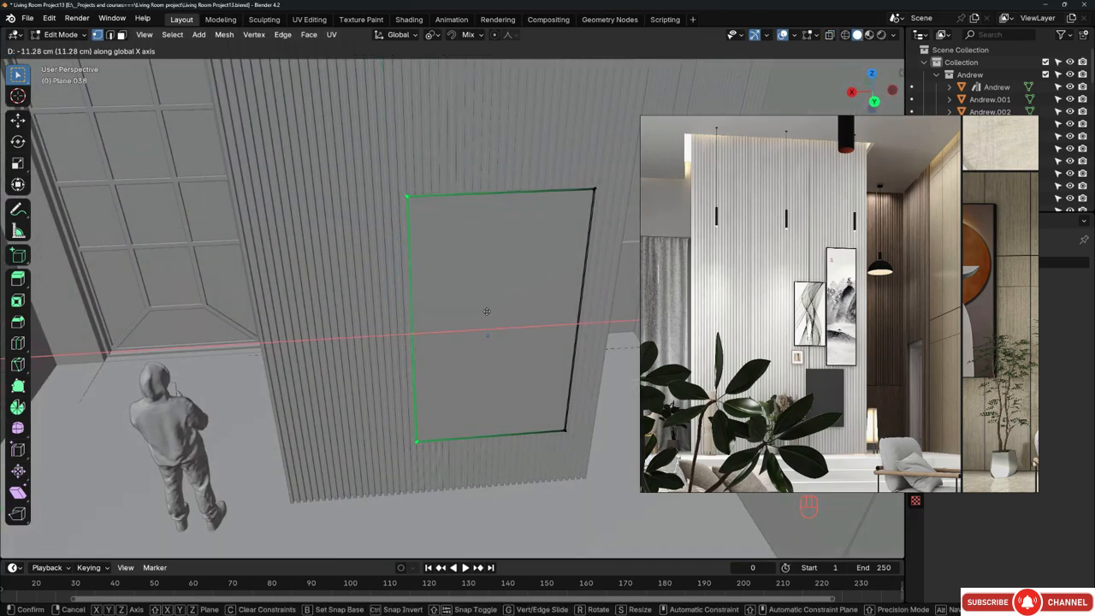
{"action": "left_click", "coordinate": [565, 313]}
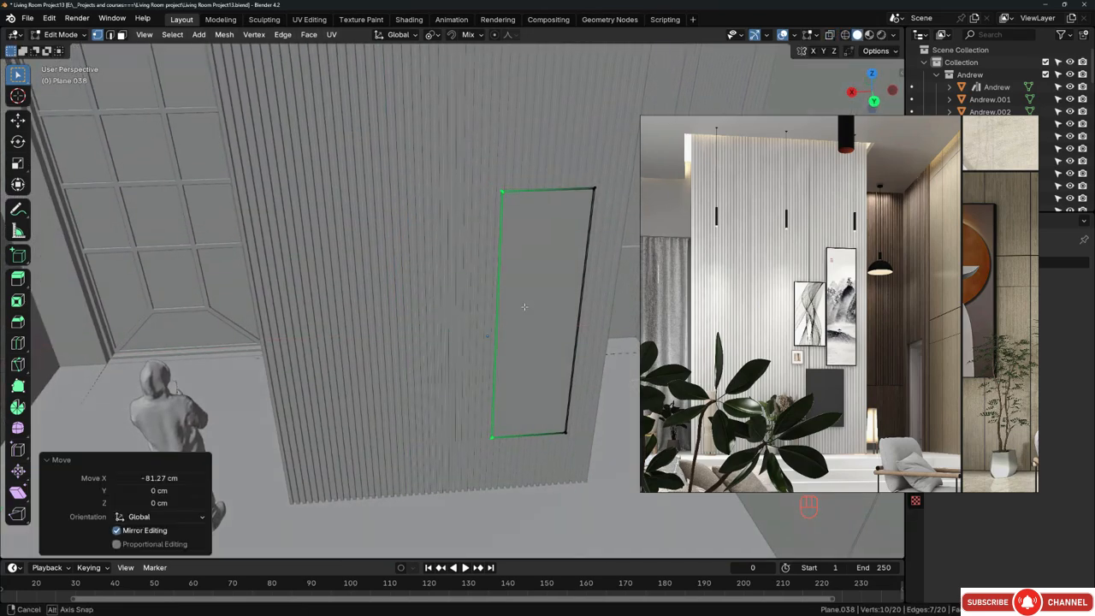
Step: Shift the whole narrowed artwork slightly along the negative global X axis, closer to the slatted wall's outer edge
{"action": "middle_click_drag", "start_coordinate": [564, 313], "coordinate": [462, 311]}
{"action": "key", "text": "a"}
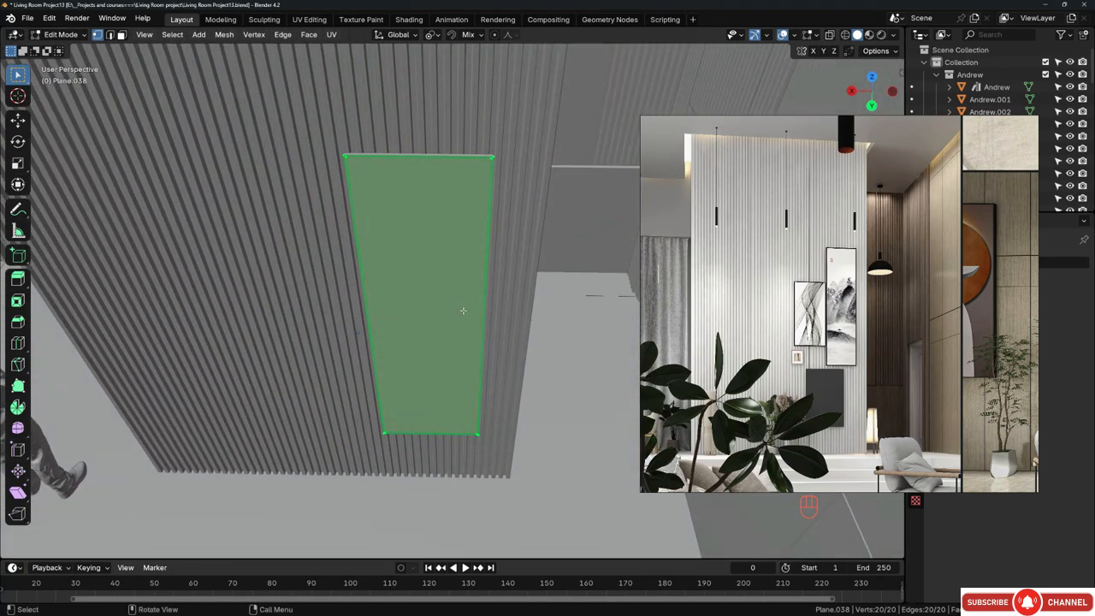
{"action": "key", "text": "g"}
{"action": "key", "text": "x"}
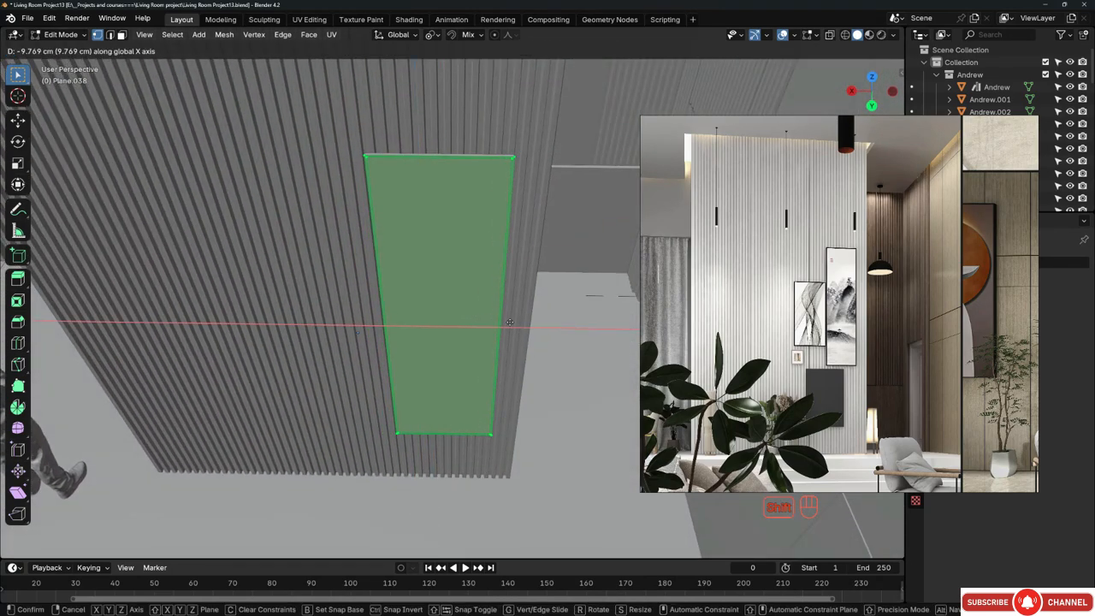
{"action": "left_click", "coordinate": [488, 316]}
Step: Narrow the artwork further by moving its window-side vertices about -8.4 cm along the global X axis
{"action": "middle_click_drag", "start_coordinate": [487, 315], "coordinate": [407, 144]}
{"action": "mouse_move", "coordinate": [430, 297]}
{"action": "left_mouse_down"}
{"action": "mouse_move", "coordinate": [452, 422]}
{"action": "mouse_move", "coordinate": [456, 154]}
{"action": "left_mouse_up"}
{"action": "key", "text": "shift+z"}
{"action": "key", "text": "shift+z"}
{"action": "middle_click_drag", "start_coordinate": [458, 208], "coordinate": [459, 253]}
{"action": "scroll", "coordinate": [442, 249], "scroll_direction": "up", "scroll_amount": 3}
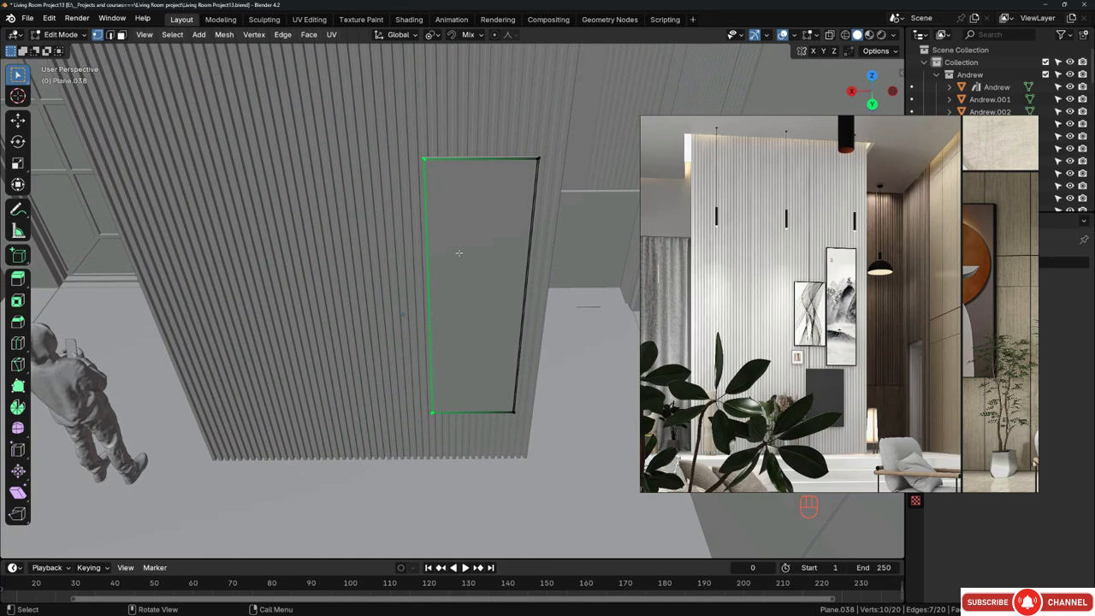
{"action": "key", "text": "g"}
{"action": "key", "text": "x"}
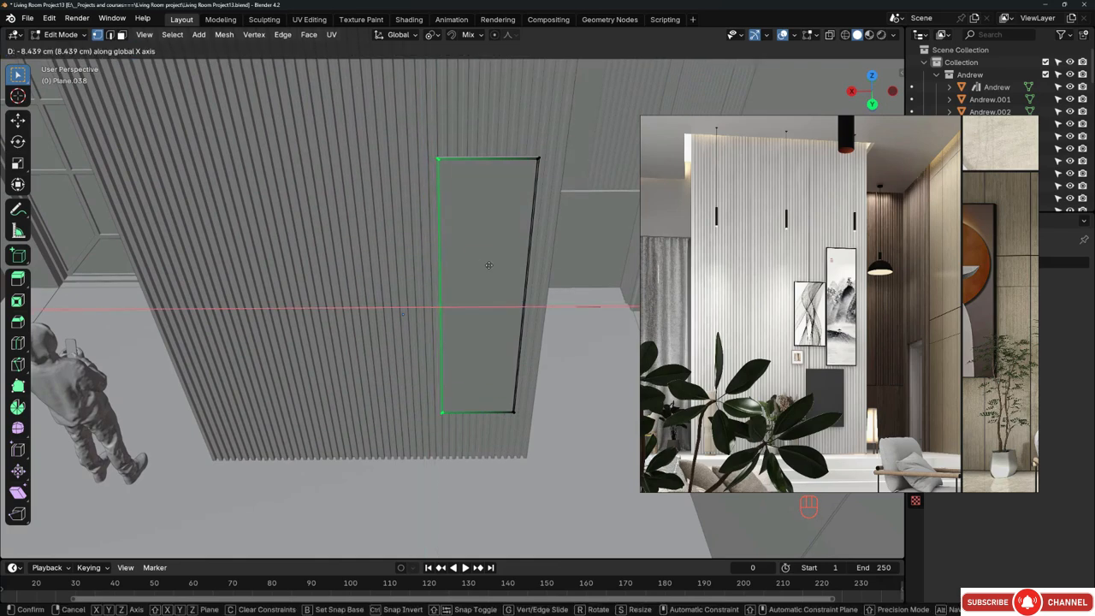
{"action": "left_click", "coordinate": [490, 265]}
Step: Raise the whole narrow artwork about 69.4 cm along the global Z axis on the slatted wall
{"action": "scroll", "coordinate": [425, 282], "scroll_direction": "down", "scroll_amount": 3}
{"action": "middle_click_drag", "start_coordinate": [425, 283], "coordinate": [445, 256]}
{"action": "key", "text": "a"}
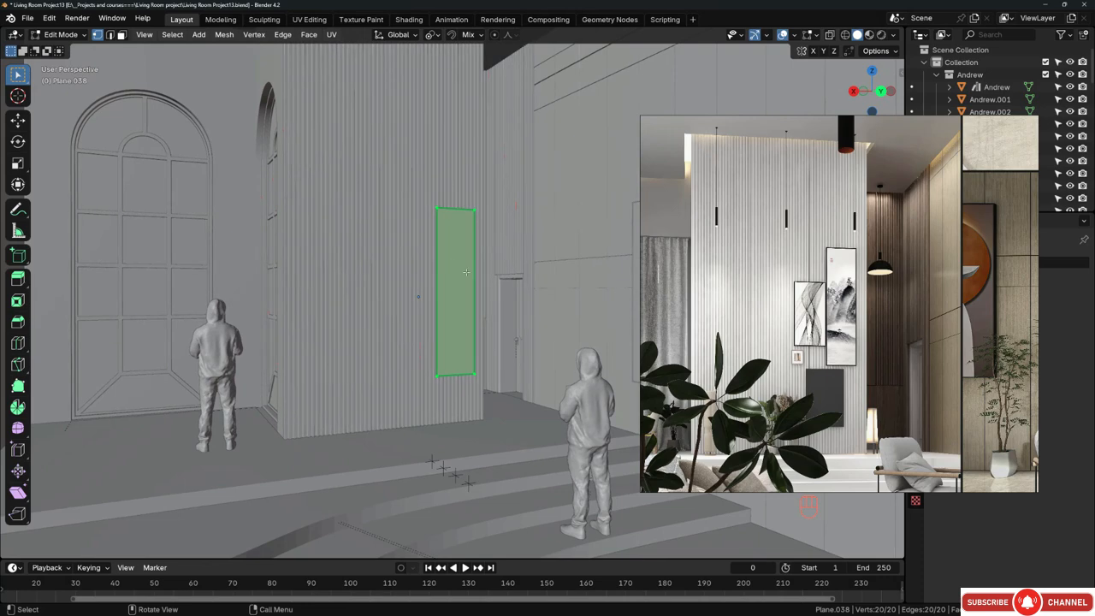
{"action": "key", "text": "g"}
{"action": "key", "text": "z"}
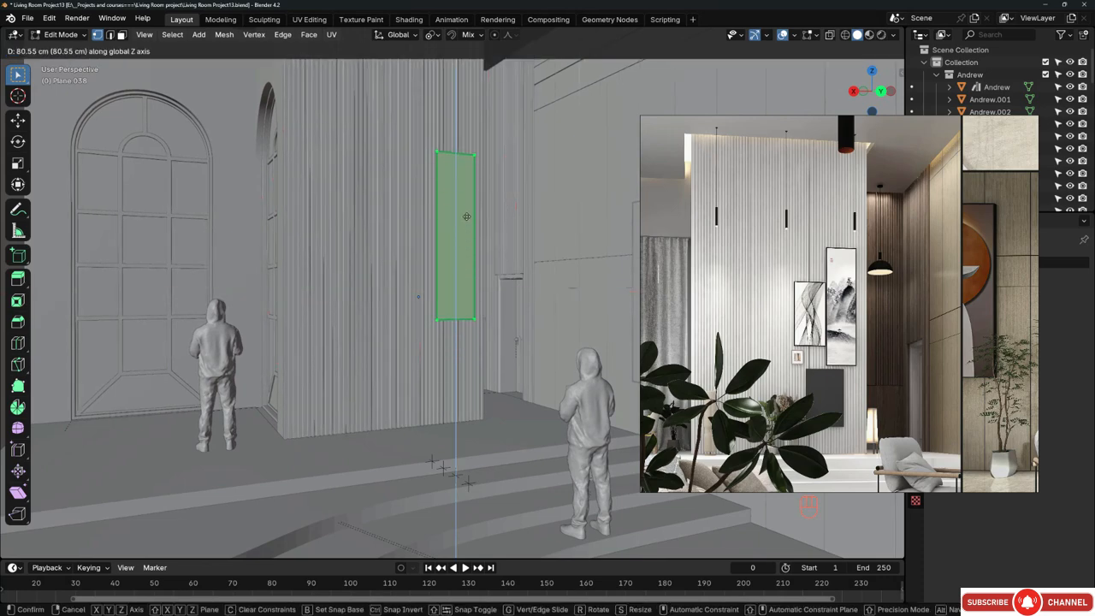
{"action": "left_click", "coordinate": [466, 225]}
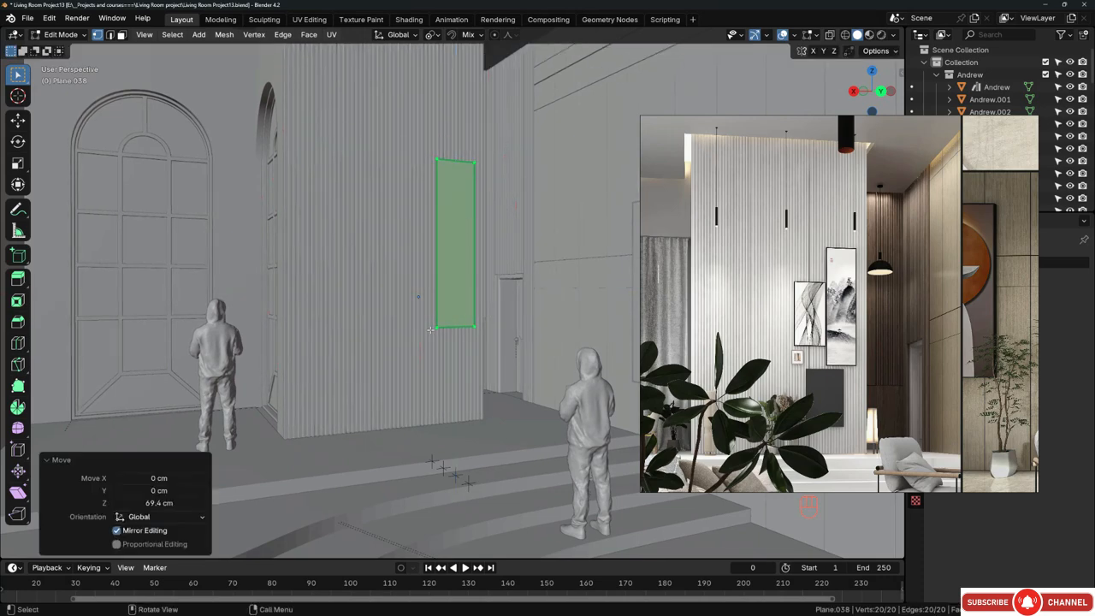
Step: Shorten the narrow artwork on the slatted wall by raising its bottom-edge vertices about 27.3 cm along the global Z axis
{"action": "key", "text": "alt+z"}
{"action": "left_click_drag", "start_coordinate": [416, 305], "coordinate": [505, 359]}
{"action": "key", "text": "alt+z"}
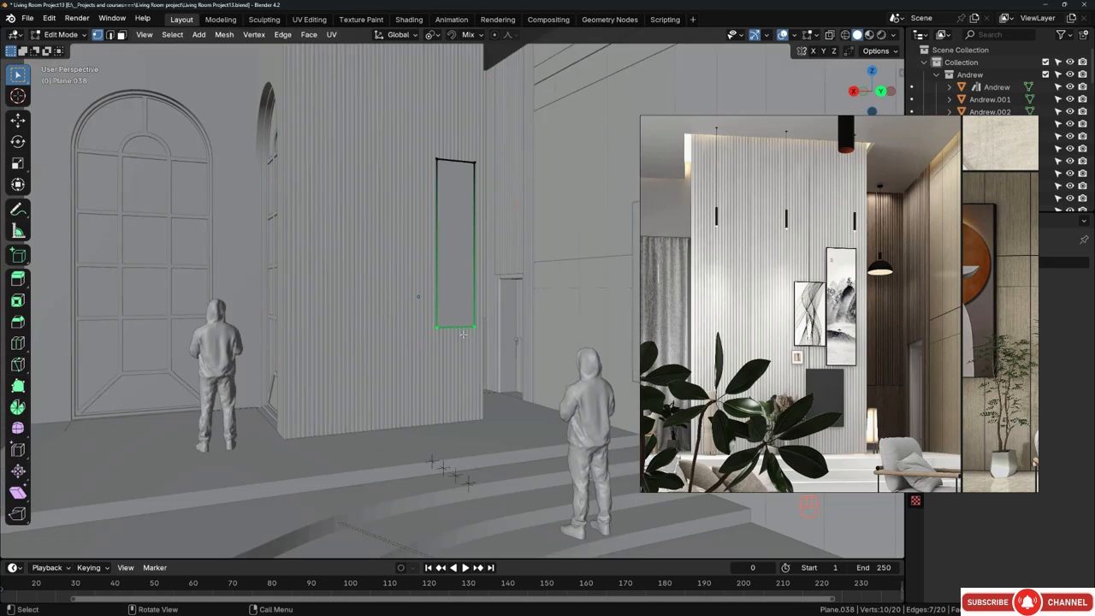
{"action": "key", "text": "g"}
{"action": "key", "text": "z"}
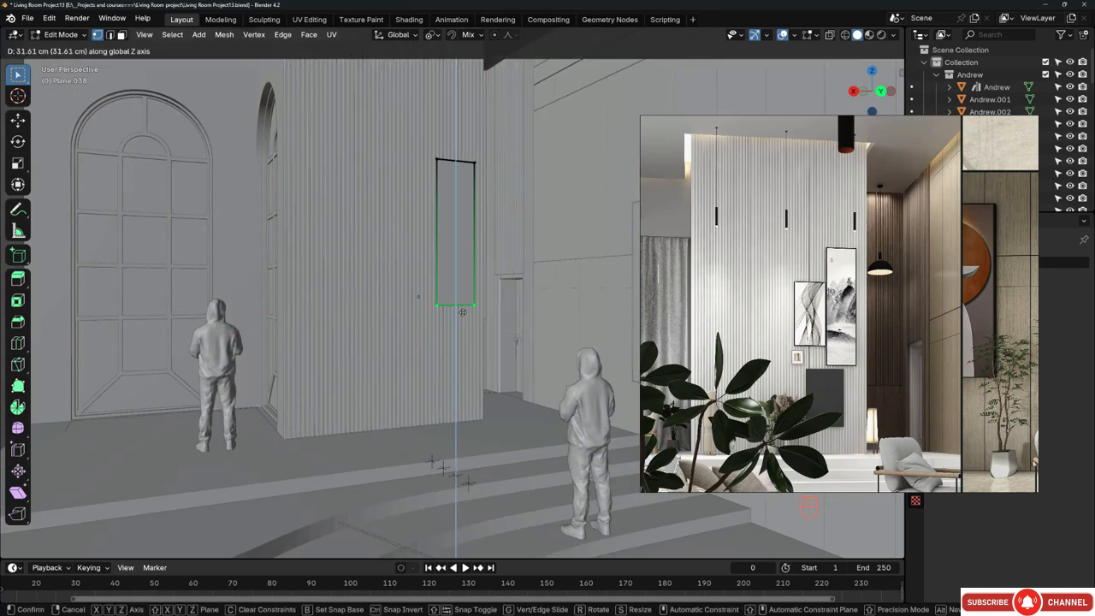
{"action": "left_click", "coordinate": [463, 315]}
{"action": "mouse_move", "coordinate": [462, 314]}
{"action": "middle_mouse_down"}
{"action": "mouse_move", "coordinate": [428, 309]}
{"action": "mouse_move", "coordinate": [438, 309]}
{"action": "middle_mouse_up"}
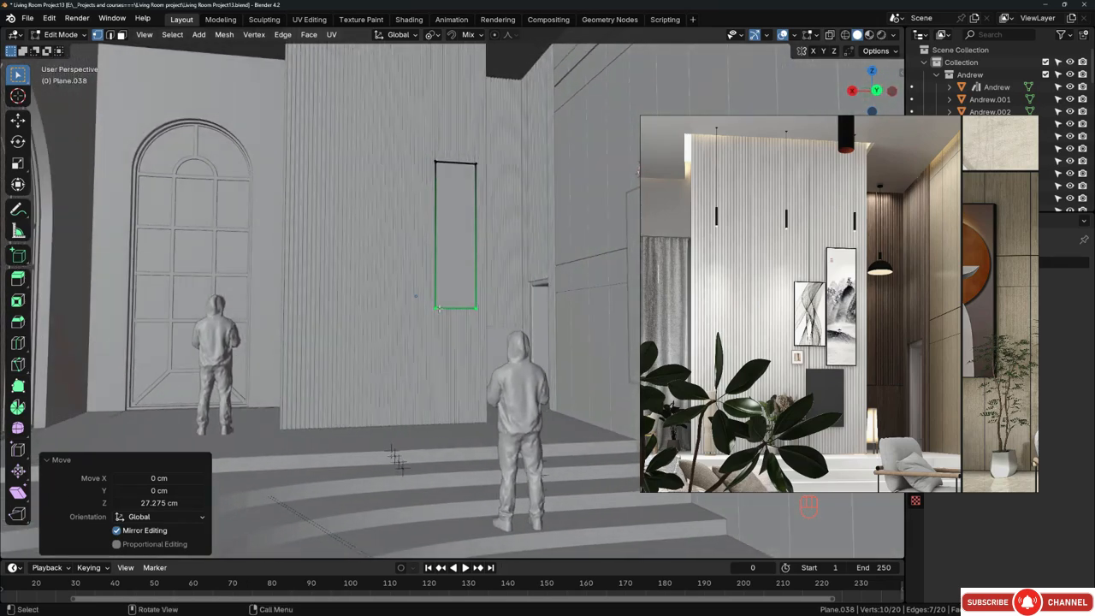
Step: Narrow the artwork by moving its window-side vertices about -6.8 cm along the global X axis
{"action": "scroll", "coordinate": [437, 251], "scroll_direction": "up", "scroll_amount": 2}
{"action": "key", "text": "shift+z"}
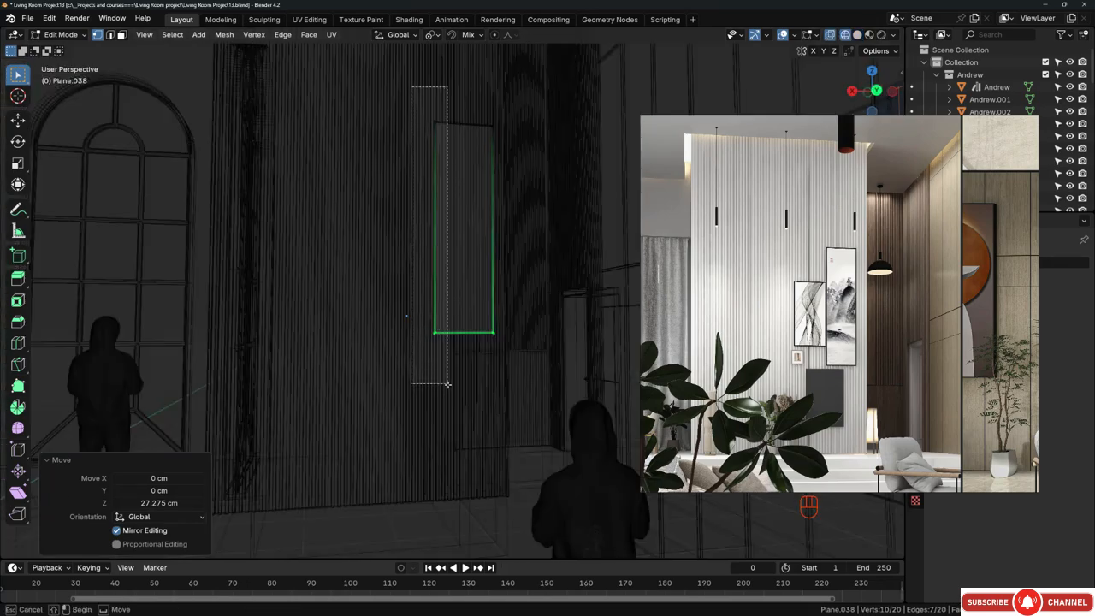
{"action": "left_click_drag", "start_coordinate": [448, 384], "coordinate": [447, 384]}
{"action": "key", "text": "shift+z"}
{"action": "scroll", "coordinate": [453, 273], "scroll_direction": "up", "scroll_amount": 2}
{"action": "key", "text": "g"}
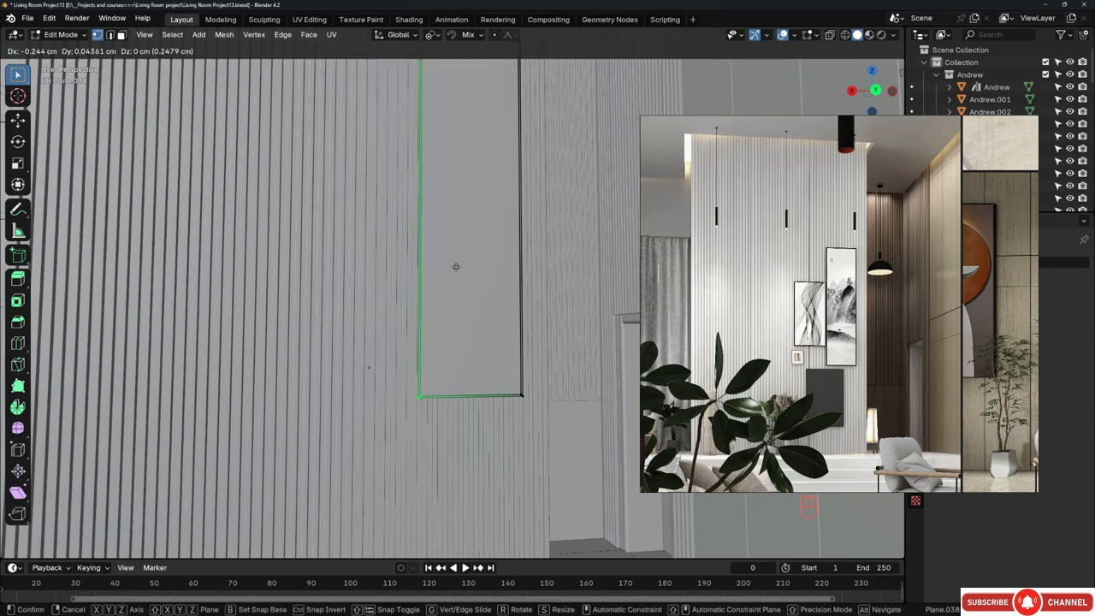
{"action": "key", "text": "x"}
{"action": "left_click", "coordinate": [467, 270]}
{"action": "scroll", "coordinate": [479, 299], "scroll_direction": "down", "scroll_amount": 4}
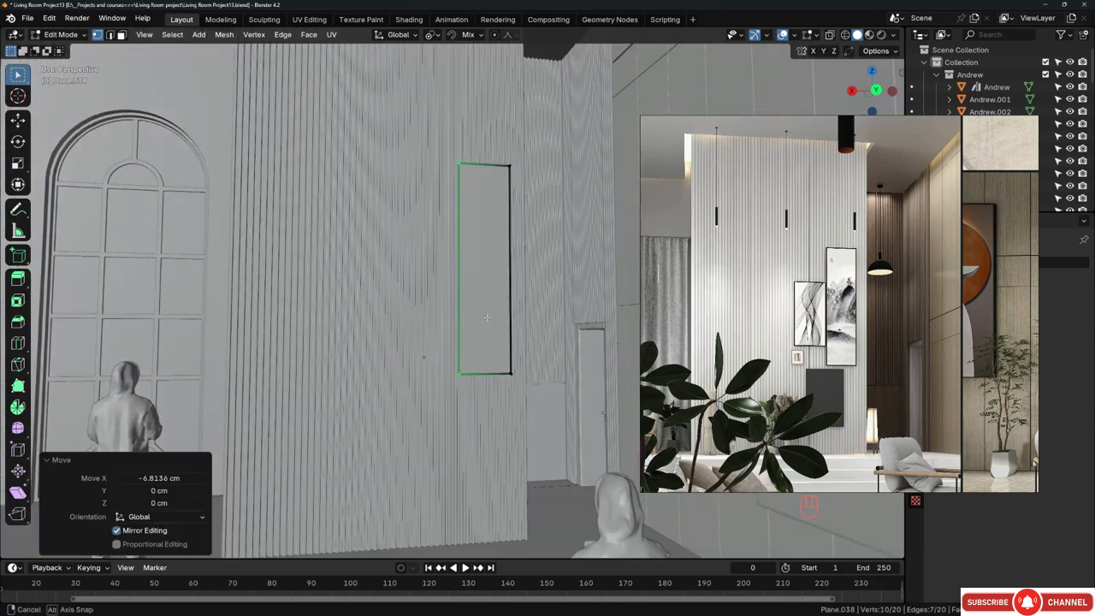
Step: Duplicate the whole narrow artwork and place the copy about 56.2 cm along the global X axis, directly beside the original
{"action": "key", "text": "a"}
{"action": "mouse_move", "coordinate": [492, 327]}
{"action": "middle_mouse_down"}
{"action": "mouse_move", "coordinate": [482, 309]}
{"action": "mouse_move", "coordinate": [479, 332]}
{"action": "middle_mouse_up"}
{"action": "scroll", "coordinate": [492, 325], "scroll_direction": "down", "scroll_amount": 2}
{"action": "scroll", "coordinate": [485, 300], "scroll_direction": "up", "scroll_amount": 5}
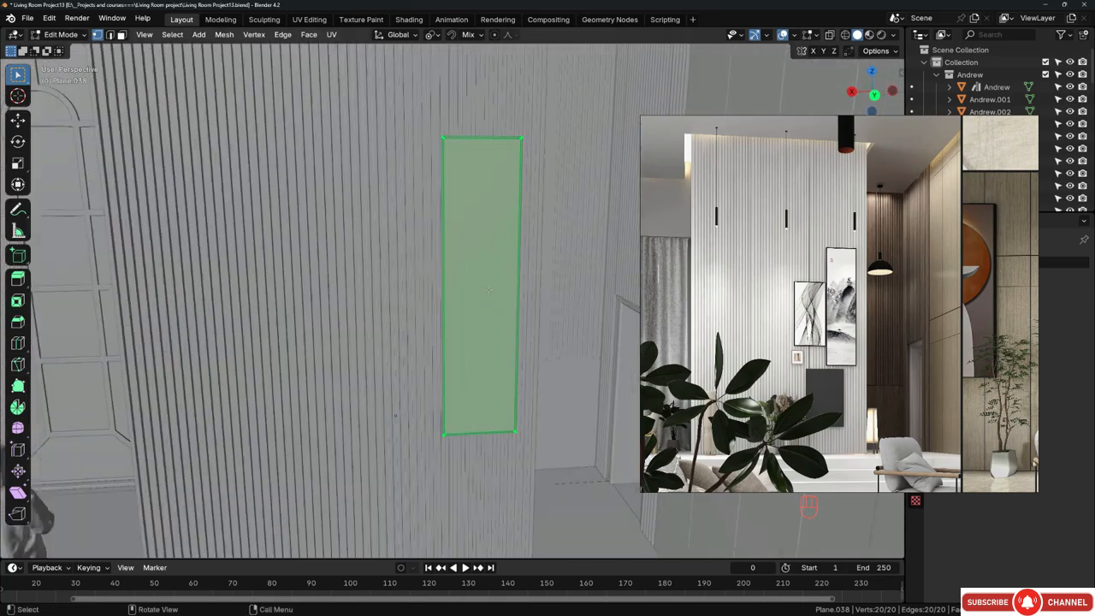
{"action": "middle_click_drag", "start_coordinate": [487, 292], "coordinate": [505, 330]}
{"action": "key", "text": "shift+d"}
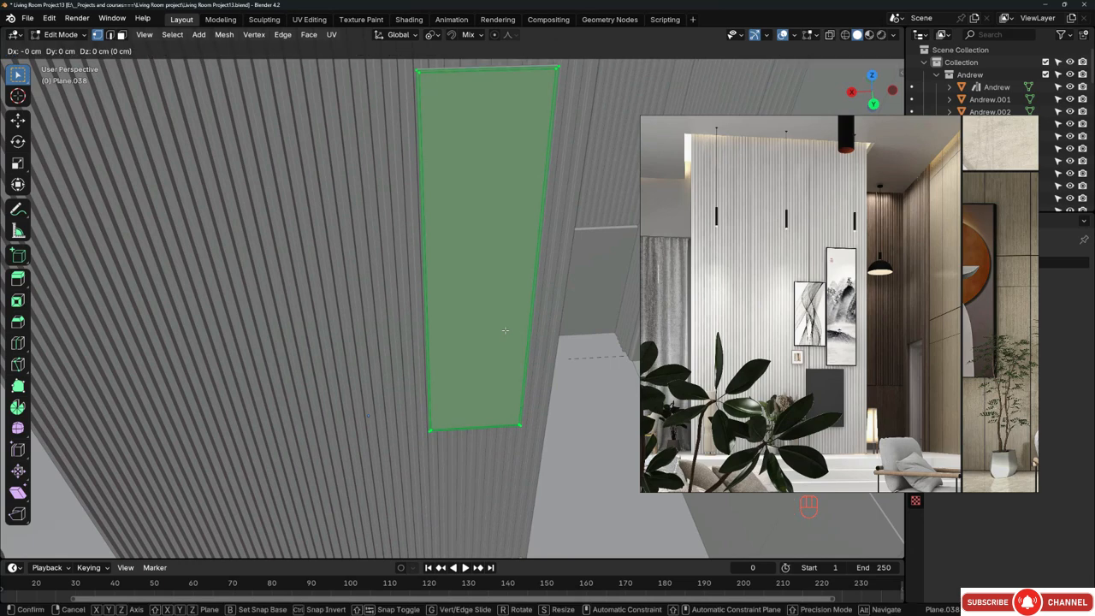
{"action": "key", "text": "x"}
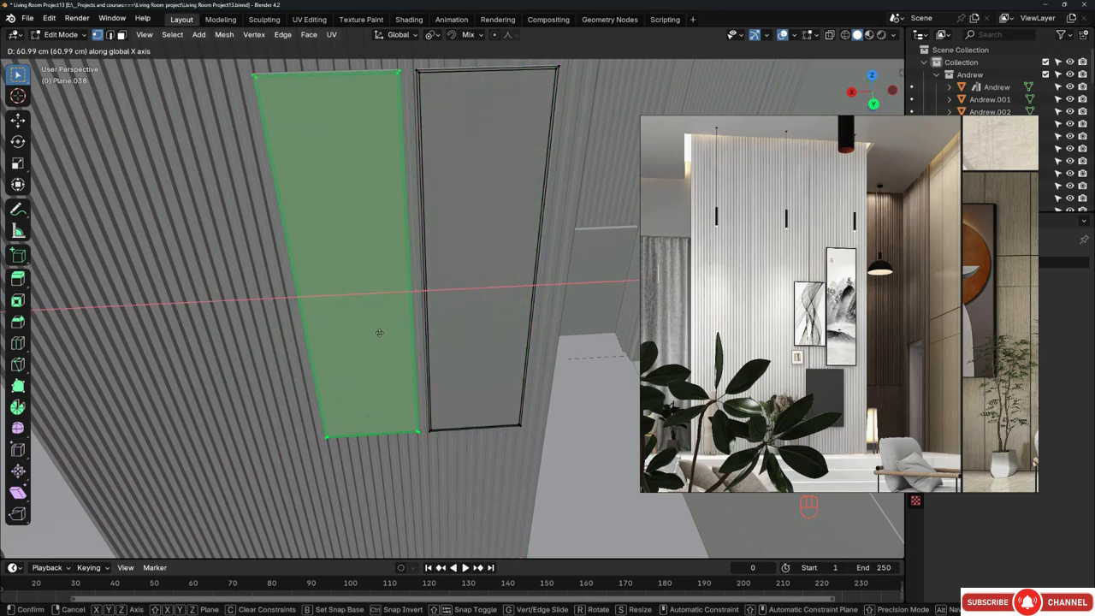
{"action": "key", "text": "shift"}
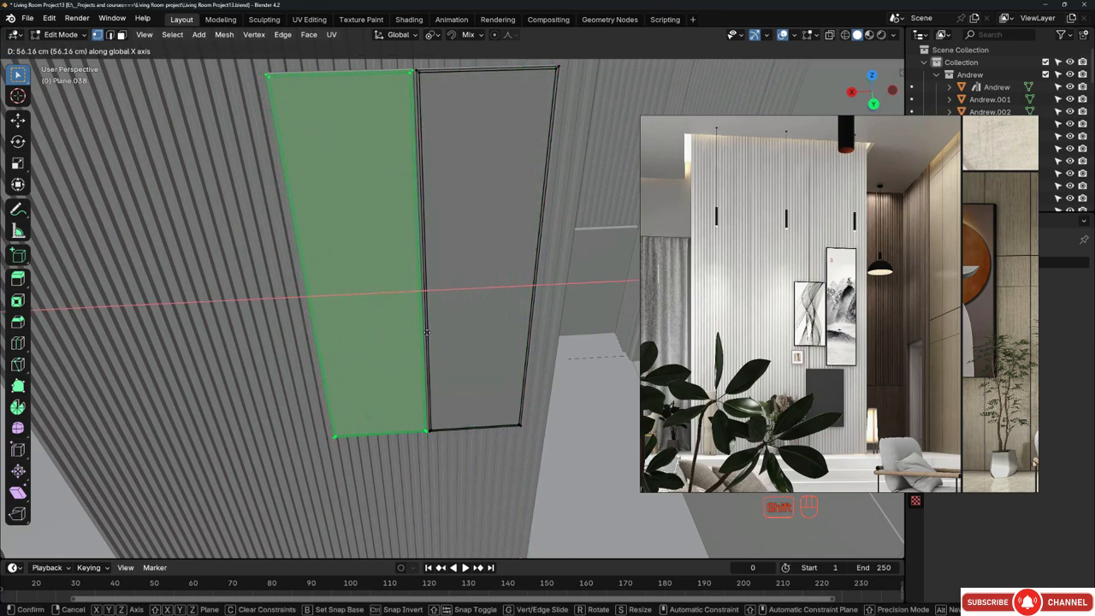
{"action": "left_click", "coordinate": [426, 331]}
{"action": "middle_click_drag", "start_coordinate": [426, 331], "coordinate": [431, 289]}
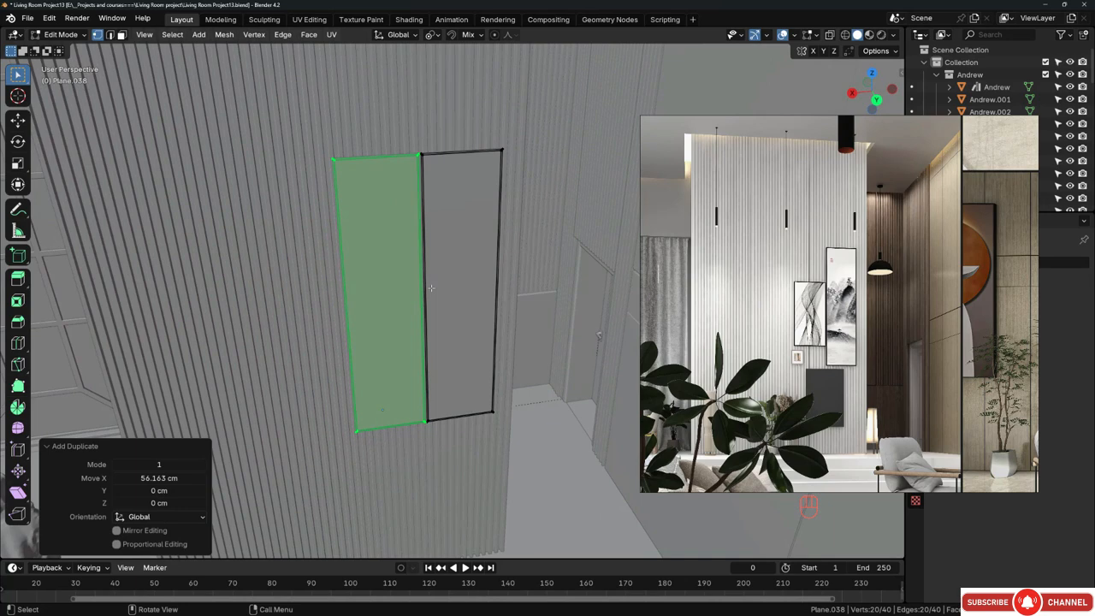
Step: Separate the duplicated artwork from the original meshes by selection and return to object mode
{"action": "key", "text": "p"}
{"action": "left_click", "coordinate": [430, 288]}
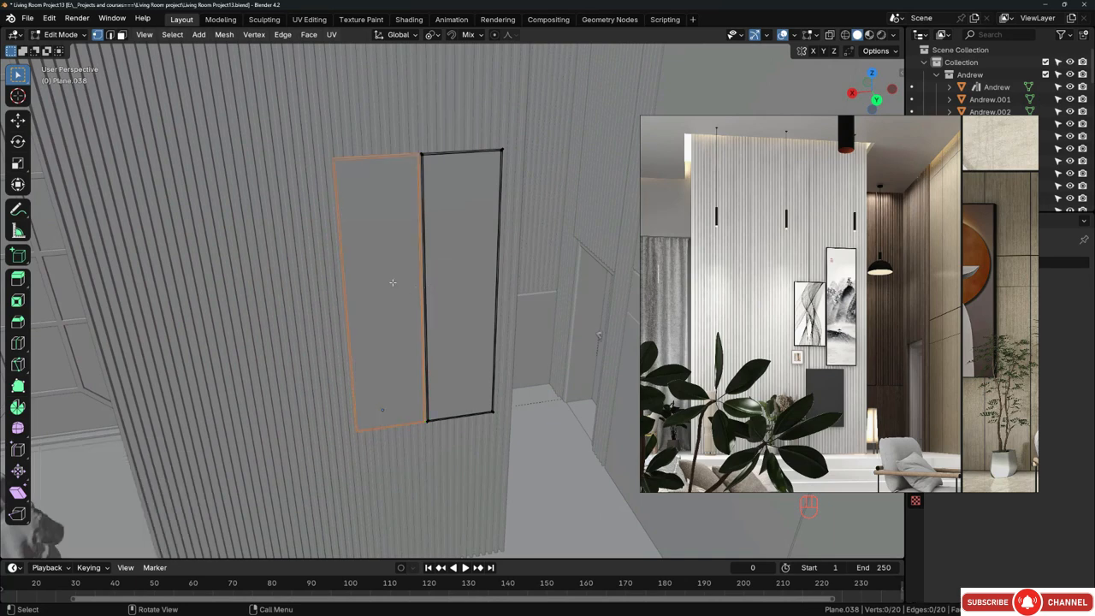
{"action": "key", "text": "Tab"}
Step: Edit the separated panel and its frame together, lowering their top-edge vertices along the global Z axis
{"action": "scroll", "coordinate": [396, 178], "scroll_direction": "up", "scroll_amount": 4}
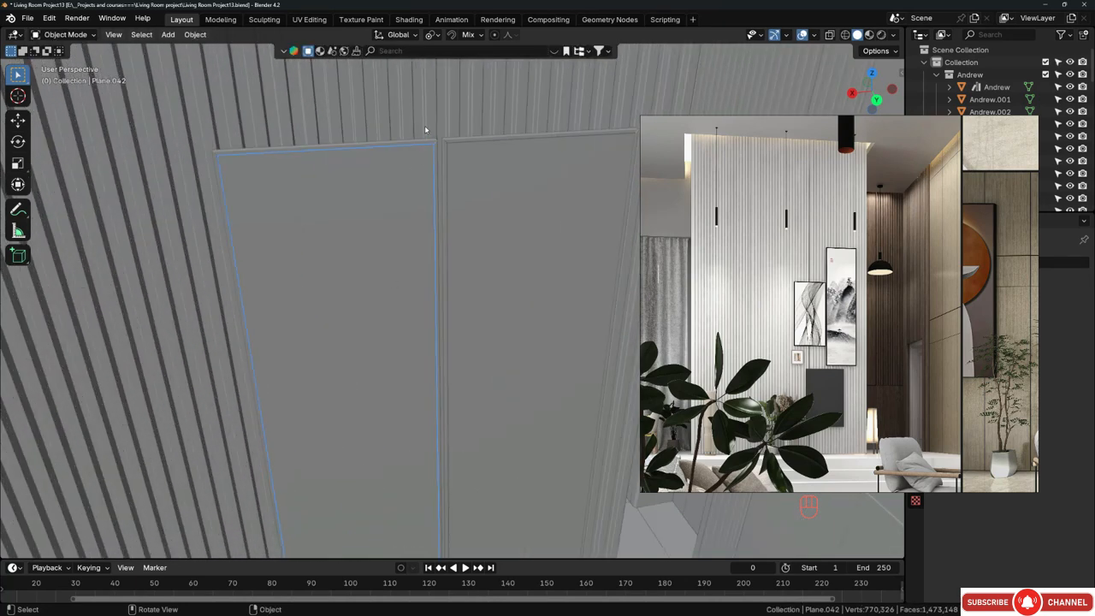
{"action": "scroll", "coordinate": [431, 145], "scroll_direction": "up", "scroll_amount": 6}
{"action": "left_click", "coordinate": [445, 140], "text": "shift"}
{"action": "scroll", "coordinate": [447, 137], "scroll_direction": "down", "scroll_amount": 7}
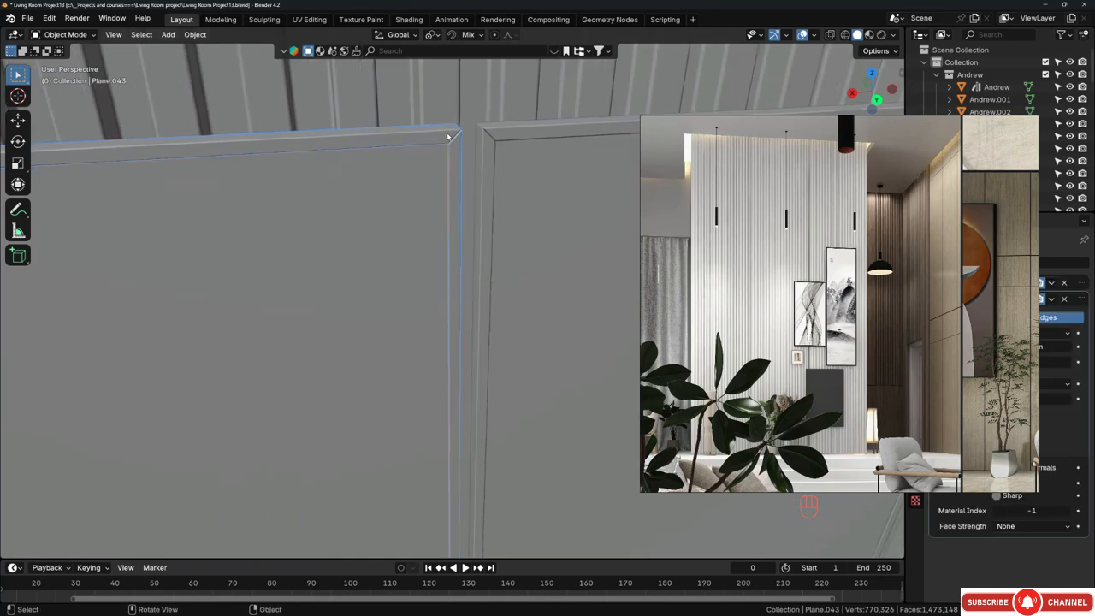
{"action": "middle_click_drag", "start_coordinate": [405, 176], "coordinate": [375, 155]}
{"action": "scroll", "coordinate": [382, 179], "scroll_direction": "down", "scroll_amount": 5}
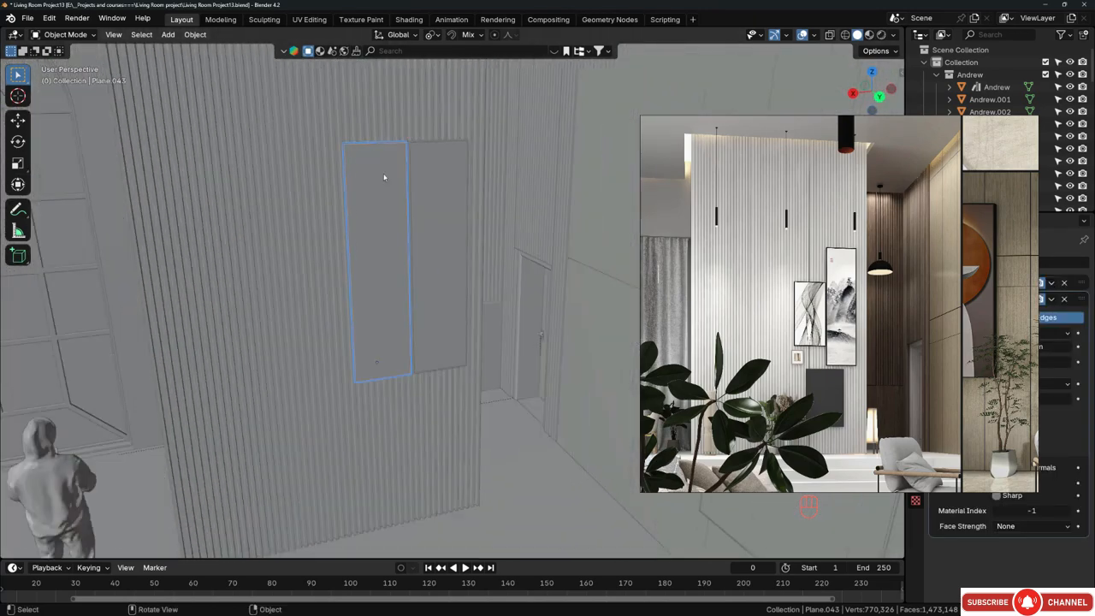
{"action": "key", "text": "Tab"}
{"action": "scroll", "coordinate": [389, 223], "scroll_direction": "up", "scroll_amount": 1}
{"action": "middle_click_drag", "start_coordinate": [389, 213], "coordinate": [385, 189]}
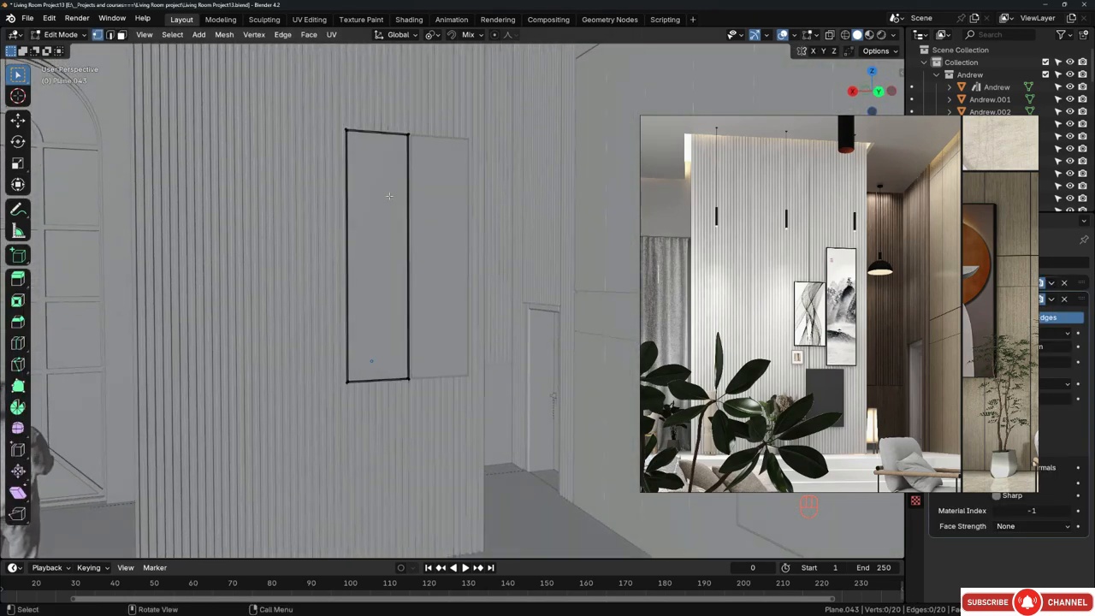
{"action": "key", "text": "shift+z"}
{"action": "left_click_drag", "start_coordinate": [328, 109], "coordinate": [443, 169]}
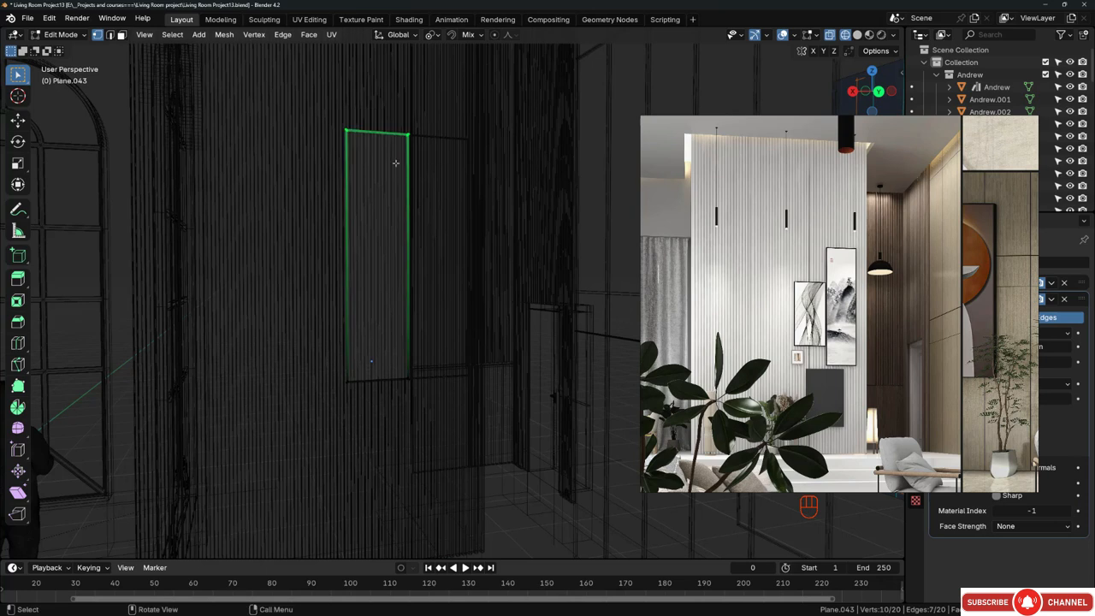
{"action": "key", "text": "g"}
{"action": "key", "text": "z"}
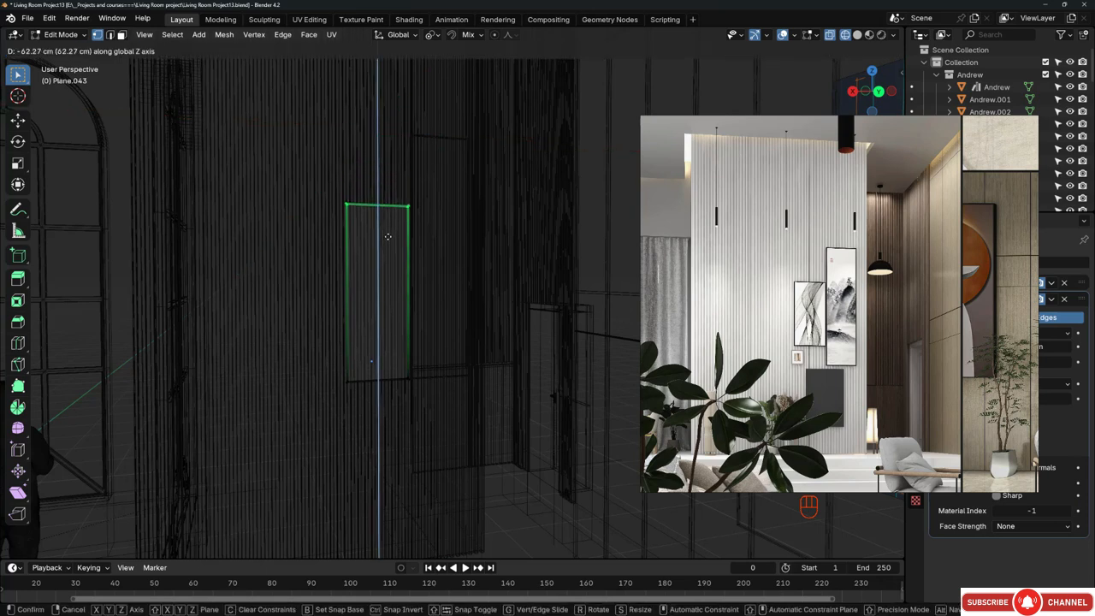
{"action": "left_click", "coordinate": [388, 246]}
Step: Raise the bottom-edge vertices of the copied artwork about 30.8 cm along the global Z axis
{"action": "left_click_drag", "start_coordinate": [308, 342], "coordinate": [477, 442]}
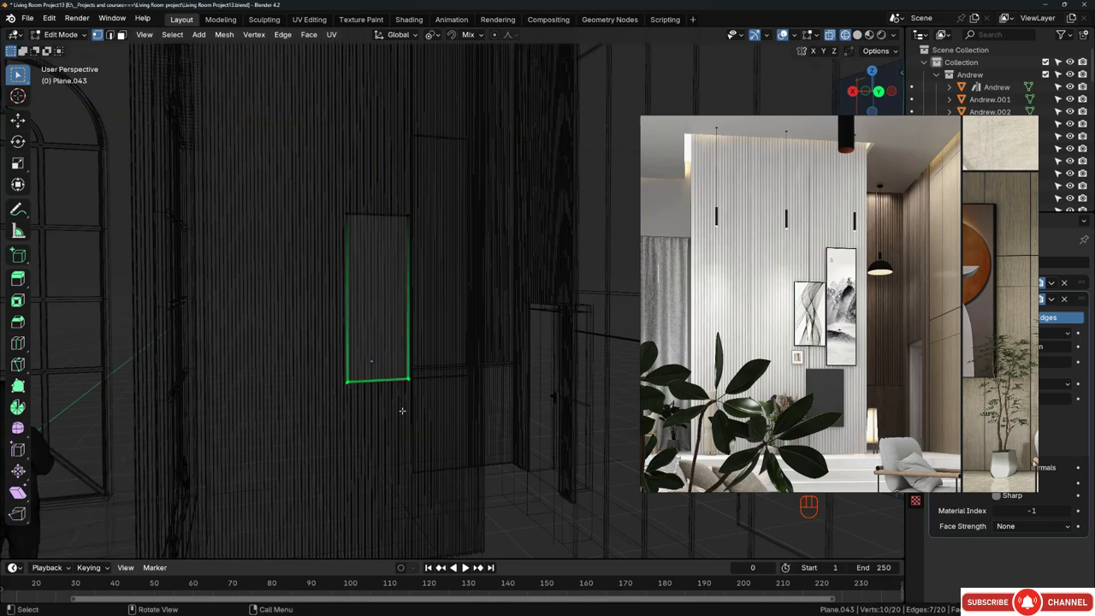
{"action": "key", "text": "g"}
{"action": "key", "text": "z"}
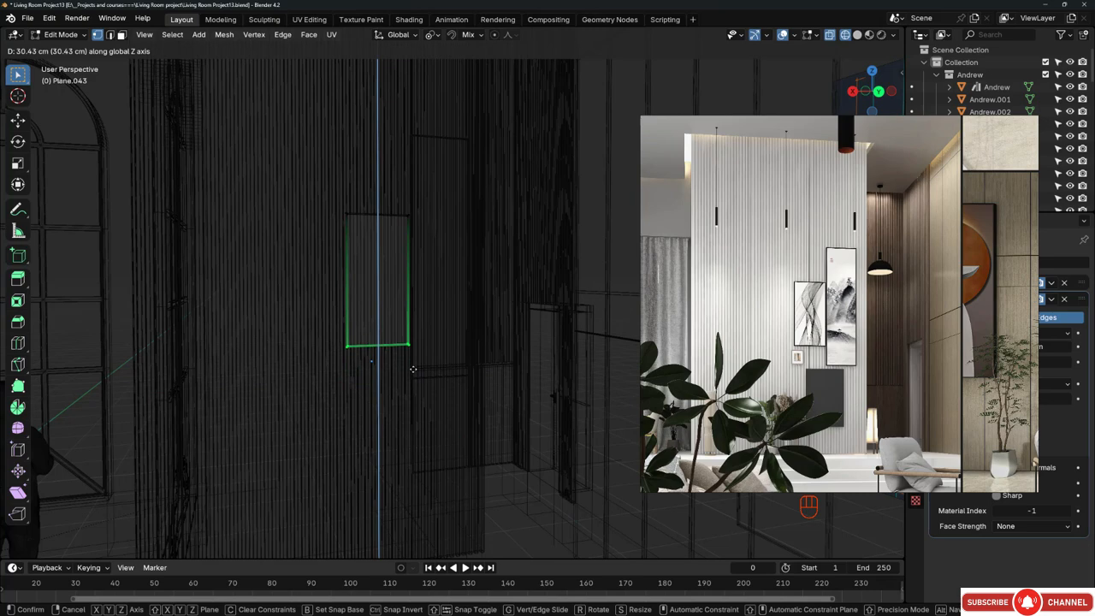
{"action": "left_click", "coordinate": [413, 368]}
{"action": "key", "text": "shift+z"}
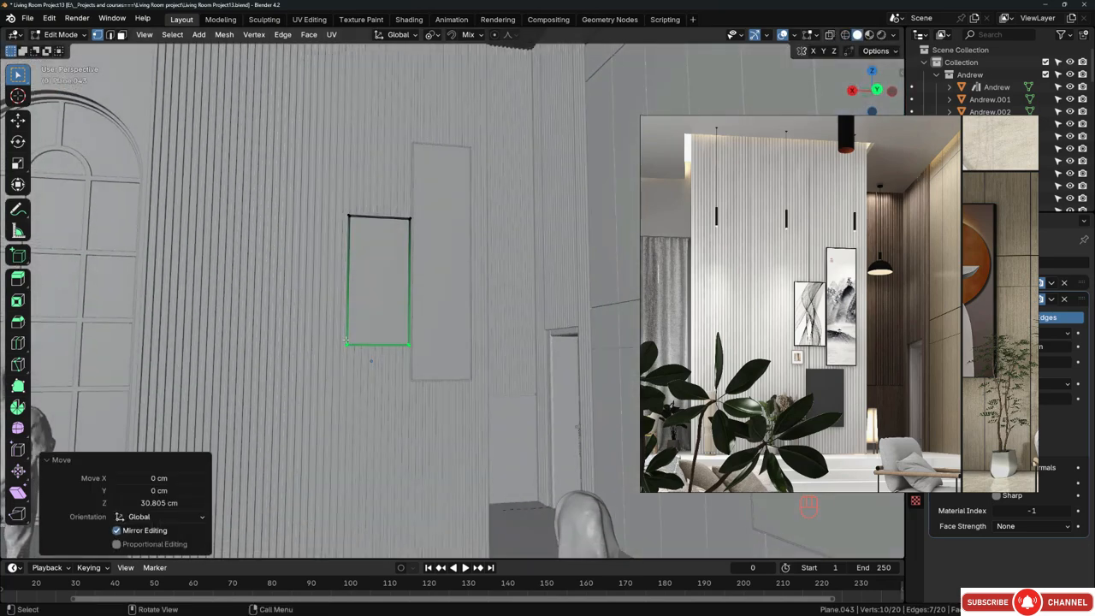
{"action": "key", "text": "shift+z"}
{"action": "left_click_drag", "start_coordinate": [325, 185], "coordinate": [366, 384]}
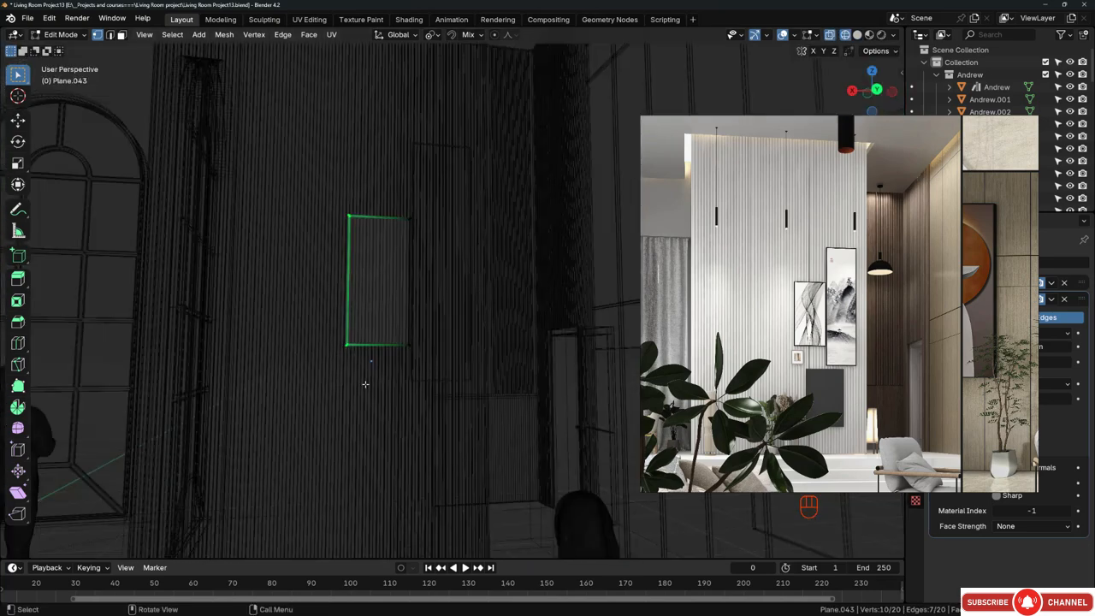
{"action": "key", "text": "shift+z"}
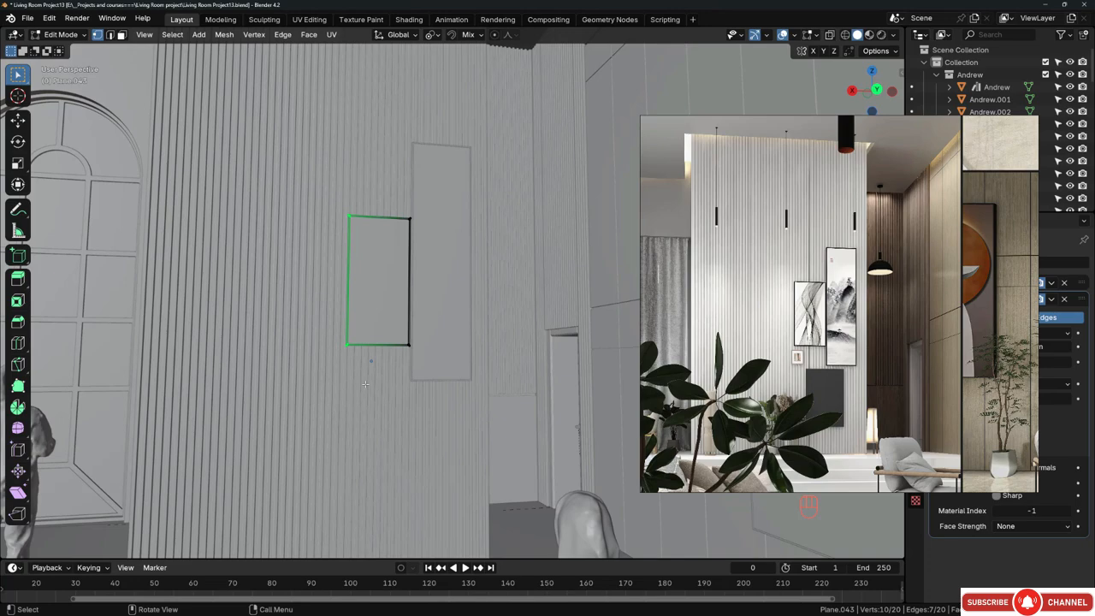
{"action": "middle_click_drag", "start_coordinate": [388, 344], "coordinate": [283, 319]}
{"action": "key", "text": "KP_Decimal"}
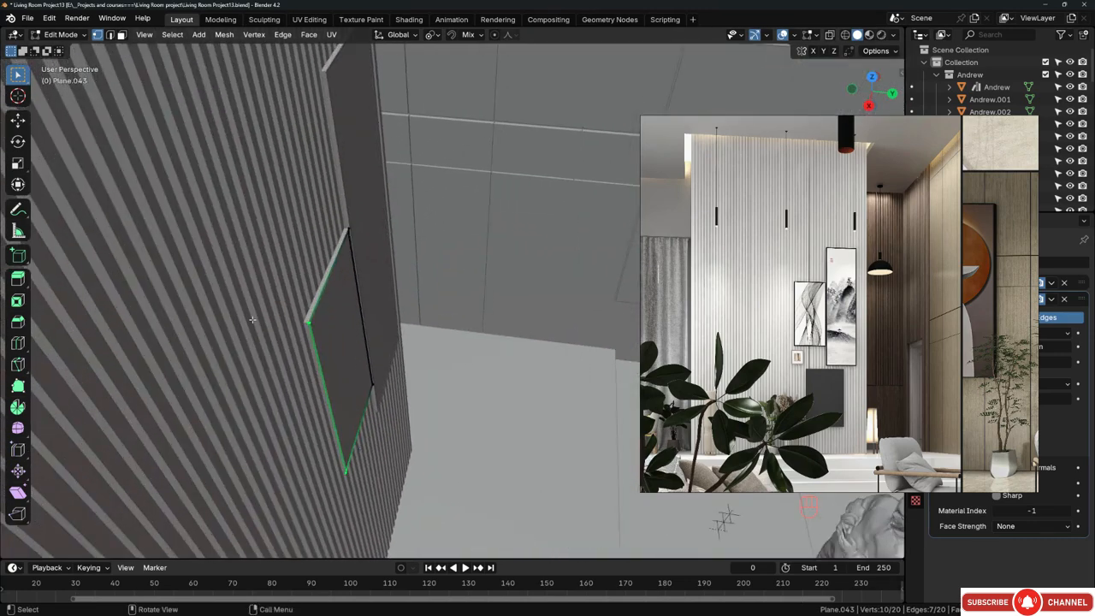
Step: Return to object mode and examine the proportions and placement of both slatted-wall artworks from several angles and distances
{"action": "key", "text": "Tab"}
{"action": "middle_click_drag", "start_coordinate": [374, 313], "coordinate": [327, 296]}
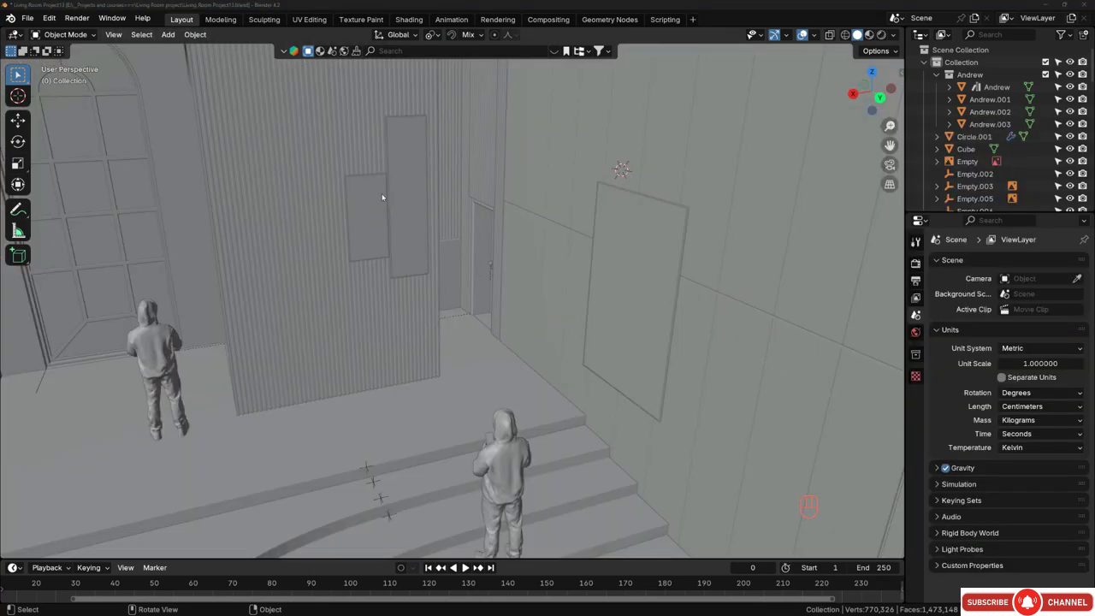
{"action": "scroll", "coordinate": [382, 197], "scroll_direction": "up", "scroll_amount": 6}
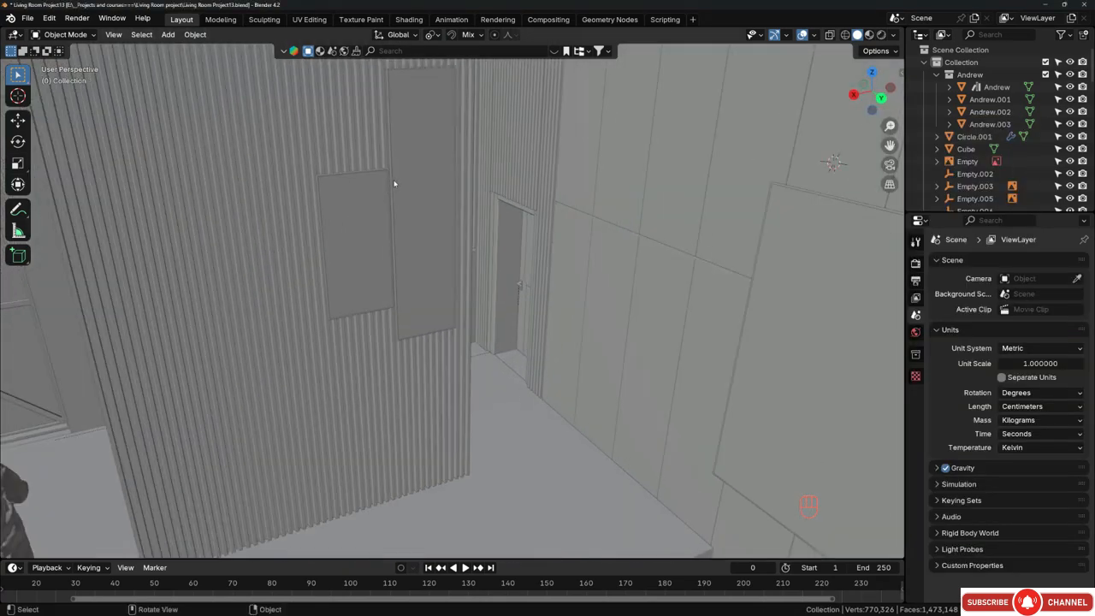
{"action": "scroll", "coordinate": [401, 197], "scroll_direction": "down", "scroll_amount": 4}
{"action": "scroll", "coordinate": [411, 211], "scroll_direction": "up", "scroll_amount": 6}
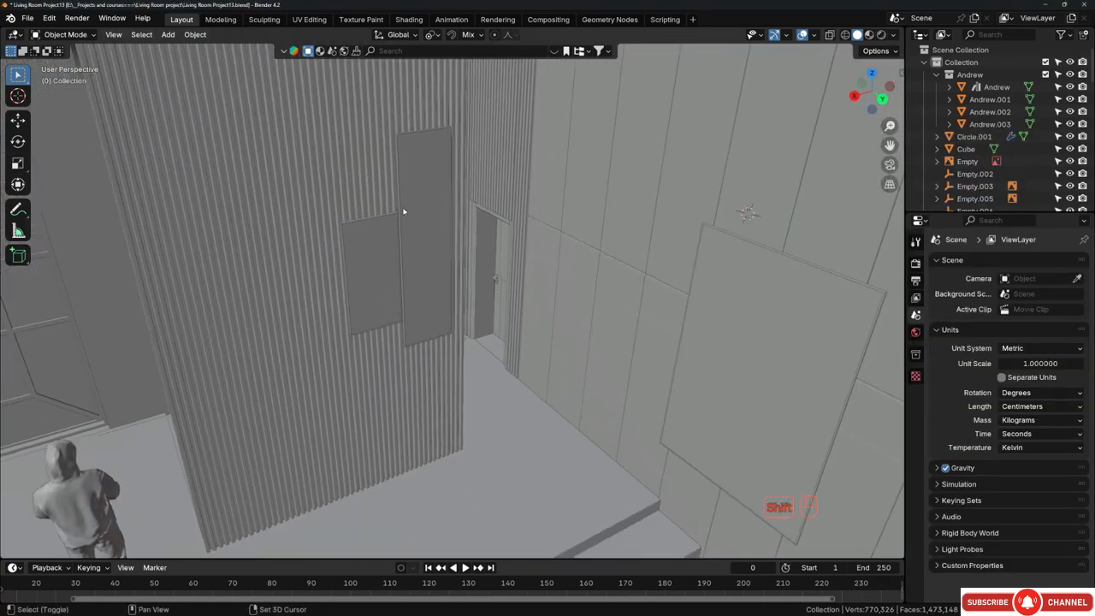
{"action": "scroll", "coordinate": [410, 162], "scroll_direction": "up", "scroll_amount": 3}
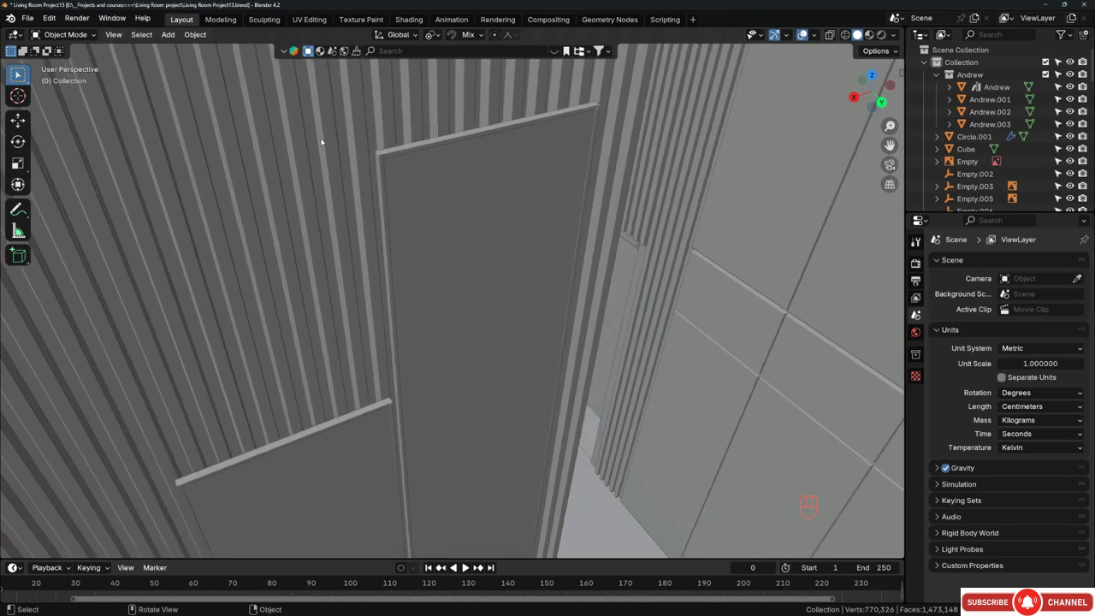
{"action": "scroll", "coordinate": [313, 176], "scroll_direction": "down", "scroll_amount": 8}
{"action": "middle_click_drag", "start_coordinate": [380, 195], "coordinate": [1005, 248]}
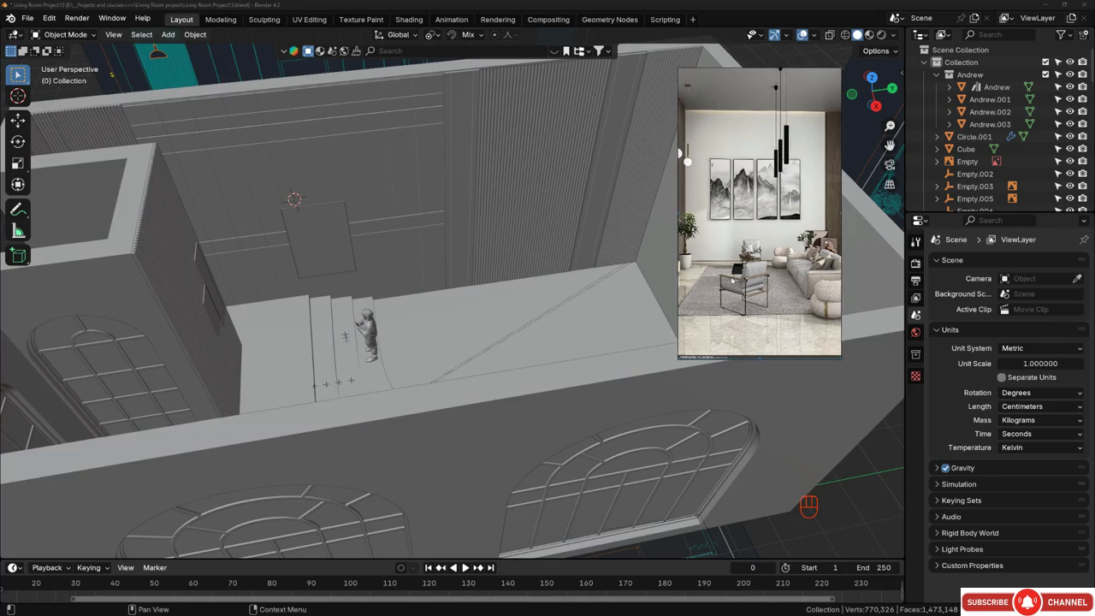
{"action": "scroll", "coordinate": [569, 243], "scroll_direction": "down", "scroll_amount": 6}
{"action": "middle_click_drag", "start_coordinate": [568, 244], "coordinate": [453, 288]}
{"action": "scroll", "coordinate": [399, 153], "scroll_direction": "up", "scroll_amount": 10}
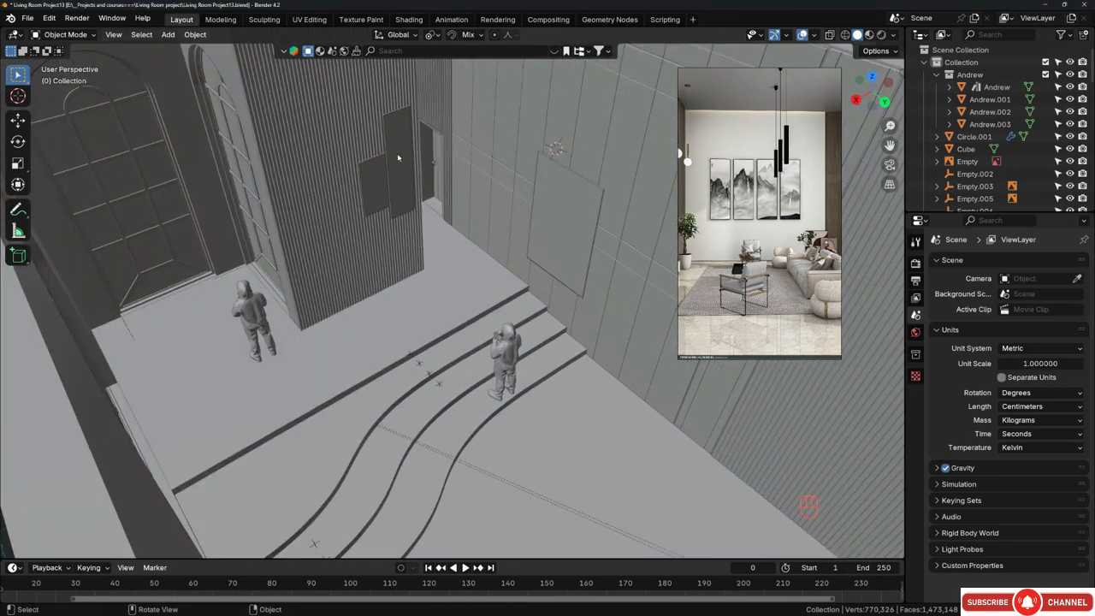
{"action": "middle_click_drag", "start_coordinate": [396, 143], "coordinate": [376, 317]}
Step: Set the tall artwork panel's origin to its geometry and select the frame surrounding it
{"action": "left_click", "coordinate": [408, 152]}
{"action": "scroll", "coordinate": [373, 318], "scroll_direction": "up", "scroll_amount": 6}
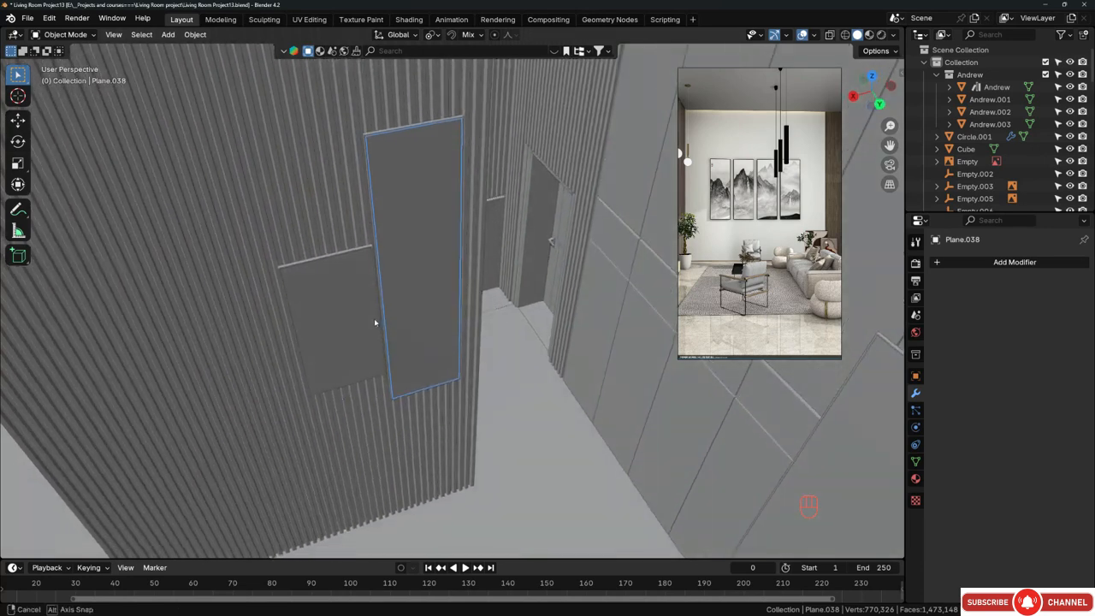
{"action": "middle_click_drag", "start_coordinate": [350, 409], "coordinate": [383, 363]}
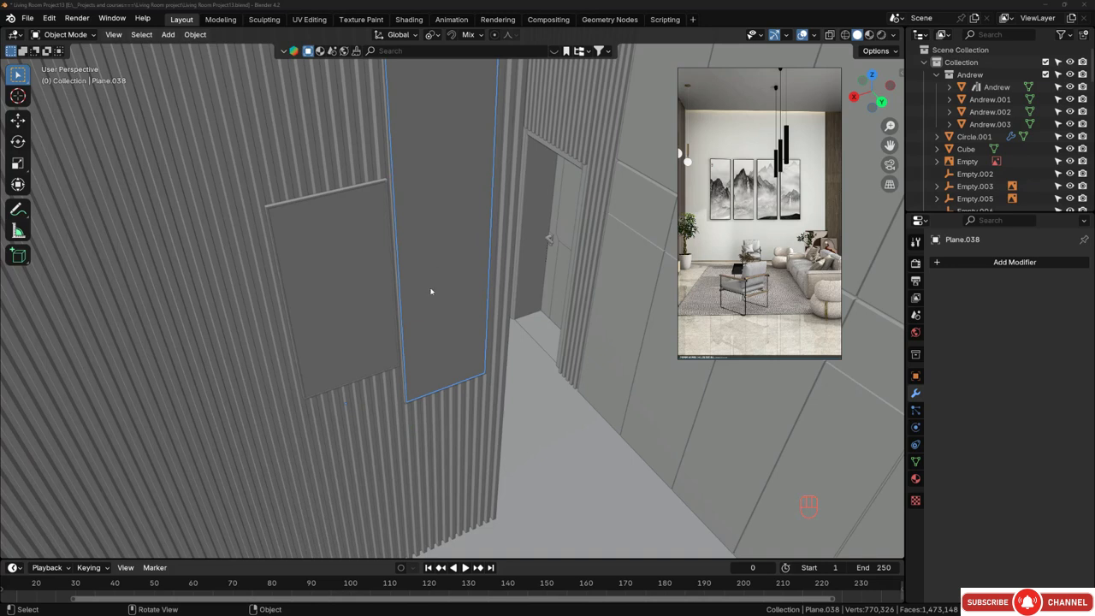
{"action": "right_click", "coordinate": [449, 230]}
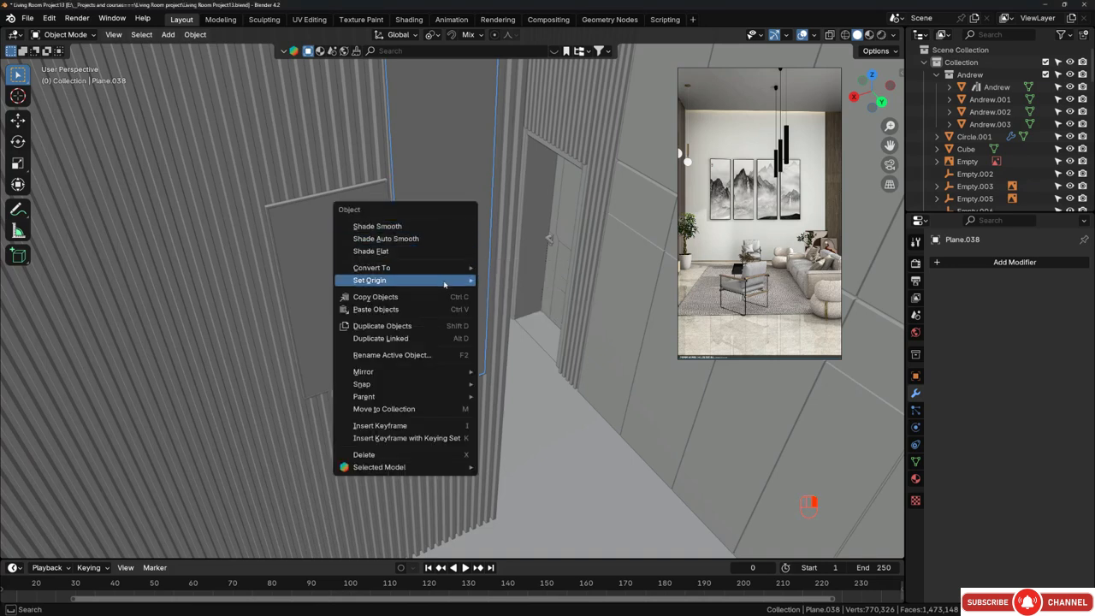
{"action": "mouse_move", "coordinate": [479, 282]}
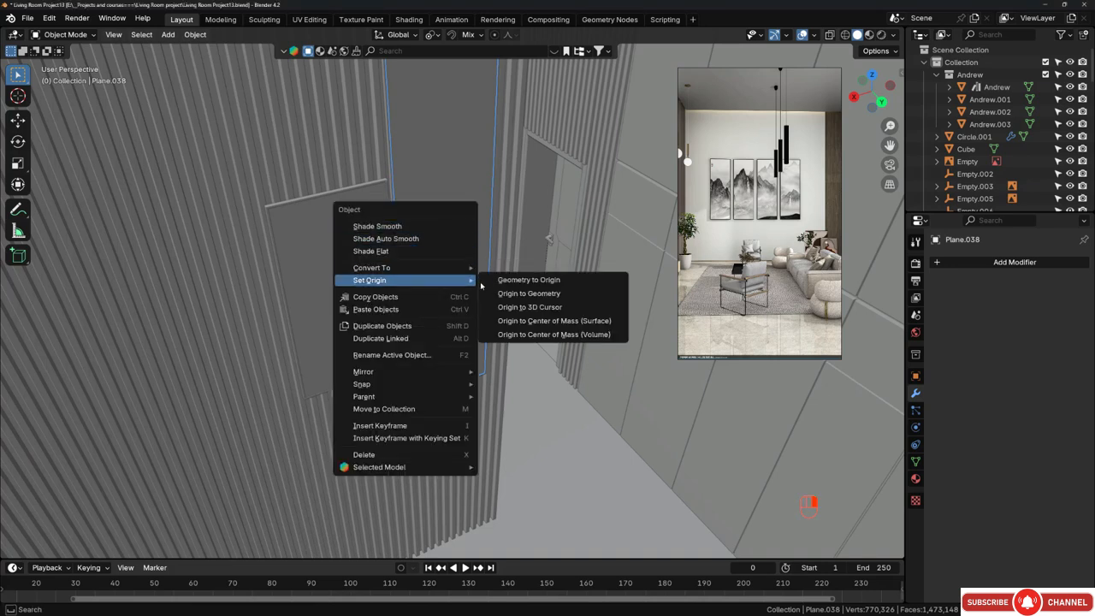
{"action": "left_click", "coordinate": [529, 293]}
{"action": "left_click", "coordinate": [397, 283]}
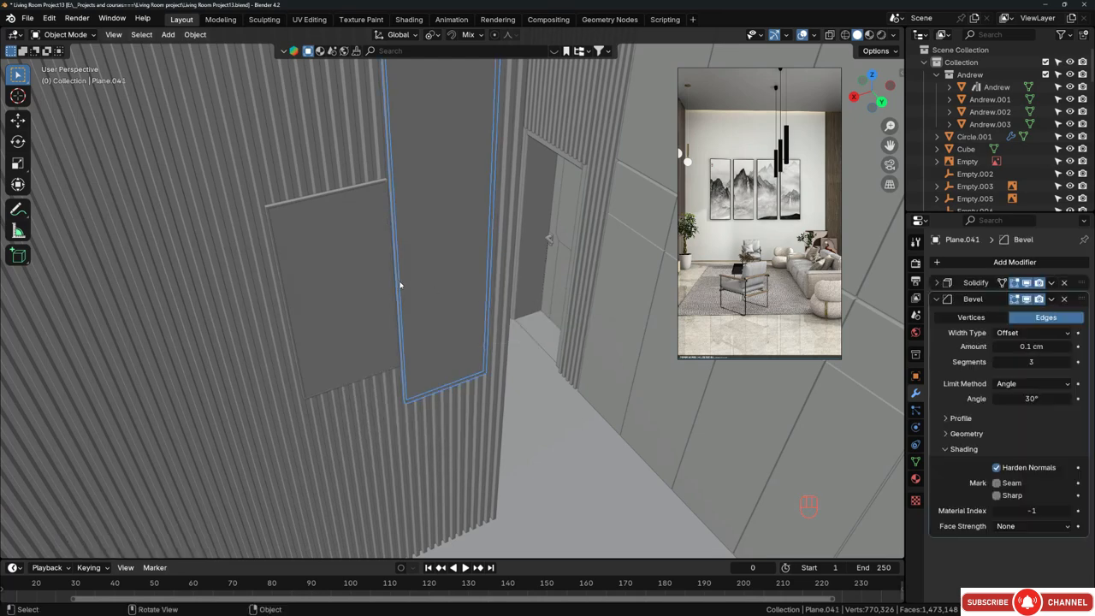
Step: Set the origin of the tall artwork's frame to its geometry
{"action": "right_click", "coordinate": [437, 257]}
{"action": "mouse_move", "coordinate": [437, 255]}
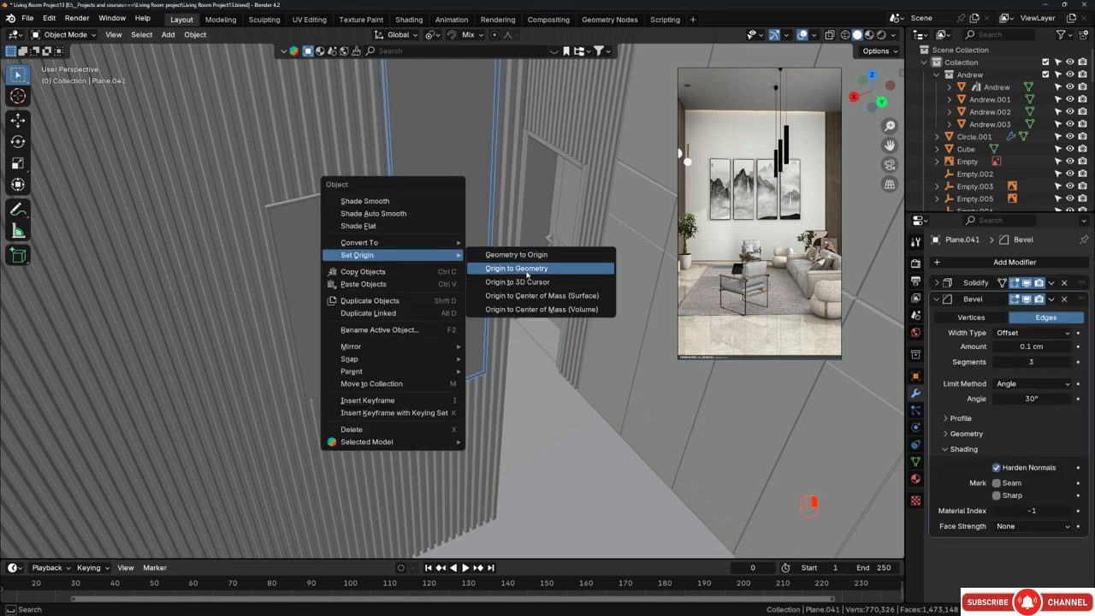
{"action": "left_click", "coordinate": [528, 274]}
{"action": "middle_click_drag", "start_coordinate": [439, 298], "coordinate": [402, 174]}
{"action": "scroll", "coordinate": [402, 173], "scroll_direction": "up", "scroll_amount": 3}
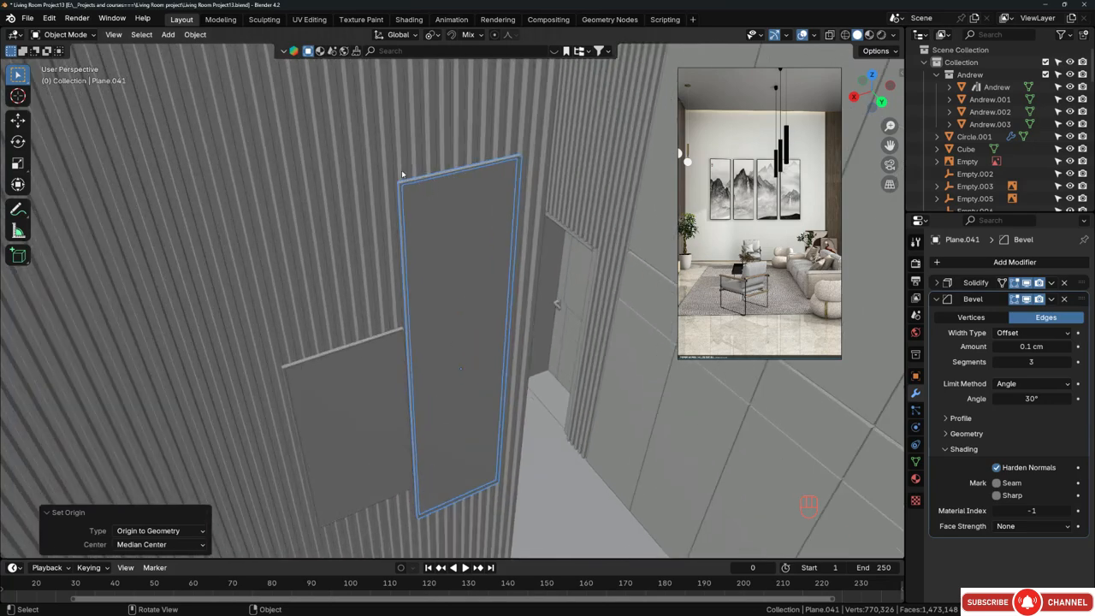
{"action": "scroll", "coordinate": [402, 173], "scroll_direction": "up", "scroll_amount": 3}
Step: Duplicate the tall artwork's panel and frame about 1127 cm along the global Y axis to the opposite end wall
{"action": "left_click", "coordinate": [428, 215]}
{"action": "scroll", "coordinate": [294, 208], "scroll_direction": "down", "scroll_amount": 7}
{"action": "middle_click_drag", "start_coordinate": [298, 240], "coordinate": [346, 330]}
{"action": "scroll", "coordinate": [393, 271], "scroll_direction": "down", "scroll_amount": 6}
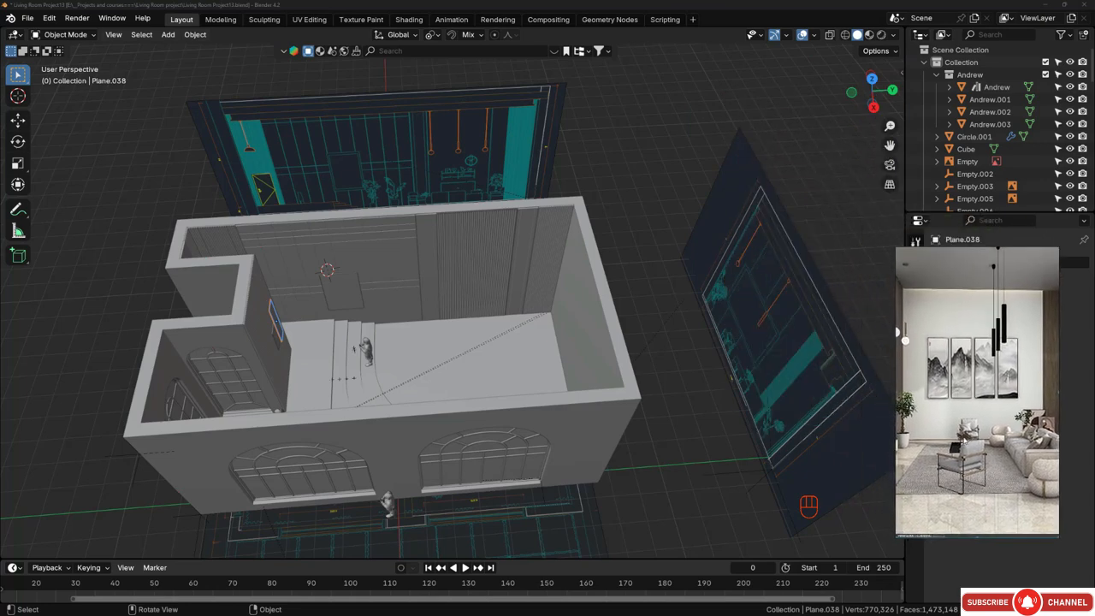
{"action": "right_click_drag", "start_coordinate": [964, 439], "coordinate": [974, 443]}
{"action": "scroll", "coordinate": [374, 351], "scroll_direction": "down", "scroll_amount": 2}
{"action": "scroll", "coordinate": [374, 342], "scroll_direction": "up", "scroll_amount": 4}
{"action": "middle_click_drag", "start_coordinate": [376, 314], "coordinate": [372, 321]}
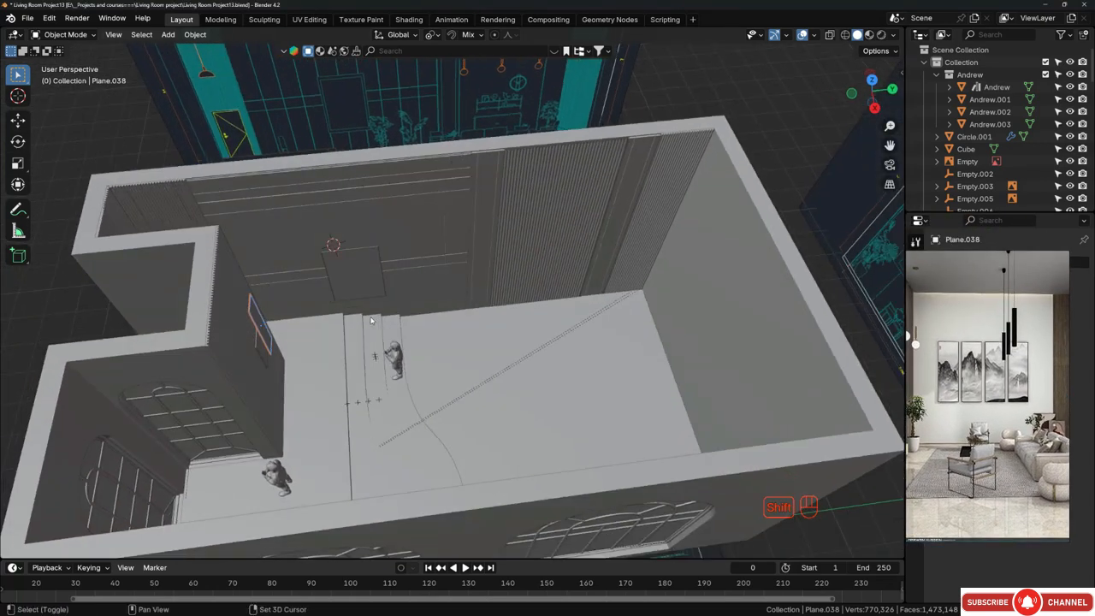
{"action": "key", "text": "shift+d"}
{"action": "key", "text": "y"}
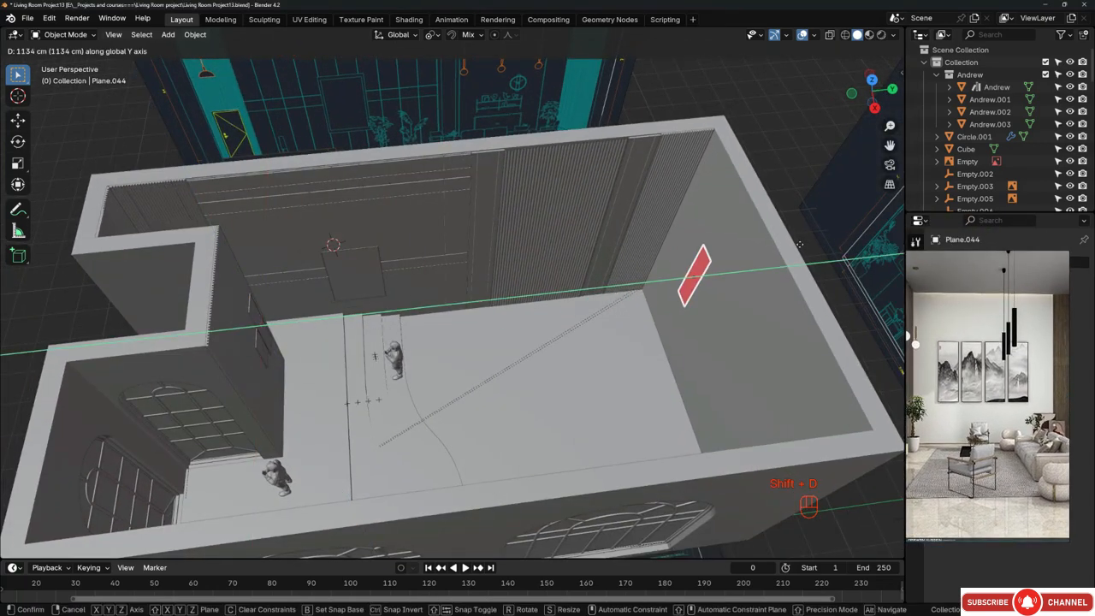
{"action": "left_click", "coordinate": [711, 265]}
Step: Rotate the duplicated artwork 180° in the top view to face into the room
{"action": "key", "text": "KP_7"}
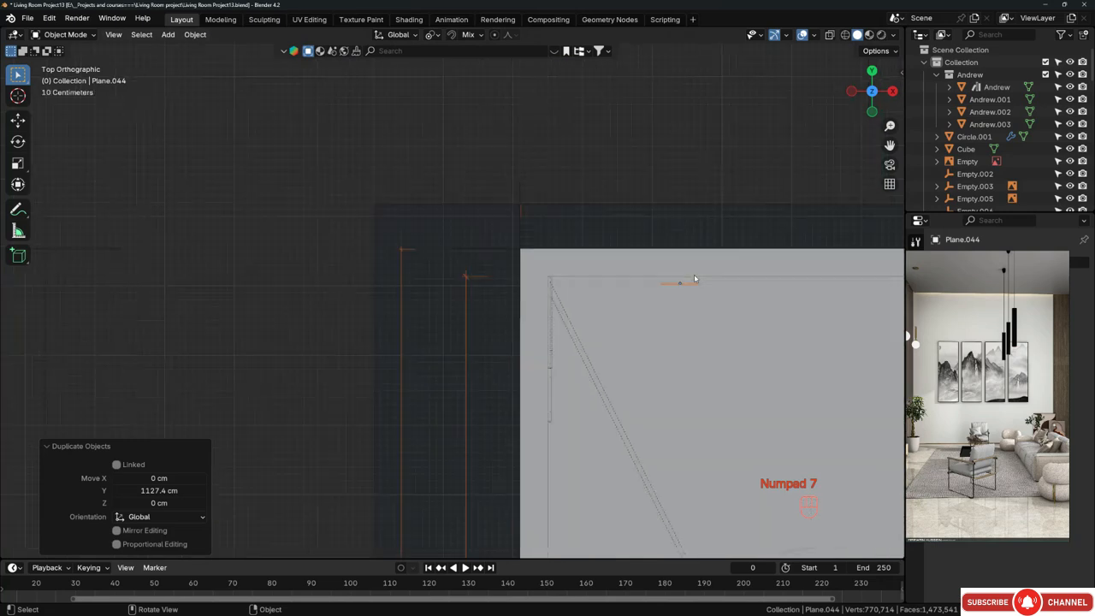
{"action": "scroll", "coordinate": [695, 279], "scroll_direction": "up", "scroll_amount": 6}
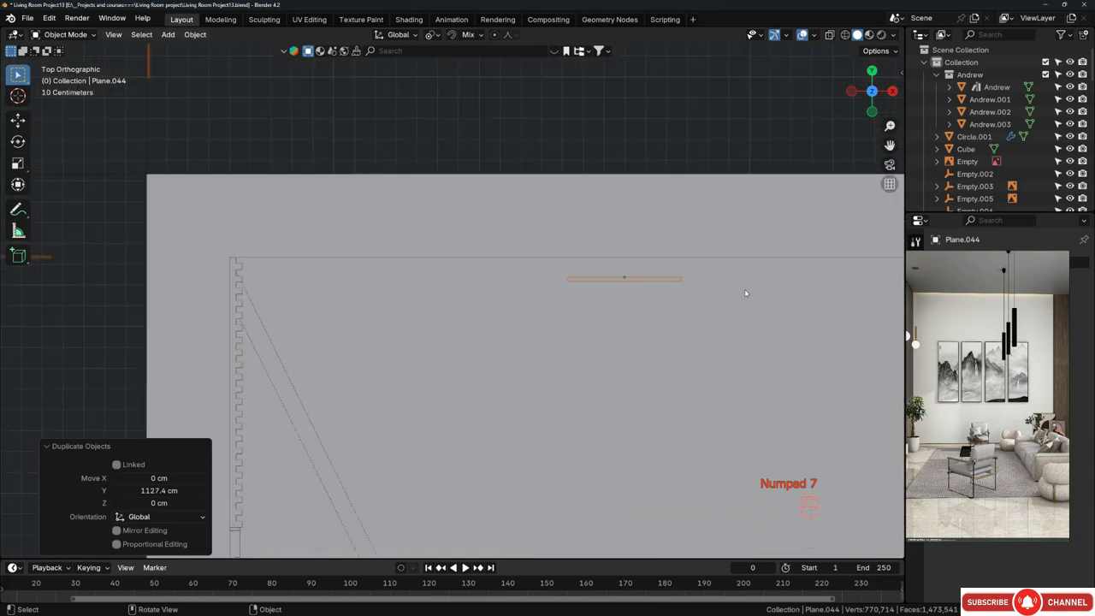
{"action": "key", "text": "r"}
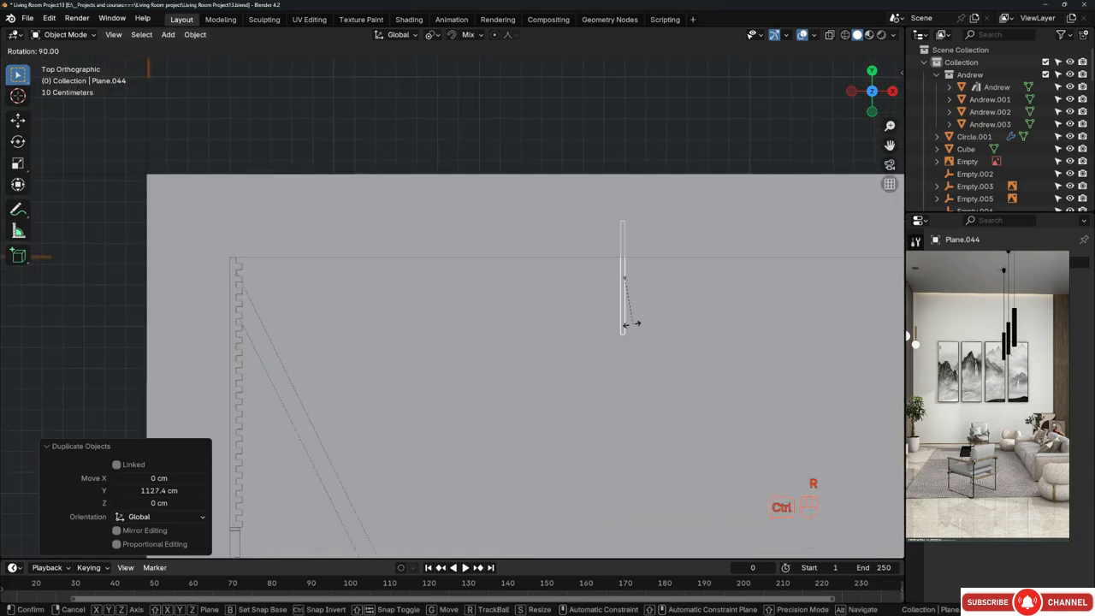
{"action": "left_click", "coordinate": [580, 272]}
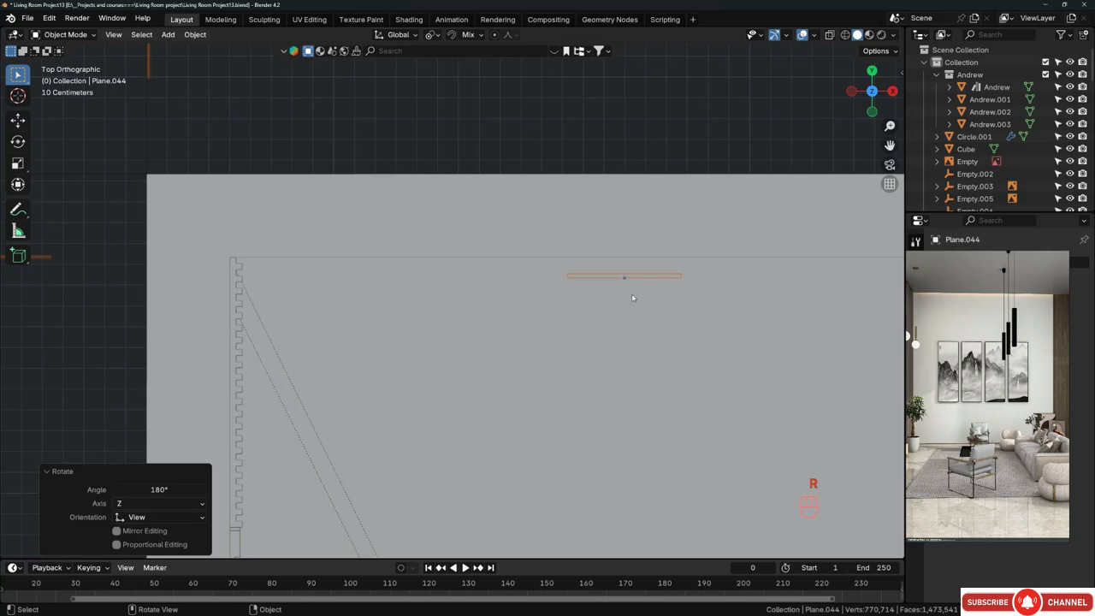
Step: Move the duplicated artwork about -60.9 cm in X and -48.5 cm in Z, aligning it with the reference rectangle's upper-left corner in front wireframe view
{"action": "key", "text": "KP_3"}
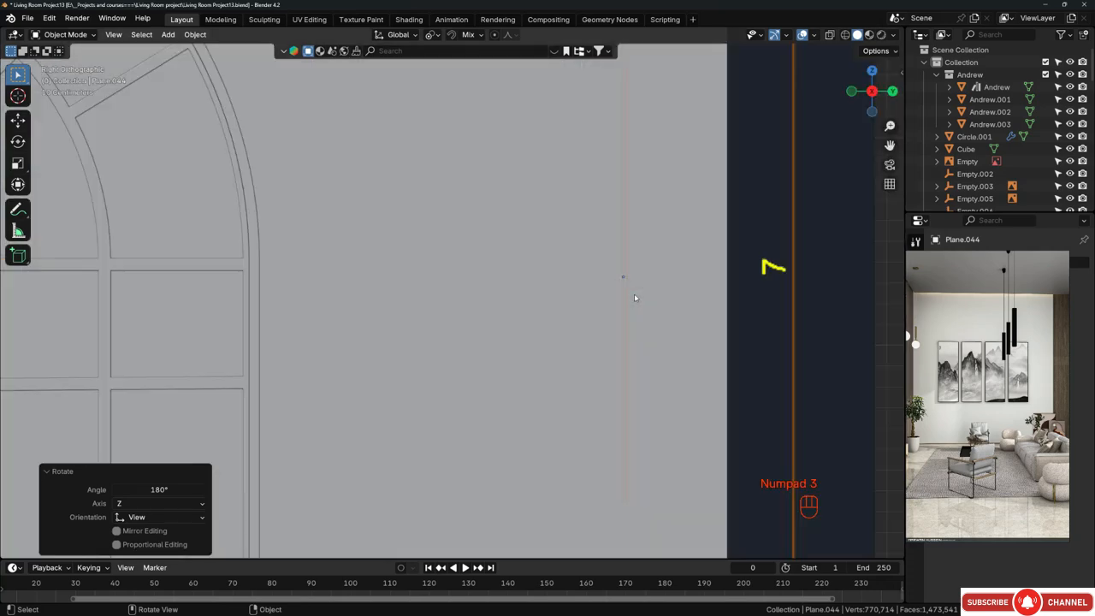
{"action": "key", "text": "KP_1"}
{"action": "scroll", "coordinate": [264, 247], "scroll_direction": "down", "scroll_amount": 8}
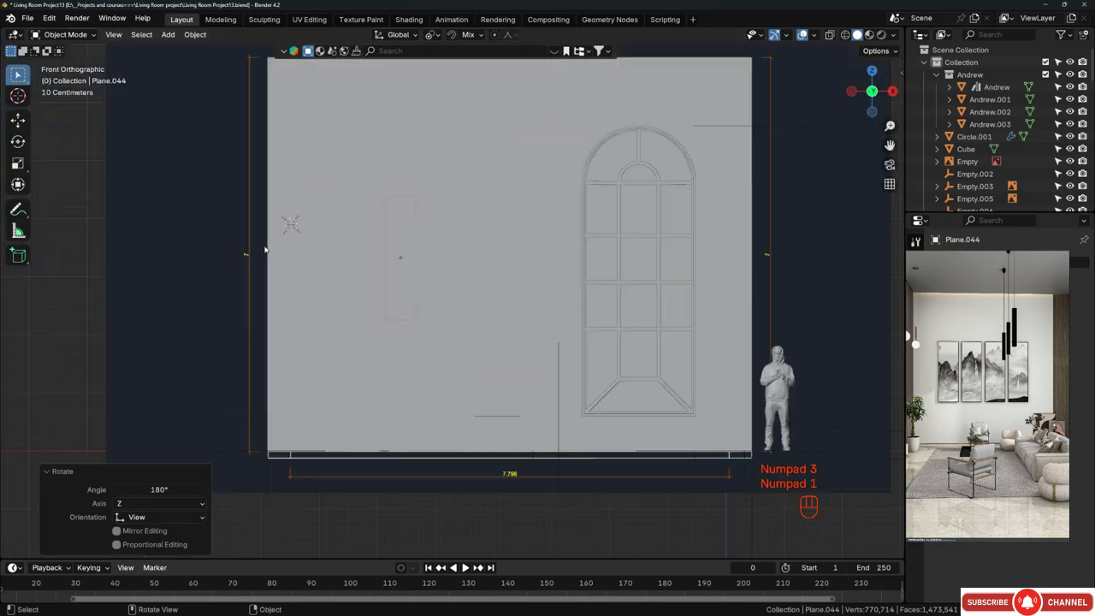
{"action": "scroll", "coordinate": [321, 212], "scroll_direction": "up", "scroll_amount": 3}
{"action": "key", "text": "z"}
{"action": "scroll", "coordinate": [409, 272], "scroll_direction": "up", "scroll_amount": 6}
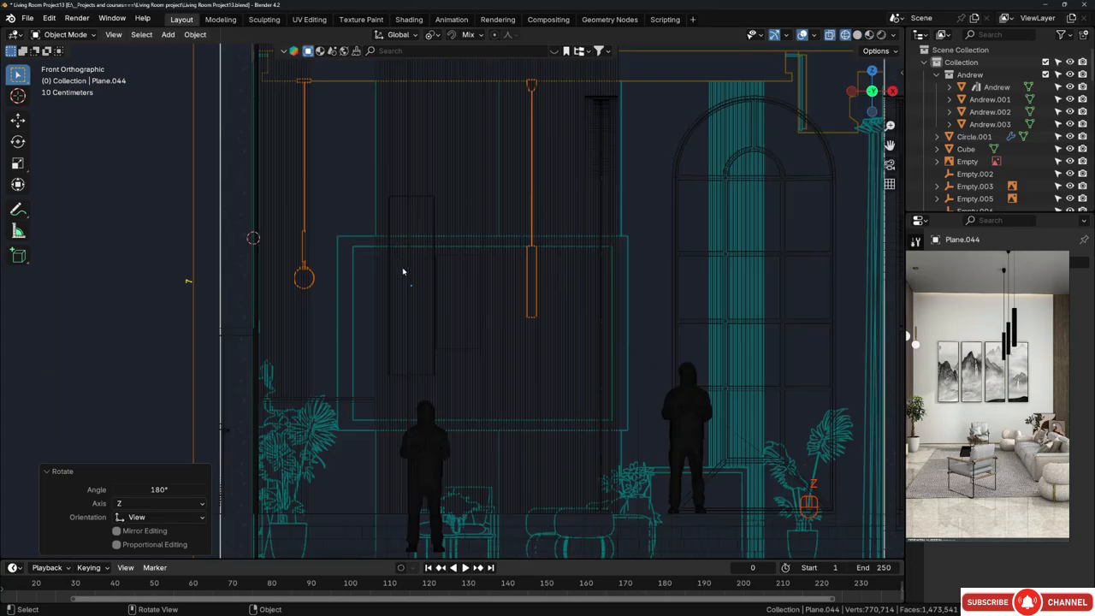
{"action": "scroll", "coordinate": [415, 270], "scroll_direction": "down", "scroll_amount": 5}
{"action": "middle_click_drag", "start_coordinate": [484, 213], "coordinate": [460, 259]}
{"action": "key", "text": "z"}
{"action": "left_click", "coordinate": [630, 269]}
{"action": "middle_click_drag", "start_coordinate": [530, 256], "coordinate": [435, 246]}
{"action": "scroll", "coordinate": [434, 246], "scroll_direction": "up", "scroll_amount": 2}
{"action": "scroll", "coordinate": [435, 247], "scroll_direction": "up", "scroll_amount": 2}
{"action": "key", "text": "KP_1"}
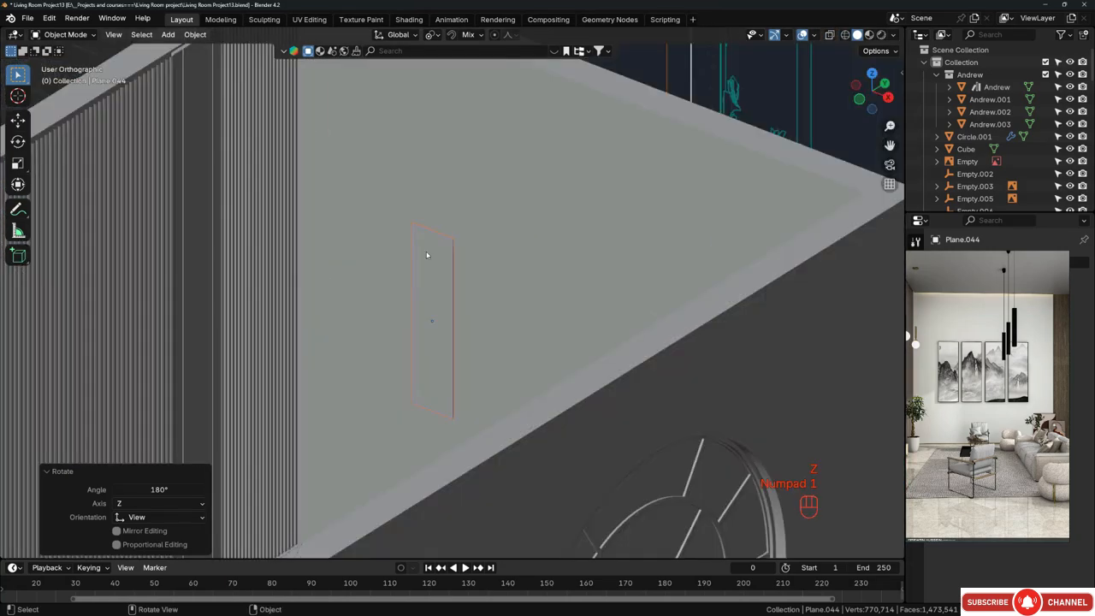
{"action": "key", "text": "z"}
{"action": "left_click", "coordinate": [420, 313]}
{"action": "scroll", "coordinate": [420, 312], "scroll_direction": "up", "scroll_amount": 2}
{"action": "left_click", "coordinate": [432, 292]}
{"action": "key", "text": "g"}
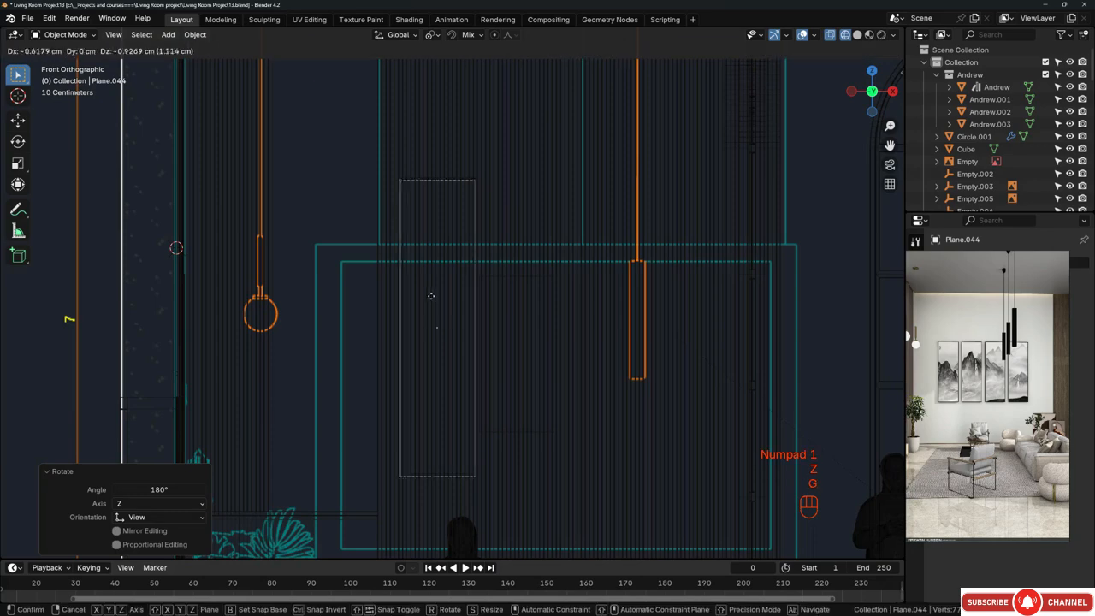
{"action": "key", "text": "shift"}
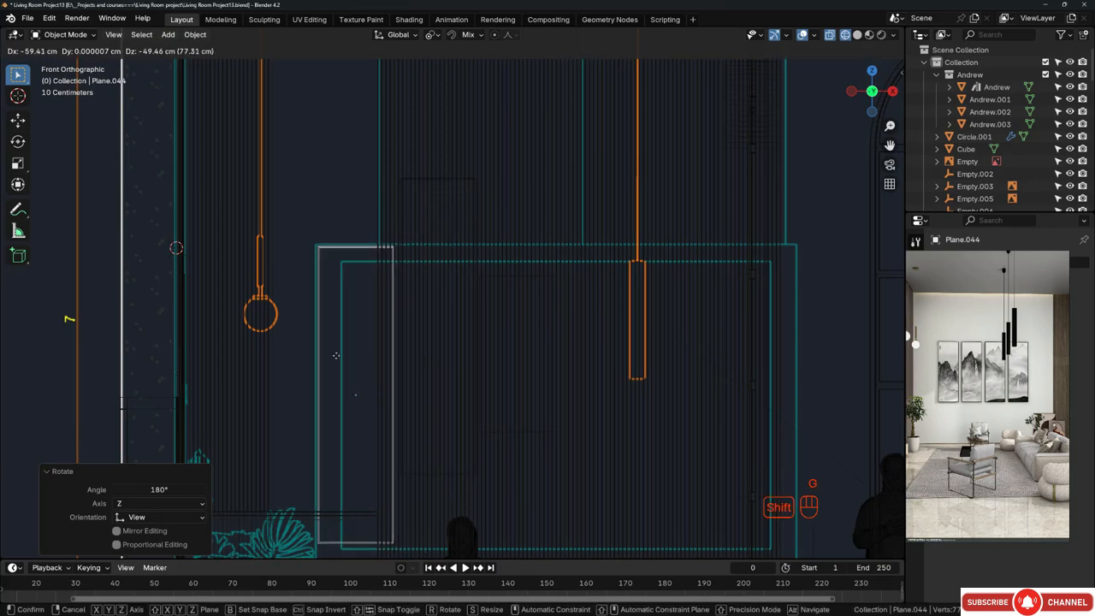
{"action": "left_click", "coordinate": [320, 344]}
{"action": "scroll", "coordinate": [364, 203], "scroll_direction": "down", "scroll_amount": 2}
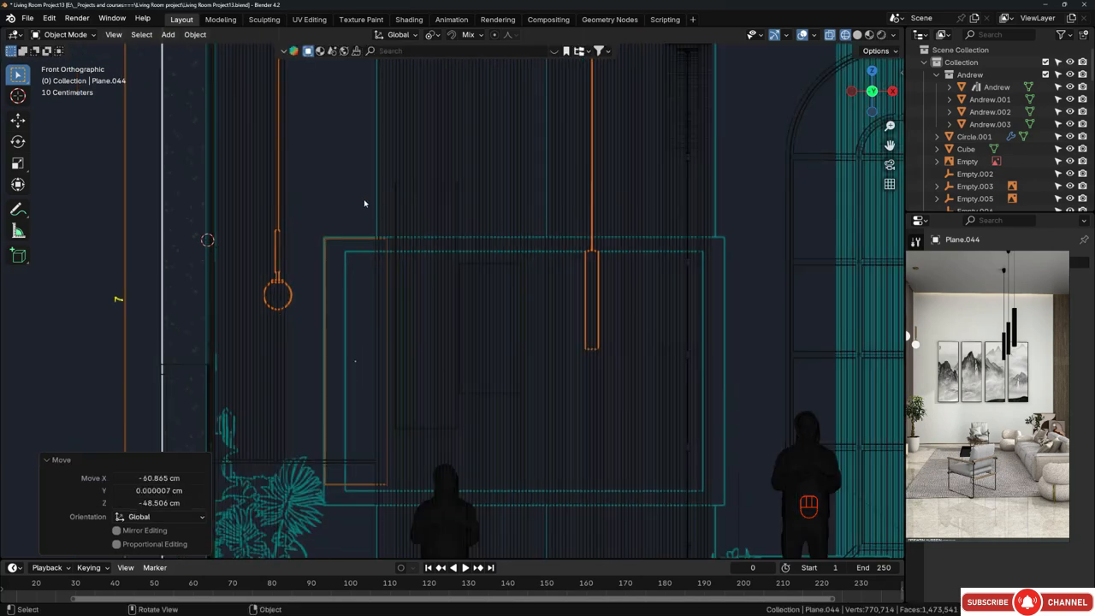
Step: Lower the duplicated artwork's bottom-edge vertices about 17.8 cm along Z to the reference rectangle's bottom line
{"action": "scroll", "coordinate": [356, 401], "scroll_direction": "up", "scroll_amount": 3}
{"action": "scroll", "coordinate": [368, 434], "scroll_direction": "up", "scroll_amount": 4}
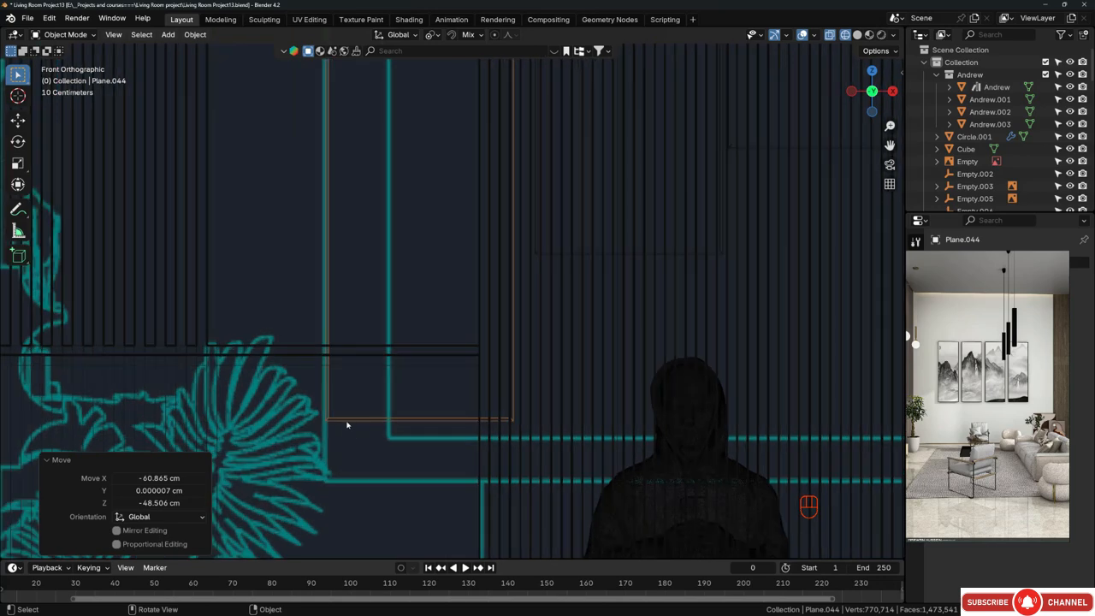
{"action": "key", "text": "Tab"}
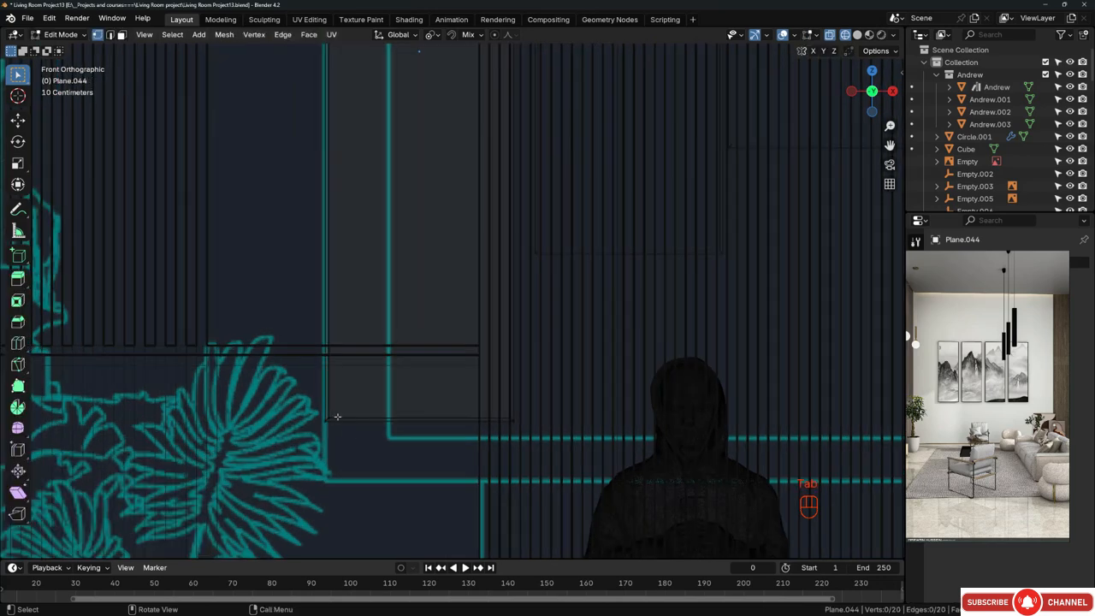
{"action": "left_click_drag", "start_coordinate": [298, 396], "coordinate": [557, 462]}
{"action": "scroll", "coordinate": [393, 373], "scroll_direction": "up", "scroll_amount": 3}
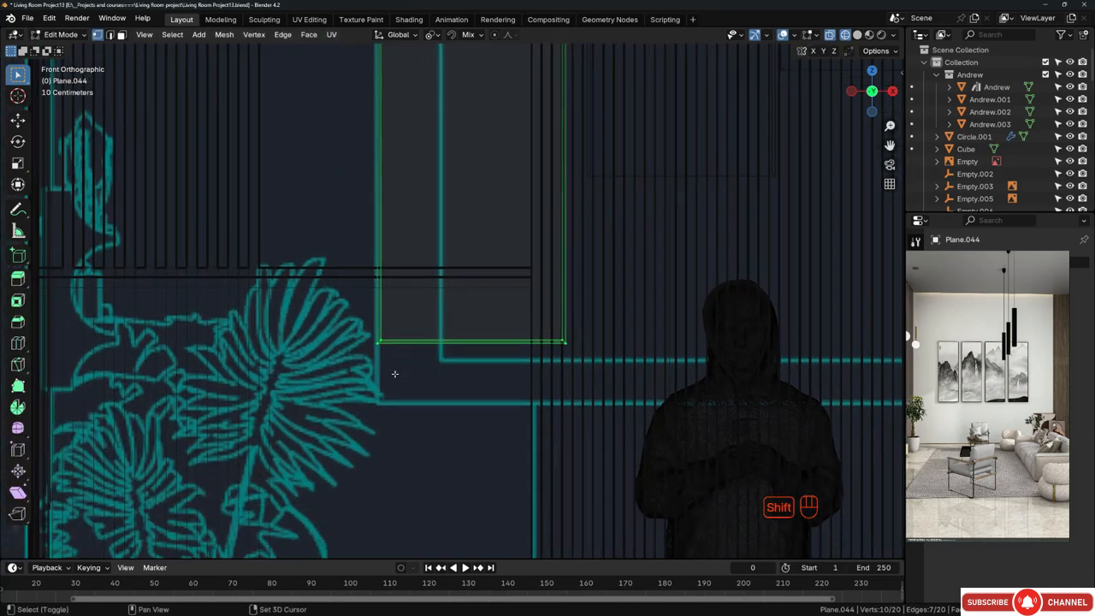
{"action": "key", "text": "g"}
{"action": "key", "text": "z"}
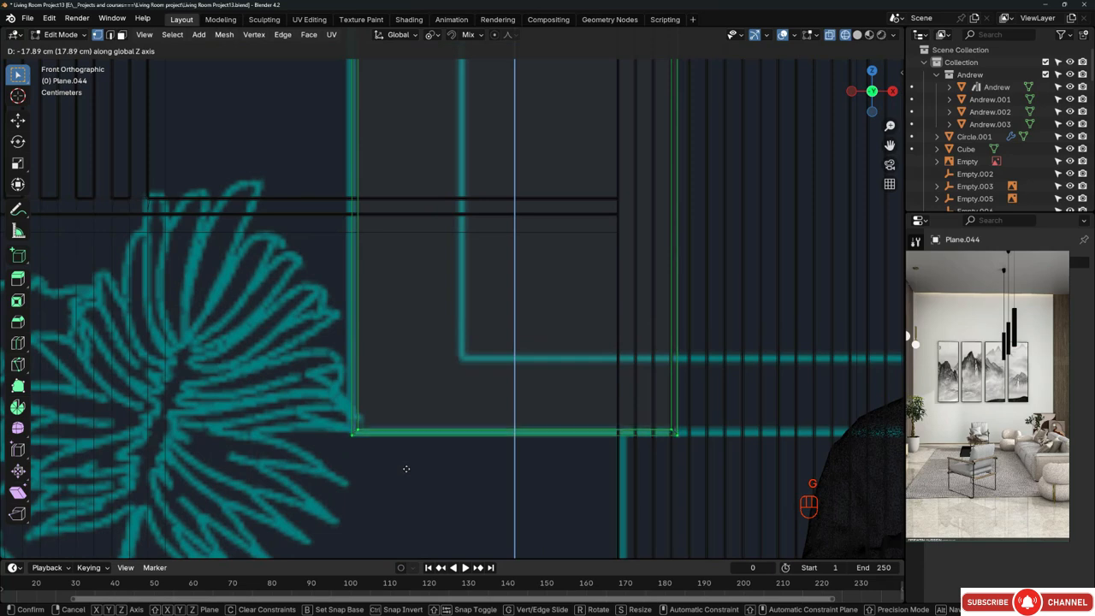
{"action": "left_click", "coordinate": [405, 468]}
Step: Widen the duplicated artwork by moving its right-edge vertices about 6.9 cm along the global X axis
{"action": "scroll", "coordinate": [379, 459], "scroll_direction": "down", "scroll_amount": 8}
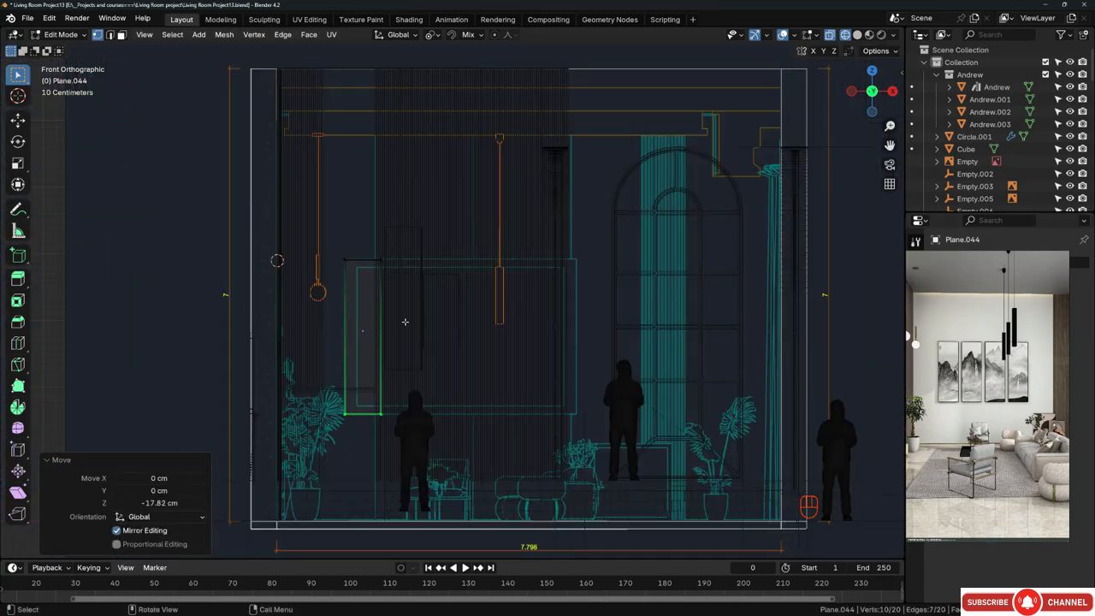
{"action": "left_click_drag", "start_coordinate": [369, 241], "coordinate": [407, 448]}
{"action": "scroll", "coordinate": [369, 256], "scroll_direction": "up", "scroll_amount": 8}
{"action": "scroll", "coordinate": [427, 302], "scroll_direction": "up", "scroll_amount": 2}
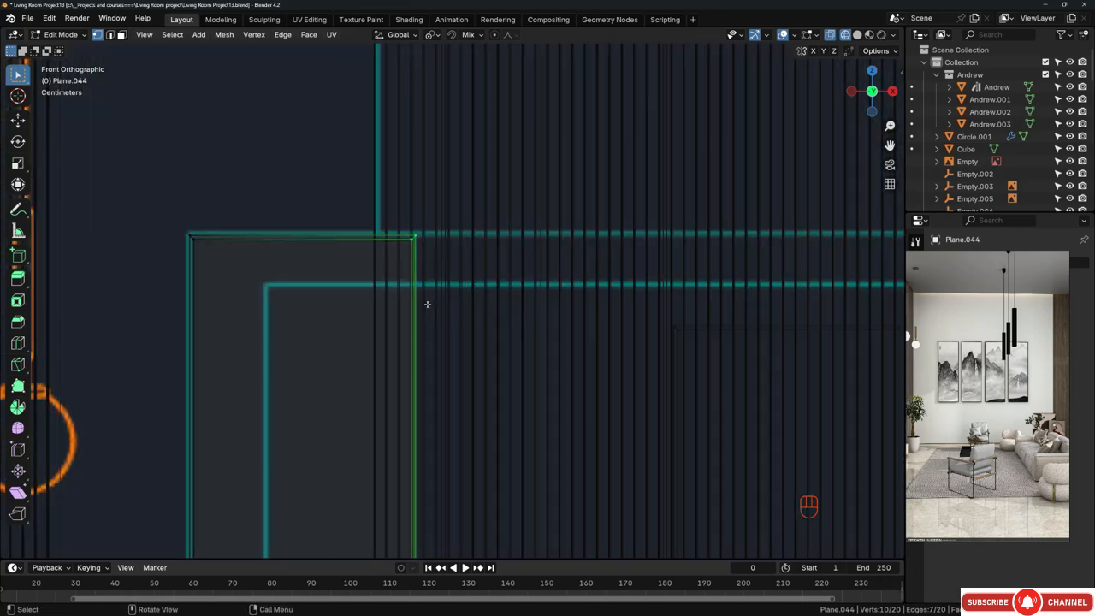
{"action": "key", "text": "g"}
{"action": "key", "text": "x"}
{"action": "left_click", "coordinate": [455, 312]}
Step: Raise the artwork's top-edge vertices about 1.25 cm along Z to meet the reference rectangle's top line
{"action": "scroll", "coordinate": [454, 312], "scroll_direction": "down", "scroll_amount": 4}
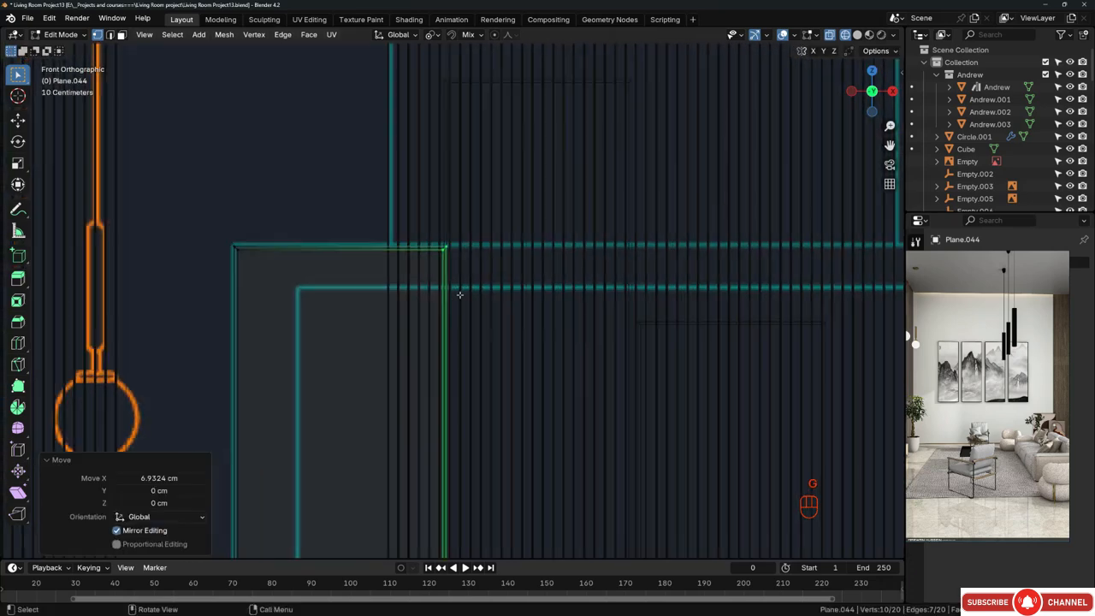
{"action": "left_click_drag", "start_coordinate": [310, 232], "coordinate": [380, 269], "text": "shift"}
{"action": "scroll", "coordinate": [380, 270], "scroll_direction": "up", "scroll_amount": 6}
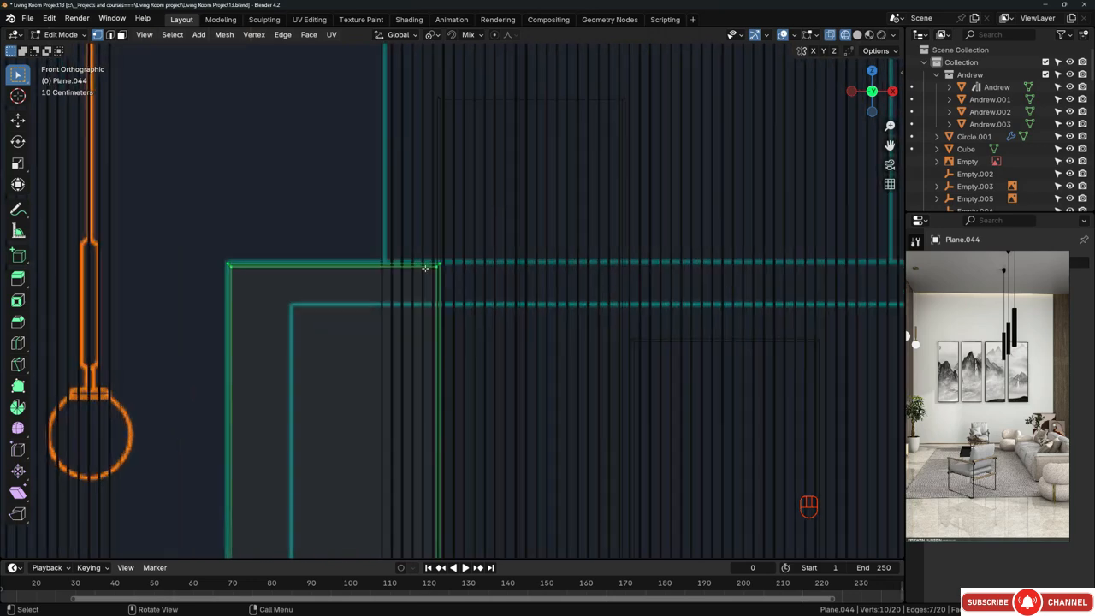
{"action": "key", "text": "g"}
{"action": "key", "text": "z"}
{"action": "left_click", "coordinate": [428, 253]}
{"action": "scroll", "coordinate": [427, 251], "scroll_direction": "down", "scroll_amount": 8}
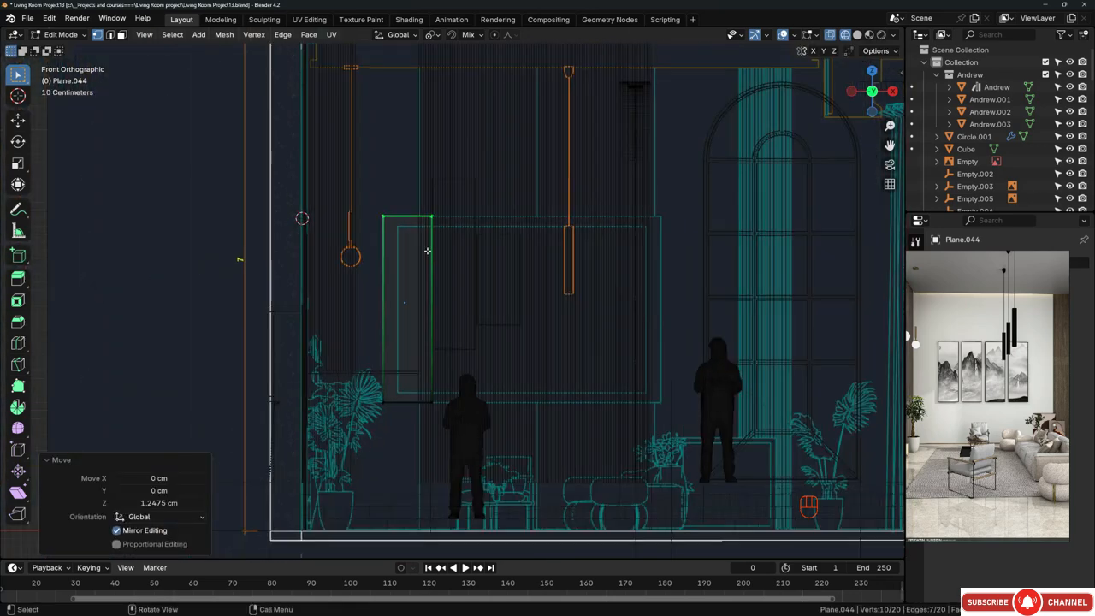
Step: Return the resized artwork to solid shading and object mode, and clear the selection
{"action": "key", "text": "a"}
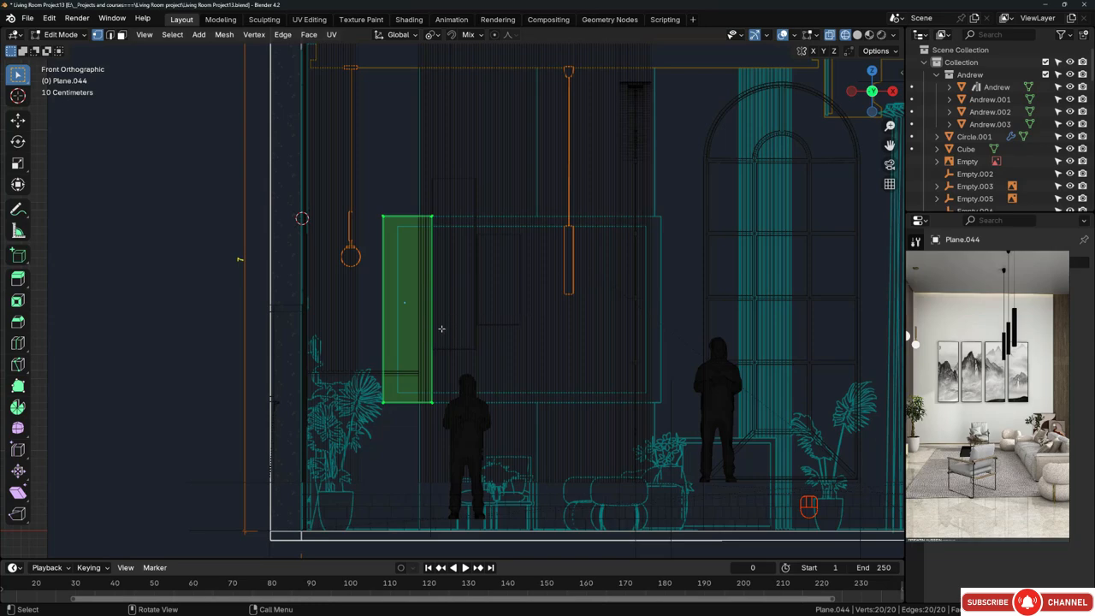
{"action": "mouse_move", "coordinate": [441, 267]}
{"action": "middle_mouse_down"}
{"action": "mouse_move", "coordinate": [411, 308]}
{"action": "mouse_move", "coordinate": [427, 295]}
{"action": "mouse_move", "coordinate": [475, 302]}
{"action": "middle_mouse_up"}
{"action": "key", "text": "z"}
{"action": "left_click", "coordinate": [610, 311]}
{"action": "scroll", "coordinate": [428, 301], "scroll_direction": "up", "scroll_amount": 5}
{"action": "mouse_move", "coordinate": [470, 243]}
{"action": "middle_mouse_down"}
{"action": "mouse_move", "coordinate": [484, 267]}
{"action": "mouse_move", "coordinate": [337, 97]}
{"action": "mouse_move", "coordinate": [552, 180]}
{"action": "middle_mouse_up"}
{"action": "key", "text": "Tab"}
{"action": "key", "text": "alt+a"}
Step: Apply the Solidify modifier on the resized artwork's frame
{"action": "scroll", "coordinate": [554, 158], "scroll_direction": "up", "scroll_amount": 4}
{"action": "middle_click_drag", "start_coordinate": [588, 138], "coordinate": [560, 139]}
{"action": "left_click", "coordinate": [641, 137]}
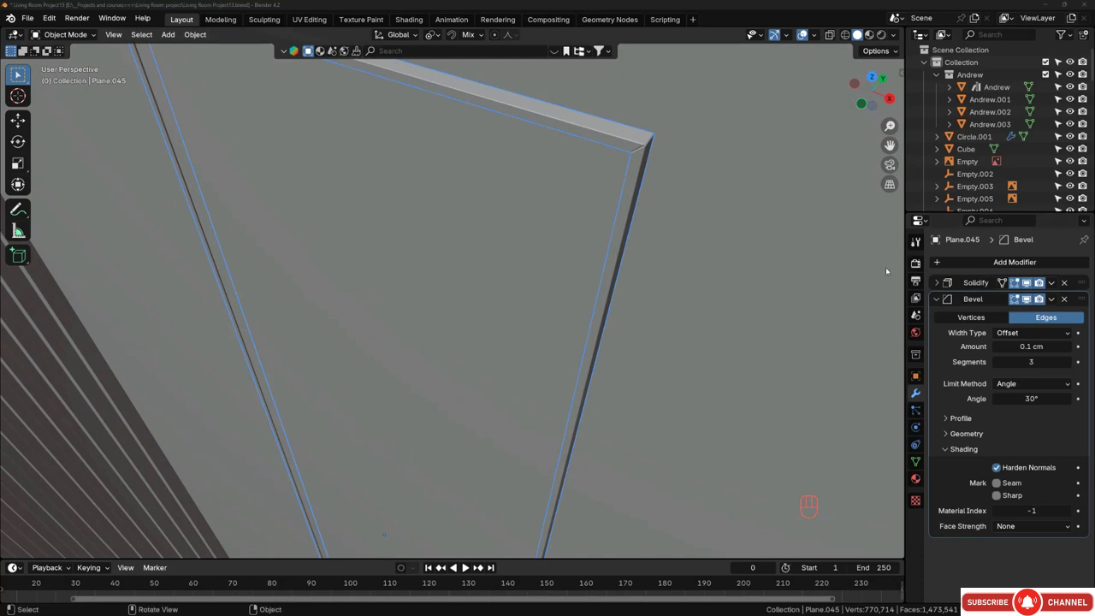
{"action": "left_click", "coordinate": [936, 283]}
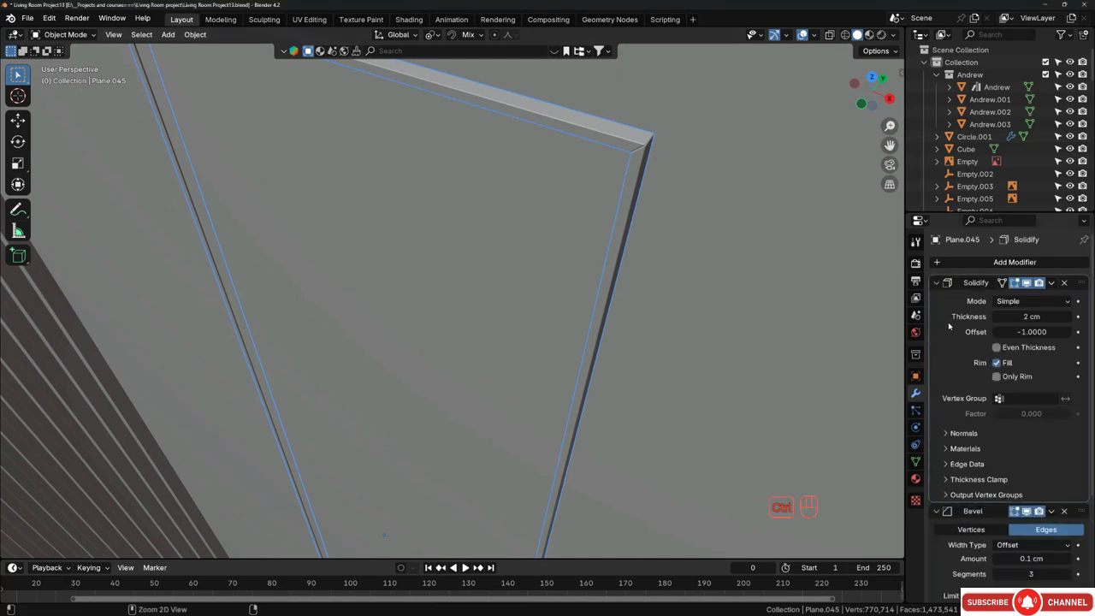
{"action": "key", "text": "ctrl+a"}
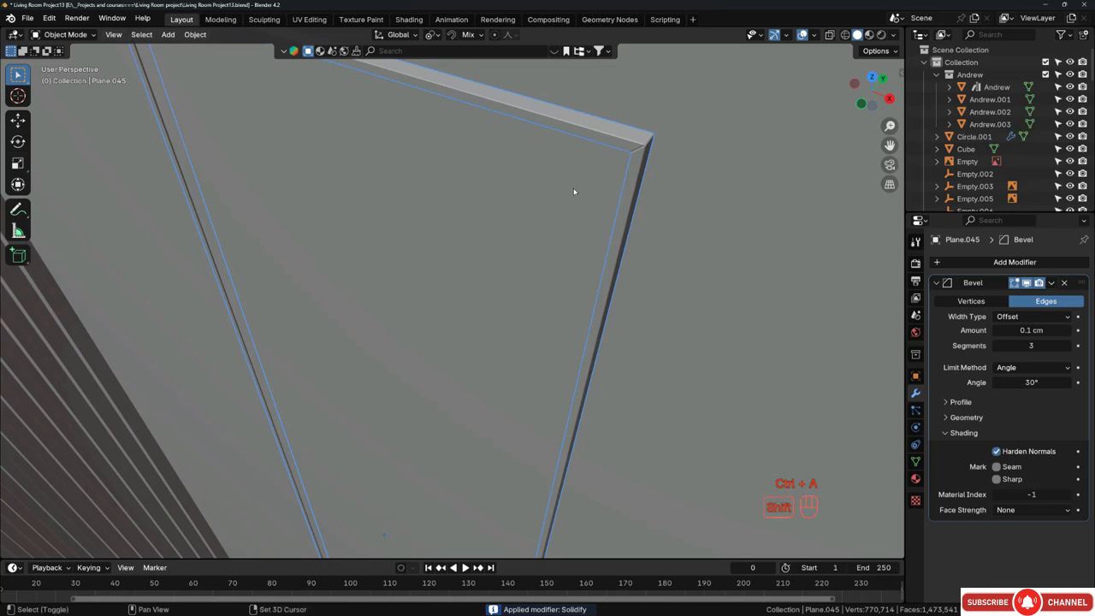
Step: Join the artwork's panel into its frame, keeping the frame as the active object
{"action": "left_click", "coordinate": [622, 156], "text": "shift"}
{"action": "left_click", "coordinate": [607, 167]}
{"action": "left_click", "coordinate": [637, 147], "text": "shift"}
{"action": "middle_click_drag", "start_coordinate": [513, 214], "coordinate": [535, 204]}
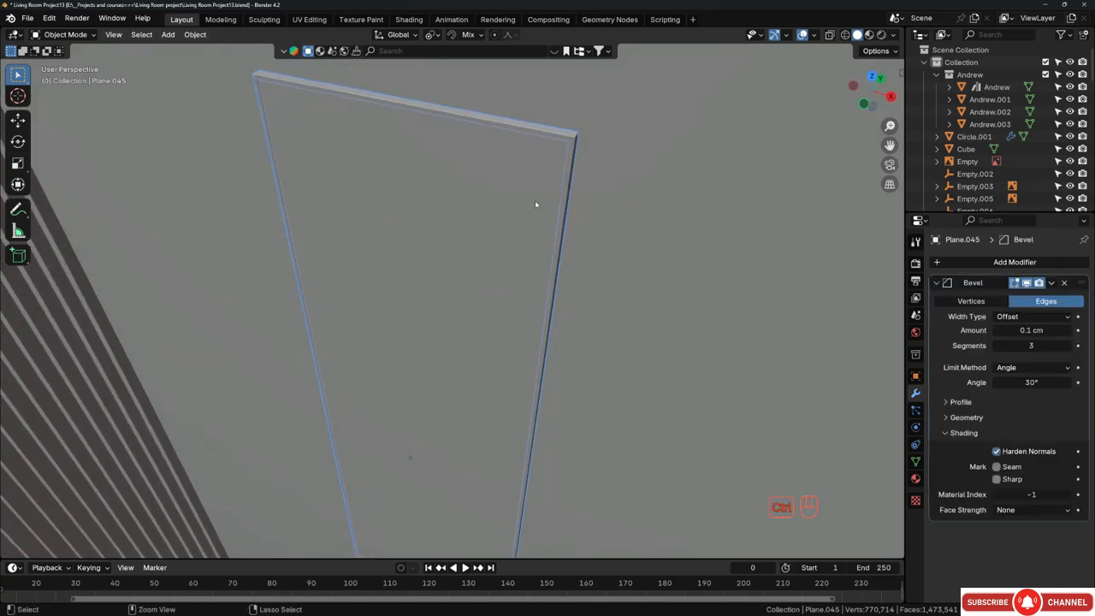
{"action": "key", "text": "ctrl+j"}
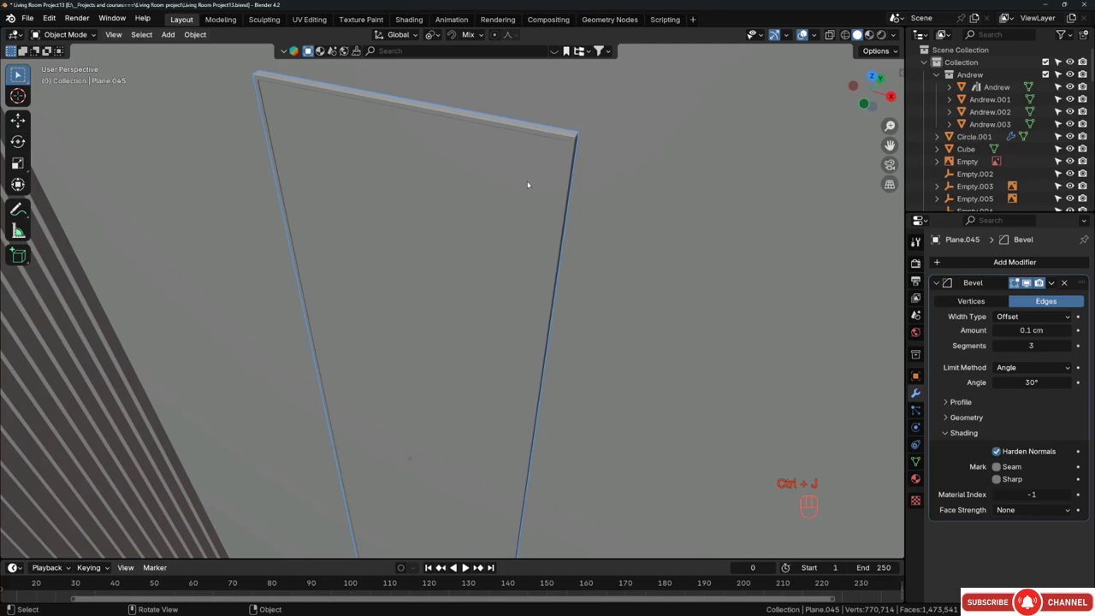
Step: Check the joined artwork's frame corners, collapse its Bevel settings and add an Array modifier
{"action": "mouse_move", "coordinate": [528, 183]}
{"action": "middle_mouse_down"}
{"action": "mouse_move", "coordinate": [557, 124]}
{"action": "mouse_move", "coordinate": [473, 180]}
{"action": "mouse_move", "coordinate": [361, 189]}
{"action": "mouse_move", "coordinate": [487, 207]}
{"action": "middle_mouse_up"}
{"action": "scroll", "coordinate": [533, 139], "scroll_direction": "down", "scroll_amount": 3}
{"action": "scroll", "coordinate": [513, 202], "scroll_direction": "up", "scroll_amount": 6}
{"action": "middle_click_drag", "start_coordinate": [543, 266], "coordinate": [725, 330]}
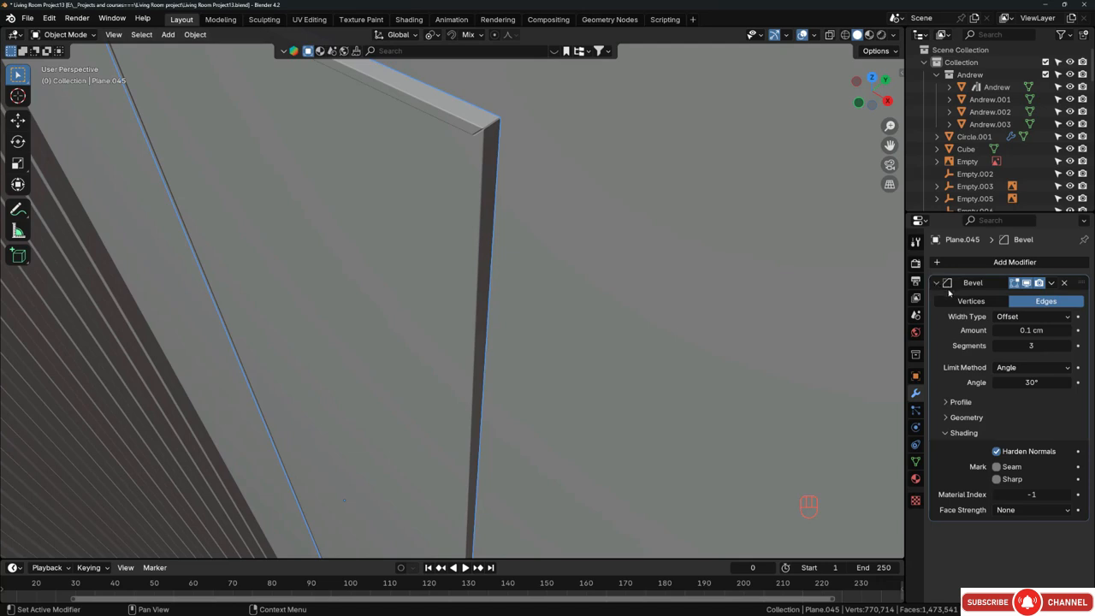
{"action": "middle_click_drag", "start_coordinate": [788, 280], "coordinate": [470, 157]}
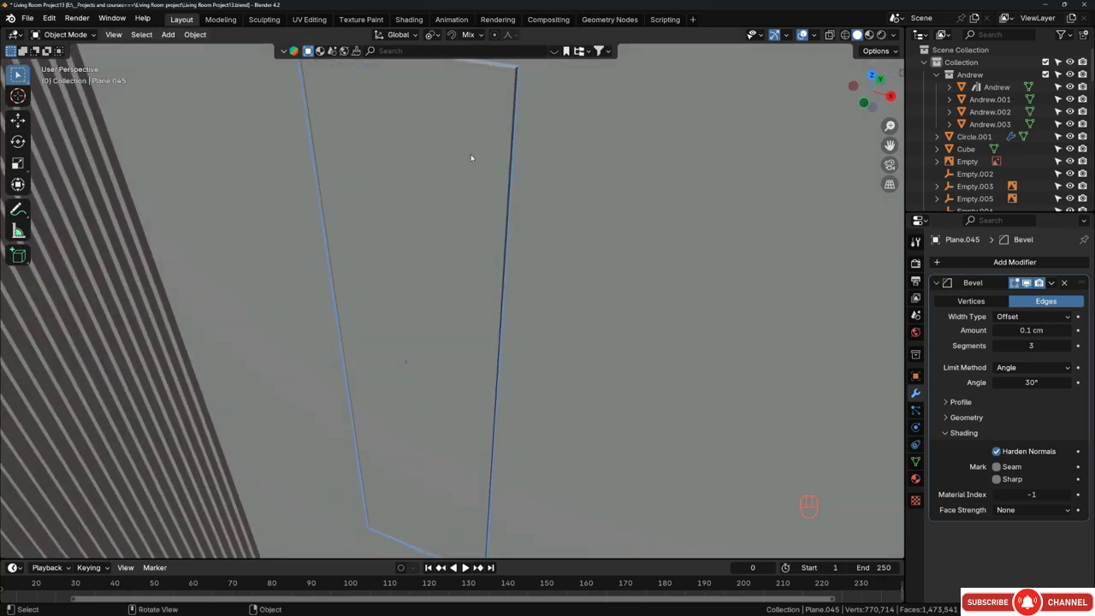
{"action": "scroll", "coordinate": [470, 158], "scroll_direction": "down", "scroll_amount": 6}
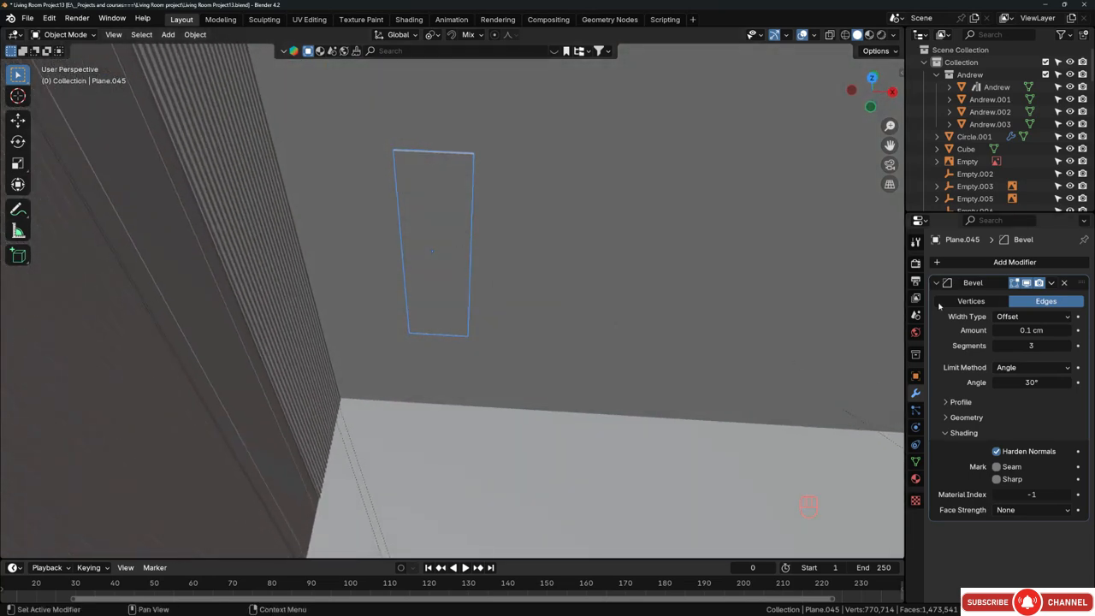
{"action": "left_click", "coordinate": [937, 283]}
{"action": "key", "text": "shift+a"}
{"action": "mouse_move", "coordinate": [973, 313]}
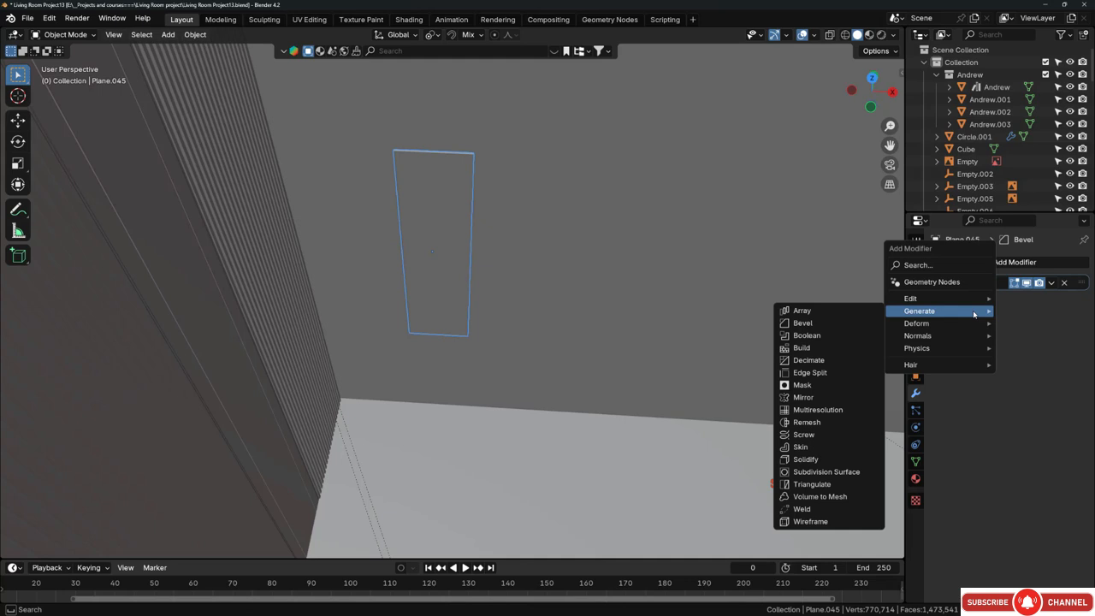
{"action": "left_click", "coordinate": [815, 310]}
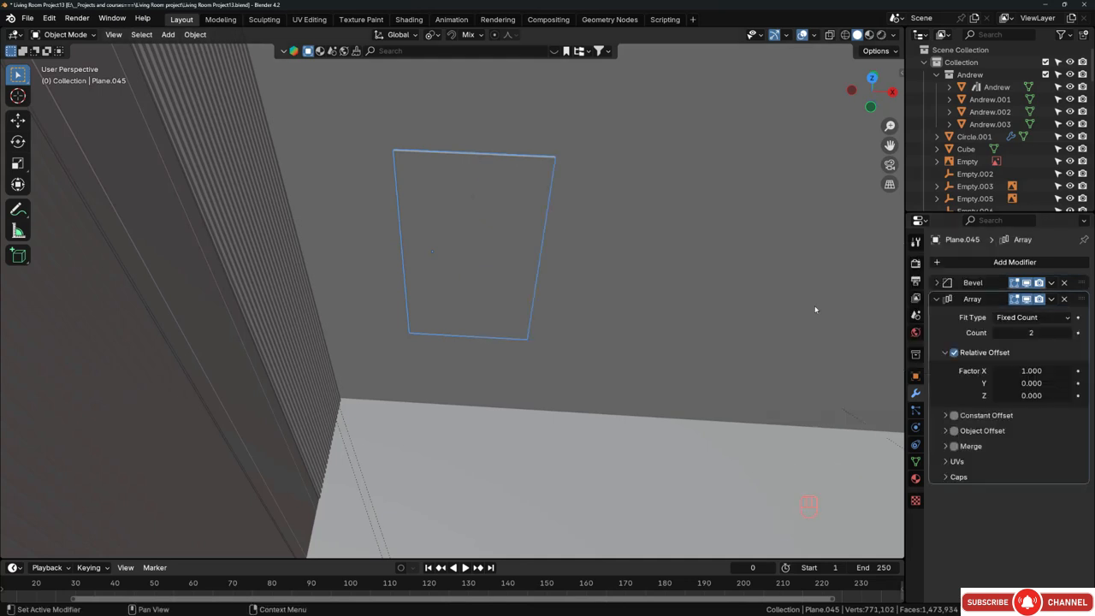
Step: Set the artwork's Array count to 4
{"action": "left_click", "coordinate": [1066, 333]}
{"action": "left_click", "coordinate": [1067, 333]}
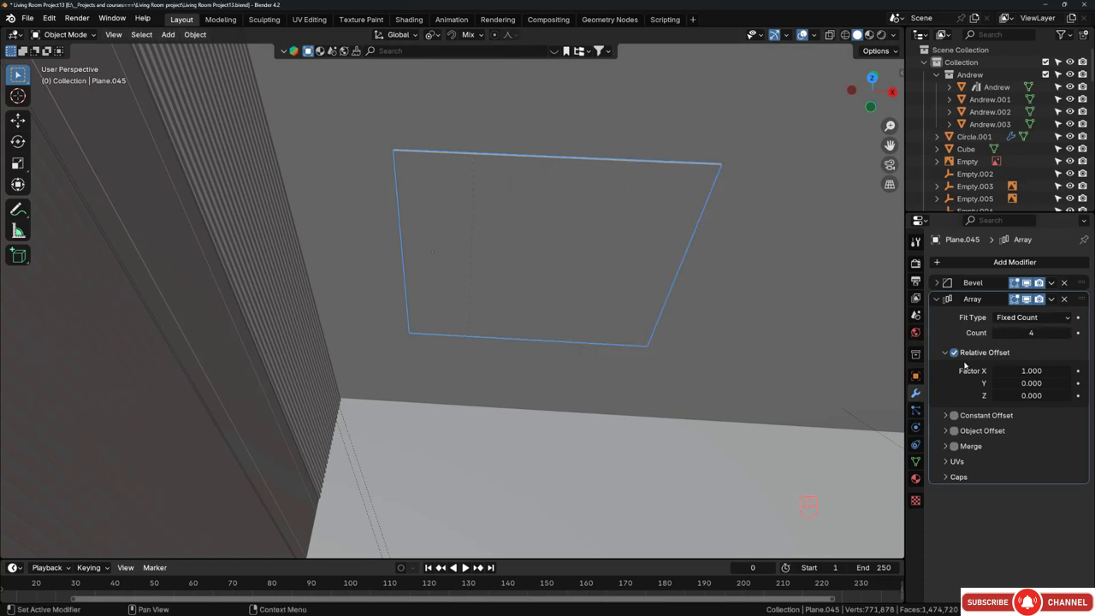
{"action": "scroll", "coordinate": [473, 271], "scroll_direction": "down", "scroll_amount": 1}
{"action": "middle_click_drag", "start_coordinate": [507, 268], "coordinate": [463, 294], "text": "shift"}
{"action": "scroll", "coordinate": [510, 235], "scroll_direction": "up", "scroll_amount": 4}
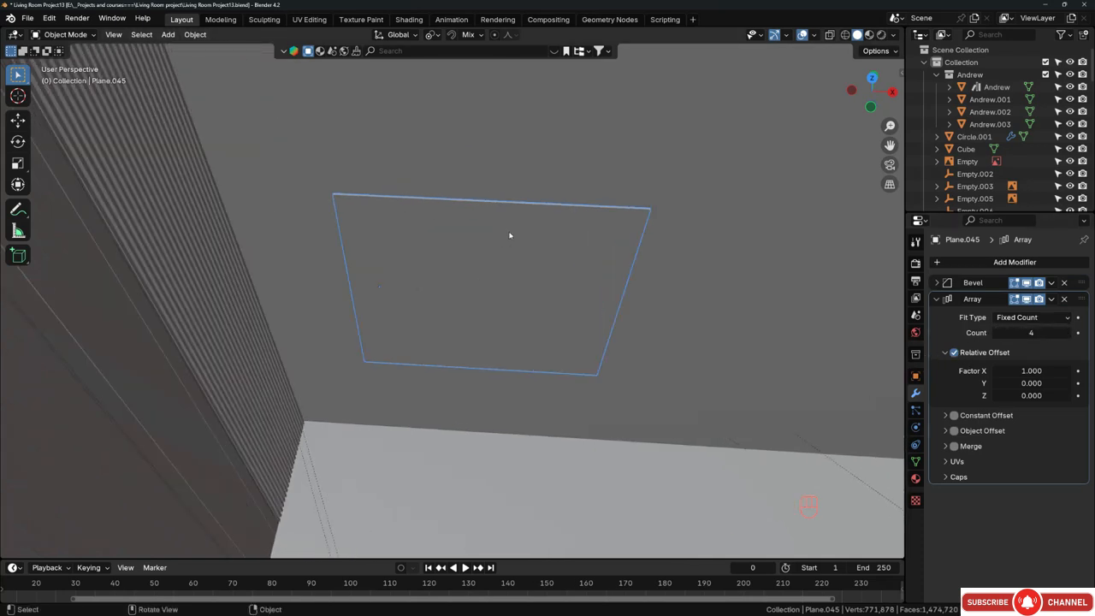
Step: Space out the four arrayed wall panels by setting the Array modifier's relative X offset factor to 1.170
{"action": "scroll", "coordinate": [417, 235], "scroll_direction": "up", "scroll_amount": 1}
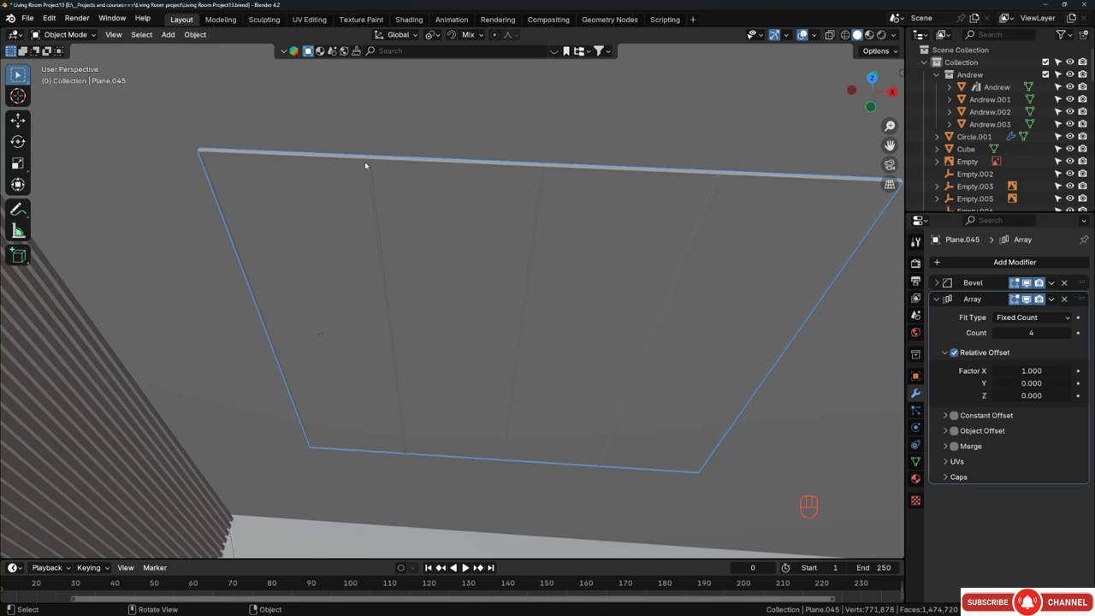
{"action": "middle_click_drag", "start_coordinate": [366, 165], "coordinate": [372, 180]}
{"action": "scroll", "coordinate": [375, 183], "scroll_direction": "down", "scroll_amount": 5}
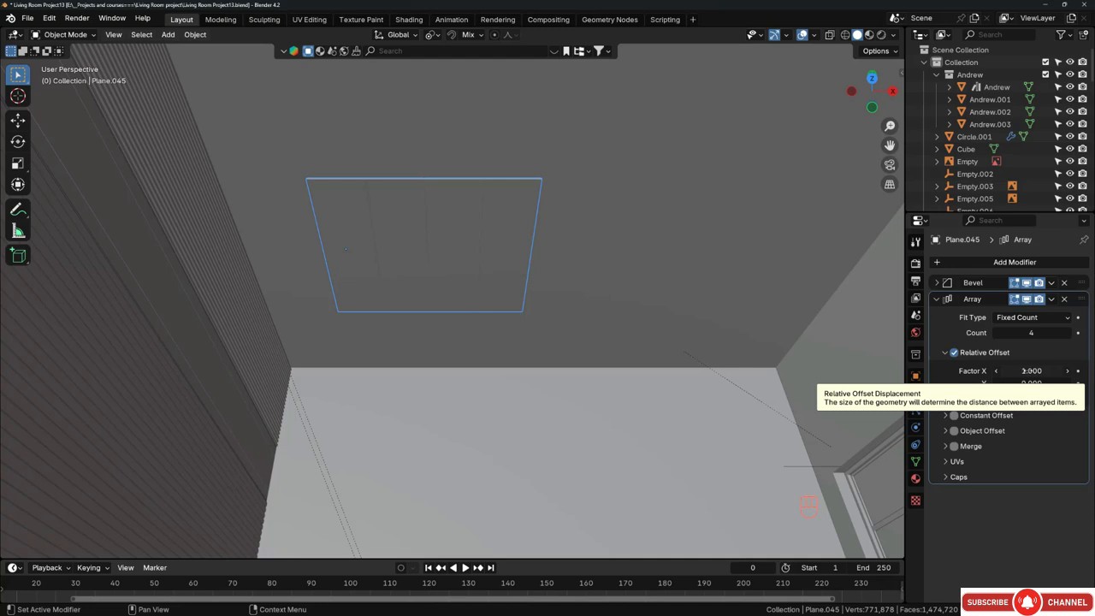
{"action": "left_click_drag", "start_coordinate": [1026, 370], "coordinate": [1075, 370], "text": "shift"}
{"action": "middle_click_drag", "start_coordinate": [566, 270], "coordinate": [560, 265]}
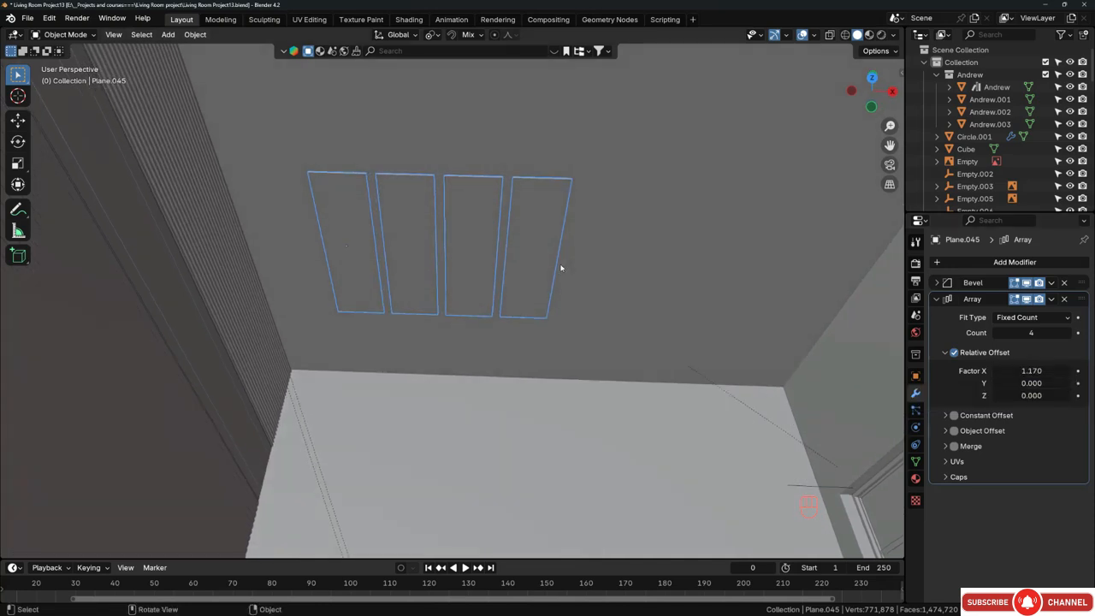
Step: Show the model in front wireframe view and set the panel array's relative X offset factor to 1.500
{"action": "key", "text": "KP_1"}
{"action": "key", "text": "shift+z"}
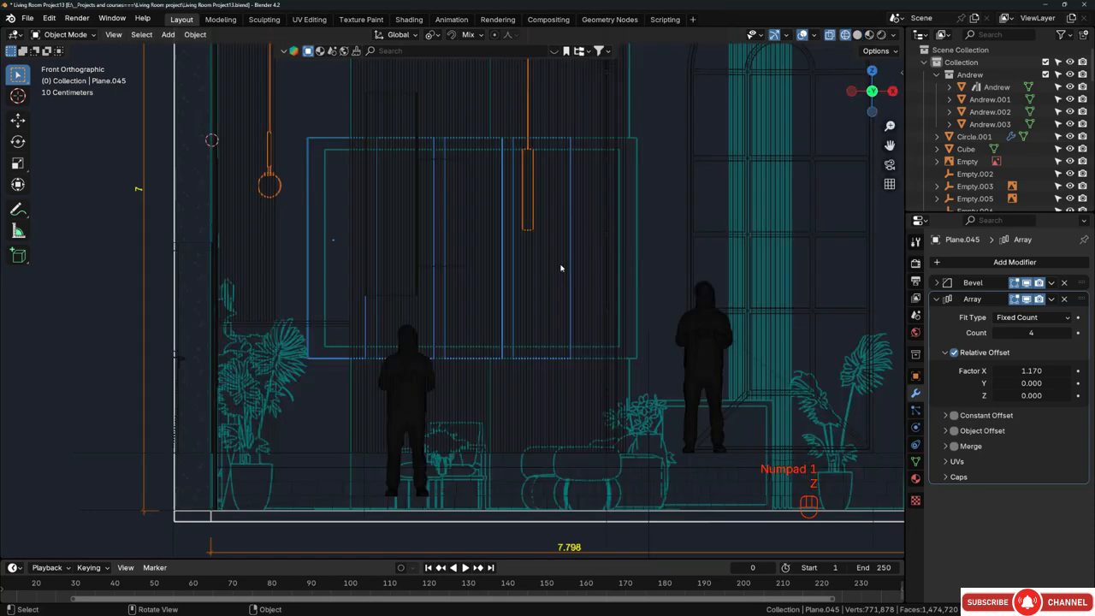
{"action": "scroll", "coordinate": [599, 181], "scroll_direction": "up", "scroll_amount": 2}
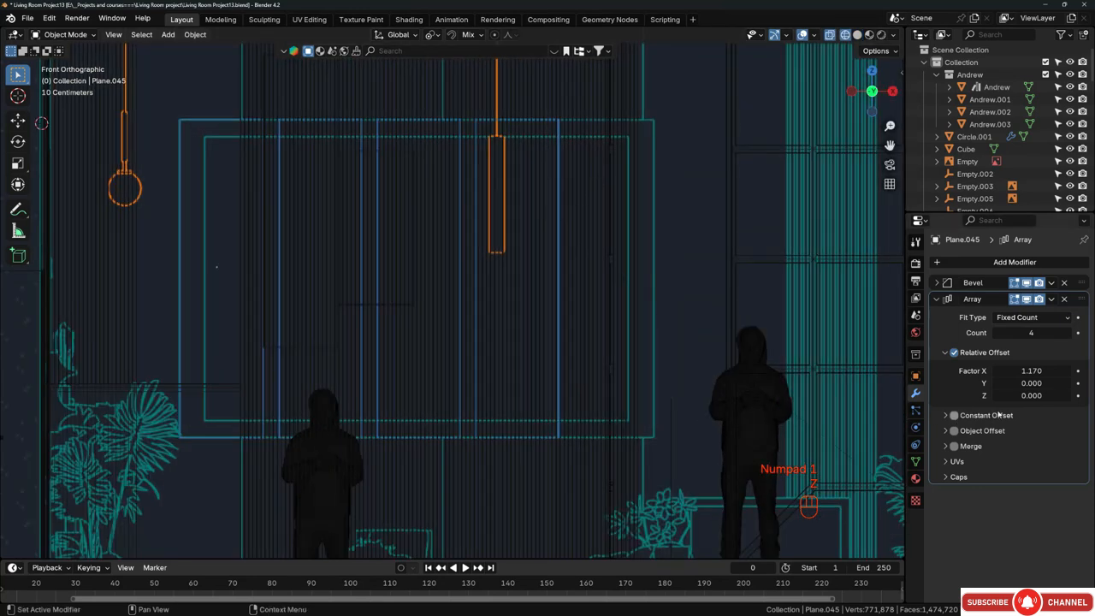
{"action": "left_click_drag", "start_coordinate": [1022, 370], "coordinate": [1093, 370], "text": "shift"}
Step: Align the last panel with the reference frame's outer edge by setting the relative X offset factor to 1.550
{"action": "scroll", "coordinate": [611, 150], "scroll_direction": "up", "scroll_amount": 4}
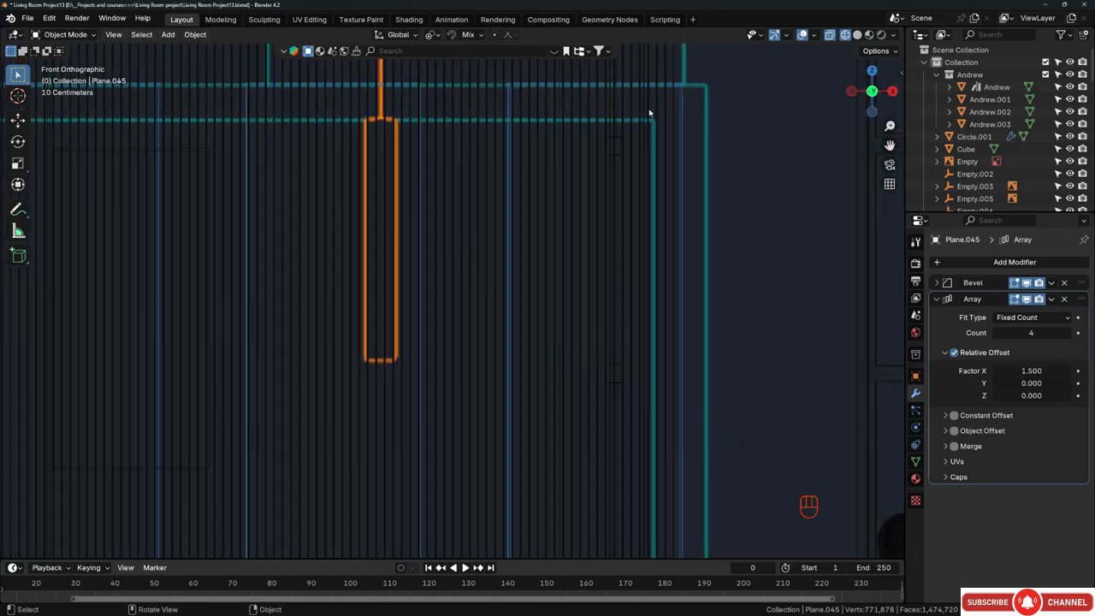
{"action": "middle_click_drag", "start_coordinate": [682, 98], "coordinate": [561, 165], "text": "shift"}
{"action": "scroll", "coordinate": [563, 159], "scroll_direction": "up", "scroll_amount": 1}
{"action": "scroll", "coordinate": [564, 154], "scroll_direction": "up", "scroll_amount": 2}
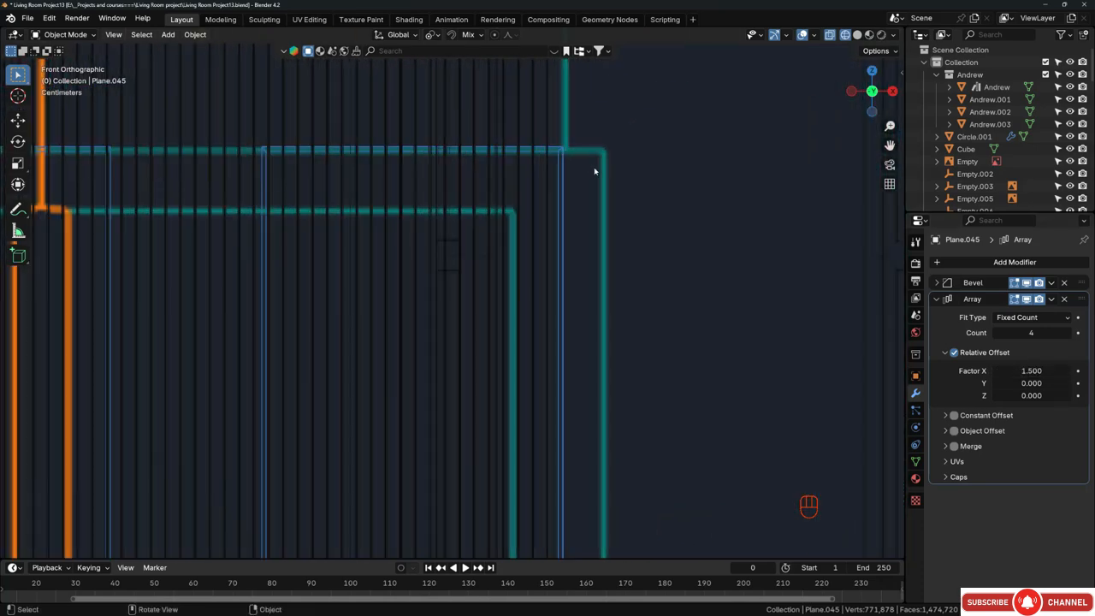
{"action": "scroll", "coordinate": [576, 158], "scroll_direction": "down", "scroll_amount": 1}
{"action": "scroll", "coordinate": [516, 213], "scroll_direction": "up", "scroll_amount": 3}
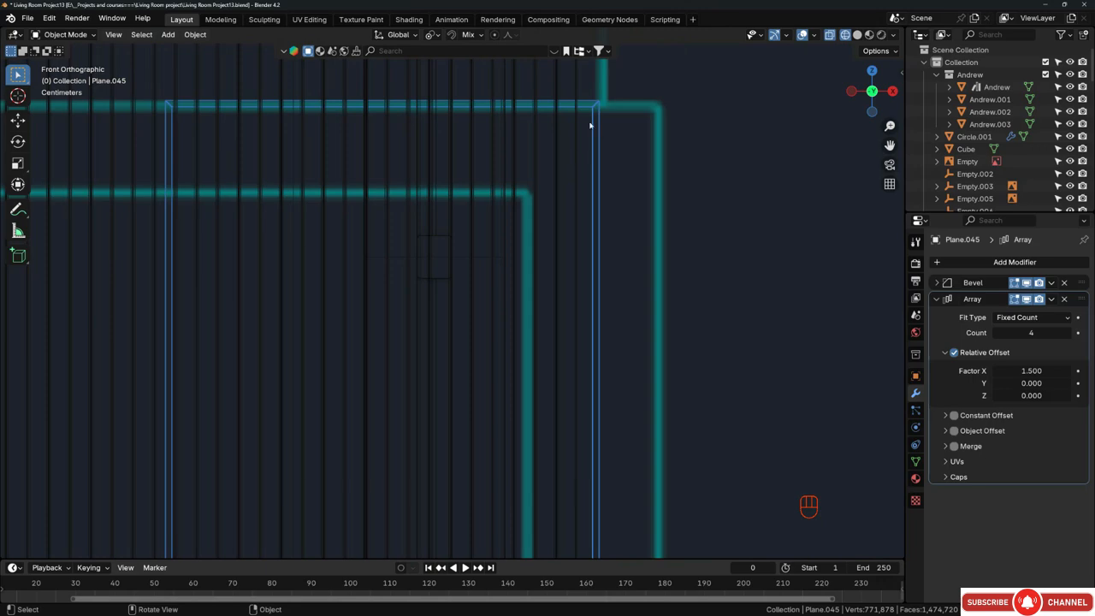
{"action": "scroll", "coordinate": [589, 125], "scroll_direction": "down", "scroll_amount": 6}
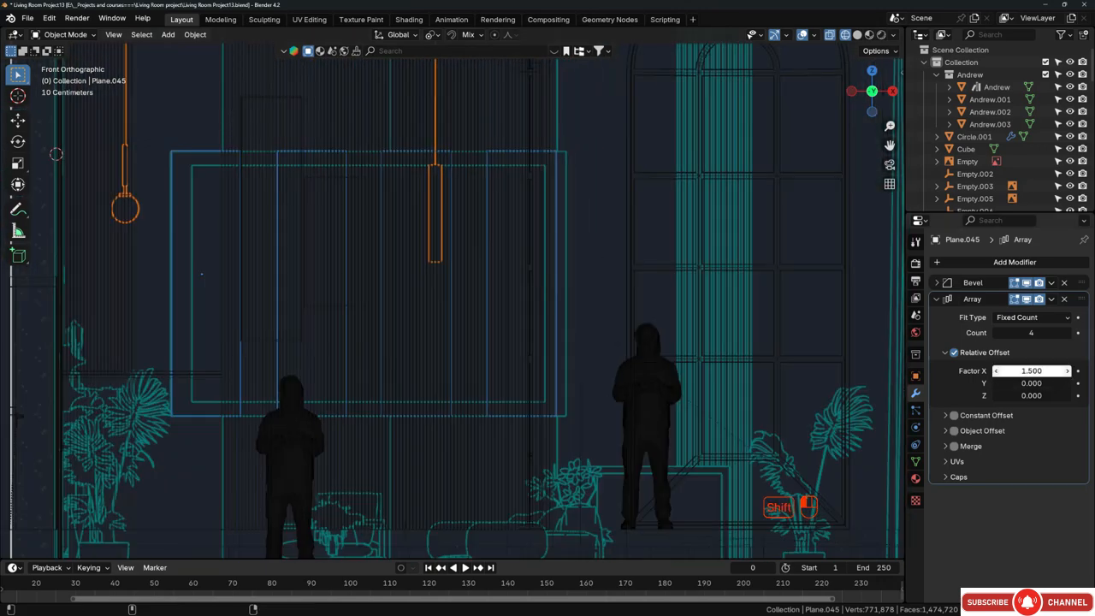
{"action": "left_click_drag", "start_coordinate": [1031, 371], "coordinate": [1069, 370], "text": "shift"}
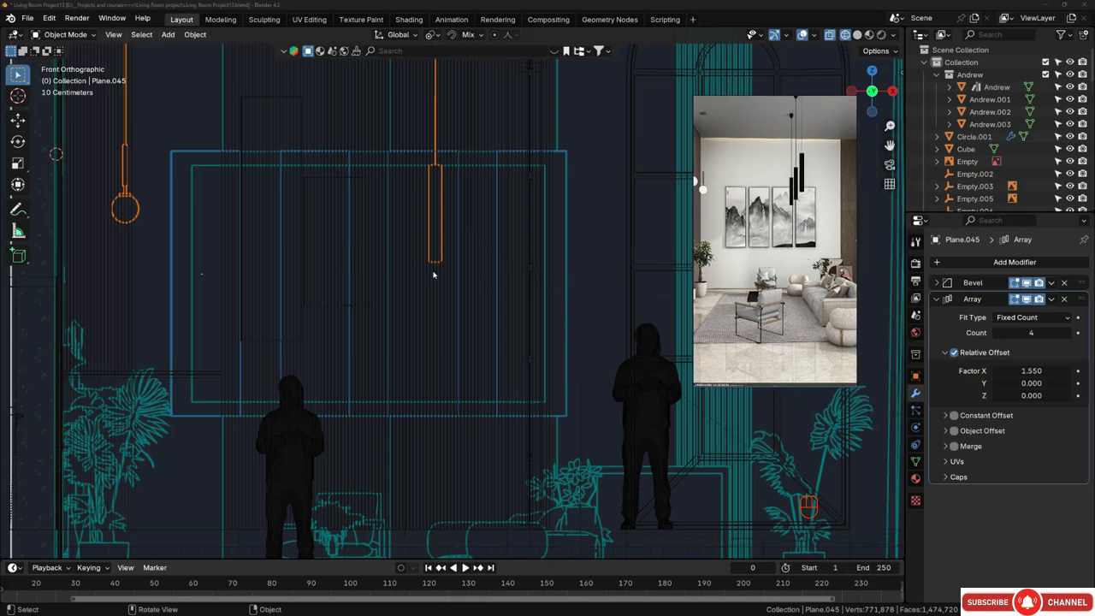
Step: Try to change the first panel's width by moving its right-edge vertices along the X axis
{"action": "middle_click_drag", "start_coordinate": [322, 245], "coordinate": [384, 245], "text": "shift"}
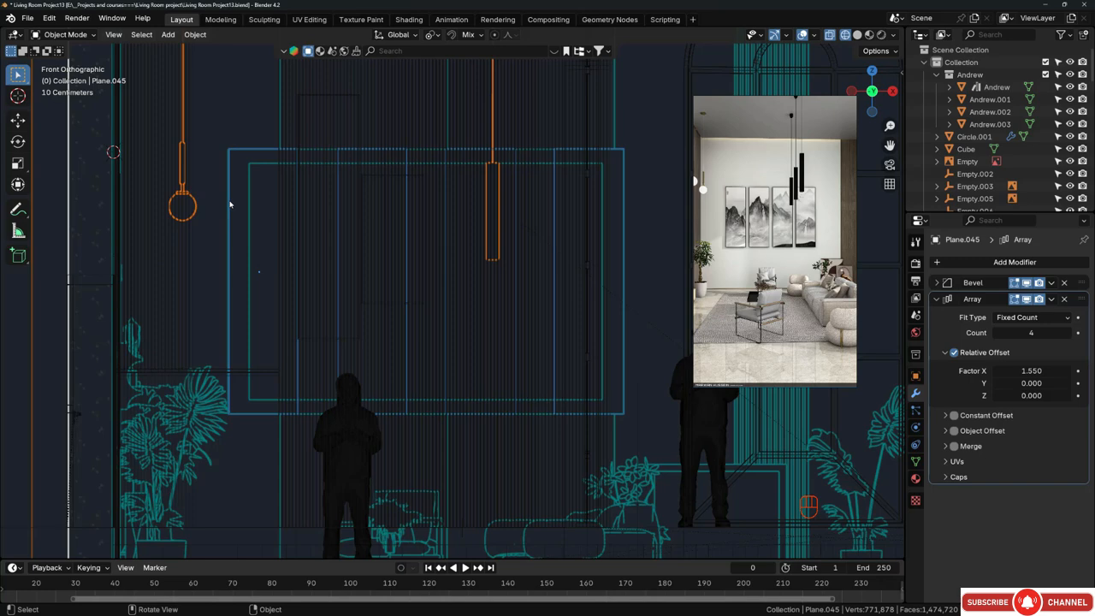
{"action": "key", "text": "Tab"}
{"action": "left_click_drag", "start_coordinate": [252, 132], "coordinate": [369, 467]}
{"action": "scroll", "coordinate": [289, 211], "scroll_direction": "up", "scroll_amount": 3}
{"action": "scroll", "coordinate": [307, 259], "scroll_direction": "down", "scroll_amount": 2}
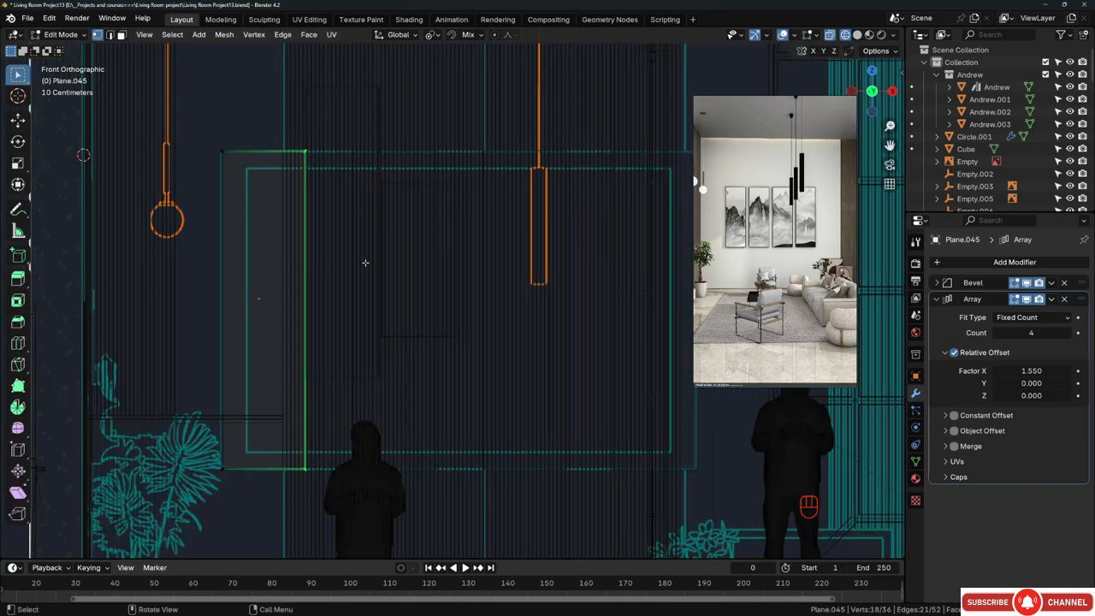
{"action": "middle_click_drag", "start_coordinate": [365, 263], "coordinate": [299, 269], "text": "shift"}
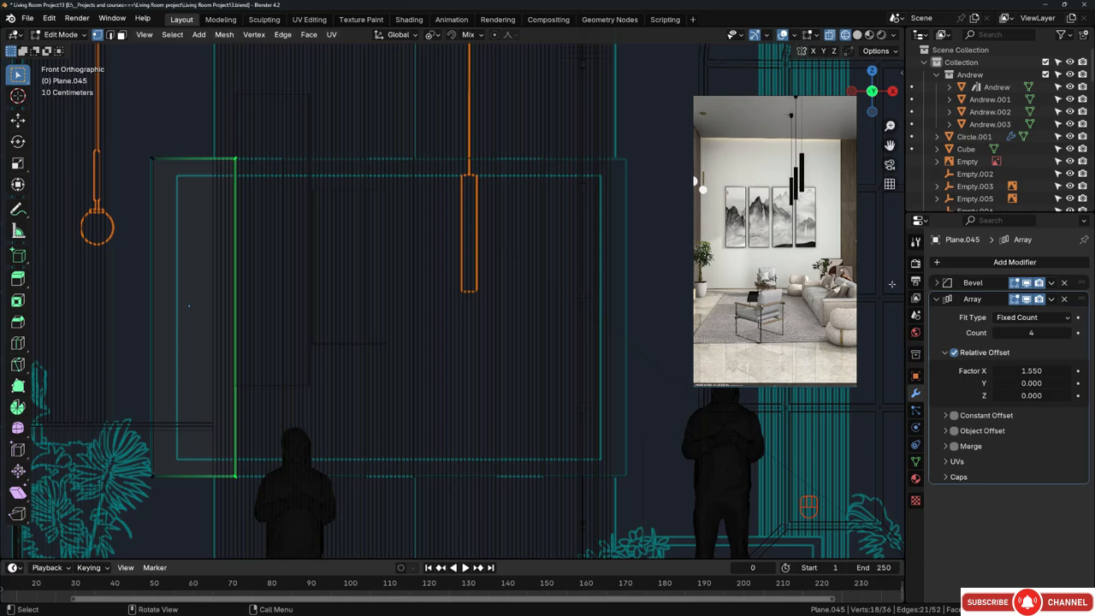
{"action": "middle_click_drag", "start_coordinate": [375, 302], "coordinate": [380, 311], "text": "shift"}
{"action": "left_click_drag", "start_coordinate": [222, 124], "coordinate": [267, 499]}
{"action": "key", "text": "g"}
{"action": "key", "text": "x"}
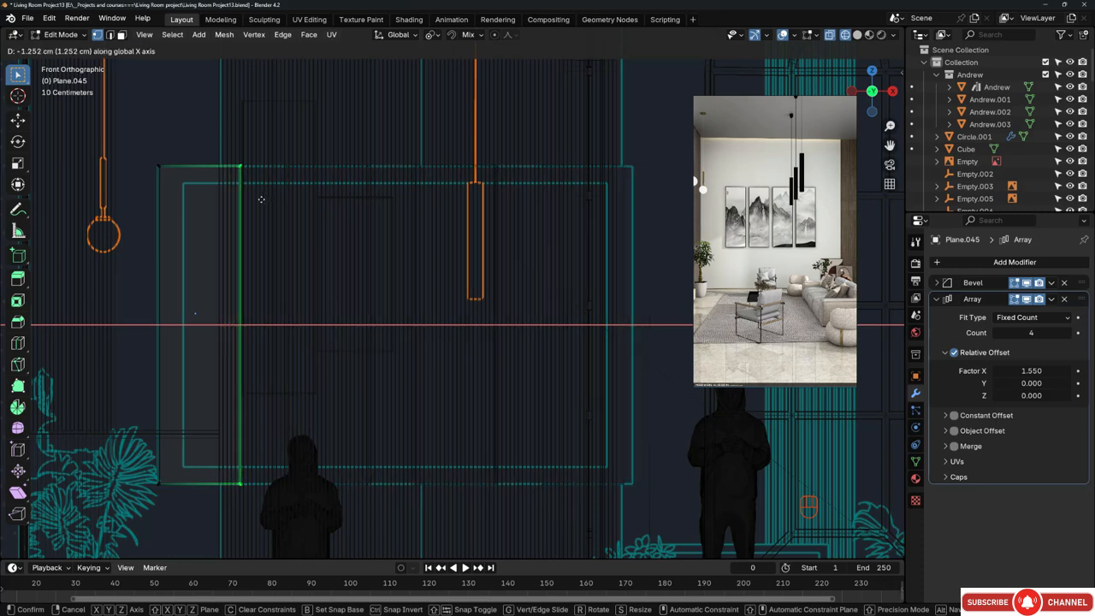
{"action": "left_click", "coordinate": [261, 200]}
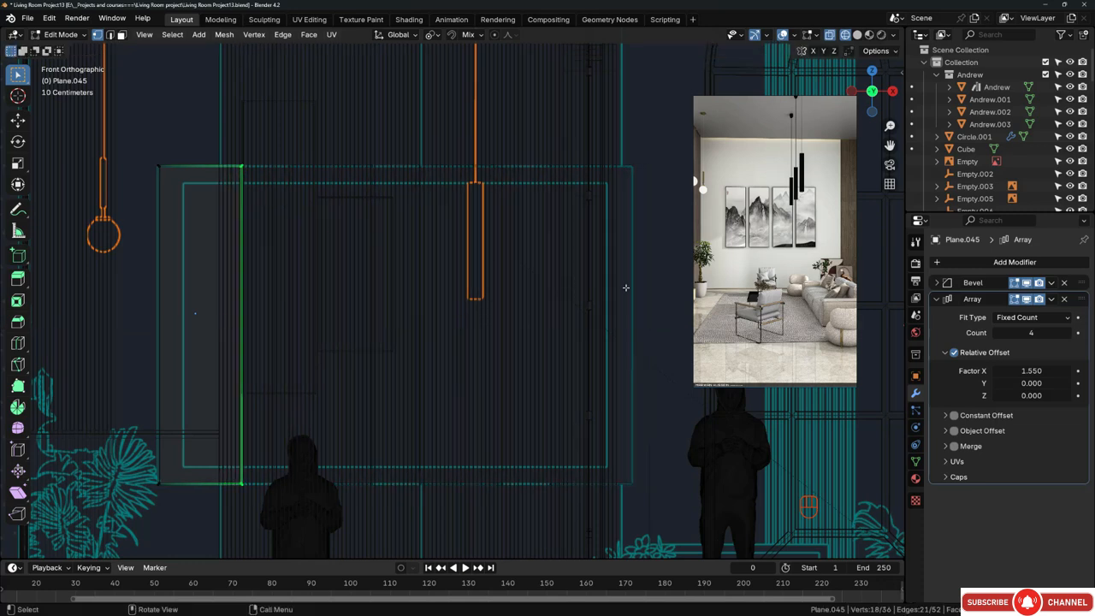
Step: Switch the panel array from relative to constant offset, with an X distance of 95.4 cm
{"action": "left_click", "coordinate": [954, 352]}
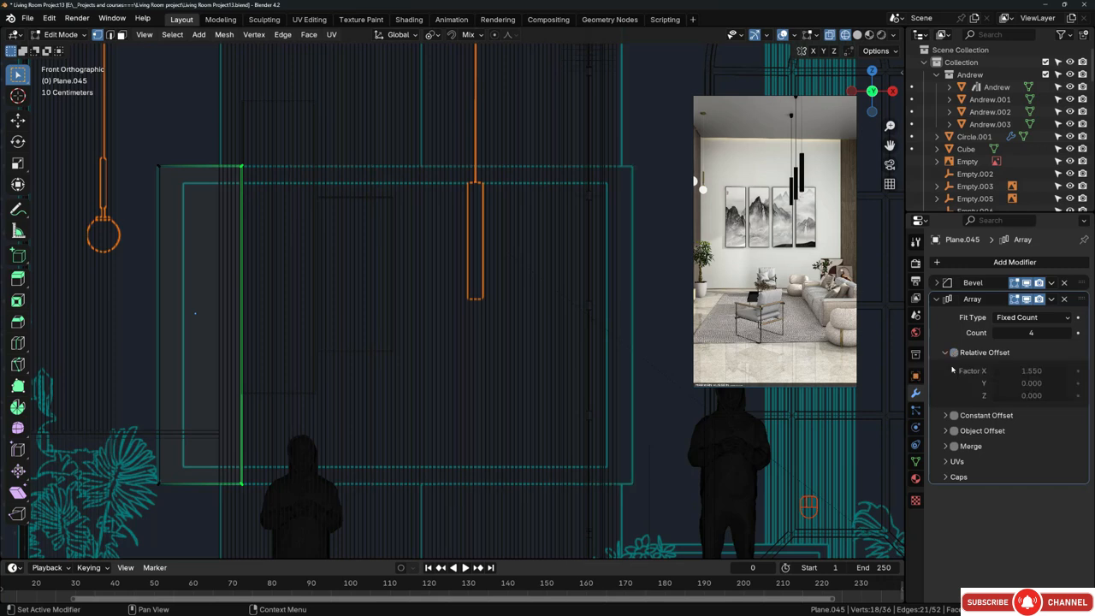
{"action": "left_click", "coordinate": [954, 415]}
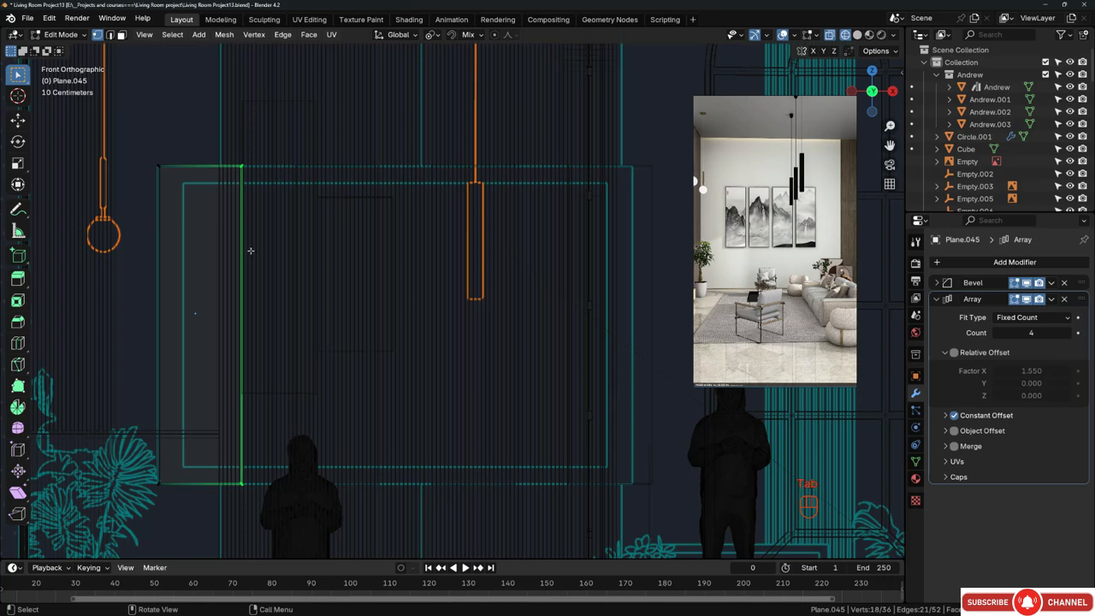
{"action": "key", "text": "Tab"}
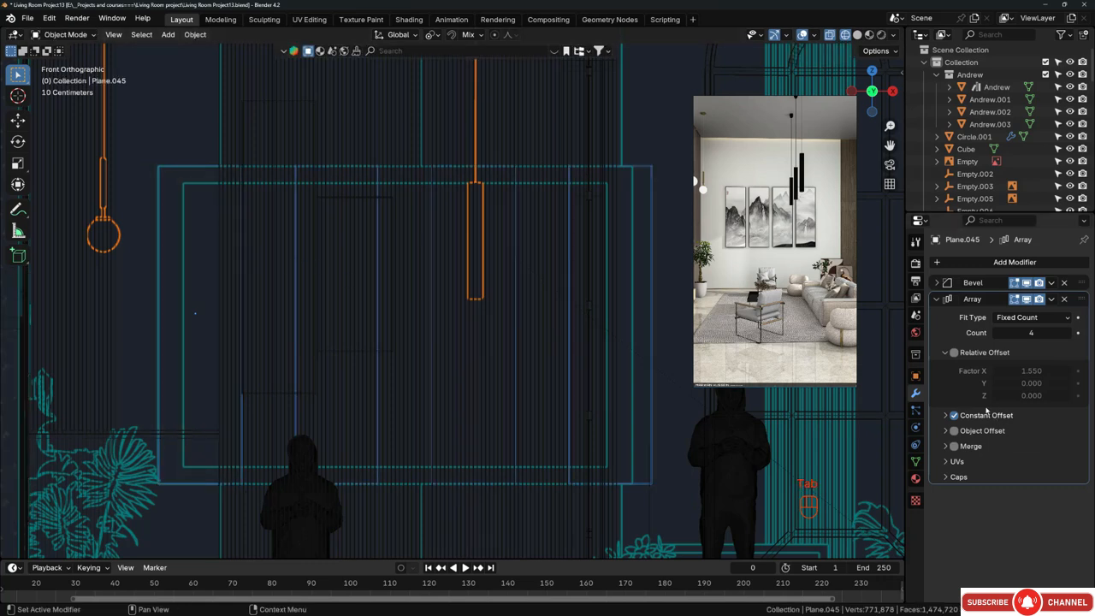
{"action": "left_click", "coordinate": [945, 416]}
{"action": "left_click_drag", "start_coordinate": [1030, 433], "coordinate": [998, 432], "text": "shift"}
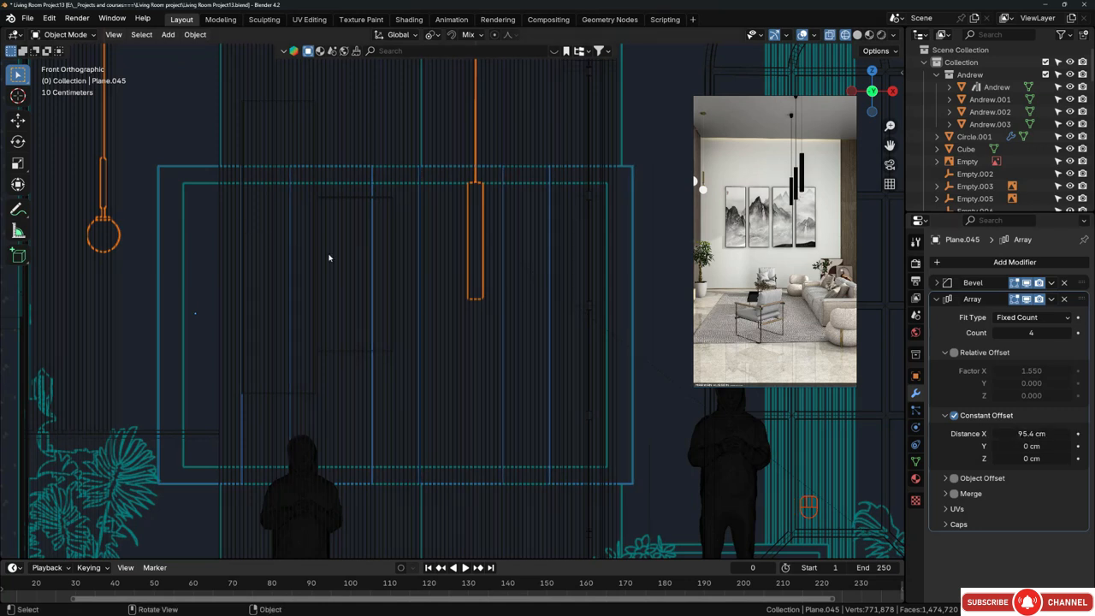
Step: Widen the panels by moving the first panel's right-edge vertices 19.094 cm along the X axis
{"action": "key", "text": "Tab"}
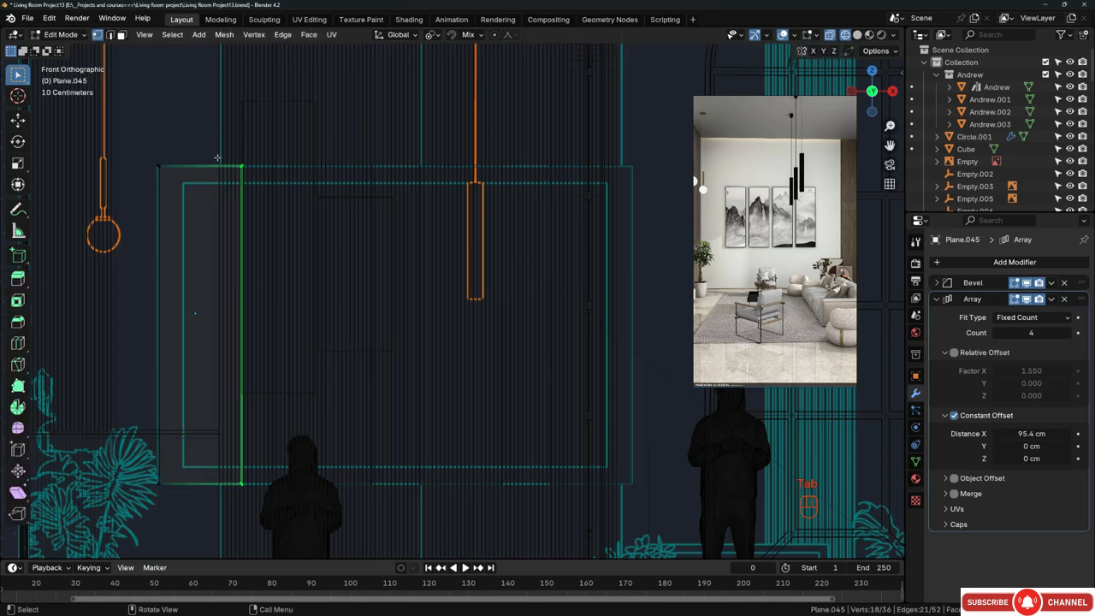
{"action": "left_click_drag", "start_coordinate": [212, 127], "coordinate": [270, 510]}
{"action": "key", "text": "g"}
{"action": "key", "text": "x"}
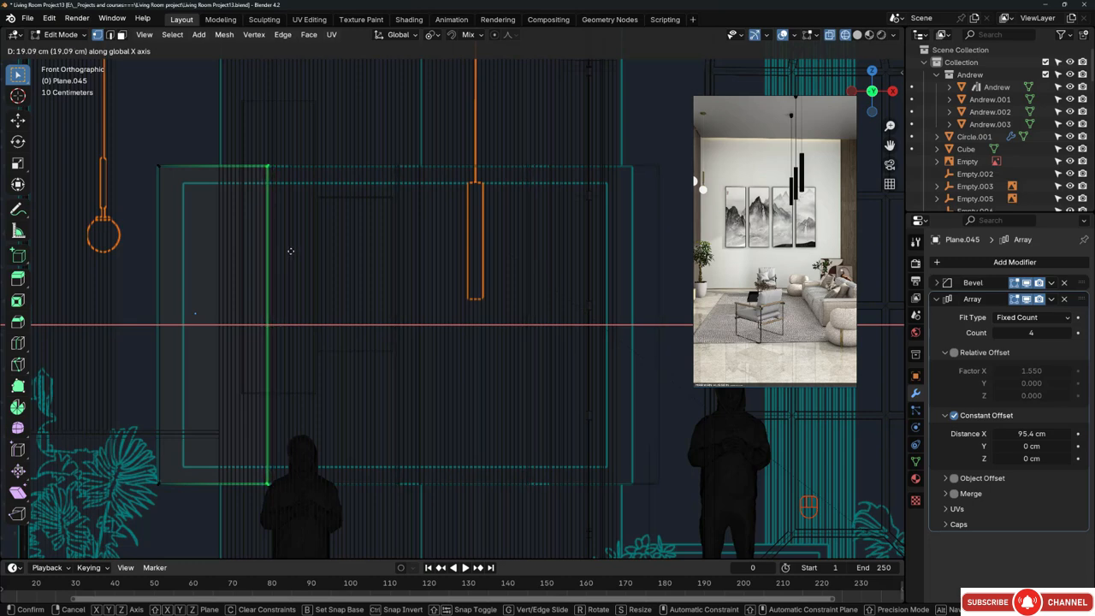
{"action": "left_click", "coordinate": [290, 250]}
Step: Set the array's constant offset X distance to 88.9 cm so the widened panels end at the reference frame
{"action": "middle_click_drag", "start_coordinate": [282, 227], "coordinate": [386, 262]}
{"action": "scroll", "coordinate": [310, 254], "scroll_direction": "down", "scroll_amount": 3}
{"action": "key", "text": "KP_3"}
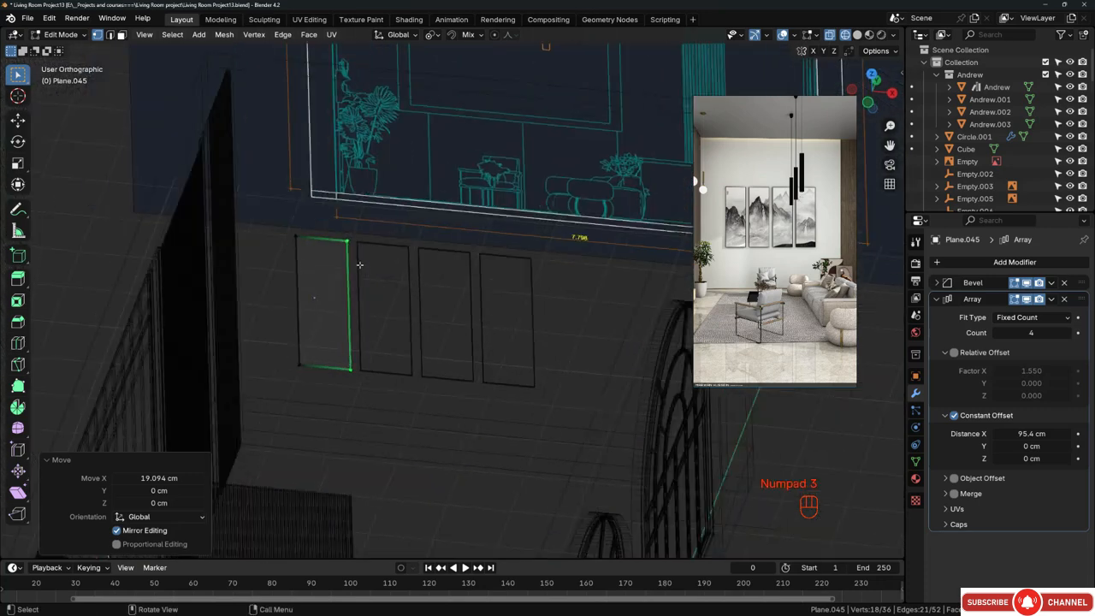
{"action": "key", "text": "KP_1"}
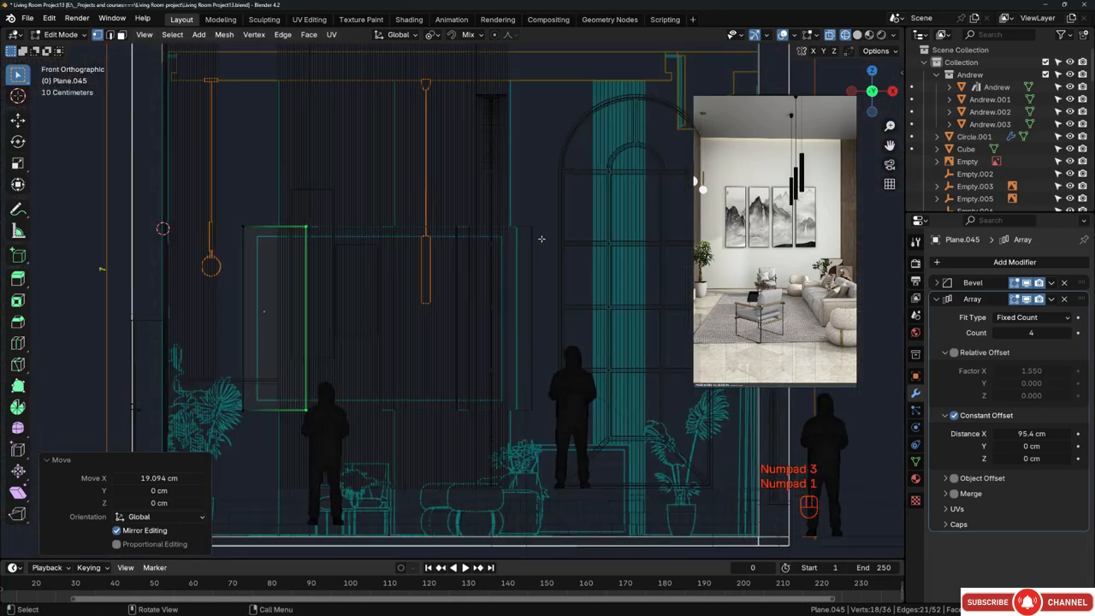
{"action": "scroll", "coordinate": [540, 239], "scroll_direction": "up", "scroll_amount": 3}
{"action": "key", "text": "Tab"}
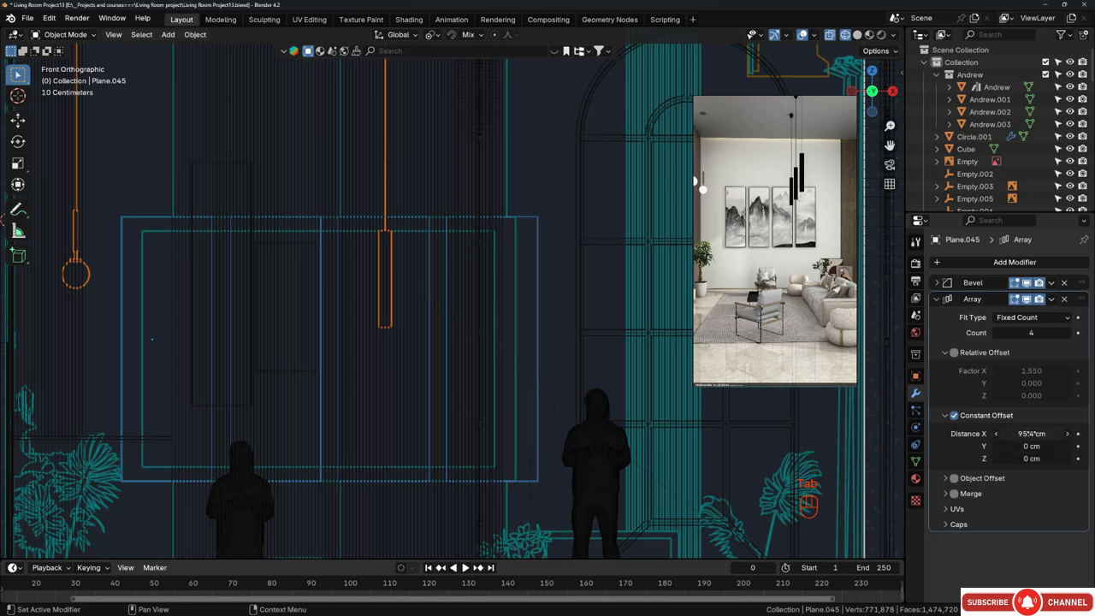
{"action": "left_click_drag", "start_coordinate": [1023, 433], "coordinate": [1003, 433], "text": "shift"}
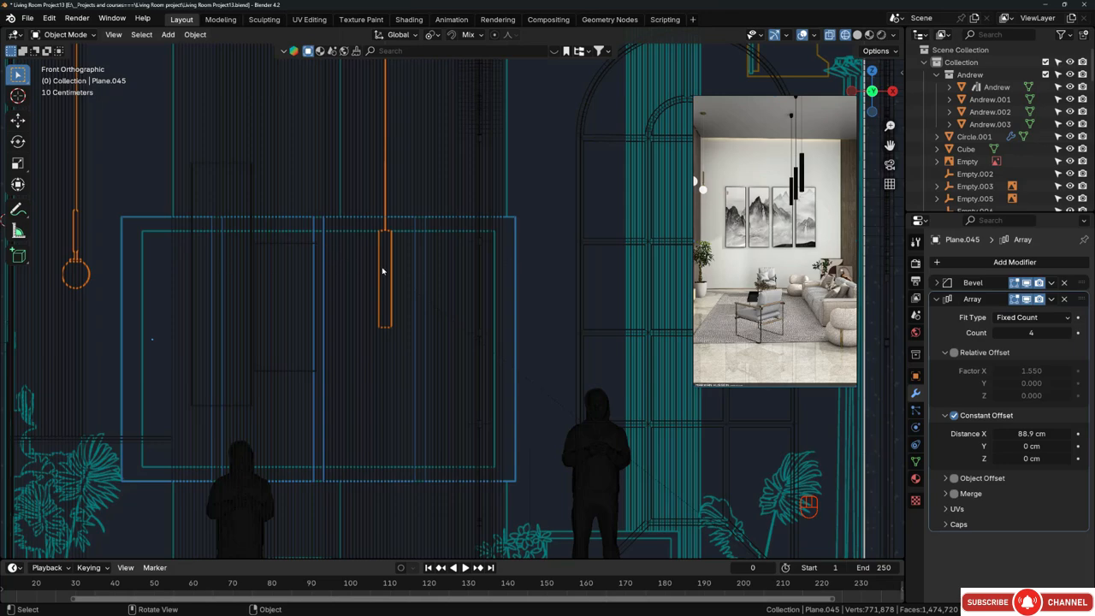
Step: Return to solid shading and examine the four panels' spacing and placement on the wall from several angles
{"action": "mouse_move", "coordinate": [419, 234]}
{"action": "middle_mouse_down"}
{"action": "mouse_move", "coordinate": [388, 252]}
{"action": "mouse_move", "coordinate": [384, 305]}
{"action": "middle_mouse_up"}
{"action": "key", "text": "z"}
{"action": "left_click", "coordinate": [543, 332]}
{"action": "scroll", "coordinate": [376, 359], "scroll_direction": "up", "scroll_amount": 3}
{"action": "mouse_move", "coordinate": [376, 359]}
{"action": "middle_mouse_down"}
{"action": "mouse_move", "coordinate": [359, 318]}
{"action": "mouse_move", "coordinate": [457, 255]}
{"action": "middle_mouse_up"}
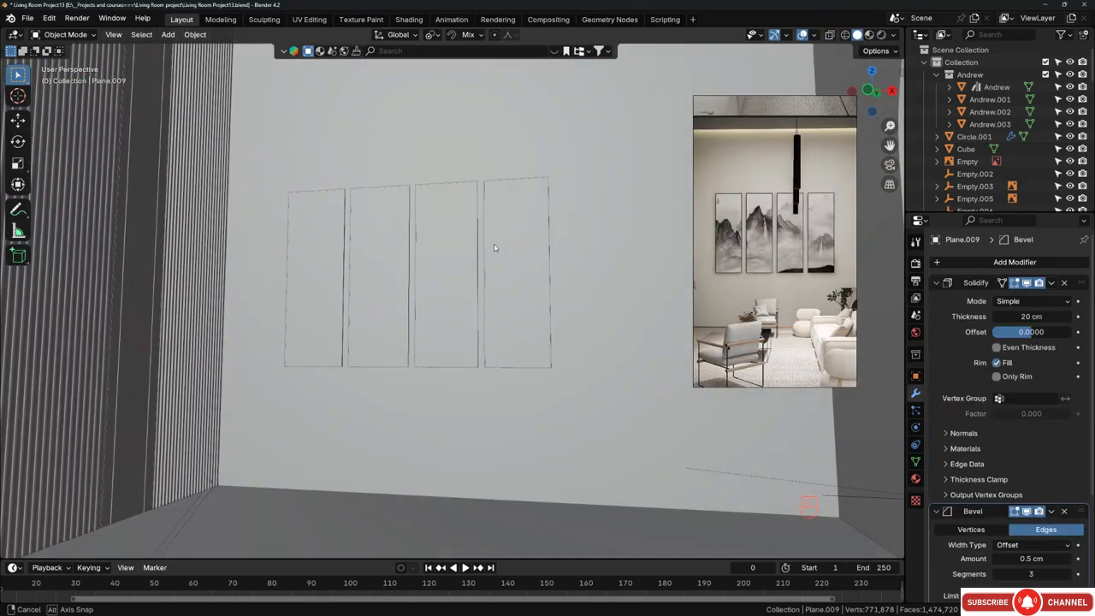
{"action": "middle_click_drag", "start_coordinate": [496, 247], "coordinate": [513, 236], "text": "shift"}
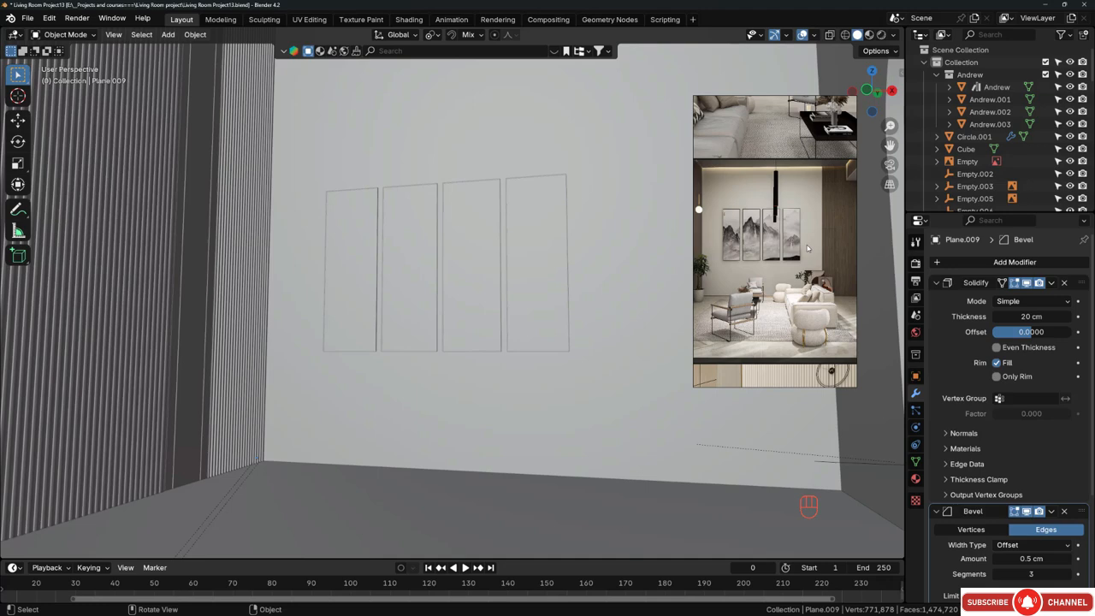
{"action": "middle_click_drag", "start_coordinate": [422, 238], "coordinate": [585, 286]}
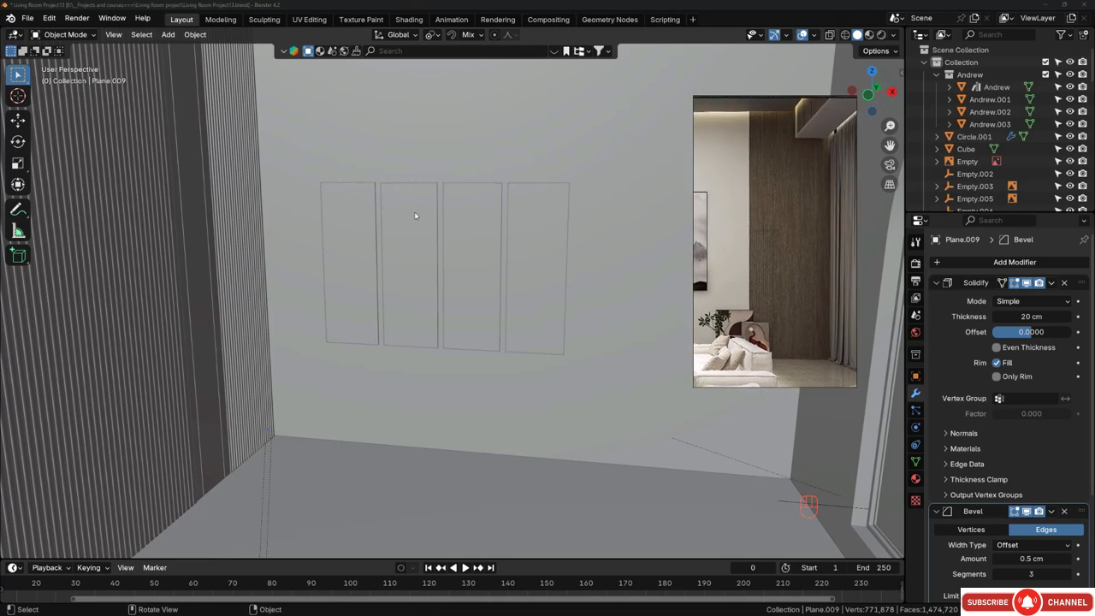
{"action": "middle_click_drag", "start_coordinate": [415, 216], "coordinate": [456, 229]}
Step: Duplicate the narrow wall panel Plane.025 and move the copy 773.07 cm along the Y axis
{"action": "scroll", "coordinate": [372, 273], "scroll_direction": "down", "scroll_amount": 3}
{"action": "scroll", "coordinate": [276, 274], "scroll_direction": "down", "scroll_amount": 4}
{"action": "scroll", "coordinate": [352, 142], "scroll_direction": "up", "scroll_amount": 8}
{"action": "left_click", "coordinate": [396, 245]}
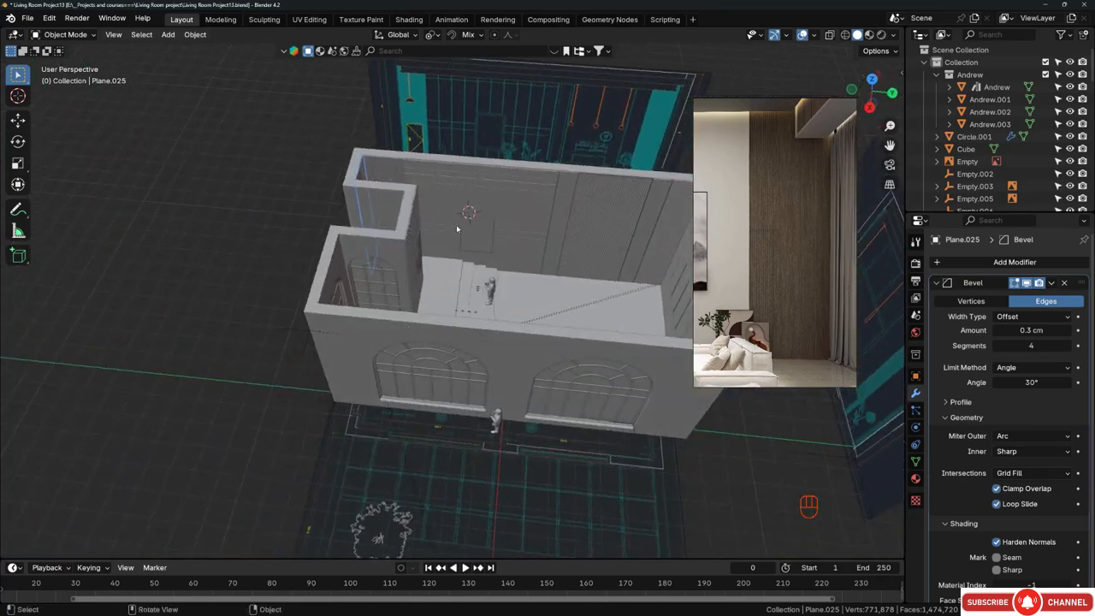
{"action": "key", "text": "shift+d"}
{"action": "key", "text": "y"}
{"action": "left_click", "coordinate": [572, 259]}
{"action": "middle_click_drag", "start_coordinate": [571, 259], "coordinate": [444, 292], "text": "shift"}
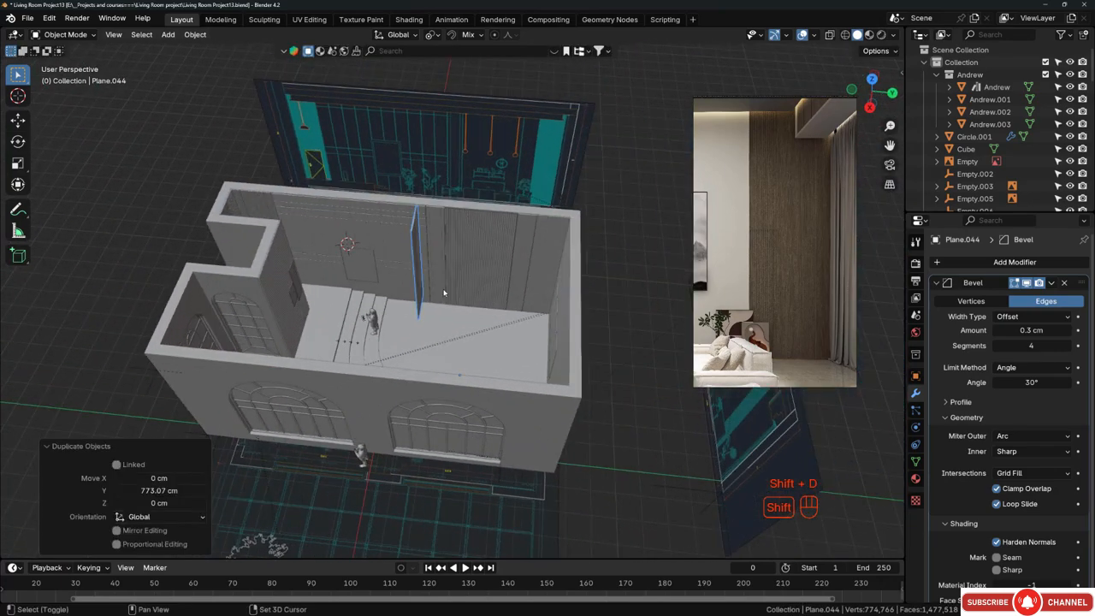
{"action": "scroll", "coordinate": [444, 293], "scroll_direction": "up", "scroll_amount": 5}
{"action": "key", "text": "r"}
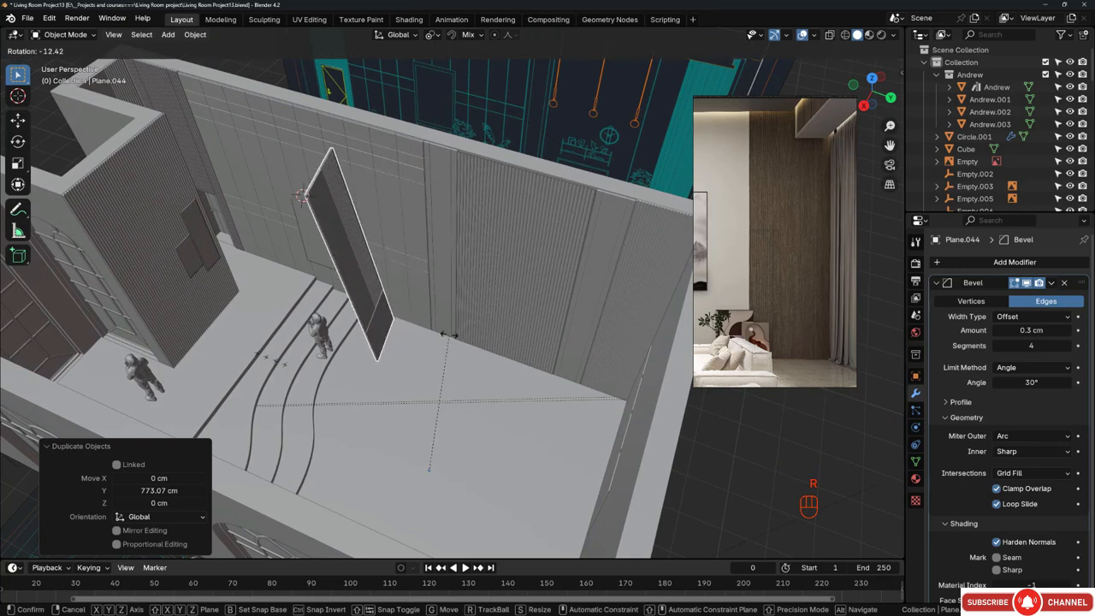
{"action": "right_click", "coordinate": [453, 330]}
Step: Set the duplicated wall panel's origin to its geometry
{"action": "scroll", "coordinate": [453, 327], "scroll_direction": "down", "scroll_amount": 3}
{"action": "middle_click_drag", "start_coordinate": [448, 312], "coordinate": [409, 384]}
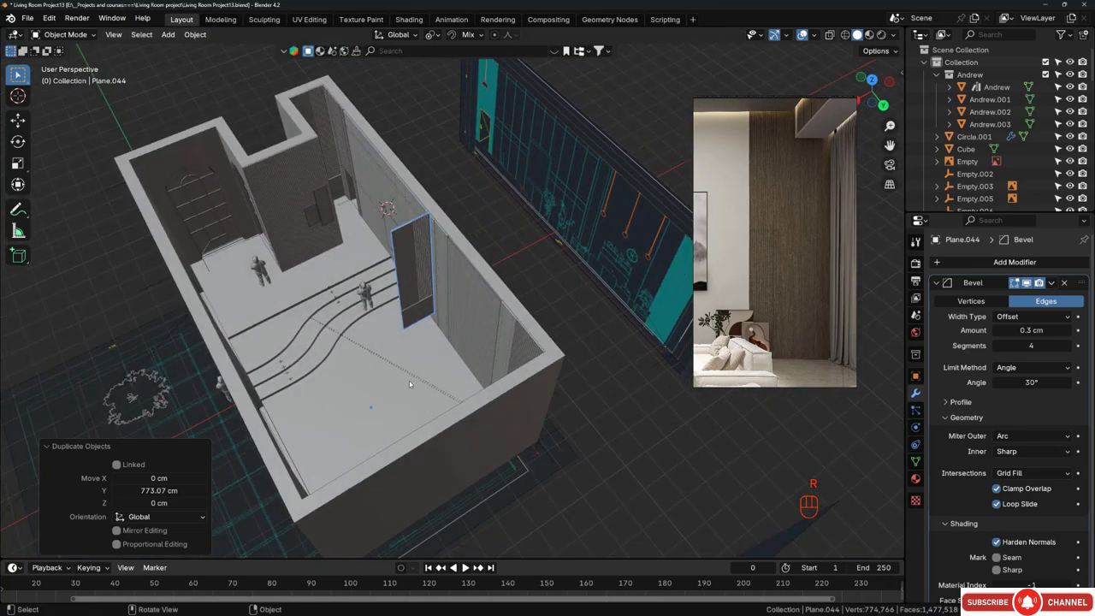
{"action": "scroll", "coordinate": [367, 426], "scroll_direction": "up", "scroll_amount": 3}
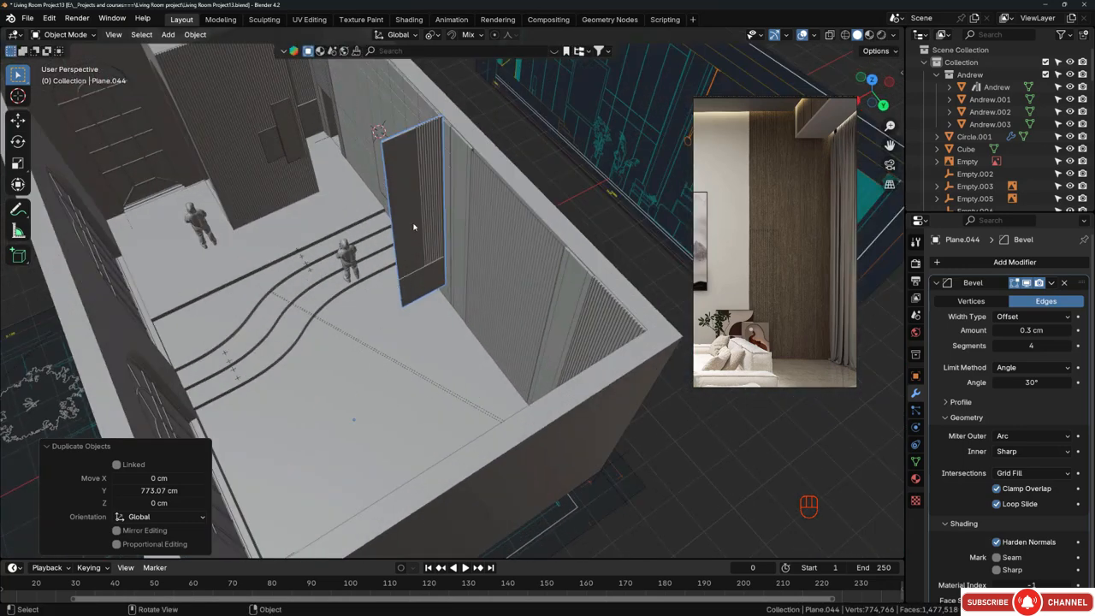
{"action": "right_click", "coordinate": [379, 214]}
{"action": "mouse_move", "coordinate": [381, 215]}
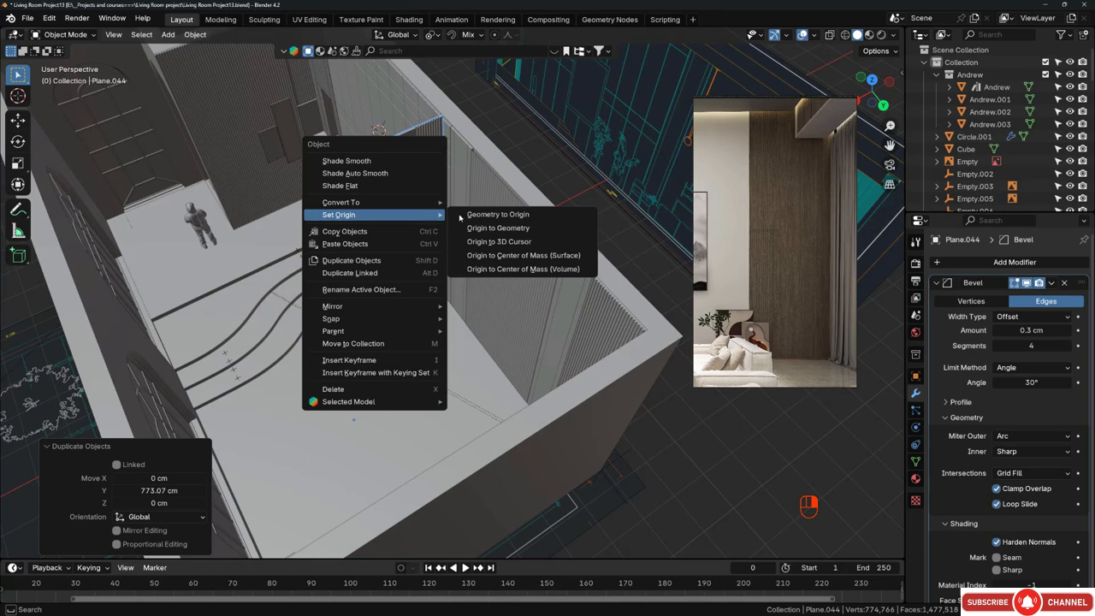
{"action": "left_click", "coordinate": [505, 228]}
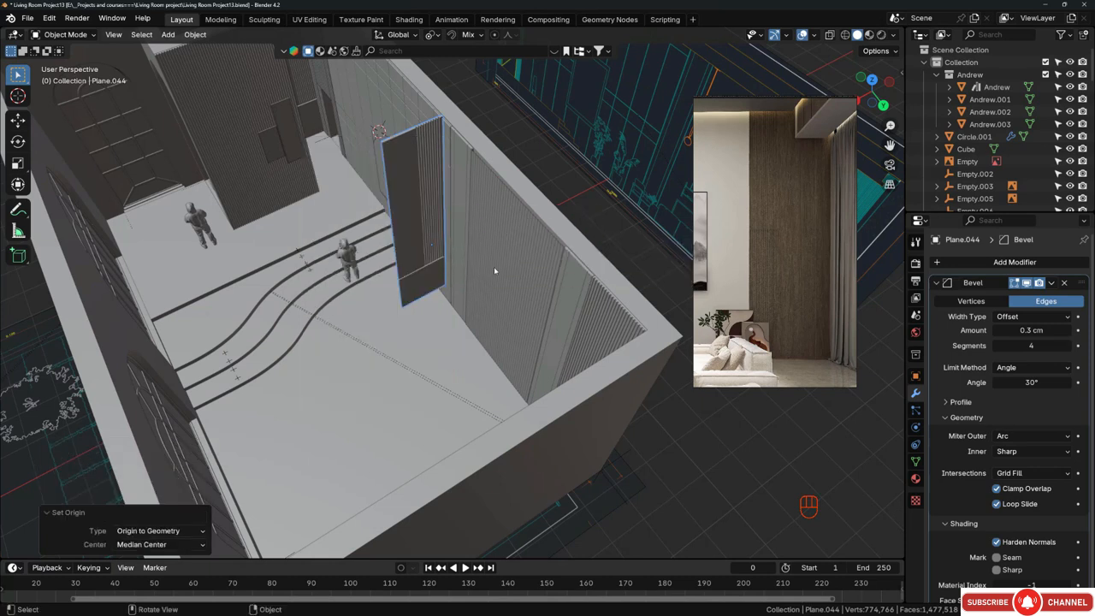
Step: Rotate the duplicated wall panel -180° about the global Z axis
{"action": "key", "text": "r"}
{"action": "key", "text": "z"}
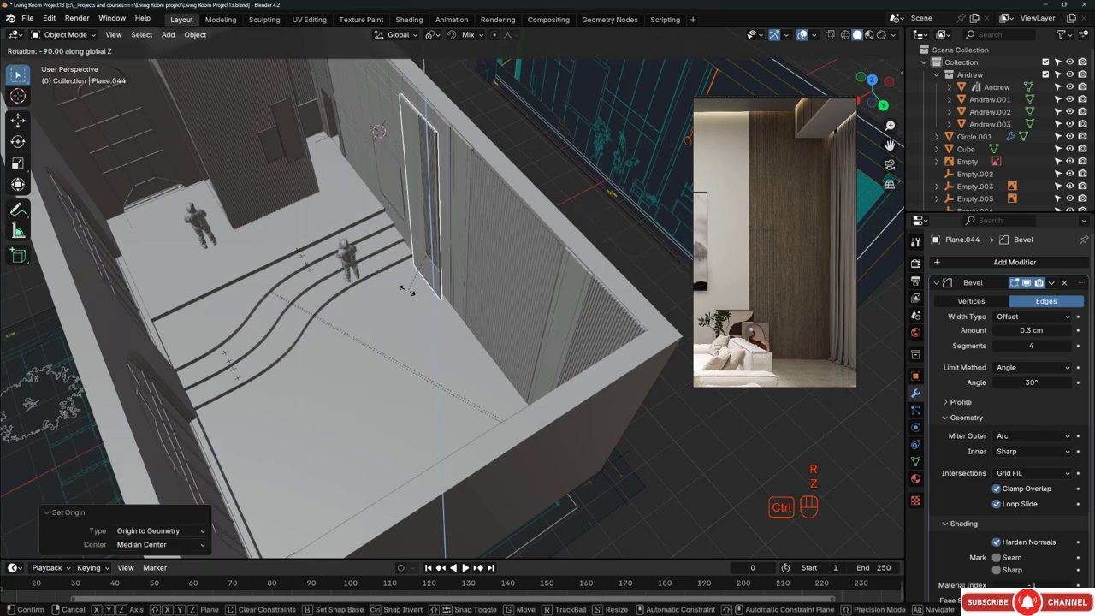
{"action": "left_click", "coordinate": [357, 206]}
{"action": "middle_click_drag", "start_coordinate": [357, 206], "coordinate": [347, 261]}
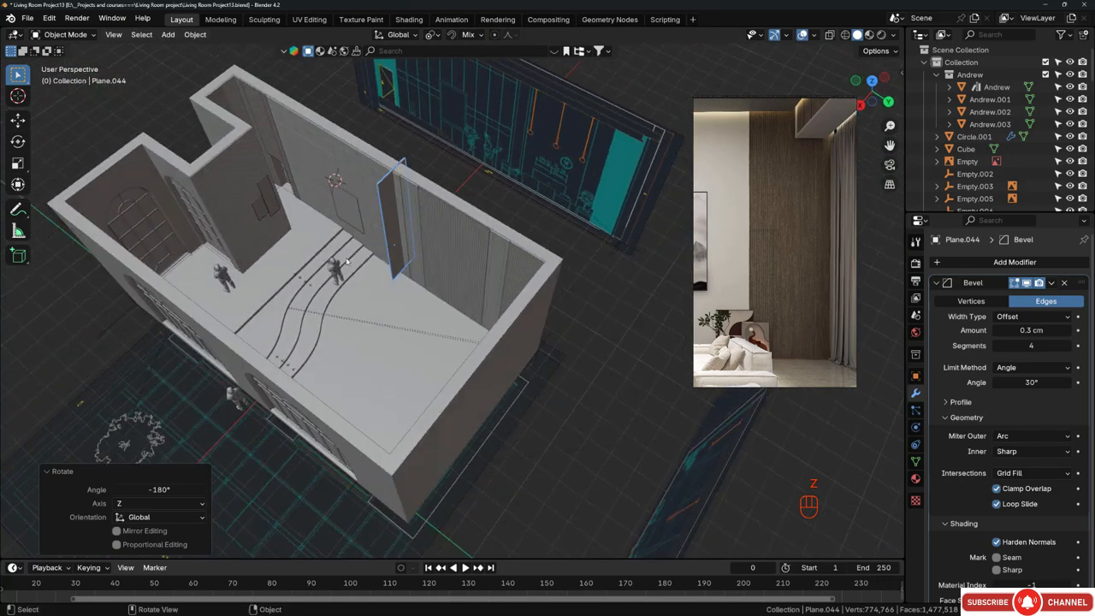
Step: Position the panel in the room's far corner, moving it 667.81 cm in X and 600.88 cm in Y, plus 7.1437 cm and 12.658 cm
{"action": "key", "text": "KP_7"}
{"action": "key", "text": "g"}
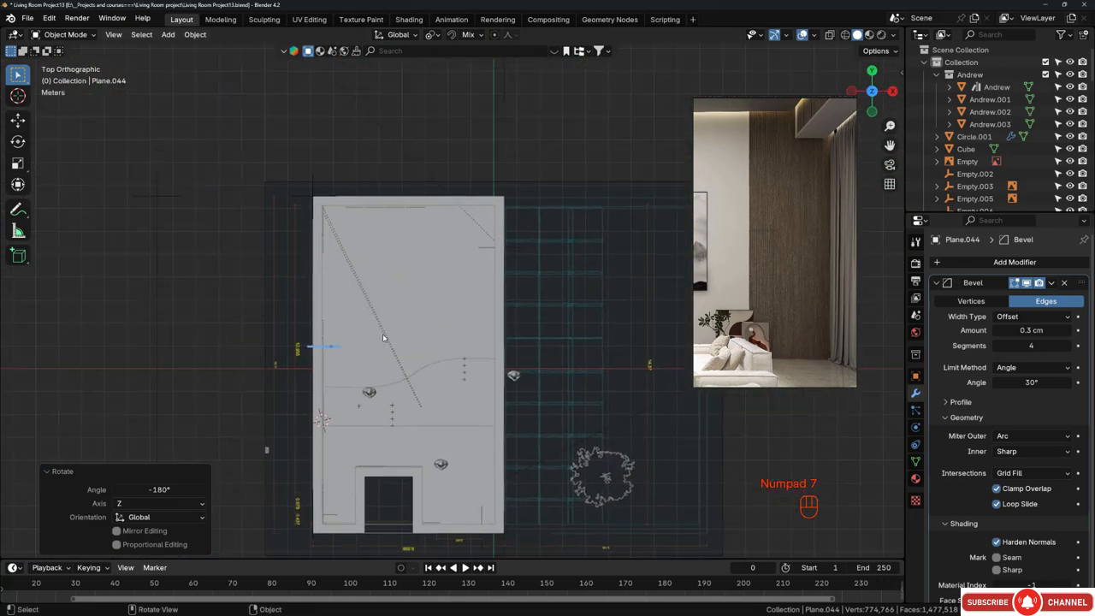
{"action": "left_click", "coordinate": [496, 188]}
{"action": "scroll", "coordinate": [501, 190], "scroll_direction": "up", "scroll_amount": 5}
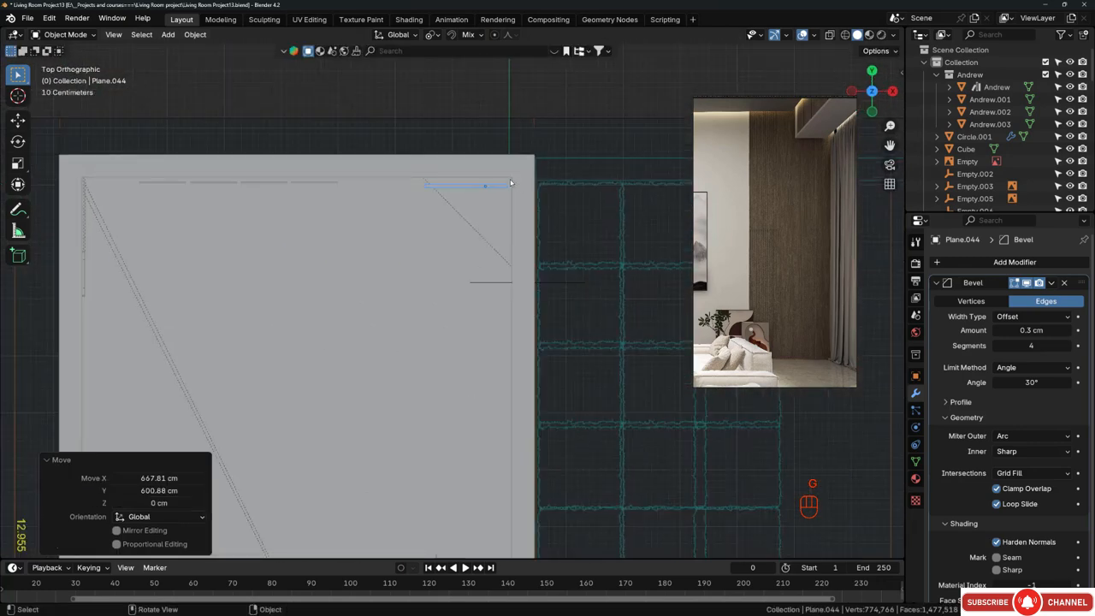
{"action": "scroll", "coordinate": [500, 190], "scroll_direction": "up", "scroll_amount": 2}
{"action": "key", "text": "g"}
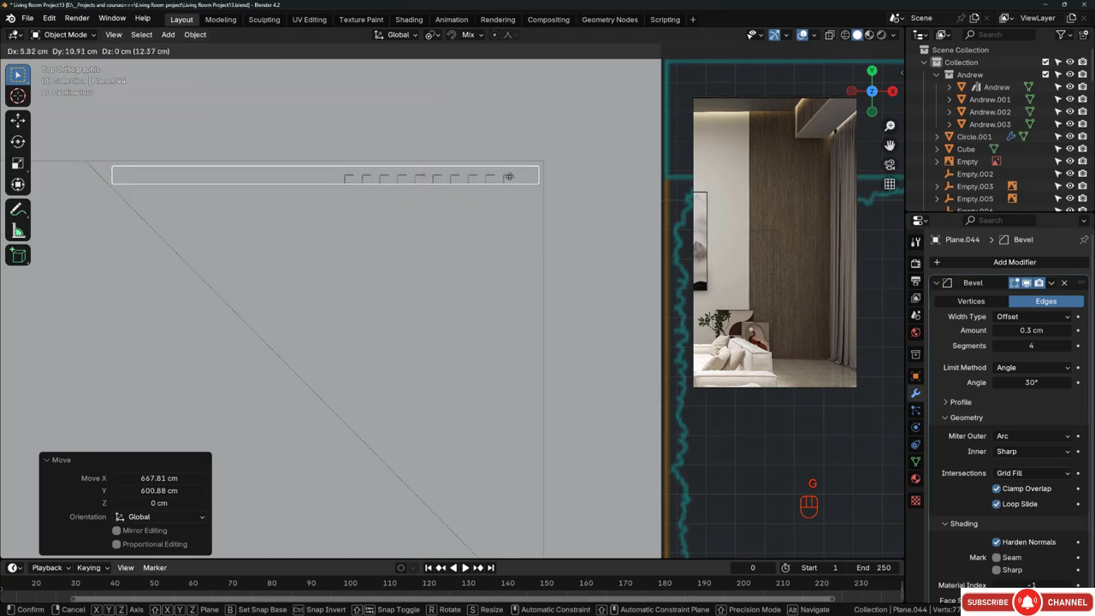
{"action": "left_click", "coordinate": [525, 162]}
{"action": "scroll", "coordinate": [459, 296], "scroll_direction": "down", "scroll_amount": 4}
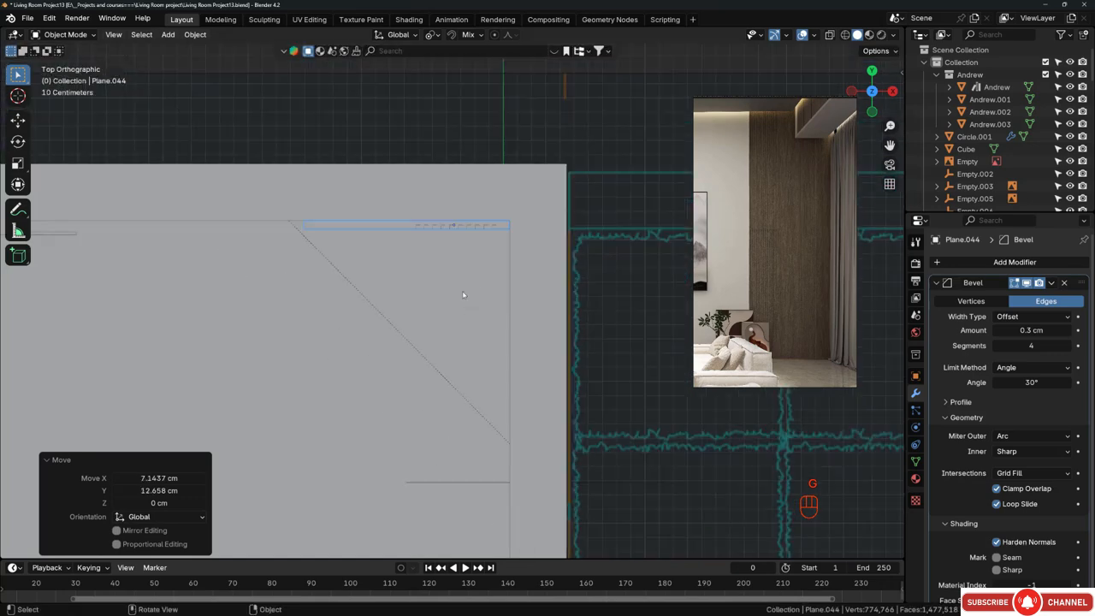
Step: Mirror the corner panel's entire mesh along the global X axis
{"action": "middle_click_drag", "start_coordinate": [459, 296], "coordinate": [466, 224]}
{"action": "scroll", "coordinate": [450, 302], "scroll_direction": "down", "scroll_amount": 3}
{"action": "middle_click_drag", "start_coordinate": [450, 303], "coordinate": [381, 247]}
{"action": "scroll", "coordinate": [430, 320], "scroll_direction": "up", "scroll_amount": 4}
{"action": "key", "text": "Tab"}
{"action": "key", "text": "a"}
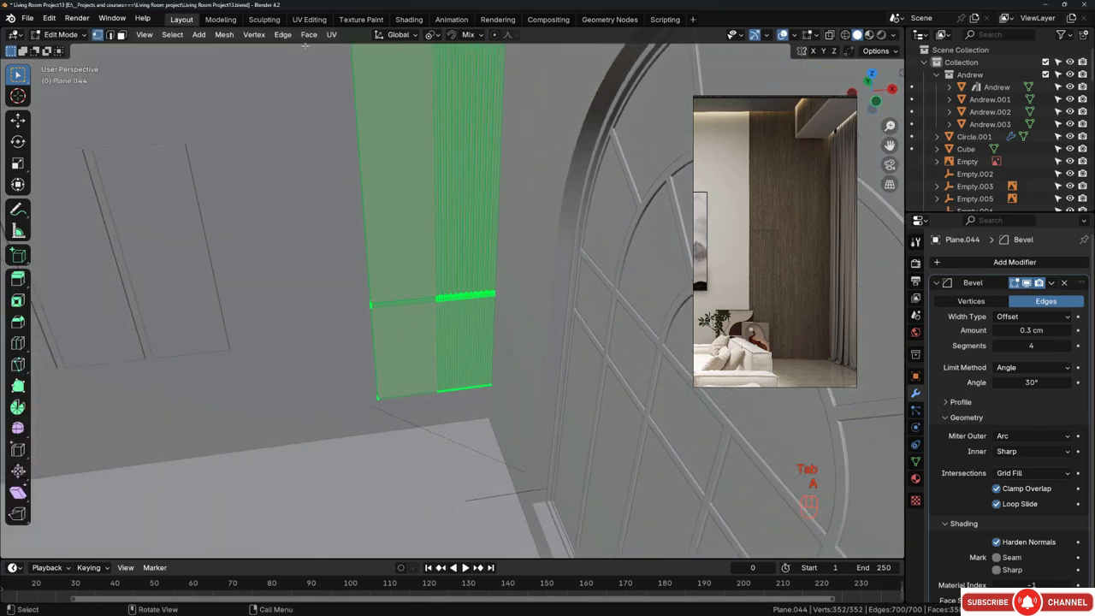
{"action": "left_click", "coordinate": [225, 35]}
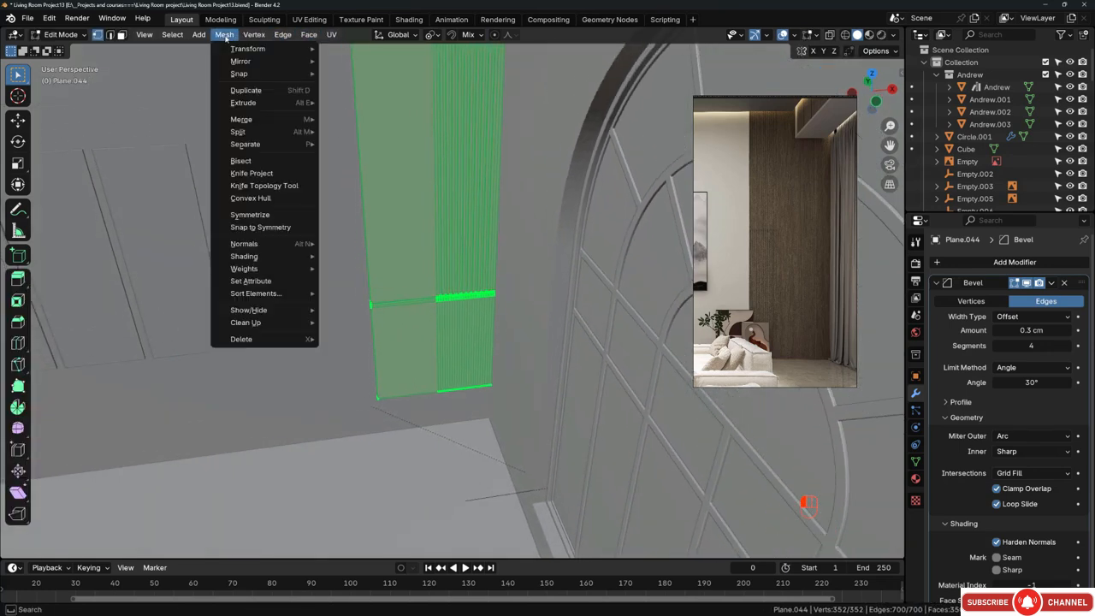
{"action": "mouse_move", "coordinate": [240, 61]}
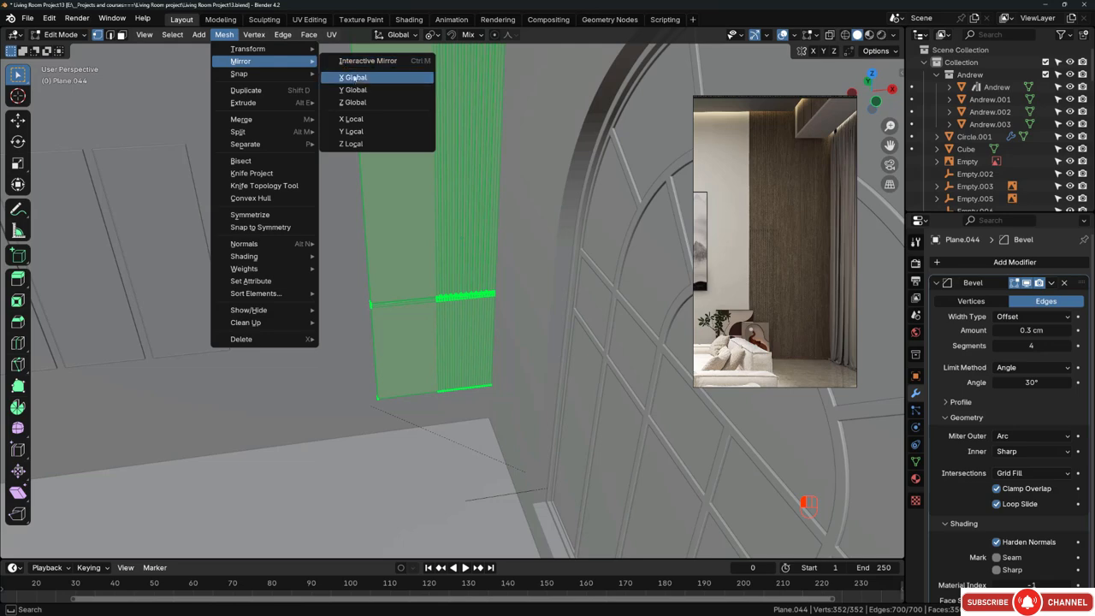
{"action": "left_click", "coordinate": [354, 78]}
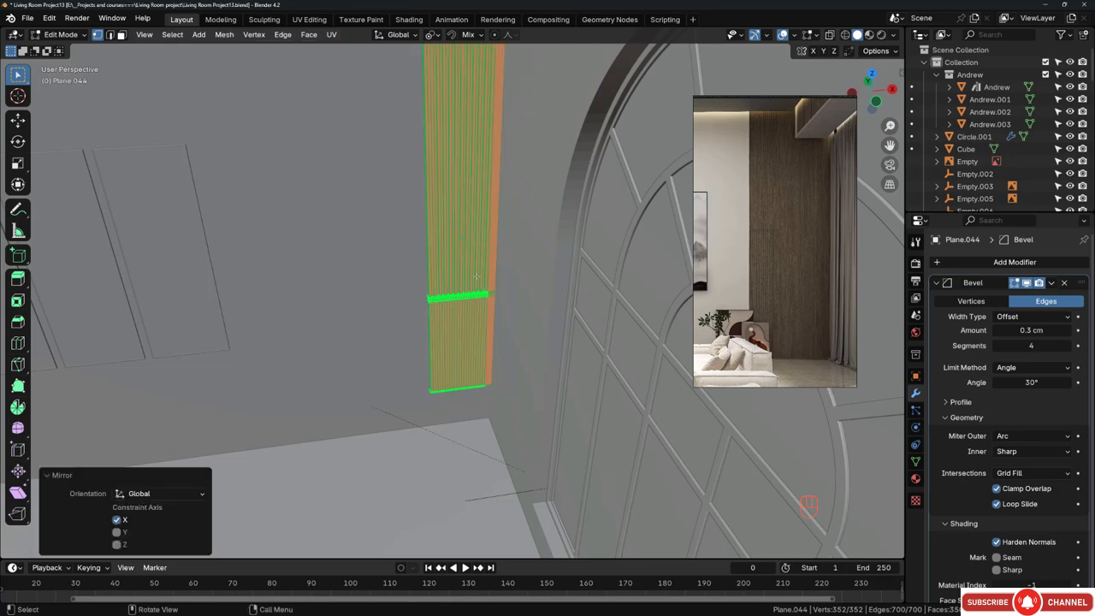
{"action": "middle_click_drag", "start_coordinate": [477, 276], "coordinate": [464, 288]}
Step: Shift the mirrored mesh -70.596 cm and another 3.6356 cm along X so its plain edge meets the side wall
{"action": "key", "text": "g"}
{"action": "key", "text": "x"}
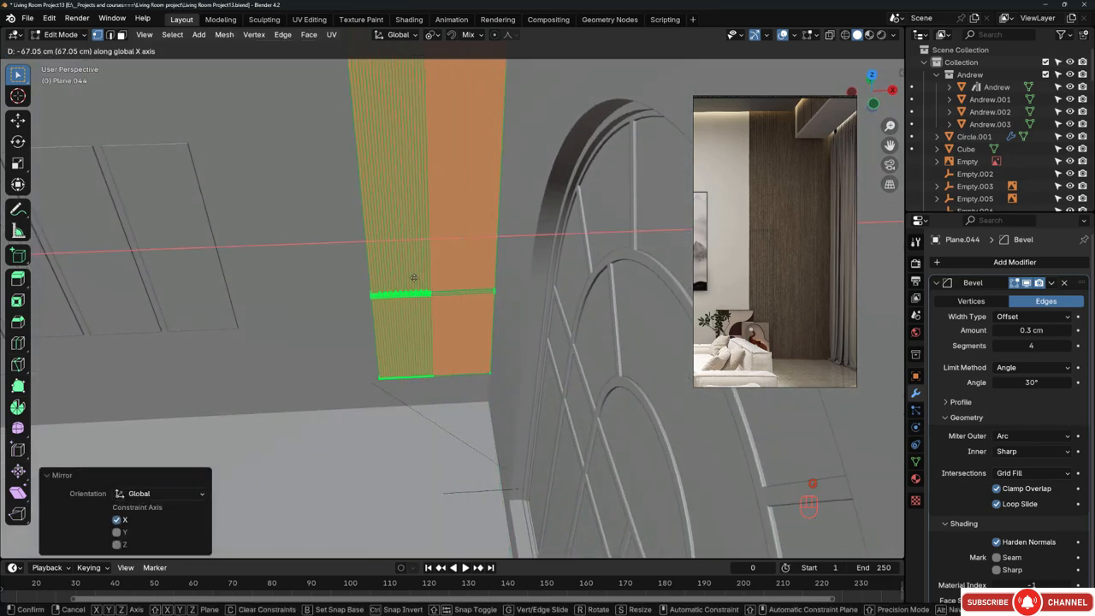
{"action": "left_click", "coordinate": [548, 278]}
{"action": "key", "text": "KP_7"}
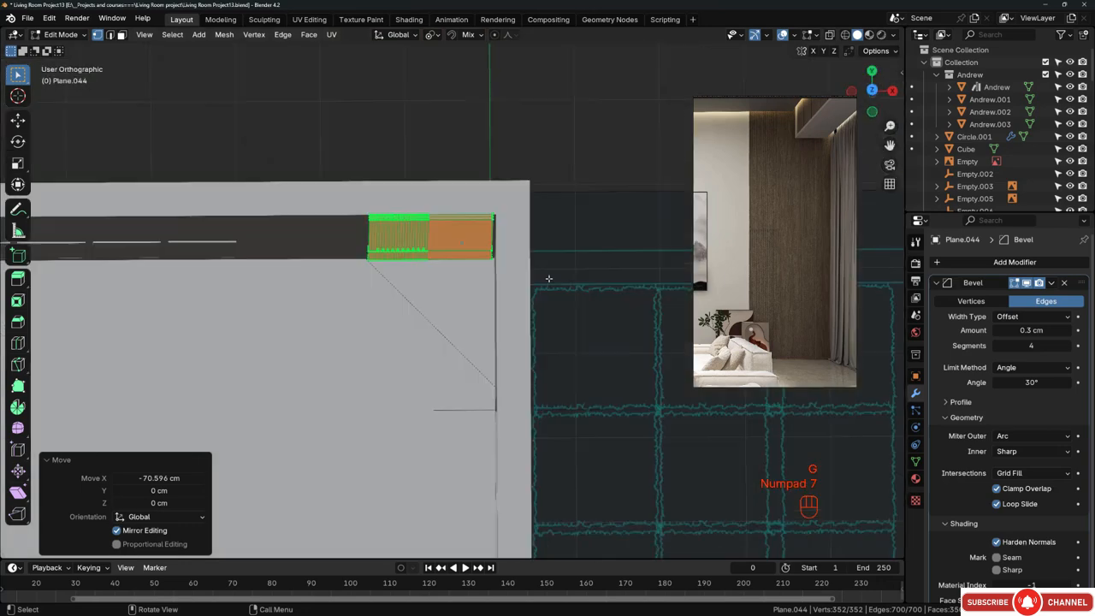
{"action": "scroll", "coordinate": [487, 227], "scroll_direction": "up", "scroll_amount": 5}
{"action": "scroll", "coordinate": [486, 226], "scroll_direction": "up", "scroll_amount": 2}
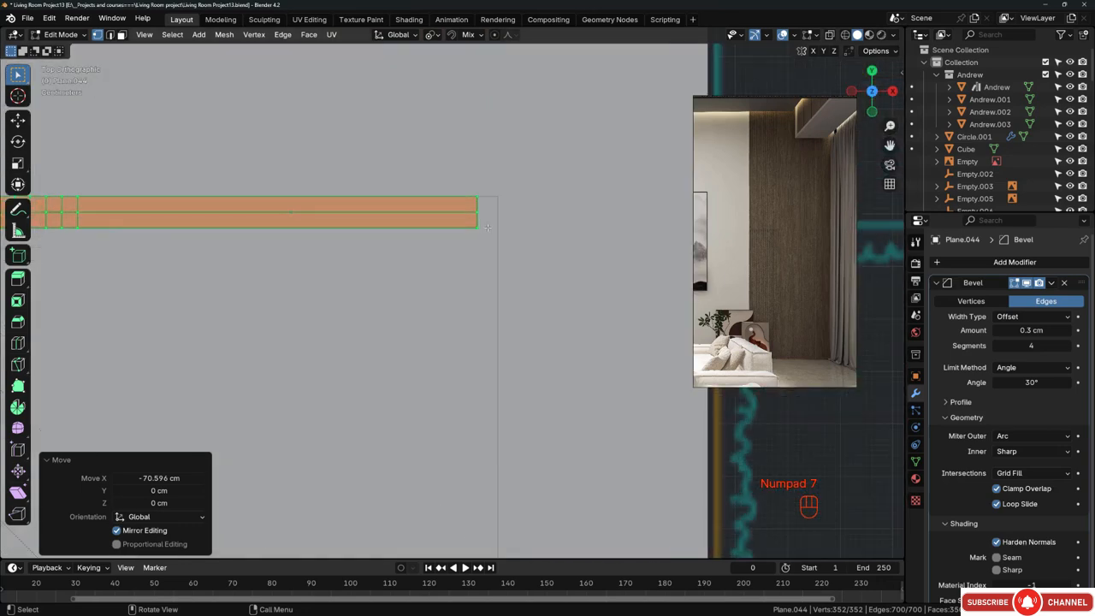
{"action": "key", "text": "g"}
{"action": "left_click", "coordinate": [594, 230]}
{"action": "scroll", "coordinate": [511, 243], "scroll_direction": "down", "scroll_amount": 5}
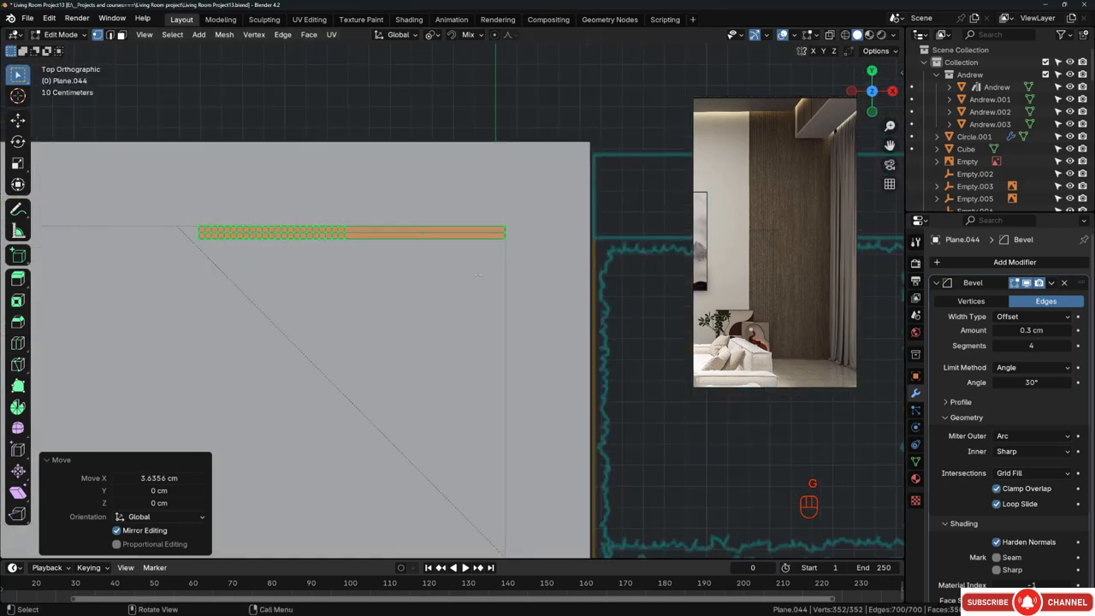
Step: Extend the panel to the floor by moving its bottom vertices -59.682 cm along Z
{"action": "middle_click_drag", "start_coordinate": [330, 402], "coordinate": [413, 362]}
{"action": "key", "text": "z"}
{"action": "left_click_drag", "start_coordinate": [356, 356], "coordinate": [535, 439]}
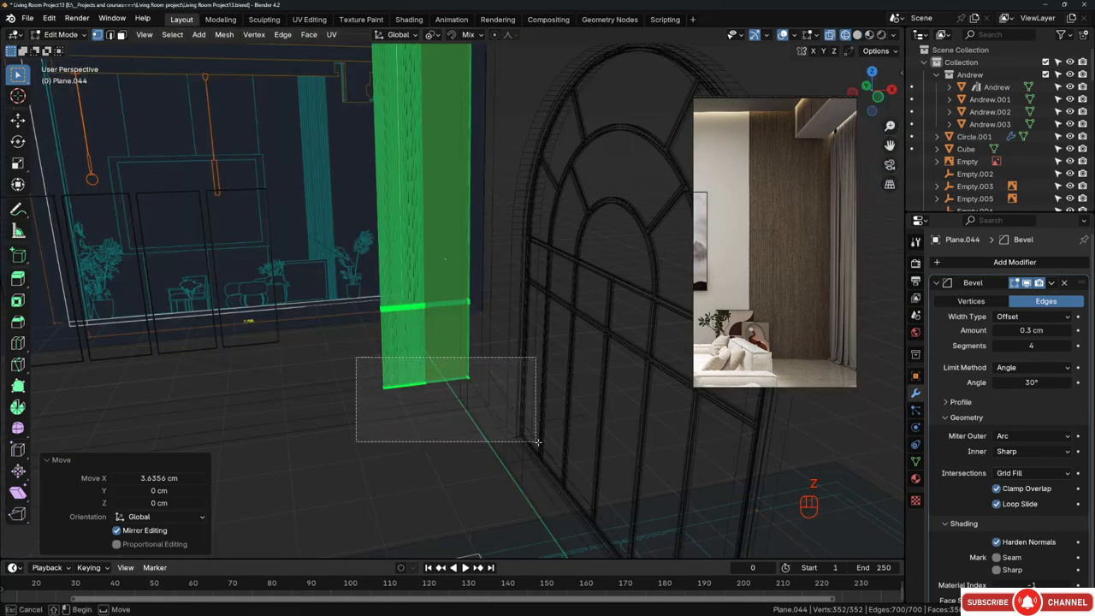
{"action": "mouse_move", "coordinate": [536, 439]}
{"action": "middle_mouse_down"}
{"action": "mouse_move", "coordinate": [440, 416]}
{"action": "mouse_move", "coordinate": [428, 402]}
{"action": "mouse_move", "coordinate": [439, 318]}
{"action": "middle_mouse_up"}
{"action": "key", "text": "z"}
{"action": "key", "text": "g"}
{"action": "key", "text": "z"}
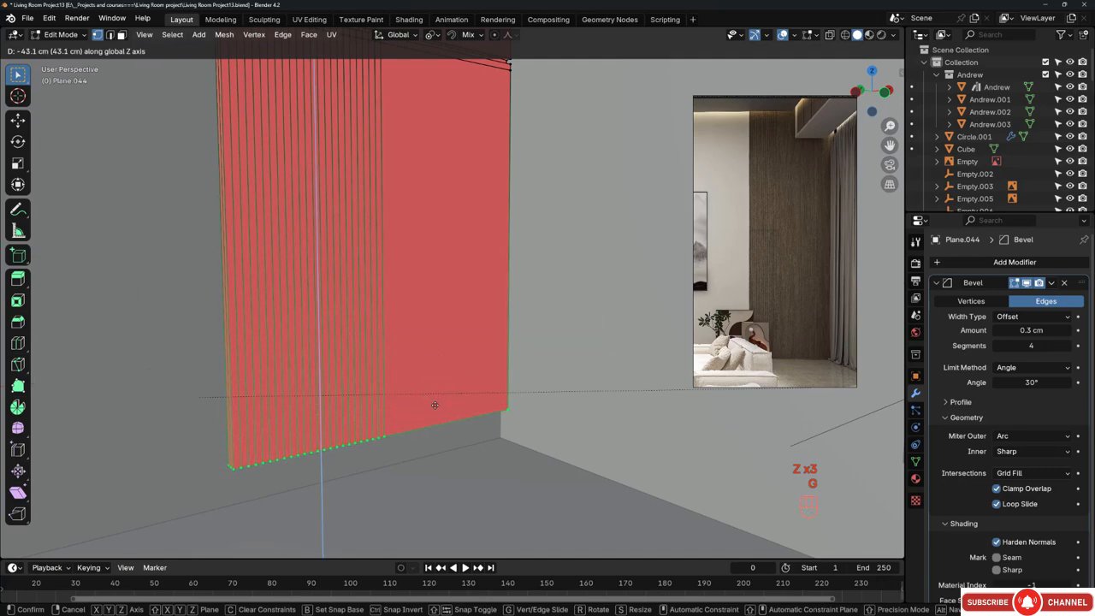
{"action": "left_click", "coordinate": [435, 403]}
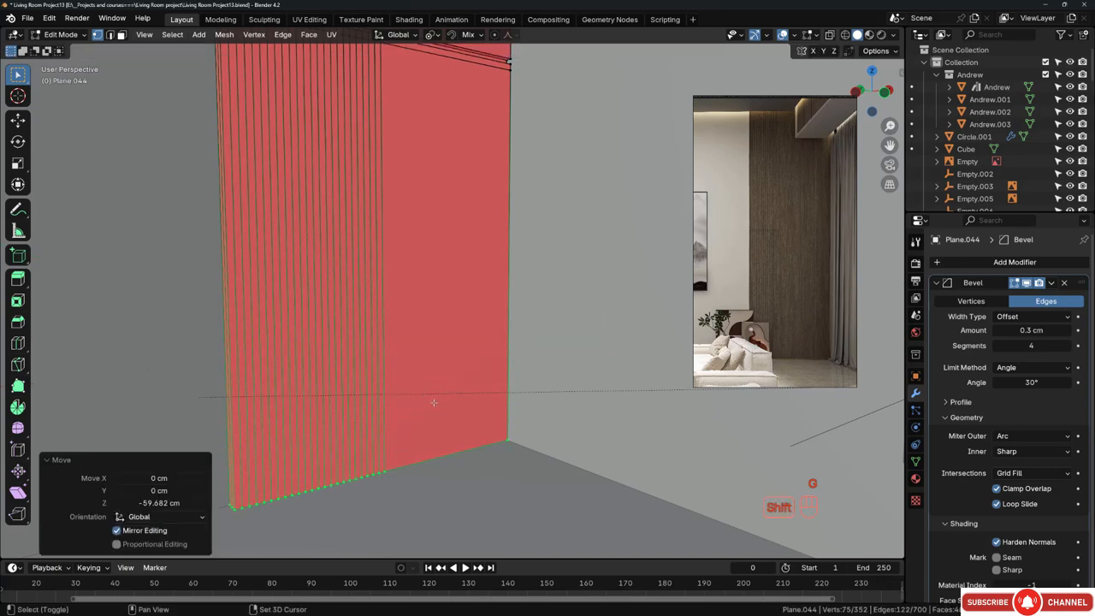
Step: Recalculate the normals of the whole corner panel mesh to face outward
{"action": "middle_click_drag", "start_coordinate": [432, 399], "coordinate": [415, 349]}
{"action": "key", "text": "a"}
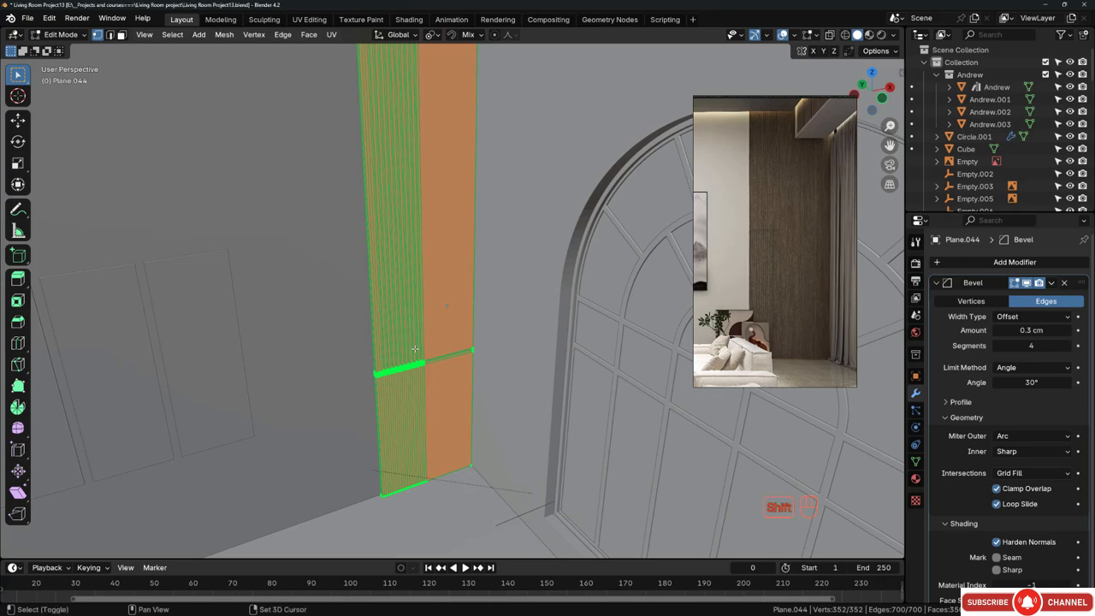
{"action": "key", "text": "shift+n"}
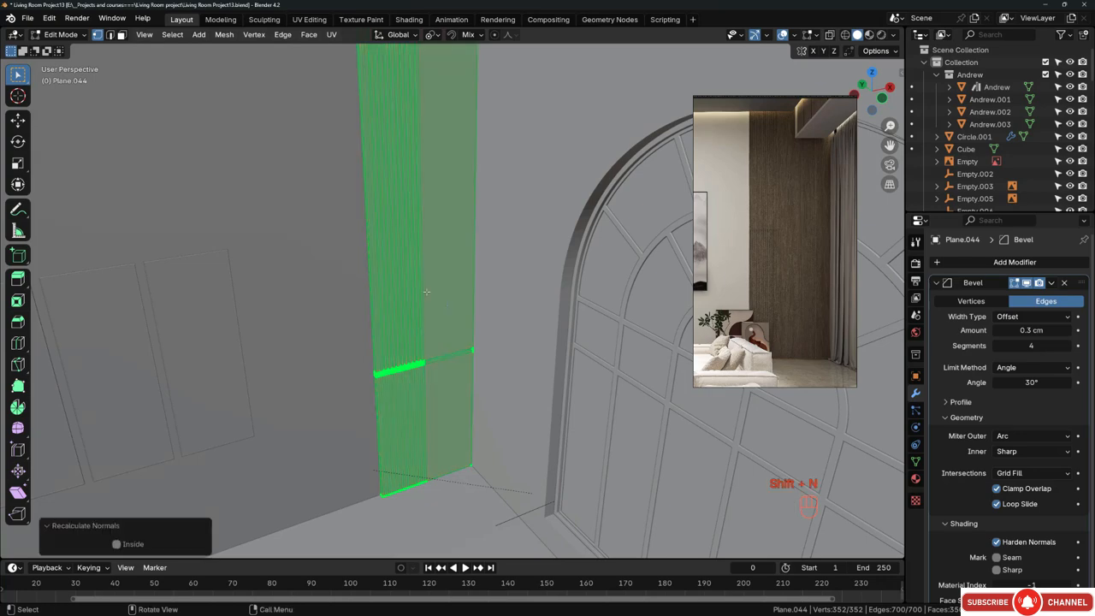
{"action": "middle_click_drag", "start_coordinate": [426, 292], "coordinate": [394, 328]}
Step: Widen the corner panel by moving all vertices except its wall-side edge -63.061 cm along X, and leave mesh editing
{"action": "key", "text": "KP_1"}
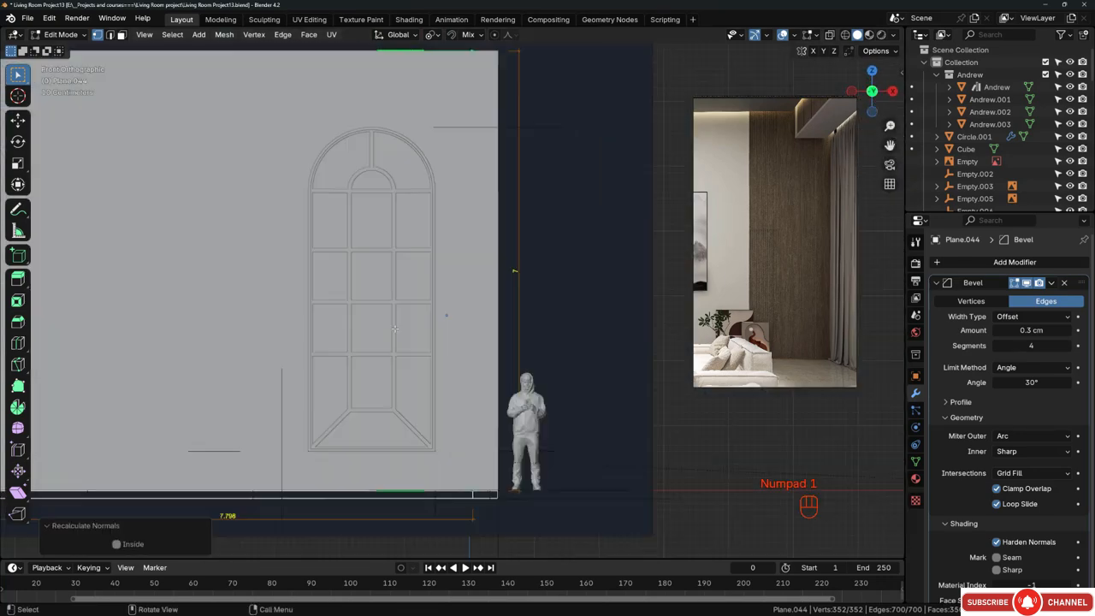
{"action": "scroll", "coordinate": [396, 329], "scroll_direction": "down", "scroll_amount": 1}
{"action": "middle_click_drag", "start_coordinate": [395, 330], "coordinate": [457, 311], "text": "shift"}
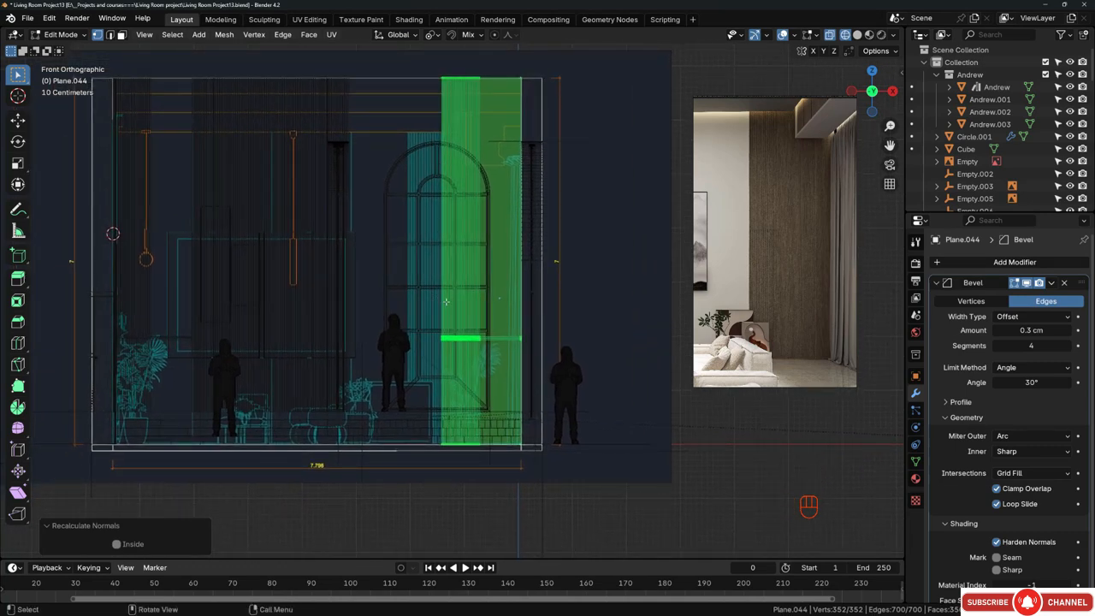
{"action": "scroll", "coordinate": [446, 301], "scroll_direction": "down", "scroll_amount": 2}
{"action": "scroll", "coordinate": [470, 323], "scroll_direction": "up", "scroll_amount": 5}
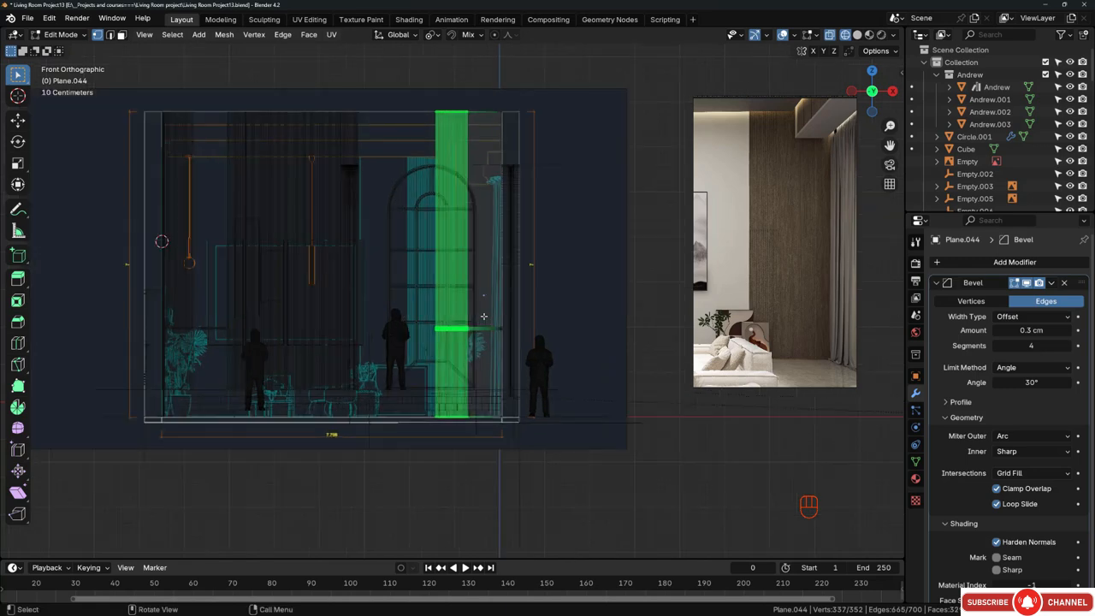
{"action": "key", "text": "g"}
{"action": "middle_click", "coordinate": [465, 324]}
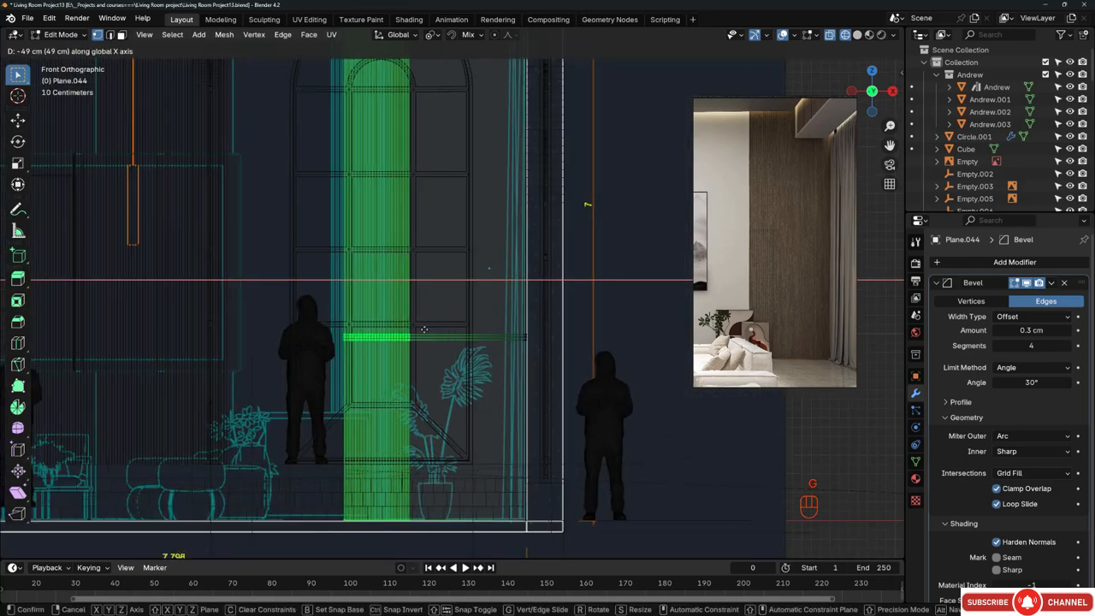
{"action": "left_click", "coordinate": [428, 333]}
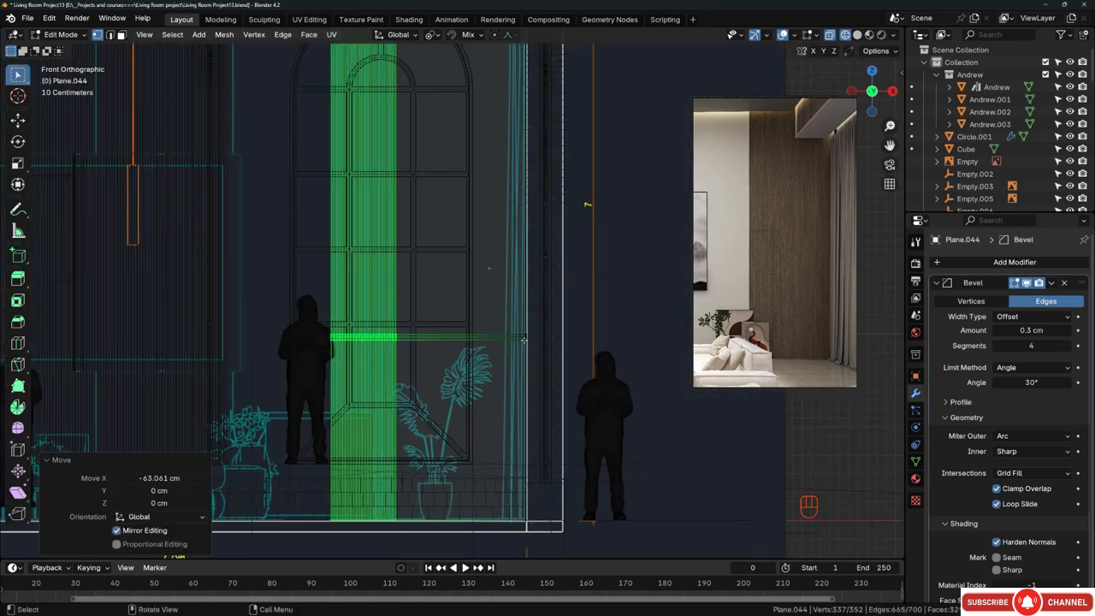
{"action": "scroll", "coordinate": [535, 351], "scroll_direction": "down", "scroll_amount": 4}
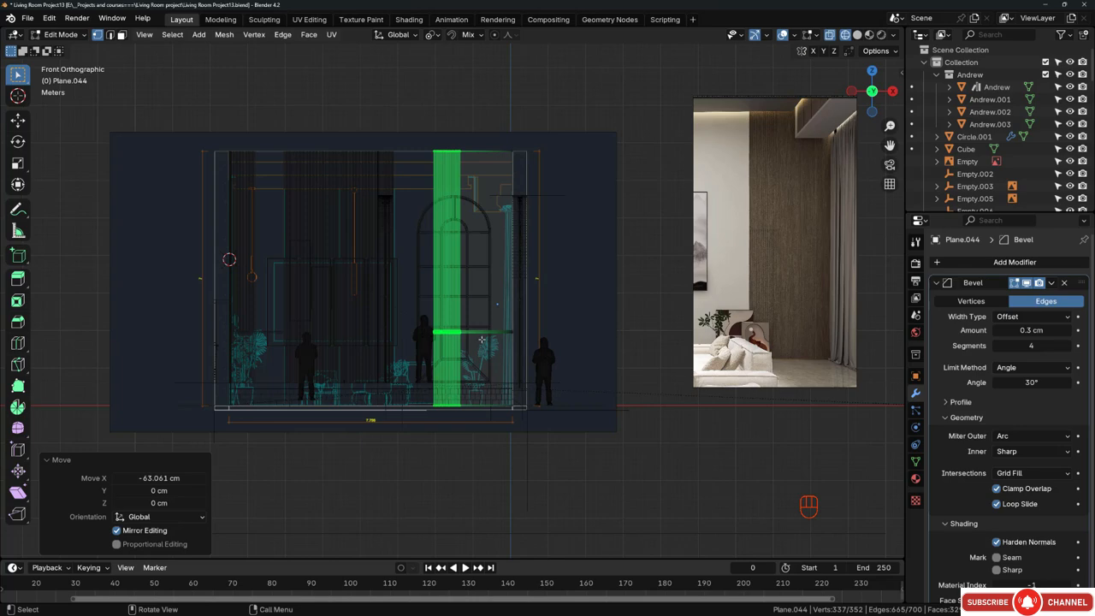
{"action": "mouse_move", "coordinate": [453, 211]}
{"action": "middle_mouse_down"}
{"action": "mouse_move", "coordinate": [462, 284]}
{"action": "mouse_move", "coordinate": [428, 275]}
{"action": "mouse_move", "coordinate": [546, 306]}
{"action": "middle_mouse_up"}
{"action": "key", "text": "z"}
{"action": "scroll", "coordinate": [442, 274], "scroll_direction": "up", "scroll_amount": 3}
{"action": "key", "text": "Tab"}
{"action": "key", "text": "alt+a"}
Step: Lower the corner panel's horizontal seam along Z to just above the floor, leaving the top and bottom edges in place
{"action": "scroll", "coordinate": [482, 296], "scroll_direction": "down", "scroll_amount": 3}
{"action": "middle_click_drag", "start_coordinate": [407, 308], "coordinate": [569, 344]}
{"action": "scroll", "coordinate": [570, 344], "scroll_direction": "up", "scroll_amount": 6}
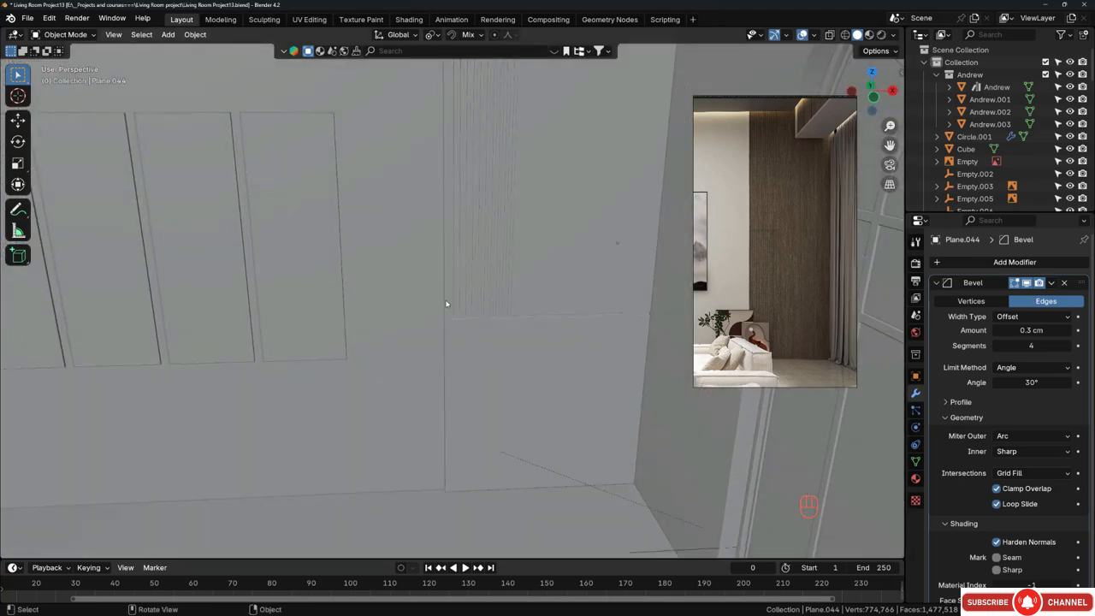
{"action": "middle_click_drag", "start_coordinate": [447, 302], "coordinate": [500, 328]}
{"action": "left_click", "coordinate": [500, 328]}
{"action": "key", "text": "Tab"}
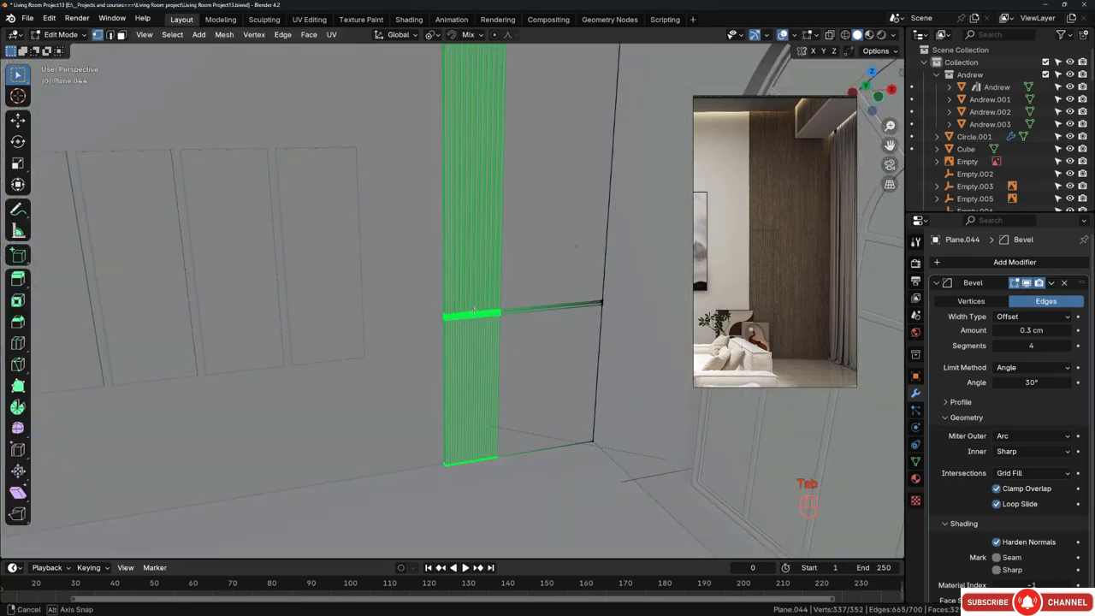
{"action": "key", "text": "z"}
{"action": "left_click", "coordinate": [414, 254]}
{"action": "key", "text": "z"}
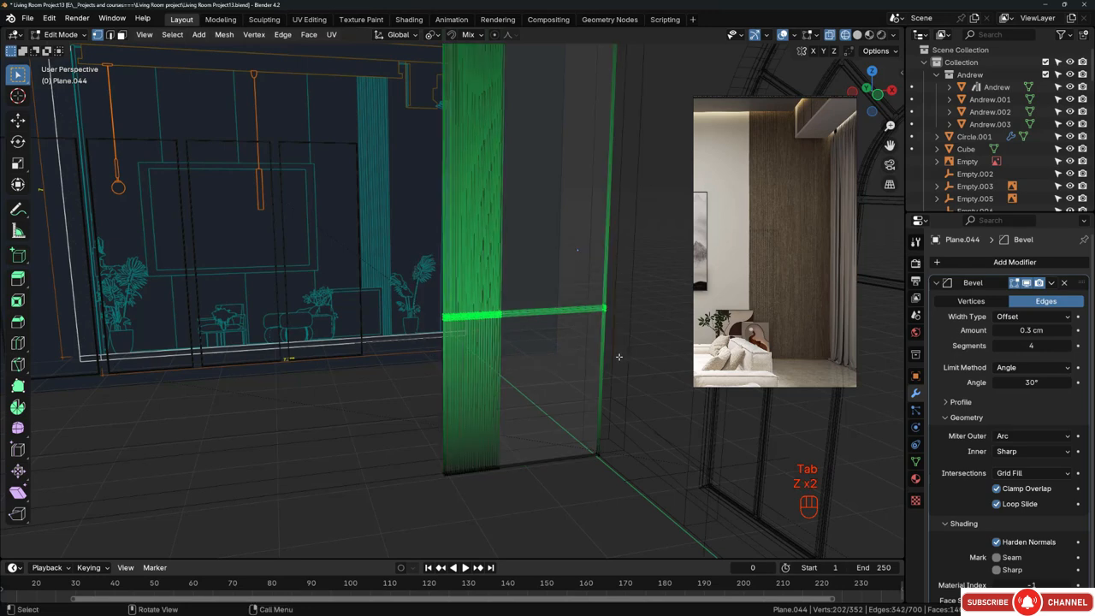
{"action": "left_click", "coordinate": [617, 356]}
{"action": "key", "text": "g"}
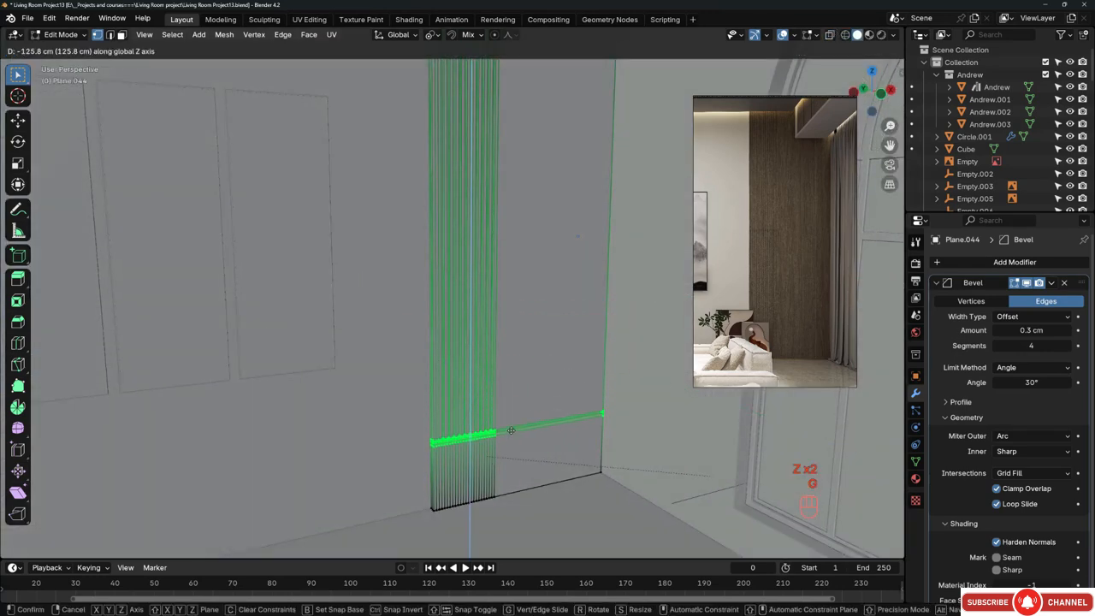
{"action": "left_click", "coordinate": [507, 400]}
{"action": "key", "text": "Tab"}
{"action": "key", "text": "alt+a"}
{"action": "middle_click_drag", "start_coordinate": [507, 395], "coordinate": [471, 408]}
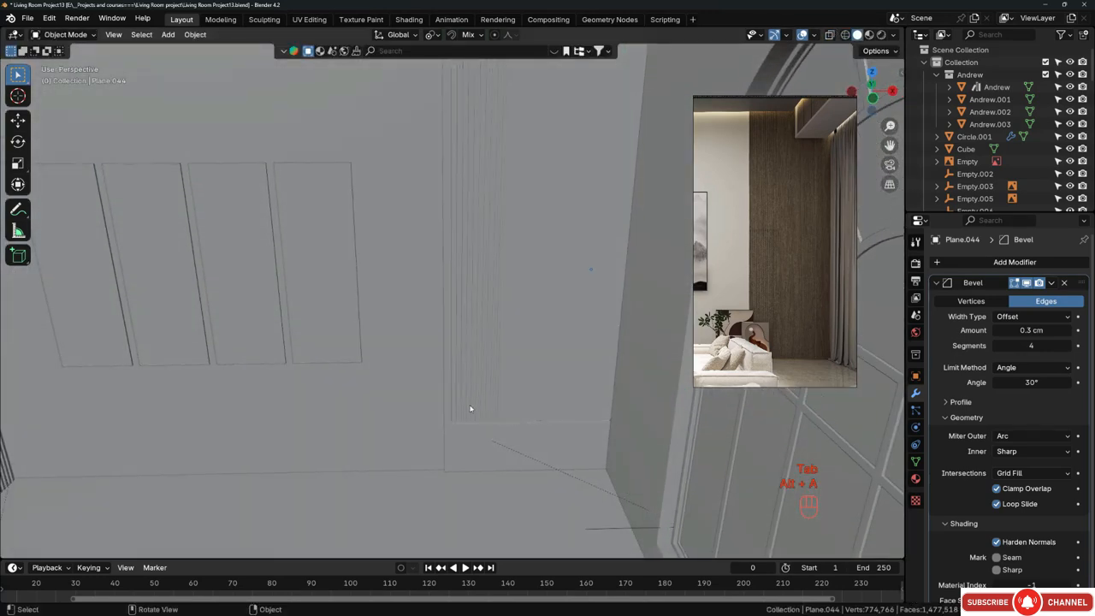
Step: Examine the slatted corner panel and compare the picture panels on the slatted wall with the reference image
{"action": "scroll", "coordinate": [499, 428], "scroll_direction": "up", "scroll_amount": 6}
{"action": "scroll", "coordinate": [400, 402], "scroll_direction": "down", "scroll_amount": 9}
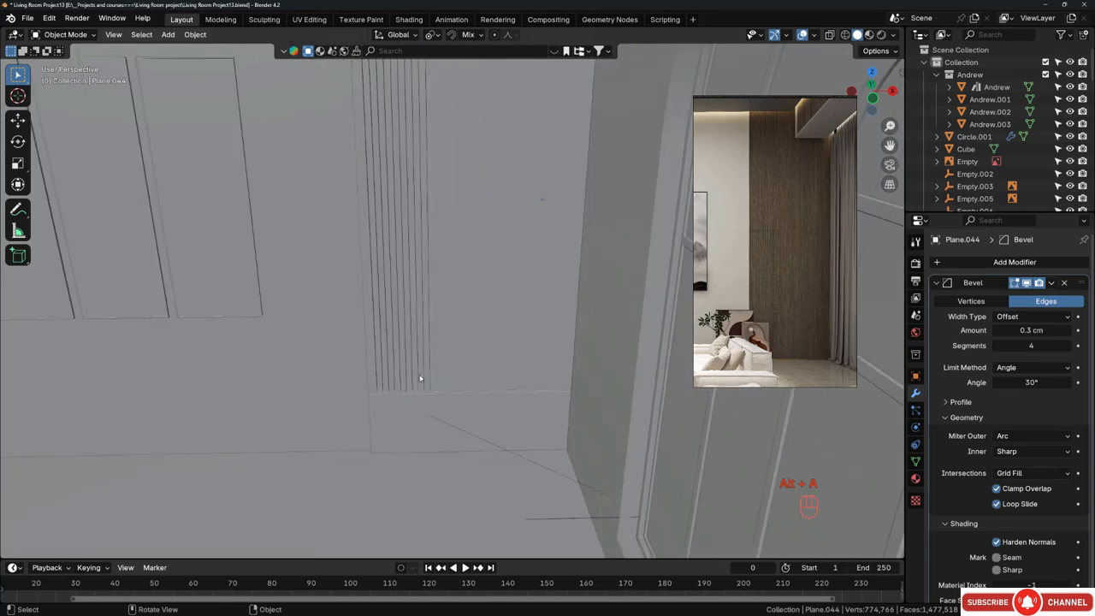
{"action": "middle_click_drag", "start_coordinate": [420, 379], "coordinate": [450, 359]}
{"action": "scroll", "coordinate": [449, 359], "scroll_direction": "down", "scroll_amount": 3}
{"action": "middle_click_drag", "start_coordinate": [439, 311], "coordinate": [404, 290]}
{"action": "scroll", "coordinate": [403, 290], "scroll_direction": "up", "scroll_amount": 5}
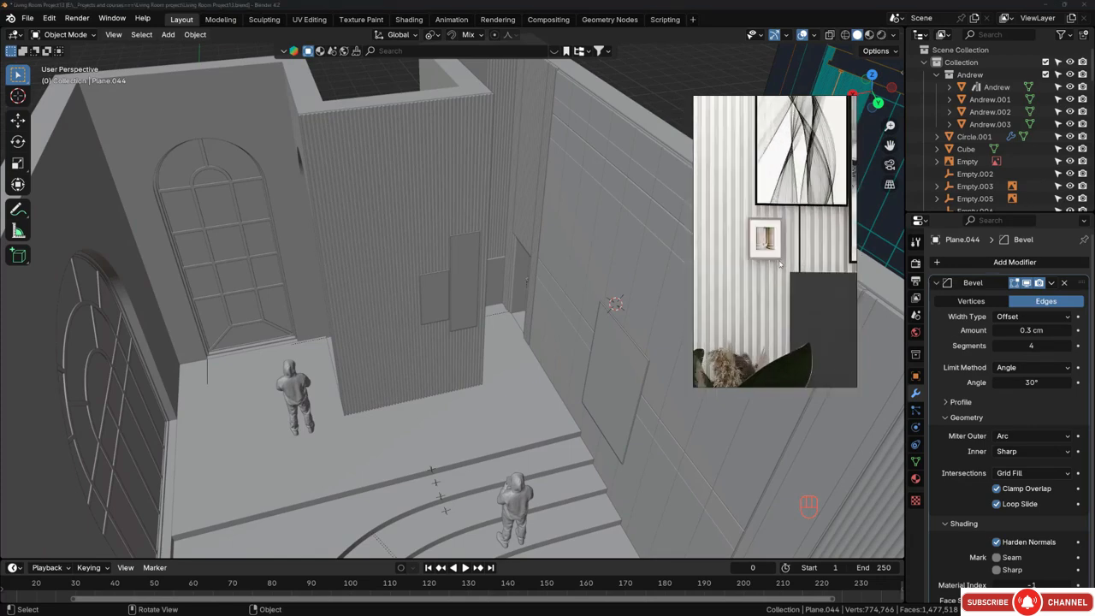
{"action": "scroll", "coordinate": [427, 290], "scroll_direction": "up", "scroll_amount": 6}
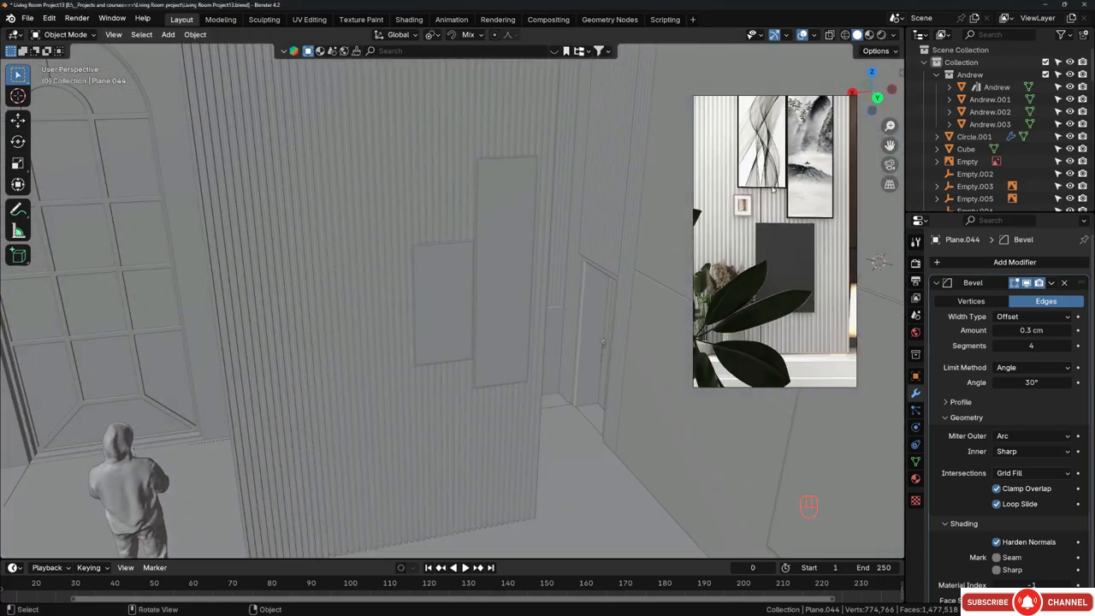
{"action": "scroll", "coordinate": [421, 282], "scroll_direction": "up", "scroll_amount": 2}
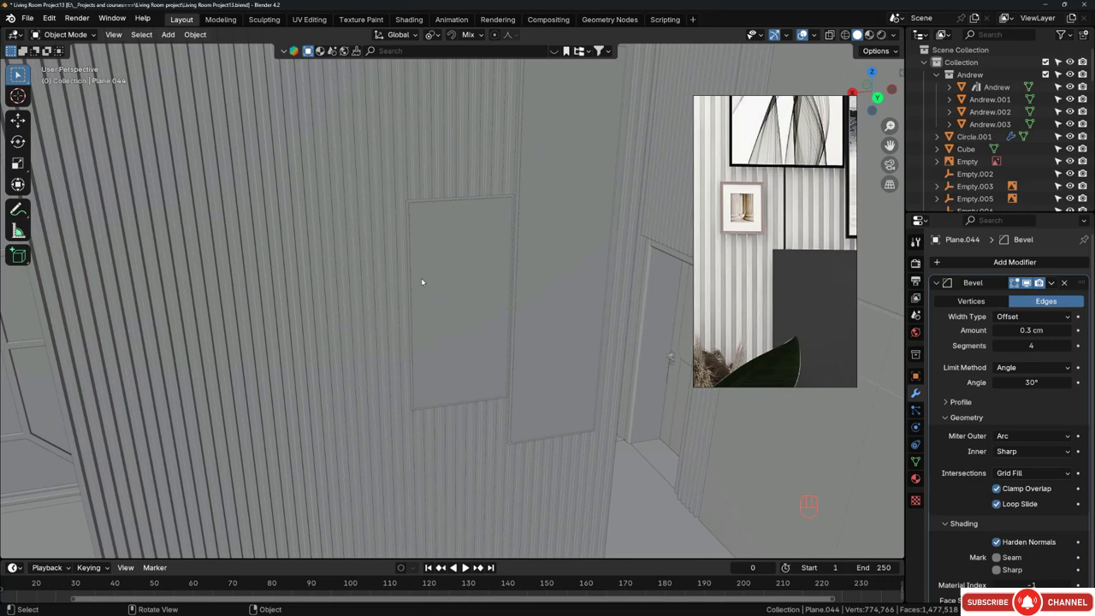
Step: Apply the Solidify modifier on the frame around the shorter picture panel of the slatted wall
{"action": "scroll", "coordinate": [431, 232], "scroll_direction": "up", "scroll_amount": 5}
{"action": "left_click", "coordinate": [409, 214]}
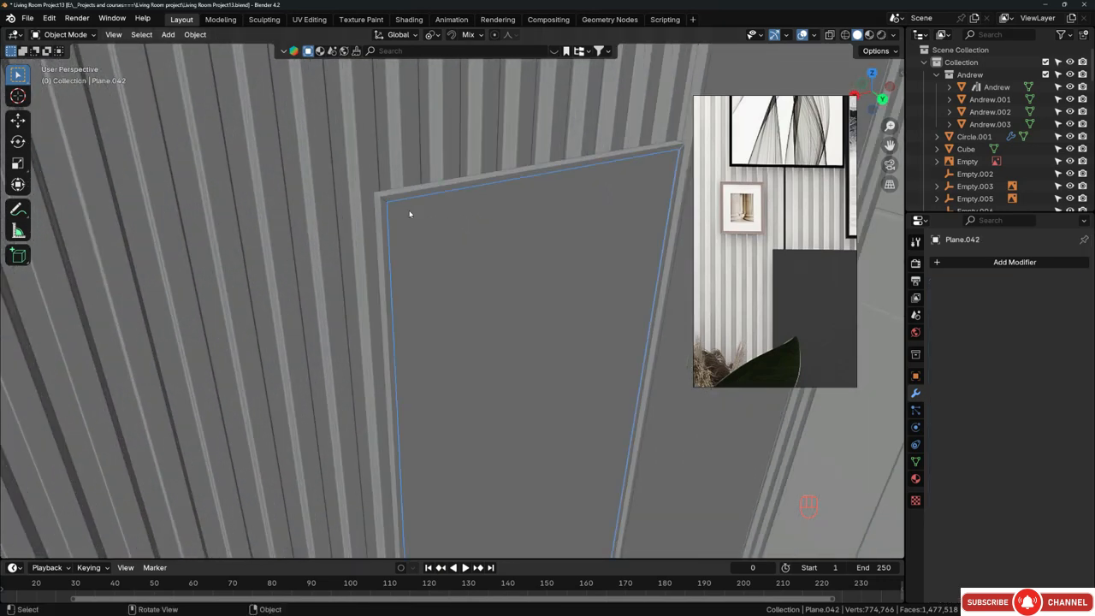
{"action": "left_click", "coordinate": [457, 188]}
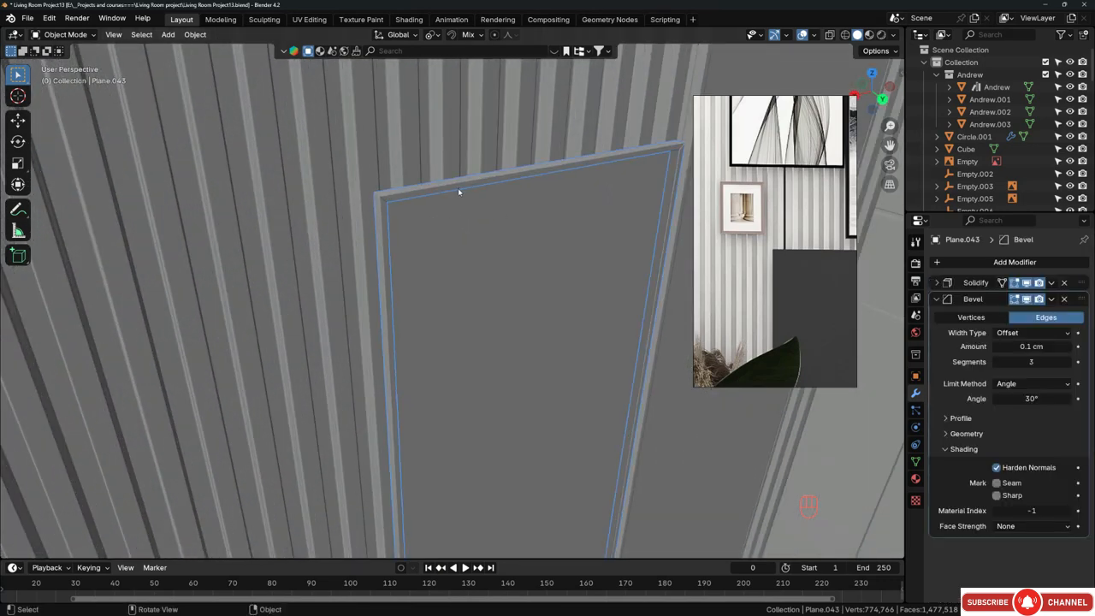
{"action": "left_click", "coordinate": [958, 282]}
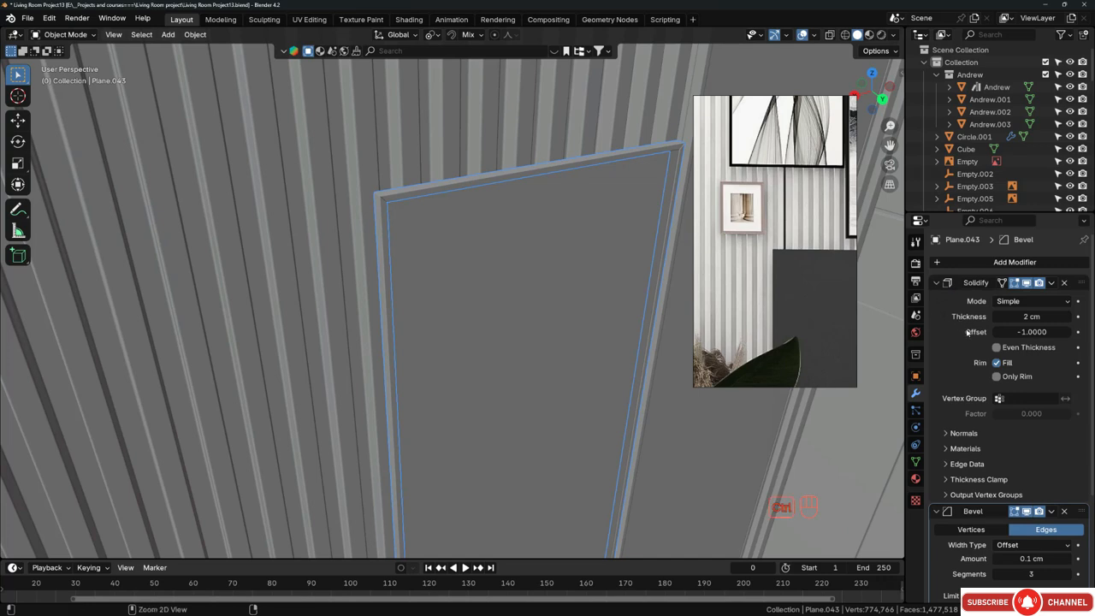
{"action": "key", "text": "ctrl+a"}
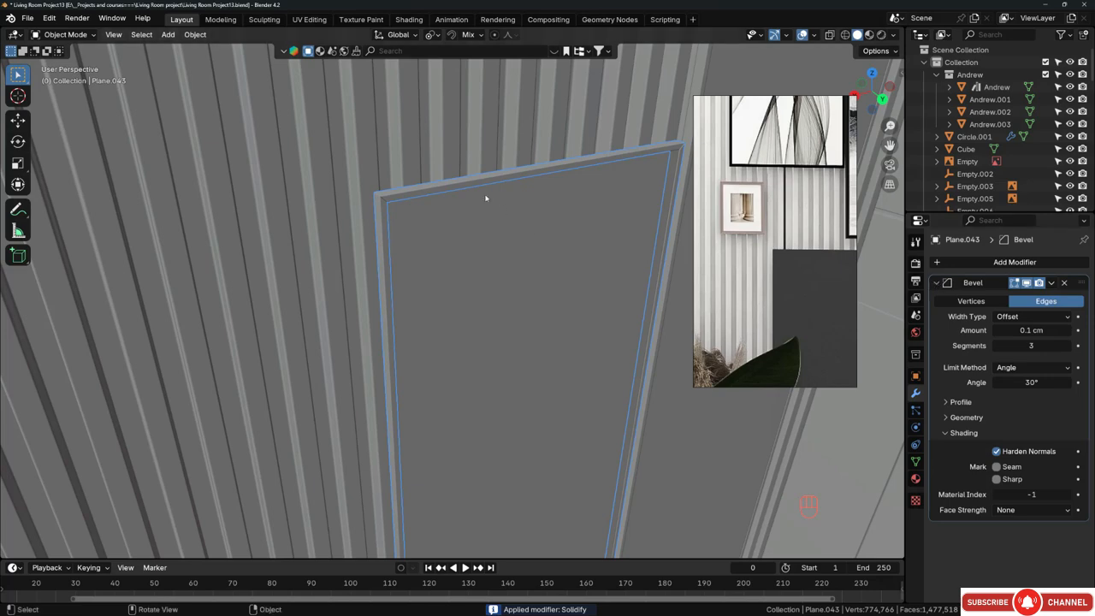
Step: Try joining the frame and its picture panel with the panel as the active object, and undo the join
{"action": "scroll", "coordinate": [485, 199], "scroll_direction": "up", "scroll_amount": 2}
{"action": "left_click", "coordinate": [402, 223], "text": "shift"}
{"action": "scroll", "coordinate": [365, 235], "scroll_direction": "down", "scroll_amount": 2}
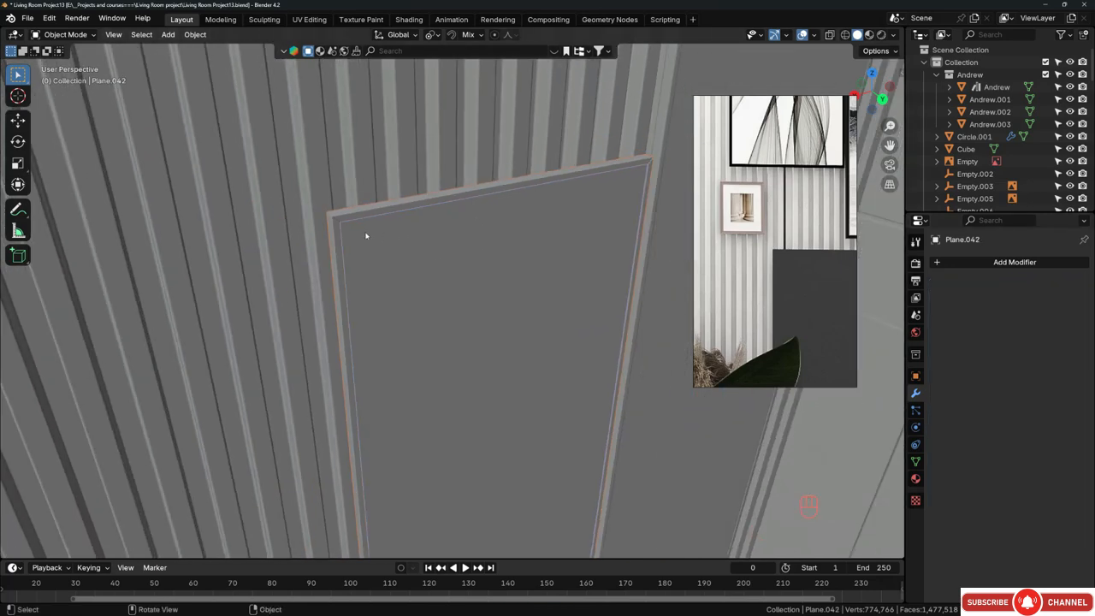
{"action": "key", "text": "ctrl+j"}
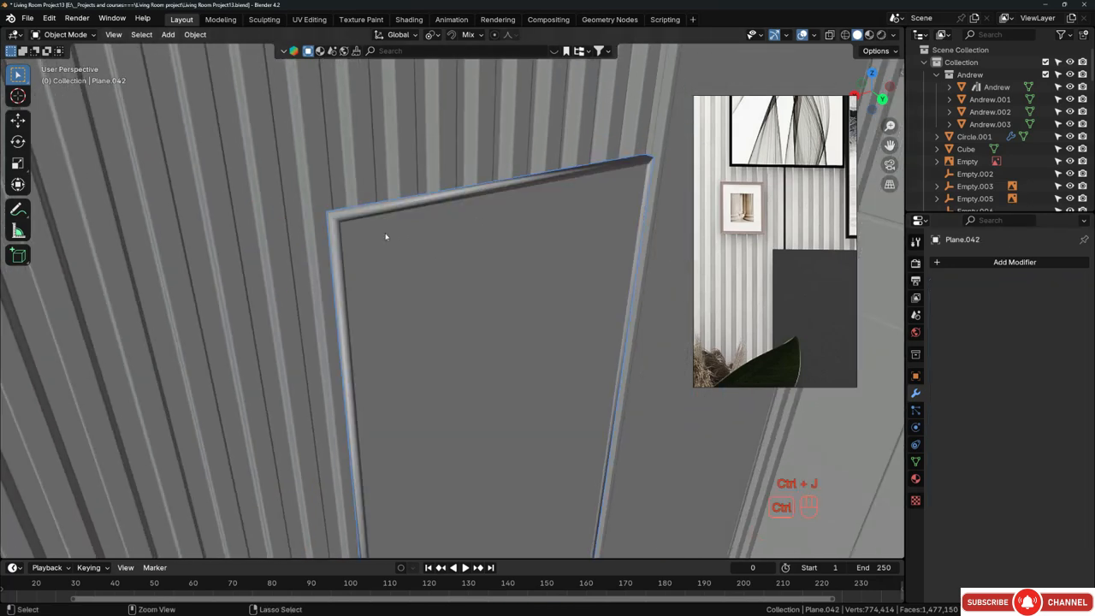
{"action": "key", "text": "ctrl+z"}
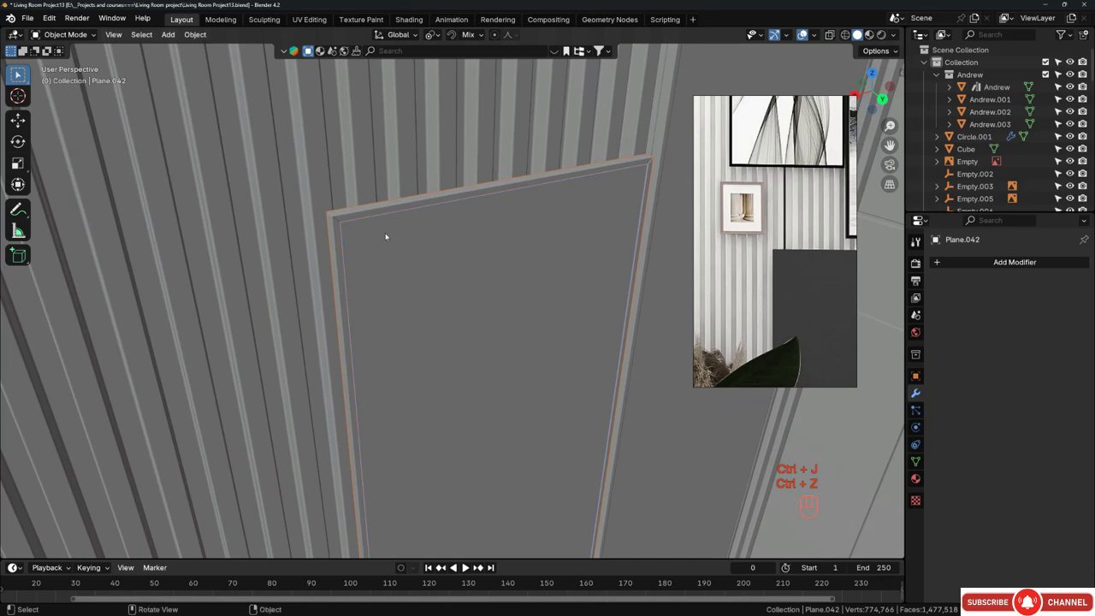
{"action": "middle_click_drag", "start_coordinate": [390, 221], "coordinate": [402, 223]}
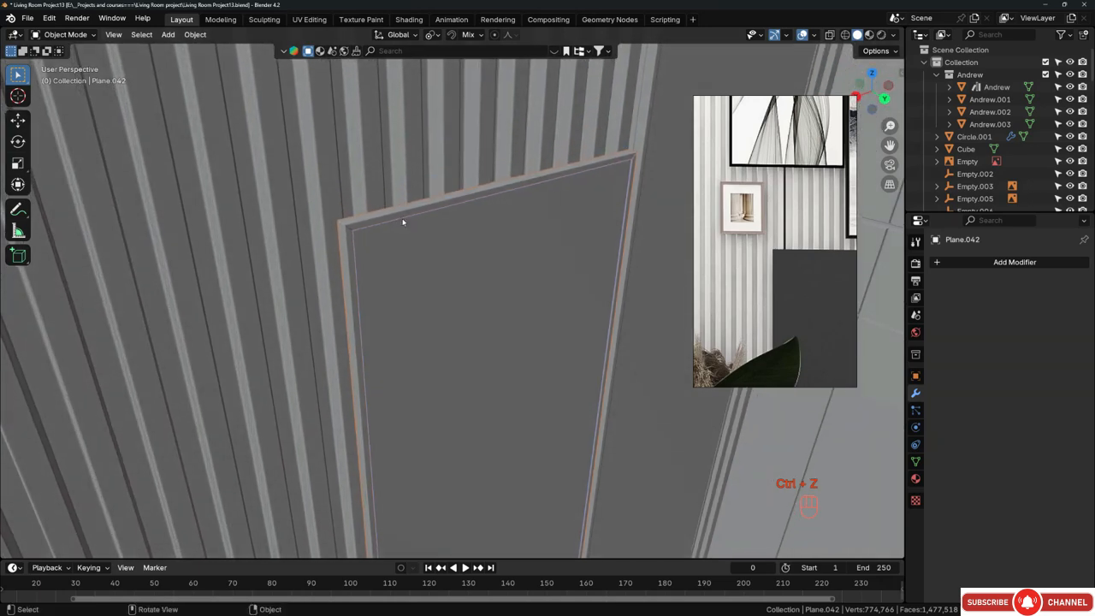
{"action": "scroll", "coordinate": [355, 229], "scroll_direction": "up", "scroll_amount": 2}
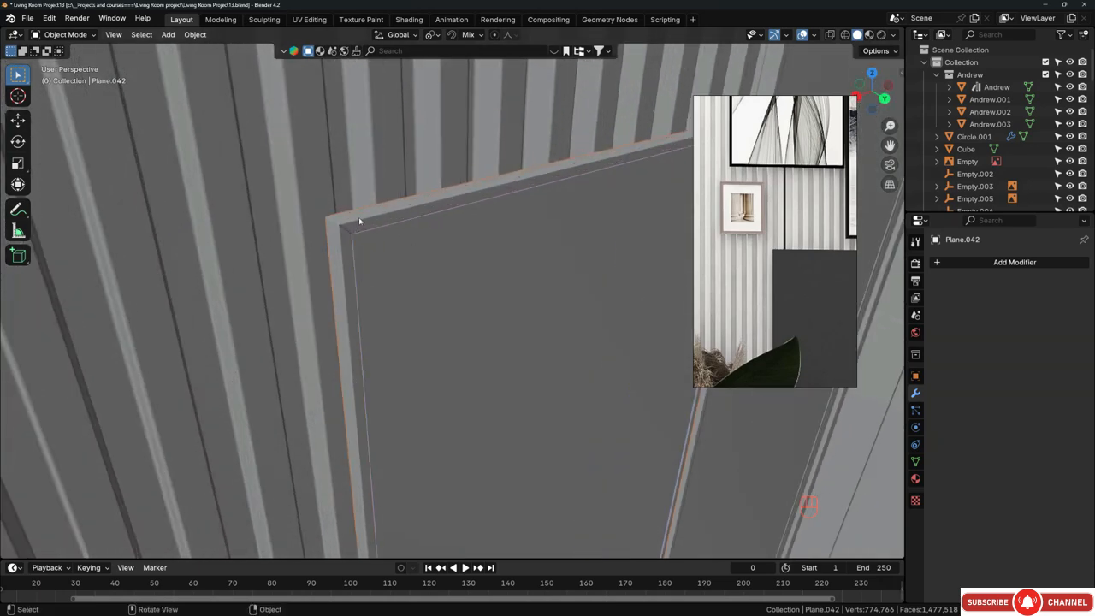
{"action": "left_click", "coordinate": [359, 220]}
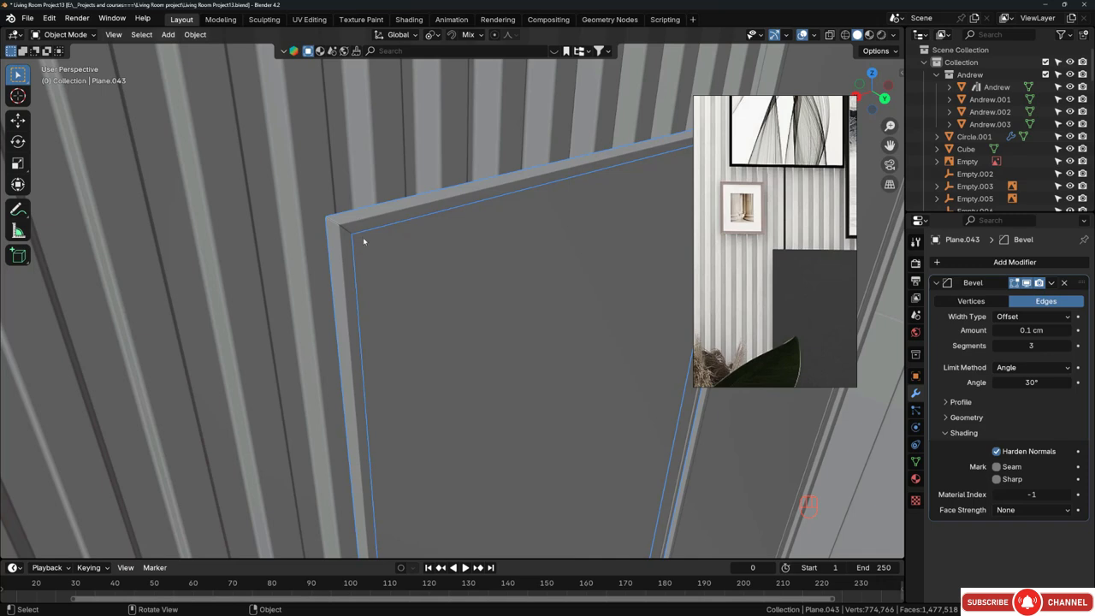
{"action": "left_click", "coordinate": [405, 268], "text": "shift"}
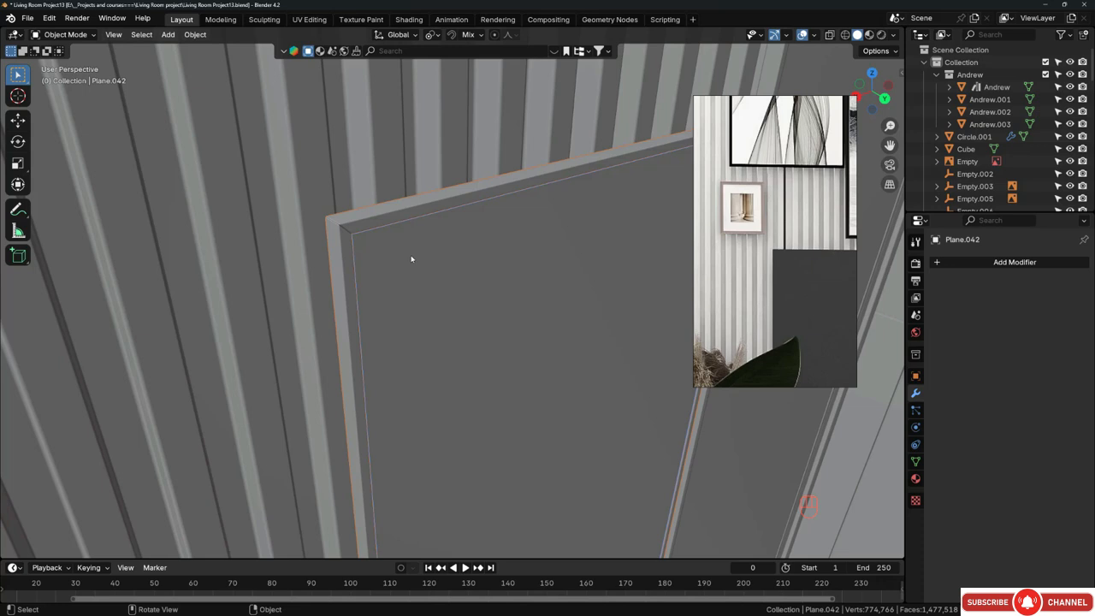
{"action": "key", "text": "ctrl+j"}
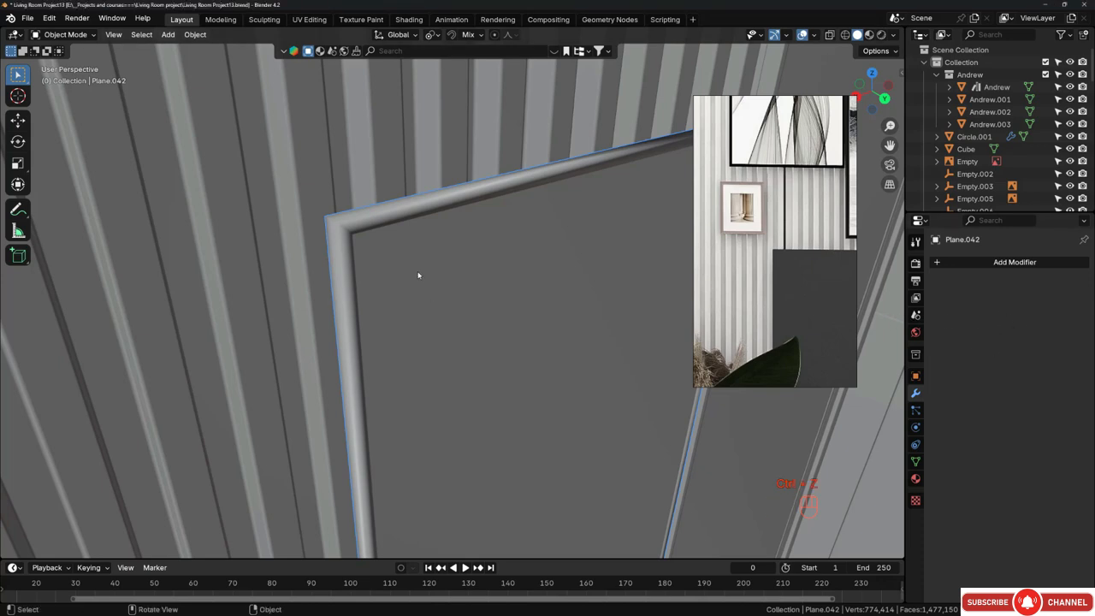
{"action": "key", "text": "ctrl+z"}
{"action": "key", "text": "ctrl+z"}
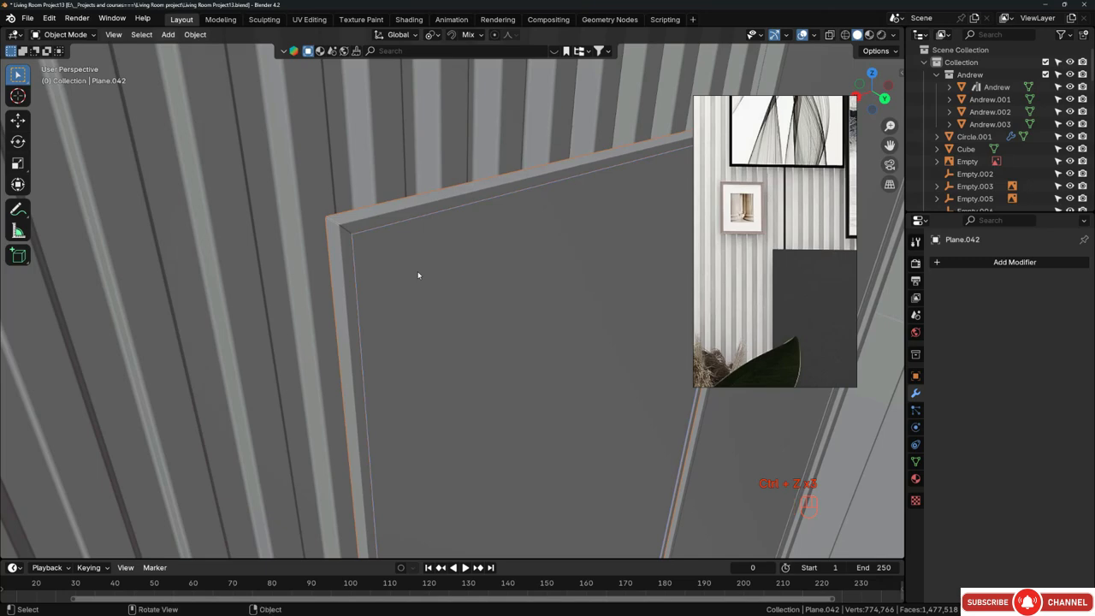
Step: Join the picture panel with its frame, using the frame as the active object so its Bevel modifier is kept
{"action": "middle_click_drag", "start_coordinate": [418, 254], "coordinate": [504, 309]}
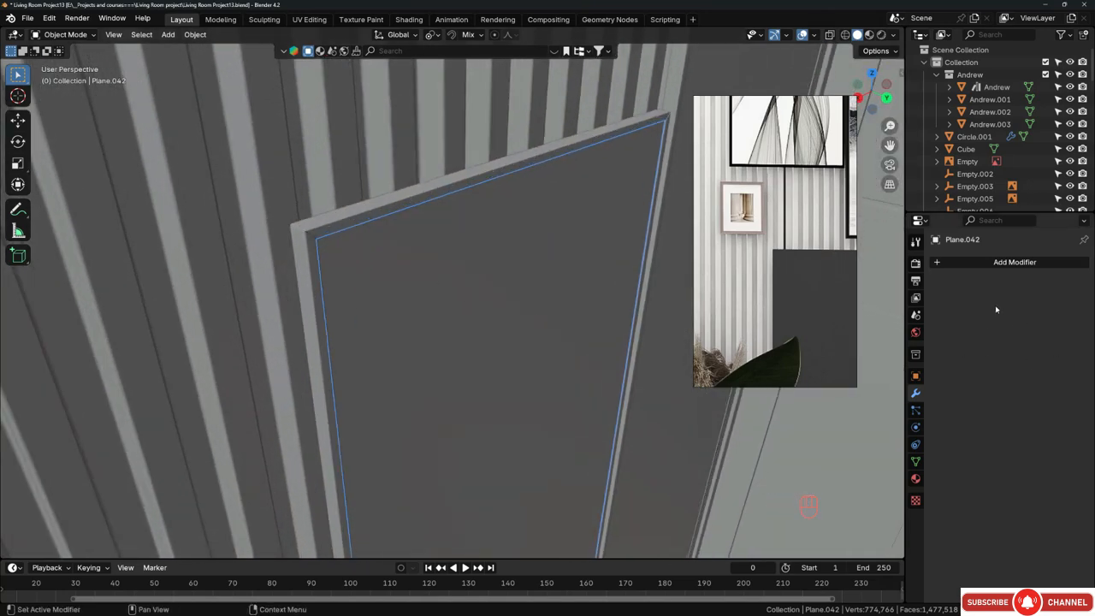
{"action": "left_click", "coordinate": [339, 227], "text": "shift"}
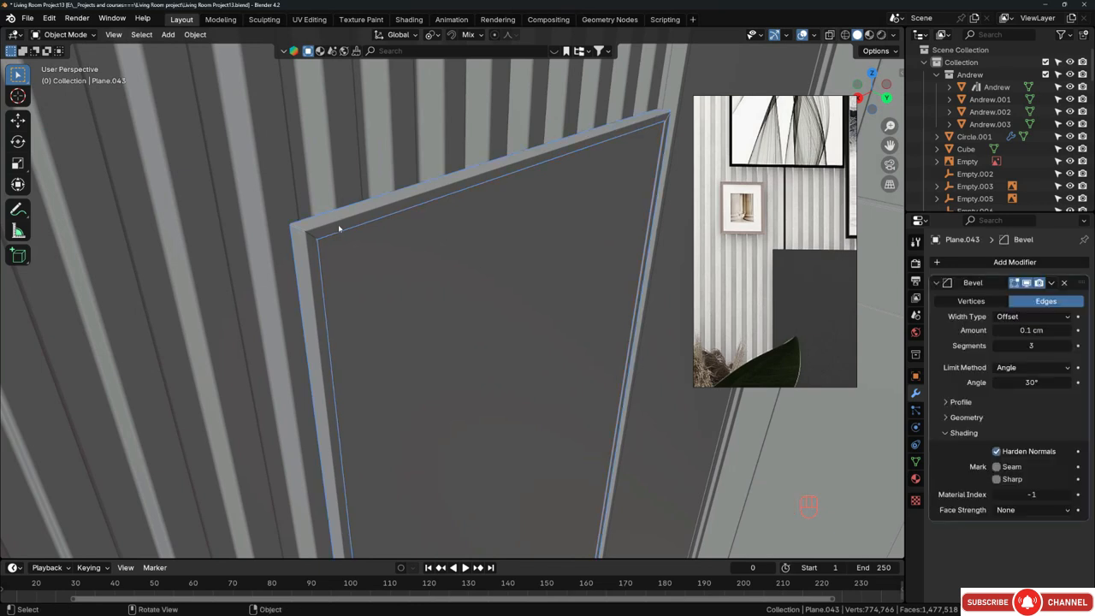
{"action": "key", "text": "ctrl+j"}
{"action": "middle_click_drag", "start_coordinate": [347, 240], "coordinate": [374, 271]}
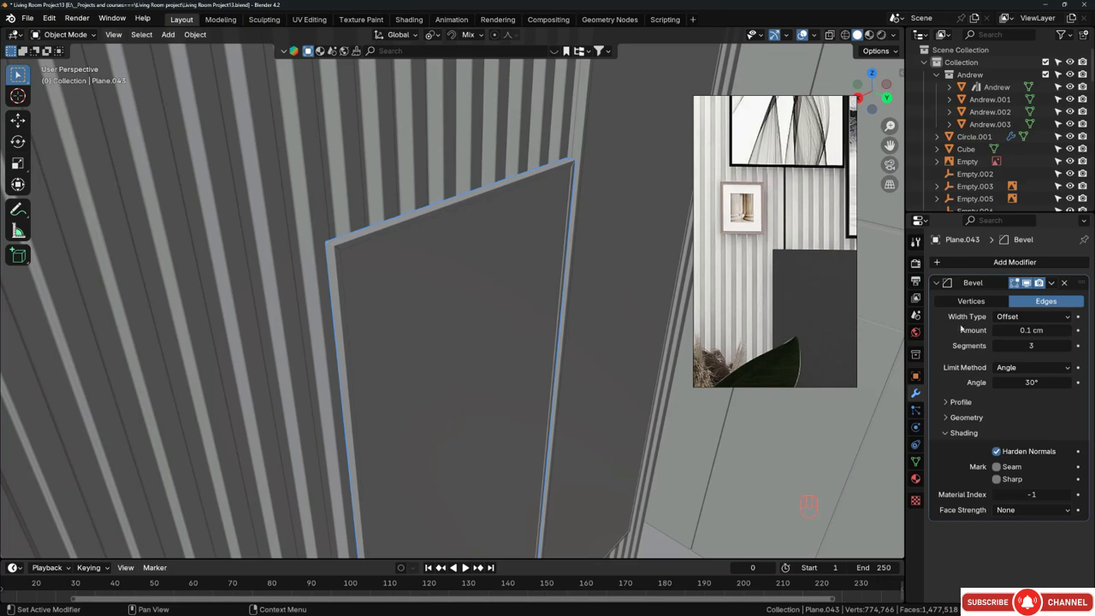
Step: Duplicate the framed picture along X toward the window and move the copy -39.812 cm along Z
{"action": "middle_click_drag", "start_coordinate": [597, 320], "coordinate": [454, 294]}
{"action": "key", "text": "shift+d"}
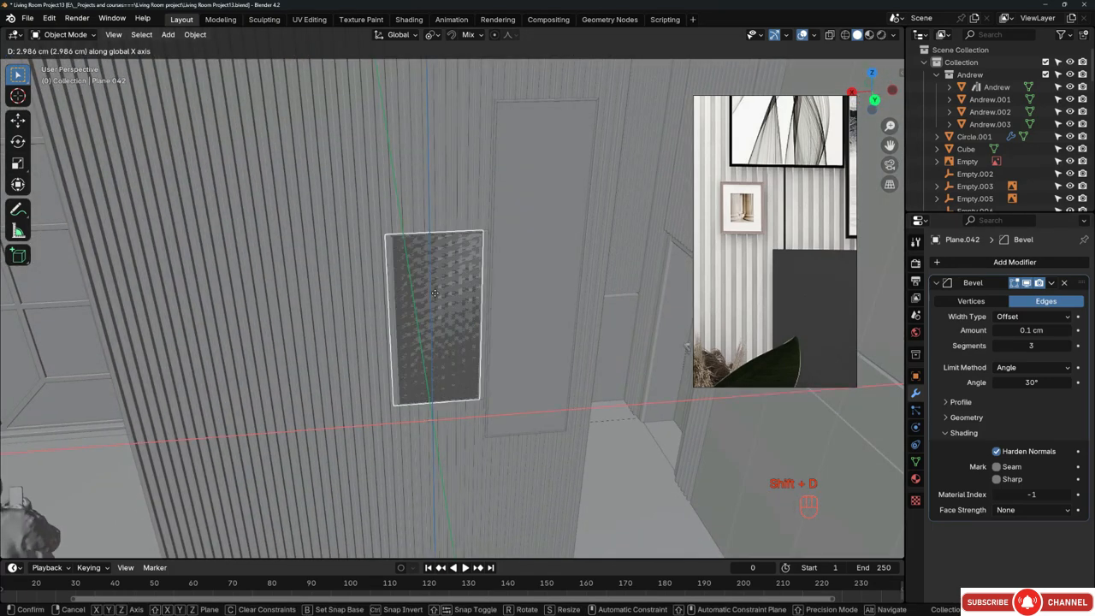
{"action": "key", "text": "x"}
{"action": "left_click", "coordinate": [365, 295]}
{"action": "middle_click_drag", "start_coordinate": [365, 295], "coordinate": [417, 273]}
{"action": "key", "text": "g"}
{"action": "key", "text": "z"}
{"action": "left_click", "coordinate": [417, 321]}
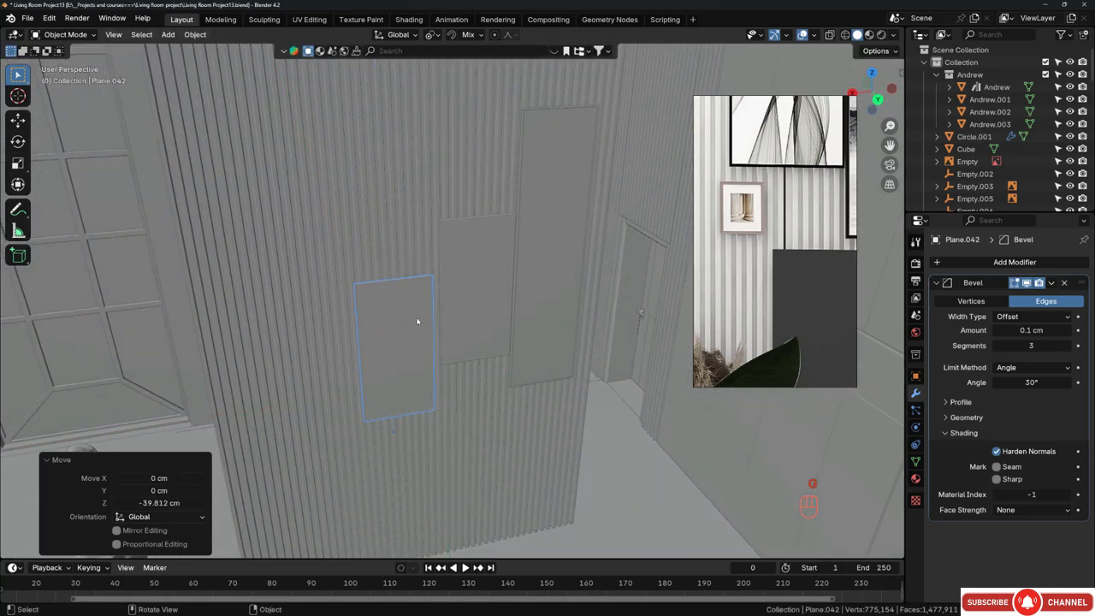
Step: Shorten the duplicated picture into a low rectangle by moving its top-edge vertices down along Z
{"action": "key", "text": "Tab"}
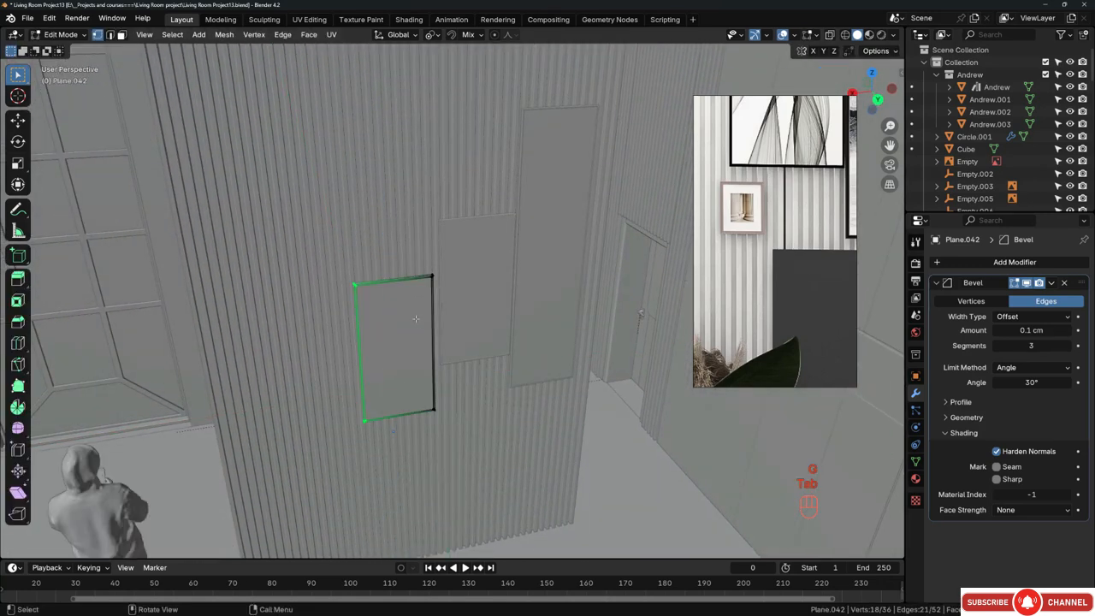
{"action": "key", "text": "z"}
{"action": "key", "text": "z"}
{"action": "middle_click_drag", "start_coordinate": [415, 318], "coordinate": [414, 304]}
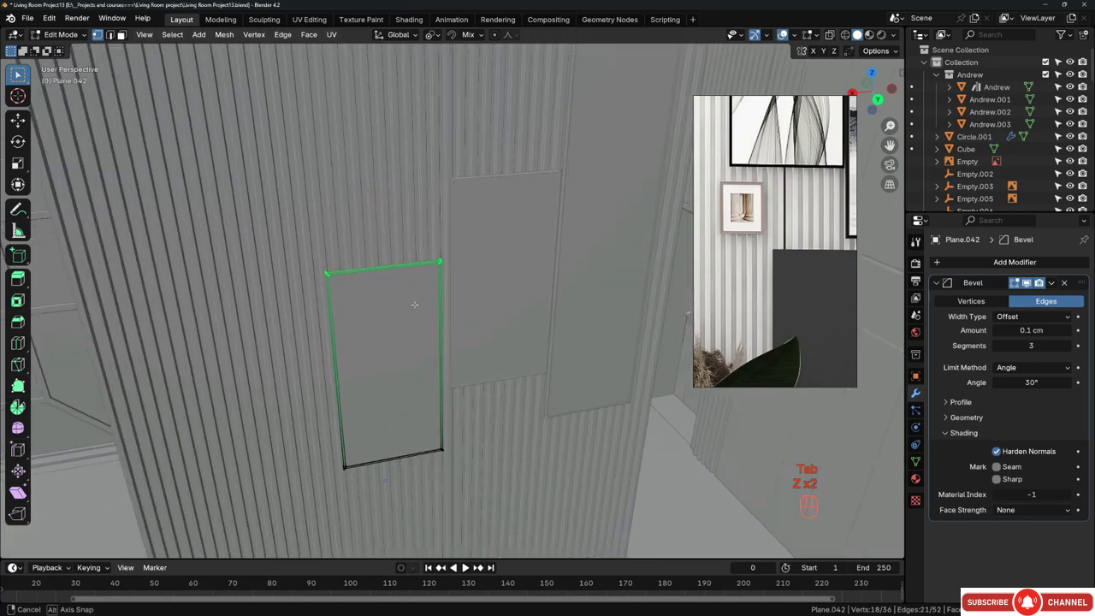
{"action": "key", "text": "g"}
{"action": "key", "text": "z"}
{"action": "left_click", "coordinate": [428, 441]}
Step: Extend the duplicated picture's door-side edge along negative X until it reaches beneath the large picture above
{"action": "middle_click_drag", "start_coordinate": [429, 441], "coordinate": [408, 335], "text": "shift"}
{"action": "scroll", "coordinate": [423, 324], "scroll_direction": "up", "scroll_amount": 2}
{"action": "key", "text": "z"}
{"action": "left_click", "coordinate": [439, 342]}
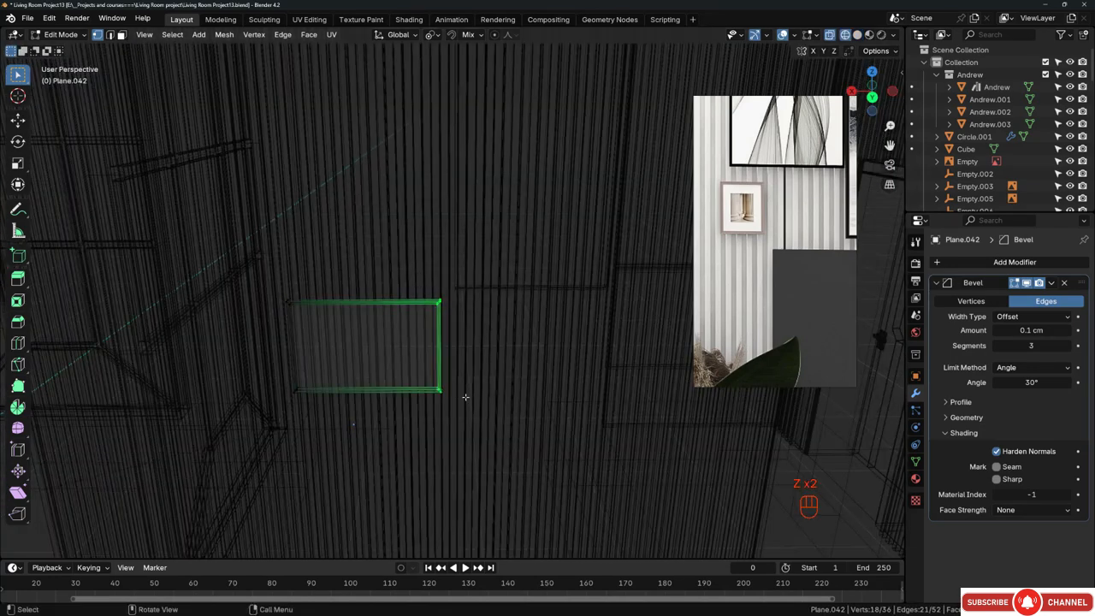
{"action": "key", "text": "z"}
{"action": "key", "text": "g"}
{"action": "key", "text": "x"}
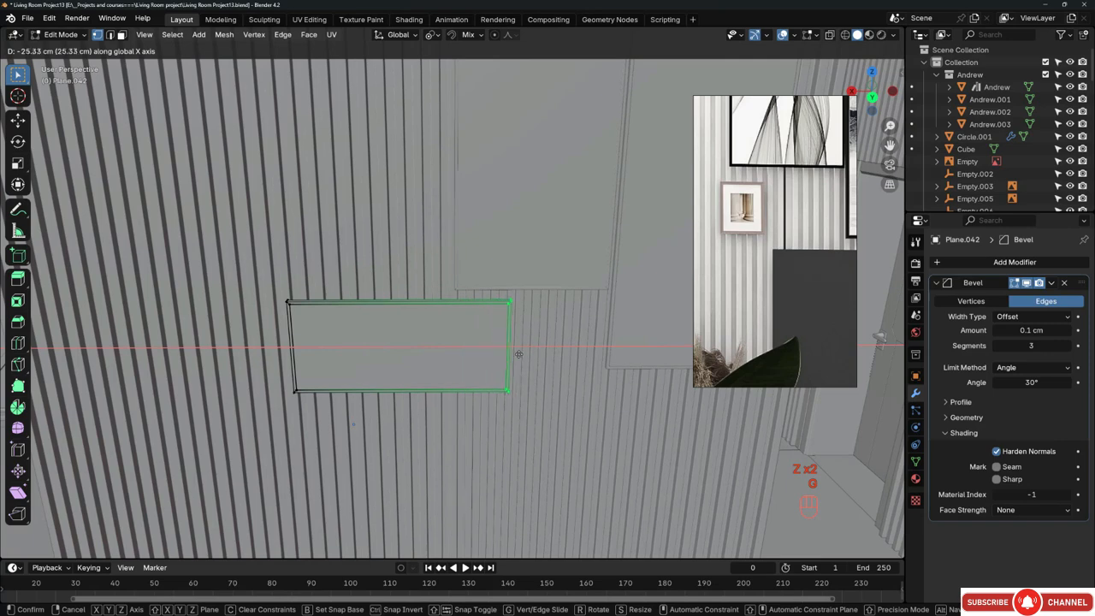
{"action": "left_click", "coordinate": [525, 355]}
Step: Narrow the duplicated picture by moving its window-side vertices -51.185 cm along X
{"action": "key", "text": "z"}
{"action": "left_click_drag", "start_coordinate": [255, 275], "coordinate": [348, 459]}
{"action": "key", "text": "z"}
{"action": "key", "text": "g"}
{"action": "key", "text": "x"}
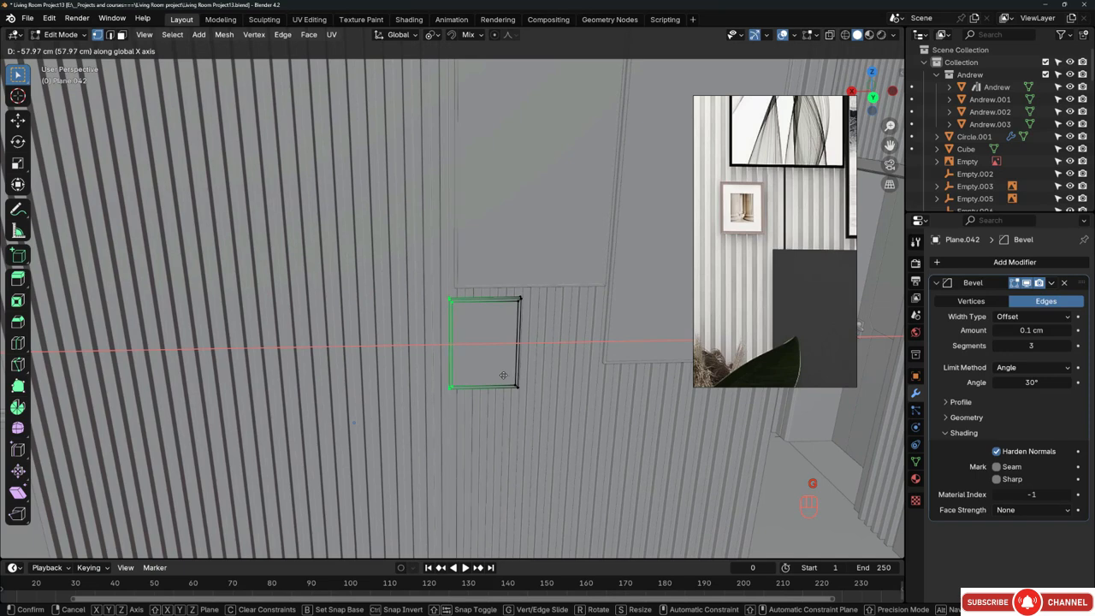
{"action": "left_click", "coordinate": [484, 375]}
Step: Narrow the small picture further by moving its door-side vertices 9.0136 cm along X
{"action": "key", "text": "z"}
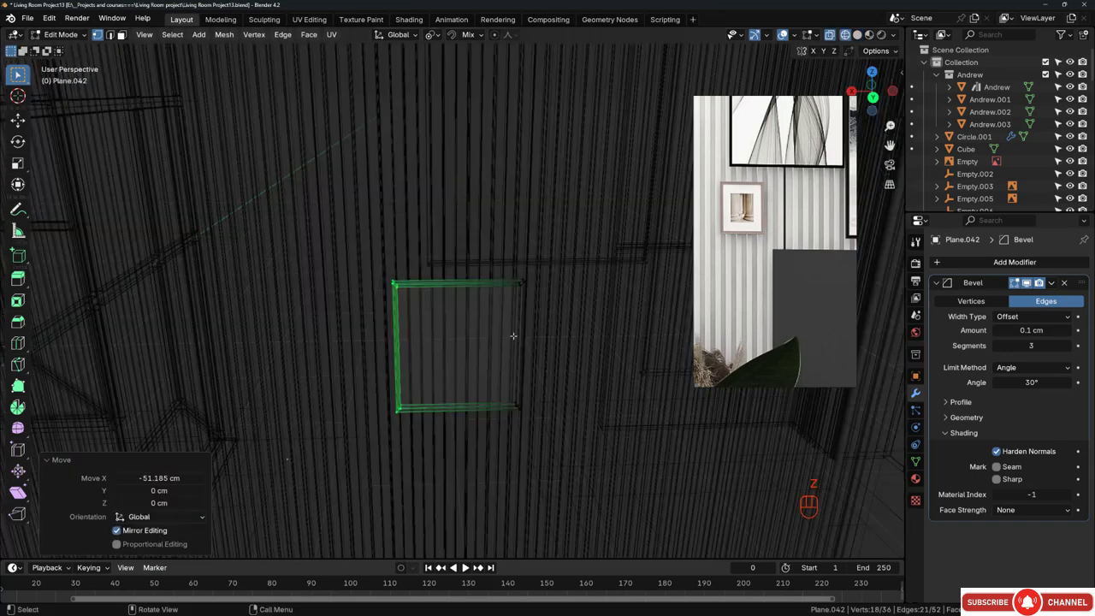
{"action": "left_click_drag", "start_coordinate": [489, 246], "coordinate": [542, 412]}
{"action": "key", "text": "z"}
{"action": "middle_click_drag", "start_coordinate": [560, 454], "coordinate": [517, 355]}
{"action": "key", "text": "g"}
{"action": "key", "text": "x"}
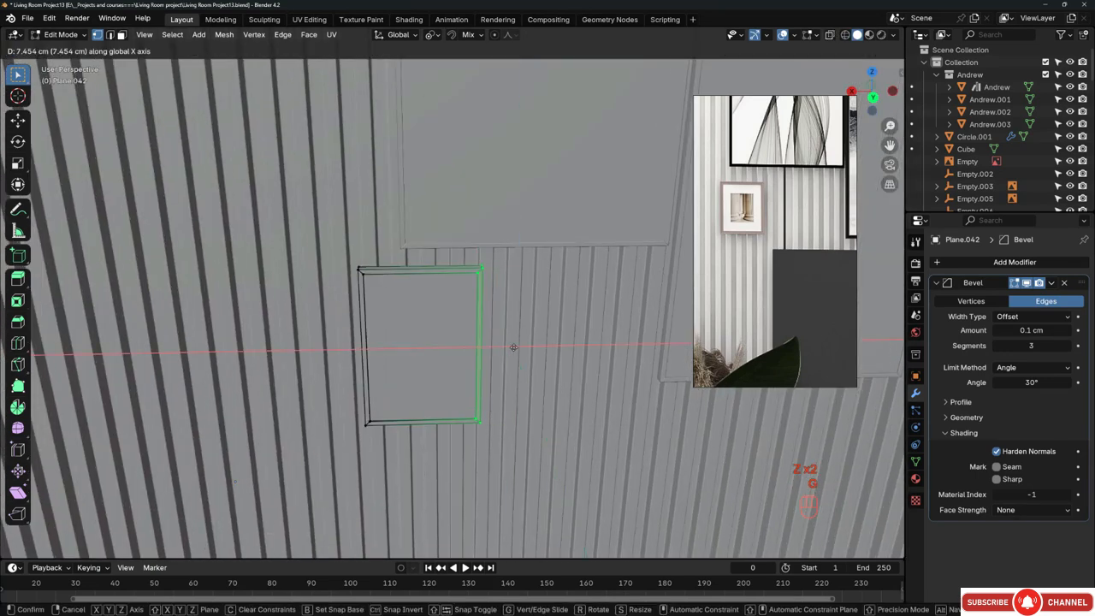
{"action": "left_click", "coordinate": [508, 346]}
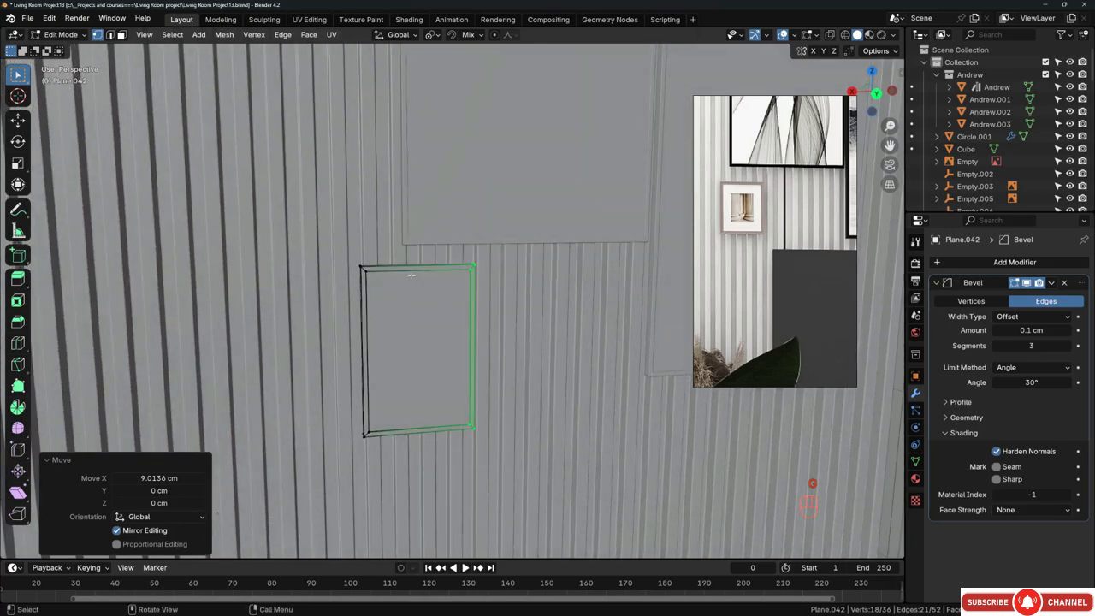
Step: Move the small picture's top-edge vertices -4.4328 cm along Z and compare its size with the reference image
{"action": "key", "text": "z"}
{"action": "left_click_drag", "start_coordinate": [306, 209], "coordinate": [524, 316]}
{"action": "key", "text": "z"}
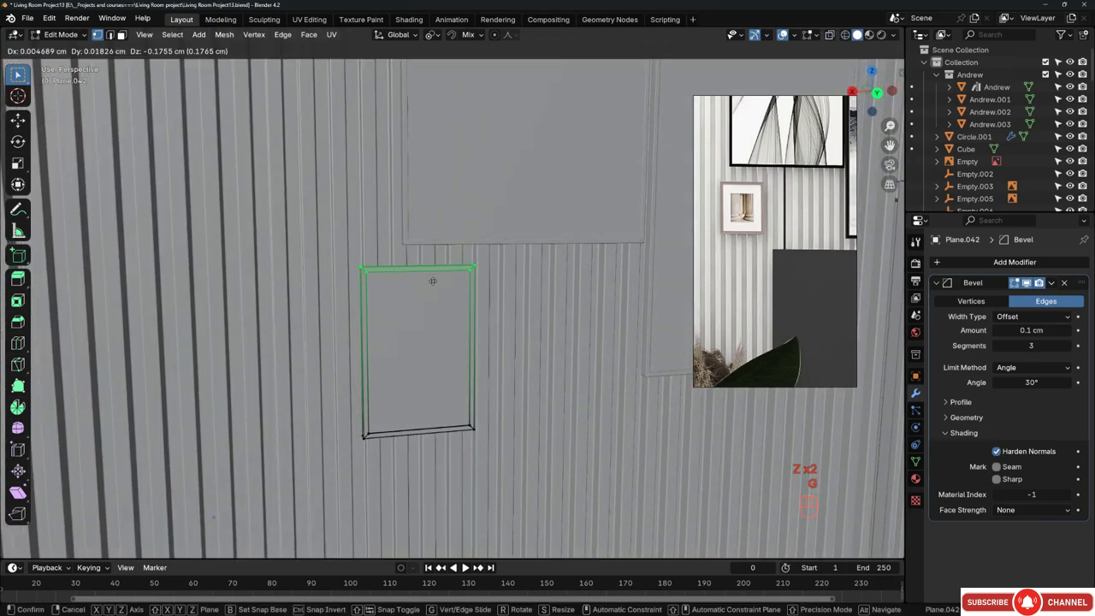
{"action": "key", "text": "g"}
{"action": "left_click", "coordinate": [430, 299]}
{"action": "scroll", "coordinate": [412, 360], "scroll_direction": "up", "scroll_amount": 1}
{"action": "scroll", "coordinate": [411, 359], "scroll_direction": "down", "scroll_amount": 8}
{"action": "middle_click_drag", "start_coordinate": [411, 359], "coordinate": [404, 407]}
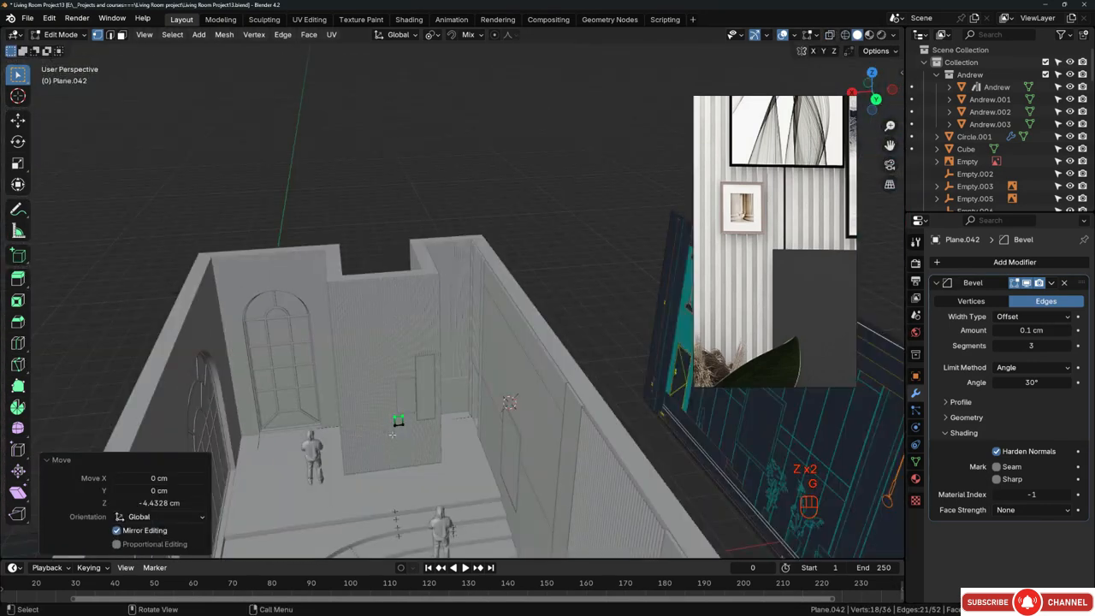
{"action": "scroll", "coordinate": [404, 407], "scroll_direction": "up", "scroll_amount": 5}
{"action": "scroll", "coordinate": [404, 407], "scroll_direction": "up", "scroll_amount": 3}
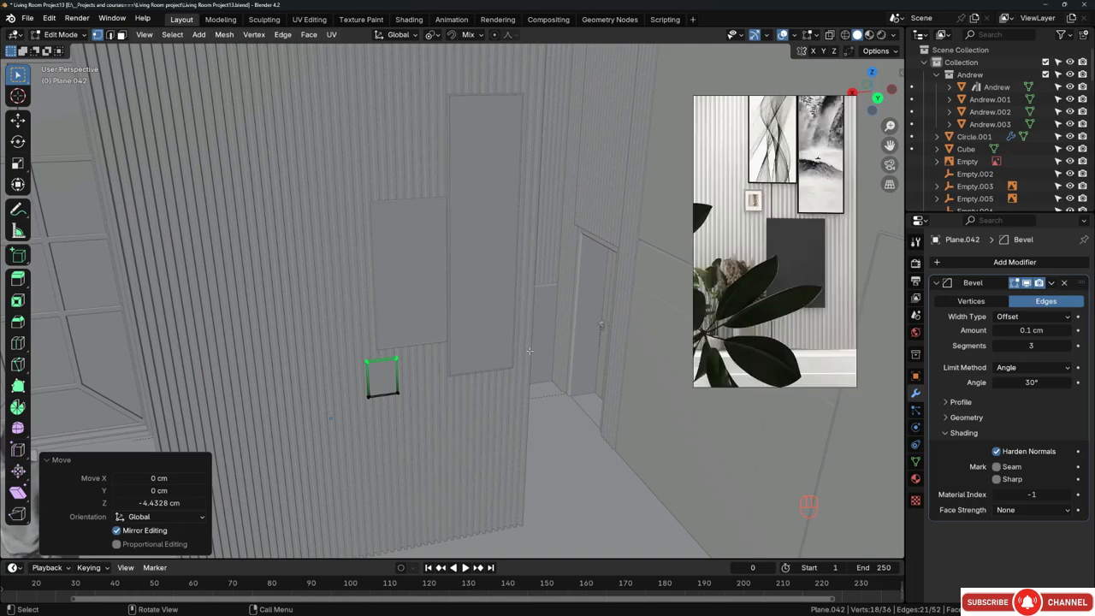
{"action": "scroll", "coordinate": [402, 407], "scroll_direction": "up", "scroll_amount": 2}
Step: Leave mesh editing, duplicate the small picture to a position below it, and shift the copy -22.647 cm along X
{"action": "middle_click_drag", "start_coordinate": [395, 376], "coordinate": [413, 326], "text": "shift"}
{"action": "key", "text": "a"}
{"action": "key", "text": "Tab"}
{"action": "key", "text": "shift+d"}
{"action": "left_click", "coordinate": [382, 362]}
{"action": "key", "text": "g"}
{"action": "left_click", "coordinate": [429, 357]}
{"action": "scroll", "coordinate": [396, 338], "scroll_direction": "up", "scroll_amount": 3}
{"action": "scroll", "coordinate": [429, 314], "scroll_direction": "up", "scroll_amount": 1}
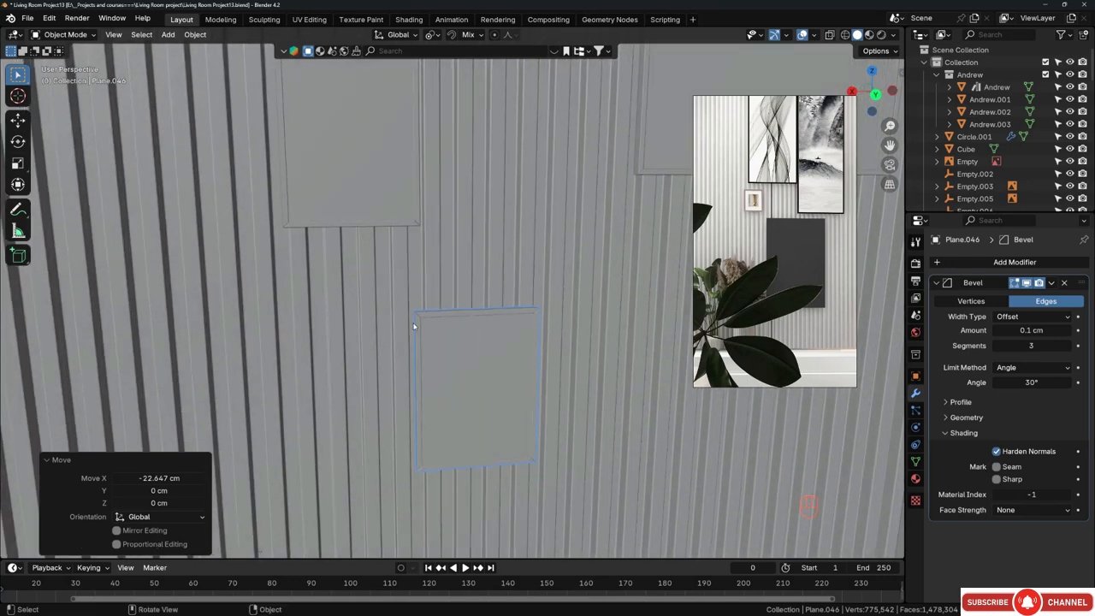
Step: Raise the duplicated small picture along Z and shift it -2.5469 cm along X on the slatted wall
{"action": "middle_click_drag", "start_coordinate": [476, 315], "coordinate": [459, 341]}
{"action": "key", "text": "g"}
{"action": "key", "text": "y"}
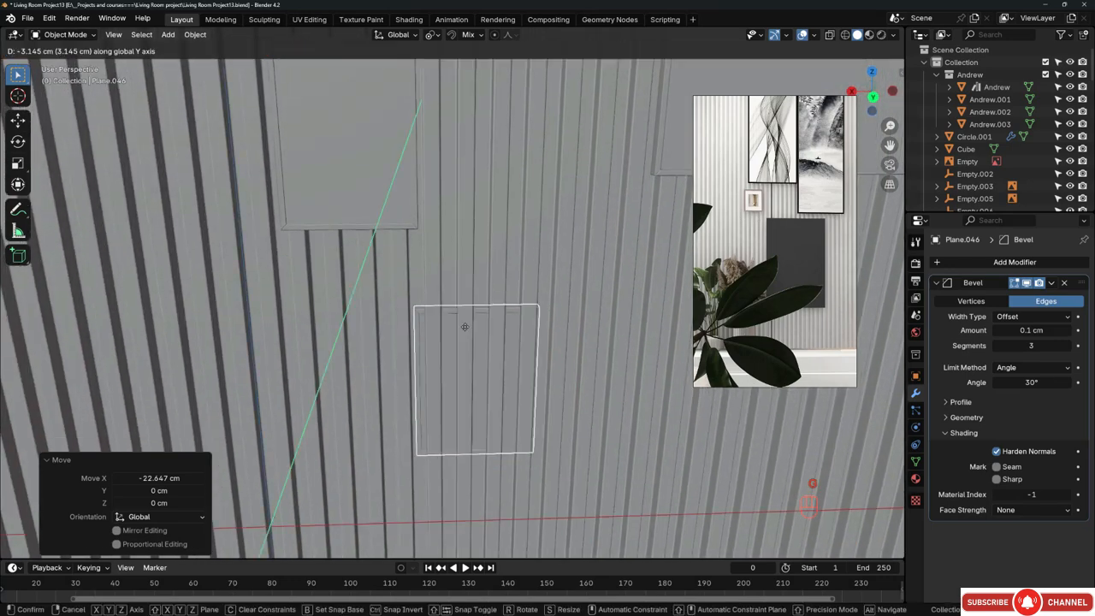
{"action": "key", "text": "z"}
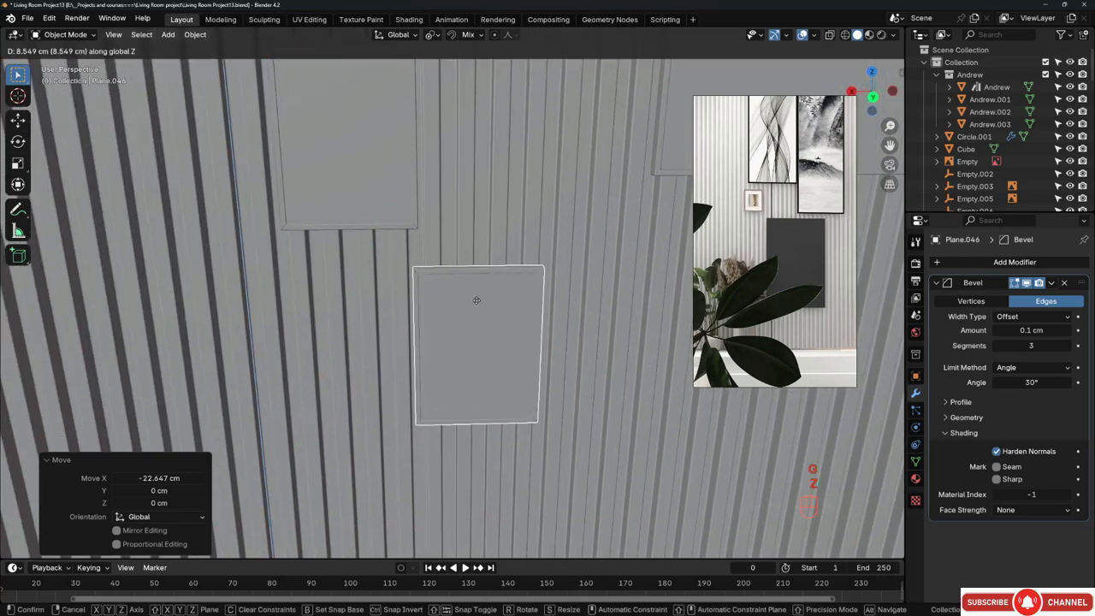
{"action": "left_click", "coordinate": [477, 309]}
{"action": "key", "text": "g"}
{"action": "right_click", "coordinate": [477, 309]}
{"action": "middle_click_drag", "start_coordinate": [476, 309], "coordinate": [453, 302]}
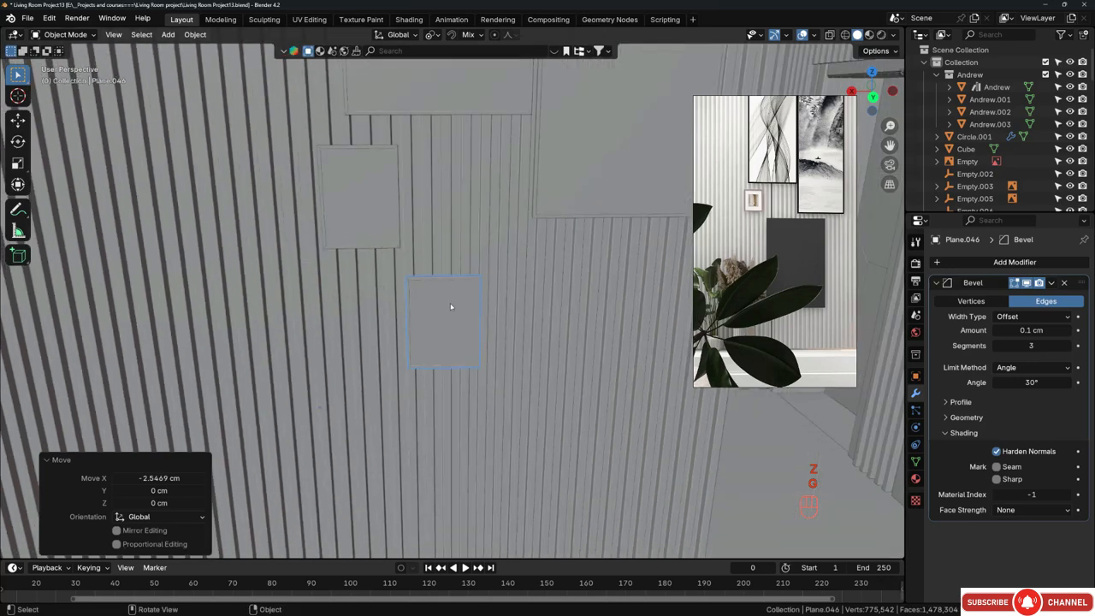
Step: Enter mesh editing and widen the copied picture by moving its door-side vertices about -39 cm along X
{"action": "key", "text": "Tab"}
{"action": "scroll", "coordinate": [421, 273], "scroll_direction": "down", "scroll_amount": 1}
{"action": "key", "text": "z"}
{"action": "left_click_drag", "start_coordinate": [439, 256], "coordinate": [483, 393]}
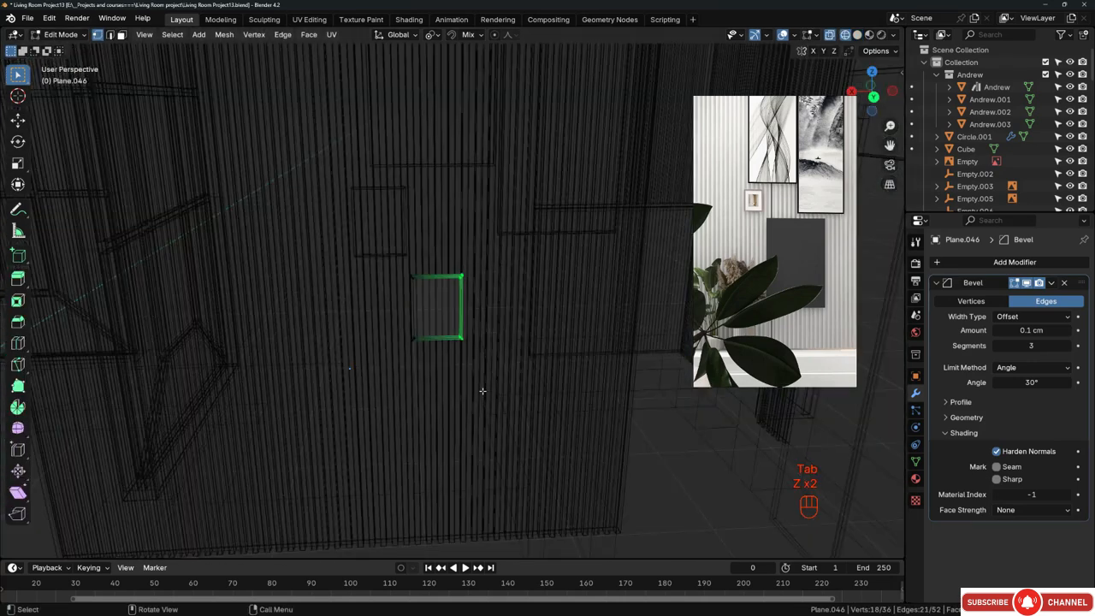
{"action": "key", "text": "z"}
{"action": "middle_click_drag", "start_coordinate": [484, 313], "coordinate": [475, 312]}
{"action": "key", "text": "g"}
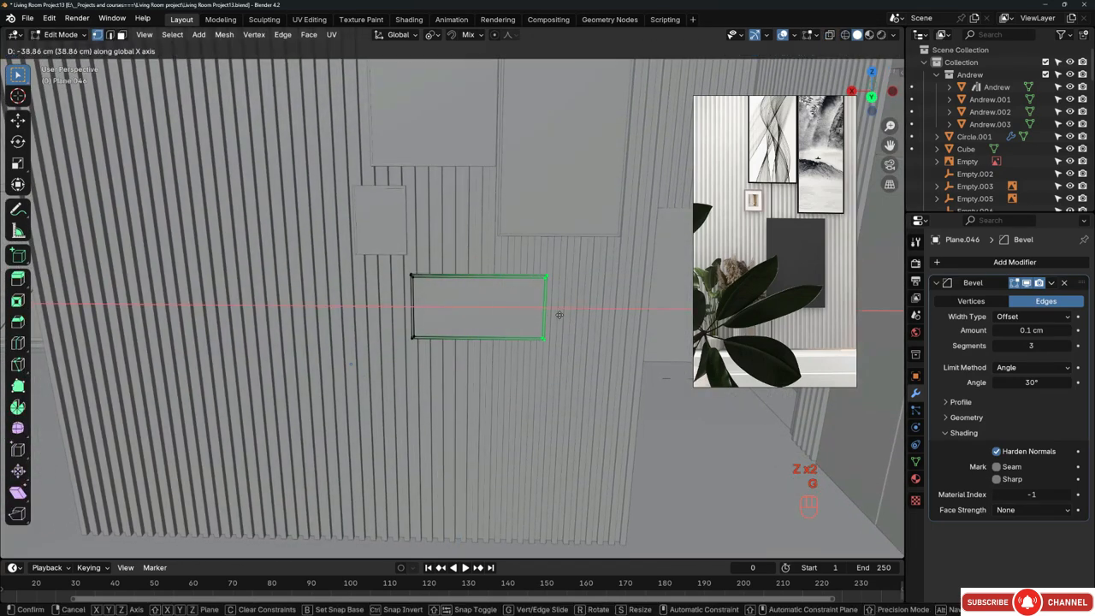
{"action": "left_click", "coordinate": [561, 315]}
Step: Lower the copied picture's bottom-edge vertices along Z, then leave mesh editing and clear the selection
{"action": "key", "text": "z"}
{"action": "left_click_drag", "start_coordinate": [389, 321], "coordinate": [560, 352]}
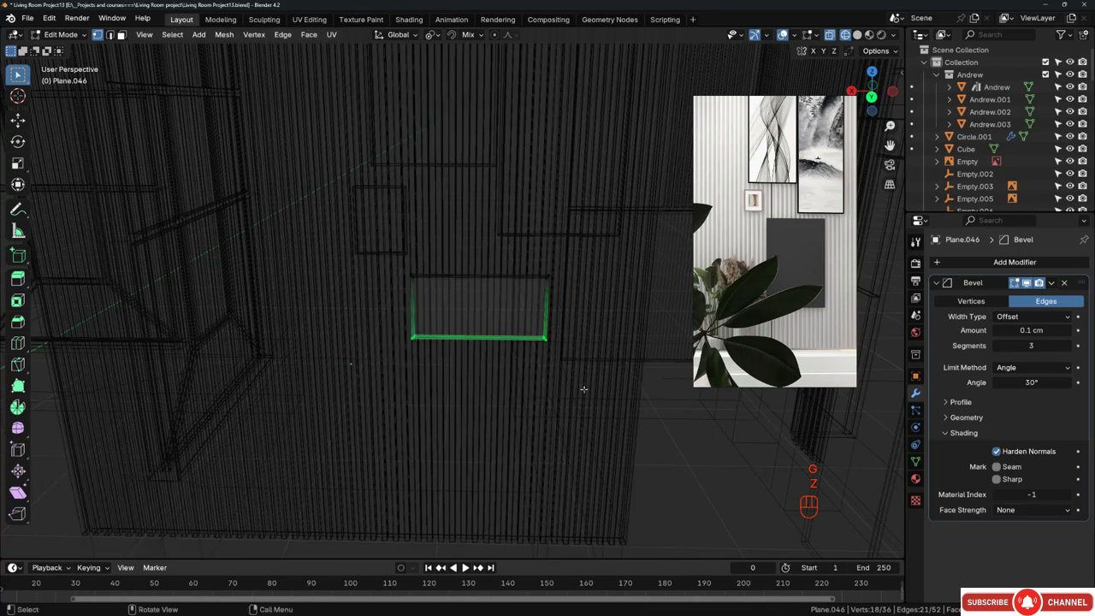
{"action": "key", "text": "z"}
{"action": "middle_click_drag", "start_coordinate": [581, 389], "coordinate": [430, 365]}
{"action": "key", "text": "g"}
{"action": "key", "text": "z"}
{"action": "left_click", "coordinate": [470, 408]}
{"action": "key", "text": "Tab"}
{"action": "key", "text": "alt+a"}
Step: Select the large picture panel on the long panelled wall and adjust its position against the wall in top view
{"action": "scroll", "coordinate": [404, 306], "scroll_direction": "down", "scroll_amount": 2}
{"action": "scroll", "coordinate": [404, 306], "scroll_direction": "down", "scroll_amount": 2}
{"action": "middle_click_drag", "start_coordinate": [404, 305], "coordinate": [472, 287]}
{"action": "middle_click_drag", "start_coordinate": [514, 292], "coordinate": [468, 203]}
{"action": "scroll", "coordinate": [534, 231], "scroll_direction": "up", "scroll_amount": 2}
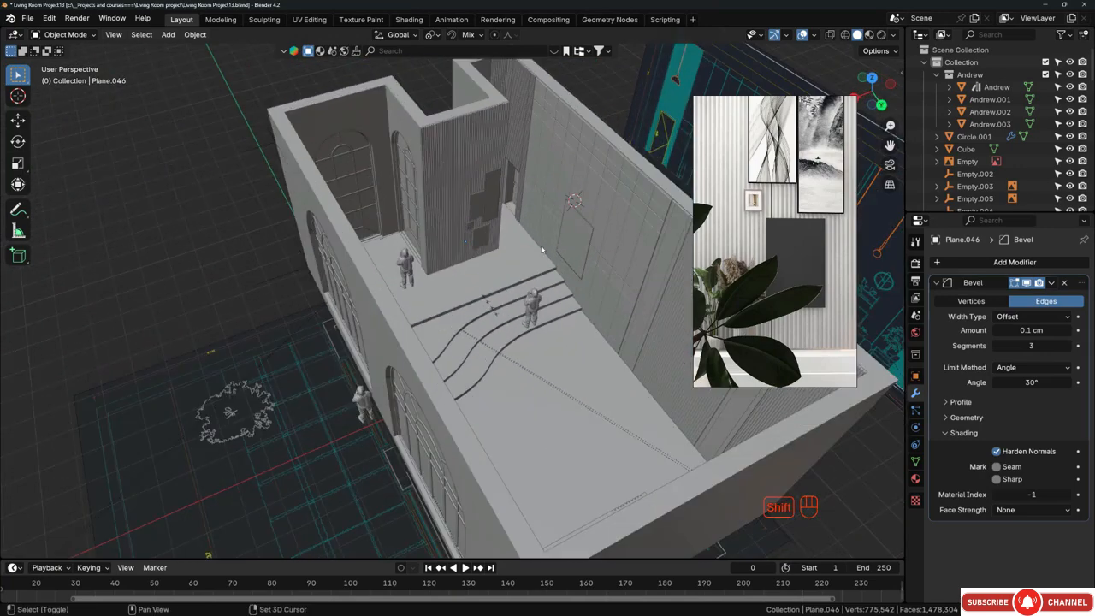
{"action": "middle_click_drag", "start_coordinate": [534, 231], "coordinate": [500, 248], "text": "shift"}
{"action": "middle_click_drag", "start_coordinate": [500, 248], "coordinate": [476, 266]}
{"action": "scroll", "coordinate": [476, 266], "scroll_direction": "up", "scroll_amount": 5}
{"action": "scroll", "coordinate": [469, 277], "scroll_direction": "up", "scroll_amount": 3}
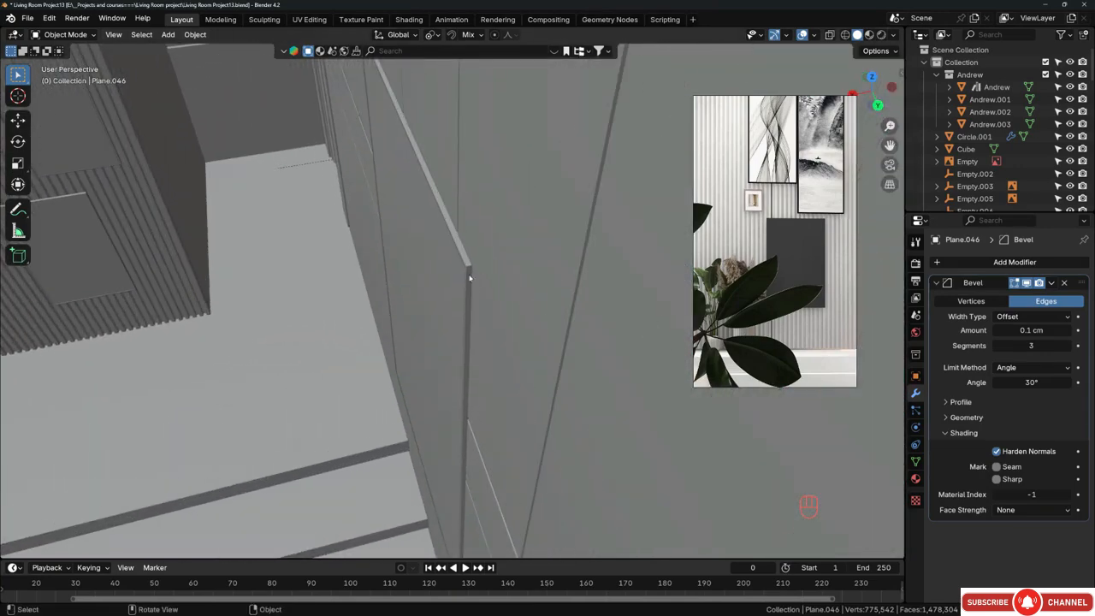
{"action": "left_click", "coordinate": [448, 282]}
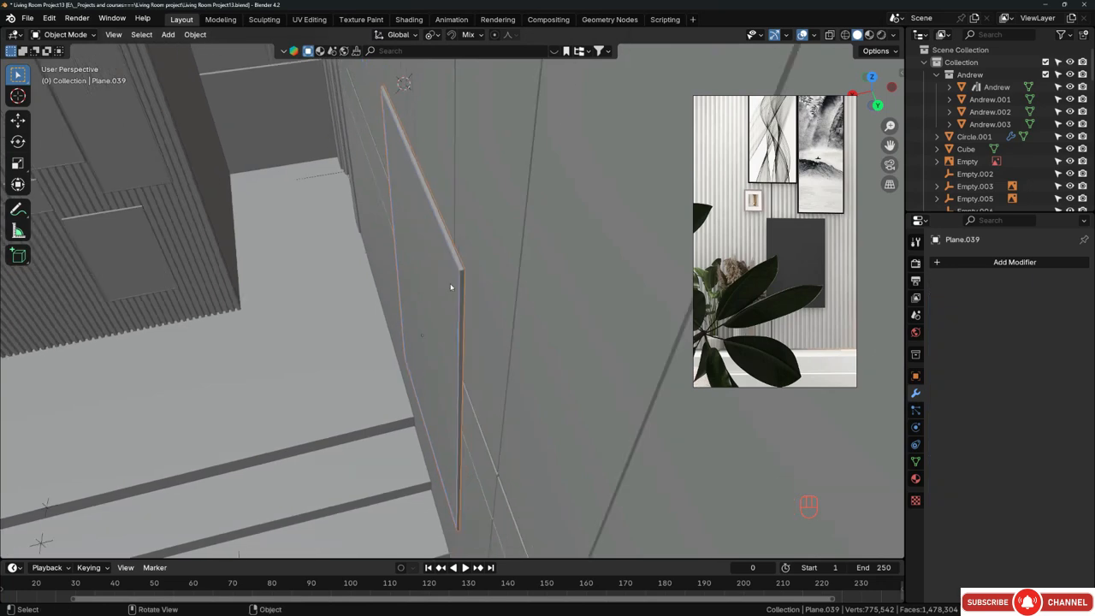
{"action": "key", "text": "KP_7"}
{"action": "scroll", "coordinate": [413, 214], "scroll_direction": "up", "scroll_amount": 4}
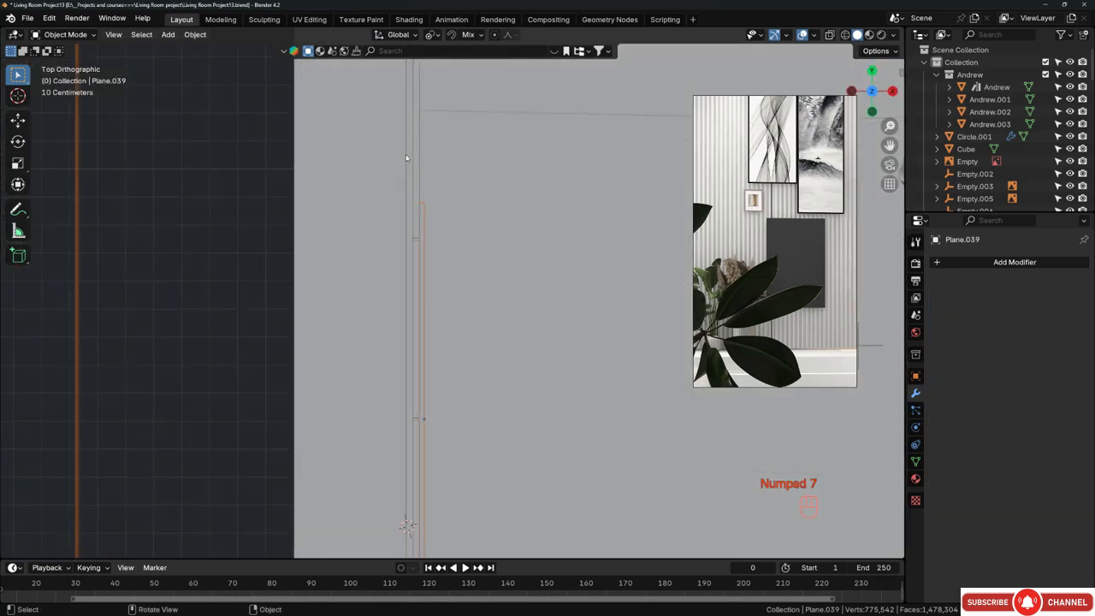
{"action": "scroll", "coordinate": [419, 224], "scroll_direction": "up", "scroll_amount": 2}
{"action": "key", "text": "g"}
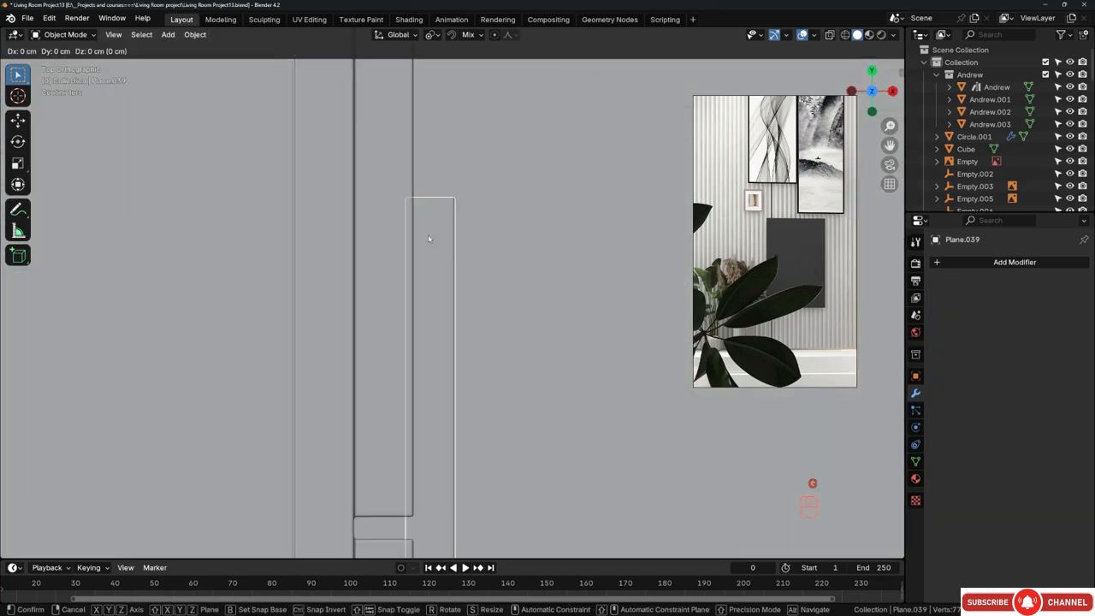
{"action": "left_click", "coordinate": [445, 239], "text": "shift"}
Step: Examine the whole room model from several angles, checking the wall decor, arched windows and reference drawings
{"action": "middle_click_drag", "start_coordinate": [445, 240], "coordinate": [402, 266]}
{"action": "scroll", "coordinate": [432, 286], "scroll_direction": "down", "scroll_amount": 4}
{"action": "scroll", "coordinate": [433, 286], "scroll_direction": "up", "scroll_amount": 5}
{"action": "scroll", "coordinate": [459, 272], "scroll_direction": "down", "scroll_amount": 5}
{"action": "scroll", "coordinate": [261, 266], "scroll_direction": "down", "scroll_amount": 5}
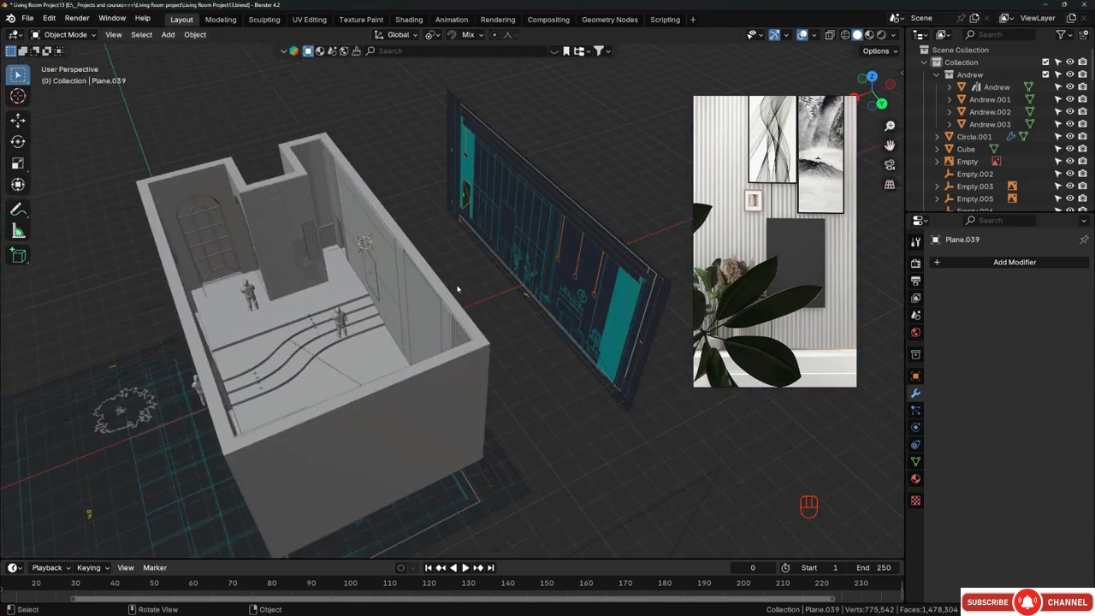
{"action": "middle_click_drag", "start_coordinate": [300, 295], "coordinate": [329, 299]}
{"action": "middle_click_drag", "start_coordinate": [360, 299], "coordinate": [402, 316], "text": "shift"}
{"action": "scroll", "coordinate": [396, 311], "scroll_direction": "up", "scroll_amount": 5}
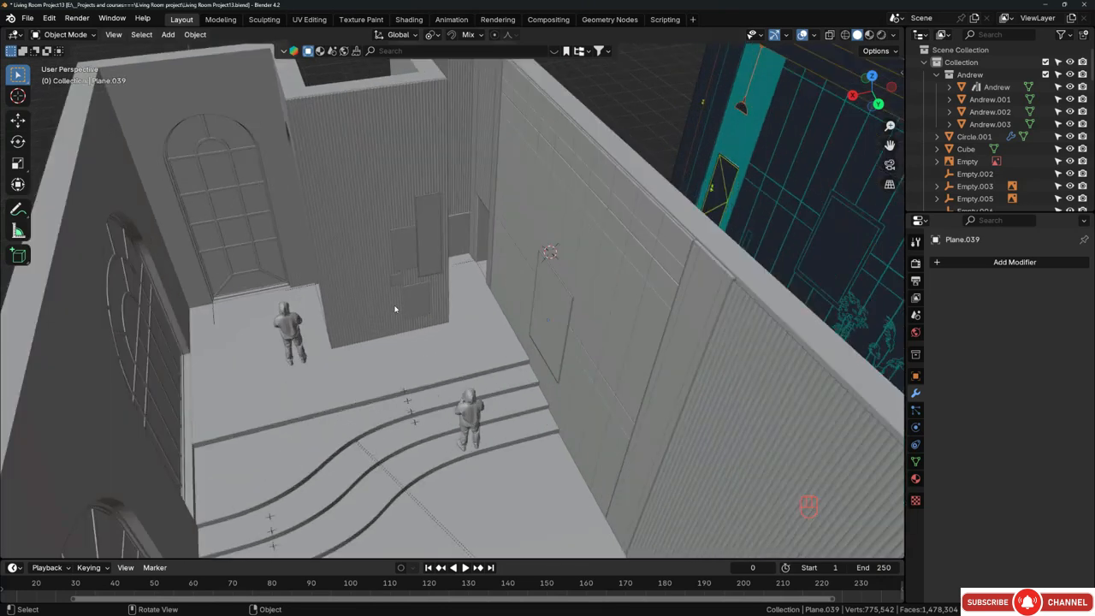
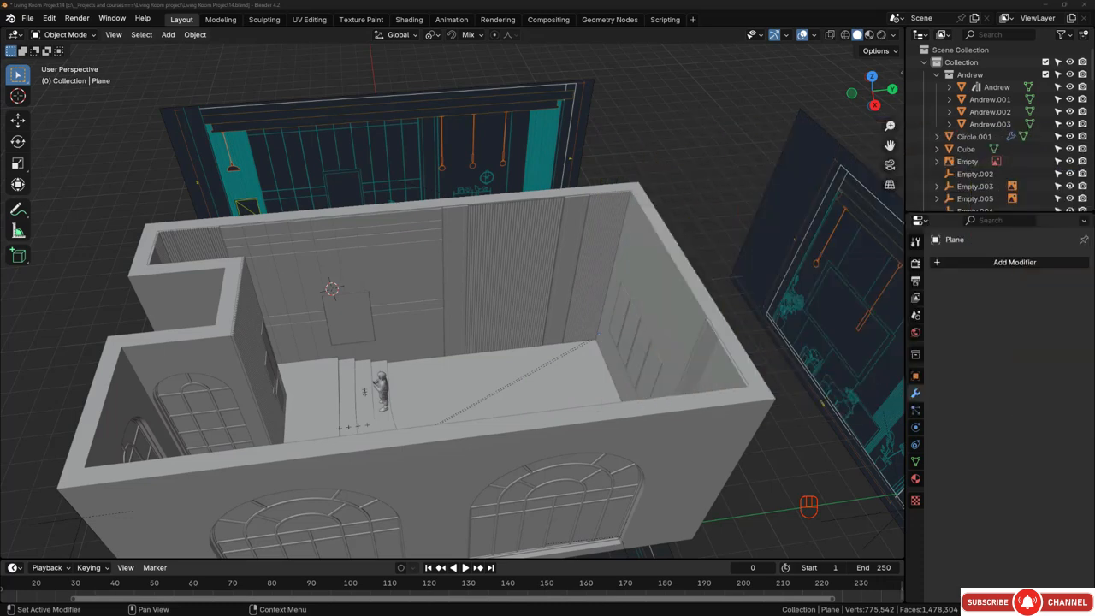
{"action": "scroll", "coordinate": [501, 285], "scroll_direction": "down", "scroll_amount": 3}
{"action": "middle_click_drag", "start_coordinate": [510, 288], "coordinate": [542, 298]}
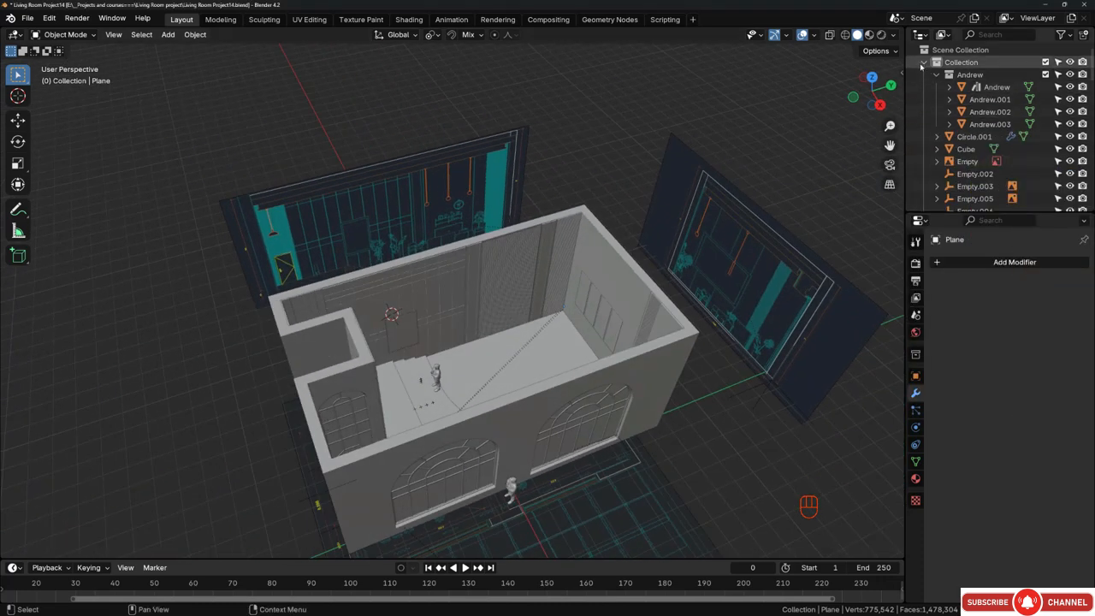
{"action": "middle_click_drag", "start_coordinate": [478, 312], "coordinate": [429, 314]}
{"action": "scroll", "coordinate": [430, 314], "scroll_direction": "up", "scroll_amount": 2}
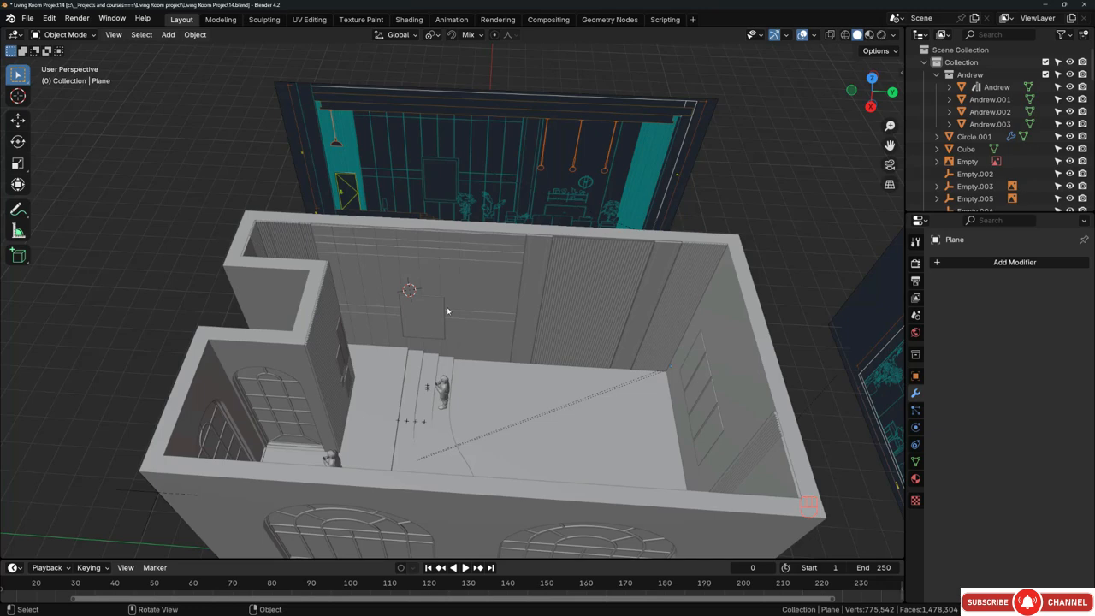
{"action": "scroll", "coordinate": [441, 287], "scroll_direction": "down", "scroll_amount": 3}
{"action": "middle_click_drag", "start_coordinate": [389, 399], "coordinate": [462, 357]}
{"action": "scroll", "coordinate": [462, 357], "scroll_direction": "up", "scroll_amount": 2}
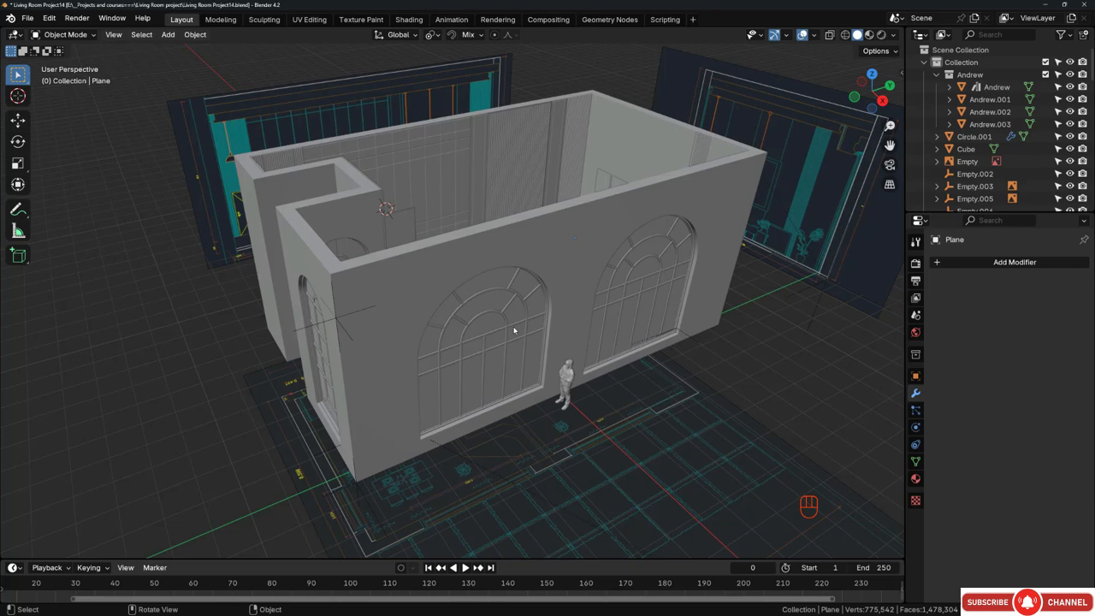
Step: Select the slatted panels in the narrow alcove and add the upper trim of the long panelled wall
{"action": "scroll", "coordinate": [513, 330], "scroll_direction": "down", "scroll_amount": 3}
{"action": "middle_click_drag", "start_coordinate": [478, 303], "coordinate": [373, 325]}
{"action": "scroll", "coordinate": [569, 265], "scroll_direction": "up", "scroll_amount": 3}
{"action": "middle_click_drag", "start_coordinate": [613, 240], "coordinate": [484, 282]}
{"action": "scroll", "coordinate": [413, 268], "scroll_direction": "up", "scroll_amount": 4}
{"action": "middle_click_drag", "start_coordinate": [342, 243], "coordinate": [366, 136]}
{"action": "left_click", "coordinate": [353, 202]}
{"action": "scroll", "coordinate": [369, 210], "scroll_direction": "up", "scroll_amount": 2}
{"action": "middle_click_drag", "start_coordinate": [312, 79], "coordinate": [294, 183], "text": "shift"}
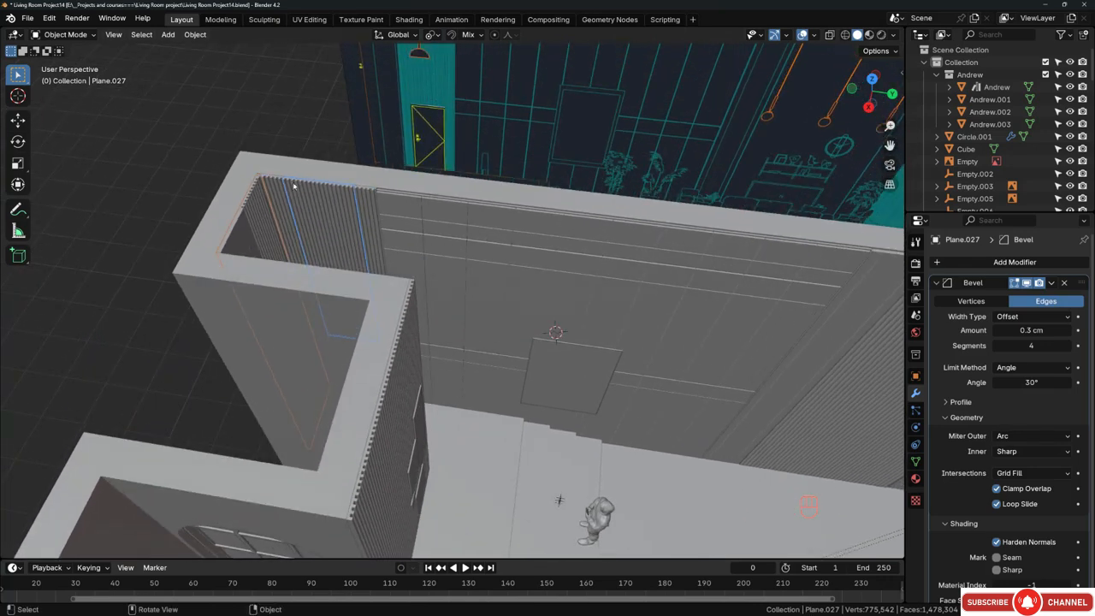
{"action": "scroll", "coordinate": [293, 183], "scroll_direction": "up", "scroll_amount": 3}
{"action": "left_click", "coordinate": [277, 200], "text": "shift"}
{"action": "left_click", "coordinate": [472, 224], "text": "shift"}
Step: Add the long wall's lower panelling, the adjoining narrow panel and the wide fluted panel to the selection
{"action": "scroll", "coordinate": [331, 226], "scroll_direction": "down", "scroll_amount": 5}
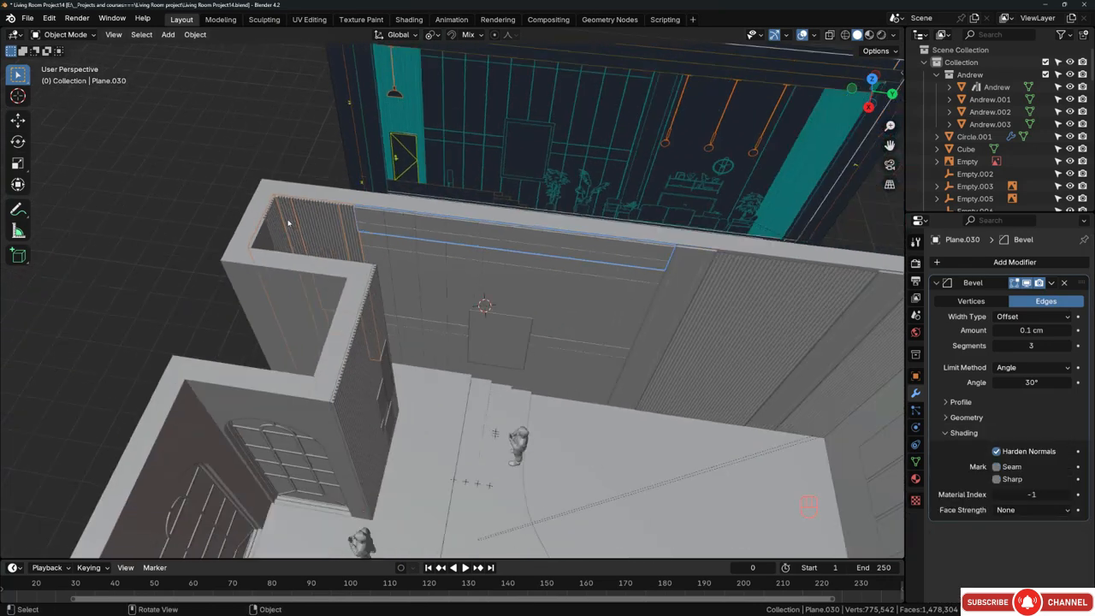
{"action": "scroll", "coordinate": [539, 283], "scroll_direction": "up", "scroll_amount": 2}
{"action": "left_click", "coordinate": [523, 278], "text": "shift"}
{"action": "scroll", "coordinate": [405, 361], "scroll_direction": "down", "scroll_amount": 3}
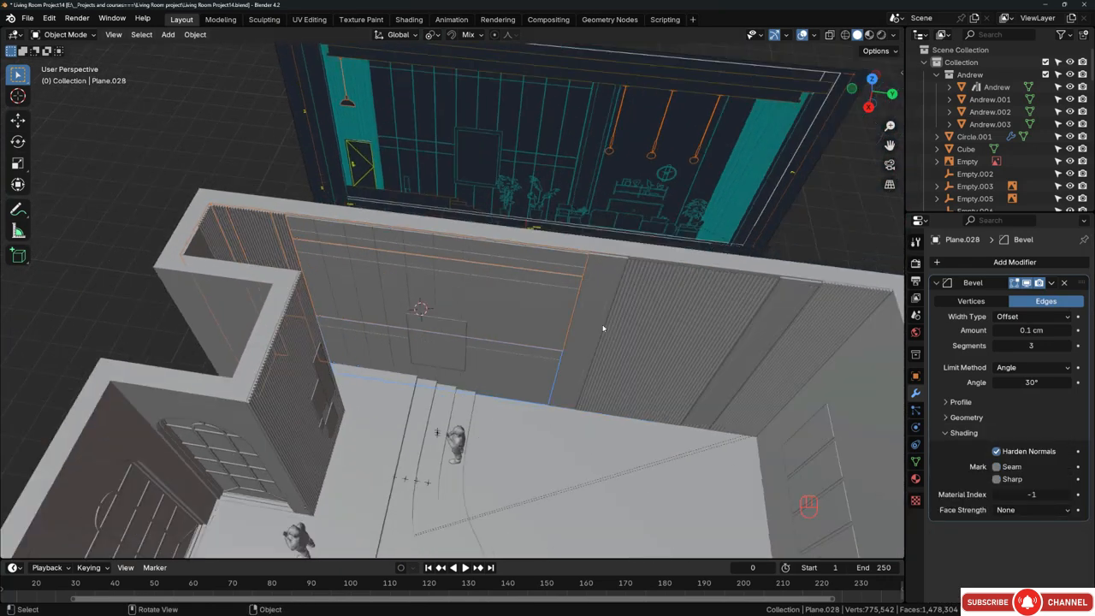
{"action": "scroll", "coordinate": [594, 252], "scroll_direction": "up", "scroll_amount": 5}
{"action": "scroll", "coordinate": [494, 214], "scroll_direction": "up", "scroll_amount": 2}
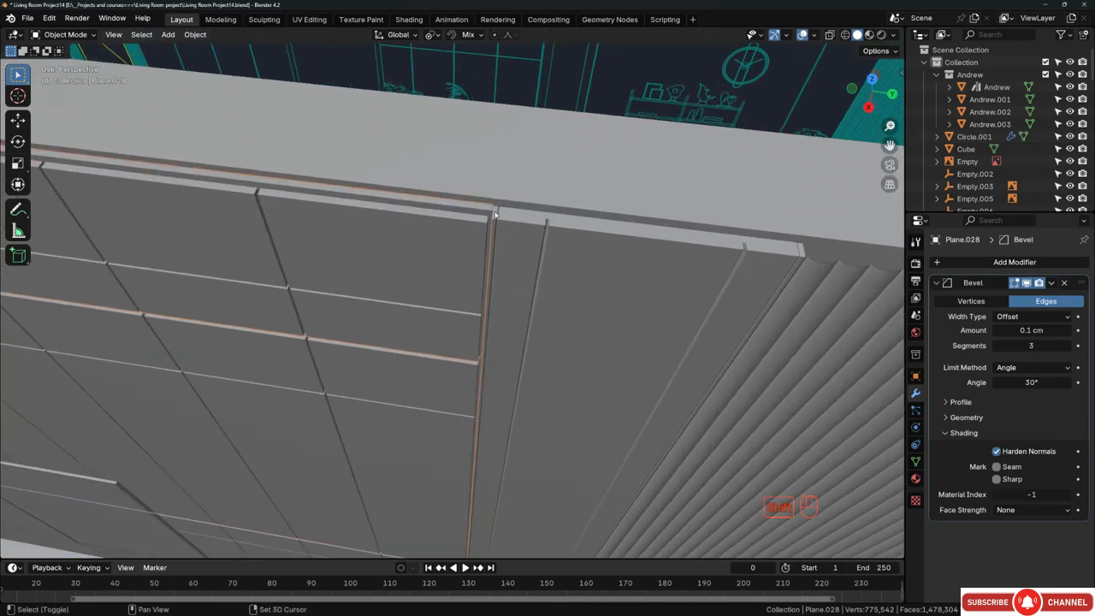
{"action": "scroll", "coordinate": [438, 232], "scroll_direction": "down", "scroll_amount": 4}
{"action": "scroll", "coordinate": [630, 258], "scroll_direction": "up", "scroll_amount": 4}
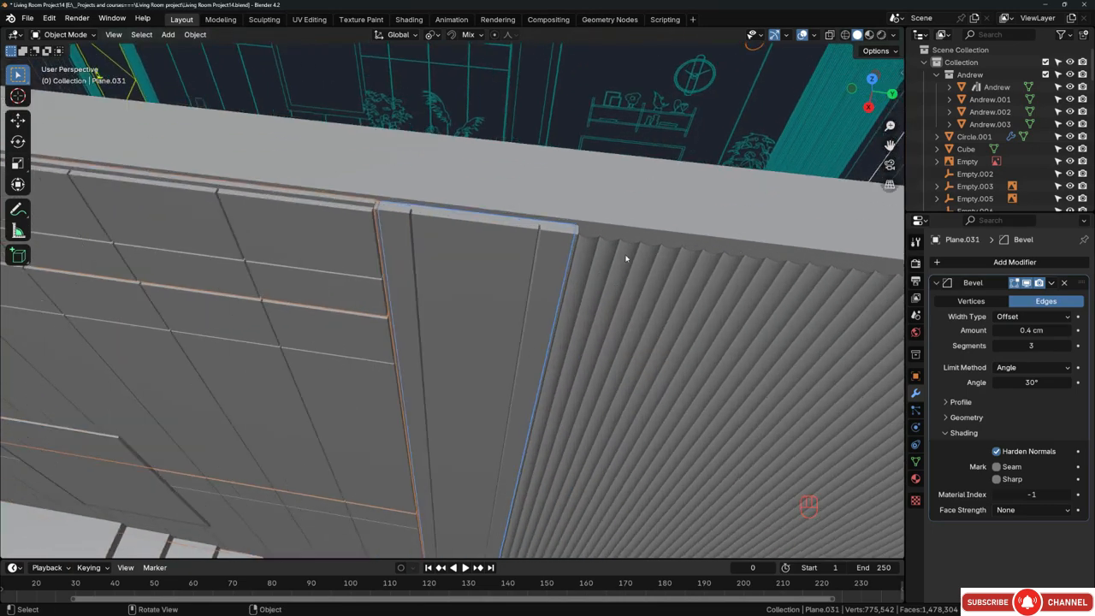
{"action": "left_click", "coordinate": [570, 262], "text": "shift"}
{"action": "scroll", "coordinate": [413, 234], "scroll_direction": "down", "scroll_amount": 8}
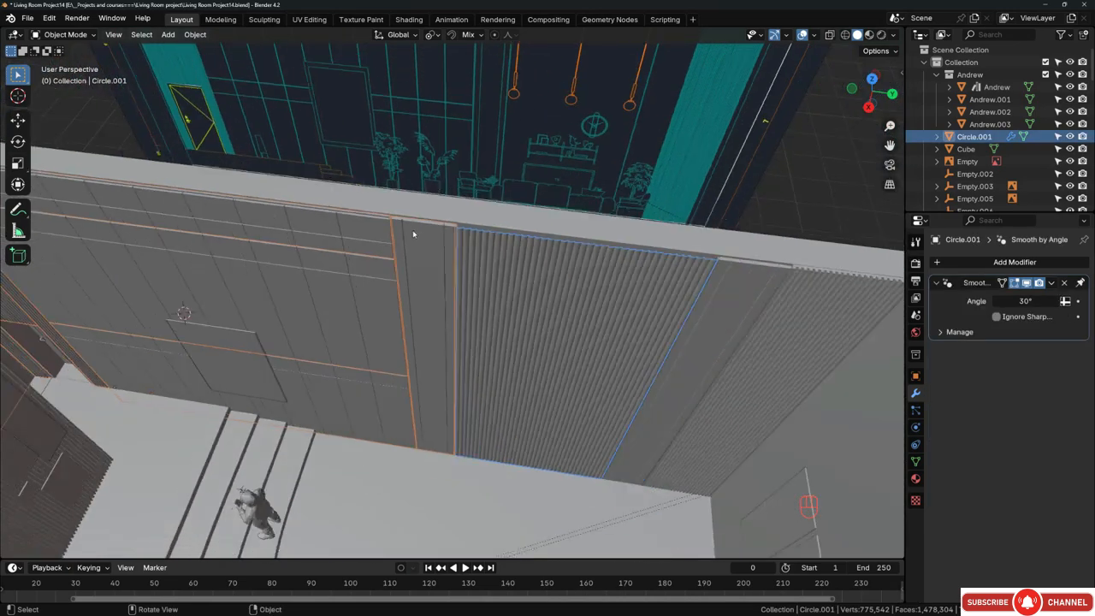
Step: Add the remaining panels up to the long wall's far corner and deselect the room shell
{"action": "scroll", "coordinate": [645, 261], "scroll_direction": "up", "scroll_amount": 4}
{"action": "scroll", "coordinate": [507, 270], "scroll_direction": "down", "scroll_amount": 2}
{"action": "scroll", "coordinate": [507, 270], "scroll_direction": "down", "scroll_amount": 2}
{"action": "middle_click_drag", "start_coordinate": [560, 270], "coordinate": [617, 268]}
{"action": "left_click_drag", "start_coordinate": [620, 165], "coordinate": [649, 197], "text": "shift"}
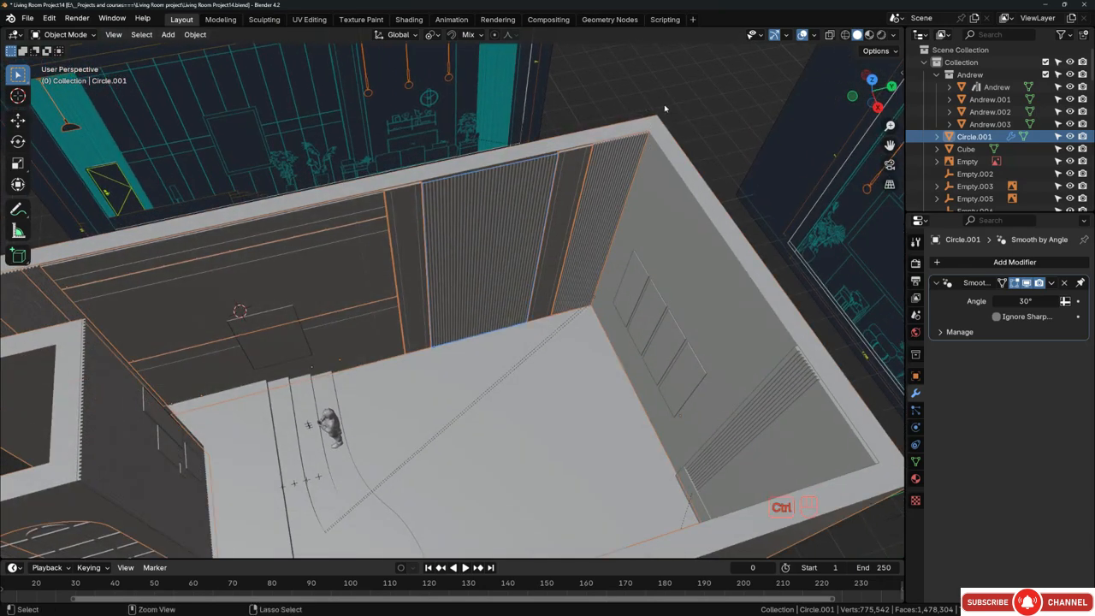
{"action": "left_click_drag", "start_coordinate": [651, 119], "coordinate": [651, 119], "text": "ctrl"}
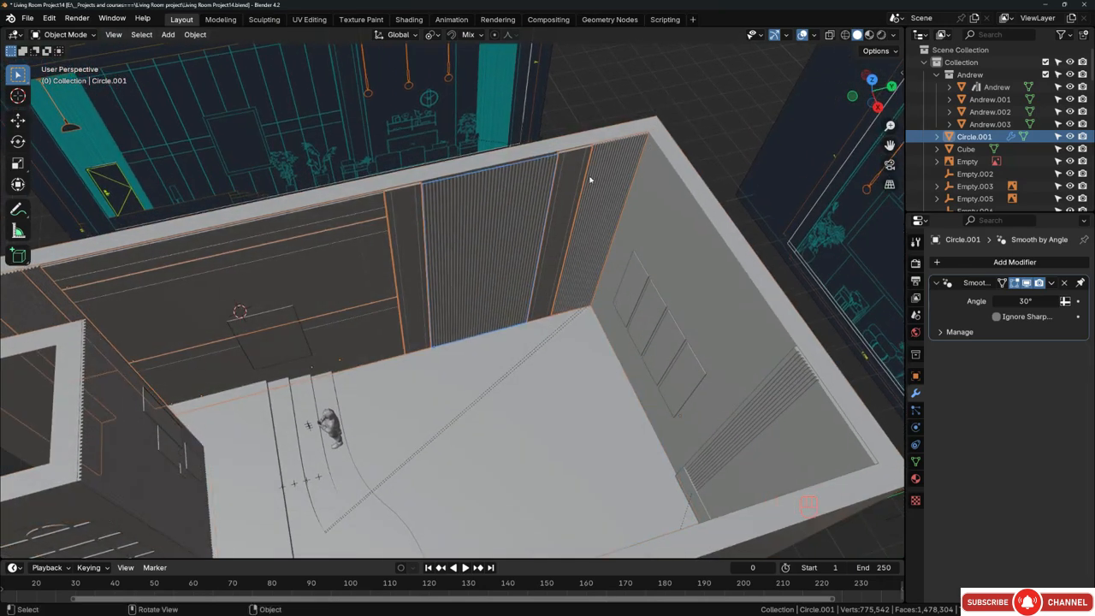
Step: Add the slatted panel on the end wall to the selection and remove the unintended reference objects and room shell
{"action": "scroll", "coordinate": [589, 179], "scroll_direction": "down", "scroll_amount": 5}
{"action": "middle_click_drag", "start_coordinate": [588, 217], "coordinate": [575, 240]}
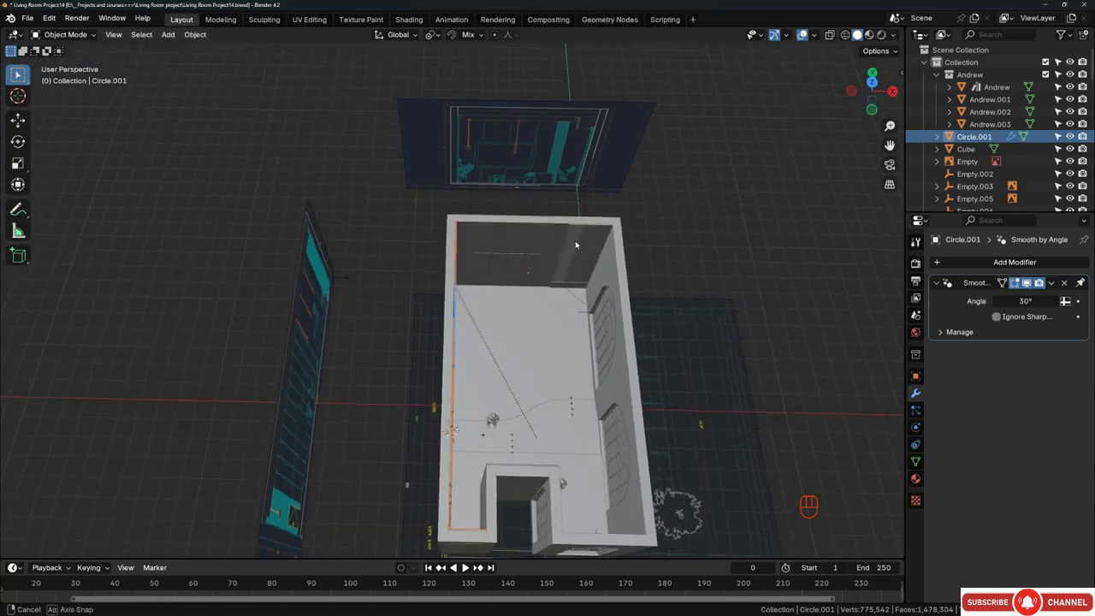
{"action": "scroll", "coordinate": [556, 231], "scroll_direction": "up", "scroll_amount": 5}
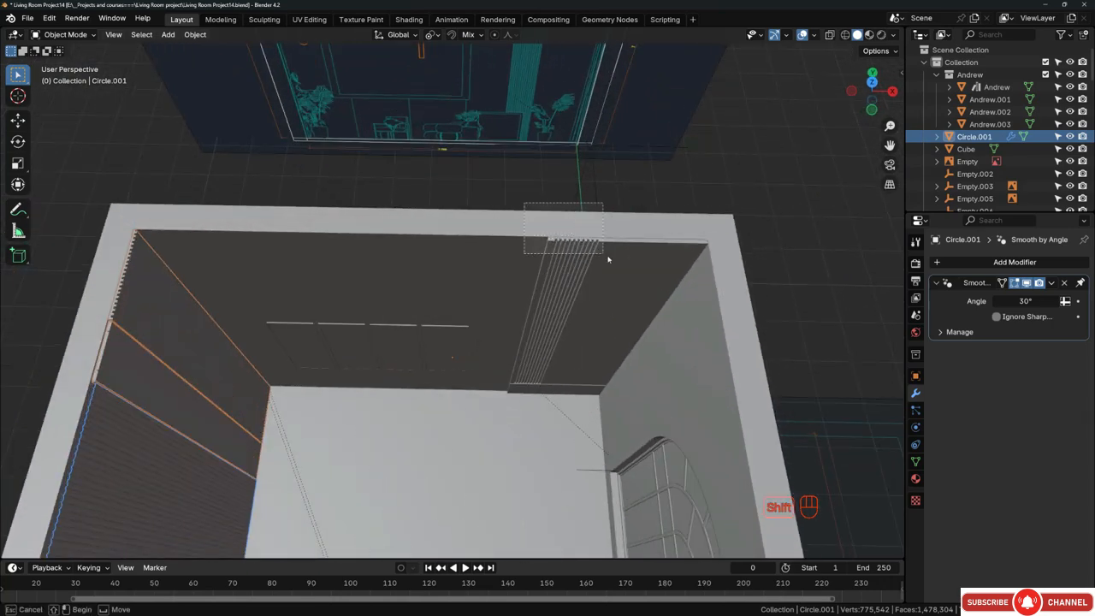
{"action": "left_click_drag", "start_coordinate": [607, 259], "coordinate": [607, 259], "text": "shift"}
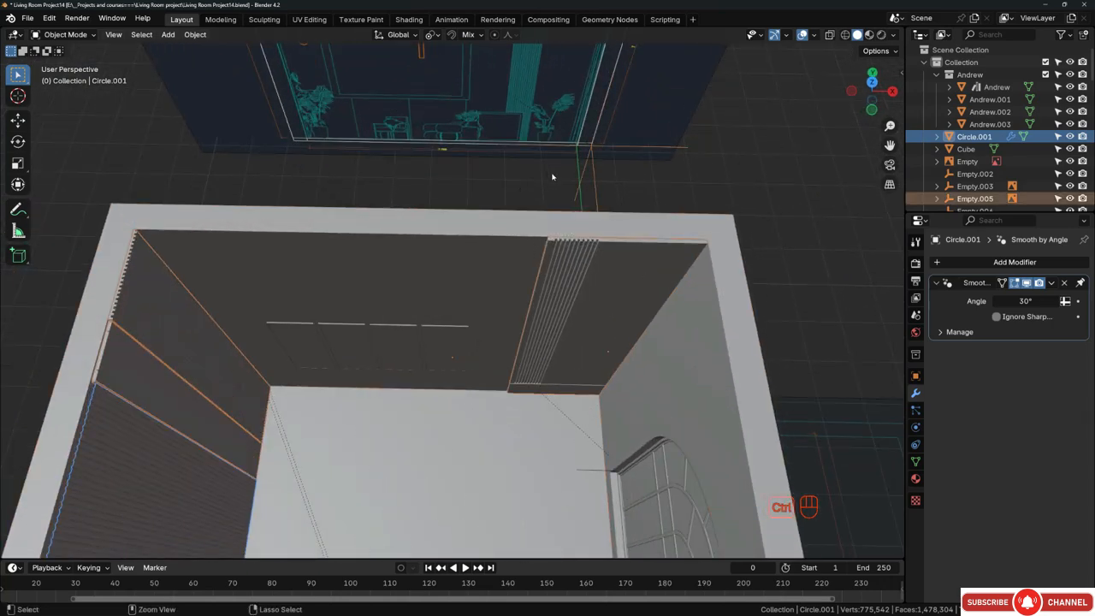
{"action": "left_click_drag", "start_coordinate": [551, 177], "coordinate": [552, 176], "text": "ctrl"}
Step: Add the slatted partition wall and the pictures hanging on it to the selection
{"action": "scroll", "coordinate": [552, 176], "scroll_direction": "down", "scroll_amount": 5}
{"action": "middle_click_drag", "start_coordinate": [552, 176], "coordinate": [310, 275]}
{"action": "scroll", "coordinate": [351, 275], "scroll_direction": "up", "scroll_amount": 3}
{"action": "middle_click_drag", "start_coordinate": [385, 272], "coordinate": [344, 242]}
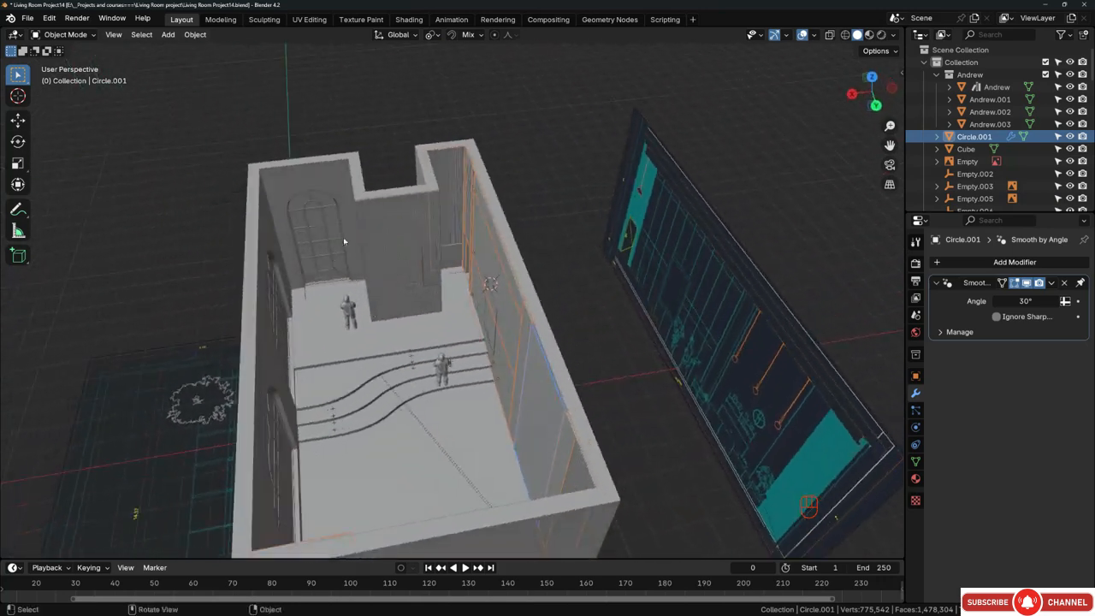
{"action": "scroll", "coordinate": [343, 242], "scroll_direction": "up", "scroll_amount": 4}
{"action": "left_click", "coordinate": [425, 224]}
{"action": "scroll", "coordinate": [434, 230], "scroll_direction": "down", "scroll_amount": 3}
{"action": "middle_click_drag", "start_coordinate": [435, 230], "coordinate": [472, 282]}
{"action": "scroll", "coordinate": [472, 282], "scroll_direction": "up", "scroll_amount": 2}
{"action": "left_click_drag", "start_coordinate": [516, 357], "coordinate": [520, 365], "text": "shift"}
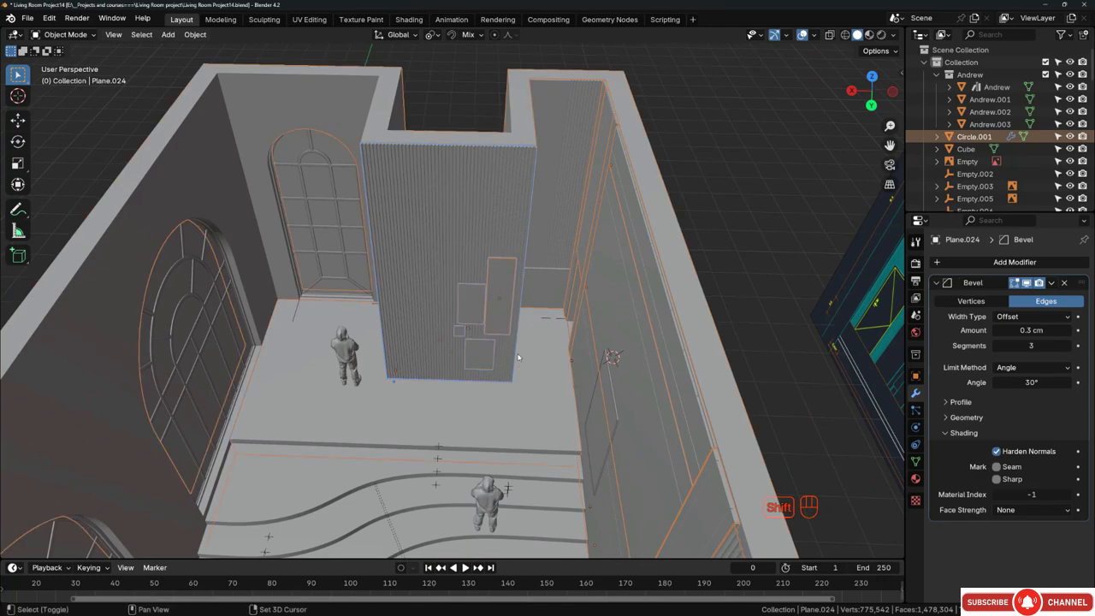
Step: Add the long wall's large picture and the end wall's four framed panels to the selection
{"action": "middle_click_drag", "start_coordinate": [518, 356], "coordinate": [624, 297]}
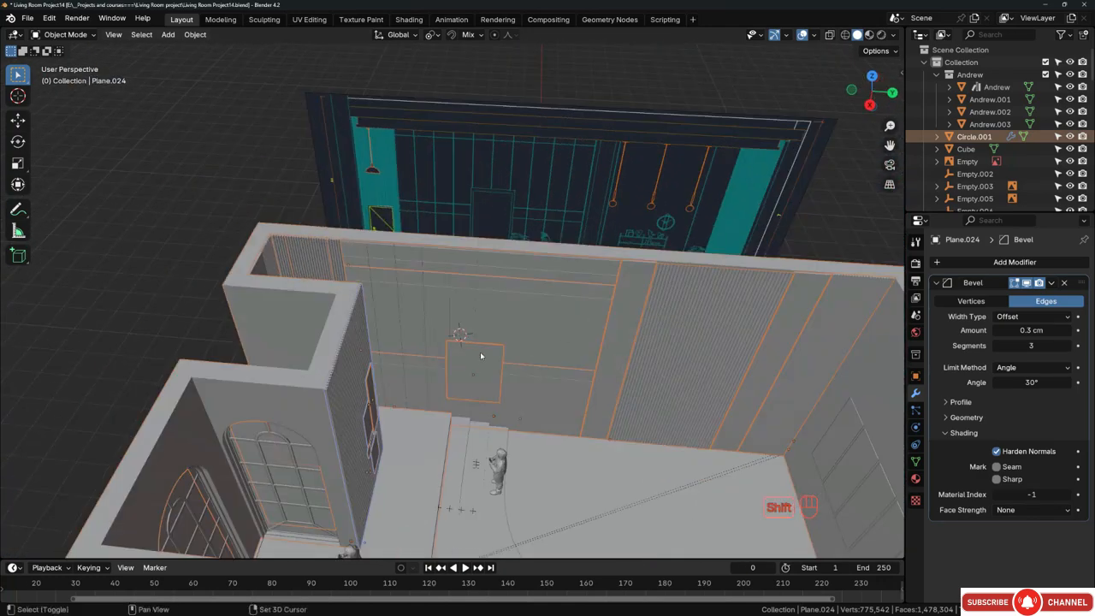
{"action": "scroll", "coordinate": [480, 356], "scroll_direction": "down", "scroll_amount": 4}
{"action": "middle_click_drag", "start_coordinate": [481, 356], "coordinate": [604, 303]}
{"action": "scroll", "coordinate": [544, 253], "scroll_direction": "up", "scroll_amount": 3}
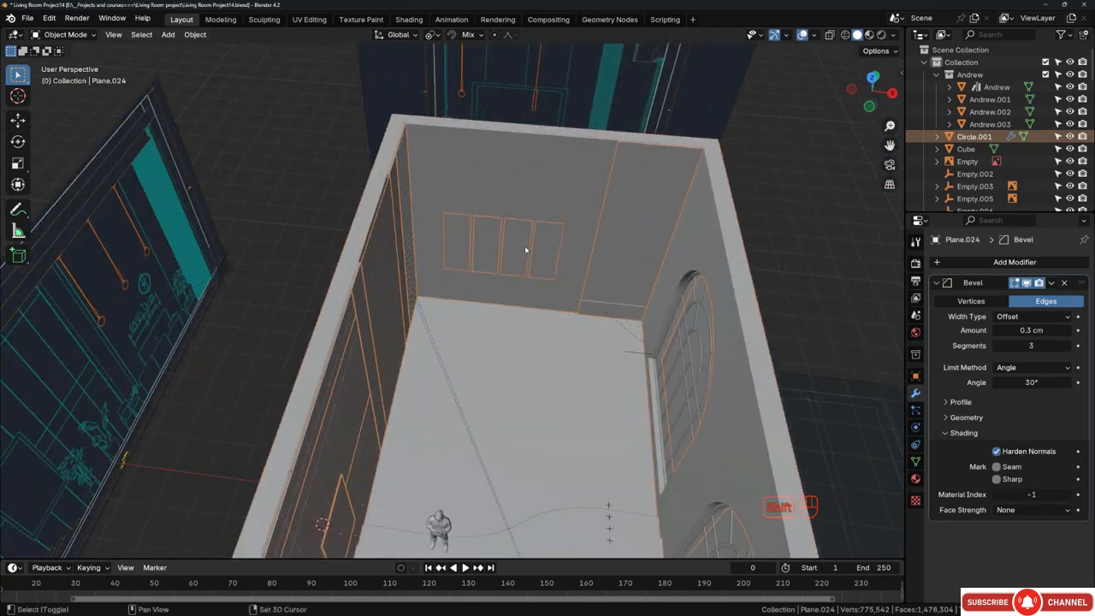
{"action": "middle_click_drag", "start_coordinate": [552, 135], "coordinate": [450, 239]}
Step: Deselect the room shell and arched windows, keeping only the wall decor selected
{"action": "scroll", "coordinate": [401, 251], "scroll_direction": "down", "scroll_amount": 4}
{"action": "middle_click_drag", "start_coordinate": [450, 239], "coordinate": [419, 248]}
{"action": "scroll", "coordinate": [420, 248], "scroll_direction": "up", "scroll_amount": 5}
{"action": "left_click_drag", "start_coordinate": [435, 280], "coordinate": [437, 280], "text": "ctrl"}
{"action": "scroll", "coordinate": [453, 256], "scroll_direction": "down", "scroll_amount": 3}
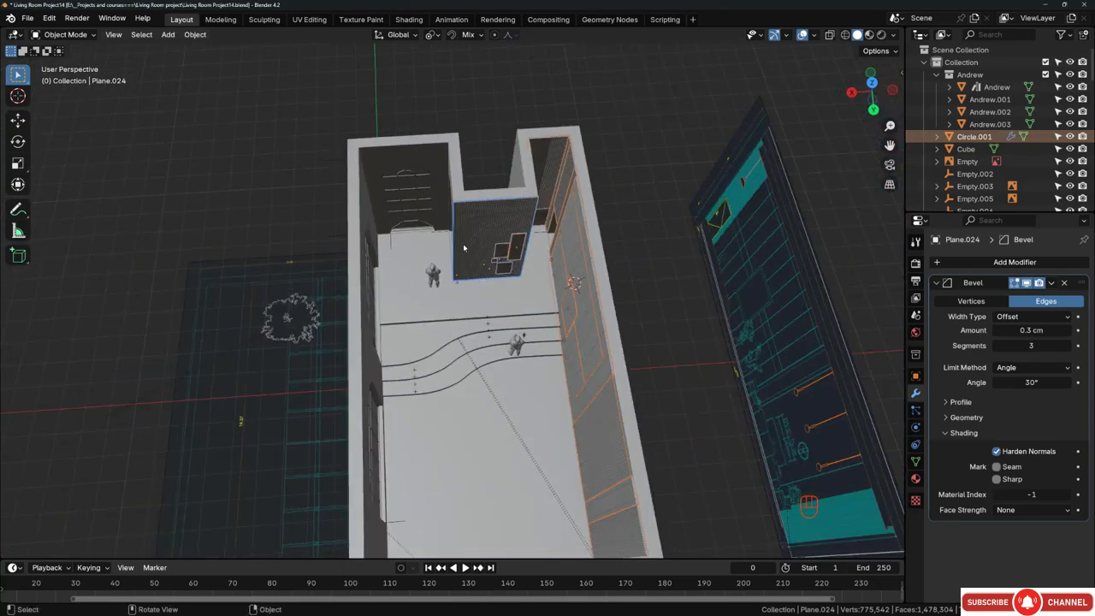
Step: Try moving the selected wall decor out of the room to check which pieces are included
{"action": "middle_click_drag", "start_coordinate": [462, 244], "coordinate": [516, 214]}
{"action": "scroll", "coordinate": [465, 270], "scroll_direction": "down", "scroll_amount": 3}
{"action": "middle_click_drag", "start_coordinate": [465, 270], "coordinate": [506, 291]}
{"action": "scroll", "coordinate": [489, 274], "scroll_direction": "up", "scroll_amount": 3}
{"action": "scroll", "coordinate": [483, 293], "scroll_direction": "down", "scroll_amount": 3}
{"action": "key", "text": "g"}
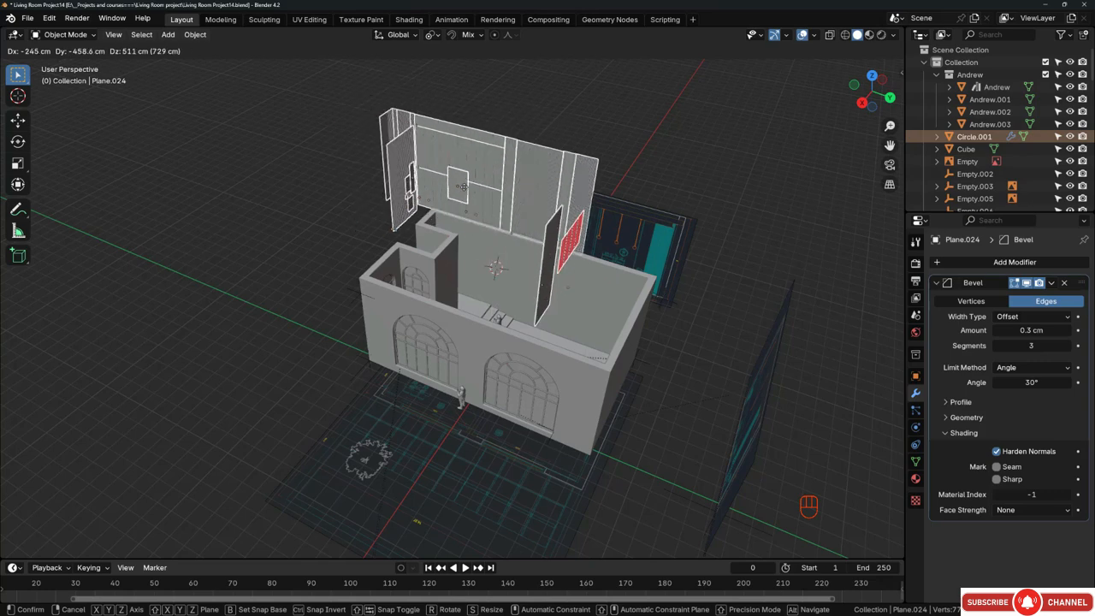
{"action": "key", "text": "Escape"}
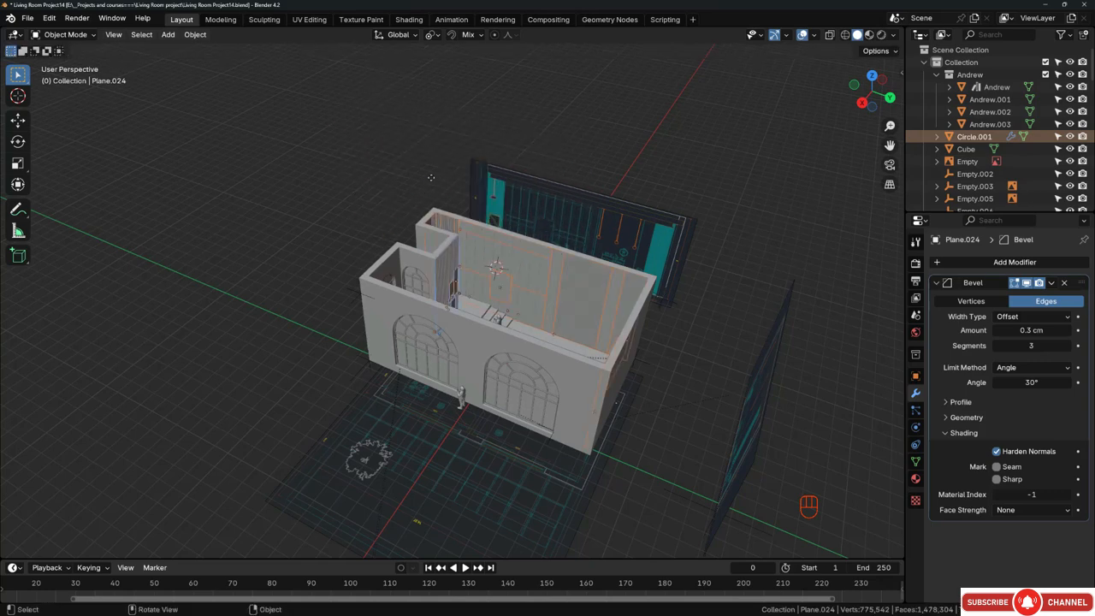
Step: Move the selected wall decor into a new collection named Wall Panels
{"action": "middle_click_drag", "start_coordinate": [493, 239], "coordinate": [509, 263]}
{"action": "scroll", "coordinate": [592, 272], "scroll_direction": "up", "scroll_amount": 4}
{"action": "scroll", "coordinate": [482, 255], "scroll_direction": "down", "scroll_amount": 4}
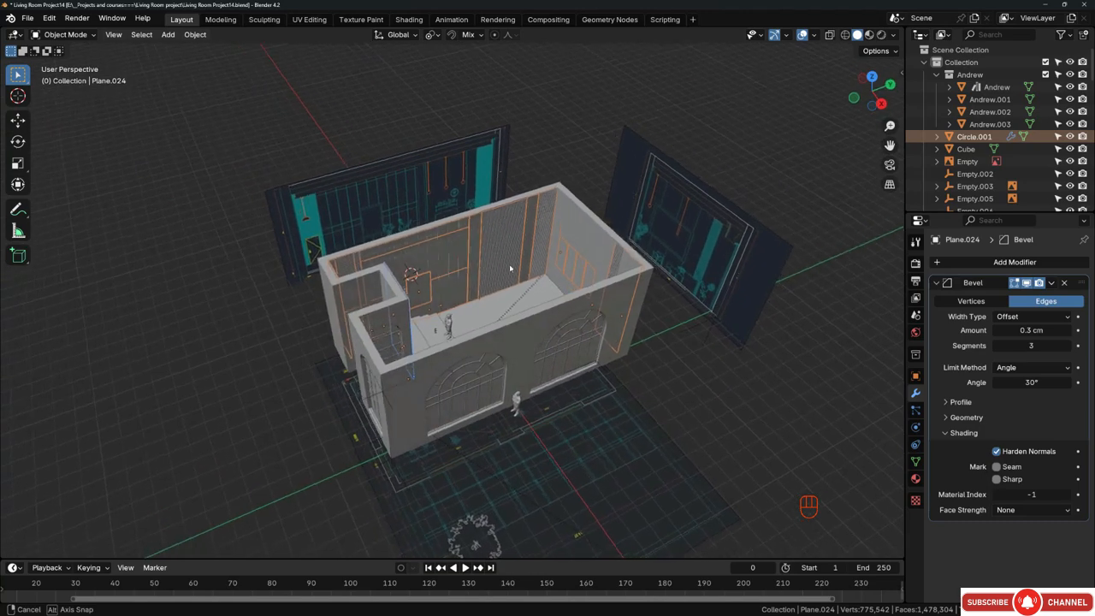
{"action": "scroll", "coordinate": [450, 265], "scroll_direction": "up", "scroll_amount": 3}
{"action": "scroll", "coordinate": [450, 265], "scroll_direction": "up", "scroll_amount": 2}
{"action": "key", "text": "m"}
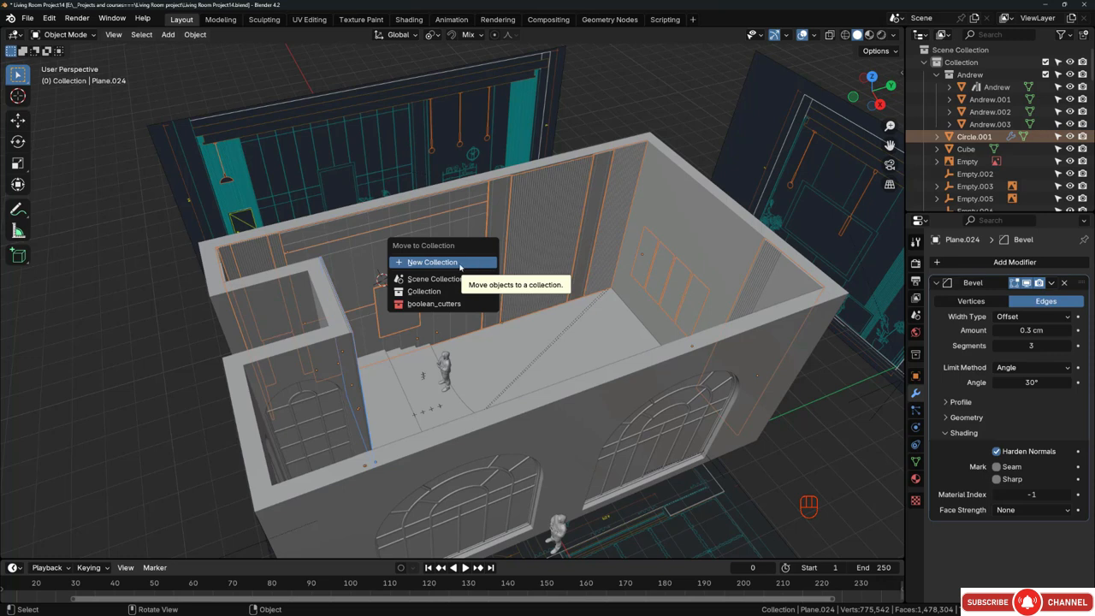
{"action": "left_click", "coordinate": [459, 263]}
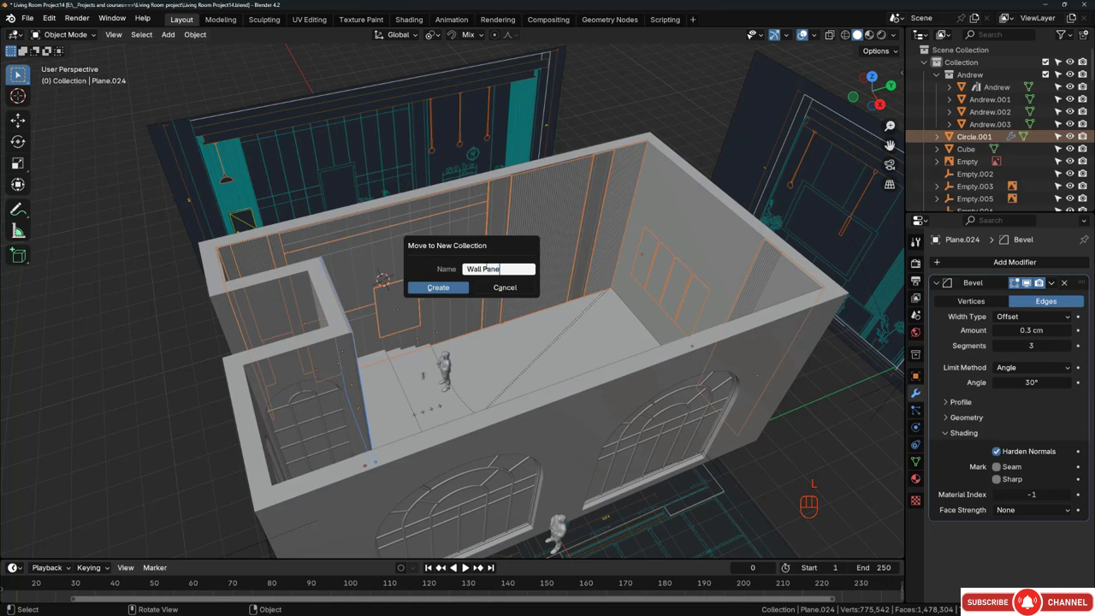
{"action": "key", "text": "Return"}
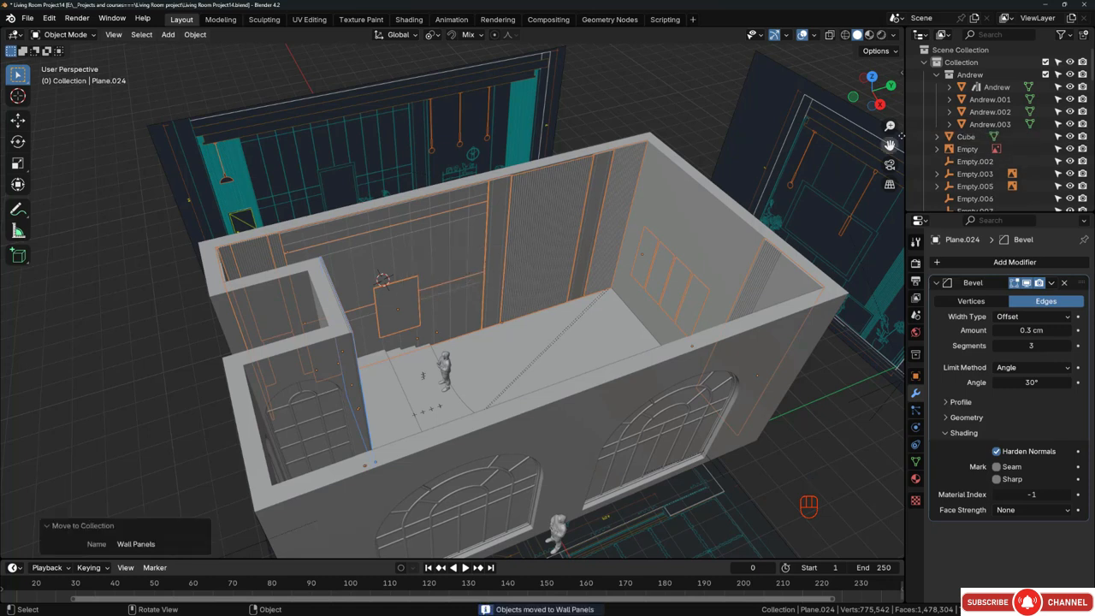
Step: Collapse the collections in the outliner, then hide and show Wall Panels to check its contents
{"action": "left_click", "coordinate": [922, 65]}
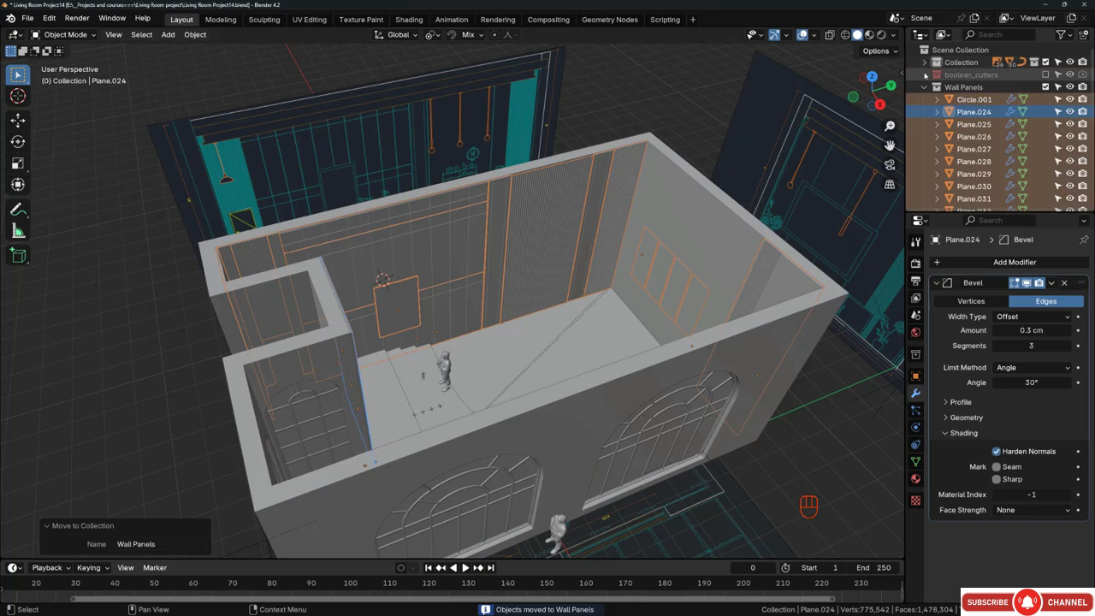
{"action": "left_click", "coordinate": [924, 87]}
{"action": "left_click", "coordinate": [955, 88]}
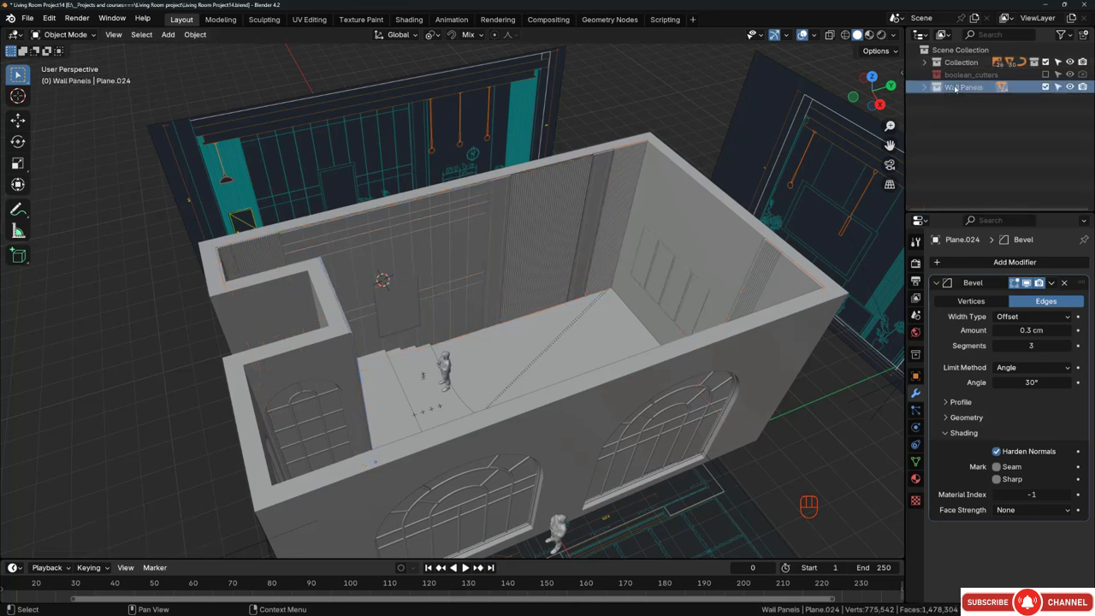
{"action": "left_click", "coordinate": [1069, 87]}
{"action": "left_click", "coordinate": [1069, 87]}
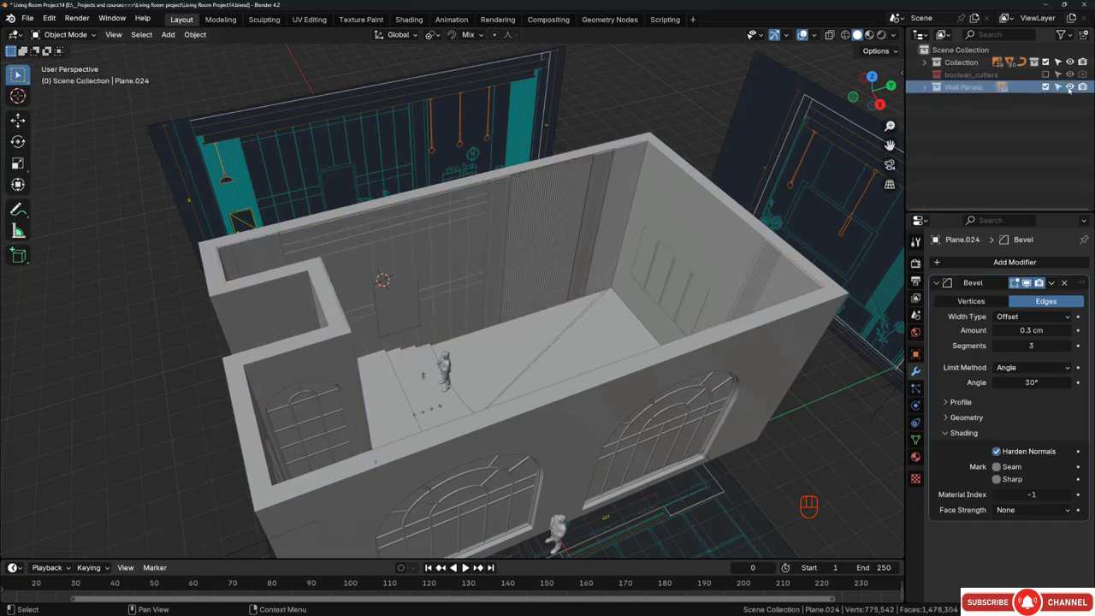
Step: Select all the arched windows around the room and try moving them out to check that every frame is included
{"action": "scroll", "coordinate": [490, 290], "scroll_direction": "down", "scroll_amount": 3}
{"action": "mouse_move", "coordinate": [571, 385]}
{"action": "middle_mouse_down"}
{"action": "mouse_move", "coordinate": [490, 310]}
{"action": "mouse_move", "coordinate": [582, 396]}
{"action": "mouse_move", "coordinate": [595, 391]}
{"action": "mouse_move", "coordinate": [580, 365]}
{"action": "mouse_move", "coordinate": [566, 402]}
{"action": "middle_mouse_up"}
{"action": "scroll", "coordinate": [582, 394], "scroll_direction": "up", "scroll_amount": 3}
{"action": "left_click", "coordinate": [563, 367]}
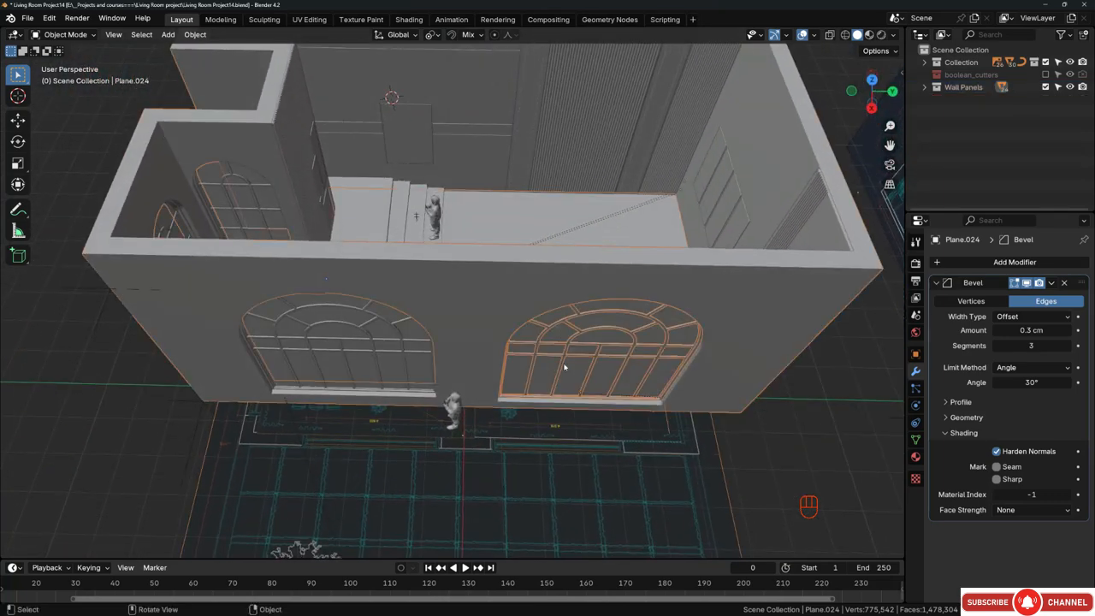
{"action": "middle_click_drag", "start_coordinate": [341, 414], "coordinate": [500, 157]}
{"action": "left_click_drag", "start_coordinate": [405, 195], "coordinate": [406, 195], "text": "shift"}
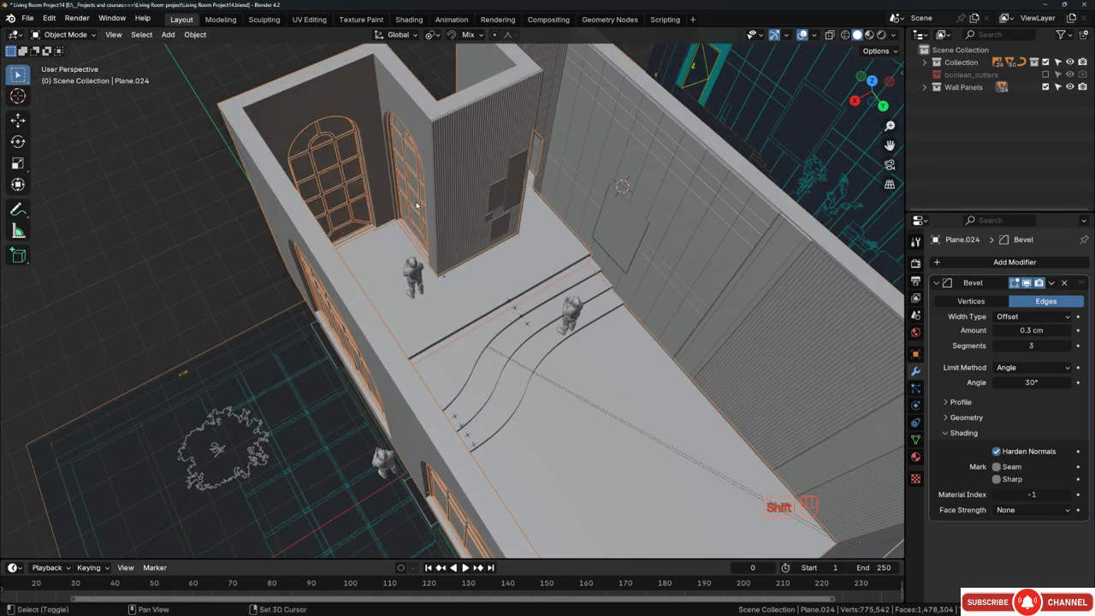
{"action": "middle_click_drag", "start_coordinate": [405, 195], "coordinate": [385, 85]}
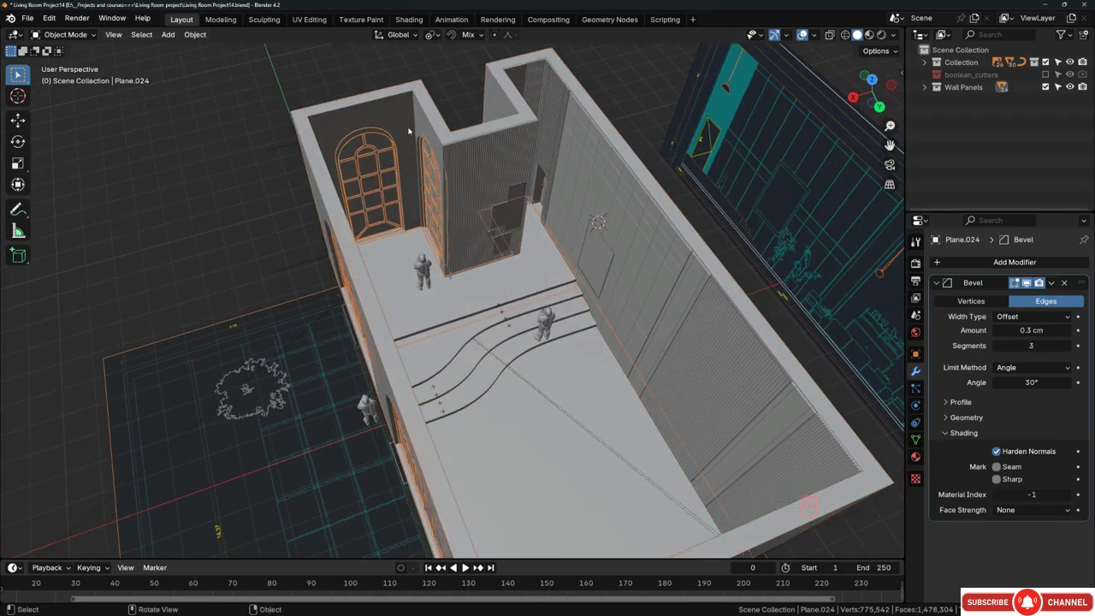
{"action": "middle_click_drag", "start_coordinate": [409, 146], "coordinate": [457, 271]}
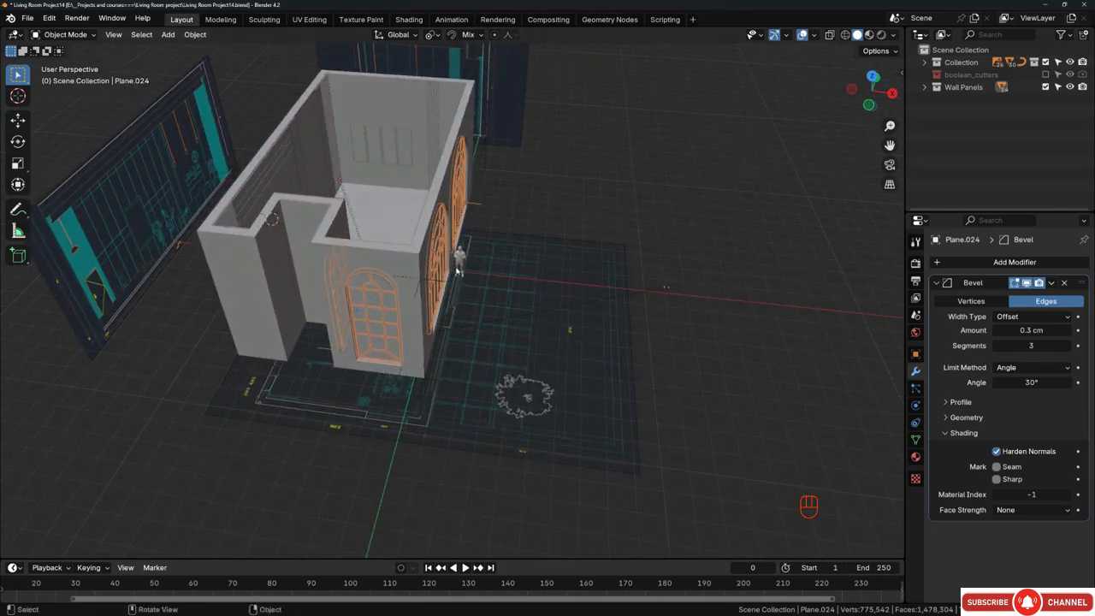
{"action": "key", "text": "g"}
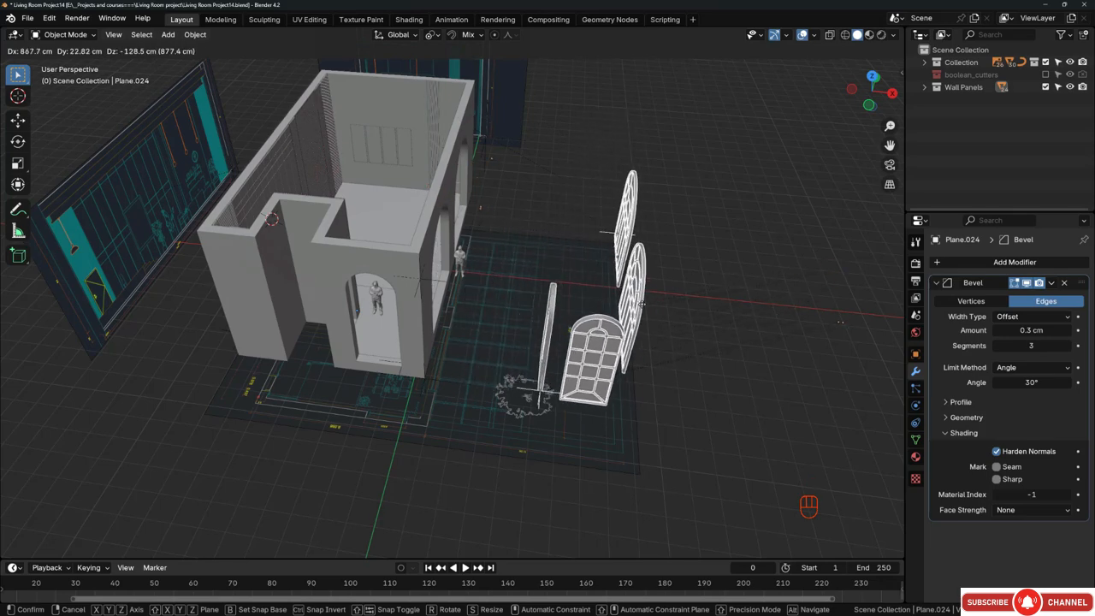
{"action": "right_click", "coordinate": [642, 304]}
Step: Move the selected arched windows into a new collection named Windows and collapse it in the outliner
{"action": "middle_click_drag", "start_coordinate": [642, 303], "coordinate": [532, 255]}
{"action": "scroll", "coordinate": [533, 255], "scroll_direction": "up", "scroll_amount": 1}
{"action": "key", "text": "m"}
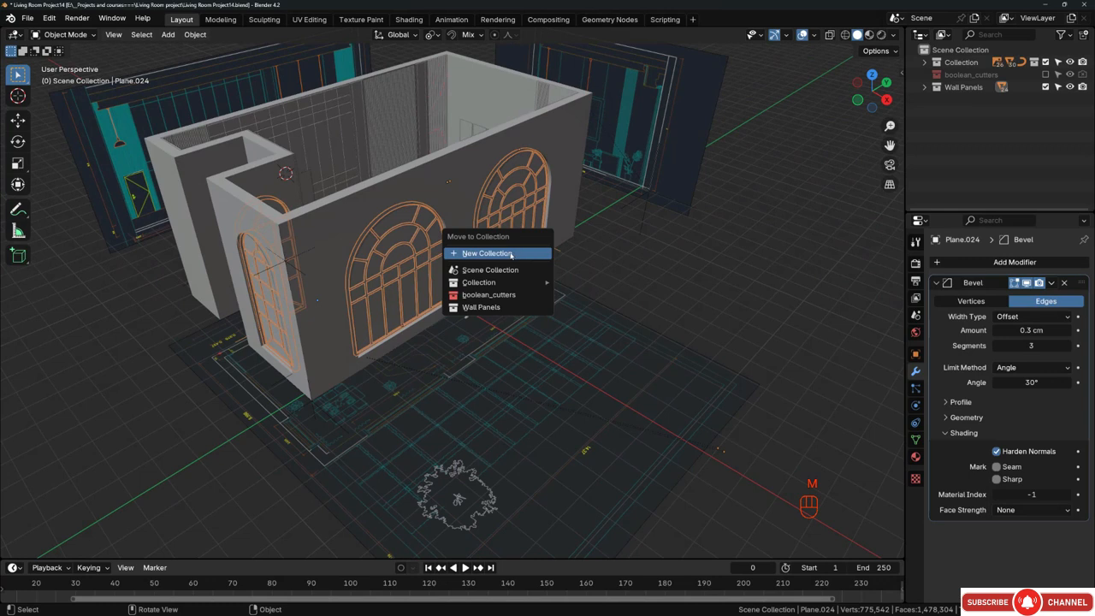
{"action": "left_click", "coordinate": [496, 254]}
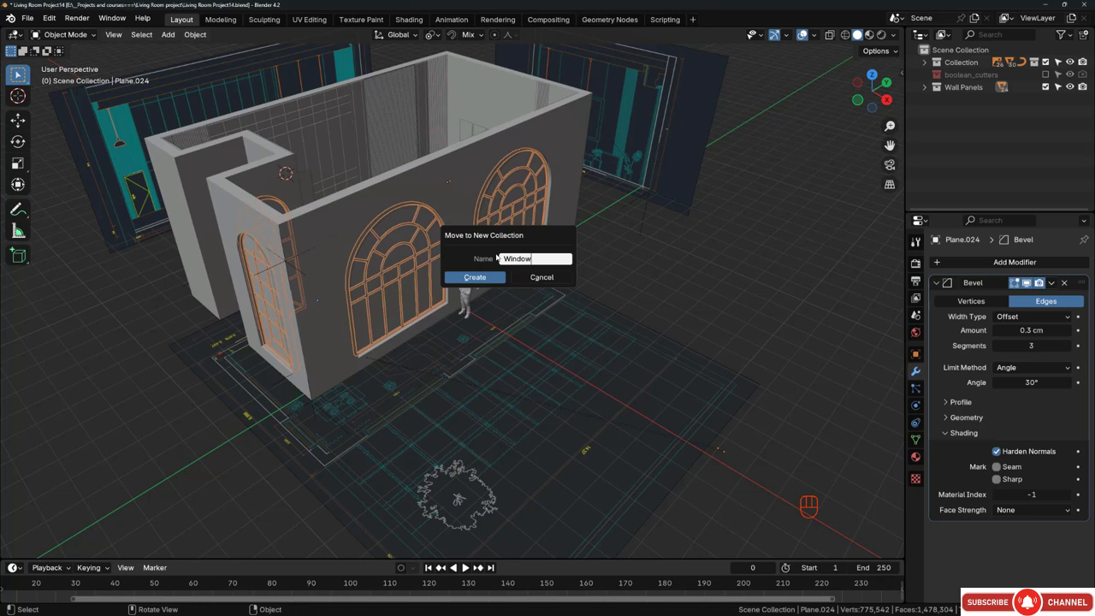
{"action": "type", "text": "Windows"}
{"action": "key", "text": "Return"}
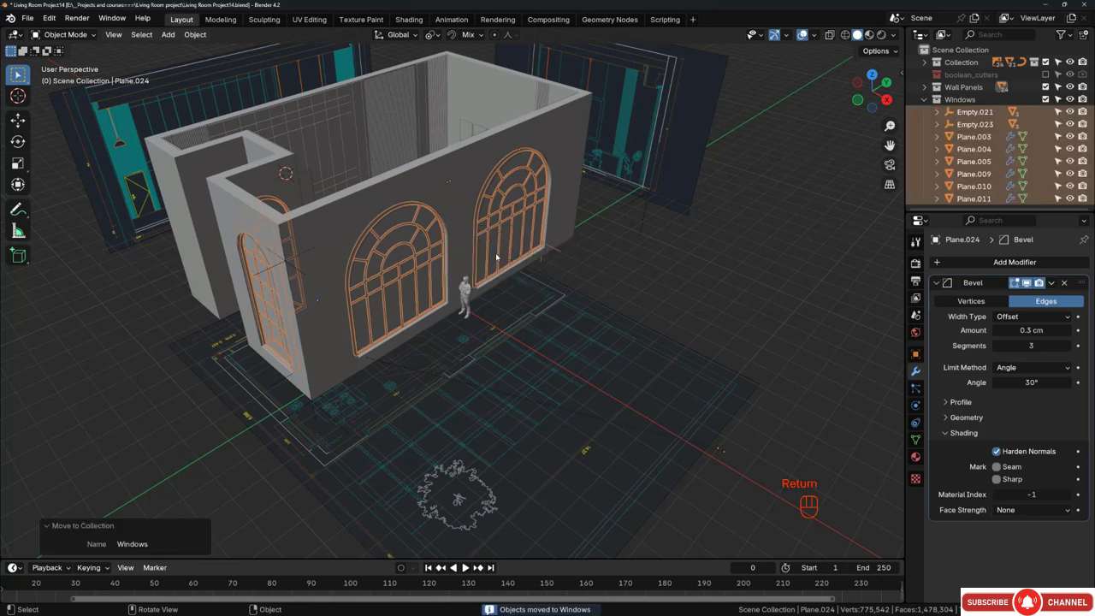
{"action": "left_click", "coordinate": [925, 100]}
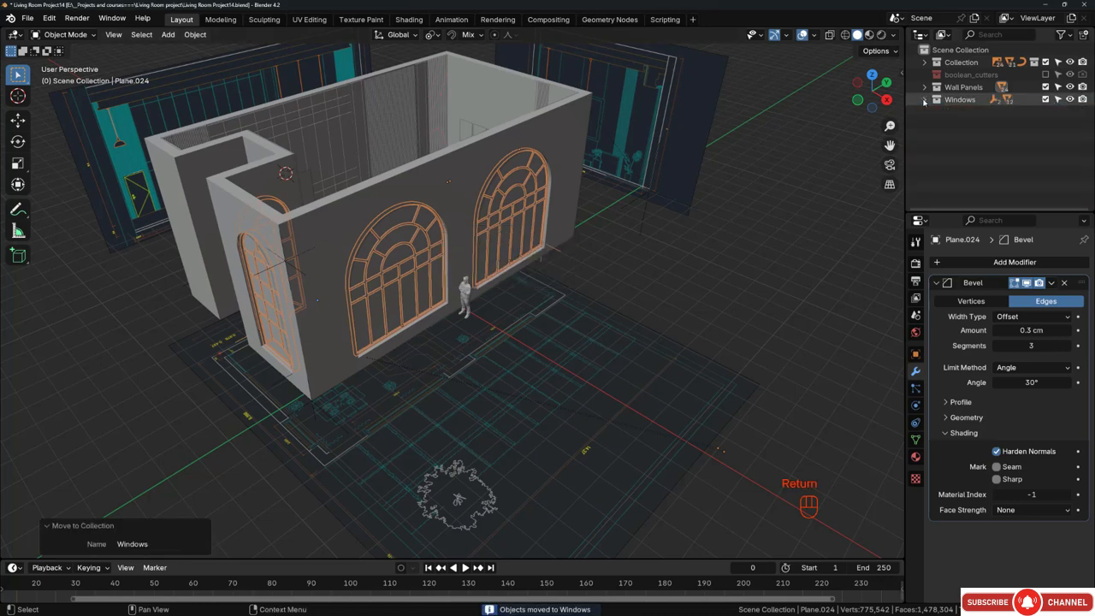
Step: Hide the Windows collection, then hide and show the Wall Panels collection again
{"action": "middle_click_drag", "start_coordinate": [518, 264], "coordinate": [458, 286]}
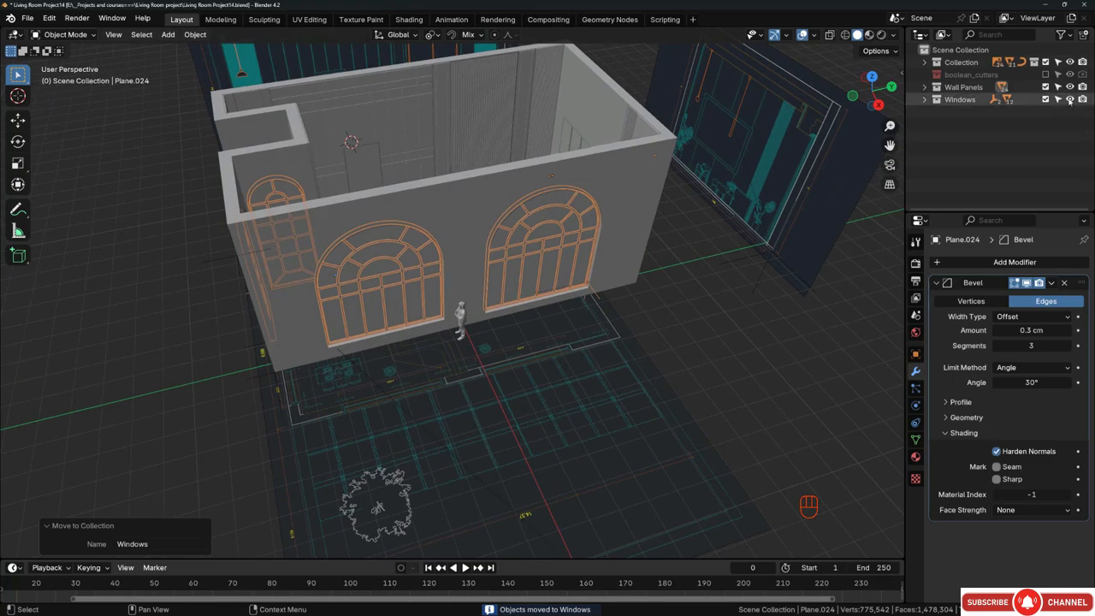
{"action": "left_click", "coordinate": [1069, 99]}
{"action": "middle_click_drag", "start_coordinate": [584, 236], "coordinate": [488, 276]}
{"action": "left_click", "coordinate": [1069, 86]}
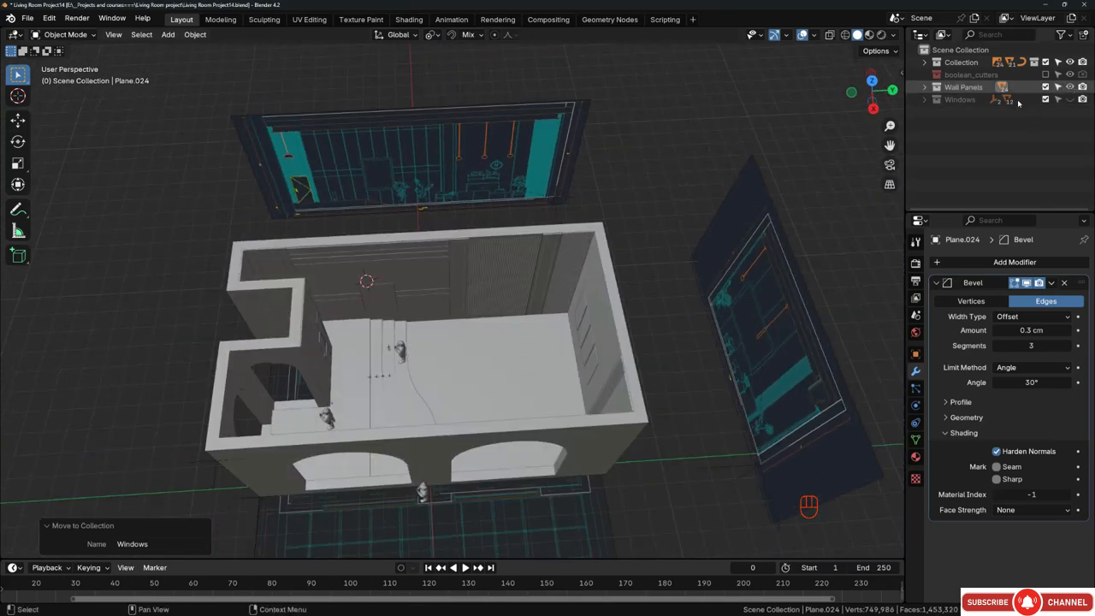
{"action": "left_click", "coordinate": [1068, 87]}
Step: Compare the long wall's panels and the trim beside the protruding panel with the reference photo
{"action": "middle_click_drag", "start_coordinate": [599, 342], "coordinate": [500, 295]}
{"action": "middle_click_drag", "start_coordinate": [500, 295], "coordinate": [482, 274]}
{"action": "scroll", "coordinate": [481, 274], "scroll_direction": "up", "scroll_amount": 5}
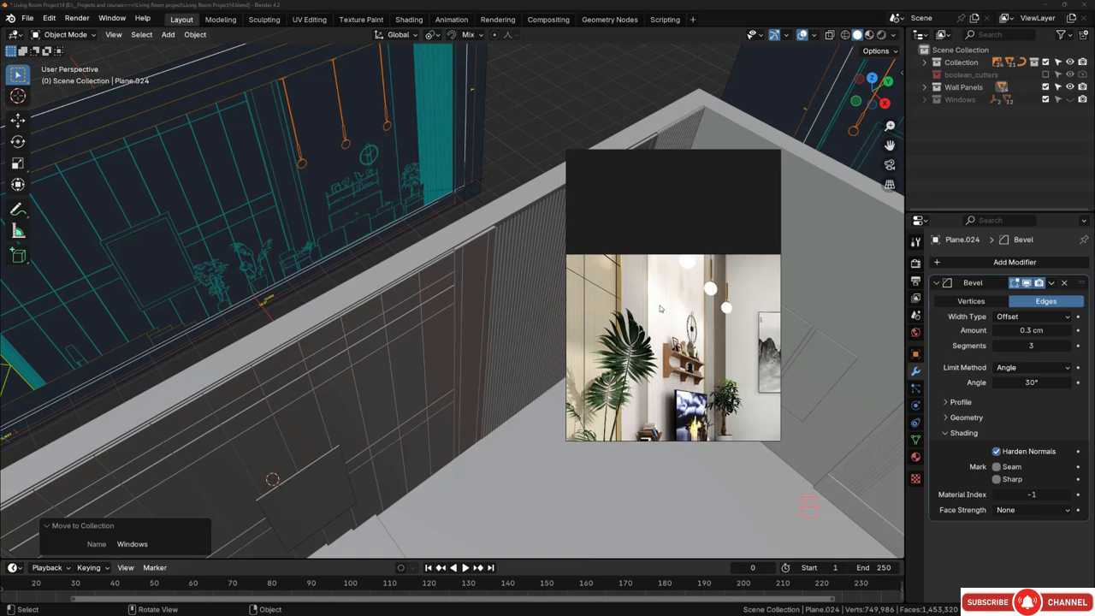
{"action": "scroll", "coordinate": [490, 226], "scroll_direction": "down", "scroll_amount": 5}
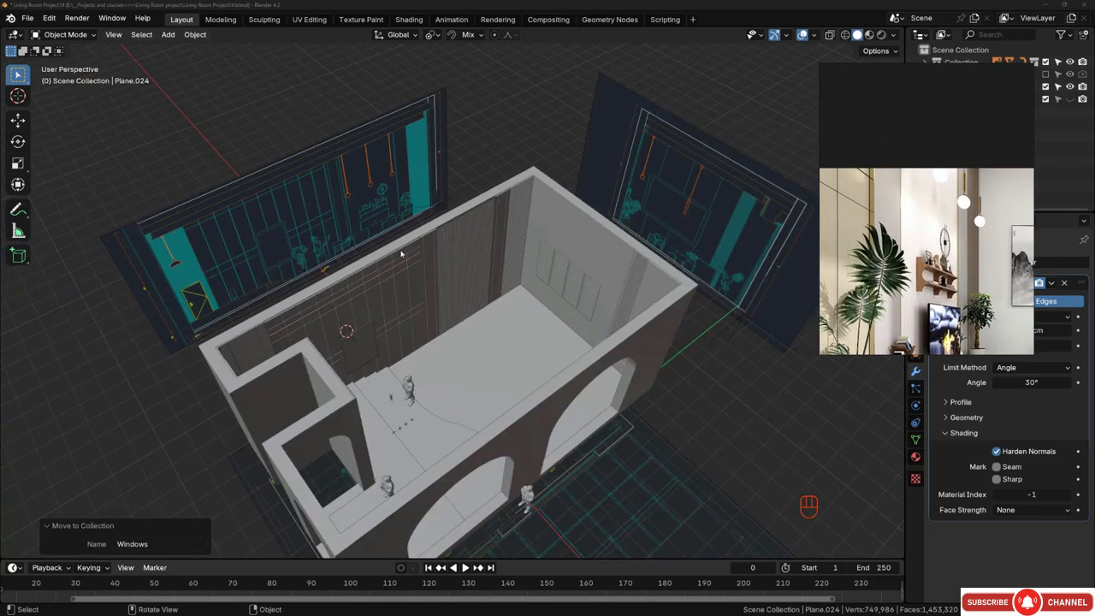
{"action": "middle_click_drag", "start_coordinate": [401, 251], "coordinate": [448, 249]}
{"action": "scroll", "coordinate": [447, 248], "scroll_direction": "up", "scroll_amount": 8}
{"action": "scroll", "coordinate": [378, 254], "scroll_direction": "up", "scroll_amount": 3}
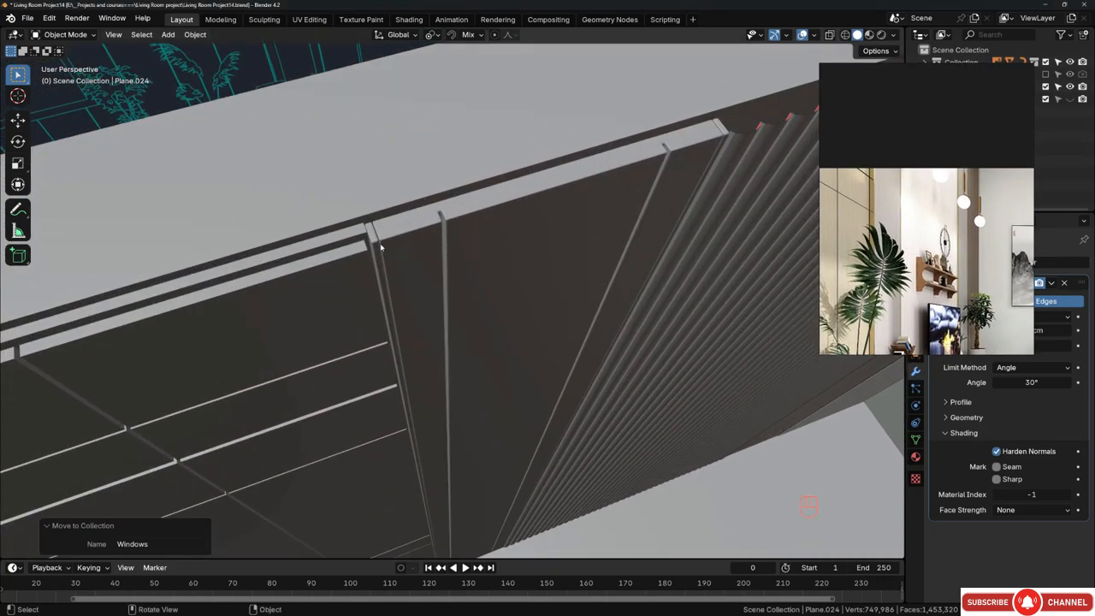
{"action": "scroll", "coordinate": [374, 237], "scroll_direction": "up", "scroll_amount": 3}
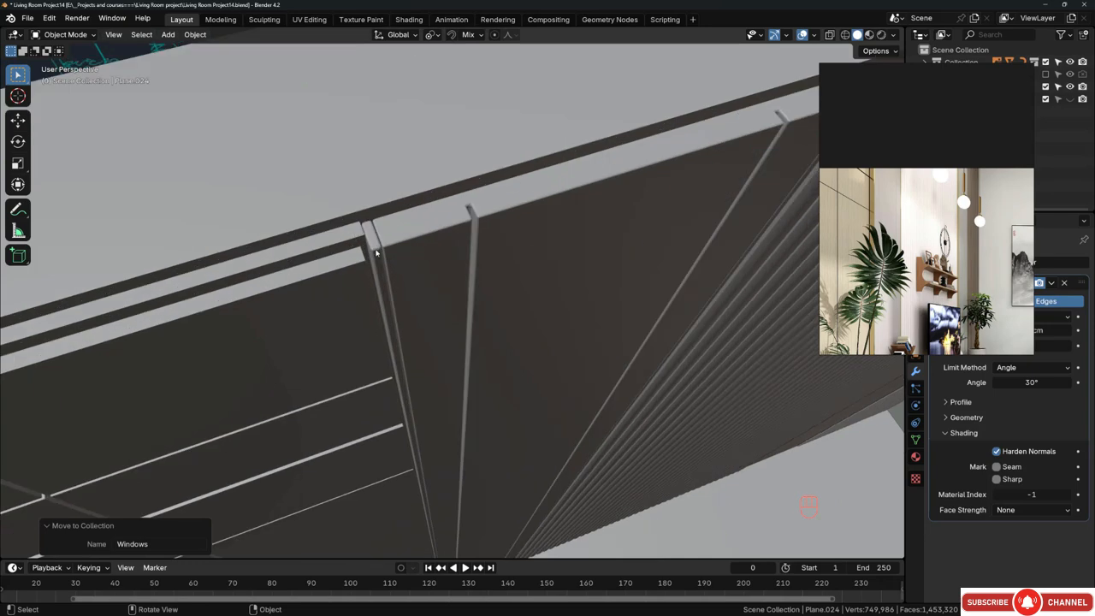
Step: Select the protruding panel between the ribbed and slatted sections of the long wall together with its side trim strips
{"action": "left_click", "coordinate": [376, 250]}
{"action": "left_click", "coordinate": [405, 249], "text": "shift"}
{"action": "scroll", "coordinate": [307, 261], "scroll_direction": "down", "scroll_amount": 2}
{"action": "middle_click_drag", "start_coordinate": [308, 261], "coordinate": [484, 177], "text": "shift"}
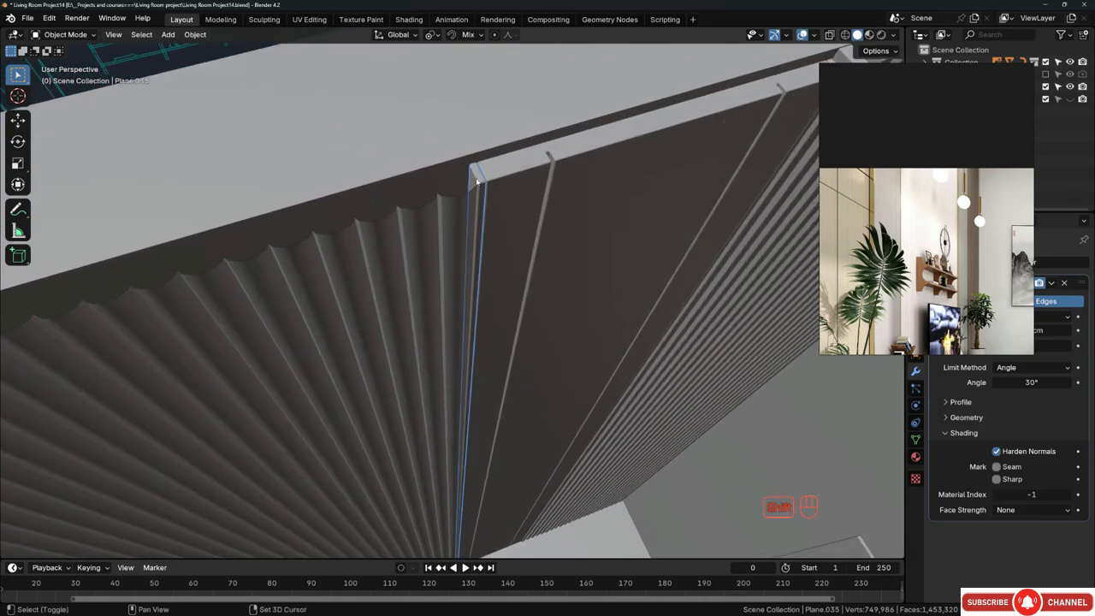
{"action": "middle_click_drag", "start_coordinate": [563, 178], "coordinate": [504, 197], "text": "shift"}
{"action": "scroll", "coordinate": [505, 198], "scroll_direction": "down", "scroll_amount": 4}
{"action": "middle_click_drag", "start_coordinate": [638, 154], "coordinate": [565, 208], "text": "shift"}
{"action": "scroll", "coordinate": [560, 203], "scroll_direction": "up", "scroll_amount": 7}
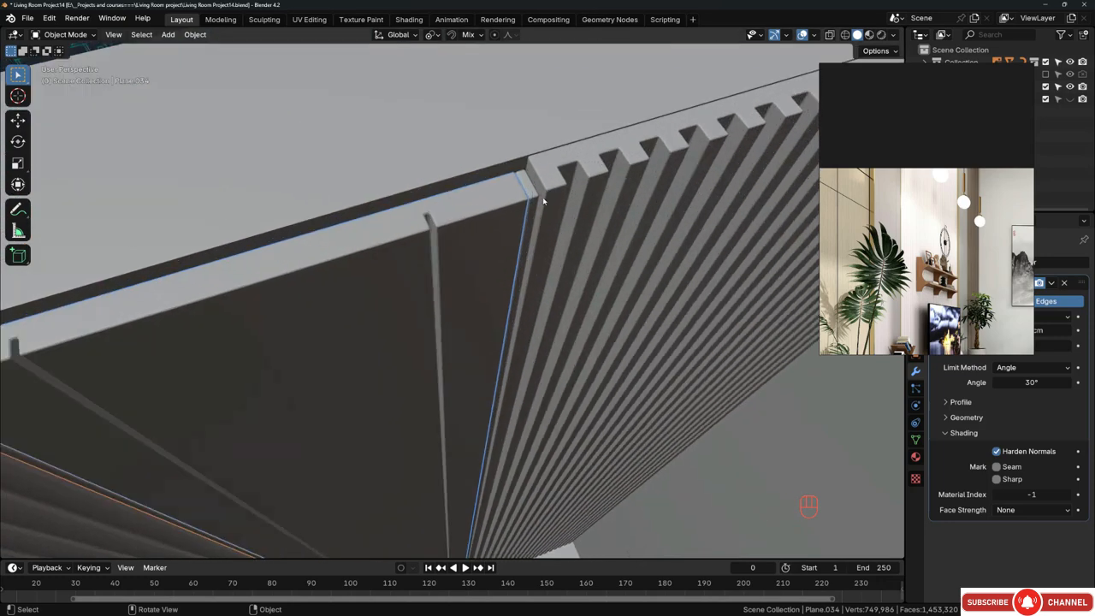
{"action": "scroll", "coordinate": [584, 208], "scroll_direction": "down", "scroll_amount": 5}
Step: Open the selected panel and trim meshes for editing in a wireframe top view over the floor plan
{"action": "key", "text": "KP_7"}
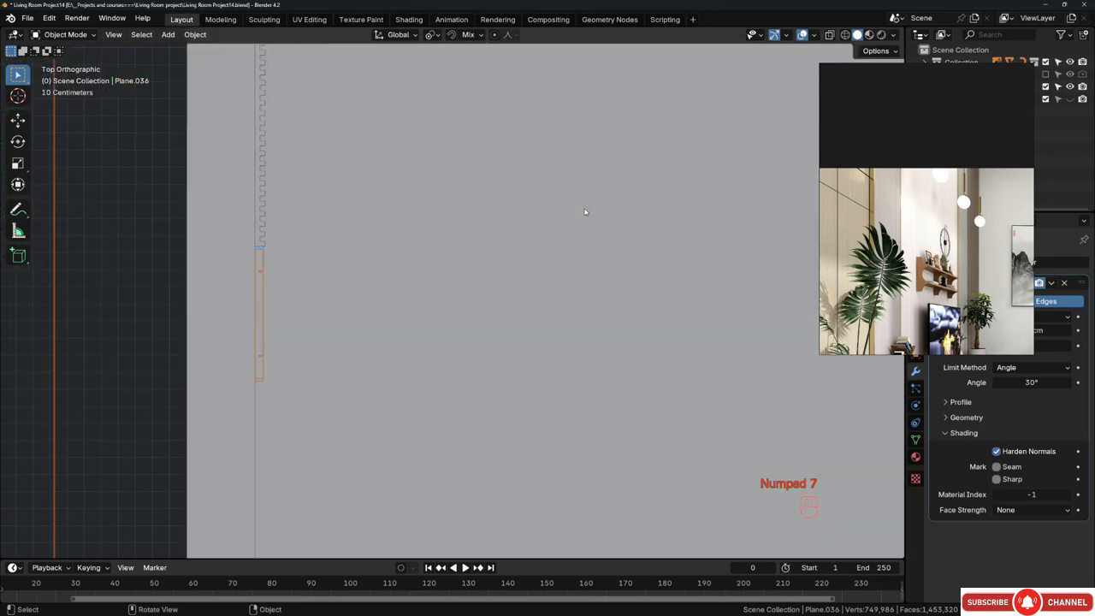
{"action": "scroll", "coordinate": [577, 219], "scroll_direction": "down", "scroll_amount": 1}
{"action": "scroll", "coordinate": [569, 231], "scroll_direction": "down", "scroll_amount": 5}
{"action": "scroll", "coordinate": [483, 305], "scroll_direction": "up", "scroll_amount": 3}
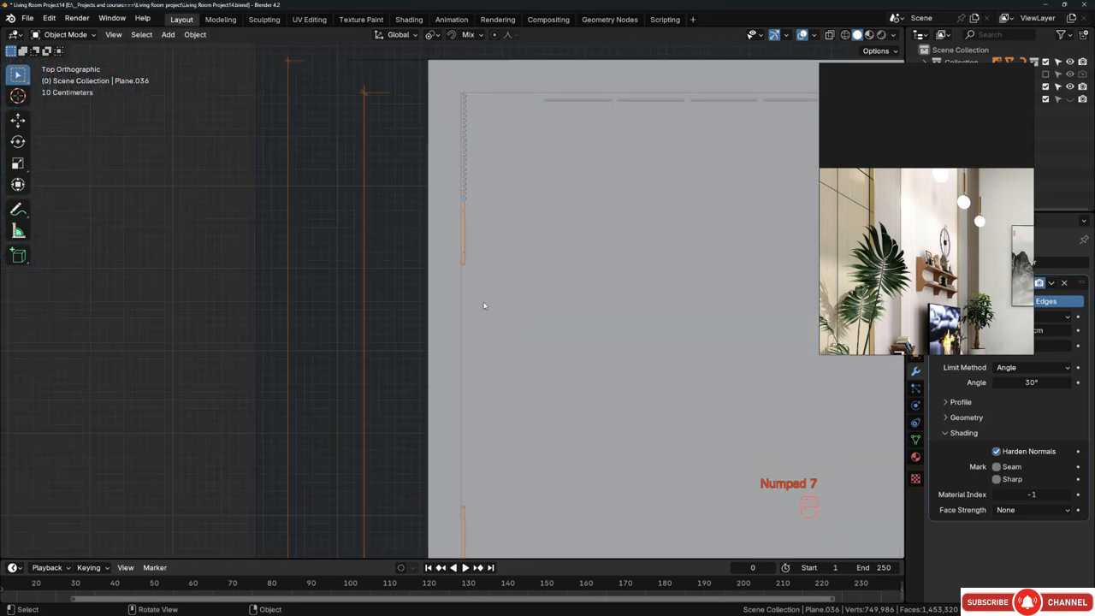
{"action": "key", "text": "z"}
{"action": "scroll", "coordinate": [467, 208], "scroll_direction": "up", "scroll_amount": 6}
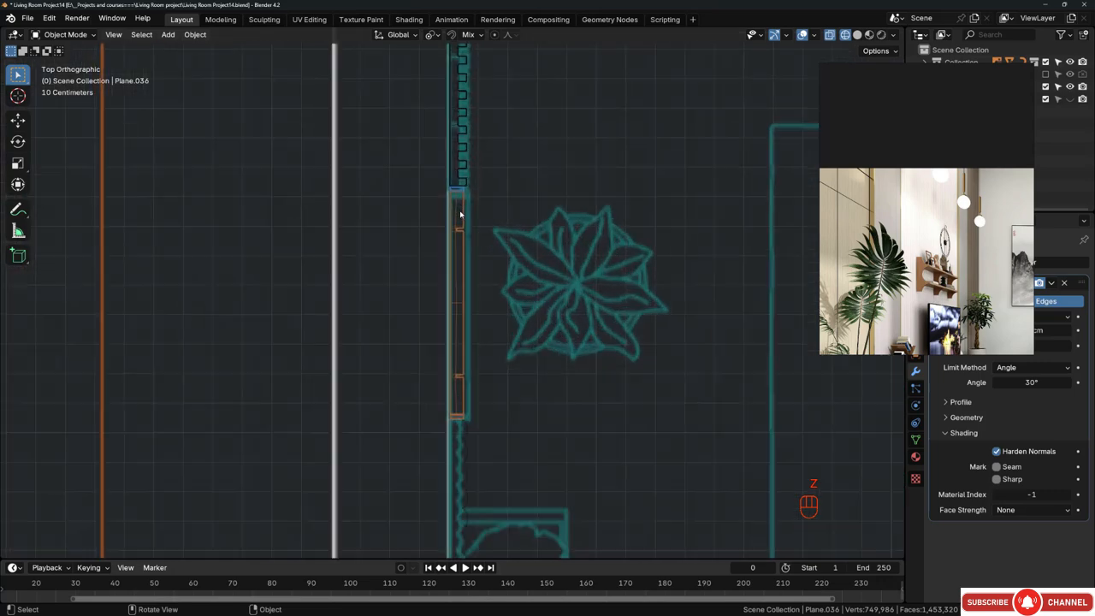
{"action": "key", "text": "Tab"}
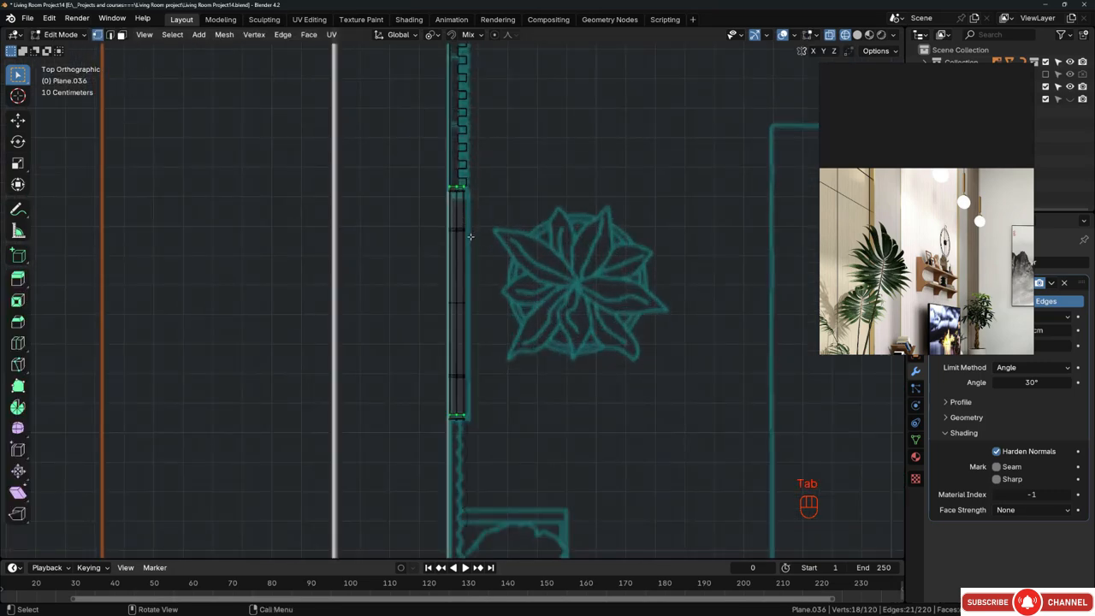
Step: Select the room-facing edge vertices of both protruding panels and their side trims in the top view
{"action": "scroll", "coordinate": [456, 187], "scroll_direction": "up", "scroll_amount": 7}
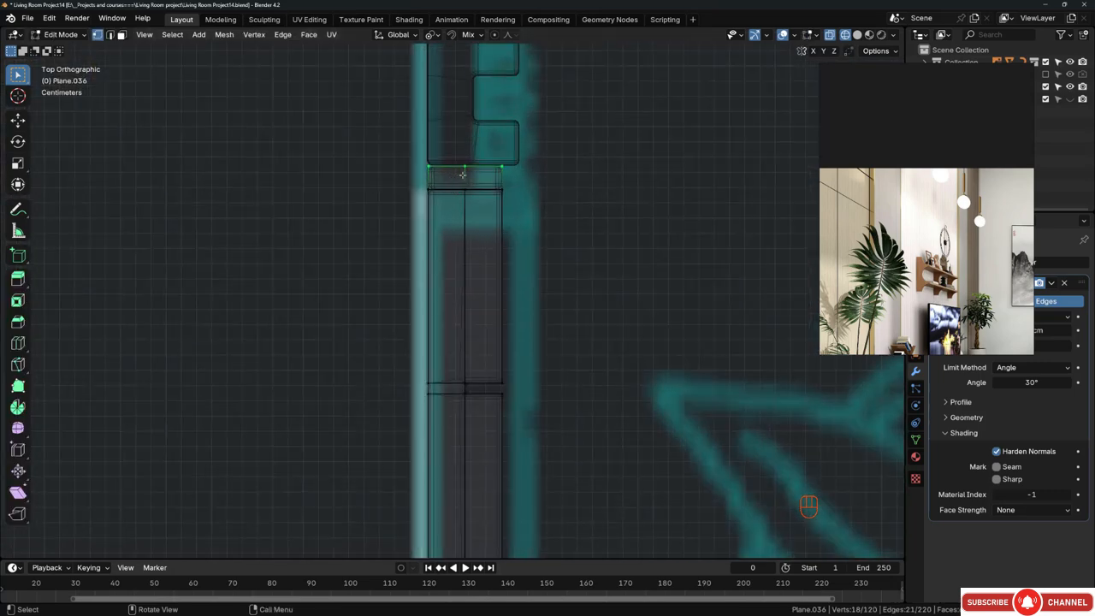
{"action": "scroll", "coordinate": [464, 171], "scroll_direction": "down", "scroll_amount": 6}
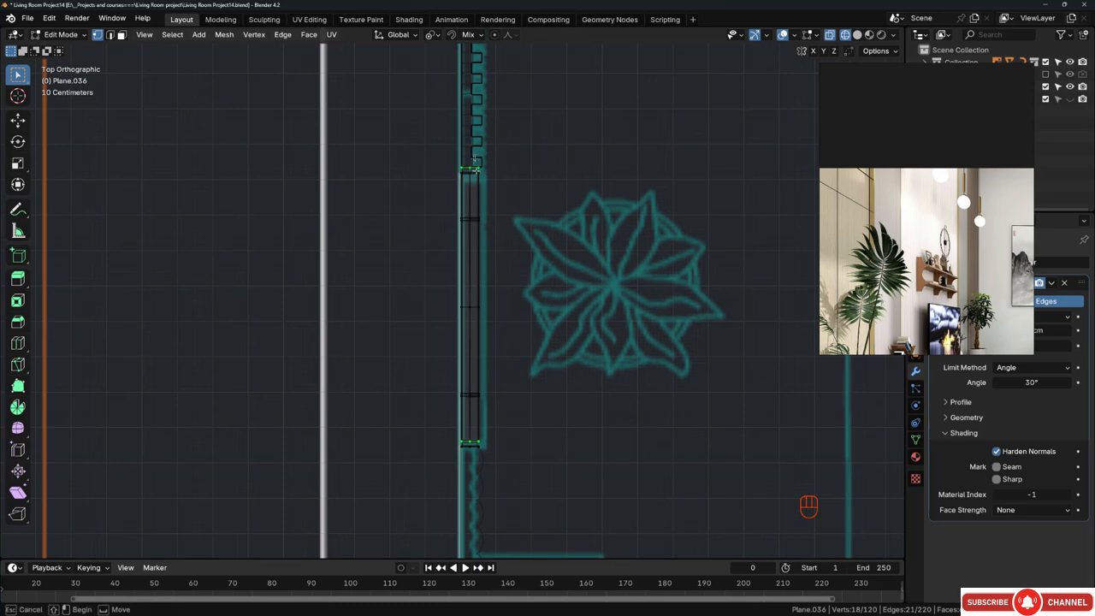
{"action": "left_click_drag", "start_coordinate": [475, 159], "coordinate": [539, 469]}
{"action": "scroll", "coordinate": [471, 249], "scroll_direction": "down", "scroll_amount": 4}
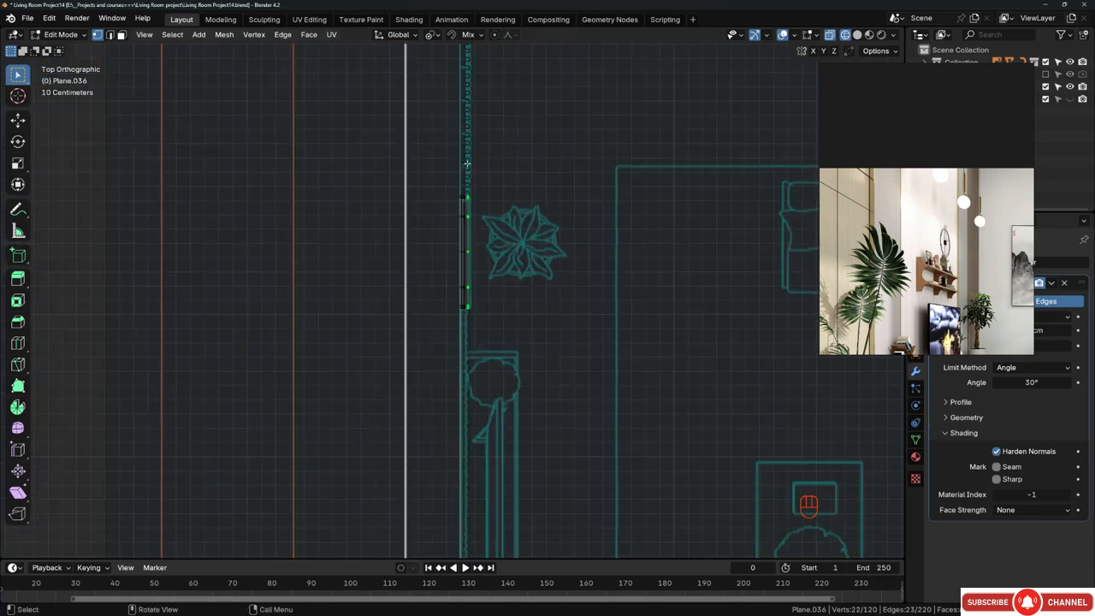
{"action": "scroll", "coordinate": [464, 425], "scroll_direction": "up", "scroll_amount": 4}
{"action": "scroll", "coordinate": [464, 425], "scroll_direction": "up", "scroll_amount": 2}
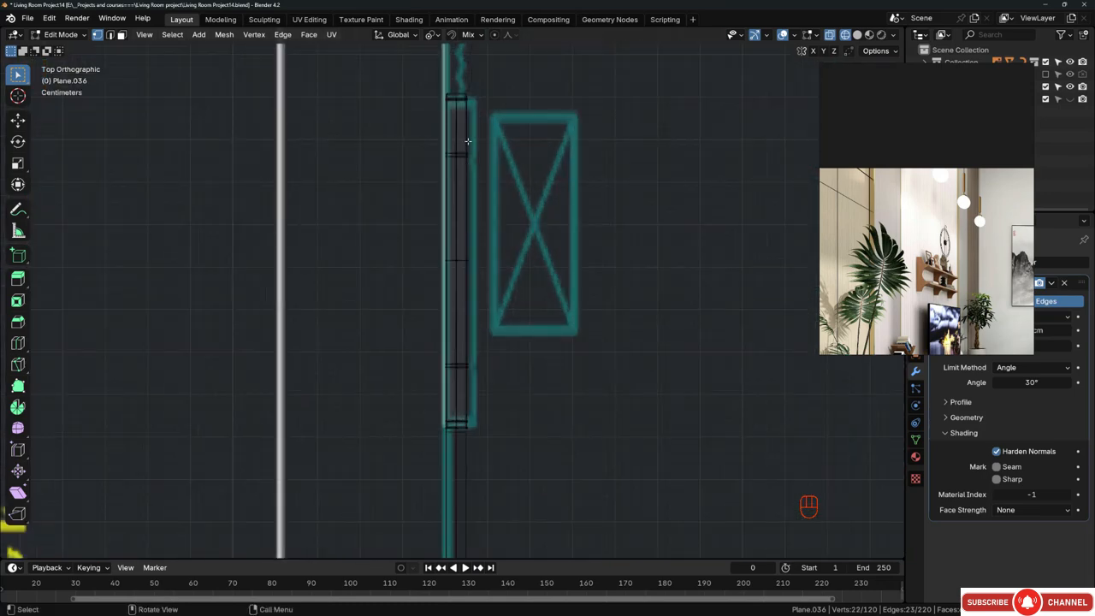
{"action": "left_click_drag", "start_coordinate": [496, 292], "coordinate": [530, 461], "text": "shift"}
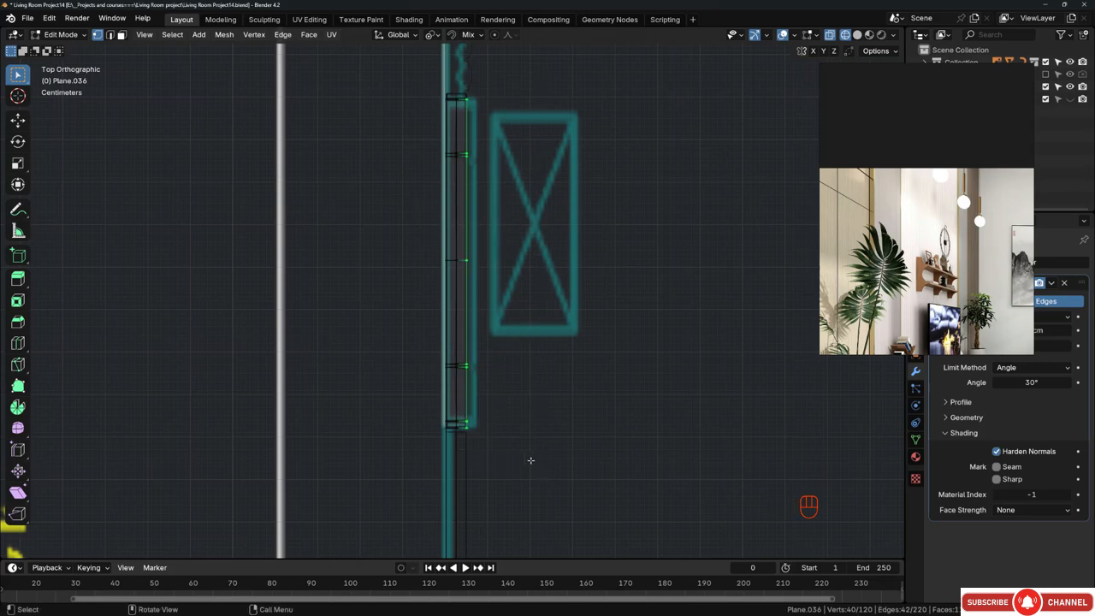
Step: Add the missing side trim strip to the mesh edit and keep only its room-facing vertices in the selection
{"action": "scroll", "coordinate": [465, 91], "scroll_direction": "up", "scroll_amount": 5}
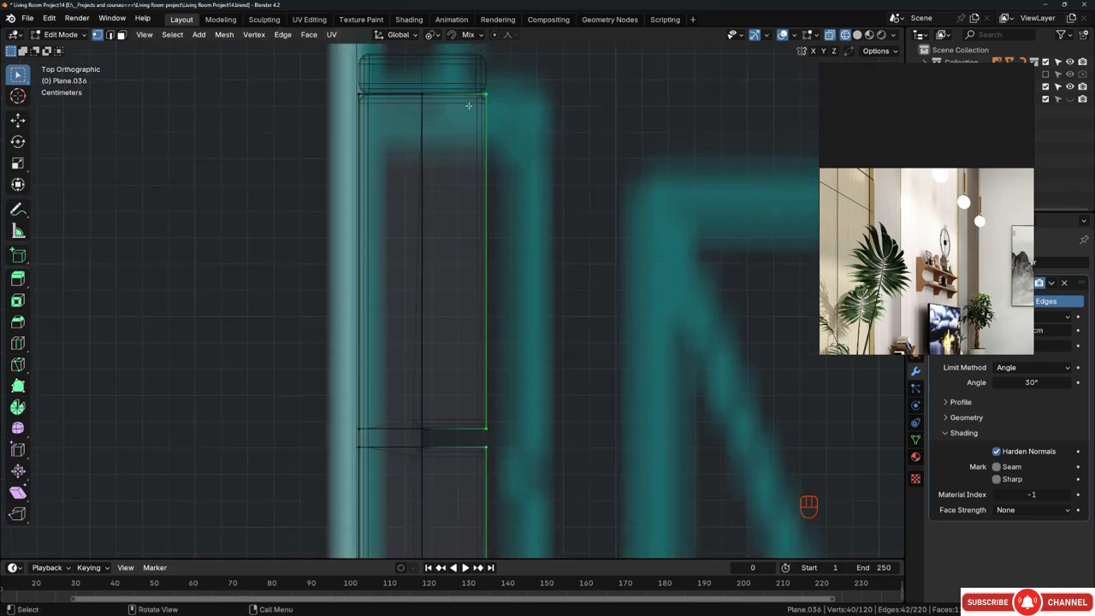
{"action": "scroll", "coordinate": [488, 206], "scroll_direction": "down", "scroll_amount": 2}
{"action": "scroll", "coordinate": [501, 188], "scroll_direction": "up", "scroll_amount": 4}
{"action": "scroll", "coordinate": [502, 200], "scroll_direction": "down", "scroll_amount": 3}
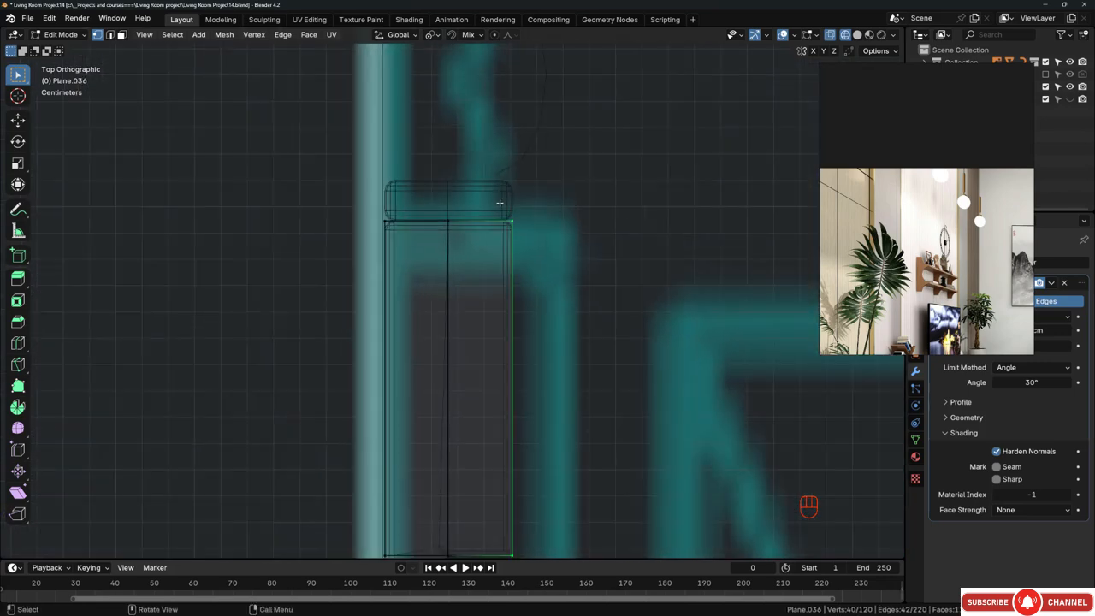
{"action": "key", "text": "Tab"}
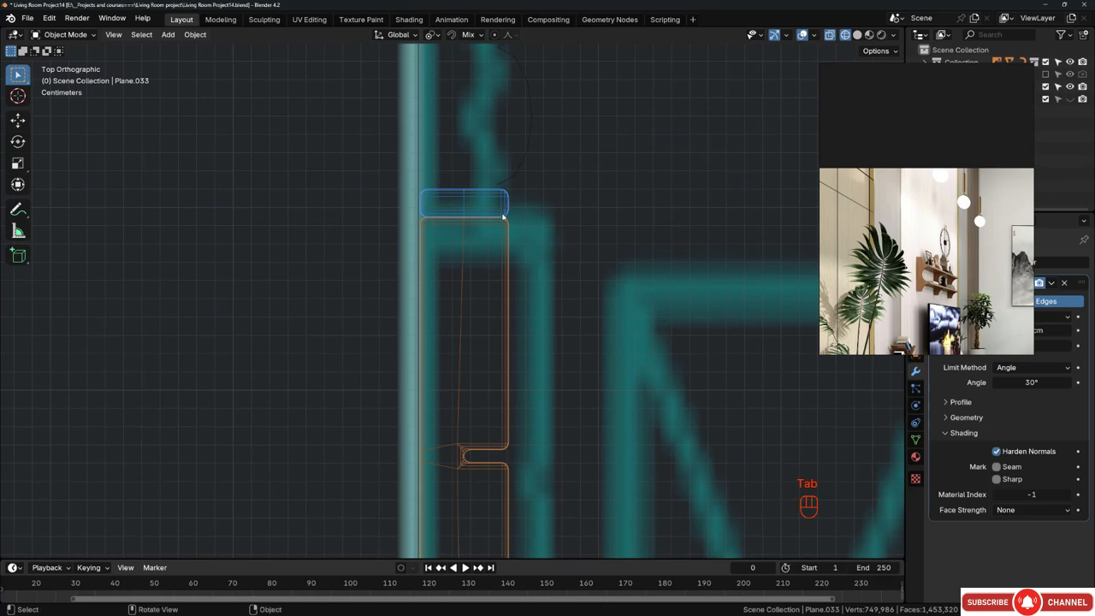
{"action": "key", "text": "Tab"}
{"action": "scroll", "coordinate": [496, 185], "scroll_direction": "down", "scroll_amount": 3}
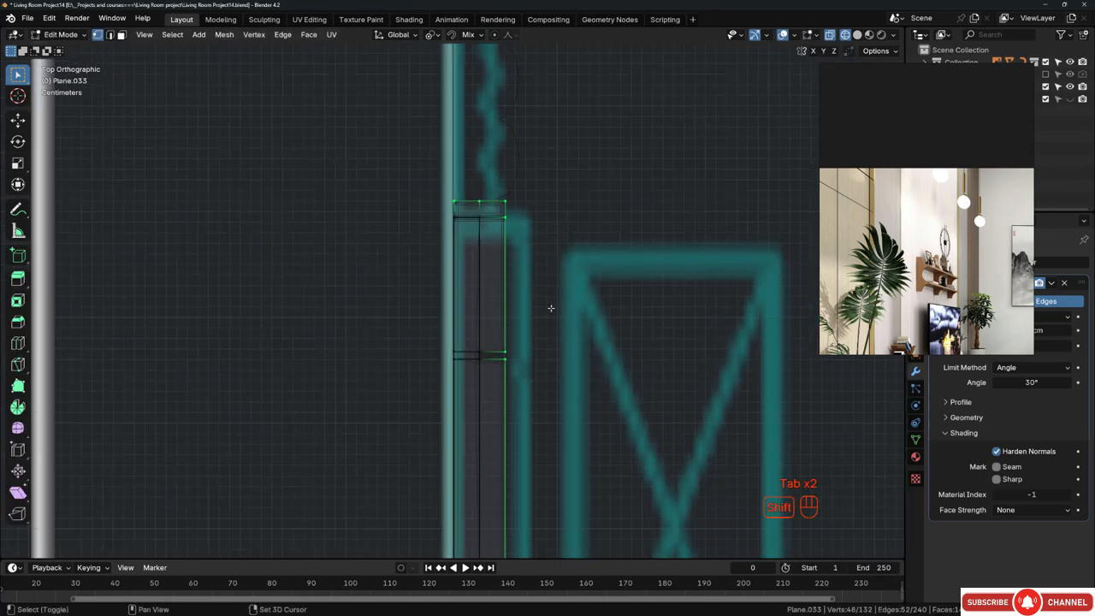
{"action": "left_click_drag", "start_coordinate": [488, 234], "coordinate": [489, 234], "text": "ctrl"}
Step: Move the selected front vertices of both protruding panels and their trims 4.8554 cm outward along X
{"action": "scroll", "coordinate": [489, 233], "scroll_direction": "down", "scroll_amount": 10}
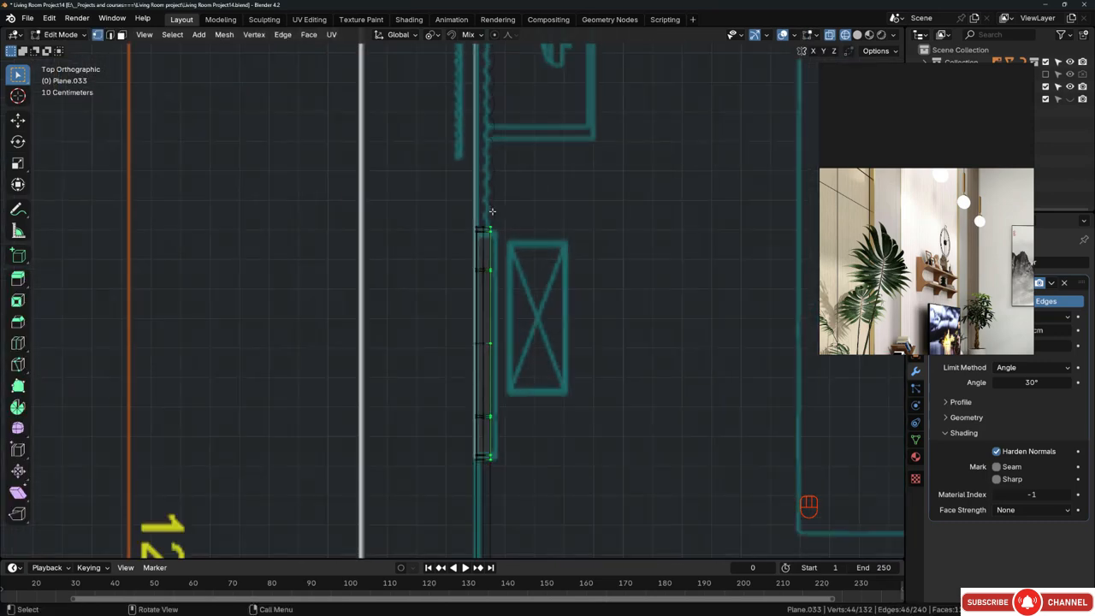
{"action": "scroll", "coordinate": [519, 237], "scroll_direction": "up", "scroll_amount": 8}
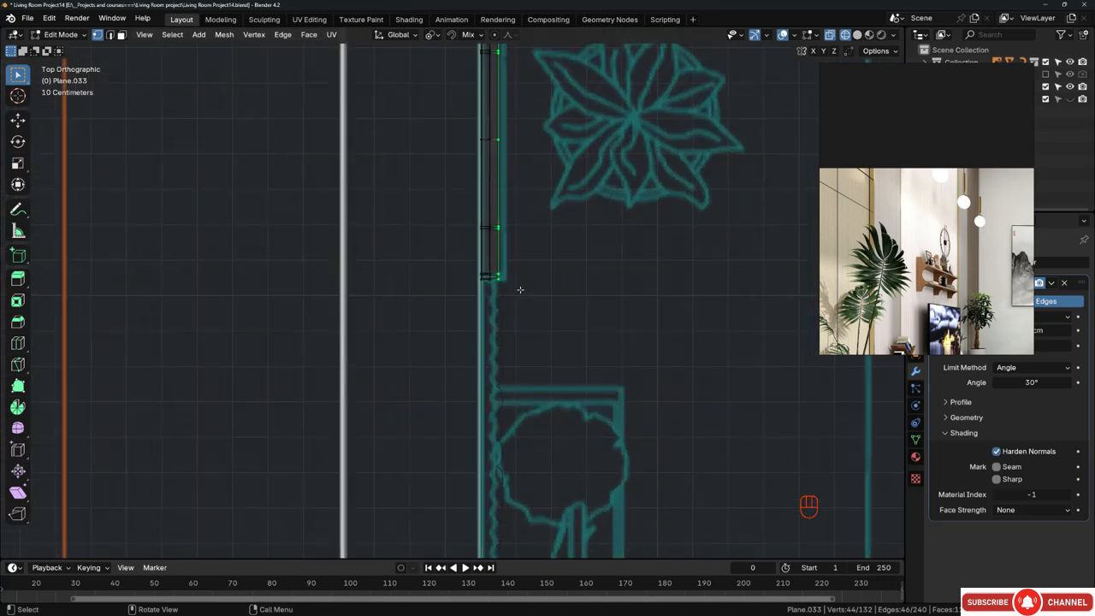
{"action": "scroll", "coordinate": [515, 281], "scroll_direction": "up", "scroll_amount": 5}
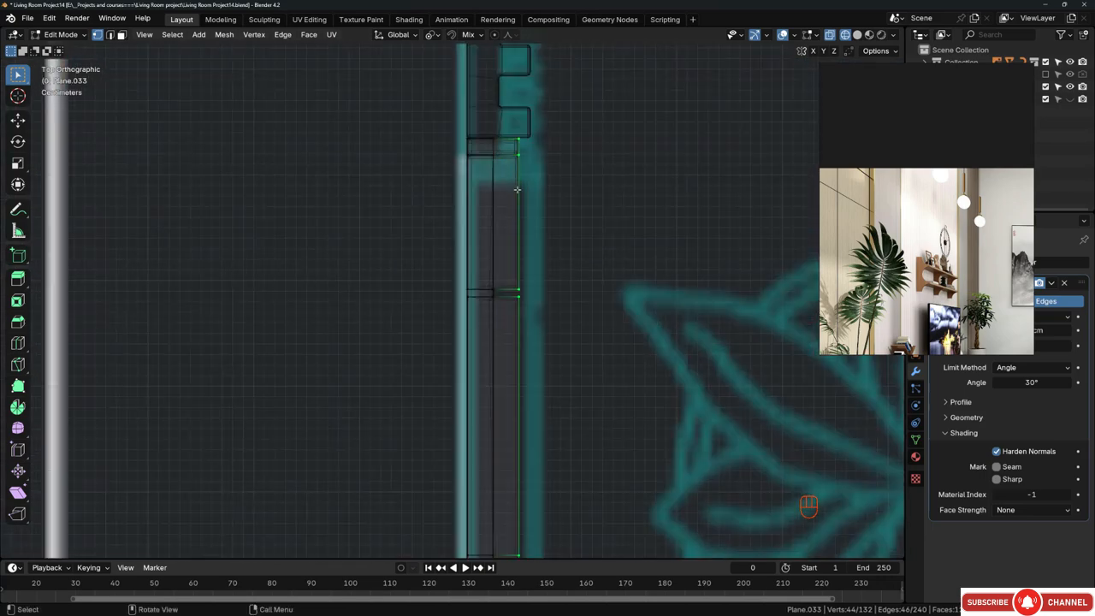
{"action": "key", "text": "g"}
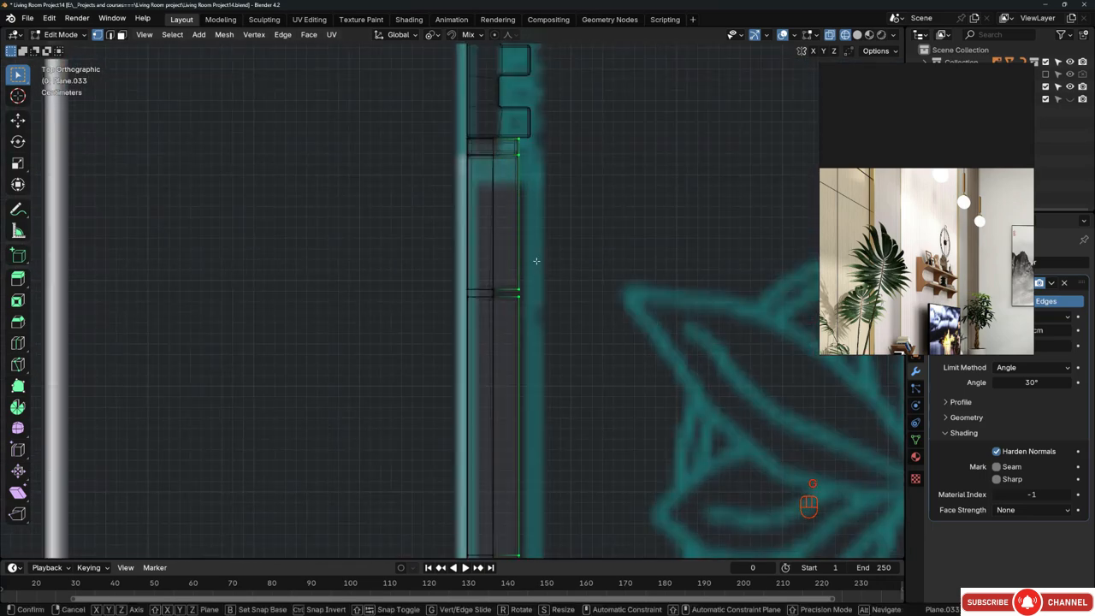
{"action": "key", "text": "x"}
{"action": "left_click", "coordinate": [590, 270]}
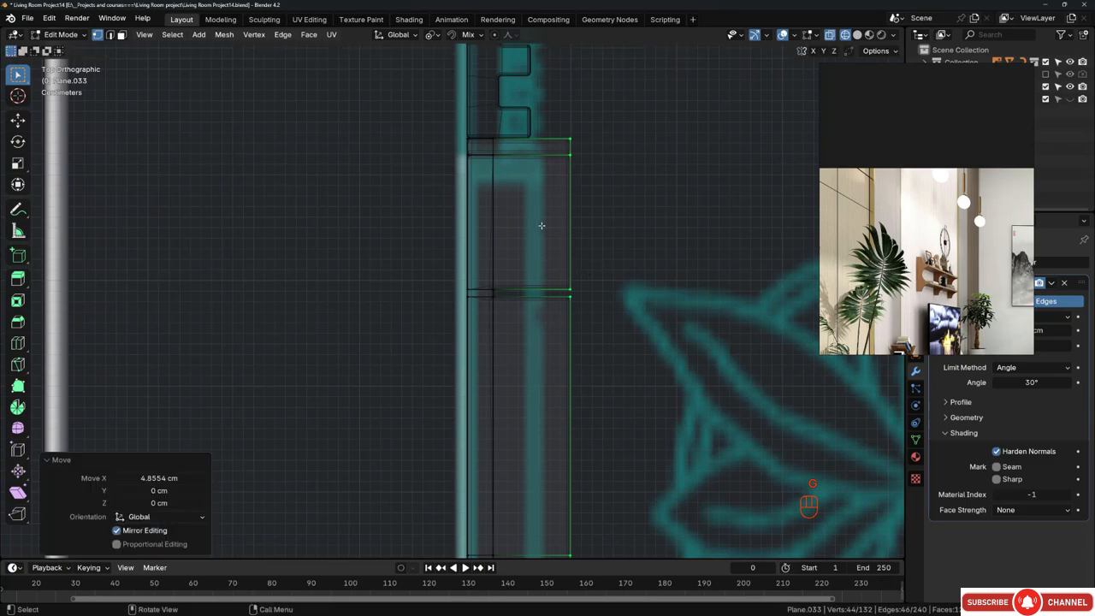
Step: Readjust the depth of the protruding panels' front faces along the X axis in solid view
{"action": "scroll", "coordinate": [547, 248], "scroll_direction": "down", "scroll_amount": 5}
{"action": "middle_click_drag", "start_coordinate": [548, 248], "coordinate": [496, 258]}
{"action": "key", "text": "z"}
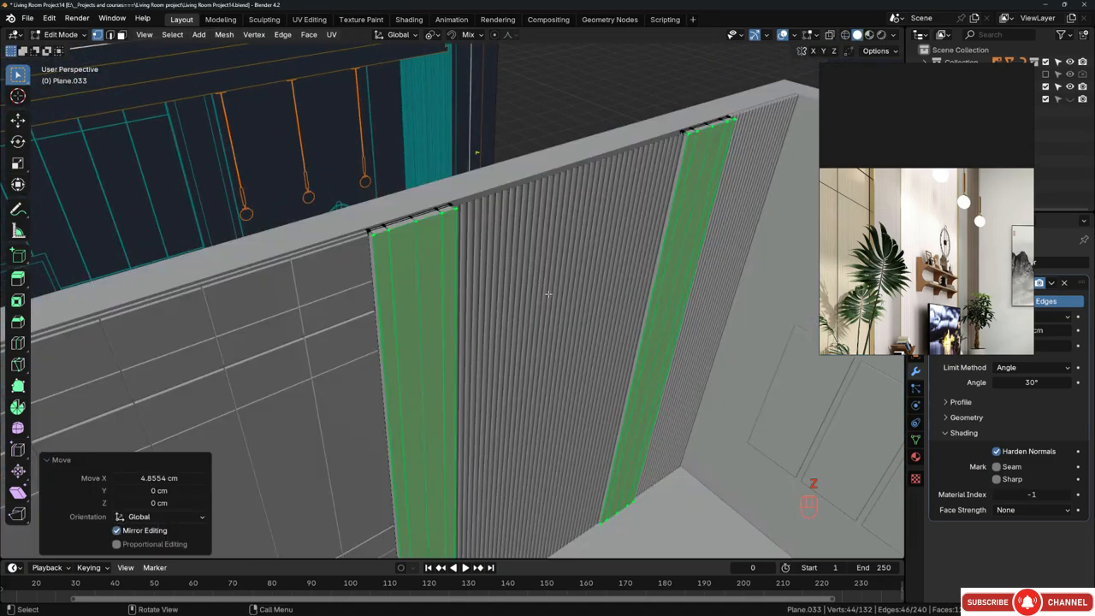
{"action": "mouse_move", "coordinate": [548, 294]}
{"action": "middle_mouse_down"}
{"action": "mouse_move", "coordinate": [430, 224]}
{"action": "mouse_move", "coordinate": [492, 208]}
{"action": "middle_mouse_up"}
{"action": "scroll", "coordinate": [490, 205], "scroll_direction": "up", "scroll_amount": 2}
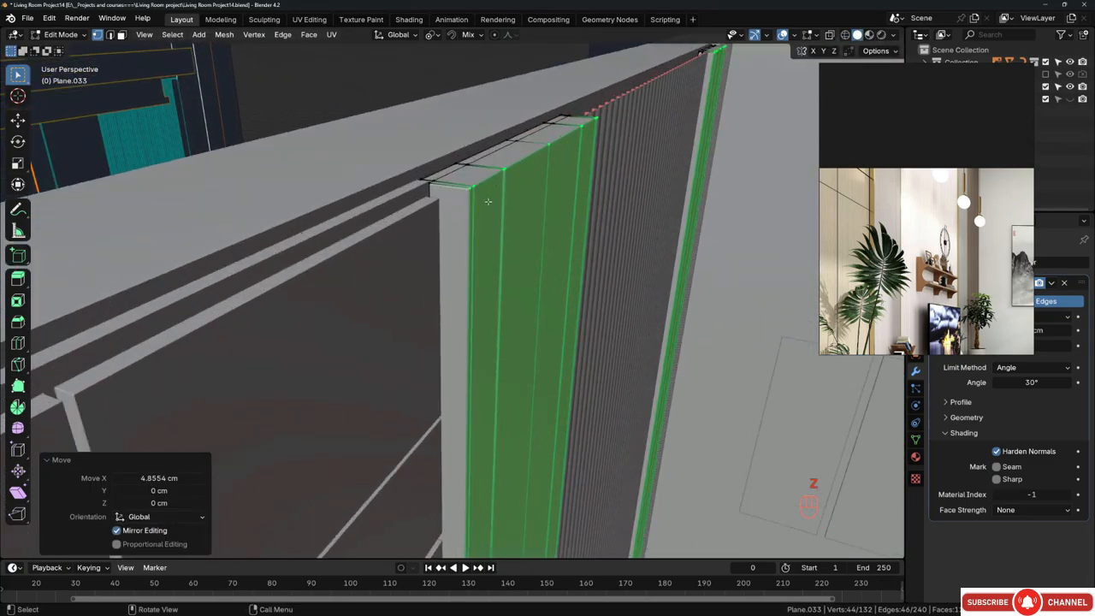
{"action": "key", "text": "g"}
{"action": "key", "text": "y"}
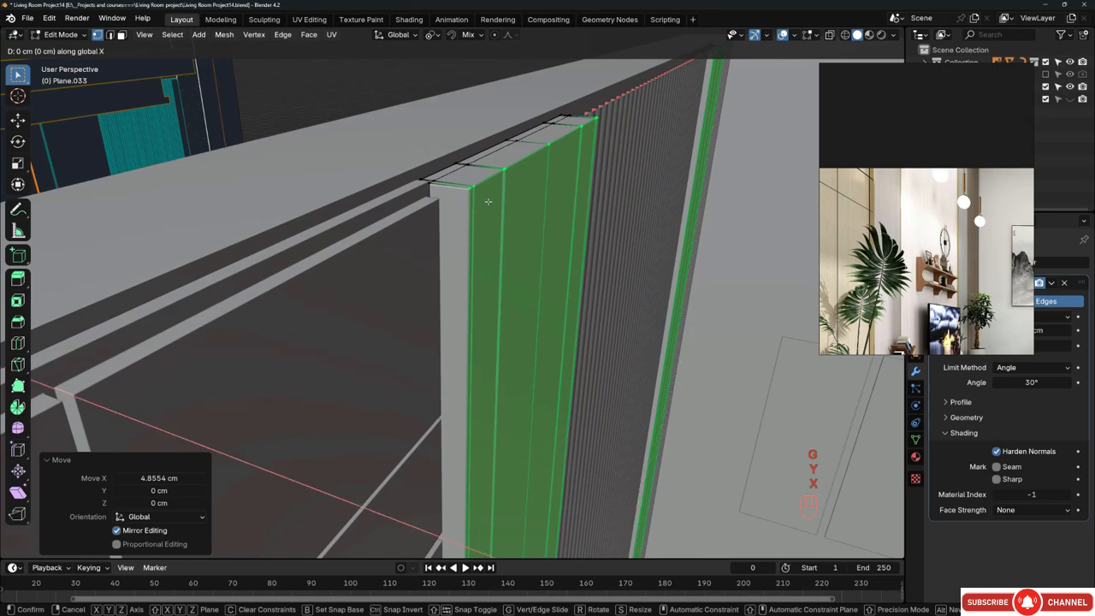
{"action": "left_click", "coordinate": [509, 218]}
Step: Clear the vertex selection, compare the protruding panel's corner trim with the reference photo, and finish mesh editing
{"action": "middle_click_drag", "start_coordinate": [510, 218], "coordinate": [571, 222]}
{"action": "key", "text": "alt+a"}
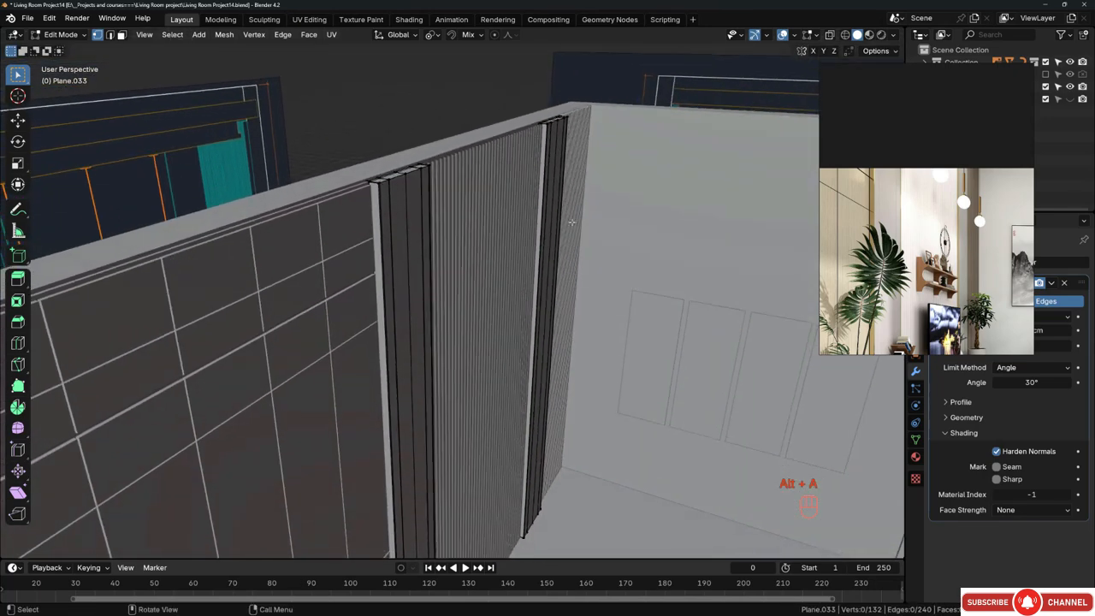
{"action": "scroll", "coordinate": [373, 191], "scroll_direction": "up", "scroll_amount": 3}
{"action": "middle_click_drag", "start_coordinate": [373, 191], "coordinate": [364, 171]}
{"action": "scroll", "coordinate": [391, 209], "scroll_direction": "up", "scroll_amount": 4}
{"action": "scroll", "coordinate": [869, 212], "scroll_direction": "up", "scroll_amount": 5}
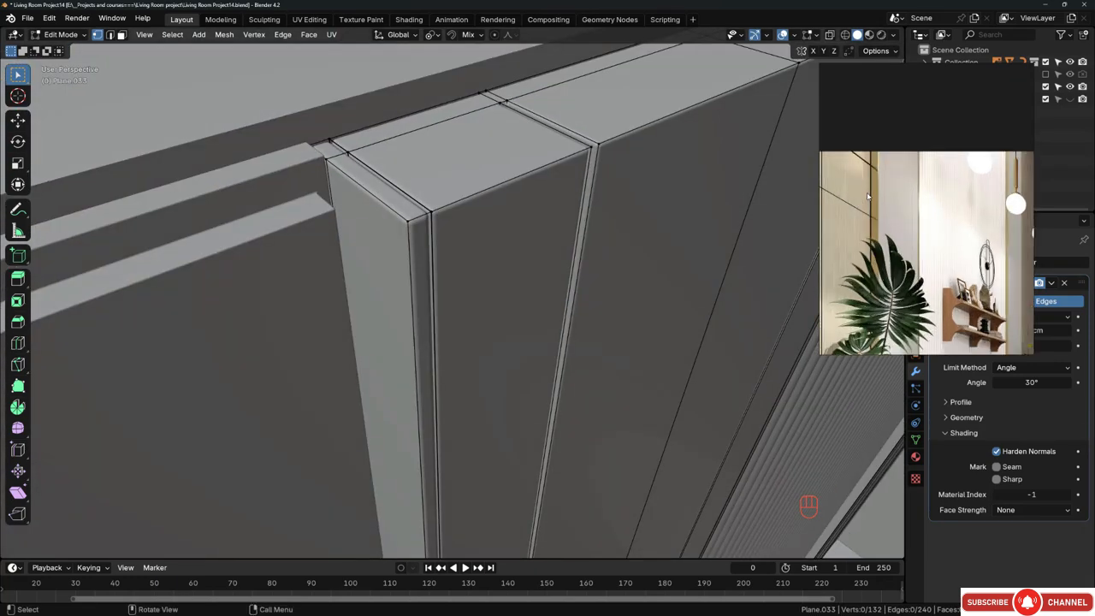
{"action": "key", "text": "Tab"}
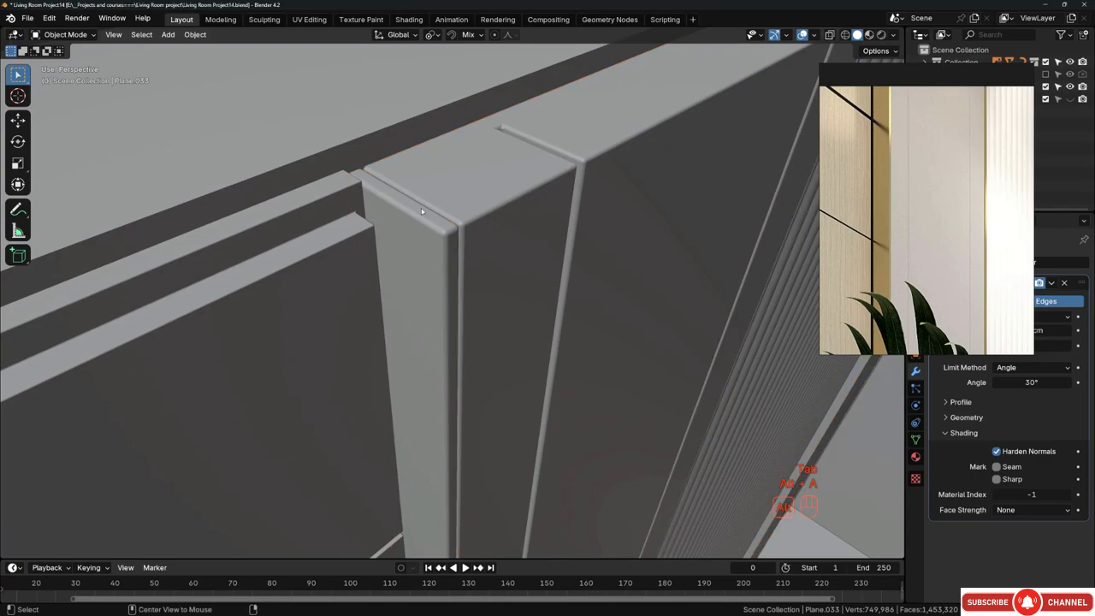
Step: Shift the ribbed wall section beside the protruding panel along X, then clear the selection
{"action": "scroll", "coordinate": [421, 211], "scroll_direction": "down", "scroll_amount": 8}
{"action": "middle_click_drag", "start_coordinate": [519, 245], "coordinate": [495, 161]}
{"action": "left_click", "coordinate": [567, 180]}
{"action": "scroll", "coordinate": [495, 161], "scroll_direction": "up", "scroll_amount": 3}
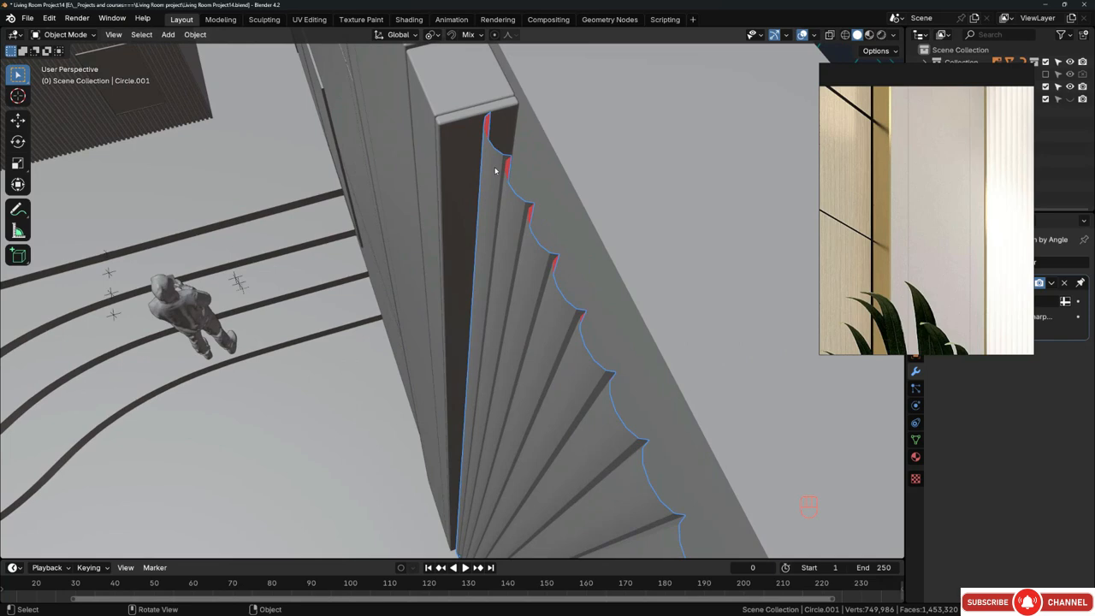
{"action": "key", "text": "g"}
{"action": "key", "text": "x"}
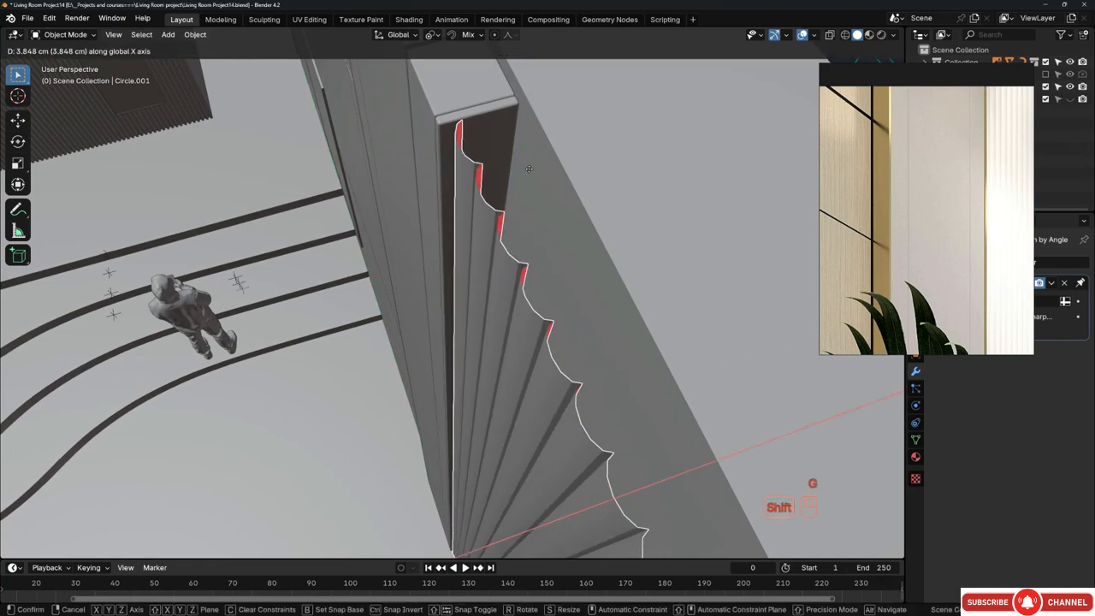
{"action": "left_click", "coordinate": [501, 166]}
{"action": "middle_click_drag", "start_coordinate": [501, 165], "coordinate": [530, 231]}
{"action": "key", "text": "alt+a"}
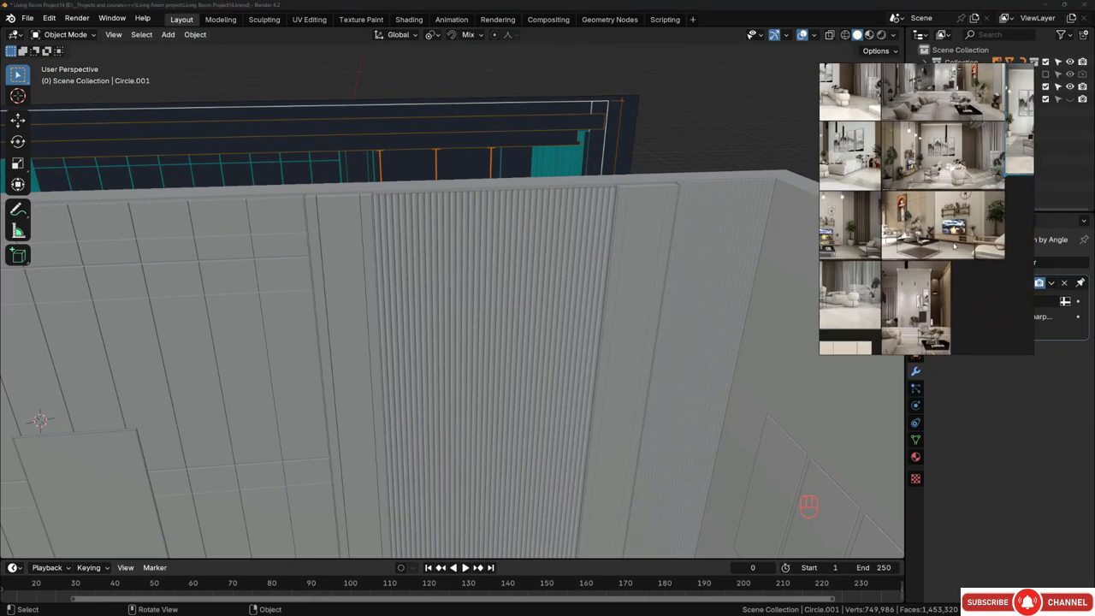
Step: Move the human scale figure from the steps 344 cm along Y to the open floor
{"action": "middle_click_drag", "start_coordinate": [428, 210], "coordinate": [493, 253]}
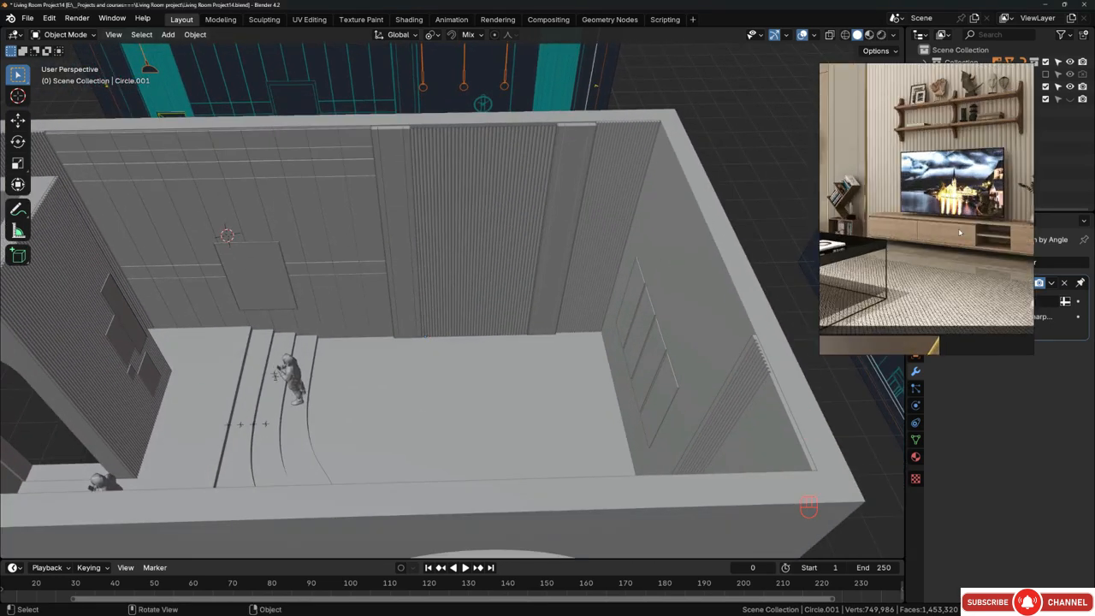
{"action": "middle_click_drag", "start_coordinate": [407, 310], "coordinate": [315, 404]}
{"action": "scroll", "coordinate": [293, 359], "scroll_direction": "up", "scroll_amount": 3}
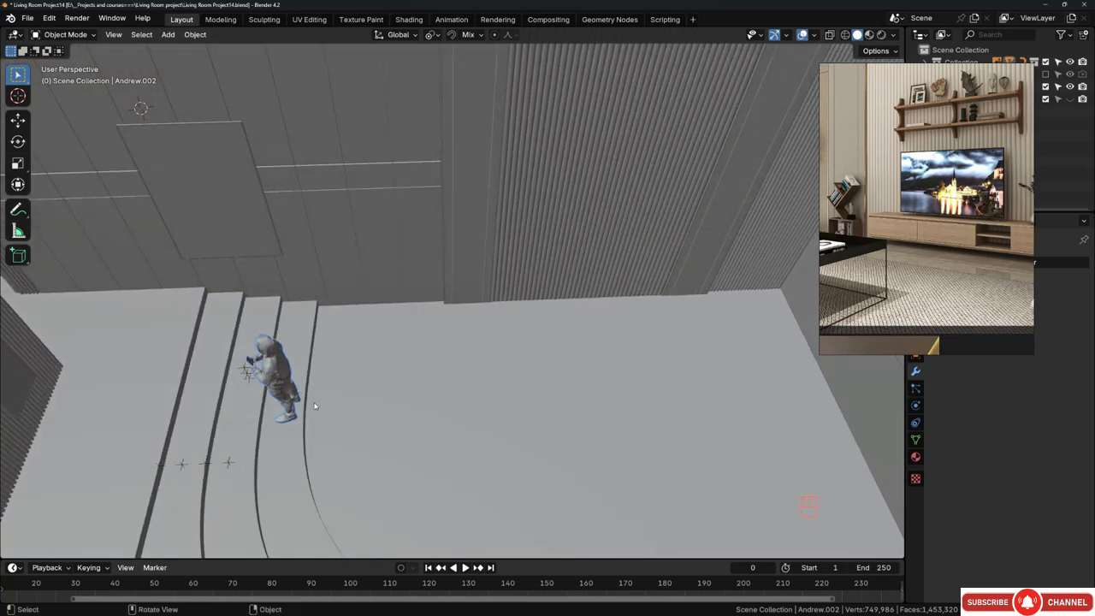
{"action": "key", "text": "g"}
{"action": "middle_click", "coordinate": [315, 405]}
{"action": "left_click", "coordinate": [568, 395]}
{"action": "scroll", "coordinate": [547, 385], "scroll_direction": "up", "scroll_amount": 3}
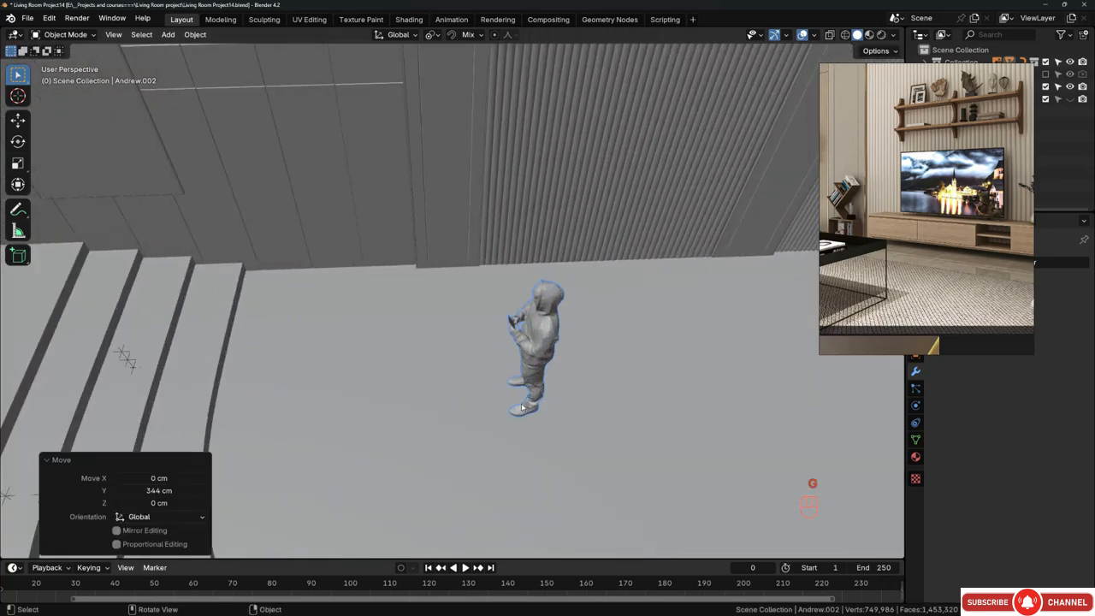
{"action": "middle_click_drag", "start_coordinate": [489, 368], "coordinate": [531, 336]}
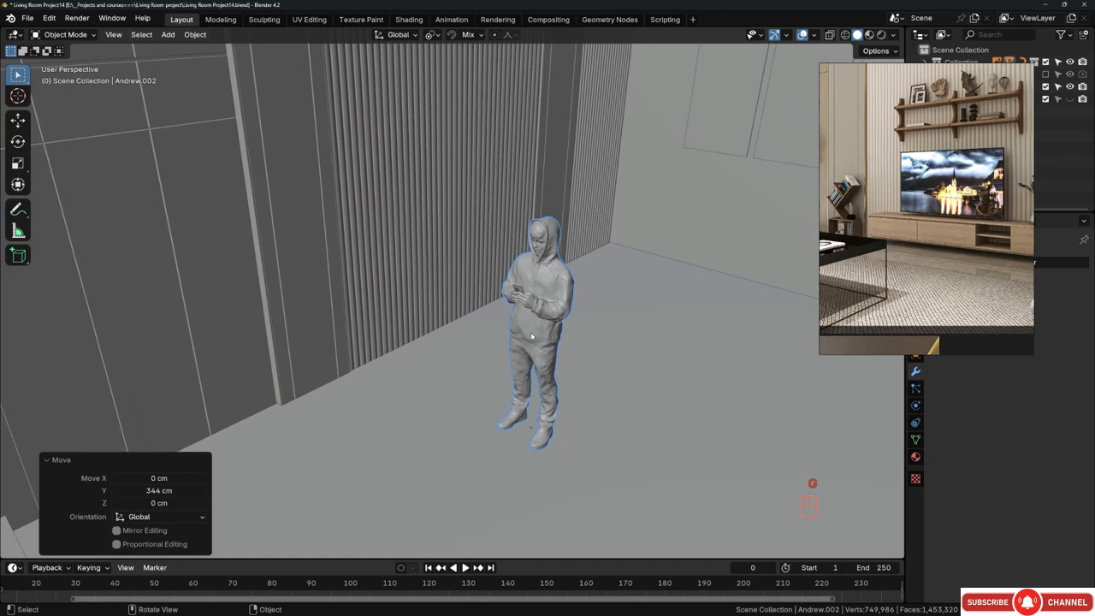
Step: Check the snapping options and lower the human figure 14.128 cm along Z with snapping onto the floor
{"action": "left_click", "coordinate": [473, 35]}
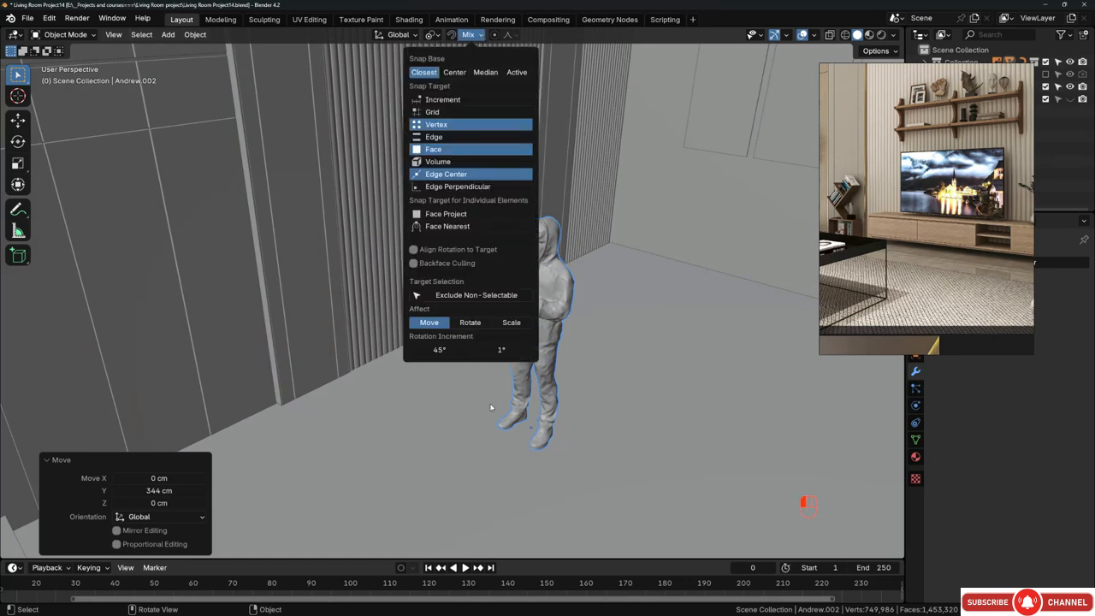
{"action": "middle_click_drag", "start_coordinate": [490, 407], "coordinate": [504, 440]}
{"action": "key", "text": "g"}
{"action": "key", "text": "z"}
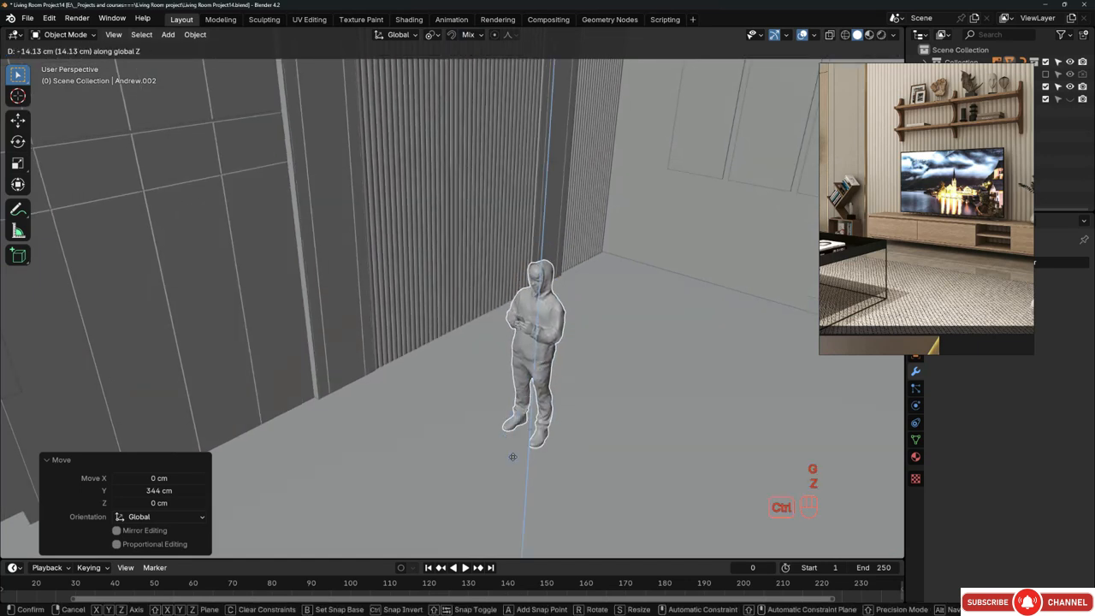
{"action": "left_click", "coordinate": [512, 441]}
{"action": "middle_click_drag", "start_coordinate": [511, 441], "coordinate": [478, 440]}
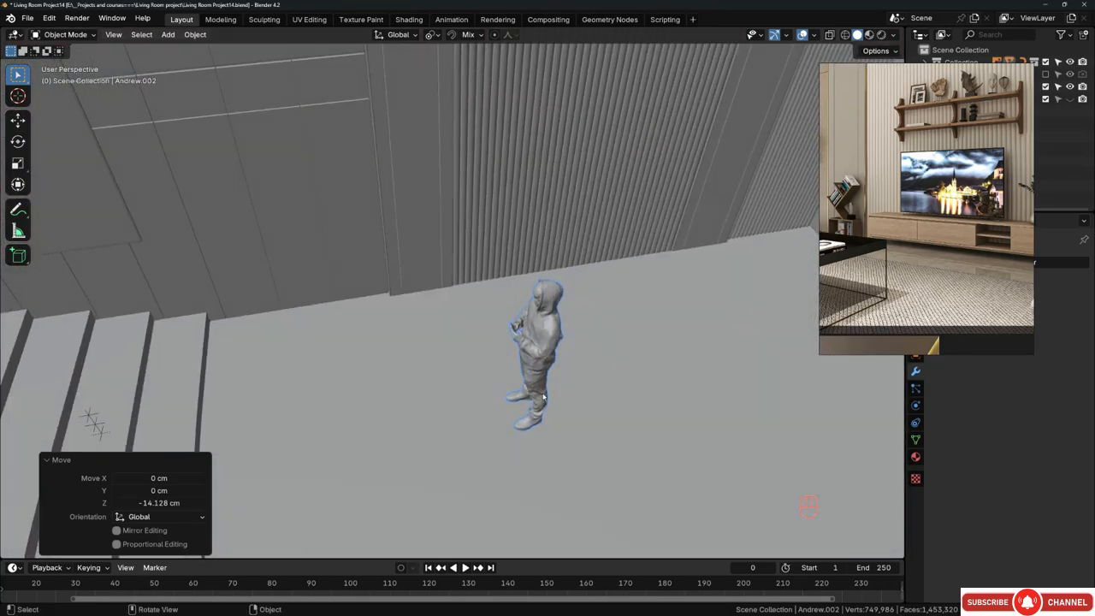
Step: Move the human figure 182.63 cm along Y, then -79.471 cm in X and 115.11 cm in Y towards the ribbed TV wall
{"action": "key", "text": "g"}
{"action": "key", "text": "y"}
{"action": "left_click", "coordinate": [687, 353]}
{"action": "middle_click_drag", "start_coordinate": [687, 354], "coordinate": [587, 362]}
{"action": "key", "text": "g"}
{"action": "key", "text": "shift+z"}
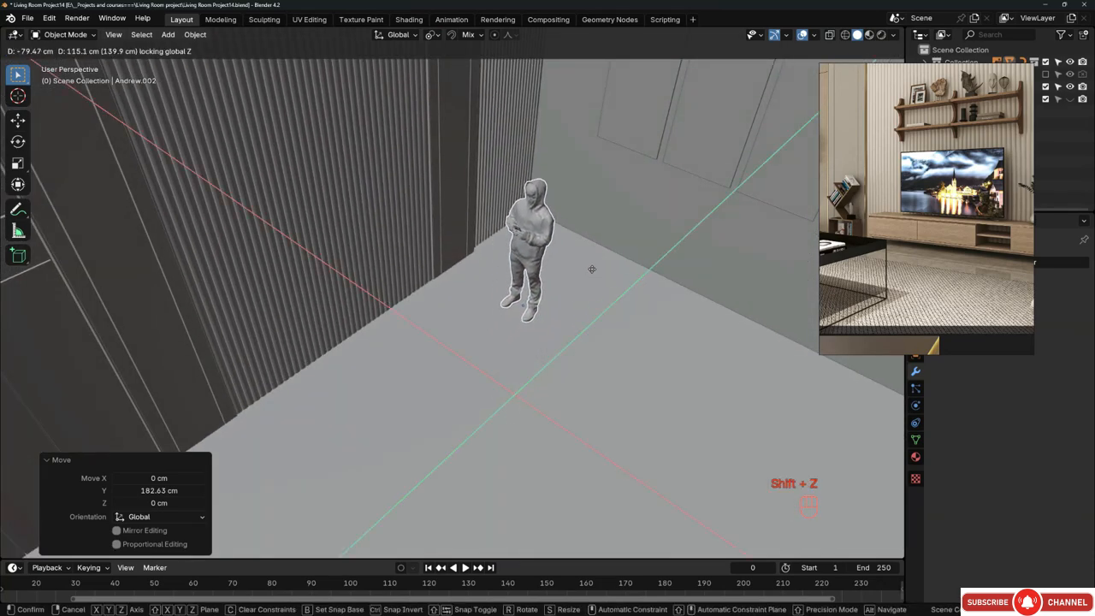
{"action": "left_click", "coordinate": [591, 268]}
Step: Examine the TV, shelf and figure heights against the elevation drawing in a wireframe right side view
{"action": "middle_click_drag", "start_coordinate": [415, 354], "coordinate": [492, 310]}
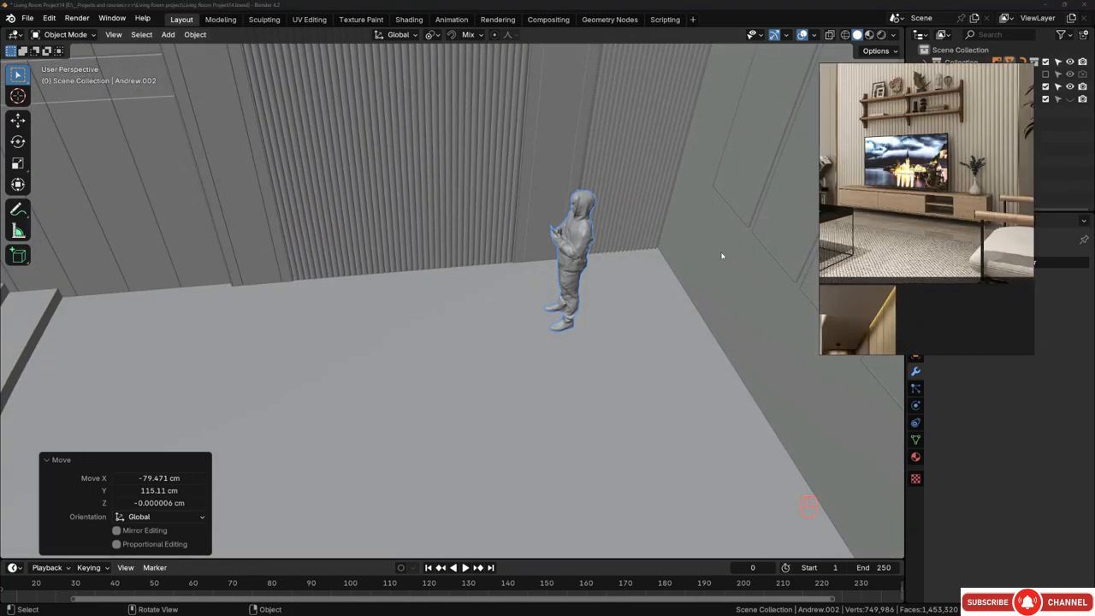
{"action": "middle_click_drag", "start_coordinate": [332, 282], "coordinate": [348, 286]}
{"action": "key", "text": "KP_3"}
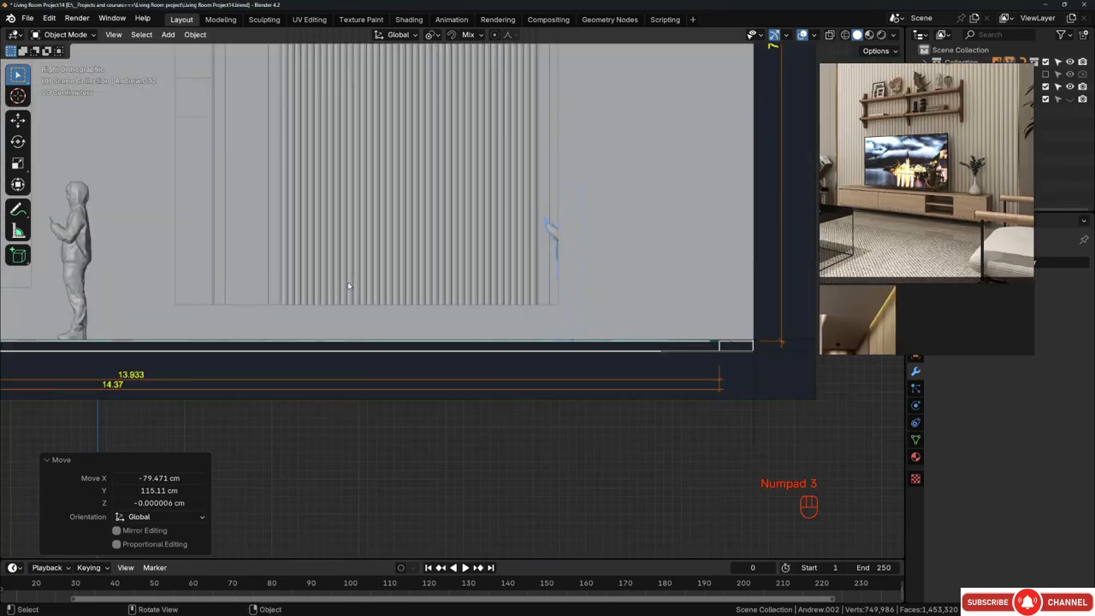
{"action": "key", "text": "z"}
{"action": "scroll", "coordinate": [374, 256], "scroll_direction": "up", "scroll_amount": 3}
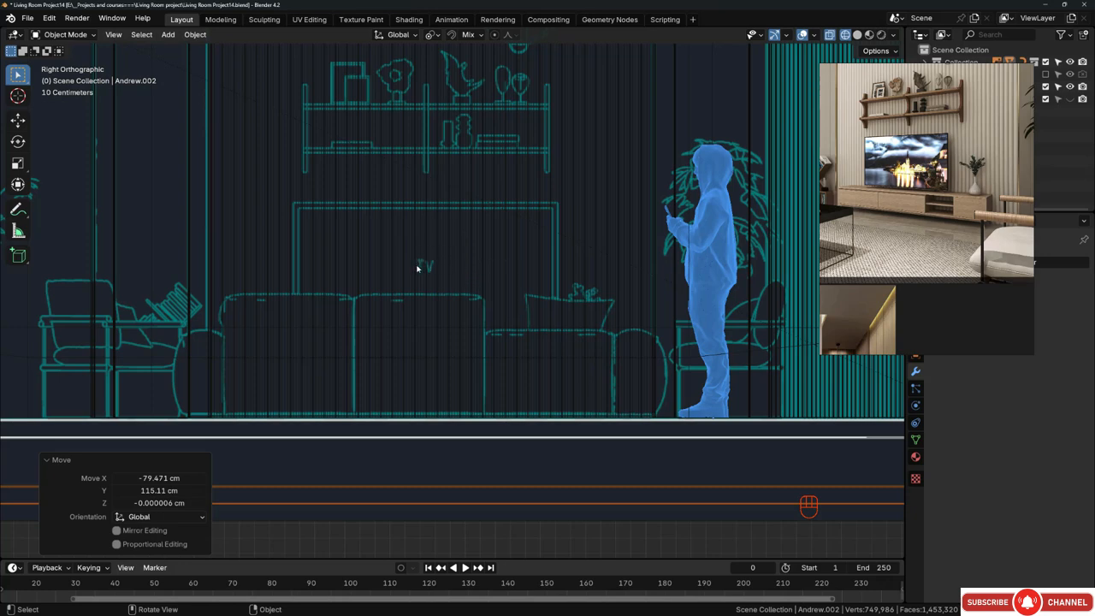
{"action": "scroll", "coordinate": [458, 226], "scroll_direction": "down", "scroll_amount": 3}
{"action": "scroll", "coordinate": [410, 265], "scroll_direction": "up", "scroll_amount": 3}
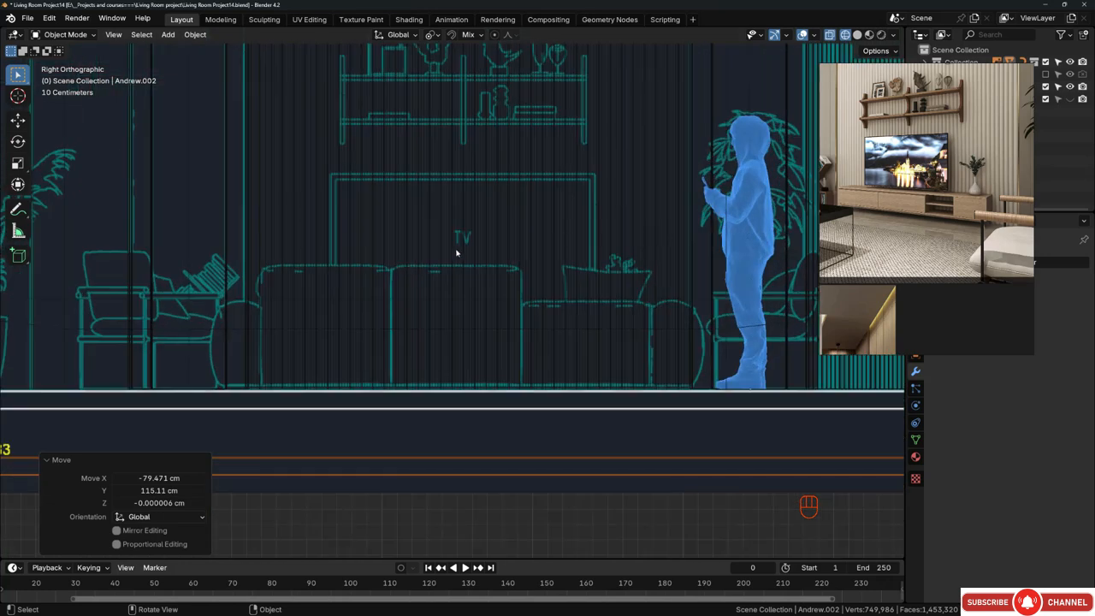
Step: Place the 3D cursor on the ribbed TV wall and add a 200 cm plane there, aligned to the right side view
{"action": "scroll", "coordinate": [434, 249], "scroll_direction": "down", "scroll_amount": 6}
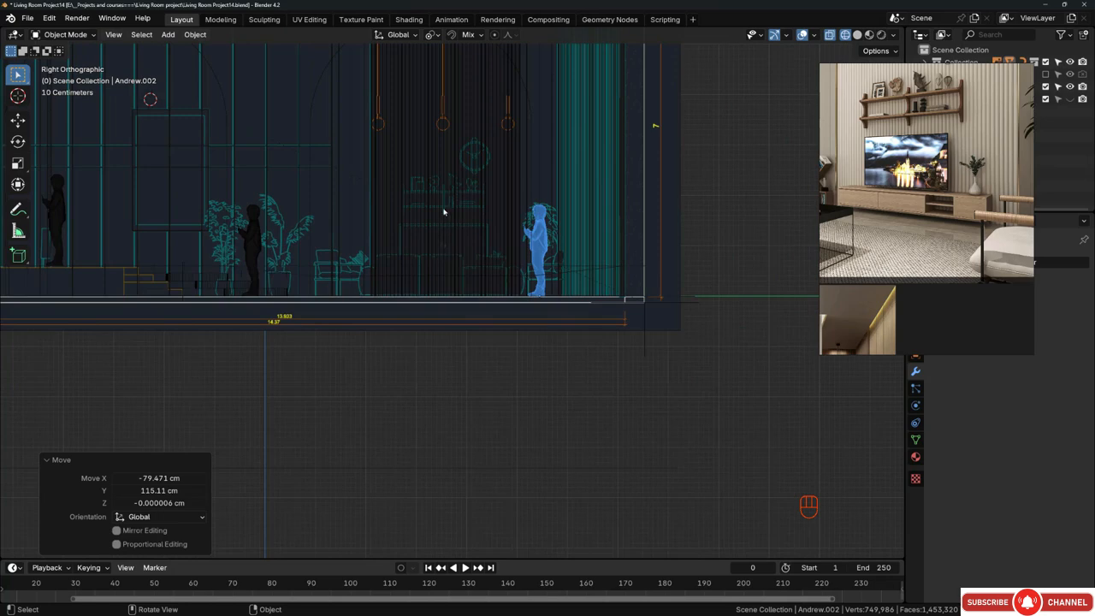
{"action": "mouse_move", "coordinate": [443, 211]}
{"action": "middle_mouse_down"}
{"action": "mouse_move", "coordinate": [432, 258]}
{"action": "mouse_move", "coordinate": [455, 196]}
{"action": "middle_mouse_up"}
{"action": "key", "text": "shift+z"}
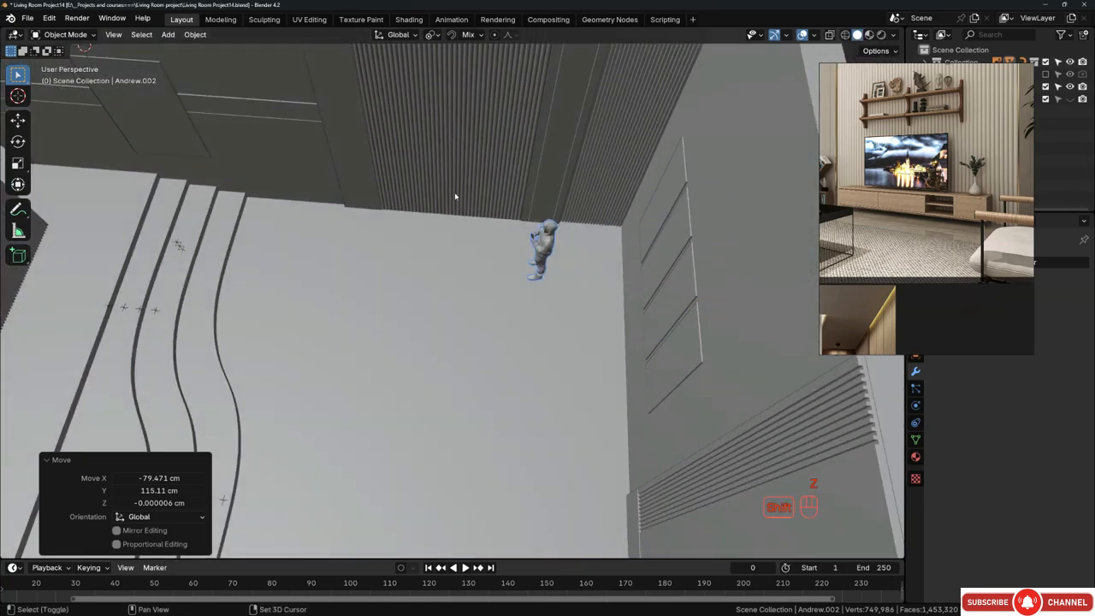
{"action": "key", "text": "g"}
{"action": "right_click_drag", "start_coordinate": [445, 180], "coordinate": [447, 175], "text": "shift"}
{"action": "key", "text": "KP_3"}
{"action": "key", "text": "z"}
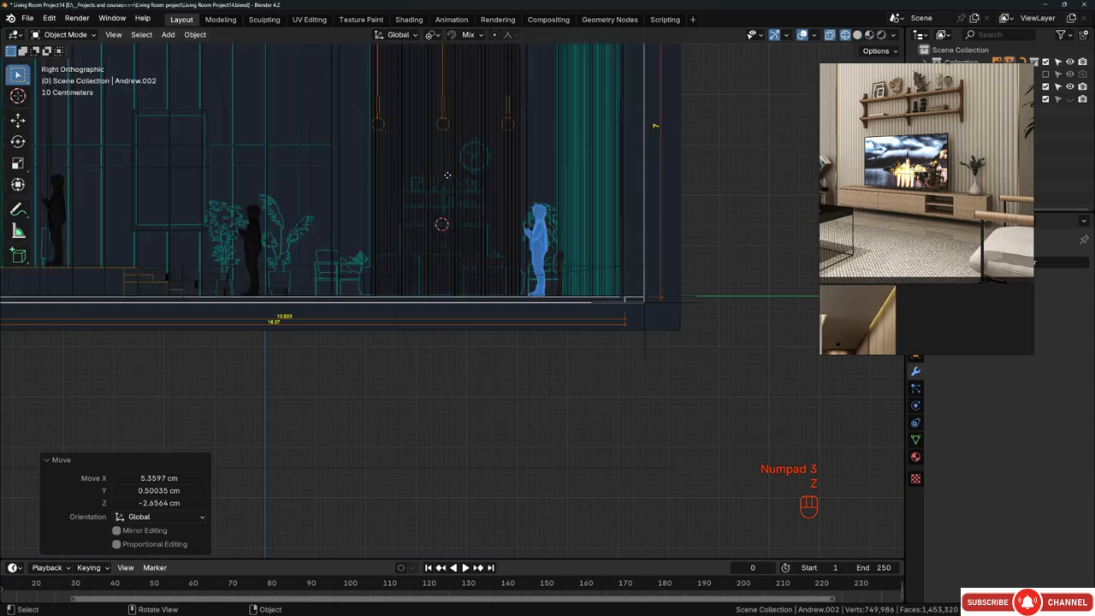
{"action": "key", "text": "shift+a"}
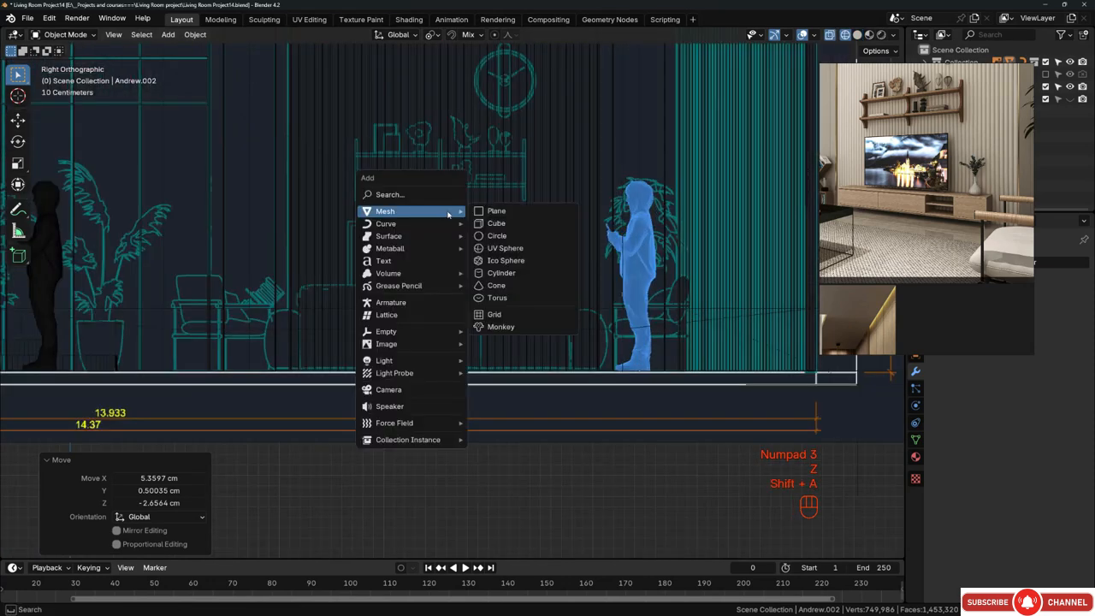
{"action": "left_click", "coordinate": [503, 212]}
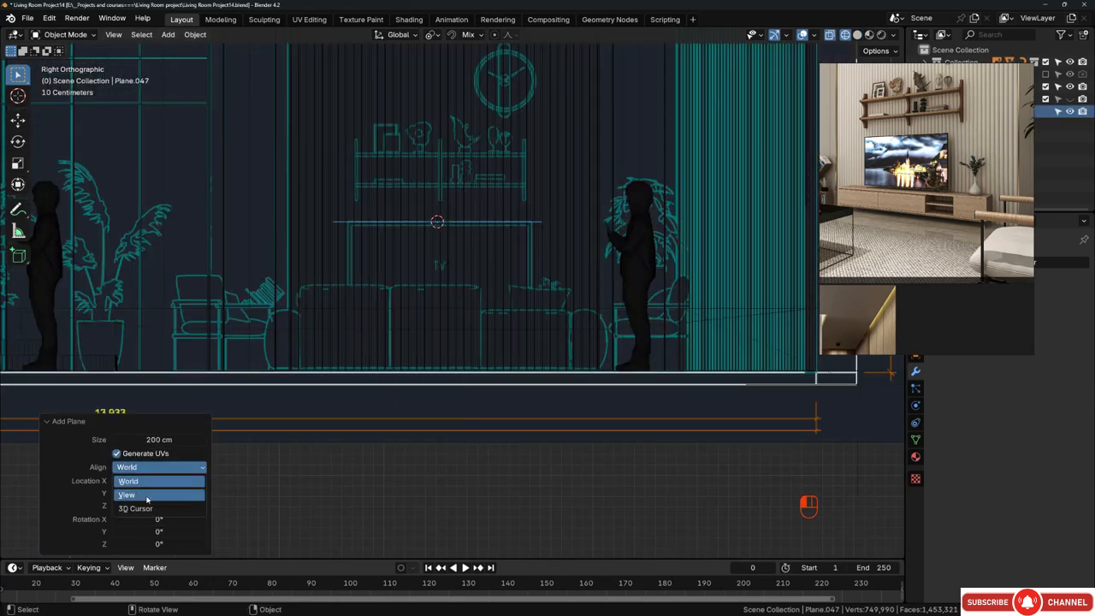
{"action": "left_click", "coordinate": [147, 495]}
Step: Lower the plane 55.698 cm along Z over the TV outline and scale its height to 0.566
{"action": "scroll", "coordinate": [419, 190], "scroll_direction": "up", "scroll_amount": 2}
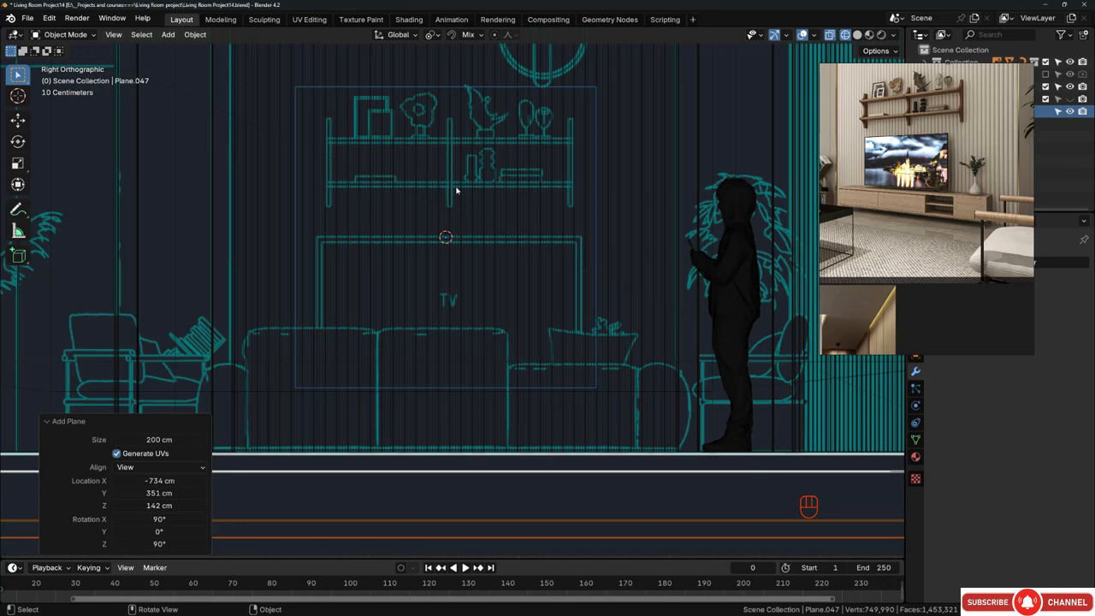
{"action": "key", "text": "g"}
{"action": "key", "text": "z"}
{"action": "left_click", "coordinate": [460, 266]}
{"action": "key", "text": "s"}
{"action": "key", "text": "z"}
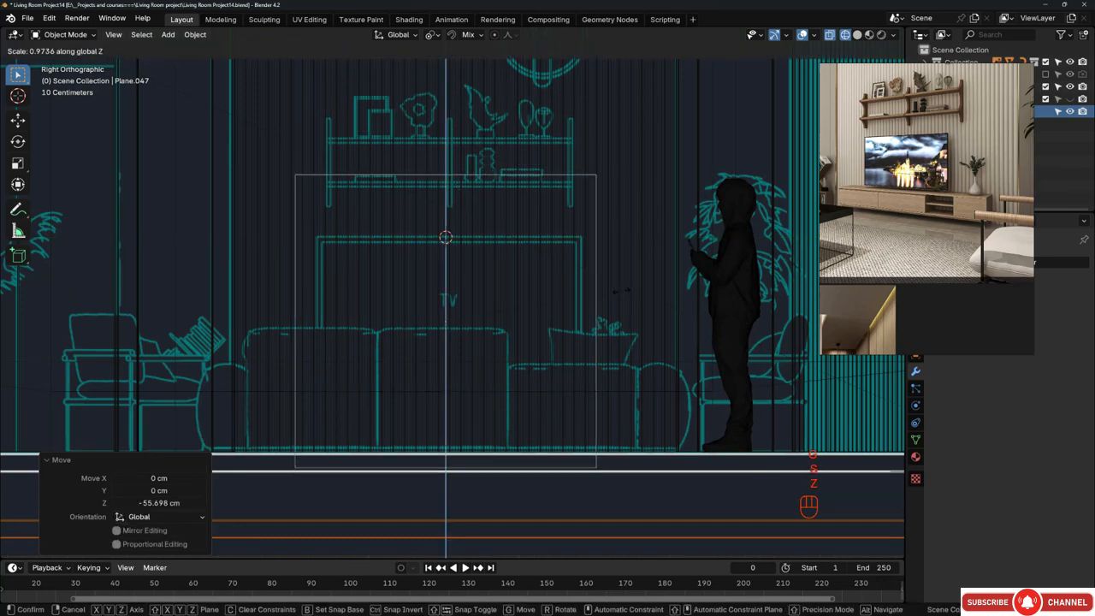
{"action": "left_click", "coordinate": [547, 298]}
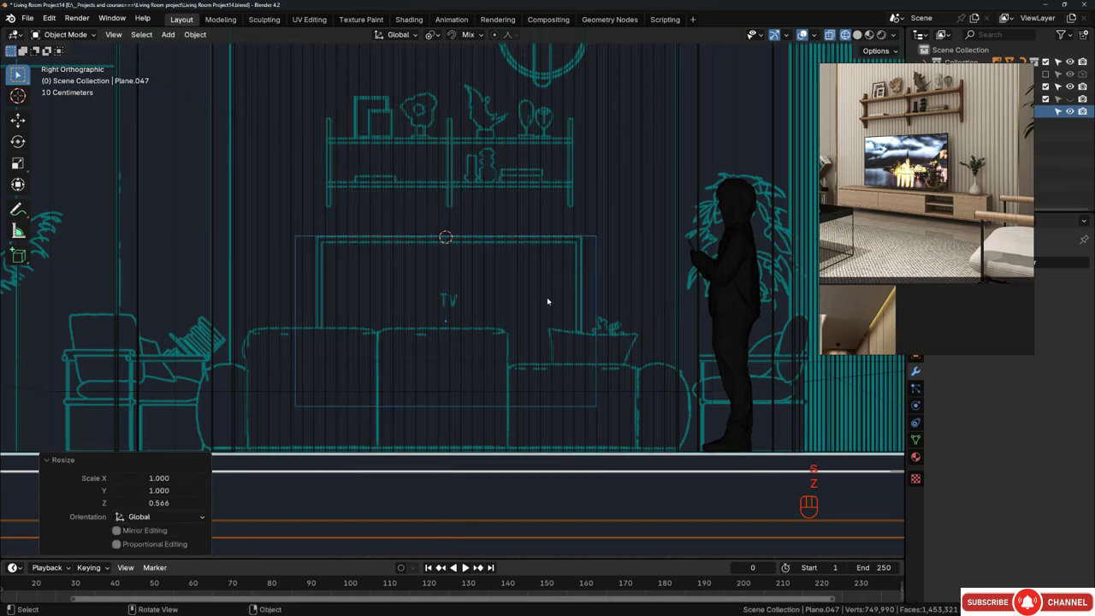
Step: Move the plane's vertical edge nearest the human figure -9.8672 cm along Y onto the TV outline
{"action": "key", "text": "Tab"}
{"action": "left_click", "coordinate": [590, 298]}
{"action": "scroll", "coordinate": [592, 312], "scroll_direction": "up", "scroll_amount": 3}
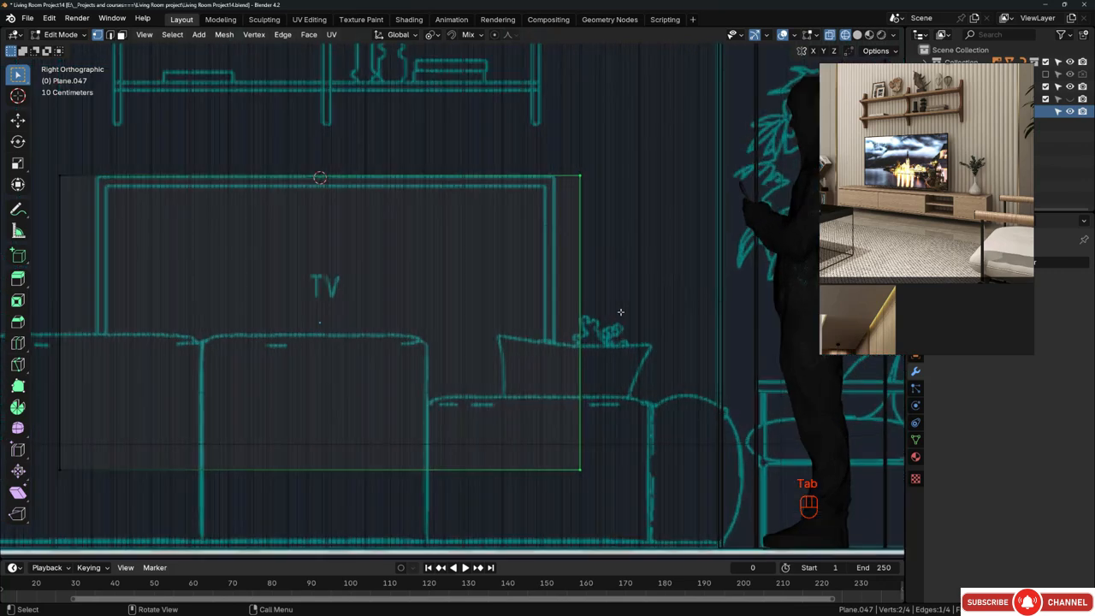
{"action": "key", "text": "g"}
{"action": "left_click", "coordinate": [594, 316]}
{"action": "scroll", "coordinate": [609, 268], "scroll_direction": "down", "scroll_amount": 3}
{"action": "middle_click_drag", "start_coordinate": [414, 254], "coordinate": [502, 229], "text": "shift"}
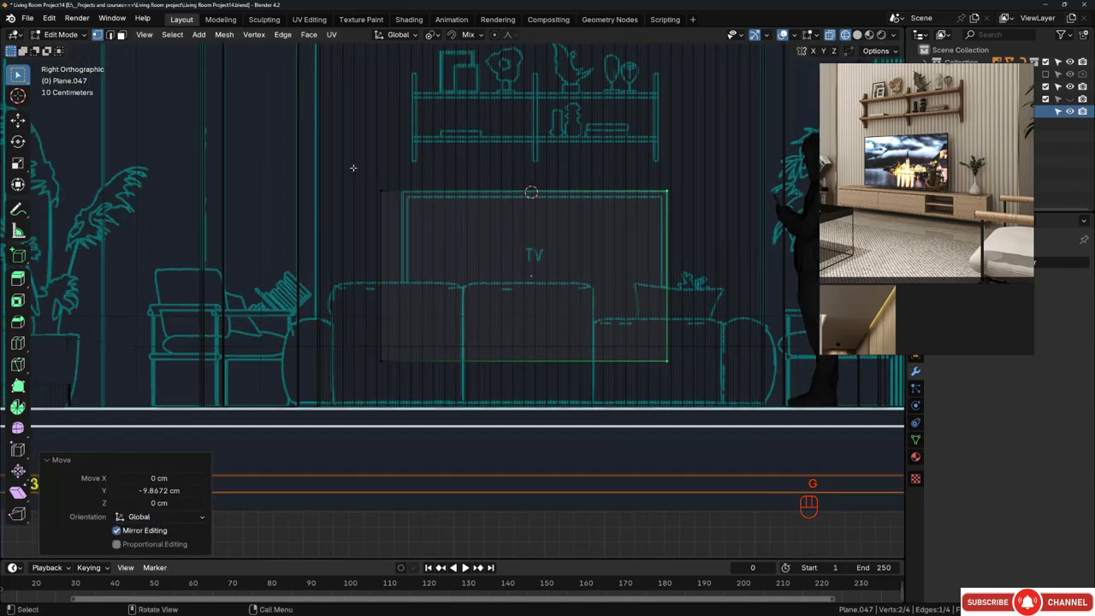
Step: Move the plane's opposite vertical edge about 13.65 cm along Y onto the TV outline
{"action": "left_click_drag", "start_coordinate": [353, 166], "coordinate": [394, 366]}
{"action": "scroll", "coordinate": [387, 230], "scroll_direction": "up", "scroll_amount": 3}
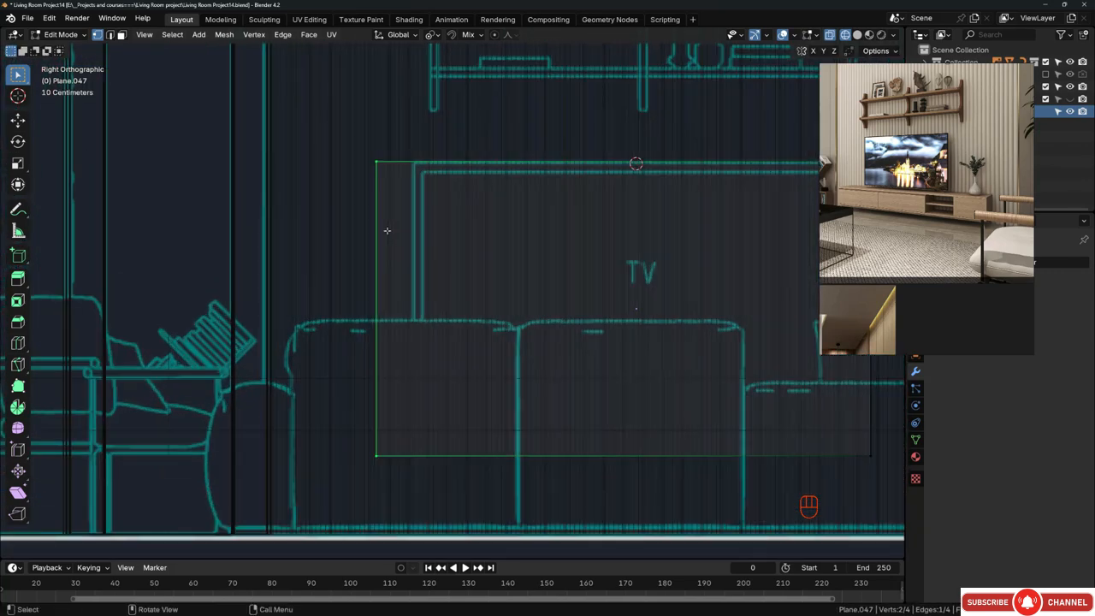
{"action": "key", "text": "g"}
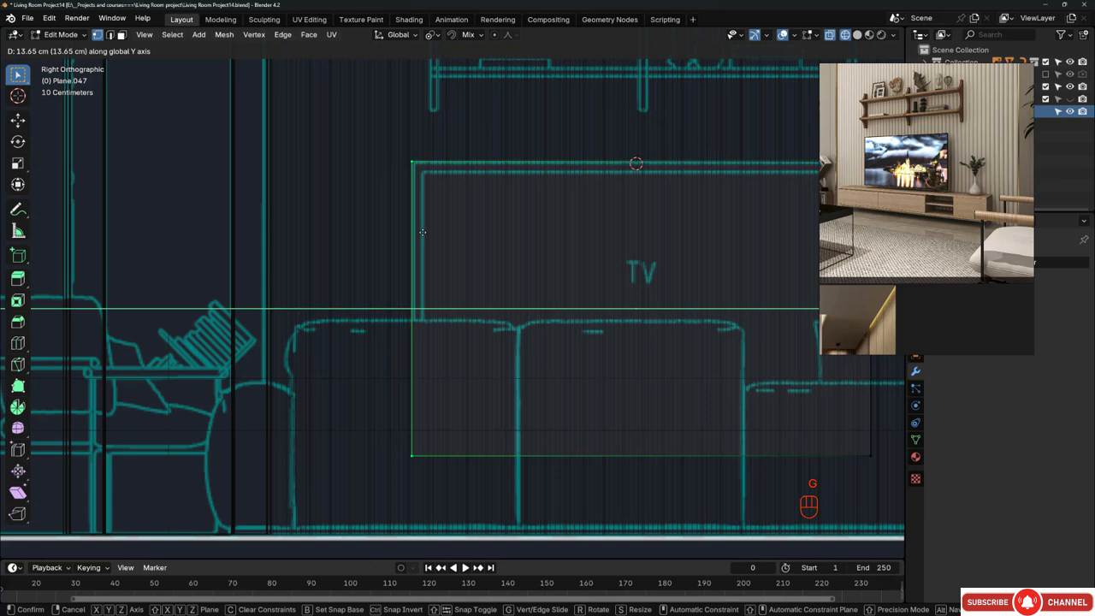
{"action": "left_click", "coordinate": [422, 232]}
Step: Raise the plane's bottom edge 39.548 cm along Z to give the TV its height
{"action": "scroll", "coordinate": [423, 232], "scroll_direction": "down", "scroll_amount": 4}
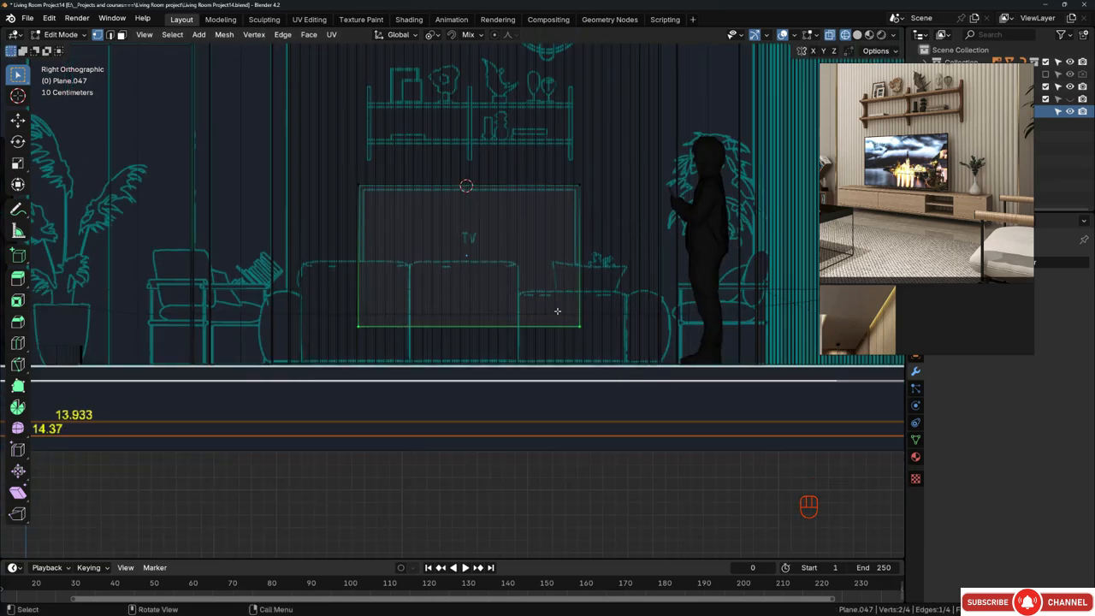
{"action": "scroll", "coordinate": [557, 311], "scroll_direction": "up", "scroll_amount": 2}
{"action": "key", "text": "g"}
{"action": "key", "text": "z"}
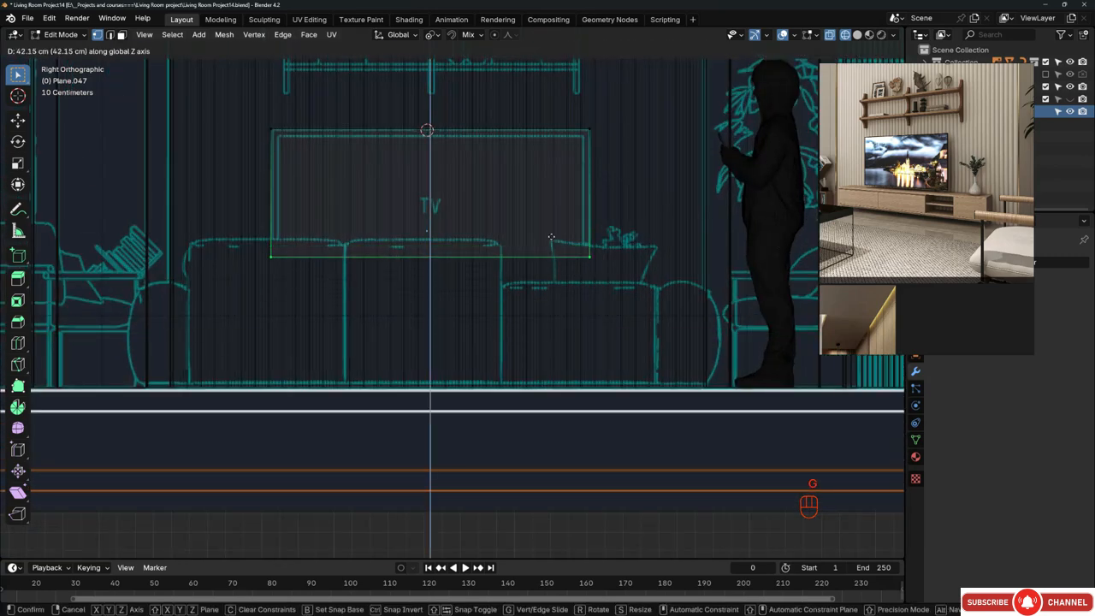
{"action": "left_click", "coordinate": [551, 240]}
{"action": "scroll", "coordinate": [551, 241], "scroll_direction": "down", "scroll_amount": 5}
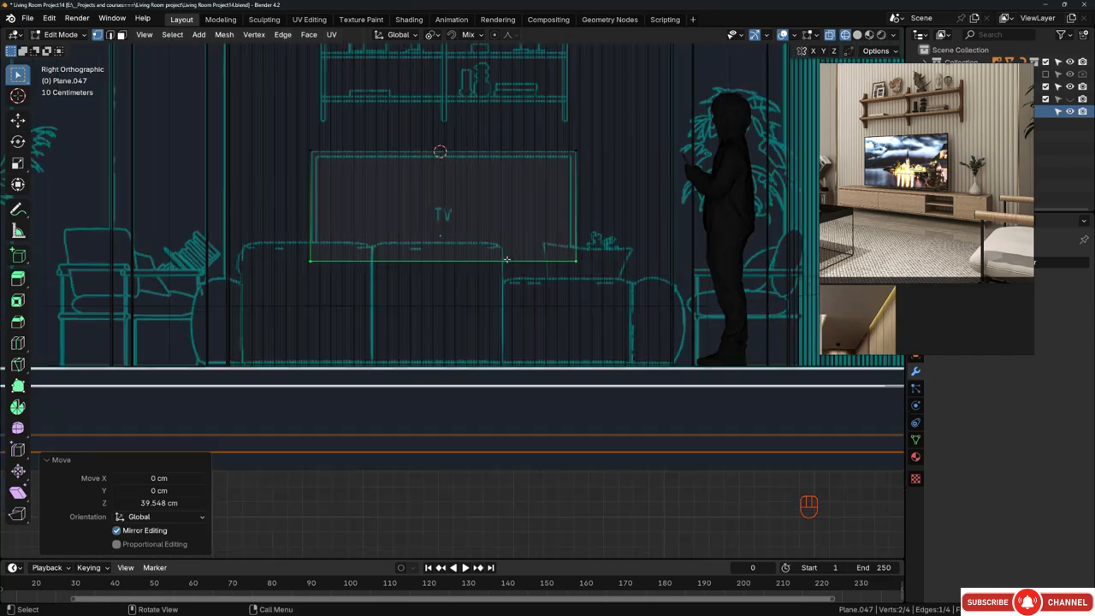
Step: Extrude the whole TV plane 2.3017 cm out from the wall in solid view and return to Object Mode
{"action": "middle_click_drag", "start_coordinate": [551, 241], "coordinate": [568, 284]}
{"action": "key", "text": "z"}
{"action": "left_click", "coordinate": [568, 283]}
{"action": "mouse_move", "coordinate": [496, 261]}
{"action": "middle_mouse_down"}
{"action": "mouse_move", "coordinate": [521, 200]}
{"action": "mouse_move", "coordinate": [546, 198]}
{"action": "mouse_move", "coordinate": [435, 205]}
{"action": "mouse_move", "coordinate": [403, 225]}
{"action": "mouse_move", "coordinate": [423, 224]}
{"action": "middle_mouse_up"}
{"action": "key", "text": "a"}
{"action": "key", "text": "e"}
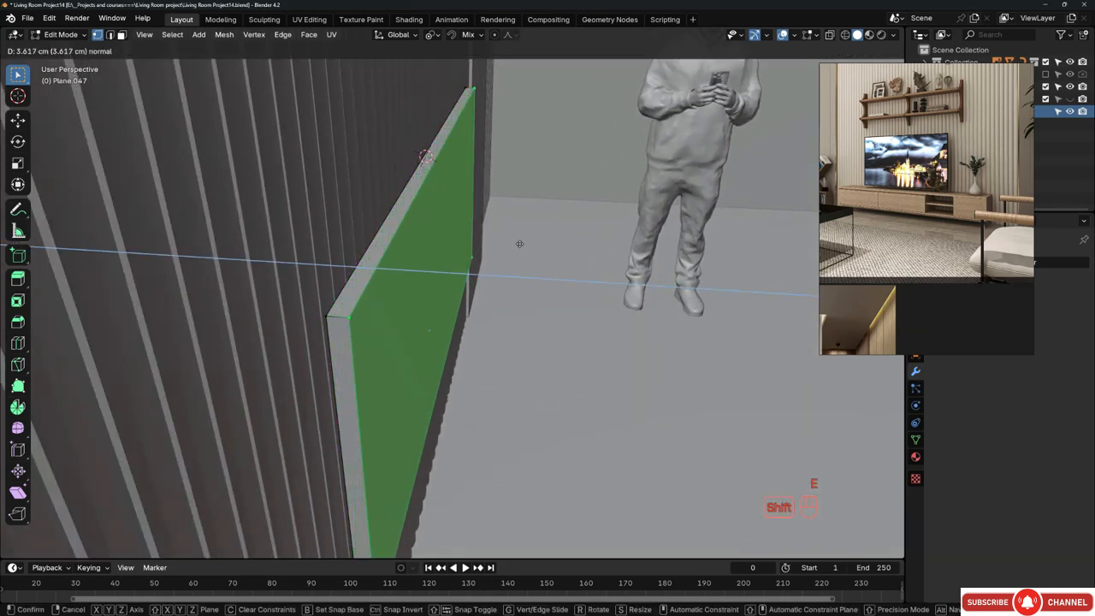
{"action": "left_click", "coordinate": [479, 246]}
{"action": "middle_click_drag", "start_coordinate": [479, 245], "coordinate": [401, 242]}
{"action": "scroll", "coordinate": [380, 237], "scroll_direction": "down", "scroll_amount": 3}
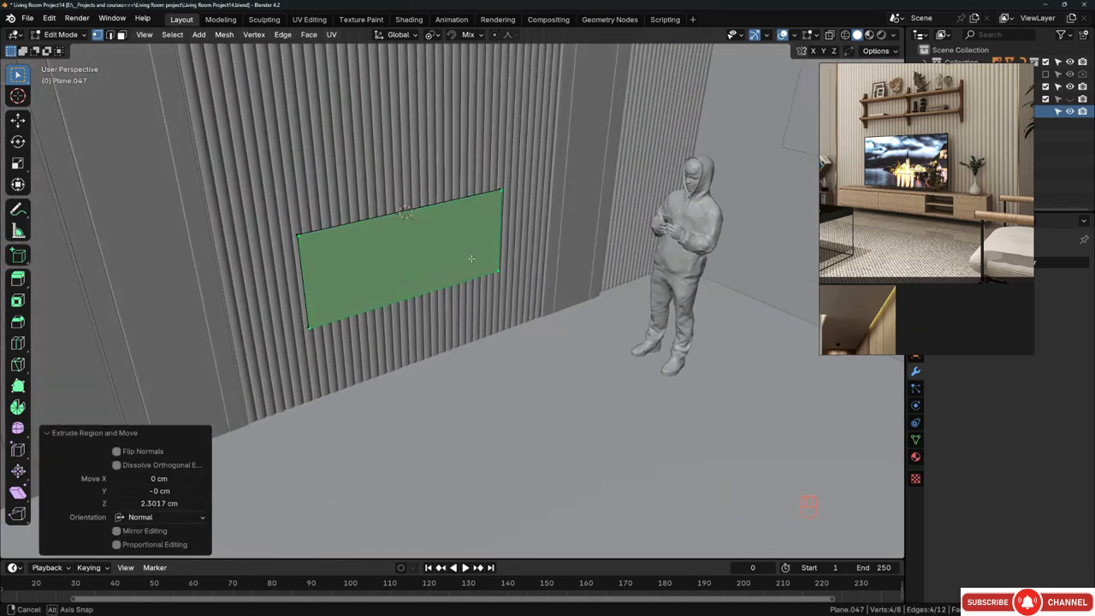
{"action": "middle_click_drag", "start_coordinate": [471, 257], "coordinate": [501, 248]}
{"action": "scroll", "coordinate": [485, 260], "scroll_direction": "up", "scroll_amount": 1}
{"action": "scroll", "coordinate": [485, 261], "scroll_direction": "up", "scroll_amount": 1}
{"action": "middle_click_drag", "start_coordinate": [588, 259], "coordinate": [525, 358]}
{"action": "key", "text": "Tab"}
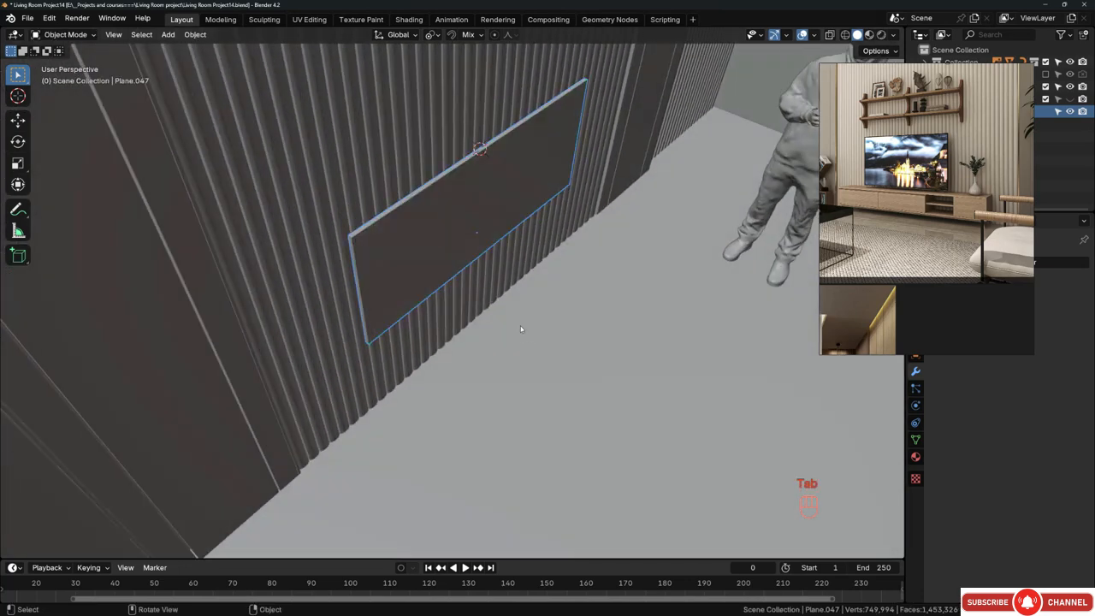
Step: Place the 3D cursor on the floor below the TV, add a cube there and scale it to 0.214
{"action": "right_click_drag", "start_coordinate": [512, 333], "coordinate": [511, 325], "text": "shift"}
{"action": "mouse_move", "coordinate": [530, 329]}
{"action": "middle_mouse_down"}
{"action": "mouse_move", "coordinate": [515, 327]}
{"action": "mouse_move", "coordinate": [531, 322]}
{"action": "middle_mouse_up"}
{"action": "key", "text": "shift+a"}
{"action": "mouse_move", "coordinate": [531, 323]}
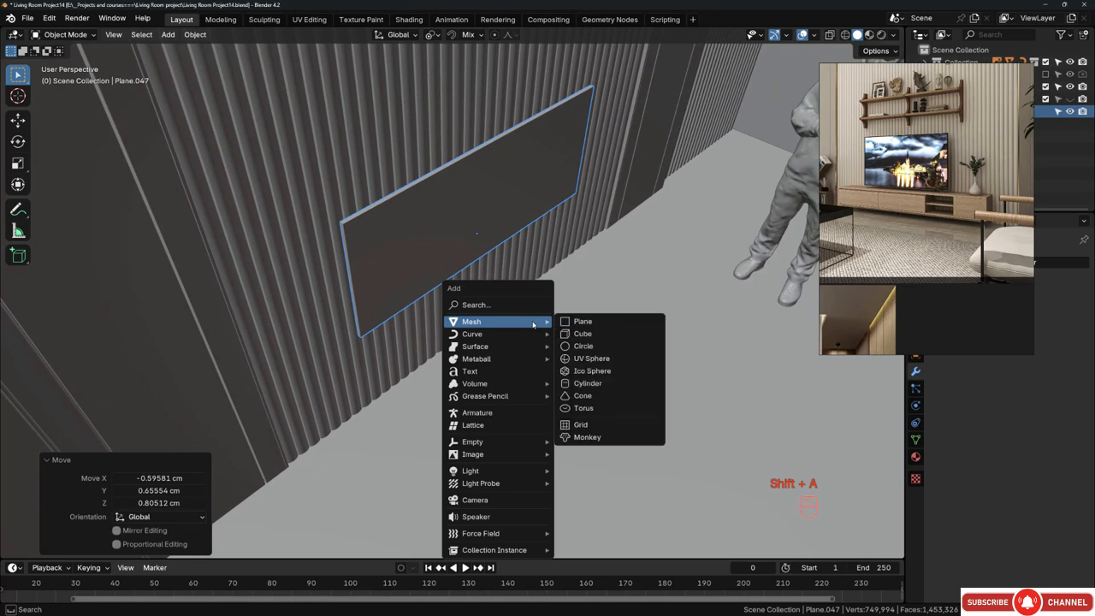
{"action": "left_click", "coordinate": [582, 334]}
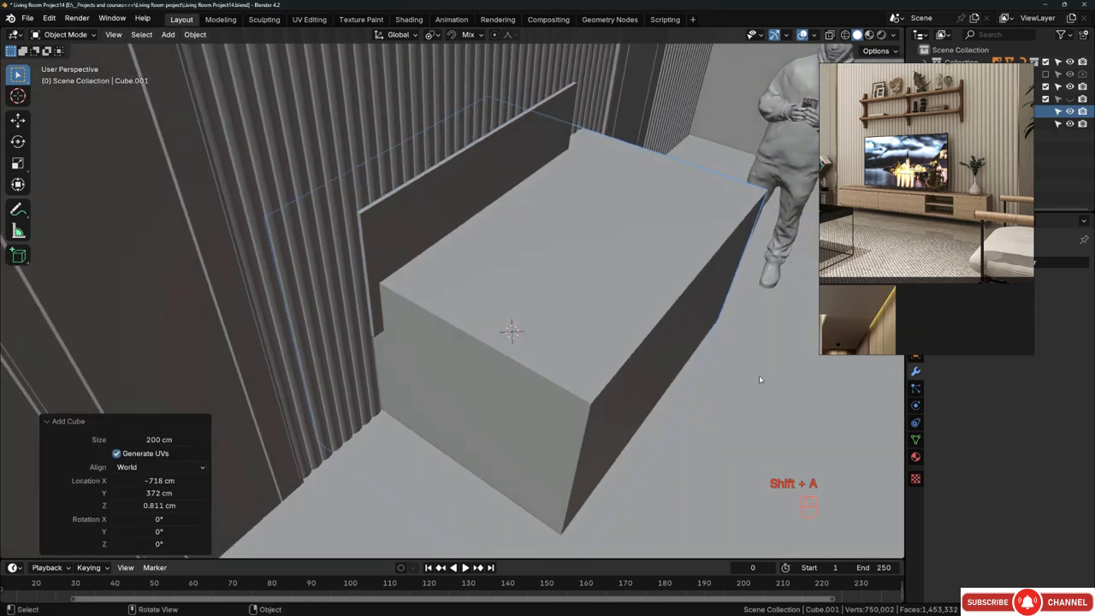
{"action": "key", "text": "s"}
{"action": "left_click", "coordinate": [567, 332]}
{"action": "middle_click_drag", "start_coordinate": [567, 332], "coordinate": [545, 286]}
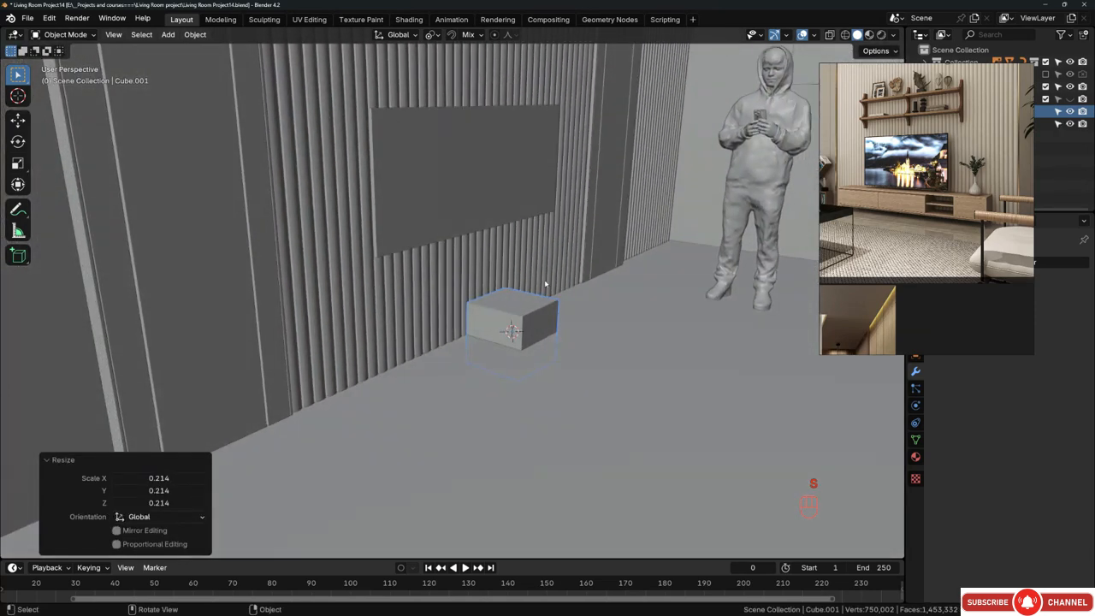
Step: Raise the cube 25.996 cm along Z out of the floor below the TV
{"action": "scroll", "coordinate": [545, 286], "scroll_direction": "up", "scroll_amount": 2}
{"action": "scroll", "coordinate": [956, 204], "scroll_direction": "up", "scroll_amount": 3}
{"action": "scroll", "coordinate": [956, 204], "scroll_direction": "down", "scroll_amount": 2}
{"action": "scroll", "coordinate": [540, 314], "scroll_direction": "up", "scroll_amount": 3}
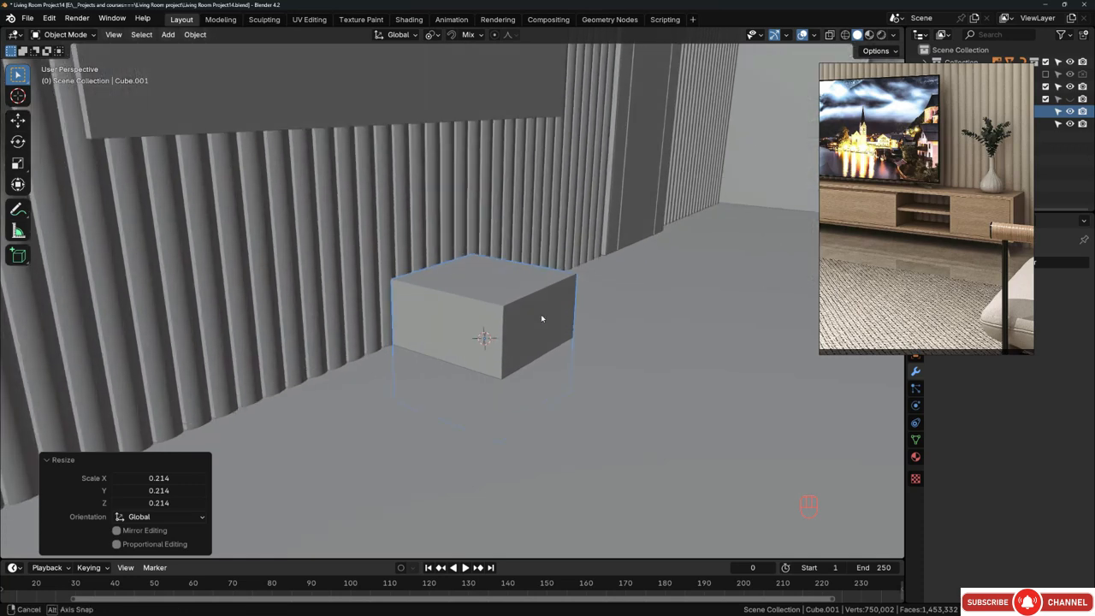
{"action": "key", "text": "g"}
{"action": "key", "text": "z"}
{"action": "left_click", "coordinate": [548, 235]}
{"action": "scroll", "coordinate": [424, 272], "scroll_direction": "down", "scroll_amount": 3}
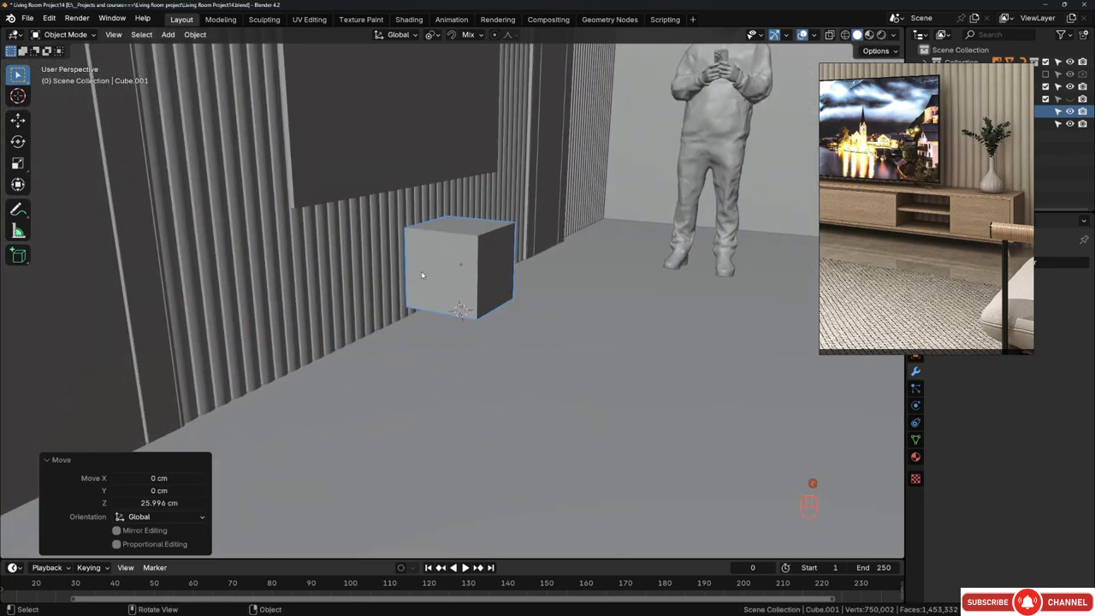
{"action": "middle_click_drag", "start_coordinate": [422, 276], "coordinate": [389, 318]}
Step: Move the human figure -27.542 cm in X and -131.16 cm in Y across the floor, next to the cube
{"action": "left_click", "coordinate": [723, 166]}
{"action": "scroll", "coordinate": [555, 239], "scroll_direction": "down", "scroll_amount": 3}
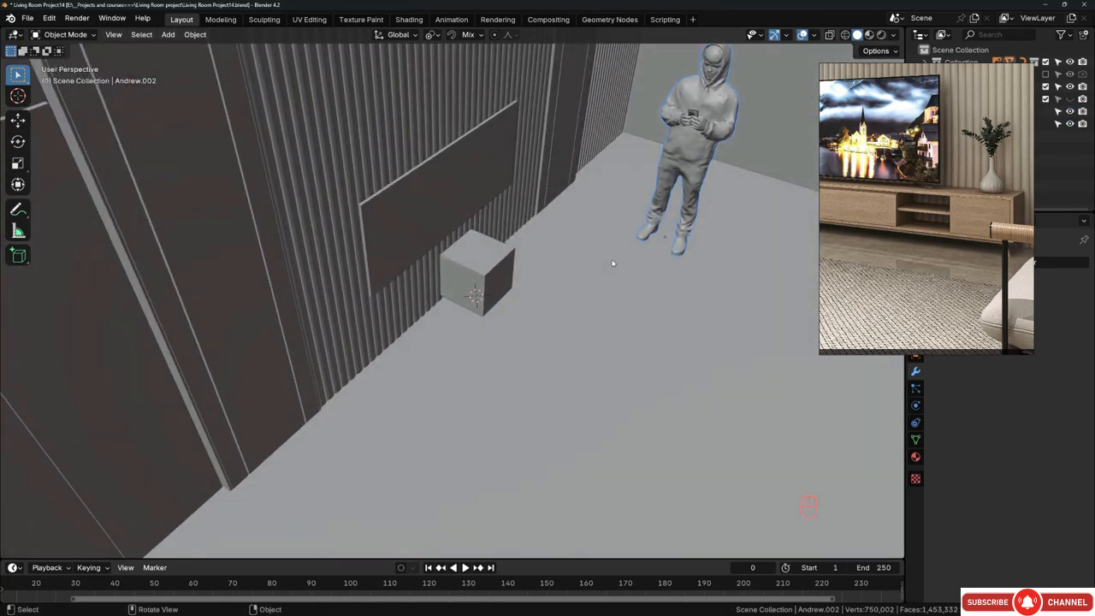
{"action": "key", "text": "g"}
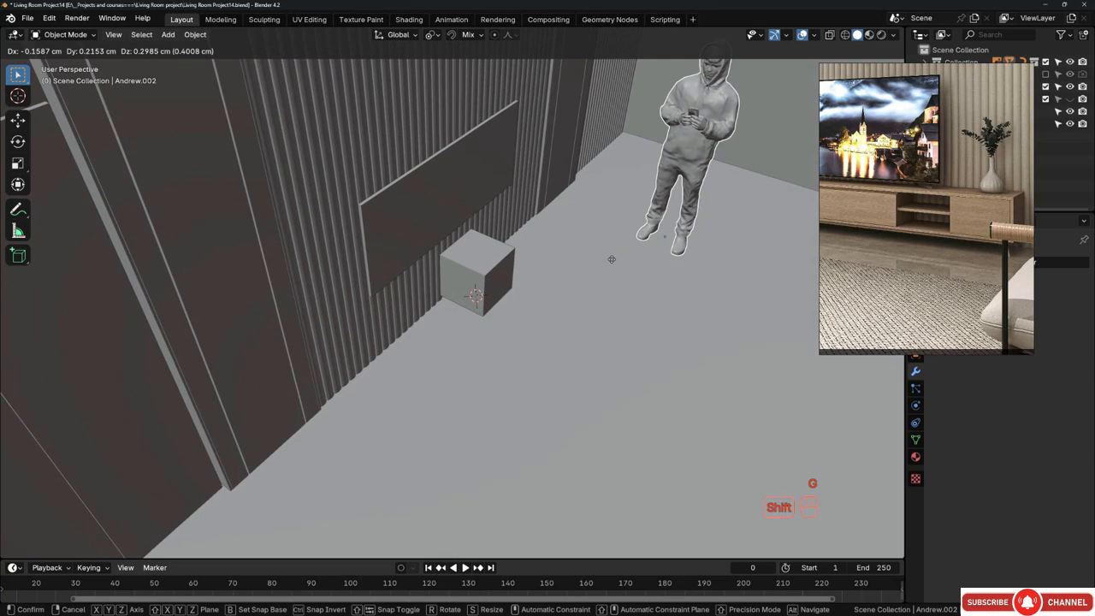
{"action": "key", "text": "shift+z"}
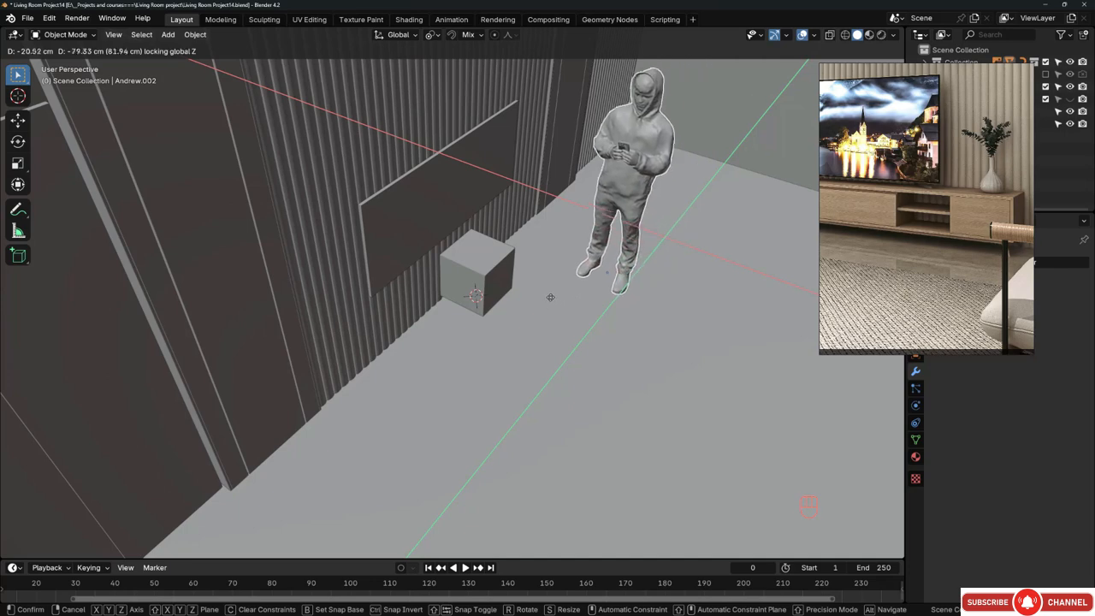
{"action": "left_click", "coordinate": [519, 322]}
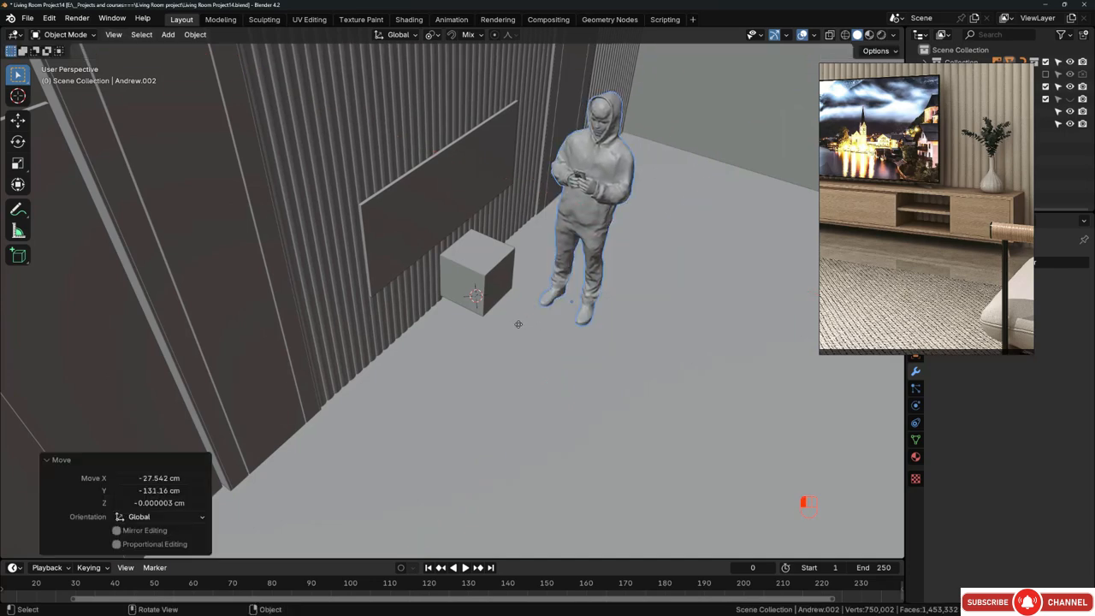
{"action": "middle_click_drag", "start_coordinate": [519, 316], "coordinate": [425, 245]}
{"action": "scroll", "coordinate": [534, 248], "scroll_direction": "up", "scroll_amount": 3}
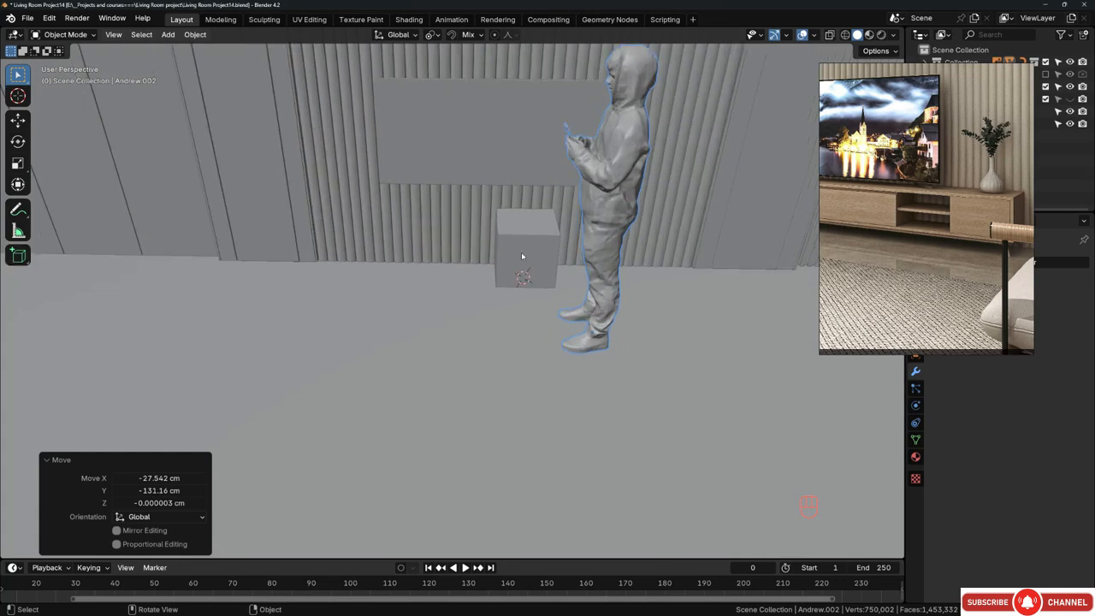
Step: Raise the cube another 2.4662 cm along Z to widen its gap above the floor
{"action": "middle_click_drag", "start_coordinate": [521, 251], "coordinate": [534, 295]}
{"action": "left_click", "coordinate": [535, 296]}
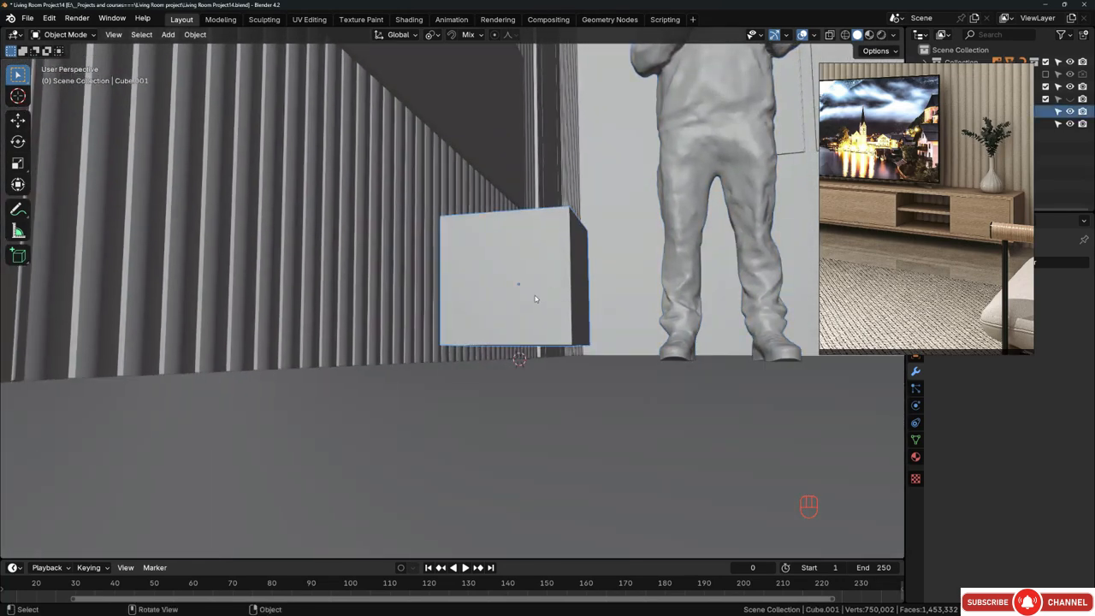
{"action": "key", "text": "g"}
{"action": "key", "text": "z"}
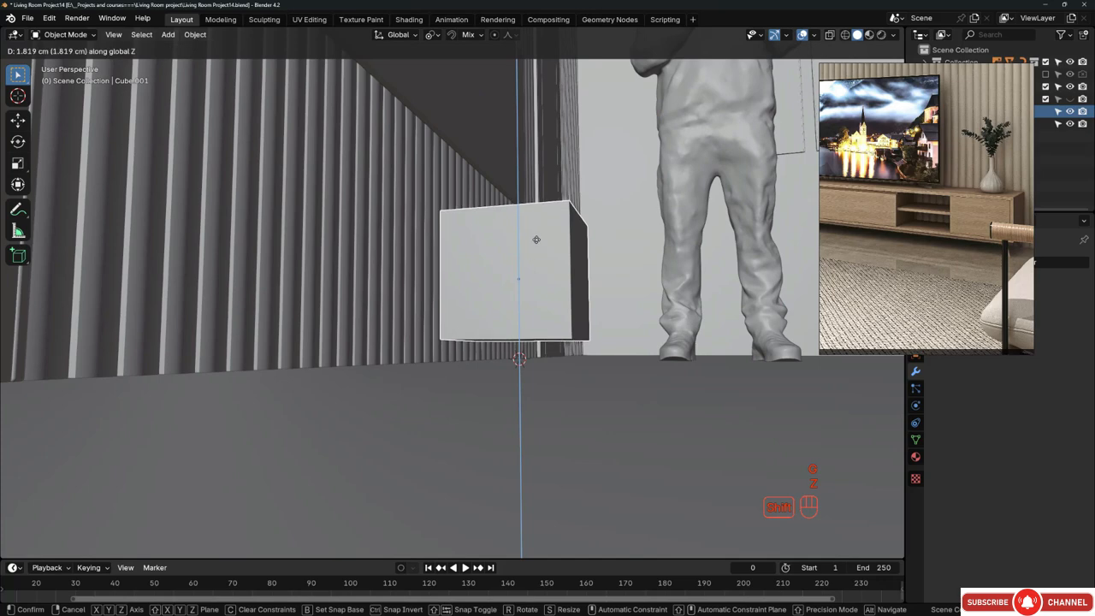
{"action": "left_click", "coordinate": [535, 289]}
{"action": "middle_click_drag", "start_coordinate": [534, 289], "coordinate": [351, 296]}
{"action": "scroll", "coordinate": [351, 296], "scroll_direction": "down", "scroll_amount": 3}
{"action": "middle_click_drag", "start_coordinate": [458, 252], "coordinate": [443, 271]}
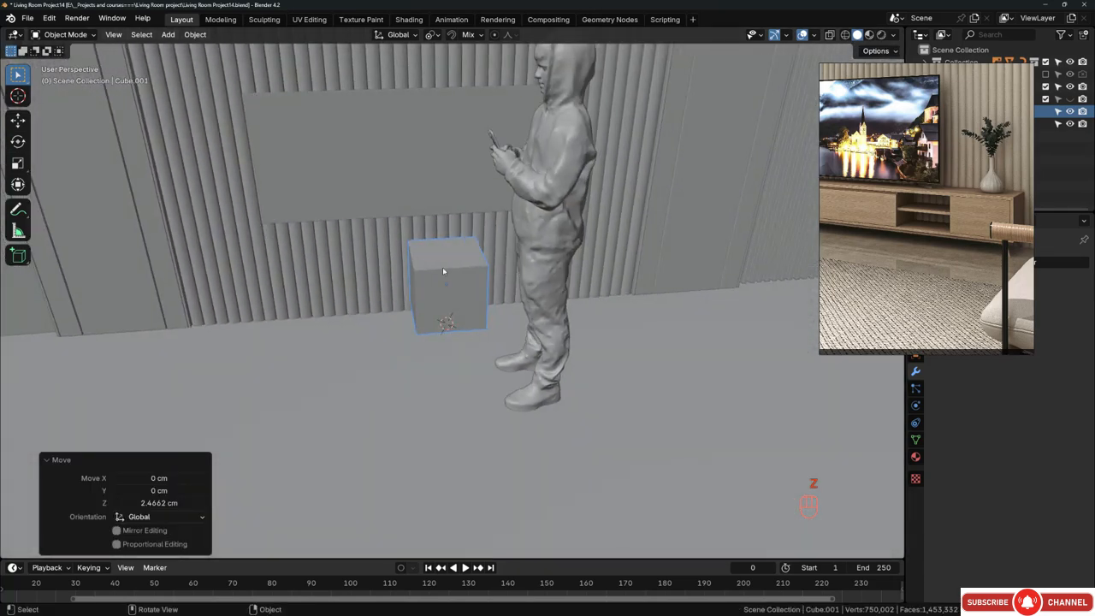
Step: Apply the cube's scale and move its end face 95.829 cm along Y to lengthen it into a TV cabinet block
{"action": "key", "text": "ctrl+a"}
{"action": "left_click", "coordinate": [443, 267]}
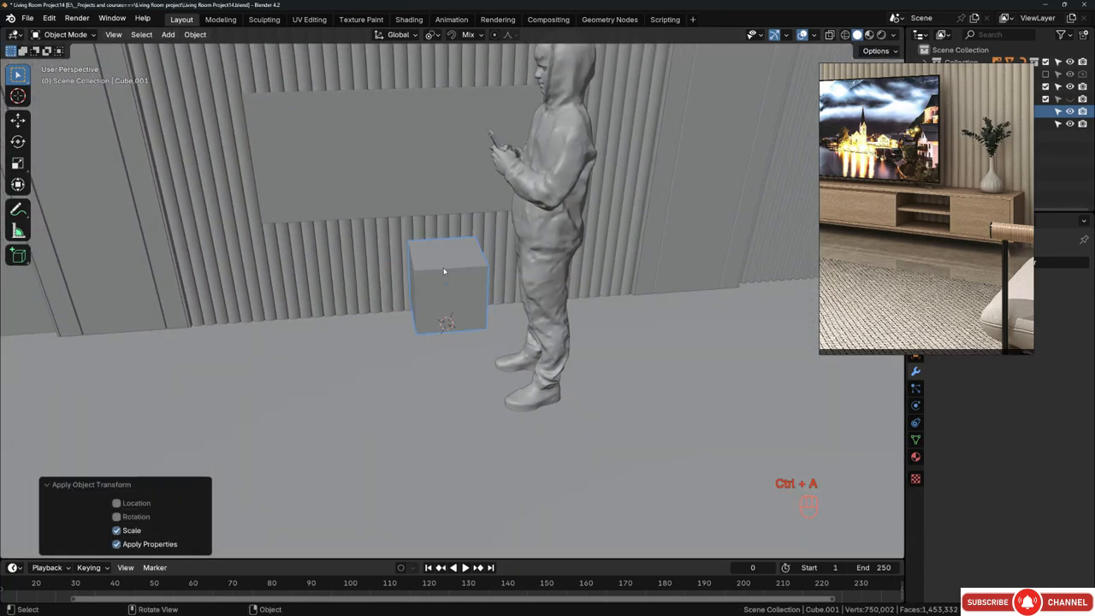
{"action": "middle_click_drag", "start_coordinate": [448, 277], "coordinate": [515, 301]}
{"action": "key", "text": "Tab"}
{"action": "key", "text": "3"}
{"action": "left_click", "coordinate": [453, 287]}
{"action": "key", "text": "g"}
{"action": "key", "text": "y"}
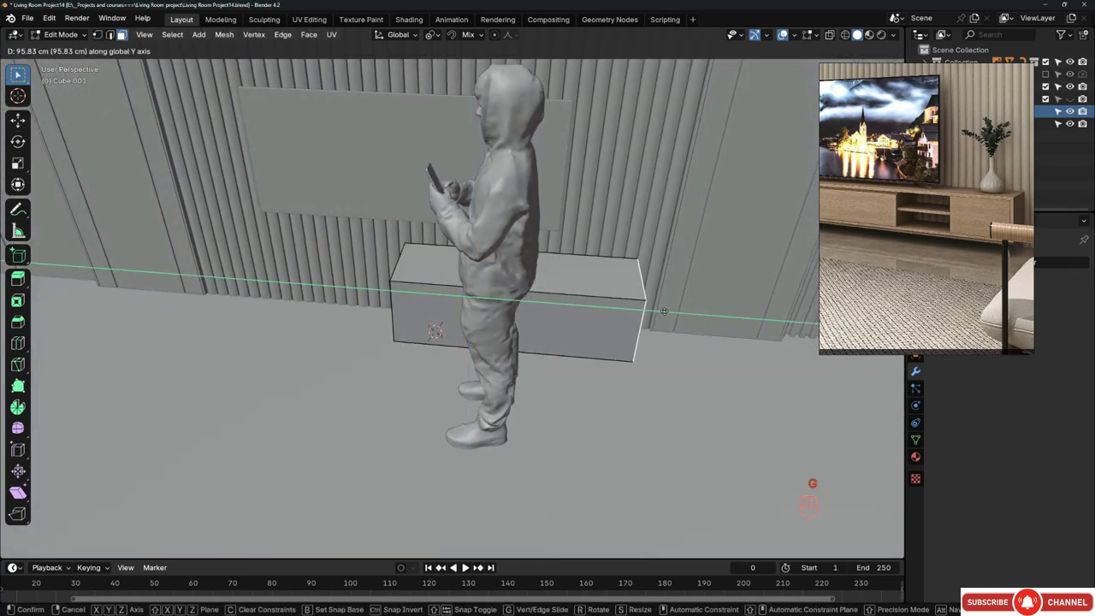
{"action": "left_click", "coordinate": [663, 312]}
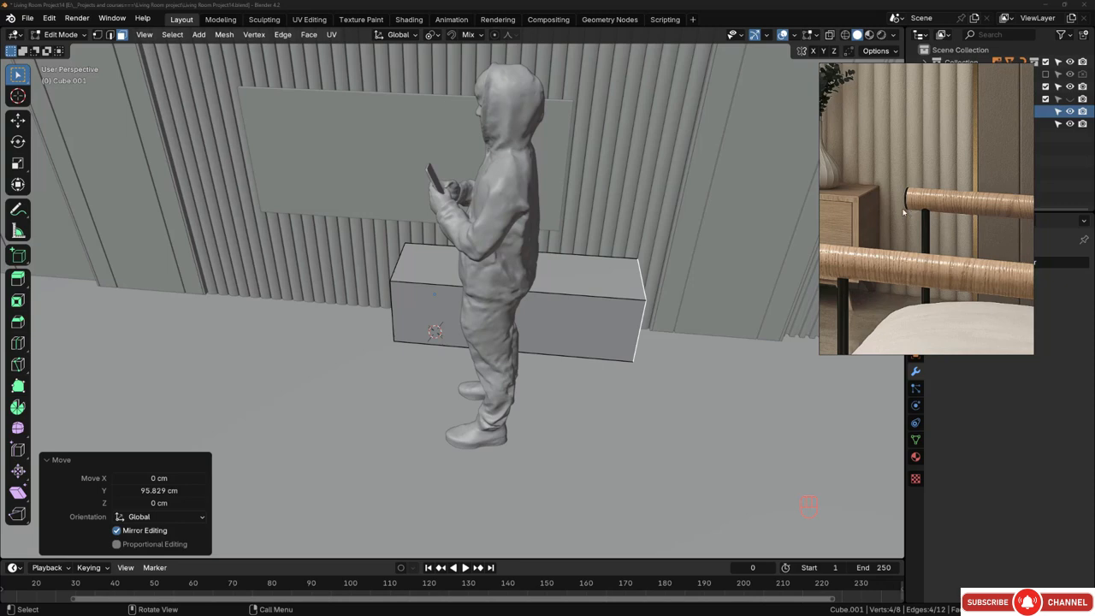
{"action": "middle_click_drag", "start_coordinate": [714, 264], "coordinate": [693, 262]}
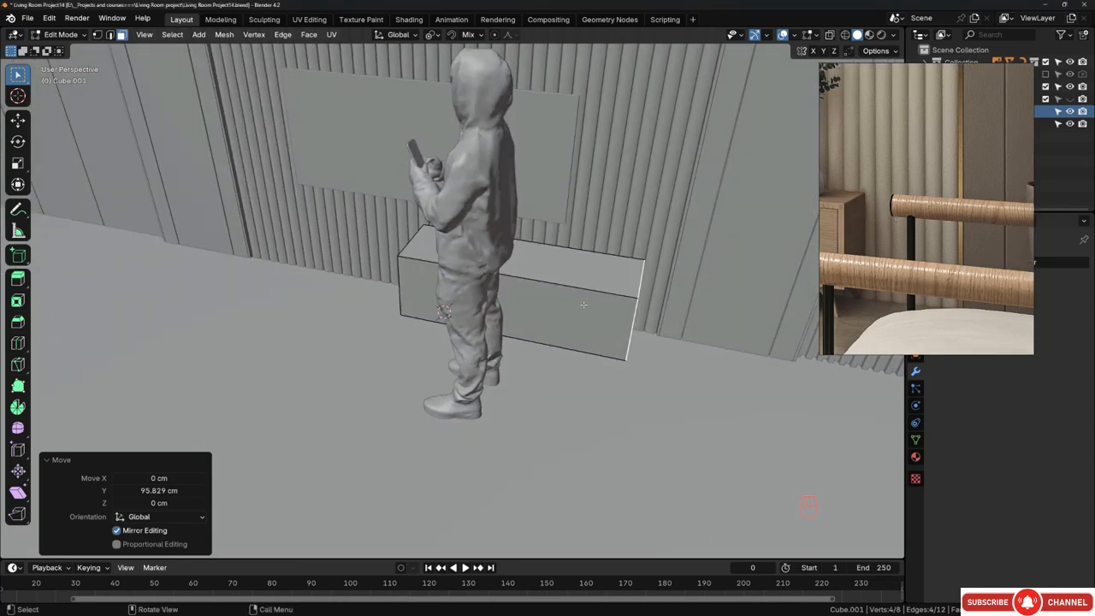
Step: Move the selected end face of the cabinet block -22.067 cm along Y to shorten it
{"action": "middle_click_drag", "start_coordinate": [684, 304], "coordinate": [655, 310]}
{"action": "scroll", "coordinate": [655, 309], "scroll_direction": "up", "scroll_amount": 1}
{"action": "key", "text": "g"}
{"action": "middle_click", "coordinate": [655, 311]}
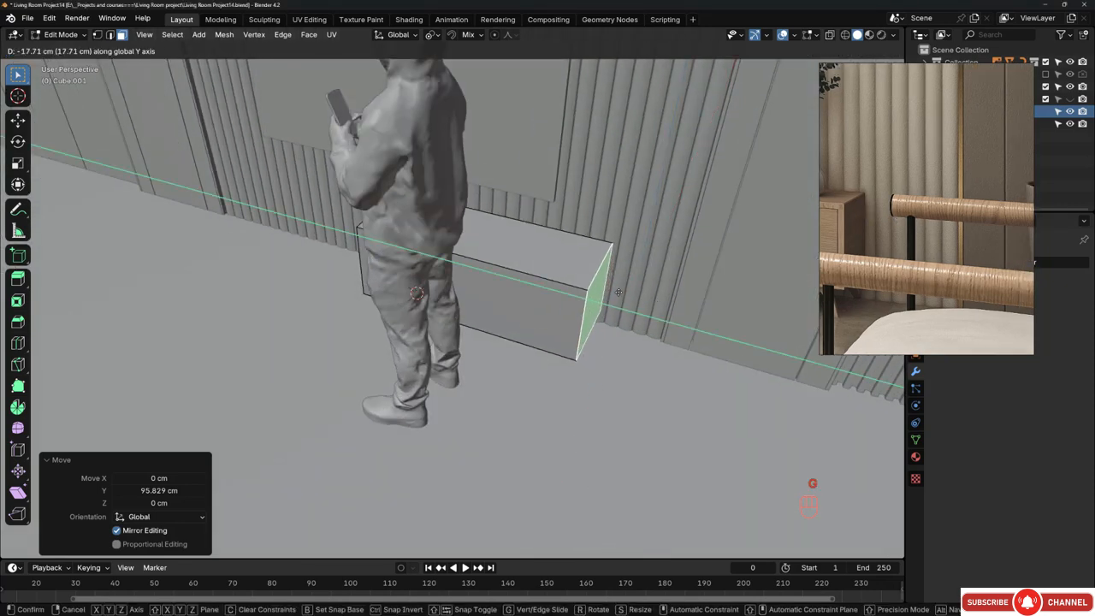
{"action": "left_click", "coordinate": [608, 295]}
Step: Move the cabinet block's opposite end face -107.06 cm along Y, using the TV cabinet in the reference photo as a guide
{"action": "middle_click_drag", "start_coordinate": [609, 295], "coordinate": [633, 289]}
{"action": "scroll", "coordinate": [555, 277], "scroll_direction": "down", "scroll_amount": 4}
{"action": "scroll", "coordinate": [513, 295], "scroll_direction": "up", "scroll_amount": 5}
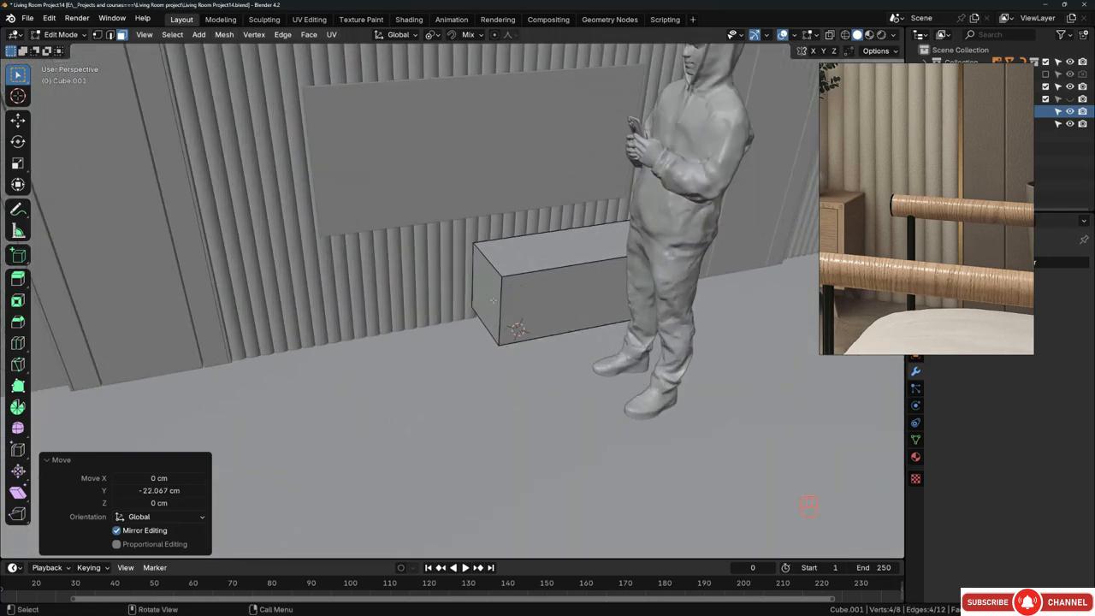
{"action": "left_click", "coordinate": [493, 297]}
{"action": "scroll", "coordinate": [914, 220], "scroll_direction": "down", "scroll_amount": 4}
{"action": "scroll", "coordinate": [914, 221], "scroll_direction": "down", "scroll_amount": 2}
{"action": "middle_click_drag", "start_coordinate": [914, 220], "coordinate": [991, 222]}
{"action": "scroll", "coordinate": [868, 217], "scroll_direction": "up", "scroll_amount": 5}
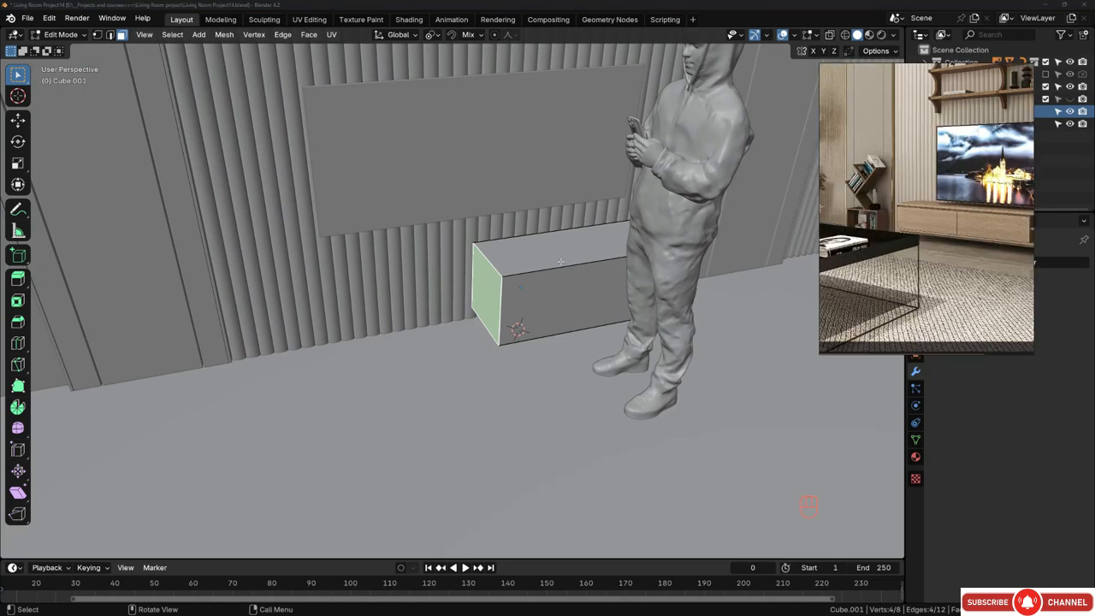
{"action": "middle_click_drag", "start_coordinate": [505, 265], "coordinate": [513, 282]}
{"action": "key", "text": "g"}
{"action": "key", "text": "y"}
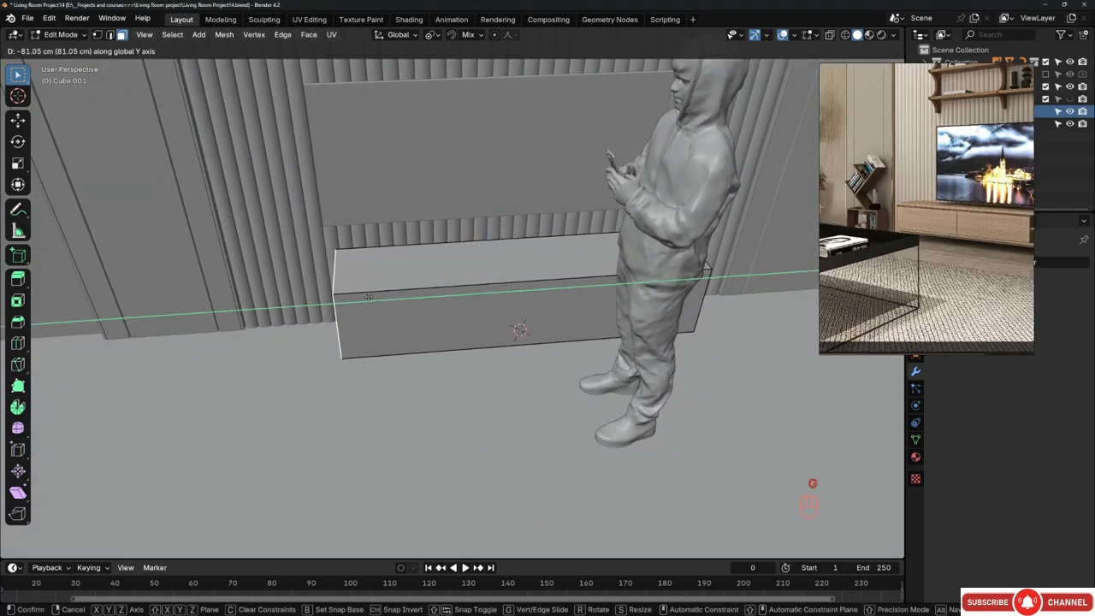
{"action": "left_click", "coordinate": [325, 298]}
Step: Compare the block with the cabinet in the reference photo and isolate the block in local view
{"action": "scroll", "coordinate": [324, 297], "scroll_direction": "down", "scroll_amount": 2}
{"action": "middle_click_drag", "start_coordinate": [324, 296], "coordinate": [449, 255]}
{"action": "scroll", "coordinate": [341, 271], "scroll_direction": "up", "scroll_amount": 3}
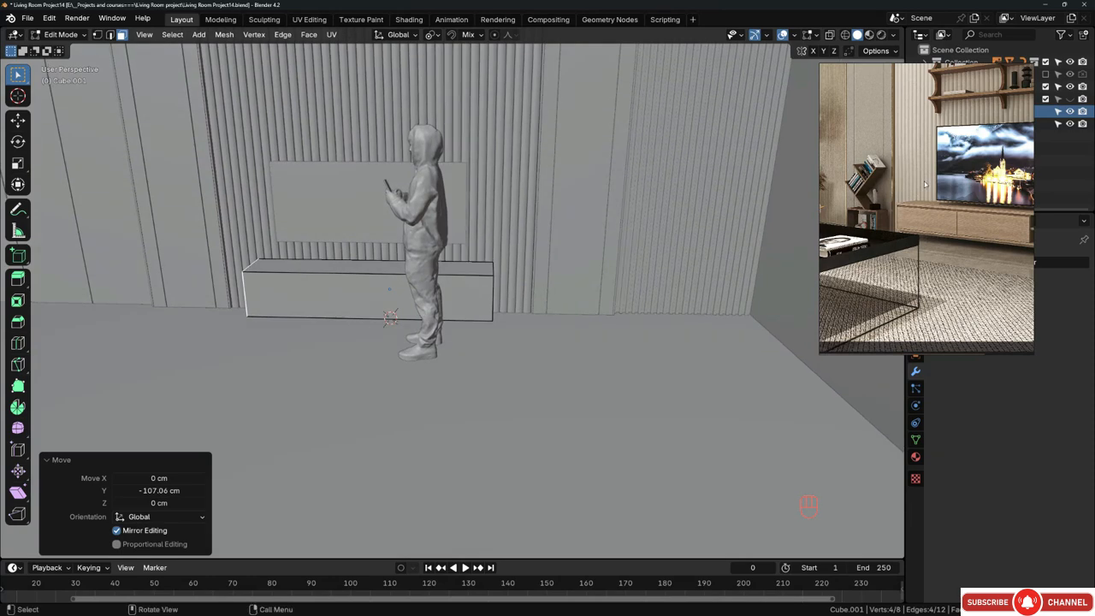
{"action": "scroll", "coordinate": [972, 209], "scroll_direction": "up", "scroll_amount": 3}
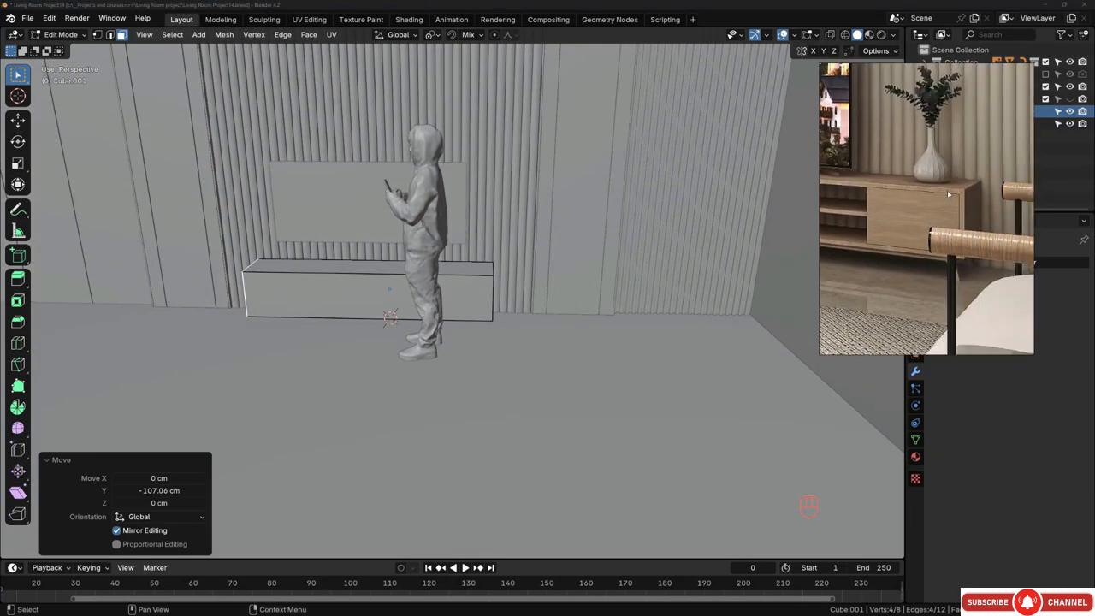
{"action": "middle_click_drag", "start_coordinate": [366, 269], "coordinate": [898, 231]}
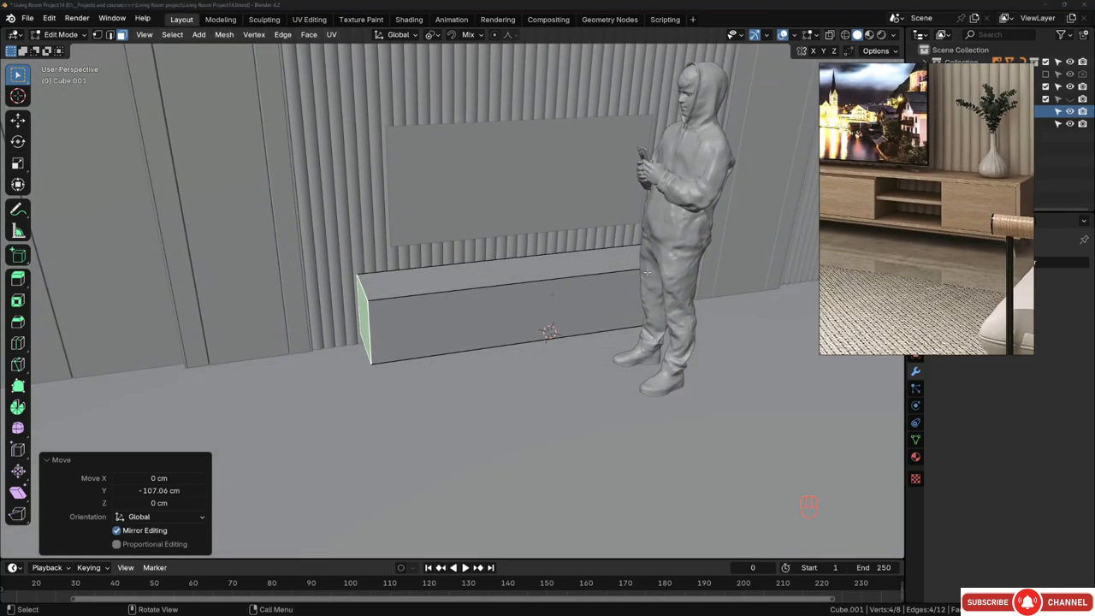
{"action": "scroll", "coordinate": [461, 299], "scroll_direction": "up", "scroll_amount": 3}
{"action": "left_click", "coordinate": [440, 313]}
{"action": "middle_click_drag", "start_coordinate": [405, 301], "coordinate": [440, 306]}
{"action": "key", "text": "KP_Divide"}
{"action": "left_click", "coordinate": [440, 304], "text": "shift"}
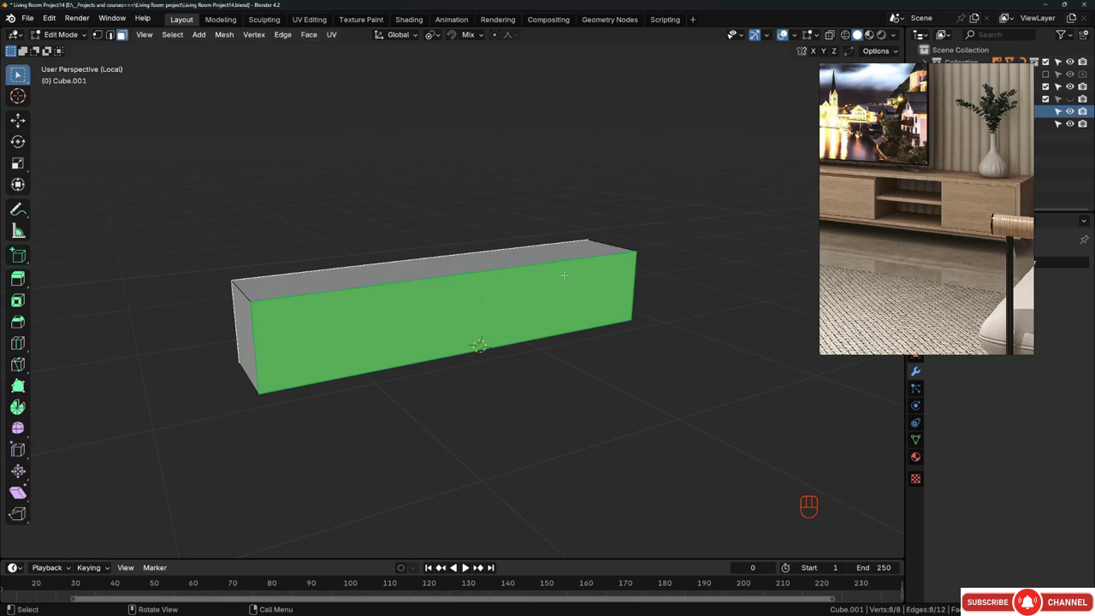
{"action": "middle_click_drag", "start_coordinate": [564, 274], "coordinate": [595, 377]}
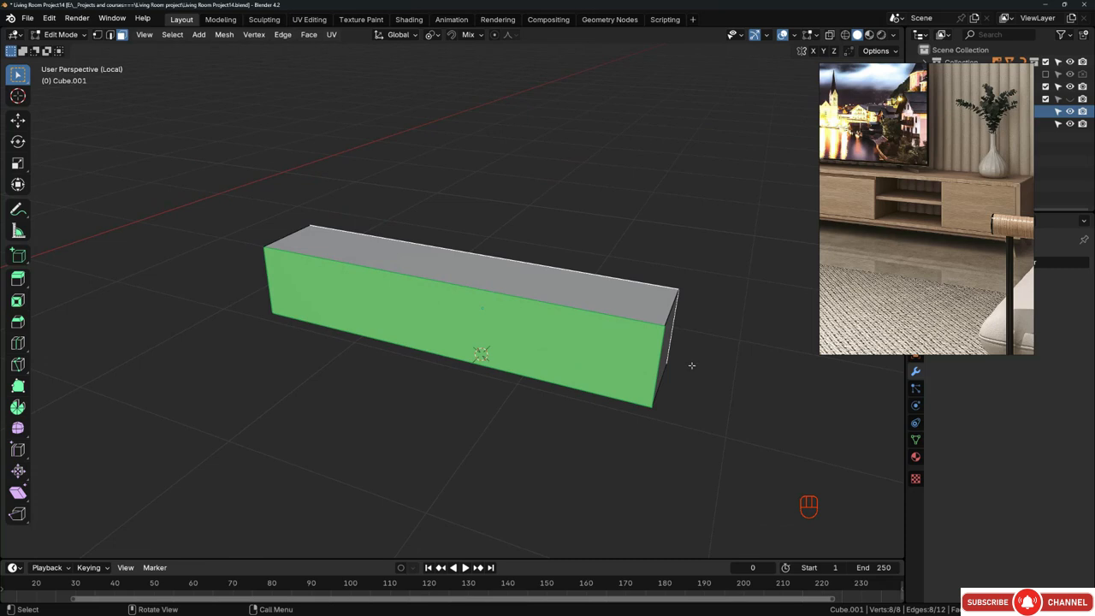
Step: Inset the block's two end faces with Outset enabled and a thickness of 3 cm to mark the side panels
{"action": "mouse_move", "coordinate": [662, 361]}
{"action": "middle_mouse_down"}
{"action": "mouse_move", "coordinate": [638, 355]}
{"action": "mouse_move", "coordinate": [648, 345]}
{"action": "middle_mouse_up"}
{"action": "left_click", "coordinate": [647, 344]}
{"action": "middle_click_drag", "start_coordinate": [560, 340], "coordinate": [584, 274]}
{"action": "scroll", "coordinate": [584, 274], "scroll_direction": "down", "scroll_amount": 2}
{"action": "left_click", "coordinate": [385, 446], "text": "shift"}
{"action": "middle_click_drag", "start_coordinate": [586, 378], "coordinate": [453, 364]}
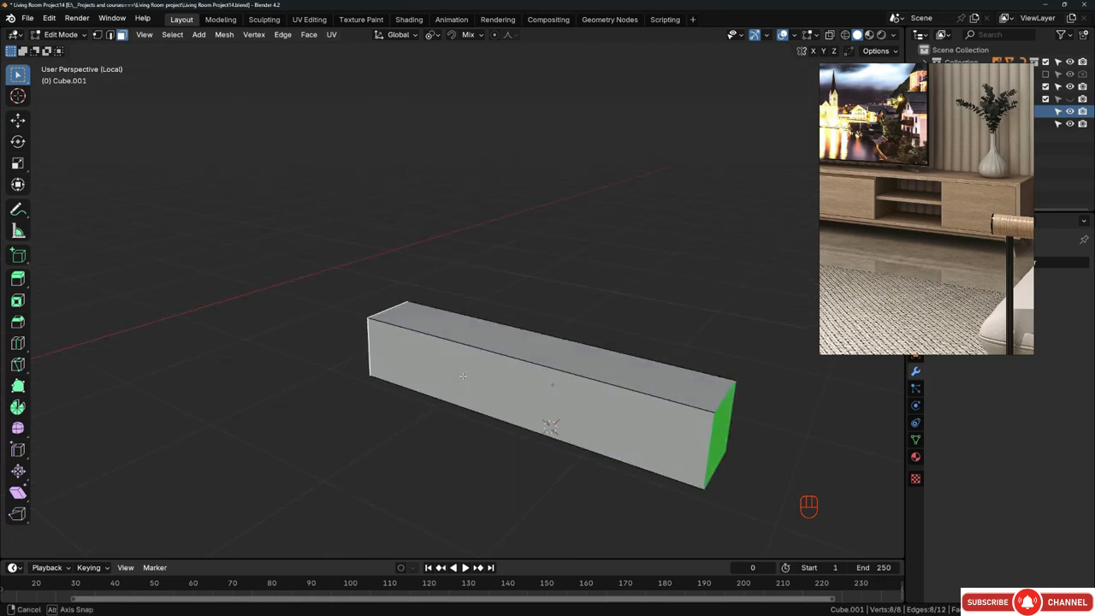
{"action": "middle_click_drag", "start_coordinate": [620, 364], "coordinate": [462, 296], "text": "shift"}
{"action": "scroll", "coordinate": [531, 357], "scroll_direction": "up", "scroll_amount": 3}
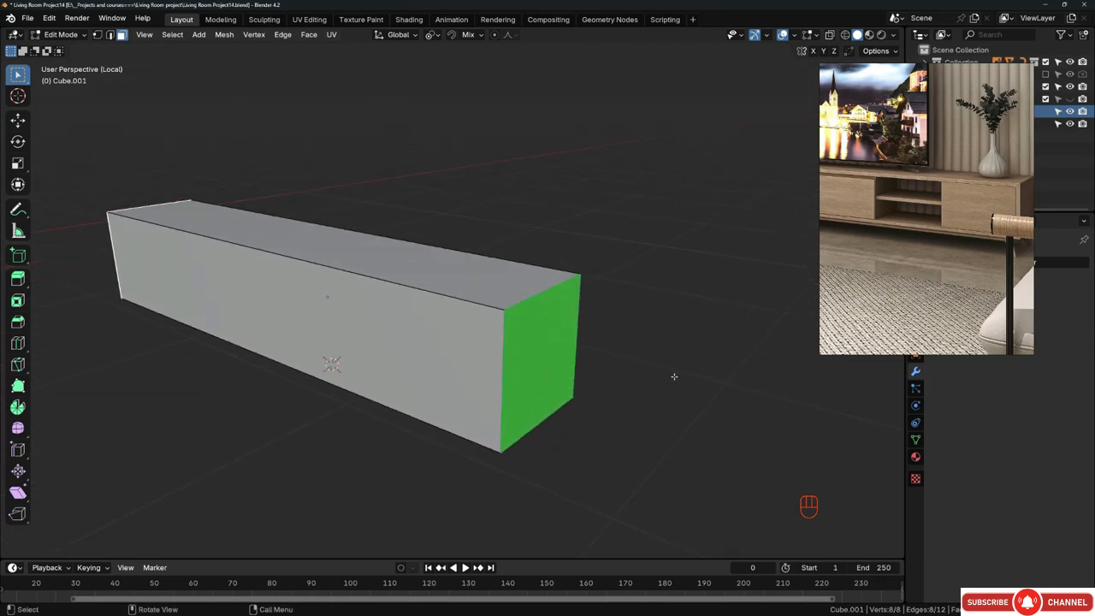
{"action": "key", "text": "i"}
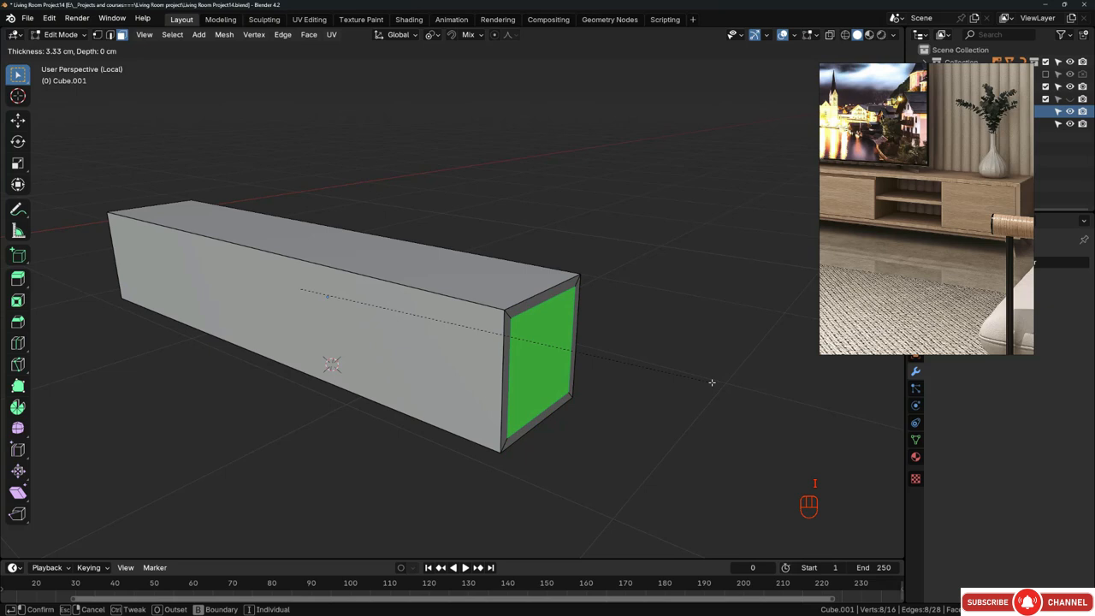
{"action": "key", "text": "o"}
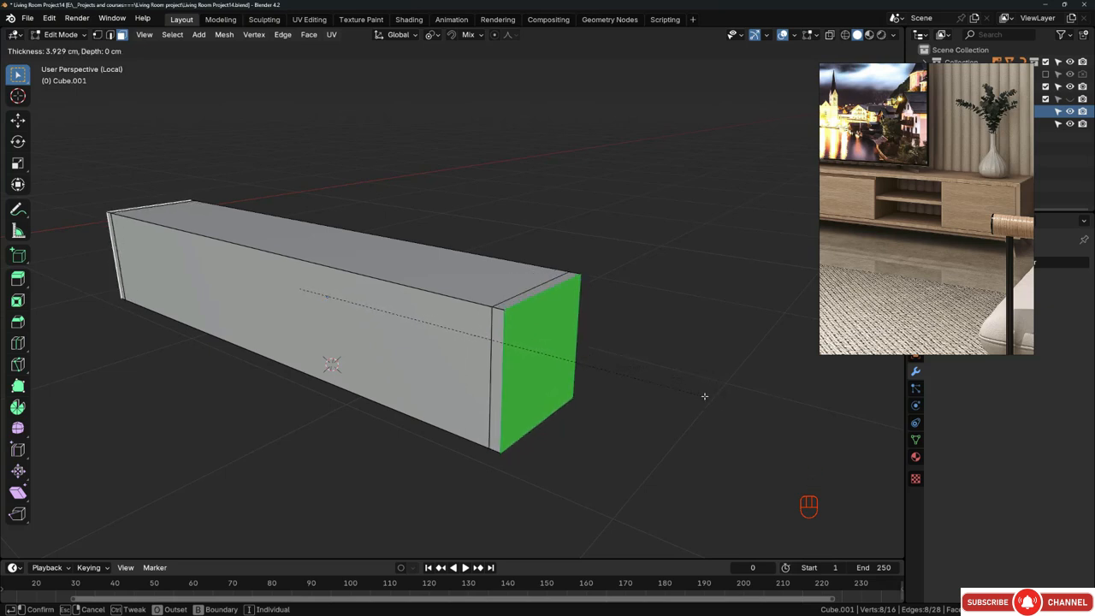
{"action": "left_click", "coordinate": [704, 399]}
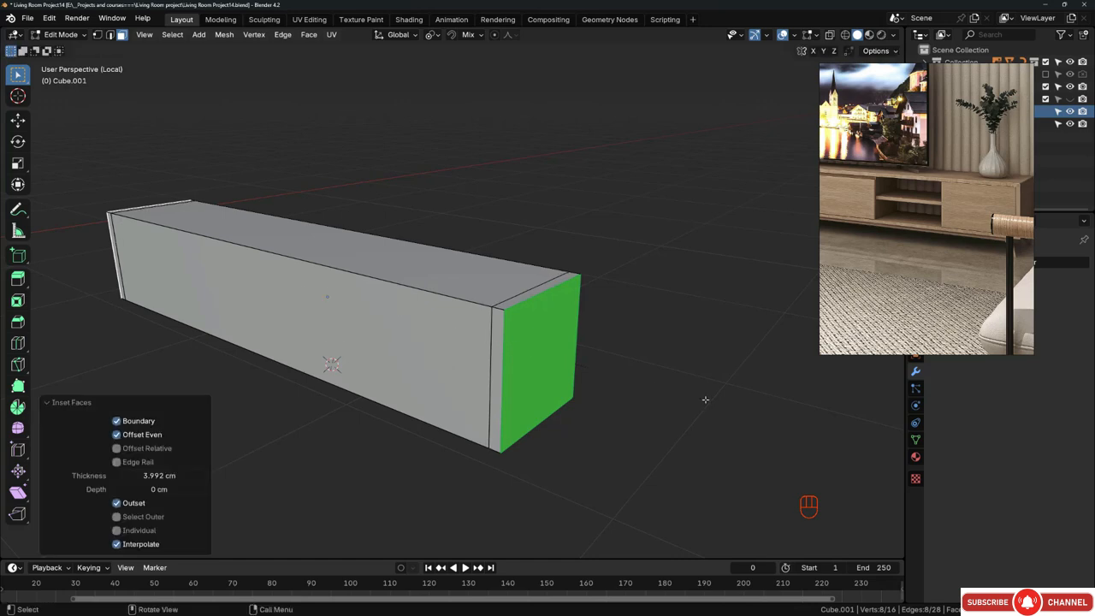
{"action": "scroll", "coordinate": [261, 428], "scroll_direction": "up", "scroll_amount": 4}
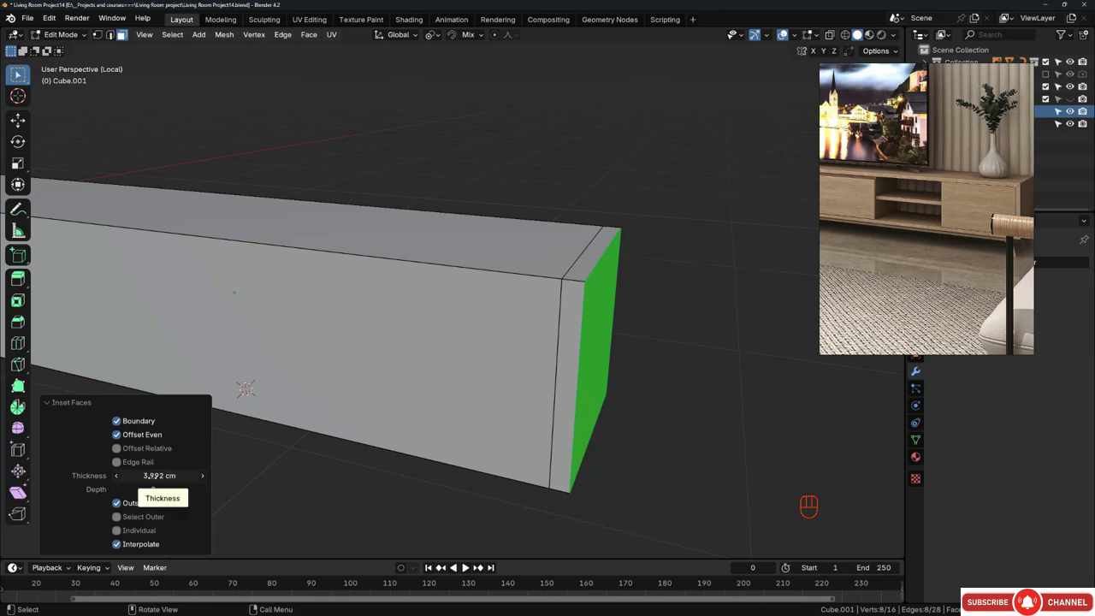
{"action": "scroll", "coordinate": [613, 300], "scroll_direction": "down", "scroll_amount": 2}
{"action": "middle_click_drag", "start_coordinate": [505, 325], "coordinate": [538, 298]}
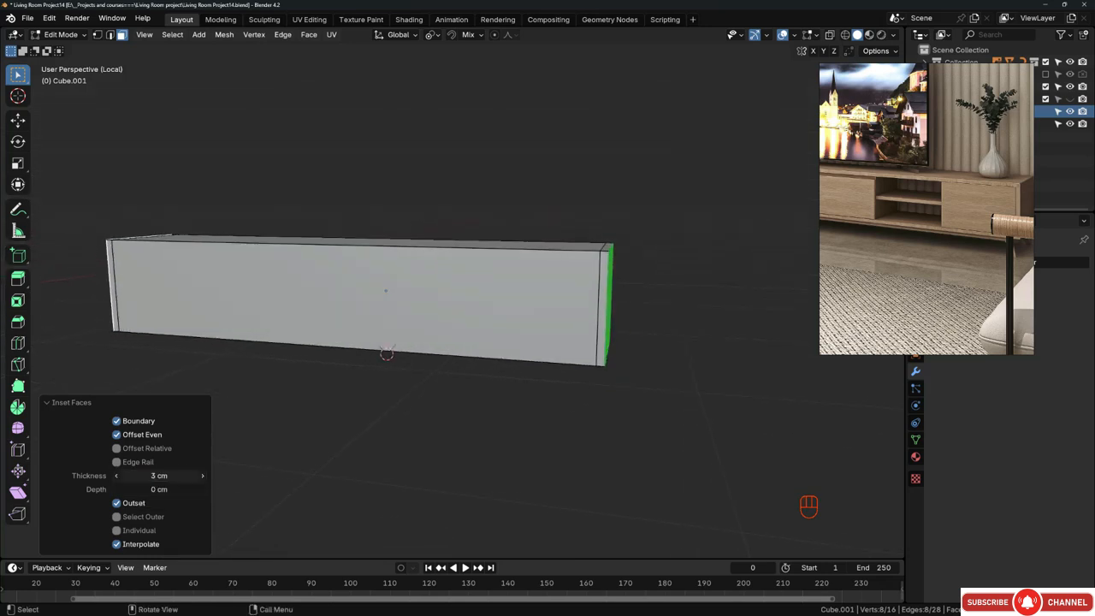
Step: Try adding a central loop cut with offset edge loops across the cabinet block, and undo both operations
{"action": "middle_click_drag", "start_coordinate": [224, 490], "coordinate": [282, 530]}
{"action": "middle_click_drag", "start_coordinate": [545, 262], "coordinate": [565, 313]}
{"action": "scroll", "coordinate": [614, 200], "scroll_direction": "up", "scroll_amount": 3}
{"action": "scroll", "coordinate": [662, 295], "scroll_direction": "down", "scroll_amount": 3}
{"action": "middle_click_drag", "start_coordinate": [366, 292], "coordinate": [513, 256]}
{"action": "middle_click_drag", "start_coordinate": [513, 257], "coordinate": [481, 280]}
{"action": "scroll", "coordinate": [481, 280], "scroll_direction": "down", "scroll_amount": 2}
{"action": "key", "text": "ctrl+r"}
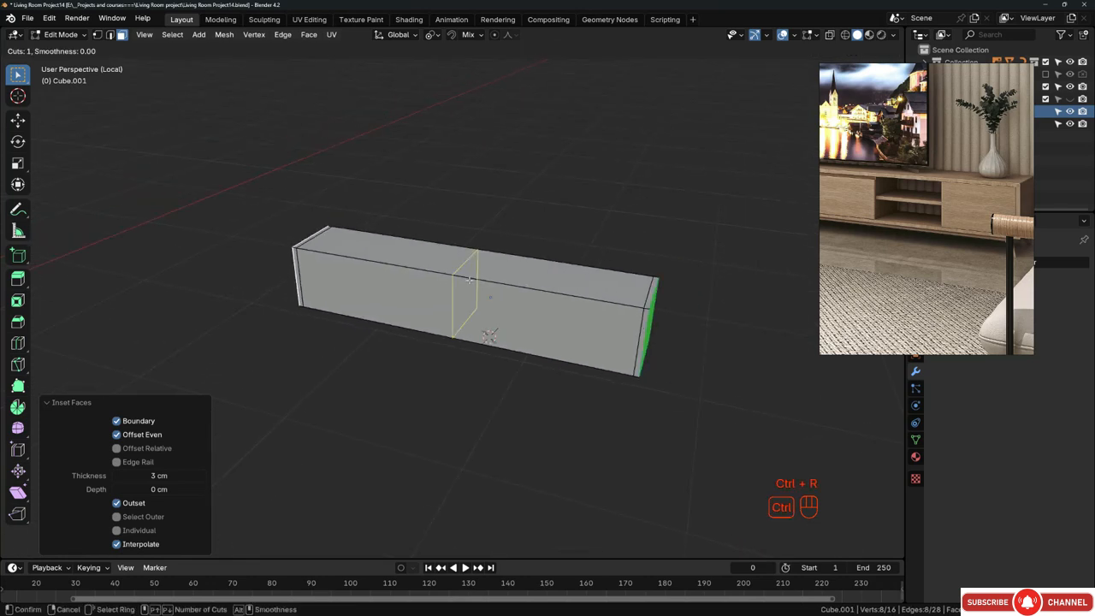
{"action": "left_click", "coordinate": [475, 300]}
{"action": "right_click", "coordinate": [481, 320]}
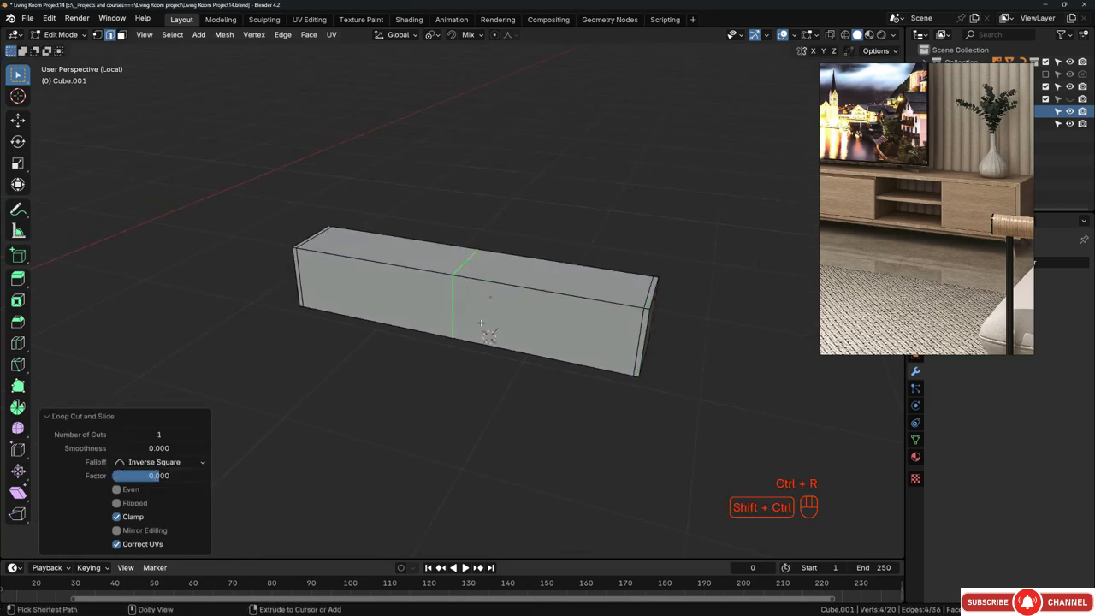
{"action": "key", "text": "ctrl+shift+r"}
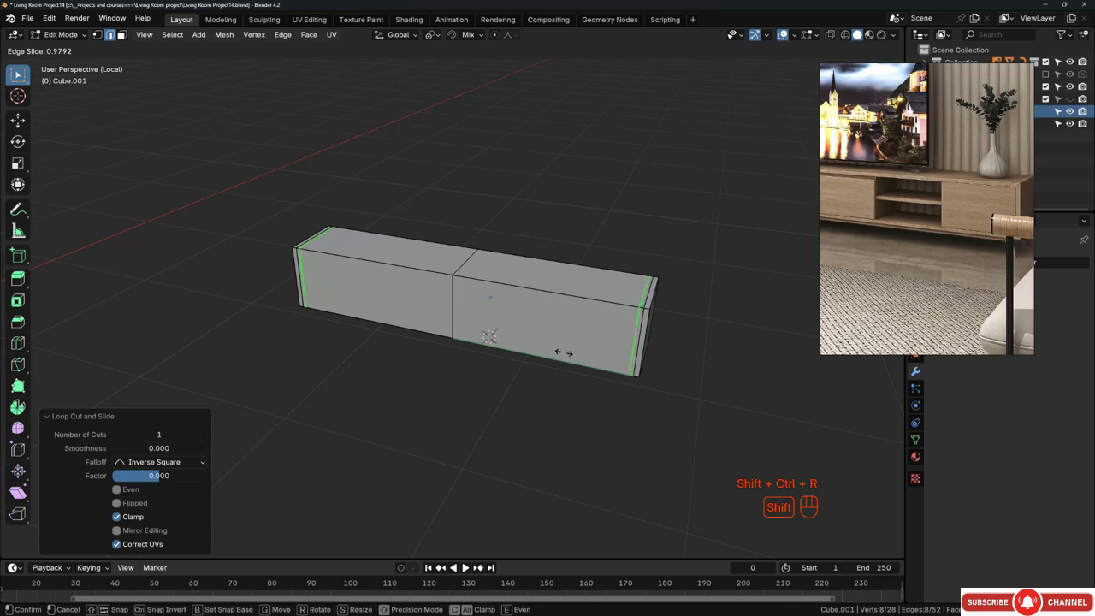
{"action": "right_click", "coordinate": [565, 353]}
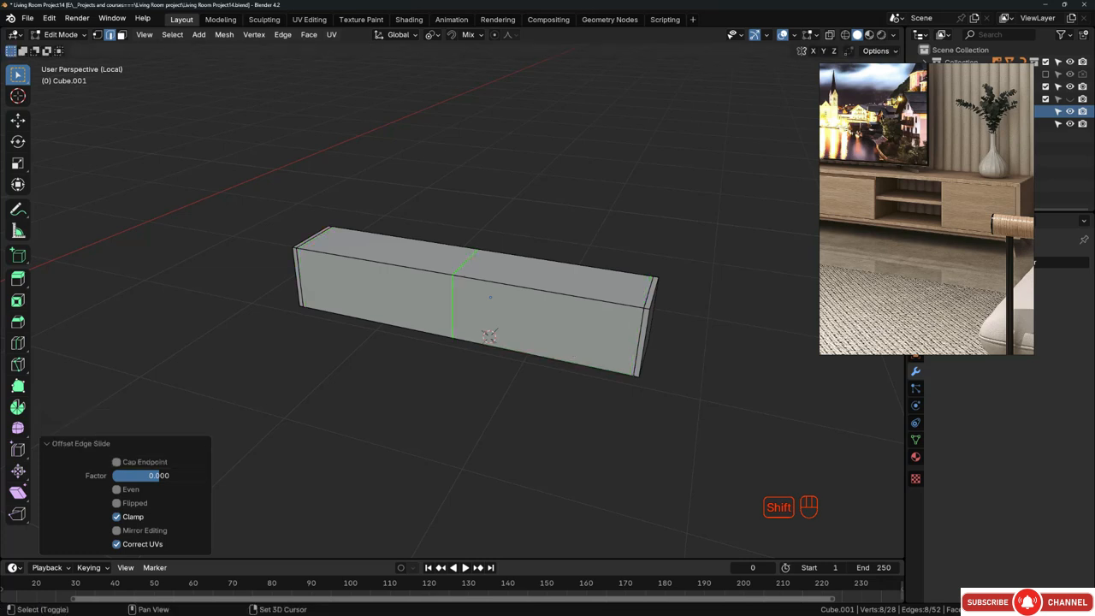
{"action": "key", "text": "ctrl+z"}
{"action": "key", "text": "ctrl+z"}
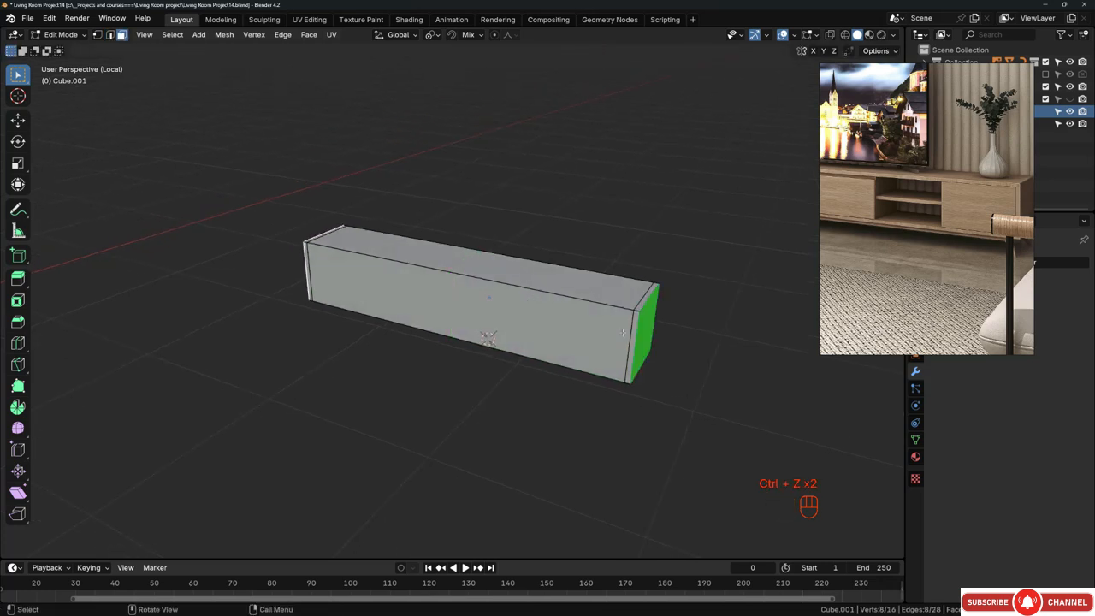
Step: Inset all top and bottom faces of the block, including the end strips, with Outset enabled and a thickness of 3 cm
{"action": "scroll", "coordinate": [637, 312], "scroll_direction": "up", "scroll_amount": 3}
{"action": "middle_click_drag", "start_coordinate": [637, 312], "coordinate": [622, 309]}
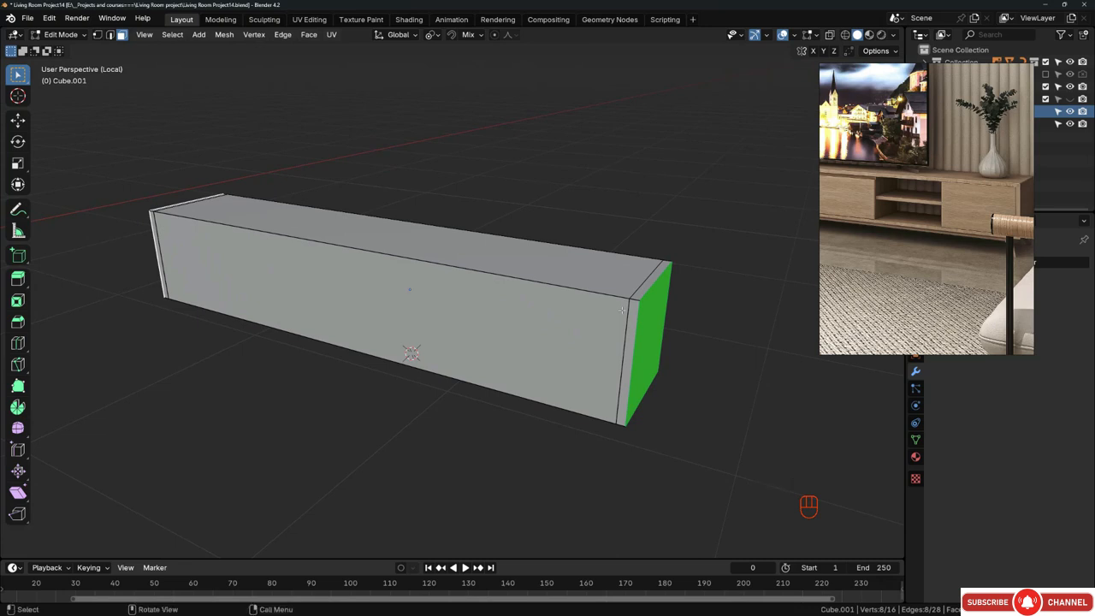
{"action": "middle_click_drag", "start_coordinate": [622, 310], "coordinate": [614, 316]}
{"action": "left_click", "coordinate": [647, 290]}
{"action": "left_click", "coordinate": [590, 281], "text": "shift"}
{"action": "scroll", "coordinate": [513, 282], "scroll_direction": "down", "scroll_amount": 3}
{"action": "middle_click_drag", "start_coordinate": [224, 256], "coordinate": [480, 277]}
{"action": "scroll", "coordinate": [367, 281], "scroll_direction": "up", "scroll_amount": 3}
{"action": "left_click", "coordinate": [457, 279], "text": "shift"}
{"action": "scroll", "coordinate": [328, 293], "scroll_direction": "down", "scroll_amount": 2}
{"action": "middle_click_drag", "start_coordinate": [445, 313], "coordinate": [414, 310]}
{"action": "left_click", "coordinate": [418, 317], "text": "shift"}
{"action": "left_click", "coordinate": [453, 334], "text": "shift"}
{"action": "scroll", "coordinate": [342, 318], "scroll_direction": "down", "scroll_amount": 2}
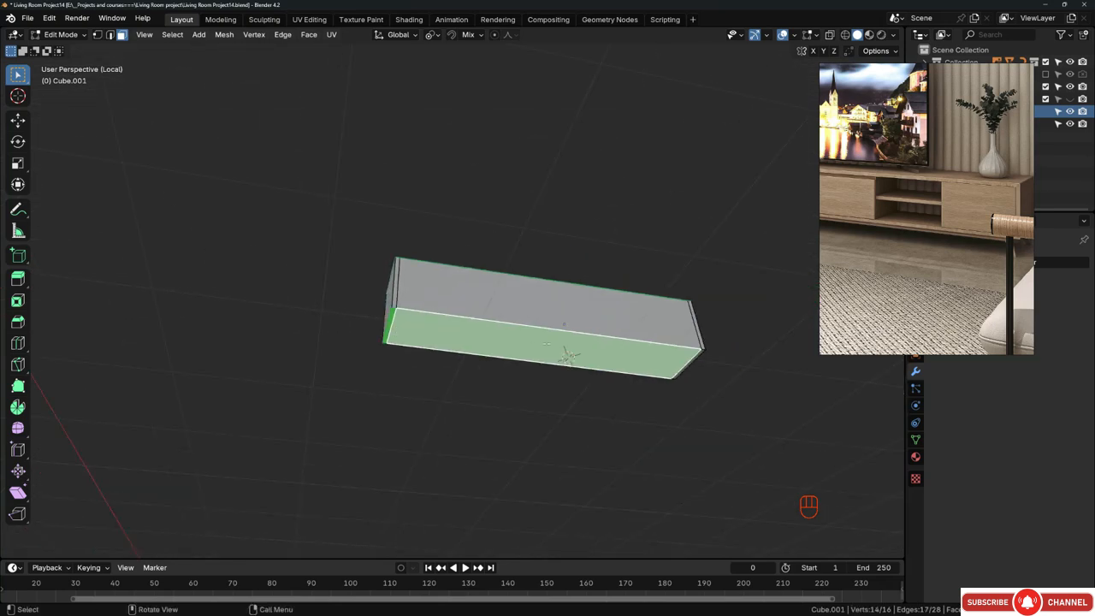
{"action": "middle_click_drag", "start_coordinate": [342, 318], "coordinate": [282, 315]}
{"action": "scroll", "coordinate": [709, 288], "scroll_direction": "up", "scroll_amount": 3}
{"action": "left_click", "coordinate": [719, 293], "text": "shift"}
{"action": "middle_click_drag", "start_coordinate": [719, 293], "coordinate": [680, 371]}
{"action": "key", "text": "i"}
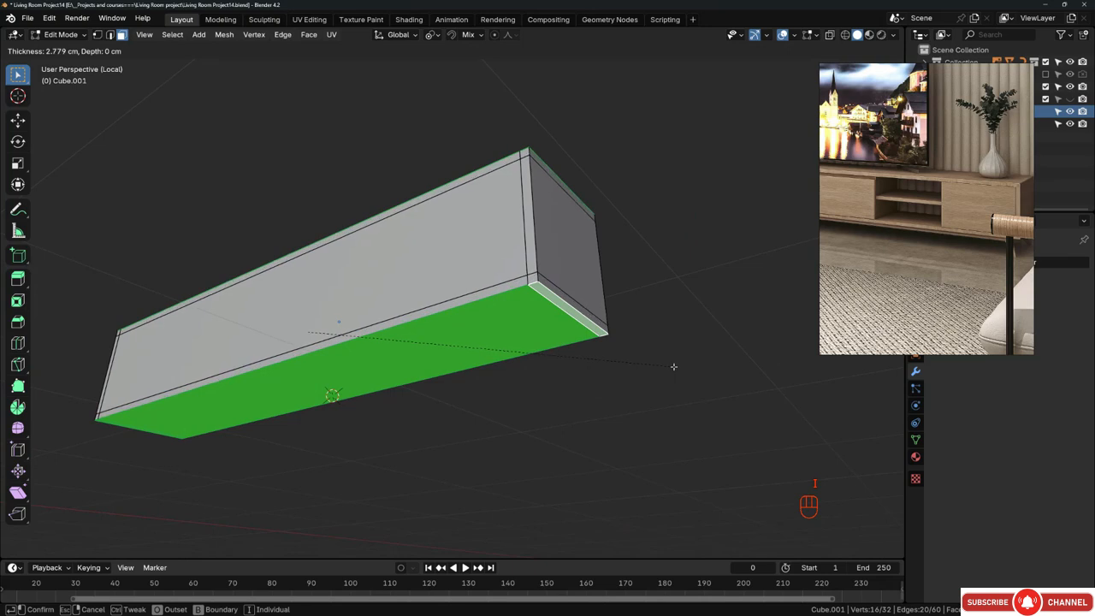
{"action": "left_click", "coordinate": [673, 366]}
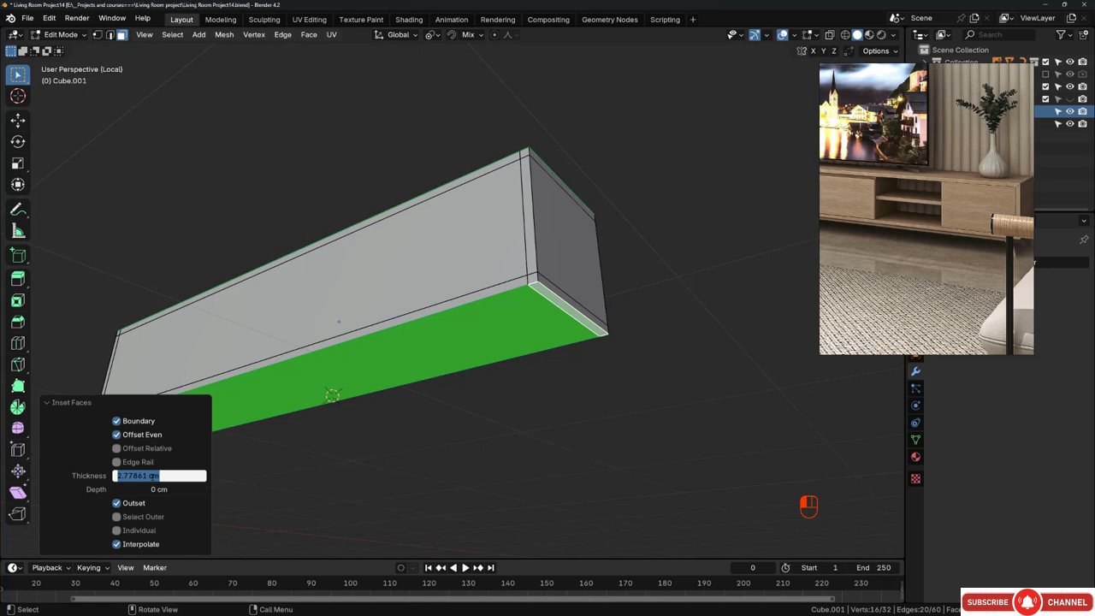
{"action": "type", "text": "3"}
{"action": "key", "text": "Return"}
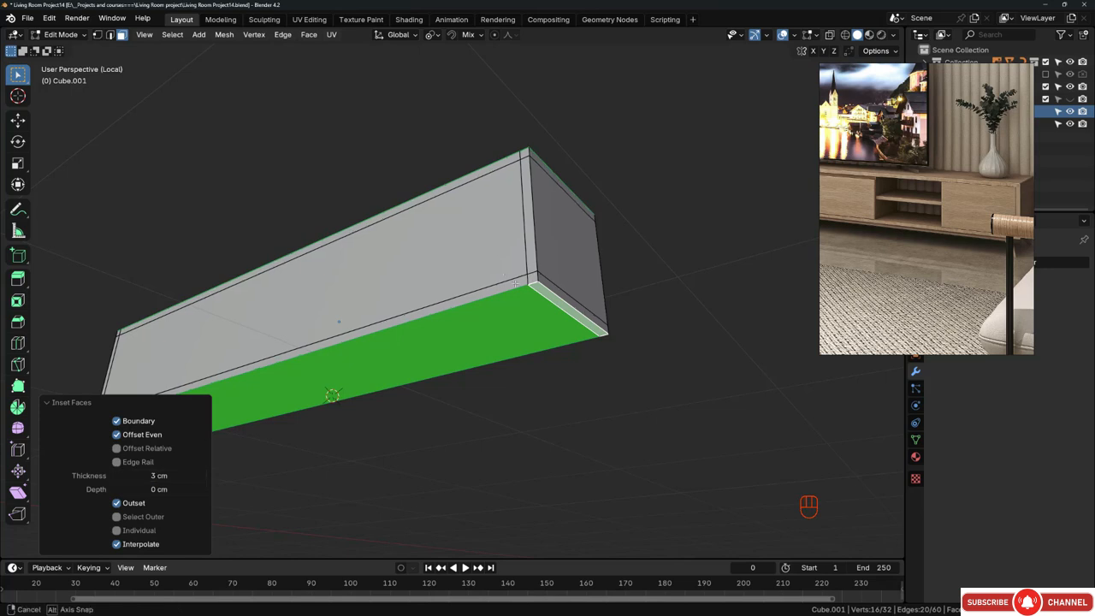
Step: Bridge the large inner front and back faces to hollow the block into an open frame
{"action": "middle_click_drag", "start_coordinate": [517, 283], "coordinate": [590, 300]}
{"action": "middle_click_drag", "start_coordinate": [561, 377], "coordinate": [582, 351]}
{"action": "left_click", "coordinate": [574, 342]}
{"action": "scroll", "coordinate": [617, 304], "scroll_direction": "down", "scroll_amount": 2}
{"action": "middle_click_drag", "start_coordinate": [621, 304], "coordinate": [465, 326]}
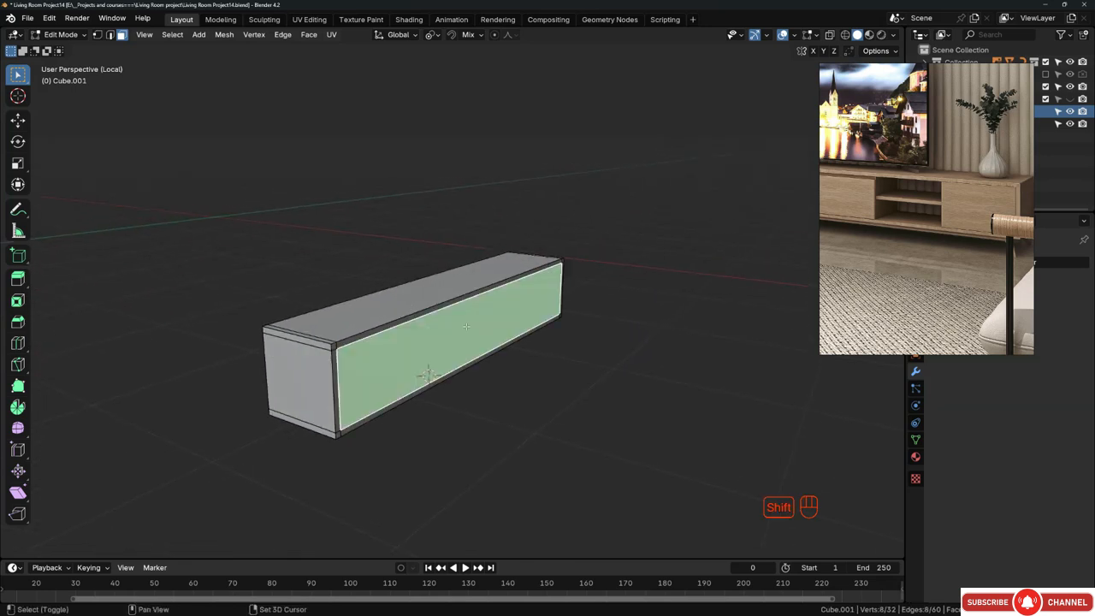
{"action": "right_click", "coordinate": [670, 244]}
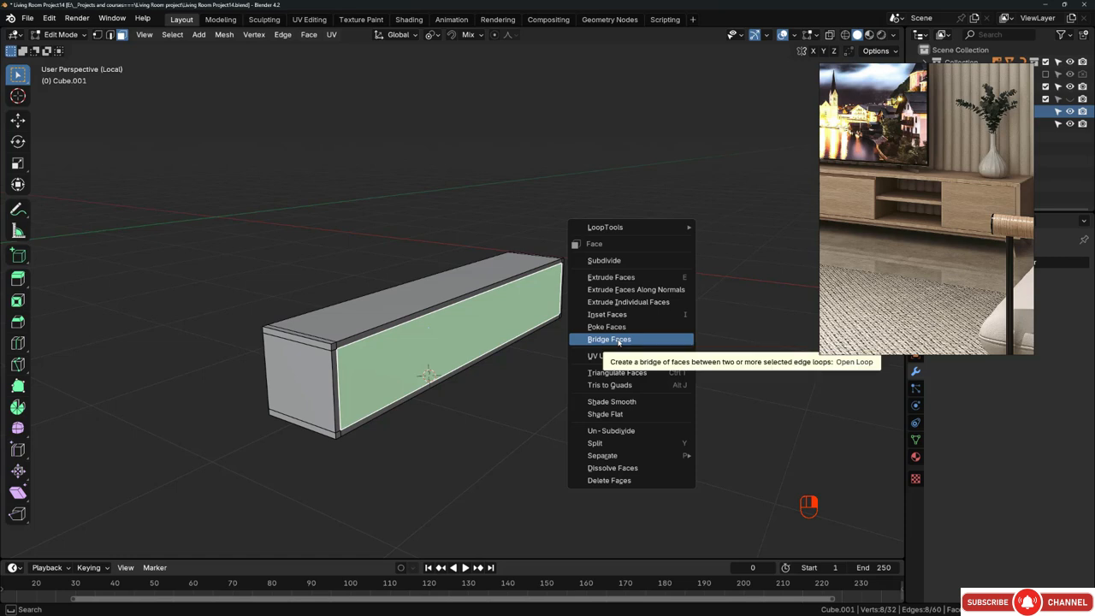
{"action": "left_click", "coordinate": [618, 340]}
{"action": "middle_click_drag", "start_coordinate": [538, 342], "coordinate": [643, 326]}
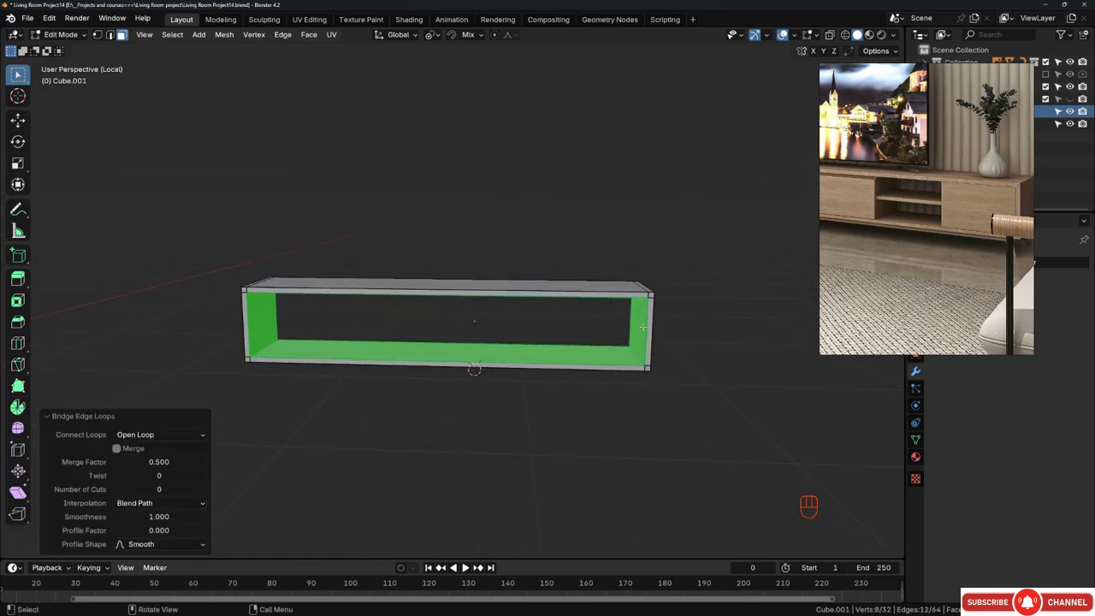
Step: Select the cabinet frame's front faces in wireframe top view and duplicate them about 126 cm along X
{"action": "middle_click_drag", "start_coordinate": [475, 318], "coordinate": [603, 318]}
{"action": "left_click", "coordinate": [613, 315]}
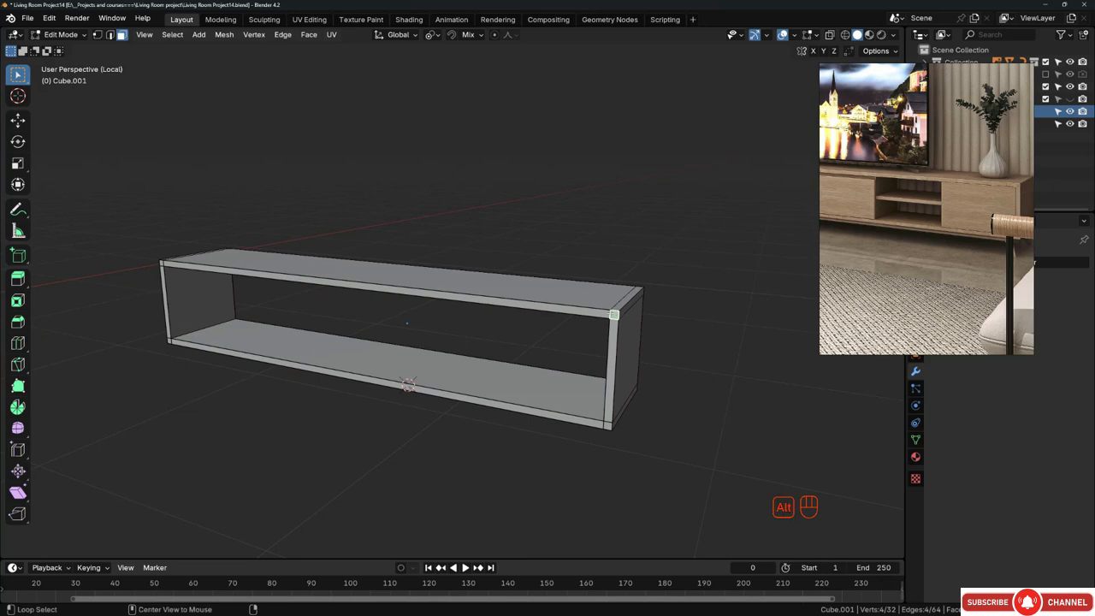
{"action": "left_click", "coordinate": [613, 313], "text": "alt"}
{"action": "left_click", "coordinate": [611, 324]}
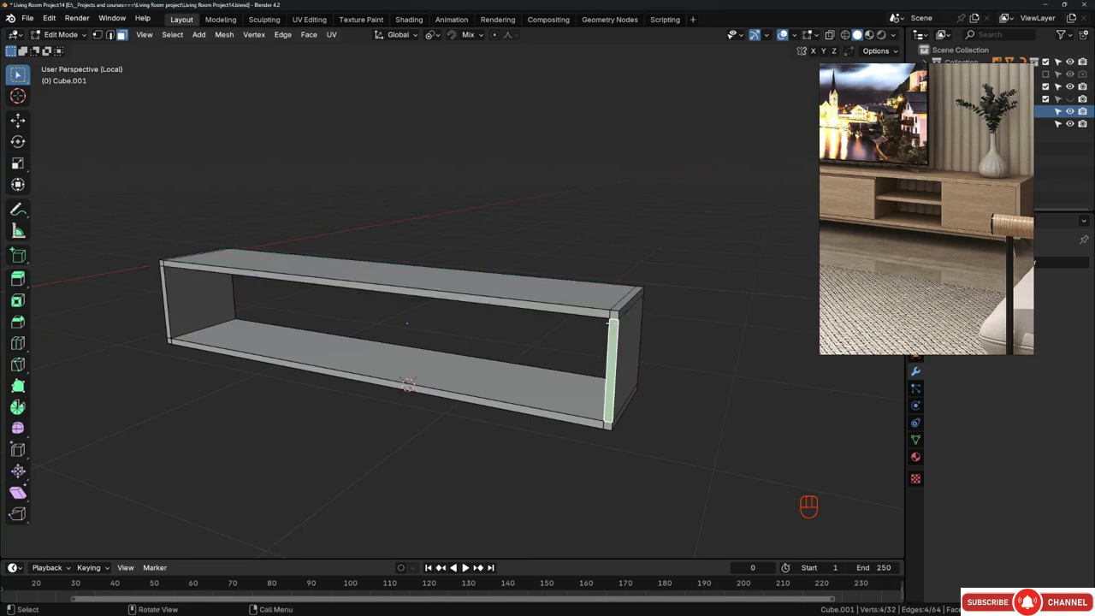
{"action": "left_click", "coordinate": [402, 290], "text": "shift"}
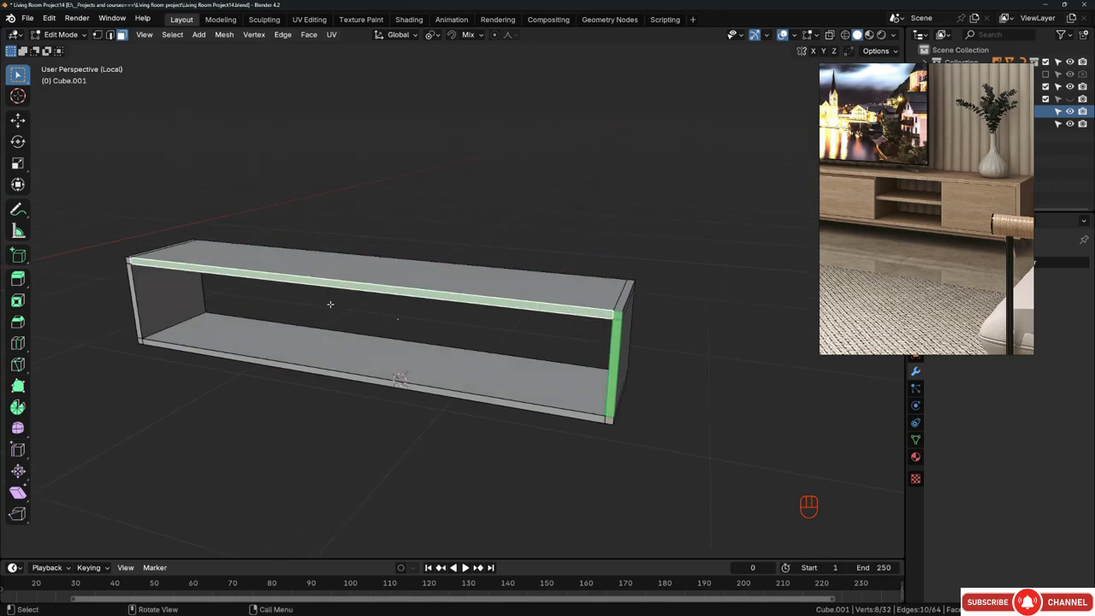
{"action": "key", "text": "KP_7"}
{"action": "key", "text": "z"}
{"action": "scroll", "coordinate": [440, 155], "scroll_direction": "down", "scroll_amount": 4}
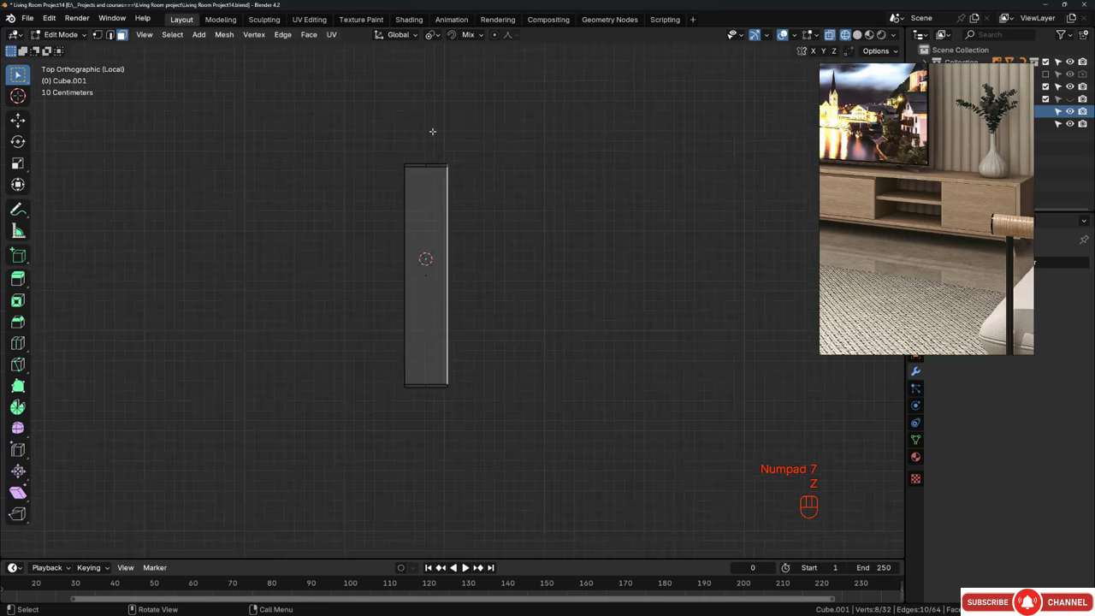
{"action": "left_click_drag", "start_coordinate": [432, 129], "coordinate": [527, 465]}
{"action": "key", "text": "shift+d"}
{"action": "key", "text": "x"}
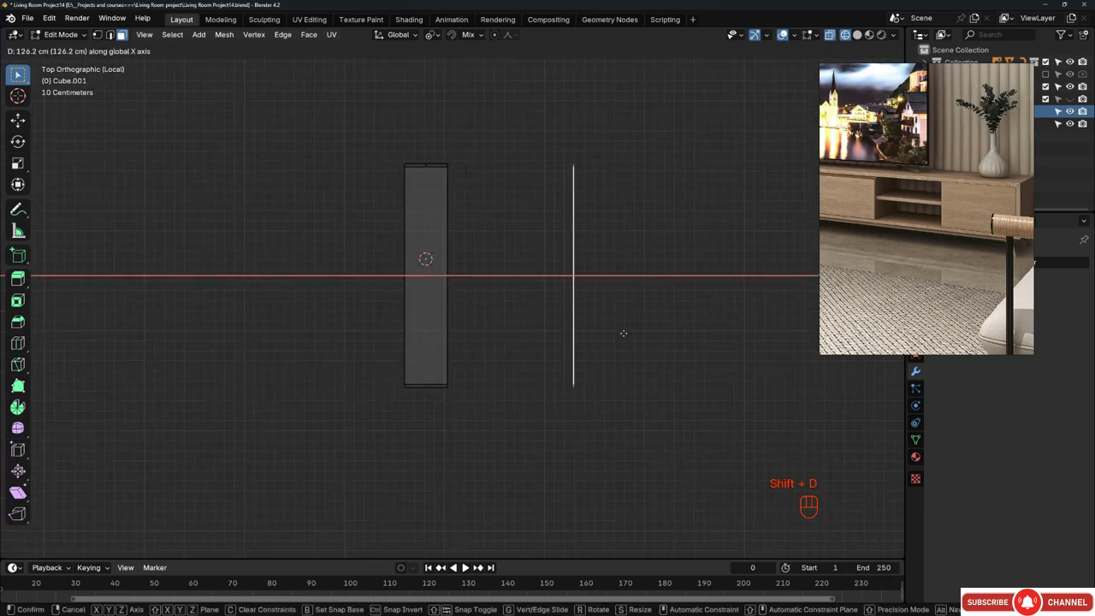
{"action": "left_click", "coordinate": [623, 331]}
Step: Fill the opening of the duplicated front frame with a face and return to solid shading
{"action": "middle_click_drag", "start_coordinate": [622, 330], "coordinate": [535, 276]}
{"action": "double_click", "coordinate": [566, 285], "text": "alt"}
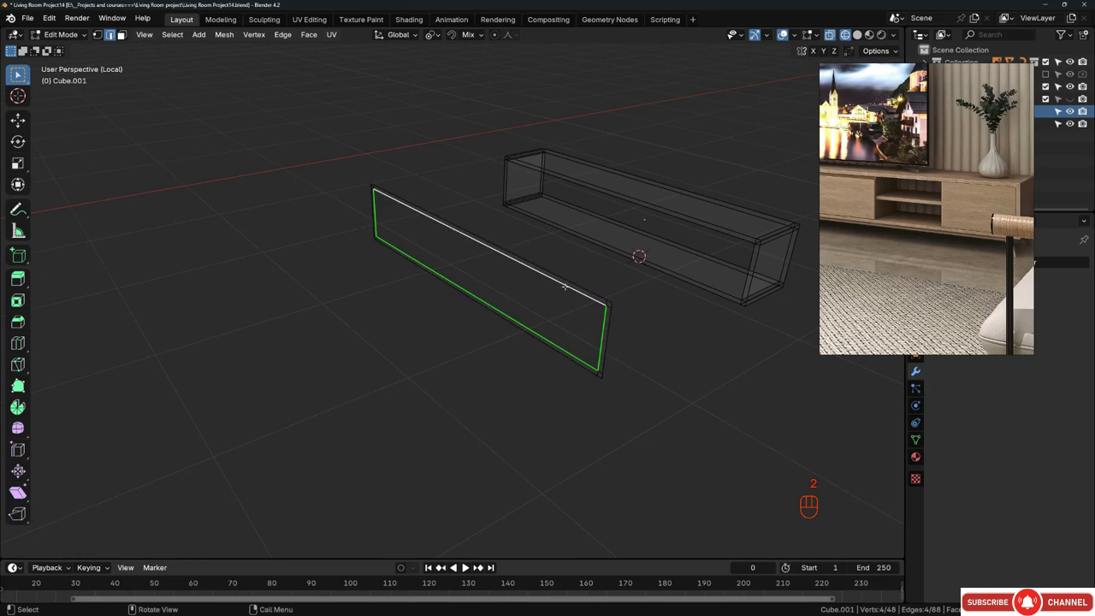
{"action": "key", "text": "f"}
{"action": "key", "text": "z"}
{"action": "left_click", "coordinate": [606, 299]}
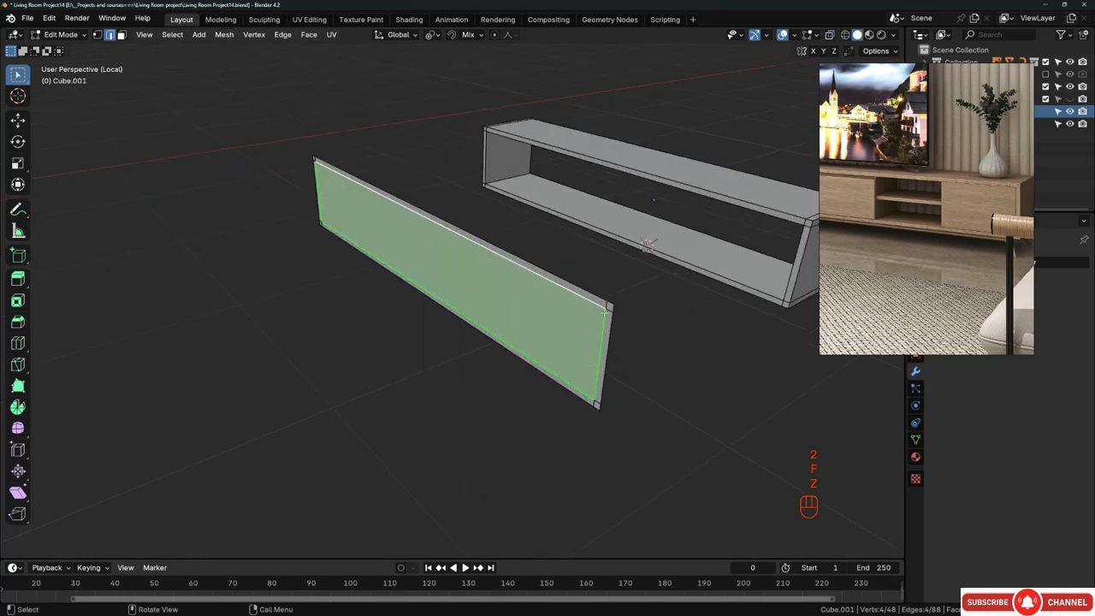
Step: Dissolve the leftover inner border edges of the duplicated front, turning it into one plain rectangular face
{"action": "left_click", "coordinate": [604, 323], "text": "alt"}
{"action": "left_click", "coordinate": [588, 298], "text": "alt+shift"}
{"action": "key", "text": "ctrl+x"}
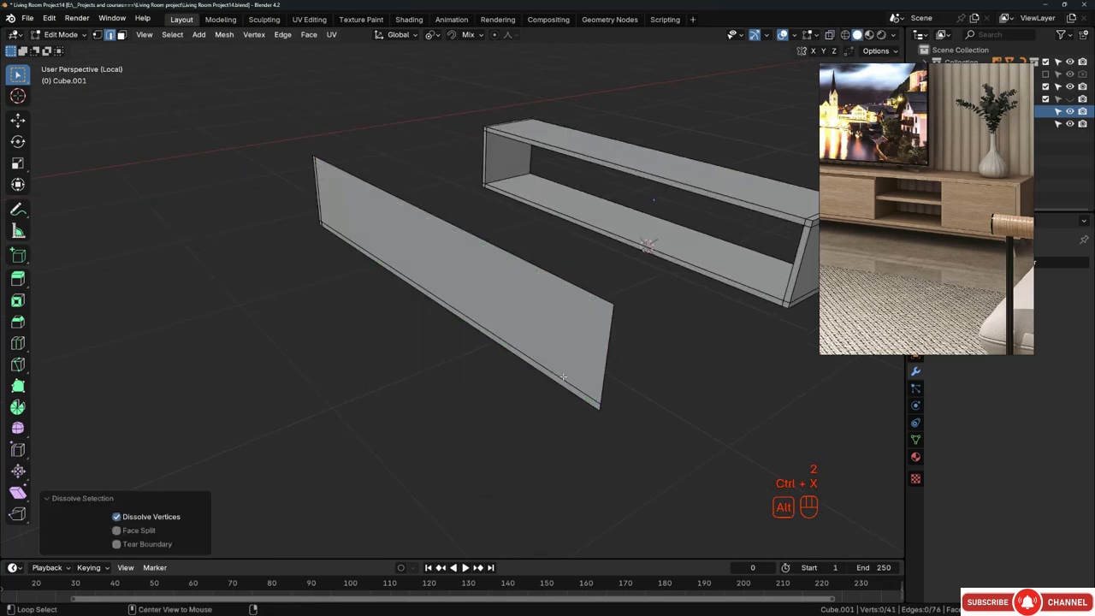
{"action": "left_click", "coordinate": [354, 249], "text": "alt"}
{"action": "key", "text": "ctrl+x"}
{"action": "key", "text": "ctrl+x"}
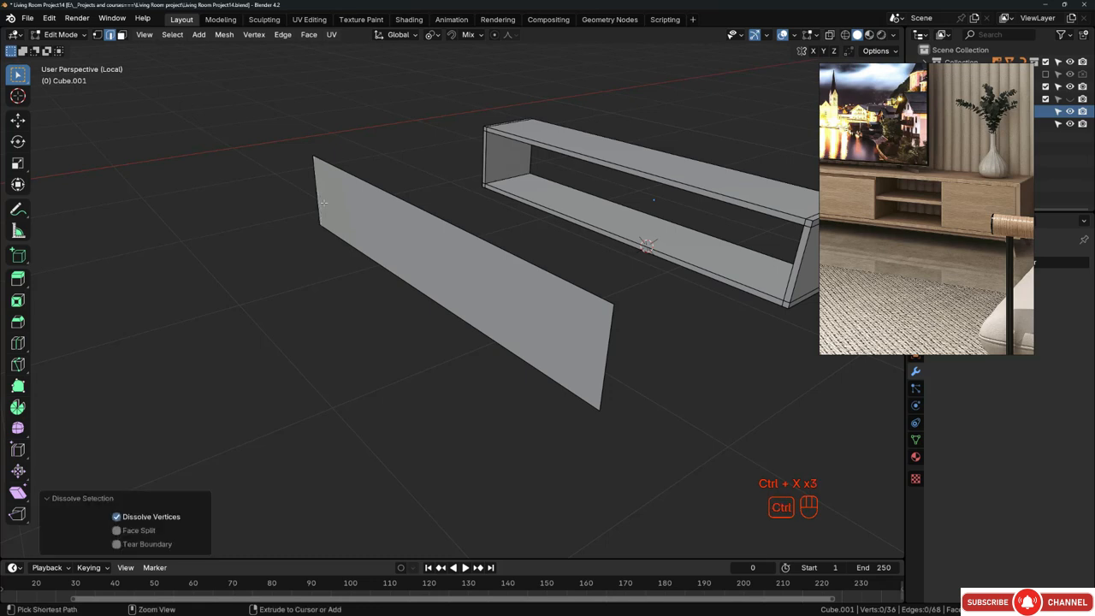
Step: Extrude the plain duplicated front face about 46 cm into a solid block
{"action": "scroll", "coordinate": [441, 250], "scroll_direction": "up", "scroll_amount": 1}
{"action": "middle_click_drag", "start_coordinate": [442, 251], "coordinate": [499, 297]}
{"action": "key", "text": "3"}
{"action": "left_click", "coordinate": [479, 289]}
{"action": "key", "text": "e"}
{"action": "left_click", "coordinate": [371, 299]}
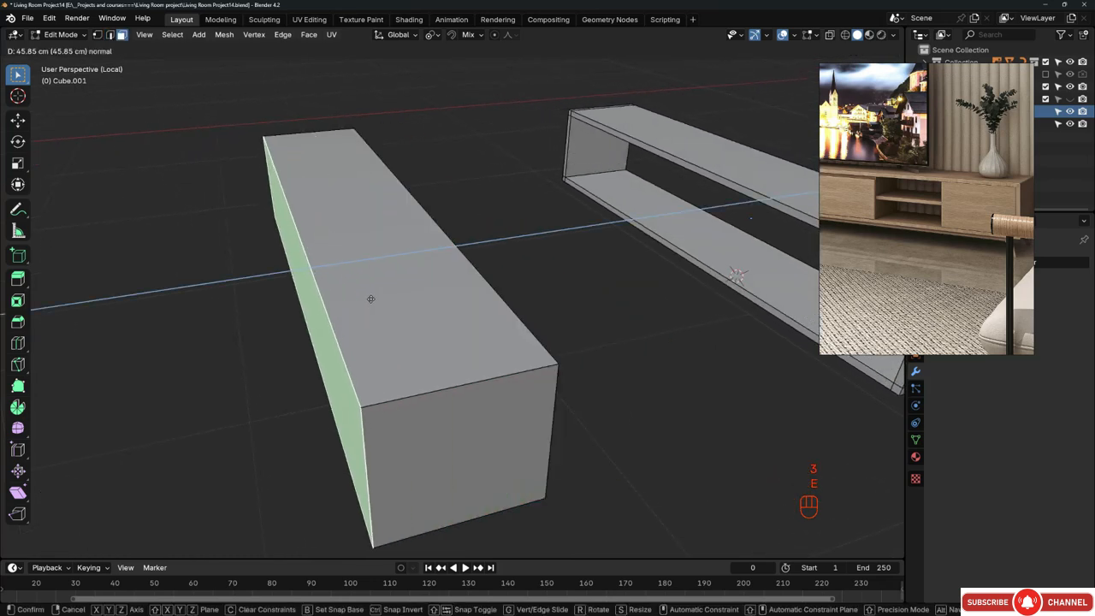
{"action": "middle_click_drag", "start_coordinate": [371, 298], "coordinate": [521, 301]}
Step: Inset the duplicated block's large front and back faces by about 2.5 cm with Outset off
{"action": "left_click", "coordinate": [403, 291], "text": "shift"}
{"action": "scroll", "coordinate": [505, 287], "scroll_direction": "up", "scroll_amount": 1}
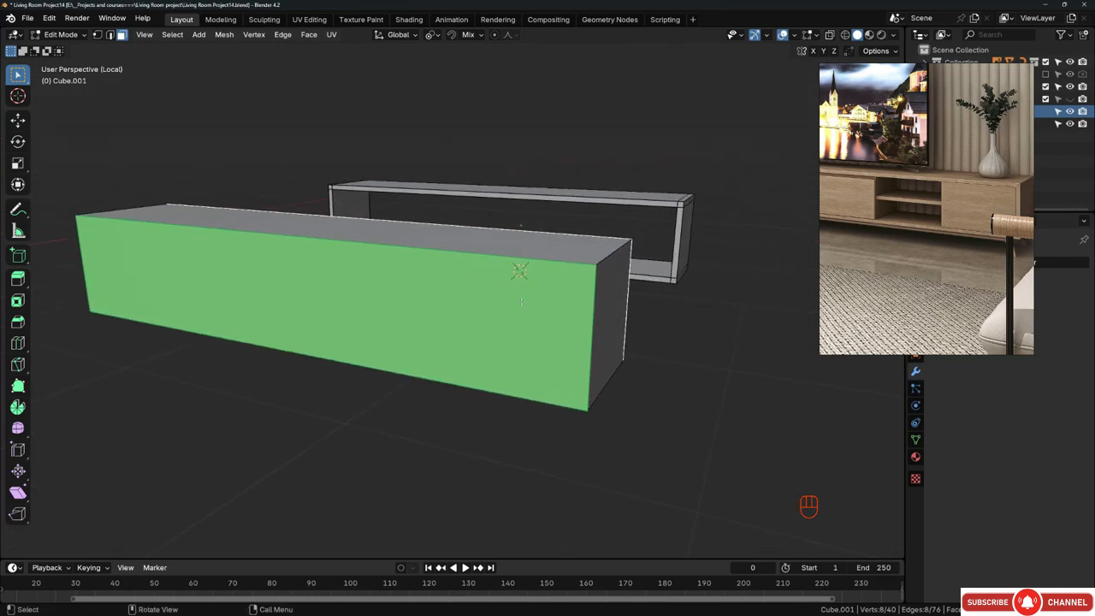
{"action": "key", "text": "i"}
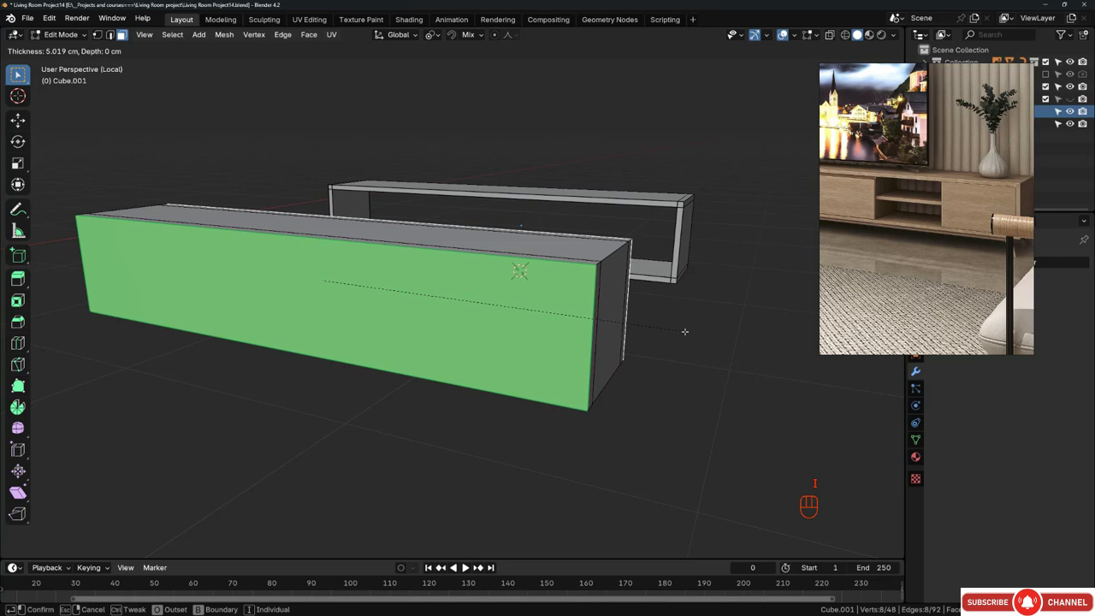
{"action": "key", "text": "o"}
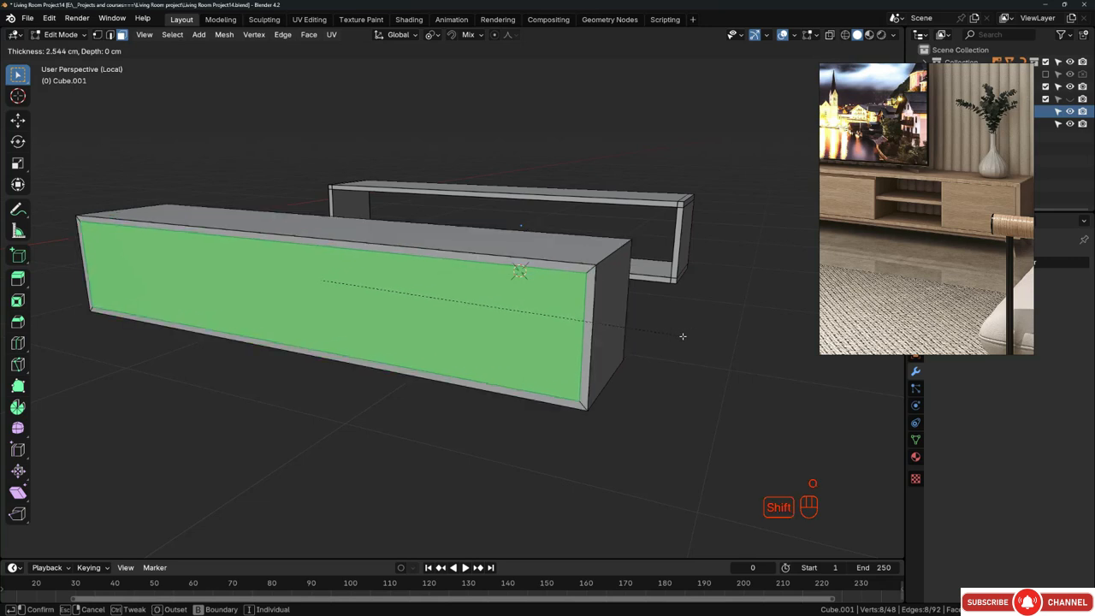
{"action": "left_click", "coordinate": [683, 336]}
{"action": "middle_click_drag", "start_coordinate": [682, 336], "coordinate": [506, 265]}
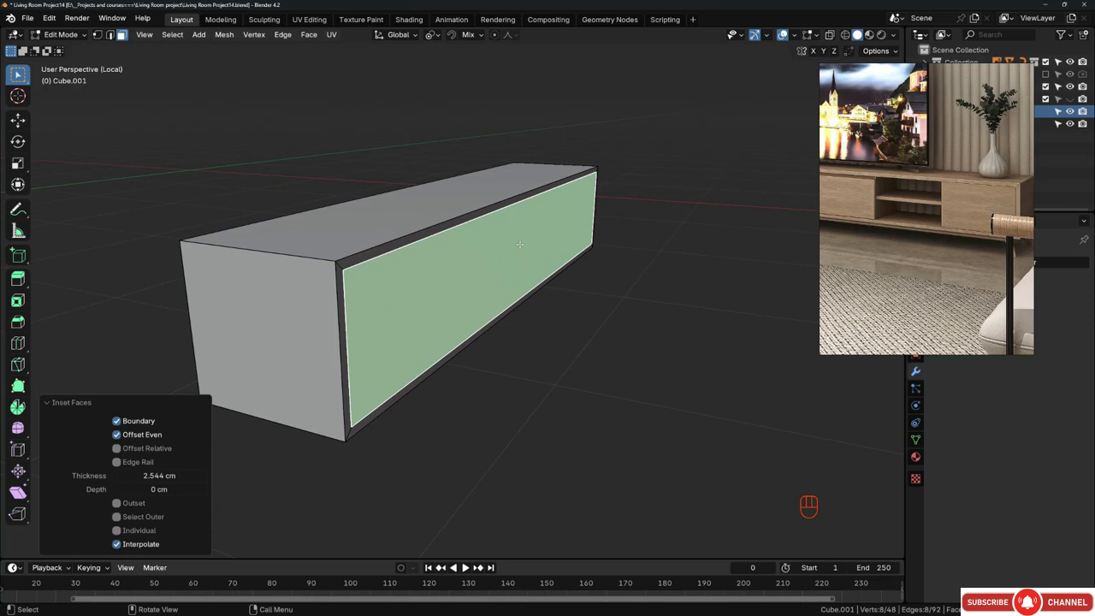
Step: Bridge the inset front and back faces of the duplicated block to hollow it out
{"action": "right_click", "coordinate": [519, 245]}
{"action": "left_click", "coordinate": [518, 246]}
{"action": "middle_click_drag", "start_coordinate": [518, 247], "coordinate": [493, 279]}
{"action": "key", "text": "ctrl"}
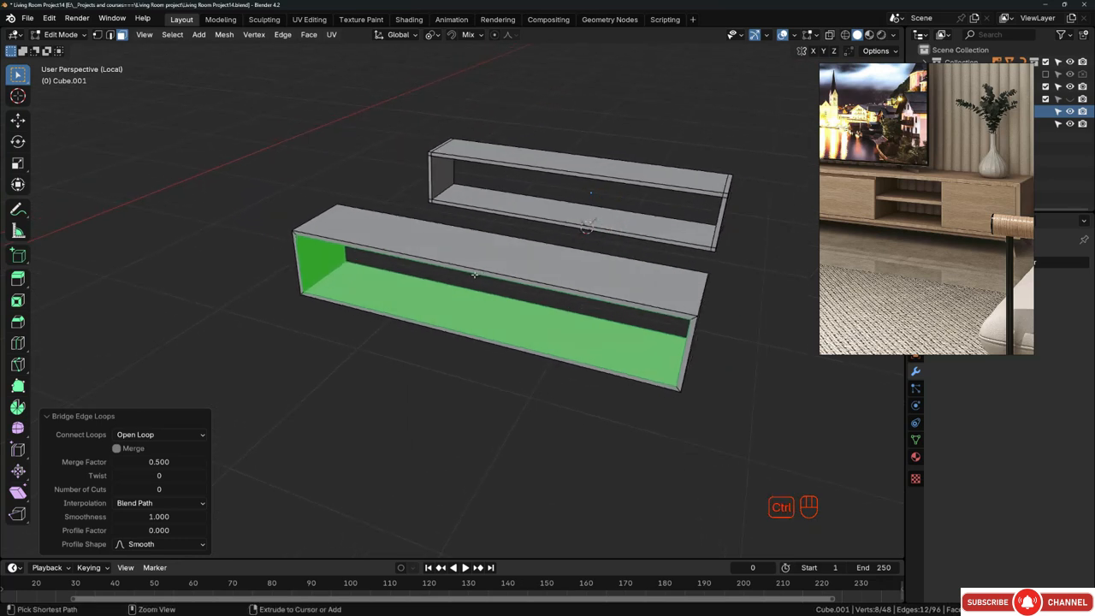
Step: Add a loop cut near one end of the hollowed copy's top panel and flatten it by scaling to 0 along Y
{"action": "key", "text": "ctrl+r"}
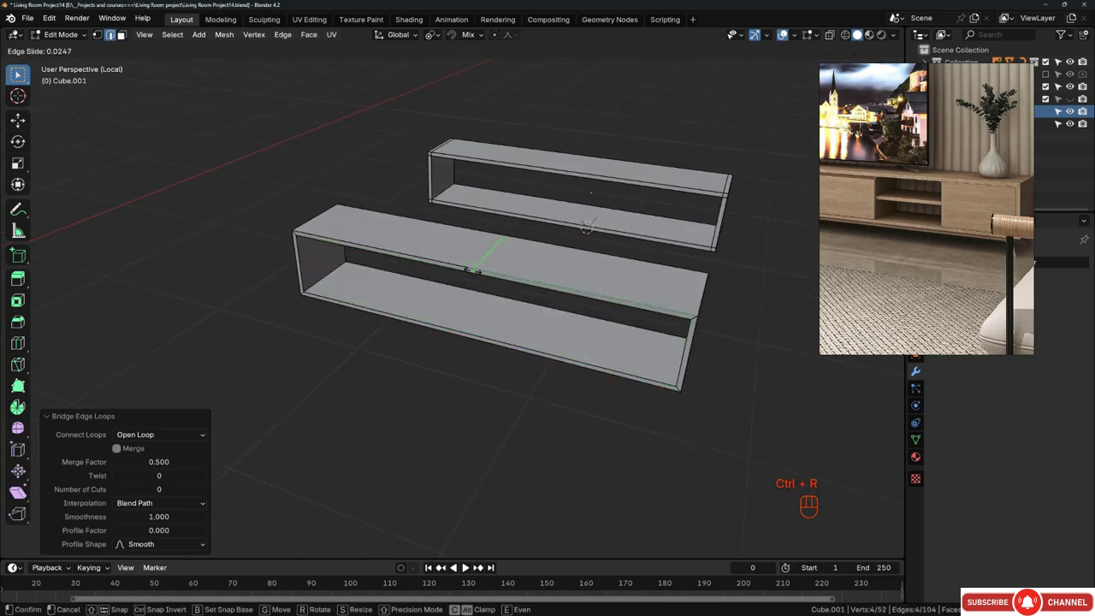
{"action": "left_click", "coordinate": [475, 272]}
{"action": "left_click", "coordinate": [623, 362]}
{"action": "middle_click_drag", "start_coordinate": [682, 320], "coordinate": [585, 325], "text": "shift"}
{"action": "key", "text": "s"}
{"action": "key", "text": "y"}
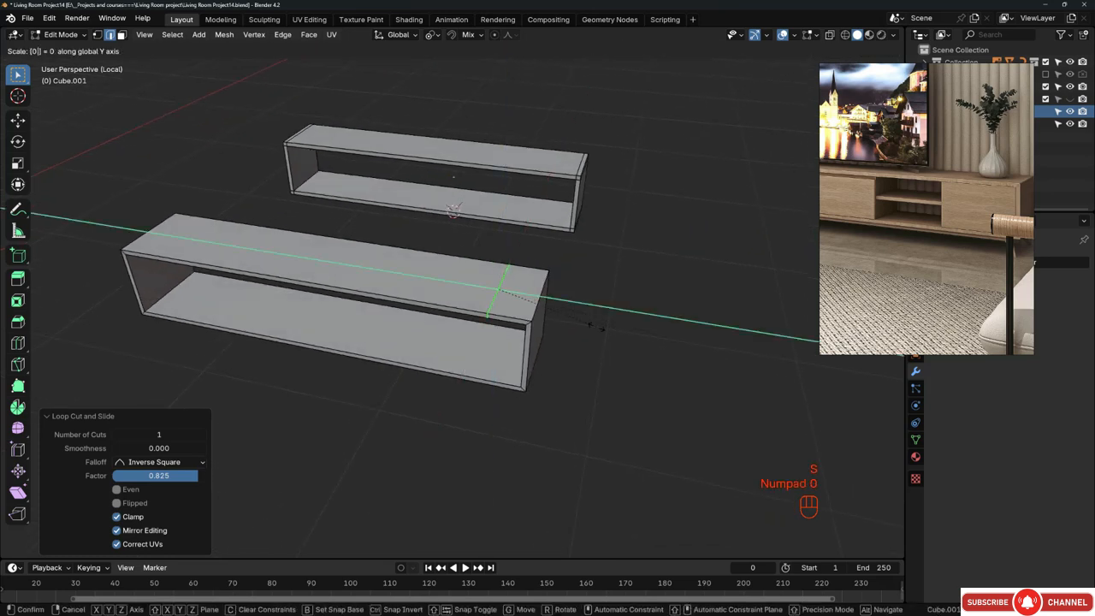
{"action": "key", "text": "KP_Enter"}
Step: Try a loop cut across the top panel of the original cabinet frame, and undo it
{"action": "scroll", "coordinate": [575, 330], "scroll_direction": "down", "scroll_amount": 2}
{"action": "middle_click_drag", "start_coordinate": [575, 330], "coordinate": [570, 378], "text": "shift"}
{"action": "middle_click_drag", "start_coordinate": [570, 378], "coordinate": [450, 412], "text": "shift"}
{"action": "scroll", "coordinate": [492, 286], "scroll_direction": "up", "scroll_amount": 3}
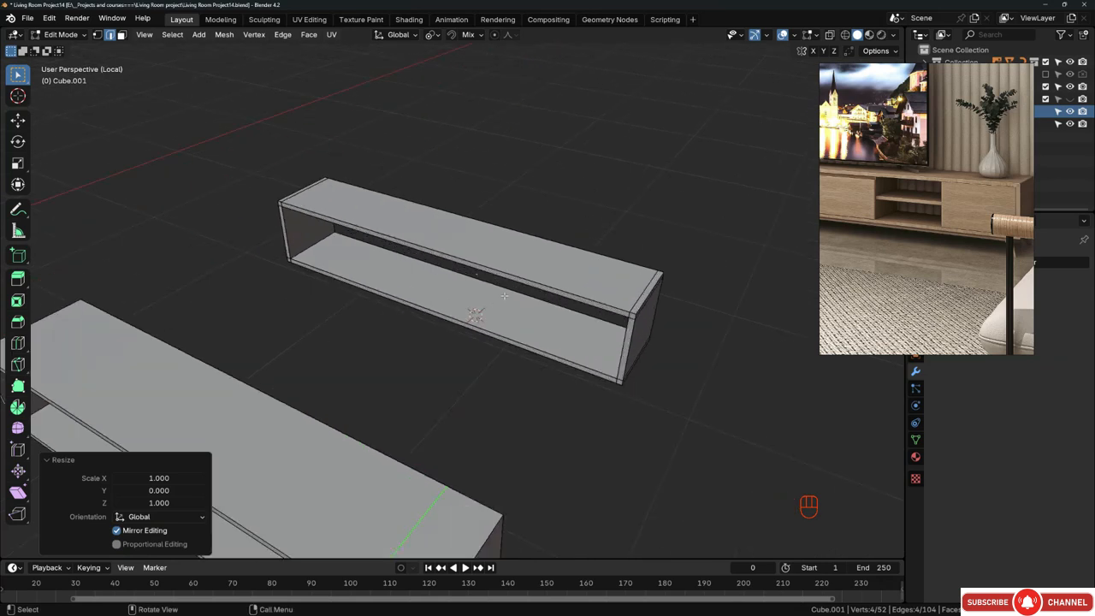
{"action": "middle_click_drag", "start_coordinate": [492, 309], "coordinate": [496, 292]}
{"action": "scroll", "coordinate": [496, 291], "scroll_direction": "up", "scroll_amount": 1}
{"action": "middle_click_drag", "start_coordinate": [668, 375], "coordinate": [628, 361]}
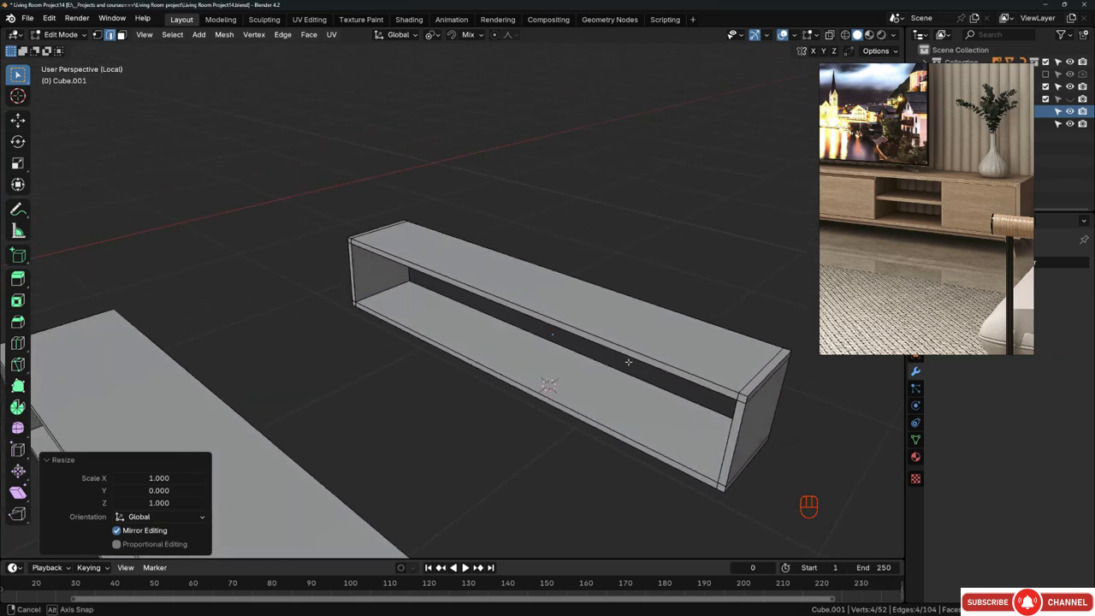
{"action": "scroll", "coordinate": [359, 259], "scroll_direction": "down", "scroll_amount": 4}
{"action": "scroll", "coordinate": [454, 286], "scroll_direction": "up", "scroll_amount": 5}
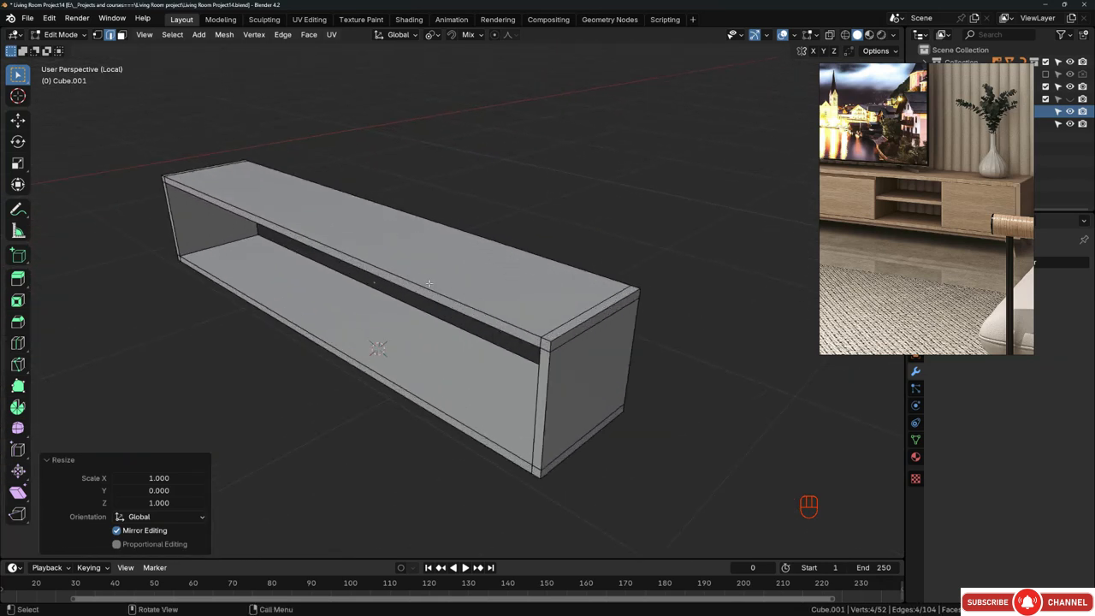
{"action": "key", "text": "ctrl+r"}
{"action": "left_click", "coordinate": [367, 220]}
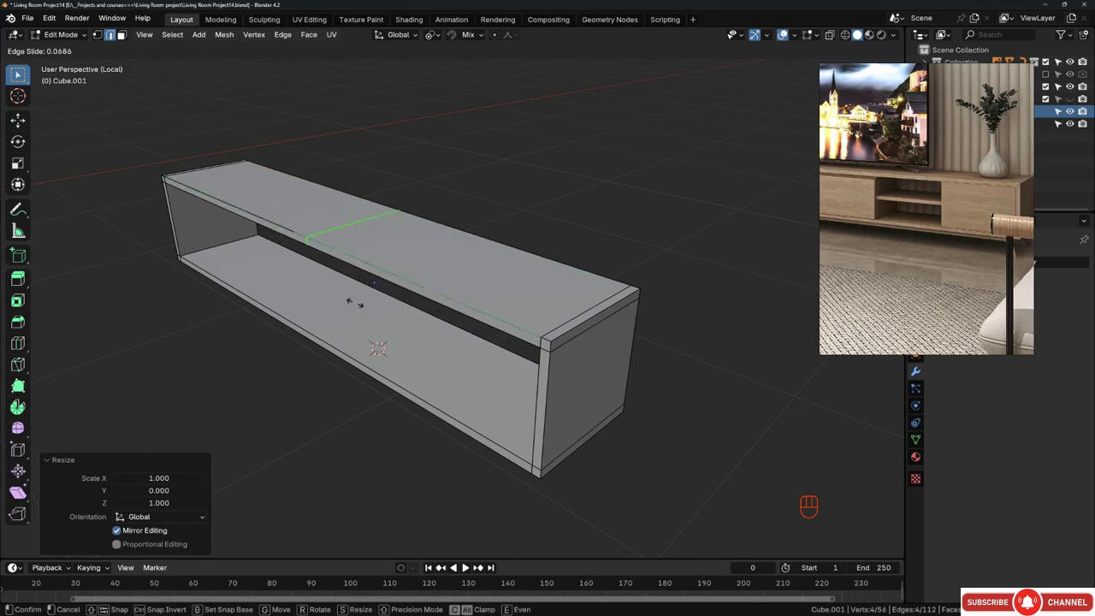
{"action": "left_click", "coordinate": [425, 334]}
{"action": "middle_click_drag", "start_coordinate": [425, 334], "coordinate": [495, 310]}
{"action": "key", "text": "ctrl+z"}
{"action": "scroll", "coordinate": [494, 266], "scroll_direction": "down", "scroll_amount": 8}
{"action": "scroll", "coordinate": [436, 352], "scroll_direction": "up", "scroll_amount": 5}
{"action": "scroll", "coordinate": [445, 328], "scroll_direction": "down", "scroll_amount": 4}
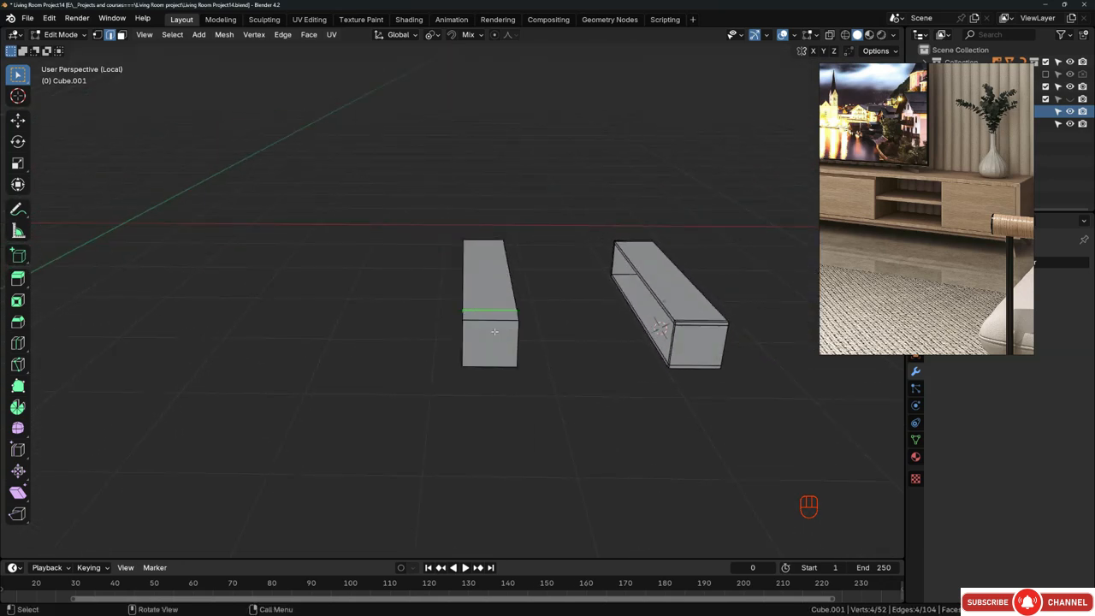
Step: Delete the duplicated test frame, keeping only the original cabinet frame
{"action": "key", "text": "Tab"}
{"action": "key", "text": "Tab"}
{"action": "key", "text": "z"}
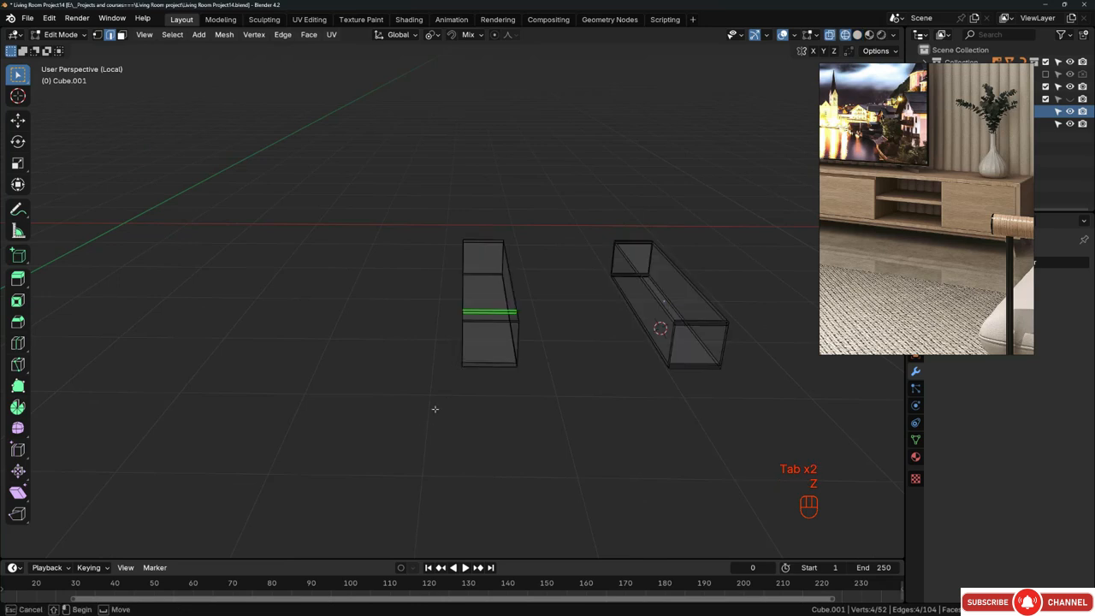
{"action": "key", "text": "z"}
{"action": "middle_click_drag", "start_coordinate": [498, 300], "coordinate": [619, 313]}
{"action": "key", "text": "x"}
{"action": "left_click", "coordinate": [534, 300]}
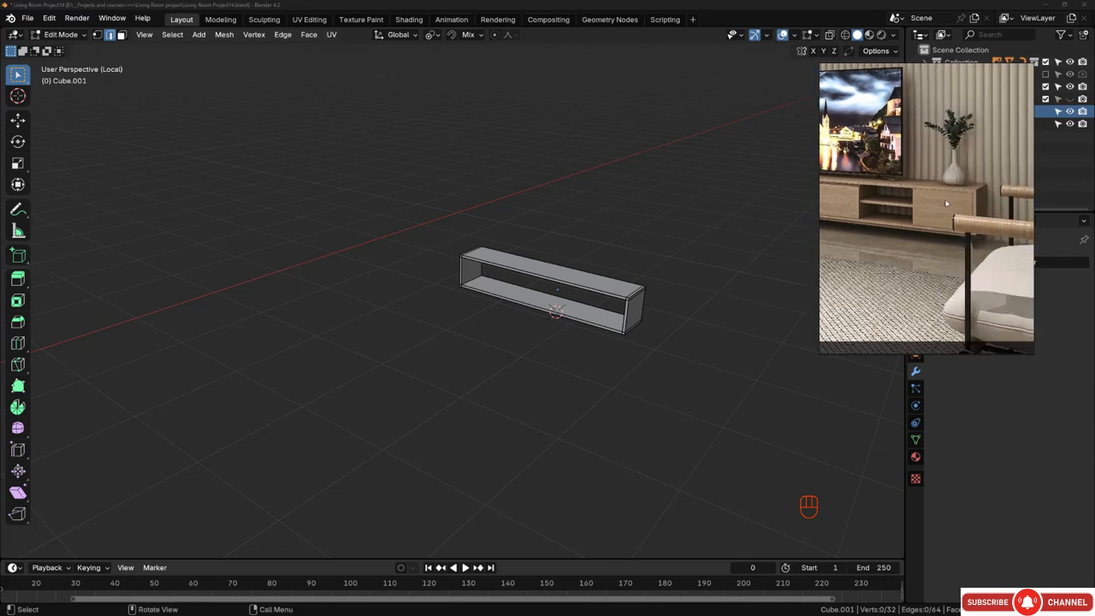
Step: In top view, knife-cut straight across the cabinet frame about a quarter of its length from one end, using Angle Constraint and Cut Through
{"action": "scroll", "coordinate": [627, 270], "scroll_direction": "up", "scroll_amount": 3}
{"action": "middle_click_drag", "start_coordinate": [556, 270], "coordinate": [609, 279]}
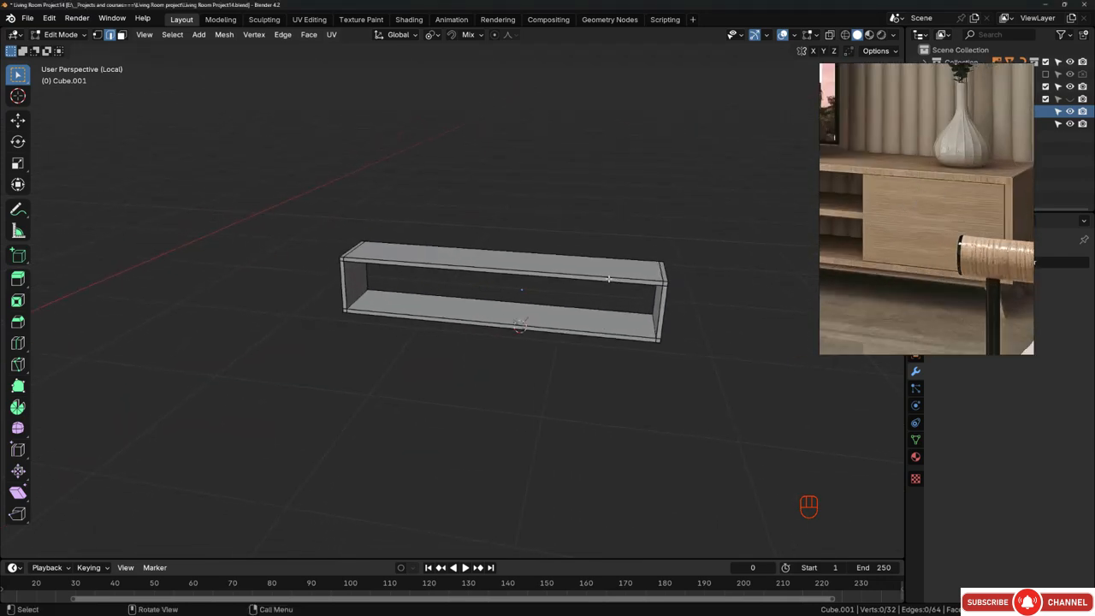
{"action": "key", "text": "KP_7"}
{"action": "scroll", "coordinate": [598, 279], "scroll_direction": "down", "scroll_amount": 1}
{"action": "middle_click_drag", "start_coordinate": [434, 140], "coordinate": [542, 244], "text": "shift"}
{"action": "scroll", "coordinate": [542, 244], "scroll_direction": "up", "scroll_amount": 3}
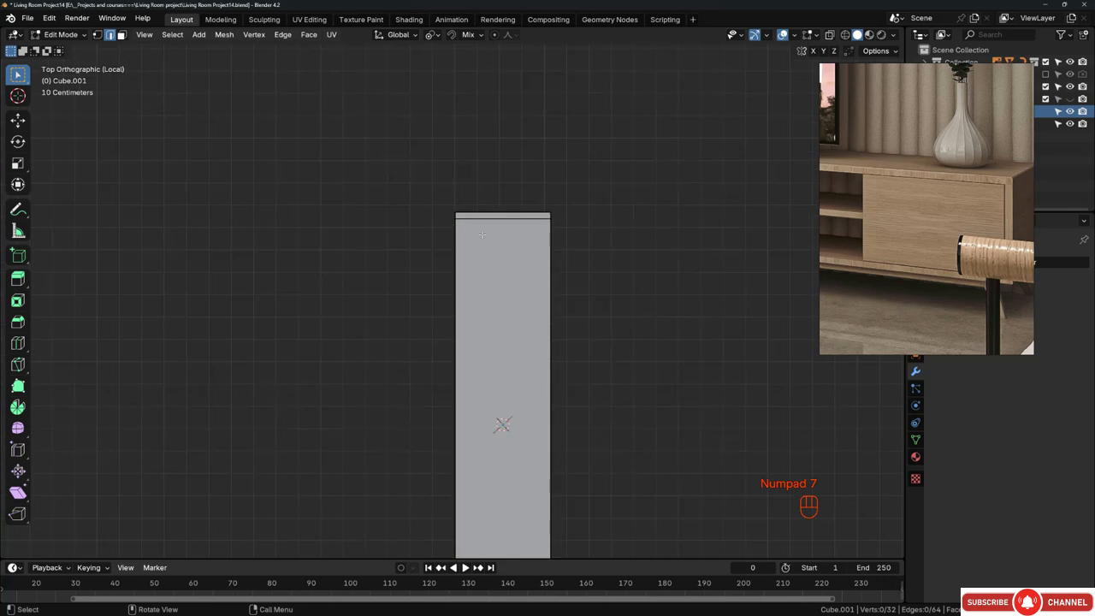
{"action": "scroll", "coordinate": [482, 235], "scroll_direction": "down", "scroll_amount": 2}
{"action": "middle_click_drag", "start_coordinate": [557, 324], "coordinate": [550, 276], "text": "shift"}
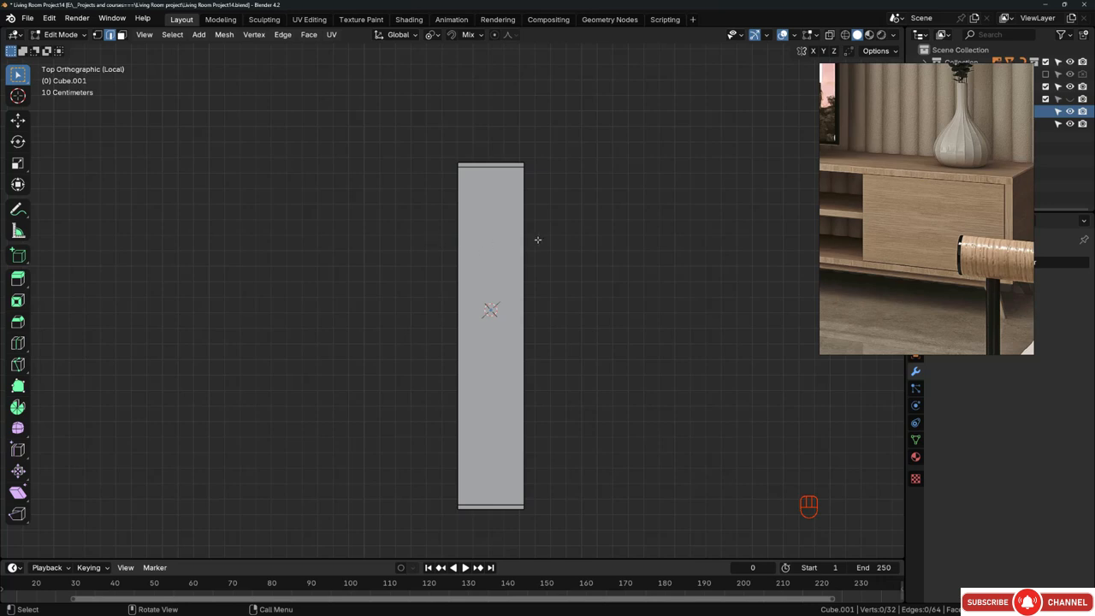
{"action": "scroll", "coordinate": [466, 236], "scroll_direction": "up", "scroll_amount": 1}
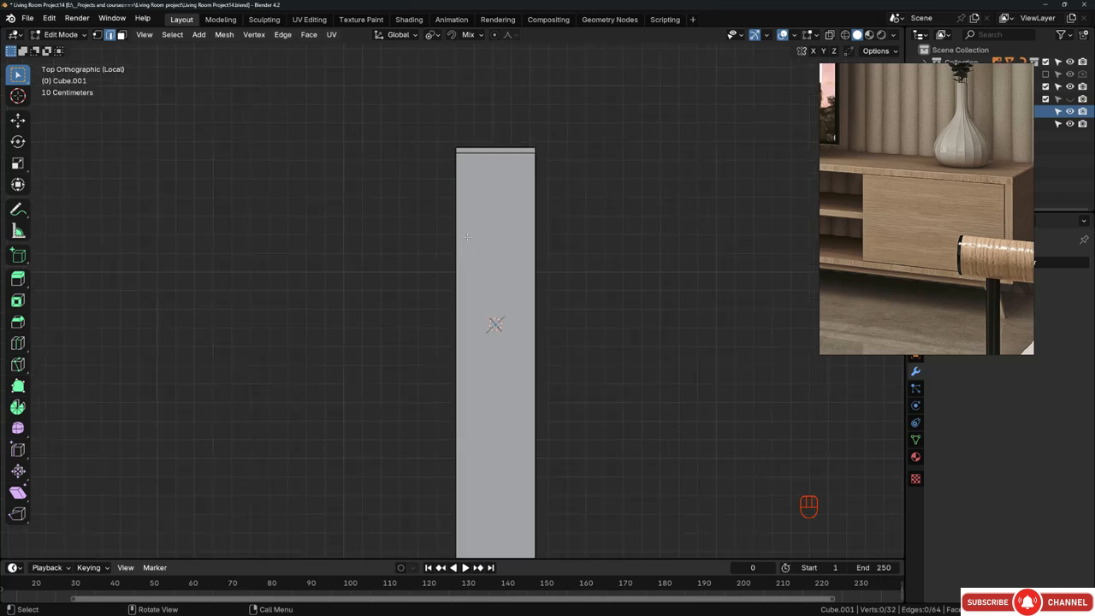
{"action": "key", "text": "k"}
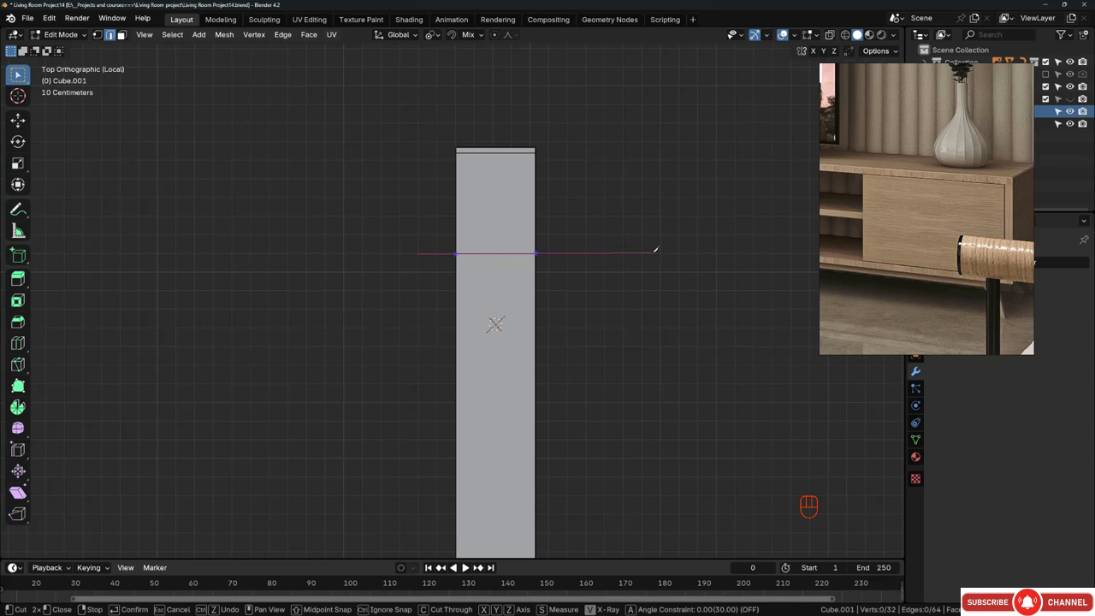
{"action": "key", "text": "a"}
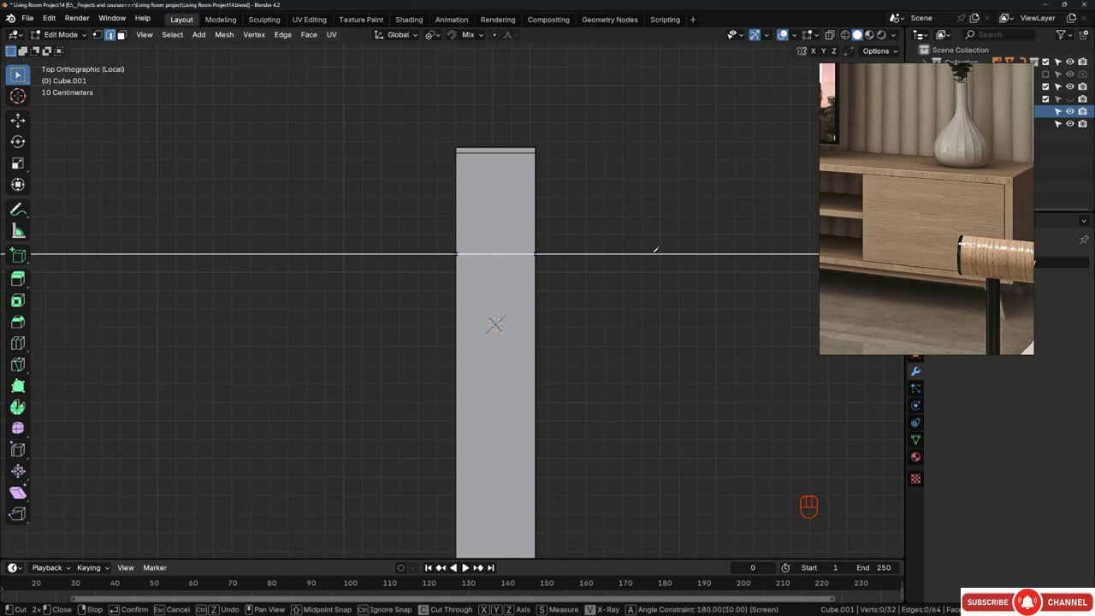
{"action": "key", "text": "Return"}
{"action": "scroll", "coordinate": [652, 252], "scroll_direction": "down", "scroll_amount": 3}
{"action": "middle_click_drag", "start_coordinate": [650, 254], "coordinate": [447, 201]}
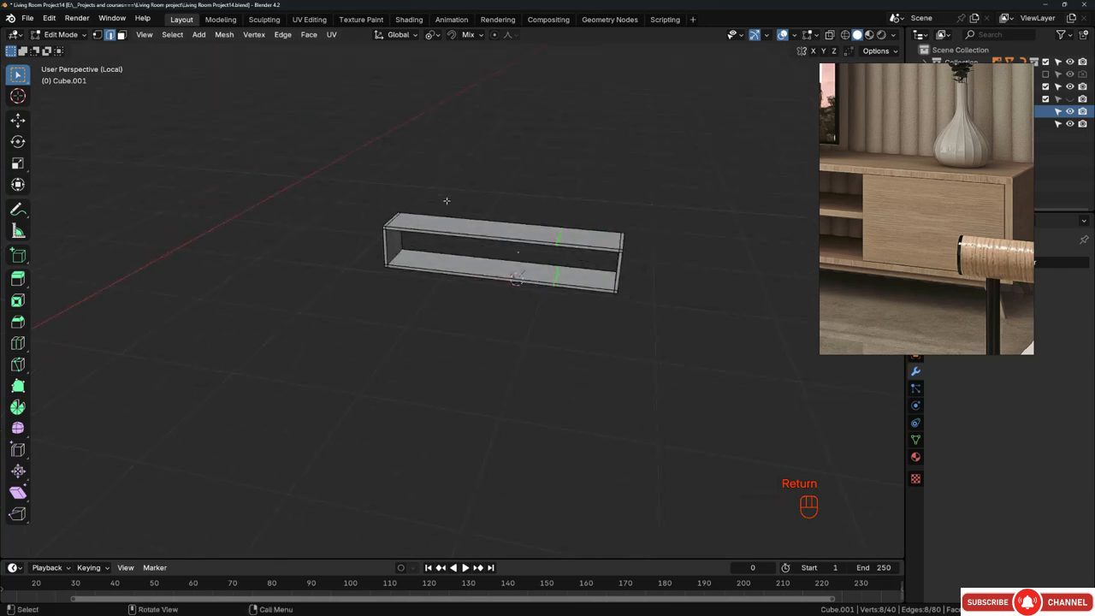
Step: Bevel the new cut edges on the cabinet's top and bottom panels with a width of 1.5 cm
{"action": "scroll", "coordinate": [597, 229], "scroll_direction": "up", "scroll_amount": 3}
{"action": "middle_click_drag", "start_coordinate": [530, 250], "coordinate": [596, 302]}
{"action": "key", "text": "ctrl+b"}
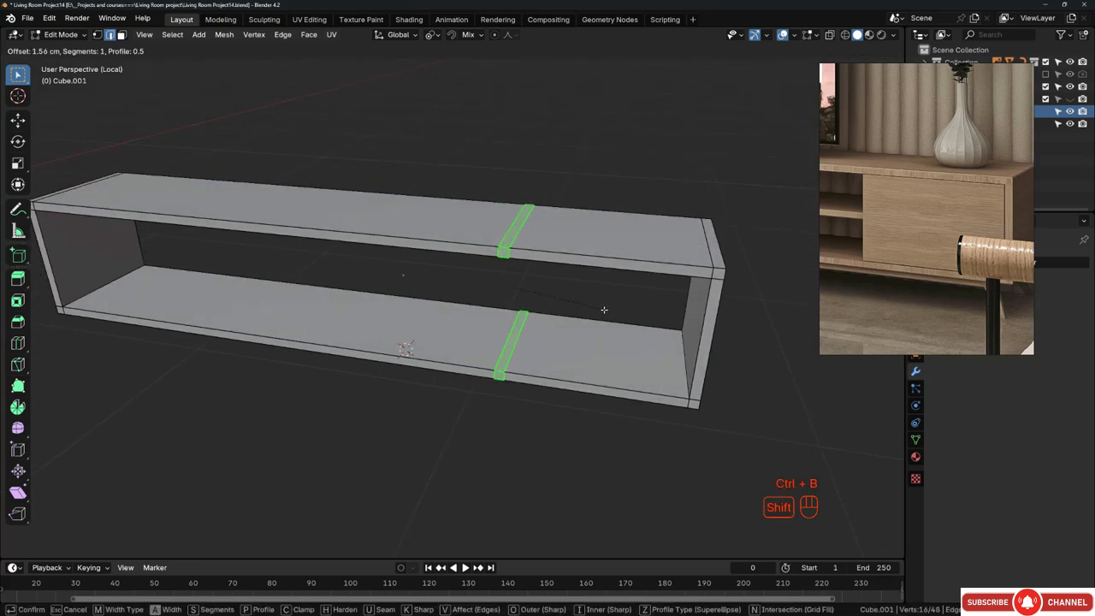
{"action": "left_click", "coordinate": [604, 310]}
{"action": "middle_click_drag", "start_coordinate": [606, 310], "coordinate": [710, 276]}
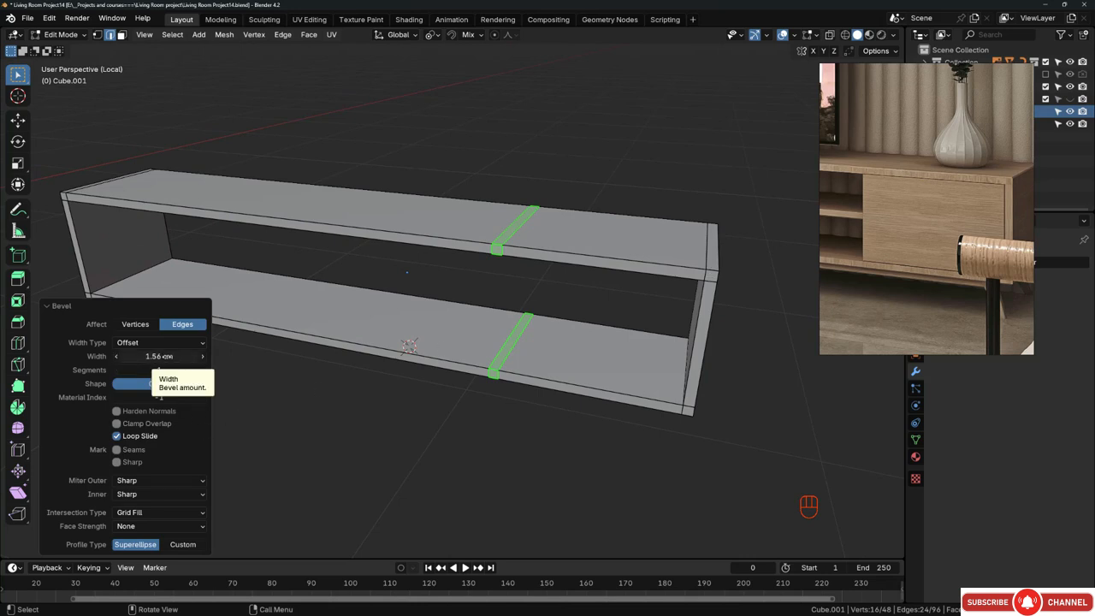
{"action": "left_click", "coordinate": [165, 356]}
{"action": "type", "text": "1"}
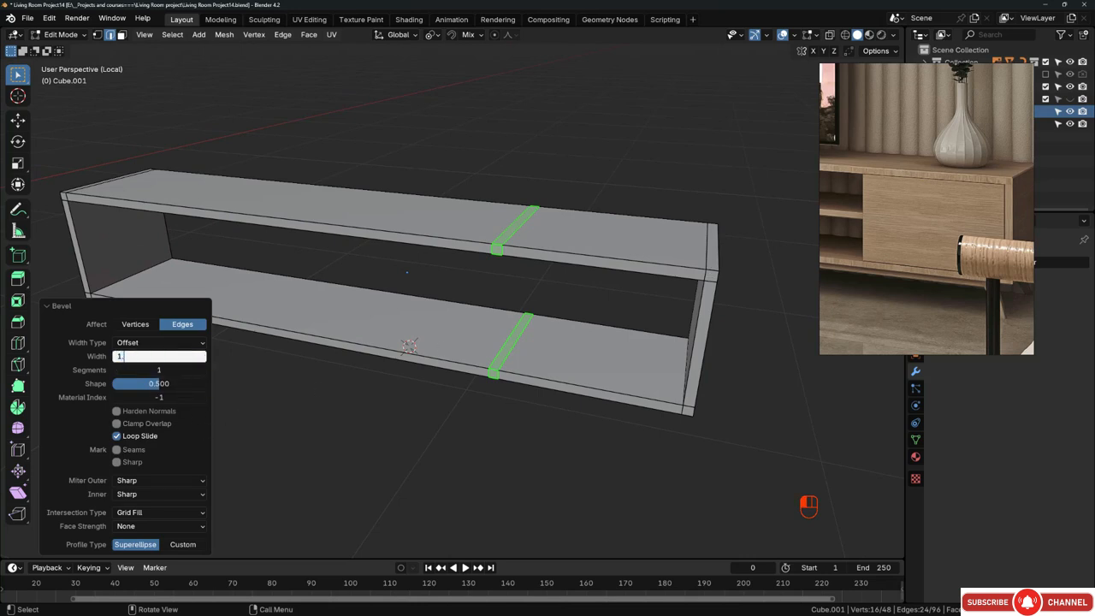
{"action": "type", "text": ".5"}
{"action": "key", "text": "Return"}
Step: Add one loop cut around the cabinet's inner faces and slide it close to the front edge, at a factor of about 0.863
{"action": "scroll", "coordinate": [463, 251], "scroll_direction": "down", "scroll_amount": 2}
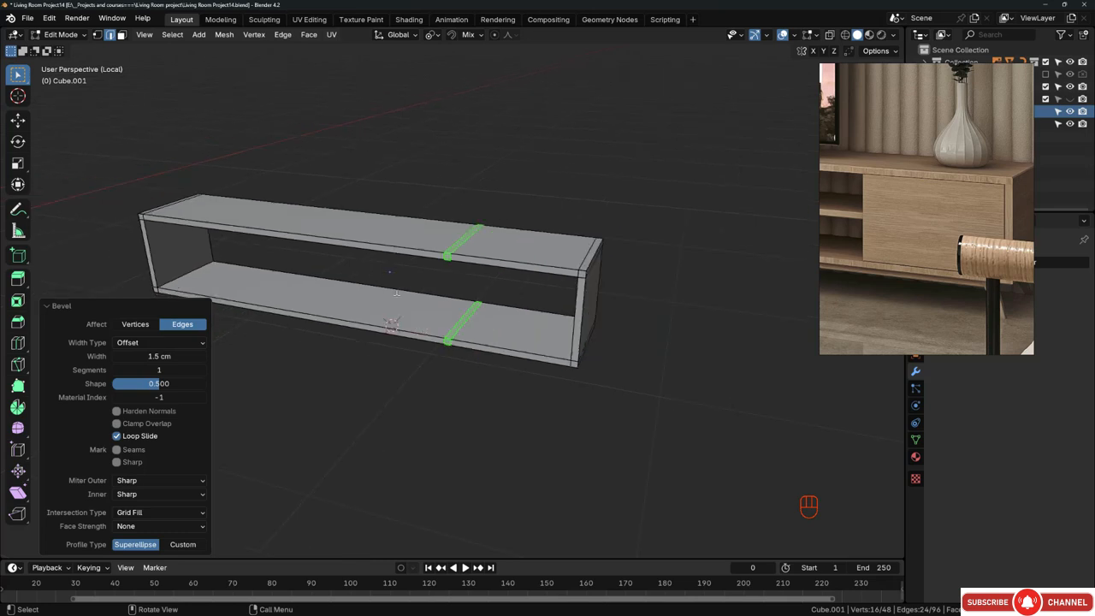
{"action": "middle_click_drag", "start_coordinate": [525, 312], "coordinate": [520, 187]}
{"action": "scroll", "coordinate": [531, 324], "scroll_direction": "up", "scroll_amount": 2}
{"action": "key", "text": "ctrl+r"}
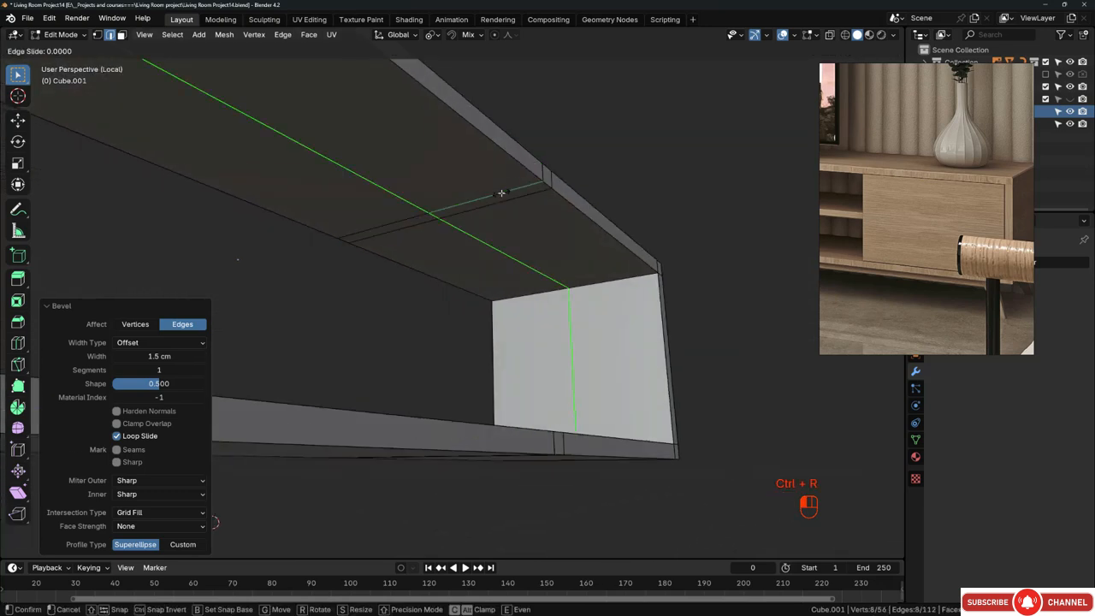
{"action": "left_click", "coordinate": [513, 186]}
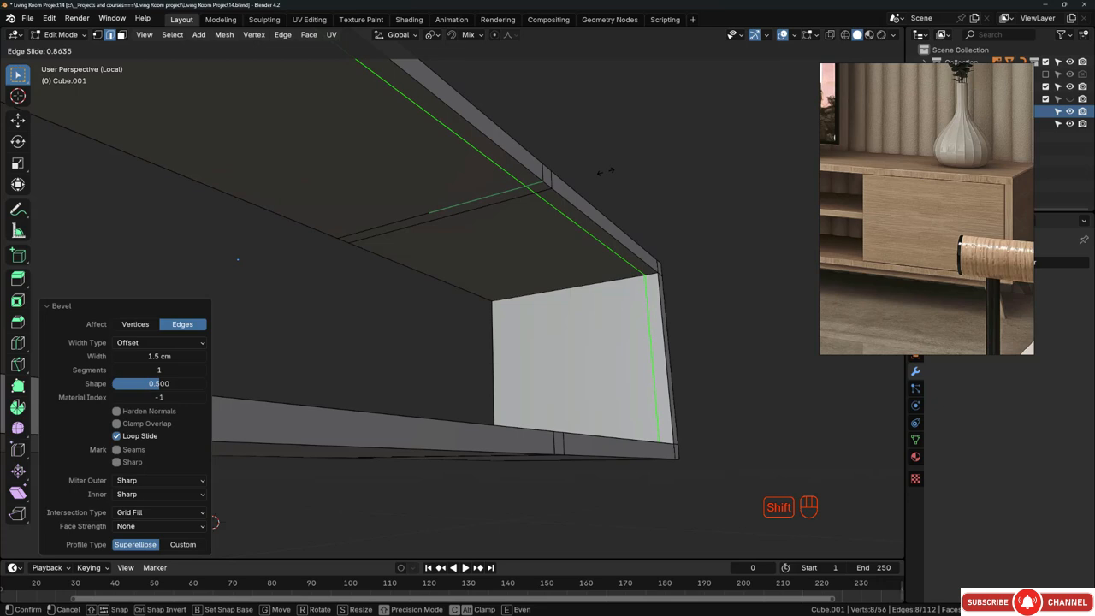
{"action": "left_click", "coordinate": [605, 172]}
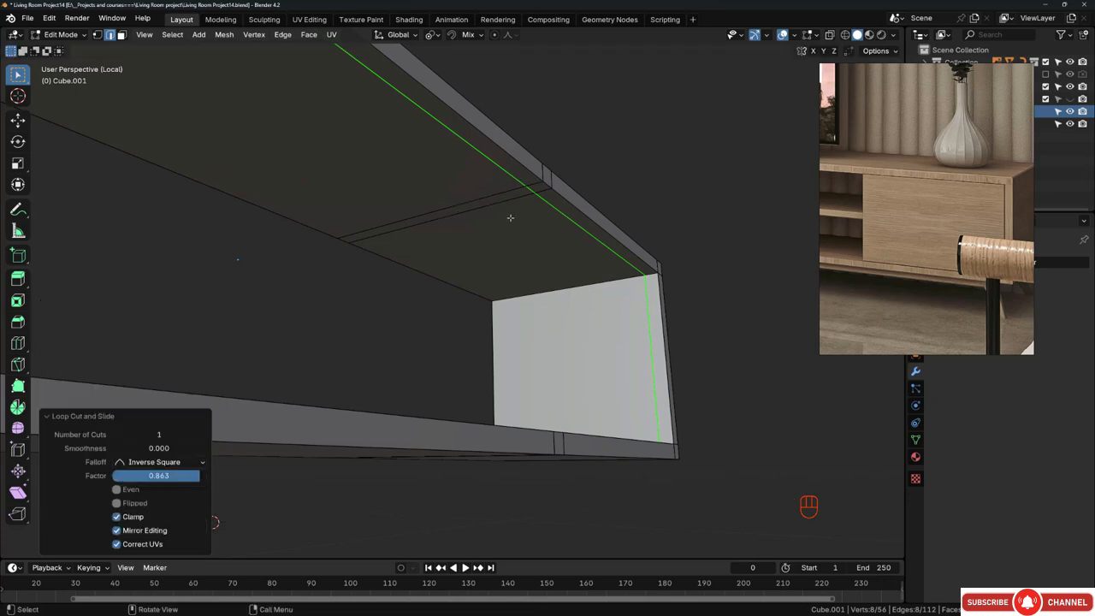
Step: Bridge the narrow facing strips on the cabinet's inner top and bottom panels to form a vertical divider
{"action": "middle_click_drag", "start_coordinate": [510, 217], "coordinate": [484, 168]}
{"action": "key", "text": "3"}
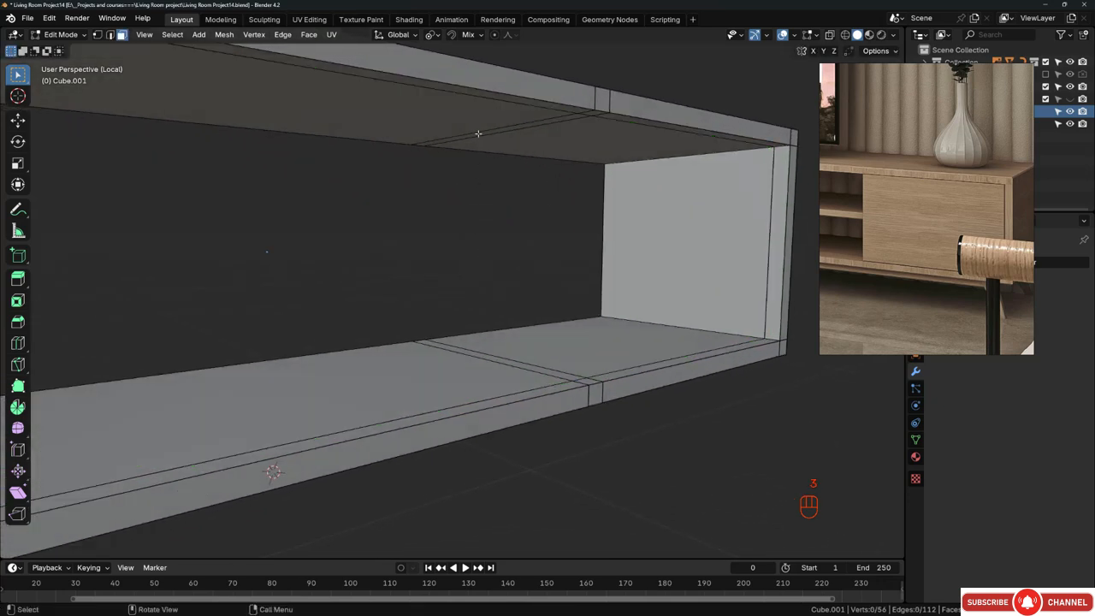
{"action": "left_click", "coordinate": [478, 134]}
{"action": "left_click", "coordinate": [516, 365], "text": "shift"}
{"action": "middle_click_drag", "start_coordinate": [515, 364], "coordinate": [470, 348]}
{"action": "right_click", "coordinate": [683, 197]}
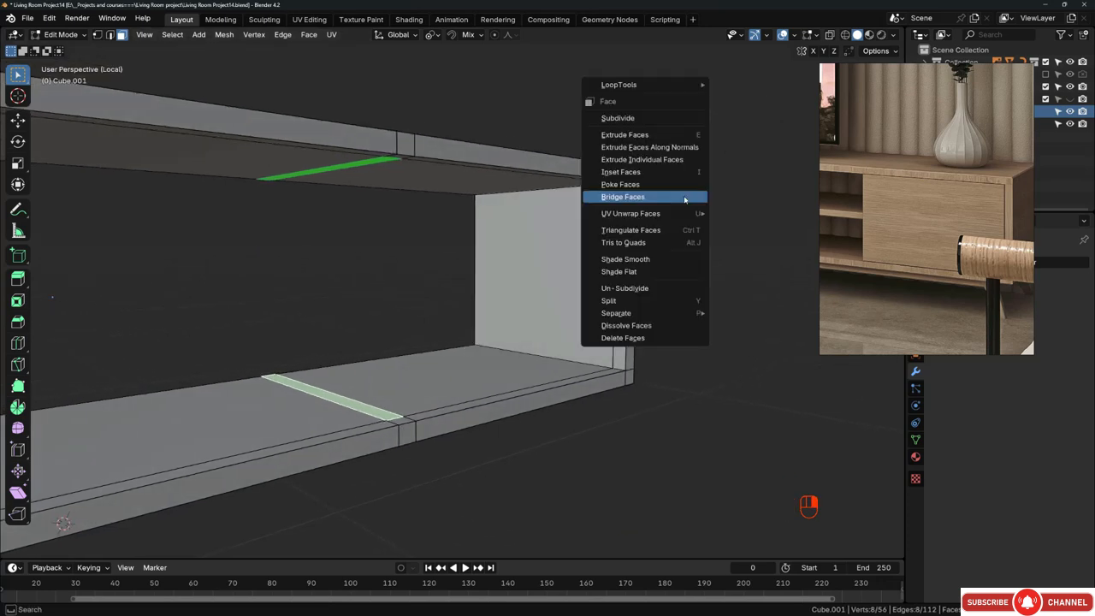
{"action": "left_click", "coordinate": [683, 197]}
Step: Duplicate in place the front rim faces of the end compartment, including the small faces at the divider's ends
{"action": "middle_click_drag", "start_coordinate": [479, 282], "coordinate": [413, 181]}
{"action": "middle_click_drag", "start_coordinate": [404, 336], "coordinate": [457, 231]}
{"action": "left_click", "coordinate": [457, 213]}
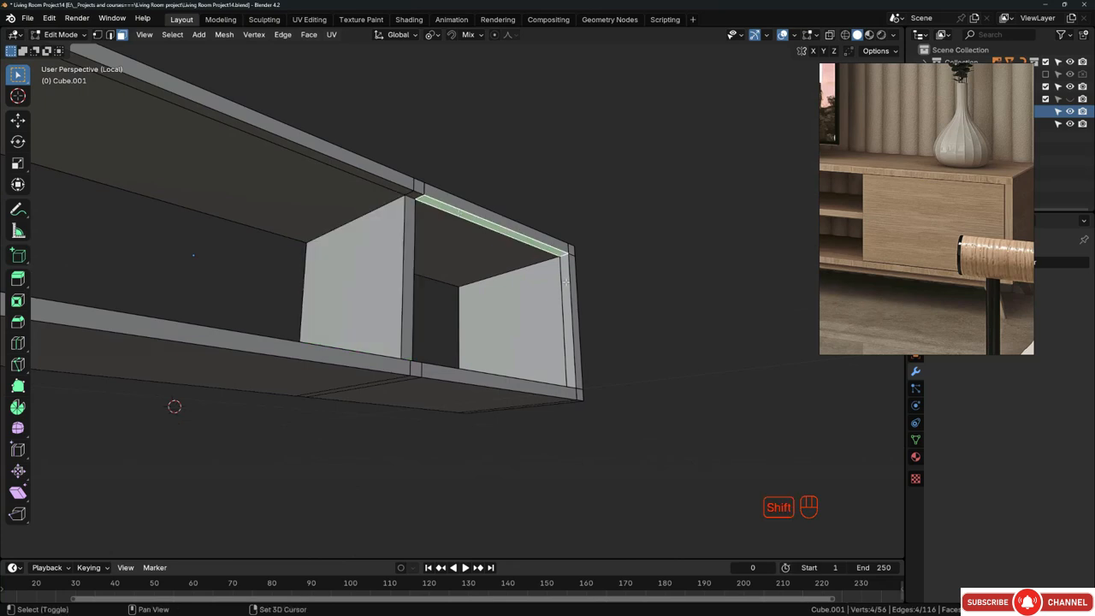
{"action": "left_click", "coordinate": [565, 276], "text": "shift"}
{"action": "middle_click_drag", "start_coordinate": [565, 276], "coordinate": [539, 373]}
{"action": "left_click", "coordinate": [539, 373], "text": "shift"}
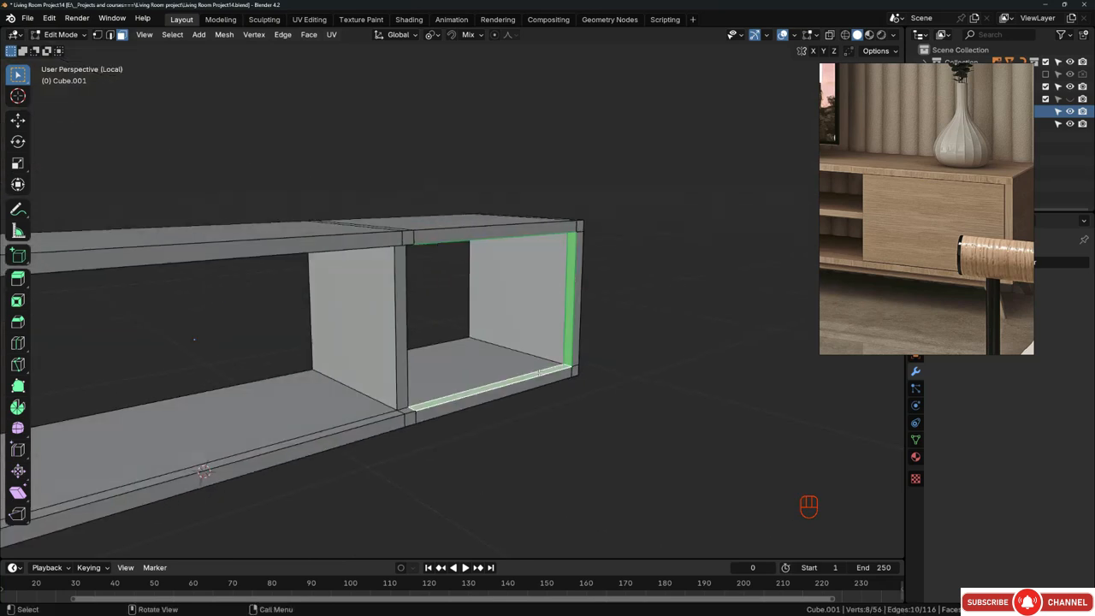
{"action": "middle_click_drag", "start_coordinate": [471, 353], "coordinate": [496, 376]}
{"action": "left_click", "coordinate": [401, 364], "text": "shift"}
{"action": "key", "text": "shift+d"}
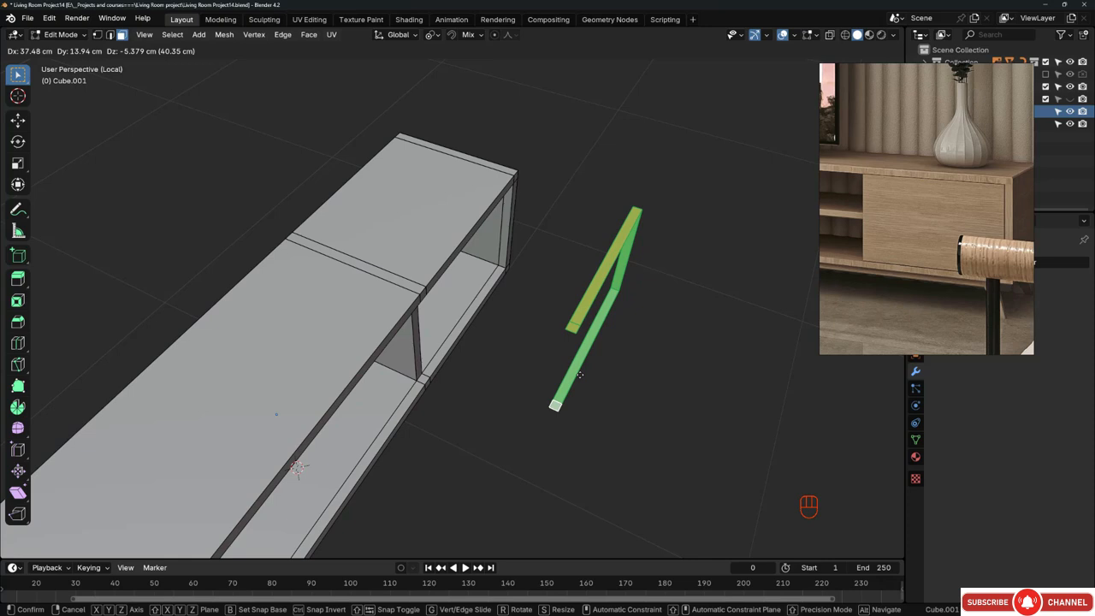
{"action": "right_click", "coordinate": [580, 374]}
Step: Separate the duplicated rim faces from the cabinet into their own object
{"action": "middle_click_drag", "start_coordinate": [483, 329], "coordinate": [433, 302]}
{"action": "scroll", "coordinate": [473, 319], "scroll_direction": "up", "scroll_amount": 4}
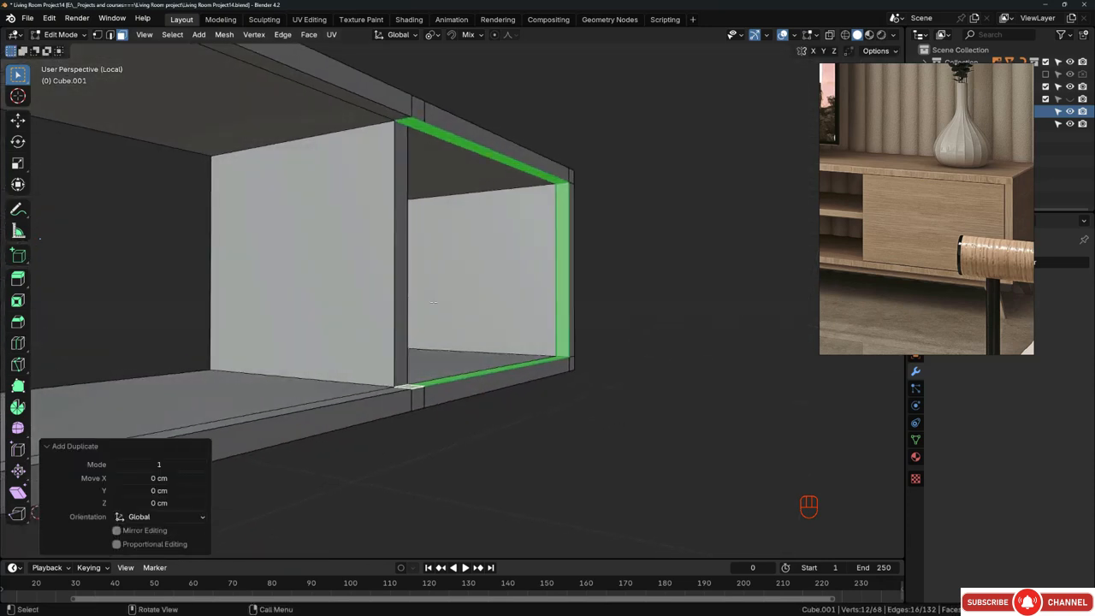
{"action": "key", "text": "p"}
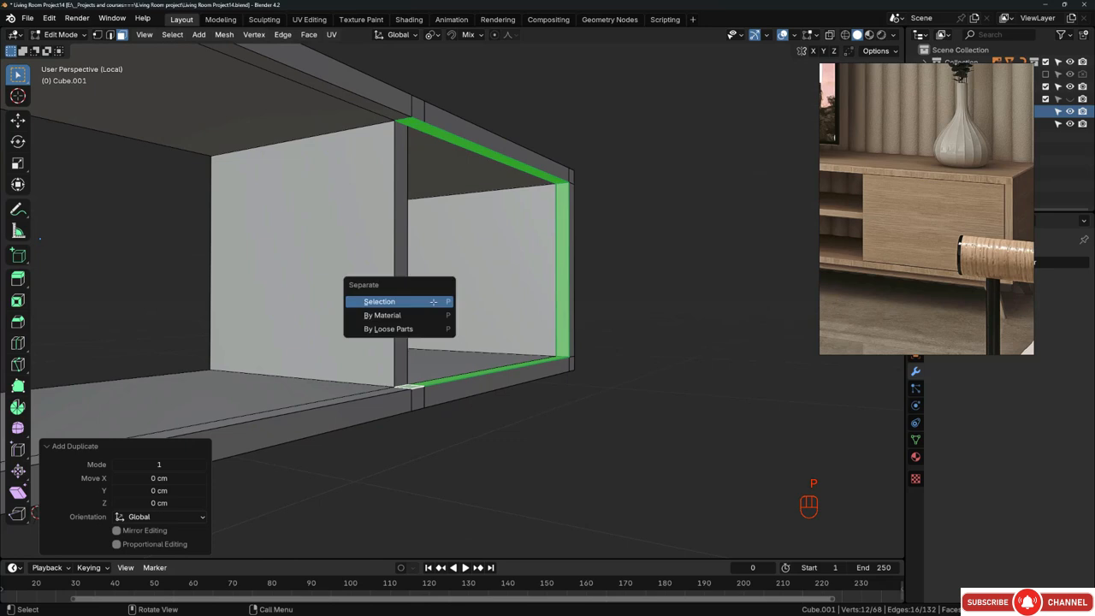
{"action": "left_click", "coordinate": [378, 301]}
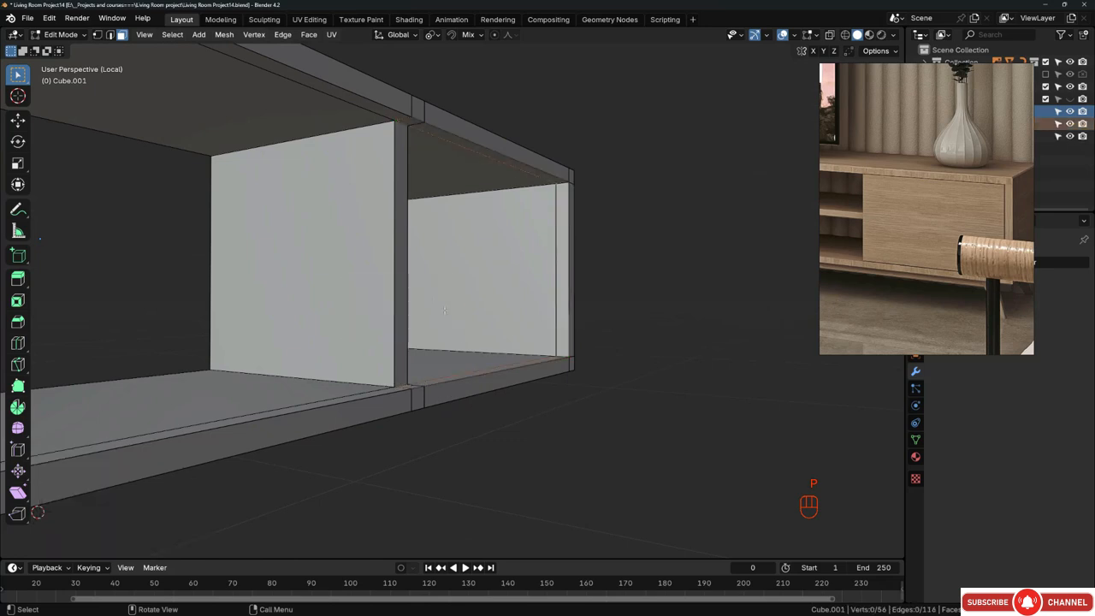
{"action": "middle_click_drag", "start_coordinate": [463, 299], "coordinate": [471, 333]}
{"action": "scroll", "coordinate": [470, 333], "scroll_direction": "down", "scroll_amount": 1}
Step: In the separated rim object, fill the open side along the divider with a face between its two end edges
{"action": "key", "text": "Tab"}
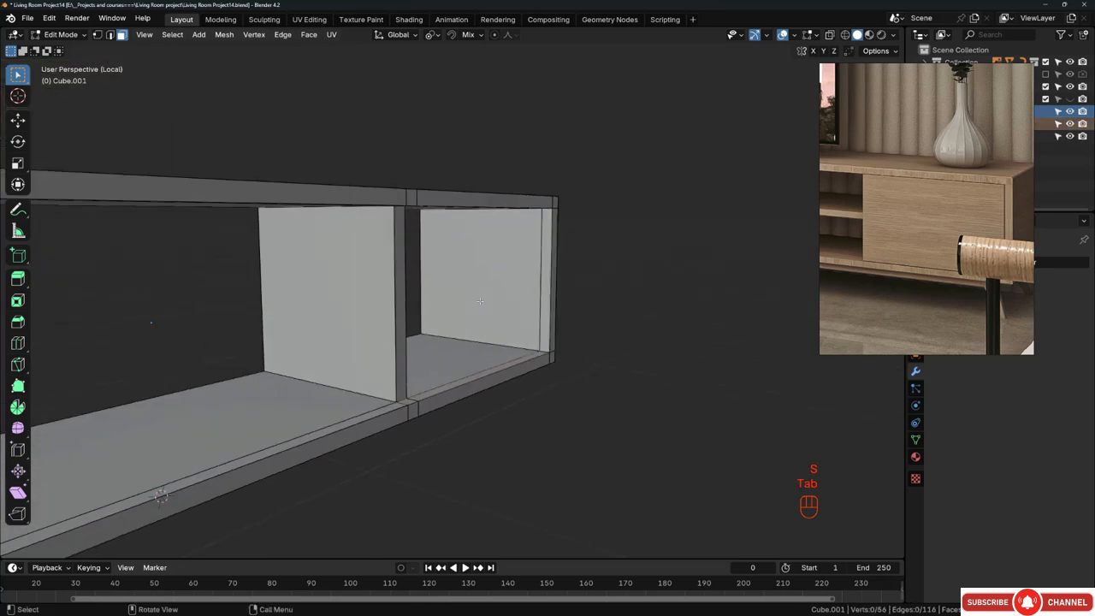
{"action": "left_click", "coordinate": [545, 318]}
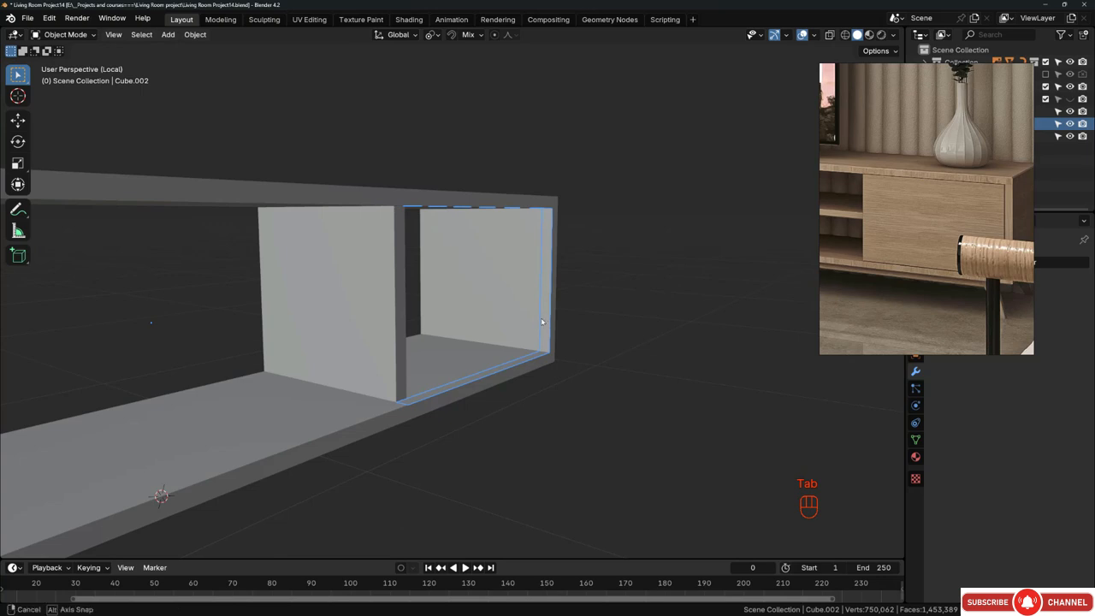
{"action": "middle_click_drag", "start_coordinate": [541, 322], "coordinate": [519, 314]}
{"action": "key", "text": "Tab"}
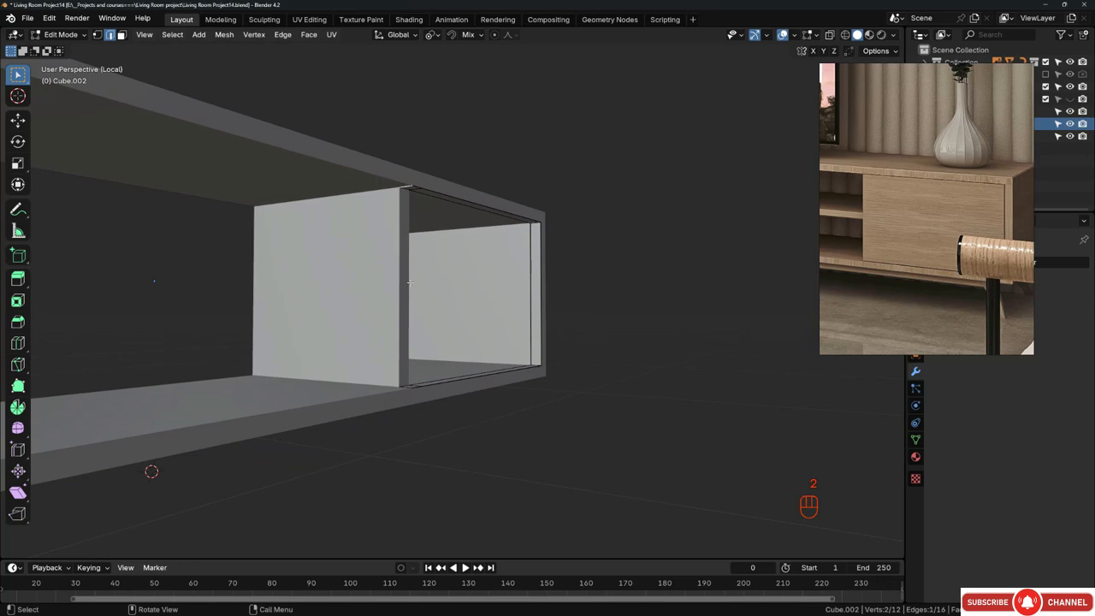
{"action": "middle_click_drag", "start_coordinate": [410, 282], "coordinate": [403, 332]}
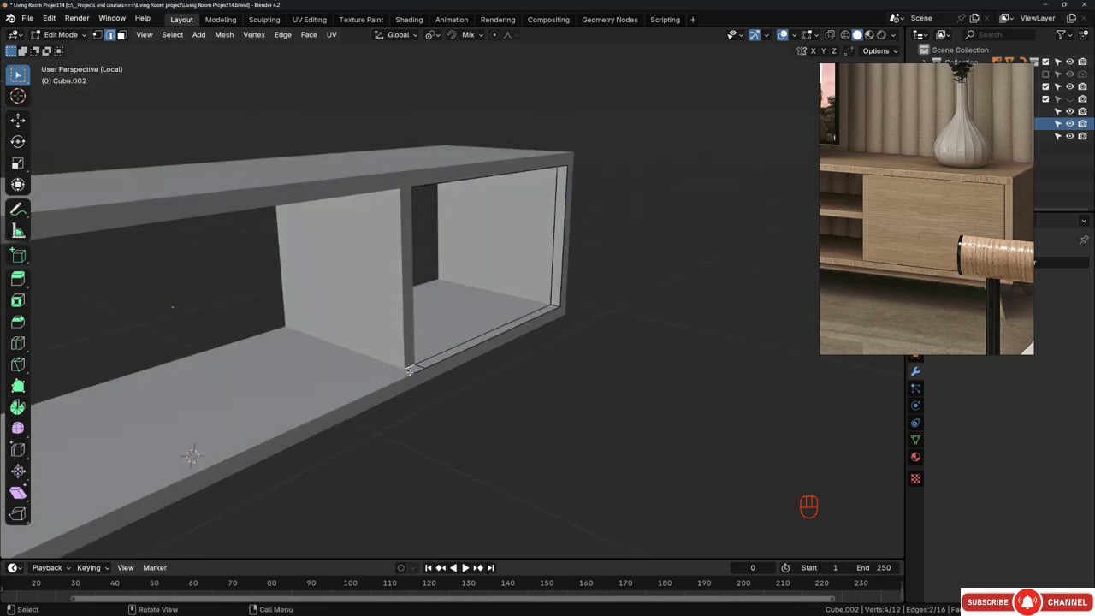
{"action": "middle_click_drag", "start_coordinate": [410, 370], "coordinate": [465, 213]}
{"action": "key", "text": "f"}
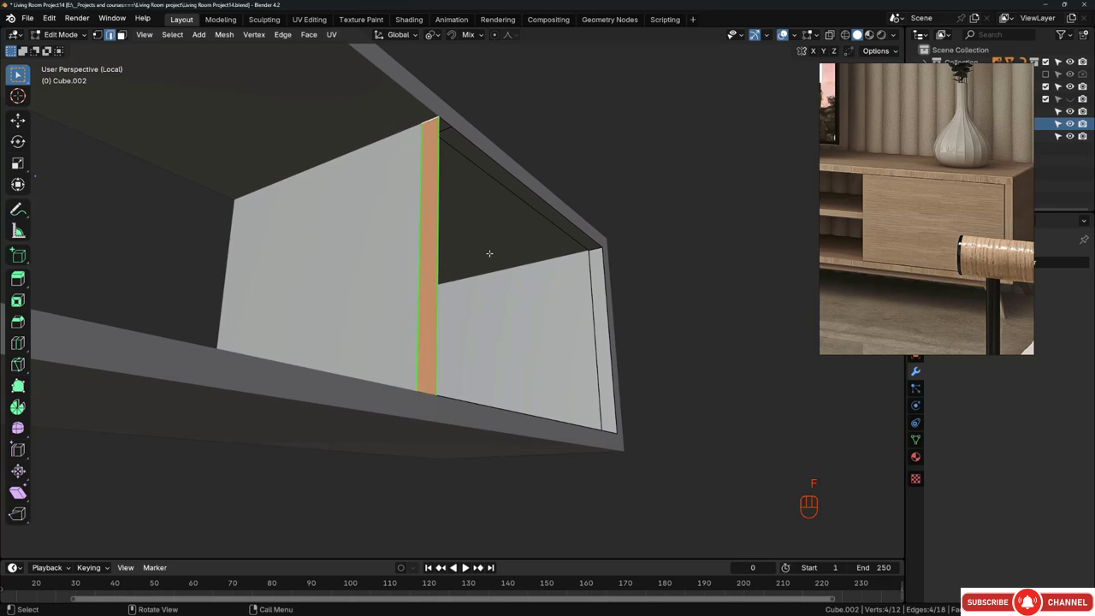
Step: Dissolve the two extra edges at the rim's lower and upper corners beside the divider
{"action": "middle_click_drag", "start_coordinate": [488, 253], "coordinate": [513, 278]}
{"action": "left_click", "coordinate": [602, 154], "text": "alt"}
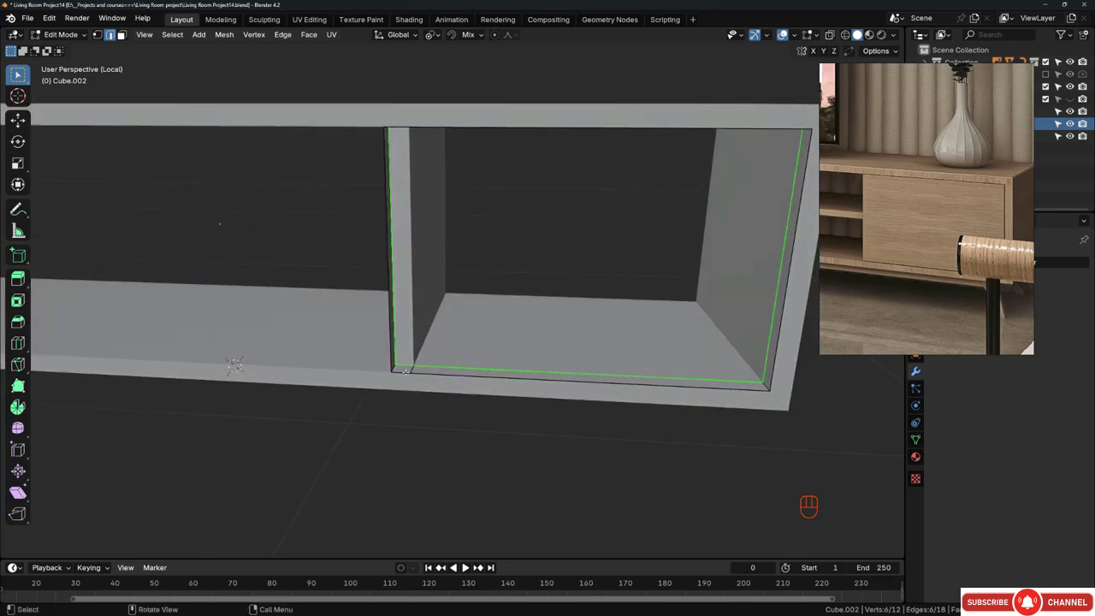
{"action": "middle_click_drag", "start_coordinate": [405, 370], "coordinate": [444, 247]}
{"action": "key", "text": "ctrl+x"}
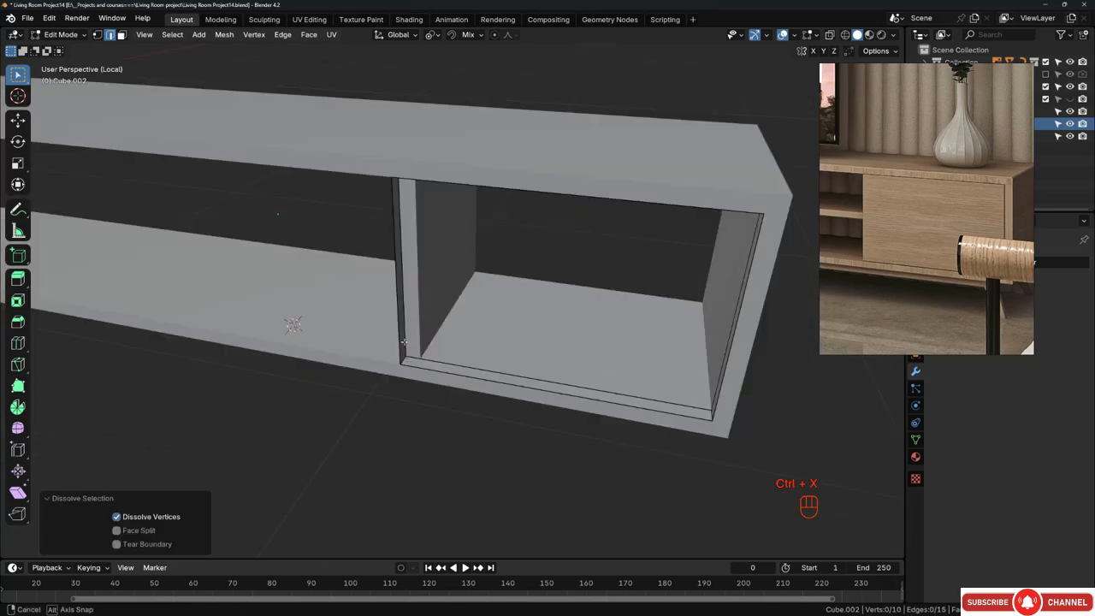
{"action": "left_click", "coordinate": [444, 246]}
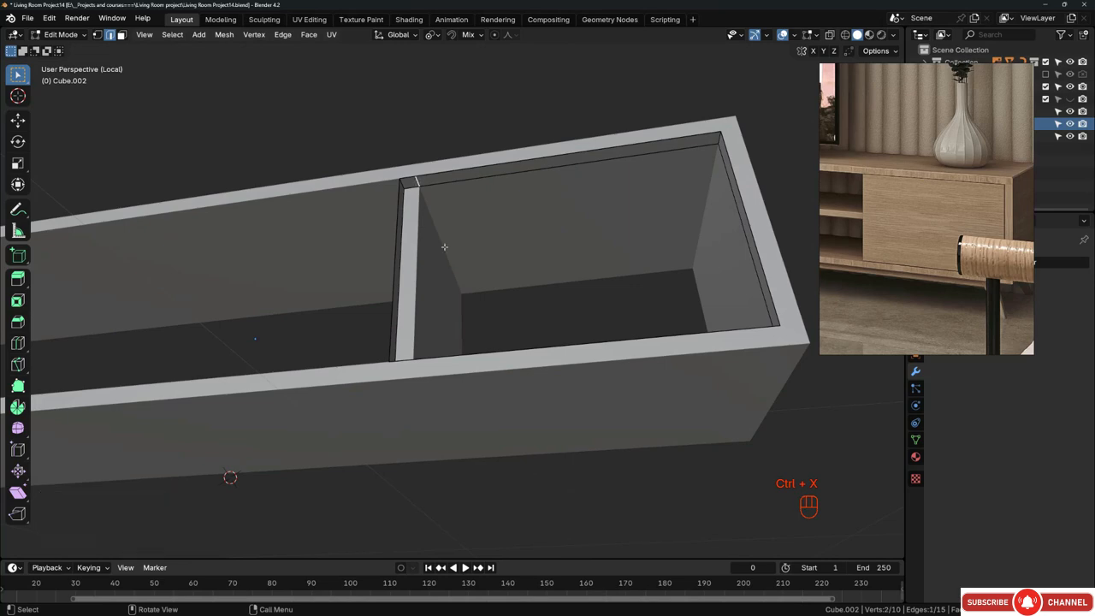
{"action": "key", "text": "ctrl+x"}
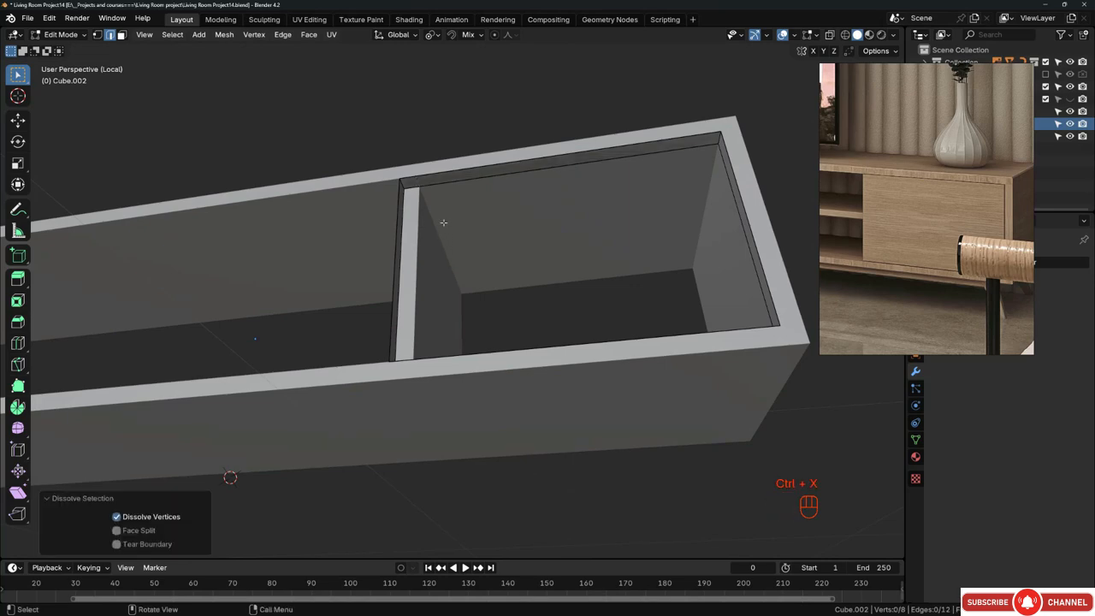
Step: Fill the rim's back and front edge loops with faces to make a solid door panel
{"action": "left_click", "coordinate": [443, 181], "text": "alt"}
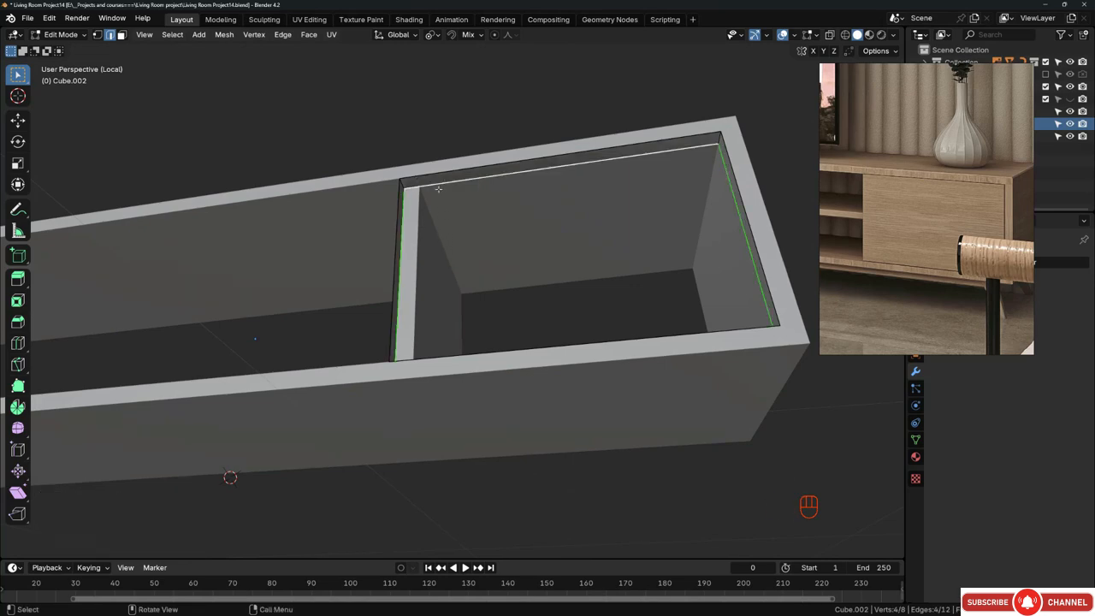
{"action": "middle_click_drag", "start_coordinate": [436, 185], "coordinate": [546, 275]}
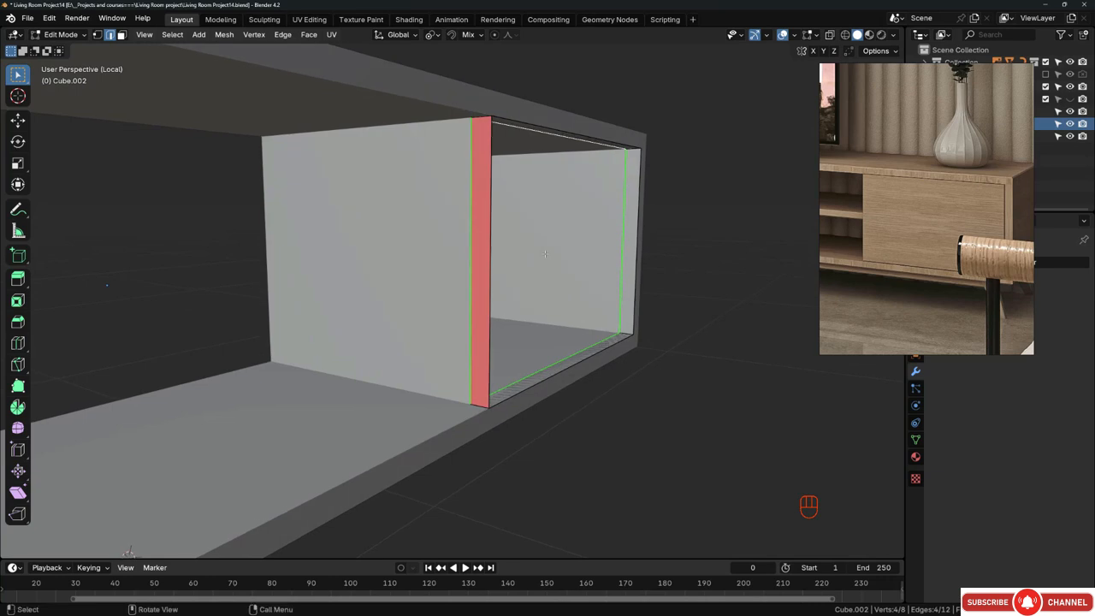
{"action": "key", "text": "f"}
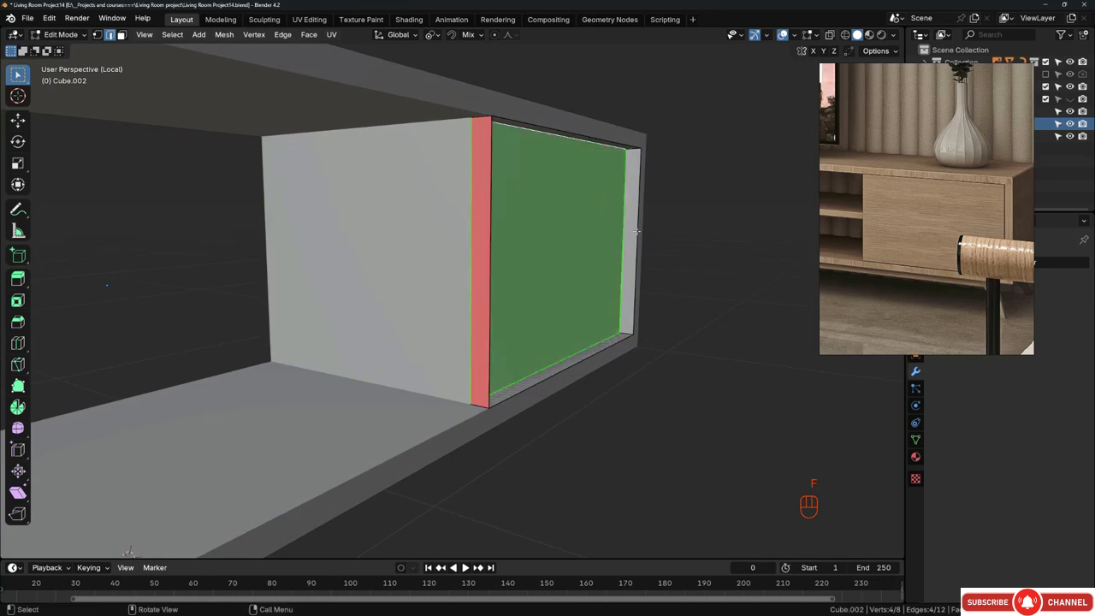
{"action": "key", "text": "ctrl+z"}
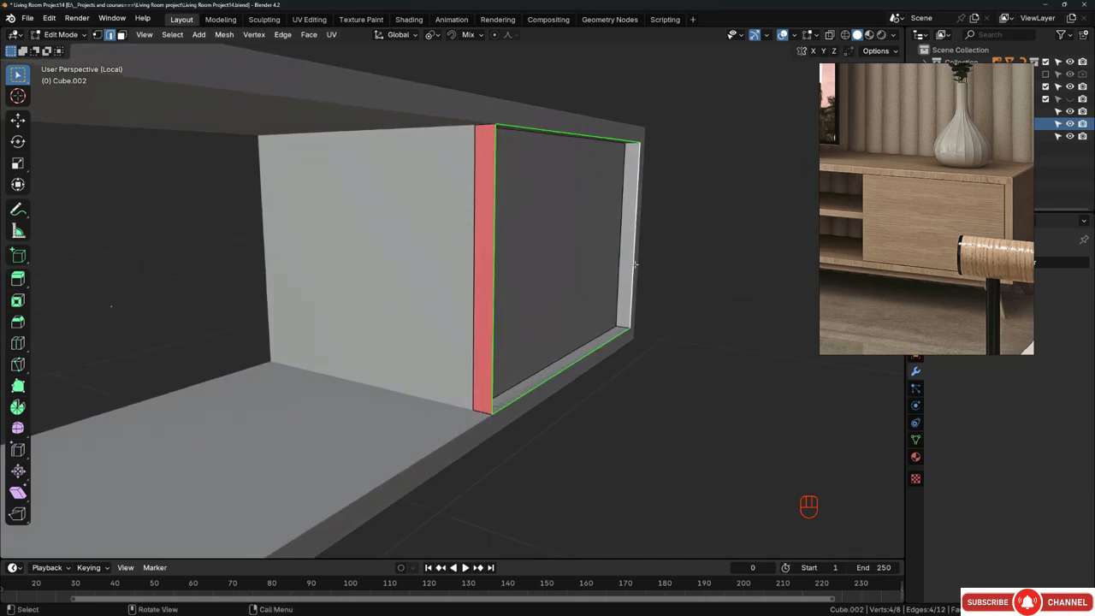
{"action": "key", "text": "f"}
Step: Recalculate the normals of the whole door panel to face outward, leaving nothing selected
{"action": "middle_click_drag", "start_coordinate": [633, 266], "coordinate": [488, 283]}
{"action": "key", "text": "a"}
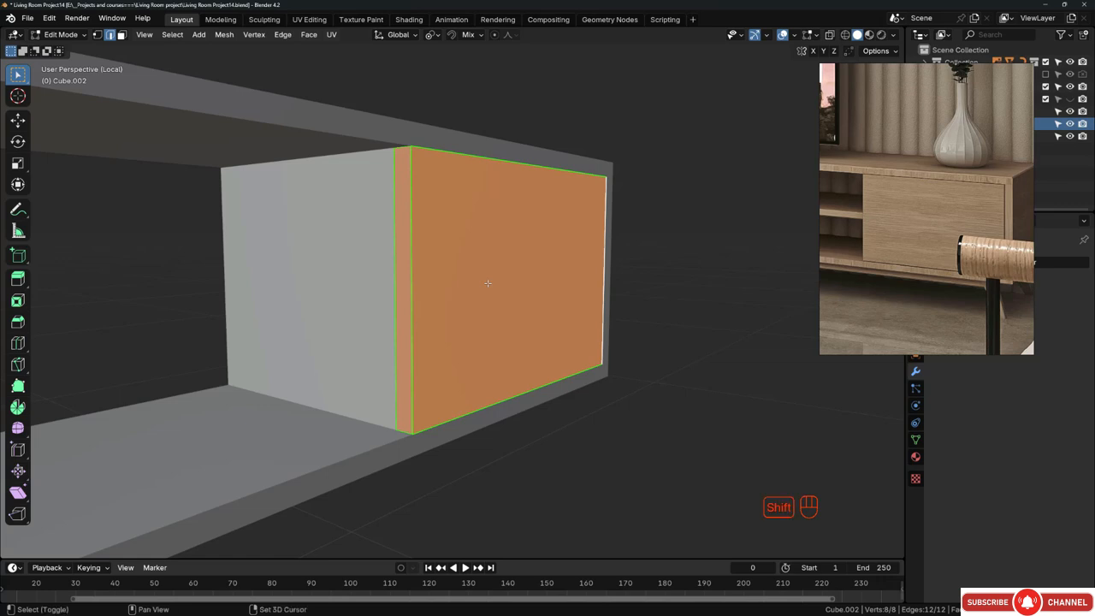
{"action": "key", "text": "shift+n"}
{"action": "scroll", "coordinate": [487, 283], "scroll_direction": "down", "scroll_amount": 5}
{"action": "middle_click_drag", "start_coordinate": [488, 283], "coordinate": [564, 250]}
{"action": "left_click", "coordinate": [706, 279]}
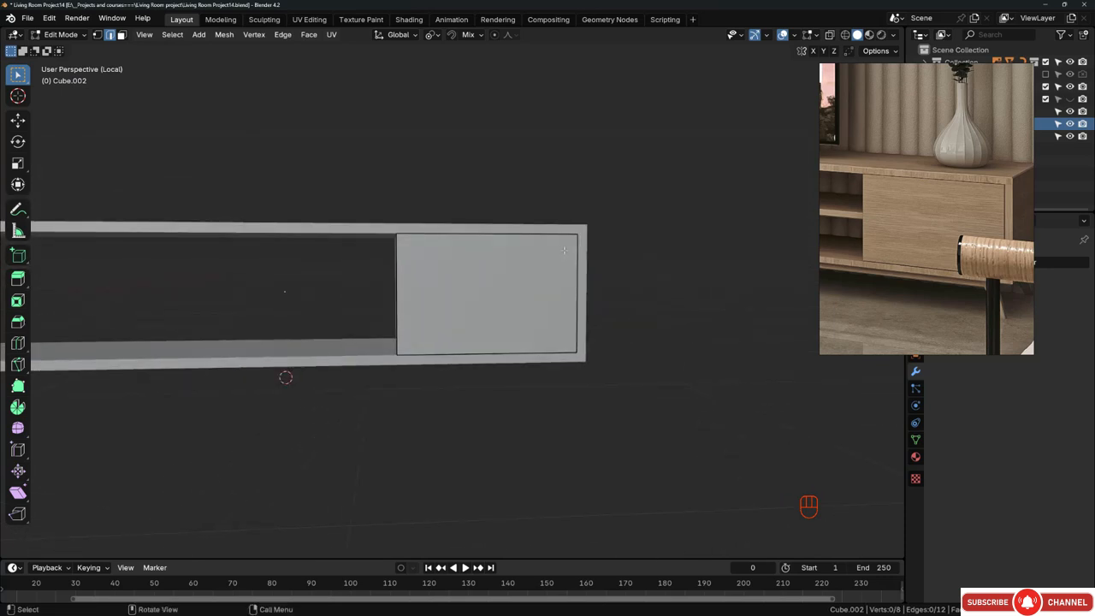
Step: Examine the cabinet's overall proportions and how the new door sits in the end compartment
{"action": "scroll", "coordinate": [556, 258], "scroll_direction": "down", "scroll_amount": 2}
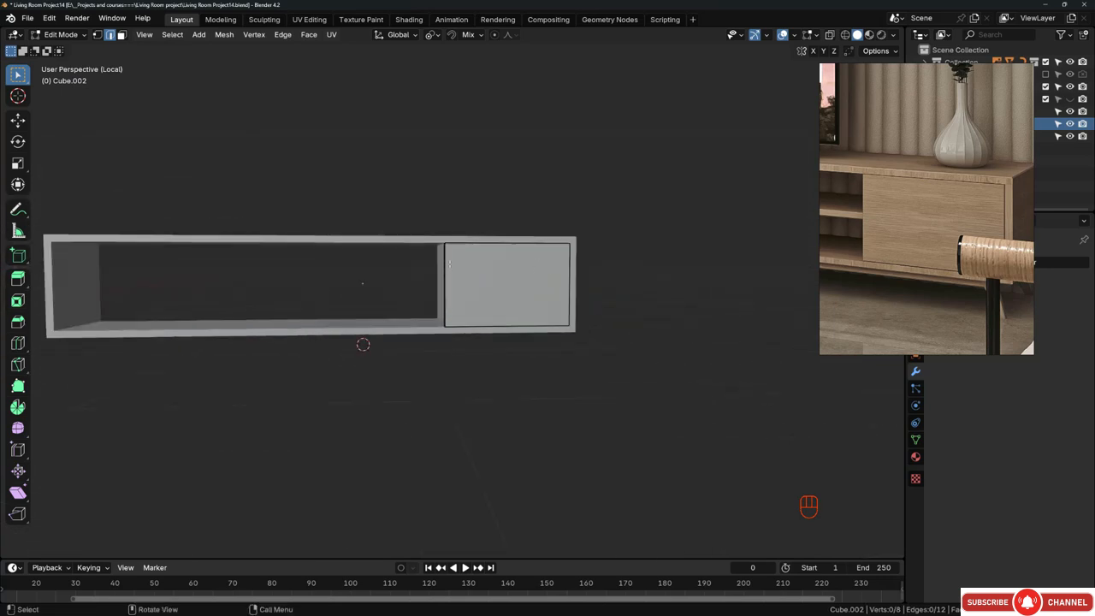
{"action": "middle_click_drag", "start_coordinate": [556, 258], "coordinate": [496, 269]}
{"action": "scroll", "coordinate": [496, 268], "scroll_direction": "down", "scroll_amount": 2}
{"action": "middle_click_drag", "start_coordinate": [423, 277], "coordinate": [494, 288], "text": "shift"}
{"action": "scroll", "coordinate": [959, 219], "scroll_direction": "down", "scroll_amount": 3}
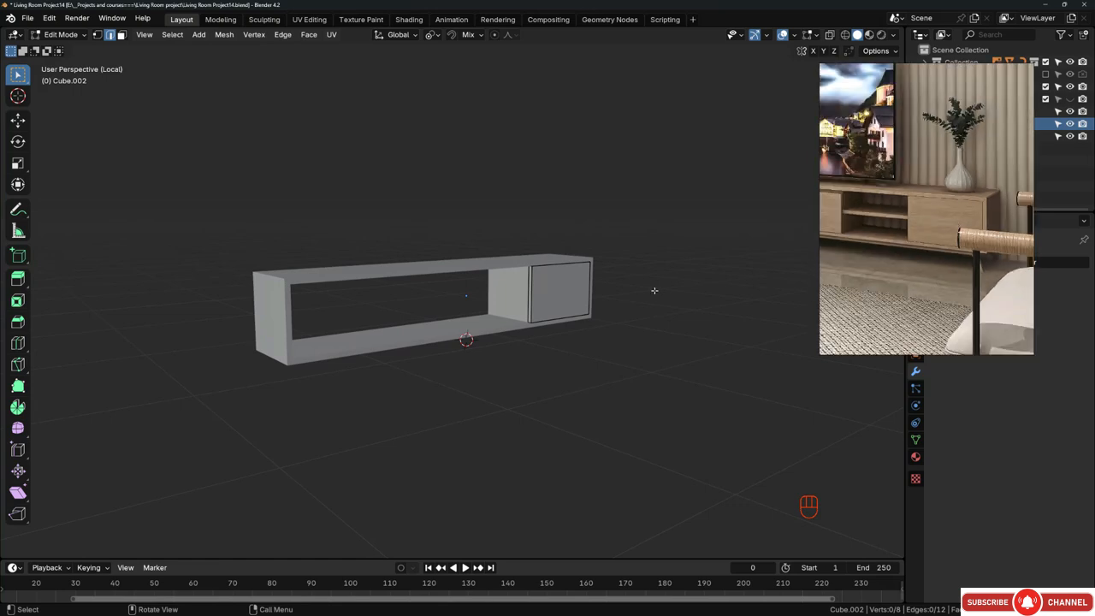
{"action": "middle_click_drag", "start_coordinate": [653, 288], "coordinate": [575, 279]}
{"action": "scroll", "coordinate": [513, 279], "scroll_direction": "up", "scroll_amount": 3}
{"action": "middle_click_drag", "start_coordinate": [503, 279], "coordinate": [491, 283]}
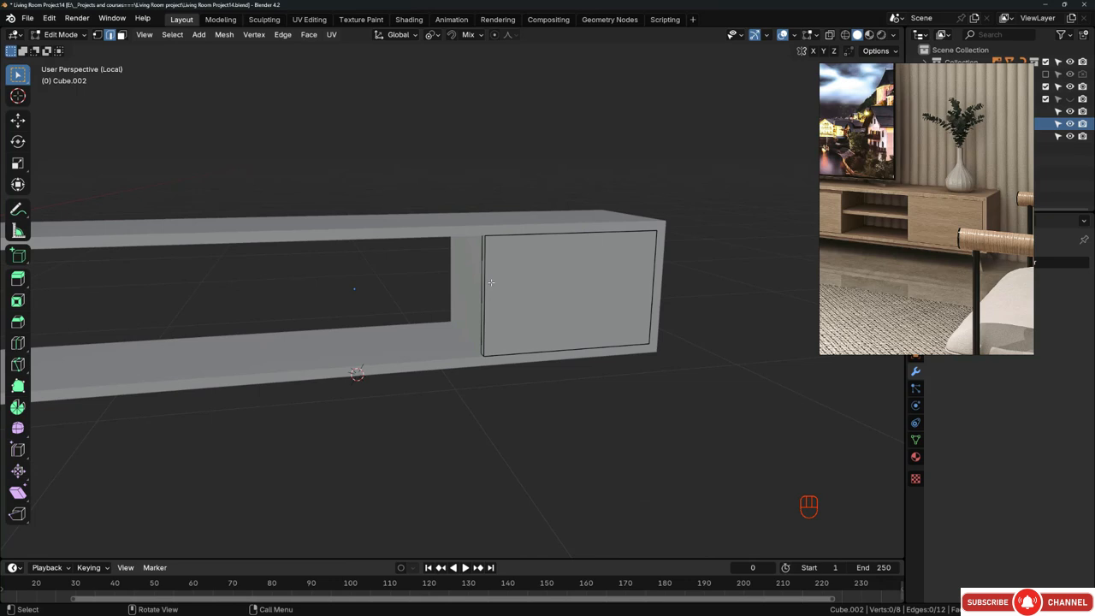
Step: Edit cabinet and door together and try sliding the divider with the door's adjoining side along the global Y axis
{"action": "key", "text": "Tab"}
{"action": "left_click", "coordinate": [466, 275], "text": "shift"}
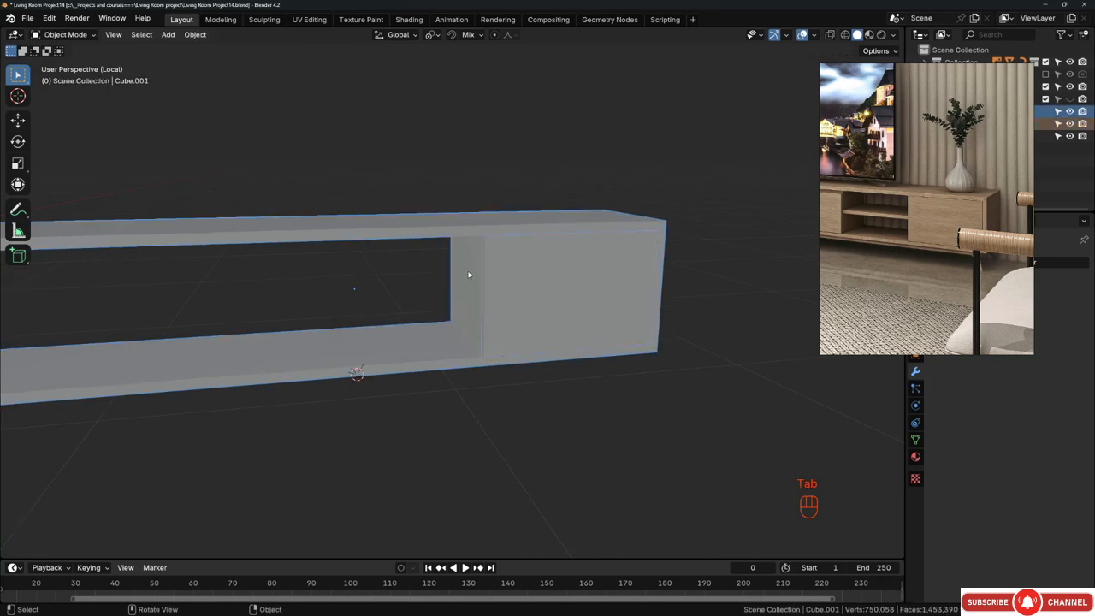
{"action": "key", "text": "Tab"}
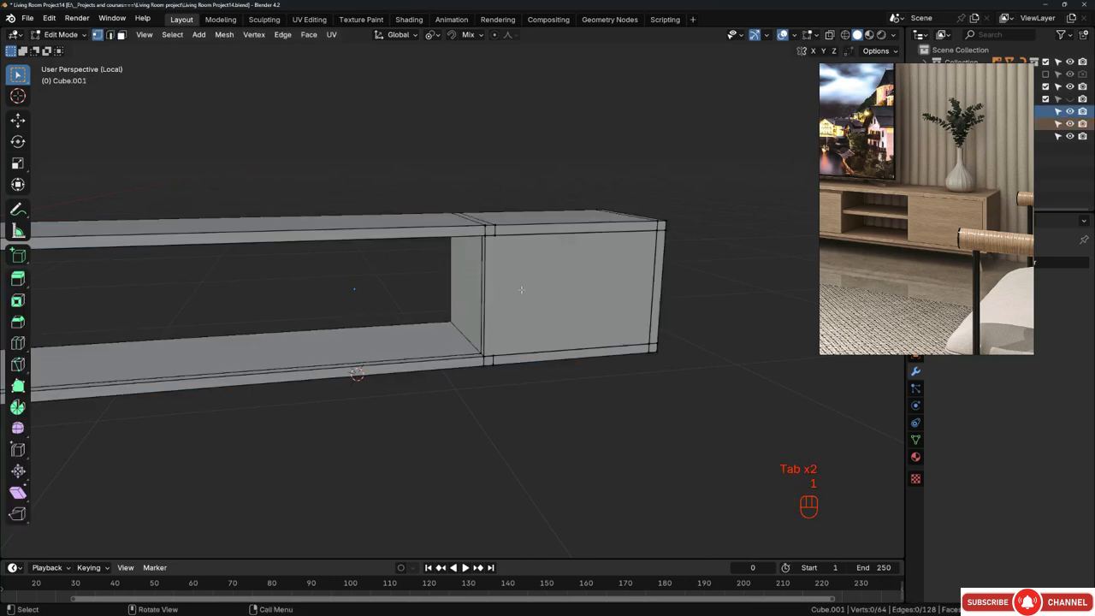
{"action": "key", "text": "z"}
{"action": "left_click_drag", "start_coordinate": [443, 176], "coordinate": [525, 416]}
{"action": "right_click_drag", "start_coordinate": [852, 153], "coordinate": [863, 183]}
{"action": "middle_click_drag", "start_coordinate": [573, 262], "coordinate": [526, 286]}
{"action": "key", "text": "z"}
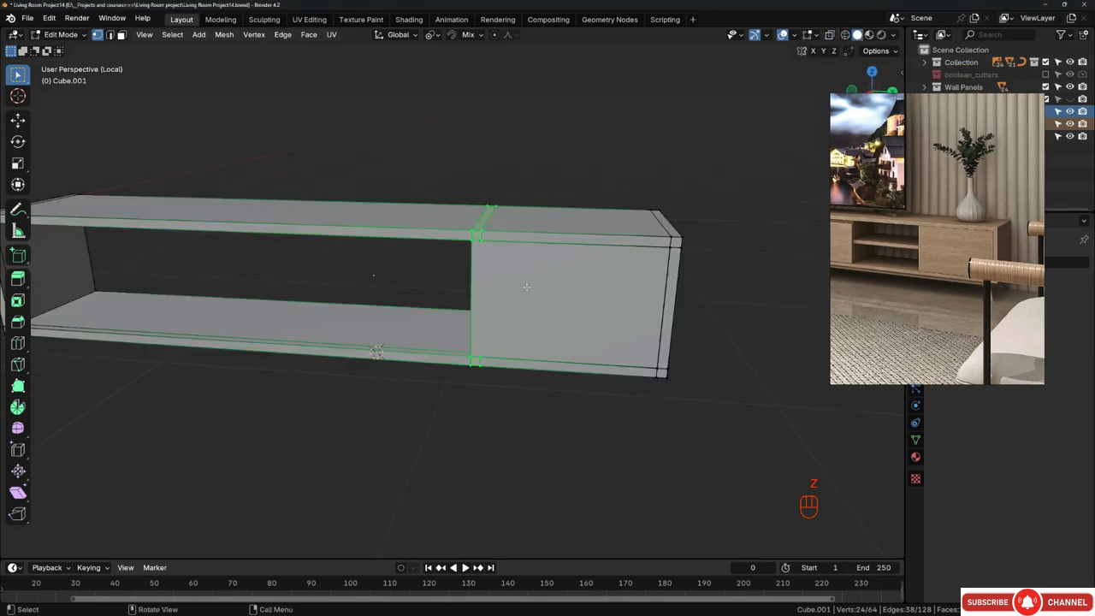
{"action": "key", "text": "g"}
{"action": "middle_click", "coordinate": [511, 283]}
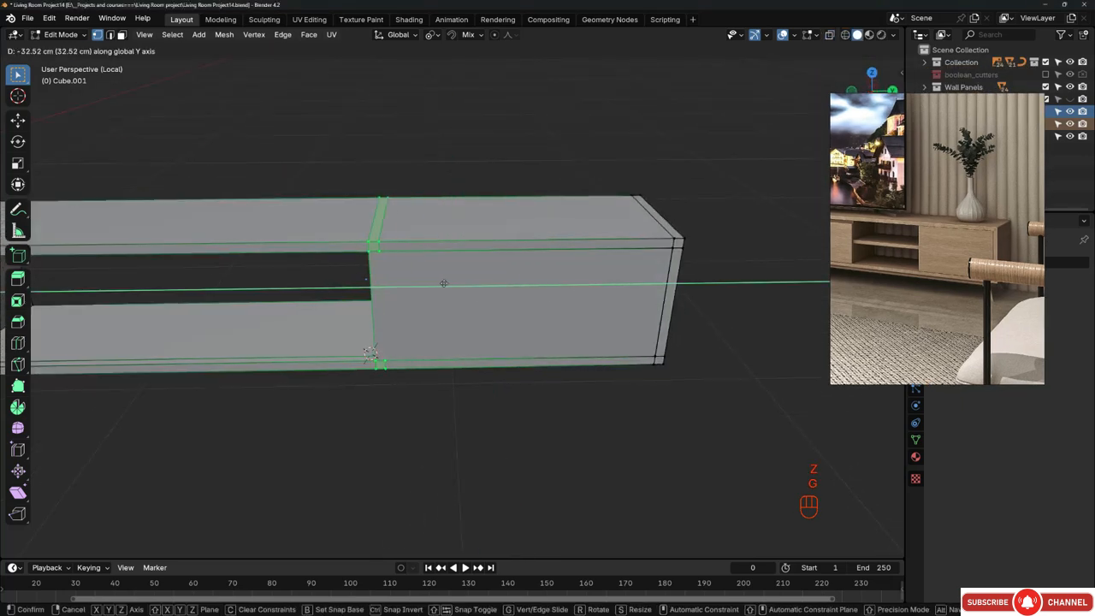
{"action": "left_click", "coordinate": [581, 259]}
{"action": "mouse_move", "coordinate": [580, 259]}
{"action": "middle_mouse_down"}
{"action": "mouse_move", "coordinate": [528, 252]}
{"action": "mouse_move", "coordinate": [603, 232]}
{"action": "mouse_move", "coordinate": [525, 262]}
{"action": "mouse_move", "coordinate": [560, 252]}
{"action": "middle_mouse_up"}
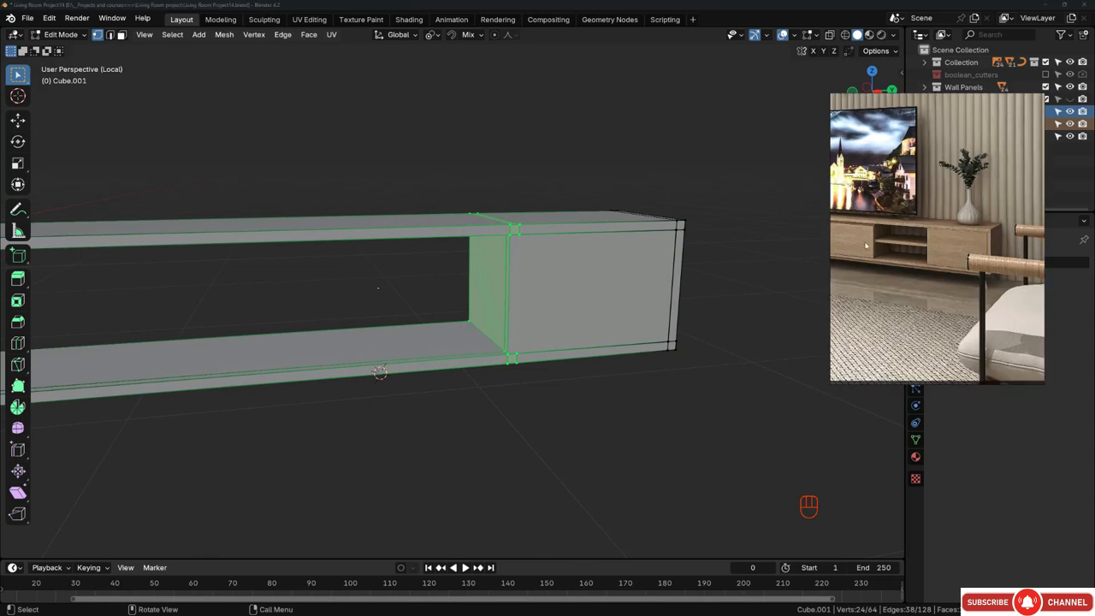
Step: Knife a straight cut through the cabinet's top and bottom boards, parallel to the existing divider and near the cabinet's middle
{"action": "scroll", "coordinate": [635, 263], "scroll_direction": "down", "scroll_amount": 2}
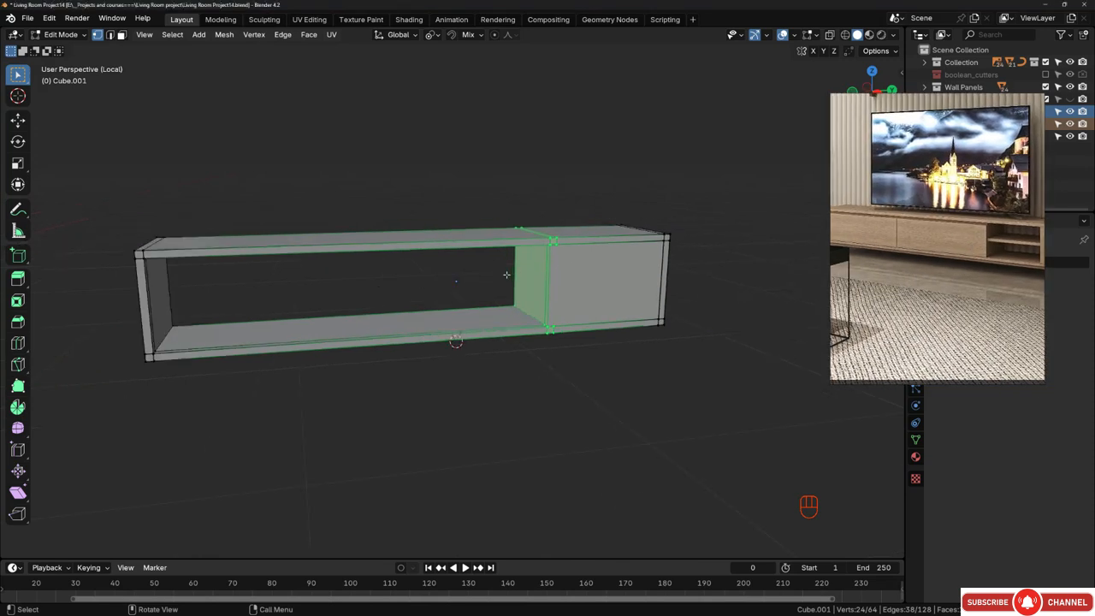
{"action": "middle_click_drag", "start_coordinate": [506, 276], "coordinate": [470, 279]}
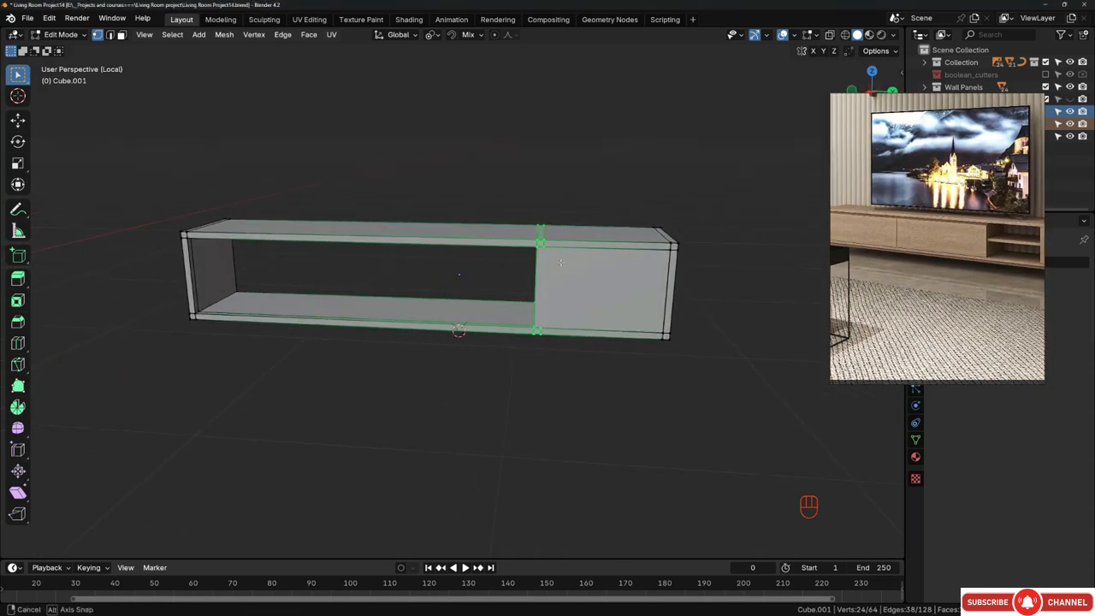
{"action": "middle_click_drag", "start_coordinate": [402, 239], "coordinate": [393, 257]}
{"action": "scroll", "coordinate": [432, 264], "scroll_direction": "up", "scroll_amount": 3}
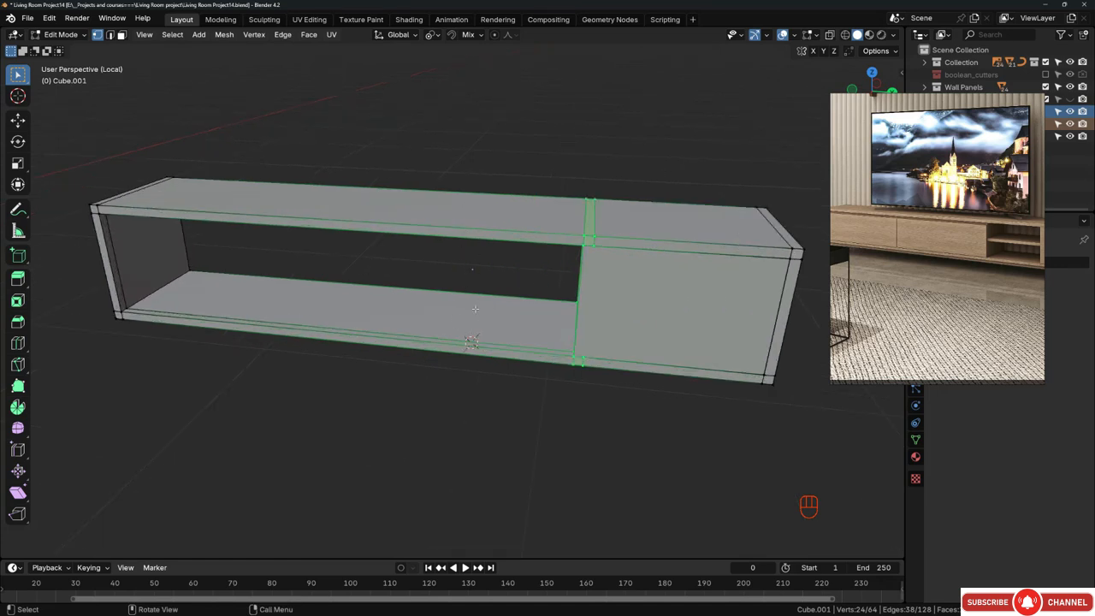
{"action": "key", "text": "KP_7"}
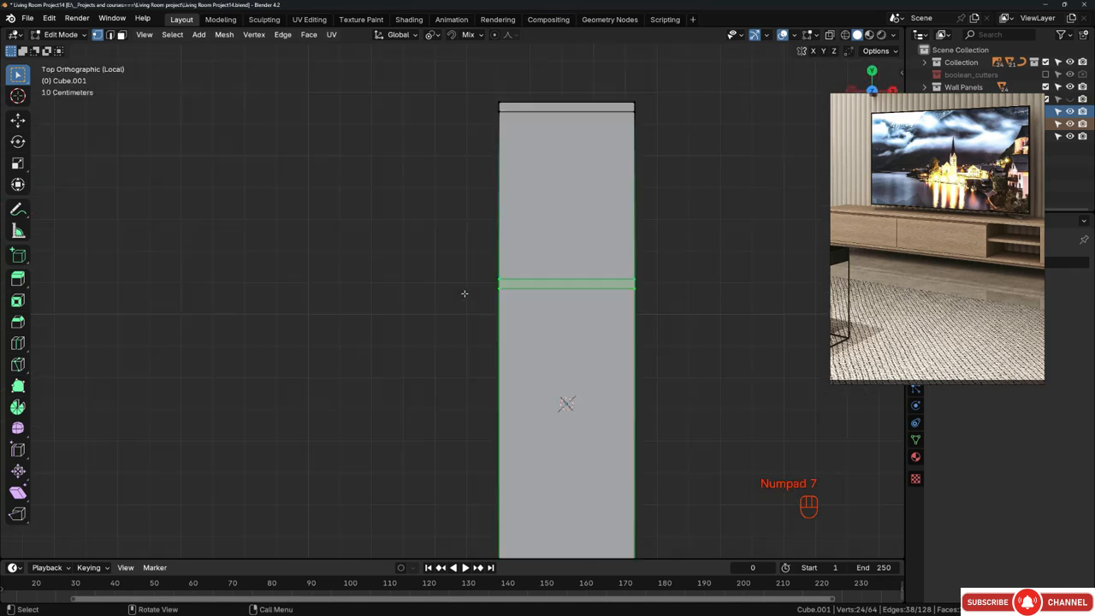
{"action": "scroll", "coordinate": [432, 281], "scroll_direction": "down", "scroll_amount": 2}
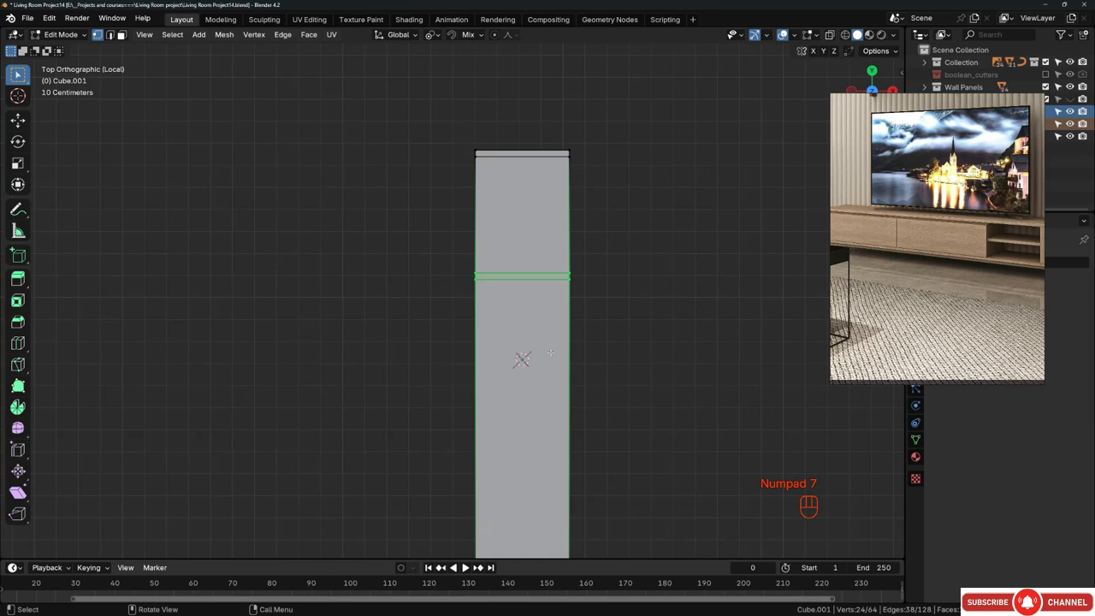
{"action": "key", "text": "k"}
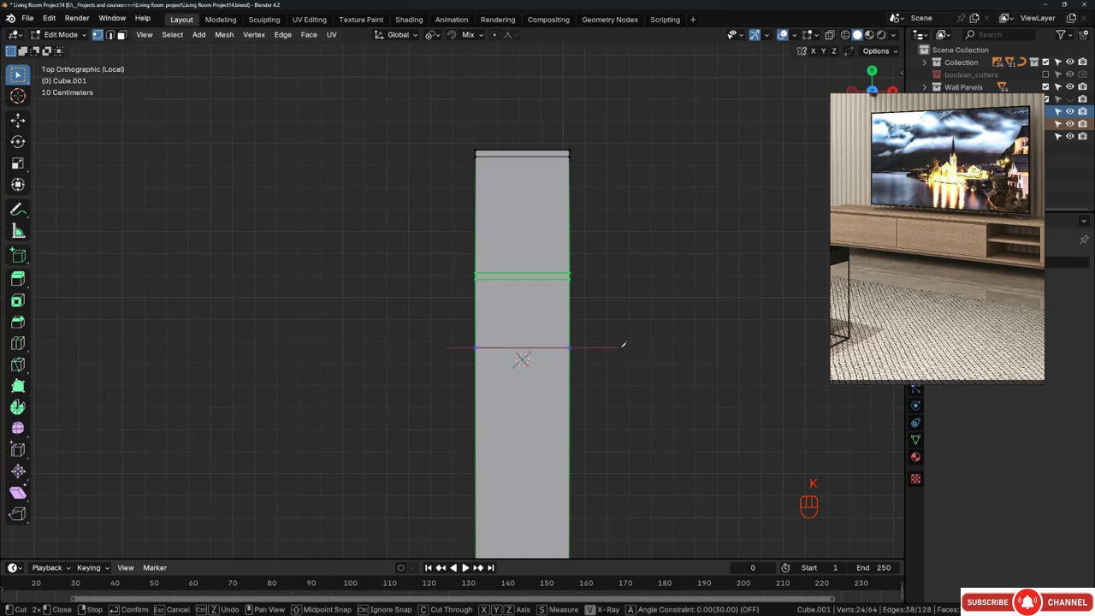
{"action": "key", "text": "a"}
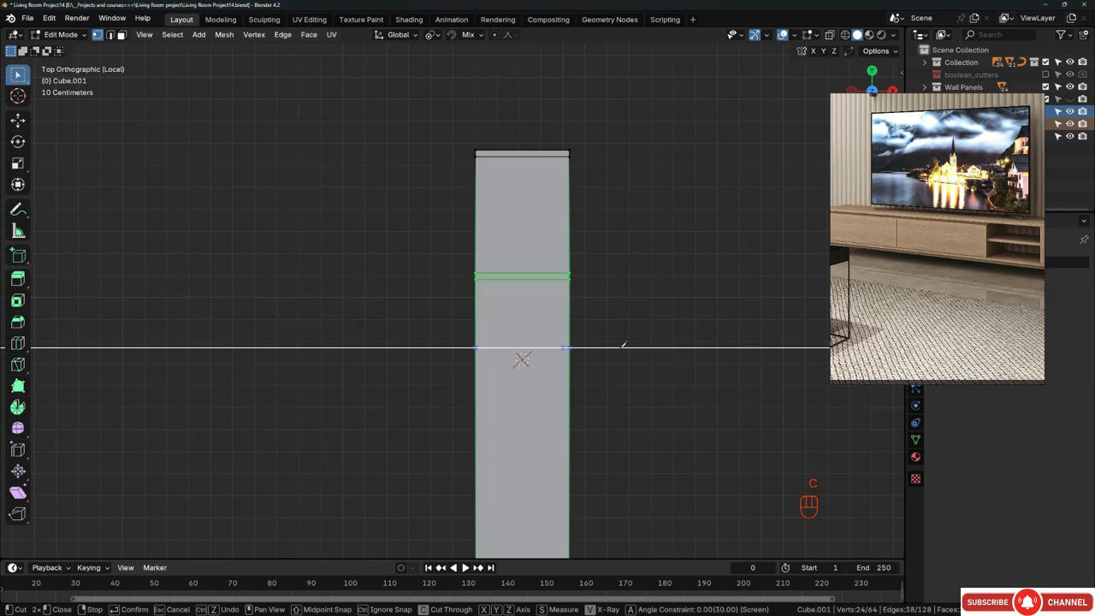
{"action": "left_click", "coordinate": [622, 345]}
{"action": "key", "text": "Return"}
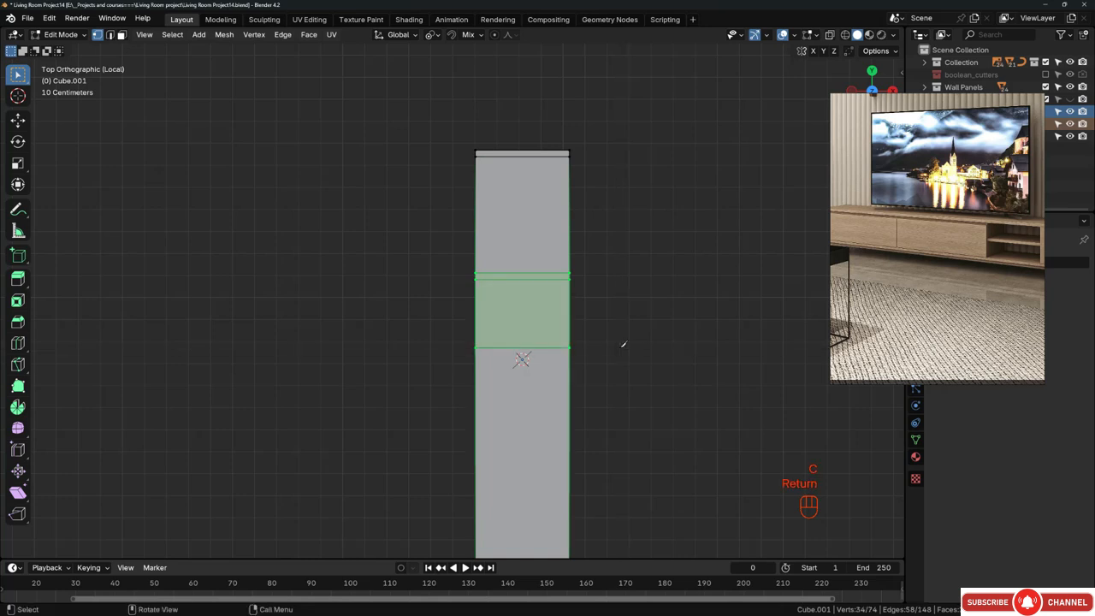
Step: Select only the new cut's vertices through both boards and bevel the edges with a 1.5 cm width and one segment
{"action": "middle_click_drag", "start_coordinate": [622, 344], "coordinate": [472, 292]}
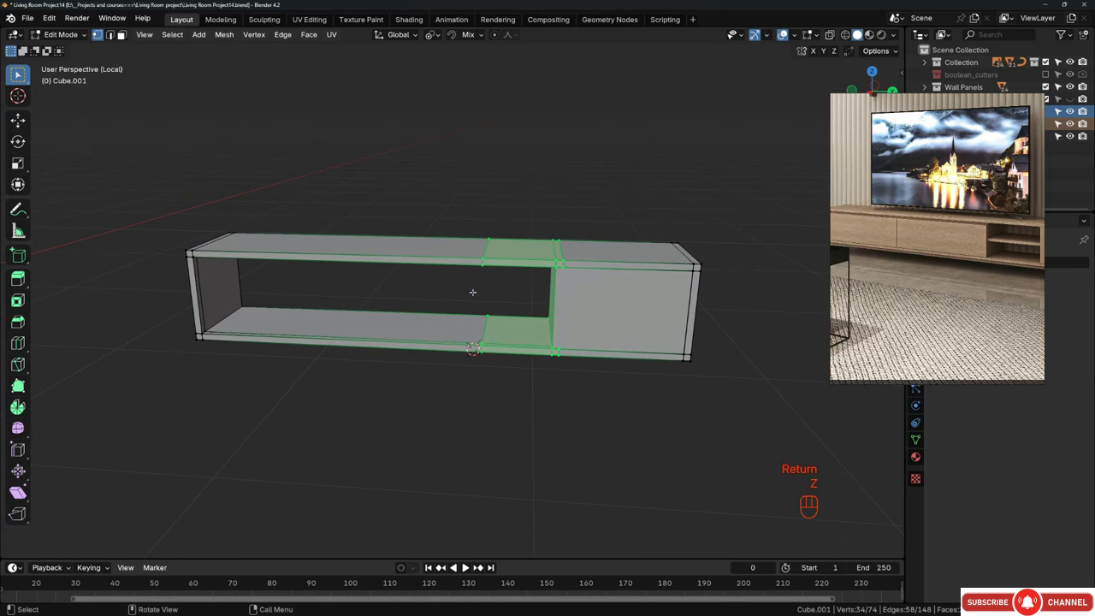
{"action": "key", "text": "z"}
{"action": "left_click_drag", "start_coordinate": [446, 196], "coordinate": [511, 389]}
{"action": "key", "text": "z"}
{"action": "scroll", "coordinate": [501, 275], "scroll_direction": "up", "scroll_amount": 1}
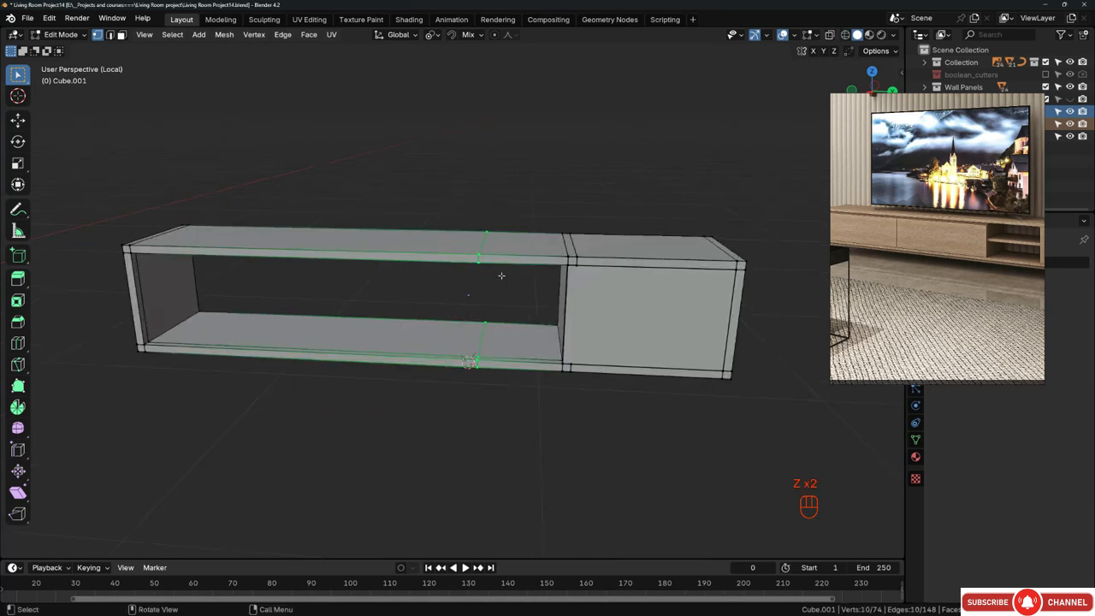
{"action": "scroll", "coordinate": [501, 275], "scroll_direction": "up", "scroll_amount": 4}
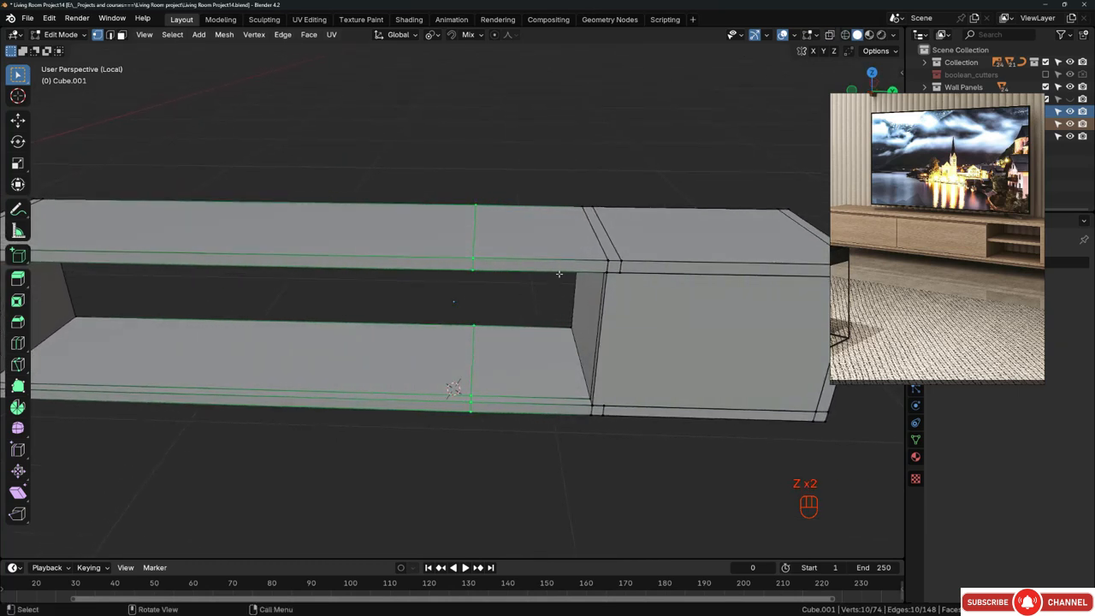
{"action": "middle_click_drag", "start_coordinate": [559, 272], "coordinate": [612, 290]}
{"action": "key", "text": "ctrl+b"}
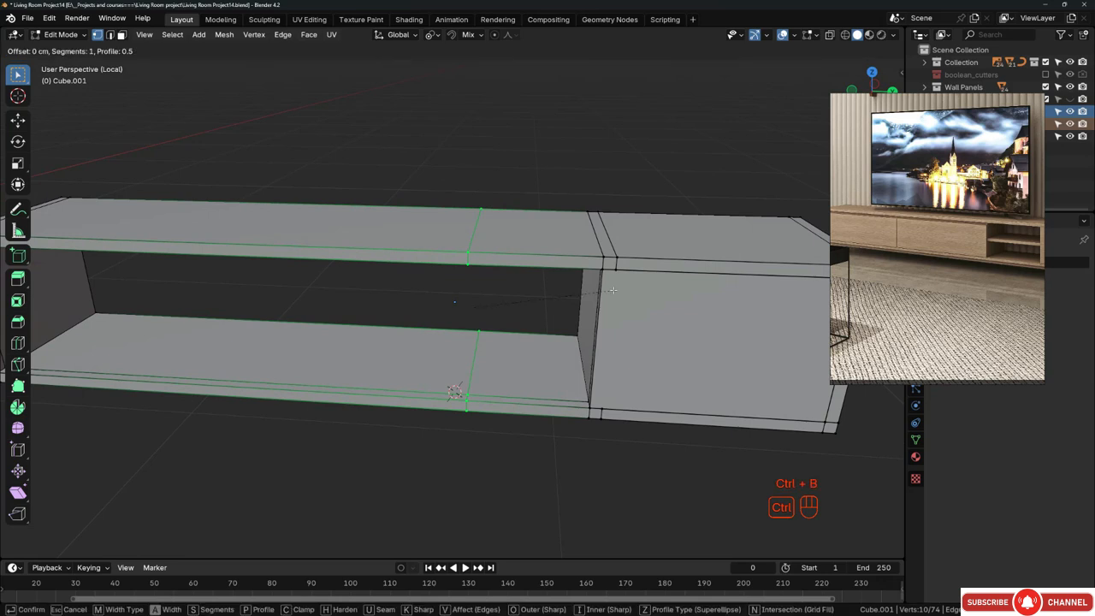
{"action": "left_click", "coordinate": [623, 297]}
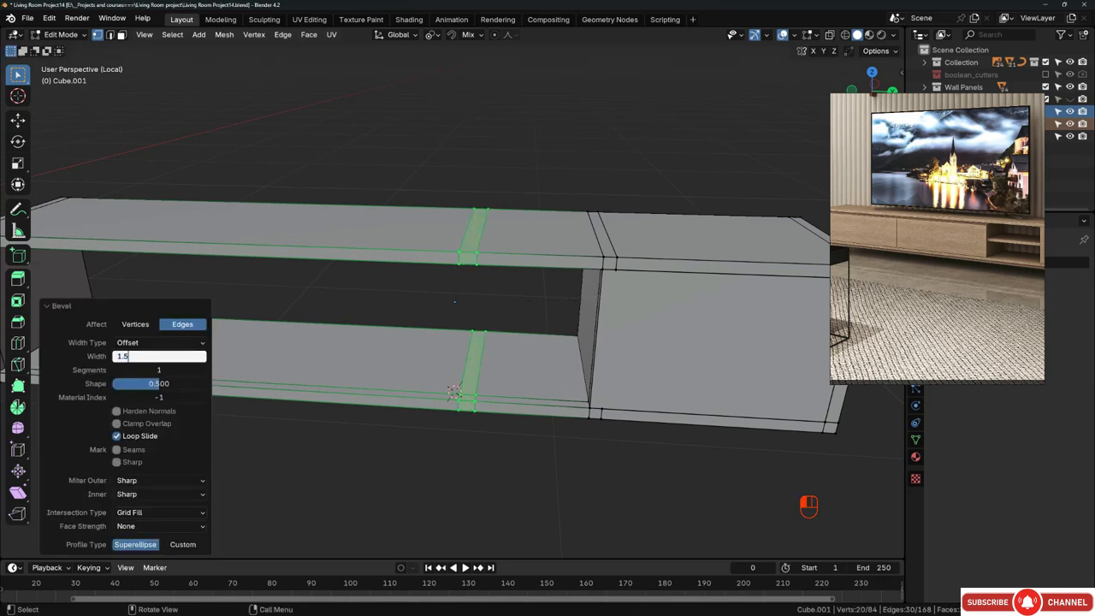
{"action": "key", "text": "Return"}
{"action": "scroll", "coordinate": [480, 272], "scroll_direction": "down", "scroll_amount": 2}
{"action": "middle_click_drag", "start_coordinate": [482, 291], "coordinate": [461, 279]}
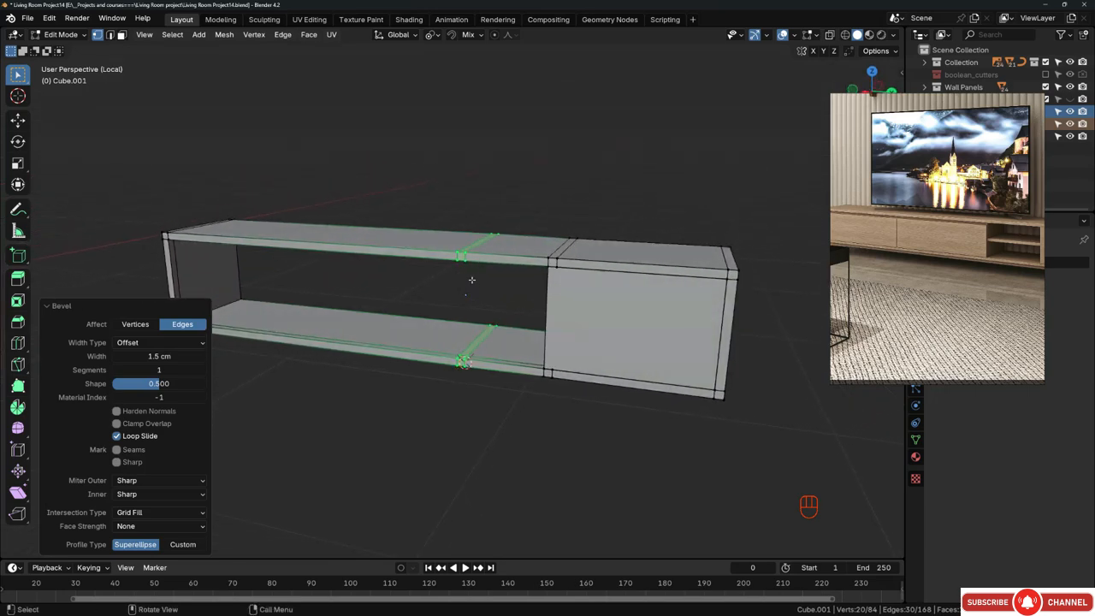
Step: Bridge the two facing inner faces of the bevelled strips across the open compartment to form a second vertical divider
{"action": "scroll", "coordinate": [474, 324], "scroll_direction": "up", "scroll_amount": 3}
{"action": "key", "text": "2"}
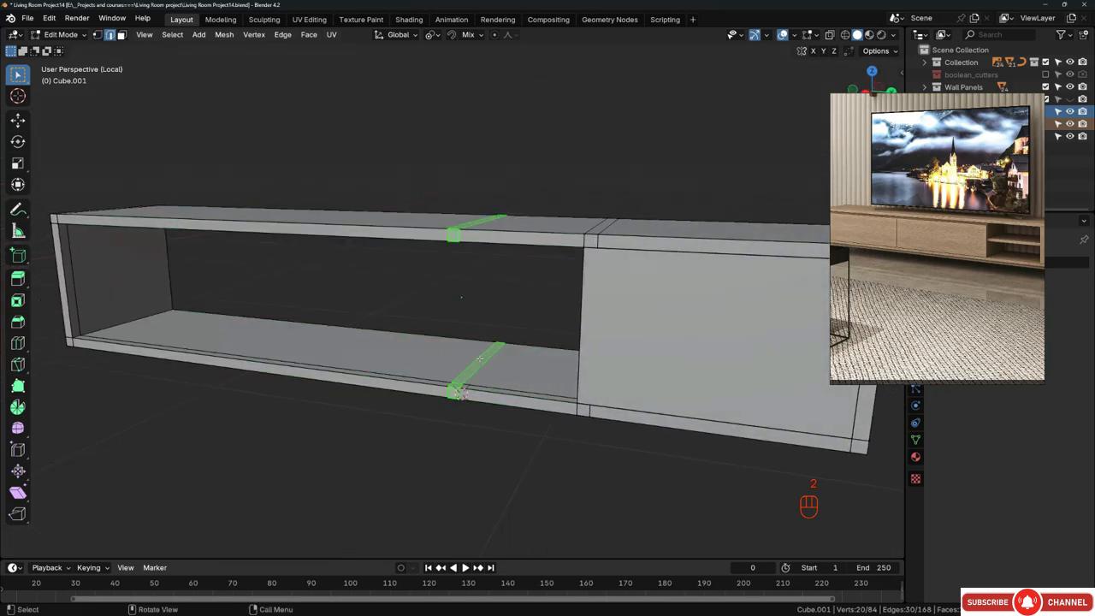
{"action": "scroll", "coordinate": [987, 240], "scroll_direction": "up", "scroll_amount": 6}
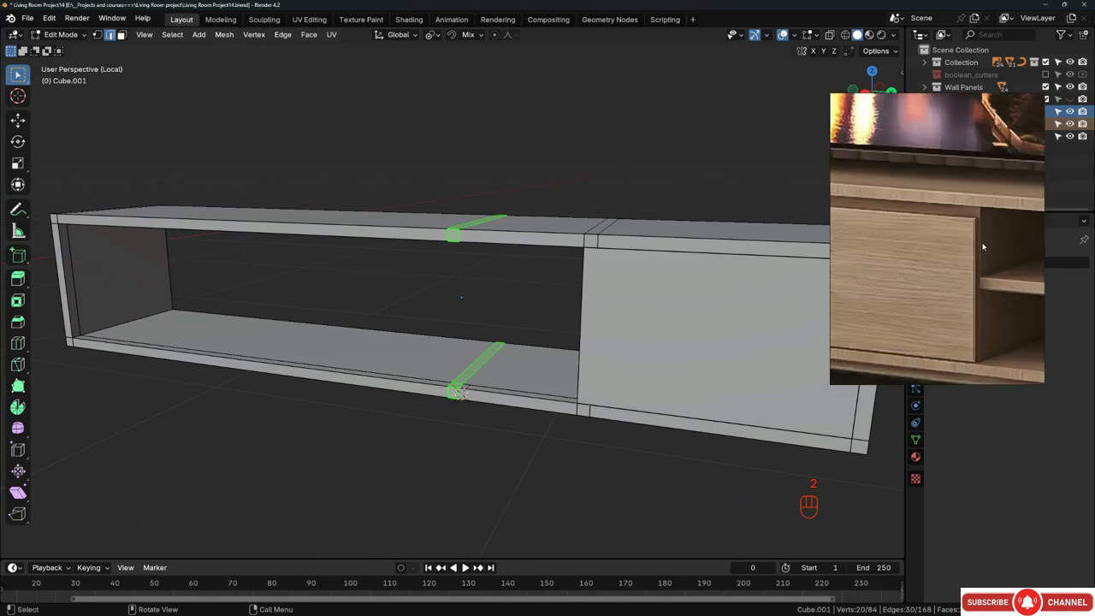
{"action": "middle_click_drag", "start_coordinate": [638, 293], "coordinate": [463, 237]}
{"action": "left_click", "coordinate": [463, 229]}
{"action": "key", "text": "3"}
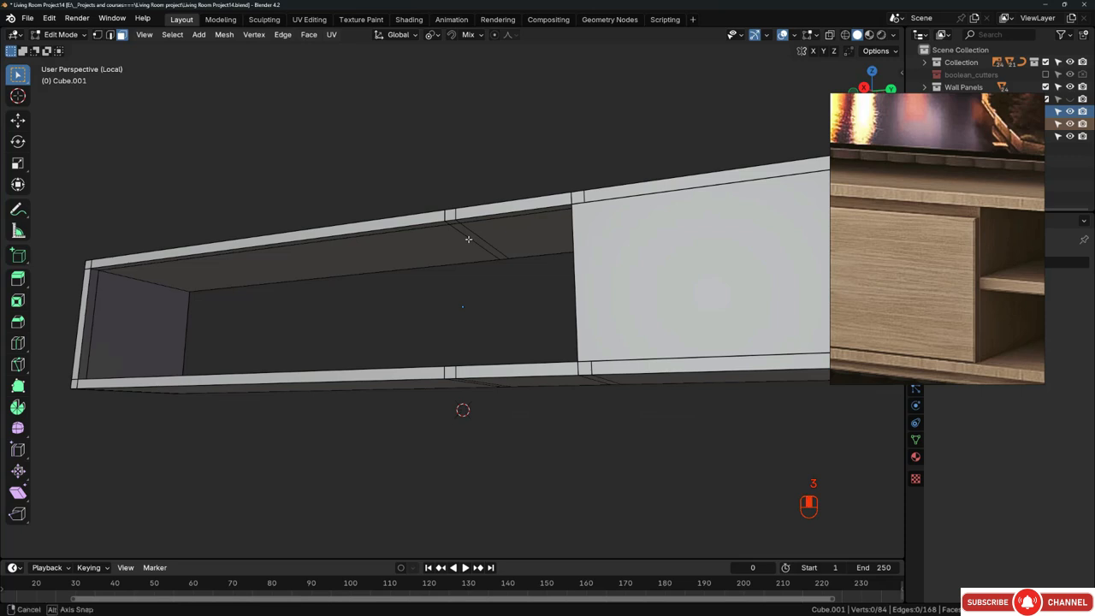
{"action": "middle_click_drag", "start_coordinate": [470, 240], "coordinate": [564, 235]}
{"action": "left_click", "coordinate": [472, 366], "text": "shift"}
{"action": "left_click", "coordinate": [475, 370], "text": "shift"}
{"action": "key", "text": "ctrl+f"}
{"action": "left_click", "coordinate": [582, 178]}
{"action": "scroll", "coordinate": [553, 293], "scroll_direction": "down", "scroll_amount": 3}
{"action": "scroll", "coordinate": [491, 277], "scroll_direction": "up", "scroll_amount": 3}
{"action": "scroll", "coordinate": [518, 307], "scroll_direction": "down", "scroll_amount": 2}
{"action": "scroll", "coordinate": [565, 235], "scroll_direction": "up", "scroll_amount": 1}
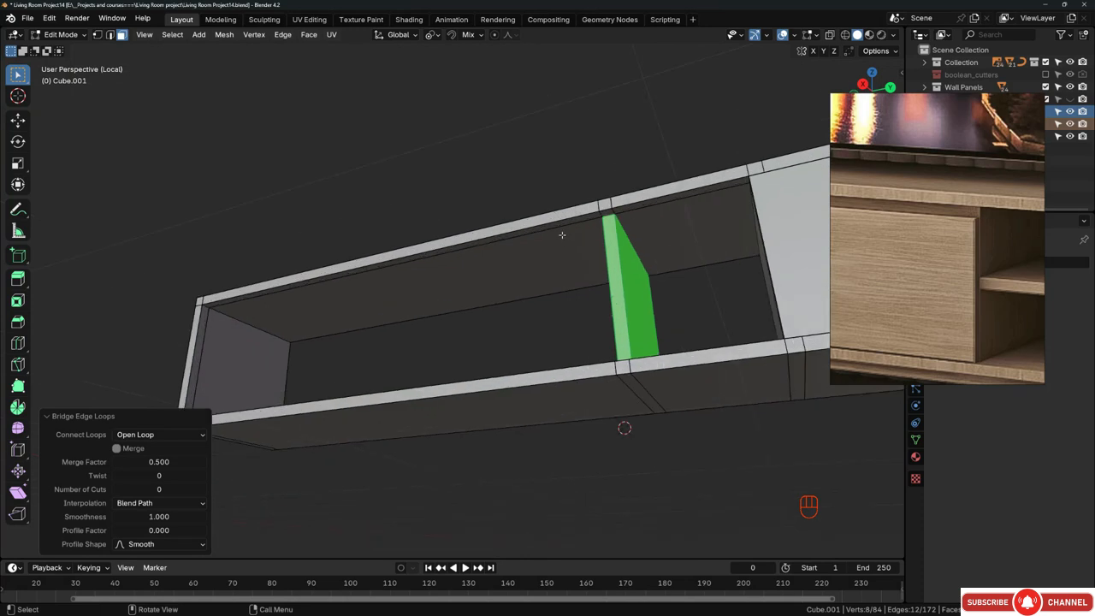
{"action": "key", "text": "2"}
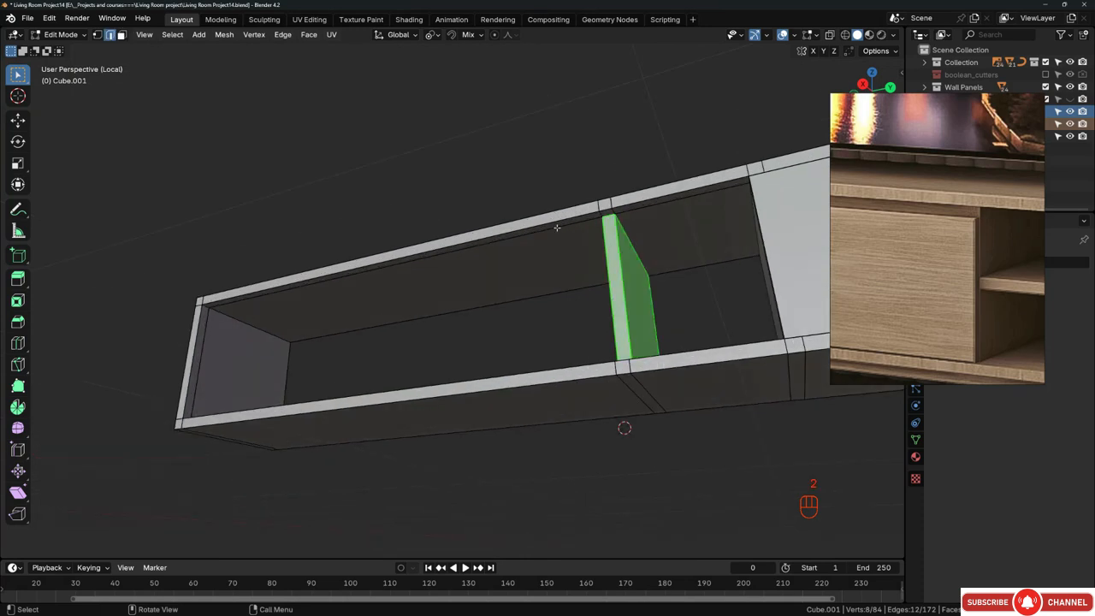
Step: Separate the front inner edges bordering the long open compartment into their own object
{"action": "left_click", "coordinate": [557, 227]}
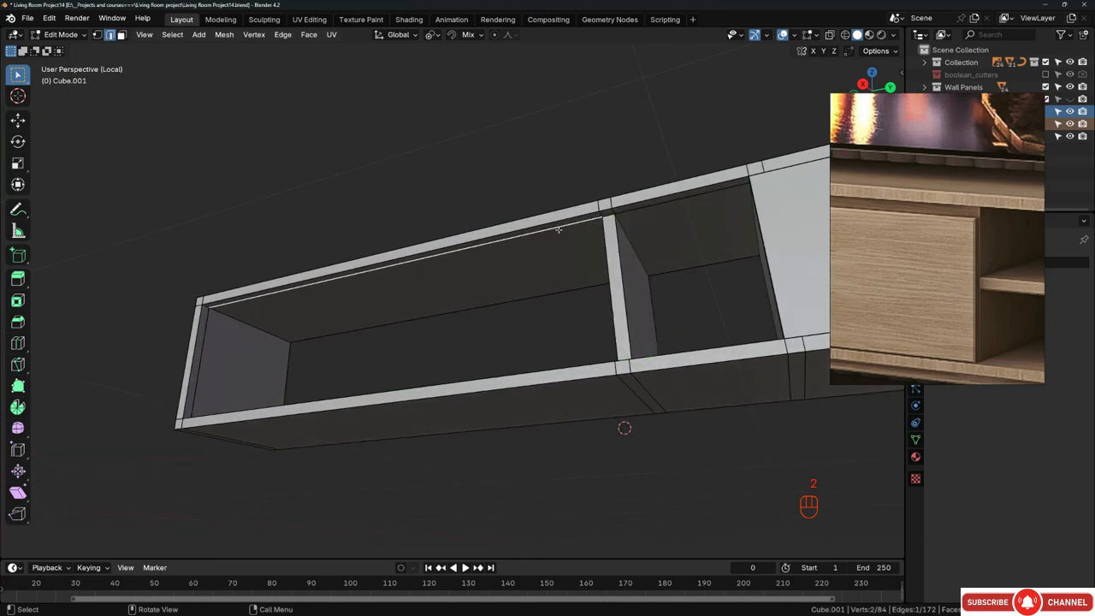
{"action": "left_click", "coordinate": [360, 274], "text": "alt"}
{"action": "middle_click_drag", "start_coordinate": [359, 273], "coordinate": [500, 351]}
{"action": "scroll", "coordinate": [530, 275], "scroll_direction": "up", "scroll_amount": 2}
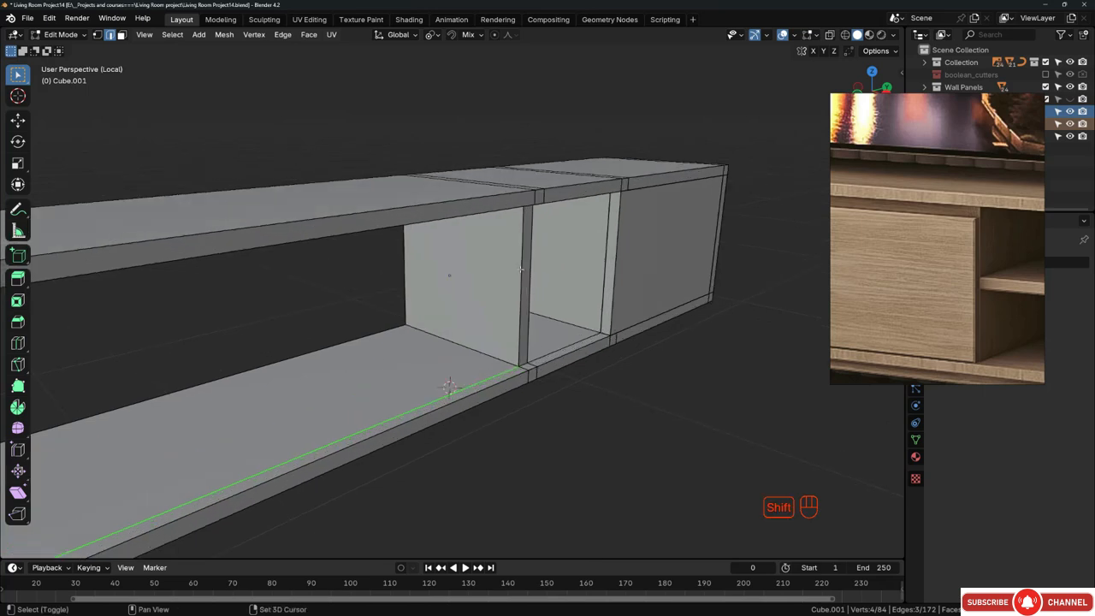
{"action": "left_click", "coordinate": [520, 268], "text": "shift"}
{"action": "middle_click_drag", "start_coordinate": [519, 268], "coordinate": [465, 384]}
{"action": "key", "text": "p"}
{"action": "left_click", "coordinate": [509, 289]}
Step: Fill the separated edge outline with a face to make the long compartment's front panel
{"action": "scroll", "coordinate": [464, 385], "scroll_direction": "up", "scroll_amount": 3}
{"action": "key", "text": "Tab"}
{"action": "left_click", "coordinate": [453, 359]}
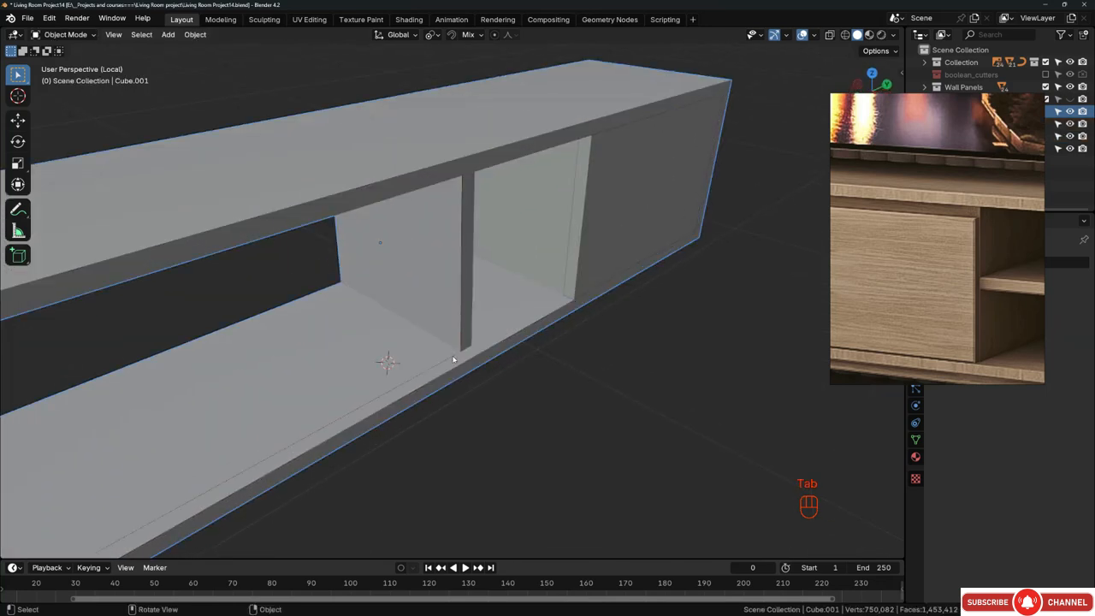
{"action": "left_click", "coordinate": [453, 359]}
{"action": "scroll", "coordinate": [464, 343], "scroll_direction": "down", "scroll_amount": 5}
{"action": "middle_click_drag", "start_coordinate": [496, 283], "coordinate": [560, 324]}
{"action": "key", "text": "Tab"}
{"action": "key", "text": "a"}
{"action": "key", "text": "1"}
{"action": "key", "text": "f"}
Step: Extrude the long front panel about 3.24 cm into the cabinet and finish editing it
{"action": "middle_click_drag", "start_coordinate": [433, 301], "coordinate": [655, 254], "text": "shift"}
{"action": "middle_click_drag", "start_coordinate": [425, 305], "coordinate": [636, 291], "text": "shift"}
{"action": "key", "text": "KP_7"}
{"action": "key", "text": "z"}
{"action": "middle_click_drag", "start_coordinate": [570, 193], "coordinate": [565, 347], "text": "shift"}
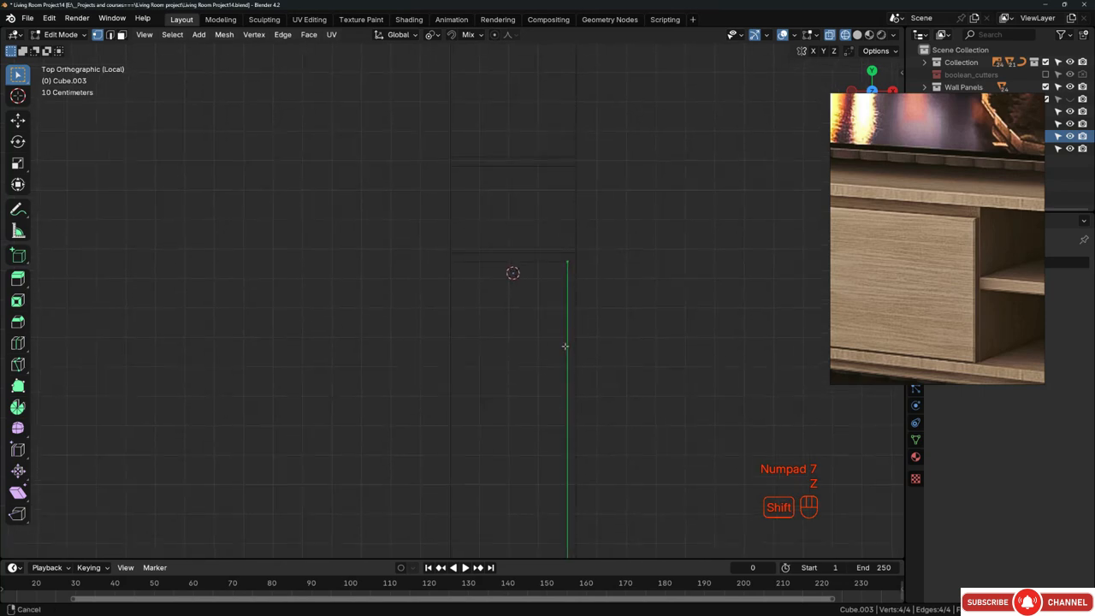
{"action": "scroll", "coordinate": [565, 267], "scroll_direction": "up", "scroll_amount": 4}
{"action": "scroll", "coordinate": [566, 267], "scroll_direction": "up", "scroll_amount": 2}
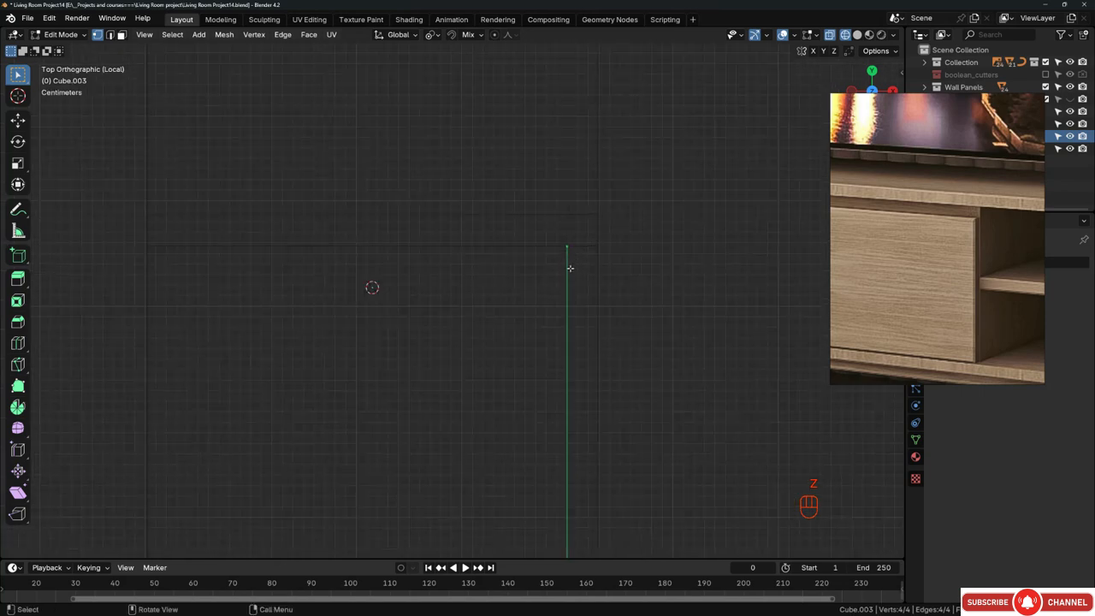
{"action": "scroll", "coordinate": [571, 267], "scroll_direction": "down", "scroll_amount": 3}
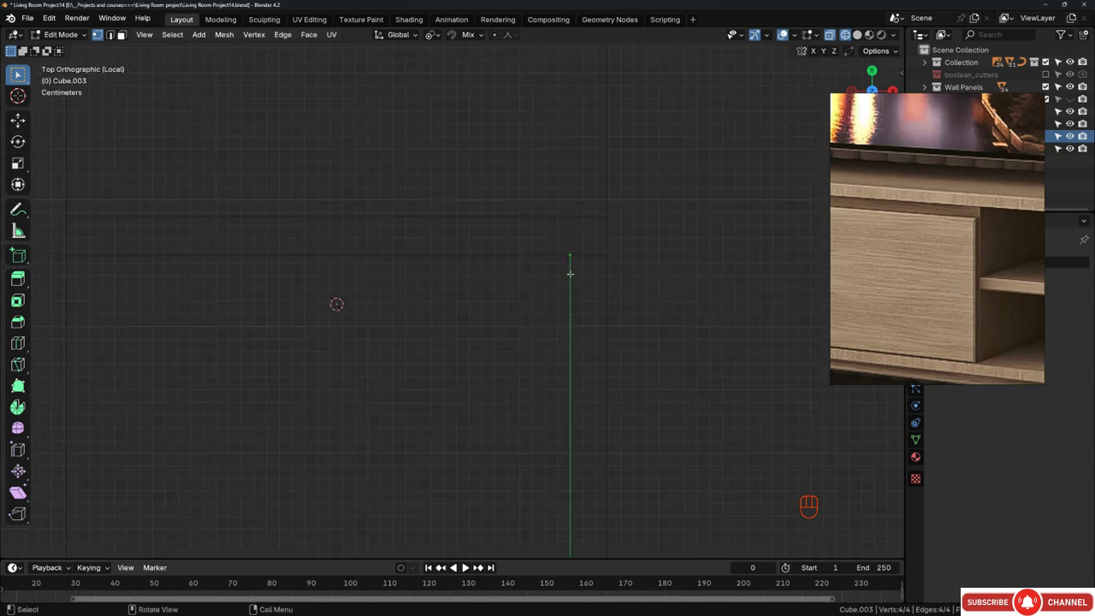
{"action": "key", "text": "e"}
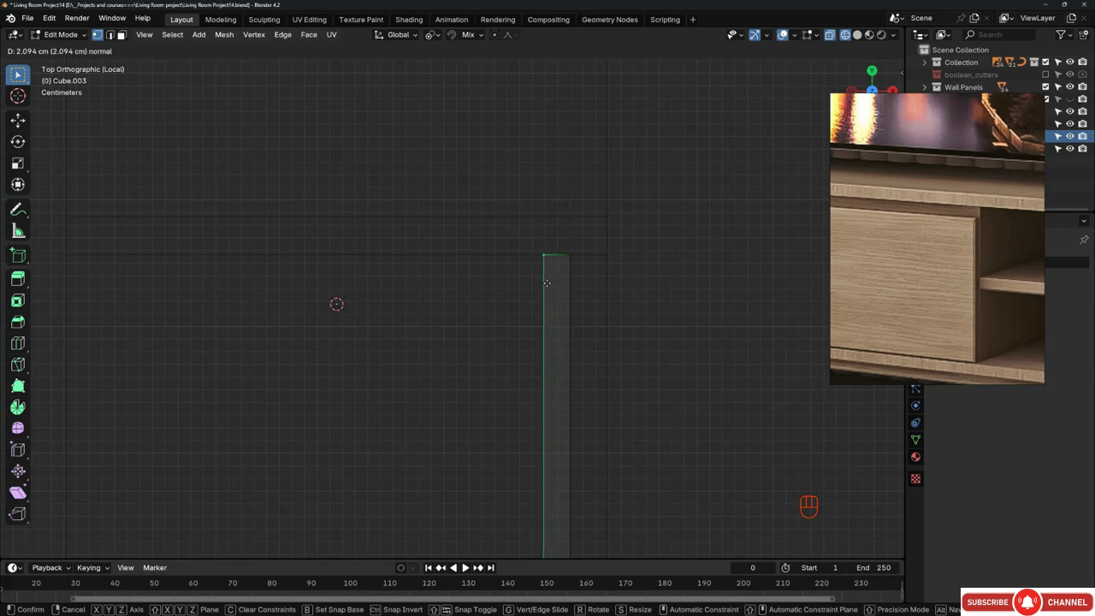
{"action": "left_click", "coordinate": [525, 233]}
{"action": "scroll", "coordinate": [524, 231], "scroll_direction": "down", "scroll_amount": 4}
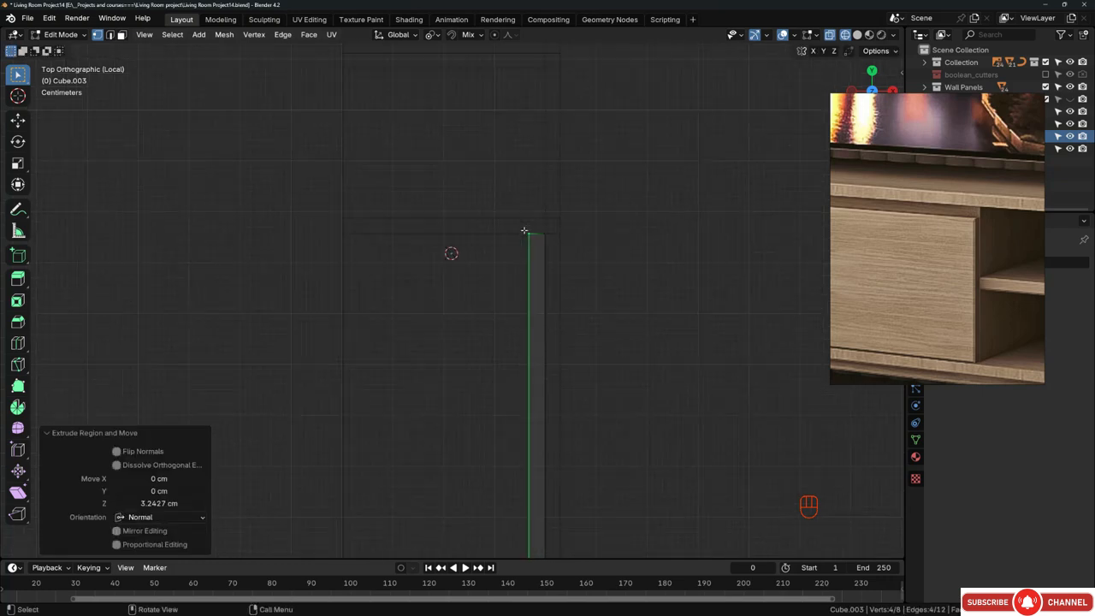
{"action": "middle_click_drag", "start_coordinate": [524, 231], "coordinate": [479, 224]}
{"action": "middle_click_drag", "start_coordinate": [530, 287], "coordinate": [516, 295]}
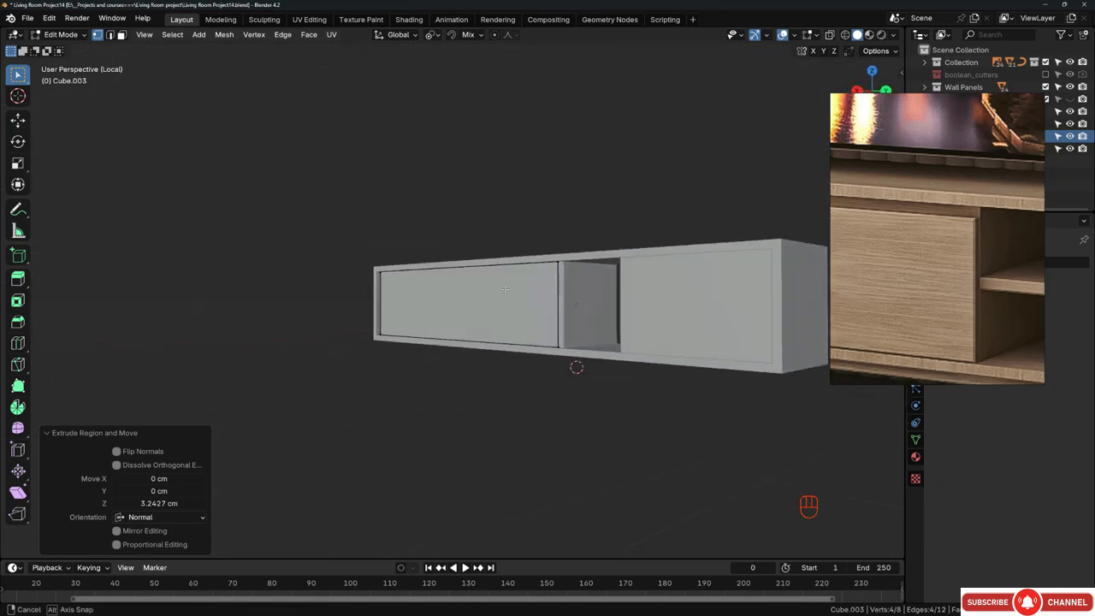
{"action": "key", "text": "Tab"}
{"action": "key", "text": "alt+a"}
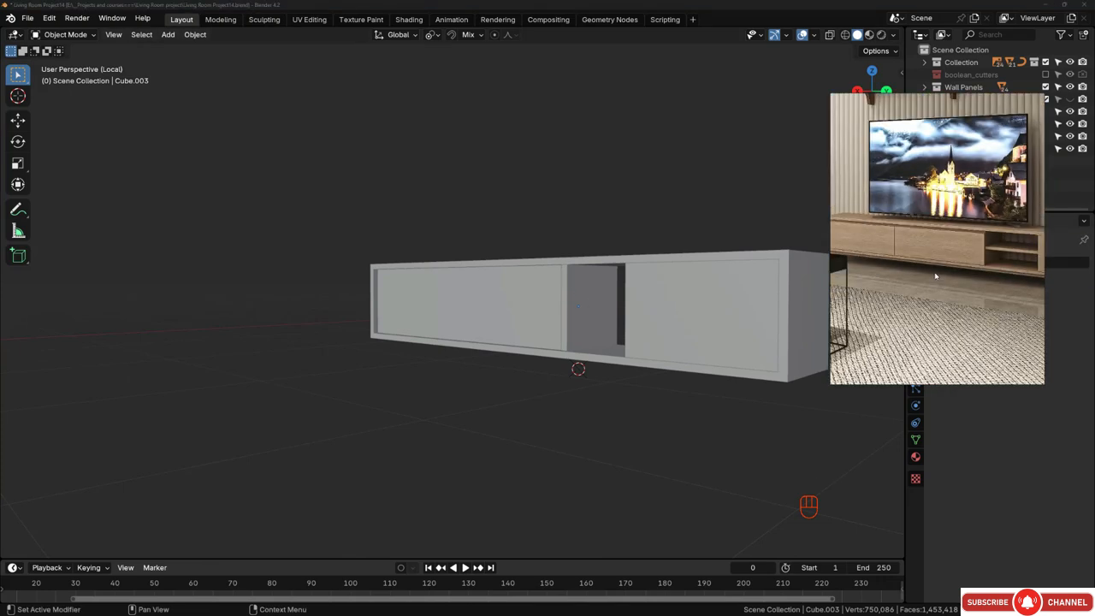
Step: Examine the cabinet's overall proportions from the front against the reference image
{"action": "middle_click_drag", "start_coordinate": [524, 305], "coordinate": [441, 292]}
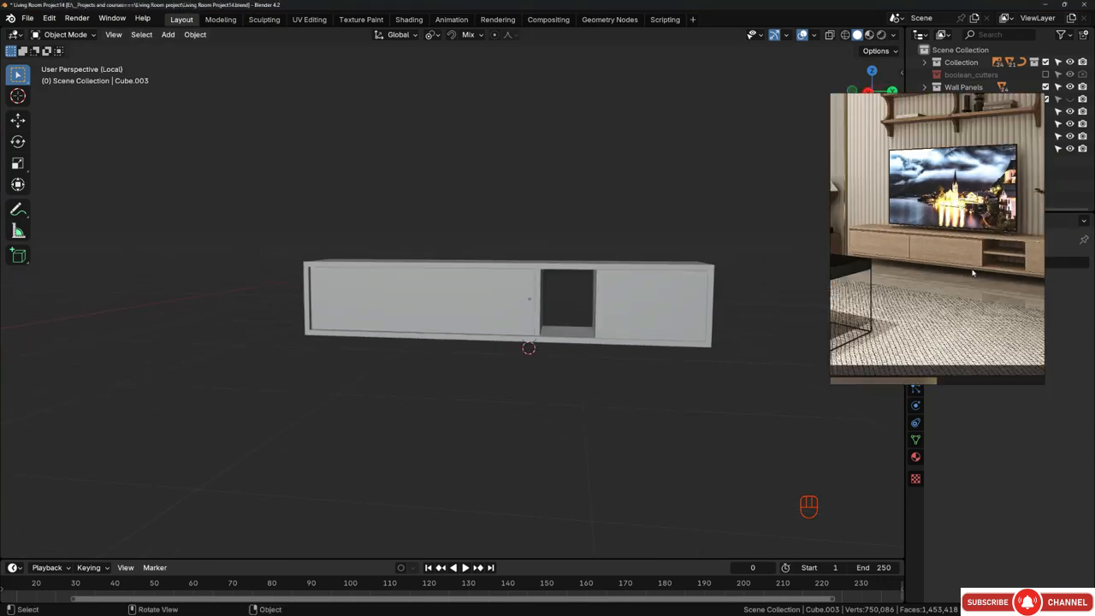
{"action": "middle_click_drag", "start_coordinate": [620, 327], "coordinate": [589, 317]}
{"action": "scroll", "coordinate": [956, 260], "scroll_direction": "down", "scroll_amount": 3}
{"action": "scroll", "coordinate": [956, 260], "scroll_direction": "up", "scroll_amount": 3}
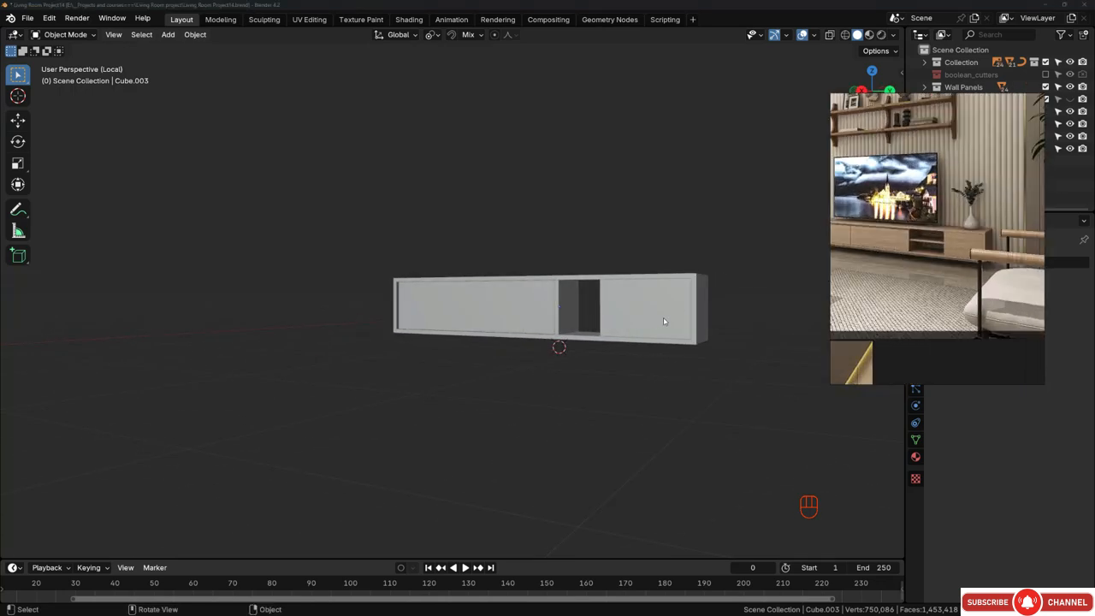
{"action": "middle_click_drag", "start_coordinate": [665, 321], "coordinate": [623, 308]}
{"action": "middle_click_drag", "start_coordinate": [677, 283], "coordinate": [652, 299], "text": "shift"}
{"action": "scroll", "coordinate": [632, 300], "scroll_direction": "down", "scroll_amount": 2}
Step: Edit all the selected cabinet parts together and lower their top vertices about 7.9 cm along Z
{"action": "left_click", "coordinate": [572, 291]}
{"action": "scroll", "coordinate": [519, 265], "scroll_direction": "up", "scroll_amount": 1}
{"action": "left_click_drag", "start_coordinate": [501, 268], "coordinate": [608, 321]}
{"action": "middle_click_drag", "start_coordinate": [608, 317], "coordinate": [587, 312]}
{"action": "left_click_drag", "start_coordinate": [488, 245], "coordinate": [580, 318]}
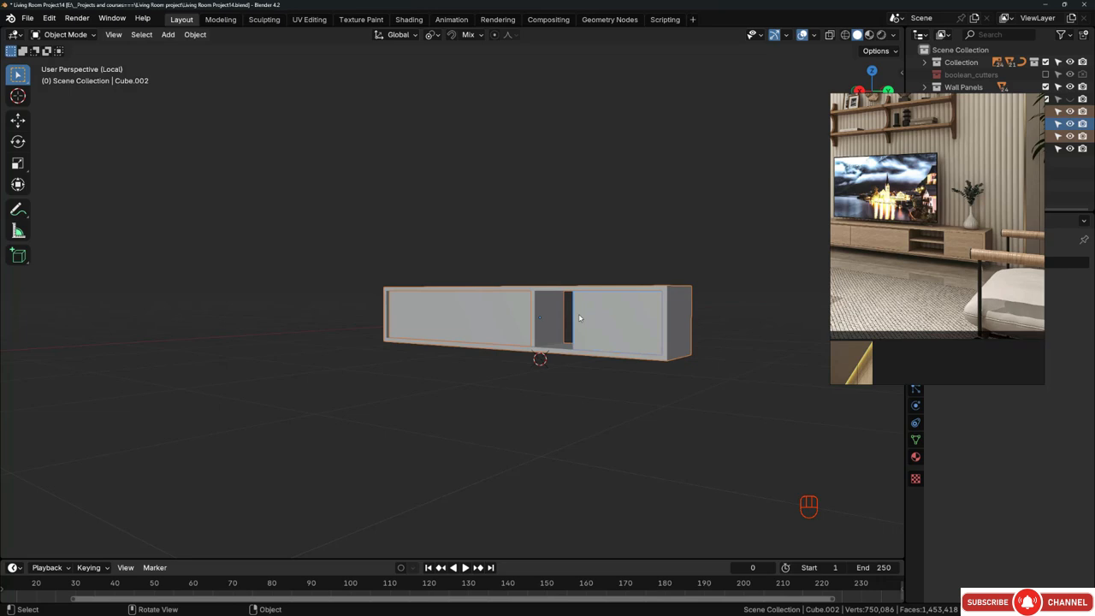
{"action": "key", "text": "Tab"}
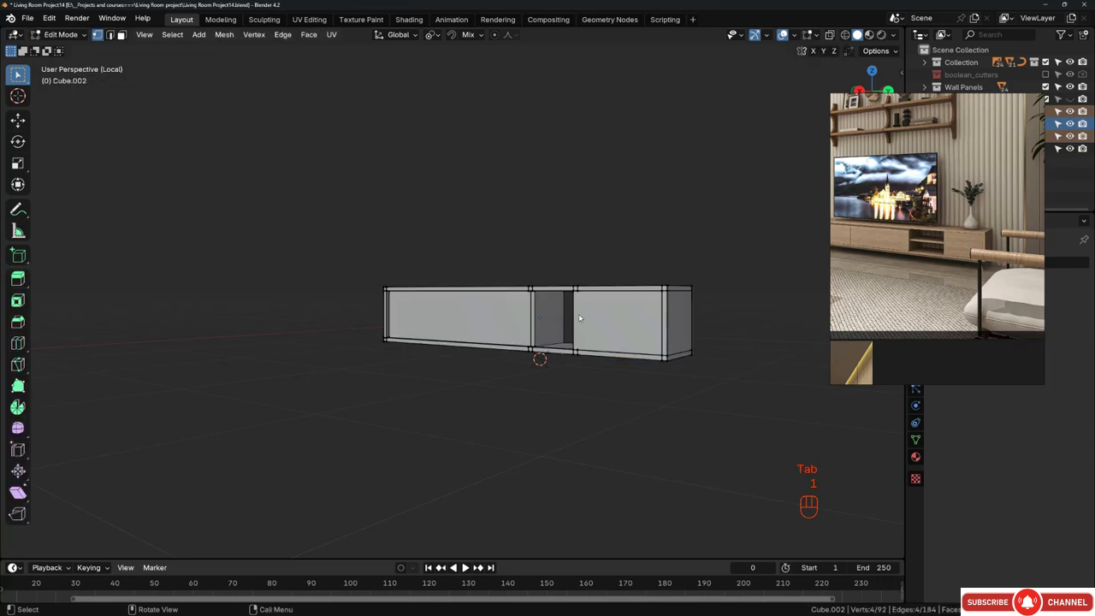
{"action": "key", "text": "z"}
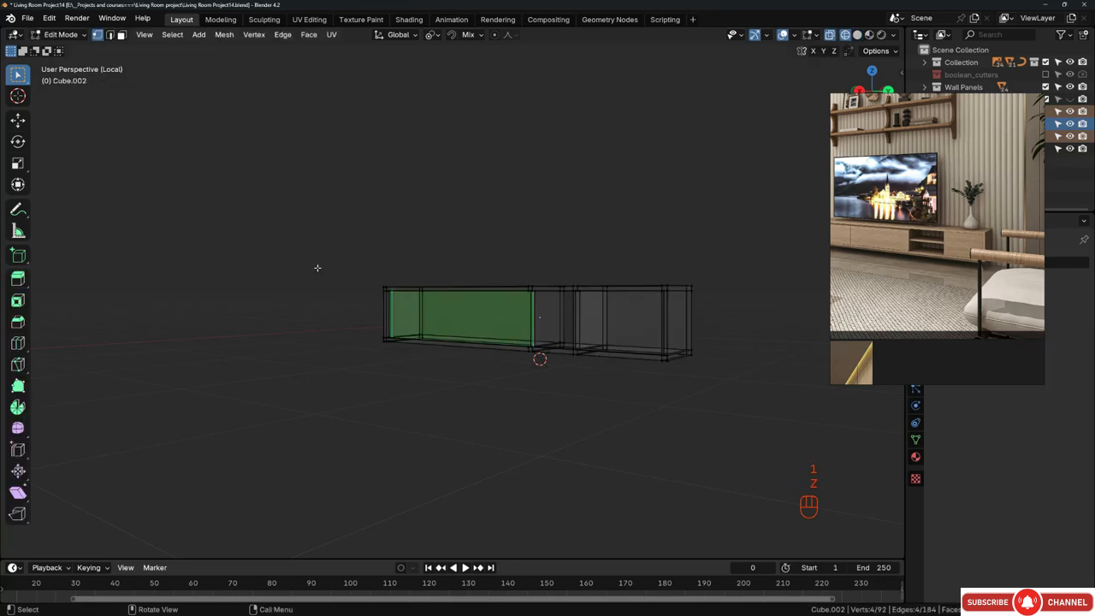
{"action": "mouse_move", "coordinate": [322, 255]}
{"action": "left_mouse_down"}
{"action": "mouse_move", "coordinate": [451, 287]}
{"action": "mouse_move", "coordinate": [744, 319]}
{"action": "left_mouse_up"}
{"action": "key", "text": "z"}
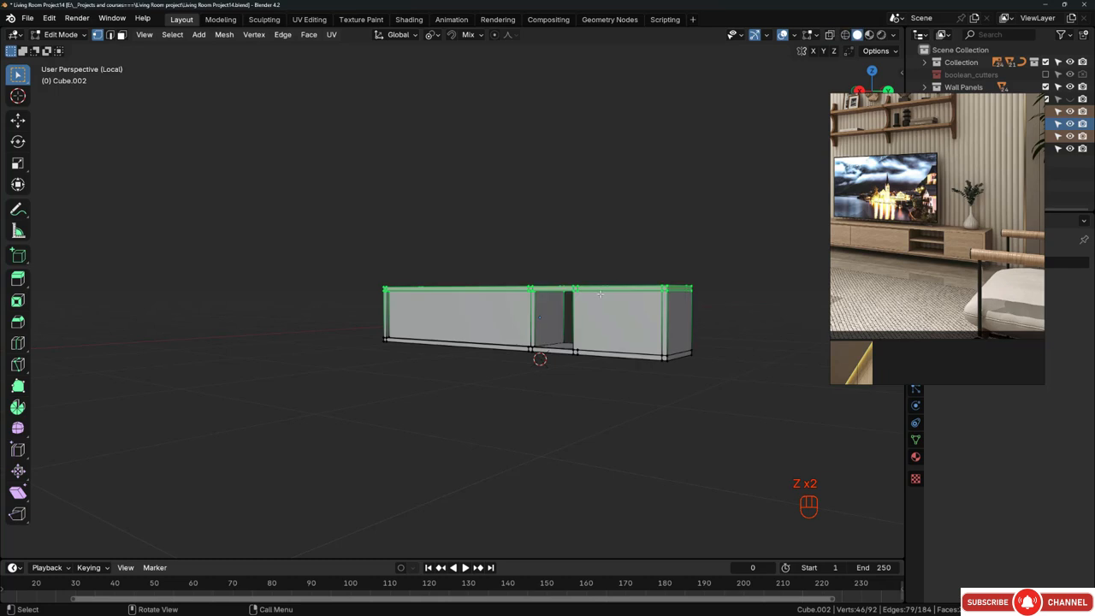
{"action": "scroll", "coordinate": [600, 294], "scroll_direction": "up", "scroll_amount": 2}
{"action": "key", "text": "g"}
{"action": "key", "text": "z"}
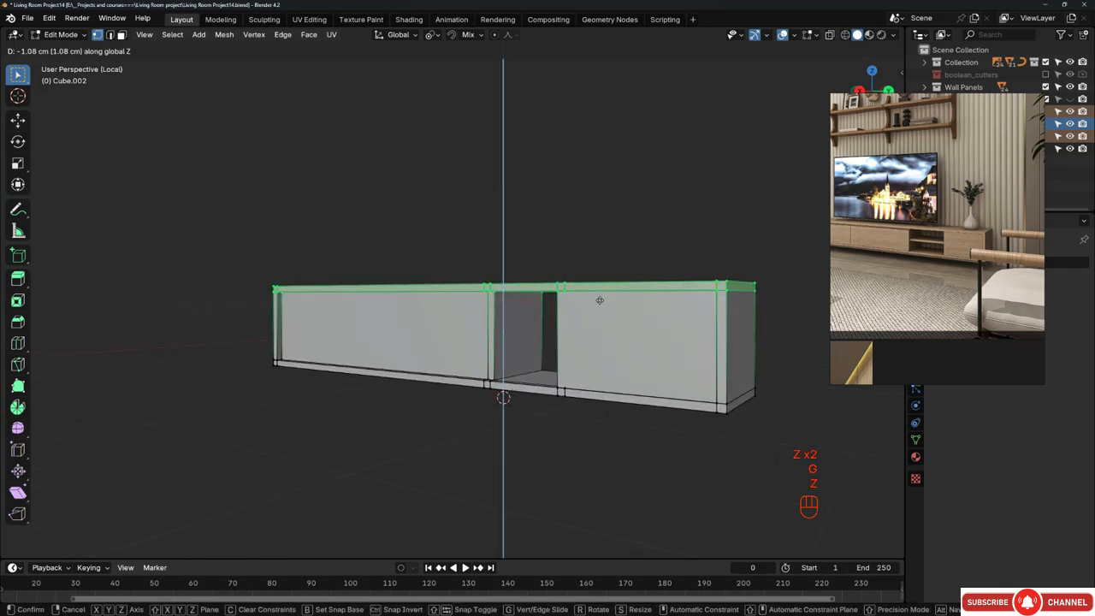
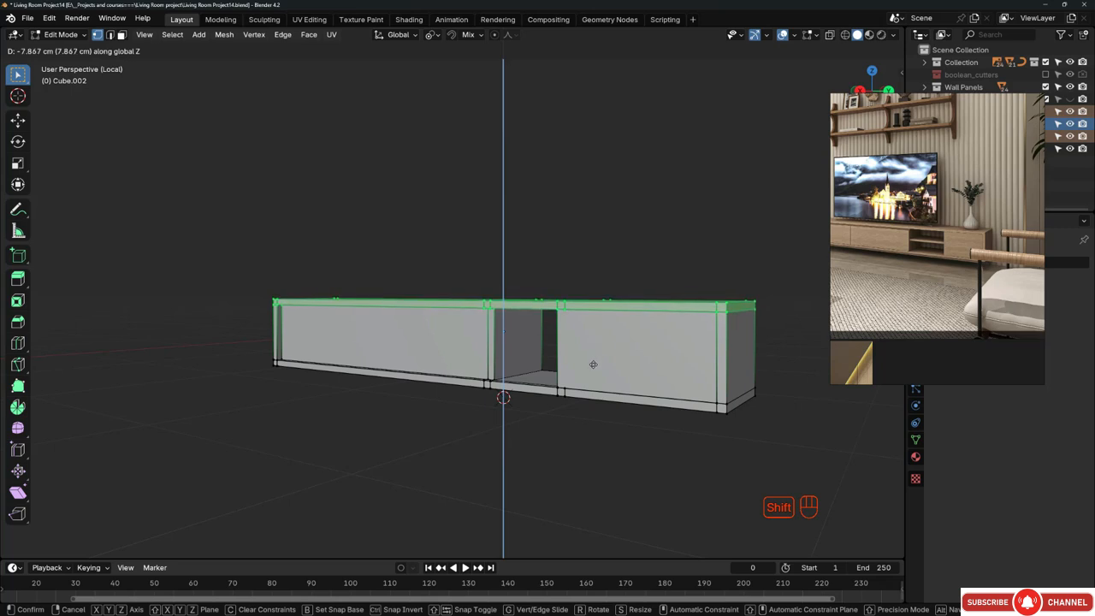
{"action": "left_click", "coordinate": [590, 366]}
Step: Move the divider between the open shelf bay and the short closed compartment about 15 cm along Y
{"action": "middle_click_drag", "start_coordinate": [590, 366], "coordinate": [627, 323]}
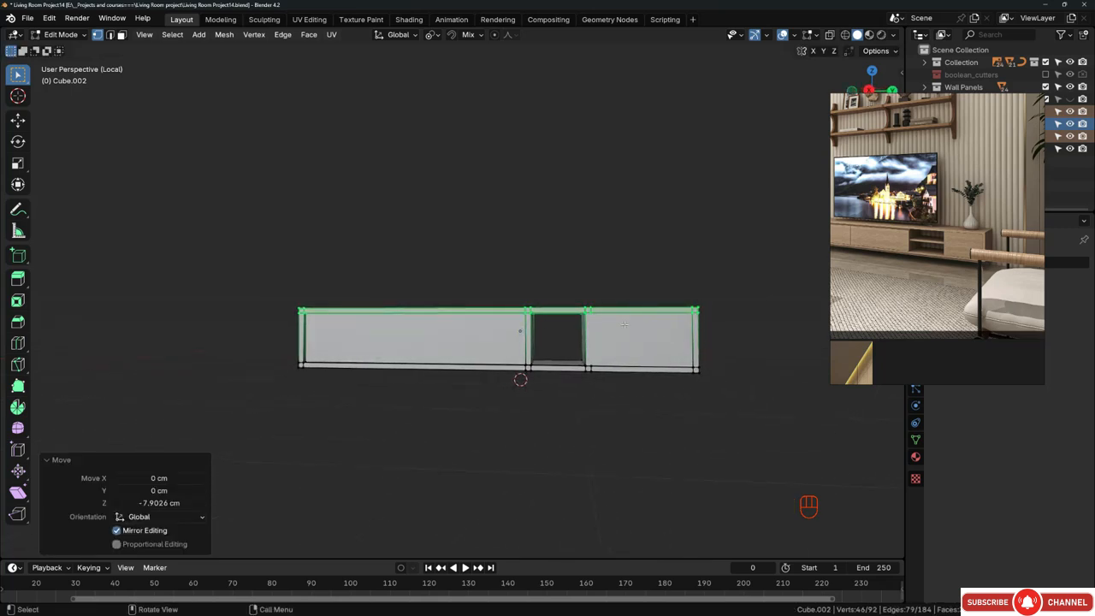
{"action": "key", "text": "alt+z"}
{"action": "left_click_drag", "start_coordinate": [559, 277], "coordinate": [616, 414]}
{"action": "key", "text": "alt+z"}
{"action": "scroll", "coordinate": [614, 386], "scroll_direction": "up", "scroll_amount": 2}
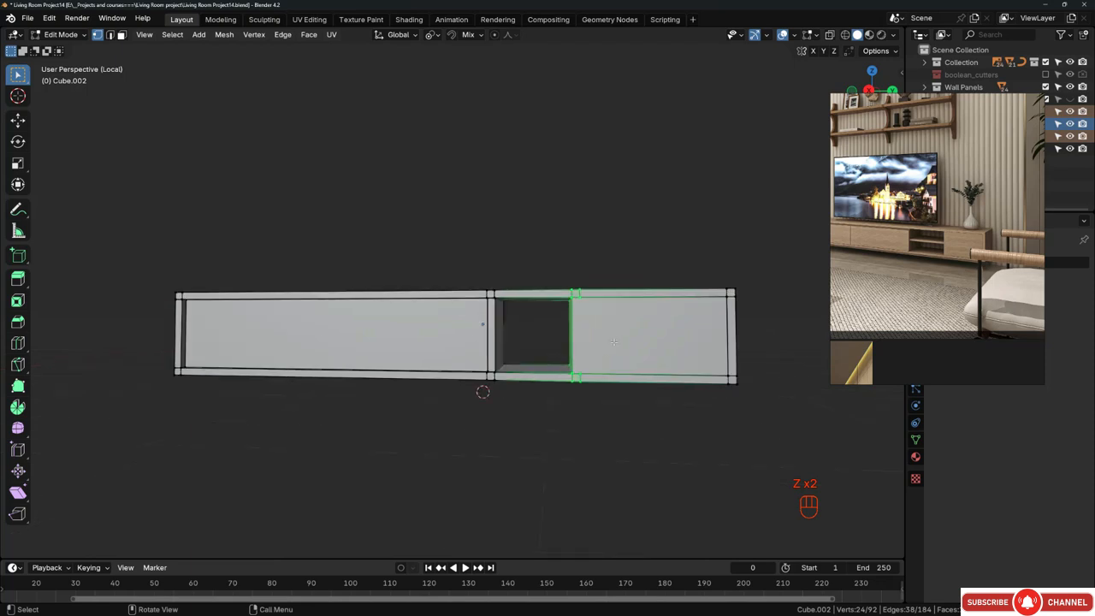
{"action": "middle_click_drag", "start_coordinate": [614, 386], "coordinate": [613, 354]}
{"action": "key", "text": "g"}
{"action": "key", "text": "y"}
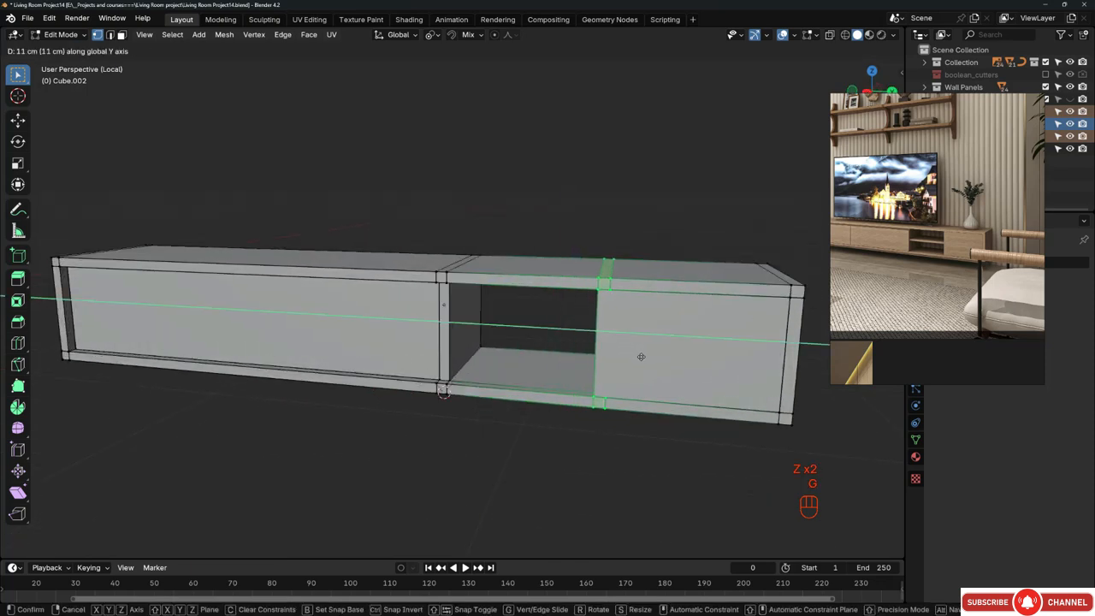
{"action": "left_click", "coordinate": [655, 360]}
{"action": "scroll", "coordinate": [571, 337], "scroll_direction": "down", "scroll_amount": 3}
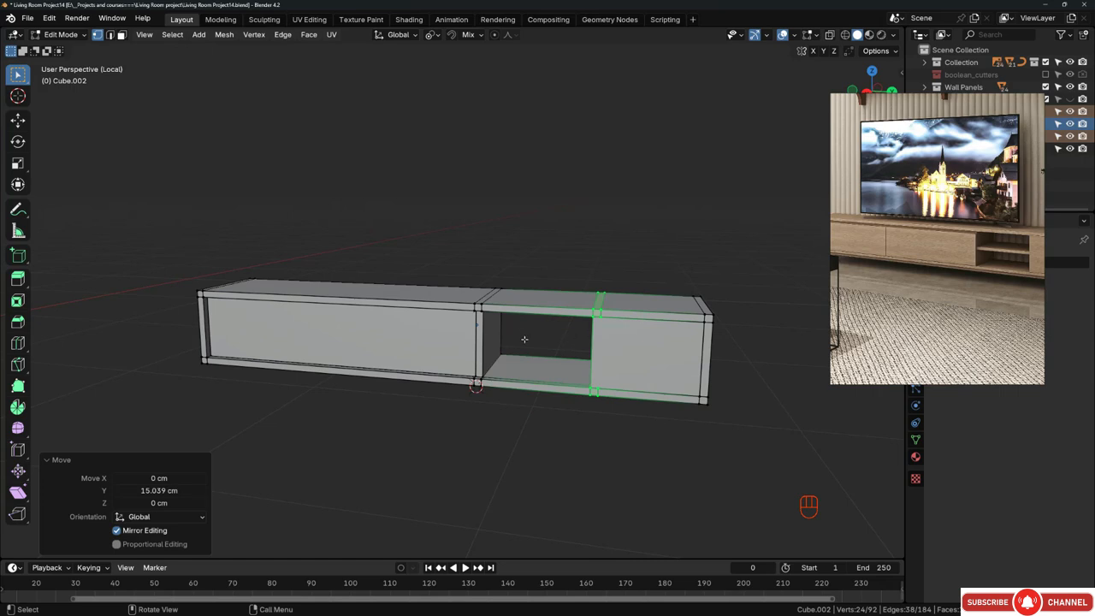
Step: Duplicate the front face of the long panel and offset the copy about 29.1 cm outward along X
{"action": "scroll", "coordinate": [407, 319], "scroll_direction": "down", "scroll_amount": 2}
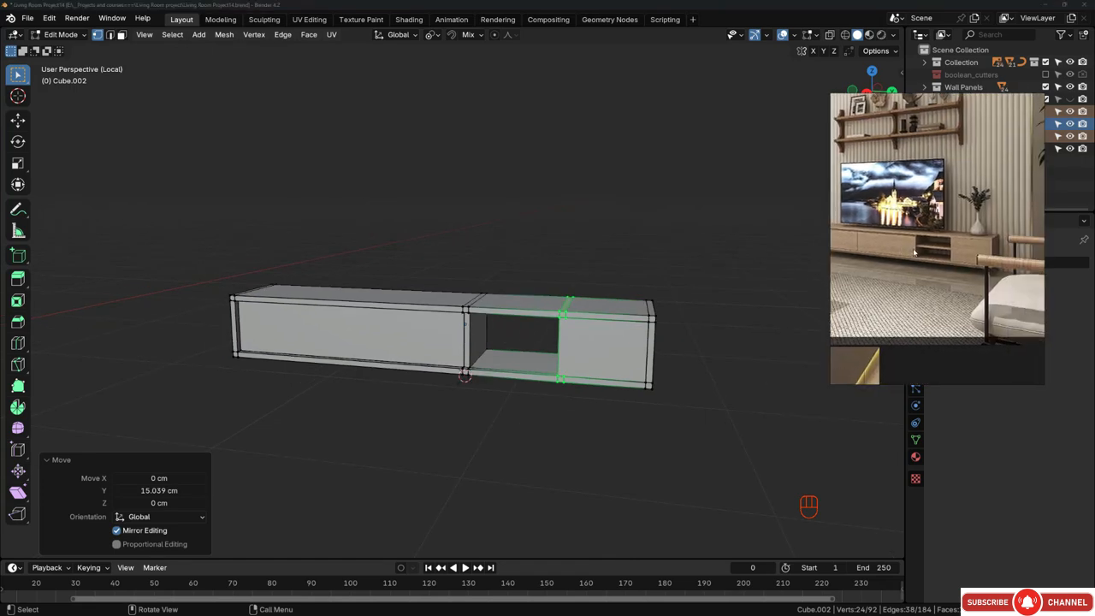
{"action": "scroll", "coordinate": [476, 335], "scroll_direction": "up", "scroll_amount": 1}
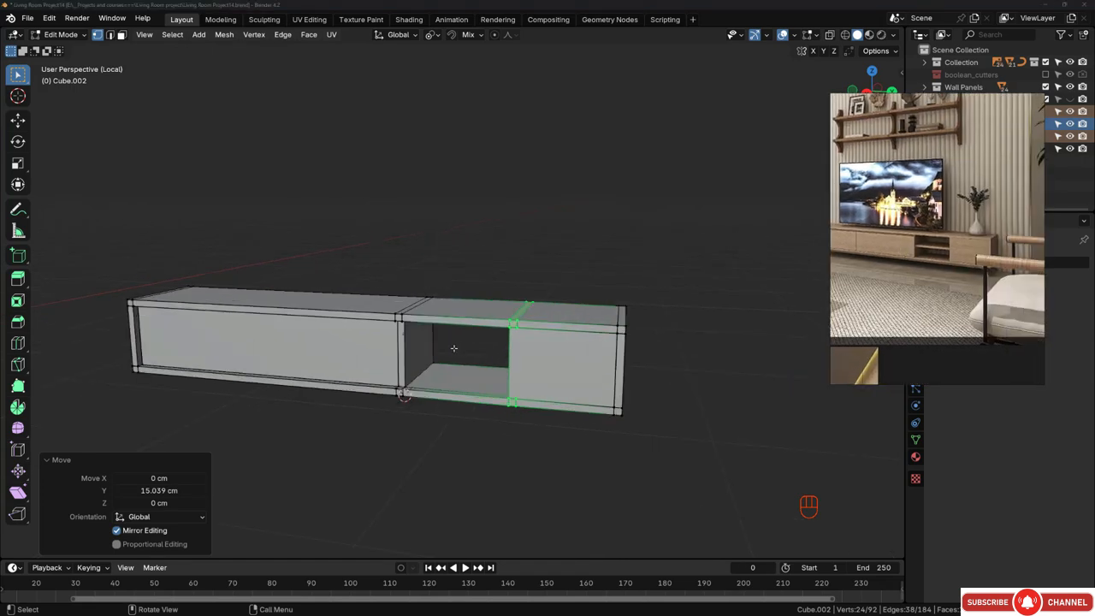
{"action": "middle_click_drag", "start_coordinate": [311, 350], "coordinate": [467, 317]}
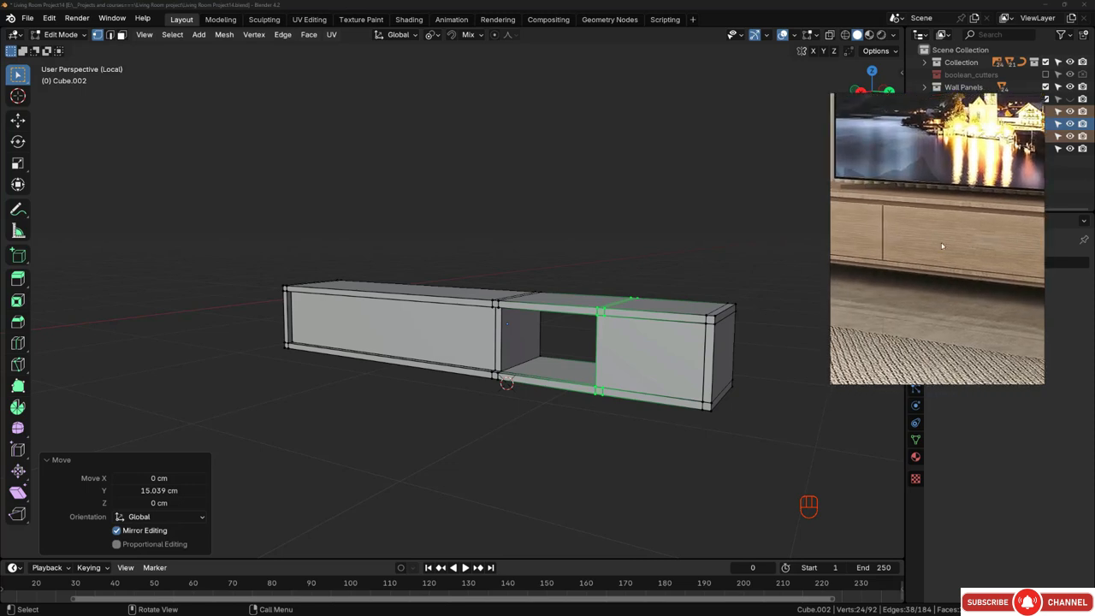
{"action": "middle_click_drag", "start_coordinate": [431, 322], "coordinate": [513, 329]}
{"action": "key", "text": "3"}
{"action": "left_click", "coordinate": [449, 327]}
{"action": "scroll", "coordinate": [462, 325], "scroll_direction": "down", "scroll_amount": 3}
{"action": "key", "text": "shift+d"}
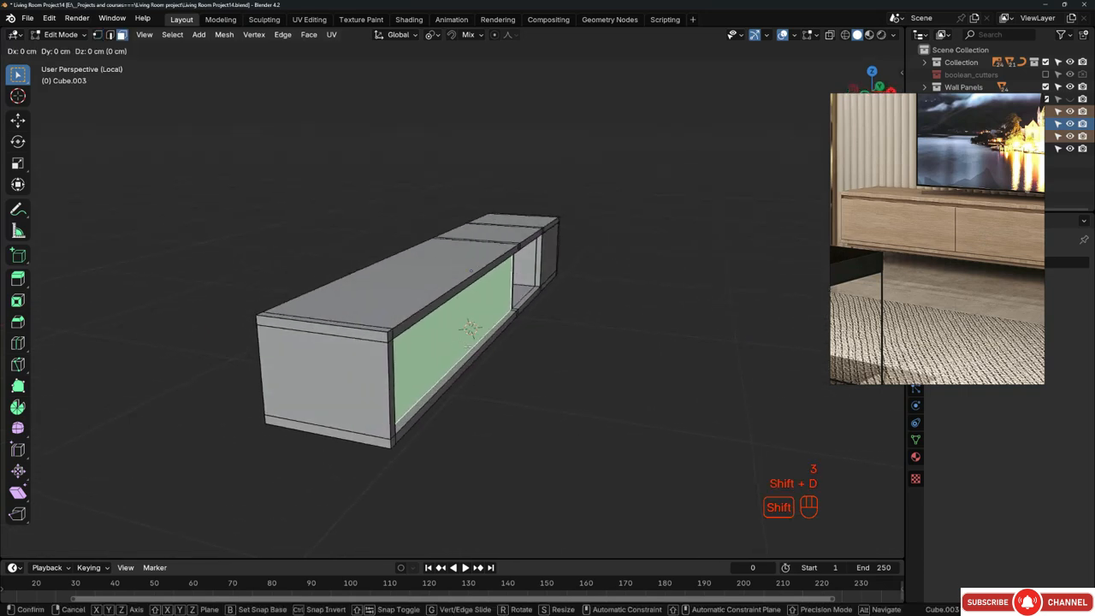
{"action": "key", "text": "x"}
{"action": "left_click", "coordinate": [543, 357]}
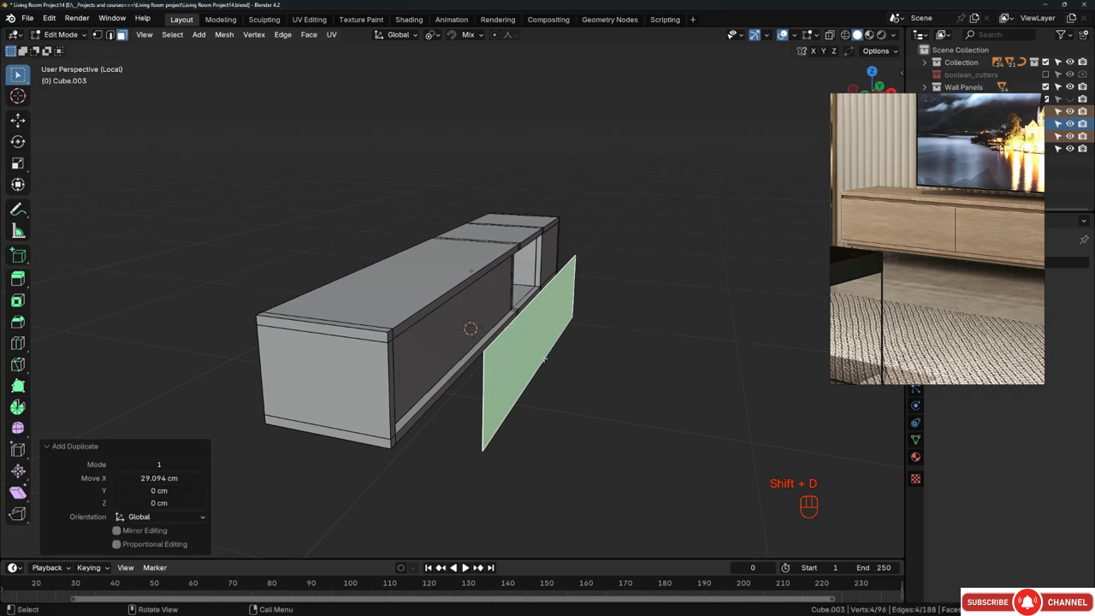
Step: Separate the duplicated face into its own object
{"action": "middle_click_drag", "start_coordinate": [543, 357], "coordinate": [559, 297]}
{"action": "key", "text": "p"}
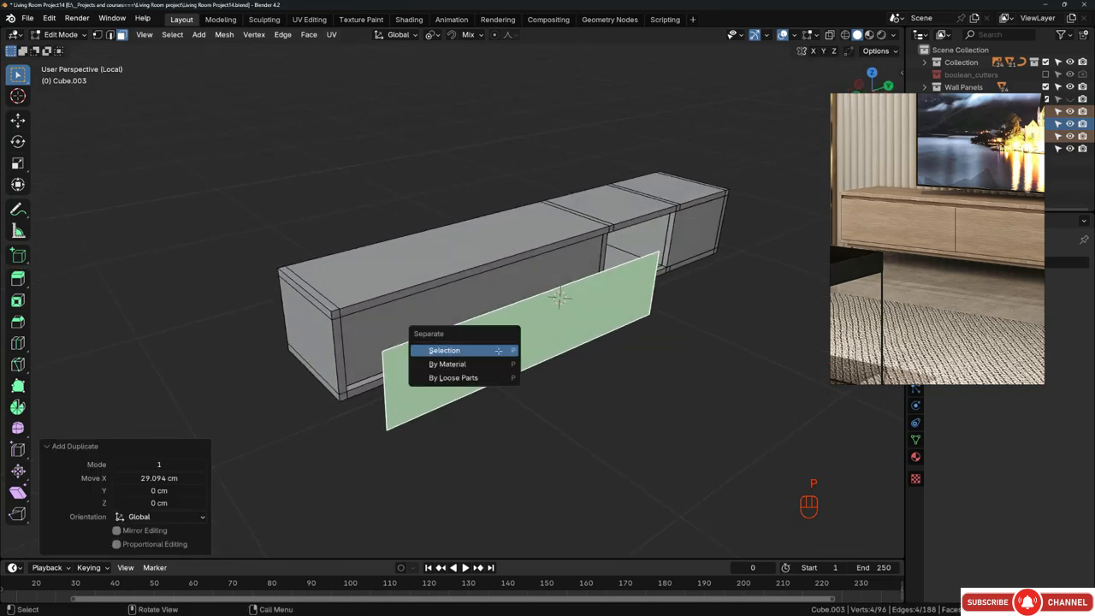
{"action": "left_click", "coordinate": [497, 351]}
{"action": "middle_click_drag", "start_coordinate": [546, 345], "coordinate": [504, 317]}
{"action": "key", "text": "Tab"}
Step: Add one centred vertical loop cut to the separated front face
{"action": "left_click", "coordinate": [553, 318]}
{"action": "key", "text": "Tab"}
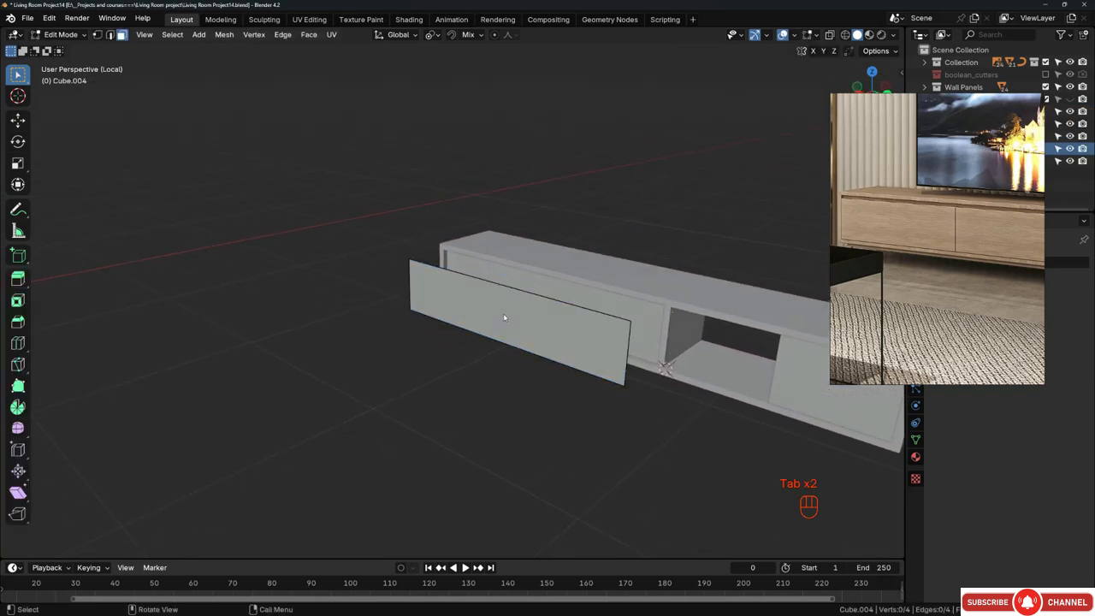
{"action": "key", "text": "ctrl+r"}
{"action": "right_click", "coordinate": [514, 297]}
{"action": "key", "text": "ctrl+r"}
{"action": "left_click", "coordinate": [503, 299]}
{"action": "right_click", "coordinate": [503, 299]}
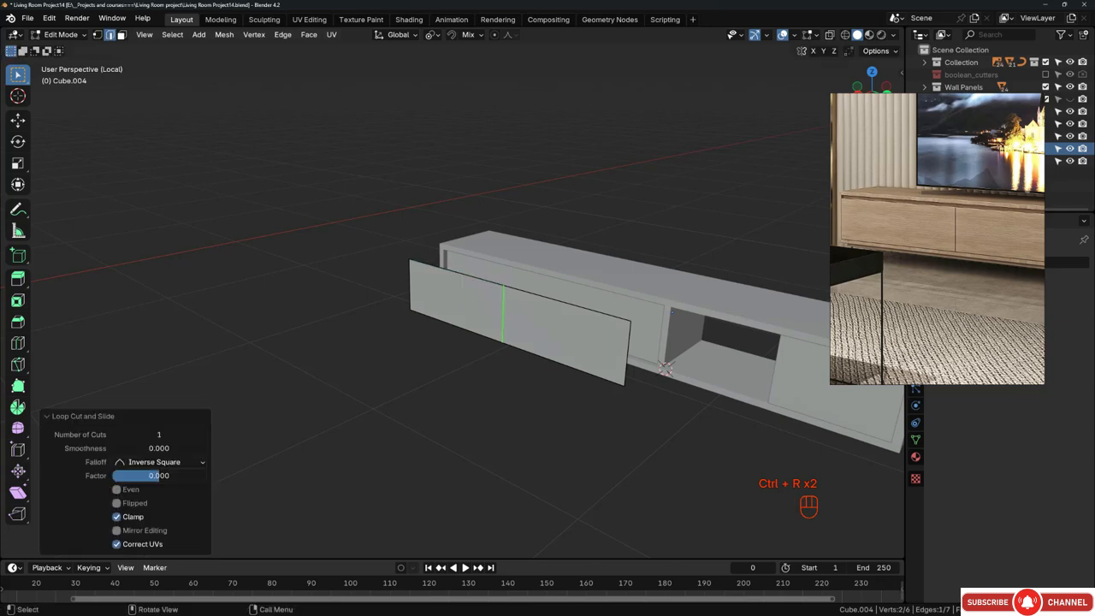
Step: Bevel the centre edge into a narrow strip and delete the strip's face to split the panel into two doors
{"action": "scroll", "coordinate": [530, 306], "scroll_direction": "up", "scroll_amount": 2}
{"action": "mouse_move", "coordinate": [496, 310]}
{"action": "middle_mouse_down"}
{"action": "mouse_move", "coordinate": [517, 289]}
{"action": "mouse_move", "coordinate": [509, 308]}
{"action": "middle_mouse_up"}
{"action": "scroll", "coordinate": [508, 289], "scroll_direction": "up", "scroll_amount": 6}
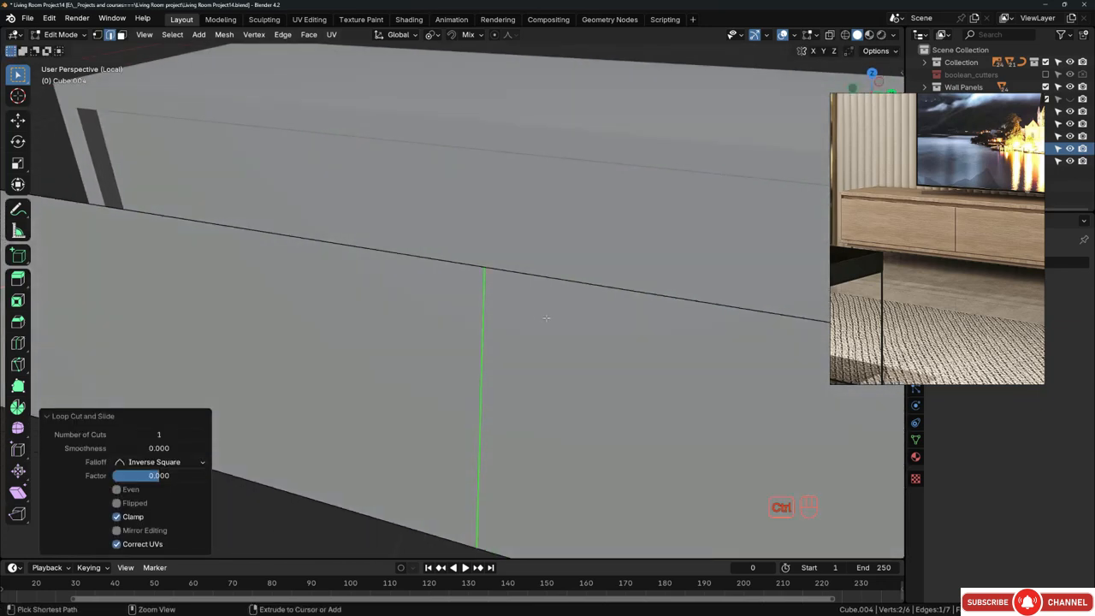
{"action": "key", "text": "ctrl+b"}
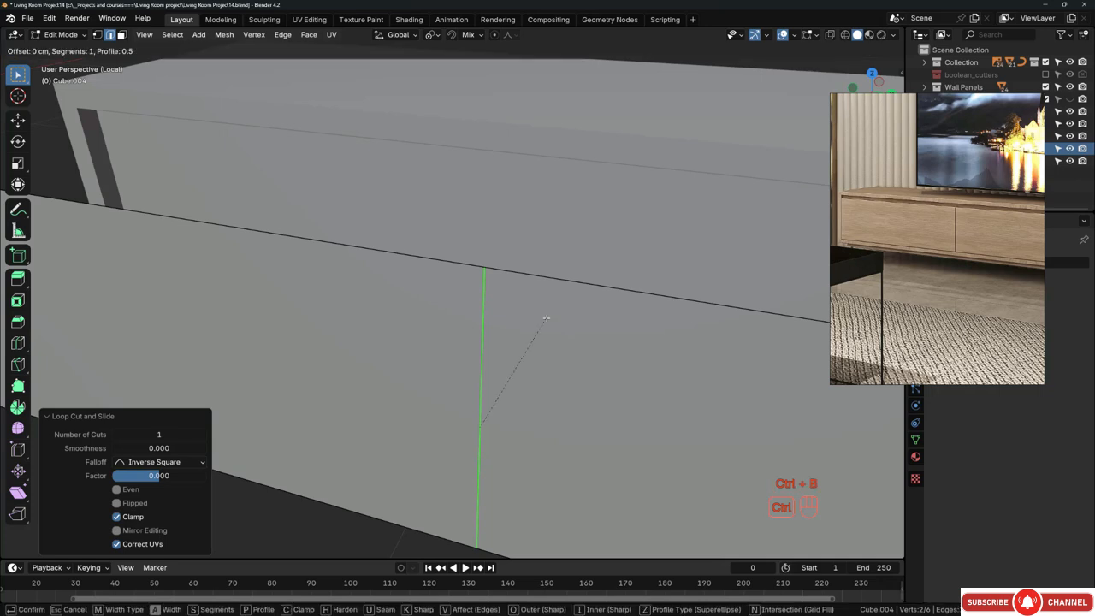
{"action": "left_click", "coordinate": [597, 333]}
{"action": "key", "text": "x"}
{"action": "left_click", "coordinate": [590, 332]}
{"action": "scroll", "coordinate": [589, 332], "scroll_direction": "down", "scroll_amount": 8}
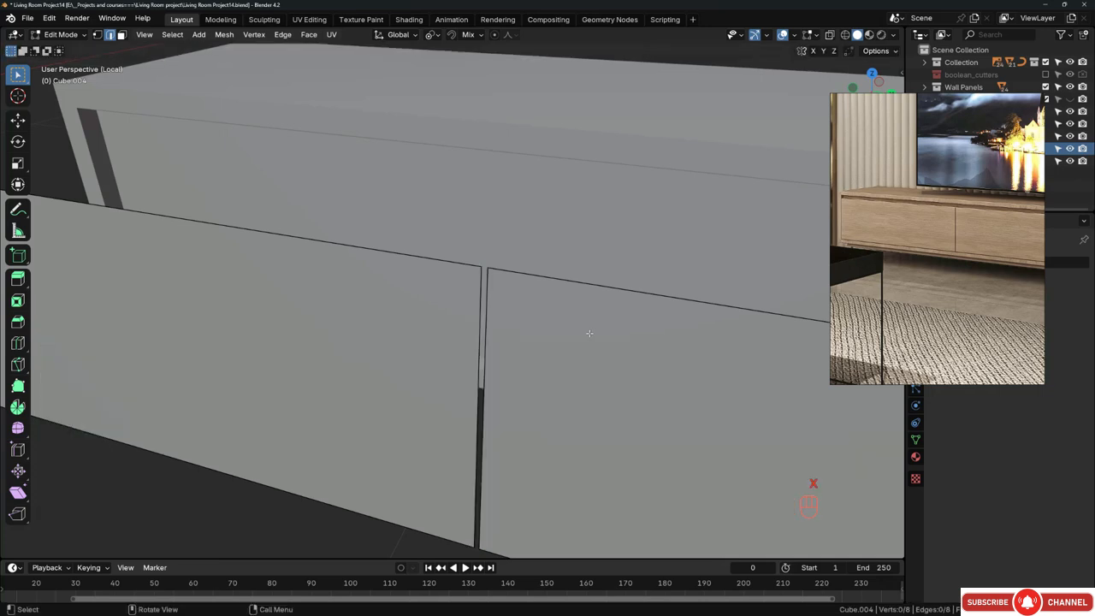
{"action": "scroll", "coordinate": [422, 274], "scroll_direction": "down", "scroll_amount": 3}
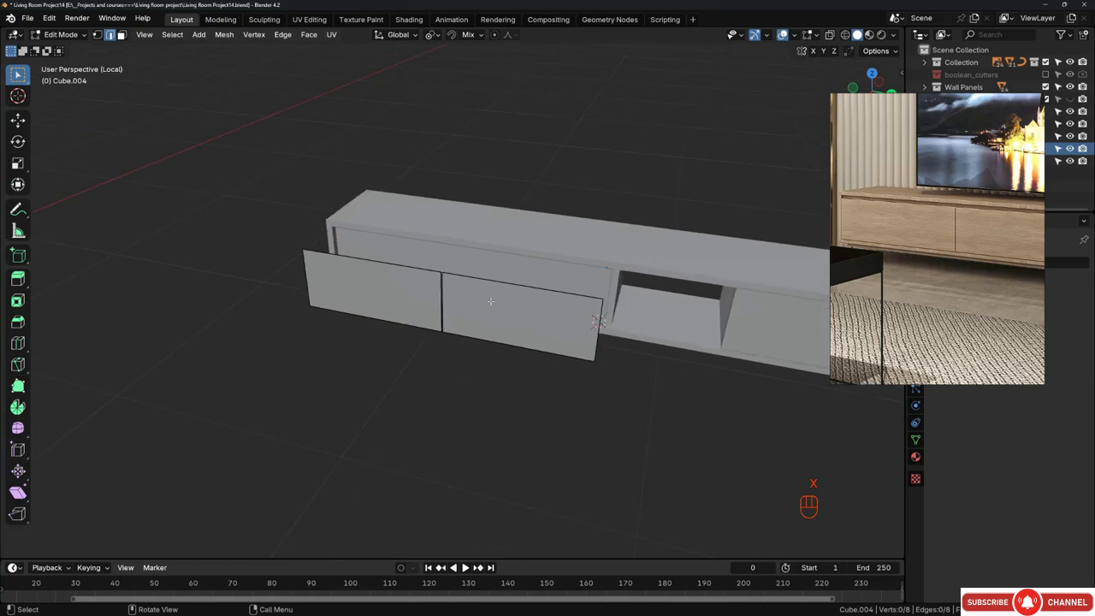
Step: Move both separated door faces about 26.6 cm back along X into the cabinet's front opening
{"action": "left_click", "coordinate": [379, 292]}
{"action": "key", "text": "a"}
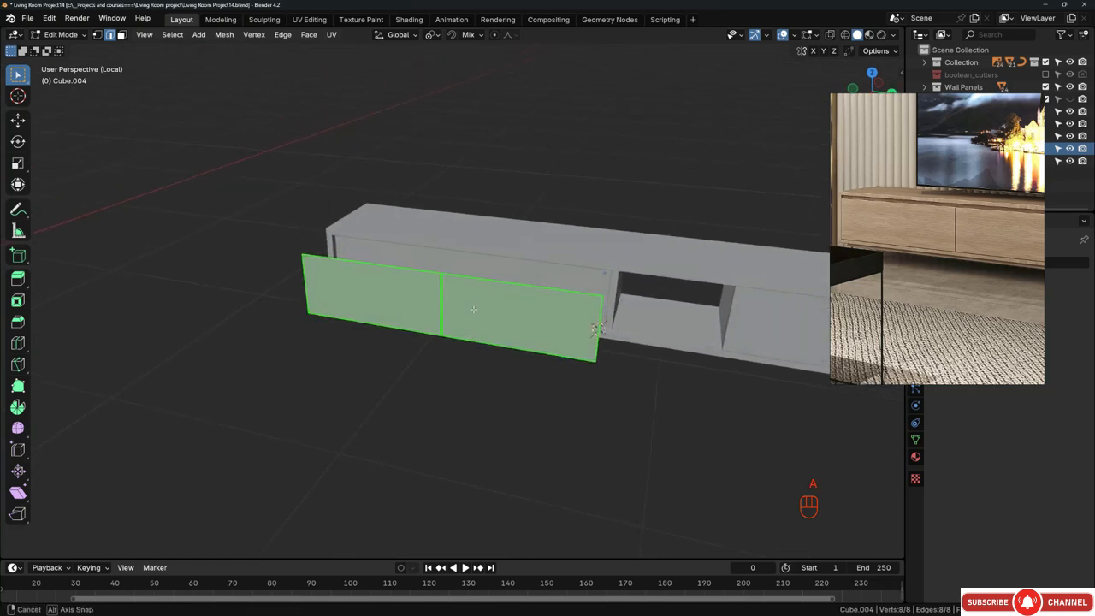
{"action": "middle_click_drag", "start_coordinate": [379, 292], "coordinate": [470, 351]}
{"action": "key", "text": "g"}
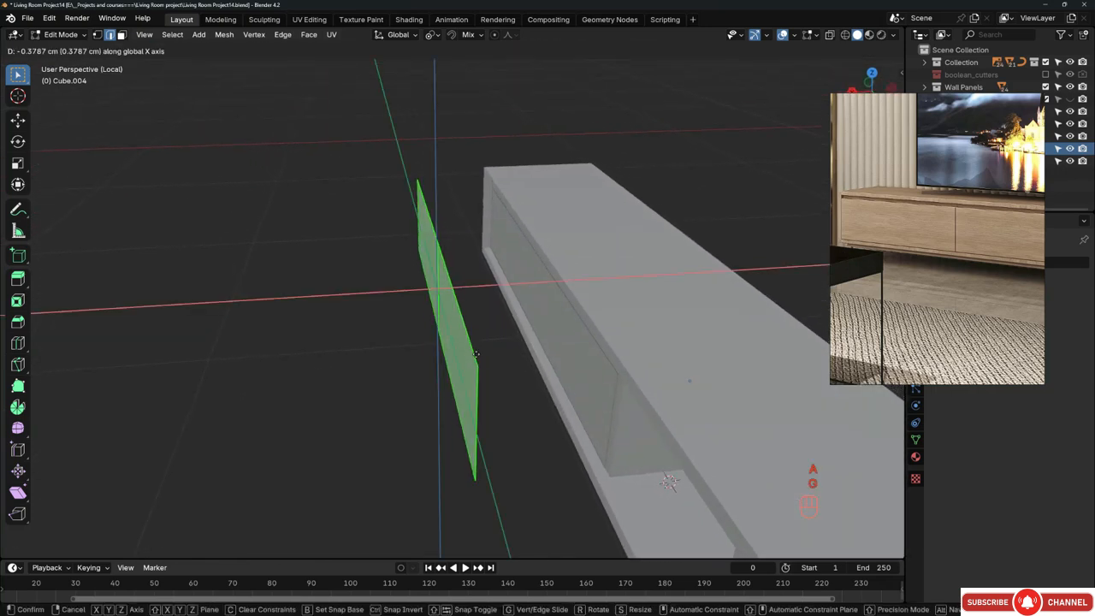
{"action": "key", "text": "x"}
{"action": "left_click", "coordinate": [532, 361]}
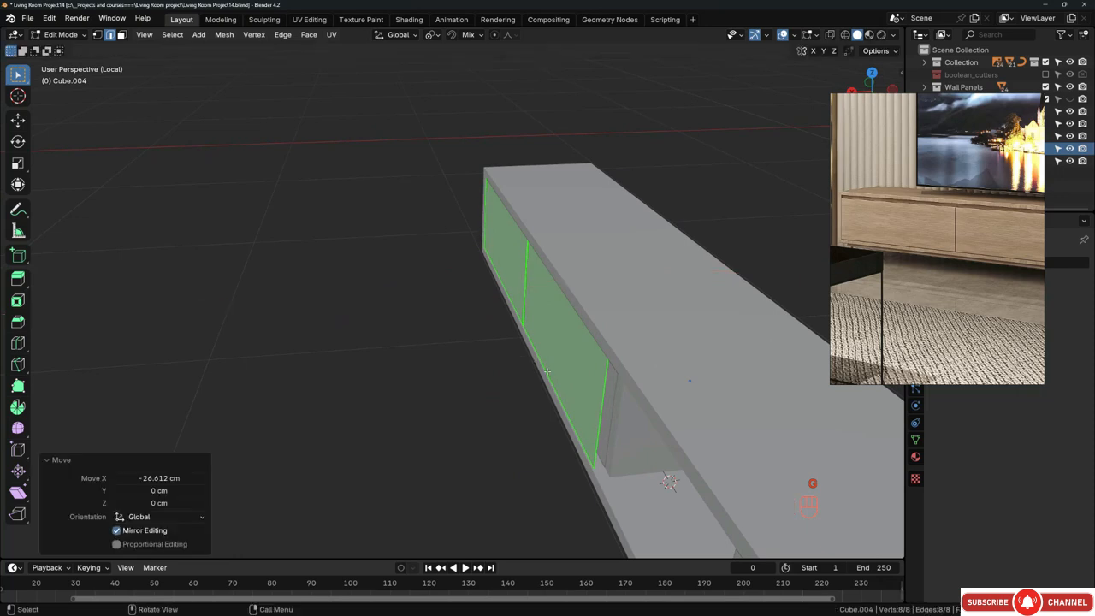
Step: Extrude the two door faces about 2.5 cm along their normals for thickness and recalculate all their normals outward
{"action": "scroll", "coordinate": [547, 352], "scroll_direction": "up", "scroll_amount": 4}
{"action": "key", "text": "e"}
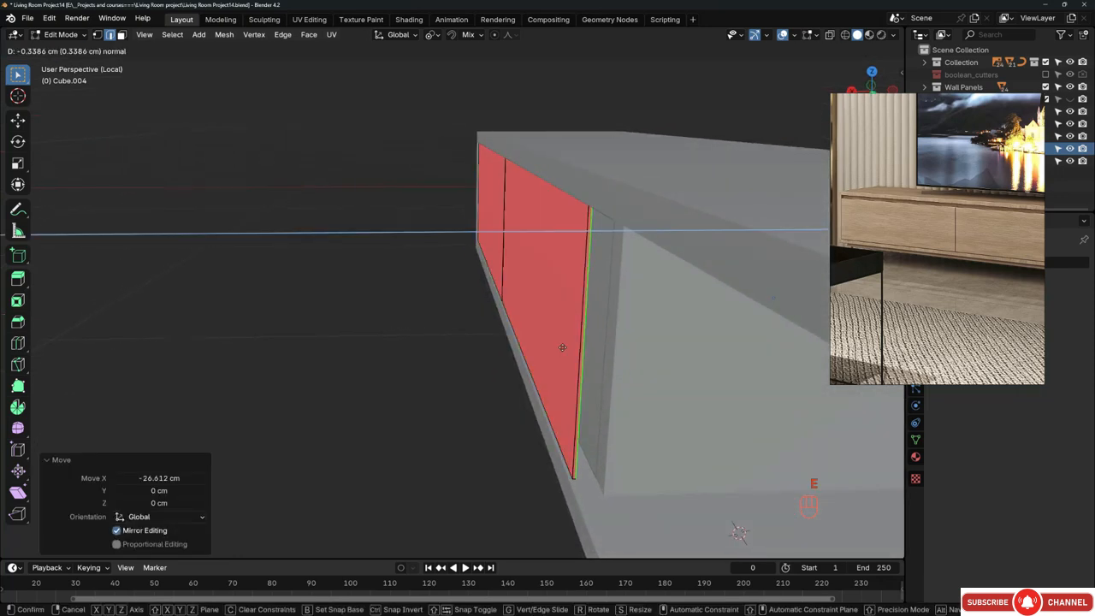
{"action": "left_click", "coordinate": [638, 347]}
{"action": "middle_click_drag", "start_coordinate": [638, 347], "coordinate": [575, 344]}
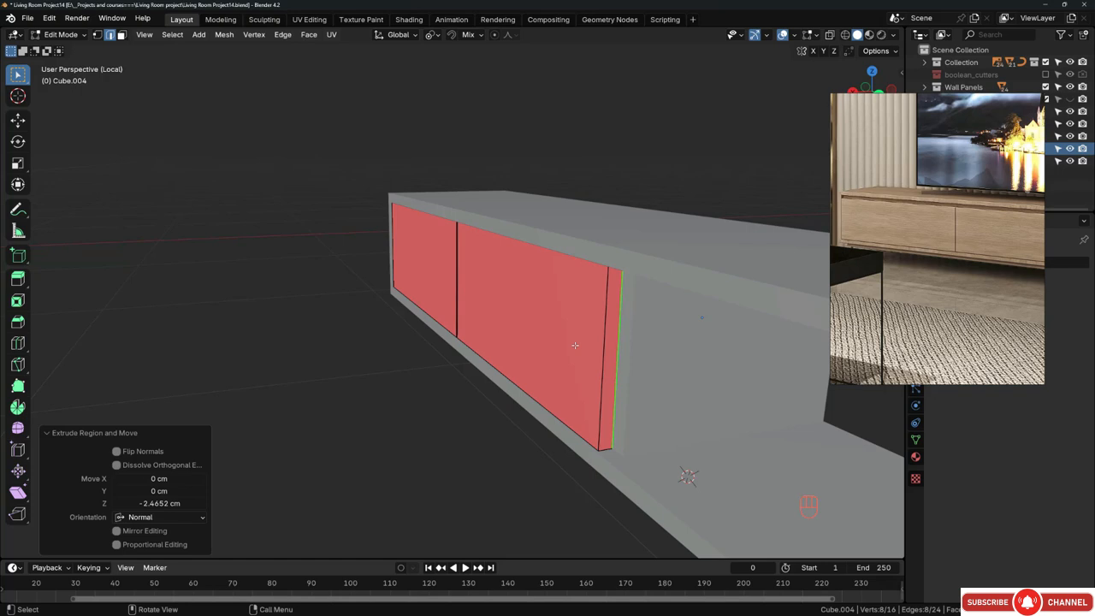
{"action": "key", "text": "a"}
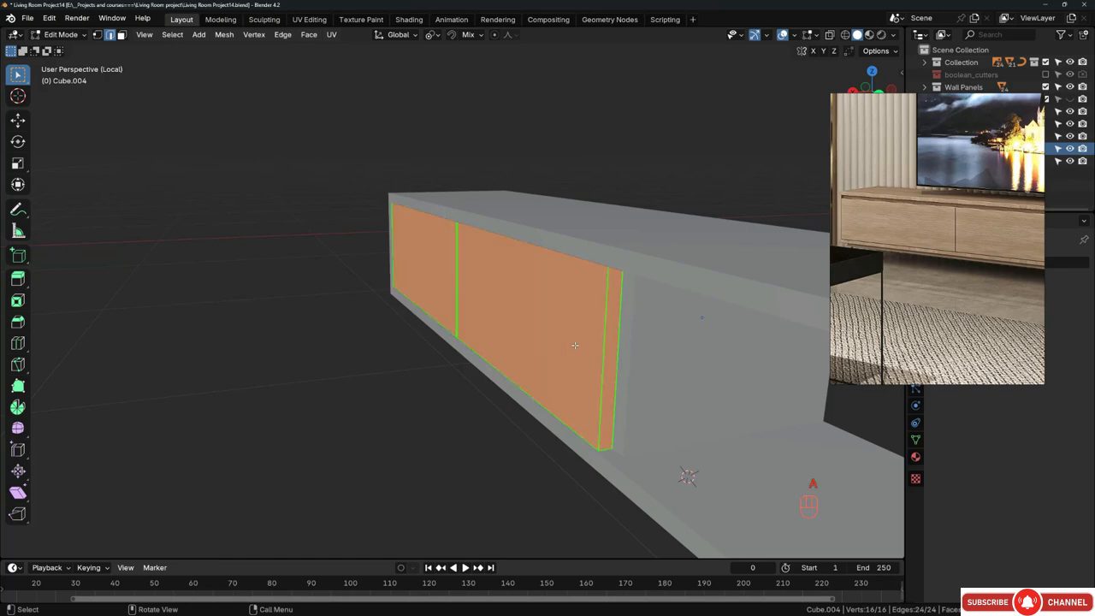
{"action": "key", "text": "shift+n"}
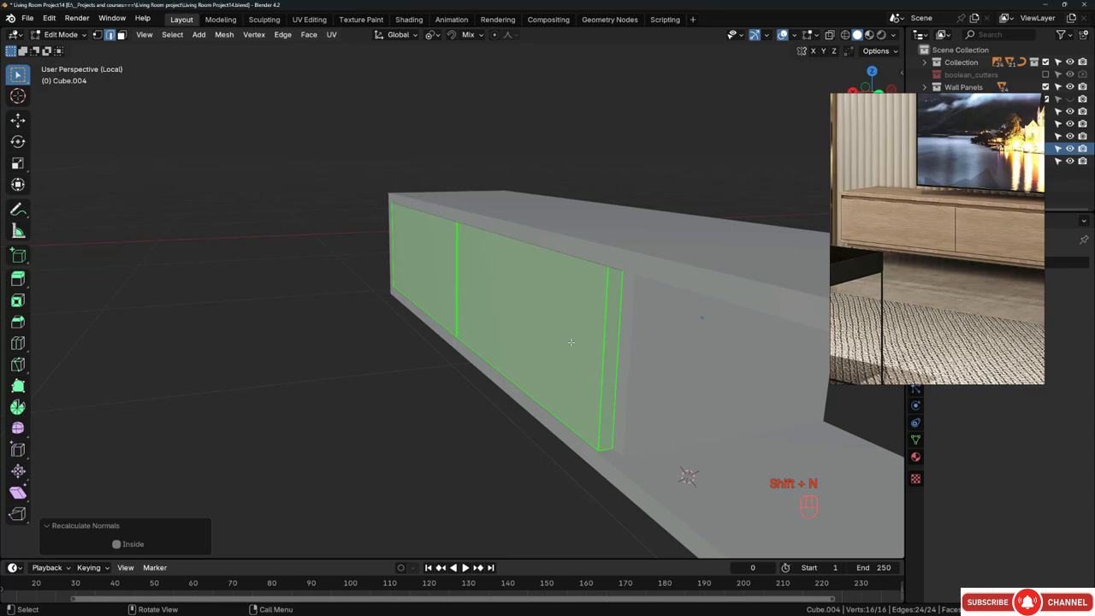
Step: Select all top vertices of both doors and lower them about 2.3 cm along Z to leave a gap beneath the cabinet top
{"action": "middle_click_drag", "start_coordinate": [571, 325], "coordinate": [499, 303]}
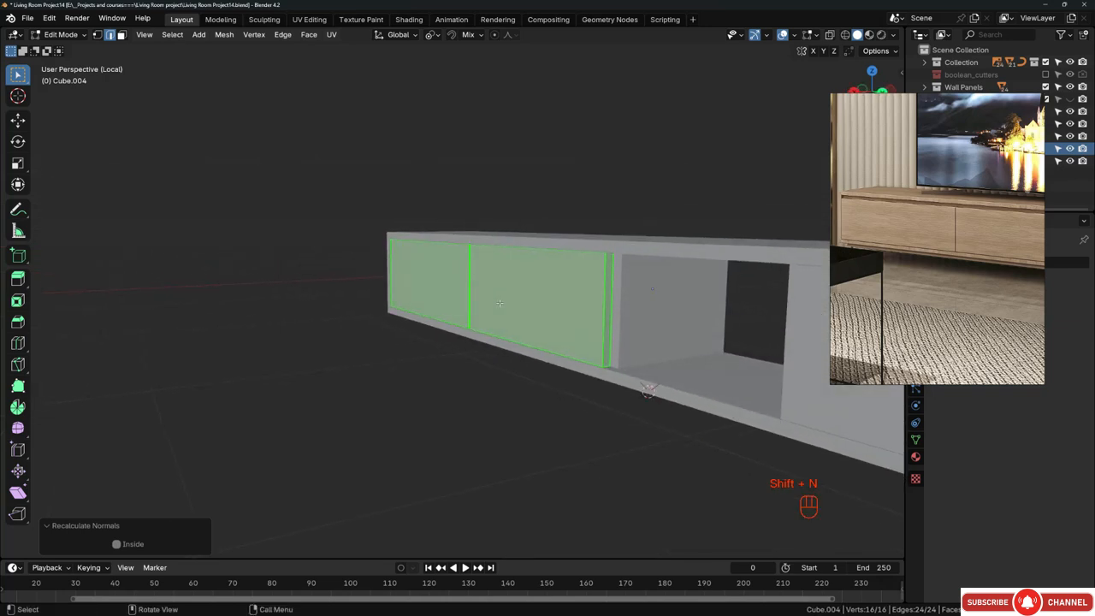
{"action": "key", "text": "1"}
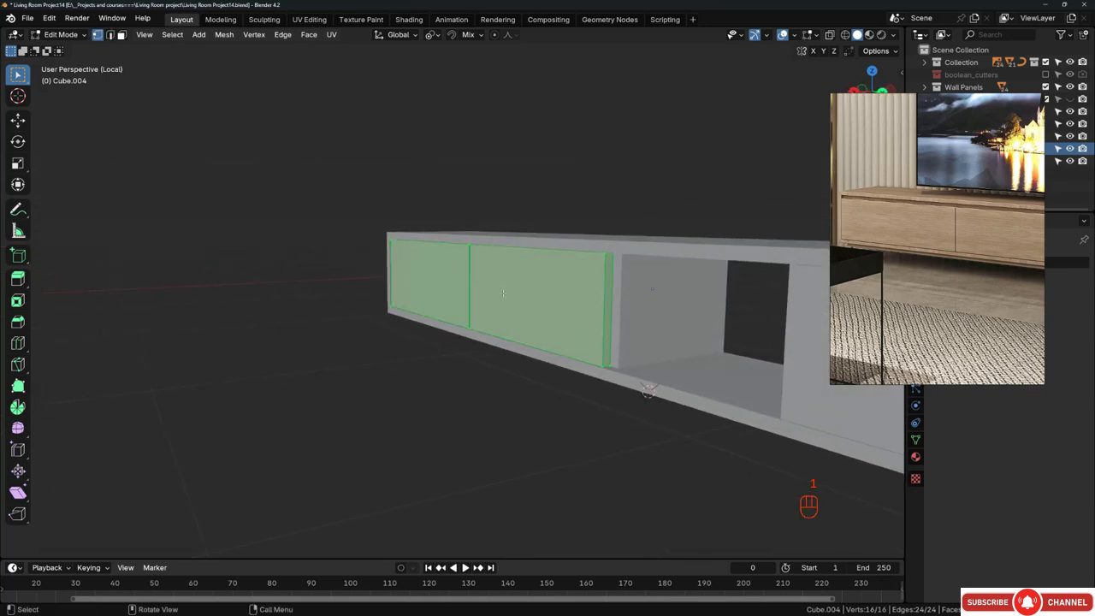
{"action": "key", "text": "z"}
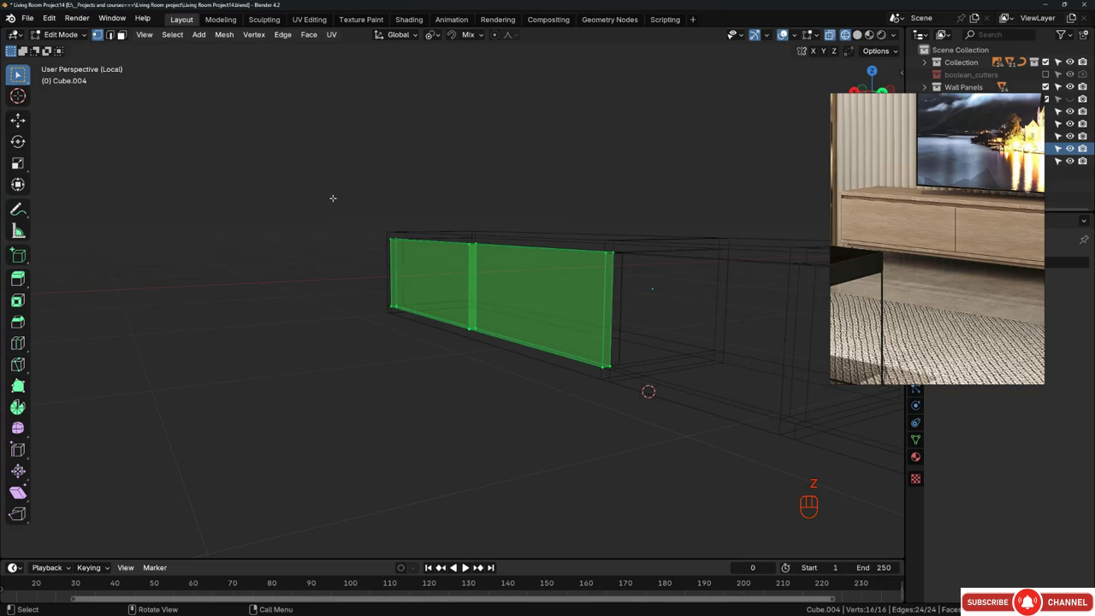
{"action": "left_click_drag", "start_coordinate": [332, 197], "coordinate": [686, 258]}
{"action": "key", "text": "z"}
{"action": "scroll", "coordinate": [562, 283], "scroll_direction": "up", "scroll_amount": 3}
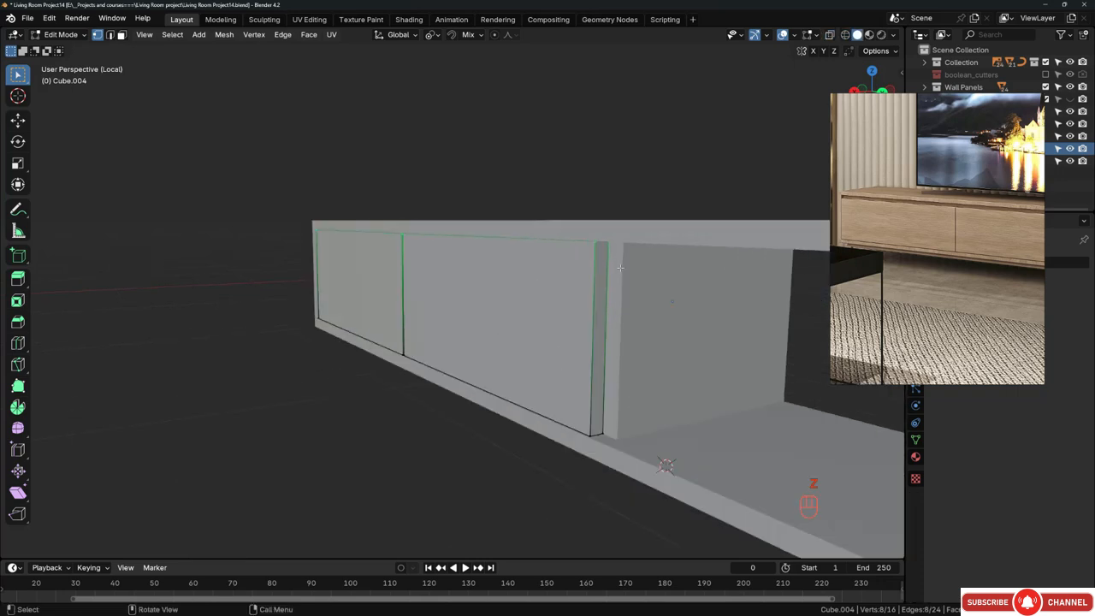
{"action": "middle_click_drag", "start_coordinate": [562, 283], "coordinate": [591, 247]}
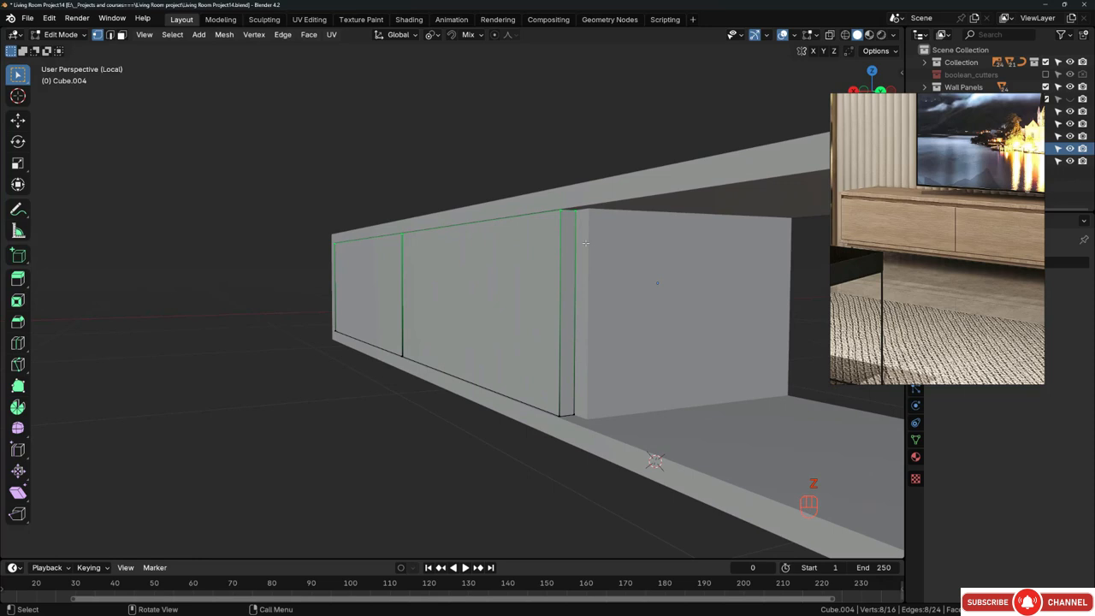
{"action": "key", "text": "g"}
{"action": "key", "text": "z"}
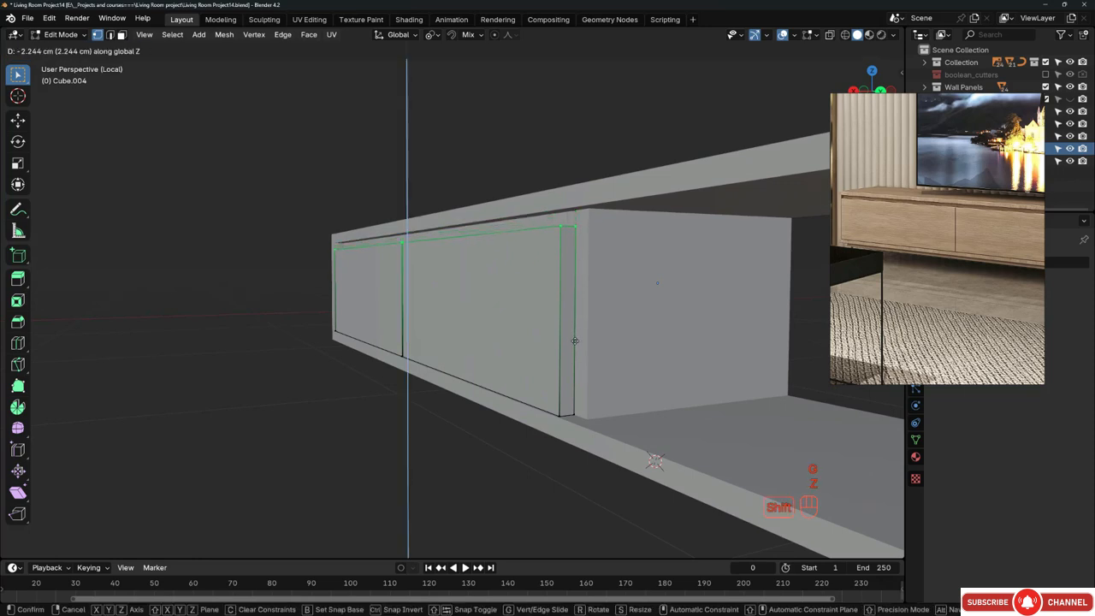
{"action": "left_click", "coordinate": [574, 342]}
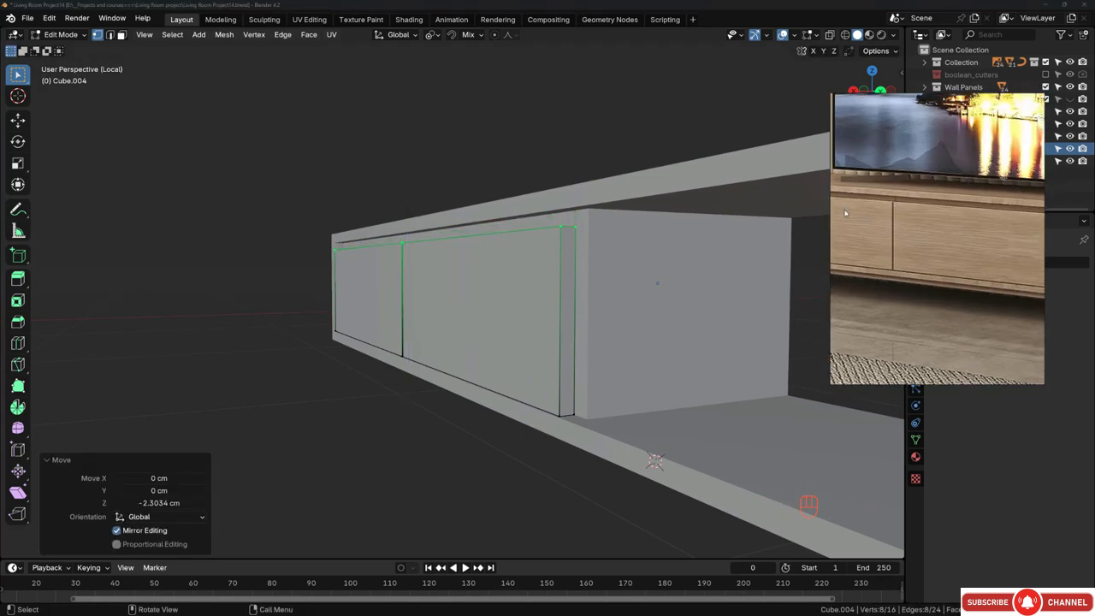
Step: Lower the doors' top vertices about another 0.5 cm along Z and clear the selection
{"action": "middle_click_drag", "start_coordinate": [552, 237], "coordinate": [538, 237]}
{"action": "key", "text": "g"}
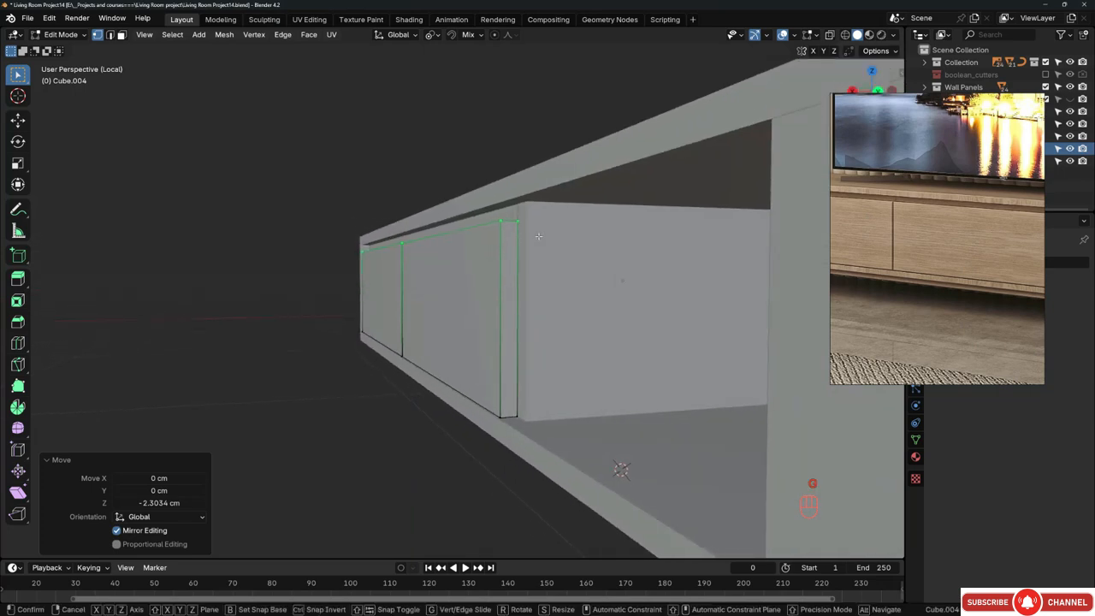
{"action": "key", "text": "z"}
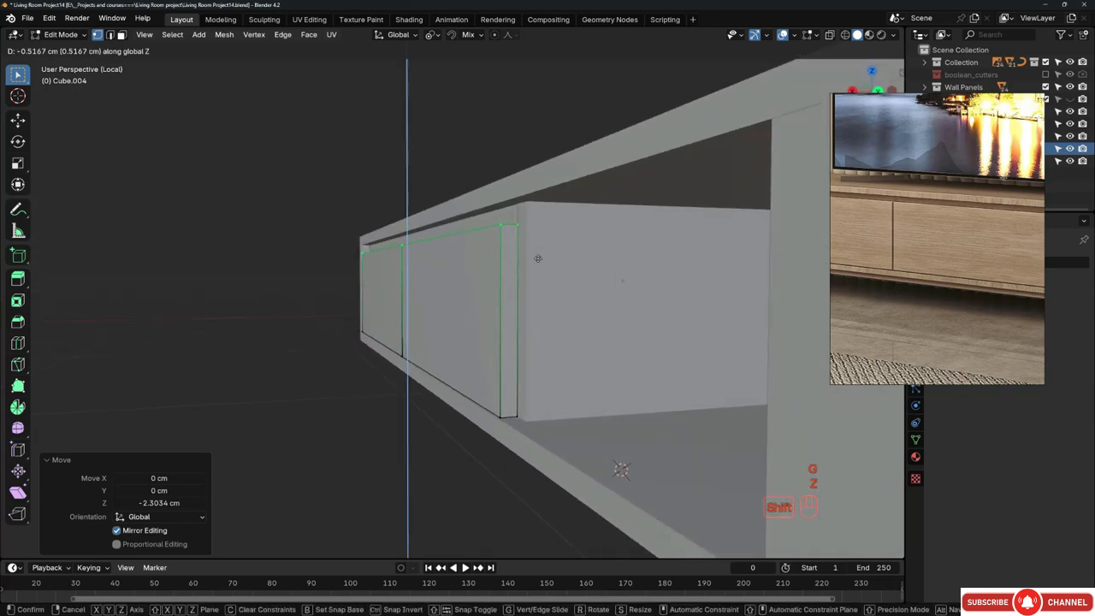
{"action": "left_click", "coordinate": [538, 260]}
{"action": "scroll", "coordinate": [538, 260], "scroll_direction": "down", "scroll_amount": 3}
{"action": "middle_click_drag", "start_coordinate": [410, 265], "coordinate": [461, 246]}
{"action": "scroll", "coordinate": [398, 312], "scroll_direction": "up", "scroll_amount": 1}
{"action": "left_click", "coordinate": [356, 343]}
Step: Examine the cabinet's front and the open shelf bay from several angles against the reference image
{"action": "scroll", "coordinate": [356, 343], "scroll_direction": "down", "scroll_amount": 3}
{"action": "scroll", "coordinate": [923, 249], "scroll_direction": "down", "scroll_amount": 5}
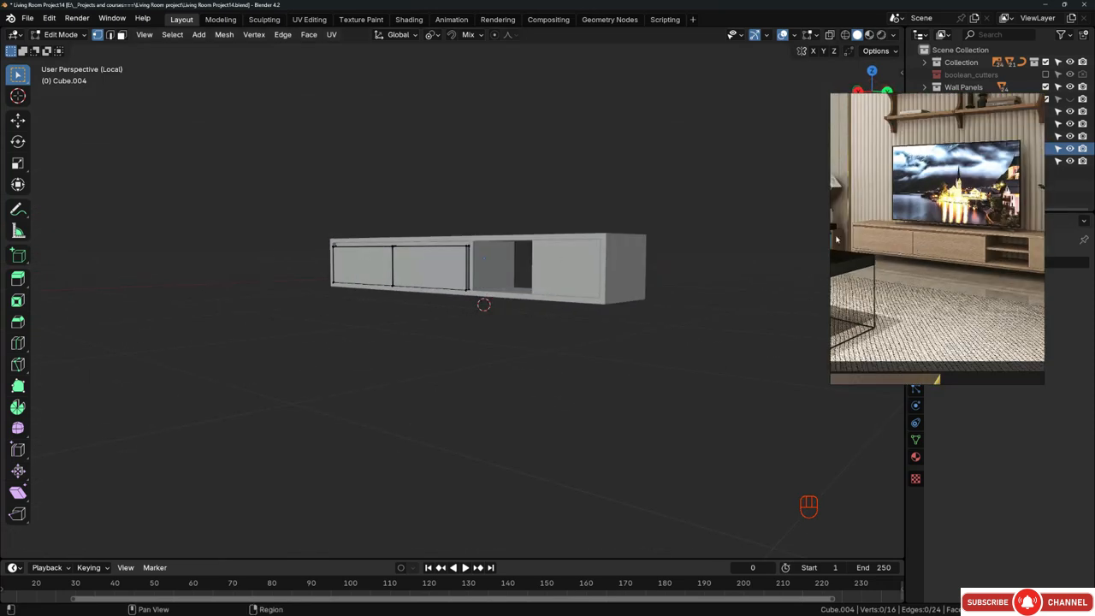
{"action": "middle_click_drag", "start_coordinate": [549, 265], "coordinate": [624, 273]}
{"action": "scroll", "coordinate": [939, 265], "scroll_direction": "down", "scroll_amount": 2}
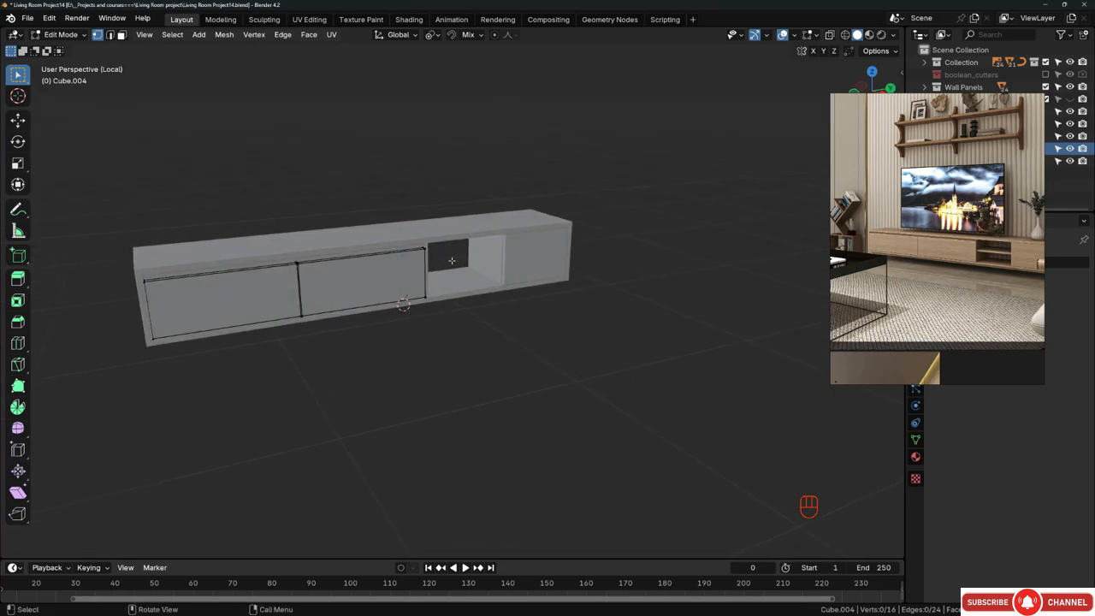
{"action": "scroll", "coordinate": [464, 245], "scroll_direction": "up", "scroll_amount": 2}
{"action": "middle_click_drag", "start_coordinate": [464, 246], "coordinate": [370, 249]}
{"action": "scroll", "coordinate": [438, 272], "scroll_direction": "up", "scroll_amount": 4}
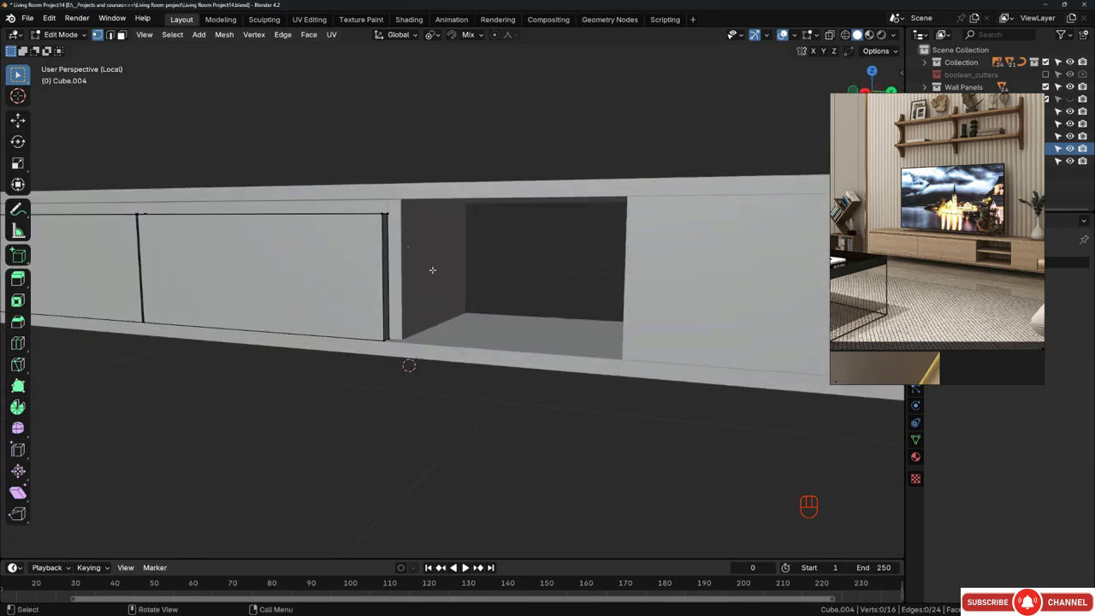
{"action": "middle_click_drag", "start_coordinate": [481, 262], "coordinate": [606, 260]}
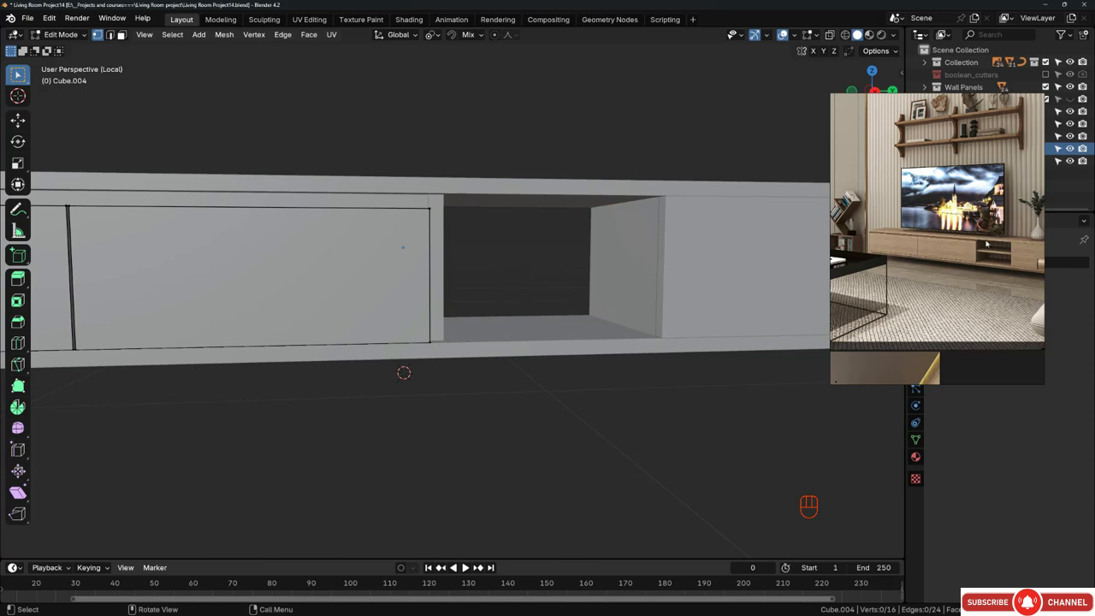
{"action": "middle_click_drag", "start_coordinate": [537, 271], "coordinate": [468, 268]}
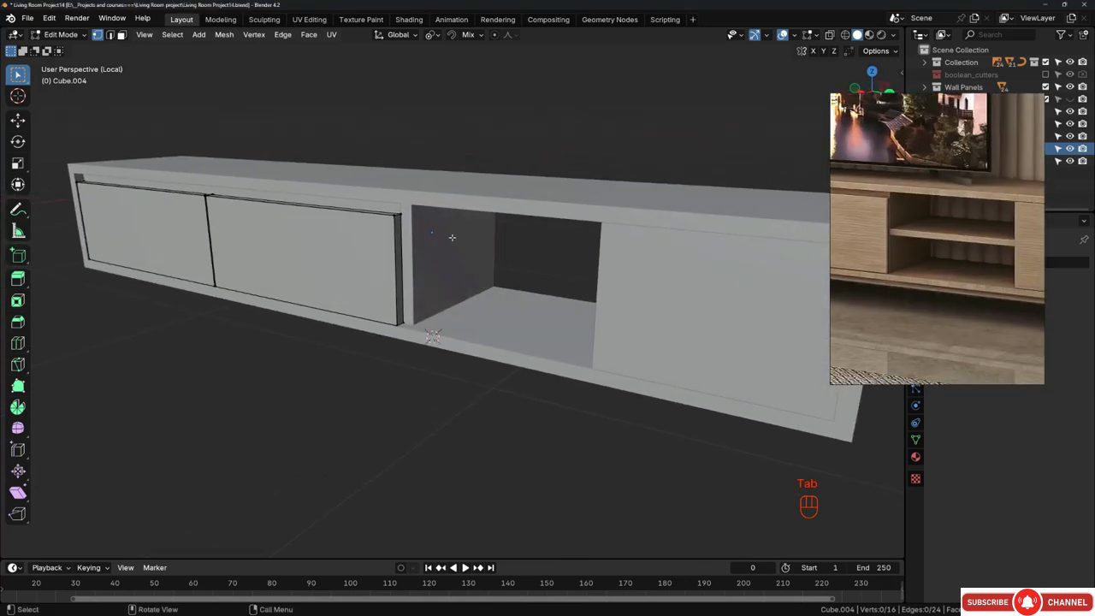
Step: Switch editing to the cabinet body and add one centred horizontal loop cut around the divider between the doors and the open bay
{"action": "key", "text": "Tab"}
{"action": "key", "text": "Tab"}
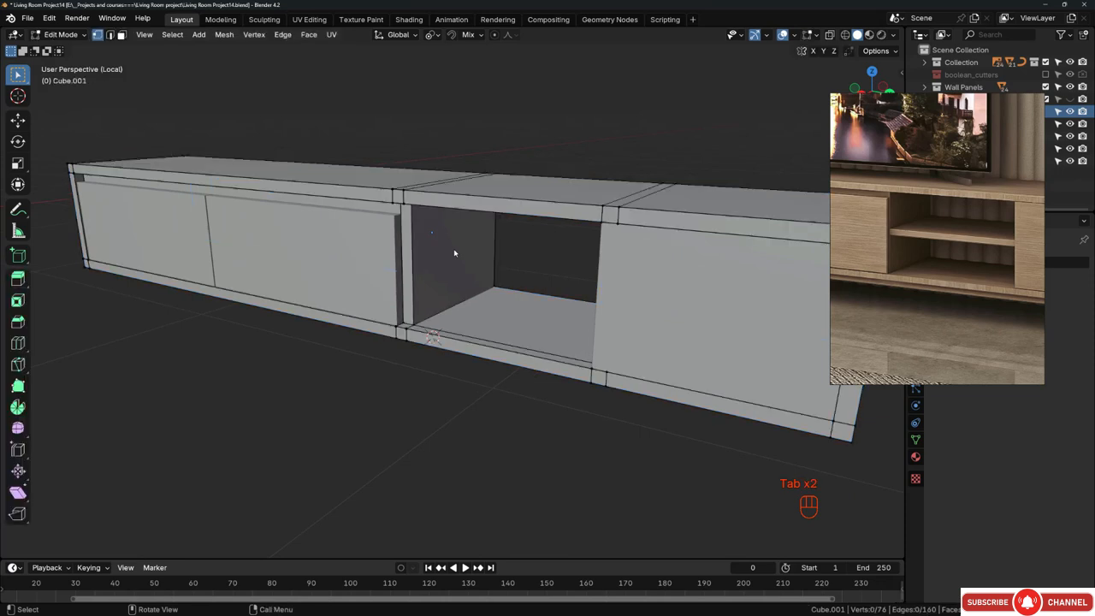
{"action": "middle_click_drag", "start_coordinate": [452, 252], "coordinate": [416, 246]}
{"action": "key", "text": "ctrl+r"}
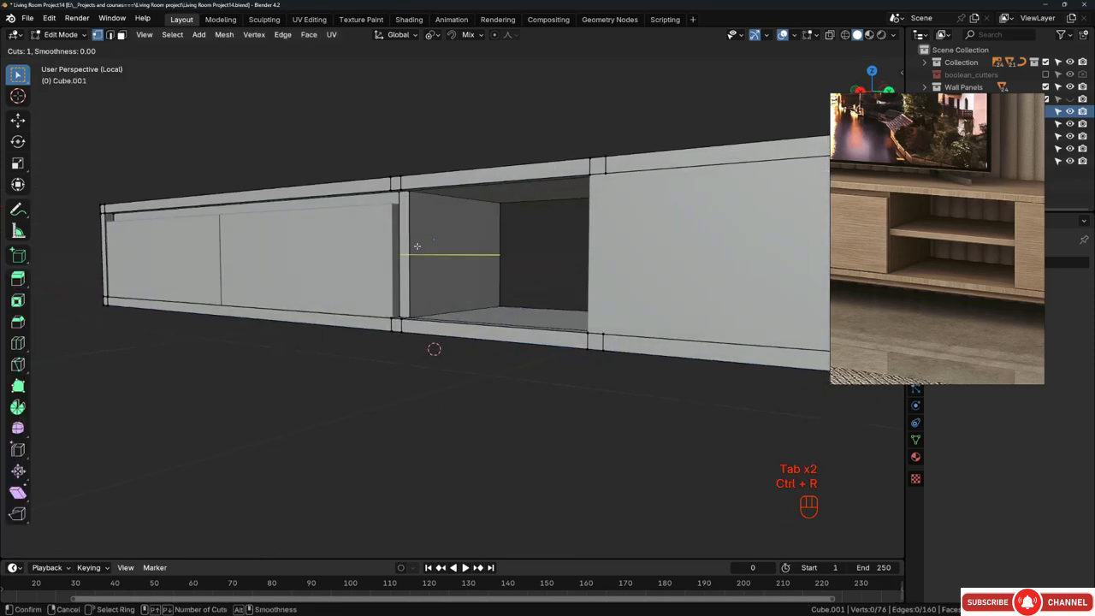
{"action": "left_click", "coordinate": [416, 247]}
{"action": "right_click", "coordinate": [419, 248]}
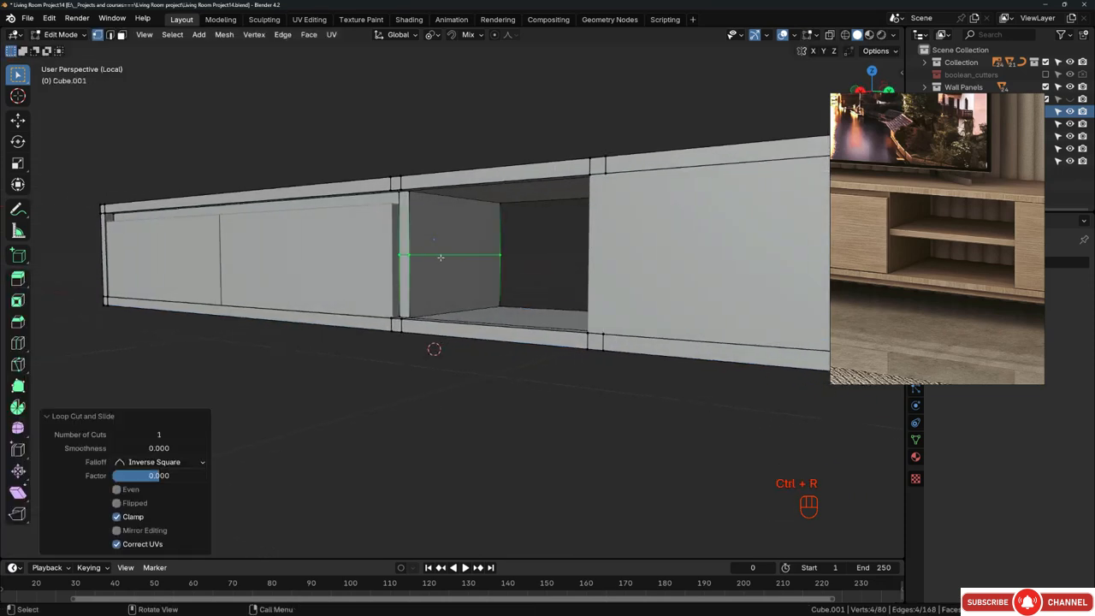
Step: Bevel the divider's new edge loop with an offset of about 1.3 cm to form a shelf-thick strip
{"action": "scroll", "coordinate": [520, 255], "scroll_direction": "up", "scroll_amount": 1}
{"action": "key", "text": "ctrl+b"}
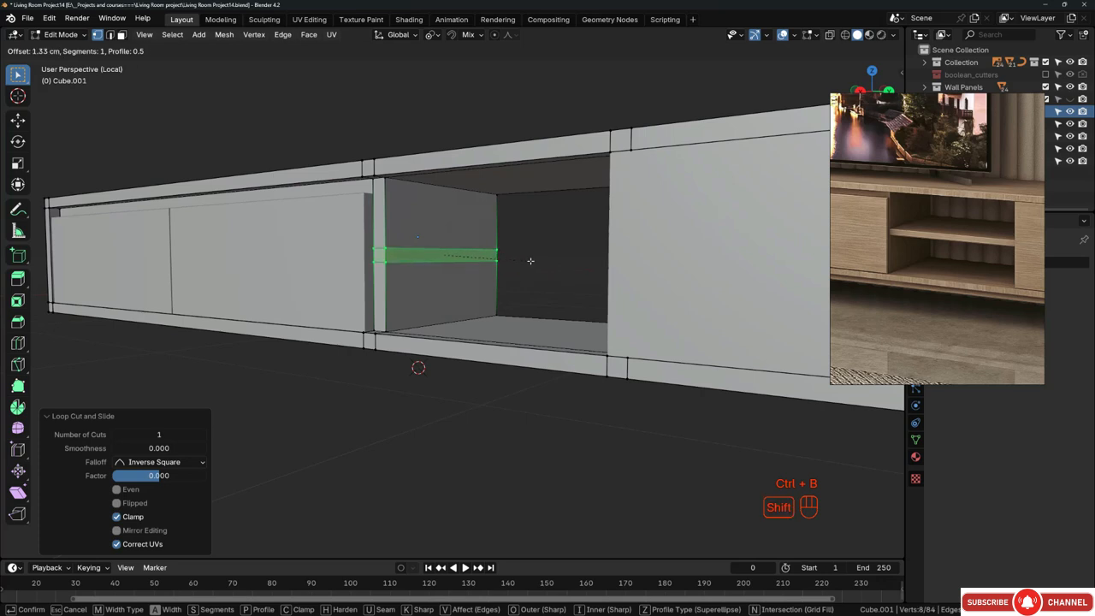
{"action": "left_click", "coordinate": [529, 261]}
Step: Duplicate the strip face on the divider's bay side in place and separate the copy into its own object
{"action": "middle_click_drag", "start_coordinate": [423, 265], "coordinate": [459, 265]}
{"action": "key", "text": "3"}
{"action": "left_click", "coordinate": [427, 264]}
{"action": "scroll", "coordinate": [459, 264], "scroll_direction": "up", "scroll_amount": 3}
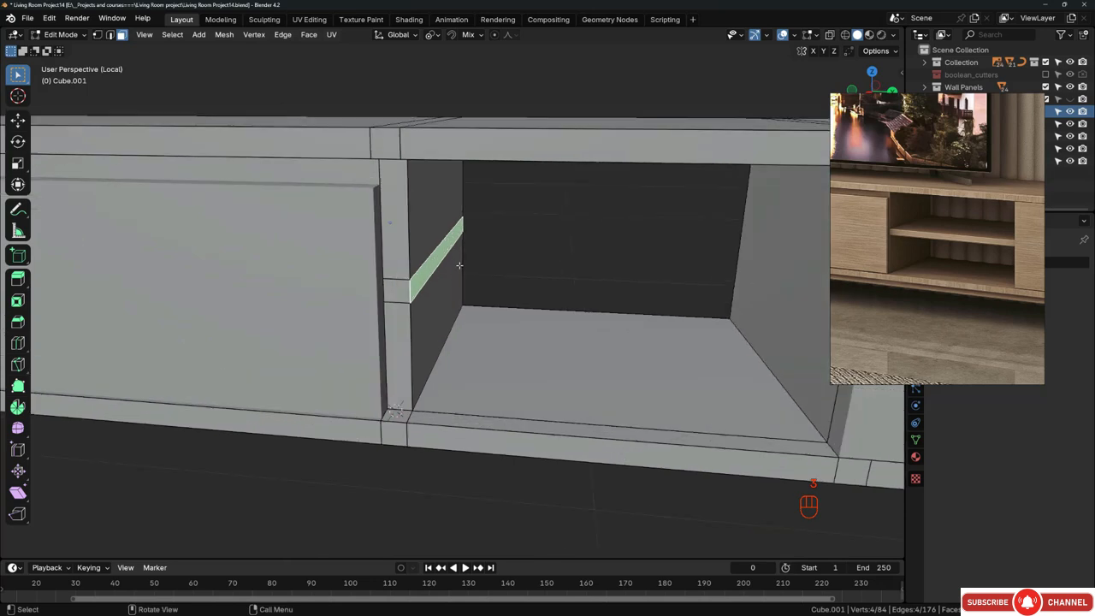
{"action": "key", "text": "shift+d"}
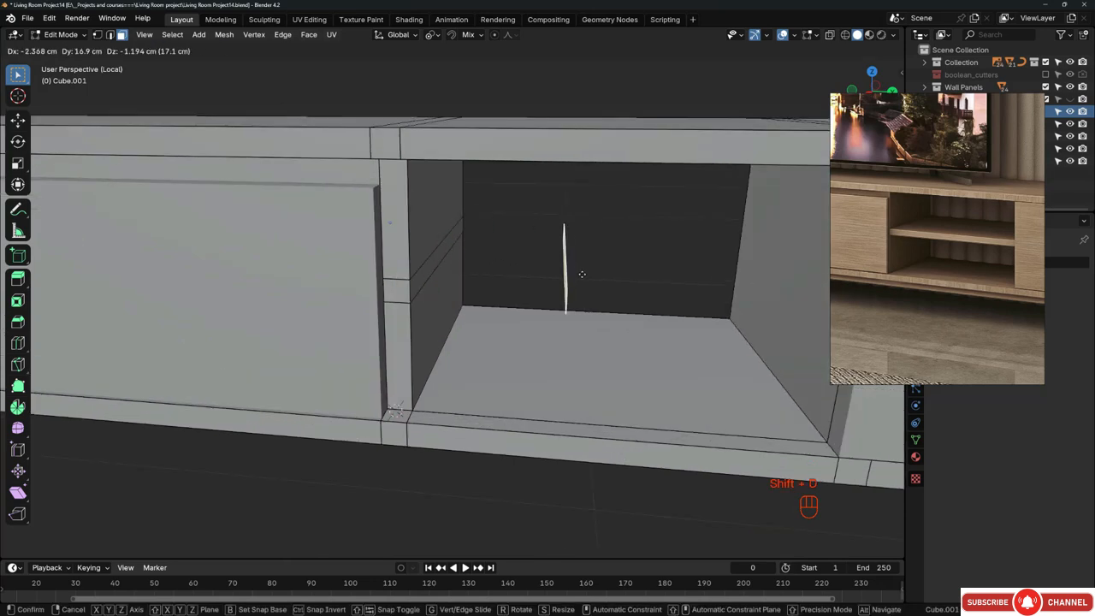
{"action": "right_click", "coordinate": [582, 274]}
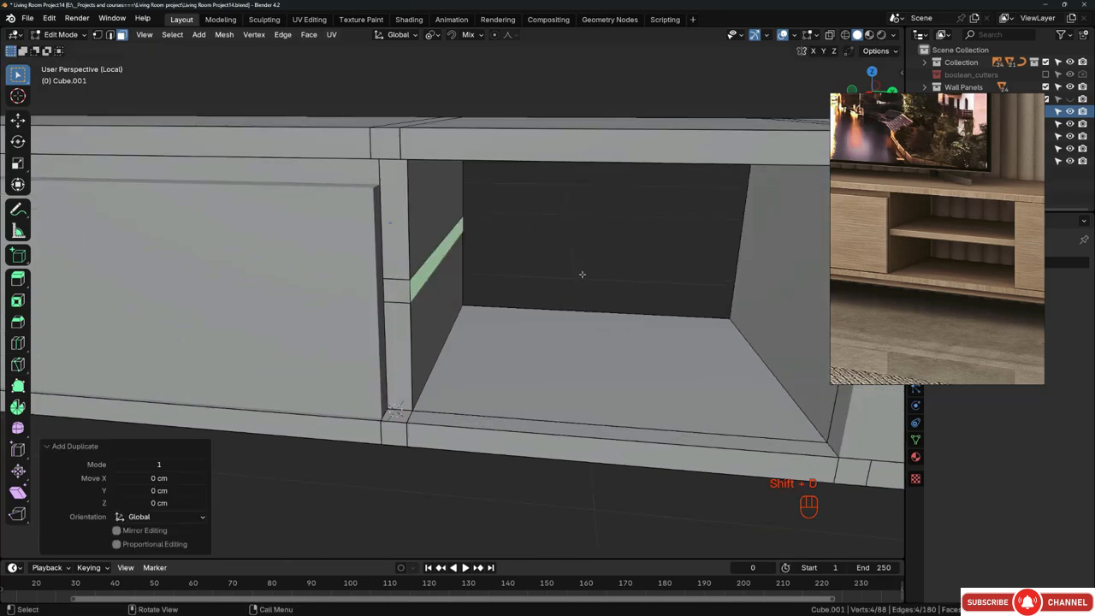
{"action": "key", "text": "p"}
{"action": "left_click", "coordinate": [417, 265]}
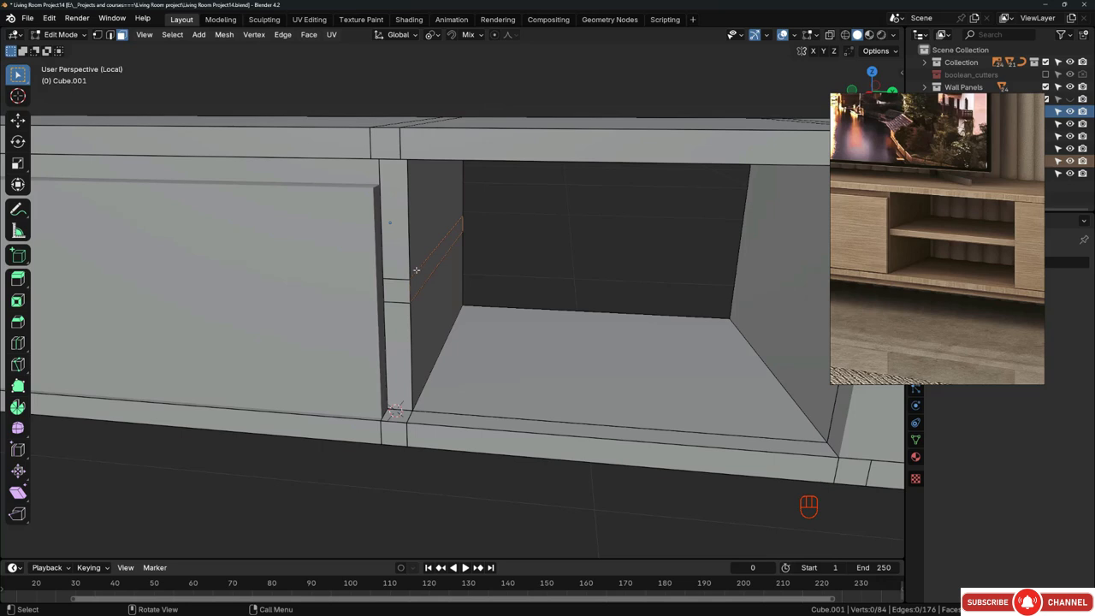
Step: Extrude the separated strip about 44.5 cm across the open bay, snapped to the opposite side panel, and open the snapping options
{"action": "key", "text": "Tab"}
{"action": "left_click", "coordinate": [428, 271]}
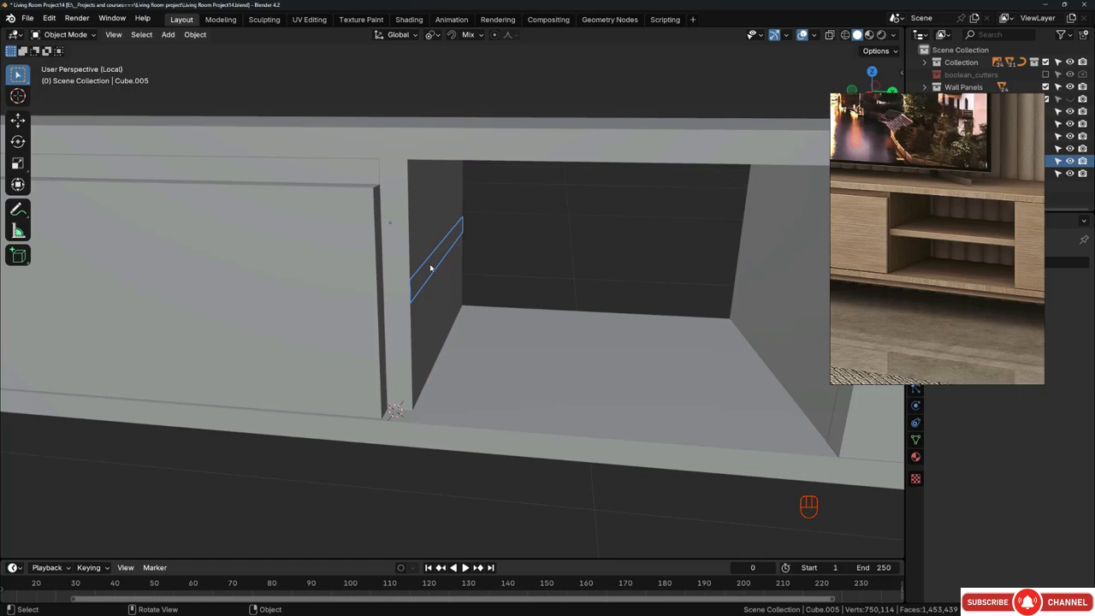
{"action": "key", "text": "Tab"}
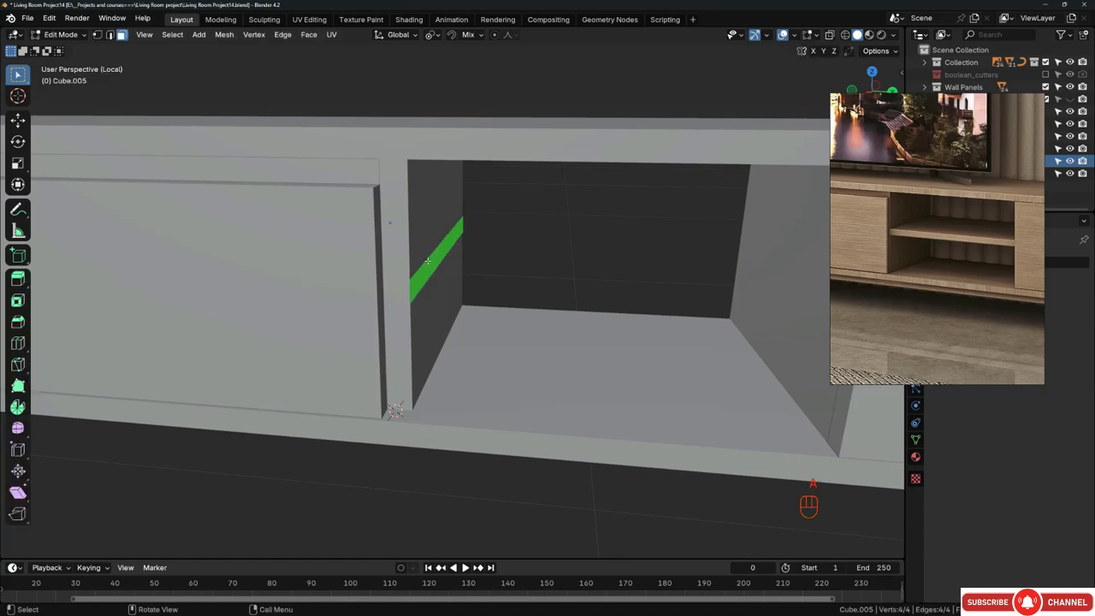
{"action": "middle_click_drag", "start_coordinate": [428, 261], "coordinate": [408, 250]}
{"action": "key", "text": "e"}
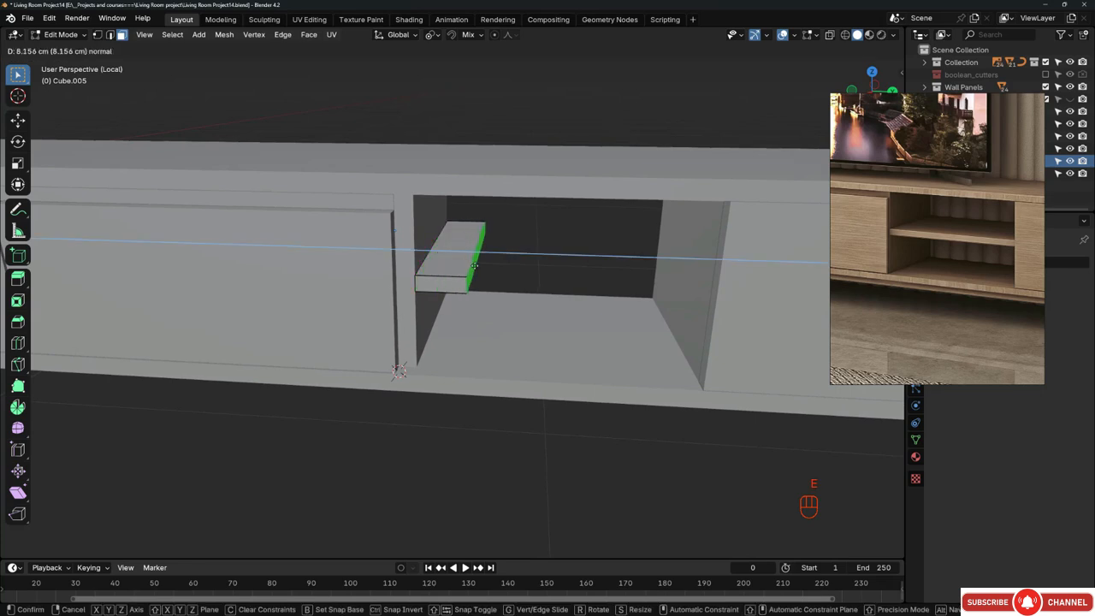
{"action": "key", "text": "ctrl"}
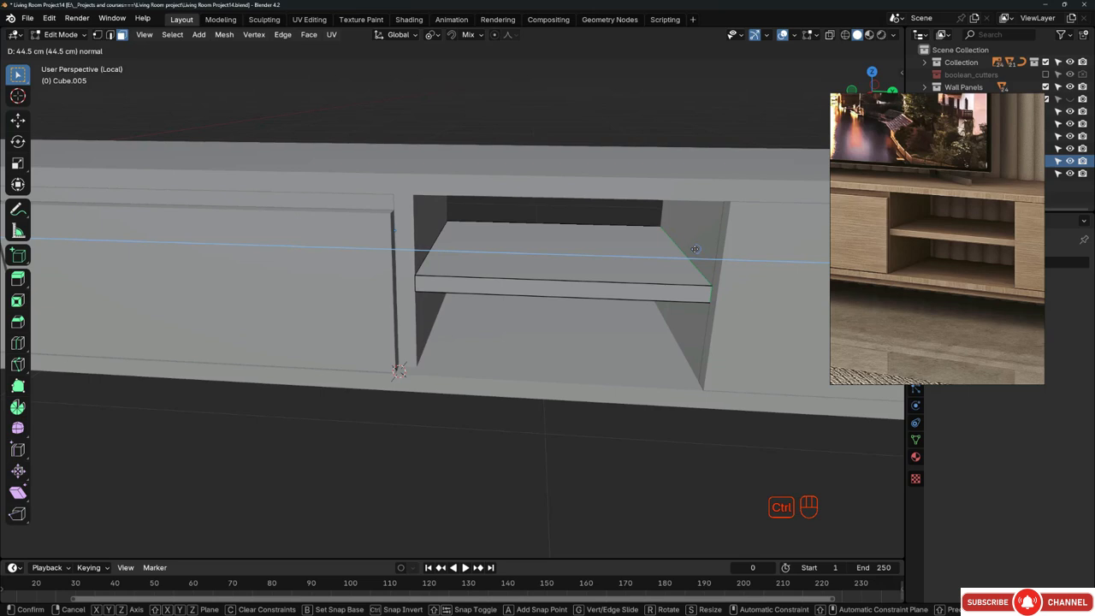
{"action": "left_click", "coordinate": [696, 248], "text": "ctrl"}
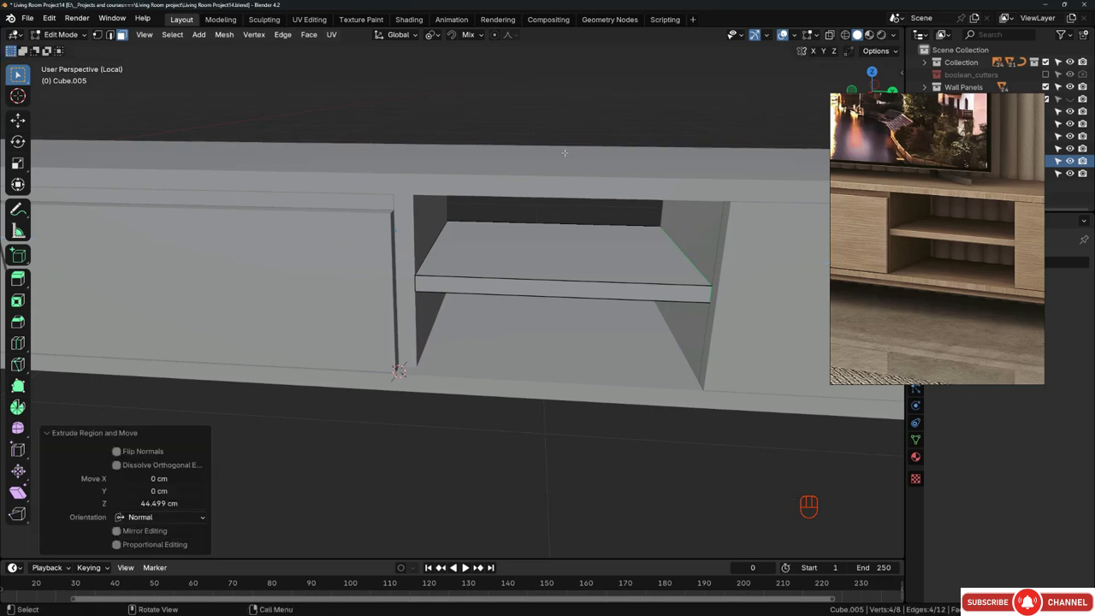
{"action": "left_click", "coordinate": [468, 34]}
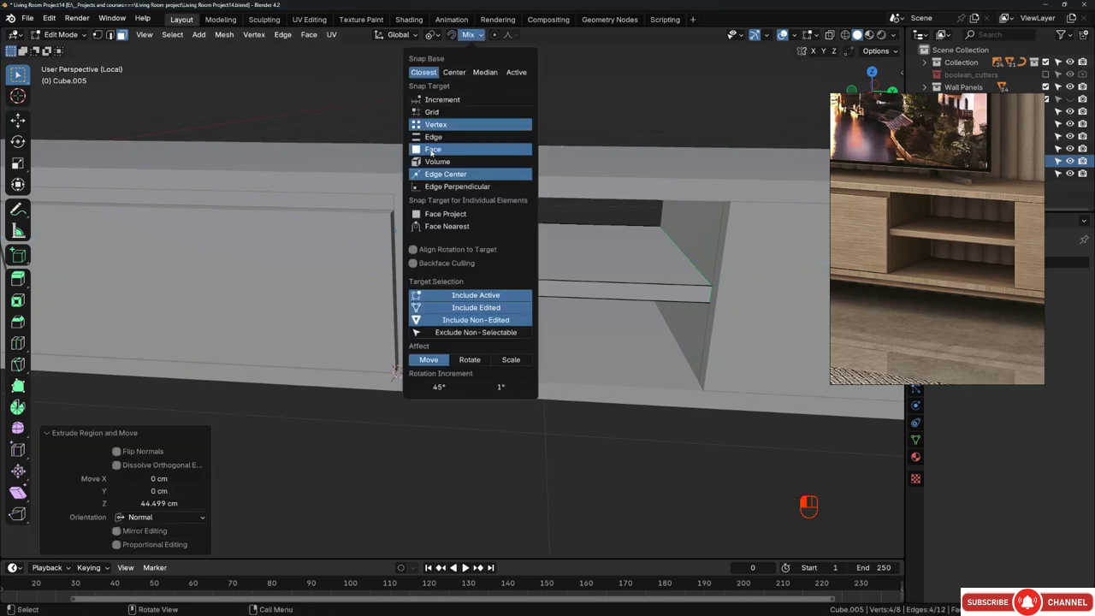
Step: Leave the isolated view and examine the cabinet in the room against the underside shown in the reference image
{"action": "middle_click_drag", "start_coordinate": [700, 286], "coordinate": [575, 284]}
{"action": "scroll", "coordinate": [575, 285], "scroll_direction": "down", "scroll_amount": 6}
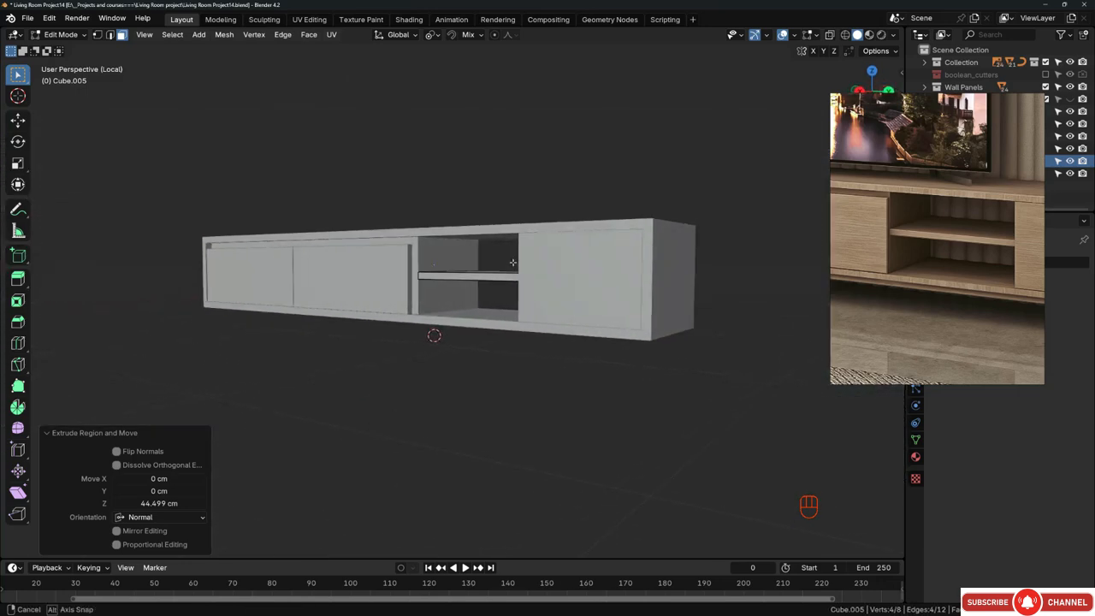
{"action": "key", "text": "KP_Divide"}
{"action": "middle_click_drag", "start_coordinate": [513, 263], "coordinate": [581, 299]}
{"action": "scroll", "coordinate": [457, 301], "scroll_direction": "down", "scroll_amount": 1}
{"action": "scroll", "coordinate": [969, 232], "scroll_direction": "down", "scroll_amount": 4}
{"action": "scroll", "coordinate": [962, 245], "scroll_direction": "down", "scroll_amount": 3}
{"action": "scroll", "coordinate": [507, 289], "scroll_direction": "down", "scroll_amount": 2}
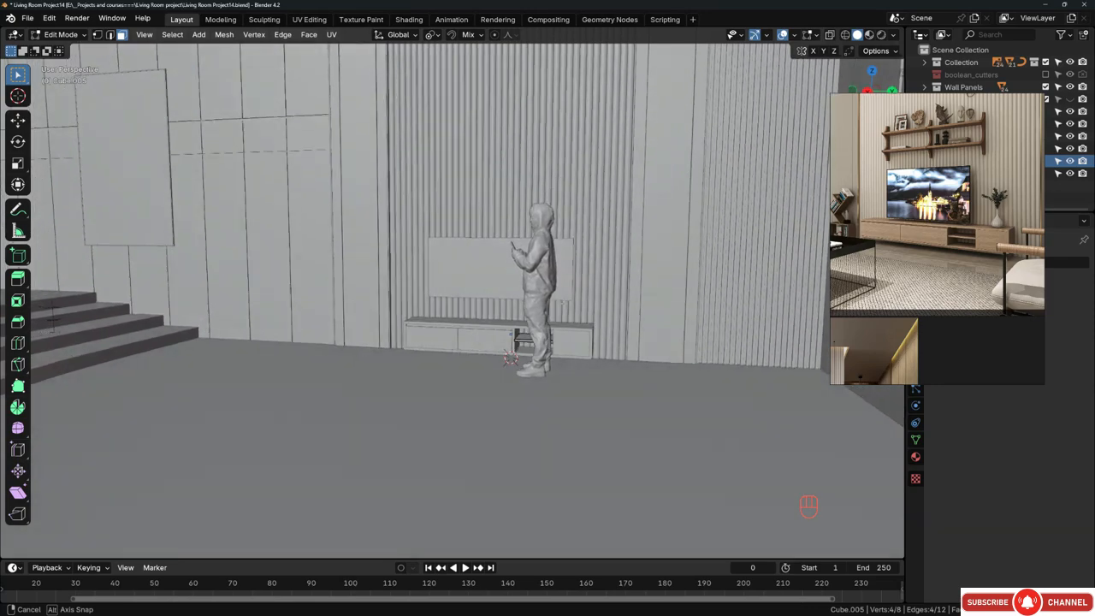
{"action": "middle_click_drag", "start_coordinate": [574, 310], "coordinate": [511, 323]}
{"action": "scroll", "coordinate": [548, 324], "scroll_direction": "up", "scroll_amount": 3}
{"action": "scroll", "coordinate": [411, 371], "scroll_direction": "up", "scroll_amount": 2}
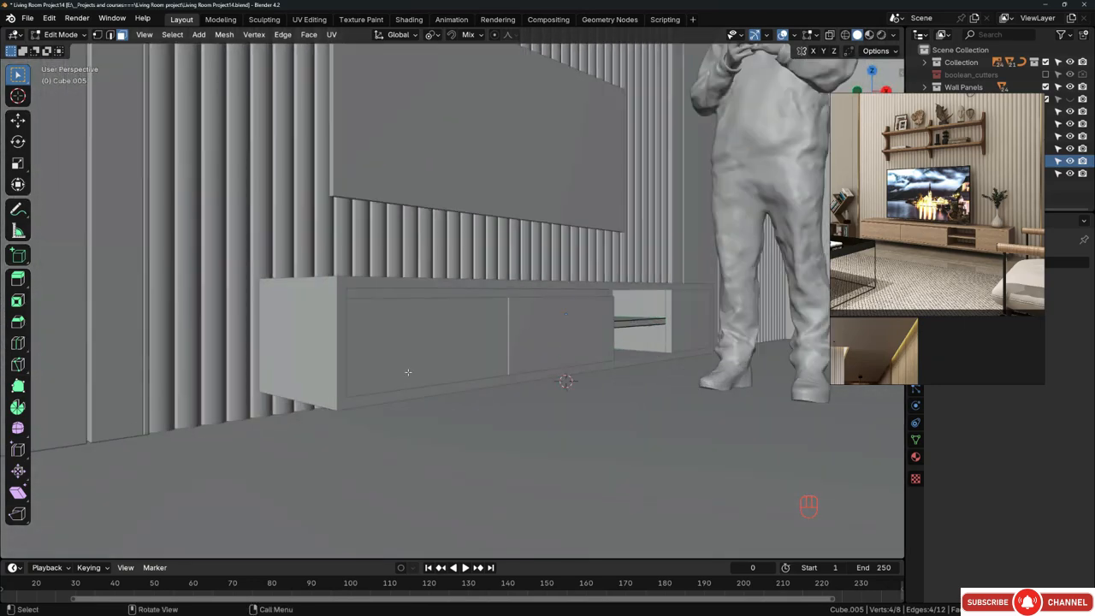
{"action": "middle_click_drag", "start_coordinate": [407, 372], "coordinate": [433, 373]}
{"action": "scroll", "coordinate": [430, 352], "scroll_direction": "up", "scroll_amount": 1}
{"action": "scroll", "coordinate": [430, 352], "scroll_direction": "down", "scroll_amount": 3}
{"action": "scroll", "coordinate": [432, 374], "scroll_direction": "up", "scroll_amount": 1}
{"action": "scroll", "coordinate": [432, 373], "scroll_direction": "up", "scroll_amount": 2}
{"action": "scroll", "coordinate": [1021, 260], "scroll_direction": "up", "scroll_amount": 3}
{"action": "scroll", "coordinate": [992, 262], "scroll_direction": "up", "scroll_amount": 5}
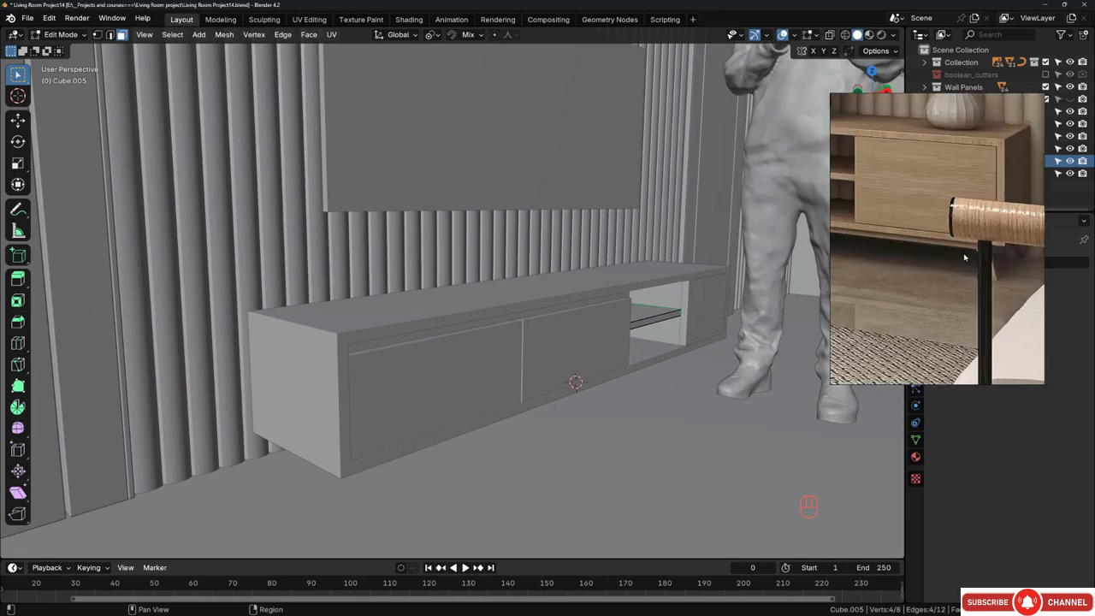
{"action": "middle_click_drag", "start_coordinate": [986, 257], "coordinate": [952, 272]}
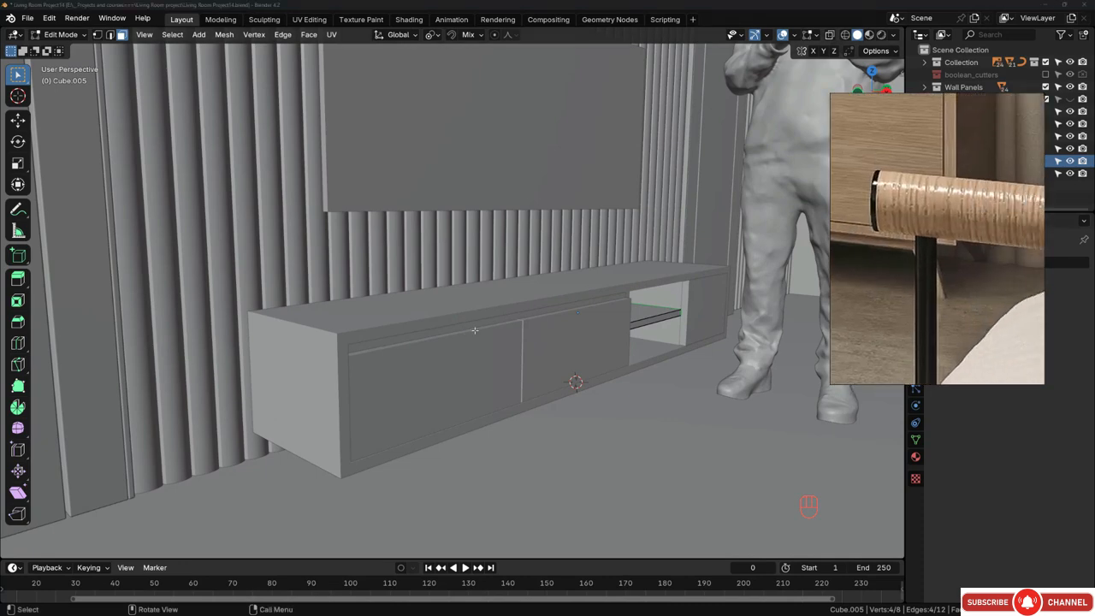
{"action": "middle_click_drag", "start_coordinate": [411, 323], "coordinate": [374, 319]}
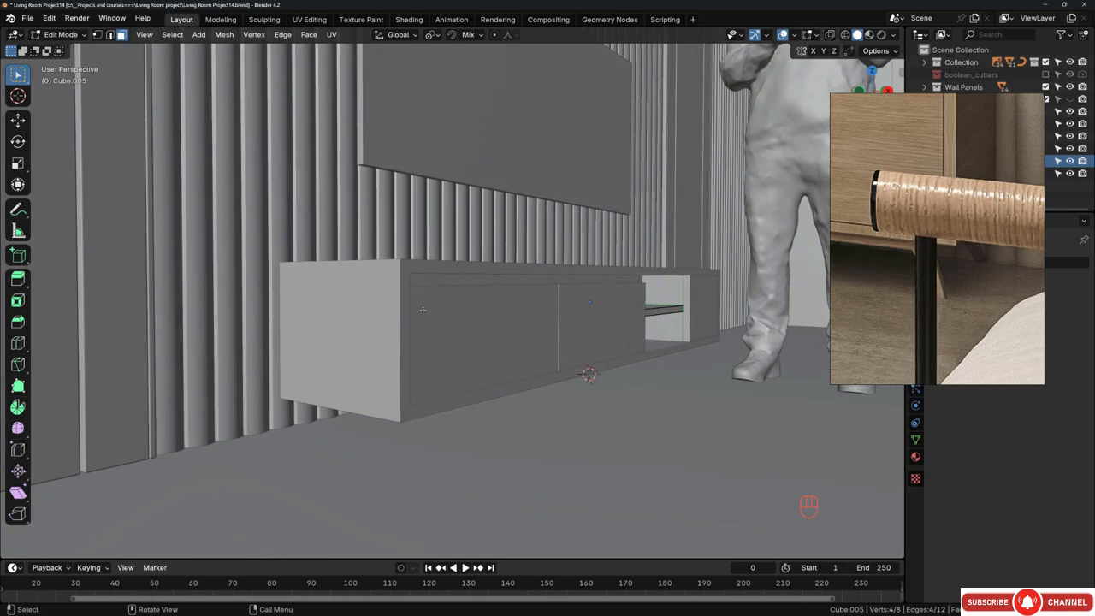
Step: Isolate the cabinet body and add one centred loop cut running lengthwise along its underside
{"action": "key", "text": "Tab"}
{"action": "left_click", "coordinate": [375, 319]}
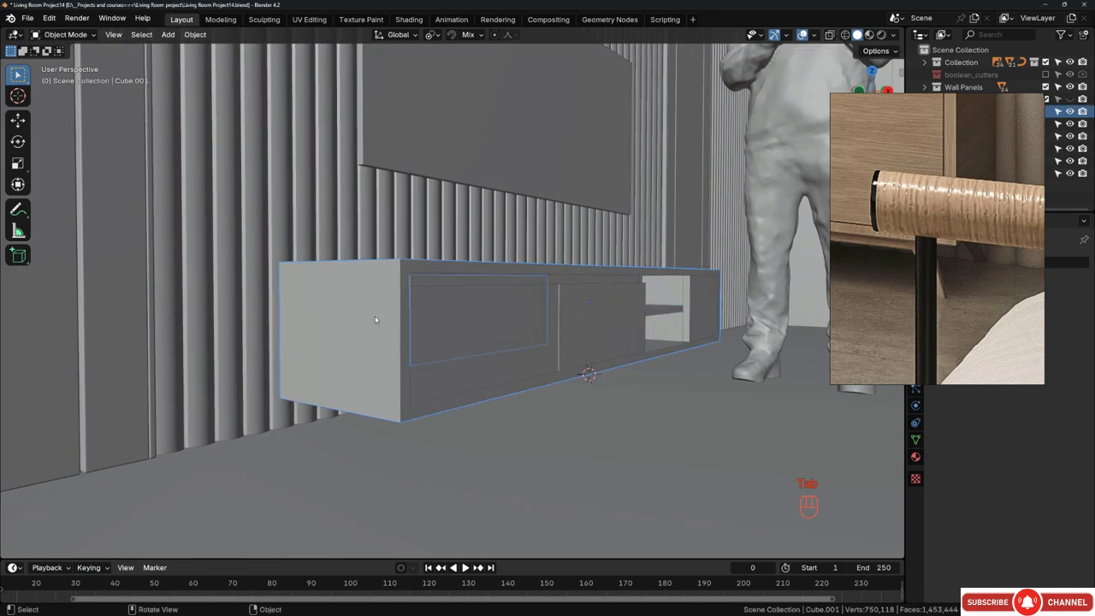
{"action": "key", "text": "KP_Divide"}
{"action": "middle_click_drag", "start_coordinate": [377, 319], "coordinate": [415, 257]}
{"action": "key", "text": "Tab"}
{"action": "key", "text": "2"}
{"action": "key", "text": "ctrl+r"}
{"action": "left_click", "coordinate": [363, 243]}
{"action": "right_click", "coordinate": [364, 248]}
Step: Bevel the centre loop into two lengthwise loops set slightly in from the cabinet's front and back edges
{"action": "scroll", "coordinate": [366, 251], "scroll_direction": "up", "scroll_amount": 2}
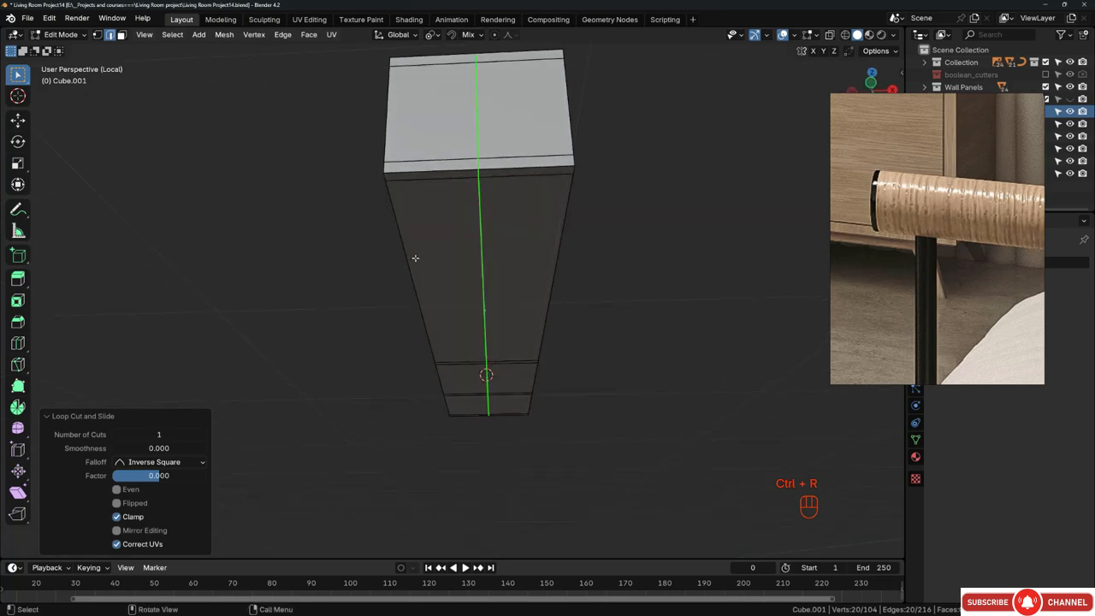
{"action": "key", "text": "ctrl+b"}
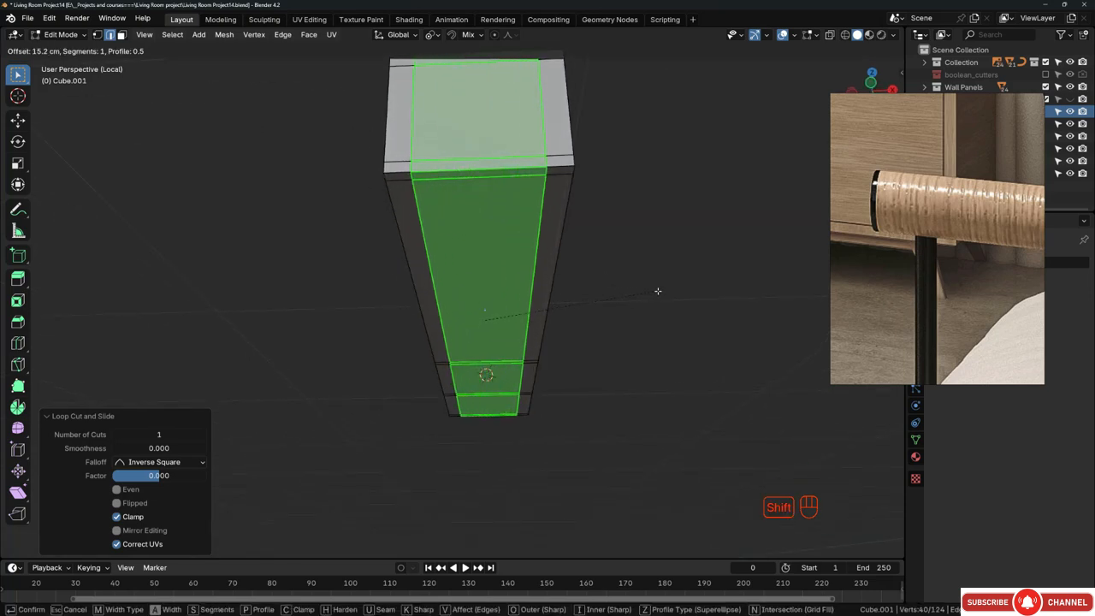
{"action": "left_click", "coordinate": [669, 294]}
{"action": "middle_click_drag", "start_coordinate": [669, 294], "coordinate": [859, 247]}
{"action": "middle_click_drag", "start_coordinate": [435, 238], "coordinate": [435, 205]}
{"action": "left_click", "coordinate": [428, 200], "text": "alt"}
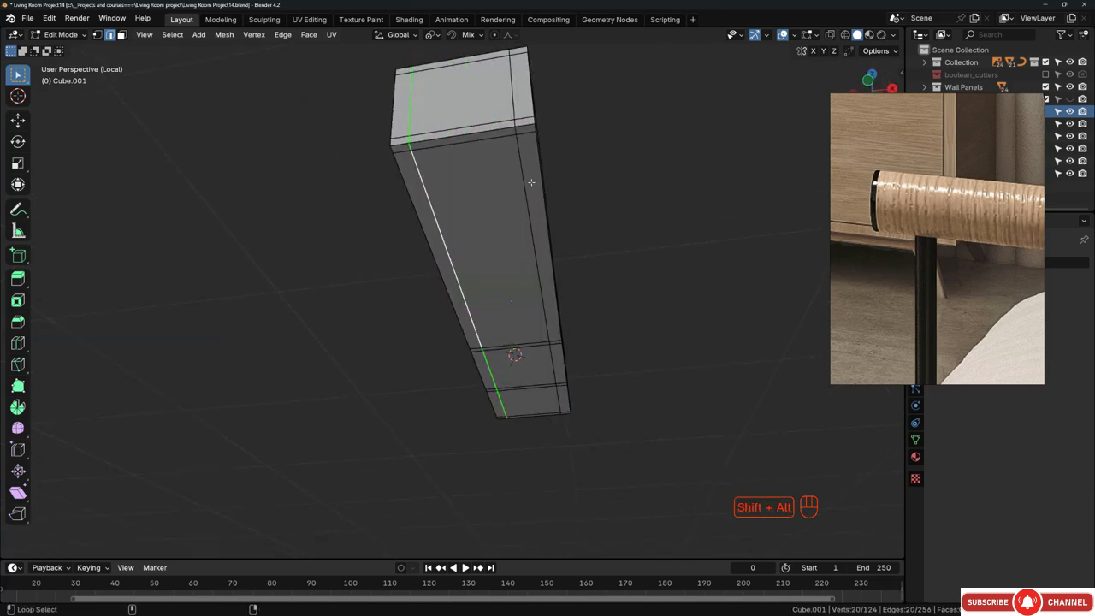
{"action": "left_click", "coordinate": [526, 182], "text": "alt+shift"}
{"action": "key", "text": "ctrl+b"}
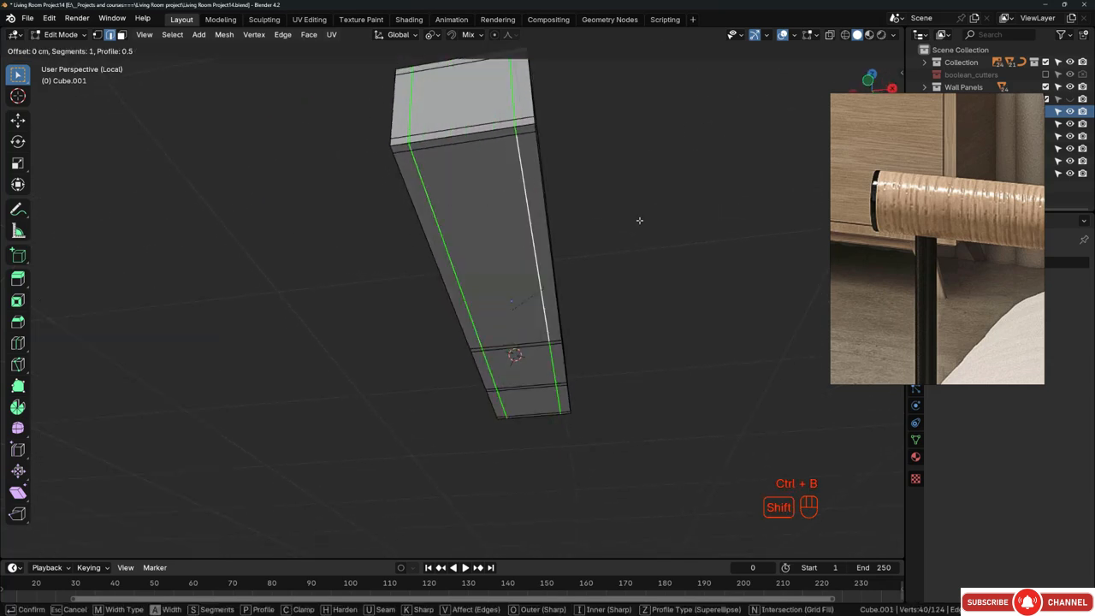
{"action": "right_click", "coordinate": [640, 220]}
Step: Select the central faces of the cabinet's underside between the two lengthwise loops
{"action": "middle_click_drag", "start_coordinate": [595, 232], "coordinate": [587, 226]}
{"action": "key", "text": "3"}
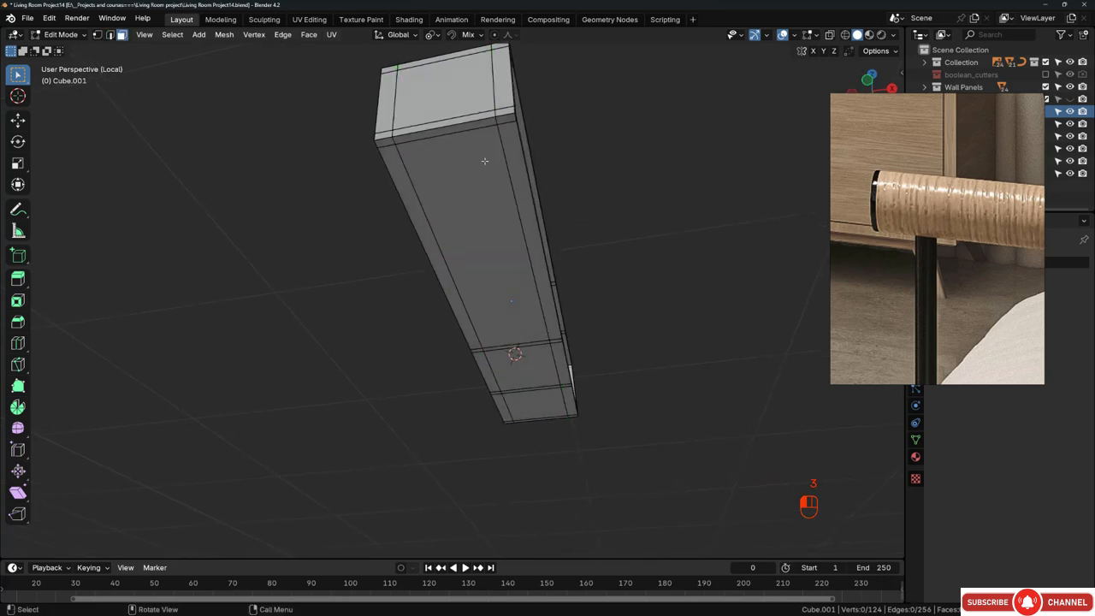
{"action": "left_click", "coordinate": [484, 161]}
{"action": "left_click_drag", "start_coordinate": [511, 322], "coordinate": [534, 396], "text": "shift"}
{"action": "middle_click_drag", "start_coordinate": [535, 395], "coordinate": [519, 301]}
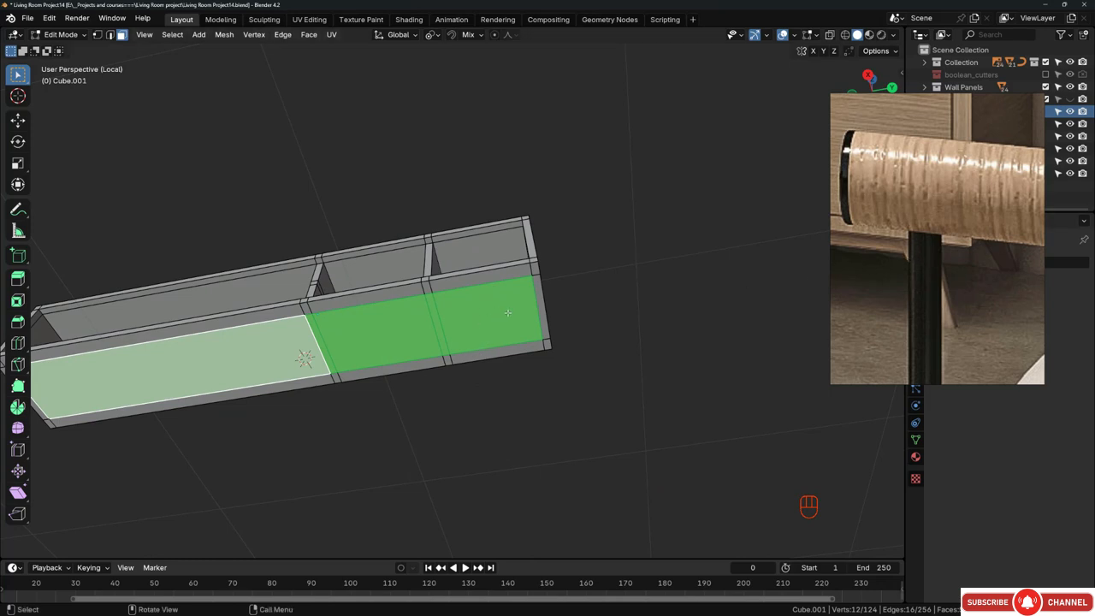
{"action": "scroll", "coordinate": [521, 286], "scroll_direction": "up", "scroll_amount": 2}
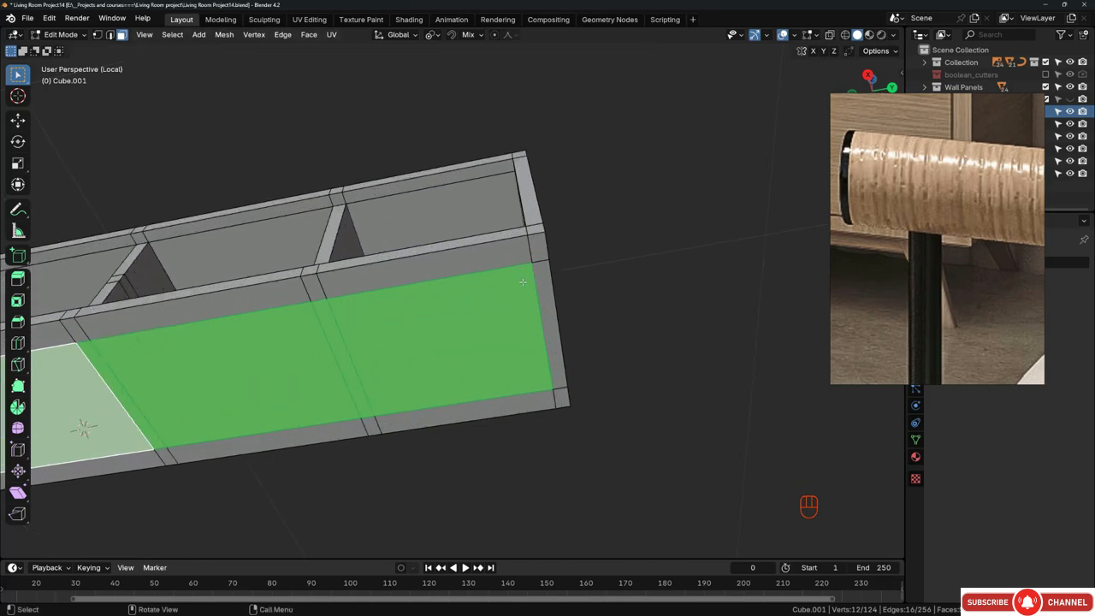
{"action": "scroll", "coordinate": [522, 281], "scroll_direction": "down", "scroll_amount": 5}
{"action": "middle_click_drag", "start_coordinate": [410, 282], "coordinate": [539, 287], "text": "shift"}
{"action": "middle_click_drag", "start_coordinate": [540, 286], "coordinate": [544, 289]}
{"action": "scroll", "coordinate": [643, 303], "scroll_direction": "up", "scroll_amount": 2}
{"action": "middle_click_drag", "start_coordinate": [670, 296], "coordinate": [516, 277], "text": "shift"}
Step: Add a loop cut across the underside beyond the open bay, slid fully against the end panel's inner edge
{"action": "key", "text": "ctrl+r"}
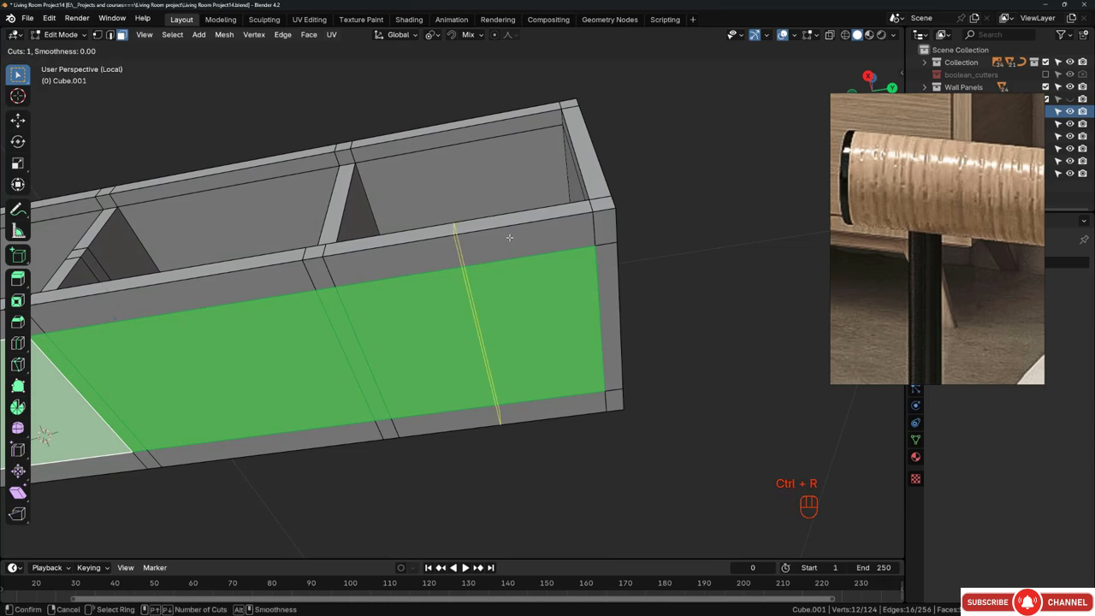
{"action": "left_click", "coordinate": [508, 236]}
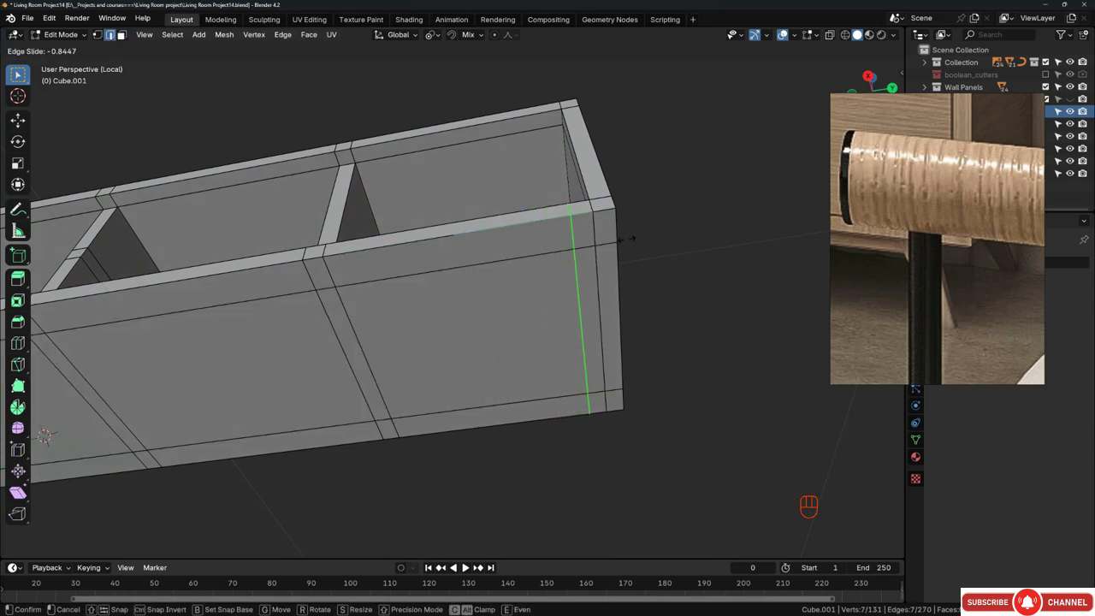
{"action": "left_click", "coordinate": [670, 232]}
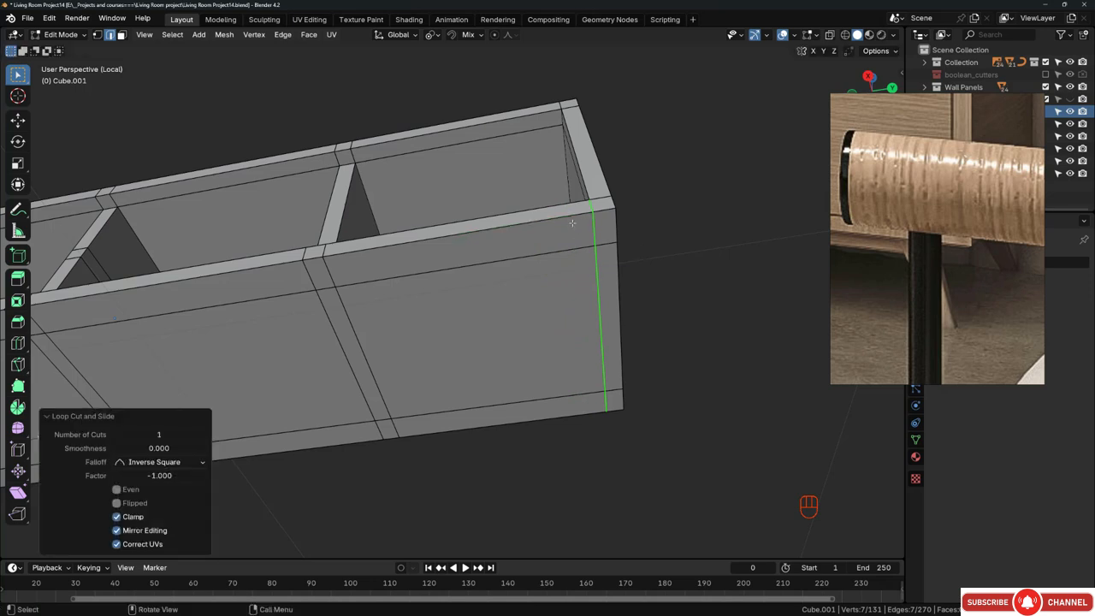
Step: Move the new crosswise loop -5 cm along the Y axis, away from the end panel
{"action": "key", "text": "g"}
{"action": "key", "text": "y"}
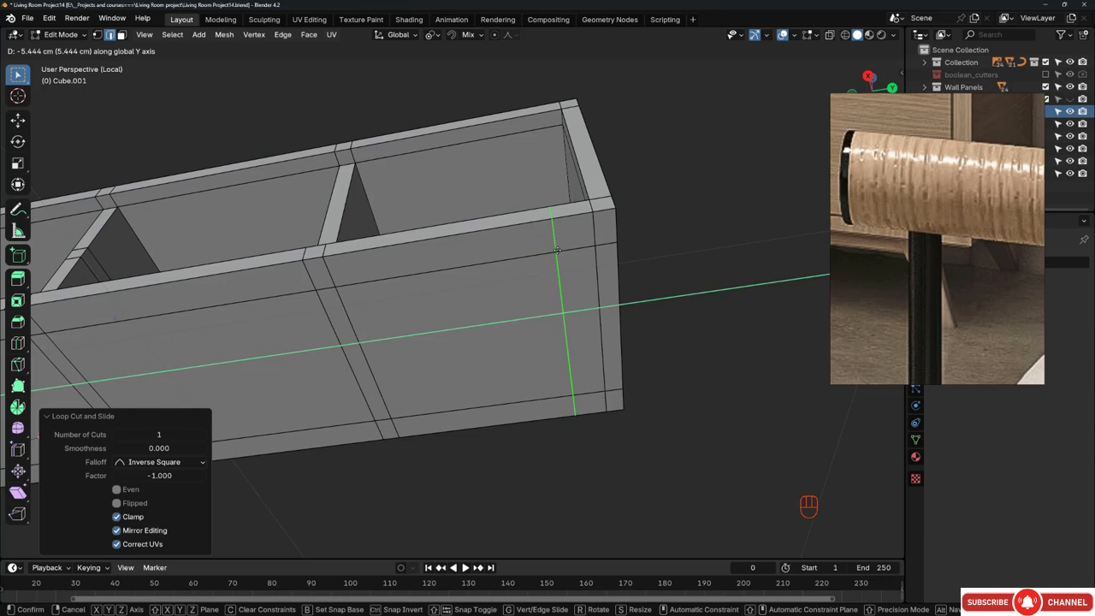
{"action": "key", "text": "KP_Subtract"}
{"action": "key", "text": "KP_5"}
{"action": "key", "text": "KP_Enter"}
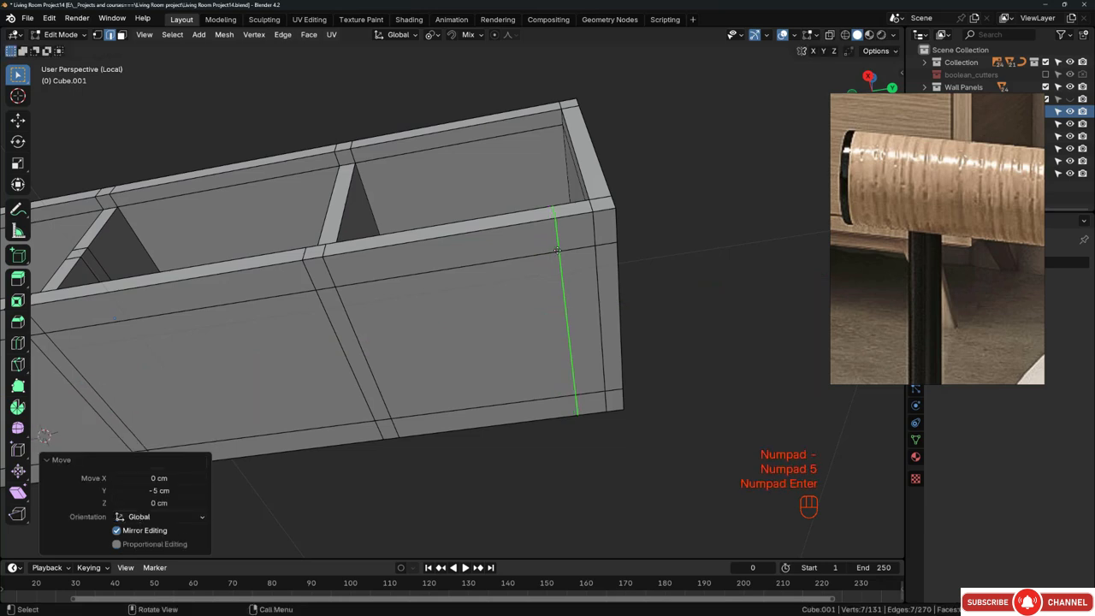
Step: Slide the crosswise loop back against the end panel's inner edge and move it -7 cm along the Y axis
{"action": "scroll", "coordinate": [599, 235], "scroll_direction": "down", "scroll_amount": 4}
{"action": "scroll", "coordinate": [466, 248], "scroll_direction": "down", "scroll_amount": 2}
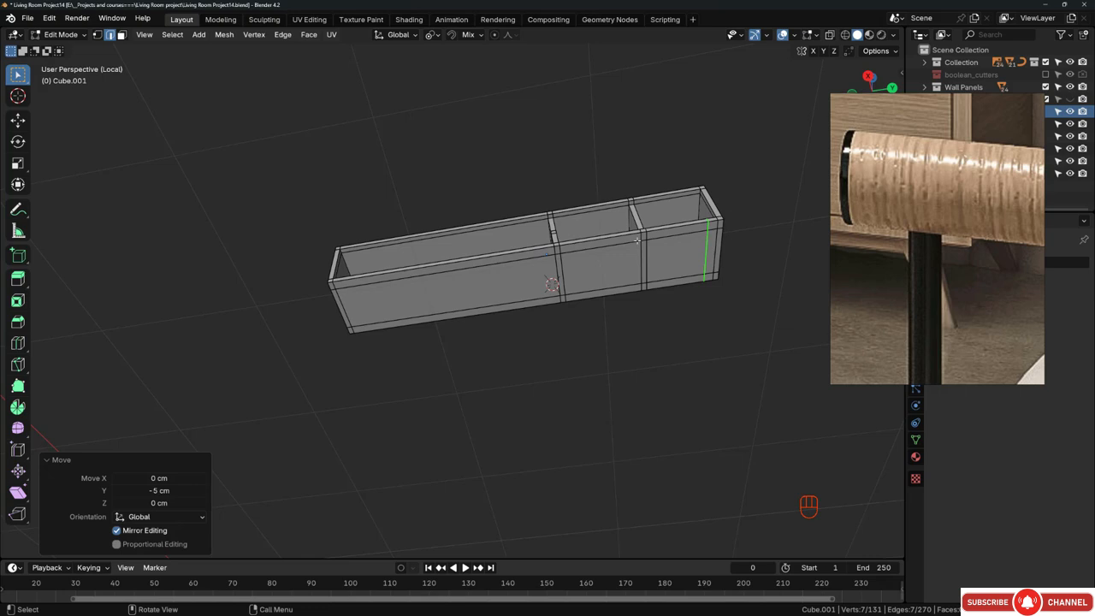
{"action": "middle_click_drag", "start_coordinate": [656, 244], "coordinate": [240, 311], "text": "shift"}
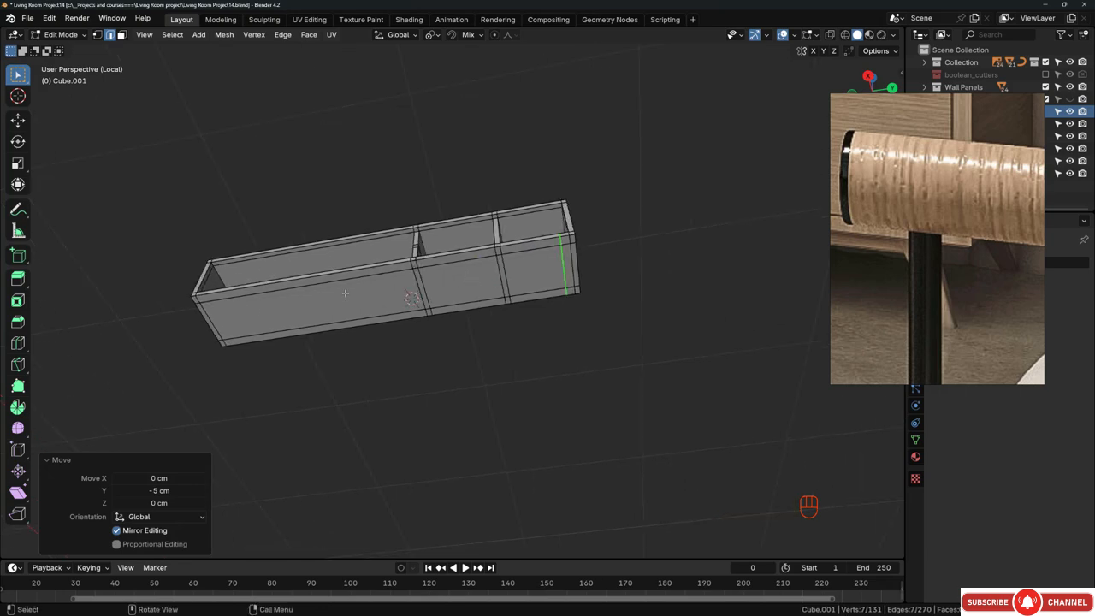
{"action": "middle_click_drag", "start_coordinate": [345, 293], "coordinate": [278, 299]}
{"action": "scroll", "coordinate": [575, 242], "scroll_direction": "up", "scroll_amount": 4}
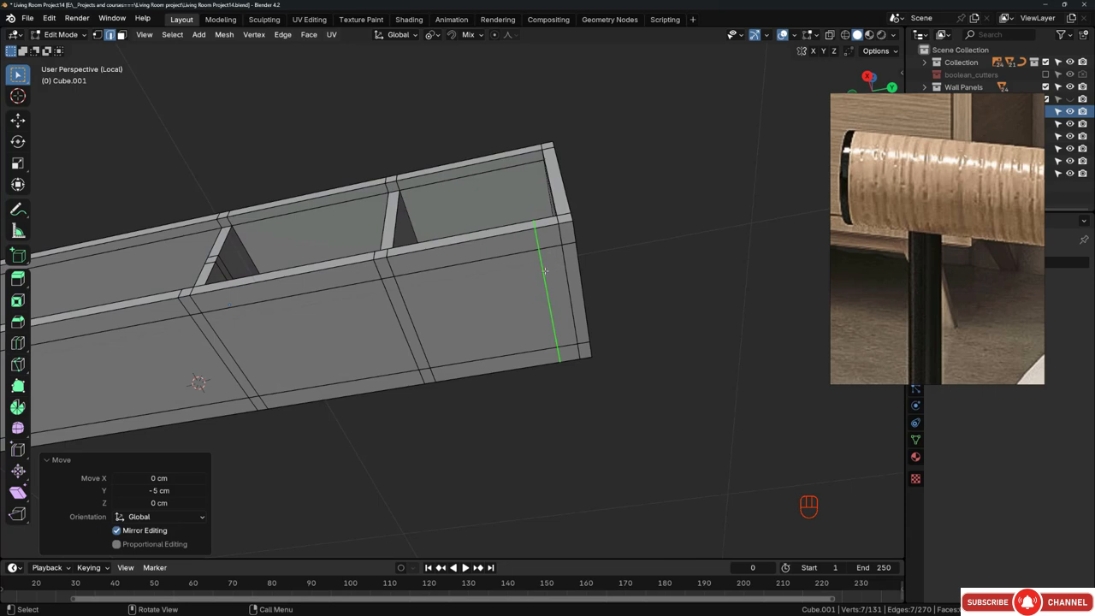
{"action": "scroll", "coordinate": [545, 270], "scroll_direction": "up", "scroll_amount": 2}
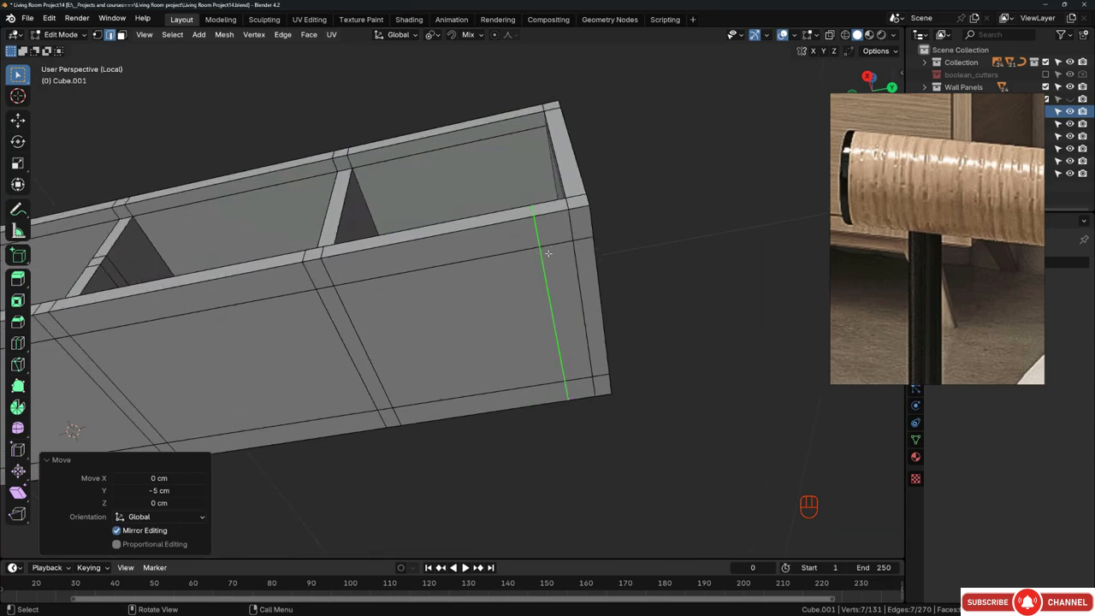
{"action": "scroll", "coordinate": [545, 252], "scroll_direction": "up", "scroll_amount": 1}
{"action": "key", "text": "g"}
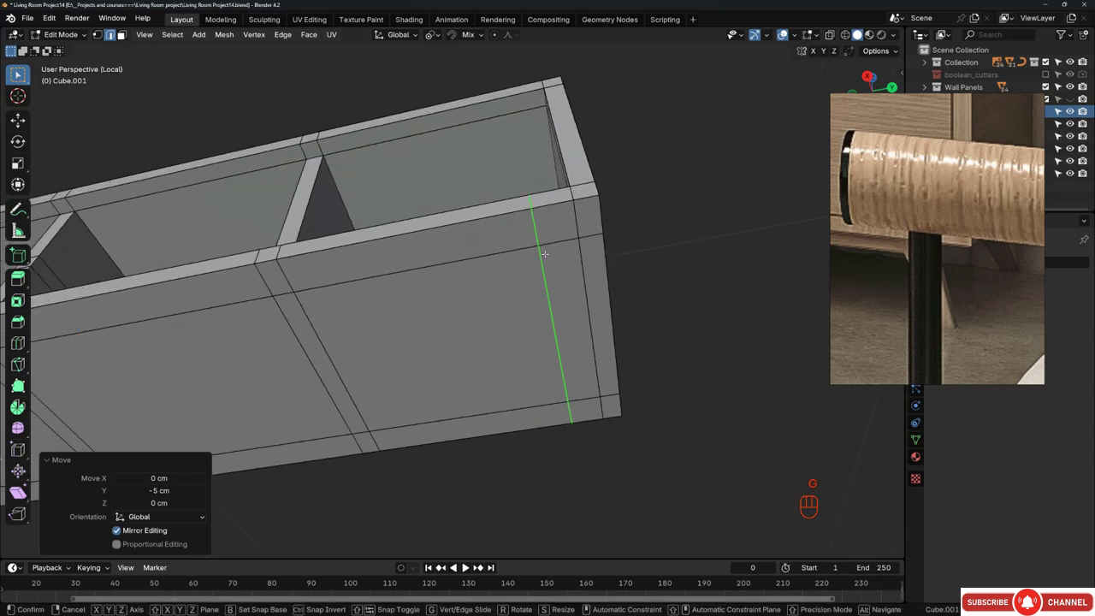
{"action": "key", "text": "y"}
{"action": "key", "text": "g"}
{"action": "key", "text": "g"}
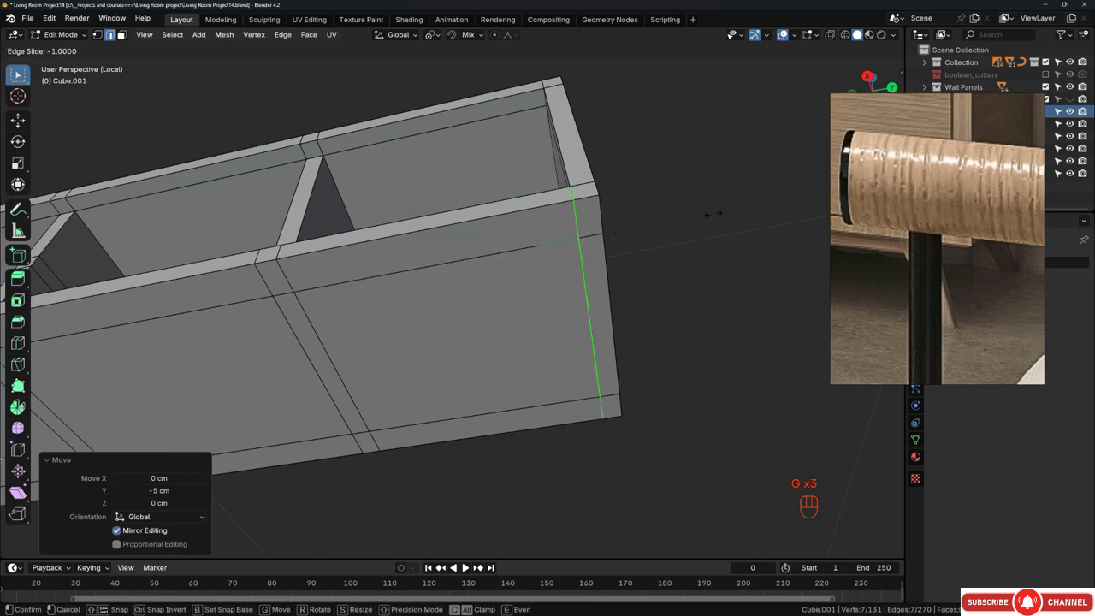
{"action": "left_click", "coordinate": [648, 245]}
{"action": "key", "text": "g"}
{"action": "key", "text": "y"}
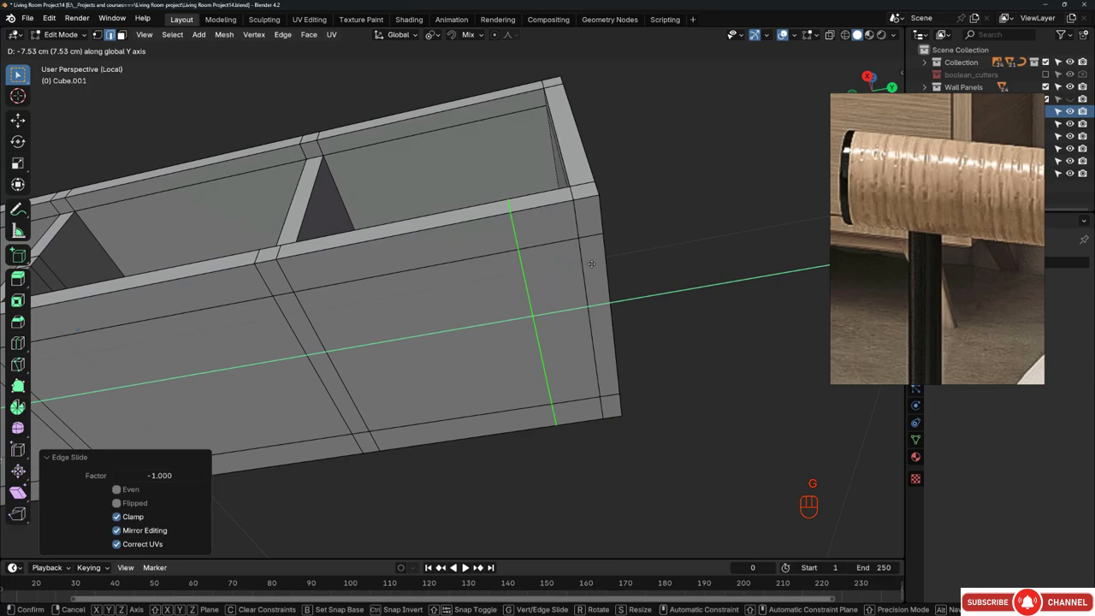
{"action": "type", "text": "7"}
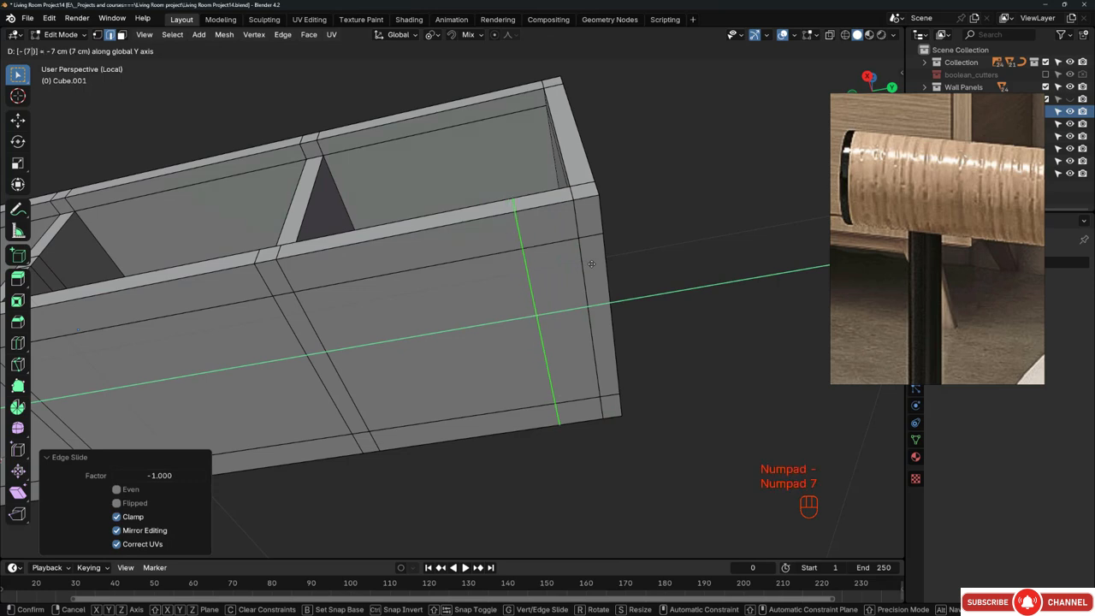
{"action": "key", "text": "Return"}
Step: Add a matching loop cut at the cabinet's opposite end, slid against the end panel's edge, and move it 7 cm along Y
{"action": "scroll", "coordinate": [659, 258], "scroll_direction": "down", "scroll_amount": 6}
{"action": "middle_click_drag", "start_coordinate": [453, 274], "coordinate": [654, 272], "text": "shift"}
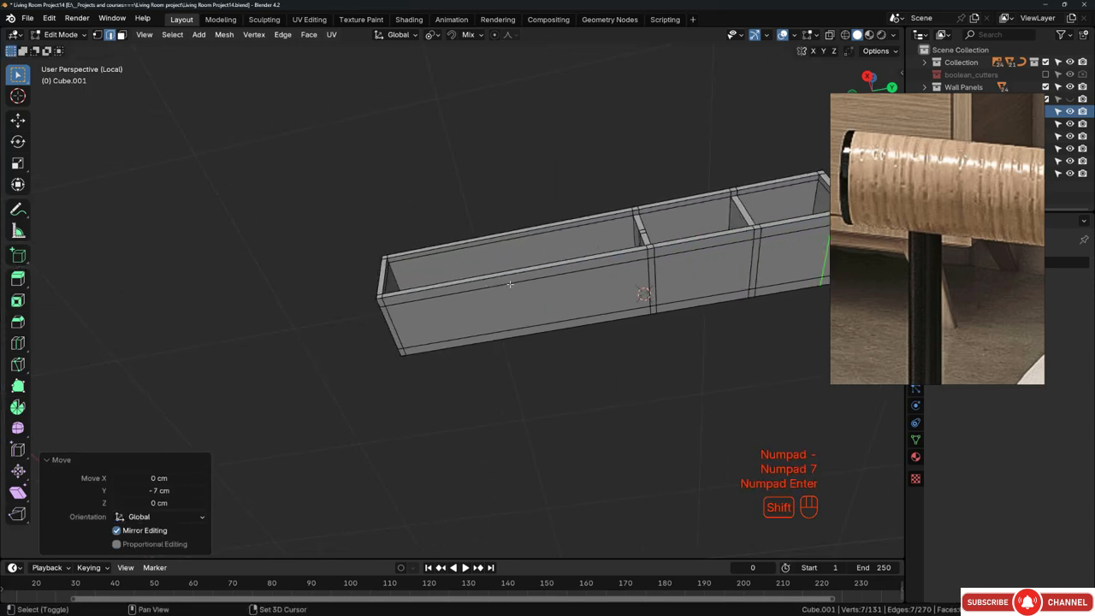
{"action": "scroll", "coordinate": [399, 279], "scroll_direction": "up", "scroll_amount": 3}
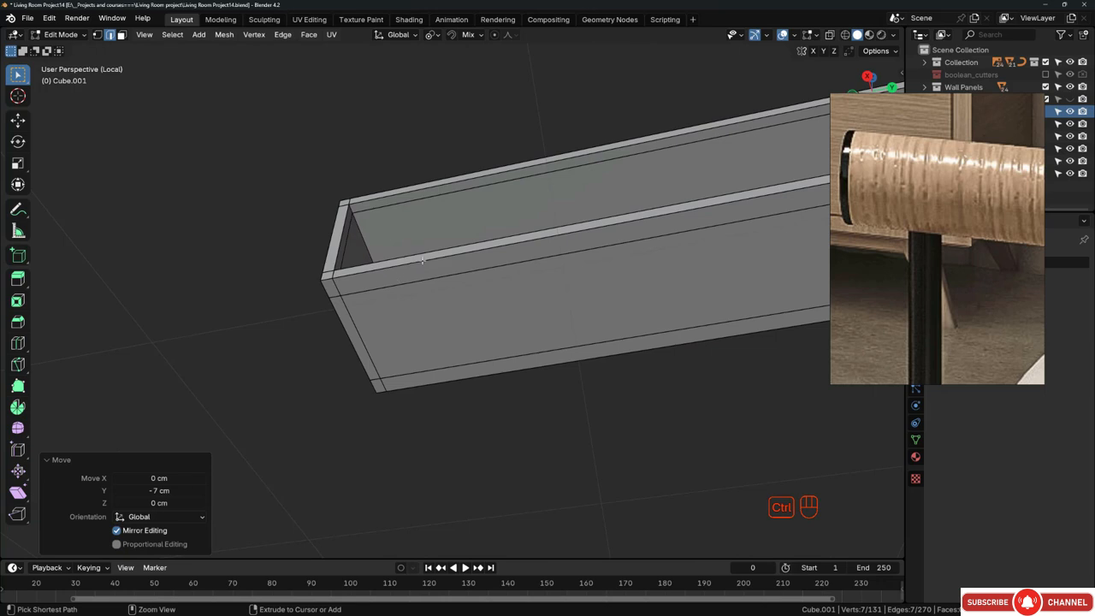
{"action": "key", "text": "ctrl+r"}
{"action": "left_click", "coordinate": [458, 255]}
{"action": "left_click", "coordinate": [171, 332]}
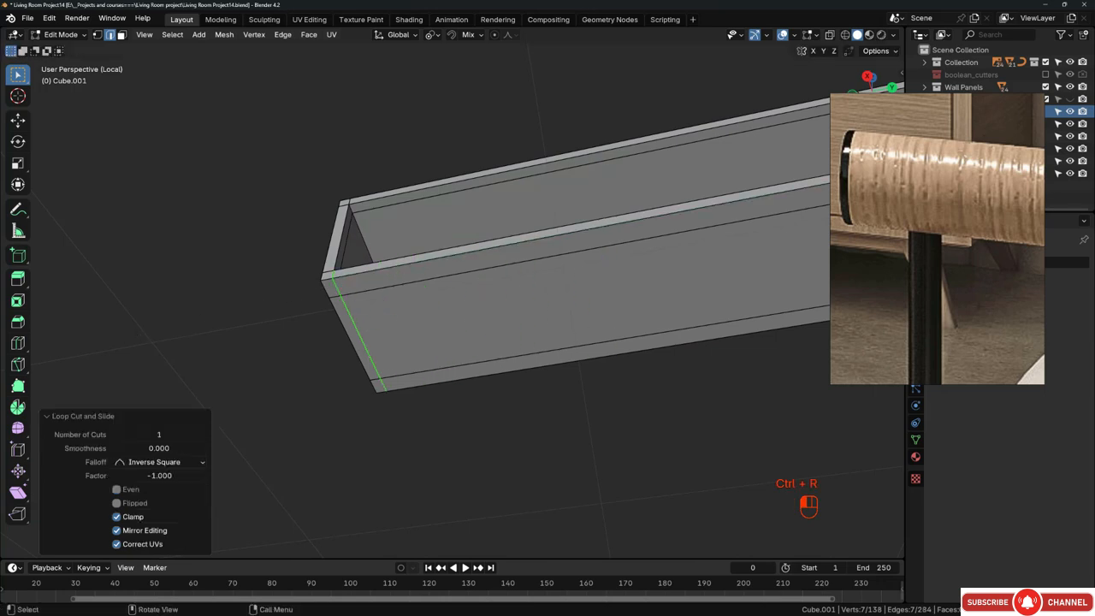
{"action": "scroll", "coordinate": [353, 296], "scroll_direction": "up", "scroll_amount": 3}
{"action": "key", "text": "g"}
{"action": "key", "text": "y"}
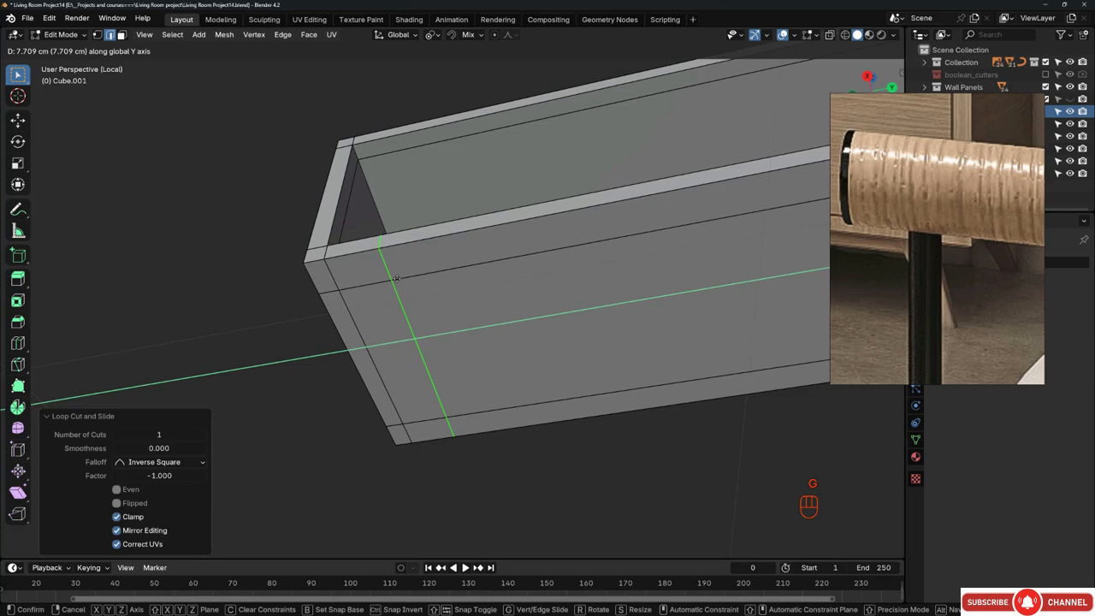
{"action": "key", "text": "KP_7"}
{"action": "key", "text": "KP_Enter"}
Step: Extrude the row of large underside faces between the loop cuts about 3 cm downward to form the inset base
{"action": "scroll", "coordinate": [343, 282], "scroll_direction": "down", "scroll_amount": 6}
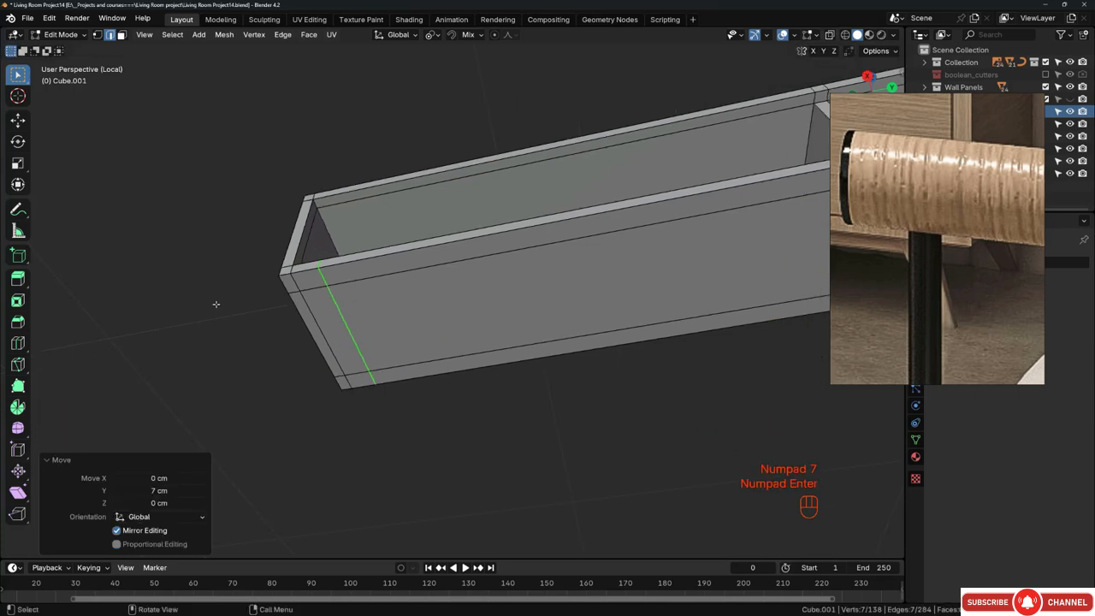
{"action": "key", "text": "3"}
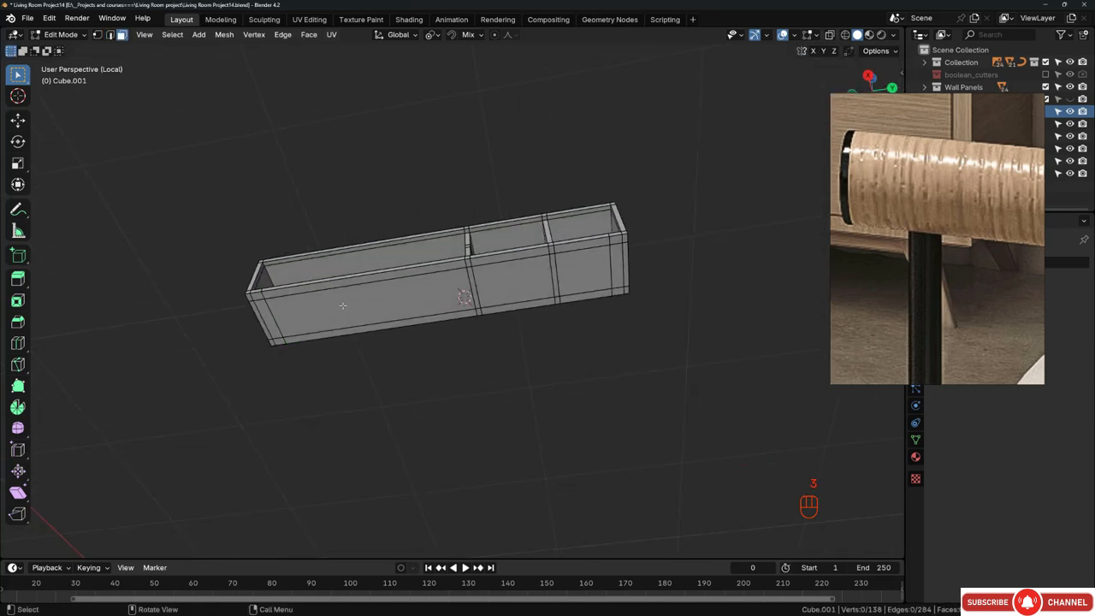
{"action": "left_click", "coordinate": [313, 303]}
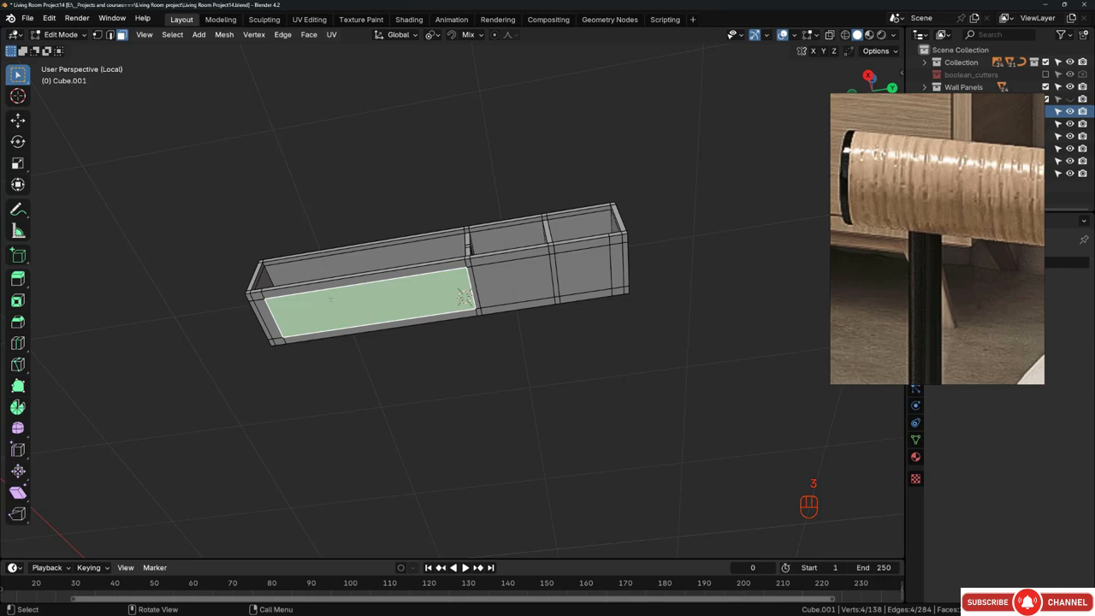
{"action": "left_click", "coordinate": [587, 269], "text": "ctrl"}
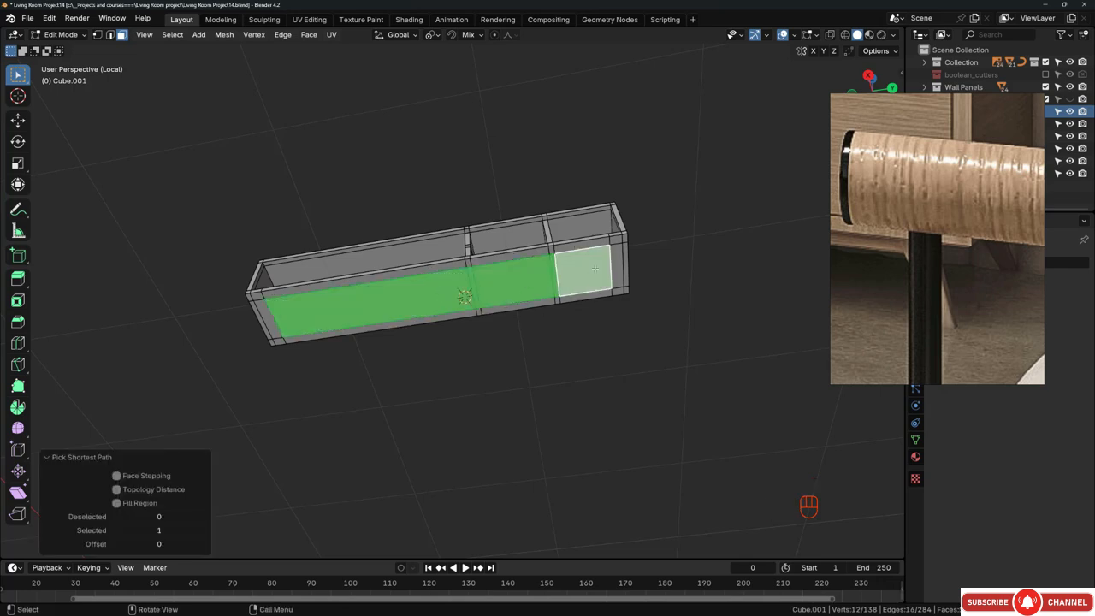
{"action": "mouse_move", "coordinate": [596, 269]}
{"action": "middle_mouse_down"}
{"action": "mouse_move", "coordinate": [557, 289]}
{"action": "mouse_move", "coordinate": [574, 272]}
{"action": "middle_mouse_up"}
{"action": "scroll", "coordinate": [574, 272], "scroll_direction": "up", "scroll_amount": 5}
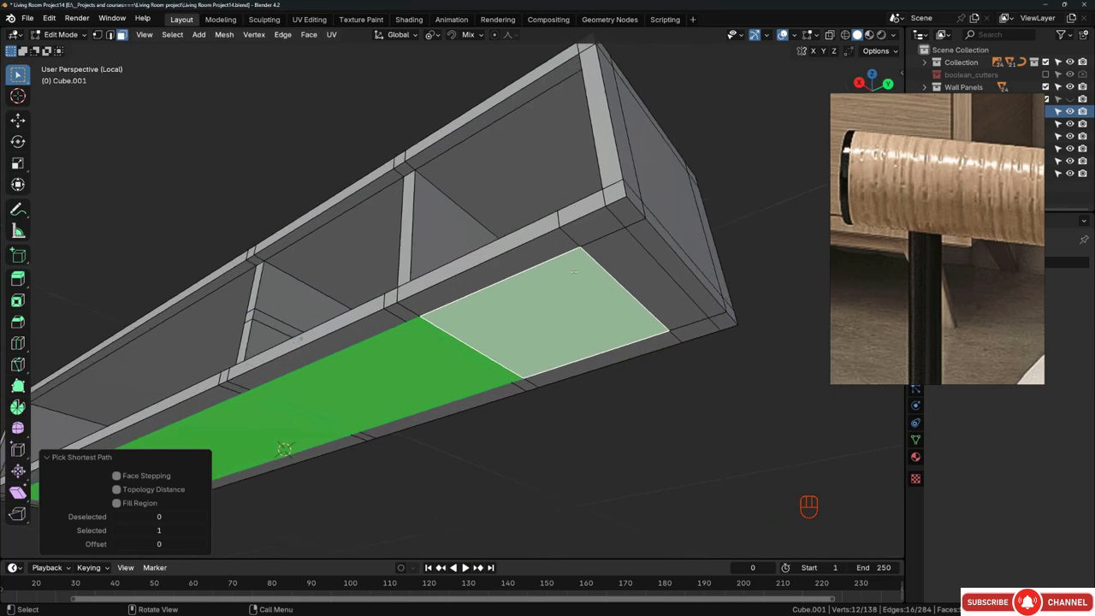
{"action": "key", "text": "e"}
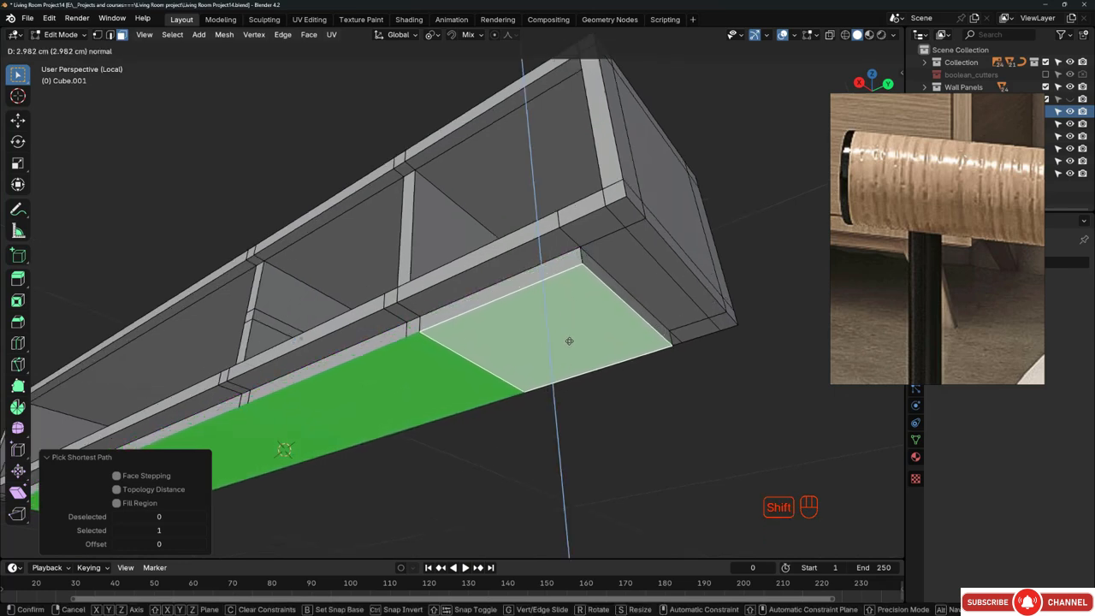
{"action": "left_click", "coordinate": [569, 341]}
{"action": "scroll", "coordinate": [568, 340], "scroll_direction": "down", "scroll_amount": 5}
{"action": "middle_click_drag", "start_coordinate": [569, 341], "coordinate": [553, 320]}
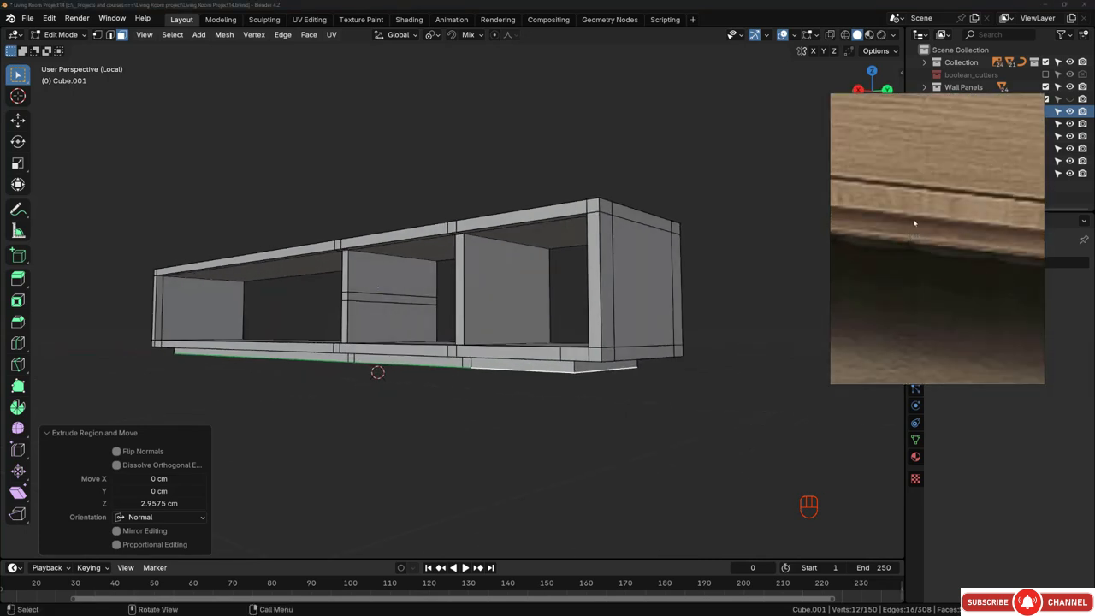
Step: Duplicate the base's small front face beneath the second divider and place the copy about 32.7 cm along Y and -3.3 cm along Z
{"action": "middle_click_drag", "start_coordinate": [591, 375], "coordinate": [605, 279]}
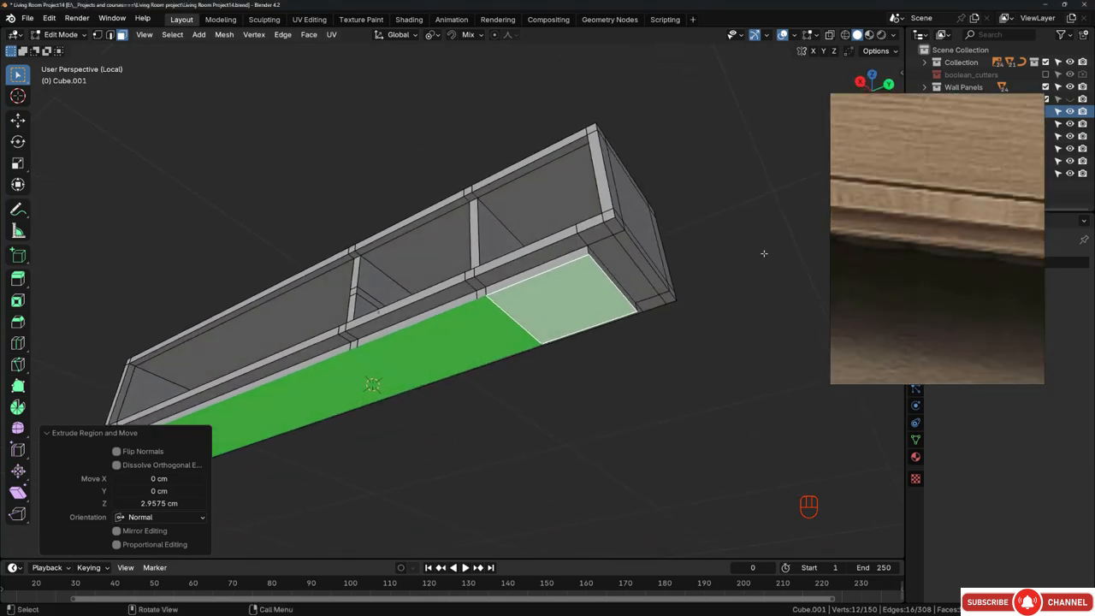
{"action": "scroll", "coordinate": [915, 260], "scroll_direction": "down", "scroll_amount": 2}
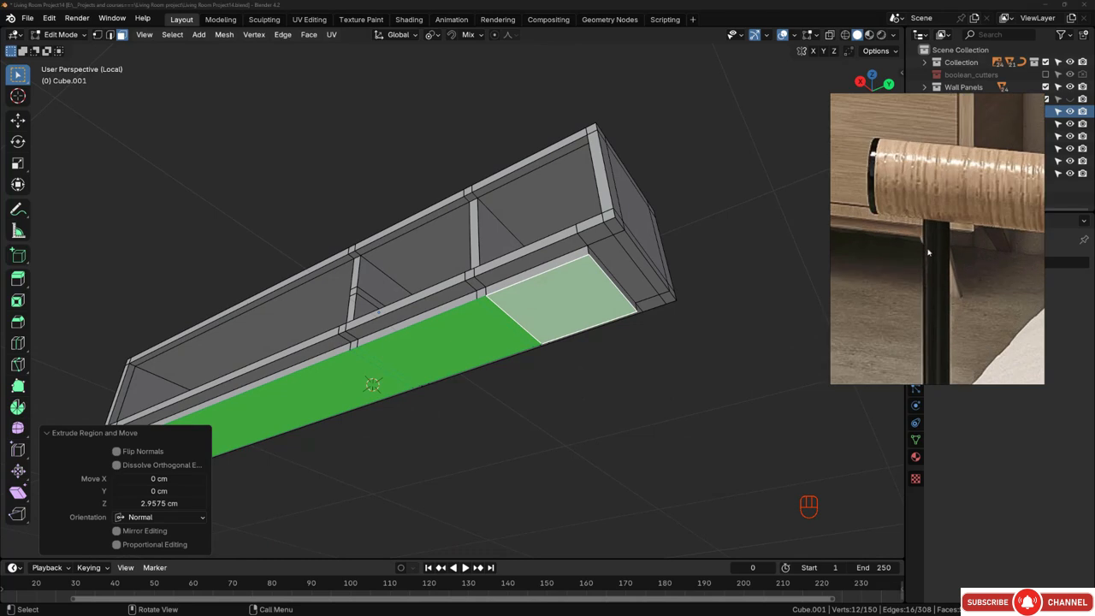
{"action": "middle_click_drag", "start_coordinate": [596, 299], "coordinate": [693, 299]}
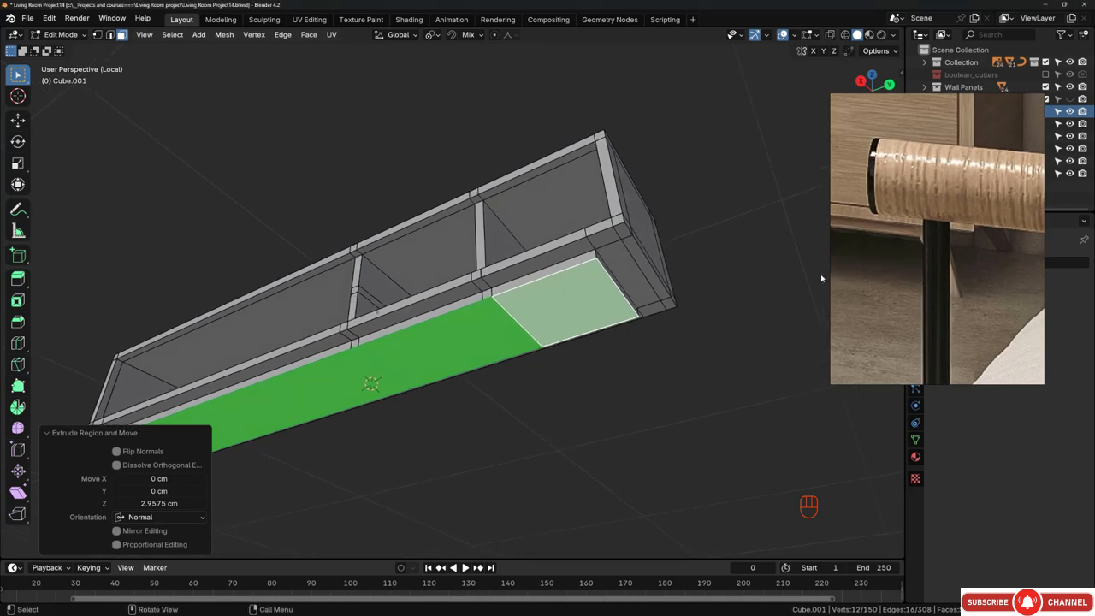
{"action": "middle_click_drag", "start_coordinate": [588, 265], "coordinate": [966, 284]}
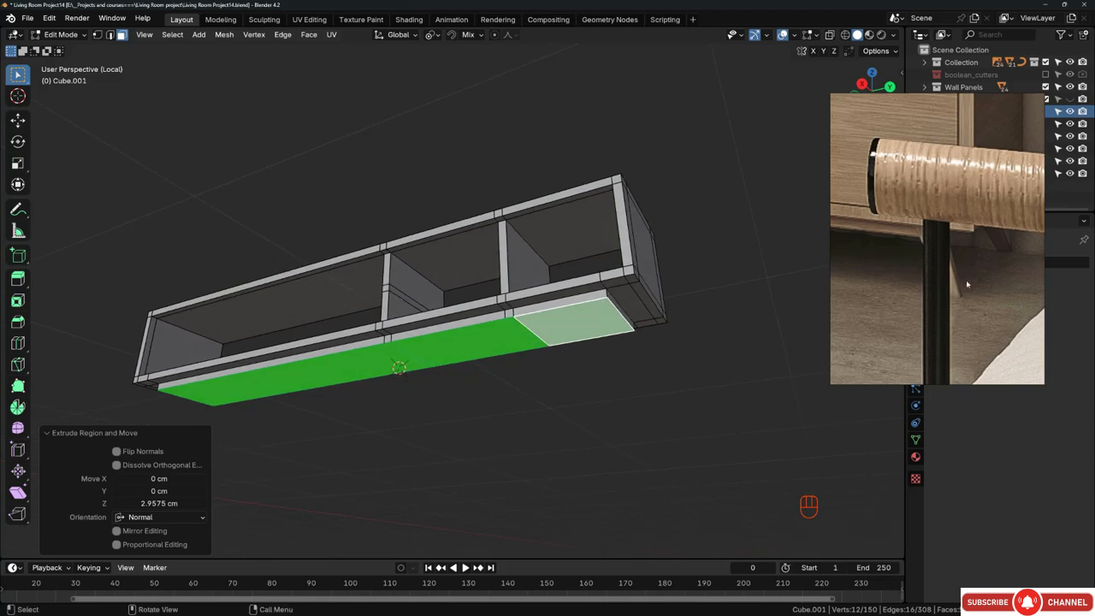
{"action": "middle_click_drag", "start_coordinate": [530, 317], "coordinate": [552, 351]}
{"action": "scroll", "coordinate": [551, 350], "scroll_direction": "up", "scroll_amount": 3}
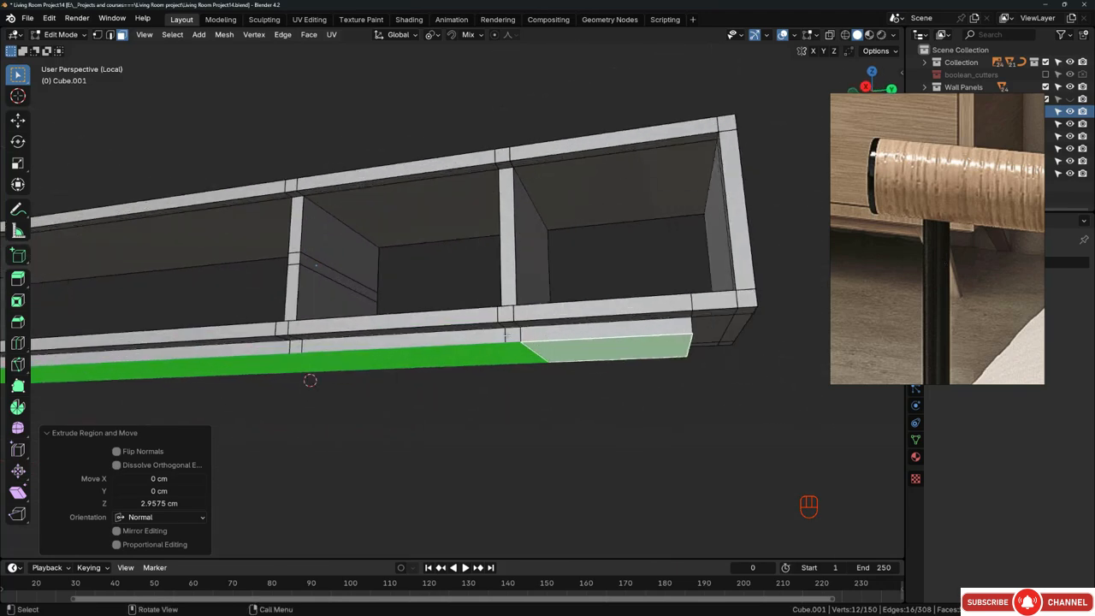
{"action": "left_click", "coordinate": [513, 332]}
{"action": "scroll", "coordinate": [513, 325], "scroll_direction": "down", "scroll_amount": 1}
{"action": "middle_click_drag", "start_coordinate": [514, 307], "coordinate": [529, 334]}
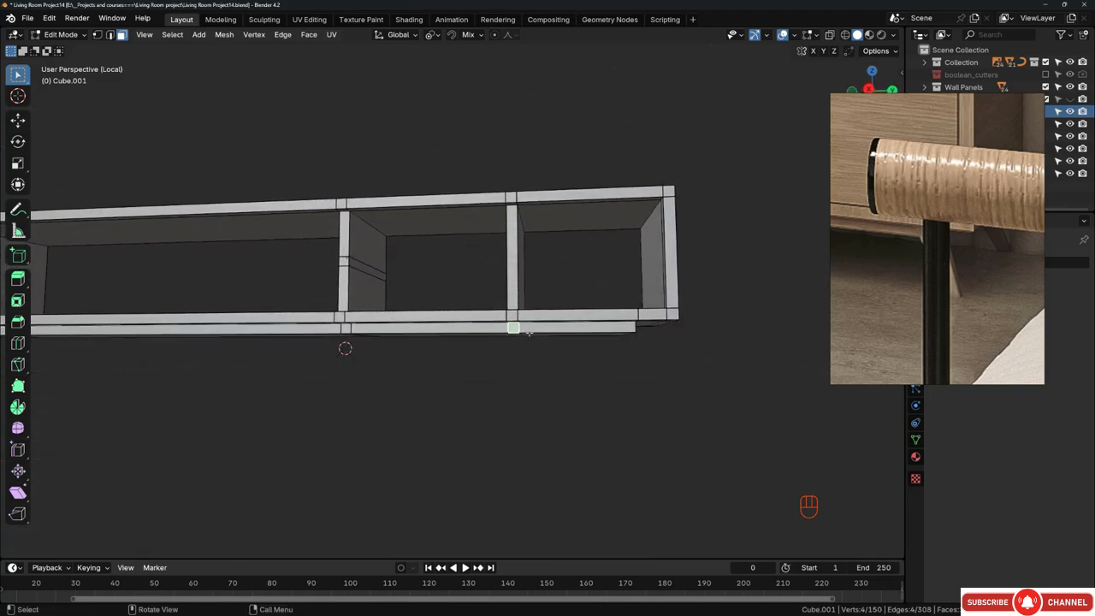
{"action": "key", "text": "KP_3"}
{"action": "scroll", "coordinate": [530, 334], "scroll_direction": "up", "scroll_amount": 3}
{"action": "key", "text": "shift+d"}
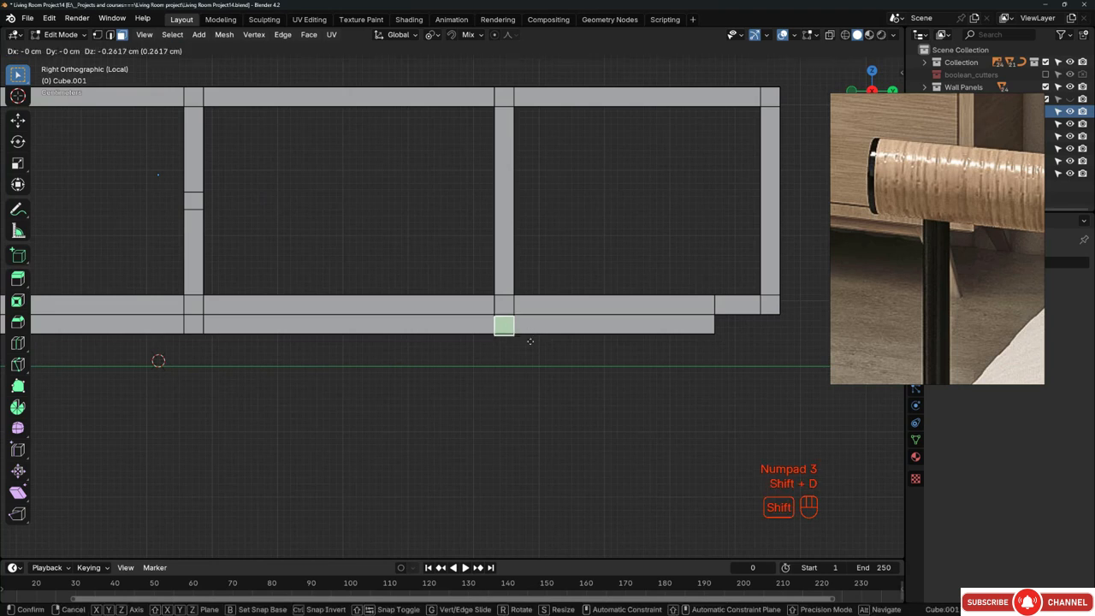
{"action": "left_click", "coordinate": [736, 355]}
{"action": "scroll", "coordinate": [744, 355], "scroll_direction": "up", "scroll_amount": 3}
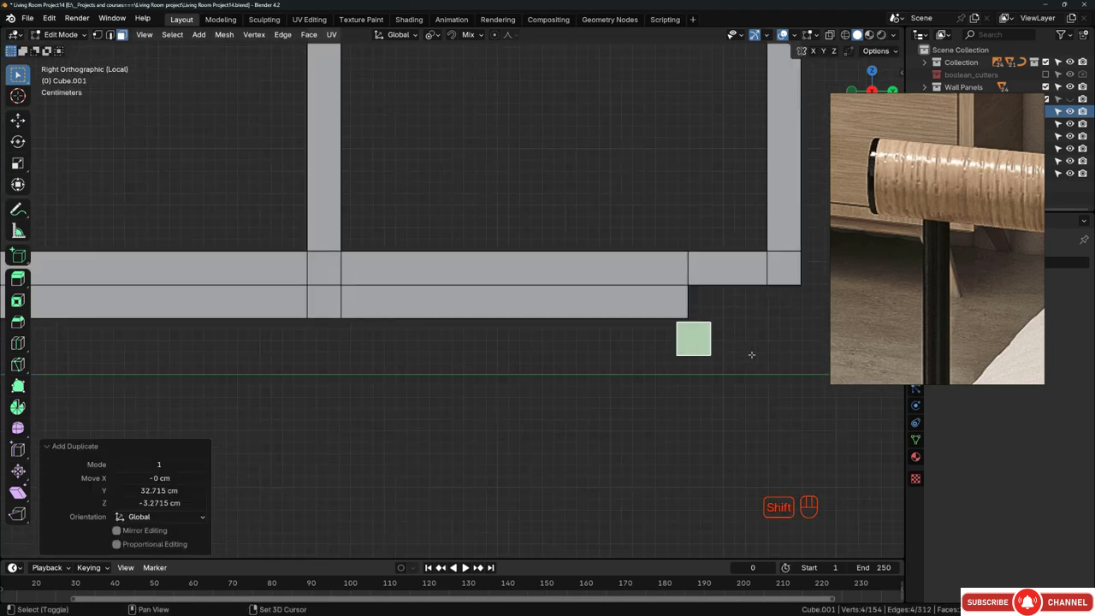
Step: Lengthen the duplicated face by moving its two bottom vertices down about 3.5 cm along the Z axis
{"action": "key", "text": "1"}
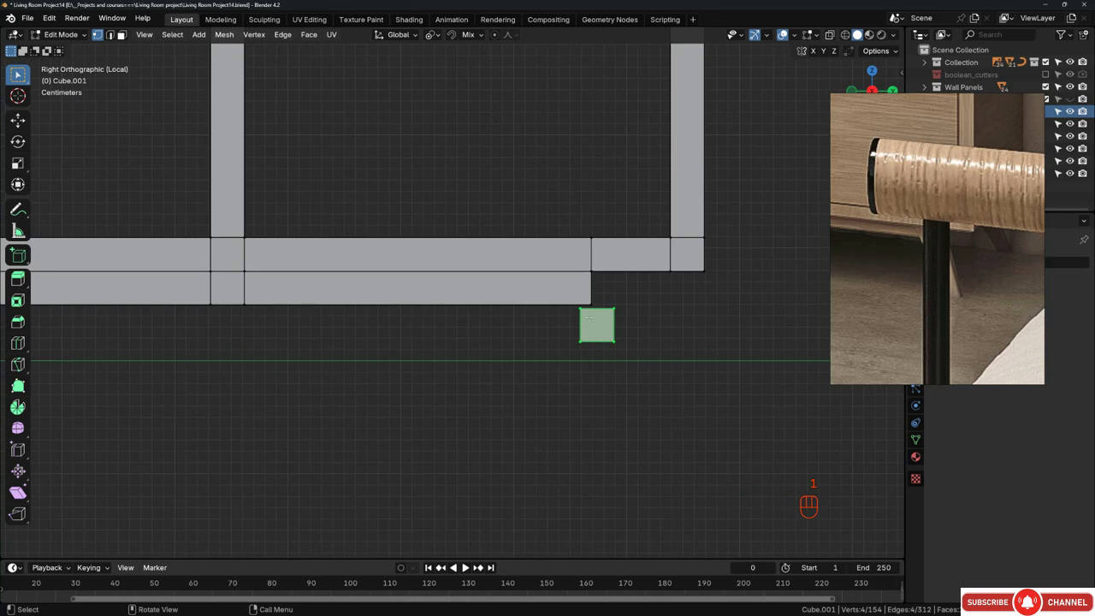
{"action": "left_click_drag", "start_coordinate": [566, 332], "coordinate": [615, 351]}
{"action": "key", "text": "g"}
{"action": "key", "text": "z"}
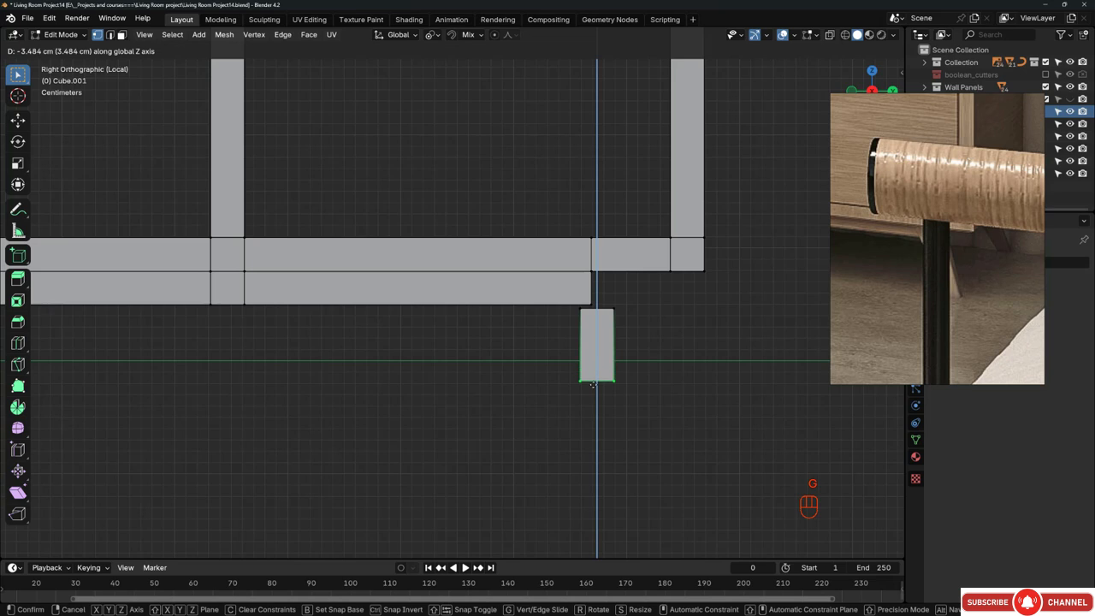
{"action": "left_click", "coordinate": [593, 384]}
Step: Move the duplicated face's two top vertices up about 3.2 cm along Z to meet the cabinet's underside
{"action": "left_click_drag", "start_coordinate": [572, 295], "coordinate": [625, 332]}
{"action": "left_click", "coordinate": [589, 305], "text": "shift"}
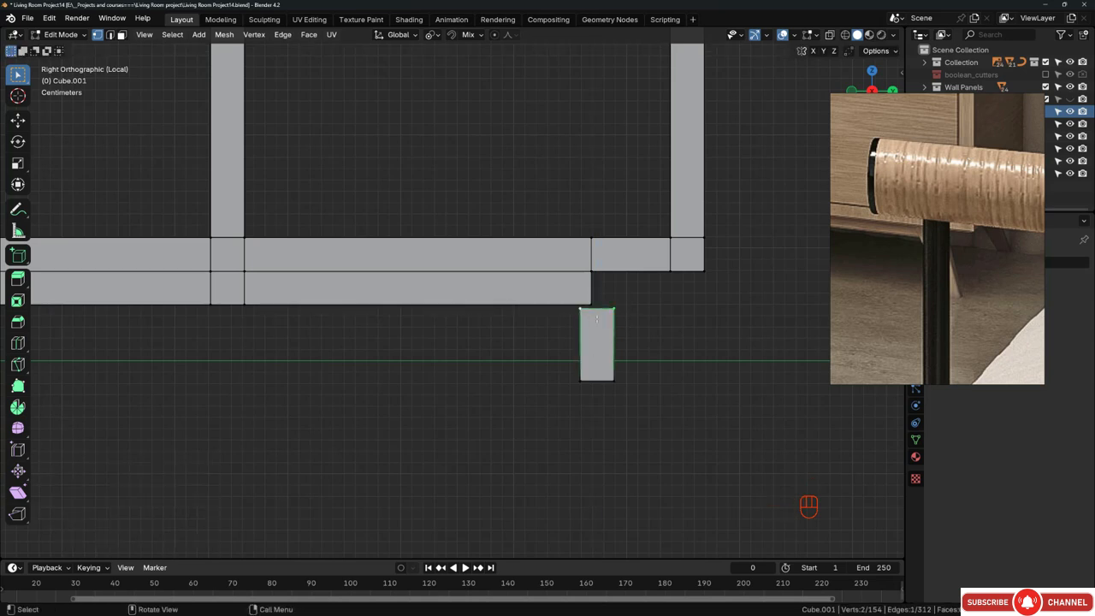
{"action": "scroll", "coordinate": [596, 318], "scroll_direction": "up", "scroll_amount": 2}
{"action": "key", "text": "g"}
{"action": "key", "text": "z"}
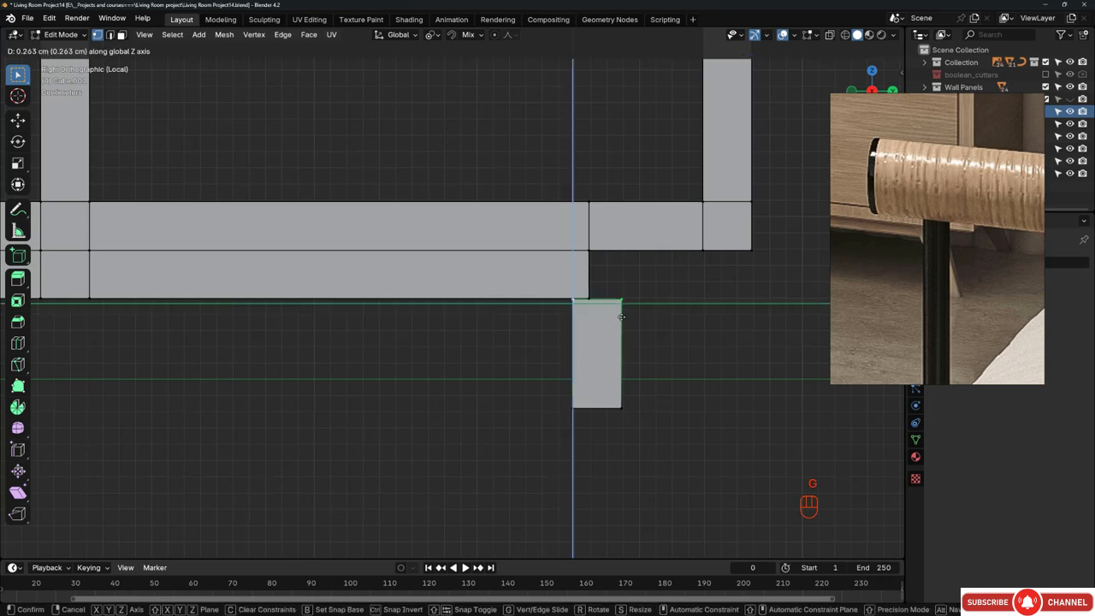
{"action": "left_click", "coordinate": [615, 274]}
Step: Slant the leg face along the Y axis by shifting its top edge inward and its bottom edge outward
{"action": "key", "text": "g"}
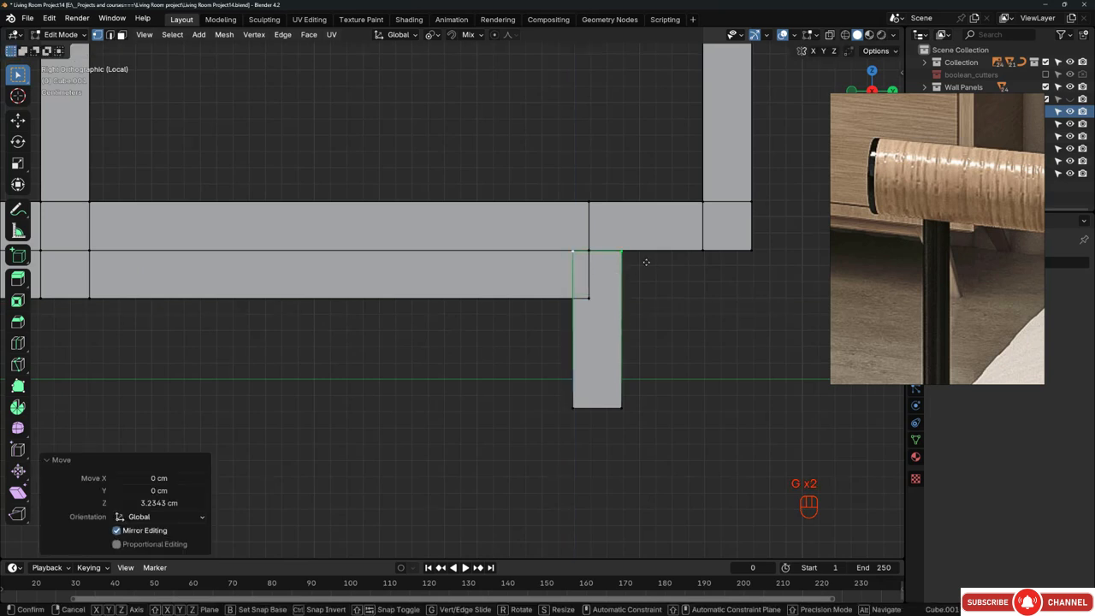
{"action": "key", "text": "y"}
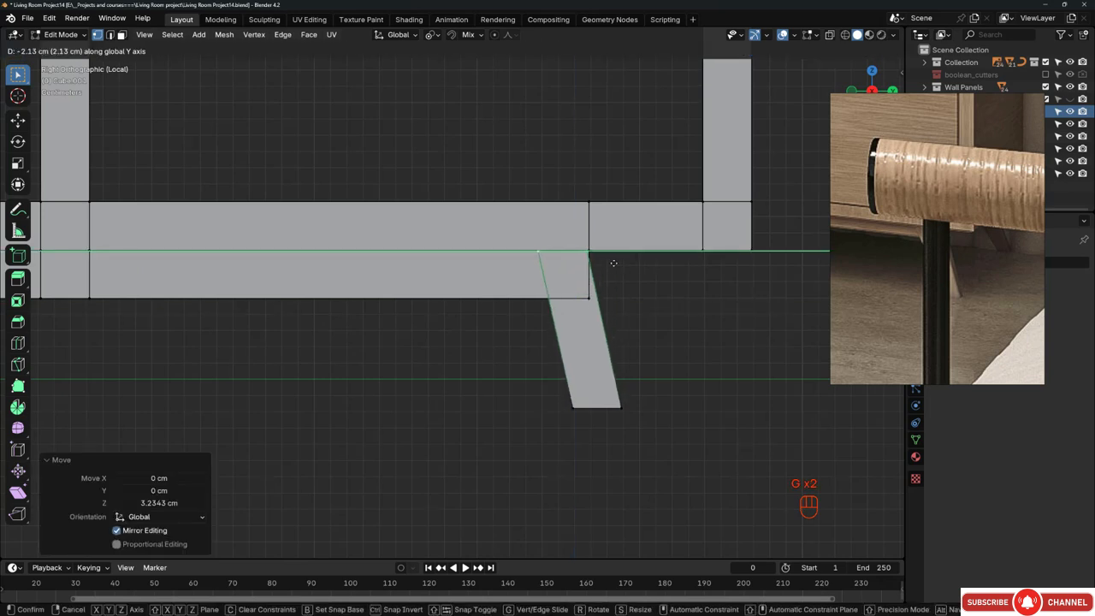
{"action": "left_click", "coordinate": [618, 263]}
{"action": "key", "text": "g"}
{"action": "key", "text": "y"}
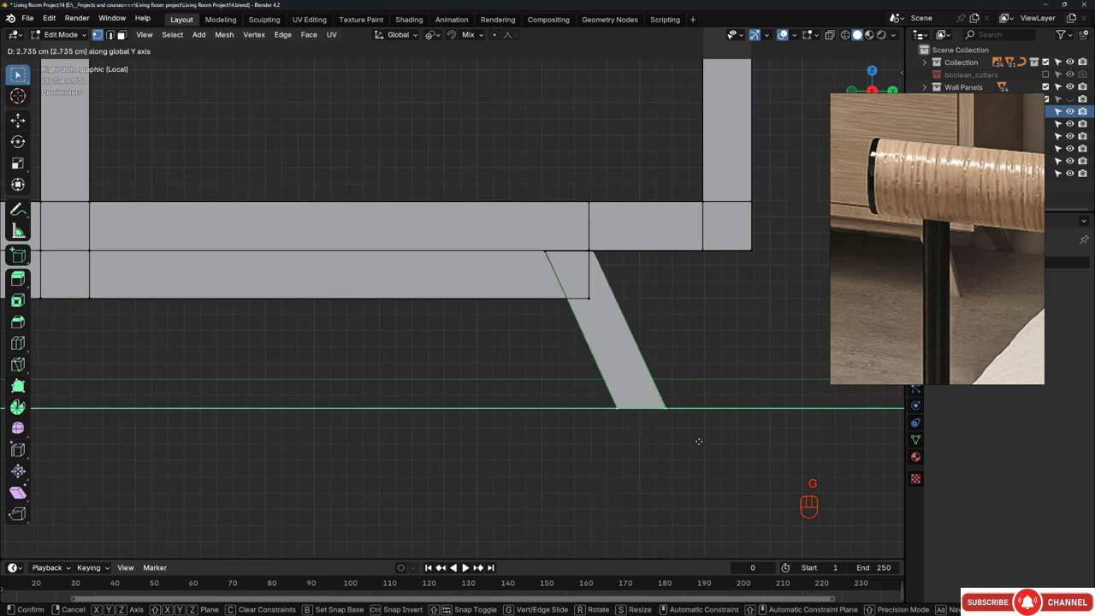
{"action": "left_click", "coordinate": [678, 407]}
Step: Taper the leg face by moving its inner top vertex about -4 cm and its inner bottom vertex about 0.8 cm along Y
{"action": "left_click", "coordinate": [545, 254]}
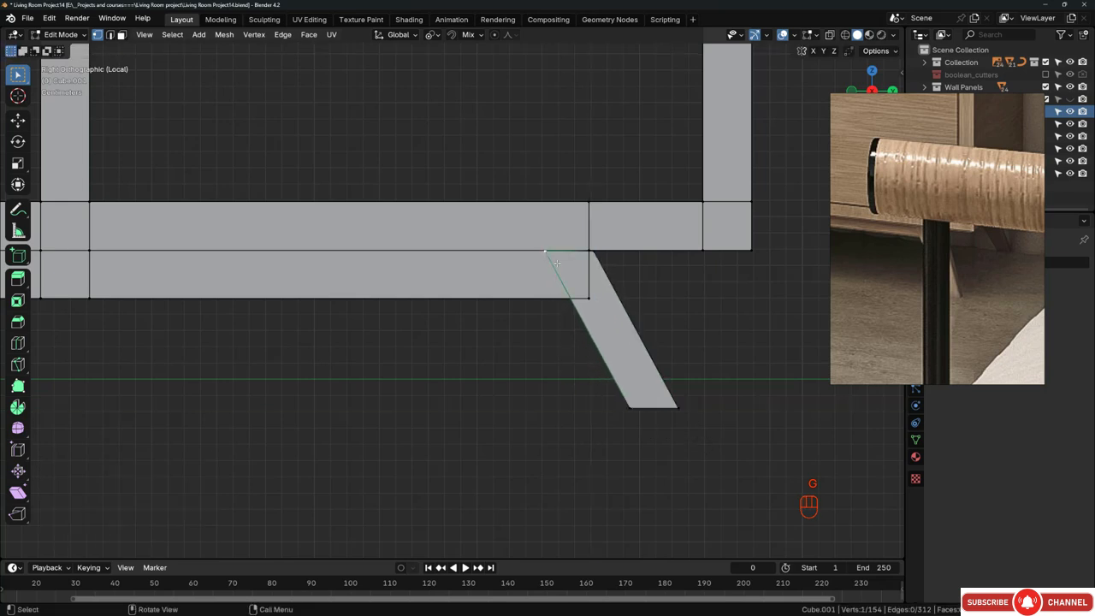
{"action": "key", "text": "g"}
{"action": "key", "text": "y"}
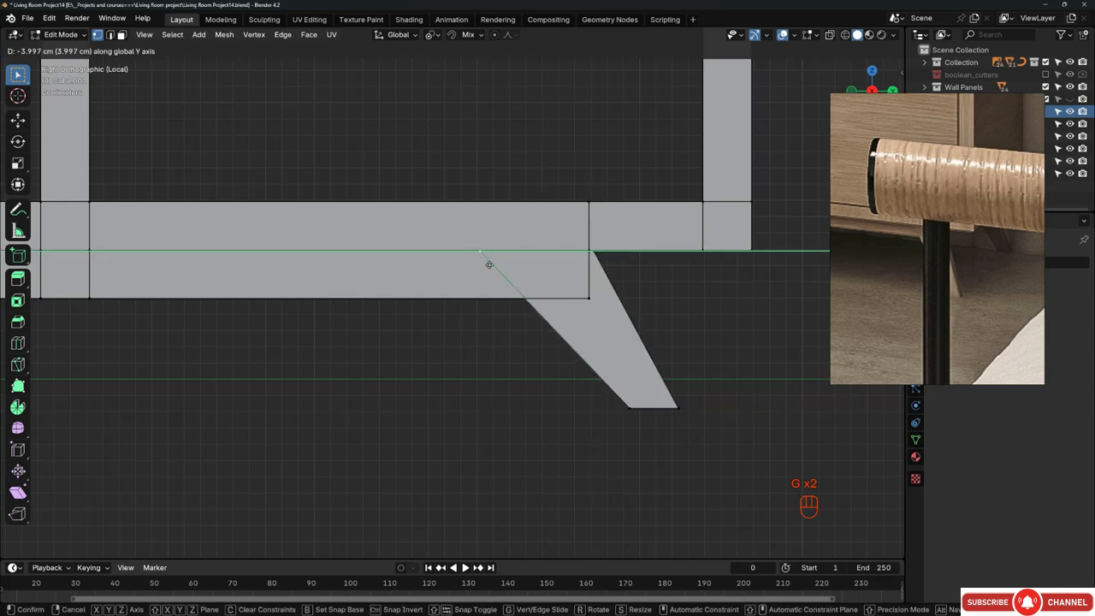
{"action": "left_click", "coordinate": [488, 264]}
{"action": "left_click", "coordinate": [635, 431]}
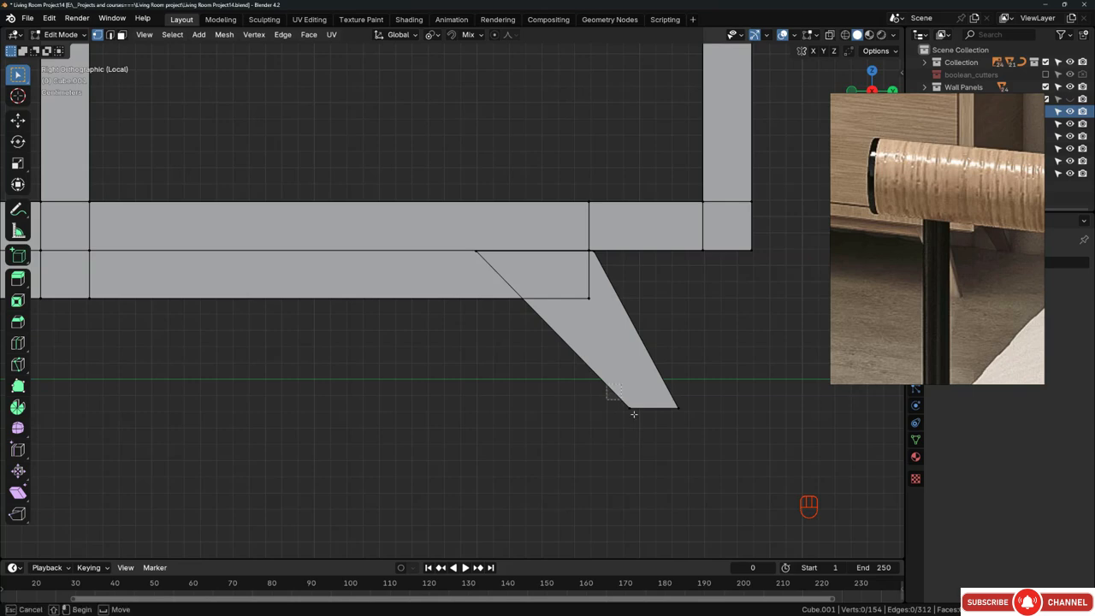
{"action": "left_click", "coordinate": [631, 408]}
{"action": "key", "text": "g"}
{"action": "key", "text": "y"}
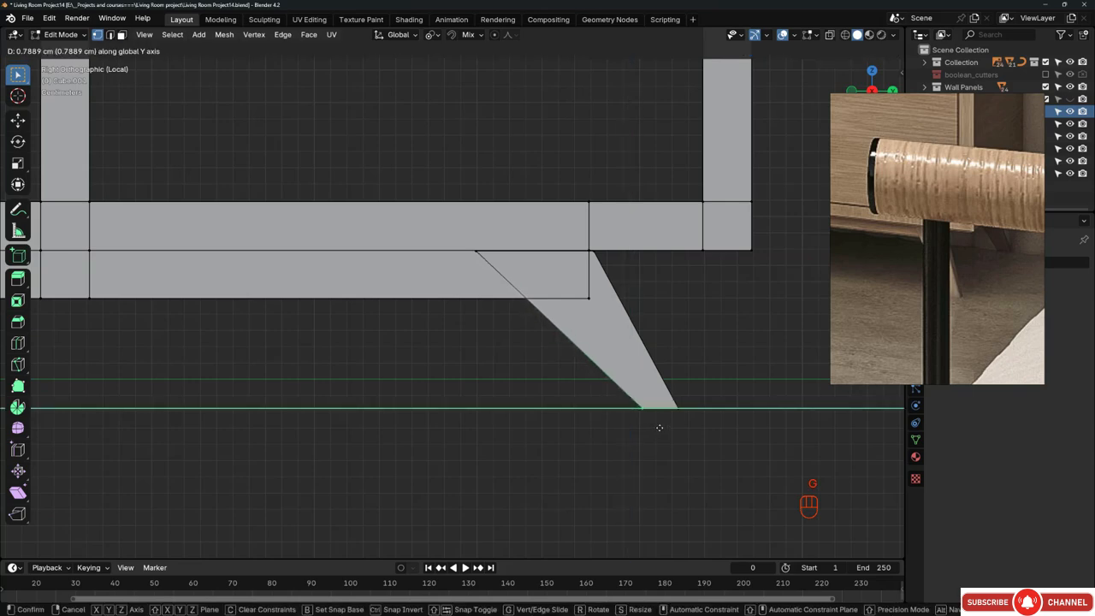
{"action": "left_click", "coordinate": [657, 426]}
Step: Separate the tapered leg face from the cabinet into its own object and leave the cabinet's edit mode
{"action": "middle_click_drag", "start_coordinate": [668, 406], "coordinate": [618, 358]}
{"action": "key", "text": "3"}
{"action": "left_click", "coordinate": [616, 350]}
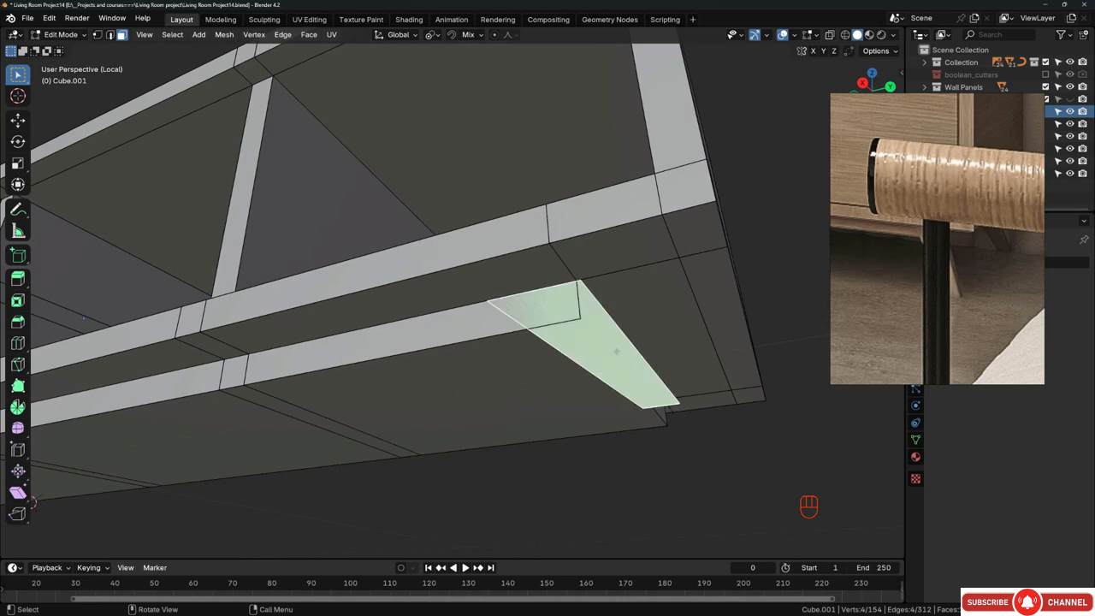
{"action": "key", "text": "p"}
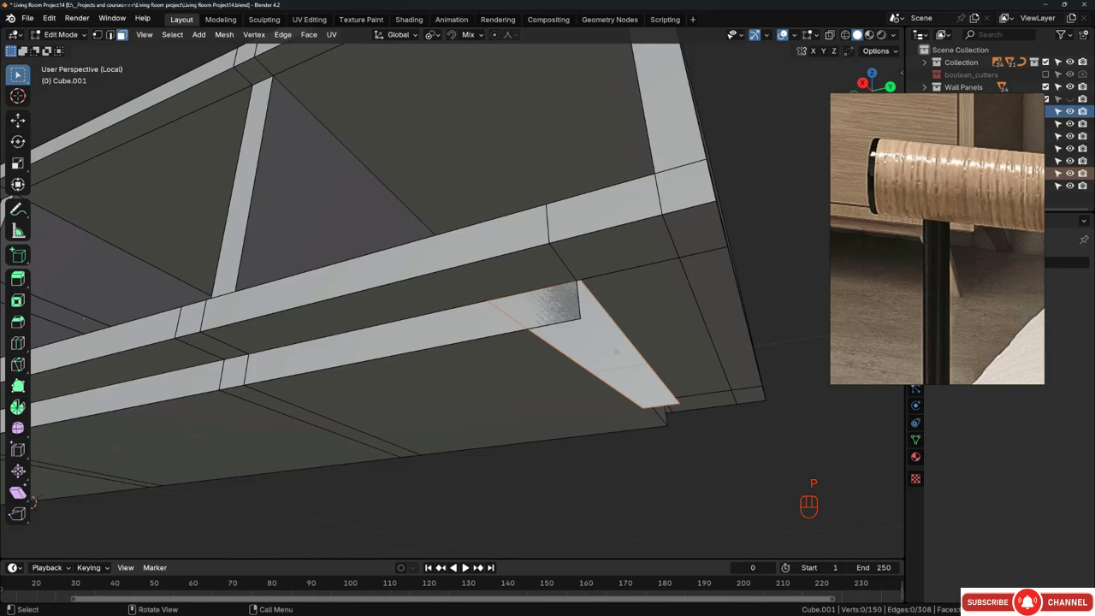
{"action": "key", "text": "Tab"}
Step: Give the separated leg thickness by extruding its whole face about -3.8 cm along its normal, beneath the cabinet
{"action": "mouse_move", "coordinate": [594, 325]}
{"action": "middle_mouse_down"}
{"action": "mouse_move", "coordinate": [533, 332]}
{"action": "mouse_move", "coordinate": [579, 334]}
{"action": "middle_mouse_up"}
{"action": "key", "text": "Tab"}
{"action": "key", "text": "a"}
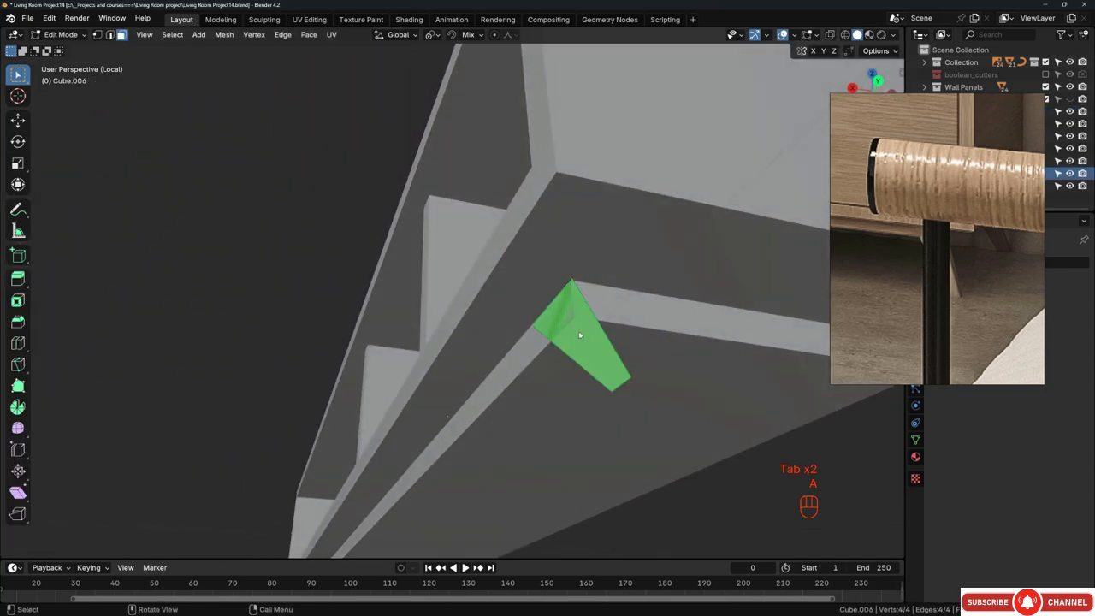
{"action": "middle_click_drag", "start_coordinate": [591, 334], "coordinate": [550, 326], "text": "shift"}
{"action": "key", "text": "e"}
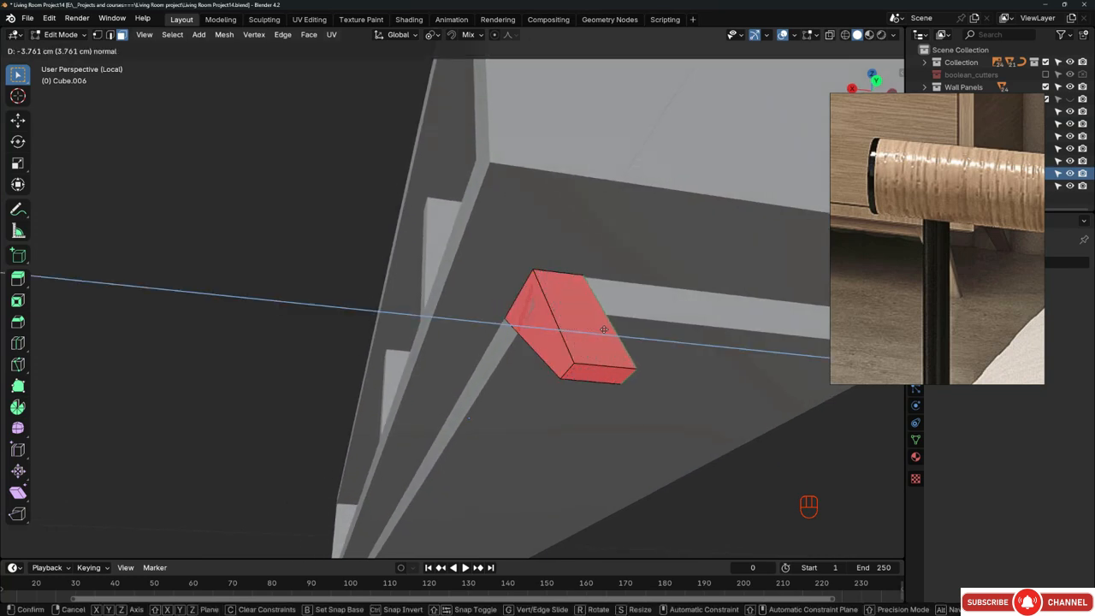
{"action": "left_click", "coordinate": [604, 329]}
Step: Shape the leg's depth by moving the bottom vertices of its extruded back side and one of its faces along X
{"action": "key", "text": "1"}
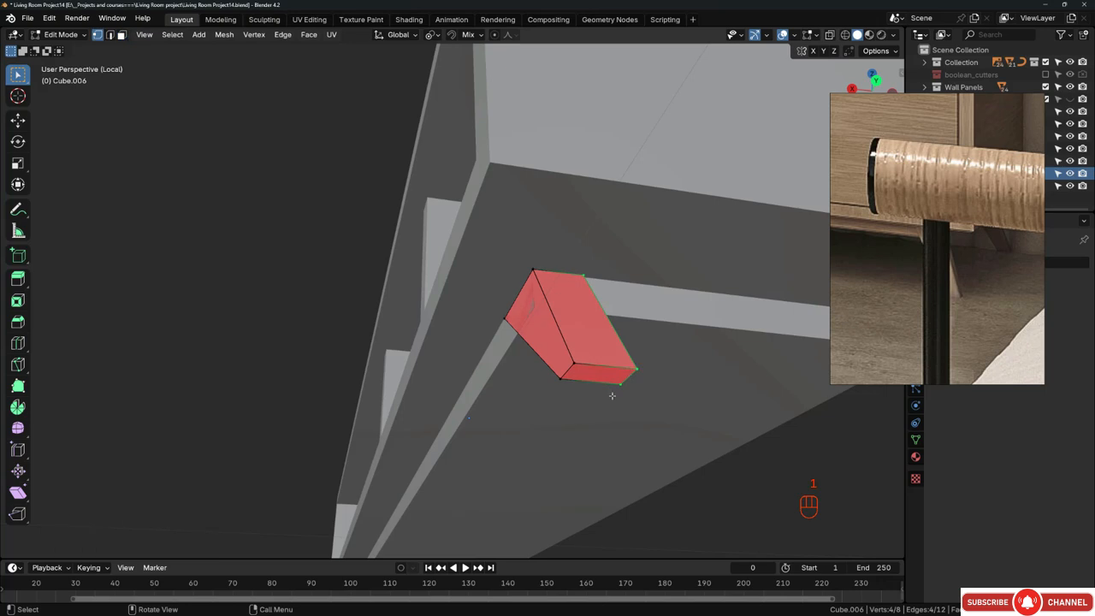
{"action": "left_click_drag", "start_coordinate": [612, 396], "coordinate": [645, 360]}
{"action": "middle_click_drag", "start_coordinate": [646, 360], "coordinate": [702, 317]}
{"action": "key", "text": "g"}
{"action": "key", "text": "x"}
{"action": "left_click", "coordinate": [590, 373]}
{"action": "key", "text": "3"}
{"action": "key", "text": "g"}
{"action": "key", "text": "x"}
{"action": "left_click", "coordinate": [507, 313]}
Step: Recalculate the normals of the entire leg mesh to face outward and return to object mode
{"action": "key", "text": "a"}
{"action": "key", "text": "shift+n"}
{"action": "key", "text": "Tab"}
Step: Duplicate the leg within its mesh about -201 cm along the Y axis, under the cabinet's opposite end
{"action": "key", "text": "KP_3"}
{"action": "scroll", "coordinate": [599, 329], "scroll_direction": "down", "scroll_amount": 2}
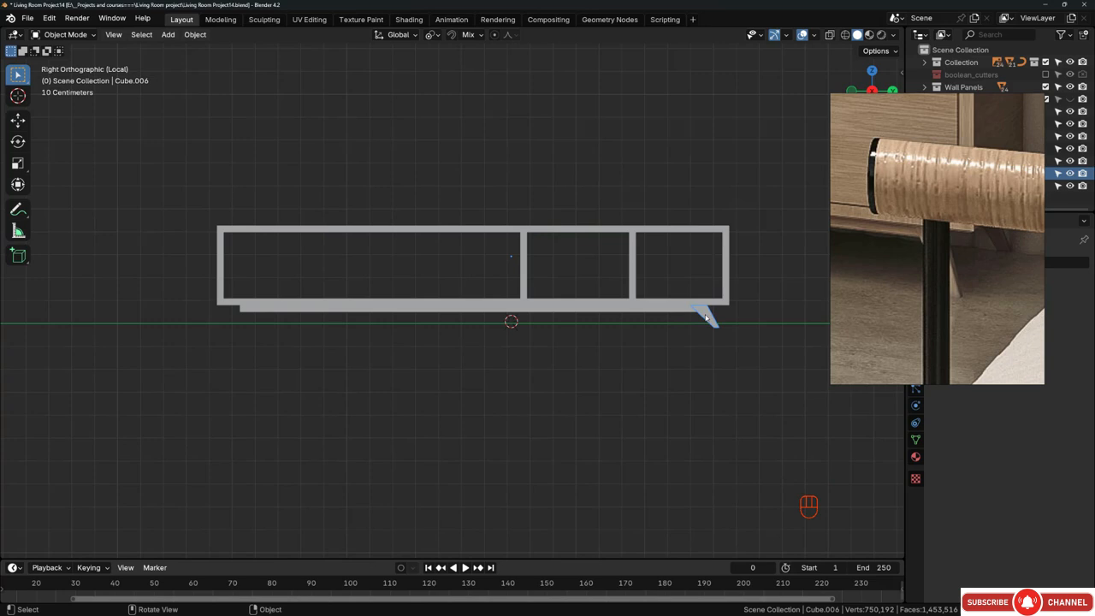
{"action": "key", "text": "Tab"}
{"action": "middle_click_drag", "start_coordinate": [510, 321], "coordinate": [579, 344]}
{"action": "key", "text": "KP_3"}
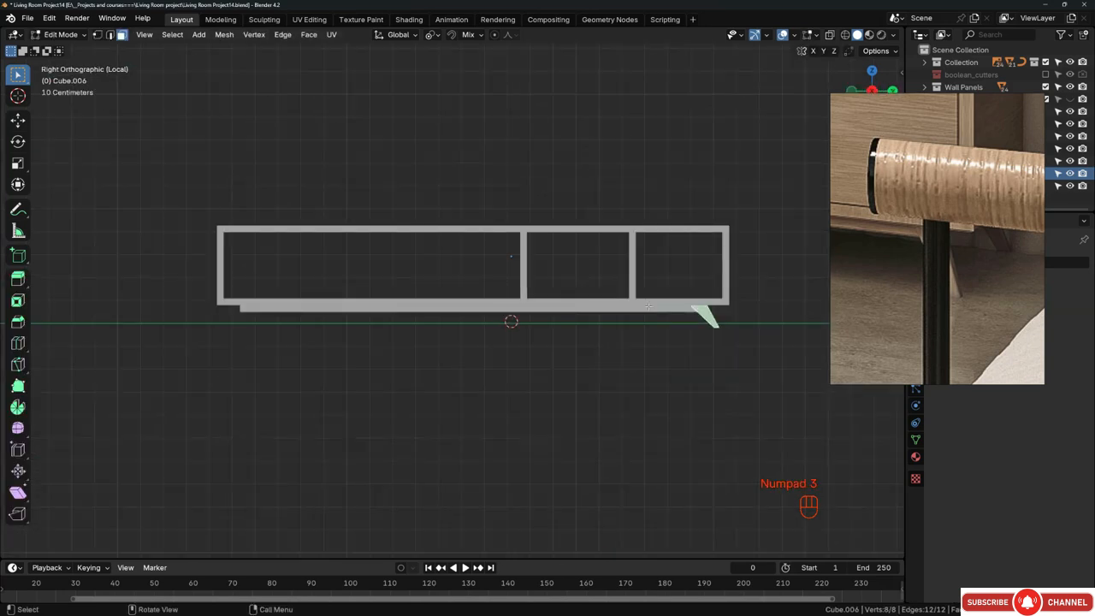
{"action": "key", "text": "shift+d"}
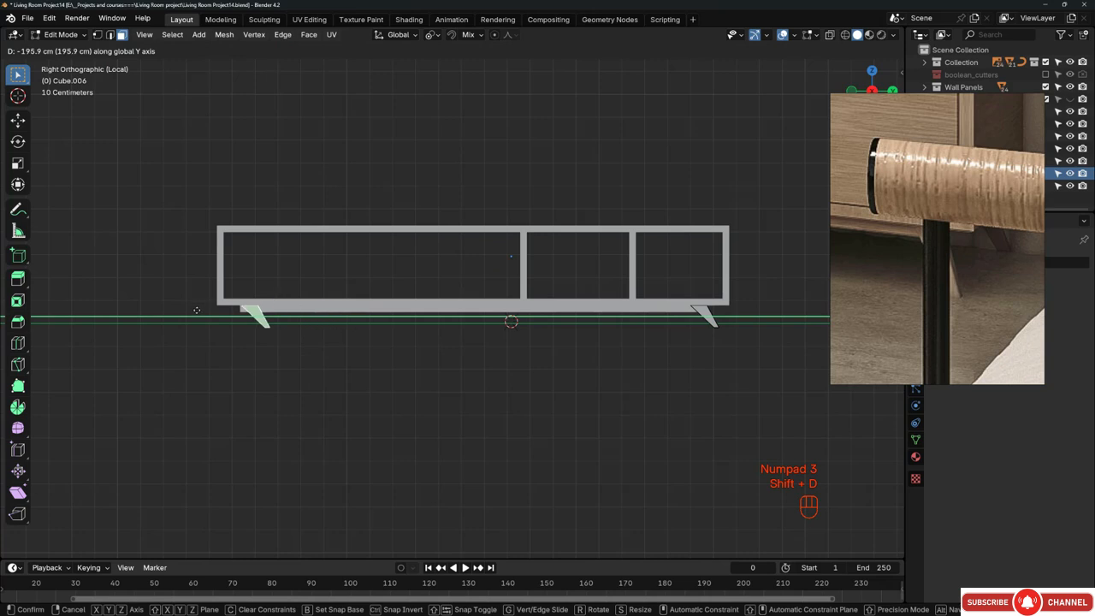
{"action": "left_click", "coordinate": [196, 309]}
{"action": "scroll", "coordinate": [198, 308], "scroll_direction": "up", "scroll_amount": 2}
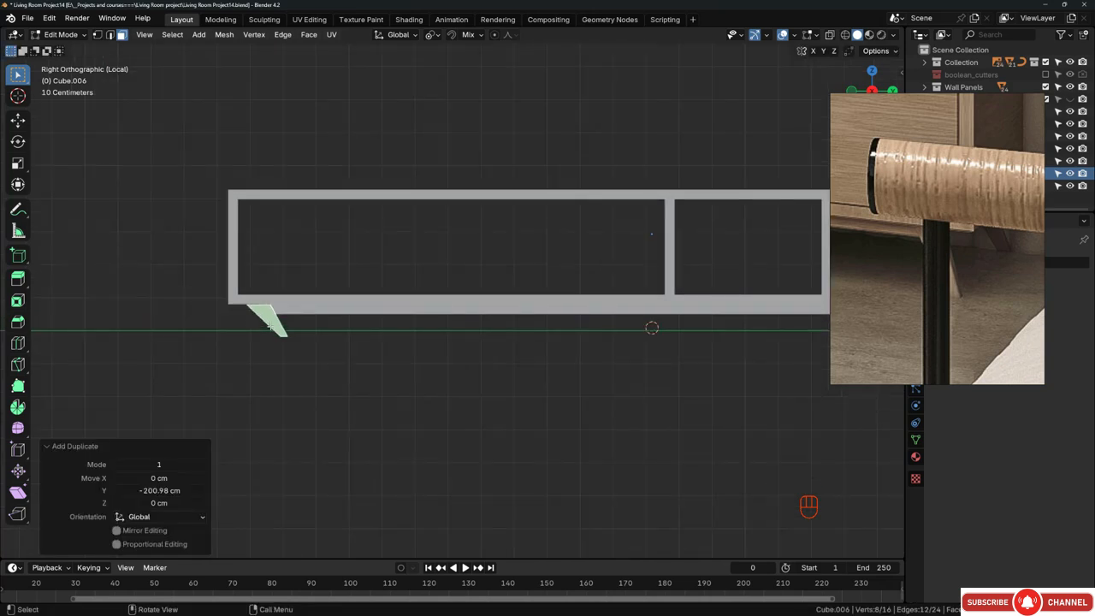
Step: Mirror the duplicated leg across the global Y axis so it slants outward at the cabinet's opposite end
{"action": "left_click", "coordinate": [225, 35]}
{"action": "mouse_move", "coordinate": [241, 61]}
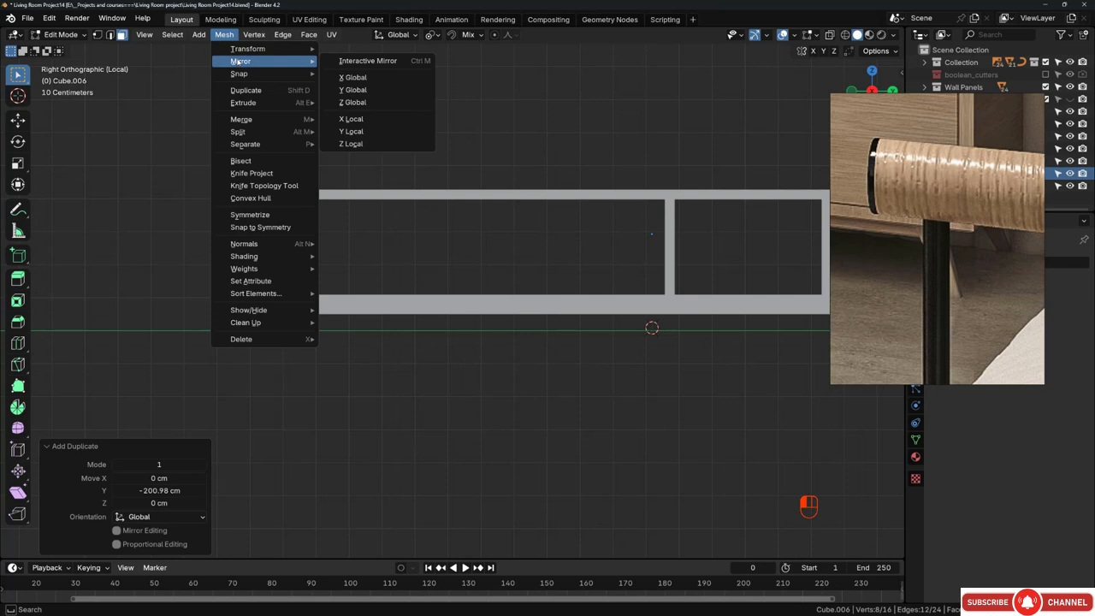
{"action": "left_click", "coordinate": [348, 90]}
{"action": "scroll", "coordinate": [316, 380], "scroll_direction": "up", "scroll_amount": 4}
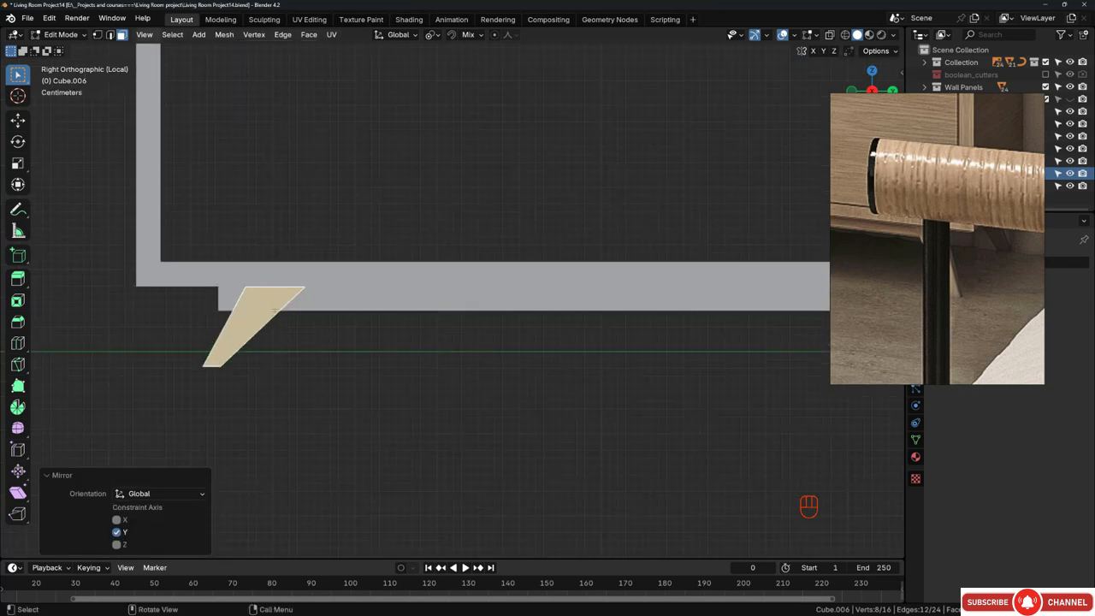
{"action": "scroll", "coordinate": [316, 380], "scroll_direction": "down", "scroll_amount": 3}
{"action": "scroll", "coordinate": [248, 313], "scroll_direction": "down", "scroll_amount": 2}
{"action": "scroll", "coordinate": [643, 279], "scroll_direction": "up", "scroll_amount": 7}
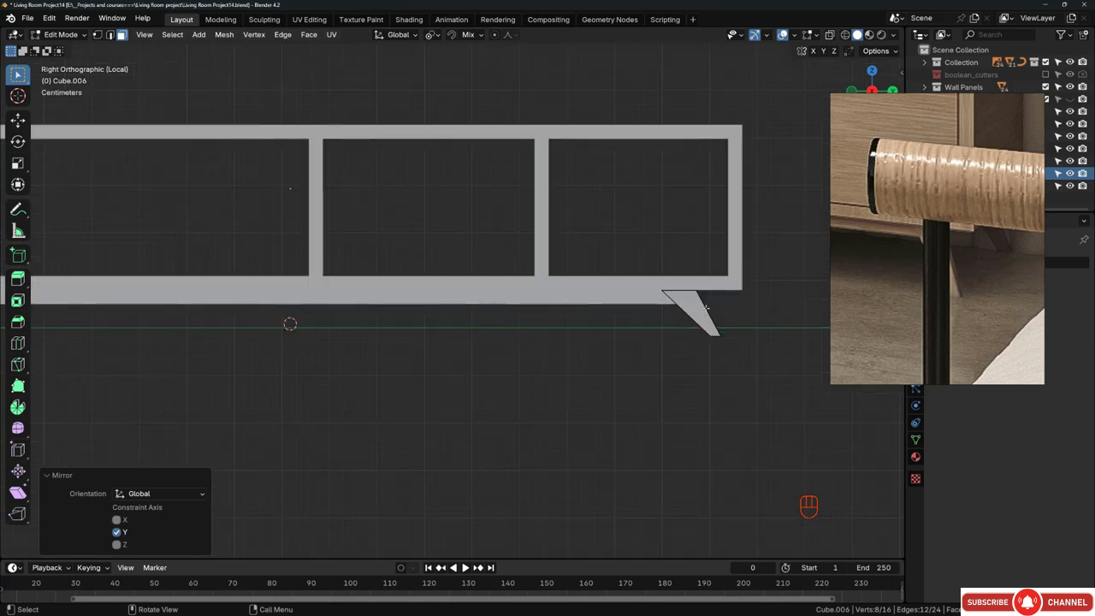
Step: Move the mirrored leg about -3.7 cm along Y to match the opposite leg's alignment with the inset base edge
{"action": "scroll", "coordinate": [684, 273], "scroll_direction": "up", "scroll_amount": 6}
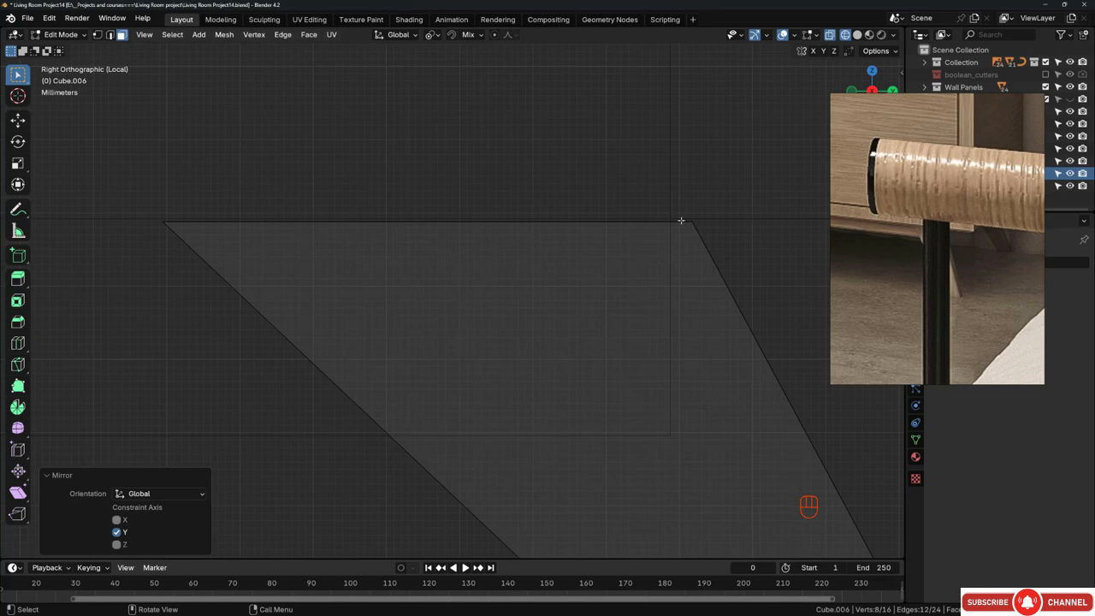
{"action": "scroll", "coordinate": [678, 261], "scroll_direction": "down", "scroll_amount": 12}
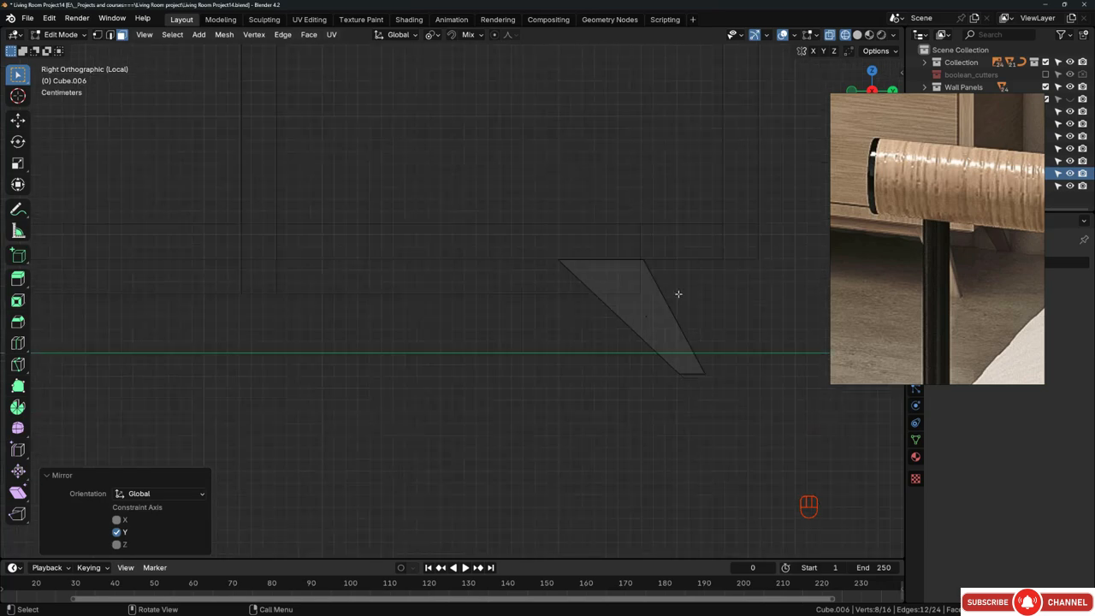
{"action": "middle_click_drag", "start_coordinate": [329, 296], "coordinate": [593, 299], "text": "shift"}
{"action": "scroll", "coordinate": [598, 304], "scroll_direction": "up", "scroll_amount": 12}
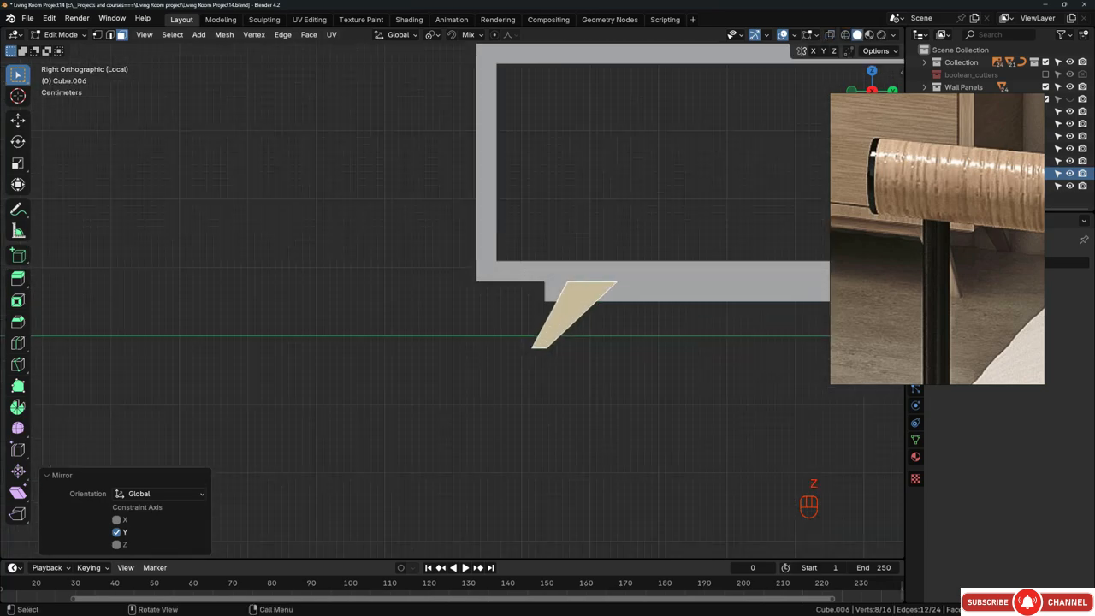
{"action": "key", "text": "z"}
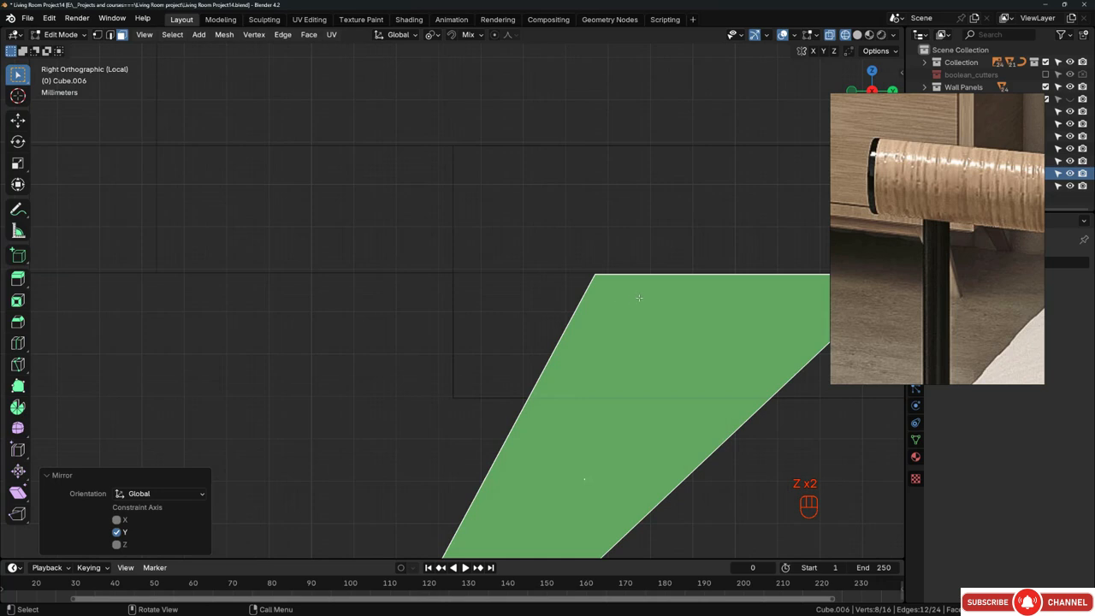
{"action": "key", "text": "g"}
{"action": "middle_click", "coordinate": [547, 303]}
{"action": "left_click", "coordinate": [482, 308]}
{"action": "scroll", "coordinate": [430, 281], "scroll_direction": "up", "scroll_amount": 5}
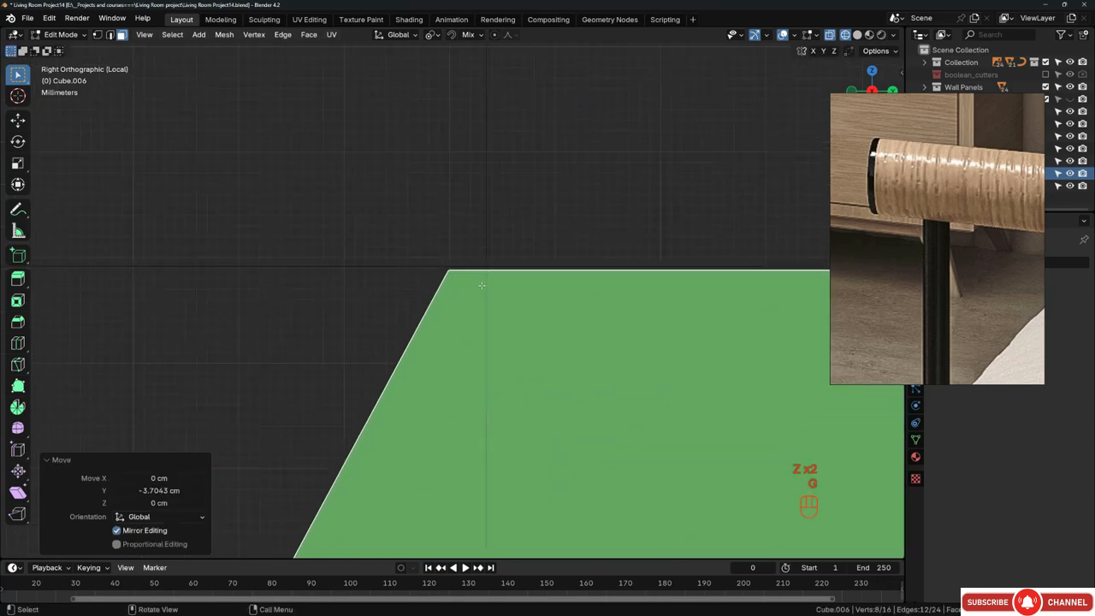
{"action": "scroll", "coordinate": [482, 285], "scroll_direction": "up", "scroll_amount": 2}
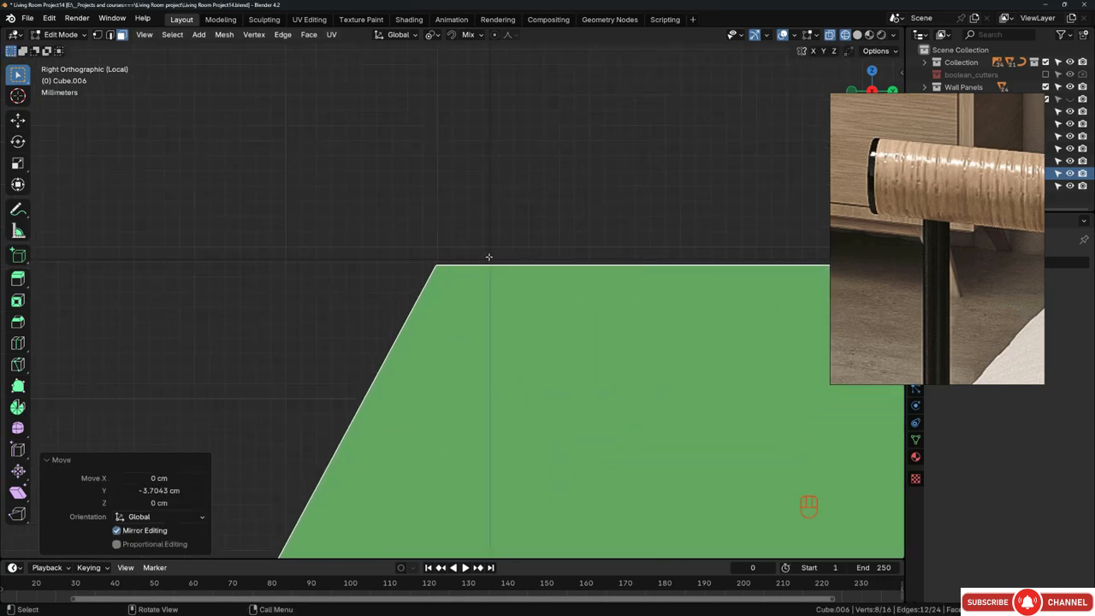
{"action": "scroll", "coordinate": [488, 252], "scroll_direction": "down", "scroll_amount": 4}
{"action": "scroll", "coordinate": [468, 262], "scroll_direction": "up", "scroll_amount": 5}
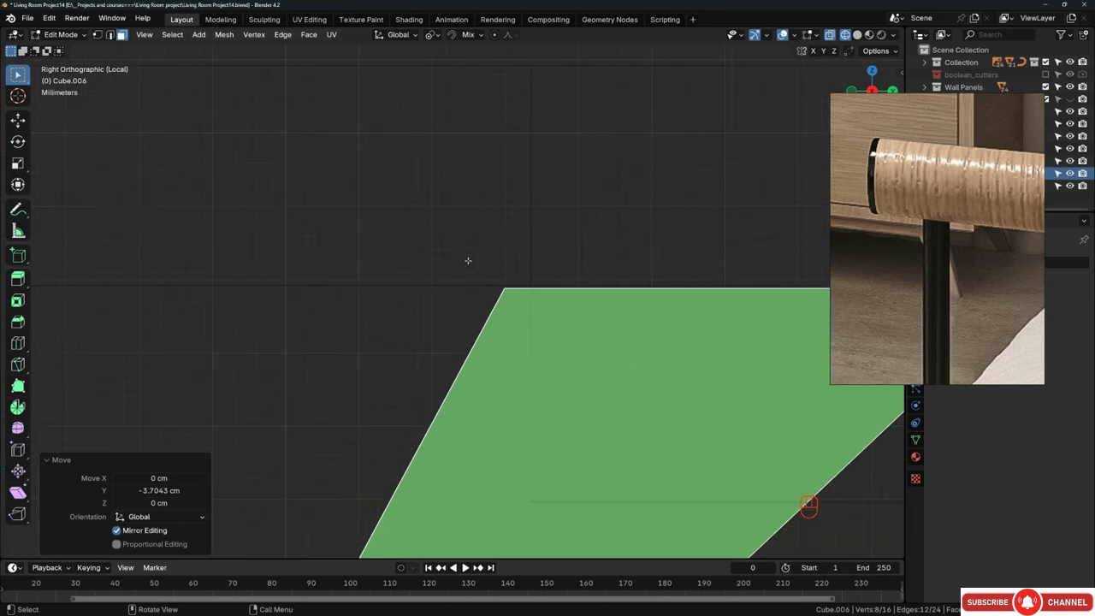
{"action": "scroll", "coordinate": [507, 272], "scroll_direction": "down", "scroll_amount": 8}
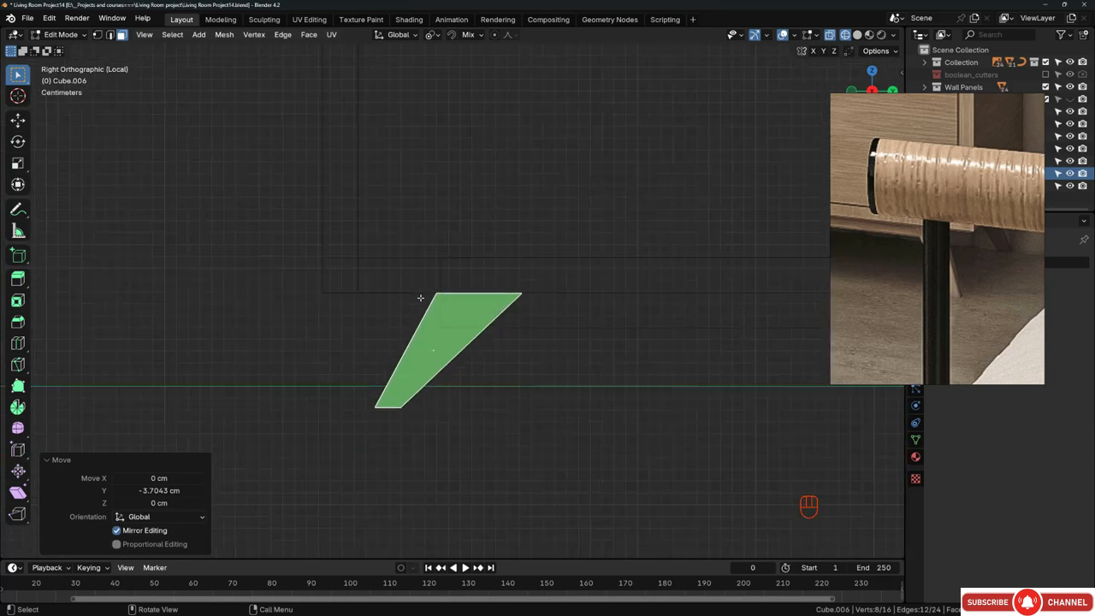
Step: Duplicate both legs about -24.8 cm along the X axis beneath the cabinet
{"action": "middle_click_drag", "start_coordinate": [312, 323], "coordinate": [491, 301]}
{"action": "key", "text": "a"}
{"action": "scroll", "coordinate": [462, 274], "scroll_direction": "up", "scroll_amount": 4}
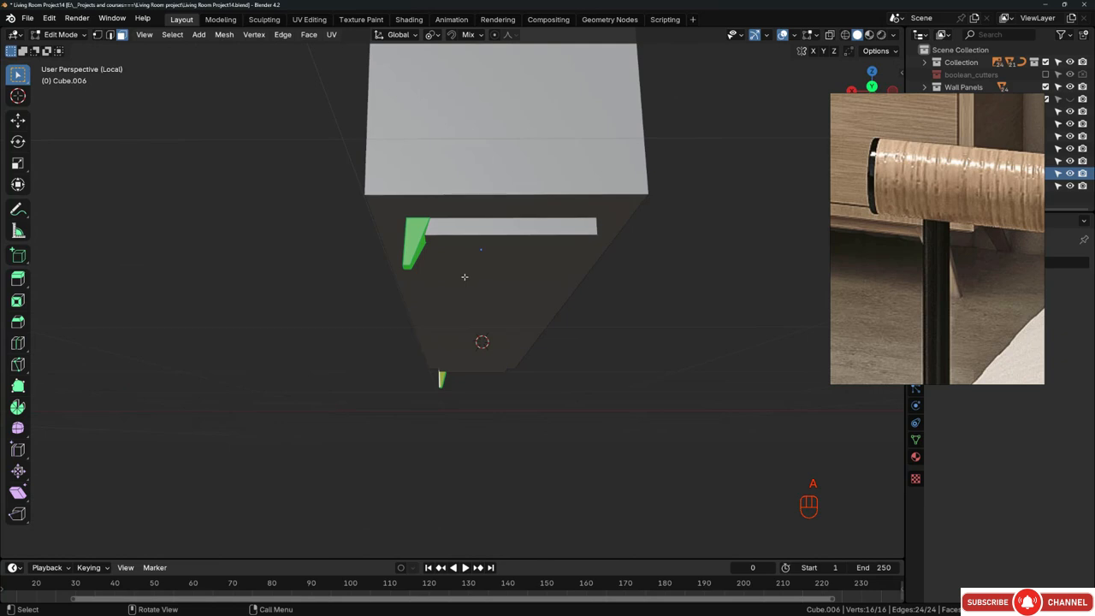
{"action": "key", "text": "shift+d"}
{"action": "key", "text": "x"}
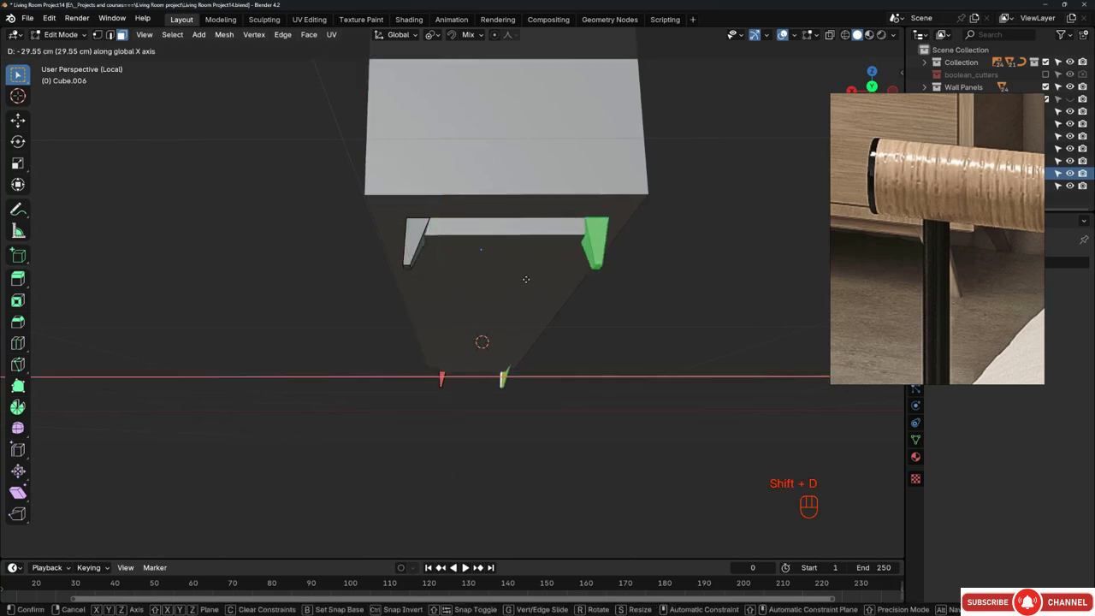
{"action": "left_click", "coordinate": [613, 277]}
Step: Mirror the duplicated leg pair across global X and move it about -6.7 cm along X to the base's other long edge
{"action": "middle_click_drag", "start_coordinate": [481, 249], "coordinate": [409, 248]}
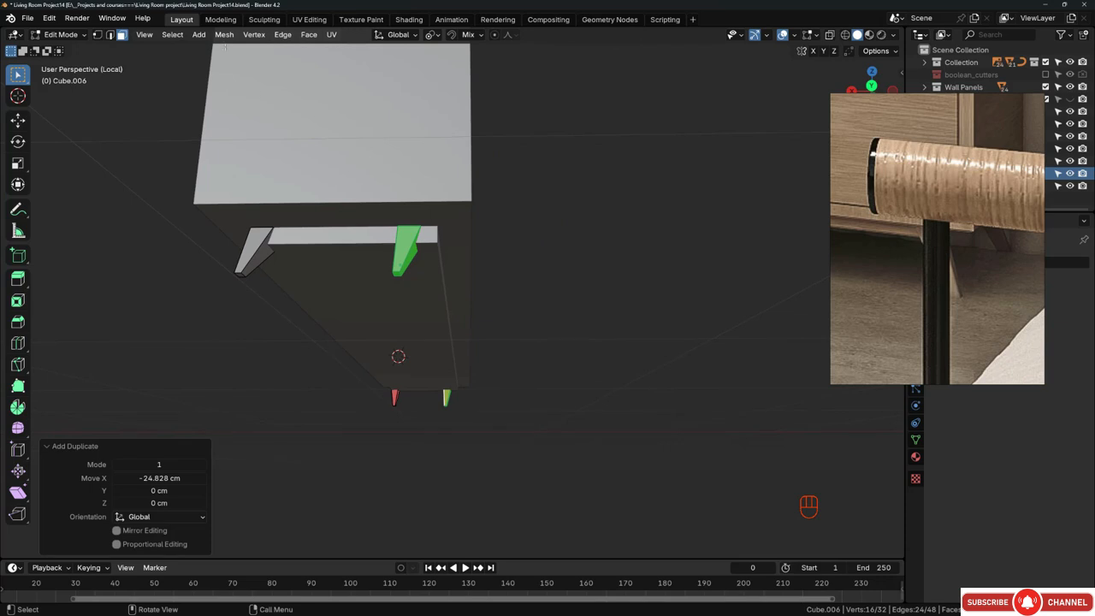
{"action": "left_click", "coordinate": [224, 35]}
{"action": "mouse_move", "coordinate": [231, 60]}
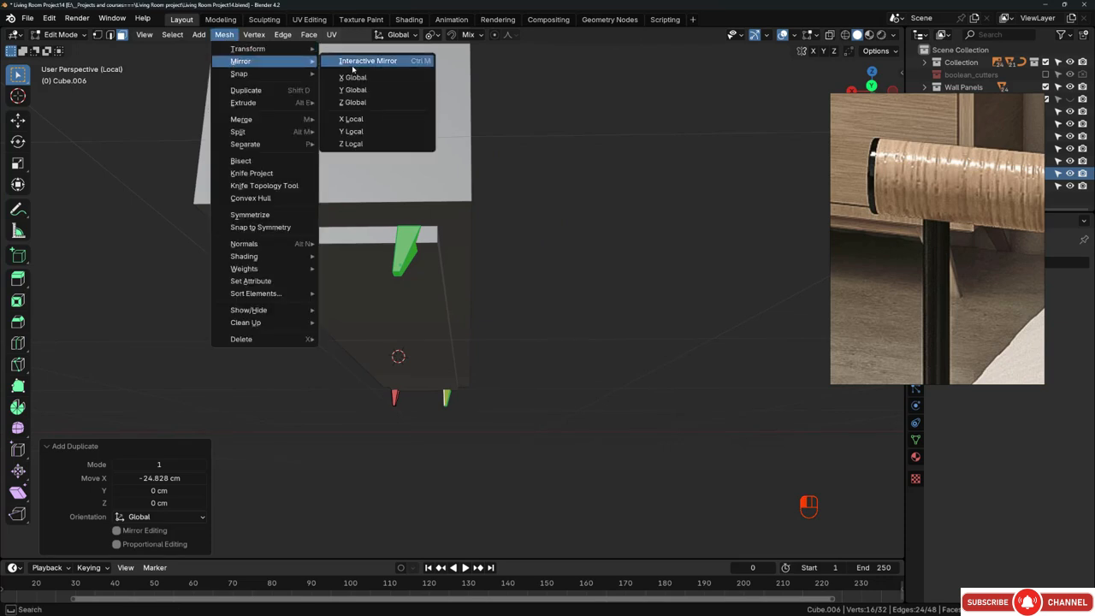
{"action": "left_click", "coordinate": [354, 76]}
{"action": "middle_click_drag", "start_coordinate": [402, 137], "coordinate": [422, 242]}
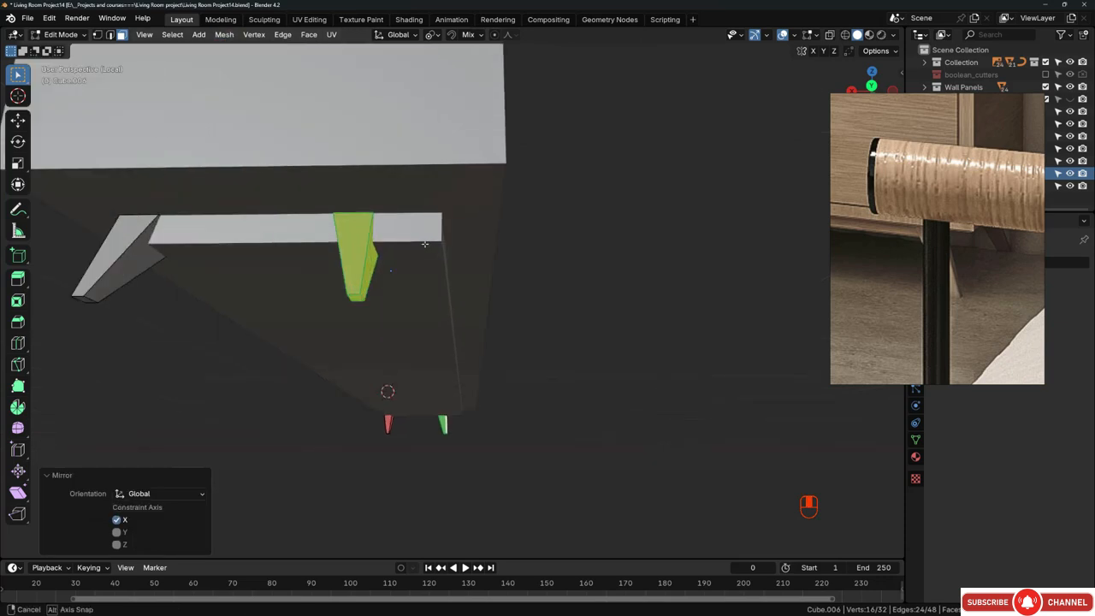
{"action": "key", "text": "g"}
{"action": "key", "text": "x"}
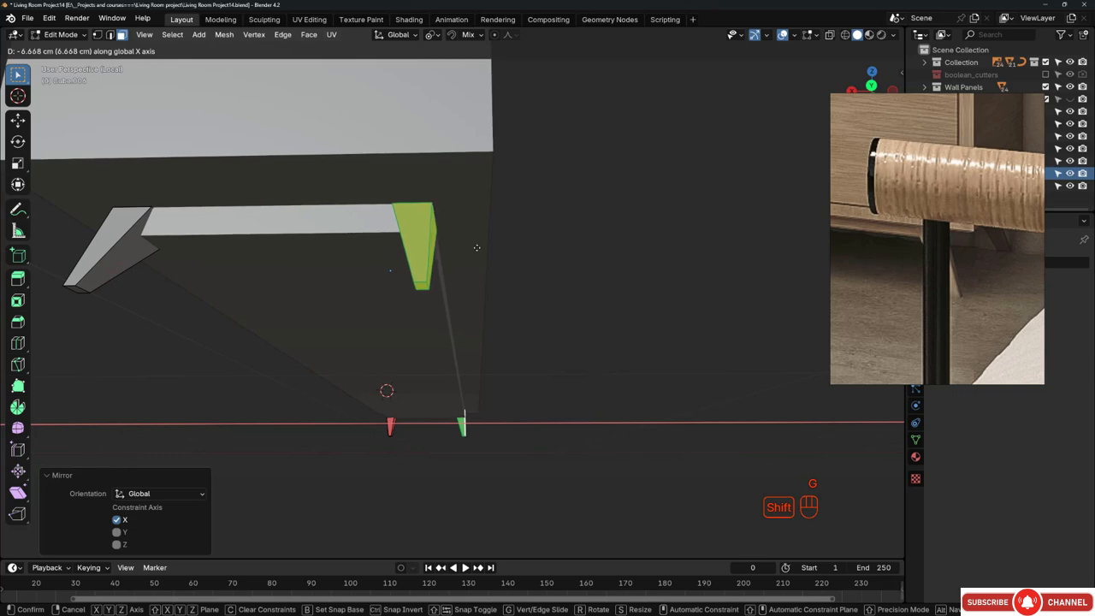
{"action": "left_click", "coordinate": [478, 247]}
Step: Recalculate the normals of all four legs to face outward, return to object mode and leave local view
{"action": "middle_click_drag", "start_coordinate": [478, 247], "coordinate": [494, 274]}
{"action": "scroll", "coordinate": [437, 294], "scroll_direction": "down", "scroll_amount": 4}
{"action": "key", "text": "a"}
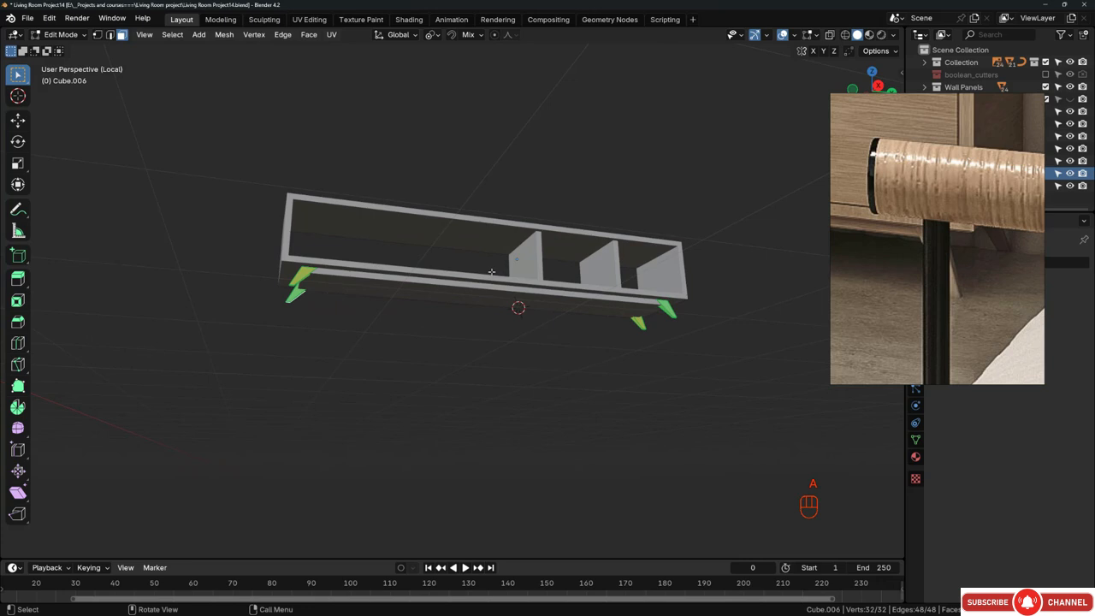
{"action": "key", "text": "shift+n"}
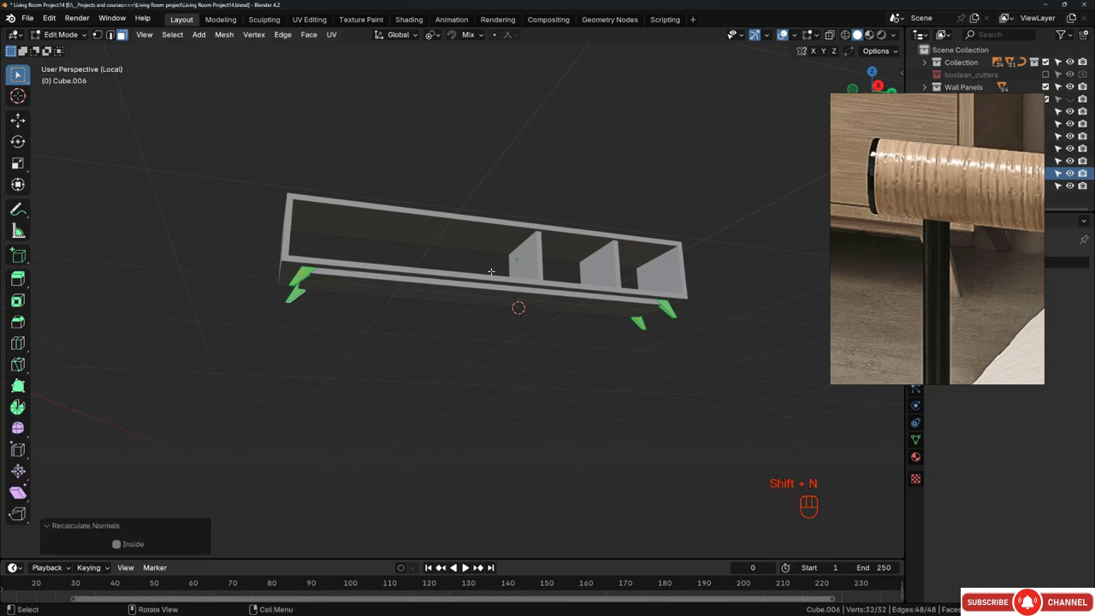
{"action": "key", "text": "Tab"}
{"action": "key", "text": "alt+a"}
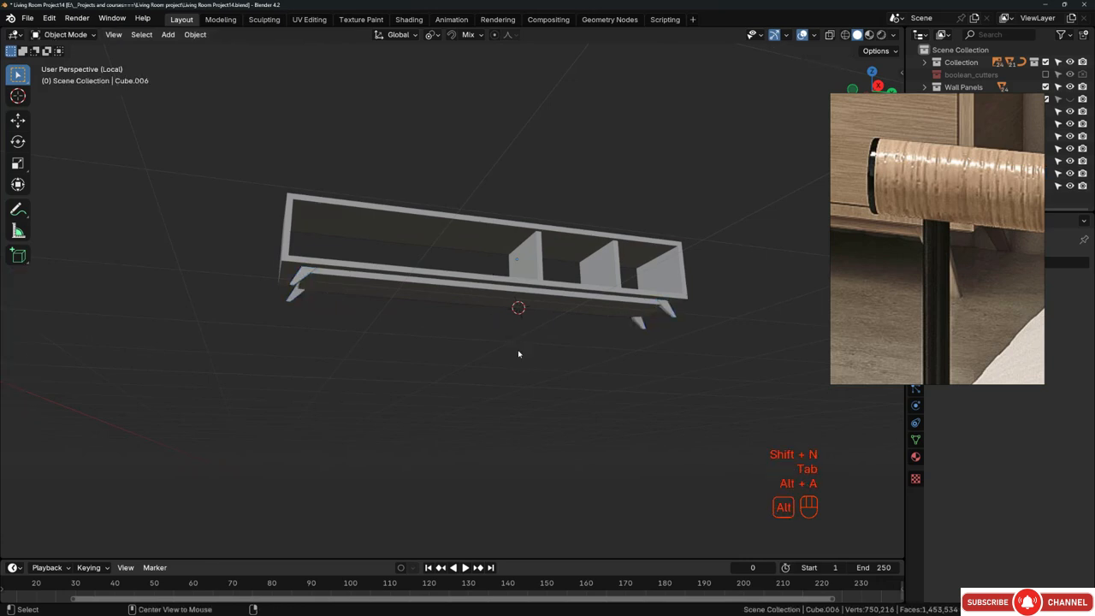
{"action": "middle_click_drag", "start_coordinate": [516, 354], "coordinate": [513, 313]}
{"action": "key", "text": "KP_Divide"}
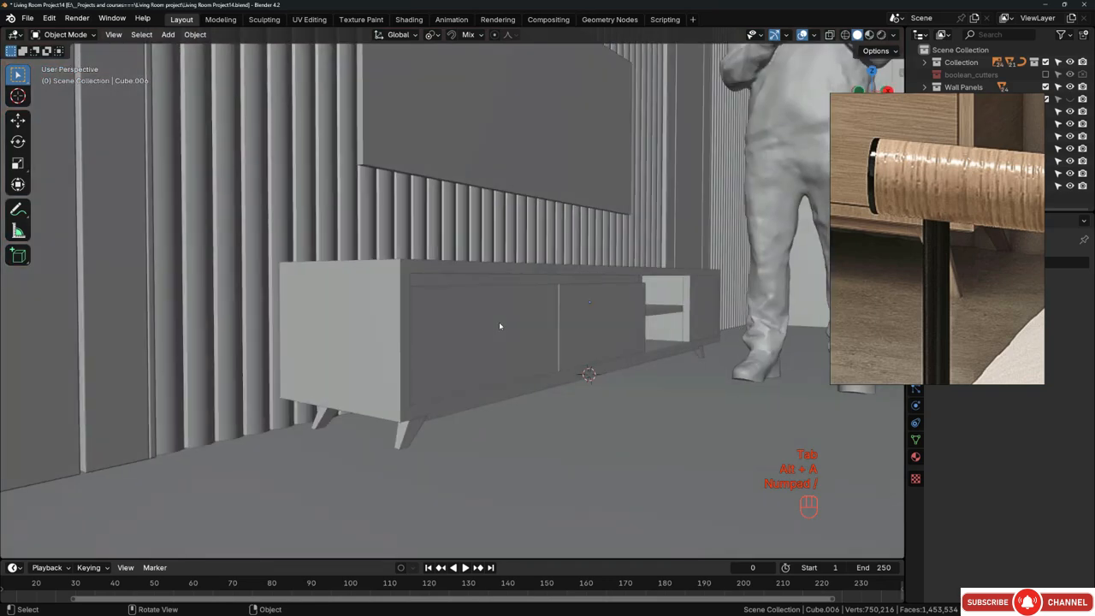
Step: Raise the bottom vertices of all four legs about 1.8 cm along Z so the legs meet the floor
{"action": "middle_click_drag", "start_coordinate": [431, 394], "coordinate": [439, 320]}
{"action": "left_click", "coordinate": [431, 374]}
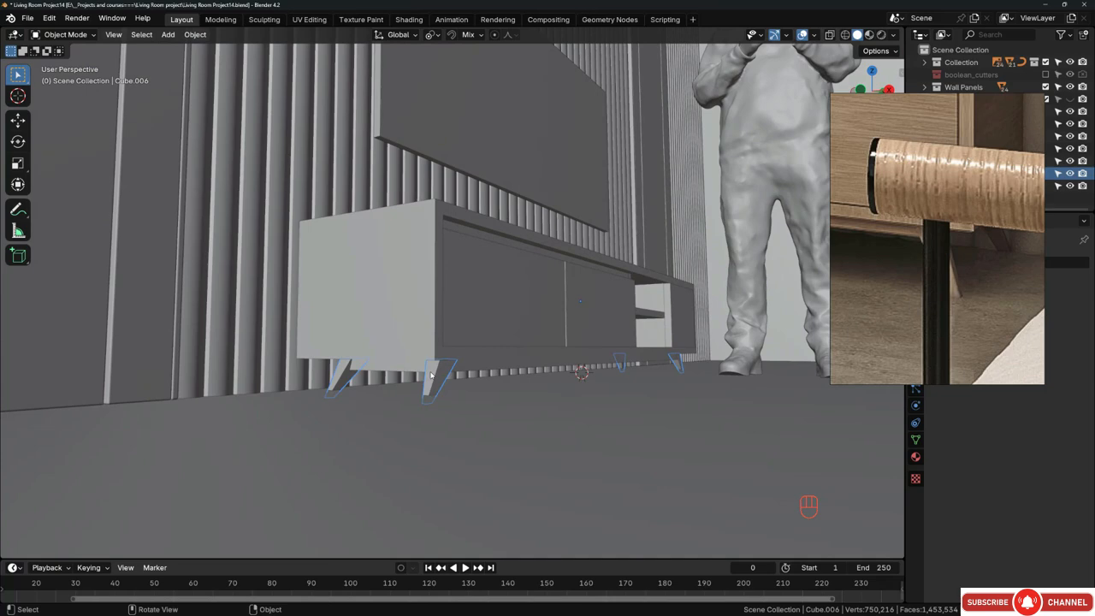
{"action": "key", "text": "Tab"}
{"action": "key", "text": "z"}
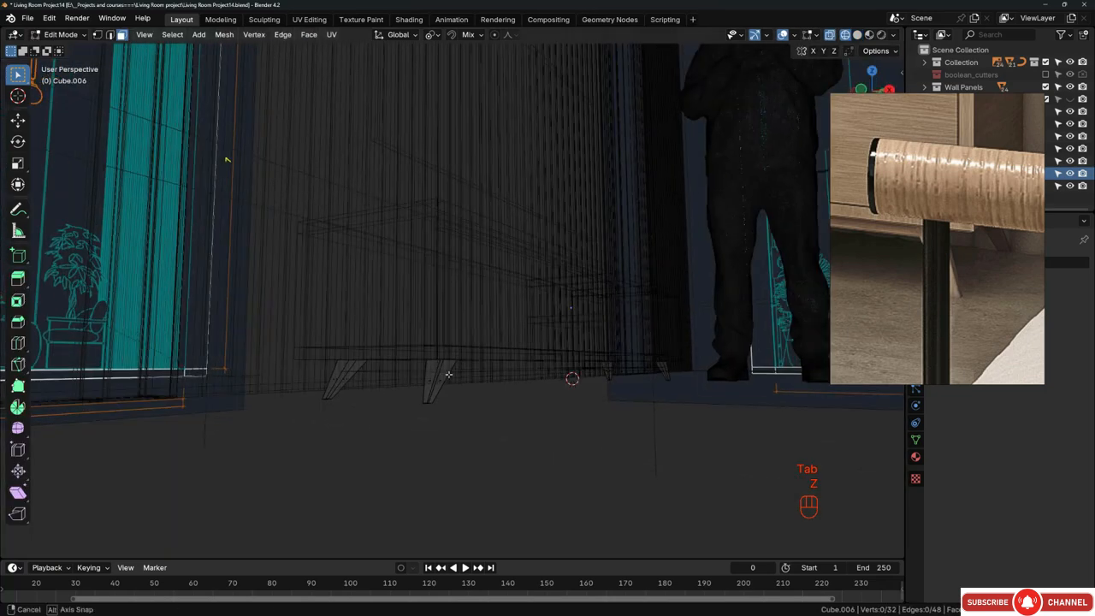
{"action": "left_click_drag", "start_coordinate": [304, 387], "coordinate": [450, 439]}
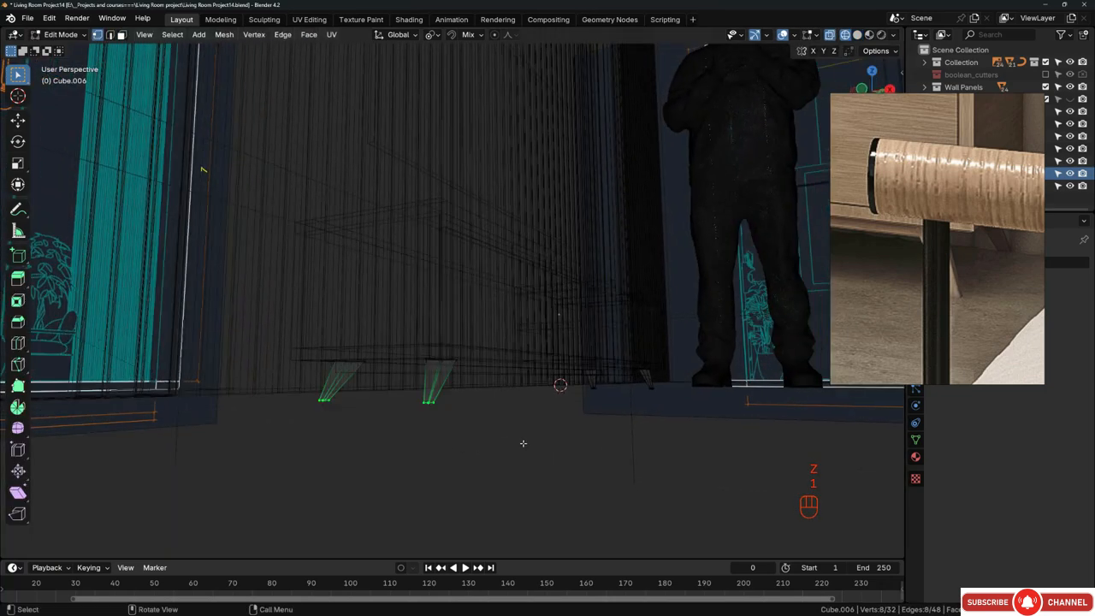
{"action": "mouse_move", "coordinate": [571, 380]}
{"action": "left_mouse_down", "text": "shift"}
{"action": "mouse_move", "coordinate": [626, 402]}
{"action": "mouse_move", "coordinate": [667, 399]}
{"action": "left_mouse_up", "text": "shift"}
{"action": "key", "text": "z"}
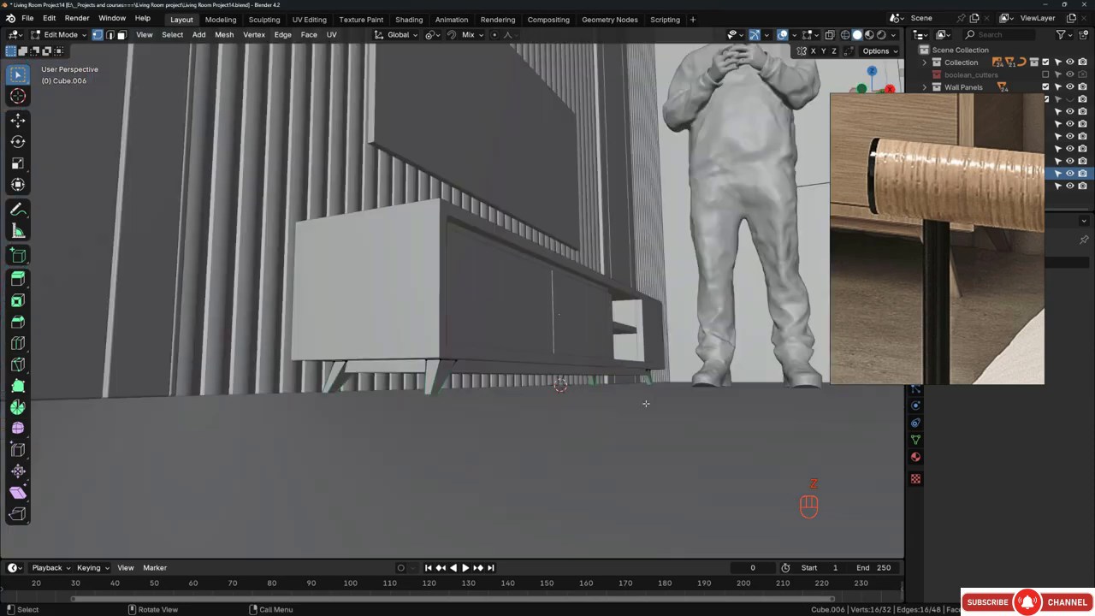
{"action": "mouse_move", "coordinate": [646, 404]}
{"action": "middle_mouse_down"}
{"action": "mouse_move", "coordinate": [560, 439]}
{"action": "mouse_move", "coordinate": [464, 393]}
{"action": "middle_mouse_up"}
{"action": "key", "text": "g"}
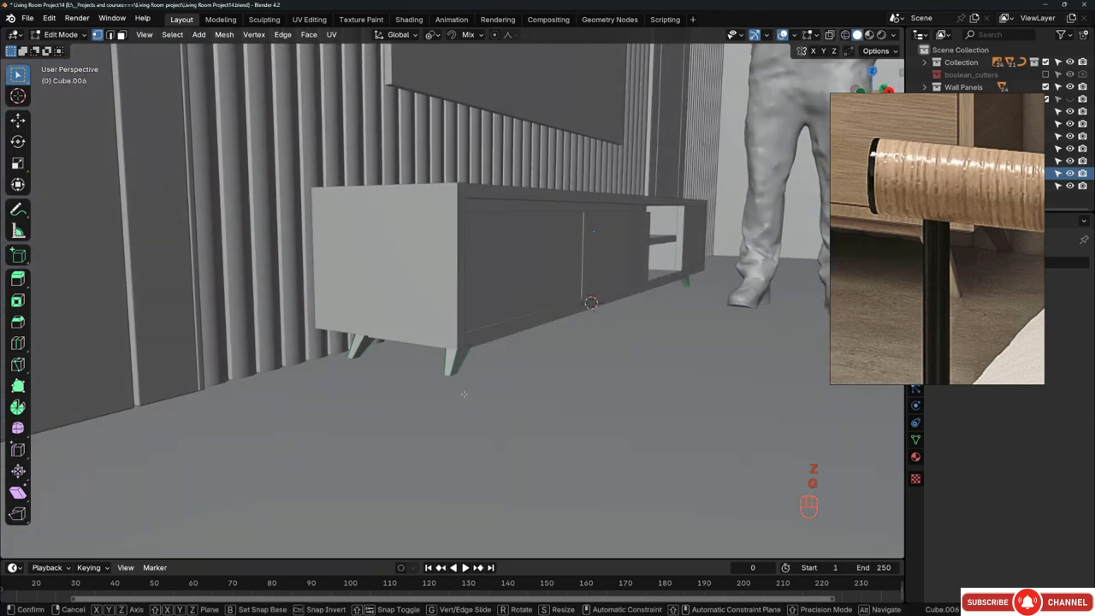
{"action": "key", "text": "z"}
{"action": "key", "text": "ctrl"}
{"action": "left_click", "coordinate": [460, 384]}
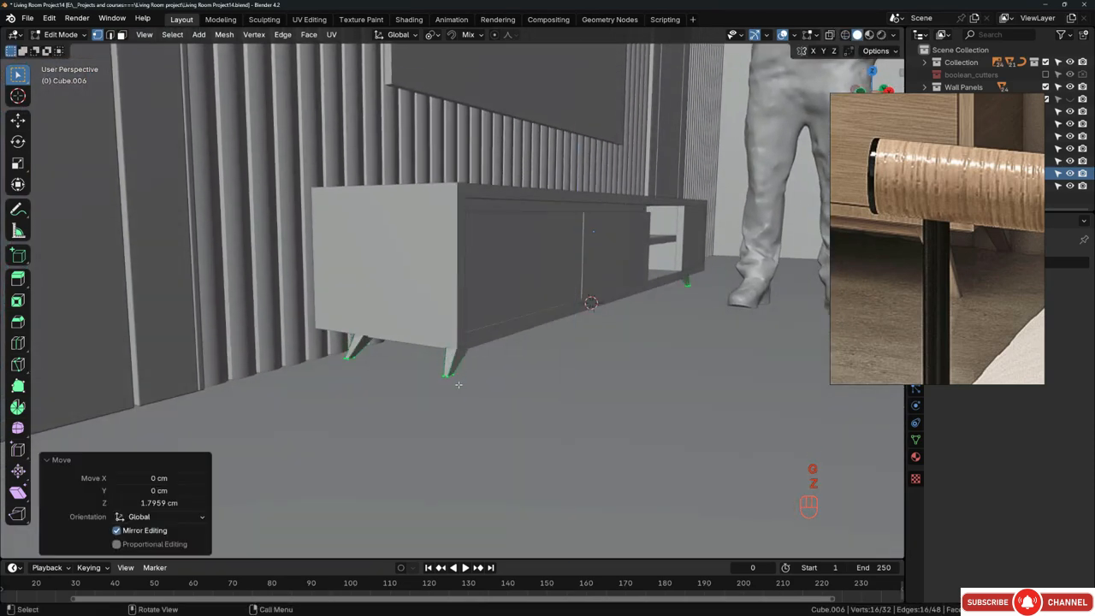
{"action": "middle_click_drag", "start_coordinate": [460, 384], "coordinate": [584, 360]}
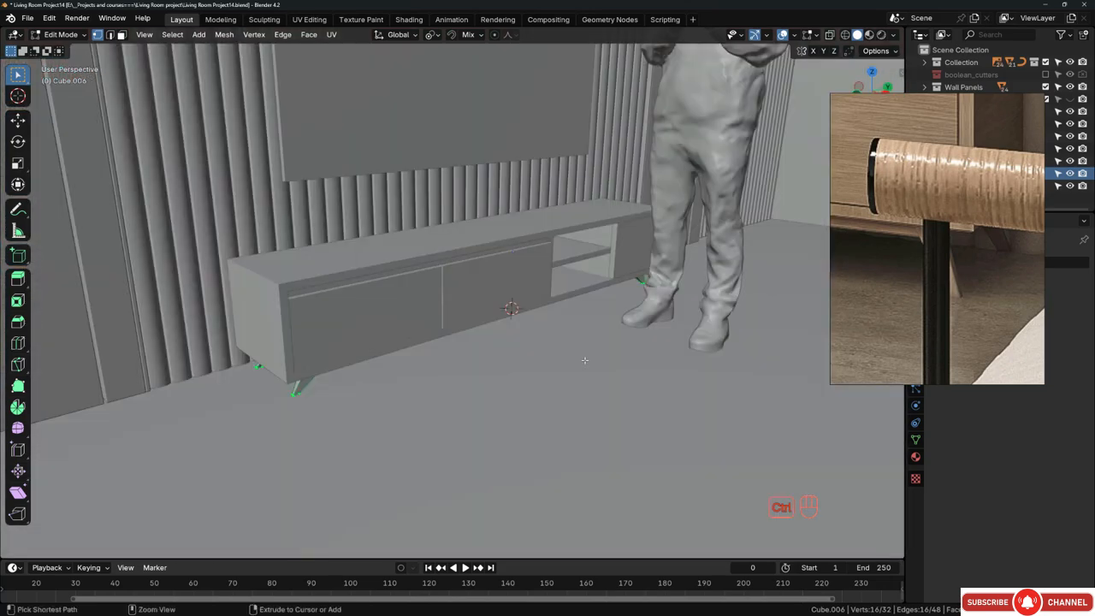
Step: Hook the selected bottom vertices of the legs to a new object and return to object mode
{"action": "key", "text": "ctrl+h"}
{"action": "left_click", "coordinate": [584, 359]}
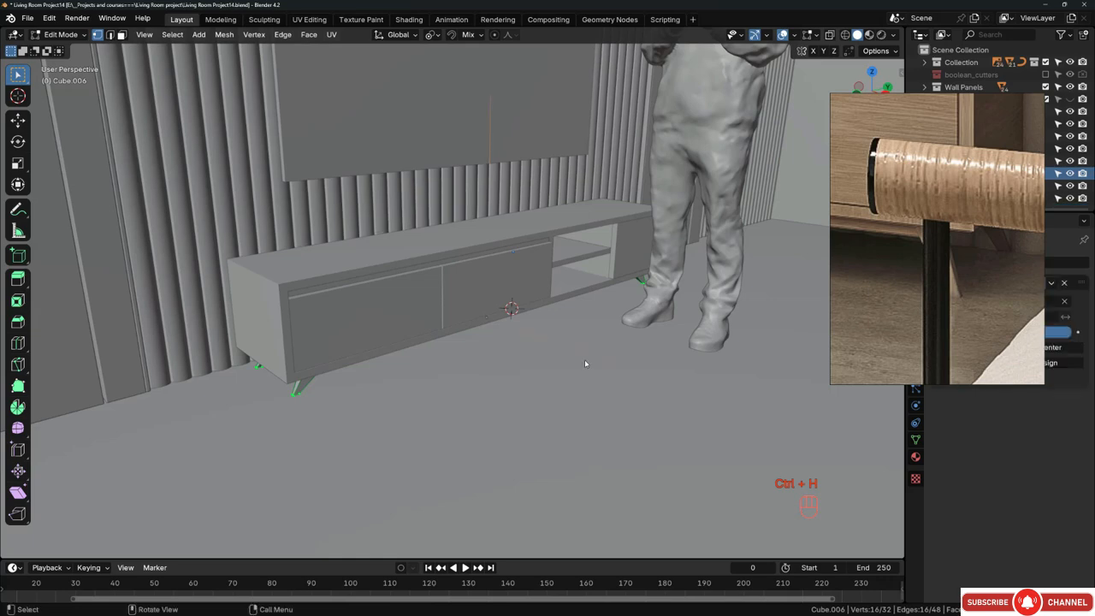
{"action": "middle_click_drag", "start_coordinate": [533, 335], "coordinate": [485, 320]}
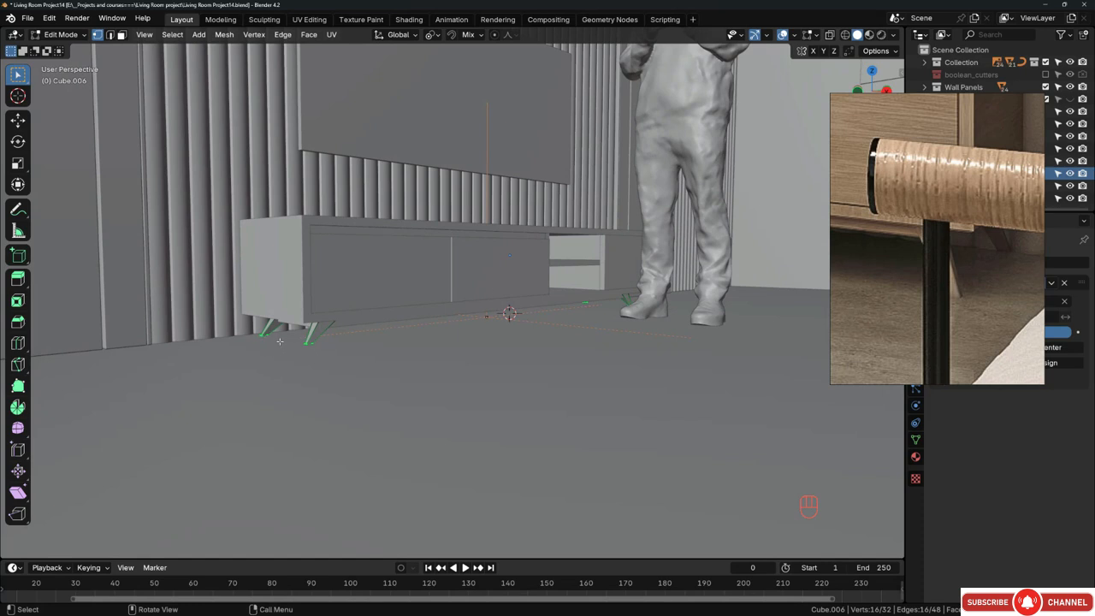
{"action": "middle_click_drag", "start_coordinate": [456, 322], "coordinate": [456, 324]}
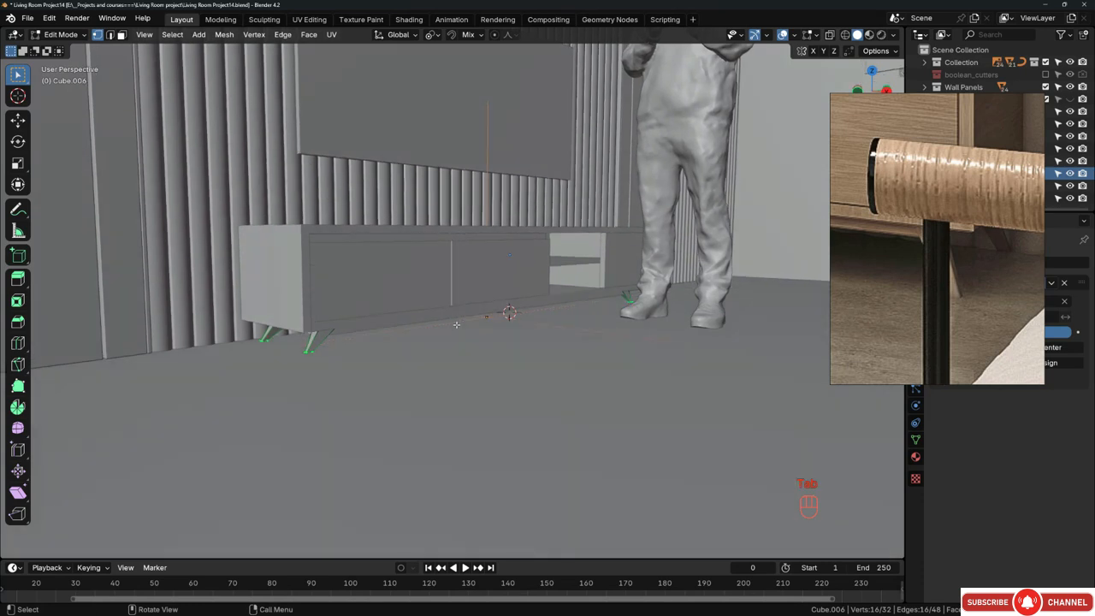
{"action": "key", "text": "Tab"}
Step: Try moving the hook's empty to test its control over the leg bottoms
{"action": "left_click", "coordinate": [486, 210]}
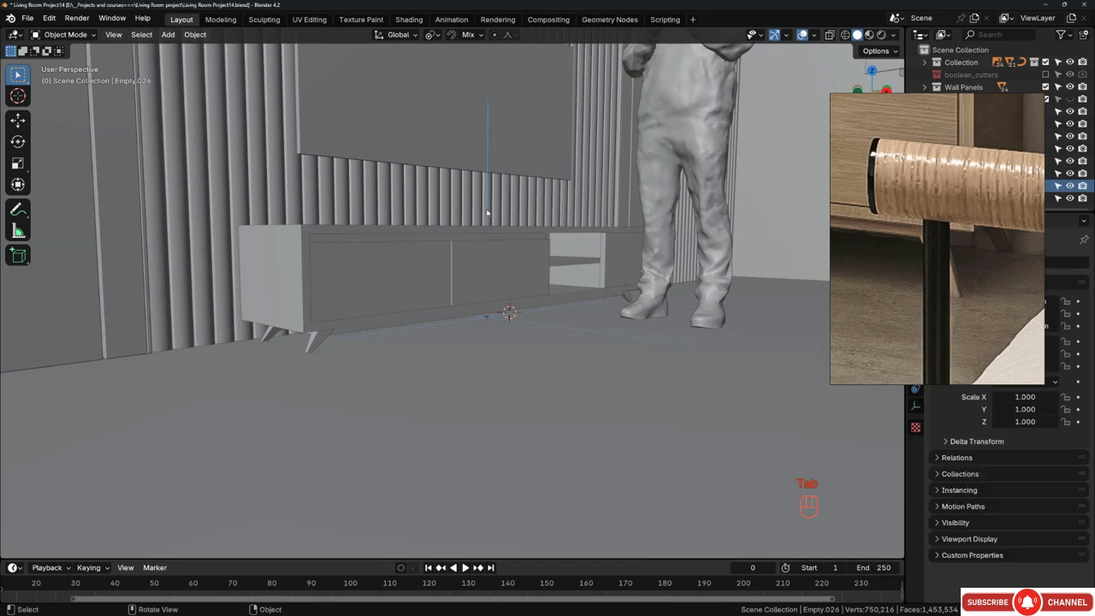
{"action": "key", "text": "g"}
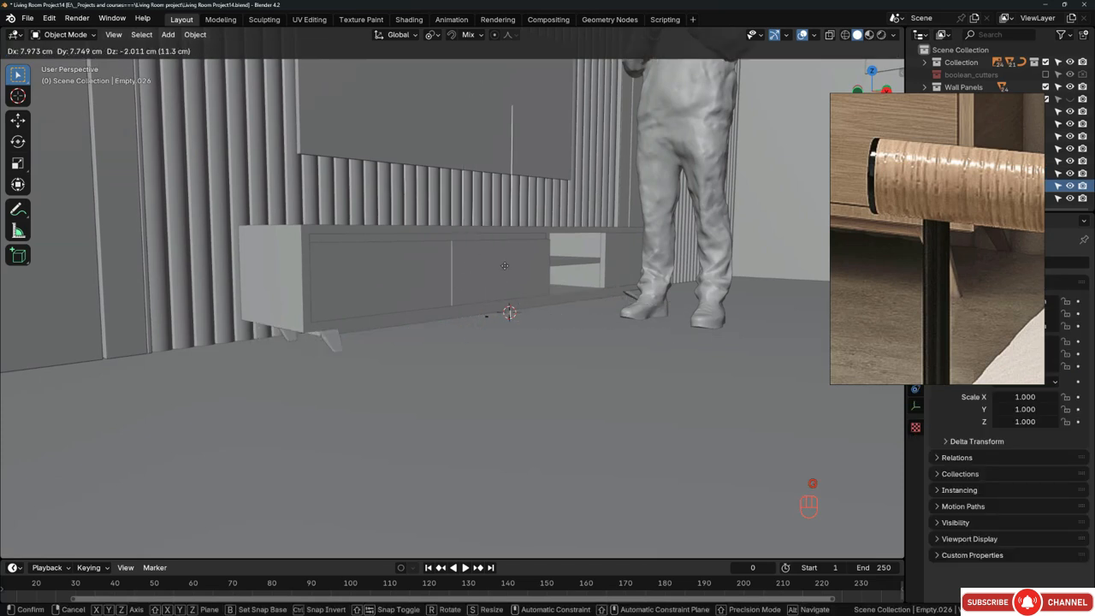
{"action": "right_click", "coordinate": [491, 283]}
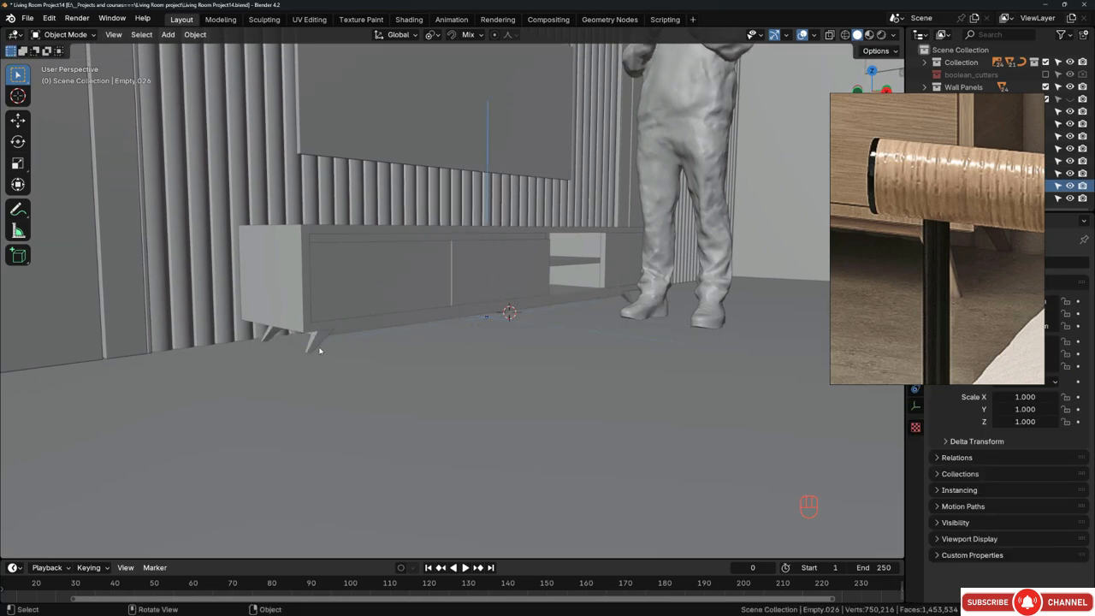
Step: Select all cabinet parts together with the four legs and raise them about 7 cm along Z
{"action": "scroll", "coordinate": [348, 320], "scroll_direction": "up", "scroll_amount": 3}
{"action": "left_click", "coordinate": [345, 331]}
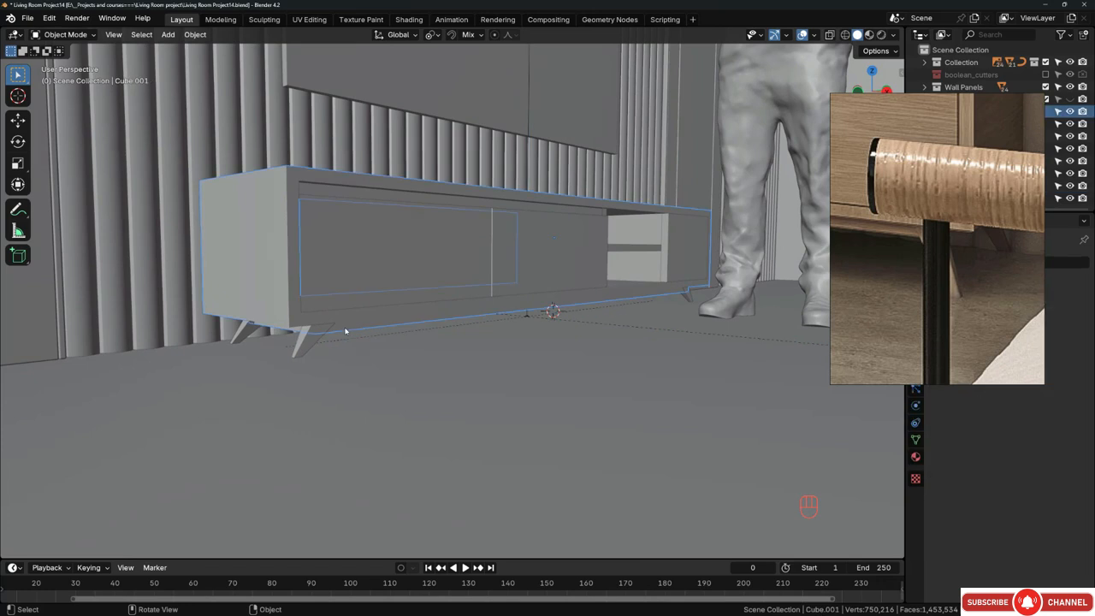
{"action": "left_click", "coordinate": [438, 228], "text": "shift"}
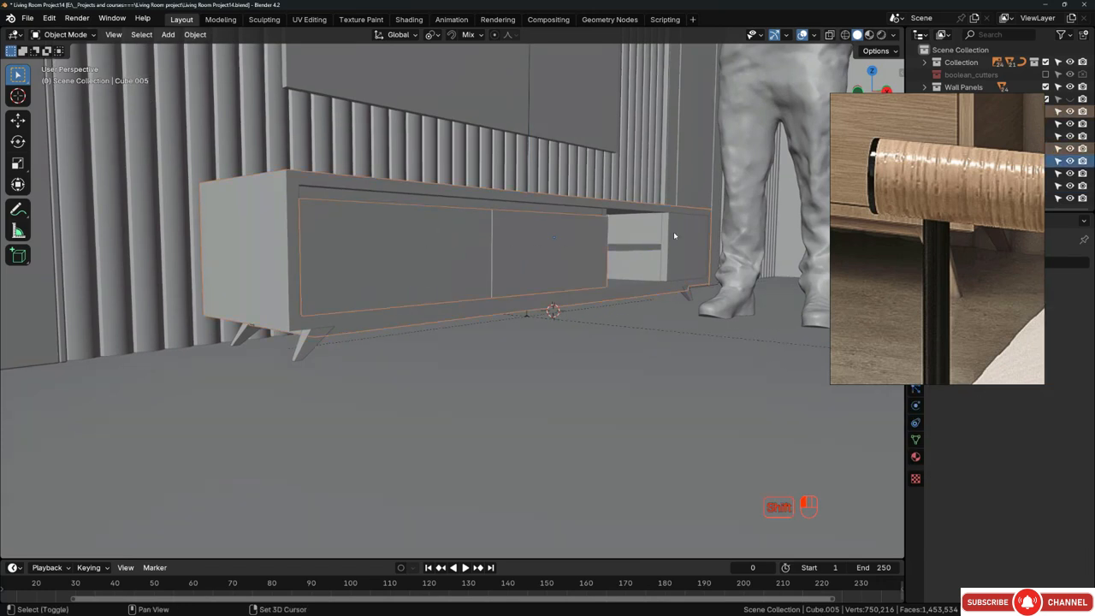
{"action": "left_click", "coordinate": [589, 210], "text": "shift"}
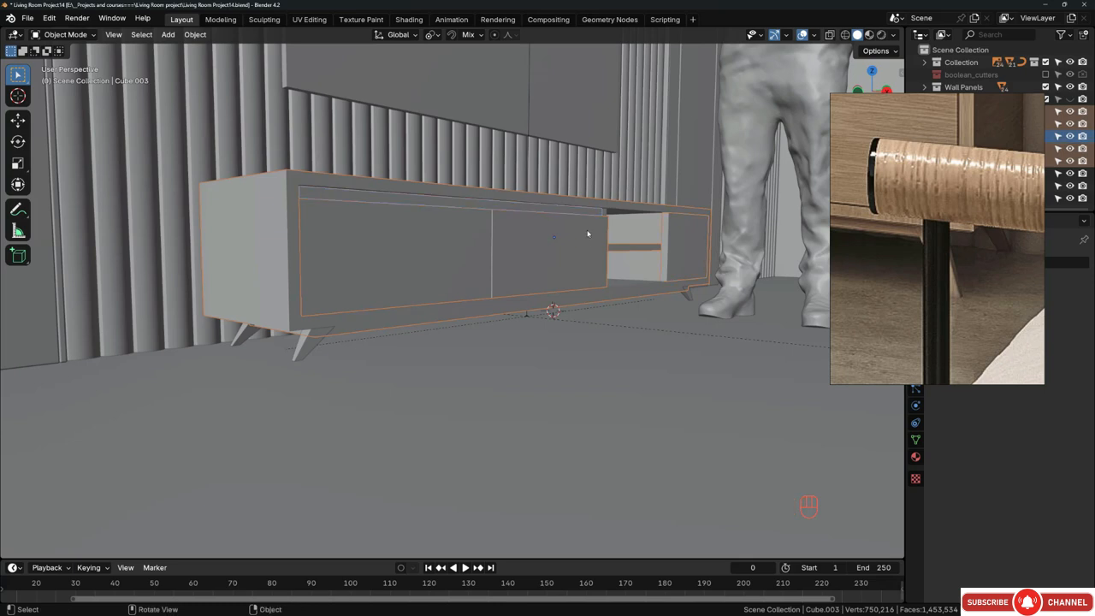
{"action": "key", "text": "g"}
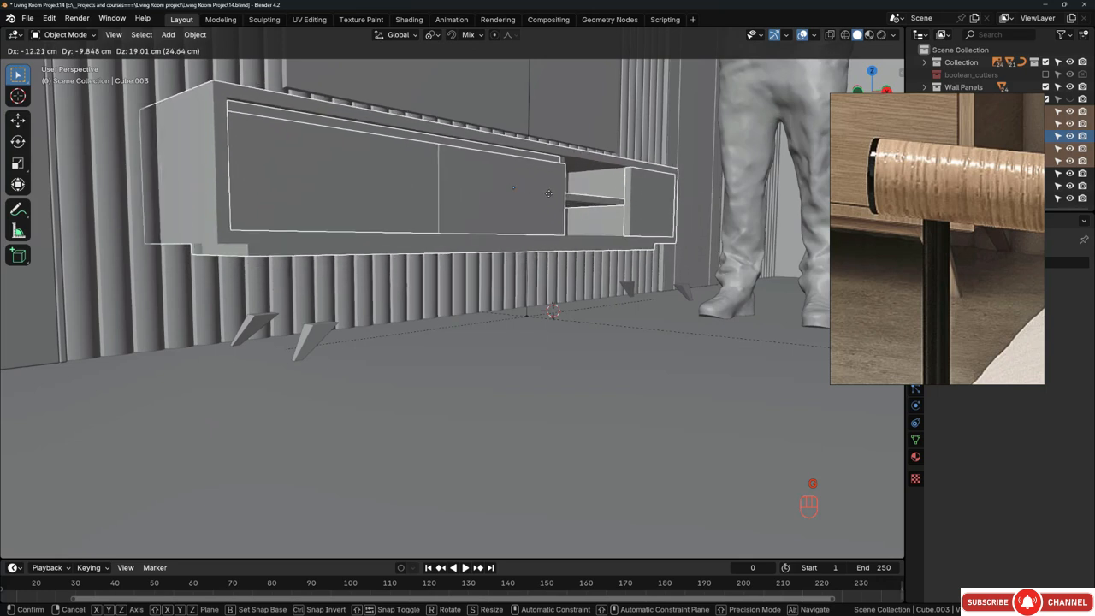
{"action": "right_click", "coordinate": [567, 219]}
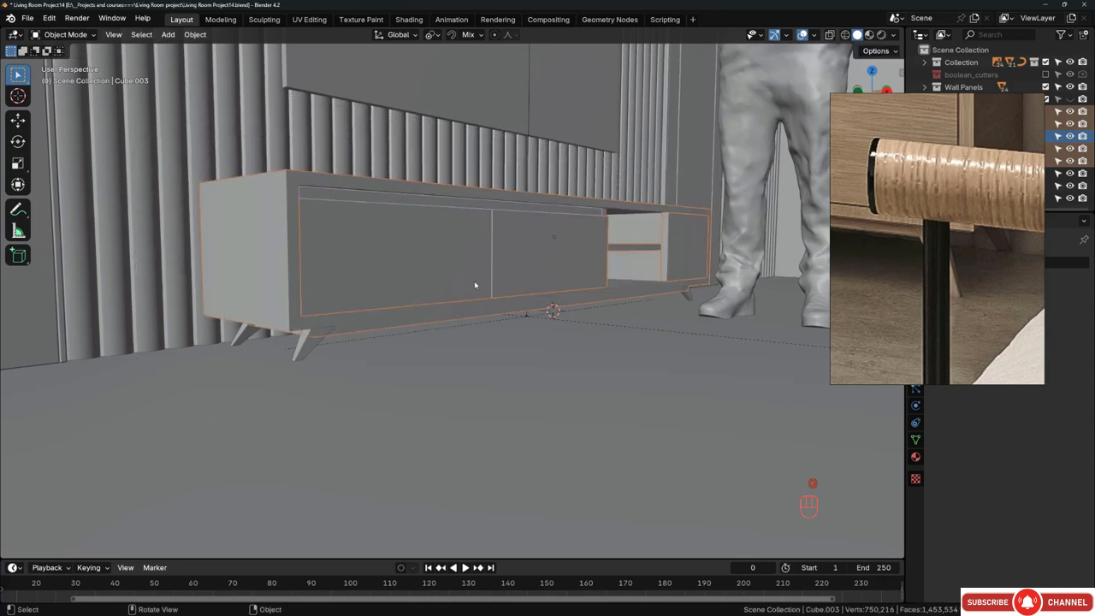
{"action": "left_click", "coordinate": [320, 339], "text": "shift"}
{"action": "key", "text": "g"}
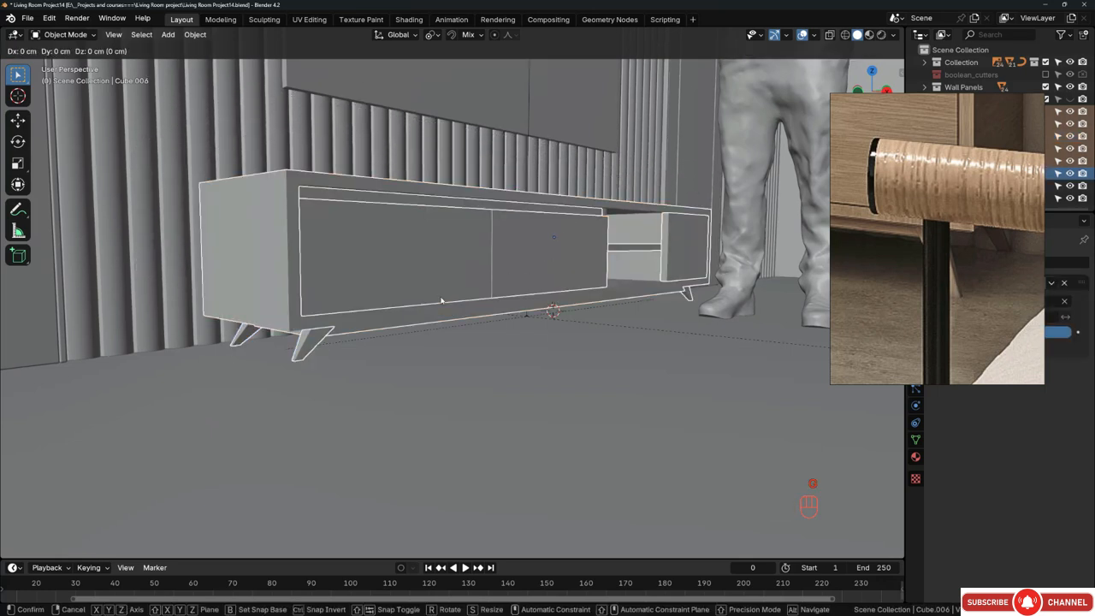
{"action": "key", "text": "z"}
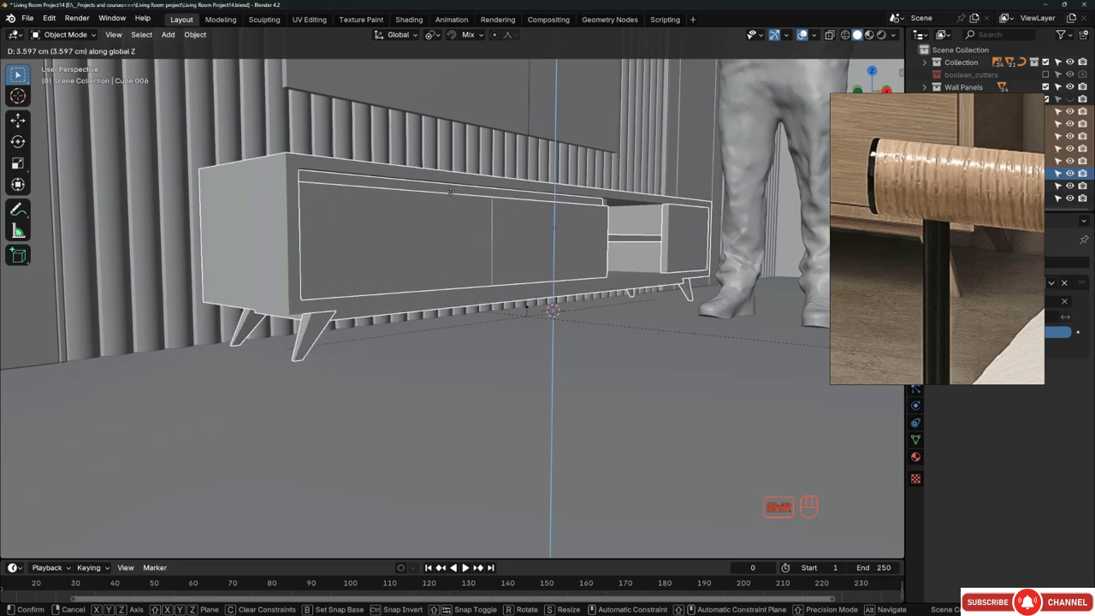
{"action": "left_click", "coordinate": [450, 117], "text": "shift"}
Step: Fine-tune the height of the whole cabinet and its legs with two small moves along Z, the last about 0.9 cm
{"action": "middle_click_drag", "start_coordinate": [485, 220], "coordinate": [495, 253]}
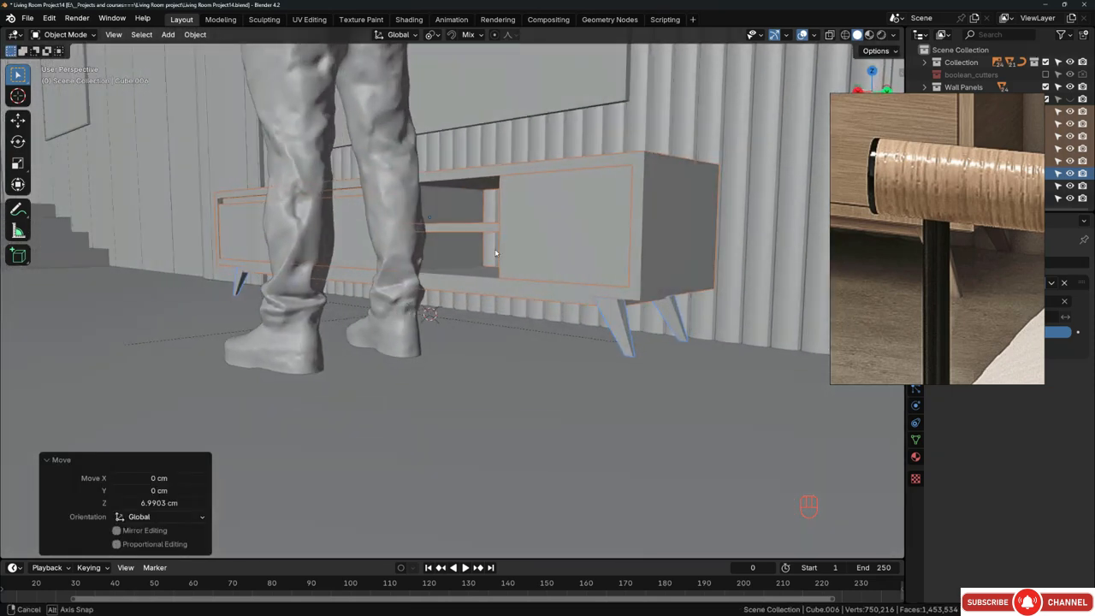
{"action": "key", "text": "g"}
{"action": "key", "text": "z"}
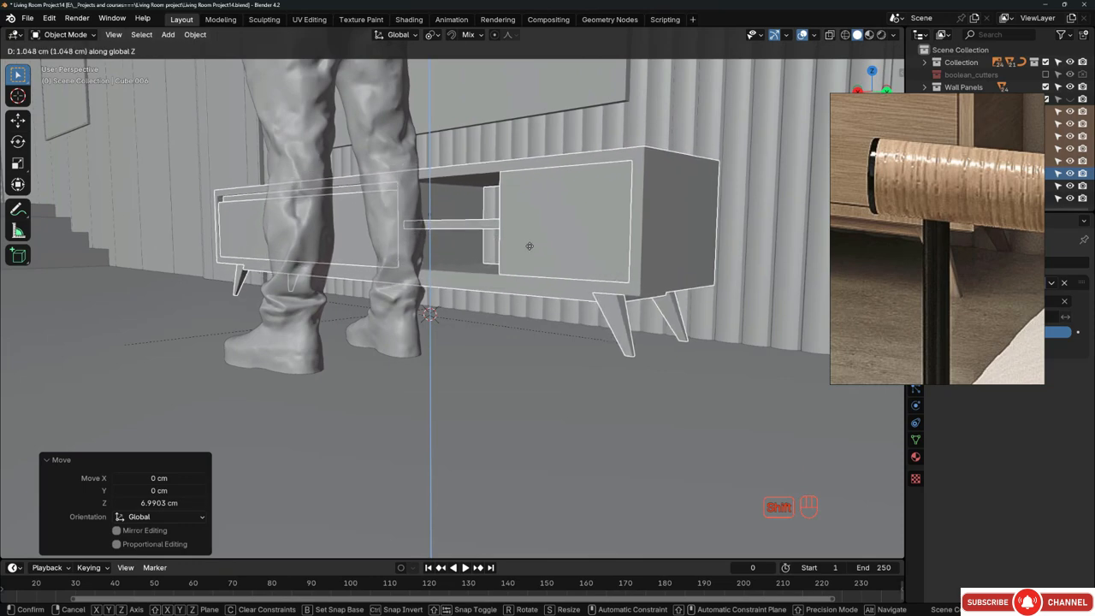
{"action": "left_click", "coordinate": [530, 248]}
{"action": "middle_click_drag", "start_coordinate": [530, 248], "coordinate": [547, 331]}
{"action": "middle_click_drag", "start_coordinate": [547, 332], "coordinate": [461, 332]}
{"action": "scroll", "coordinate": [506, 328], "scroll_direction": "up", "scroll_amount": 2}
{"action": "key", "text": "g"}
{"action": "key", "text": "z"}
{"action": "left_click", "coordinate": [534, 320]}
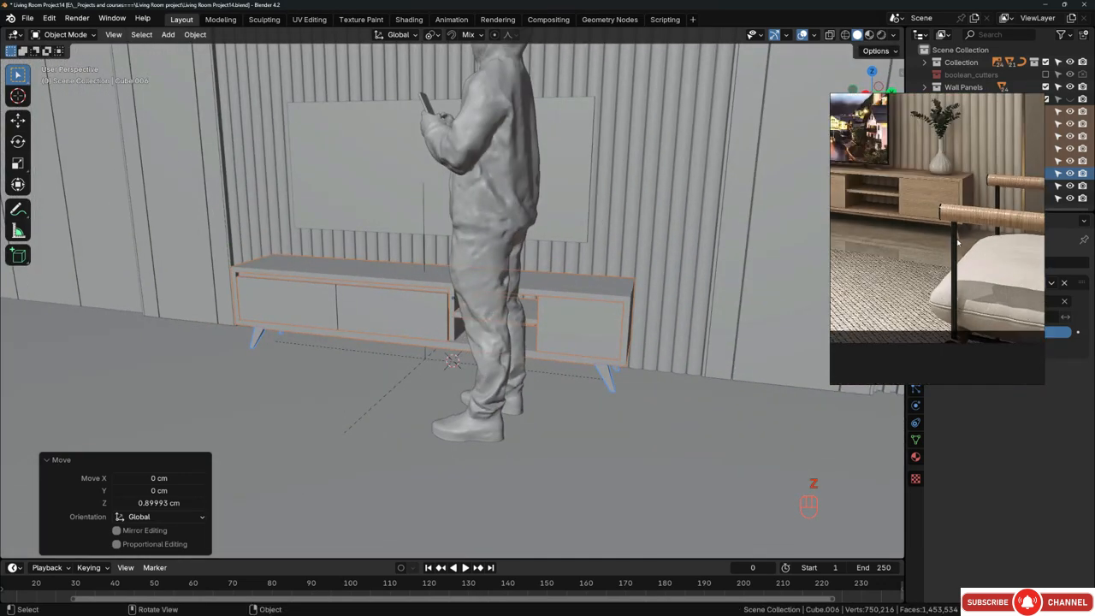
Step: Add a Bevel modifier to the cabinet's outer body
{"action": "middle_click_drag", "start_coordinate": [371, 281], "coordinate": [717, 316]}
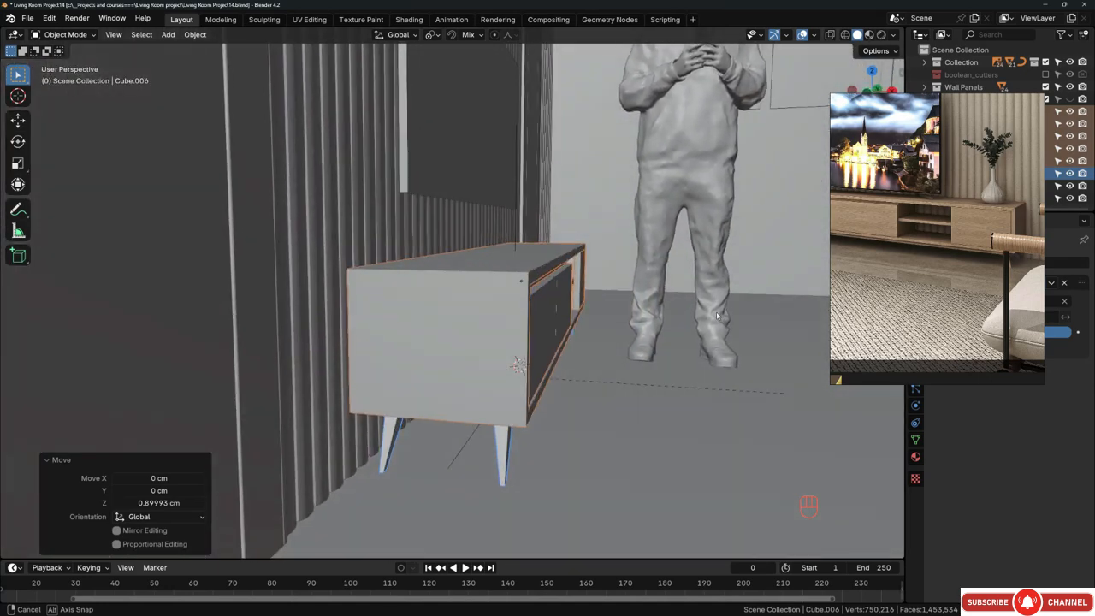
{"action": "middle_click_drag", "start_coordinate": [563, 381], "coordinate": [546, 290]}
{"action": "scroll", "coordinate": [397, 262], "scroll_direction": "up", "scroll_amount": 4}
{"action": "middle_click_drag", "start_coordinate": [395, 257], "coordinate": [412, 283]}
{"action": "scroll", "coordinate": [425, 298], "scroll_direction": "up", "scroll_amount": 1}
{"action": "scroll", "coordinate": [456, 342], "scroll_direction": "up", "scroll_amount": 1}
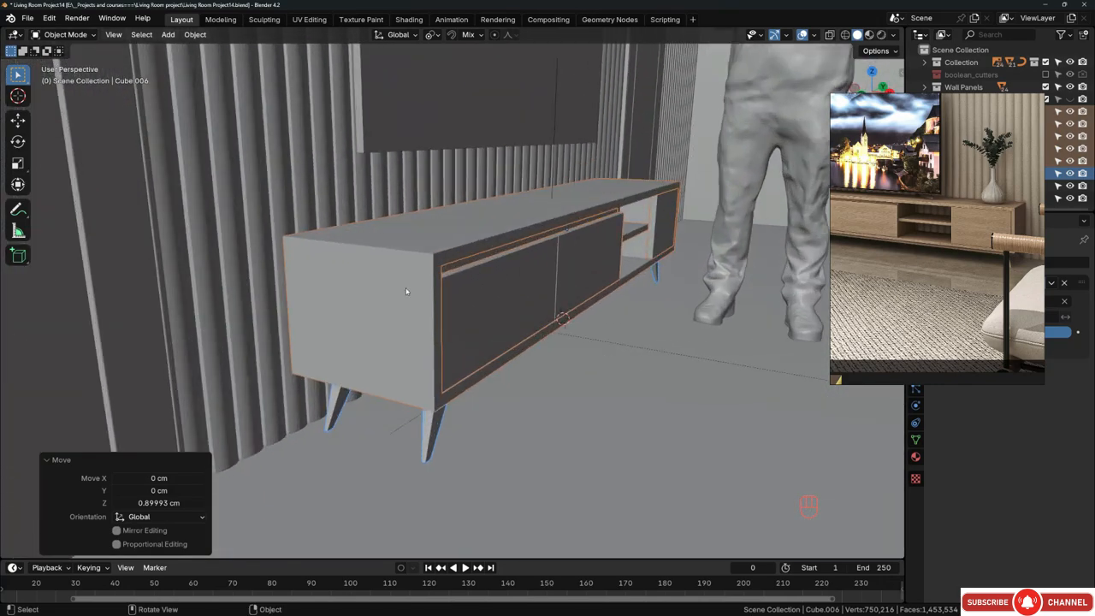
{"action": "left_click", "coordinate": [411, 280]}
{"action": "middle_click_drag", "start_coordinate": [492, 290], "coordinate": [435, 327]}
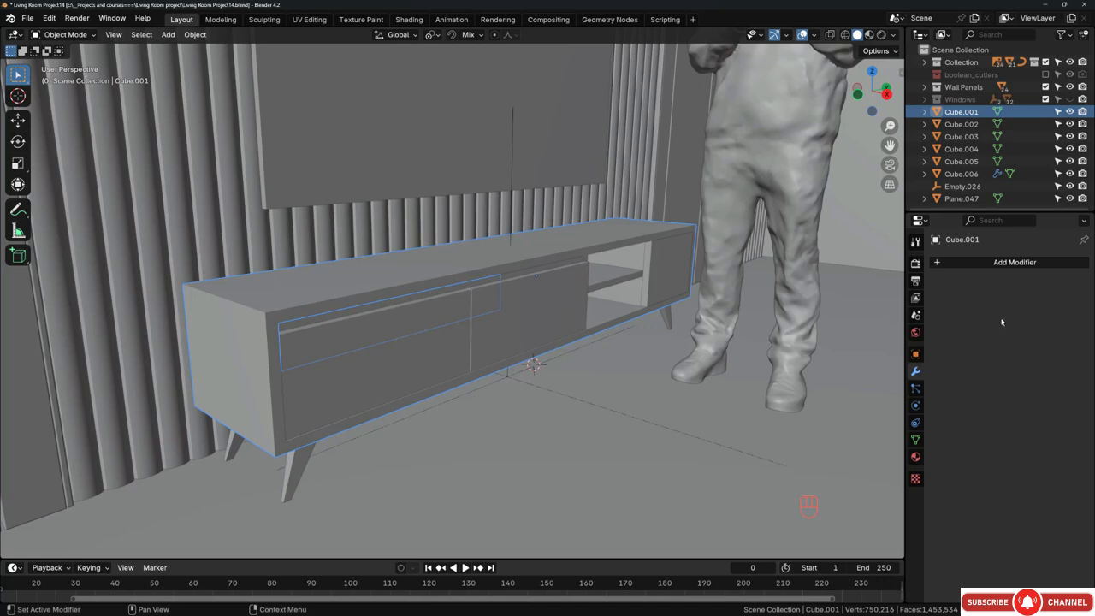
{"action": "key", "text": "shift+a"}
{"action": "mouse_move", "coordinate": [1000, 321]}
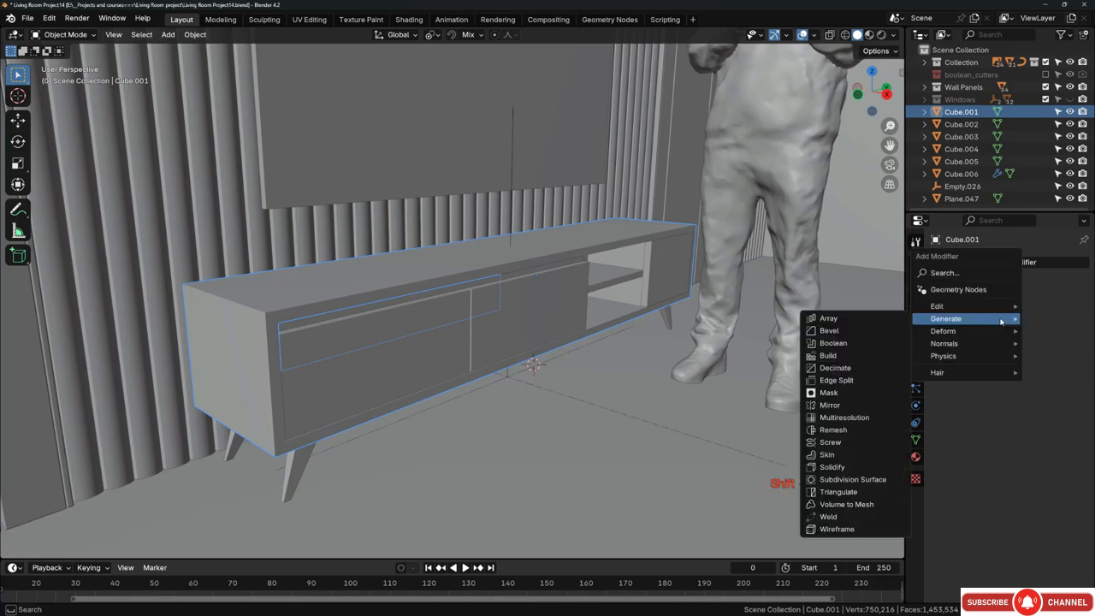
{"action": "left_click", "coordinate": [844, 331]}
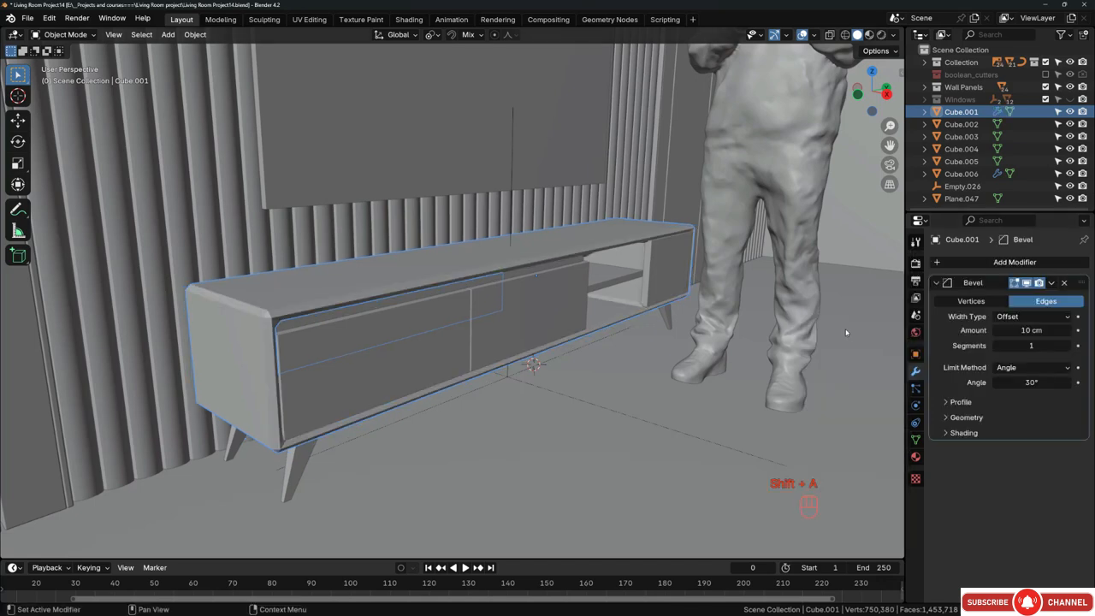
Step: Set the cabinet body's bevel amount to 0.1 cm with 3 segments
{"action": "left_click", "coordinate": [1041, 329]}
{"action": "type", "text": ".1"}
{"action": "key", "text": "Return"}
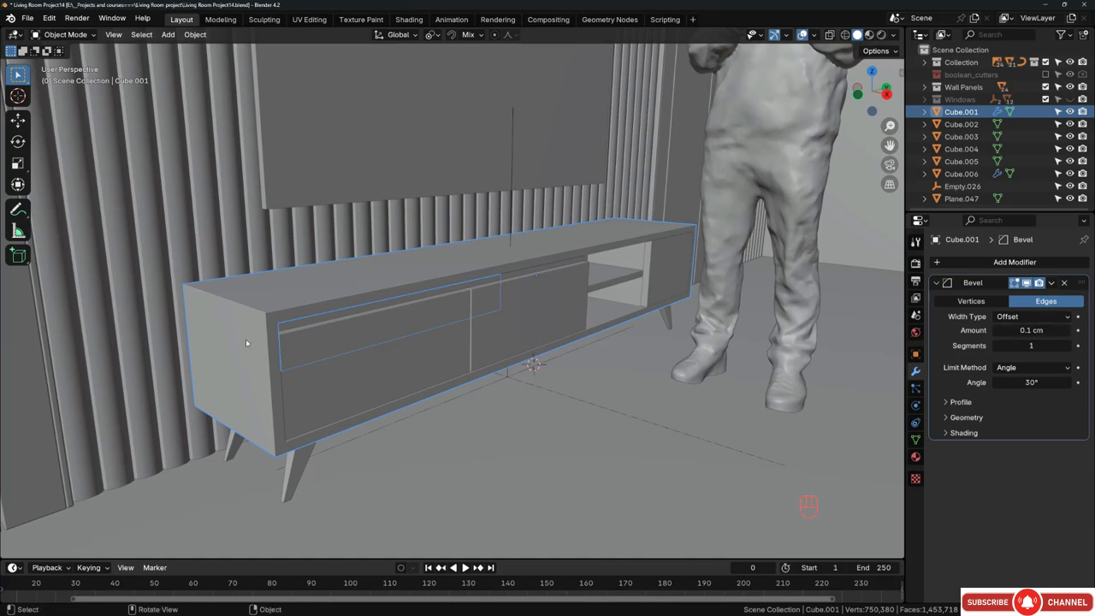
{"action": "scroll", "coordinate": [247, 342], "scroll_direction": "up", "scroll_amount": 8}
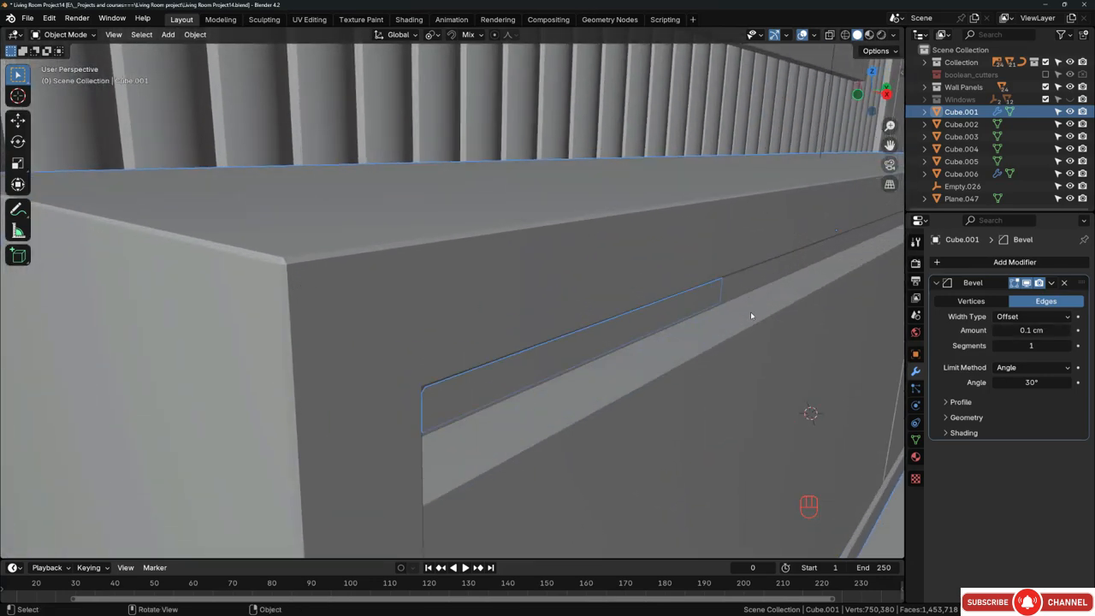
{"action": "left_click", "coordinate": [1068, 346]}
{"action": "left_click", "coordinate": [1068, 345]}
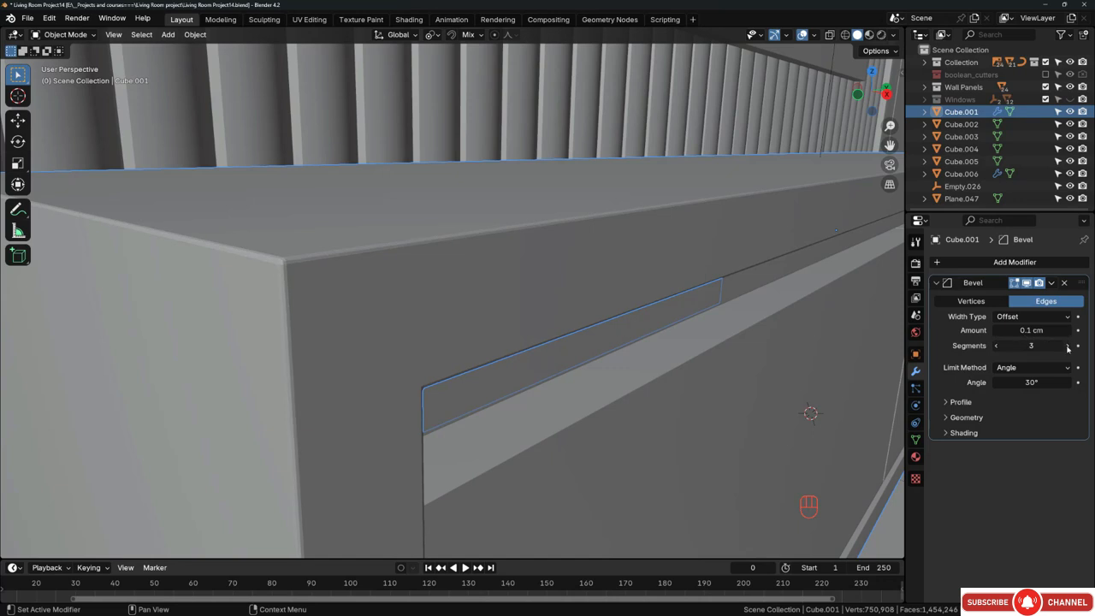
Step: Shade the cabinet body smooth and enable Harden Normals in its bevel shading options
{"action": "right_click", "coordinate": [513, 266]}
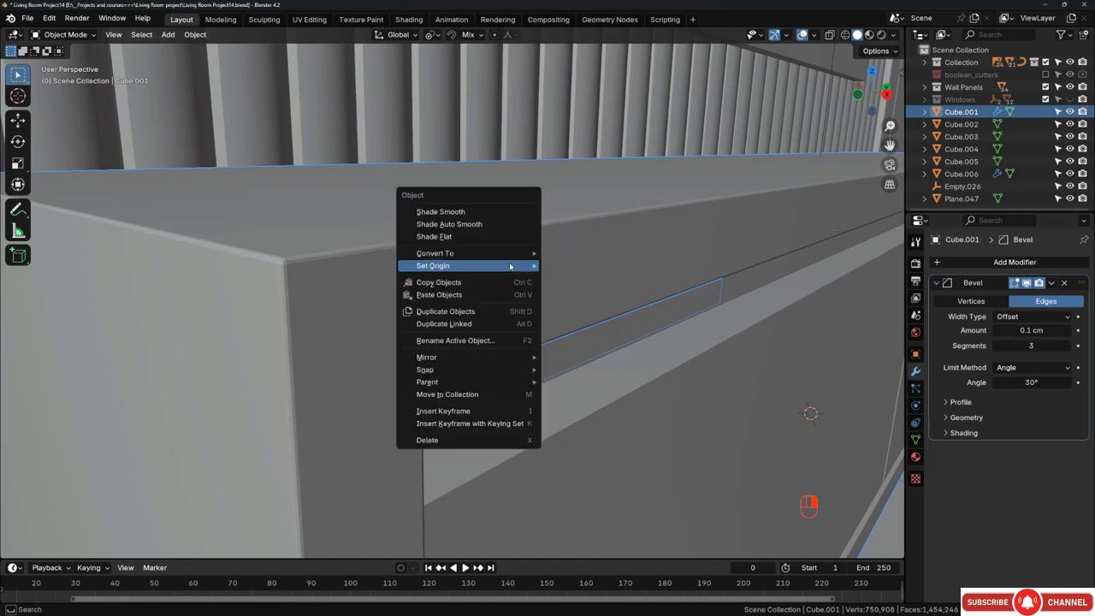
{"action": "left_click", "coordinate": [450, 216]}
{"action": "left_click", "coordinate": [963, 433]}
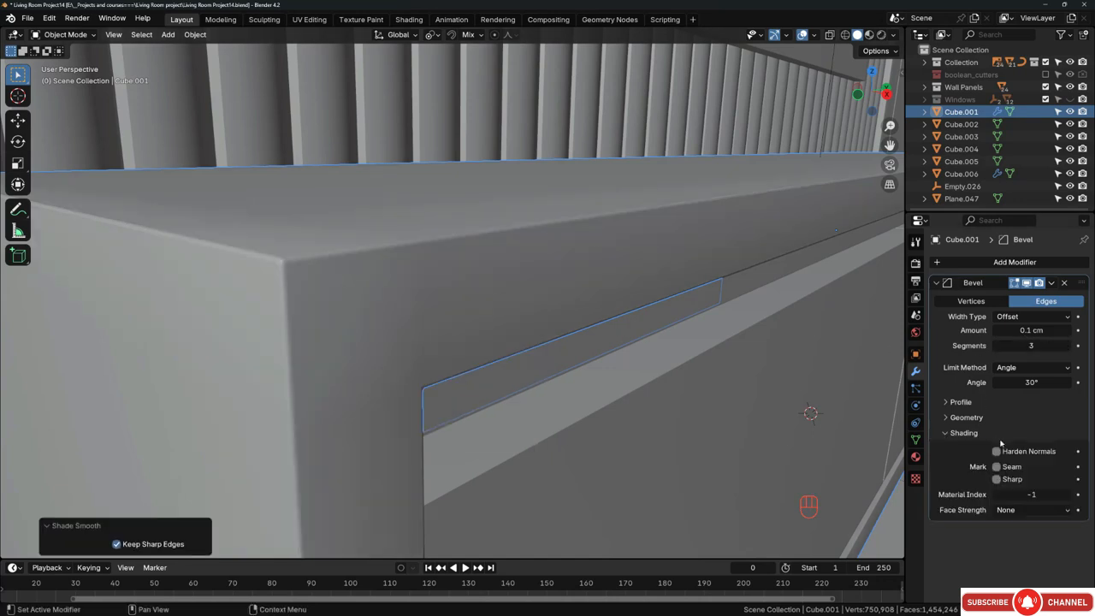
{"action": "left_click", "coordinate": [1014, 455]}
Step: Copy the cabinet body's Bevel modifier to the split double drawer front
{"action": "scroll", "coordinate": [383, 266], "scroll_direction": "down", "scroll_amount": 5}
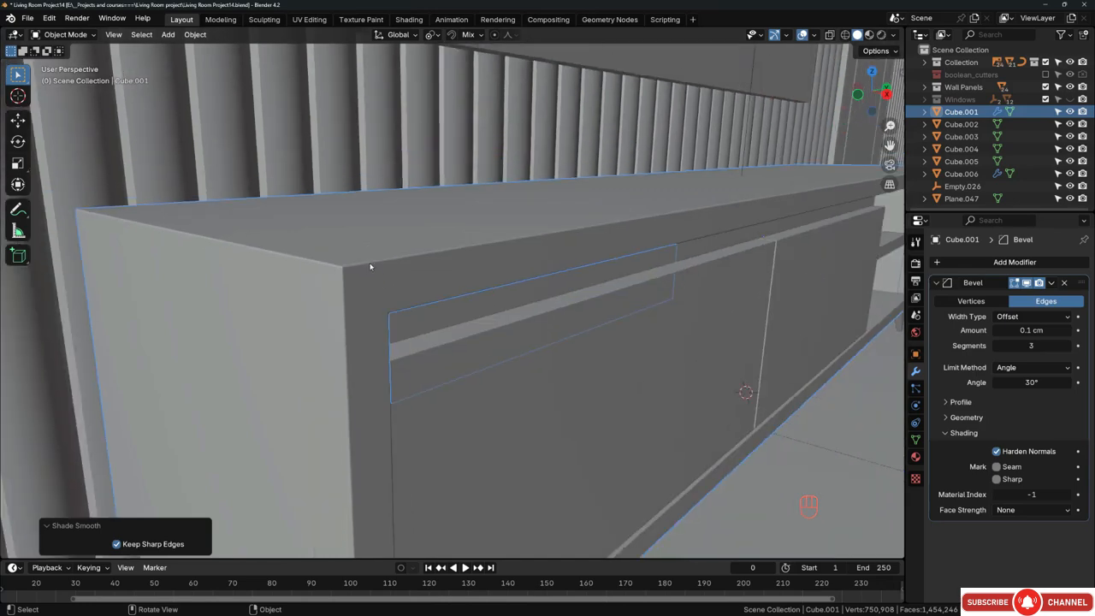
{"action": "middle_click_drag", "start_coordinate": [510, 255], "coordinate": [516, 261]}
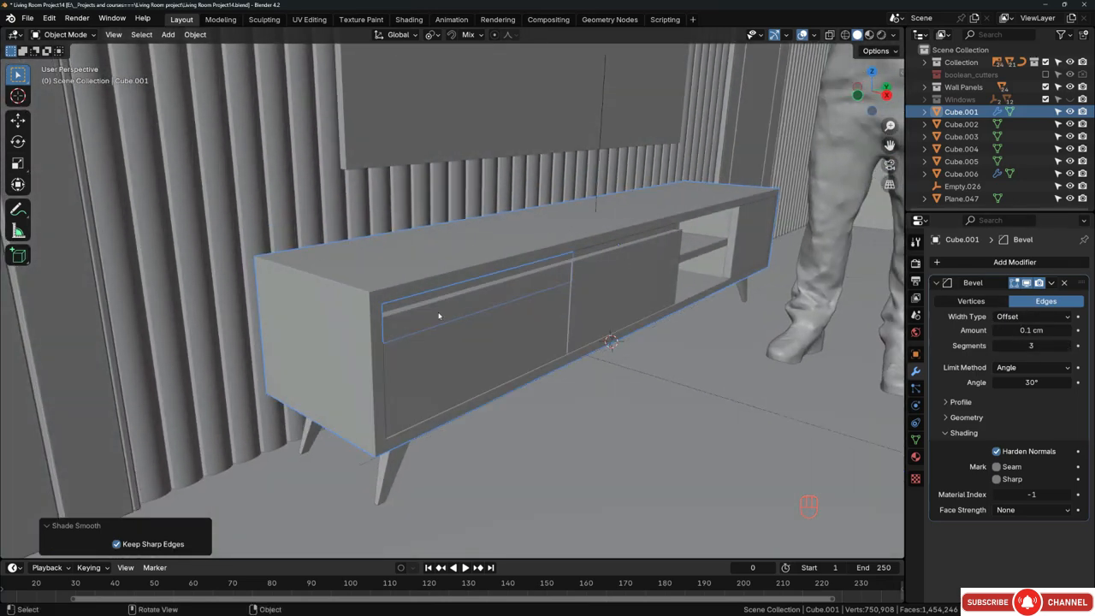
{"action": "scroll", "coordinate": [479, 306], "scroll_direction": "up", "scroll_amount": 2}
{"action": "middle_click_drag", "start_coordinate": [506, 300], "coordinate": [448, 287]}
{"action": "left_click", "coordinate": [501, 285]}
{"action": "scroll", "coordinate": [459, 289], "scroll_direction": "down", "scroll_amount": 2}
{"action": "scroll", "coordinate": [448, 287], "scroll_direction": "up", "scroll_amount": 2}
{"action": "middle_click_drag", "start_coordinate": [373, 289], "coordinate": [459, 279]}
{"action": "middle_click_drag", "start_coordinate": [459, 279], "coordinate": [589, 277], "text": "shift"}
{"action": "middle_click_drag", "start_coordinate": [588, 277], "coordinate": [566, 271]}
{"action": "scroll", "coordinate": [567, 270], "scroll_direction": "down", "scroll_amount": 2}
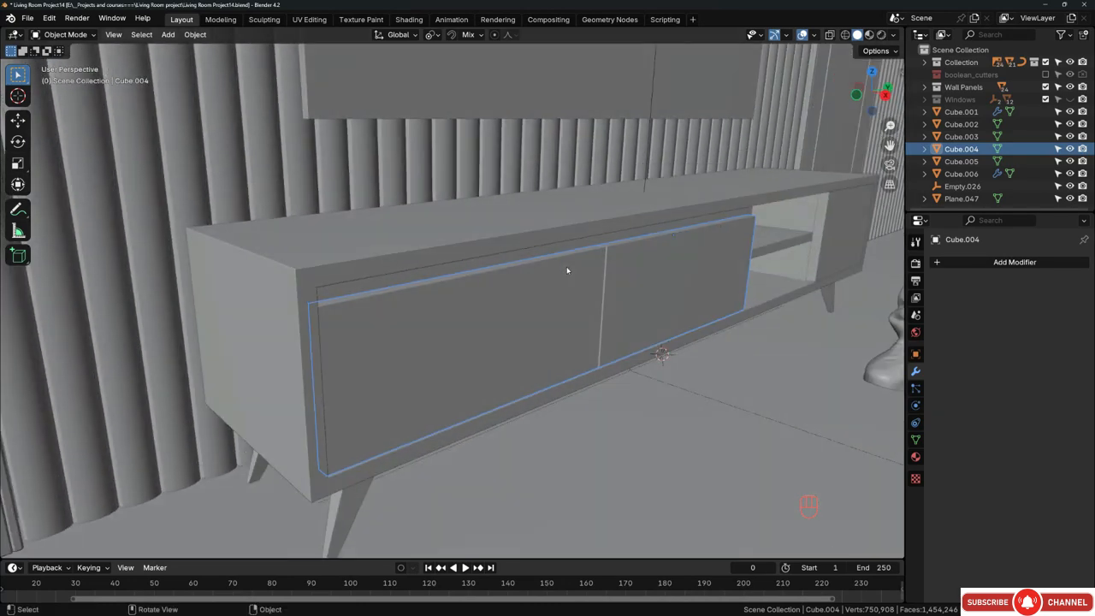
{"action": "left_click", "coordinate": [396, 246], "text": "shift"}
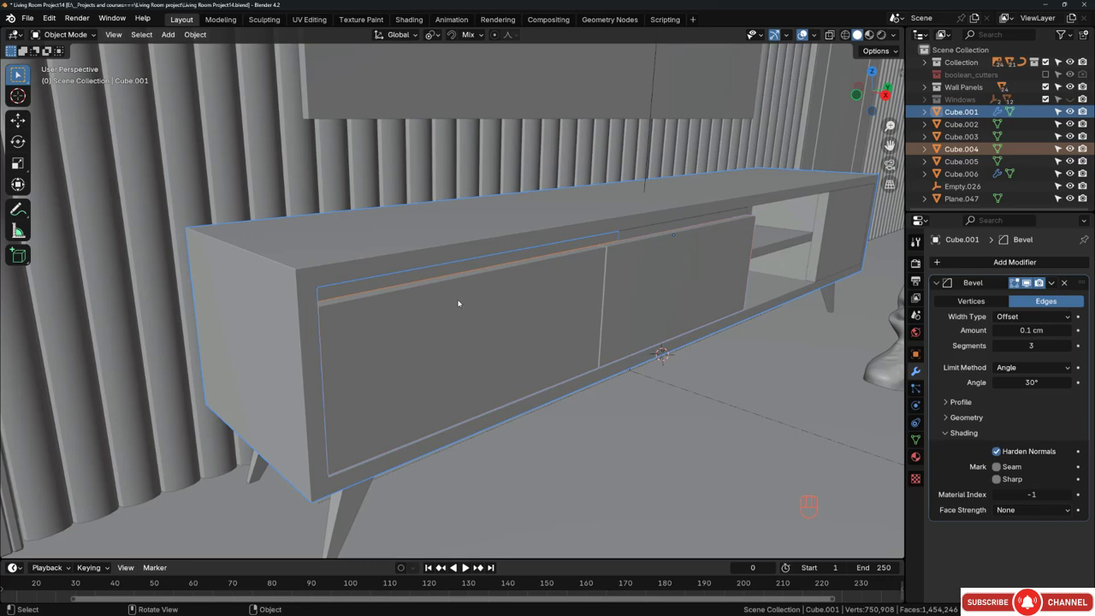
{"action": "left_click", "coordinate": [1052, 285]}
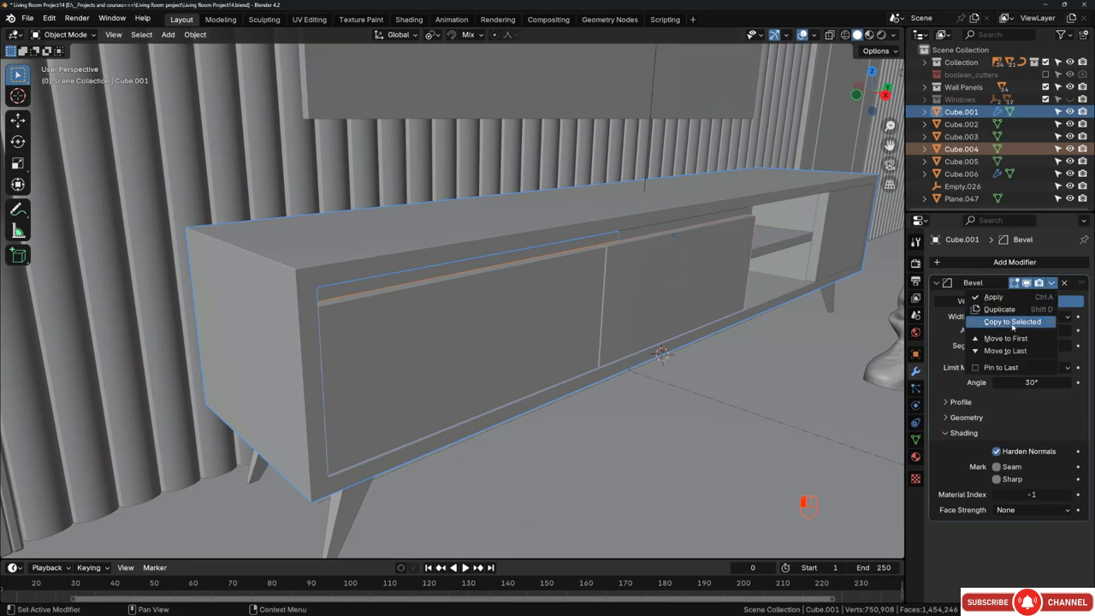
{"action": "left_click", "coordinate": [1011, 322]}
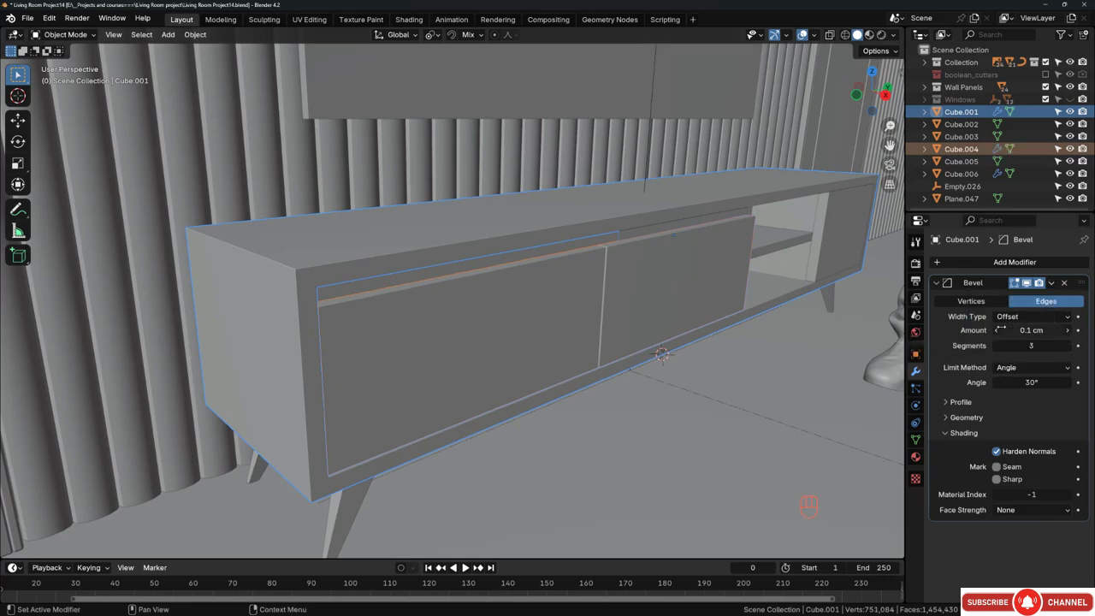
Step: Copy the cabinet body's Bevel modifier to the shelf in the open bay
{"action": "middle_click_drag", "start_coordinate": [440, 269], "coordinate": [360, 265]}
{"action": "middle_click_drag", "start_coordinate": [702, 261], "coordinate": [385, 253], "text": "shift"}
{"action": "middle_click_drag", "start_coordinate": [547, 260], "coordinate": [445, 257]}
{"action": "left_click", "coordinate": [504, 300]}
{"action": "left_click", "coordinate": [555, 229], "text": "shift"}
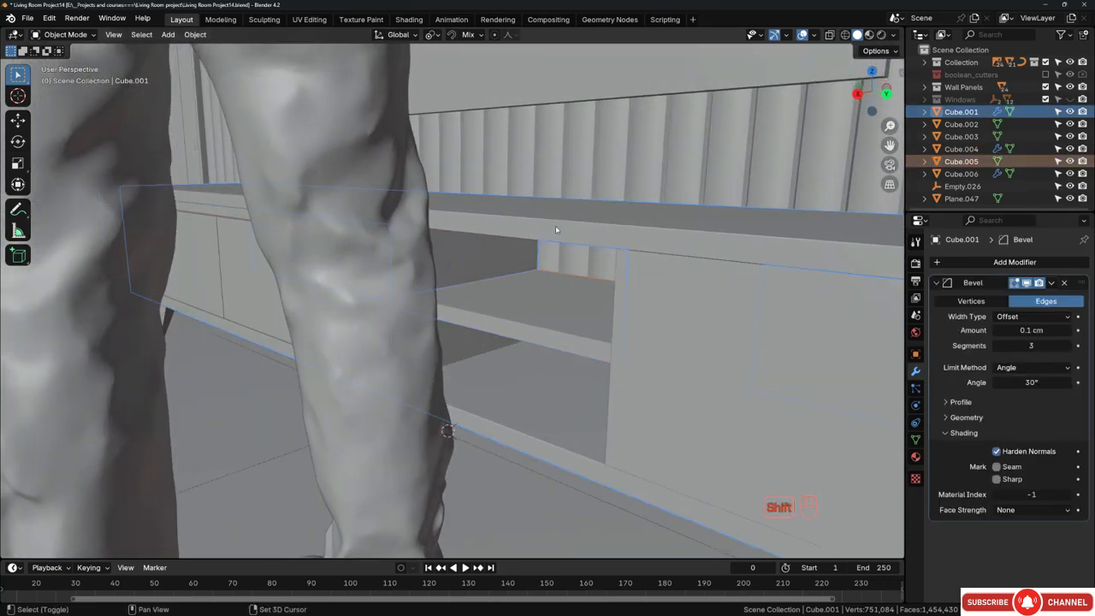
{"action": "left_click", "coordinate": [1051, 283]}
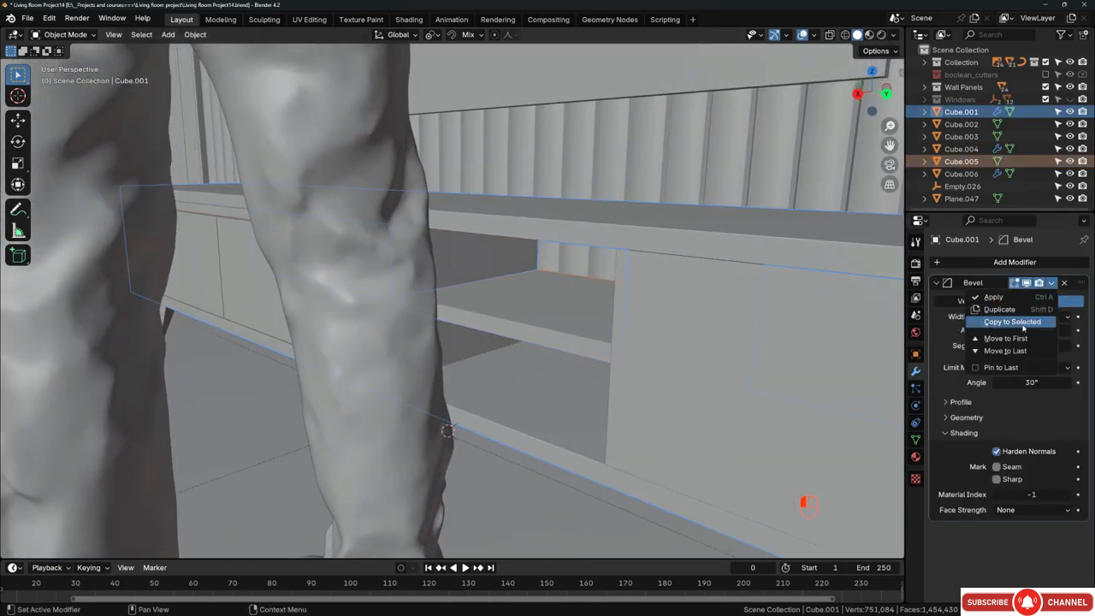
{"action": "left_click", "coordinate": [1018, 322]}
Step: Copy the cabinet body's Bevel modifier to the single front panel beside the open bay
{"action": "middle_click_drag", "start_coordinate": [521, 254], "coordinate": [595, 315]}
{"action": "left_click", "coordinate": [596, 316]}
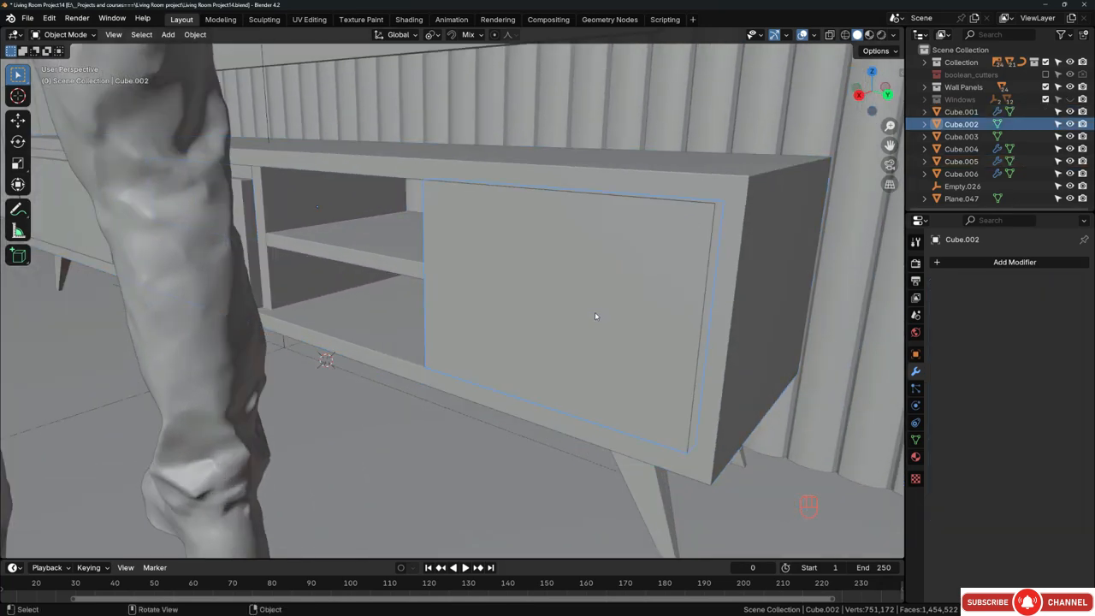
{"action": "left_click", "coordinate": [749, 189], "text": "shift"}
{"action": "left_click", "coordinate": [1050, 283]}
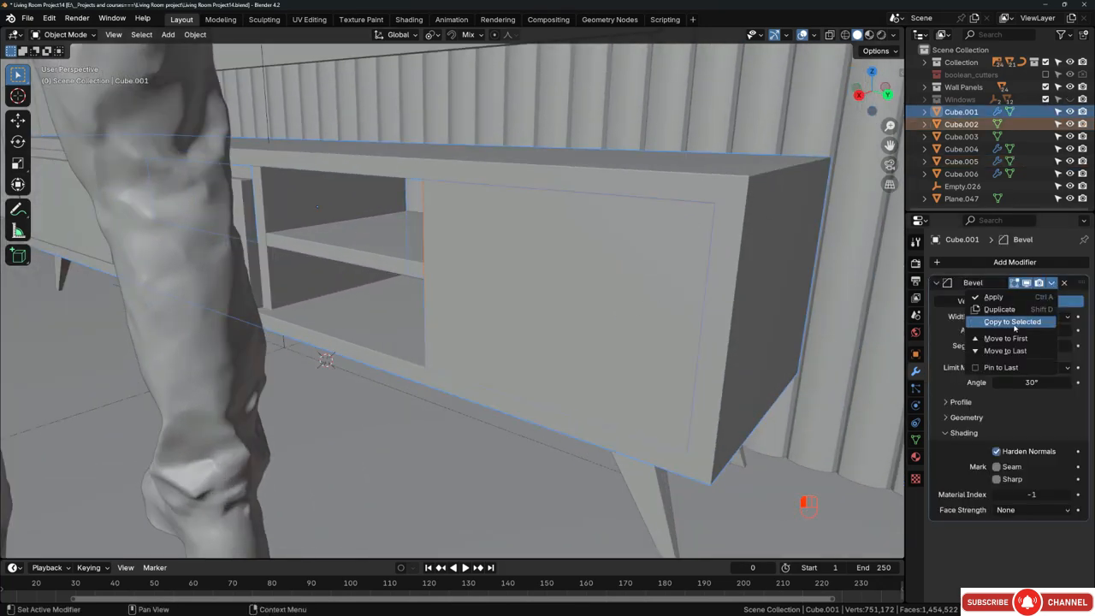
{"action": "left_click", "coordinate": [1012, 321]}
Step: Copy the cabinet body's Bevel modifier to the four legs and clear the selection
{"action": "middle_click_drag", "start_coordinate": [722, 300], "coordinate": [716, 282]}
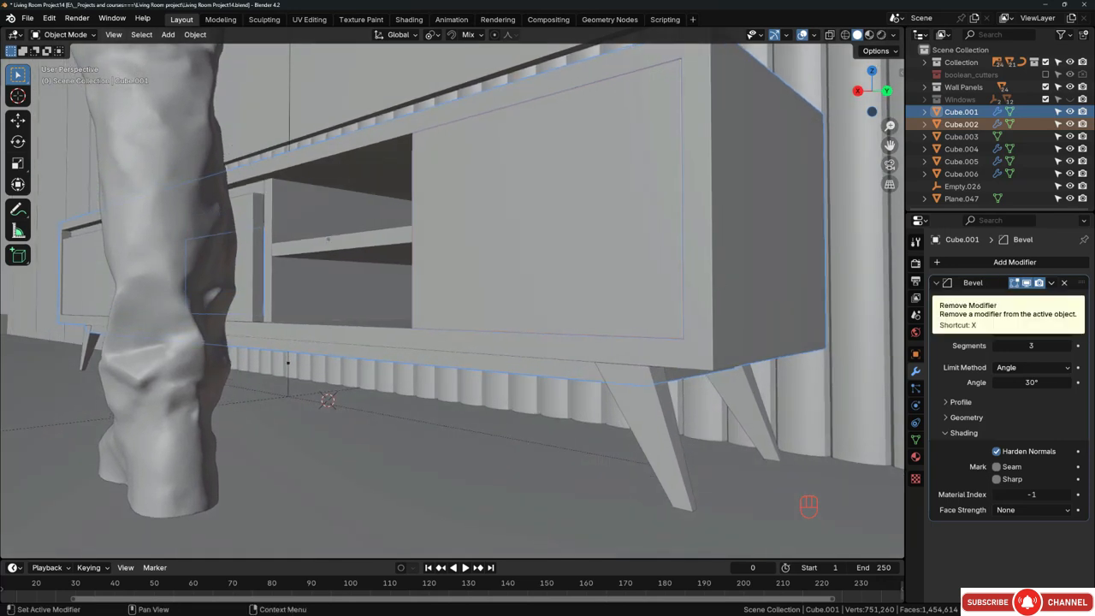
{"action": "left_click", "coordinate": [654, 398]}
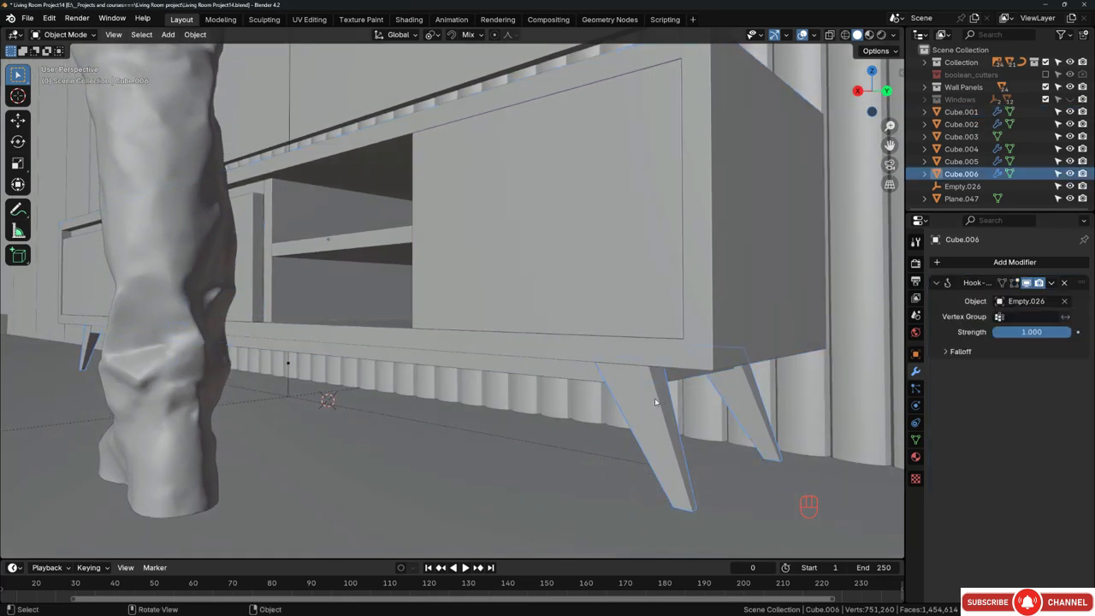
{"action": "left_click", "coordinate": [713, 278], "text": "shift"}
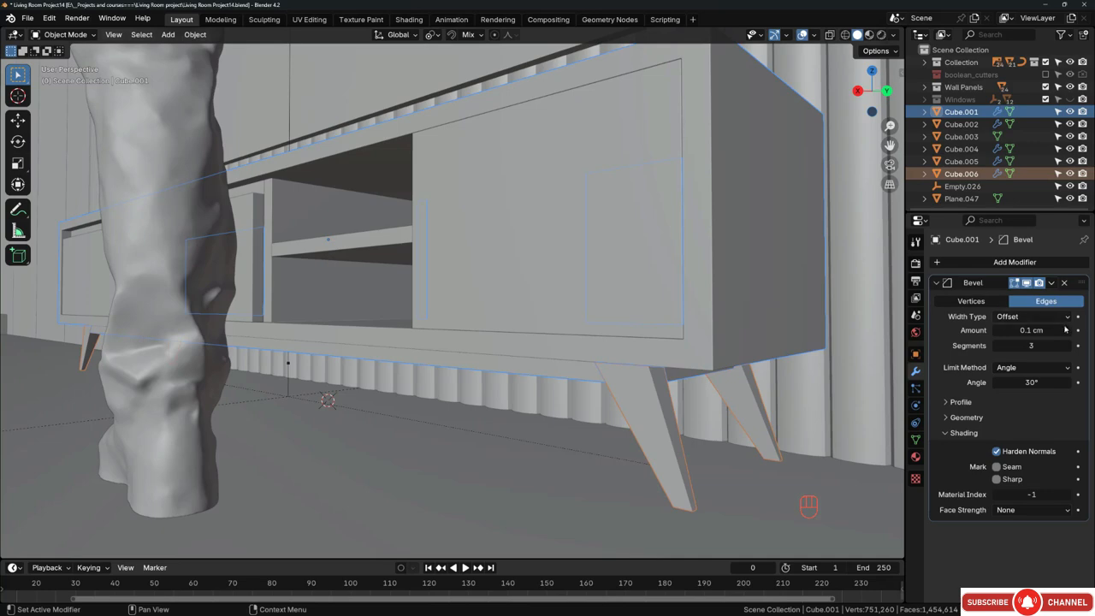
{"action": "left_click", "coordinate": [1051, 283]}
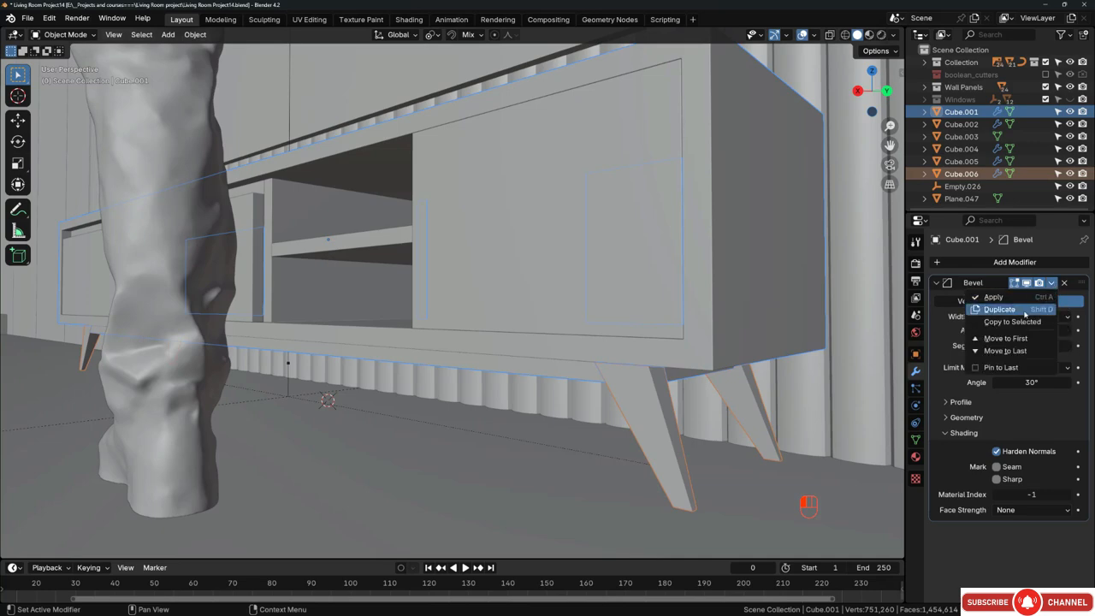
{"action": "key", "text": "alt+a"}
Step: Reduce the cabinet body's bevel to 2 segments
{"action": "middle_click_drag", "start_coordinate": [636, 324], "coordinate": [454, 286]}
{"action": "left_click", "coordinate": [452, 279]}
{"action": "scroll", "coordinate": [454, 282], "scroll_direction": "up", "scroll_amount": 1}
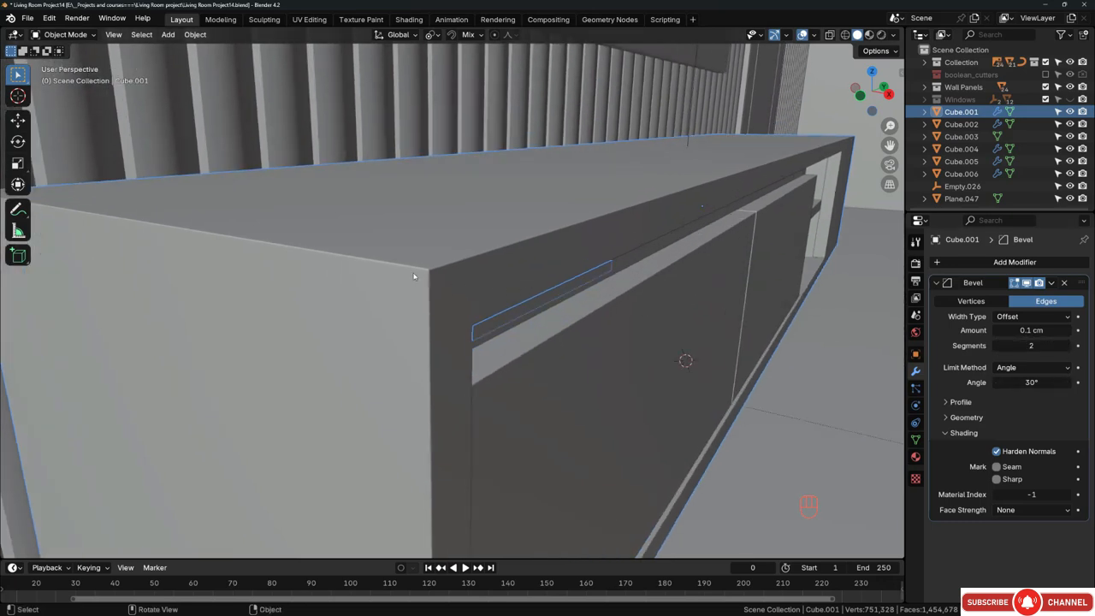
Step: Reduce the cabinet body's bevel to 1 segment and set its amount to 0.3 cm
{"action": "middle_click_drag", "start_coordinate": [413, 276], "coordinate": [429, 276]}
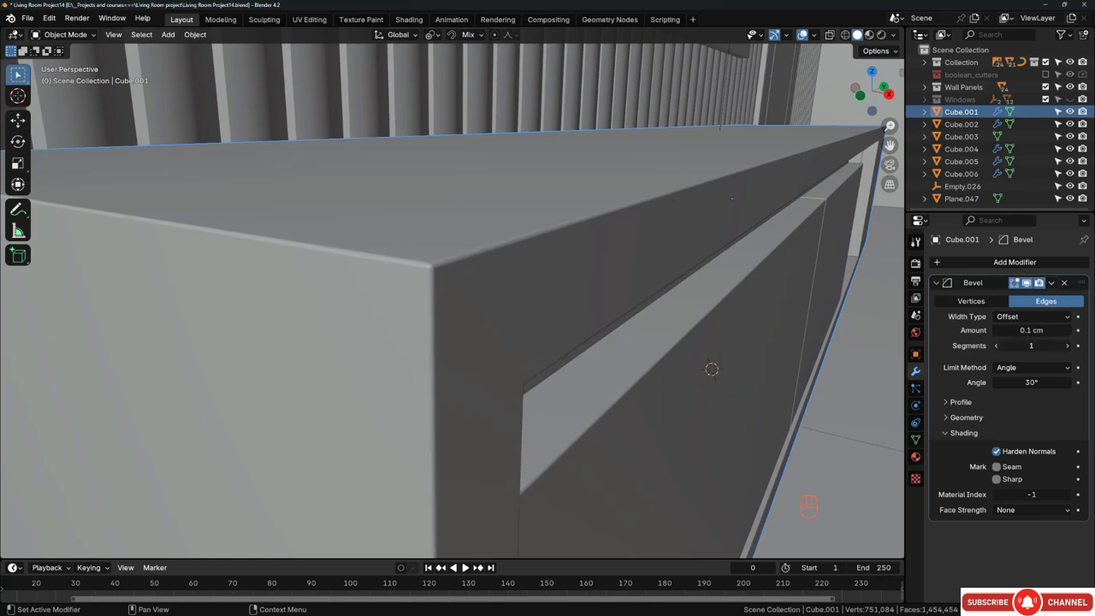
{"action": "left_click", "coordinate": [1030, 330]}
{"action": "type", "text": "0.2"}
{"action": "key", "text": "Return"}
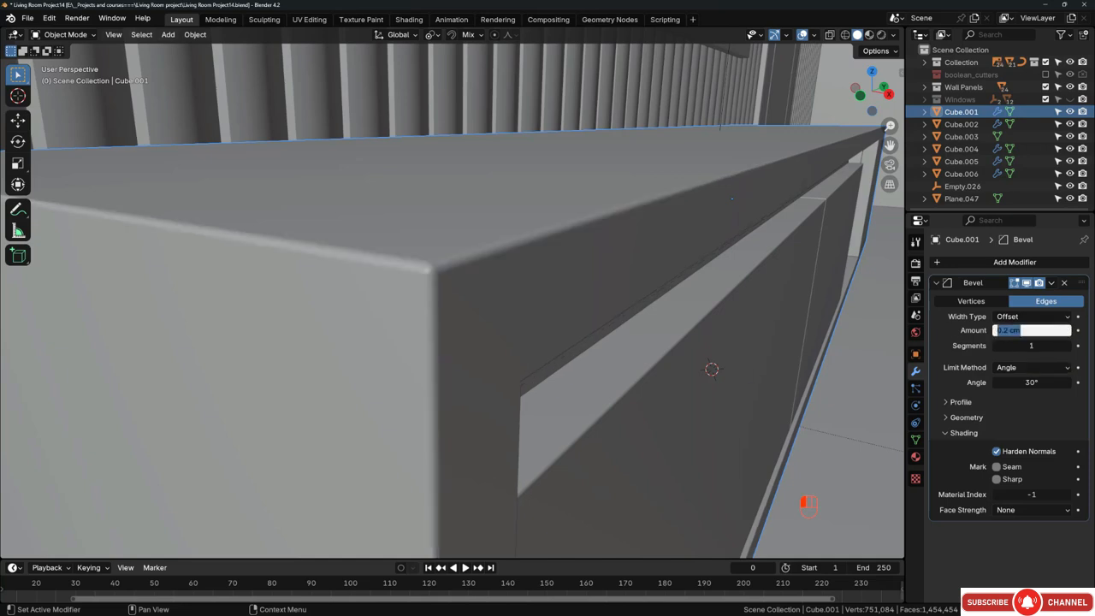
{"action": "type", "text": "0.3"}
{"action": "key", "text": "Return"}
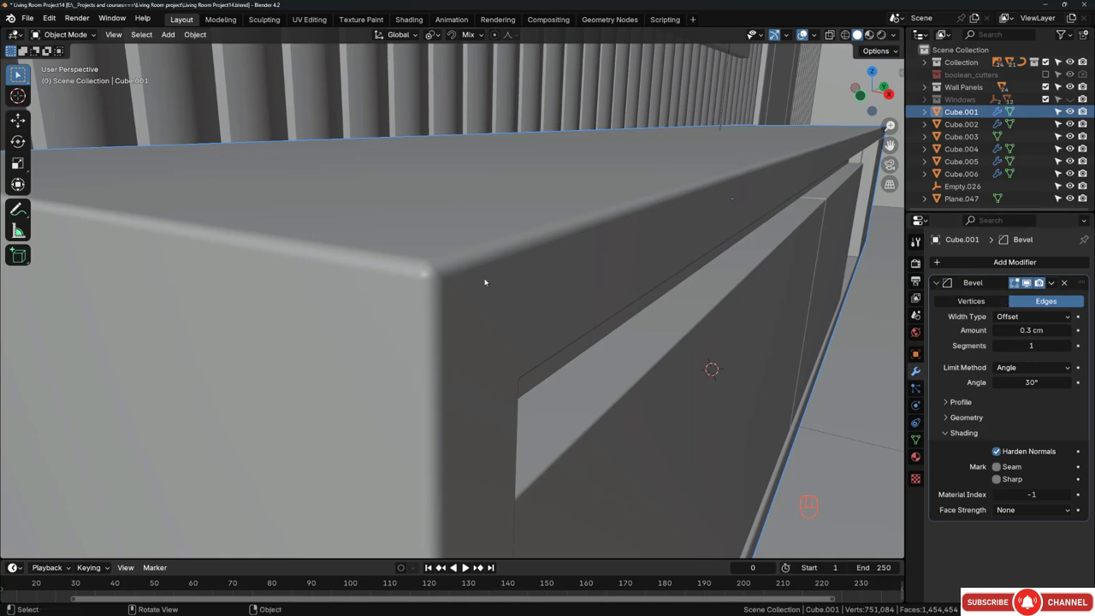
Step: Show the cabinet body's wireframe to examine the edges around its bevelled front corner, and hide the wireframe again
{"action": "key", "text": "q"}
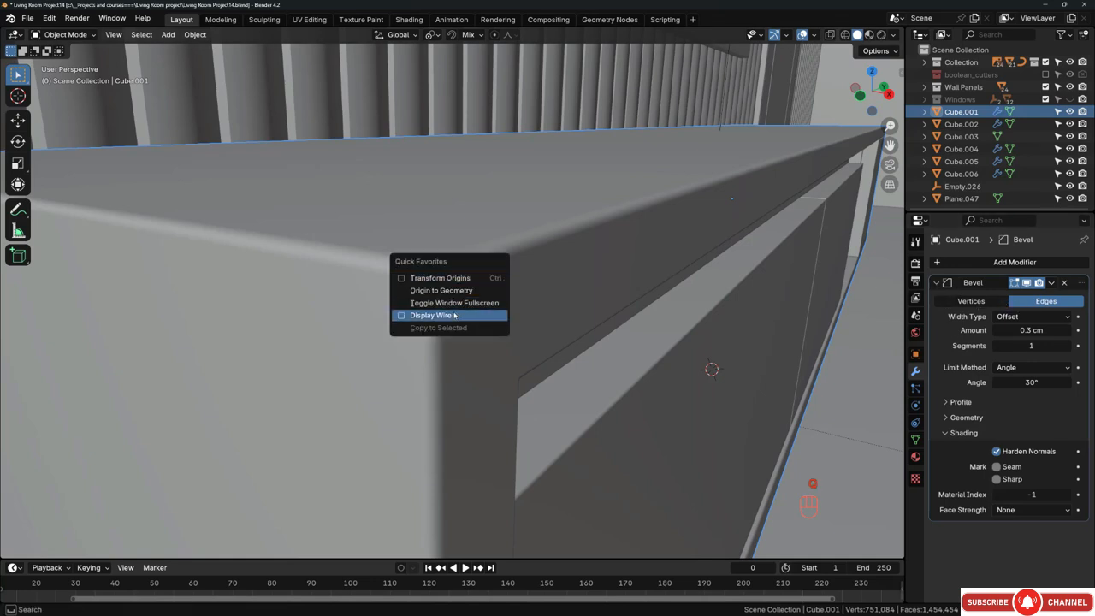
{"action": "left_click", "coordinate": [462, 313]}
{"action": "middle_click_drag", "start_coordinate": [461, 308], "coordinate": [496, 271]}
{"action": "scroll", "coordinate": [496, 246], "scroll_direction": "down", "scroll_amount": 3}
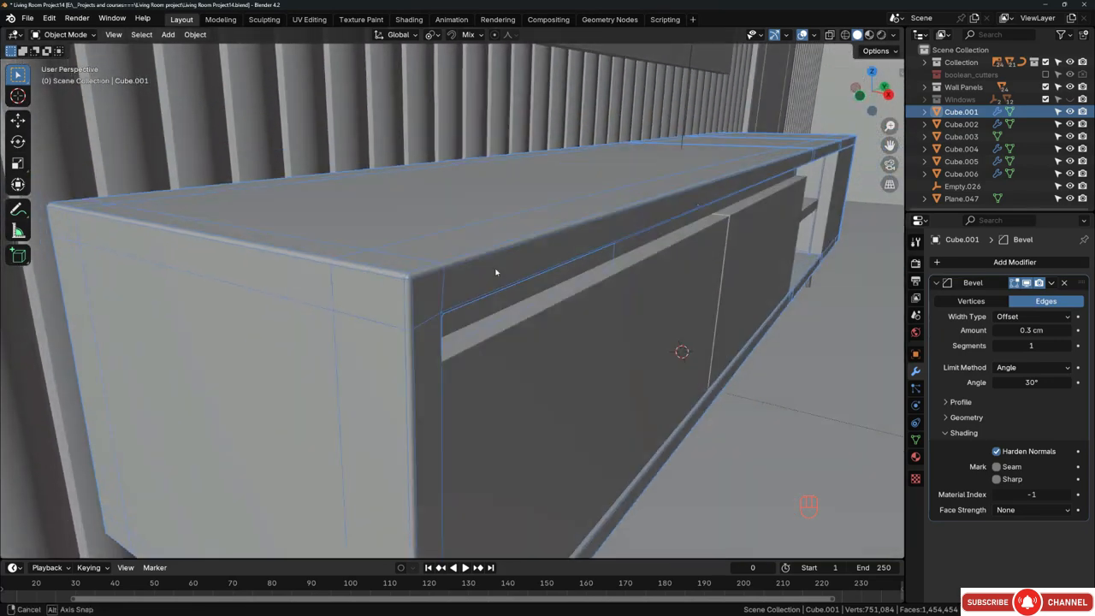
{"action": "scroll", "coordinate": [434, 313], "scroll_direction": "up", "scroll_amount": 2}
{"action": "scroll", "coordinate": [406, 318], "scroll_direction": "up", "scroll_amount": 3}
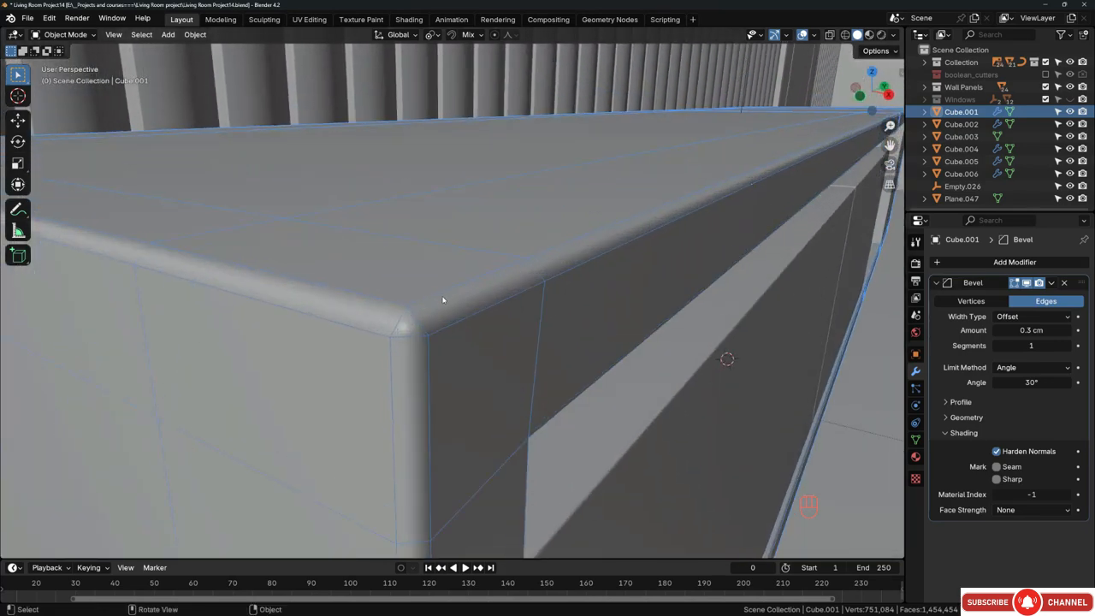
{"action": "scroll", "coordinate": [443, 300], "scroll_direction": "down", "scroll_amount": 4}
{"action": "middle_click_drag", "start_coordinate": [441, 295], "coordinate": [479, 278]}
{"action": "scroll", "coordinate": [481, 277], "scroll_direction": "up", "scroll_amount": 3}
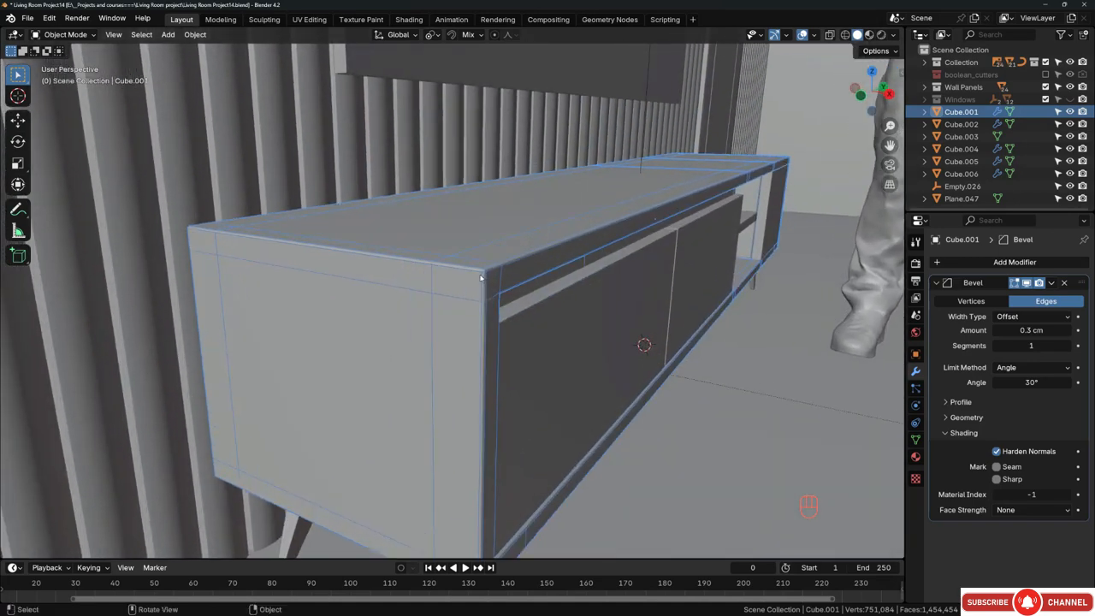
{"action": "scroll", "coordinate": [483, 278], "scroll_direction": "up", "scroll_amount": 4}
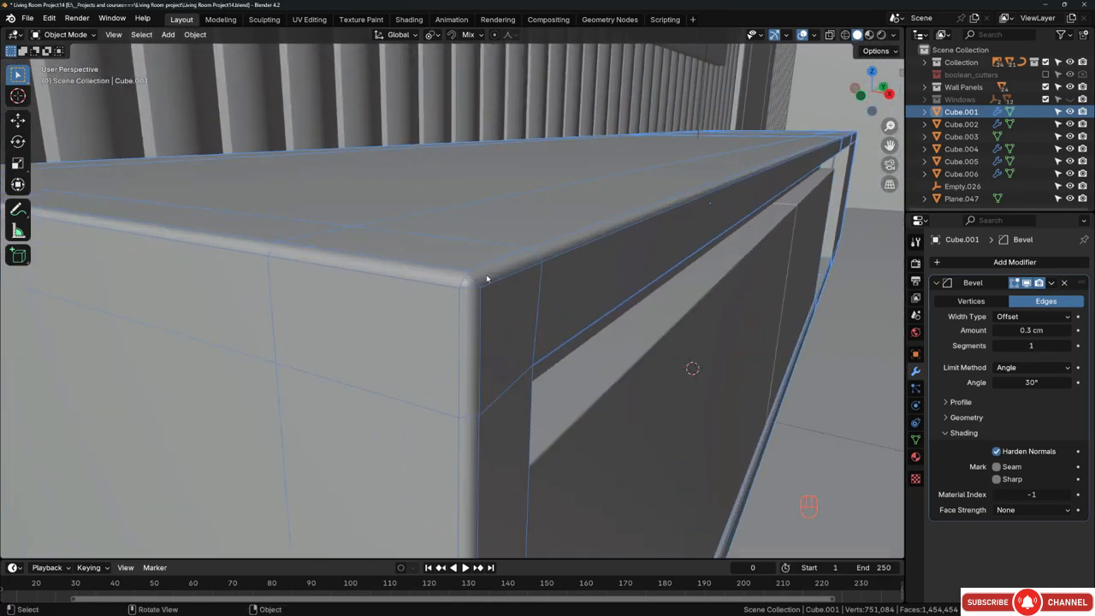
{"action": "key", "text": "q"}
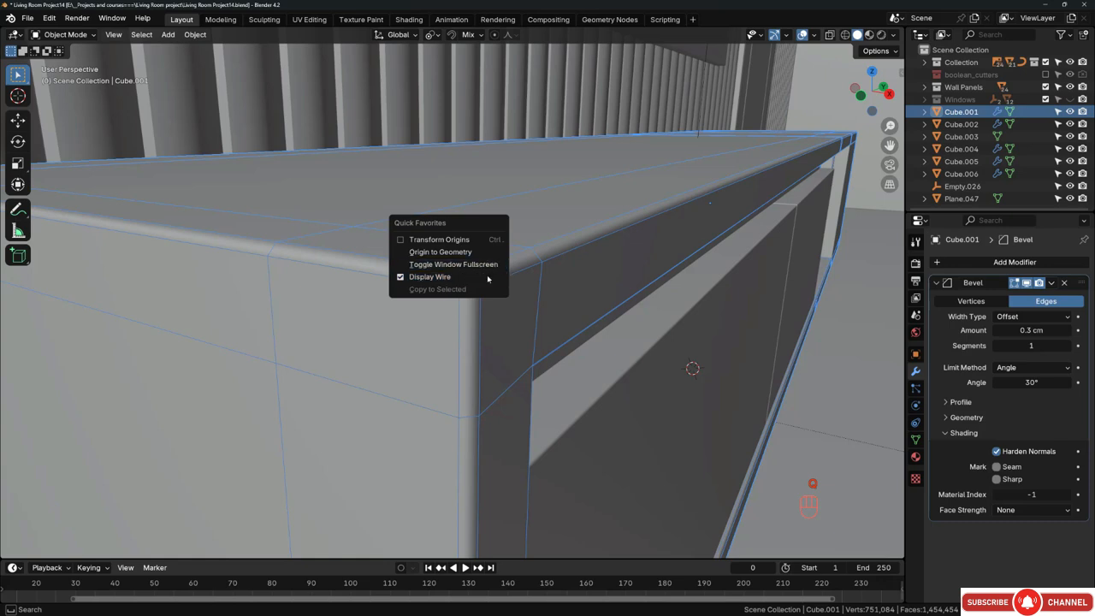
{"action": "left_click", "coordinate": [485, 277]}
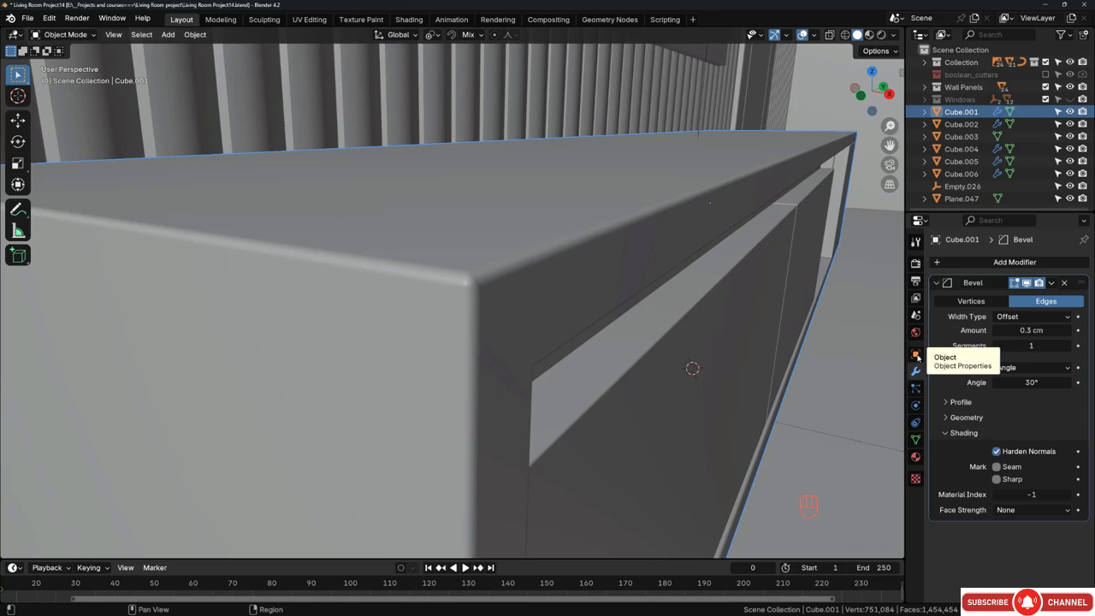
Step: Find the Wireframe option in the cabinet body's viewport display settings and toggle it on and off
{"action": "left_click", "coordinate": [916, 355]}
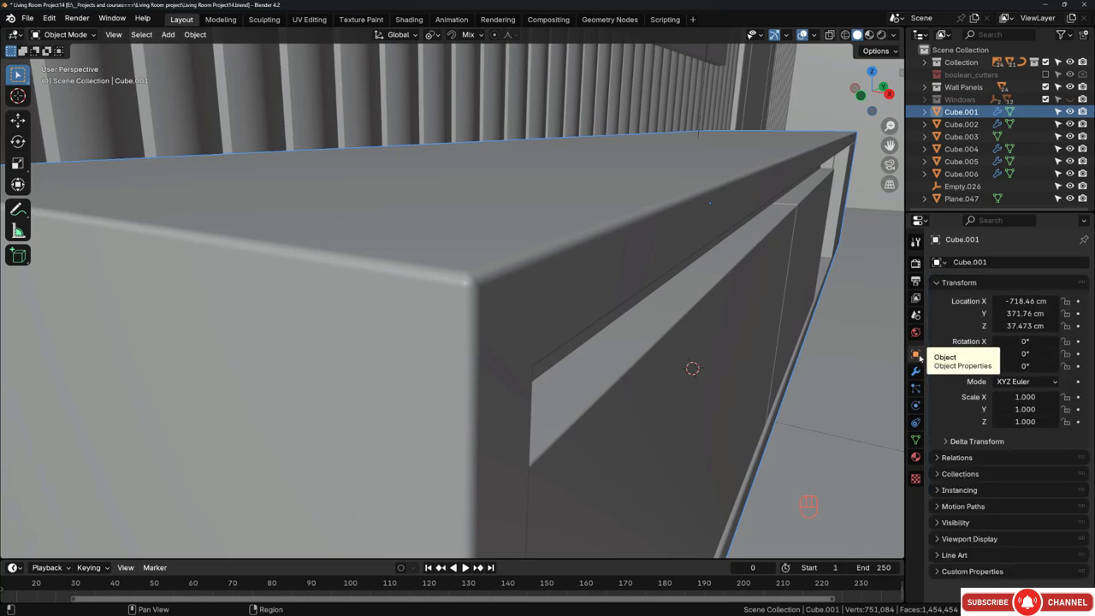
{"action": "left_click", "coordinate": [967, 539]}
{"action": "scroll", "coordinate": [997, 530], "scroll_direction": "down", "scroll_amount": 3}
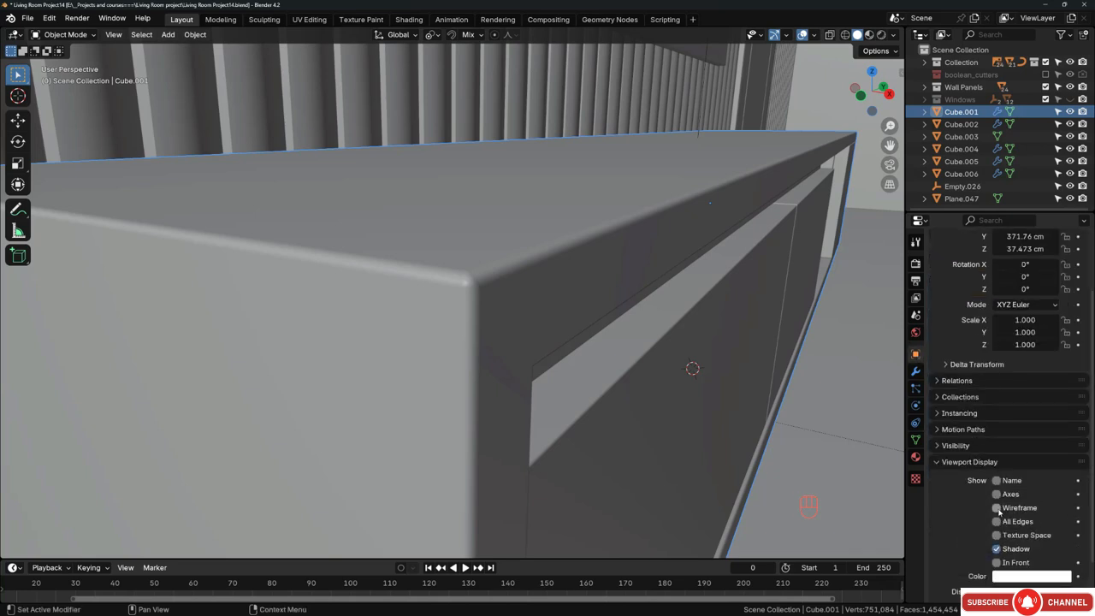
{"action": "left_click", "coordinate": [997, 508]}
{"action": "middle_click_drag", "start_coordinate": [539, 334], "coordinate": [523, 286]}
Step: Check the Quick Favorites list and the Quick Favorites options of the Wireframe and Axes display settings
{"action": "key", "text": "q"}
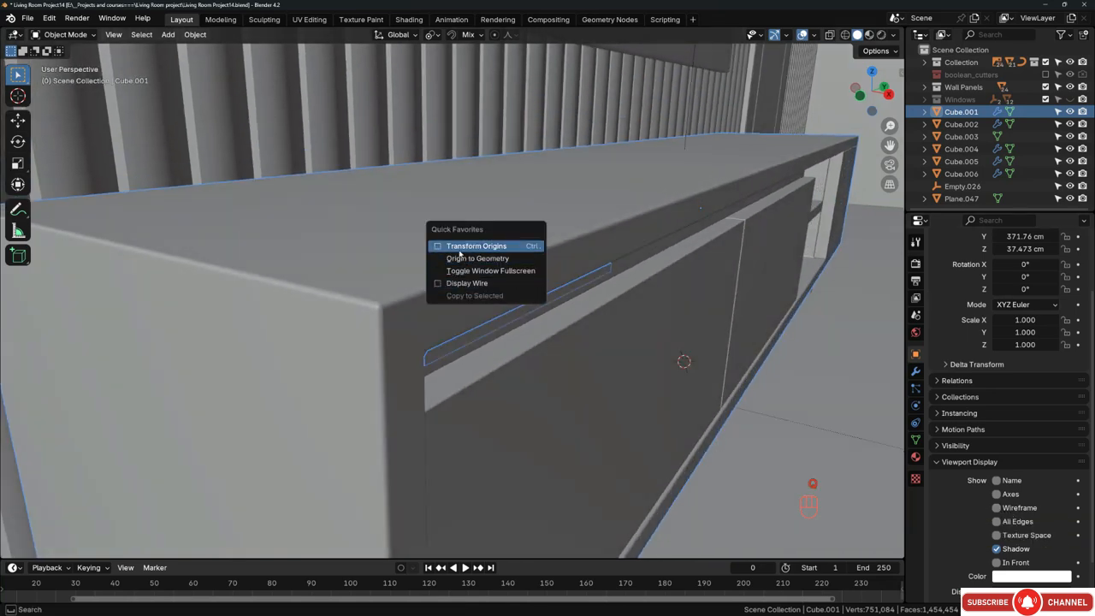
{"action": "right_click", "coordinate": [1009, 508]}
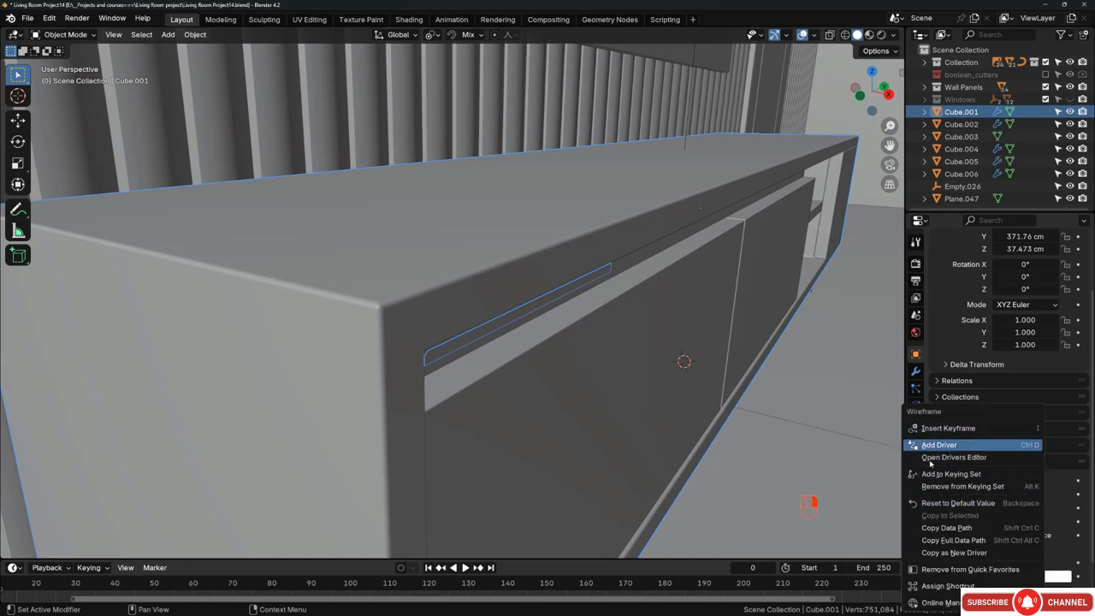
{"action": "left_click", "coordinate": [939, 570]}
{"action": "right_click", "coordinate": [996, 495]}
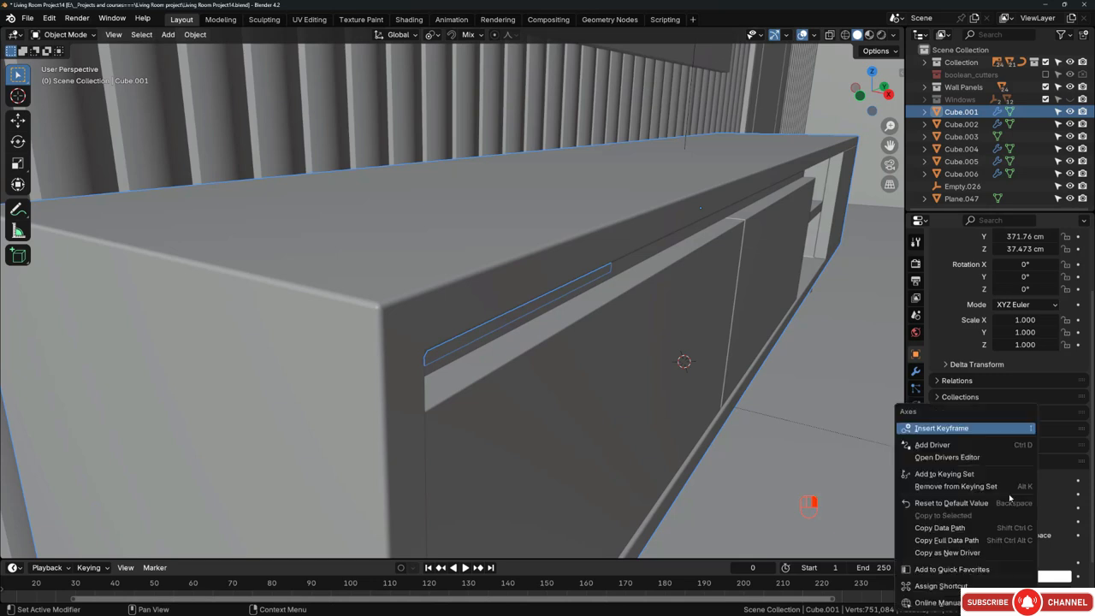
{"action": "scroll", "coordinate": [491, 342], "scroll_direction": "down", "scroll_amount": 2}
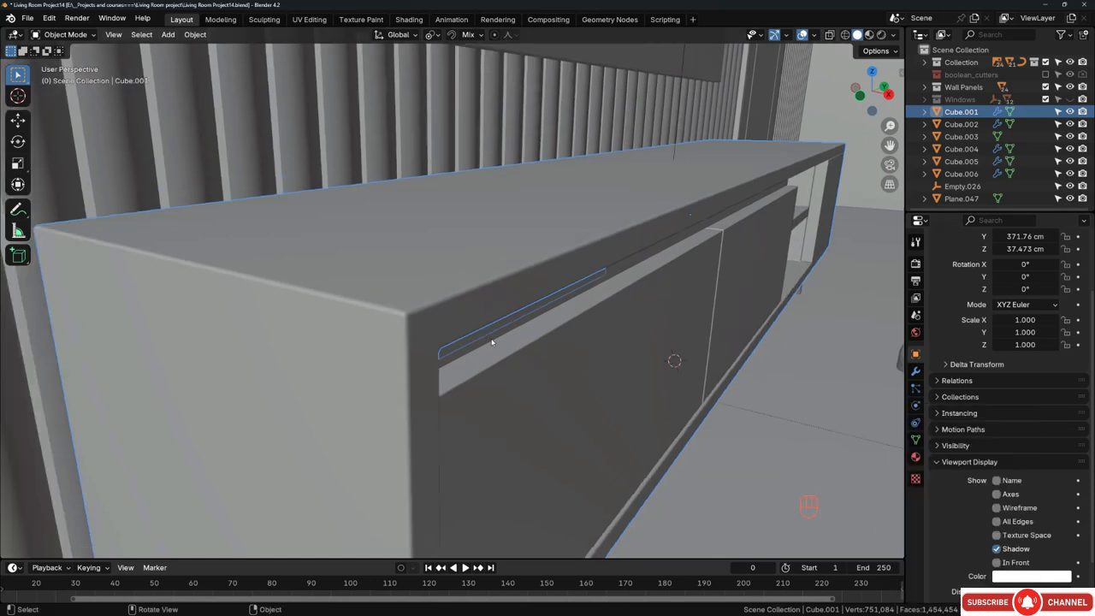
{"action": "key", "text": "q"}
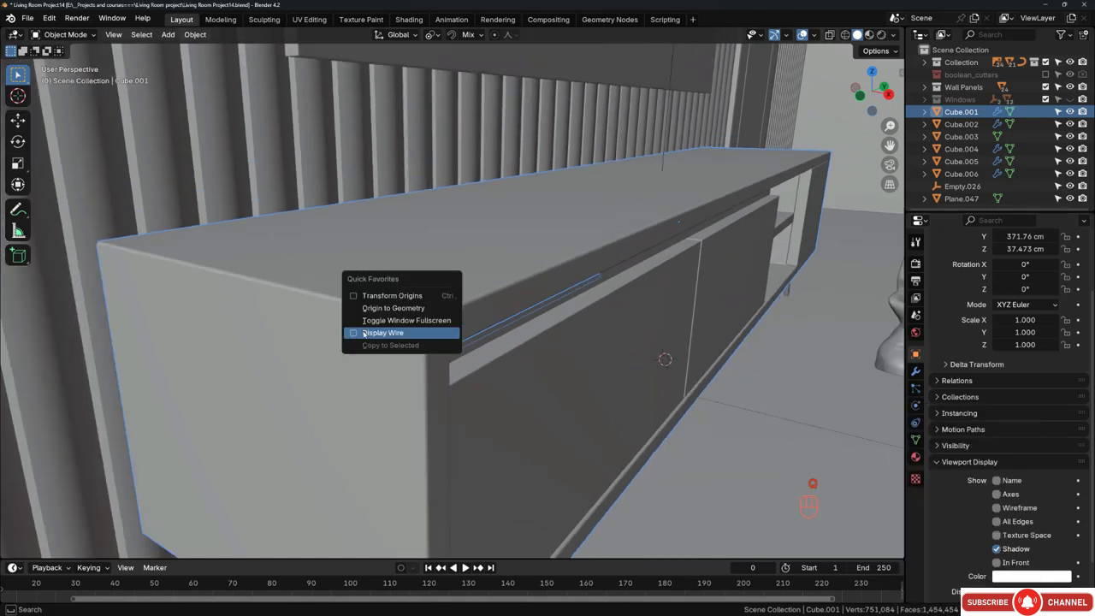
{"action": "scroll", "coordinate": [559, 222], "scroll_direction": "down", "scroll_amount": 4}
{"action": "scroll", "coordinate": [492, 270], "scroll_direction": "up", "scroll_amount": 5}
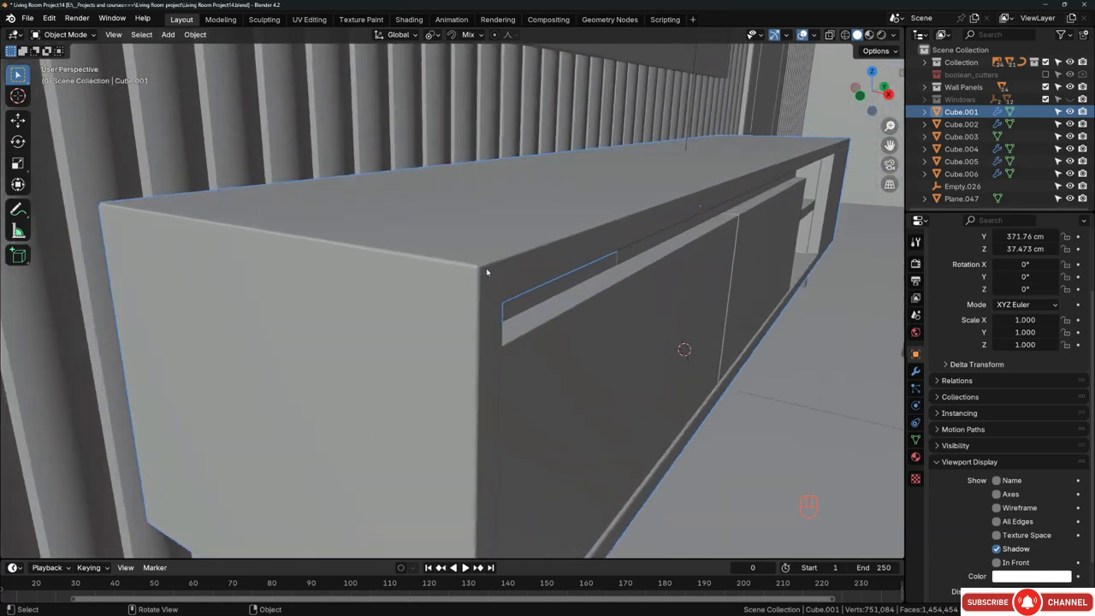
Step: Apply flat shading to the cabinet body and turn off Harden Normals on its Bevel modifier
{"action": "right_click", "coordinate": [492, 268]}
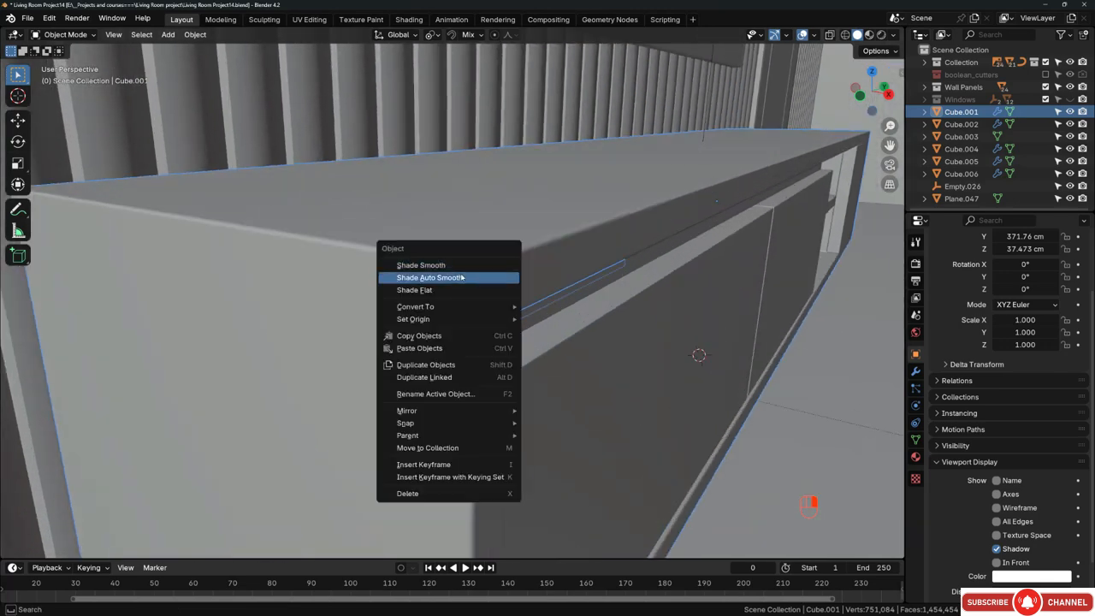
{"action": "left_click", "coordinate": [414, 289]}
{"action": "scroll", "coordinate": [488, 267], "scroll_direction": "up", "scroll_amount": 1}
{"action": "left_click", "coordinate": [503, 273]}
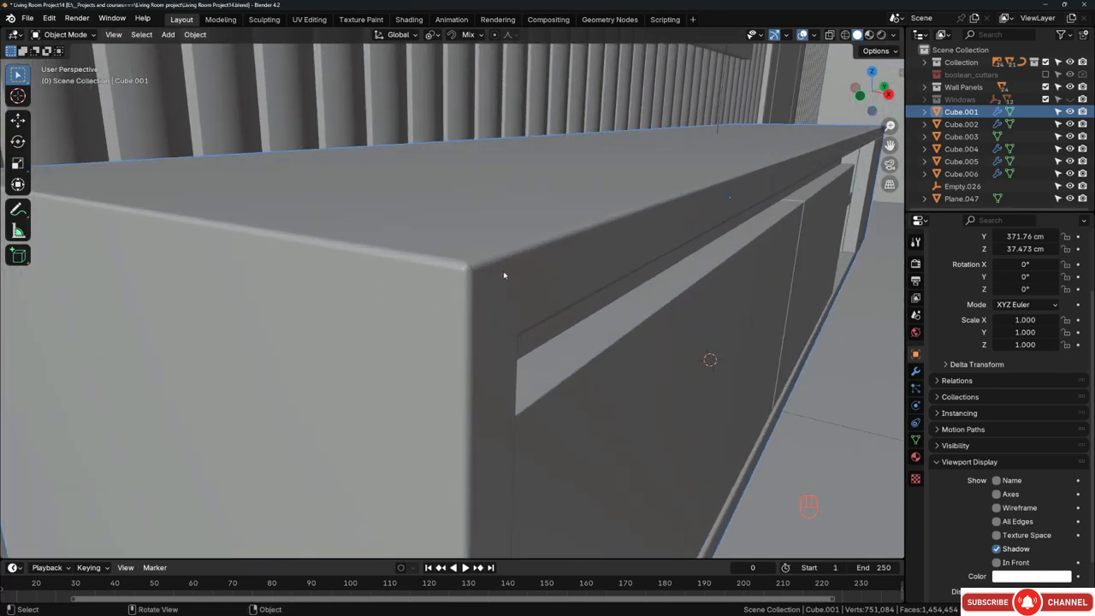
{"action": "scroll", "coordinate": [952, 421], "scroll_direction": "down", "scroll_amount": 1}
{"action": "left_click", "coordinate": [916, 372]}
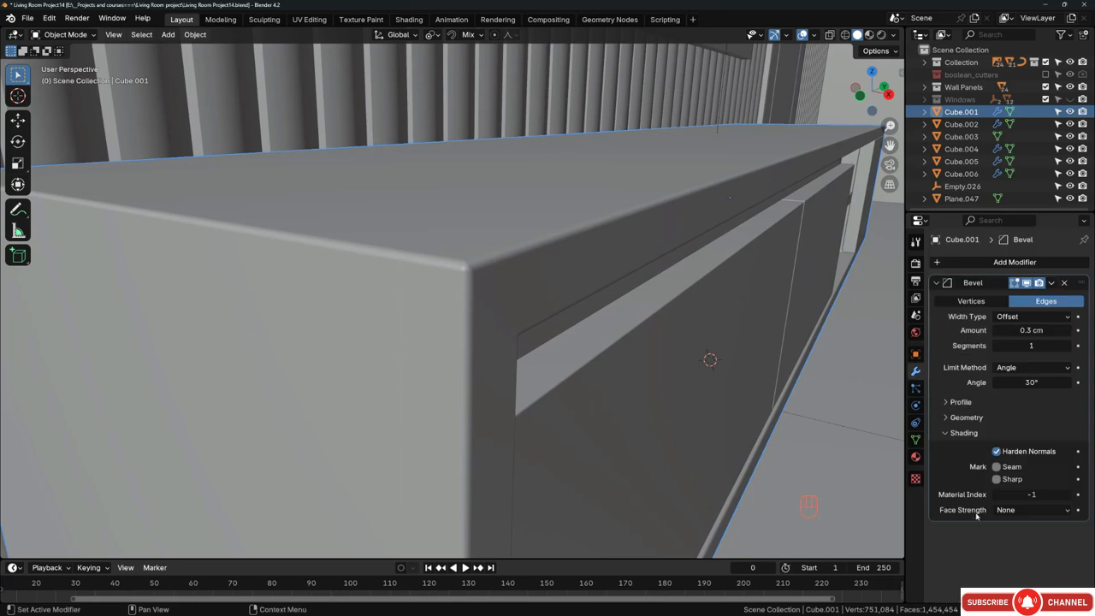
{"action": "left_click", "coordinate": [984, 450]}
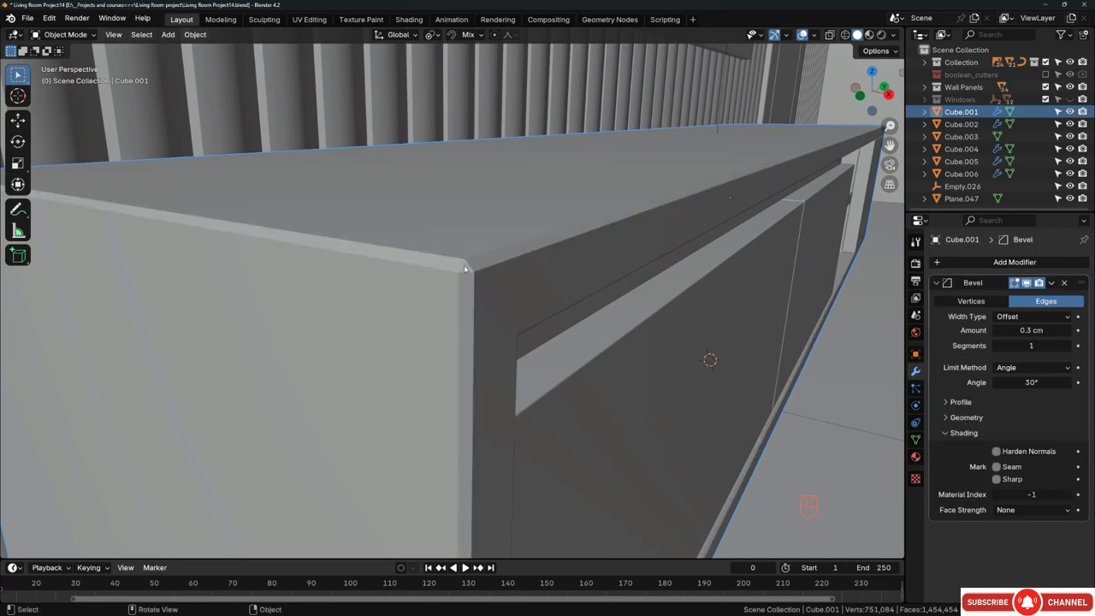
Step: Duplicate the cabinet body's Bevel modifier and set the copy's amount to 0.1 cm
{"action": "left_click", "coordinate": [937, 283]}
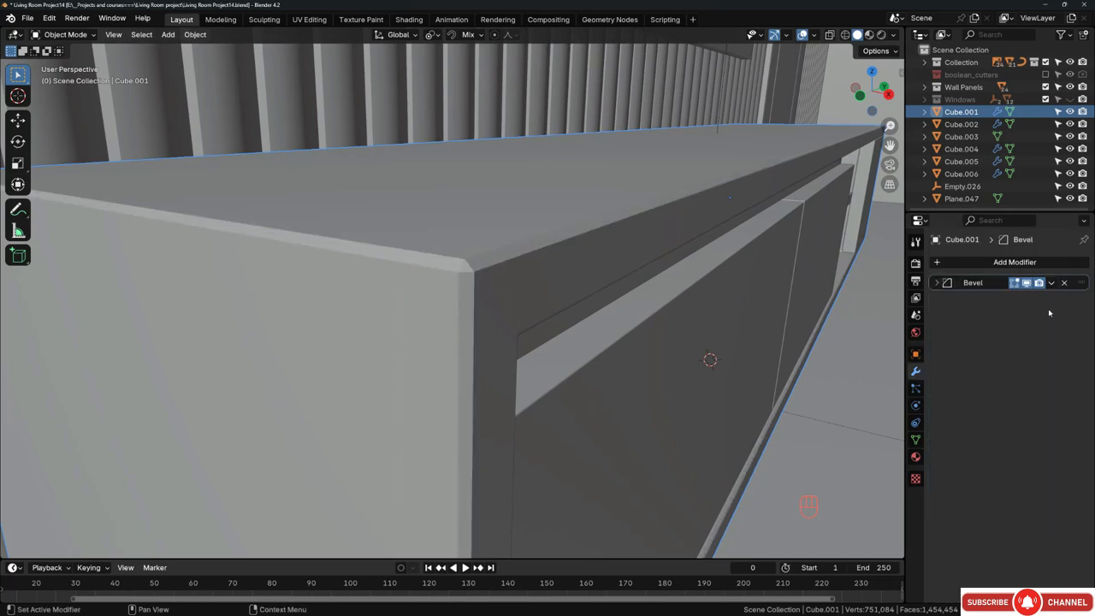
{"action": "left_click", "coordinate": [1050, 283]}
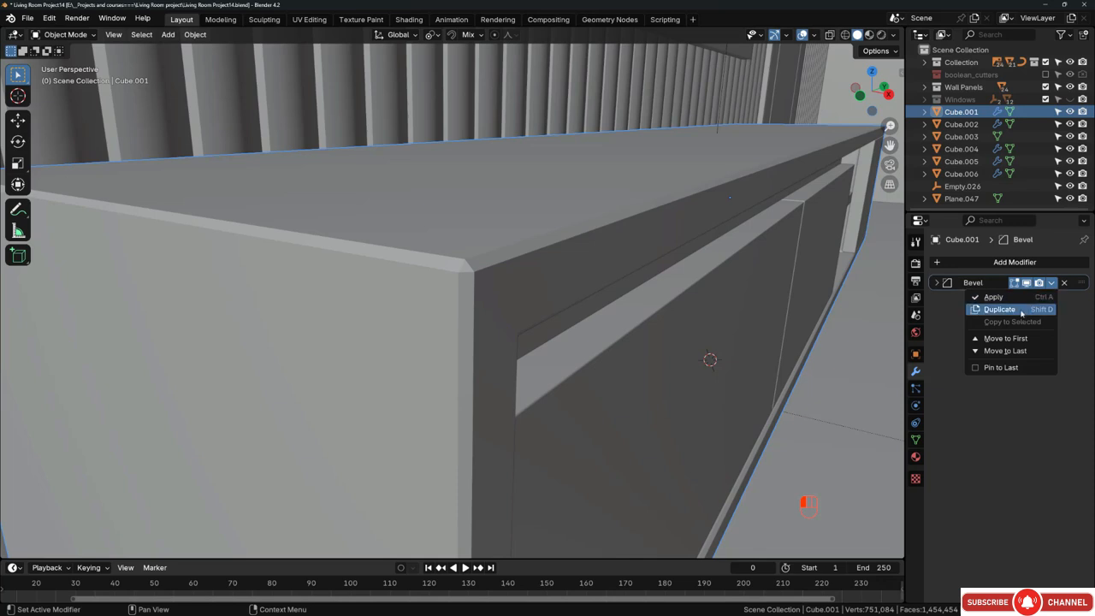
{"action": "left_click", "coordinate": [1020, 312]}
{"action": "left_click", "coordinate": [937, 298]}
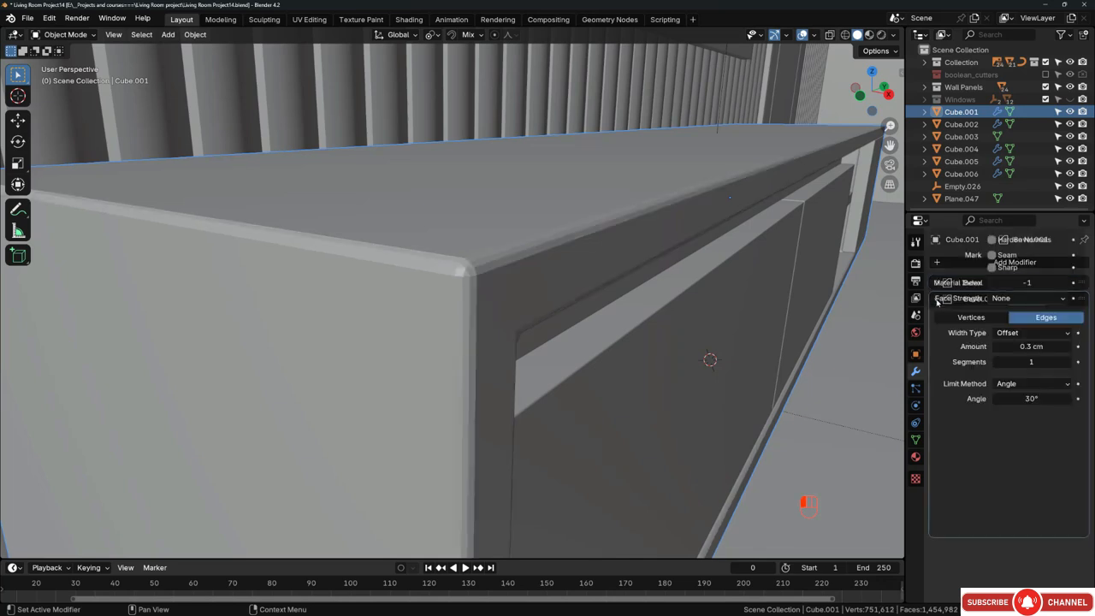
{"action": "left_click", "coordinate": [1029, 346]}
{"action": "type", "text": "0"}
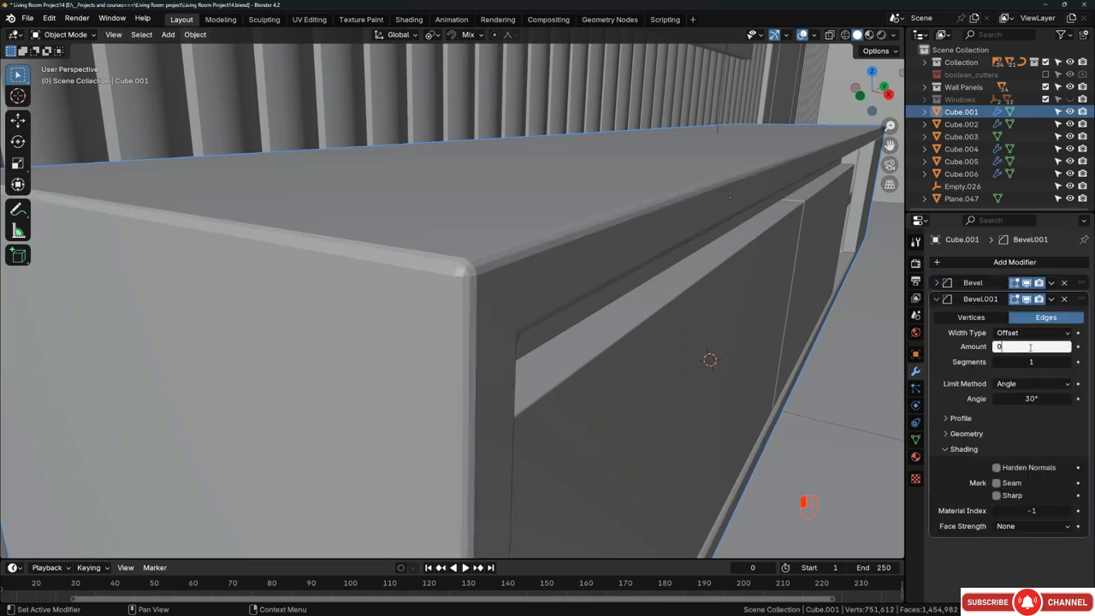
{"action": "type", "text": ".1"}
{"action": "key", "text": "Return"}
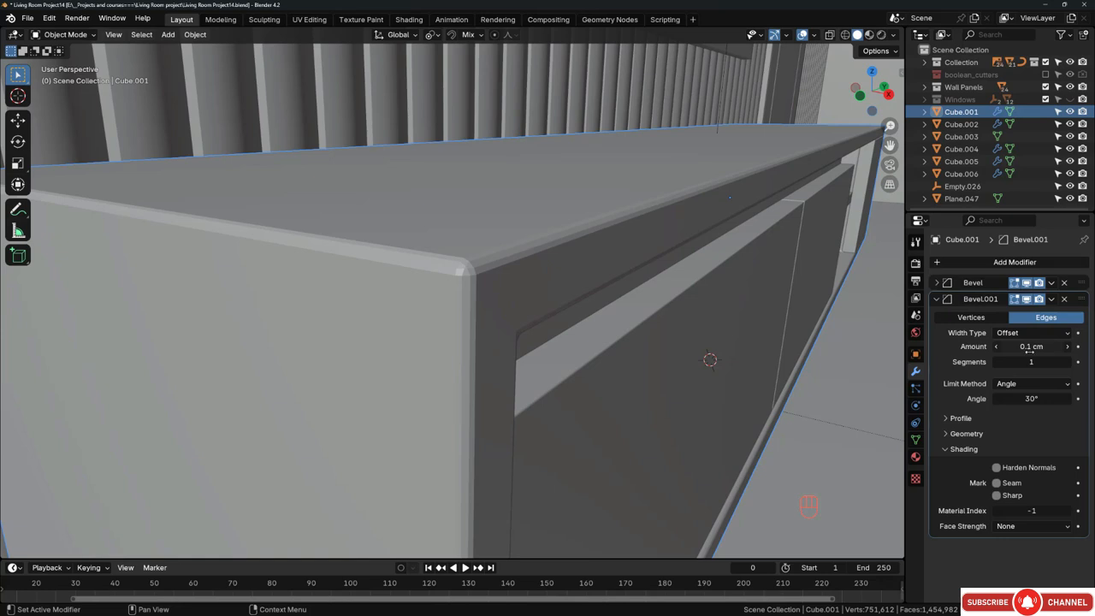
Step: Reduce the second bevel's amount to 0.01 cm and inspect the cabinet's front corner
{"action": "left_click", "coordinate": [1026, 346]}
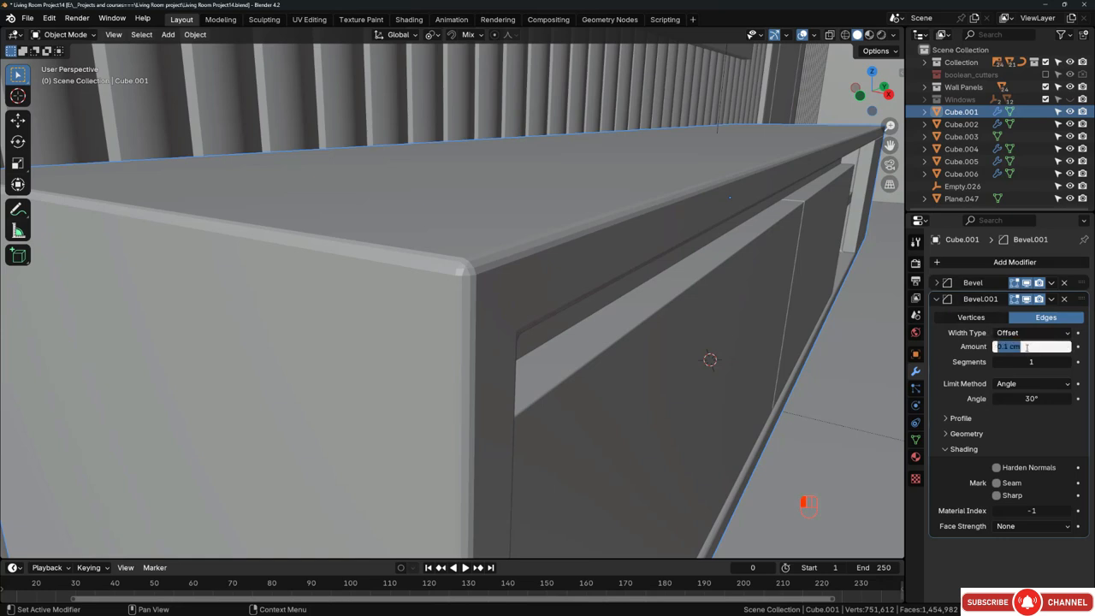
{"action": "left_click", "coordinate": [1003, 346]}
{"action": "type", "text": "0"}
{"action": "key", "text": "Return"}
{"action": "scroll", "coordinate": [466, 261], "scroll_direction": "up", "scroll_amount": 3}
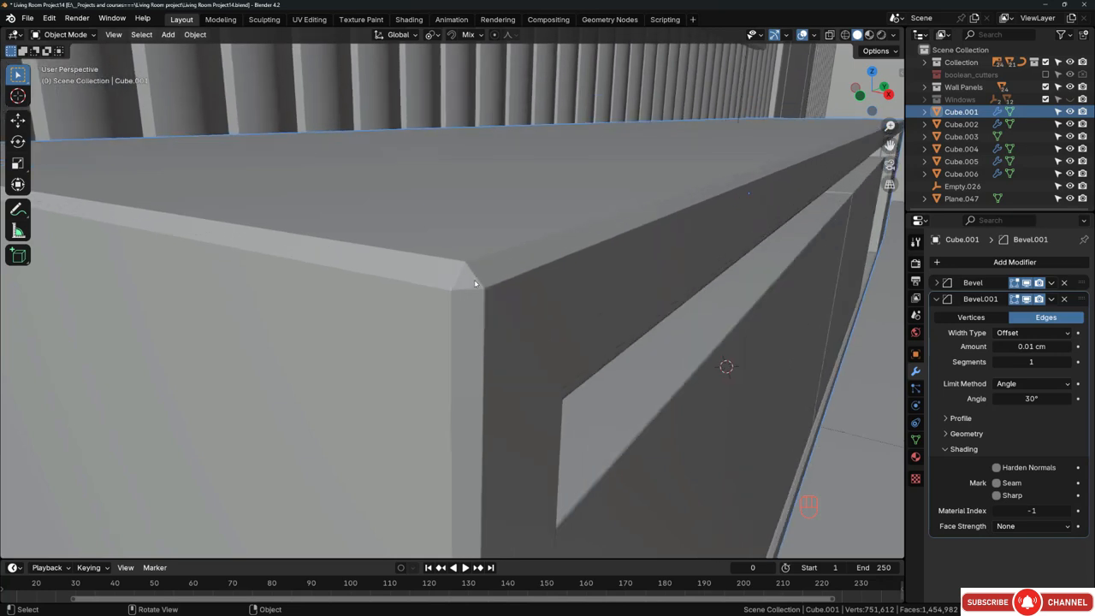
Step: Set the second bevel to 0.03 cm with 2 segments and turn on its Harden Normals
{"action": "left_click", "coordinate": [1030, 347]}
{"action": "left_click", "coordinate": [1009, 346]}
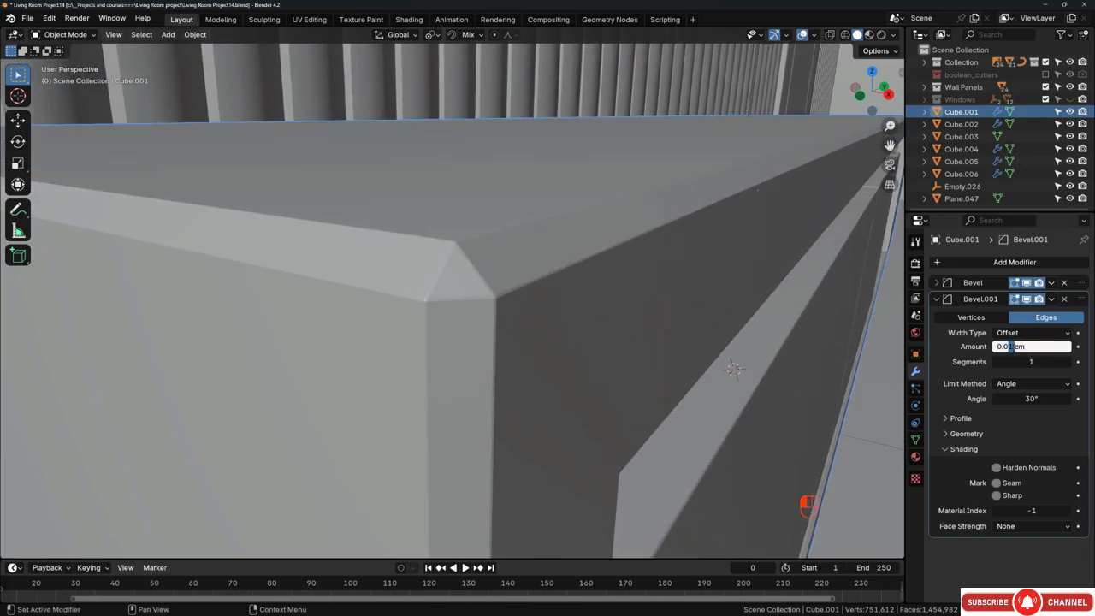
{"action": "key", "text": "BackSpace"}
{"action": "type", "text": "3"}
{"action": "key", "text": "Return"}
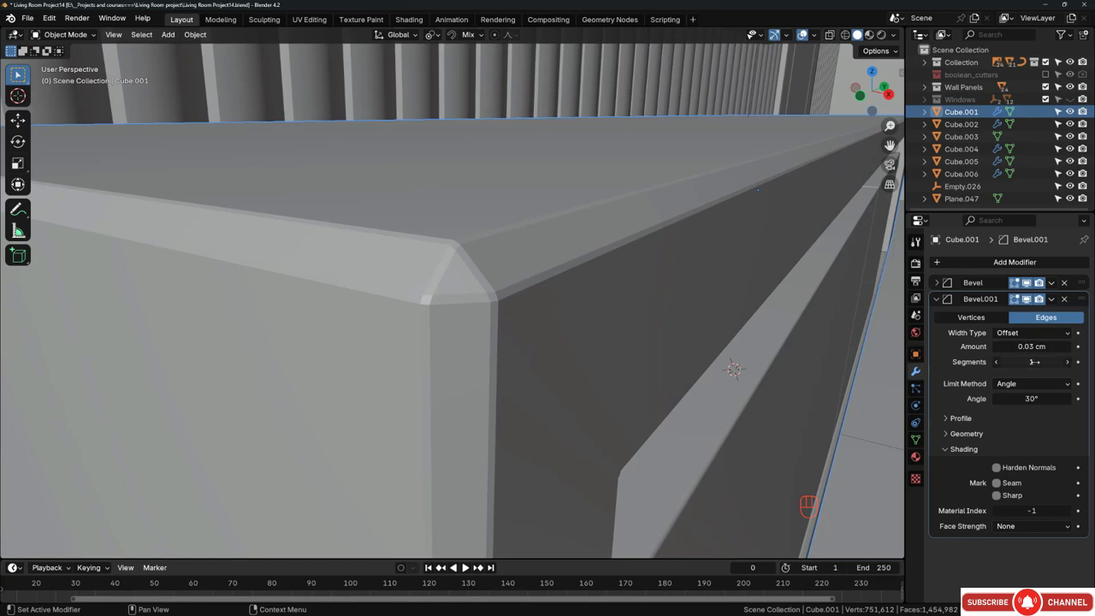
{"action": "left_click", "coordinate": [1068, 362]}
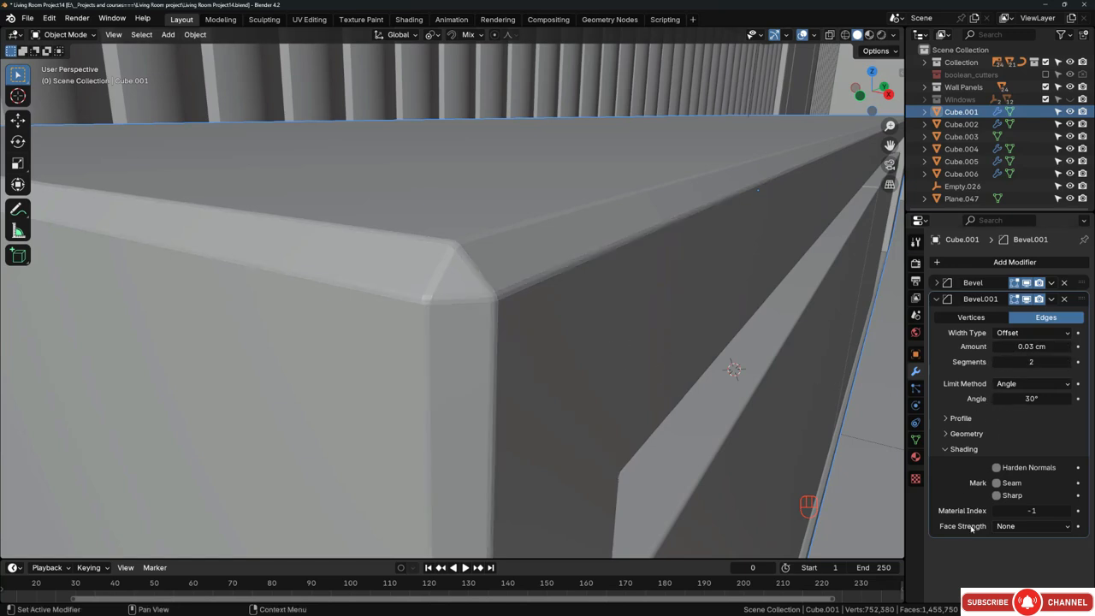
{"action": "left_click", "coordinate": [997, 467]}
Step: Turn on Harden Normals for the first bevel and apply Shade Smooth to the cabinet body
{"action": "left_click", "coordinate": [936, 282]}
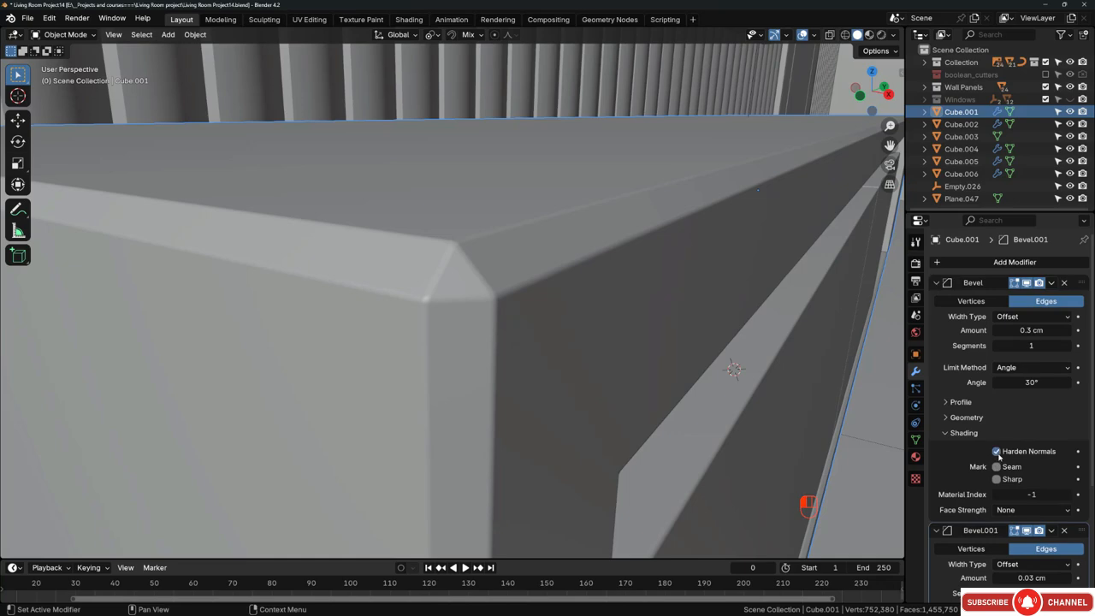
{"action": "right_click", "coordinate": [516, 290]}
{"action": "left_click", "coordinate": [499, 263]}
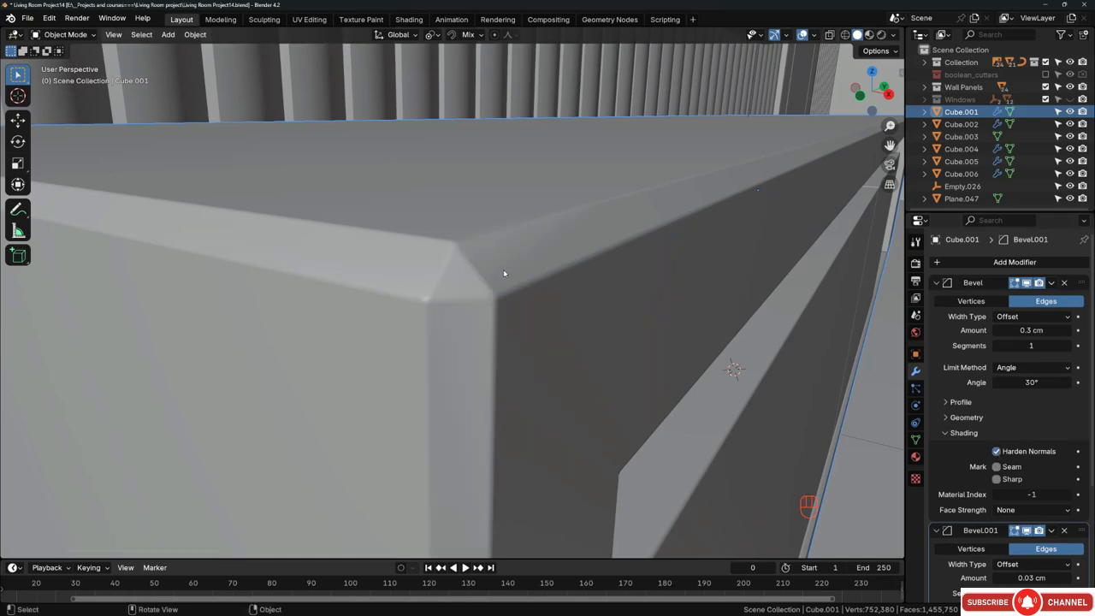
{"action": "right_click", "coordinate": [494, 271]}
{"action": "left_click", "coordinate": [494, 271]}
{"action": "middle_click_drag", "start_coordinate": [459, 269], "coordinate": [618, 256]}
{"action": "scroll", "coordinate": [619, 255], "scroll_direction": "up", "scroll_amount": 1}
{"action": "scroll", "coordinate": [562, 255], "scroll_direction": "down", "scroll_amount": 5}
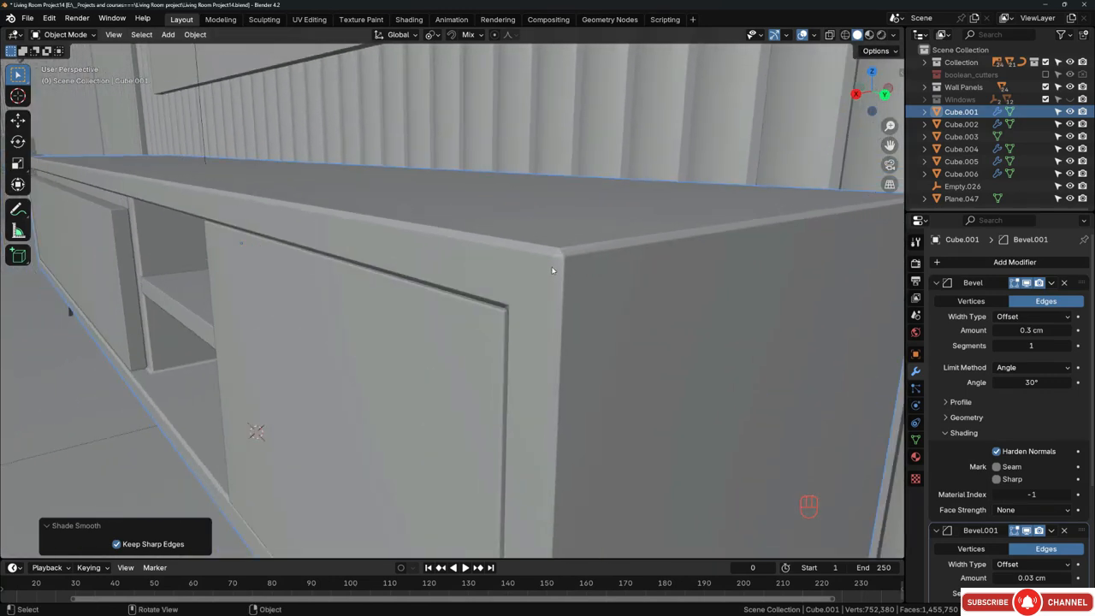
Step: Inspect the smooth-shaded bevels at the cabinet's front corner and drawer recess, leaving the cabinet body deselected
{"action": "middle_click_drag", "start_coordinate": [553, 269], "coordinate": [572, 288]}
{"action": "scroll", "coordinate": [574, 293], "scroll_direction": "up", "scroll_amount": 4}
{"action": "scroll", "coordinate": [575, 296], "scroll_direction": "down", "scroll_amount": 5}
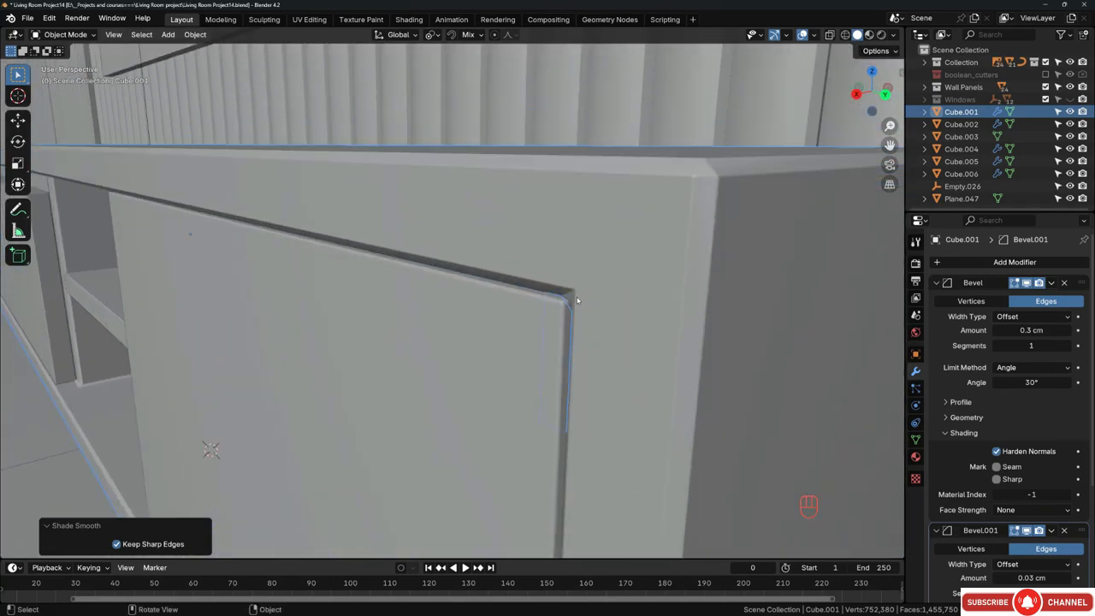
{"action": "middle_click_drag", "start_coordinate": [445, 291], "coordinate": [586, 269]}
{"action": "scroll", "coordinate": [382, 270], "scroll_direction": "down", "scroll_amount": 2}
{"action": "key", "text": "alt+a"}
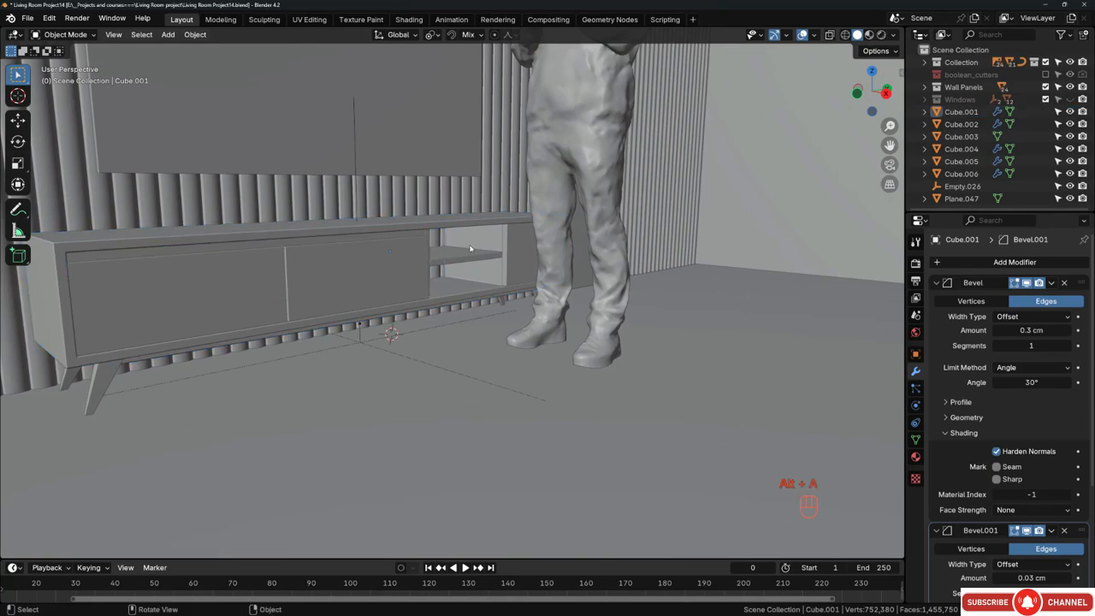
Step: Set the cabinet legs' Bevel modifier amount to 0.2 cm and deselect the legs
{"action": "middle_click_drag", "start_coordinate": [382, 270], "coordinate": [376, 325]}
{"action": "scroll", "coordinate": [379, 365], "scroll_direction": "up", "scroll_amount": 4}
{"action": "middle_click_drag", "start_coordinate": [377, 325], "coordinate": [435, 198], "text": "shift"}
{"action": "scroll", "coordinate": [427, 352], "scroll_direction": "up", "scroll_amount": 2}
{"action": "middle_click_drag", "start_coordinate": [428, 352], "coordinate": [425, 247]}
{"action": "left_click", "coordinate": [406, 288]}
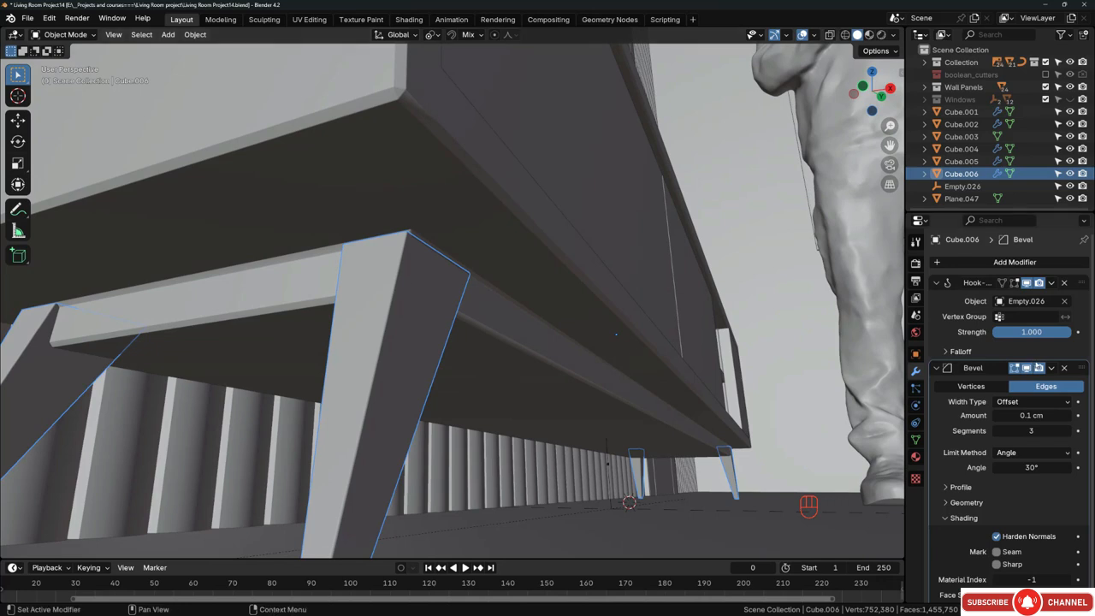
{"action": "left_click", "coordinate": [936, 283]}
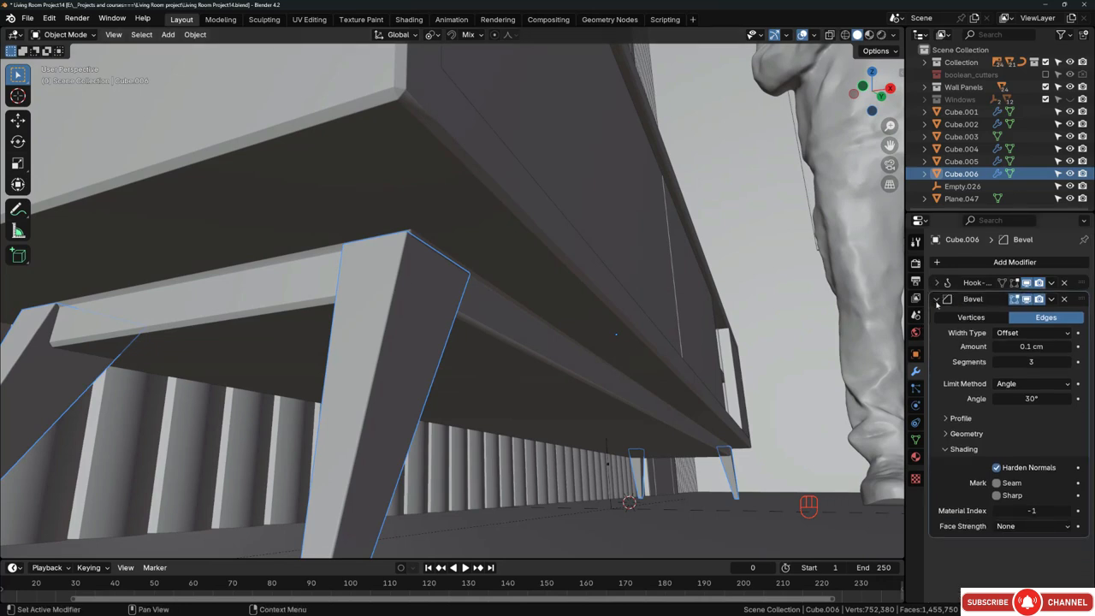
{"action": "left_click", "coordinate": [1026, 347]}
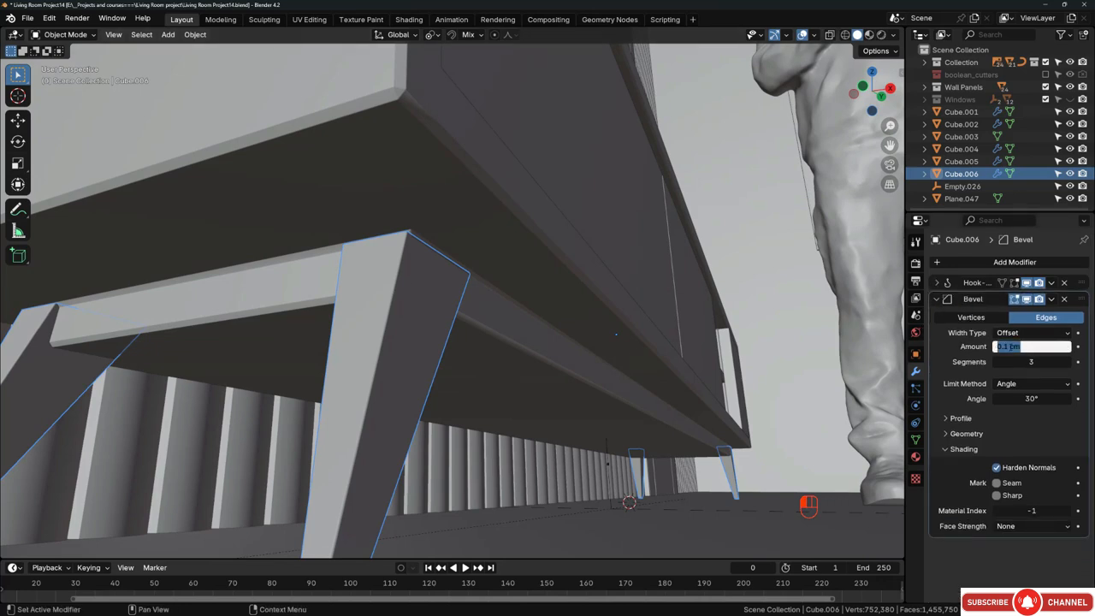
{"action": "left_click", "coordinate": [1006, 347]}
{"action": "key", "text": "BackSpace"}
{"action": "type", "text": "2"}
{"action": "key", "text": "Return"}
{"action": "key", "text": "alt+a"}
{"action": "middle_click_drag", "start_coordinate": [410, 288], "coordinate": [623, 323]}
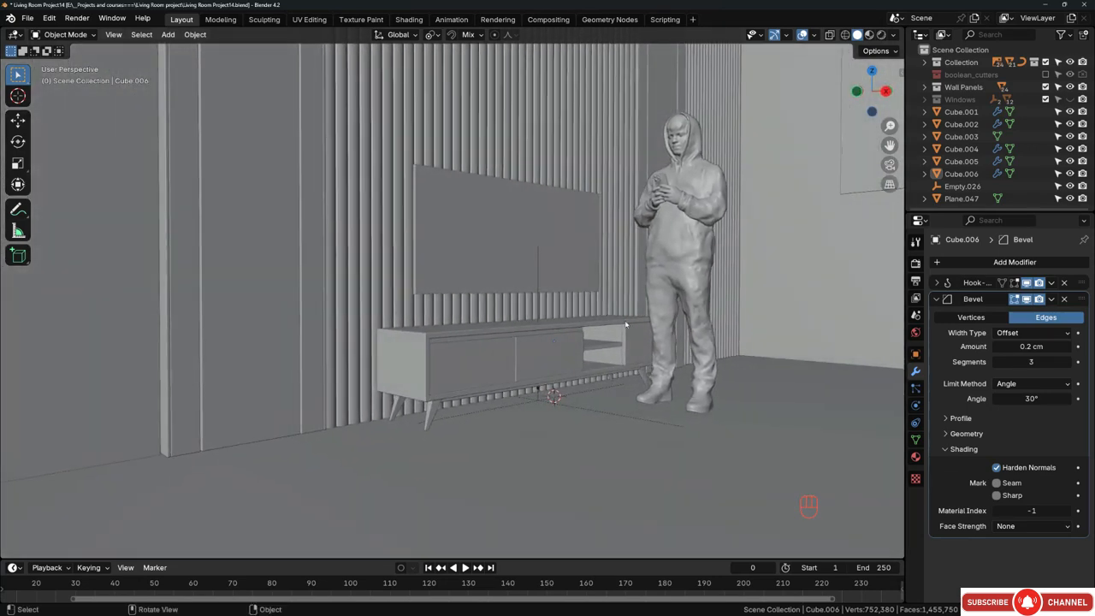
{"action": "scroll", "coordinate": [625, 324], "scroll_direction": "up", "scroll_amount": 2}
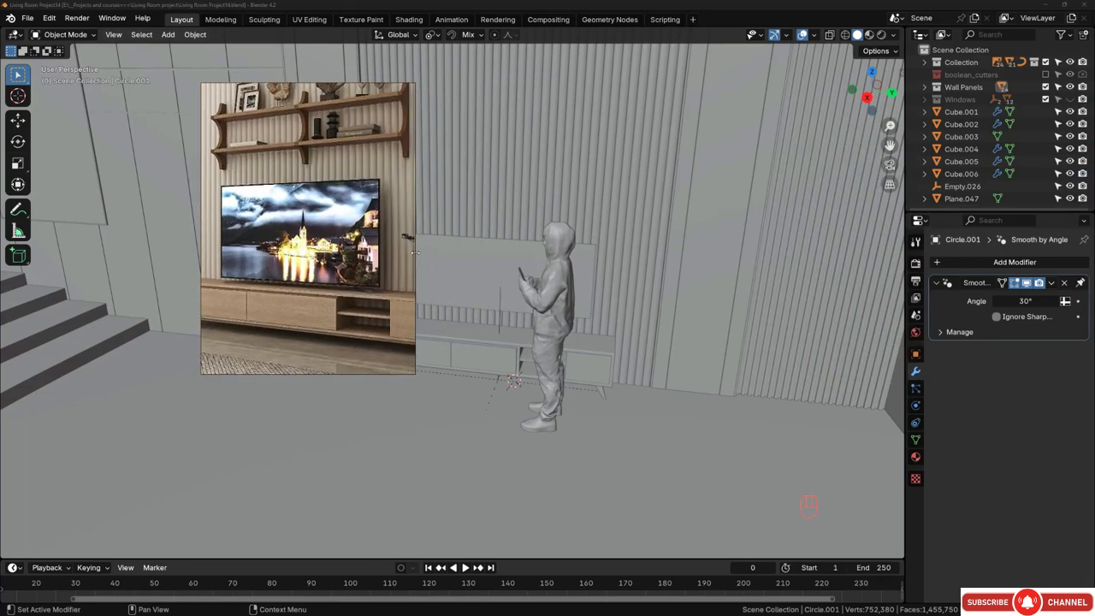
Step: Widen the reference image window and examine the TV wall and how the TV sits on its cabinet
{"action": "left_click_drag", "start_coordinate": [415, 253], "coordinate": [489, 253]}
{"action": "scroll", "coordinate": [329, 247], "scroll_direction": "down", "scroll_amount": 3}
{"action": "middle_click_drag", "start_coordinate": [260, 245], "coordinate": [344, 246]}
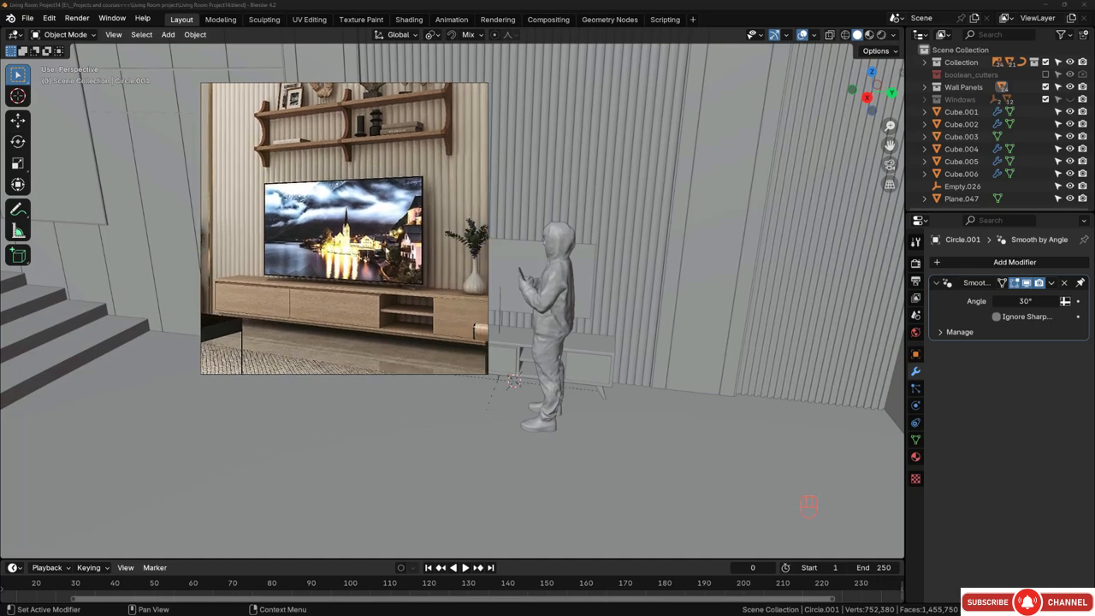
{"action": "scroll", "coordinate": [341, 246], "scroll_direction": "down", "scroll_amount": 8}
{"action": "middle_click_drag", "start_coordinate": [257, 178], "coordinate": [369, 172]}
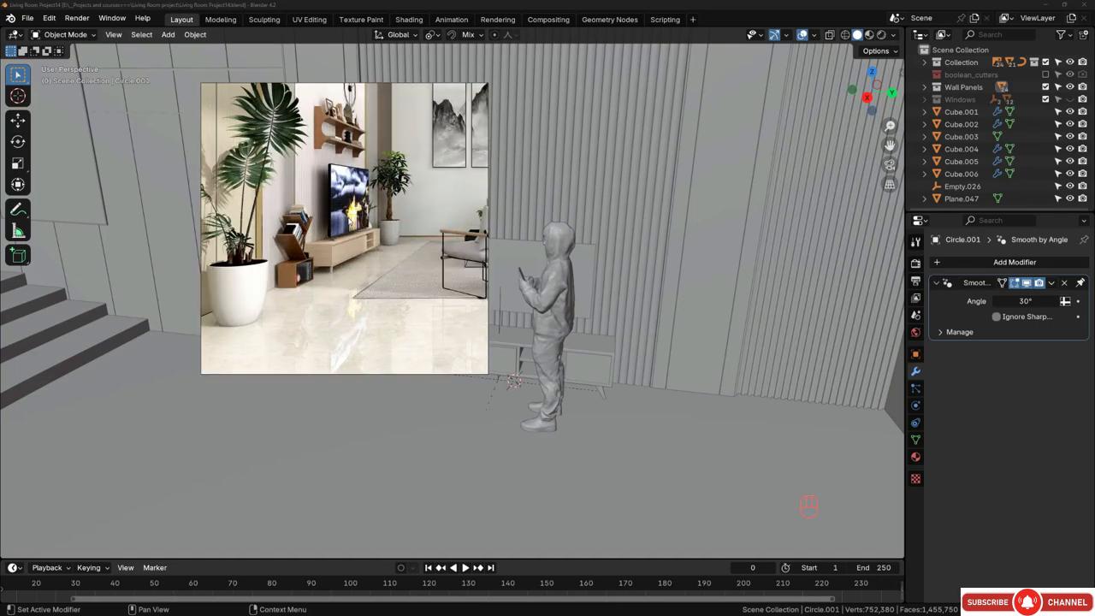
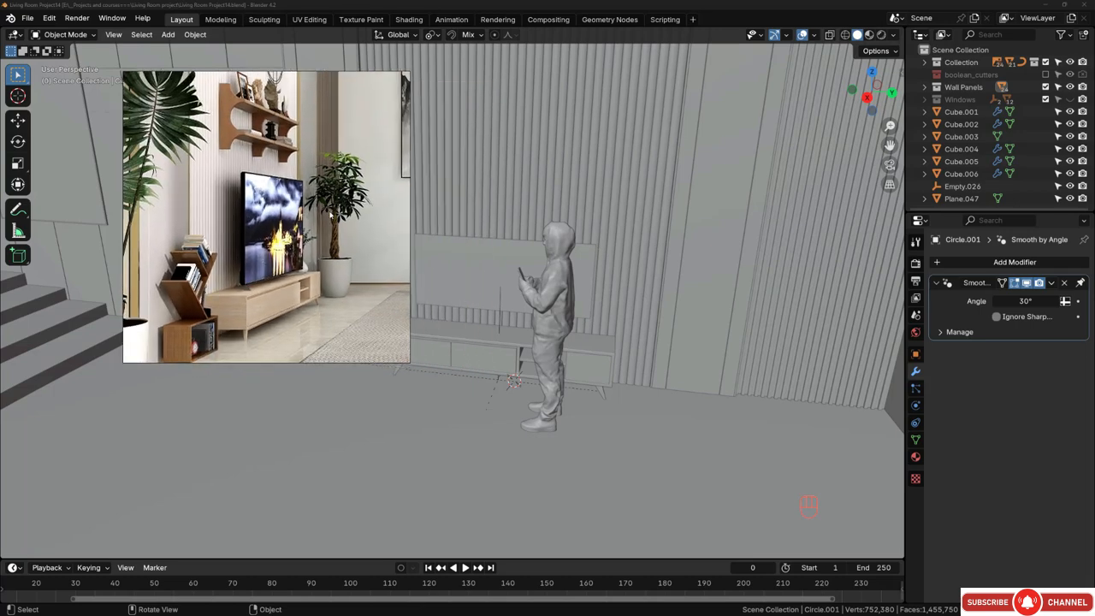
Step: Open the TV panel's mesh for editing and compare the view with X-ray on and off
{"action": "middle_click_drag", "start_coordinate": [581, 246], "coordinate": [580, 202]}
{"action": "left_click", "coordinate": [597, 218]}
{"action": "key", "text": "Tab"}
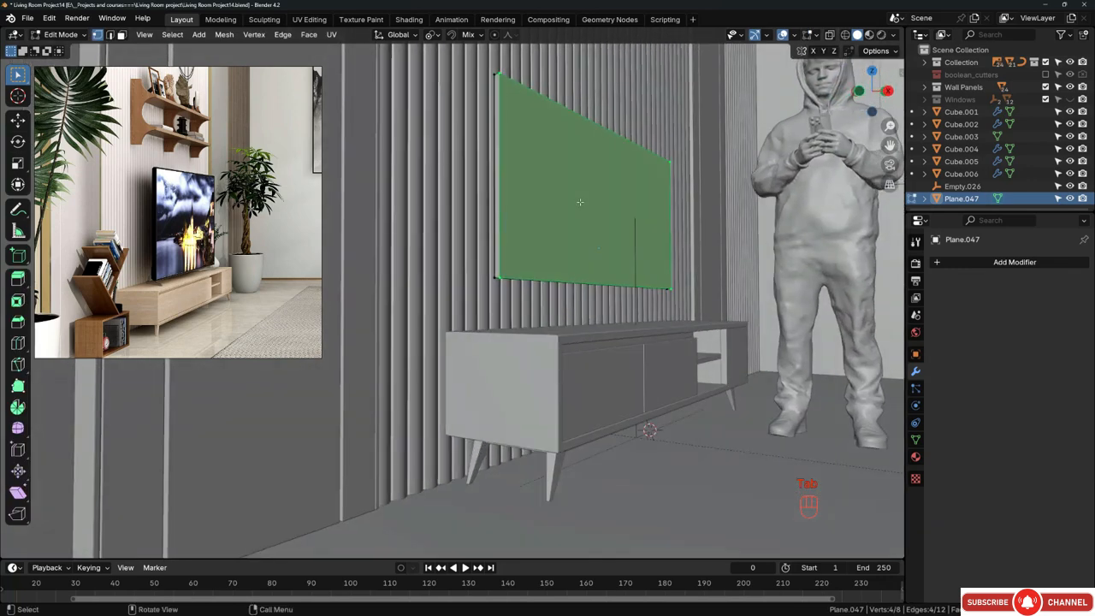
{"action": "mouse_move", "coordinate": [525, 255]}
{"action": "middle_mouse_down"}
{"action": "mouse_move", "coordinate": [516, 249]}
{"action": "mouse_move", "coordinate": [532, 265]}
{"action": "mouse_move", "coordinate": [529, 250]}
{"action": "middle_mouse_up"}
{"action": "key", "text": "z"}
{"action": "key", "text": "z"}
{"action": "key", "text": "alt+z"}
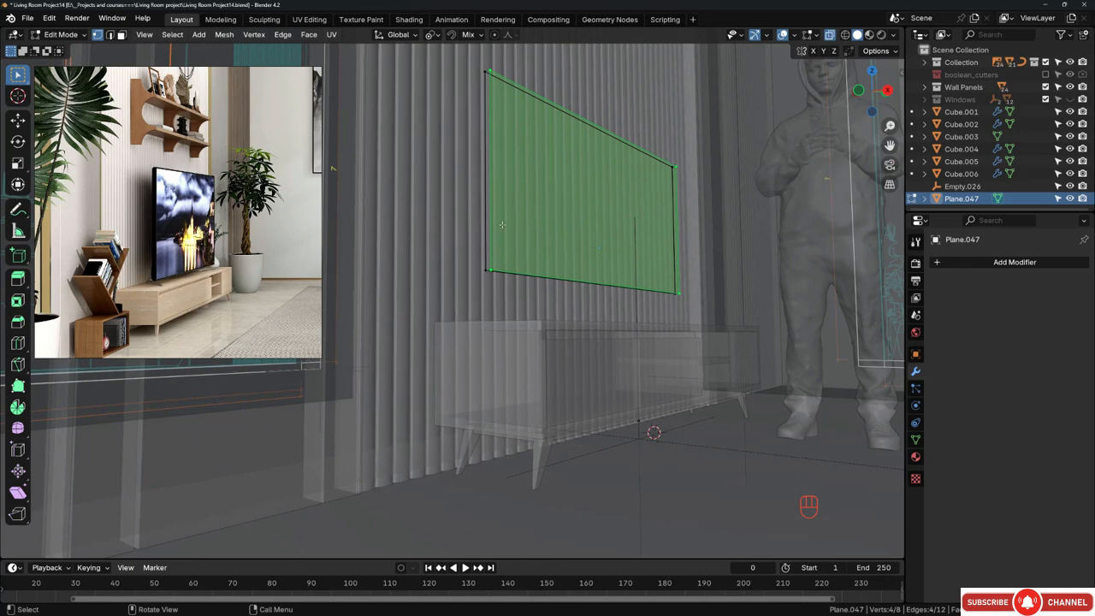
{"action": "key", "text": "alt+z"}
{"action": "key", "text": "alt+z"}
{"action": "key", "text": "alt+z"}
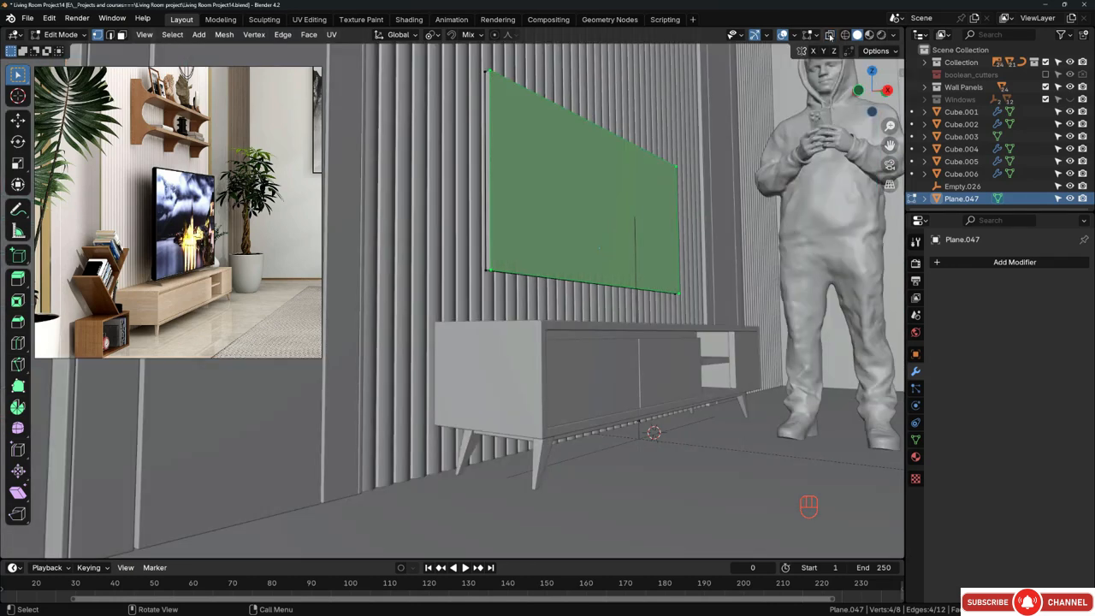
{"action": "left_click", "coordinate": [829, 35]}
{"action": "left_click", "coordinate": [829, 35]}
{"action": "mouse_move", "coordinate": [558, 250]}
{"action": "middle_mouse_down"}
{"action": "mouse_move", "coordinate": [547, 242]}
{"action": "mouse_move", "coordinate": [547, 255]}
{"action": "middle_mouse_up"}
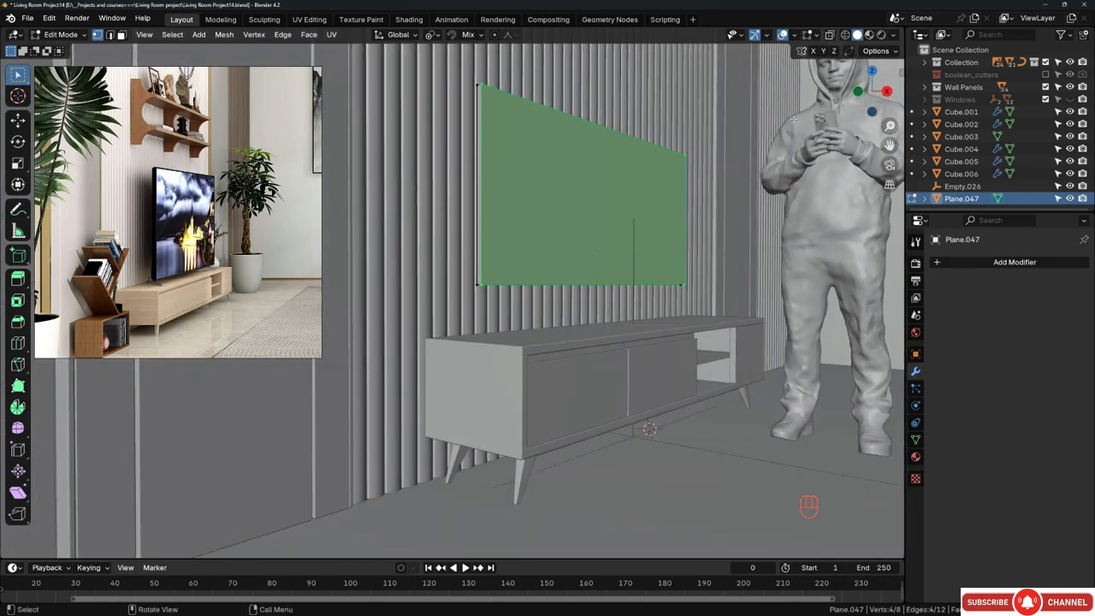
Step: Raise the viewport's X-Ray alpha to full opacity and turn X-ray on
{"action": "left_click", "coordinate": [893, 35]}
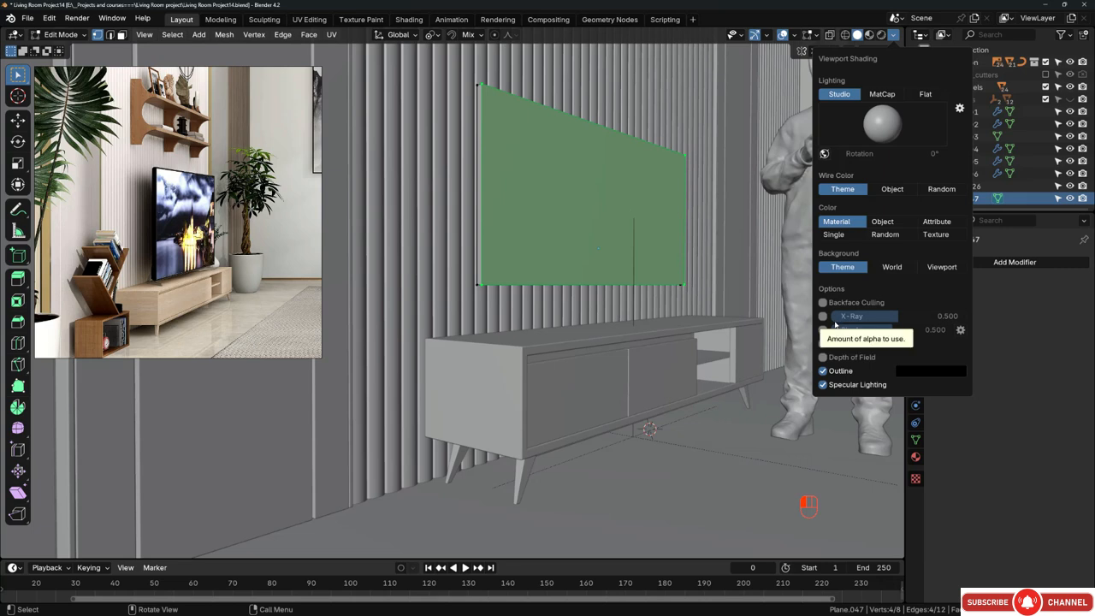
{"action": "left_click_drag", "start_coordinate": [883, 316], "coordinate": [967, 317]}
{"action": "middle_click_drag", "start_coordinate": [582, 294], "coordinate": [604, 293]}
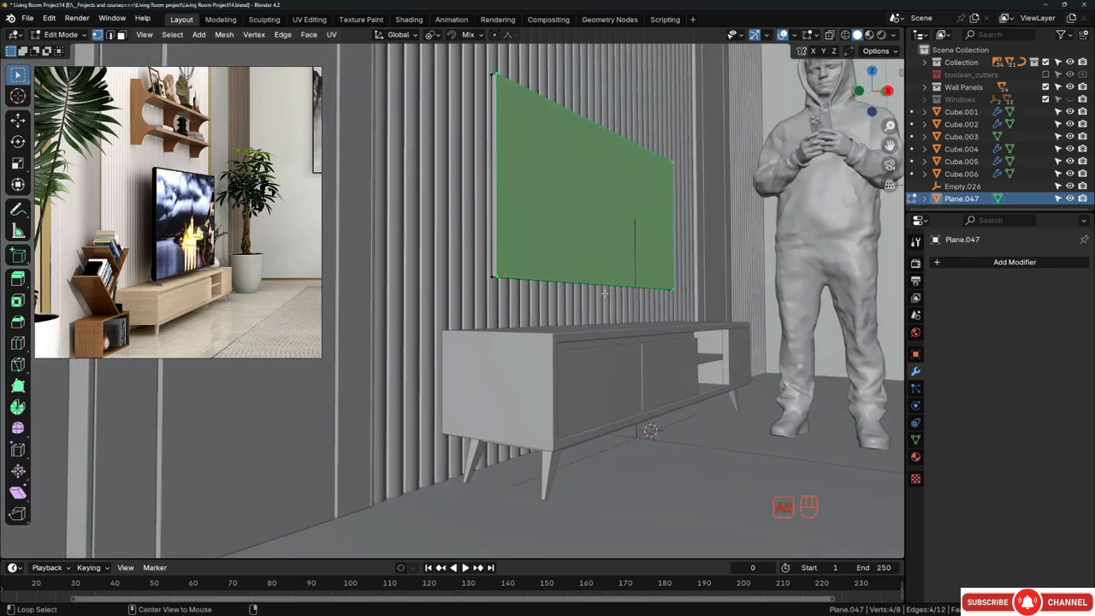
{"action": "key", "text": "alt+z"}
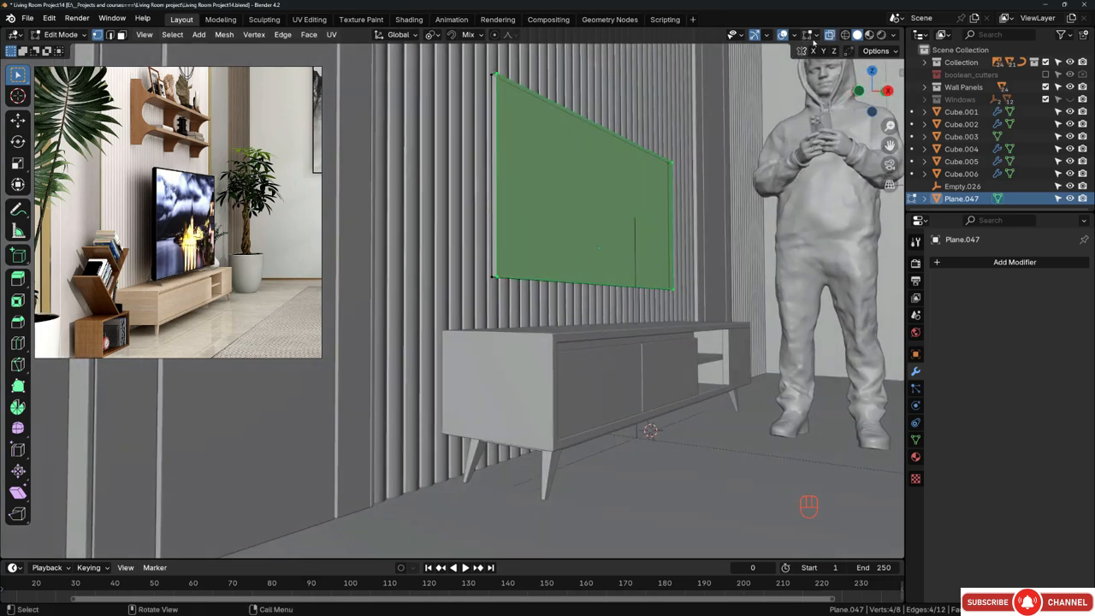
Step: Select the TV panel's bottom vertices and lower them about 16.5 cm along Z toward the cabinet top
{"action": "middle_click_drag", "start_coordinate": [506, 270], "coordinate": [503, 255]}
{"action": "left_click_drag", "start_coordinate": [469, 236], "coordinate": [727, 335]}
{"action": "middle_click_drag", "start_coordinate": [544, 266], "coordinate": [520, 286]}
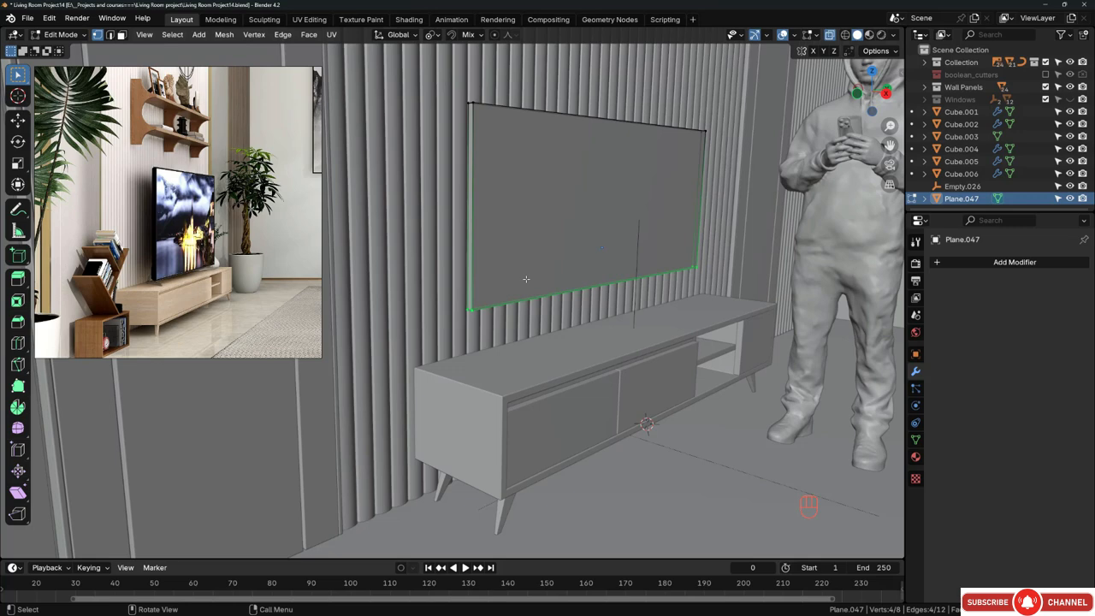
{"action": "key", "text": "shift+z"}
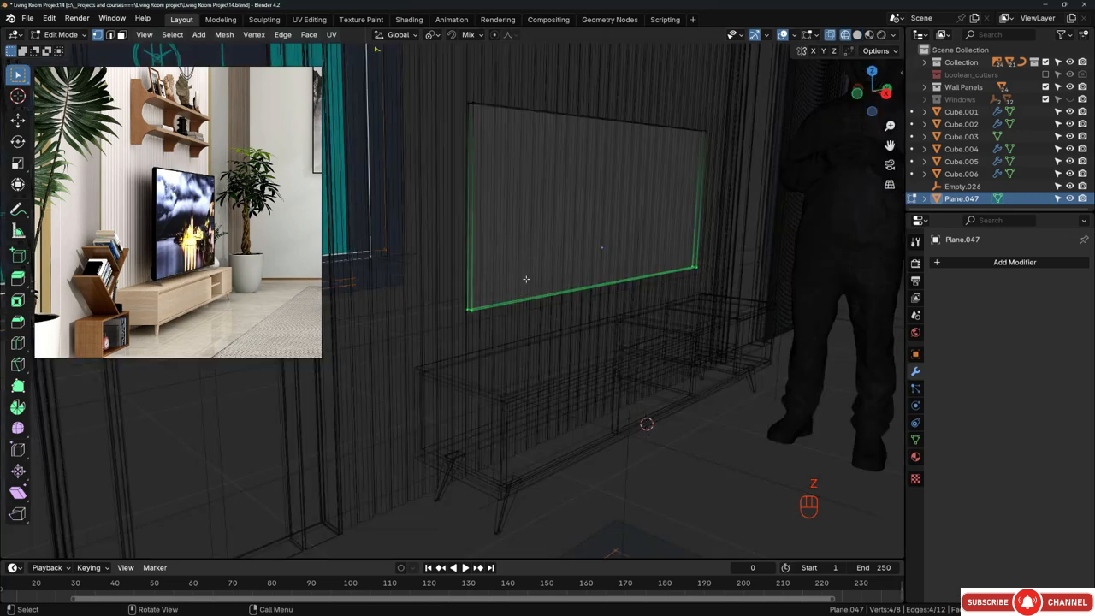
{"action": "key", "text": "shift+z"}
{"action": "middle_click_drag", "start_coordinate": [522, 277], "coordinate": [551, 293]}
{"action": "scroll", "coordinate": [557, 300], "scroll_direction": "up", "scroll_amount": 1}
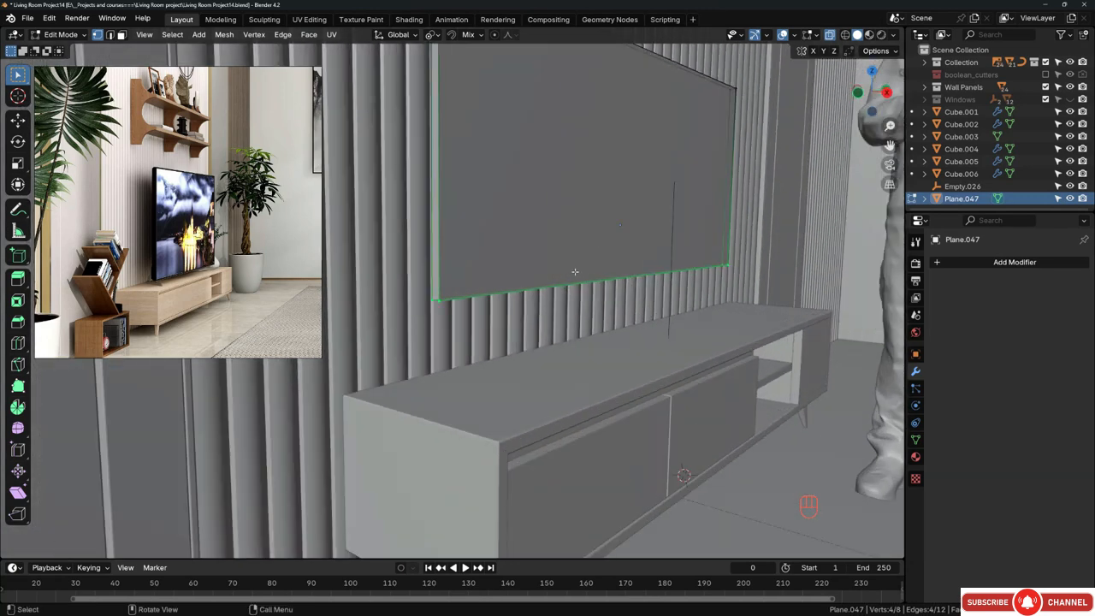
{"action": "key", "text": "g"}
{"action": "key", "text": "z"}
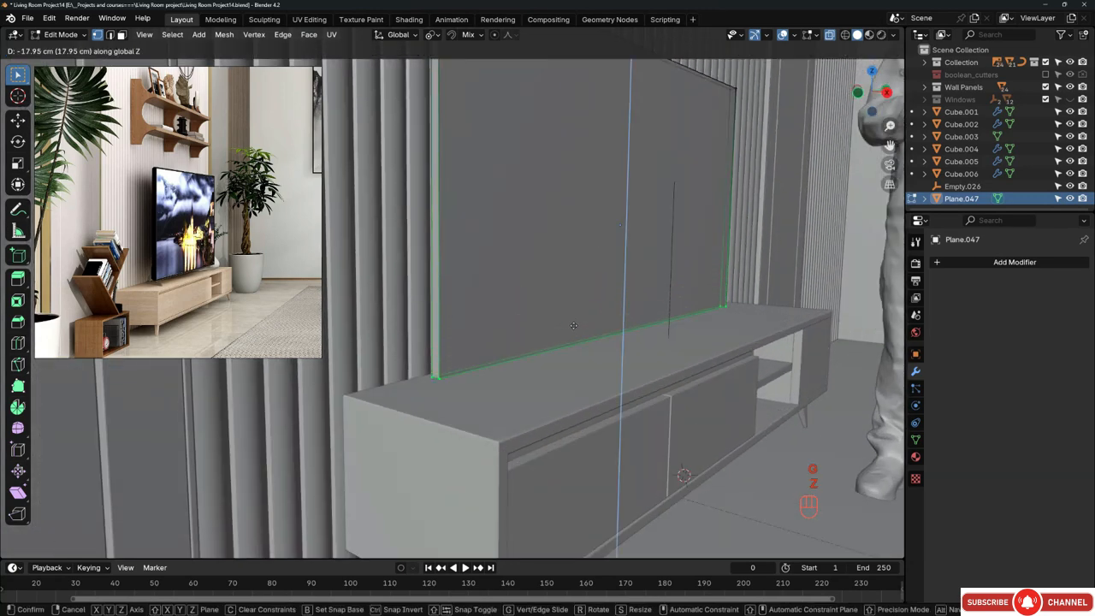
{"action": "left_click", "coordinate": [573, 321]}
Step: Raise the TV panel's bottom edge about 3.3 cm along Z to leave a gap above the cabinet
{"action": "middle_click_drag", "start_coordinate": [567, 317], "coordinate": [605, 308]}
{"action": "key", "text": "g"}
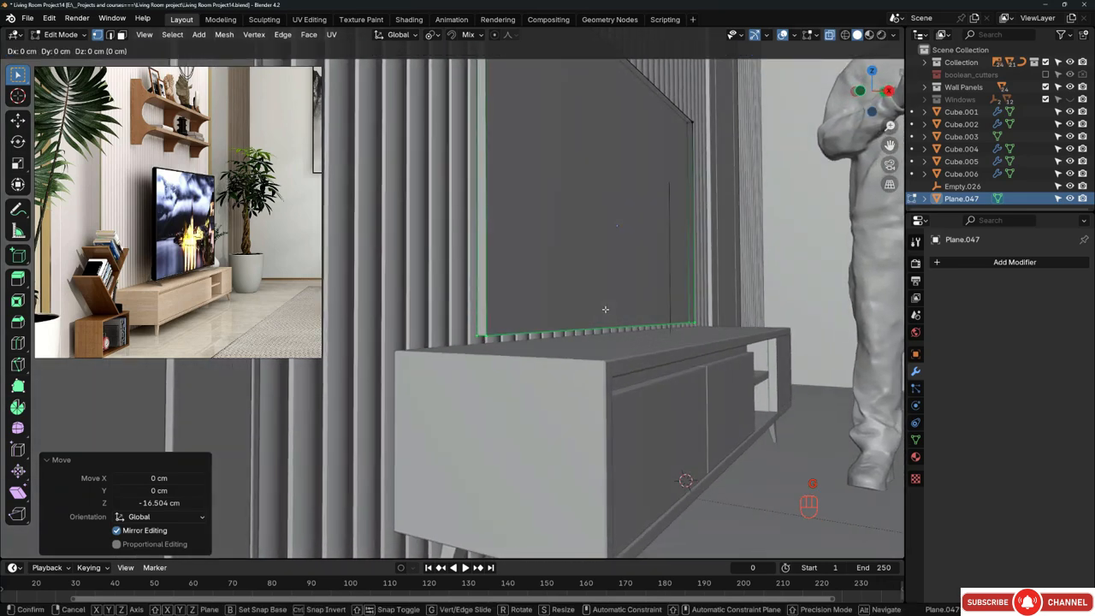
{"action": "key", "text": "z"}
{"action": "left_click", "coordinate": [599, 215]}
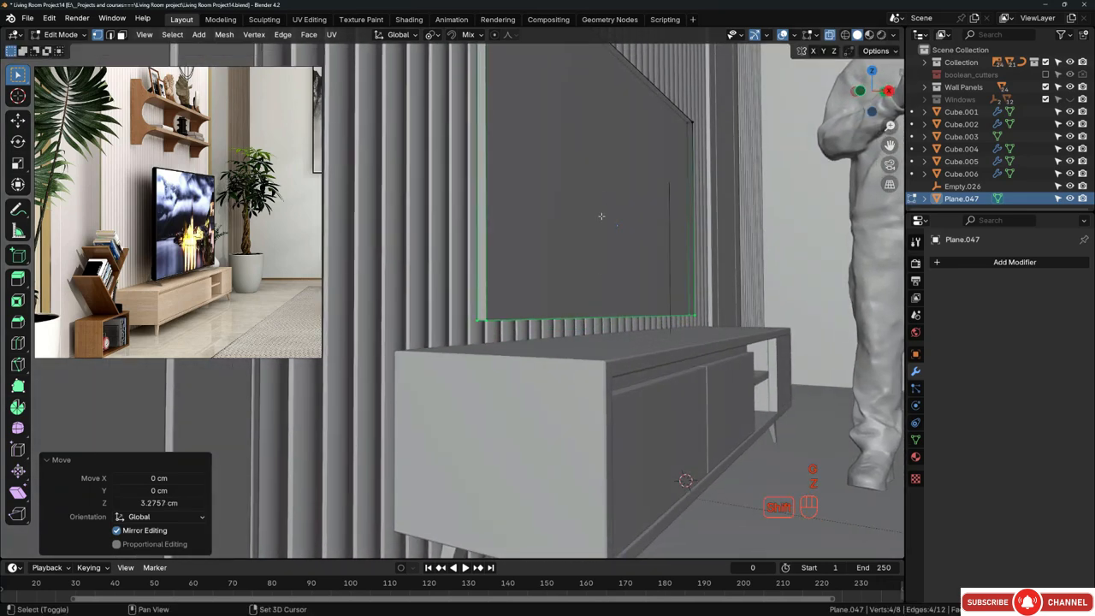
Step: Return to Object Mode and move the whole TV panel about 2.9 cm along X
{"action": "middle_click_drag", "start_coordinate": [598, 216], "coordinate": [619, 261]}
{"action": "key", "text": "Tab"}
{"action": "key", "text": "g"}
{"action": "key", "text": "x"}
{"action": "left_click", "coordinate": [612, 264]}
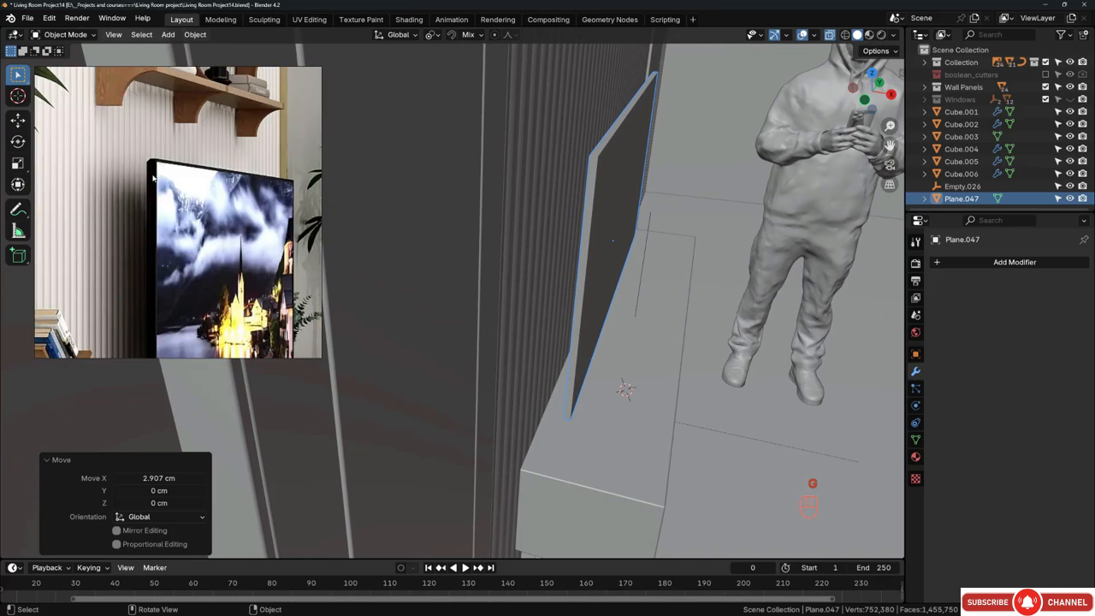
Step: Isolate the TV panel, turn X-ray off in Edit Mode, and extrude its back face about 2.6 cm
{"action": "middle_click_drag", "start_coordinate": [589, 186], "coordinate": [569, 188]}
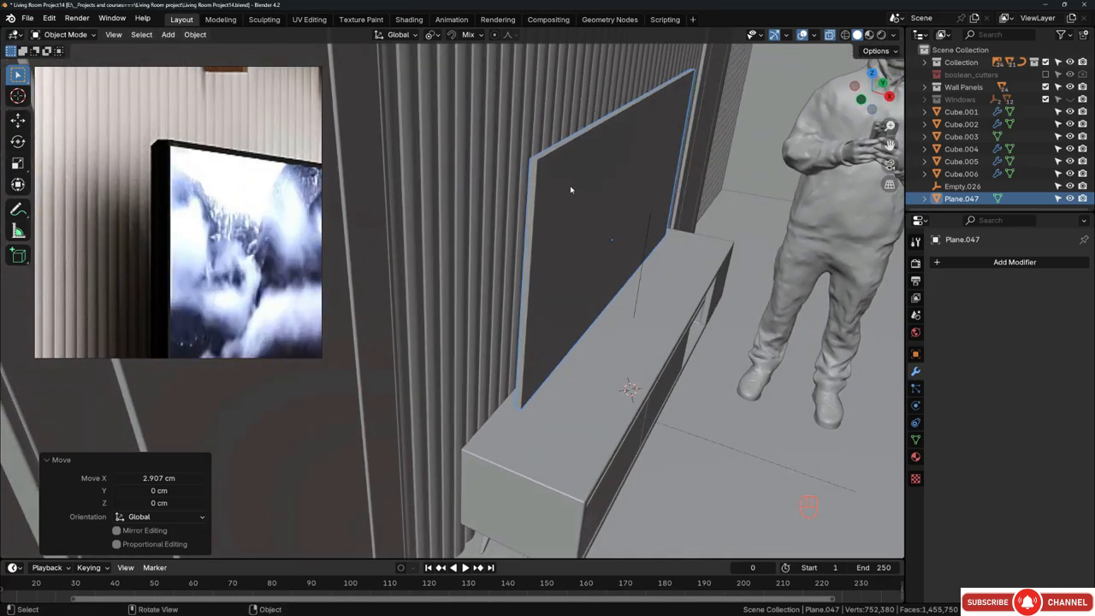
{"action": "key", "text": "KP_Divide"}
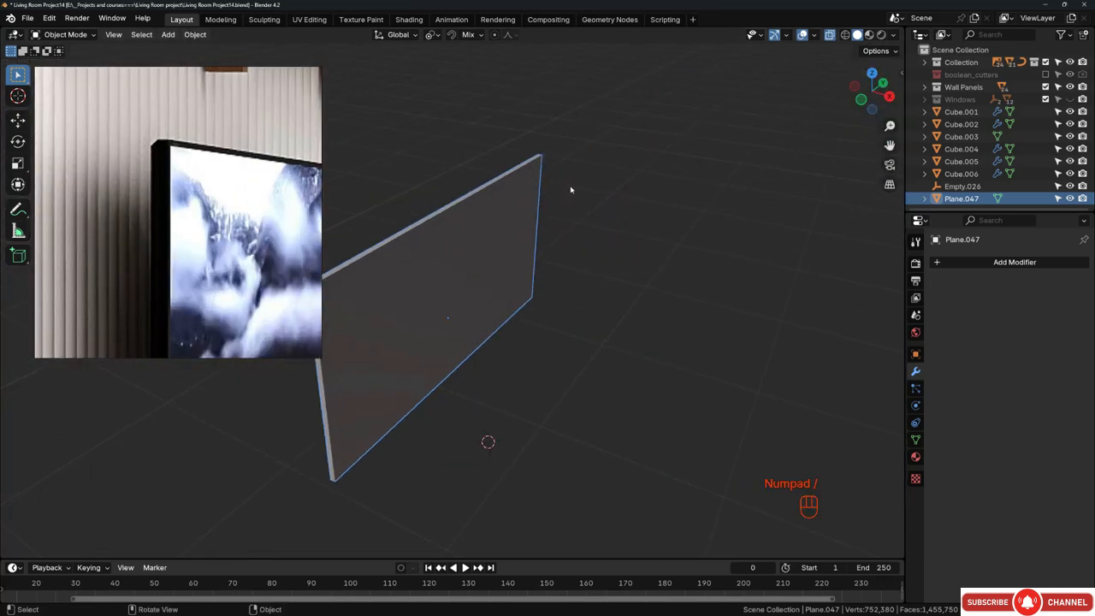
{"action": "middle_click_drag", "start_coordinate": [572, 214], "coordinate": [557, 242]}
{"action": "key", "text": "Tab"}
{"action": "key", "text": "alt+z"}
{"action": "left_click", "coordinate": [488, 267]}
{"action": "scroll", "coordinate": [557, 242], "scroll_direction": "up", "scroll_amount": 1}
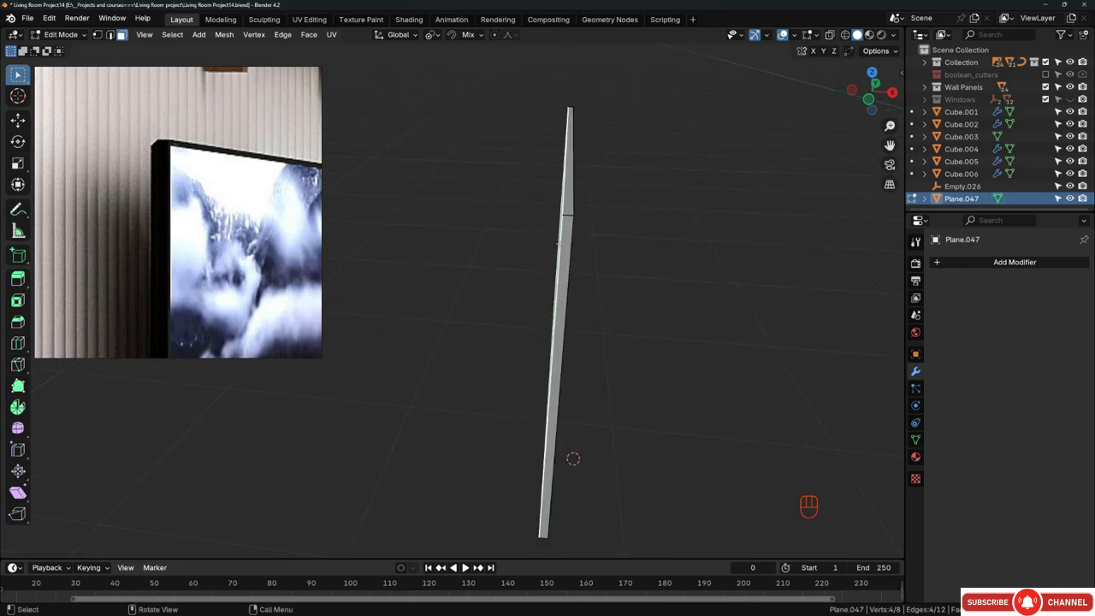
{"action": "key", "text": "e"}
{"action": "left_click", "coordinate": [487, 243]}
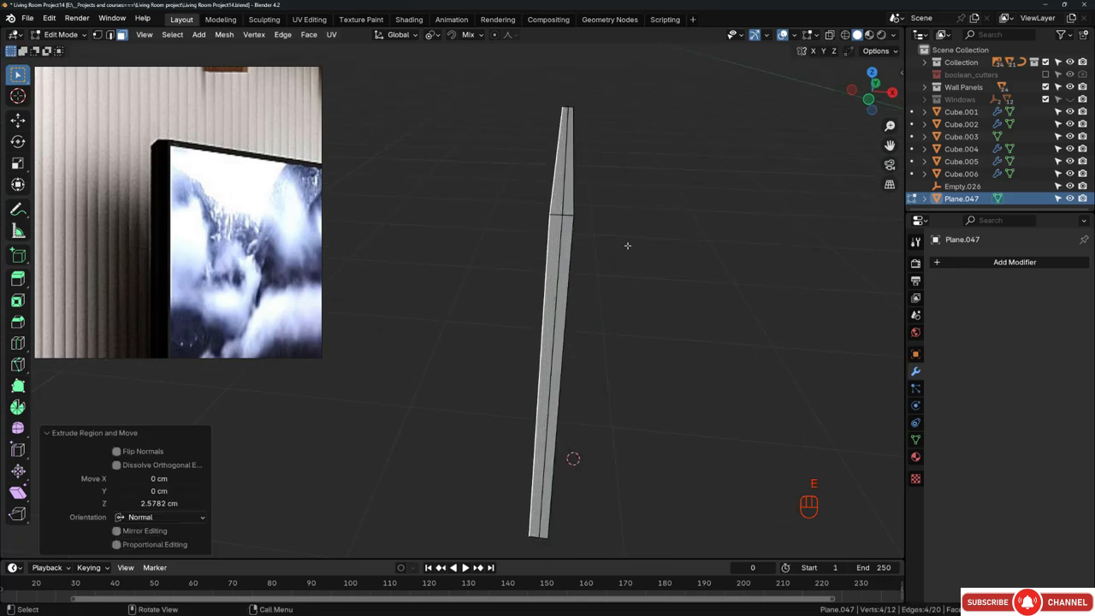
Step: Scale the extruded back face to about 0.944 to taper the TV's rear edges
{"action": "key", "text": "s"}
{"action": "left_click", "coordinate": [580, 264]}
{"action": "middle_click_drag", "start_coordinate": [580, 264], "coordinate": [552, 261]}
{"action": "scroll", "coordinate": [202, 289], "scroll_direction": "up", "scroll_amount": 2}
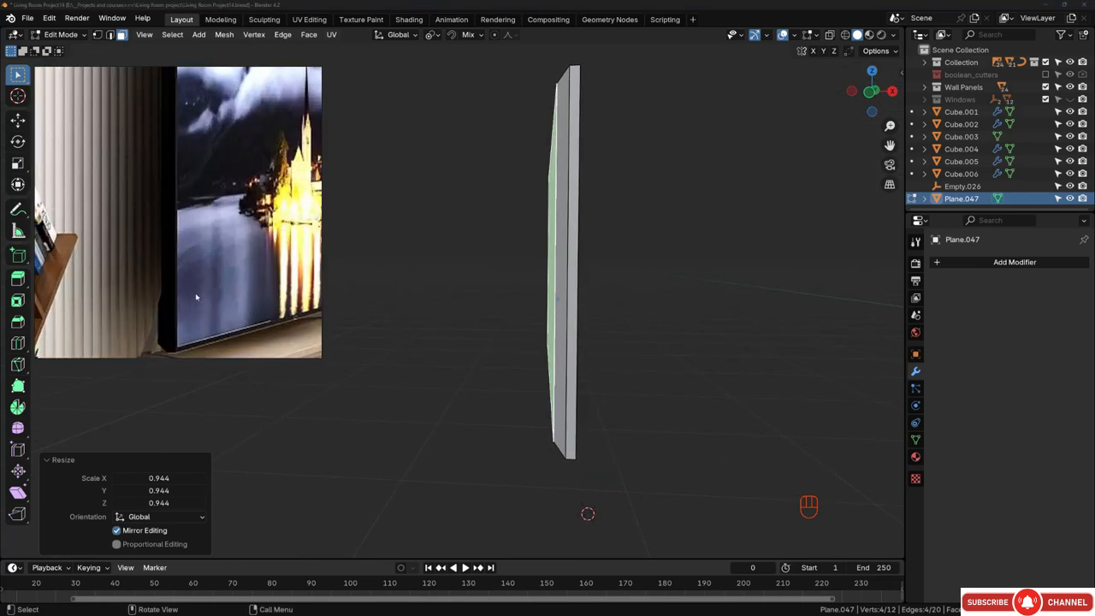
Step: Add a loop cut near the TV's lower end with a slide factor of 0.794 and bevel it into a narrow band
{"action": "middle_click_drag", "start_coordinate": [195, 292], "coordinate": [192, 255]}
{"action": "middle_click_drag", "start_coordinate": [482, 380], "coordinate": [535, 340]}
{"action": "key", "text": "ctrl+r"}
{"action": "left_click", "coordinate": [612, 342]}
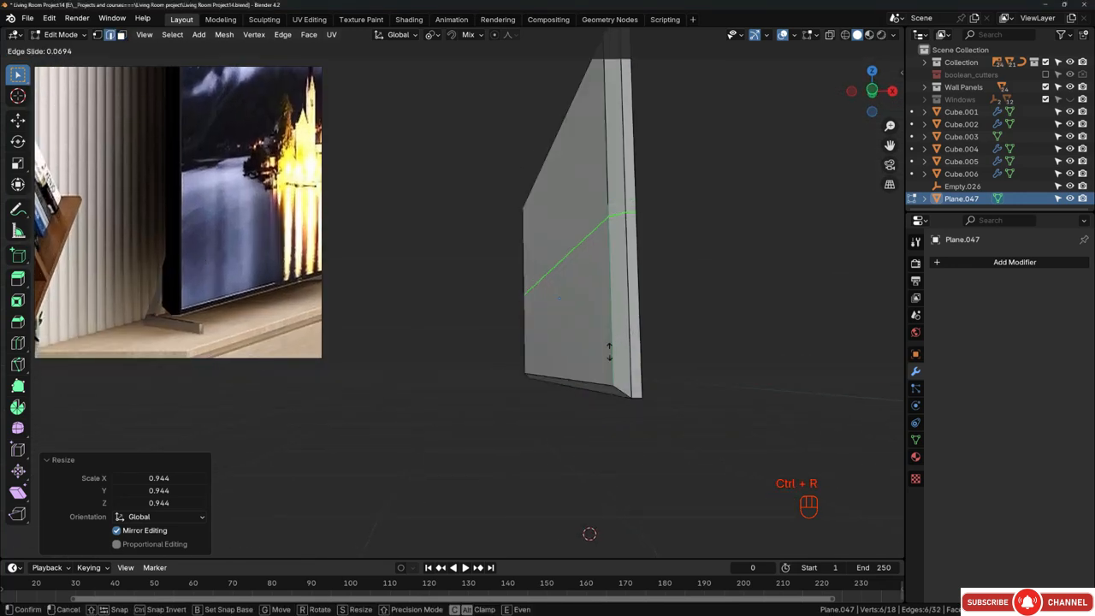
{"action": "left_click", "coordinate": [615, 476]}
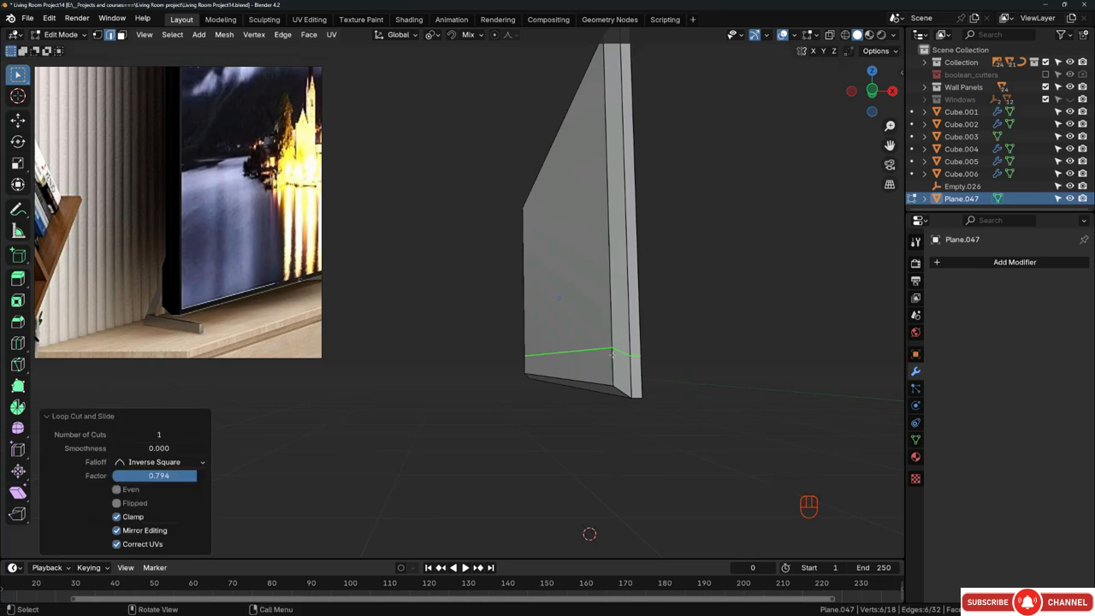
{"action": "scroll", "coordinate": [612, 353], "scroll_direction": "up", "scroll_amount": 2}
{"action": "key", "text": "ctrl+b"}
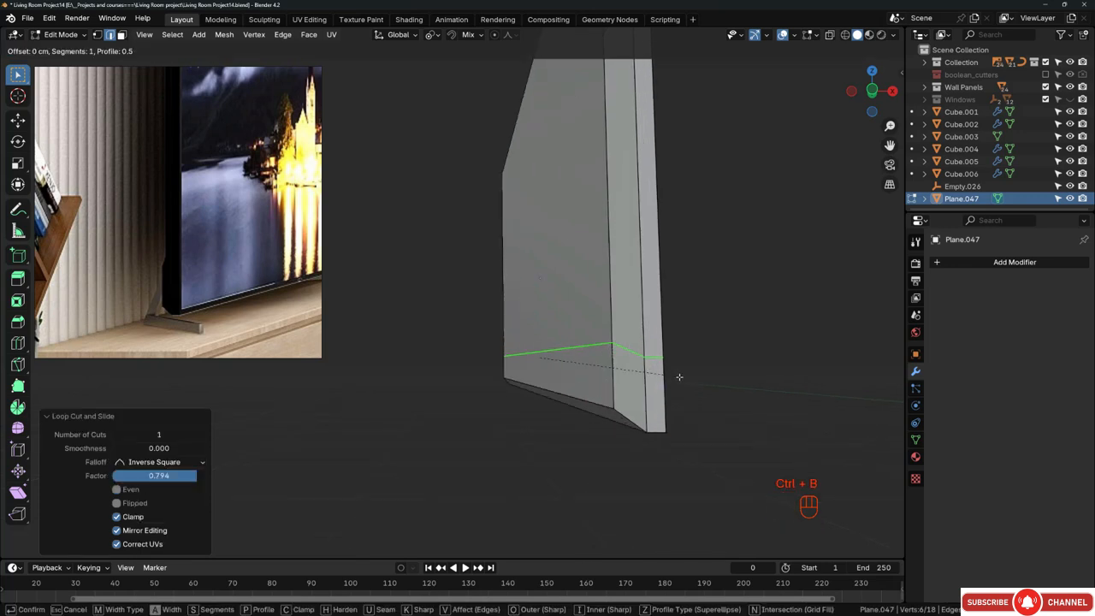
{"action": "left_click", "coordinate": [718, 389]}
Step: Select the TV's lower rear face below the band and move it outward about 1.9 cm along X
{"action": "key", "text": "3"}
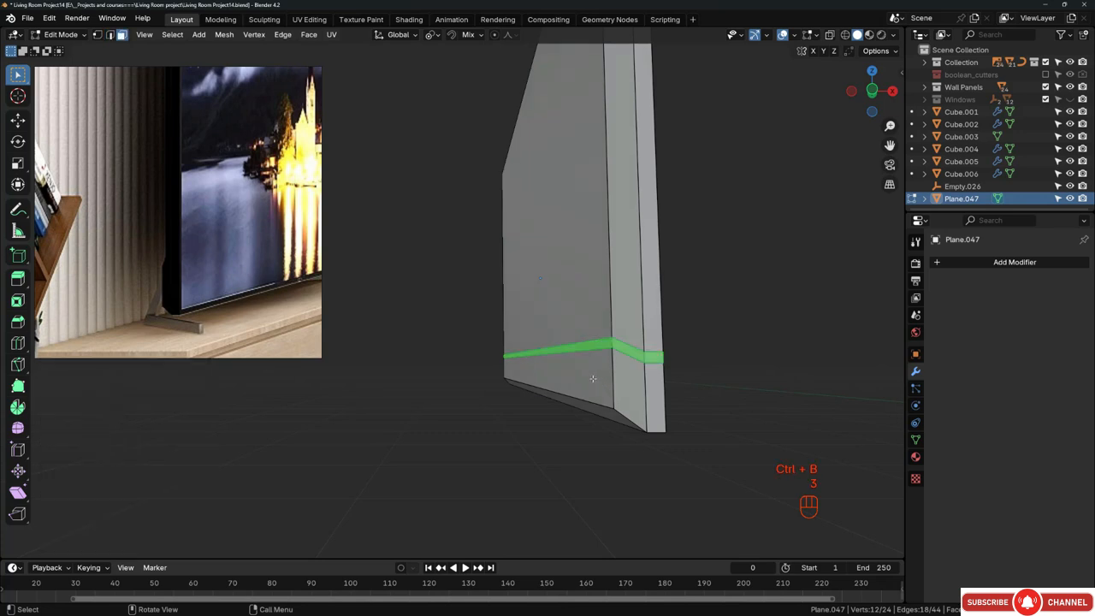
{"action": "left_click", "coordinate": [591, 377]}
{"action": "middle_click_drag", "start_coordinate": [634, 379], "coordinate": [585, 377]}
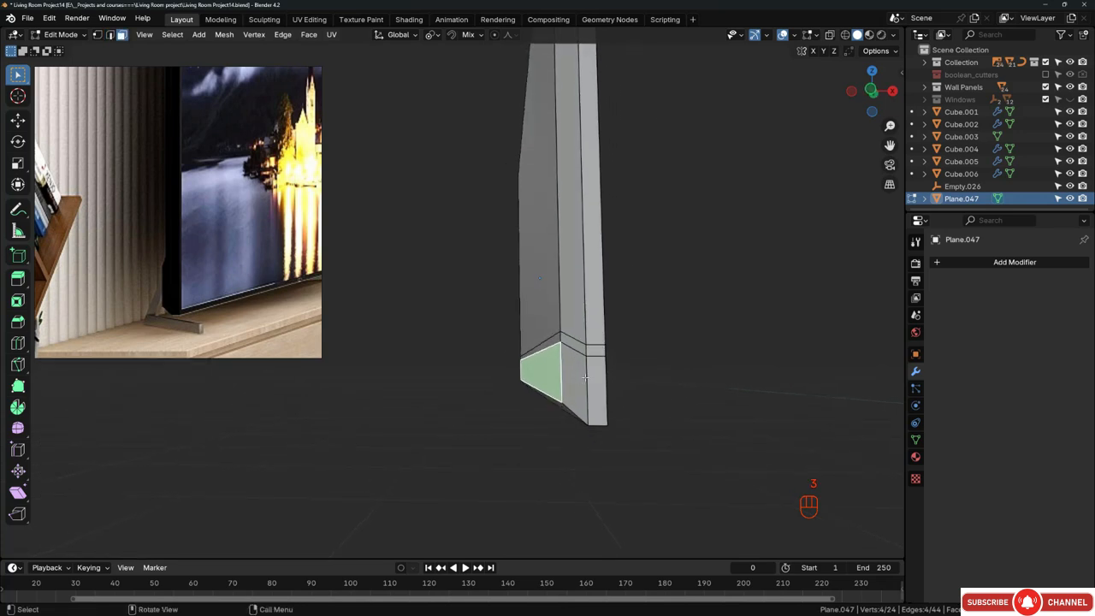
{"action": "key", "text": "g"}
{"action": "key", "text": "x"}
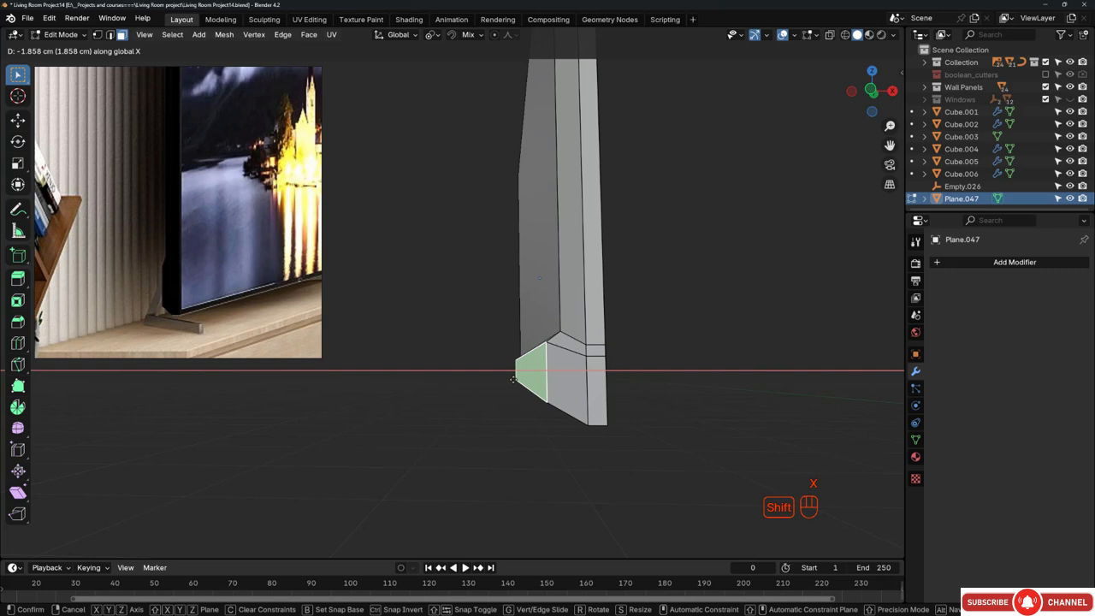
{"action": "left_click", "coordinate": [513, 378]}
Step: Select the narrow band loop around the TV's lower end, raise it about 6.4 cm along Z, and readjust its height
{"action": "middle_click_drag", "start_coordinate": [513, 379], "coordinate": [537, 353]}
{"action": "key", "text": "2"}
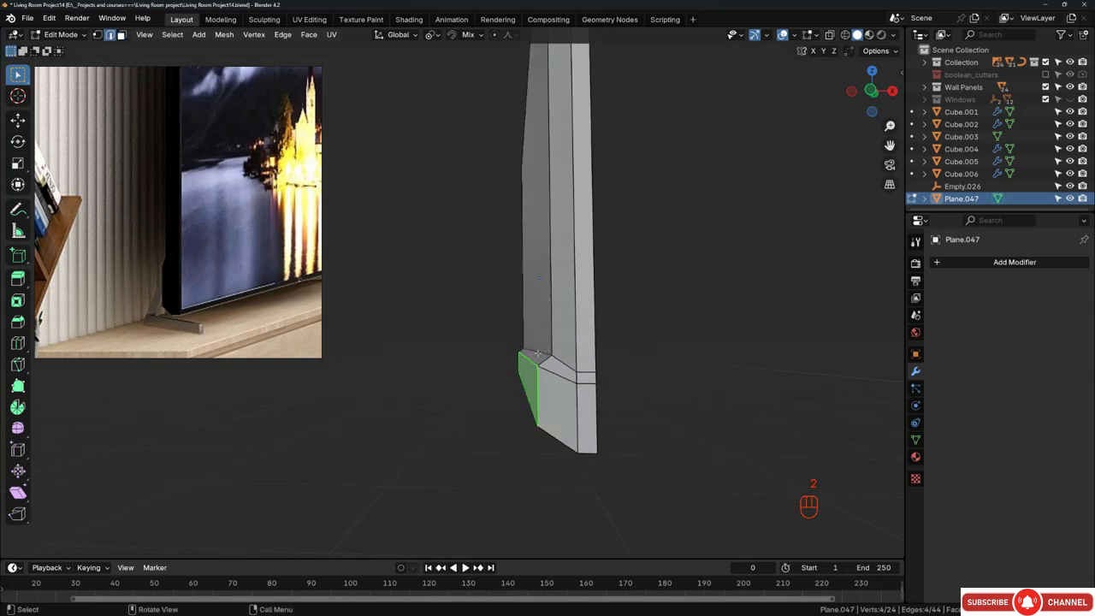
{"action": "left_click", "coordinate": [543, 361], "text": "alt"}
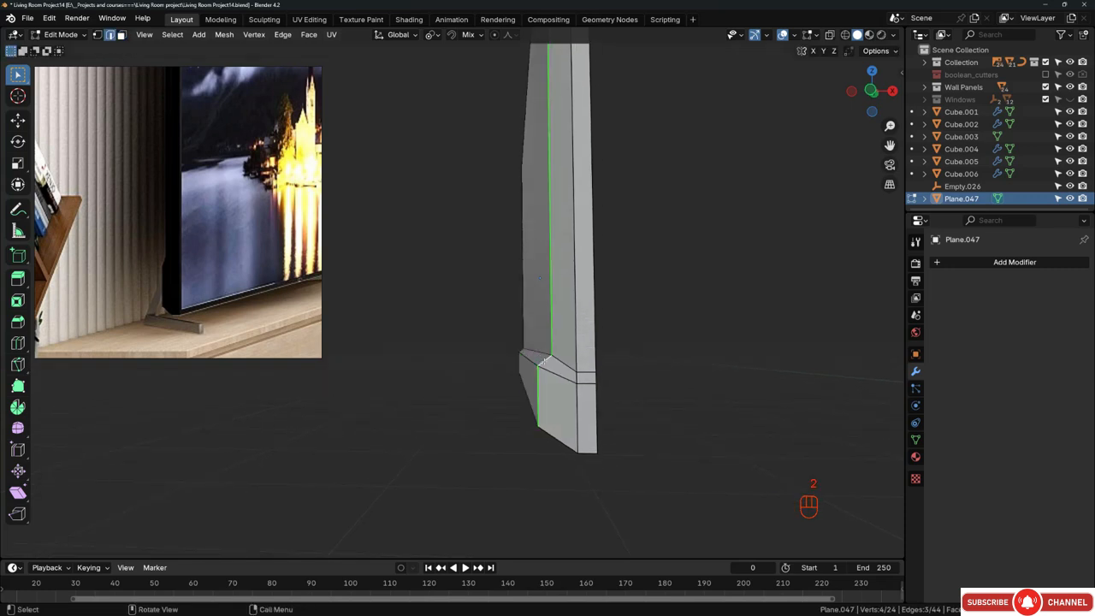
{"action": "left_click", "coordinate": [537, 359], "text": "alt"}
{"action": "mouse_move", "coordinate": [563, 370]}
{"action": "middle_mouse_down"}
{"action": "mouse_move", "coordinate": [591, 373]}
{"action": "mouse_move", "coordinate": [547, 369]}
{"action": "mouse_move", "coordinate": [561, 369]}
{"action": "middle_mouse_up"}
{"action": "key", "text": "g"}
{"action": "key", "text": "z"}
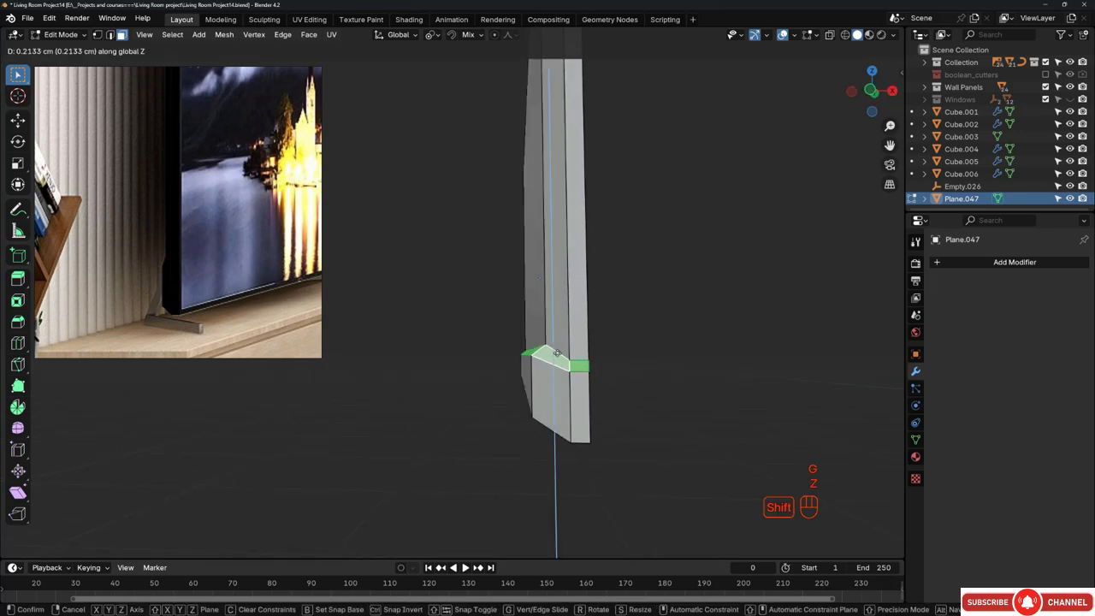
{"action": "left_click", "coordinate": [536, 414]}
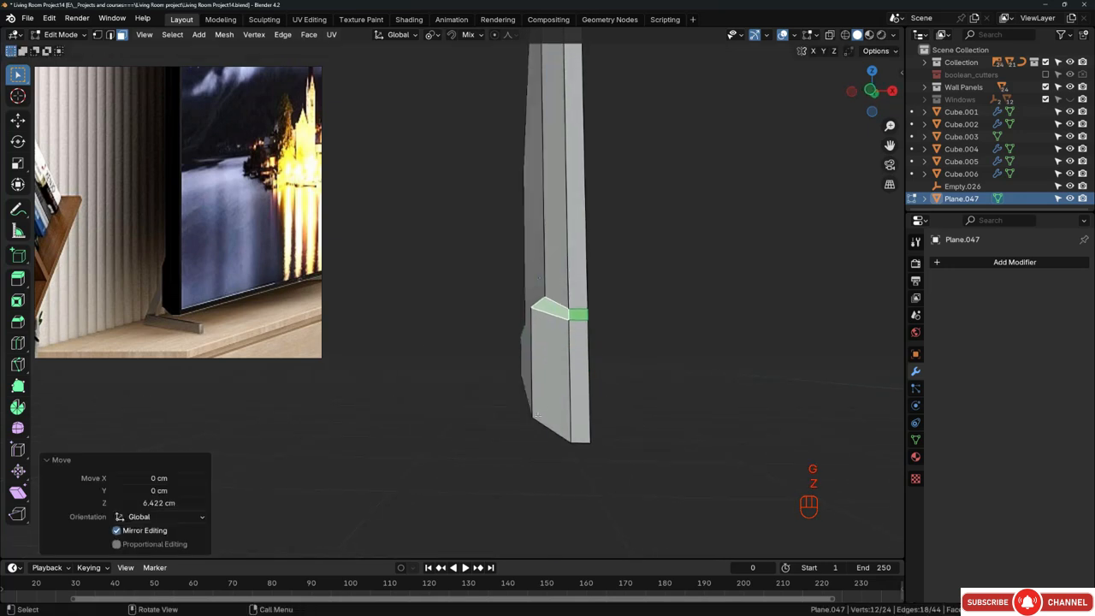
{"action": "middle_click_drag", "start_coordinate": [574, 341], "coordinate": [718, 361]}
{"action": "key", "text": "g"}
{"action": "key", "text": "z"}
{"action": "left_click", "coordinate": [505, 345]}
Step: Select the three flat faces that make up the TV's front side
{"action": "scroll", "coordinate": [718, 361], "scroll_direction": "down", "scroll_amount": 4}
{"action": "scroll", "coordinate": [516, 369], "scroll_direction": "up", "scroll_amount": 3}
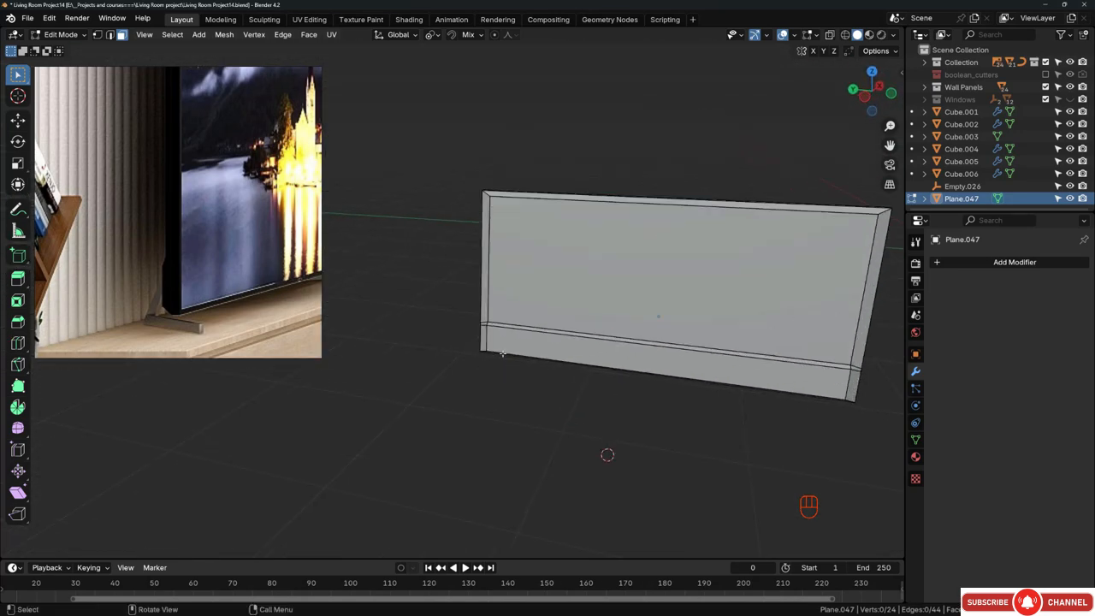
{"action": "middle_click_drag", "start_coordinate": [504, 354], "coordinate": [804, 342]}
{"action": "scroll", "coordinate": [615, 345], "scroll_direction": "down", "scroll_amount": 3}
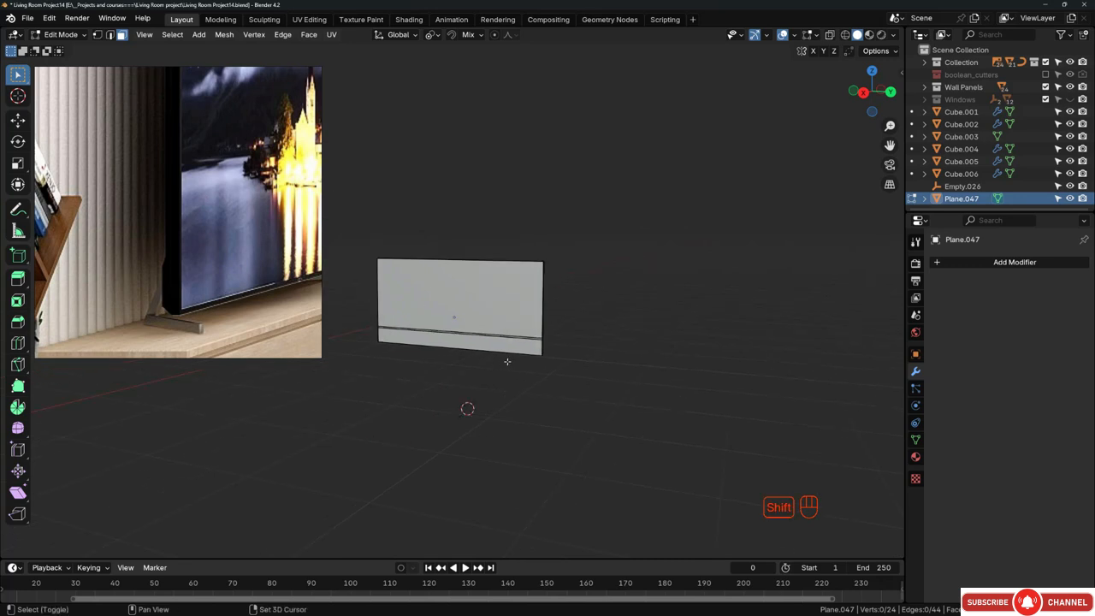
{"action": "middle_click_drag", "start_coordinate": [506, 362], "coordinate": [580, 364], "text": "shift"}
{"action": "middle_click_drag", "start_coordinate": [466, 362], "coordinate": [633, 352]}
{"action": "middle_click_drag", "start_coordinate": [439, 353], "coordinate": [469, 378], "text": "shift"}
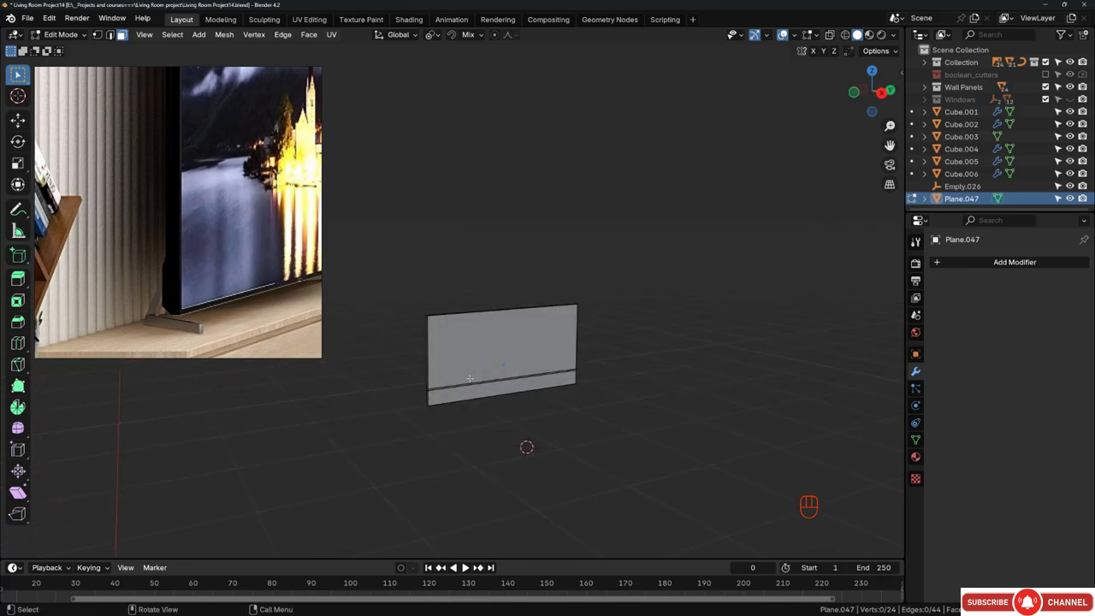
{"action": "left_click_drag", "start_coordinate": [485, 389], "coordinate": [487, 390]}
{"action": "scroll", "coordinate": [487, 380], "scroll_direction": "up", "scroll_amount": 3}
{"action": "middle_click_drag", "start_coordinate": [489, 381], "coordinate": [434, 380]}
{"action": "middle_click_drag", "start_coordinate": [573, 363], "coordinate": [477, 376], "text": "shift"}
{"action": "middle_click_drag", "start_coordinate": [513, 381], "coordinate": [500, 380]}
{"action": "scroll", "coordinate": [513, 342], "scroll_direction": "up", "scroll_amount": 5}
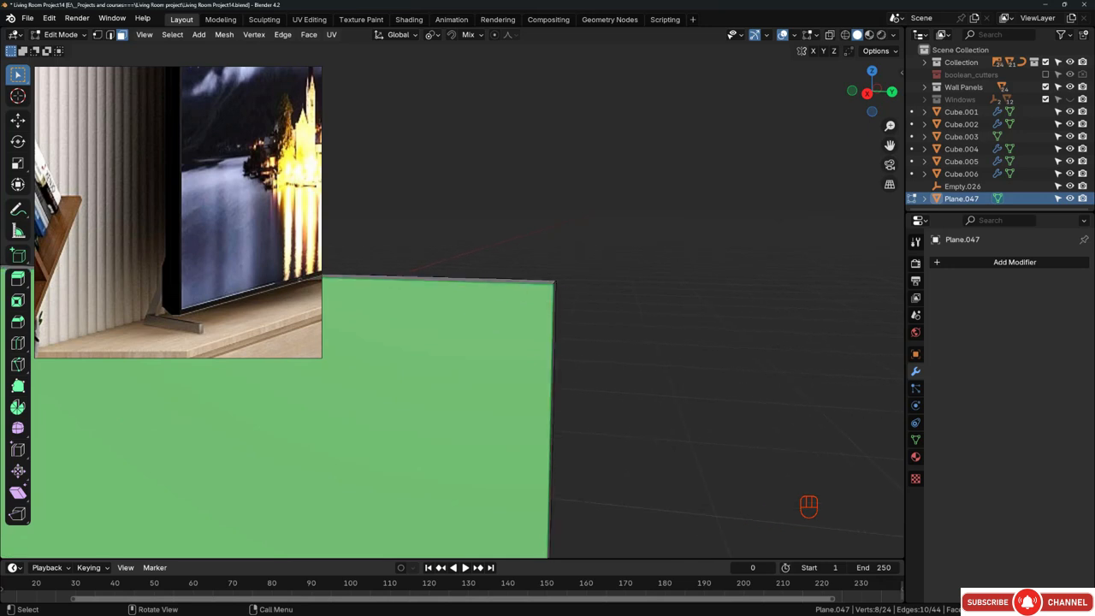
Step: Try to inset the TV's front faces by about 0.74 cm
{"action": "key", "text": "i"}
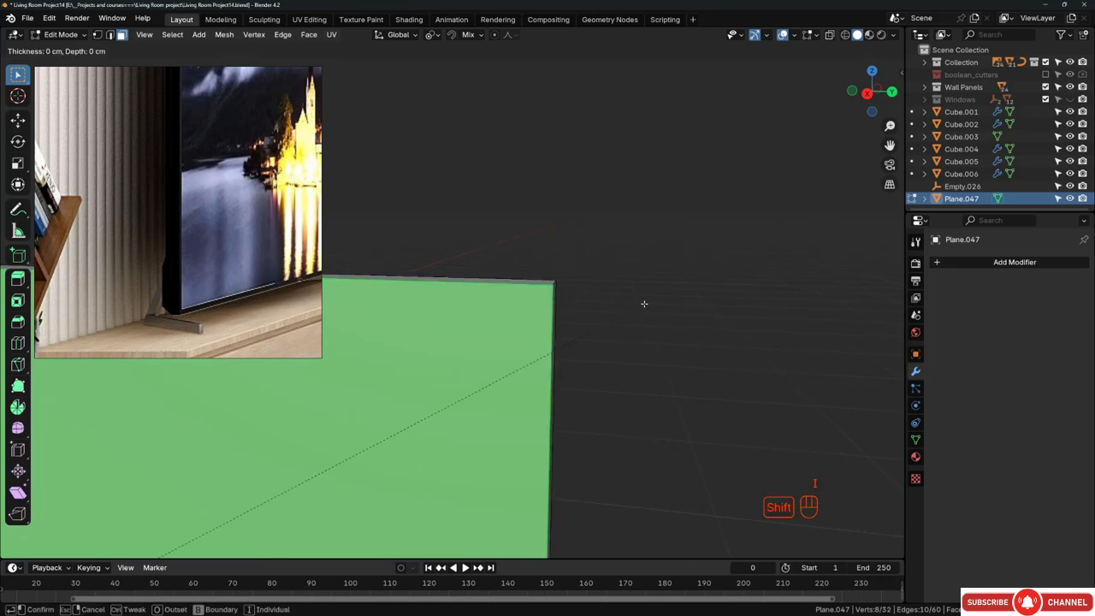
{"action": "left_click", "coordinate": [590, 332]}
{"action": "middle_click_drag", "start_coordinate": [590, 333], "coordinate": [621, 282]}
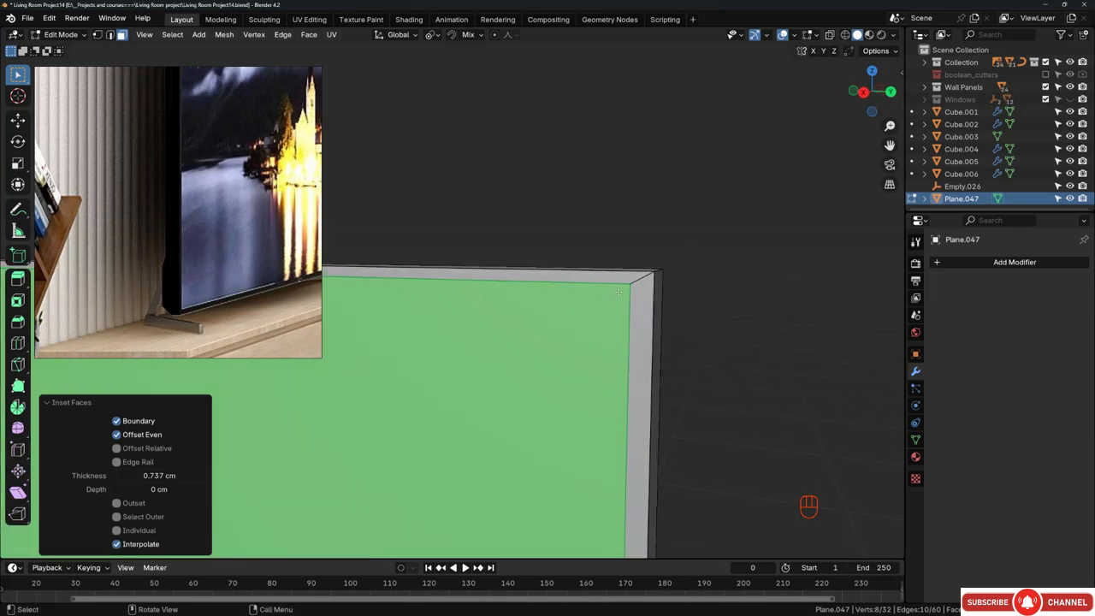
{"action": "key", "text": "ctrl+z"}
Step: Return to Object Mode, check the TV's transform values, and apply its scale
{"action": "middle_click_drag", "start_coordinate": [685, 239], "coordinate": [697, 231]}
{"action": "key", "text": "Tab"}
{"action": "left_click", "coordinate": [900, 72]}
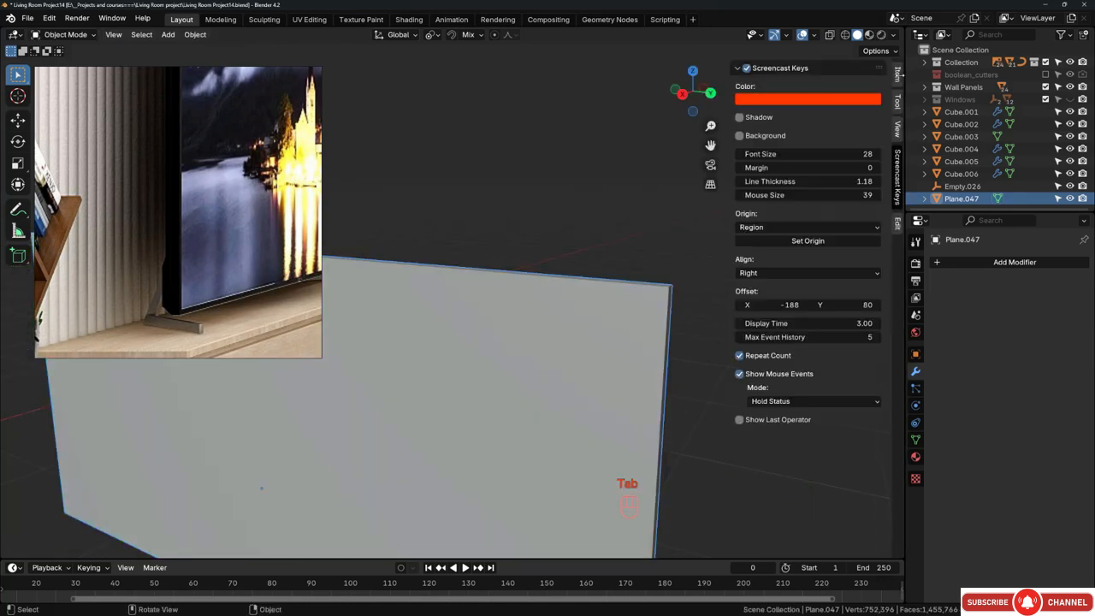
{"action": "left_click", "coordinate": [897, 76]}
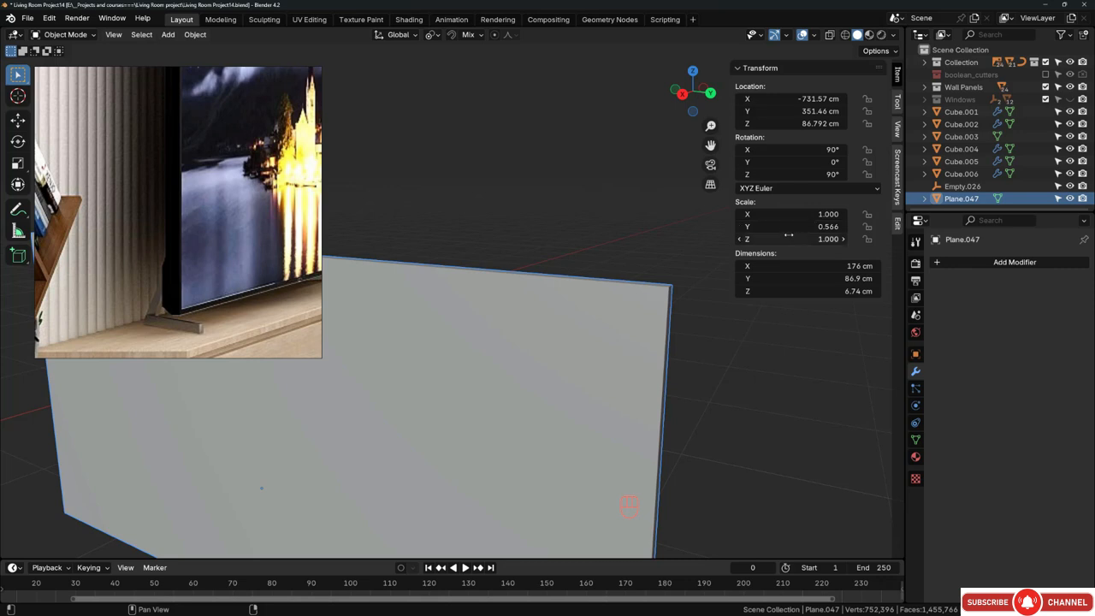
{"action": "key", "text": "ctrl+a"}
{"action": "left_click", "coordinate": [593, 326]}
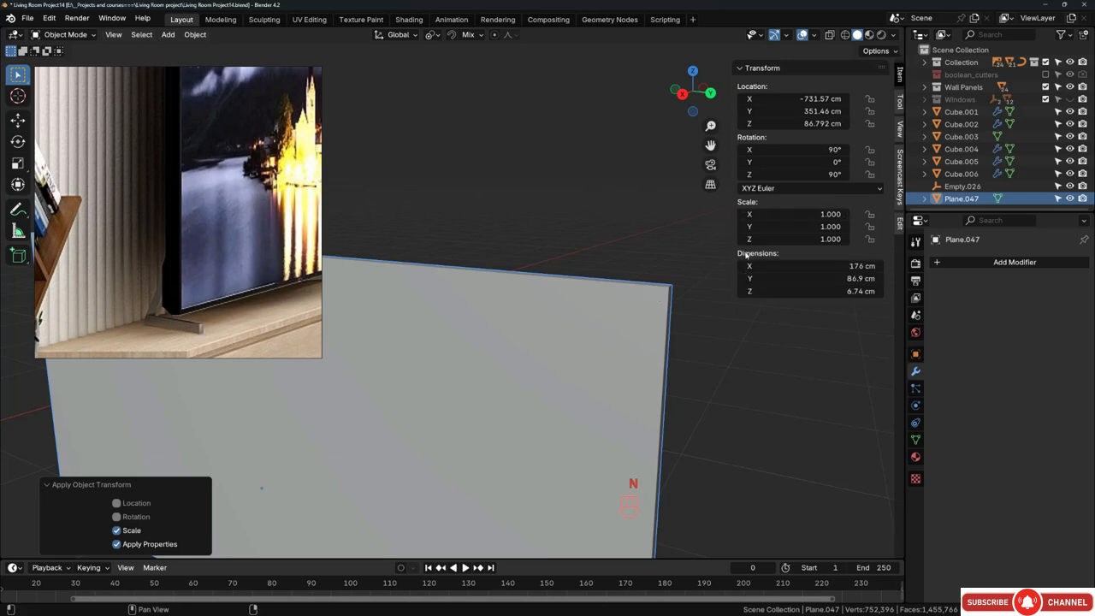
{"action": "key", "text": "n"}
Step: Inset the TV's front faces in Edit Mode by about 0.46 cm to form an even screen border
{"action": "middle_click_drag", "start_coordinate": [630, 288], "coordinate": [606, 317]}
{"action": "key", "text": "Tab"}
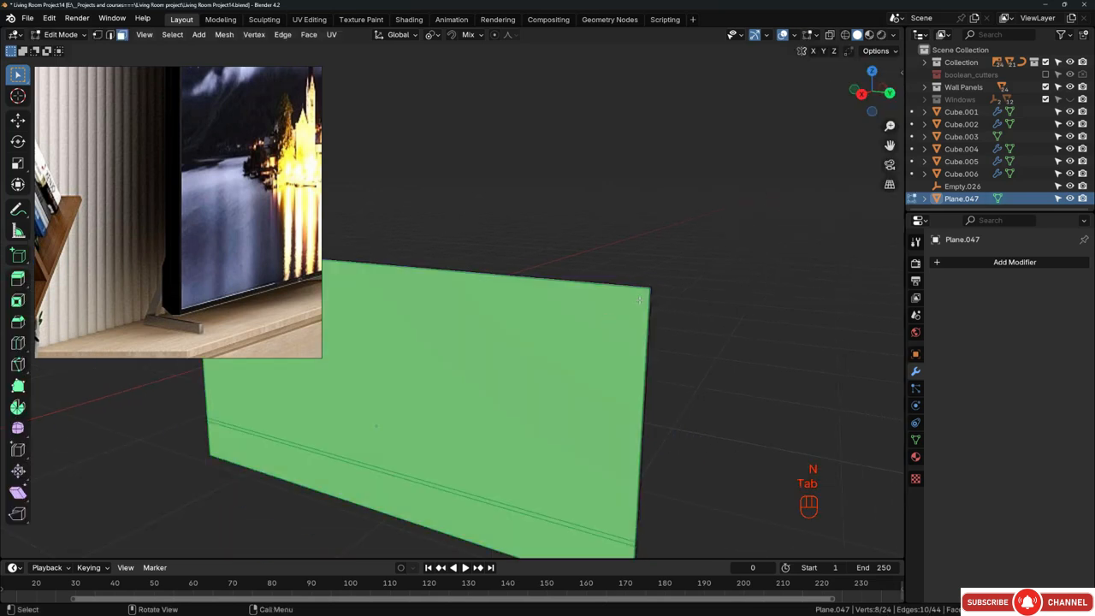
{"action": "scroll", "coordinate": [639, 299], "scroll_direction": "up", "scroll_amount": 3}
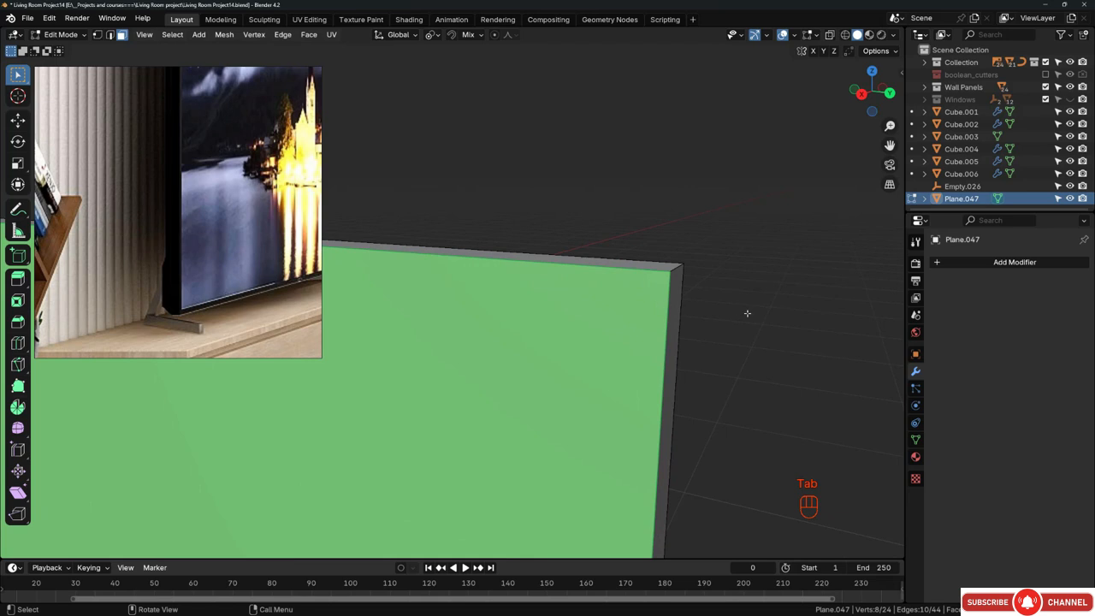
{"action": "key", "text": "i"}
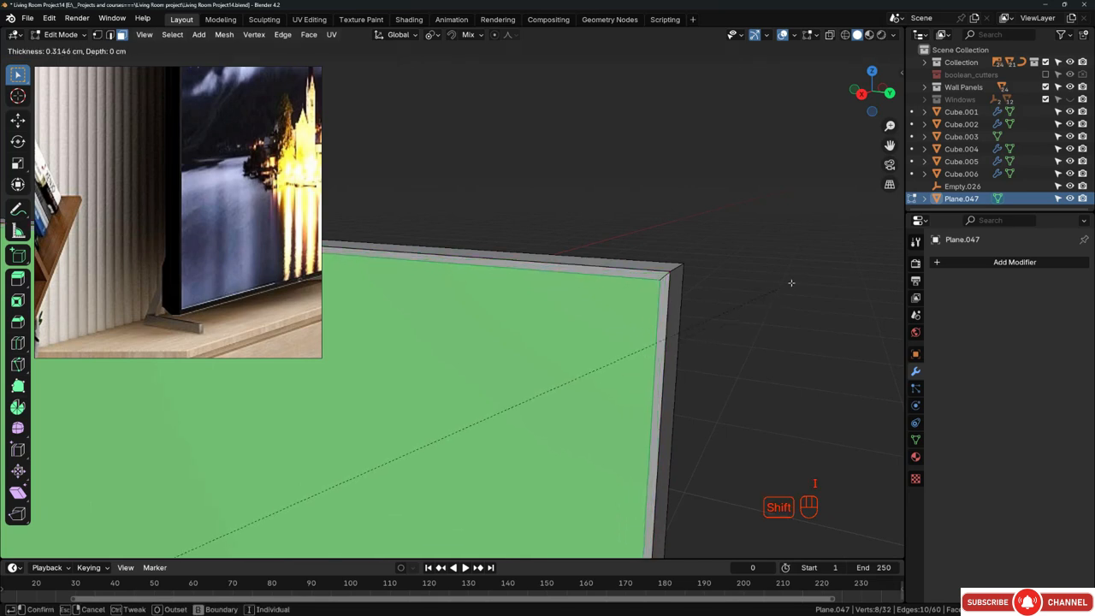
{"action": "left_click", "coordinate": [780, 287]}
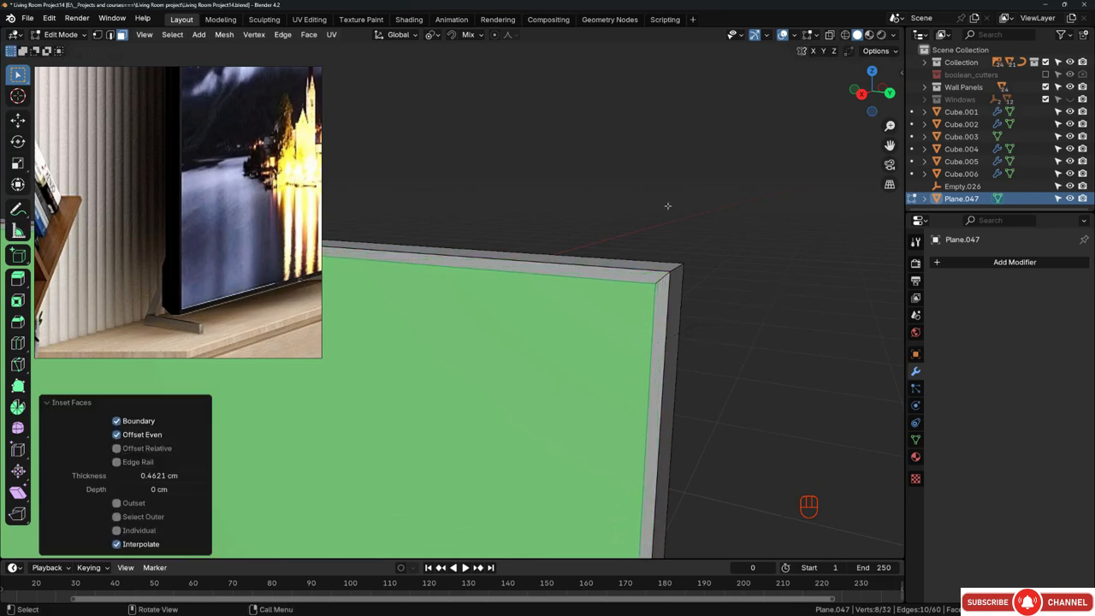
Step: Extrude the inset front faces about 0.11 cm inward to recess the screen
{"action": "scroll", "coordinate": [659, 224], "scroll_direction": "down", "scroll_amount": 10}
{"action": "middle_click_drag", "start_coordinate": [505, 271], "coordinate": [614, 279]}
{"action": "key", "text": "KP_Divide"}
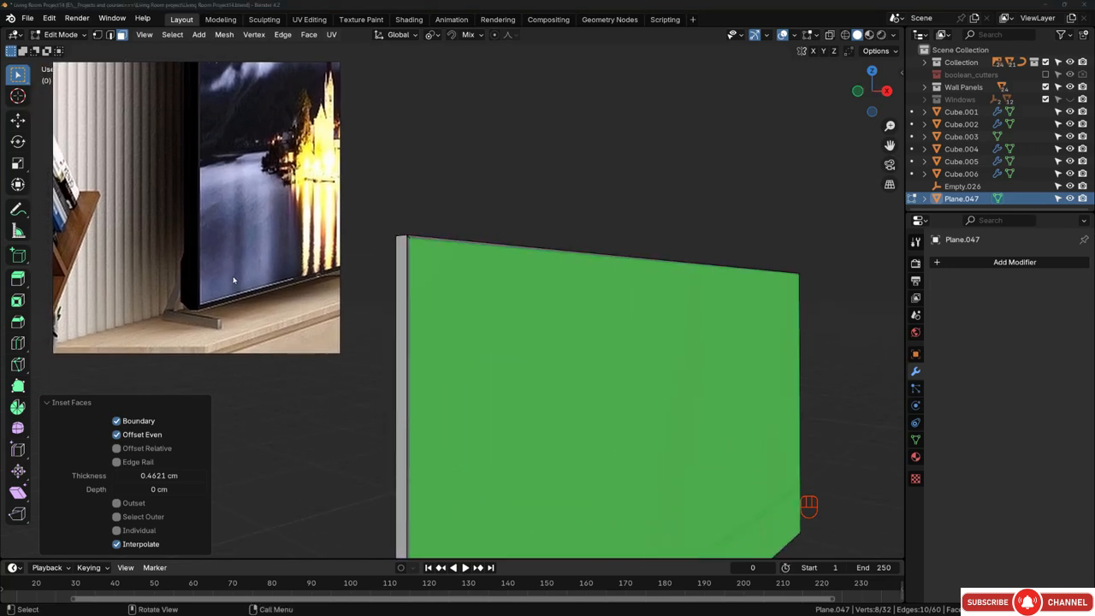
{"action": "middle_click_drag", "start_coordinate": [462, 267], "coordinate": [445, 312]}
{"action": "scroll", "coordinate": [481, 325], "scroll_direction": "up", "scroll_amount": 2}
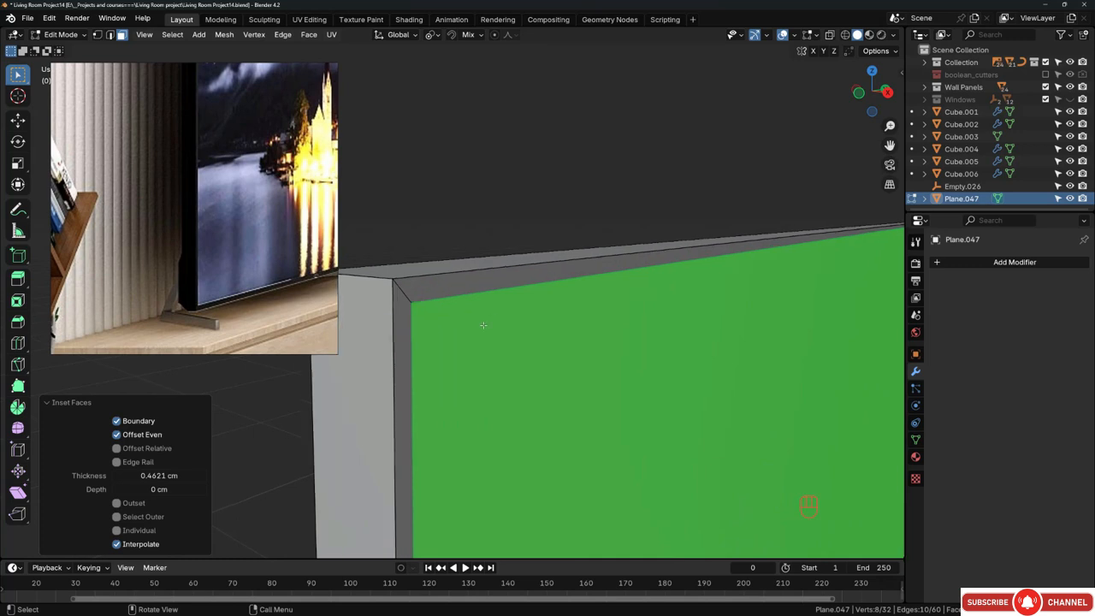
{"action": "scroll", "coordinate": [420, 310], "scroll_direction": "down", "scroll_amount": 10}
{"action": "middle_click_drag", "start_coordinate": [725, 271], "coordinate": [630, 285], "text": "shift"}
{"action": "key", "text": "e"}
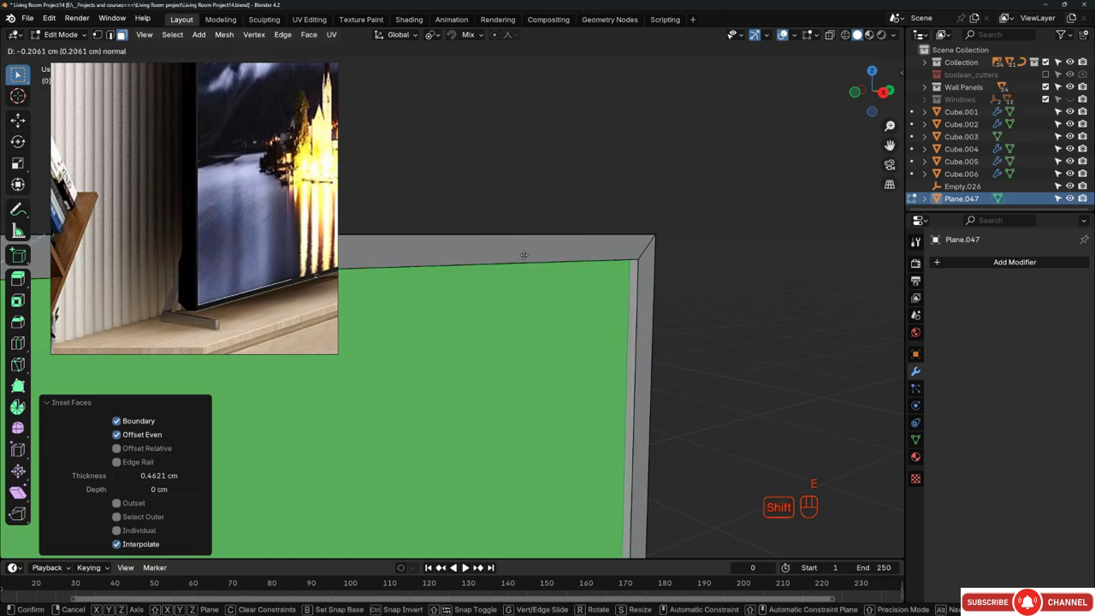
{"action": "left_click", "coordinate": [607, 262]}
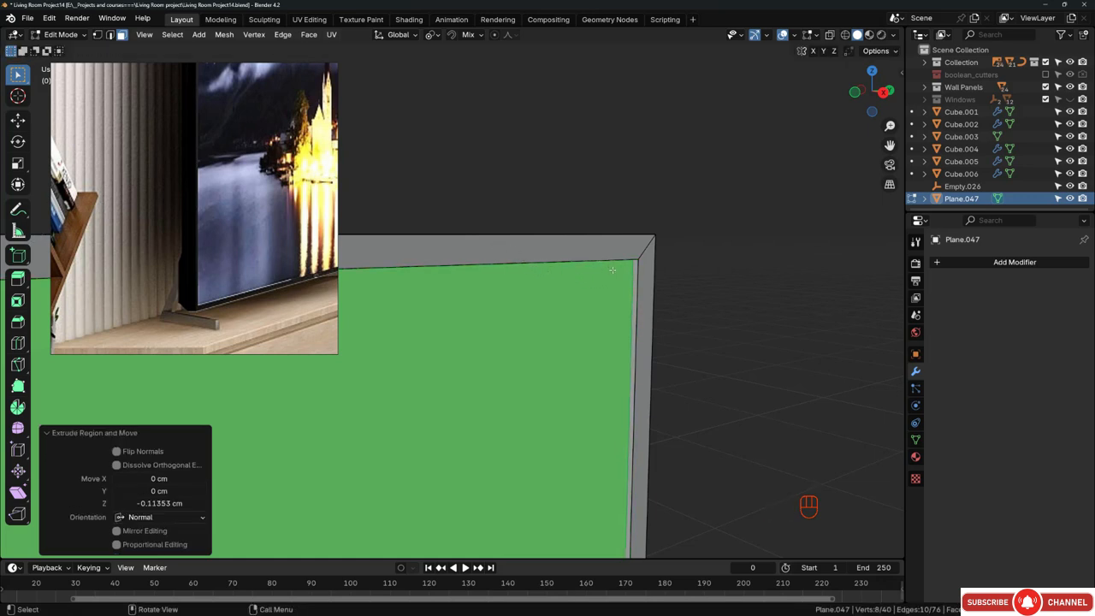
Step: Inset the recessed screen faces about 0.04 cm and dissolve the outer edge loop to slope the recess walls
{"action": "middle_click_drag", "start_coordinate": [612, 269], "coordinate": [594, 282]}
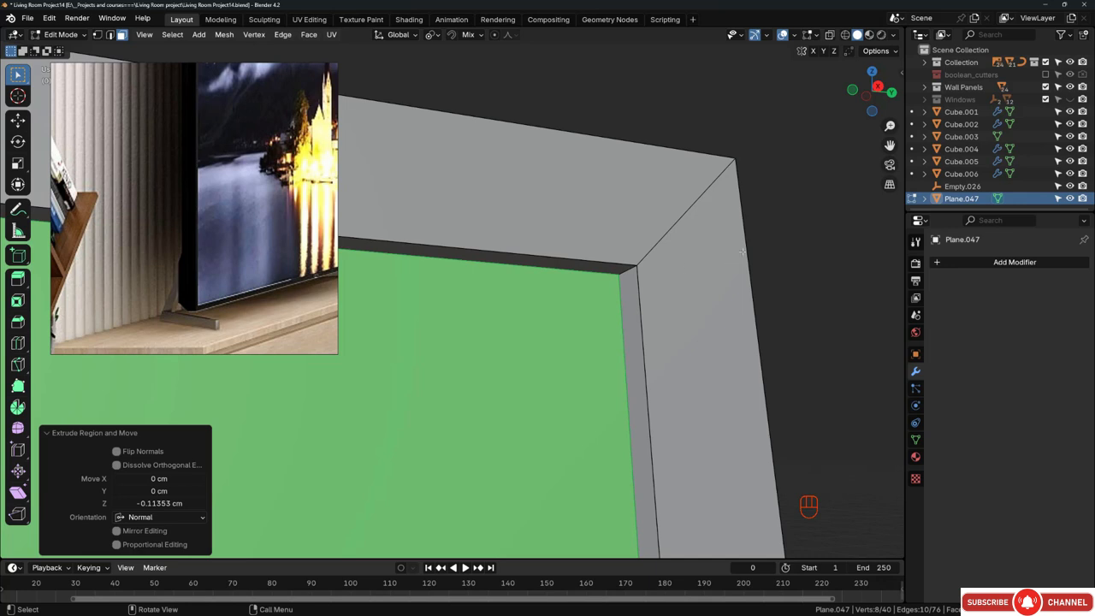
{"action": "key", "text": "i"}
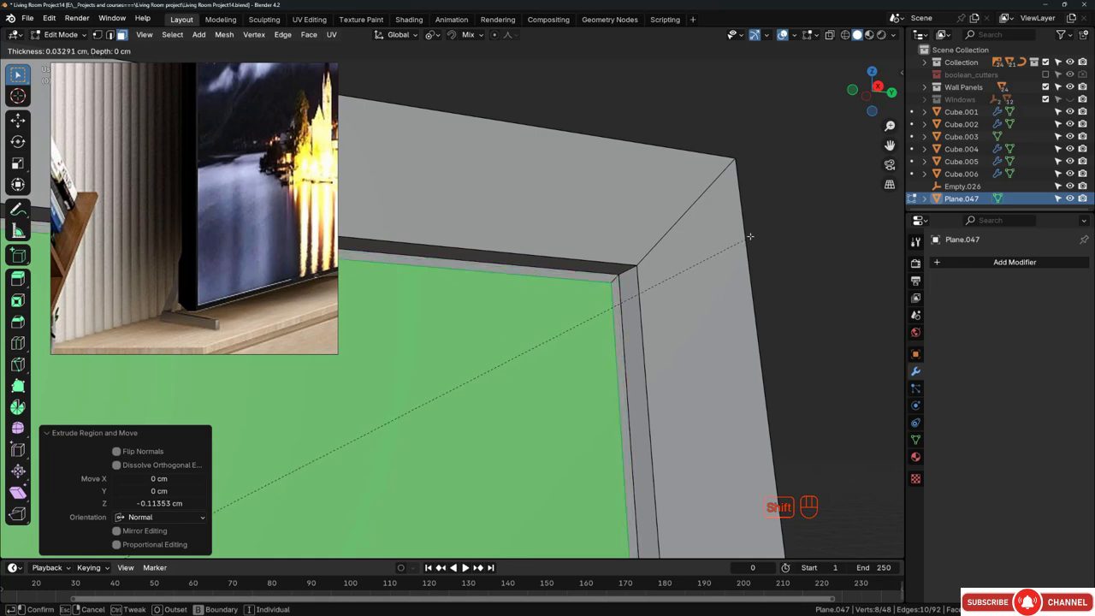
{"action": "left_click", "coordinate": [751, 235]}
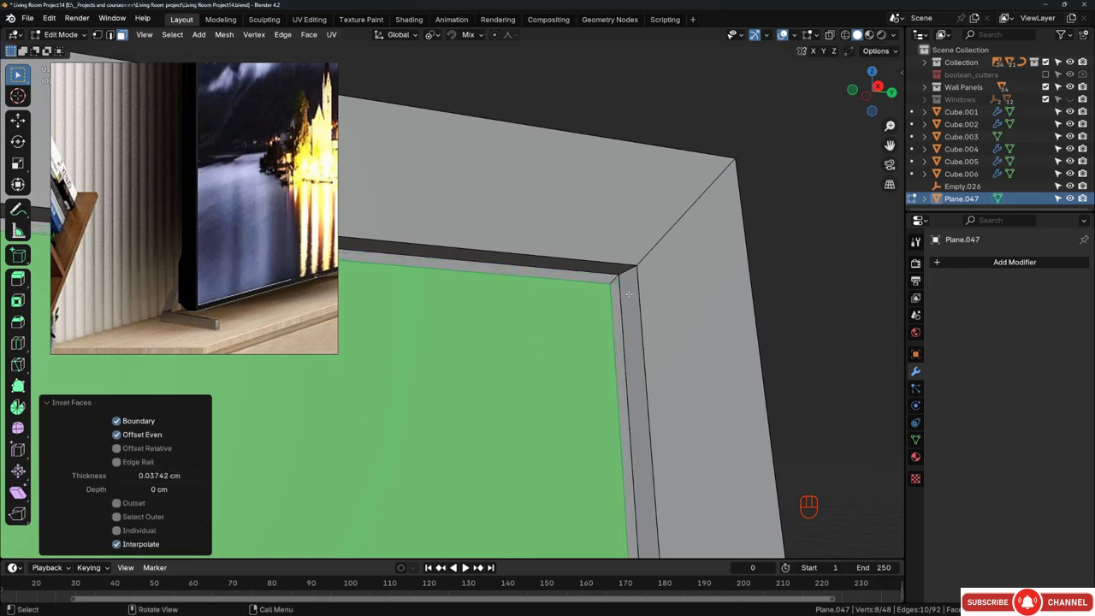
{"action": "key", "text": "2"}
{"action": "left_click", "coordinate": [604, 274], "text": "alt"}
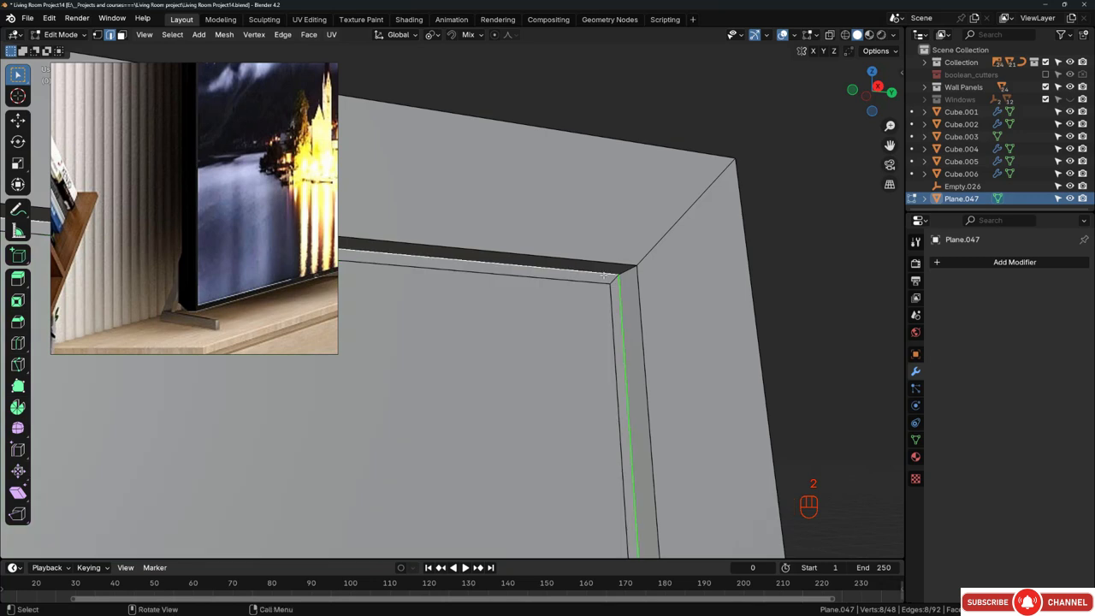
{"action": "key", "text": "ctrl+x"}
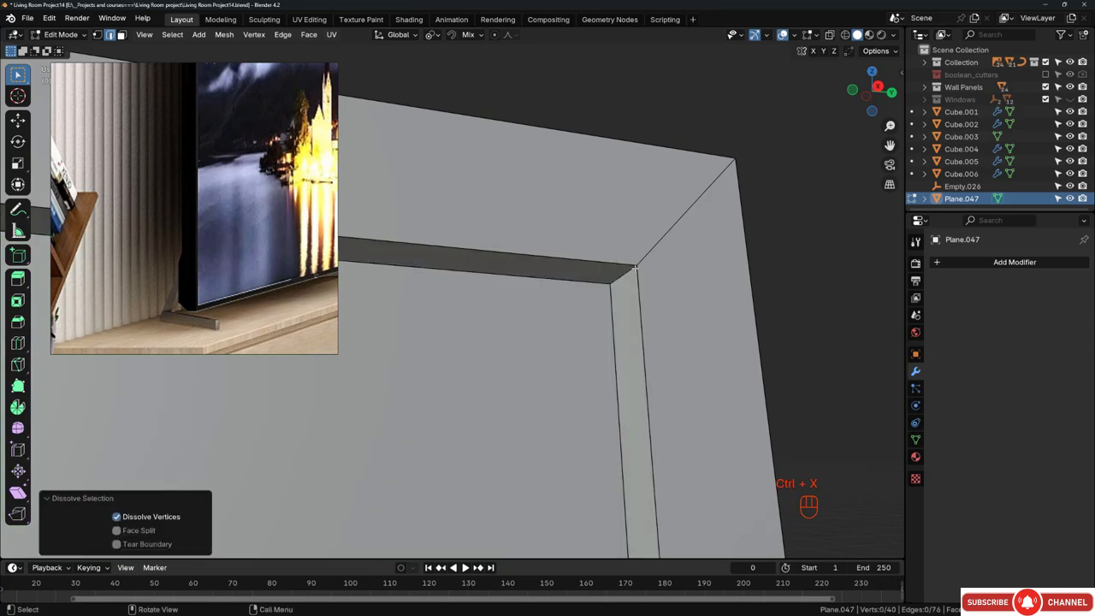
Step: Examine the recessed screen border and frame corners from several angles
{"action": "middle_click_drag", "start_coordinate": [622, 273], "coordinate": [752, 254]}
{"action": "scroll", "coordinate": [616, 271], "scroll_direction": "down", "scroll_amount": 1}
{"action": "scroll", "coordinate": [753, 254], "scroll_direction": "down", "scroll_amount": 5}
{"action": "middle_click_drag", "start_coordinate": [603, 307], "coordinate": [690, 268], "text": "shift"}
{"action": "middle_click_drag", "start_coordinate": [689, 268], "coordinate": [498, 316]}
{"action": "scroll", "coordinate": [493, 319], "scroll_direction": "down", "scroll_amount": 3}
{"action": "middle_click_drag", "start_coordinate": [677, 349], "coordinate": [337, 396]}
{"action": "scroll", "coordinate": [598, 254], "scroll_direction": "up", "scroll_amount": 4}
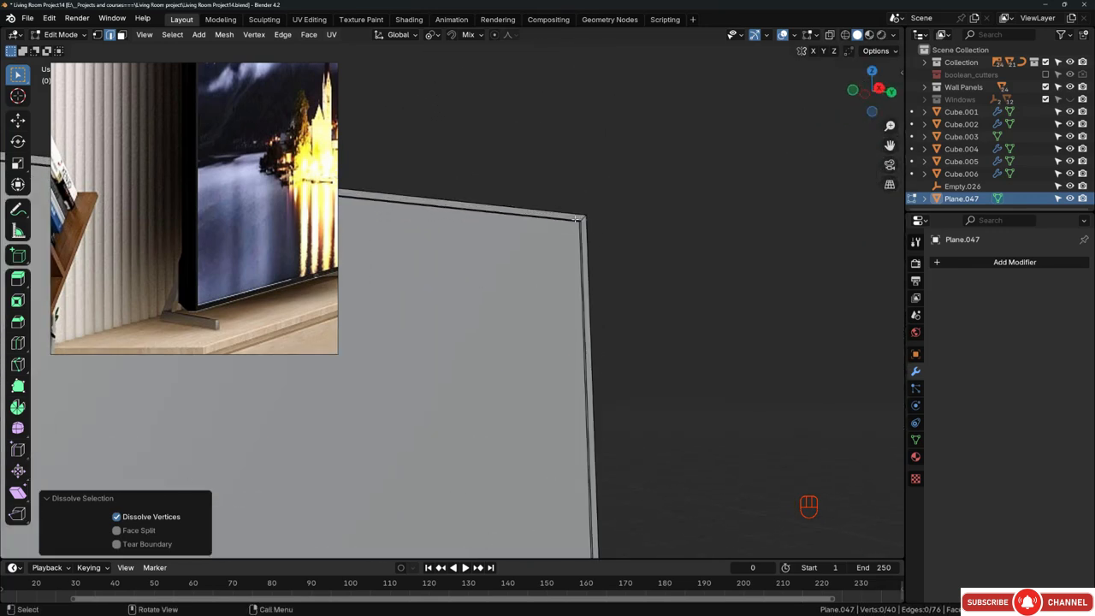
{"action": "middle_click_drag", "start_coordinate": [578, 219], "coordinate": [804, 243]}
{"action": "left_click", "coordinate": [571, 221]}
{"action": "scroll", "coordinate": [602, 265], "scroll_direction": "down", "scroll_amount": 2}
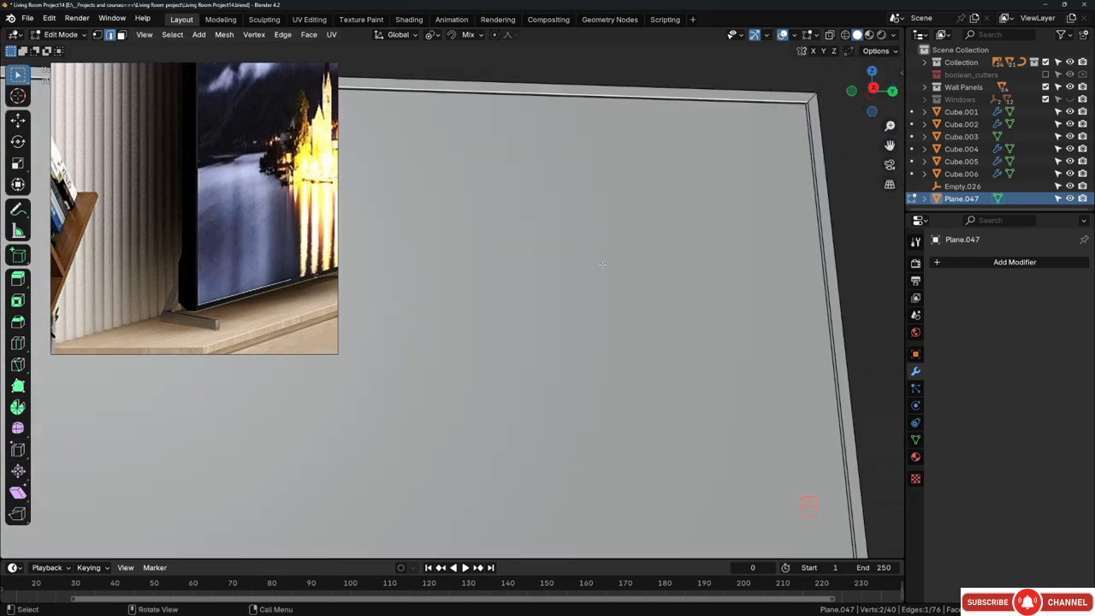
{"action": "scroll", "coordinate": [602, 265], "scroll_direction": "down", "scroll_amount": 8}
{"action": "scroll", "coordinate": [664, 269], "scroll_direction": "down", "scroll_amount": 1}
{"action": "middle_click_drag", "start_coordinate": [804, 244], "coordinate": [565, 251]}
{"action": "scroll", "coordinate": [533, 238], "scroll_direction": "up", "scroll_amount": 2}
{"action": "scroll", "coordinate": [595, 286], "scroll_direction": "up", "scroll_amount": 3}
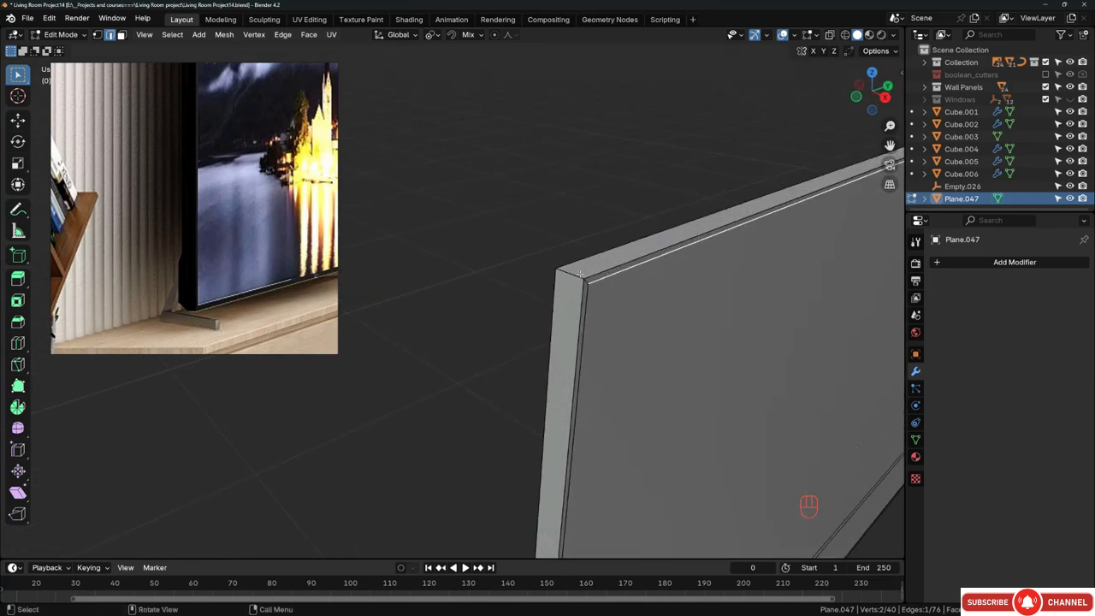
Step: Add a Bevel modifier to the TV in Object Mode with an amount of 0.1 cm and 2 segments
{"action": "key", "text": "Tab"}
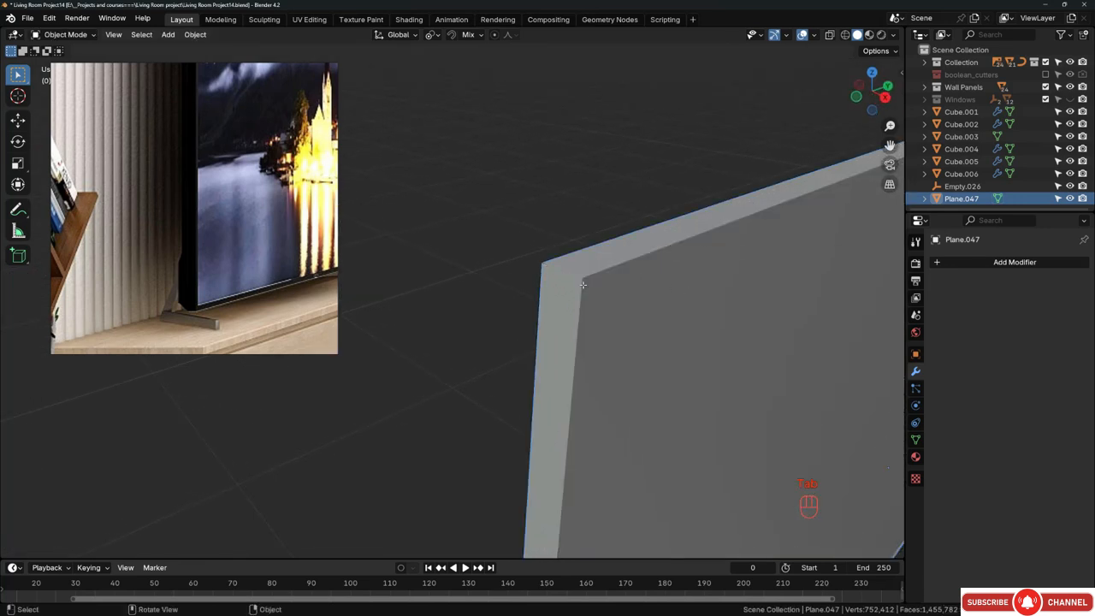
{"action": "key", "text": "shift+a"}
{"action": "key", "text": "shift+a"}
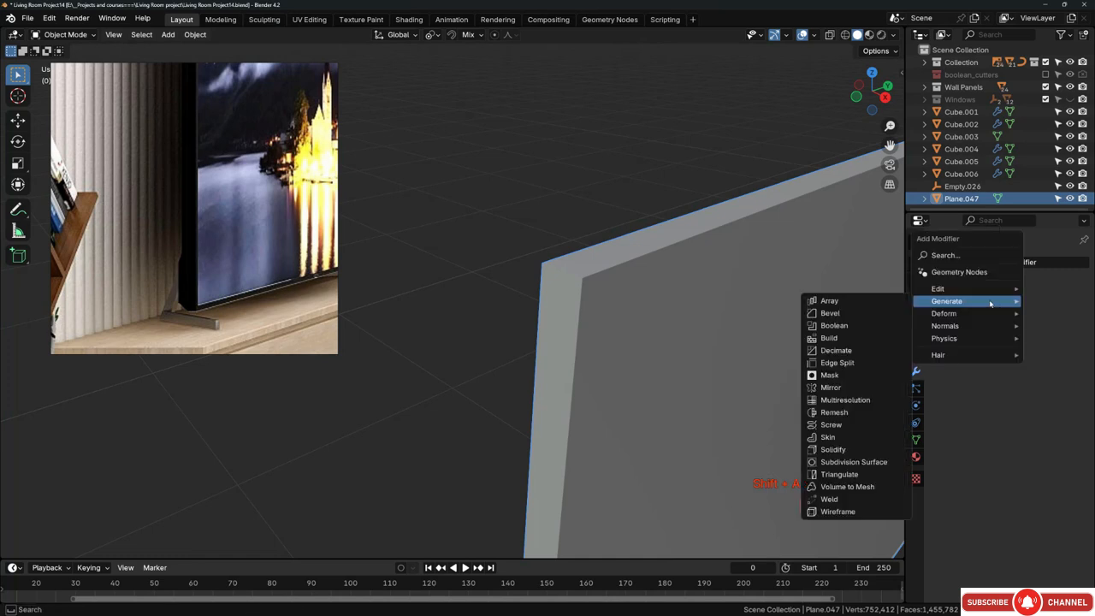
{"action": "left_click", "coordinate": [831, 313]}
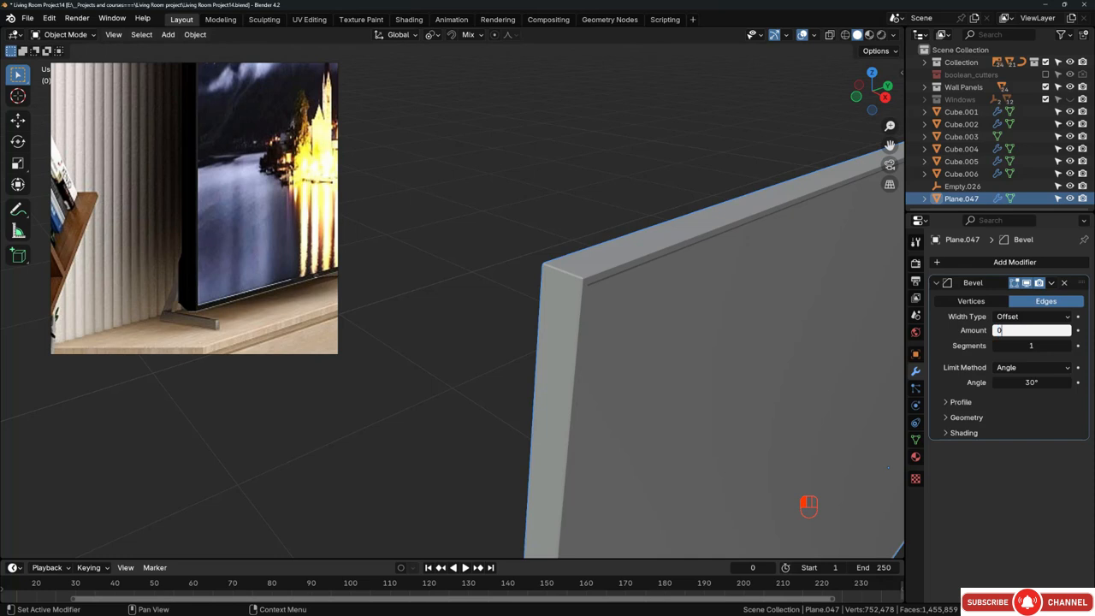
{"action": "middle_click_drag", "start_coordinate": [647, 268], "coordinate": [569, 293]}
{"action": "key", "text": "alt+a"}
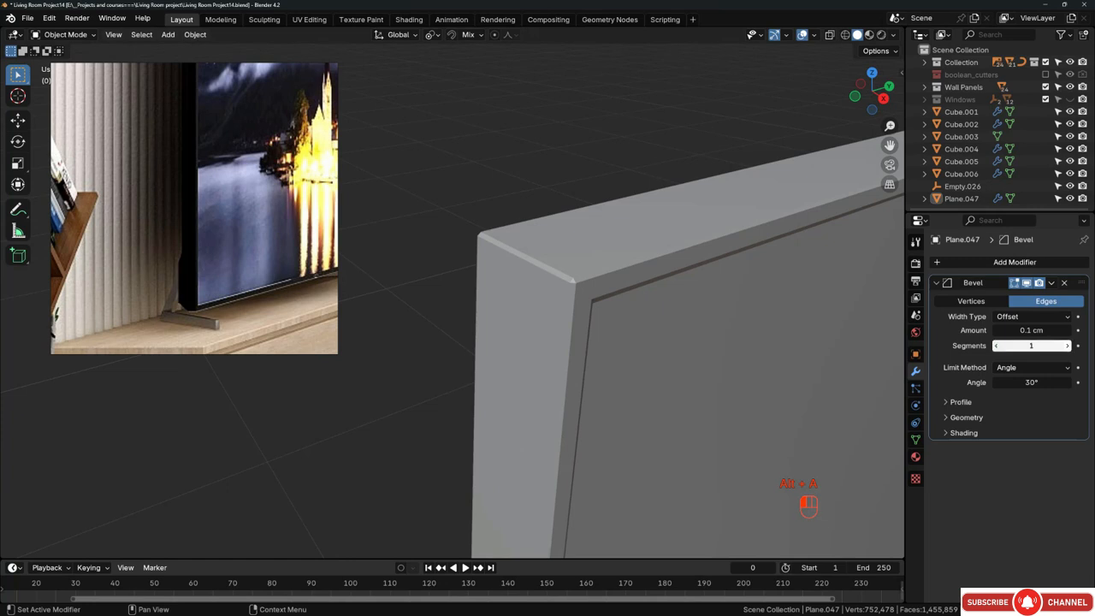
{"action": "left_click", "coordinate": [1067, 346]}
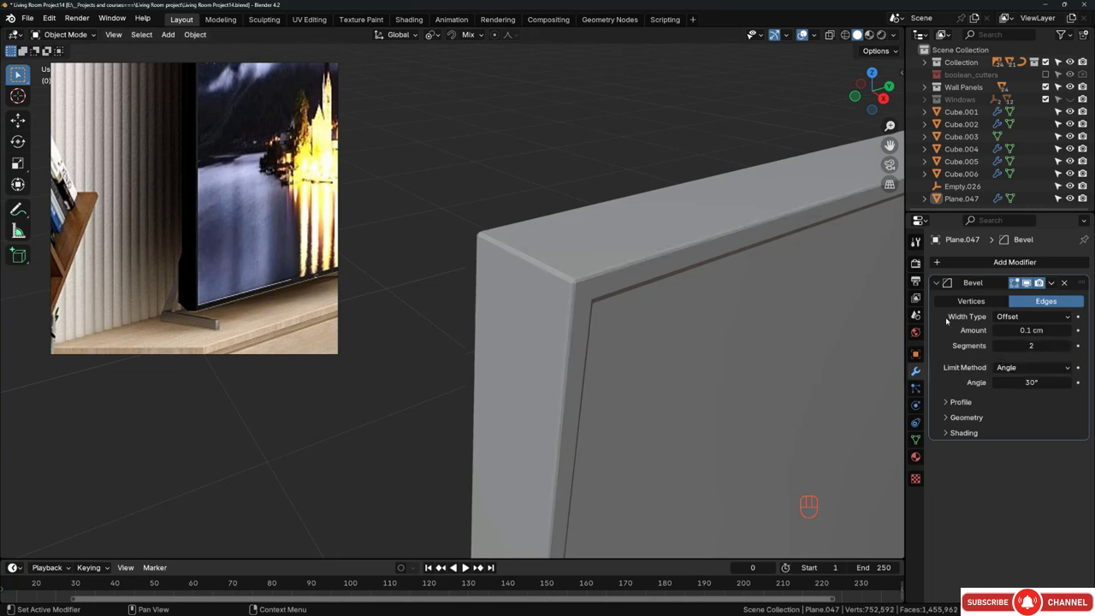
Step: Add a Subdivision Surface modifier to the TV with 2 viewport levels
{"action": "left_click", "coordinate": [573, 286]}
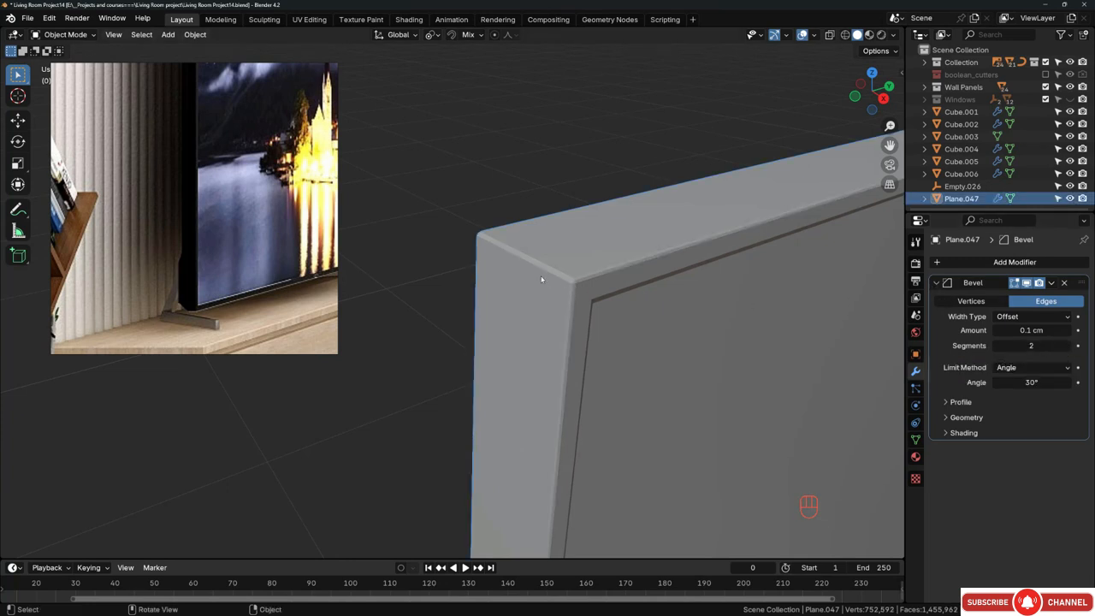
{"action": "key", "text": "shift+a"}
{"action": "mouse_move", "coordinate": [1013, 475]}
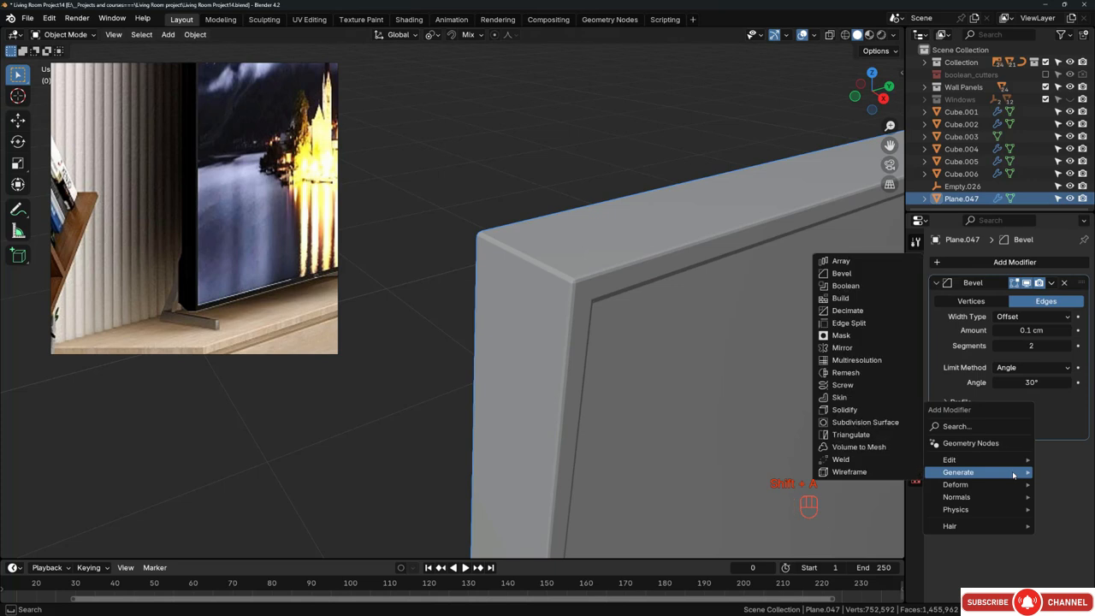
{"action": "left_click", "coordinate": [866, 423]}
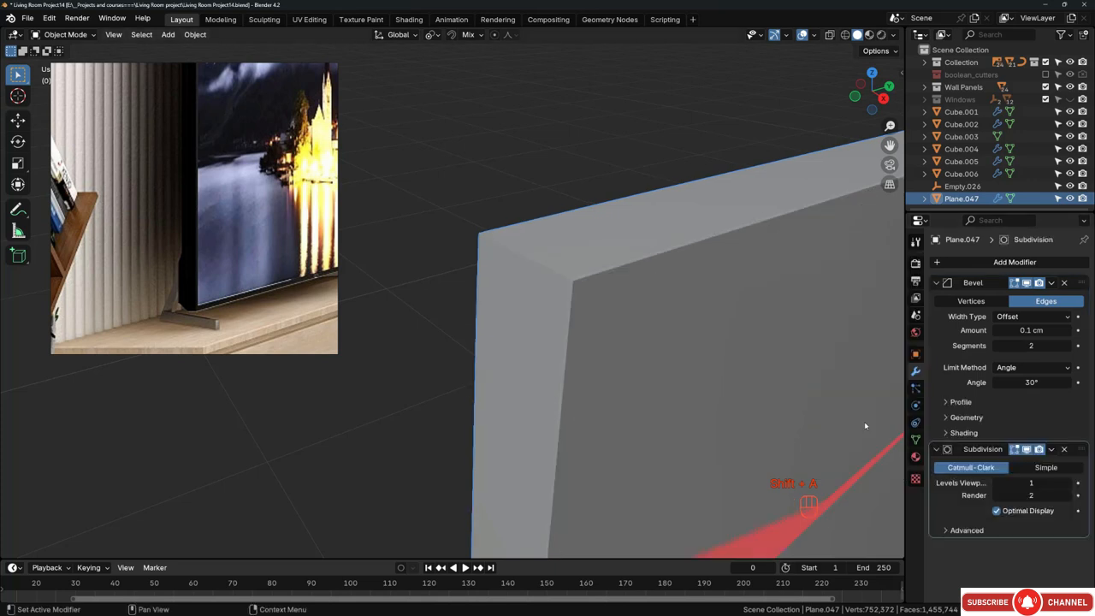
{"action": "middle_click_drag", "start_coordinate": [566, 325], "coordinate": [636, 367]}
{"action": "scroll", "coordinate": [636, 367], "scroll_direction": "up", "scroll_amount": 5}
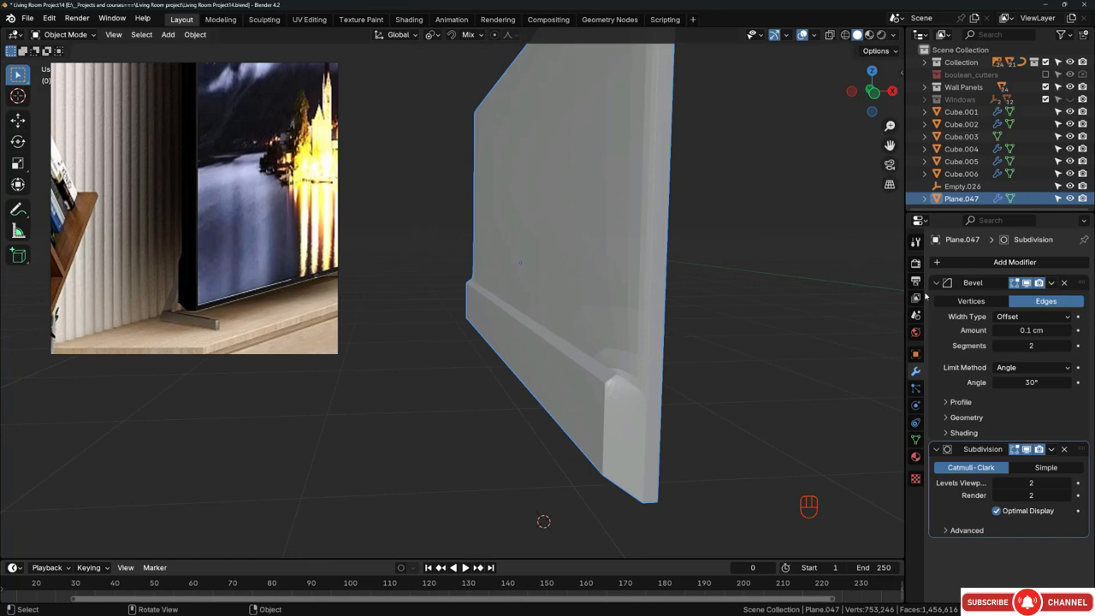
Step: Remove the Bevel modifier from the TV and turn off the Subdivision modifier's viewport display
{"action": "left_click", "coordinate": [1064, 283]}
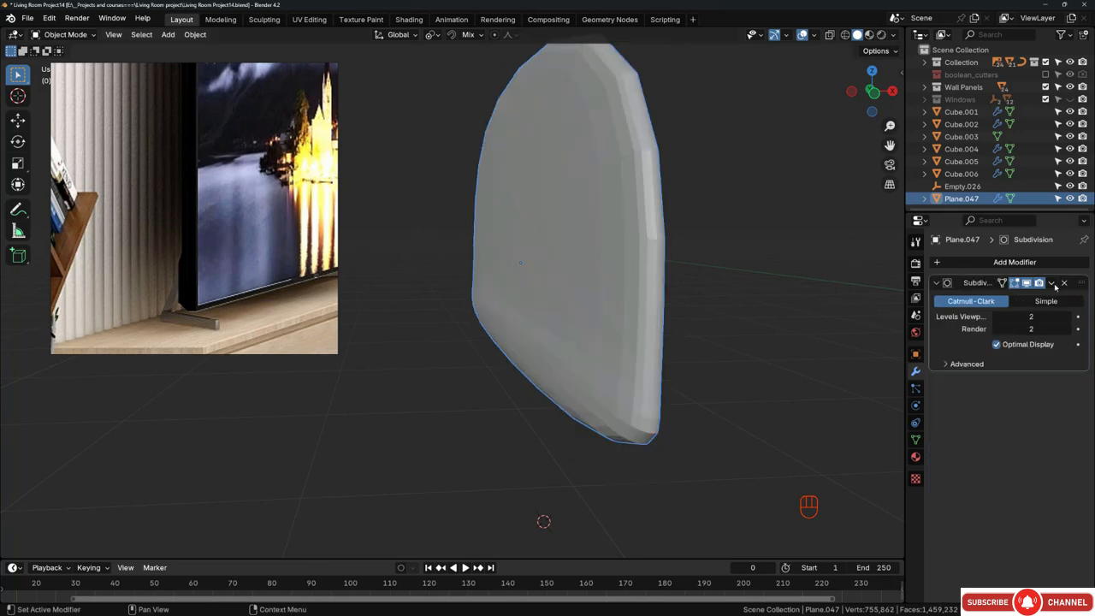
{"action": "left_click", "coordinate": [1027, 283]}
Step: Add a vertical loop cut close to one side edge of the TV in Edit Mode, with a slide factor of about -0.995
{"action": "middle_click_drag", "start_coordinate": [631, 303], "coordinate": [703, 226]}
{"action": "key", "text": "Tab"}
{"action": "key", "text": "ctrl+r"}
{"action": "right_click", "coordinate": [621, 185]}
{"action": "middle_click_drag", "start_coordinate": [703, 226], "coordinate": [636, 238], "text": "shift"}
{"action": "scroll", "coordinate": [602, 229], "scroll_direction": "up", "scroll_amount": 3}
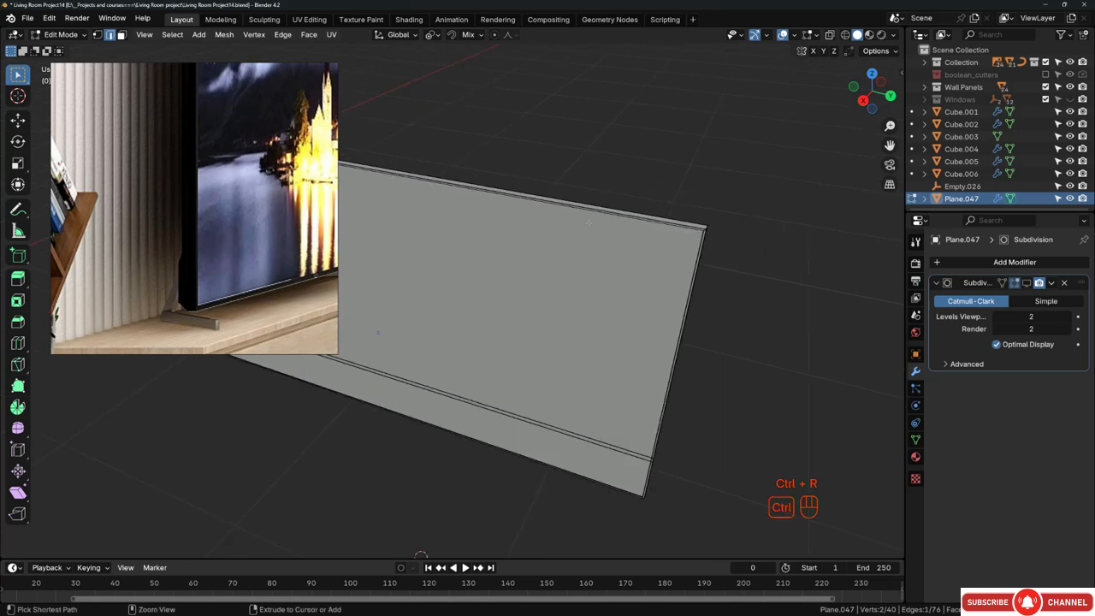
{"action": "key", "text": "ctrl+r"}
{"action": "left_click", "coordinate": [531, 197]}
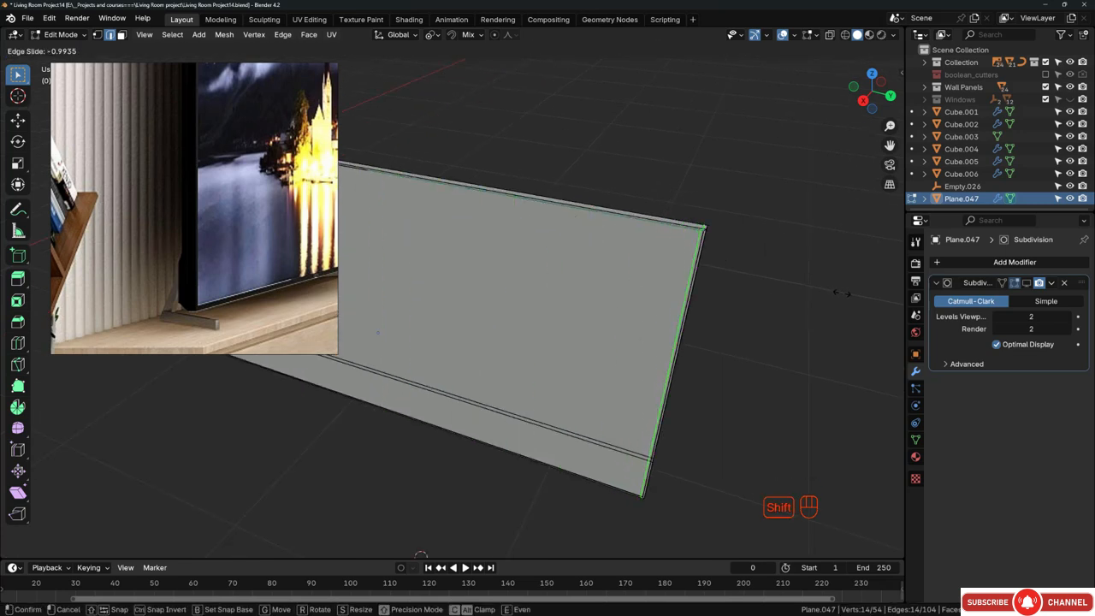
{"action": "left_click", "coordinate": [699, 232]}
{"action": "scroll", "coordinate": [691, 226], "scroll_direction": "up", "scroll_amount": 2}
{"action": "middle_click_drag", "start_coordinate": [692, 226], "coordinate": [673, 195]}
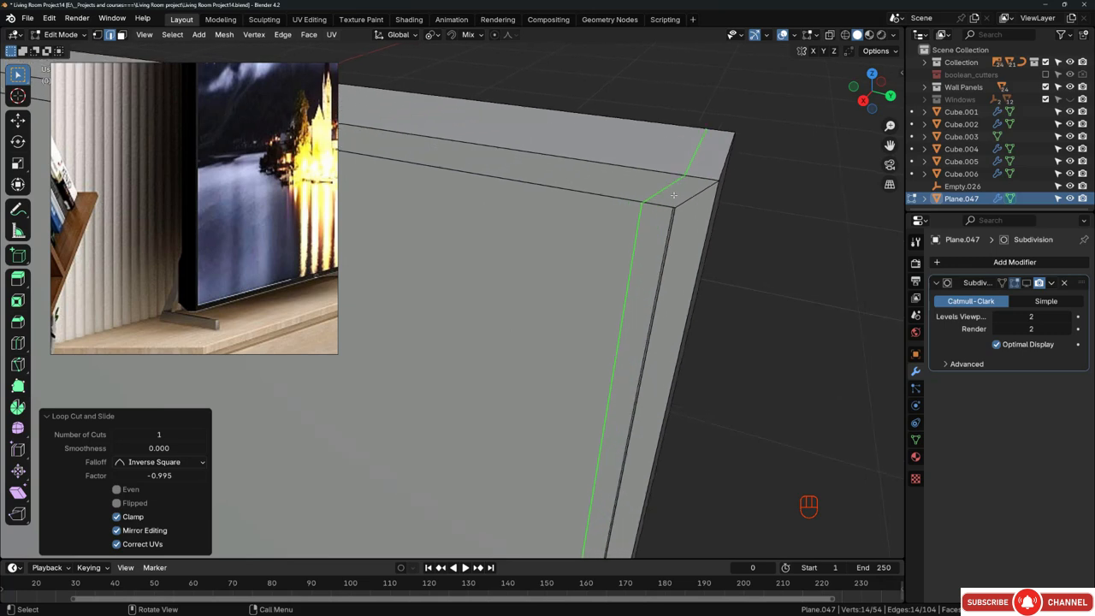
Step: Slide the new vertical edge loop closer to the TV's side edge, with a factor of about -0.675
{"action": "key", "text": "g"}
{"action": "key", "text": "g"}
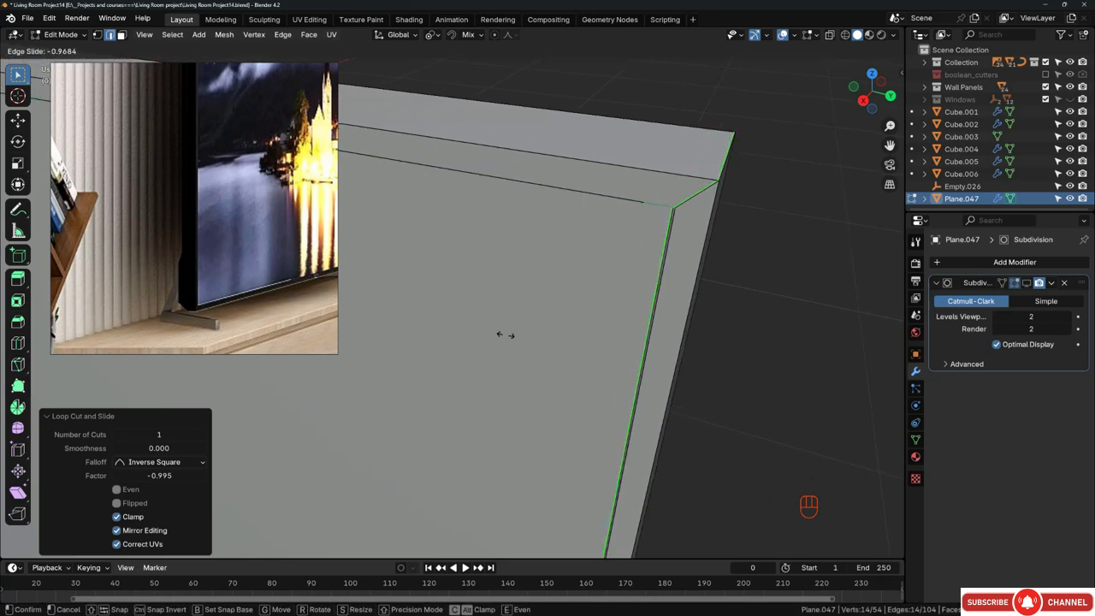
{"action": "left_click", "coordinate": [257, 429]}
{"action": "scroll", "coordinate": [630, 275], "scroll_direction": "down", "scroll_amount": 10}
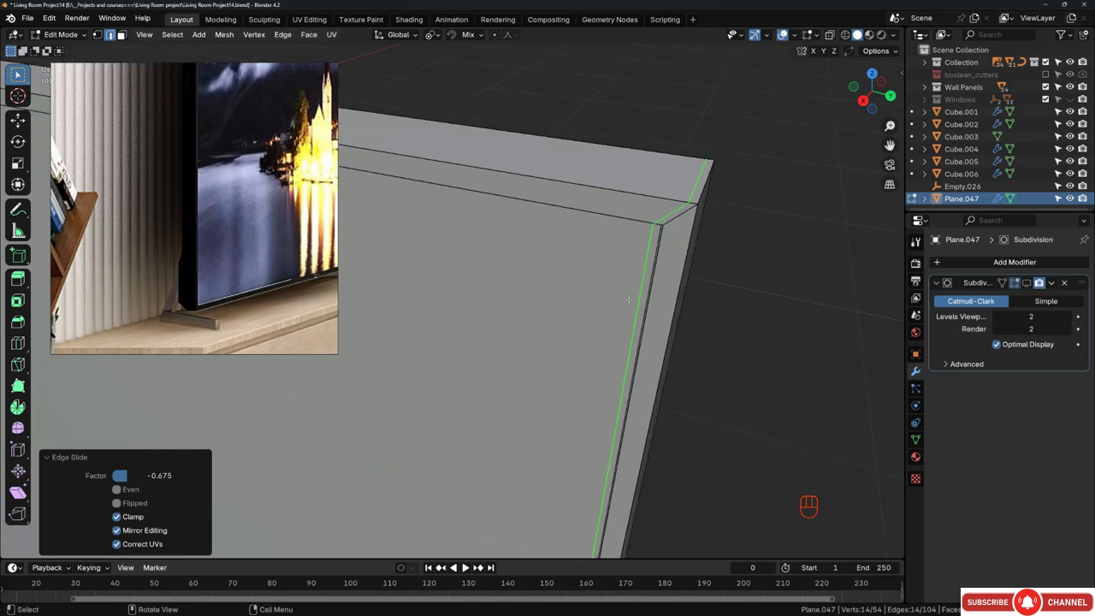
Step: Add a second vertical loop cut close to the TV's opposite side edge, with a slide factor of about 0.998
{"action": "middle_click_drag", "start_coordinate": [385, 294], "coordinate": [655, 248], "text": "shift"}
{"action": "key", "text": "ctrl+r"}
{"action": "left_click", "coordinate": [655, 248]}
{"action": "left_click", "coordinate": [468, 244]}
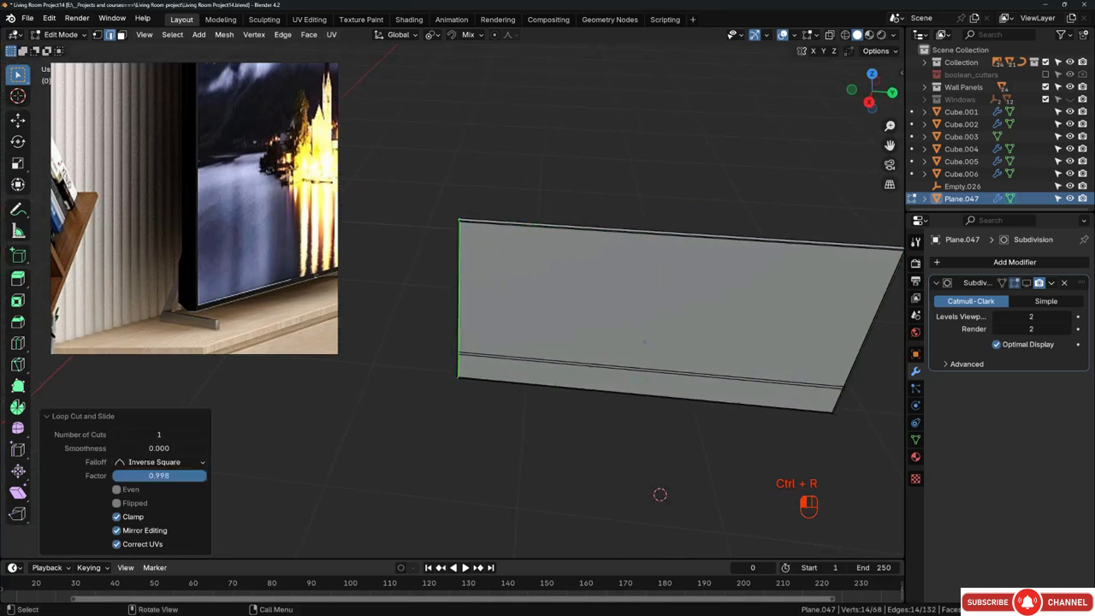
{"action": "scroll", "coordinate": [461, 231], "scroll_direction": "up", "scroll_amount": 6}
{"action": "scroll", "coordinate": [509, 248], "scroll_direction": "down", "scroll_amount": 4}
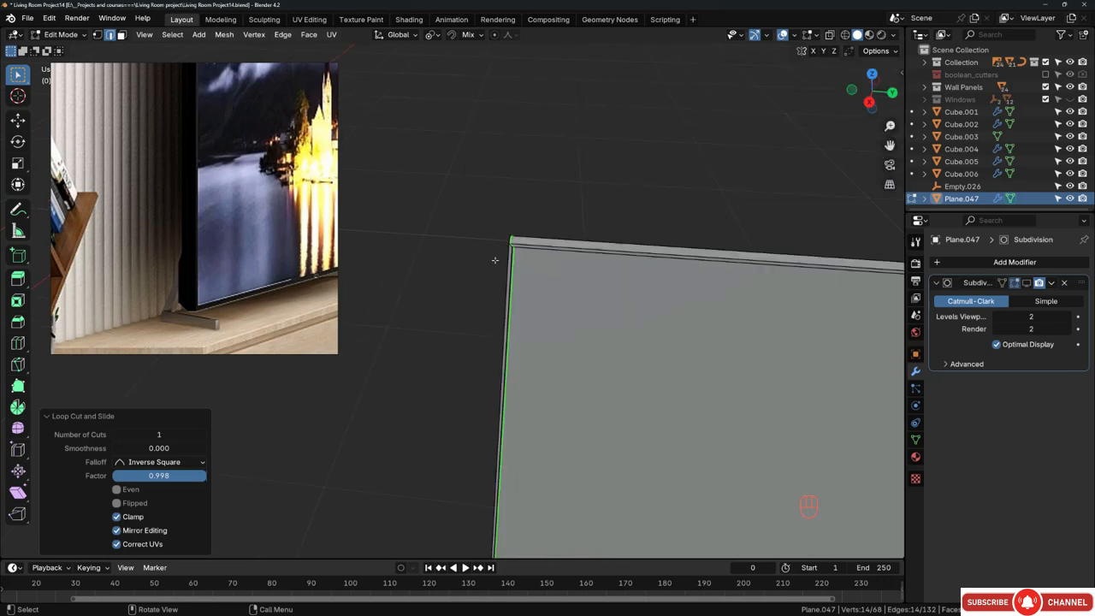
{"action": "scroll", "coordinate": [512, 255], "scroll_direction": "down", "scroll_amount": 4}
{"action": "middle_click_drag", "start_coordinate": [596, 299], "coordinate": [562, 291]}
Step: Undo the vertical loop cuts near both side edges of the TV, including the edge slide
{"action": "key", "text": "ctrl+z"}
{"action": "scroll", "coordinate": [481, 276], "scroll_direction": "down", "scroll_amount": 4}
{"action": "middle_click_drag", "start_coordinate": [676, 308], "coordinate": [621, 298], "text": "shift"}
{"action": "scroll", "coordinate": [621, 297], "scroll_direction": "up", "scroll_amount": 3}
{"action": "key", "text": "ctrl+z"}
{"action": "scroll", "coordinate": [607, 306], "scroll_direction": "down", "scroll_amount": 4}
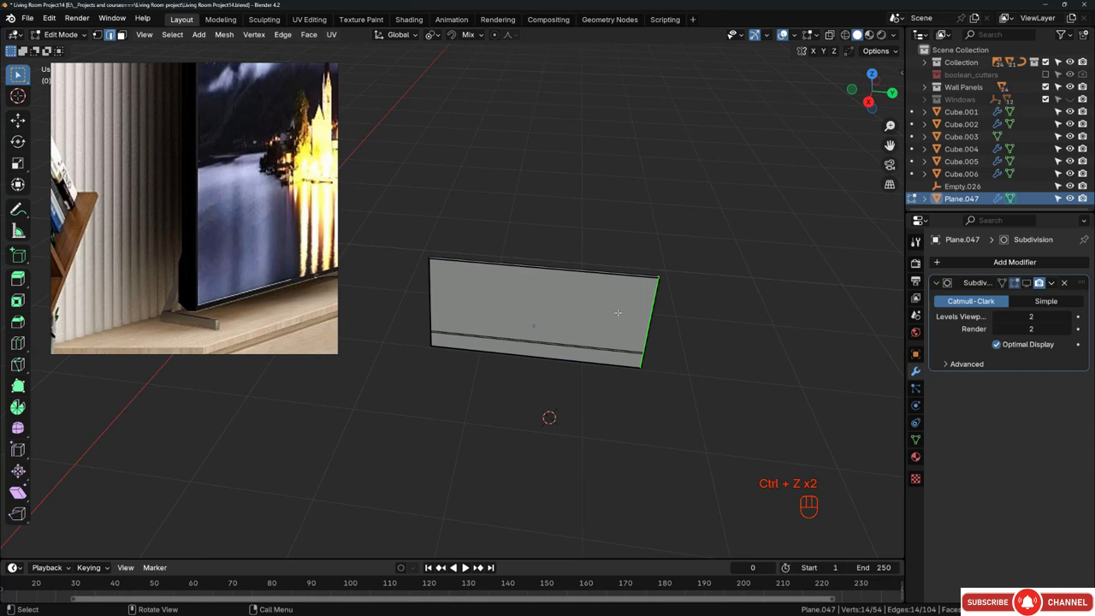
{"action": "middle_click_drag", "start_coordinate": [708, 312], "coordinate": [659, 308]}
{"action": "scroll", "coordinate": [659, 293], "scroll_direction": "up", "scroll_amount": 12}
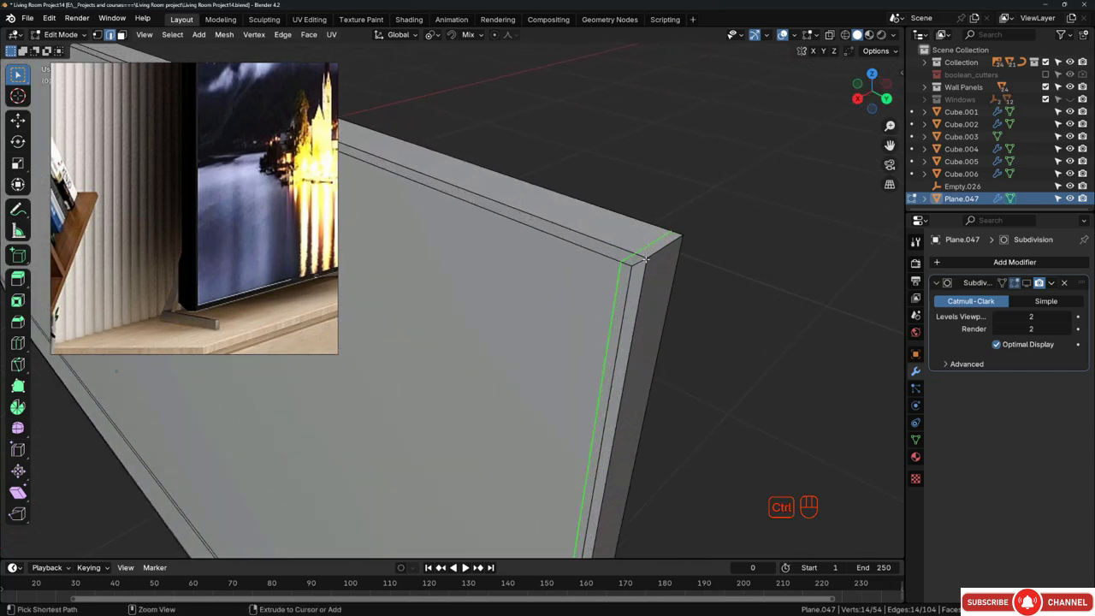
{"action": "scroll", "coordinate": [529, 285], "scroll_direction": "down", "scroll_amount": 8}
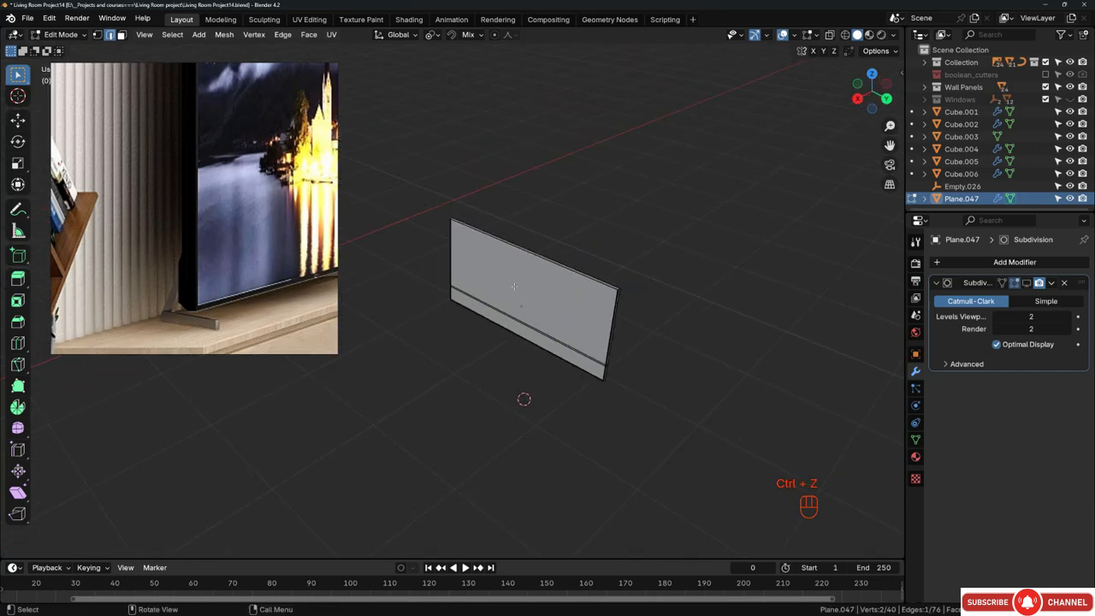
Step: Add a vertical loop cut exactly through the middle of the TV
{"action": "key", "text": "ctrl+r"}
{"action": "left_click", "coordinate": [530, 264]}
{"action": "right_click", "coordinate": [529, 267]}
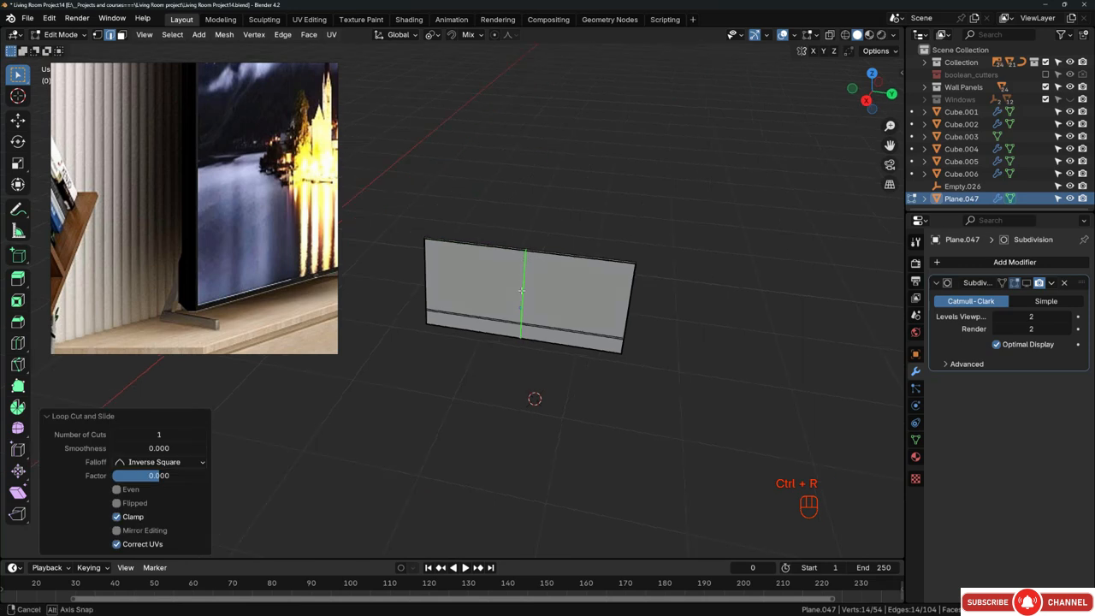
Step: Delete the vertices of one half of the TV using wireframe view, and return to solid shading
{"action": "key", "text": "z"}
{"action": "left_click_drag", "start_coordinate": [562, 210], "coordinate": [700, 430]}
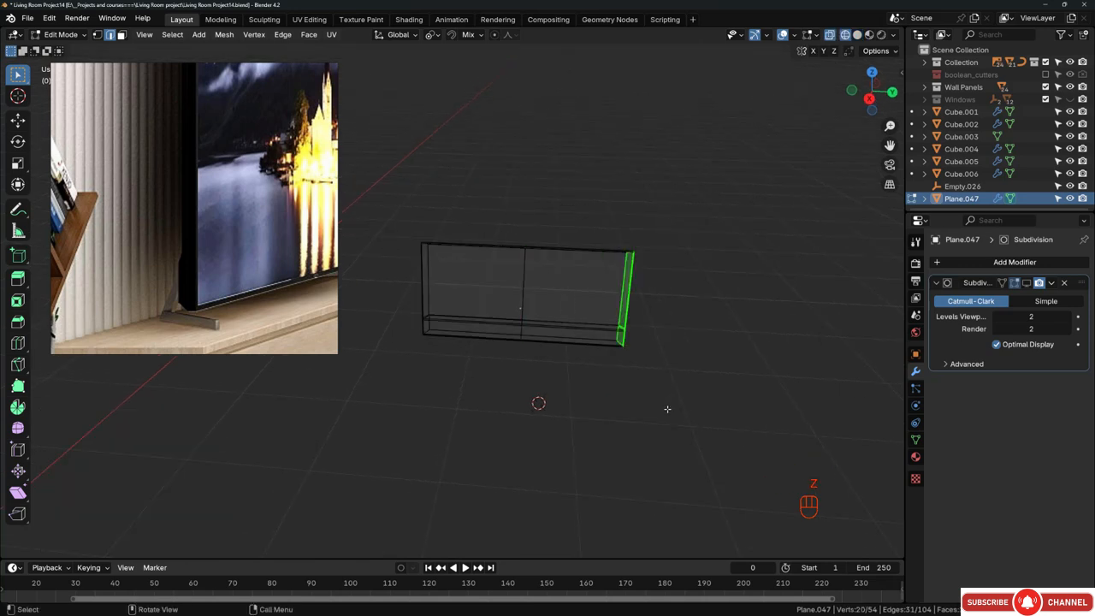
{"action": "key", "text": "x"}
{"action": "left_click", "coordinate": [590, 279]}
{"action": "key", "text": "z"}
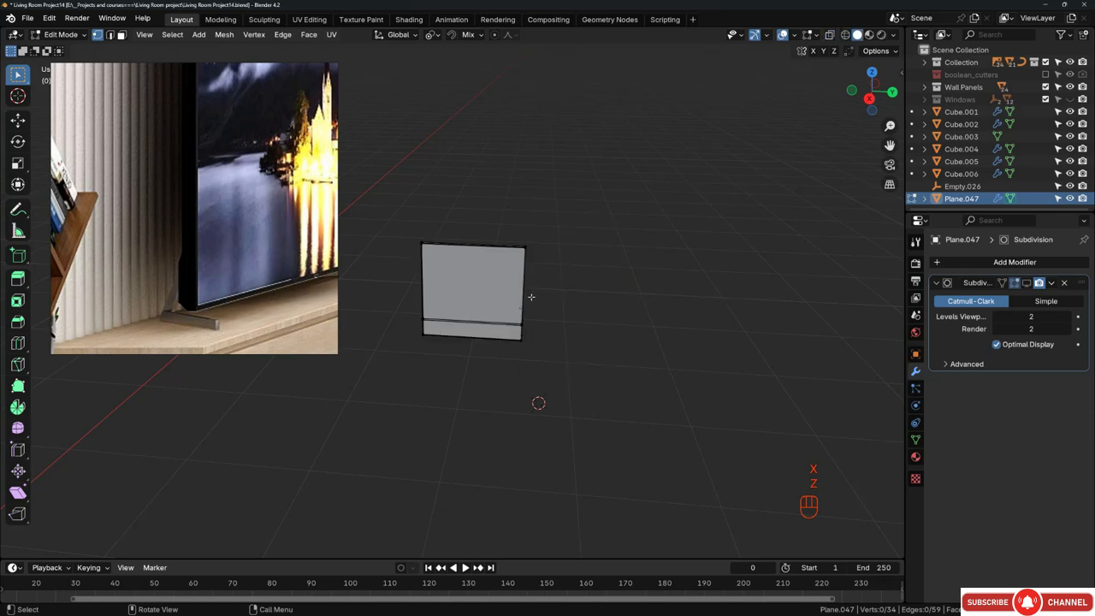
{"action": "scroll", "coordinate": [530, 269], "scroll_direction": "up", "scroll_amount": 3}
{"action": "middle_click_drag", "start_coordinate": [530, 269], "coordinate": [558, 273]}
{"action": "middle_click_drag", "start_coordinate": [475, 287], "coordinate": [574, 288], "text": "shift"}
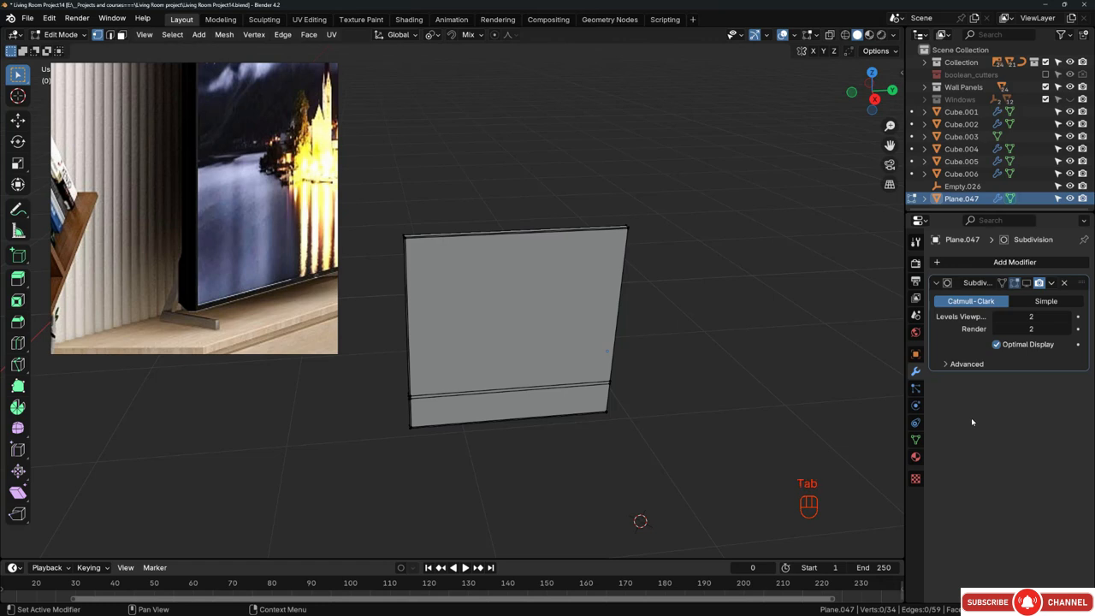
Step: Add a Mirror modifier on the X axis to the TV and move it above the Subdivision modifier
{"action": "key", "text": "Tab"}
{"action": "key", "text": "shift+a"}
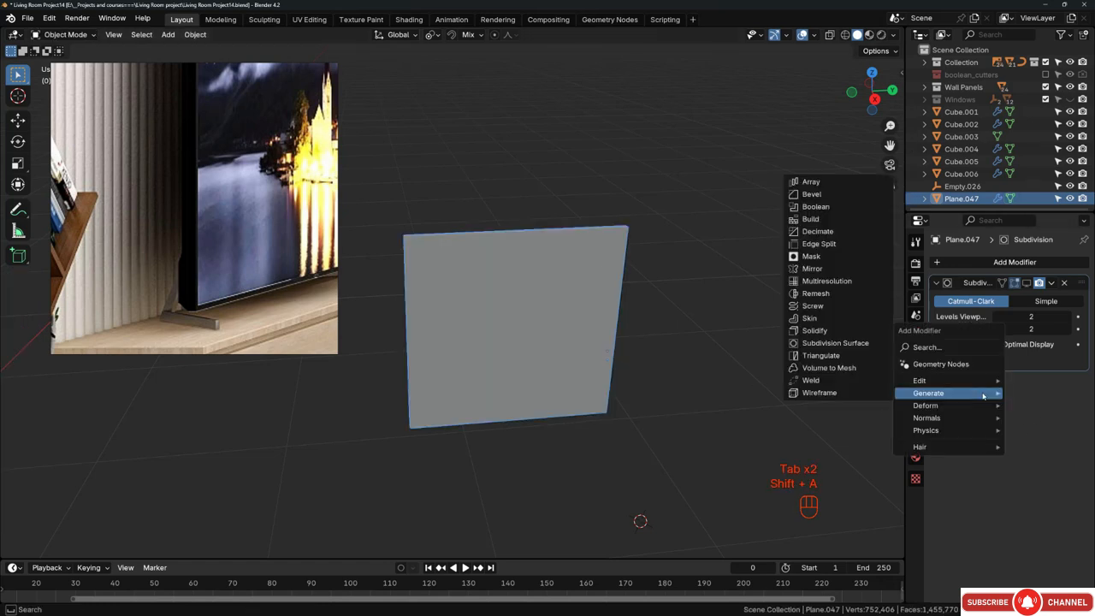
{"action": "left_click", "coordinate": [823, 269]}
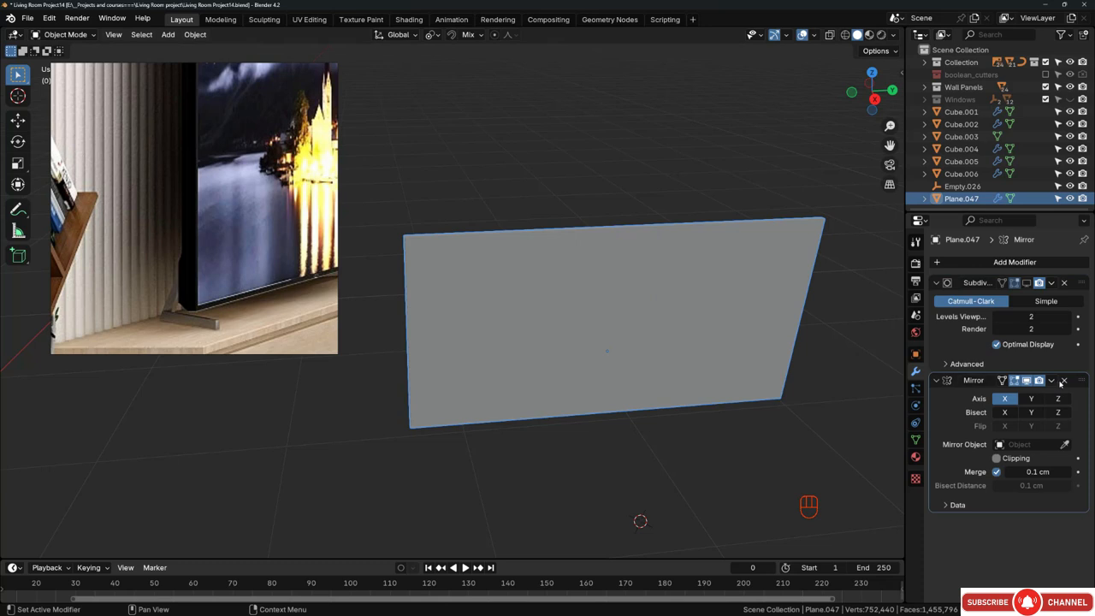
{"action": "left_click_drag", "start_coordinate": [1081, 382], "coordinate": [1072, 280]}
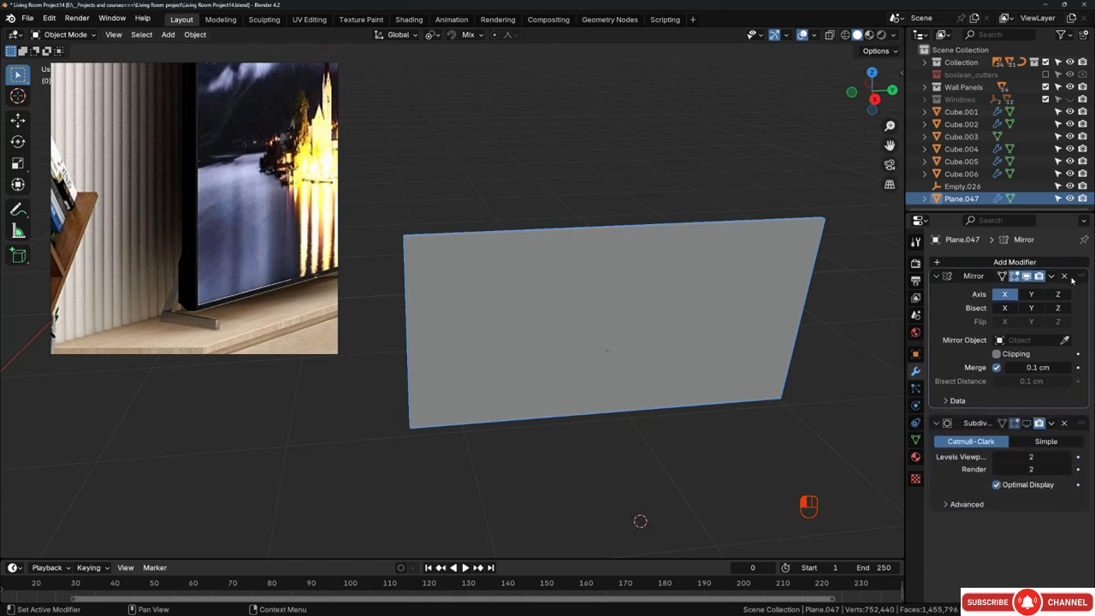
{"action": "left_click_drag", "start_coordinate": [1072, 279], "coordinate": [1071, 284]}
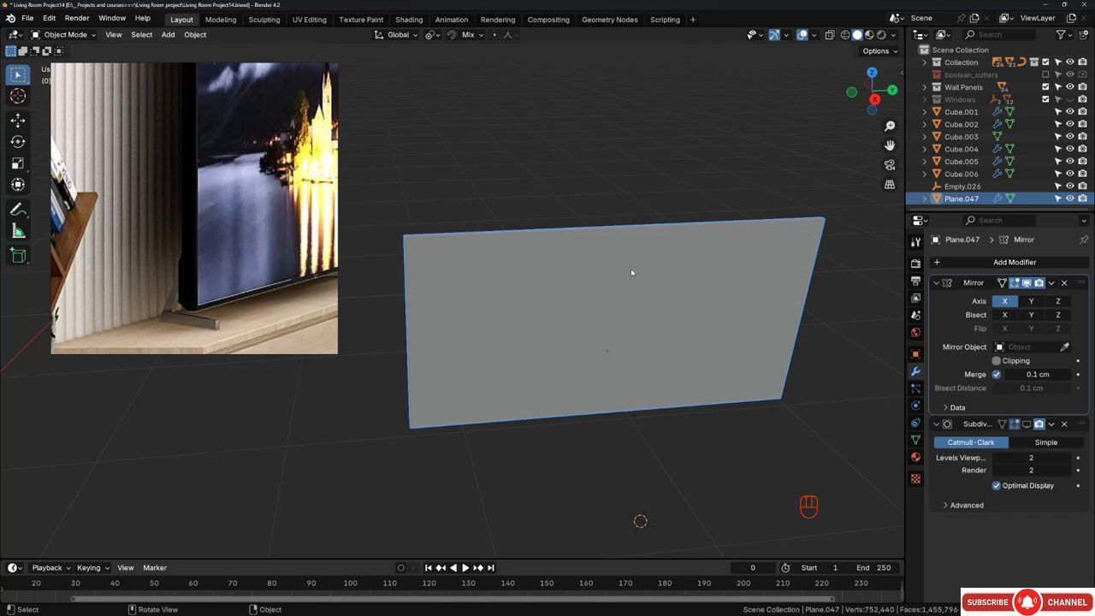
Step: Add a vertical loop cut close to the TV's outer side edge in Edit Mode, with a slide factor of about 0.989
{"action": "middle_click_drag", "start_coordinate": [630, 268], "coordinate": [716, 314]}
{"action": "key", "text": "Tab"}
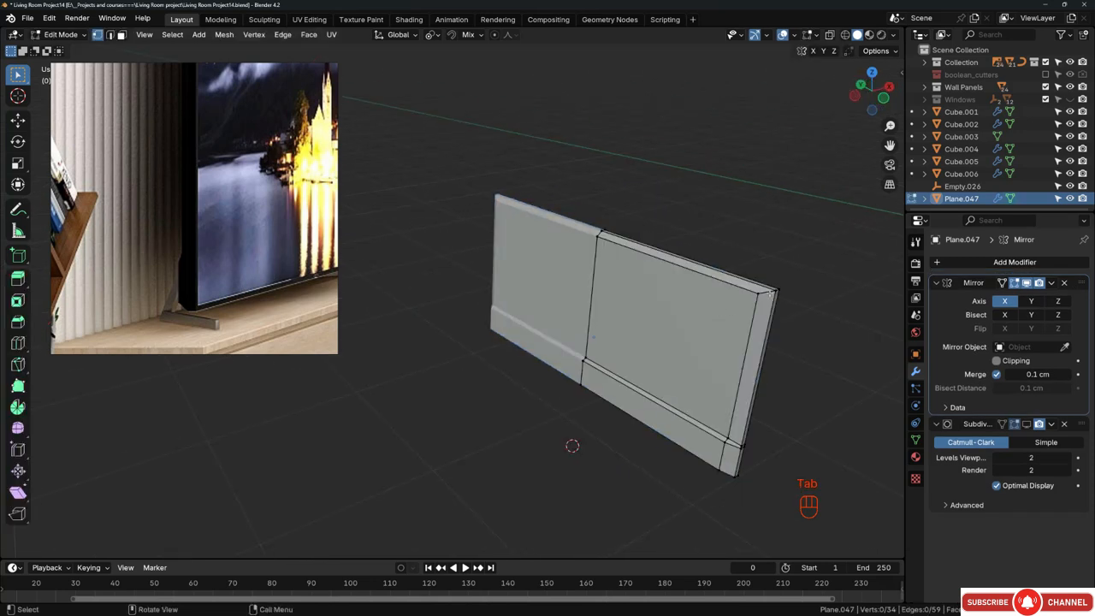
{"action": "scroll", "coordinate": [619, 261], "scroll_direction": "up", "scroll_amount": 5}
{"action": "scroll", "coordinate": [619, 261], "scroll_direction": "down", "scroll_amount": 2}
{"action": "scroll", "coordinate": [619, 261], "scroll_direction": "up", "scroll_amount": 3}
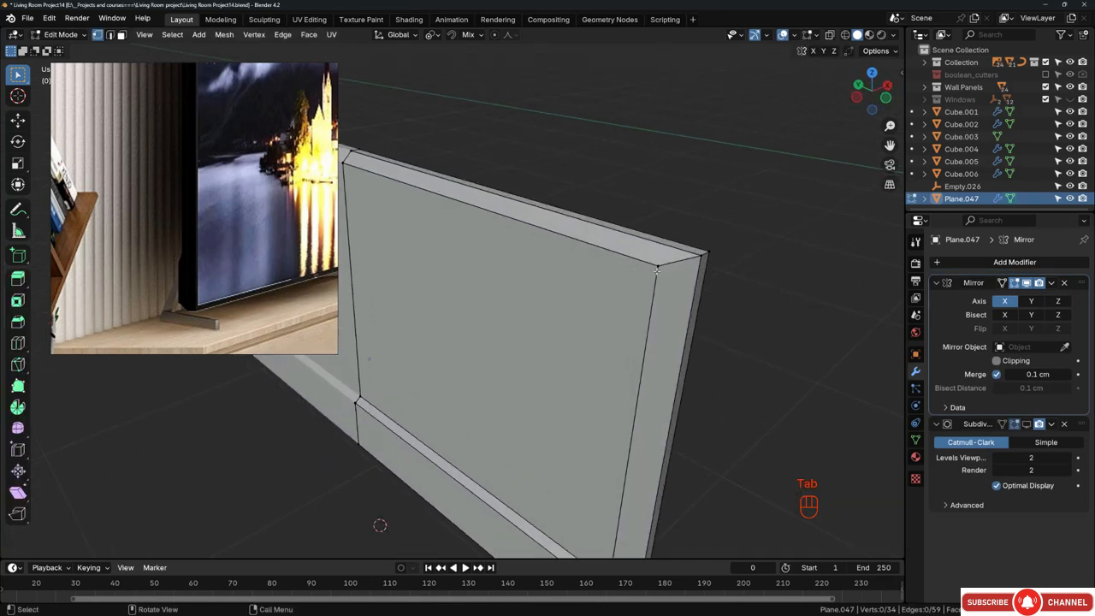
{"action": "key", "text": "ctrl+r"}
{"action": "left_click", "coordinate": [624, 259]}
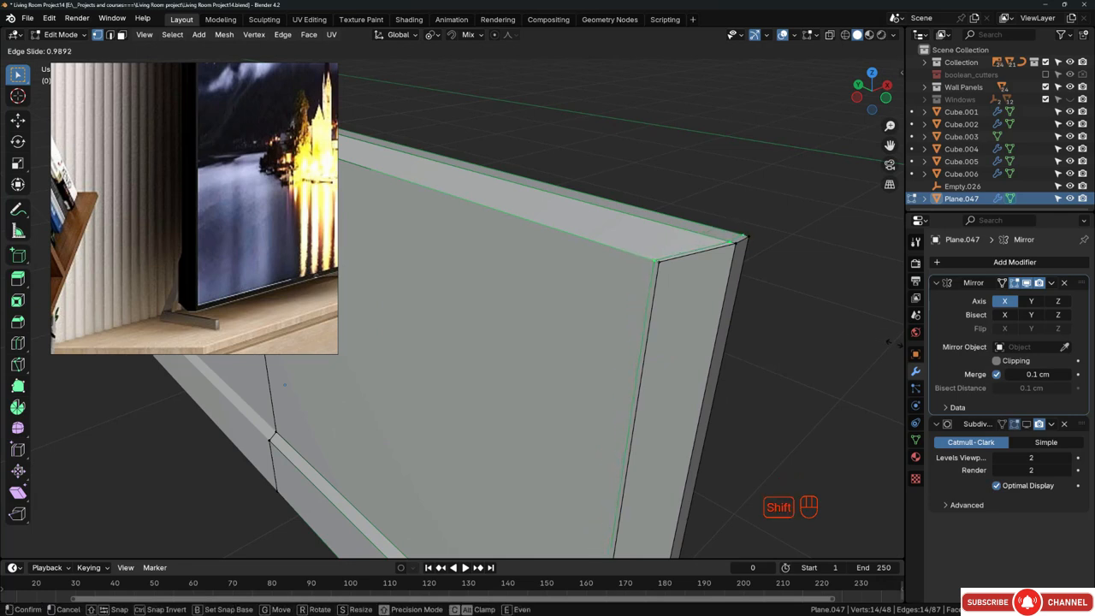
{"action": "left_click", "coordinate": [890, 342], "text": "shift"}
Step: Add a horizontal loop cut close to the TV's top edge, with a slide factor of about -0.991
{"action": "key", "text": "ctrl+r"}
{"action": "left_click", "coordinate": [656, 220]}
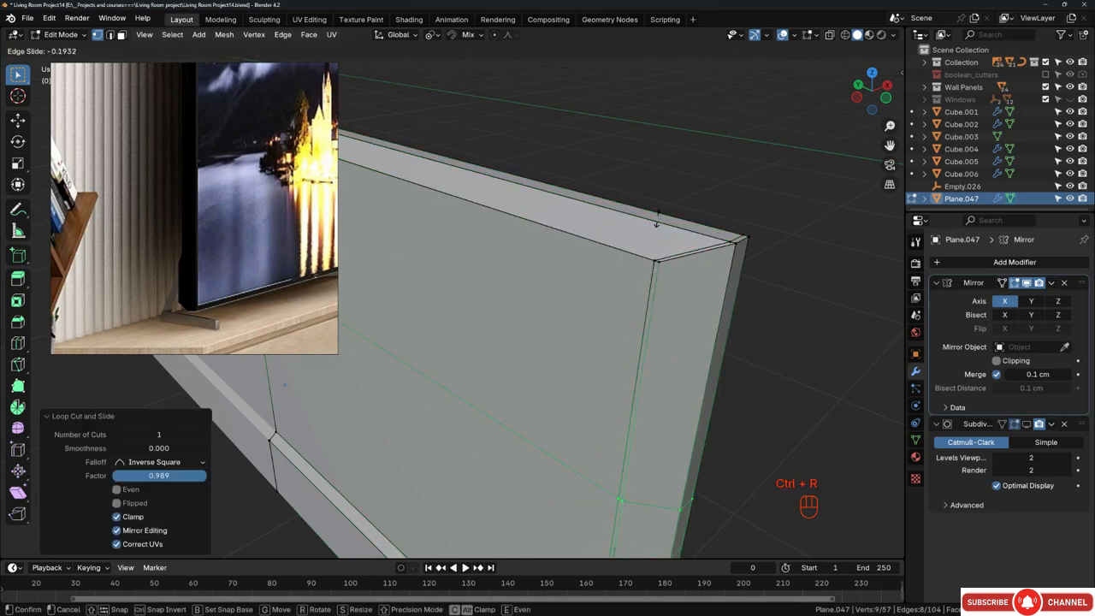
{"action": "left_click", "coordinate": [640, 545], "text": "shift"}
Step: Add a horizontal loop cut just below the sloped ledge on the TV's back, with a slide factor of about -0.956
{"action": "middle_click_drag", "start_coordinate": [744, 255], "coordinate": [532, 267]}
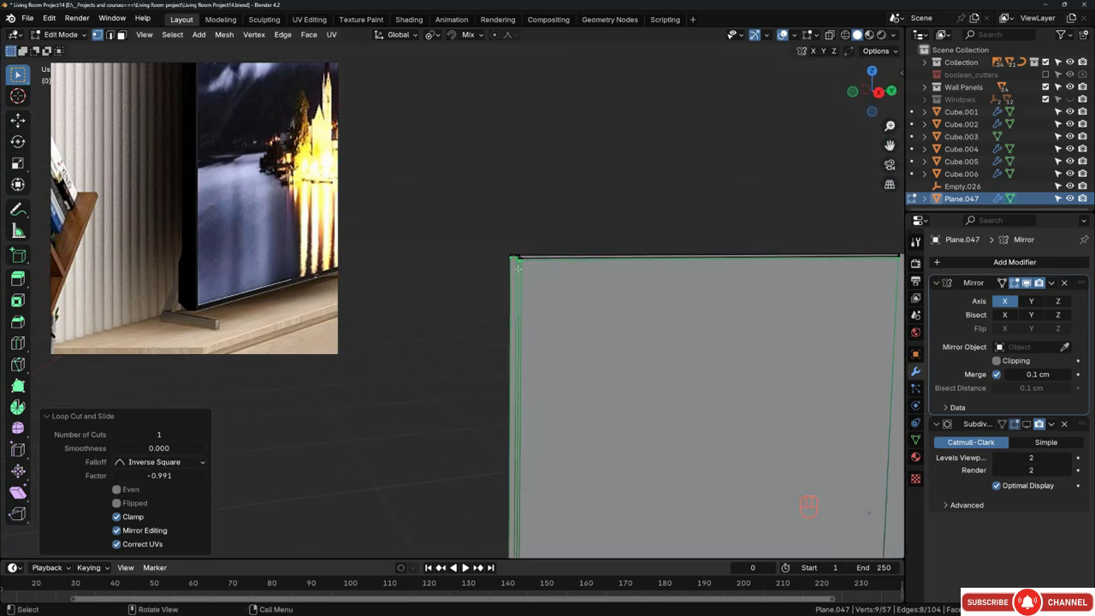
{"action": "scroll", "coordinate": [532, 267], "scroll_direction": "down", "scroll_amount": 6}
{"action": "middle_click_drag", "start_coordinate": [574, 401], "coordinate": [491, 410]}
{"action": "scroll", "coordinate": [624, 405], "scroll_direction": "up", "scroll_amount": 3}
{"action": "middle_click_drag", "start_coordinate": [616, 478], "coordinate": [580, 376], "text": "shift"}
{"action": "scroll", "coordinate": [574, 367], "scroll_direction": "up", "scroll_amount": 4}
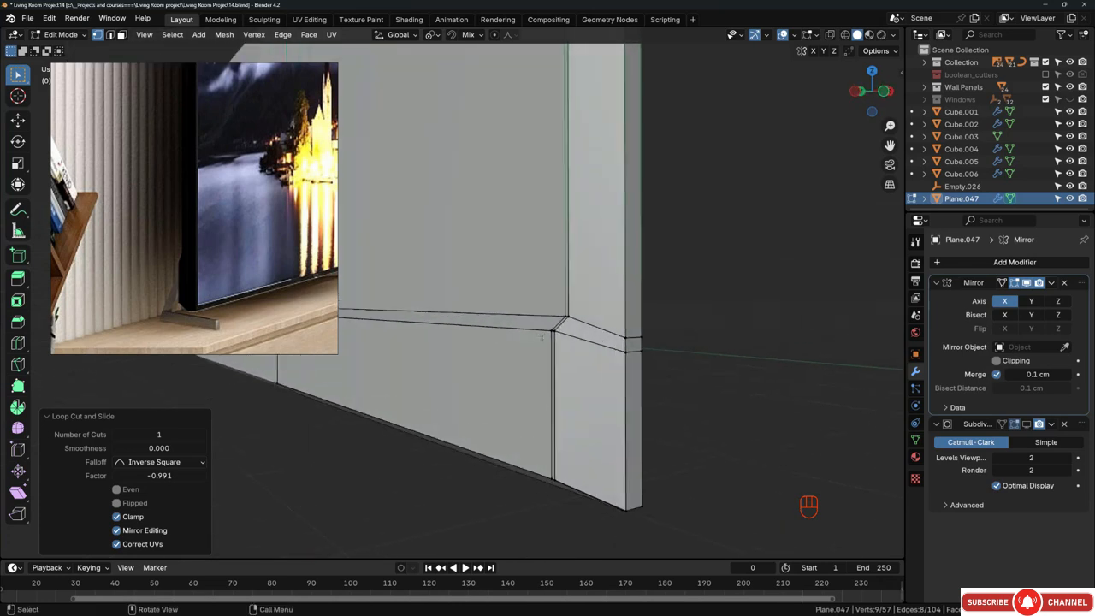
{"action": "key", "text": "ctrl+r"}
{"action": "left_click", "coordinate": [567, 358]}
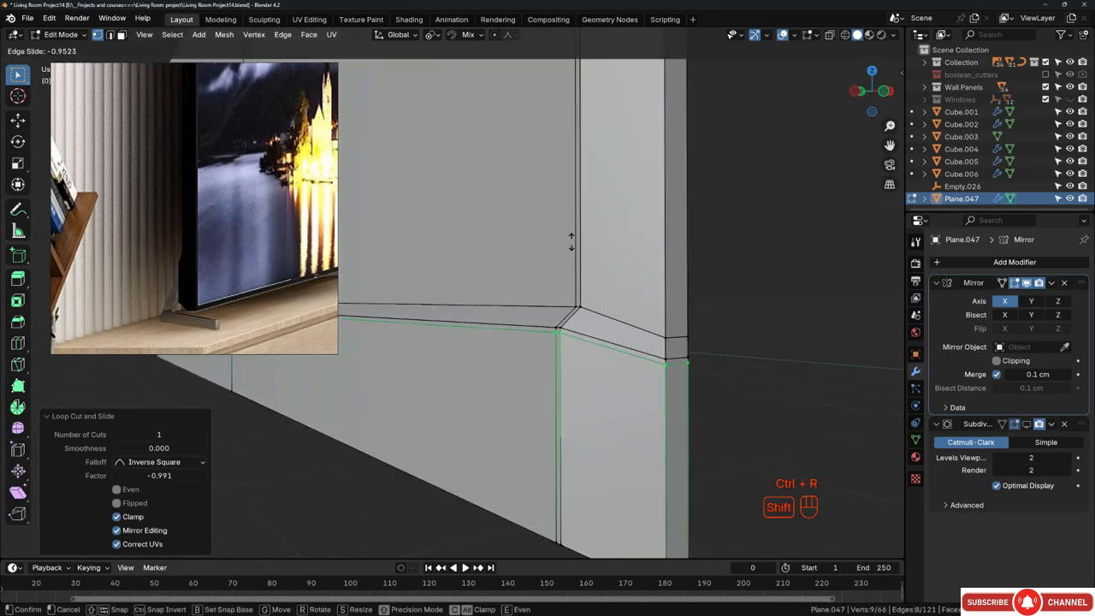
{"action": "left_click", "coordinate": [575, 292]}
Step: Add a horizontal loop cut just above the sloped ledge on the TV's back, with a slide factor of about 0.990
{"action": "scroll", "coordinate": [564, 313], "scroll_direction": "down", "scroll_amount": 1}
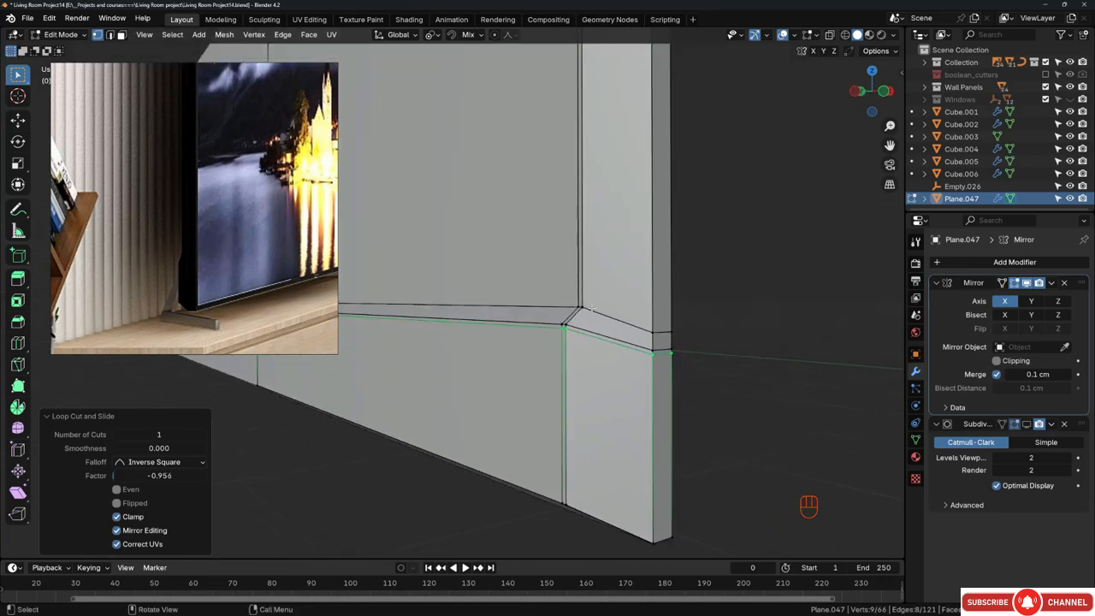
{"action": "middle_click_drag", "start_coordinate": [563, 313], "coordinate": [555, 316]}
{"action": "scroll", "coordinate": [560, 309], "scroll_direction": "down", "scroll_amount": 1}
{"action": "key", "text": "ctrl+r"}
{"action": "left_click", "coordinate": [572, 296]}
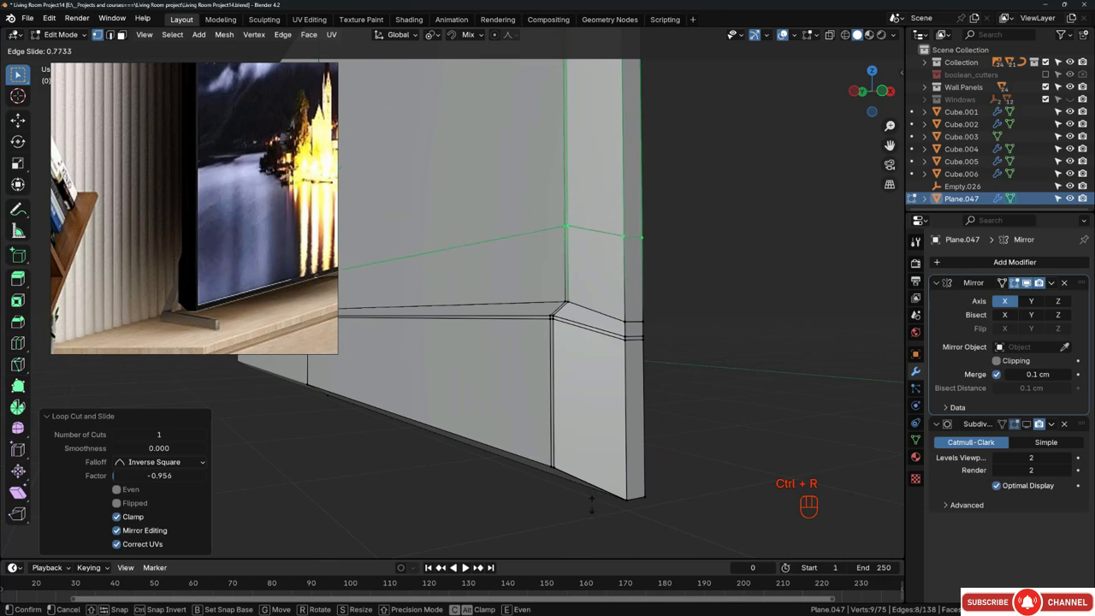
{"action": "left_click", "coordinate": [591, 90]}
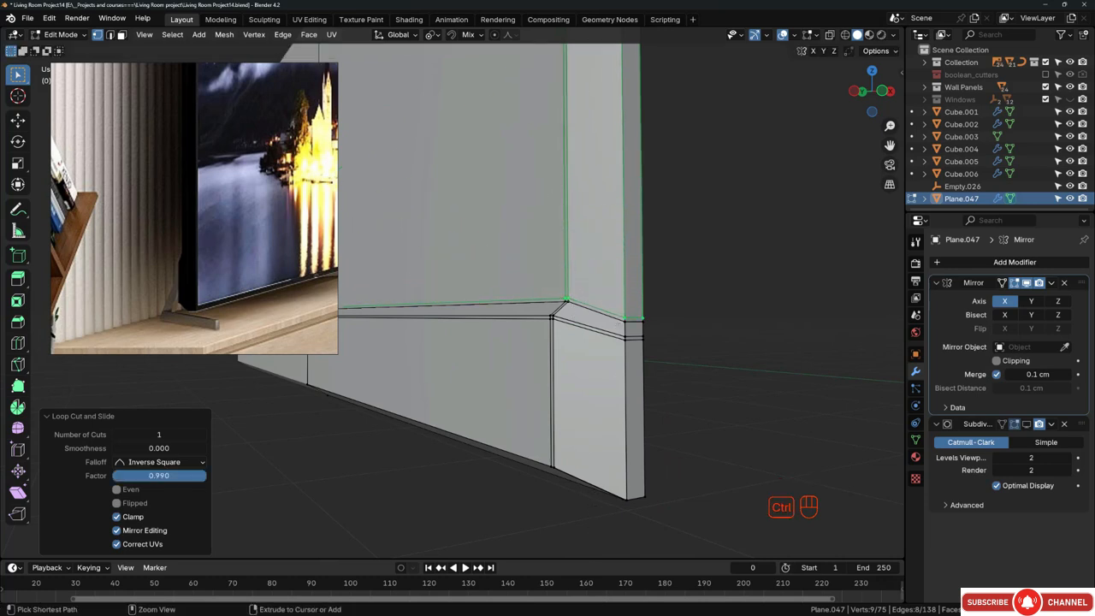
Step: Add a loop cut in the TV's narrow outer rim, close to its seam with the wider side face, with a slide factor of about 0.896
{"action": "key", "text": "ctrl+r"}
{"action": "left_click", "coordinate": [631, 330]}
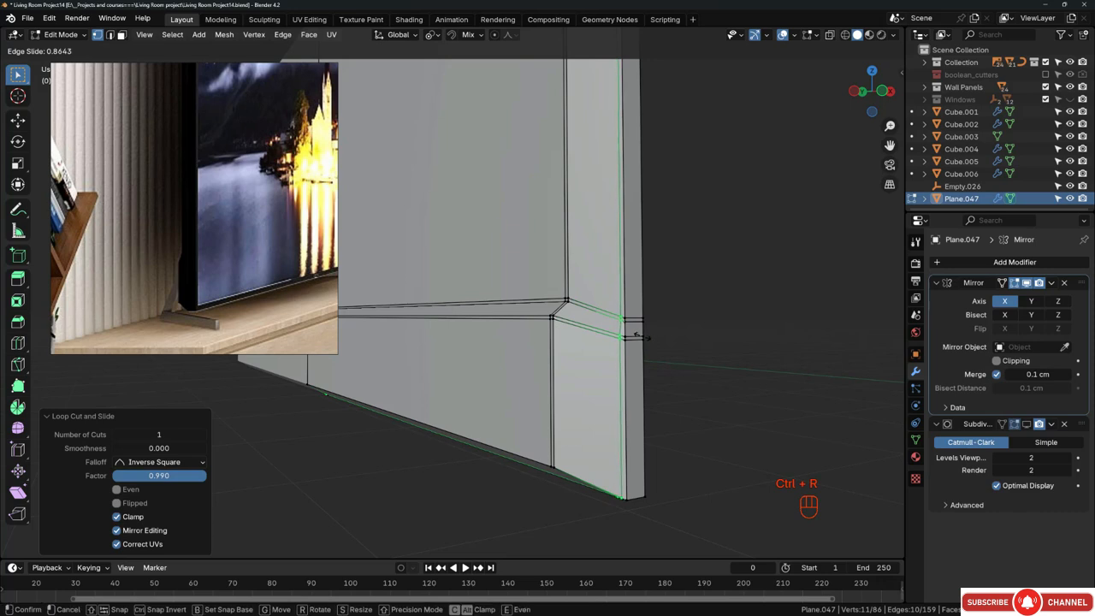
{"action": "left_click", "coordinate": [636, 335]}
Step: Add a horizontal loop cut close to the TV's bottom edge, with a slide factor of about 0.955
{"action": "middle_click_drag", "start_coordinate": [635, 335], "coordinate": [370, 327]}
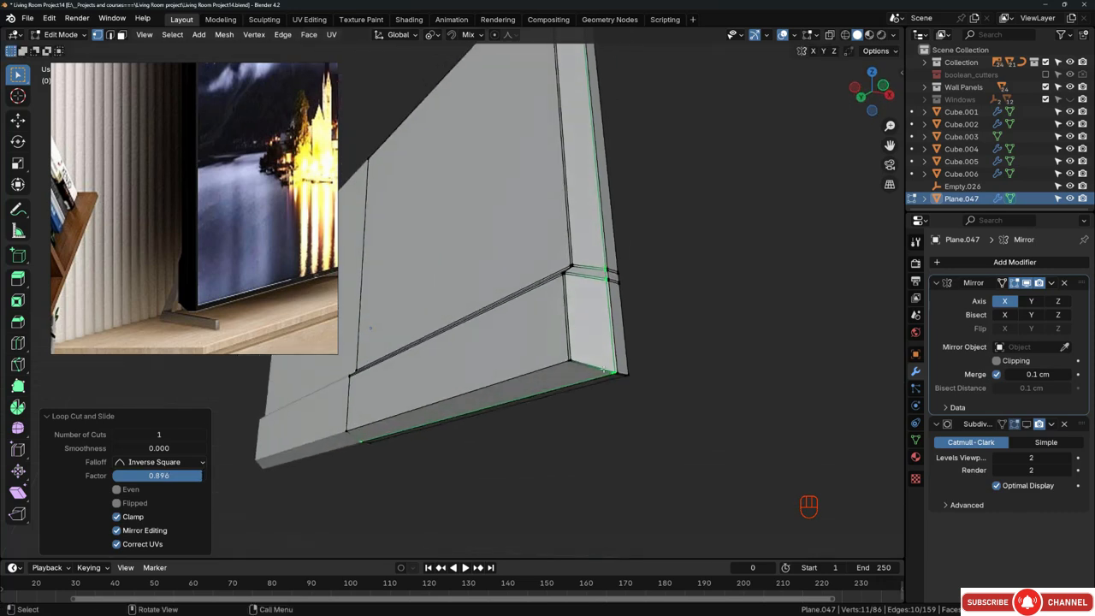
{"action": "scroll", "coordinate": [603, 370], "scroll_direction": "up", "scroll_amount": 5}
{"action": "key", "text": "ctrl+r"}
{"action": "left_click", "coordinate": [598, 347]}
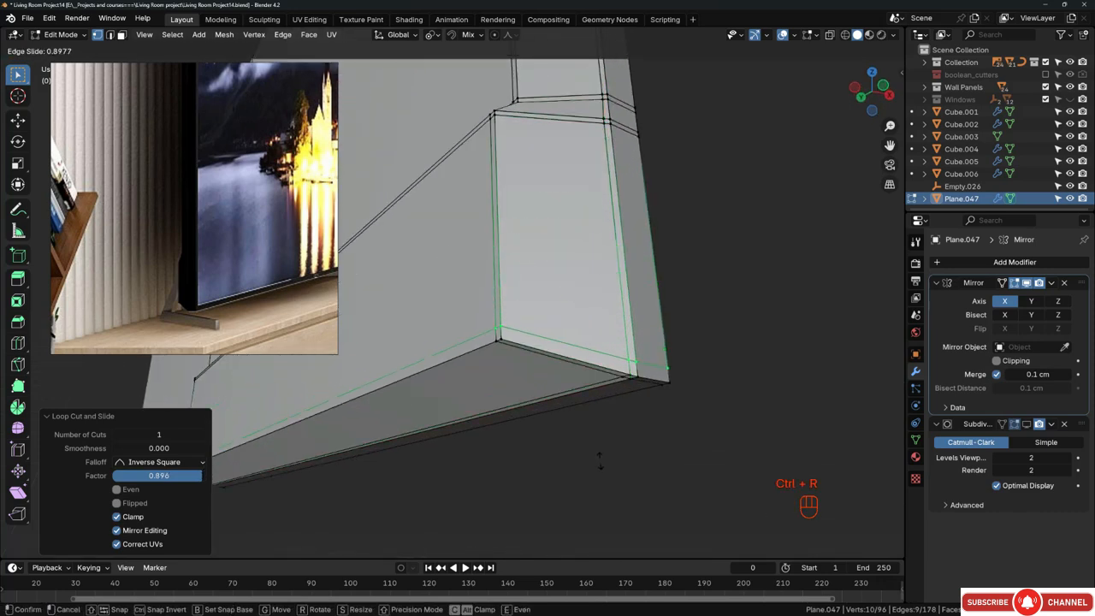
{"action": "left_click", "coordinate": [594, 510]}
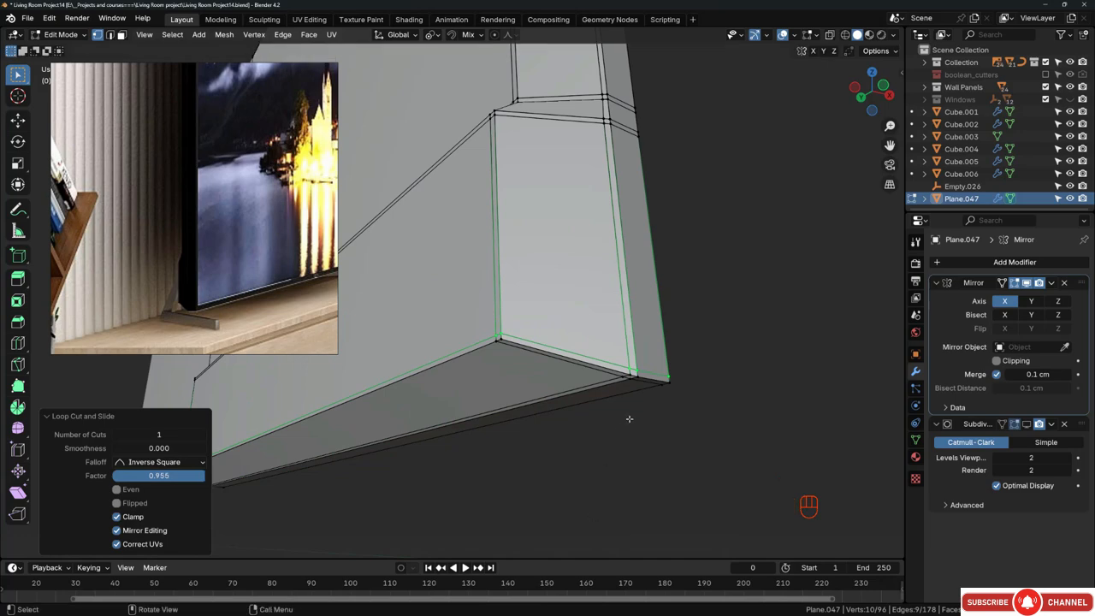
Step: Add two loop cuts along the TV's wider side face, one near the back edge at about -0.820 and one beside the rim seam
{"action": "middle_click_drag", "start_coordinate": [628, 419], "coordinate": [571, 350]}
{"action": "scroll", "coordinate": [667, 346], "scroll_direction": "up", "scroll_amount": 2}
{"action": "key", "text": "ctrl+r"}
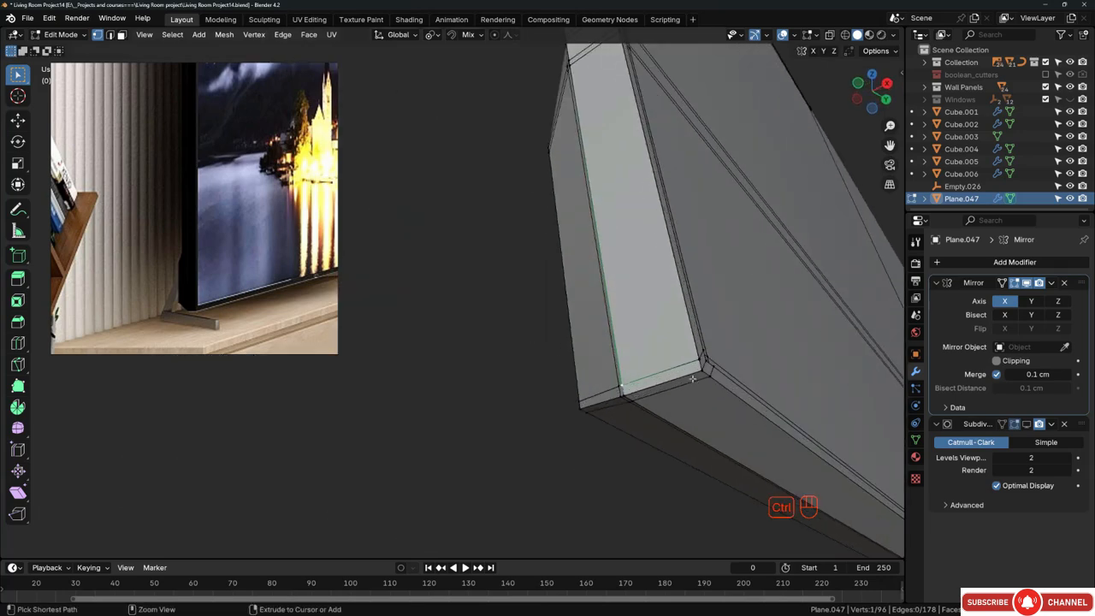
{"action": "left_click", "coordinate": [688, 371]}
{"action": "left_click", "coordinate": [706, 362]}
{"action": "key", "text": "ctrl+r"}
{"action": "left_click", "coordinate": [633, 387]}
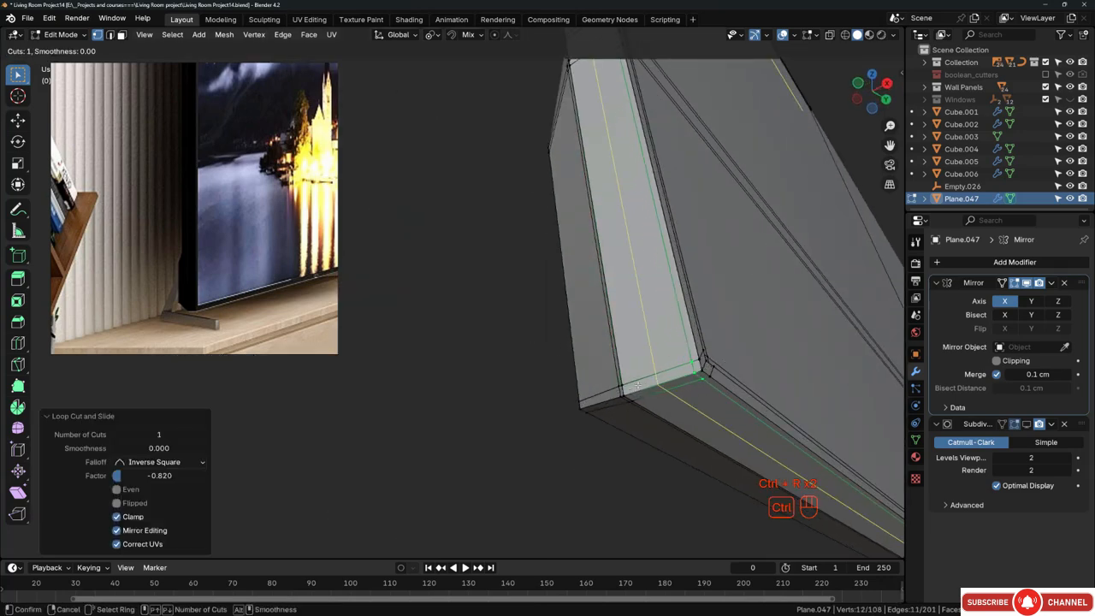
{"action": "left_click", "coordinate": [614, 397]}
{"action": "left_click", "coordinate": [704, 370]}
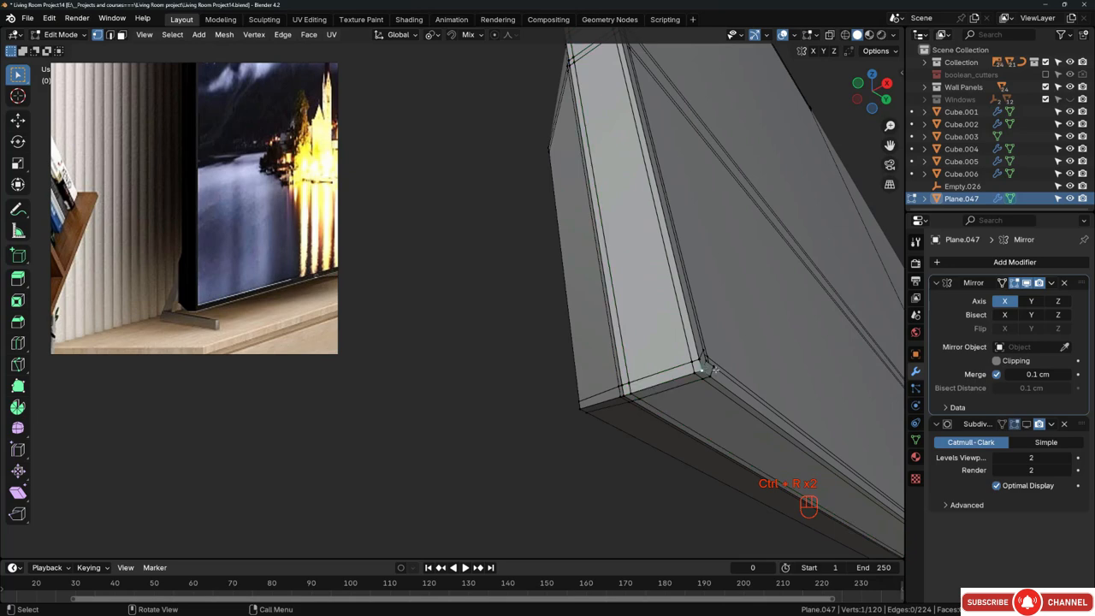
Step: Start a loop cut on the TV's front frame near the lower corner
{"action": "middle_click_drag", "start_coordinate": [761, 346], "coordinate": [558, 412]}
{"action": "key", "text": "ctrl+r"}
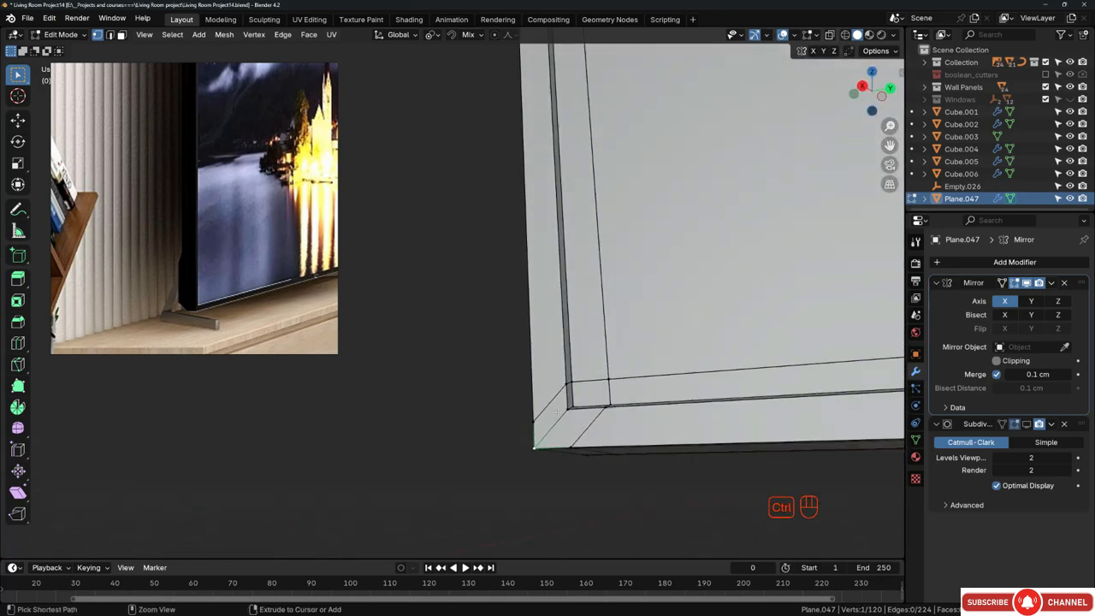
Step: Add two edge loops around the TV frame's border at the lower corner, sliding the first by about 0.391 and leaving the second centred
{"action": "left_click", "coordinate": [558, 411]}
{"action": "left_click", "coordinate": [557, 405]}
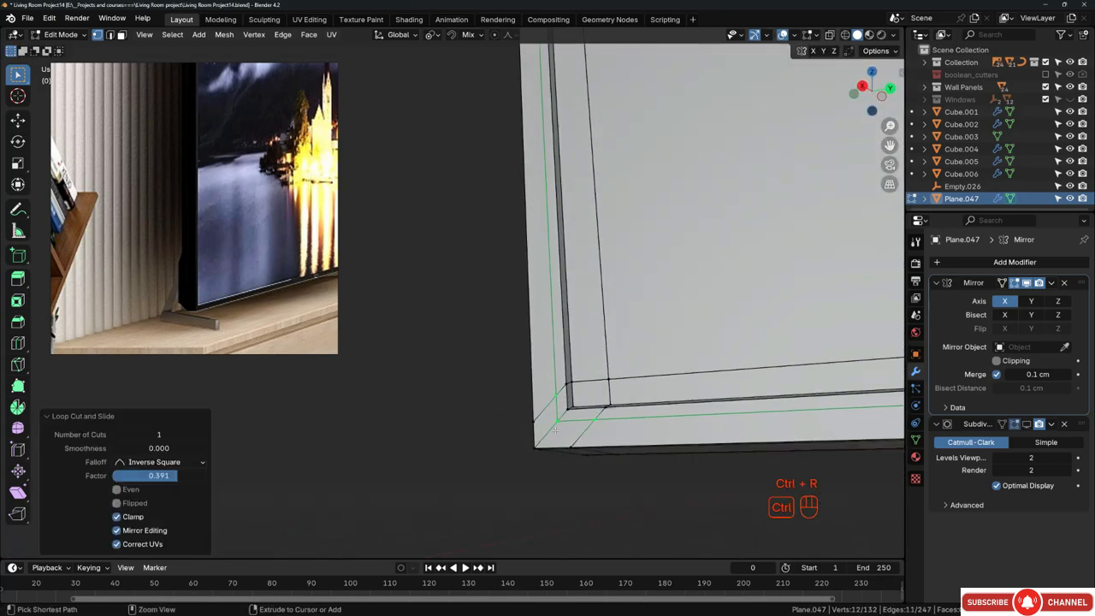
{"action": "key", "text": "ctrl+r"}
{"action": "left_click", "coordinate": [552, 430]}
{"action": "right_click", "coordinate": [553, 431]}
{"action": "scroll", "coordinate": [490, 421], "scroll_direction": "down", "scroll_amount": 5}
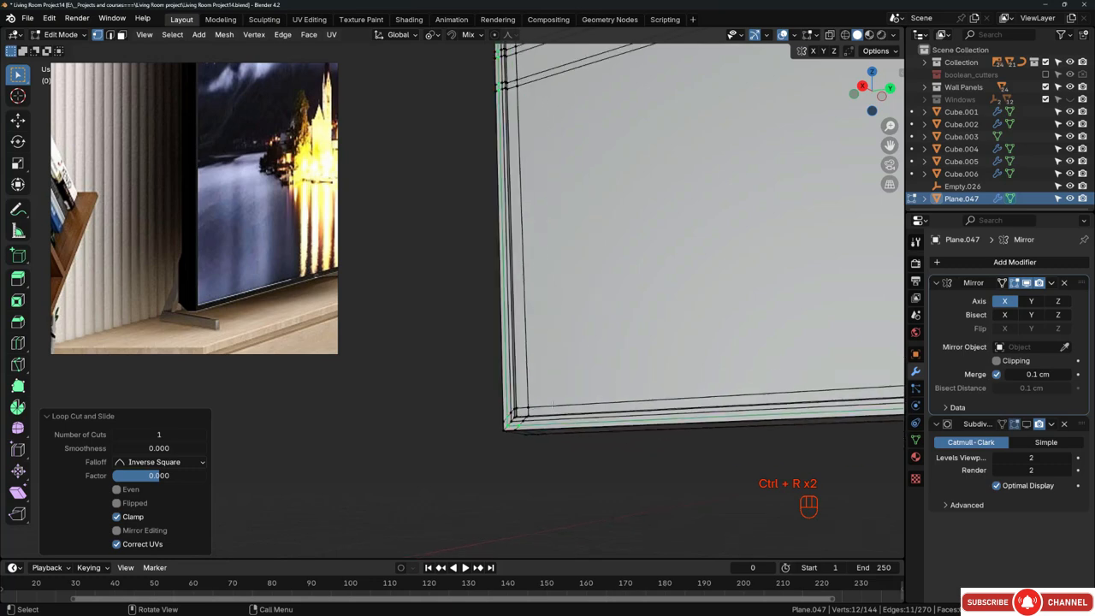
Step: Add a vertical edge loop to the TV body and slide it by a factor of 0.985, close to the side edge
{"action": "middle_click_drag", "start_coordinate": [556, 403], "coordinate": [647, 290]}
{"action": "scroll", "coordinate": [647, 289], "scroll_direction": "up", "scroll_amount": 2}
{"action": "key", "text": "ctrl+r"}
{"action": "left_click", "coordinate": [582, 278]}
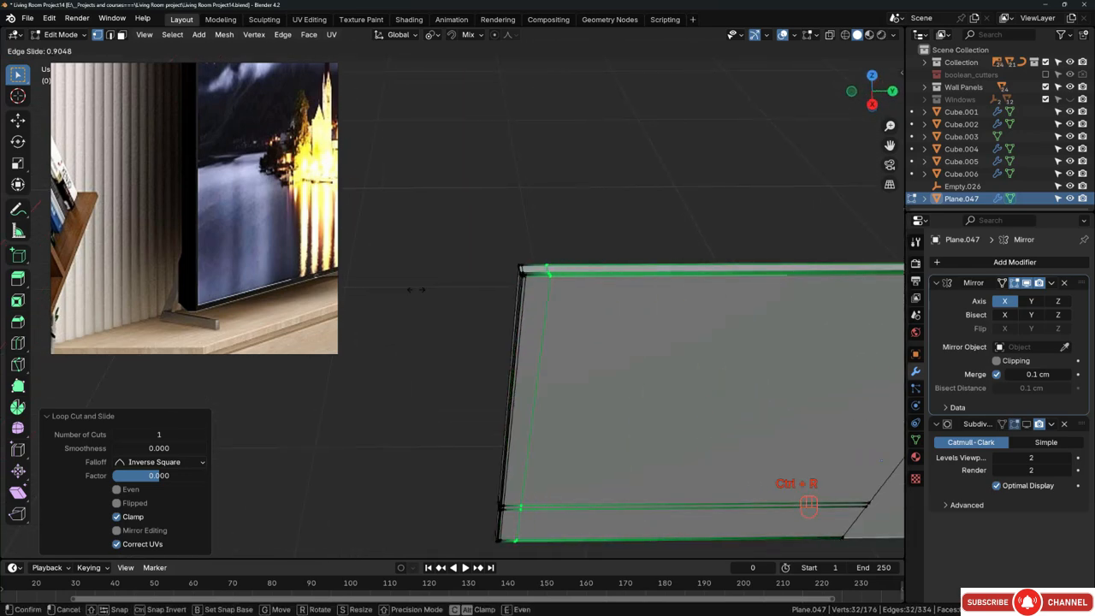
{"action": "left_click", "coordinate": [396, 293]}
Step: Add a horizontal edge loop around the TV body and slide it by a factor of -0.986, close to the upper edge
{"action": "middle_click_drag", "start_coordinate": [396, 293], "coordinate": [655, 281]}
{"action": "scroll", "coordinate": [548, 285], "scroll_direction": "down", "scroll_amount": 4}
{"action": "scroll", "coordinate": [655, 281], "scroll_direction": "up", "scroll_amount": 3}
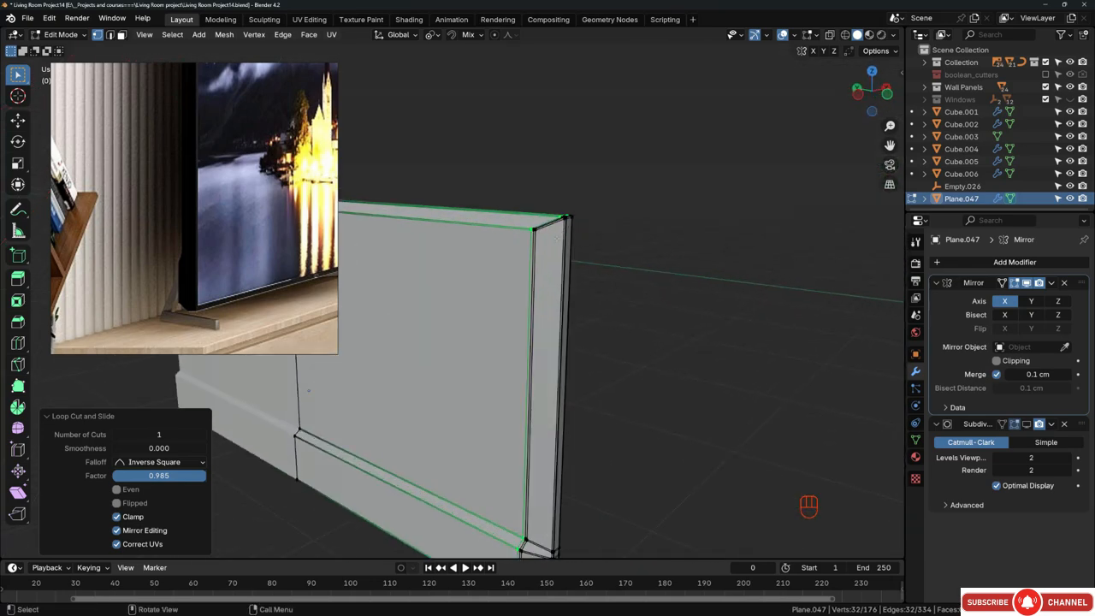
{"action": "key", "text": "ctrl+r"}
{"action": "left_click", "coordinate": [524, 217]}
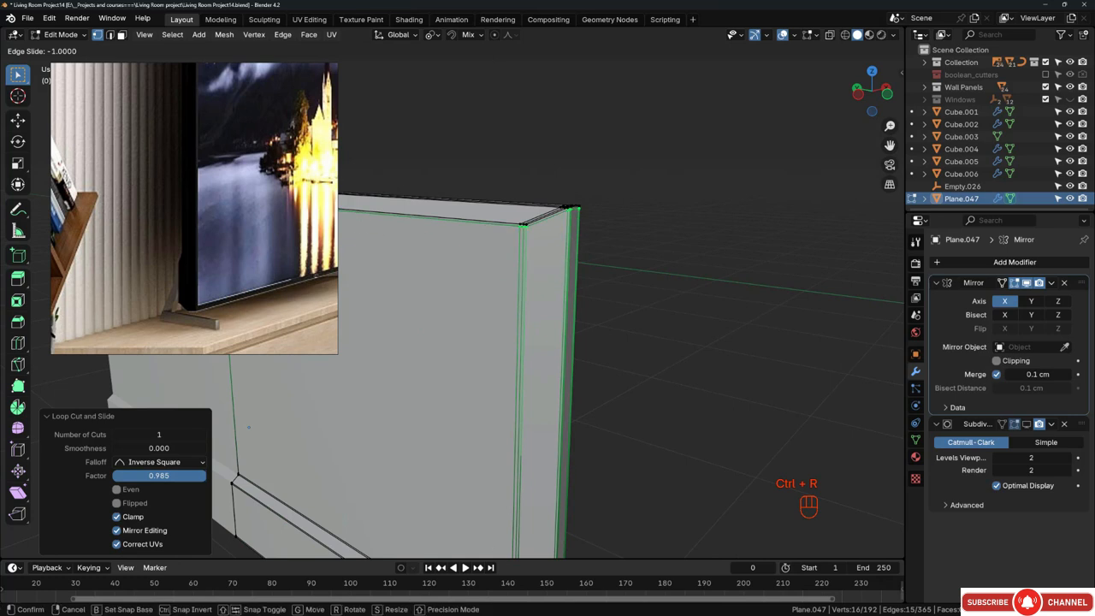
{"action": "left_click", "coordinate": [494, 548]}
Step: Lower the two horizontal edge loops below the TV's top edge along Z, moving the upper one by about -0.142 cm
{"action": "middle_click_drag", "start_coordinate": [569, 377], "coordinate": [416, 243]}
{"action": "scroll", "coordinate": [477, 248], "scroll_direction": "up", "scroll_amount": 4}
{"action": "key", "text": "g"}
{"action": "key", "text": "z"}
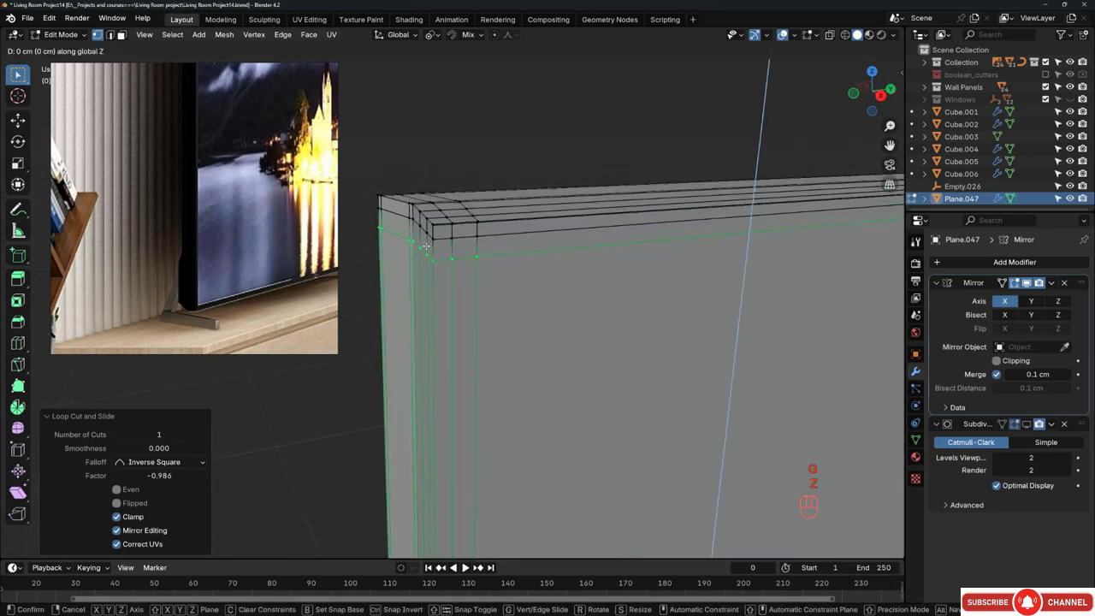
{"action": "left_click", "coordinate": [416, 302]}
{"action": "left_click", "coordinate": [402, 218], "text": "alt"}
{"action": "key", "text": "g"}
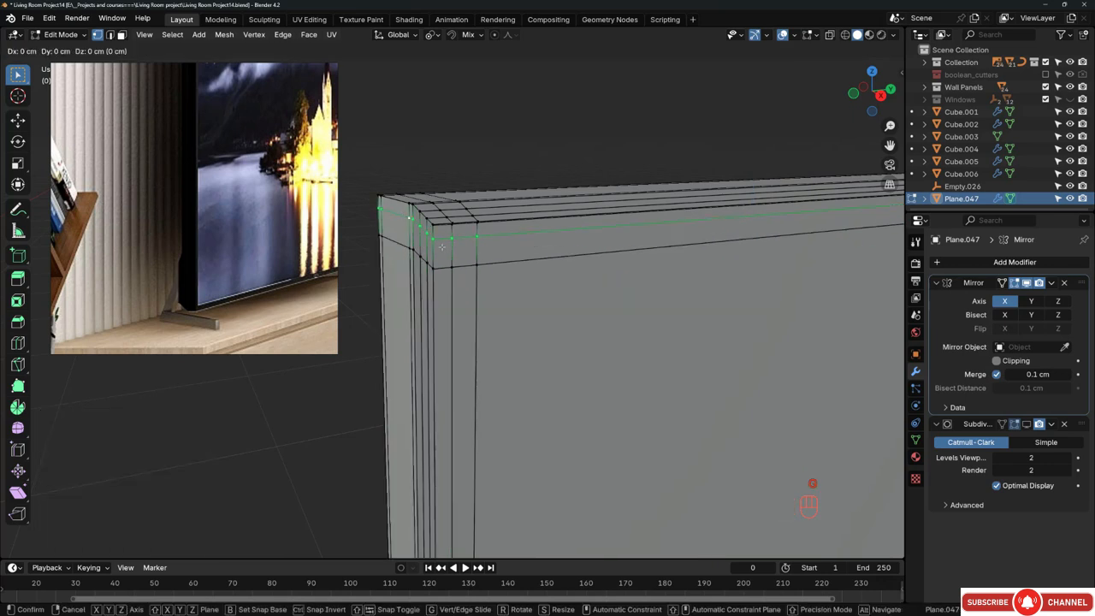
{"action": "key", "text": "z"}
{"action": "left_click", "coordinate": [440, 303]}
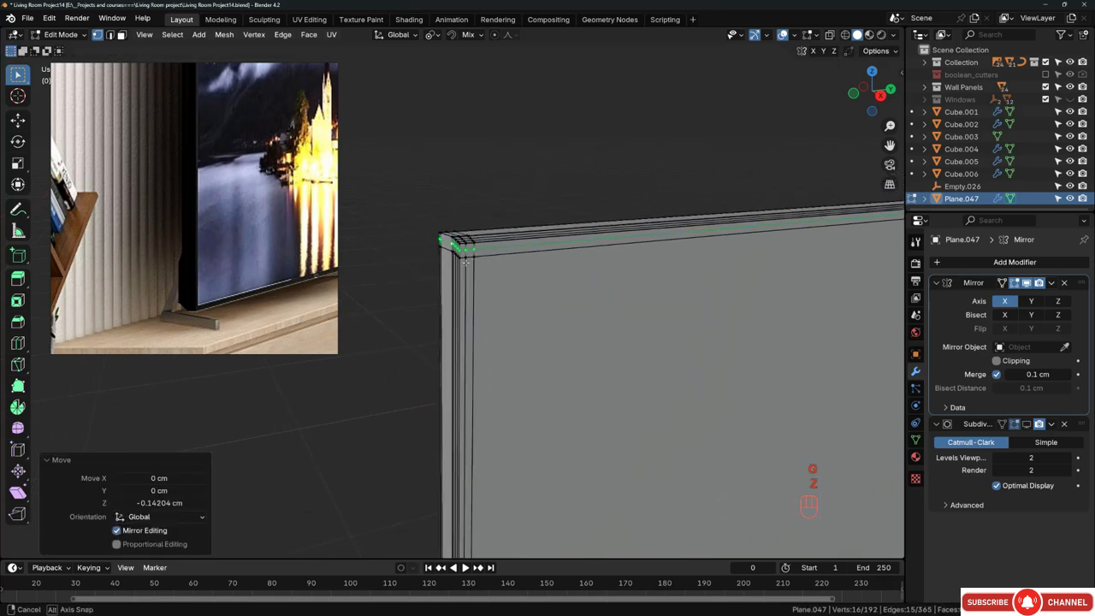
Step: Leave Edit Mode and turn on the viewport display of the TV's Subdivision modifier
{"action": "key", "text": "Tab"}
{"action": "key", "text": "alt+a"}
{"action": "middle_click_drag", "start_coordinate": [444, 251], "coordinate": [437, 223]}
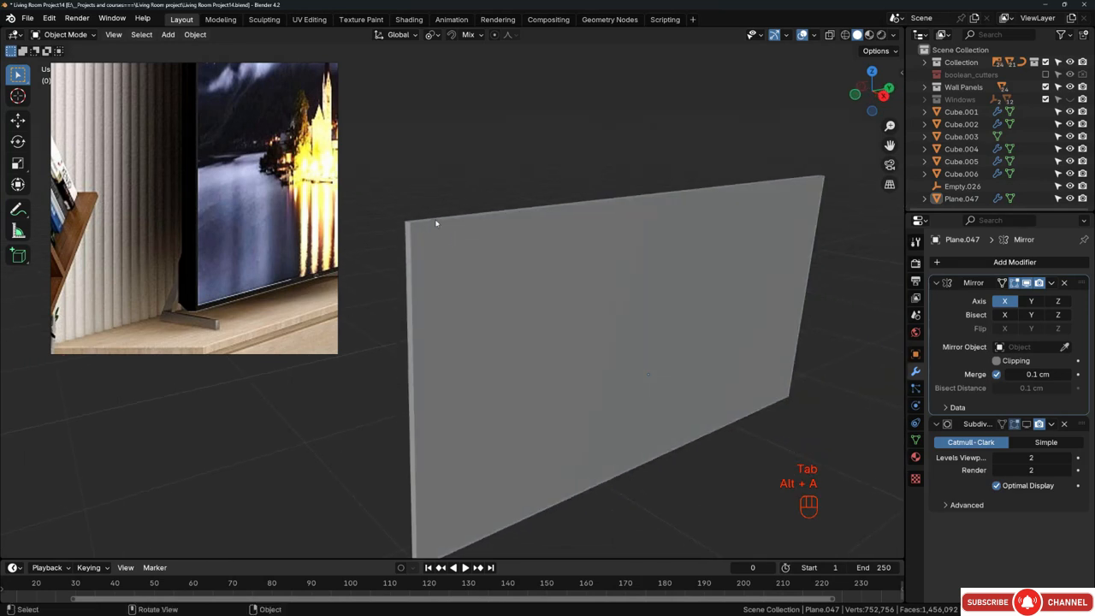
{"action": "left_click", "coordinate": [419, 234]}
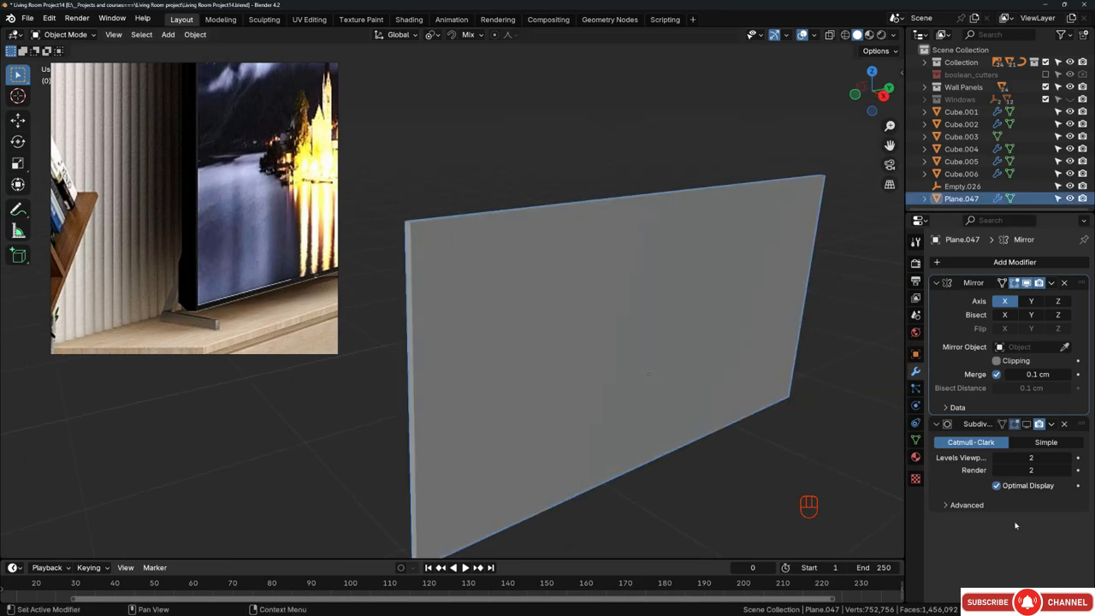
{"action": "left_click", "coordinate": [1028, 424]}
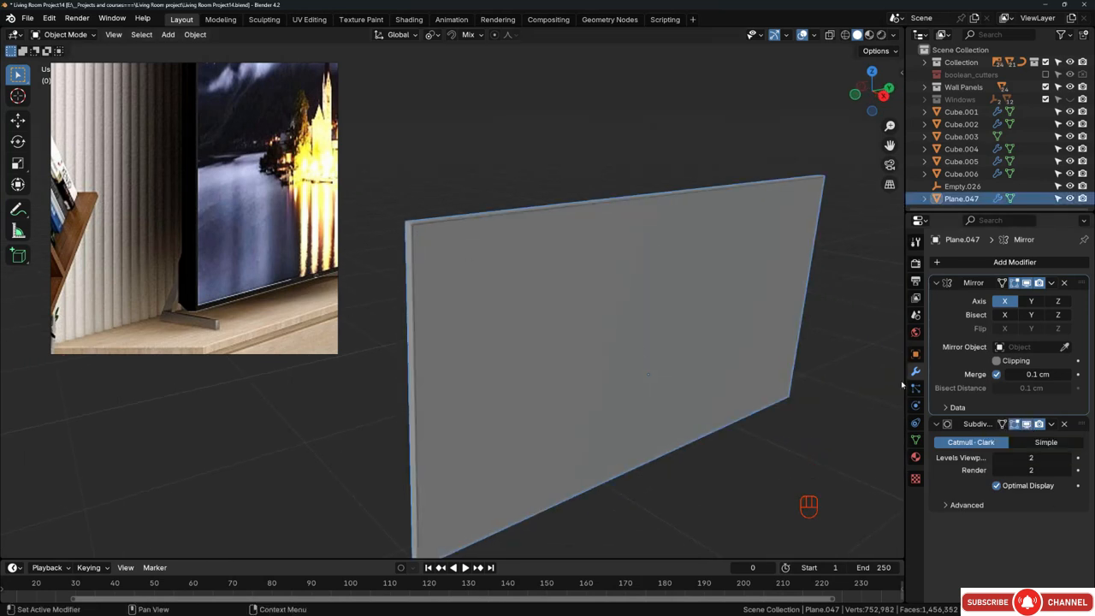
Step: Apply Shade Smooth to the TV object
{"action": "left_click", "coordinate": [362, 219]}
{"action": "scroll", "coordinate": [391, 221], "scroll_direction": "up", "scroll_amount": 5}
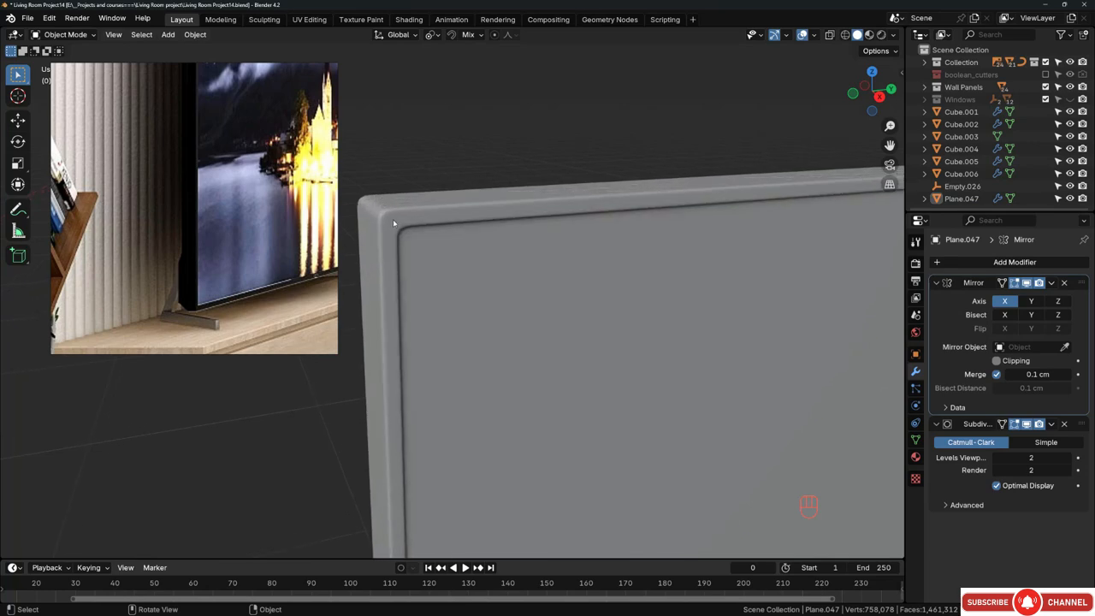
{"action": "middle_click_drag", "start_coordinate": [394, 224], "coordinate": [493, 254]}
{"action": "left_click", "coordinate": [454, 224]}
{"action": "right_click", "coordinate": [436, 216]}
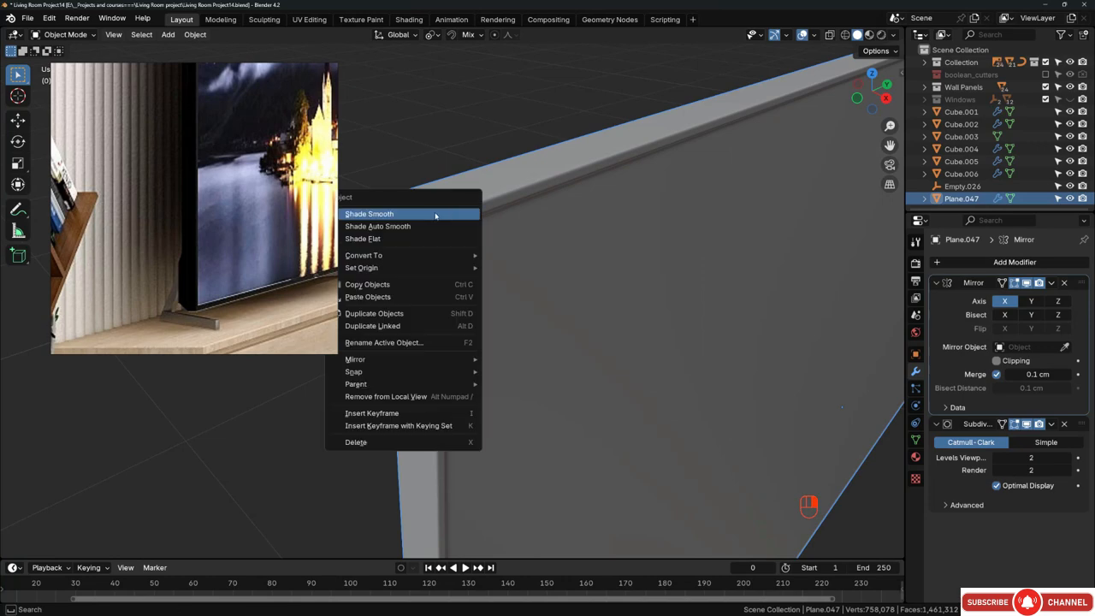
{"action": "left_click", "coordinate": [415, 214]}
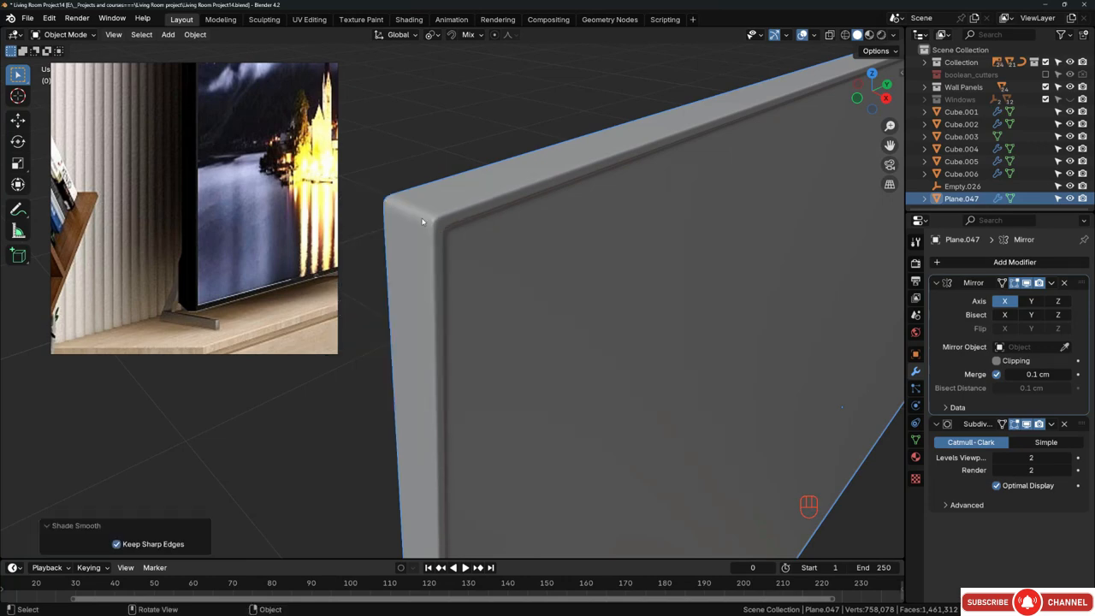
{"action": "middle_click_drag", "start_coordinate": [414, 215], "coordinate": [468, 206]}
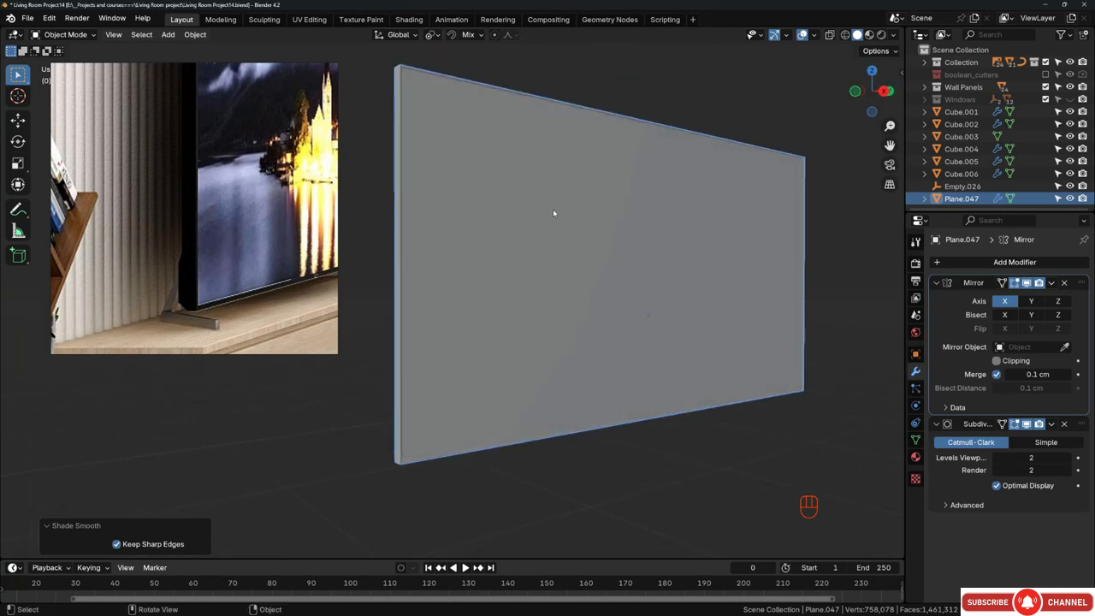
Step: Enter Edit Mode on the TV and select the large front screen faces in face selection mode
{"action": "middle_click_drag", "start_coordinate": [553, 213], "coordinate": [558, 214]}
{"action": "key", "text": "Tab"}
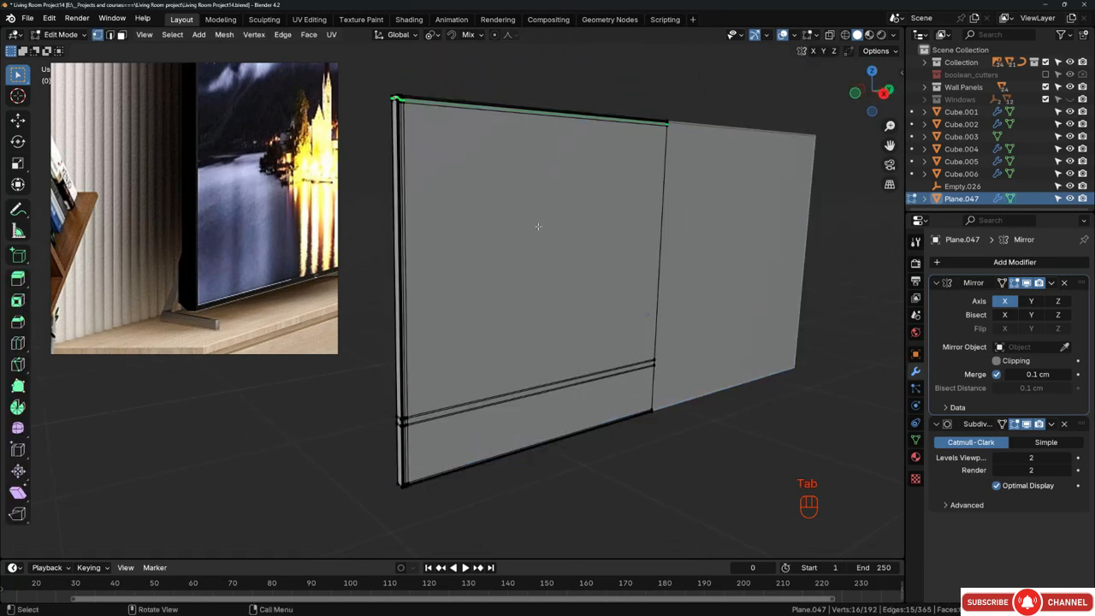
{"action": "middle_click_drag", "start_coordinate": [583, 297], "coordinate": [491, 252]}
{"action": "scroll", "coordinate": [376, 166], "scroll_direction": "up", "scroll_amount": 5}
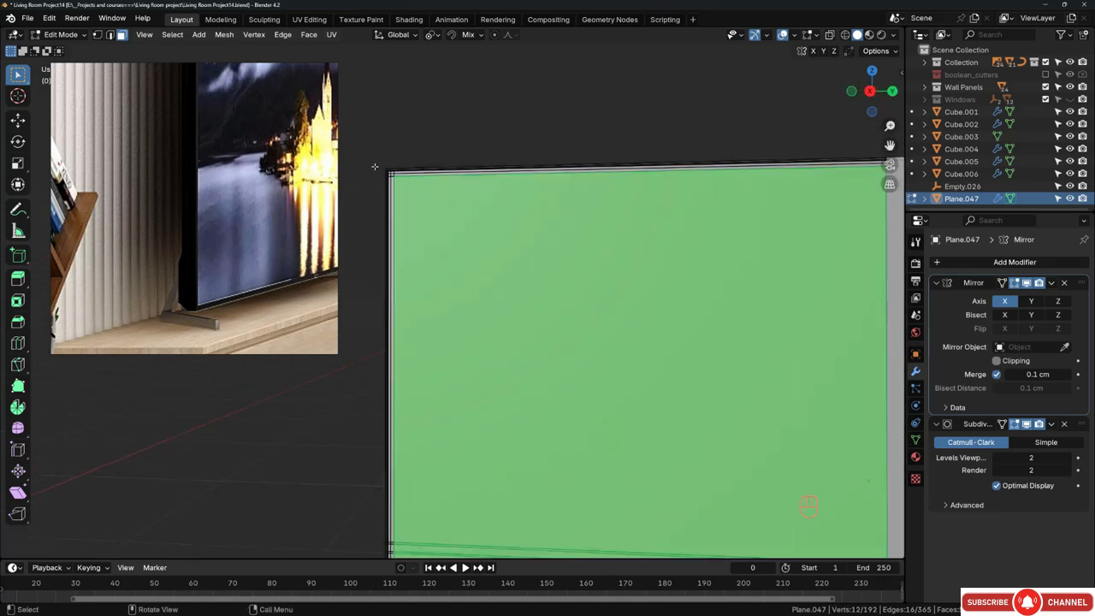
Step: Try to separate the selected screen faces into their own object and remove that object's Subdivision modifier
{"action": "key", "text": "p"}
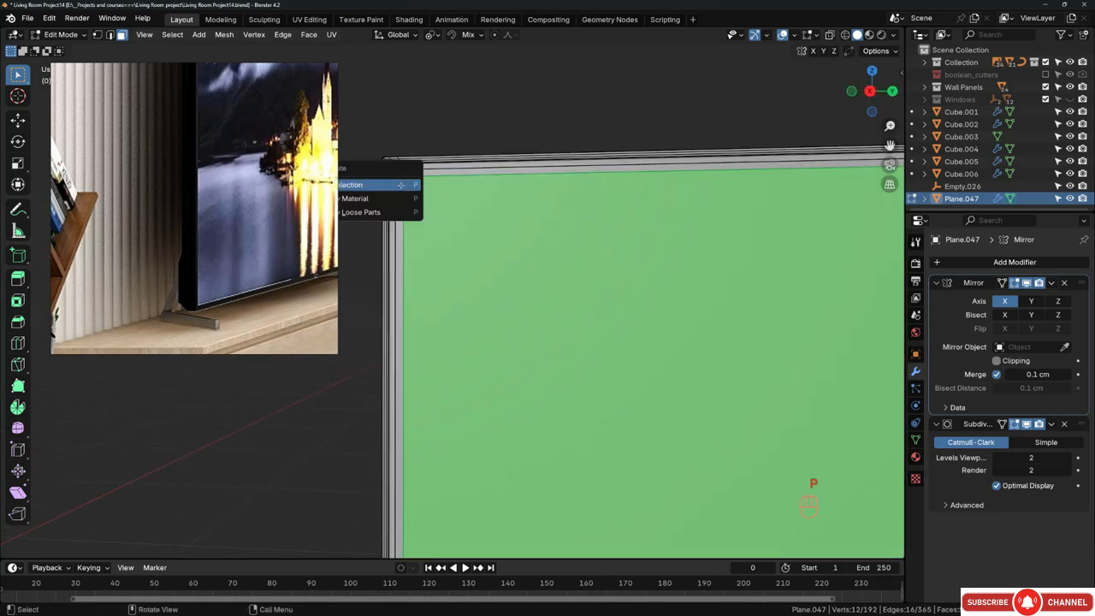
{"action": "left_click", "coordinate": [384, 176]}
{"action": "scroll", "coordinate": [445, 240], "scroll_direction": "down", "scroll_amount": 2}
{"action": "key", "text": "Tab"}
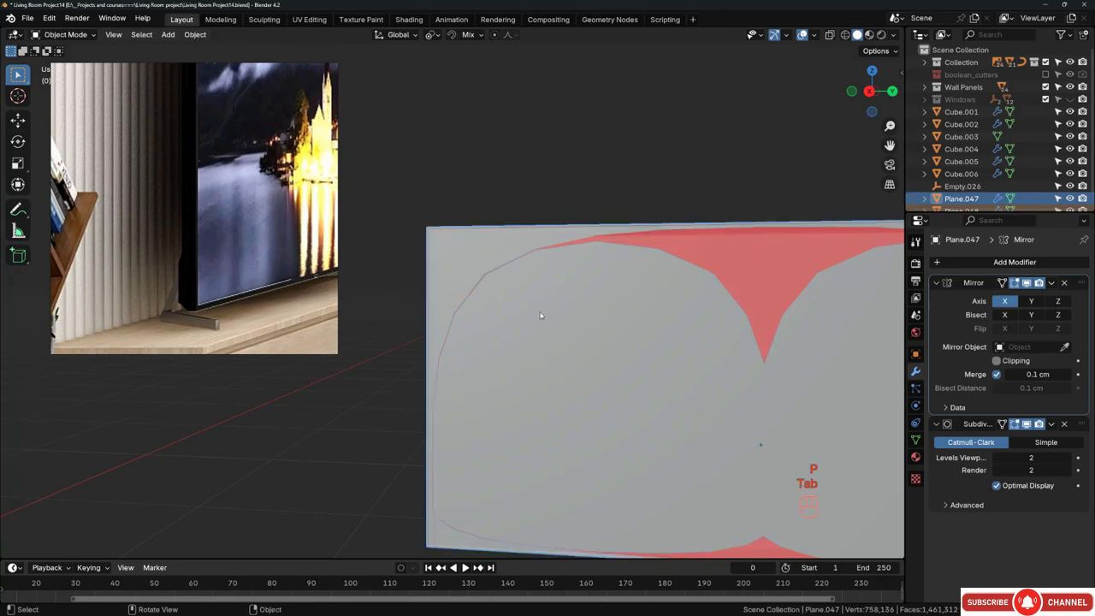
{"action": "left_click", "coordinate": [1064, 425]}
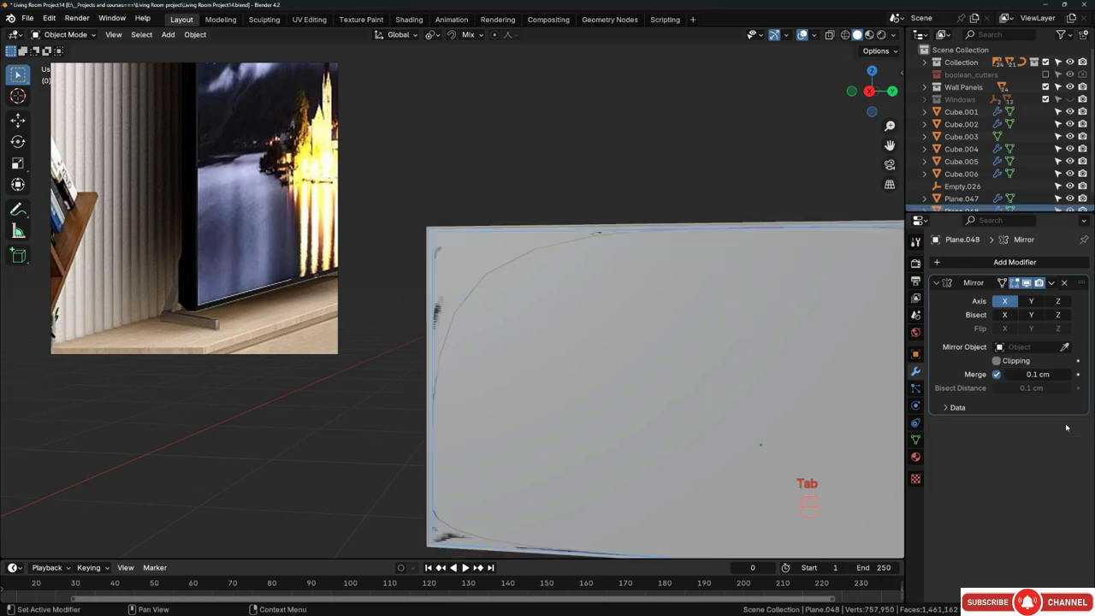
Step: Isolate the remaining TV frame, enter Edit Mode and turn off its Subdivision viewport display to examine the opening's edges
{"action": "left_click", "coordinate": [481, 254]}
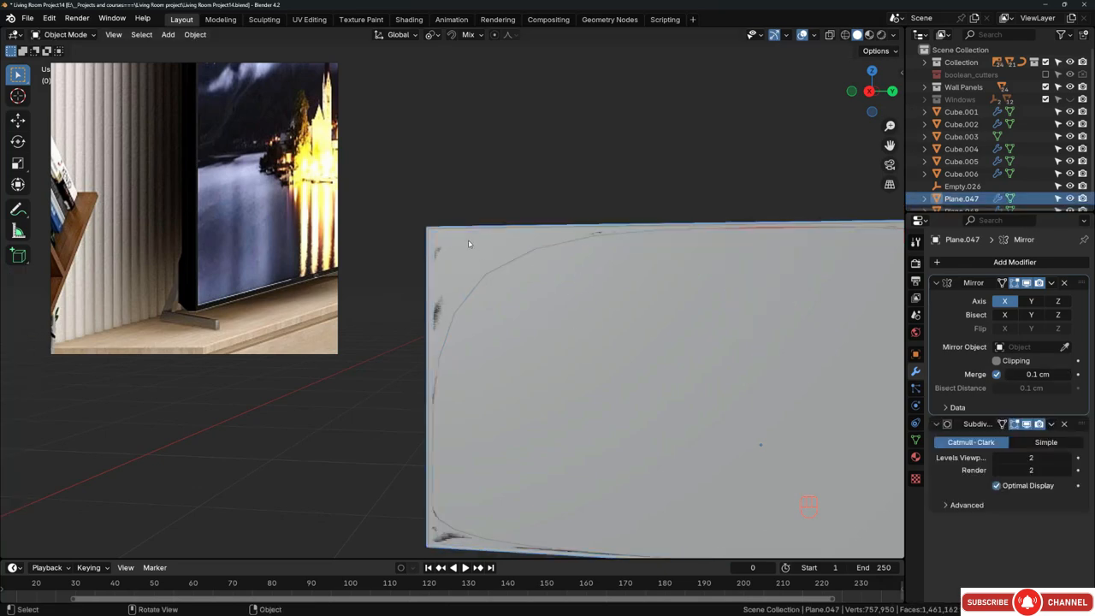
{"action": "key", "text": "KP_Divide"}
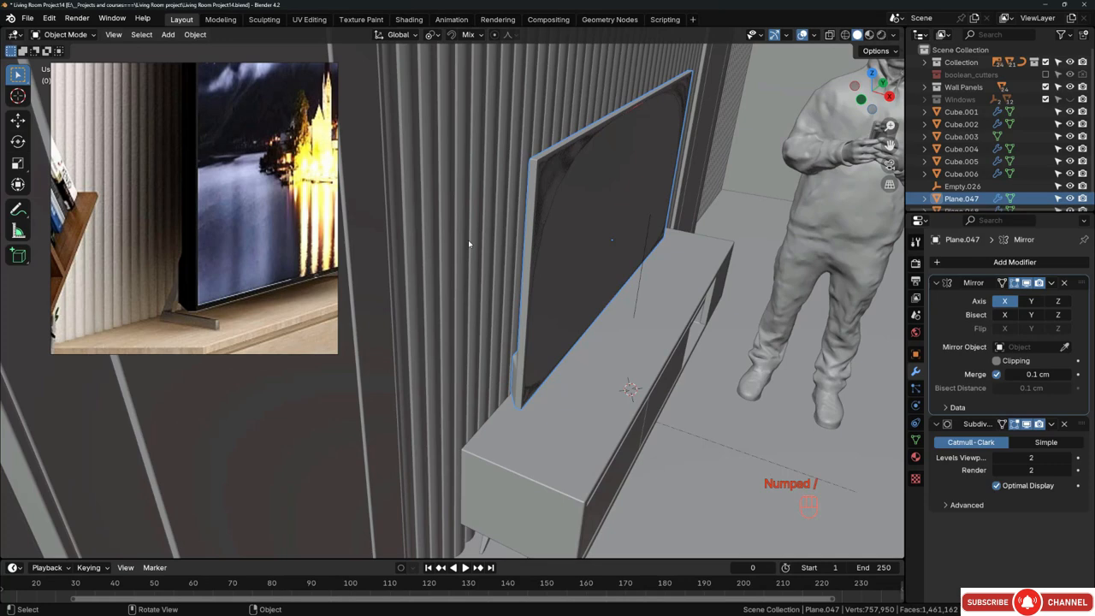
{"action": "key", "text": "KP_Divide"}
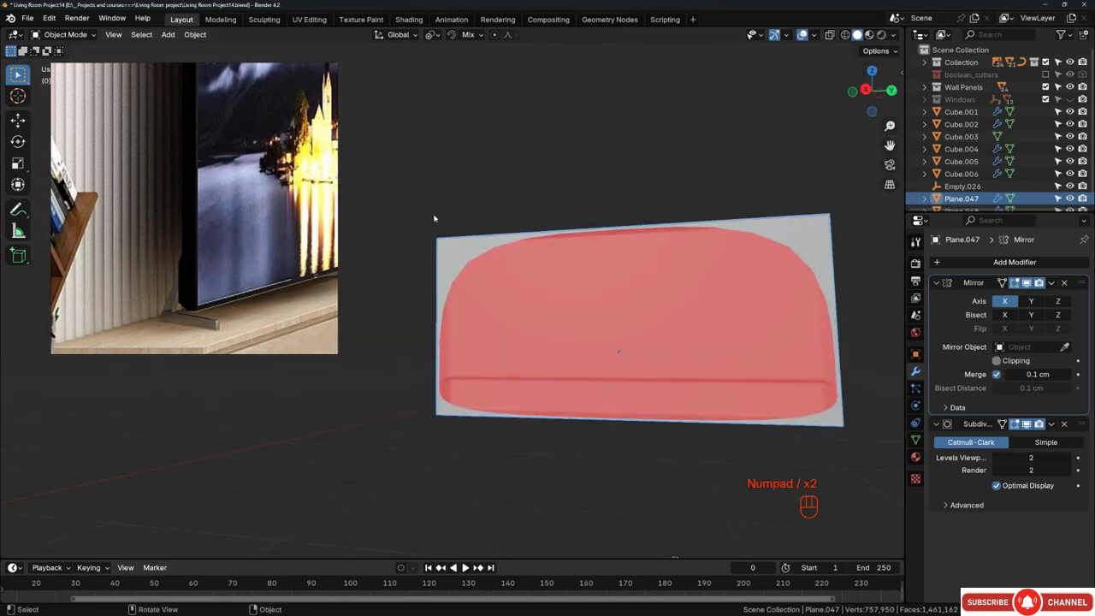
{"action": "scroll", "coordinate": [434, 218], "scroll_direction": "up", "scroll_amount": 5}
{"action": "key", "text": "Tab"}
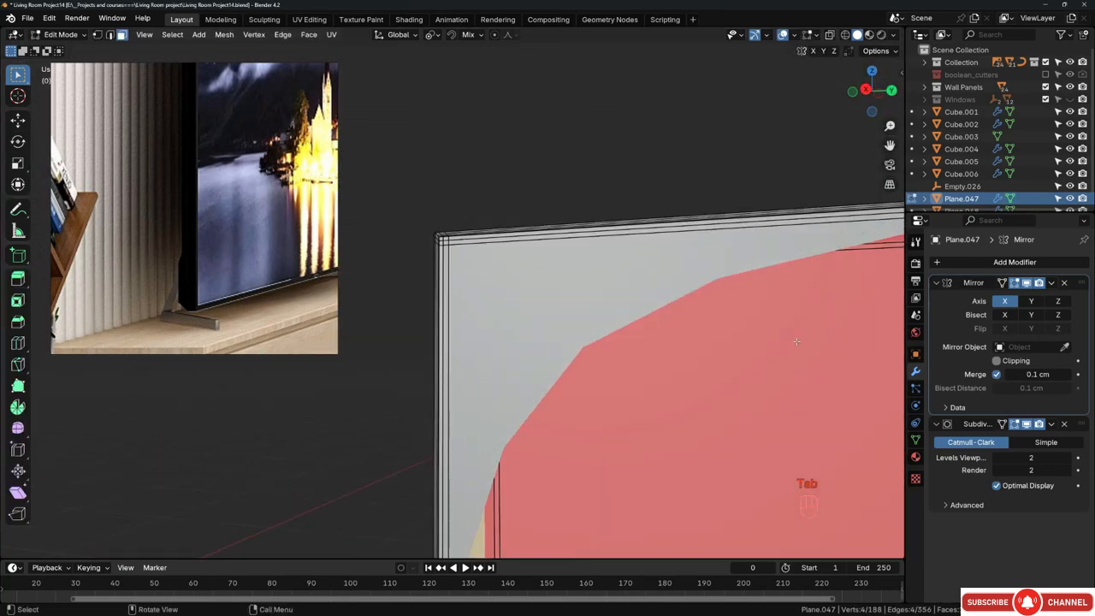
{"action": "left_click", "coordinate": [1027, 424]}
{"action": "scroll", "coordinate": [445, 243], "scroll_direction": "up", "scroll_amount": 6}
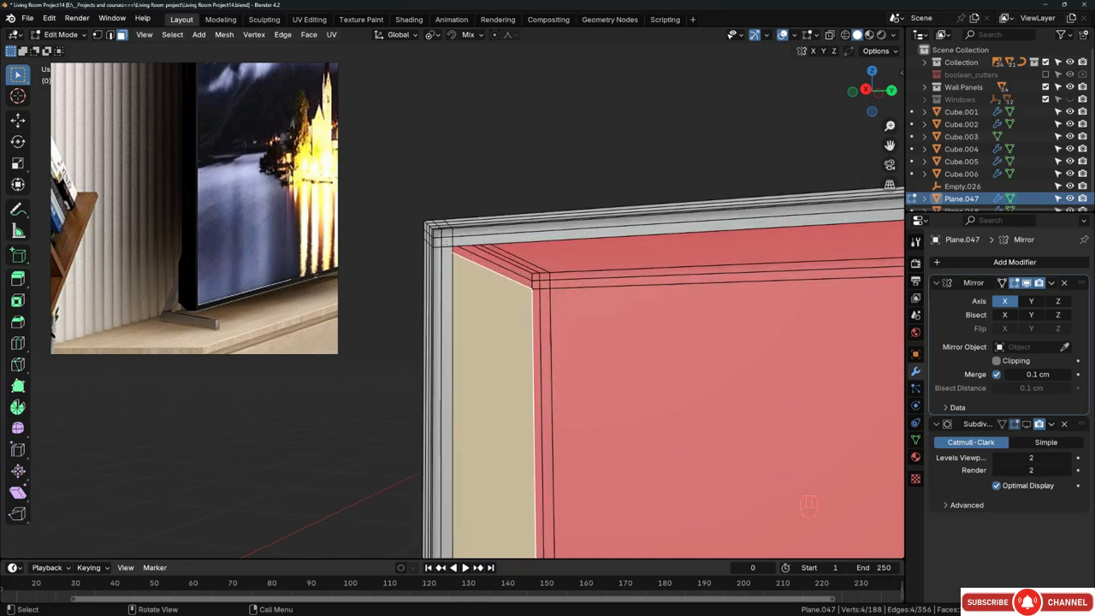
{"action": "left_click", "coordinate": [448, 240]}
{"action": "middle_click_drag", "start_coordinate": [447, 241], "coordinate": [472, 241]}
Step: Undo the screen separation and modifier changes back to the selected screen faces in Edit Mode
{"action": "key", "text": "ctrl+z"}
{"action": "key", "text": "ctrl+z"}
{"action": "key", "text": "ctrl+z"}
{"action": "key", "text": "ctrl+z"}
{"action": "key", "text": "ctrl+z"}
{"action": "key", "text": "ctrl+z"}
{"action": "key", "text": "ctrl+z"}
{"action": "key", "text": "ctrl+z"}
{"action": "key", "text": "ctrl+z"}
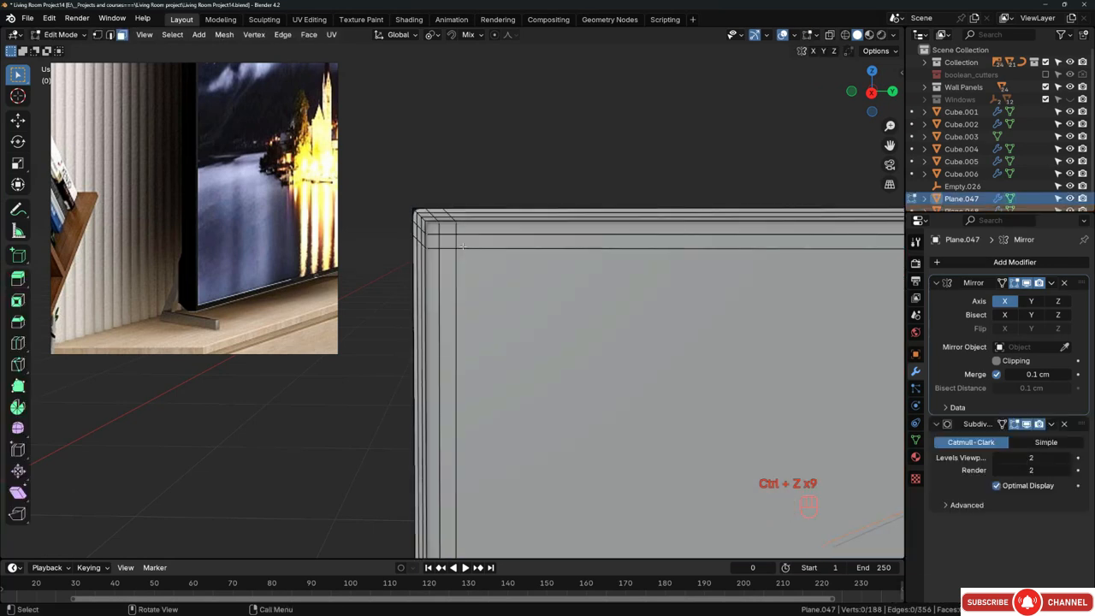
{"action": "key", "text": "ctrl+z"}
{"action": "key", "text": "ctrl+z"}
{"action": "key", "text": "ctrl+z"}
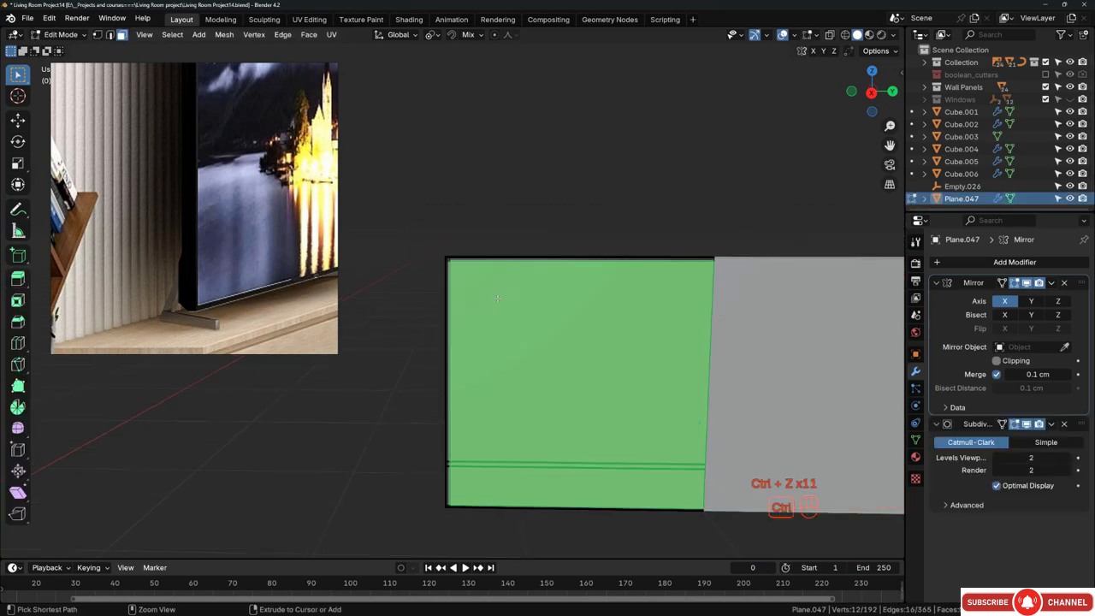
Step: Grow the screen face selection twice and check how far it reaches at the lower frame corner
{"action": "left_click", "coordinate": [617, 486]}
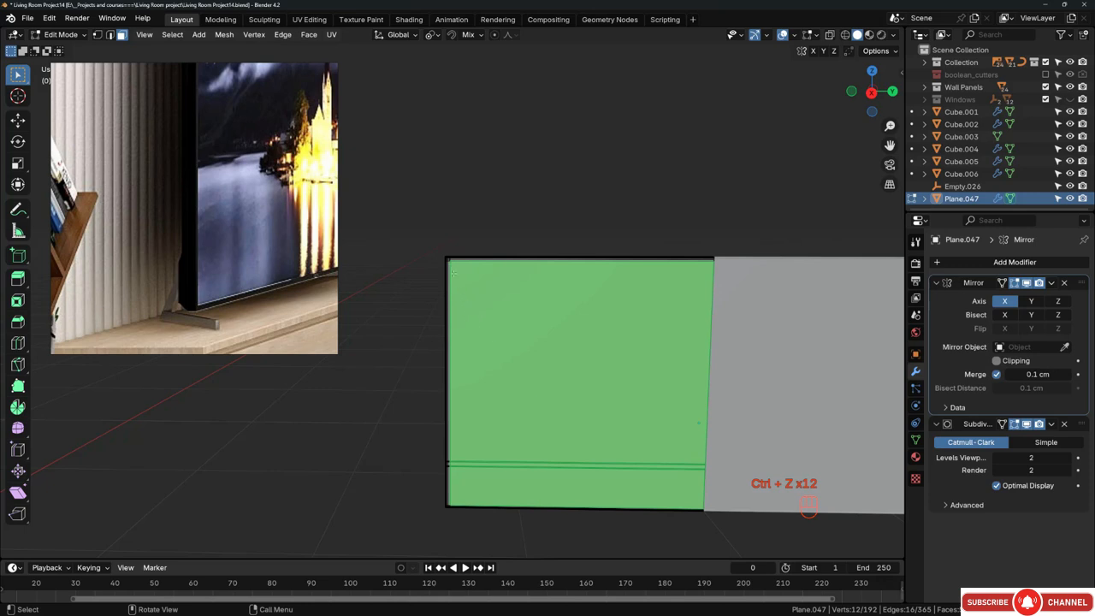
{"action": "key", "text": "ctrl+KP_Add"}
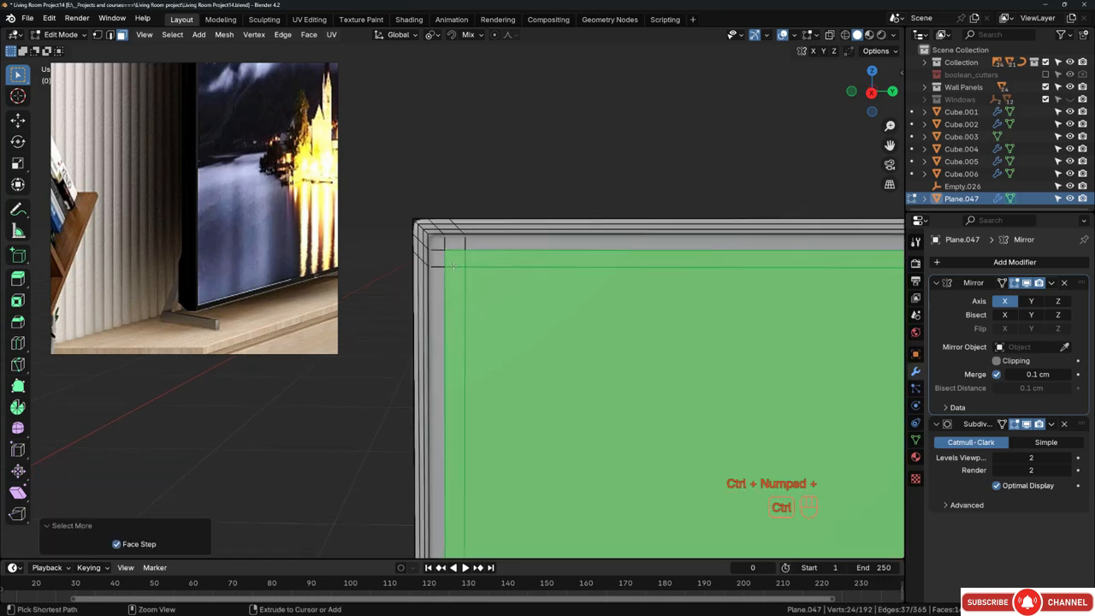
{"action": "key", "text": "ctrl+KP_Add"}
{"action": "scroll", "coordinate": [432, 154], "scroll_direction": "down", "scroll_amount": 8}
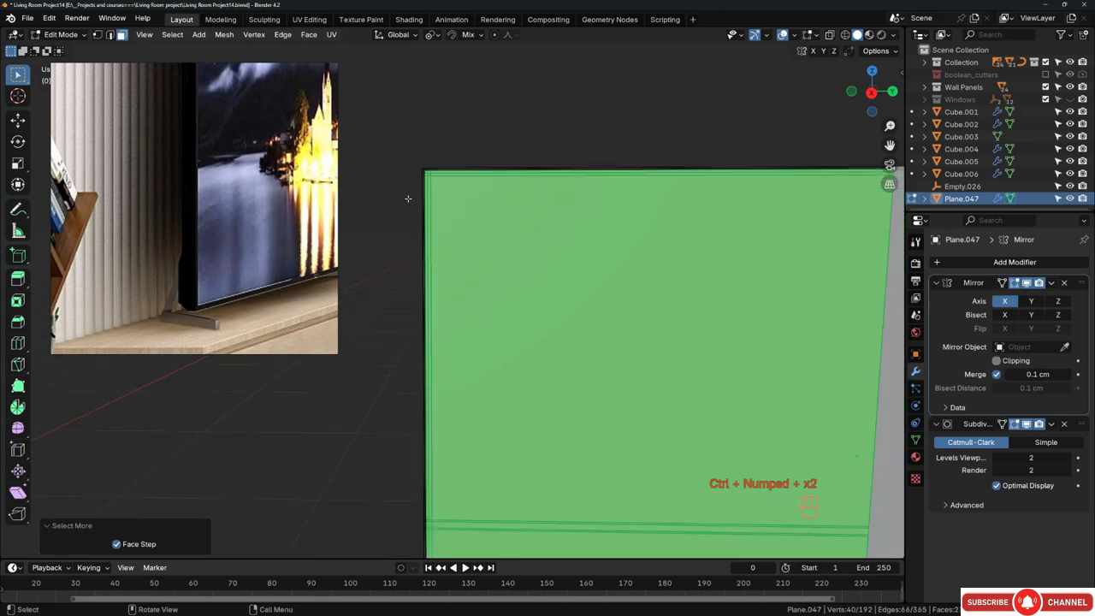
{"action": "middle_click_drag", "start_coordinate": [416, 402], "coordinate": [481, 365], "text": "shift"}
{"action": "scroll", "coordinate": [461, 349], "scroll_direction": "up", "scroll_amount": 5}
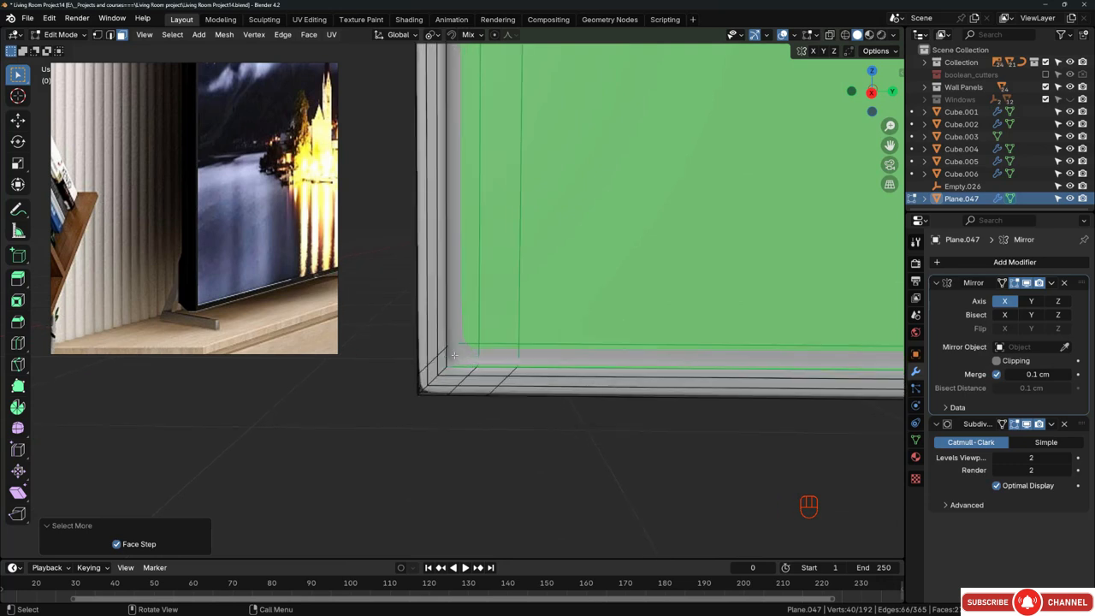
{"action": "middle_click_drag", "start_coordinate": [469, 351], "coordinate": [473, 309]}
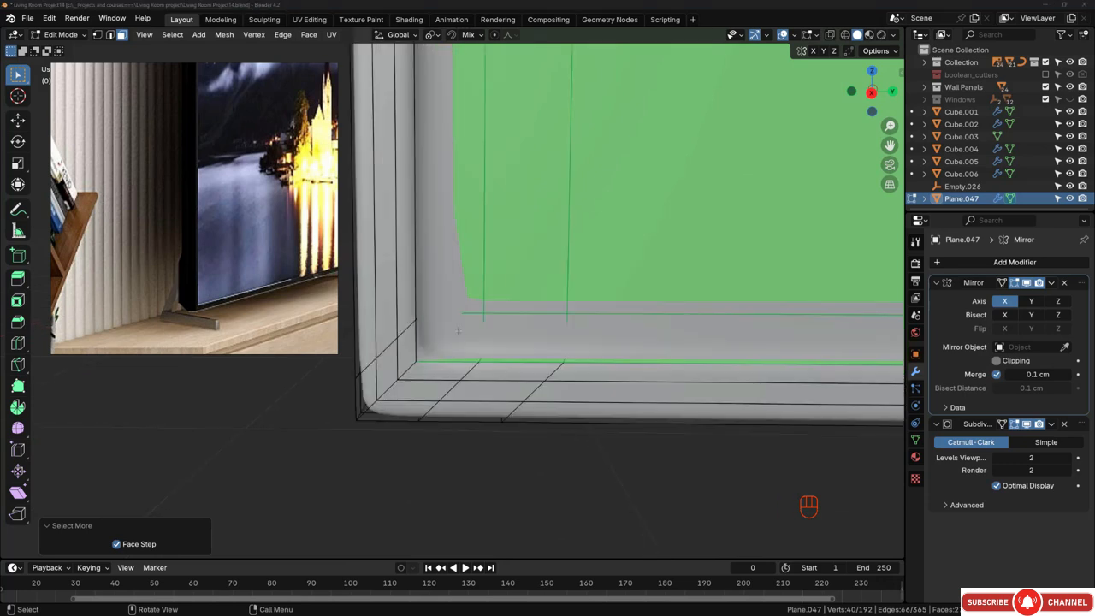
Step: Reselect the screen's lower faces and add the faces across the horizontal edge loops so the selection covers the whole front screen area
{"action": "left_click_drag", "start_coordinate": [606, 332], "coordinate": [608, 332]}
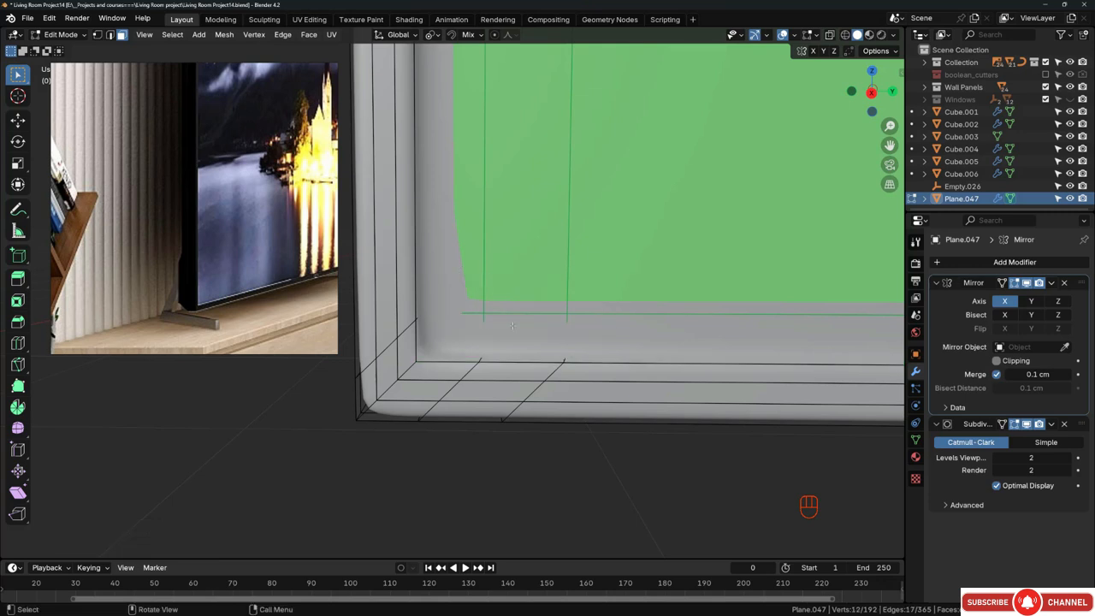
{"action": "scroll", "coordinate": [476, 345], "scroll_direction": "down", "scroll_amount": 14}
{"action": "middle_click_drag", "start_coordinate": [481, 258], "coordinate": [490, 279], "text": "shift"}
{"action": "scroll", "coordinate": [486, 282], "scroll_direction": "up", "scroll_amount": 10}
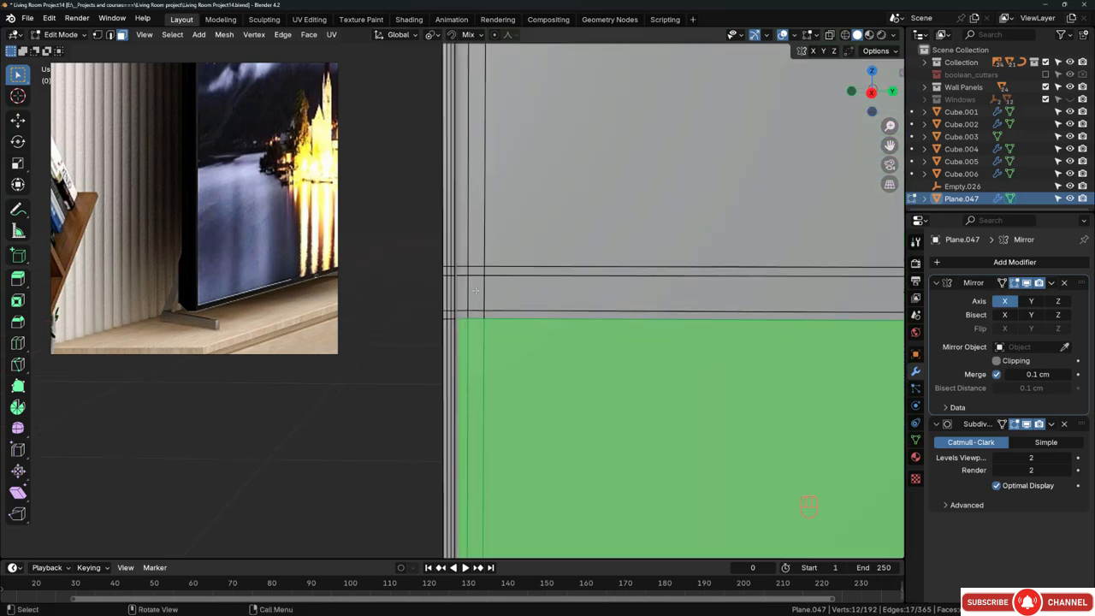
{"action": "left_click_drag", "start_coordinate": [458, 246], "coordinate": [507, 330], "text": "shift"}
{"action": "scroll", "coordinate": [506, 333], "scroll_direction": "down", "scroll_amount": 6}
{"action": "scroll", "coordinate": [505, 339], "scroll_direction": "down", "scroll_amount": 7}
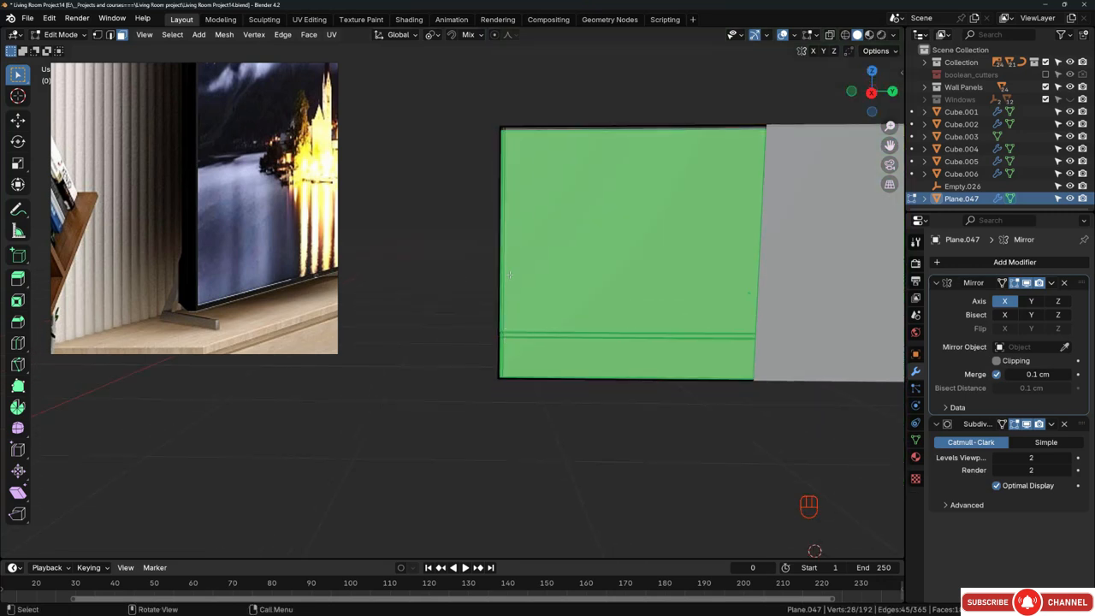
Step: Add the remaining faces at the screen's upper corner to the selection so it reaches the frame's inner border
{"action": "middle_click_drag", "start_coordinate": [496, 153], "coordinate": [560, 254], "text": "shift"}
{"action": "scroll", "coordinate": [561, 253], "scroll_direction": "up", "scroll_amount": 12}
{"action": "scroll", "coordinate": [575, 178], "scroll_direction": "up", "scroll_amount": 2}
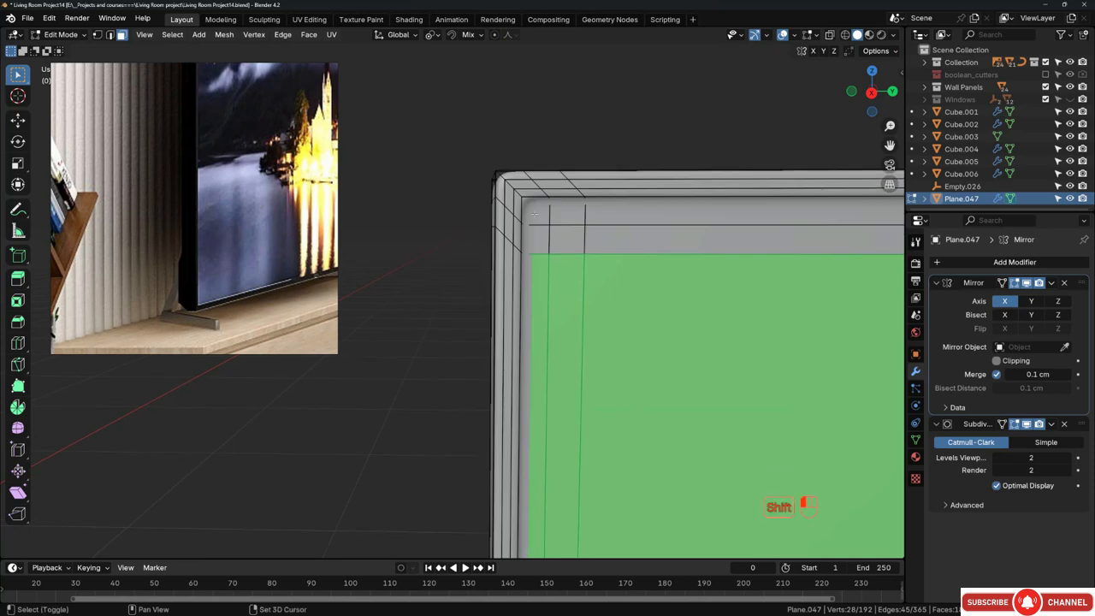
{"action": "left_click_drag", "start_coordinate": [590, 206], "coordinate": [538, 244], "text": "shift"}
{"action": "scroll", "coordinate": [466, 257], "scroll_direction": "down", "scroll_amount": 11}
{"action": "middle_click_drag", "start_coordinate": [486, 258], "coordinate": [512, 286]}
{"action": "scroll", "coordinate": [496, 279], "scroll_direction": "up", "scroll_amount": 6}
Step: Separate the selected screen faces into their own object, return to Object Mode and deselect everything
{"action": "key", "text": "p"}
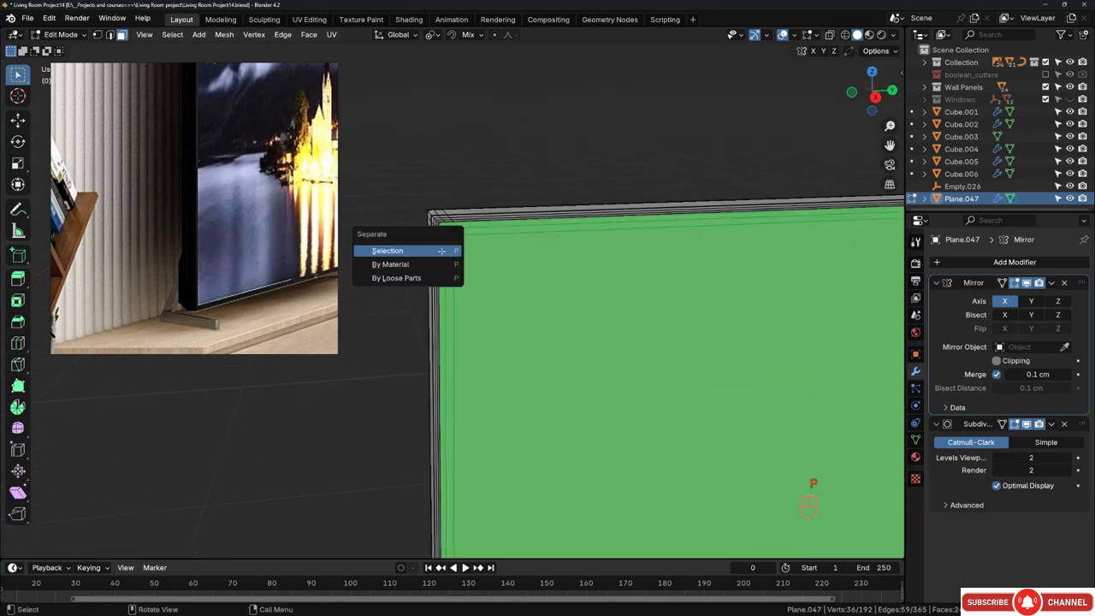
{"action": "left_click", "coordinate": [441, 251]}
{"action": "key", "text": "Tab"}
{"action": "key", "text": "alt+a"}
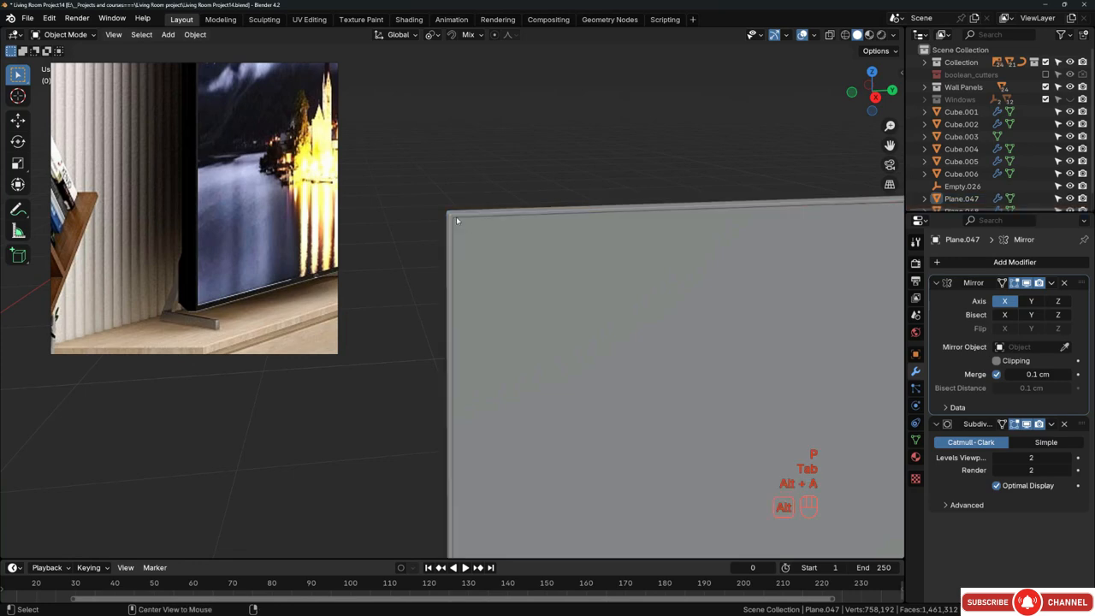
Step: Examine the separated screen's corner and lower edge around the mirror seam for shading or overlap errors
{"action": "scroll", "coordinate": [457, 223], "scroll_direction": "up", "scroll_amount": 5}
{"action": "middle_click_drag", "start_coordinate": [456, 223], "coordinate": [607, 415]}
{"action": "scroll", "coordinate": [442, 221], "scroll_direction": "up", "scroll_amount": 3}
{"action": "scroll", "coordinate": [658, 456], "scroll_direction": "up", "scroll_amount": 4}
{"action": "scroll", "coordinate": [658, 456], "scroll_direction": "up", "scroll_amount": 1}
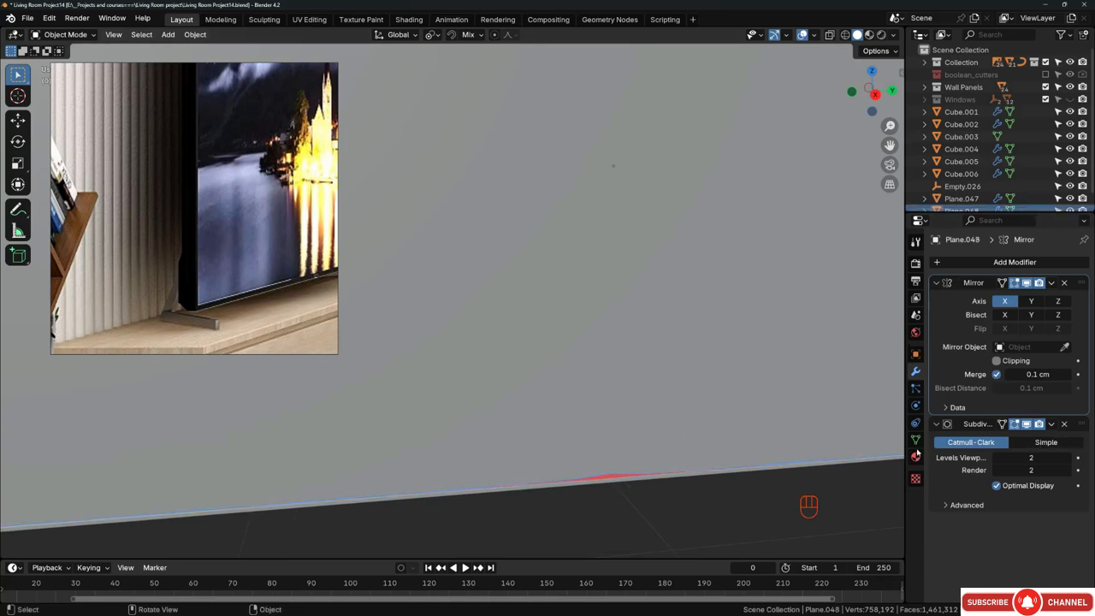
{"action": "scroll", "coordinate": [528, 390], "scroll_direction": "down", "scroll_amount": 3}
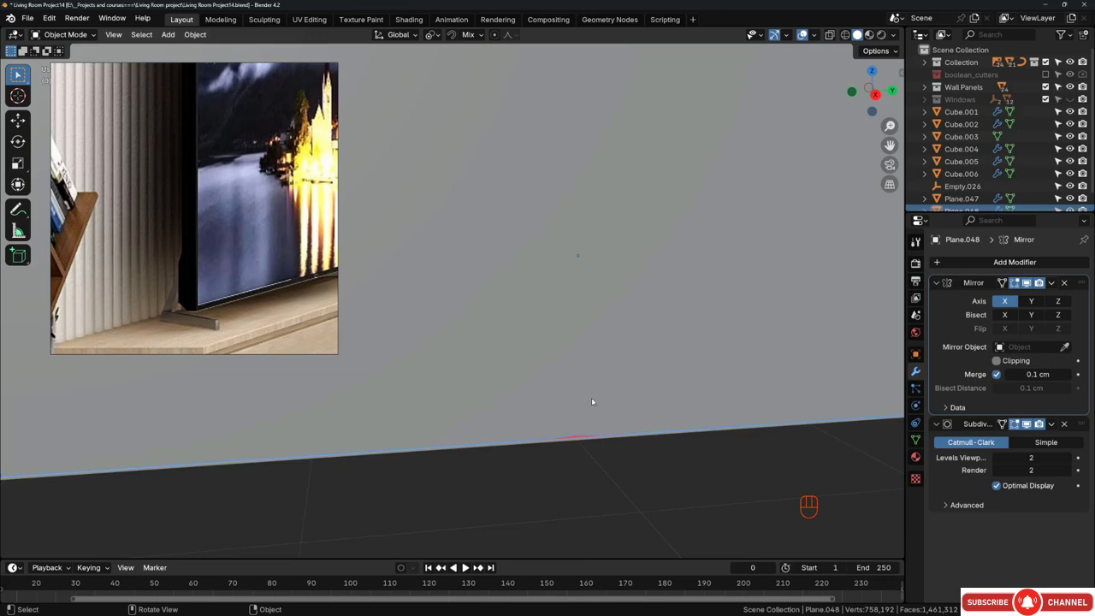
{"action": "middle_click_drag", "start_coordinate": [607, 431], "coordinate": [599, 442]}
{"action": "scroll", "coordinate": [572, 418], "scroll_direction": "up", "scroll_amount": 6}
{"action": "scroll", "coordinate": [535, 408], "scroll_direction": "down", "scroll_amount": 2}
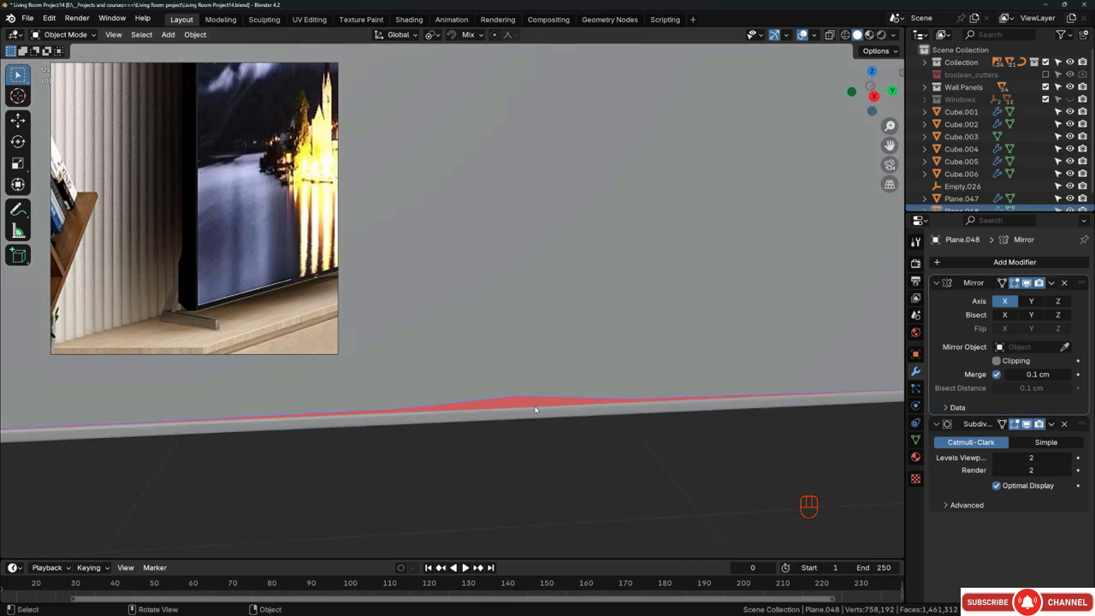
Step: Enter Edit Mode on the separated screen and dissolve the horizontal edge loops across its lower part
{"action": "key", "text": "alt+a"}
{"action": "middle_click_drag", "start_coordinate": [536, 386], "coordinate": [533, 348]}
{"action": "left_click", "coordinate": [532, 348]}
{"action": "key", "text": "Tab"}
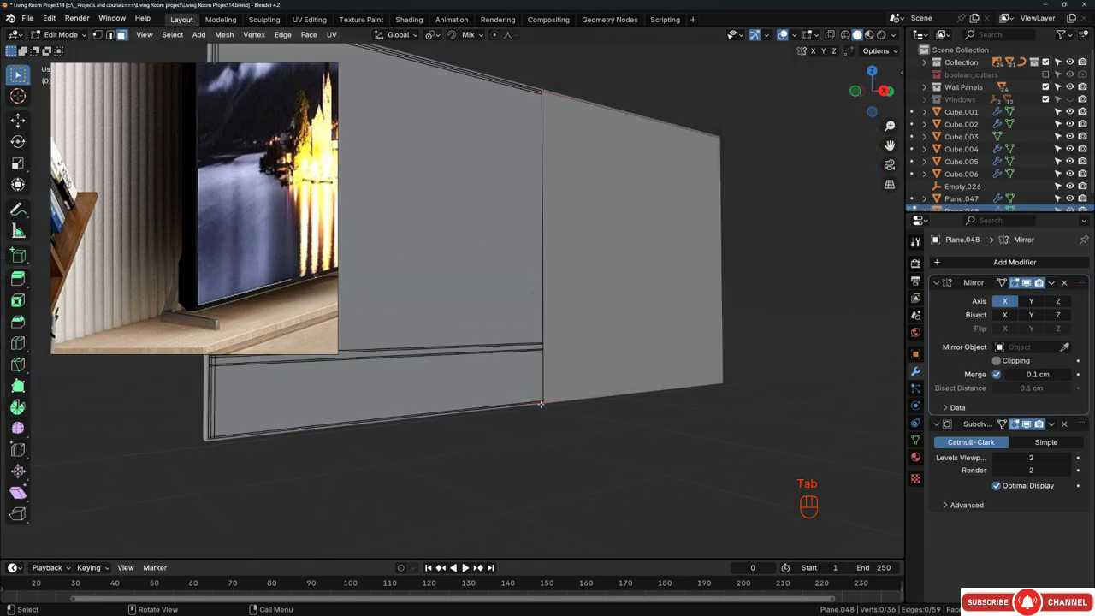
{"action": "middle_click_drag", "start_coordinate": [540, 403], "coordinate": [472, 401]}
{"action": "scroll", "coordinate": [537, 349], "scroll_direction": "up", "scroll_amount": 5}
{"action": "scroll", "coordinate": [537, 349], "scroll_direction": "down", "scroll_amount": 4}
{"action": "middle_click_drag", "start_coordinate": [464, 336], "coordinate": [576, 331], "text": "shift"}
{"action": "left_click_drag", "start_coordinate": [559, 309], "coordinate": [566, 364]}
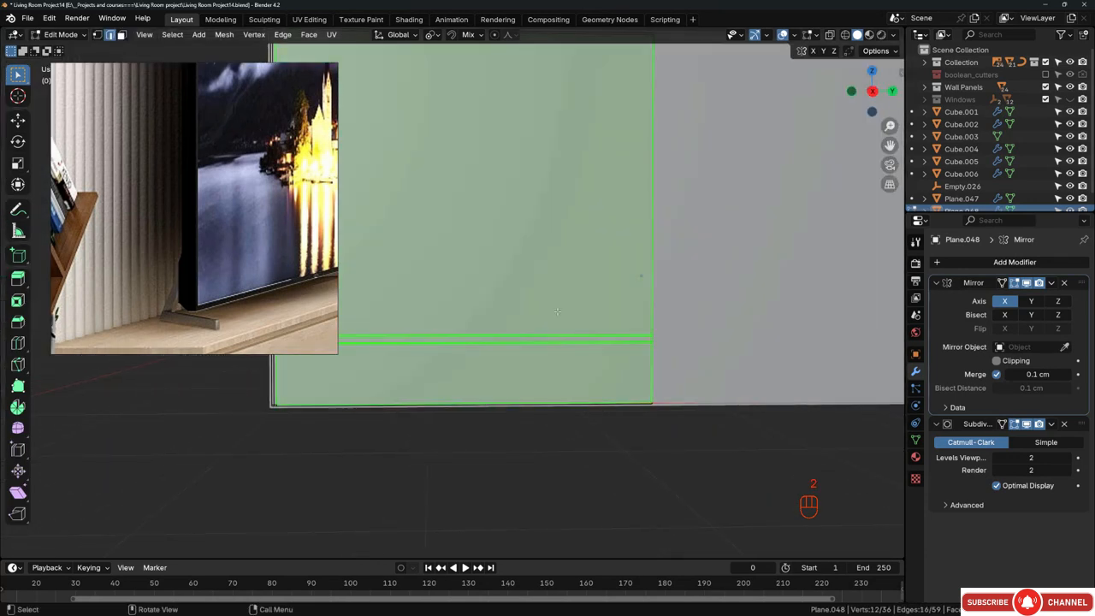
{"action": "key", "text": "ctrl+x"}
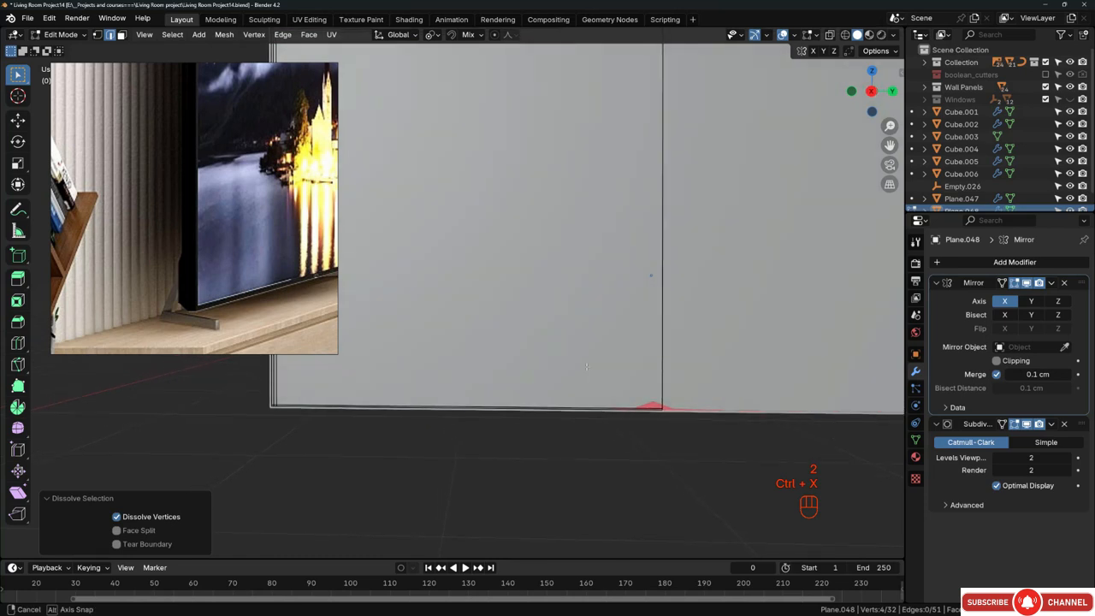
Step: Examine the screen's mirror seam and upper edge loops in Object Mode and Edit Mode
{"action": "key", "text": "Tab"}
{"action": "scroll", "coordinate": [655, 408], "scroll_direction": "up", "scroll_amount": 2}
{"action": "scroll", "coordinate": [655, 404], "scroll_direction": "down", "scroll_amount": 3}
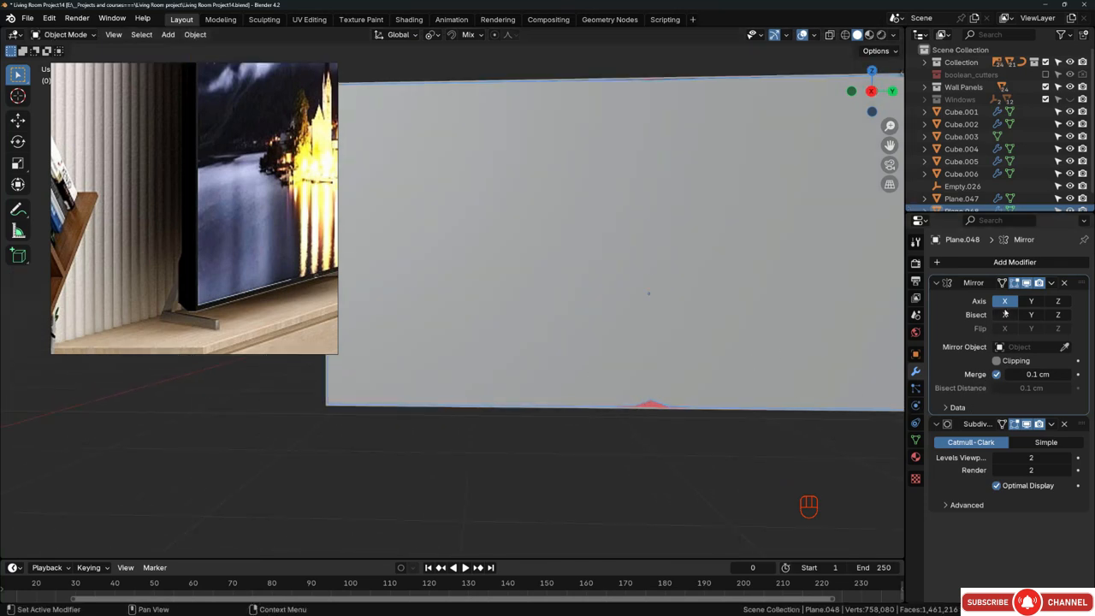
{"action": "scroll", "coordinate": [571, 341], "scroll_direction": "up", "scroll_amount": 2}
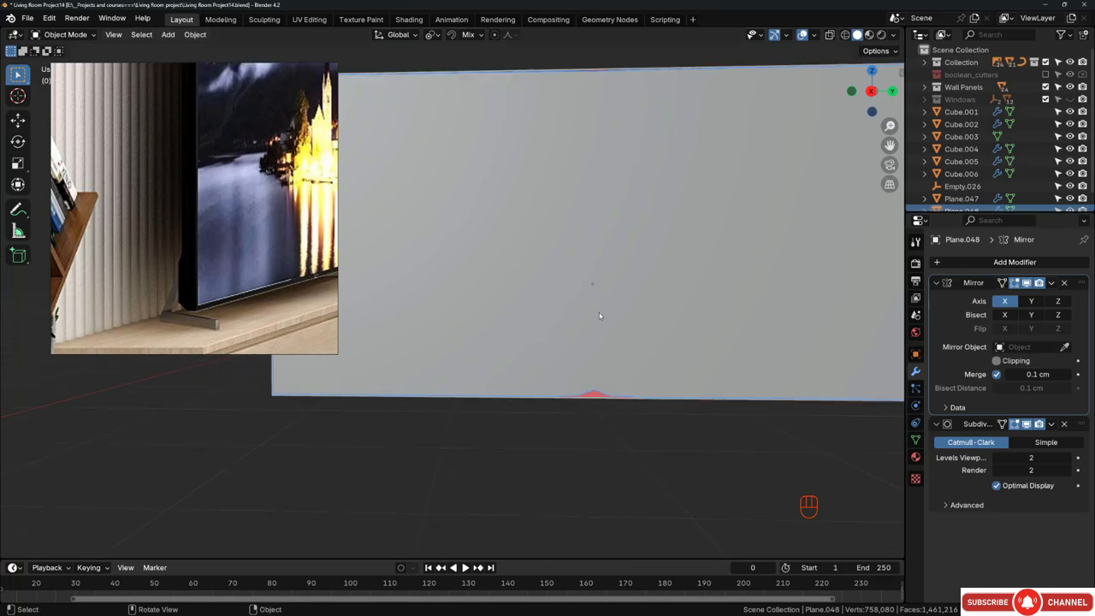
{"action": "middle_click_drag", "start_coordinate": [598, 312], "coordinate": [605, 354]}
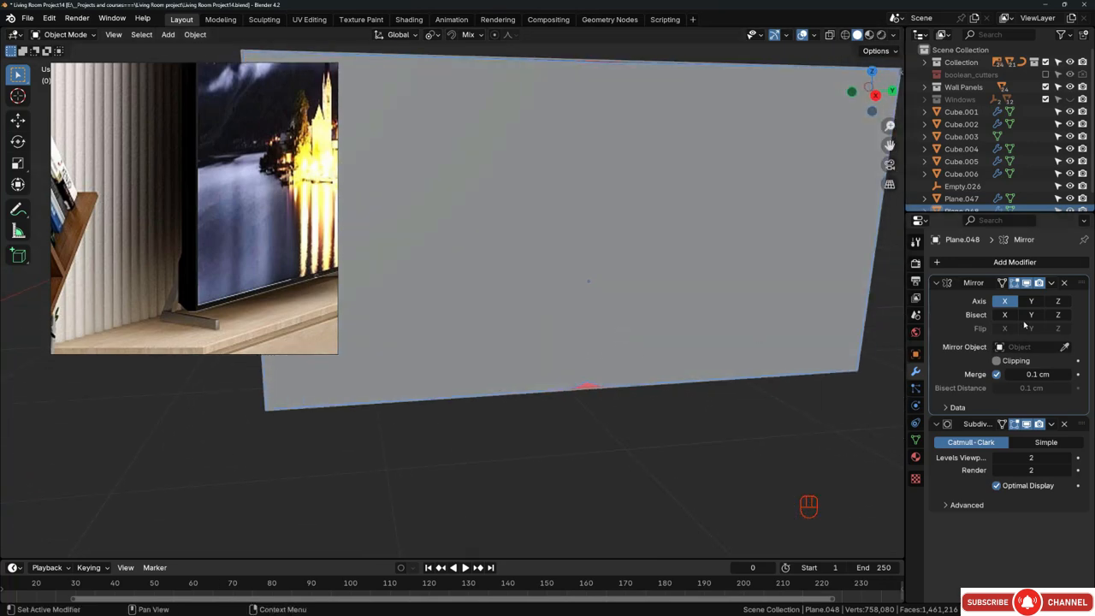
{"action": "key", "text": "Tab"}
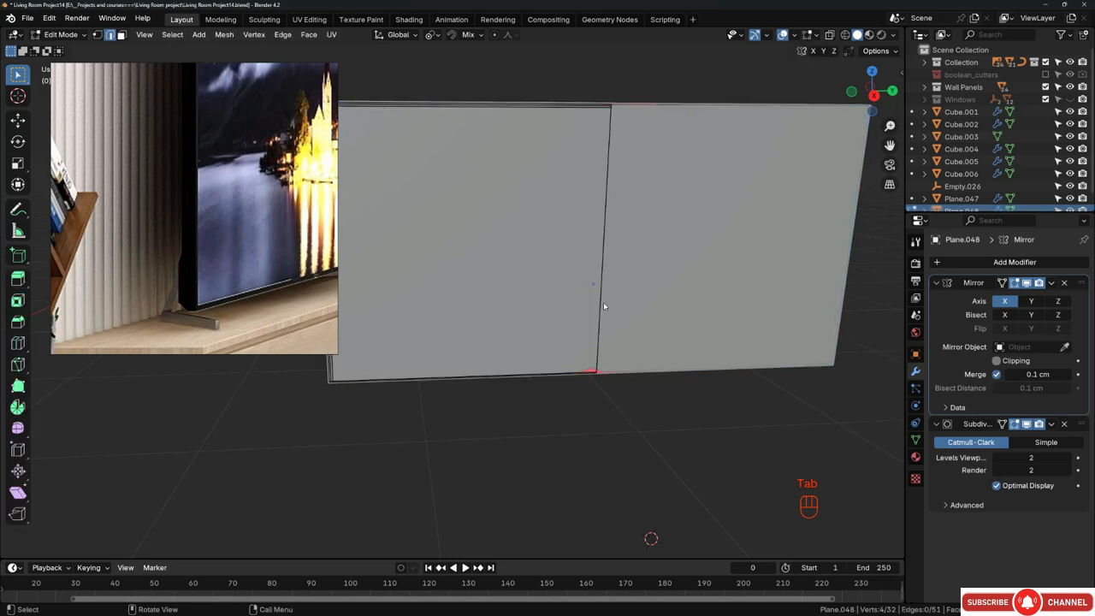
{"action": "scroll", "coordinate": [614, 302], "scroll_direction": "down", "scroll_amount": 3}
{"action": "scroll", "coordinate": [588, 273], "scroll_direction": "up", "scroll_amount": 4}
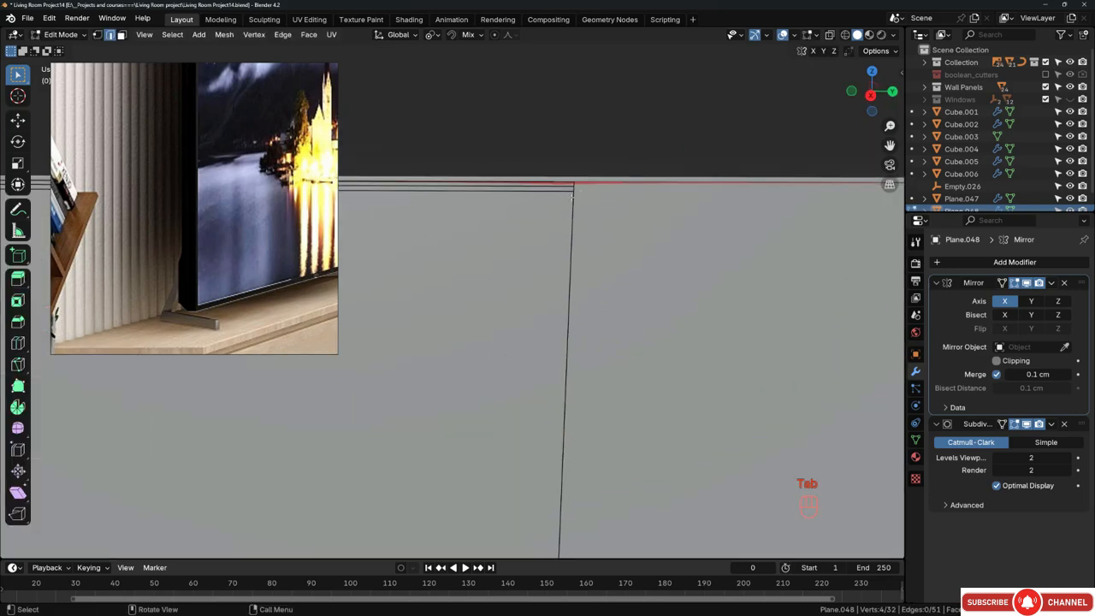
{"action": "scroll", "coordinate": [725, 216], "scroll_direction": "down", "scroll_amount": 1}
{"action": "scroll", "coordinate": [725, 216], "scroll_direction": "down", "scroll_amount": 2}
{"action": "middle_click_drag", "start_coordinate": [726, 215], "coordinate": [794, 223], "text": "shift"}
{"action": "scroll", "coordinate": [564, 244], "scroll_direction": "up", "scroll_amount": 5}
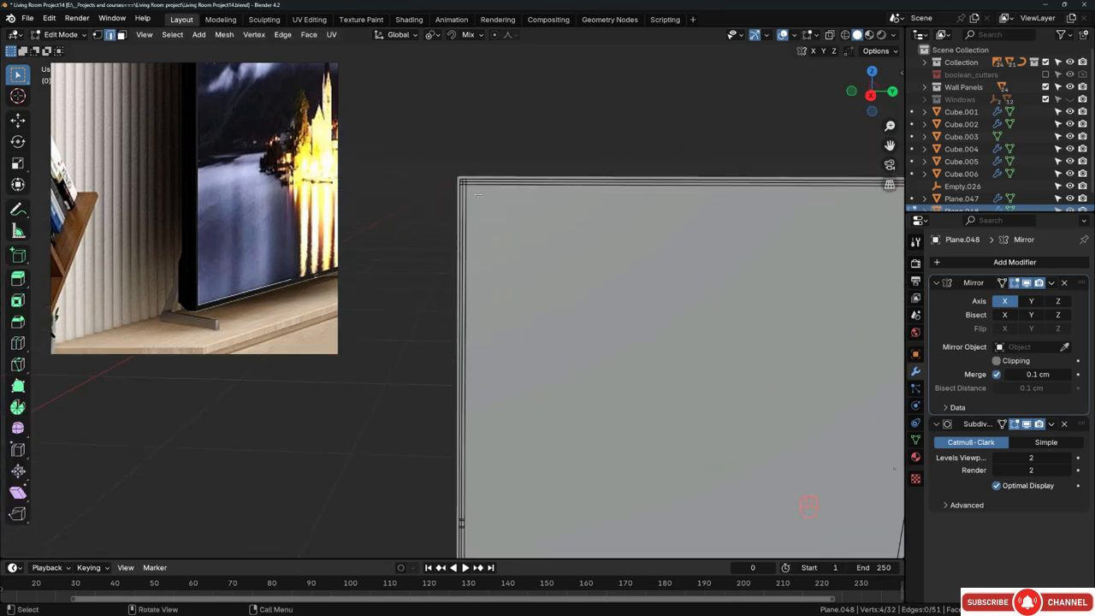
Step: Dissolve the leftover short horizontal edges between the vertical support loops along the screen's outer side
{"action": "scroll", "coordinate": [513, 183], "scroll_direction": "down", "scroll_amount": 2}
{"action": "middle_click_drag", "start_coordinate": [588, 357], "coordinate": [609, 309]}
{"action": "middle_click_drag", "start_coordinate": [609, 376], "coordinate": [650, 350], "text": "shift"}
{"action": "scroll", "coordinate": [578, 395], "scroll_direction": "up", "scroll_amount": 6}
{"action": "scroll", "coordinate": [575, 417], "scroll_direction": "up", "scroll_amount": 3}
{"action": "scroll", "coordinate": [457, 368], "scroll_direction": "down", "scroll_amount": 9}
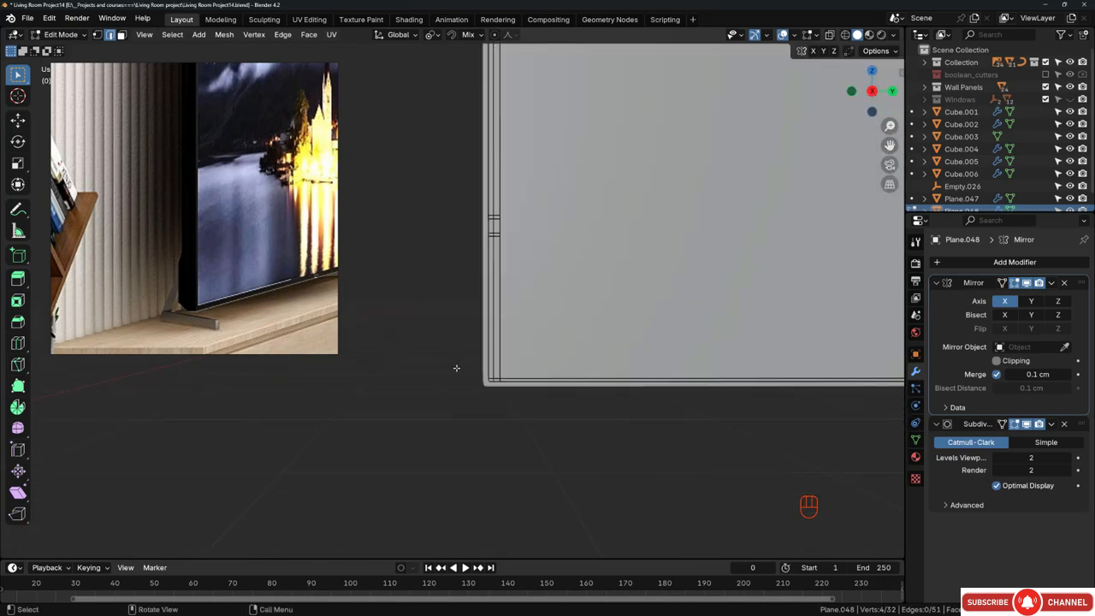
{"action": "scroll", "coordinate": [477, 284], "scroll_direction": "up", "scroll_amount": 5}
{"action": "scroll", "coordinate": [477, 280], "scroll_direction": "up", "scroll_amount": 3}
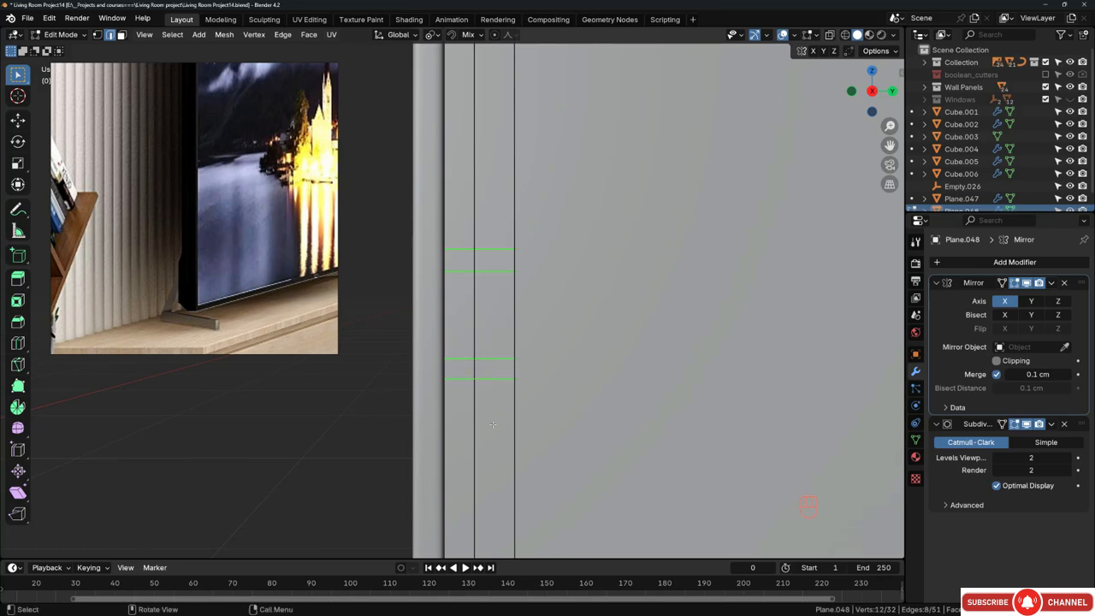
{"action": "key", "text": "ctrl+x"}
{"action": "scroll", "coordinate": [604, 328], "scroll_direction": "down", "scroll_amount": 5}
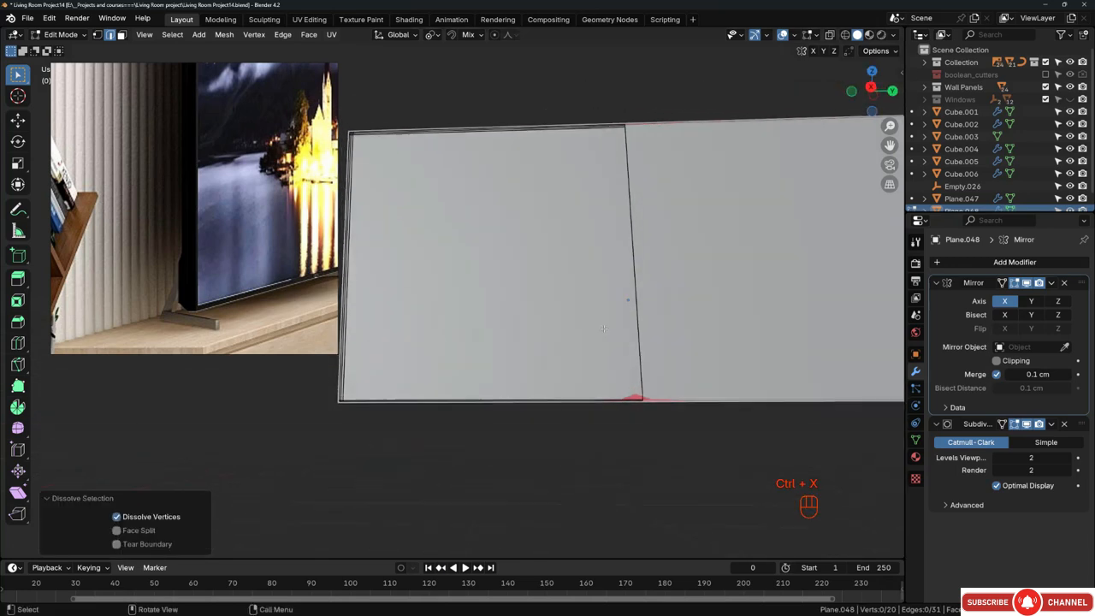
Step: Enable Clipping on the screen's Mirror modifier and move its centre vertices along Y to weld them at the mirror plane
{"action": "scroll", "coordinate": [603, 329], "scroll_direction": "up", "scroll_amount": 3}
{"action": "key", "text": "Tab"}
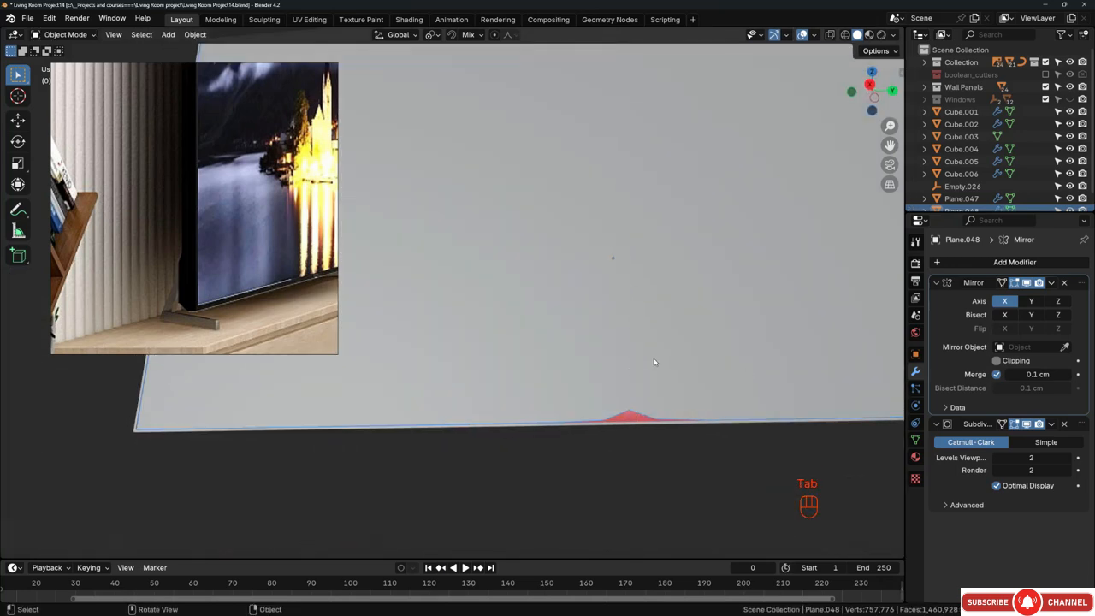
{"action": "scroll", "coordinate": [650, 381], "scroll_direction": "down", "scroll_amount": 2}
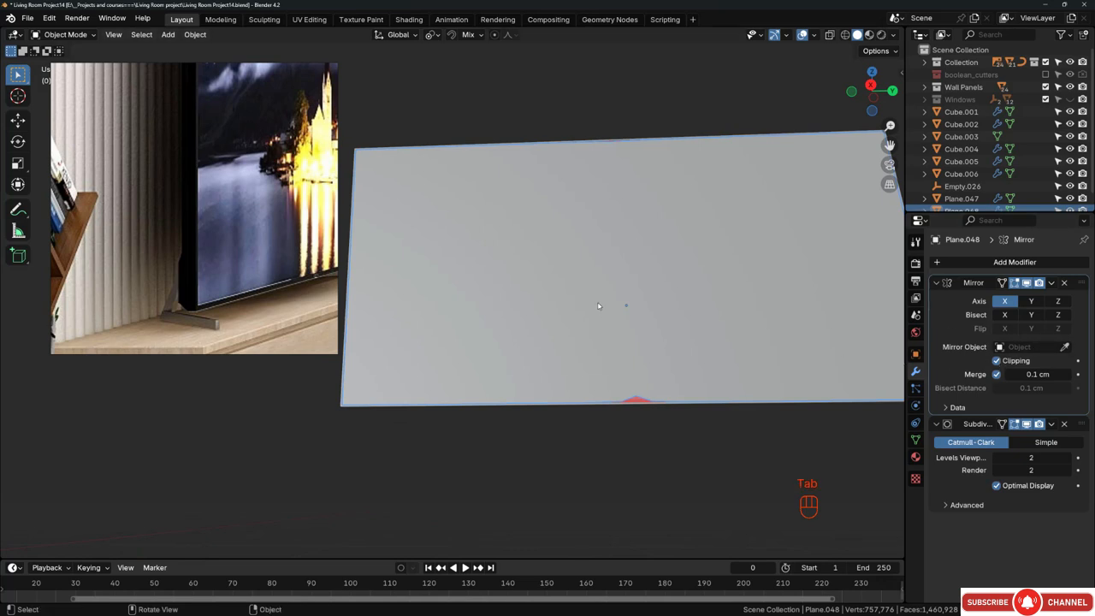
{"action": "key", "text": "Tab"}
{"action": "left_click_drag", "start_coordinate": [691, 423], "coordinate": [684, 387]}
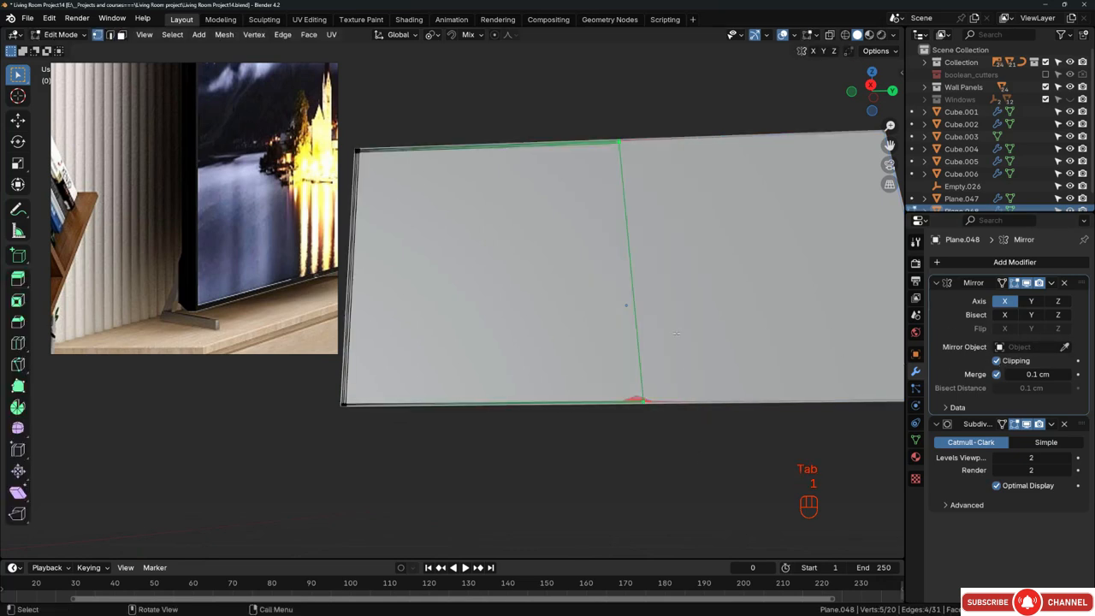
{"action": "key", "text": "g"}
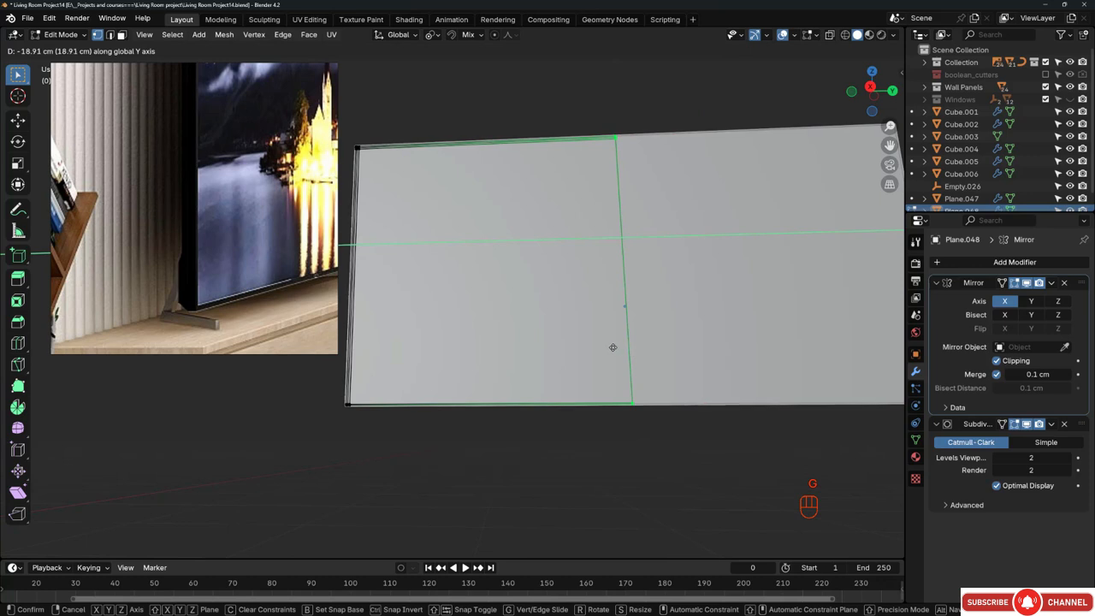
{"action": "left_click", "coordinate": [546, 330]}
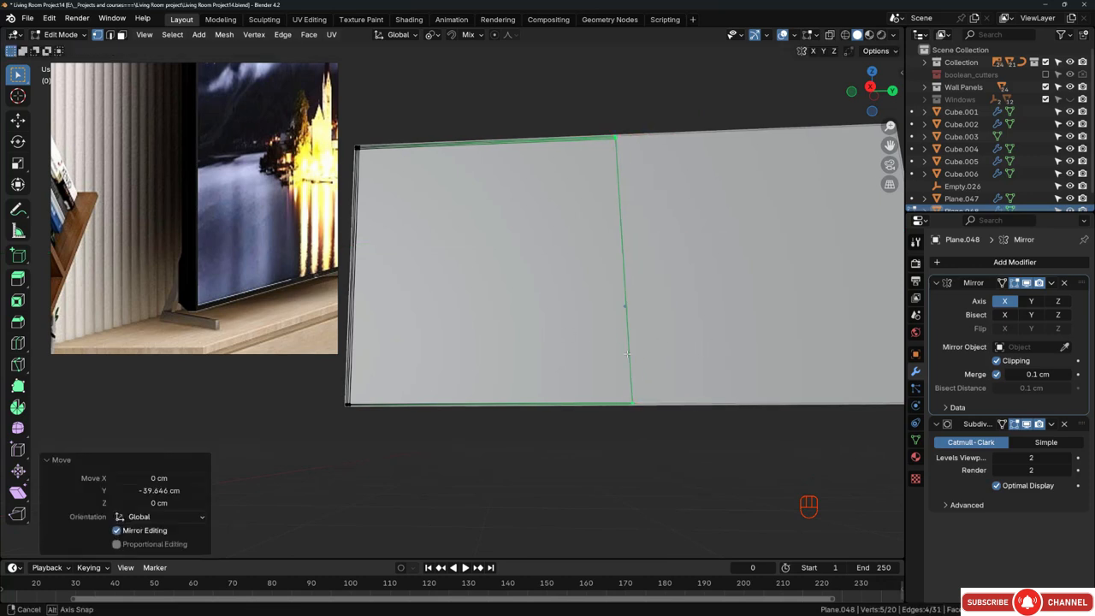
{"action": "middle_click_drag", "start_coordinate": [547, 331], "coordinate": [601, 407]}
{"action": "key", "text": "Tab"}
{"action": "key", "text": "alt+a"}
Step: Enable Clipping on the TV frame's Mirror modifier and move all its centre vertices along Y to the mirror plane, selecting them in wireframe
{"action": "scroll", "coordinate": [601, 407], "scroll_direction": "down", "scroll_amount": 10}
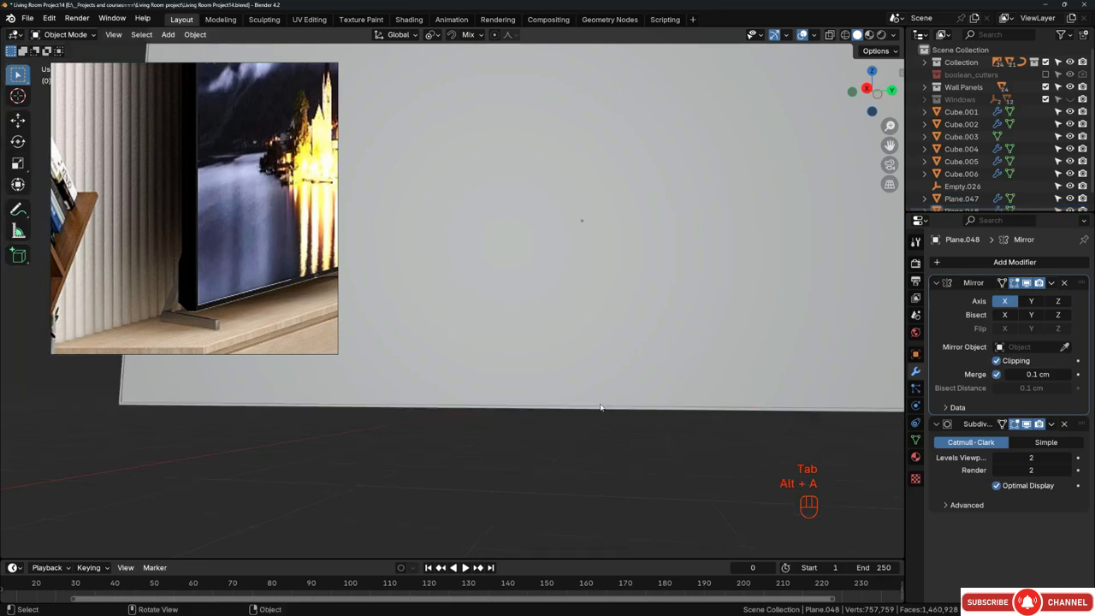
{"action": "middle_click_drag", "start_coordinate": [562, 366], "coordinate": [864, 403]}
{"action": "left_click", "coordinate": [574, 364]}
{"action": "scroll", "coordinate": [573, 364], "scroll_direction": "up", "scroll_amount": 3}
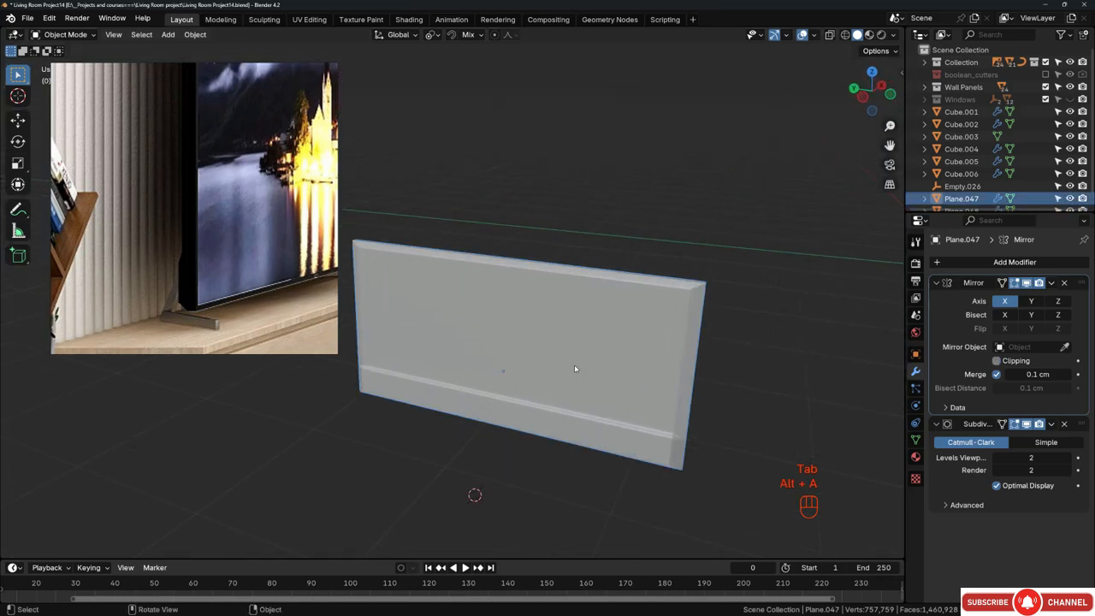
{"action": "key", "text": "Tab"}
{"action": "key", "text": "z"}
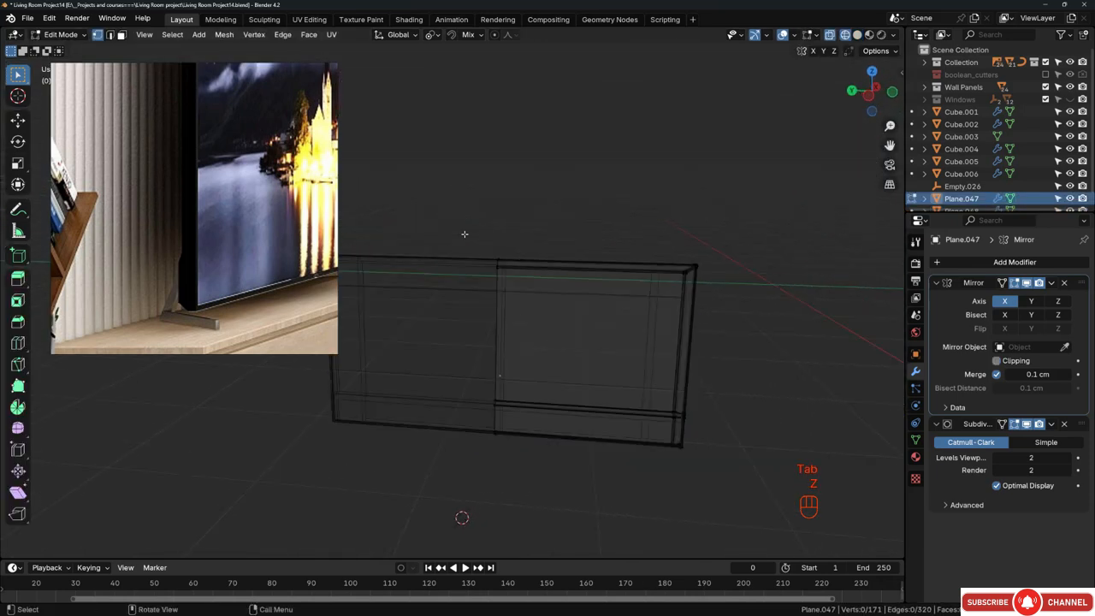
{"action": "left_click_drag", "start_coordinate": [464, 233], "coordinate": [551, 518]}
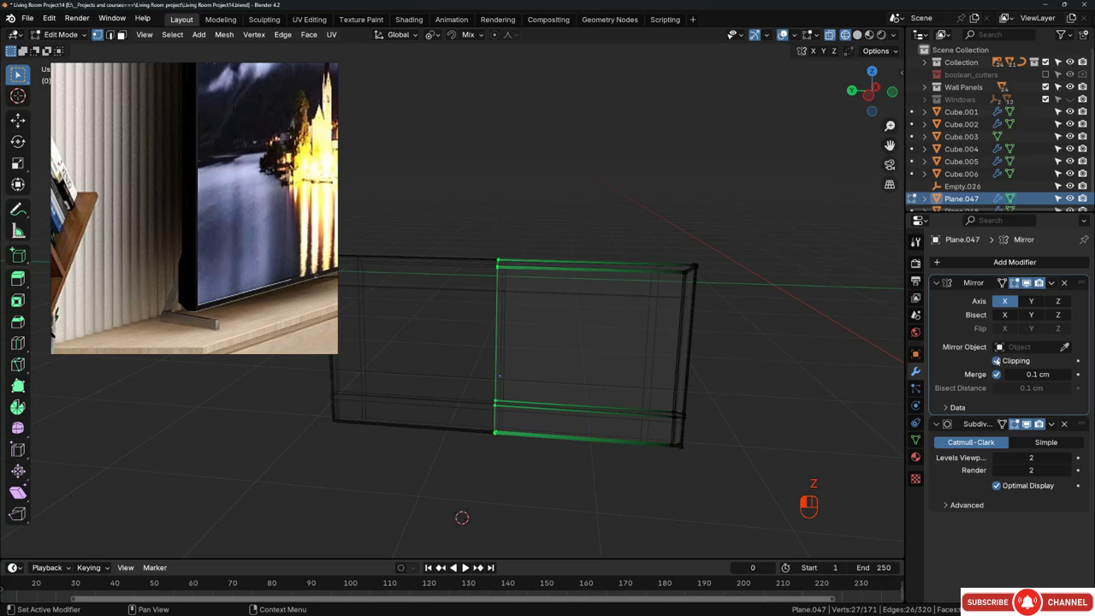
{"action": "key", "text": "g"}
{"action": "key", "text": "y"}
{"action": "left_click", "coordinate": [598, 350]}
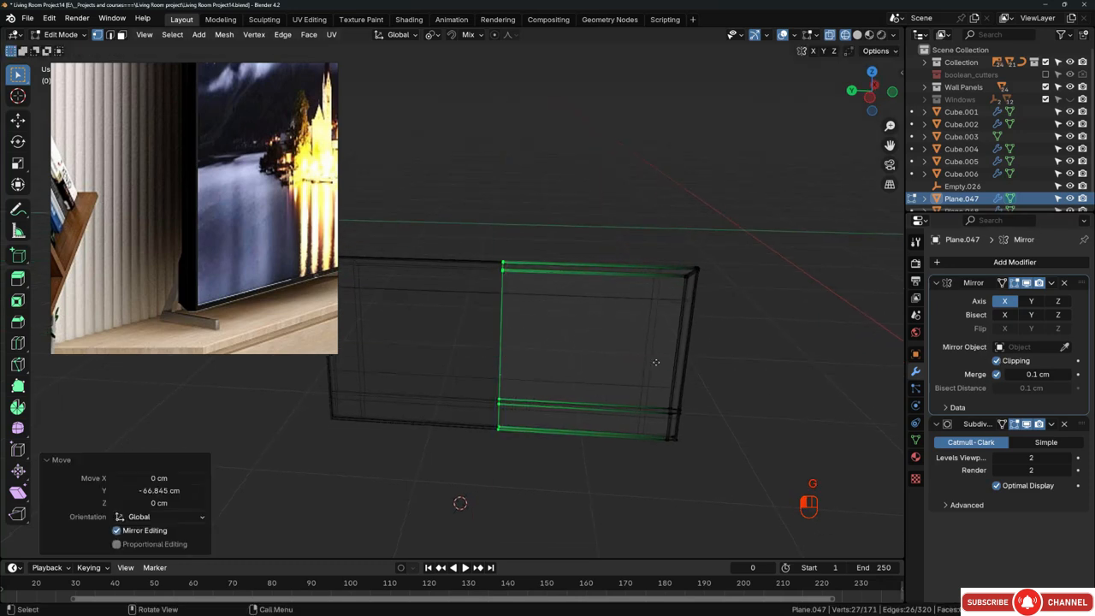
Step: Return the TV frame to Object Mode with solid shading and check its lower back corner
{"action": "mouse_move", "coordinate": [653, 361]}
{"action": "middle_mouse_down"}
{"action": "mouse_move", "coordinate": [543, 356]}
{"action": "mouse_move", "coordinate": [533, 334]}
{"action": "mouse_move", "coordinate": [543, 346]}
{"action": "mouse_move", "coordinate": [570, 274]}
{"action": "mouse_move", "coordinate": [428, 351]}
{"action": "mouse_move", "coordinate": [576, 411]}
{"action": "mouse_move", "coordinate": [716, 398]}
{"action": "mouse_move", "coordinate": [598, 384]}
{"action": "mouse_move", "coordinate": [627, 390]}
{"action": "middle_mouse_up"}
{"action": "key", "text": "Tab"}
{"action": "key", "text": "alt+a"}
{"action": "scroll", "coordinate": [537, 340], "scroll_direction": "down", "scroll_amount": 2}
{"action": "key", "text": "z"}
{"action": "scroll", "coordinate": [551, 353], "scroll_direction": "up", "scroll_amount": 4}
Step: Duplicate the narrow vertical face at the frame's lower back corner and offset the copy about 5.4 cm along Y
{"action": "key", "text": "Tab"}
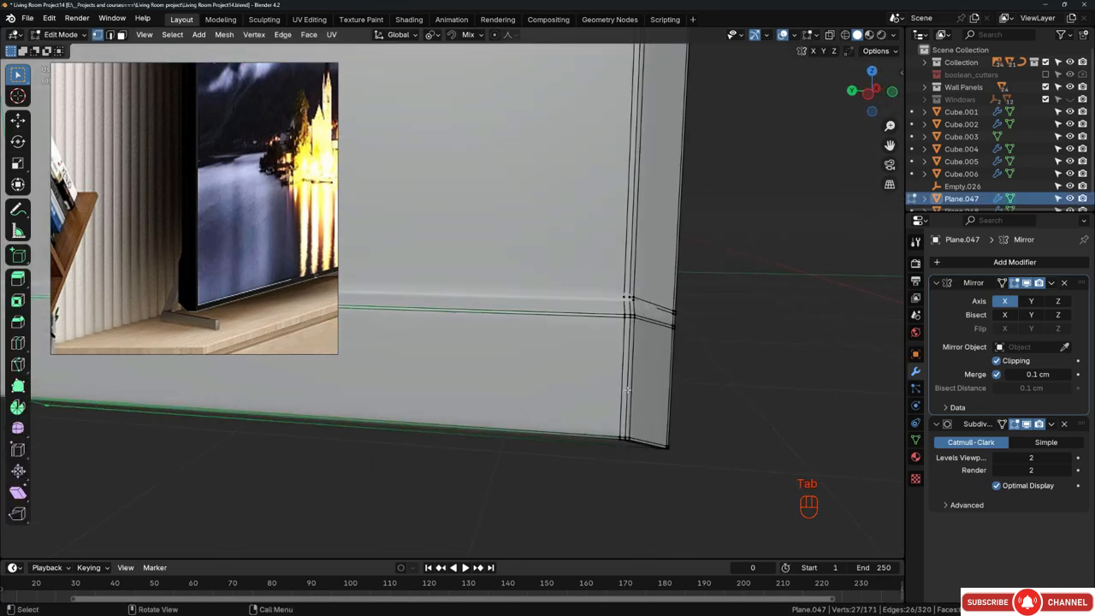
{"action": "key", "text": "3"}
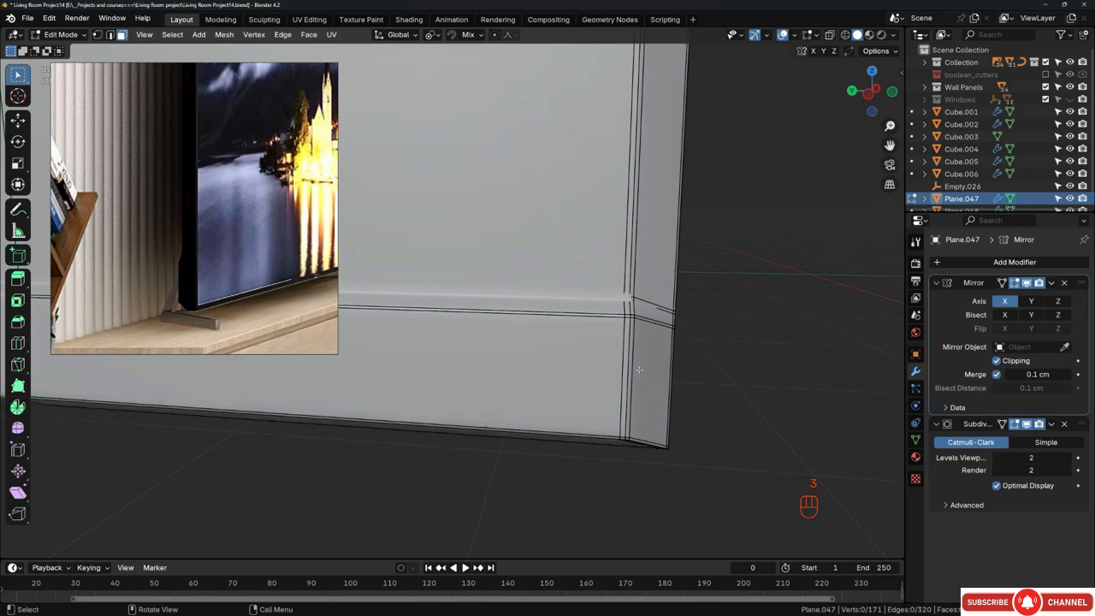
{"action": "middle_click_drag", "start_coordinate": [625, 360], "coordinate": [621, 387]}
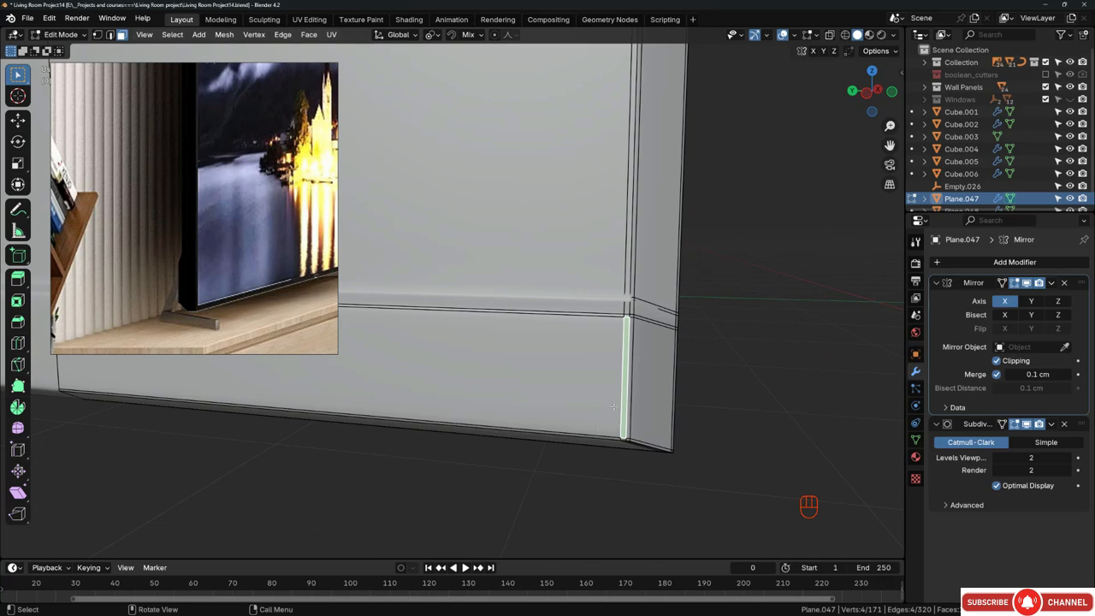
{"action": "middle_click_drag", "start_coordinate": [613, 408], "coordinate": [617, 409]}
{"action": "key", "text": "shift+d"}
{"action": "key", "text": "y"}
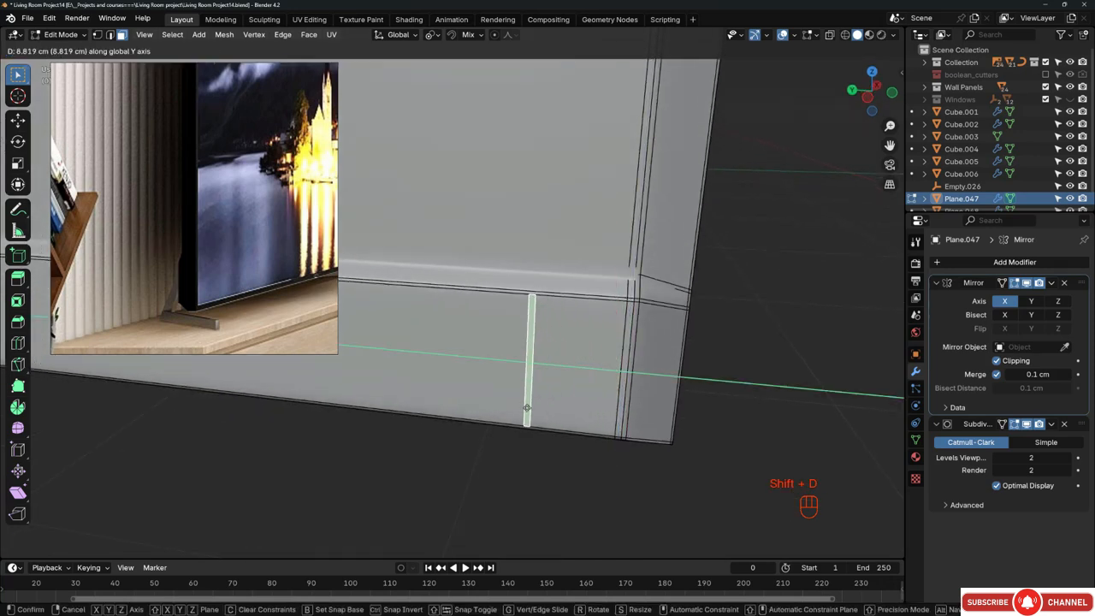
{"action": "left_click", "coordinate": [568, 429]}
Step: Scale the duplicated face by about 2.36 along Y to widen the strip
{"action": "scroll", "coordinate": [768, 357], "scroll_direction": "down", "scroll_amount": 8}
{"action": "scroll", "coordinate": [479, 345], "scroll_direction": "up", "scroll_amount": 6}
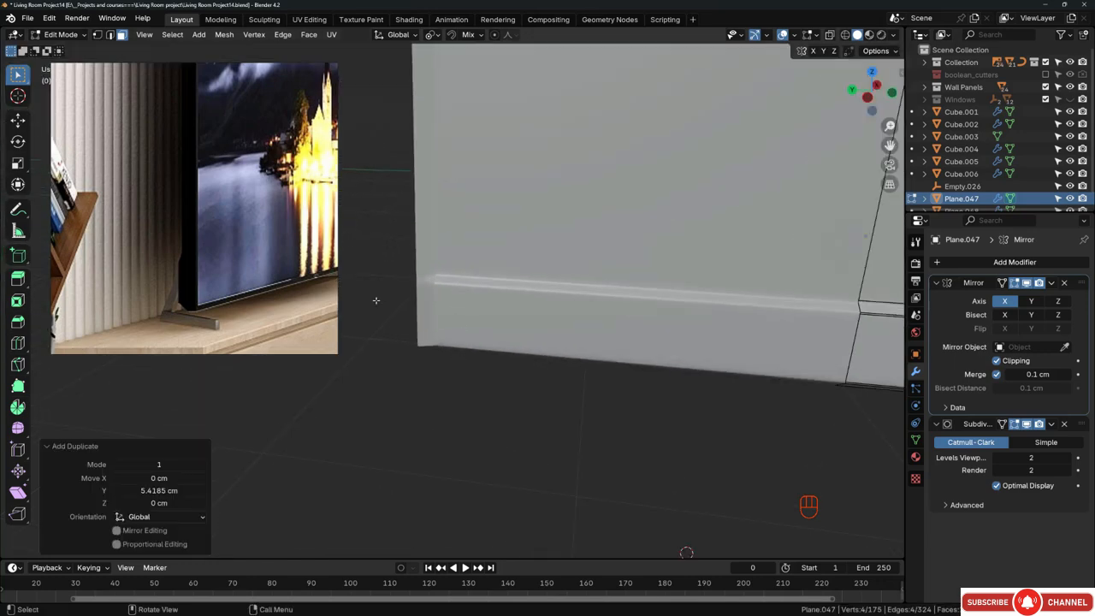
{"action": "scroll", "coordinate": [380, 333], "scroll_direction": "down", "scroll_amount": 9}
{"action": "scroll", "coordinate": [575, 339], "scroll_direction": "up", "scroll_amount": 12}
{"action": "key", "text": "s"}
{"action": "middle_click_drag", "start_coordinate": [543, 350], "coordinate": [546, 349]}
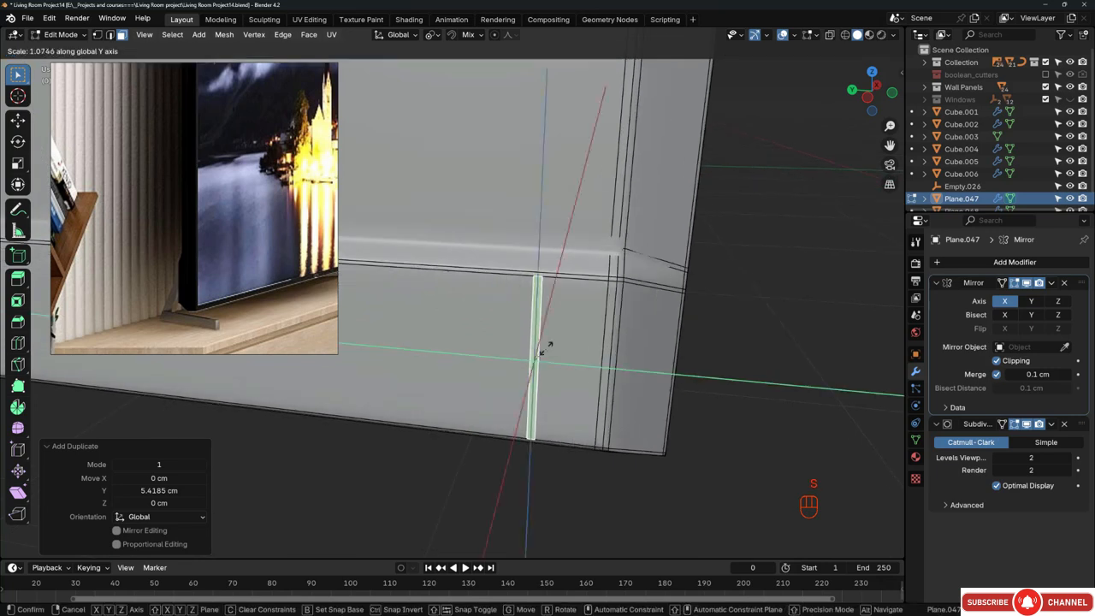
{"action": "left_click", "coordinate": [569, 364]}
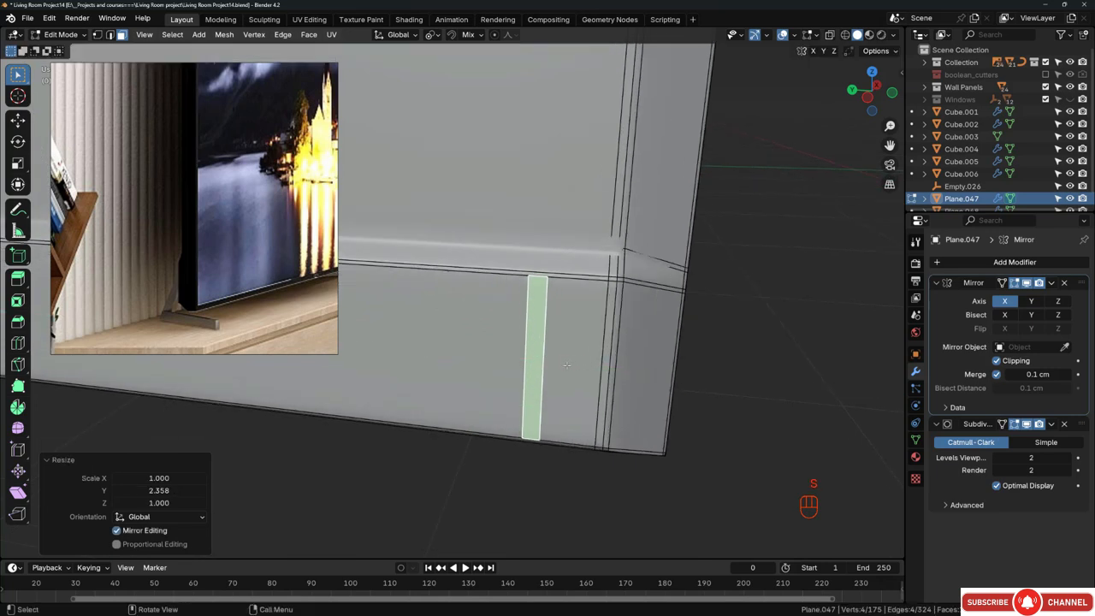
Step: Move the bottom edge of the duplicated leg strip down about 3.7 cm along Z
{"action": "key", "text": "1"}
{"action": "left_click_drag", "start_coordinate": [584, 497], "coordinate": [585, 498]}
{"action": "middle_click_drag", "start_coordinate": [558, 446], "coordinate": [590, 369], "text": "shift"}
{"action": "middle_click_drag", "start_coordinate": [590, 369], "coordinate": [578, 346]}
{"action": "key", "text": "g"}
{"action": "key", "text": "z"}
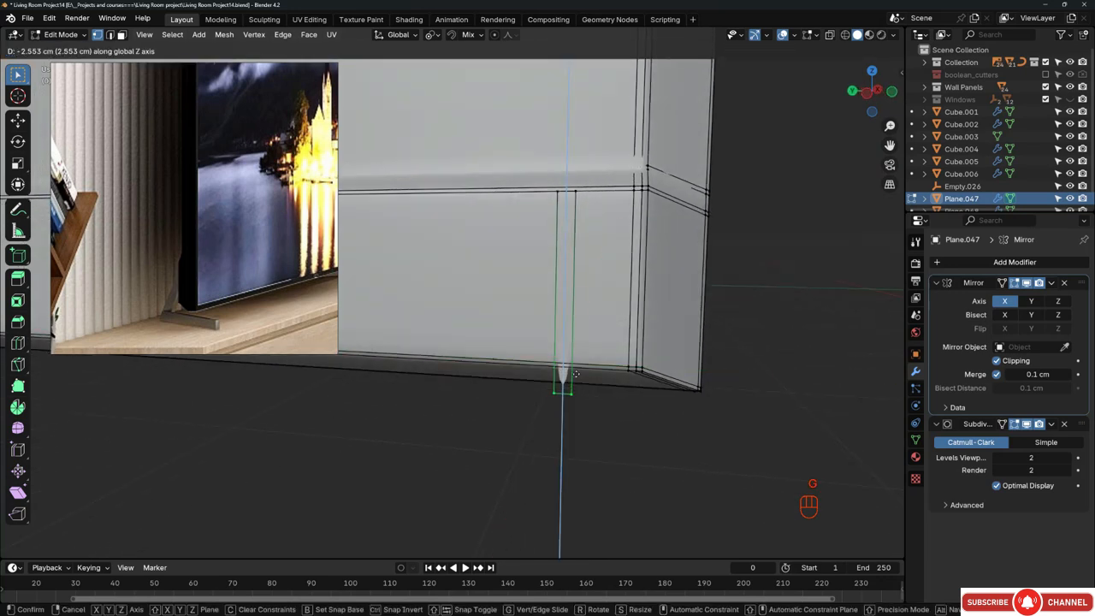
{"action": "left_click", "coordinate": [575, 383]}
{"action": "scroll", "coordinate": [575, 382], "scroll_direction": "down", "scroll_amount": 4}
{"action": "mouse_move", "coordinate": [581, 359]}
{"action": "middle_mouse_down"}
{"action": "mouse_move", "coordinate": [490, 333]}
{"action": "mouse_move", "coordinate": [579, 359]}
{"action": "middle_mouse_up"}
Step: Extrude the strip's bottom edge diagonally outward in side view, about -9.8 cm along Y and -10.6 cm along Z
{"action": "key", "text": "KP_1"}
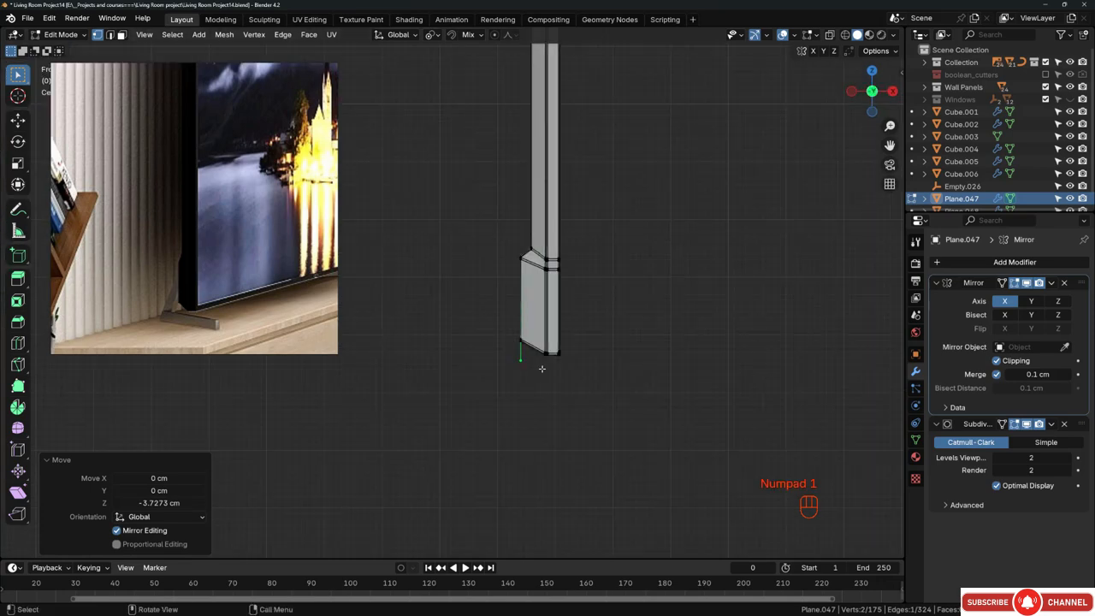
{"action": "key", "text": "KP_3"}
{"action": "scroll", "coordinate": [520, 340], "scroll_direction": "down", "scroll_amount": 7}
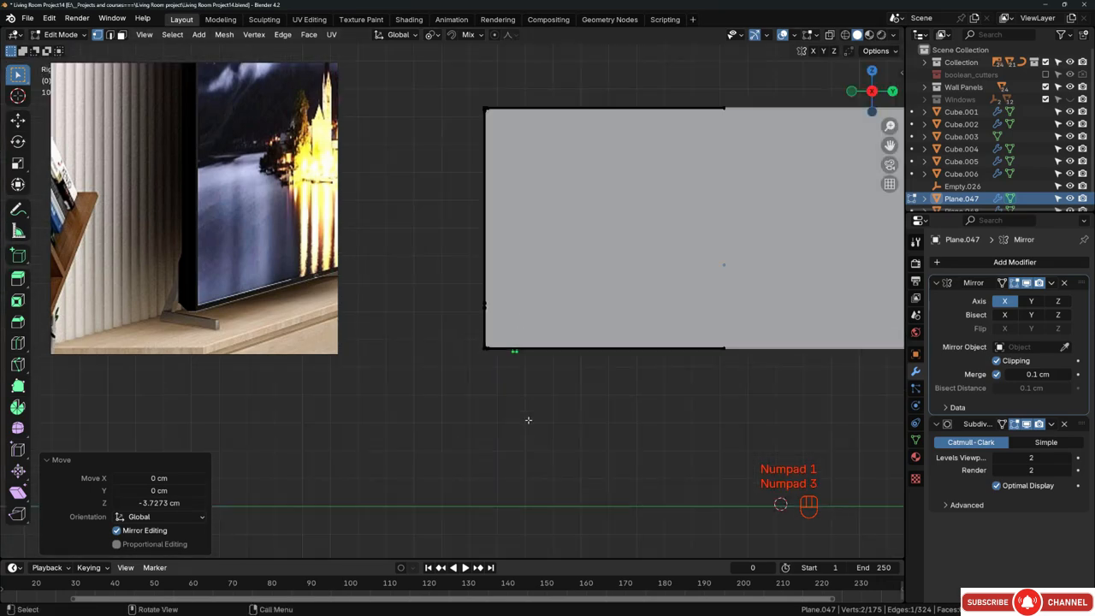
{"action": "scroll", "coordinate": [520, 383], "scroll_direction": "up", "scroll_amount": 10}
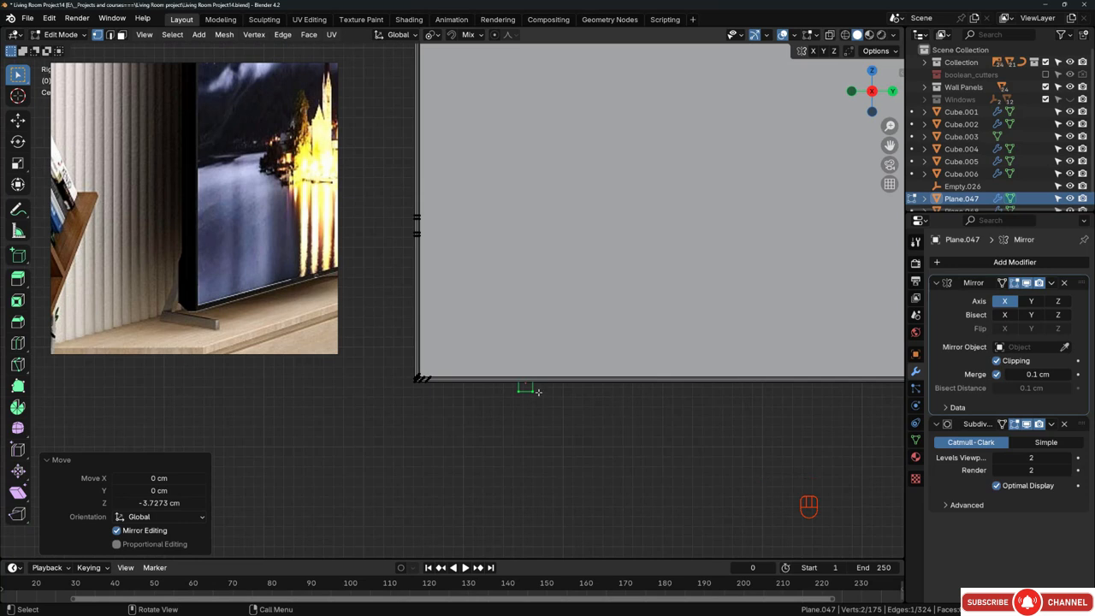
{"action": "key", "text": "e"}
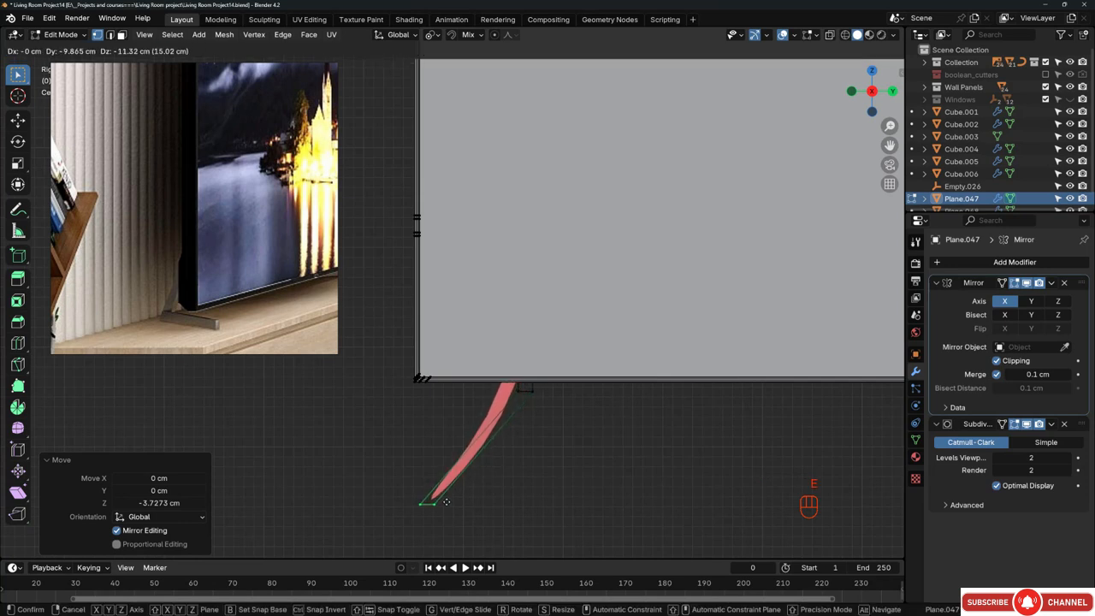
{"action": "left_click", "coordinate": [445, 496]}
Step: Extrude the leg's lower end edge straight down about 2.9 cm along Z
{"action": "key", "text": "e"}
{"action": "middle_click", "coordinate": [448, 493]}
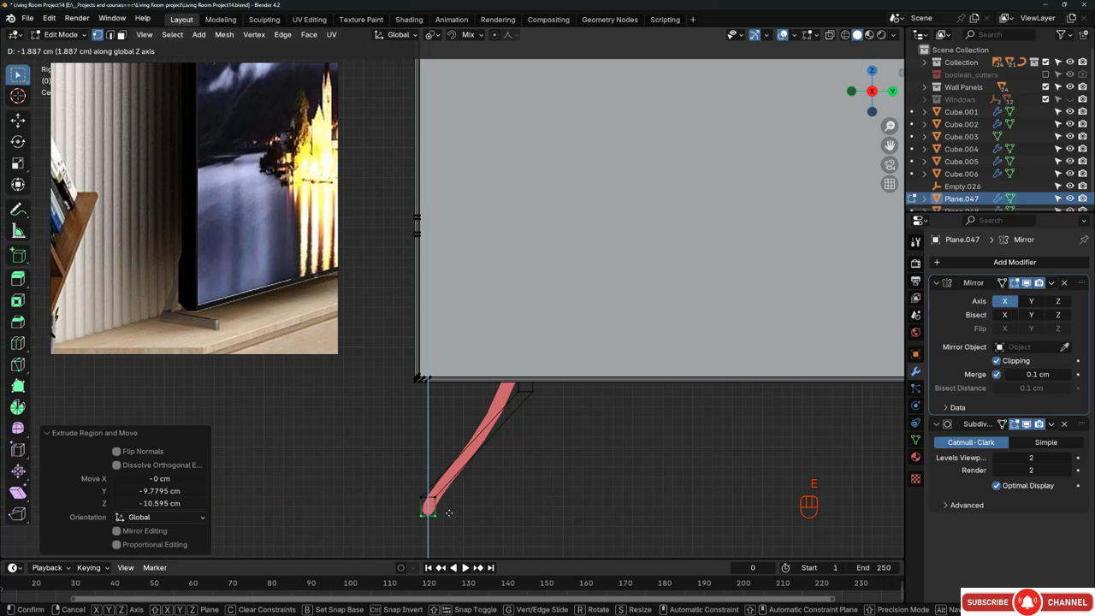
{"action": "left_click", "coordinate": [449, 519]}
{"action": "middle_click_drag", "start_coordinate": [444, 509], "coordinate": [486, 382]}
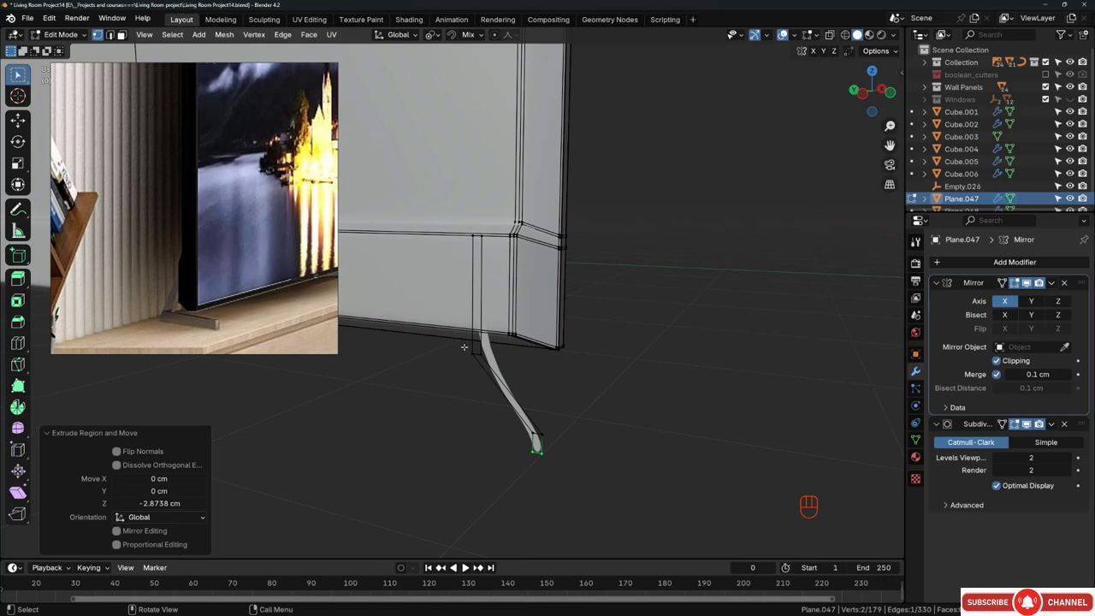
Step: Separate the linked leg strip into its own object and remove its Subdivision modifier, keeping the one on the TV frame
{"action": "key", "text": "ctrl+l"}
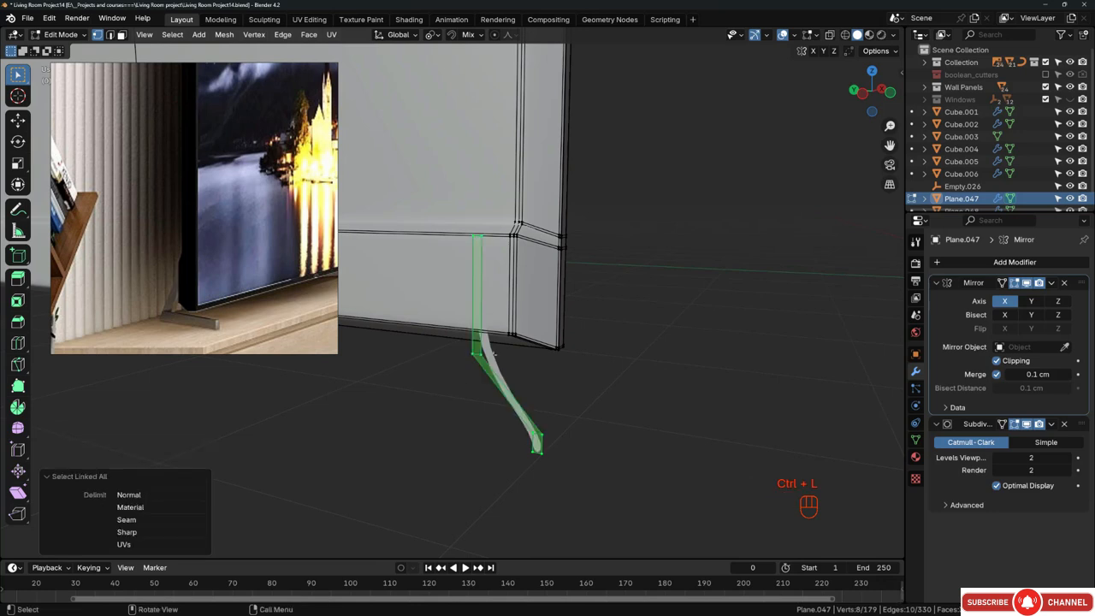
{"action": "key", "text": "p"}
{"action": "left_click", "coordinate": [492, 354]}
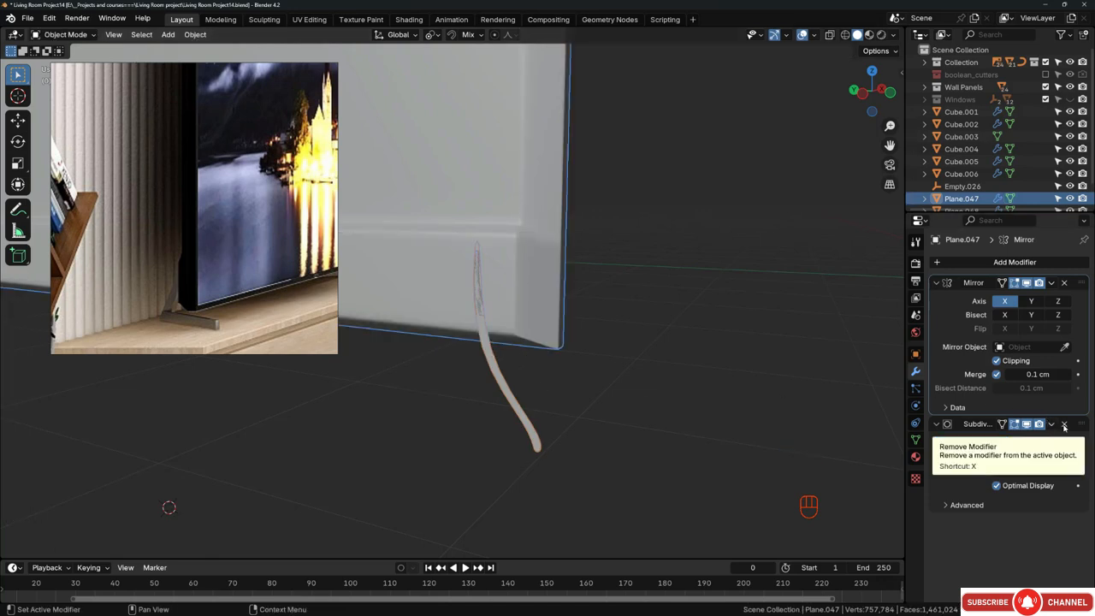
{"action": "left_click", "coordinate": [1064, 425]}
{"action": "key", "text": "ctrl+z"}
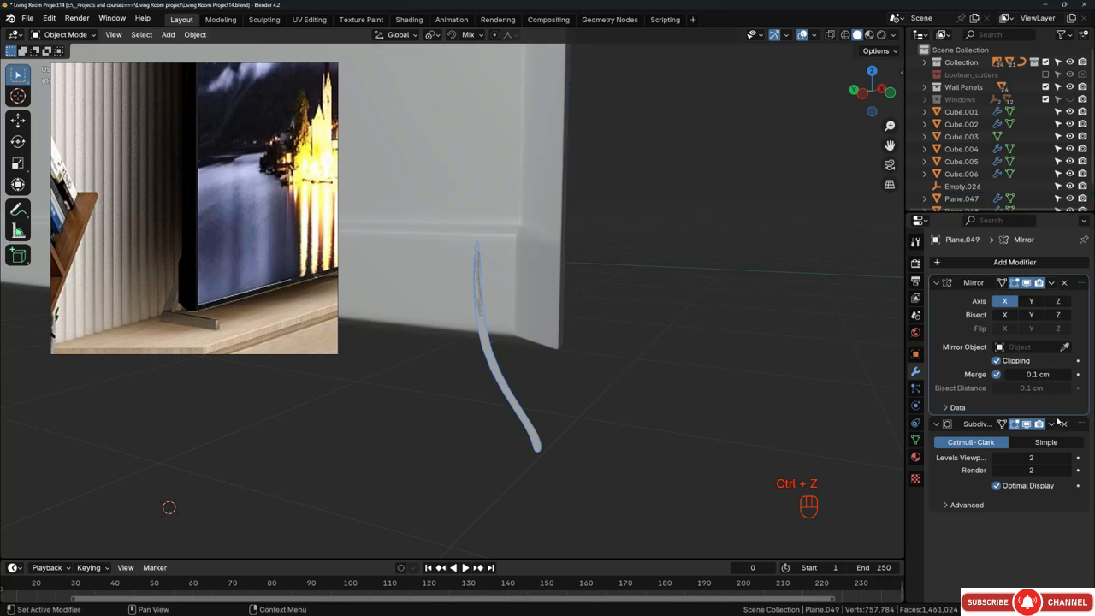
{"action": "scroll", "coordinate": [508, 350], "scroll_direction": "up", "scroll_amount": 2}
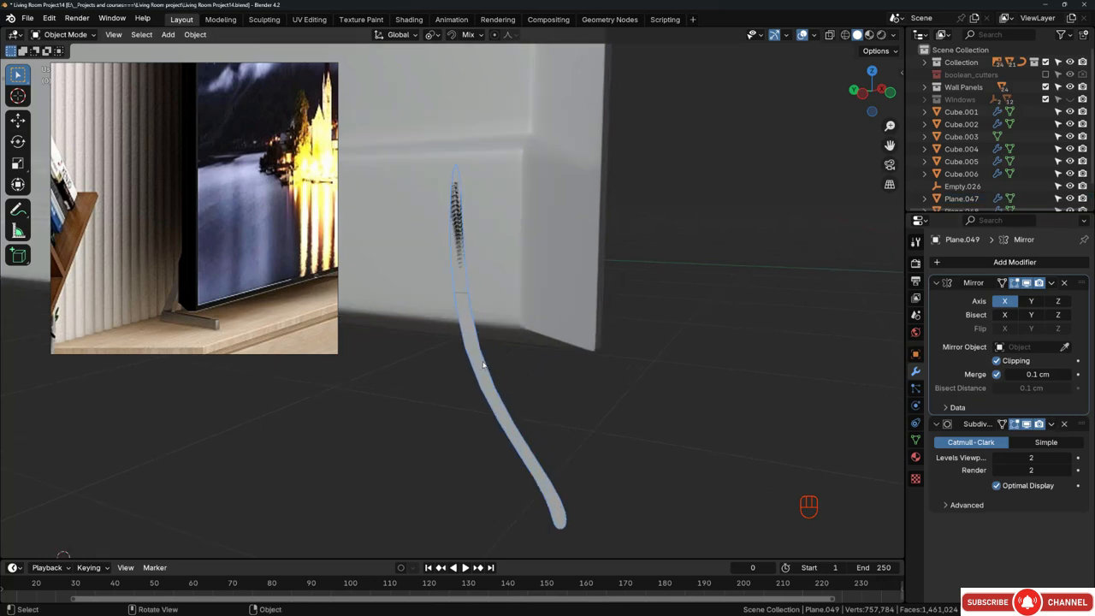
{"action": "left_click", "coordinate": [1064, 426]}
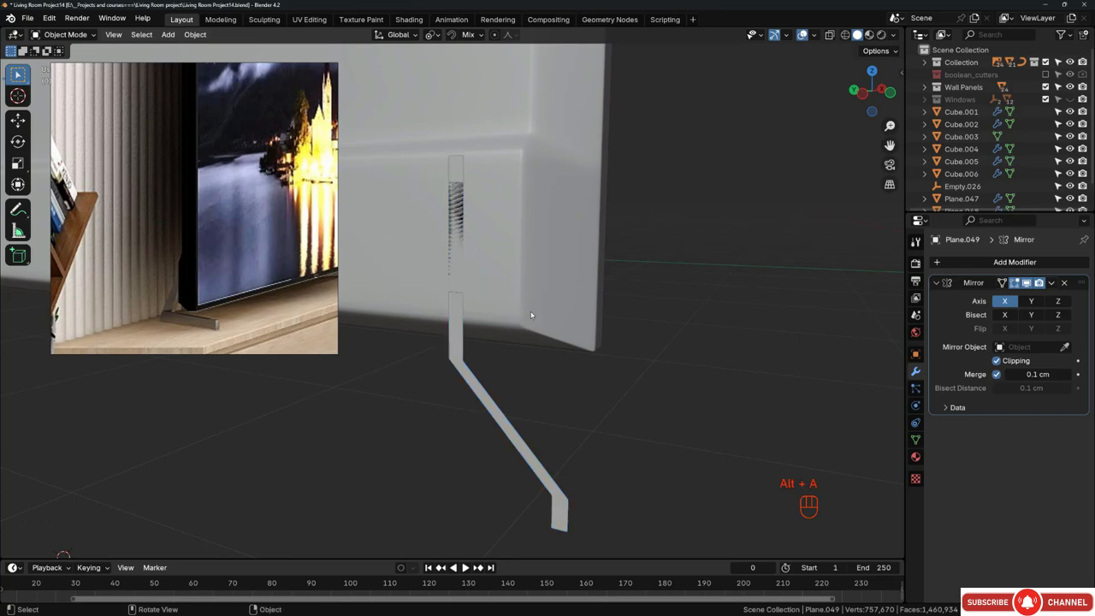
Step: Add a loop cut to the TV frame close to the back corner edge at factor about -0.857, then return to Object Mode
{"action": "middle_click_drag", "start_coordinate": [530, 315], "coordinate": [517, 256]}
{"action": "left_click", "coordinate": [494, 271]}
{"action": "key", "text": "Tab"}
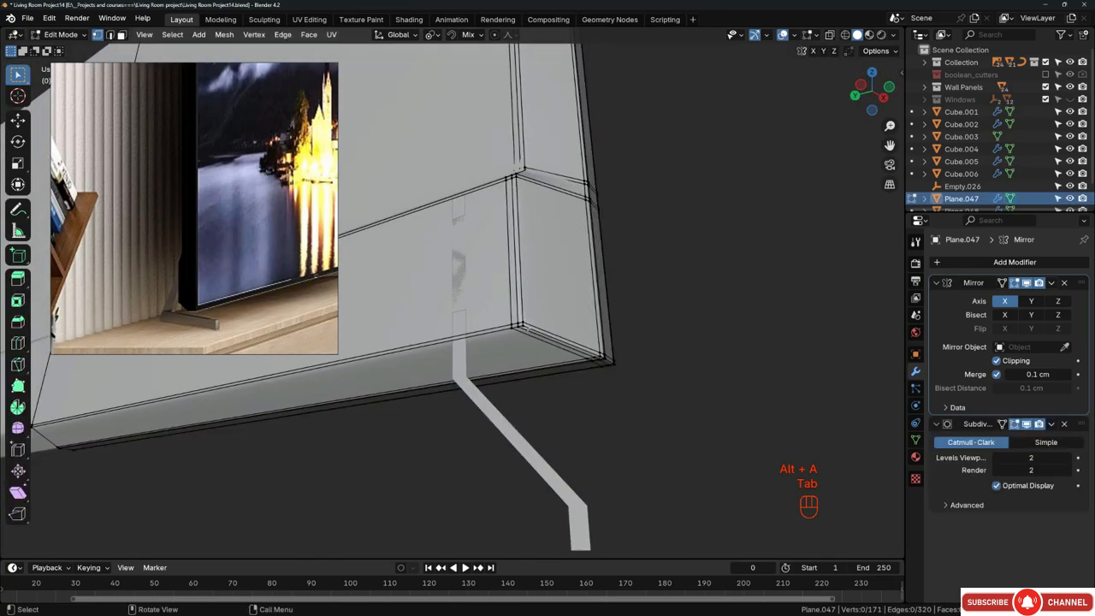
{"action": "scroll", "coordinate": [528, 328], "scroll_direction": "up", "scroll_amount": 2}
{"action": "scroll", "coordinate": [527, 328], "scroll_direction": "down", "scroll_amount": 2}
{"action": "middle_click_drag", "start_coordinate": [528, 327], "coordinate": [556, 336], "text": "shift"}
{"action": "scroll", "coordinate": [556, 335], "scroll_direction": "up", "scroll_amount": 3}
{"action": "key", "text": "ctrl+r"}
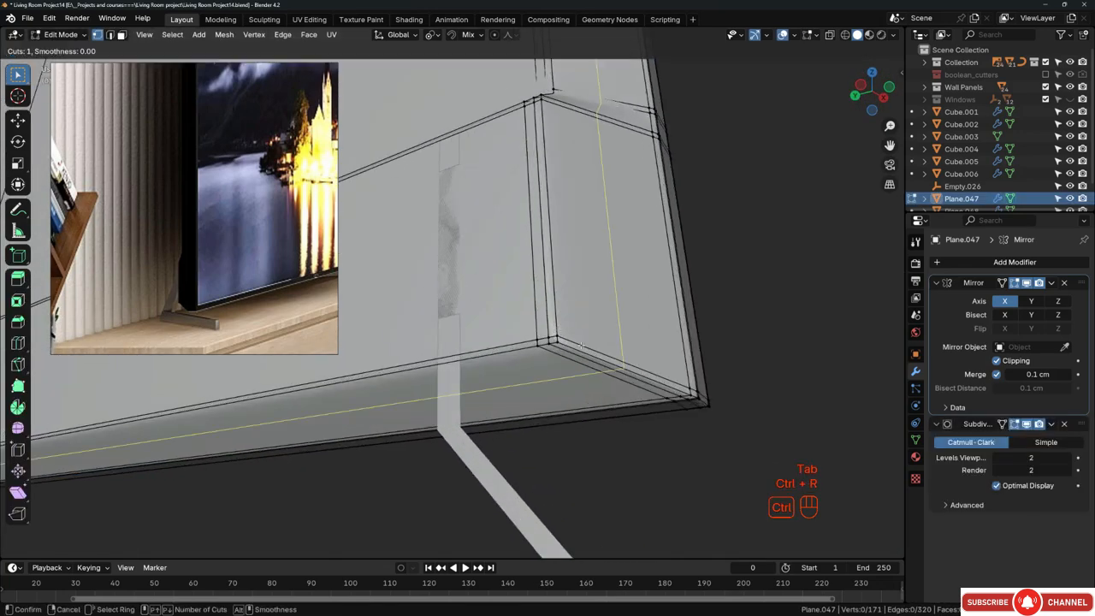
{"action": "left_click", "coordinate": [581, 345]}
{"action": "left_click", "coordinate": [524, 322]}
{"action": "scroll", "coordinate": [578, 329], "scroll_direction": "down", "scroll_amount": 4}
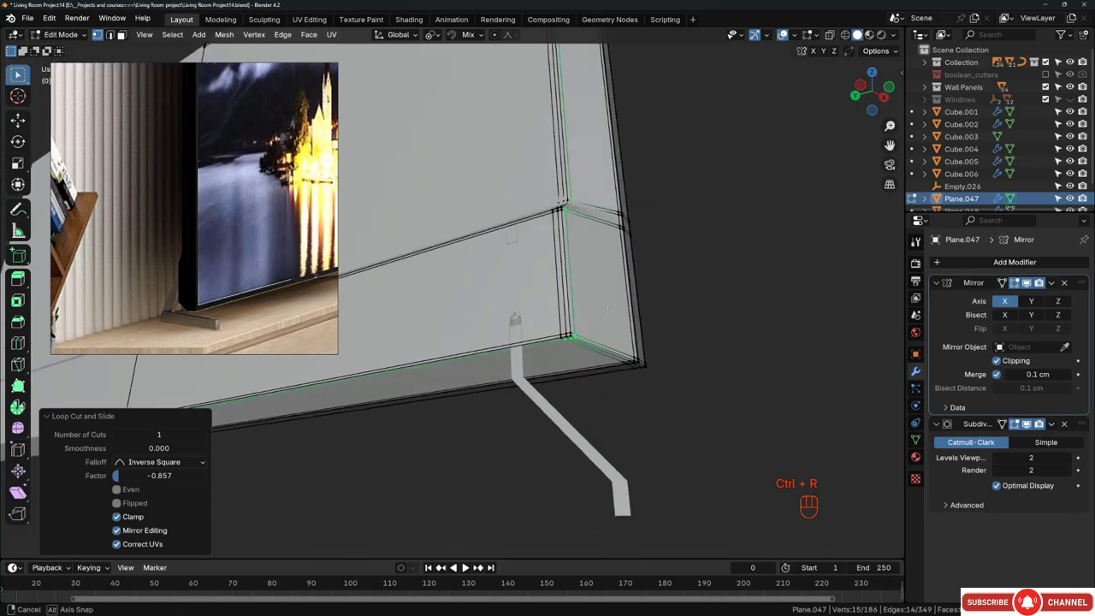
{"action": "middle_click_drag", "start_coordinate": [578, 329], "coordinate": [571, 376]}
{"action": "scroll", "coordinate": [568, 371], "scroll_direction": "down", "scroll_amount": 4}
{"action": "middle_click_drag", "start_coordinate": [558, 295], "coordinate": [615, 349], "text": "shift"}
{"action": "key", "text": "Tab"}
{"action": "key", "text": "alt+a"}
Step: Extrude the whole flat leg strip along its normal to give it thickness
{"action": "scroll", "coordinate": [612, 368], "scroll_direction": "down", "scroll_amount": 2}
{"action": "scroll", "coordinate": [627, 377], "scroll_direction": "up", "scroll_amount": 7}
{"action": "middle_click_drag", "start_coordinate": [612, 454], "coordinate": [611, 359], "text": "shift"}
{"action": "left_click", "coordinate": [560, 272]}
{"action": "key", "text": "Tab"}
{"action": "key", "text": "a"}
{"action": "key", "text": "e"}
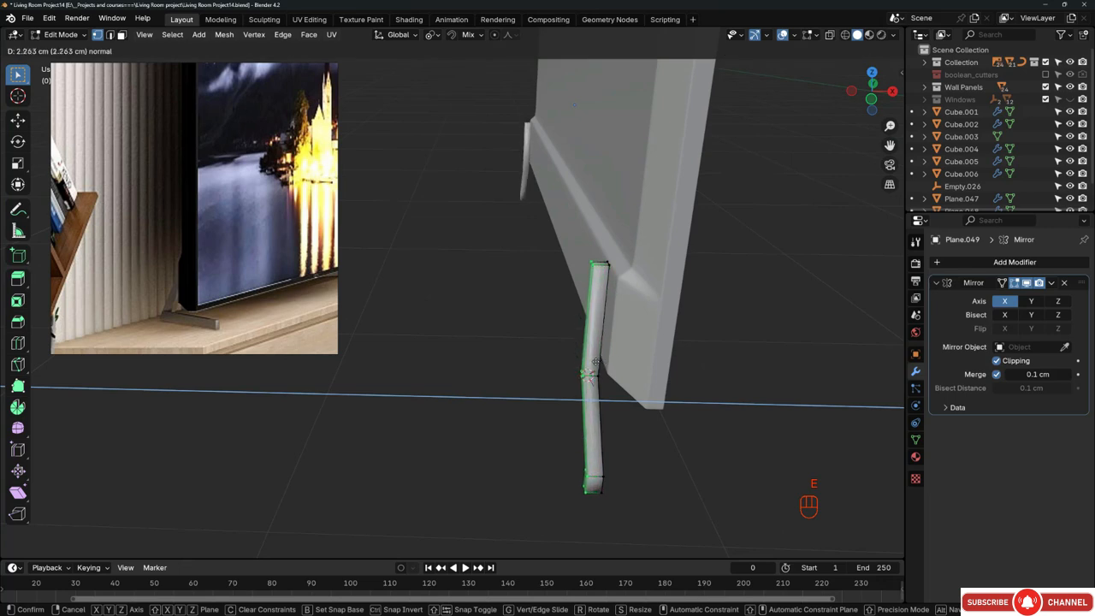
{"action": "left_click", "coordinate": [582, 374]}
Step: Extrude the front face of the leg's lower end forward about 15.4 cm to form the foot
{"action": "middle_click_drag", "start_coordinate": [581, 374], "coordinate": [732, 415]}
{"action": "middle_click_drag", "start_coordinate": [477, 346], "coordinate": [526, 369]}
{"action": "key", "text": "3"}
{"action": "key", "text": "e"}
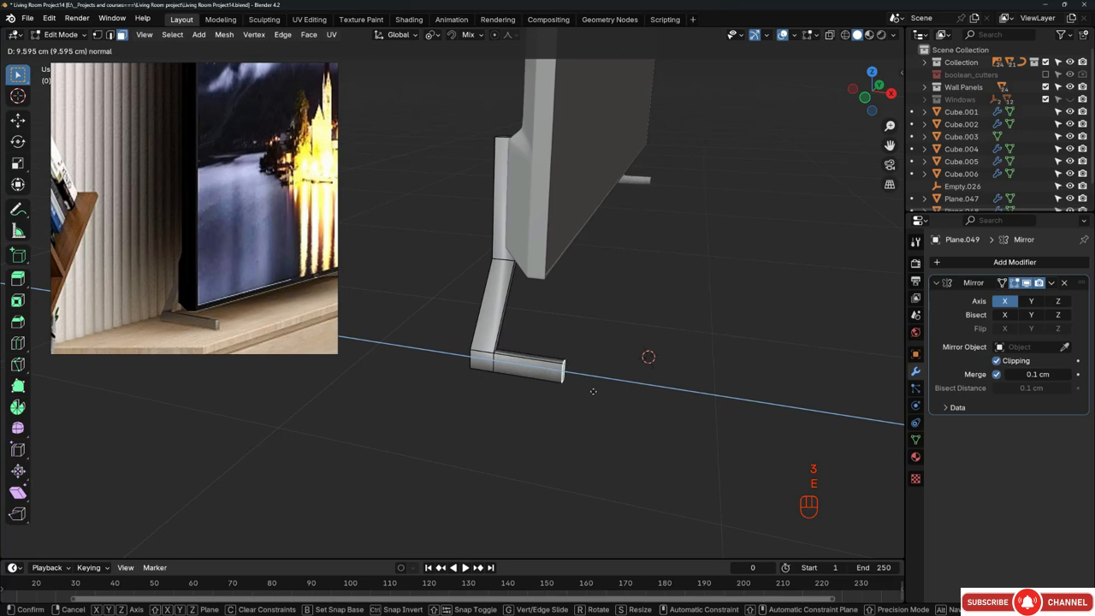
{"action": "left_click", "coordinate": [637, 397]}
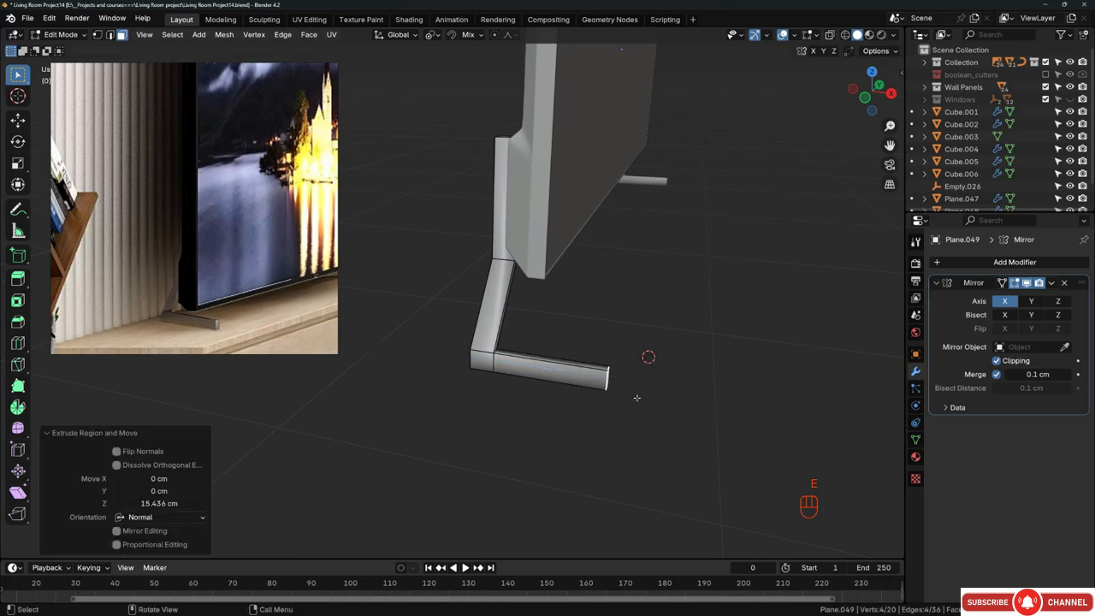
Step: Slope the foot's tip by moving its upper front edge about -2.4 cm along X, and return to Object Mode
{"action": "key", "text": "1"}
{"action": "middle_click_drag", "start_coordinate": [638, 397], "coordinate": [627, 369]}
{"action": "key", "text": "g"}
{"action": "key", "text": "x"}
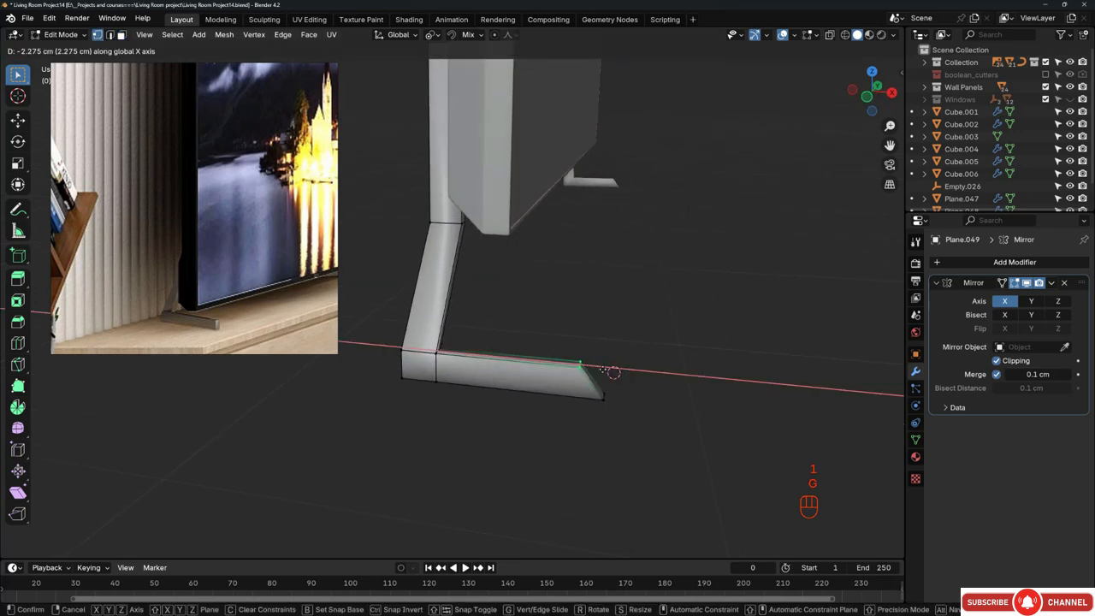
{"action": "left_click", "coordinate": [609, 372]}
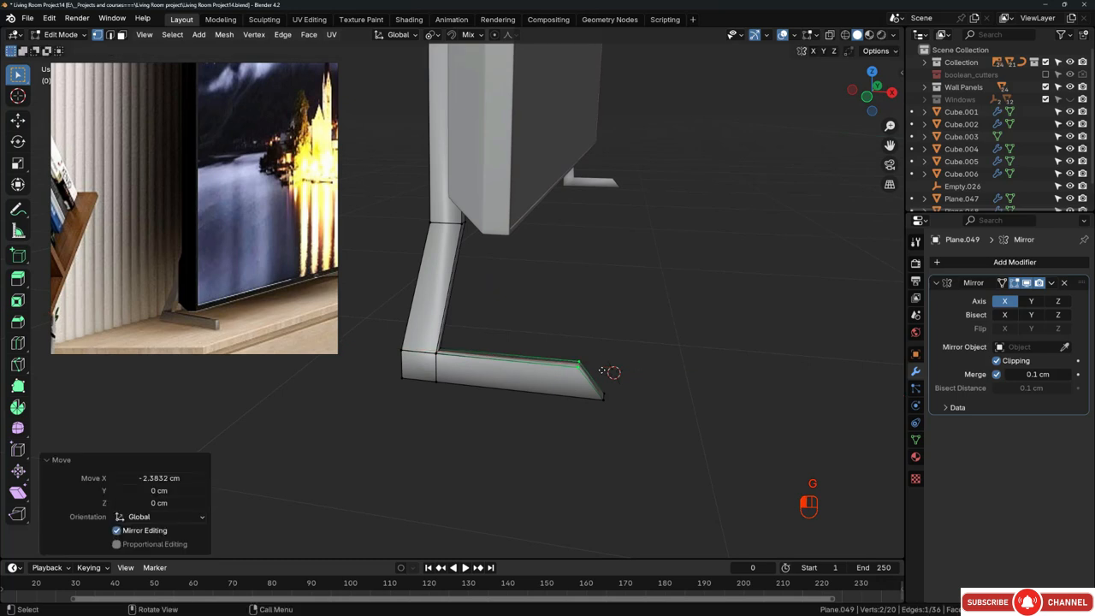
{"action": "middle_click_drag", "start_coordinate": [609, 372], "coordinate": [773, 331]}
{"action": "key", "text": "Tab"}
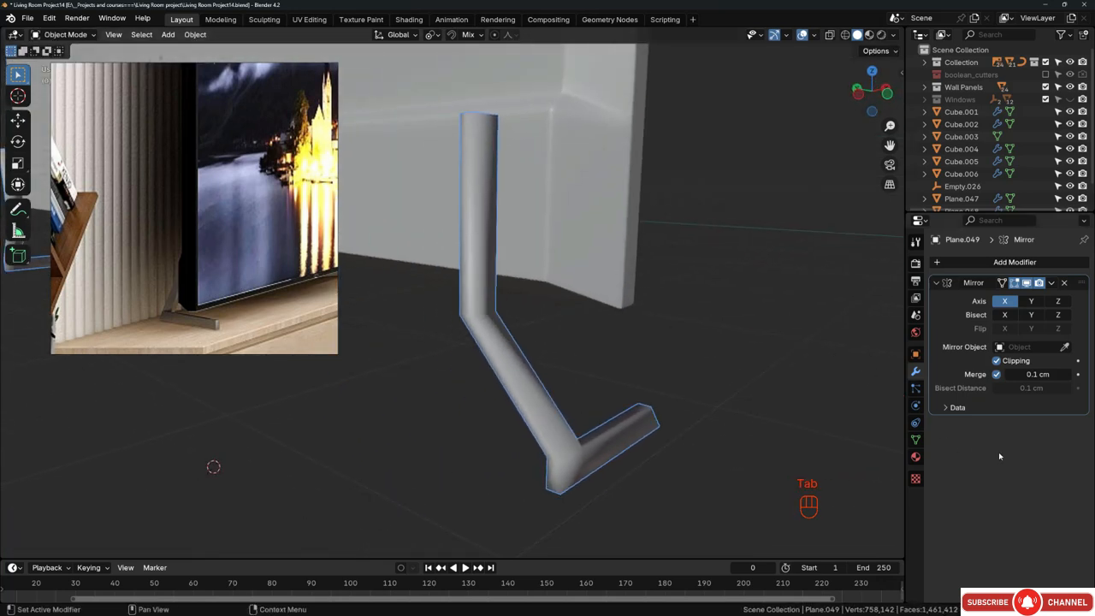
{"action": "key", "text": "shift+a"}
{"action": "mouse_move", "coordinate": [1002, 452]}
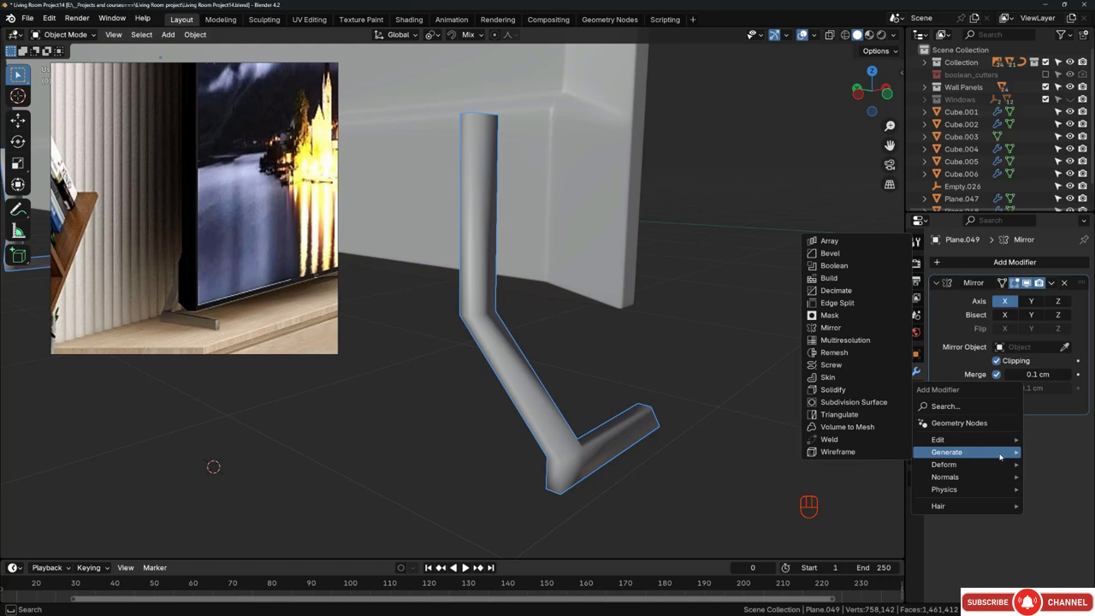
{"action": "key", "text": "Escape"}
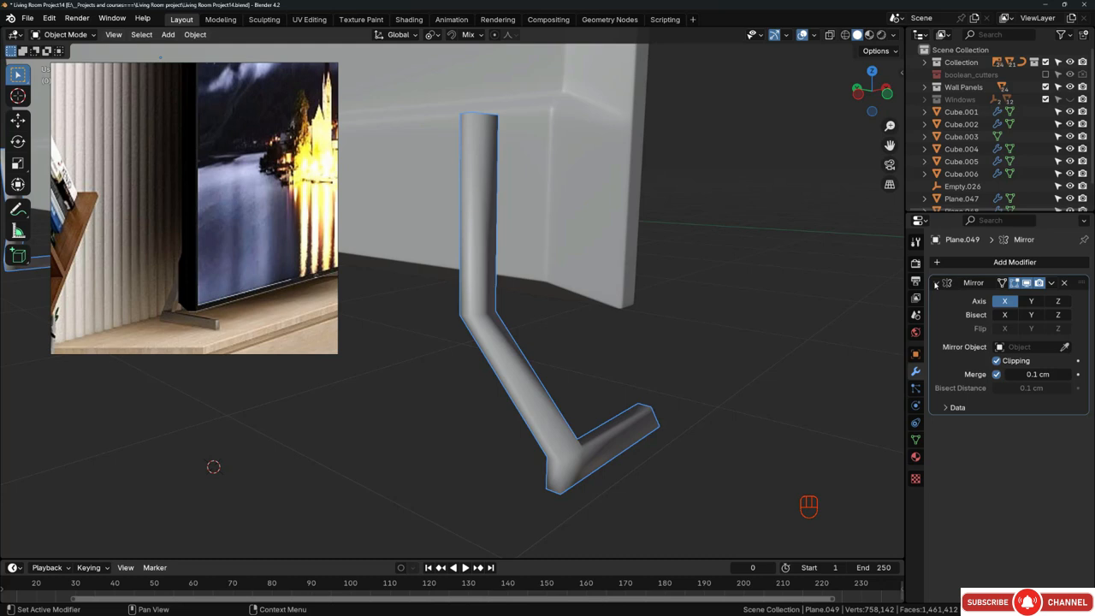
Step: Collapse the leg's Mirror settings and add a Bevel modifier with an amount of 0.1 cm and 3 segments
{"action": "left_click", "coordinate": [936, 283]}
{"action": "scroll", "coordinate": [728, 390], "scroll_direction": "down", "scroll_amount": 4}
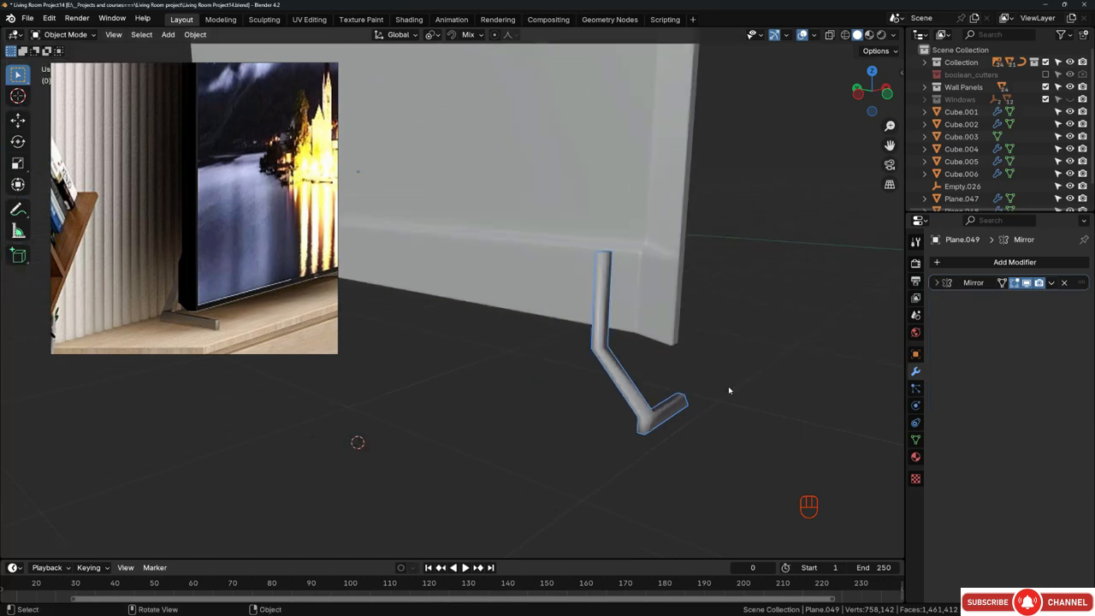
{"action": "scroll", "coordinate": [710, 347], "scroll_direction": "down", "scroll_amount": 4}
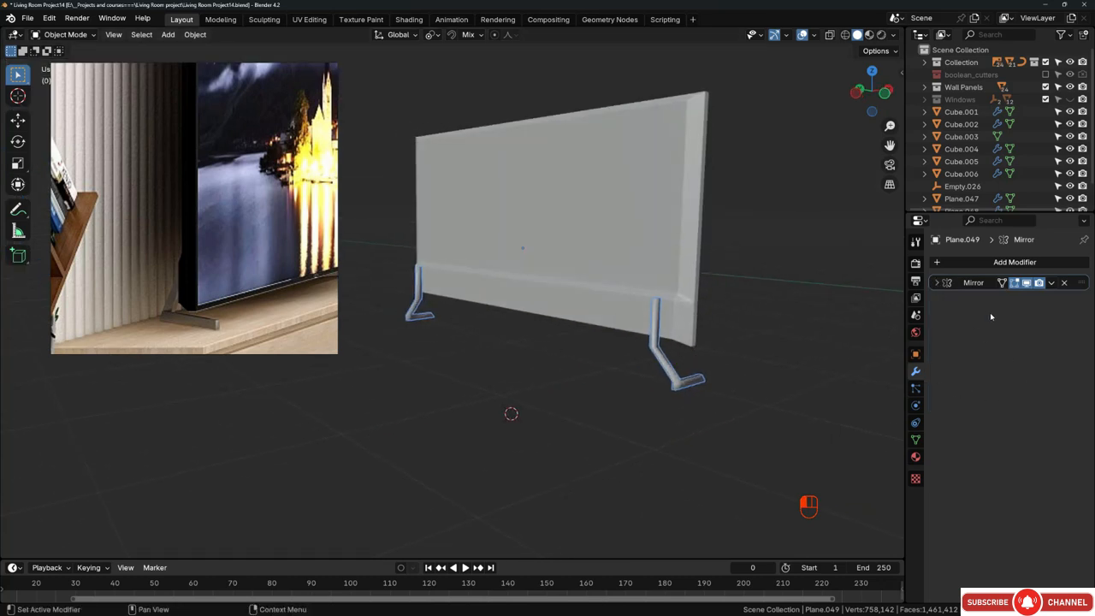
{"action": "key", "text": "shift+a"}
{"action": "mouse_move", "coordinate": [976, 316]}
{"action": "left_click", "coordinate": [848, 326]}
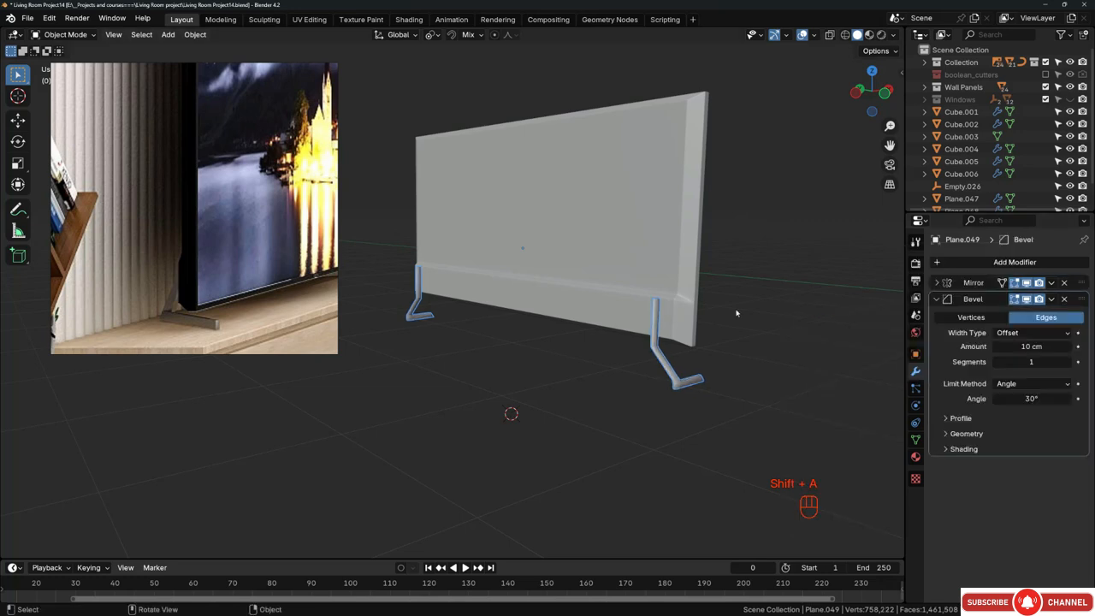
{"action": "scroll", "coordinate": [733, 313], "scroll_direction": "up", "scroll_amount": 5}
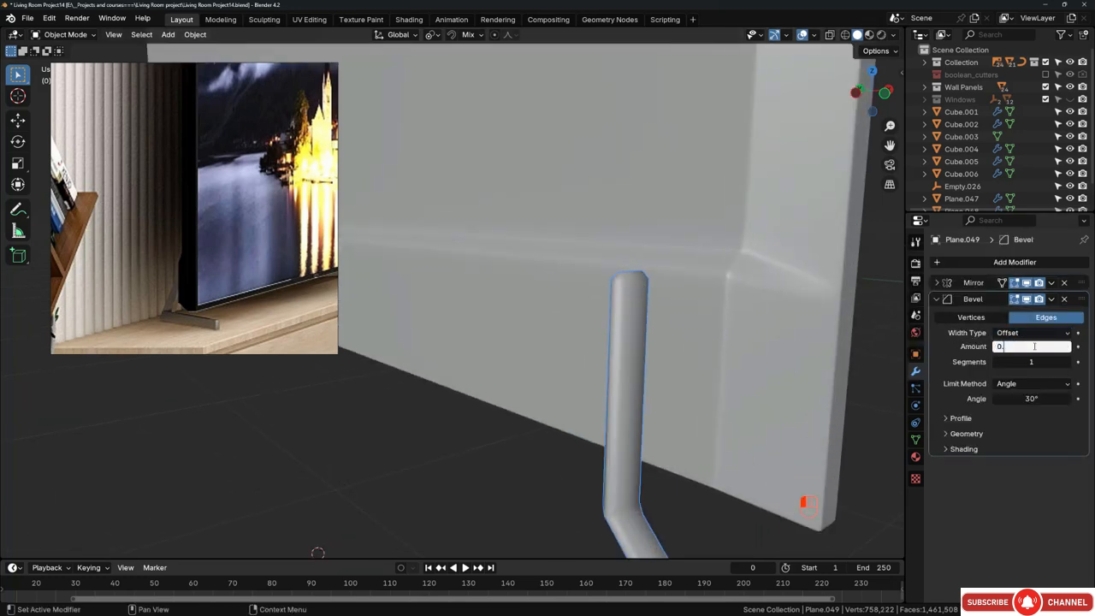
{"action": "key", "text": "Return"}
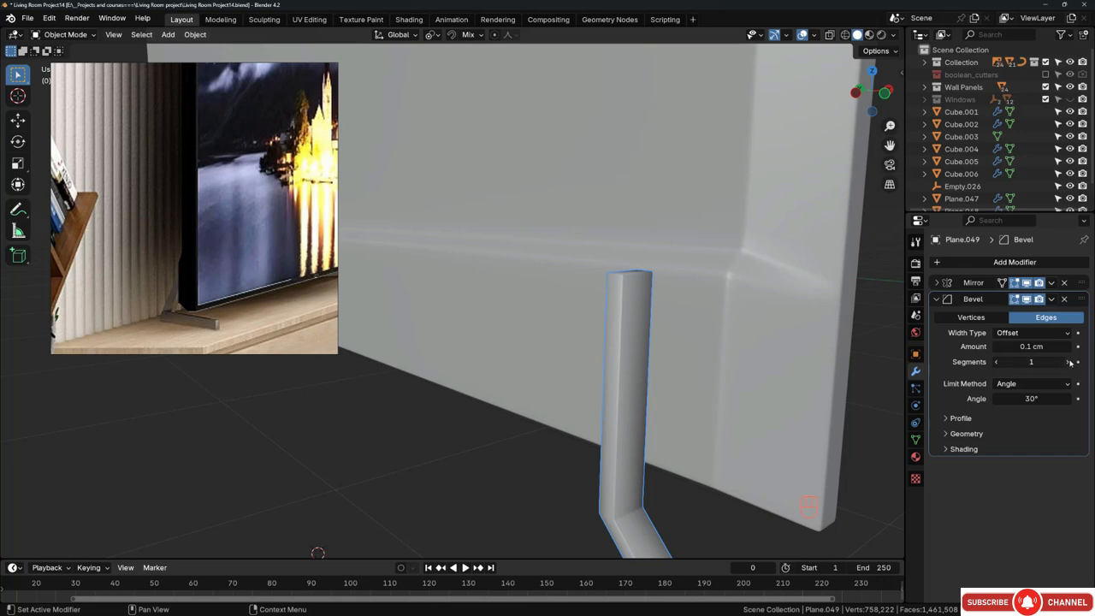
Step: Shade the leg smooth and enable Harden Normals in its Bevel modifier
{"action": "right_click", "coordinate": [632, 308]}
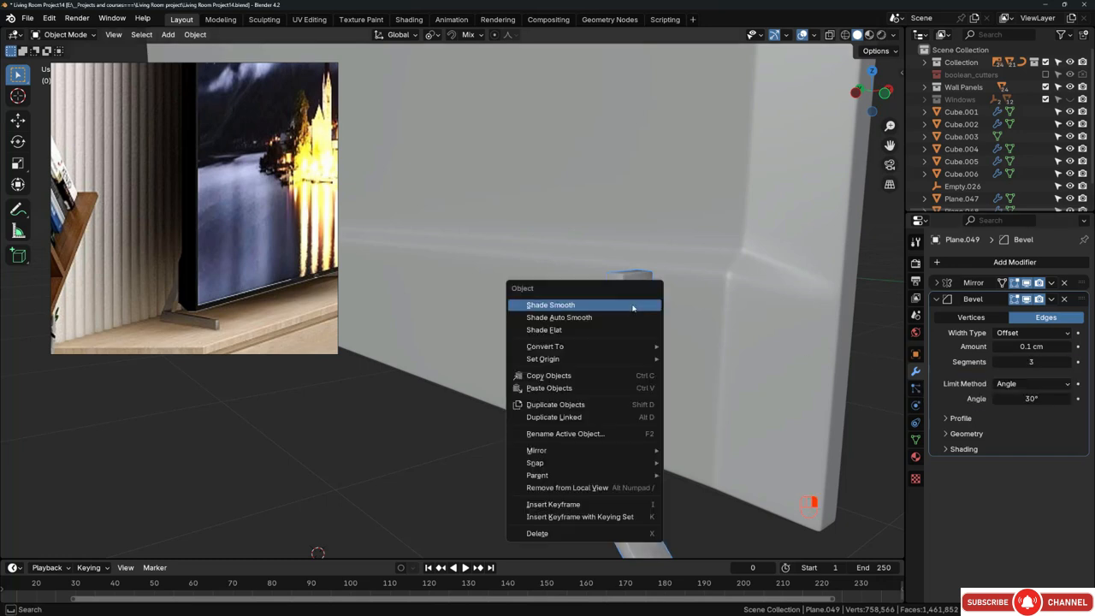
{"action": "left_click", "coordinate": [606, 304]}
{"action": "left_click", "coordinate": [961, 450]}
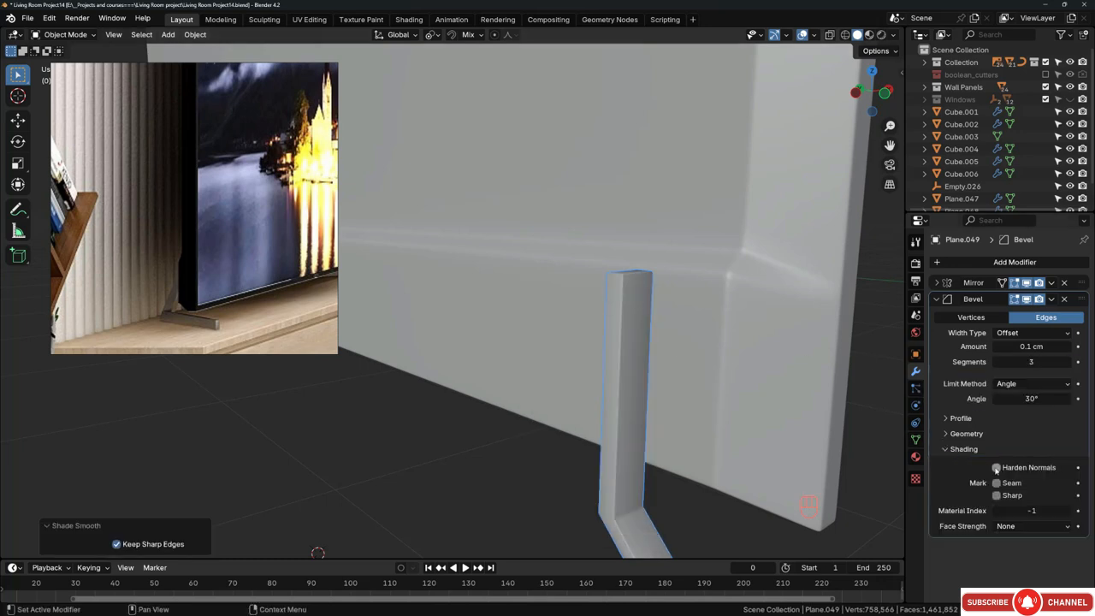
{"action": "middle_click_drag", "start_coordinate": [609, 313], "coordinate": [676, 317]}
{"action": "scroll", "coordinate": [590, 346], "scroll_direction": "up", "scroll_amount": 5}
{"action": "key", "text": "alt+a"}
{"action": "scroll", "coordinate": [589, 312], "scroll_direction": "down", "scroll_amount": 1}
Step: Exit local view and select the TV leg at the cabinet
{"action": "middle_click_drag", "start_coordinate": [613, 343], "coordinate": [513, 417]}
{"action": "key", "text": "KP_Divide"}
{"action": "scroll", "coordinate": [506, 417], "scroll_direction": "up", "scroll_amount": 3}
{"action": "mouse_move", "coordinate": [506, 417]}
{"action": "middle_mouse_down"}
{"action": "mouse_move", "coordinate": [519, 399]}
{"action": "mouse_move", "coordinate": [569, 389]}
{"action": "mouse_move", "coordinate": [547, 392]}
{"action": "middle_mouse_up"}
{"action": "left_click", "coordinate": [519, 400]}
Step: Select the leg's lower vertices and foot in wireframe and raise them about 8.9 cm along Z onto the cabinet top
{"action": "key", "text": "Tab"}
{"action": "key", "text": "z"}
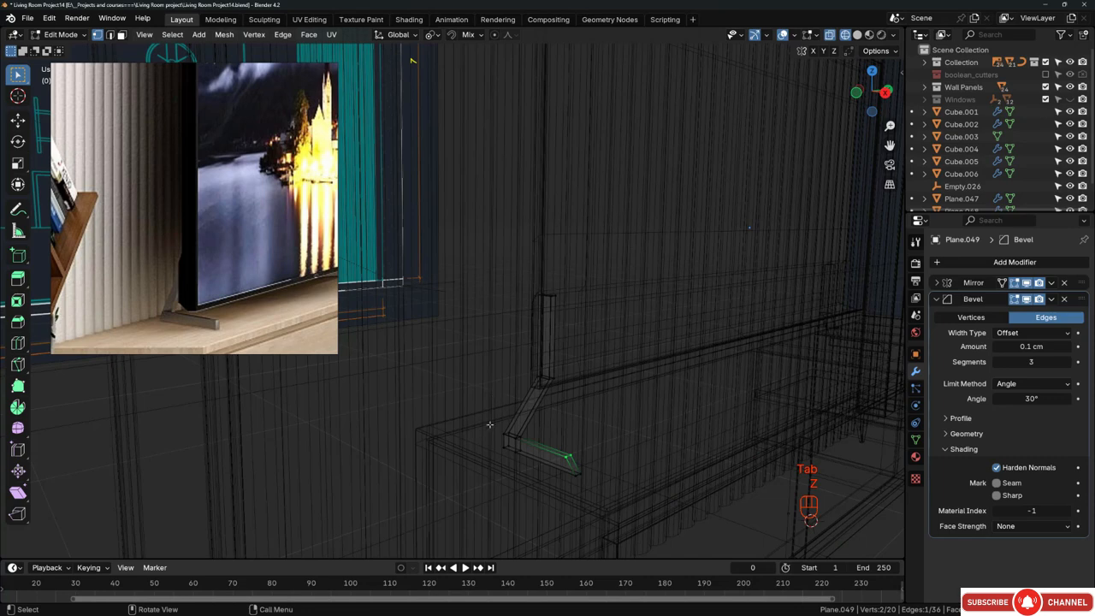
{"action": "mouse_move", "coordinate": [489, 425]}
{"action": "left_mouse_down"}
{"action": "mouse_move", "coordinate": [604, 514]}
{"action": "mouse_move", "coordinate": [601, 500]}
{"action": "left_mouse_up"}
{"action": "key", "text": "z"}
{"action": "scroll", "coordinate": [555, 470], "scroll_direction": "up", "scroll_amount": 2}
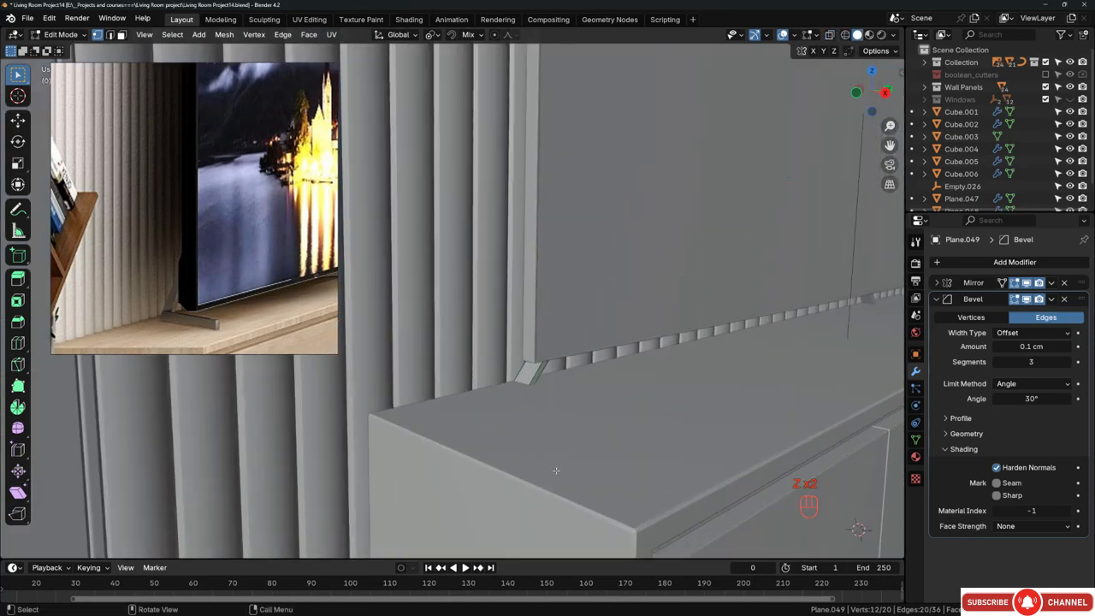
{"action": "middle_click_drag", "start_coordinate": [555, 470], "coordinate": [556, 452]}
{"action": "key", "text": "g"}
{"action": "key", "text": "z"}
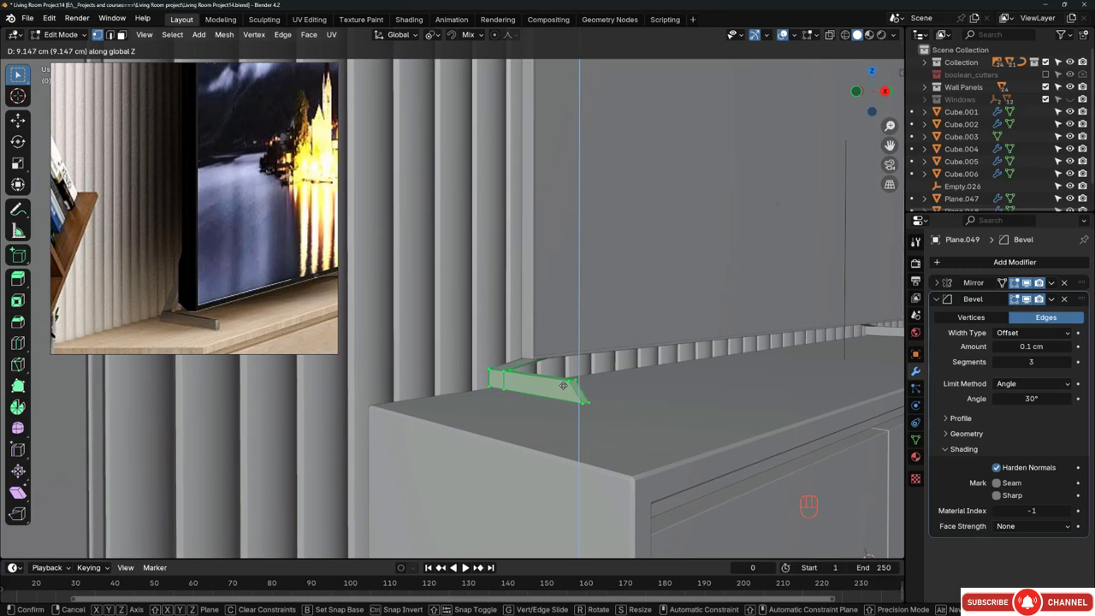
{"action": "left_click", "coordinate": [564, 402]}
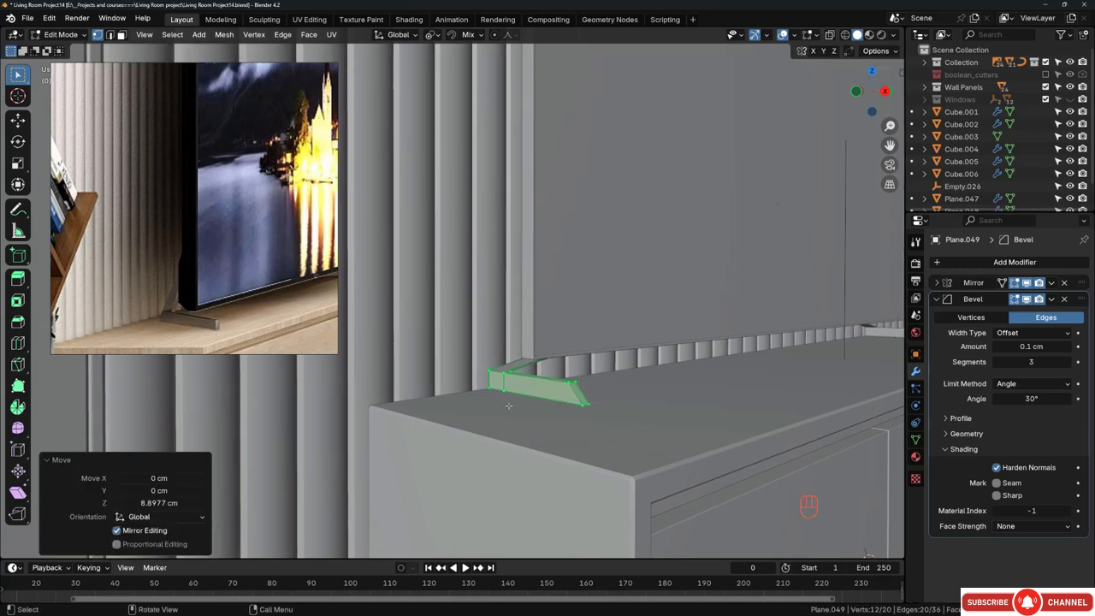
Step: Shift the leg's selected lower vertices and foot about 7.2 cm along Y
{"action": "middle_click_drag", "start_coordinate": [565, 402], "coordinate": [518, 390]}
{"action": "key", "text": "g"}
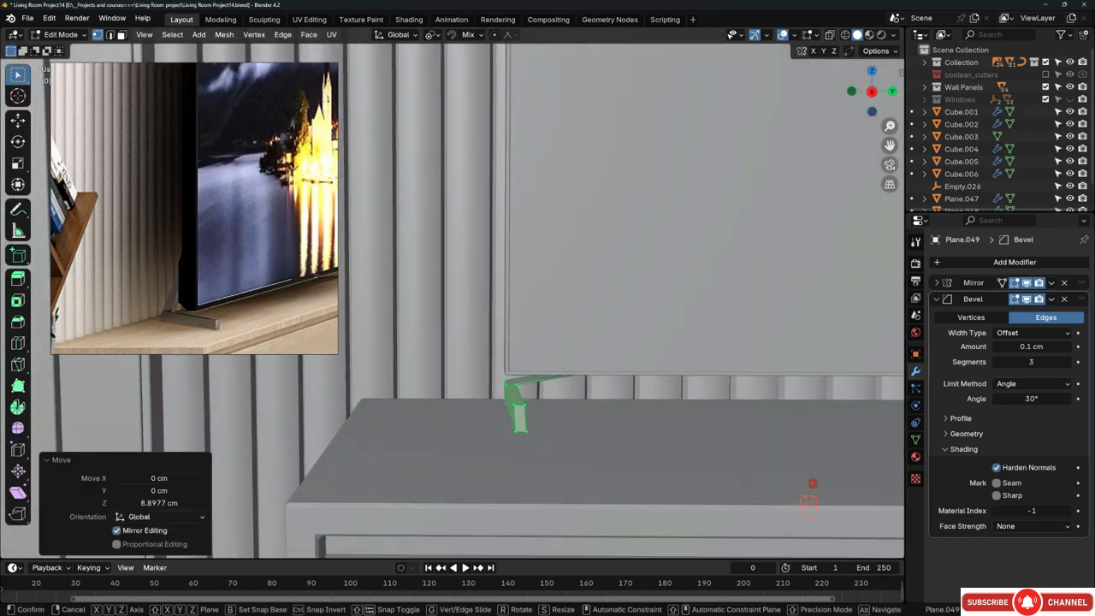
{"action": "key", "text": "y"}
{"action": "left_click", "coordinate": [597, 398]}
Step: Select the leg's rear vertices in wireframe and move them about 1.87 cm along X to thin the leg
{"action": "mouse_move", "coordinate": [597, 399]}
{"action": "middle_mouse_down"}
{"action": "mouse_move", "coordinate": [655, 391]}
{"action": "mouse_move", "coordinate": [642, 394]}
{"action": "middle_mouse_up"}
{"action": "key", "text": "shift+z"}
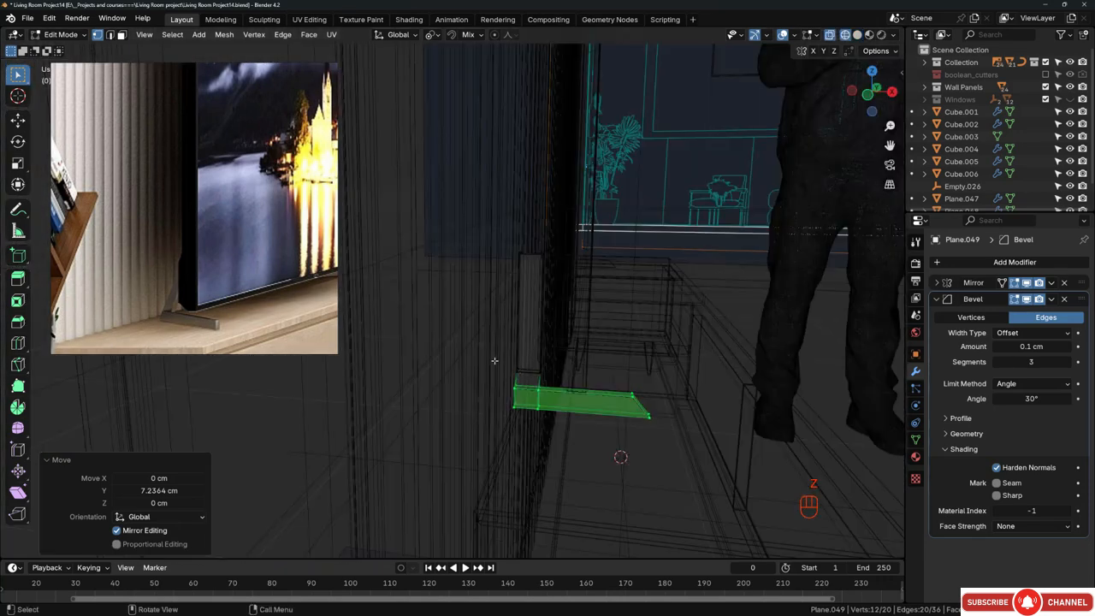
{"action": "left_click_drag", "start_coordinate": [518, 324], "coordinate": [496, 336]}
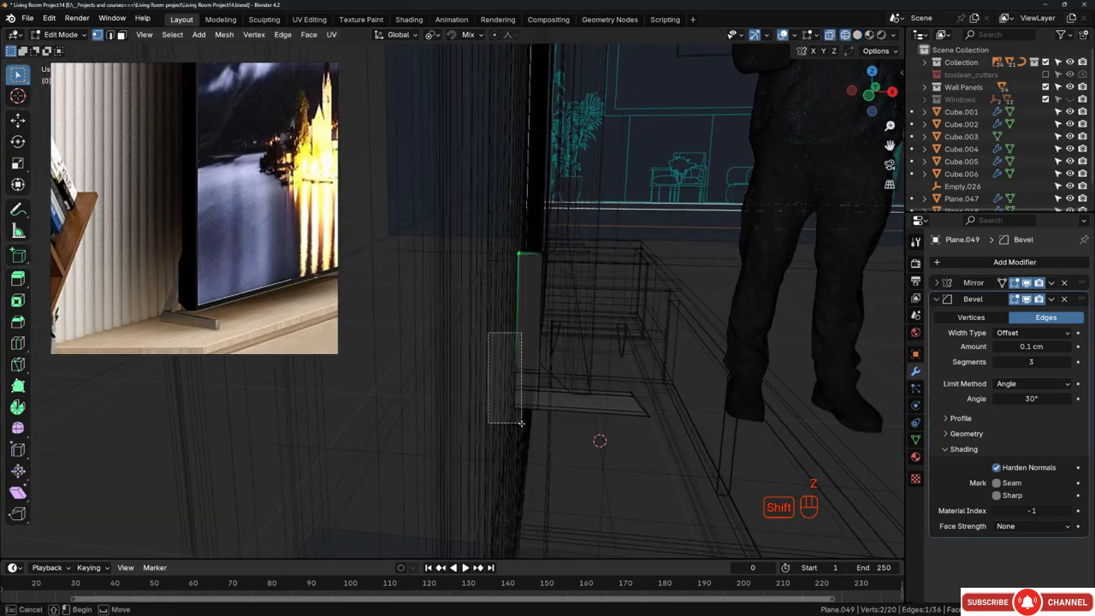
{"action": "left_click_drag", "start_coordinate": [521, 423], "coordinate": [523, 425], "text": "shift"}
{"action": "key", "text": "shift+z"}
{"action": "scroll", "coordinate": [548, 309], "scroll_direction": "up", "scroll_amount": 3}
{"action": "mouse_move", "coordinate": [570, 313]}
{"action": "middle_mouse_down"}
{"action": "mouse_move", "coordinate": [540, 322]}
{"action": "mouse_move", "coordinate": [561, 282]}
{"action": "middle_mouse_up"}
{"action": "key", "text": "g"}
{"action": "middle_click", "coordinate": [542, 322]}
{"action": "left_click", "coordinate": [560, 325]}
{"action": "middle_click_drag", "start_coordinate": [582, 385], "coordinate": [454, 326], "text": "shift"}
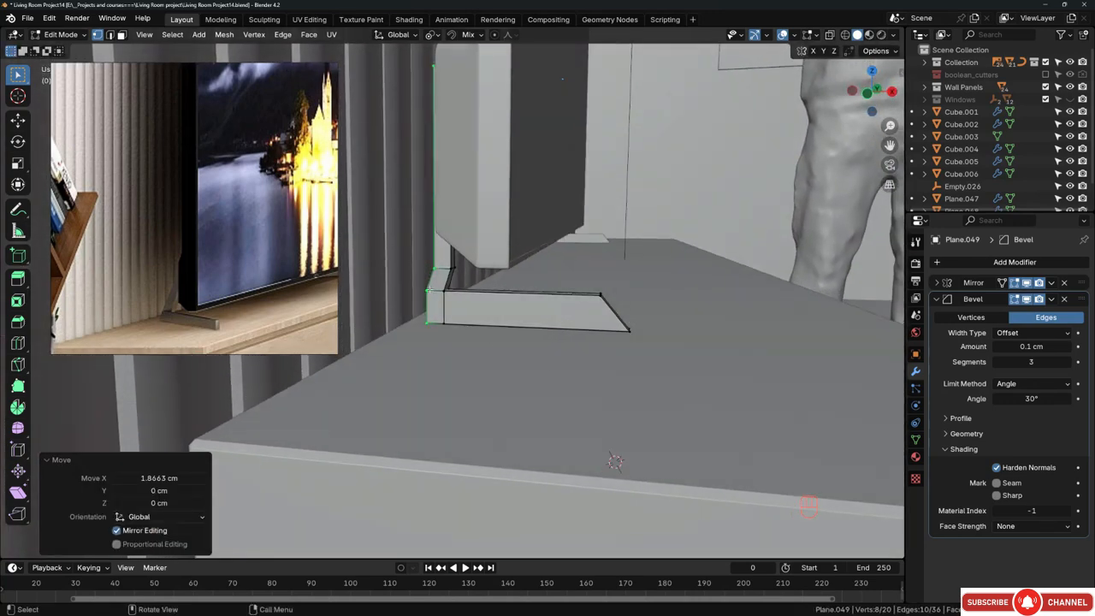
Step: Select the foot's upper vertices and lower them about 1.26 cm along Z
{"action": "key", "text": "z"}
{"action": "left_click_drag", "start_coordinate": [415, 283], "coordinate": [470, 295]}
{"action": "left_click_drag", "start_coordinate": [616, 305], "coordinate": [616, 305], "text": "shift"}
{"action": "key", "text": "shift+z"}
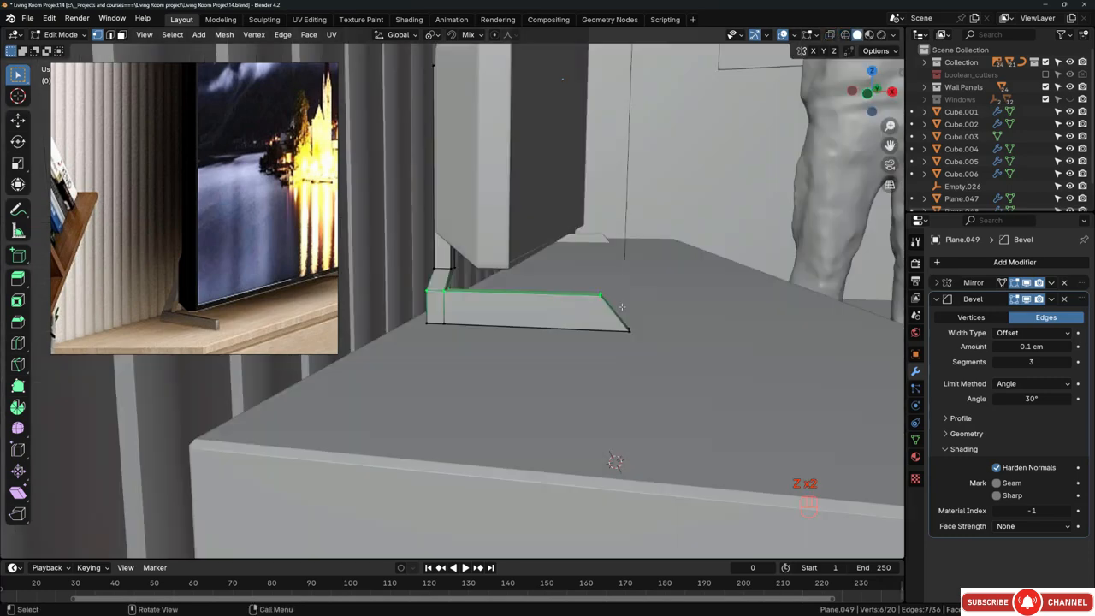
{"action": "key", "text": "g"}
{"action": "key", "text": "z"}
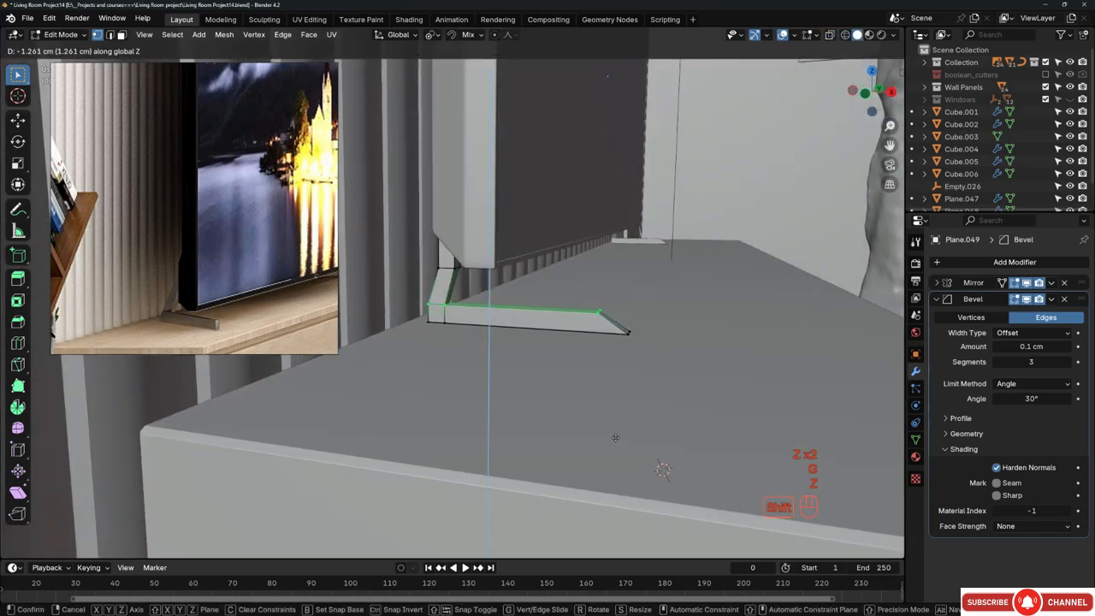
{"action": "left_click", "coordinate": [615, 438]}
Step: Select the two vertices at the foot's lower front edge and pull them back about 1.73 cm along X
{"action": "left_click_drag", "start_coordinate": [639, 356], "coordinate": [639, 357]}
{"action": "mouse_move", "coordinate": [654, 332]}
{"action": "middle_mouse_down"}
{"action": "mouse_move", "coordinate": [653, 344]}
{"action": "mouse_move", "coordinate": [480, 324]}
{"action": "middle_mouse_up"}
{"action": "key", "text": "g"}
{"action": "key", "text": "x"}
{"action": "left_click", "coordinate": [635, 342]}
{"action": "scroll", "coordinate": [482, 321], "scroll_direction": "up", "scroll_amount": 4}
Step: Select the vertices at the leg's upper bend in wireframe and raise them along Z
{"action": "key", "text": "z"}
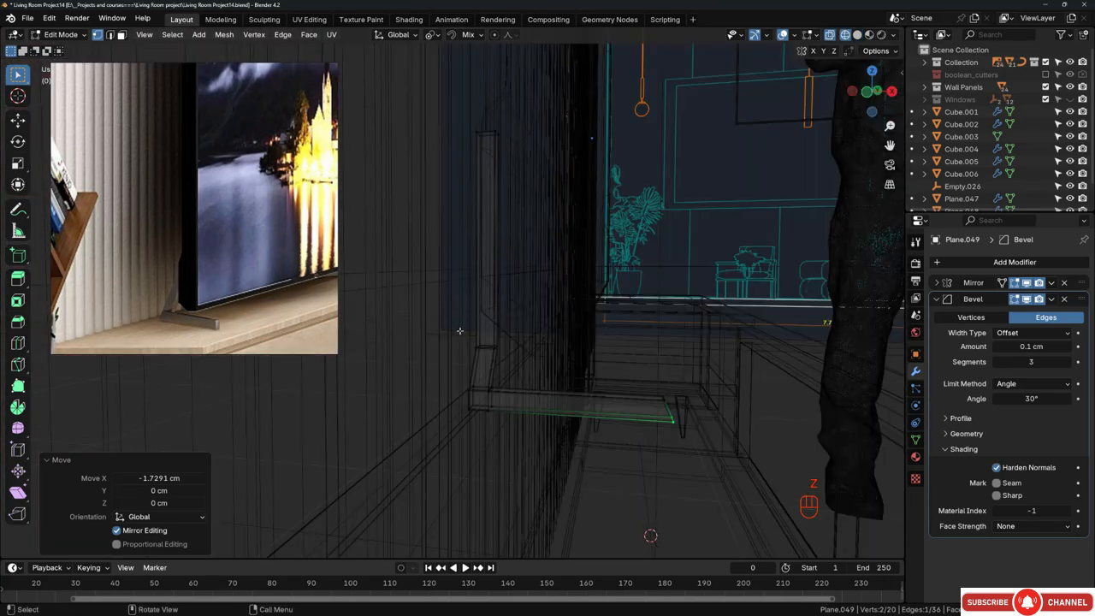
{"action": "left_click_drag", "start_coordinate": [460, 331], "coordinate": [510, 355]}
{"action": "key", "text": "z"}
{"action": "middle_click_drag", "start_coordinate": [511, 354], "coordinate": [500, 337]}
{"action": "key", "text": "g"}
{"action": "key", "text": "z"}
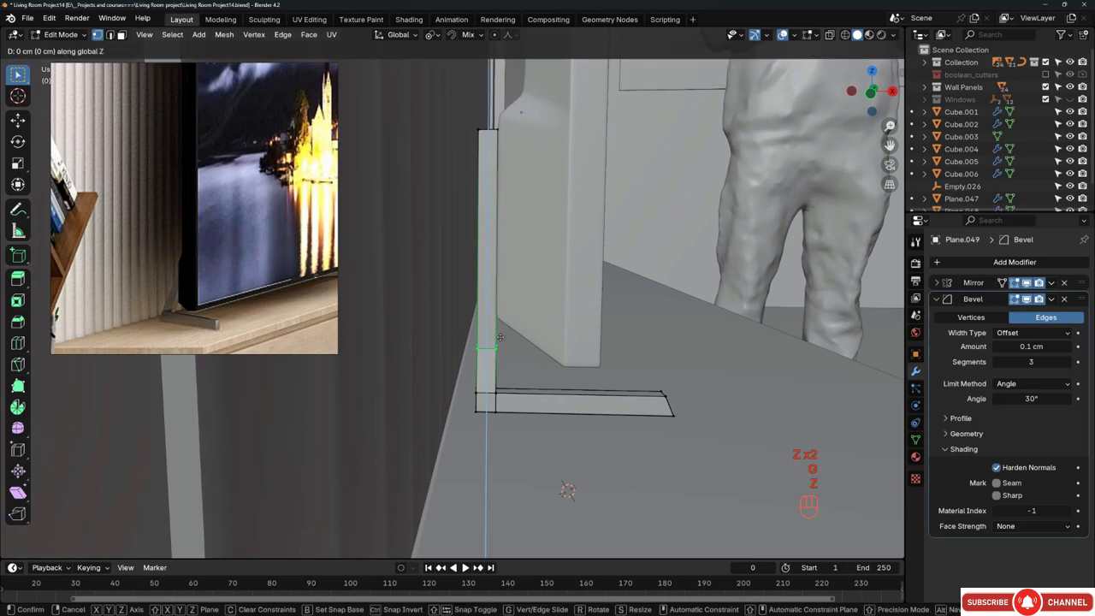
{"action": "left_click", "coordinate": [498, 240]}
Step: Select the leg's lower vertices and foot and shift them about -3.1 cm along Y for a stronger slant
{"action": "middle_click_drag", "start_coordinate": [668, 310], "coordinate": [544, 326]}
{"action": "scroll", "coordinate": [544, 326], "scroll_direction": "down", "scroll_amount": 2}
{"action": "key", "text": "z"}
{"action": "left_click_drag", "start_coordinate": [478, 348], "coordinate": [527, 403]}
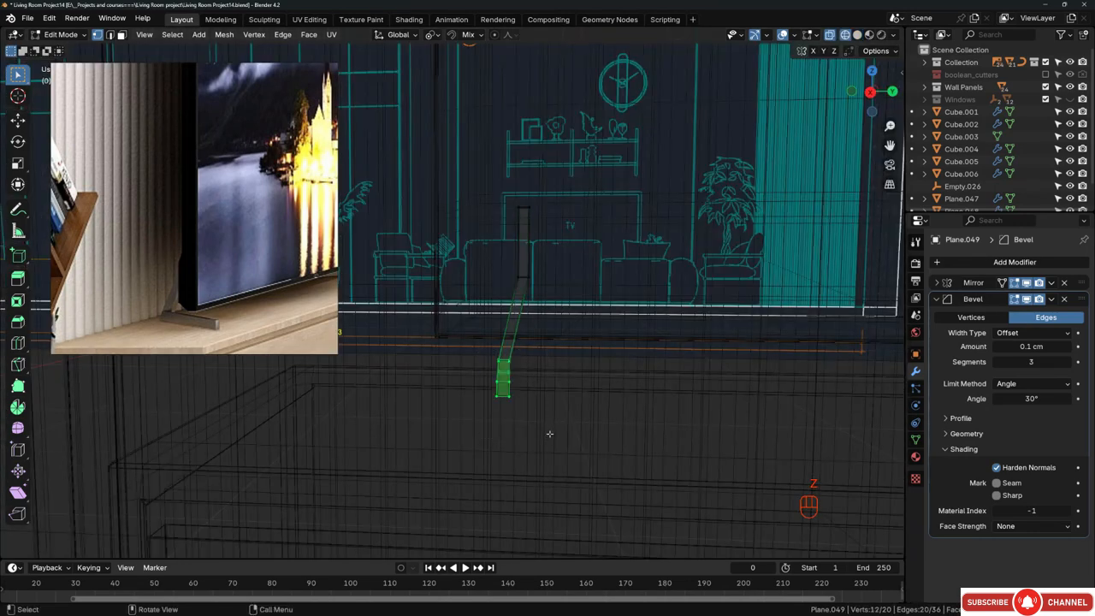
{"action": "key", "text": "g"}
{"action": "key", "text": "x"}
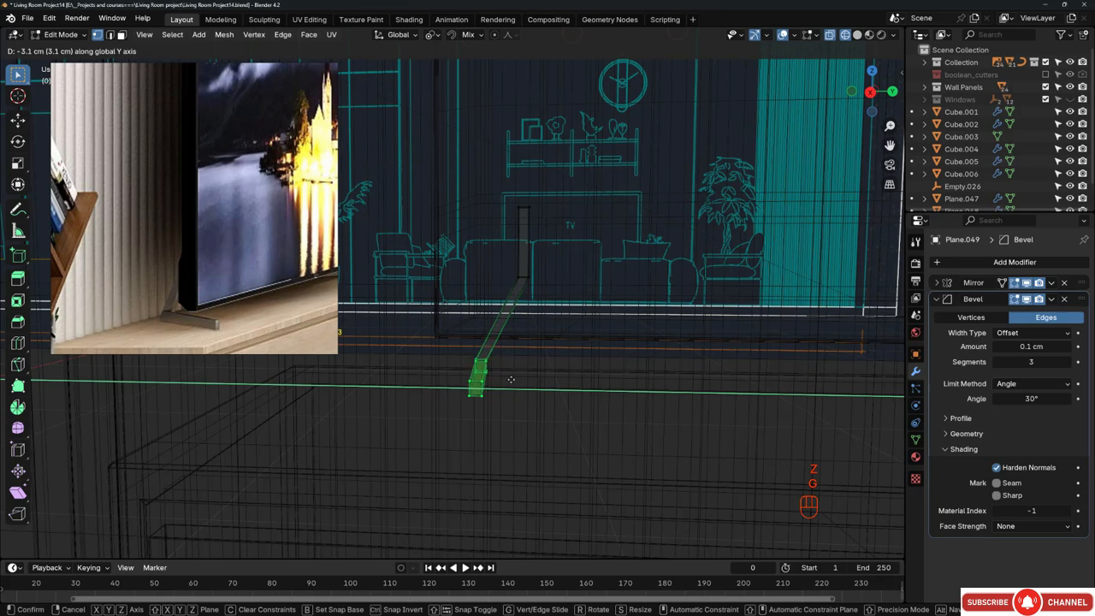
{"action": "left_click", "coordinate": [511, 379]}
Step: Leave Edit Mode on the leg and return the viewport to solid shading
{"action": "middle_click_drag", "start_coordinate": [511, 378], "coordinate": [513, 374]}
{"action": "key", "text": "Tab"}
{"action": "key", "text": "alt+z"}
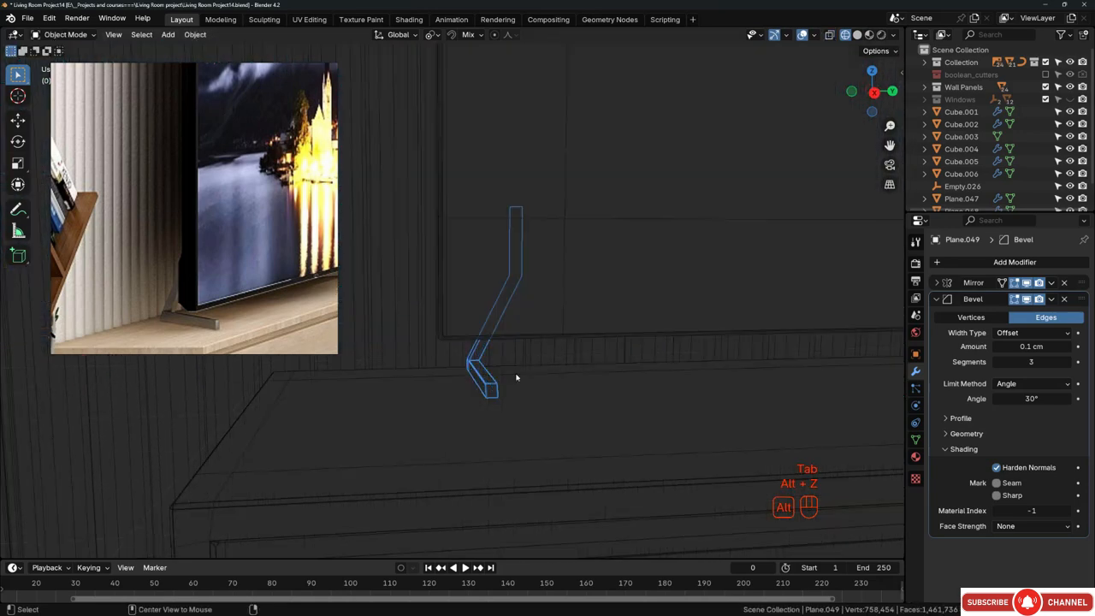
{"action": "key", "text": "alt+z"}
{"action": "key", "text": "z"}
{"action": "key", "text": "z"}
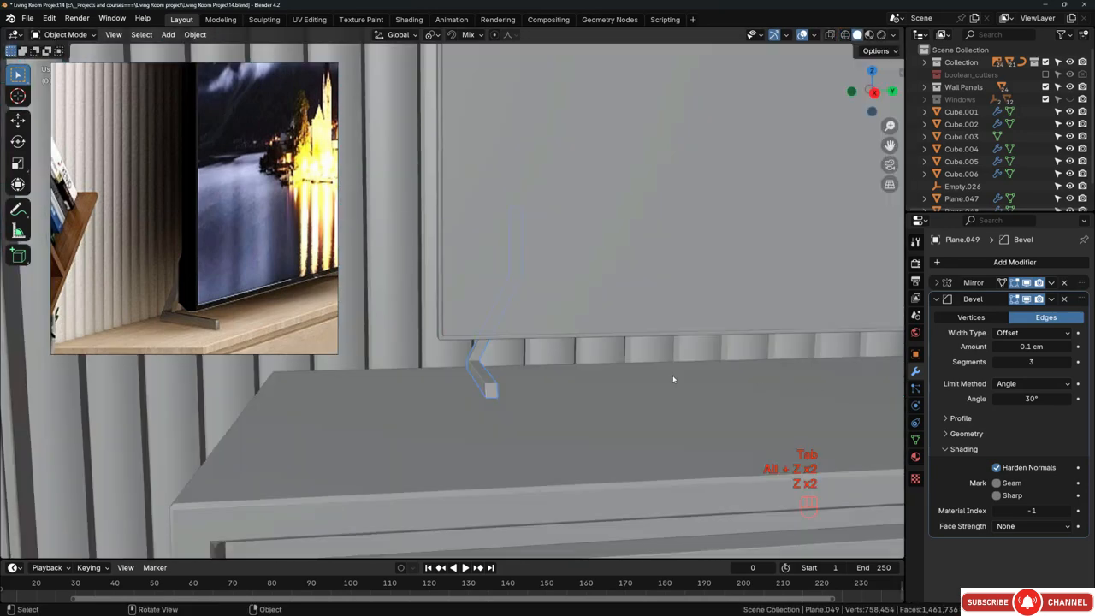
Step: Examine the TV and its legs on the cabinet and compare them with the reference image
{"action": "scroll", "coordinate": [674, 379], "scroll_direction": "down", "scroll_amount": 3}
{"action": "middle_click_drag", "start_coordinate": [505, 371], "coordinate": [516, 379]}
{"action": "key", "text": "Tab"}
{"action": "scroll", "coordinate": [629, 370], "scroll_direction": "down", "scroll_amount": 1}
{"action": "key", "text": "Tab"}
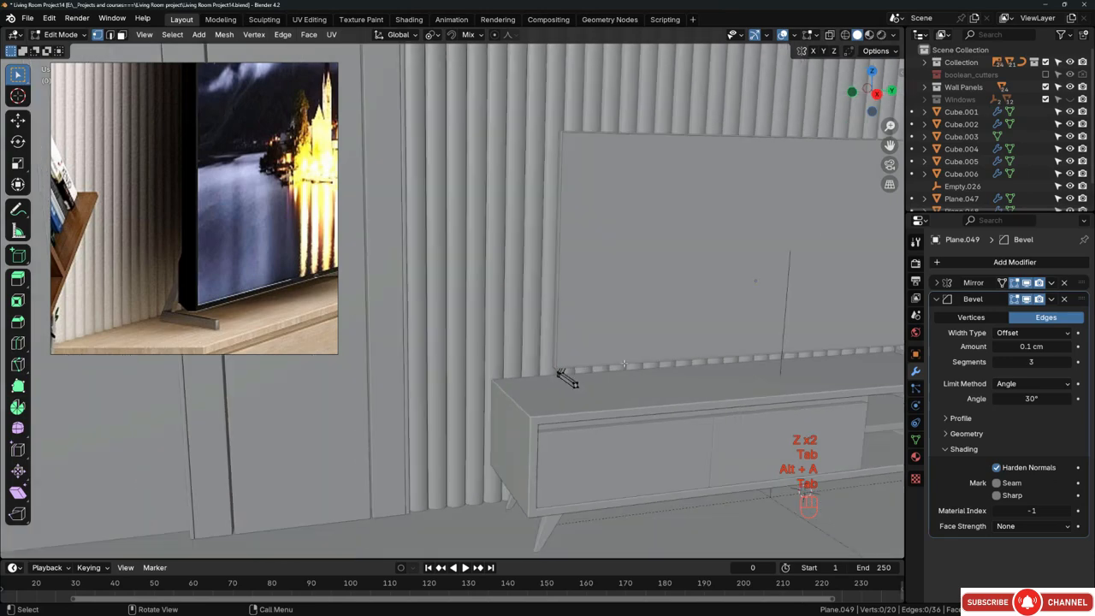
{"action": "key", "text": "alt+a"}
{"action": "middle_click_drag", "start_coordinate": [726, 361], "coordinate": [513, 332], "text": "shift"}
{"action": "middle_click_drag", "start_coordinate": [693, 288], "coordinate": [685, 321], "text": "shift"}
{"action": "scroll", "coordinate": [685, 320], "scroll_direction": "down", "scroll_amount": 3}
{"action": "middle_click_drag", "start_coordinate": [569, 350], "coordinate": [574, 315]}
{"action": "scroll", "coordinate": [573, 316], "scroll_direction": "down", "scroll_amount": 2}
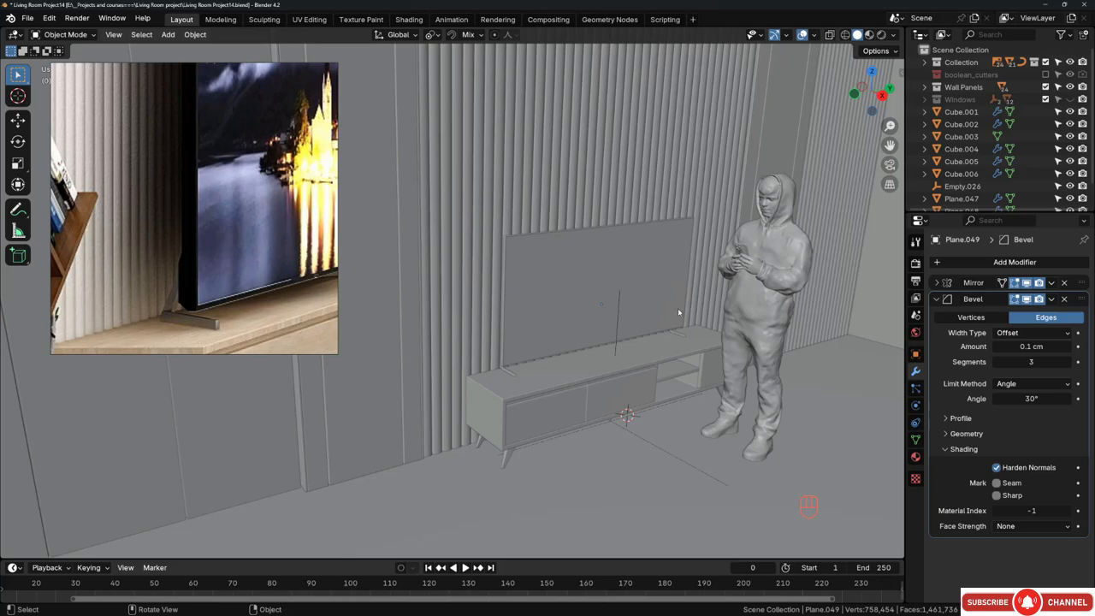
{"action": "middle_click_drag", "start_coordinate": [616, 322], "coordinate": [641, 311]}
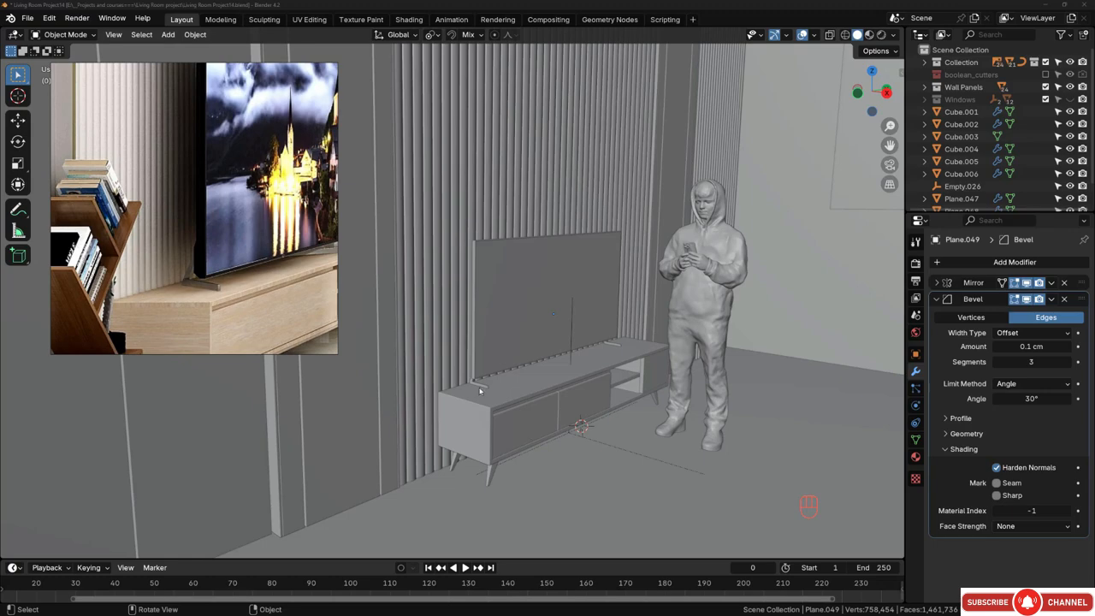
{"action": "mouse_move", "coordinate": [555, 368]}
{"action": "middle_mouse_down"}
{"action": "mouse_move", "coordinate": [590, 351]}
{"action": "mouse_move", "coordinate": [624, 355]}
{"action": "mouse_move", "coordinate": [513, 360]}
{"action": "mouse_move", "coordinate": [542, 363]}
{"action": "mouse_move", "coordinate": [497, 375]}
{"action": "mouse_move", "coordinate": [545, 372]}
{"action": "middle_mouse_up"}
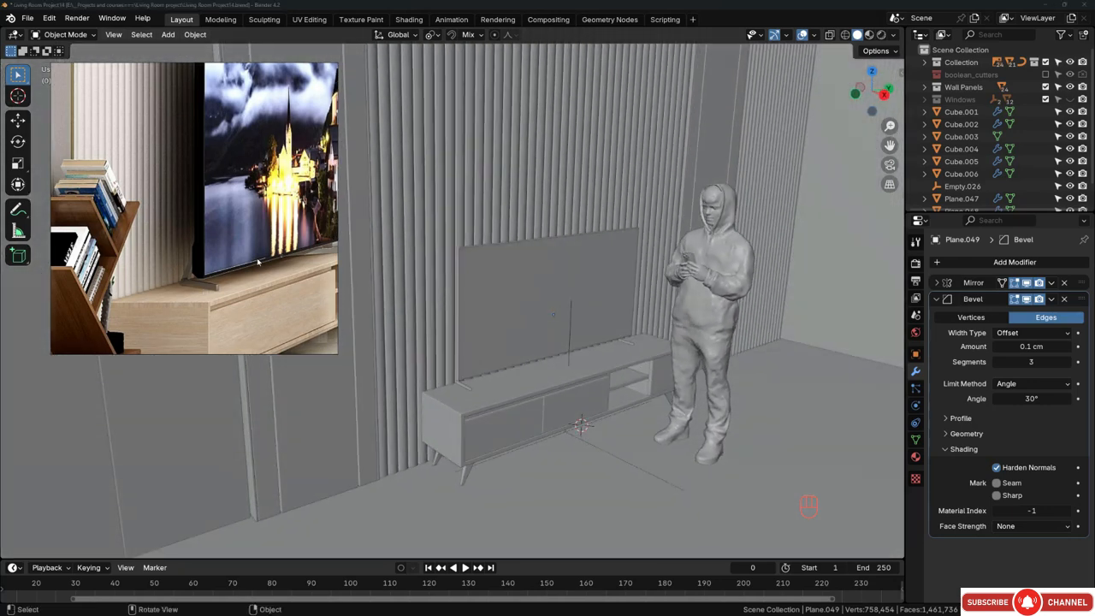
{"action": "scroll", "coordinate": [509, 400], "scroll_direction": "up", "scroll_amount": 8}
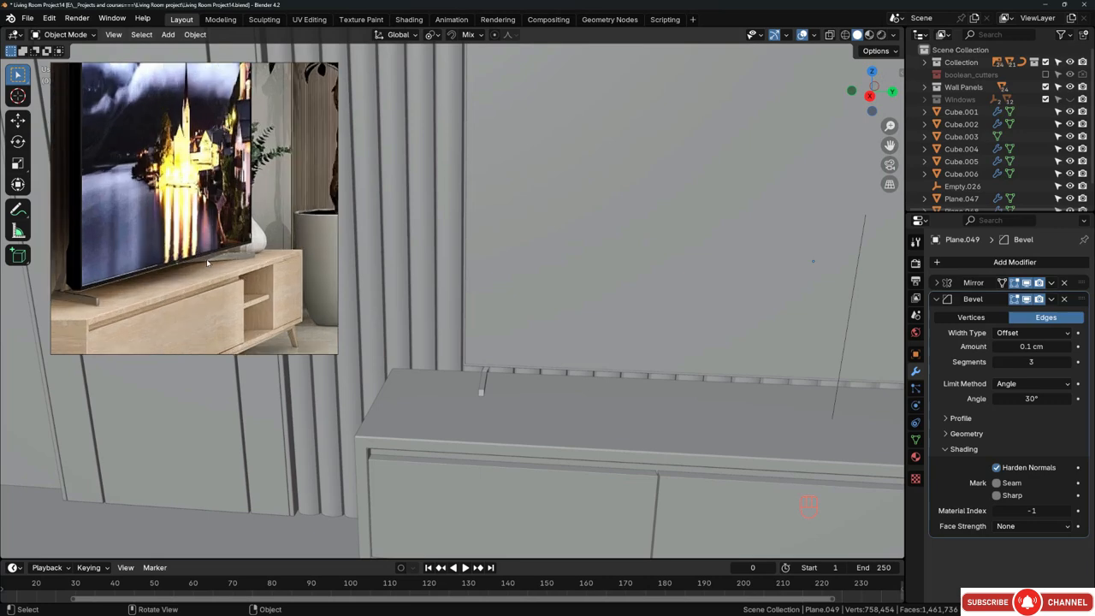
{"action": "scroll", "coordinate": [510, 373], "scroll_direction": "down", "scroll_amount": 4}
{"action": "middle_click_drag", "start_coordinate": [506, 370], "coordinate": [568, 337]}
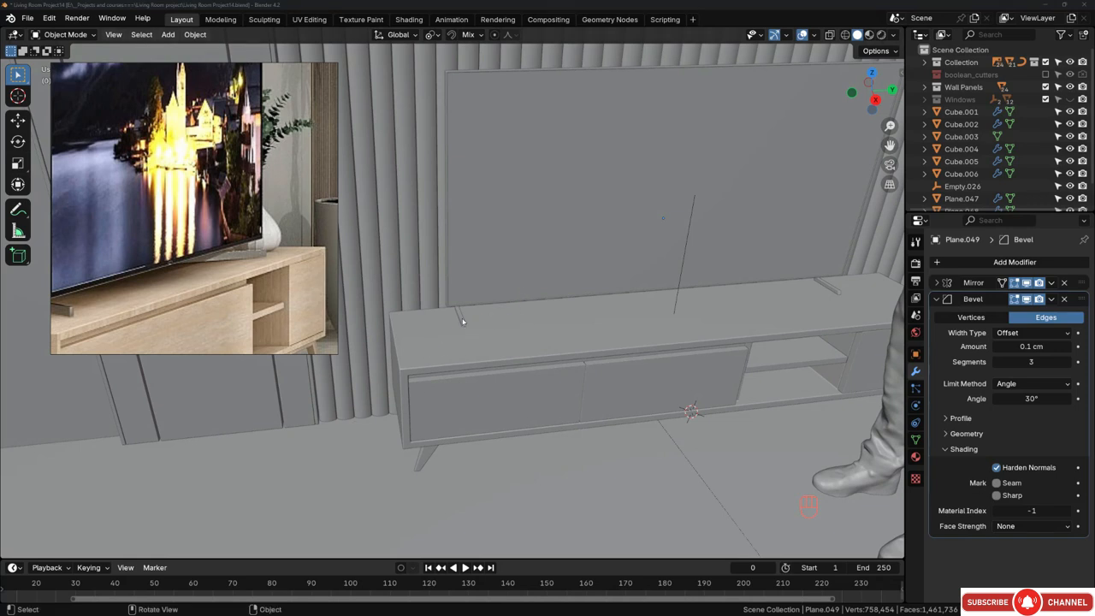
Step: Select all of the leg's vertices and move them about 20.8 cm along Y toward the TV's centre
{"action": "middle_click_drag", "start_coordinate": [483, 337], "coordinate": [481, 338], "text": "shift"}
{"action": "key", "text": "Tab"}
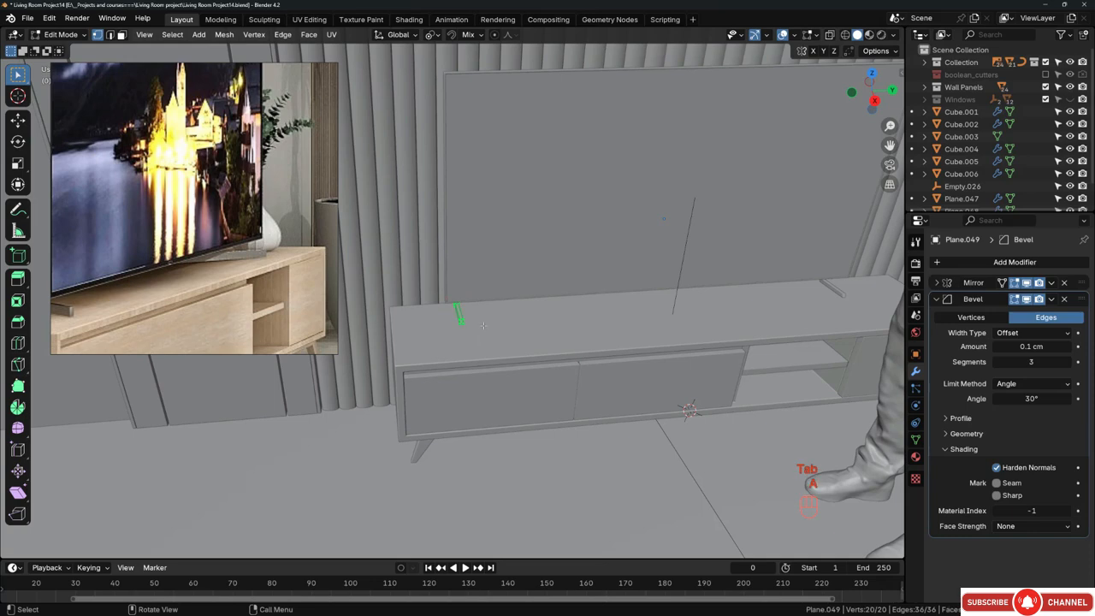
{"action": "key", "text": "z"}
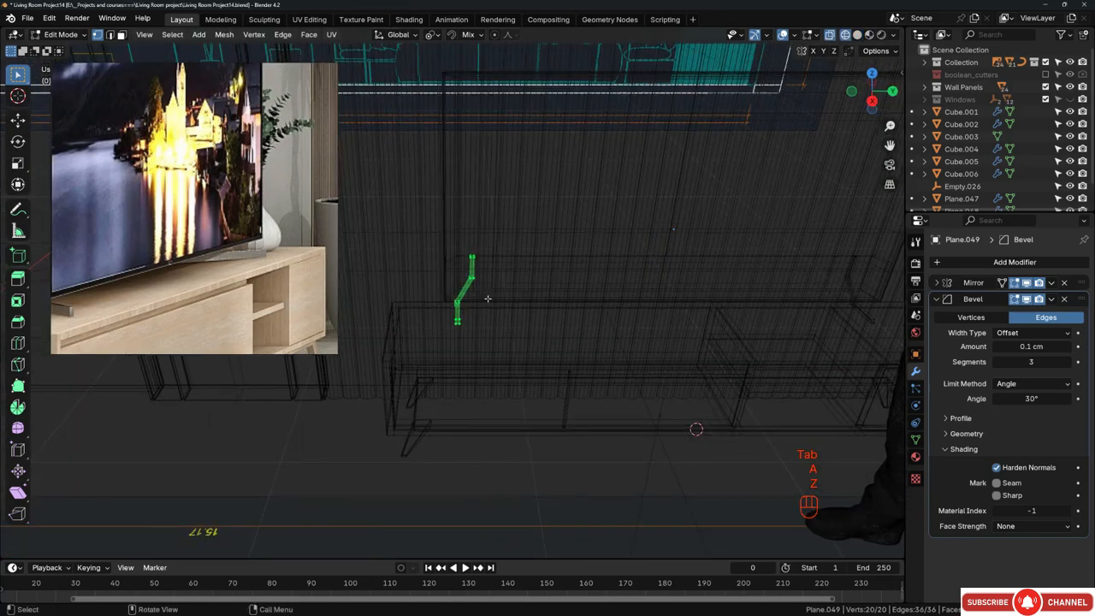
{"action": "key", "text": "g"}
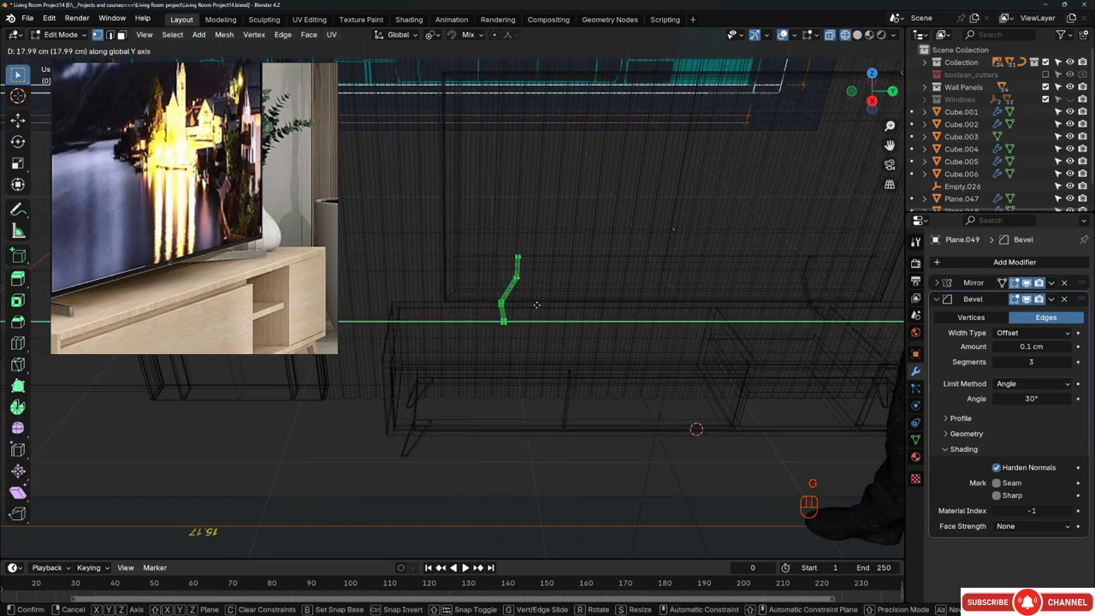
{"action": "left_click", "coordinate": [542, 307]}
Step: Select the outer side vertices of the lower leg and foot and move them outward along Y to widen the foot
{"action": "scroll", "coordinate": [505, 293], "scroll_direction": "up", "scroll_amount": 6}
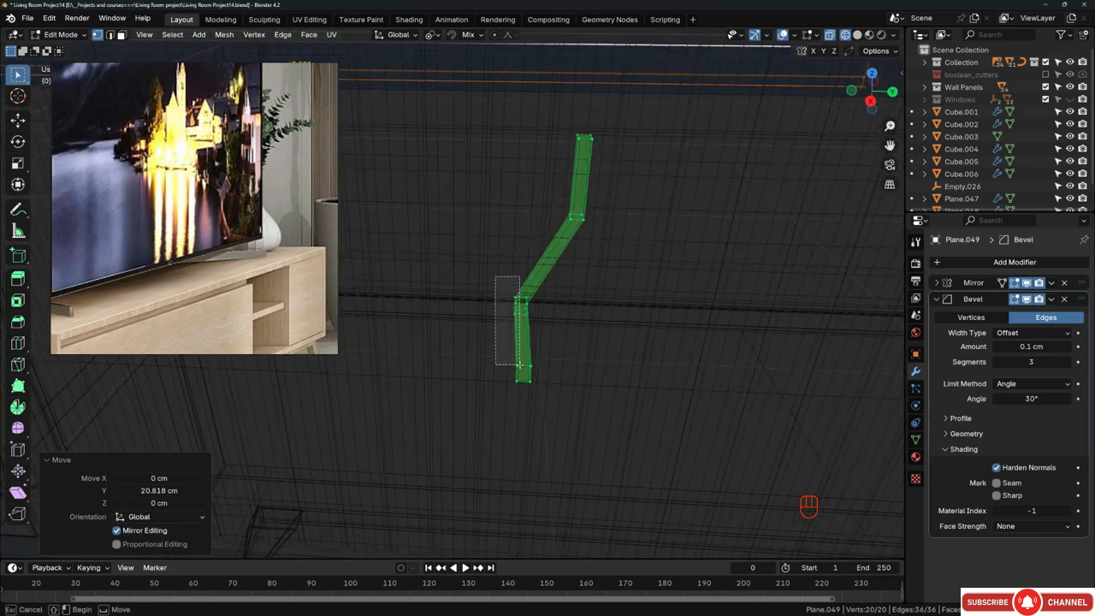
{"action": "left_click_drag", "start_coordinate": [519, 365], "coordinate": [519, 364]}
{"action": "left_click_drag", "start_coordinate": [502, 353], "coordinate": [515, 378], "text": "shift"}
{"action": "key", "text": "g"}
{"action": "key", "text": "y"}
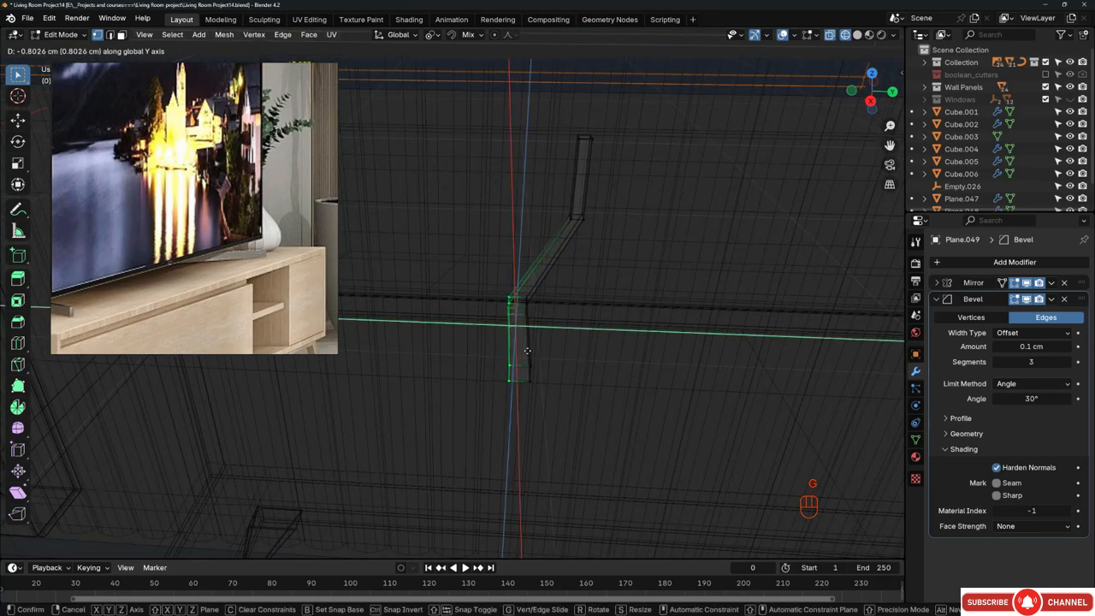
{"action": "left_click", "coordinate": [485, 348]}
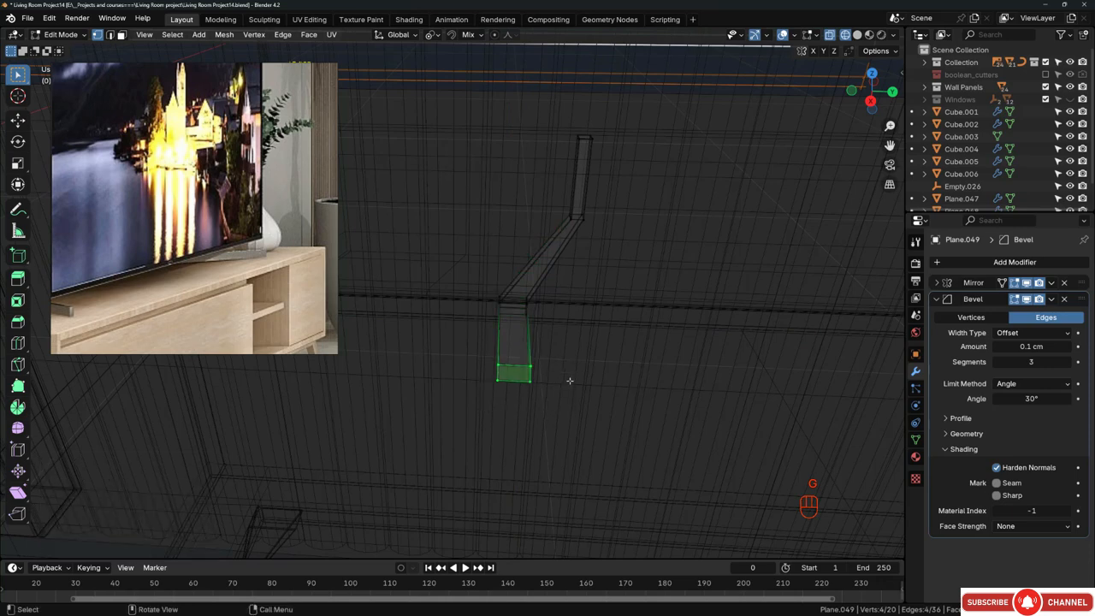
{"action": "key", "text": "g"}
{"action": "key", "text": "y"}
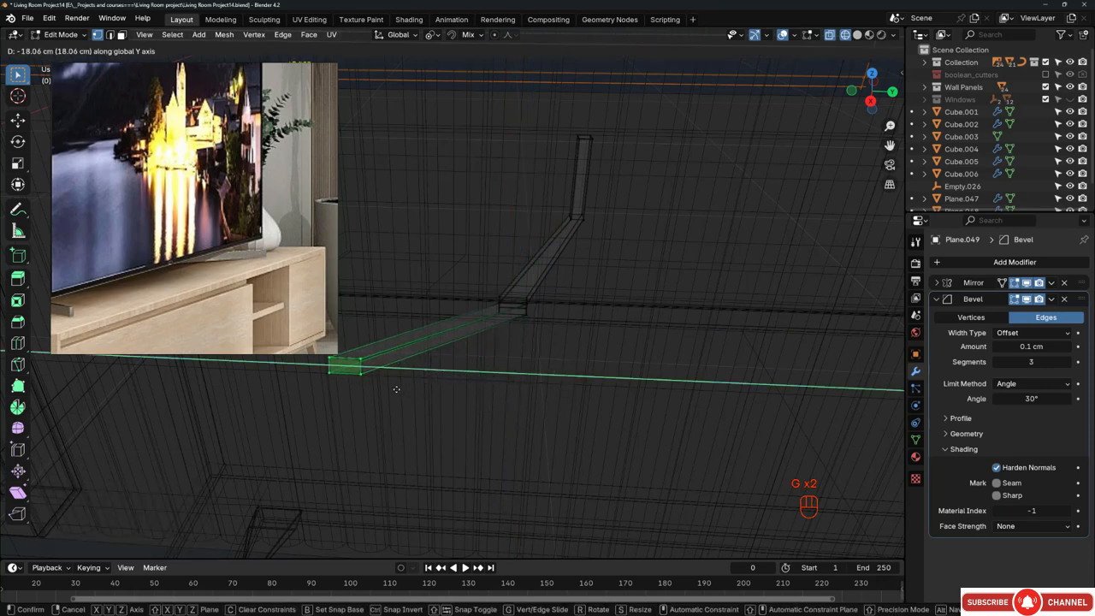
{"action": "left_click", "coordinate": [396, 388]}
Step: Select the lower leg and foot vertices in wireframe and activate the Shear tool
{"action": "middle_click_drag", "start_coordinate": [396, 389], "coordinate": [528, 357]}
{"action": "key", "text": "b"}
{"action": "left_click_drag", "start_coordinate": [448, 273], "coordinate": [559, 415]}
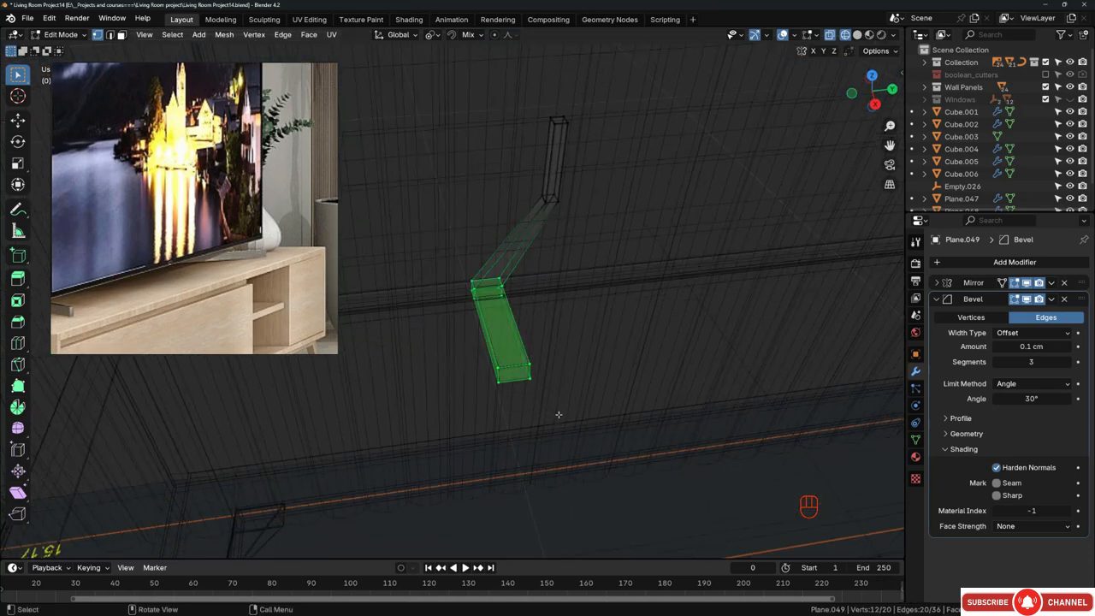
{"action": "left_click", "coordinate": [18, 491]}
Step: Try shearing the foot with an offset of about -0.544 on axis Z with Y as the orthogonal axis, and undo it
{"action": "middle_click_drag", "start_coordinate": [487, 402], "coordinate": [497, 405]}
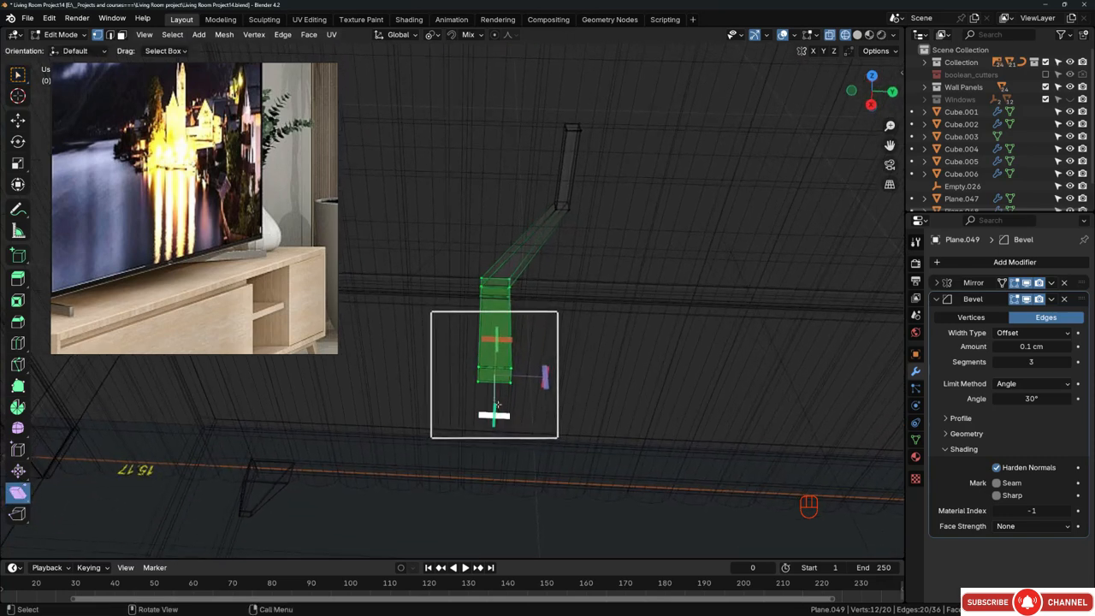
{"action": "left_click_drag", "start_coordinate": [504, 418], "coordinate": [254, 391]}
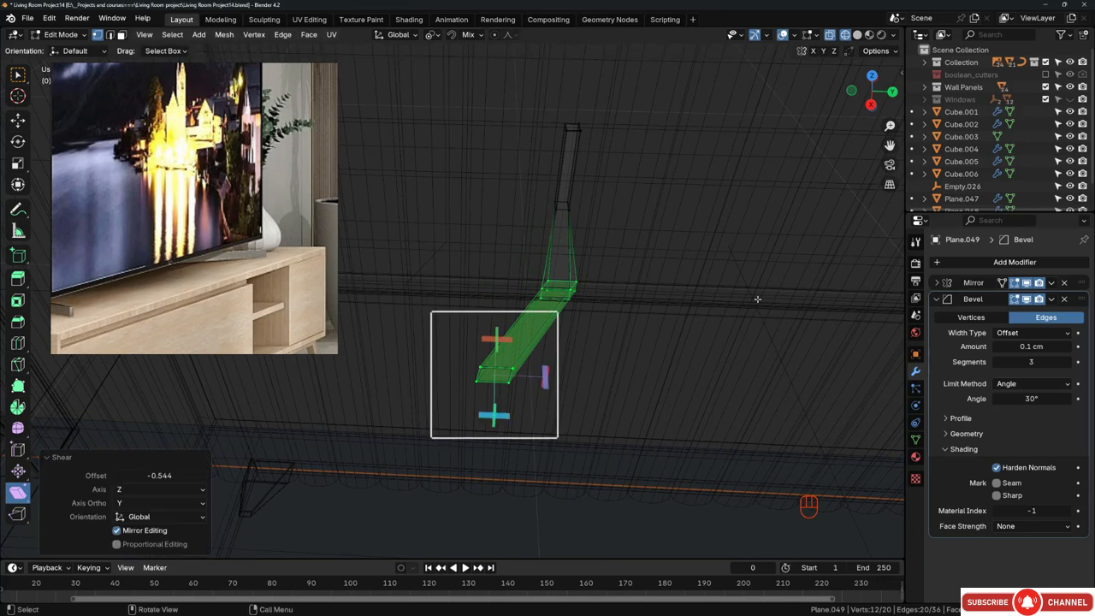
{"action": "key", "text": "ctrl+z"}
Step: Make the heel's inner rear corner vertex active and set the transform pivot point to Active Element
{"action": "scroll", "coordinate": [507, 279], "scroll_direction": "up", "scroll_amount": 4}
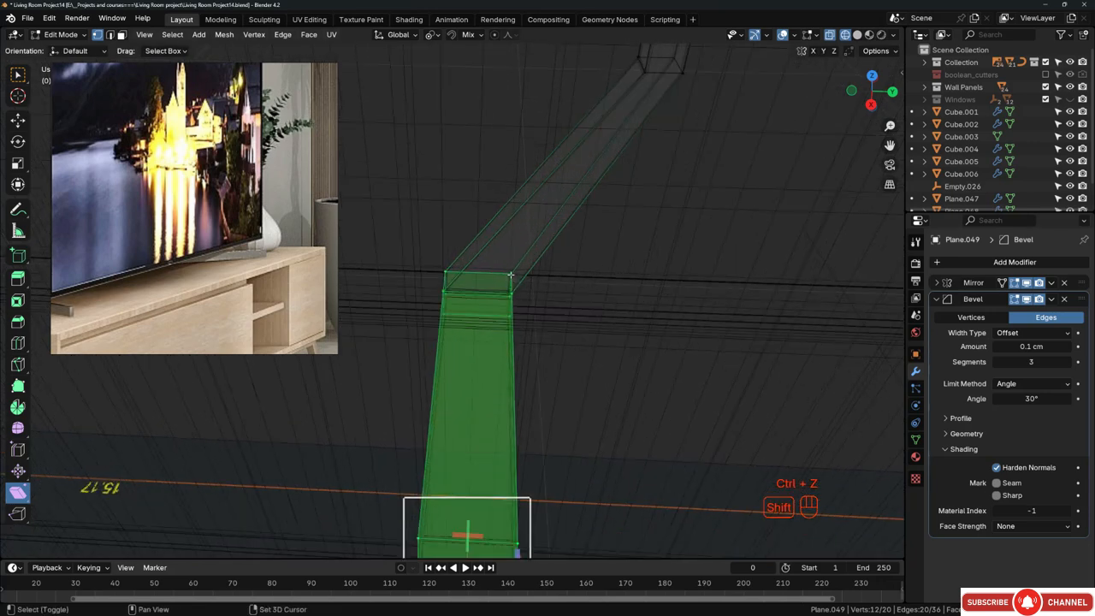
{"action": "left_click", "coordinate": [509, 278], "text": "shift"}
{"action": "left_click", "coordinate": [509, 277], "text": "shift"}
{"action": "scroll", "coordinate": [529, 268], "scroll_direction": "down", "scroll_amount": 2}
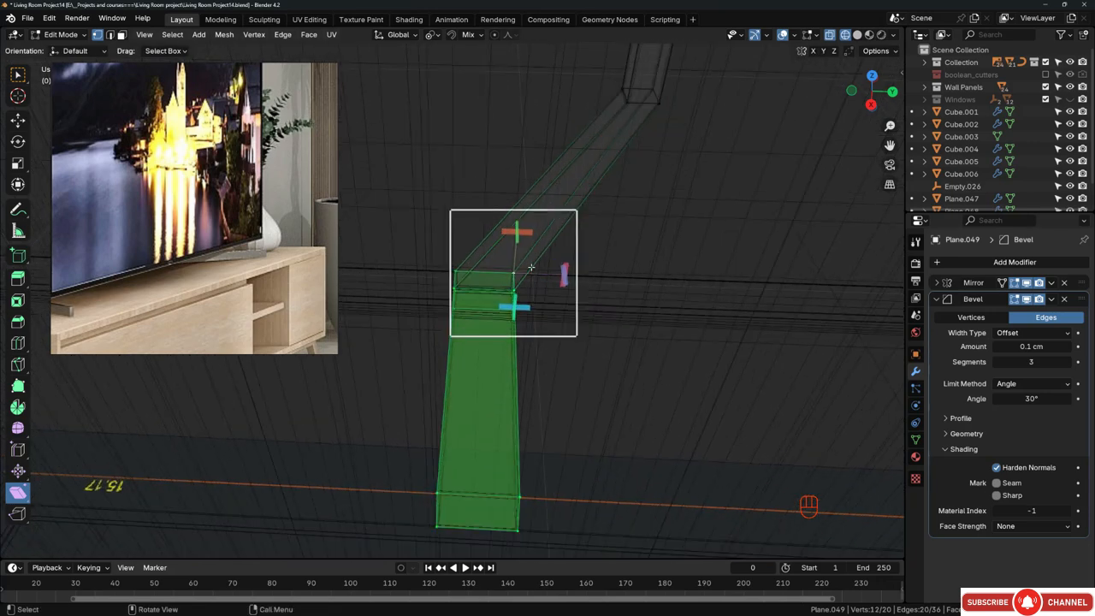
{"action": "left_click", "coordinate": [433, 34]}
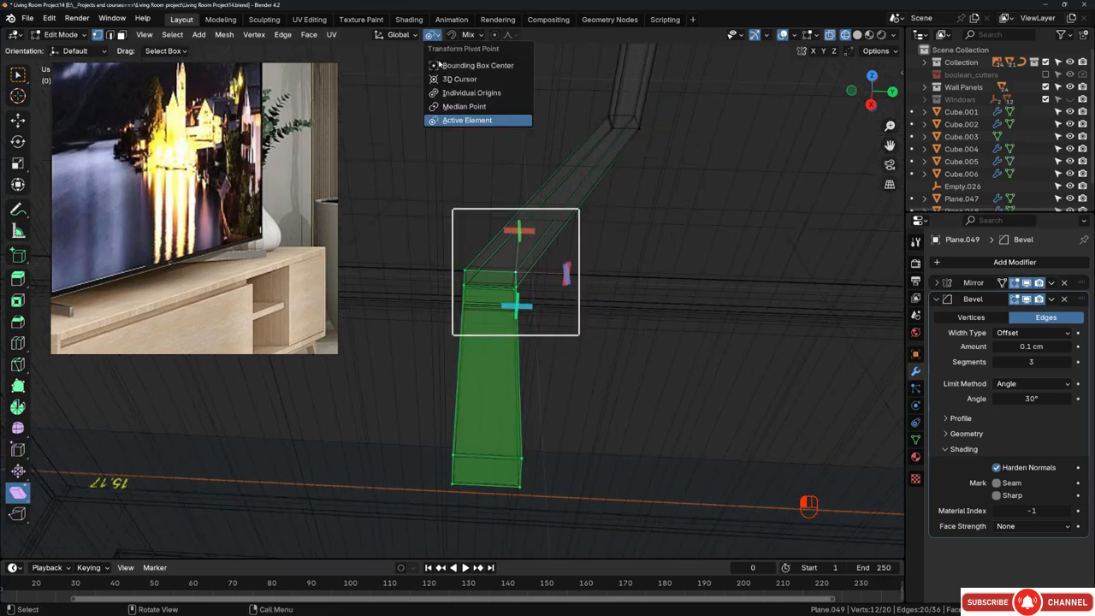
{"action": "left_click", "coordinate": [465, 120]}
Step: Shear the foot outward with an offset of about -1.129 on axis Z, orthogonal axis Y, and leave Edit Mode in solid shading
{"action": "key", "text": "shift+ctrl+alt+s"}
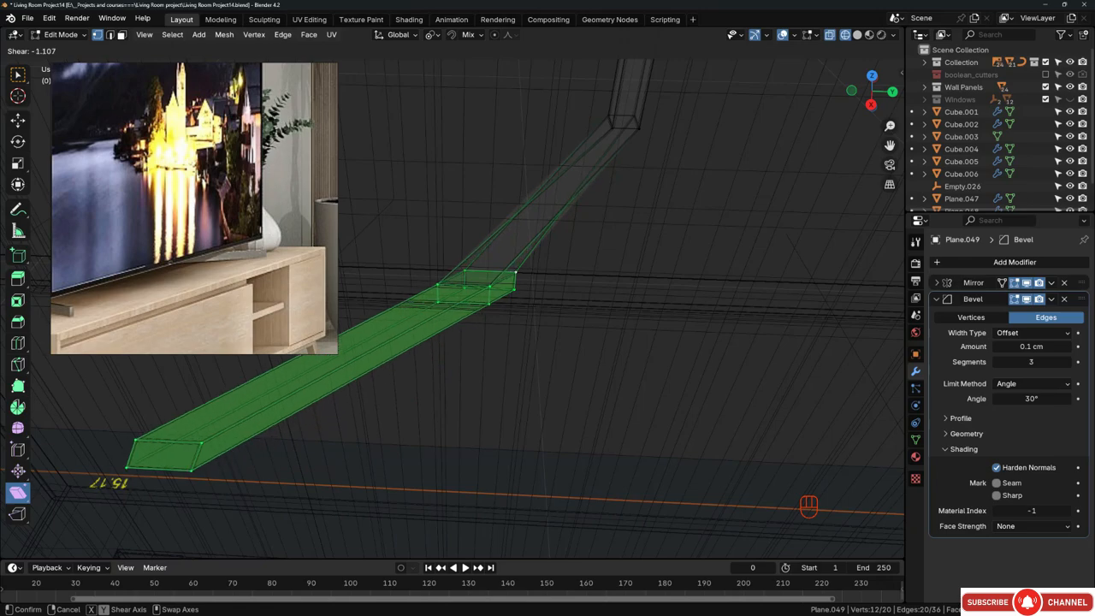
{"action": "left_click", "coordinate": [532, 309]}
{"action": "mouse_move", "coordinate": [531, 309]}
{"action": "middle_mouse_down"}
{"action": "mouse_move", "coordinate": [573, 287]}
{"action": "mouse_move", "coordinate": [604, 253]}
{"action": "mouse_move", "coordinate": [530, 257]}
{"action": "mouse_move", "coordinate": [574, 238]}
{"action": "mouse_move", "coordinate": [392, 288]}
{"action": "mouse_move", "coordinate": [524, 288]}
{"action": "mouse_move", "coordinate": [554, 304]}
{"action": "mouse_move", "coordinate": [546, 311]}
{"action": "middle_mouse_up"}
{"action": "key", "text": "z"}
{"action": "left_click", "coordinate": [663, 287]}
{"action": "scroll", "coordinate": [574, 274], "scroll_direction": "down", "scroll_amount": 5}
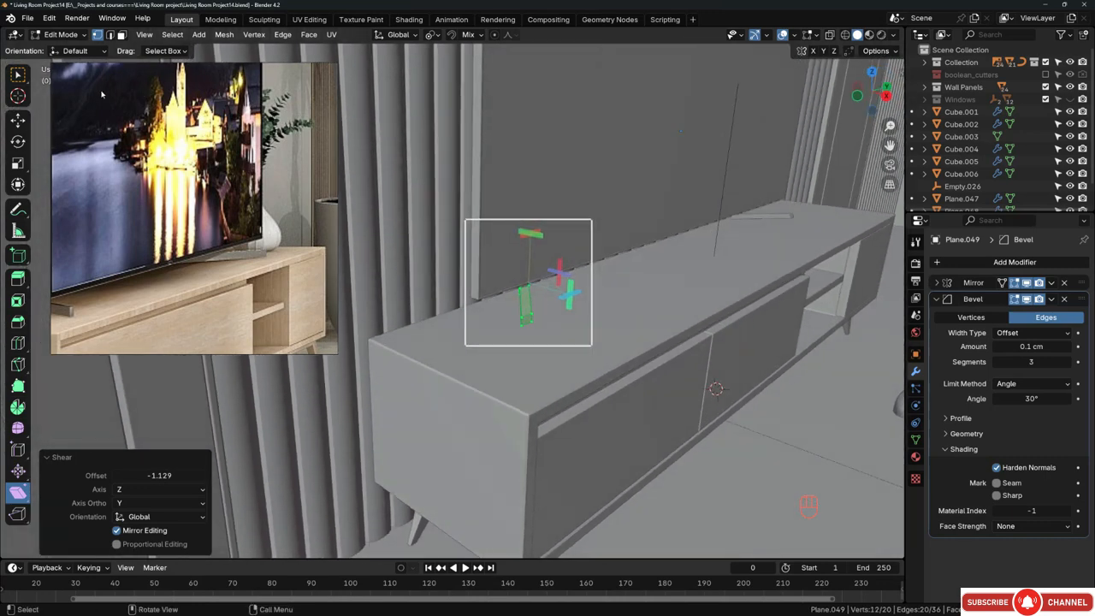
{"action": "key", "text": "alt+a"}
{"action": "key", "text": "Tab"}
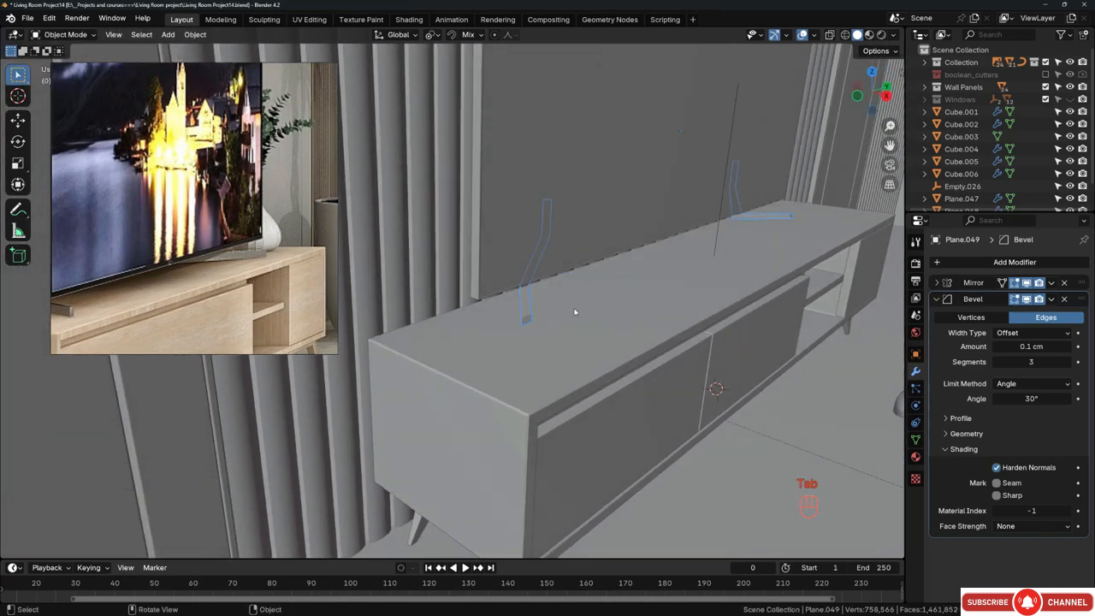
{"action": "mouse_move", "coordinate": [533, 298]}
{"action": "middle_mouse_down"}
{"action": "mouse_move", "coordinate": [575, 262]}
{"action": "mouse_move", "coordinate": [528, 286]}
{"action": "middle_mouse_up"}
{"action": "scroll", "coordinate": [479, 320], "scroll_direction": "down", "scroll_amount": 2}
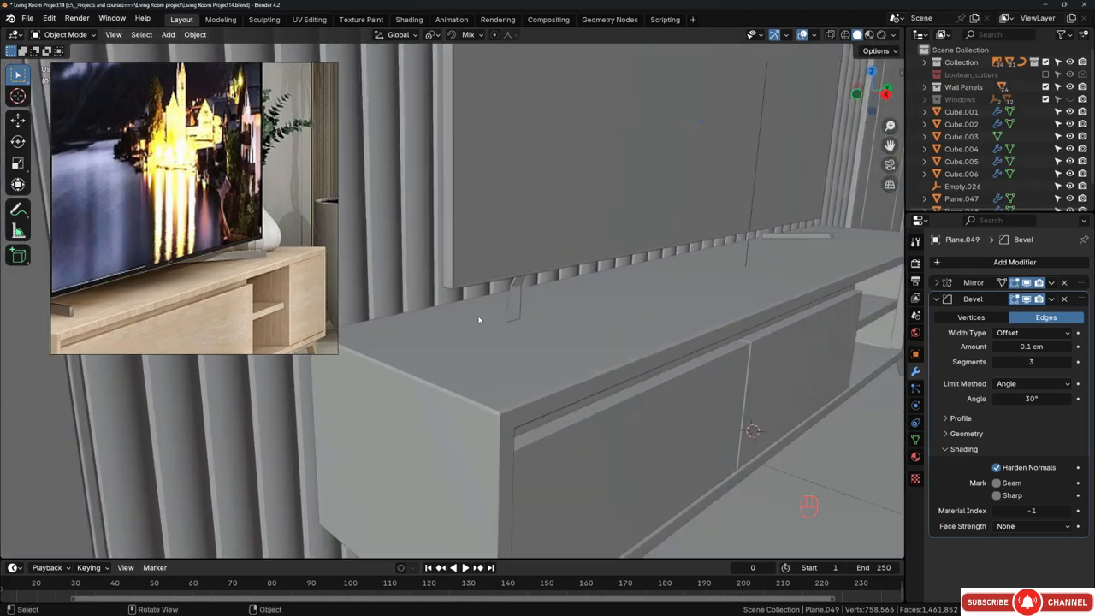
Step: Inspect the TV's slanted feet on the cabinet close up and the whole TV setup from across the room
{"action": "middle_click_drag", "start_coordinate": [646, 318], "coordinate": [536, 349], "text": "shift"}
{"action": "scroll", "coordinate": [486, 361], "scroll_direction": "down", "scroll_amount": 2}
{"action": "scroll", "coordinate": [420, 339], "scroll_direction": "up", "scroll_amount": 7}
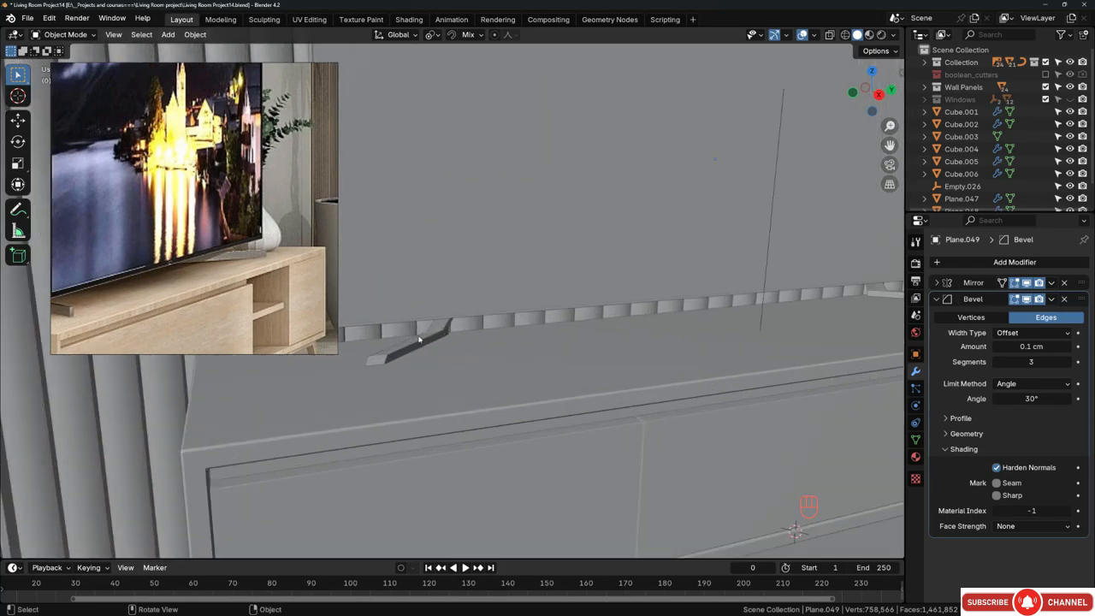
{"action": "mouse_move", "coordinate": [420, 340]}
{"action": "middle_mouse_down"}
{"action": "mouse_move", "coordinate": [365, 314]}
{"action": "mouse_move", "coordinate": [479, 326]}
{"action": "mouse_move", "coordinate": [507, 323]}
{"action": "mouse_move", "coordinate": [516, 306]}
{"action": "mouse_move", "coordinate": [420, 344]}
{"action": "middle_mouse_up"}
{"action": "scroll", "coordinate": [427, 363], "scroll_direction": "down", "scroll_amount": 6}
{"action": "middle_click_drag", "start_coordinate": [436, 382], "coordinate": [543, 343]}
{"action": "scroll", "coordinate": [537, 342], "scroll_direction": "down", "scroll_amount": 3}
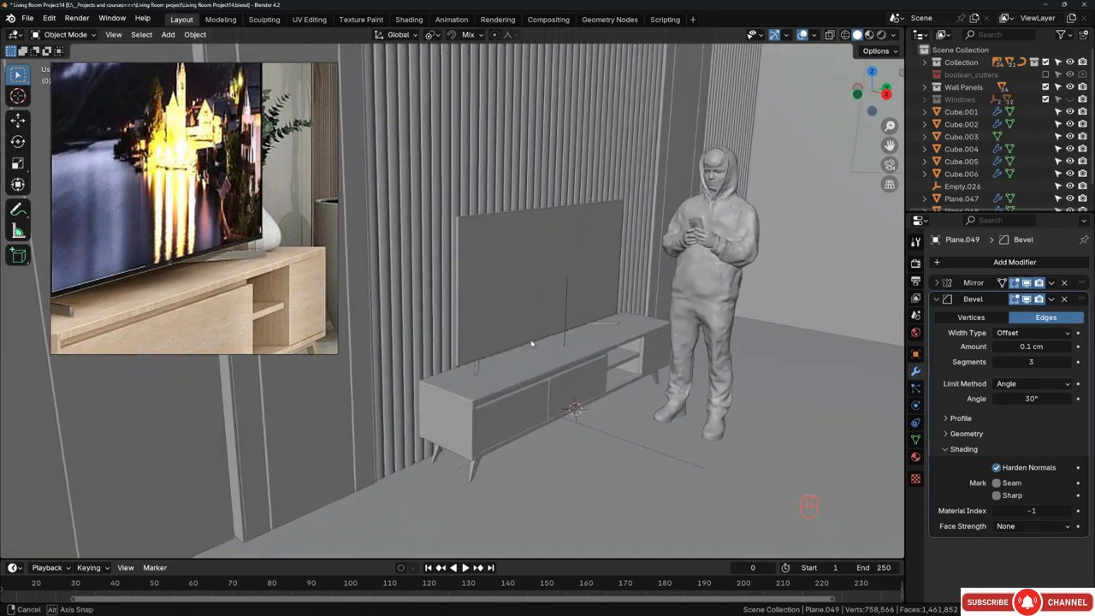
{"action": "scroll", "coordinate": [537, 333], "scroll_direction": "down", "scroll_amount": 3}
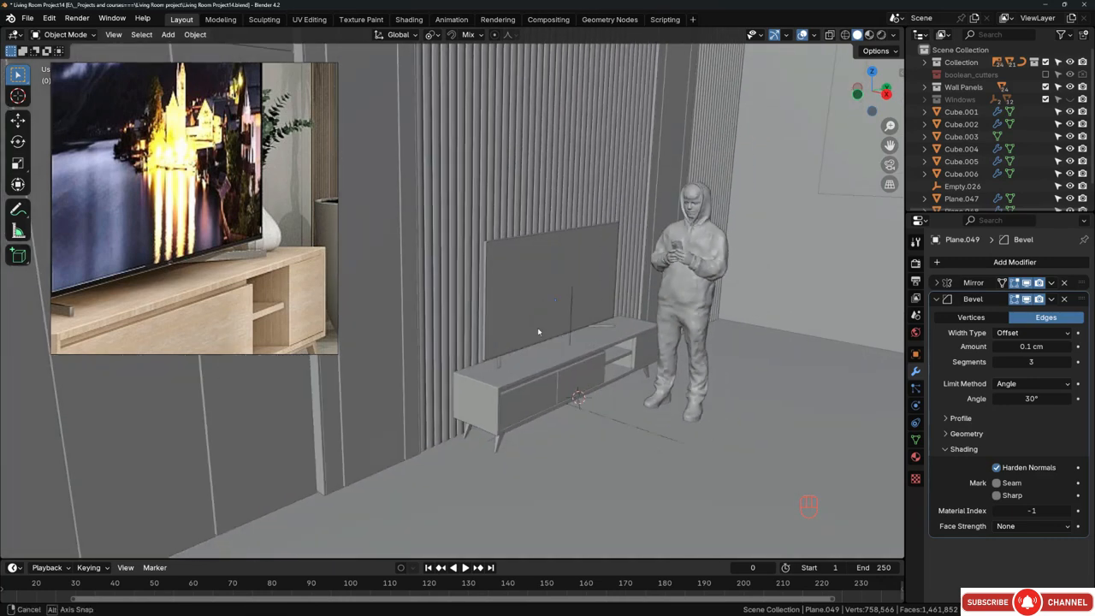
{"action": "middle_click_drag", "start_coordinate": [538, 332], "coordinate": [552, 321]}
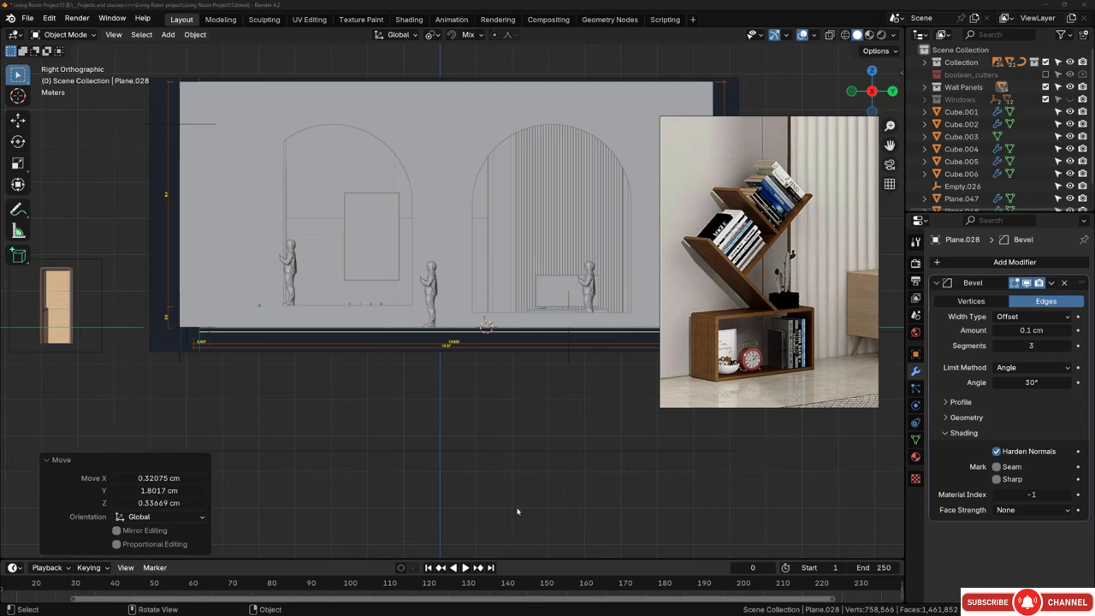
Step: Locate the bookshelf's spot in the side elevation and place the 3D cursor on the floor near the wall beside the TV cabinet
{"action": "left_click", "coordinate": [517, 450]}
{"action": "key", "text": "shift+z"}
{"action": "scroll", "coordinate": [514, 327], "scroll_direction": "up", "scroll_amount": 8}
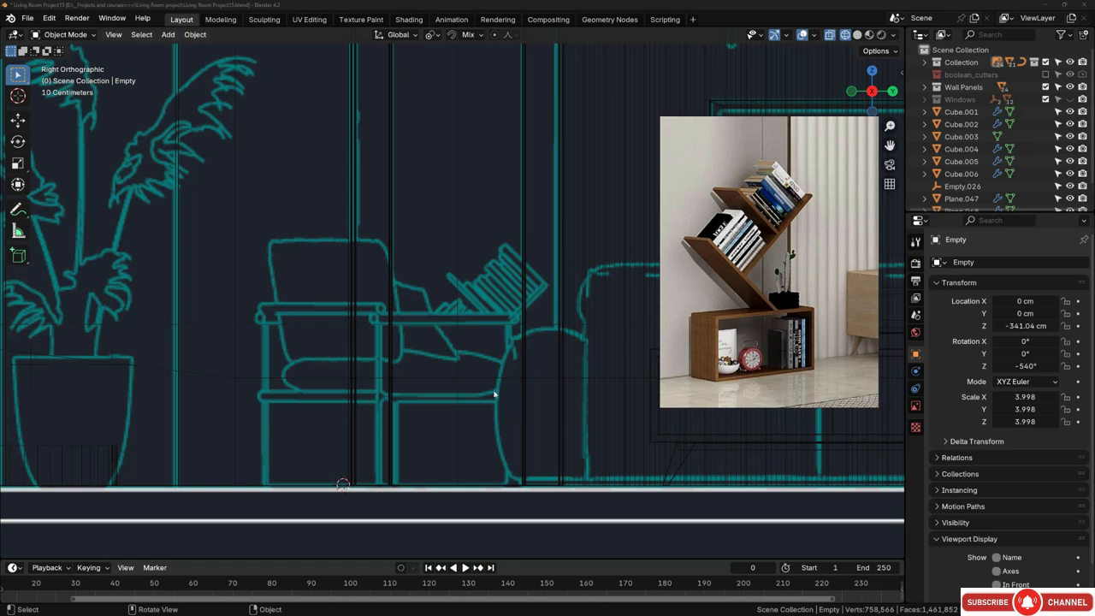
{"action": "scroll", "coordinate": [514, 413], "scroll_direction": "up", "scroll_amount": 1}
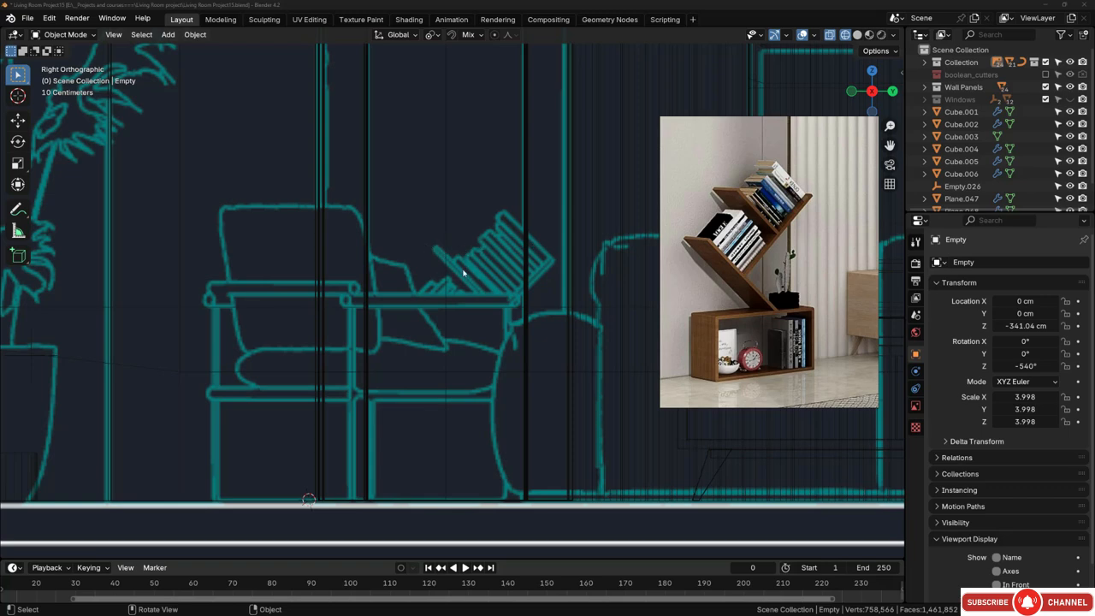
{"action": "scroll", "coordinate": [462, 273], "scroll_direction": "down", "scroll_amount": 5}
{"action": "middle_click_drag", "start_coordinate": [439, 356], "coordinate": [448, 380]}
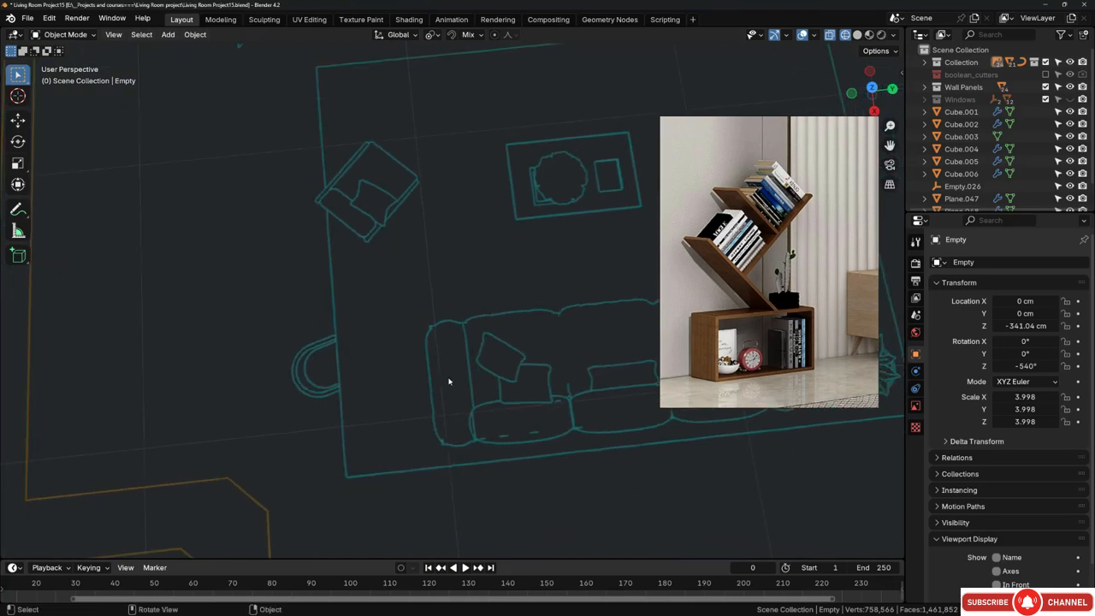
{"action": "scroll", "coordinate": [444, 373], "scroll_direction": "down", "scroll_amount": 13}
{"action": "key", "text": "z"}
{"action": "scroll", "coordinate": [453, 291], "scroll_direction": "up", "scroll_amount": 11}
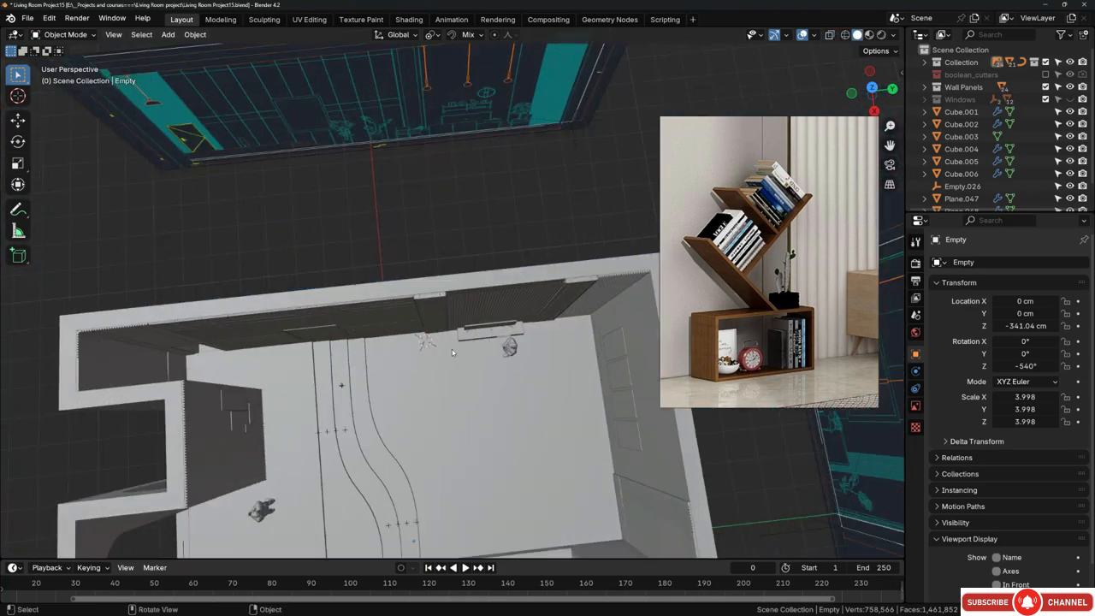
{"action": "scroll", "coordinate": [453, 351], "scroll_direction": "up", "scroll_amount": 3}
{"action": "right_click_drag", "start_coordinate": [418, 339], "coordinate": [415, 334], "text": "shift"}
Step: Add a plane at the 3D cursor in the right orthographic view, aligned to the view
{"action": "key", "text": "KP_3"}
{"action": "scroll", "coordinate": [441, 342], "scroll_direction": "down", "scroll_amount": 3}
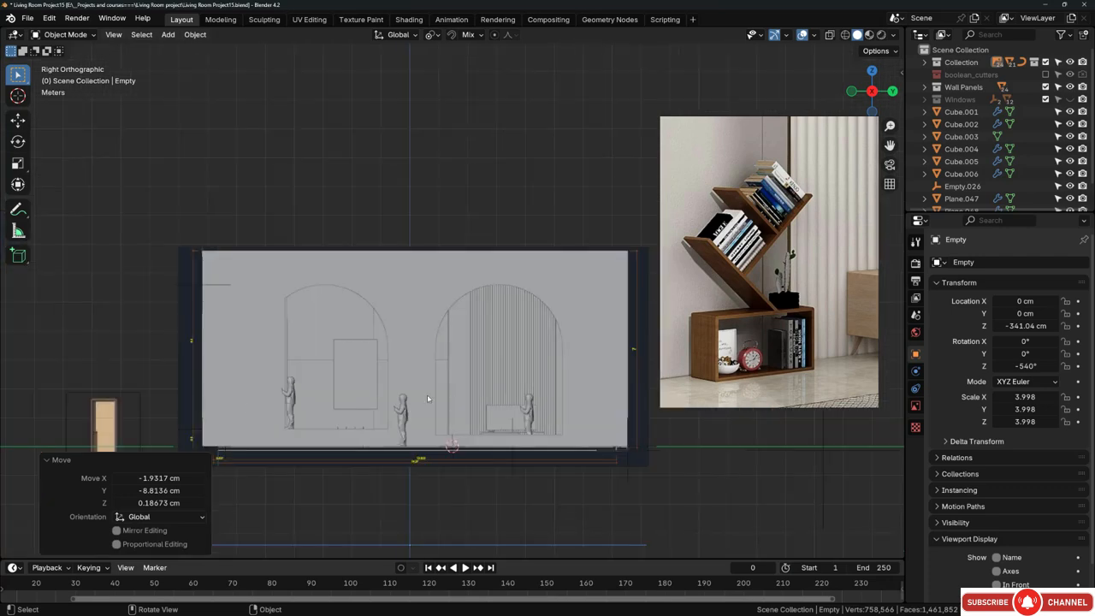
{"action": "scroll", "coordinate": [440, 428], "scroll_direction": "up", "scroll_amount": 6}
{"action": "key", "text": "shift+a"}
{"action": "mouse_move", "coordinate": [486, 374]}
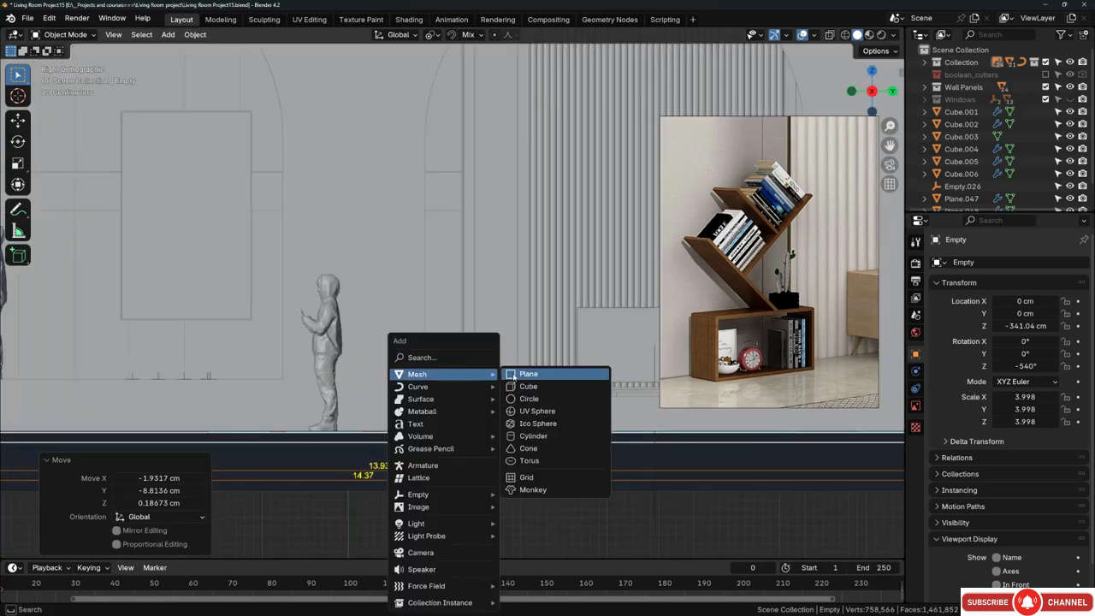
{"action": "left_click", "coordinate": [521, 376]}
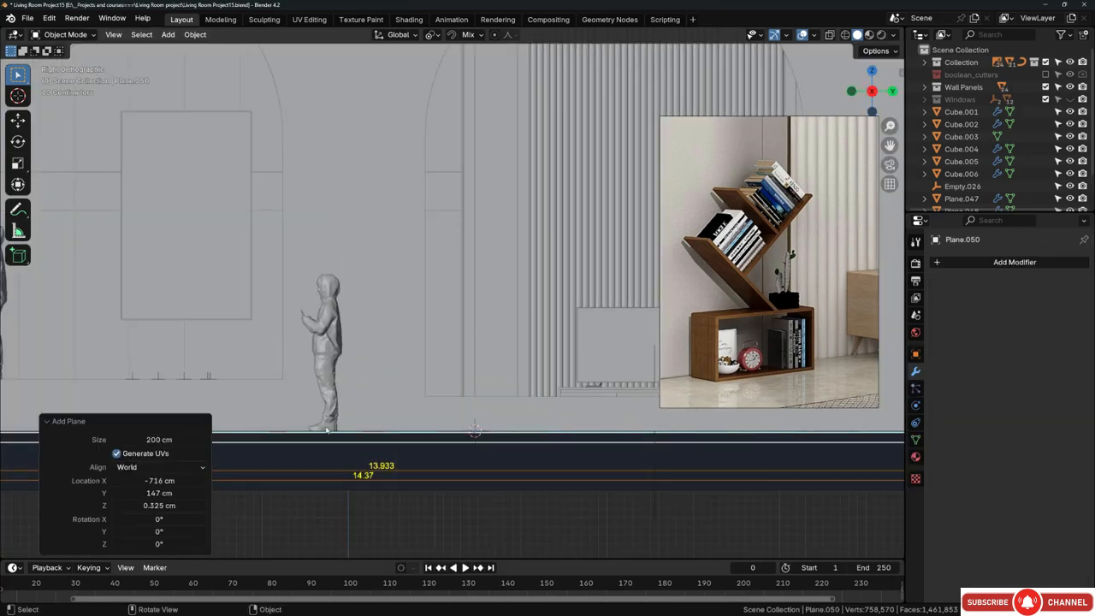
{"action": "left_click", "coordinate": [145, 466]}
{"action": "left_click", "coordinate": [140, 490]}
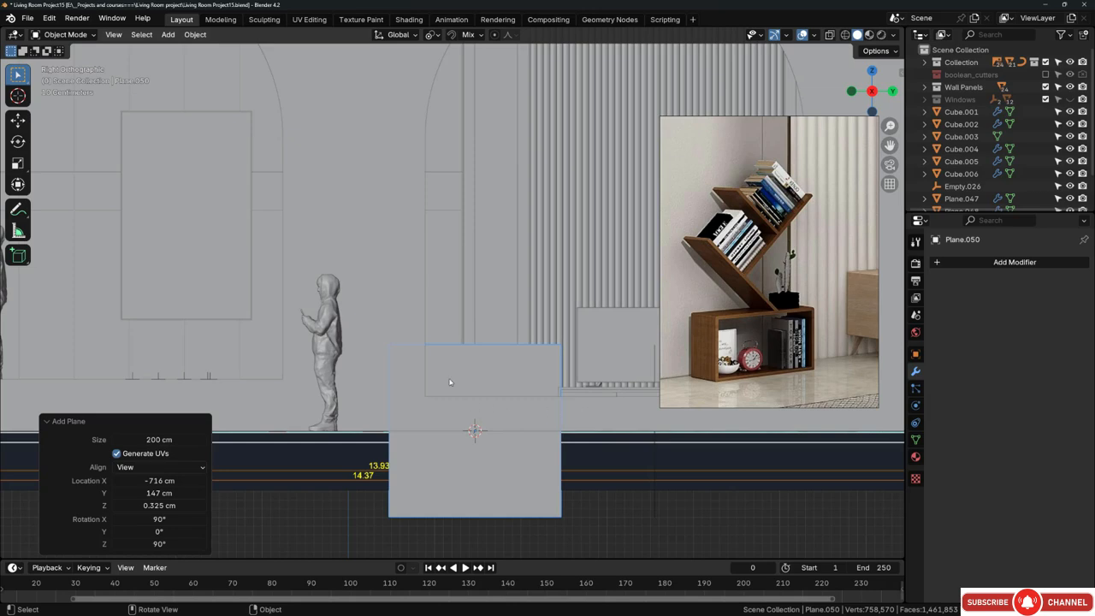
Step: Scale the new plane uniformly to 0.159 in wireframe shading
{"action": "key", "text": "shift+z"}
{"action": "scroll", "coordinate": [478, 413], "scroll_direction": "up", "scroll_amount": 3}
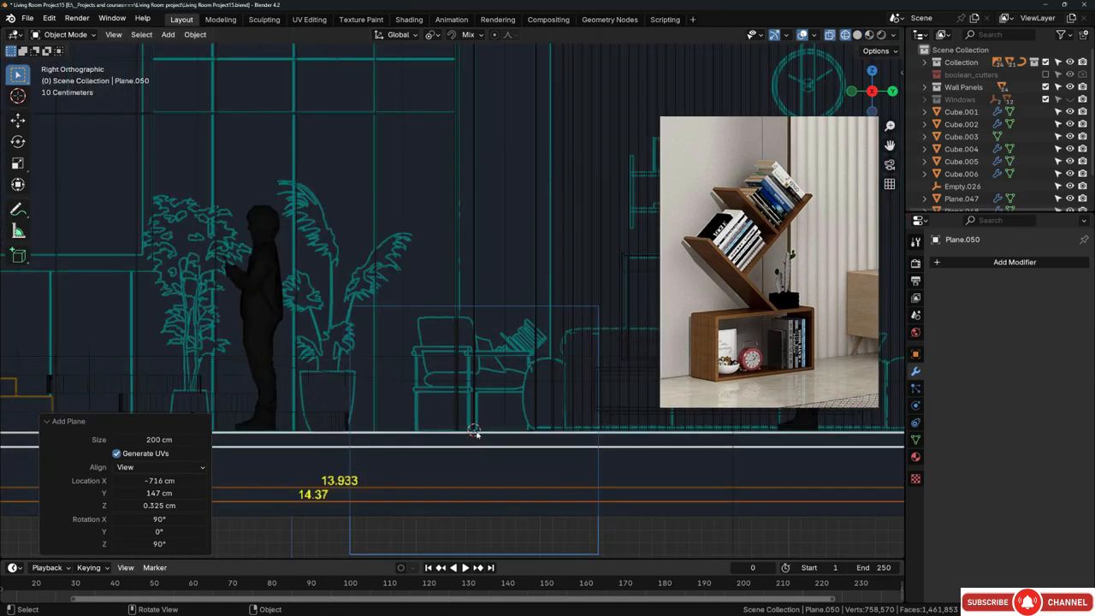
{"action": "key", "text": "s"}
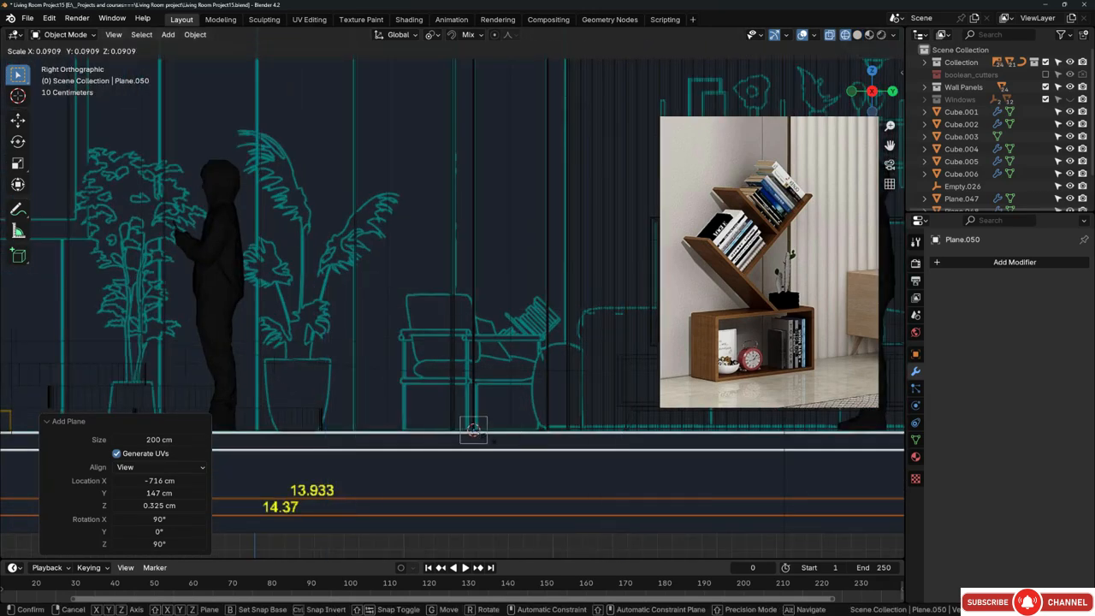
{"action": "left_click", "coordinate": [489, 421]}
{"action": "scroll", "coordinate": [489, 422], "scroll_direction": "up", "scroll_amount": 4}
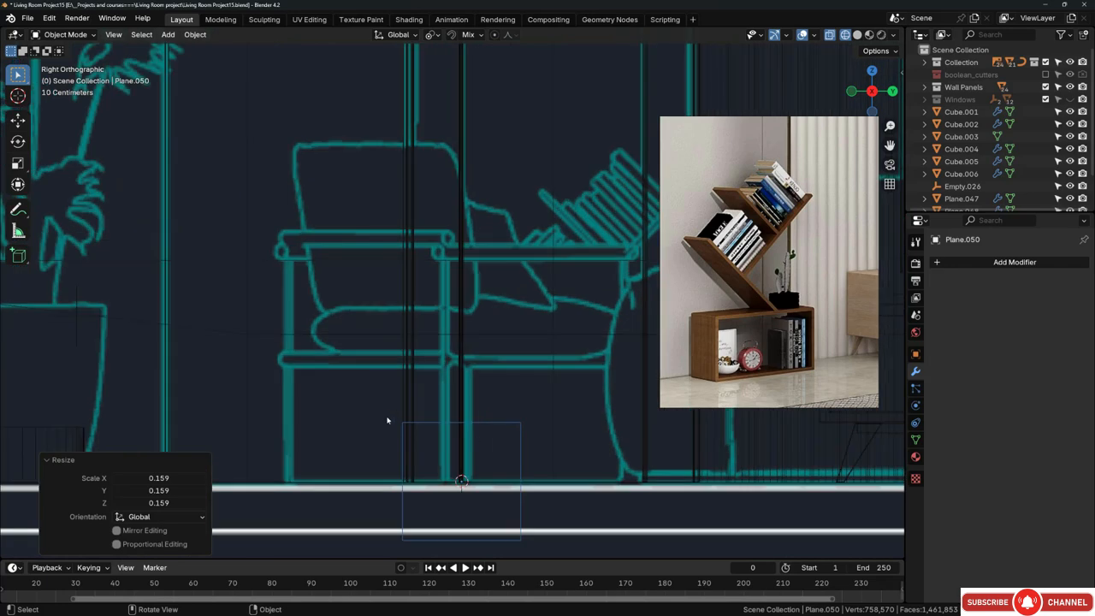
Step: Move the plane 16.602 cm up on Z onto the floor line and 40.012 cm along Y towards the bookshelf's spot
{"action": "key", "text": "g"}
{"action": "key", "text": "z"}
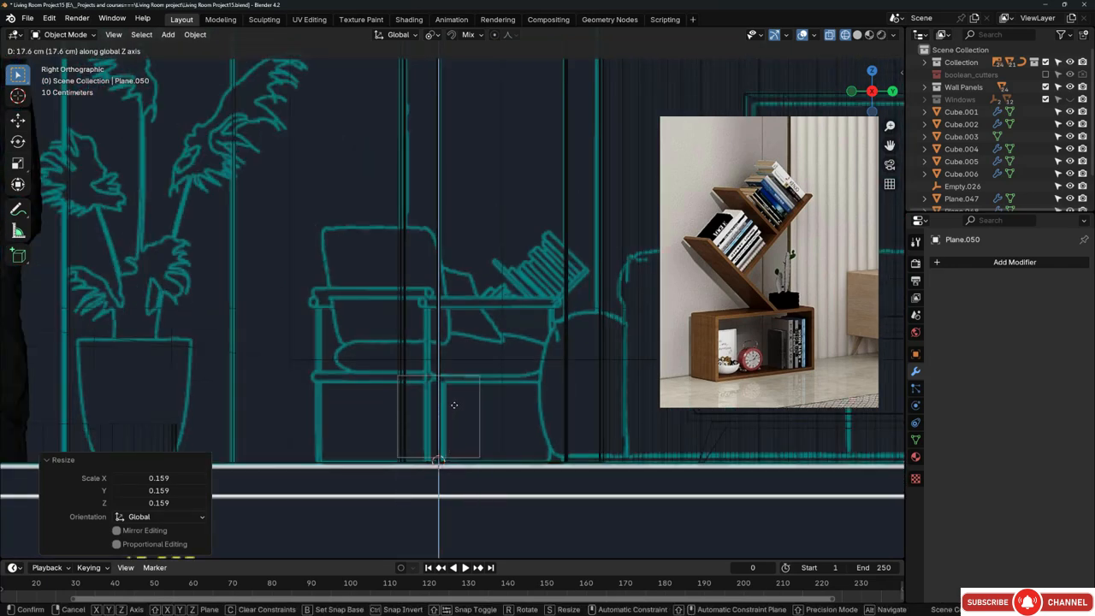
{"action": "left_click", "coordinate": [456, 408]}
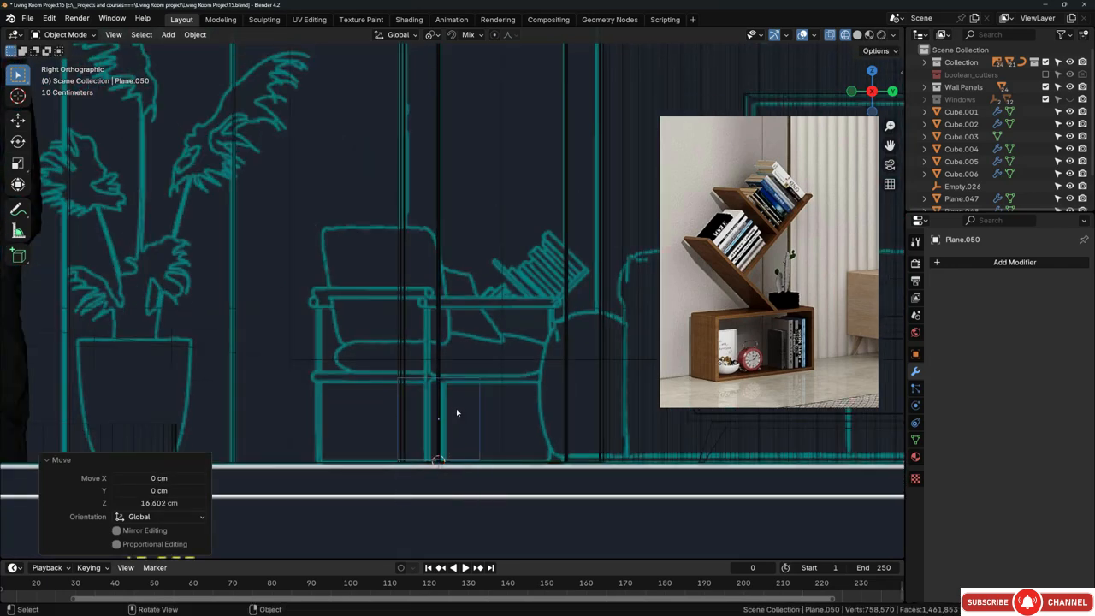
{"action": "key", "text": "g"}
{"action": "key", "text": "y"}
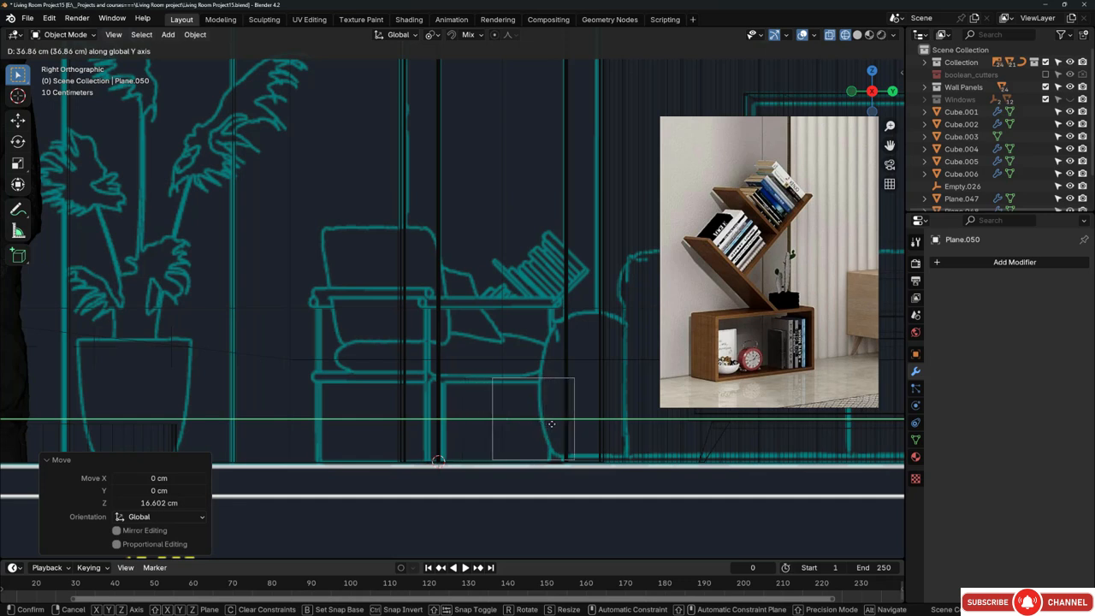
{"action": "left_click", "coordinate": [558, 424]}
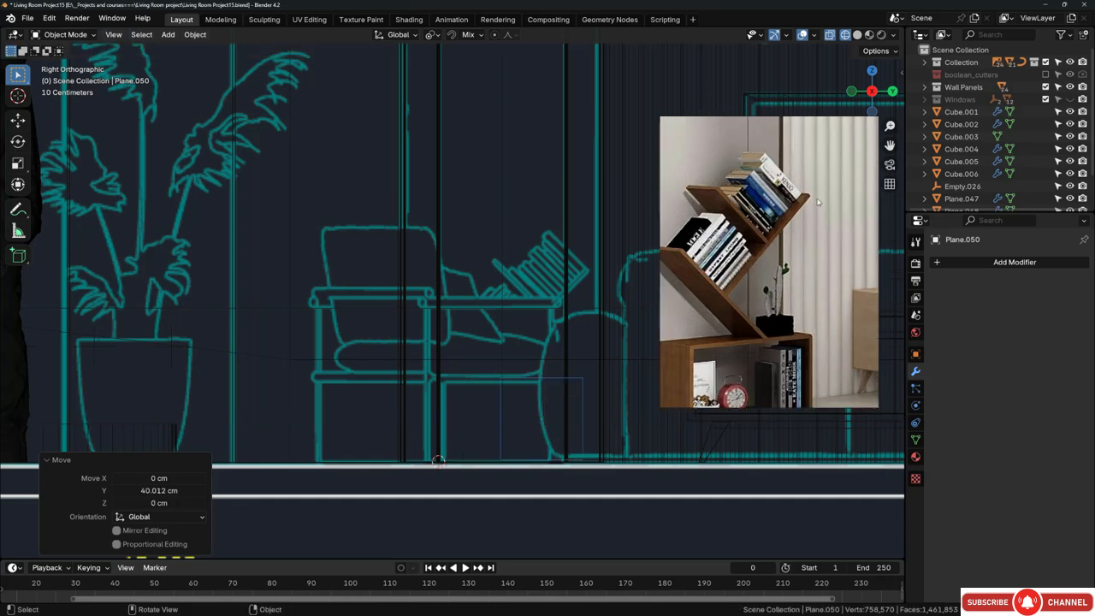
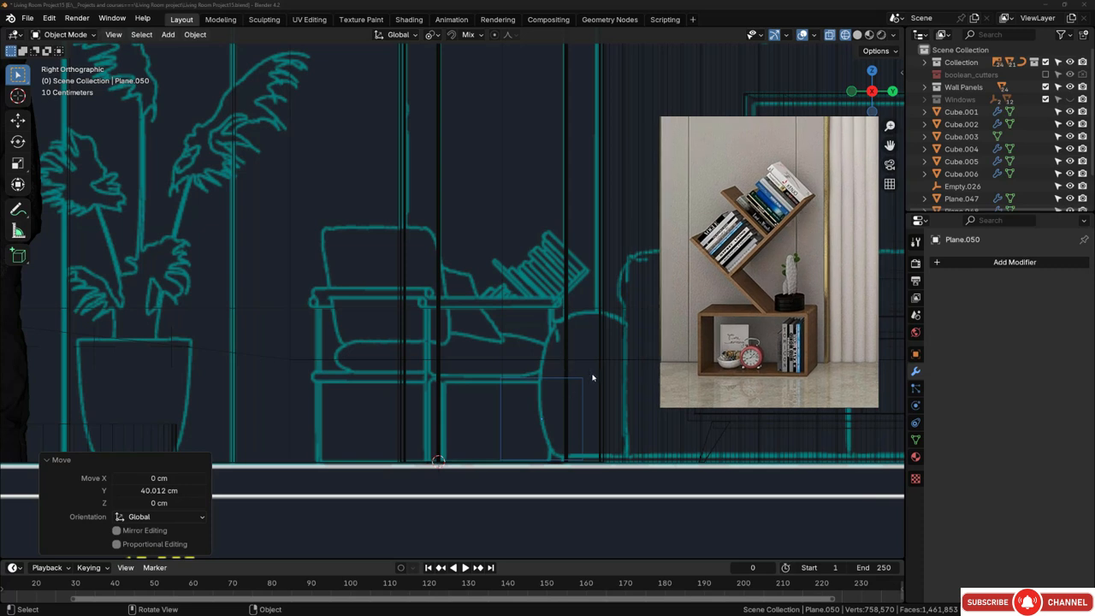
Step: Apply the plane's scale and widen it in Edit Mode by moving its left-side vertices -27.21 cm along Y
{"action": "scroll", "coordinate": [558, 425], "scroll_direction": "up", "scroll_amount": 2}
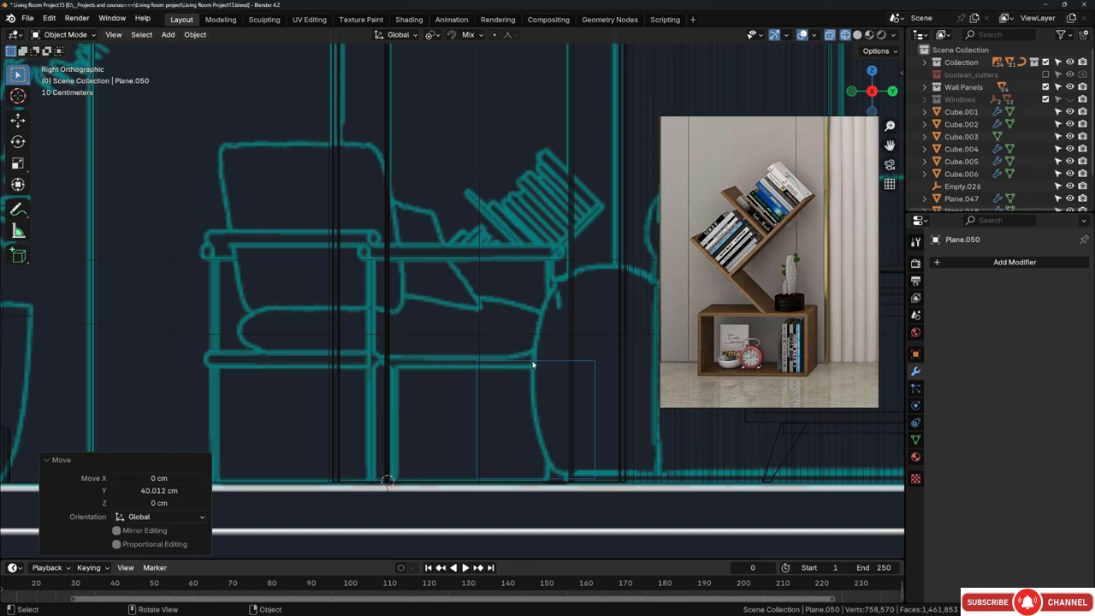
{"action": "key", "text": "ctrl+a"}
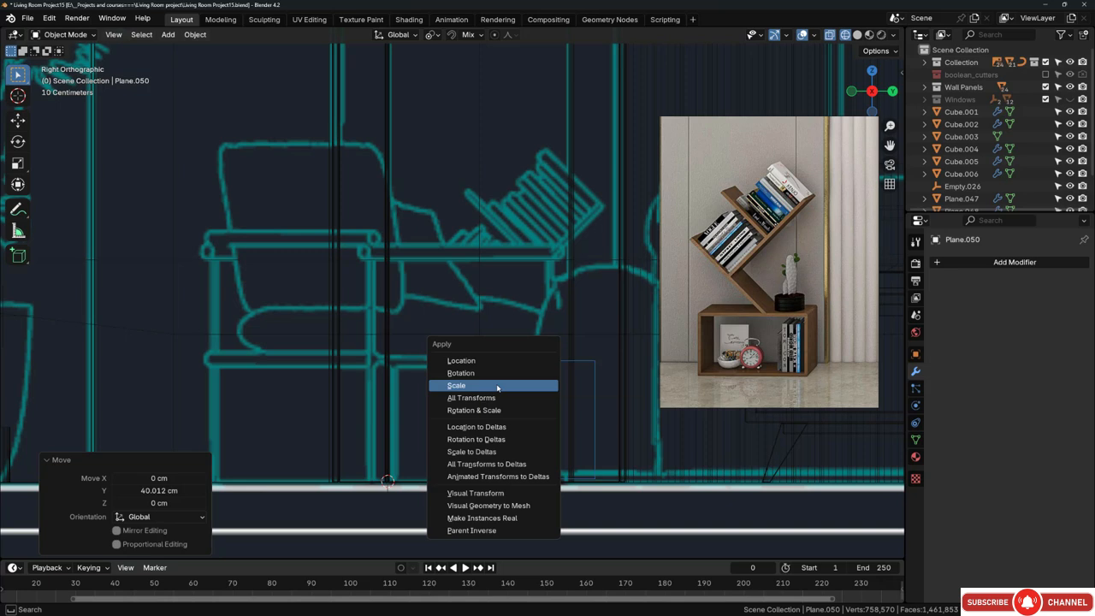
{"action": "left_click", "coordinate": [497, 387]}
{"action": "key", "text": "Tab"}
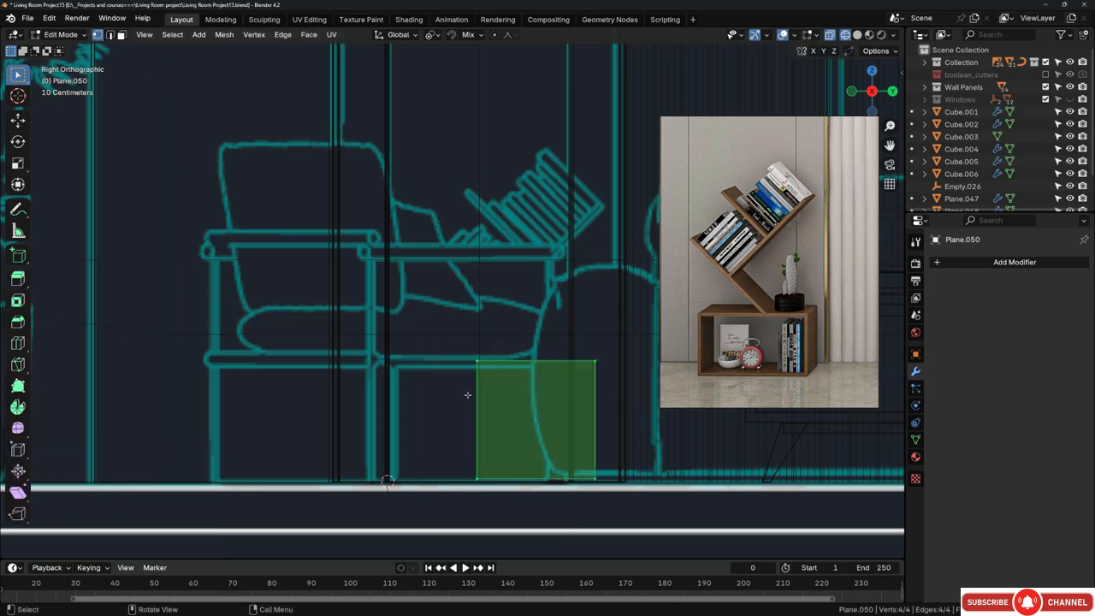
{"action": "left_click_drag", "start_coordinate": [456, 335], "coordinate": [523, 519]}
{"action": "key", "text": "g"}
{"action": "key", "text": "y"}
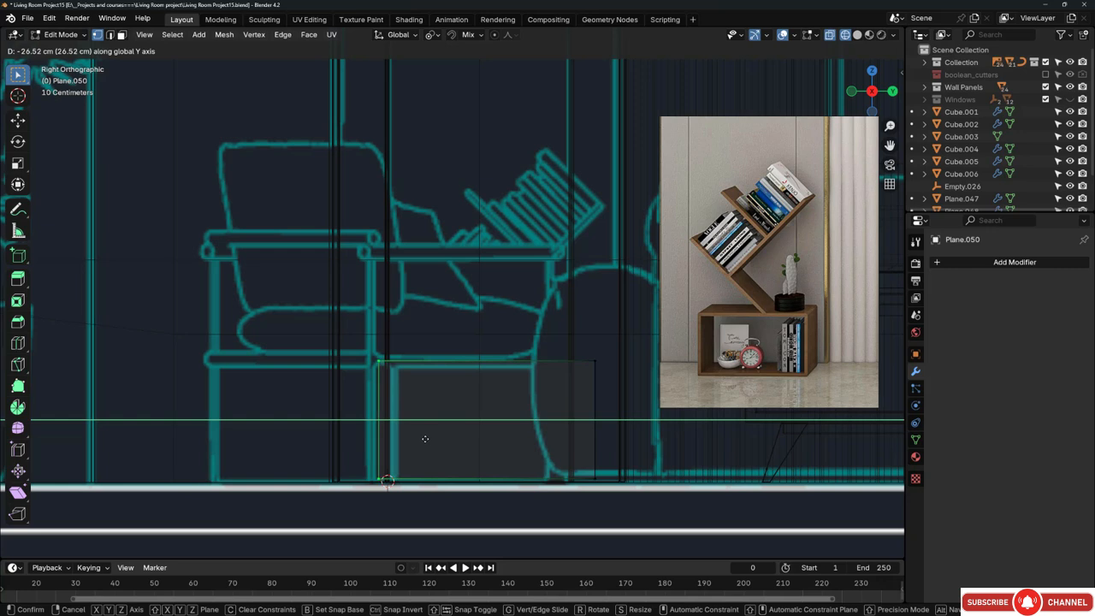
{"action": "left_click", "coordinate": [422, 439]}
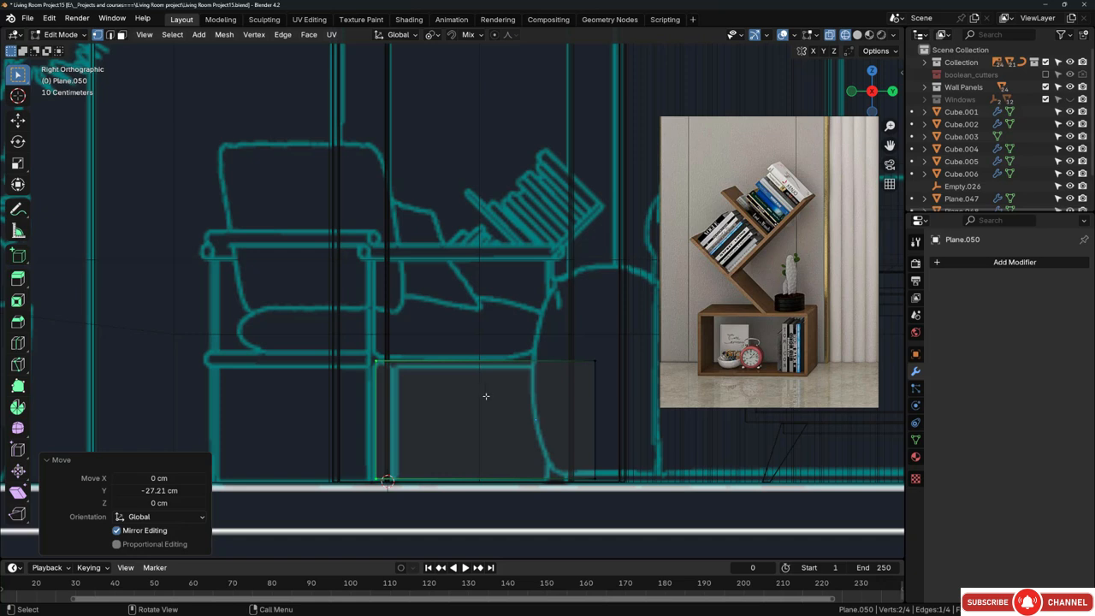
Step: Duplicate the plane's upper right vertex and place the copy 2.6902 cm on Y and 41.314 cm on Z away, at the drawn shelf's outer corner
{"action": "left_click", "coordinate": [594, 361]}
{"action": "scroll", "coordinate": [599, 352], "scroll_direction": "up", "scroll_amount": 1}
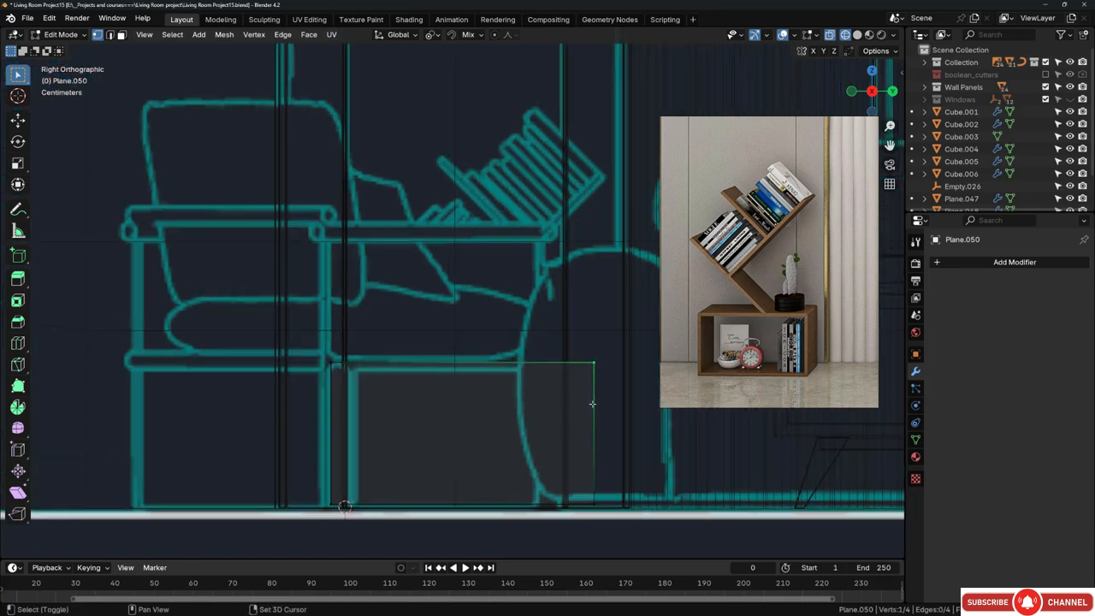
{"action": "key", "text": "g"}
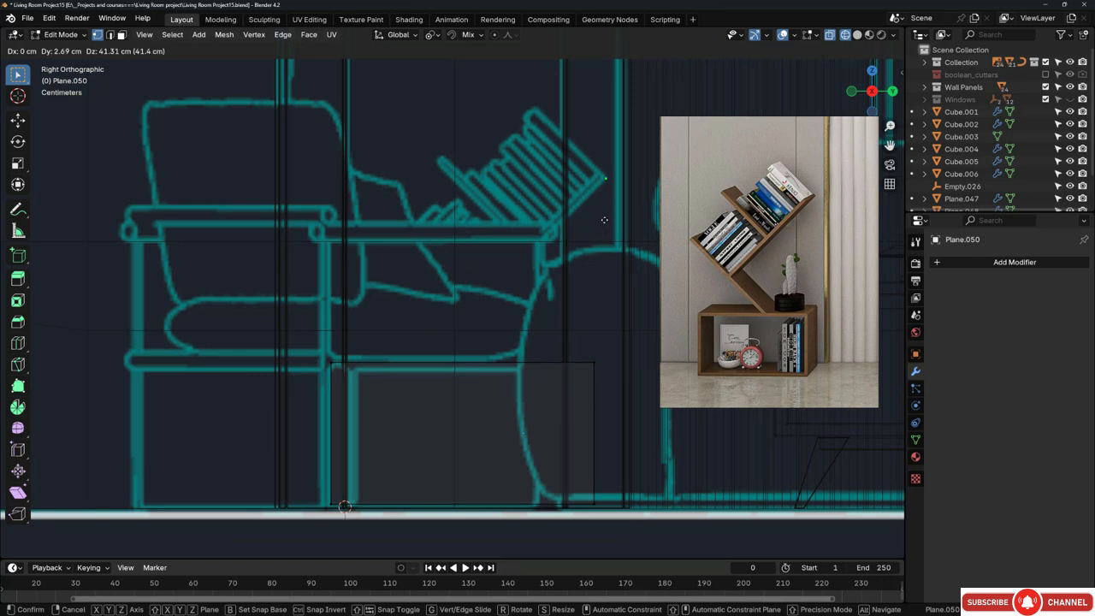
{"action": "left_click", "coordinate": [603, 219]}
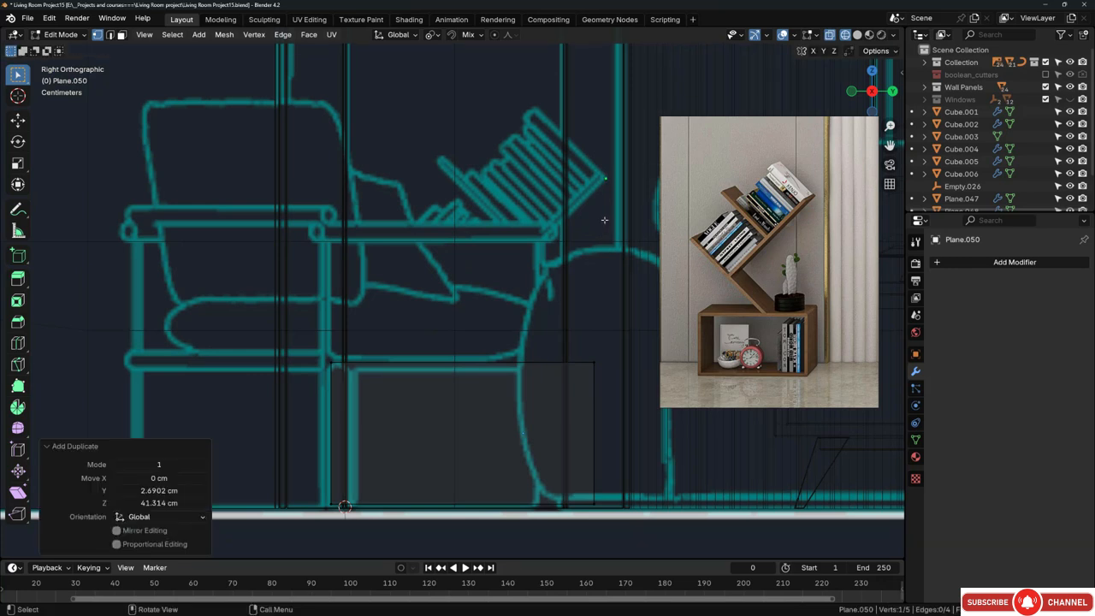
Step: Extrude the duplicated vertex -40.228 cm on Y and -41.122 cm on Z as a diagonal edge, and extend its lower end slightly further
{"action": "key", "text": "e"}
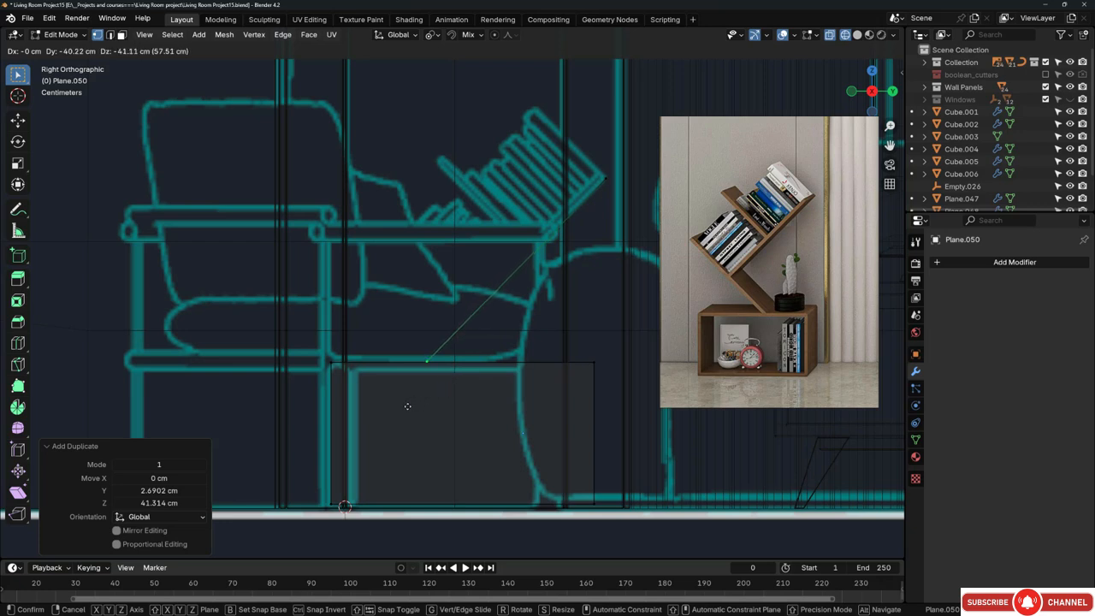
{"action": "left_click", "coordinate": [429, 368]}
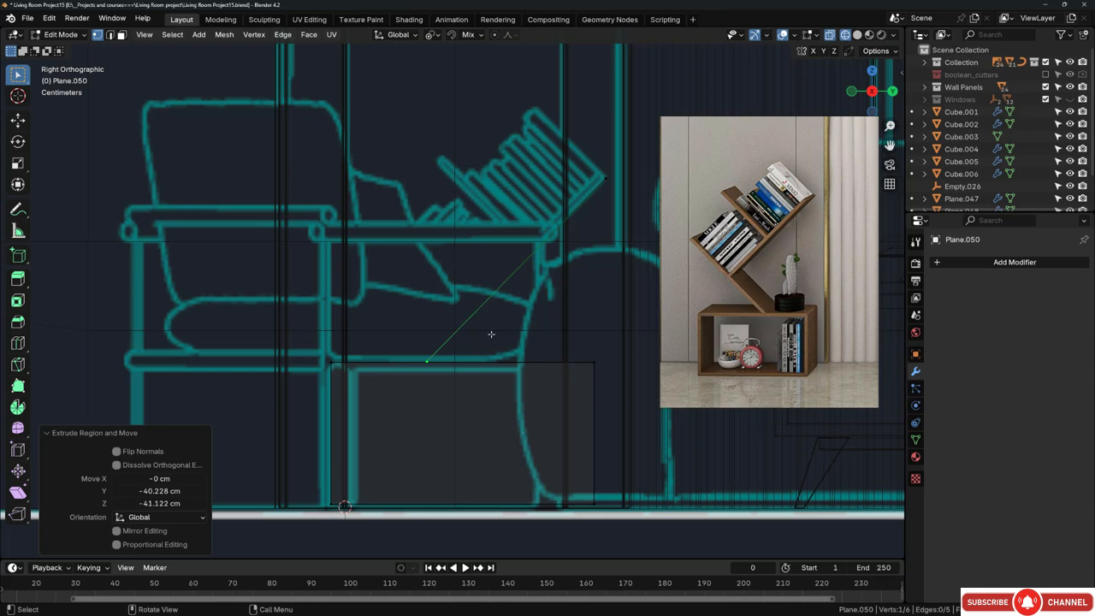
{"action": "key", "text": "g"}
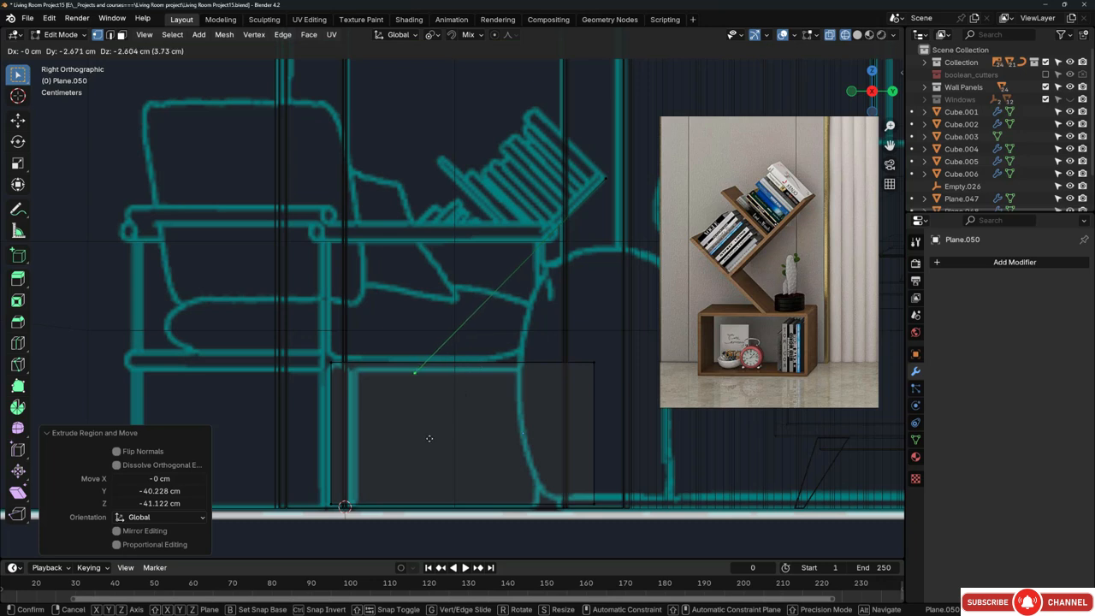
{"action": "left_click", "coordinate": [305, 47]}
Step: Move the rectangle's two upper vertices -5.4285 cm along Z to meet the diagonal edge's lower end
{"action": "left_click_drag", "start_coordinate": [301, 334], "coordinate": [366, 369]}
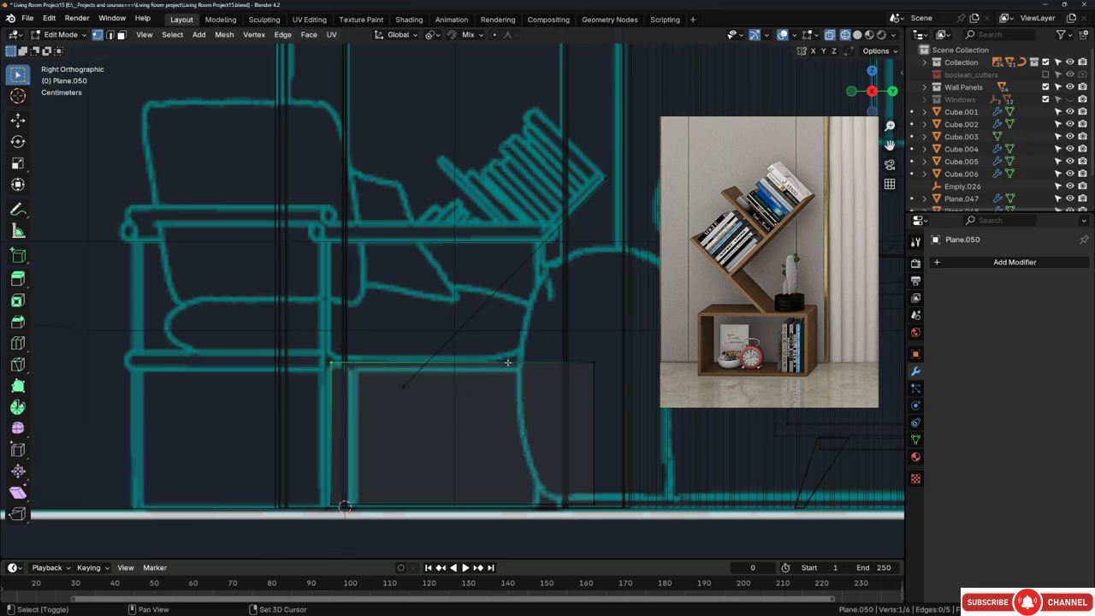
{"action": "left_click", "coordinate": [593, 362], "text": "shift"}
{"action": "key", "text": "g"}
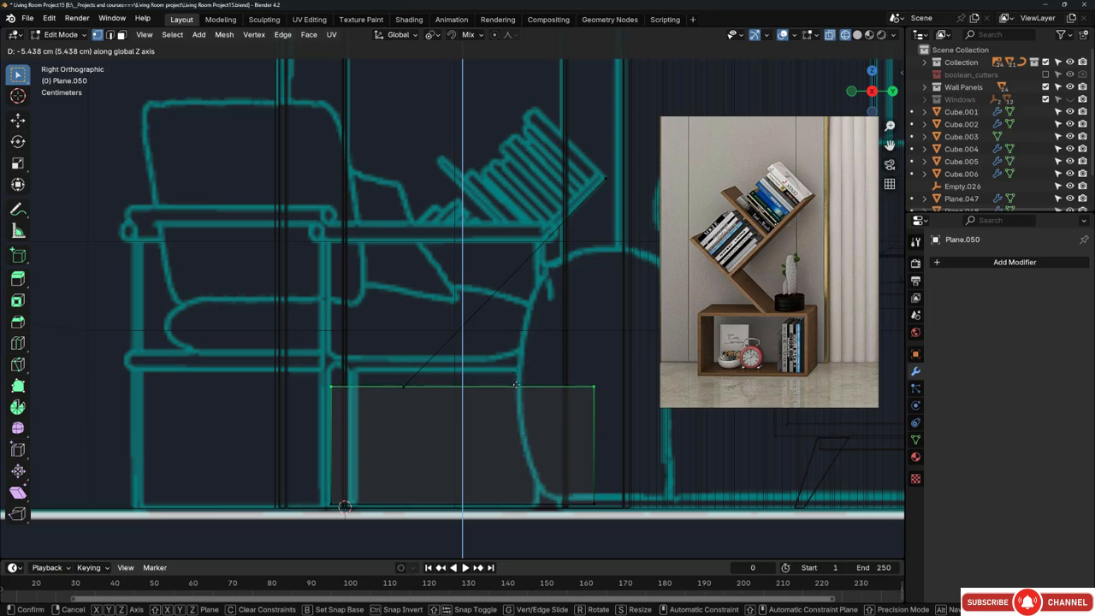
{"action": "left_click", "coordinate": [516, 384]}
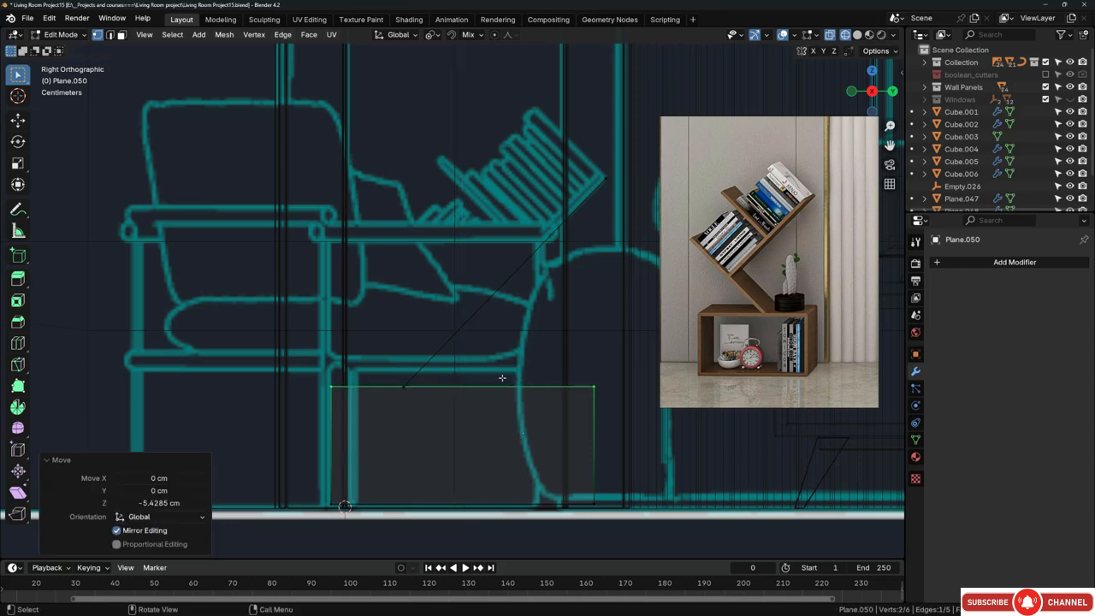
Step: Duplicate the diagonal's upper vertex by -38.111 cm on Y and 3.9232 cm on Z, and extrude it 20.569 cm Y, -21.634 cm Z to the diagonal
{"action": "left_click", "coordinate": [602, 182]}
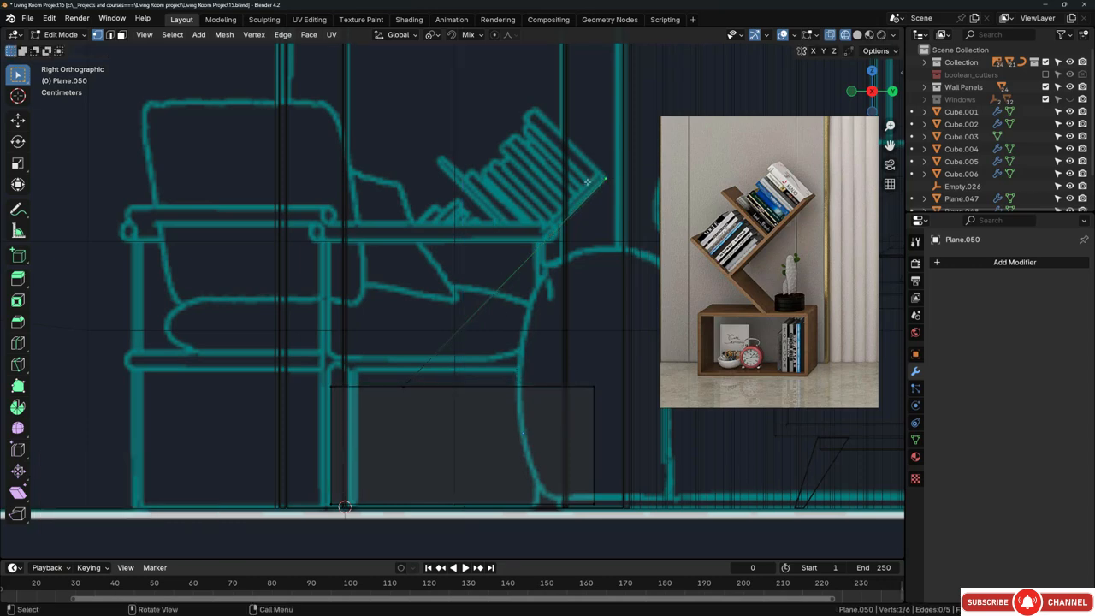
{"action": "scroll", "coordinate": [590, 193], "scroll_direction": "up", "scroll_amount": 2}
{"action": "scroll", "coordinate": [582, 204], "scroll_direction": "down", "scroll_amount": 1}
{"action": "key", "text": "g"}
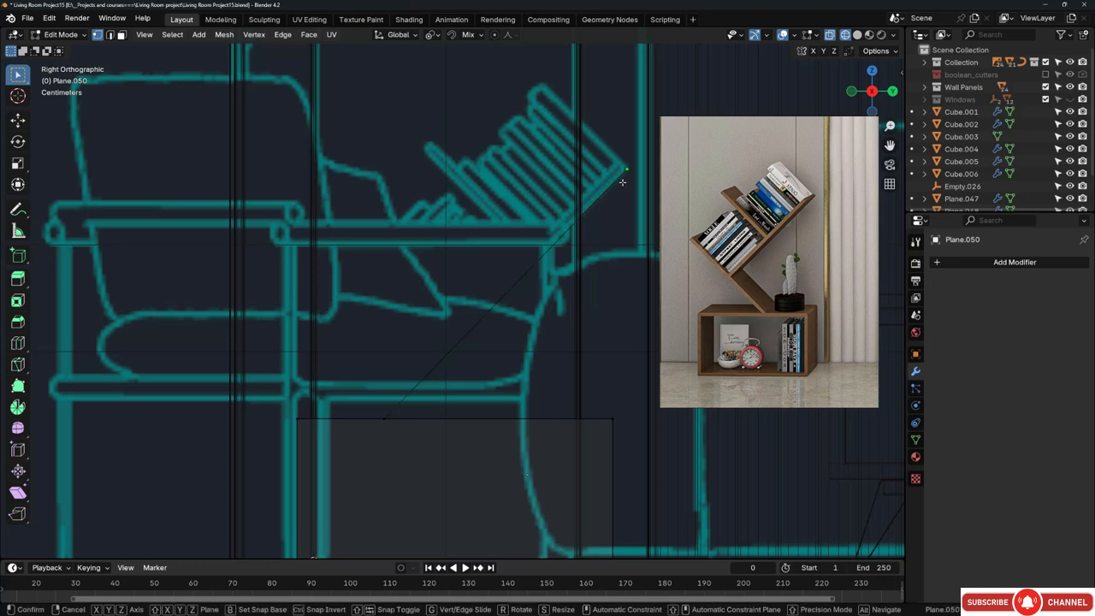
{"action": "left_click", "coordinate": [427, 178]}
{"action": "key", "text": "e"}
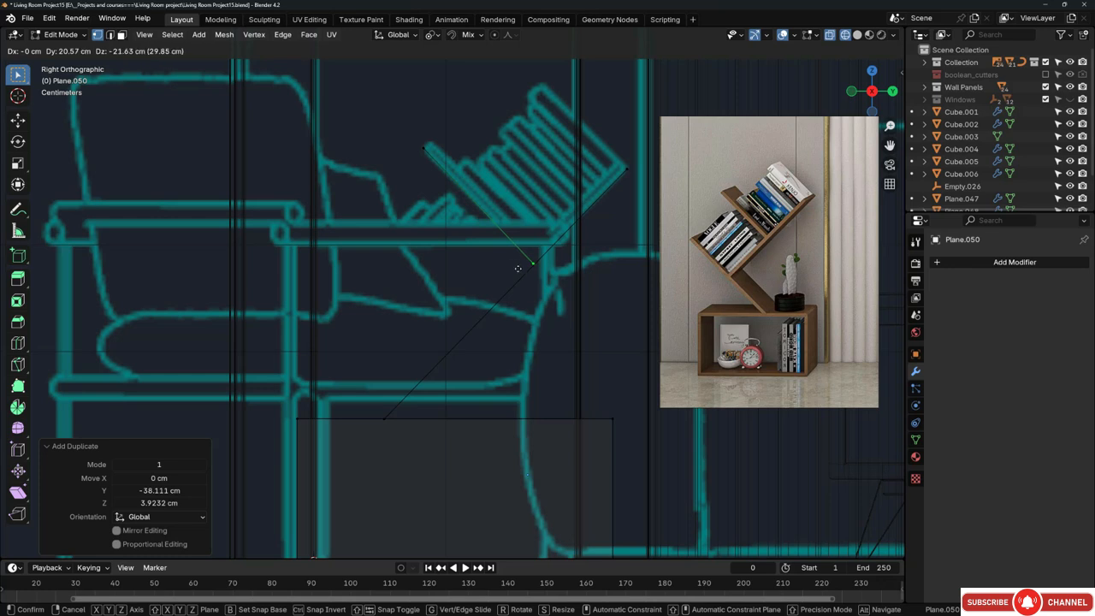
{"action": "left_click", "coordinate": [521, 265]}
{"action": "scroll", "coordinate": [519, 262], "scroll_direction": "down", "scroll_amount": 2}
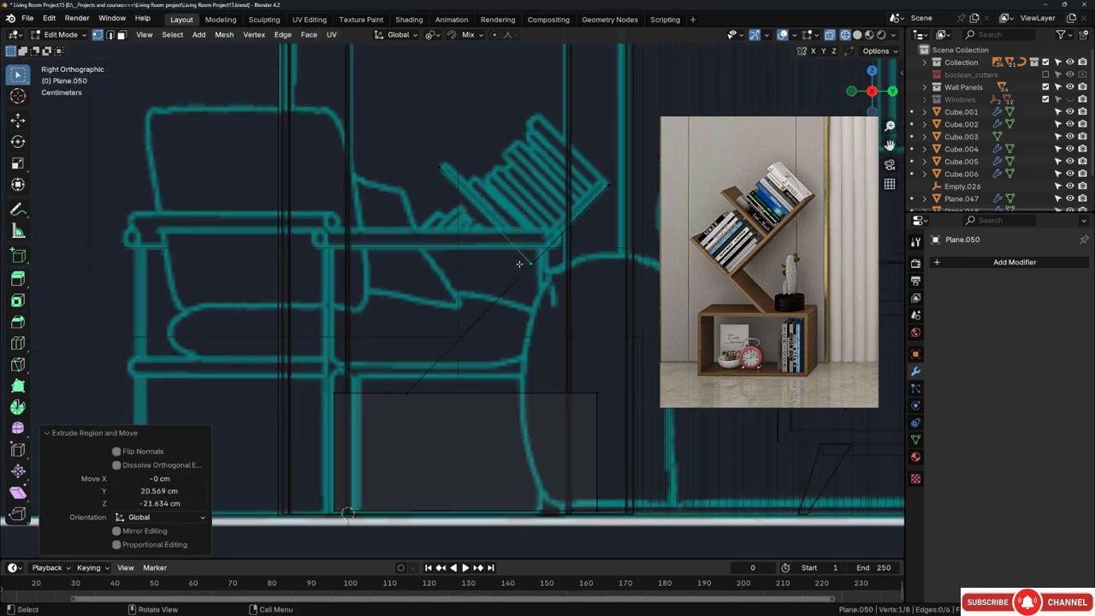
Step: Duplicate the short upper shelf edge -5.4765 cm on Y and -28.632 cm on Z, crossing the lower part of the long diagonal
{"action": "scroll", "coordinate": [515, 255], "scroll_direction": "up", "scroll_amount": 1}
{"action": "key", "text": "b"}
{"action": "left_click_drag", "start_coordinate": [430, 148], "coordinate": [467, 199]}
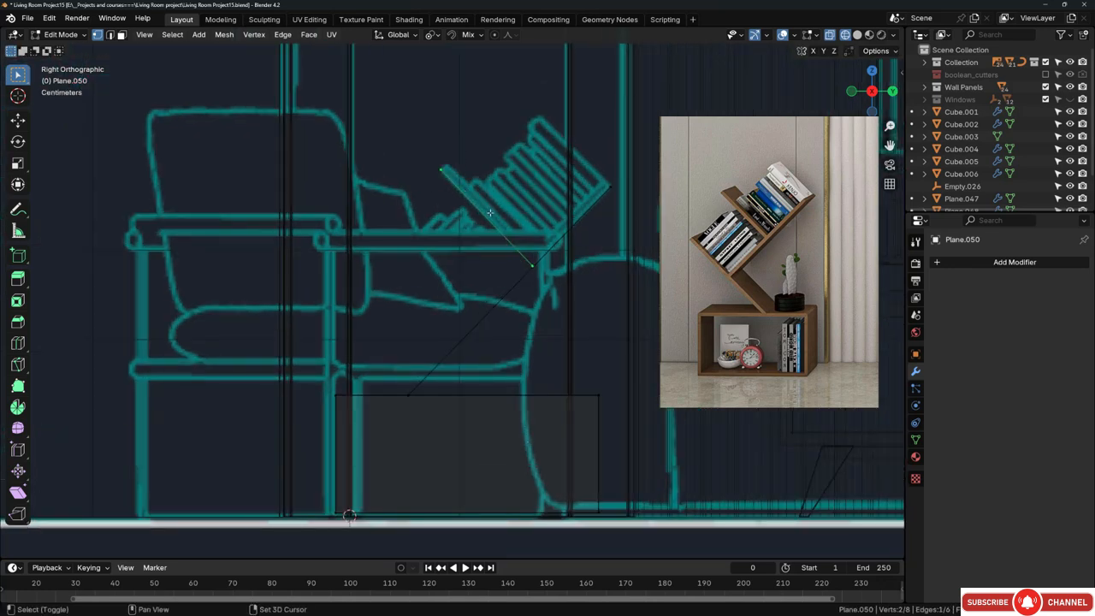
{"action": "key", "text": "shift+d"}
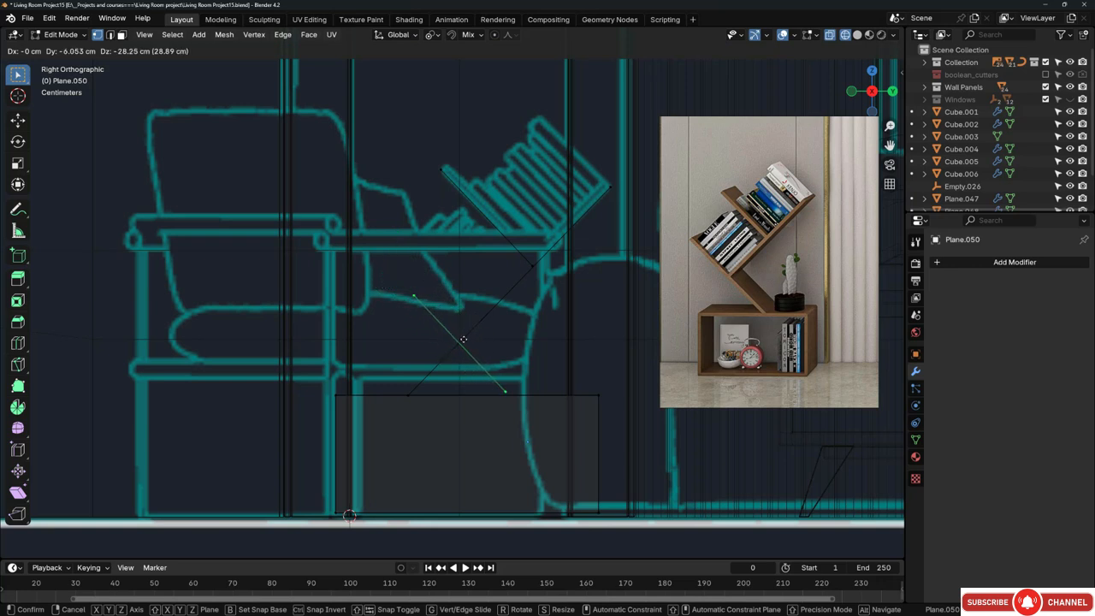
{"action": "left_click", "coordinate": [465, 340]}
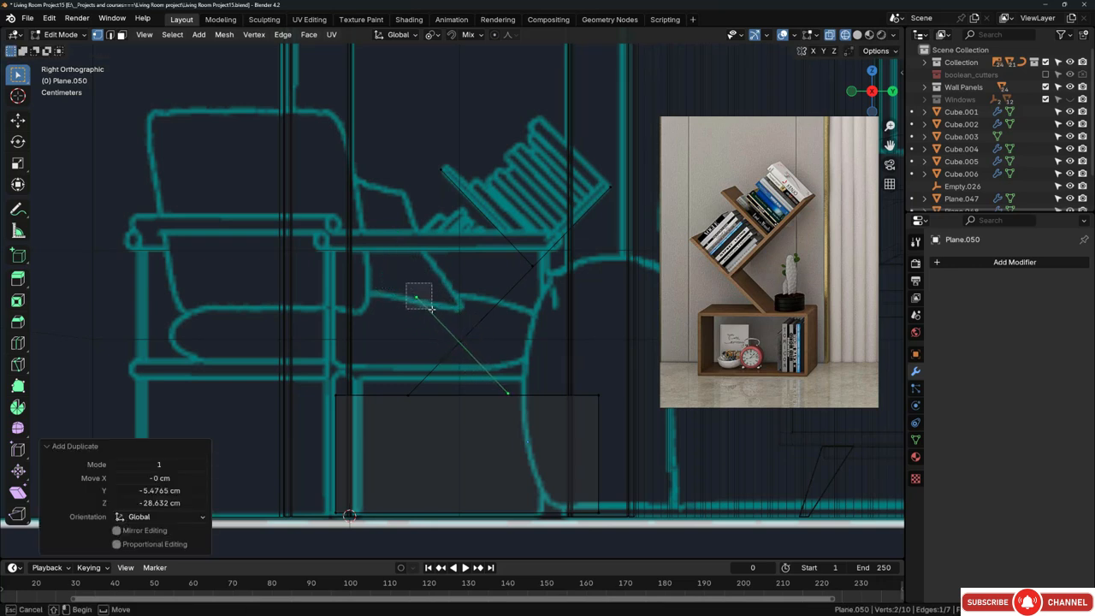
Step: Slide the duplicated edge's upper vertex outward along the edge's direction with clamping off and a factor of -0.616, lengthening the lower shelf
{"action": "left_click", "coordinate": [416, 298]}
{"action": "scroll", "coordinate": [414, 301], "scroll_direction": "up", "scroll_amount": 3}
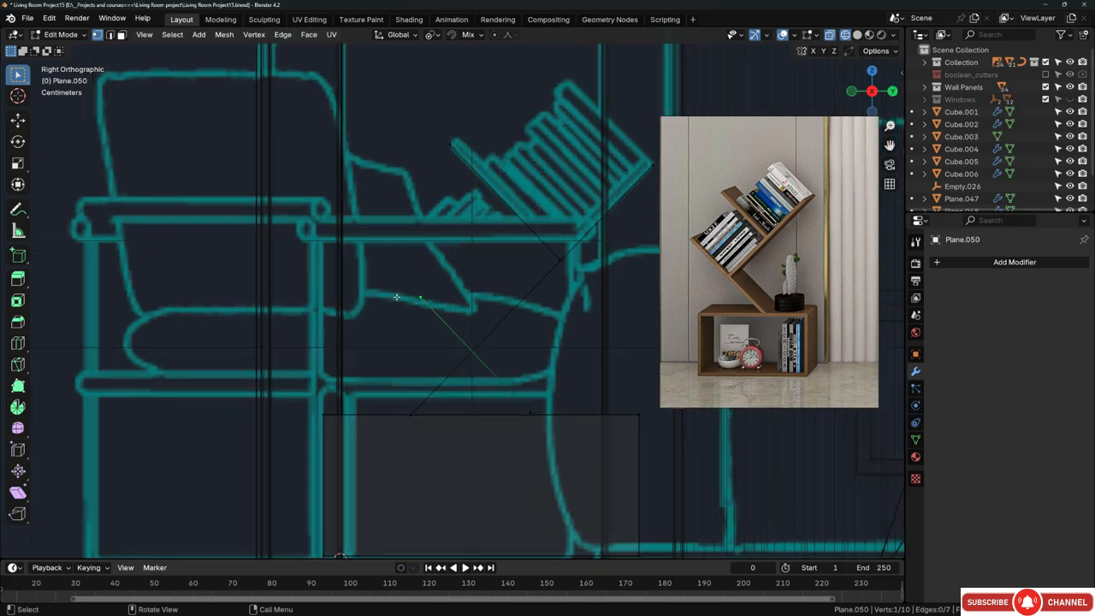
{"action": "key", "text": "shift+v"}
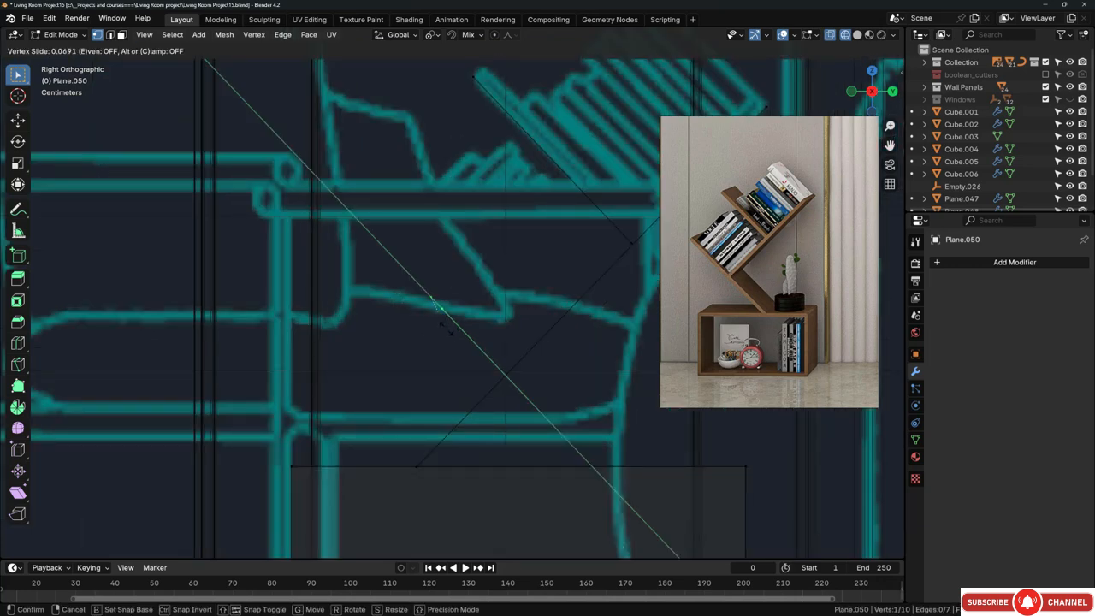
{"action": "key", "text": "c"}
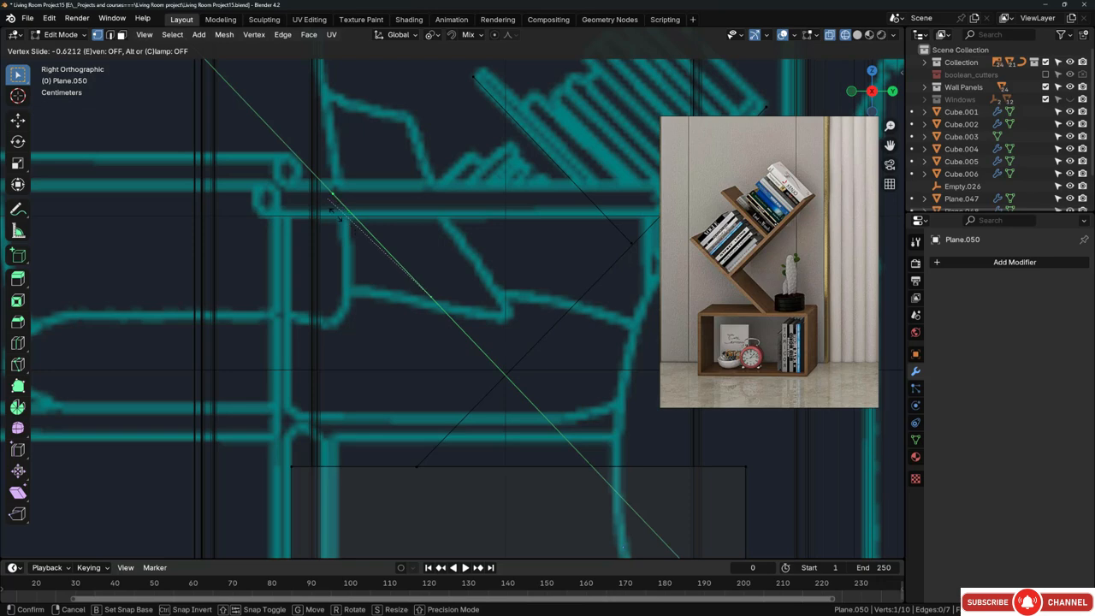
{"action": "left_click", "coordinate": [360, 229]}
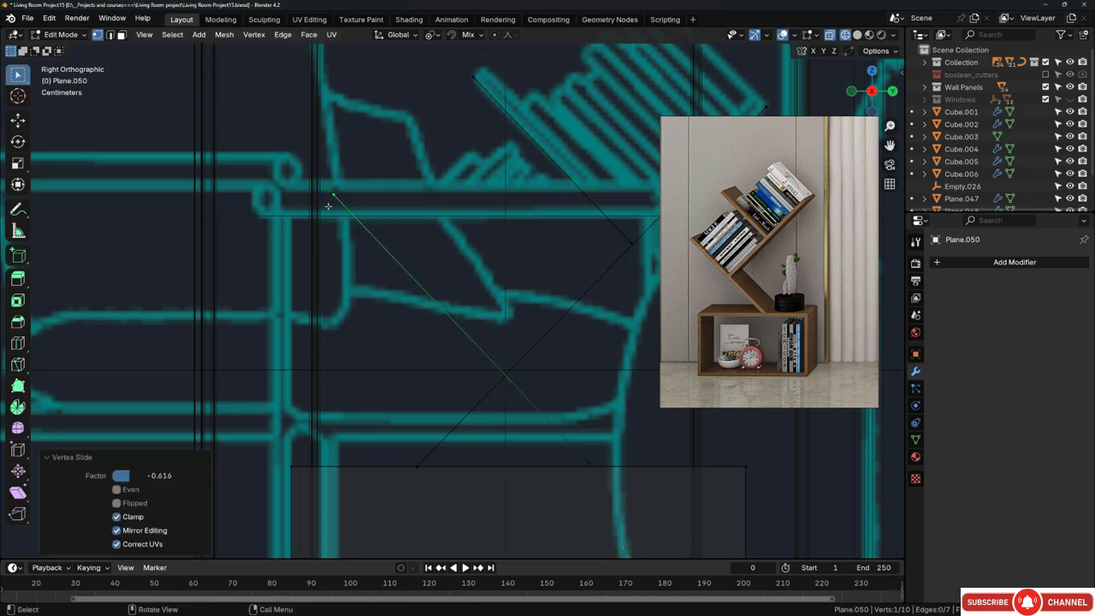
{"action": "scroll", "coordinate": [385, 201], "scroll_direction": "down", "scroll_amount": 3}
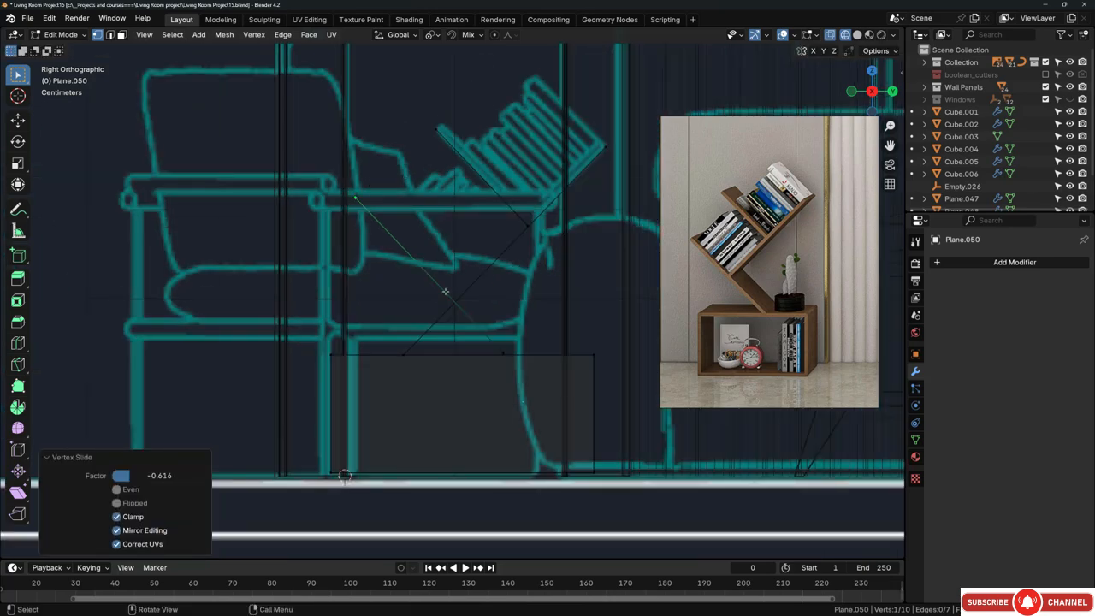
Step: Select the long diagonal edge's lower end vertex at the rectangle's upper edge
{"action": "left_click", "coordinate": [400, 342]}
{"action": "scroll", "coordinate": [400, 342], "scroll_direction": "up", "scroll_amount": 2}
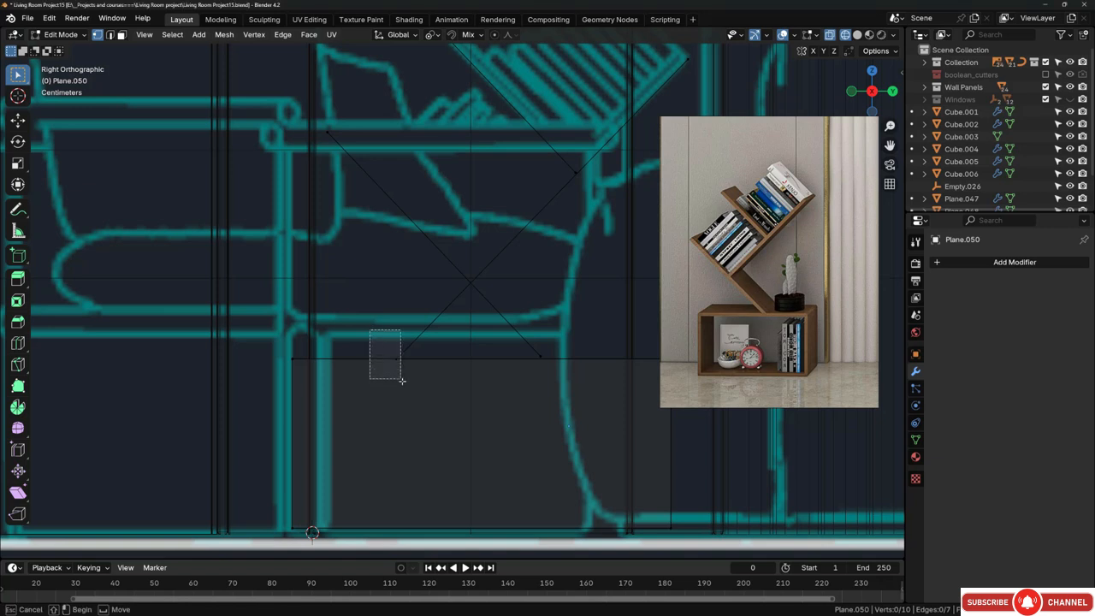
{"action": "left_click", "coordinate": [387, 361]}
{"action": "scroll", "coordinate": [427, 324], "scroll_direction": "up", "scroll_amount": 2}
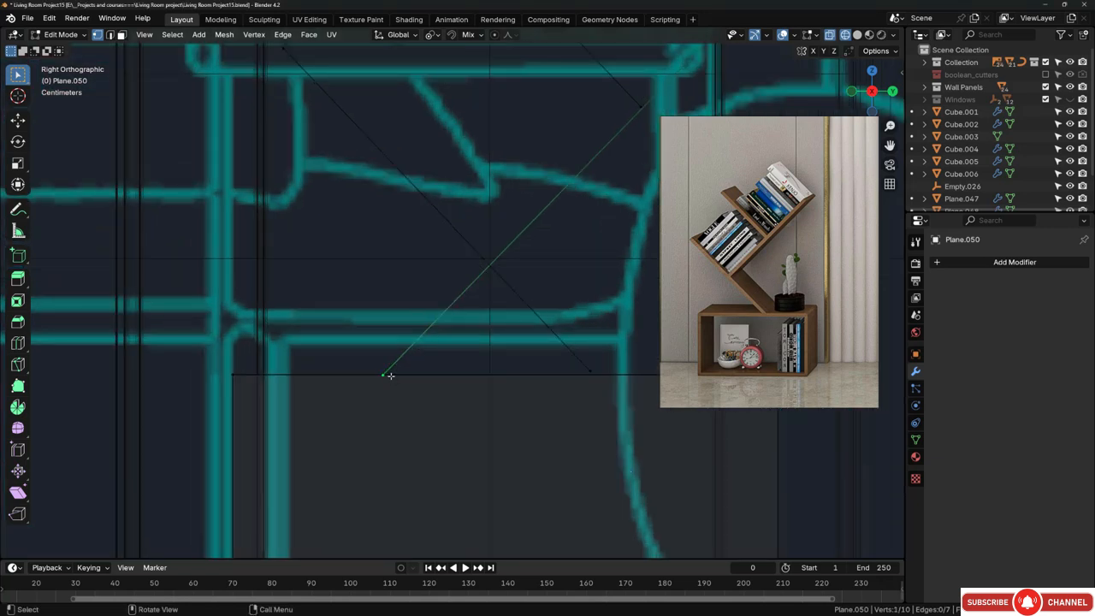
Step: Turn on the Screencast Keys display, moving the bookshelf reference photo out of the way and back beside the model
{"action": "left_click_drag", "start_coordinate": [783, 256], "coordinate": [573, 278]}
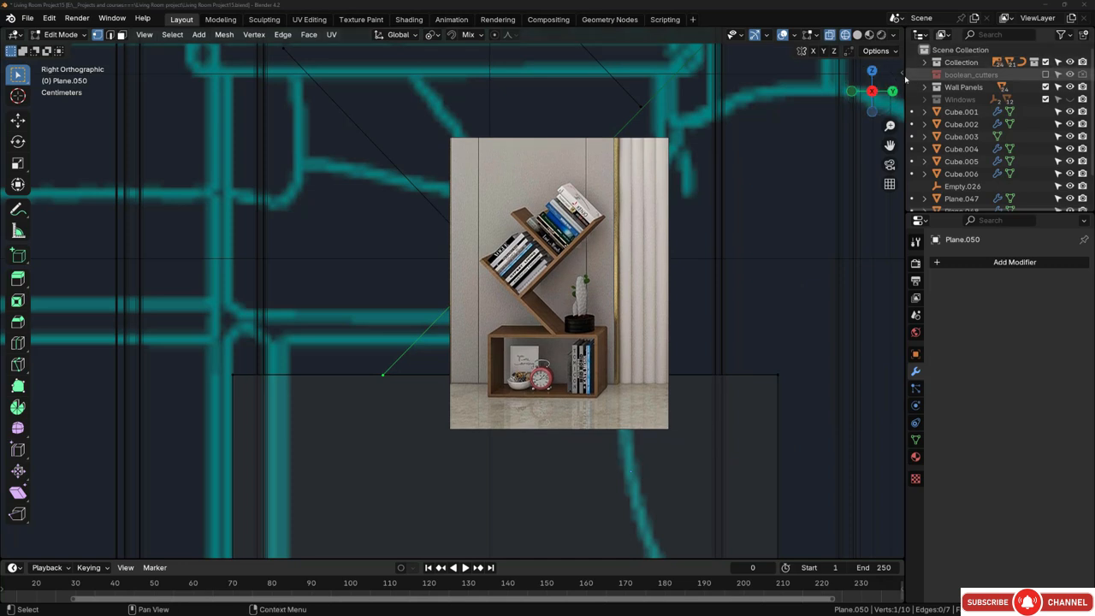
{"action": "left_click", "coordinate": [898, 75]}
{"action": "left_click", "coordinate": [896, 155]}
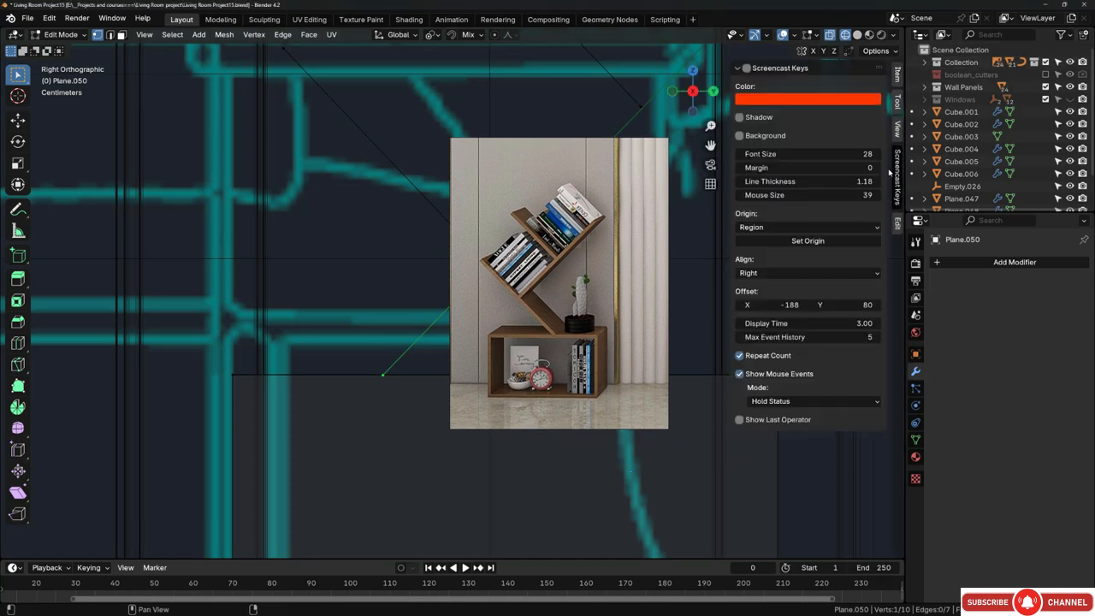
{"action": "left_click", "coordinate": [746, 70]}
{"action": "key", "text": "n"}
{"action": "left_click_drag", "start_coordinate": [637, 245], "coordinate": [843, 239]}
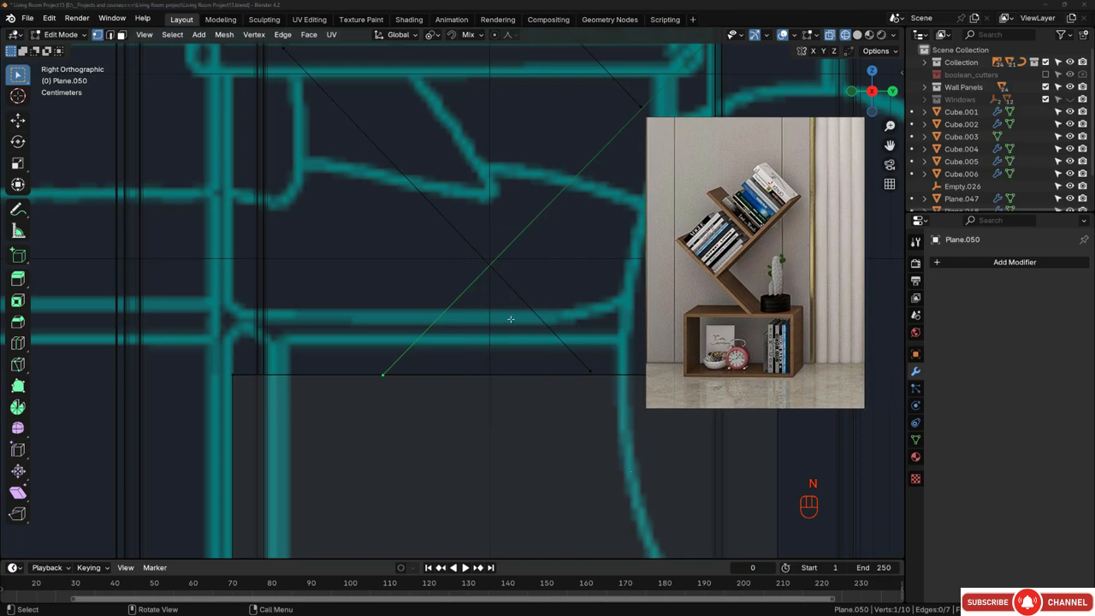
Step: Slide the long diagonal's lower vertex up along its edge by a factor of 0.255, ending it at the crossing shelf edge
{"action": "key", "text": "g"}
{"action": "key", "text": "g"}
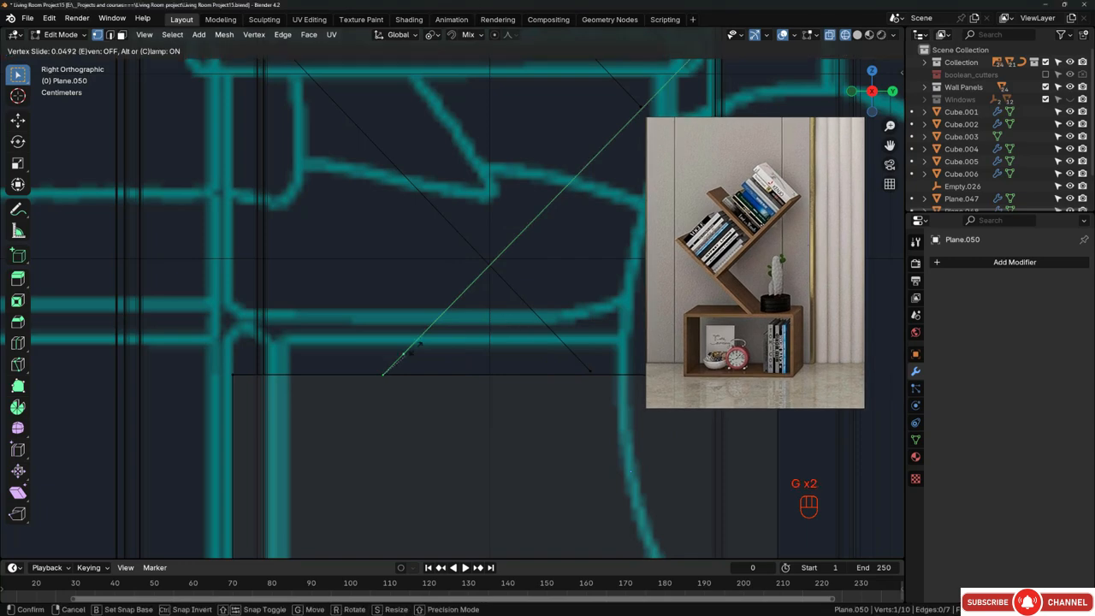
{"action": "key", "text": "shift"}
{"action": "left_click", "coordinate": [513, 268]}
{"action": "scroll", "coordinate": [416, 336], "scroll_direction": "down", "scroll_amount": 3}
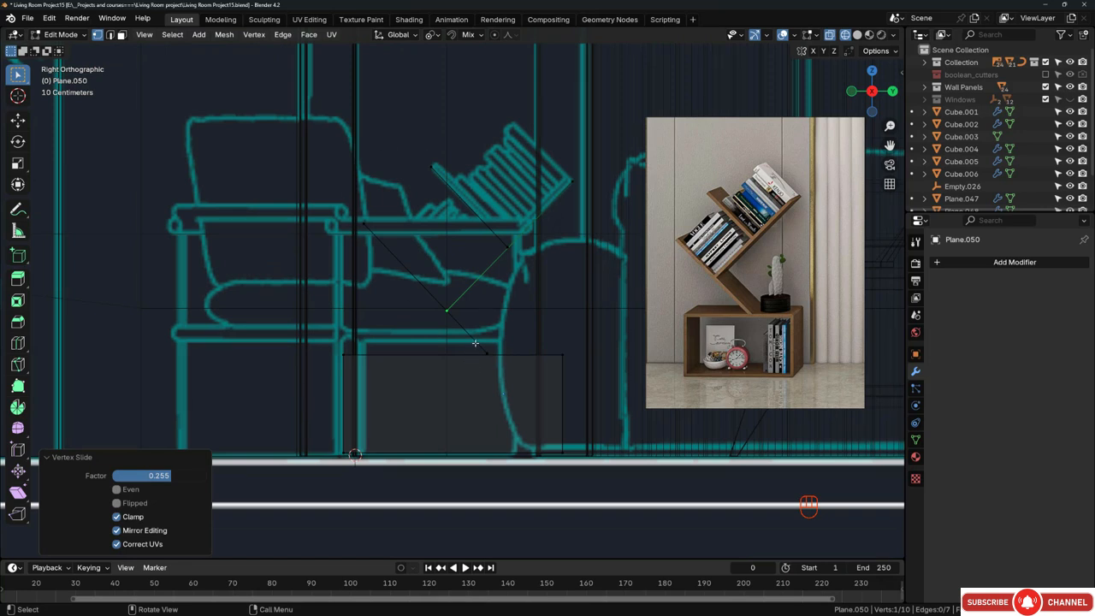
{"action": "scroll", "coordinate": [513, 351], "scroll_direction": "up", "scroll_amount": 6}
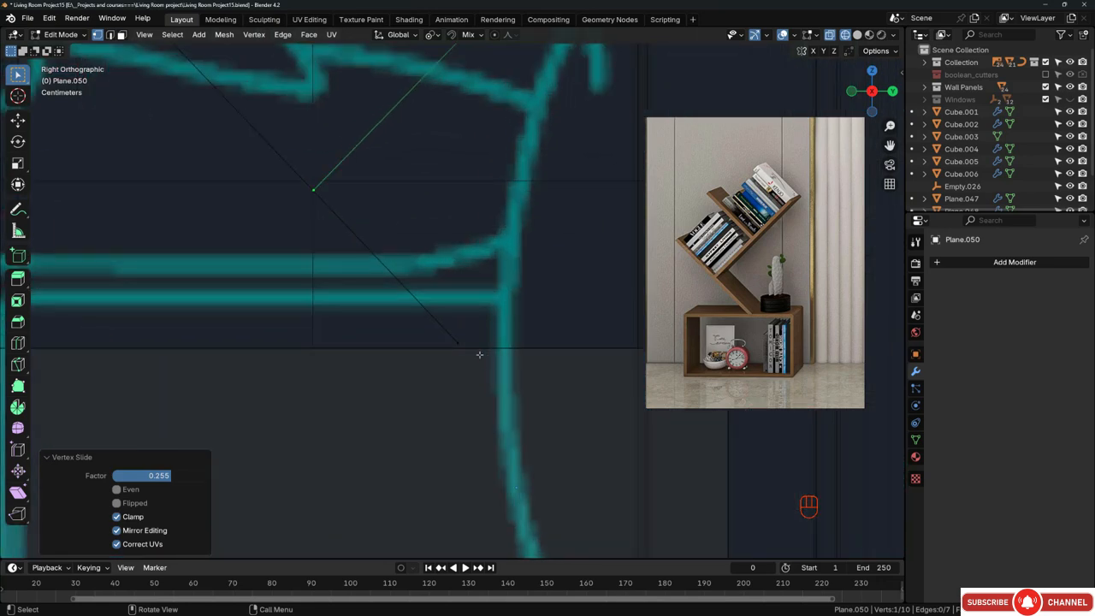
{"action": "left_click", "coordinate": [458, 346]}
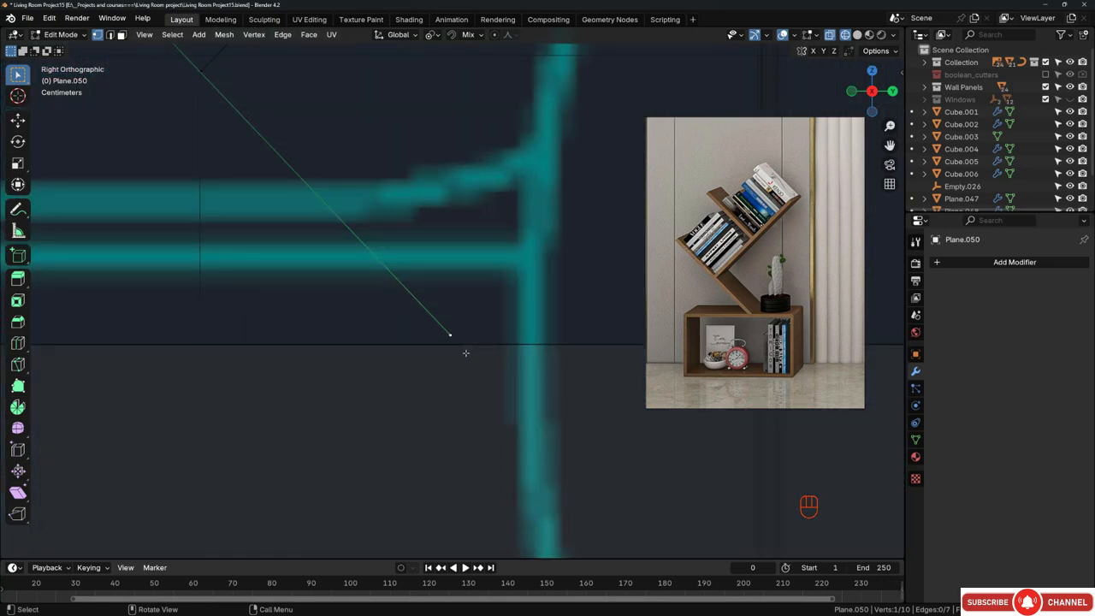
{"action": "scroll", "coordinate": [461, 342], "scroll_direction": "down", "scroll_amount": 3}
{"action": "scroll", "coordinate": [461, 335], "scroll_direction": "down", "scroll_amount": 3}
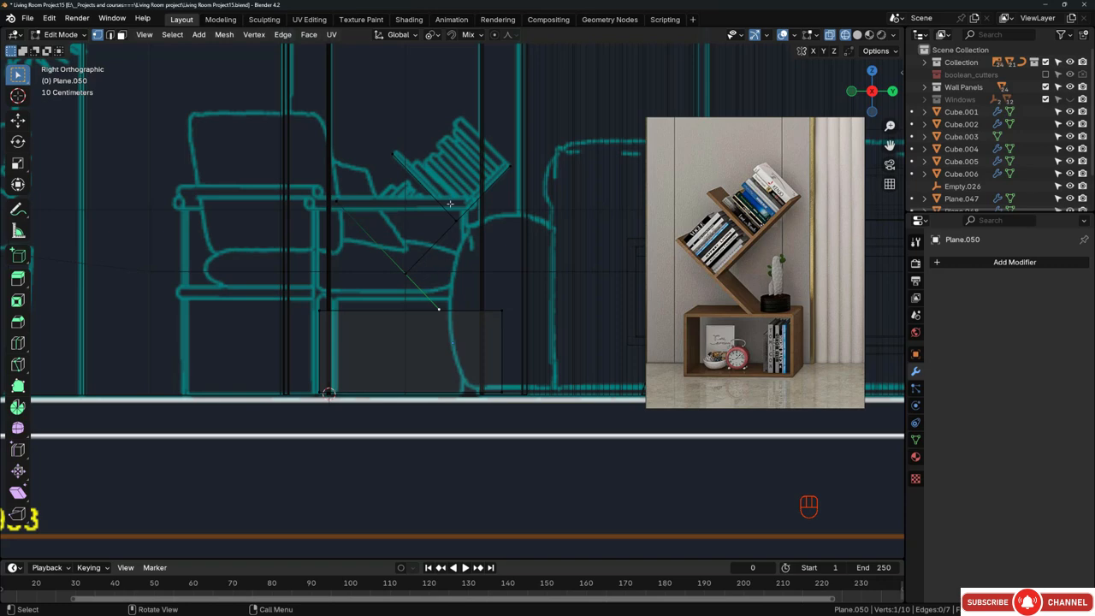
{"action": "scroll", "coordinate": [468, 179], "scroll_direction": "up", "scroll_amount": 2}
{"action": "scroll", "coordinate": [472, 182], "scroll_direction": "down", "scroll_amount": 2}
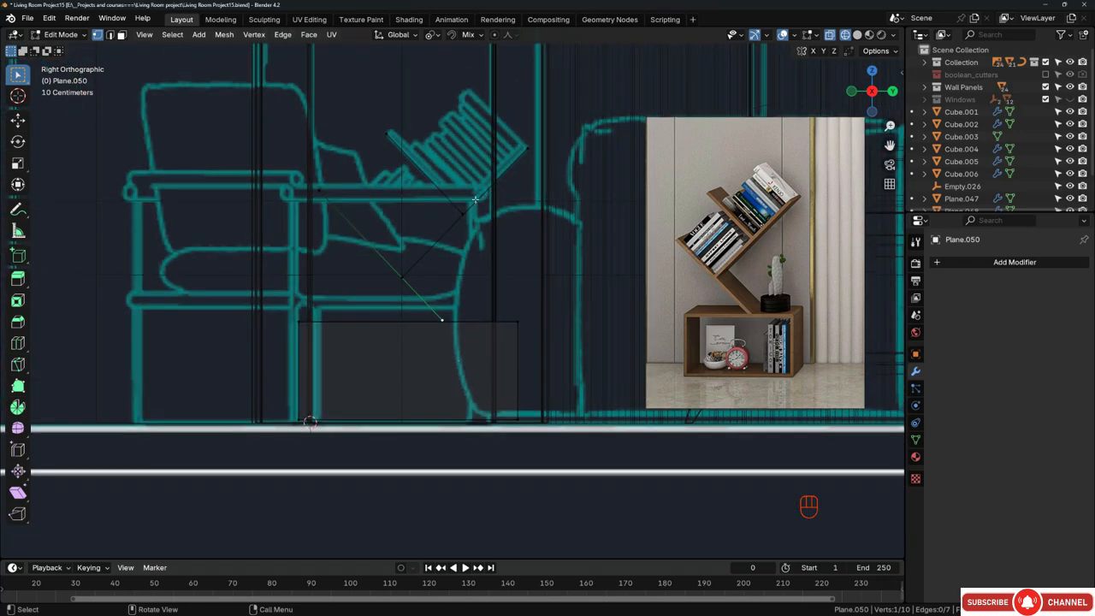
Step: Switch the viewport to Solid shading with the bookshelf outline in a close perspective view
{"action": "middle_click_drag", "start_coordinate": [439, 203], "coordinate": [486, 249]}
{"action": "scroll", "coordinate": [484, 249], "scroll_direction": "down", "scroll_amount": 4}
{"action": "key", "text": "z"}
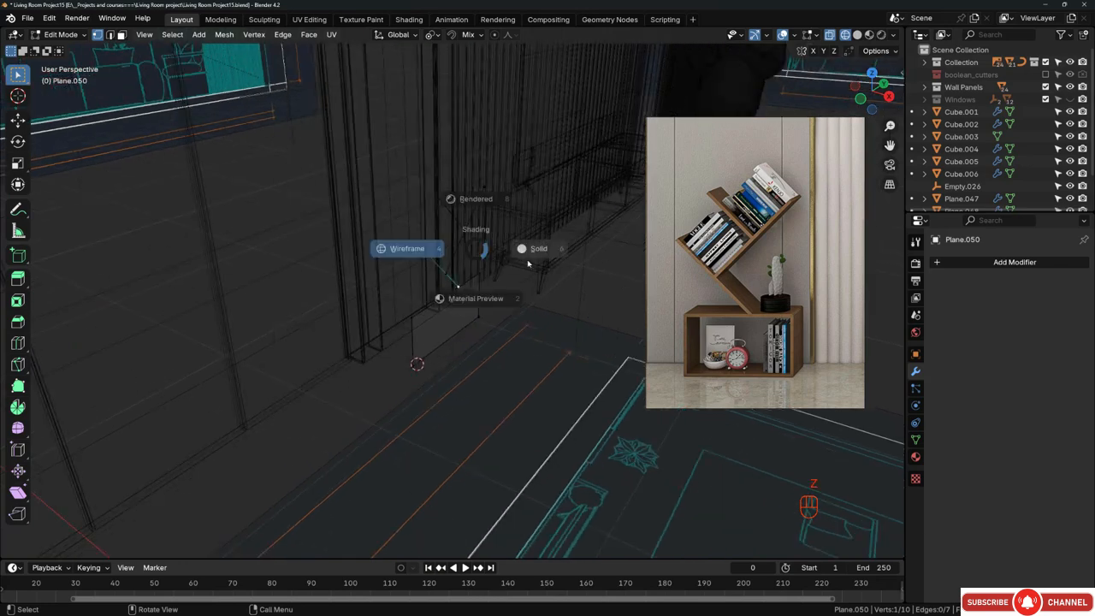
{"action": "left_click", "coordinate": [528, 262]}
{"action": "scroll", "coordinate": [443, 264], "scroll_direction": "up", "scroll_amount": 3}
{"action": "middle_click_drag", "start_coordinate": [505, 313], "coordinate": [465, 296]}
{"action": "scroll", "coordinate": [500, 328], "scroll_direction": "up", "scroll_amount": 3}
{"action": "scroll", "coordinate": [499, 328], "scroll_direction": "down", "scroll_amount": 3}
Step: Inset the bookshelf's rectangular face with a thickness of 1.5 cm
{"action": "key", "text": "3"}
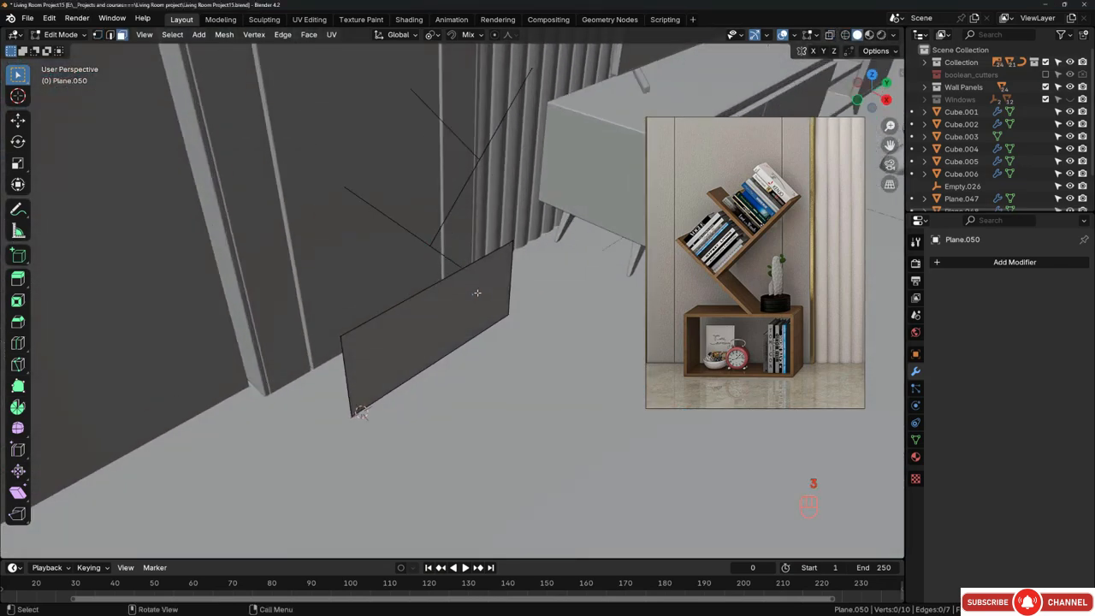
{"action": "left_click", "coordinate": [464, 296]}
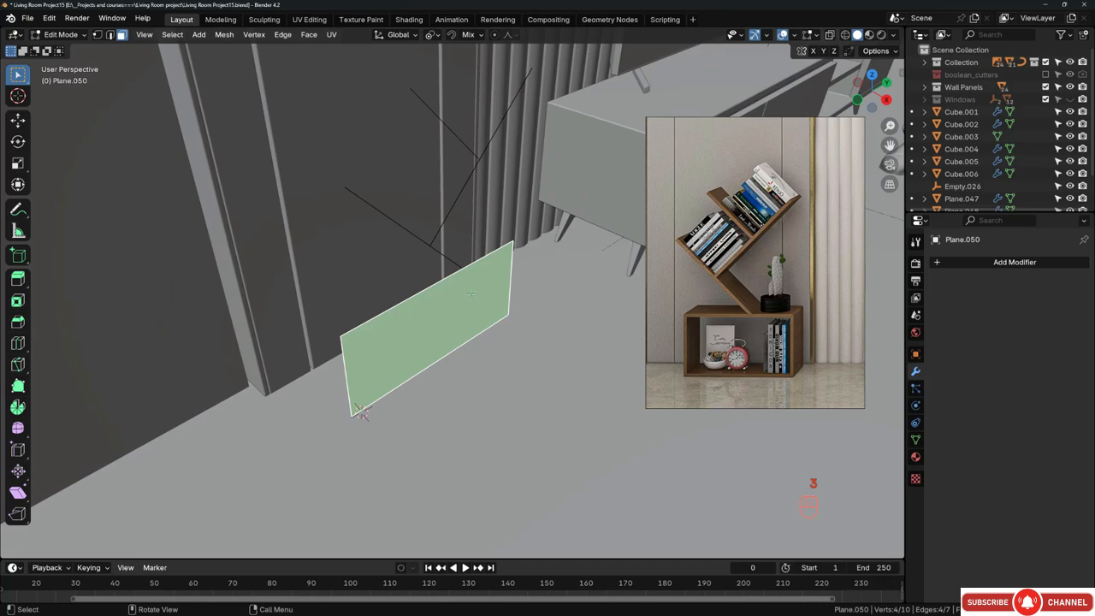
{"action": "middle_click_drag", "start_coordinate": [471, 293], "coordinate": [590, 263]}
{"action": "key", "text": "i"}
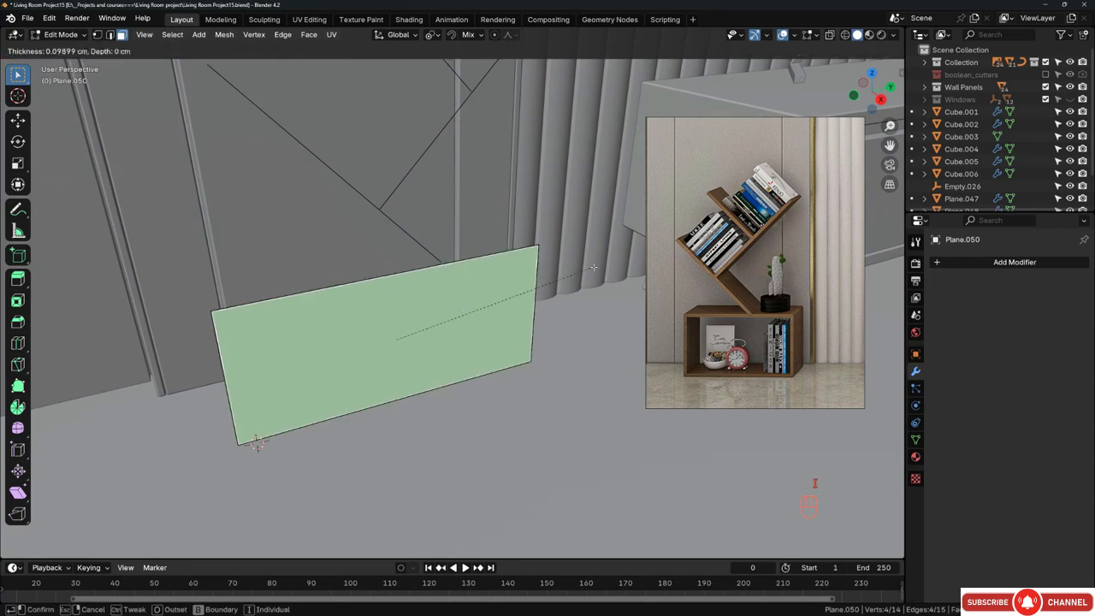
{"action": "left_click", "coordinate": [533, 288]}
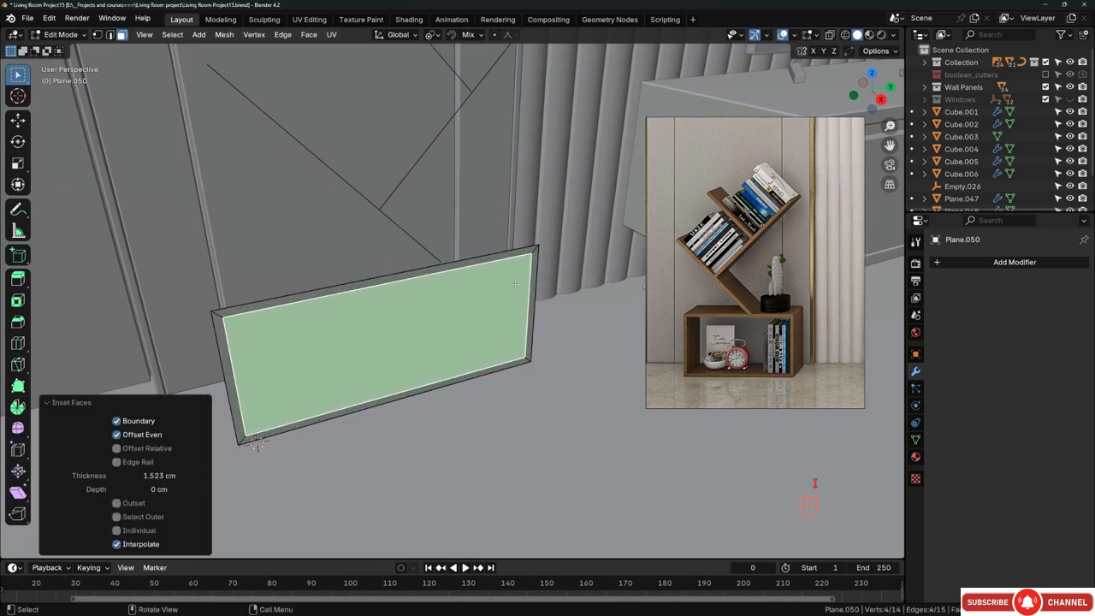
{"action": "middle_click_drag", "start_coordinate": [533, 289], "coordinate": [461, 297]}
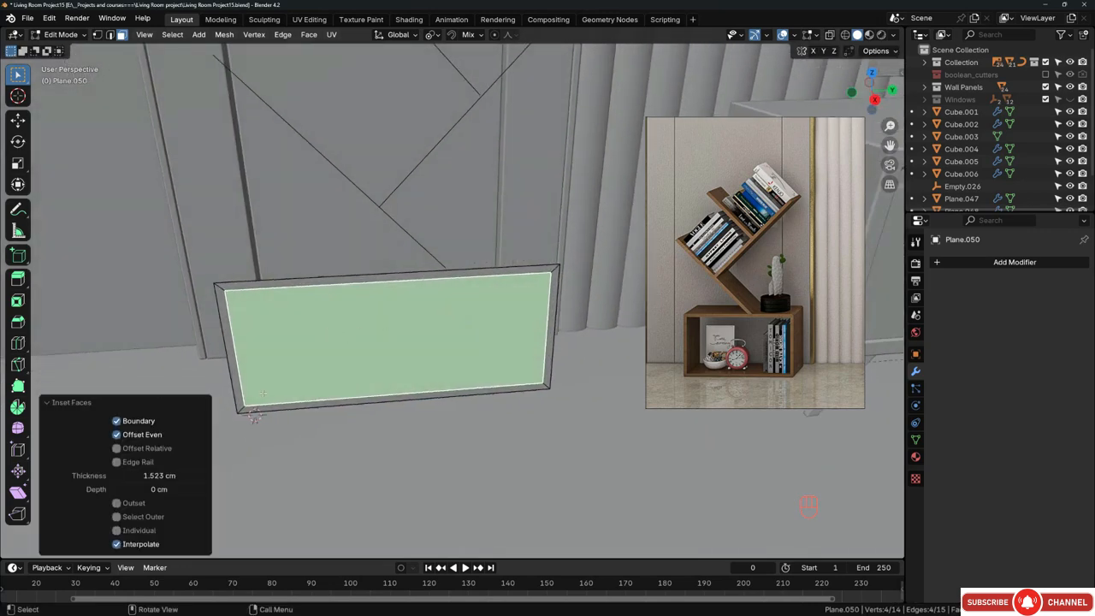
{"action": "left_click", "coordinate": [151, 475]}
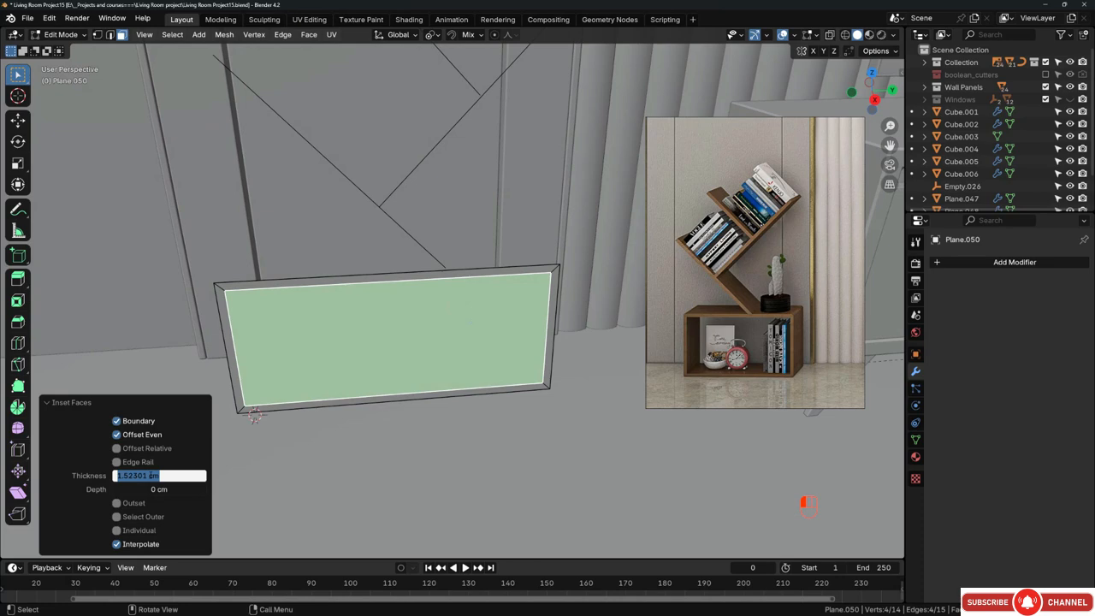
{"action": "type", "text": "1.5"}
{"action": "key", "text": "Return"}
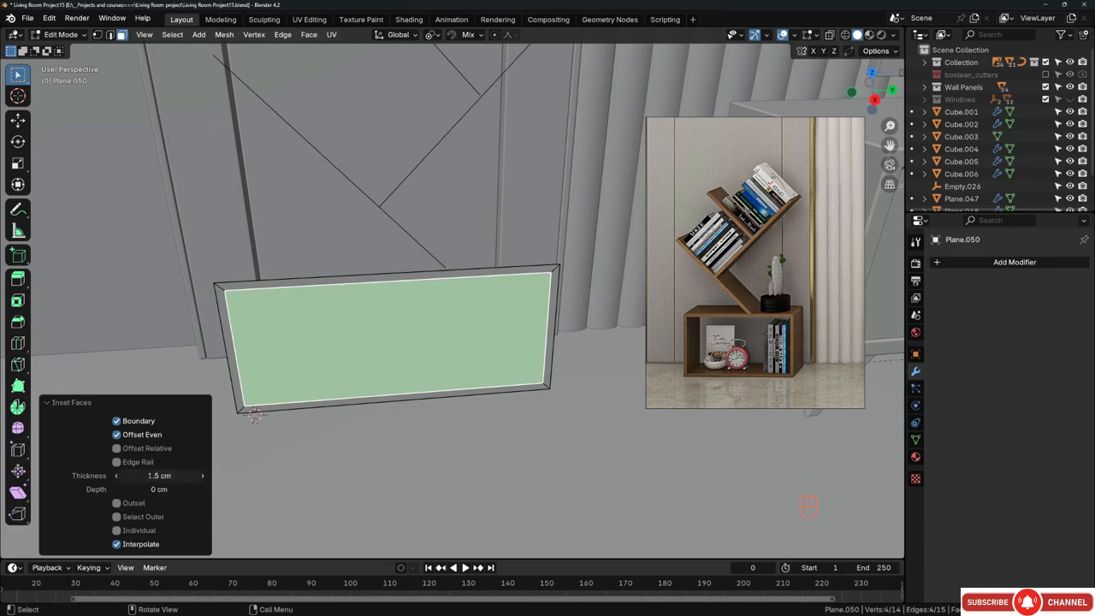
Step: Delete the inner inset face so the rectangle is left as an open frame
{"action": "middle_click_drag", "start_coordinate": [286, 333], "coordinate": [436, 343]}
{"action": "key", "text": "x"}
{"action": "left_click", "coordinate": [435, 343]}
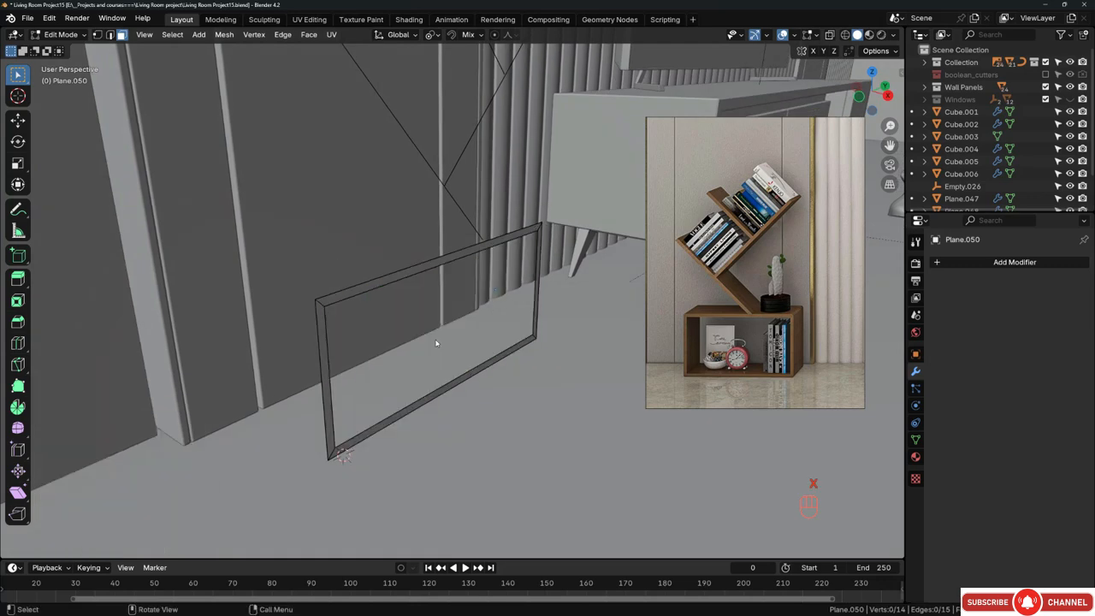
Step: Extrude the bookshelf's three diagonal shelf edges about 21 cm back along the X axis toward the wall
{"action": "key", "text": "a"}
{"action": "mouse_move", "coordinate": [437, 289]}
{"action": "middle_mouse_down"}
{"action": "mouse_move", "coordinate": [443, 306]}
{"action": "mouse_move", "coordinate": [443, 285]}
{"action": "middle_mouse_up"}
{"action": "key", "text": "2"}
{"action": "middle_click_drag", "start_coordinate": [447, 231], "coordinate": [443, 199]}
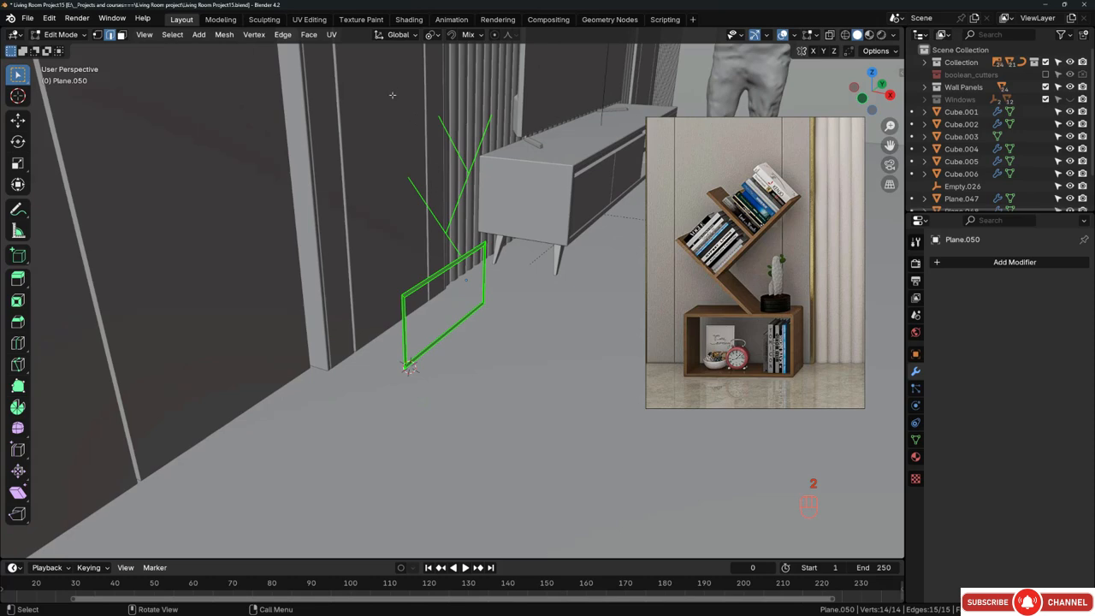
{"action": "left_click_drag", "start_coordinate": [393, 95], "coordinate": [489, 224]}
{"action": "left_click_drag", "start_coordinate": [448, 179], "coordinate": [463, 205], "text": "shift"}
{"action": "left_click_drag", "start_coordinate": [440, 191], "coordinate": [420, 210], "text": "shift"}
{"action": "middle_click_drag", "start_coordinate": [419, 209], "coordinate": [476, 250]}
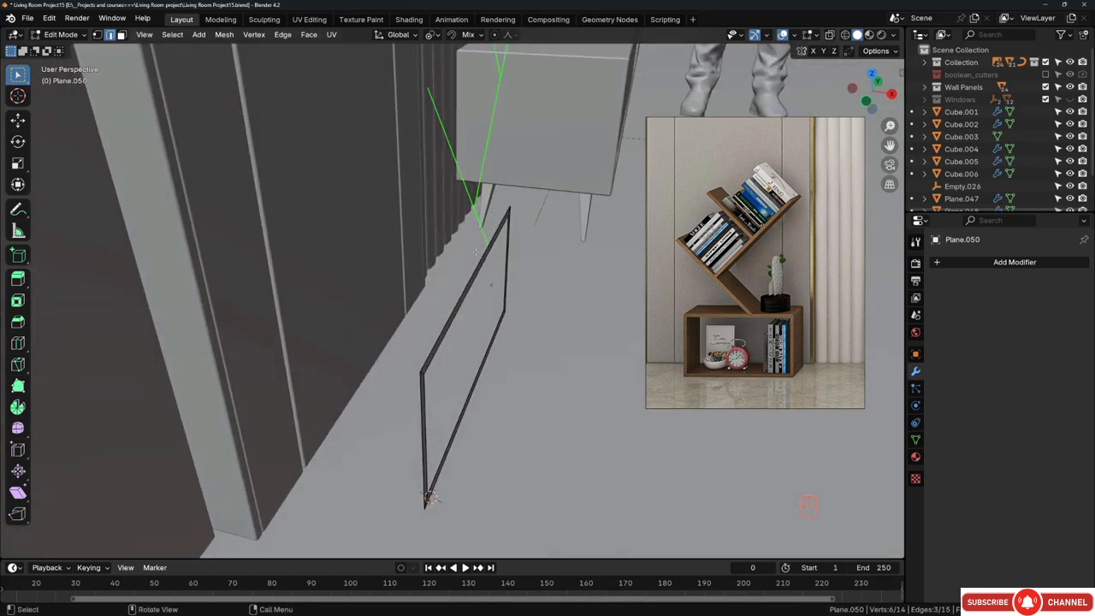
{"action": "key", "text": "e"}
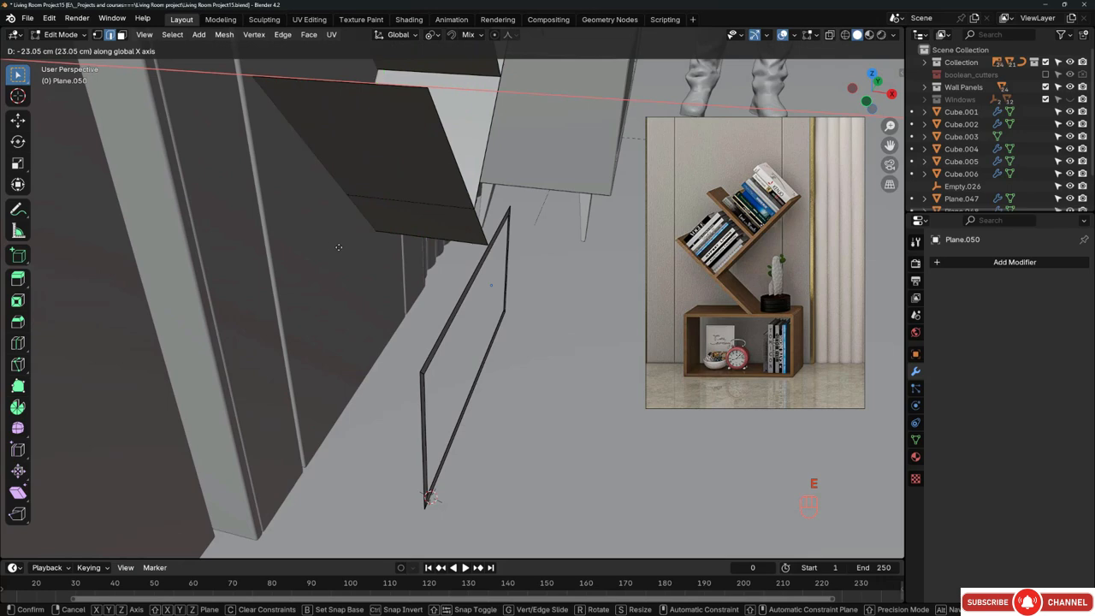
{"action": "left_click", "coordinate": [349, 248]}
{"action": "scroll", "coordinate": [350, 249], "scroll_direction": "down", "scroll_amount": 3}
{"action": "middle_click_drag", "start_coordinate": [350, 249], "coordinate": [321, 252]}
Step: Extrude the rectangular frame's faces -21.028 cm, snapping the depth to the rear corner of the long diagonal shelf
{"action": "left_click", "coordinate": [428, 303]}
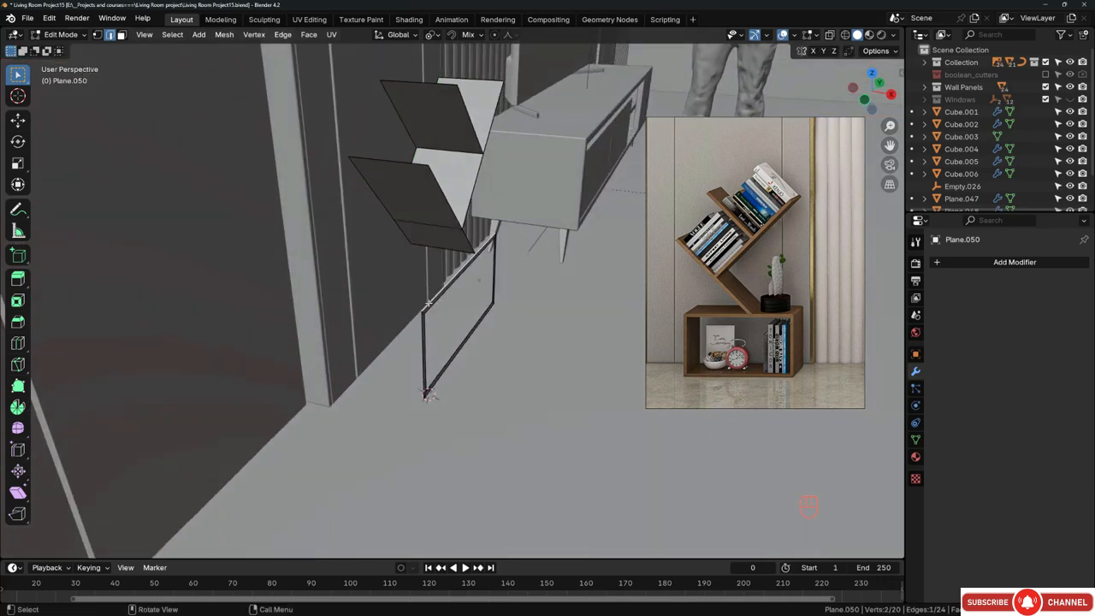
{"action": "scroll", "coordinate": [429, 303], "scroll_direction": "up", "scroll_amount": 3}
{"action": "key", "text": "3"}
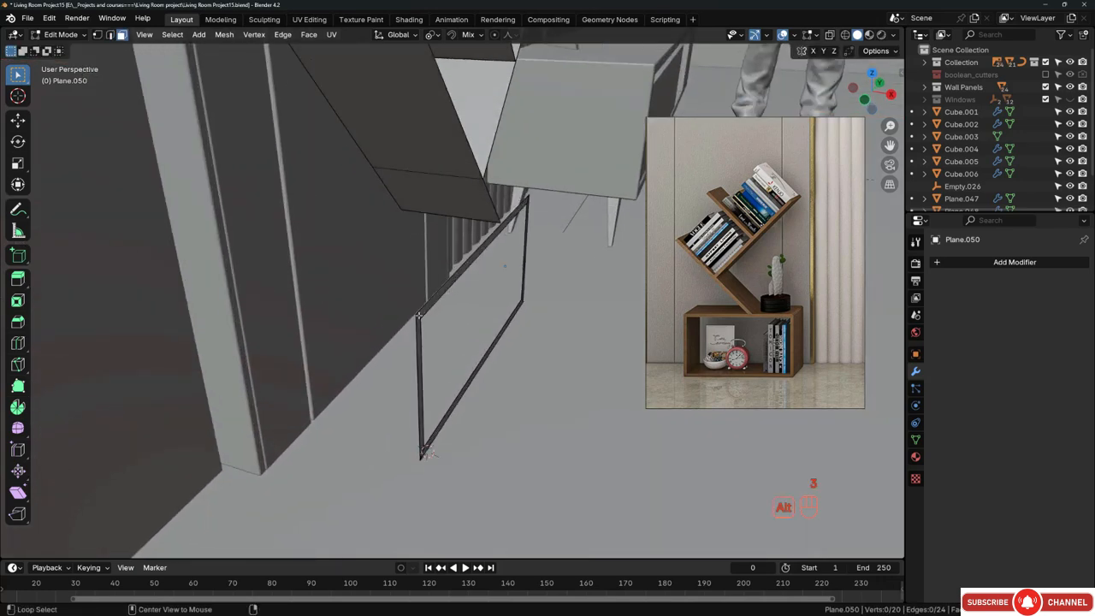
{"action": "left_click", "coordinate": [418, 315], "text": "alt"}
{"action": "middle_click_drag", "start_coordinate": [419, 315], "coordinate": [476, 269]}
{"action": "key", "text": "e"}
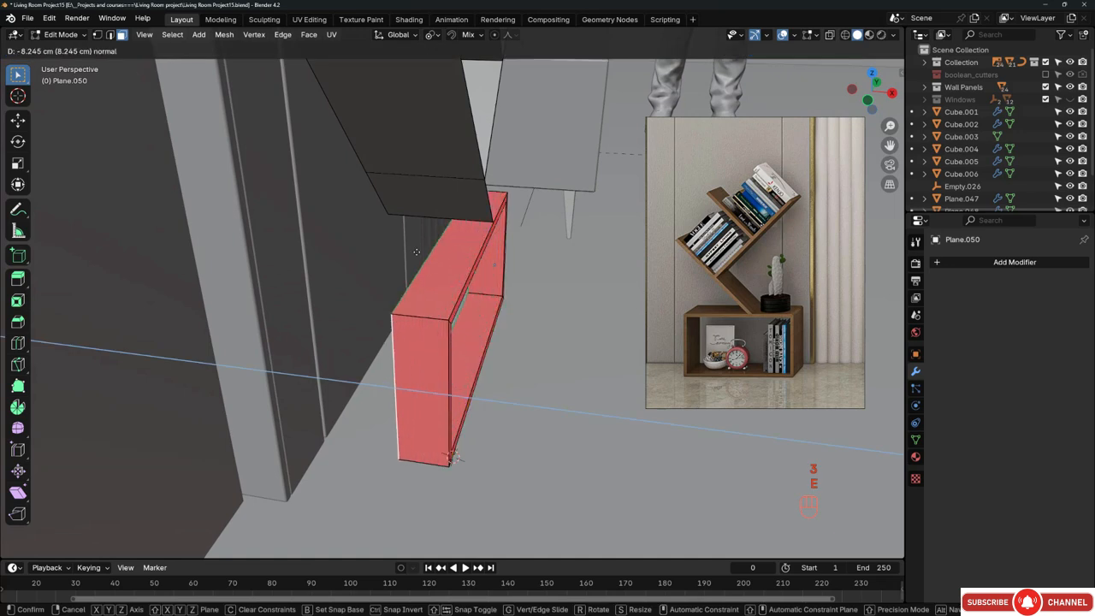
{"action": "key", "text": "ctrl"}
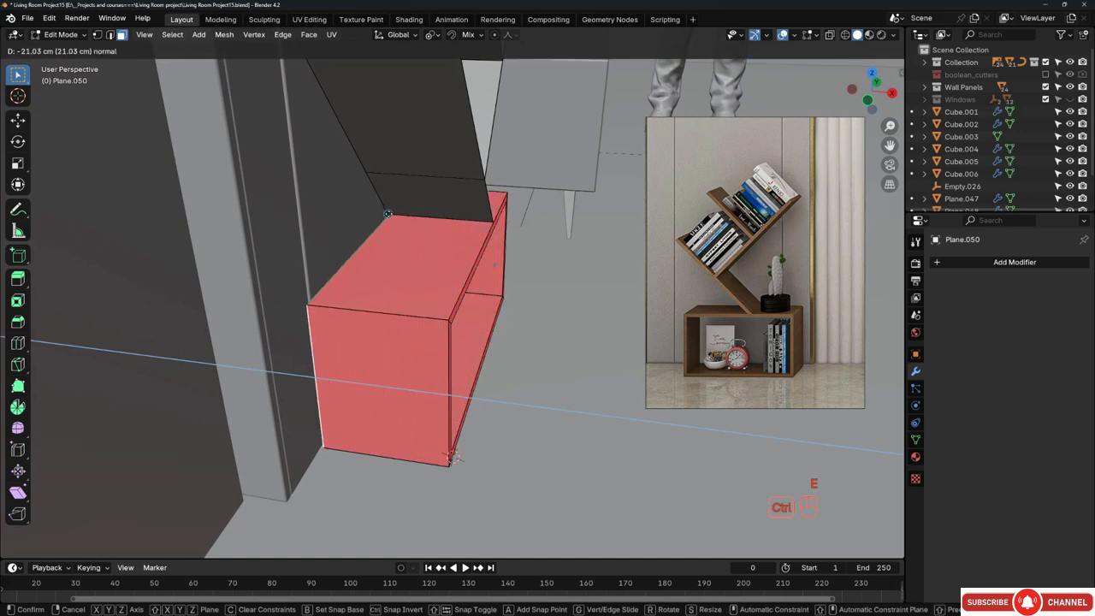
{"action": "left_click", "coordinate": [387, 213]}
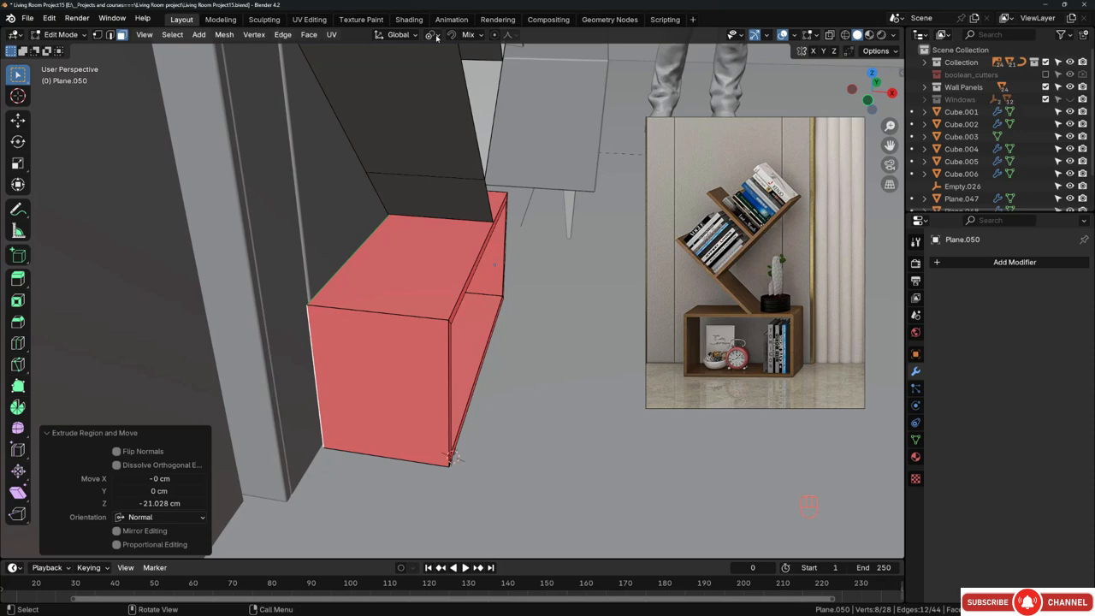
{"action": "left_click", "coordinate": [470, 35]}
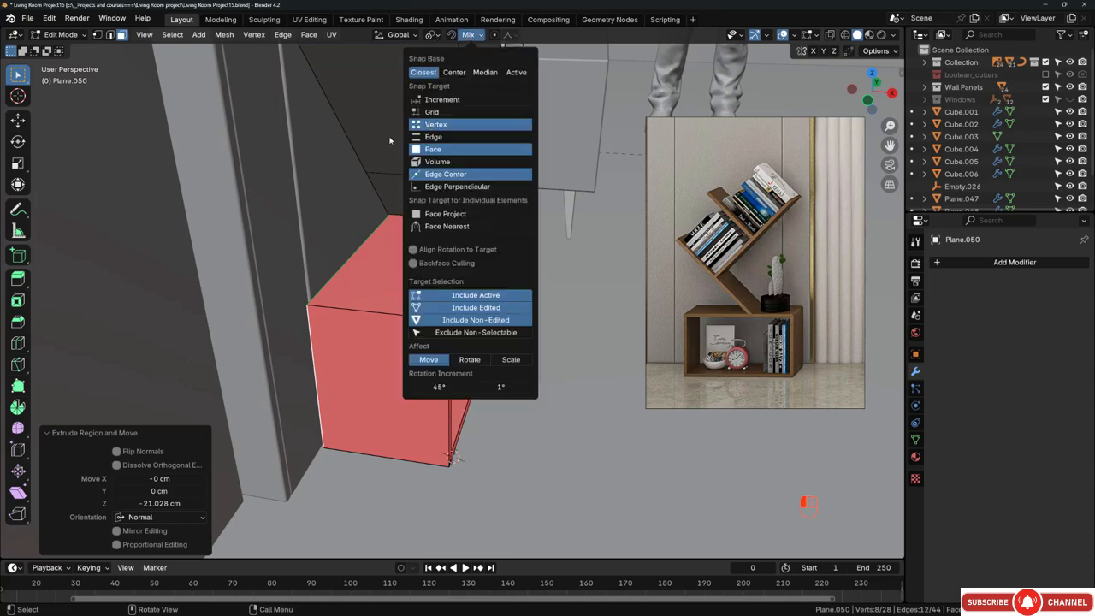
{"action": "middle_click_drag", "start_coordinate": [389, 140], "coordinate": [446, 308]}
Step: Solidify the short upper diagonal shelf's face with a thickness of 1.5 cm
{"action": "left_click", "coordinate": [420, 179]}
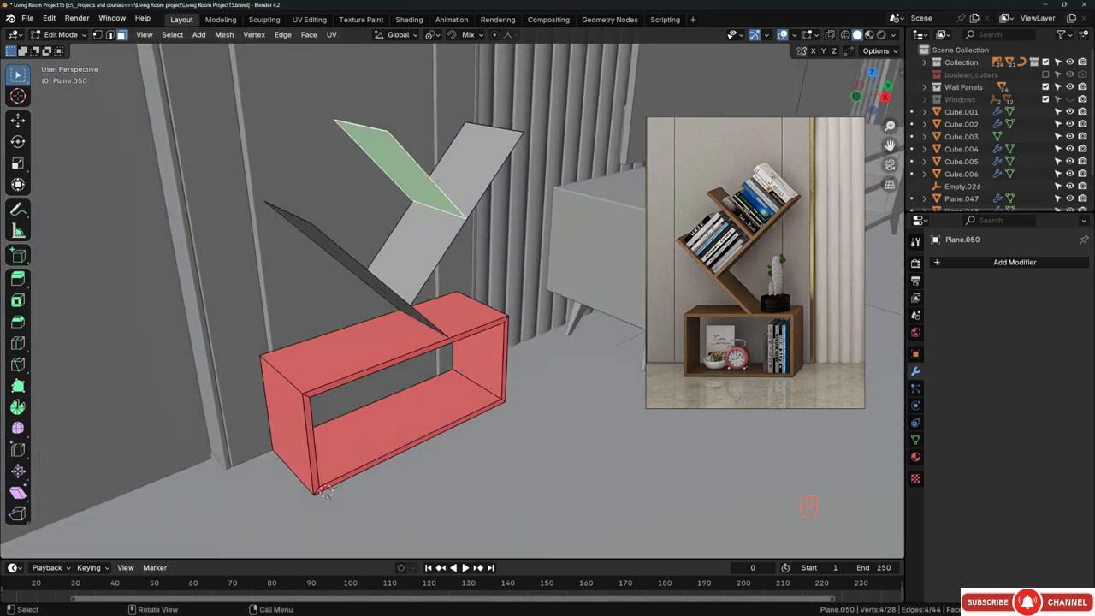
{"action": "middle_click_drag", "start_coordinate": [325, 492], "coordinate": [448, 245]}
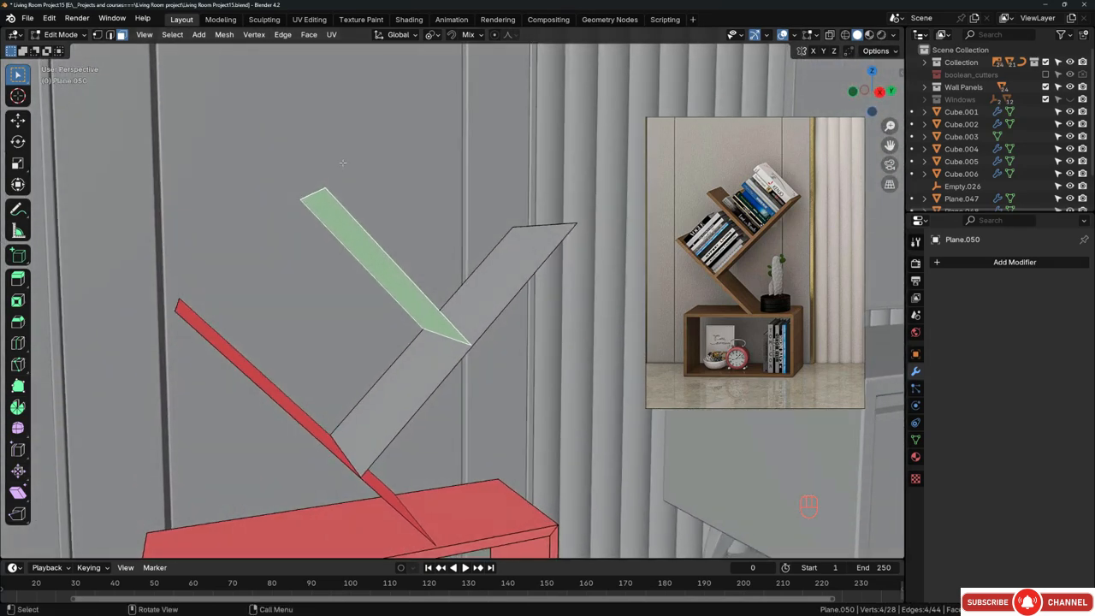
{"action": "left_click", "coordinate": [308, 35]}
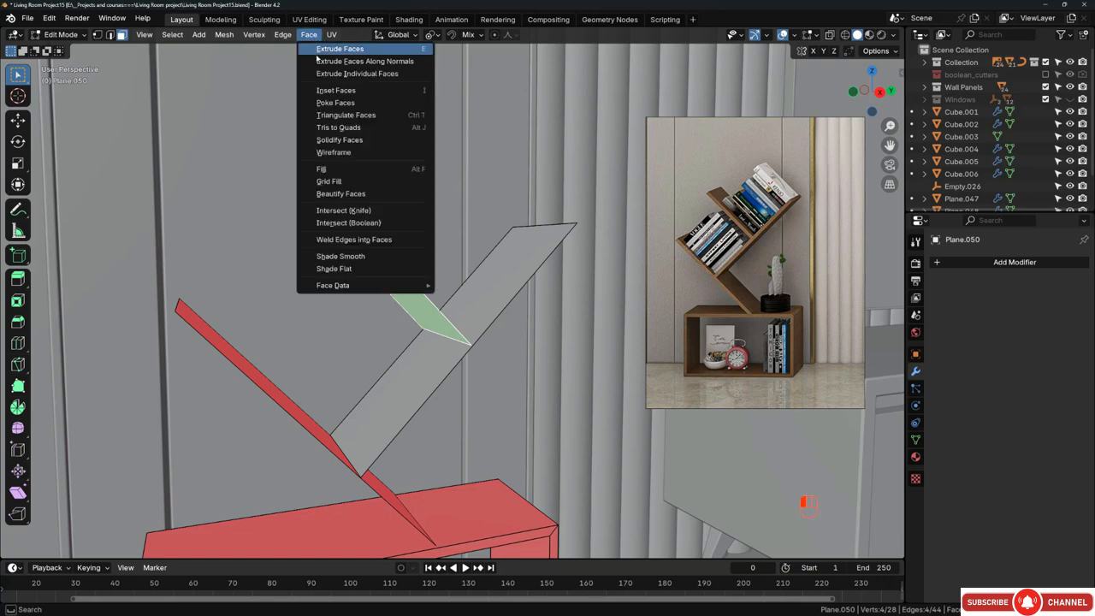
{"action": "left_click", "coordinate": [341, 140]}
{"action": "middle_click_drag", "start_coordinate": [378, 282], "coordinate": [393, 328]}
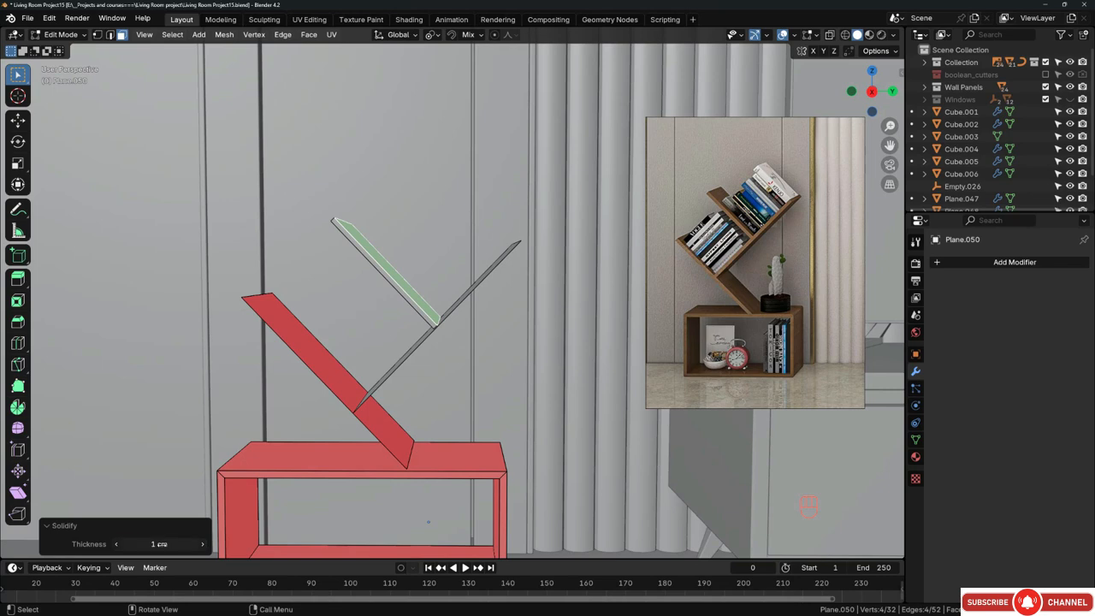
{"action": "left_click", "coordinate": [160, 544]}
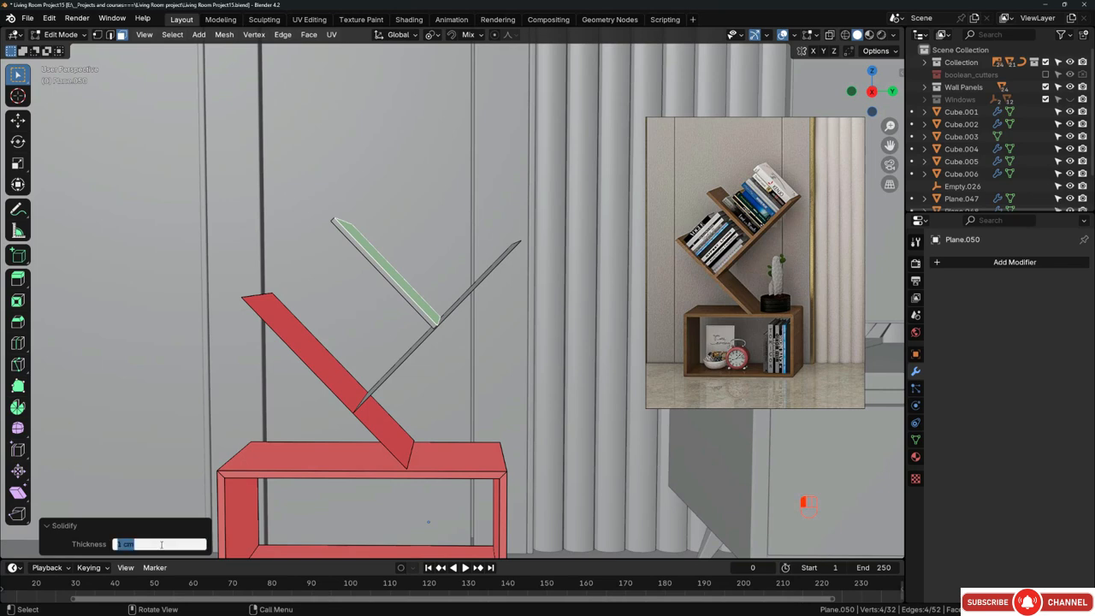
{"action": "type", "text": "1.5"}
{"action": "key", "text": "Return"}
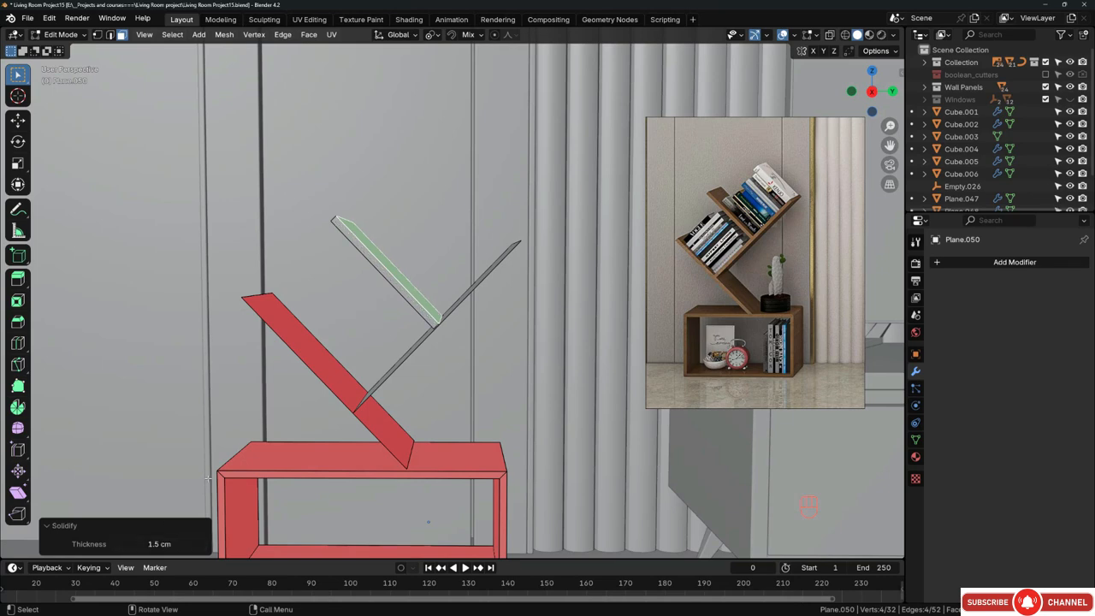
Step: Solidify the crossing diagonal shelf's face with a thickness of -1.5 cm
{"action": "middle_click_drag", "start_coordinate": [408, 349], "coordinate": [415, 353]}
{"action": "left_click", "coordinate": [408, 348]}
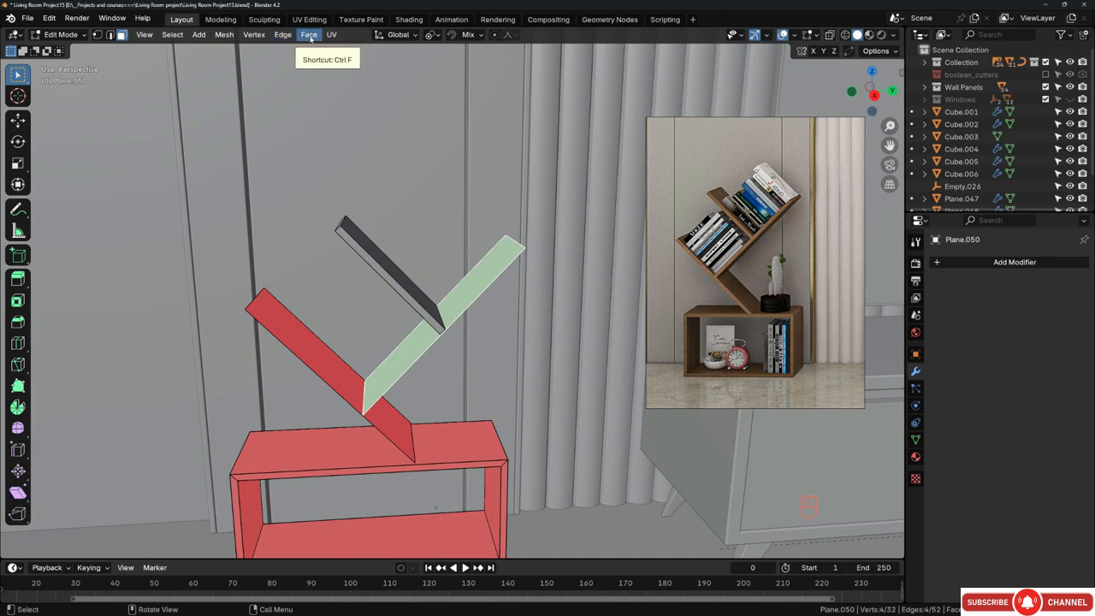
{"action": "left_click", "coordinate": [309, 35]}
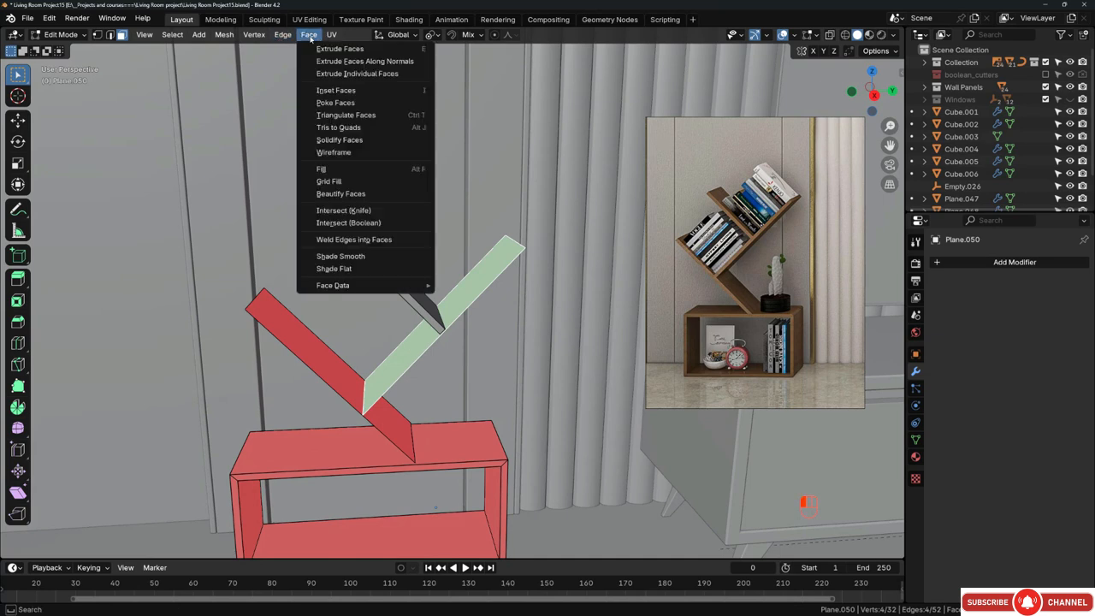
{"action": "left_click", "coordinate": [339, 140]}
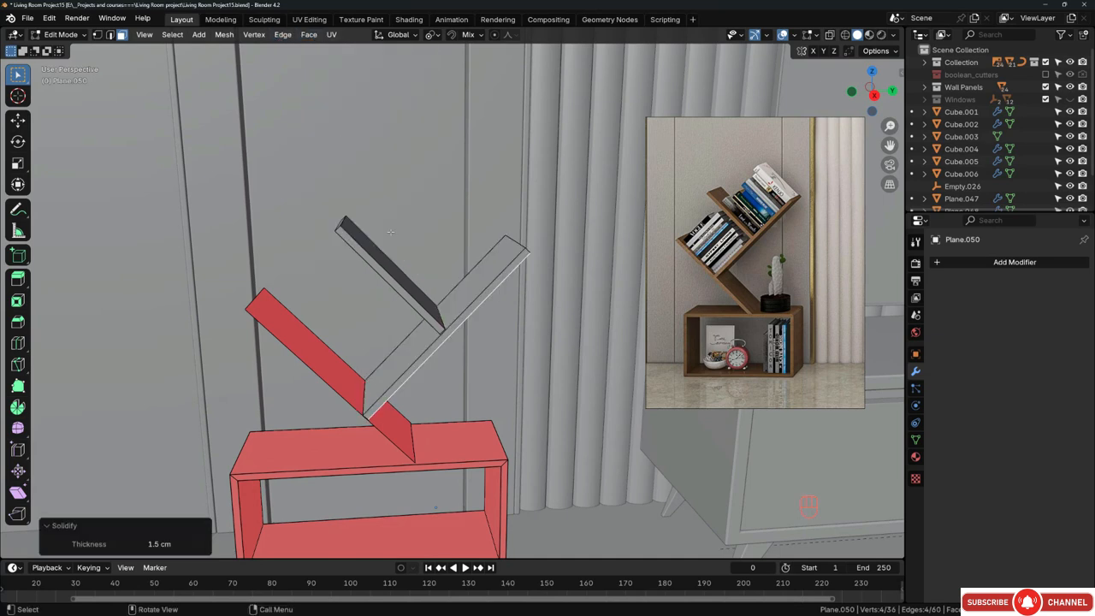
{"action": "double_click", "coordinate": [141, 544]}
{"action": "left_click", "coordinate": [119, 544]}
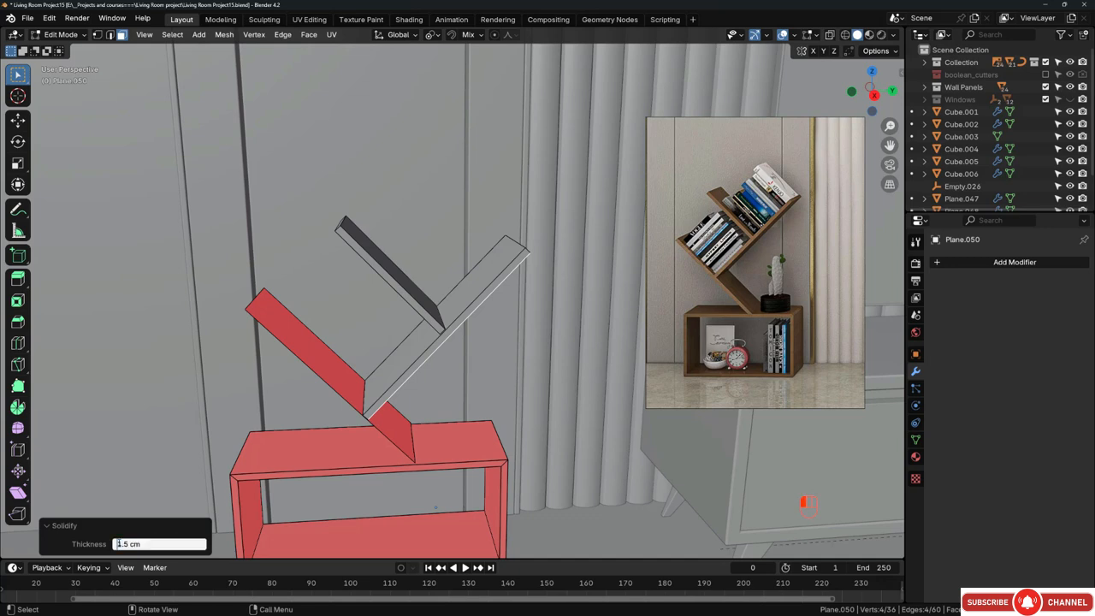
{"action": "type", "text": "-"}
{"action": "key", "text": "Return"}
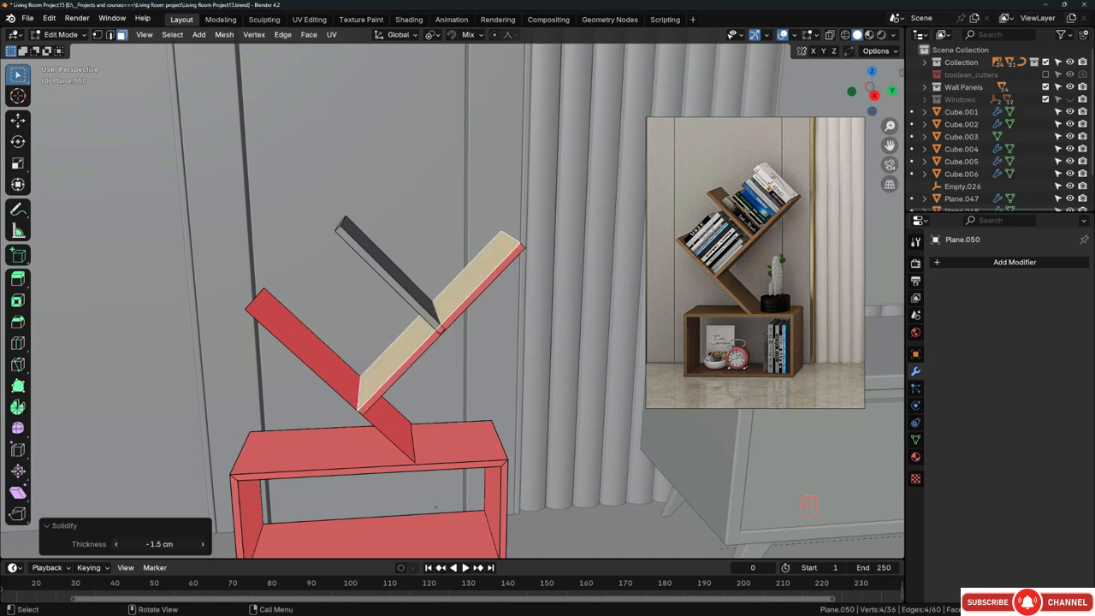
Step: Solidify the long lower diagonal shelf's face with a thickness of 1.5 cm
{"action": "left_click", "coordinate": [334, 366]}
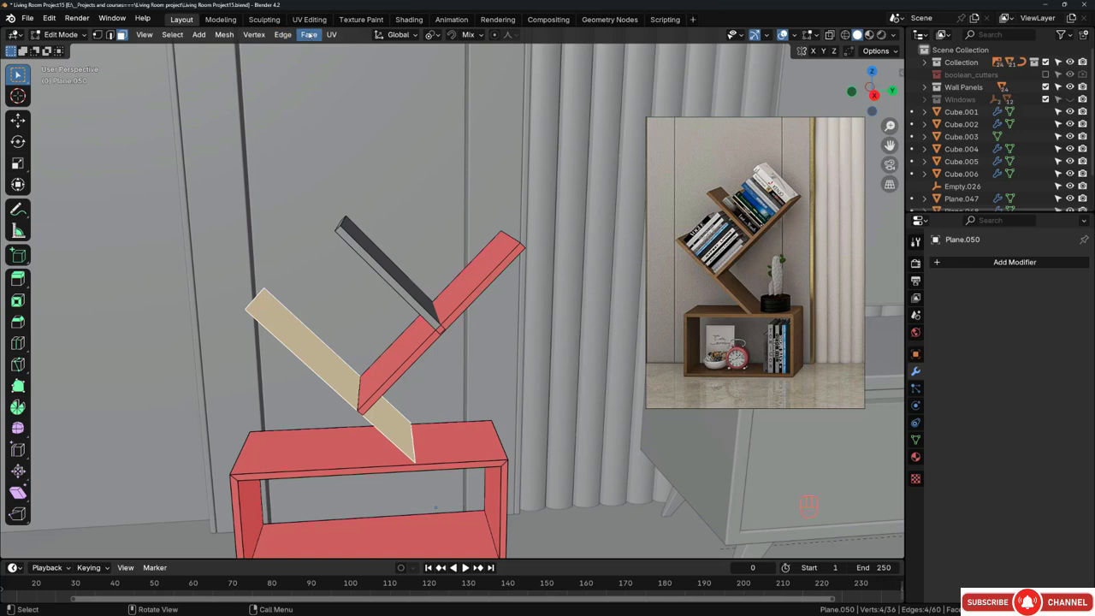
{"action": "left_click", "coordinate": [309, 35]}
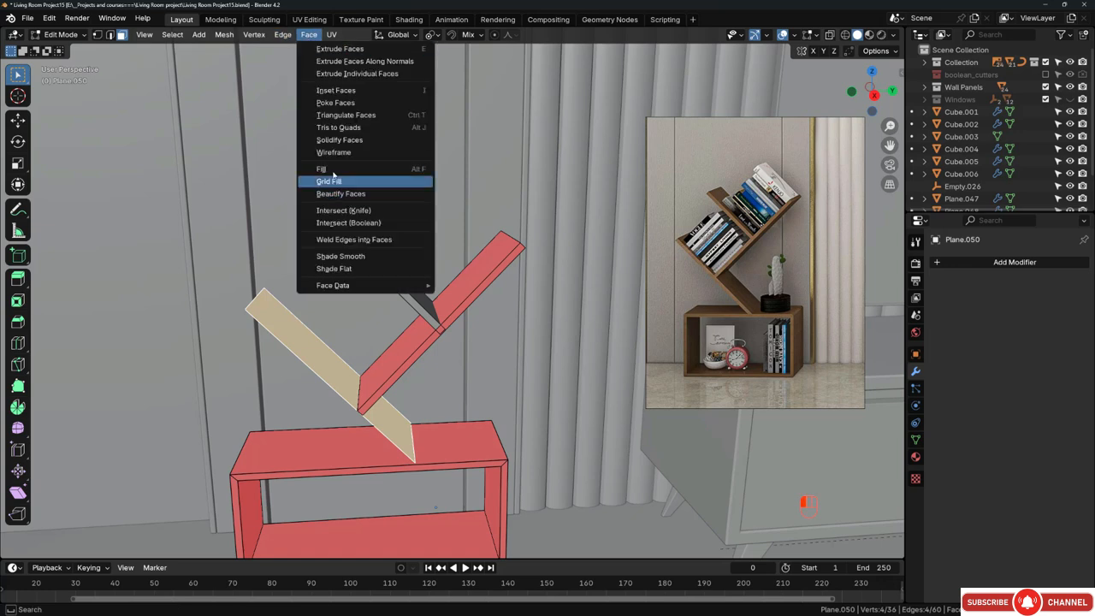
{"action": "left_click", "coordinate": [333, 139]}
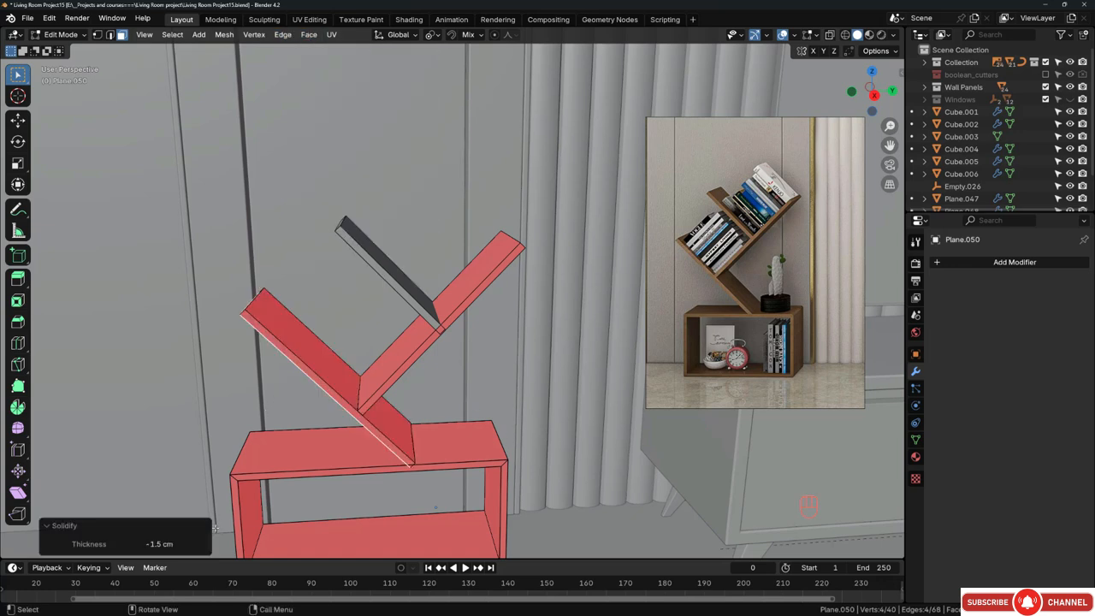
{"action": "left_click", "coordinate": [166, 544]}
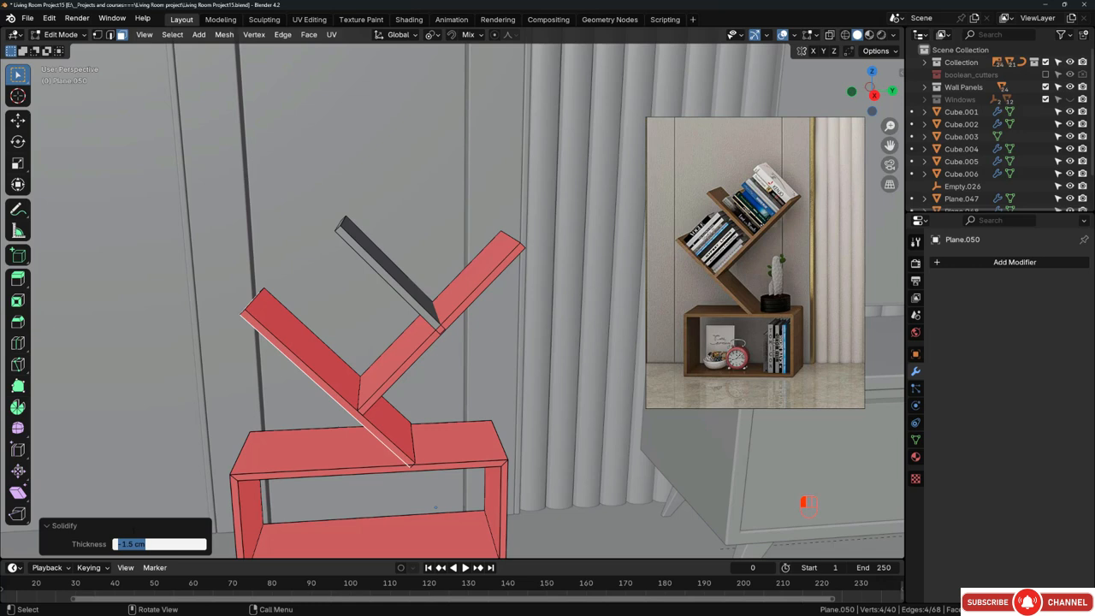
{"action": "left_click_drag", "start_coordinate": [121, 544], "coordinate": [117, 544]}
{"action": "key", "text": "BackSpace"}
{"action": "key", "text": "Return"}
Step: Recalculate the normals of all bookshelf faces to point outward
{"action": "scroll", "coordinate": [364, 399], "scroll_direction": "up", "scroll_amount": 1}
{"action": "scroll", "coordinate": [402, 368], "scroll_direction": "down", "scroll_amount": 2}
{"action": "middle_click_drag", "start_coordinate": [402, 372], "coordinate": [424, 340]}
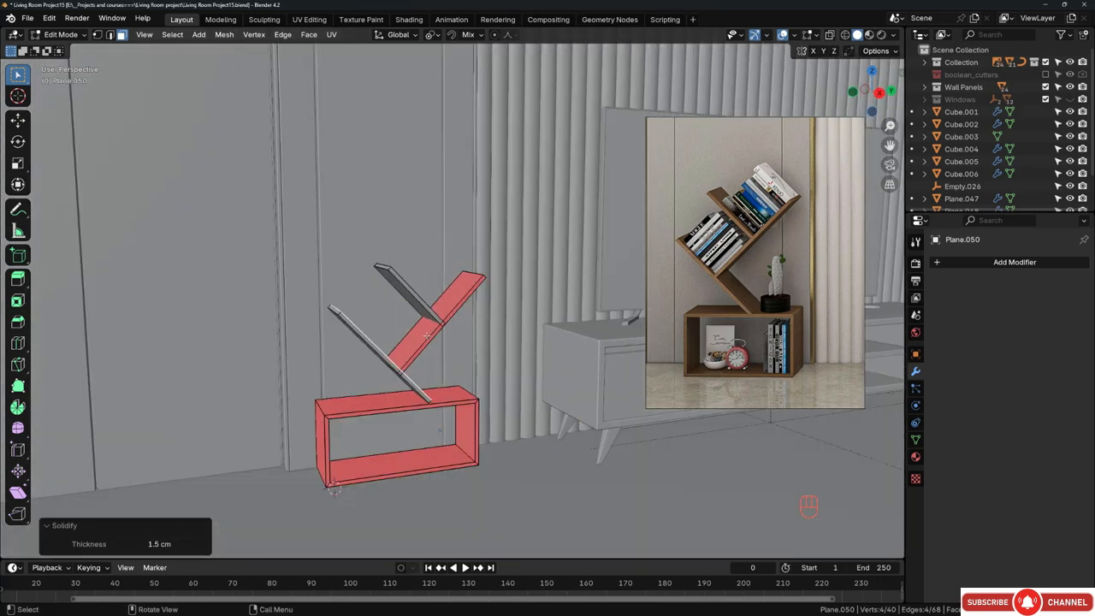
{"action": "key", "text": "a"}
{"action": "key", "text": "shift+n"}
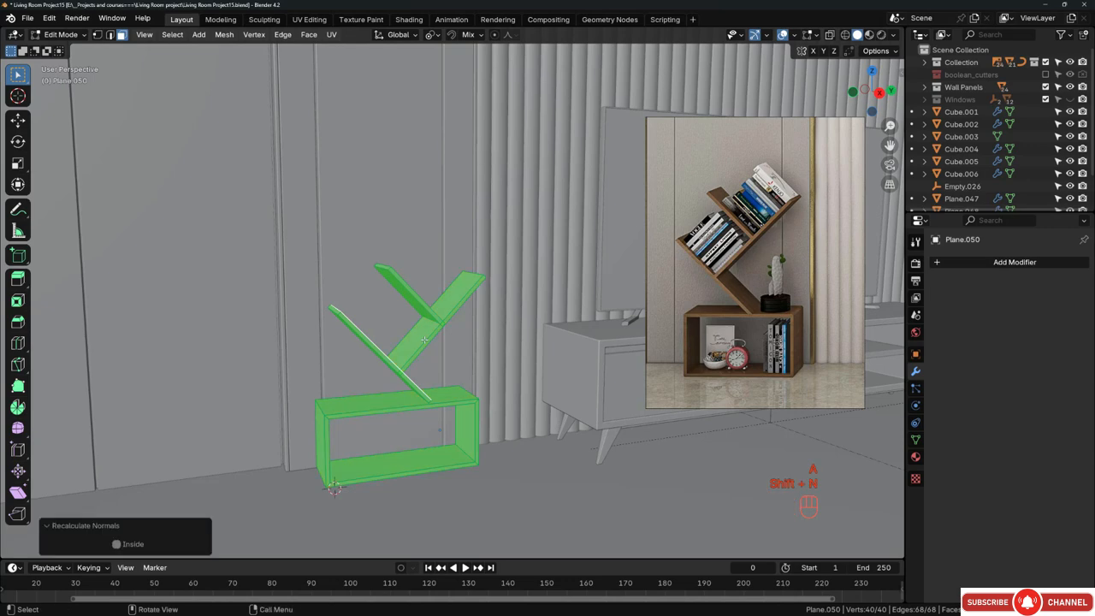
Step: Edge-slide the short upper shelf's lower end face by a factor of 0.042 so it ends at the crossing shelf
{"action": "scroll", "coordinate": [462, 364], "scroll_direction": "up", "scroll_amount": 5}
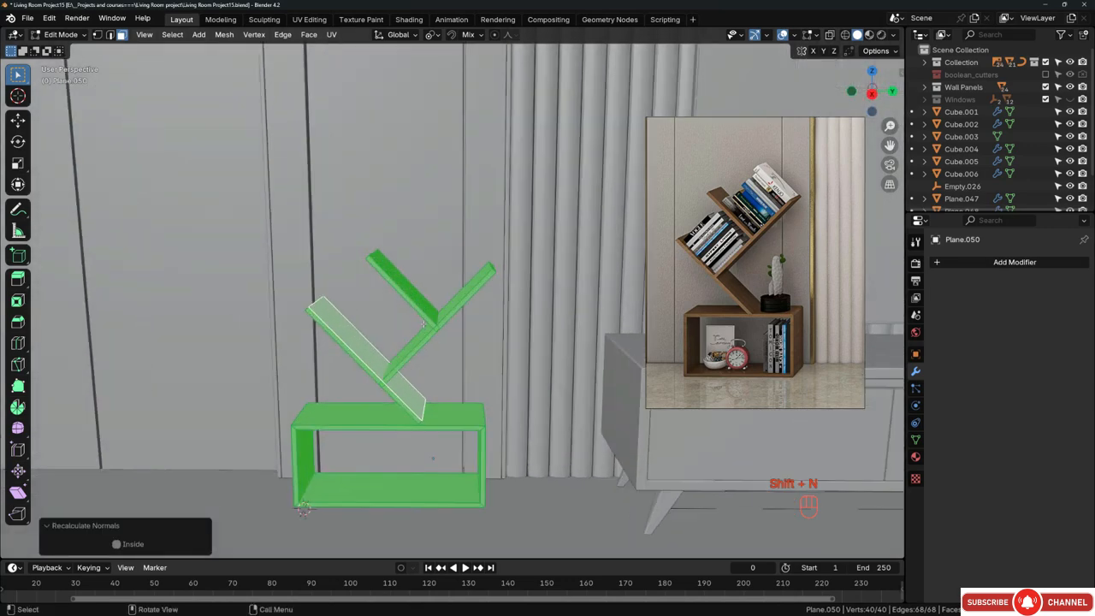
{"action": "scroll", "coordinate": [438, 319], "scroll_direction": "up", "scroll_amount": 3}
{"action": "key", "text": "shift+z"}
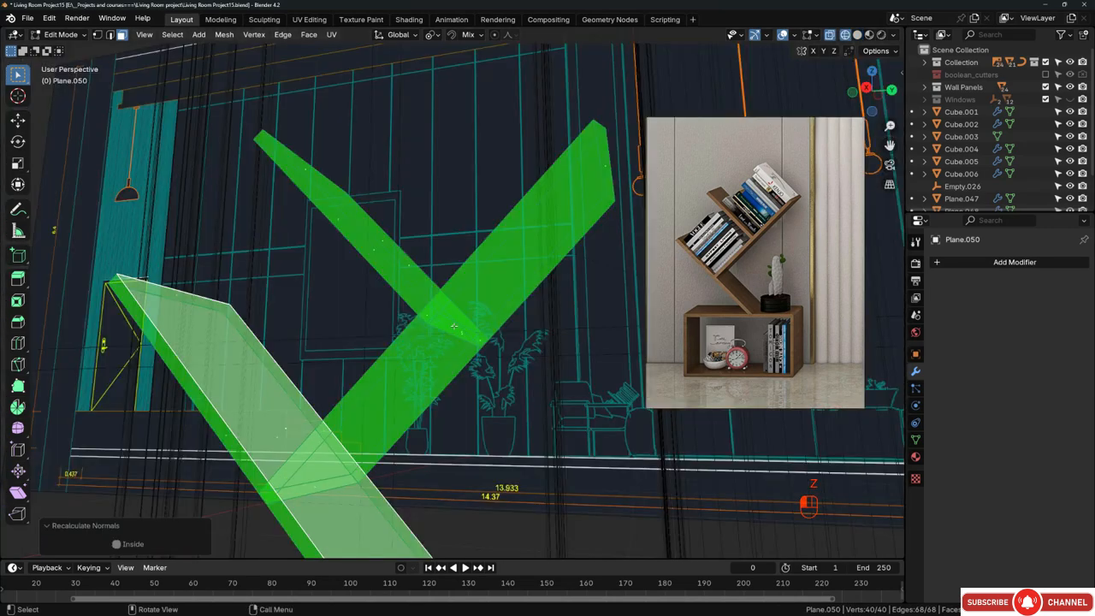
{"action": "left_click", "coordinate": [454, 326]}
{"action": "mouse_move", "coordinate": [454, 326]}
{"action": "middle_mouse_down"}
{"action": "mouse_move", "coordinate": [456, 344]}
{"action": "mouse_move", "coordinate": [464, 335]}
{"action": "mouse_move", "coordinate": [454, 335]}
{"action": "mouse_move", "coordinate": [456, 355]}
{"action": "middle_mouse_up"}
{"action": "left_click", "coordinate": [455, 345]}
{"action": "left_click", "coordinate": [462, 328]}
{"action": "key", "text": "z"}
{"action": "scroll", "coordinate": [455, 335], "scroll_direction": "up", "scroll_amount": 2}
{"action": "key", "text": "g"}
{"action": "key", "text": "g"}
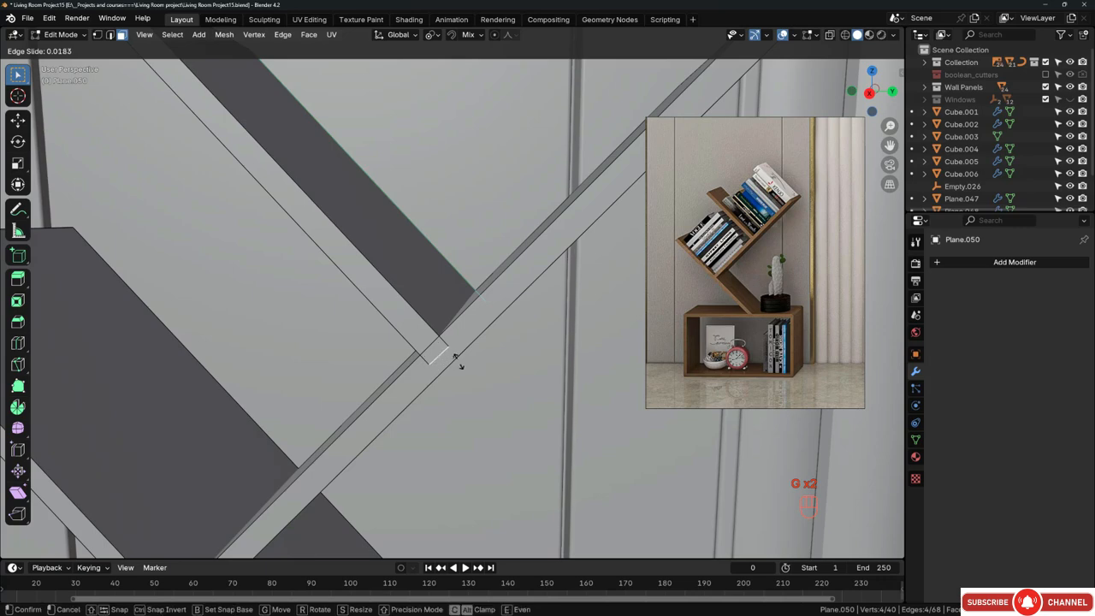
{"action": "key", "text": "shift"}
{"action": "left_click", "coordinate": [408, 347]}
{"action": "middle_click_drag", "start_coordinate": [408, 348], "coordinate": [485, 323]}
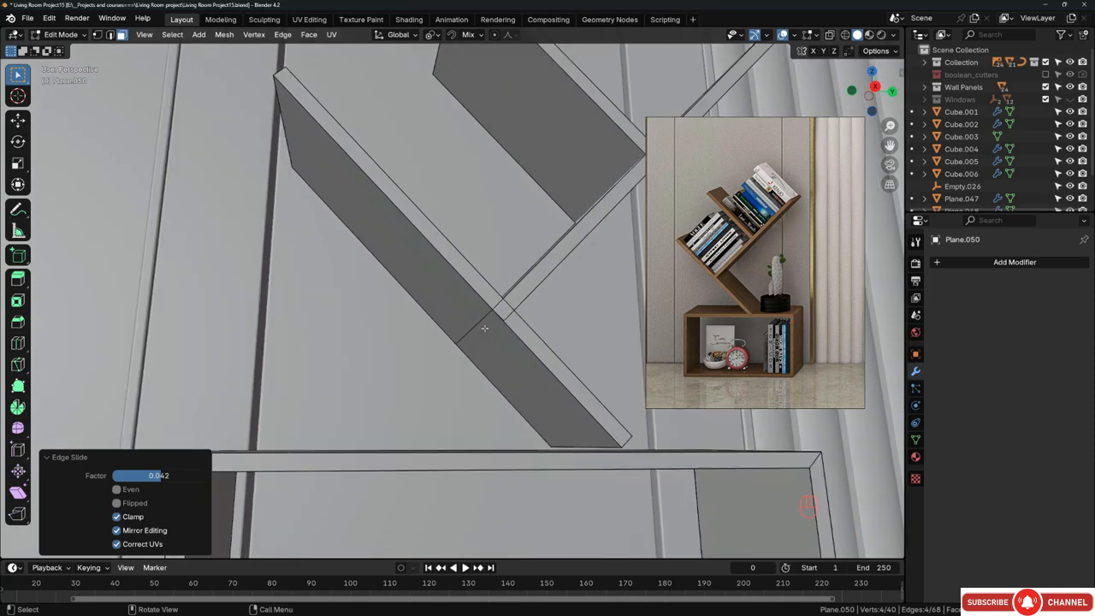
Step: Select the crossing shelf's lower end face, activate the Move tool and set the transform orientation to Normal
{"action": "left_click", "coordinate": [485, 328]}
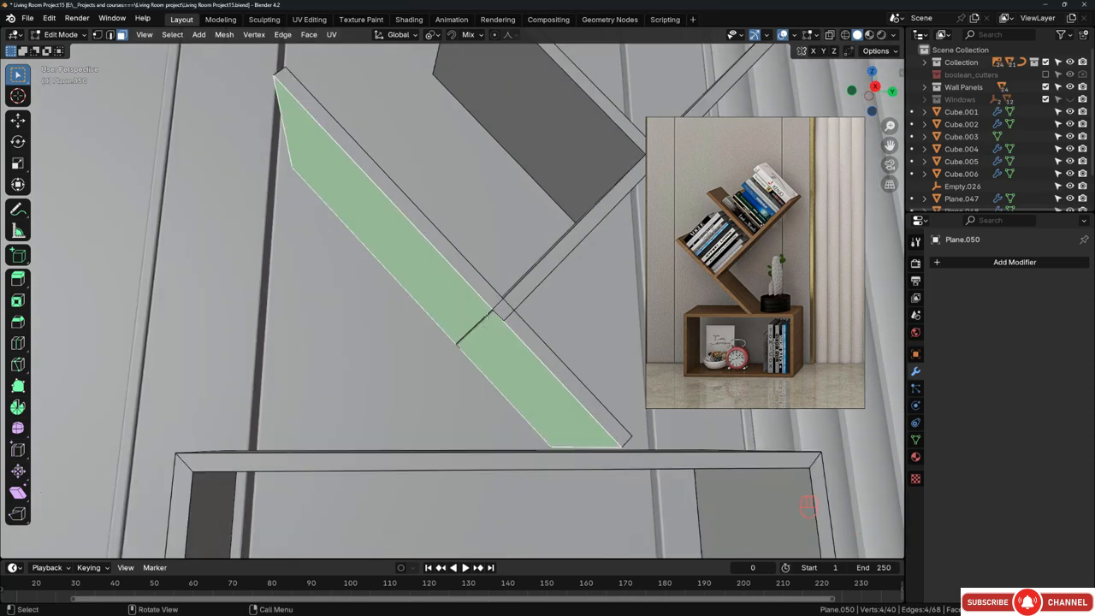
{"action": "key", "text": "KP_Decimal"}
{"action": "key", "text": "KP_3"}
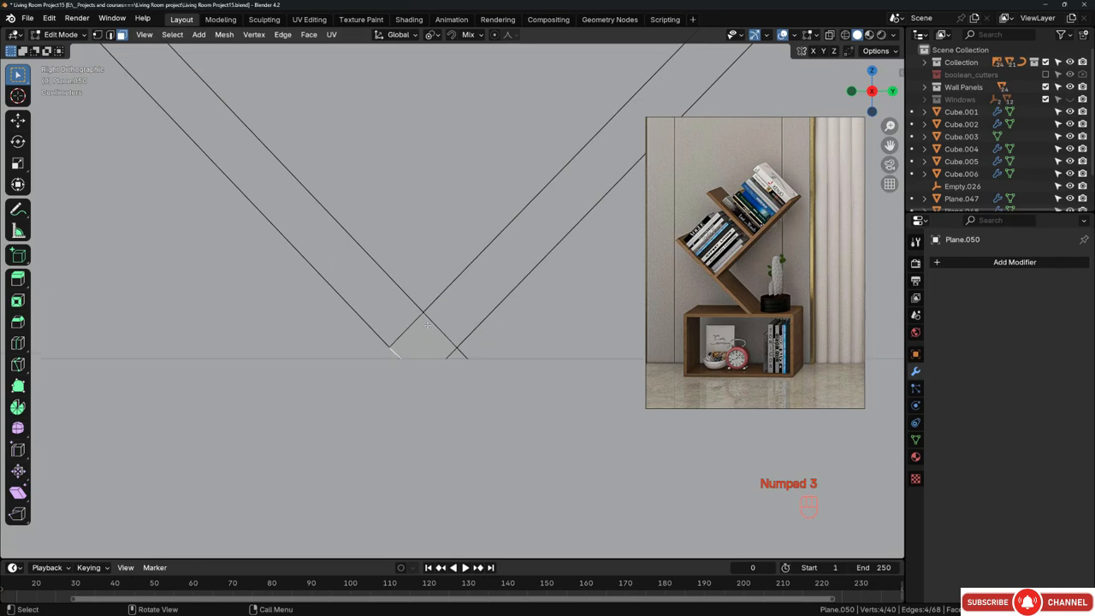
{"action": "scroll", "coordinate": [428, 325], "scroll_direction": "up", "scroll_amount": 1}
{"action": "scroll", "coordinate": [442, 299], "scroll_direction": "down", "scroll_amount": 4}
{"action": "scroll", "coordinate": [423, 318], "scroll_direction": "down", "scroll_amount": 3}
{"action": "middle_click_drag", "start_coordinate": [423, 318], "coordinate": [429, 289]}
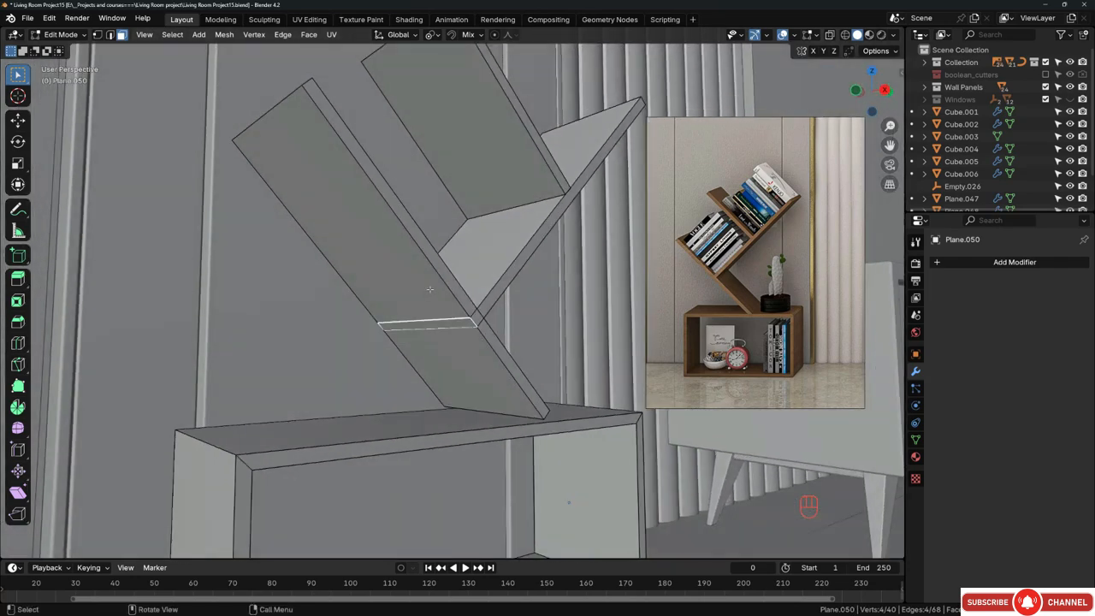
{"action": "left_click", "coordinate": [433, 36]}
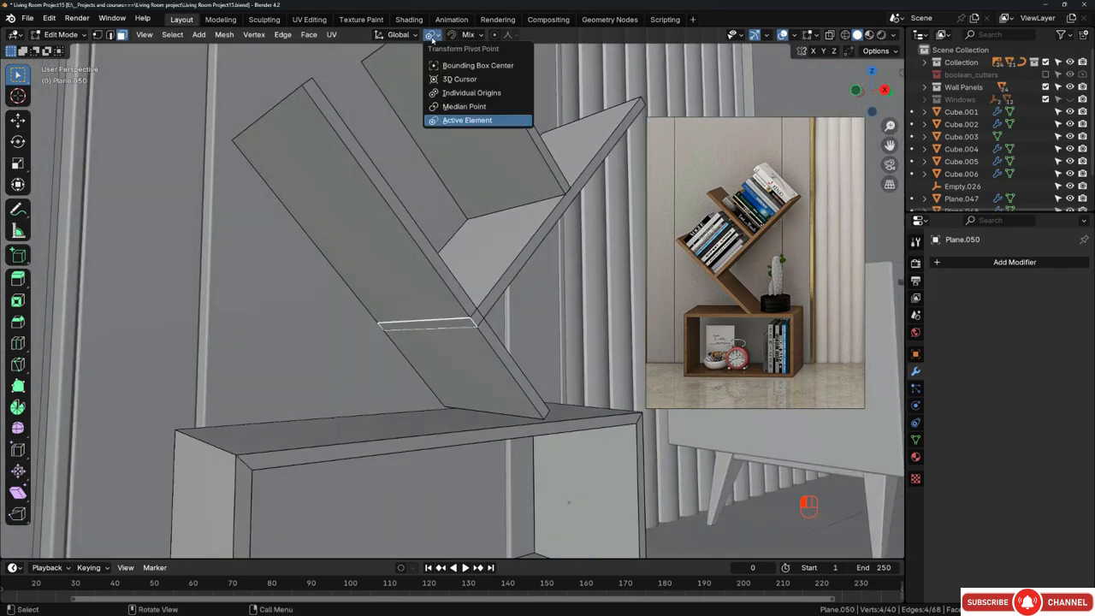
{"action": "left_click", "coordinate": [413, 36]}
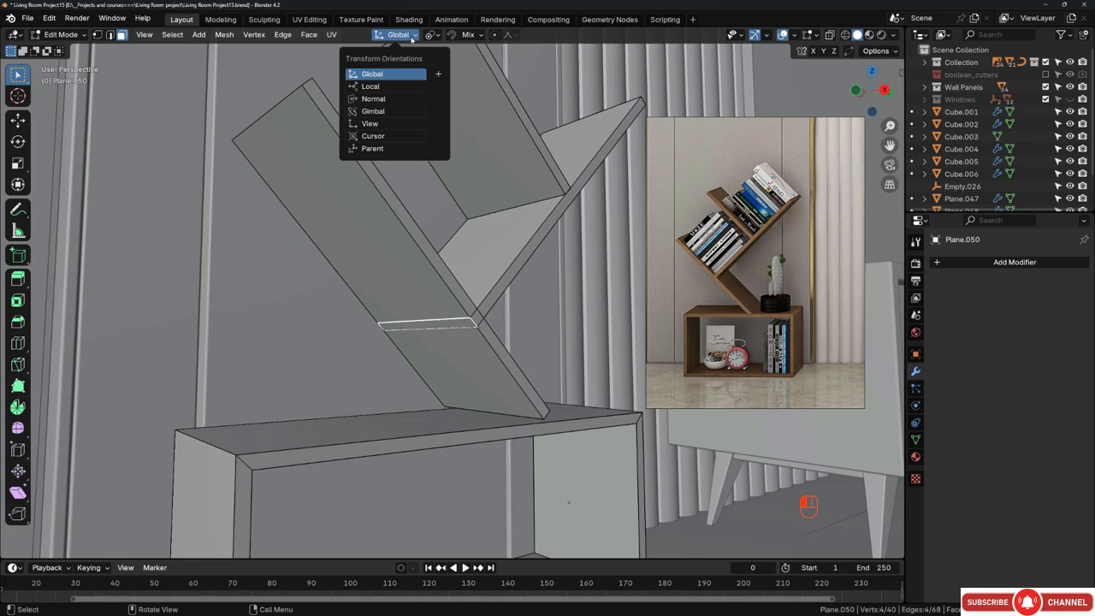
{"action": "left_click", "coordinate": [383, 89]}
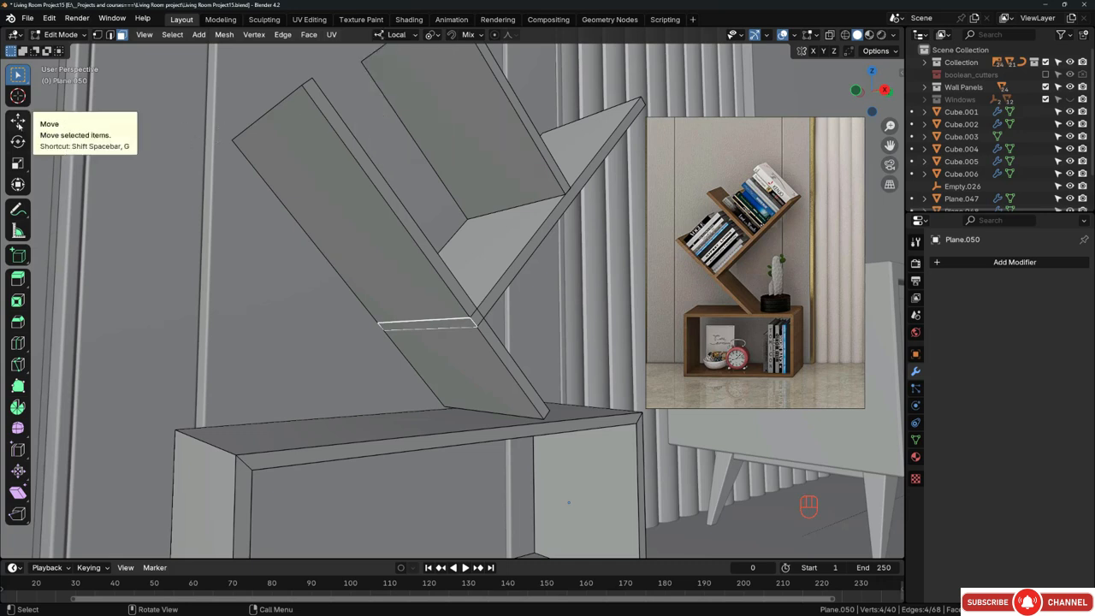
{"action": "left_click", "coordinate": [17, 120]}
{"action": "middle_click_drag", "start_coordinate": [364, 329], "coordinate": [379, 354]}
{"action": "left_click", "coordinate": [396, 35]}
{"action": "left_click", "coordinate": [373, 99]}
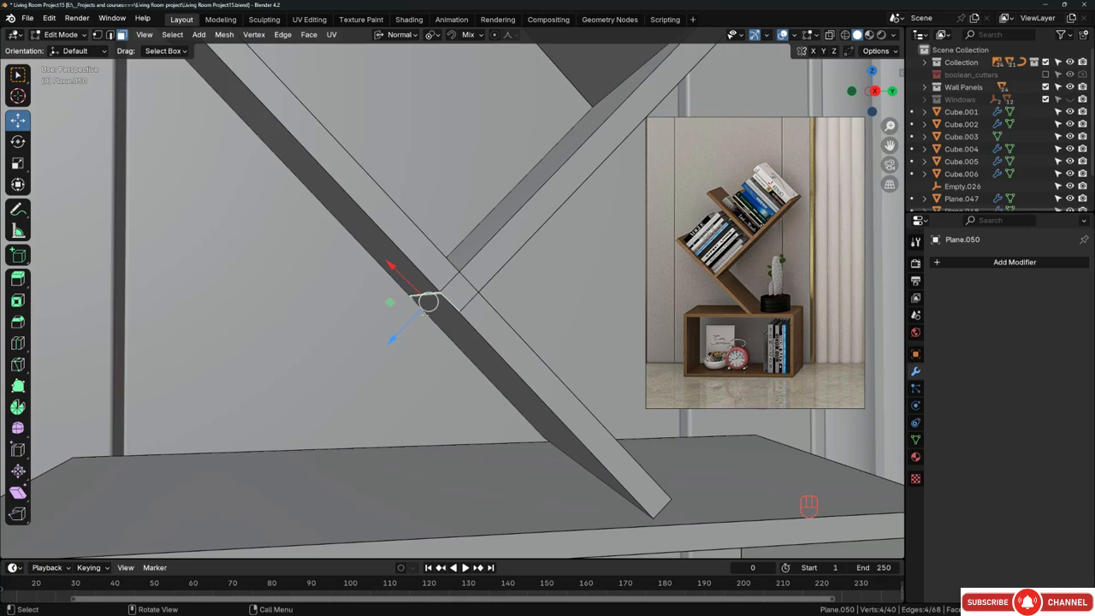
Step: Move the crossing shelf's lower end face about -1.607 cm along its normal so it stops at the long shelf's inner face
{"action": "middle_click_drag", "start_coordinate": [427, 301], "coordinate": [405, 320]}
{"action": "left_click_drag", "start_coordinate": [379, 347], "coordinate": [387, 339]}
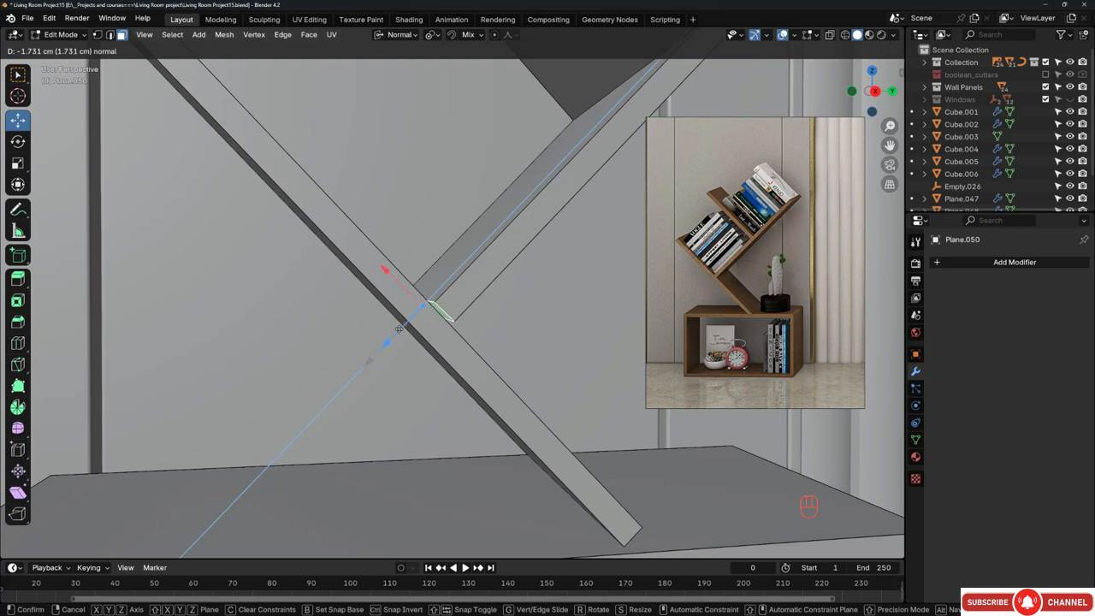
{"action": "left_click_drag", "start_coordinate": [397, 328], "coordinate": [396, 329]}
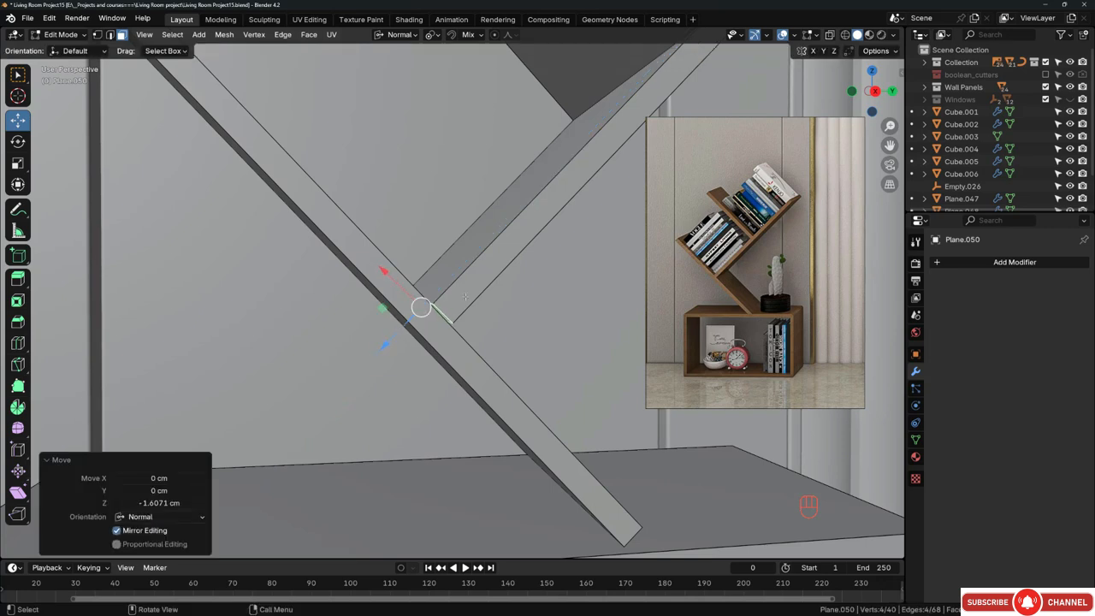
{"action": "scroll", "coordinate": [433, 298], "scroll_direction": "up", "scroll_amount": 3}
{"action": "middle_click_drag", "start_coordinate": [432, 300], "coordinate": [418, 306]}
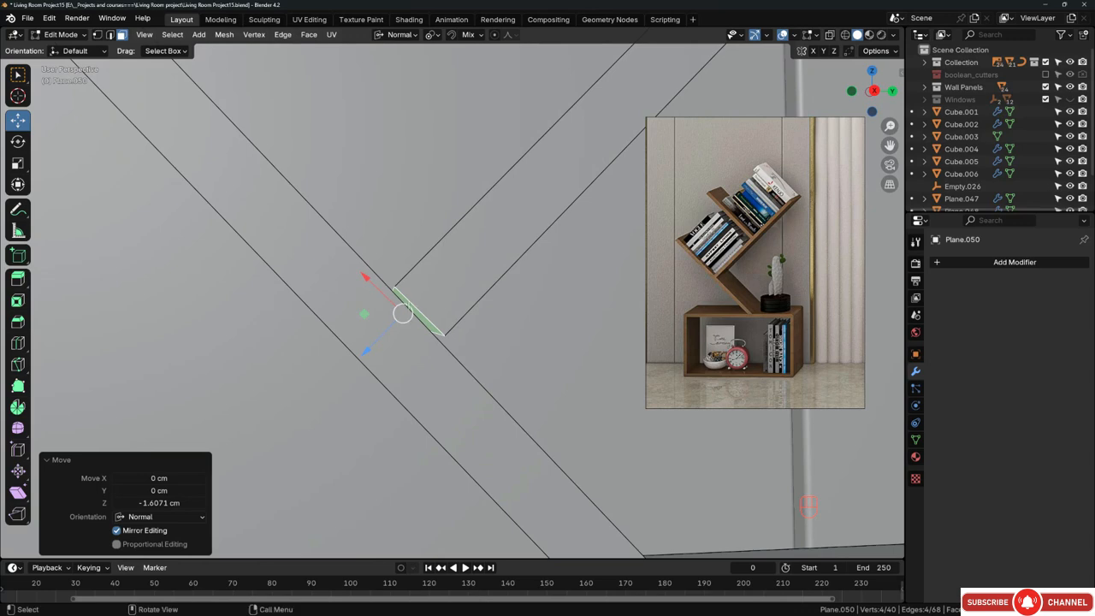
{"action": "key", "text": "KP_3"}
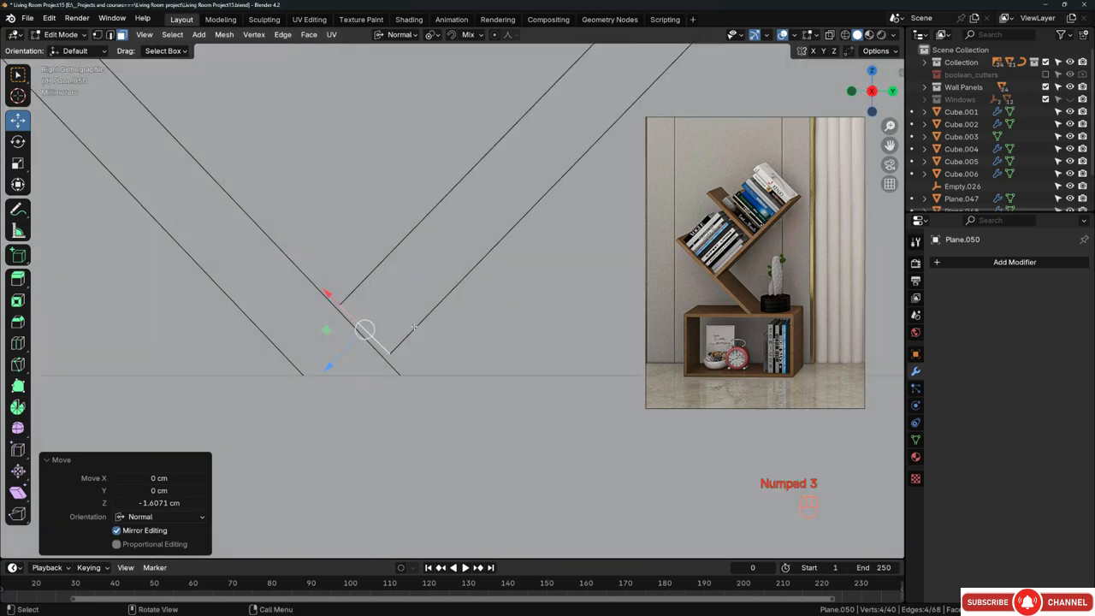
{"action": "middle_click_drag", "start_coordinate": [395, 319], "coordinate": [431, 213]}
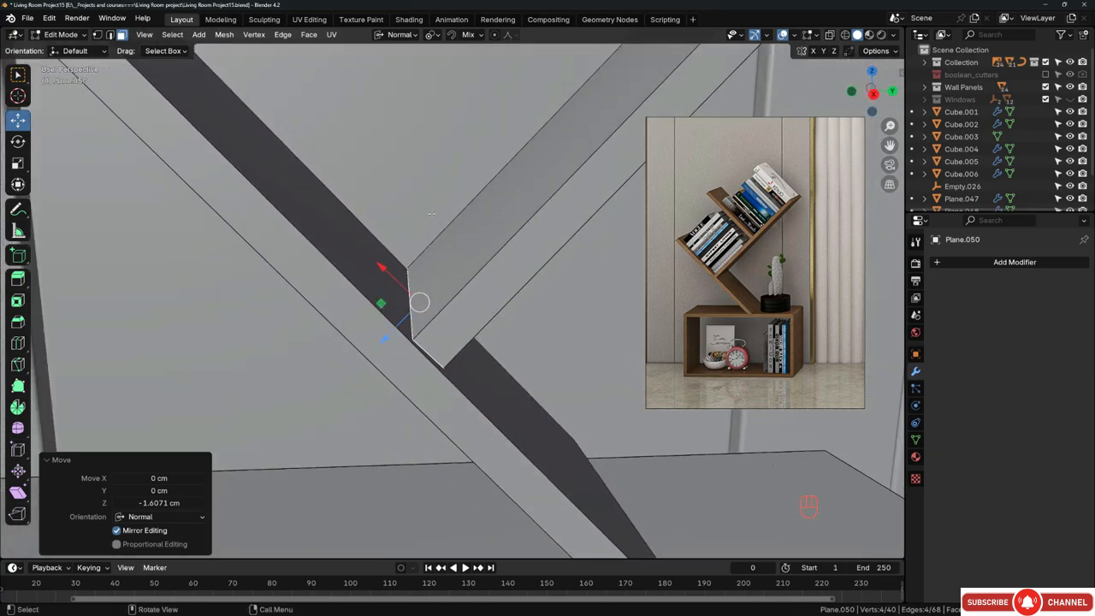
Step: Try to snap the crossing shelf's end face onto the long shelf using Face Project snapping
{"action": "left_click", "coordinate": [472, 35]}
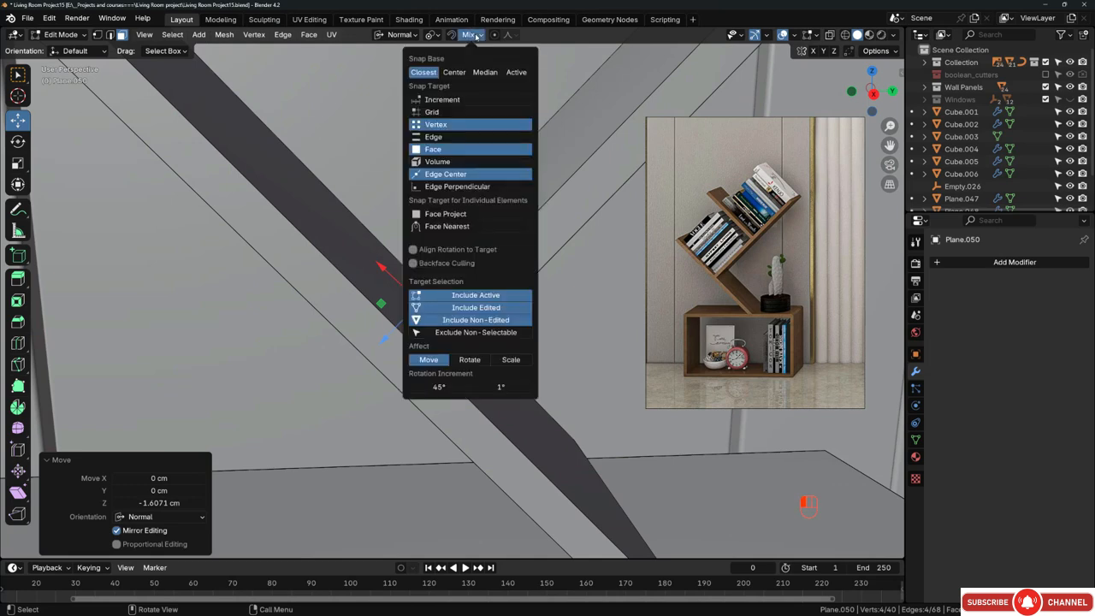
{"action": "left_click", "coordinate": [416, 215]}
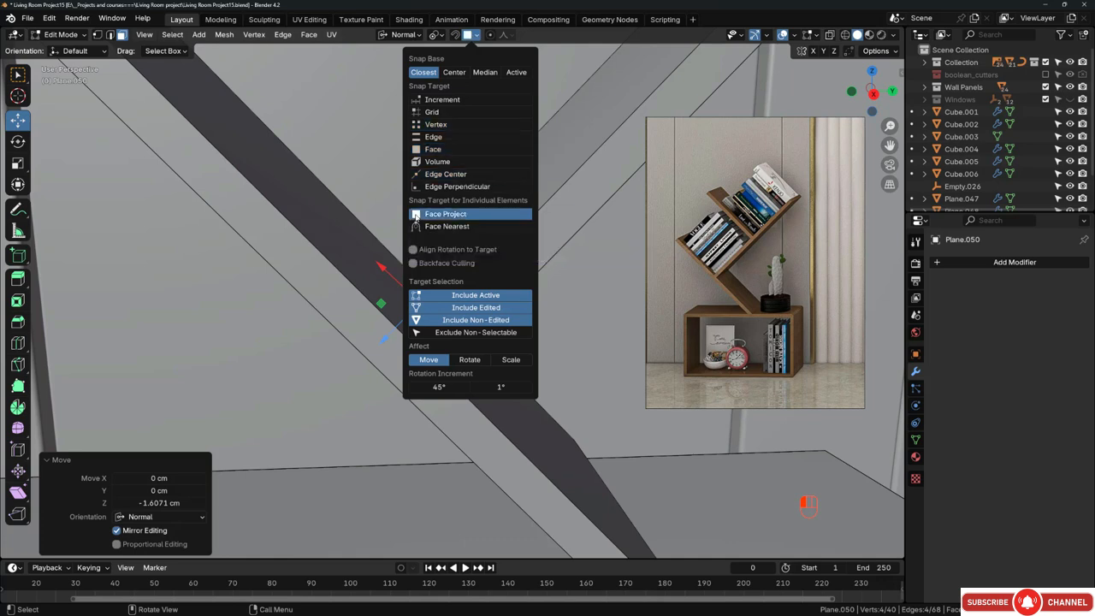
{"action": "left_click_drag", "start_coordinate": [383, 339], "coordinate": [405, 310]}
{"action": "key", "text": "ctrl+z"}
Step: Try moving the end face's vertices along the normal onto the long shelf with Face Project, check the joint from the side and undo the move
{"action": "middle_click_drag", "start_coordinate": [407, 309], "coordinate": [427, 282]}
{"action": "left_click", "coordinate": [473, 35]}
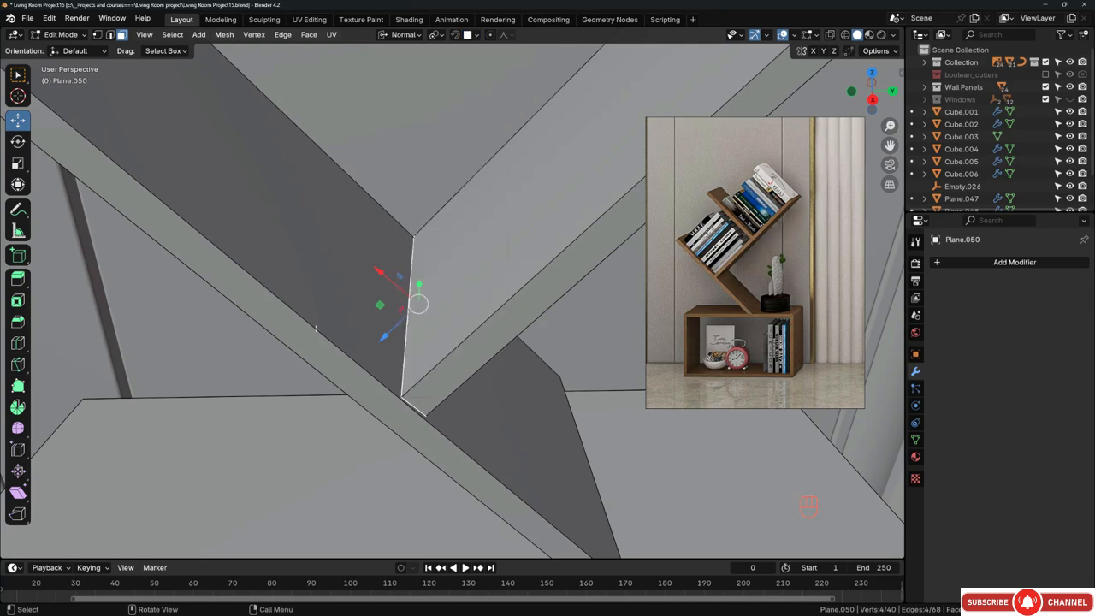
{"action": "key", "text": "1"}
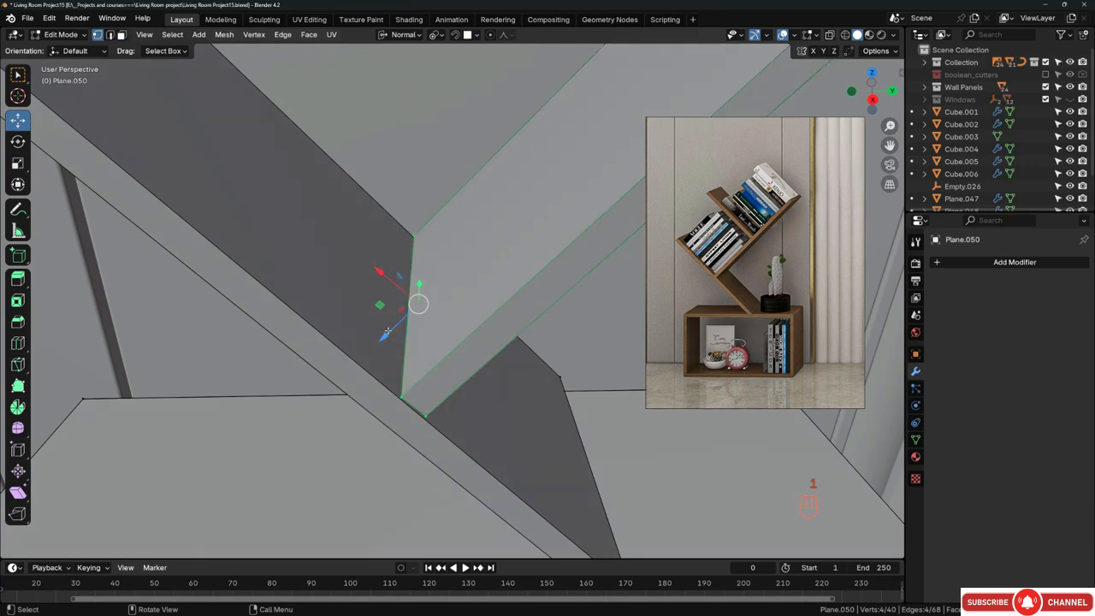
{"action": "mouse_move", "coordinate": [387, 331]}
{"action": "left_mouse_down"}
{"action": "mouse_move", "coordinate": [413, 312]}
{"action": "mouse_move", "coordinate": [390, 334]}
{"action": "left_mouse_up"}
{"action": "middle_click_drag", "start_coordinate": [418, 302], "coordinate": [415, 303]}
{"action": "key", "text": "KP_3"}
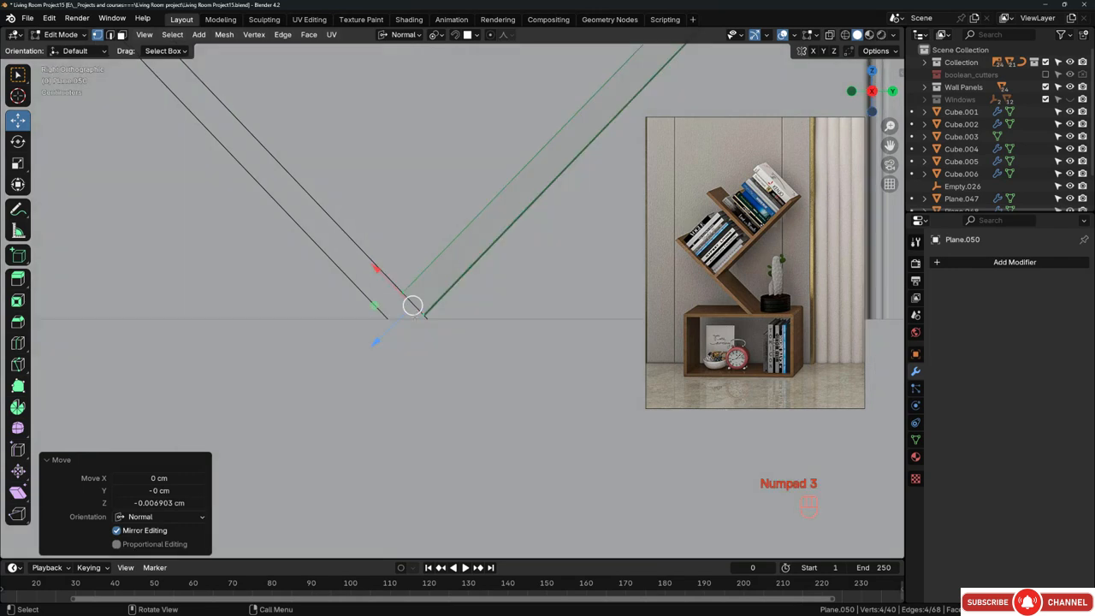
{"action": "scroll", "coordinate": [413, 306], "scroll_direction": "up", "scroll_amount": 2}
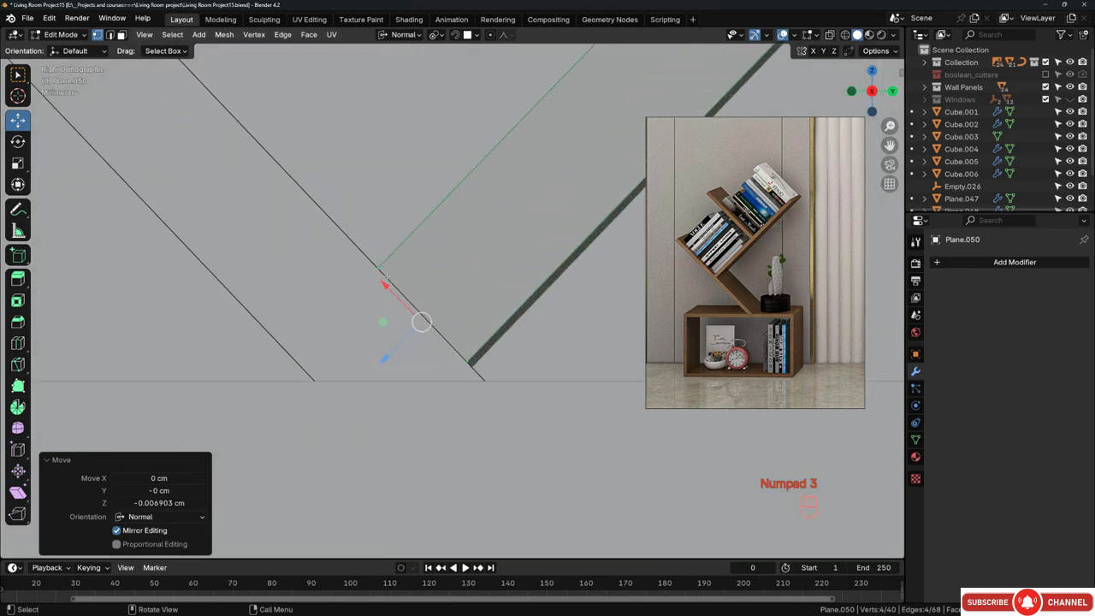
{"action": "scroll", "coordinate": [399, 281], "scroll_direction": "down", "scroll_amount": 6}
{"action": "scroll", "coordinate": [408, 296], "scroll_direction": "up", "scroll_amount": 8}
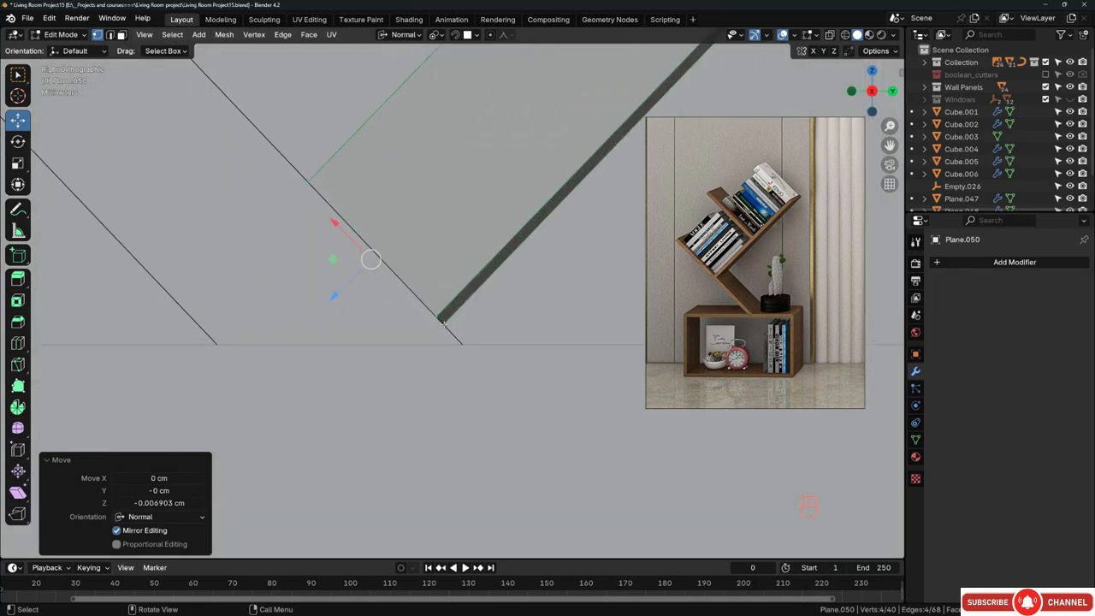
{"action": "scroll", "coordinate": [432, 312], "scroll_direction": "down", "scroll_amount": 4}
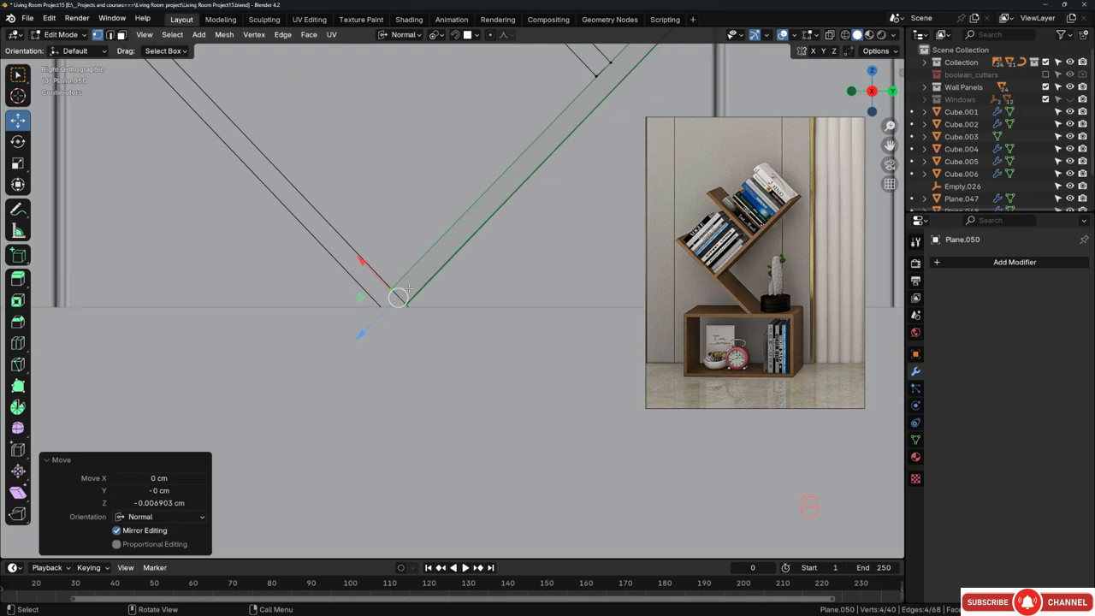
{"action": "scroll", "coordinate": [376, 282], "scroll_direction": "up", "scroll_amount": 4}
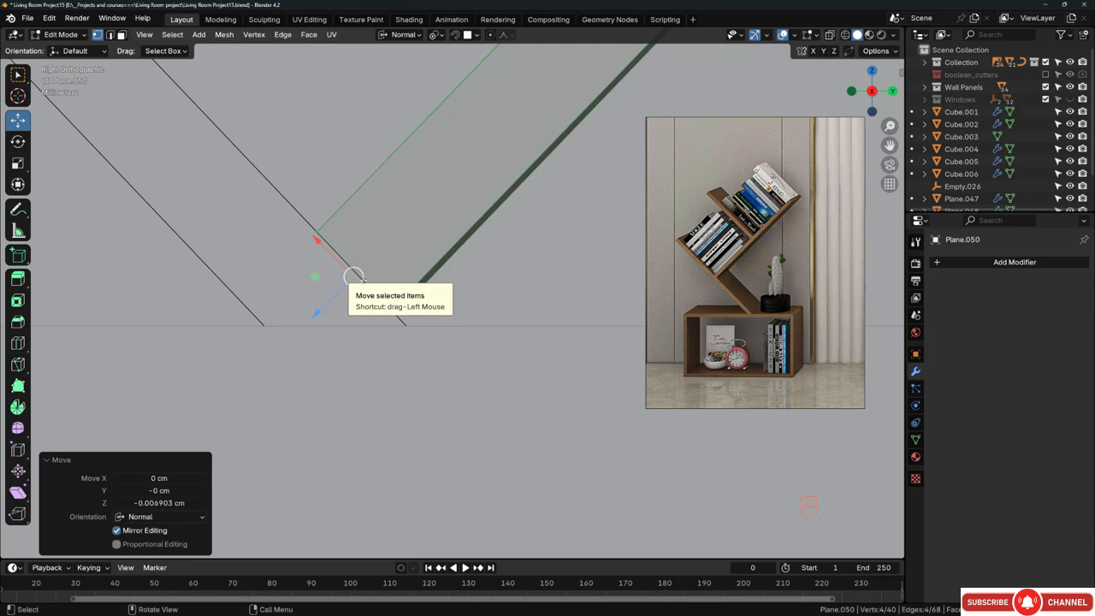
{"action": "scroll", "coordinate": [363, 257], "scroll_direction": "down", "scroll_amount": 3}
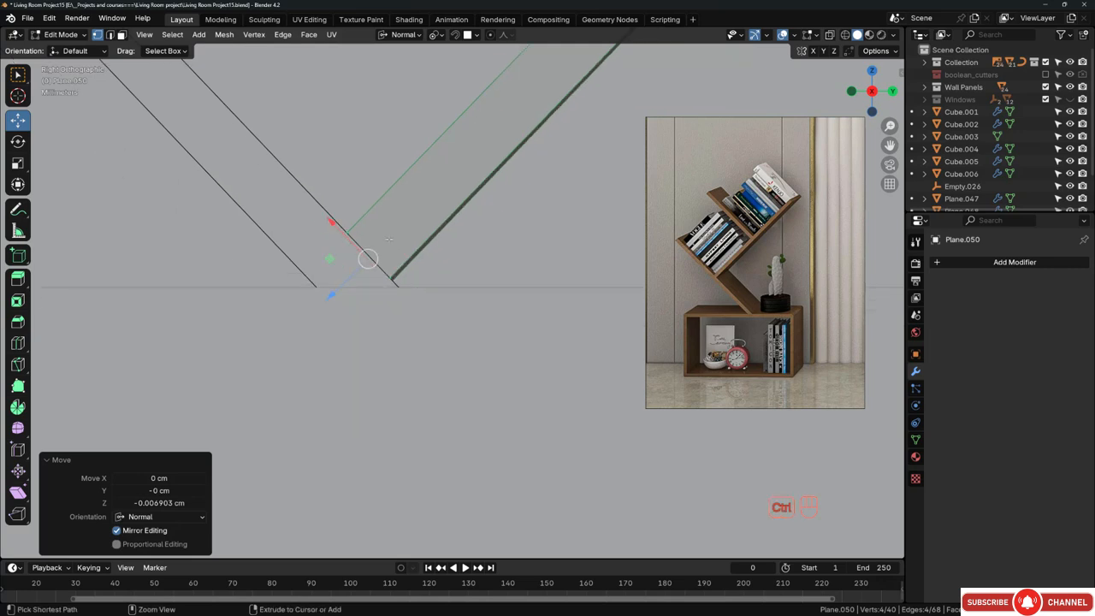
{"action": "key", "text": "ctrl+z"}
Step: Set the snap target to Vertex and show the bookshelf in wireframe for picking the joint's corner vertices
{"action": "scroll", "coordinate": [377, 252], "scroll_direction": "up", "scroll_amount": 4}
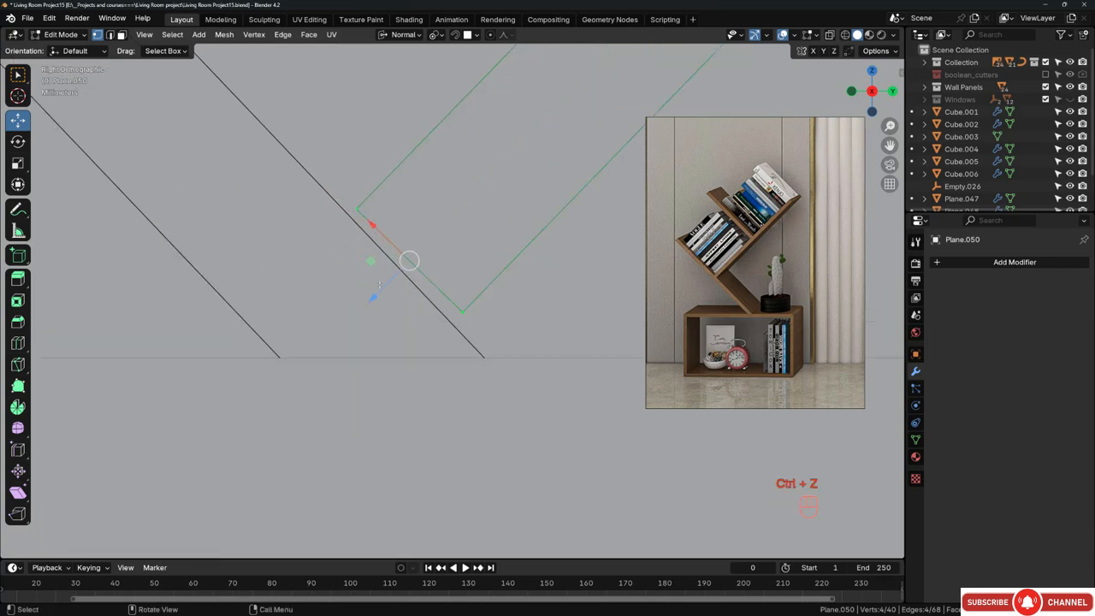
{"action": "left_click", "coordinate": [475, 35]}
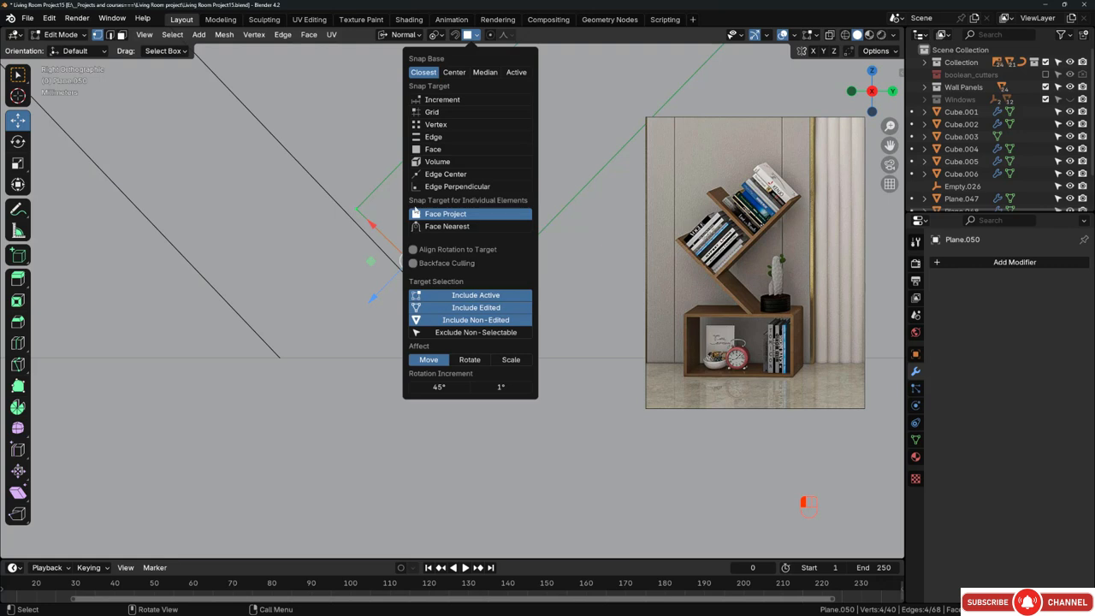
{"action": "left_click", "coordinate": [435, 125]}
{"action": "scroll", "coordinate": [453, 277], "scroll_direction": "up", "scroll_amount": 2}
{"action": "left_click_drag", "start_coordinate": [453, 278], "coordinate": [503, 343]}
{"action": "key", "text": "z"}
Step: Edge-slide the crossing shelf's lower corner vertices unclamped by a factor of 0.003 to meet the long shelf's edge
{"action": "left_click_drag", "start_coordinate": [449, 276], "coordinate": [512, 344]}
{"action": "scroll", "coordinate": [469, 297], "scroll_direction": "up", "scroll_amount": 4}
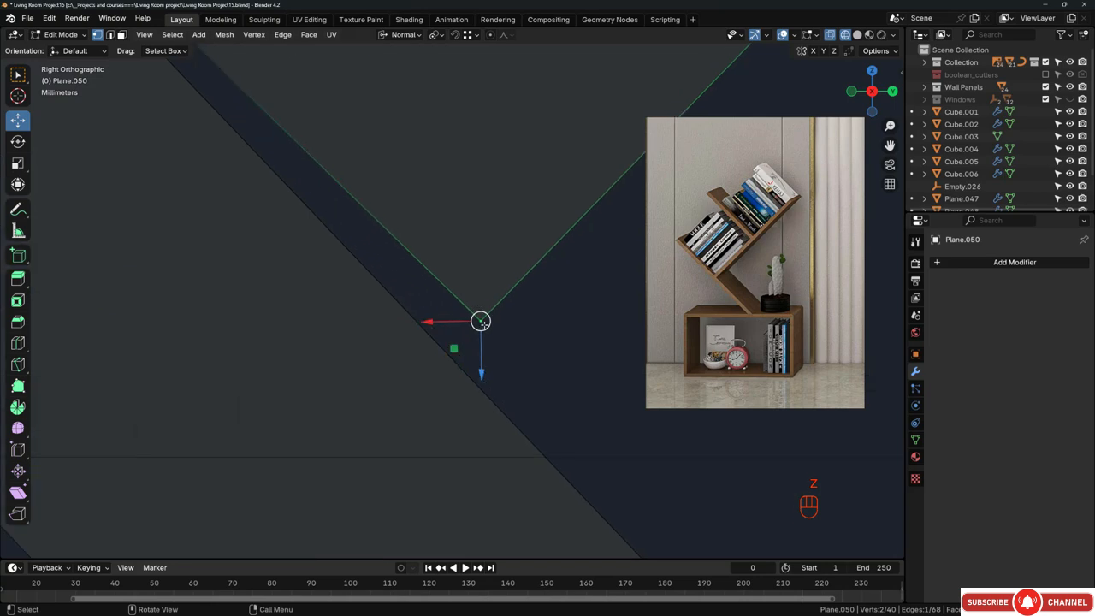
{"action": "key", "text": "g"}
{"action": "key", "text": "g"}
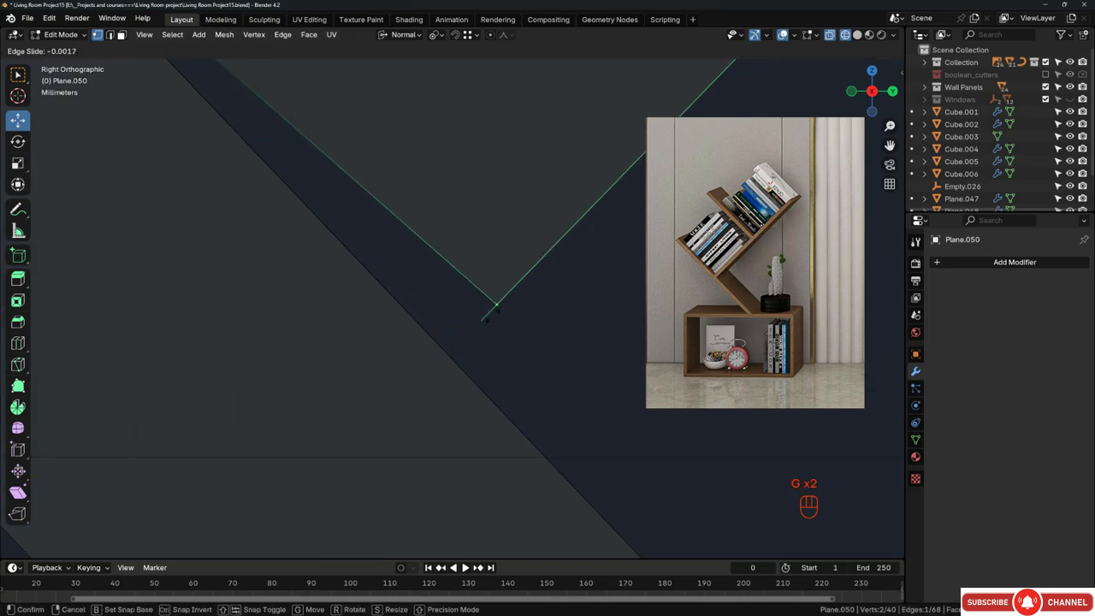
{"action": "key", "text": "alt"}
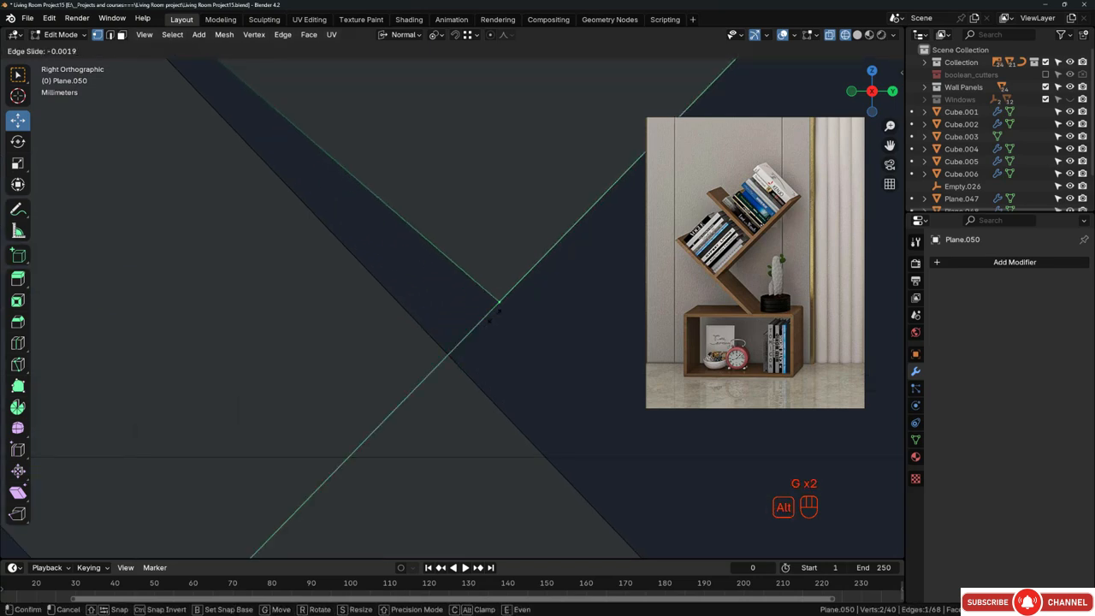
{"action": "key", "text": "shift"}
{"action": "left_click", "coordinate": [460, 346]}
{"action": "left_click", "coordinate": [451, 347]}
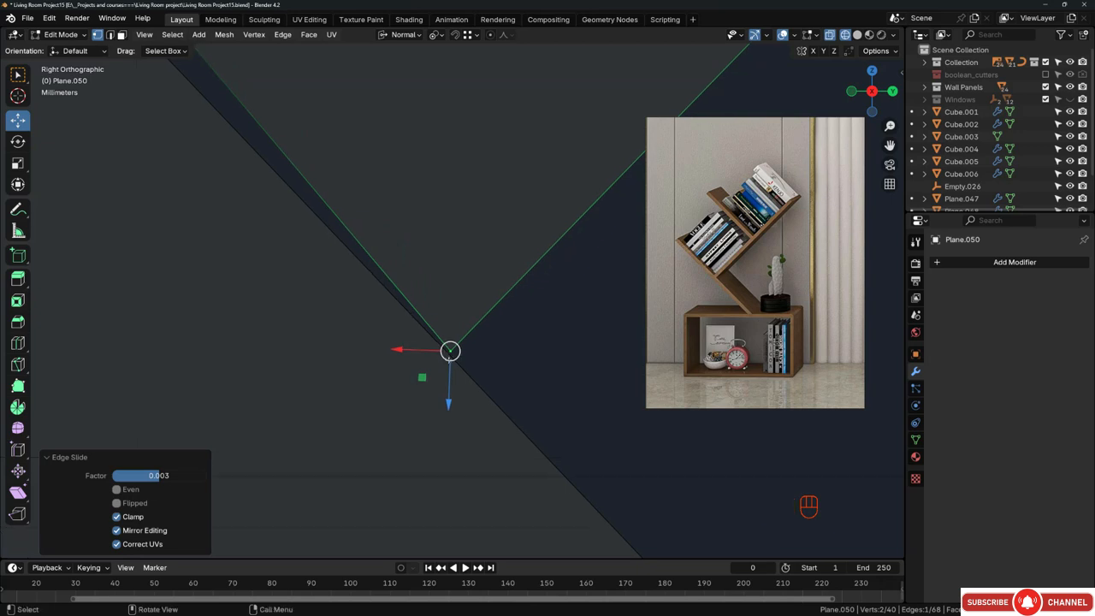
Step: Fine-tune the same lower corner with another unclamped edge slide, using a factor of 0.000179
{"action": "key", "text": "g"}
{"action": "key", "text": "g"}
{"action": "key", "text": "alt"}
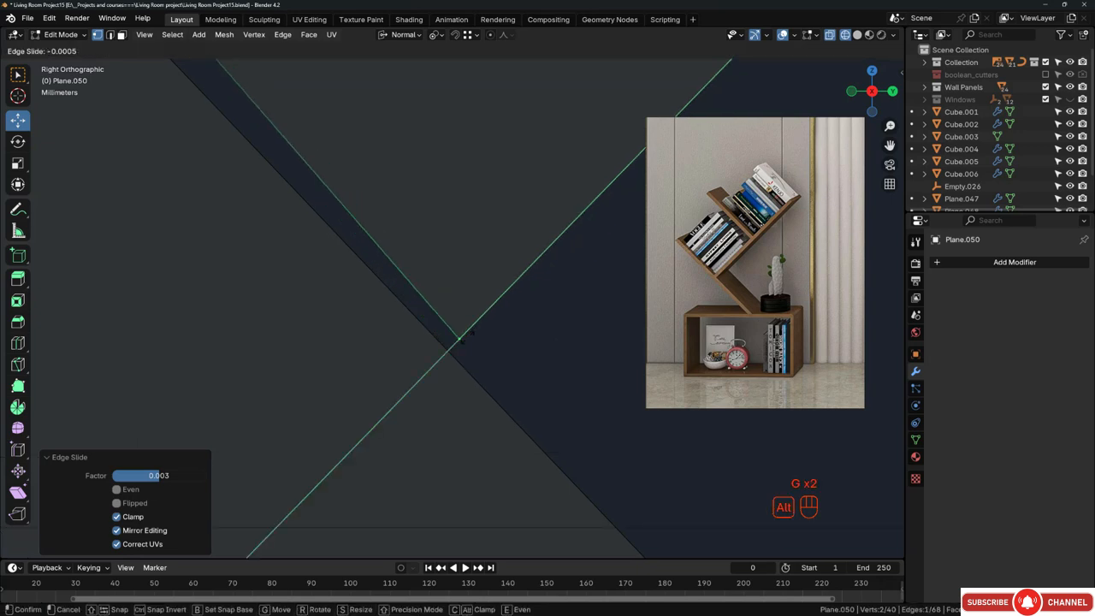
{"action": "key", "text": "shift"}
{"action": "left_click", "coordinate": [405, 395]}
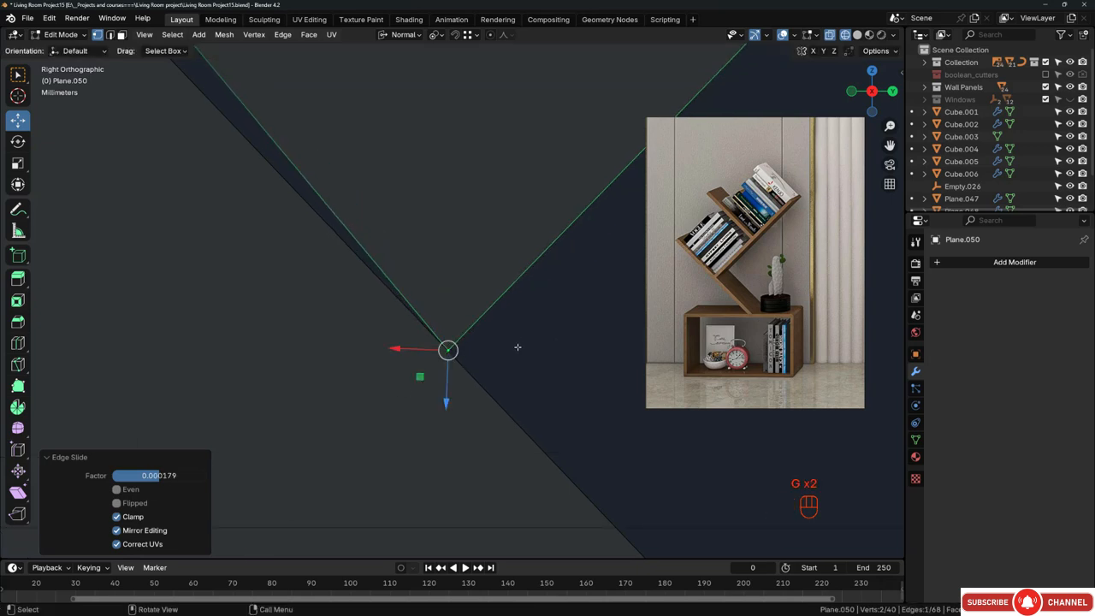
Step: Edge-slide the upper corner vertices of the crossing shelf's lower end unclamped by a factor of 0.002 onto the long shelf's edge
{"action": "scroll", "coordinate": [513, 347], "scroll_direction": "down", "scroll_amount": 6}
{"action": "middle_click_drag", "start_coordinate": [356, 232], "coordinate": [390, 299], "text": "shift"}
{"action": "scroll", "coordinate": [389, 299], "scroll_direction": "up", "scroll_amount": 3}
{"action": "scroll", "coordinate": [421, 276], "scroll_direction": "up", "scroll_amount": 1}
{"action": "left_click_drag", "start_coordinate": [421, 276], "coordinate": [504, 334]}
{"action": "scroll", "coordinate": [481, 304], "scroll_direction": "up", "scroll_amount": 4}
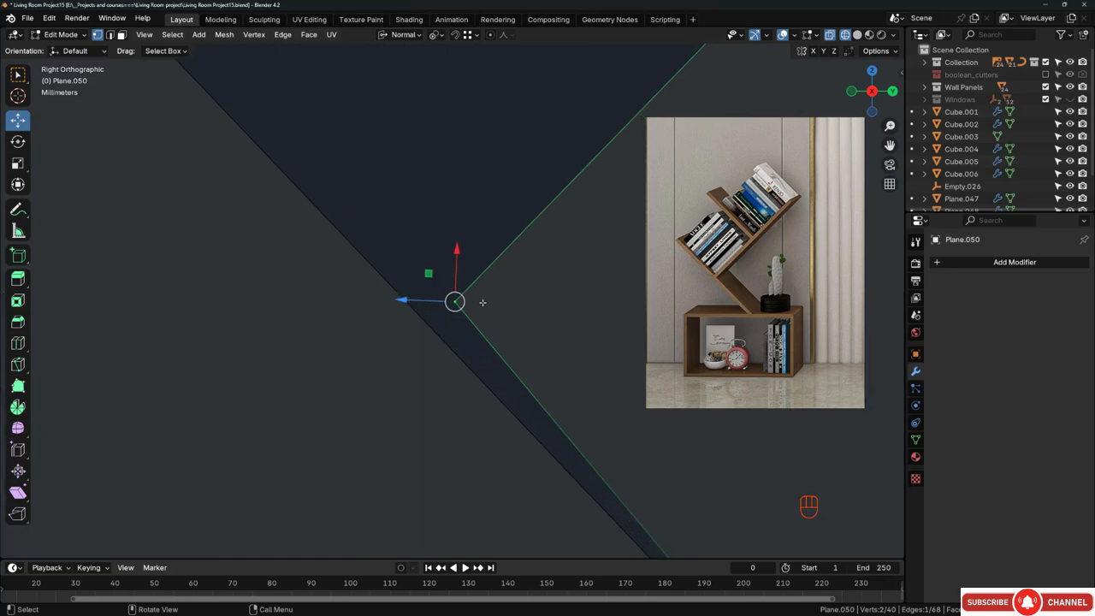
{"action": "key", "text": "g"}
{"action": "key", "text": "g"}
{"action": "key", "text": "shift+alt"}
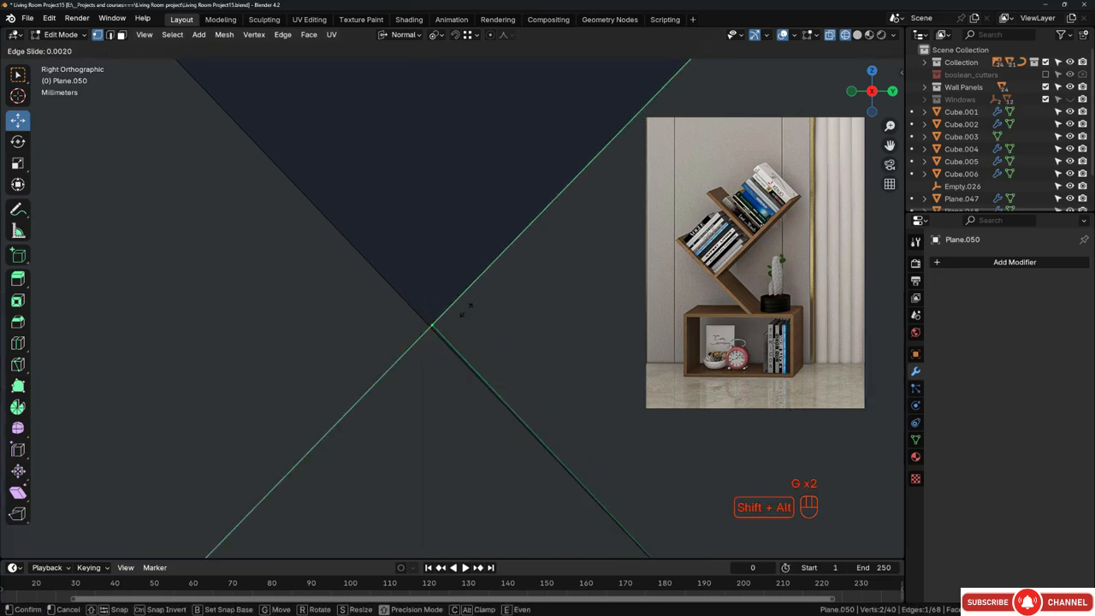
{"action": "left_click", "coordinate": [453, 318]}
{"action": "scroll", "coordinate": [389, 325], "scroll_direction": "down", "scroll_amount": 5}
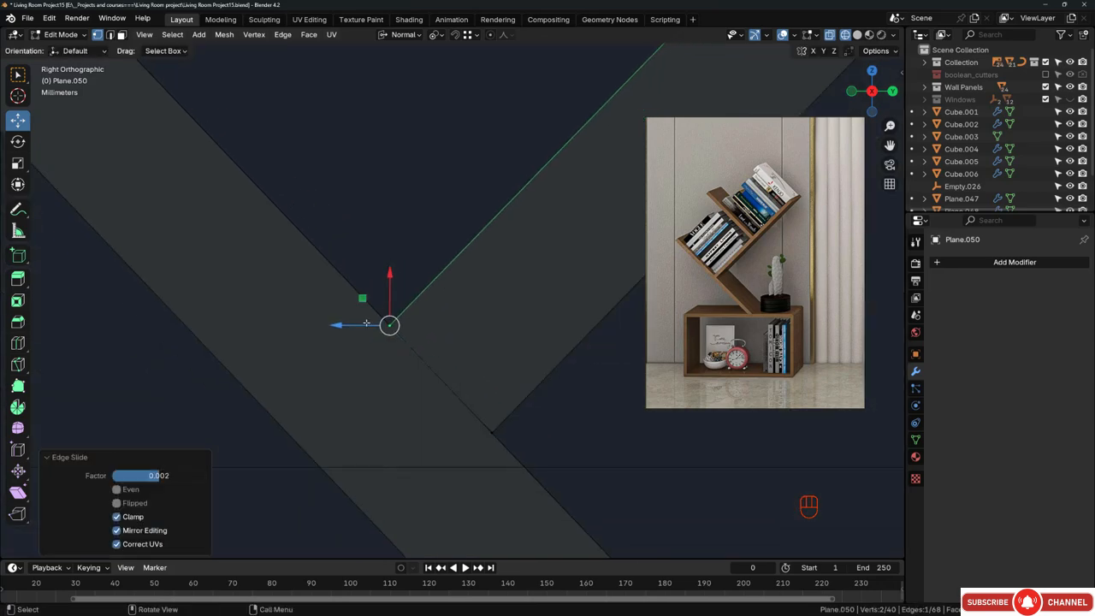
{"action": "scroll", "coordinate": [399, 329], "scroll_direction": "down", "scroll_amount": 6}
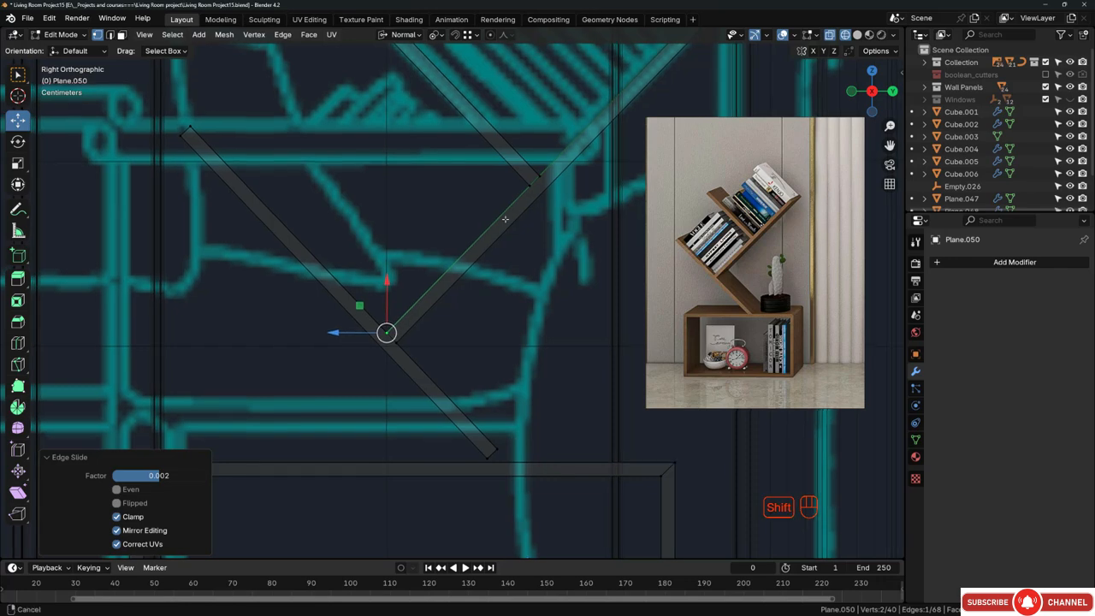
{"action": "scroll", "coordinate": [475, 368], "scroll_direction": "up", "scroll_amount": 6}
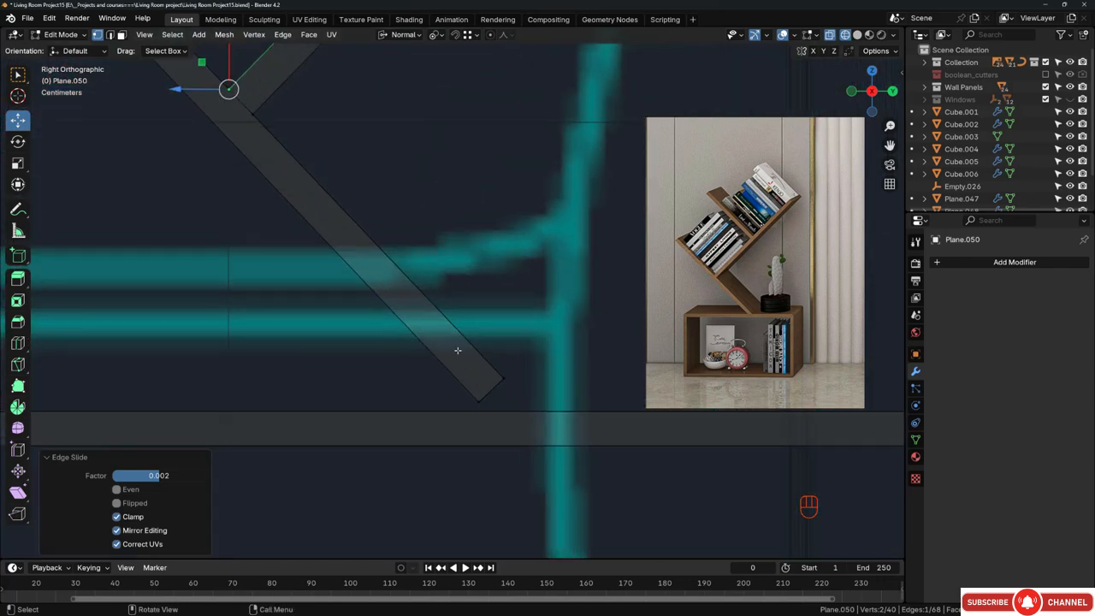
Step: Move the long shelf's lower end vertices along their normal Z axis until the lowest corner touches the box's top edge
{"action": "left_click_drag", "start_coordinate": [455, 348], "coordinate": [526, 426]}
{"action": "key", "text": "z"}
{"action": "key", "text": "z"}
{"action": "scroll", "coordinate": [488, 402], "scroll_direction": "up", "scroll_amount": 5}
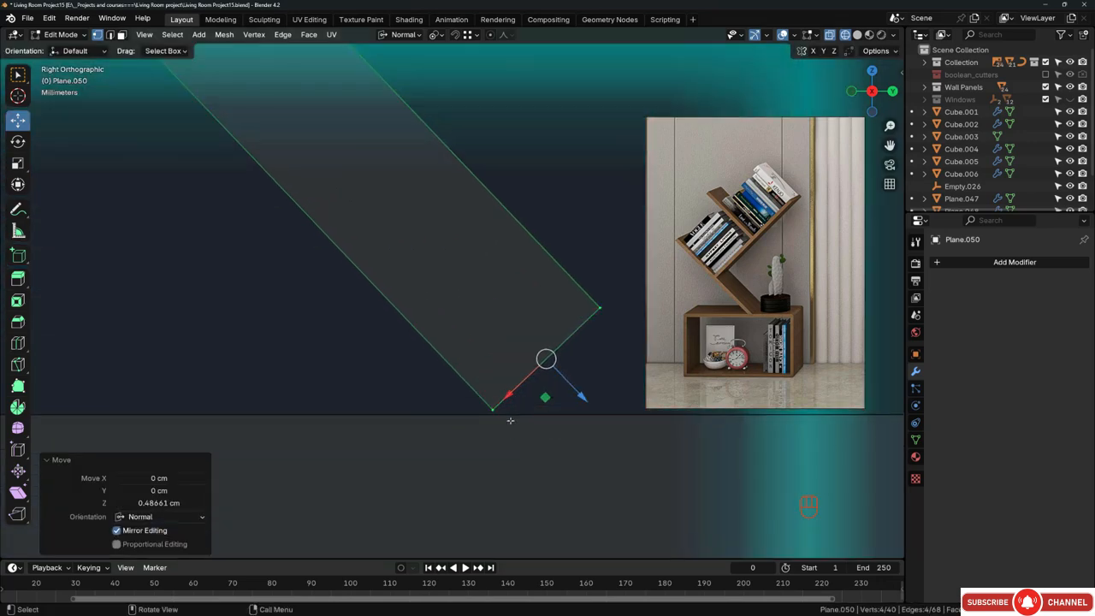
{"action": "left_click_drag", "start_coordinate": [589, 334], "coordinate": [597, 342]}
Step: Edge-slide the other corner of the long shelf's lower end unclamped by a factor of 0.029 onto the box's top edge
{"action": "scroll", "coordinate": [349, 347], "scroll_direction": "down", "scroll_amount": 4}
{"action": "left_click", "coordinate": [504, 292]}
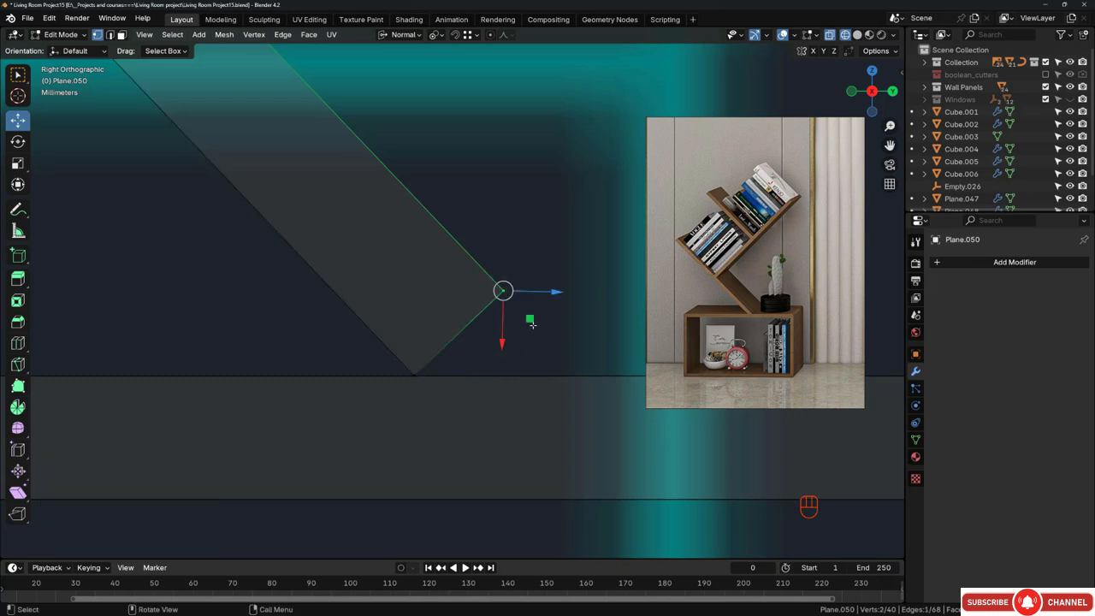
{"action": "key", "text": "g"}
{"action": "key", "text": "g"}
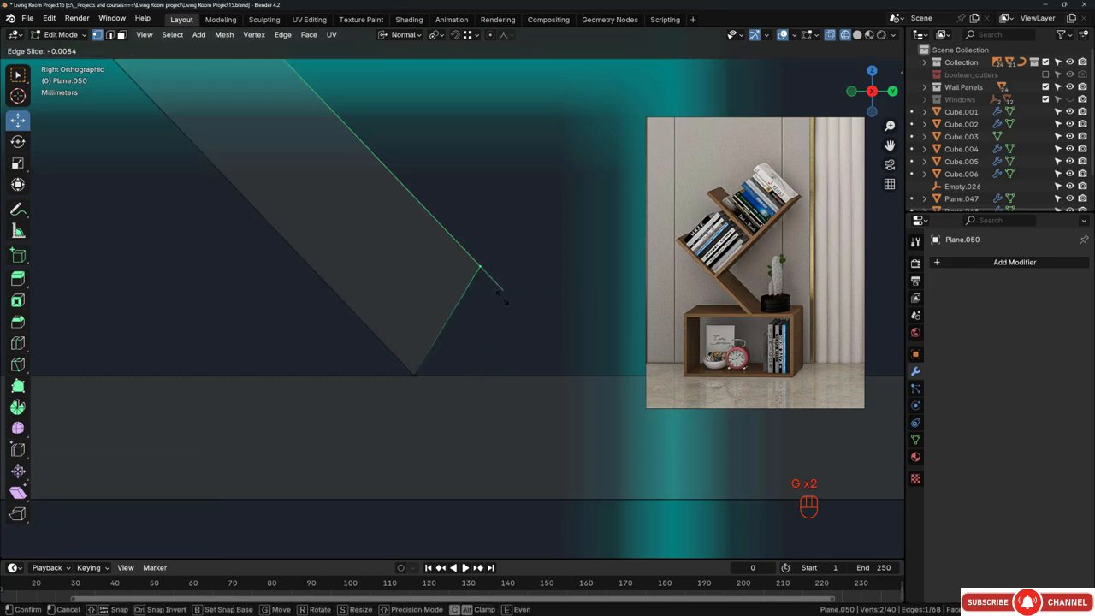
{"action": "key", "text": "alt"}
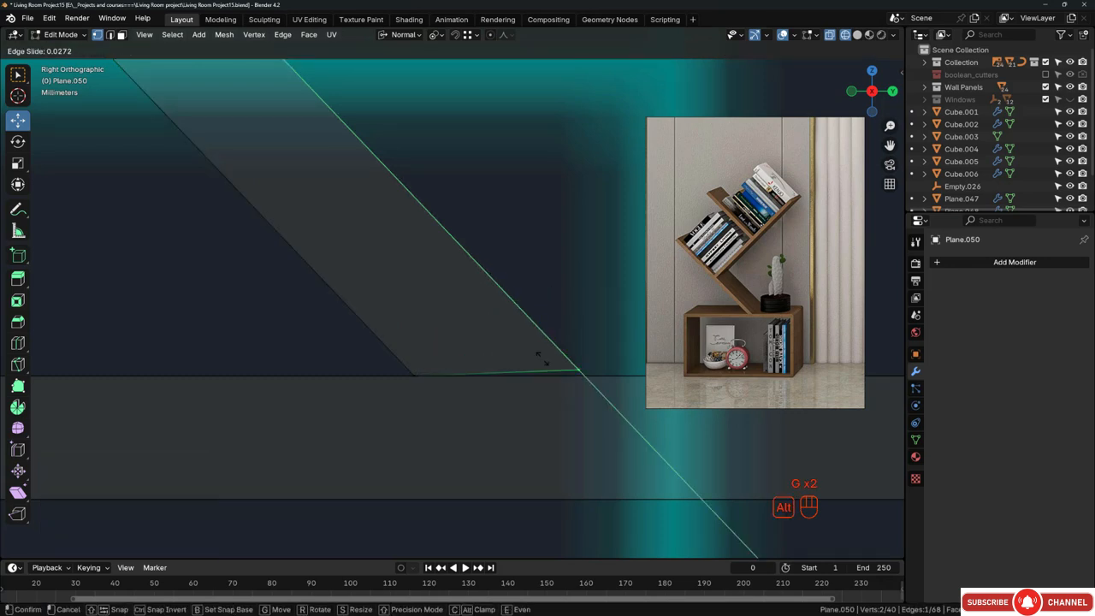
{"action": "key", "text": "shift"}
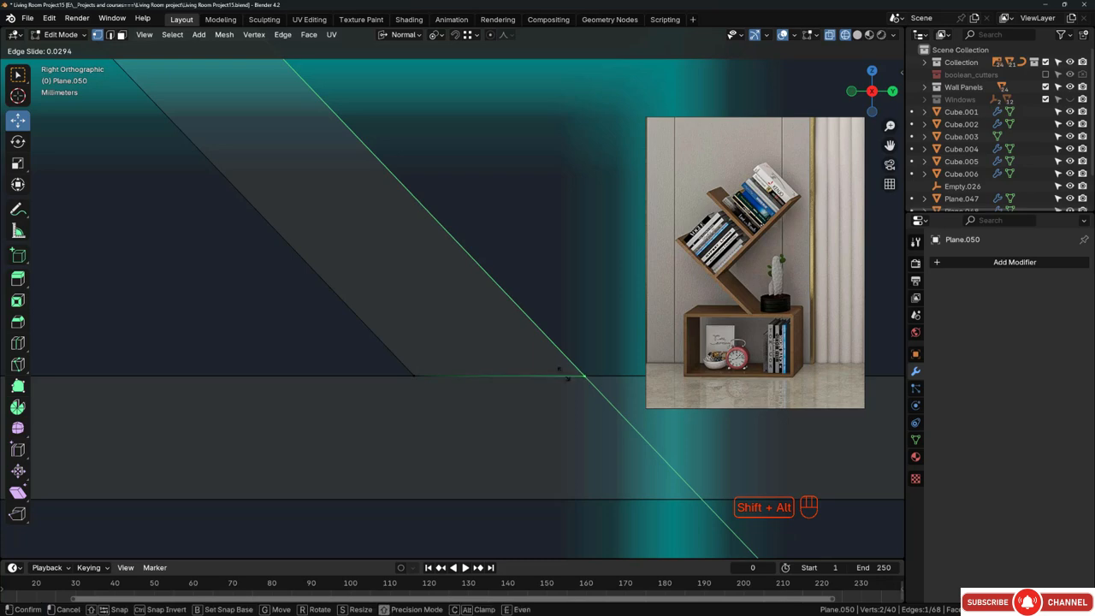
{"action": "left_click", "coordinate": [560, 370]}
Step: Move the long shelf's upper end vertices outward by about 0.19 cm along their normal Z axis
{"action": "middle_click_drag", "start_coordinate": [565, 373], "coordinate": [469, 309]}
{"action": "key", "text": "z"}
{"action": "left_click", "coordinate": [456, 288]}
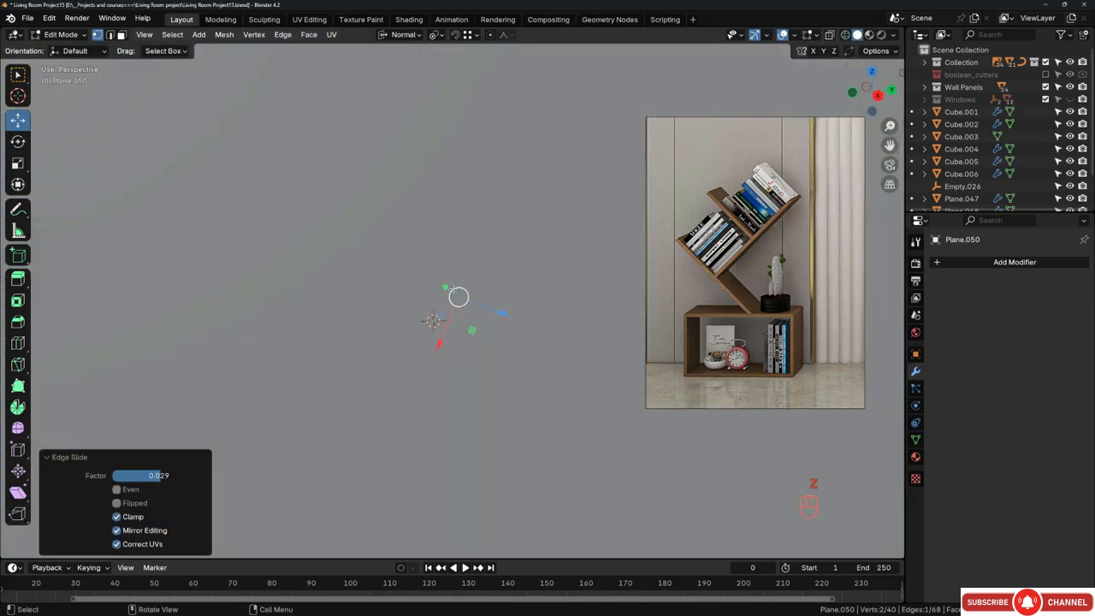
{"action": "scroll", "coordinate": [454, 293], "scroll_direction": "down", "scroll_amount": 8}
{"action": "mouse_move", "coordinate": [452, 296]}
{"action": "middle_mouse_down"}
{"action": "mouse_move", "coordinate": [422, 321]}
{"action": "mouse_move", "coordinate": [449, 326]}
{"action": "mouse_move", "coordinate": [462, 302]}
{"action": "middle_mouse_up"}
{"action": "key", "text": "KP_3"}
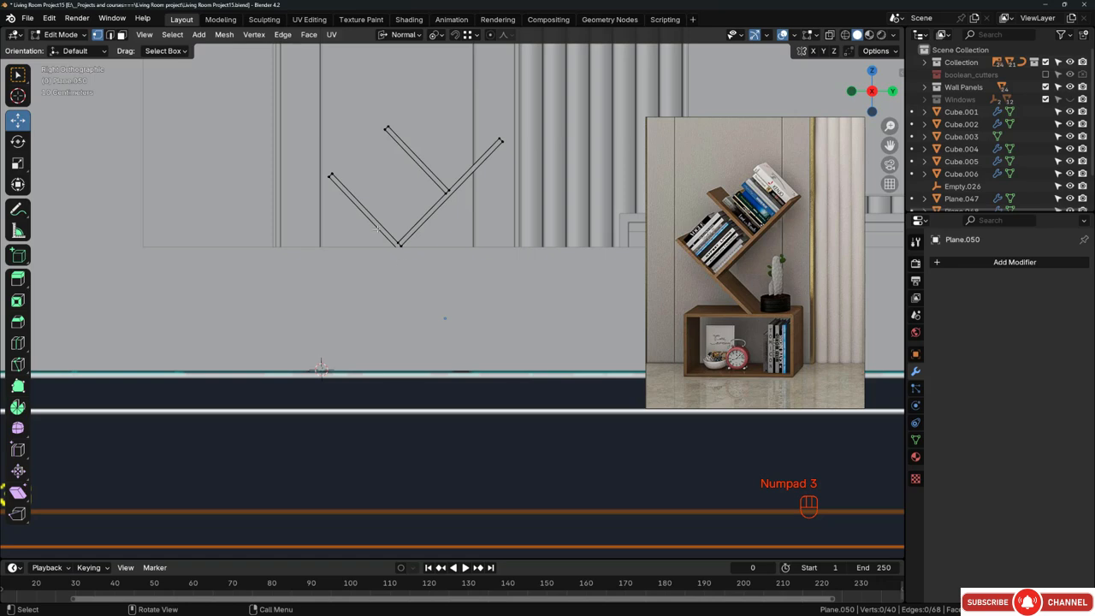
{"action": "scroll", "coordinate": [327, 175], "scroll_direction": "up", "scroll_amount": 5}
{"action": "key", "text": "z"}
{"action": "left_click_drag", "start_coordinate": [313, 152], "coordinate": [373, 223]}
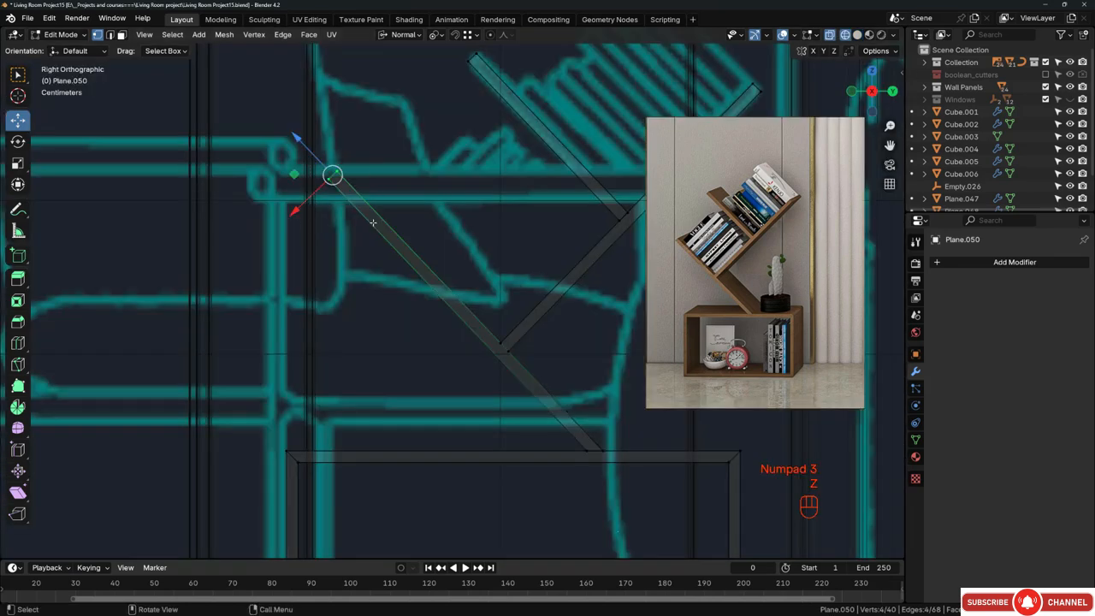
{"action": "key", "text": "z"}
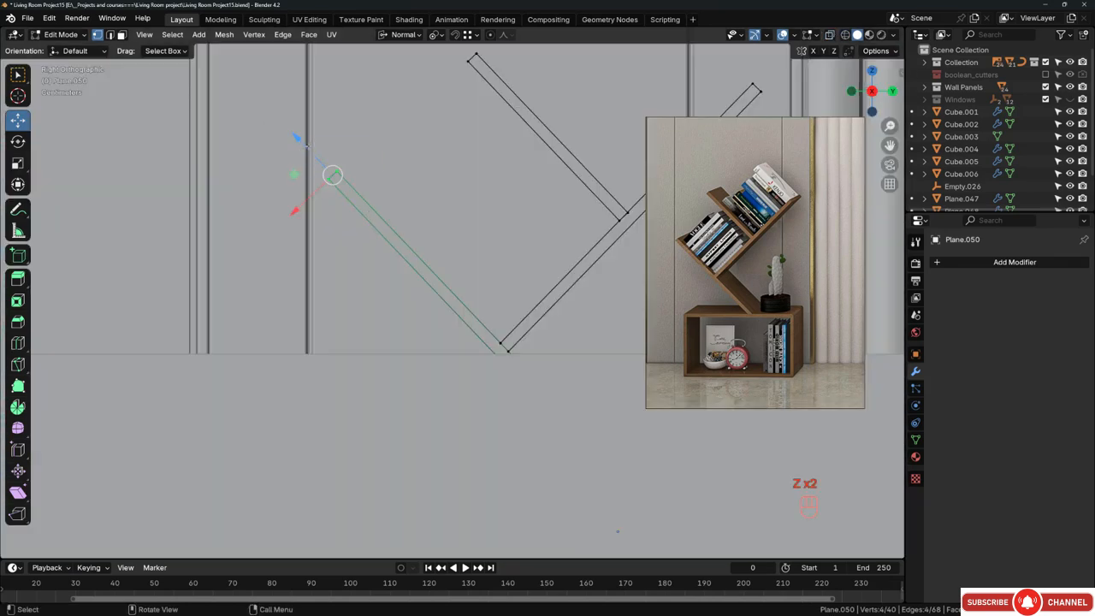
{"action": "key", "text": "e"}
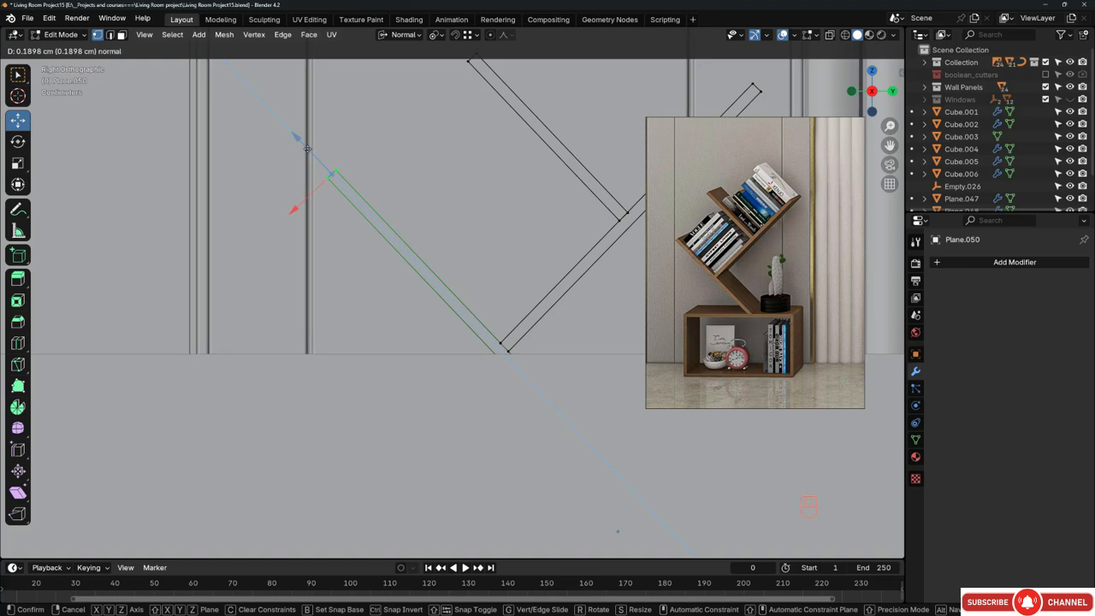
{"action": "left_click", "coordinate": [307, 149]}
Step: Duplicate the crossing shelf's long edge as a diagonal guide through the top short shelf's free end, offset about -28.45 cm in Y and 11.62 cm in Z
{"action": "scroll", "coordinate": [418, 233], "scroll_direction": "down", "scroll_amount": 3}
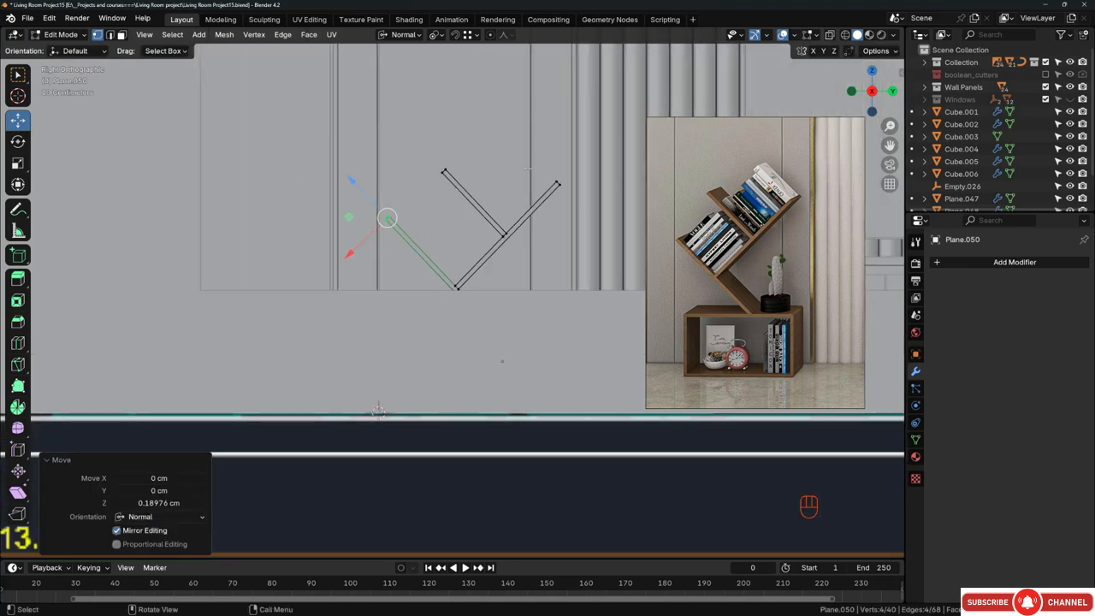
{"action": "left_click_drag", "start_coordinate": [528, 168], "coordinate": [534, 171]}
{"action": "left_click_drag", "start_coordinate": [564, 205], "coordinate": [564, 205]}
{"action": "scroll", "coordinate": [514, 246], "scroll_direction": "up", "scroll_amount": 2}
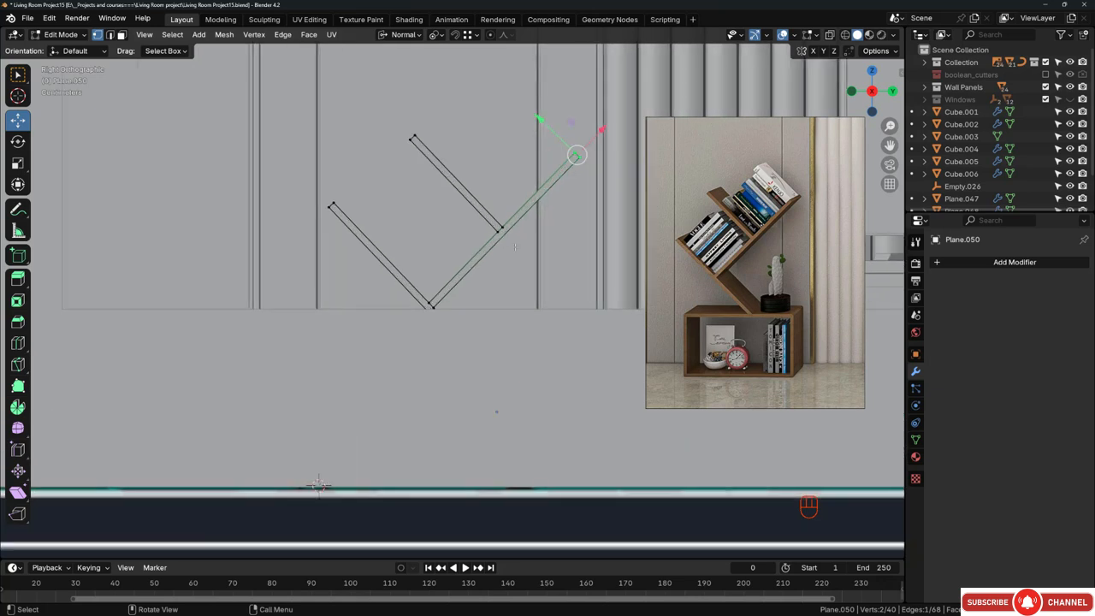
{"action": "left_click", "coordinate": [515, 208]}
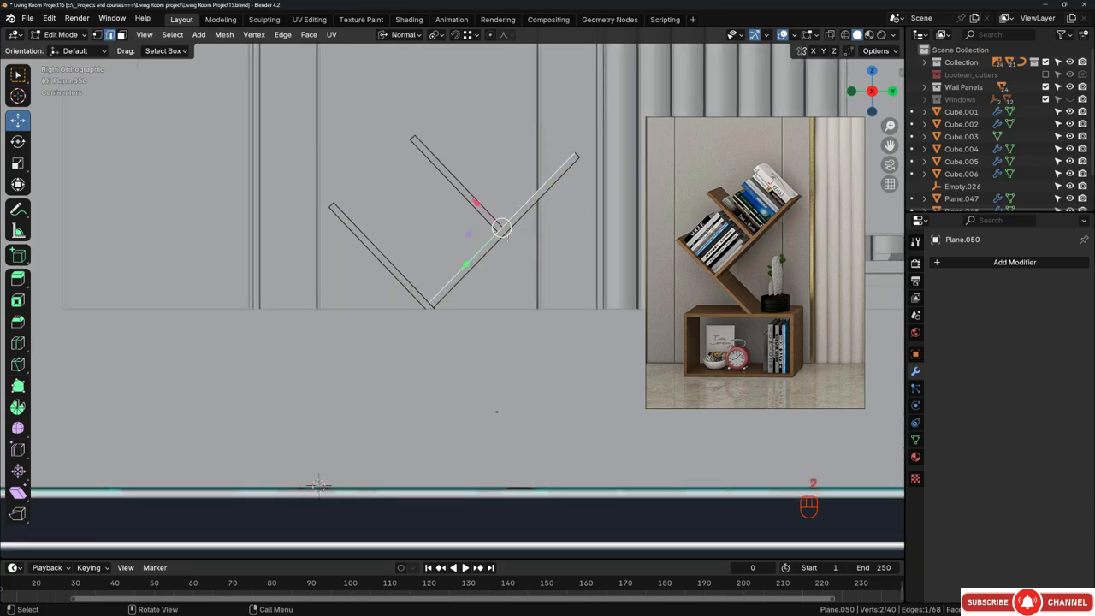
{"action": "key", "text": "shift+d"}
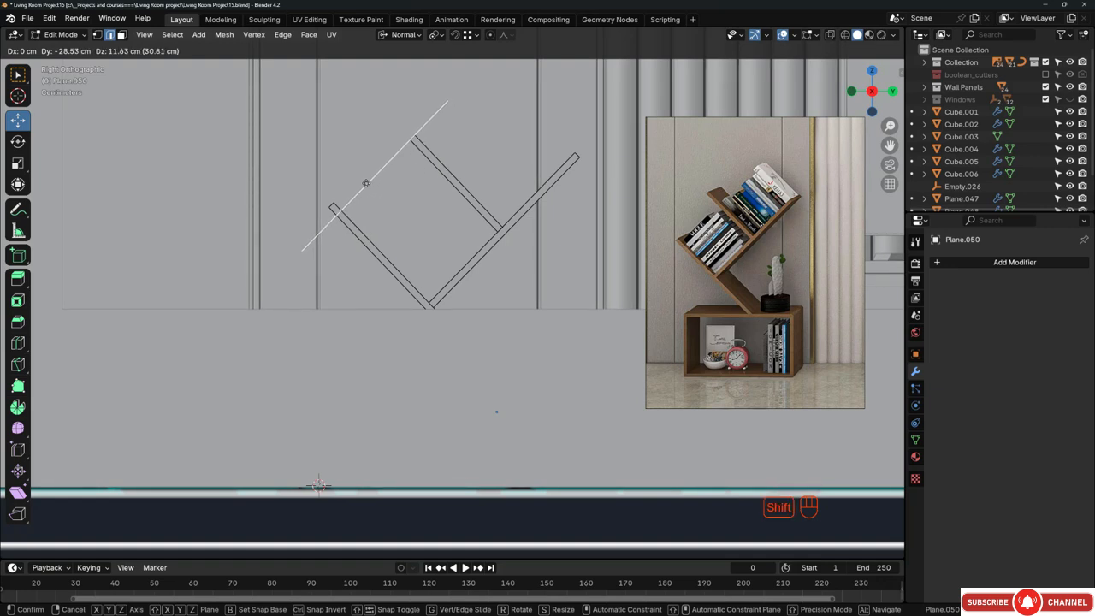
{"action": "left_click", "coordinate": [370, 184]}
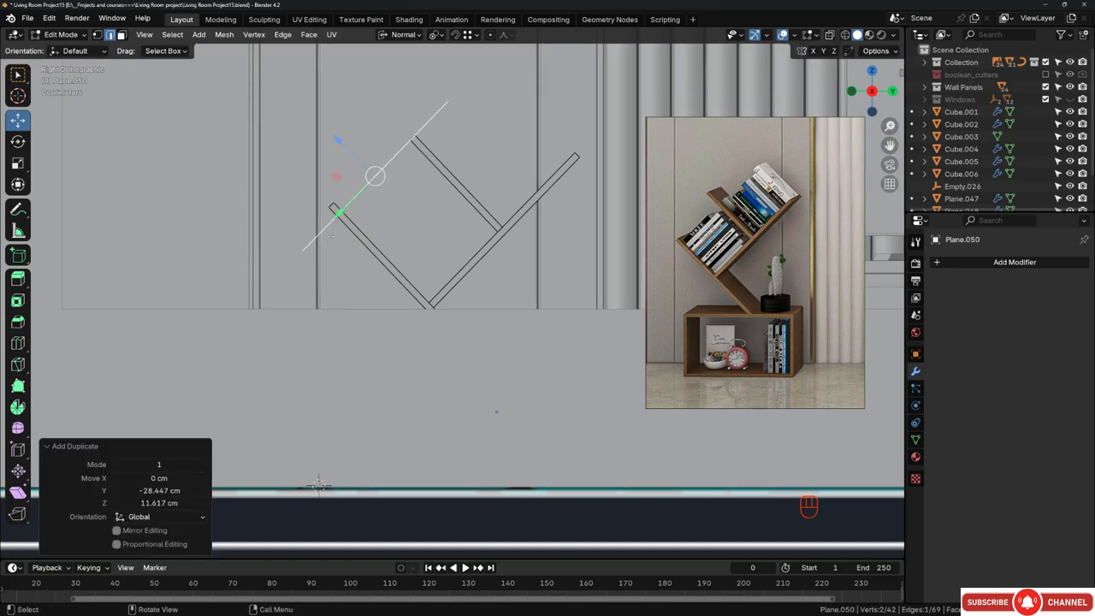
Step: Move the long shelf's upper end vertices about -2.53 cm along their normal Z axis to meet the diagonal guide edge
{"action": "scroll", "coordinate": [323, 217], "scroll_direction": "up", "scroll_amount": 3}
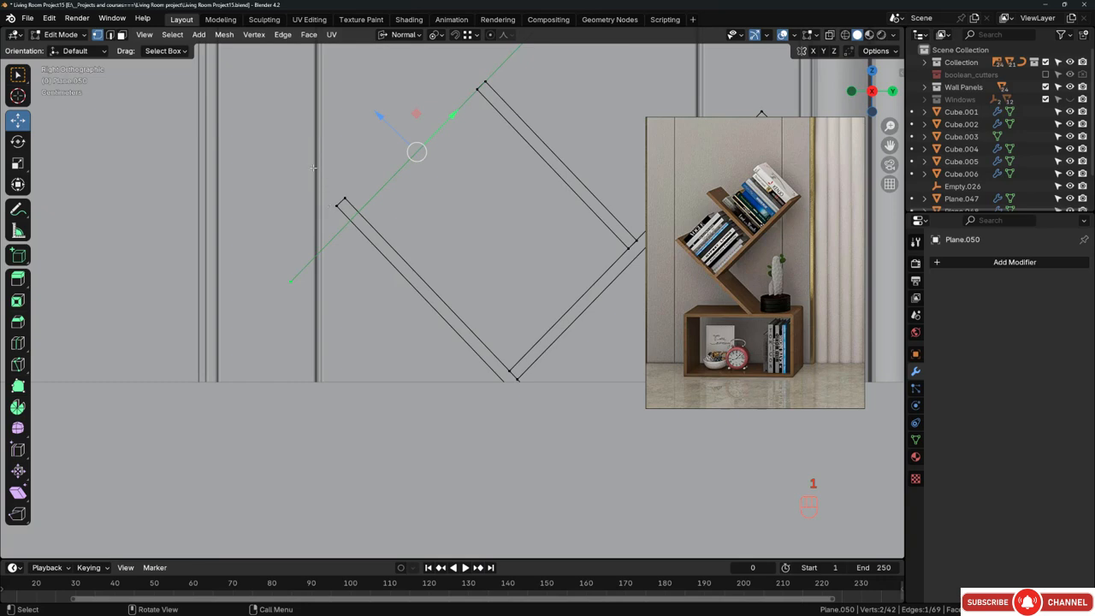
{"action": "left_click_drag", "start_coordinate": [313, 168], "coordinate": [353, 213]}
{"action": "key", "text": "z"}
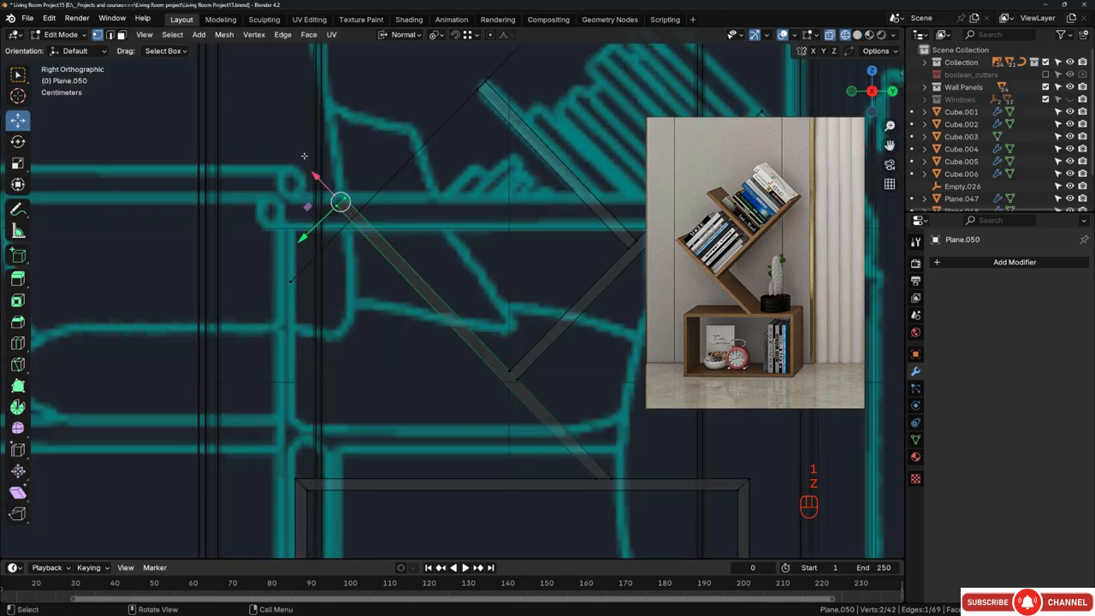
{"action": "left_click_drag", "start_coordinate": [303, 155], "coordinate": [366, 225]}
{"action": "scroll", "coordinate": [332, 210], "scroll_direction": "up", "scroll_amount": 2}
{"action": "key", "text": "g"}
{"action": "key", "text": "z"}
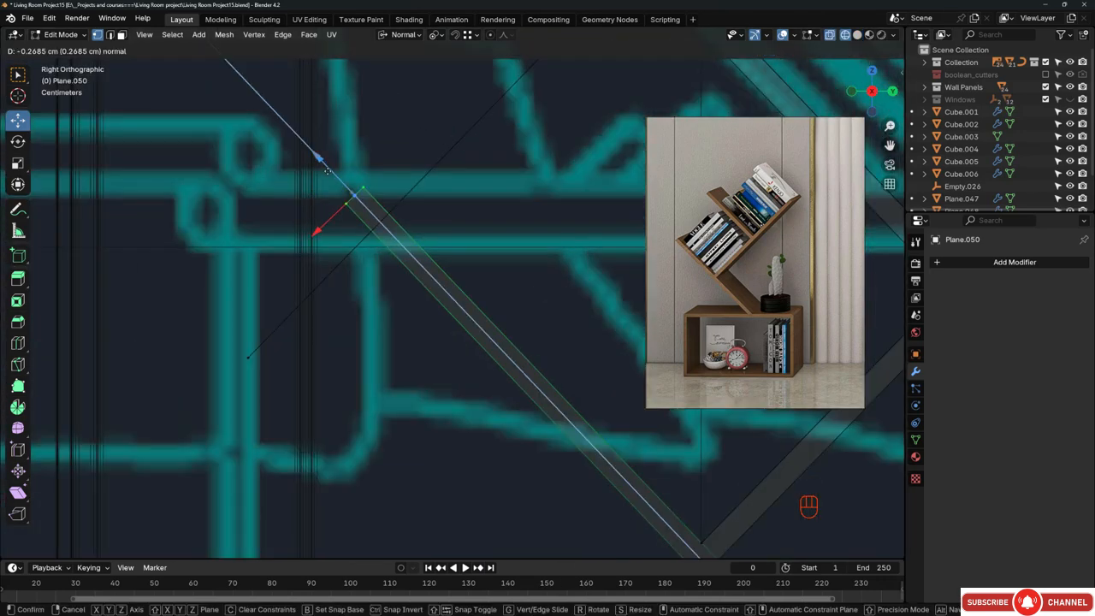
{"action": "left_click", "coordinate": [373, 258]}
{"action": "scroll", "coordinate": [374, 224], "scroll_direction": "up", "scroll_amount": 10}
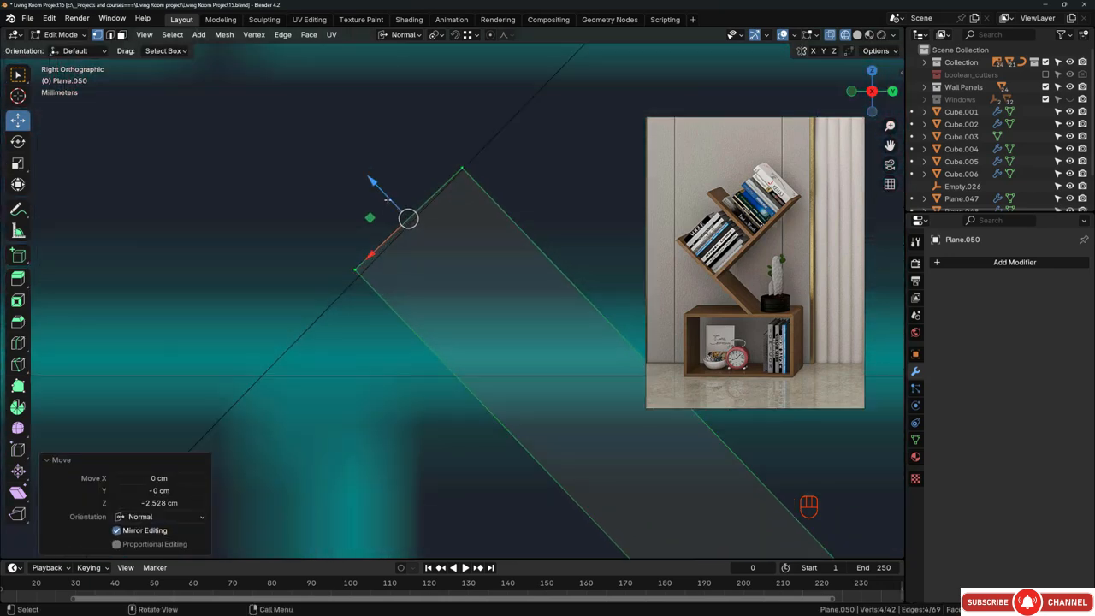
{"action": "left_click_drag", "start_coordinate": [390, 202], "coordinate": [390, 203]}
Step: Edge-slide the outer corner vertices of the long shelf's upper end by a factor of -0.001 onto the guide edge
{"action": "left_click_drag", "start_coordinate": [325, 242], "coordinate": [377, 303]}
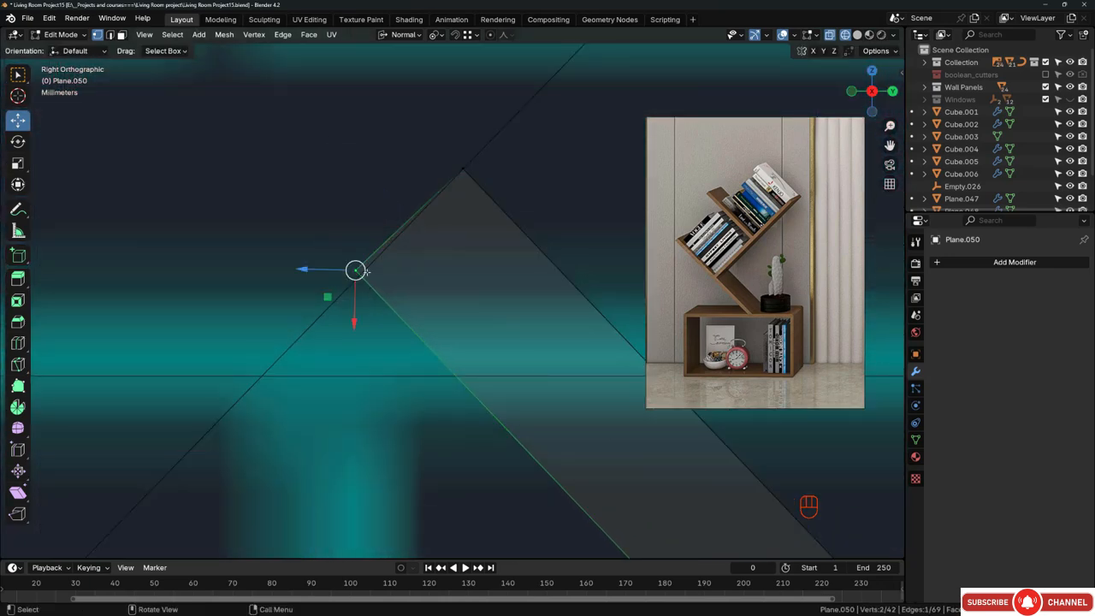
{"action": "key", "text": "g"}
{"action": "key", "text": "g"}
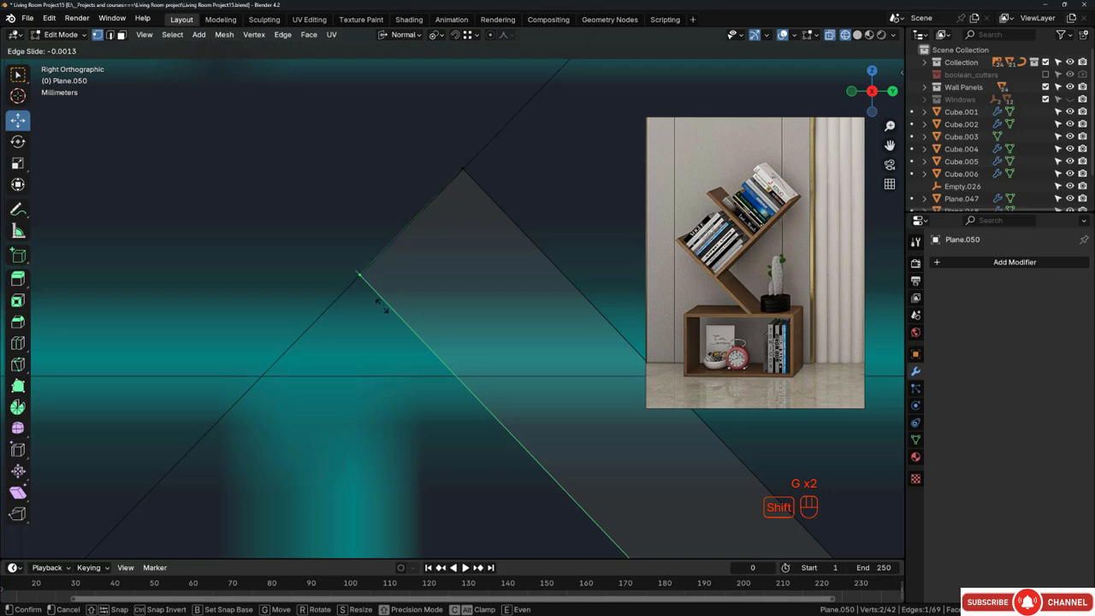
{"action": "left_click", "coordinate": [382, 307]}
Step: Edge-slide the outer corner vertices of the top short shelf's free end by a factor of -0.002 onto the guide edge
{"action": "scroll", "coordinate": [328, 291], "scroll_direction": "down", "scroll_amount": 6}
{"action": "scroll", "coordinate": [308, 305], "scroll_direction": "up", "scroll_amount": 5}
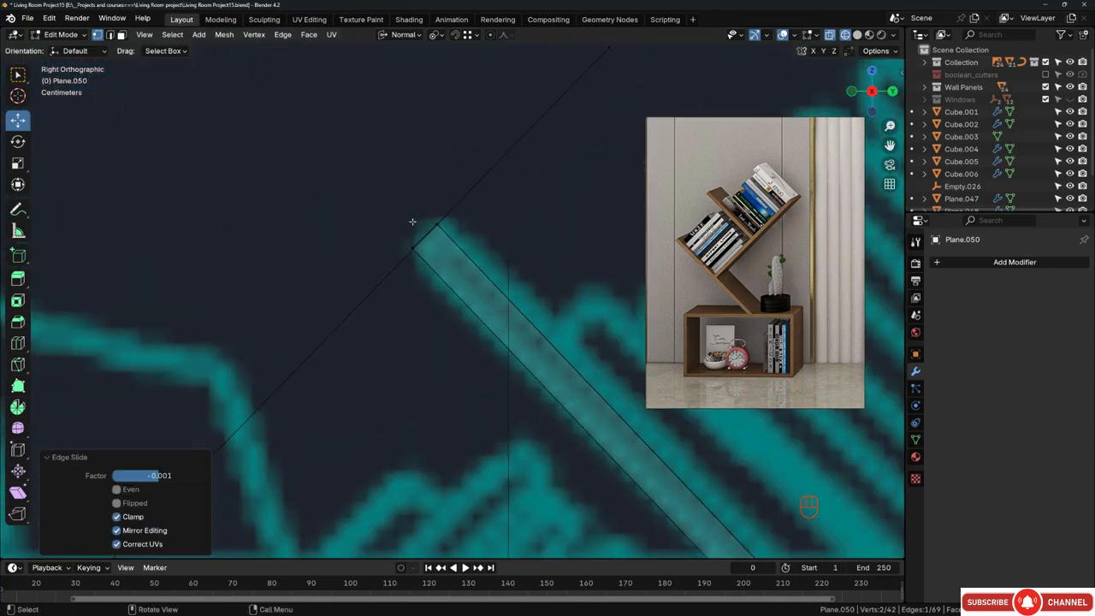
{"action": "scroll", "coordinate": [412, 222], "scroll_direction": "up", "scroll_amount": 4}
{"action": "key", "text": "g"}
{"action": "key", "text": "g"}
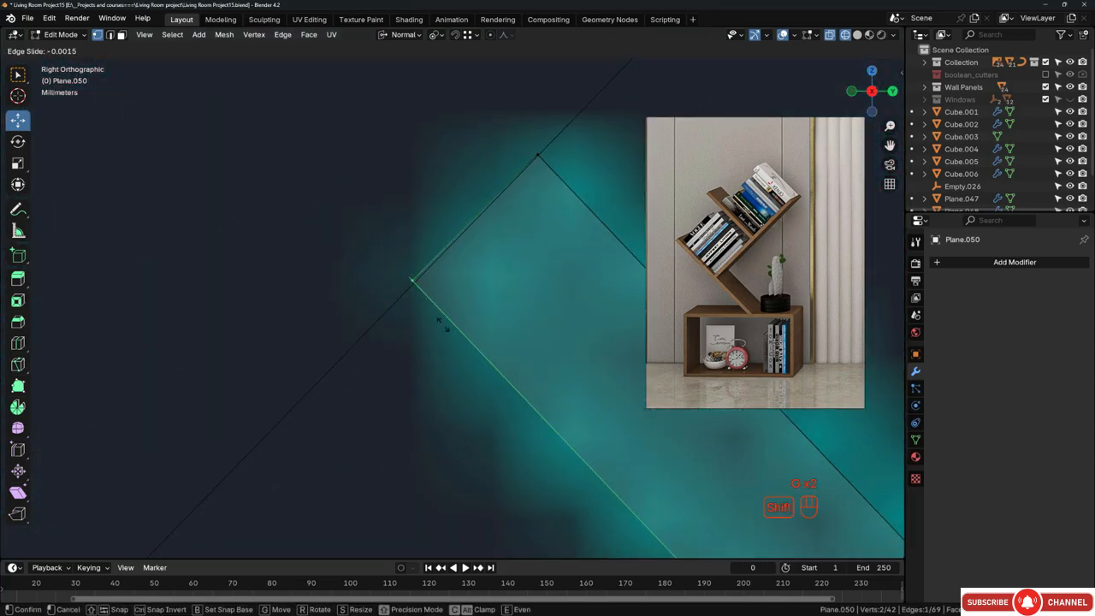
{"action": "left_click", "coordinate": [453, 333]}
{"action": "scroll", "coordinate": [425, 308], "scroll_direction": "down", "scroll_amount": 4}
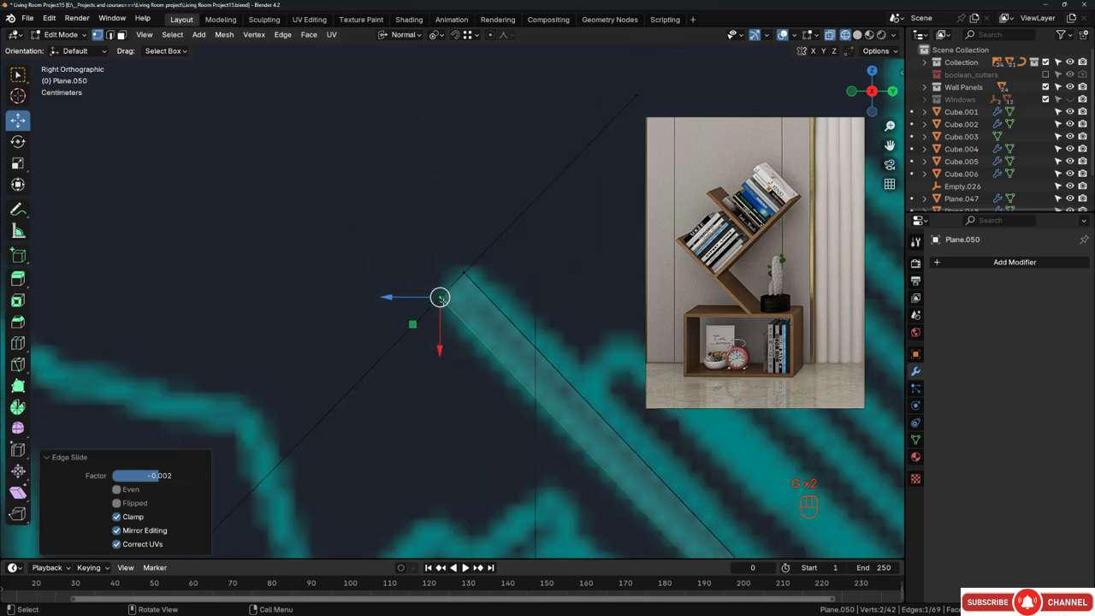
Step: Delete the diagonal guide edge together with its vertices and return the bookshelf to solid shading
{"action": "key", "text": "2"}
{"action": "scroll", "coordinate": [408, 313], "scroll_direction": "down", "scroll_amount": 3}
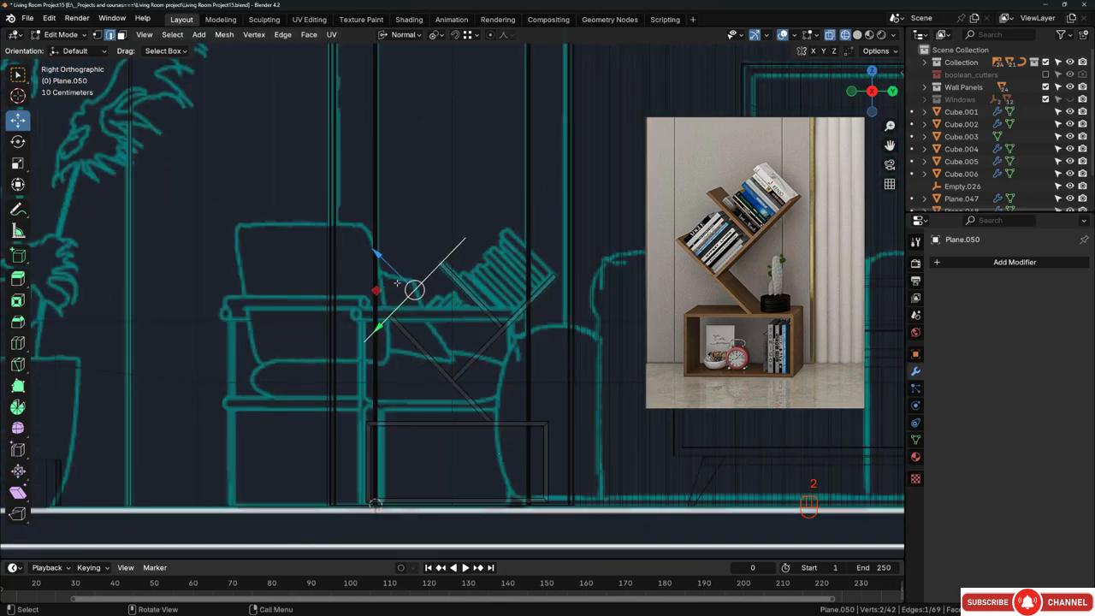
{"action": "middle_click_drag", "start_coordinate": [408, 313], "coordinate": [439, 309]}
{"action": "key", "text": "x"}
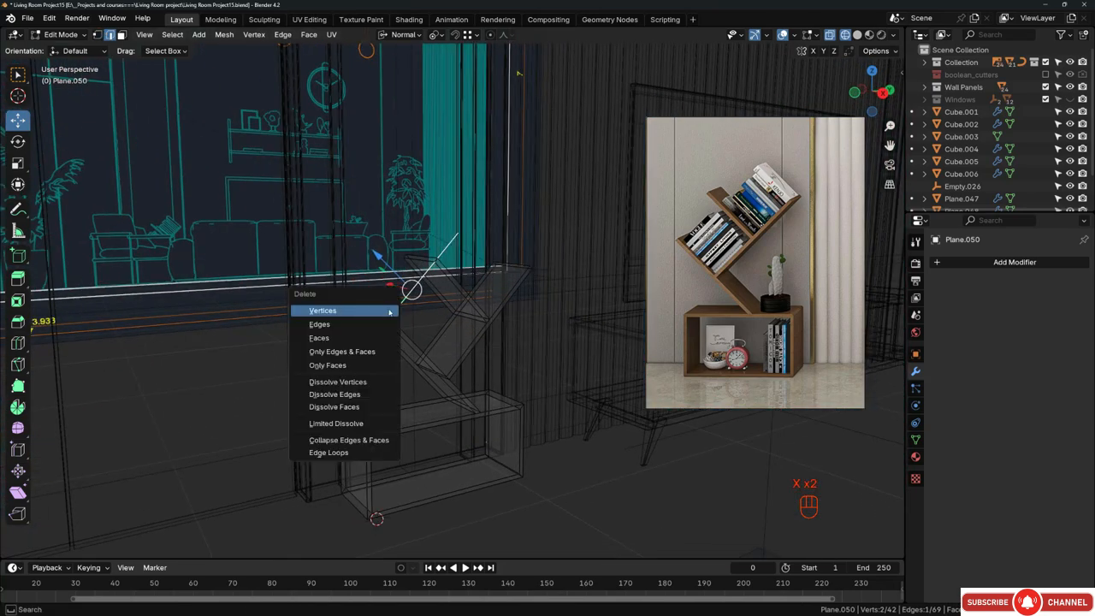
{"action": "key", "text": "z"}
{"action": "mouse_move", "coordinate": [417, 282]}
{"action": "middle_mouse_down"}
{"action": "mouse_move", "coordinate": [434, 295]}
{"action": "mouse_move", "coordinate": [411, 318]}
{"action": "mouse_move", "coordinate": [398, 315]}
{"action": "mouse_move", "coordinate": [450, 281]}
{"action": "mouse_move", "coordinate": [391, 298]}
{"action": "mouse_move", "coordinate": [453, 294]}
{"action": "mouse_move", "coordinate": [453, 277]}
{"action": "middle_mouse_up"}
{"action": "scroll", "coordinate": [411, 318], "scroll_direction": "up", "scroll_amount": 4}
{"action": "key", "text": "x"}
{"action": "key", "text": "Escape"}
{"action": "middle_click_drag", "start_coordinate": [384, 257], "coordinate": [475, 282]}
{"action": "key", "text": "x"}
{"action": "left_click", "coordinate": [375, 253]}
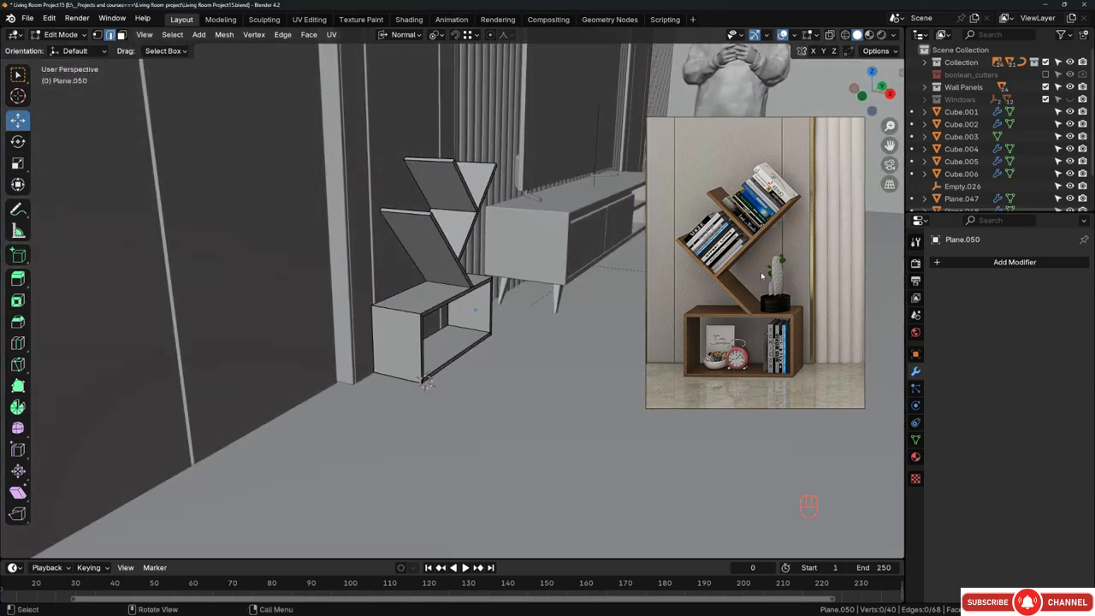
Step: Shift the reference picture away from the bookshelf and switch to Object Mode to inspect the shelf joints
{"action": "right_click_drag", "start_coordinate": [761, 274], "coordinate": [776, 241]}
{"action": "middle_click_drag", "start_coordinate": [396, 271], "coordinate": [320, 274]}
{"action": "scroll", "coordinate": [441, 231], "scroll_direction": "up", "scroll_amount": 8}
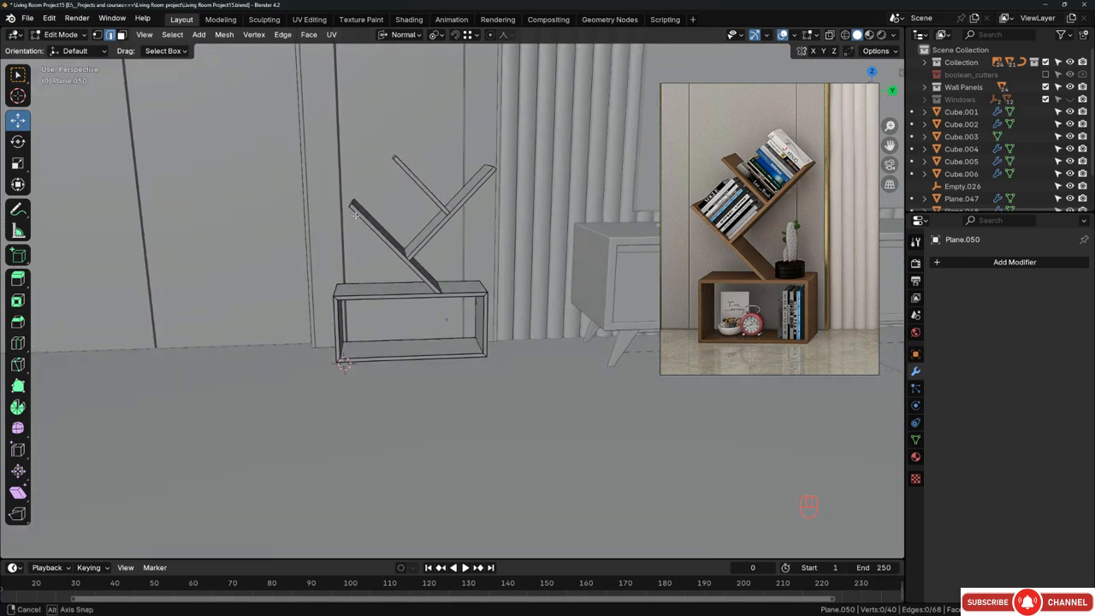
{"action": "key", "text": "Tab"}
{"action": "key", "text": "Tab"}
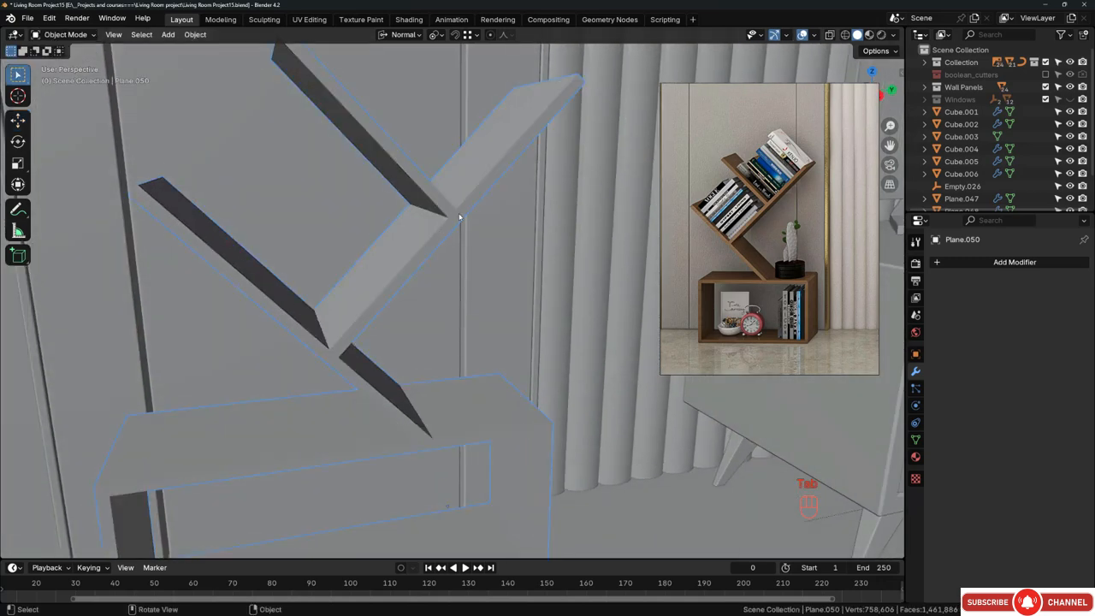
{"action": "scroll", "coordinate": [441, 233], "scroll_direction": "down", "scroll_amount": 8}
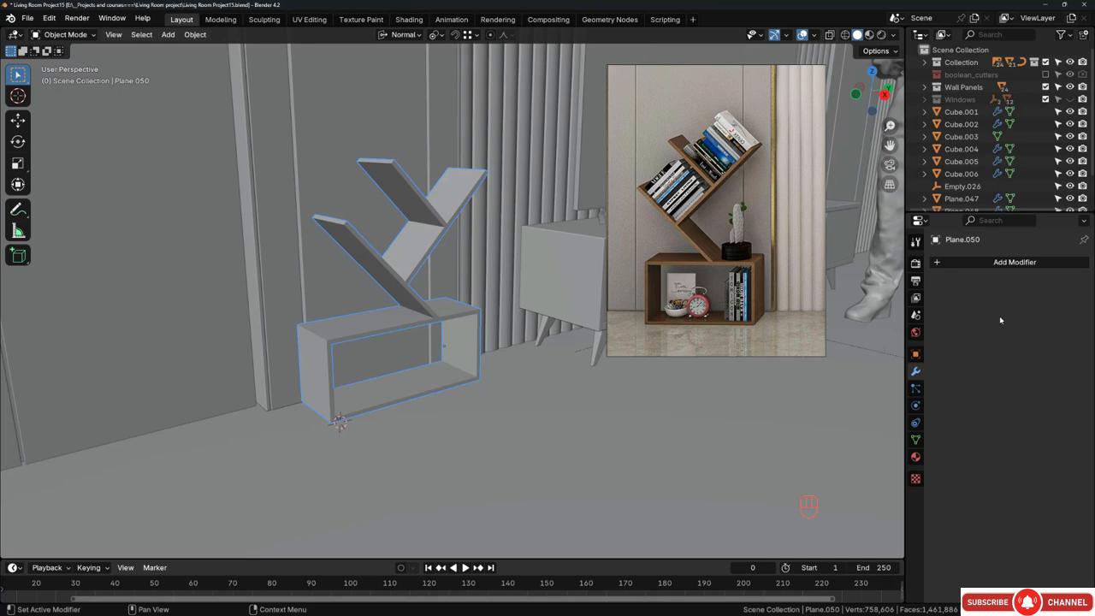
Step: Add a Bevel modifier to the bookshelf and set its amount to 0.1 cm
{"action": "key", "text": "shift+a"}
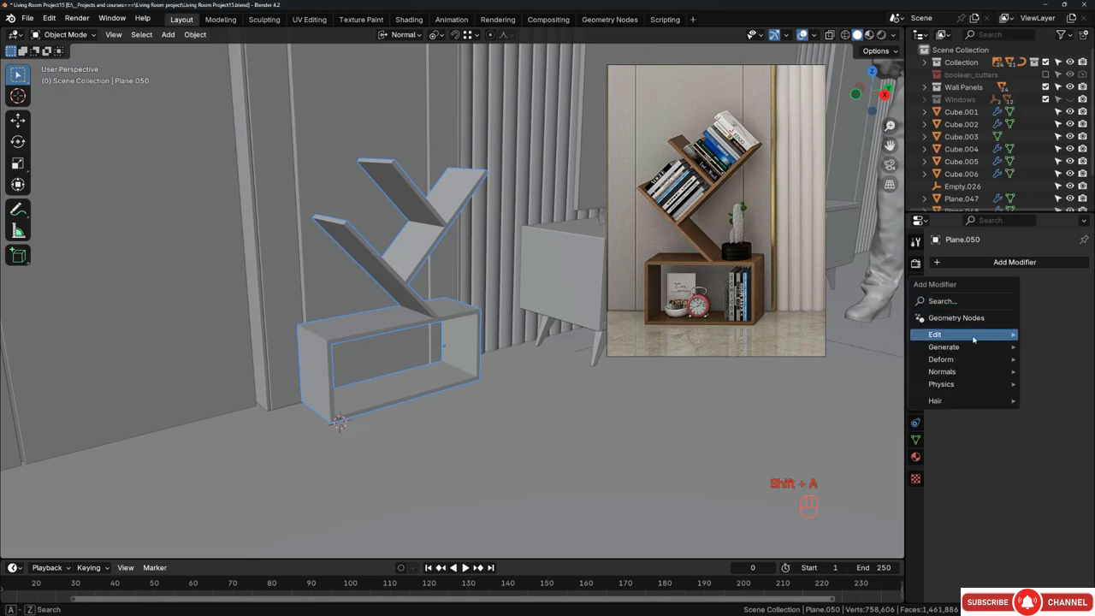
{"action": "mouse_move", "coordinate": [953, 347]}
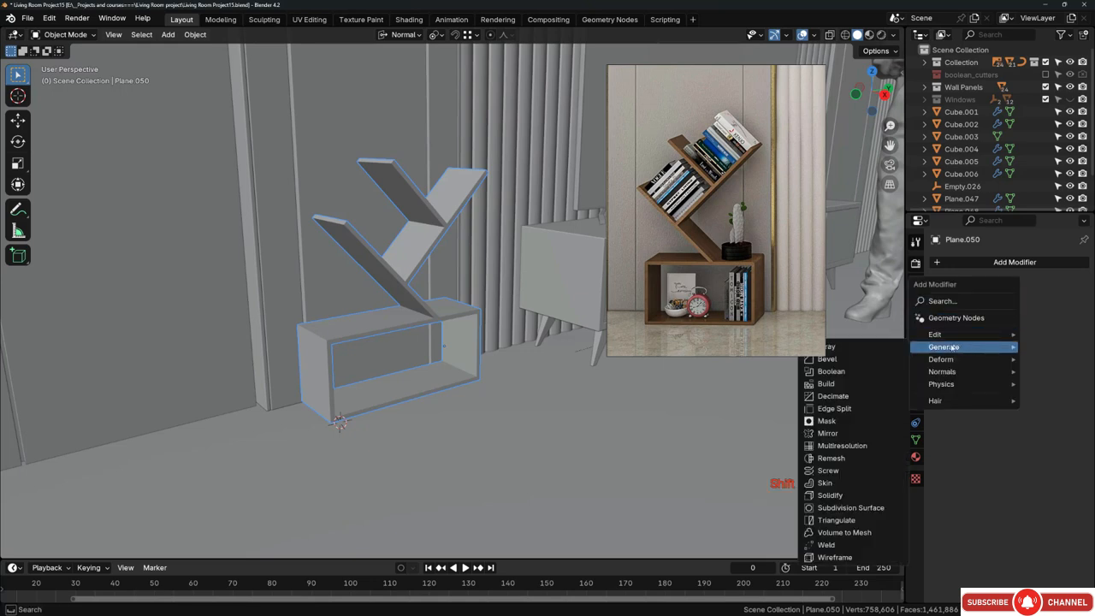
{"action": "left_click", "coordinate": [845, 358]}
{"action": "scroll", "coordinate": [356, 338], "scroll_direction": "up", "scroll_amount": 5}
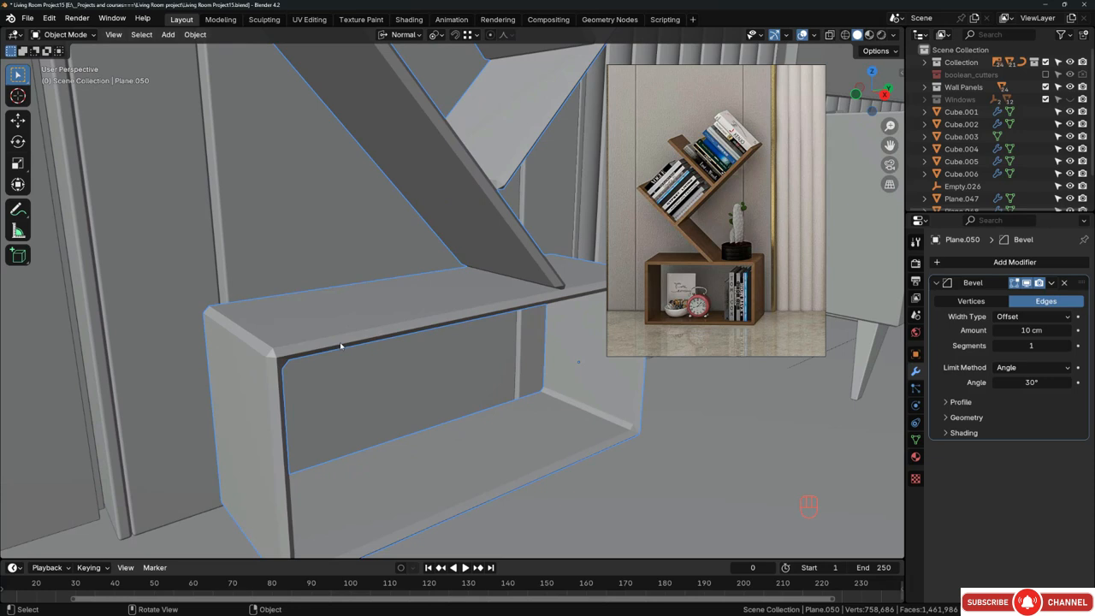
{"action": "left_click", "coordinate": [1013, 325]}
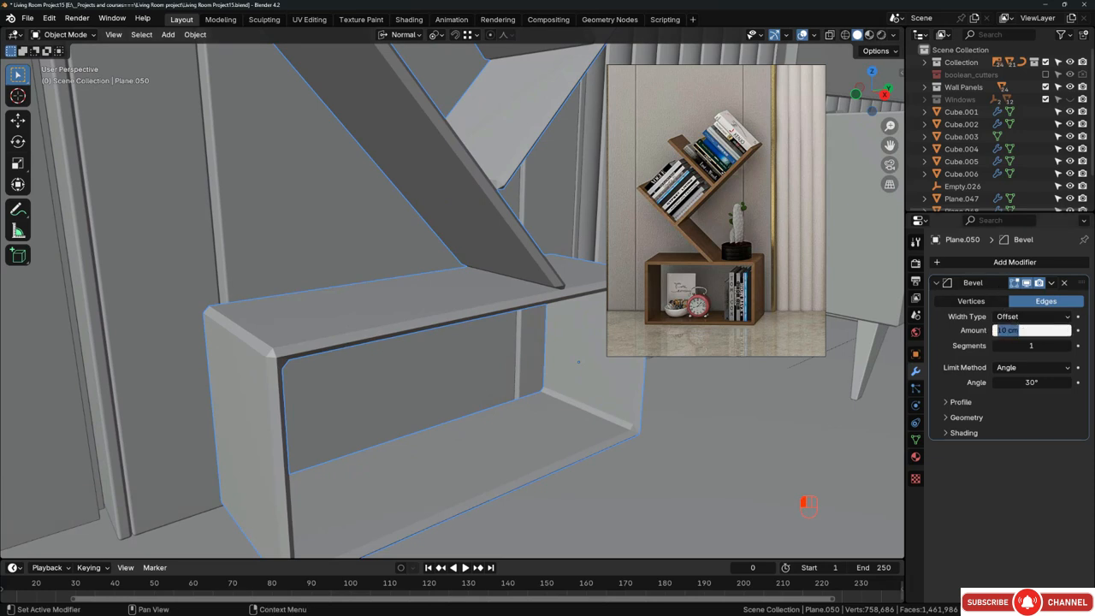
{"action": "type", "text": "0.1"}
{"action": "key", "text": "Return"}
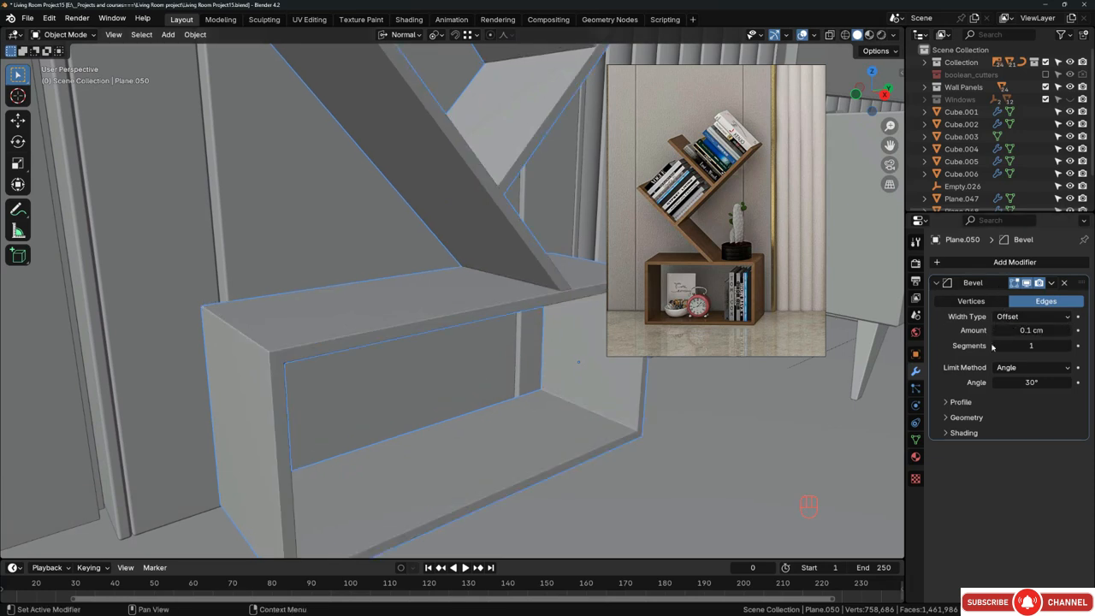
Step: Set the bookshelf's Bevel modifier to 2 segments and turn on Harden Normals in its shading options
{"action": "left_click", "coordinate": [1030, 345]}
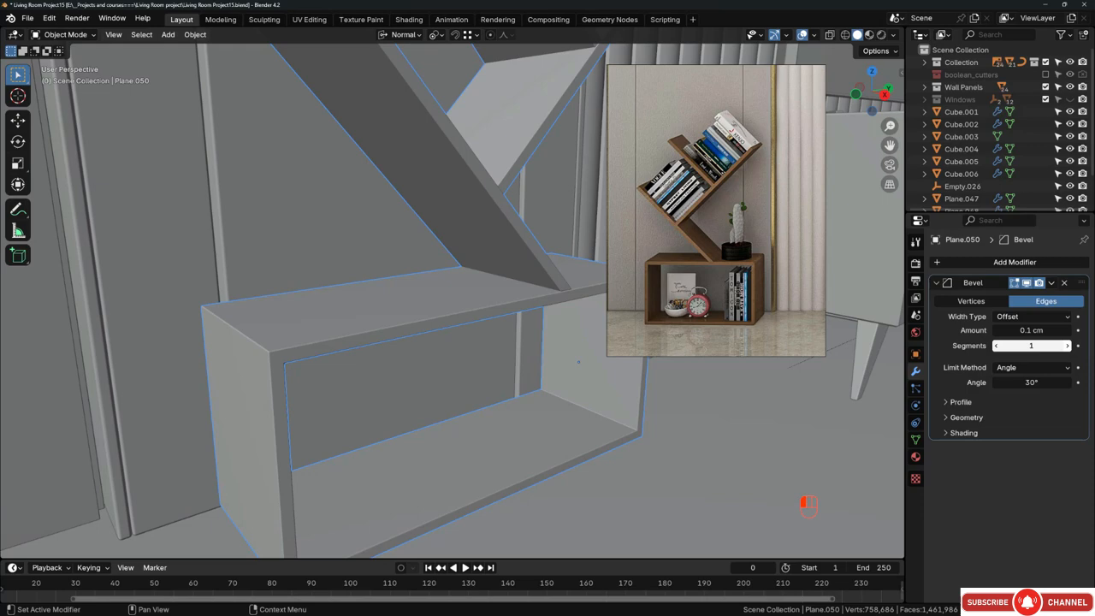
{"action": "left_click", "coordinate": [954, 433]}
{"action": "left_click", "coordinate": [997, 451]}
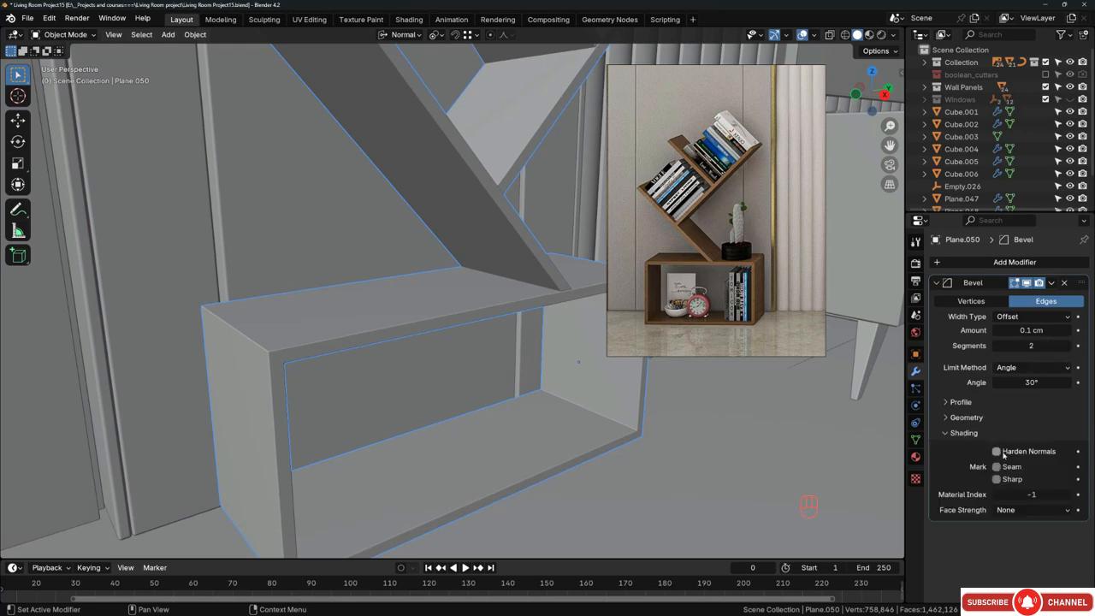
{"action": "right_click", "coordinate": [491, 291]}
{"action": "left_click", "coordinate": [488, 289]}
Step: Deselect the bookshelf and examine its bevelled edges and shelf joints from several angles, shifting the reference picture away from the model
{"action": "scroll", "coordinate": [471, 312], "scroll_direction": "down", "scroll_amount": 3}
{"action": "key", "text": "alt+a"}
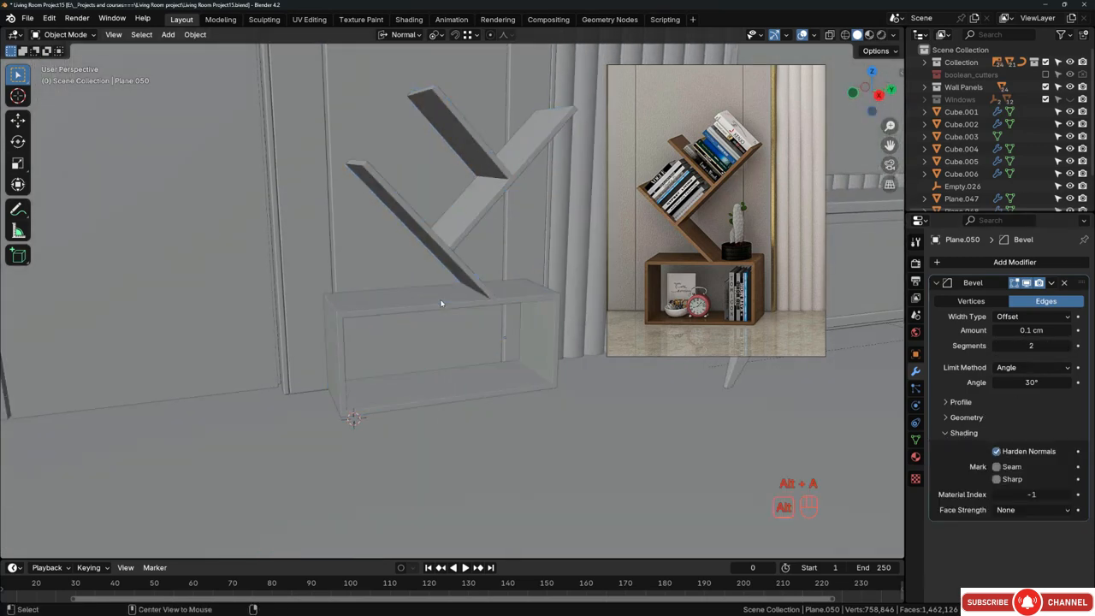
{"action": "scroll", "coordinate": [415, 288], "scroll_direction": "up", "scroll_amount": 5}
{"action": "middle_click_drag", "start_coordinate": [439, 247], "coordinate": [504, 255]}
{"action": "scroll", "coordinate": [443, 213], "scroll_direction": "down", "scroll_amount": 4}
{"action": "scroll", "coordinate": [453, 240], "scroll_direction": "up", "scroll_amount": 5}
{"action": "scroll", "coordinate": [444, 265], "scroll_direction": "down", "scroll_amount": 5}
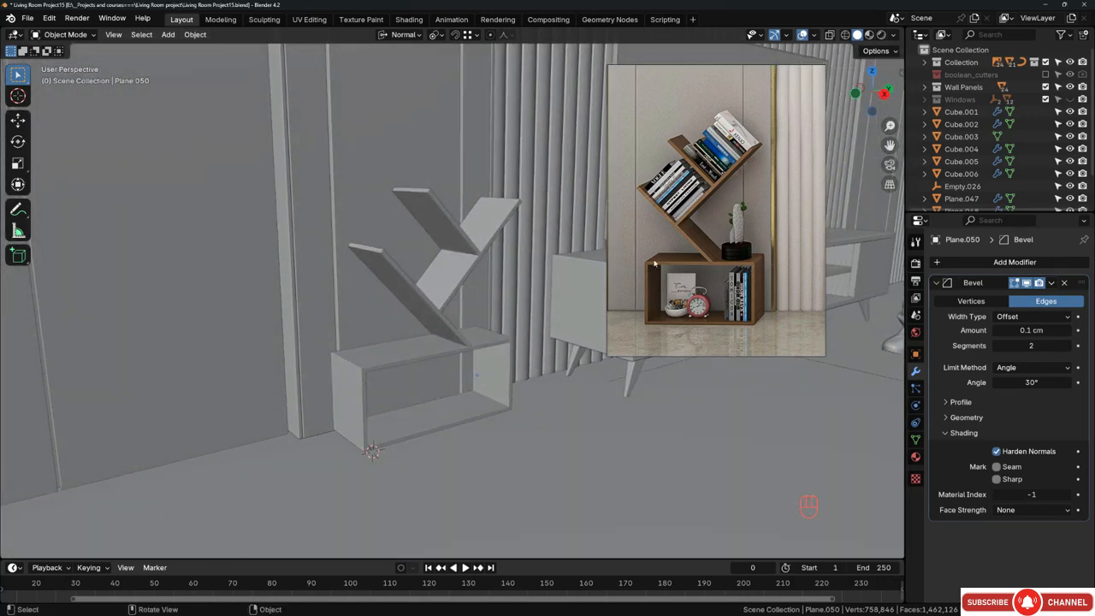
{"action": "right_click_drag", "start_coordinate": [667, 281], "coordinate": [705, 307]}
{"action": "mouse_move", "coordinate": [464, 348]}
{"action": "middle_mouse_down"}
{"action": "mouse_move", "coordinate": [446, 355]}
{"action": "mouse_move", "coordinate": [457, 366]}
{"action": "middle_mouse_up"}
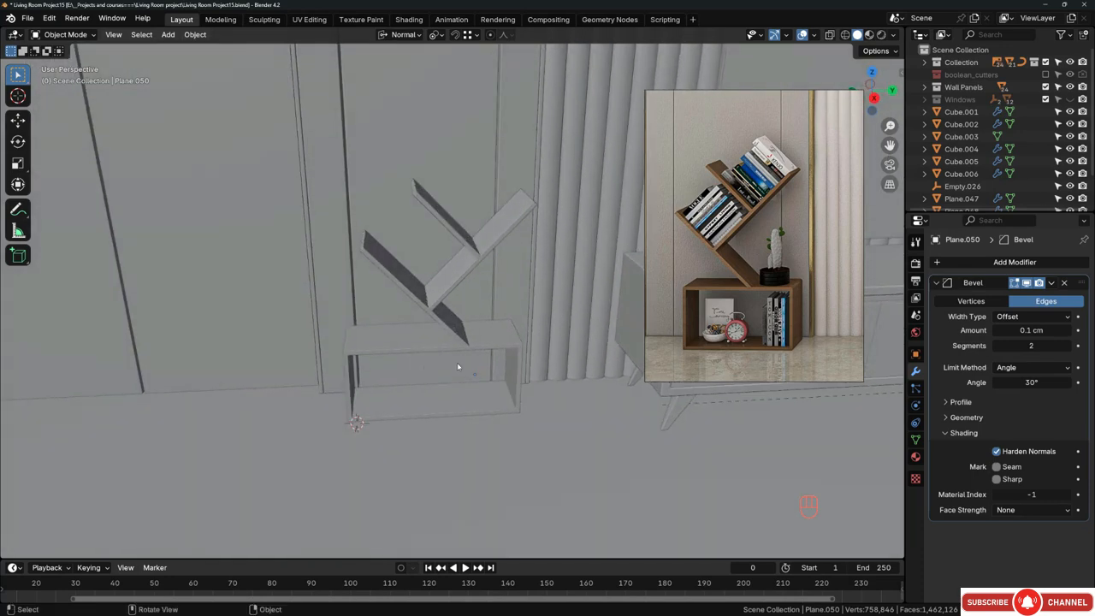
Step: Lower the bottom board vertices of the bookshelf's base box by about 0.92 cm toward the floor and return to Object Mode
{"action": "middle_click_drag", "start_coordinate": [419, 406], "coordinate": [425, 323]}
{"action": "key", "text": "Tab"}
{"action": "key", "text": "1"}
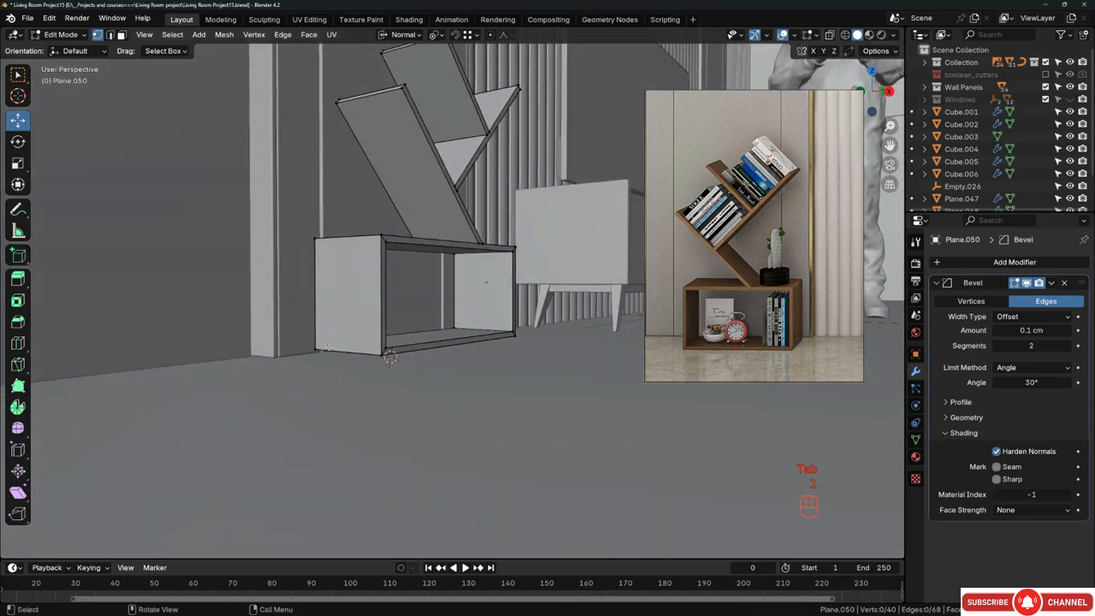
{"action": "key", "text": "alt+z"}
{"action": "left_click_drag", "start_coordinate": [291, 323], "coordinate": [513, 368]}
{"action": "key", "text": "alt+z"}
{"action": "scroll", "coordinate": [505, 368], "scroll_direction": "up", "scroll_amount": 5}
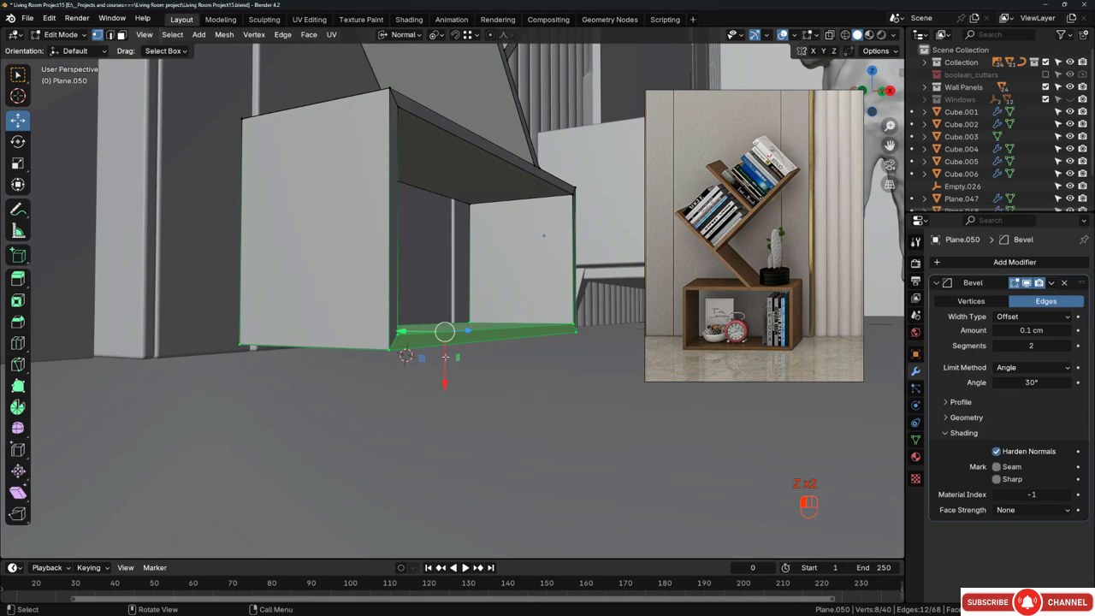
{"action": "key", "text": "g"}
{"action": "key", "text": "z"}
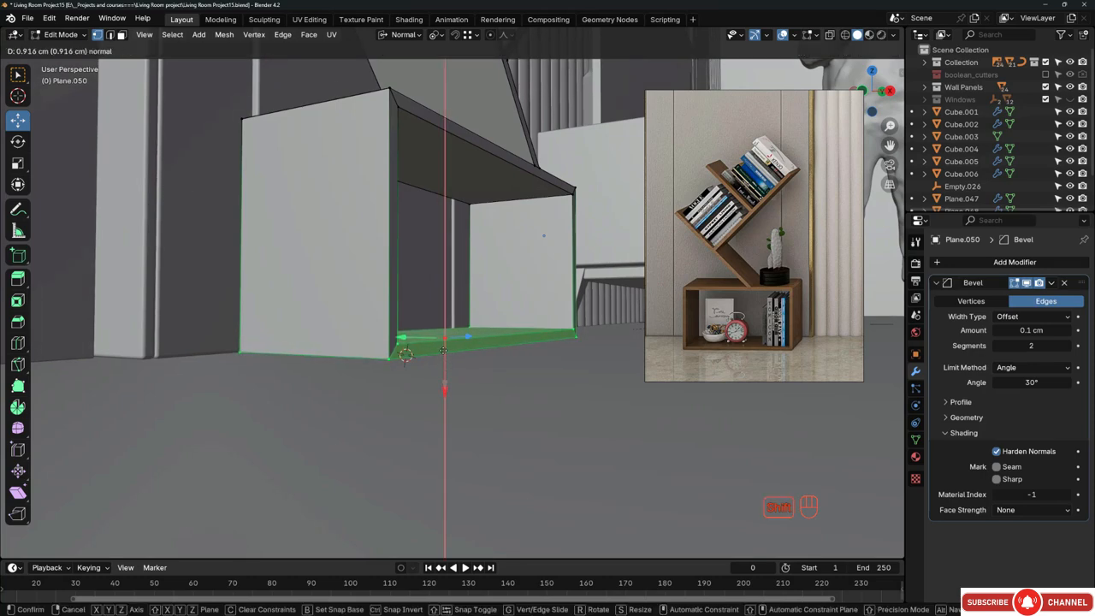
{"action": "left_click", "coordinate": [443, 349]}
{"action": "middle_click_drag", "start_coordinate": [443, 349], "coordinate": [453, 343]}
{"action": "key", "text": "z"}
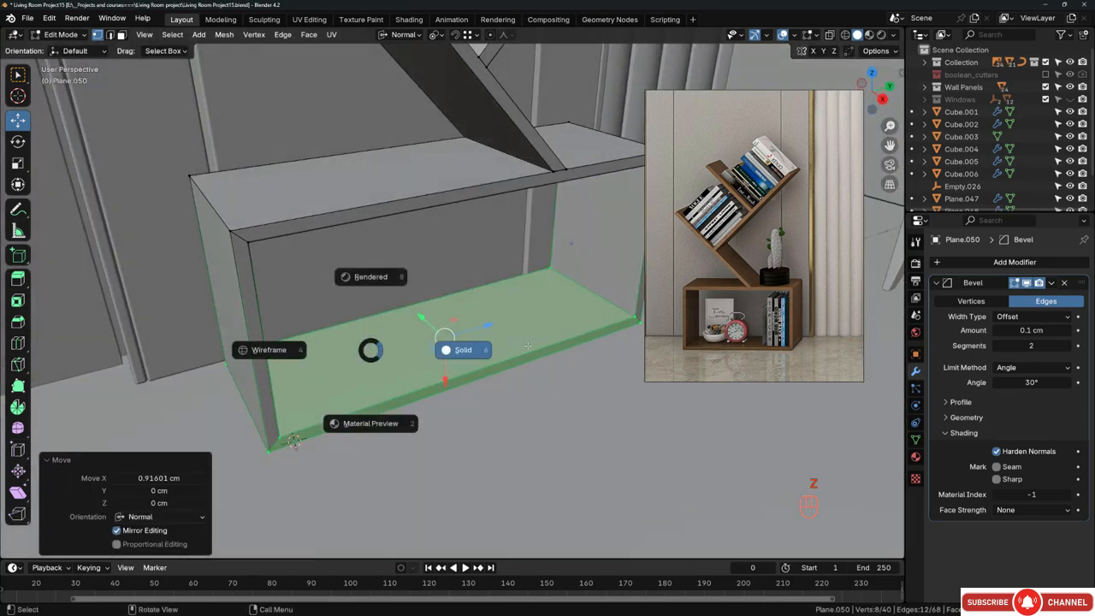
{"action": "key", "text": "Tab"}
{"action": "key", "text": "alt+a"}
{"action": "scroll", "coordinate": [414, 342], "scroll_direction": "down", "scroll_amount": 5}
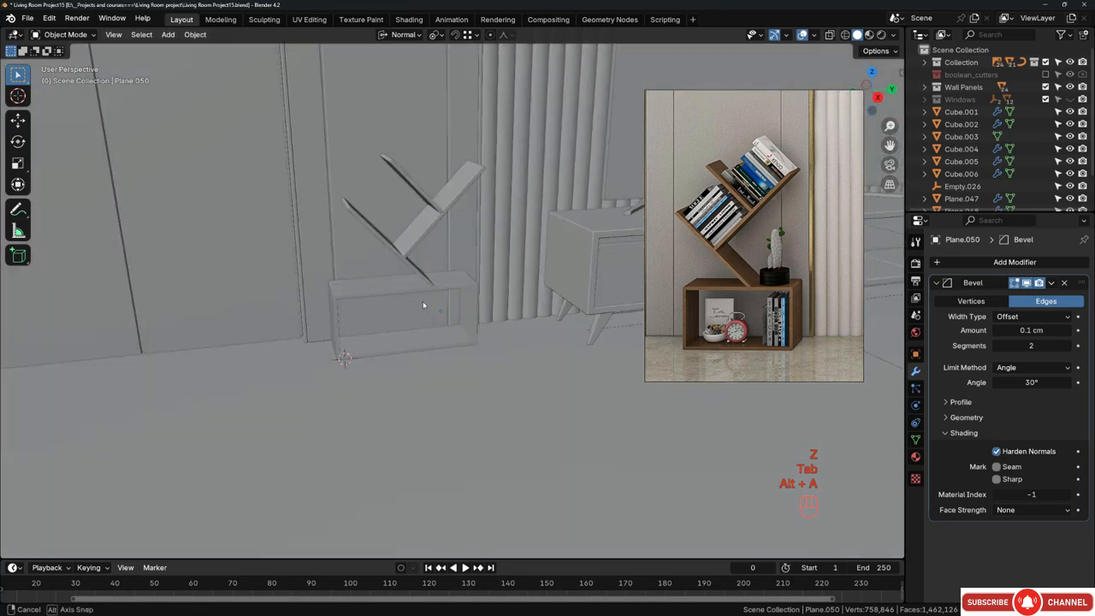
Step: Bring the wall shelf above the TV into close-up in the reference picture and place the picture beside the TV wall
{"action": "middle_click_drag", "start_coordinate": [409, 312], "coordinate": [329, 320]}
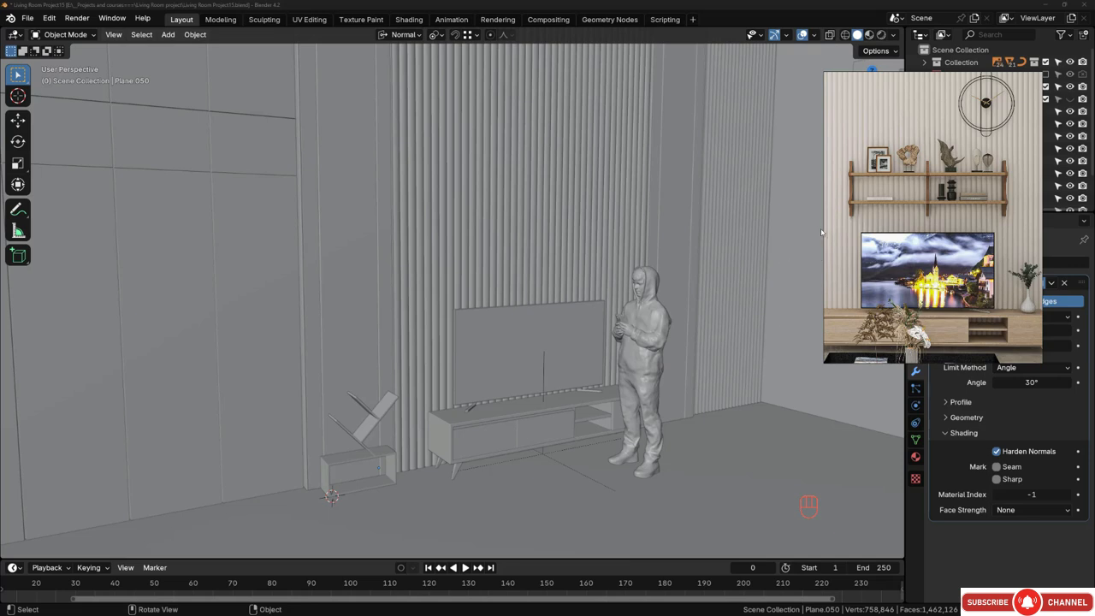
{"action": "scroll", "coordinate": [924, 182], "scroll_direction": "up", "scroll_amount": 3}
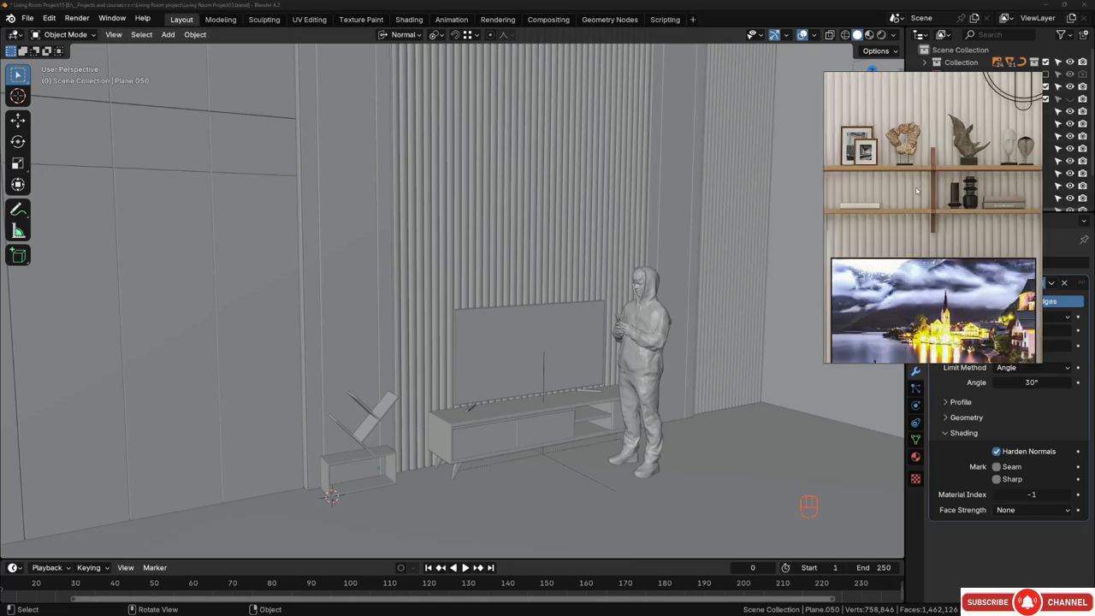
{"action": "scroll", "coordinate": [913, 203], "scroll_direction": "down", "scroll_amount": 8}
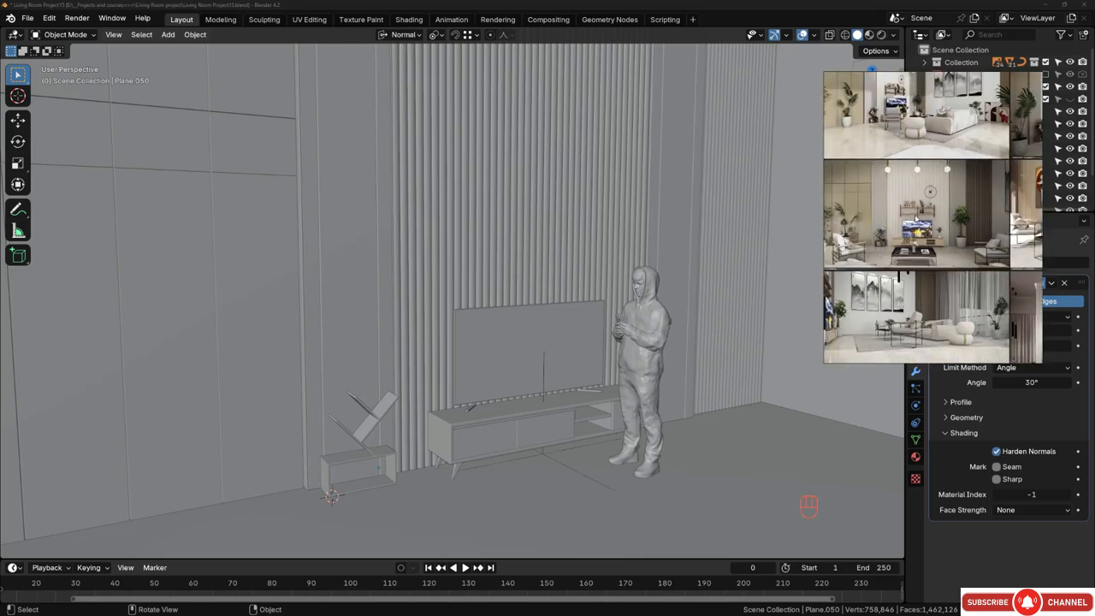
{"action": "scroll", "coordinate": [923, 177], "scroll_direction": "up", "scroll_amount": 8}
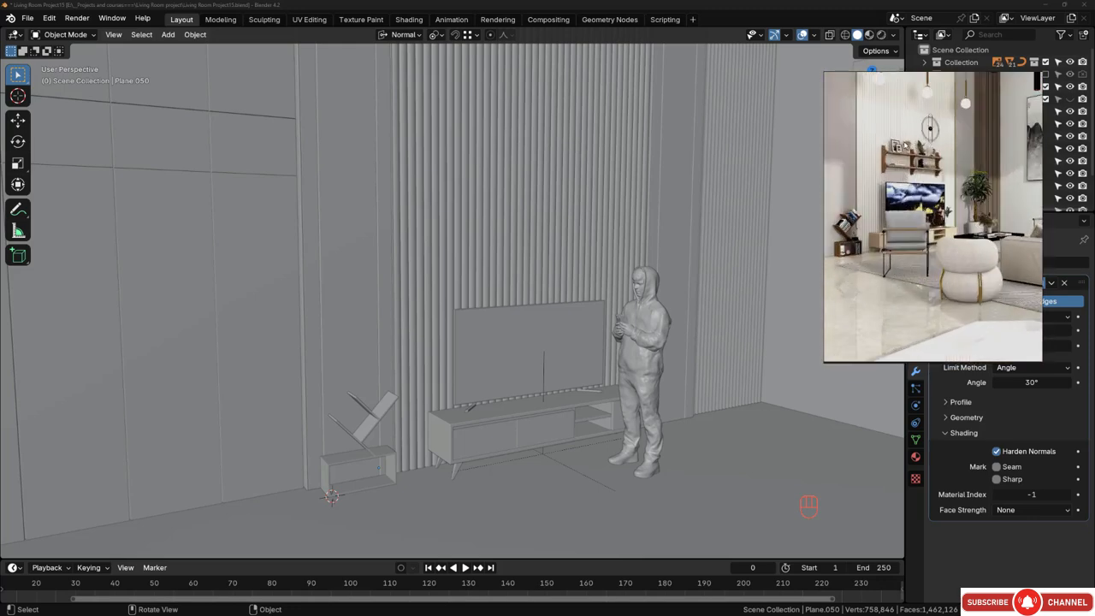
{"action": "left_click_drag", "start_coordinate": [924, 177], "coordinate": [203, 171]}
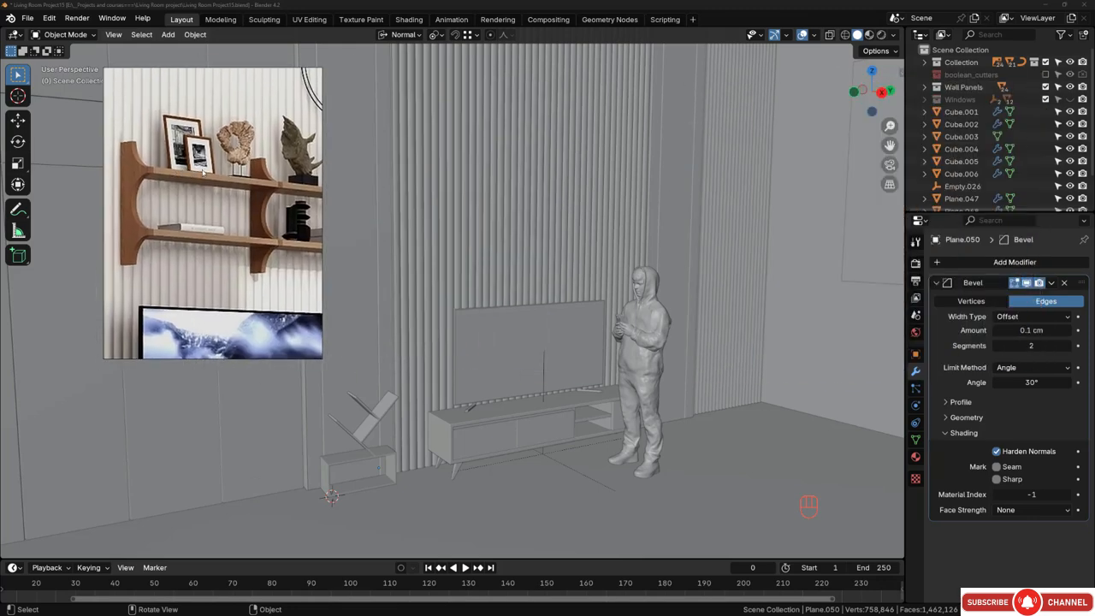
Step: Examine the wall shelf's side bracket in the reference picture and its outline on the right and front elevation drawings
{"action": "key", "text": "KP_3"}
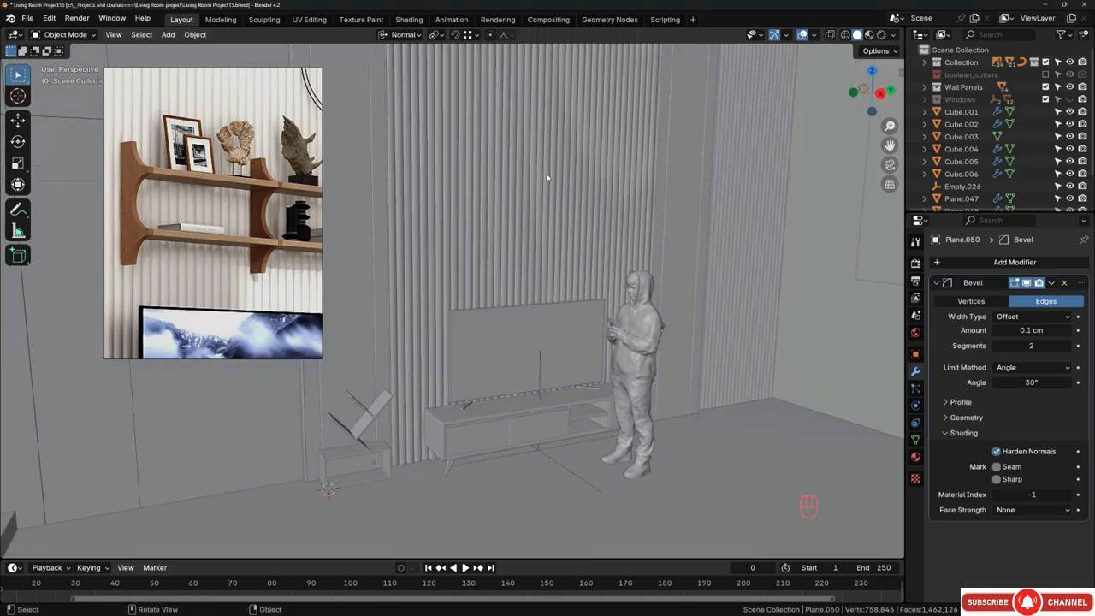
{"action": "scroll", "coordinate": [546, 226], "scroll_direction": "up", "scroll_amount": 2}
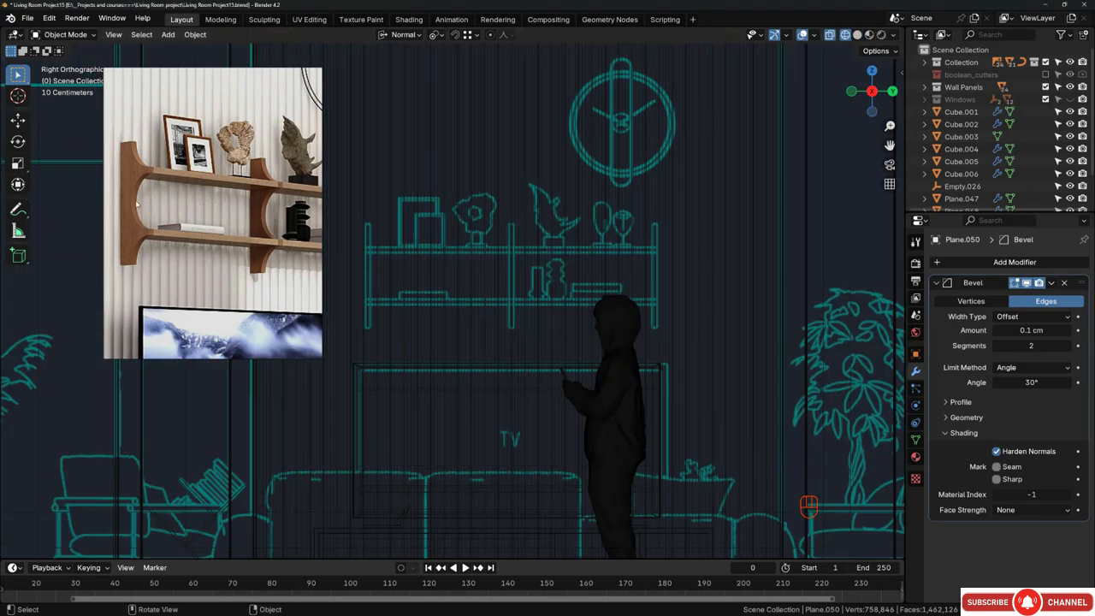
{"action": "scroll", "coordinate": [173, 214], "scroll_direction": "up", "scroll_amount": 2}
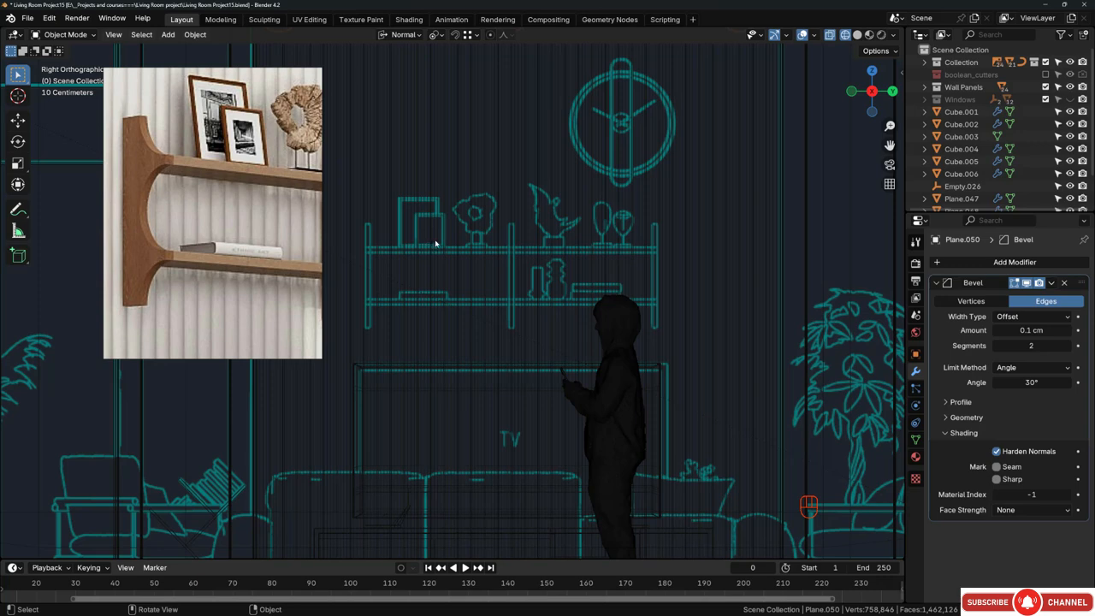
{"action": "scroll", "coordinate": [435, 243], "scroll_direction": "down", "scroll_amount": 2}
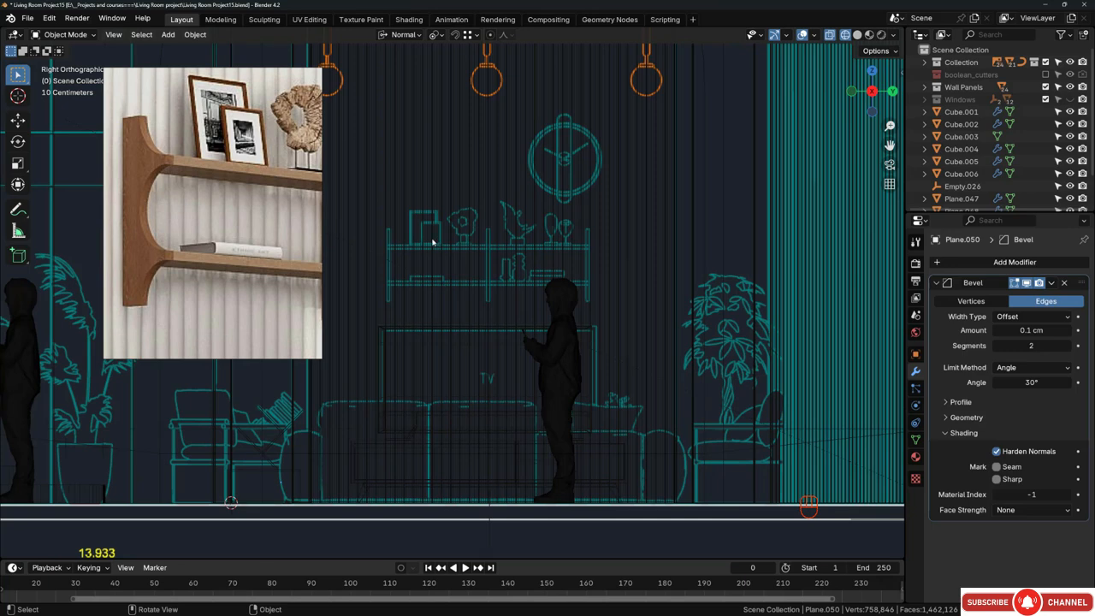
{"action": "key", "text": "KP_1"}
{"action": "scroll", "coordinate": [433, 241], "scroll_direction": "up", "scroll_amount": 3}
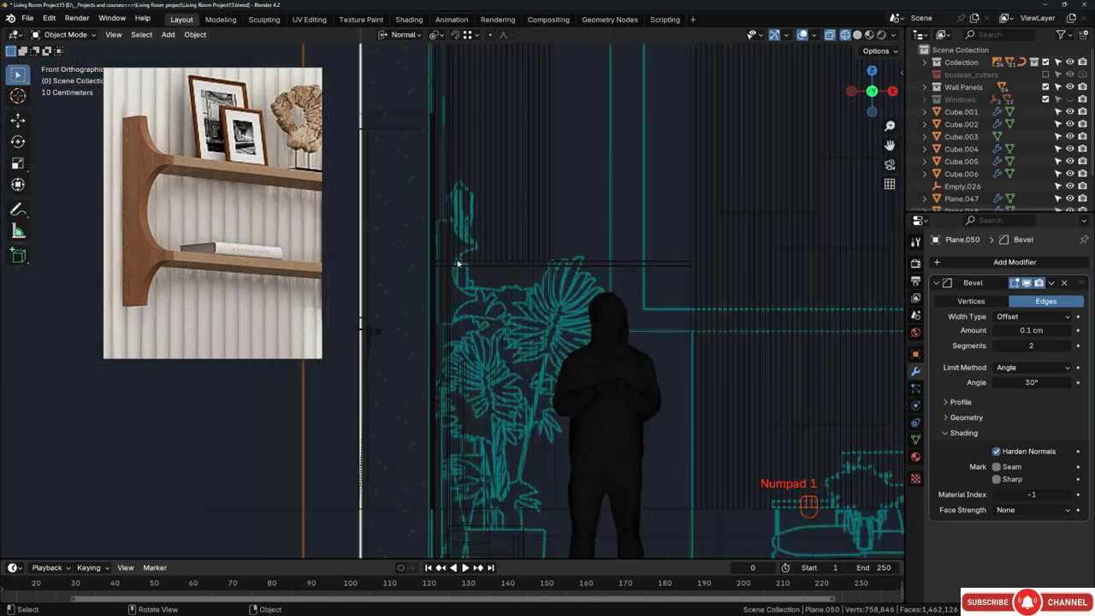
{"action": "scroll", "coordinate": [458, 263], "scroll_direction": "down", "scroll_amount": 4}
{"action": "scroll", "coordinate": [464, 246], "scroll_direction": "up", "scroll_amount": 1}
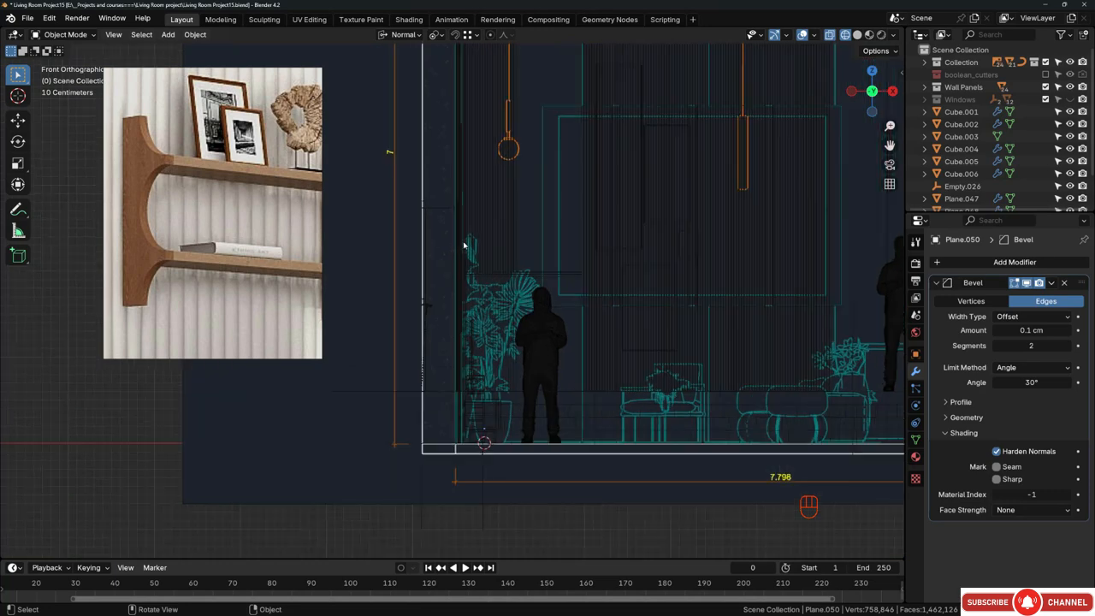
{"action": "scroll", "coordinate": [465, 257], "scroll_direction": "up", "scroll_amount": 6}
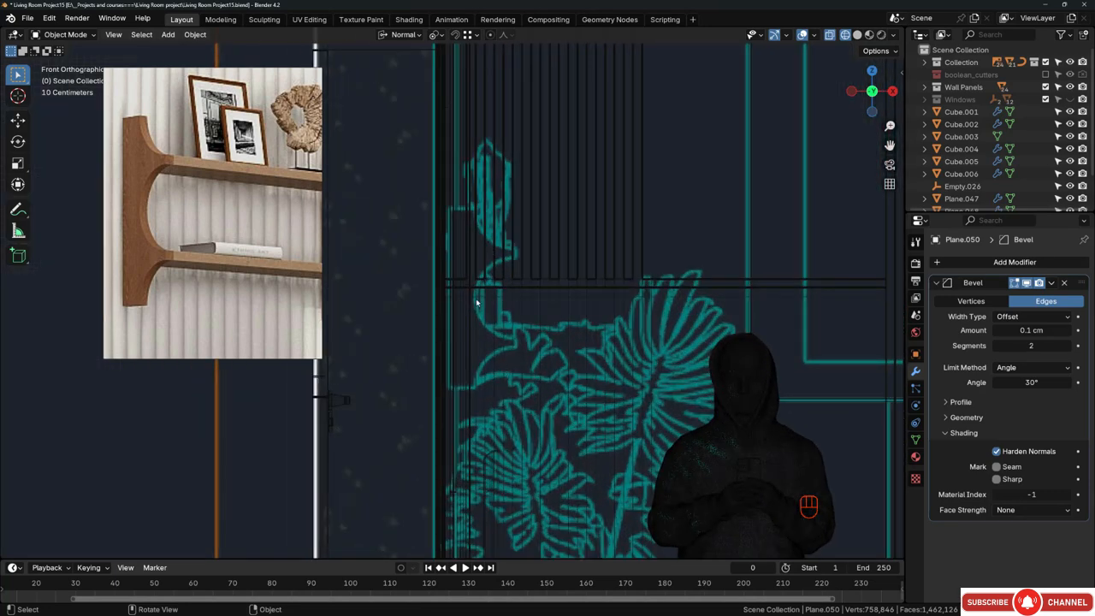
{"action": "scroll", "coordinate": [515, 301], "scroll_direction": "up", "scroll_amount": 1}
{"action": "scroll", "coordinate": [484, 298], "scroll_direction": "down", "scroll_amount": 1}
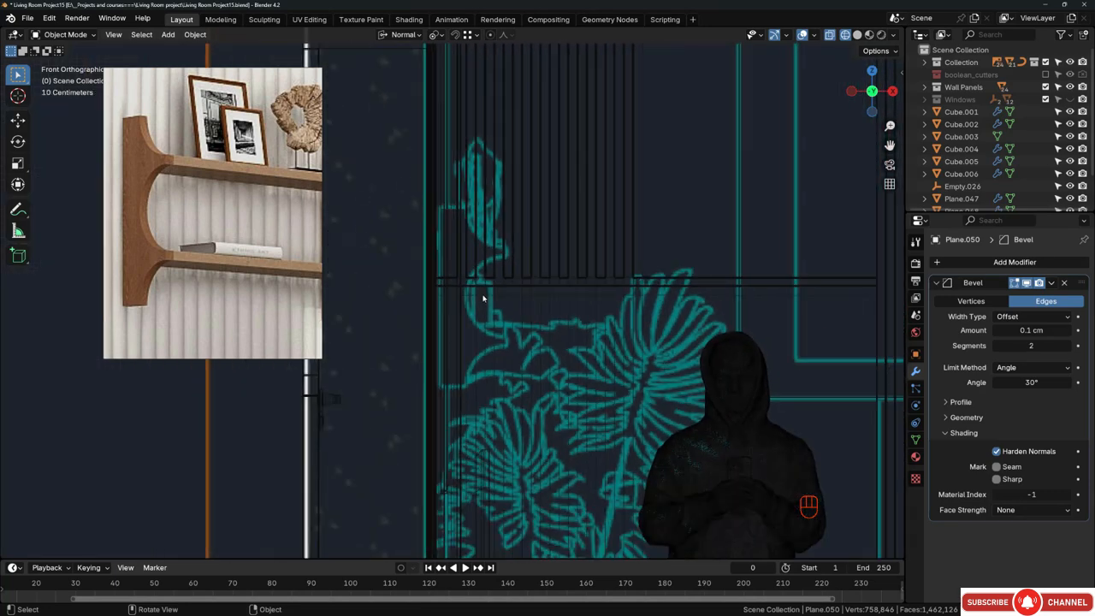
{"action": "scroll", "coordinate": [485, 296], "scroll_direction": "down", "scroll_amount": 5}
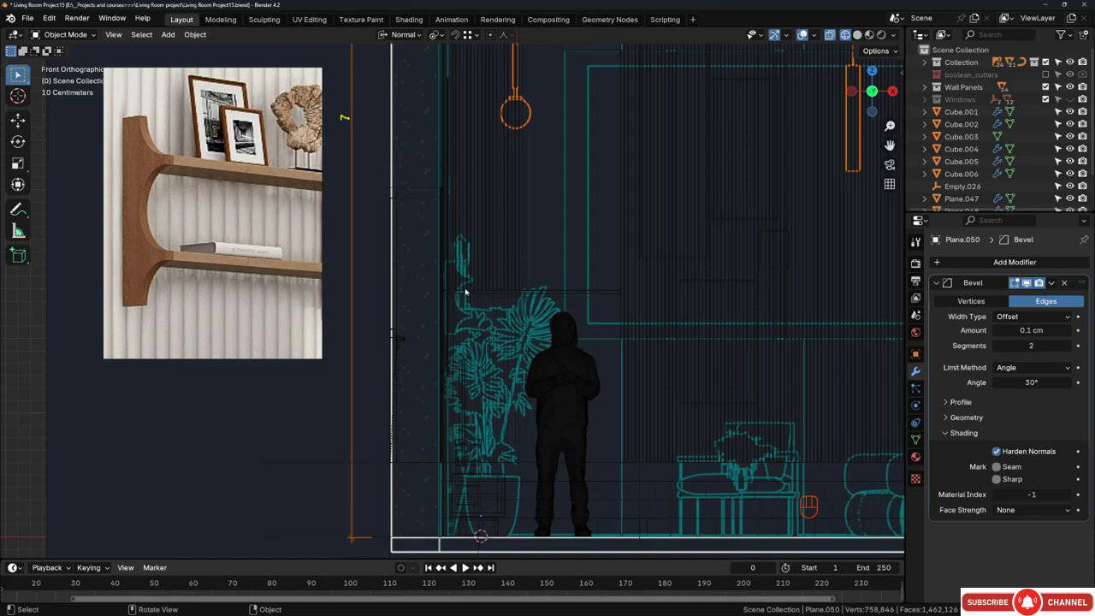
Step: Place the 3D cursor on the slatted wall above the TV and switch to the front orthographic view
{"action": "middle_click_drag", "start_coordinate": [482, 247], "coordinate": [619, 287]}
{"action": "scroll", "coordinate": [521, 251], "scroll_direction": "up", "scroll_amount": 8}
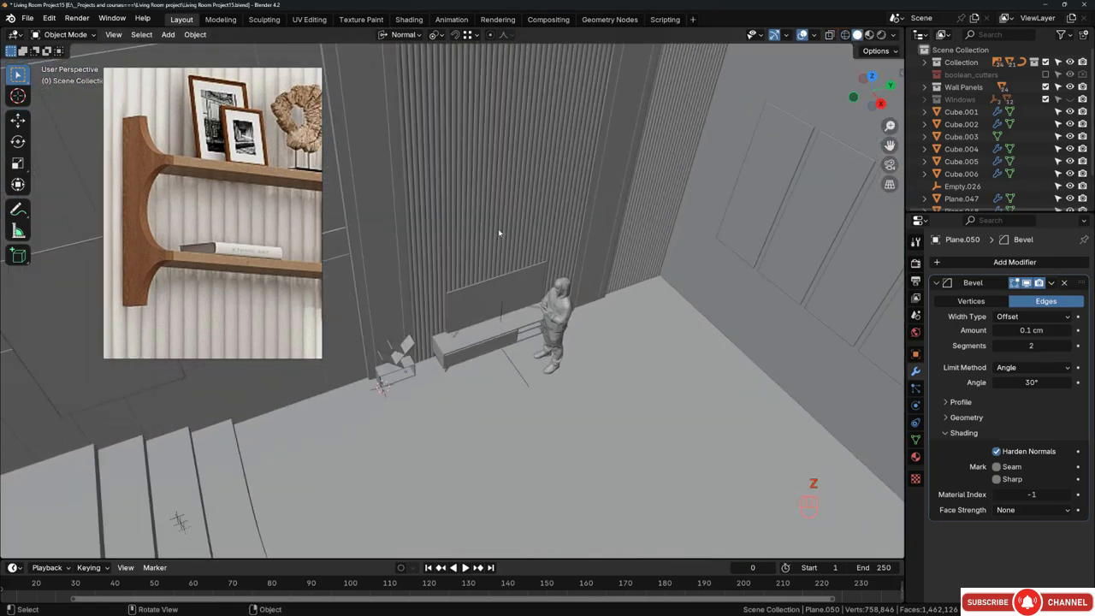
{"action": "right_click_drag", "start_coordinate": [510, 231], "coordinate": [506, 226], "text": "shift"}
{"action": "key", "text": "KP_1"}
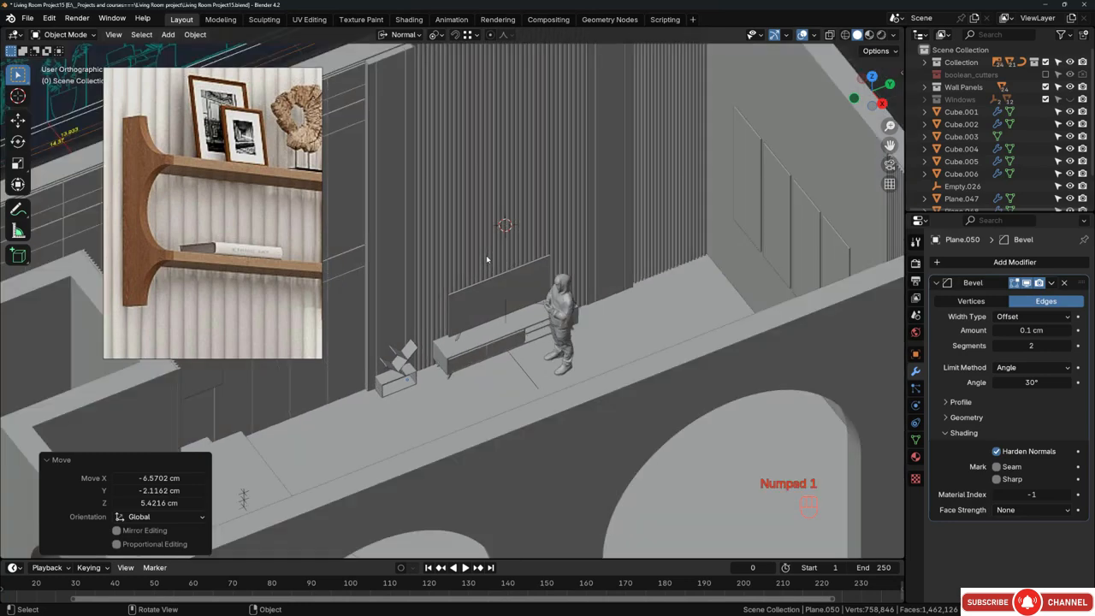
Step: Add a mesh circle at the 3D cursor on the wall and align it to the front view
{"action": "scroll", "coordinate": [487, 259], "scroll_direction": "up", "scroll_amount": 6}
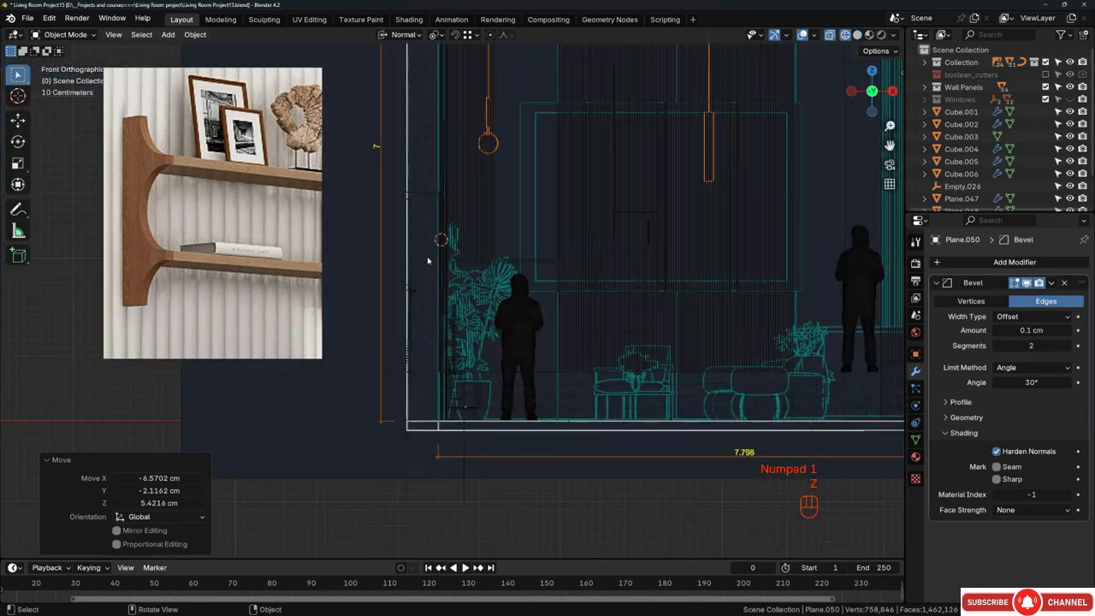
{"action": "key", "text": "shift+a"}
{"action": "mouse_move", "coordinate": [484, 251]}
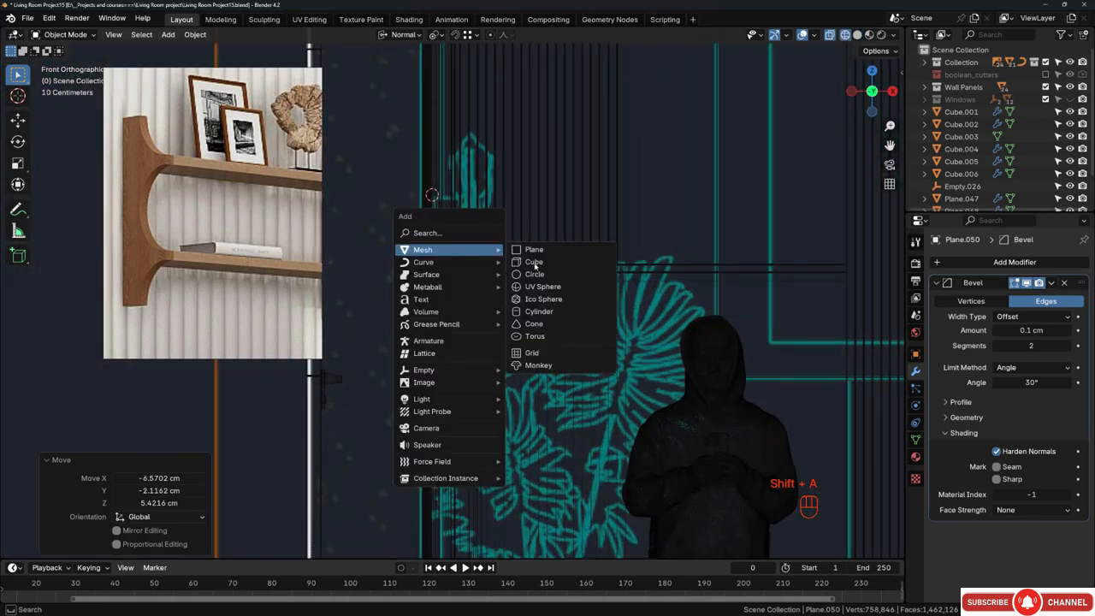
{"action": "left_click", "coordinate": [533, 273]}
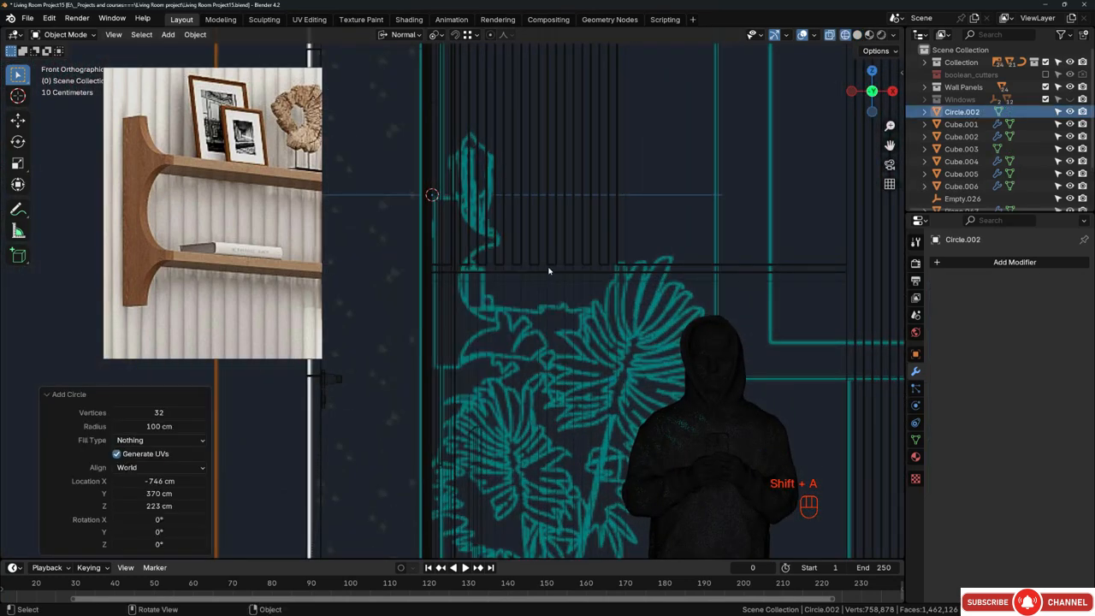
{"action": "left_click", "coordinate": [160, 442]}
{"action": "left_click", "coordinate": [158, 468]}
{"action": "left_click", "coordinate": [146, 494]}
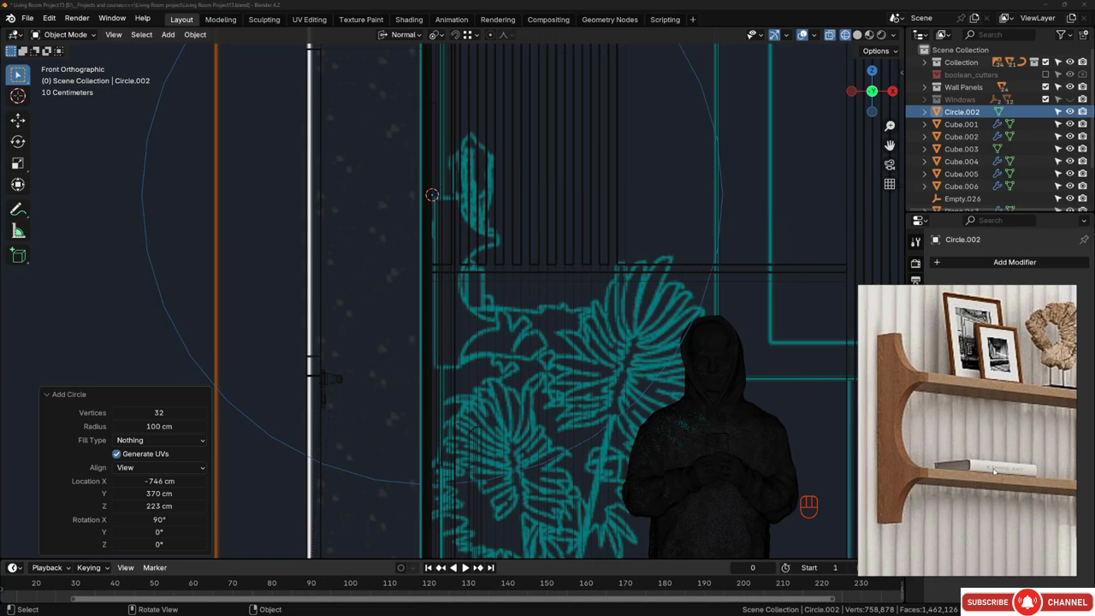
Step: Set the new circle's radius to 10 cm and its vertex count to 62
{"action": "left_click", "coordinate": [159, 426]}
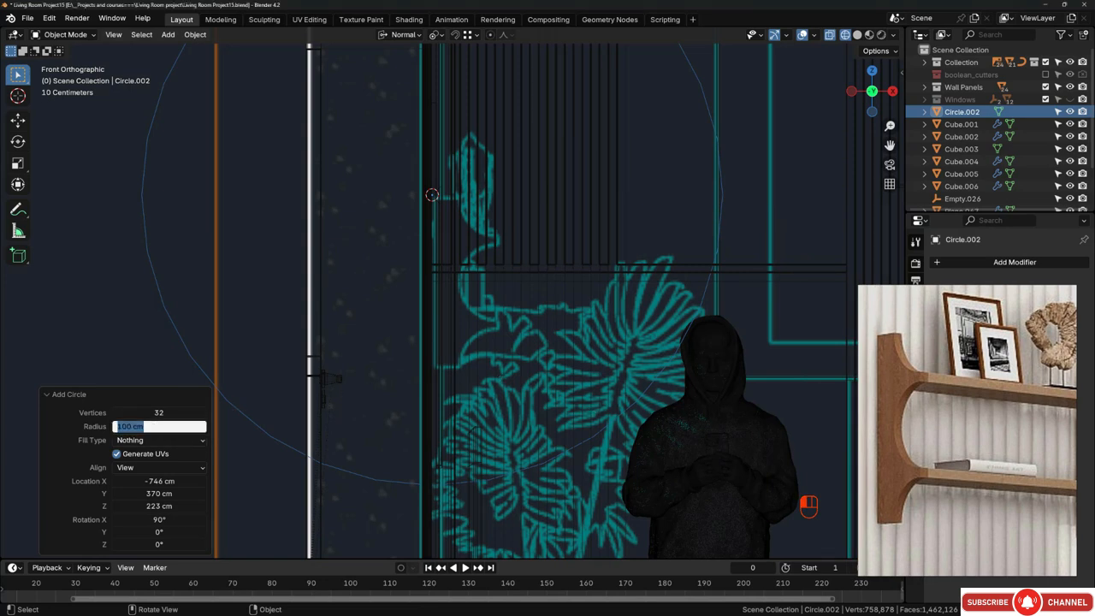
{"action": "type", "text": "10"}
{"action": "key", "text": "Return"}
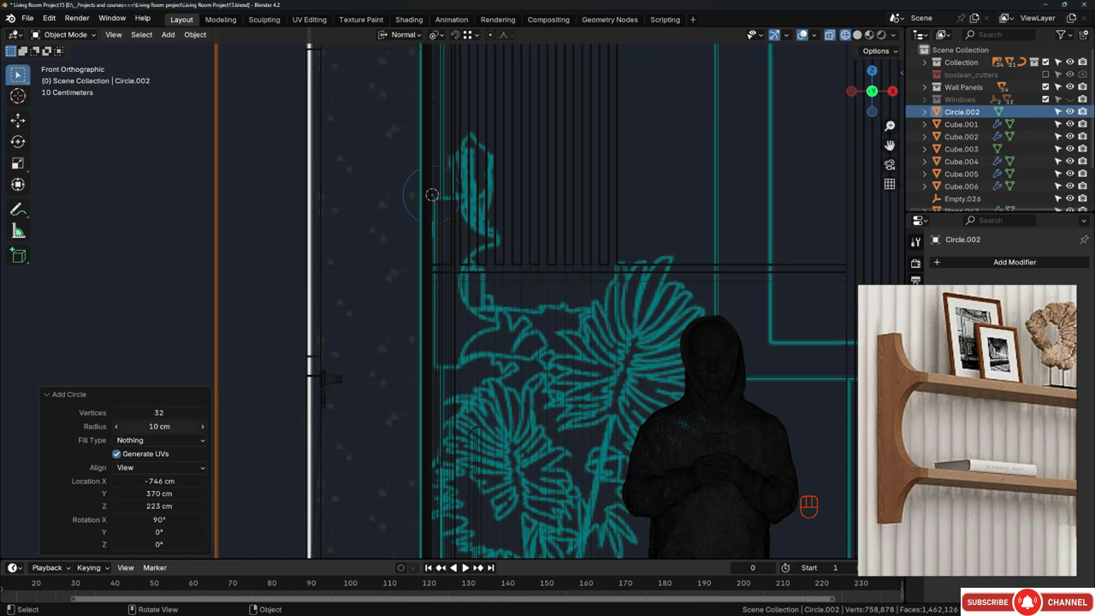
{"action": "scroll", "coordinate": [431, 184], "scroll_direction": "up", "scroll_amount": 2}
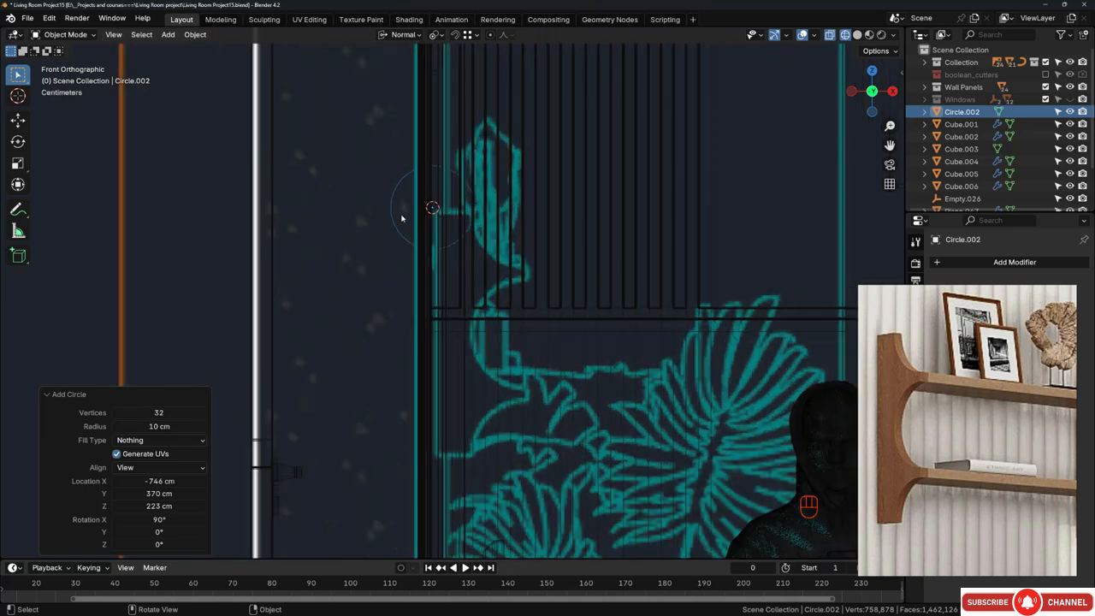
{"action": "left_click", "coordinate": [160, 413]}
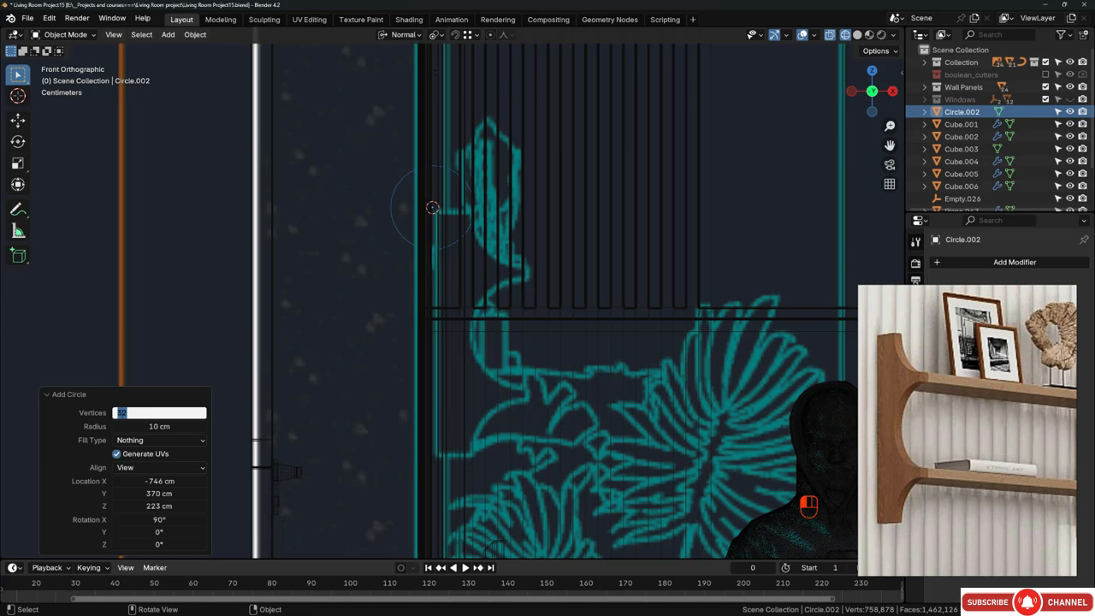
{"action": "left_click_drag", "start_coordinate": [122, 412], "coordinate": [115, 412]}
{"action": "type", "text": "6"}
{"action": "key", "text": "Return"}
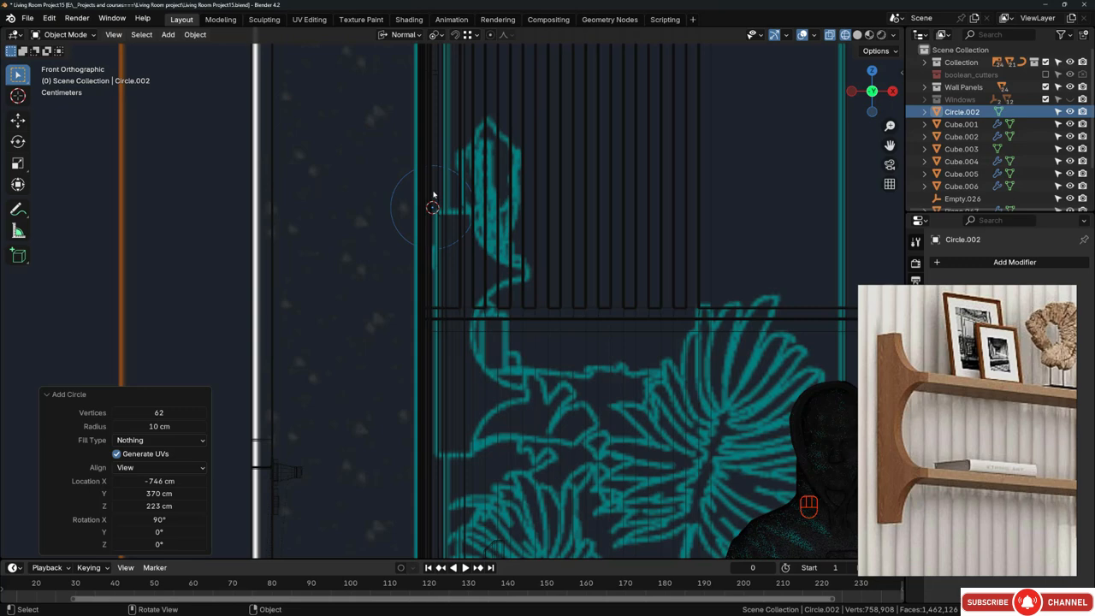
Step: Move the circle about 22.5 cm in X and -30 cm in Z onto the bracket's inner curve and scale it by about 1.25
{"action": "key", "text": "g"}
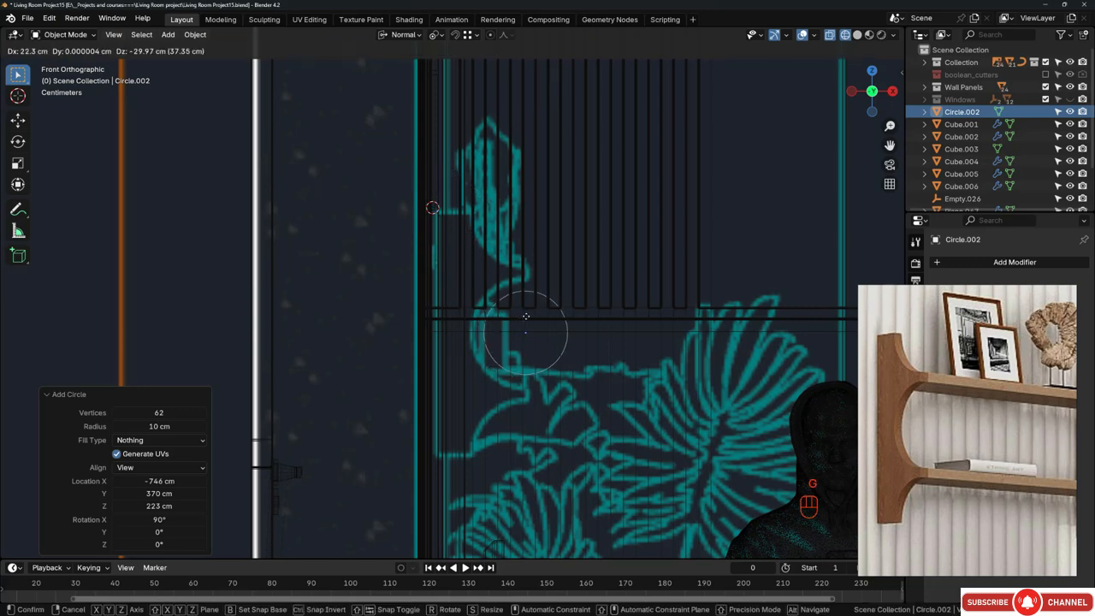
{"action": "left_click", "coordinate": [526, 317]}
{"action": "scroll", "coordinate": [548, 317], "scroll_direction": "up", "scroll_amount": 2}
{"action": "key", "text": "s"}
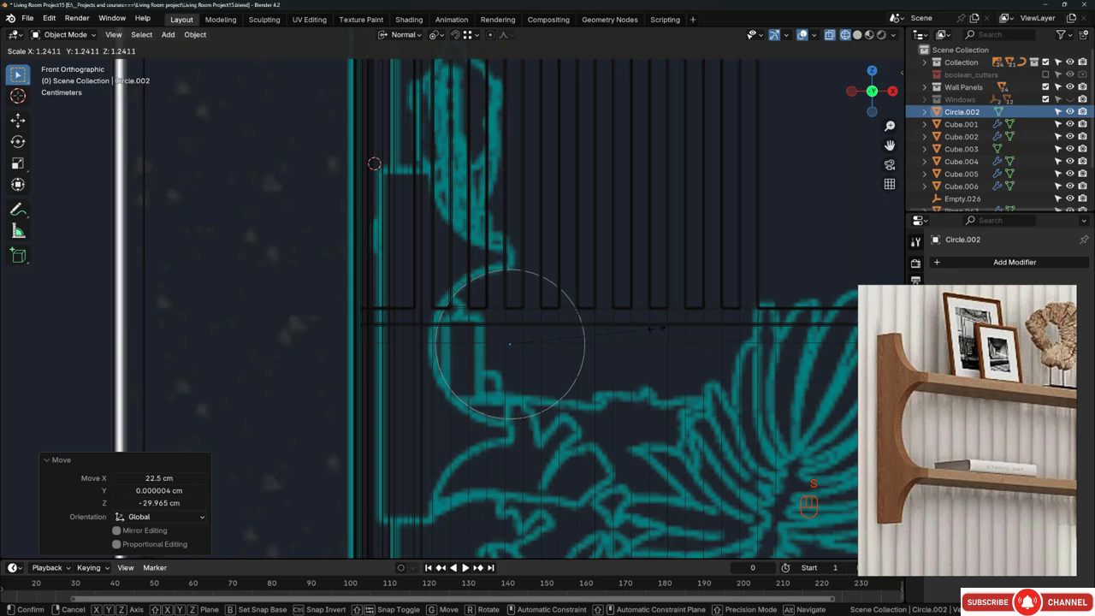
{"action": "left_click", "coordinate": [574, 340]}
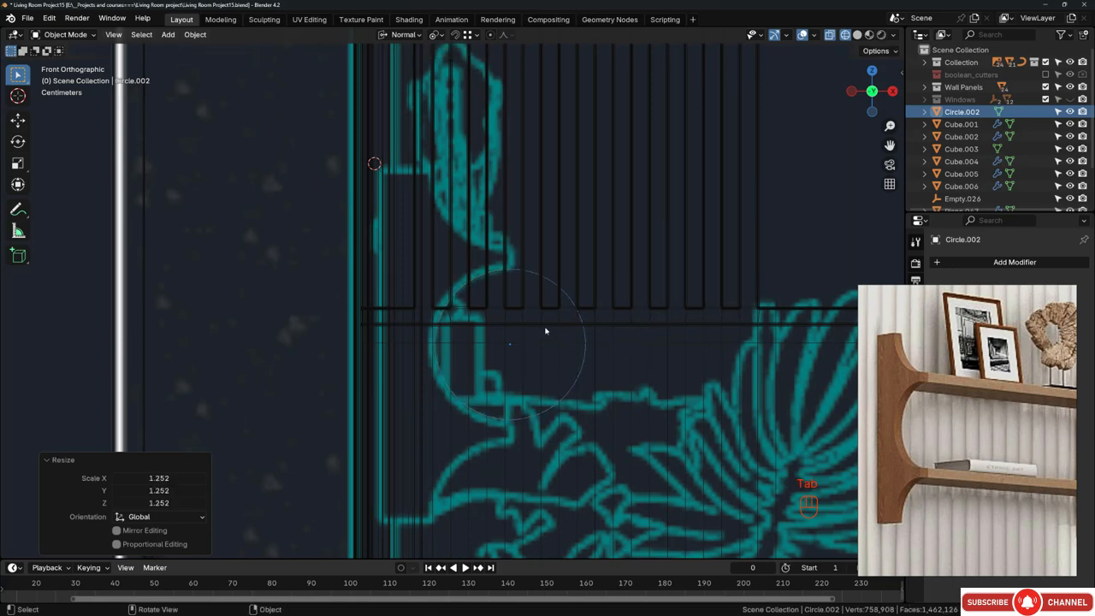
Step: Open the circle's mesh for editing and set the transform orientation to Global
{"action": "key", "text": "Tab"}
{"action": "scroll", "coordinate": [547, 278], "scroll_direction": "up", "scroll_amount": 2}
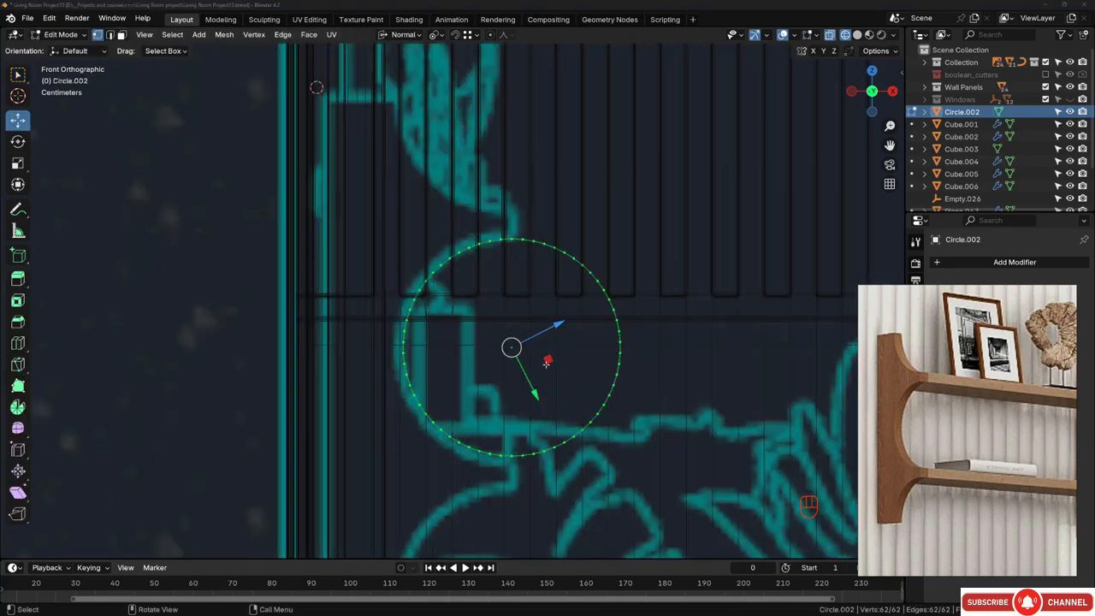
{"action": "scroll", "coordinate": [545, 363], "scroll_direction": "up", "scroll_amount": 1}
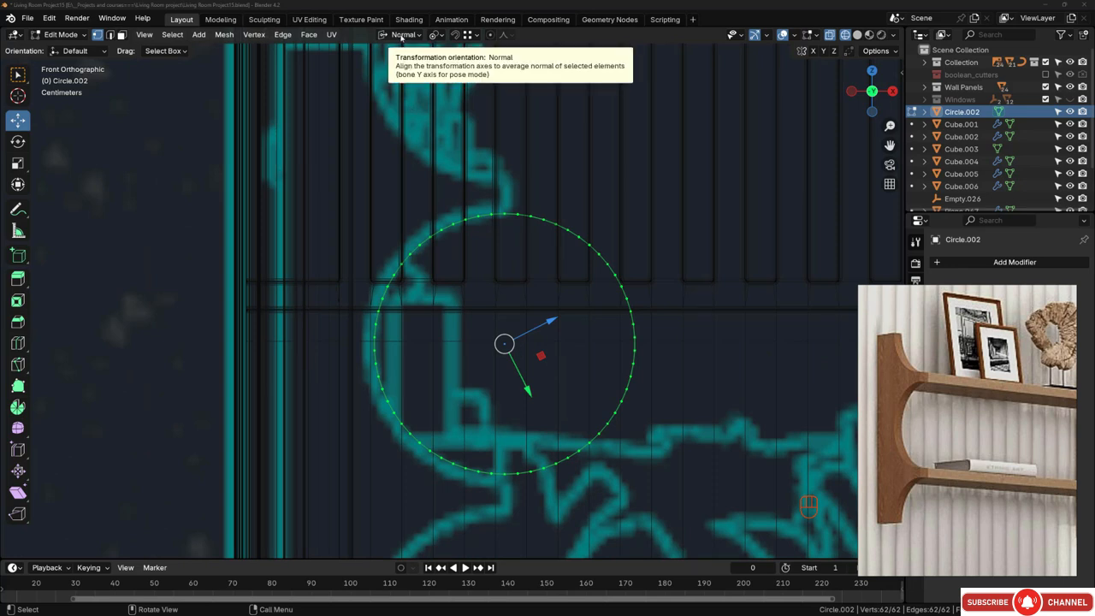
{"action": "left_click", "coordinate": [402, 35]}
{"action": "left_click", "coordinate": [375, 74]}
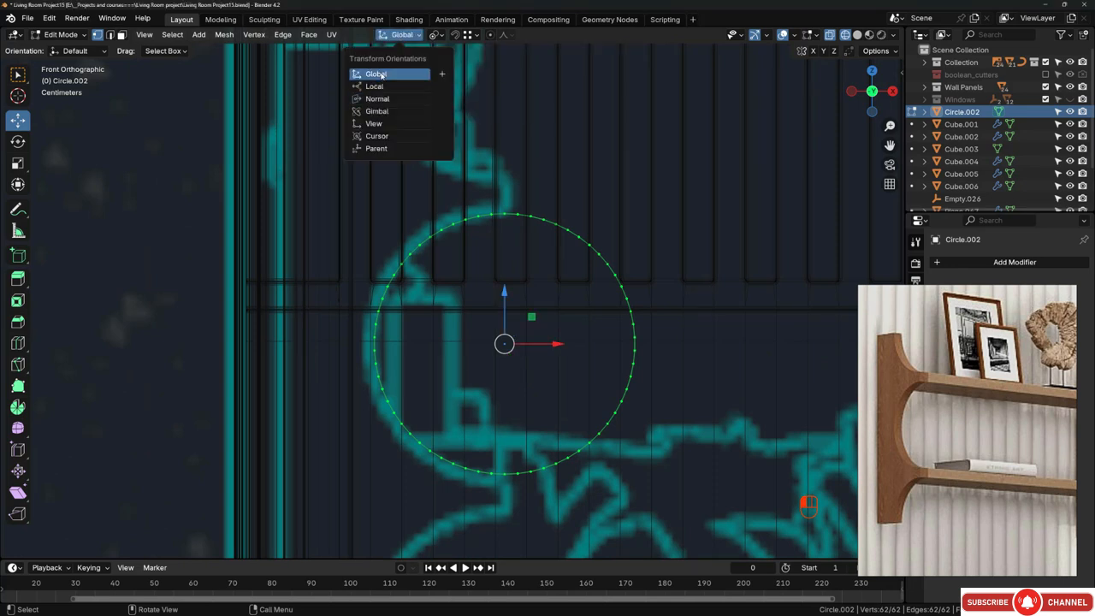
Step: Delete the vertices of the circle's right half, keeping the left arc along the bracket's curve
{"action": "key", "text": "b"}
{"action": "left_click_drag", "start_coordinate": [646, 348], "coordinate": [510, 535]}
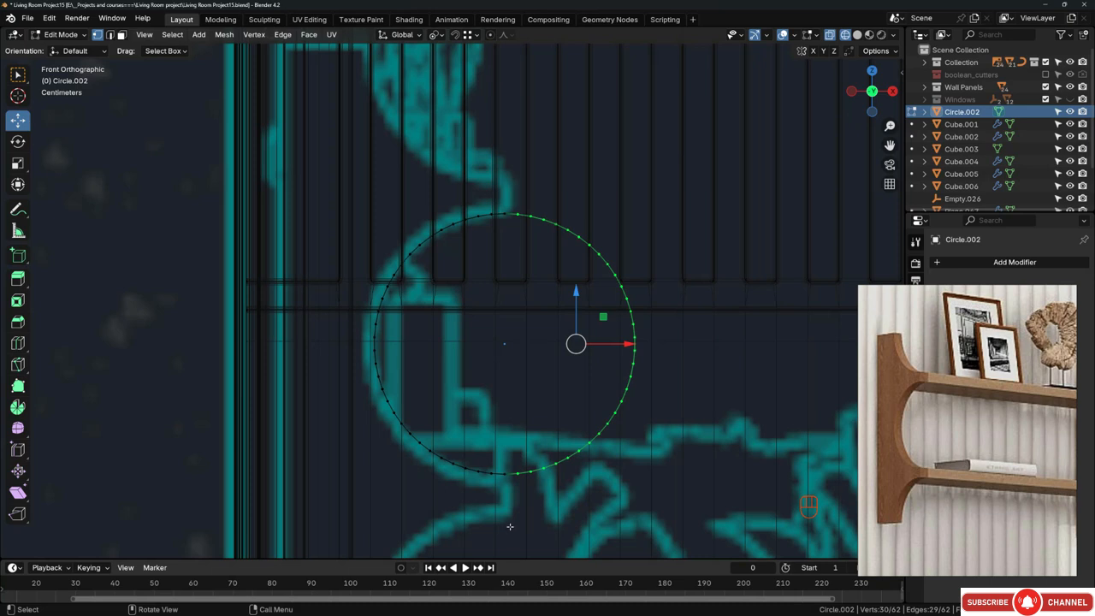
{"action": "key", "text": "x"}
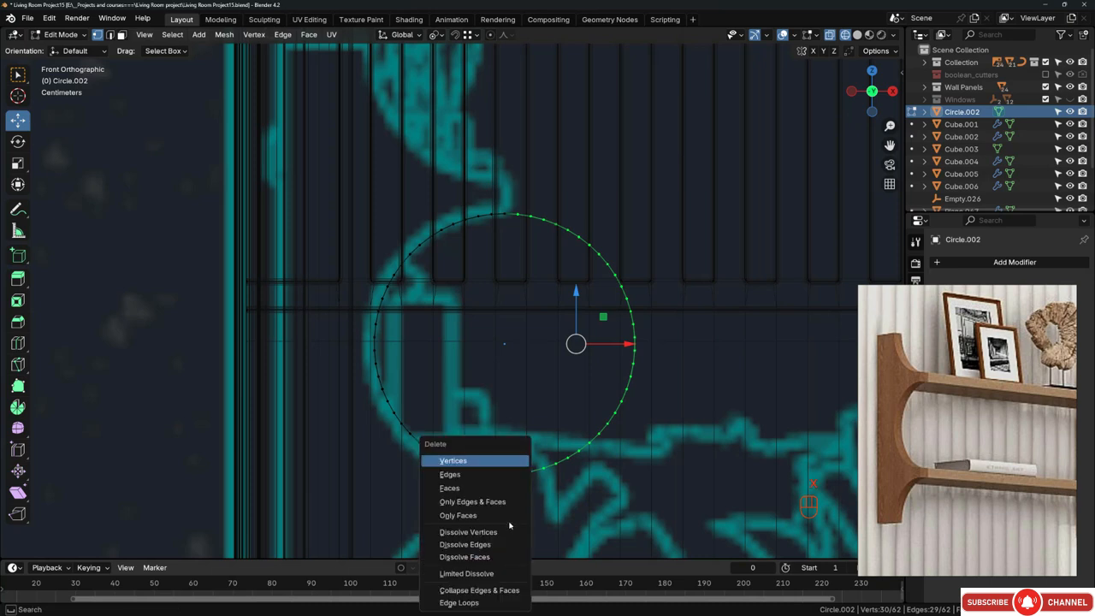
{"action": "key", "text": "Return"}
Step: Select all vertices of the remaining half-circle arc
{"action": "scroll", "coordinate": [525, 403], "scroll_direction": "down", "scroll_amount": 4}
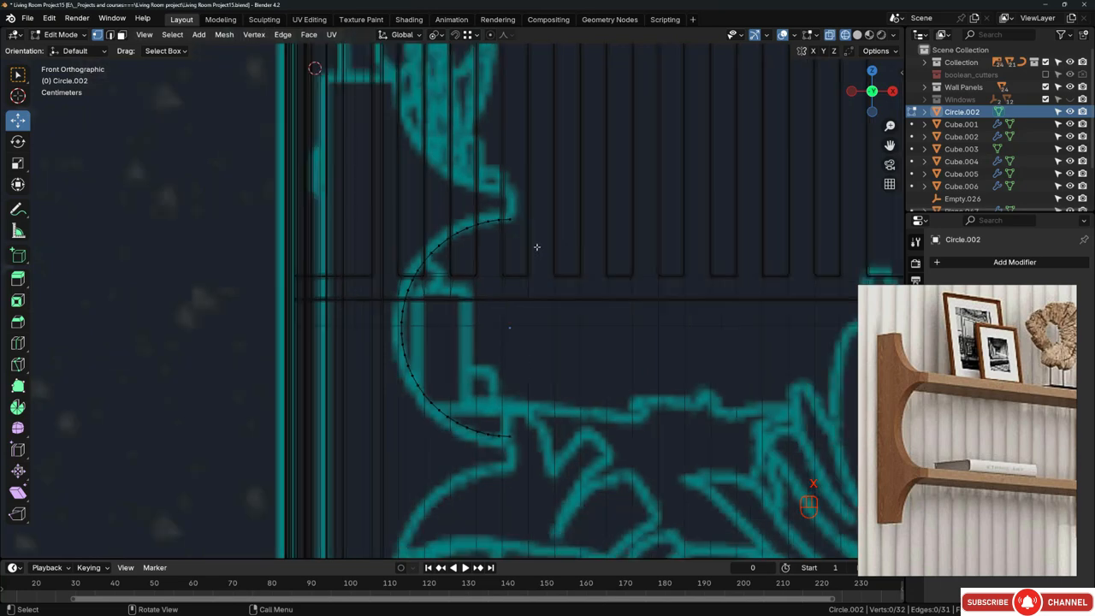
{"action": "key", "text": "a"}
{"action": "scroll", "coordinate": [487, 304], "scroll_direction": "up", "scroll_amount": 4}
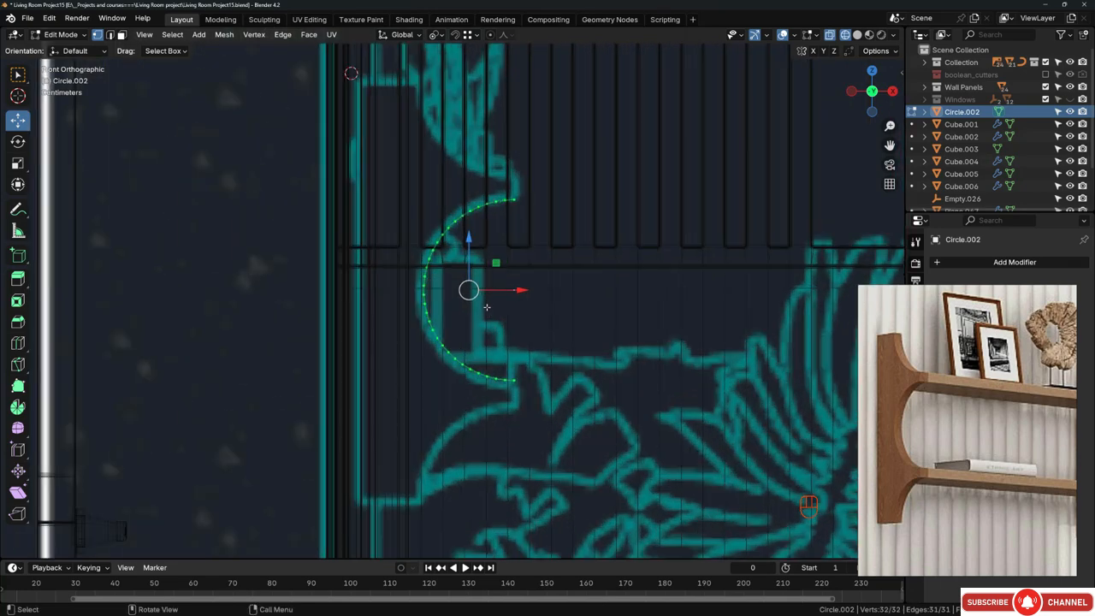
Step: Duplicate the semicircular arc about 27.9 cm upward along the Z axis
{"action": "key", "text": "shift+d"}
{"action": "key", "text": "x"}
{"action": "key", "text": "z"}
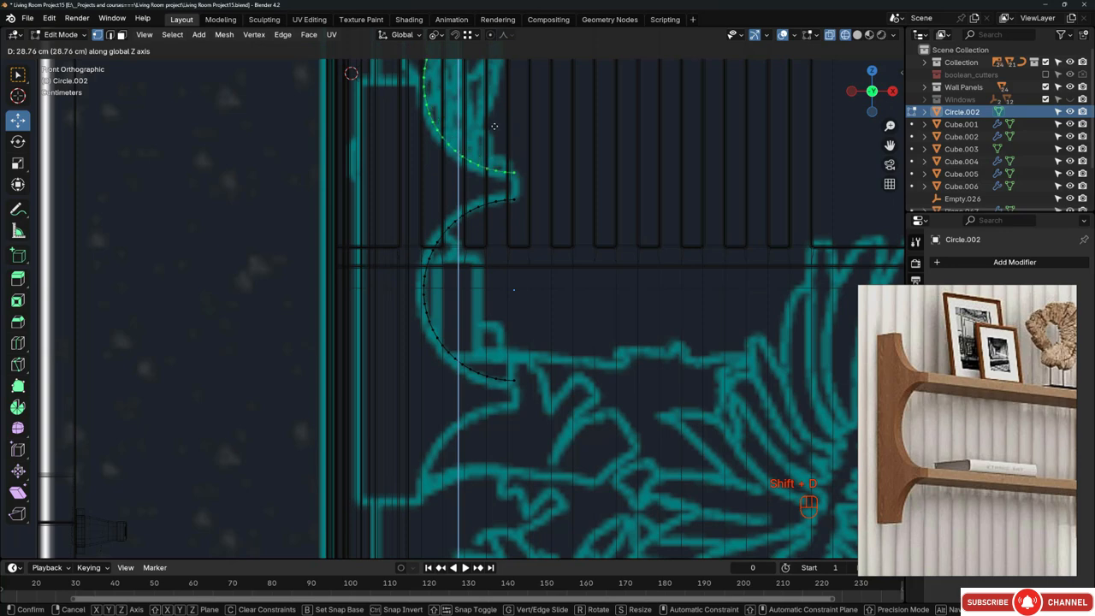
{"action": "left_click", "coordinate": [491, 124]}
{"action": "scroll", "coordinate": [535, 202], "scroll_direction": "down", "scroll_amount": 3}
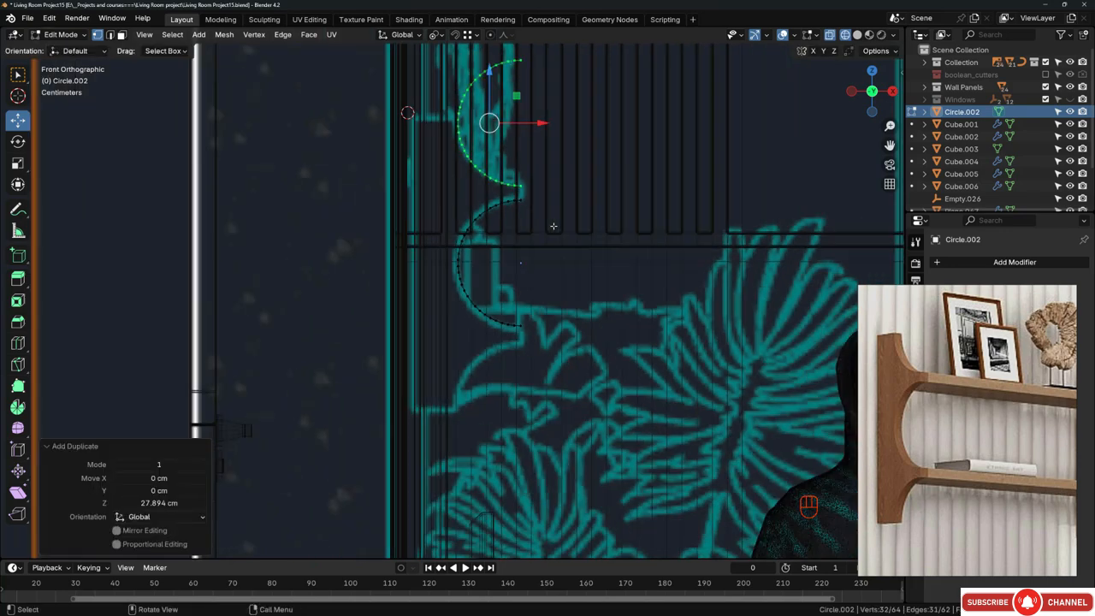
Step: Delete the vertices in the upper half of the duplicated arc
{"action": "scroll", "coordinate": [523, 61], "scroll_direction": "up", "scroll_amount": 3}
{"action": "left_click_drag", "start_coordinate": [558, 70], "coordinate": [405, 182]}
{"action": "key", "text": "x"}
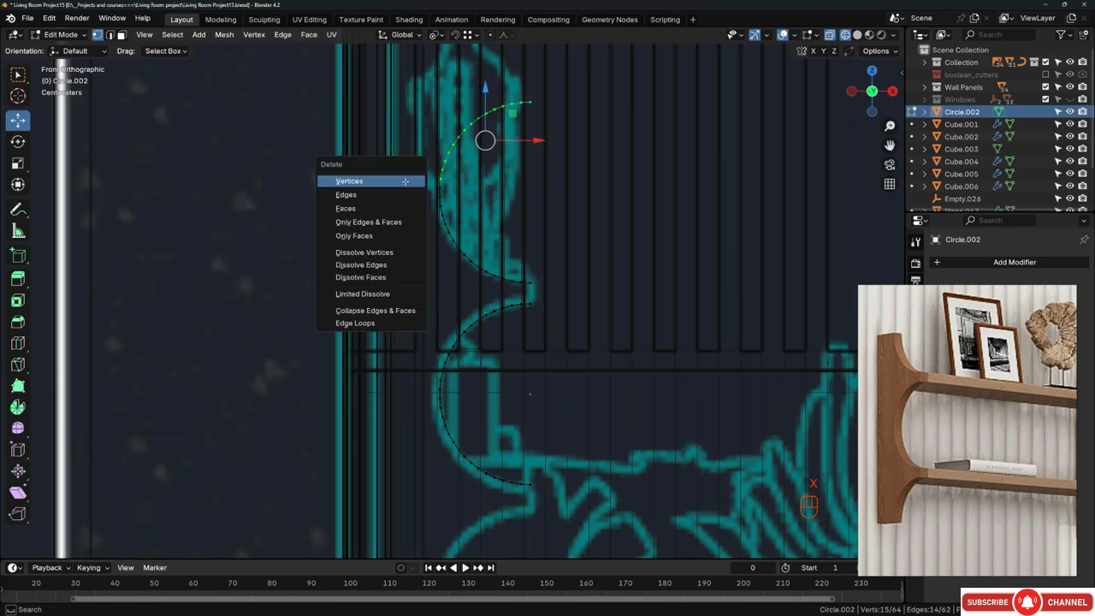
{"action": "left_click", "coordinate": [405, 180]}
{"action": "scroll", "coordinate": [500, 183], "scroll_direction": "down", "scroll_amount": 3}
{"action": "scroll", "coordinate": [445, 391], "scroll_direction": "up", "scroll_amount": 3}
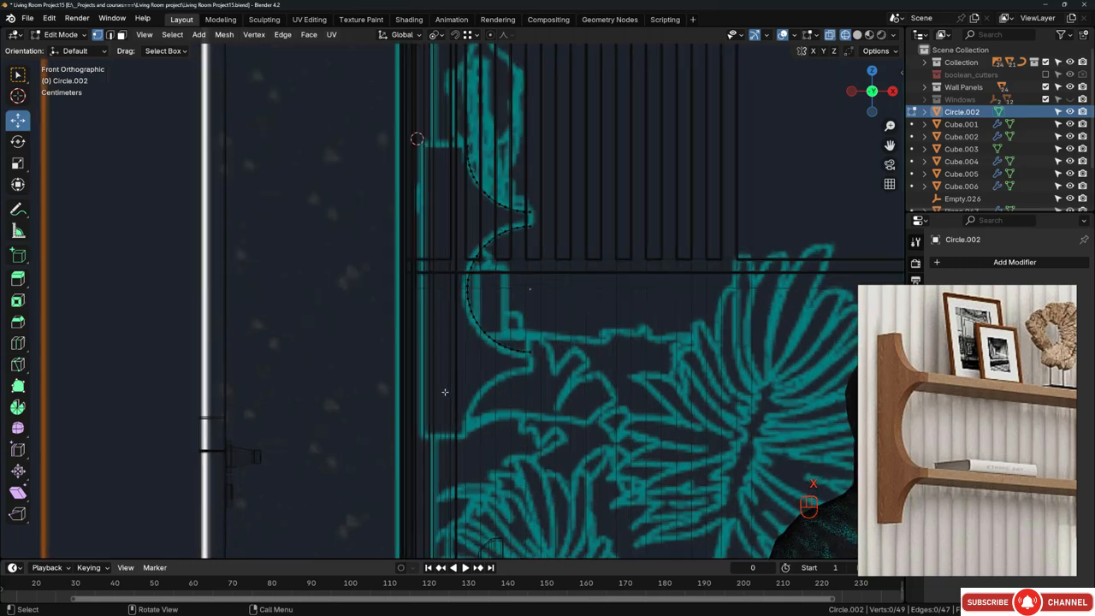
Step: Try a copy of the original arc's upper half about 28.8 cm lower along Z, and delete that copy
{"action": "mouse_move", "coordinate": [607, 416]}
{"action": "left_mouse_down"}
{"action": "mouse_move", "coordinate": [467, 313]}
{"action": "mouse_move", "coordinate": [440, 232]}
{"action": "left_mouse_up"}
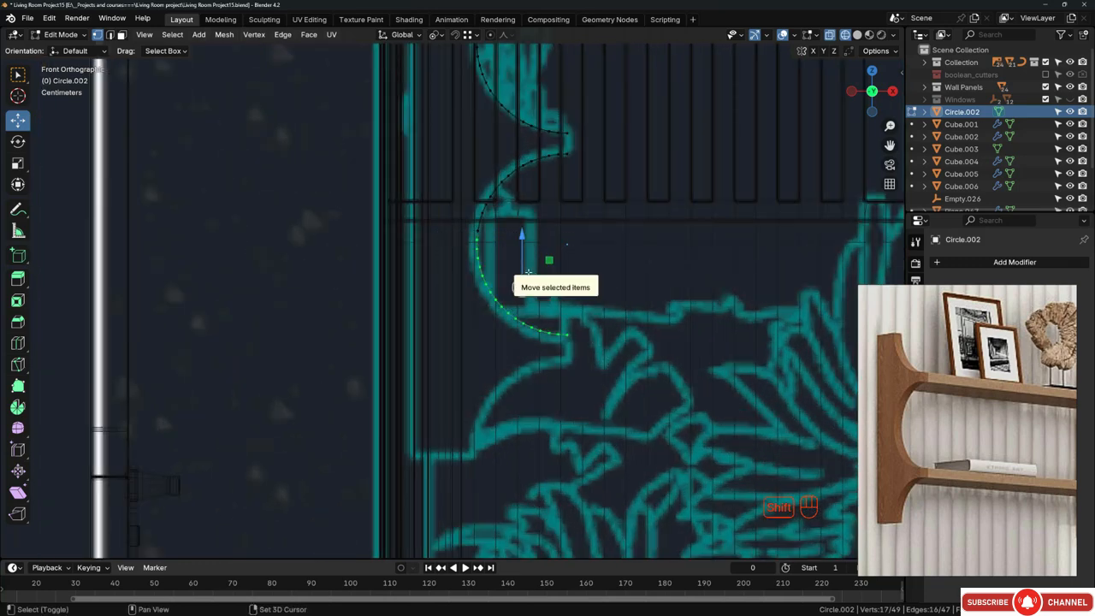
{"action": "key", "text": "b"}
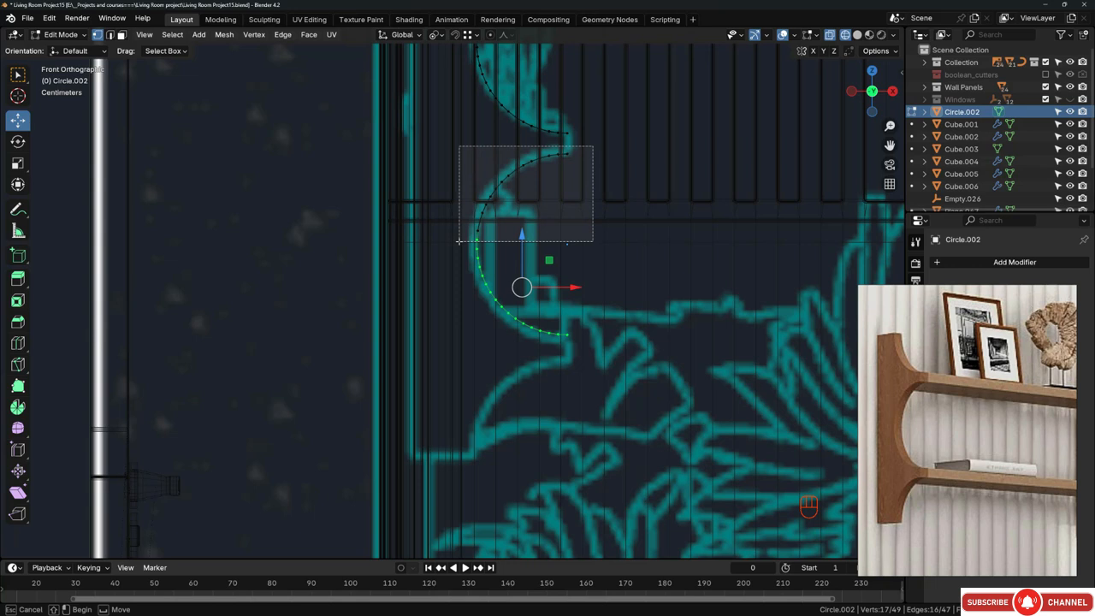
{"action": "left_click_drag", "start_coordinate": [459, 241], "coordinate": [454, 242]}
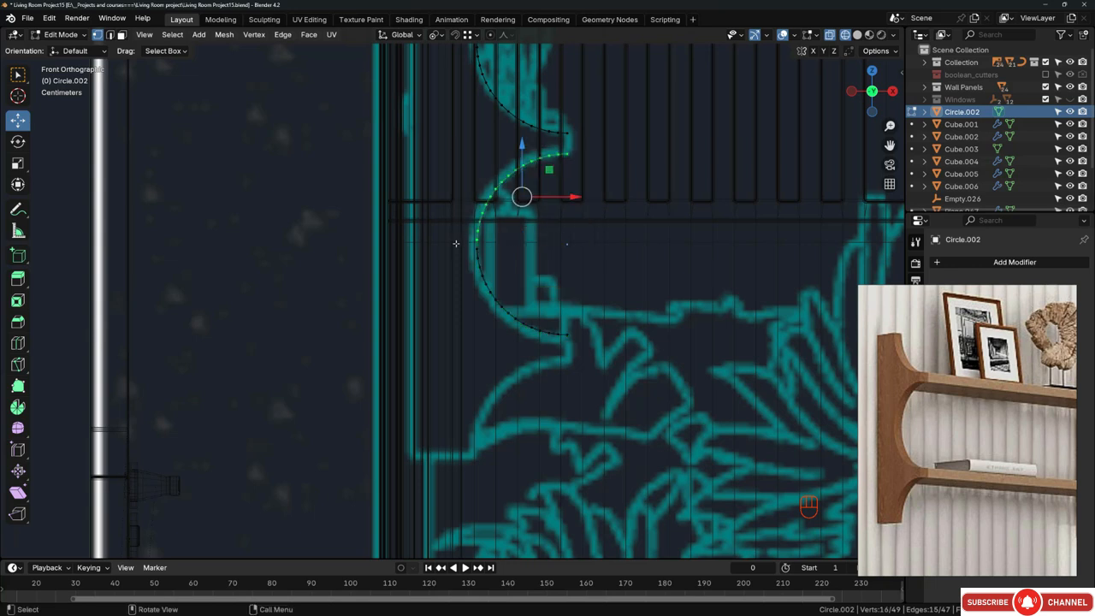
{"action": "key", "text": "shift+d"}
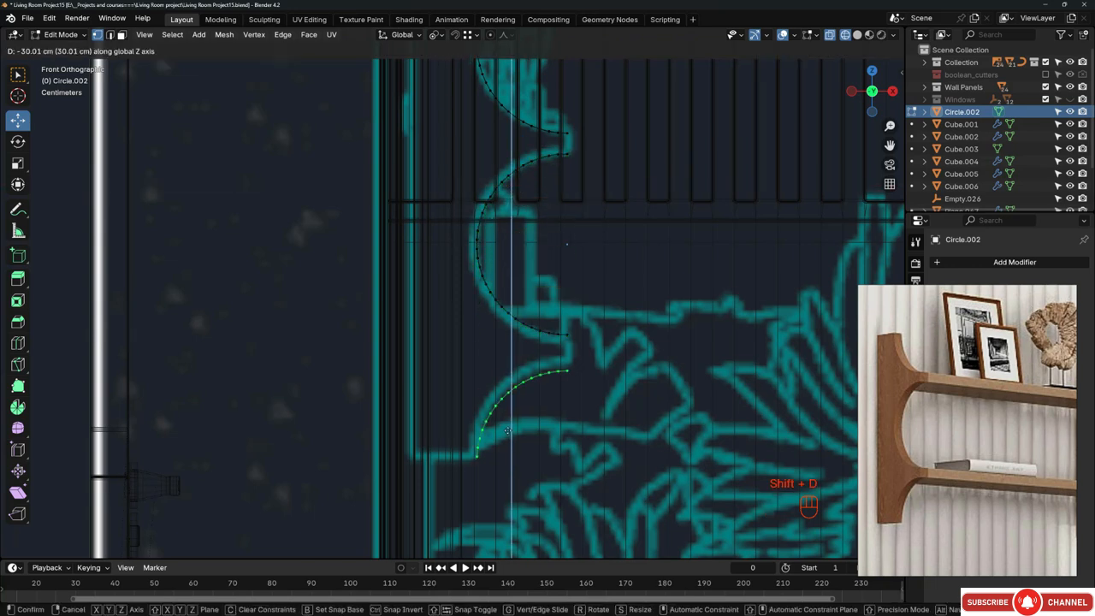
{"action": "left_click", "coordinate": [505, 419]}
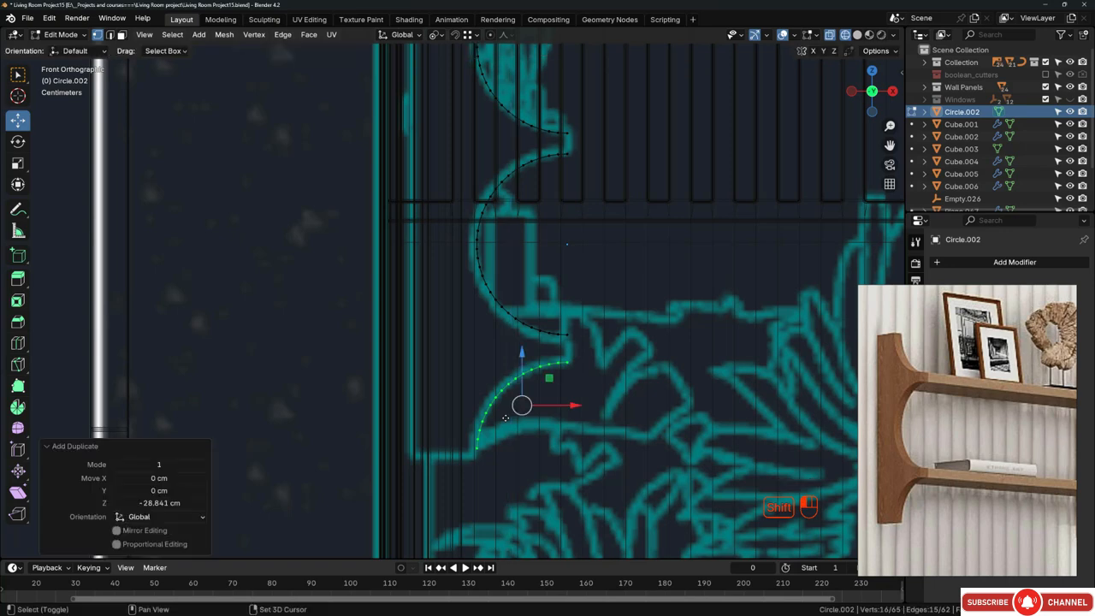
{"action": "scroll", "coordinate": [511, 433], "scroll_direction": "down", "scroll_amount": 3}
{"action": "scroll", "coordinate": [534, 357], "scroll_direction": "up", "scroll_amount": 4}
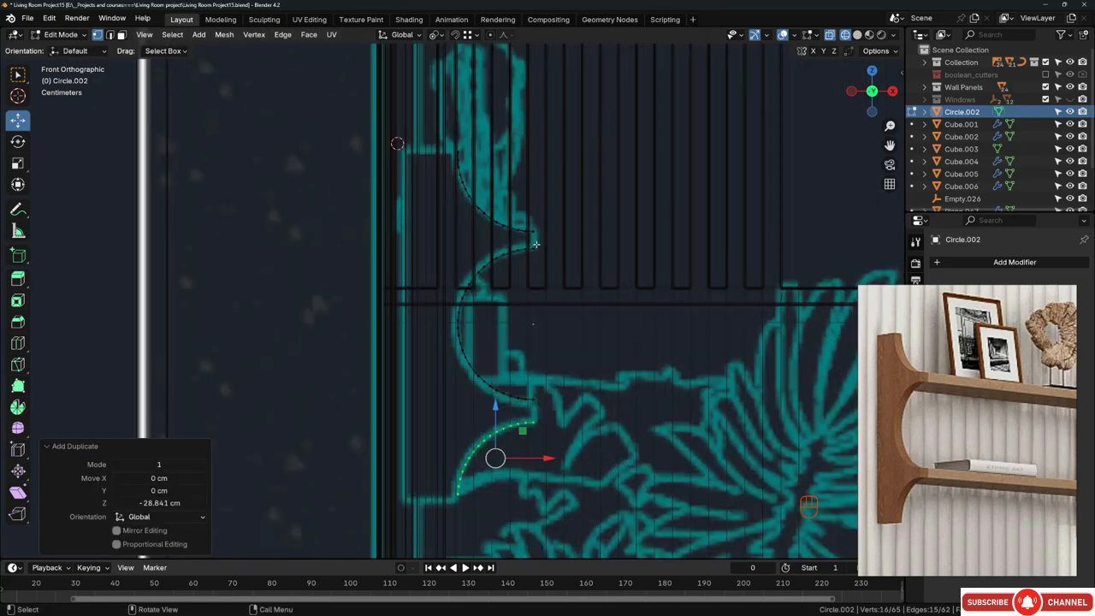
{"action": "scroll", "coordinate": [490, 244], "scroll_direction": "down", "scroll_amount": 3}
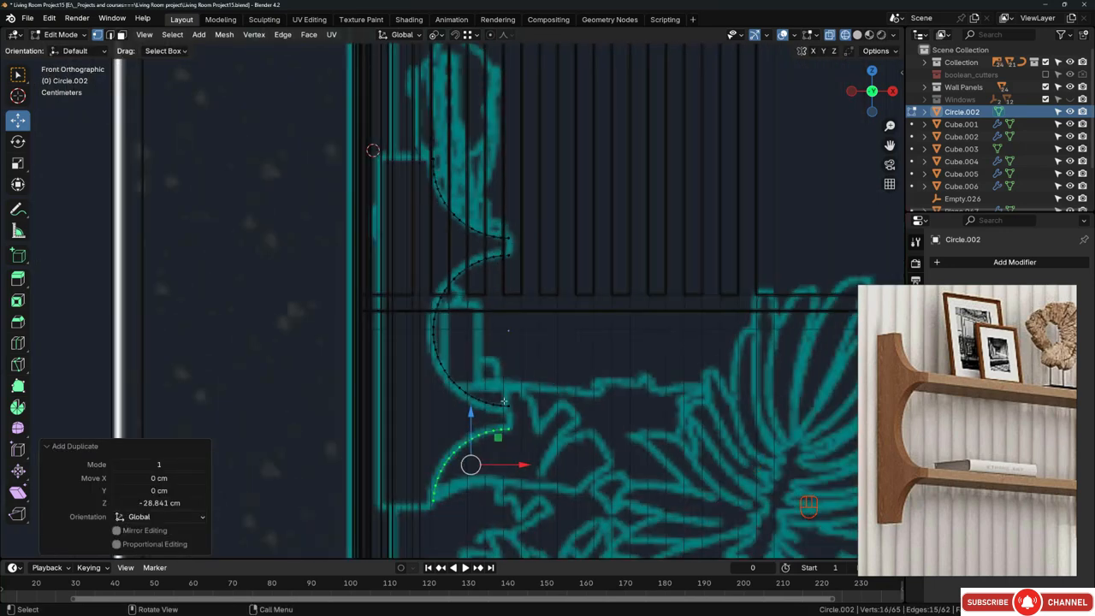
{"action": "key", "text": "x"}
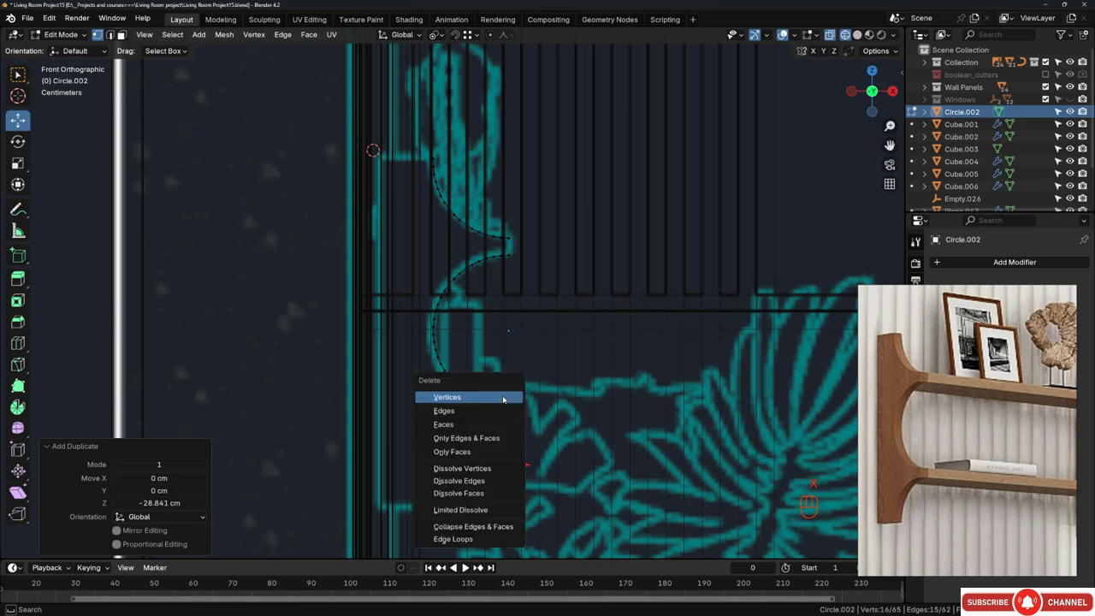
{"action": "left_click", "coordinate": [503, 397]}
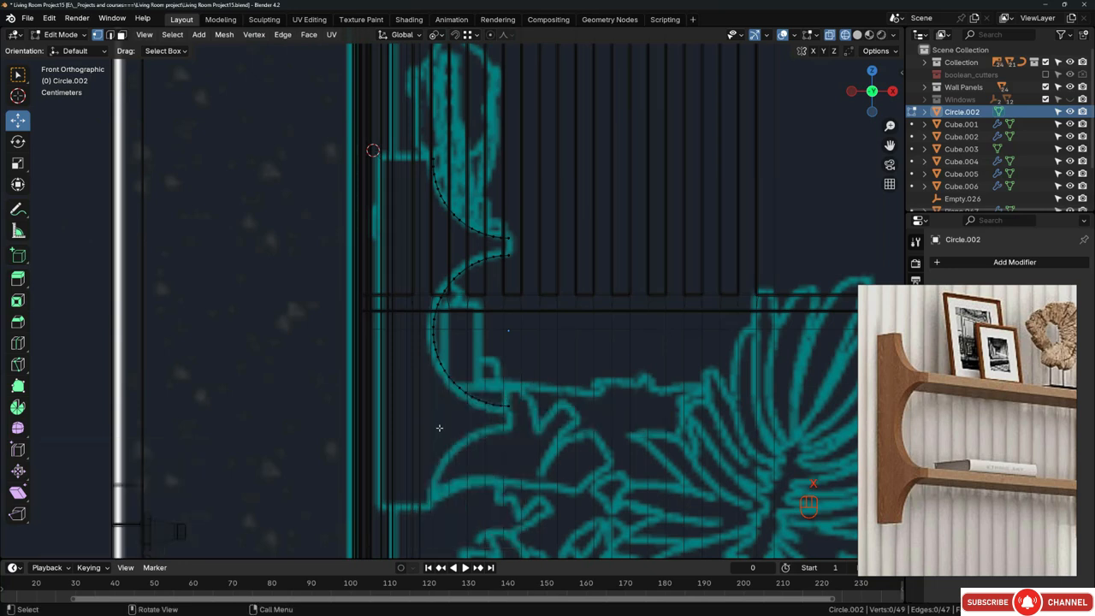
Step: Delete the vertices in the lower half of the original arc
{"action": "scroll", "coordinate": [429, 350], "scroll_direction": "up", "scroll_amount": 1}
{"action": "left_click_drag", "start_coordinate": [577, 459], "coordinate": [400, 327]}
{"action": "scroll", "coordinate": [401, 328], "scroll_direction": "up", "scroll_amount": 2}
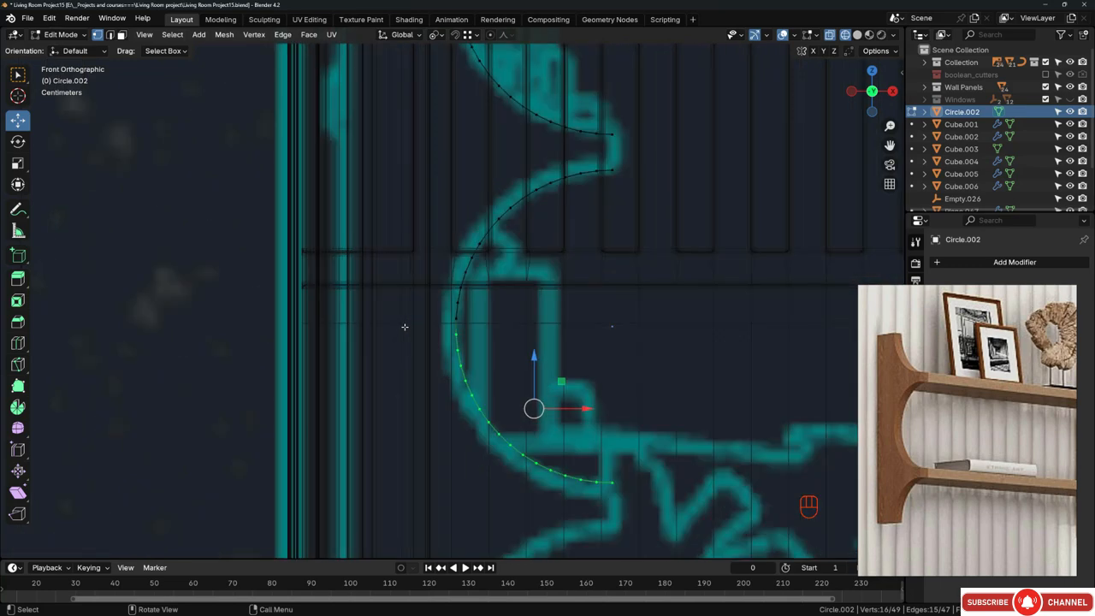
{"action": "key", "text": "x"}
{"action": "left_click", "coordinate": [401, 326]}
Step: Join the facing right-hand end vertices of the two quarter arcs with an edge
{"action": "scroll", "coordinate": [517, 332], "scroll_direction": "down", "scroll_amount": 2}
{"action": "scroll", "coordinate": [569, 196], "scroll_direction": "up", "scroll_amount": 3}
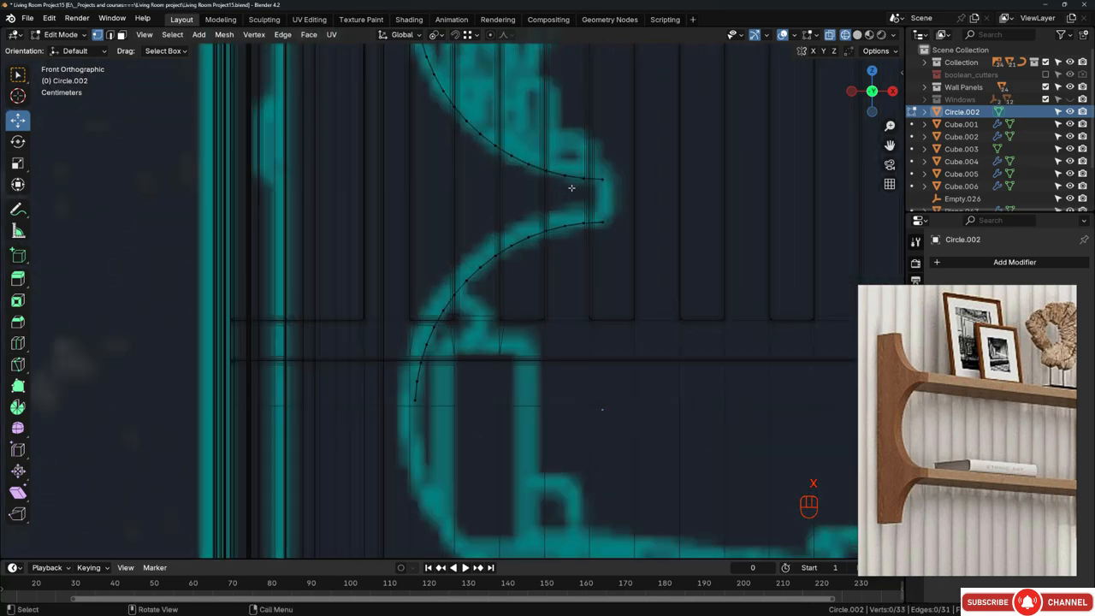
{"action": "left_click_drag", "start_coordinate": [598, 166], "coordinate": [624, 253]}
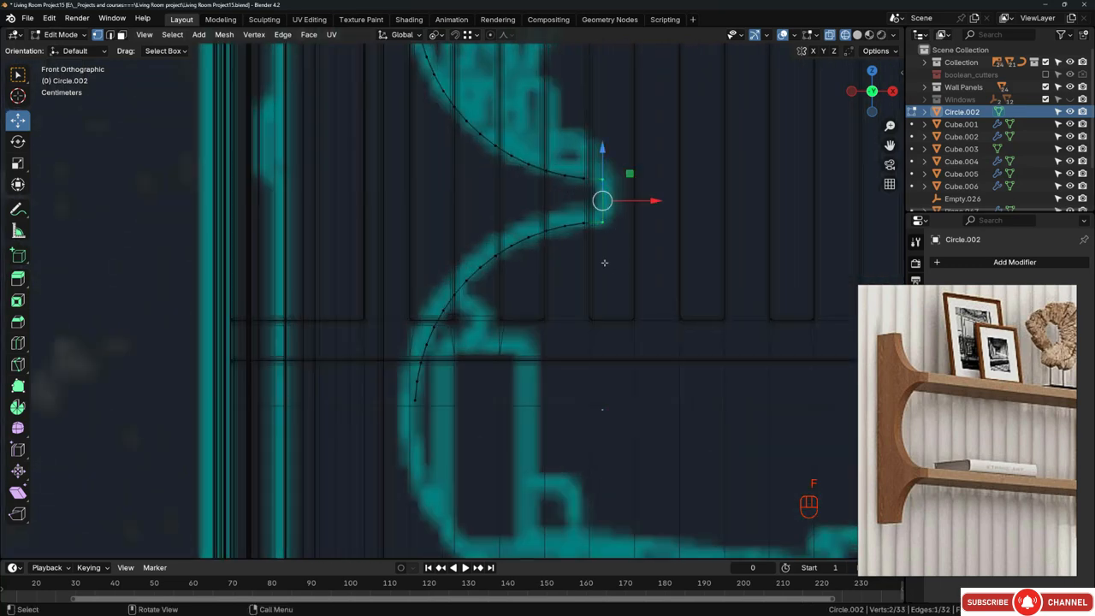
Step: Extrude the top end vertex of the upper arc about 9.2 cm to the left along the X axis
{"action": "scroll", "coordinate": [586, 256], "scroll_direction": "down", "scroll_amount": 3}
{"action": "middle_click_drag", "start_coordinate": [475, 127], "coordinate": [540, 197], "text": "shift"}
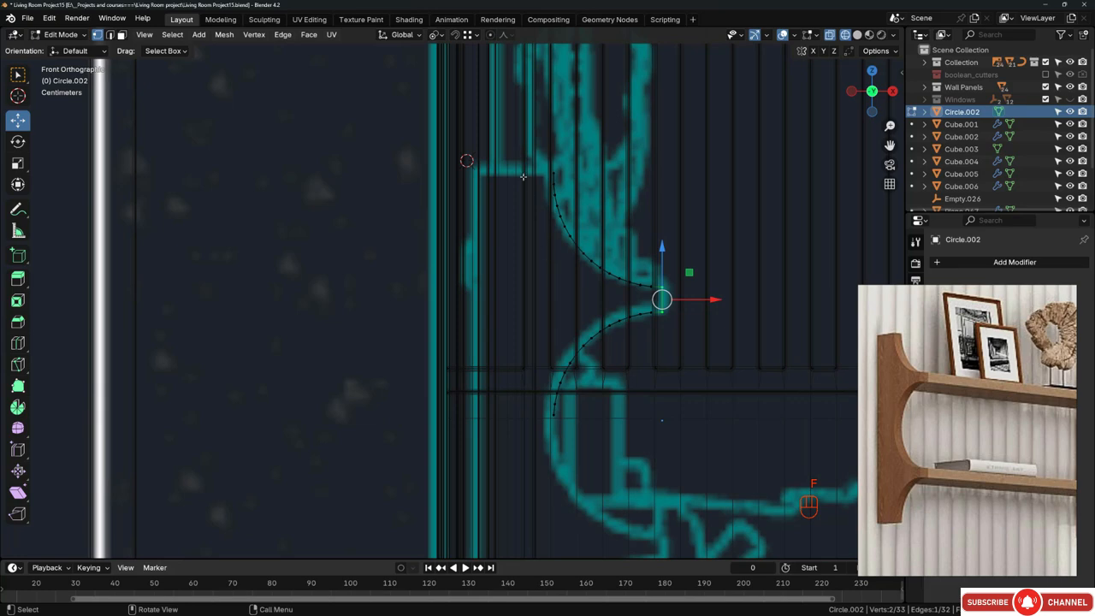
{"action": "scroll", "coordinate": [522, 176], "scroll_direction": "up", "scroll_amount": 3}
{"action": "left_click_drag", "start_coordinate": [567, 161], "coordinate": [601, 190]}
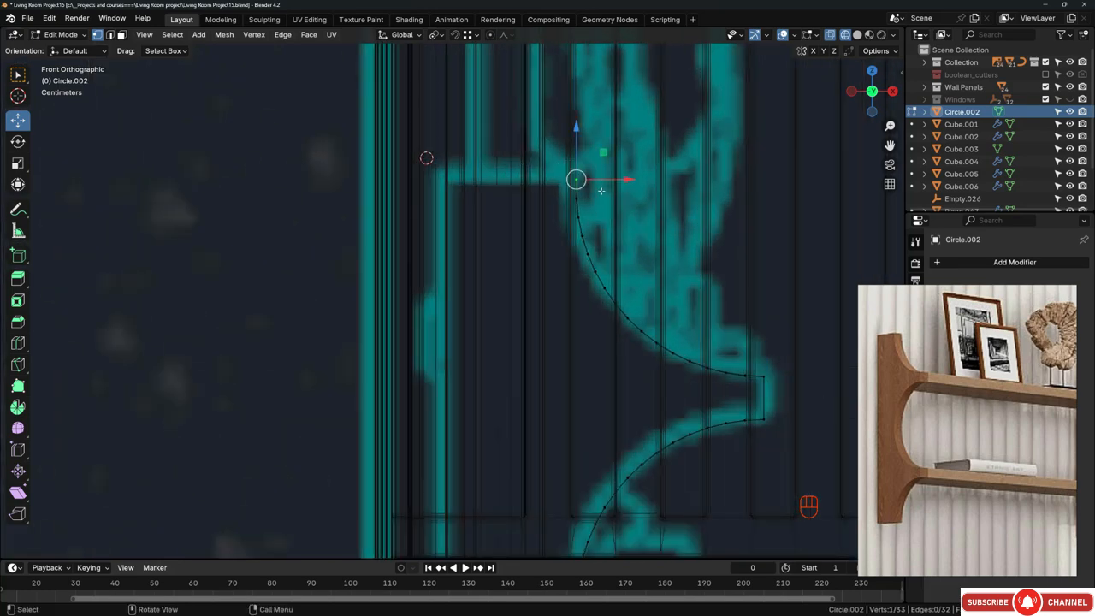
{"action": "key", "text": "e"}
{"action": "key", "text": "x"}
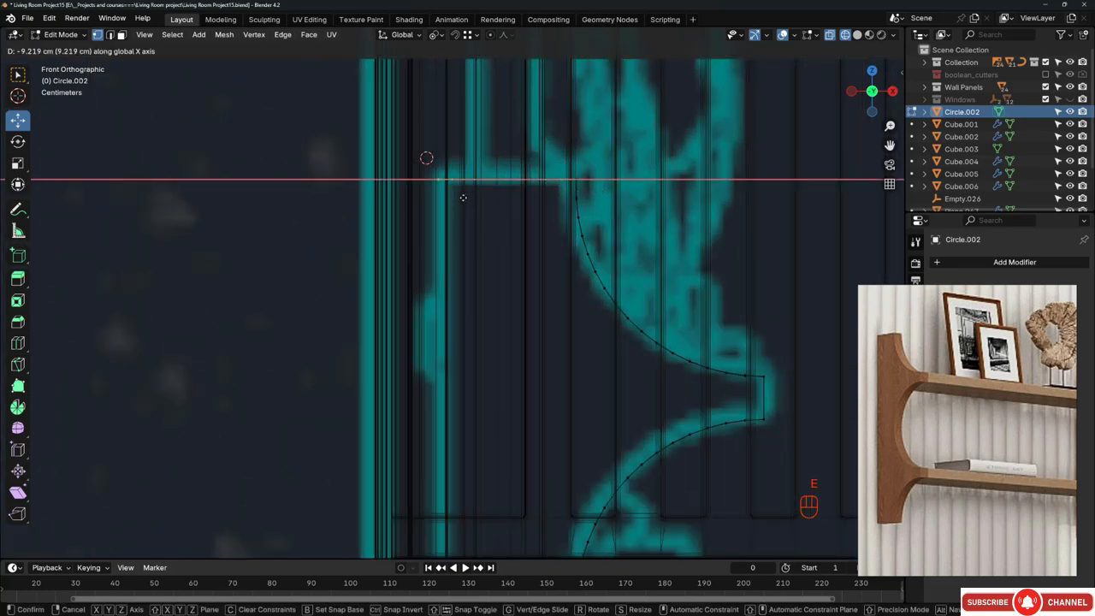
{"action": "left_click", "coordinate": [463, 197]}
Step: Extrude the new corner vertex about 27.7 cm downward along Z to form the profile's straight back edge
{"action": "scroll", "coordinate": [463, 198], "scroll_direction": "down", "scroll_amount": 3}
{"action": "key", "text": "e"}
{"action": "key", "text": "z"}
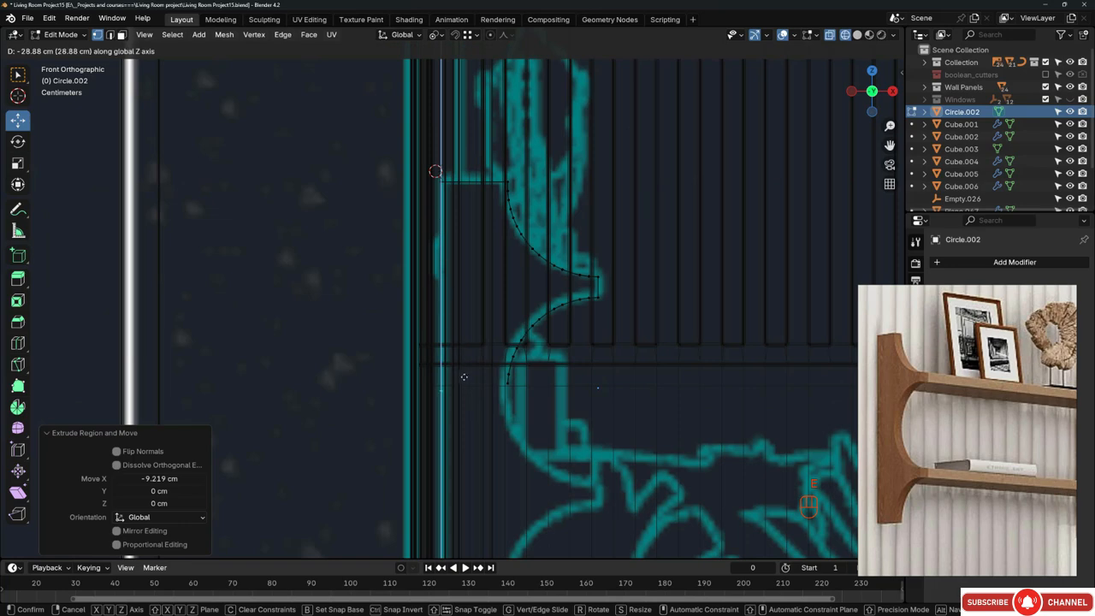
{"action": "left_click", "coordinate": [441, 376]}
Step: Adjust the snapping options and move the back edge's bottom vertex along Z, level with the lower arc's end
{"action": "scroll", "coordinate": [442, 376], "scroll_direction": "up", "scroll_amount": 2}
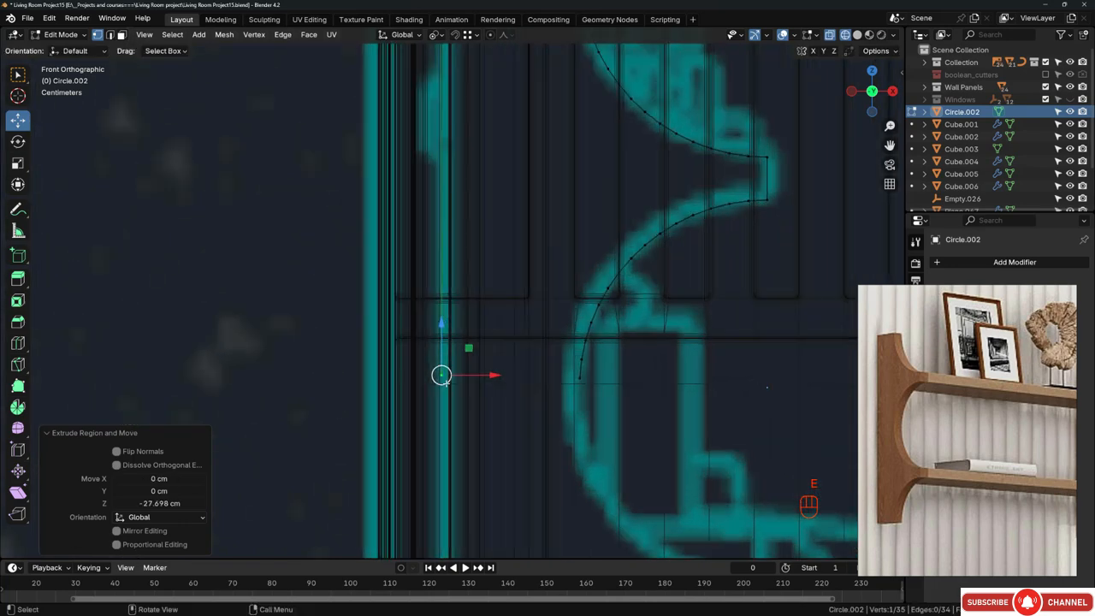
{"action": "left_click", "coordinate": [469, 35]}
{"action": "left_click", "coordinate": [429, 125]}
{"action": "key", "text": "g"}
{"action": "key", "text": "z"}
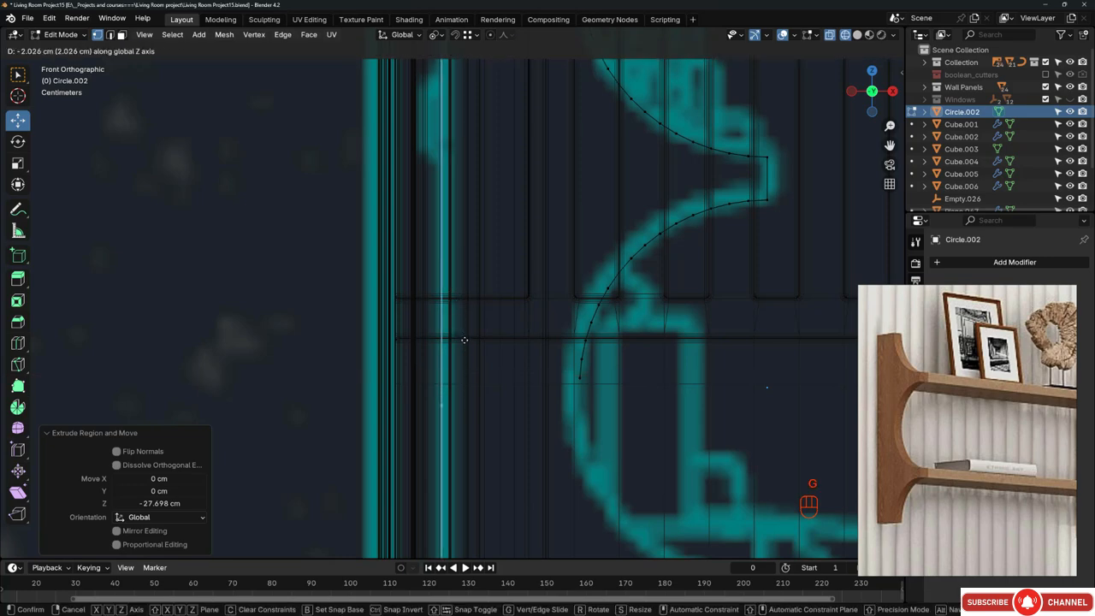
{"action": "left_click", "coordinate": [418, 389]}
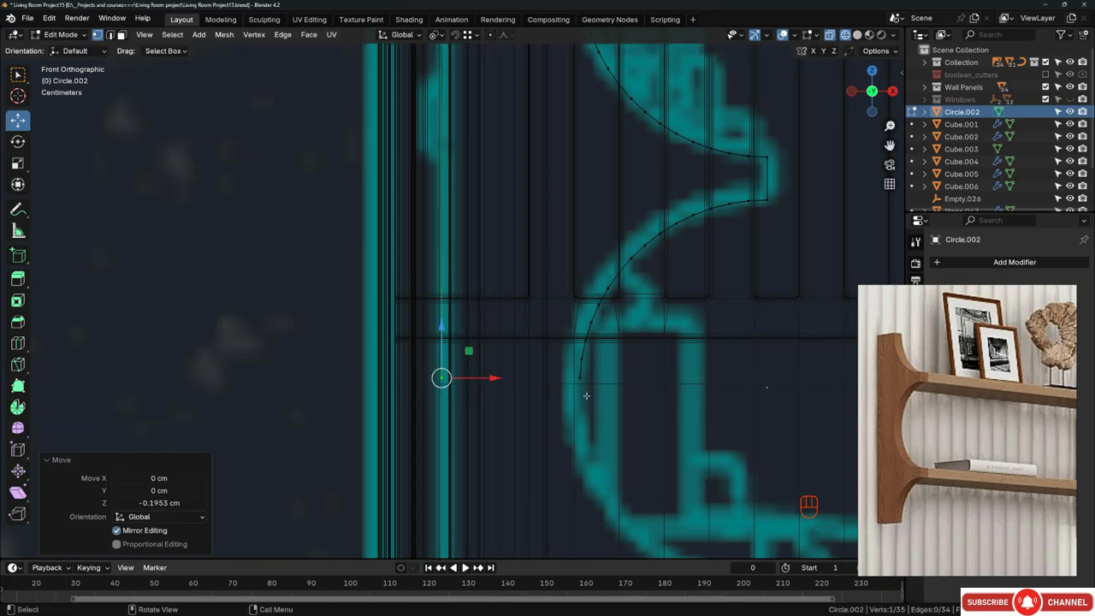
Step: Switch the viewport to solid shading and examine the profile outline against the slatted wall in perspective
{"action": "scroll", "coordinate": [500, 341], "scroll_direction": "down", "scroll_amount": 9}
{"action": "mouse_move", "coordinate": [505, 340]}
{"action": "middle_mouse_down"}
{"action": "mouse_move", "coordinate": [398, 366]}
{"action": "mouse_move", "coordinate": [376, 351]}
{"action": "middle_mouse_up"}
{"action": "key", "text": "z"}
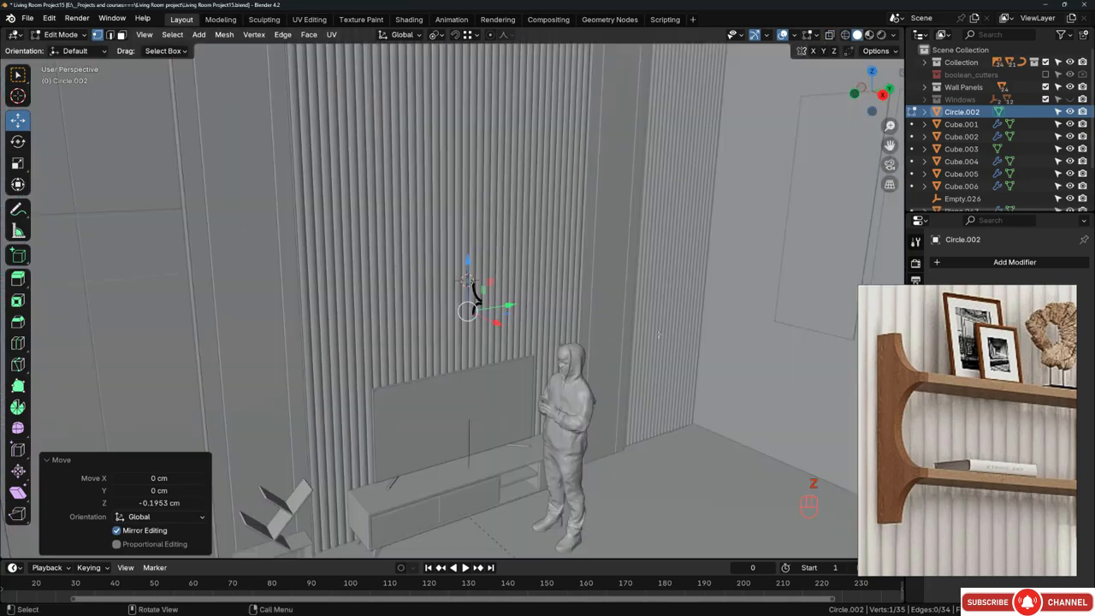
{"action": "middle_click_drag", "start_coordinate": [659, 334], "coordinate": [642, 359]}
{"action": "scroll", "coordinate": [462, 313], "scroll_direction": "up", "scroll_amount": 4}
{"action": "middle_click_drag", "start_coordinate": [488, 291], "coordinate": [561, 320]}
{"action": "scroll", "coordinate": [518, 266], "scroll_direction": "up", "scroll_amount": 4}
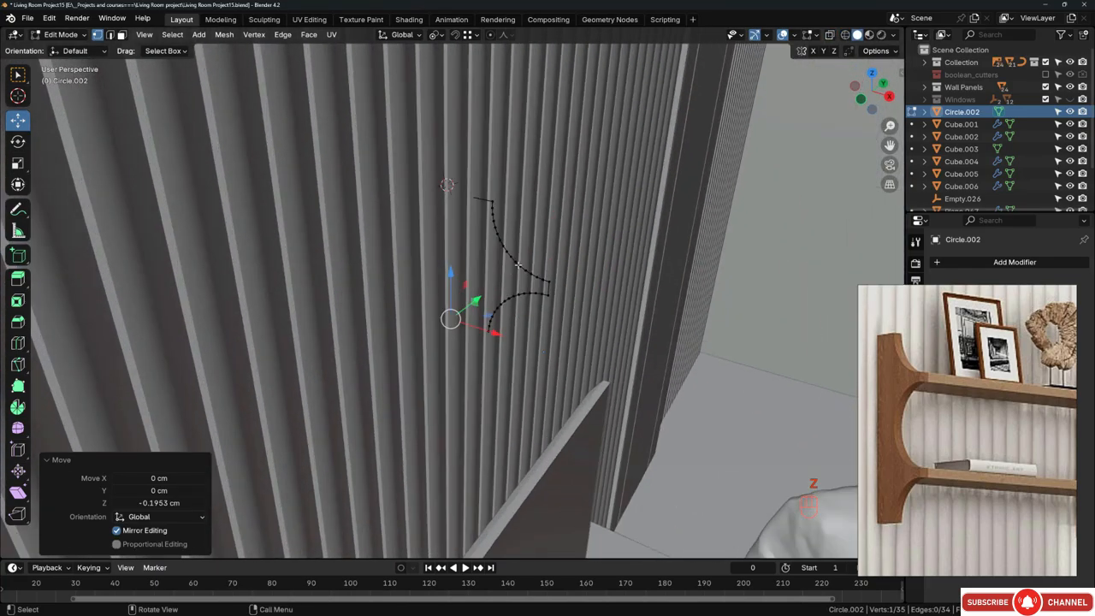
{"action": "mouse_move", "coordinate": [517, 265]}
{"action": "middle_mouse_down"}
{"action": "mouse_move", "coordinate": [556, 283]}
{"action": "mouse_move", "coordinate": [531, 253]}
{"action": "mouse_move", "coordinate": [553, 296]}
{"action": "mouse_move", "coordinate": [508, 268]}
{"action": "middle_mouse_up"}
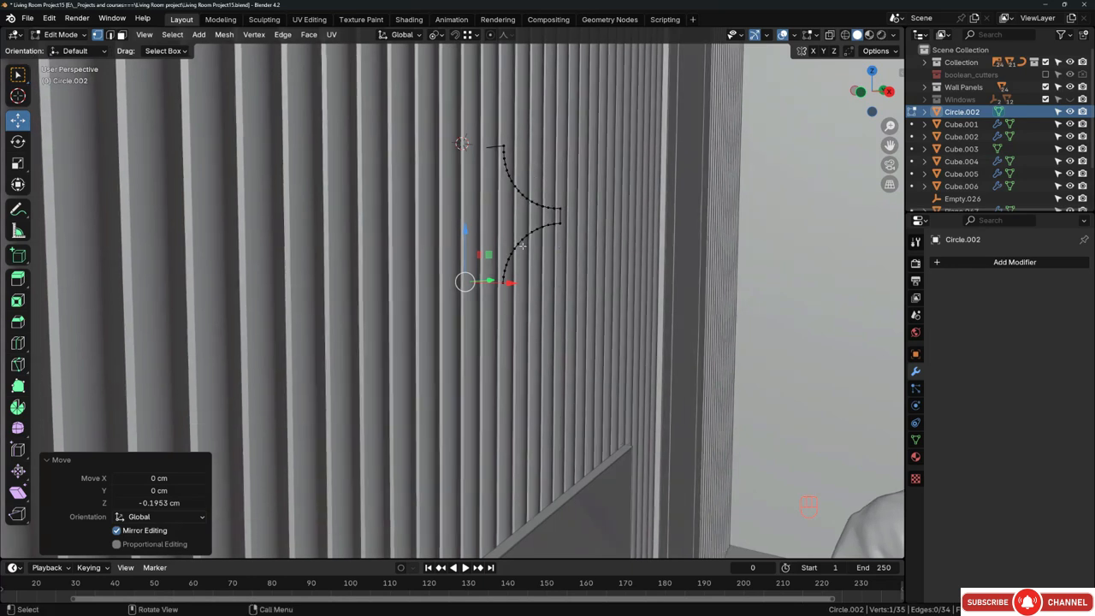
Step: Leave mesh editing and add a Mirror modifier to the profile
{"action": "key", "text": "Tab"}
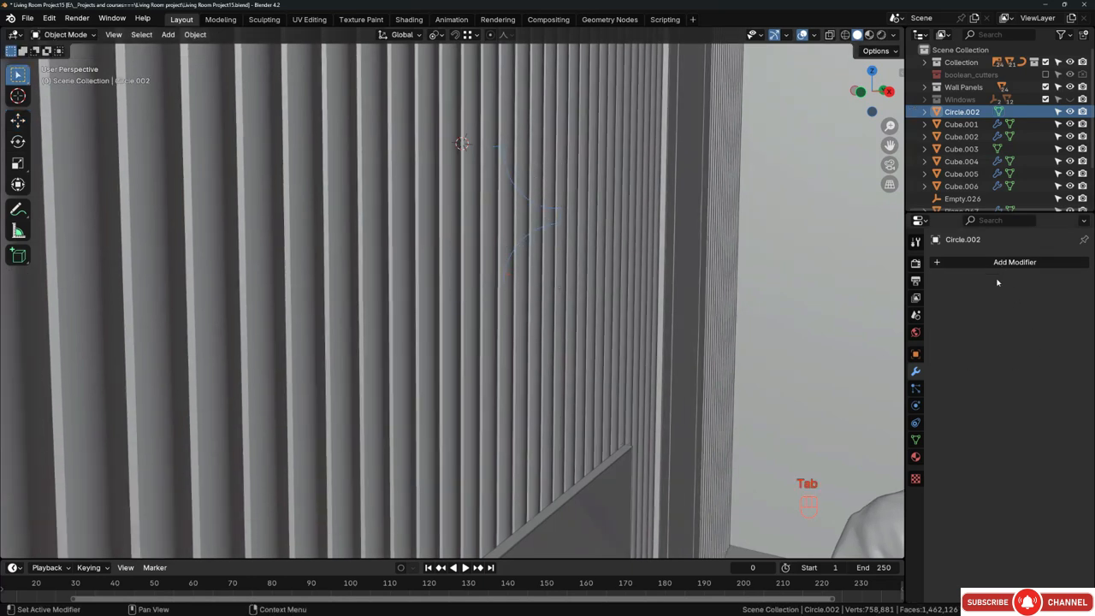
{"action": "left_click", "coordinate": [945, 262]}
{"action": "mouse_move", "coordinate": [941, 257]}
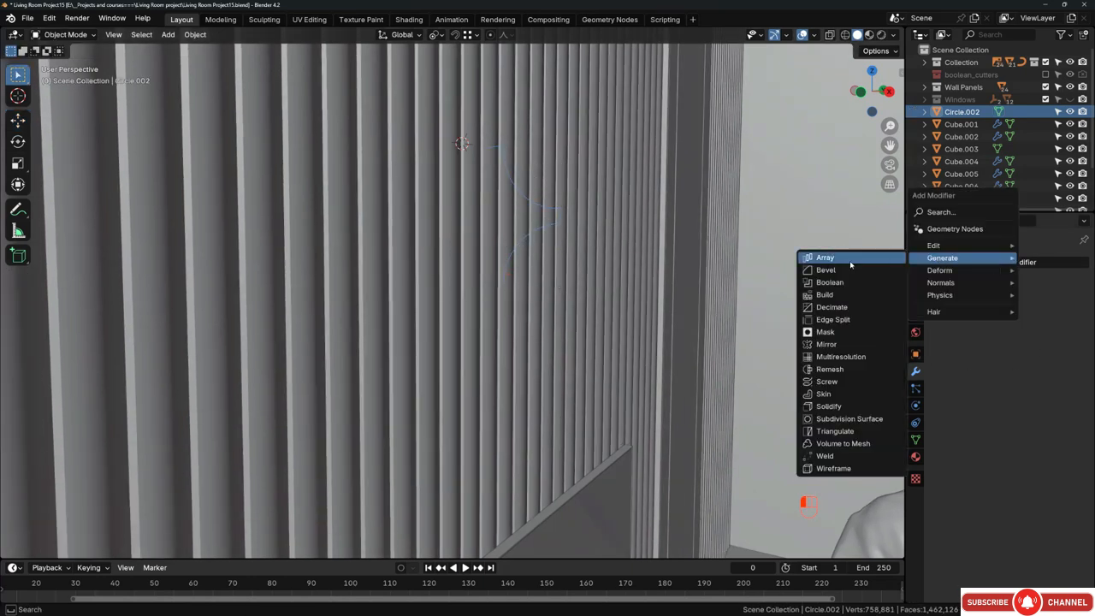
{"action": "left_click", "coordinate": [829, 345]}
{"action": "middle_click_drag", "start_coordinate": [770, 327], "coordinate": [533, 246]}
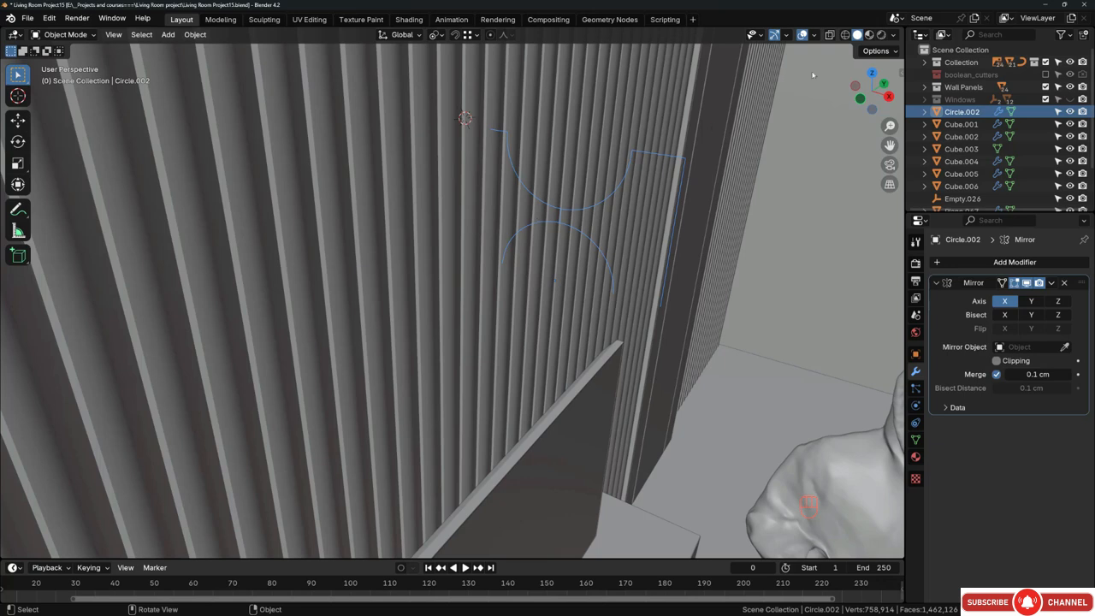
Step: Check the profile object's rotation and scale values
{"action": "left_click", "coordinate": [898, 72]}
{"action": "left_click", "coordinate": [897, 74]}
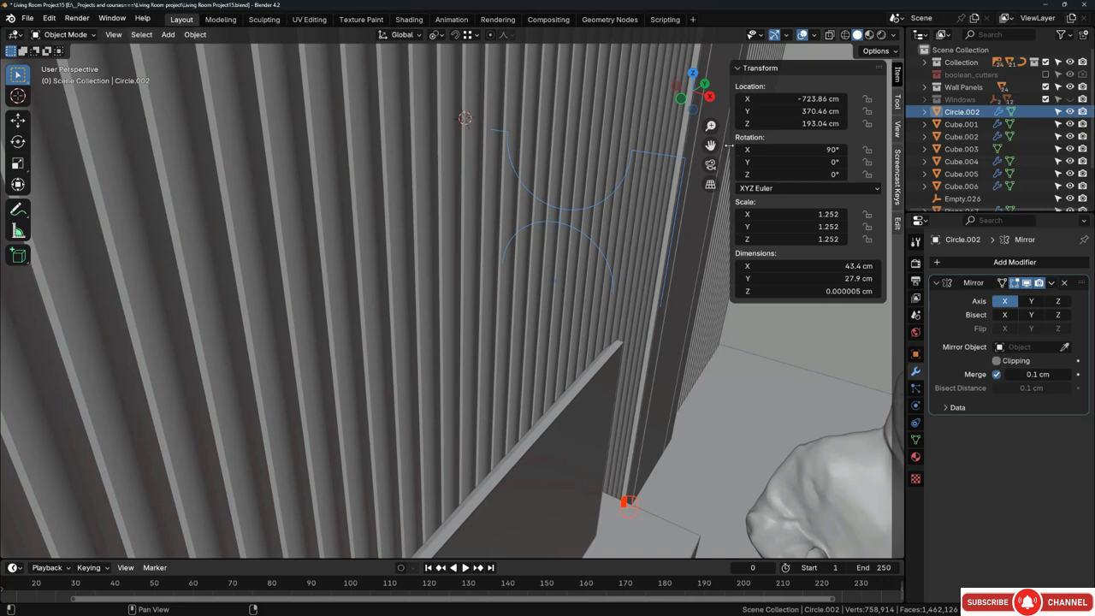
{"action": "left_click_drag", "start_coordinate": [728, 146], "coordinate": [856, 137]}
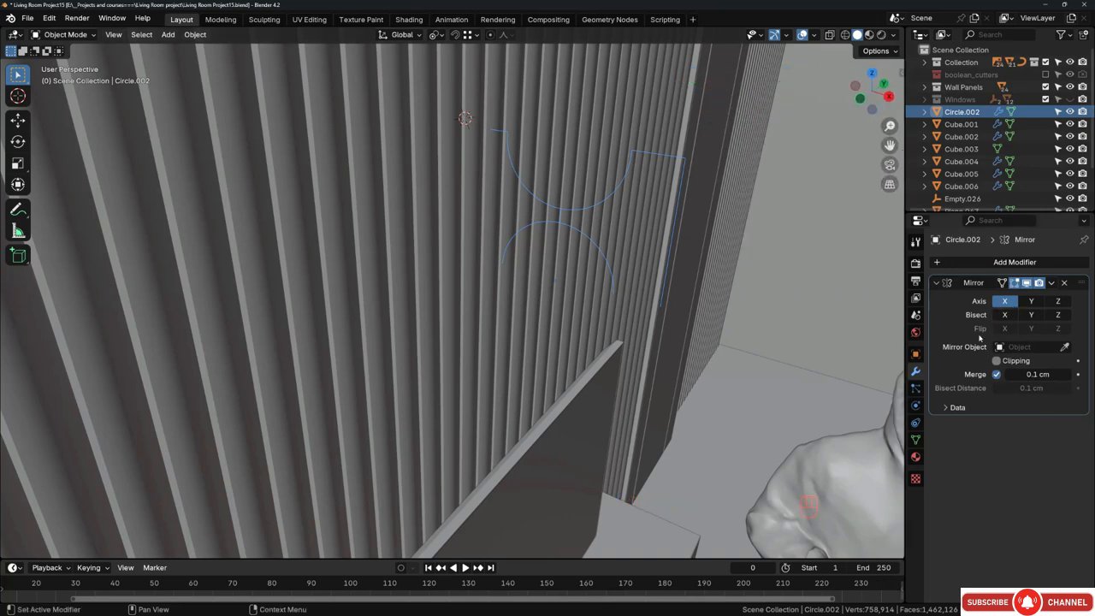
Step: Apply the profile's rotation and set the Mirror modifier's axis to Z only
{"action": "middle_click_drag", "start_coordinate": [545, 204], "coordinate": [546, 205]}
{"action": "key", "text": "ctrl+a"}
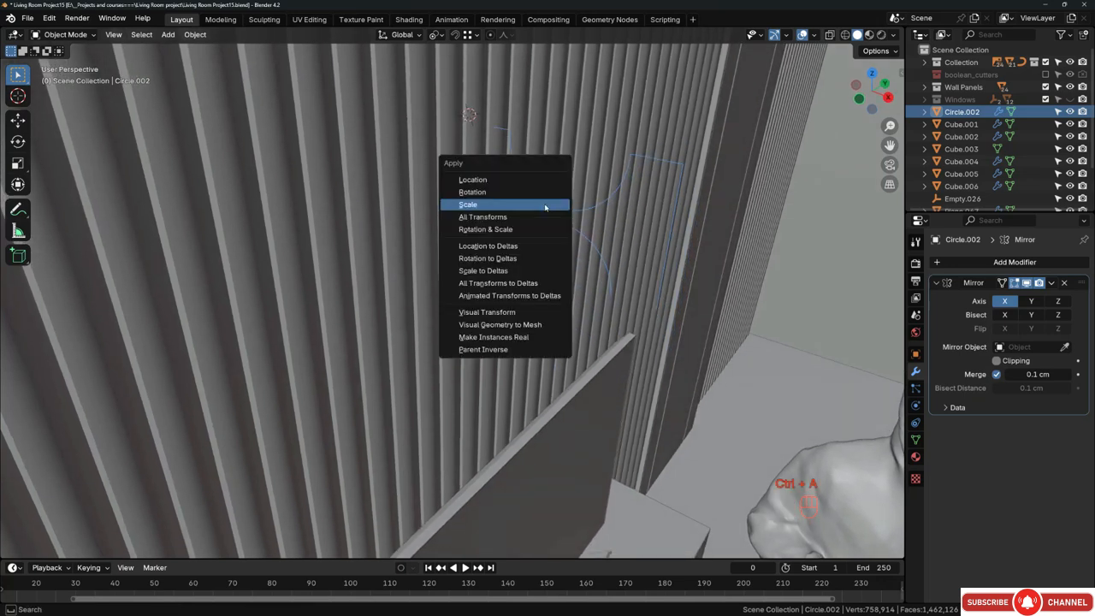
{"action": "left_click", "coordinate": [521, 192]}
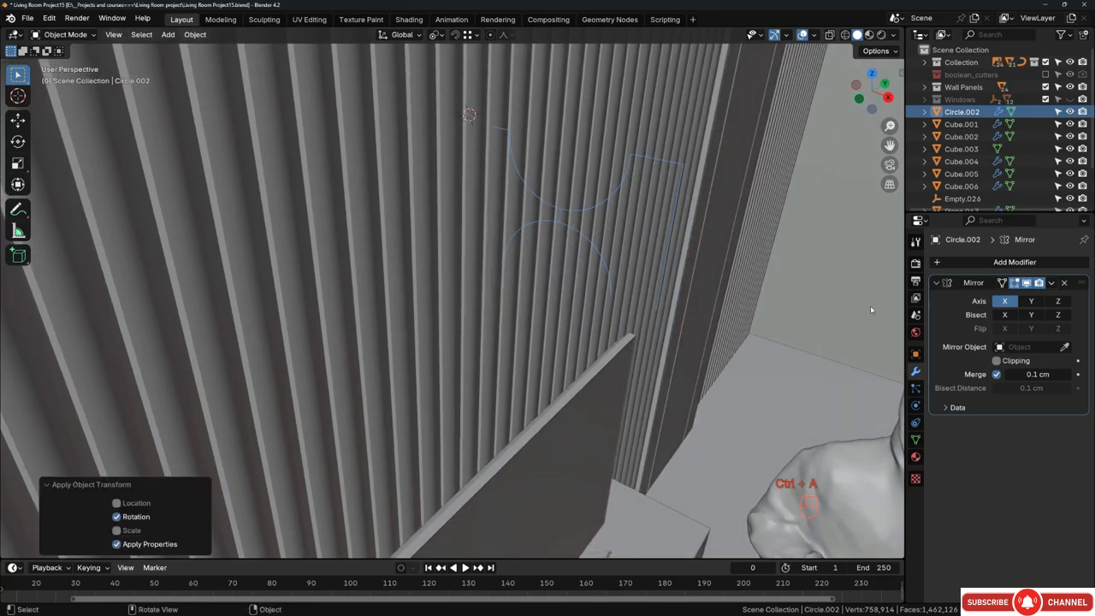
{"action": "left_click", "coordinate": [1003, 302]}
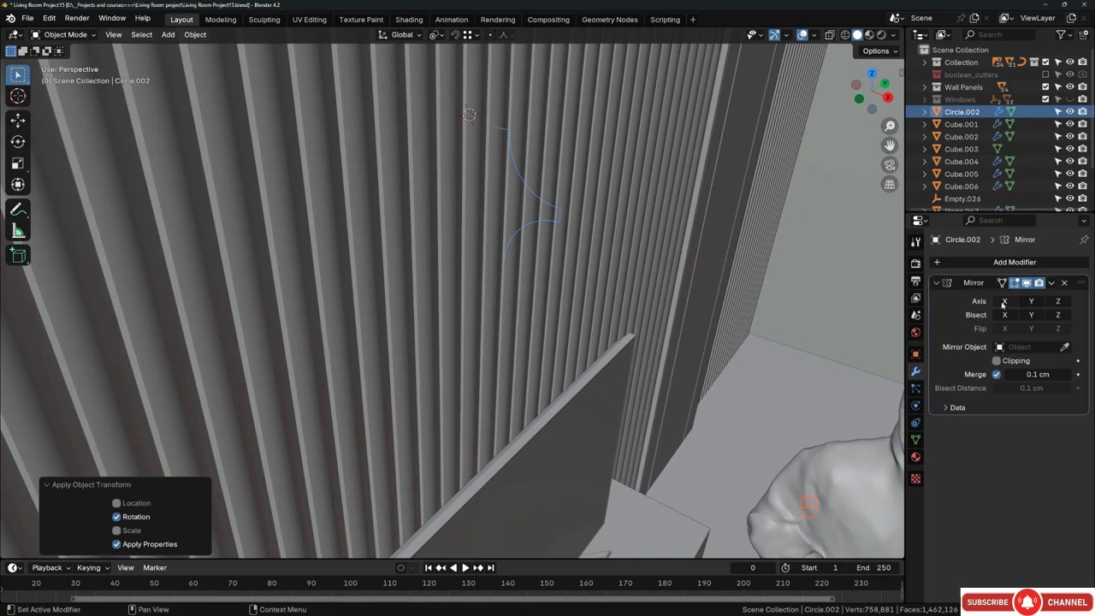
{"action": "left_click", "coordinate": [1058, 301]}
Step: Isolate the mirrored profile in local view and show it from the front
{"action": "middle_click_drag", "start_coordinate": [505, 291], "coordinate": [542, 302]}
{"action": "scroll", "coordinate": [523, 259], "scroll_direction": "up", "scroll_amount": 5}
{"action": "key", "text": "KP_Divide"}
{"action": "middle_click_drag", "start_coordinate": [468, 299], "coordinate": [405, 300]}
{"action": "key", "text": "KP_3"}
{"action": "key", "text": "KP_1"}
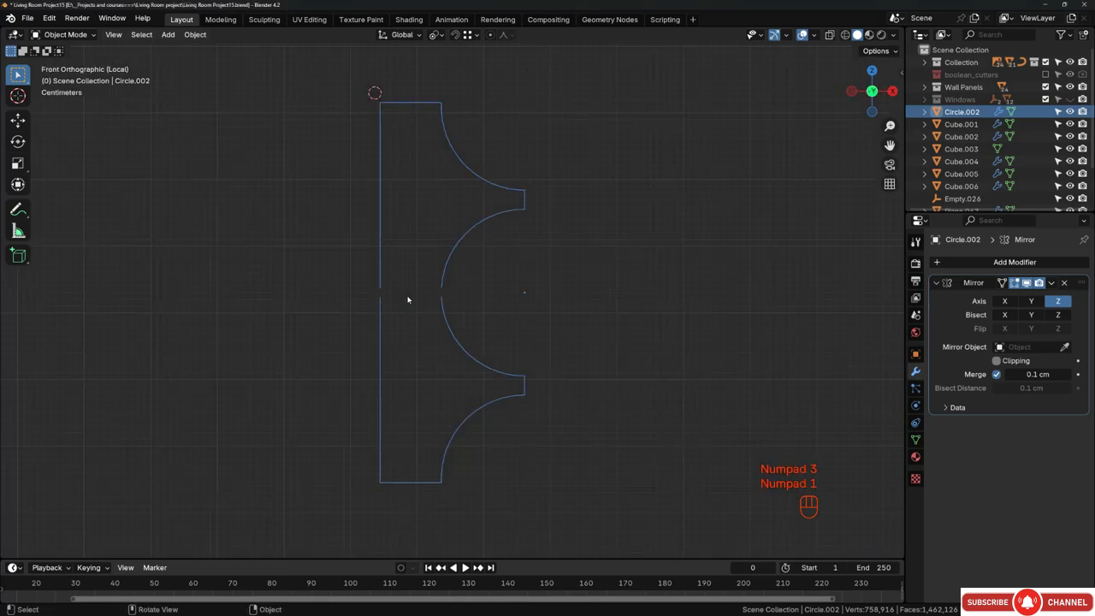
Step: Select the profile's two open end vertices near the mirror line and enable Clipping in the Mirror modifier
{"action": "key", "text": "Tab"}
{"action": "scroll", "coordinate": [367, 289], "scroll_direction": "up", "scroll_amount": 3}
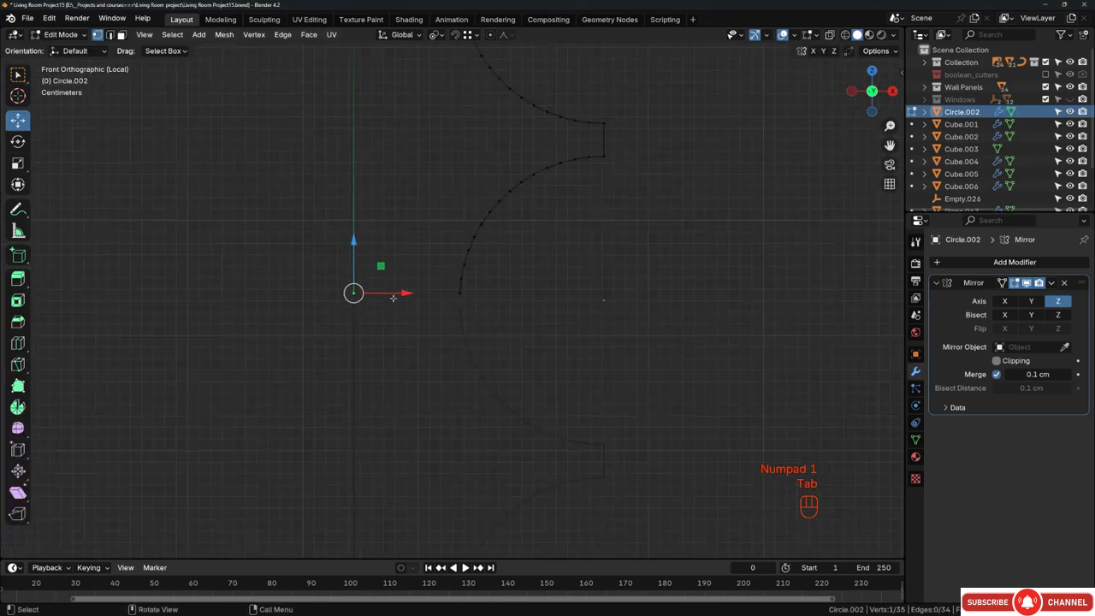
{"action": "left_click_drag", "start_coordinate": [320, 286], "coordinate": [503, 304]}
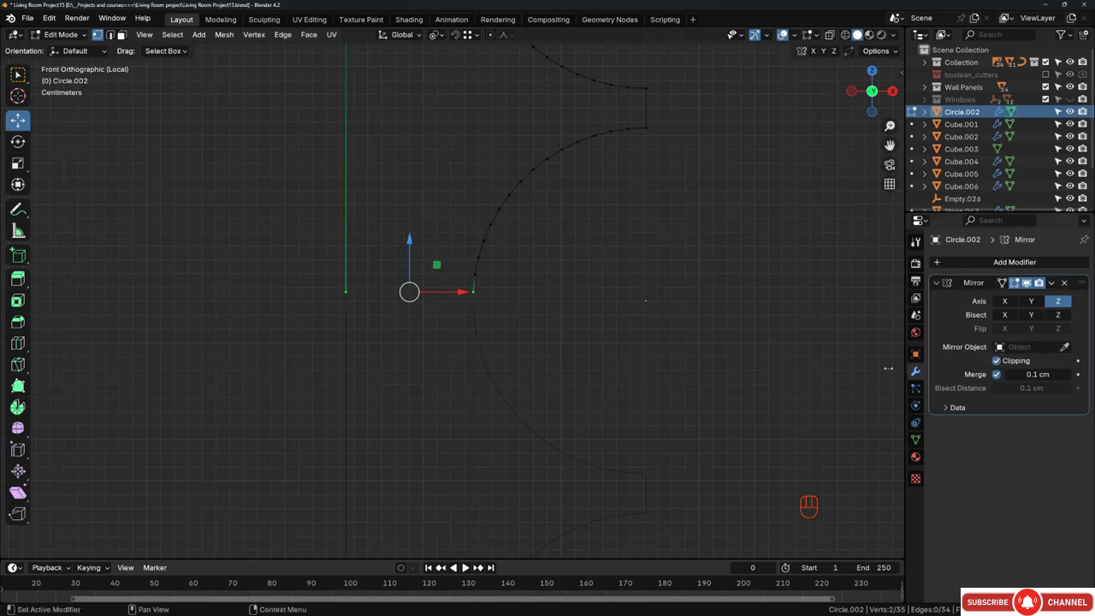
{"action": "scroll", "coordinate": [500, 310], "scroll_direction": "up", "scroll_amount": 1}
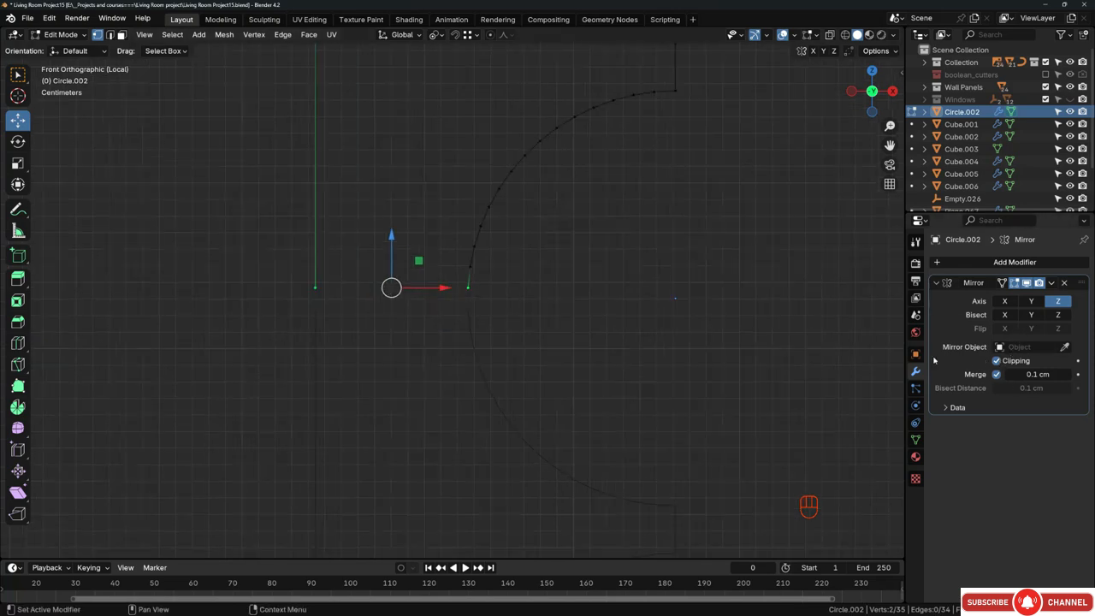
{"action": "scroll", "coordinate": [467, 287], "scroll_direction": "up", "scroll_amount": 3}
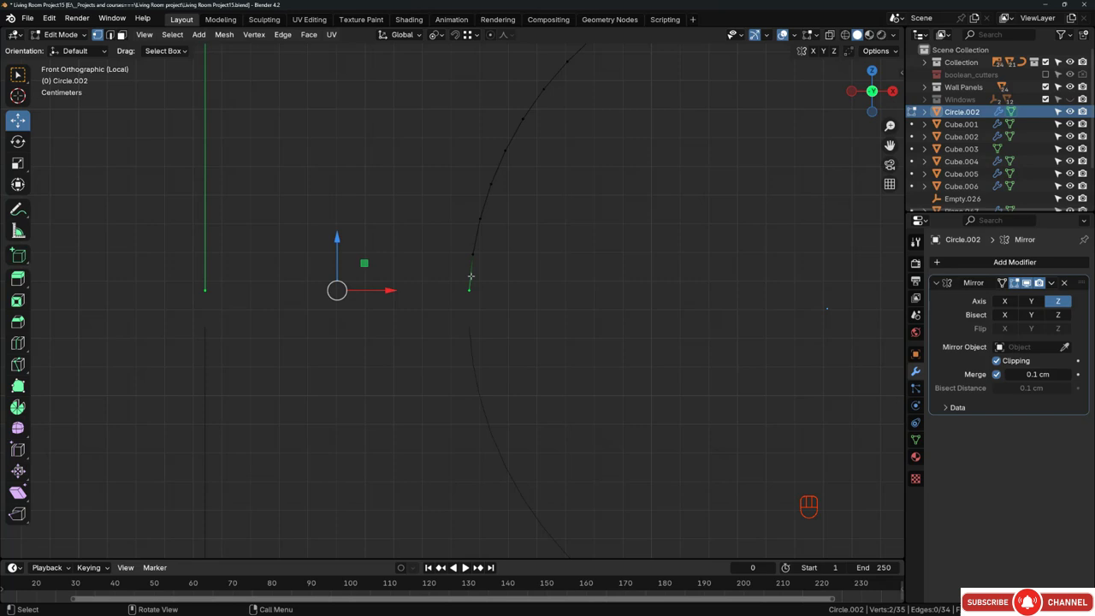
{"action": "left_click", "coordinate": [996, 361]}
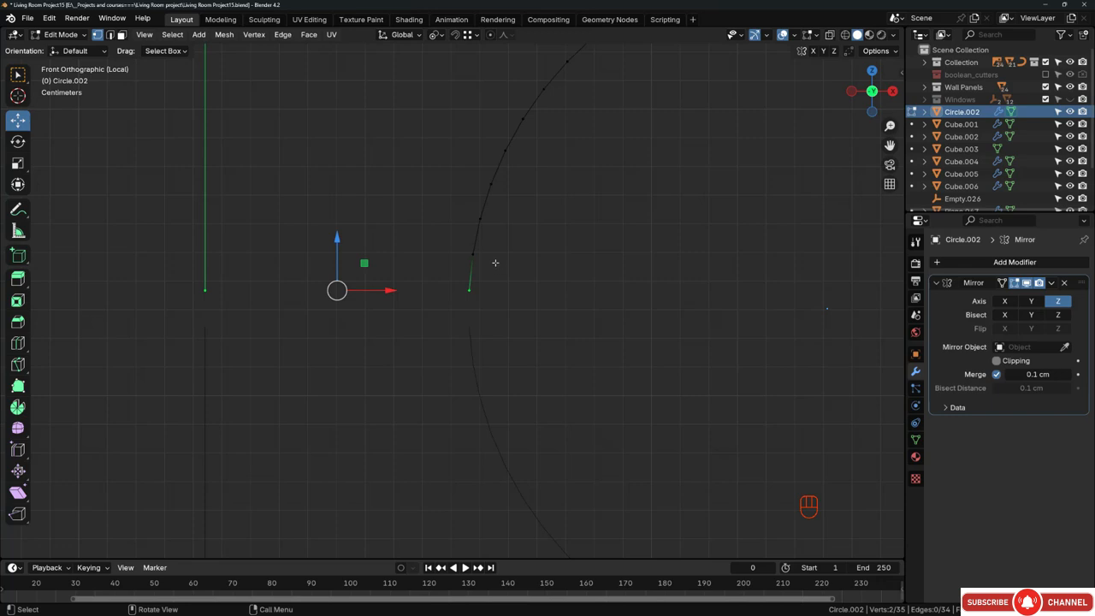
{"action": "key", "text": "e"}
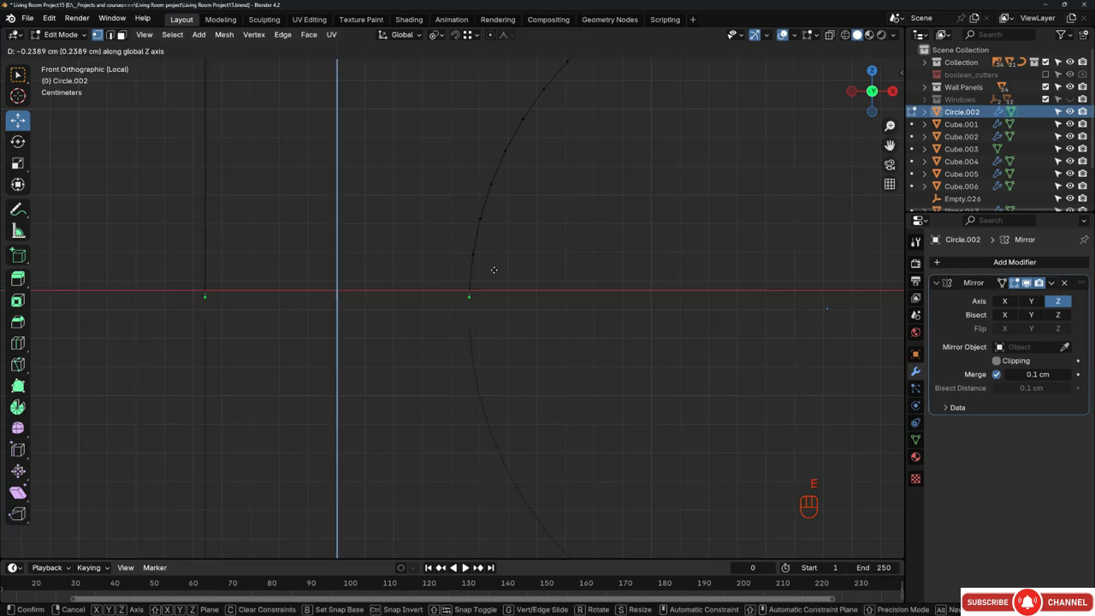
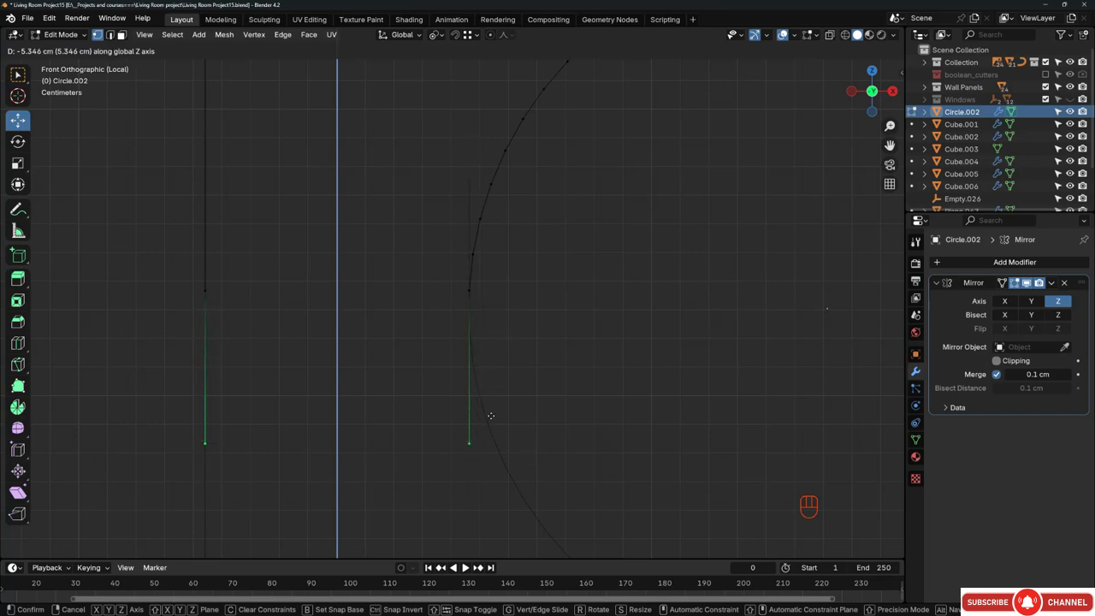
{"action": "right_click", "coordinate": [491, 415]}
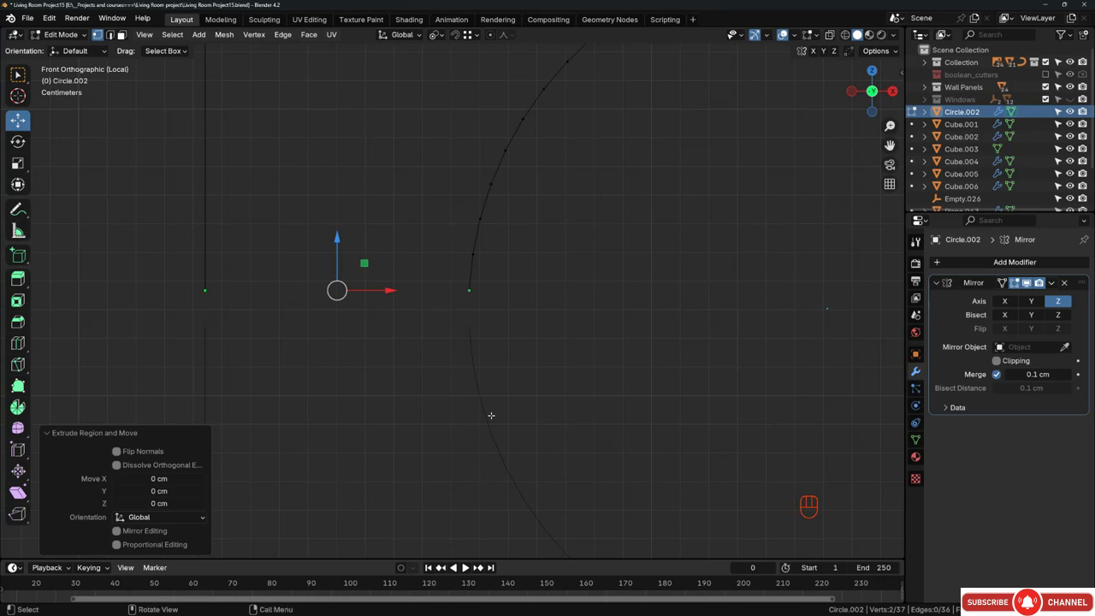
{"action": "key", "text": "x"}
{"action": "left_click", "coordinate": [491, 416]}
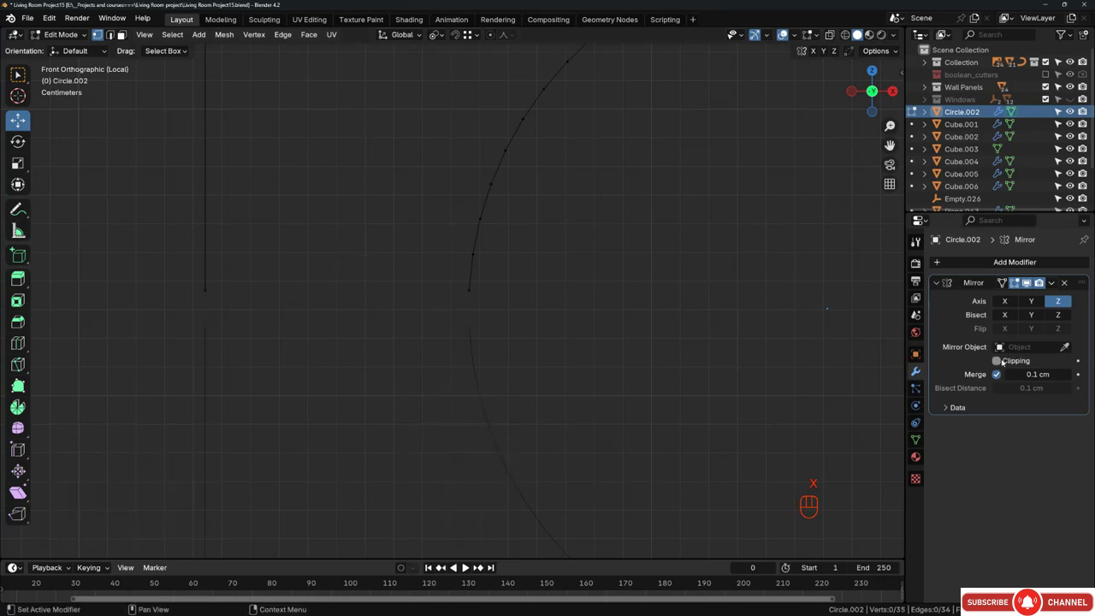
Step: Extrude the profile's two open end vertices down along Z to the mirror plane and inspect the joined outline in solid shading
{"action": "left_click_drag", "start_coordinate": [504, 273], "coordinate": [186, 301]}
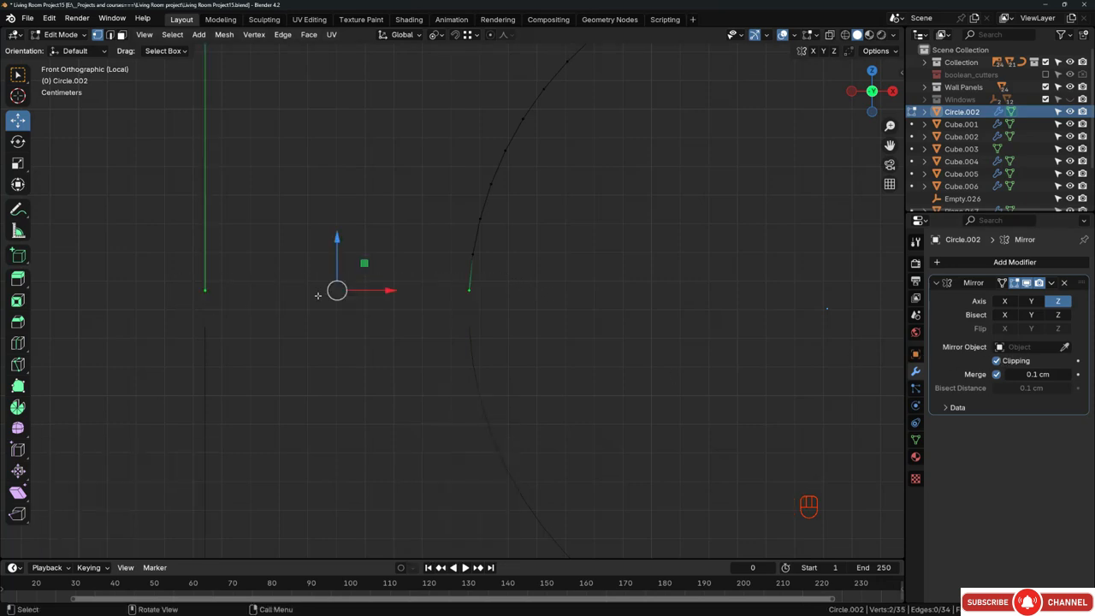
{"action": "key", "text": "e"}
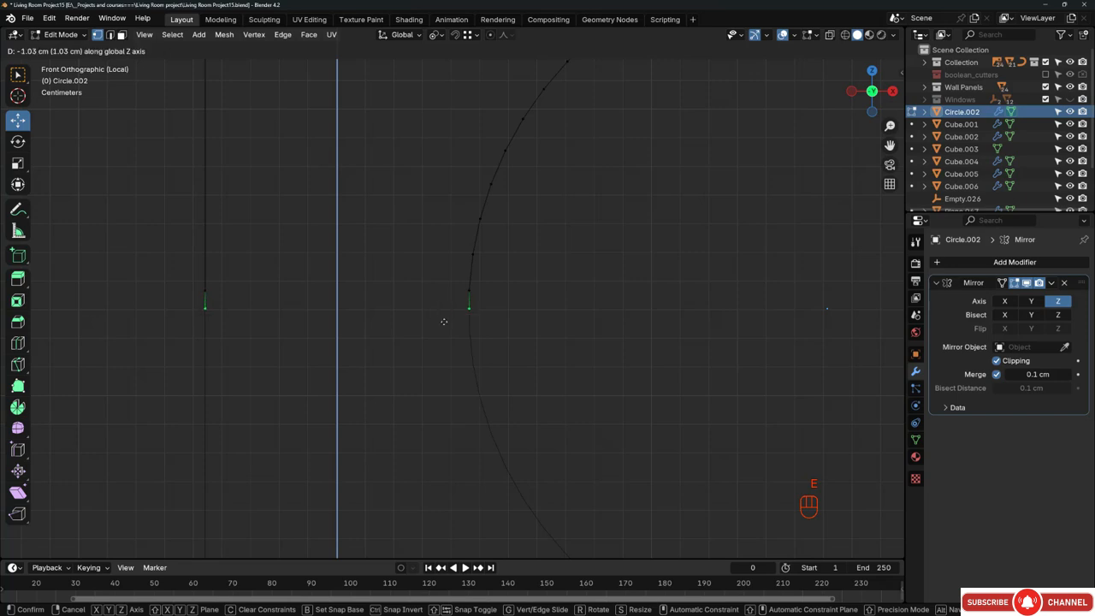
{"action": "left_click", "coordinate": [458, 319]}
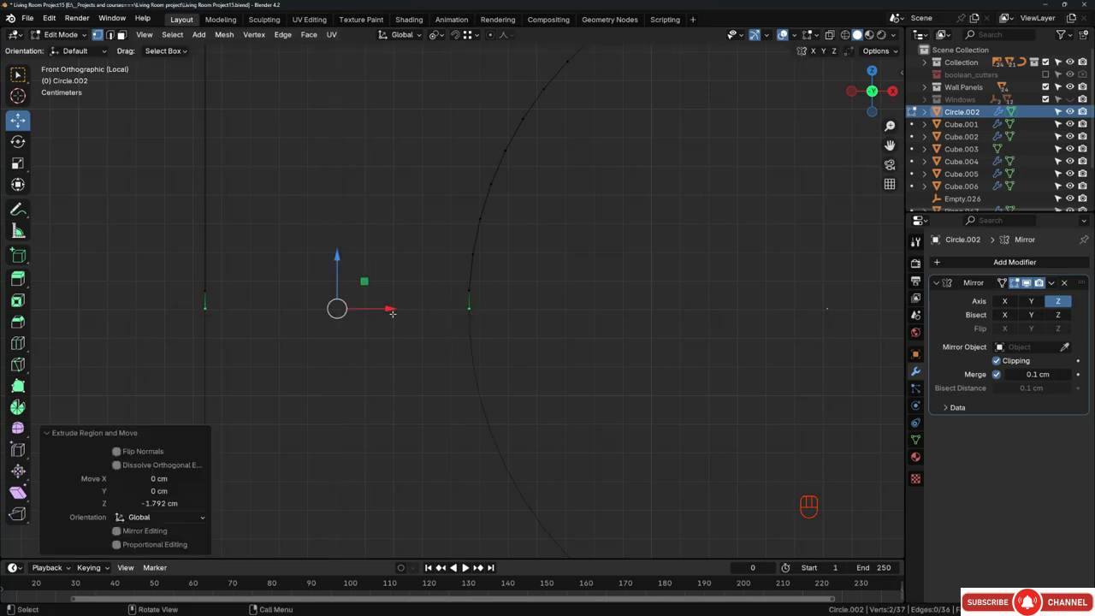
{"action": "scroll", "coordinate": [468, 272], "scroll_direction": "down", "scroll_amount": 4}
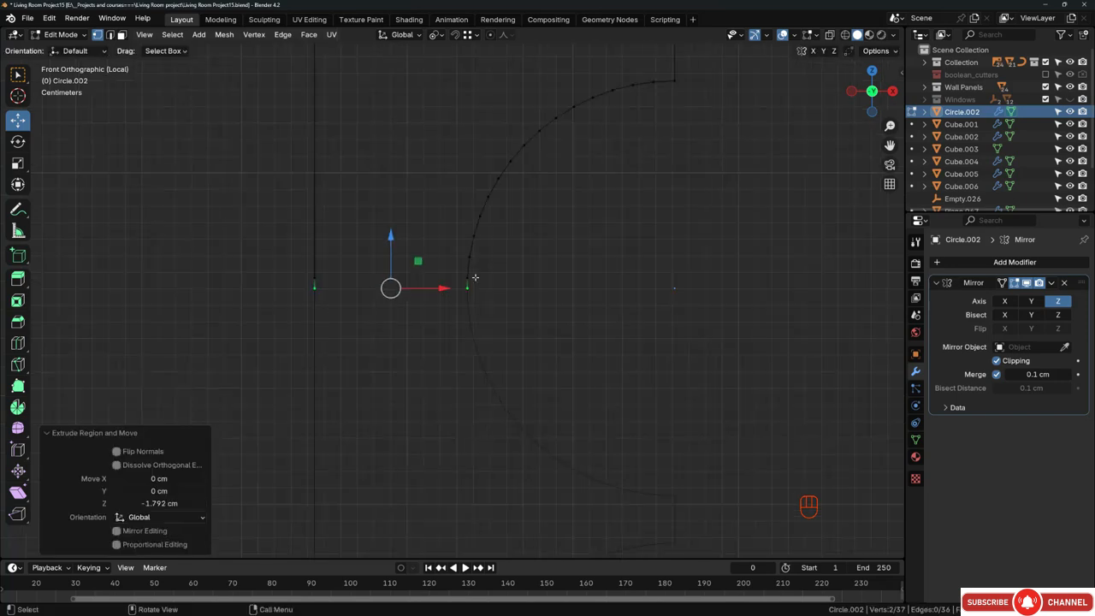
{"action": "mouse_move", "coordinate": [487, 279]}
{"action": "middle_mouse_down"}
{"action": "mouse_move", "coordinate": [435, 287]}
{"action": "mouse_move", "coordinate": [450, 293]}
{"action": "middle_mouse_up"}
{"action": "key", "text": "z"}
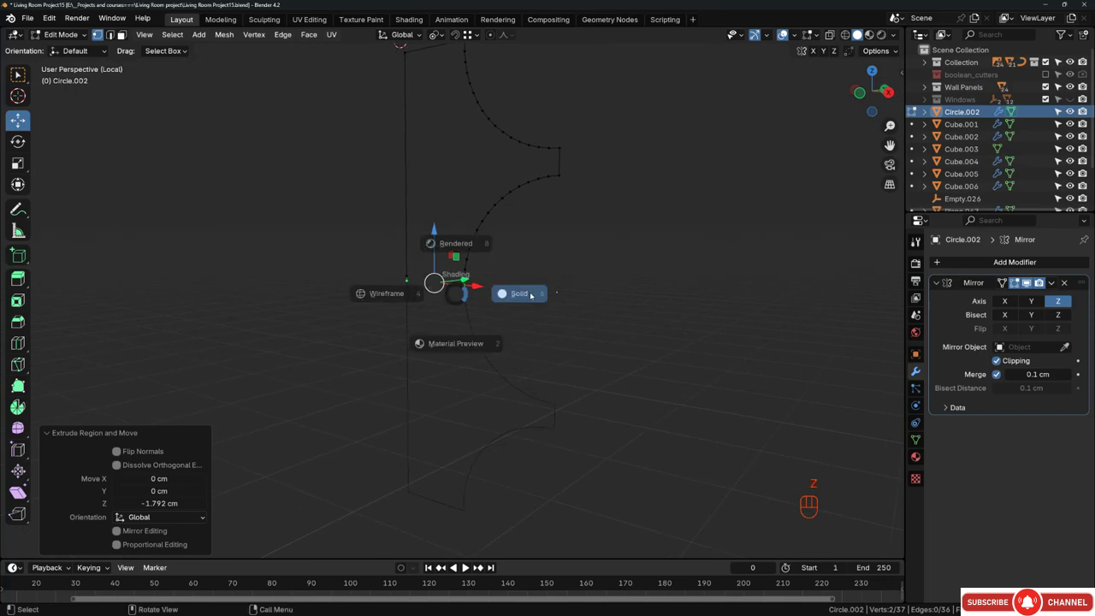
{"action": "left_click", "coordinate": [530, 296]}
{"action": "mouse_move", "coordinate": [530, 296]}
{"action": "middle_mouse_down"}
{"action": "mouse_move", "coordinate": [496, 266]}
{"action": "mouse_move", "coordinate": [536, 247]}
{"action": "mouse_move", "coordinate": [492, 287]}
{"action": "mouse_move", "coordinate": [574, 313]}
{"action": "mouse_move", "coordinate": [548, 283]}
{"action": "mouse_move", "coordinate": [553, 272]}
{"action": "mouse_move", "coordinate": [340, 276]}
{"action": "mouse_move", "coordinate": [614, 272]}
{"action": "mouse_move", "coordinate": [520, 298]}
{"action": "mouse_move", "coordinate": [542, 300]}
{"action": "middle_mouse_up"}
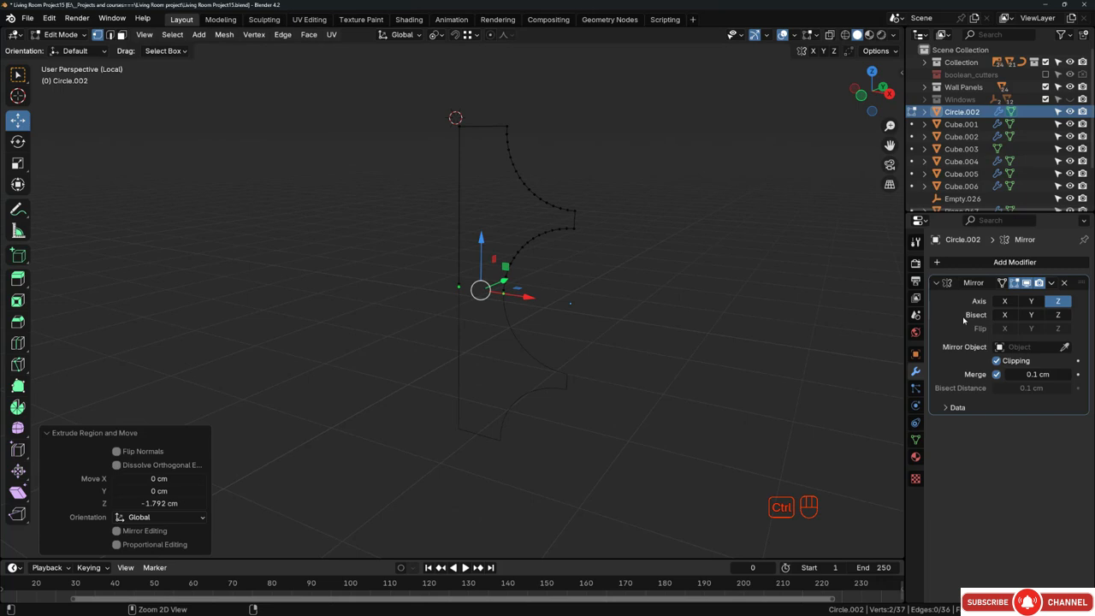
Step: Fill a narrow face between the four end vertices of the two short extruded edges at the mirror plane
{"action": "scroll", "coordinate": [525, 203], "scroll_direction": "up", "scroll_amount": 3}
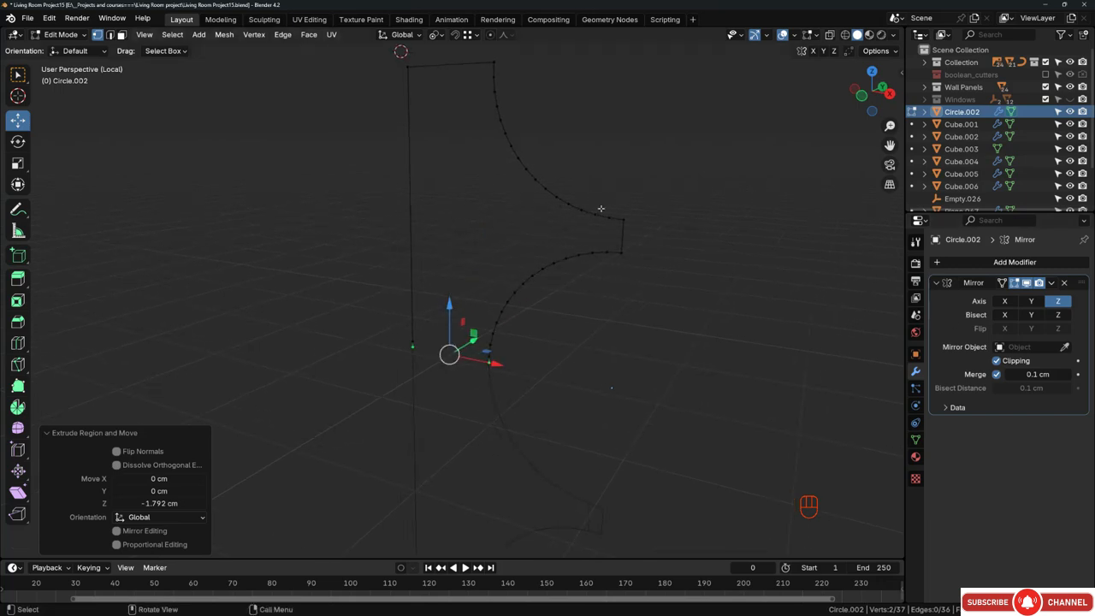
{"action": "scroll", "coordinate": [419, 366], "scroll_direction": "up", "scroll_amount": 3}
{"action": "middle_click_drag", "start_coordinate": [419, 366], "coordinate": [447, 365]}
{"action": "left_click_drag", "start_coordinate": [396, 330], "coordinate": [434, 363]}
{"action": "left_click_drag", "start_coordinate": [515, 340], "coordinate": [552, 370], "text": "shift"}
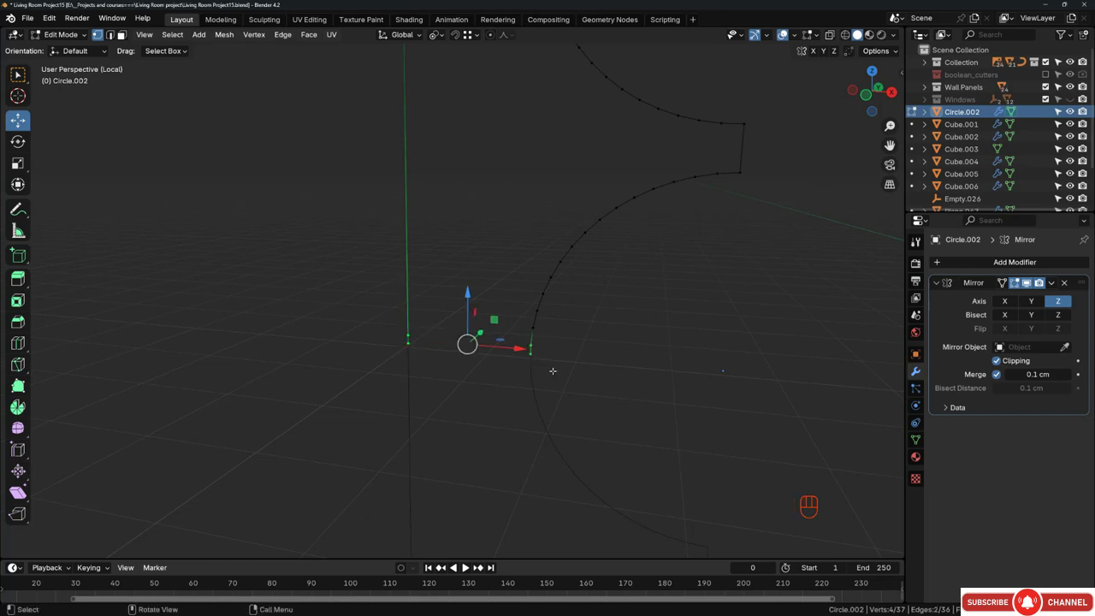
{"action": "key", "text": "f"}
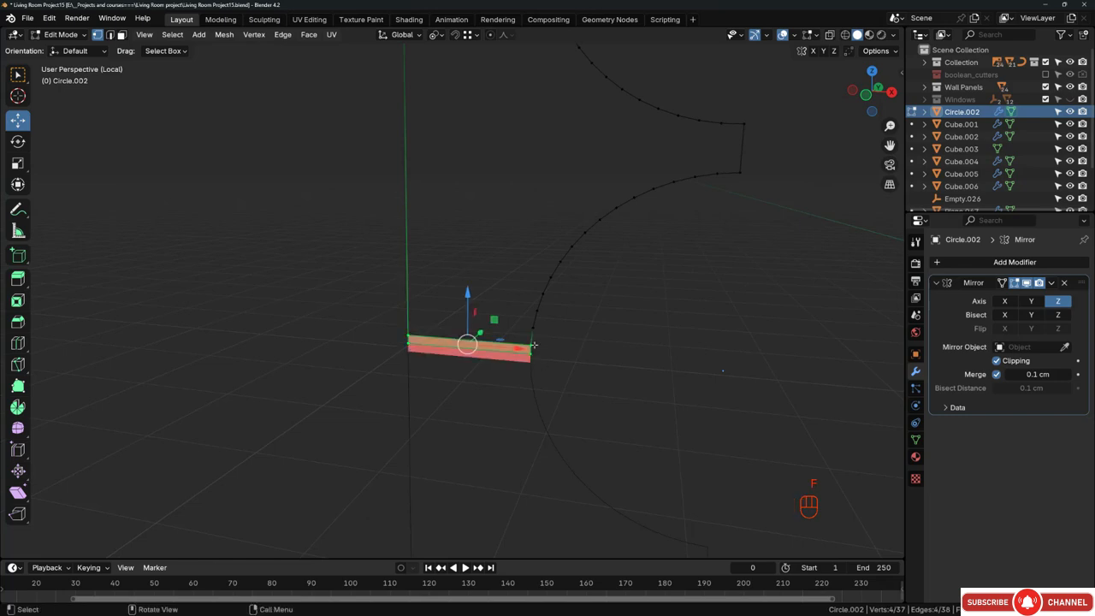
Step: Select the remaining outline loop of the upper half and fill it with a face
{"action": "left_click", "coordinate": [533, 331], "text": "alt"}
{"action": "scroll", "coordinate": [561, 302], "scroll_direction": "down", "scroll_amount": 4}
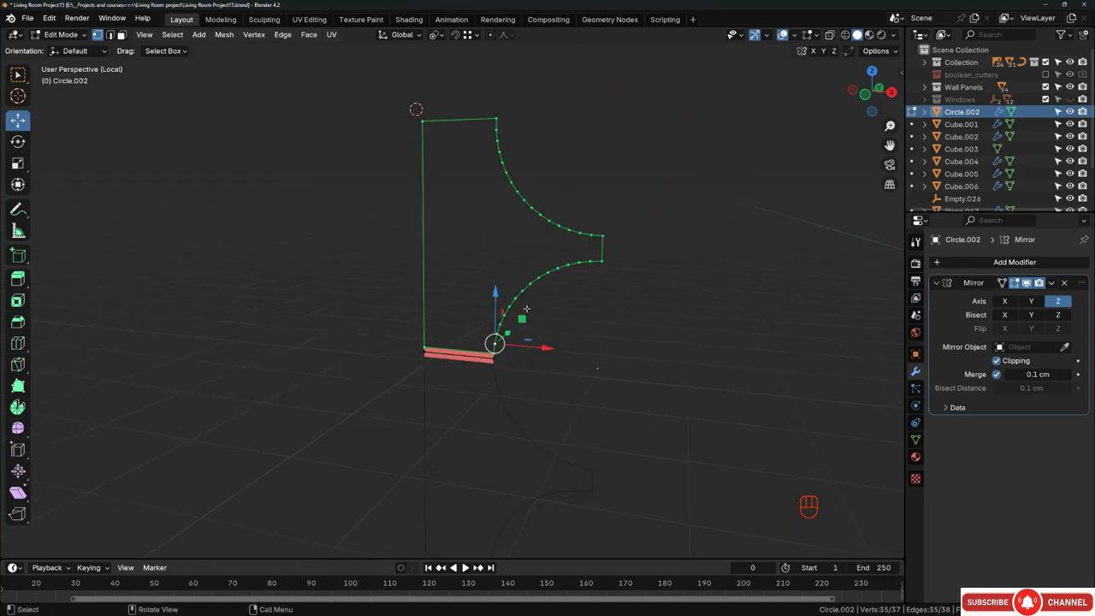
{"action": "key", "text": "f"}
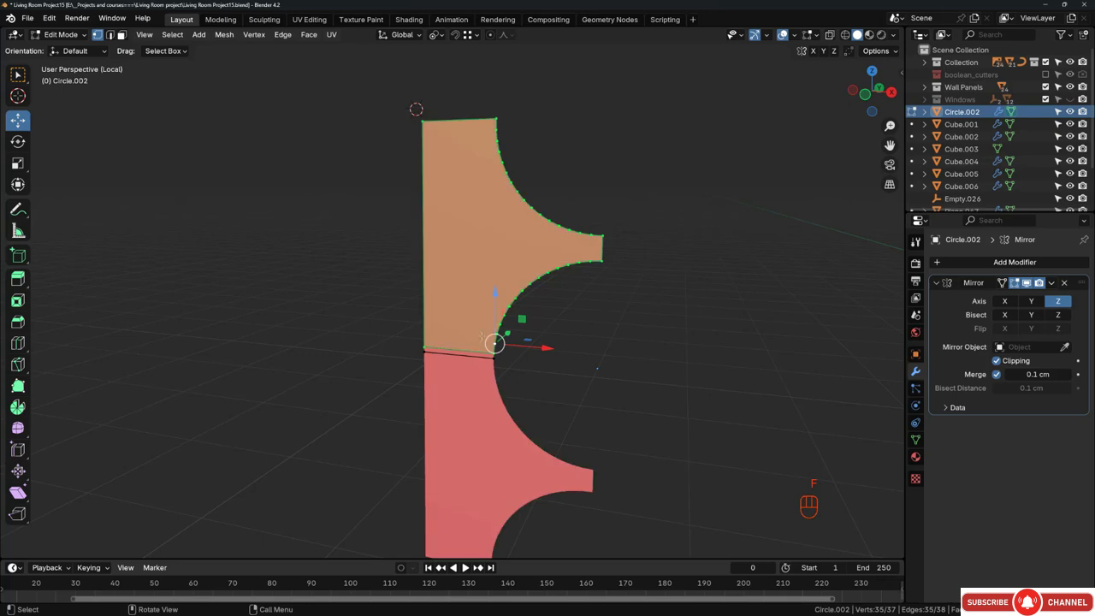
{"action": "middle_click_drag", "start_coordinate": [471, 338], "coordinate": [447, 337]}
Step: Leave mesh editing and apply the Mirror modifier to the filled bracket profile
{"action": "key", "text": "Tab"}
{"action": "key", "text": "alt+a"}
{"action": "left_click", "coordinate": [497, 274]}
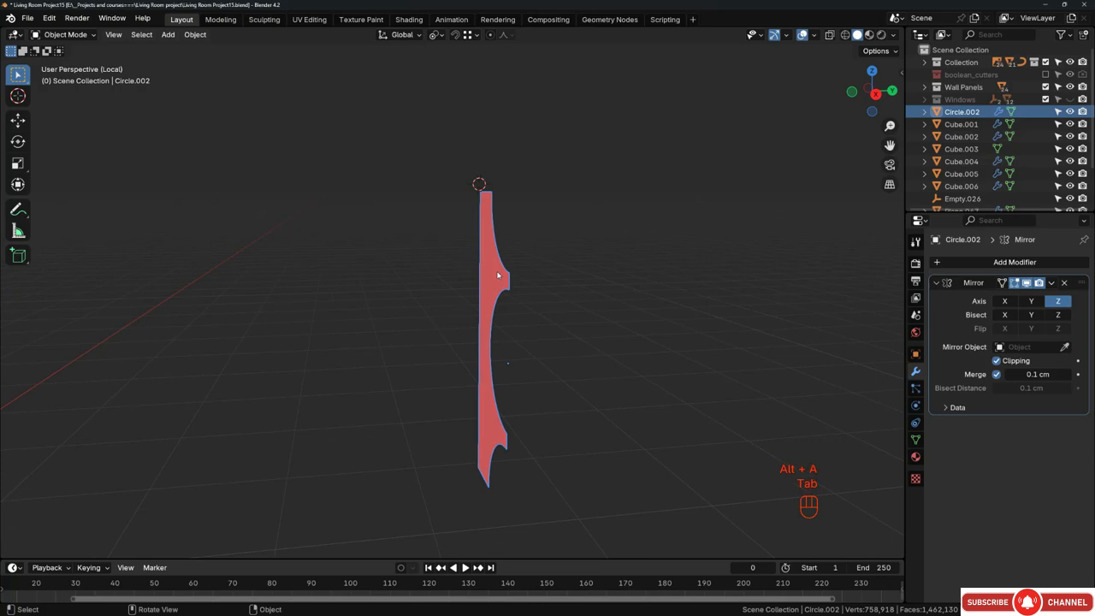
{"action": "key", "text": "Tab"}
{"action": "key", "text": "a"}
{"action": "key", "text": "Tab"}
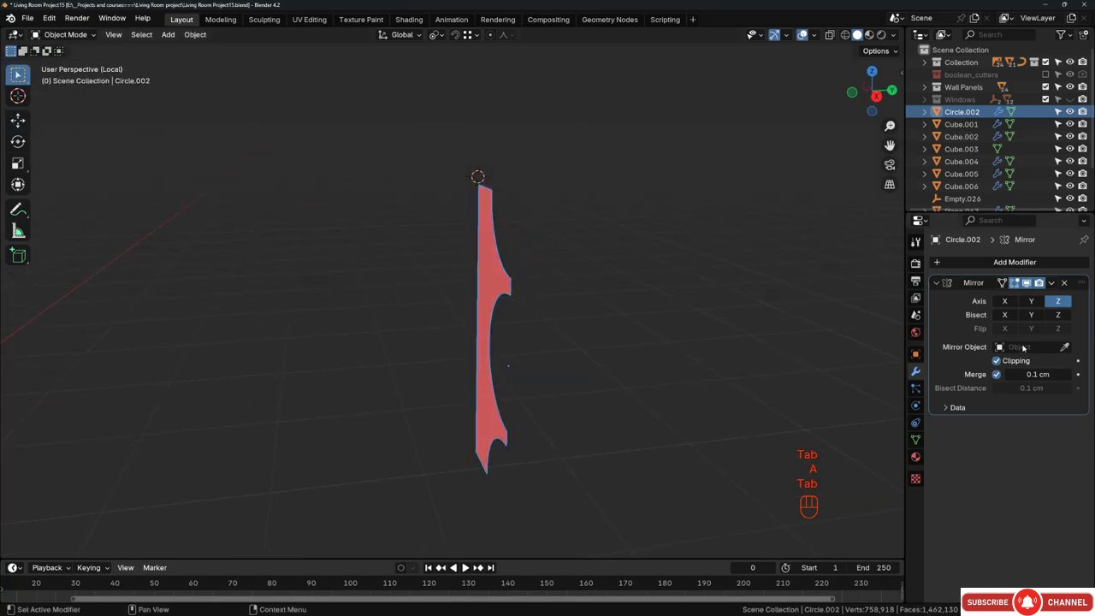
{"action": "key", "text": "ctrl+a"}
{"action": "middle_click_drag", "start_coordinate": [450, 308], "coordinate": [471, 334]}
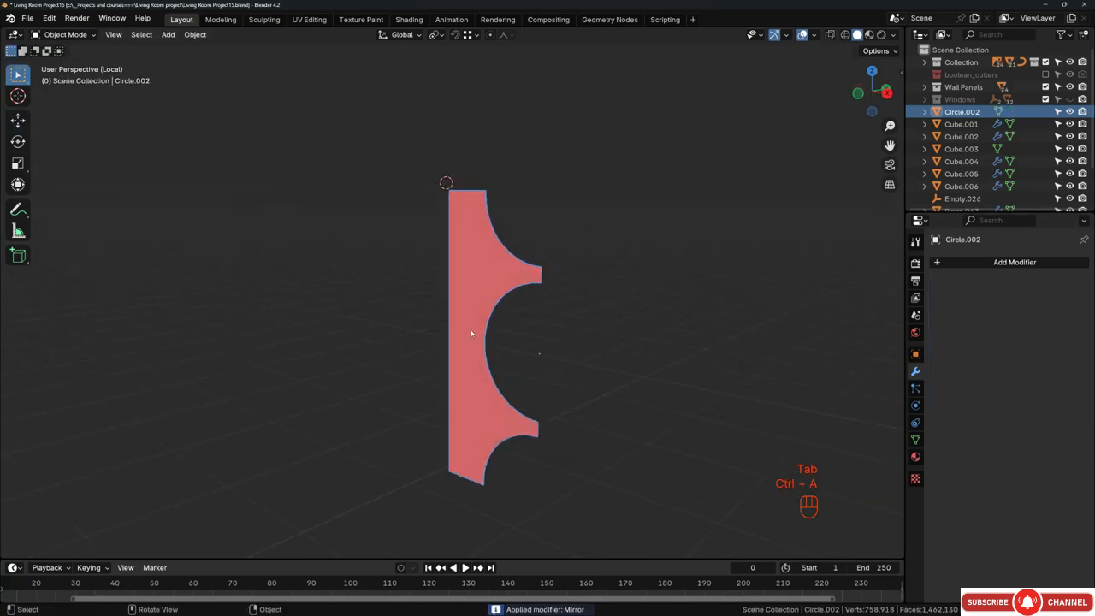
Step: Merge all faces of the bracket profile into one single face, removing the dividing edges across the middle
{"action": "key", "text": "Tab"}
{"action": "scroll", "coordinate": [473, 325], "scroll_direction": "up", "scroll_amount": 5}
{"action": "key", "text": "2"}
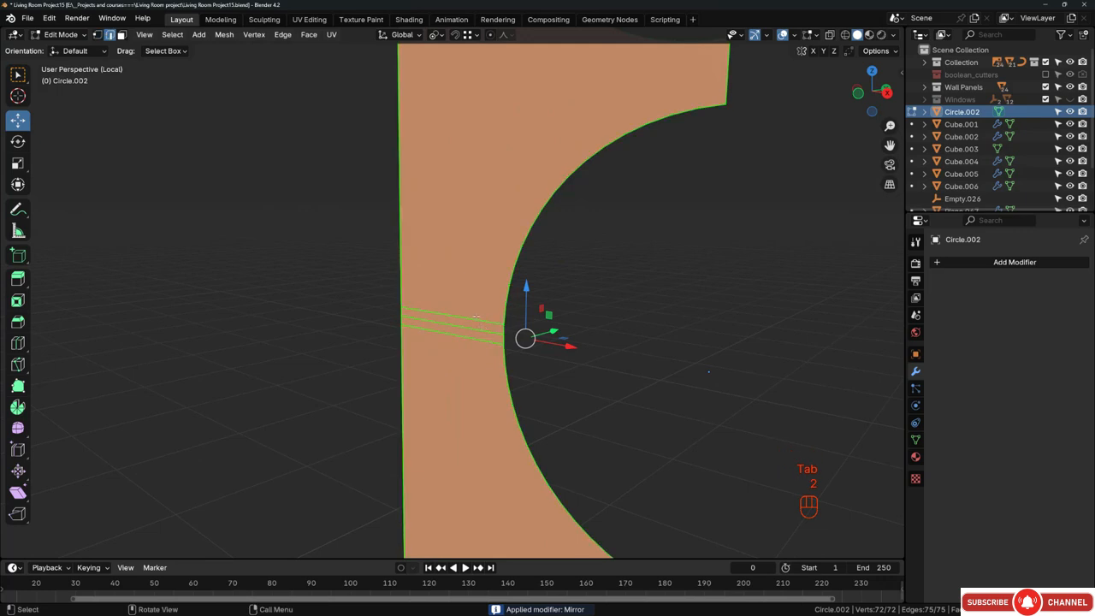
{"action": "left_click", "coordinate": [477, 316]}
{"action": "left_click", "coordinate": [476, 340], "text": "ctrl"}
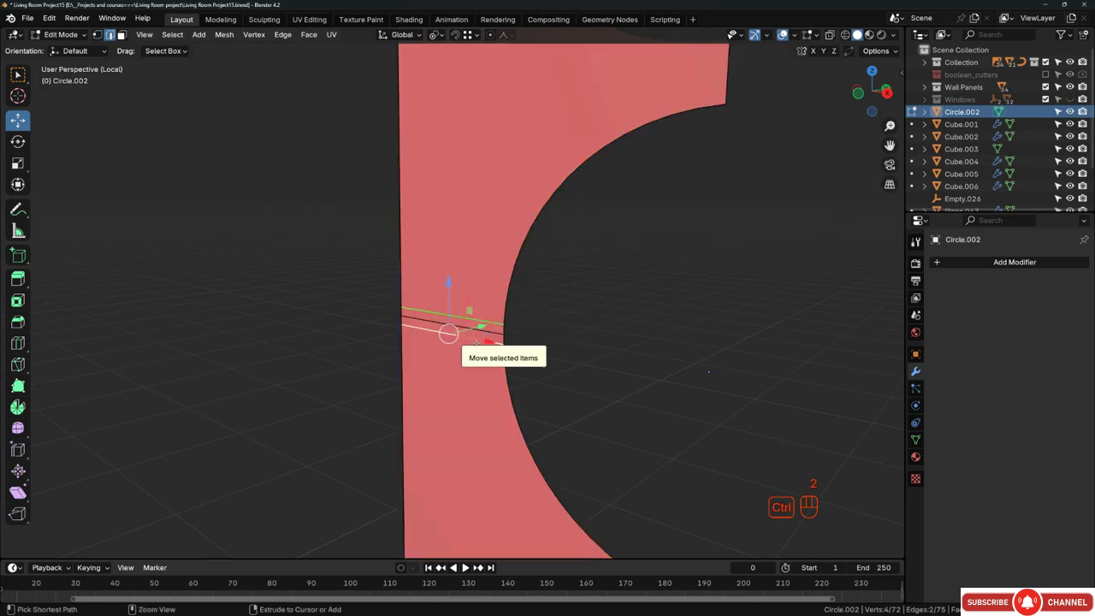
{"action": "middle_click_drag", "start_coordinate": [476, 342], "coordinate": [531, 321]}
{"action": "key", "text": "3"}
{"action": "key", "text": "a"}
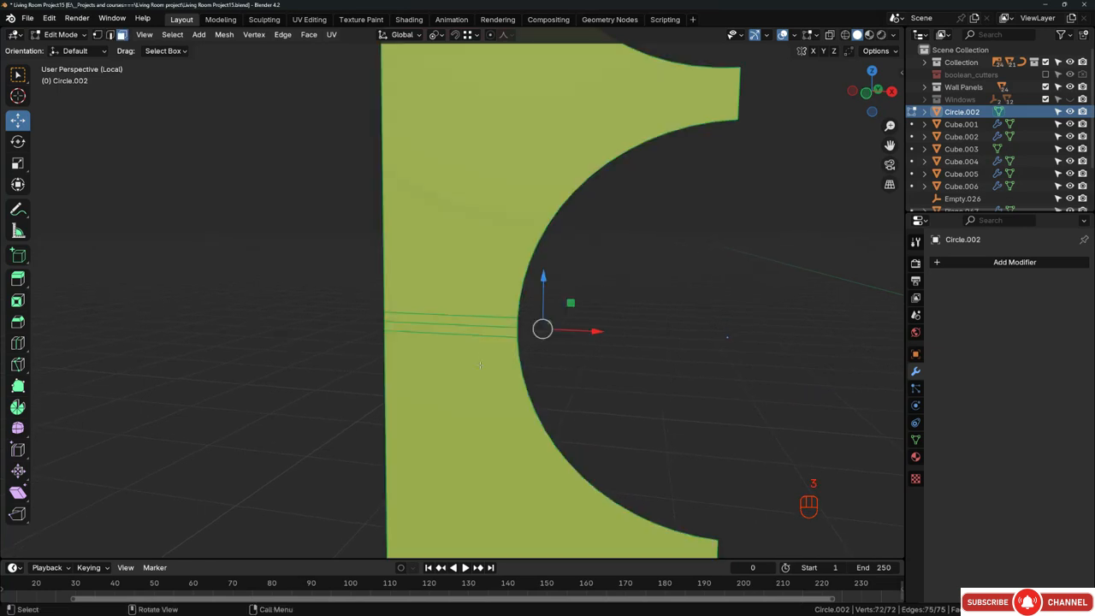
{"action": "key", "text": "f"}
{"action": "middle_click_drag", "start_coordinate": [481, 345], "coordinate": [497, 363]}
Step: Leave local view and, in the right wireframe view, move the profile about -95.6 cm along Y onto the reference's leftmost shelf bracket
{"action": "key", "text": "KP_3"}
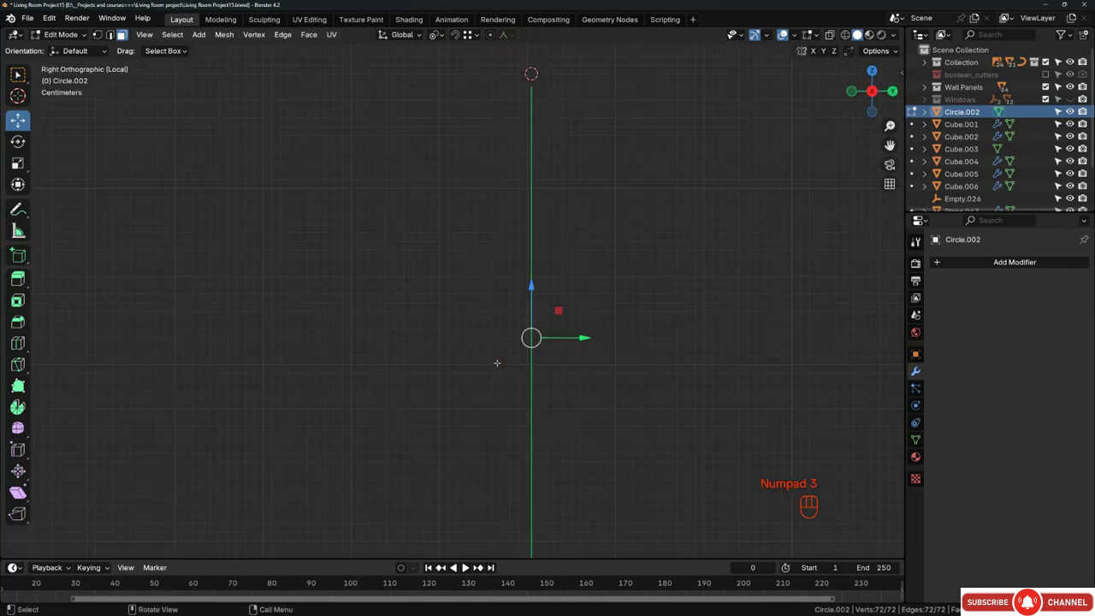
{"action": "key", "text": "KP_5"}
{"action": "key", "text": "KP_Divide"}
{"action": "key", "text": "KP_3"}
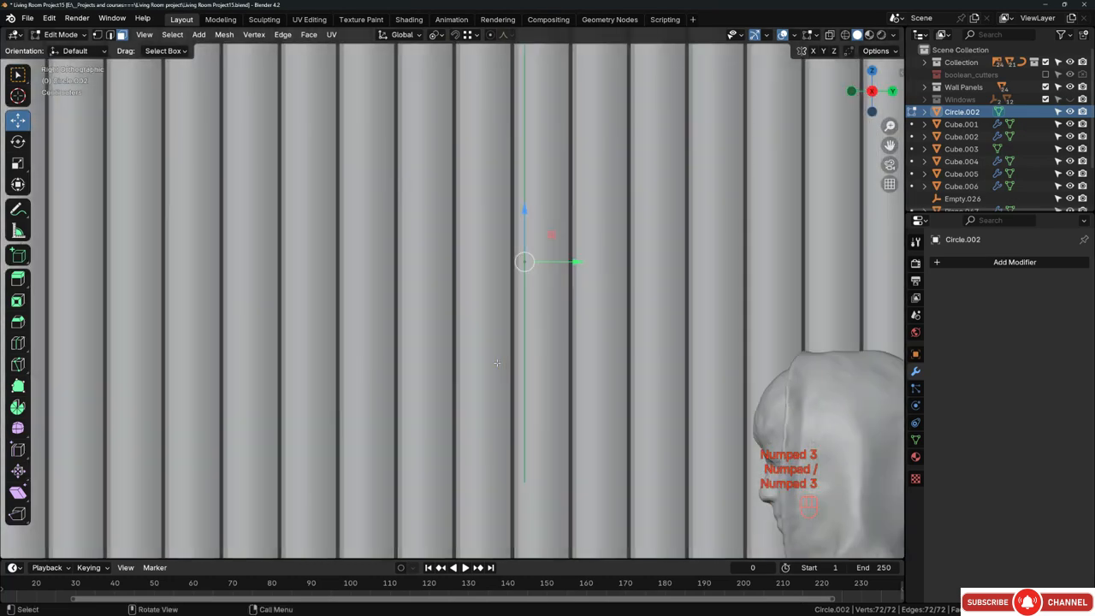
{"action": "scroll", "coordinate": [498, 362], "scroll_direction": "down", "scroll_amount": 12}
{"action": "key", "text": "z"}
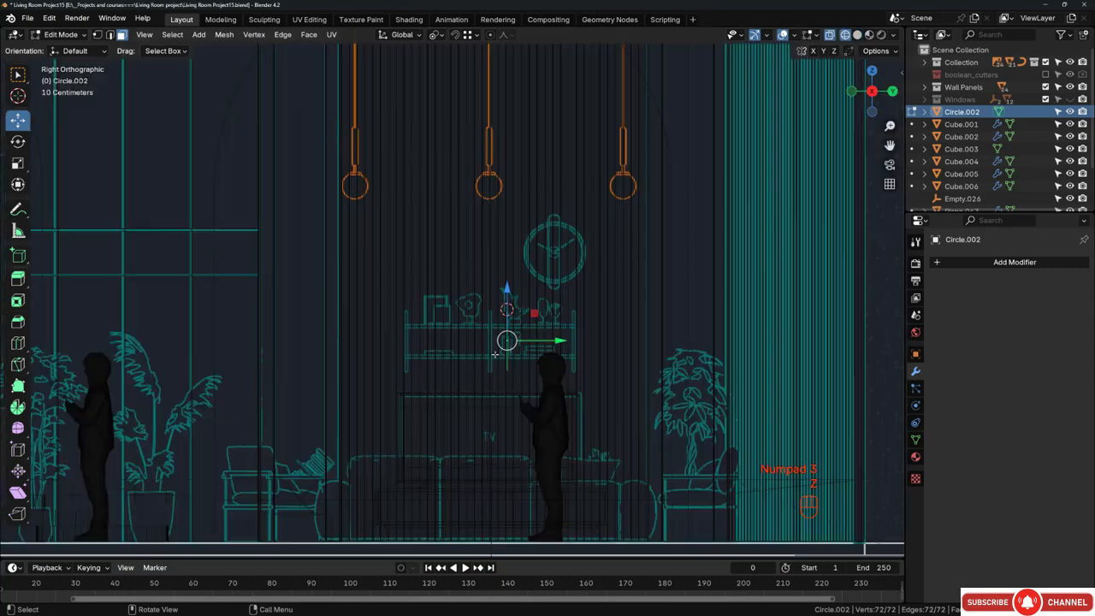
{"action": "scroll", "coordinate": [481, 345], "scroll_direction": "up", "scroll_amount": 5}
{"action": "left_click_drag", "start_coordinate": [557, 335], "coordinate": [260, 341]}
{"action": "scroll", "coordinate": [254, 298], "scroll_direction": "up", "scroll_amount": 2}
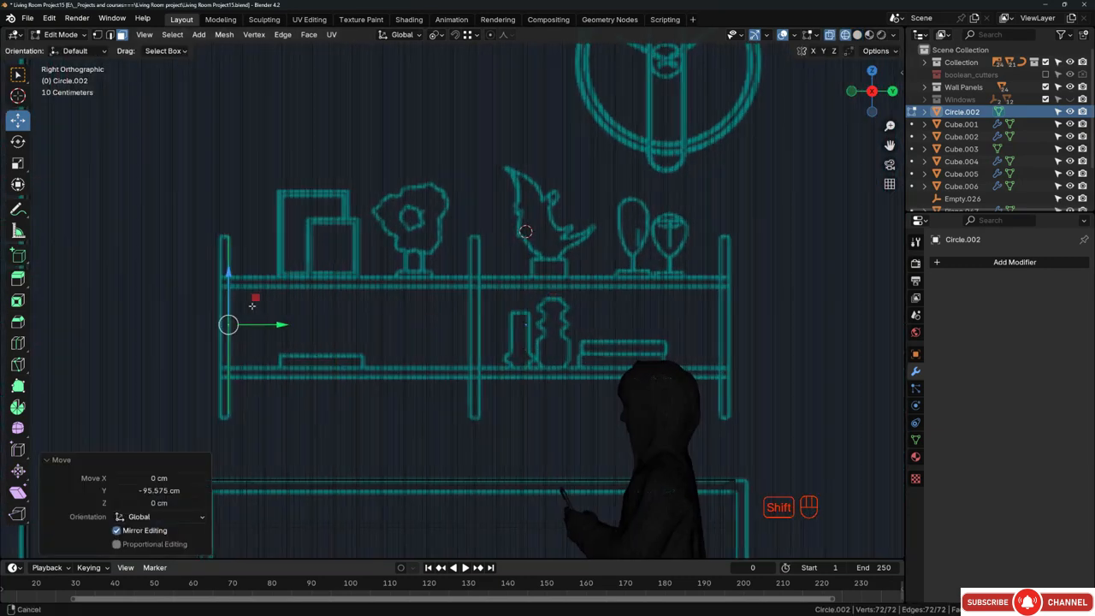
Step: Extrude the profile face about -3.6 cm along Y to give the bracket its thickness
{"action": "scroll", "coordinate": [459, 320], "scroll_direction": "up", "scroll_amount": 3}
{"action": "key", "text": "e"}
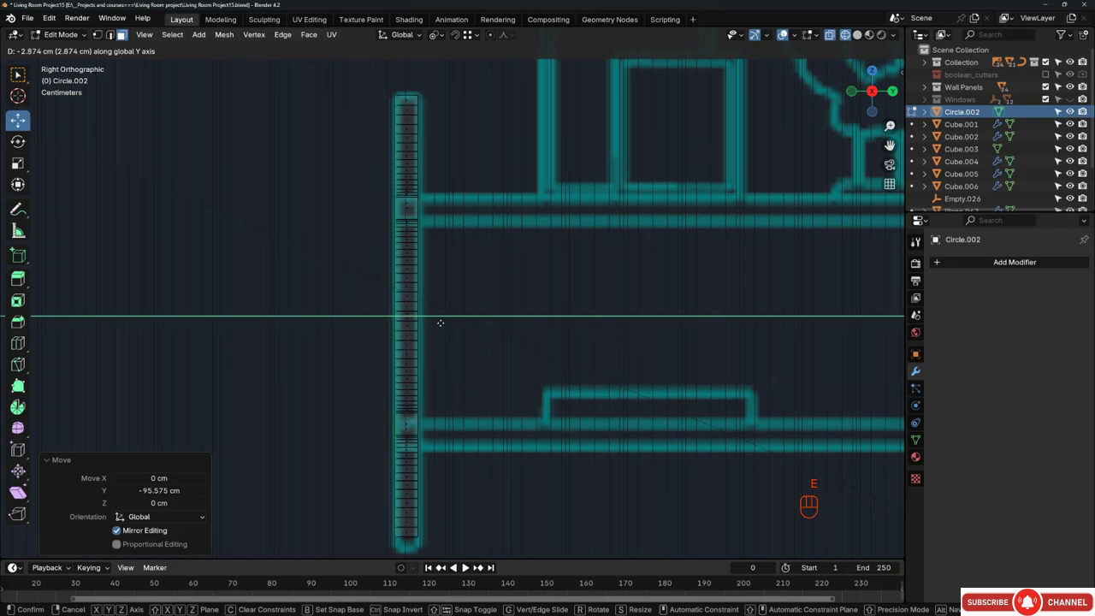
{"action": "left_click", "coordinate": [396, 332]}
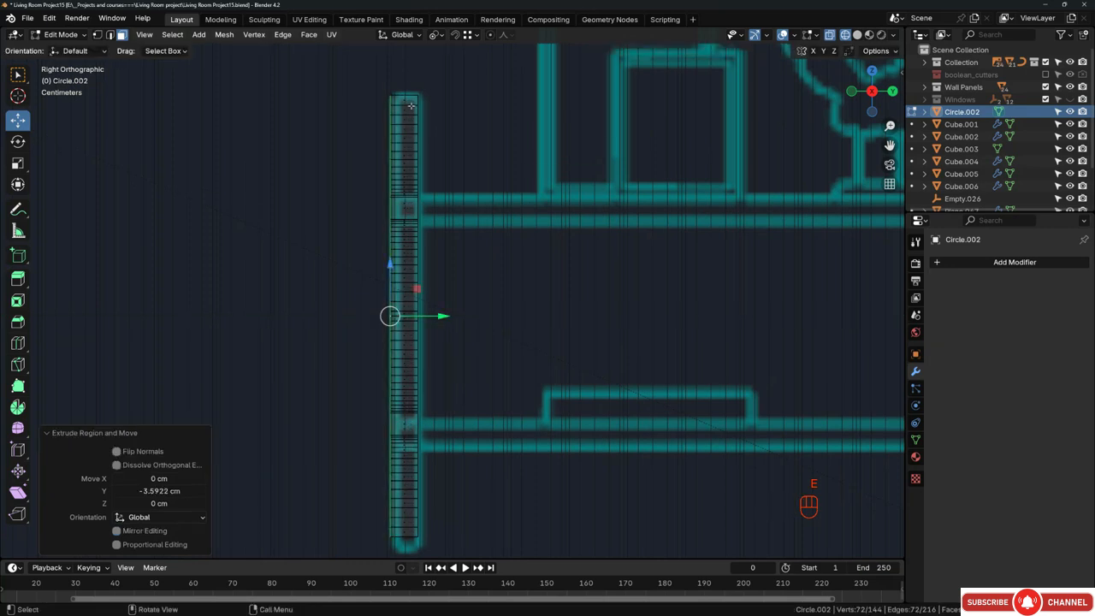
Step: Select the bracket's inner side face and move it about 0.43 cm along Y to match the reference's thickness
{"action": "left_click_drag", "start_coordinate": [407, 86], "coordinate": [495, 556]}
{"action": "key", "text": "g"}
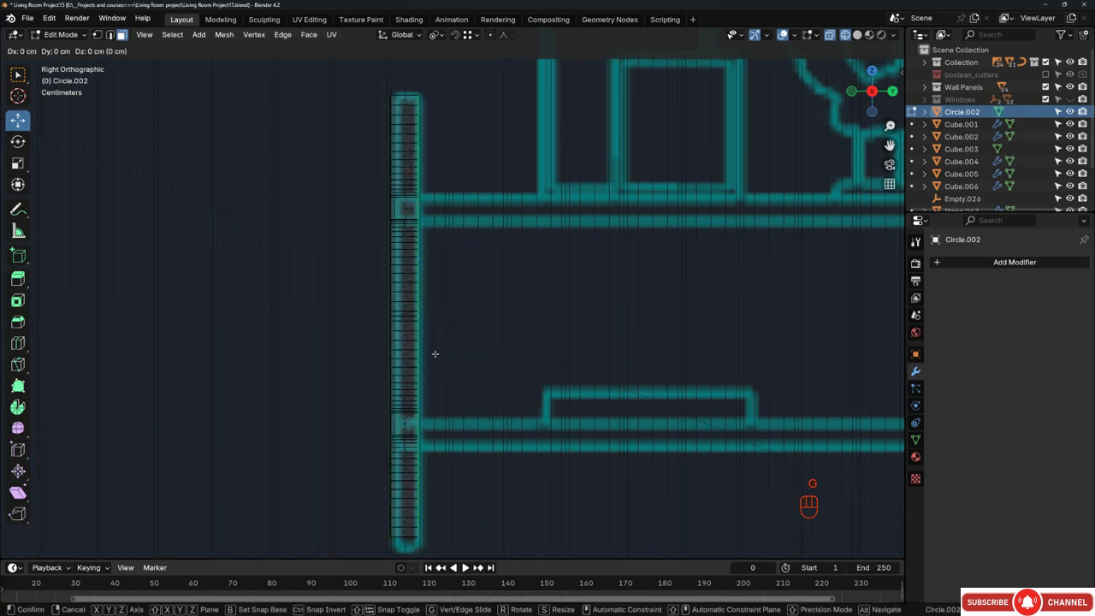
{"action": "key", "text": "y"}
{"action": "left_click", "coordinate": [445, 359]}
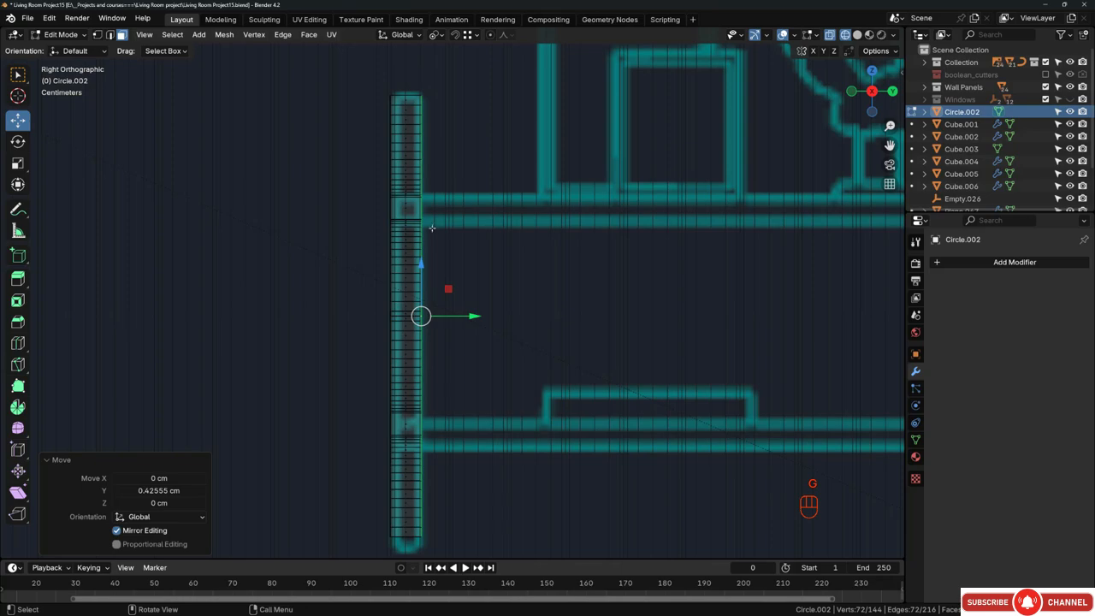
Step: Return to solid shading and recalculate the normals of the whole bracket to face outward
{"action": "mouse_move", "coordinate": [432, 227]}
{"action": "middle_mouse_down"}
{"action": "mouse_move", "coordinate": [513, 252]}
{"action": "mouse_move", "coordinate": [275, 292]}
{"action": "mouse_move", "coordinate": [481, 285]}
{"action": "mouse_move", "coordinate": [418, 292]}
{"action": "middle_mouse_up"}
{"action": "key", "text": "z"}
{"action": "scroll", "coordinate": [462, 286], "scroll_direction": "down", "scroll_amount": 3}
{"action": "key", "text": "a"}
{"action": "key", "text": "shift+n"}
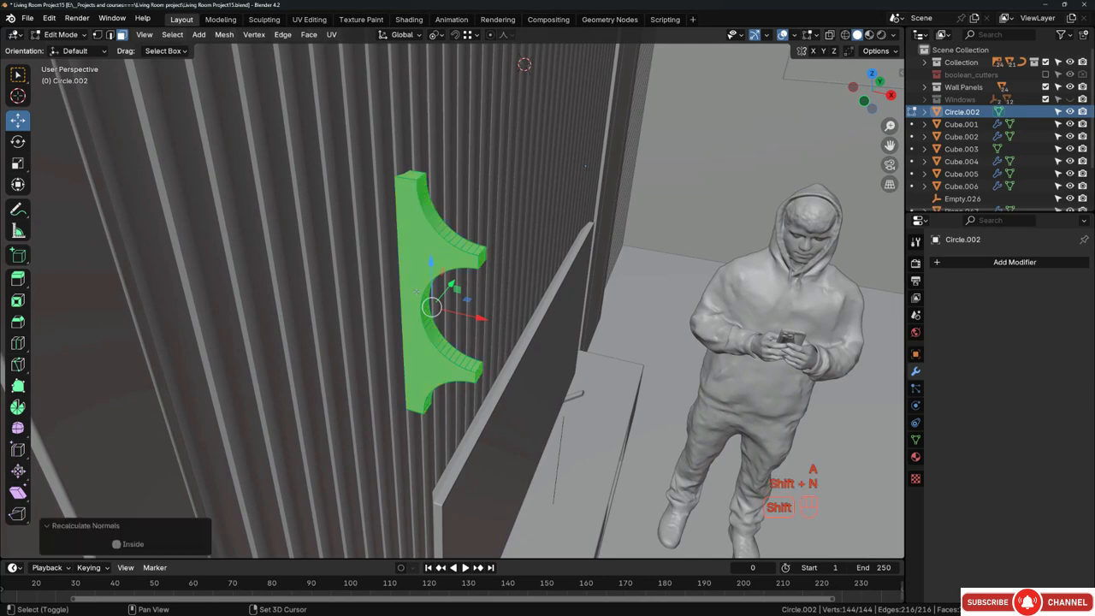
Step: Leave mesh editing and move the whole bracket about 5.79 cm along X, out from the slatted wall
{"action": "scroll", "coordinate": [417, 289], "scroll_direction": "up", "scroll_amount": 4}
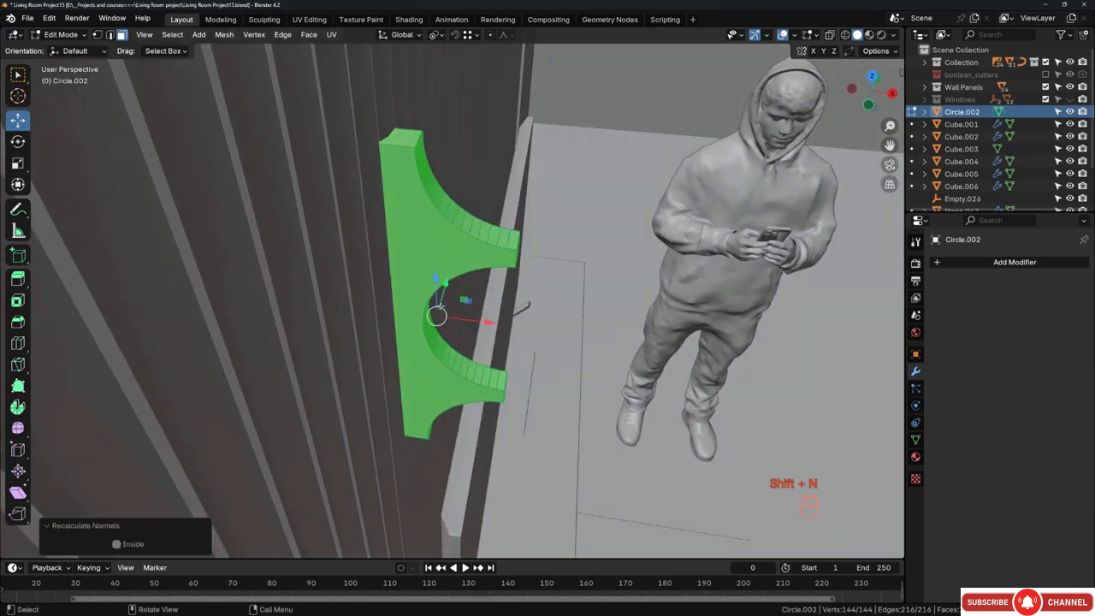
{"action": "scroll", "coordinate": [444, 310], "scroll_direction": "up", "scroll_amount": 2}
{"action": "key", "text": "Tab"}
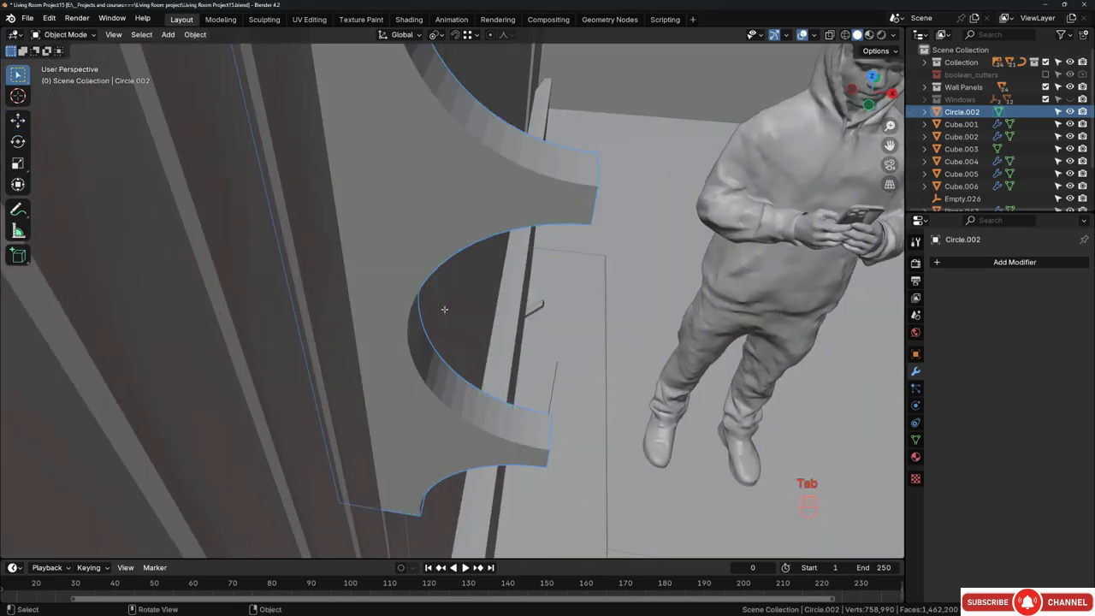
{"action": "middle_click_drag", "start_coordinate": [434, 314], "coordinate": [442, 316]}
{"action": "scroll", "coordinate": [443, 316], "scroll_direction": "down", "scroll_amount": 3}
{"action": "key", "text": "g"}
{"action": "key", "text": "x"}
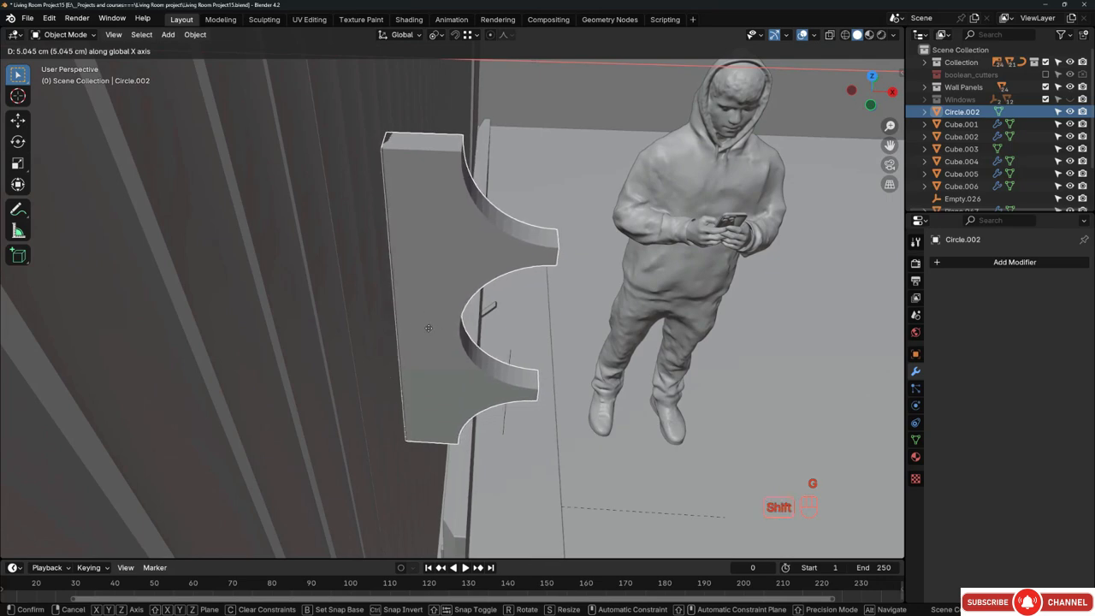
{"action": "left_click", "coordinate": [451, 329]}
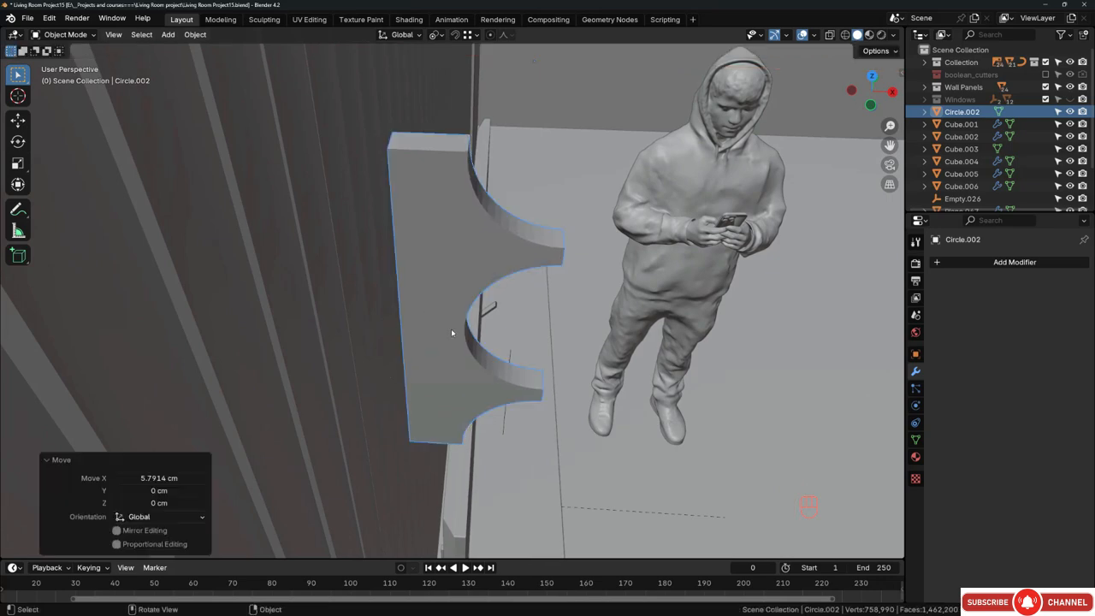
Step: In the right wireframe view, duplicate the bracket about 161.23 cm along Y onto the reference's rightmost shelf bracket
{"action": "middle_click_drag", "start_coordinate": [451, 328], "coordinate": [379, 308]}
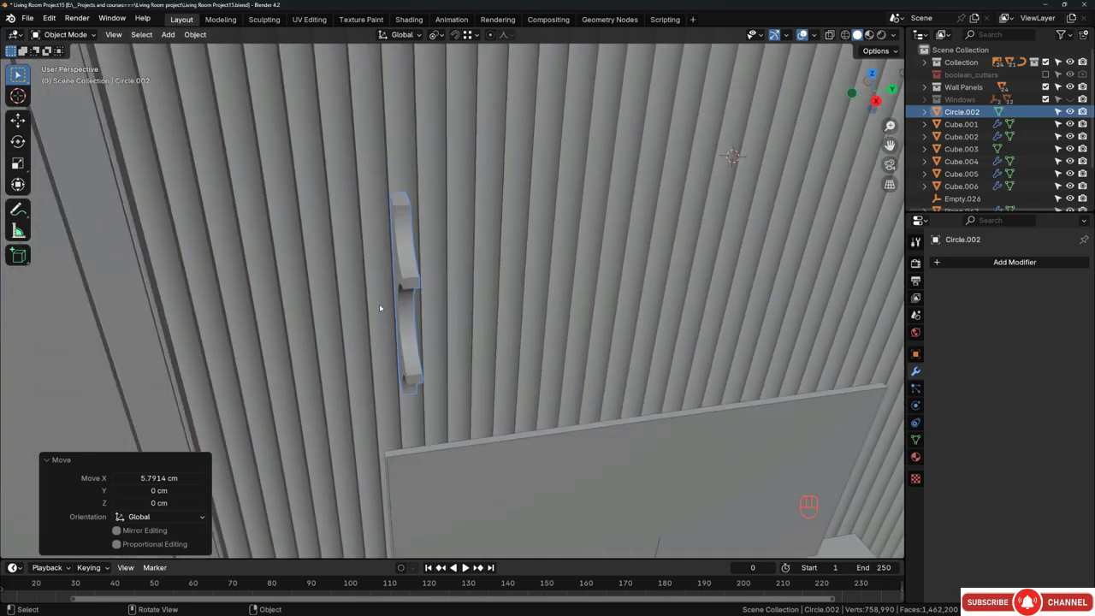
{"action": "key", "text": "KP_3"}
{"action": "key", "text": "shift+z"}
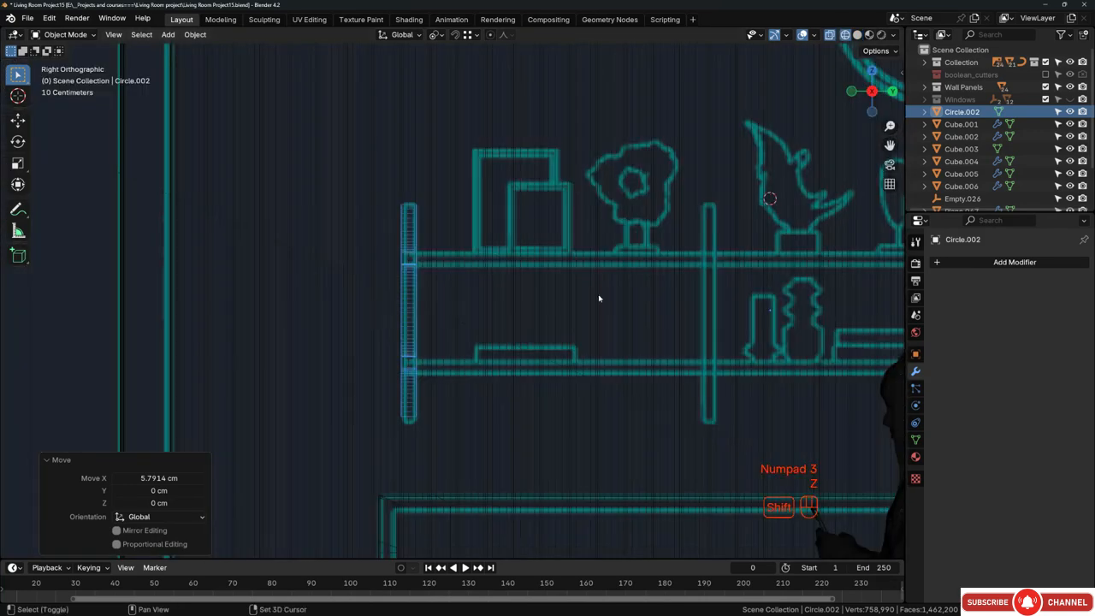
{"action": "middle_click_drag", "start_coordinate": [599, 299], "coordinate": [438, 294], "text": "shift"}
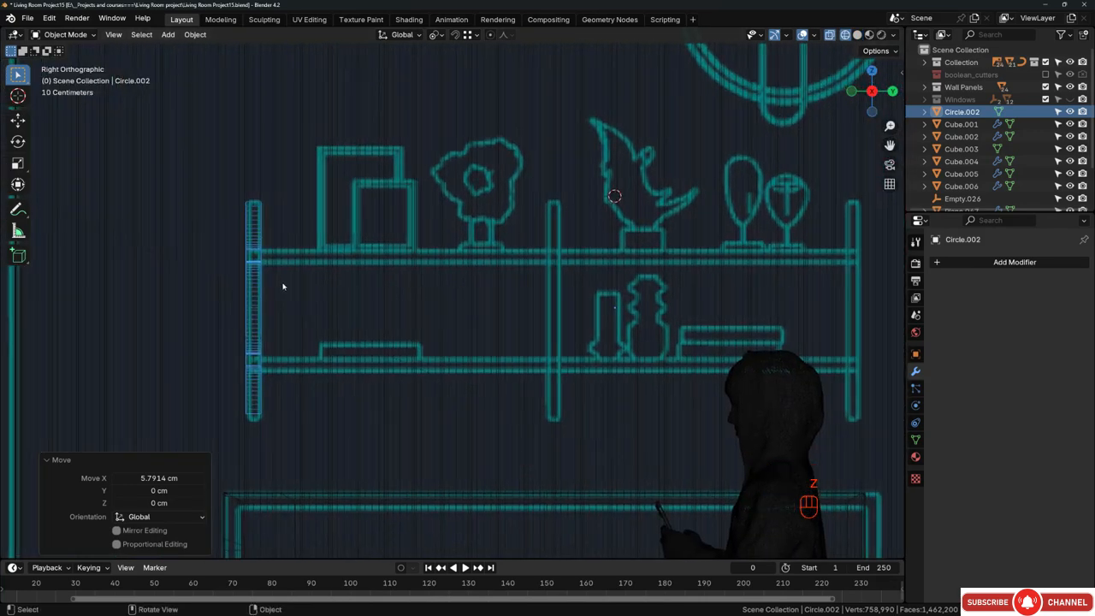
{"action": "scroll", "coordinate": [244, 284], "scroll_direction": "down", "scroll_amount": 2}
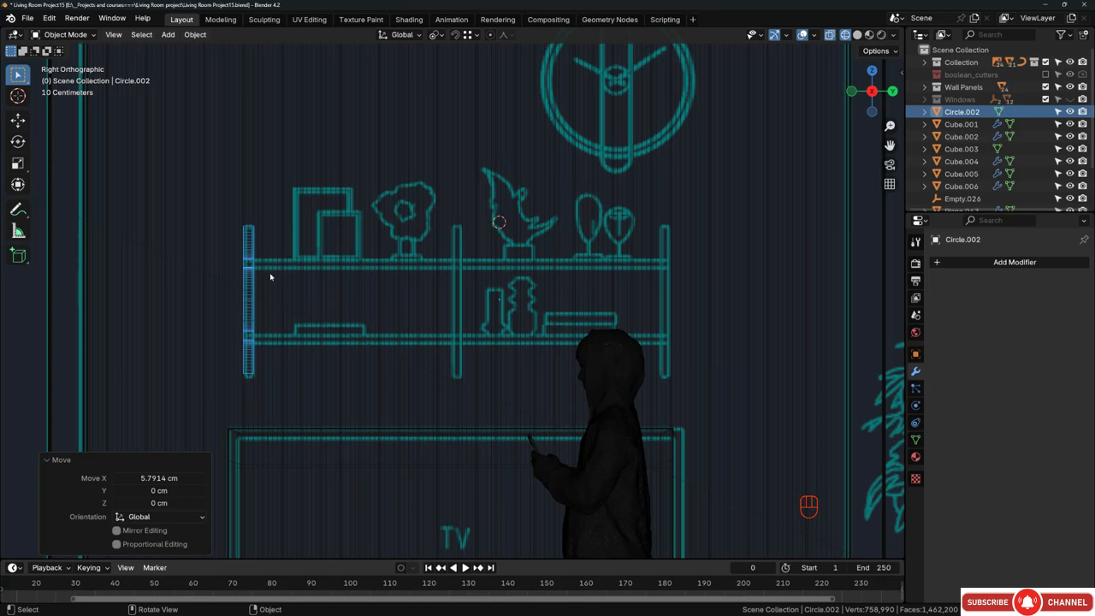
{"action": "key", "text": "shift+d"}
{"action": "key", "text": "y"}
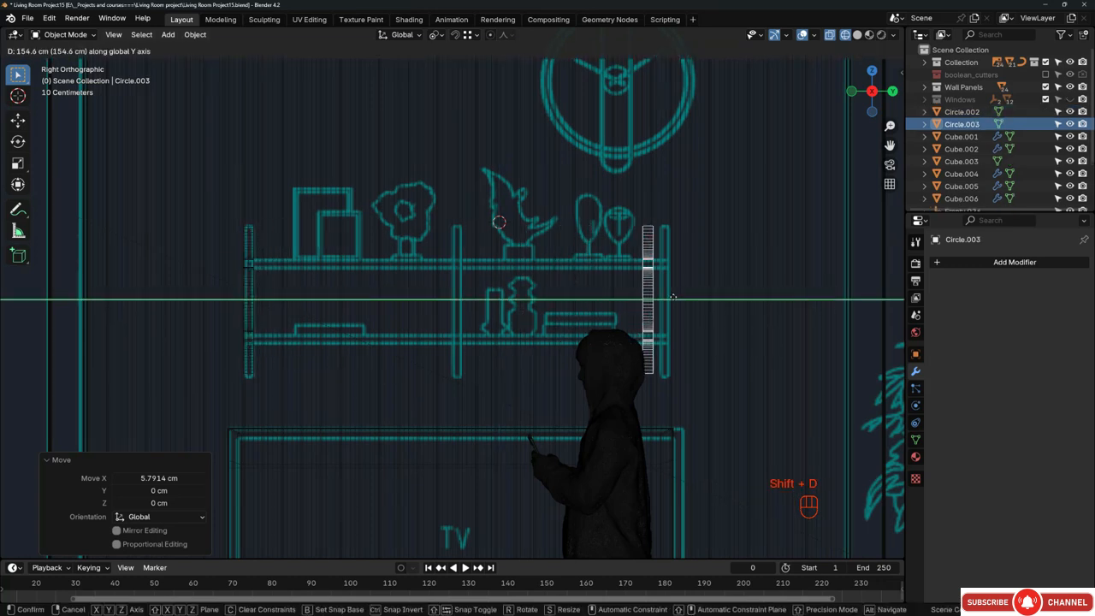
{"action": "left_click", "coordinate": [673, 298]}
Step: Duplicate the rightmost bracket about -80.42 cm along Y onto the reference's middle bracket, and return to solid shading
{"action": "key", "text": "shift+d"}
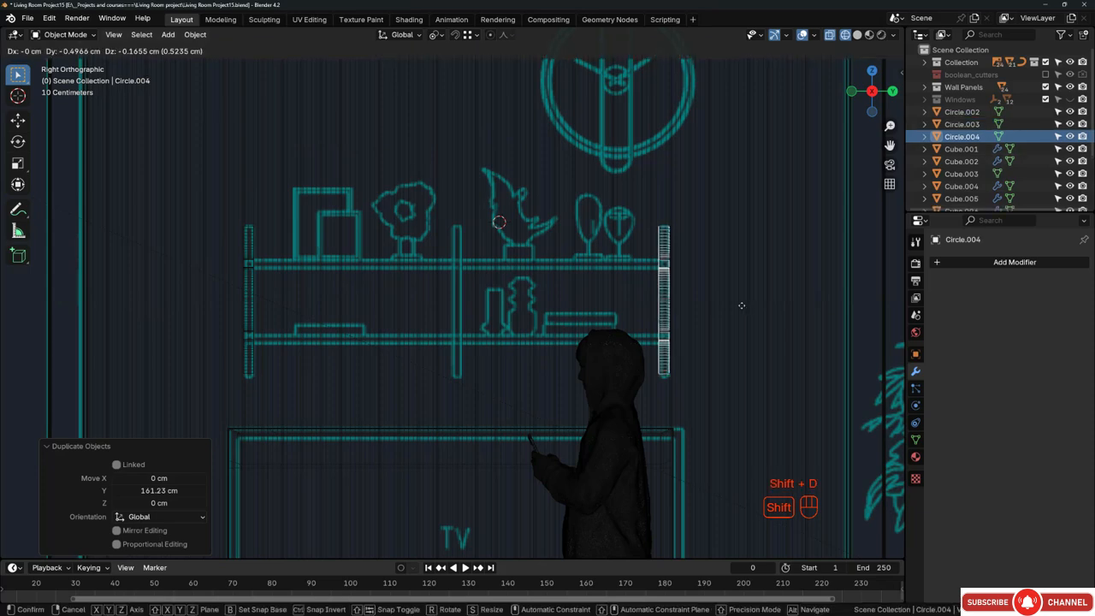
{"action": "key", "text": "y"}
{"action": "left_click", "coordinate": [475, 246]}
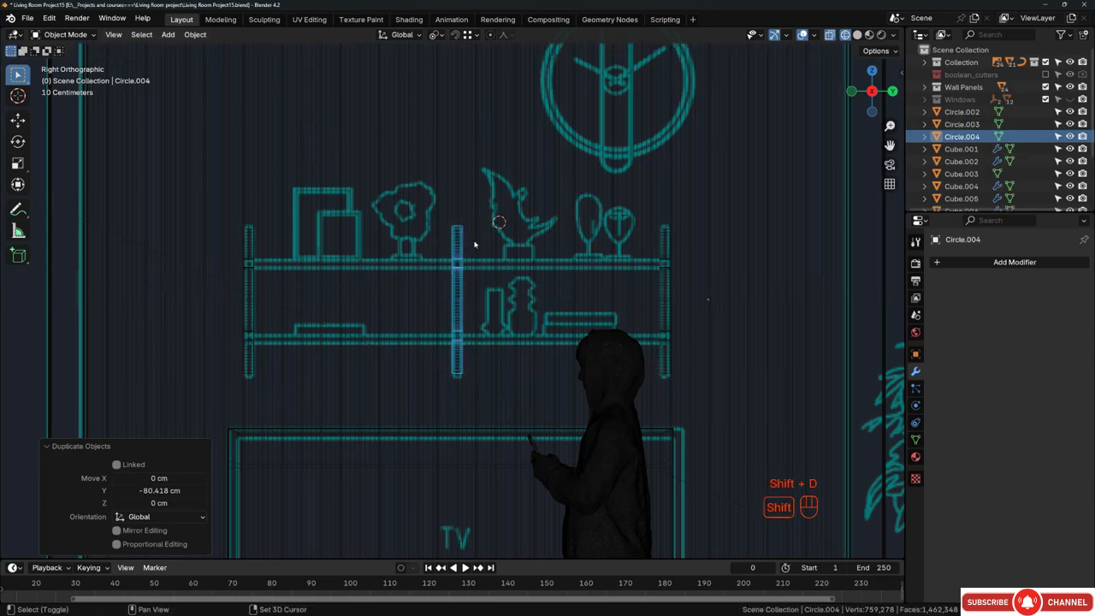
{"action": "middle_click_drag", "start_coordinate": [475, 245], "coordinate": [551, 263]}
{"action": "key", "text": "z"}
{"action": "left_click", "coordinate": [560, 284]}
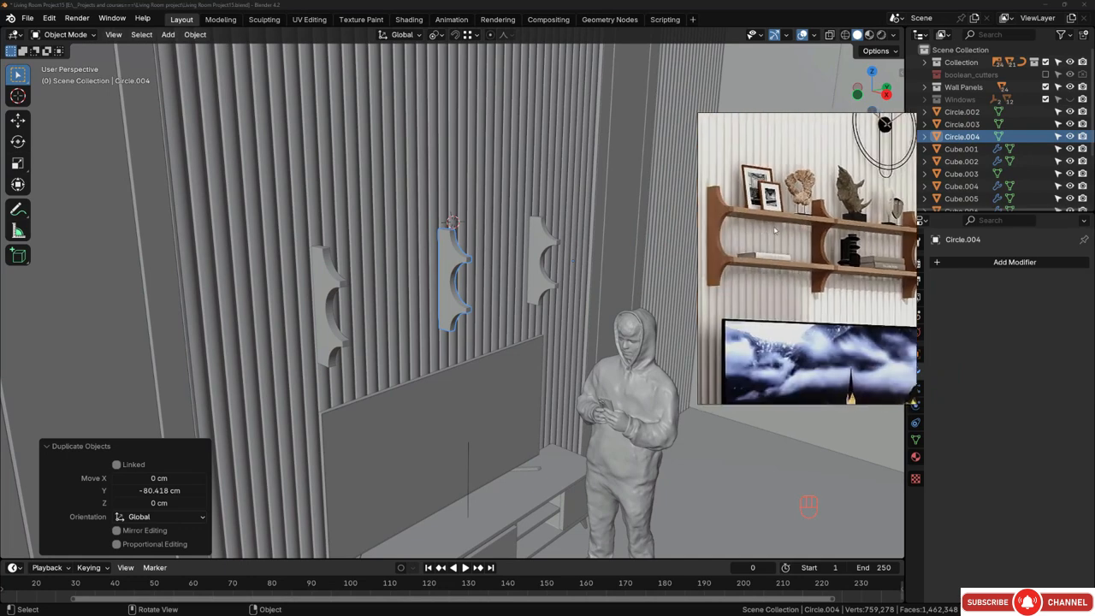
Step: On the leftmost bracket, duplicate the front end face of the upper arm about 5.05 cm along Y
{"action": "middle_click_drag", "start_coordinate": [435, 249], "coordinate": [364, 278]}
{"action": "scroll", "coordinate": [459, 257], "scroll_direction": "up", "scroll_amount": 3}
{"action": "left_click", "coordinate": [456, 256]}
{"action": "scroll", "coordinate": [457, 257], "scroll_direction": "down", "scroll_amount": 2}
{"action": "left_click", "coordinate": [380, 276]}
{"action": "key", "text": "Tab"}
{"action": "scroll", "coordinate": [393, 273], "scroll_direction": "up", "scroll_amount": 3}
{"action": "left_click", "coordinate": [384, 276]}
{"action": "scroll", "coordinate": [408, 274], "scroll_direction": "up", "scroll_amount": 7}
{"action": "key", "text": "shift+d"}
{"action": "key", "text": "y"}
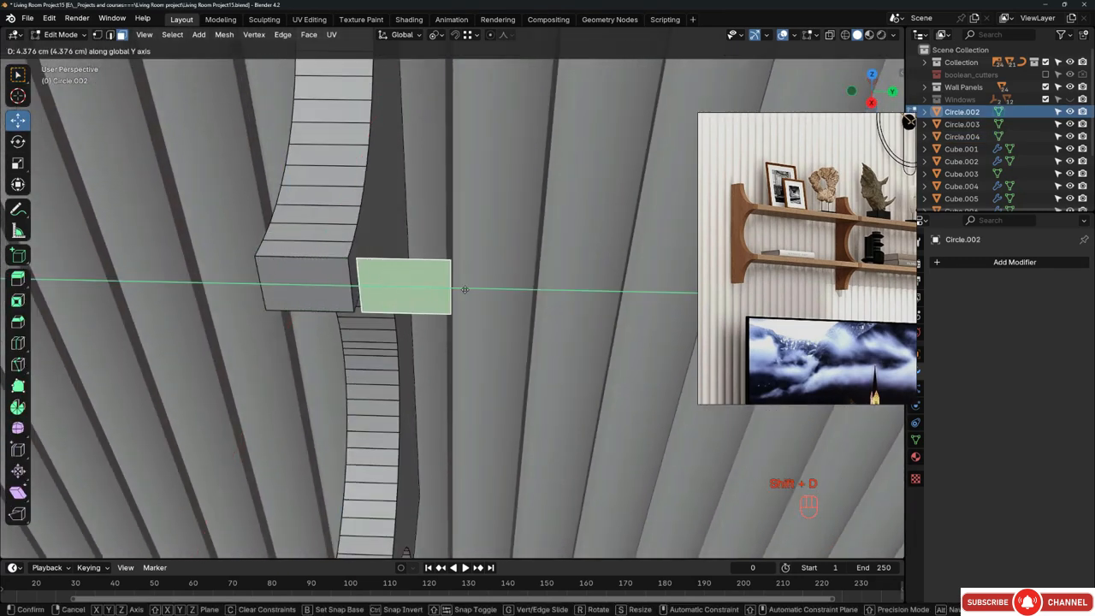
{"action": "left_click", "coordinate": [477, 290]}
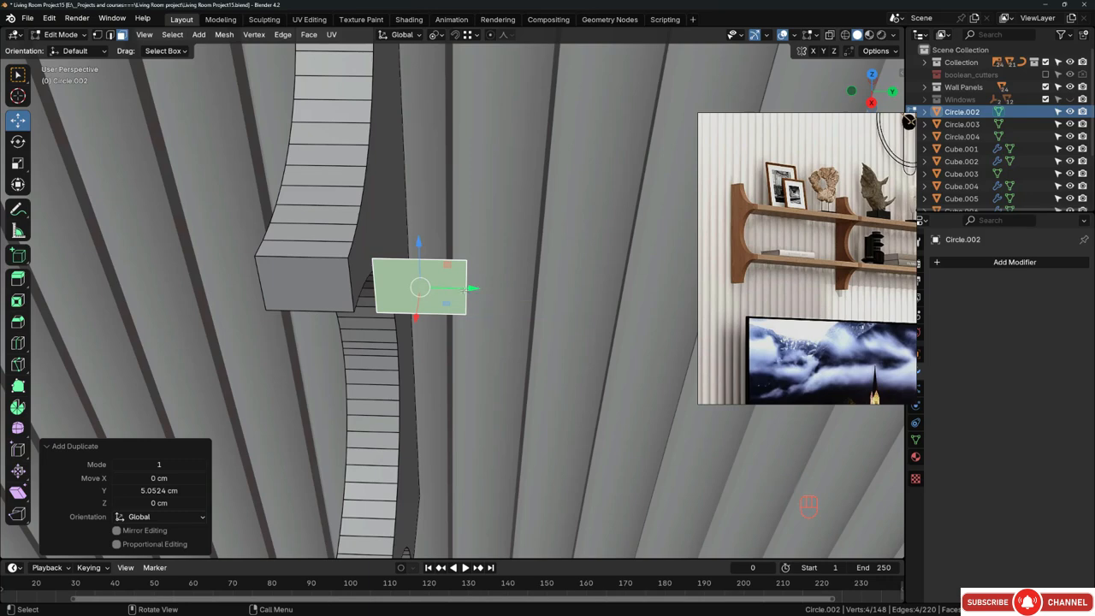
Step: Separate the duplicated face into its own object, leave mesh editing and select the new object
{"action": "middle_click_drag", "start_coordinate": [476, 289], "coordinate": [428, 301]}
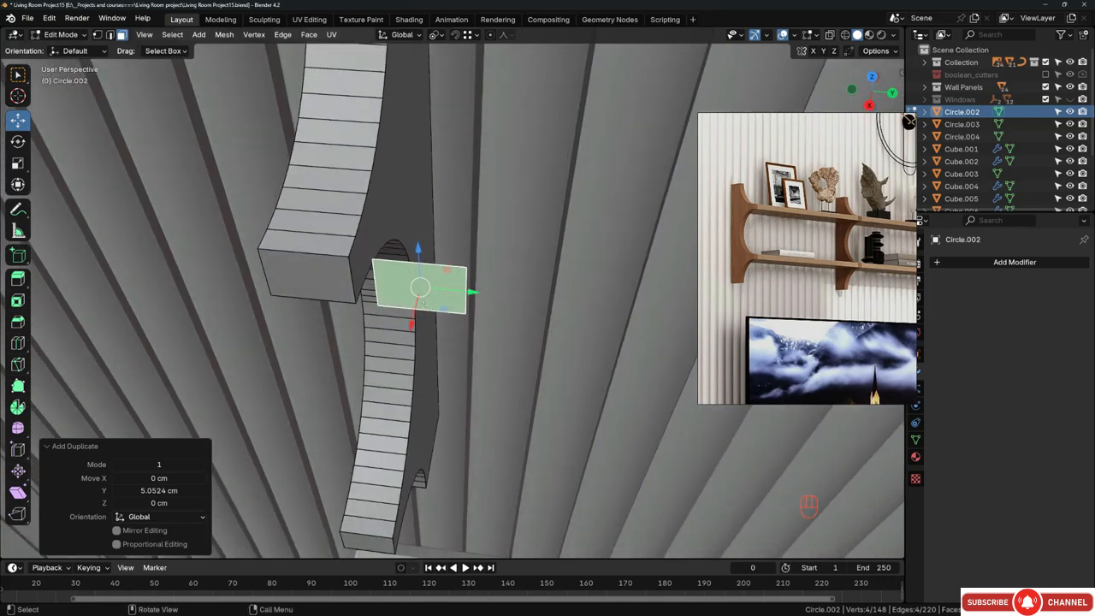
{"action": "key", "text": "p"}
{"action": "left_click", "coordinate": [423, 303]}
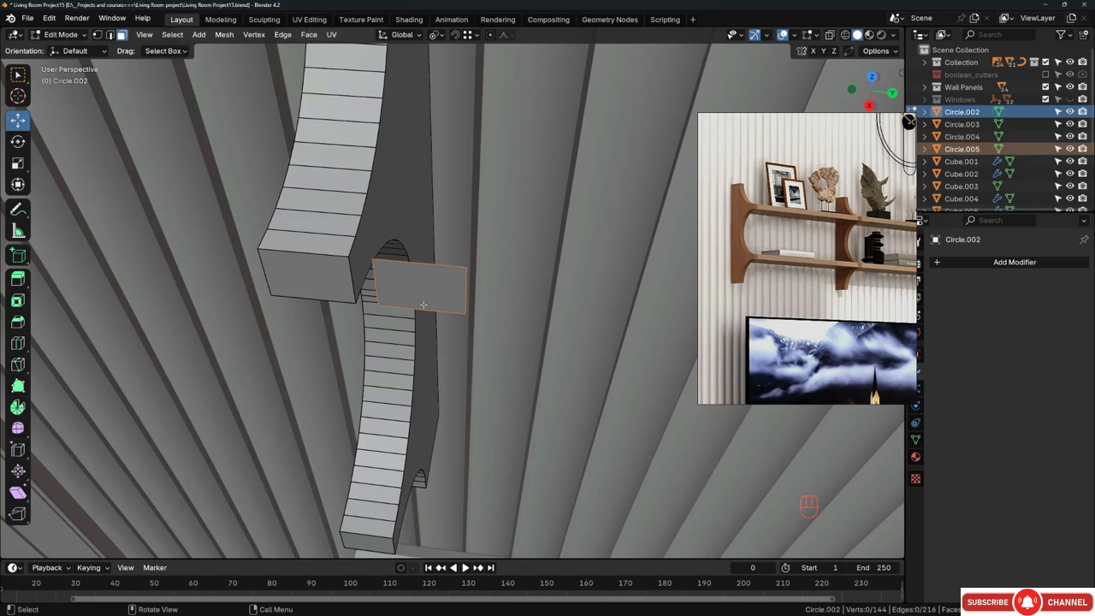
{"action": "middle_click_drag", "start_coordinate": [423, 305], "coordinate": [399, 210]}
{"action": "left_click", "coordinate": [393, 208]}
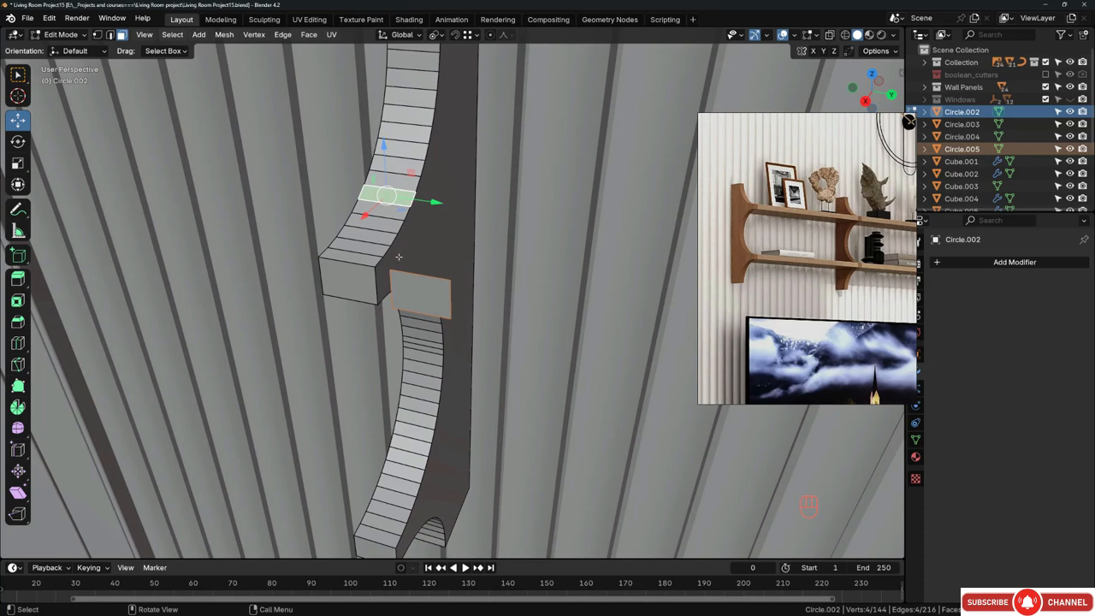
{"action": "key", "text": "Tab"}
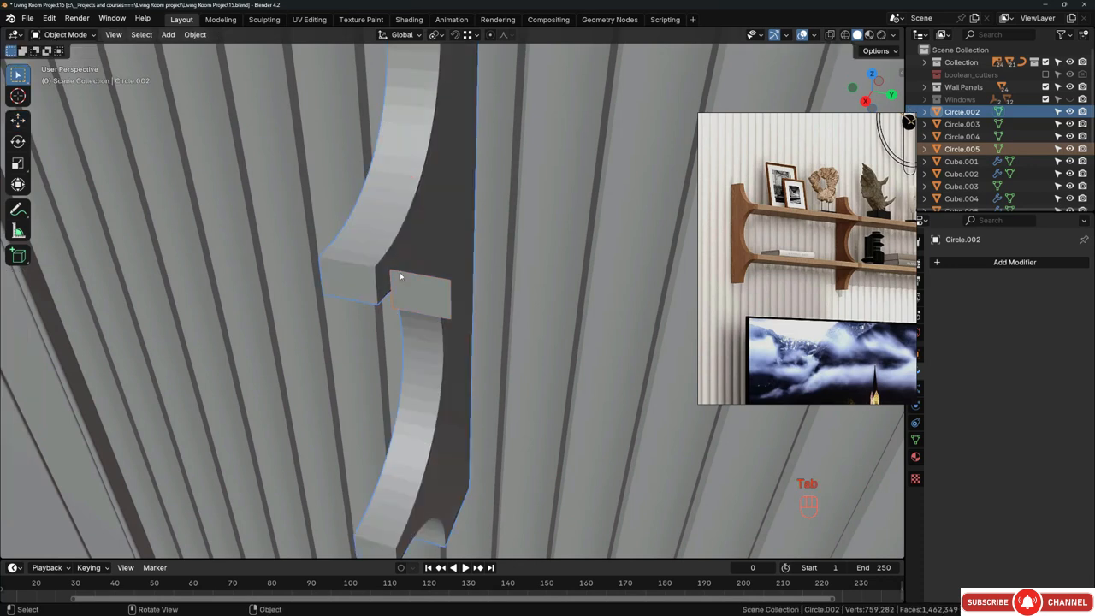
{"action": "left_click", "coordinate": [427, 292]}
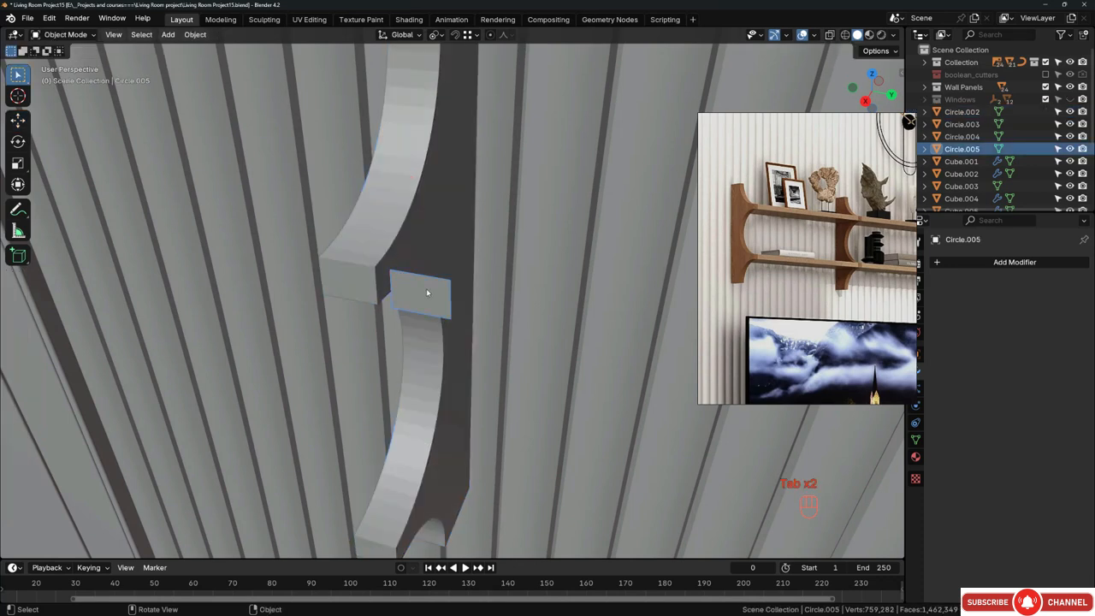
Step: Move the separated face's two vertices nearest the leftmost bracket about -1.03 cm along Y, flush with its inner side
{"action": "key", "text": "Tab"}
{"action": "left_click", "coordinate": [395, 297]}
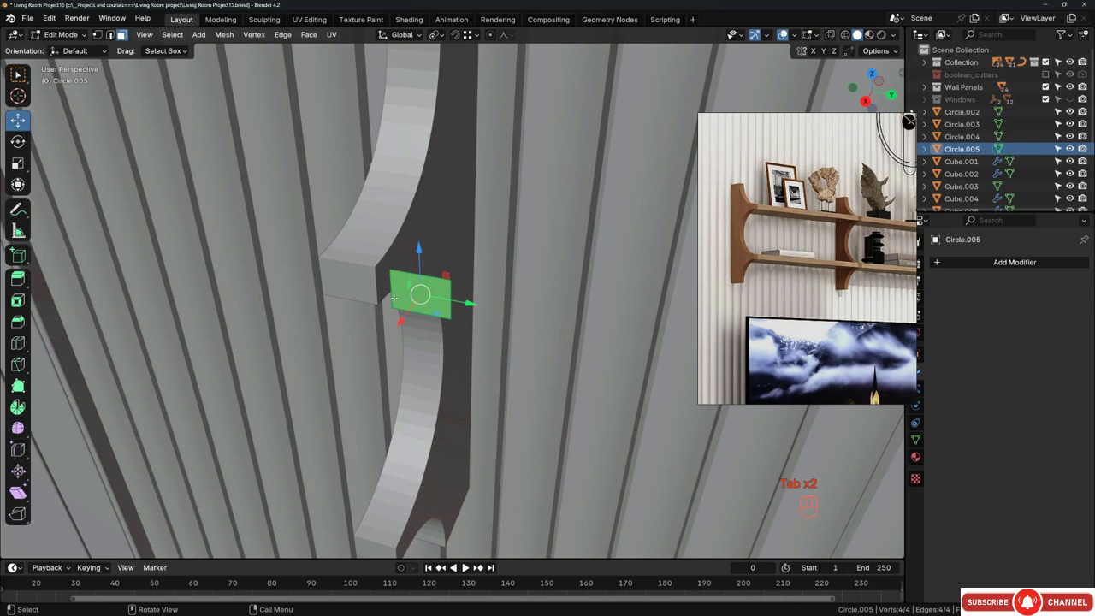
{"action": "key", "text": "1"}
{"action": "left_click_drag", "start_coordinate": [376, 241], "coordinate": [399, 319]}
{"action": "scroll", "coordinate": [399, 299], "scroll_direction": "up", "scroll_amount": 2}
{"action": "middle_click_drag", "start_coordinate": [398, 299], "coordinate": [438, 304]}
{"action": "key", "text": "g"}
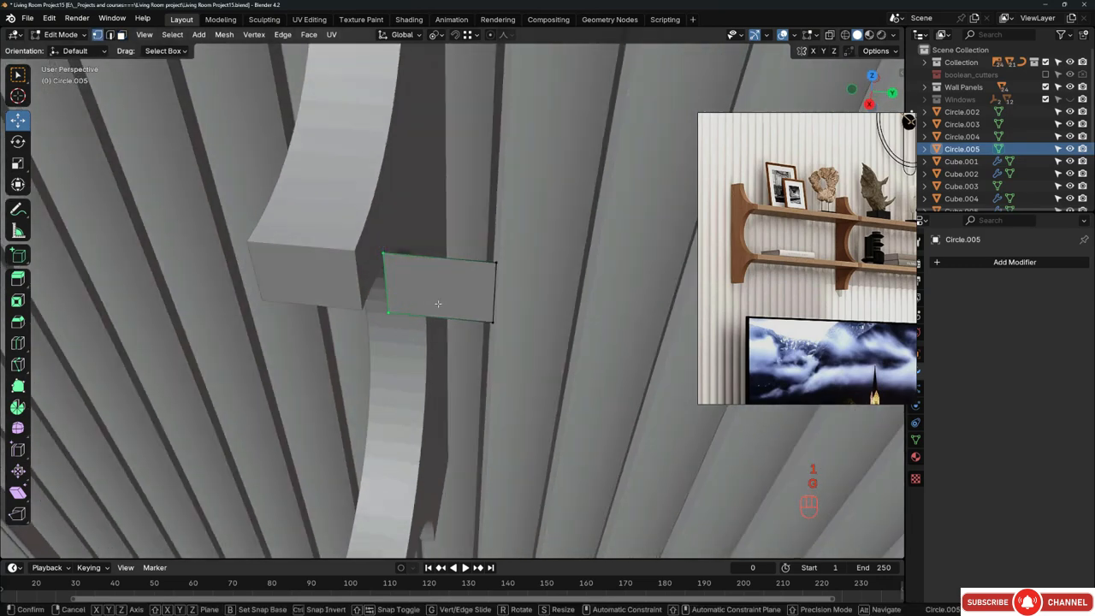
{"action": "key", "text": "y"}
{"action": "left_click", "coordinate": [364, 257]}
{"action": "middle_click_drag", "start_coordinate": [364, 257], "coordinate": [273, 261]}
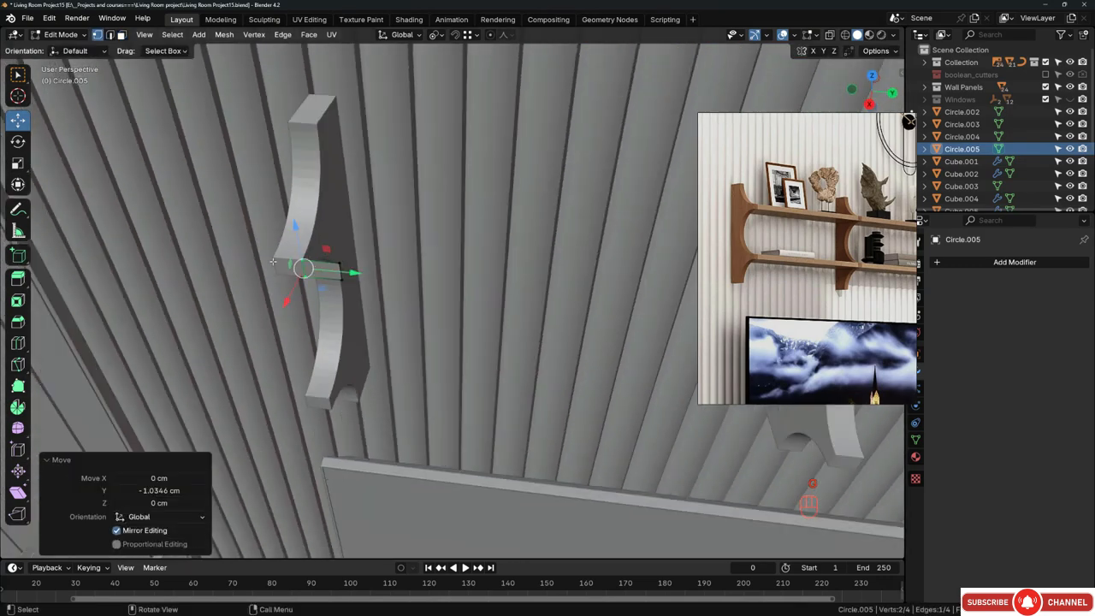
Step: Move the face's two opposite vertices about 71.75 cm along Y to reach the middle bracket
{"action": "scroll", "coordinate": [278, 264], "scroll_direction": "down", "scroll_amount": 3}
{"action": "left_click_drag", "start_coordinate": [348, 248], "coordinate": [305, 292]}
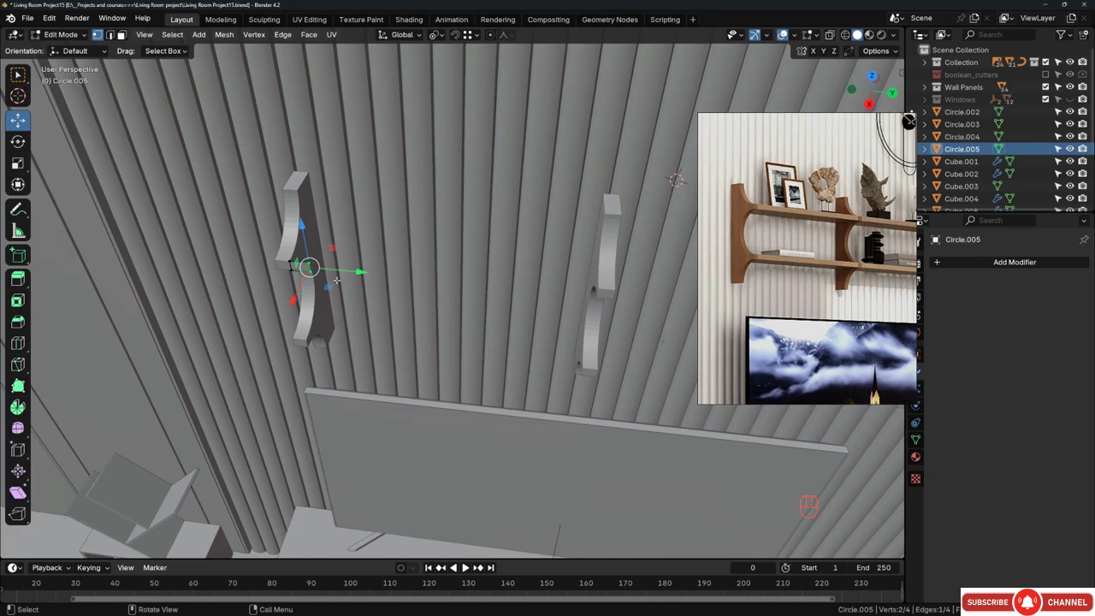
{"action": "key", "text": "g"}
{"action": "key", "text": "y"}
{"action": "left_click", "coordinate": [419, 267]}
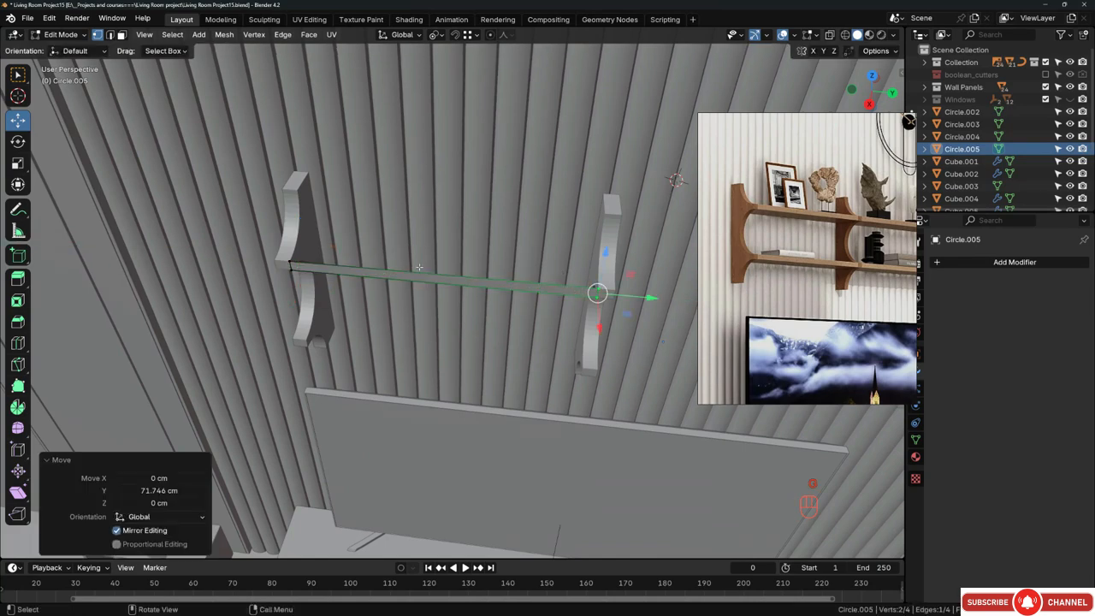
Step: Extrude the whole strip about -21.72 cm along X to the brackets' back edge, forming the upper shelf board
{"action": "middle_click_drag", "start_coordinate": [419, 268], "coordinate": [536, 268]}
{"action": "key", "text": "a"}
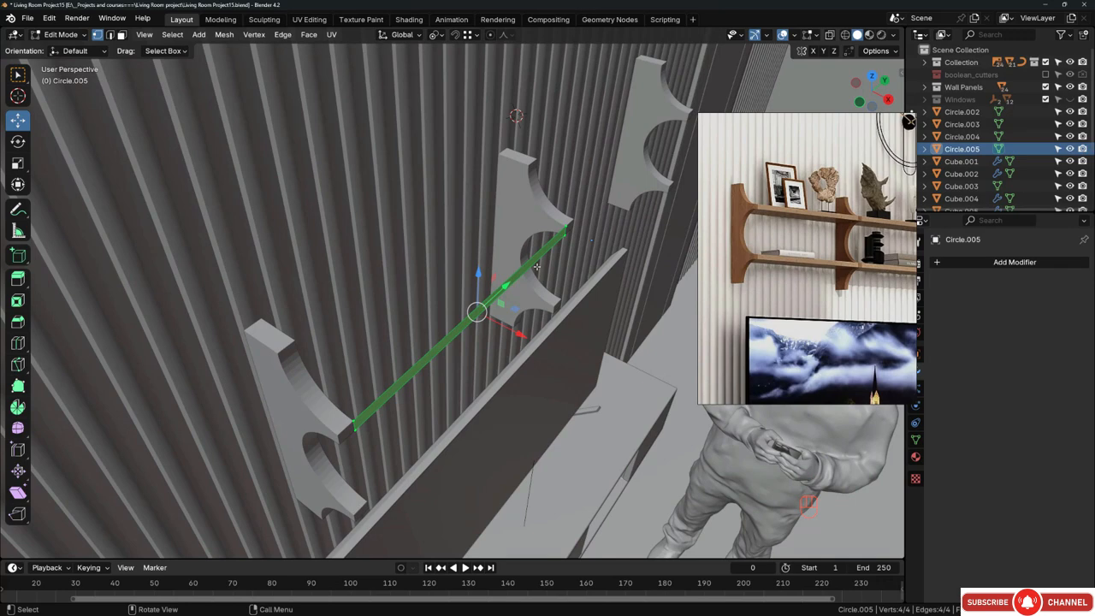
{"action": "key", "text": "e"}
{"action": "key", "text": "x"}
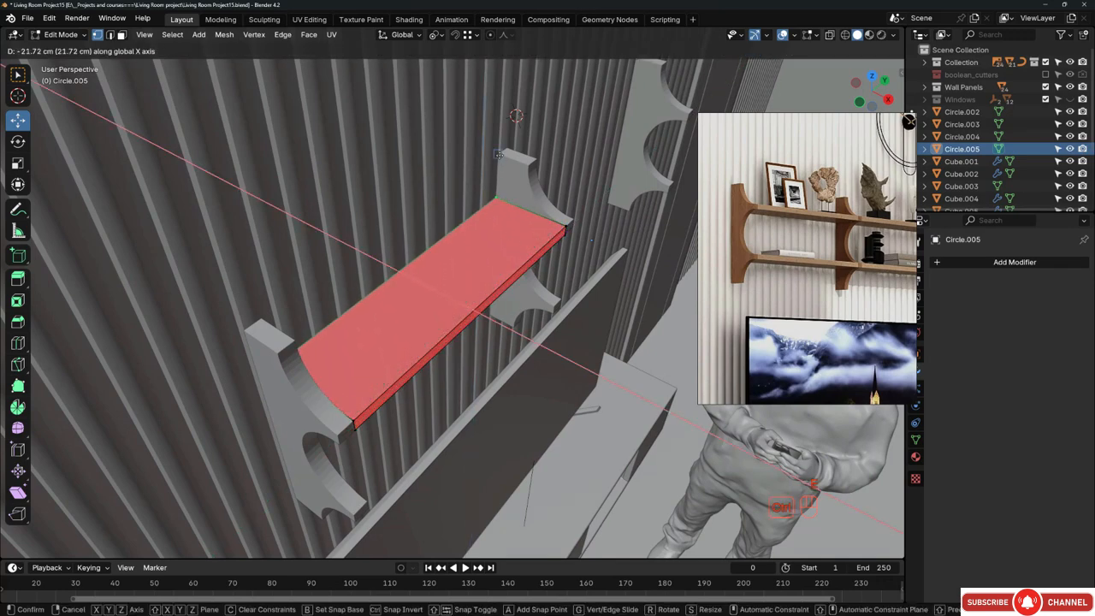
{"action": "left_click", "coordinate": [499, 154]}
Step: Examine the board's back corner against the middle bracket and check the snap target options
{"action": "middle_click_drag", "start_coordinate": [498, 154], "coordinate": [490, 171]}
{"action": "scroll", "coordinate": [486, 174], "scroll_direction": "up", "scroll_amount": 5}
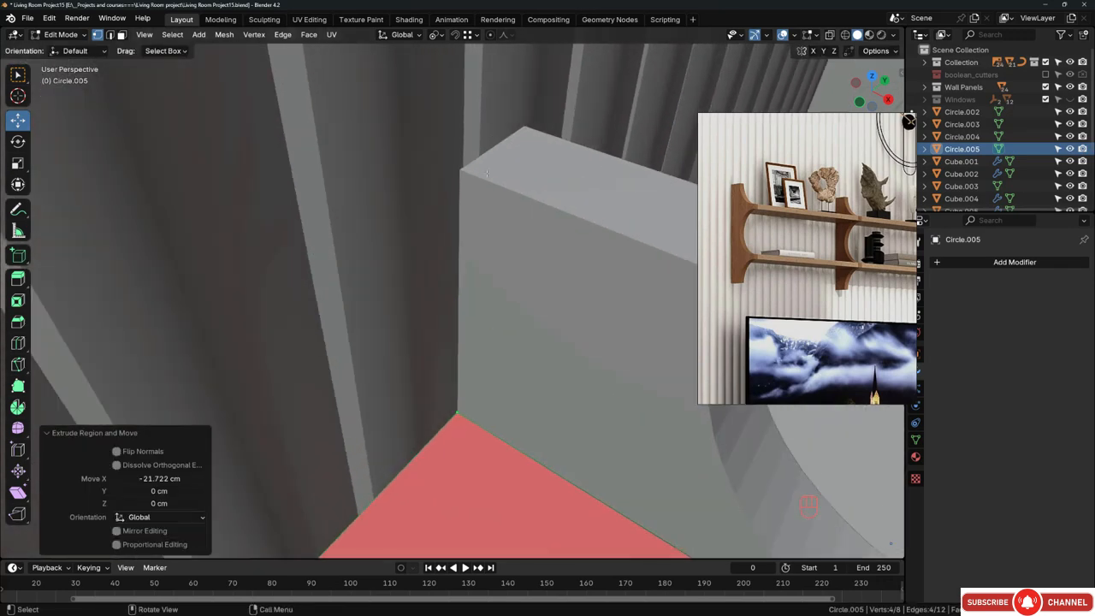
{"action": "scroll", "coordinate": [461, 180], "scroll_direction": "down", "scroll_amount": 5}
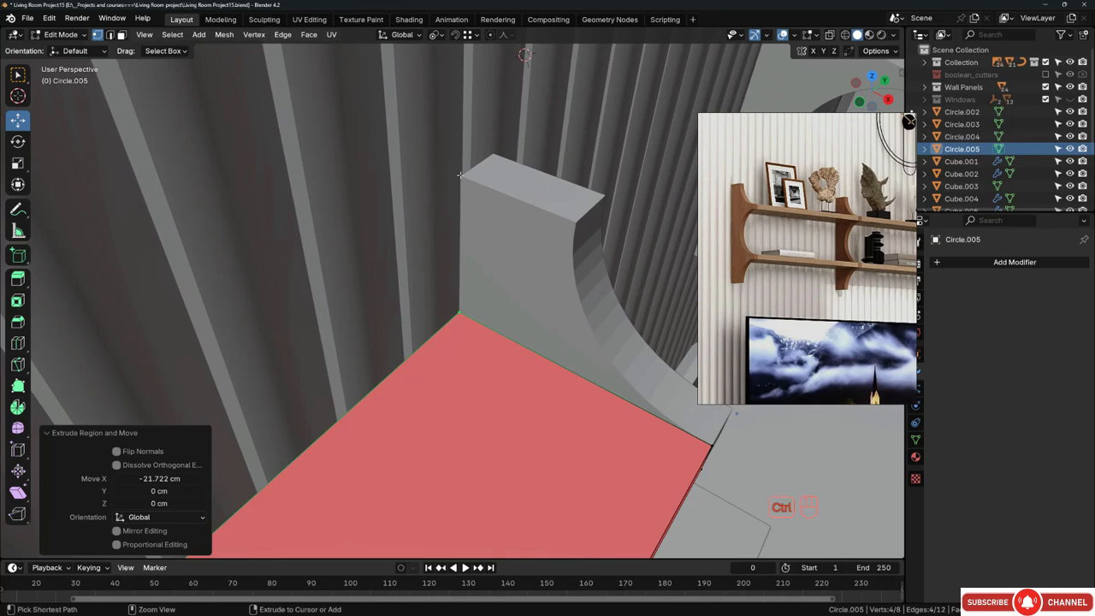
{"action": "left_click", "coordinate": [469, 35]}
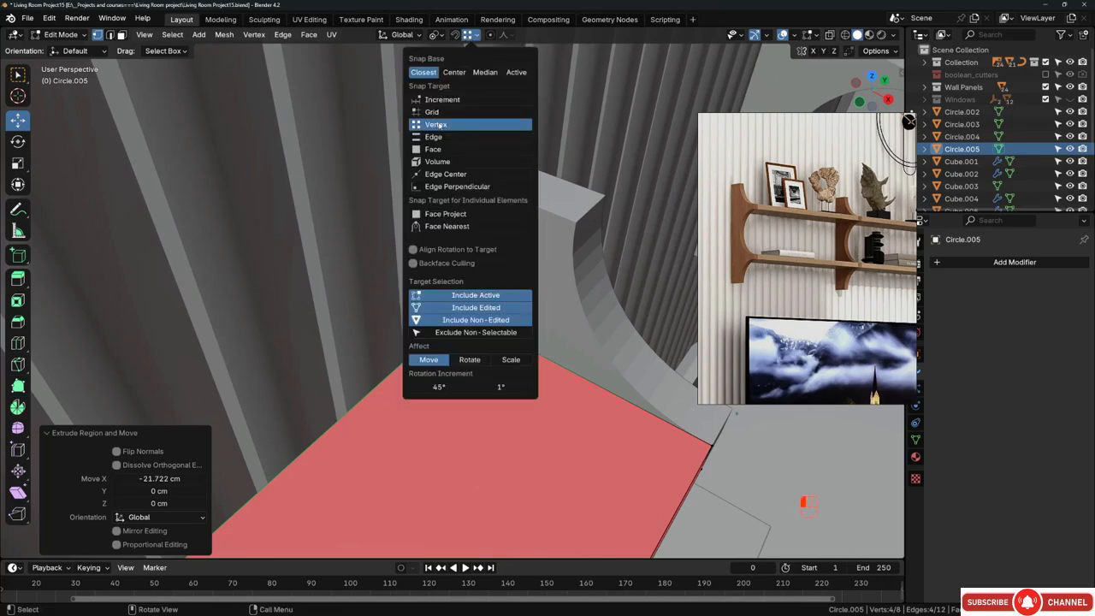
{"action": "middle_click_drag", "start_coordinate": [344, 149], "coordinate": [449, 265]}
{"action": "scroll", "coordinate": [478, 273], "scroll_direction": "down", "scroll_amount": 2}
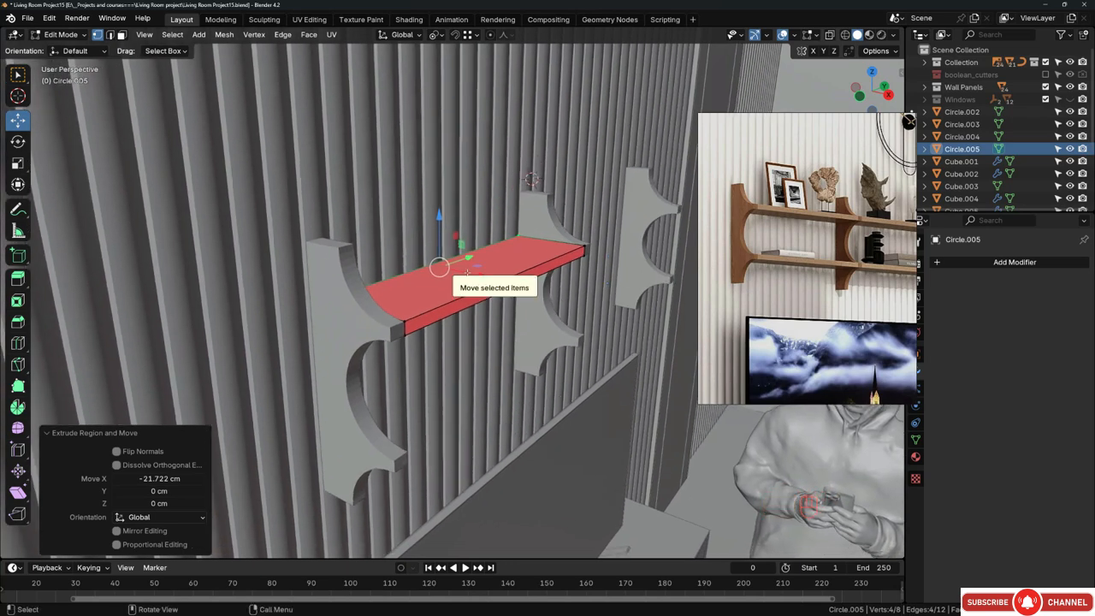
Step: Recalculate the board's normals outward and duplicate it about -27.89 cm along Z, snapping its lower front corner to the lower arm
{"action": "key", "text": "a"}
{"action": "key", "text": "shift+n"}
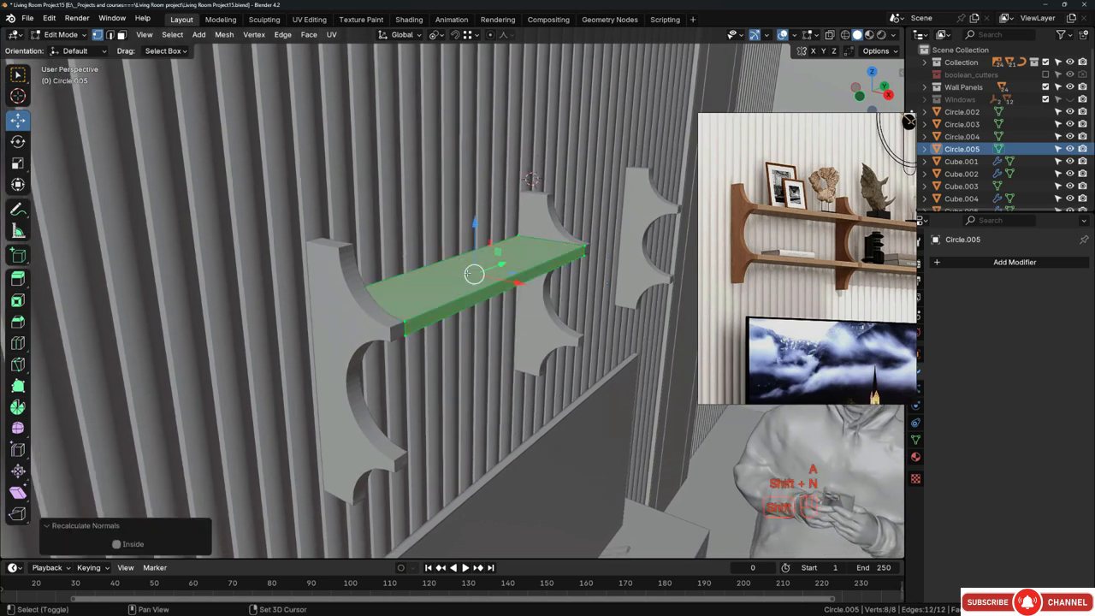
{"action": "middle_click_drag", "start_coordinate": [436, 316], "coordinate": [471, 242]}
{"action": "key", "text": "shift+d"}
{"action": "key", "text": "z"}
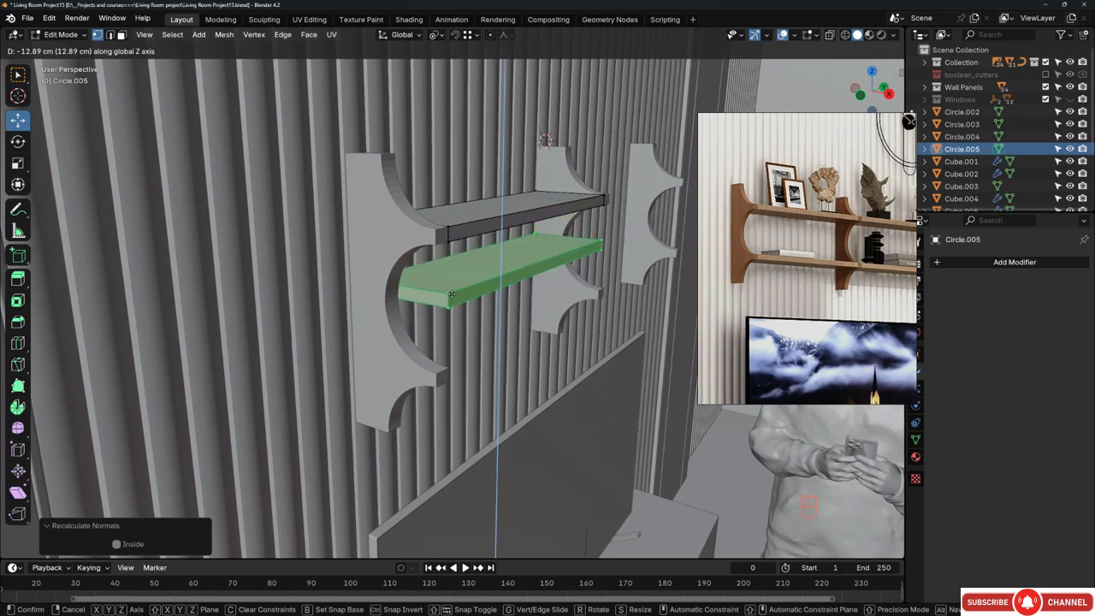
{"action": "key", "text": "b"}
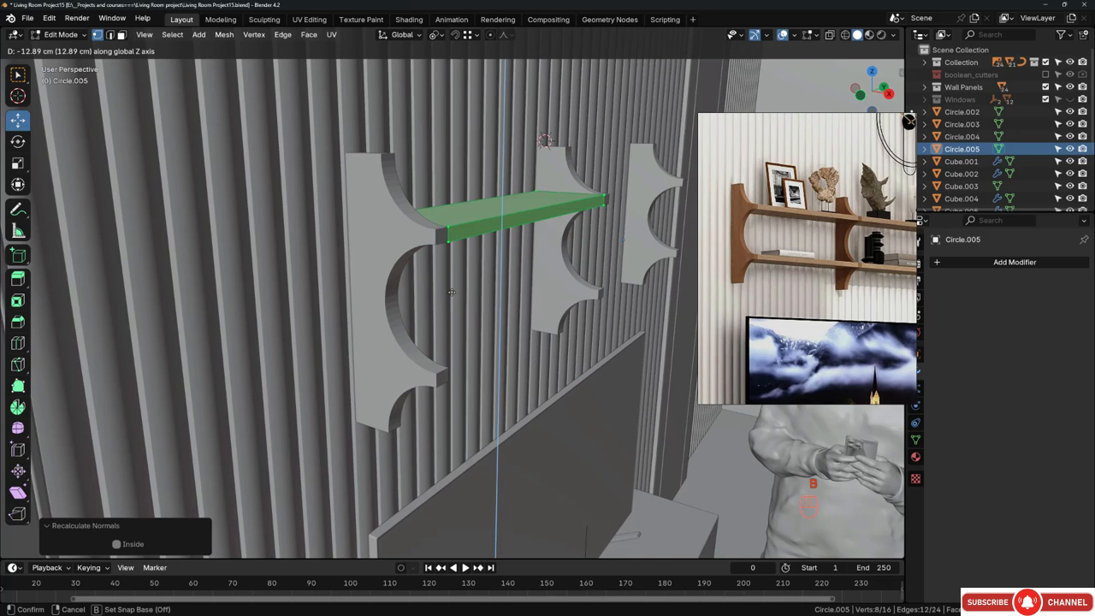
{"action": "left_click", "coordinate": [448, 242]}
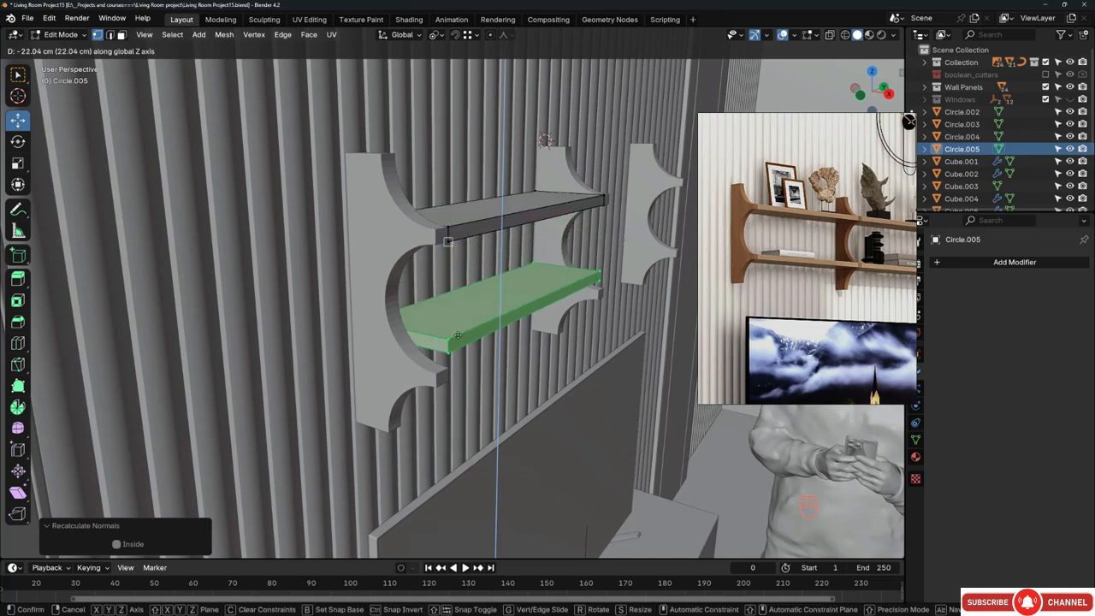
{"action": "left_click", "coordinate": [449, 379]}
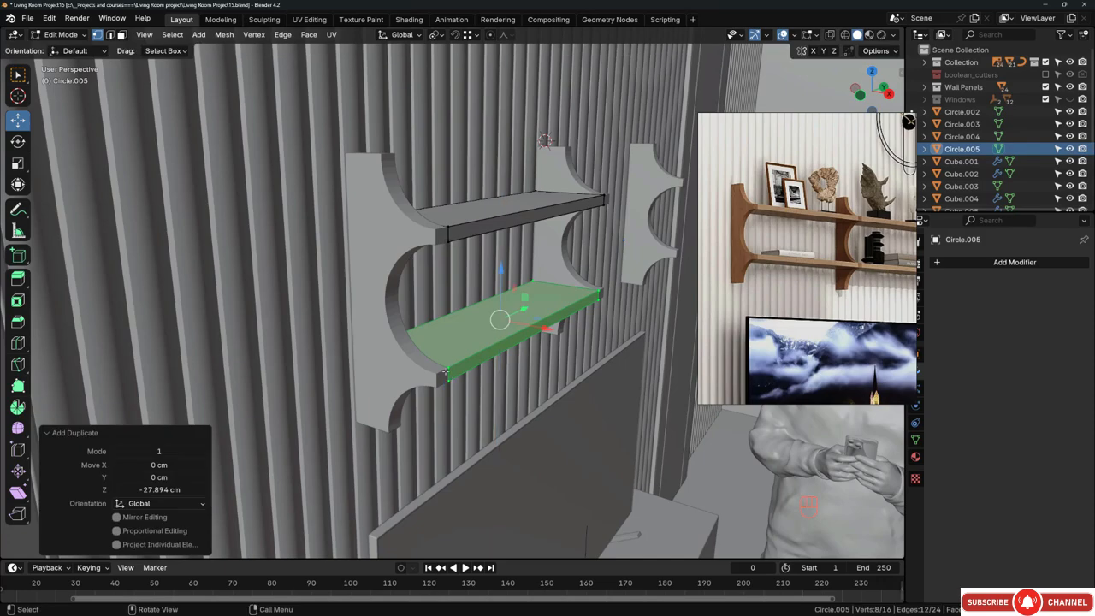
Step: Duplicate both shelf boards along Y into the second bay, snapping their front corner to the far end bracket
{"action": "middle_click_drag", "start_coordinate": [448, 379], "coordinate": [404, 292]}
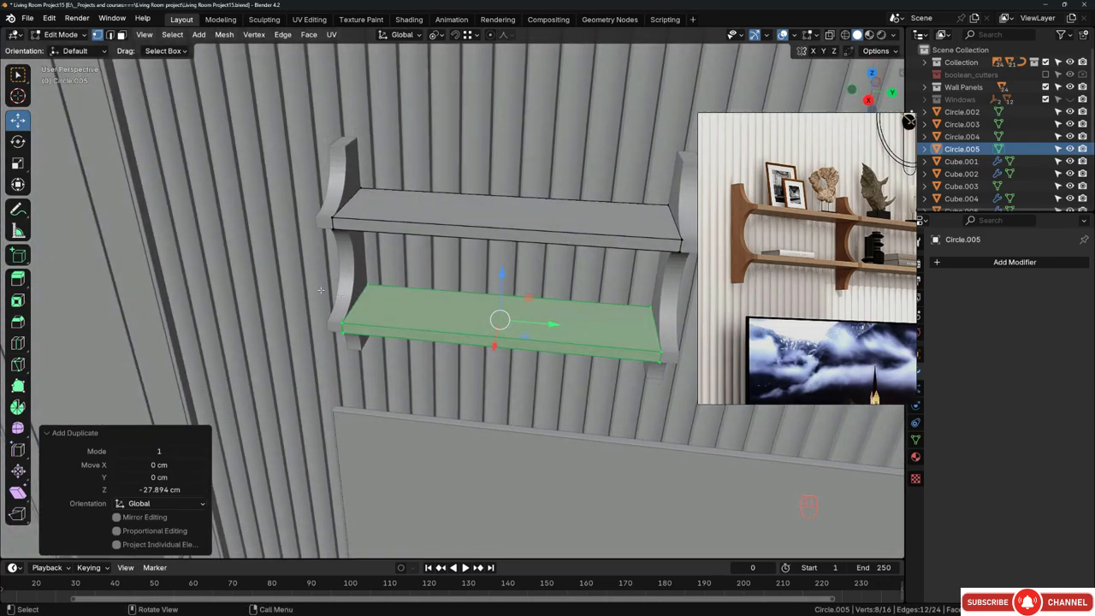
{"action": "scroll", "coordinate": [324, 291], "scroll_direction": "down", "scroll_amount": 5}
{"action": "key", "text": "a"}
{"action": "scroll", "coordinate": [432, 278], "scroll_direction": "up", "scroll_amount": 2}
{"action": "scroll", "coordinate": [373, 286], "scroll_direction": "down", "scroll_amount": 1}
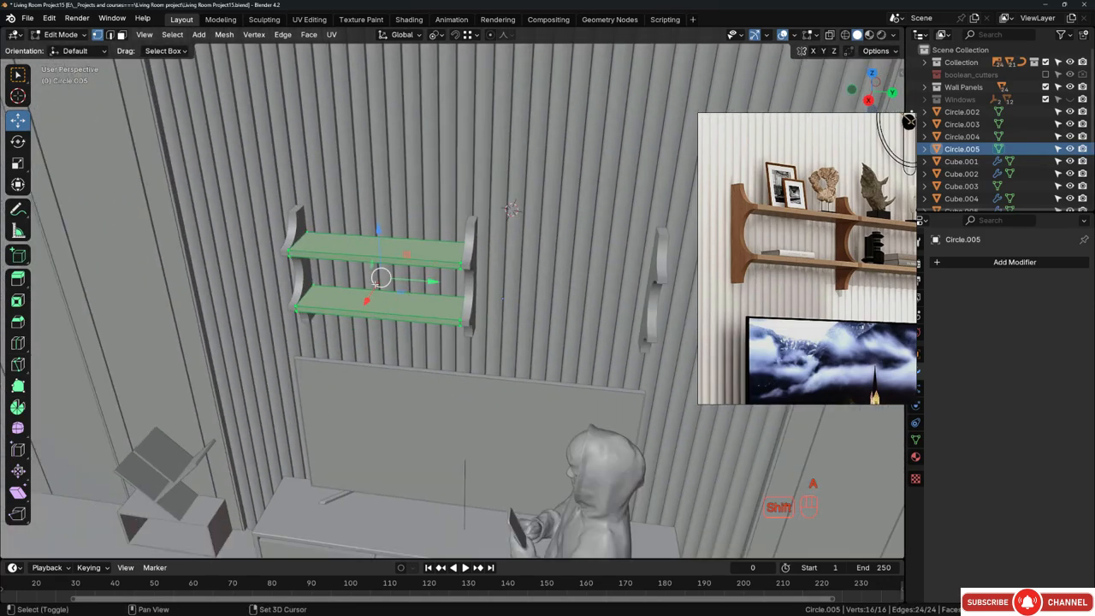
{"action": "key", "text": "shift+d"}
{"action": "key", "text": "y"}
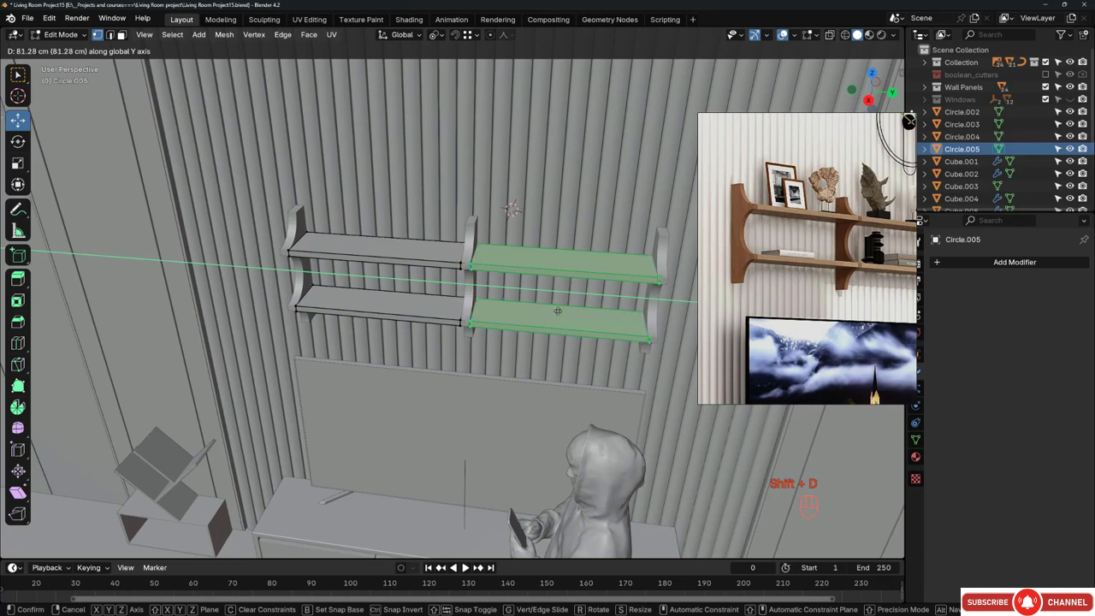
{"action": "key", "text": "b"}
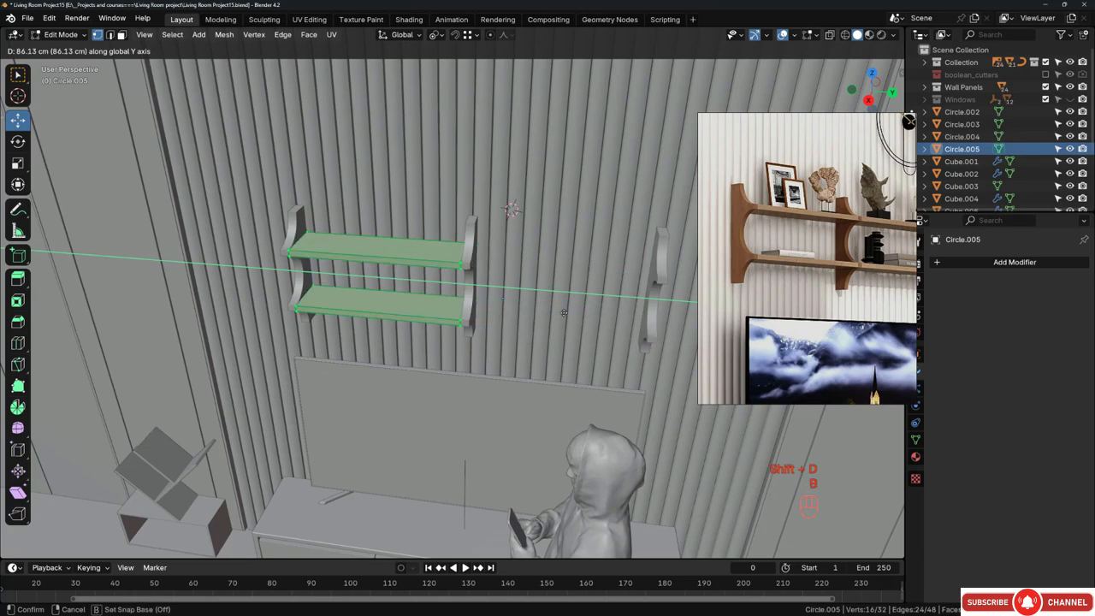
{"action": "left_click", "coordinate": [461, 262]}
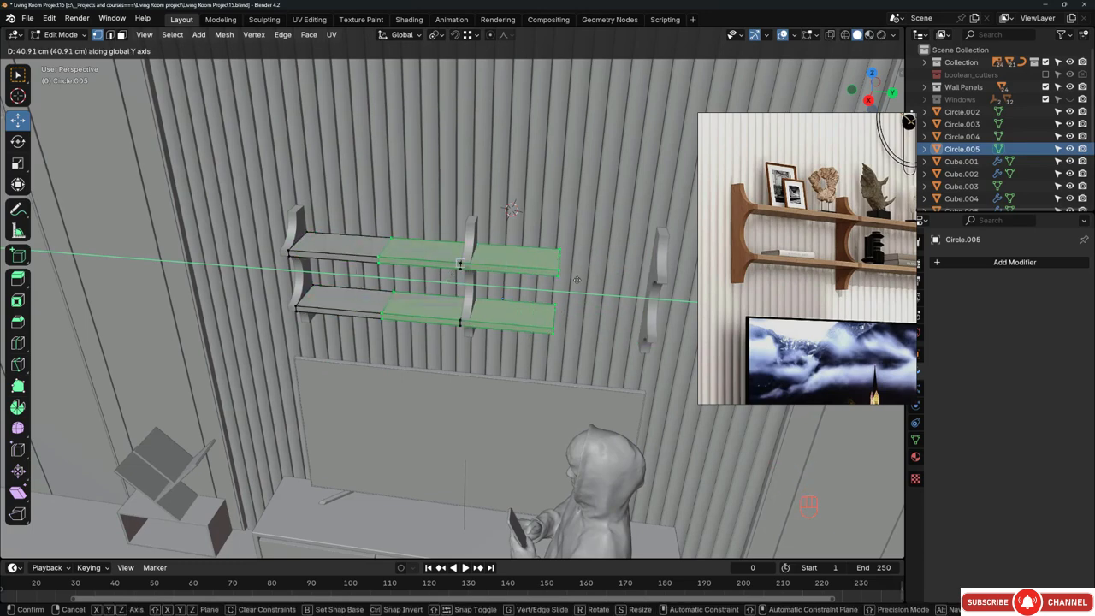
{"action": "left_click", "coordinate": [656, 278]}
{"action": "scroll", "coordinate": [578, 283], "scroll_direction": "down", "scroll_amount": 2}
{"action": "middle_click_drag", "start_coordinate": [478, 282], "coordinate": [557, 260]}
{"action": "scroll", "coordinate": [520, 270], "scroll_direction": "up", "scroll_amount": 3}
{"action": "middle_click_drag", "start_coordinate": [500, 279], "coordinate": [352, 279]}
{"action": "key", "text": "Tab"}
Step: Move the reference image clear of the shelf and add a Bevel modifier to the near end bracket
{"action": "left_click", "coordinate": [350, 278]}
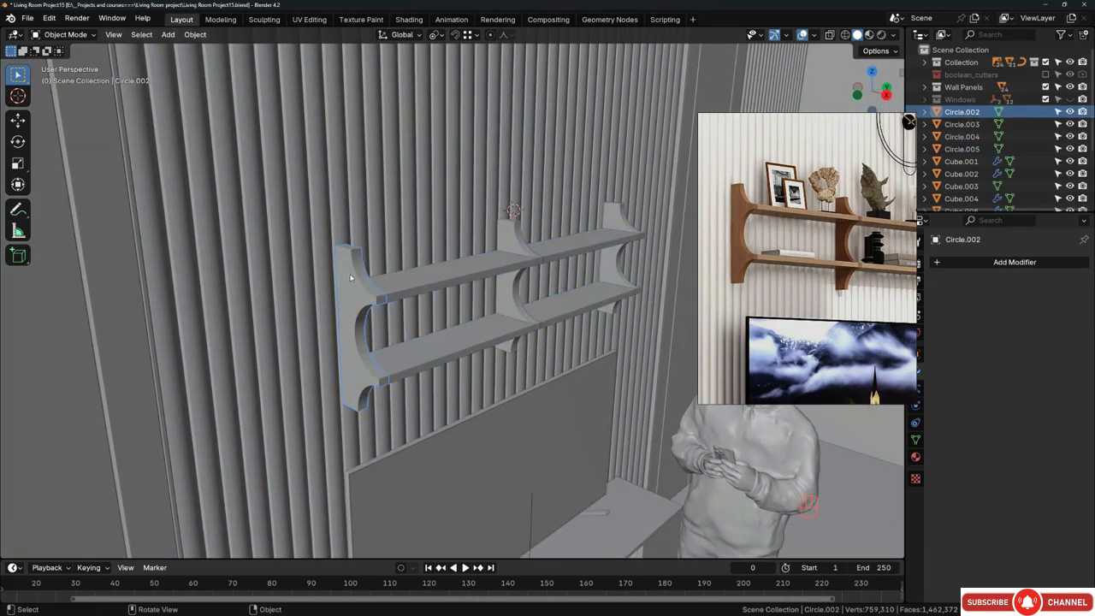
{"action": "scroll", "coordinate": [363, 275], "scroll_direction": "up", "scroll_amount": 4}
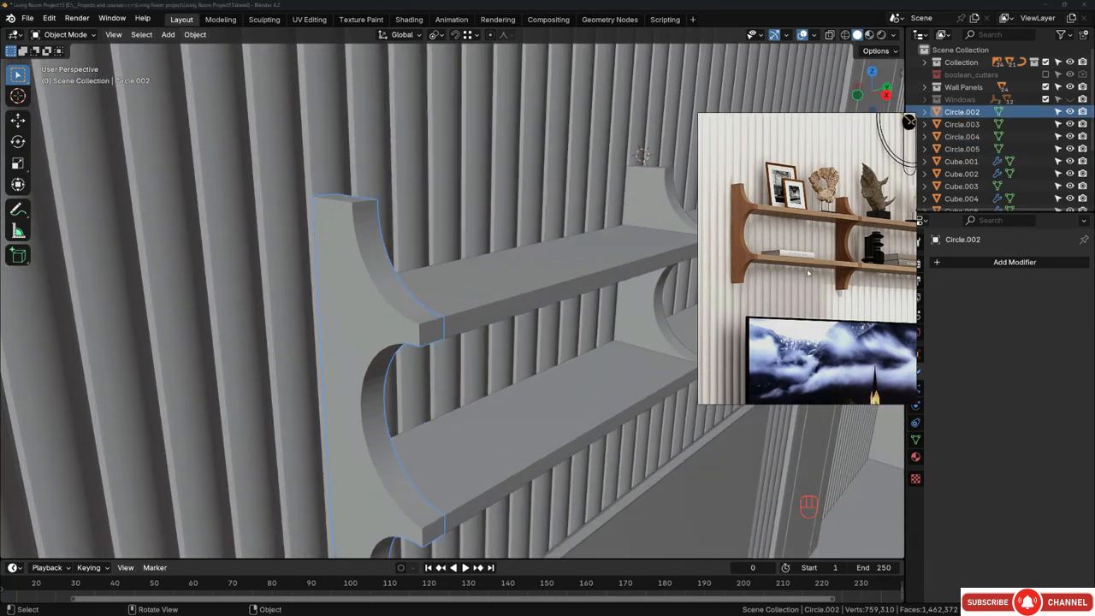
{"action": "left_click_drag", "start_coordinate": [806, 268], "coordinate": [105, 309]}
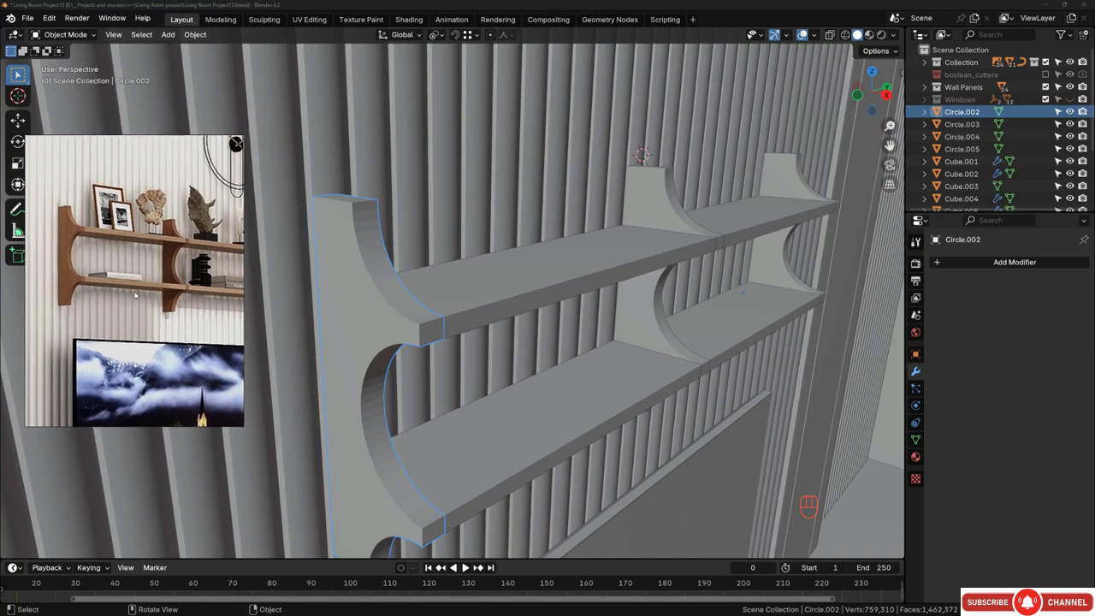
{"action": "middle_click_drag", "start_coordinate": [542, 261], "coordinate": [468, 298]}
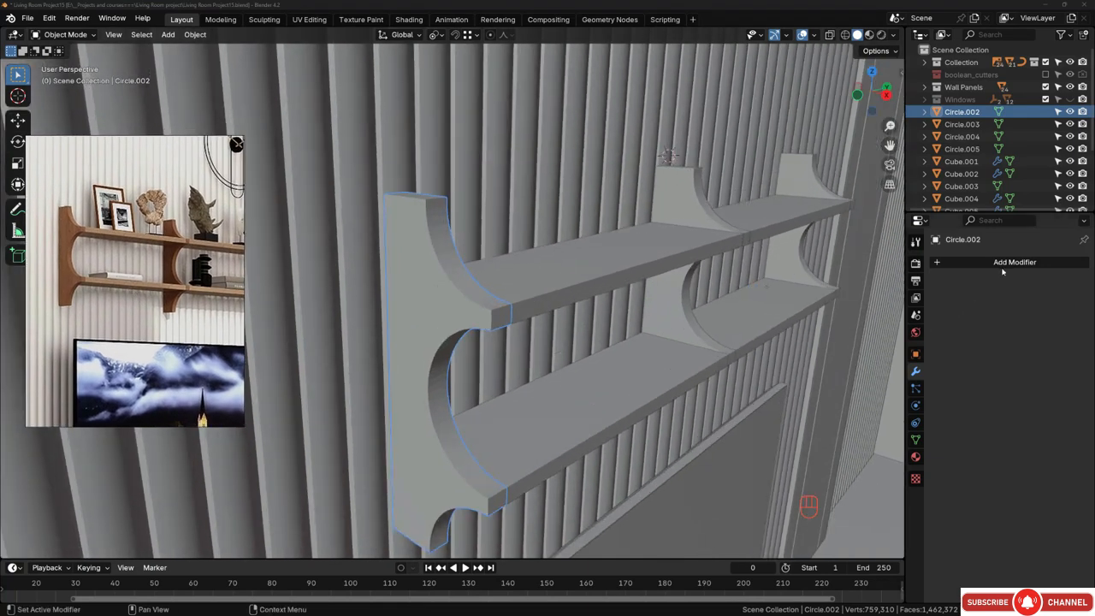
{"action": "key", "text": "shift+a"}
{"action": "mouse_move", "coordinate": [980, 285]}
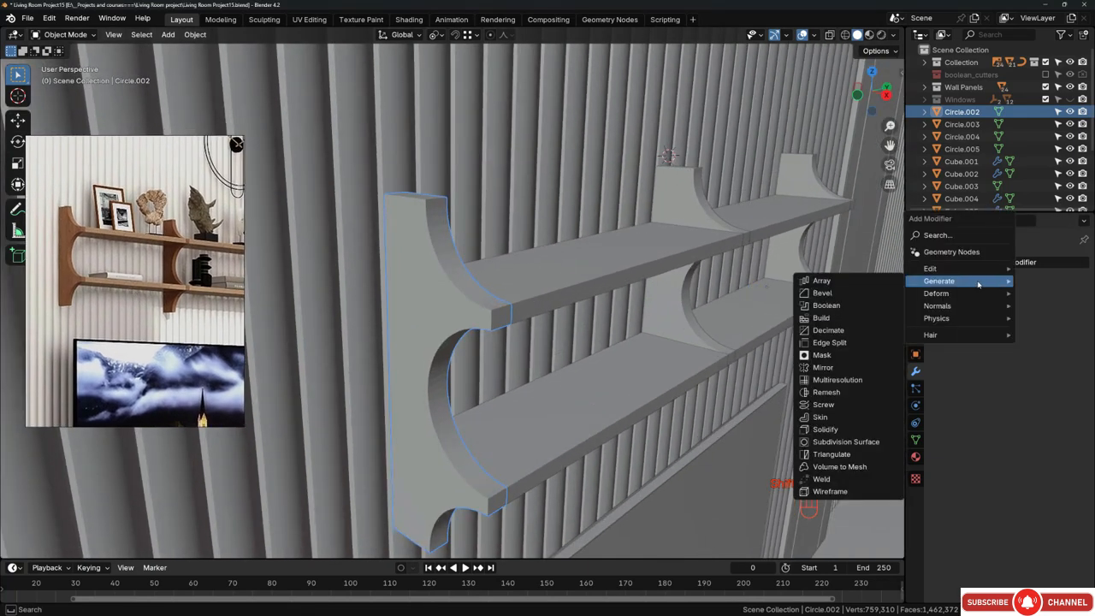
{"action": "left_click", "coordinate": [859, 293]}
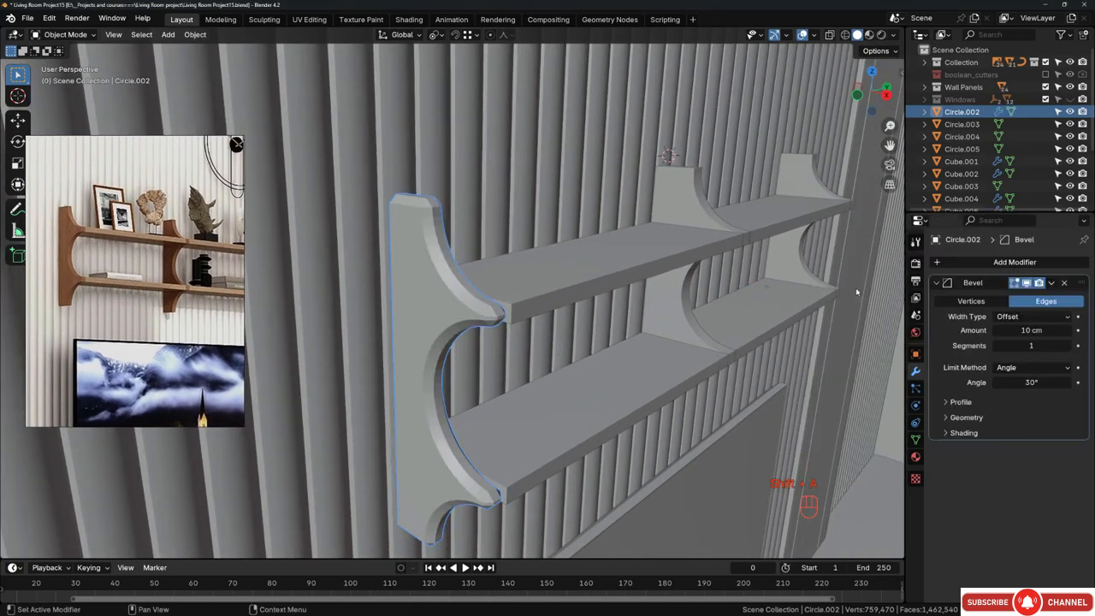
Step: Set the bracket's bevel amount to 0.1 cm with 2 segments and hardened normals, and shade the bracket smooth
{"action": "left_click", "coordinate": [1037, 331]}
{"action": "key", "text": "Return"}
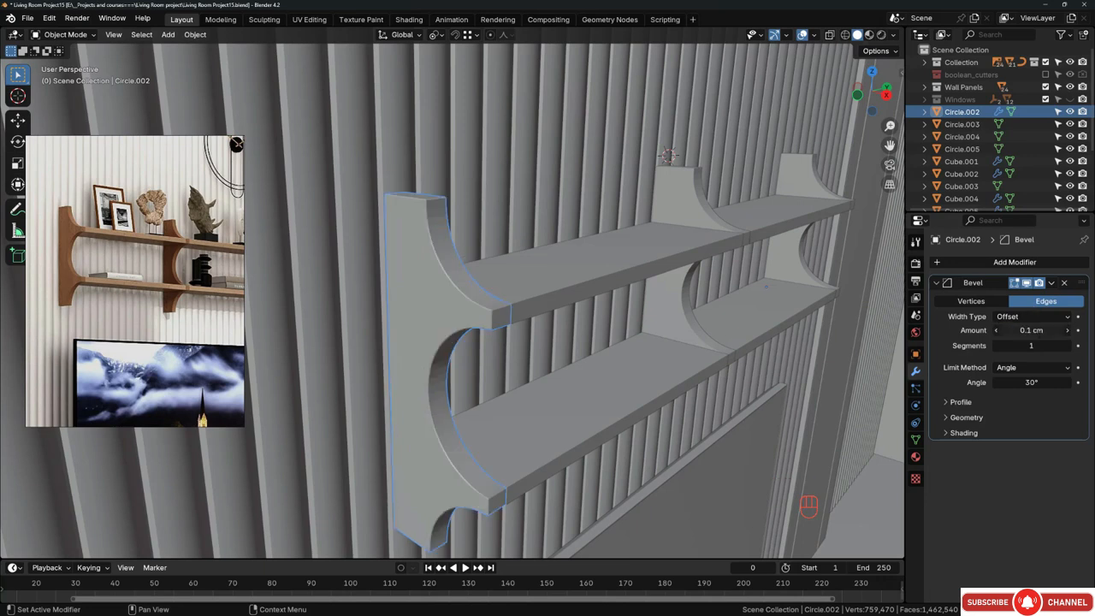
{"action": "left_click", "coordinate": [1067, 345]}
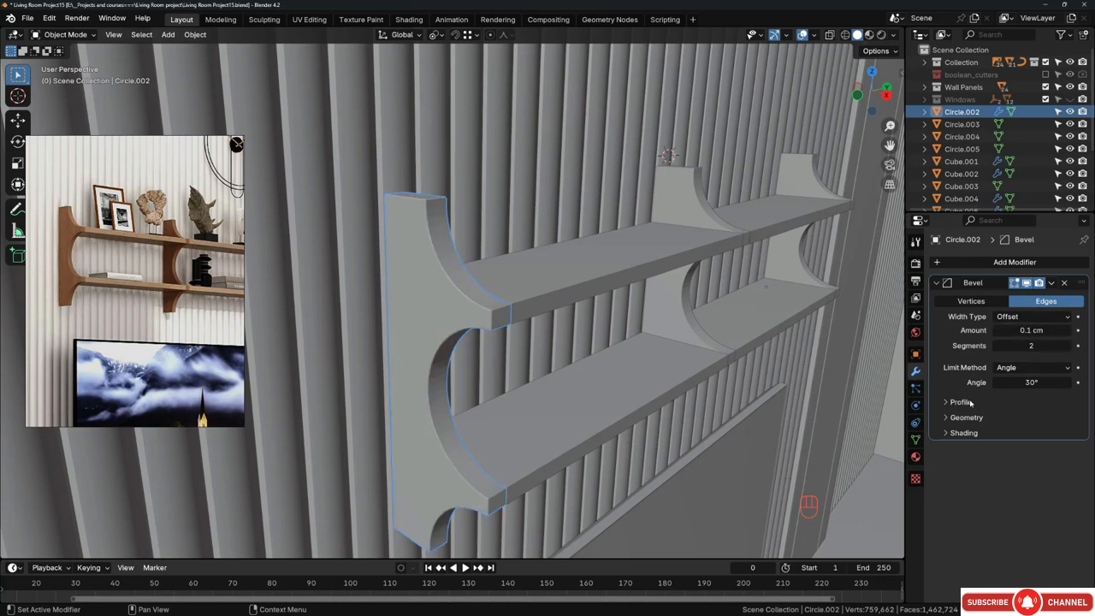
{"action": "left_click", "coordinate": [964, 433]}
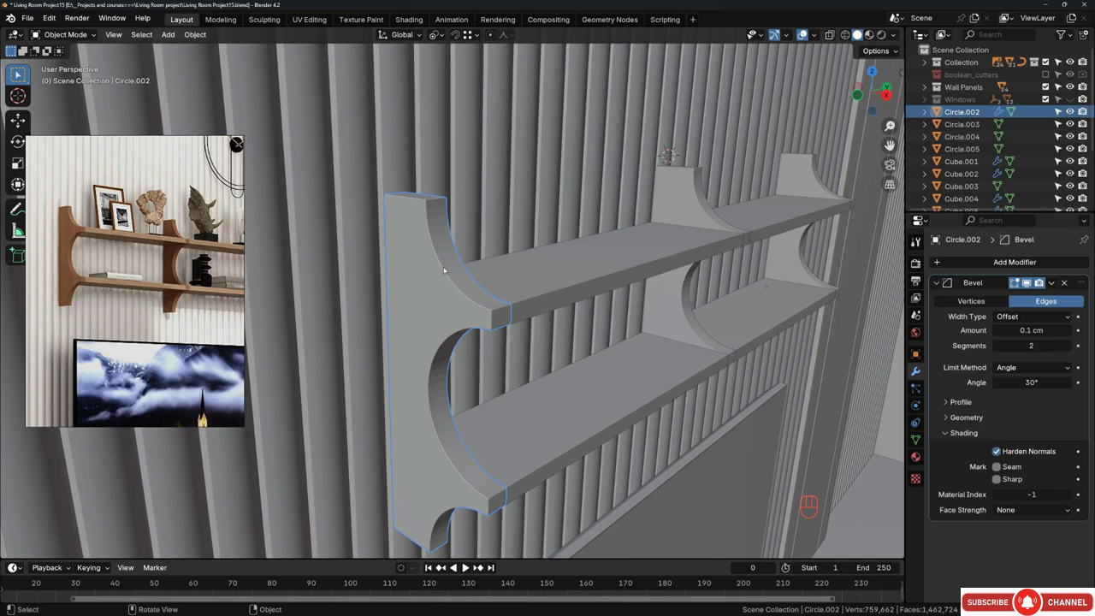
{"action": "right_click", "coordinate": [423, 226]}
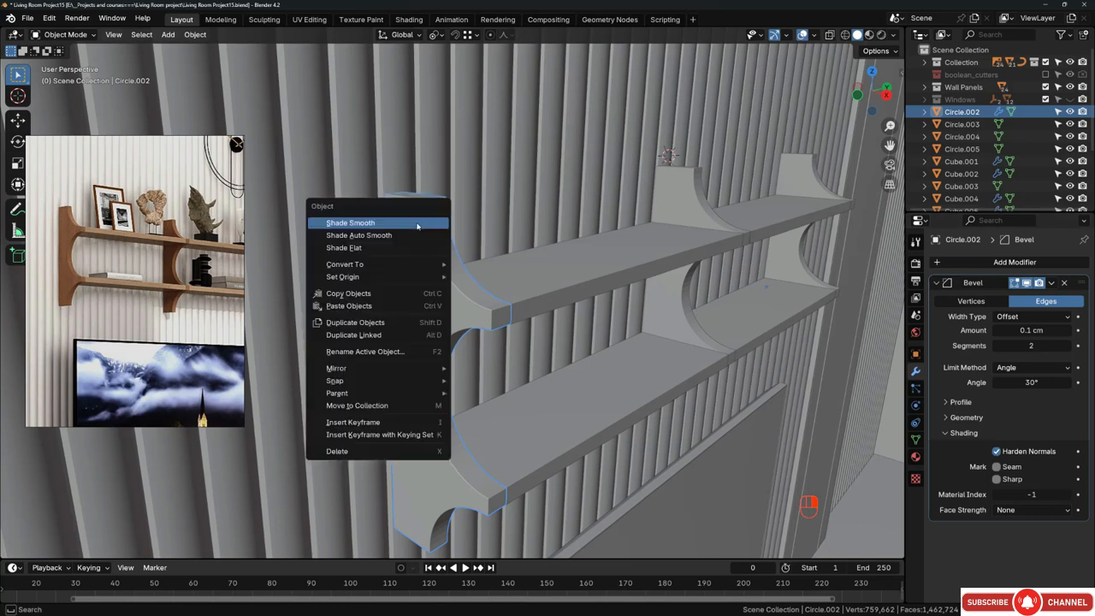
{"action": "left_click", "coordinate": [416, 226]}
{"action": "middle_click_drag", "start_coordinate": [419, 227], "coordinate": [641, 214]}
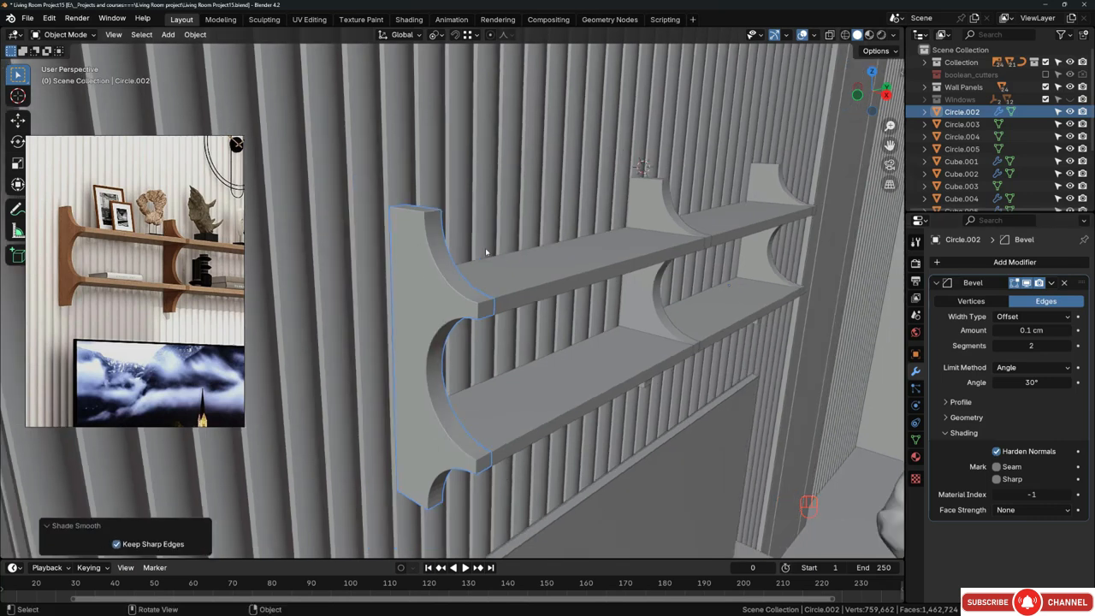
Step: Join the middle and far brackets into the bevelled near bracket so all three share its modifier
{"action": "left_click", "coordinate": [647, 210]}
{"action": "left_click", "coordinate": [767, 183], "text": "shift"}
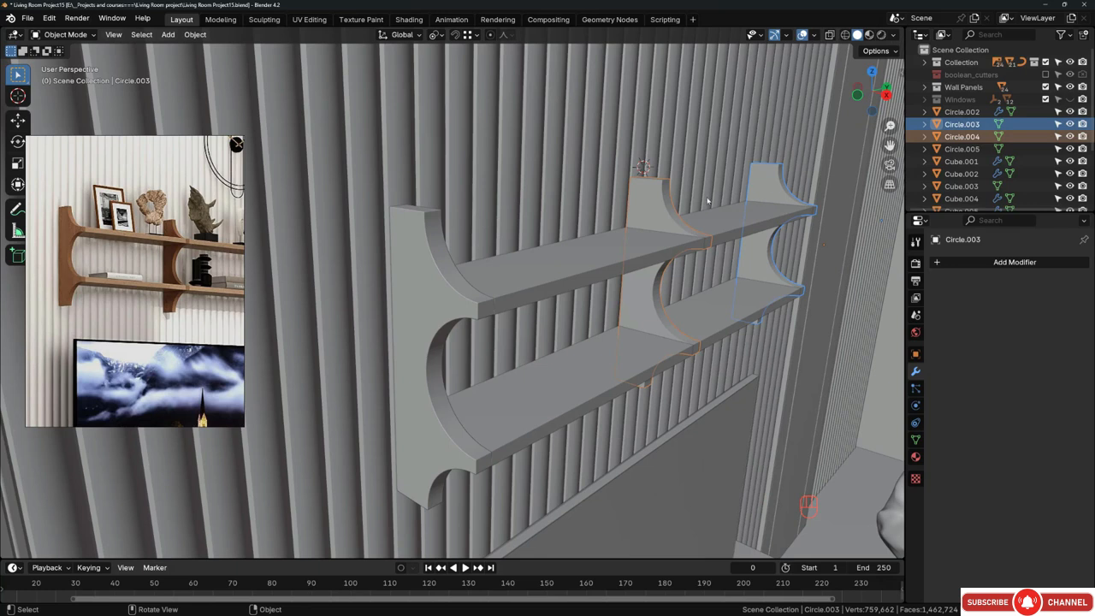
{"action": "left_click", "coordinate": [421, 238], "text": "shift"}
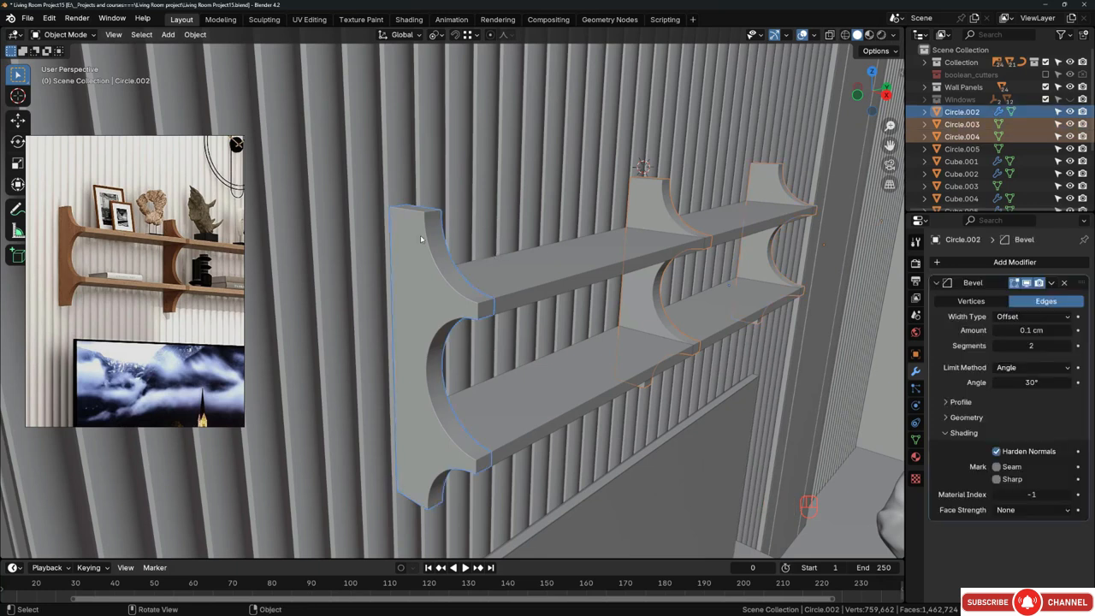
{"action": "key", "text": "ctrl+j"}
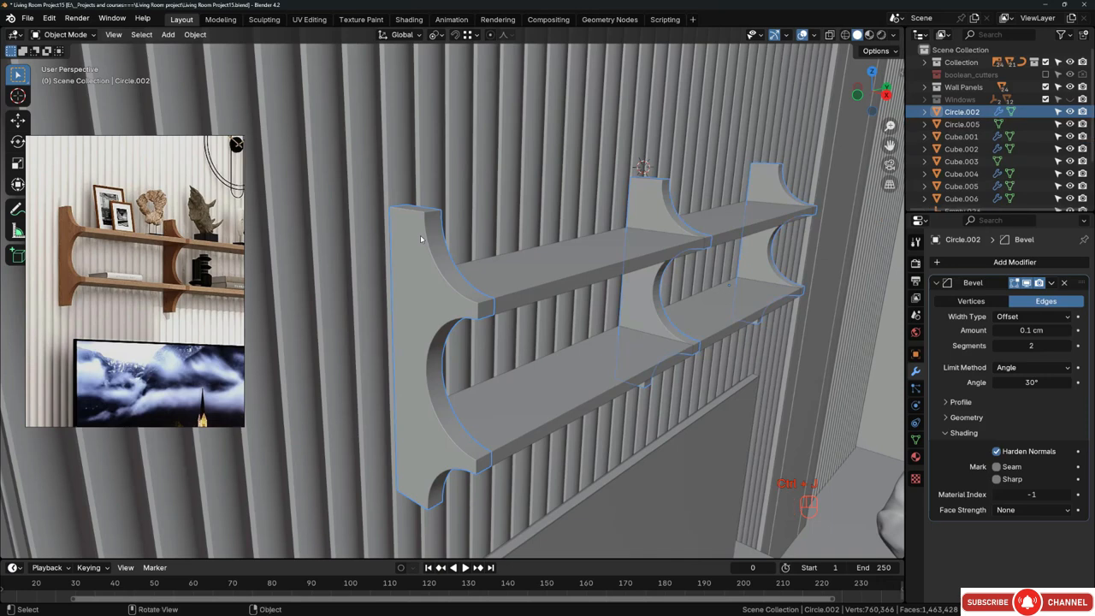
Step: Inspect the joined brackets' bevelled edges and apply smooth shading to the whole bracket object
{"action": "middle_click_drag", "start_coordinate": [461, 274], "coordinate": [605, 260]}
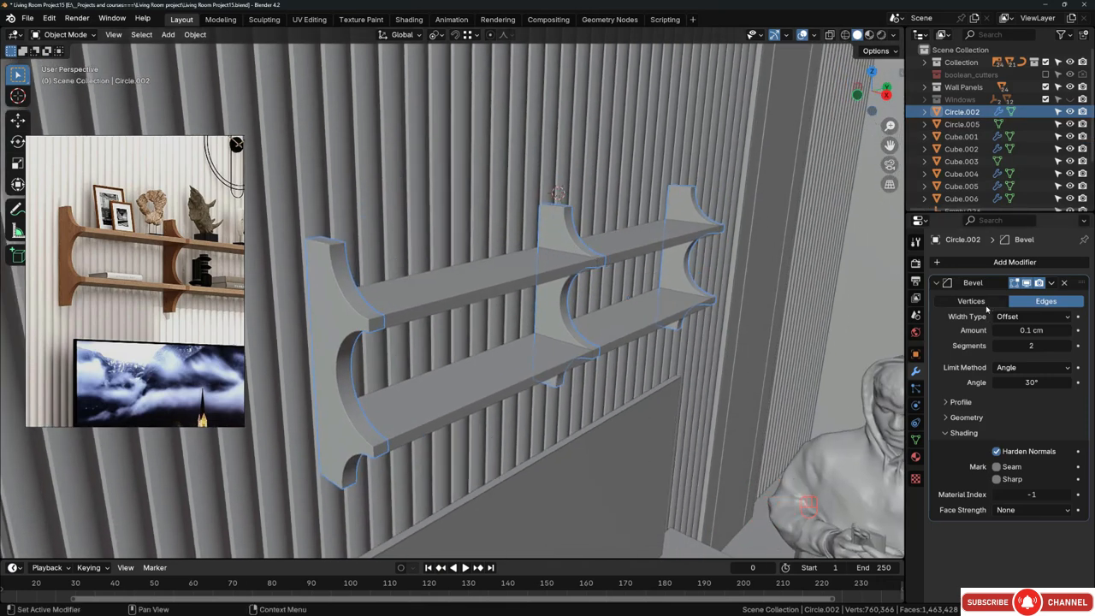
{"action": "scroll", "coordinate": [575, 227], "scroll_direction": "up", "scroll_amount": 5}
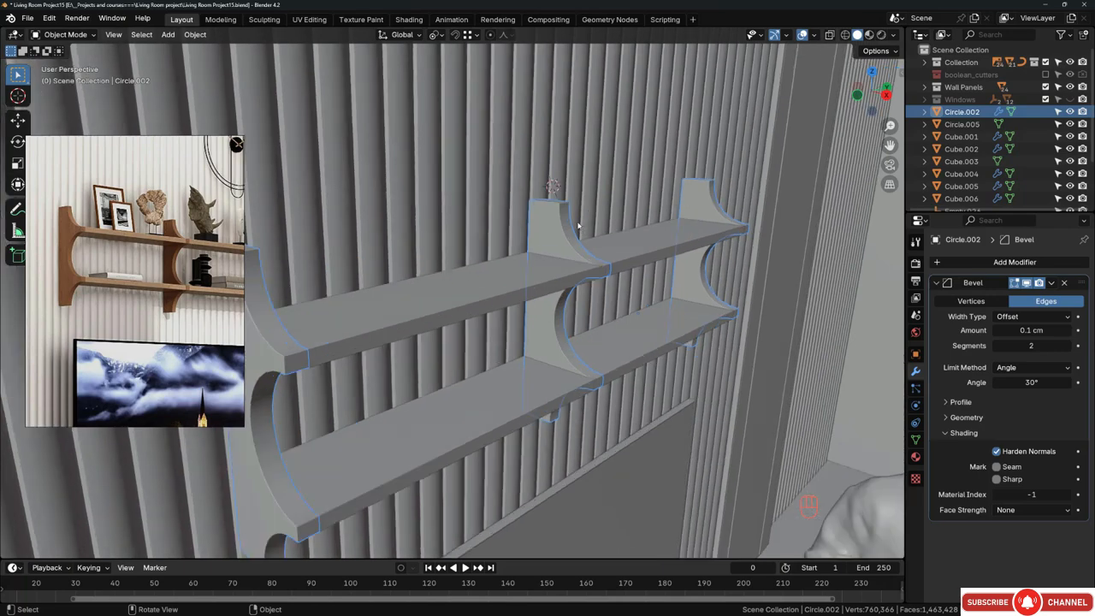
{"action": "scroll", "coordinate": [556, 236], "scroll_direction": "down", "scroll_amount": 5}
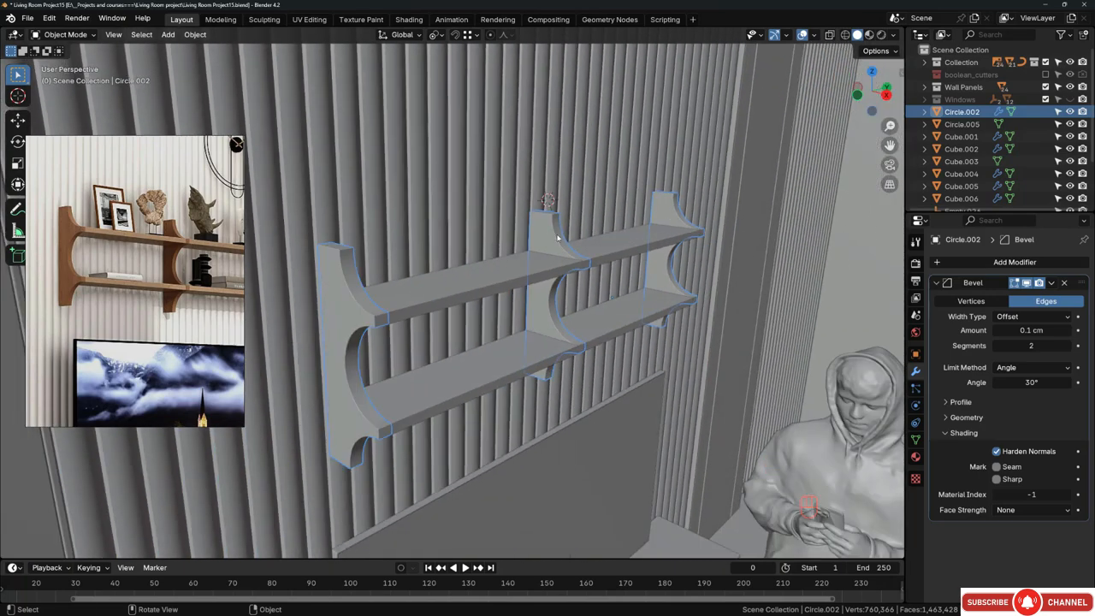
{"action": "middle_click_drag", "start_coordinate": [556, 236], "coordinate": [593, 245]}
{"action": "scroll", "coordinate": [562, 231], "scroll_direction": "up", "scroll_amount": 2}
{"action": "scroll", "coordinate": [576, 233], "scroll_direction": "down", "scroll_amount": 3}
{"action": "scroll", "coordinate": [447, 283], "scroll_direction": "up", "scroll_amount": 3}
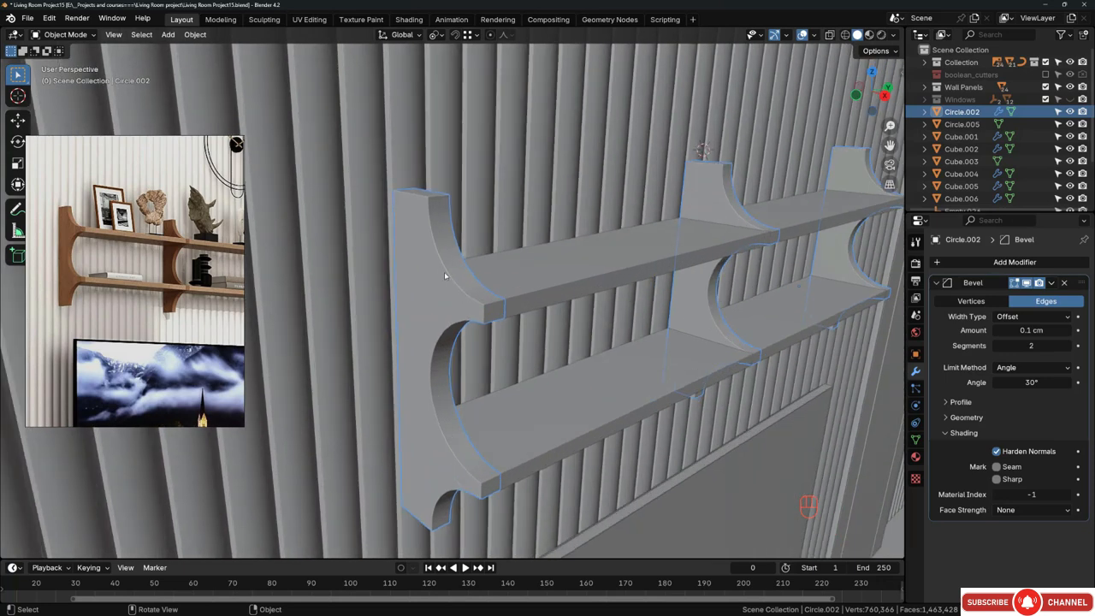
{"action": "middle_click_drag", "start_coordinate": [721, 218], "coordinate": [676, 232]}
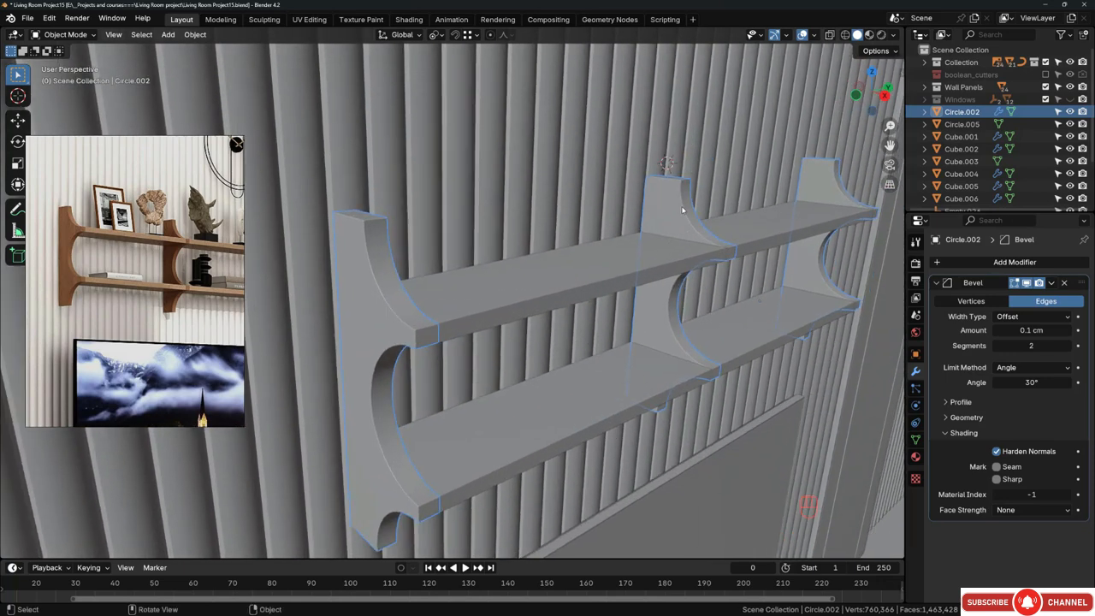
{"action": "right_click", "coordinate": [682, 209]}
{"action": "left_click", "coordinate": [674, 202]}
{"action": "scroll", "coordinate": [657, 219], "scroll_direction": "down", "scroll_amount": 2}
Step: Copy the Bevel modifier from the joined brackets to the shelf boards
{"action": "middle_click_drag", "start_coordinate": [656, 219], "coordinate": [589, 261]}
{"action": "left_click", "coordinate": [589, 260]}
{"action": "scroll", "coordinate": [648, 247], "scroll_direction": "up", "scroll_amount": 3}
{"action": "scroll", "coordinate": [610, 202], "scroll_direction": "up", "scroll_amount": 2}
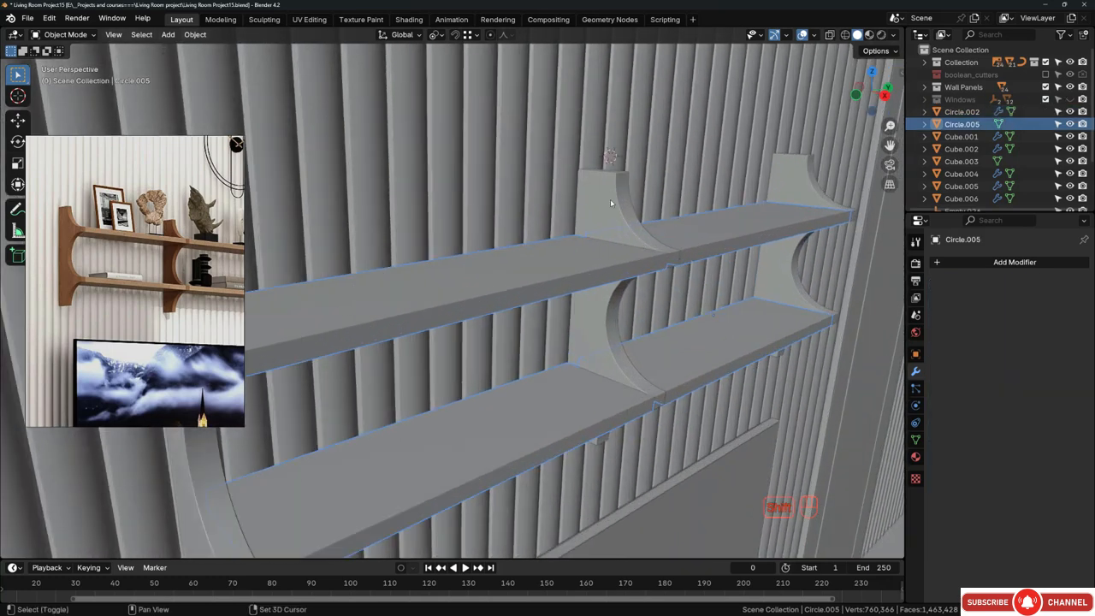
{"action": "left_click", "coordinate": [609, 197]}
{"action": "left_click", "coordinate": [1050, 283]}
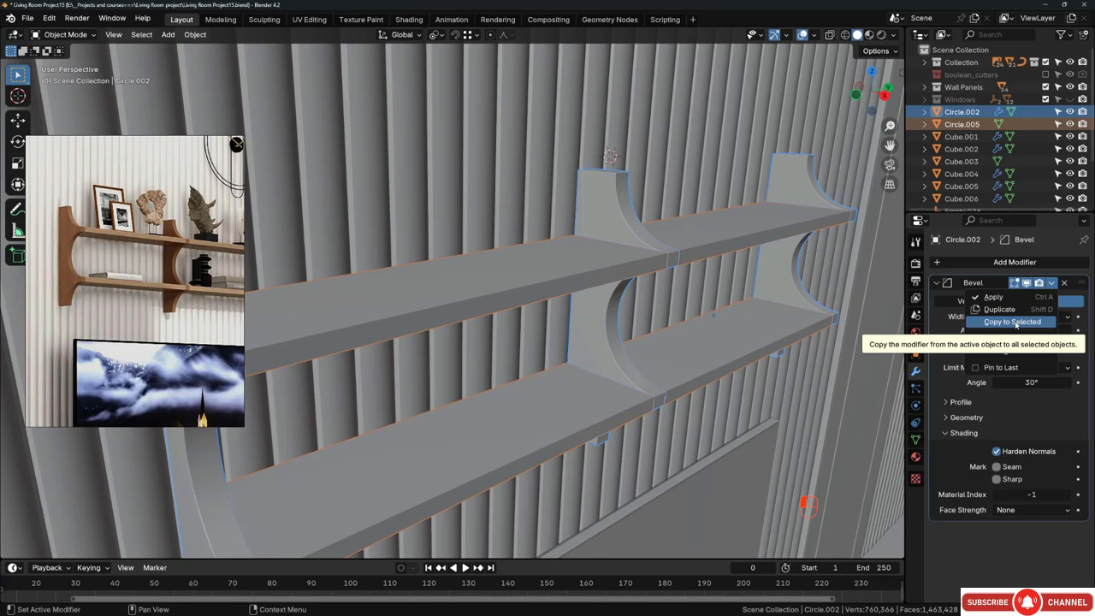
{"action": "left_click", "coordinate": [1015, 322]}
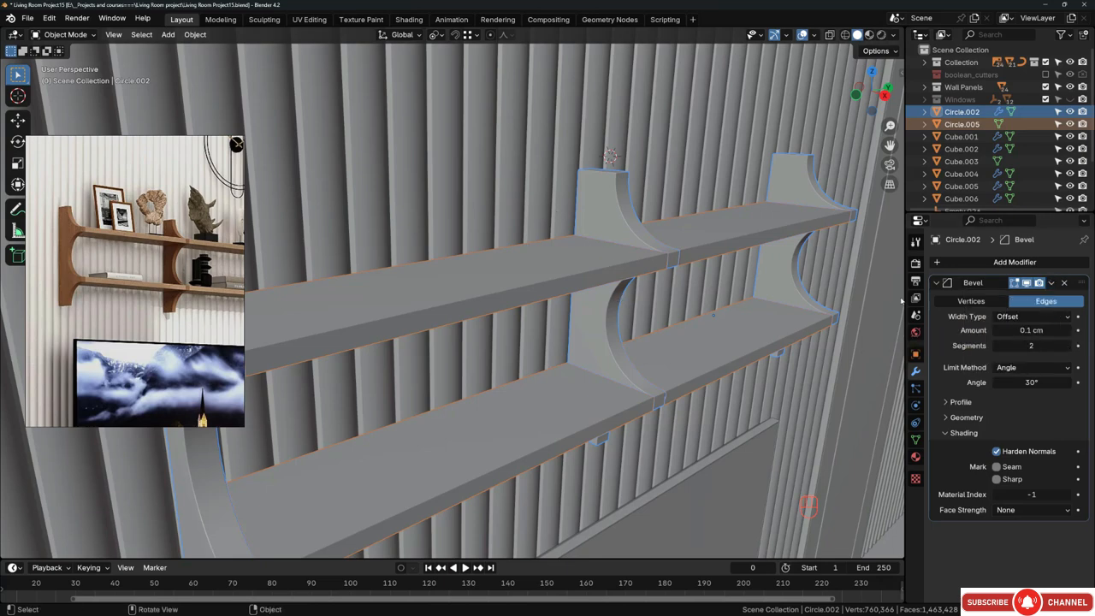
{"action": "left_click", "coordinate": [1050, 283]}
{"action": "scroll", "coordinate": [613, 225], "scroll_direction": "down", "scroll_amount": 2}
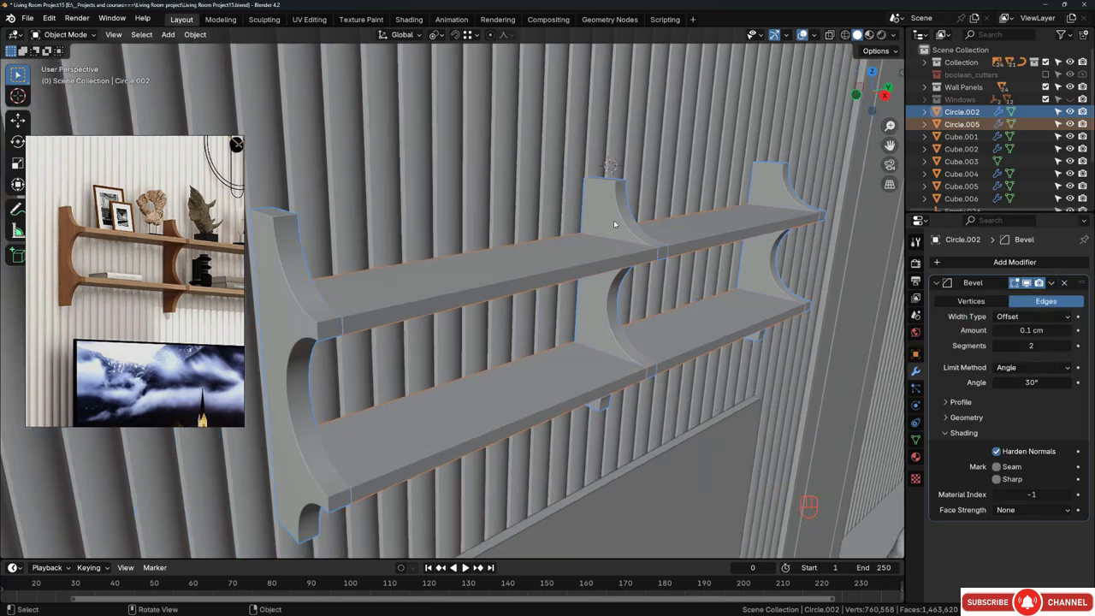
Step: Apply smooth shading to the shelf boards and clear the selection
{"action": "left_click", "coordinate": [538, 260]}
{"action": "right_click", "coordinate": [538, 260]}
{"action": "left_click", "coordinate": [538, 258]}
{"action": "middle_click_drag", "start_coordinate": [598, 271], "coordinate": [442, 243]}
{"action": "key", "text": "alt+a"}
Step: Move the second-bay boards' end vertices at the middle bracket about 0.36 cm along Y, snapping them to the bracket's edge
{"action": "scroll", "coordinate": [679, 213], "scroll_direction": "up", "scroll_amount": 5}
{"action": "left_click", "coordinate": [442, 244]}
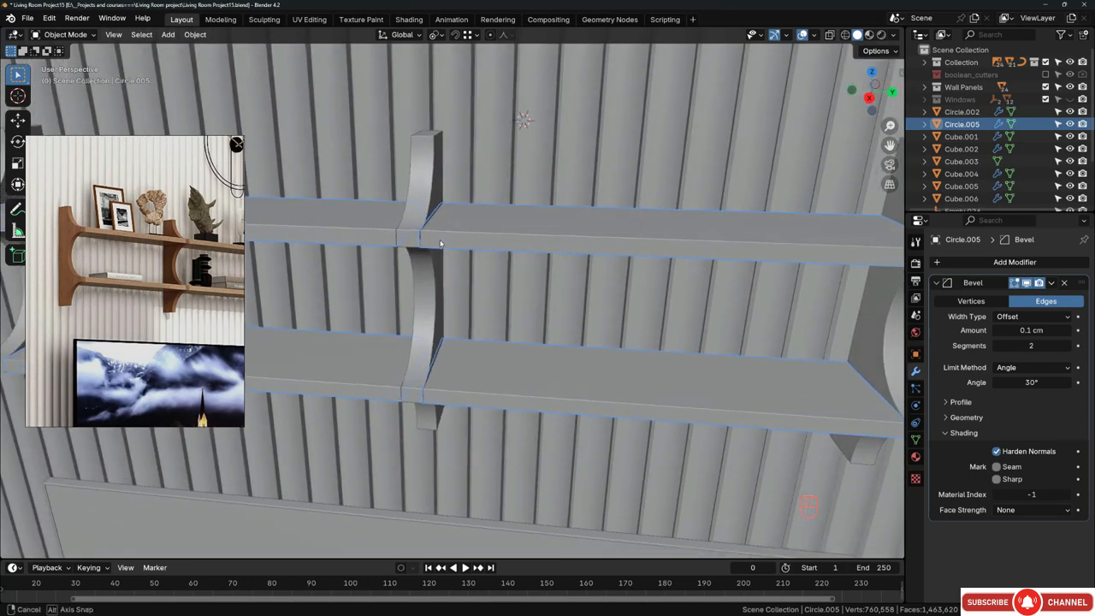
{"action": "key", "text": "Tab"}
{"action": "key", "text": "z"}
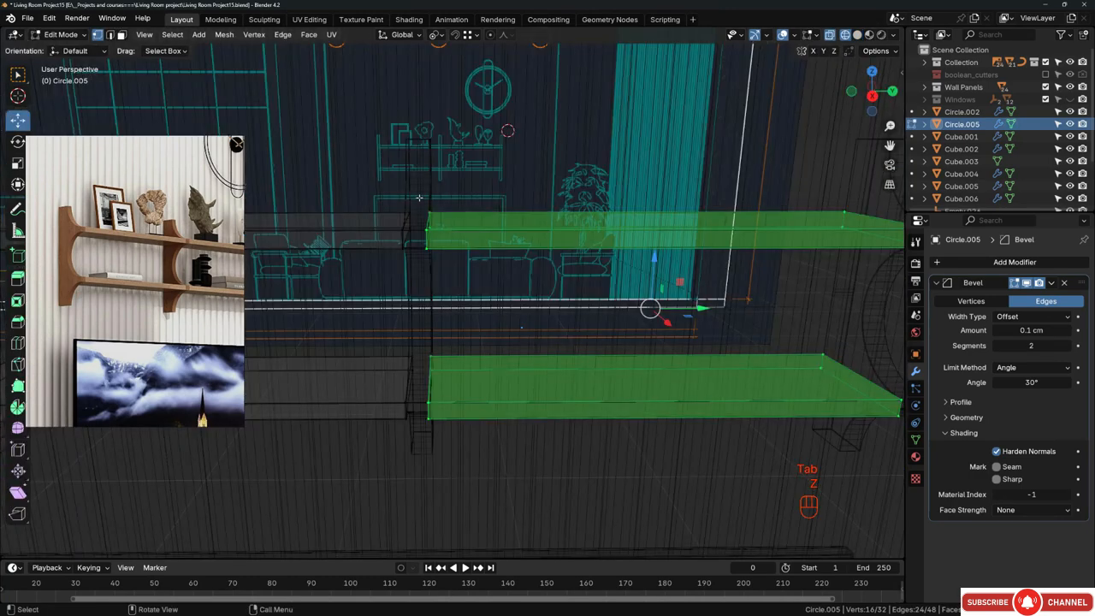
{"action": "left_click_drag", "start_coordinate": [419, 197], "coordinate": [481, 356]}
{"action": "key", "text": "z"}
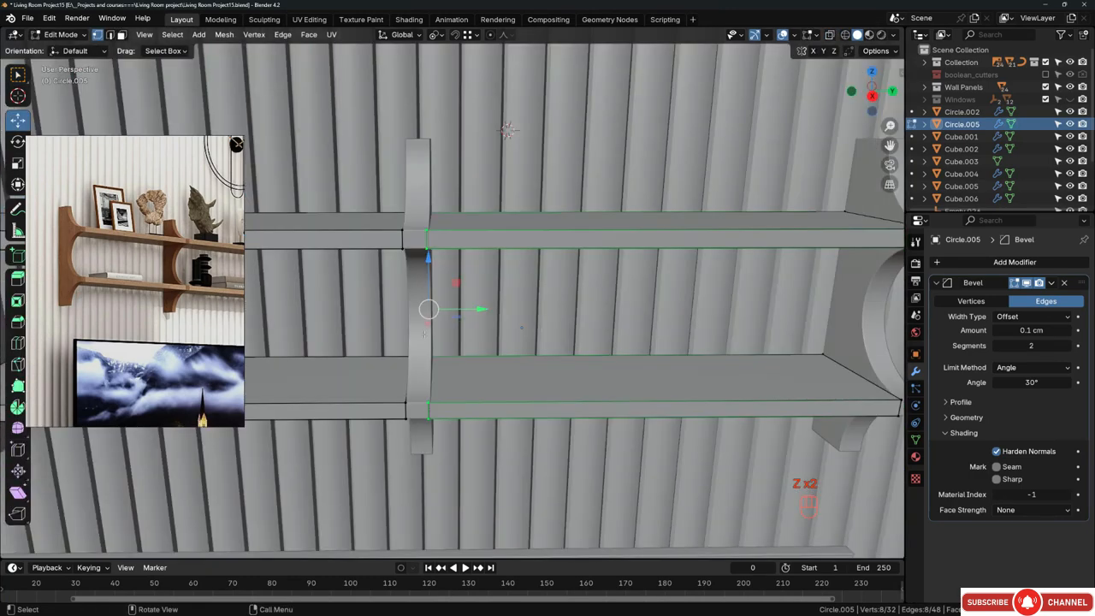
{"action": "middle_click_drag", "start_coordinate": [424, 334], "coordinate": [398, 355]}
{"action": "scroll", "coordinate": [414, 255], "scroll_direction": "up", "scroll_amount": 7}
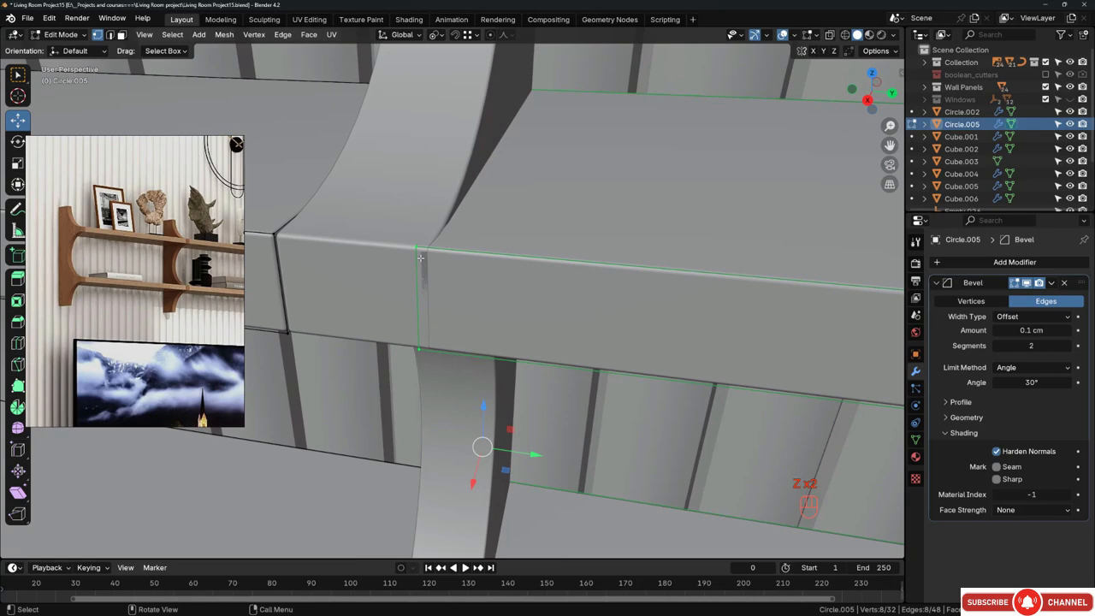
{"action": "key", "text": "g"}
{"action": "key", "text": "y"}
{"action": "left_click", "coordinate": [430, 253], "text": "ctrl"}
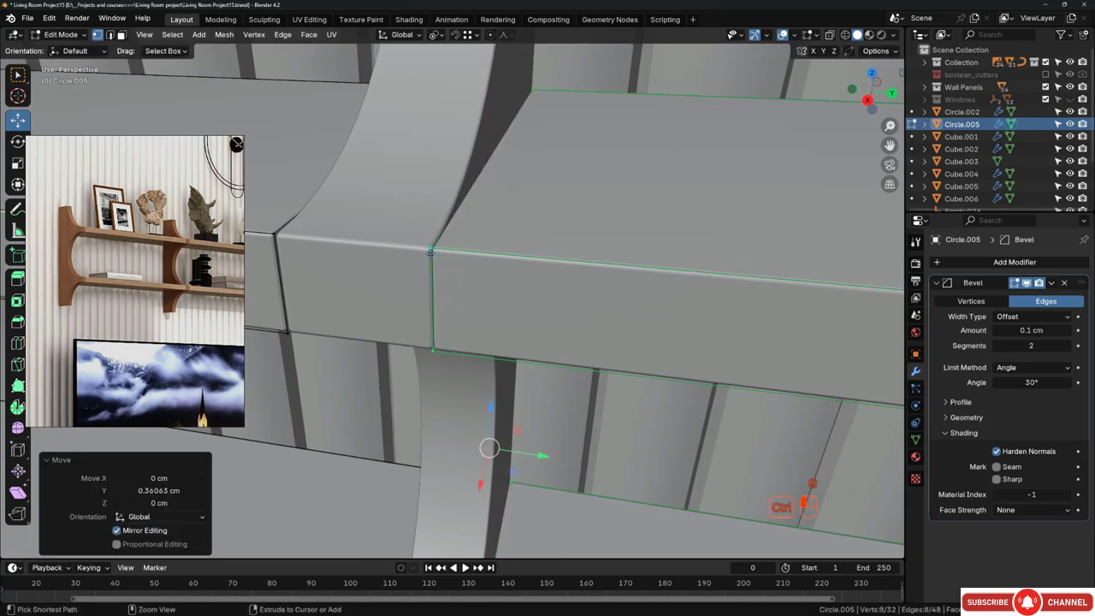
{"action": "key", "text": "Tab"}
{"action": "key", "text": "alt+a"}
Step: Move the wall clock reference image clear of the shelf wall and switch to the right side view
{"action": "middle_click_drag", "start_coordinate": [496, 259], "coordinate": [569, 270]}
{"action": "scroll", "coordinate": [425, 241], "scroll_direction": "down", "scroll_amount": 10}
{"action": "scroll", "coordinate": [171, 229], "scroll_direction": "down", "scroll_amount": 3}
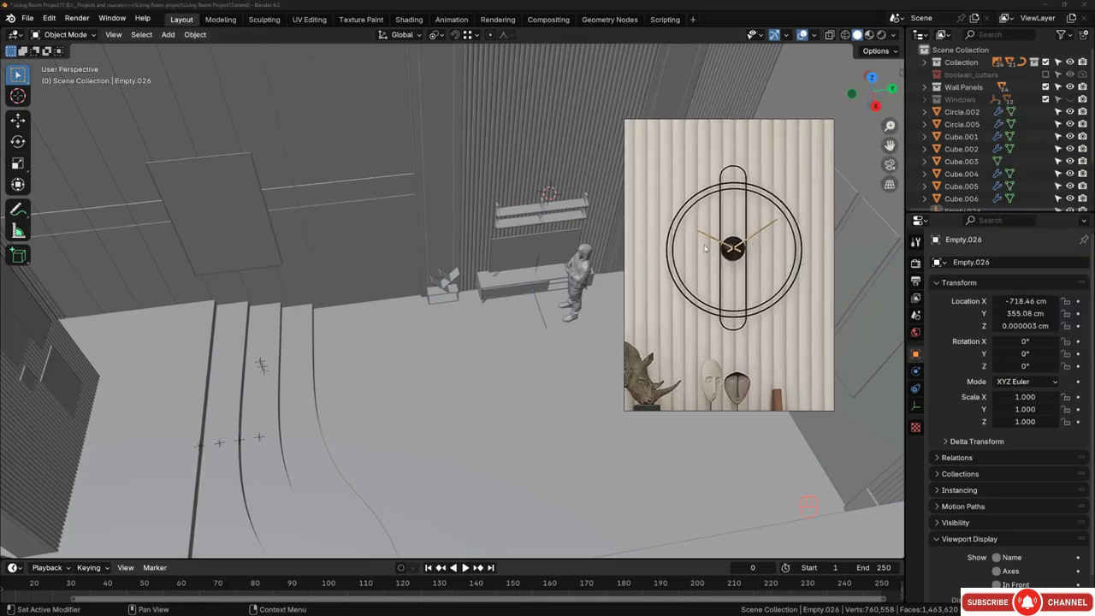
{"action": "left_click_drag", "start_coordinate": [712, 265], "coordinate": [157, 289]}
{"action": "key", "text": "KP_3"}
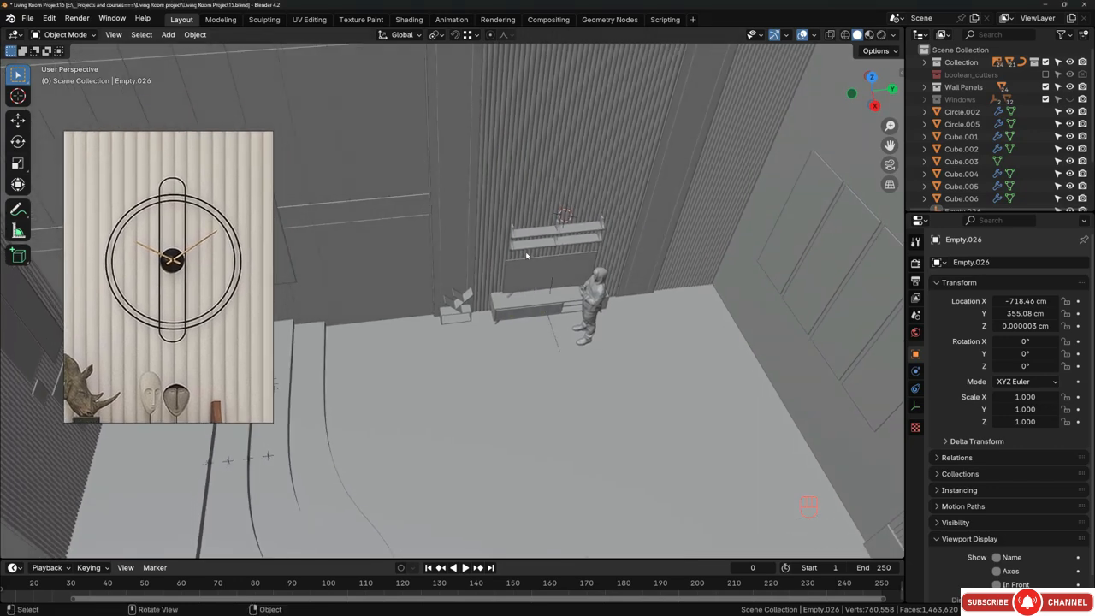
Step: Check the wall clock's position in the right-view elevation drawing and place the 3D cursor on the slatted wall above the shelf
{"action": "scroll", "coordinate": [493, 249], "scroll_direction": "down", "scroll_amount": 6}
{"action": "scroll", "coordinate": [528, 416], "scroll_direction": "up", "scroll_amount": 5}
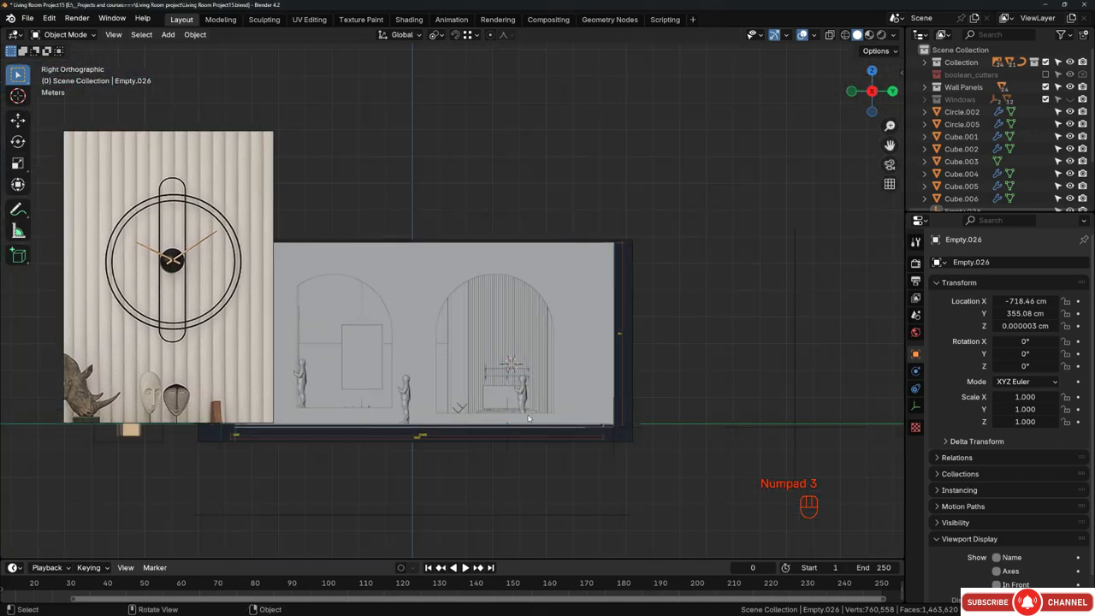
{"action": "key", "text": "z"}
{"action": "scroll", "coordinate": [500, 366], "scroll_direction": "up", "scroll_amount": 9}
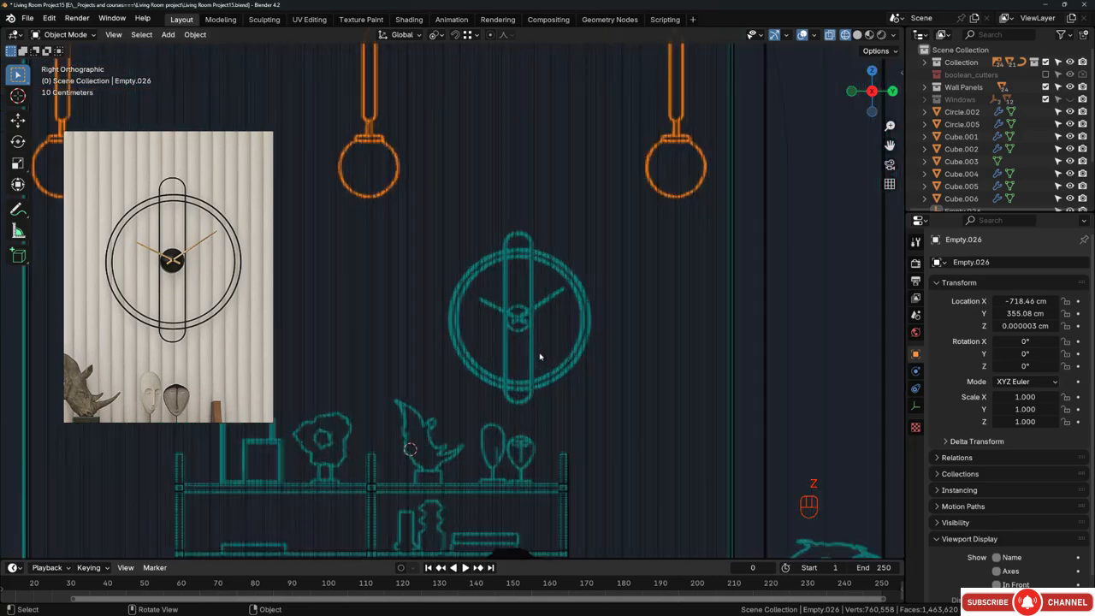
{"action": "scroll", "coordinate": [506, 310], "scroll_direction": "down", "scroll_amount": 8}
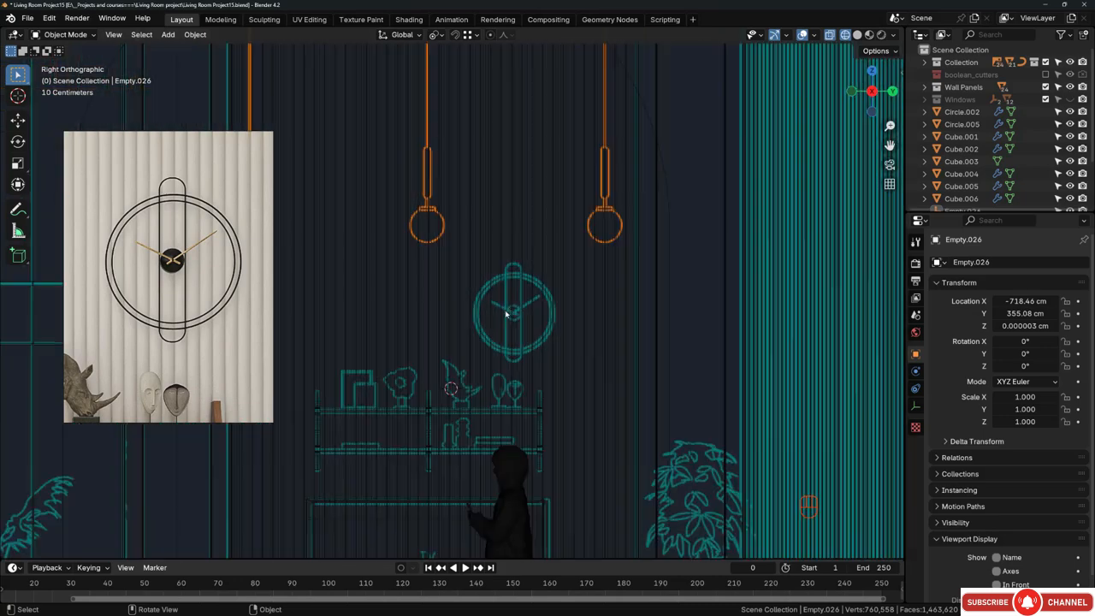
{"action": "middle_click_drag", "start_coordinate": [505, 312], "coordinate": [536, 335]}
{"action": "key", "text": "z"}
{"action": "left_click", "coordinate": [627, 336]}
{"action": "scroll", "coordinate": [549, 335], "scroll_direction": "down", "scroll_amount": 4}
{"action": "scroll", "coordinate": [549, 335], "scroll_direction": "up", "scroll_amount": 10}
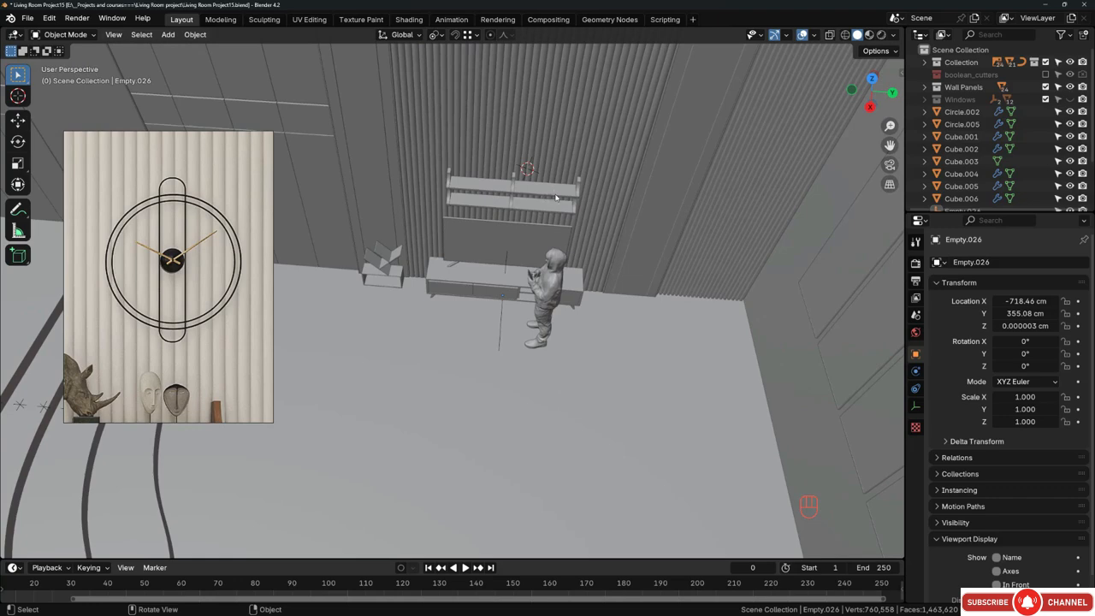
{"action": "scroll", "coordinate": [556, 197], "scroll_direction": "up", "scroll_amount": 4}
{"action": "right_click_drag", "start_coordinate": [568, 197], "coordinate": [562, 123], "text": "shift"}
Step: Add a 62-vertex mesh circle with a 10 cm radius at the 3D cursor, aligned to the right side view
{"action": "key", "text": "KP_3"}
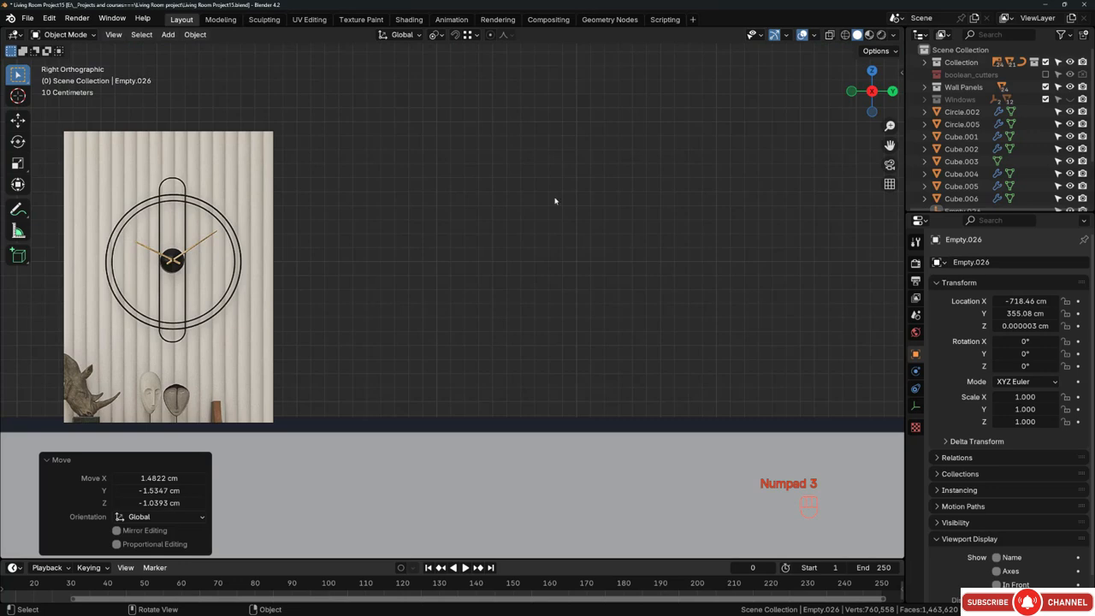
{"action": "scroll", "coordinate": [550, 224], "scroll_direction": "down", "scroll_amount": 8}
{"action": "scroll", "coordinate": [483, 424], "scroll_direction": "up", "scroll_amount": 4}
{"action": "key", "text": "z"}
{"action": "scroll", "coordinate": [515, 417], "scroll_direction": "up", "scroll_amount": 3}
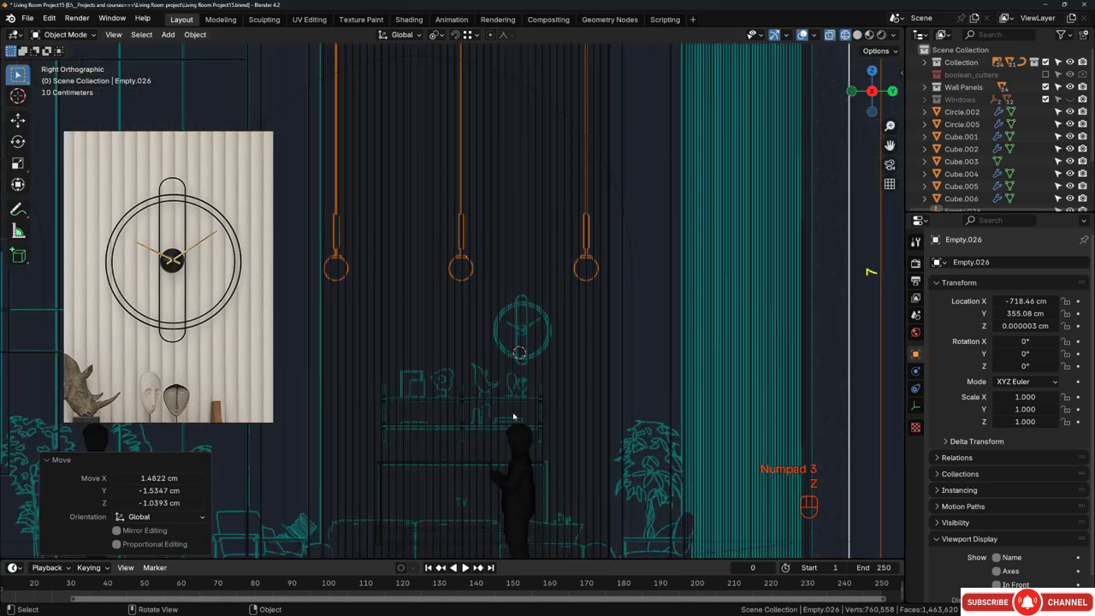
{"action": "scroll", "coordinate": [502, 346], "scroll_direction": "up", "scroll_amount": 6}
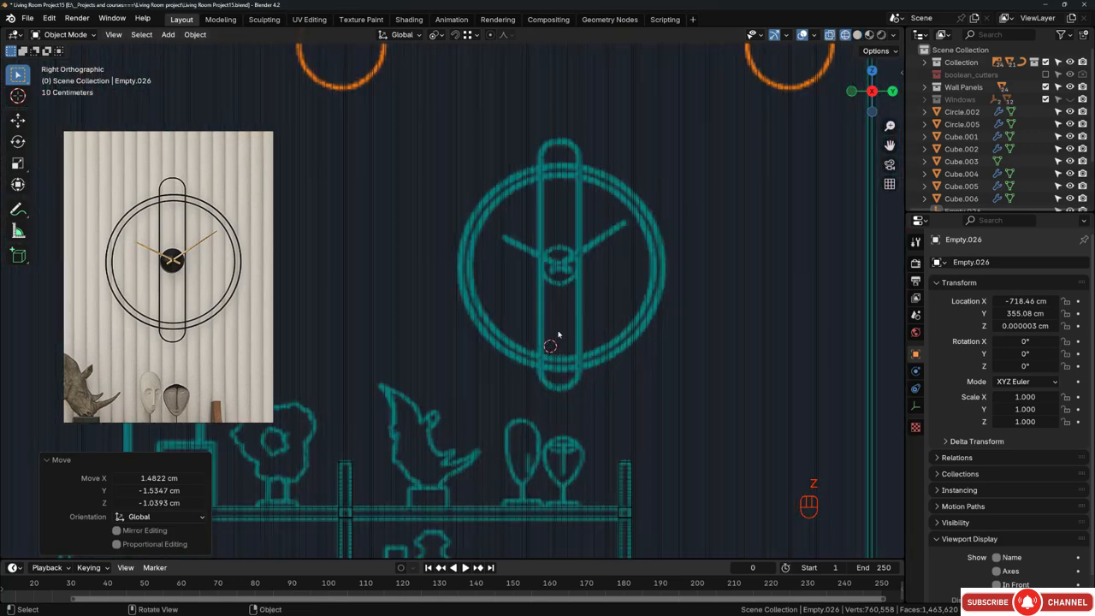
{"action": "key", "text": "shift+a"}
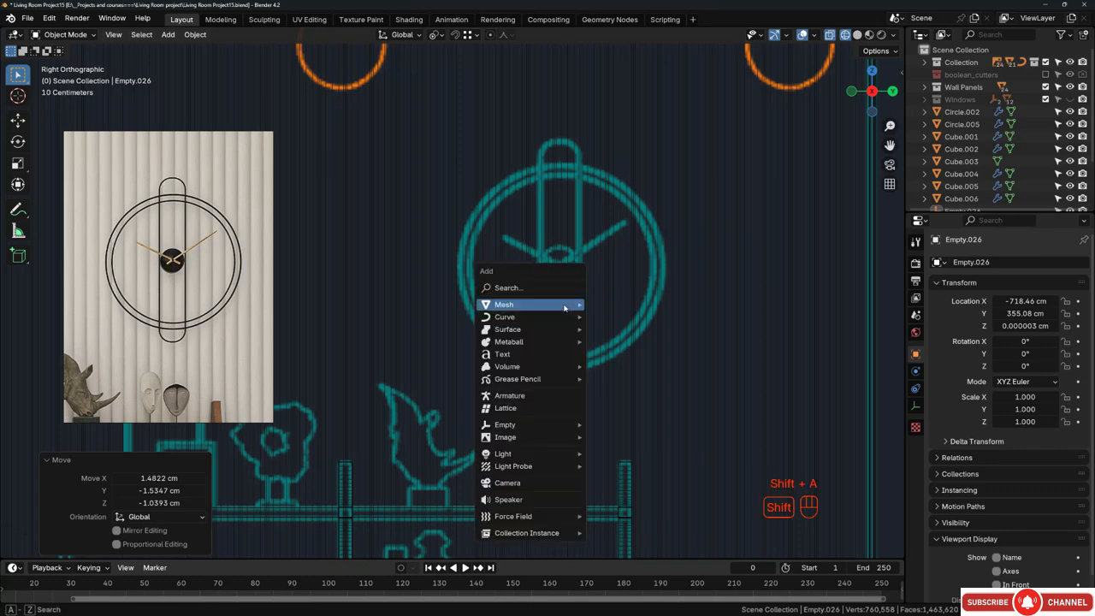
{"action": "mouse_move", "coordinate": [547, 305]}
{"action": "left_click", "coordinate": [616, 329]}
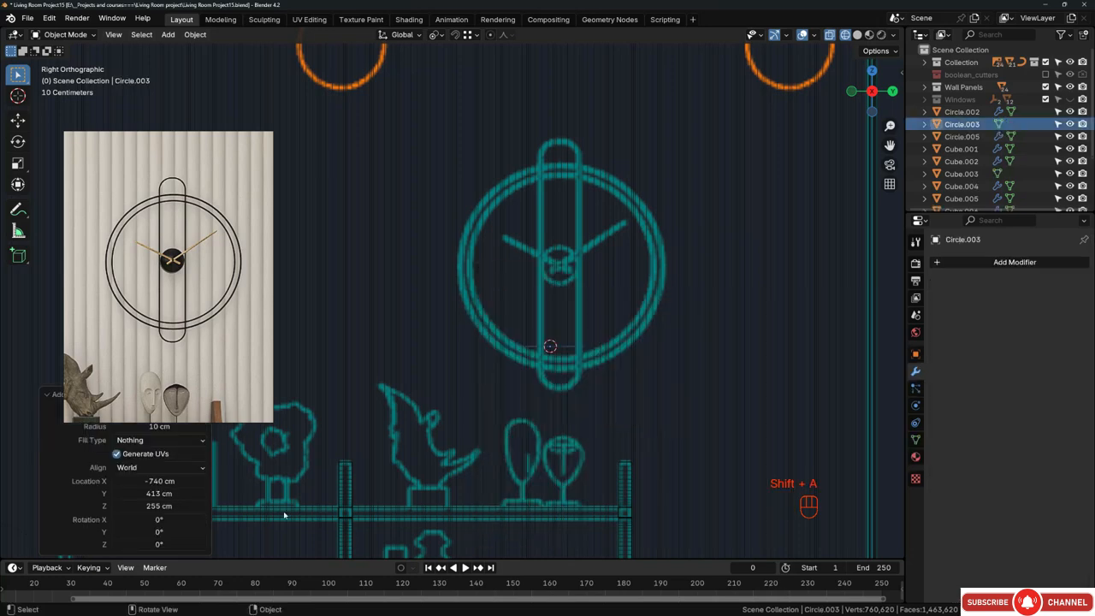
{"action": "left_click", "coordinate": [161, 467]}
{"action": "left_click", "coordinate": [158, 495]}
{"action": "scroll", "coordinate": [571, 342], "scroll_direction": "up", "scroll_amount": 3}
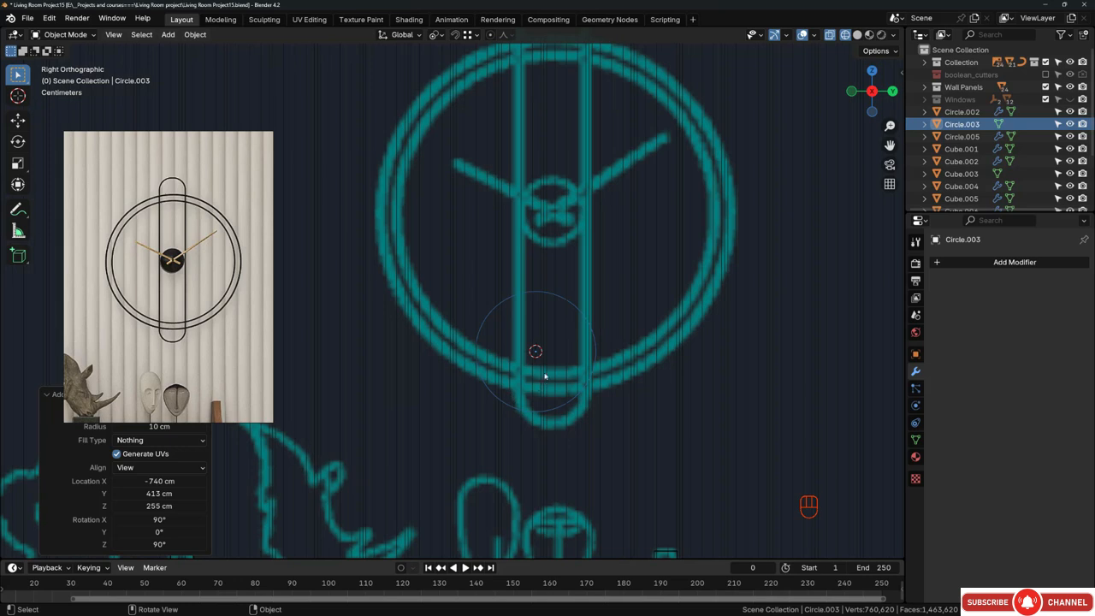
{"action": "scroll", "coordinate": [650, 373], "scroll_direction": "down", "scroll_amount": 4}
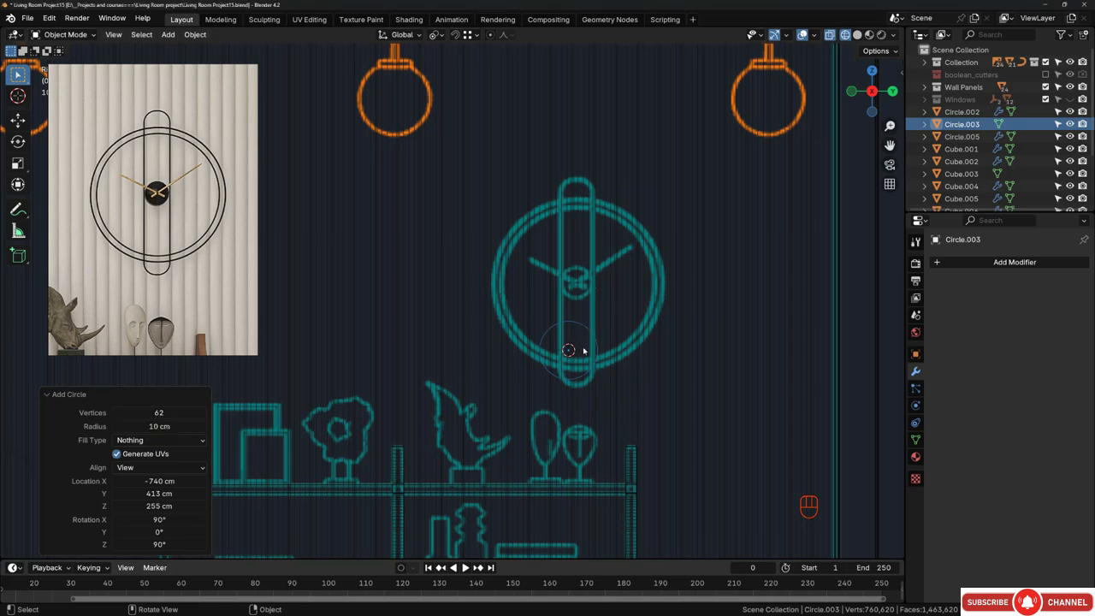
Step: Move the circle about 2.8 cm along Y and 23.2 cm along Z onto the drawn clock's centre and scale it by 2.915
{"action": "key", "text": "g"}
{"action": "key", "text": "shift"}
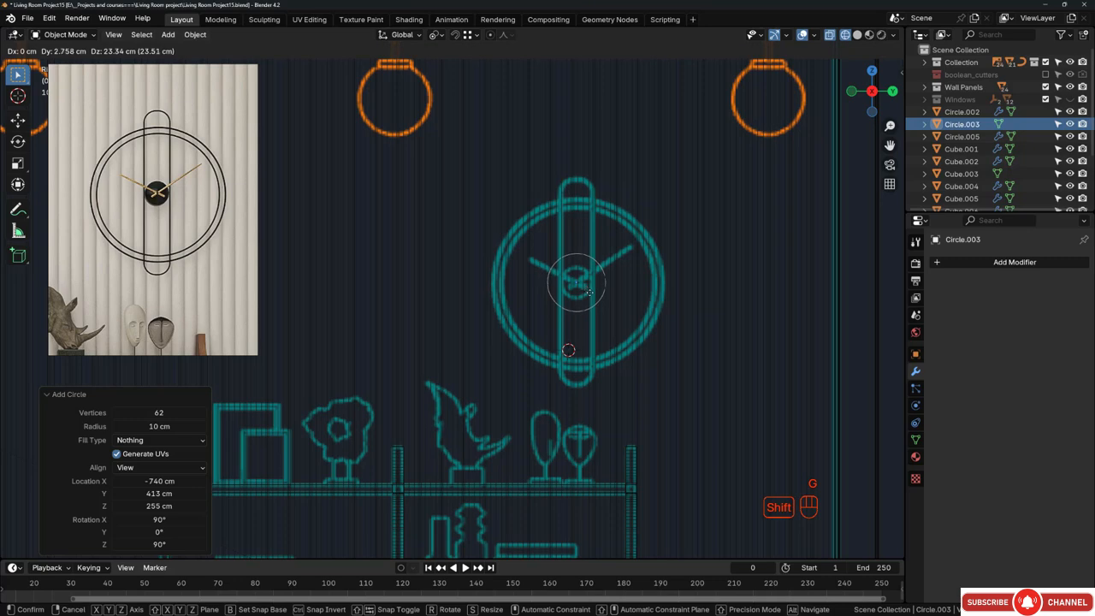
{"action": "left_click", "coordinate": [588, 294]}
{"action": "key", "text": "s"}
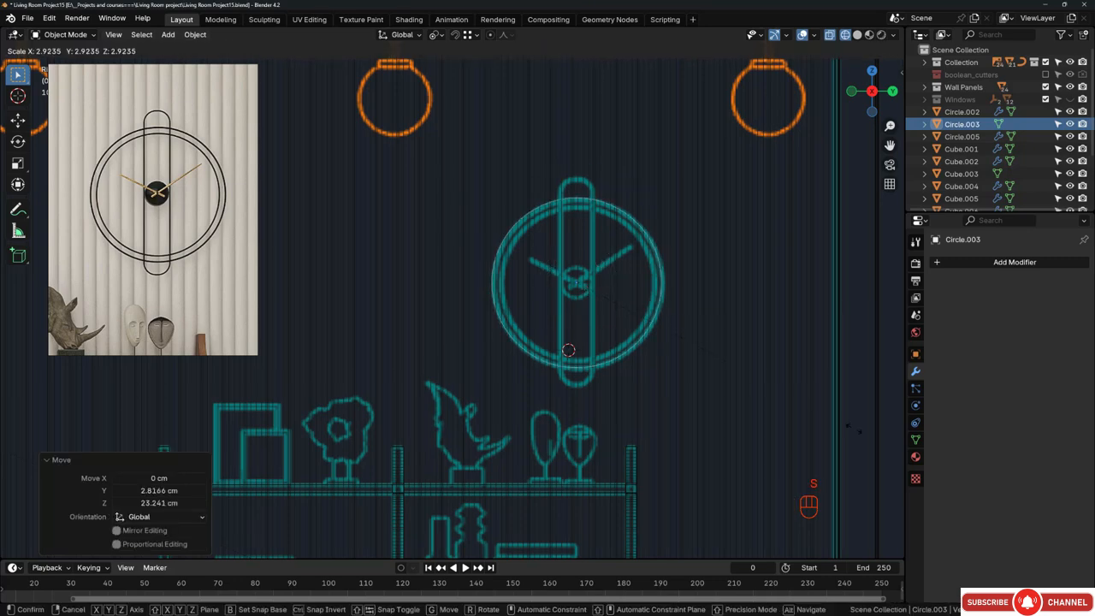
{"action": "left_click", "coordinate": [632, 305]}
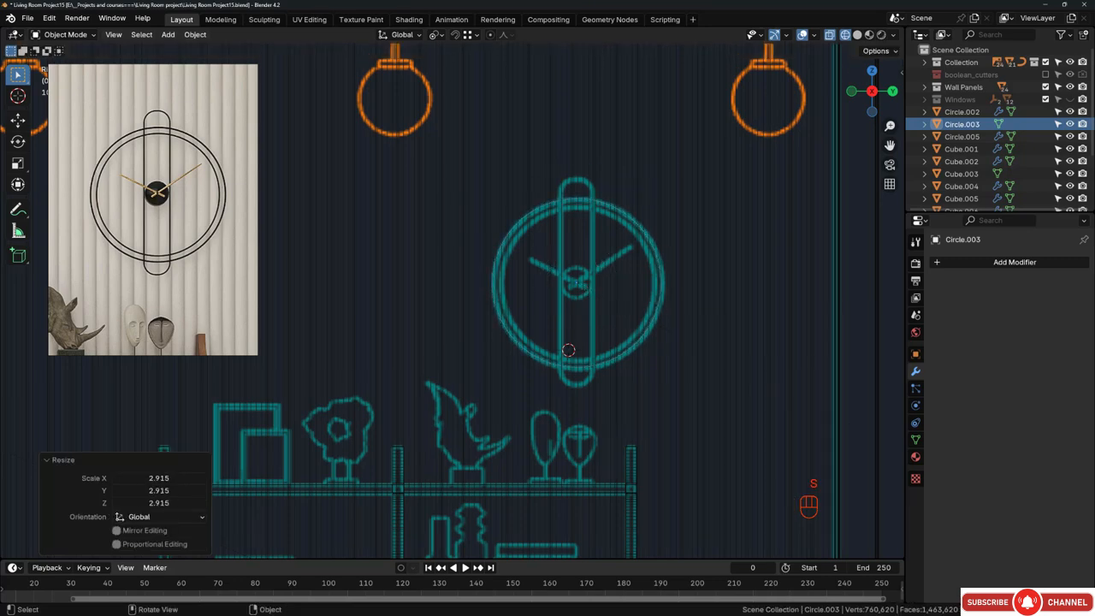
Step: Nudge the circle about 0.23 cm along Y and -0.4 cm along Z onto the drawn outer ring, and apply its scale
{"action": "scroll", "coordinate": [621, 283], "scroll_direction": "up", "scroll_amount": 5}
{"action": "key", "text": "g"}
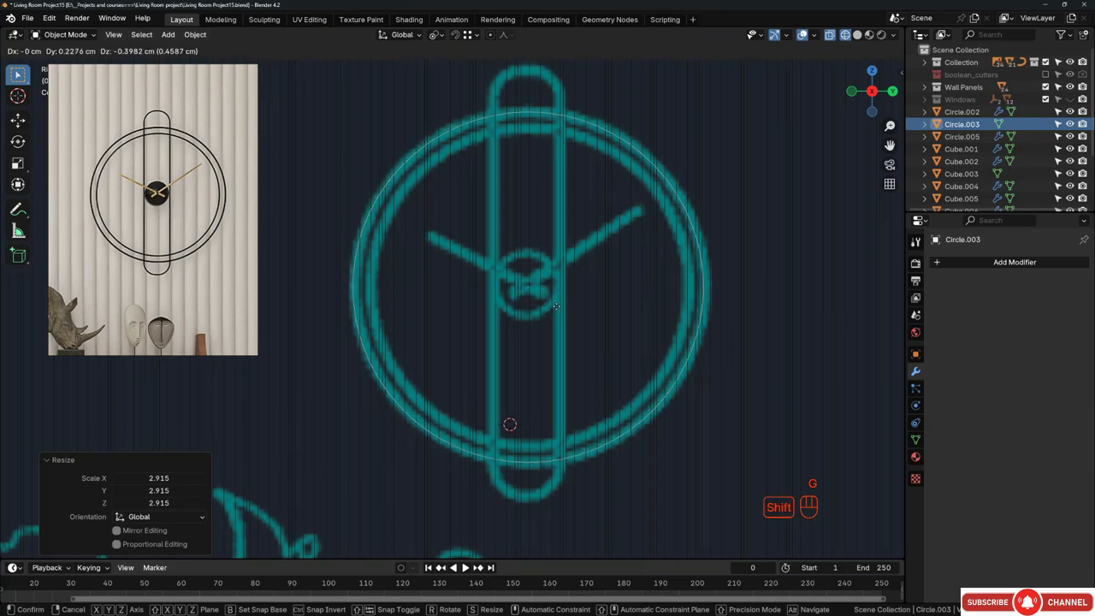
{"action": "left_click", "coordinate": [556, 305]}
{"action": "scroll", "coordinate": [477, 253], "scroll_direction": "down", "scroll_amount": 5}
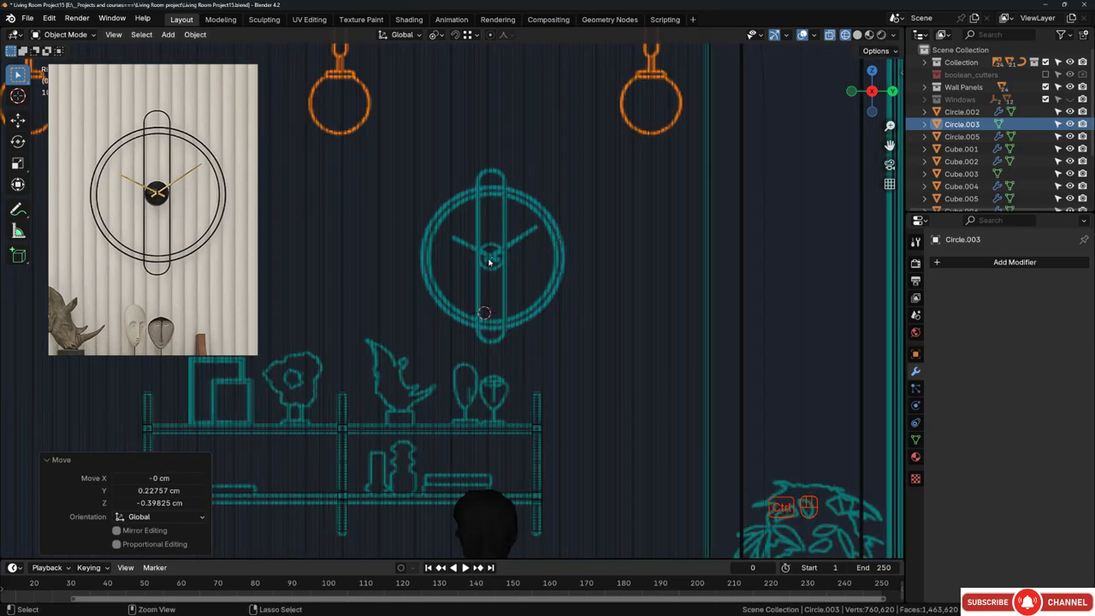
{"action": "key", "text": "ctrl+a"}
{"action": "left_click", "coordinate": [471, 271]}
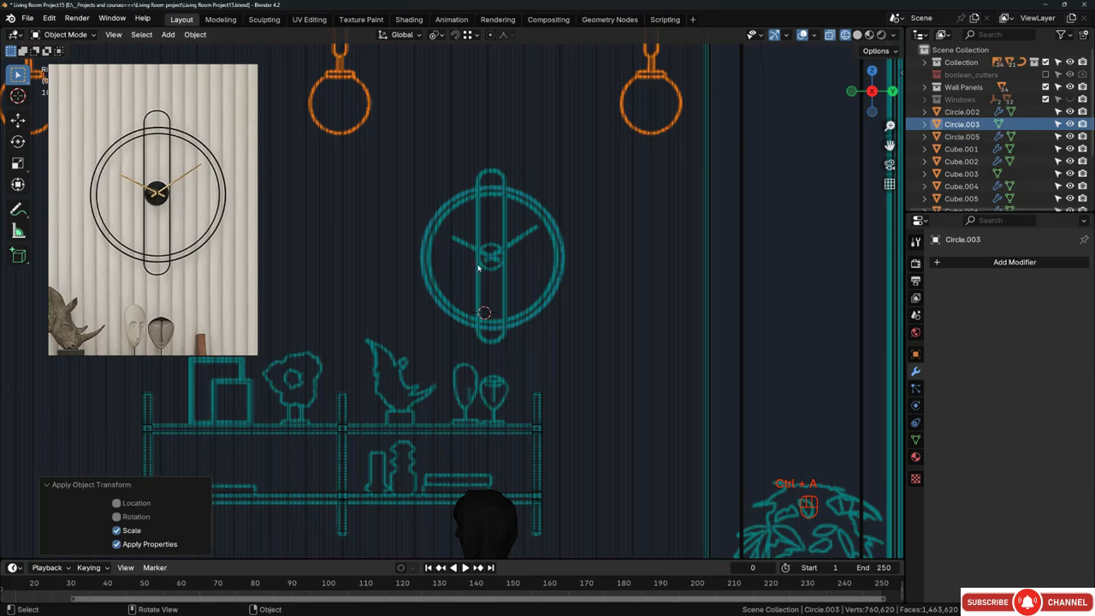
Step: Examine how the circle sits against the slatted wall and compare it with the clock reference's double ring
{"action": "mouse_move", "coordinate": [490, 255]}
{"action": "middle_mouse_down"}
{"action": "mouse_move", "coordinate": [508, 254]}
{"action": "mouse_move", "coordinate": [508, 276]}
{"action": "mouse_move", "coordinate": [621, 285]}
{"action": "mouse_move", "coordinate": [762, 320]}
{"action": "middle_mouse_up"}
{"action": "key", "text": "shift+z"}
{"action": "middle_click_drag", "start_coordinate": [574, 275], "coordinate": [540, 279]}
{"action": "scroll", "coordinate": [505, 258], "scroll_direction": "up", "scroll_amount": 3}
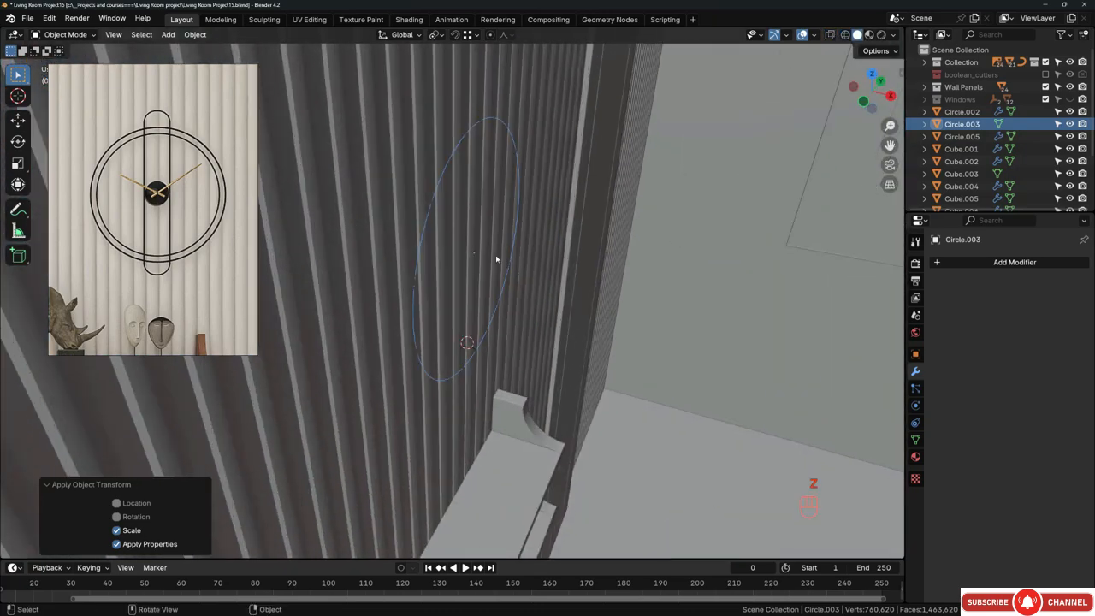
{"action": "middle_click_drag", "start_coordinate": [490, 202], "coordinate": [486, 236]}
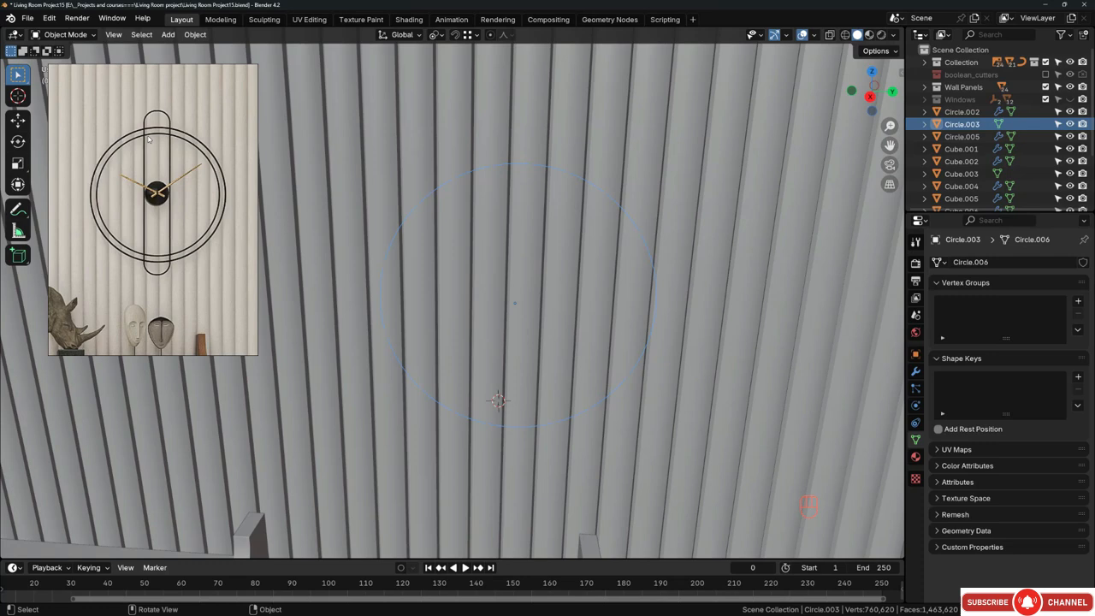
{"action": "scroll", "coordinate": [148, 139], "scroll_direction": "up", "scroll_amount": 3}
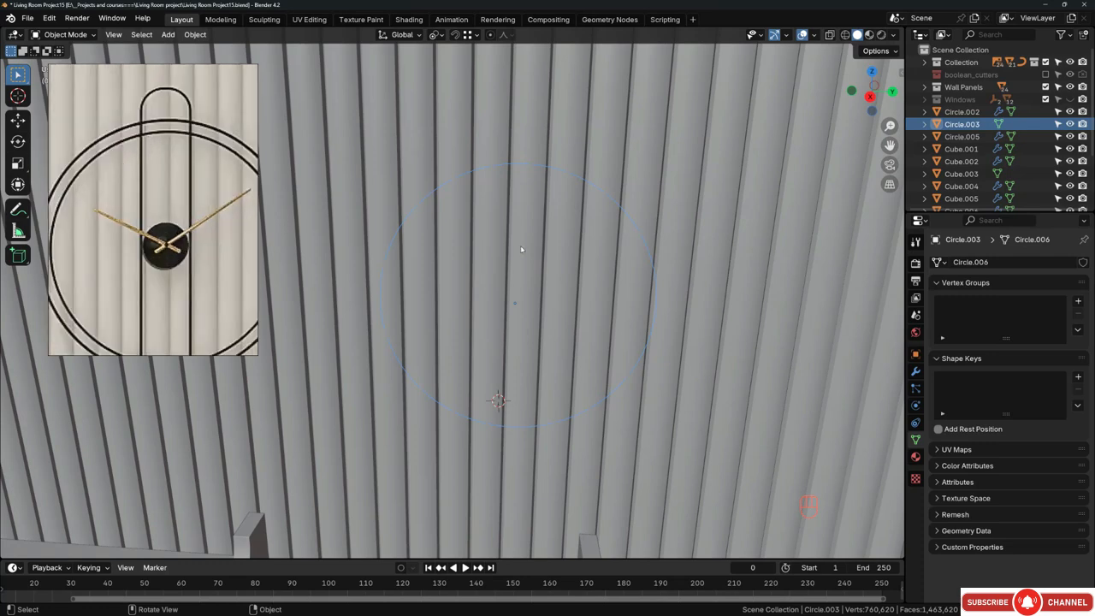
{"action": "middle_click_drag", "start_coordinate": [521, 249], "coordinate": [545, 203]}
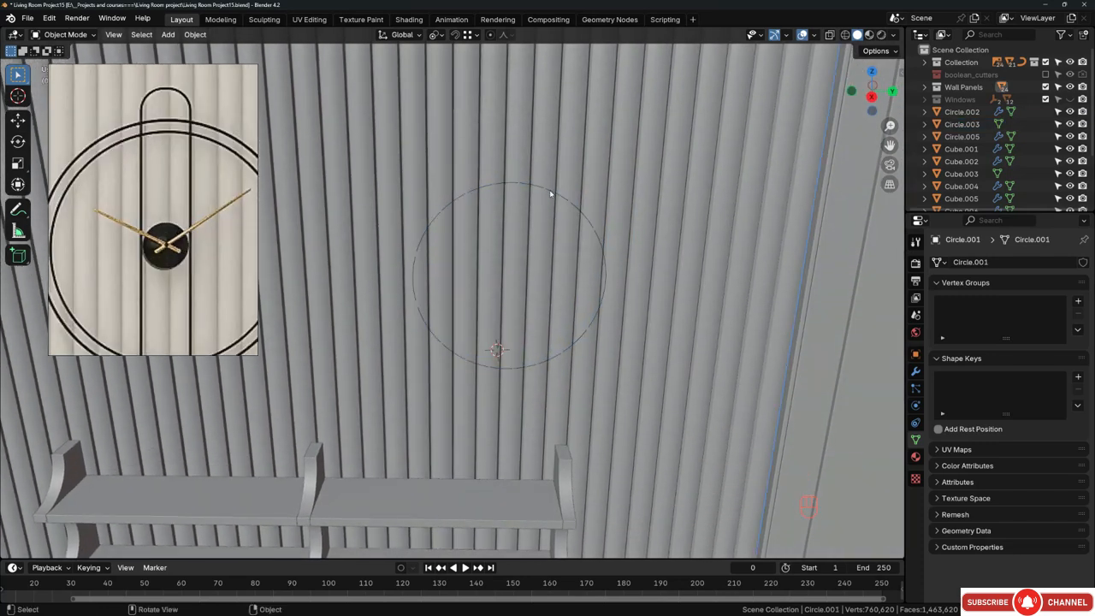
{"action": "middle_click_drag", "start_coordinate": [622, 225], "coordinate": [666, 256]}
Step: Duplicate all the circle's vertices in place within the same mesh and scale the copy by about 0.892 for the inner ring
{"action": "key", "text": "Tab"}
{"action": "key", "text": "a"}
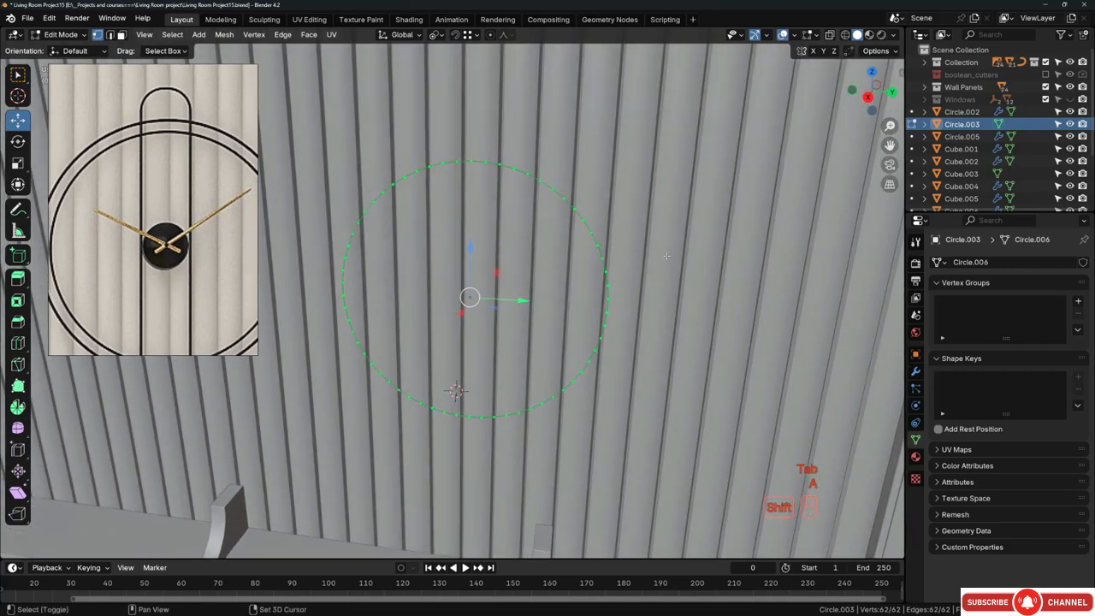
{"action": "key", "text": "shift+d"}
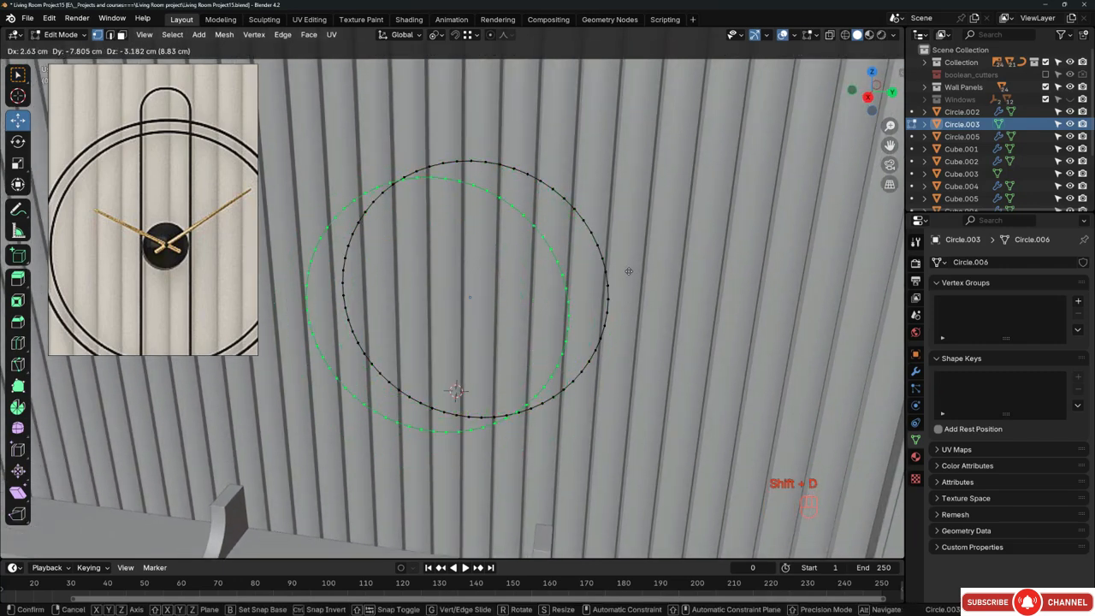
{"action": "right_click", "coordinate": [628, 271]}
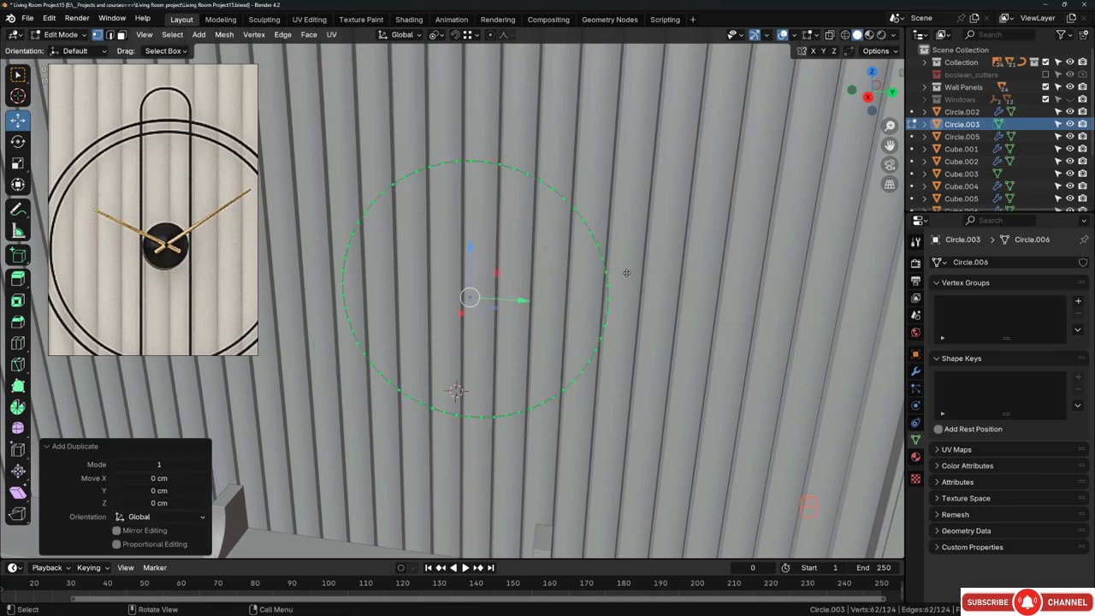
{"action": "middle_click_drag", "start_coordinate": [616, 261], "coordinate": [560, 256]}
{"action": "key", "text": "s"}
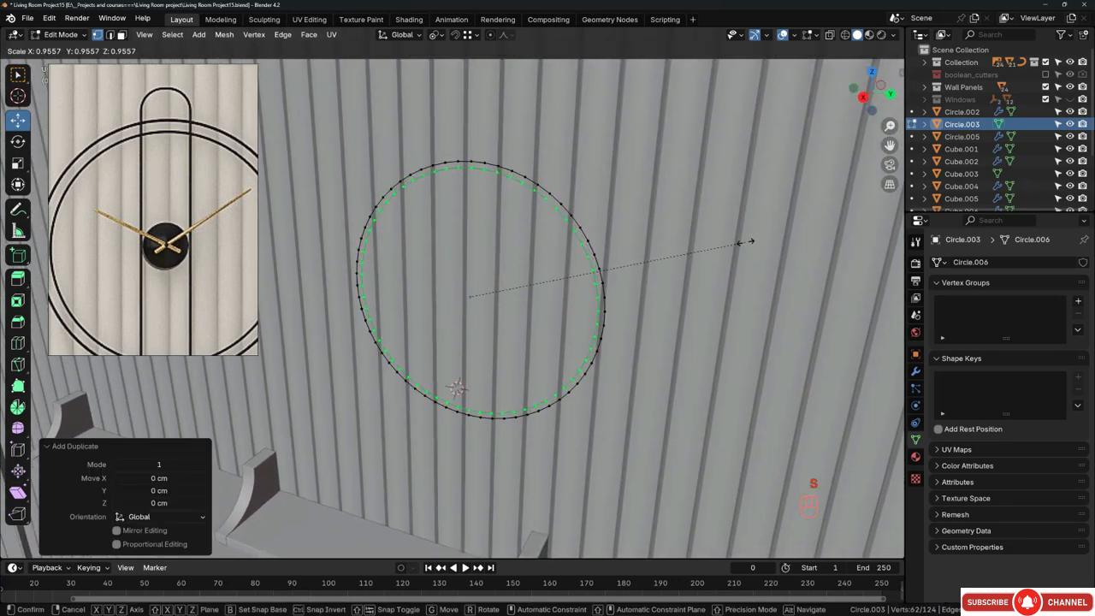
{"action": "key", "text": "shift"}
{"action": "left_click", "coordinate": [627, 256]}
Step: Scale the inner ring by about 1.016 to match the clock drawing in the right wireframe view
{"action": "key", "text": "KP_3"}
{"action": "key", "text": "z"}
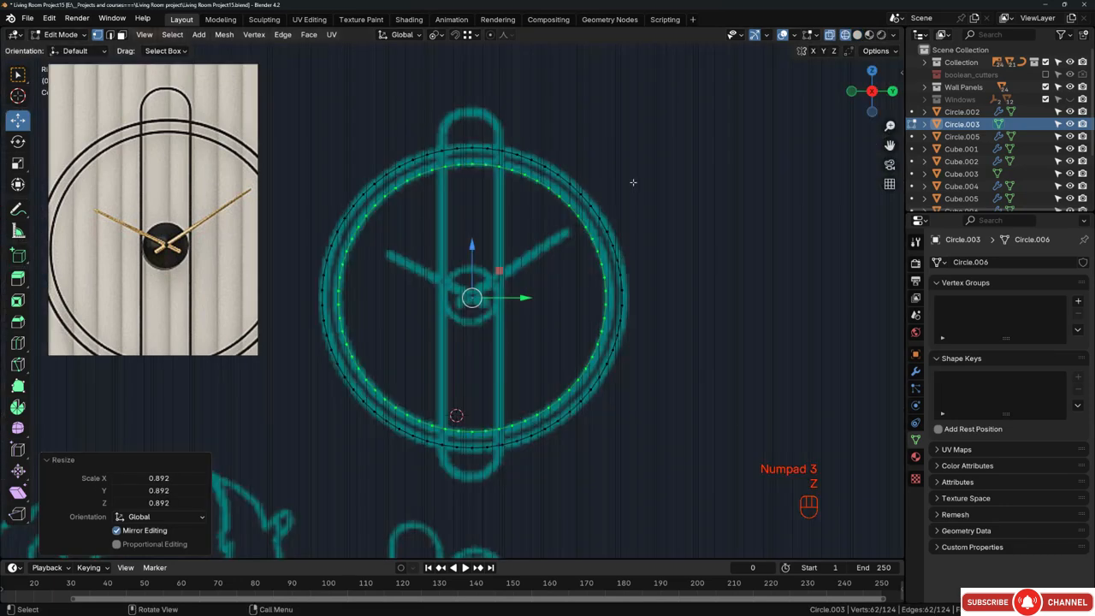
{"action": "scroll", "coordinate": [632, 183], "scroll_direction": "up", "scroll_amount": 3}
{"action": "key", "text": "s"}
{"action": "key", "text": "shift"}
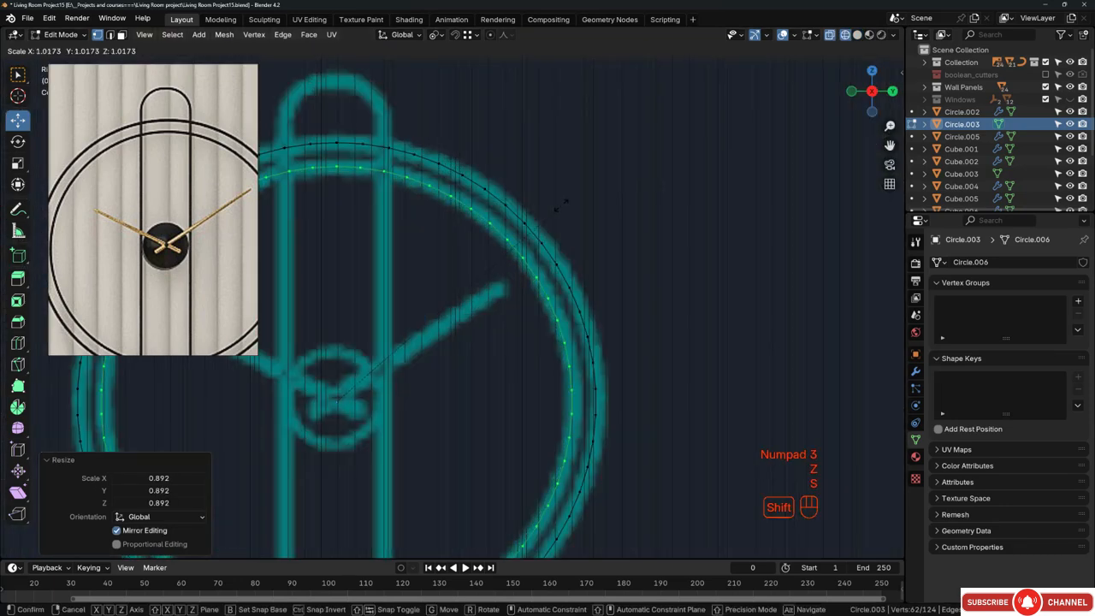
{"action": "left_click", "coordinate": [561, 203]}
{"action": "scroll", "coordinate": [585, 207], "scroll_direction": "down", "scroll_amount": 4}
{"action": "scroll", "coordinate": [527, 231], "scroll_direction": "up", "scroll_amount": 2}
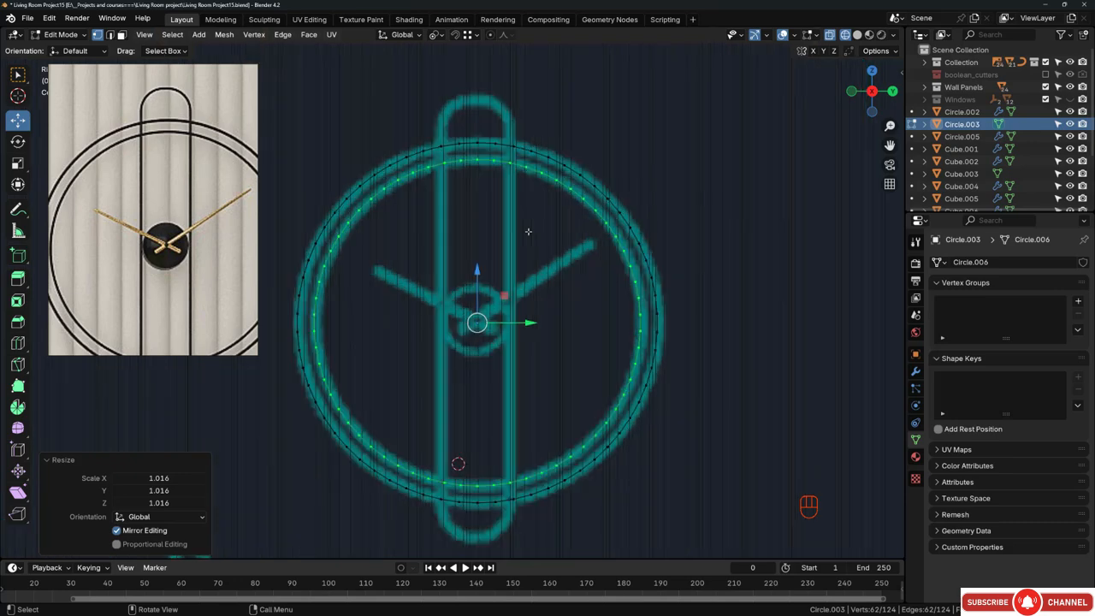
Step: Duplicate the inner ring in place and scale the copy by about 0.221 to outline the clock's central hub
{"action": "key", "text": "shift+d"}
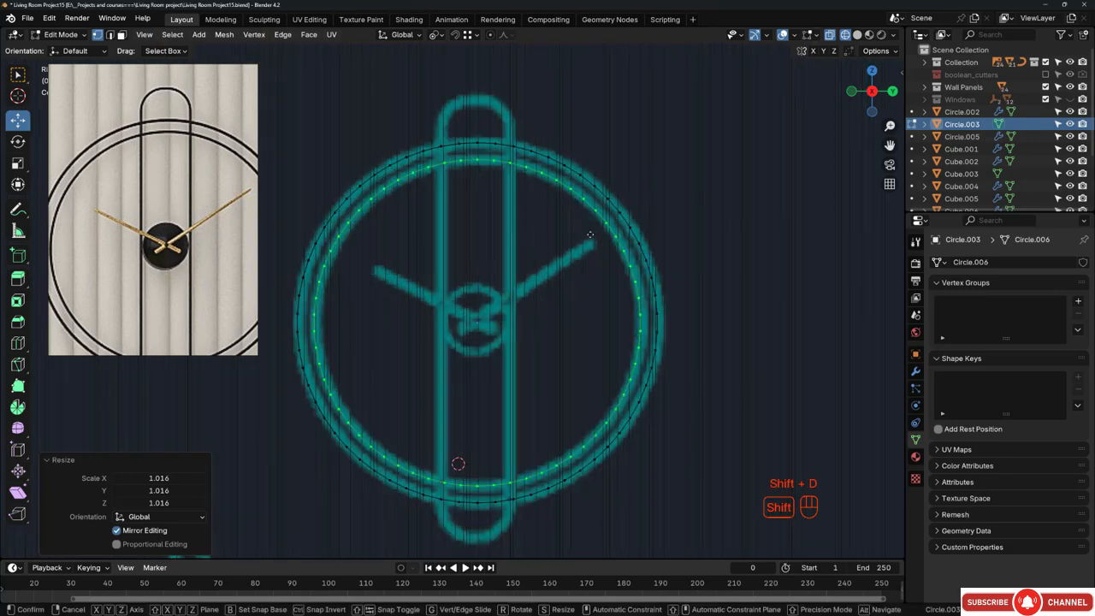
{"action": "right_click", "coordinate": [695, 266]}
{"action": "key", "text": "s"}
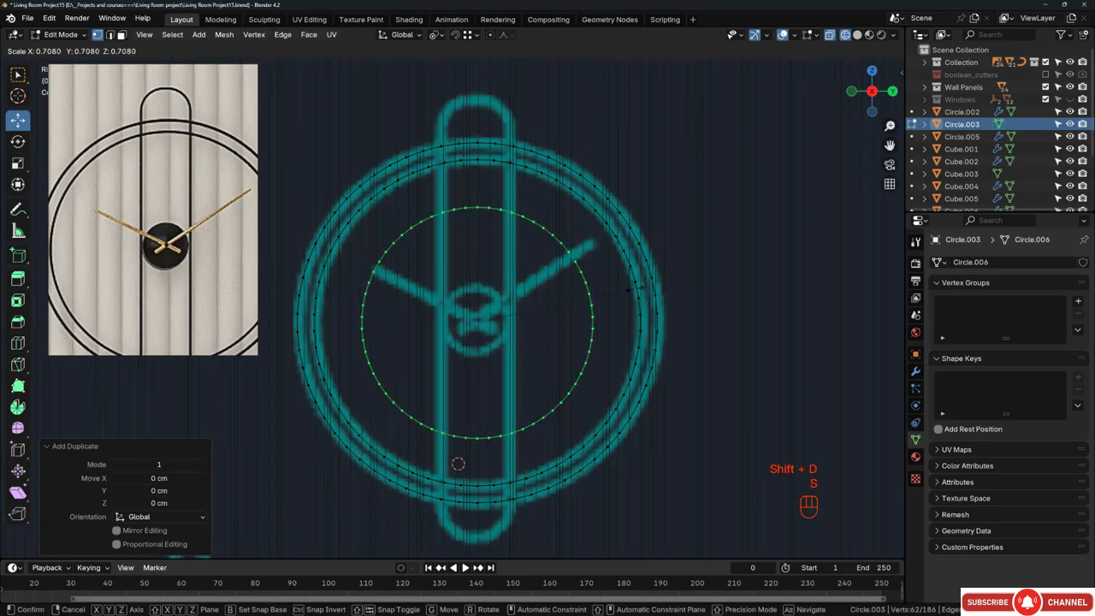
{"action": "left_click", "coordinate": [523, 314]}
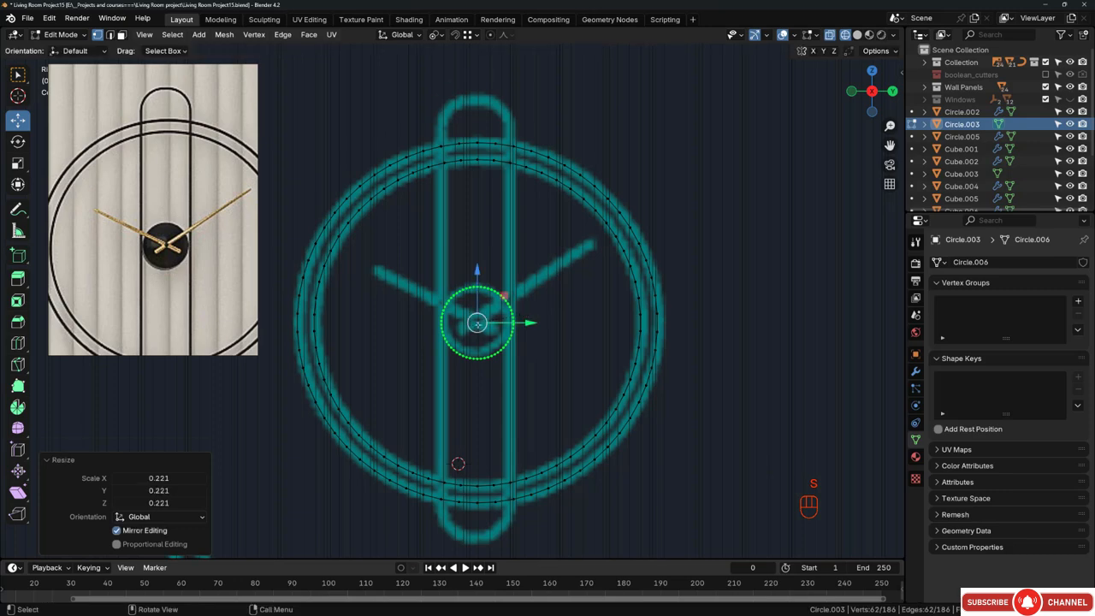
Step: Duplicate the upper half of the hub circle and move the copy about 30.6 cm up along Z onto the clock's top arch
{"action": "scroll", "coordinate": [443, 325], "scroll_direction": "up", "scroll_amount": 5}
{"action": "left_click_drag", "start_coordinate": [387, 193], "coordinate": [639, 314]}
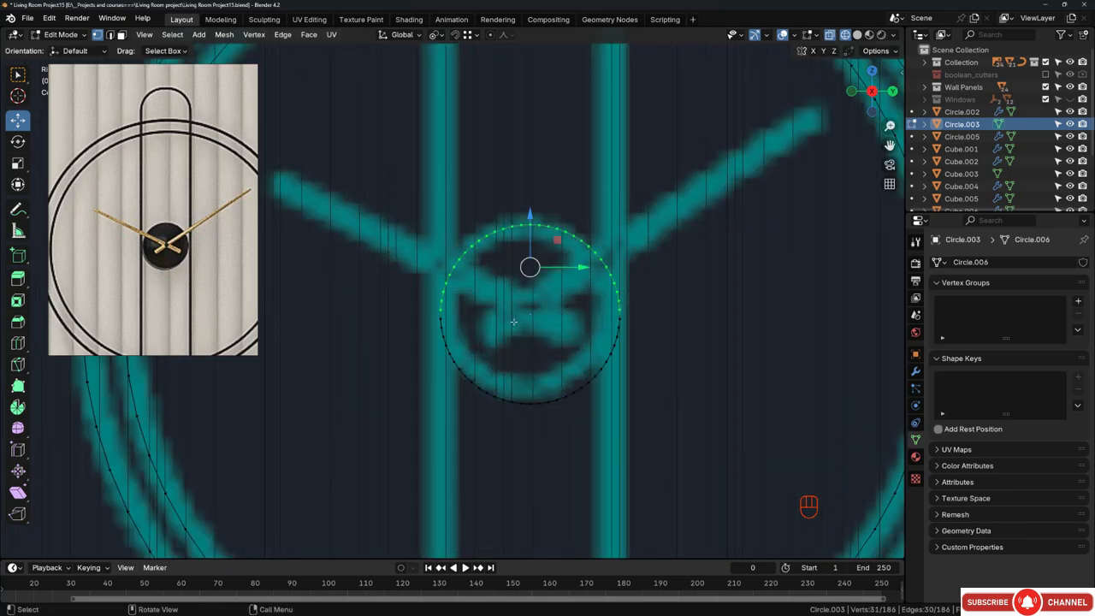
{"action": "scroll", "coordinate": [531, 307], "scroll_direction": "down", "scroll_amount": 5}
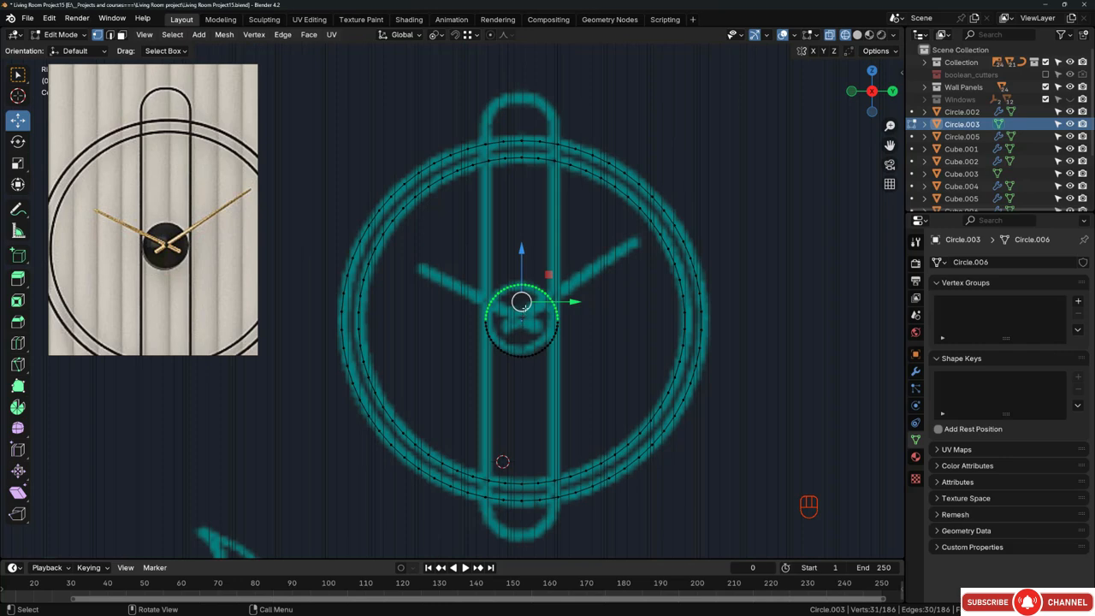
{"action": "key", "text": "shift+d"}
{"action": "key", "text": "z"}
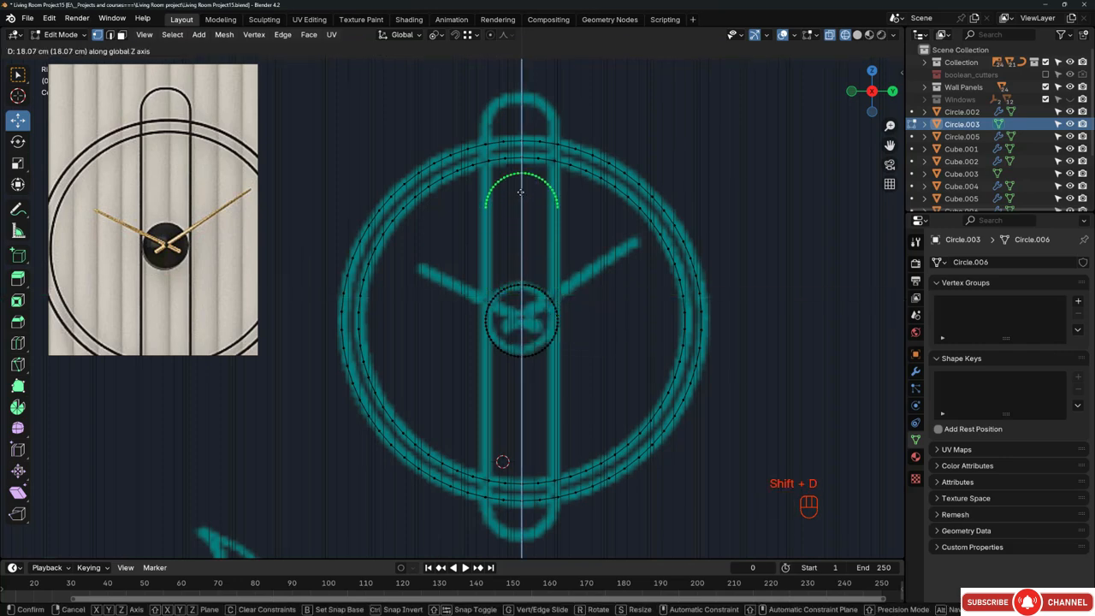
{"action": "left_click", "coordinate": [518, 120]}
{"action": "scroll", "coordinate": [503, 315], "scroll_direction": "up", "scroll_amount": 2}
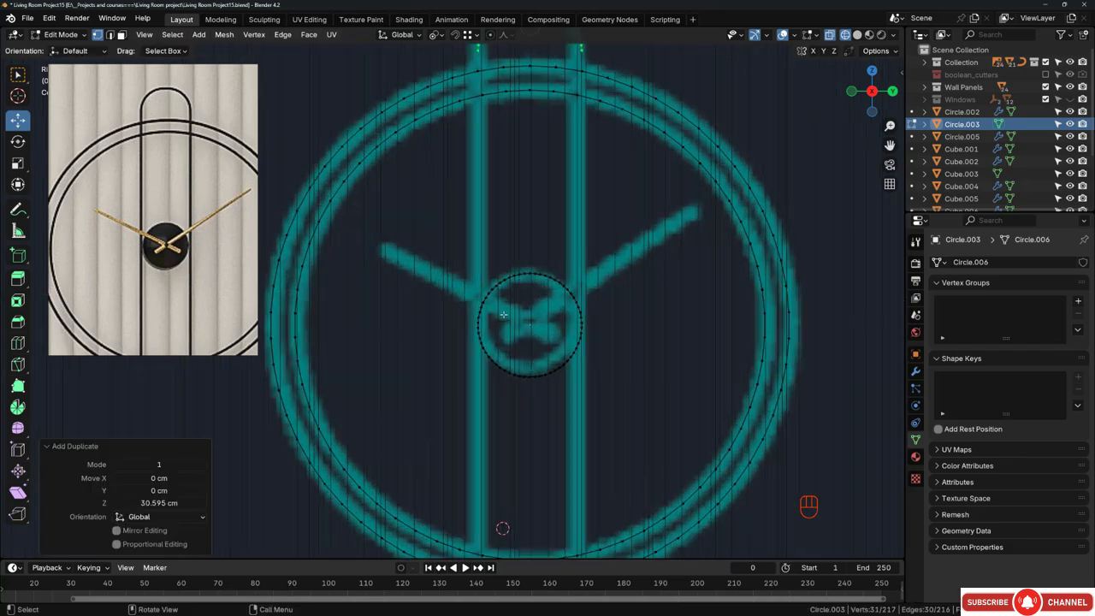
Step: Try to box-select the lower half of the hub circle's vertices
{"action": "scroll", "coordinate": [473, 380], "scroll_direction": "up", "scroll_amount": 3}
{"action": "left_click_drag", "start_coordinate": [407, 439], "coordinate": [702, 280]}
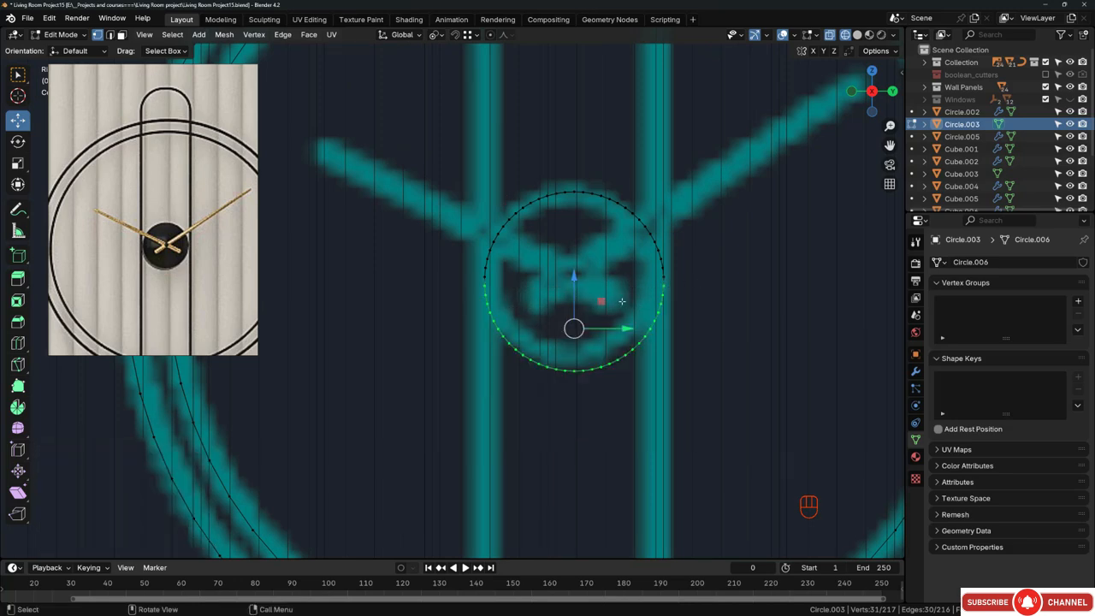
{"action": "left_click_drag", "start_coordinate": [400, 439], "coordinate": [713, 274]}
{"action": "scroll", "coordinate": [543, 281], "scroll_direction": "down", "scroll_amount": 6}
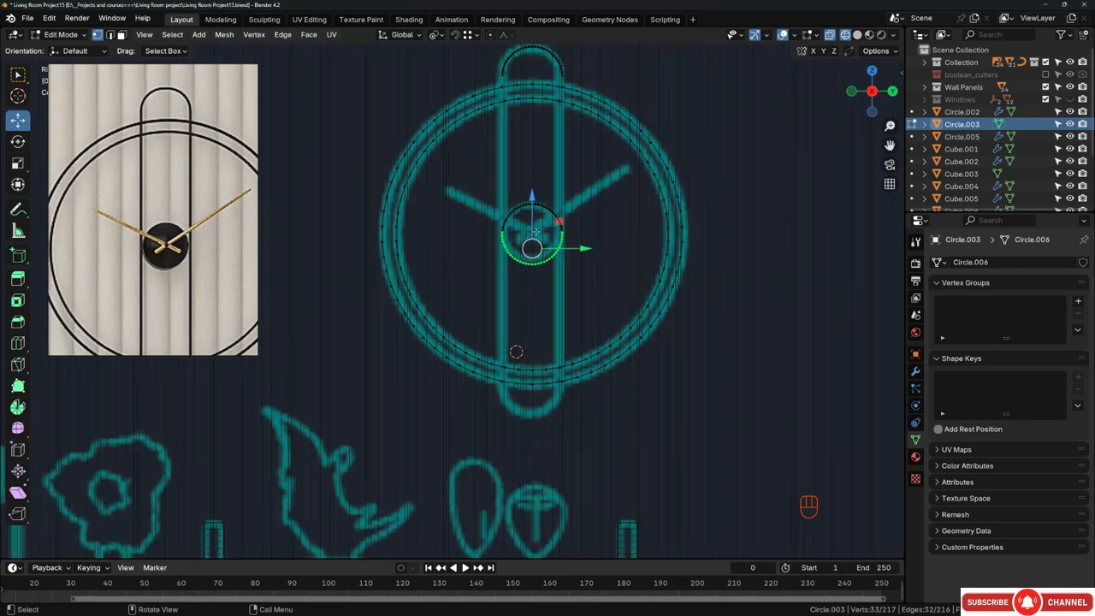
{"action": "scroll", "coordinate": [536, 232], "scroll_direction": "up", "scroll_amount": 6}
{"action": "scroll", "coordinate": [536, 232], "scroll_direction": "up", "scroll_amount": 2}
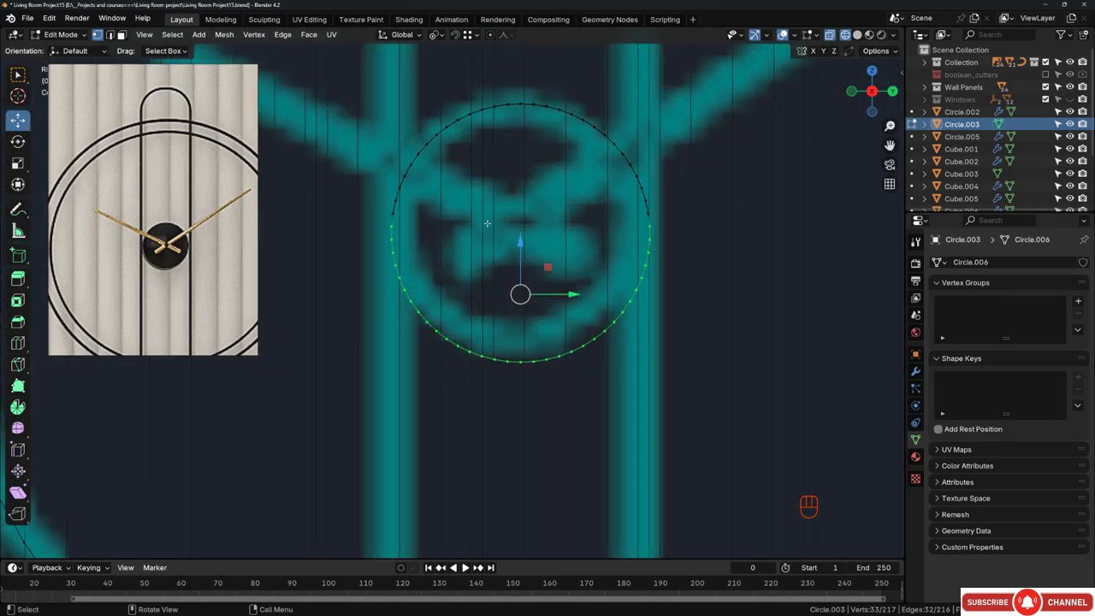
{"action": "key", "text": "b"}
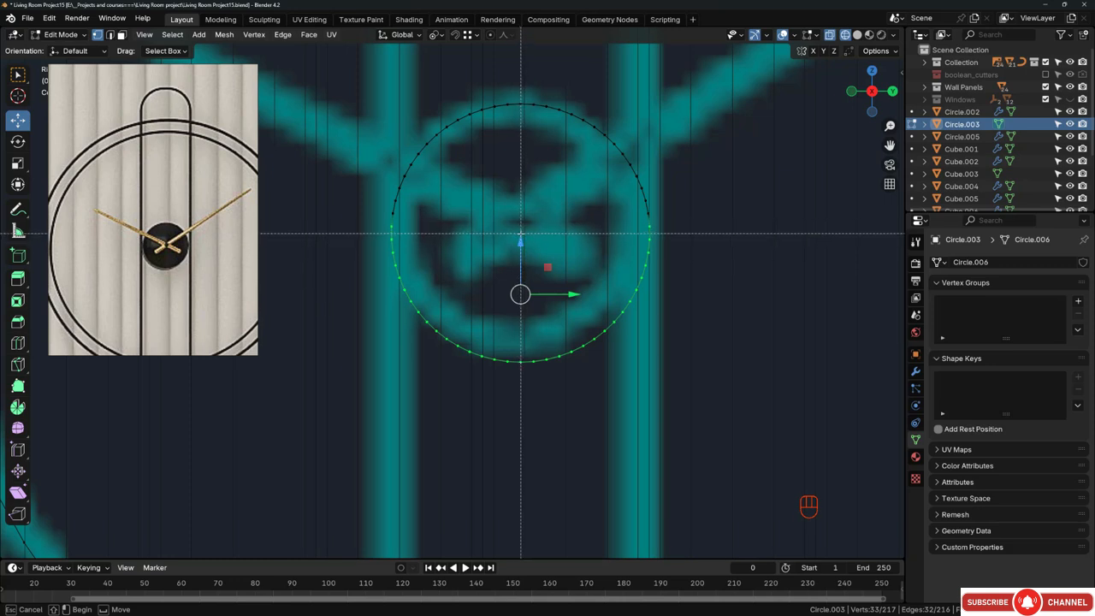
{"action": "right_click", "coordinate": [520, 233]}
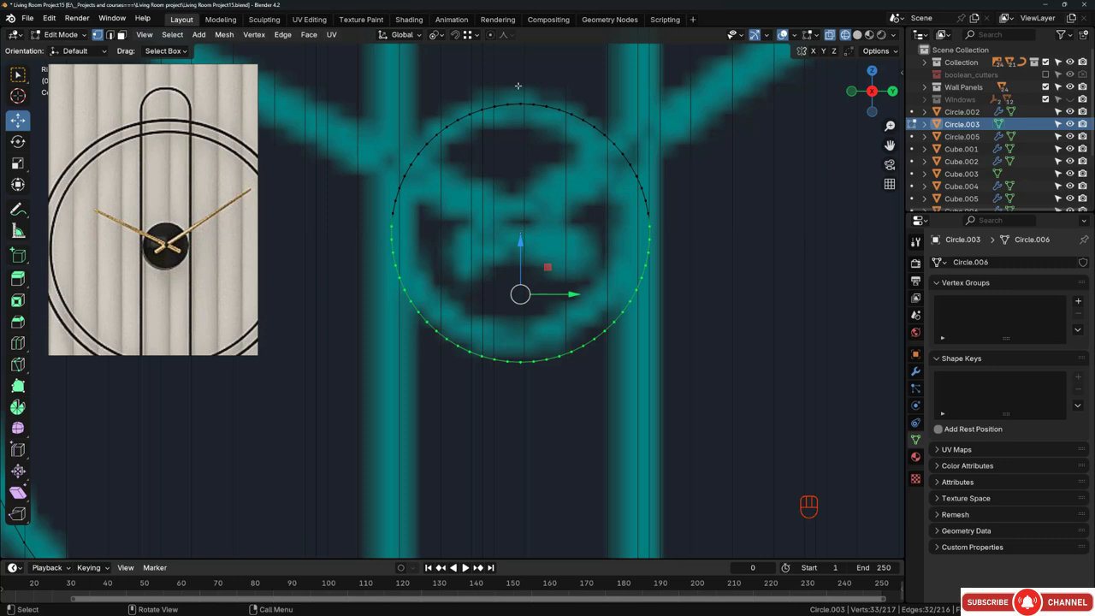
Step: Compare box selections of the hub circle's right and lower halves to check how its vertices divide
{"action": "left_click_drag", "start_coordinate": [514, 84], "coordinate": [680, 425]}
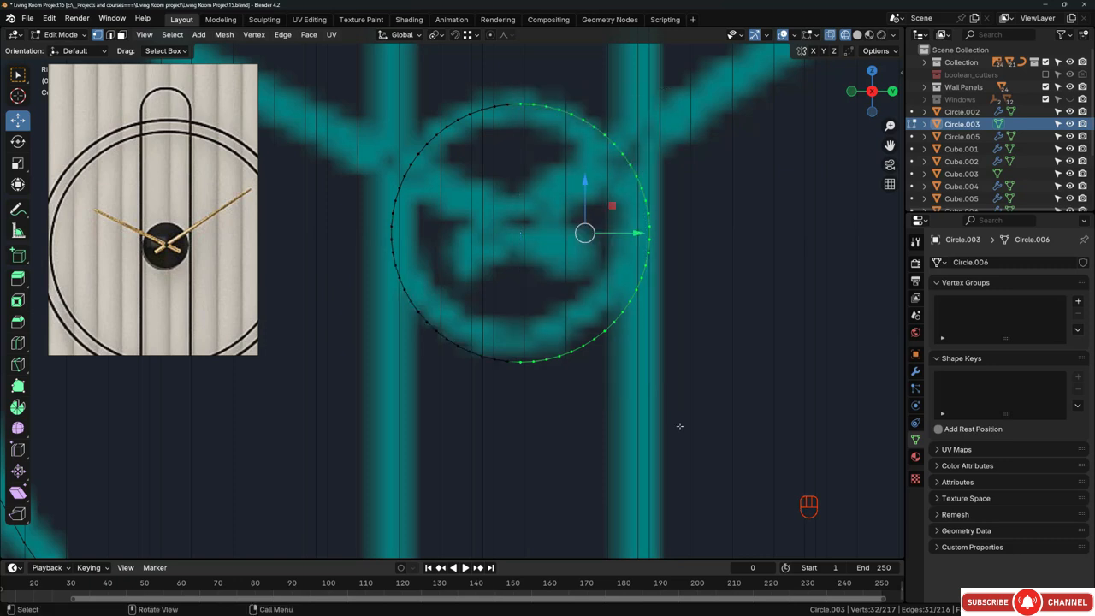
{"action": "left_click_drag", "start_coordinate": [520, 375], "coordinate": [667, 81]}
{"action": "left_click_drag", "start_coordinate": [342, 419], "coordinate": [710, 233]}
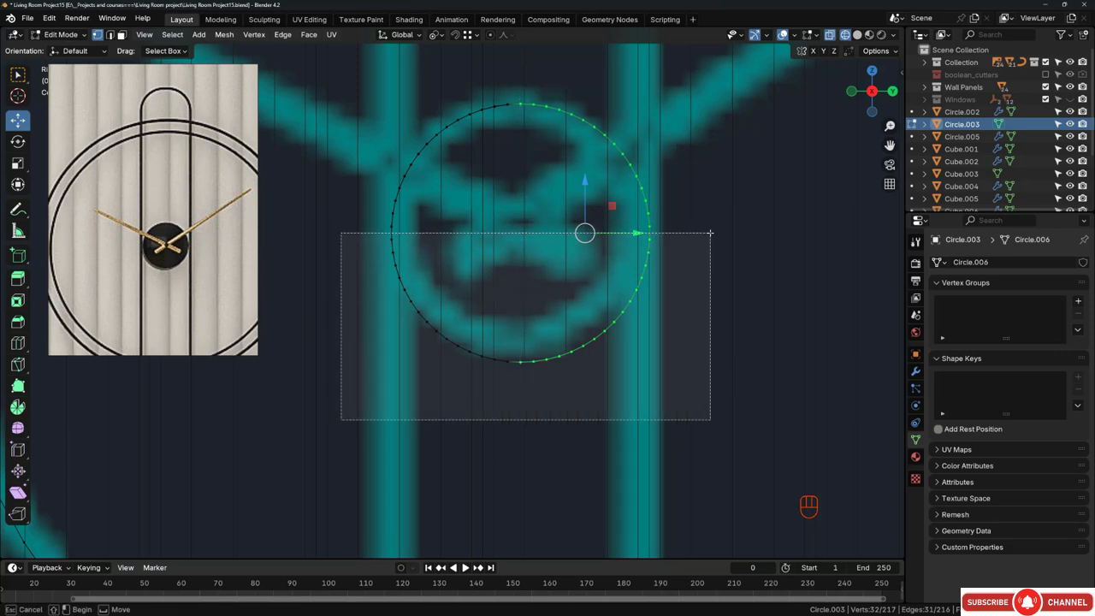
{"action": "left_click_drag", "start_coordinate": [710, 233], "coordinate": [705, 237]}
{"action": "scroll", "coordinate": [513, 248], "scroll_direction": "up", "scroll_amount": 4}
{"action": "scroll", "coordinate": [491, 245], "scroll_direction": "down", "scroll_amount": 3}
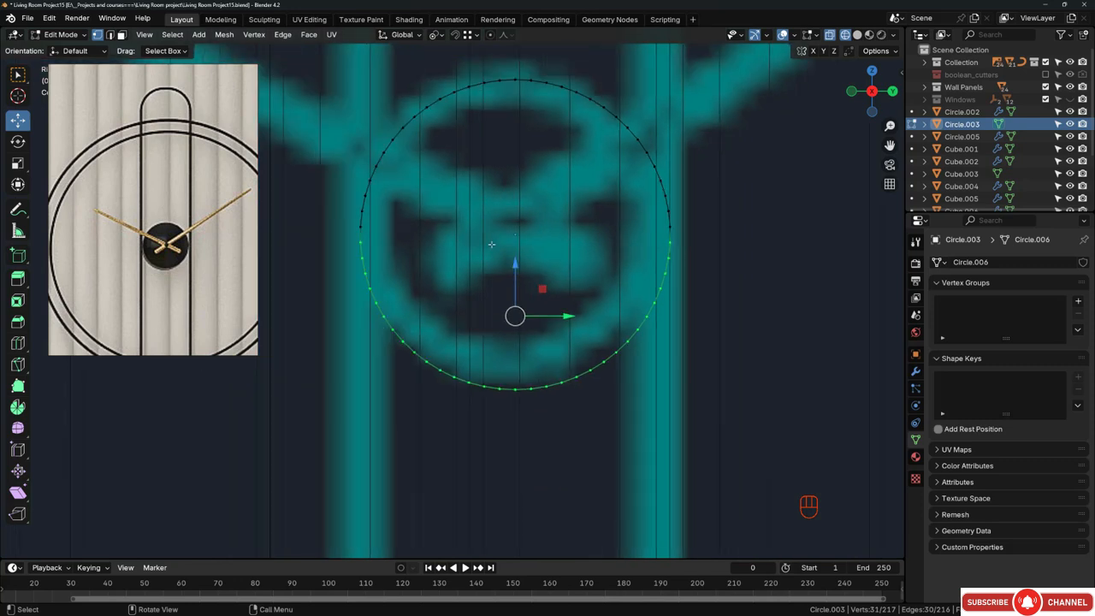
{"action": "scroll", "coordinate": [491, 245], "scroll_direction": "up", "scroll_amount": 1}
{"action": "left_click_drag", "start_coordinate": [291, 490], "coordinate": [761, 234]}
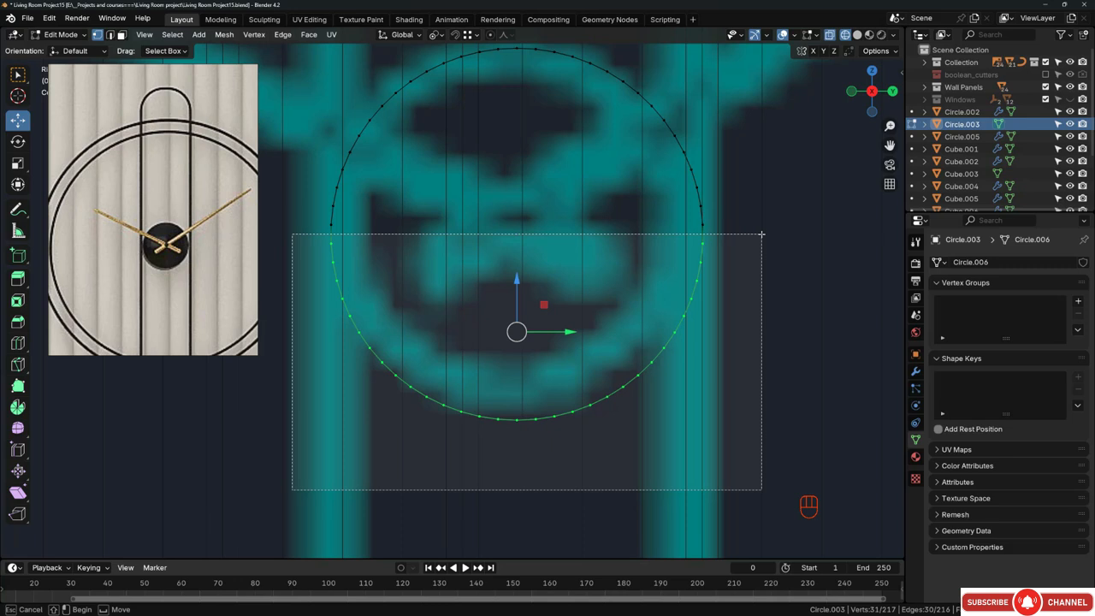
{"action": "left_click_drag", "start_coordinate": [761, 233], "coordinate": [761, 233]}
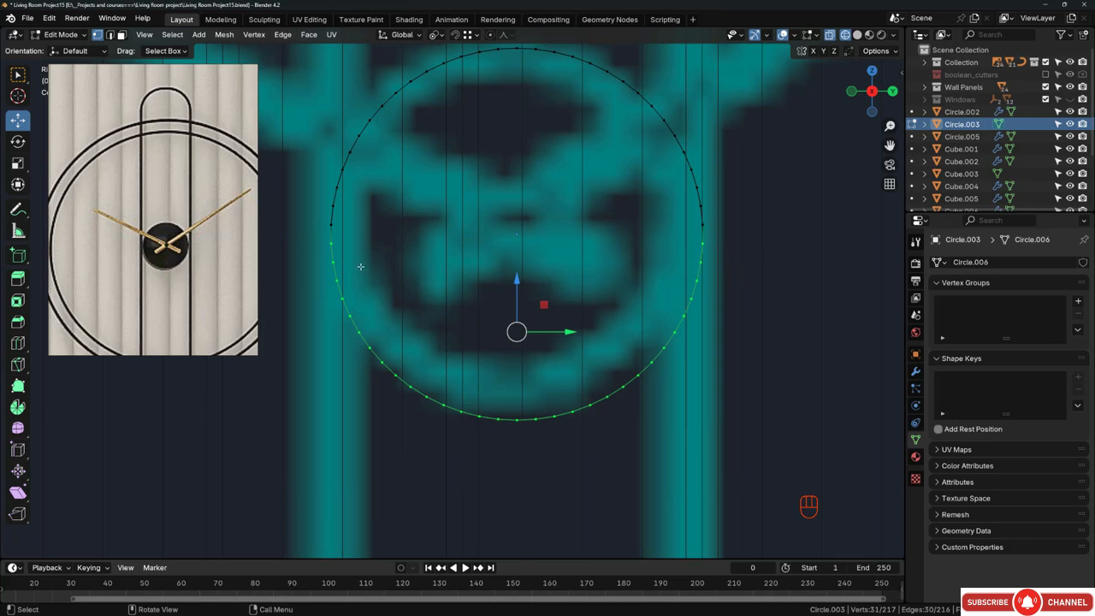
{"action": "scroll", "coordinate": [551, 323], "scroll_direction": "down", "scroll_amount": 5}
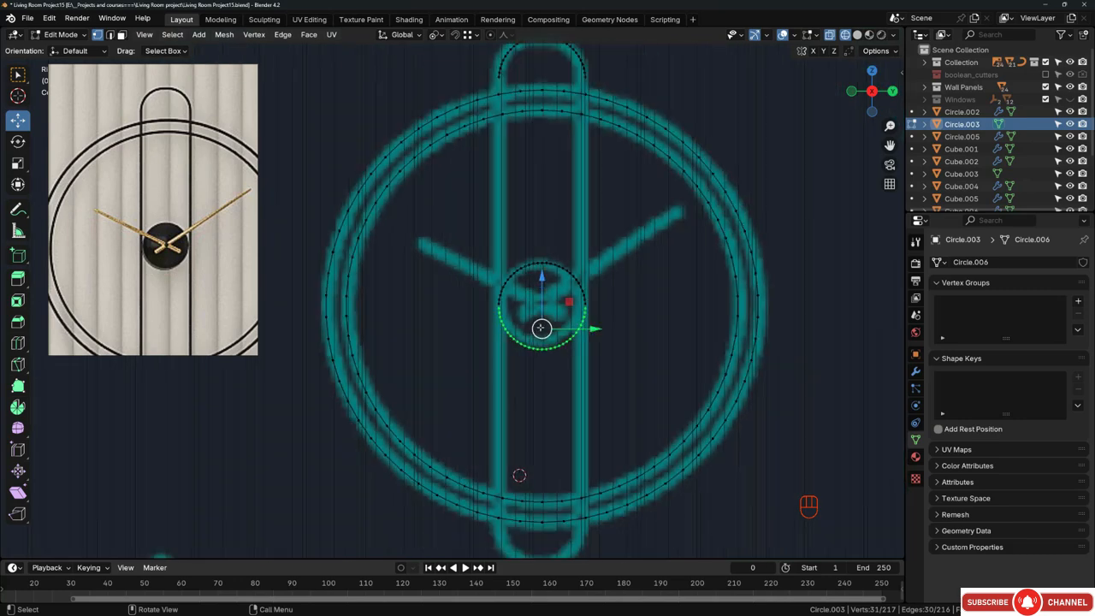
Step: Delete the vertices of the half-circle copy on the clock's top arch
{"action": "key", "text": "b"}
{"action": "left_click_drag", "start_coordinate": [484, 67], "coordinate": [610, 122]}
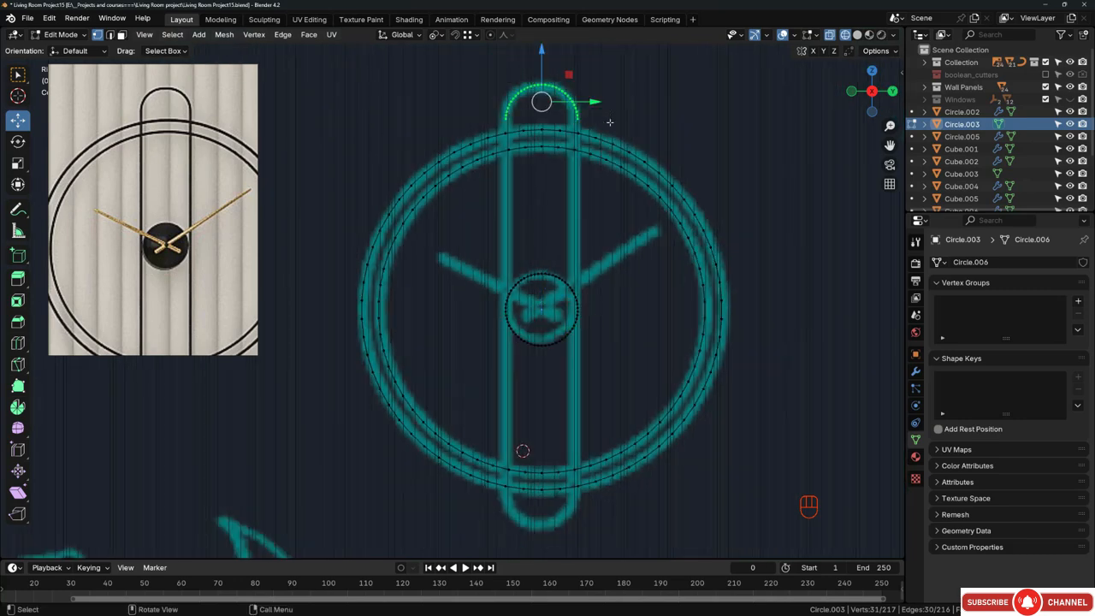
{"action": "key", "text": "x"}
{"action": "left_click", "coordinate": [610, 123]}
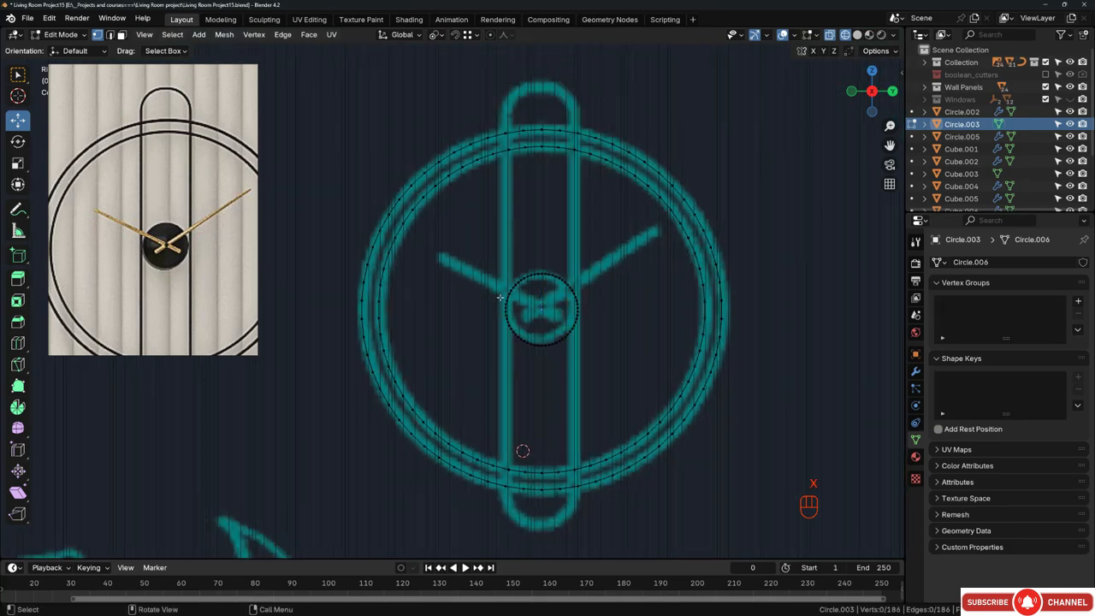
Step: Select the whole hub circle and rotate it 90° in the right view
{"action": "scroll", "coordinate": [503, 305], "scroll_direction": "up", "scroll_amount": 4}
{"action": "left_click_drag", "start_coordinate": [462, 188], "coordinate": [718, 397]}
{"action": "scroll", "coordinate": [672, 261], "scroll_direction": "up", "scroll_amount": 2}
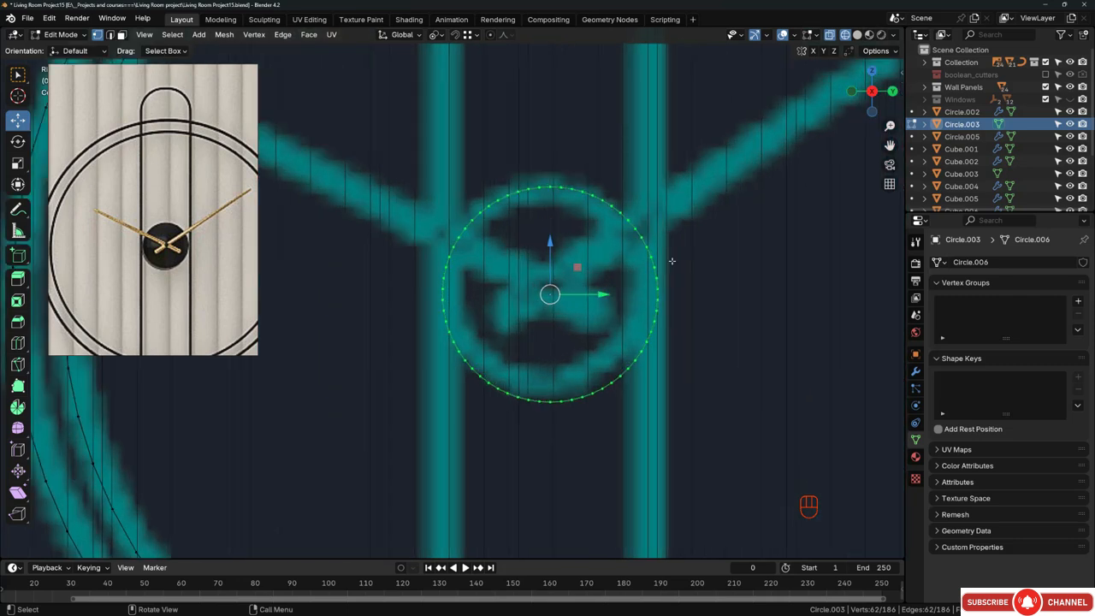
{"action": "key", "text": "r"}
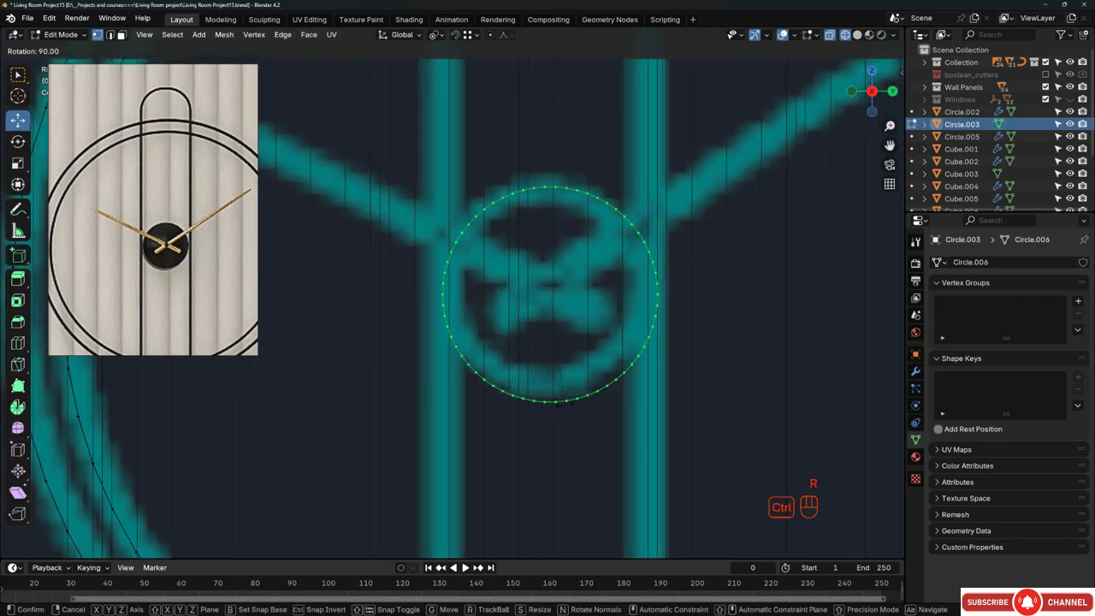
{"action": "left_click", "coordinate": [561, 403]}
Step: Duplicate the hub circle's lower half and move the copy about 29.6 cm down along Z onto the clock's bottom arch
{"action": "left_click_drag", "start_coordinate": [370, 424], "coordinate": [706, 292]}
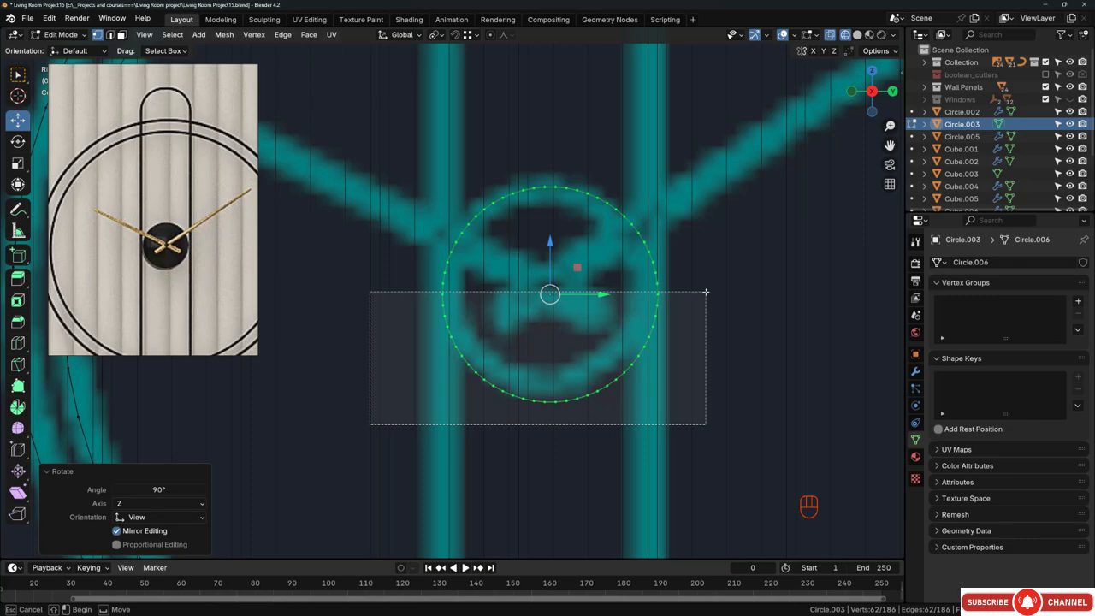
{"action": "left_click_drag", "start_coordinate": [706, 293], "coordinate": [710, 299]}
{"action": "scroll", "coordinate": [573, 197], "scroll_direction": "down", "scroll_amount": 6}
{"action": "scroll", "coordinate": [572, 198], "scroll_direction": "down", "scroll_amount": 2}
{"action": "scroll", "coordinate": [565, 234], "scroll_direction": "up", "scroll_amount": 3}
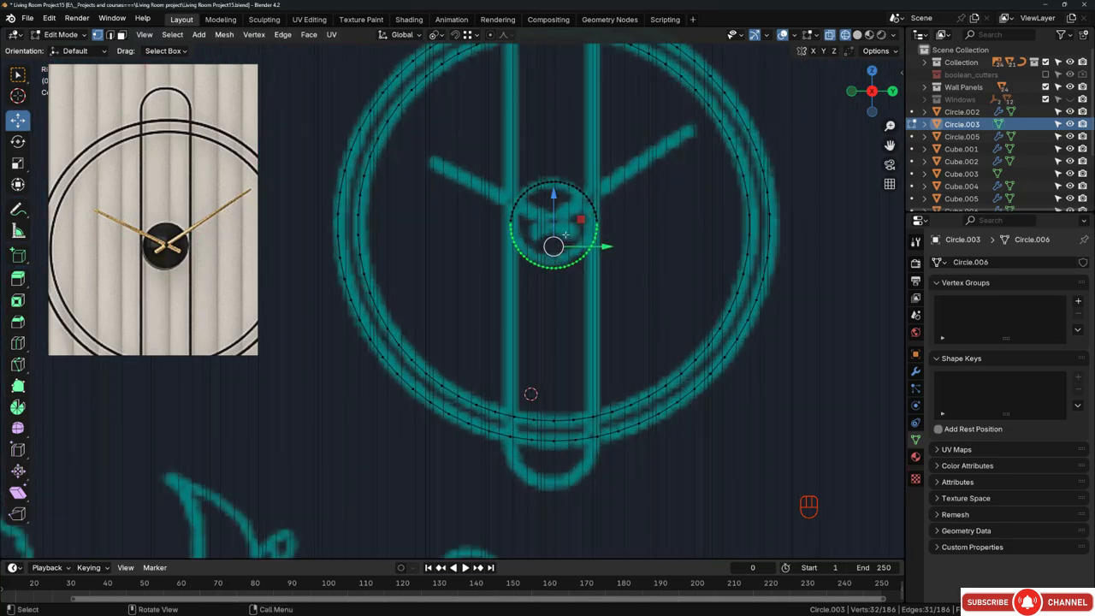
{"action": "key", "text": "shift+d"}
{"action": "key", "text": "z"}
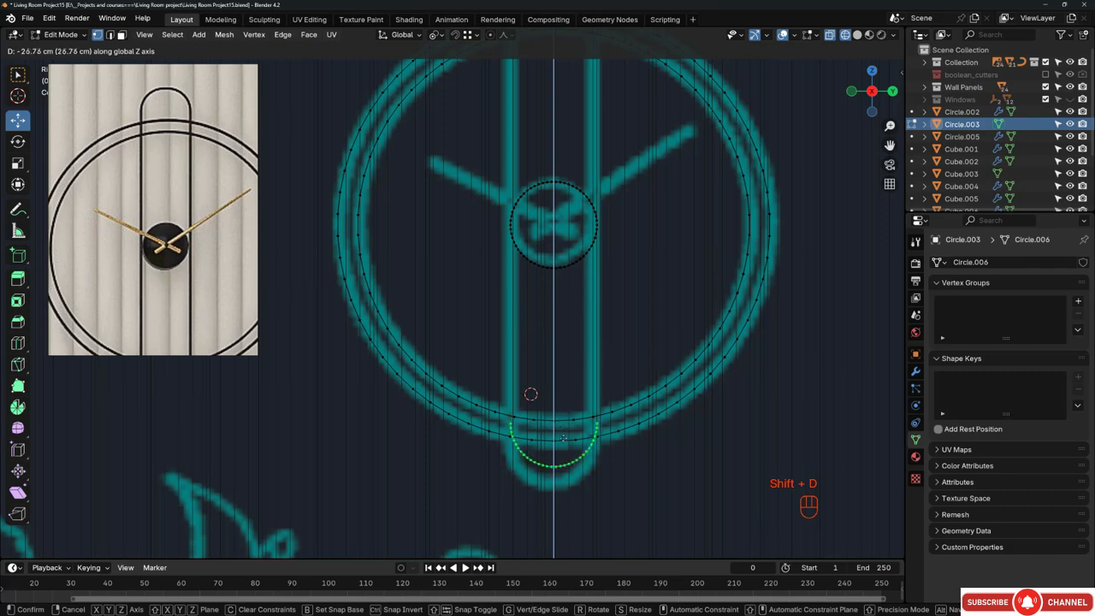
{"action": "left_click", "coordinate": [564, 453]}
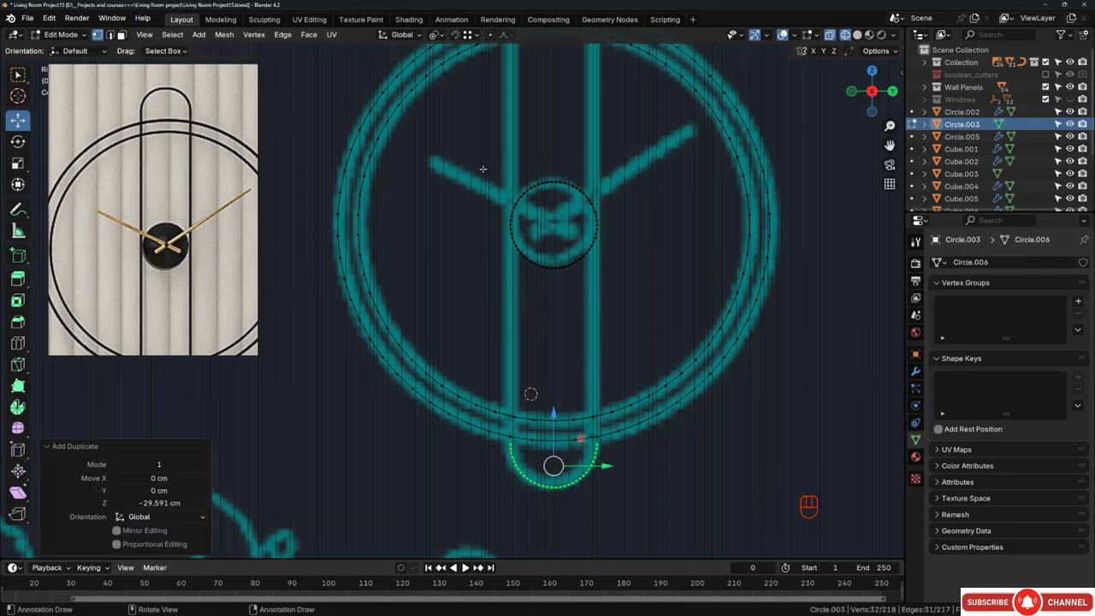
Step: Duplicate the hub circle's upper half and move the copy about 30.8 cm up along Z onto the top arch
{"action": "scroll", "coordinate": [464, 139], "scroll_direction": "up", "scroll_amount": 4}
{"action": "left_click_drag", "start_coordinate": [464, 142], "coordinate": [765, 278]}
{"action": "scroll", "coordinate": [765, 278], "scroll_direction": "down", "scroll_amount": 5}
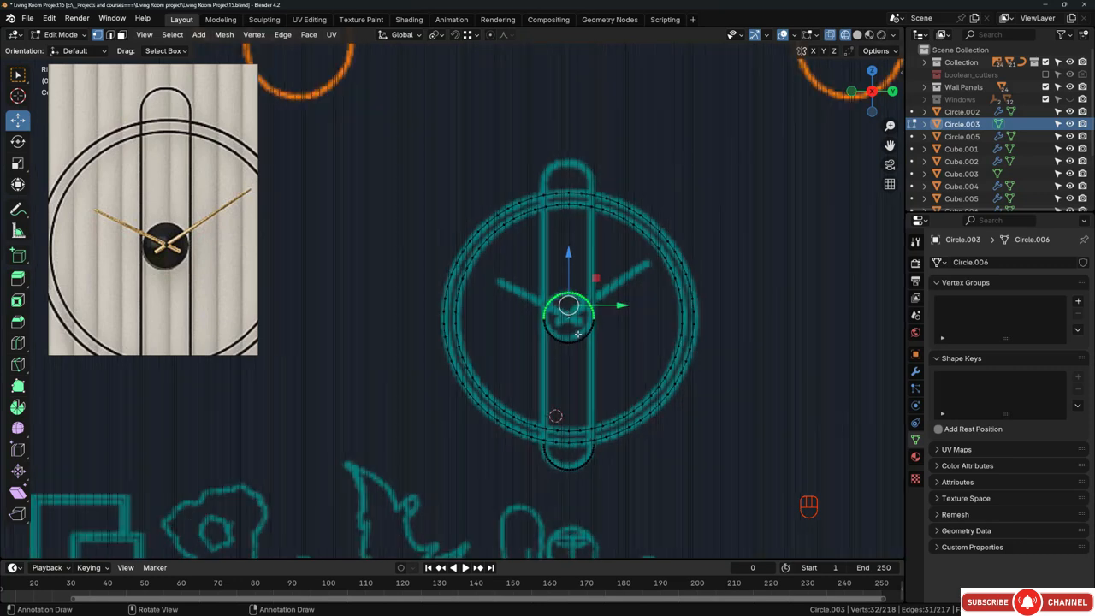
{"action": "key", "text": "shift+d"}
{"action": "key", "text": "z"}
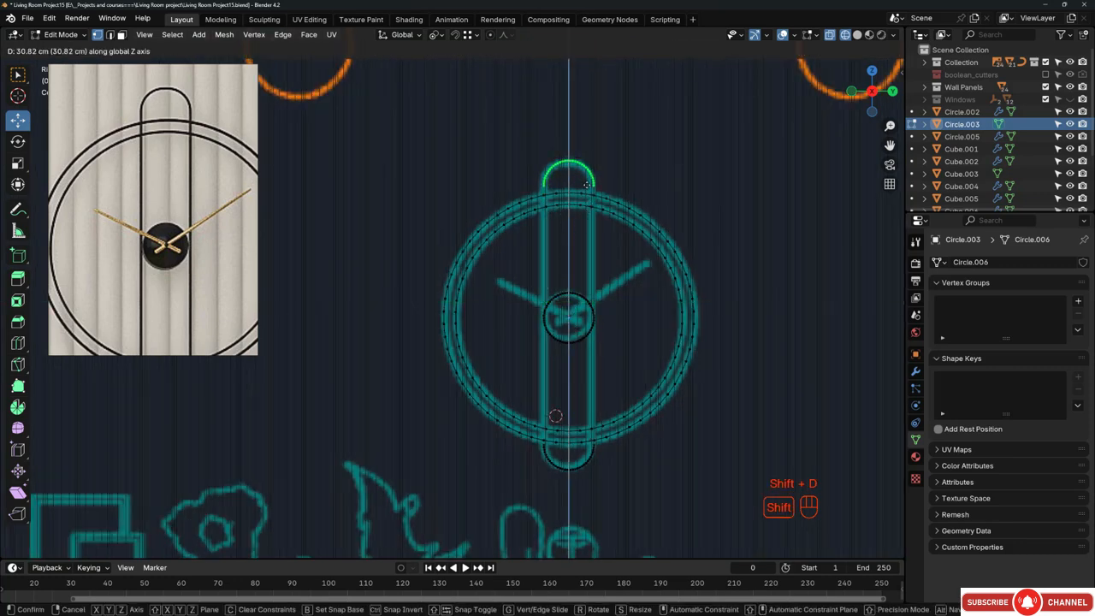
{"action": "left_click", "coordinate": [588, 204]}
Step: Scale the hub circle down so it sits between the frame's two vertical bars
{"action": "left_click_drag", "start_coordinate": [572, 316], "coordinate": [637, 368]}
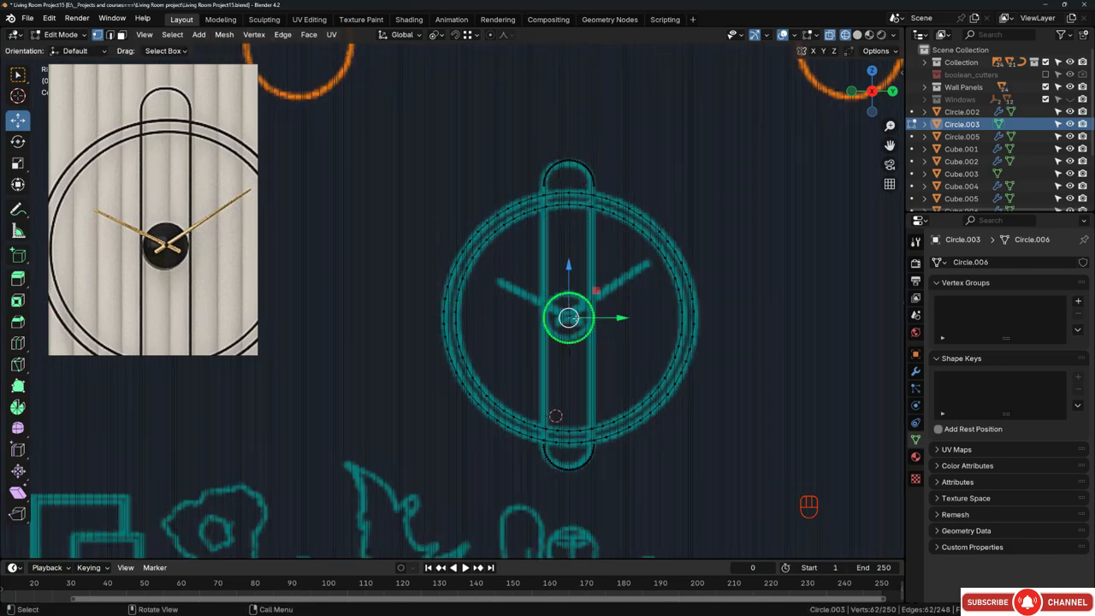
{"action": "scroll", "coordinate": [575, 304], "scroll_direction": "up", "scroll_amount": 4}
{"action": "key", "text": "s"}
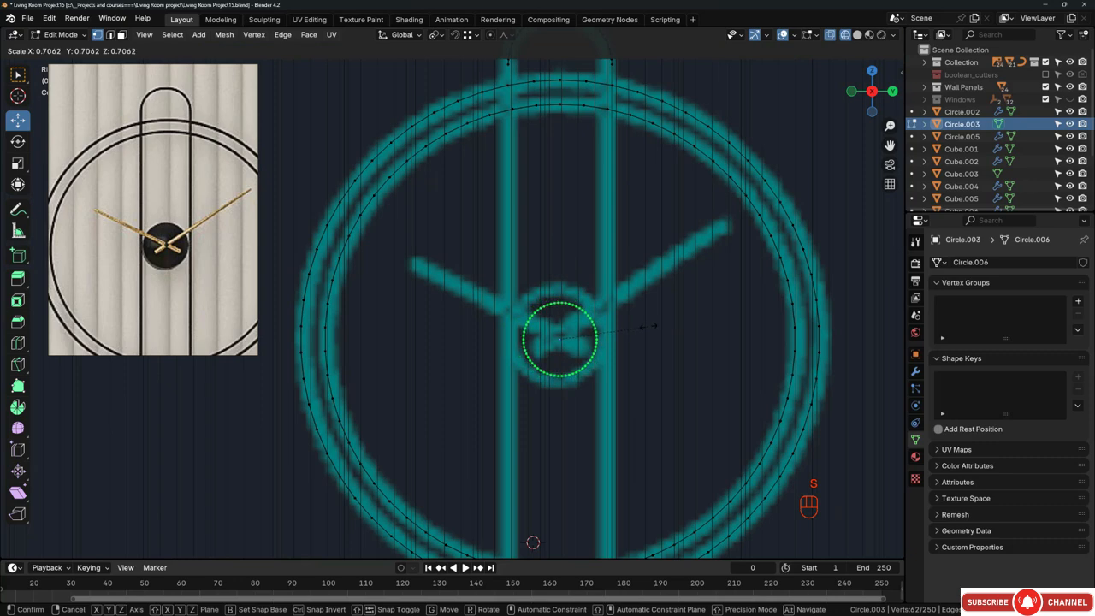
{"action": "left_click", "coordinate": [580, 318]}
{"action": "scroll", "coordinate": [580, 317], "scroll_direction": "down", "scroll_amount": 2}
{"action": "scroll", "coordinate": [541, 141], "scroll_direction": "up", "scroll_amount": 3}
Step: Connect the left end vertices of the top and bottom arches with a straight edge
{"action": "left_click", "coordinate": [519, 123]}
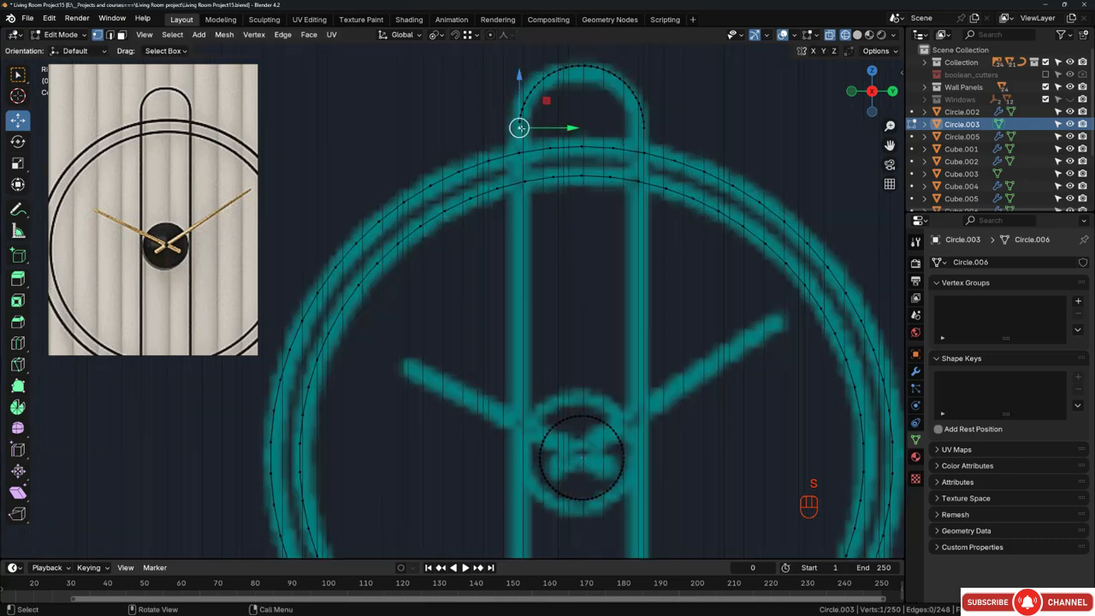
{"action": "scroll", "coordinate": [529, 110], "scroll_direction": "down", "scroll_amount": 2}
{"action": "scroll", "coordinate": [530, 110], "scroll_direction": "down", "scroll_amount": 2}
{"action": "scroll", "coordinate": [532, 419], "scroll_direction": "up", "scroll_amount": 3}
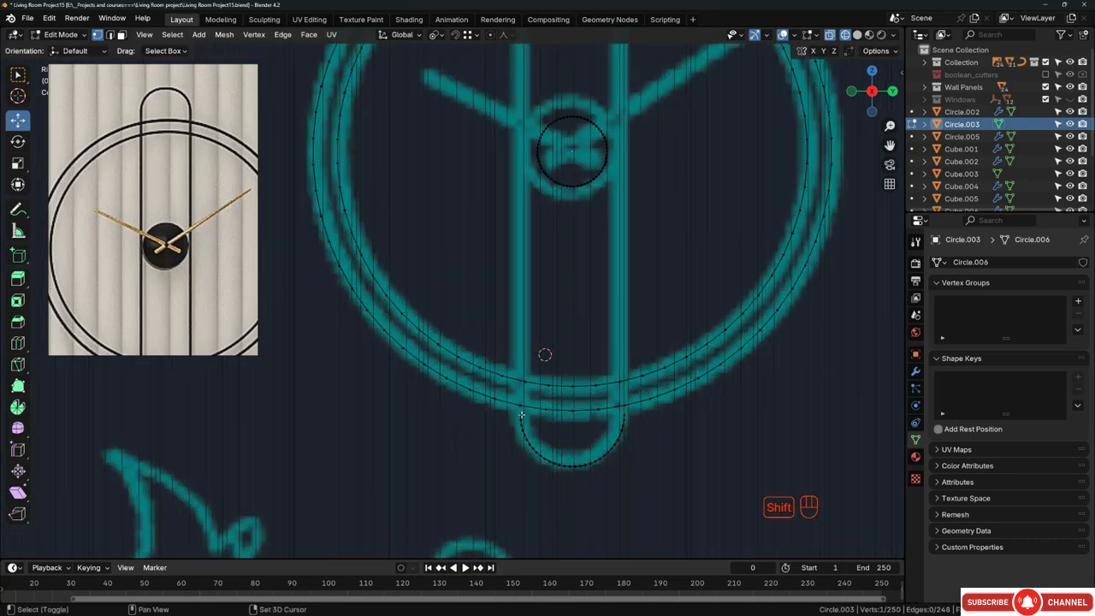
{"action": "left_click", "coordinate": [534, 433], "text": "shift"}
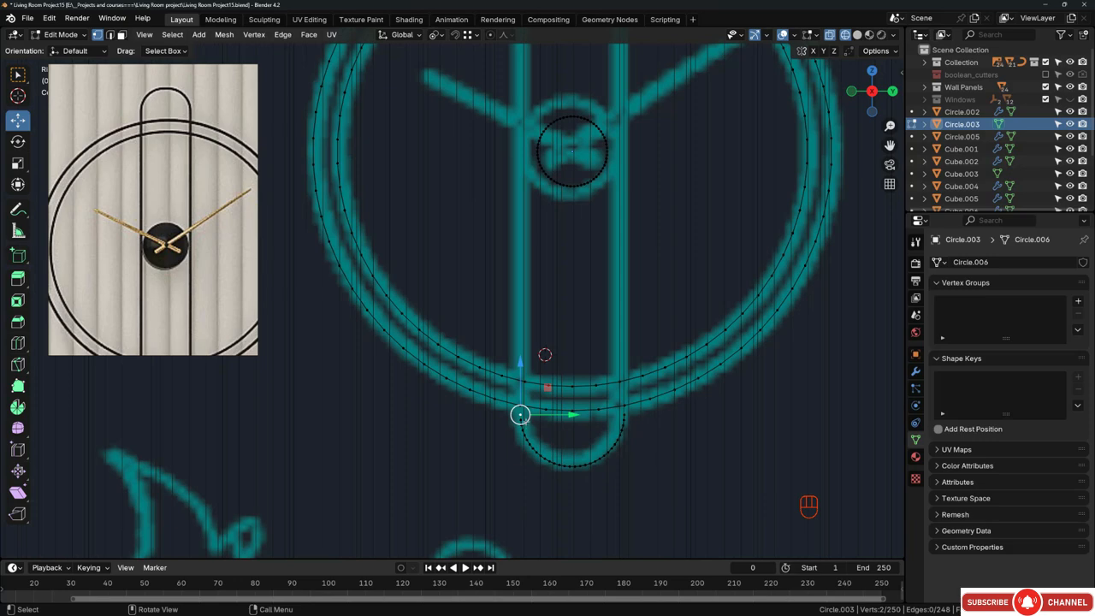
{"action": "key", "text": "f"}
Step: Switch to solid shading and connect the right end vertices of the bottom and top arches with a straight edge
{"action": "left_click", "coordinate": [624, 417]}
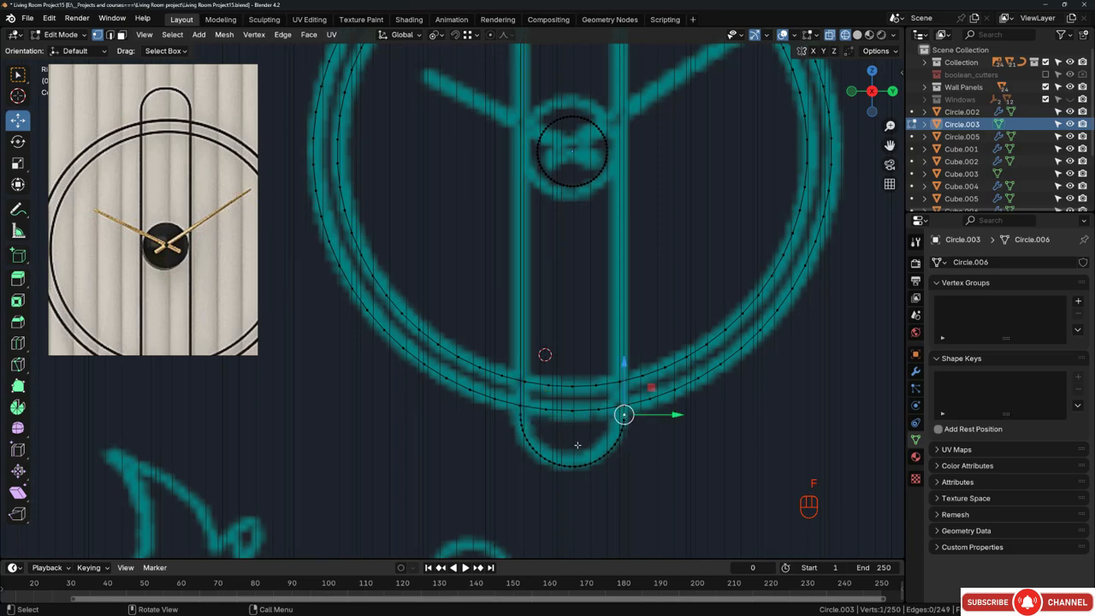
{"action": "scroll", "coordinate": [571, 446], "scroll_direction": "down", "scroll_amount": 3}
{"action": "scroll", "coordinate": [599, 423], "scroll_direction": "up", "scroll_amount": 7}
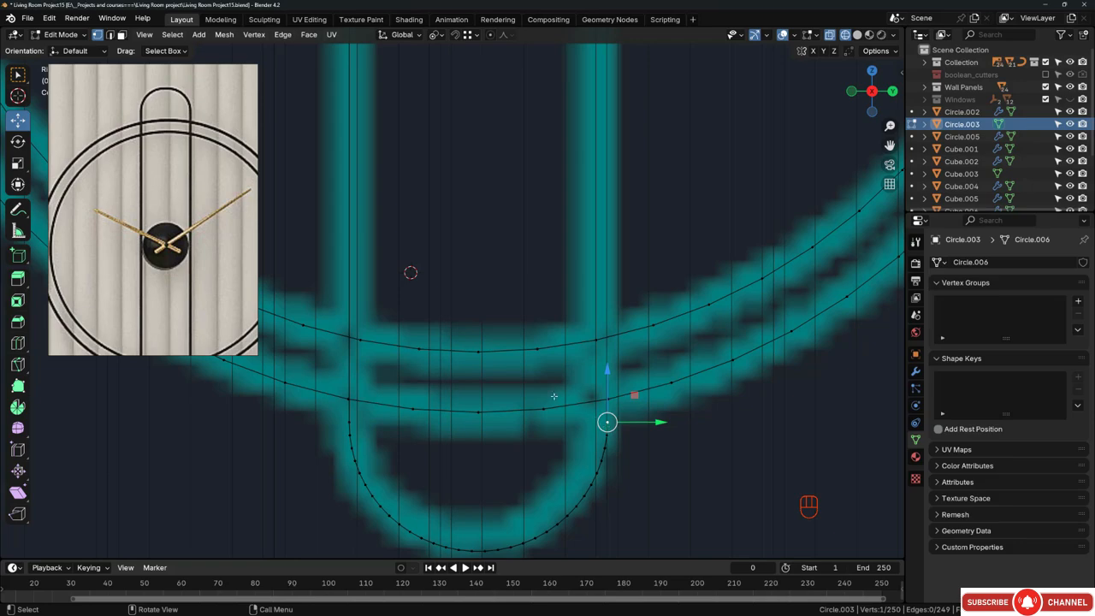
{"action": "scroll", "coordinate": [556, 392], "scroll_direction": "down", "scroll_amount": 6}
{"action": "mouse_move", "coordinate": [492, 234]}
{"action": "middle_mouse_down"}
{"action": "mouse_move", "coordinate": [550, 320]}
{"action": "mouse_move", "coordinate": [576, 308]}
{"action": "mouse_move", "coordinate": [459, 330]}
{"action": "mouse_move", "coordinate": [556, 273]}
{"action": "mouse_move", "coordinate": [554, 286]}
{"action": "middle_mouse_up"}
{"action": "key", "text": "z"}
{"action": "left_click", "coordinate": [689, 333]}
{"action": "scroll", "coordinate": [460, 330], "scroll_direction": "down", "scroll_amount": 2}
{"action": "scroll", "coordinate": [543, 396], "scroll_direction": "up", "scroll_amount": 6}
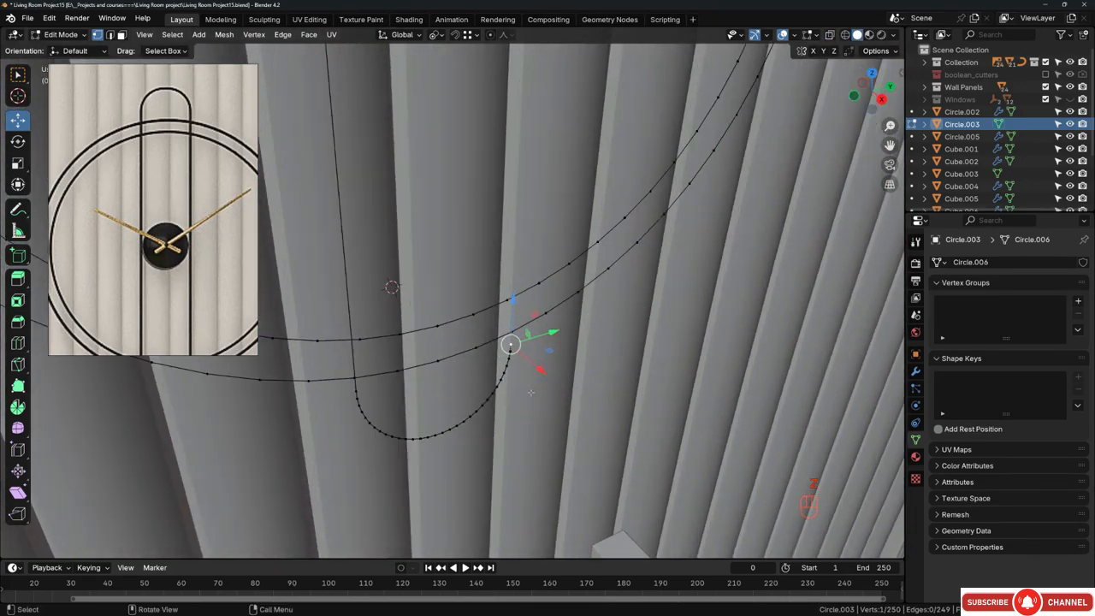
{"action": "scroll", "coordinate": [519, 353], "scroll_direction": "up", "scroll_amount": 1}
{"action": "scroll", "coordinate": [519, 368], "scroll_direction": "down", "scroll_amount": 6}
{"action": "middle_click_drag", "start_coordinate": [539, 183], "coordinate": [528, 354], "text": "shift"}
{"action": "middle_click_drag", "start_coordinate": [529, 105], "coordinate": [466, 241], "text": "shift"}
{"action": "scroll", "coordinate": [528, 151], "scroll_direction": "up", "scroll_amount": 2}
{"action": "left_click", "coordinate": [528, 165], "text": "shift"}
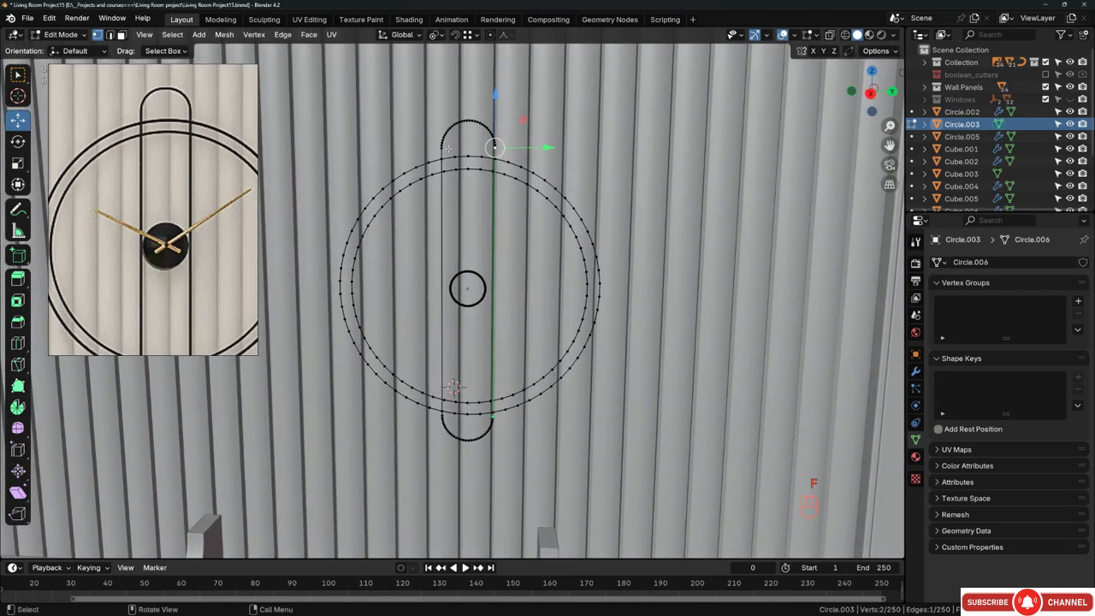
Step: Select the frame's top arch and move it about 0.36 cm up along Z
{"action": "scroll", "coordinate": [453, 147], "scroll_direction": "up", "scroll_amount": 3}
{"action": "left_click_drag", "start_coordinate": [392, 58], "coordinate": [556, 157]}
{"action": "middle_click_drag", "start_coordinate": [492, 132], "coordinate": [488, 106]}
{"action": "mouse_move", "coordinate": [483, 100]}
{"action": "left_mouse_down"}
{"action": "mouse_move", "coordinate": [485, 117]}
{"action": "mouse_move", "coordinate": [485, 92]}
{"action": "left_mouse_up"}
{"action": "scroll", "coordinate": [518, 432], "scroll_direction": "down", "scroll_amount": 2}
{"action": "middle_click_drag", "start_coordinate": [519, 437], "coordinate": [521, 205], "text": "shift"}
{"action": "scroll", "coordinate": [521, 205], "scroll_direction": "down", "scroll_amount": 3}
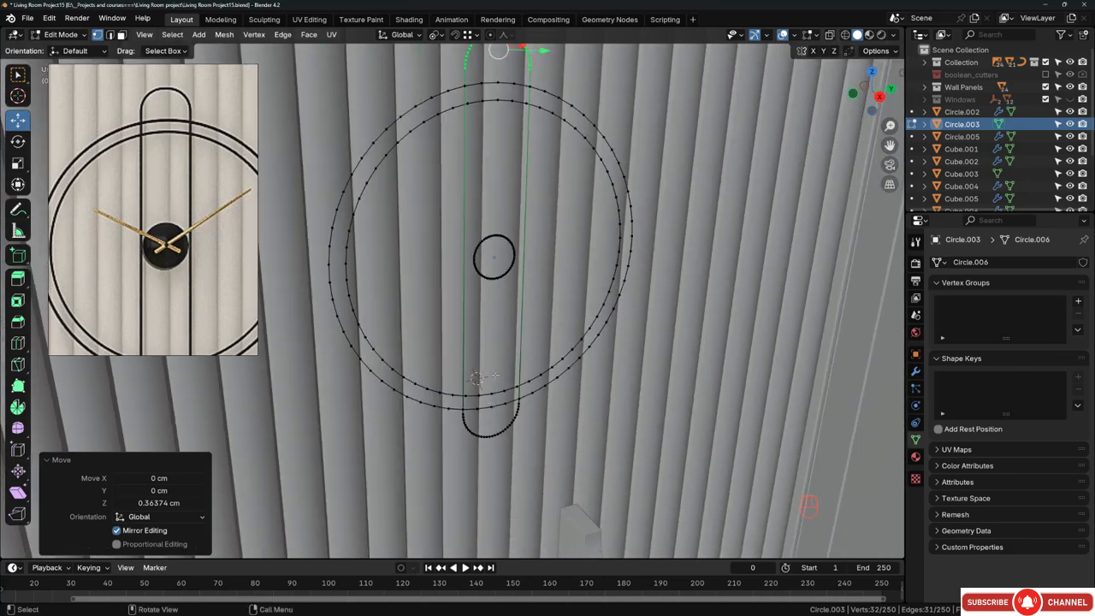
Step: Select the frame's bottom arch and move it slightly down along Z
{"action": "middle_click_drag", "start_coordinate": [504, 479], "coordinate": [497, 427]}
{"action": "middle_click_drag", "start_coordinate": [495, 454], "coordinate": [497, 274], "text": "shift"}
{"action": "scroll", "coordinate": [497, 274], "scroll_direction": "up", "scroll_amount": 5}
{"action": "left_click_drag", "start_coordinate": [437, 252], "coordinate": [629, 402]}
{"action": "left_click_drag", "start_coordinate": [518, 249], "coordinate": [518, 272]}
Step: Separate the selected hub circle from the clock outline into its own object
{"action": "scroll", "coordinate": [511, 370], "scroll_direction": "down", "scroll_amount": 7}
{"action": "middle_click_drag", "start_coordinate": [505, 306], "coordinate": [556, 278]}
{"action": "scroll", "coordinate": [511, 220], "scroll_direction": "up", "scroll_amount": 4}
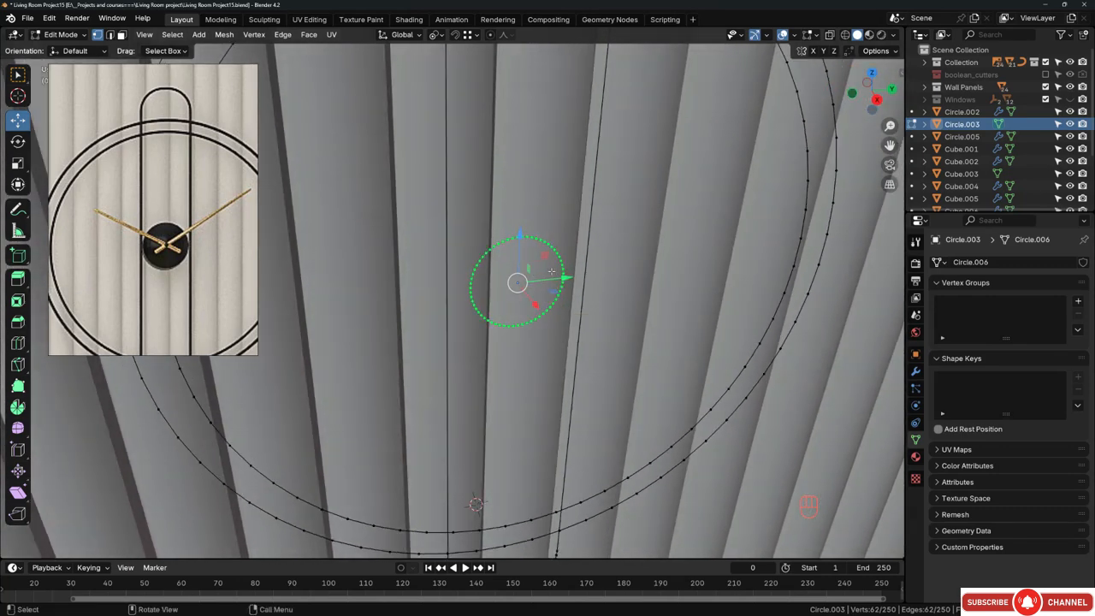
{"action": "key", "text": "p"}
{"action": "left_click", "coordinate": [551, 271]}
{"action": "middle_click_drag", "start_coordinate": [551, 272], "coordinate": [548, 272]}
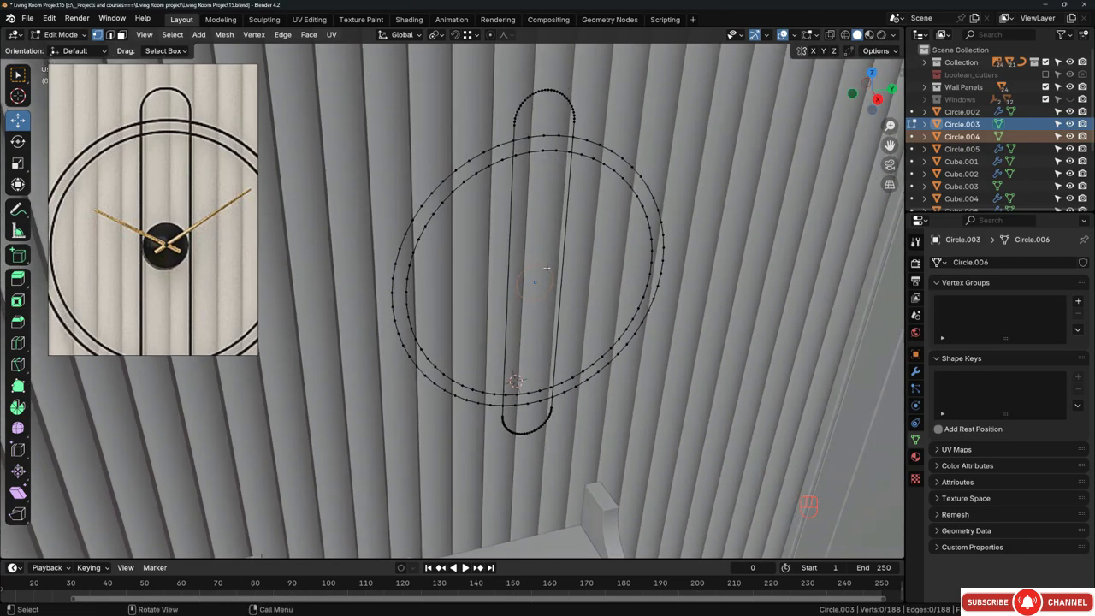
Step: Return to Object Mode and apply the scale of the clock's ring-and-frame object
{"action": "key", "text": "Tab"}
{"action": "left_click", "coordinate": [546, 152]}
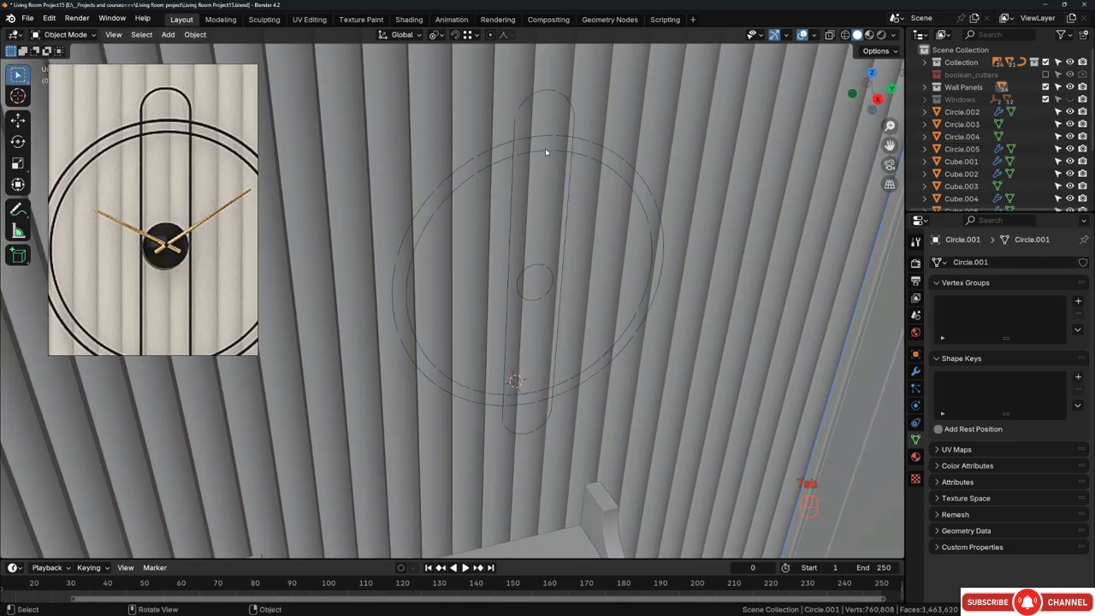
{"action": "left_click", "coordinate": [543, 152]}
{"action": "mouse_move", "coordinate": [545, 149]}
{"action": "middle_mouse_down"}
{"action": "mouse_move", "coordinate": [587, 144]}
{"action": "mouse_move", "coordinate": [565, 152]}
{"action": "middle_mouse_up"}
{"action": "key", "text": "ctrl+a"}
{"action": "left_click", "coordinate": [565, 149]}
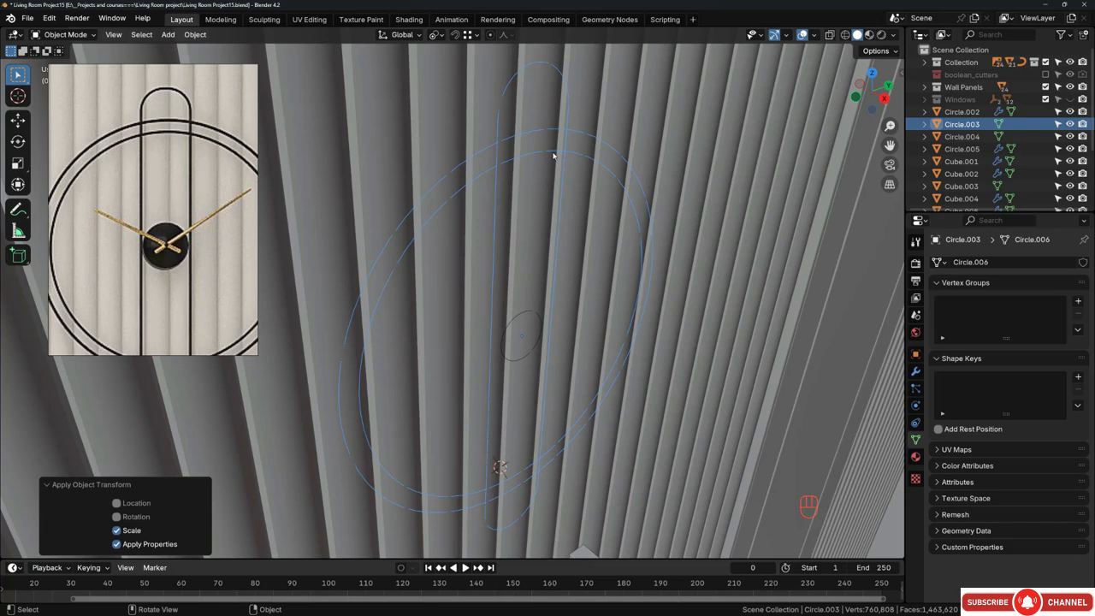
Step: Convert the clock's ring-and-frame outline to a curve and give it a round bevel with a 0.3 cm depth
{"action": "middle_click_drag", "start_coordinate": [547, 155], "coordinate": [539, 155]}
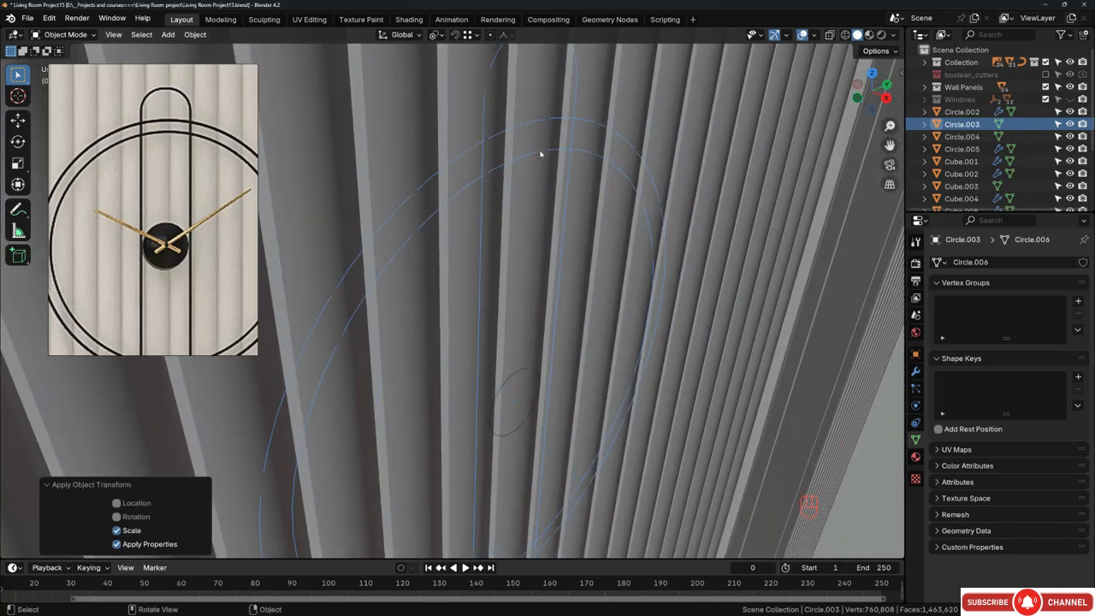
{"action": "right_click", "coordinate": [540, 154]}
{"action": "mouse_move", "coordinate": [540, 153]}
{"action": "left_click", "coordinate": [592, 165]}
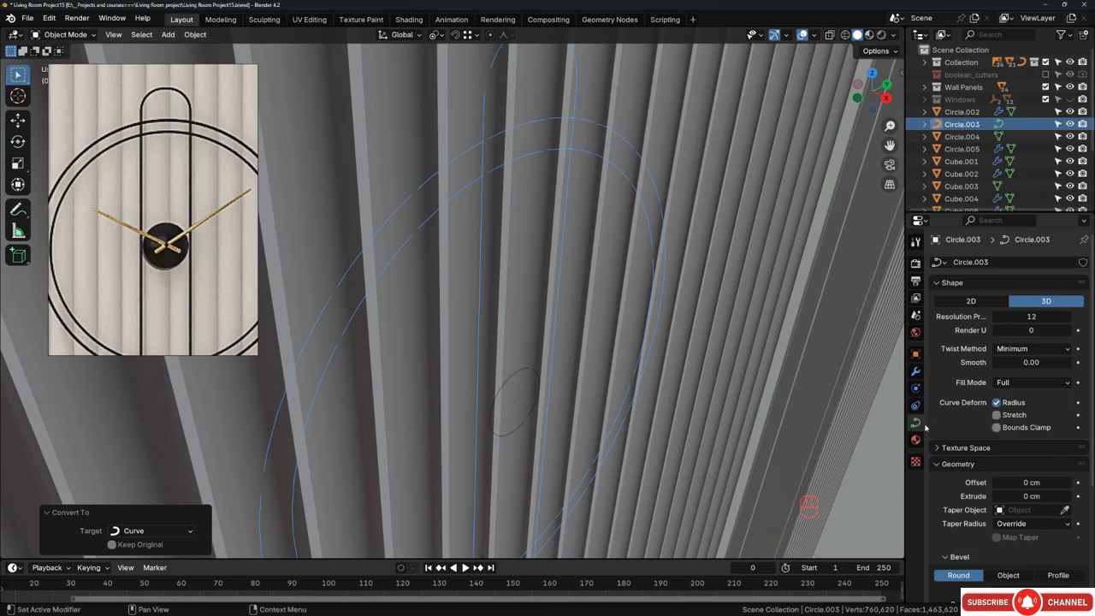
{"action": "scroll", "coordinate": [953, 436], "scroll_direction": "down", "scroll_amount": 3}
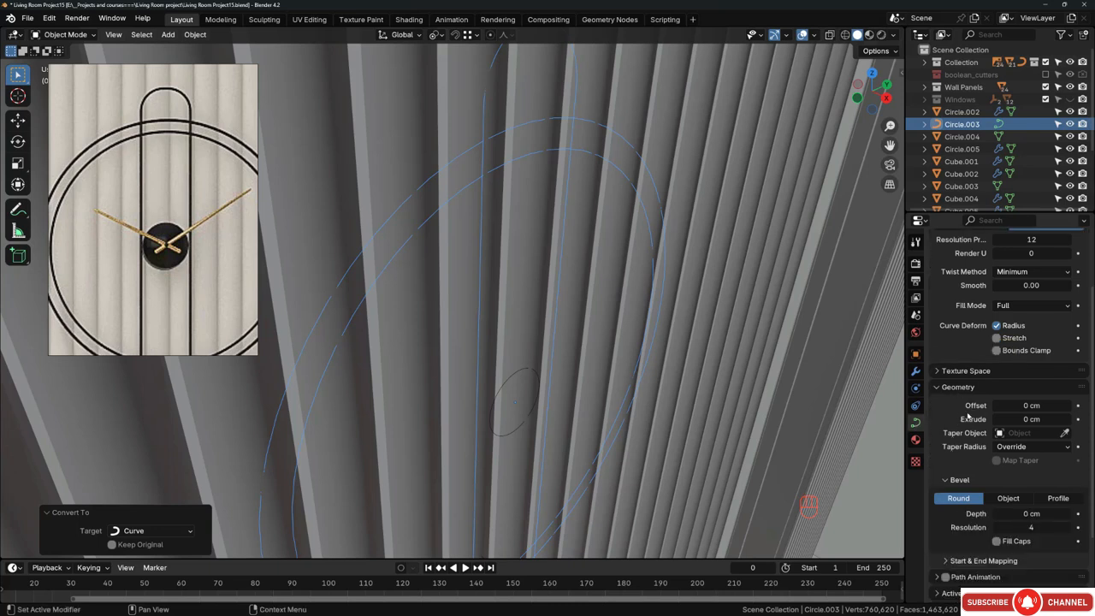
{"action": "scroll", "coordinate": [962, 427], "scroll_direction": "down", "scroll_amount": 3}
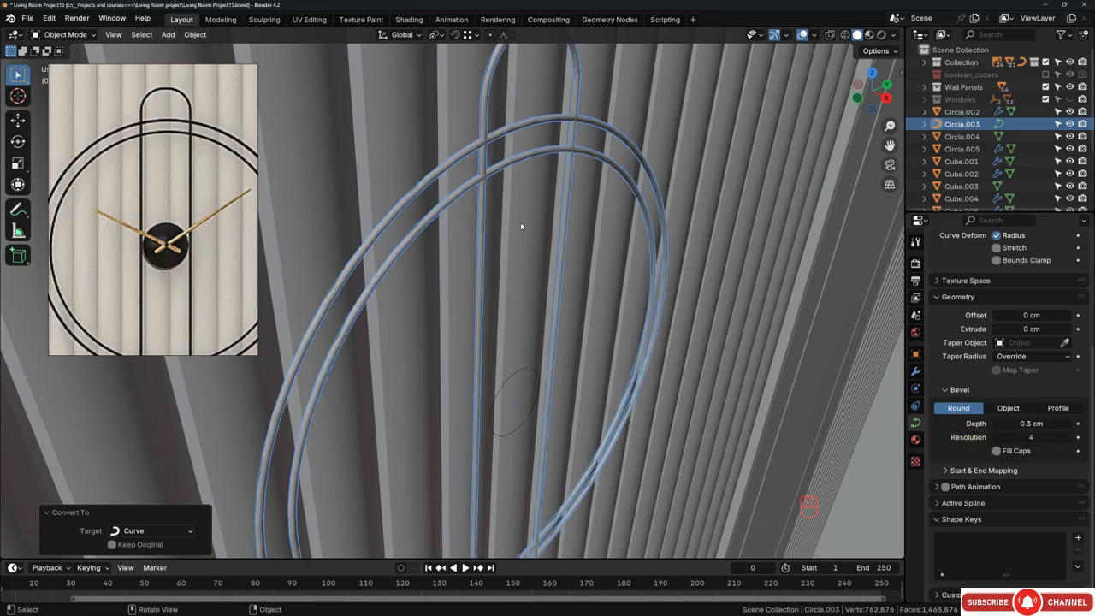
Step: Set the bevel resolution of the clock's ring-and-frame curve to 2
{"action": "mouse_move", "coordinate": [523, 225]}
{"action": "middle_mouse_down"}
{"action": "mouse_move", "coordinate": [520, 196]}
{"action": "mouse_move", "coordinate": [457, 176]}
{"action": "mouse_move", "coordinate": [542, 217]}
{"action": "middle_mouse_up"}
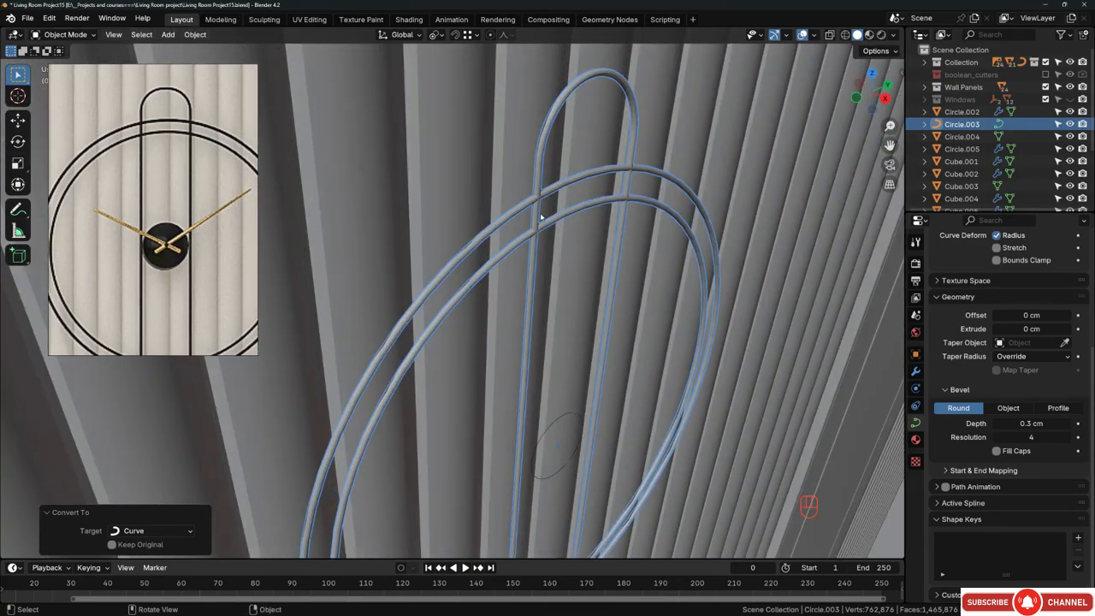
{"action": "scroll", "coordinate": [532, 256], "scroll_direction": "up", "scroll_amount": 7}
{"action": "middle_click_drag", "start_coordinate": [470, 250], "coordinate": [543, 236]}
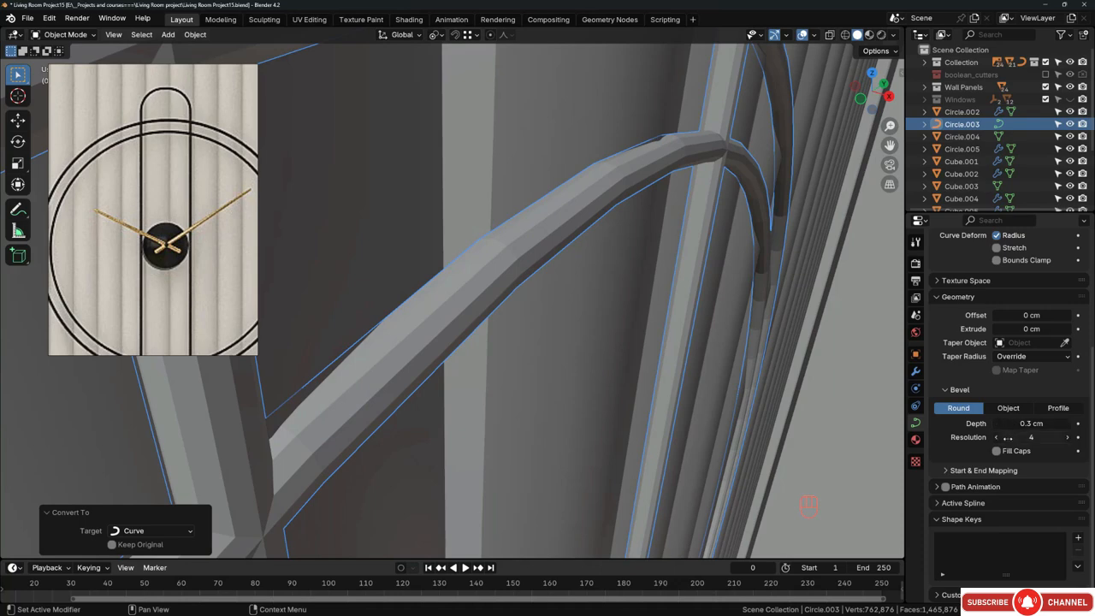
{"action": "left_click", "coordinate": [996, 437]}
{"action": "left_click", "coordinate": [997, 437]}
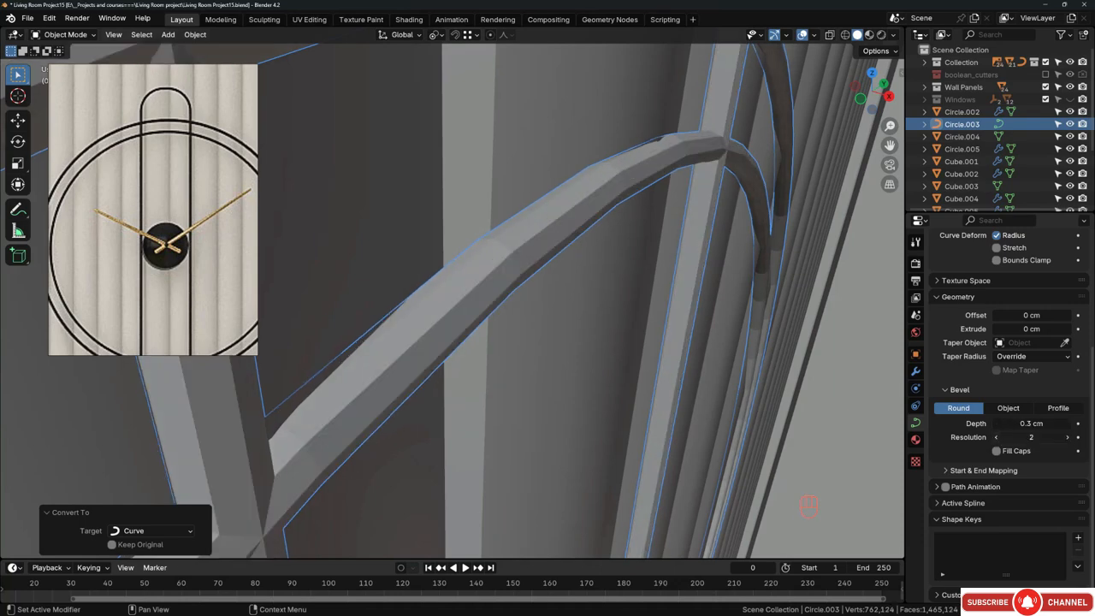
Step: Inspect the faceting of the ring-and-frame tubes up close and lower their bevel resolution to 1
{"action": "scroll", "coordinate": [609, 296], "scroll_direction": "down", "scroll_amount": 6}
{"action": "middle_click_drag", "start_coordinate": [610, 293], "coordinate": [599, 305]}
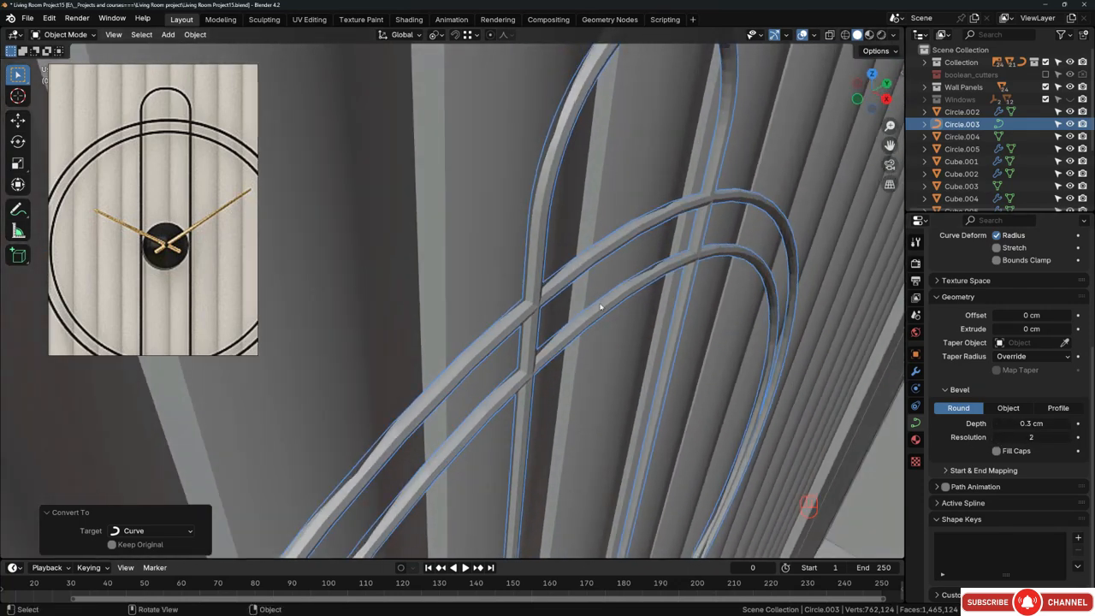
{"action": "middle_click_drag", "start_coordinate": [627, 222], "coordinate": [606, 203], "text": "shift"}
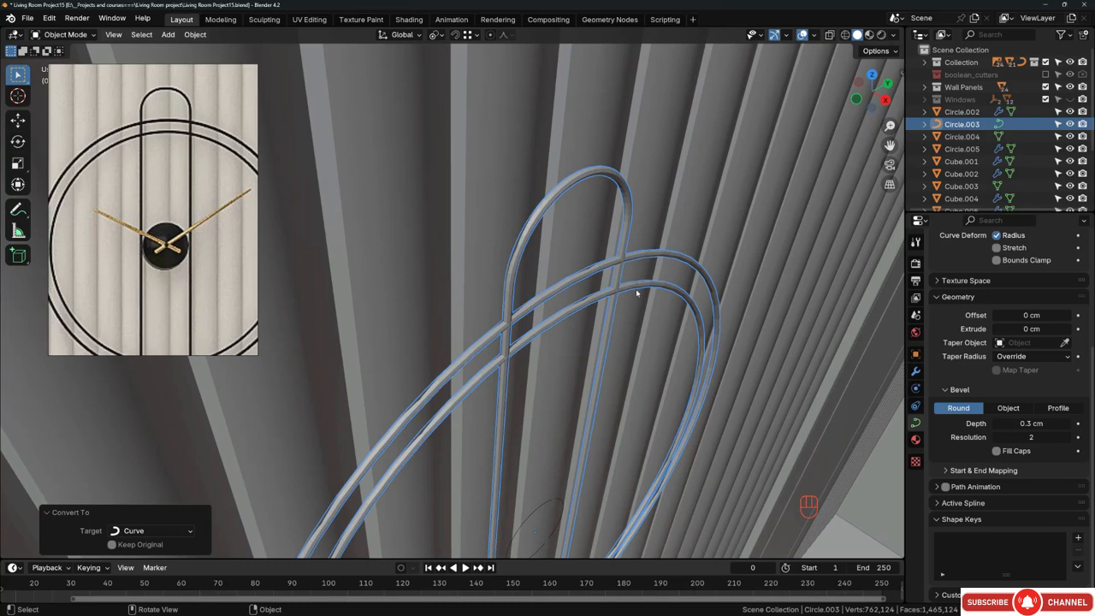
{"action": "middle_click_drag", "start_coordinate": [637, 293], "coordinate": [555, 271]}
{"action": "scroll", "coordinate": [551, 272], "scroll_direction": "up", "scroll_amount": 6}
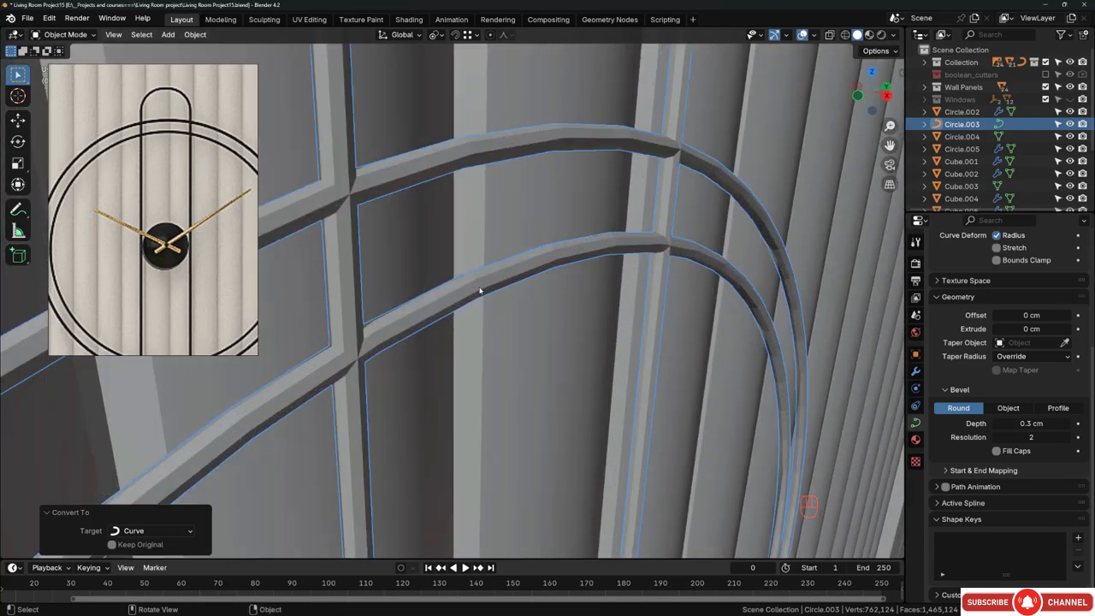
{"action": "middle_click_drag", "start_coordinate": [480, 291], "coordinate": [510, 279]}
{"action": "scroll", "coordinate": [494, 280], "scroll_direction": "up", "scroll_amount": 3}
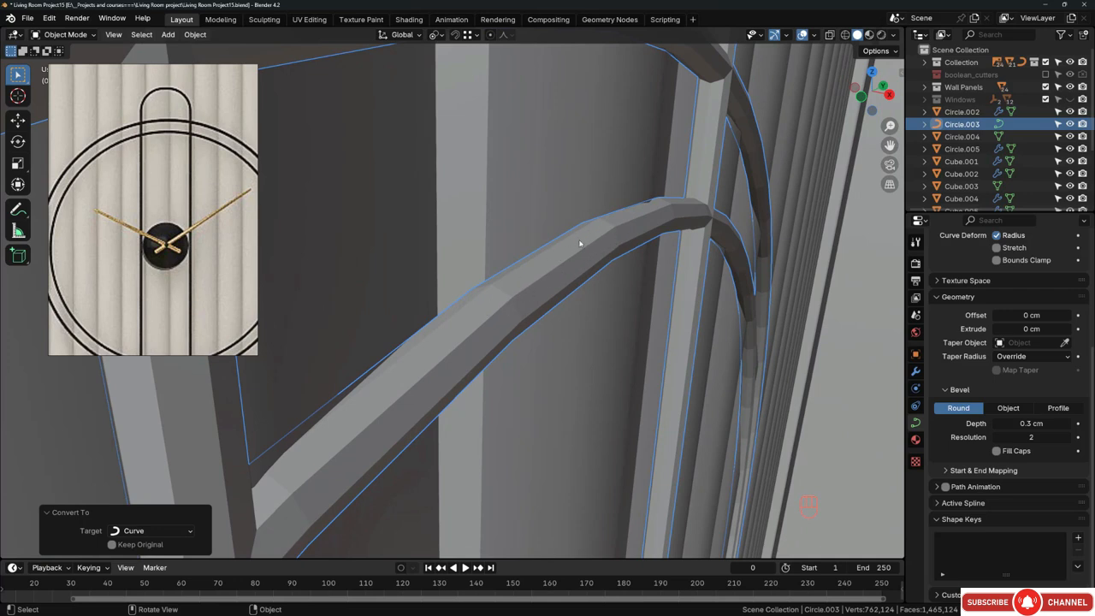
{"action": "scroll", "coordinate": [528, 285], "scroll_direction": "up", "scroll_amount": 2}
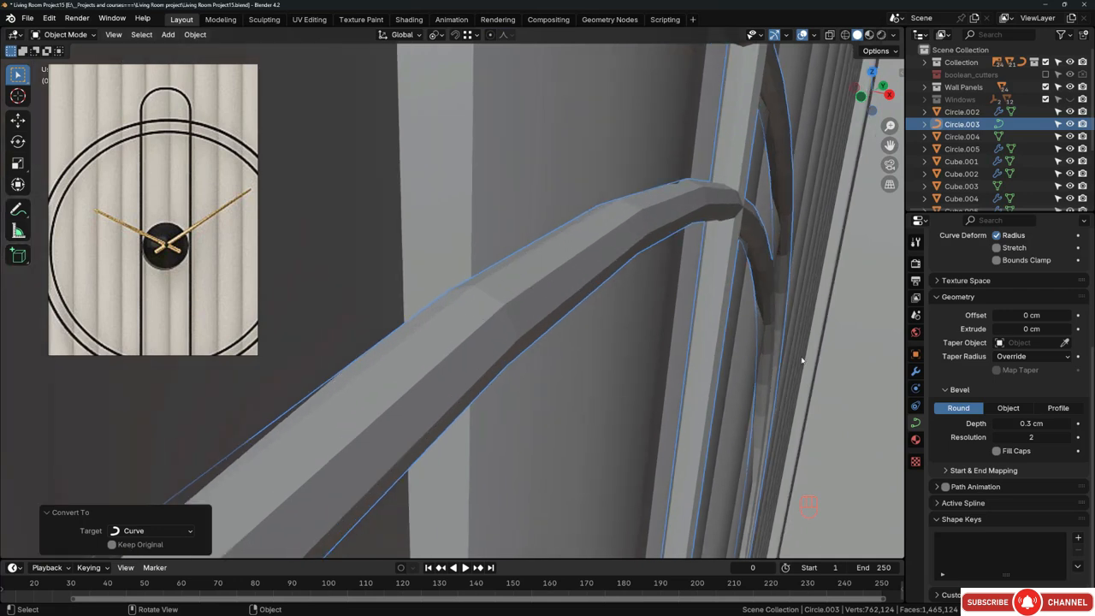
{"action": "left_click", "coordinate": [1003, 438]}
{"action": "middle_click_drag", "start_coordinate": [576, 239], "coordinate": [519, 219]}
{"action": "middle_click_drag", "start_coordinate": [518, 144], "coordinate": [614, 265], "text": "ctrl"}
{"action": "middle_click_drag", "start_coordinate": [584, 227], "coordinate": [560, 227]}
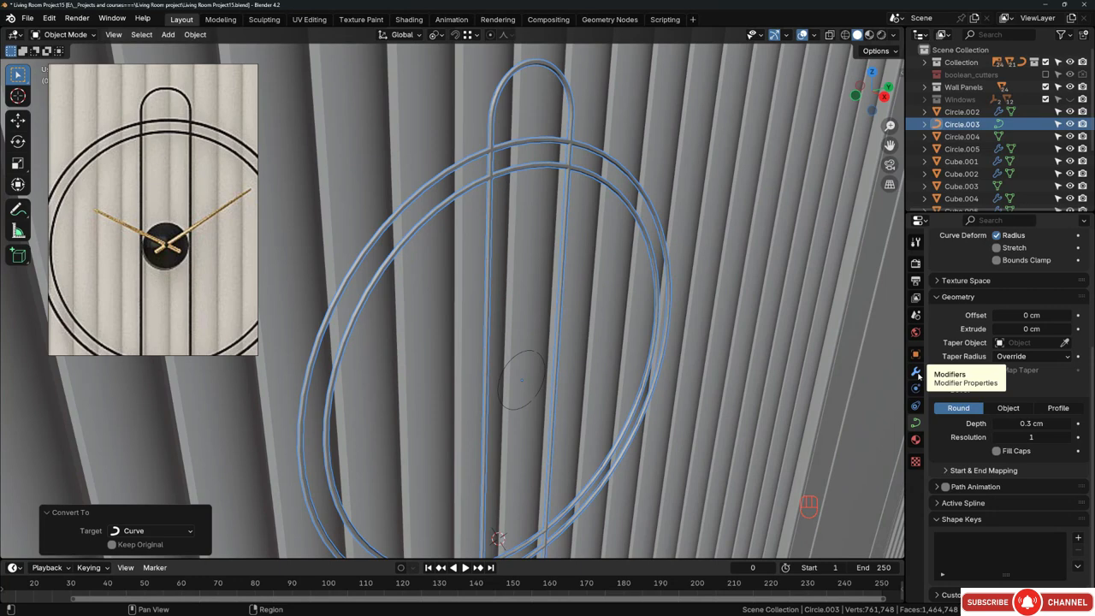
Step: Convert the beveled ring-and-frame curve to a mesh with Visual Geometry to Mesh
{"action": "left_click", "coordinate": [915, 371]}
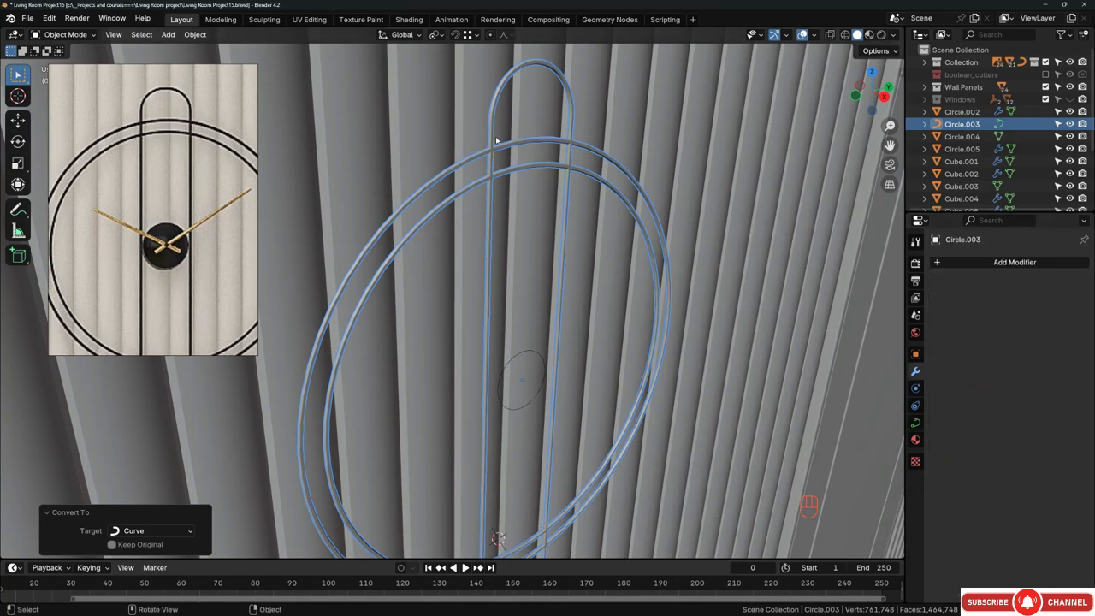
{"action": "scroll", "coordinate": [501, 171], "scroll_direction": "up", "scroll_amount": 6}
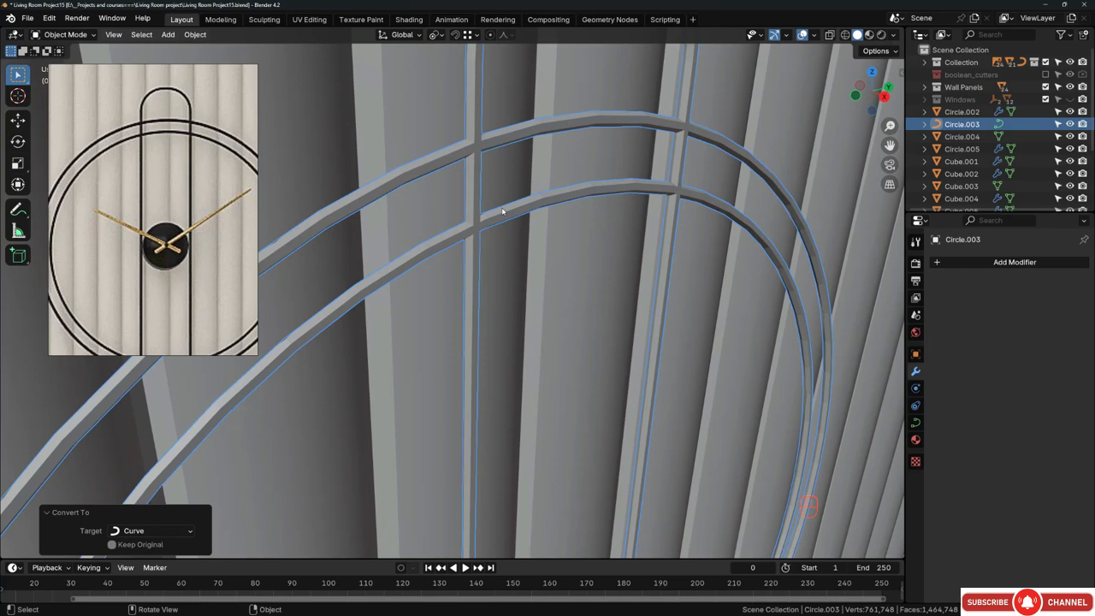
{"action": "key", "text": "ctrl"}
{"action": "key", "text": "ctrl+a"}
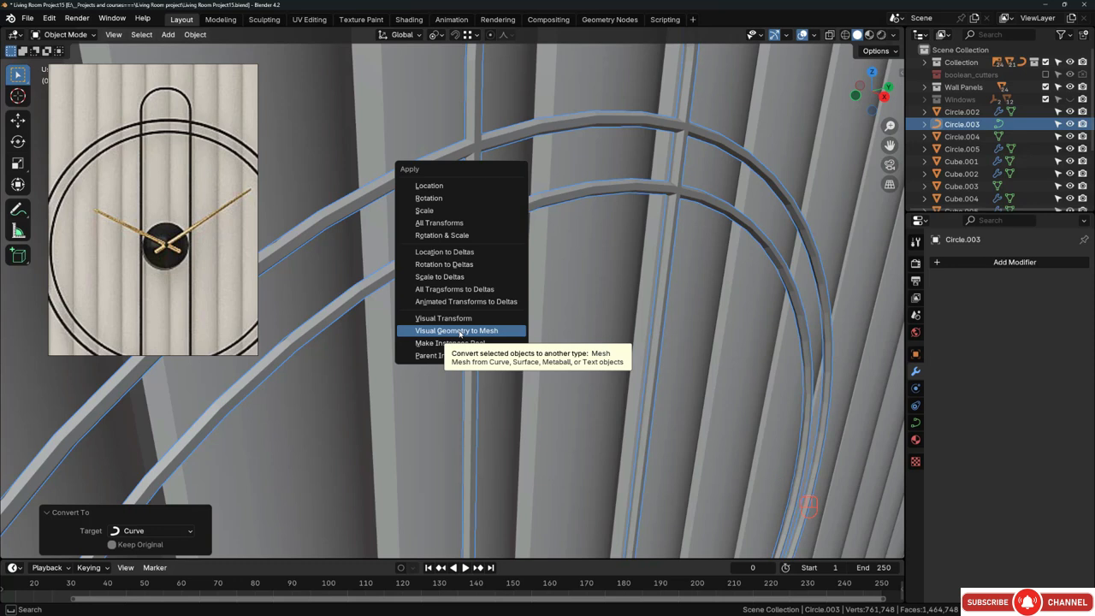
{"action": "left_click", "coordinate": [460, 331]}
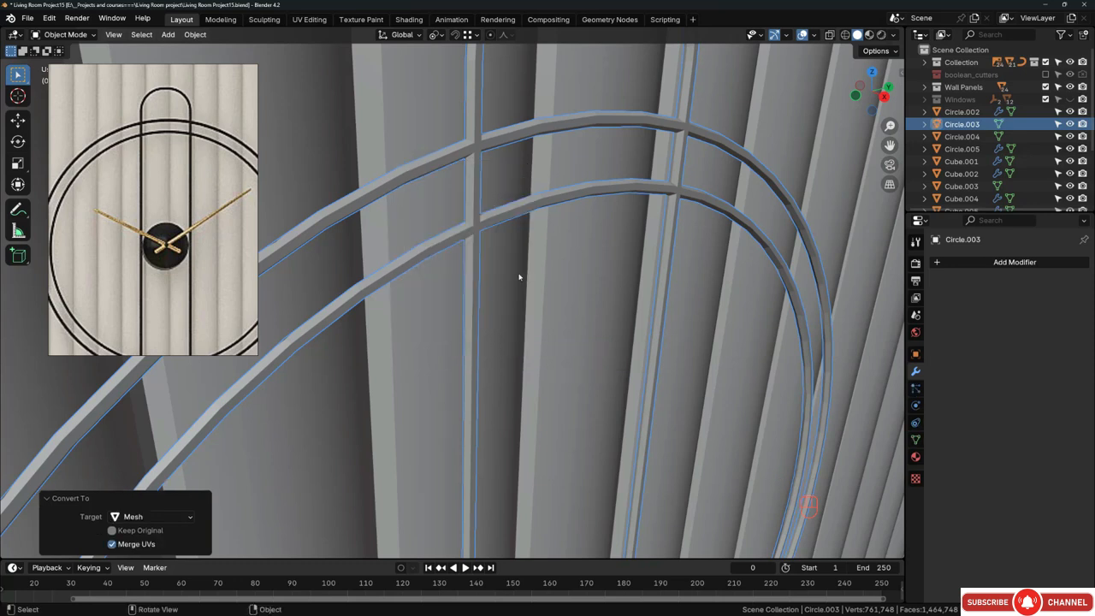
Step: Add a Subdivision Surface modifier to the clock's ring-and-frame mesh
{"action": "left_click", "coordinate": [915, 440]}
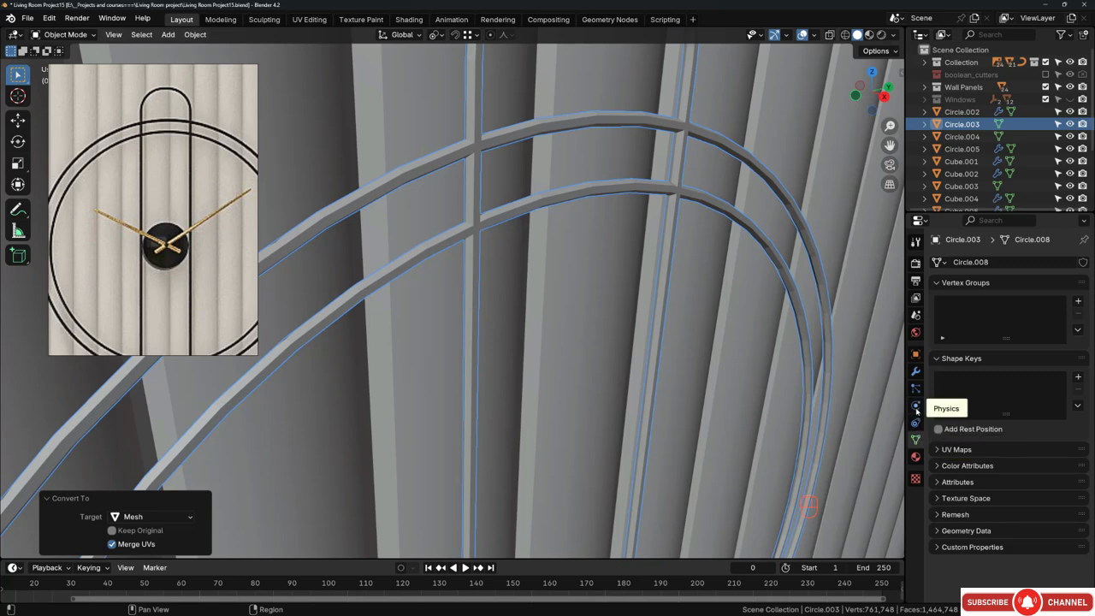
{"action": "left_click", "coordinate": [915, 374]}
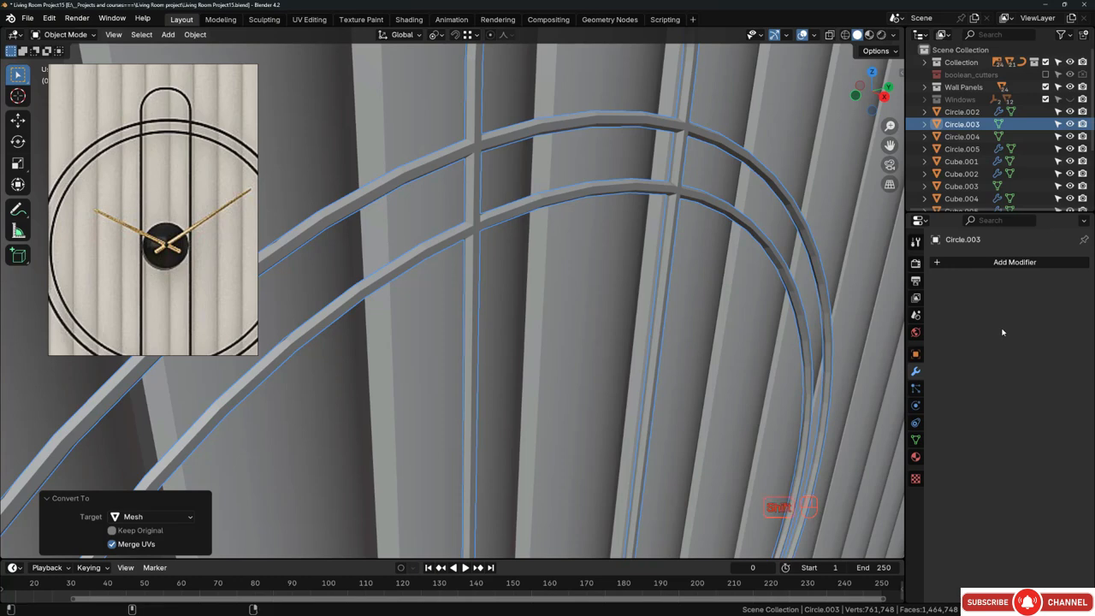
{"action": "key", "text": "shift+a"}
{"action": "mouse_move", "coordinate": [1003, 330]}
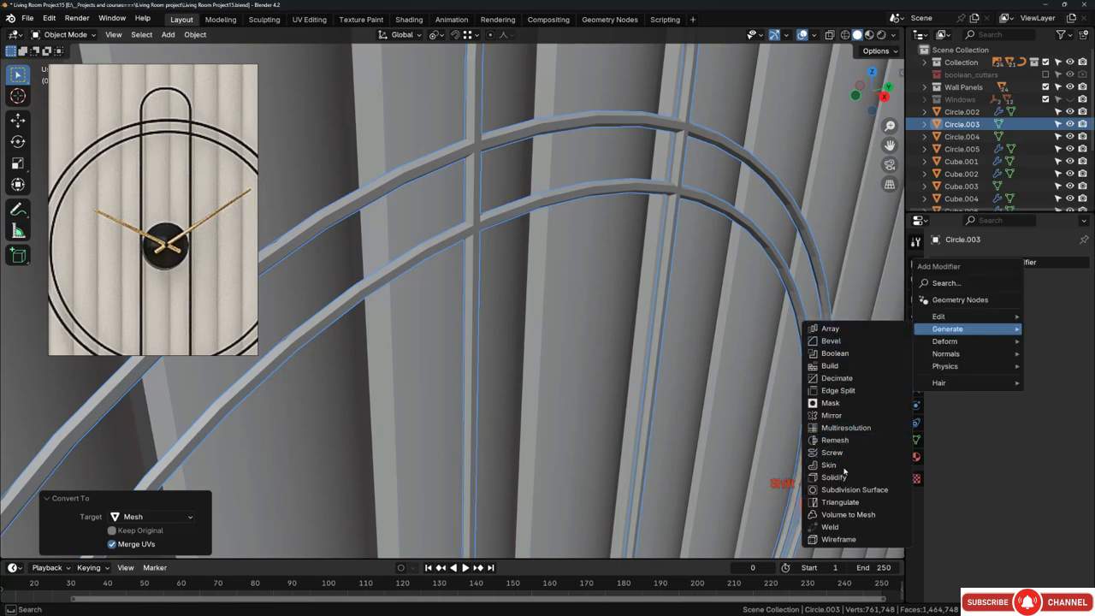
{"action": "left_click", "coordinate": [847, 490]}
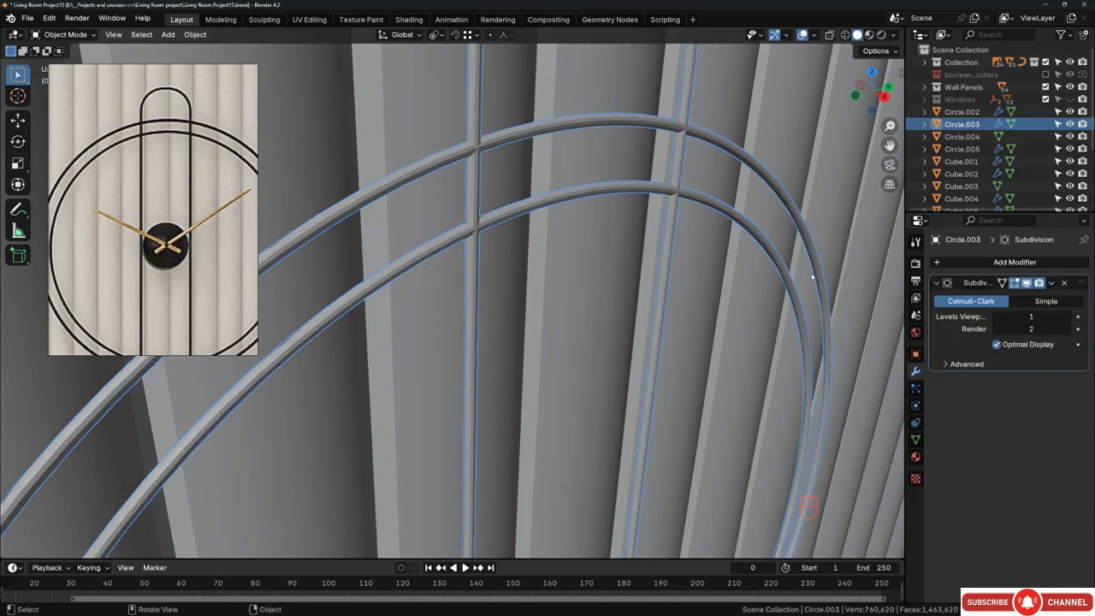
Step: Apply Shade Smooth to the clock's ring-and-frame object
{"action": "middle_click_drag", "start_coordinate": [551, 201], "coordinate": [474, 179]}
{"action": "right_click", "coordinate": [540, 175]}
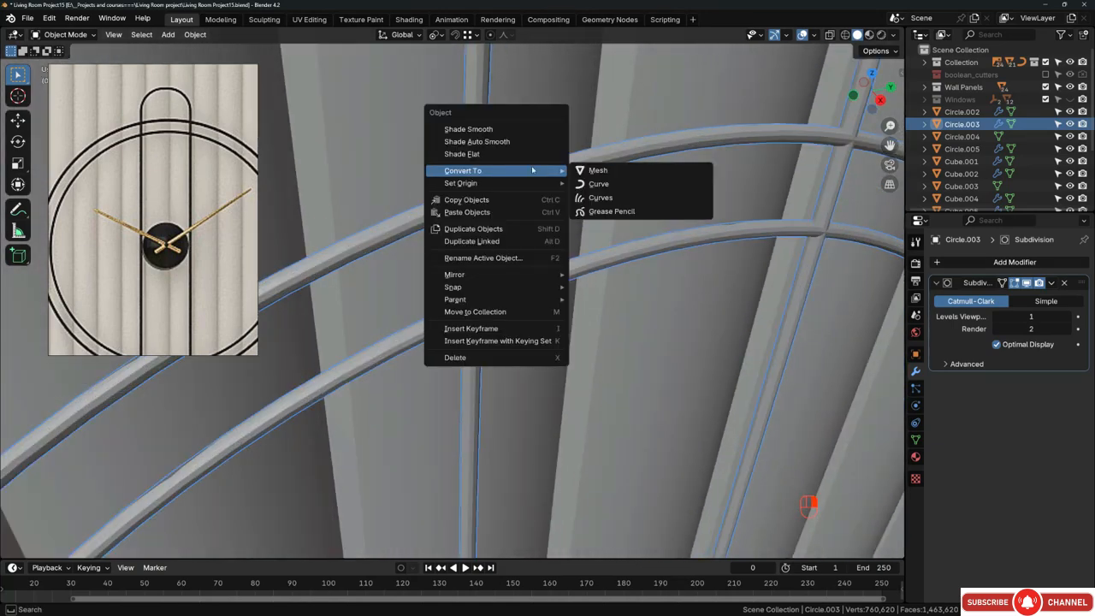
{"action": "left_click", "coordinate": [467, 130]}
{"action": "key", "text": "KP_Decimal"}
{"action": "middle_click_drag", "start_coordinate": [515, 191], "coordinate": [547, 188]}
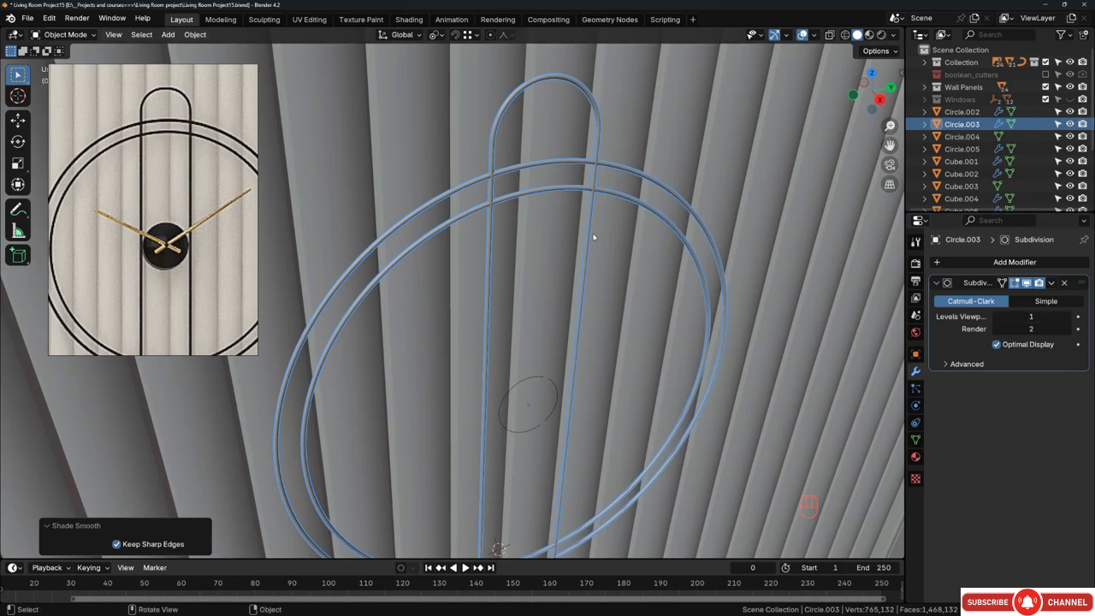
Step: Check the tube joints and set the Subdivision modifier's render level to 1
{"action": "scroll", "coordinate": [506, 196], "scroll_direction": "up", "scroll_amount": 8}
{"action": "scroll", "coordinate": [508, 216], "scroll_direction": "down", "scroll_amount": 4}
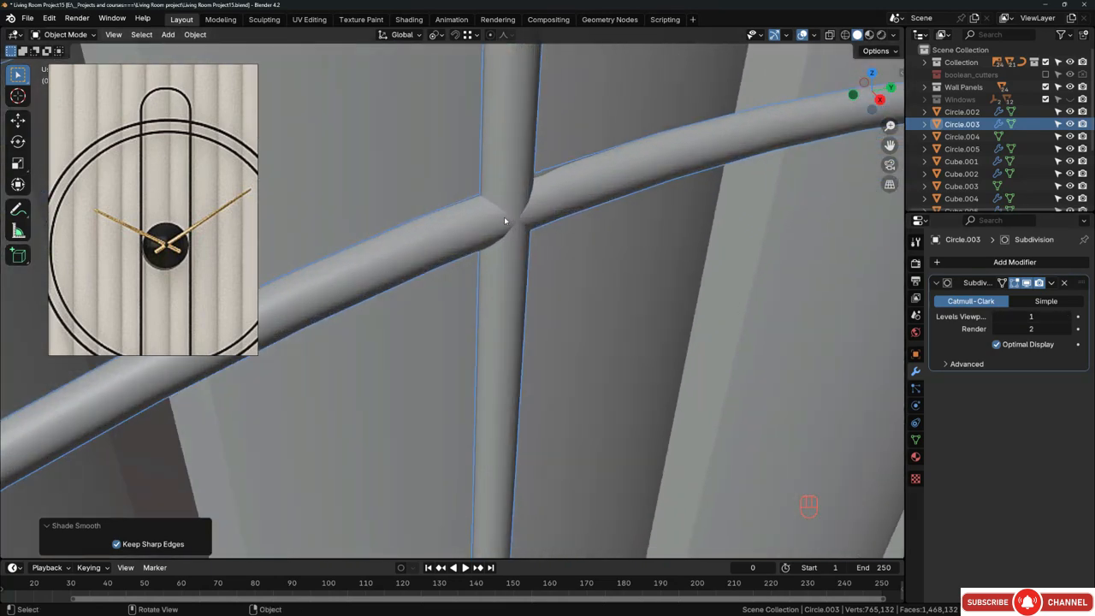
{"action": "left_click", "coordinate": [996, 329]}
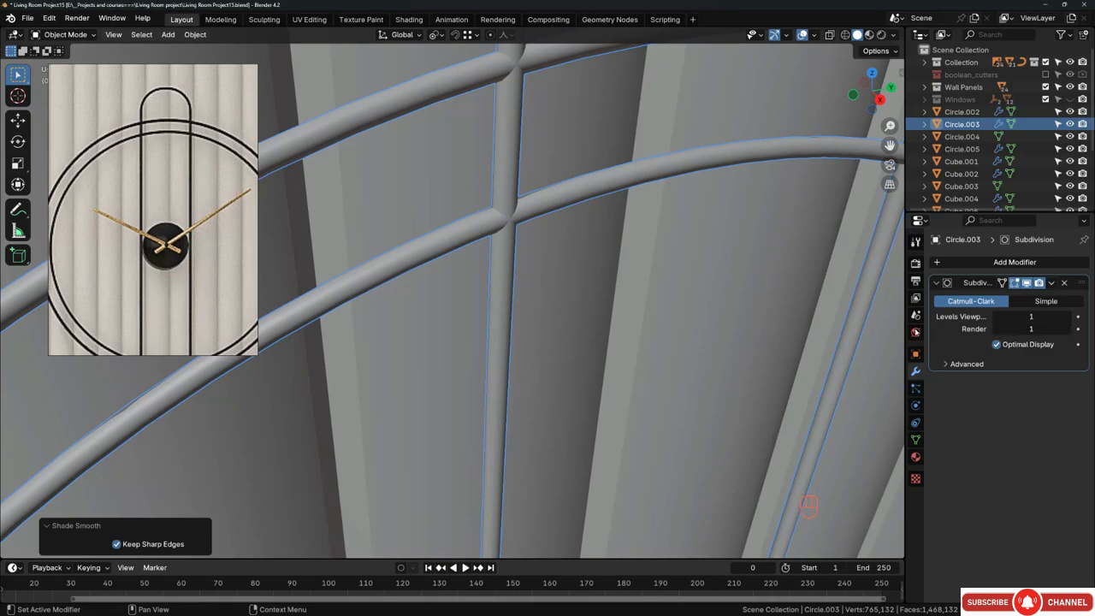
{"action": "scroll", "coordinate": [574, 184], "scroll_direction": "down", "scroll_amount": 10}
{"action": "middle_click_drag", "start_coordinate": [573, 184], "coordinate": [556, 197]}
{"action": "scroll", "coordinate": [537, 244], "scroll_direction": "down", "scroll_amount": 3}
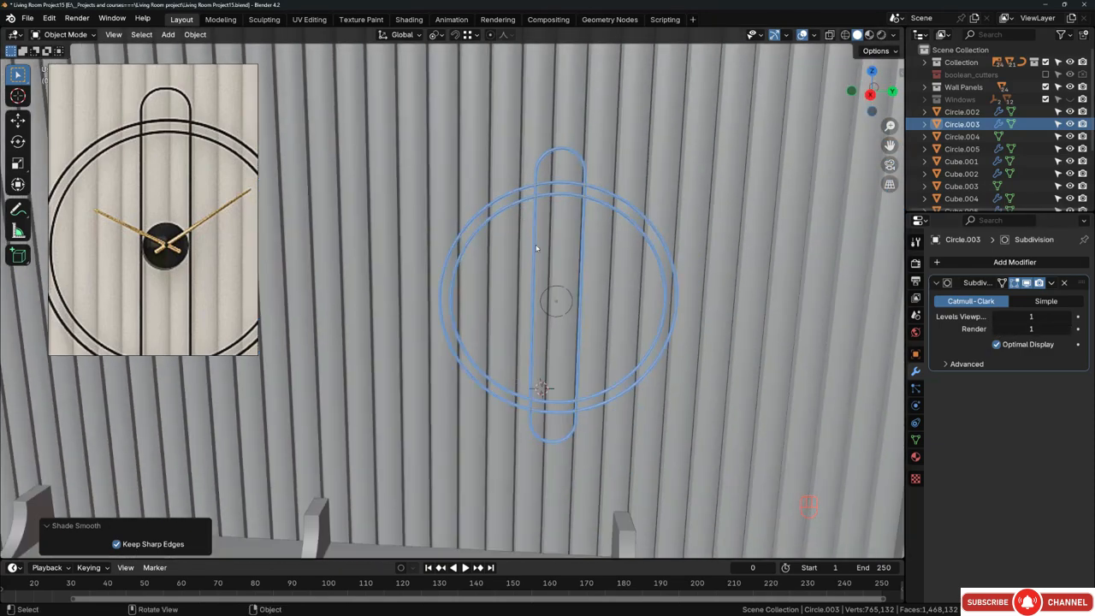
Step: Select the hub circle at the clock's centre, enter Edit Mode and fill all its vertices with a face
{"action": "middle_click_drag", "start_coordinate": [537, 247], "coordinate": [565, 328]}
{"action": "scroll", "coordinate": [564, 325], "scroll_direction": "up", "scroll_amount": 7}
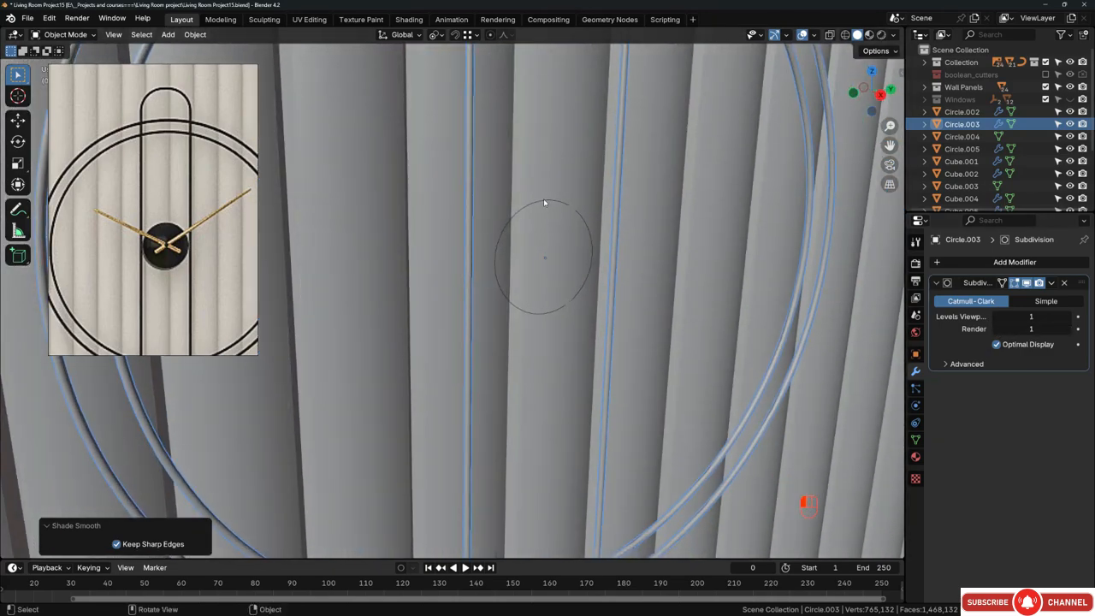
{"action": "left_click", "coordinate": [543, 200]}
{"action": "middle_click_drag", "start_coordinate": [542, 198], "coordinate": [582, 237]}
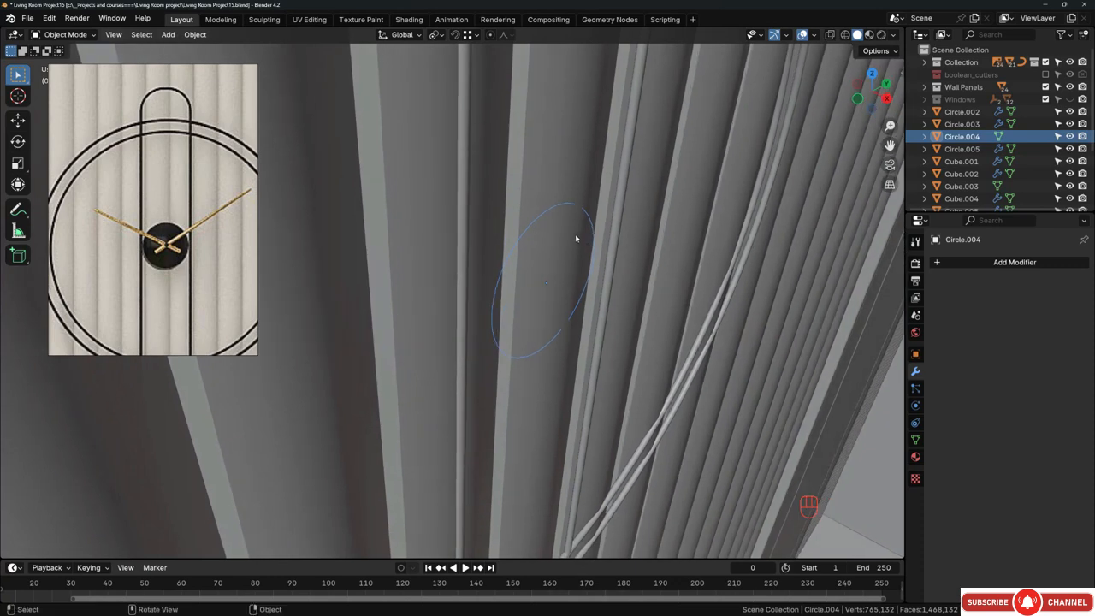
{"action": "key", "text": "Tab"}
{"action": "key", "text": "a"}
{"action": "scroll", "coordinate": [574, 233], "scroll_direction": "up", "scroll_amount": 3}
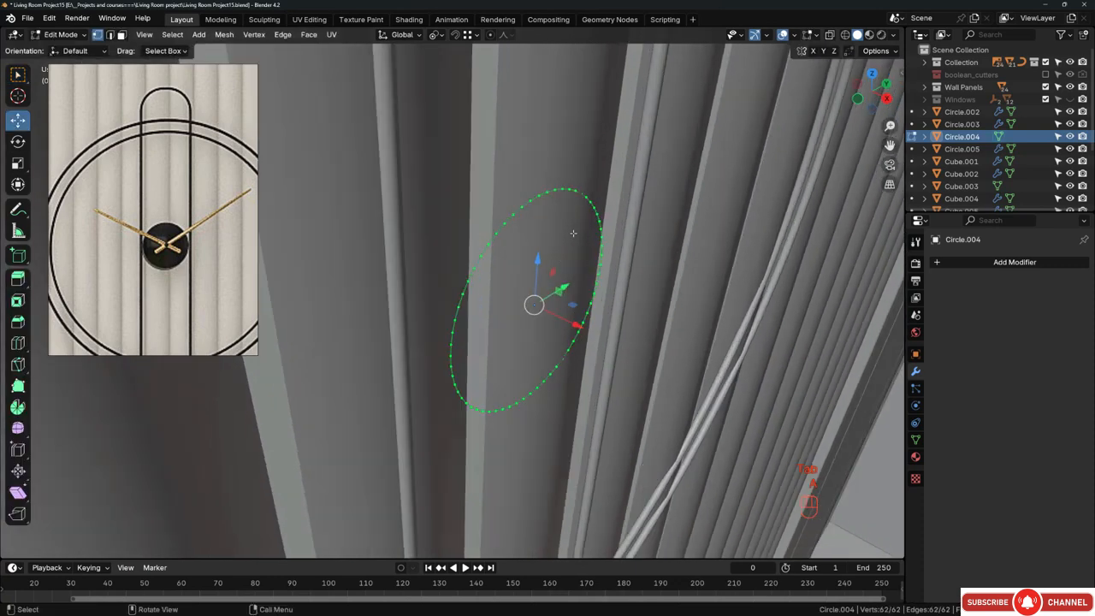
{"action": "middle_click_drag", "start_coordinate": [577, 232], "coordinate": [561, 249]}
{"action": "key", "text": "f"}
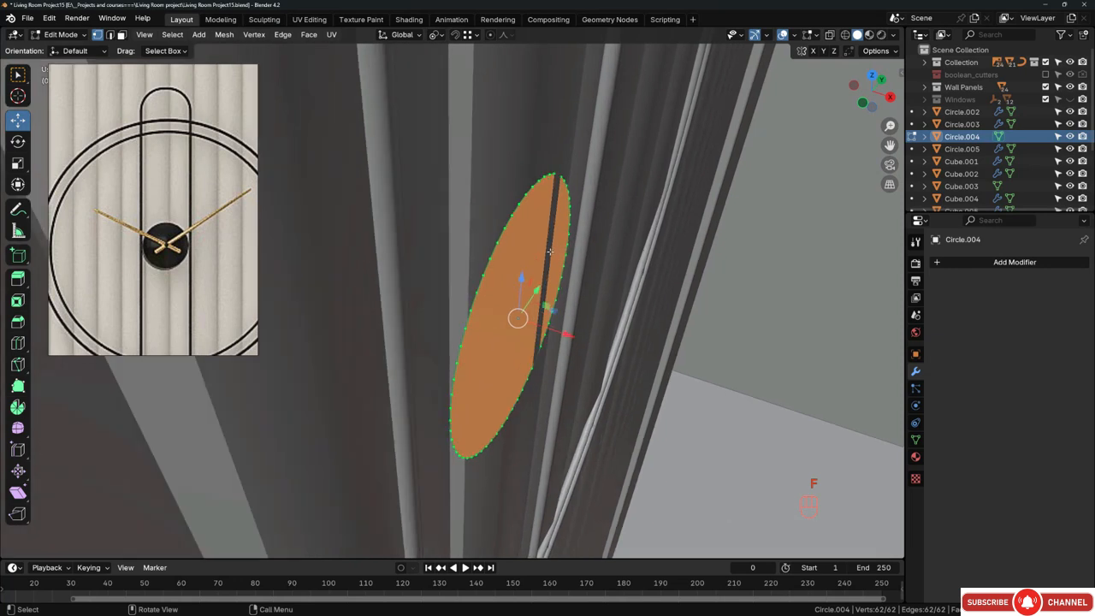
Step: Extrude the hub face outward from the wall by about 0.78 cm, and extrude it again by about 0.53 cm
{"action": "key", "text": "e"}
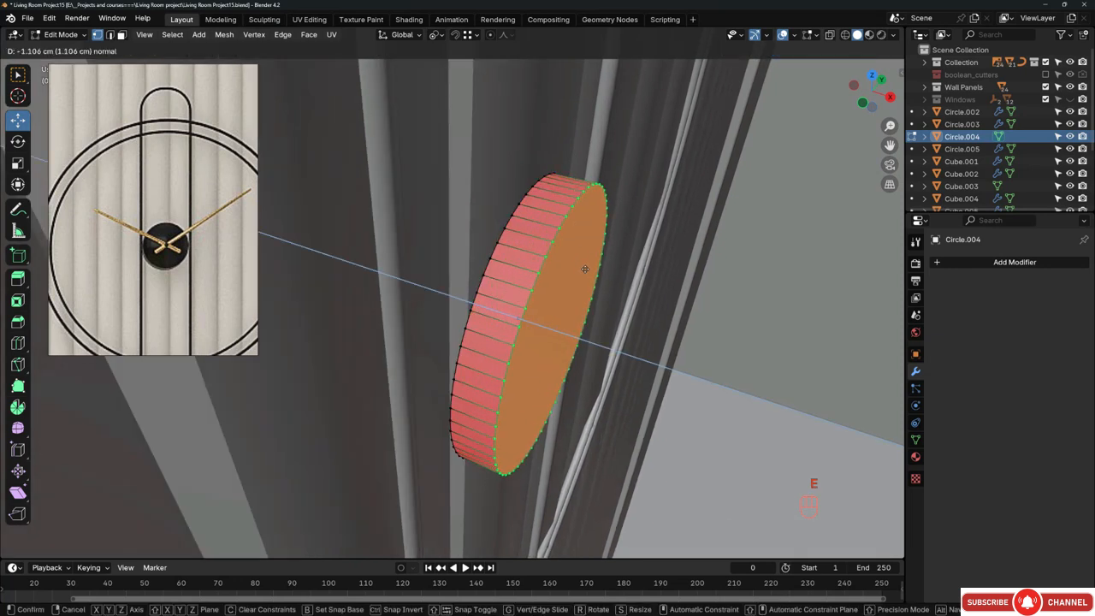
{"action": "left_click", "coordinate": [583, 267]}
{"action": "key", "text": "e"}
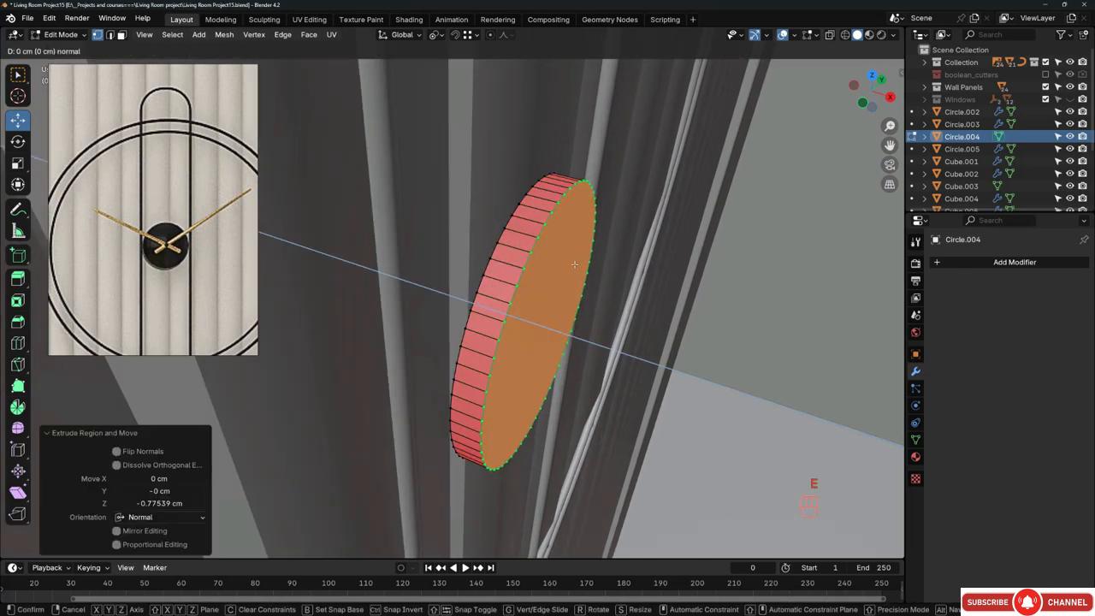
{"action": "left_click", "coordinate": [584, 268]}
Step: Scale the hub's front face down to a factor of 0.286 to taper the disc towards its centre
{"action": "key", "text": "s"}
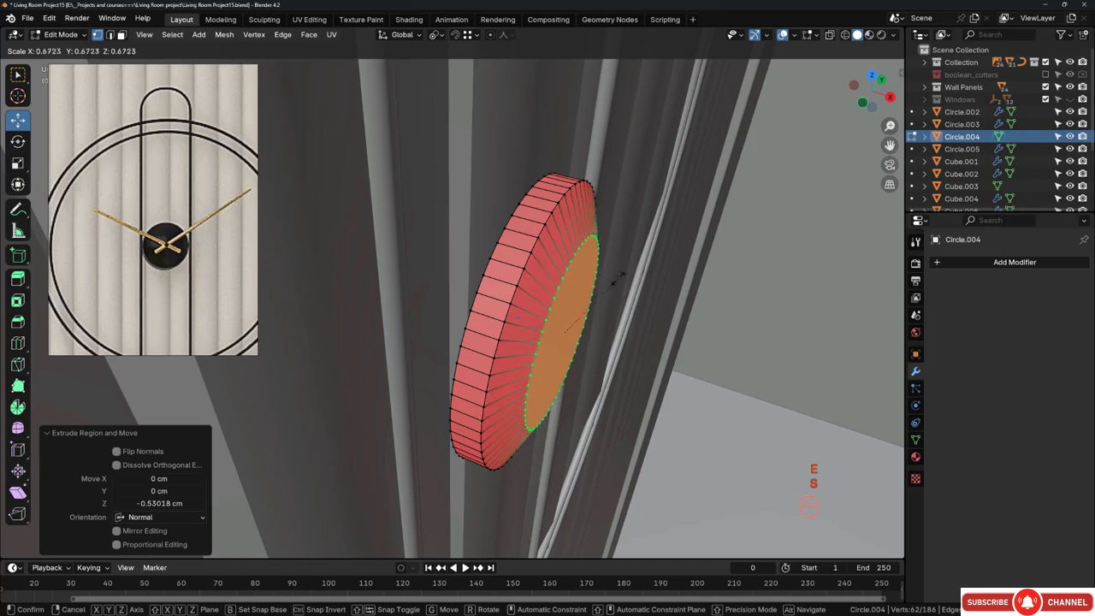
{"action": "left_click", "coordinate": [584, 300]}
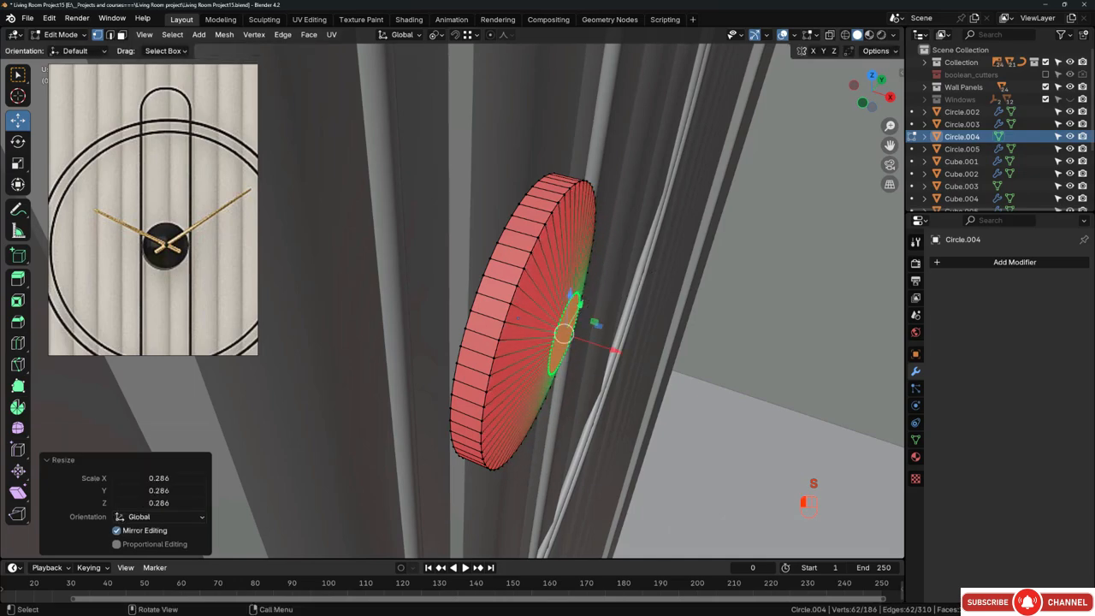
{"action": "middle_click_drag", "start_coordinate": [567, 317], "coordinate": [688, 278]}
{"action": "scroll", "coordinate": [687, 278], "scroll_direction": "up", "scroll_amount": 4}
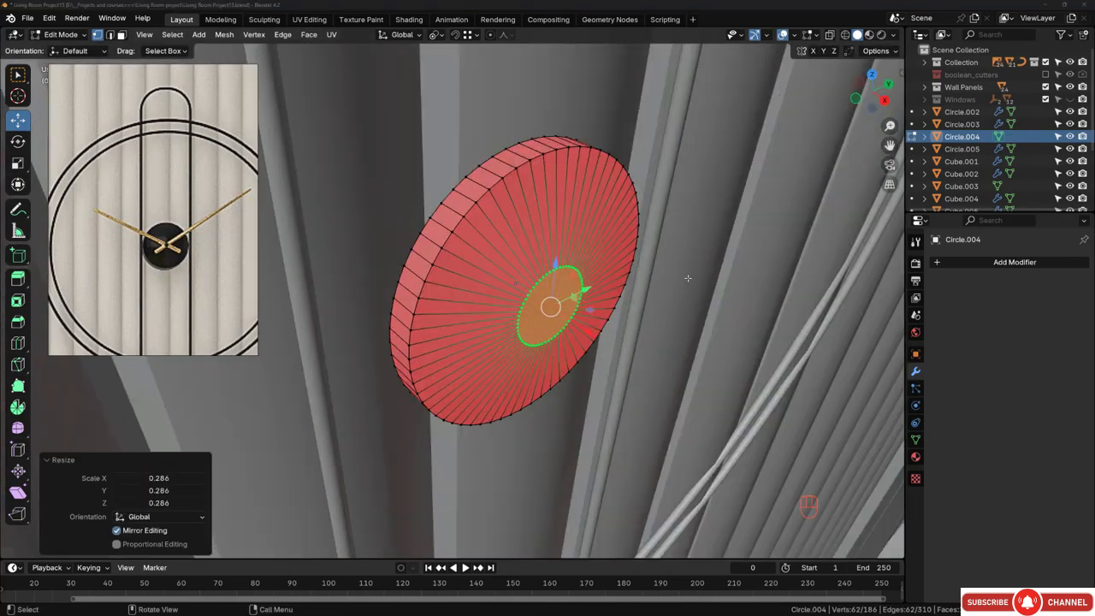
Step: Select the entire hub mesh and recalculate its normals to face outside
{"action": "middle_click_drag", "start_coordinate": [570, 229], "coordinate": [520, 226]}
{"action": "key", "text": "a"}
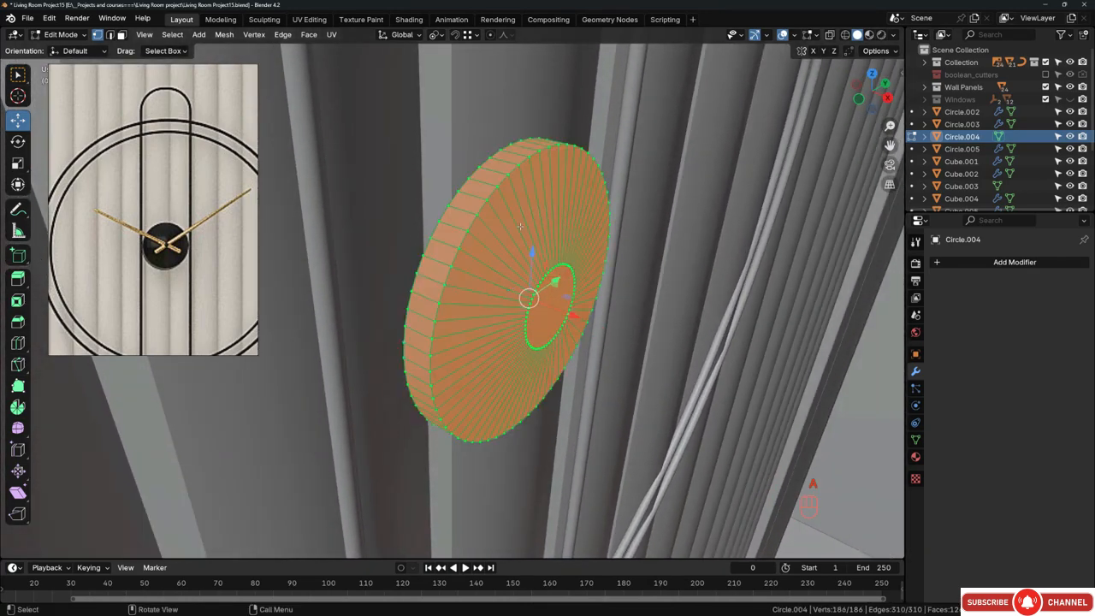
{"action": "key", "text": "shift+n"}
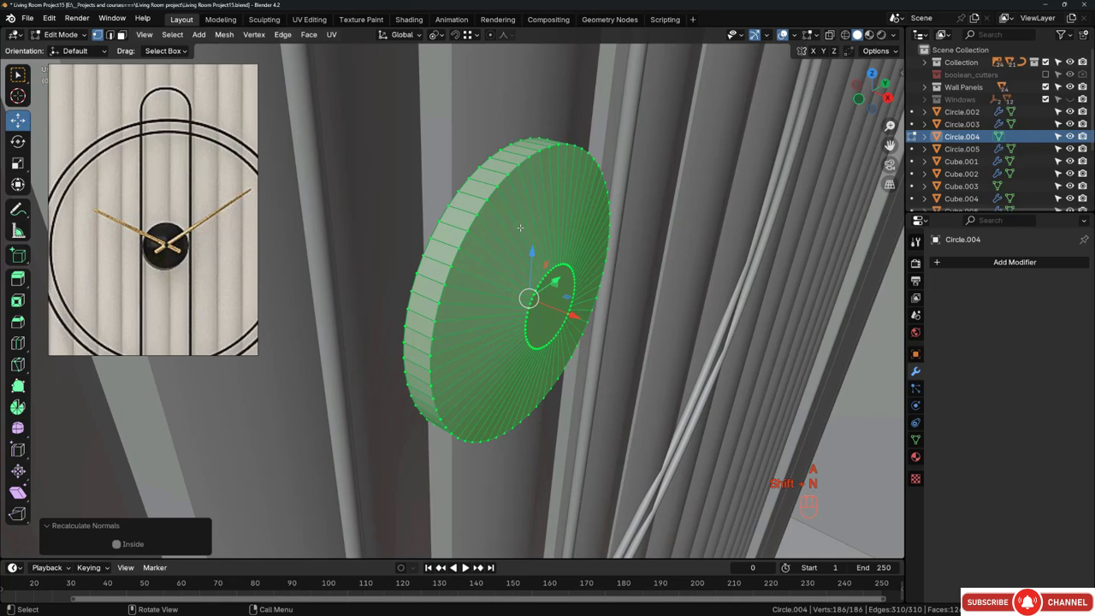
Step: Select the small front face at the hub's centre and inset it by about 0.44 cm
{"action": "middle_click_drag", "start_coordinate": [586, 327], "coordinate": [564, 323]}
{"action": "key", "text": "3"}
{"action": "left_click", "coordinate": [560, 318]}
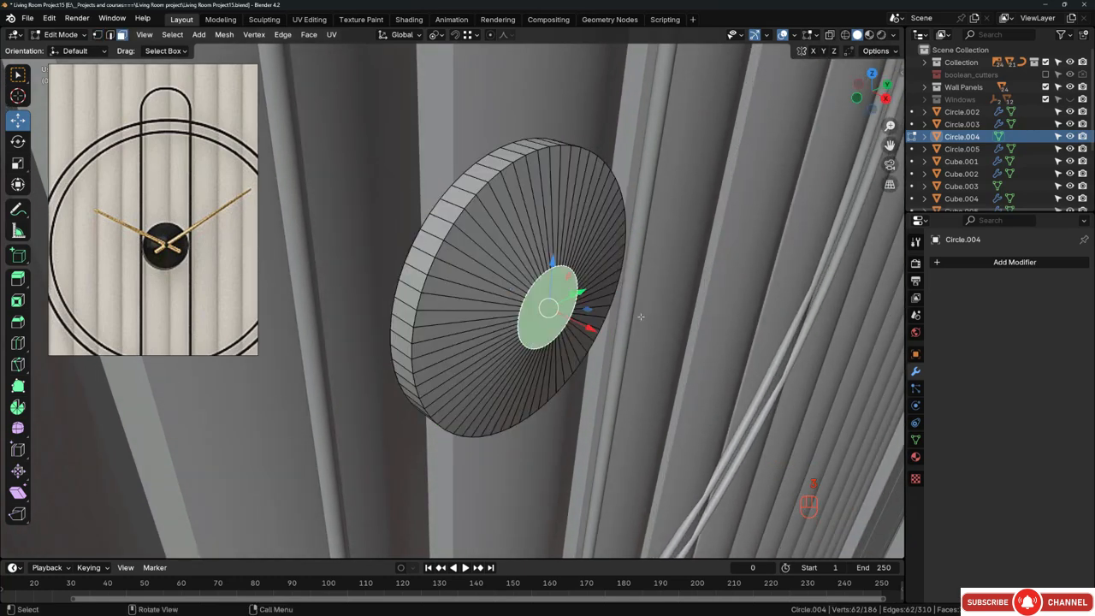
{"action": "middle_click_drag", "start_coordinate": [641, 317], "coordinate": [695, 323]}
{"action": "scroll", "coordinate": [598, 300], "scroll_direction": "up", "scroll_amount": 2}
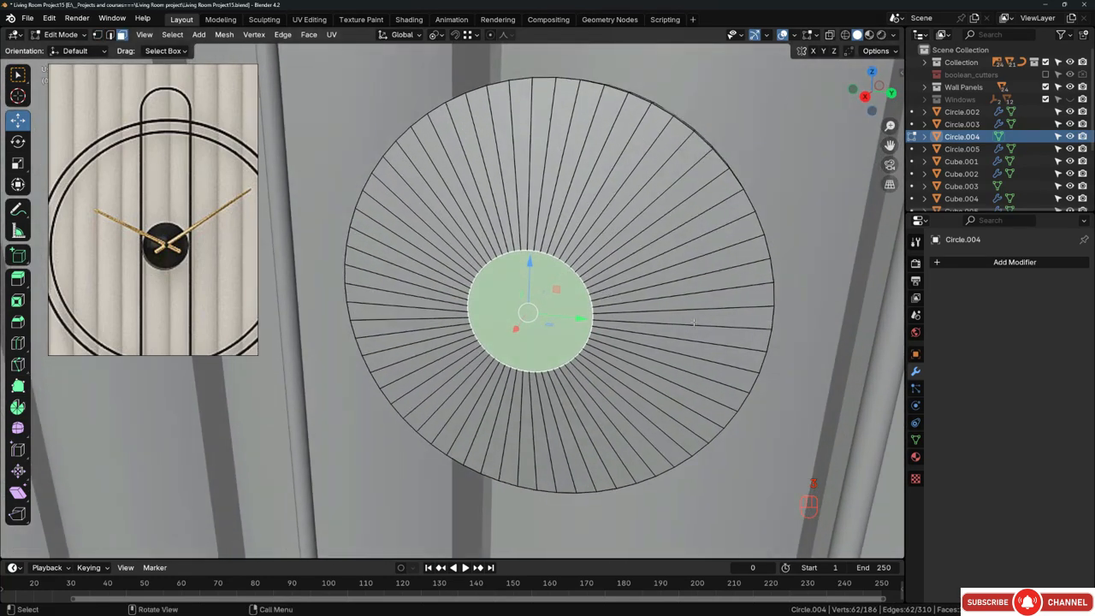
{"action": "key", "text": "i"}
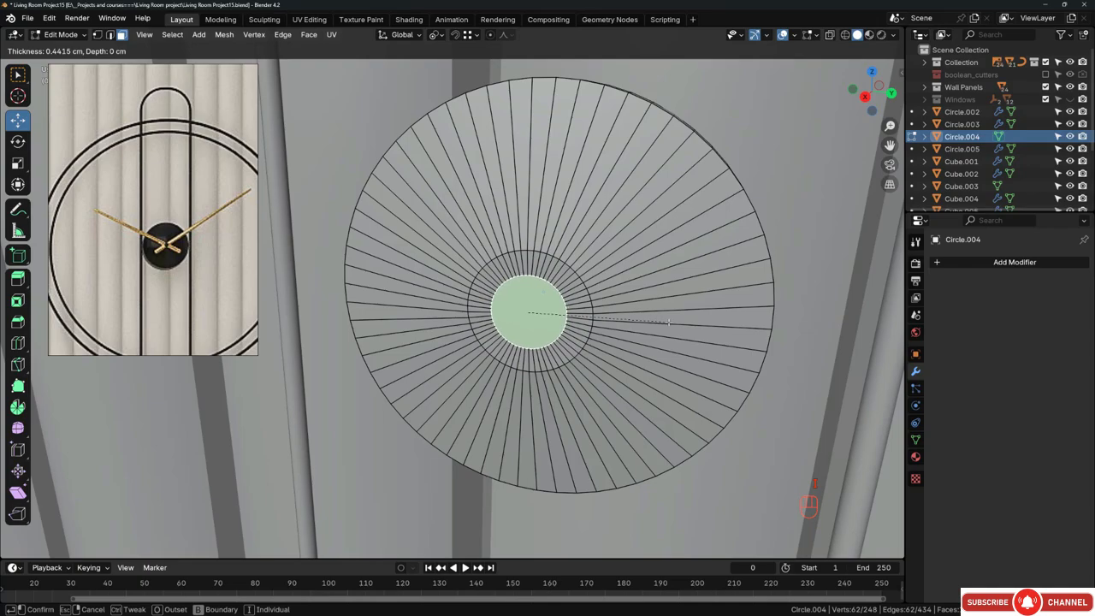
{"action": "left_click", "coordinate": [668, 322]}
Step: Scale and extrude the inset geometry at the hub's centre, finishing in Object Mode
{"action": "middle_click_drag", "start_coordinate": [668, 322], "coordinate": [646, 293]}
{"action": "key", "text": "2"}
{"action": "middle_click_drag", "start_coordinate": [504, 244], "coordinate": [508, 277]}
{"action": "scroll", "coordinate": [508, 278], "scroll_direction": "up", "scroll_amount": 3}
{"action": "middle_click_drag", "start_coordinate": [688, 278], "coordinate": [513, 279]}
{"action": "key", "text": "s"}
{"action": "left_click", "coordinate": [614, 285]}
{"action": "key", "text": "e"}
{"action": "left_click", "coordinate": [552, 295]}
{"action": "scroll", "coordinate": [472, 267], "scroll_direction": "down", "scroll_amount": 4}
{"action": "scroll", "coordinate": [484, 272], "scroll_direction": "down", "scroll_amount": 4}
{"action": "scroll", "coordinate": [502, 279], "scroll_direction": "down", "scroll_amount": 3}
{"action": "key", "text": "Tab"}
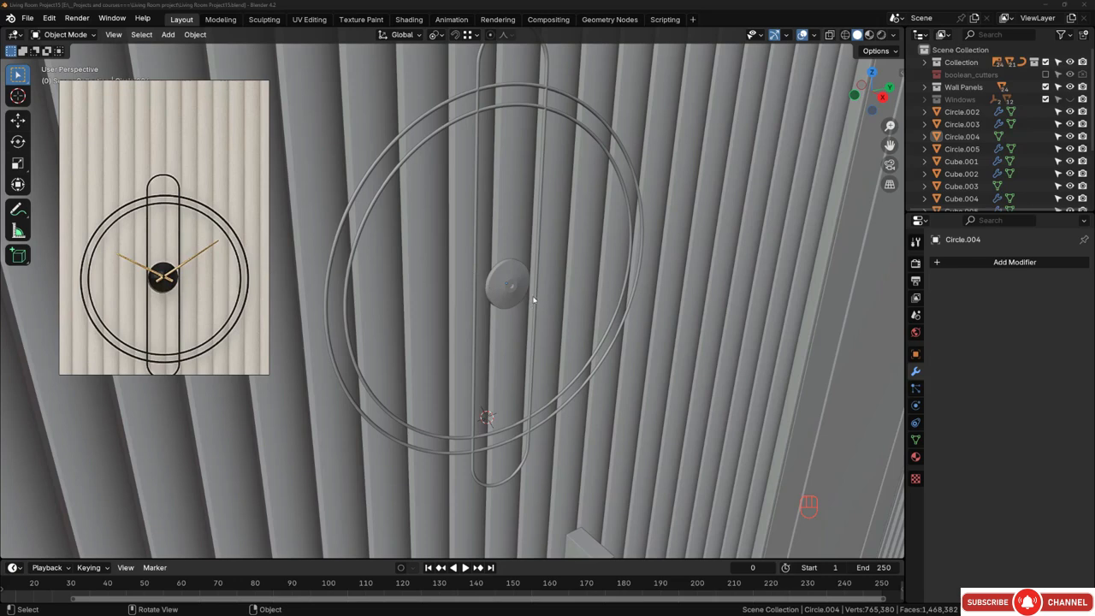
Step: Select the hub and snap the 3D cursor to its centre
{"action": "middle_click_drag", "start_coordinate": [421, 311], "coordinate": [462, 265]}
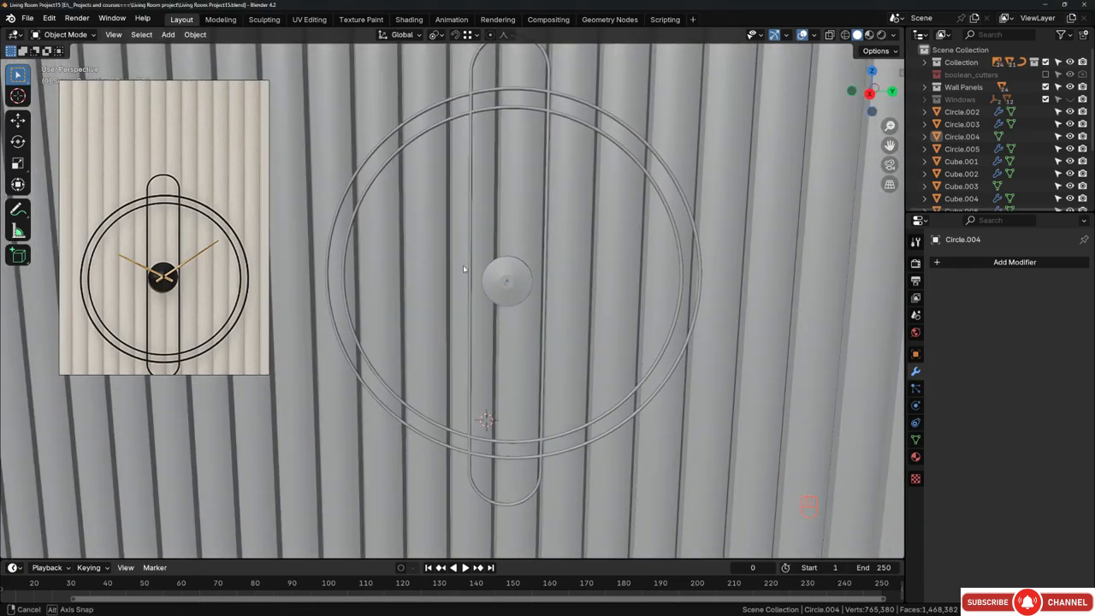
{"action": "key", "text": "KP_3"}
{"action": "scroll", "coordinate": [509, 287], "scroll_direction": "up", "scroll_amount": 7}
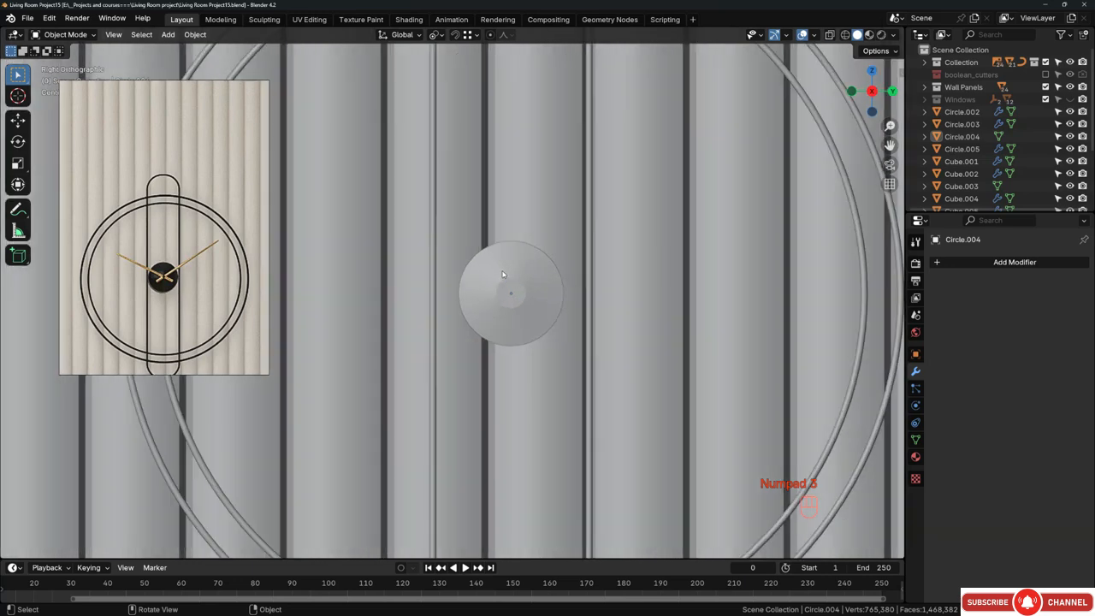
{"action": "left_click", "coordinate": [516, 287]}
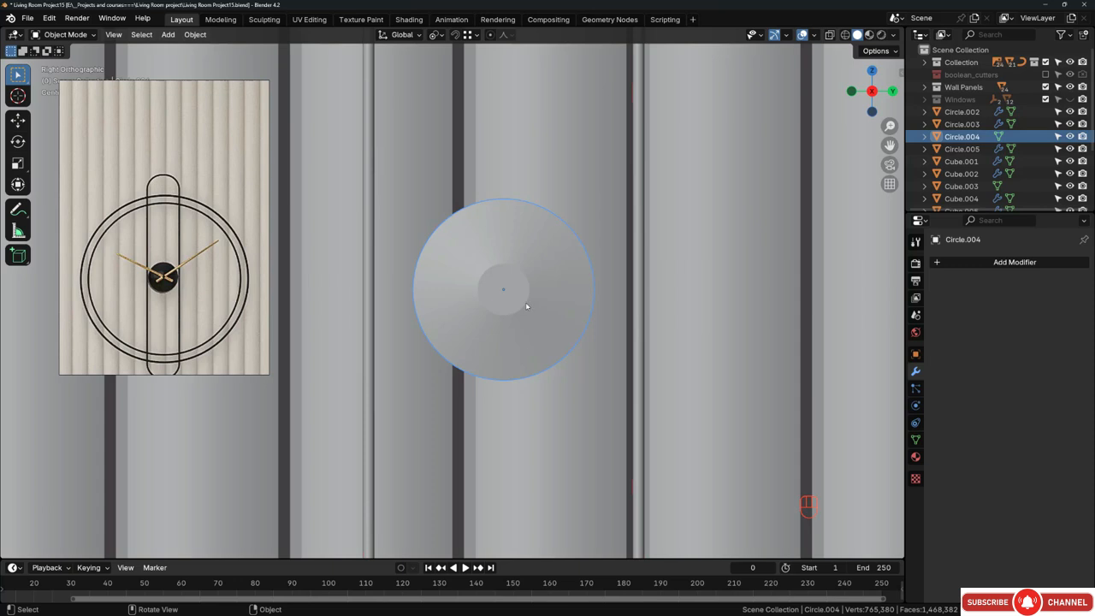
{"action": "key", "text": "shift+s"}
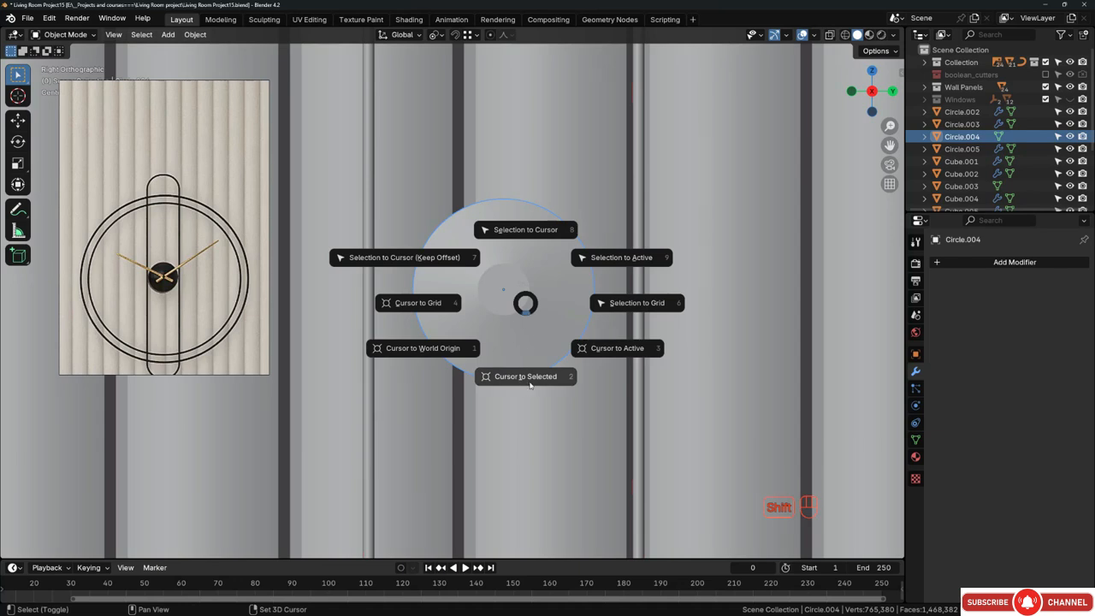
{"action": "left_click", "coordinate": [530, 385]}
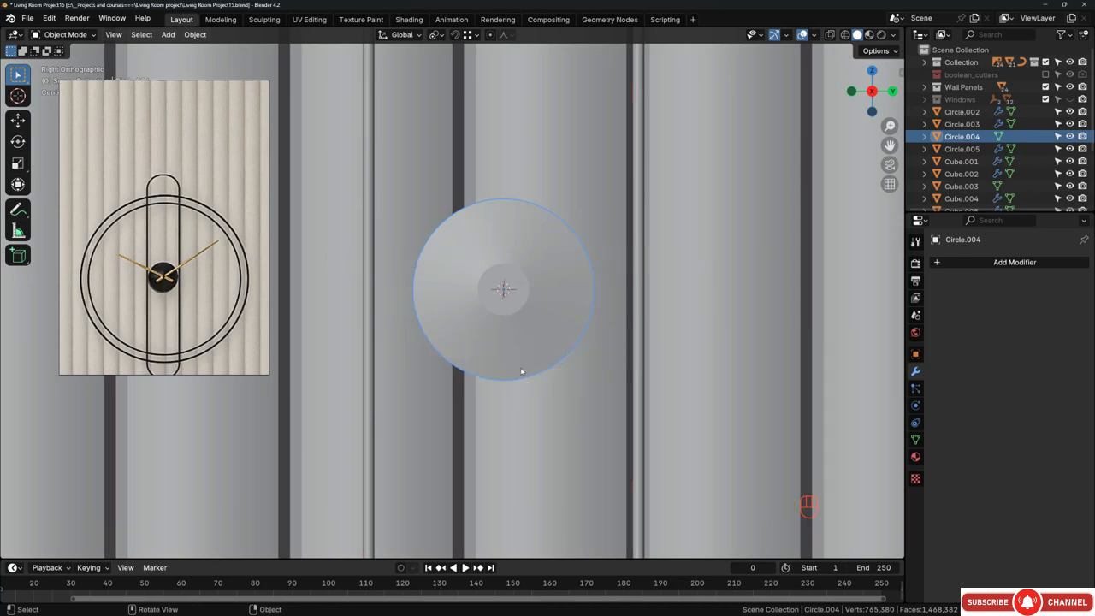
Step: Add a plane at the 3D cursor, aligned to the right-side view, with a size of 1 cm
{"action": "key", "text": "shift+a"}
{"action": "mouse_move", "coordinate": [534, 287]}
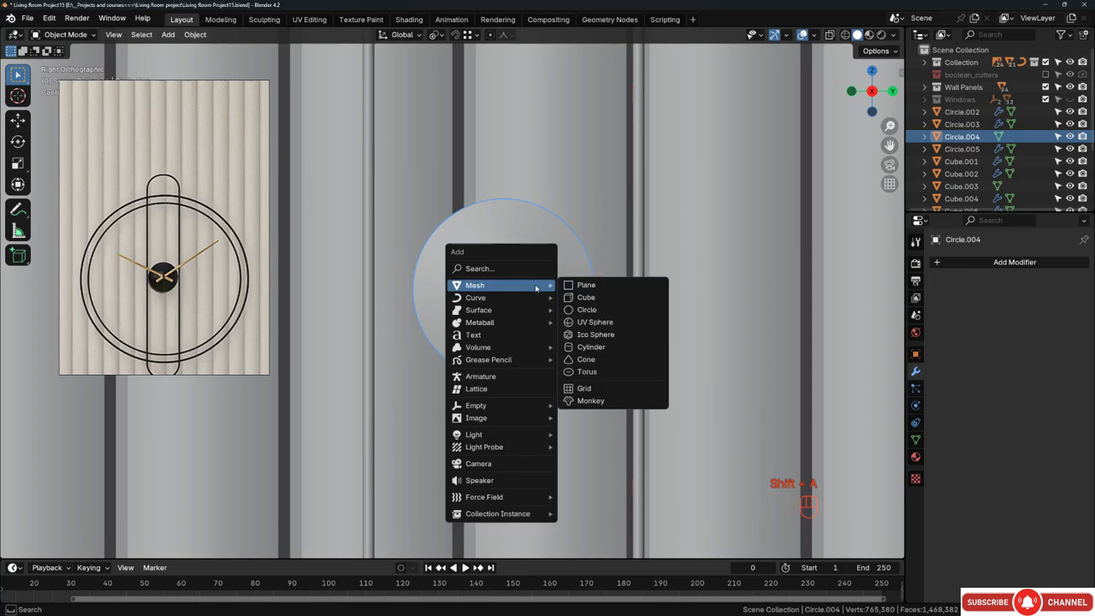
{"action": "left_click", "coordinate": [589, 285]}
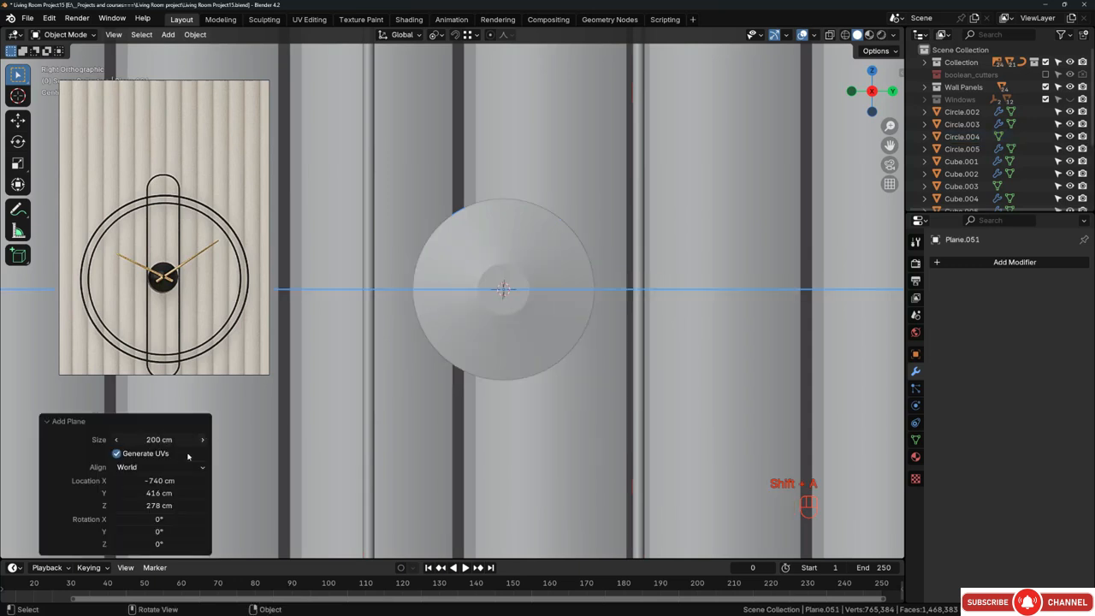
{"action": "left_click", "coordinate": [136, 468]}
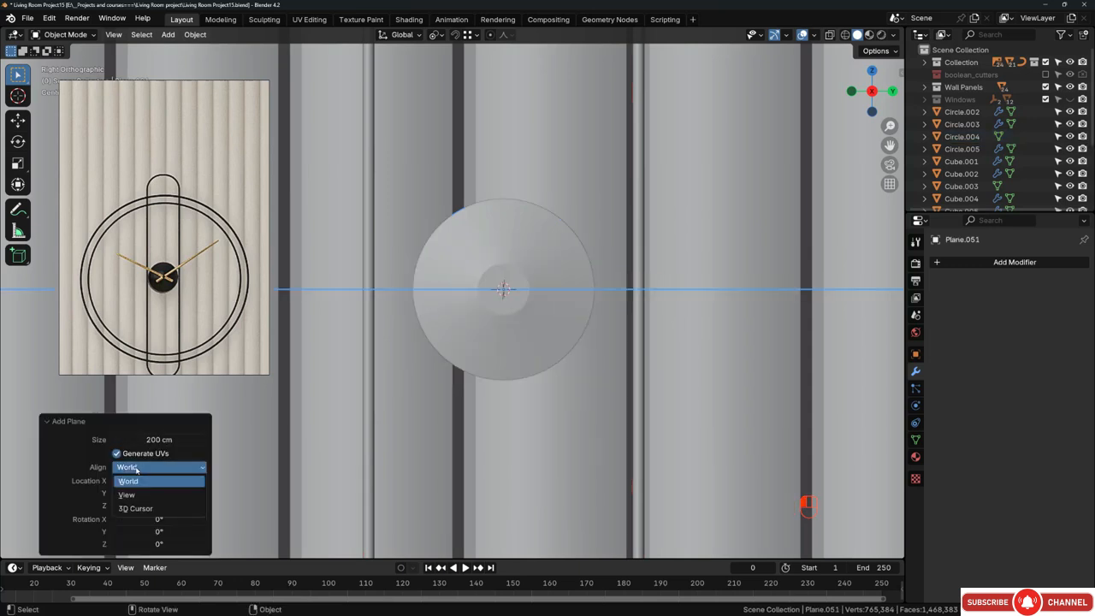
{"action": "left_click", "coordinate": [128, 495]}
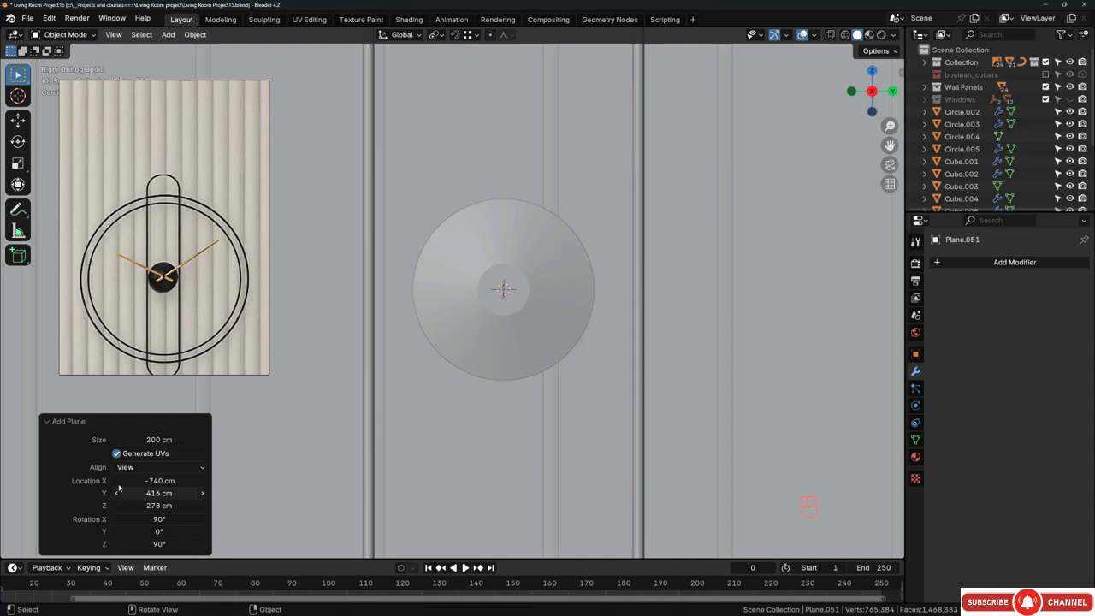
{"action": "scroll", "coordinate": [485, 310], "scroll_direction": "down", "scroll_amount": 4}
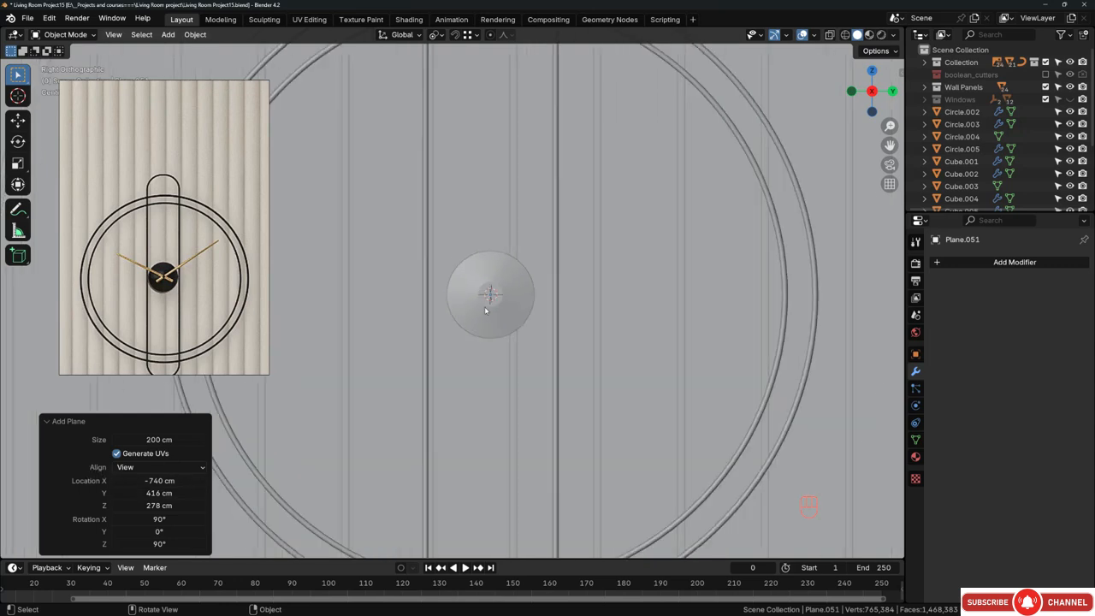
{"action": "left_click", "coordinate": [158, 439]}
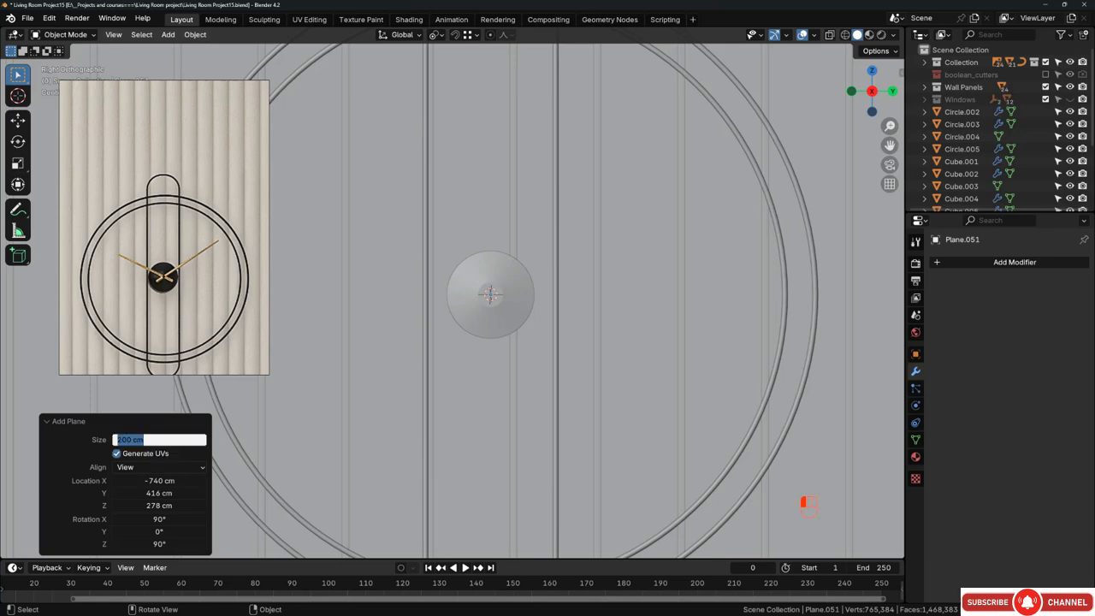
{"action": "type", "text": "1"}
{"action": "key", "text": "Return"}
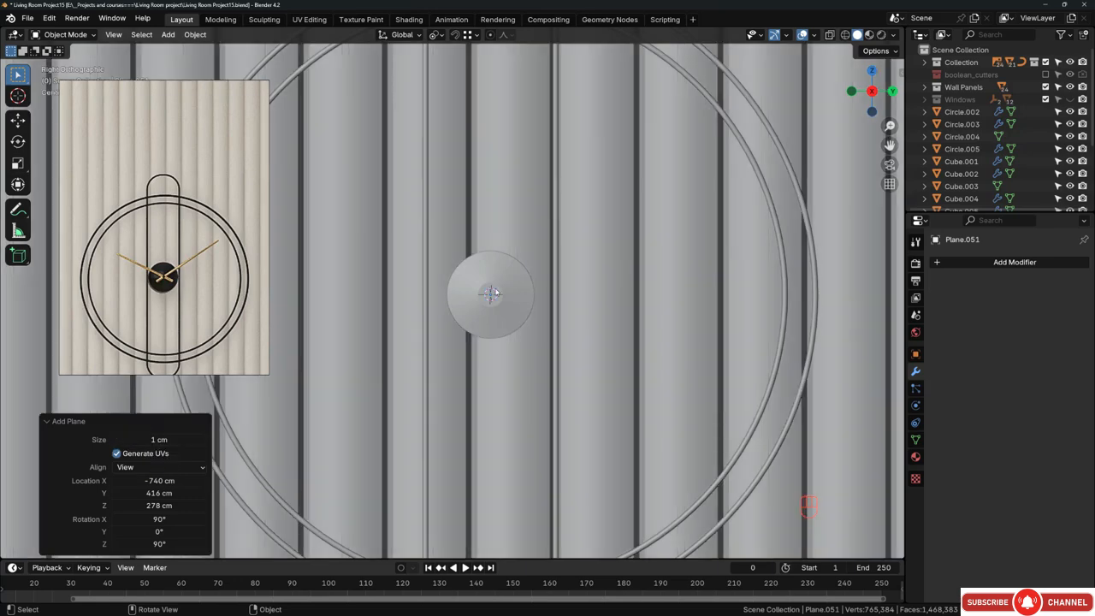
Step: Move the small plane about 1.9 cm along X so it sits in front of the hub
{"action": "mouse_move", "coordinate": [494, 294]}
{"action": "middle_mouse_down"}
{"action": "mouse_move", "coordinate": [575, 335]}
{"action": "mouse_move", "coordinate": [493, 304]}
{"action": "middle_mouse_up"}
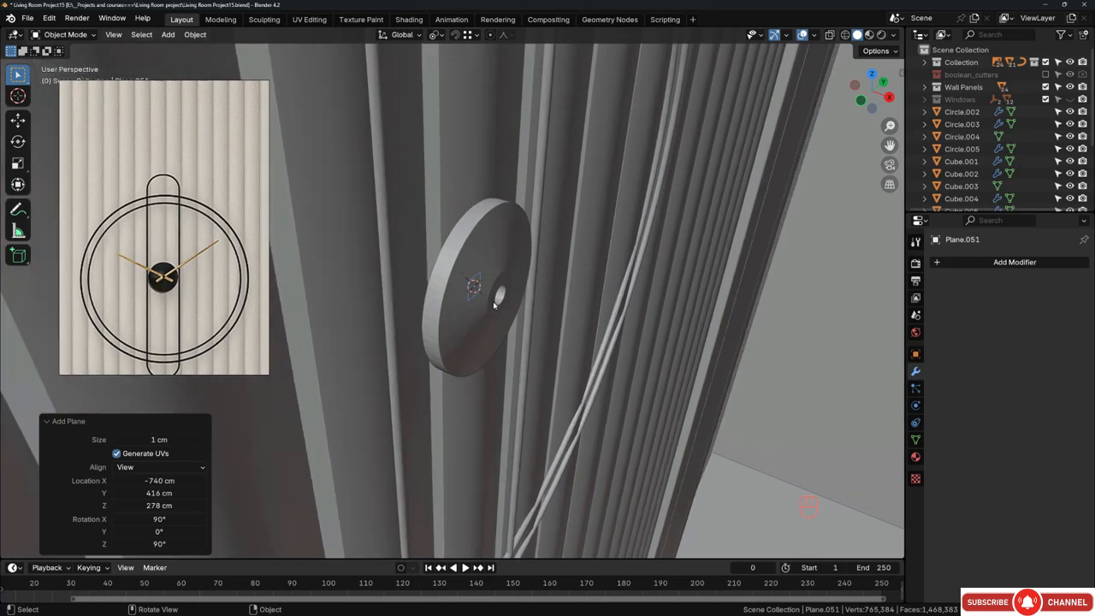
{"action": "key", "text": "g"}
{"action": "key", "text": "x"}
{"action": "left_click", "coordinate": [529, 323]}
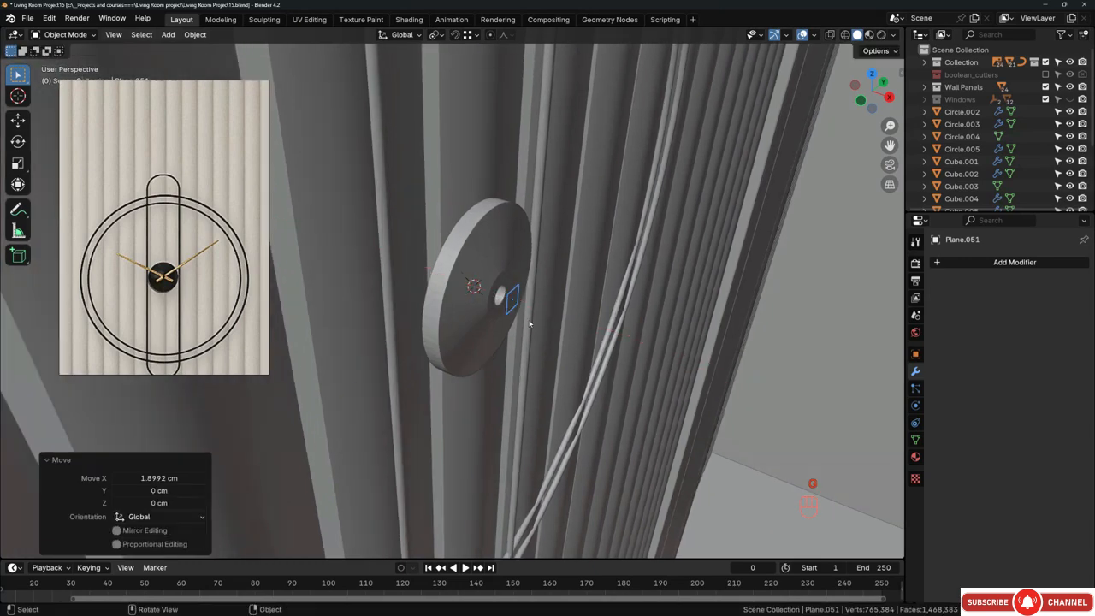
Step: Extrude the plane's upper edge about 23.11 cm up along Z to form a long clock hand
{"action": "key", "text": "KP_3"}
{"action": "scroll", "coordinate": [495, 322], "scroll_direction": "down", "scroll_amount": 5}
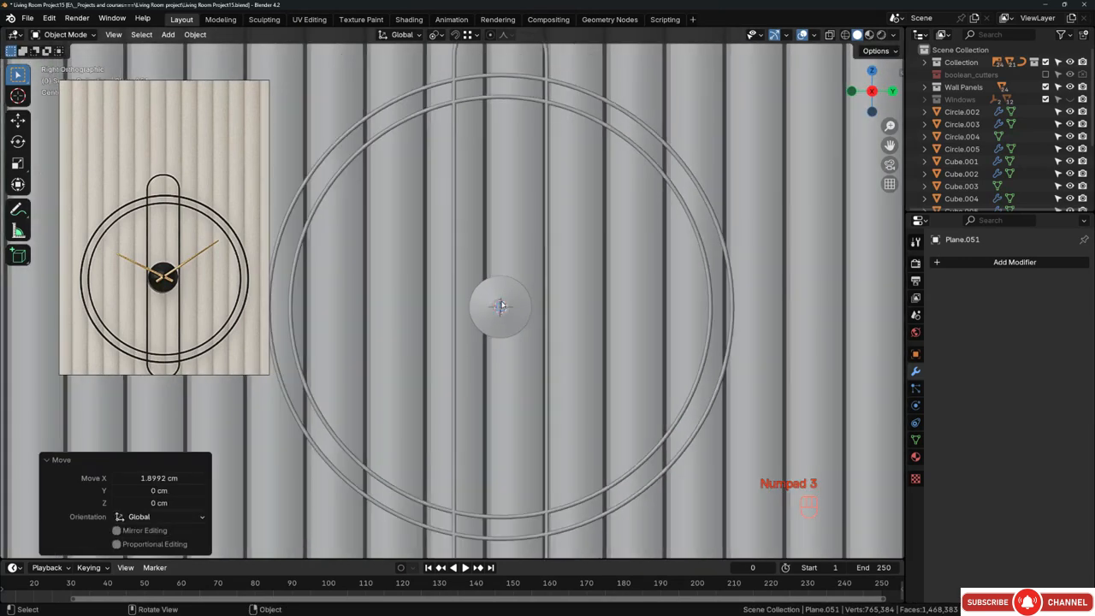
{"action": "scroll", "coordinate": [517, 325], "scroll_direction": "up", "scroll_amount": 3}
{"action": "scroll", "coordinate": [498, 305], "scroll_direction": "up", "scroll_amount": 1}
{"action": "key", "text": "Tab"}
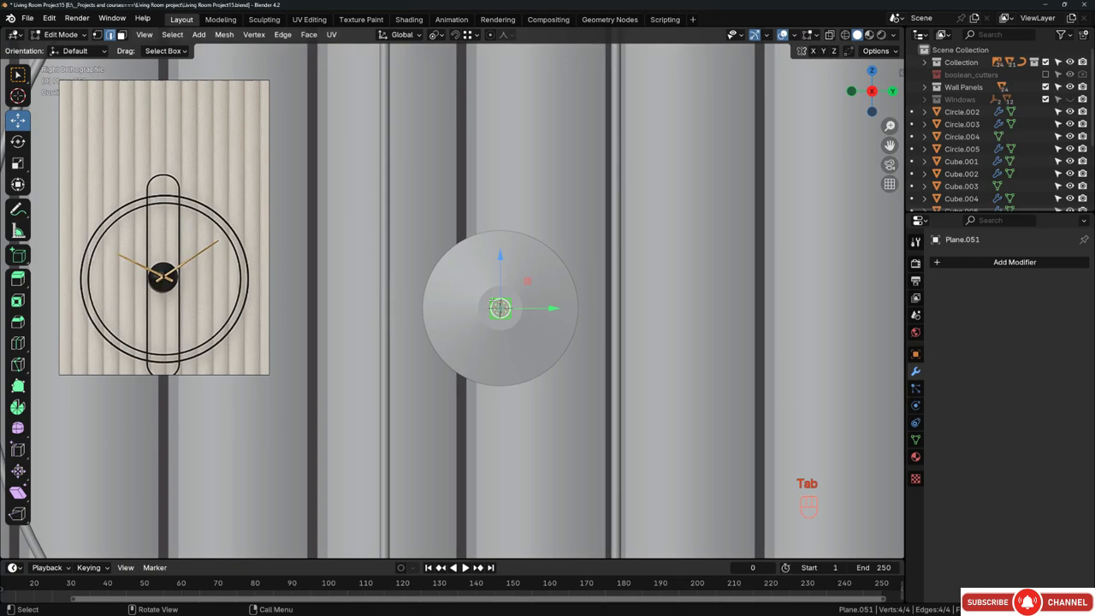
{"action": "key", "text": "1"}
{"action": "left_click_drag", "start_coordinate": [471, 288], "coordinate": [516, 306]}
{"action": "scroll", "coordinate": [490, 327], "scroll_direction": "down", "scroll_amount": 4}
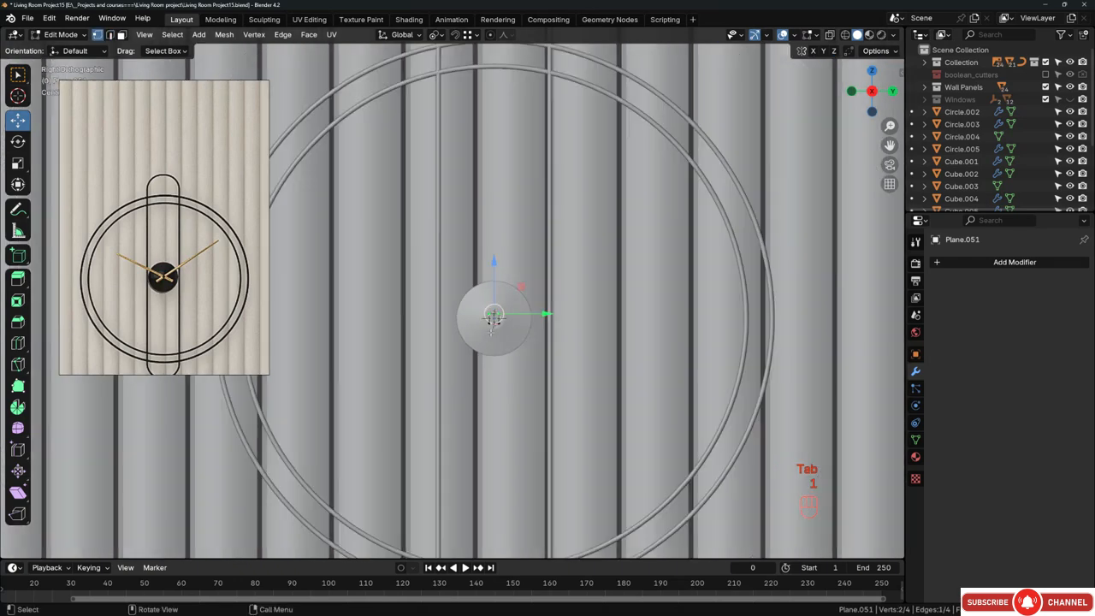
{"action": "scroll", "coordinate": [494, 318], "scroll_direction": "down", "scroll_amount": 2}
{"action": "key", "text": "g"}
{"action": "key", "text": "z"}
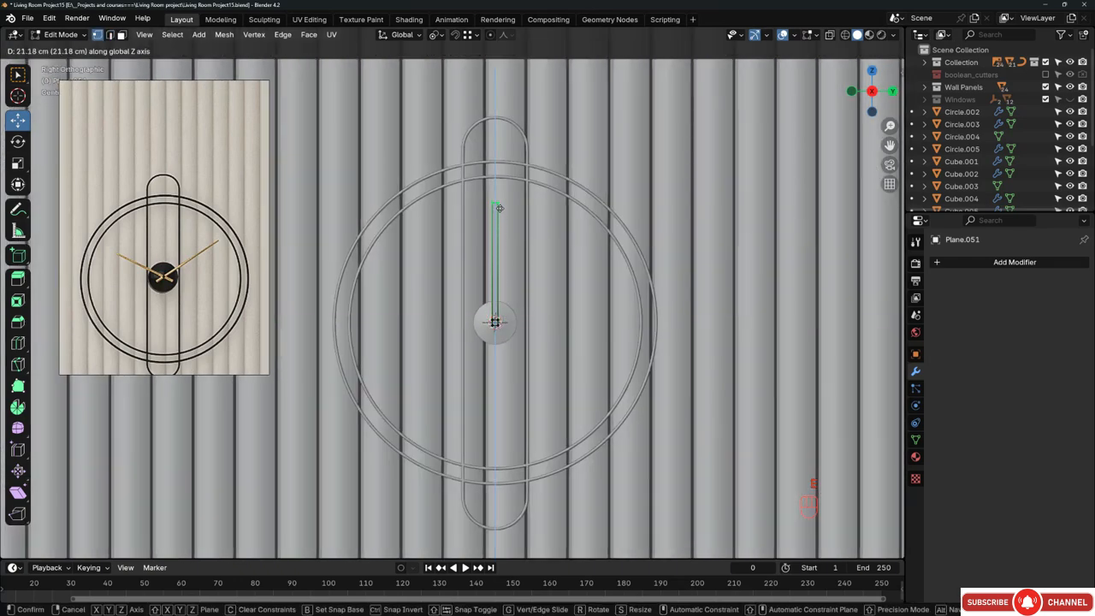
{"action": "left_click", "coordinate": [500, 201]}
Step: Scale the upper end of the clock hand to a factor of 0.504 to taper it
{"action": "scroll", "coordinate": [503, 218], "scroll_direction": "up", "scroll_amount": 4}
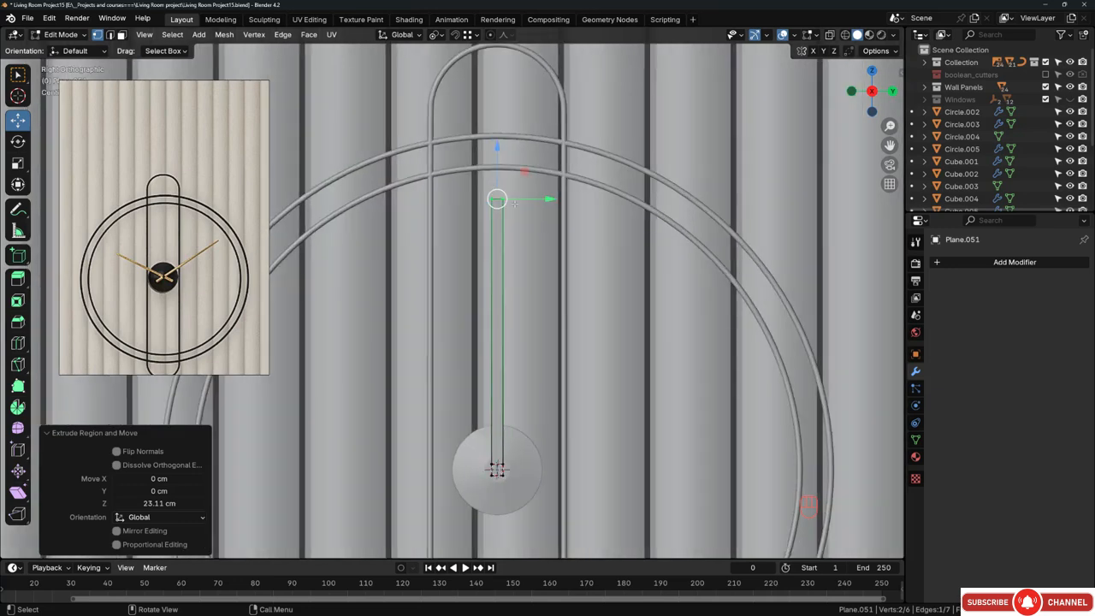
{"action": "scroll", "coordinate": [483, 440], "scroll_direction": "up", "scroll_amount": 4}
{"action": "key", "text": "s"}
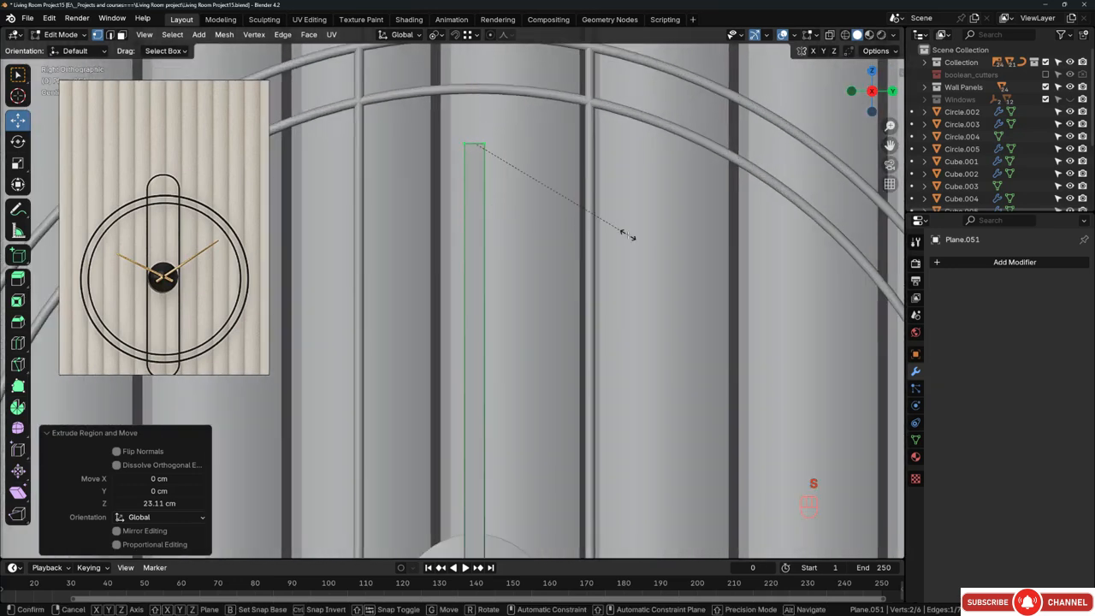
{"action": "left_click", "coordinate": [544, 196]}
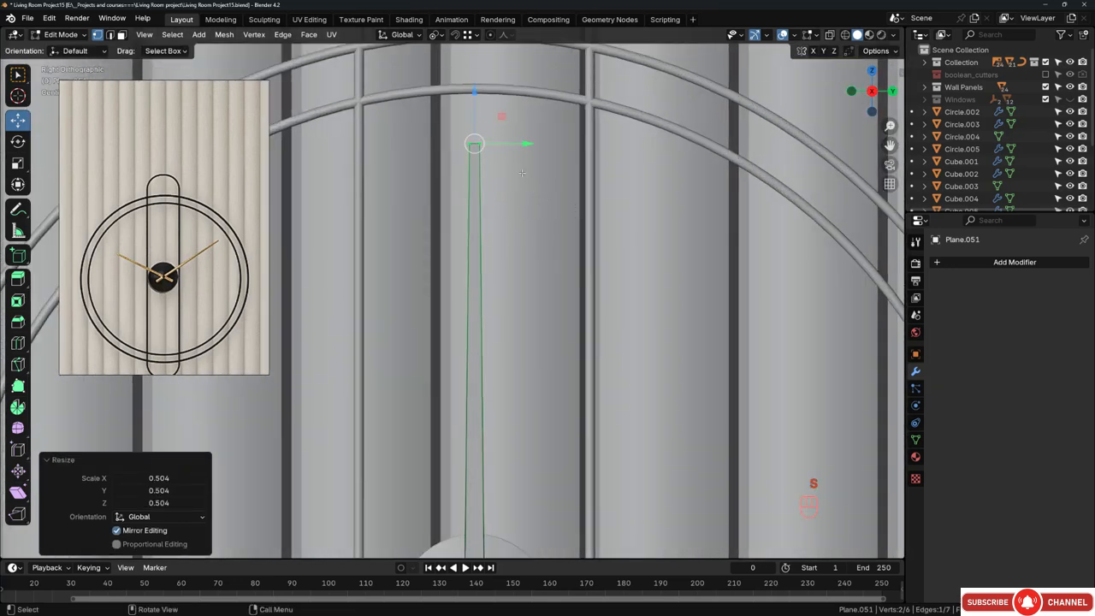
Step: Extrude the hand's lower edge about 2.8 cm down along Z to form a short tail over the hub
{"action": "scroll", "coordinate": [524, 175], "scroll_direction": "down", "scroll_amount": 4}
{"action": "scroll", "coordinate": [499, 391], "scroll_direction": "up", "scroll_amount": 3}
{"action": "scroll", "coordinate": [496, 390], "scroll_direction": "up", "scroll_amount": 2}
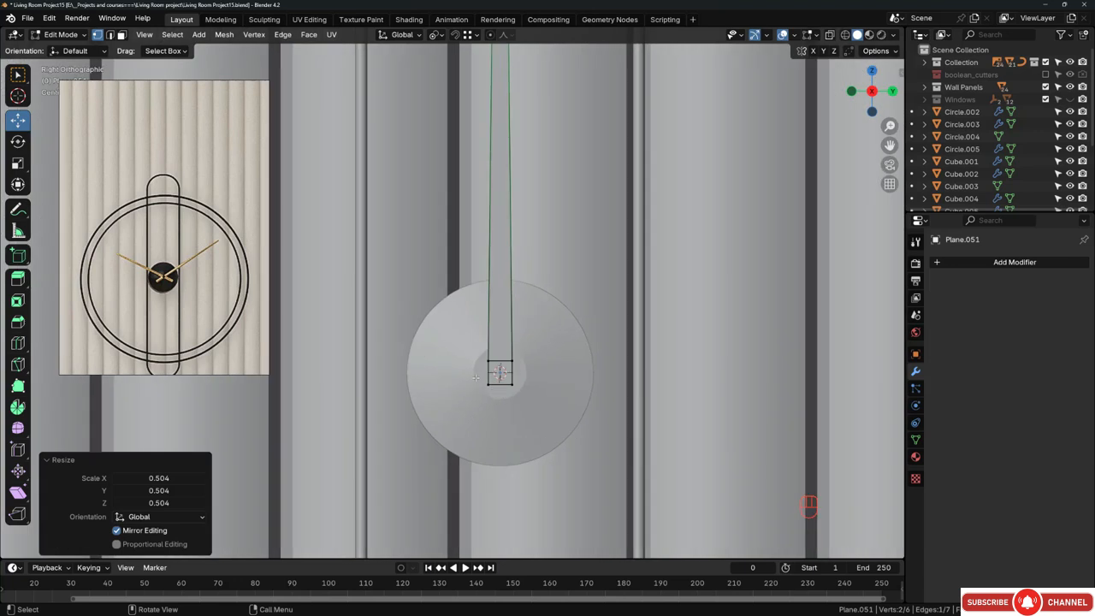
{"action": "key", "text": "e"}
{"action": "key", "text": "z"}
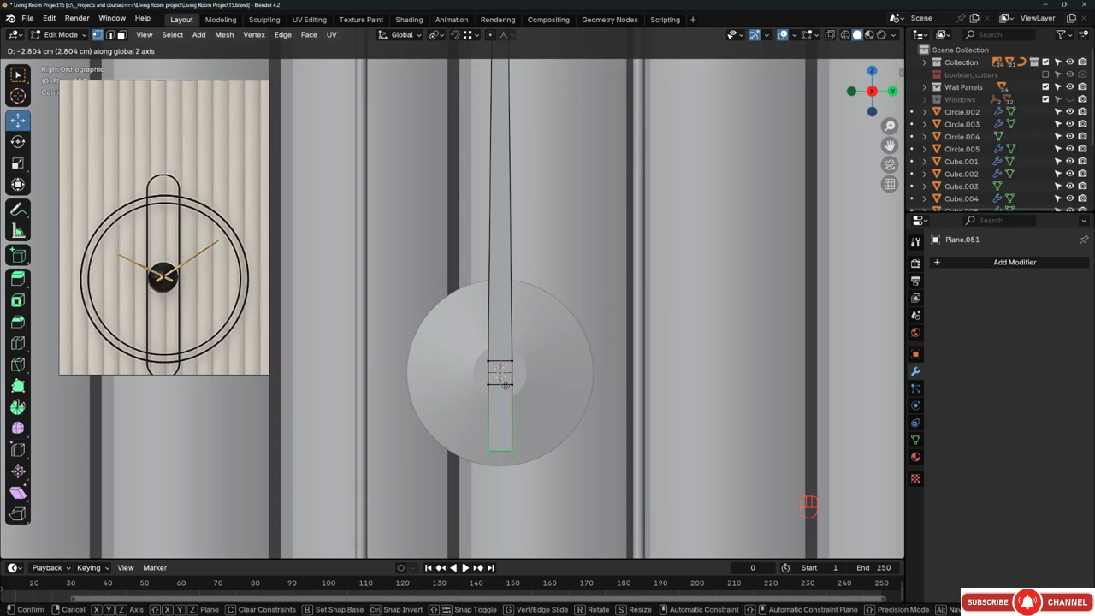
{"action": "left_click", "coordinate": [505, 386]}
Step: Select the hand's tip edge and scale it by a further factor of 0.765
{"action": "scroll", "coordinate": [532, 366], "scroll_direction": "down", "scroll_amount": 5}
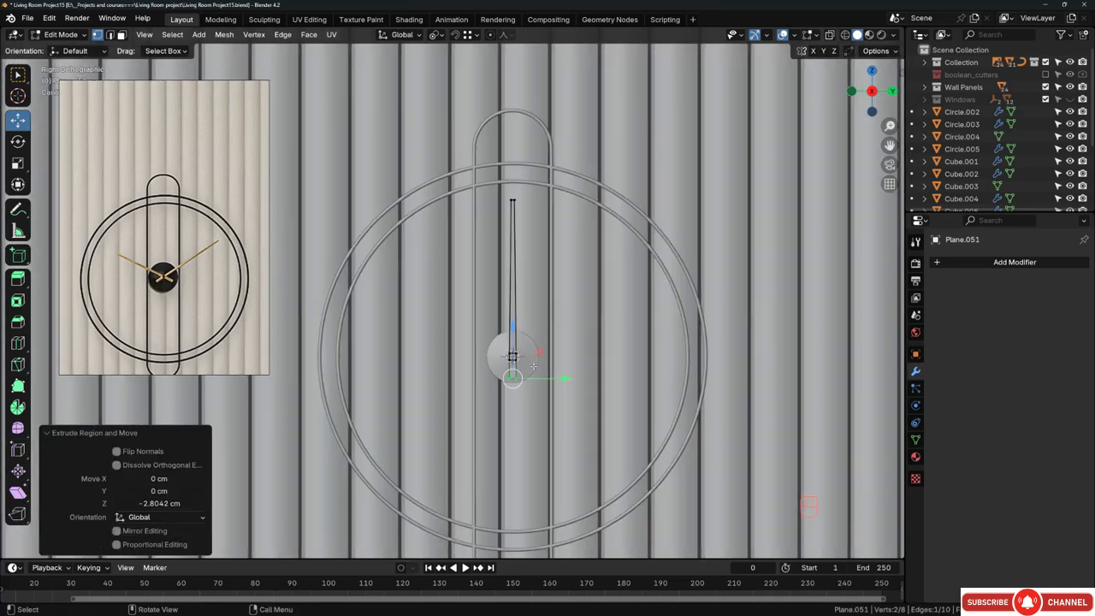
{"action": "scroll", "coordinate": [516, 317], "scroll_direction": "up", "scroll_amount": 2}
{"action": "left_click", "coordinate": [509, 136]}
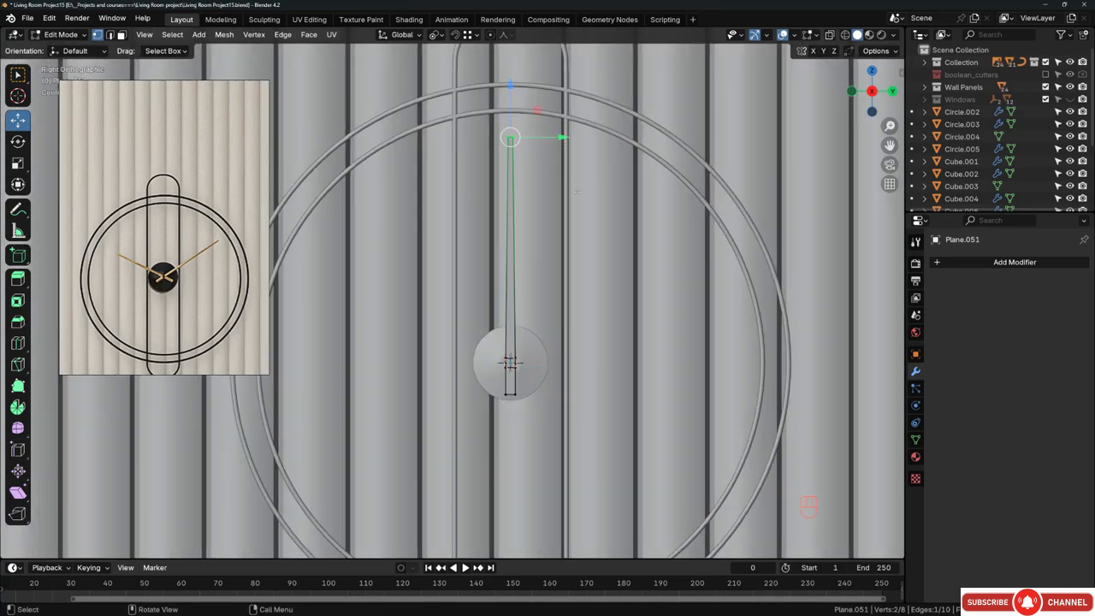
{"action": "key", "text": "s"}
{"action": "left_click", "coordinate": [616, 230]}
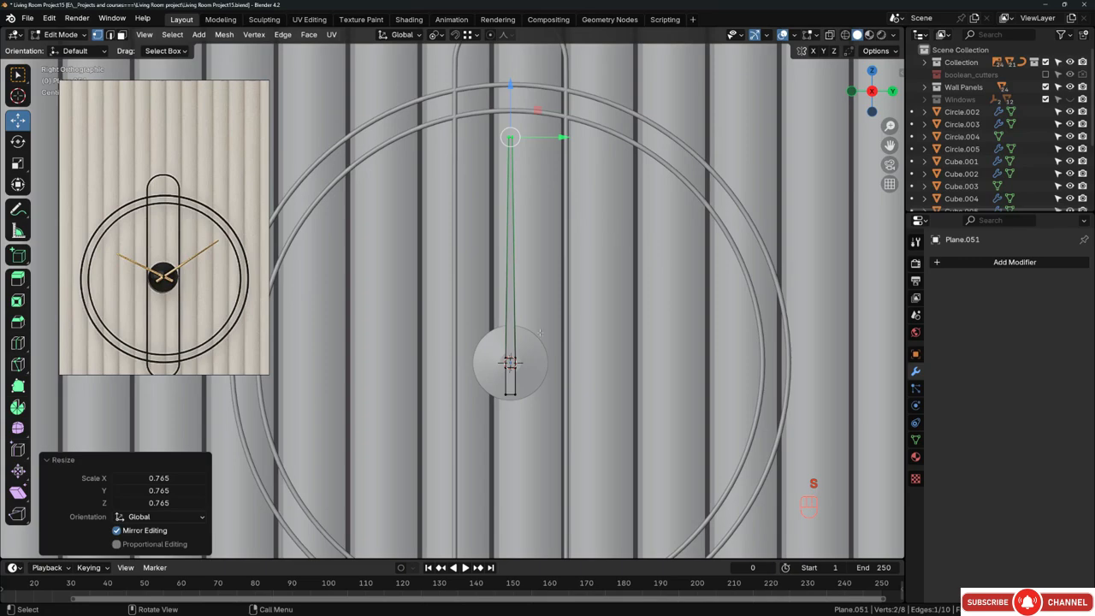
Step: Select the clock hand's whole mesh and extrude it about 0.34 cm to give it thickness
{"action": "scroll", "coordinate": [508, 361], "scroll_direction": "up", "scroll_amount": 5}
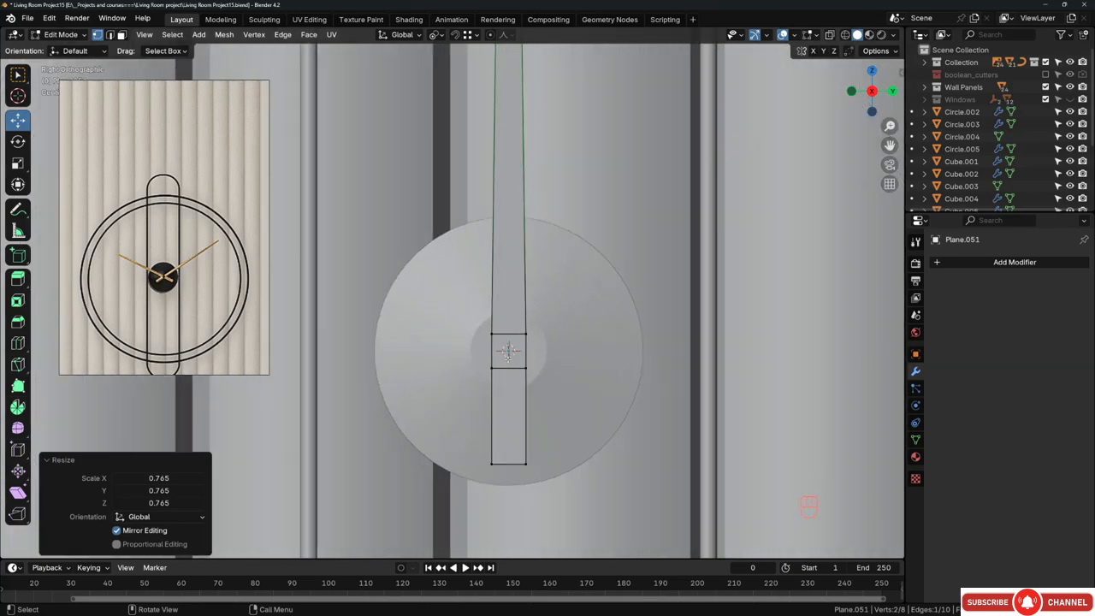
{"action": "scroll", "coordinate": [509, 351], "scroll_direction": "down", "scroll_amount": 4}
{"action": "middle_click_drag", "start_coordinate": [509, 351], "coordinate": [606, 397]}
{"action": "scroll", "coordinate": [509, 349], "scroll_direction": "up", "scroll_amount": 9}
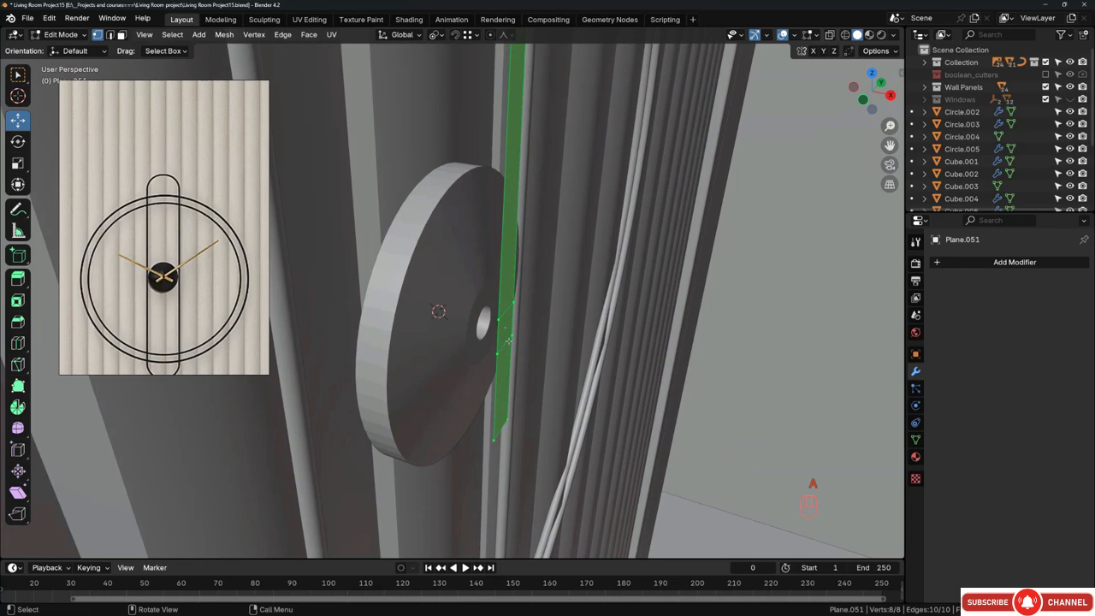
{"action": "middle_click_drag", "start_coordinate": [508, 340], "coordinate": [518, 343]}
{"action": "key", "text": "e"}
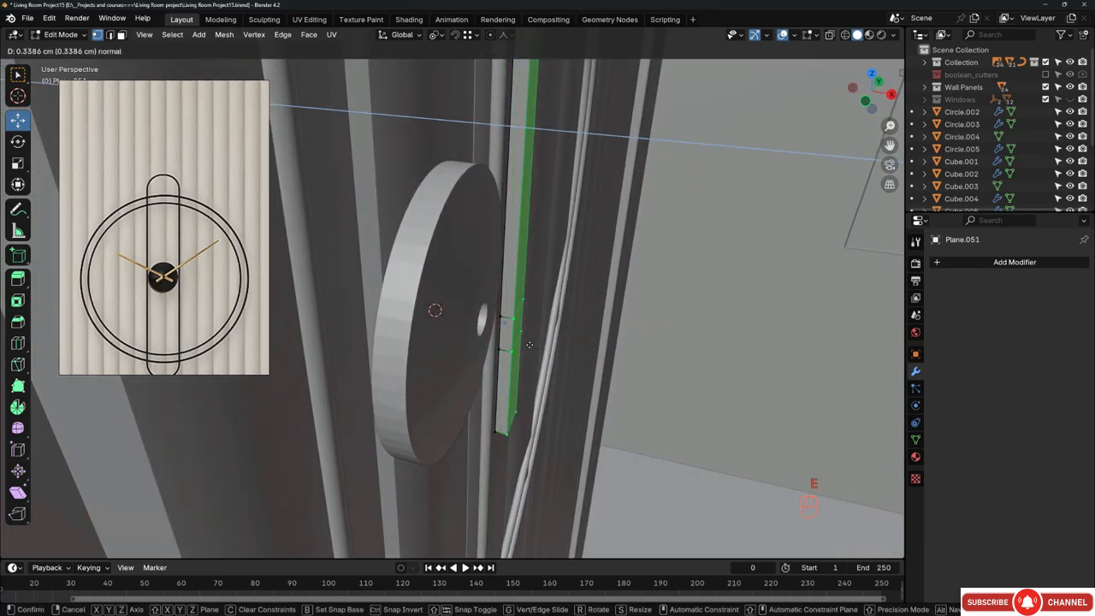
{"action": "left_click", "coordinate": [530, 345]}
{"action": "middle_click_drag", "start_coordinate": [529, 344], "coordinate": [476, 376]}
{"action": "key", "text": "2"}
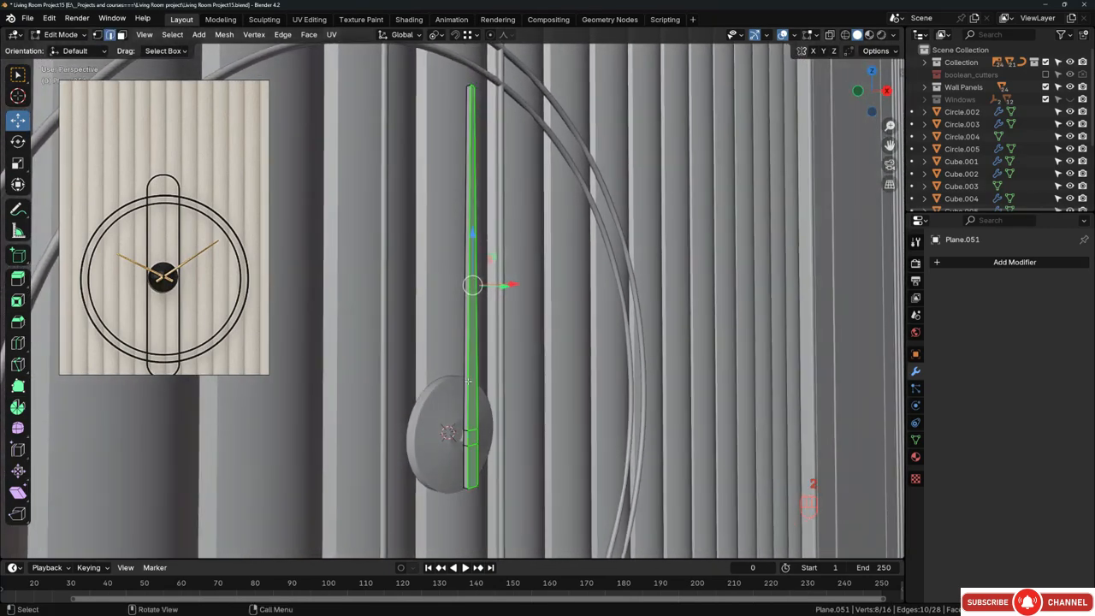
{"action": "scroll", "coordinate": [468, 468], "scroll_direction": "up", "scroll_amount": 3}
{"action": "left_click", "coordinate": [468, 468], "text": "alt"}
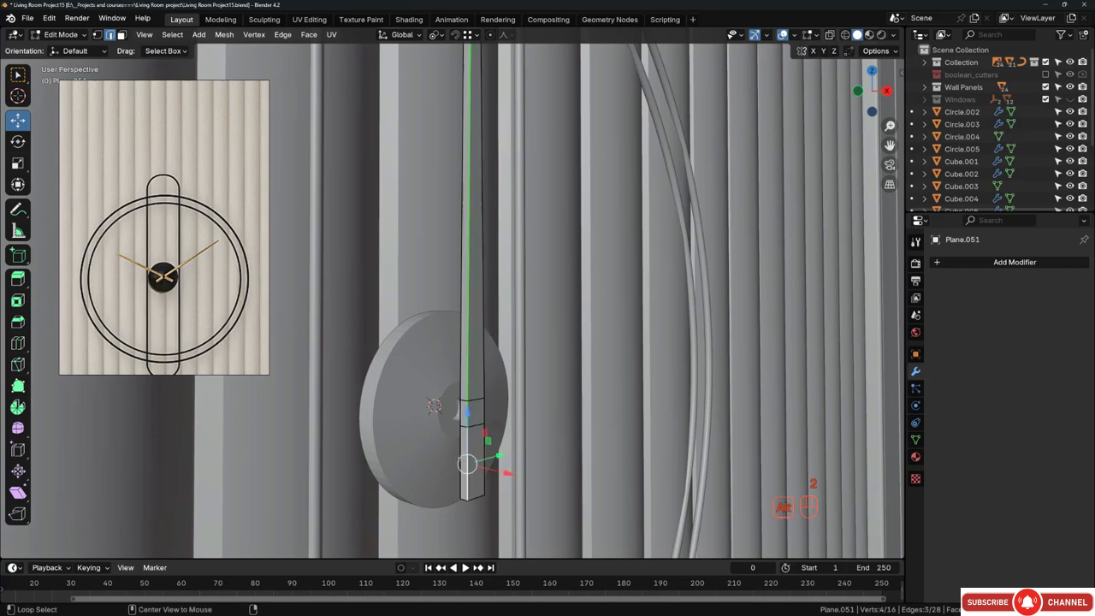
{"action": "middle_click_drag", "start_coordinate": [467, 468], "coordinate": [383, 393]}
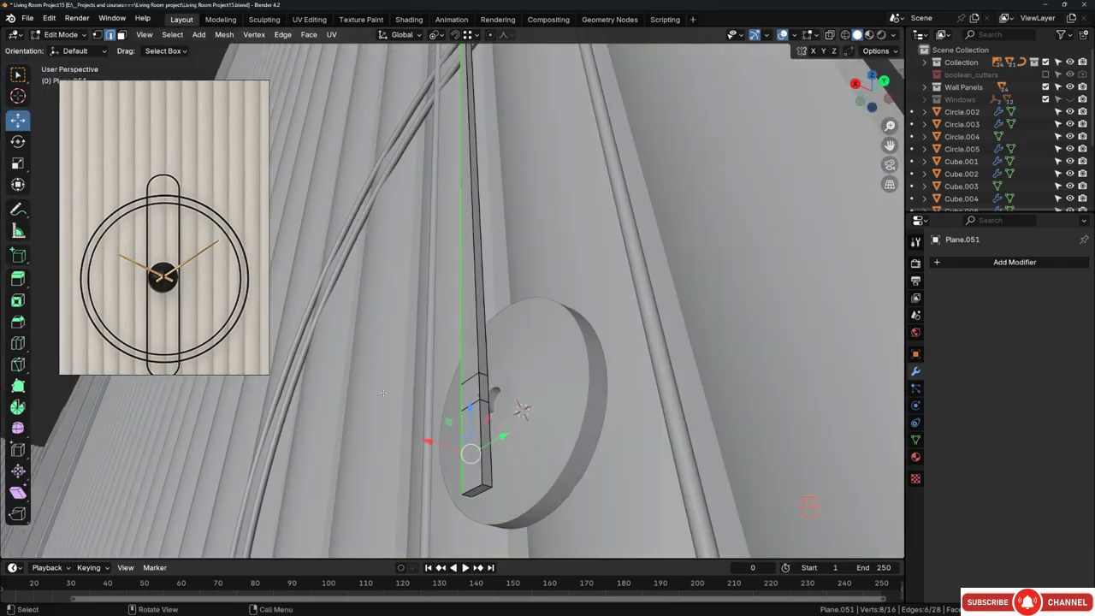
{"action": "middle_click_drag", "start_coordinate": [481, 490], "coordinate": [496, 372]}
Step: Leave mesh editing and apply the scale of the clock hand object
{"action": "key", "text": "Tab"}
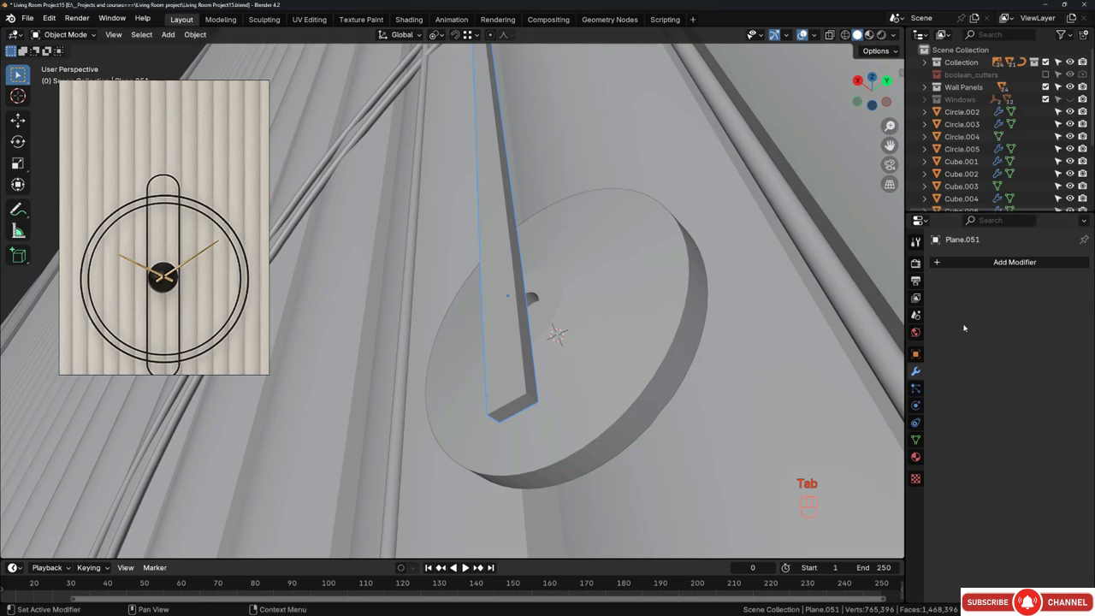
{"action": "key", "text": "ctrl+a"}
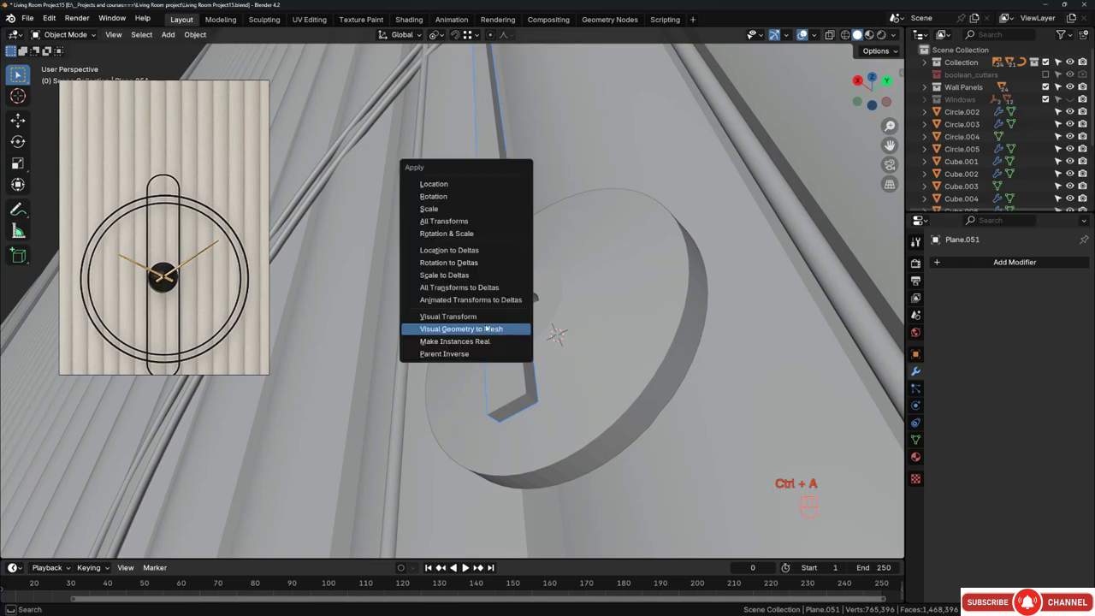
{"action": "left_click", "coordinate": [442, 211]}
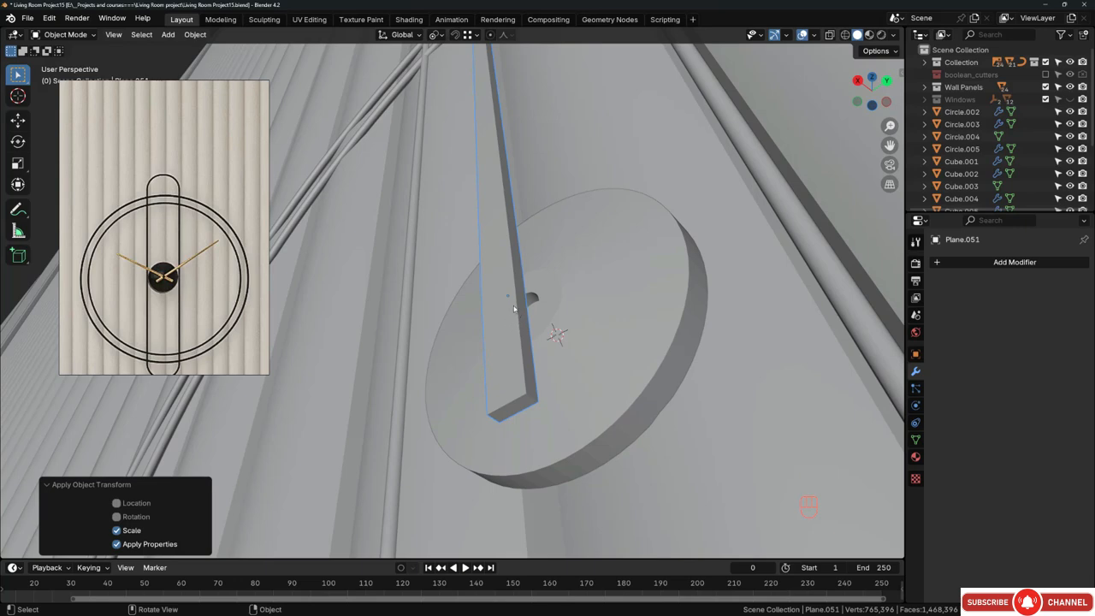
Step: Add a Bevel modifier to the clock hand with an amount of 0.1 cm and 2 segments
{"action": "middle_click_drag", "start_coordinate": [514, 307], "coordinate": [522, 331]}
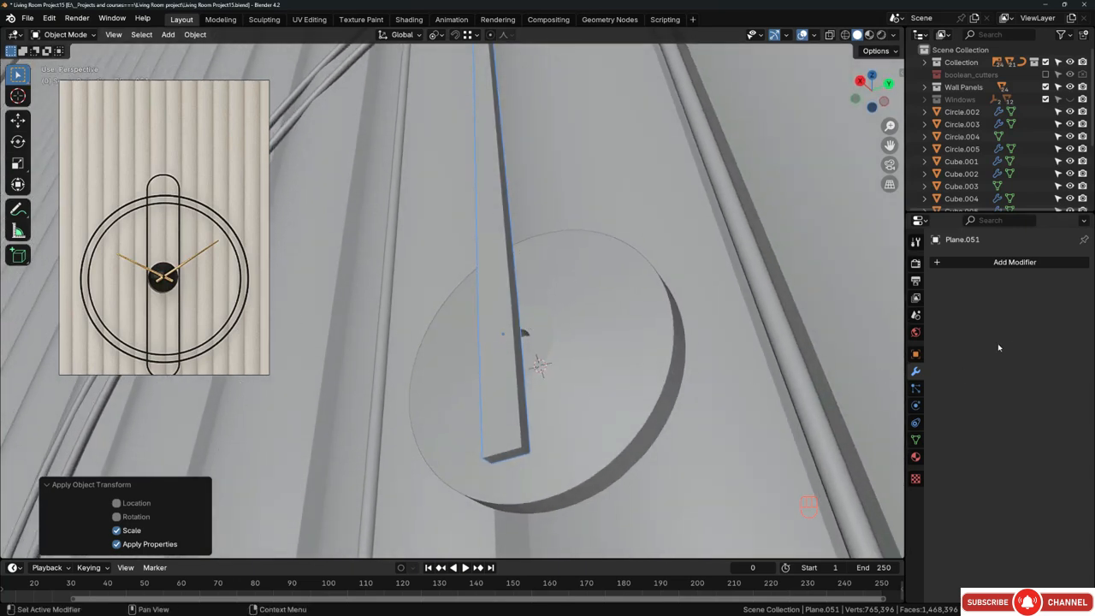
{"action": "middle_click_drag", "start_coordinate": [870, 362], "coordinate": [881, 339]}
{"action": "key", "text": "shift+a"}
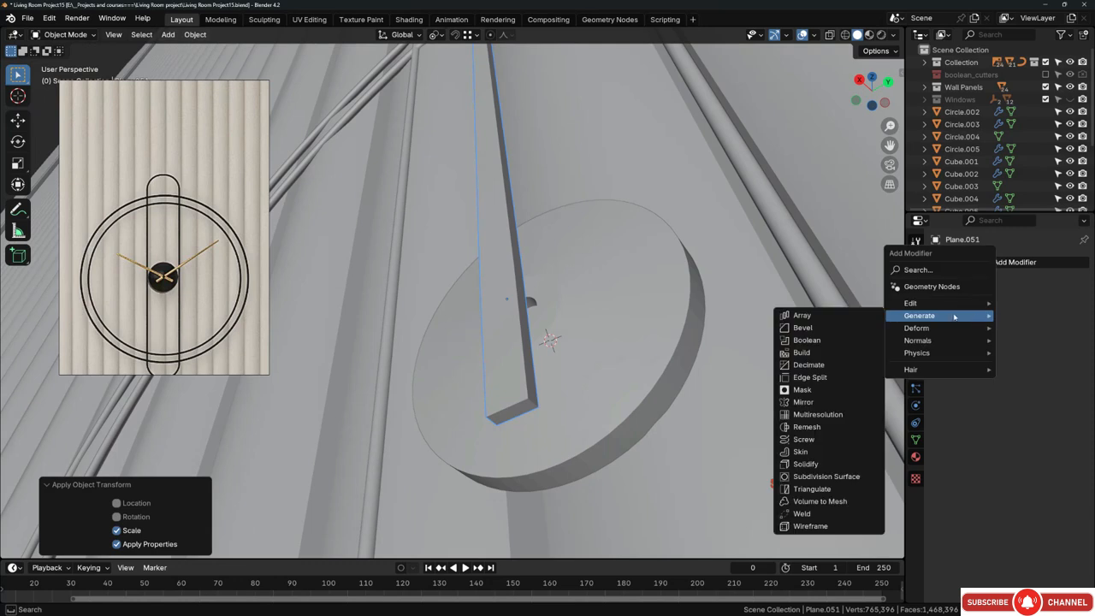
{"action": "left_click", "coordinate": [800, 328]}
{"action": "double_click", "coordinate": [1018, 330]}
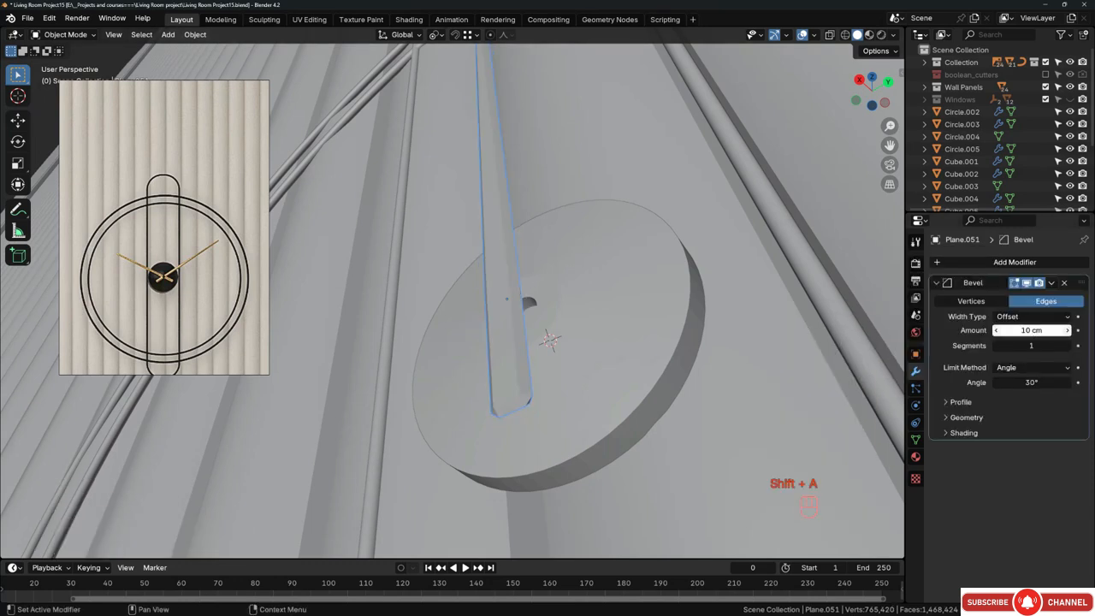
{"action": "type", "text": "0.1"}
{"action": "key", "text": "Return"}
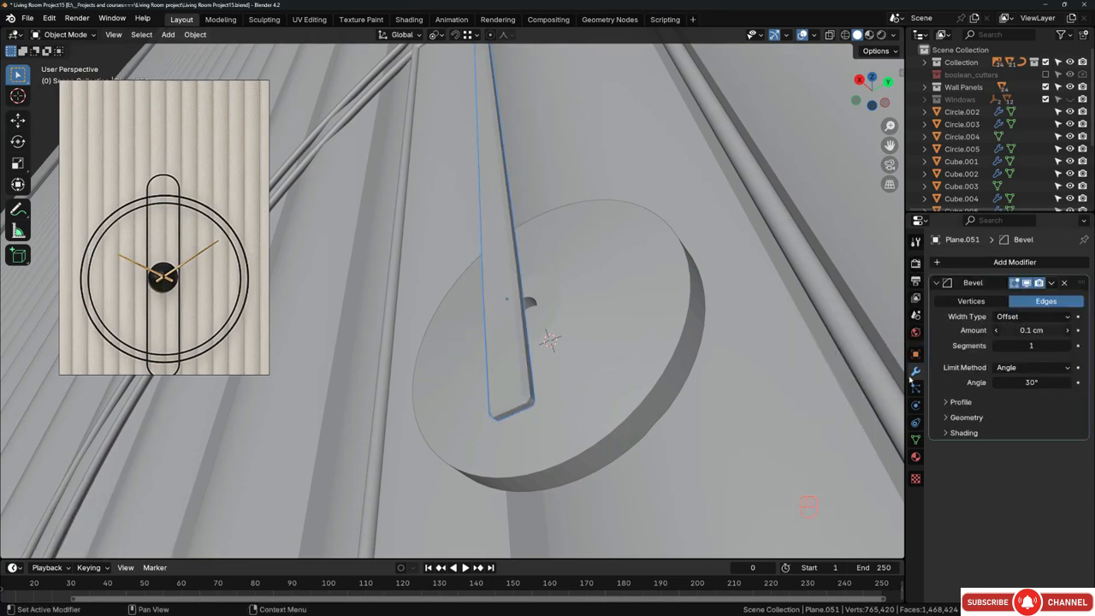
{"action": "middle_click_drag", "start_coordinate": [556, 398], "coordinate": [522, 396]}
{"action": "left_click", "coordinate": [1067, 346]}
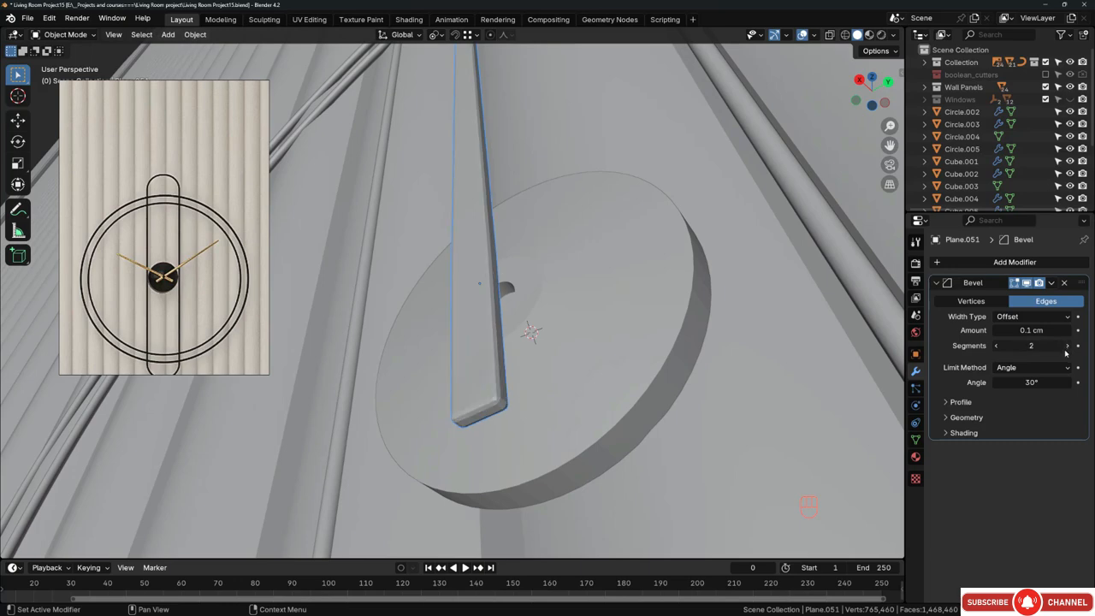
Step: Shade the clock hand smooth and turn on Harden Normals in its Bevel modifier
{"action": "right_click", "coordinate": [484, 394]}
{"action": "left_click", "coordinate": [461, 374]}
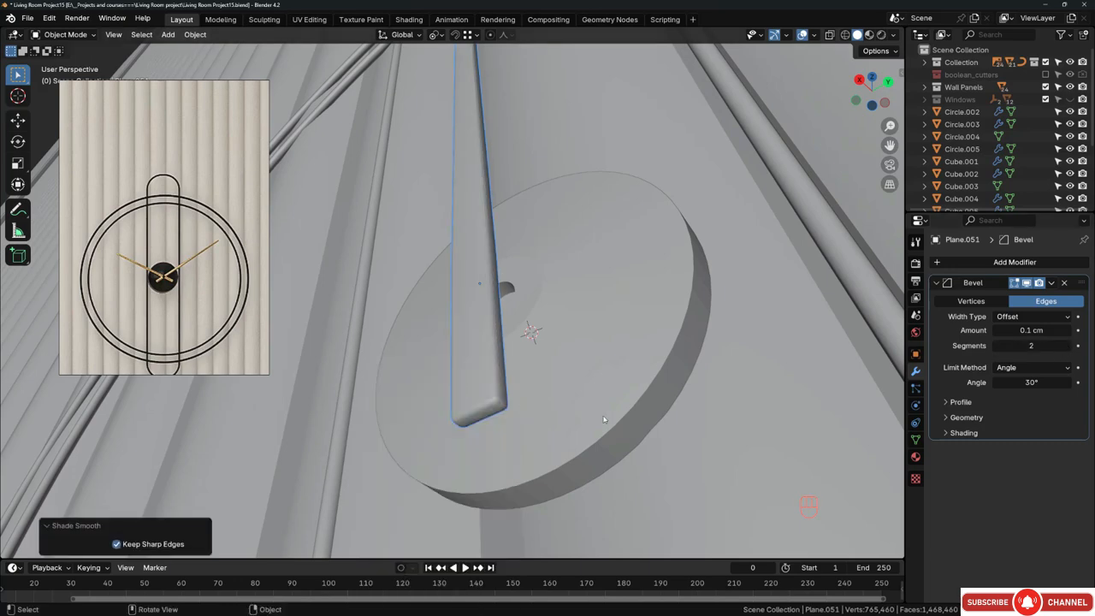
{"action": "left_click", "coordinate": [953, 432]}
{"action": "left_click", "coordinate": [1004, 455]}
Step: Duplicate the clock hand in place and move the copy about 0.39 cm along negative X, towards the hub
{"action": "middle_click_drag", "start_coordinate": [547, 376], "coordinate": [507, 372]}
{"action": "key", "text": "KP_3"}
{"action": "scroll", "coordinate": [507, 367], "scroll_direction": "down", "scroll_amount": 6}
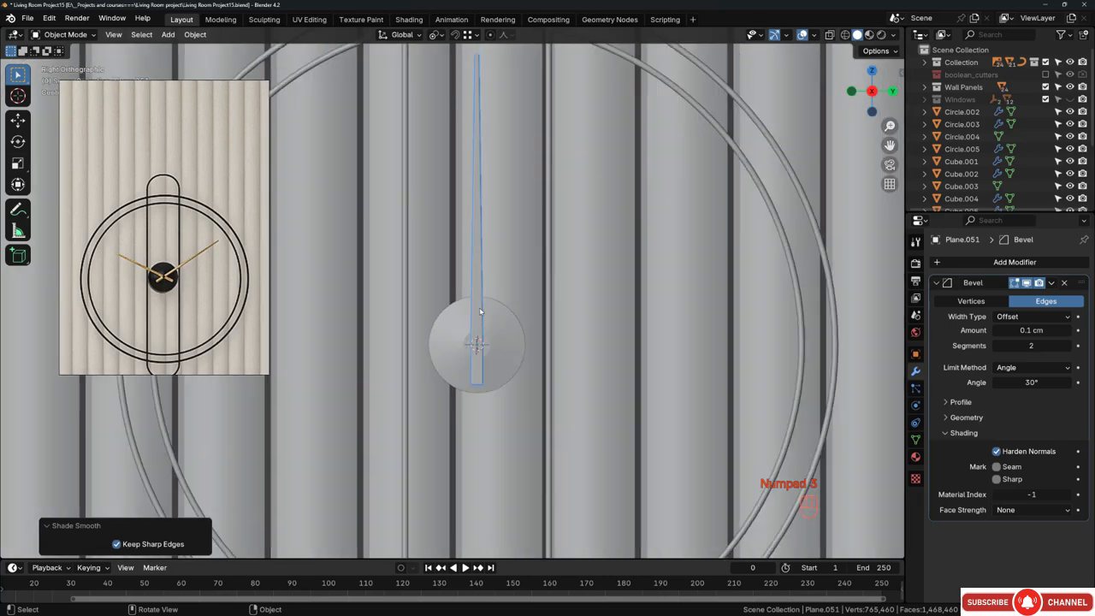
{"action": "scroll", "coordinate": [474, 351], "scroll_direction": "down", "scroll_amount": 2}
{"action": "scroll", "coordinate": [447, 271], "scroll_direction": "up", "scroll_amount": 4}
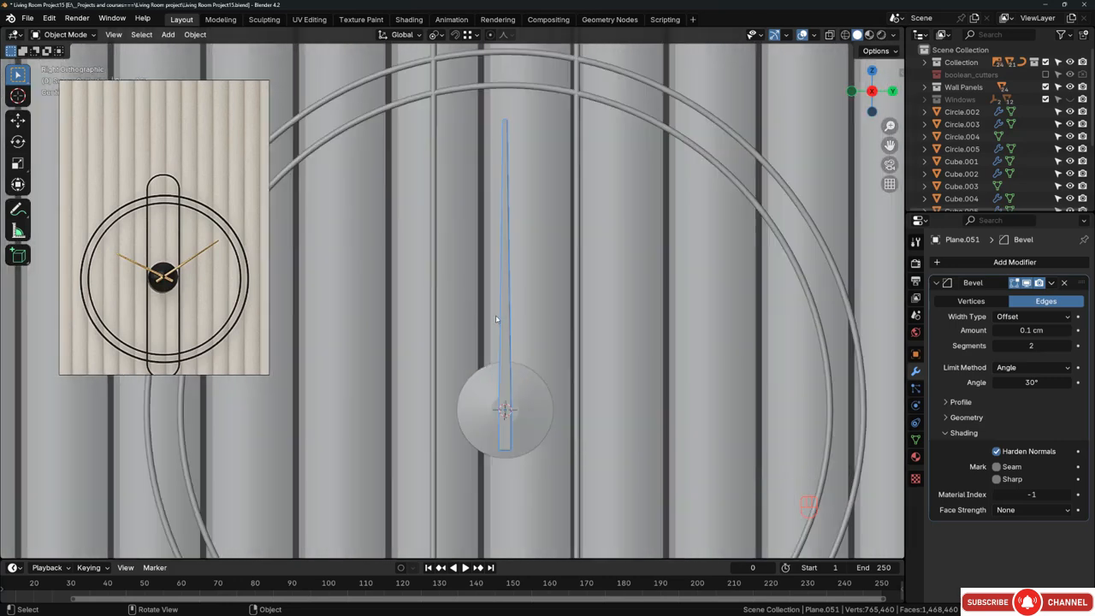
{"action": "key", "text": "shift+d"}
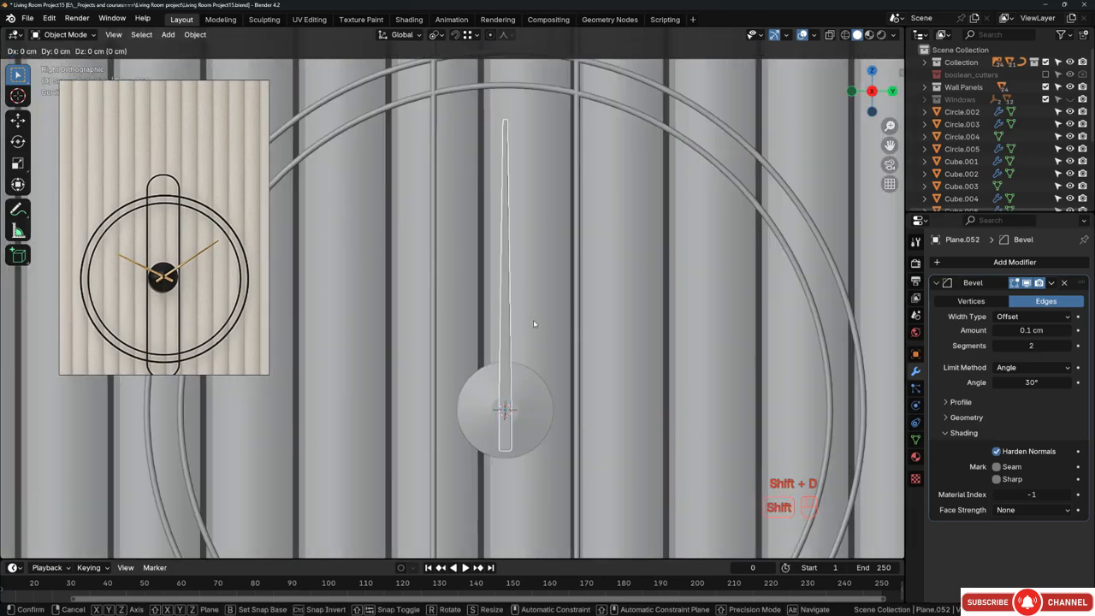
{"action": "right_click", "coordinate": [446, 335]}
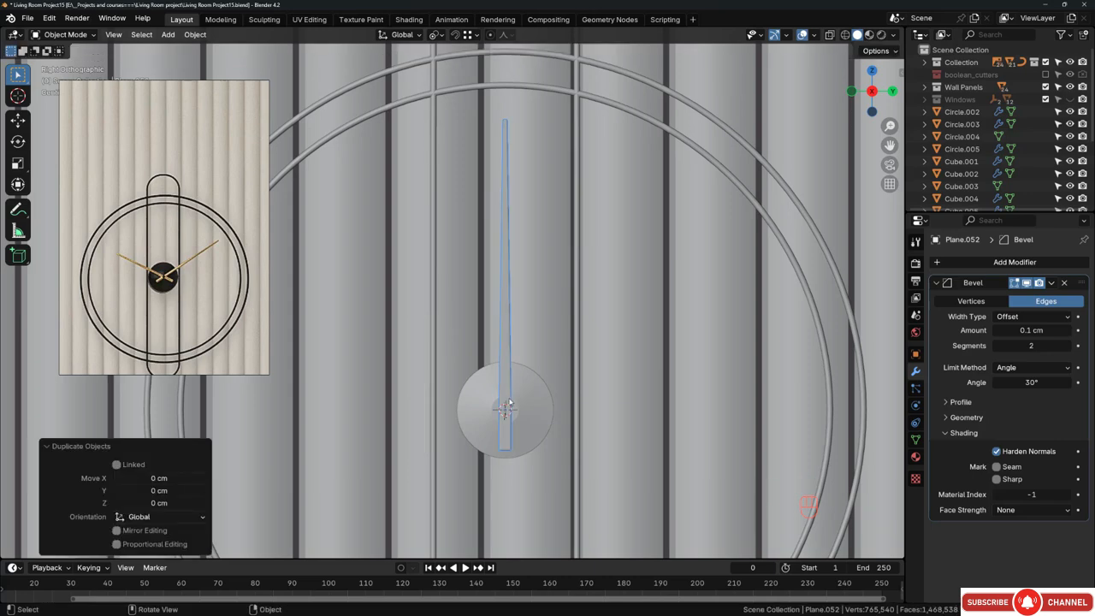
{"action": "middle_click_drag", "start_coordinate": [463, 384], "coordinate": [513, 385]}
{"action": "key", "text": "g"}
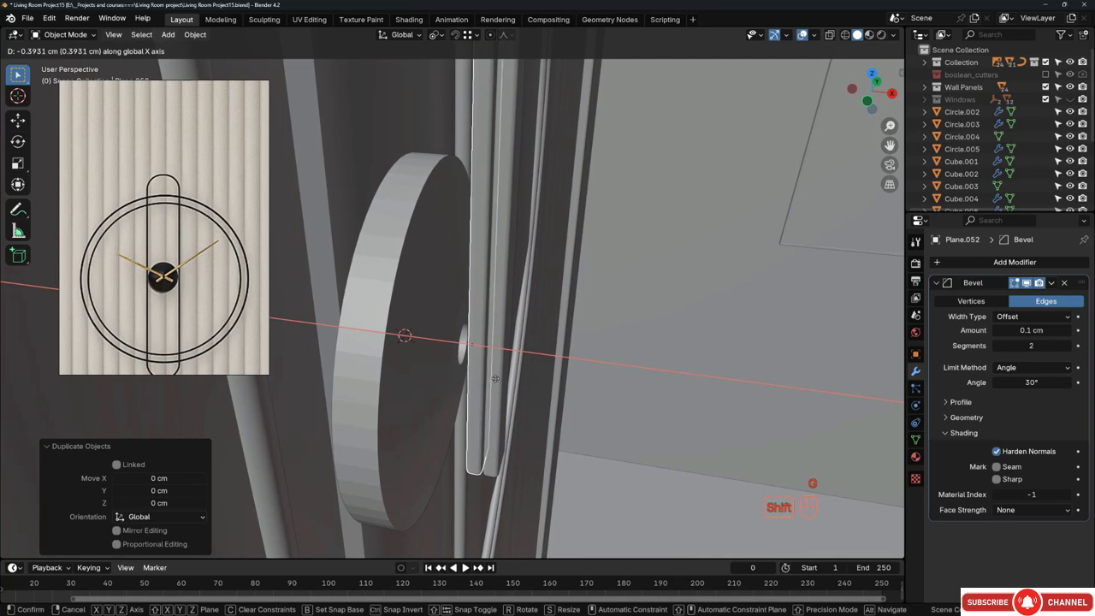
{"action": "left_click", "coordinate": [496, 382]}
Step: In wireframe side view, select the copied hand's tip vertices and move them down about 4 cm along Z to shorten it
{"action": "key", "text": "KP_3"}
{"action": "key", "text": "z"}
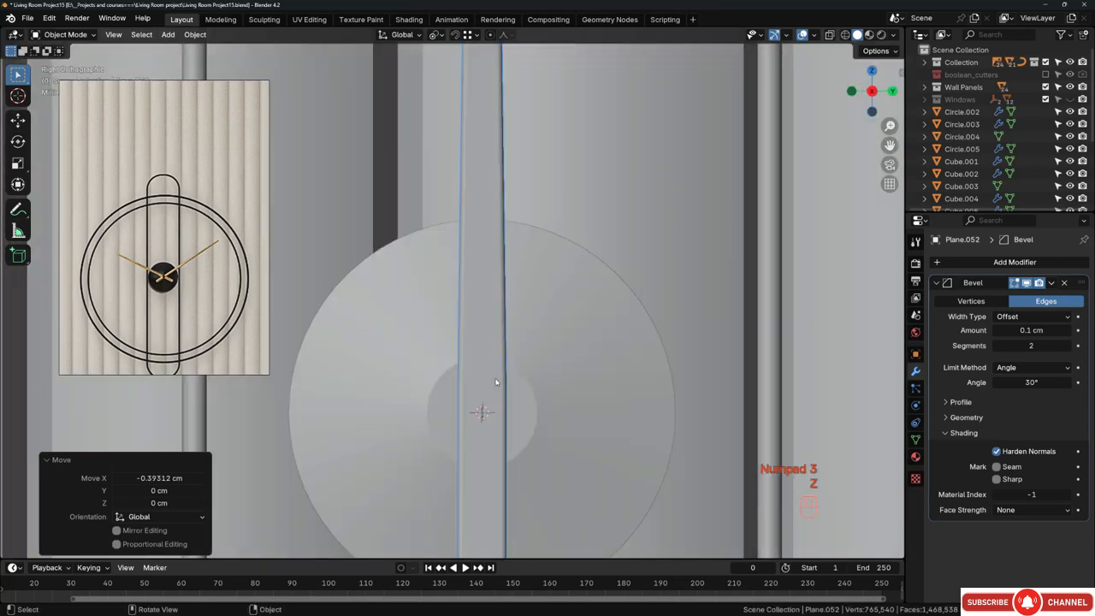
{"action": "left_click", "coordinate": [493, 382]}
{"action": "scroll", "coordinate": [493, 382], "scroll_direction": "down", "scroll_amount": 4}
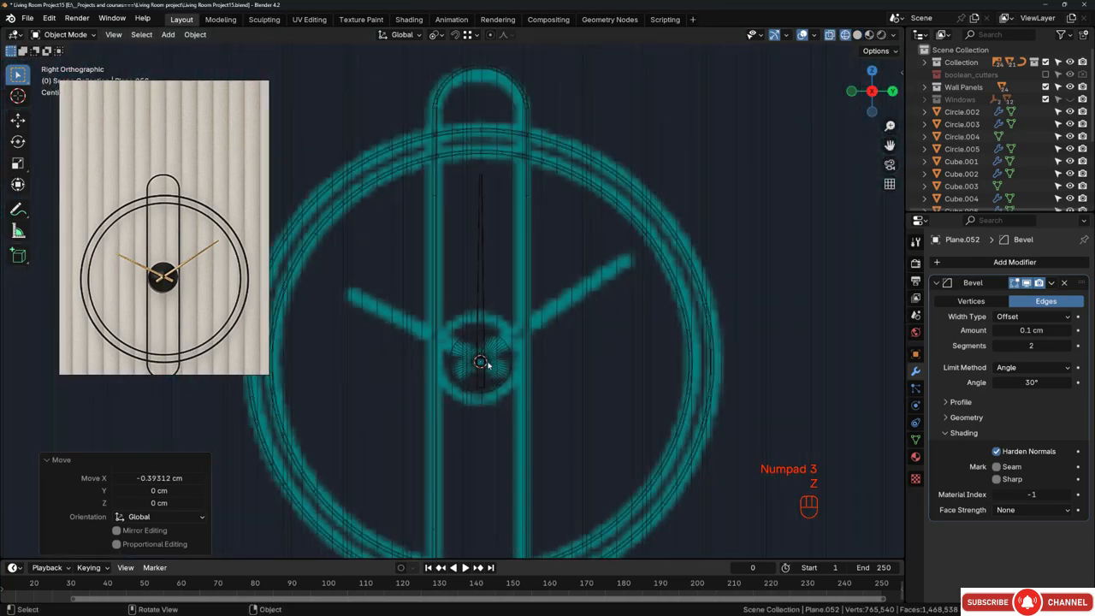
{"action": "key", "text": "Tab"}
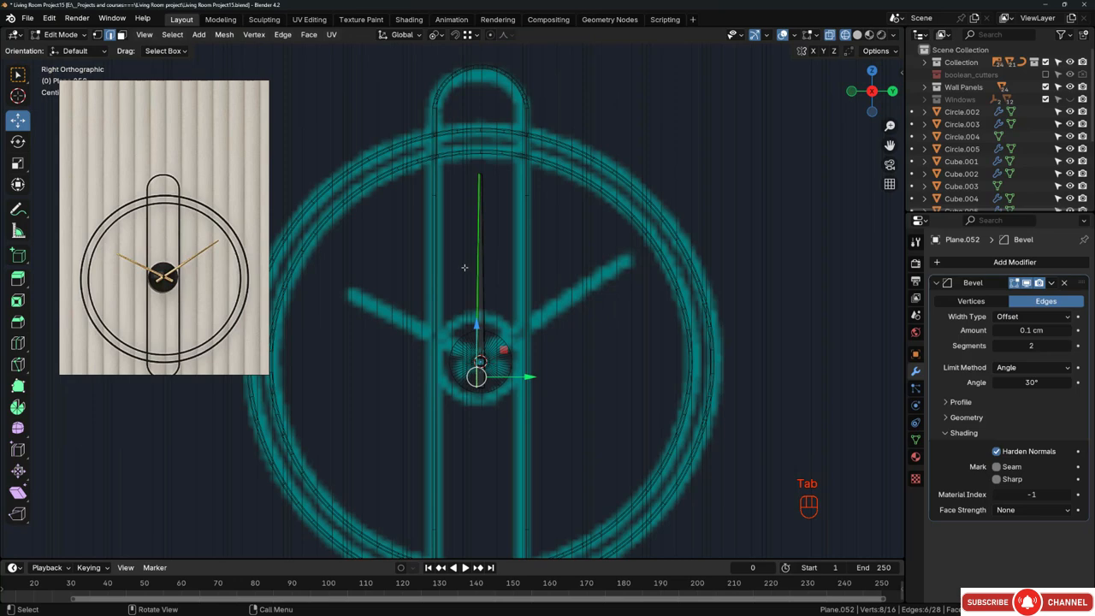
{"action": "scroll", "coordinate": [544, 255], "scroll_direction": "down", "scroll_amount": 2}
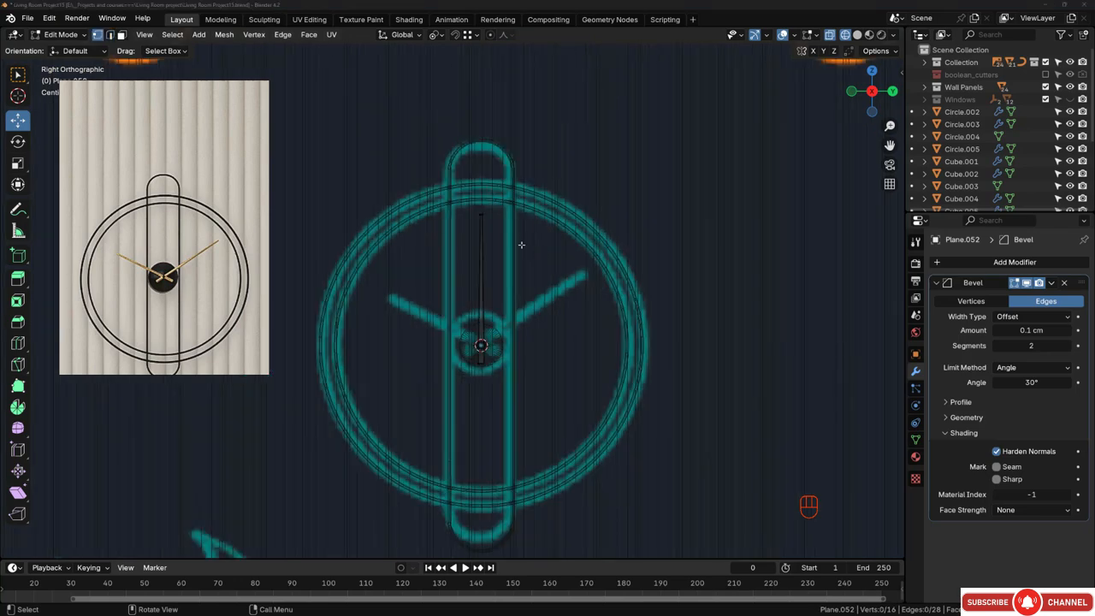
{"action": "left_click_drag", "start_coordinate": [454, 196], "coordinate": [500, 232]}
{"action": "scroll", "coordinate": [489, 225], "scroll_direction": "up", "scroll_amount": 2}
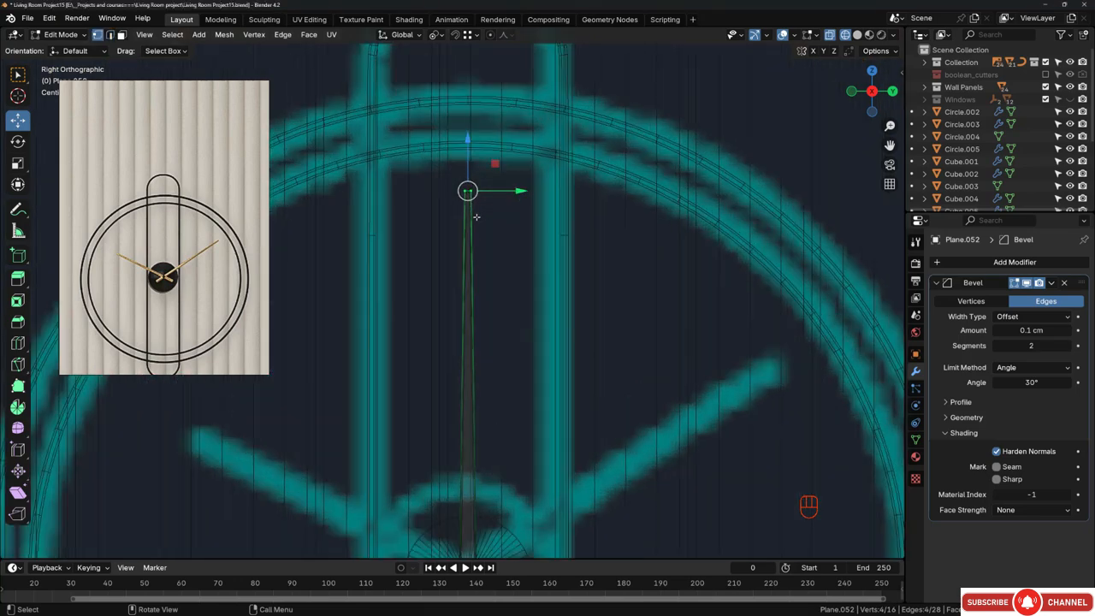
{"action": "key", "text": "g"}
{"action": "key", "text": "z"}
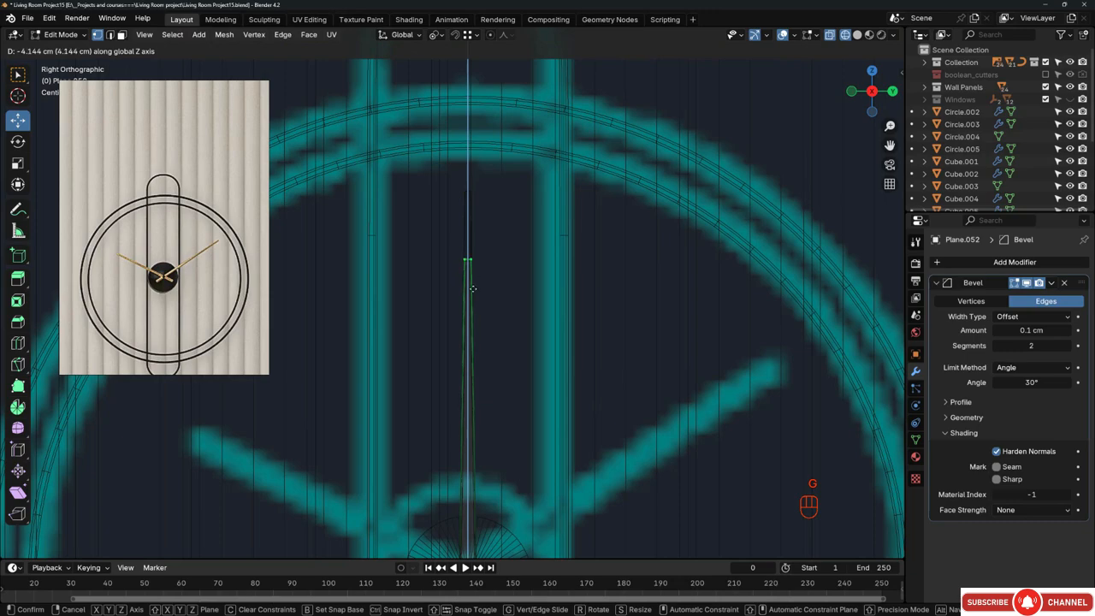
{"action": "left_click", "coordinate": [472, 295]}
Step: Return to solid shading and rotate the short hand about the global X axis so it points to the upper left
{"action": "scroll", "coordinate": [454, 195], "scroll_direction": "down", "scroll_amount": 6}
{"action": "middle_click_drag", "start_coordinate": [420, 335], "coordinate": [505, 334]}
{"action": "key", "text": "z"}
{"action": "left_click", "coordinate": [601, 335]}
{"action": "middle_click_drag", "start_coordinate": [602, 334], "coordinate": [489, 339]}
{"action": "key", "text": "Tab"}
{"action": "key", "text": "r"}
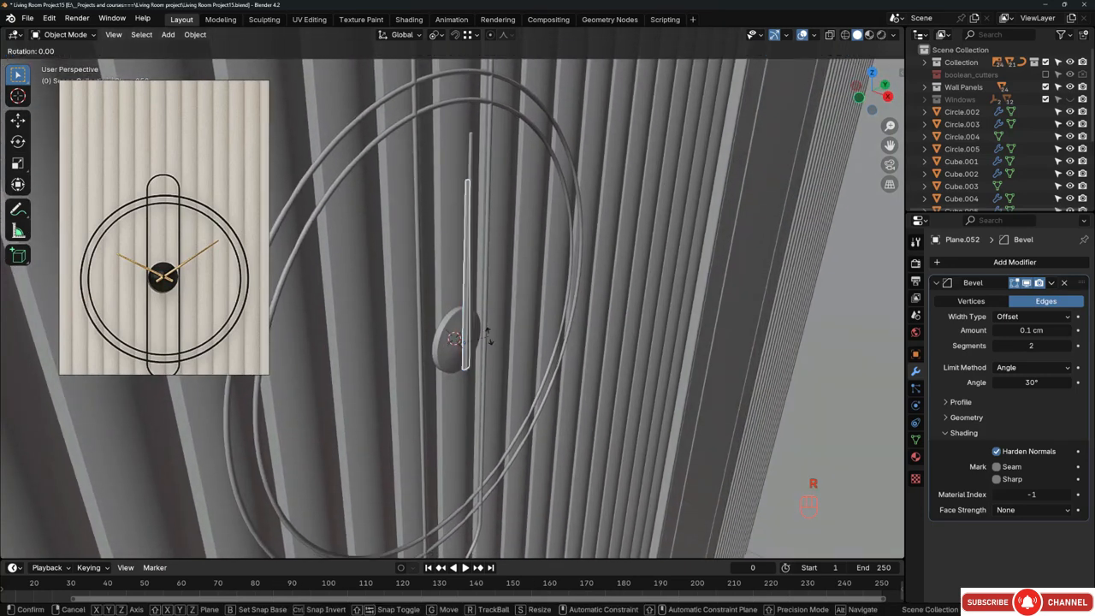
{"action": "key", "text": "x"}
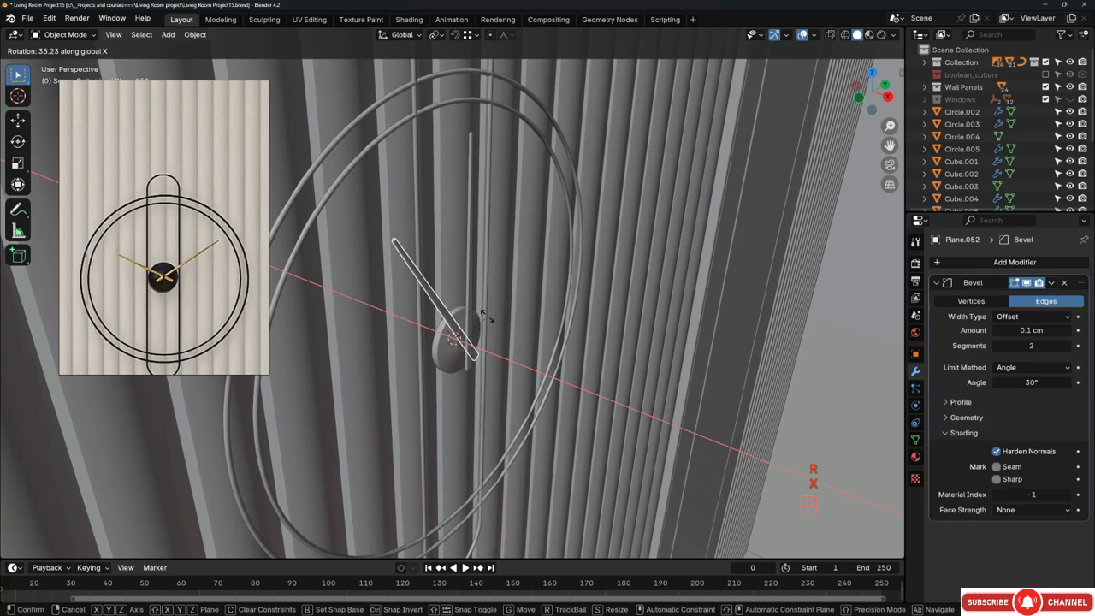
{"action": "left_click", "coordinate": [483, 303]}
Step: Rotate the long clock hand by about -31.9° around the global X axis
{"action": "left_click", "coordinate": [473, 300]}
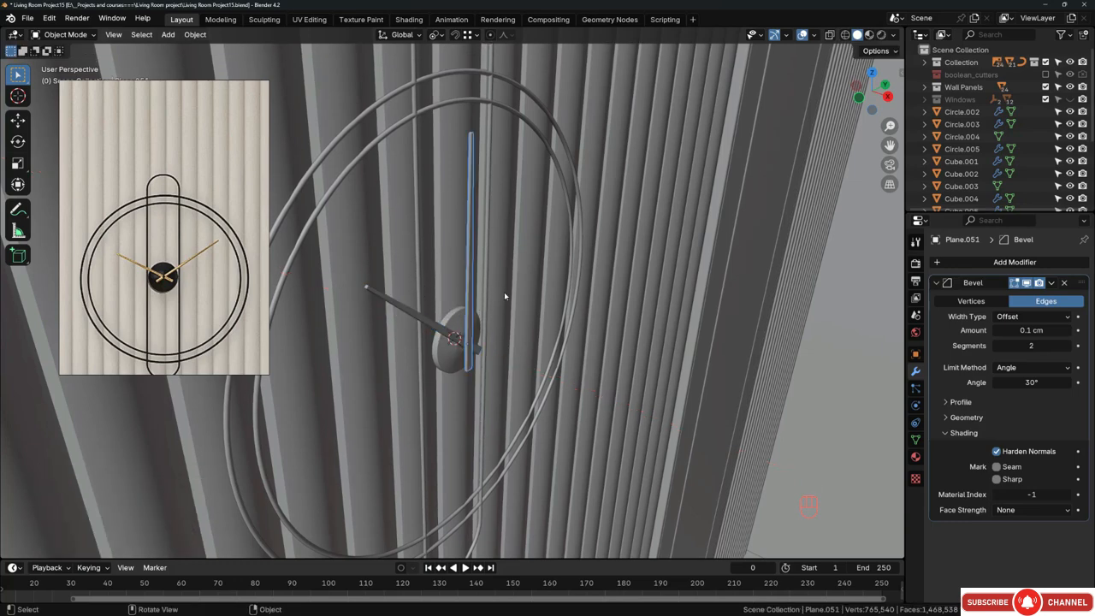
{"action": "key", "text": "r"}
{"action": "key", "text": "x"}
{"action": "left_click", "coordinate": [475, 352]}
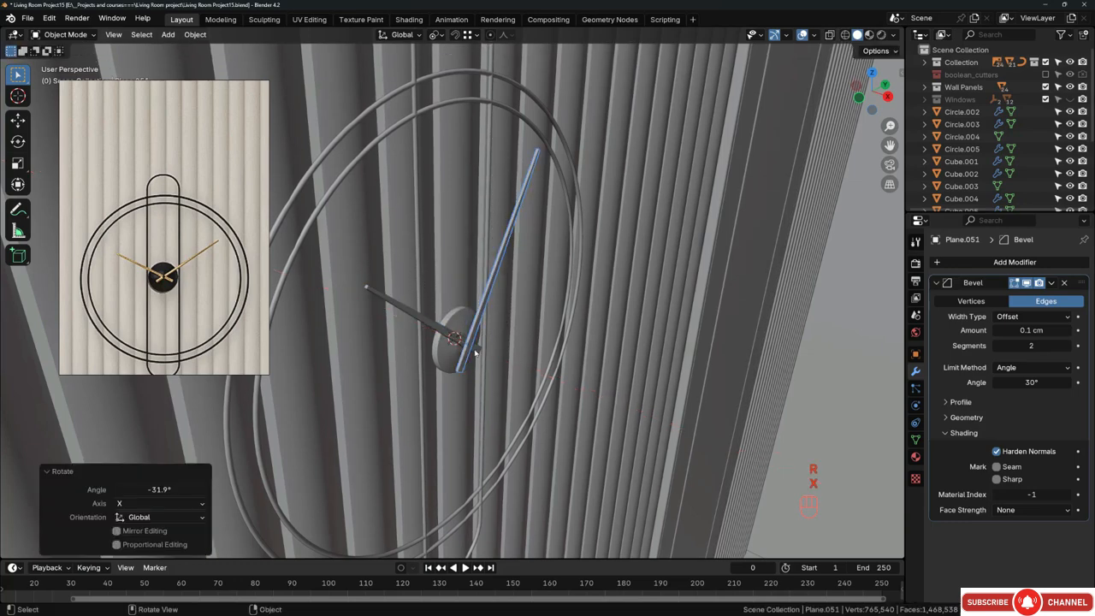
Step: Select both clock hands and move them about 0.18 cm along negative X, closer to the hub
{"action": "scroll", "coordinate": [474, 352], "scroll_direction": "up", "scroll_amount": 9}
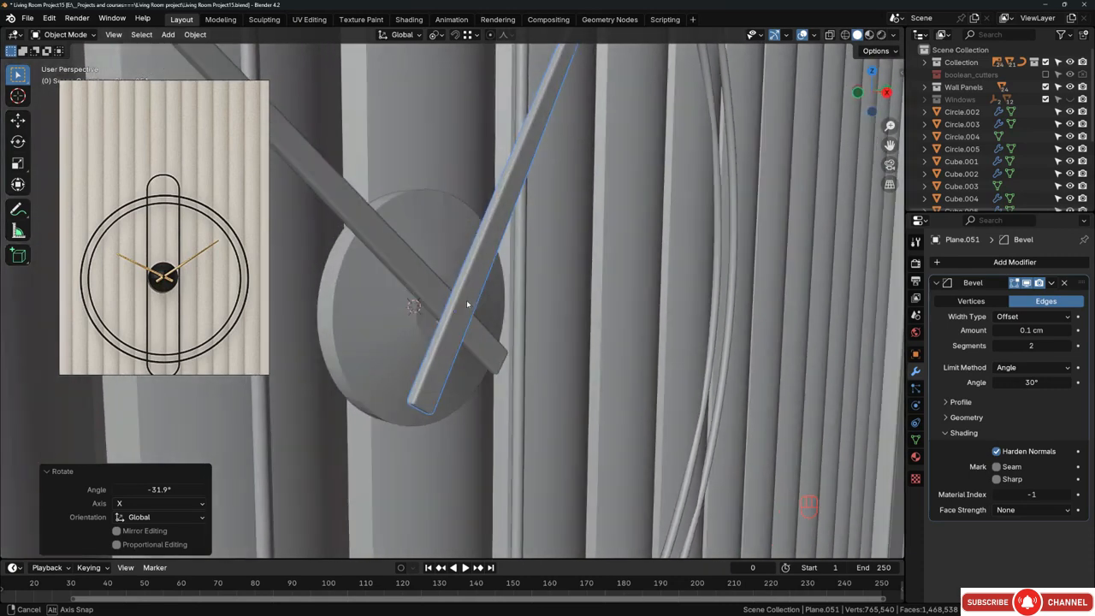
{"action": "middle_click_drag", "start_coordinate": [466, 304], "coordinate": [512, 297]}
{"action": "left_click", "coordinate": [501, 318], "text": "shift"}
{"action": "scroll", "coordinate": [501, 317], "scroll_direction": "up", "scroll_amount": 3}
{"action": "key", "text": "g"}
{"action": "key", "text": "x"}
{"action": "left_click", "coordinate": [539, 326]}
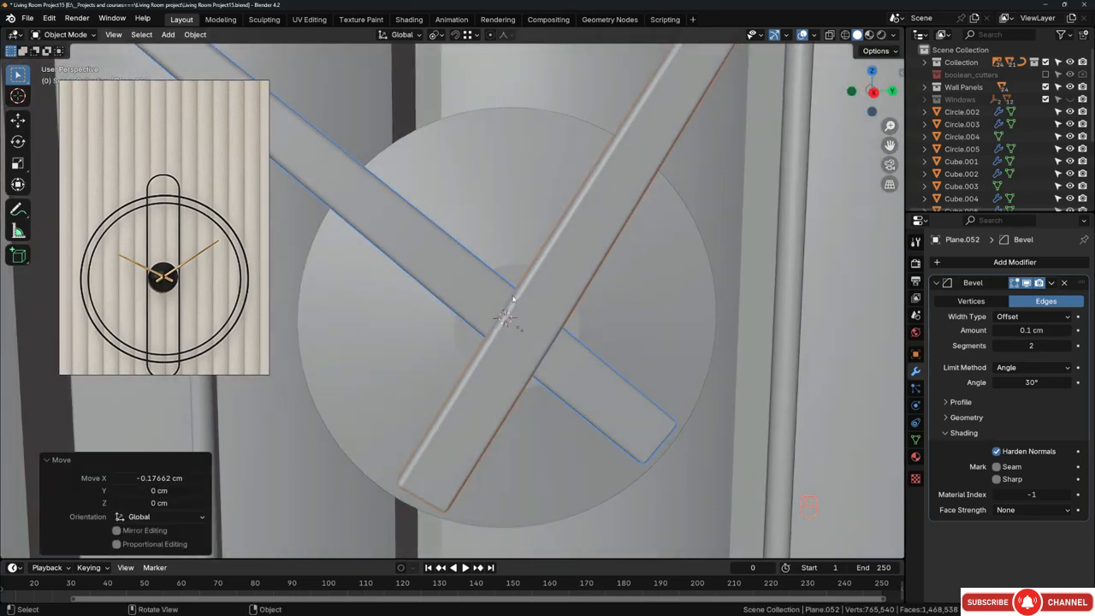
Step: Add a UV sphere with a 1 cm radius at the clock's centre
{"action": "scroll", "coordinate": [513, 298], "scroll_direction": "down", "scroll_amount": 2}
{"action": "key", "text": "KP_3"}
{"action": "key", "text": "shift+a"}
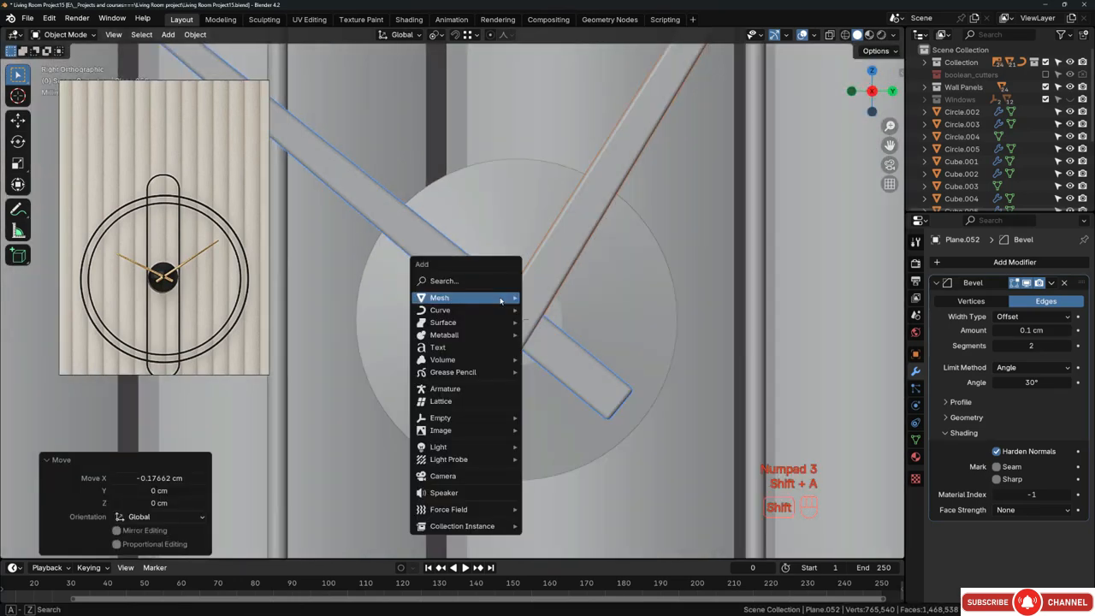
{"action": "mouse_move", "coordinate": [509, 298]}
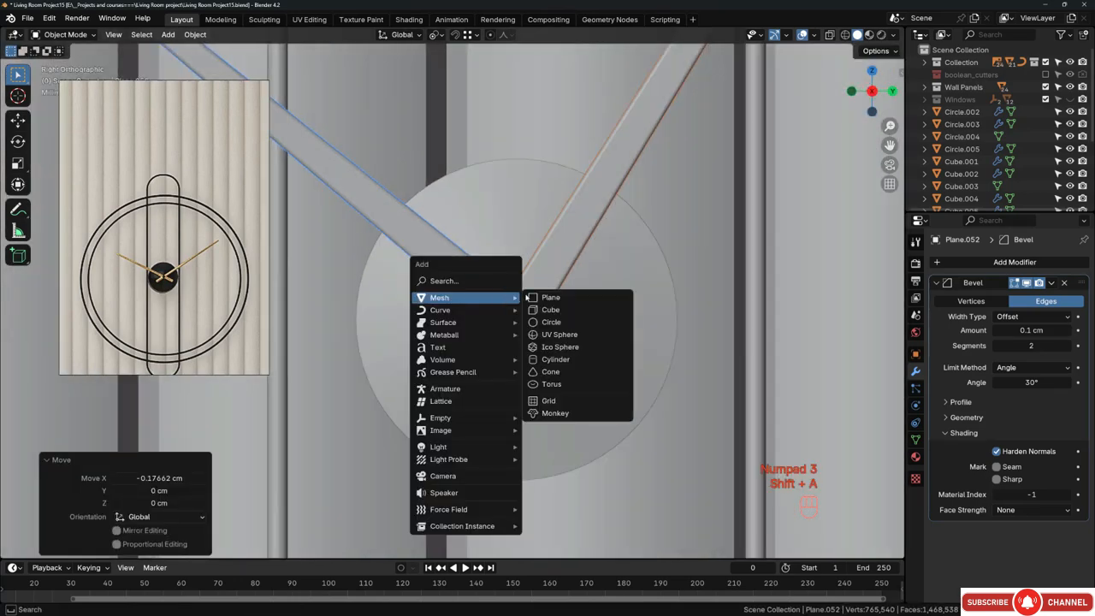
{"action": "left_click", "coordinate": [557, 336]}
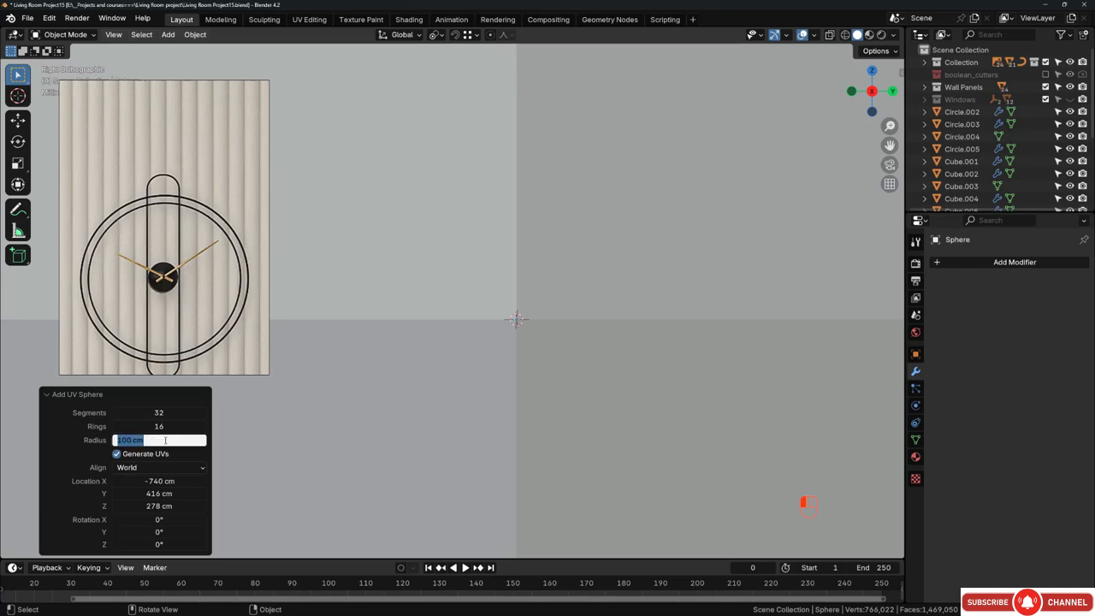
{"action": "type", "text": "1"}
{"action": "key", "text": "Return"}
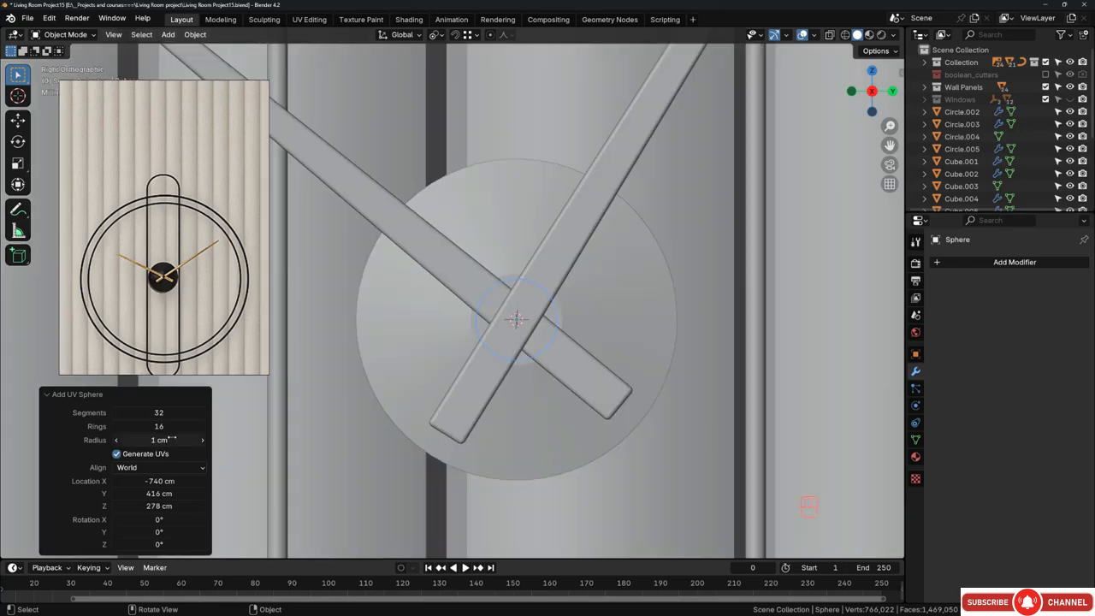
Step: Move the sphere about 2.8 cm along positive X, in front of the clock hands
{"action": "middle_click_drag", "start_coordinate": [529, 295], "coordinate": [549, 343]}
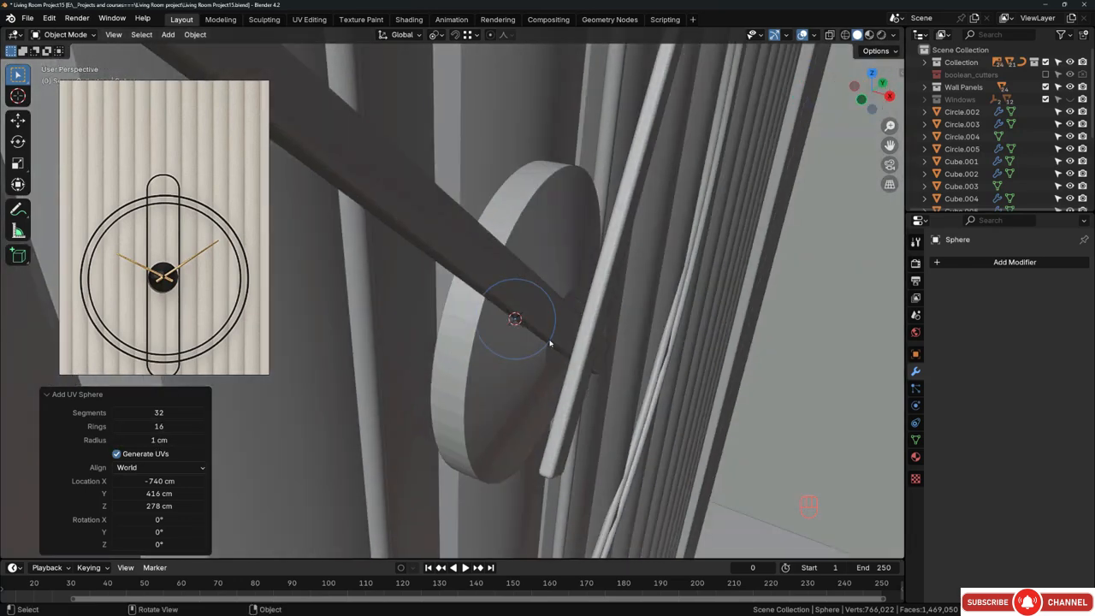
{"action": "key", "text": "g"}
{"action": "key", "text": "x"}
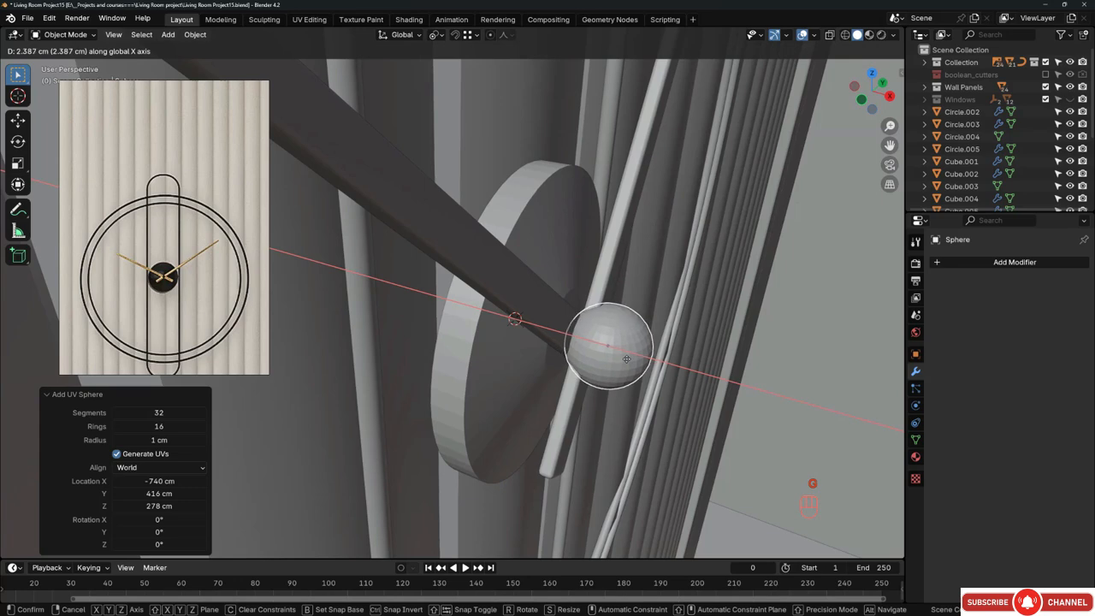
{"action": "left_click", "coordinate": [643, 364]}
{"action": "middle_click_drag", "start_coordinate": [643, 364], "coordinate": [671, 312]}
{"action": "middle_click_drag", "start_coordinate": [751, 313], "coordinate": [632, 307], "text": "shift"}
{"action": "key", "text": "KP_Decimal"}
{"action": "scroll", "coordinate": [556, 318], "scroll_direction": "down", "scroll_amount": 5}
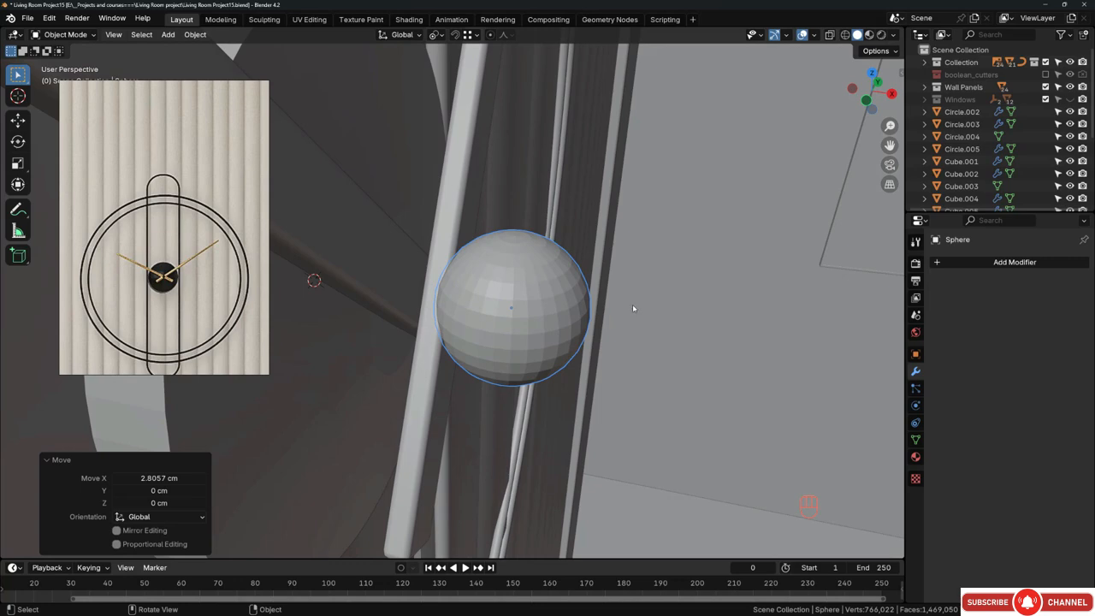
Step: Rotate the sphere around the global Y axis so its poles lie along the X direction
{"action": "key", "text": "r"}
{"action": "key", "text": "y"}
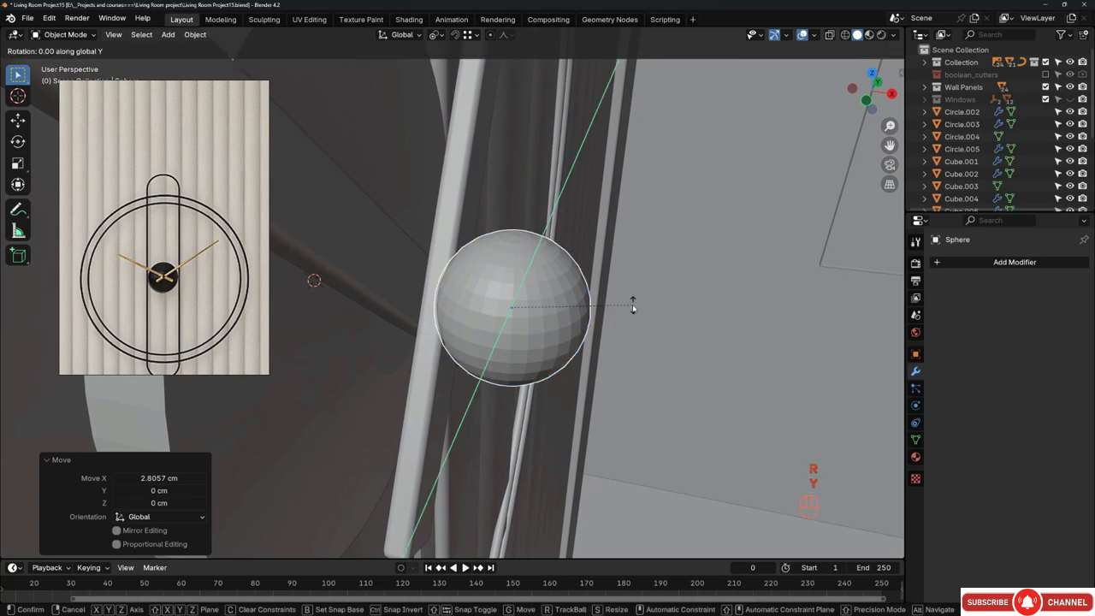
{"action": "key", "text": "KP_Enter"}
{"action": "middle_click_drag", "start_coordinate": [631, 304], "coordinate": [612, 321]}
Step: In wireframe edit mode, delete the vertices of the sphere's half facing the hands, and return to solid shading
{"action": "key", "text": "Tab"}
{"action": "middle_click_drag", "start_coordinate": [500, 330], "coordinate": [532, 304]}
{"action": "key", "text": "z"}
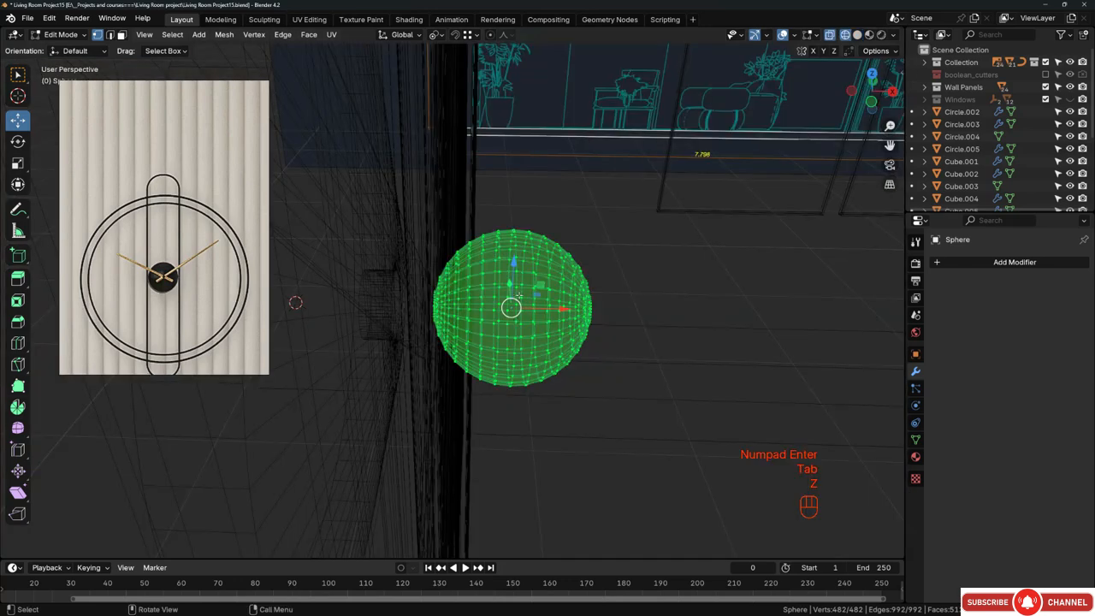
{"action": "middle_click_drag", "start_coordinate": [473, 285], "coordinate": [467, 280]}
{"action": "left_click_drag", "start_coordinate": [390, 171], "coordinate": [518, 465]}
{"action": "key", "text": "x"}
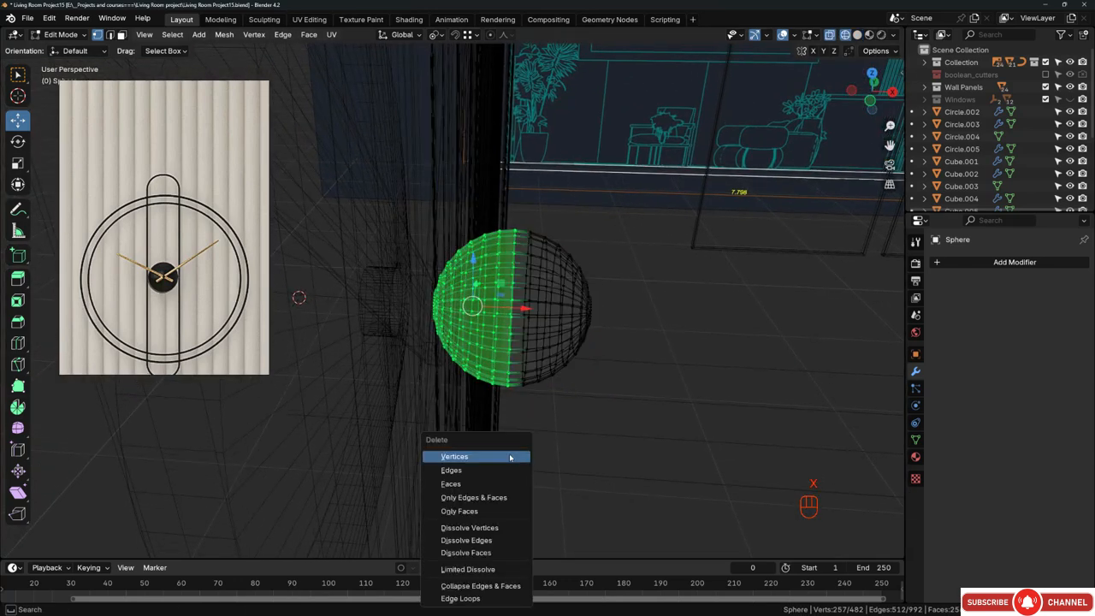
{"action": "left_click", "coordinate": [509, 452]}
{"action": "left_click", "coordinate": [590, 345]}
{"action": "middle_click_drag", "start_coordinate": [618, 342], "coordinate": [549, 343]}
Step: Select the whole half-sphere and scale it uniformly to 0.353
{"action": "key", "text": "a"}
{"action": "key", "text": "KP_Decimal"}
{"action": "scroll", "coordinate": [572, 353], "scroll_direction": "down", "scroll_amount": 9}
{"action": "scroll", "coordinate": [561, 344], "scroll_direction": "up", "scroll_amount": 6}
{"action": "key", "text": "s"}
{"action": "left_click", "coordinate": [471, 326]}
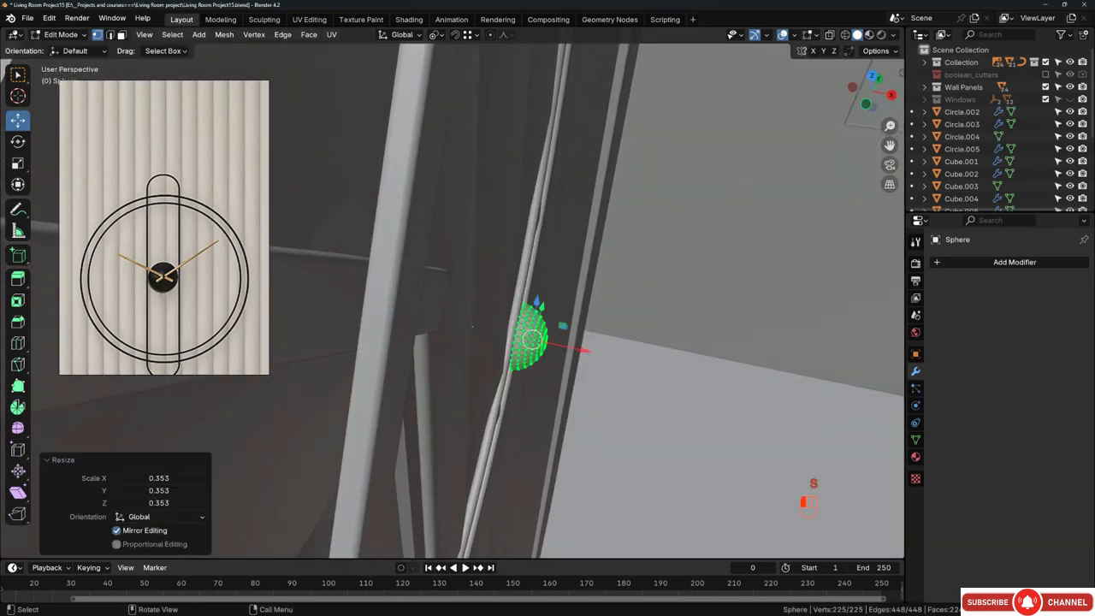
Step: Move the half-sphere mesh about 1.2 cm along negative X onto the front of the long hand
{"action": "key", "text": "KP_3"}
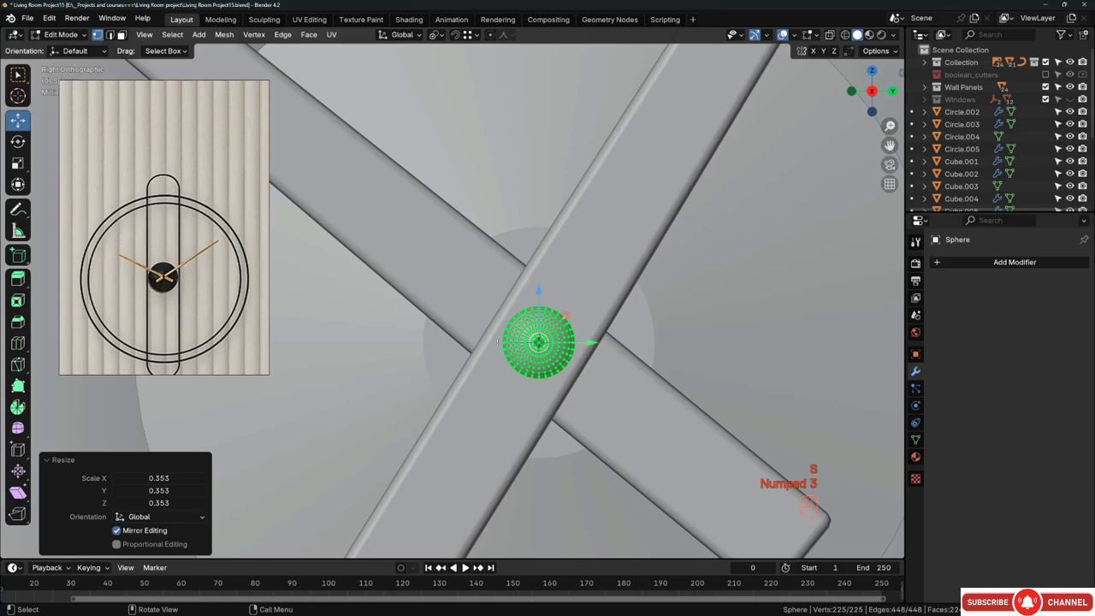
{"action": "scroll", "coordinate": [497, 342], "scroll_direction": "down", "scroll_amount": 2}
{"action": "middle_click_drag", "start_coordinate": [497, 342], "coordinate": [761, 336]}
{"action": "key", "text": "g"}
{"action": "key", "text": "x"}
{"action": "left_click", "coordinate": [594, 346]}
{"action": "key", "text": "KP_Decimal"}
{"action": "middle_click_drag", "start_coordinate": [684, 318], "coordinate": [704, 359], "text": "ctrl"}
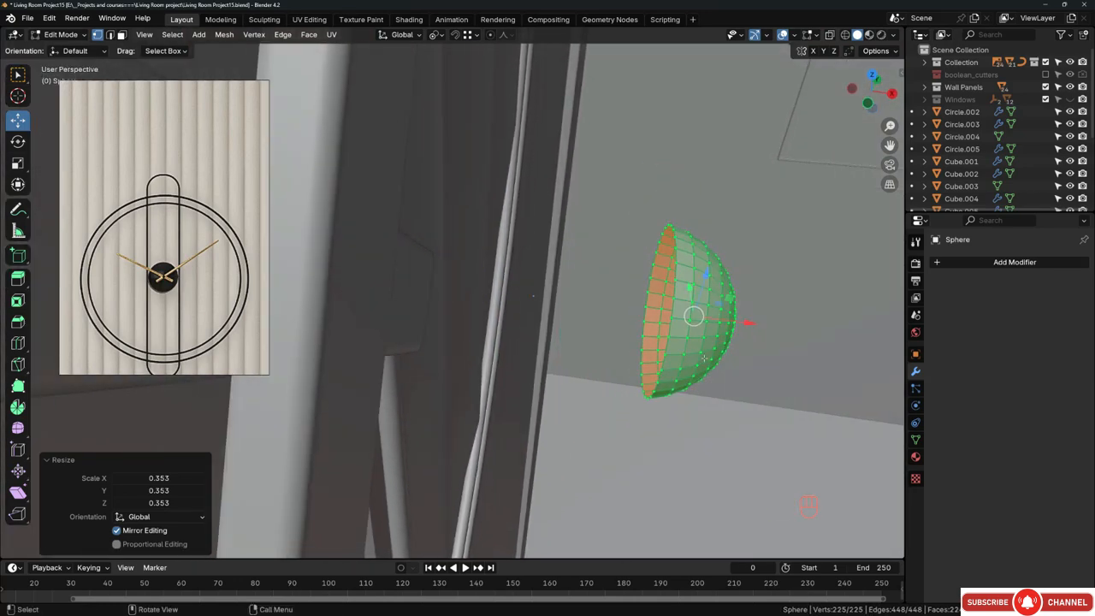
{"action": "key", "text": "g"}
{"action": "key", "text": "x"}
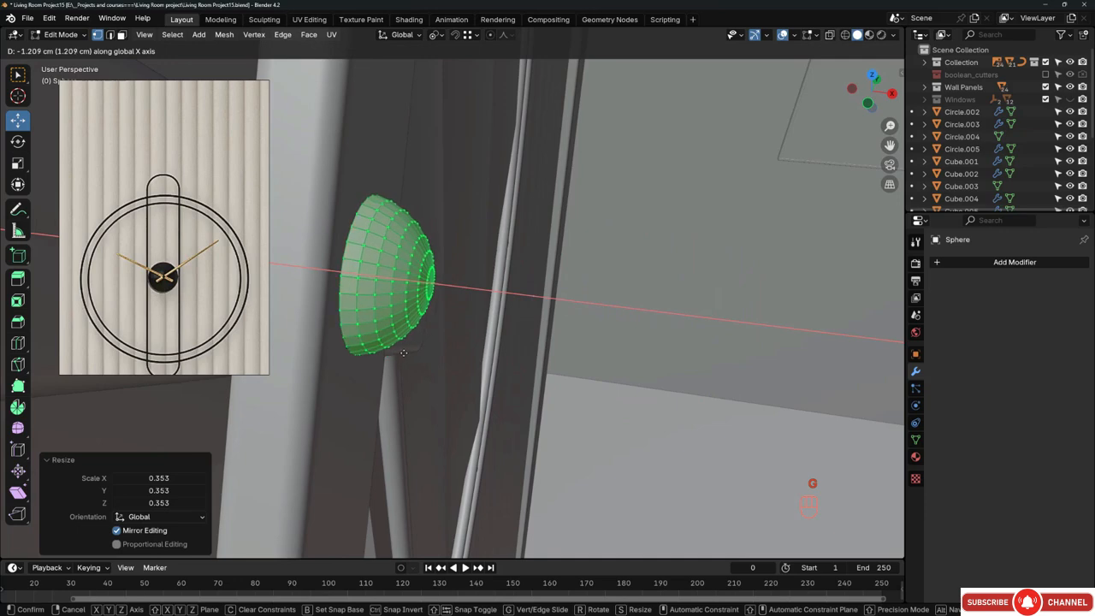
{"action": "left_click", "coordinate": [355, 353]}
Step: Flatten the half-sphere to 0.653 along X, nudge it along negative X against the hand, and return to Object Mode
{"action": "middle_click_drag", "start_coordinate": [435, 289], "coordinate": [455, 311]}
{"action": "key", "text": "s"}
{"action": "key", "text": "x"}
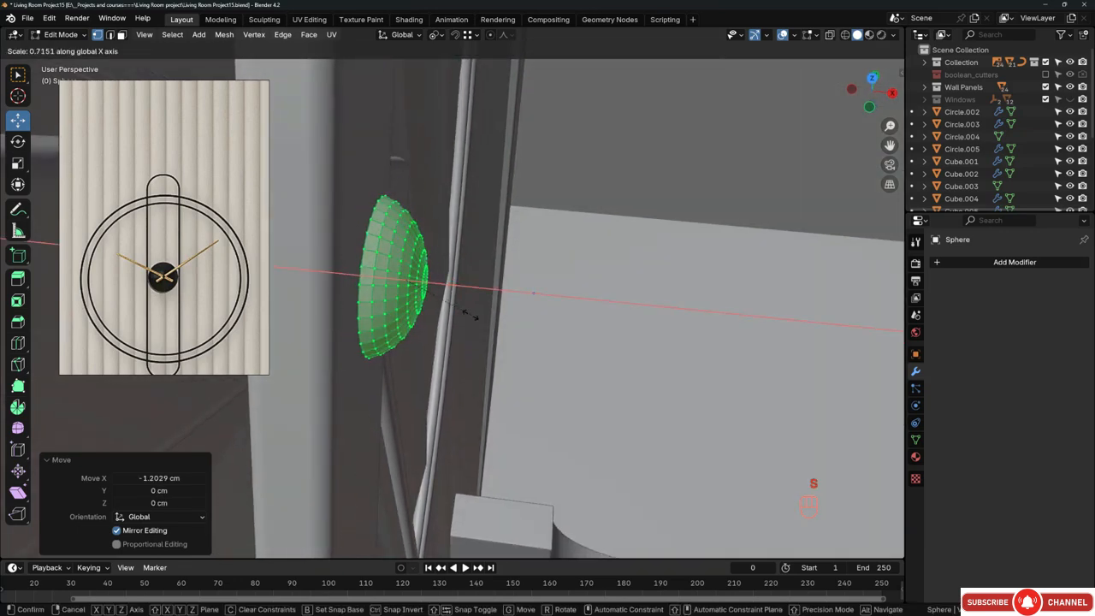
{"action": "left_click", "coordinate": [462, 309]}
{"action": "key", "text": "g"}
{"action": "key", "text": "x"}
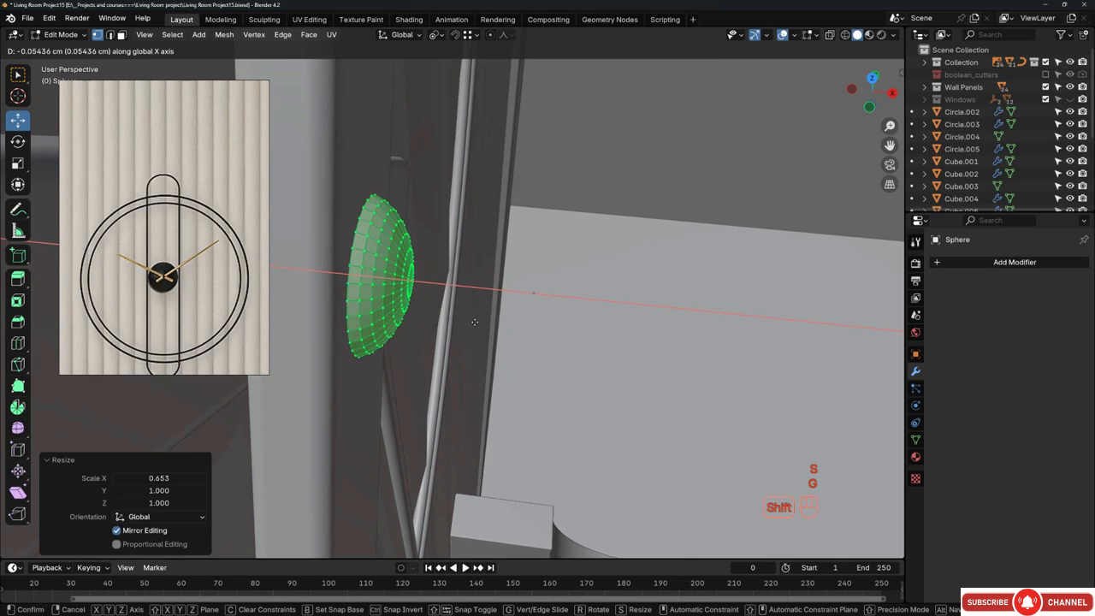
{"action": "left_click", "coordinate": [465, 321]}
{"action": "scroll", "coordinate": [466, 322], "scroll_direction": "down", "scroll_amount": 10}
{"action": "middle_click_drag", "start_coordinate": [599, 321], "coordinate": [469, 315]}
{"action": "scroll", "coordinate": [477, 322], "scroll_direction": "up", "scroll_amount": 1}
{"action": "key", "text": "Tab"}
Step: Select the rings and frame, hub, both hands and centre cap, and isolate them in local view
{"action": "scroll", "coordinate": [479, 333], "scroll_direction": "down", "scroll_amount": 5}
{"action": "middle_click_drag", "start_coordinate": [469, 315], "coordinate": [389, 243], "text": "ctrl"}
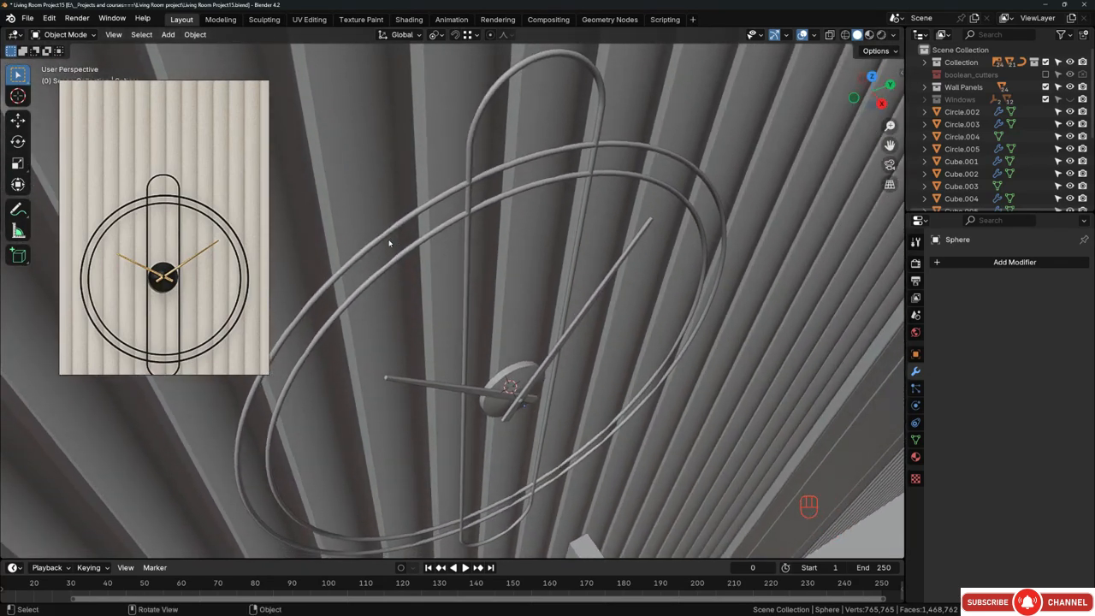
{"action": "left_click", "coordinate": [472, 179]}
{"action": "scroll", "coordinate": [491, 342], "scroll_direction": "down", "scroll_amount": 3}
{"action": "middle_click_drag", "start_coordinate": [490, 342], "coordinate": [511, 376]}
{"action": "scroll", "coordinate": [499, 379], "scroll_direction": "up", "scroll_amount": 3}
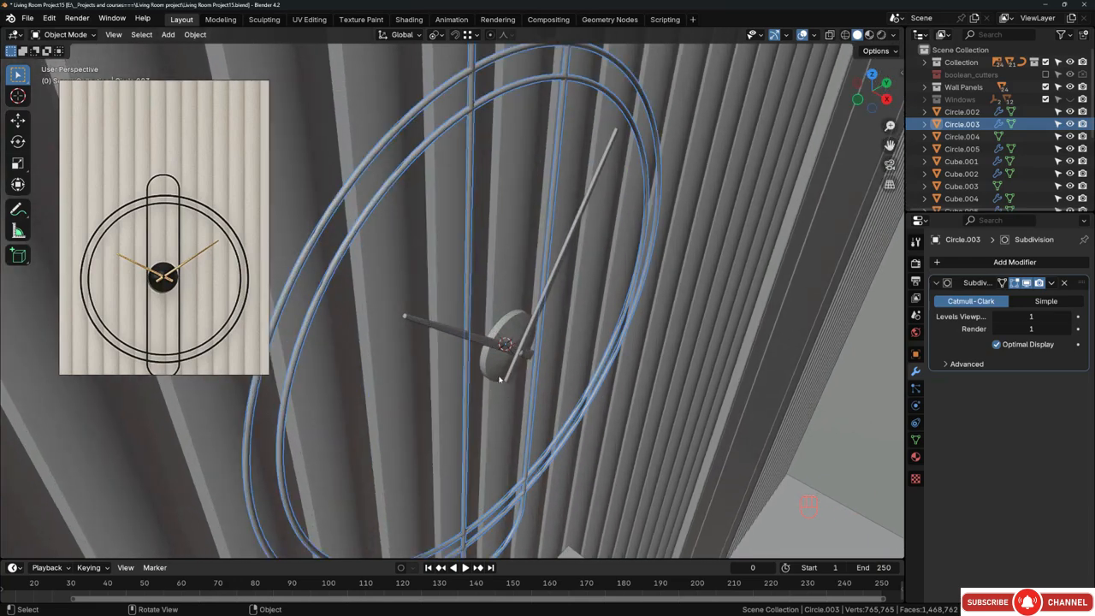
{"action": "left_click", "coordinate": [518, 336], "text": "shift"}
{"action": "left_click", "coordinate": [528, 340], "text": "shift"}
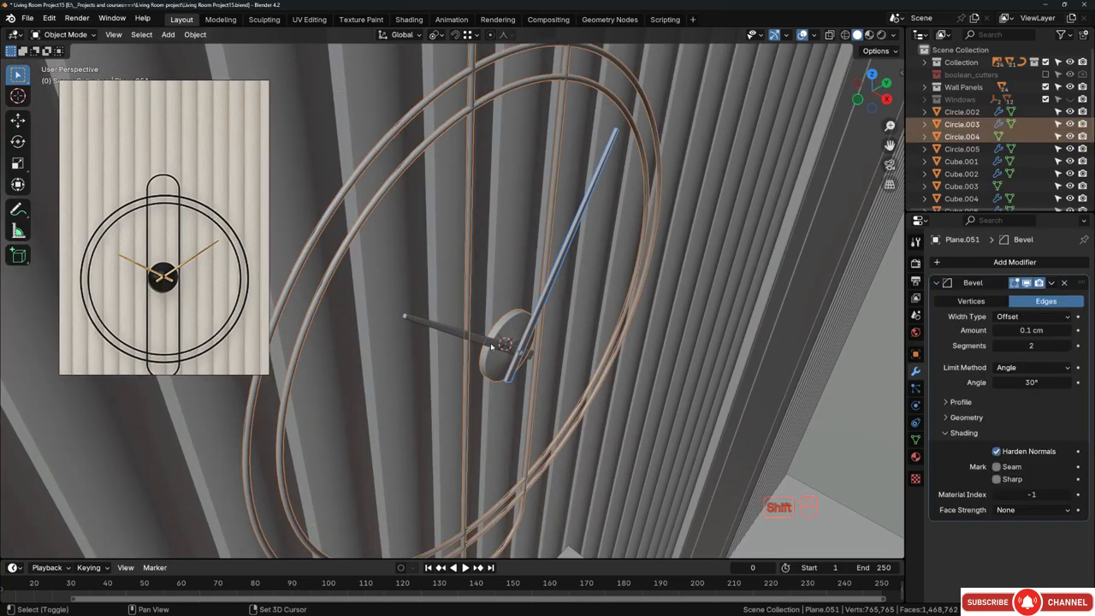
{"action": "scroll", "coordinate": [519, 363], "scroll_direction": "up", "scroll_amount": 3}
{"action": "left_click", "coordinate": [522, 348], "text": "shift"}
{"action": "scroll", "coordinate": [520, 342], "scroll_direction": "down", "scroll_amount": 2}
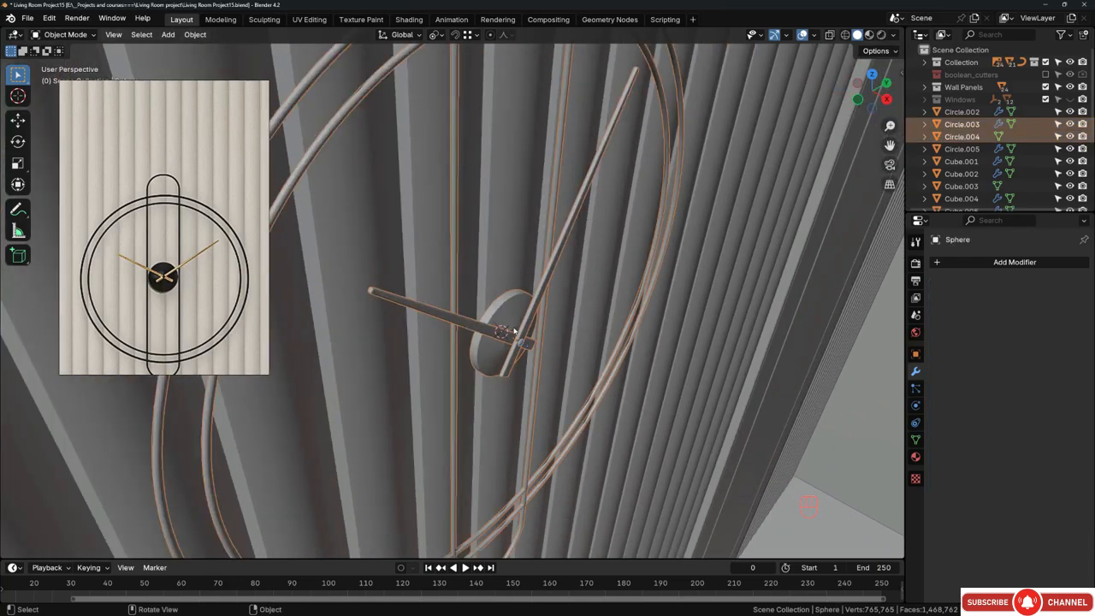
{"action": "middle_click_drag", "start_coordinate": [516, 333], "coordinate": [503, 352]}
{"action": "key", "text": "KP_Divide"}
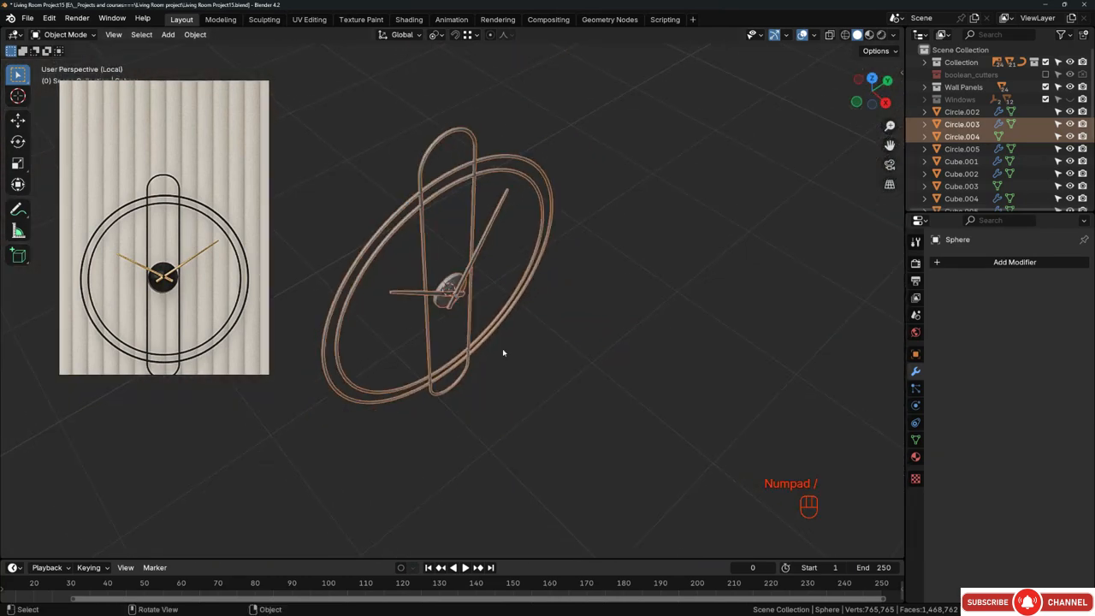
{"action": "scroll", "coordinate": [556, 334], "scroll_direction": "down", "scroll_amount": 4}
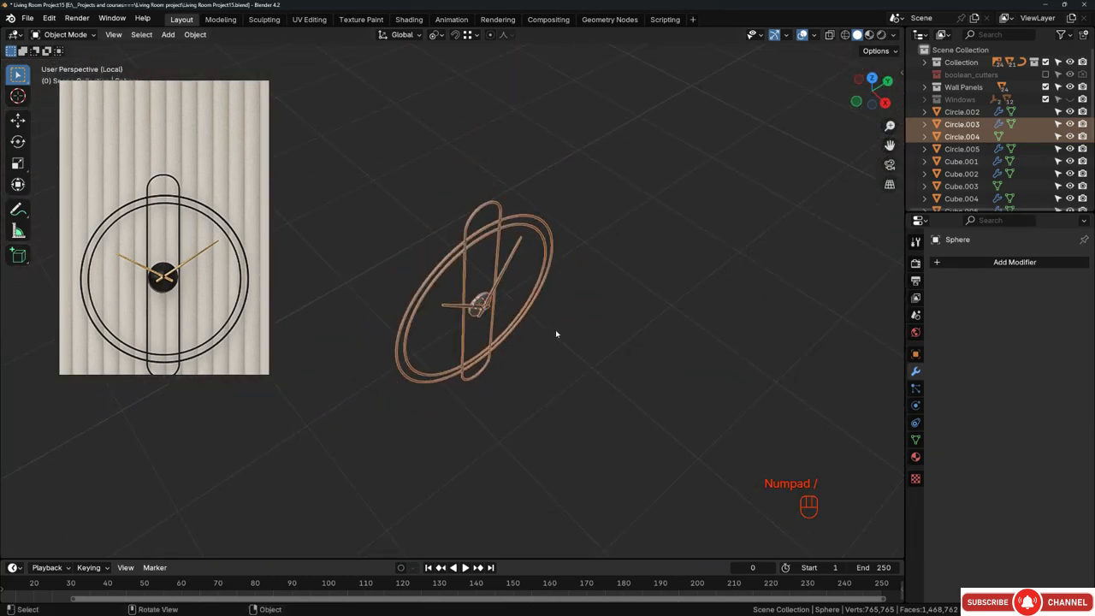
{"action": "scroll", "coordinate": [479, 239], "scroll_direction": "up", "scroll_amount": 3}
Step: In edit mode, select an edge loop running around the outer ring and snap the 3D cursor to the selection
{"action": "left_click", "coordinate": [497, 247]}
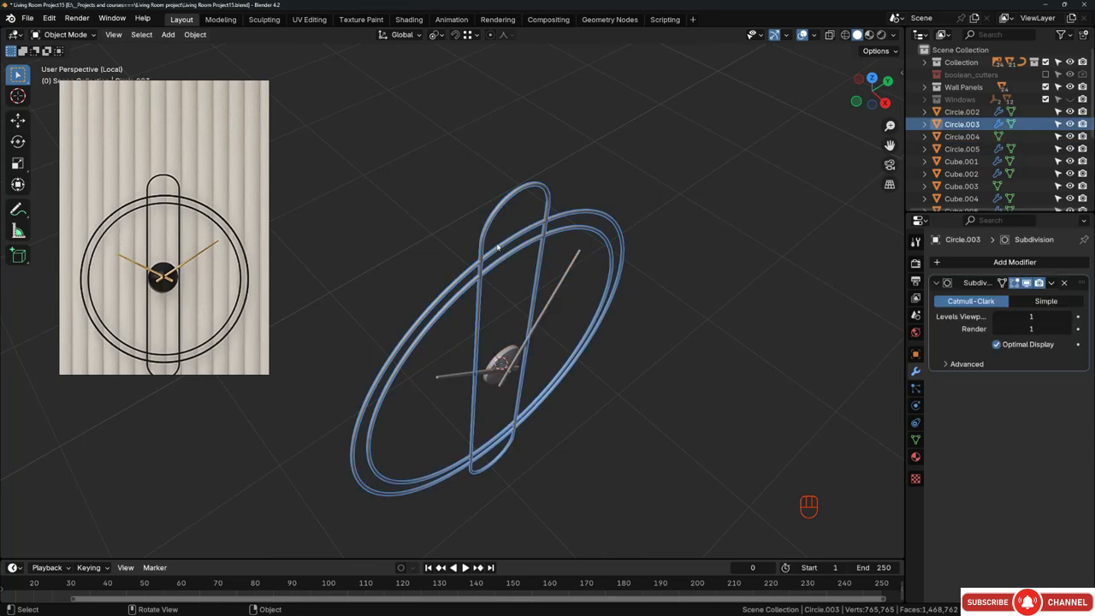
{"action": "scroll", "coordinate": [497, 247], "scroll_direction": "down", "scroll_amount": 2}
{"action": "key", "text": "Tab"}
{"action": "scroll", "coordinate": [504, 243], "scroll_direction": "up", "scroll_amount": 3}
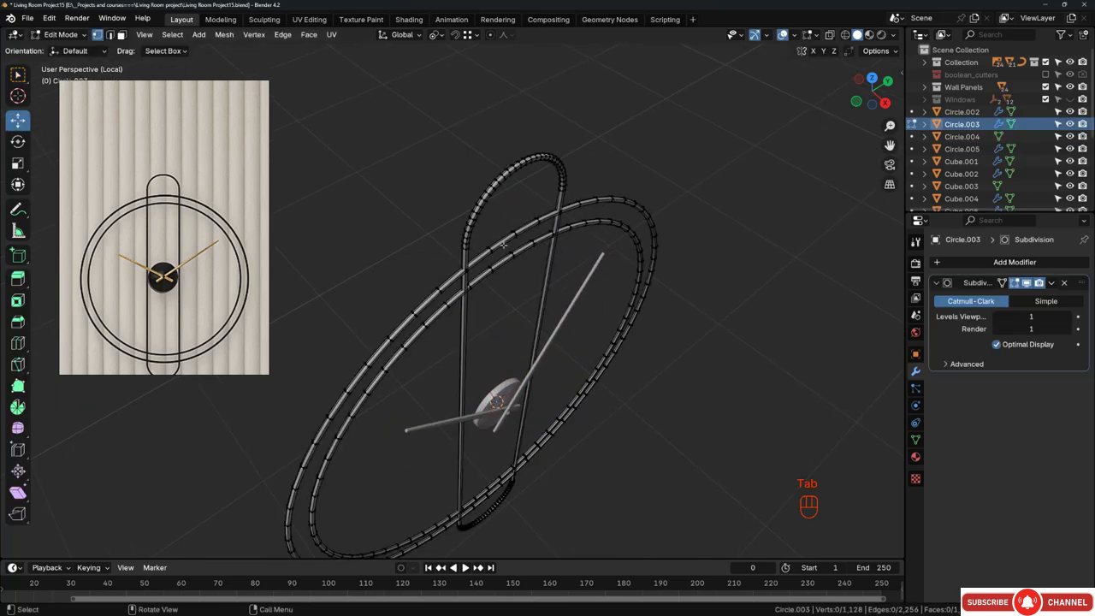
{"action": "middle_click_drag", "start_coordinate": [504, 244], "coordinate": [513, 297]}
{"action": "scroll", "coordinate": [402, 215], "scroll_direction": "up", "scroll_amount": 3}
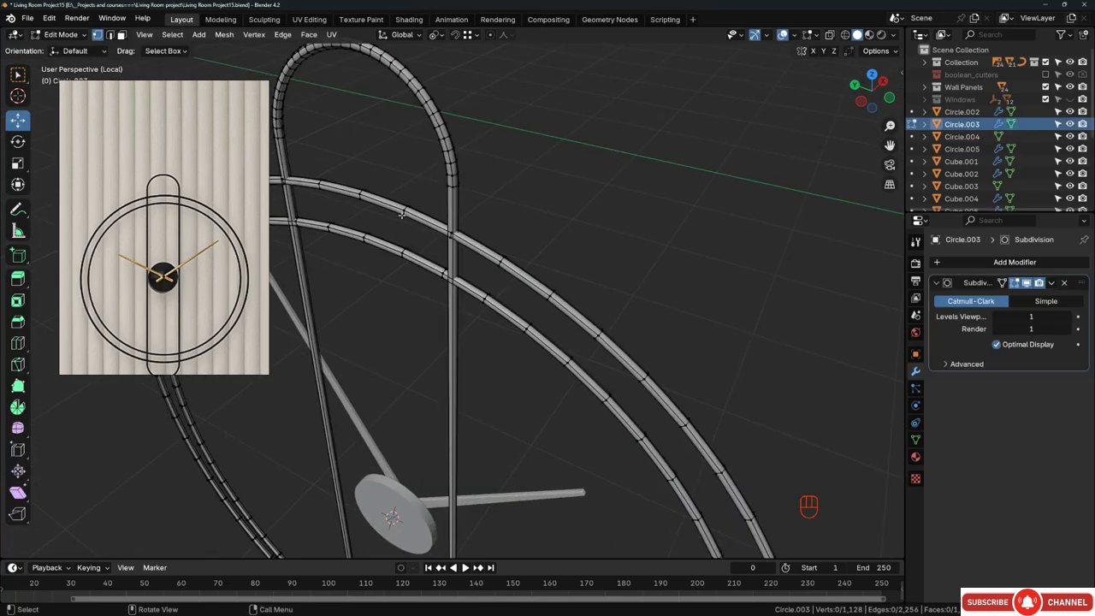
{"action": "left_click", "coordinate": [406, 211], "text": "alt"}
{"action": "scroll", "coordinate": [557, 185], "scroll_direction": "down", "scroll_amount": 3}
{"action": "middle_click_drag", "start_coordinate": [410, 186], "coordinate": [544, 166]}
{"action": "scroll", "coordinate": [534, 179], "scroll_direction": "up", "scroll_amount": 4}
{"action": "scroll", "coordinate": [505, 254], "scroll_direction": "down", "scroll_amount": 2}
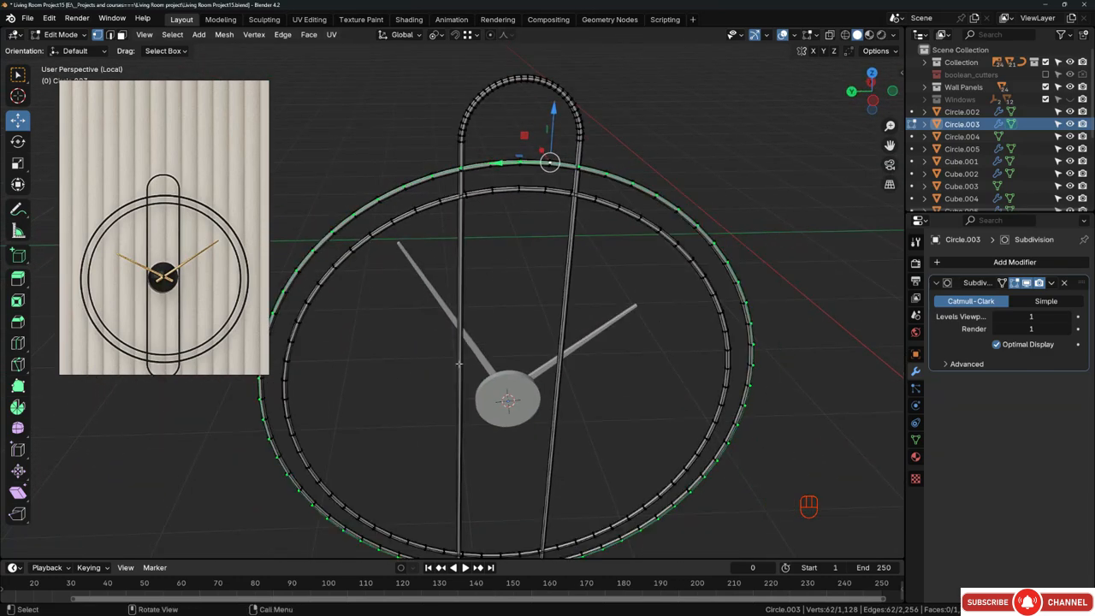
{"action": "middle_click_drag", "start_coordinate": [459, 364], "coordinate": [555, 267]}
{"action": "key", "text": "shift+s"}
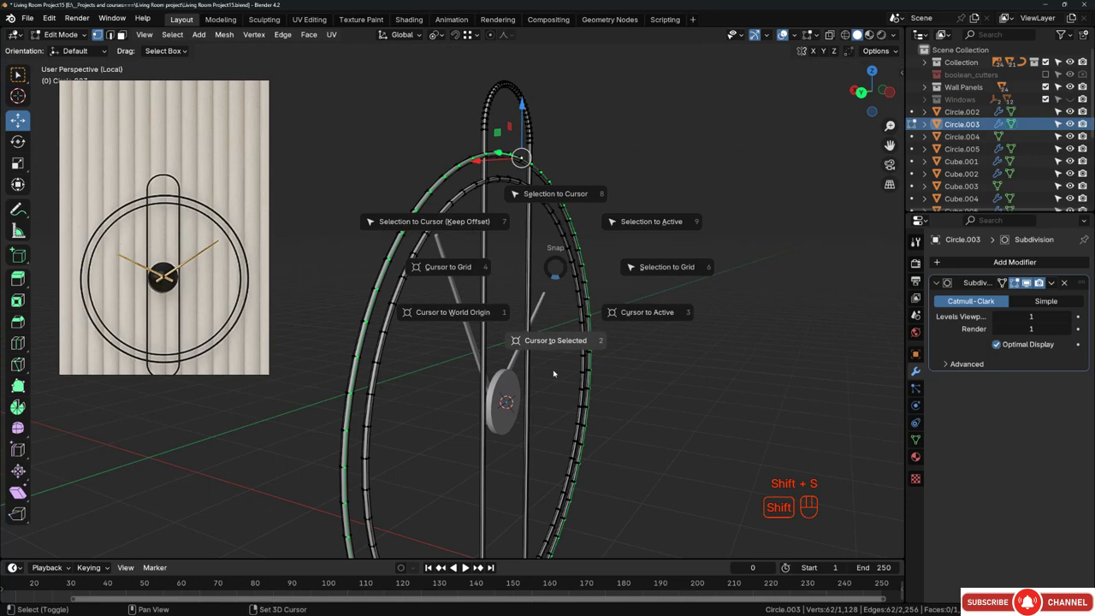
{"action": "left_click", "coordinate": [554, 373]}
{"action": "middle_click_drag", "start_coordinate": [555, 373], "coordinate": [509, 376]}
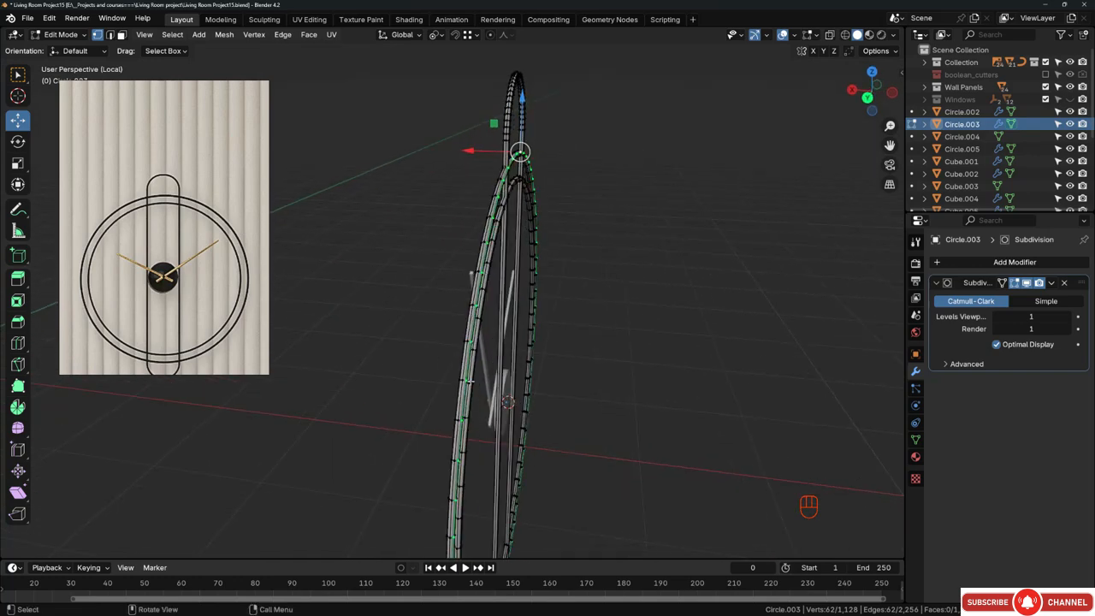
{"action": "middle_click_drag", "start_coordinate": [524, 227], "coordinate": [469, 350]}
Step: Back in Object Mode, add a Plain Axes empty at the 3D cursor and set its display size to 18 cm
{"action": "key", "text": "Tab"}
{"action": "key", "text": "shift+a"}
{"action": "mouse_move", "coordinate": [469, 475]}
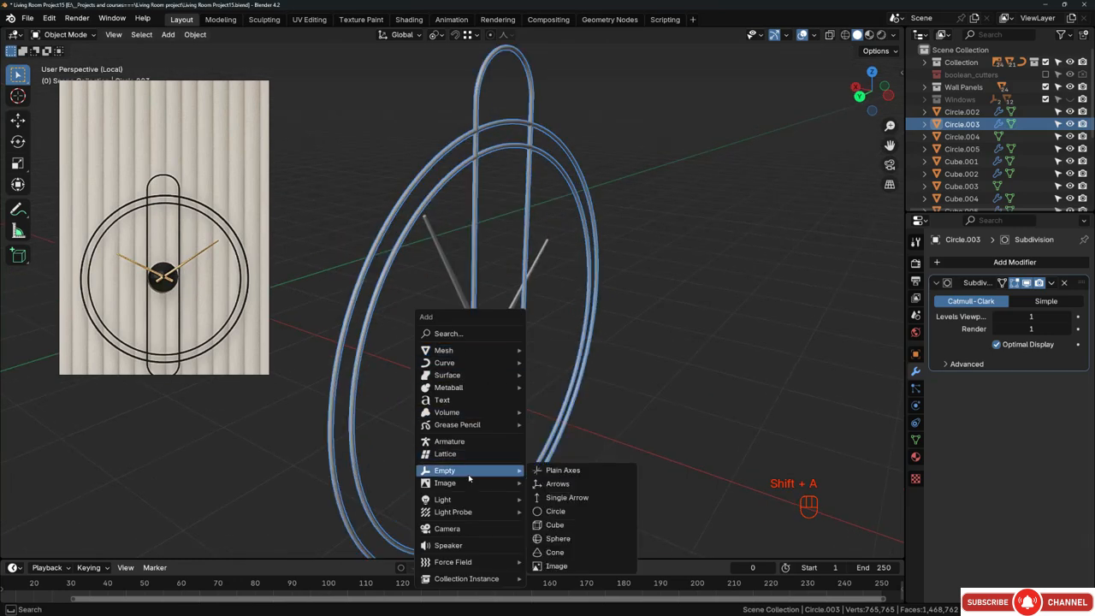
{"action": "left_click", "coordinate": [557, 470]}
{"action": "middle_click_drag", "start_coordinate": [557, 471], "coordinate": [646, 346]}
{"action": "middle_click_drag", "start_coordinate": [552, 340], "coordinate": [864, 396]}
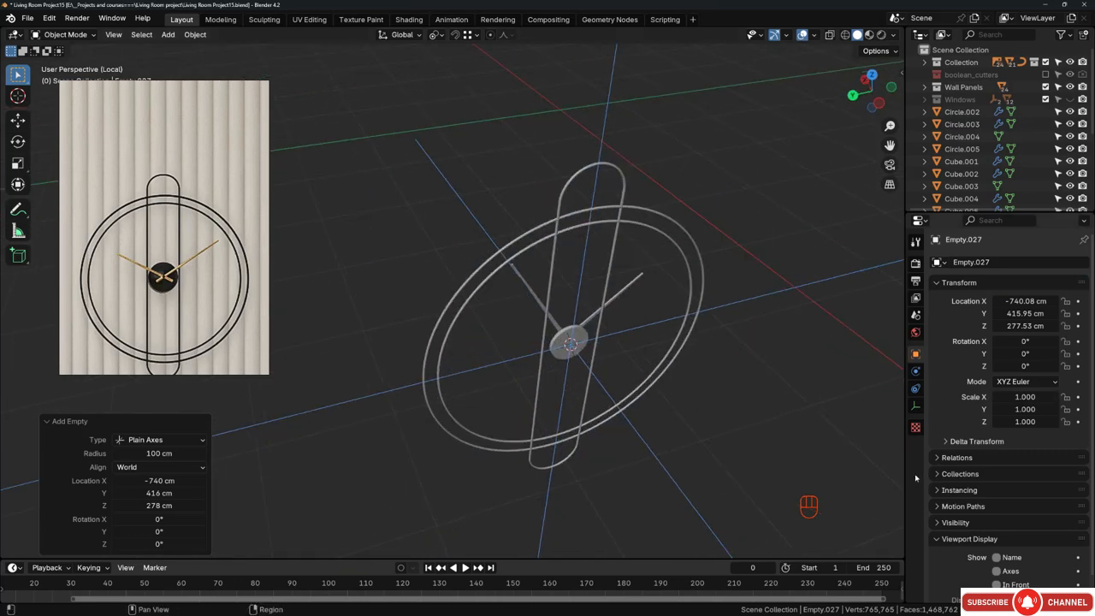
{"action": "left_click", "coordinate": [915, 408]}
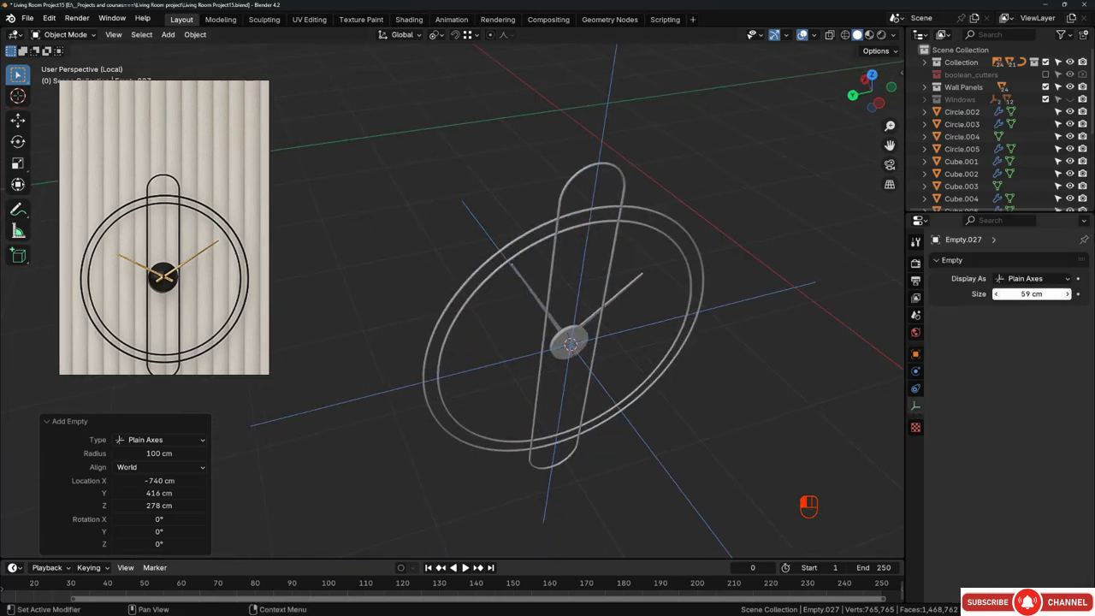
{"action": "middle_click_drag", "start_coordinate": [709, 314], "coordinate": [650, 307]}
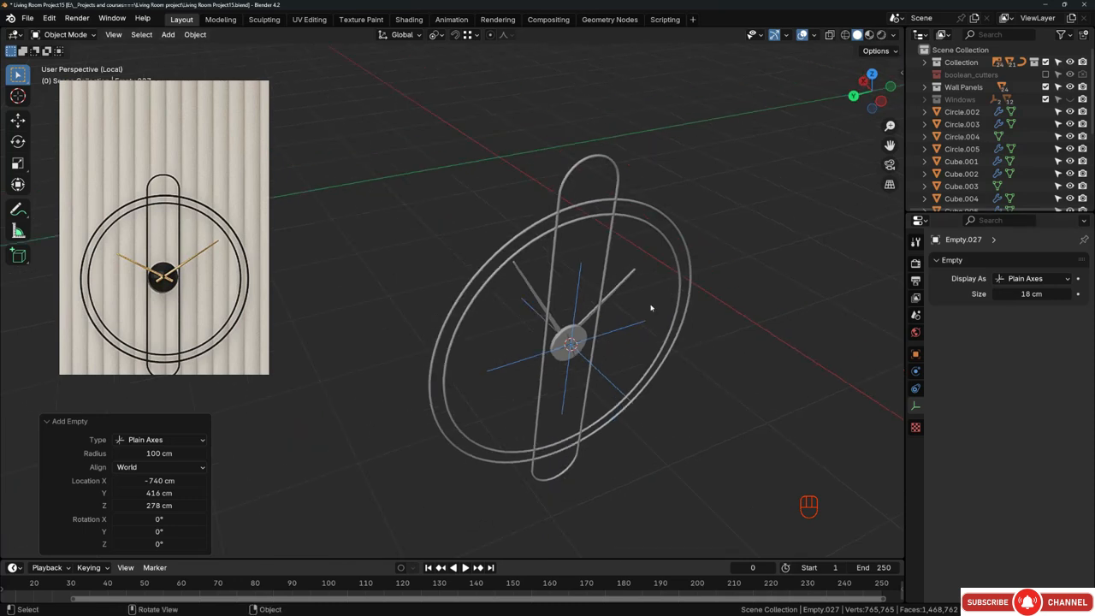
Step: Select all the clock parts with the empty active and parent them to it using the Object option
{"action": "left_click_drag", "start_coordinate": [450, 160], "coordinate": [758, 559]}
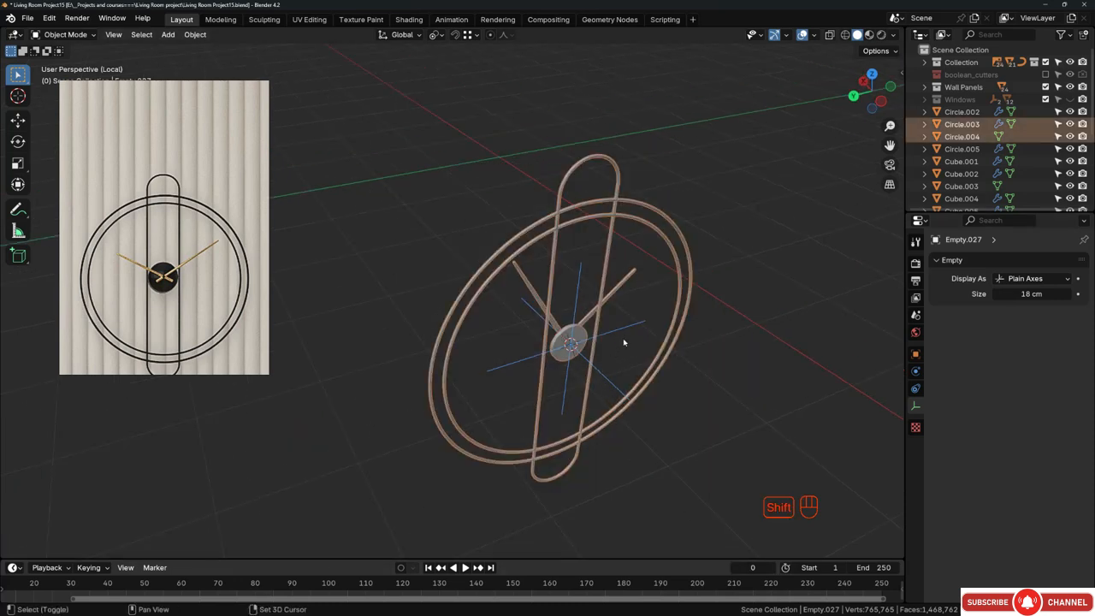
{"action": "middle_click_drag", "start_coordinate": [621, 331], "coordinate": [584, 331]}
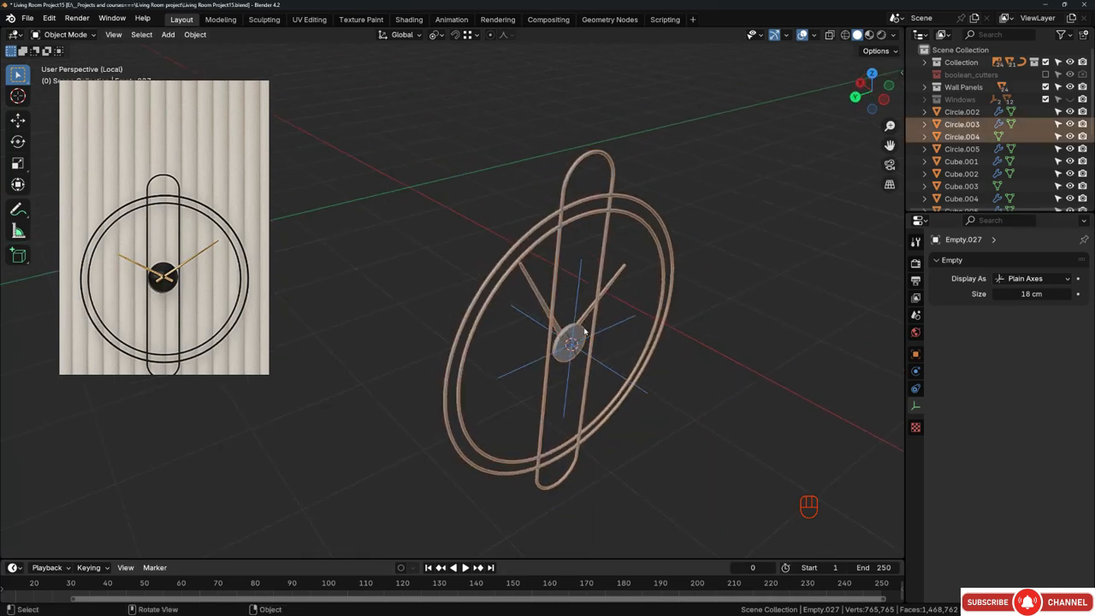
{"action": "key", "text": "ctrl+p"}
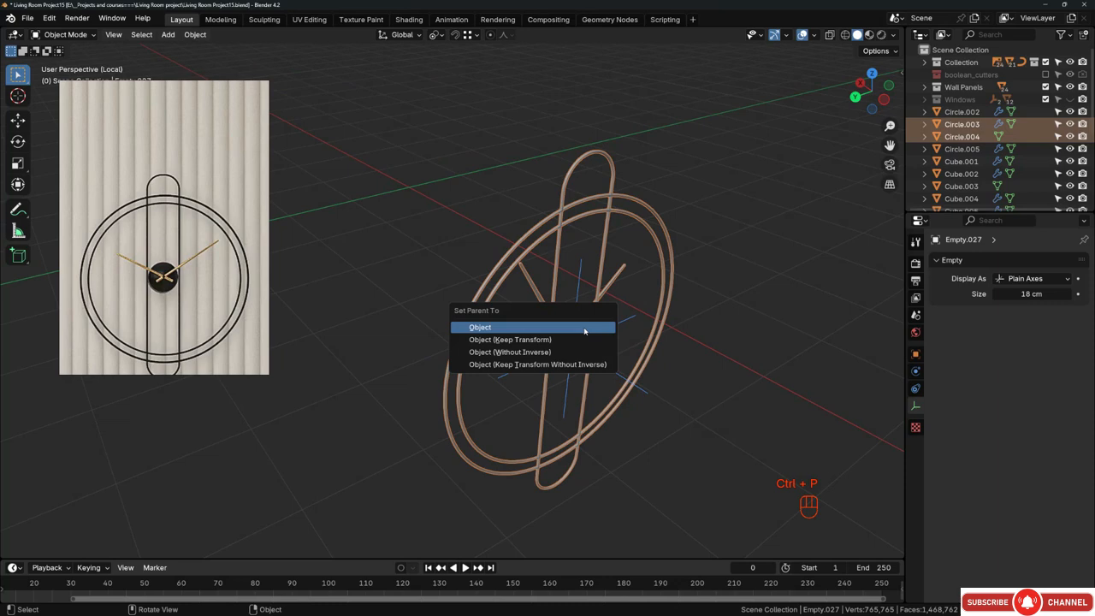
{"action": "left_click", "coordinate": [480, 327]}
Step: Test-move the empty to check that the clock parts follow it, and cancel the move
{"action": "left_click", "coordinate": [611, 331]}
{"action": "key", "text": "g"}
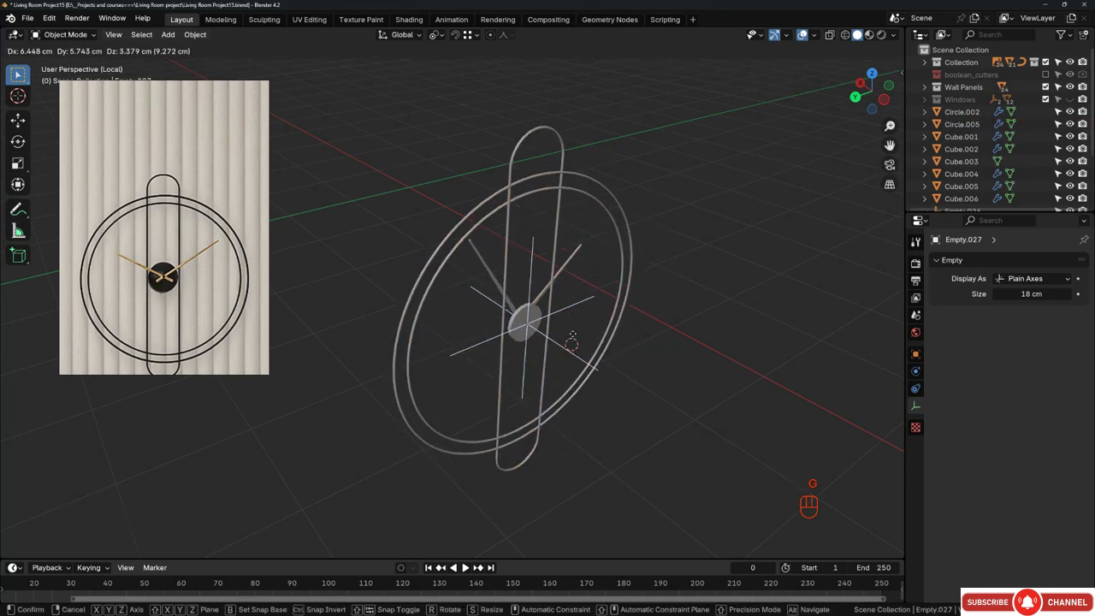
{"action": "right_click", "coordinate": [564, 388]}
{"action": "middle_click_drag", "start_coordinate": [551, 385], "coordinate": [710, 371]}
{"action": "middle_click_drag", "start_coordinate": [561, 307], "coordinate": [576, 334]}
{"action": "scroll", "coordinate": [638, 317], "scroll_direction": "down", "scroll_amount": 5}
{"action": "scroll", "coordinate": [580, 332], "scroll_direction": "up", "scroll_amount": 3}
{"action": "scroll", "coordinate": [580, 332], "scroll_direction": "up", "scroll_amount": 2}
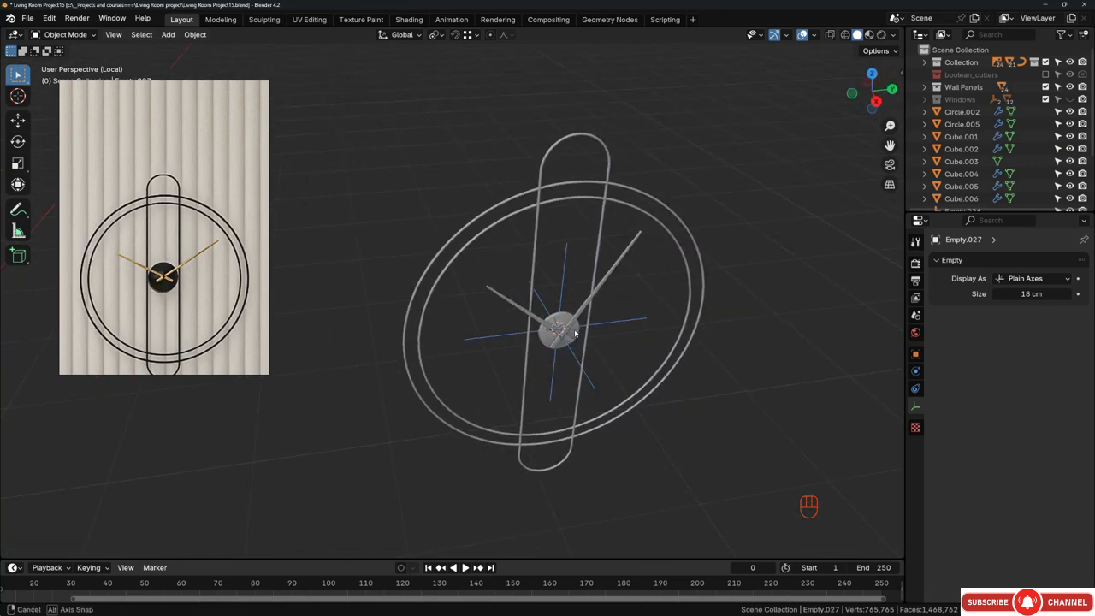
Step: Select the empty with all the clock parts and move them to a new collection named "Wall clock"
{"action": "scroll", "coordinate": [539, 329], "scroll_direction": "down", "scroll_amount": 5}
{"action": "left_click_drag", "start_coordinate": [434, 178], "coordinate": [651, 426]}
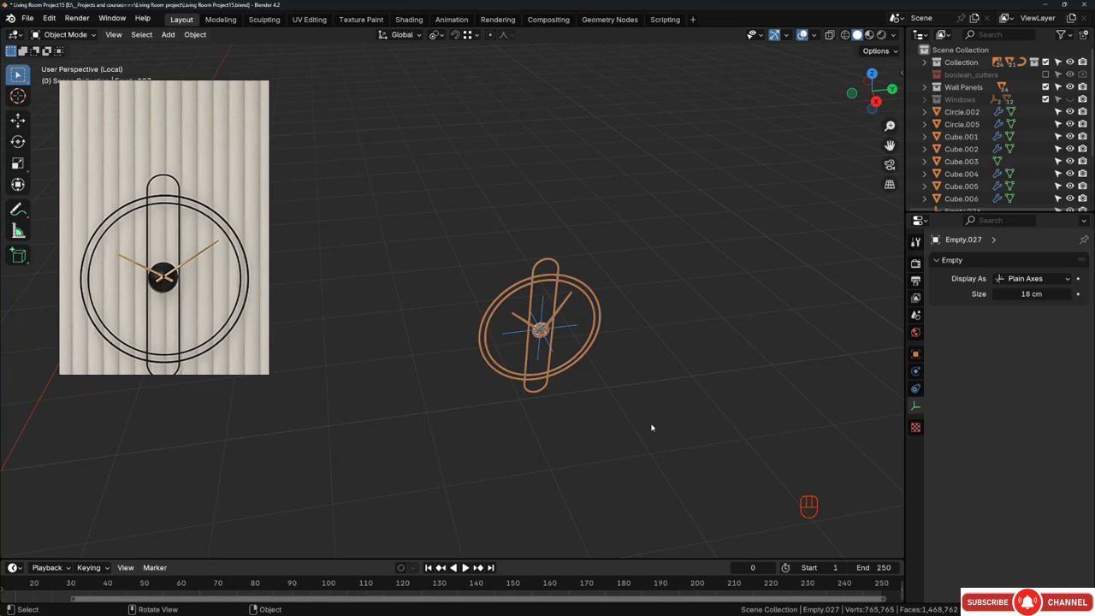
{"action": "key", "text": "m"}
{"action": "left_click", "coordinate": [652, 424]}
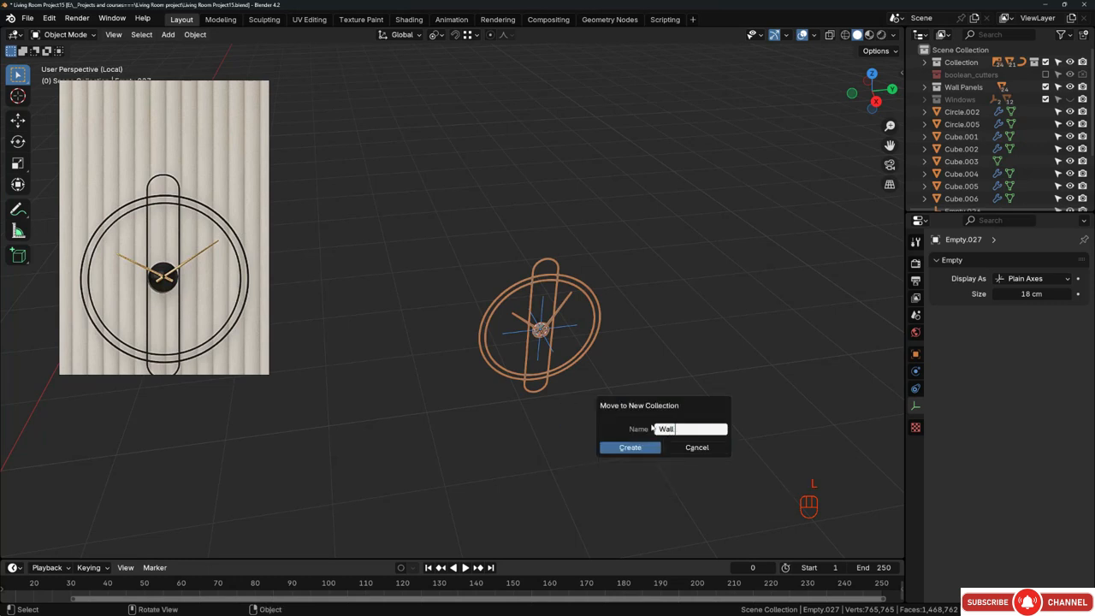
{"action": "key", "text": "Return"}
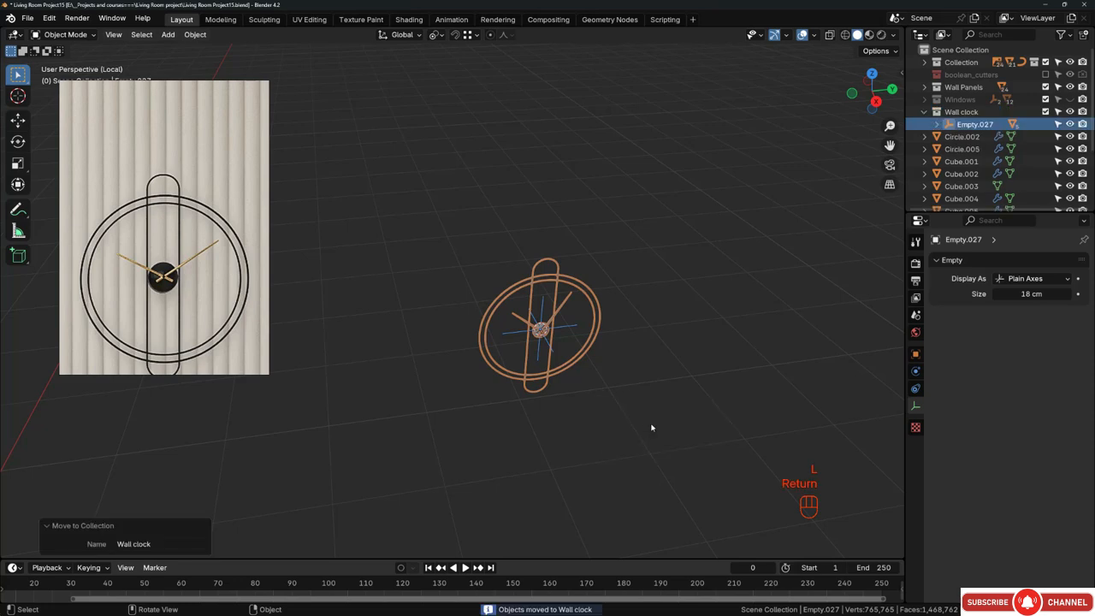